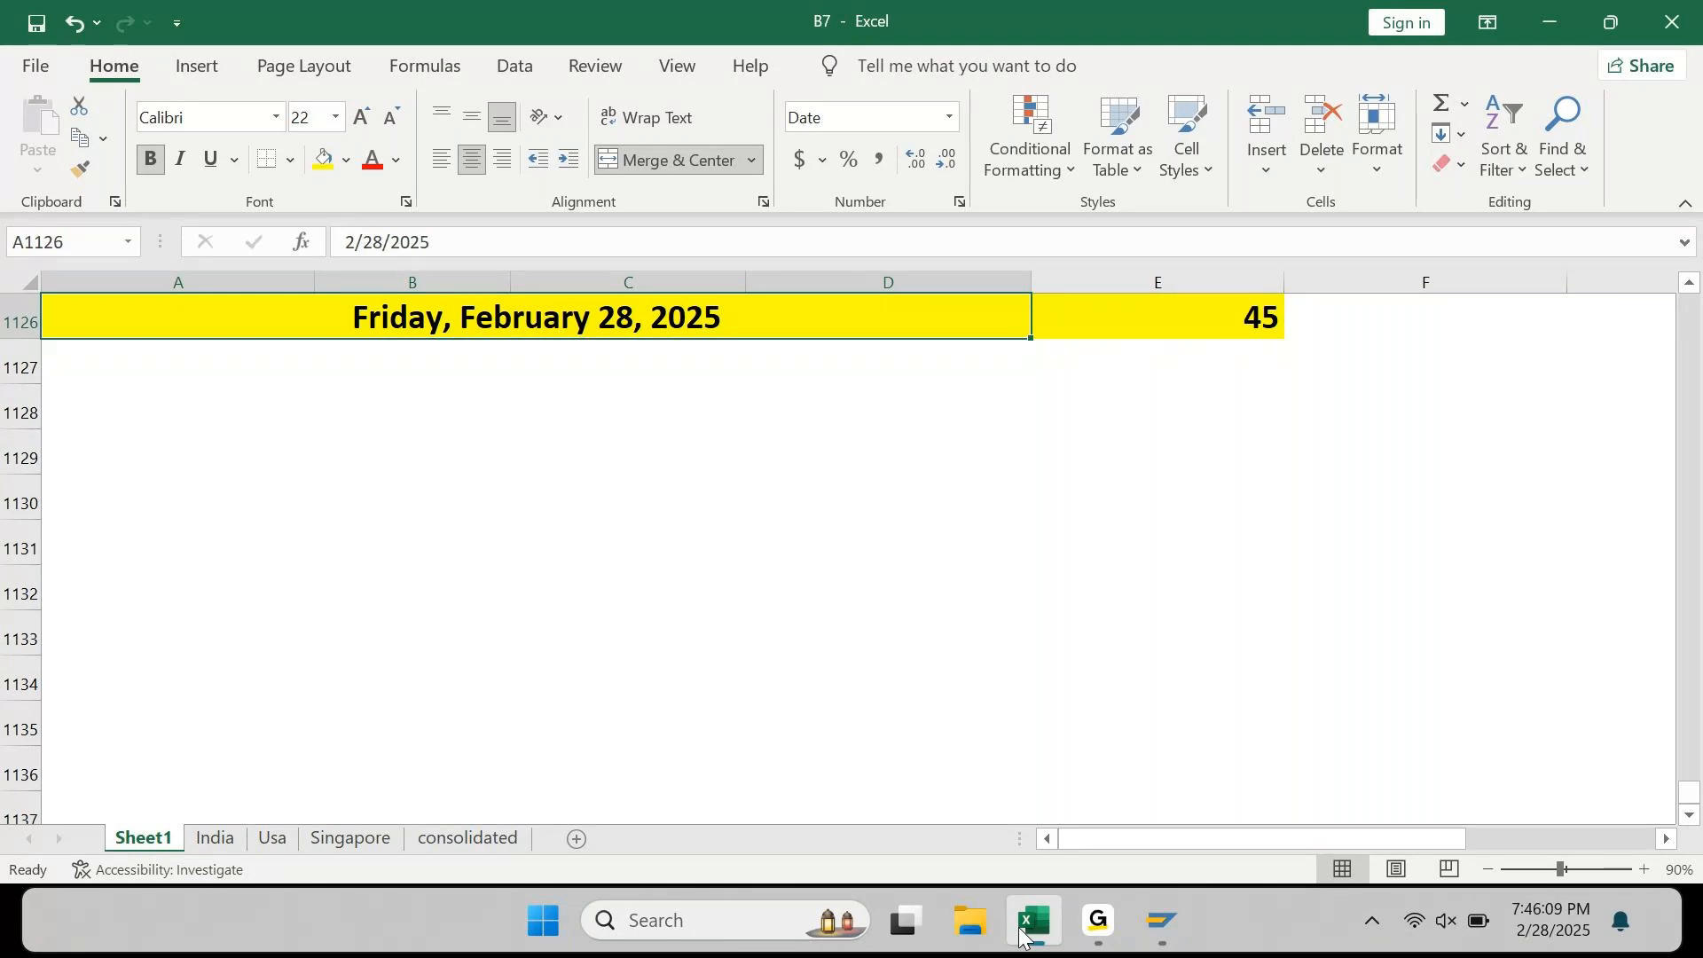
Step: Enter the heading 'Document Posting in Company Code:' in A1127, below the dated row
key("Down")
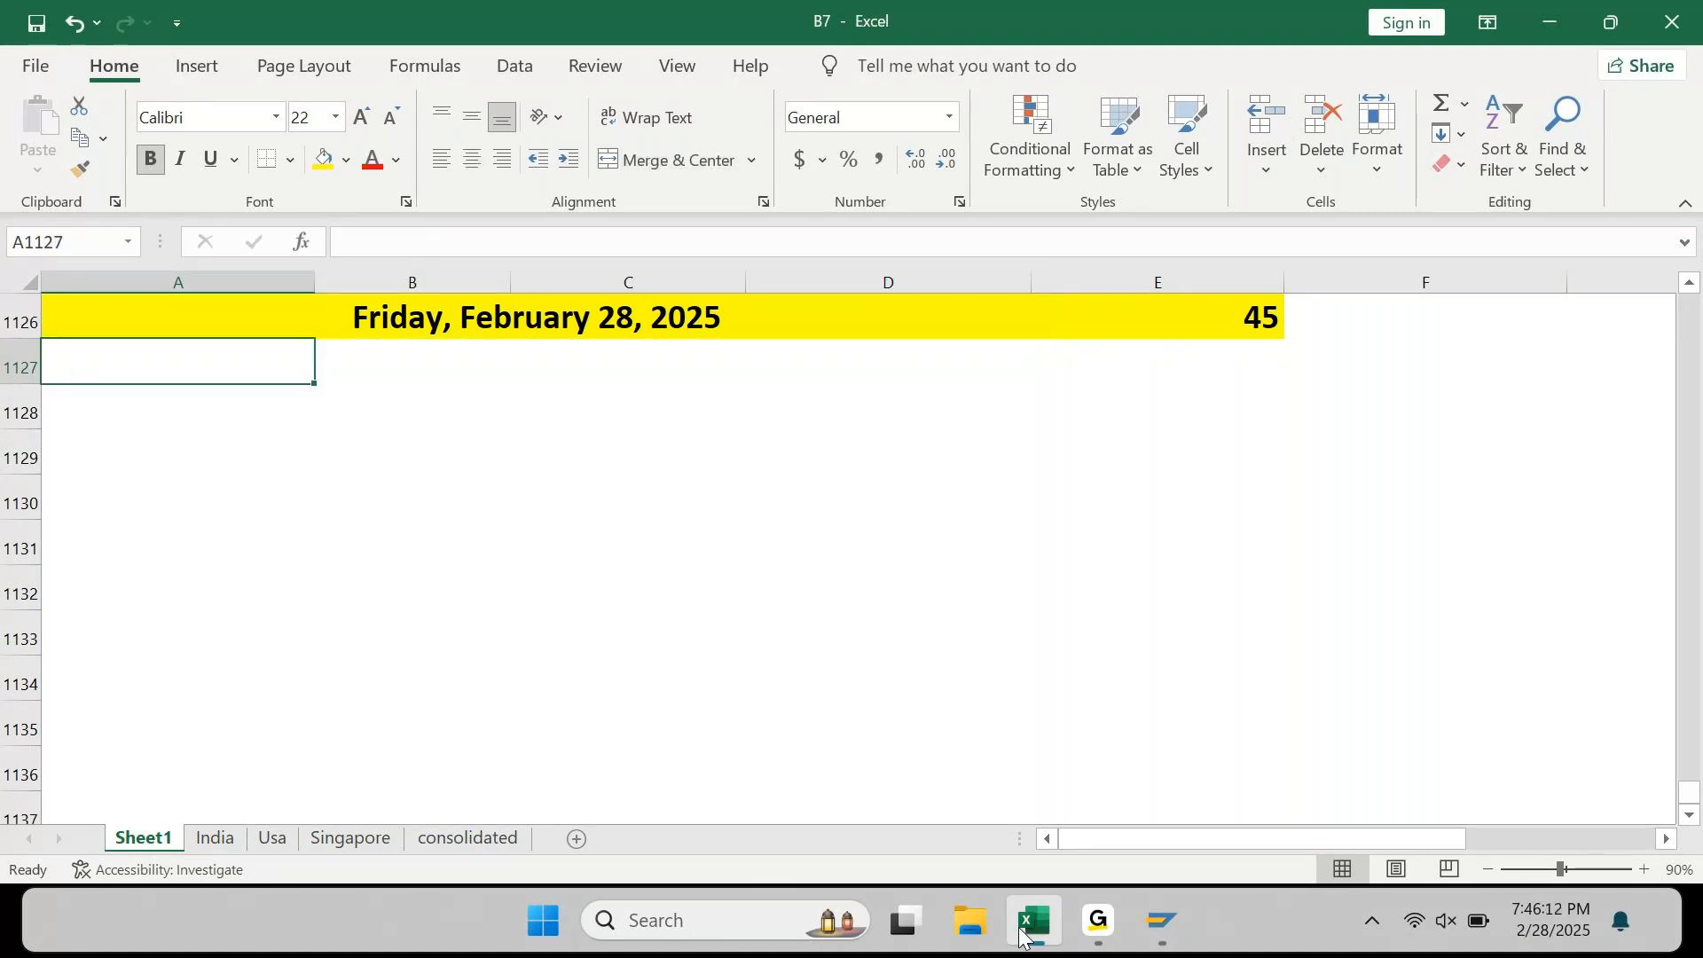
type("Document Posting in")
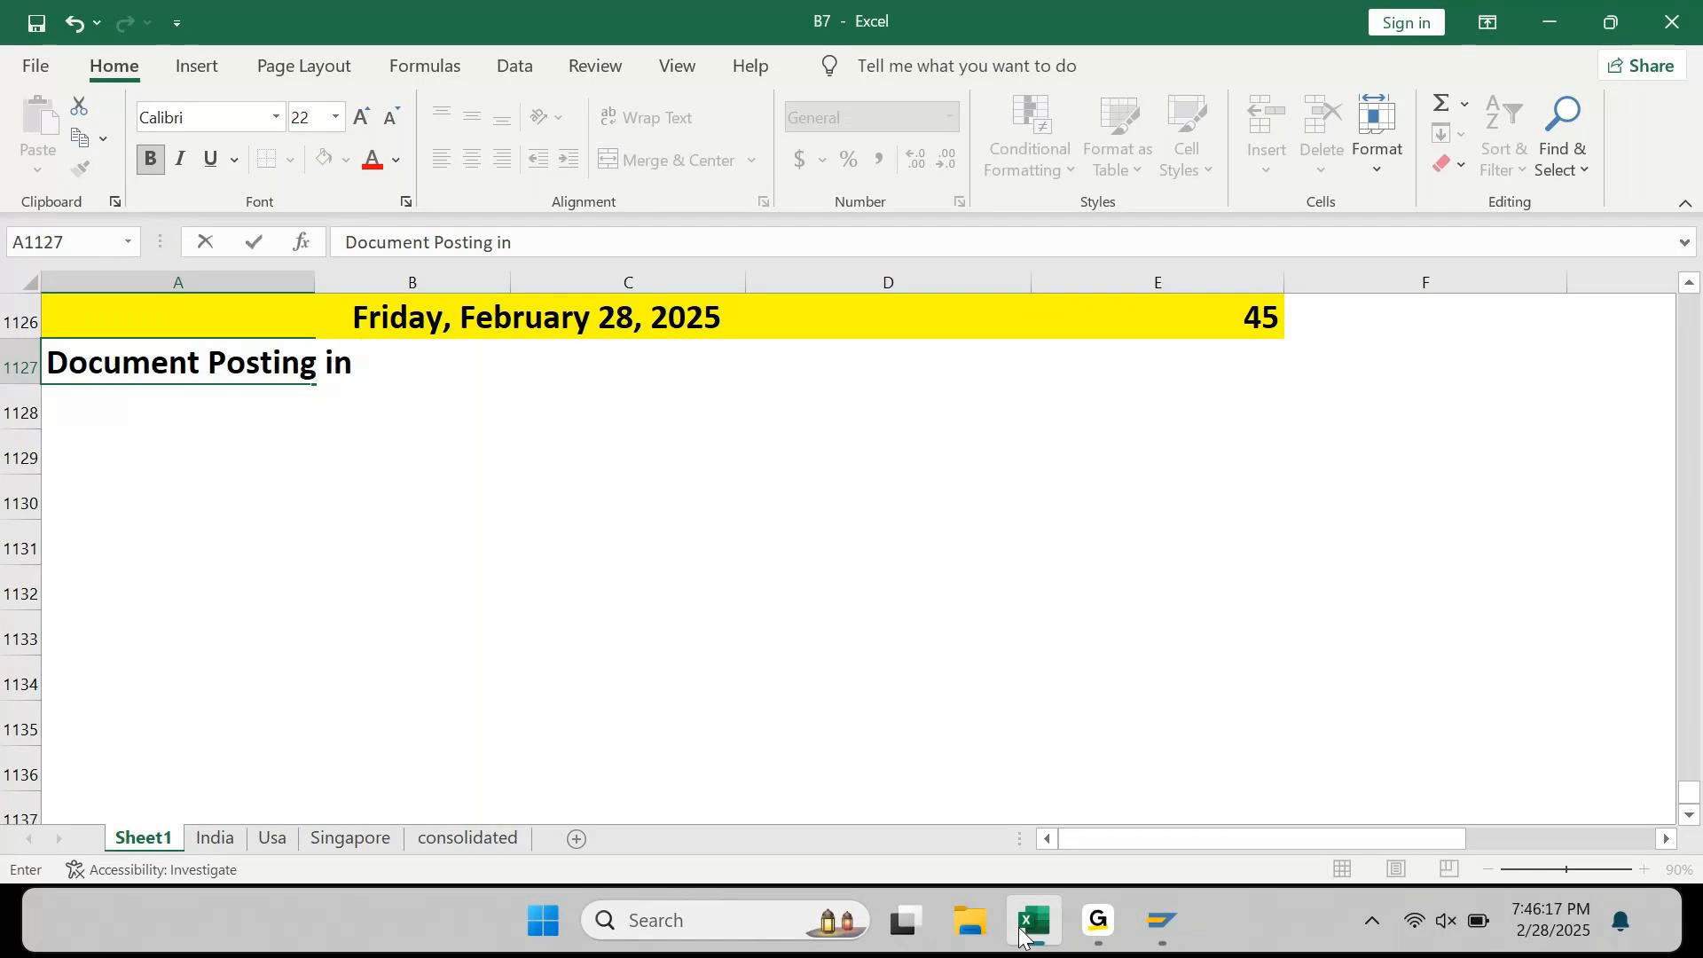
type(" Company Code:")
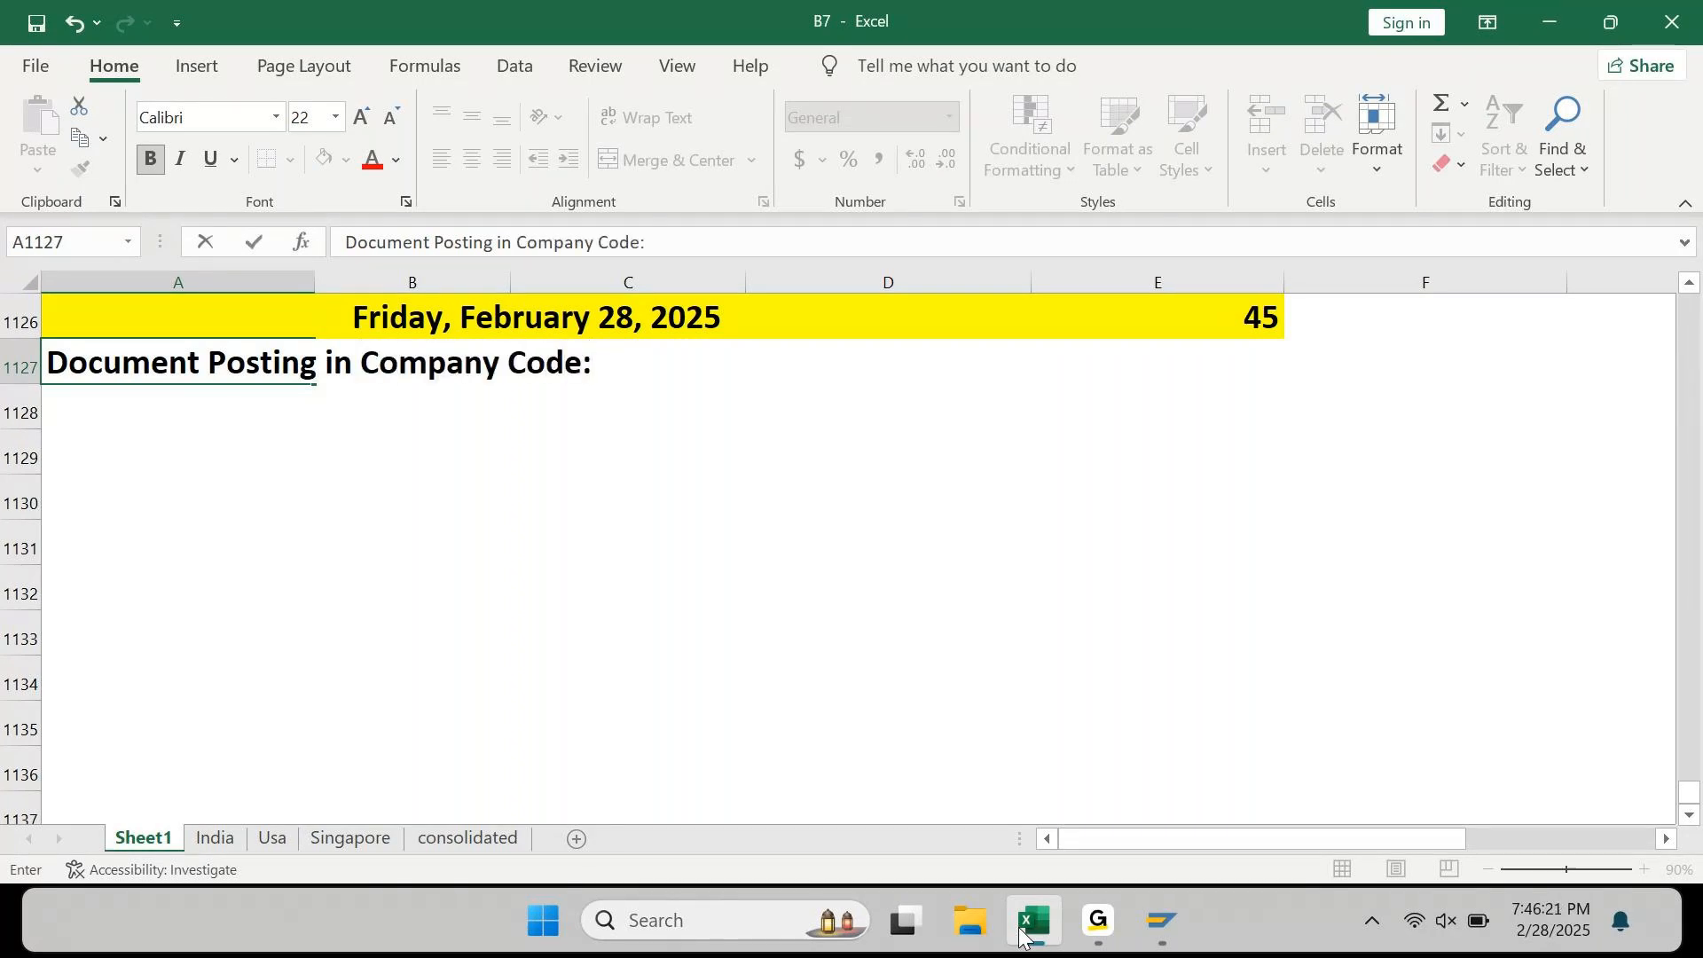
key("Return")
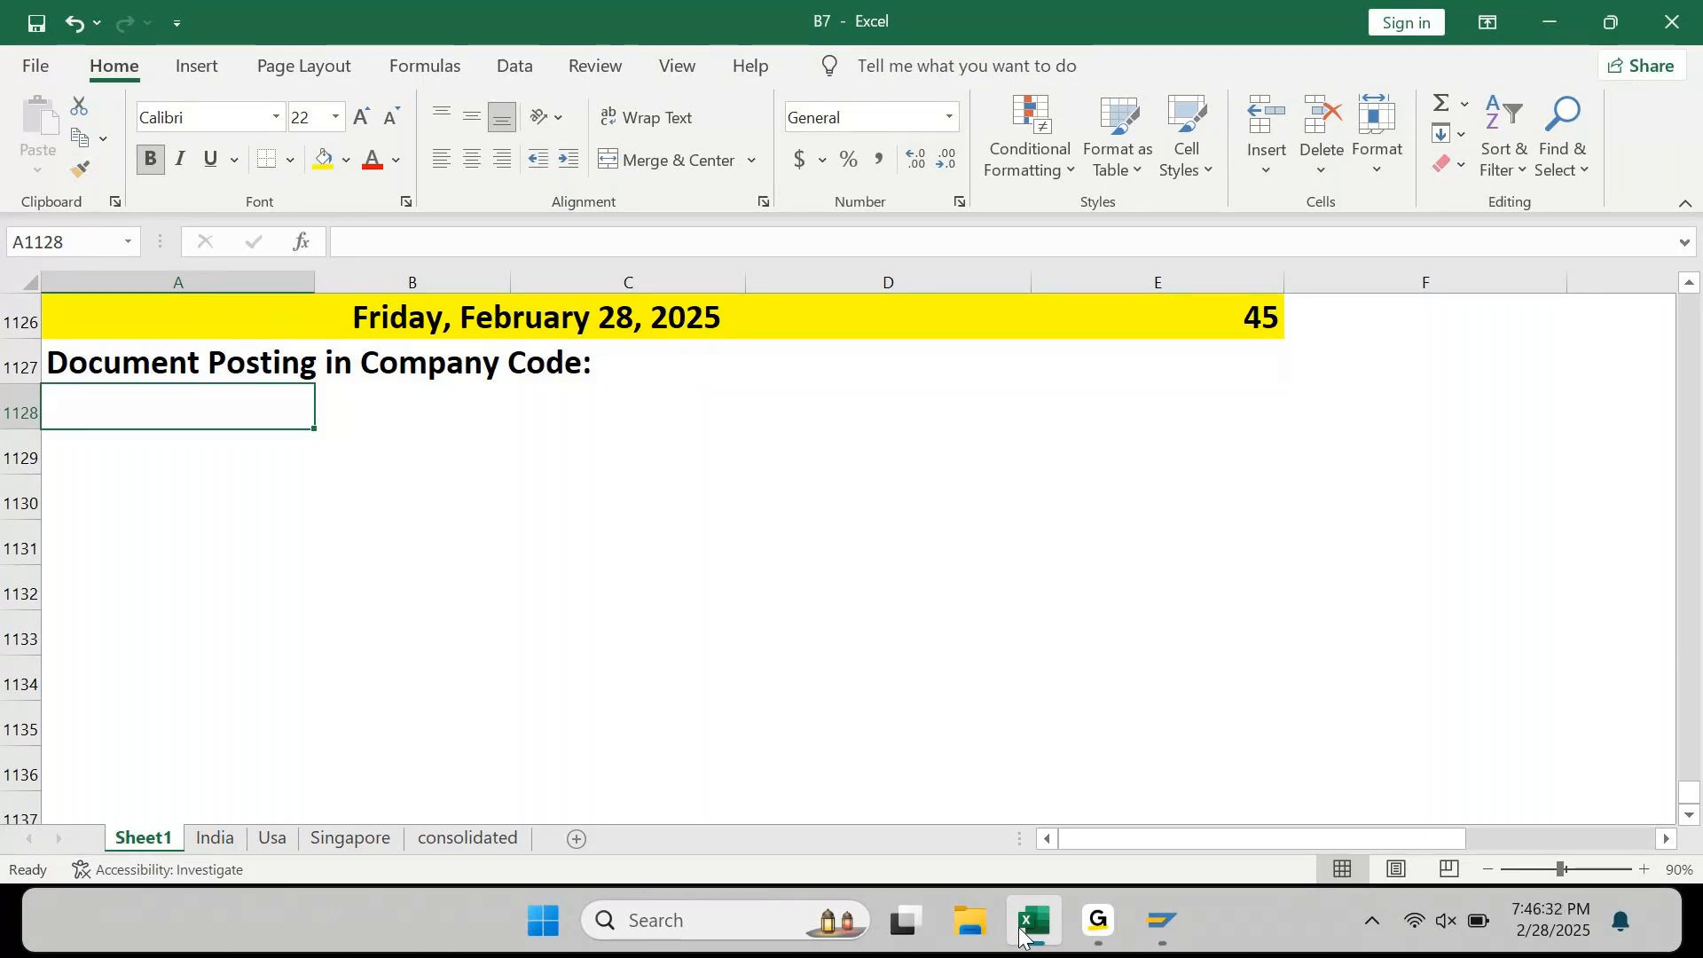
Step: Add the line 'Pre-requisites for Posting a Document' in A1128
key("Down")
key("Down")
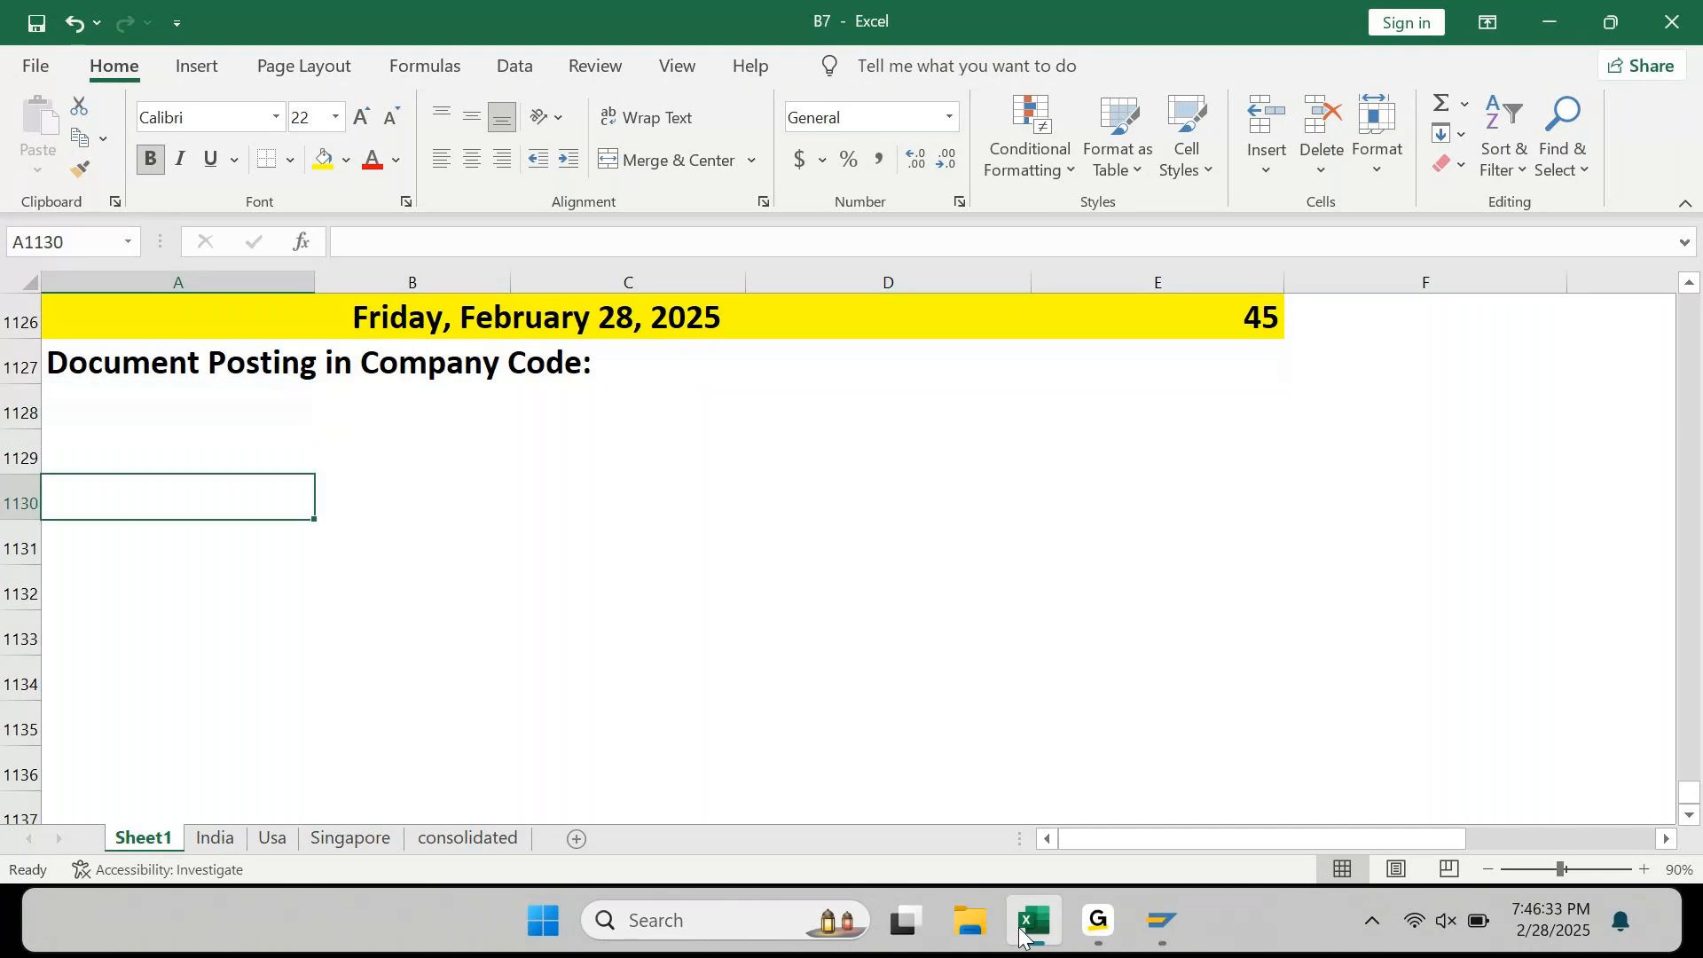
key("Up")
key("Up")
key("Up")
key("Down")
type("Pre-re")
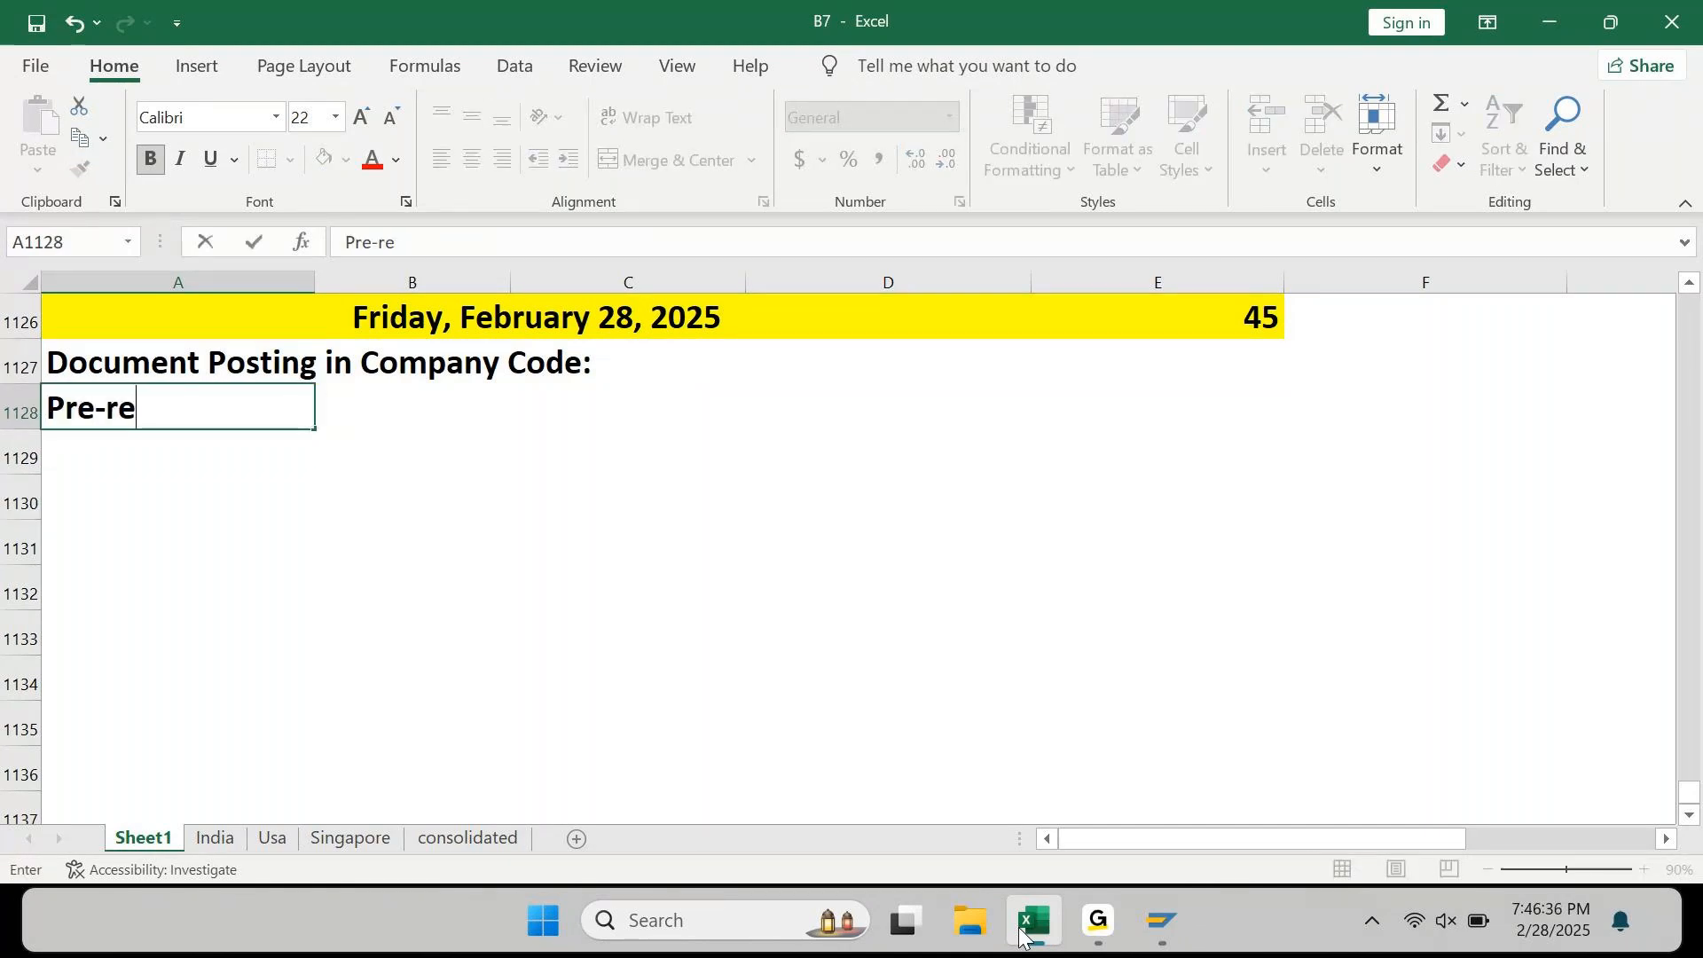
type("quisi")
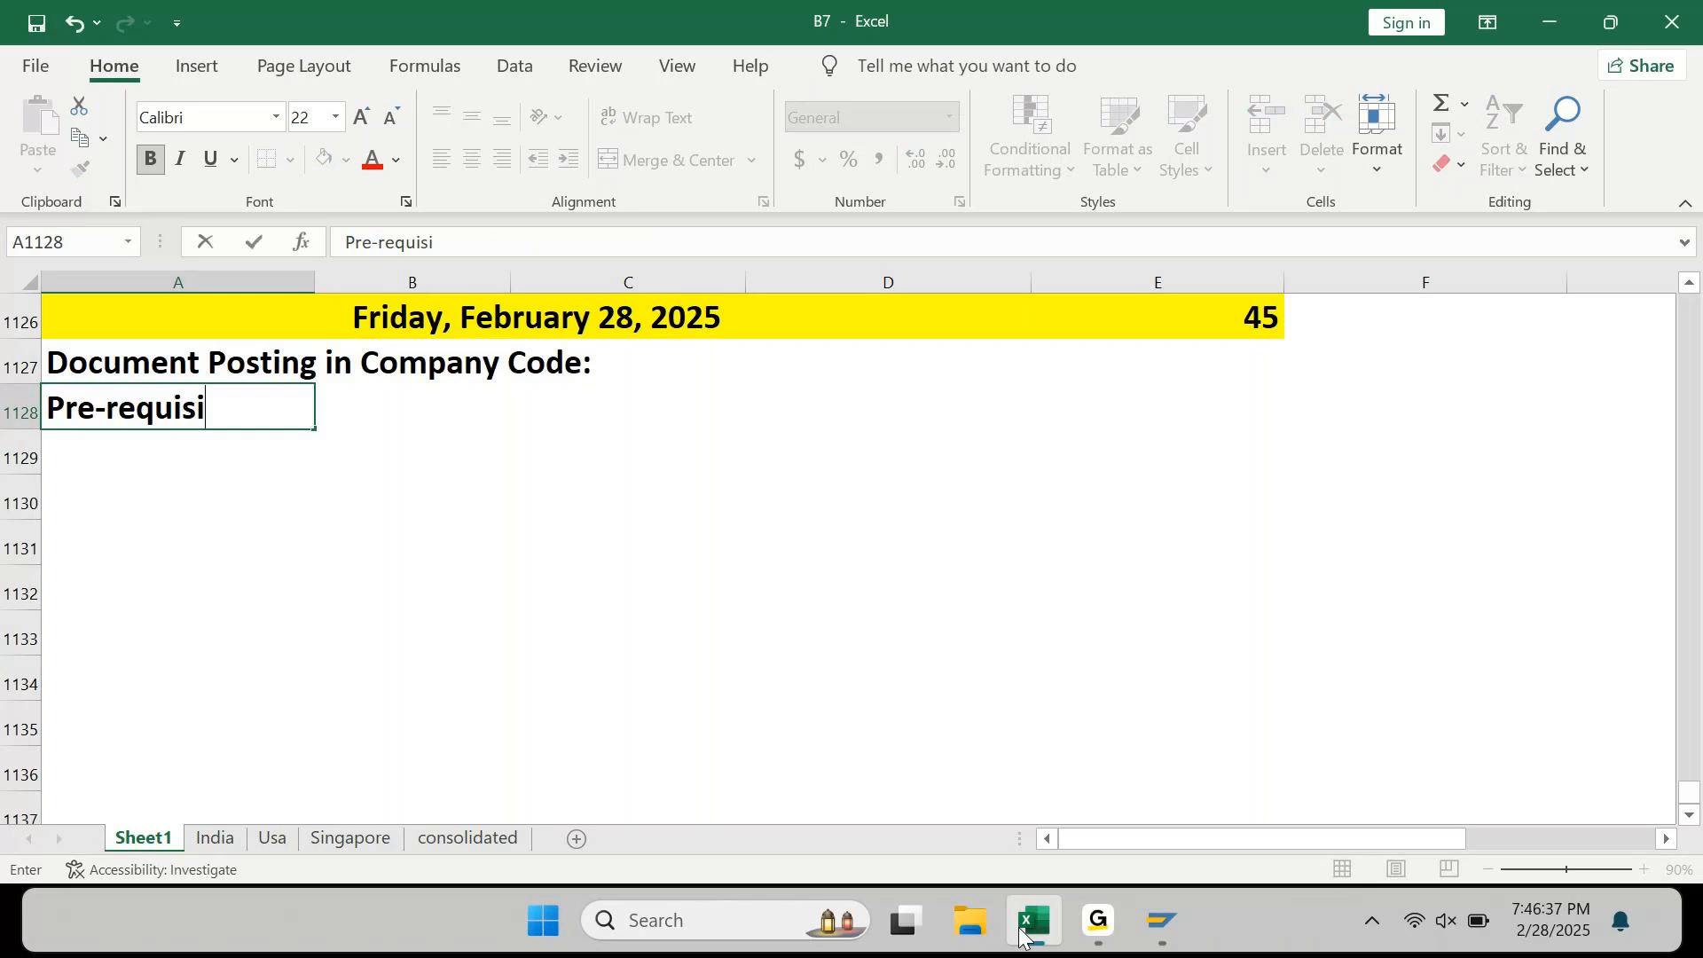
type("tes for ")
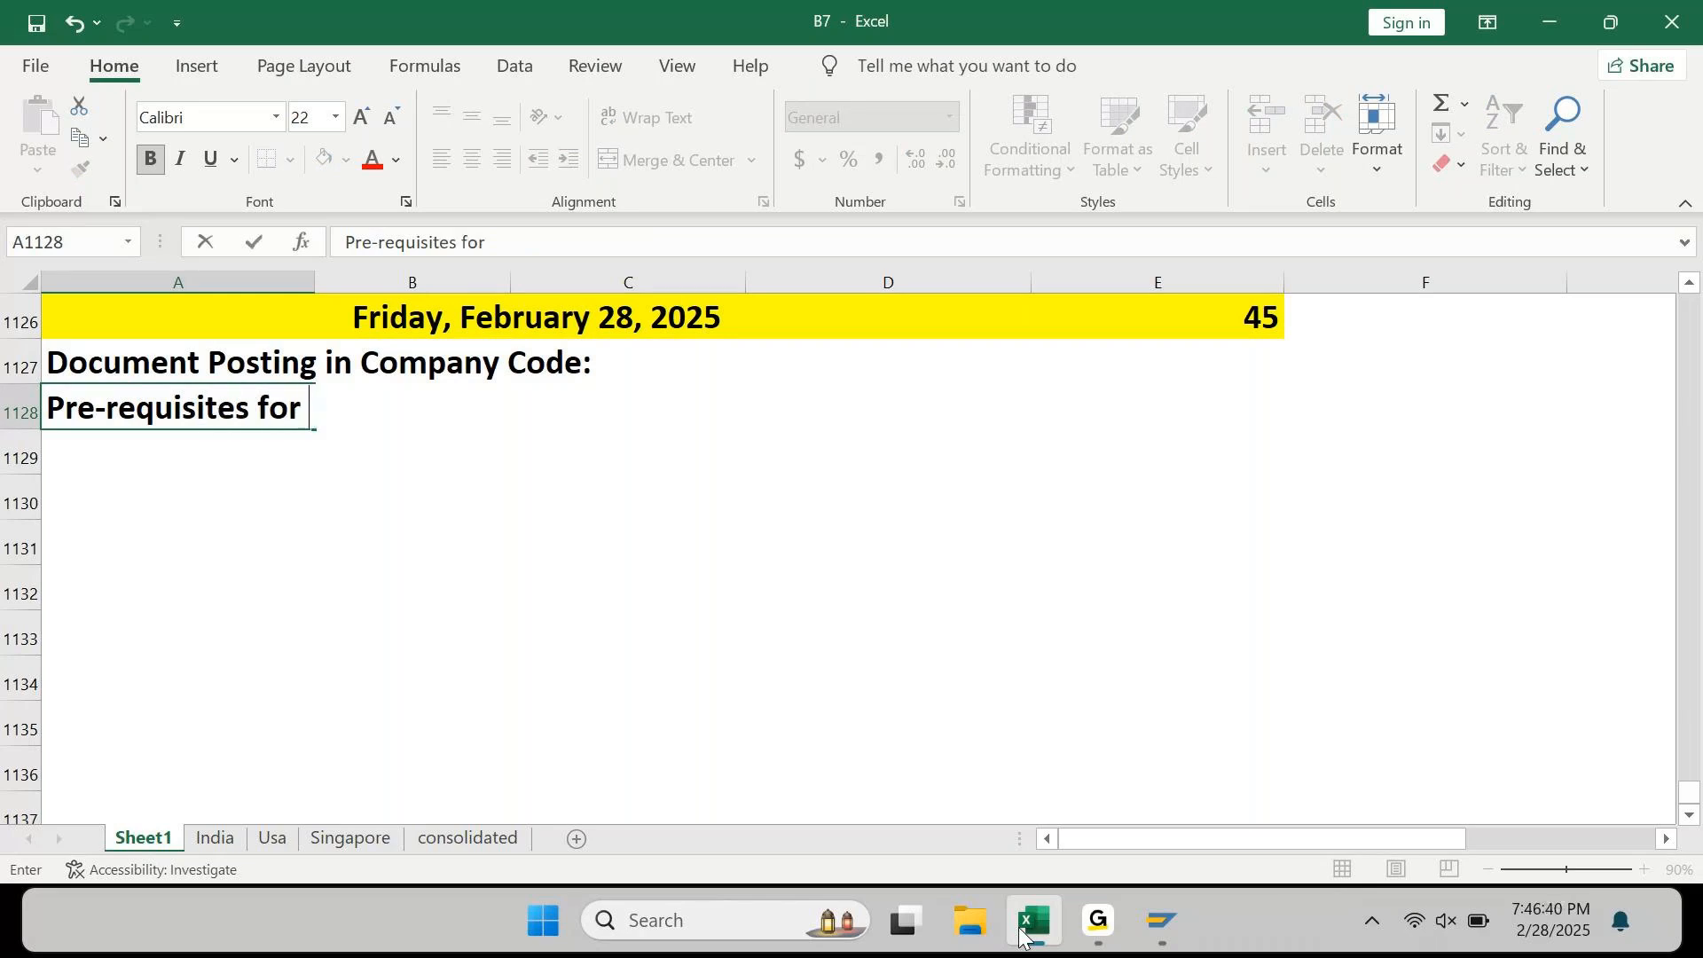
type("Posting a D")
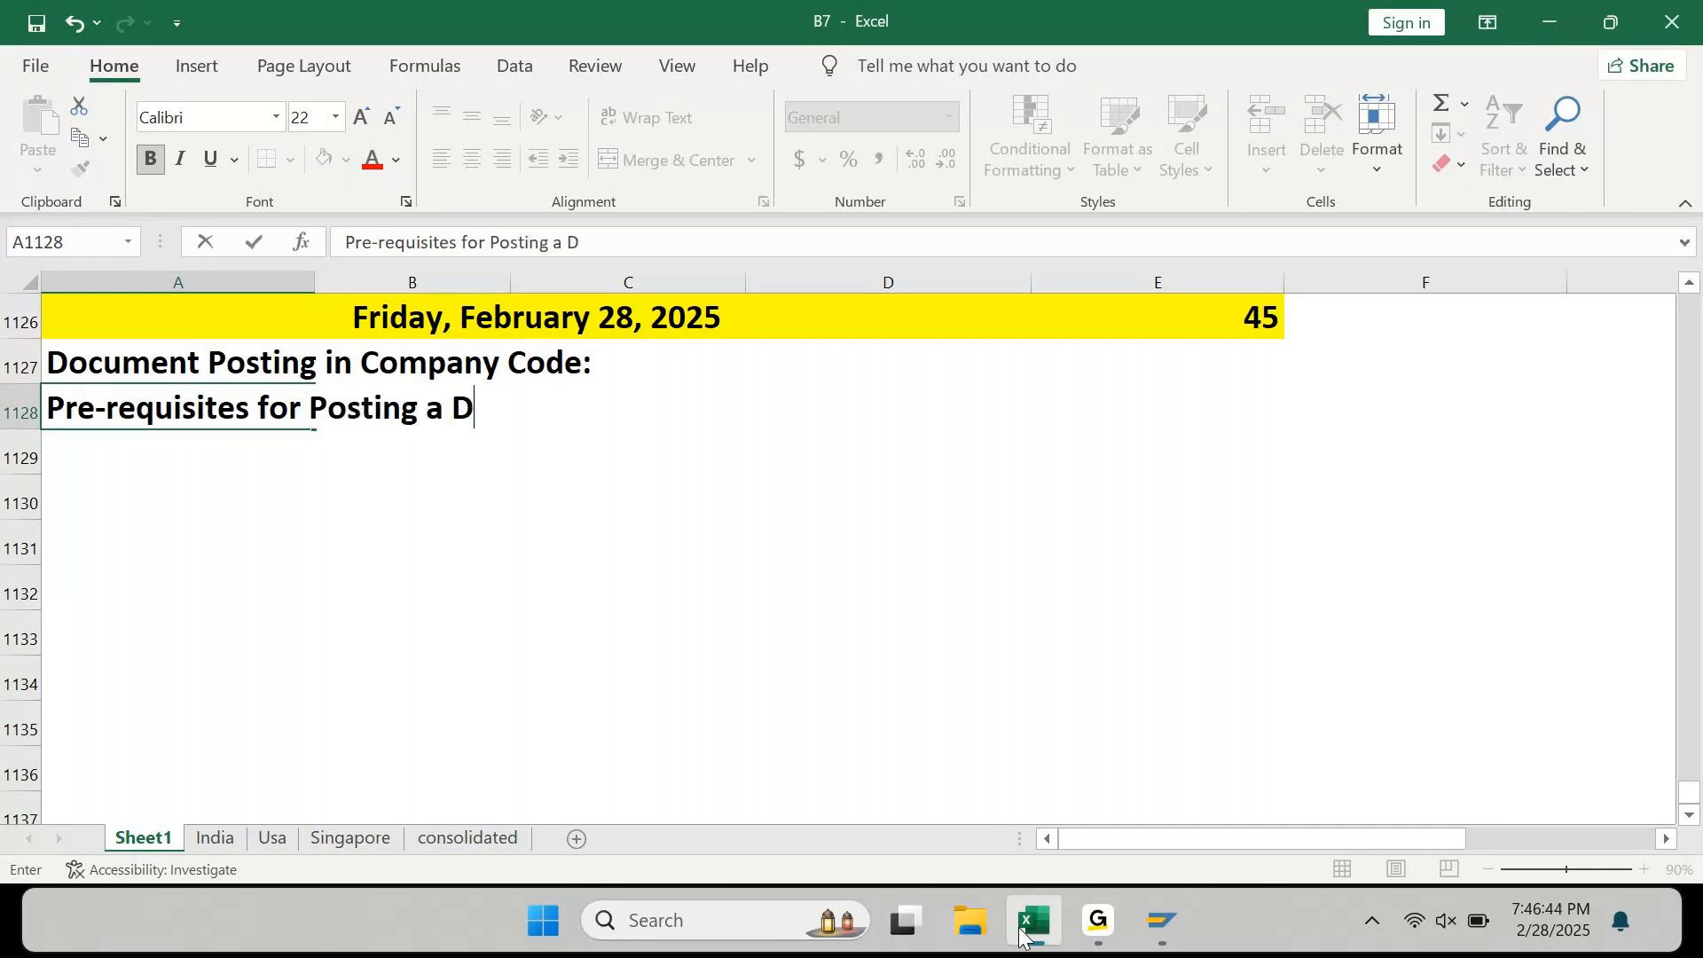
type("ocument")
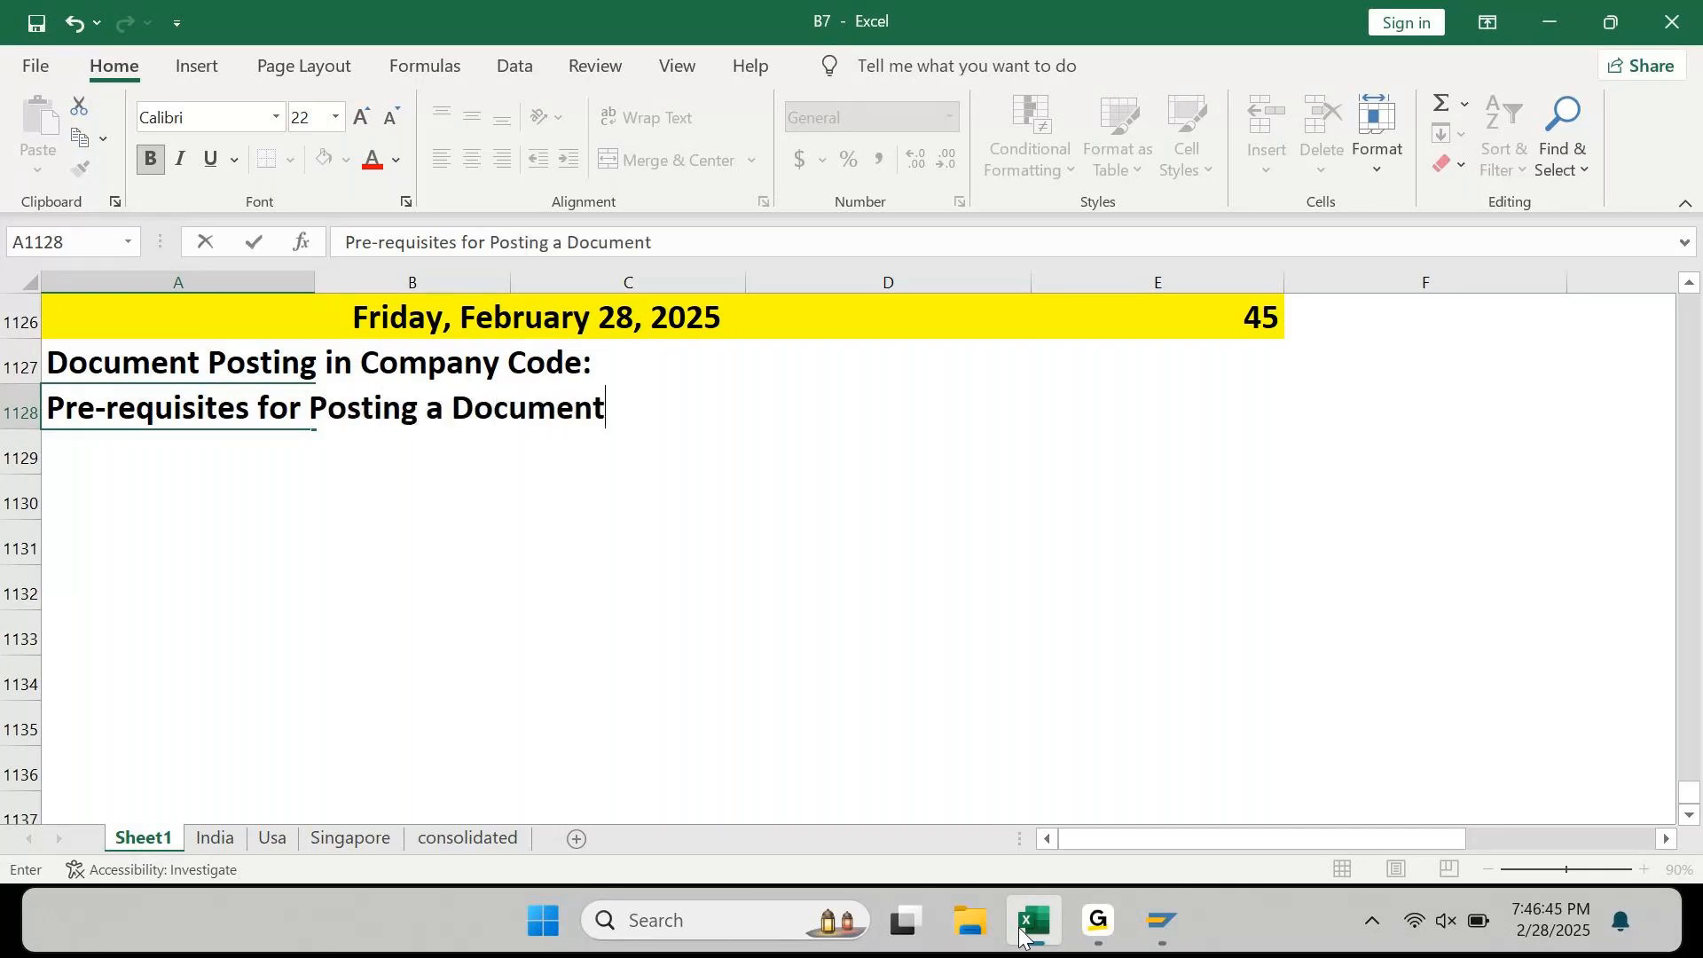
key("Return")
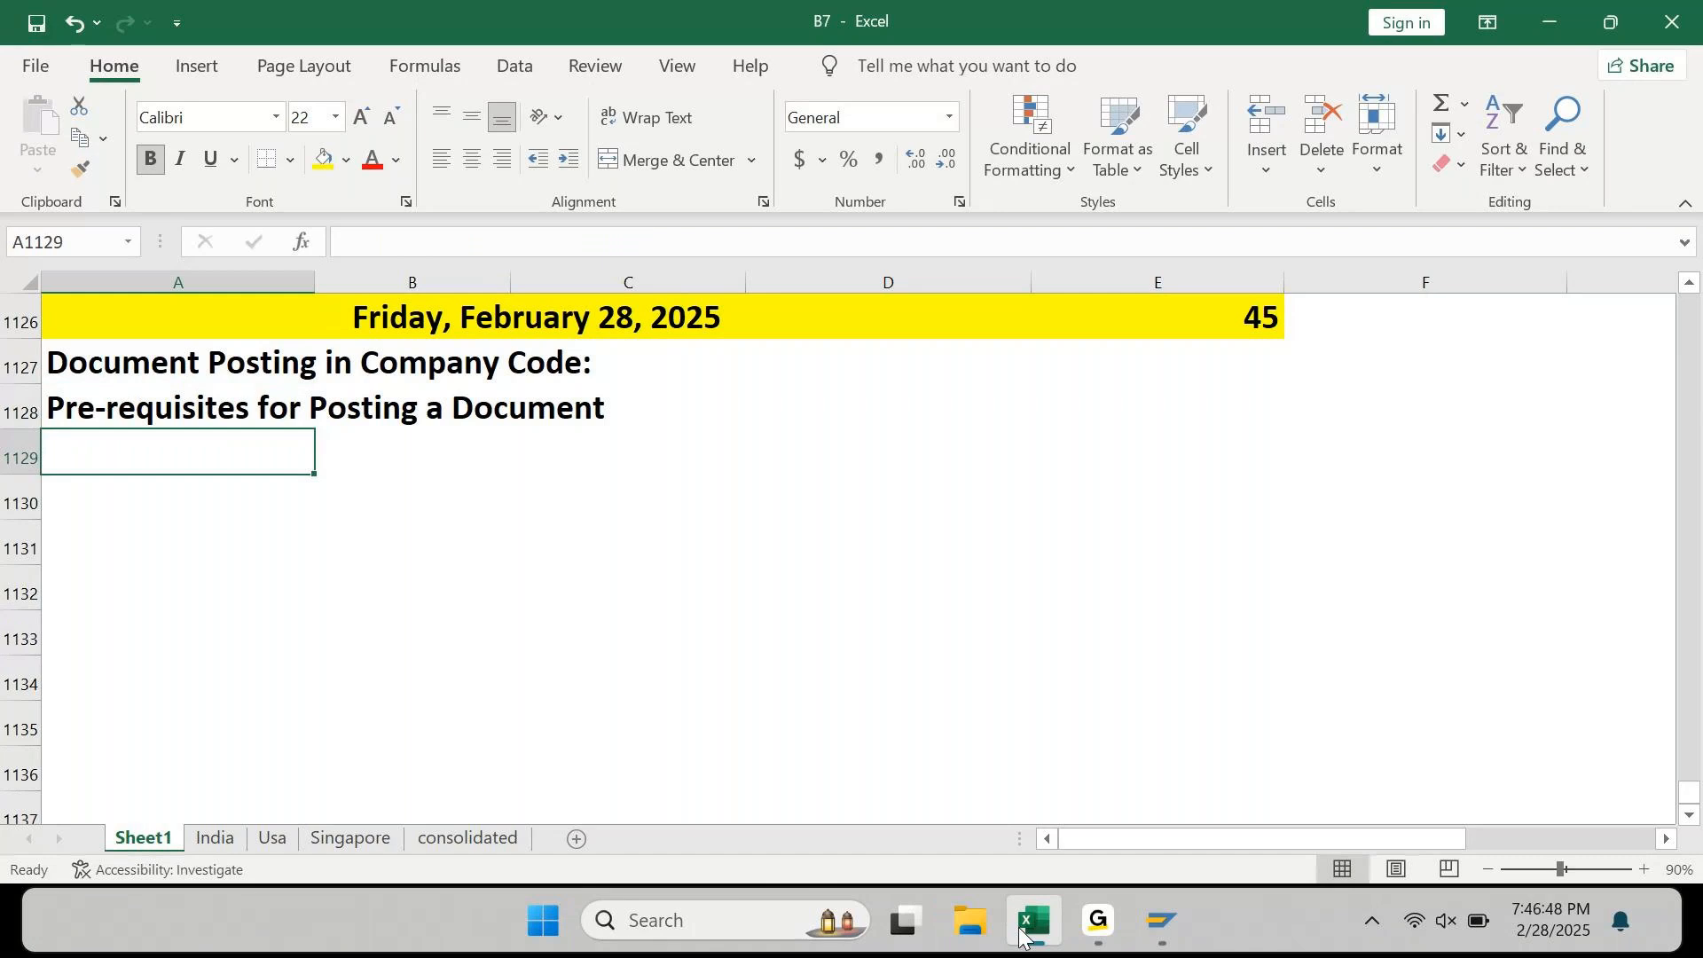
Step: List '1. Baseline Config' in A1129 with the status 'Done' in C1129
type("1.")
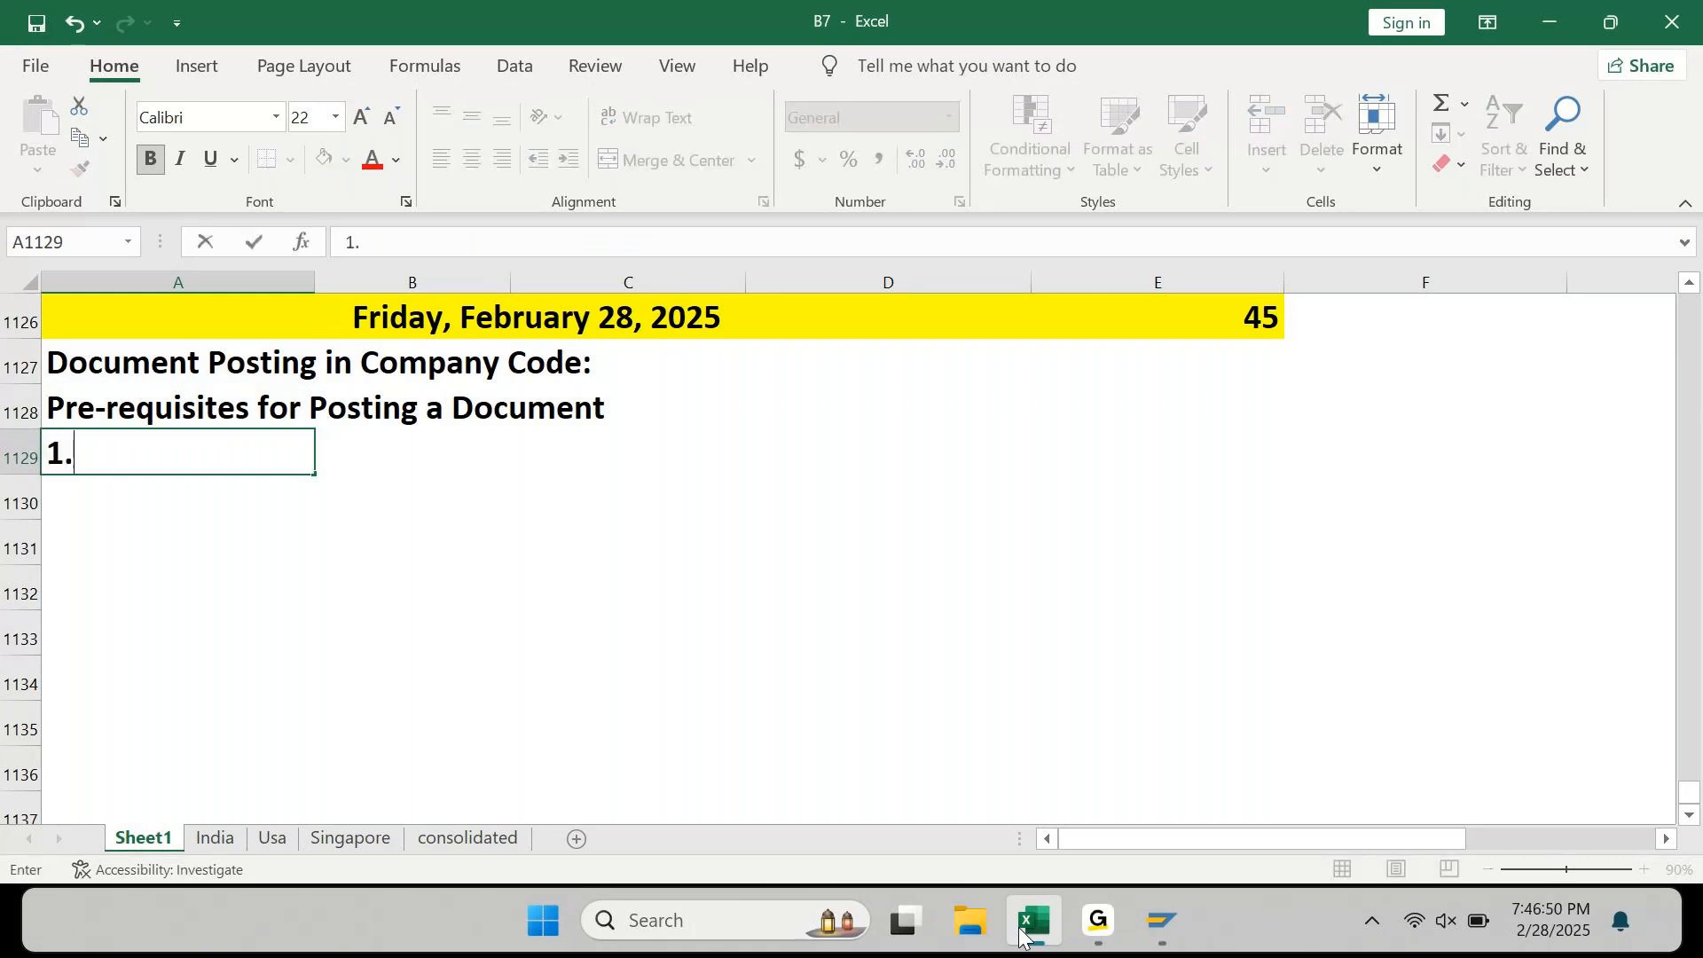
type(" Master D")
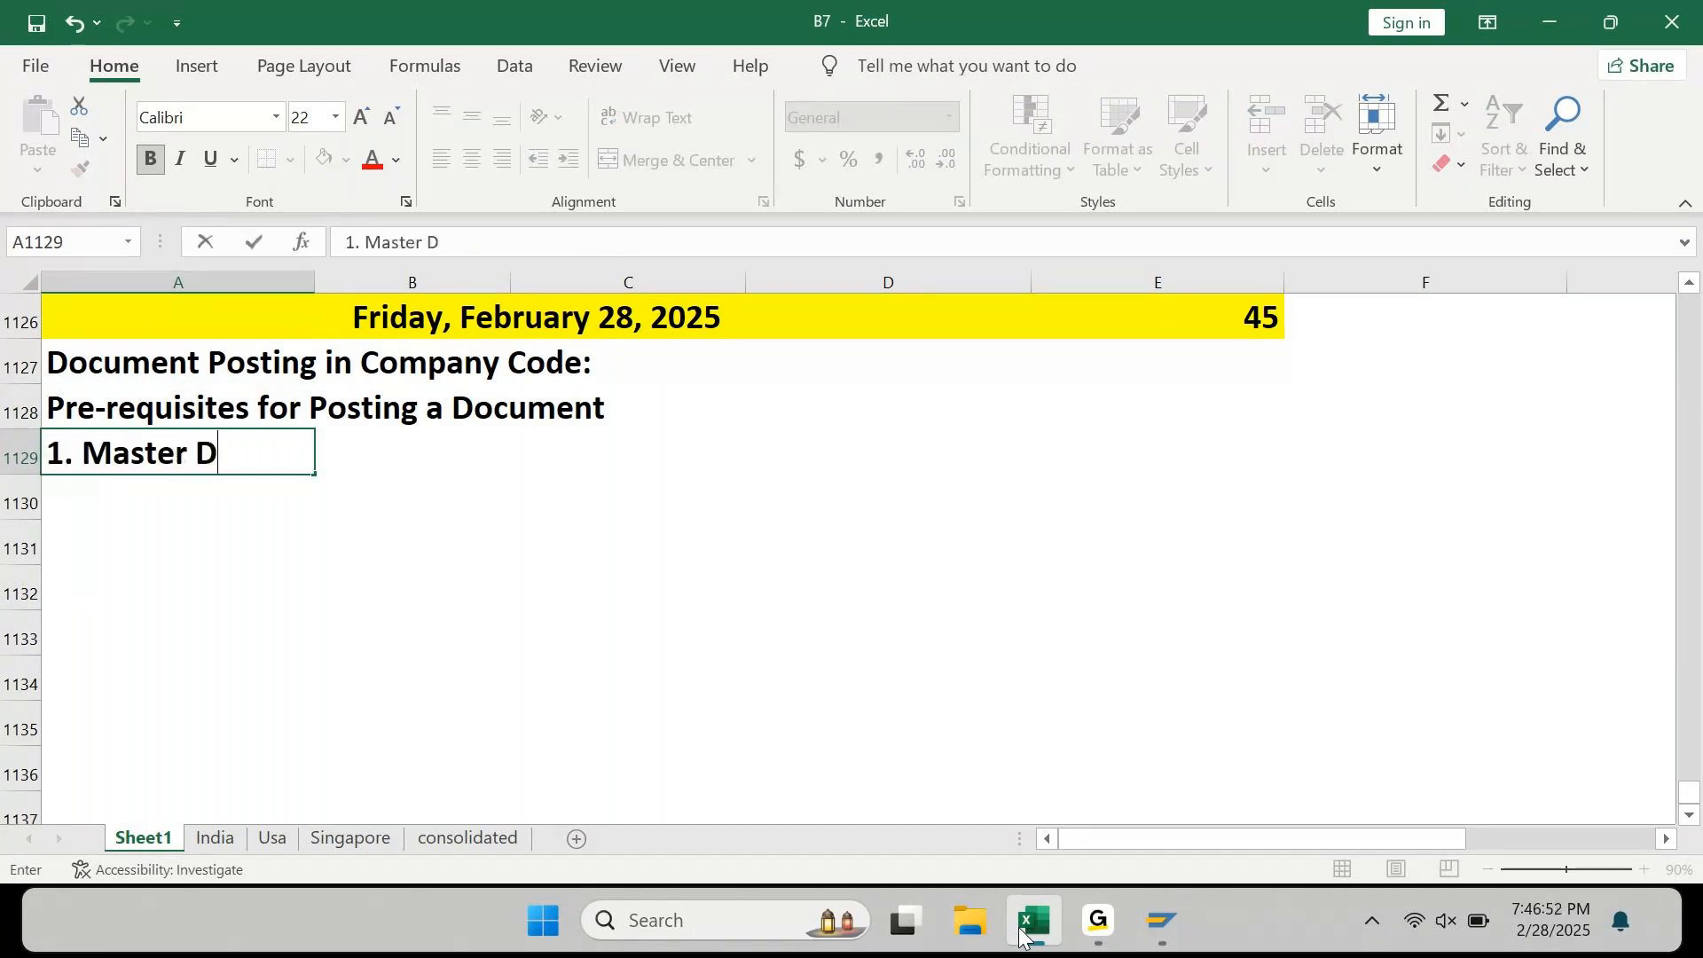
key("BackSpace")
key("BackSpace")
key("BackSpace")
key("BackSpace")
key("BackSpace")
key("BackSpace")
key("BackSpace")
key("BackSpace")
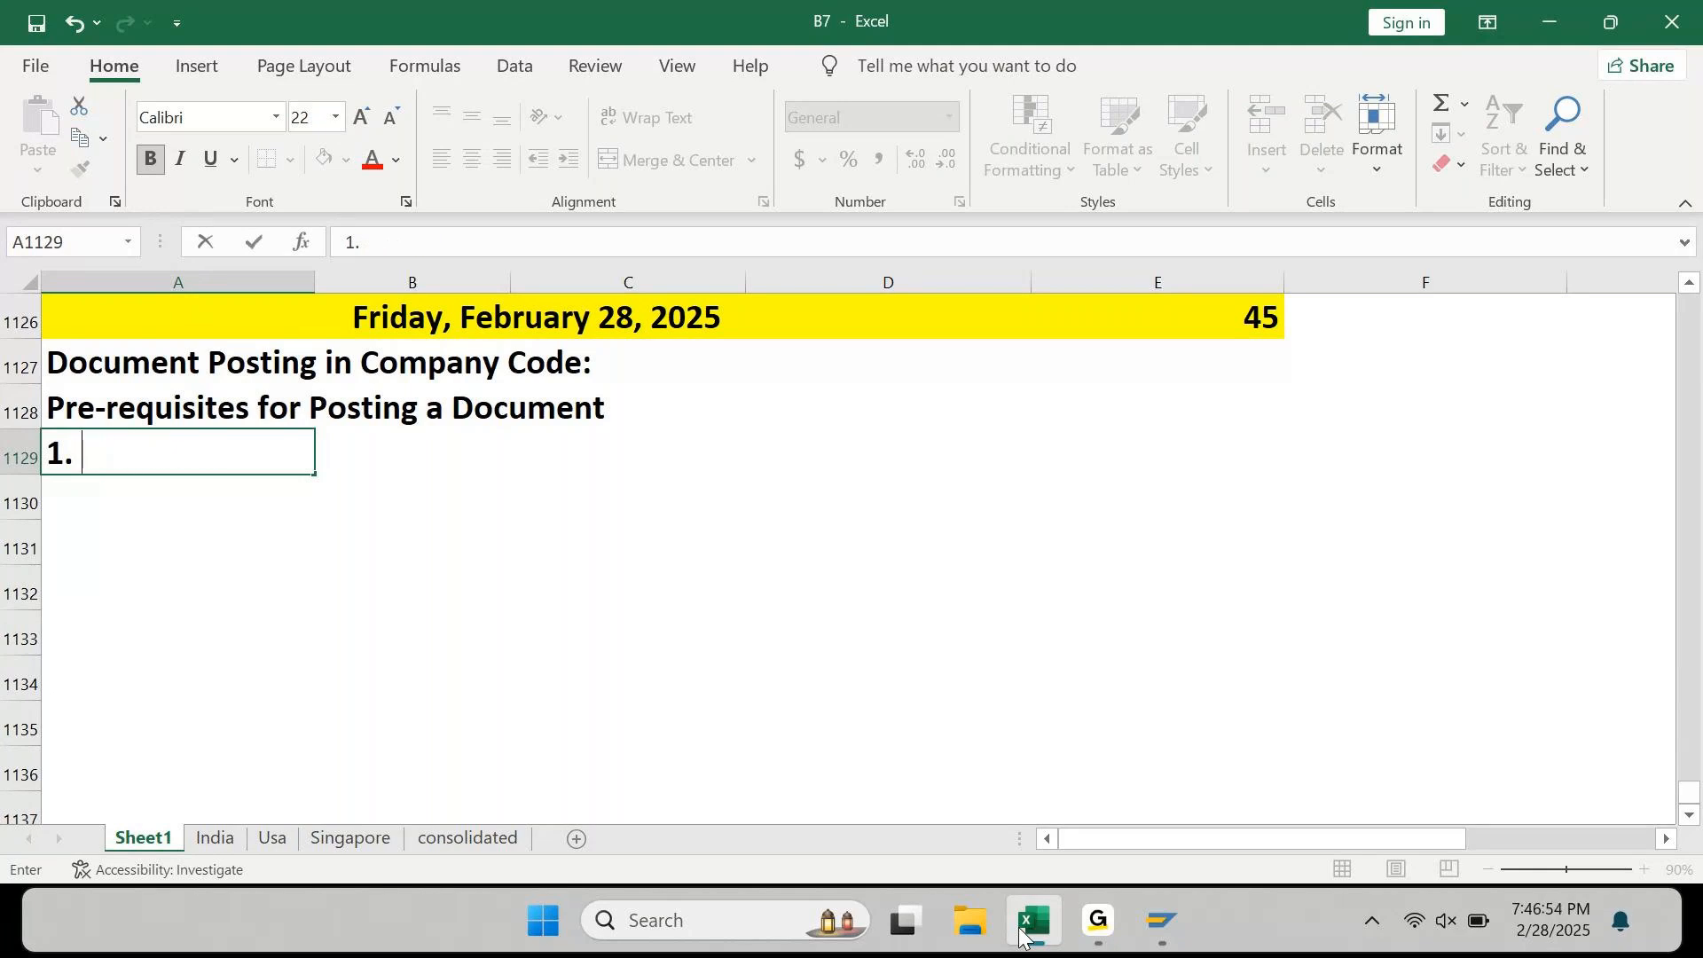
type("Baseling")
key("BackSpace")
key("BackSpace")
type("e Con")
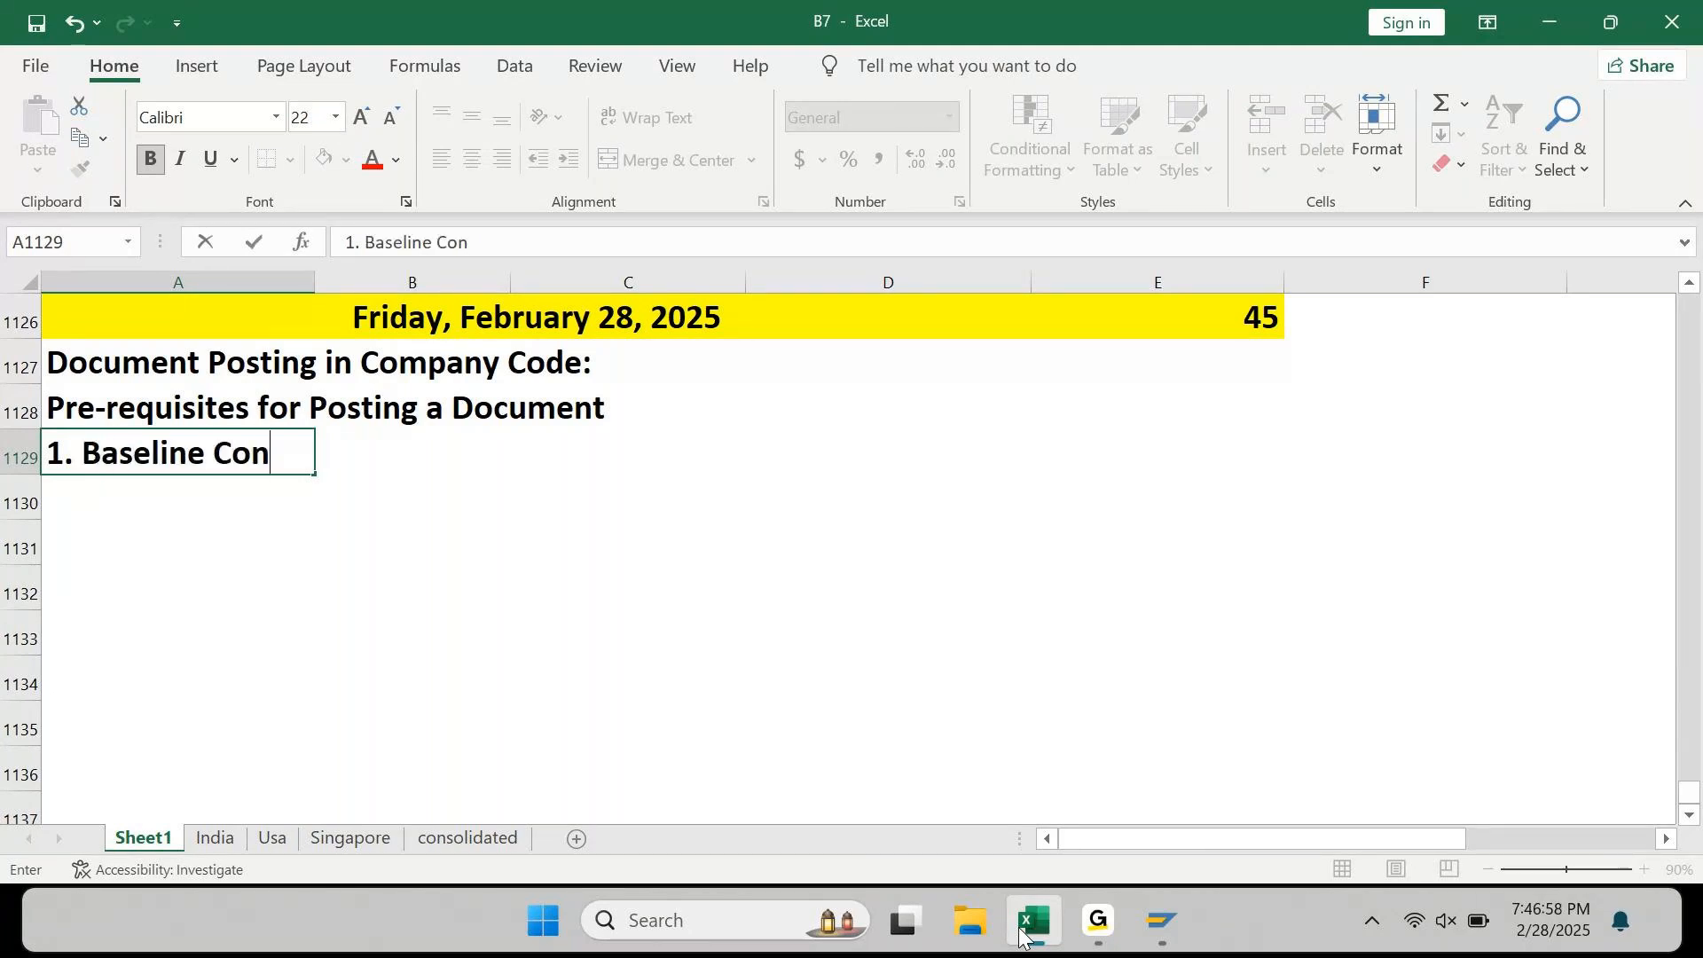
type("fig")
key("Return")
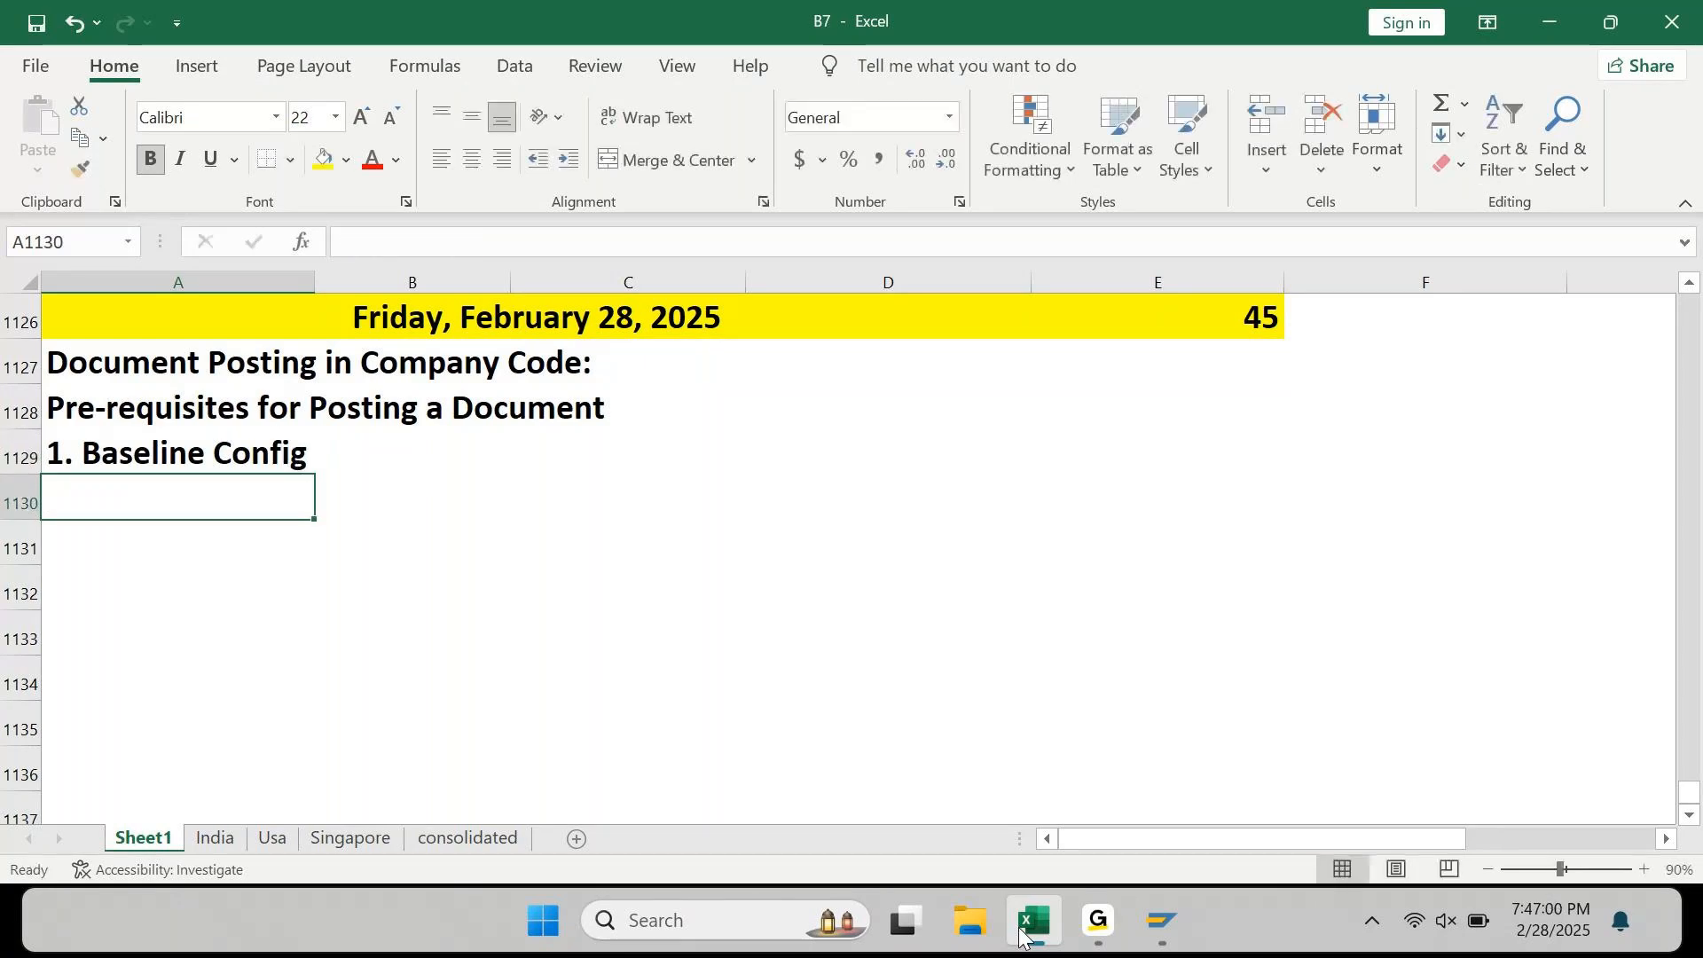
key("Up")
key("Right")
key("Right")
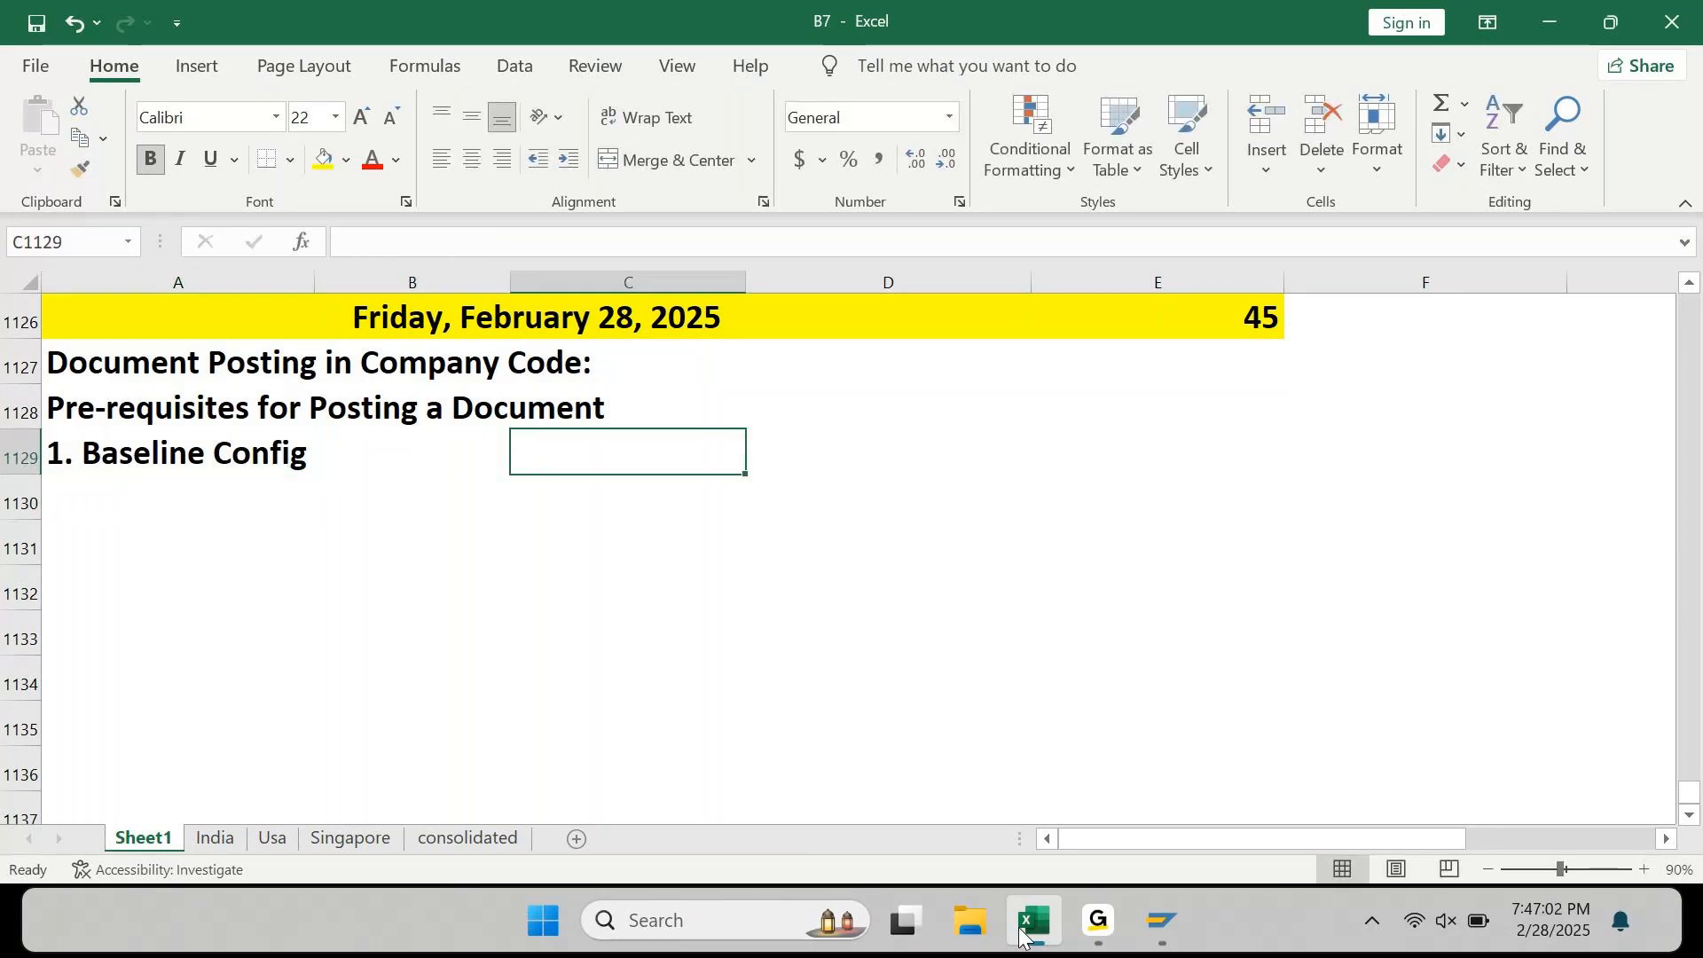
type("D")
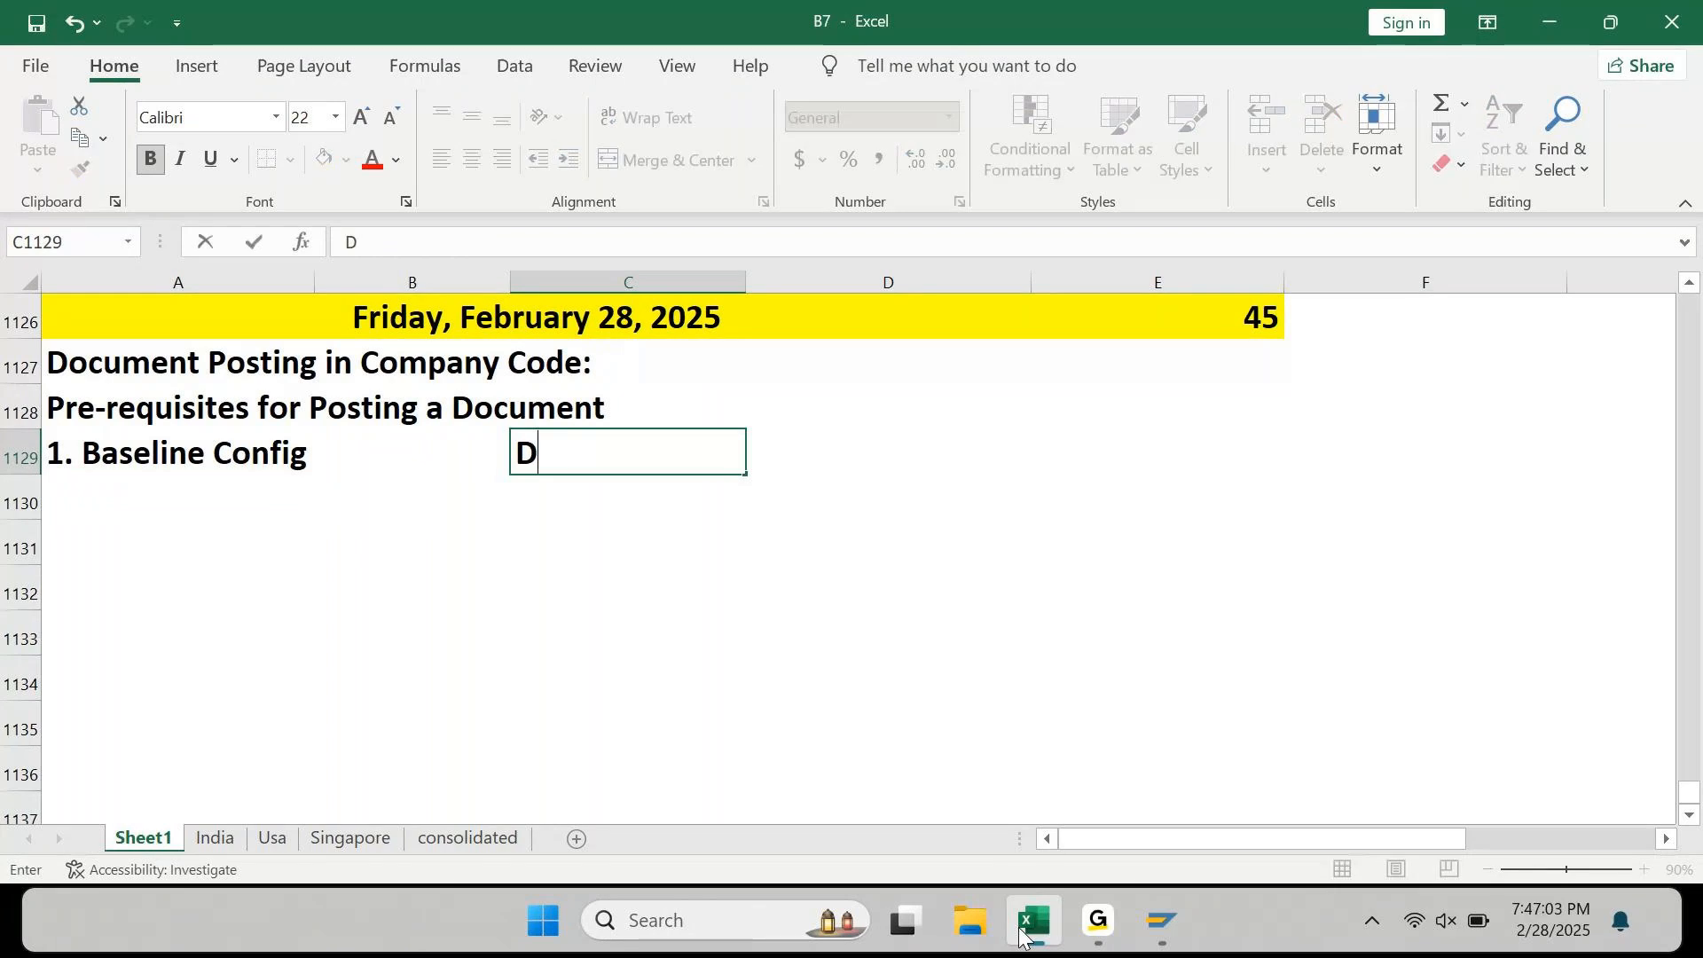
type("one")
key("Return")
key("Left")
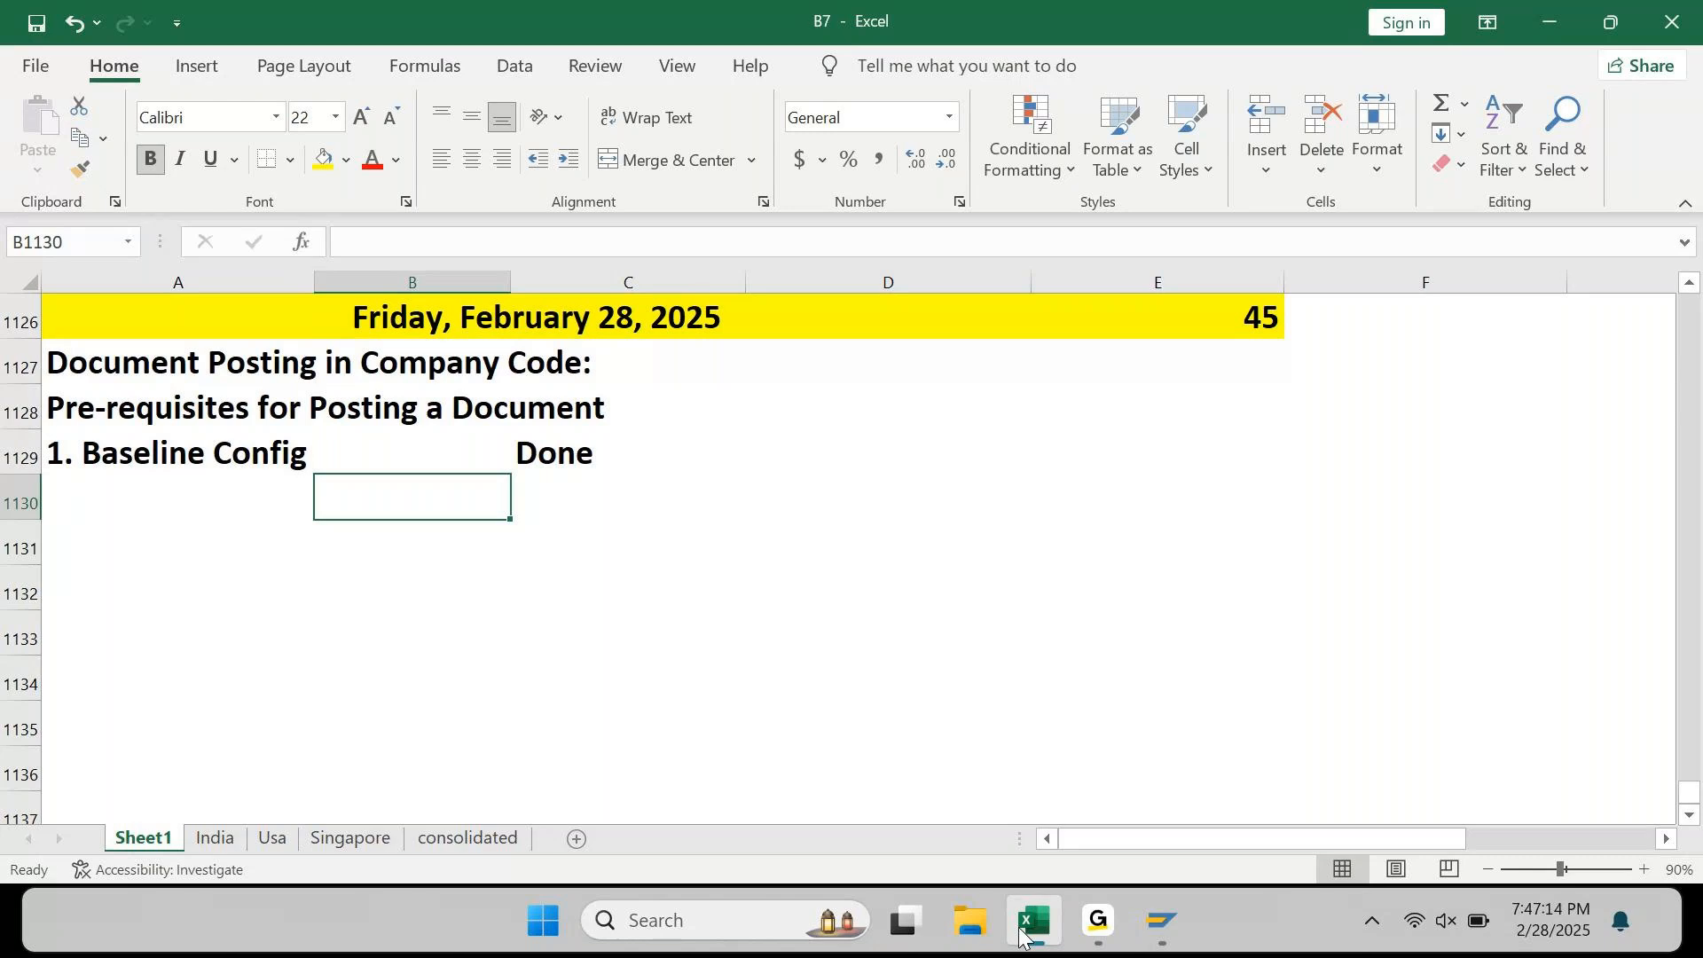
key("Left")
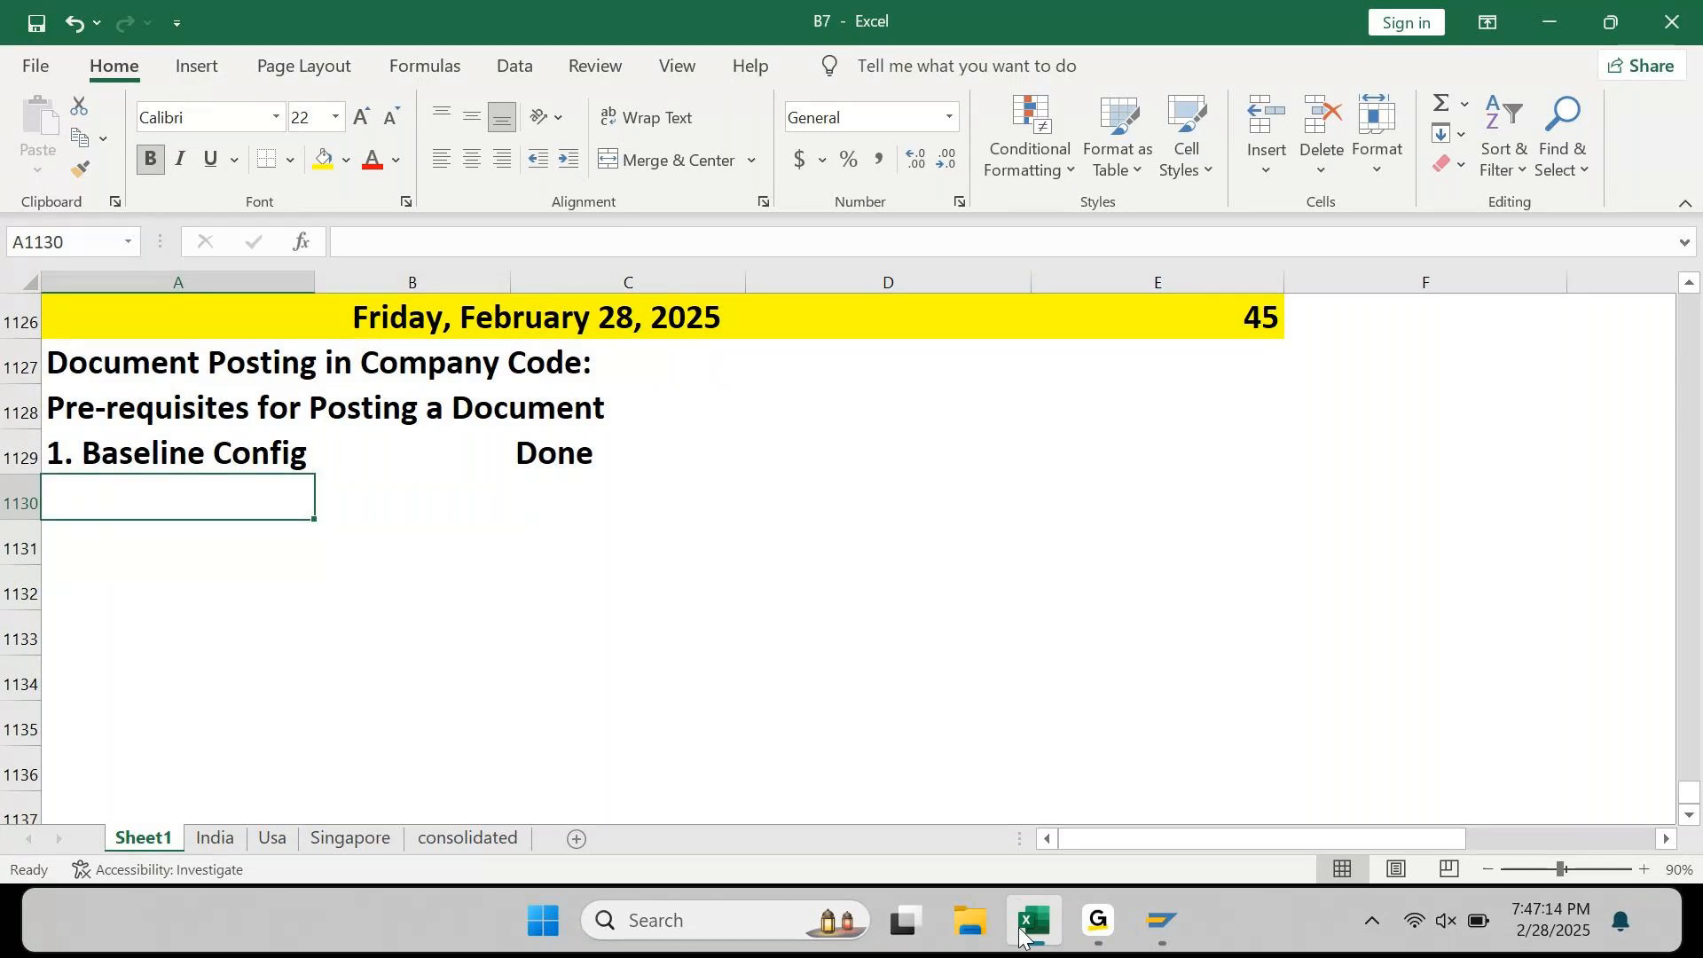
Step: Enter '2. Master Data' in A1130 with the status 'Yet to be created' in C1130
type("2. Master Daa")
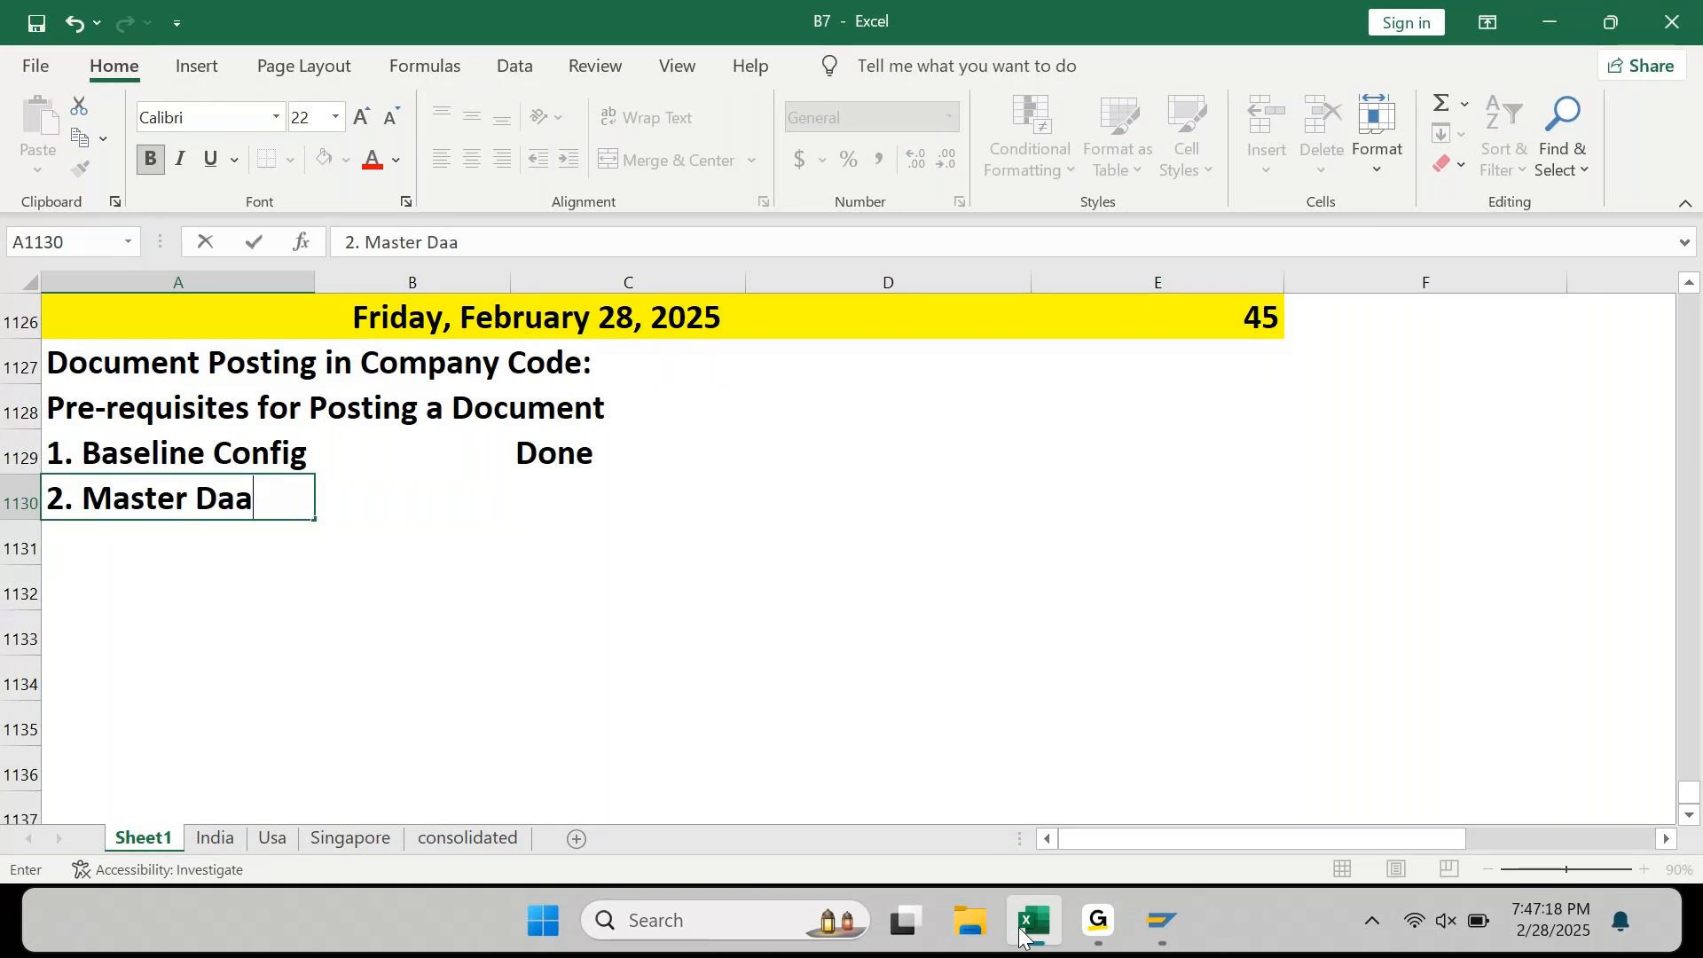
key("BackSpace")
type("ta")
key("Return")
key("Up")
key("Right")
key("Right")
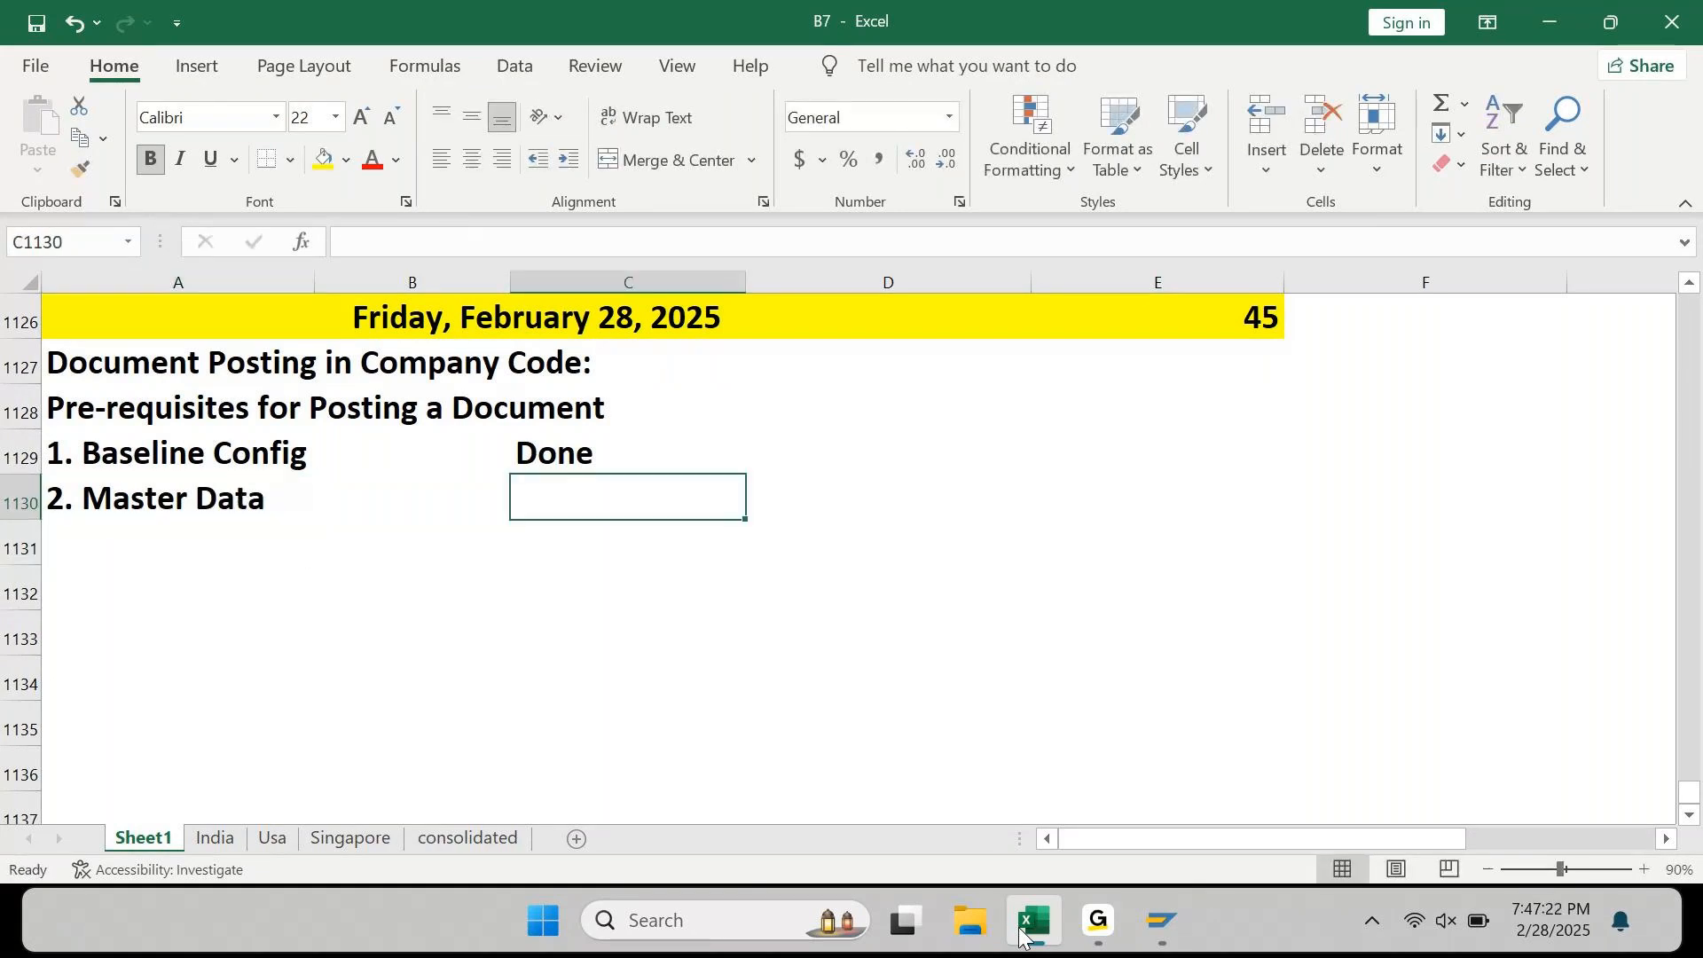
type("Yet to")
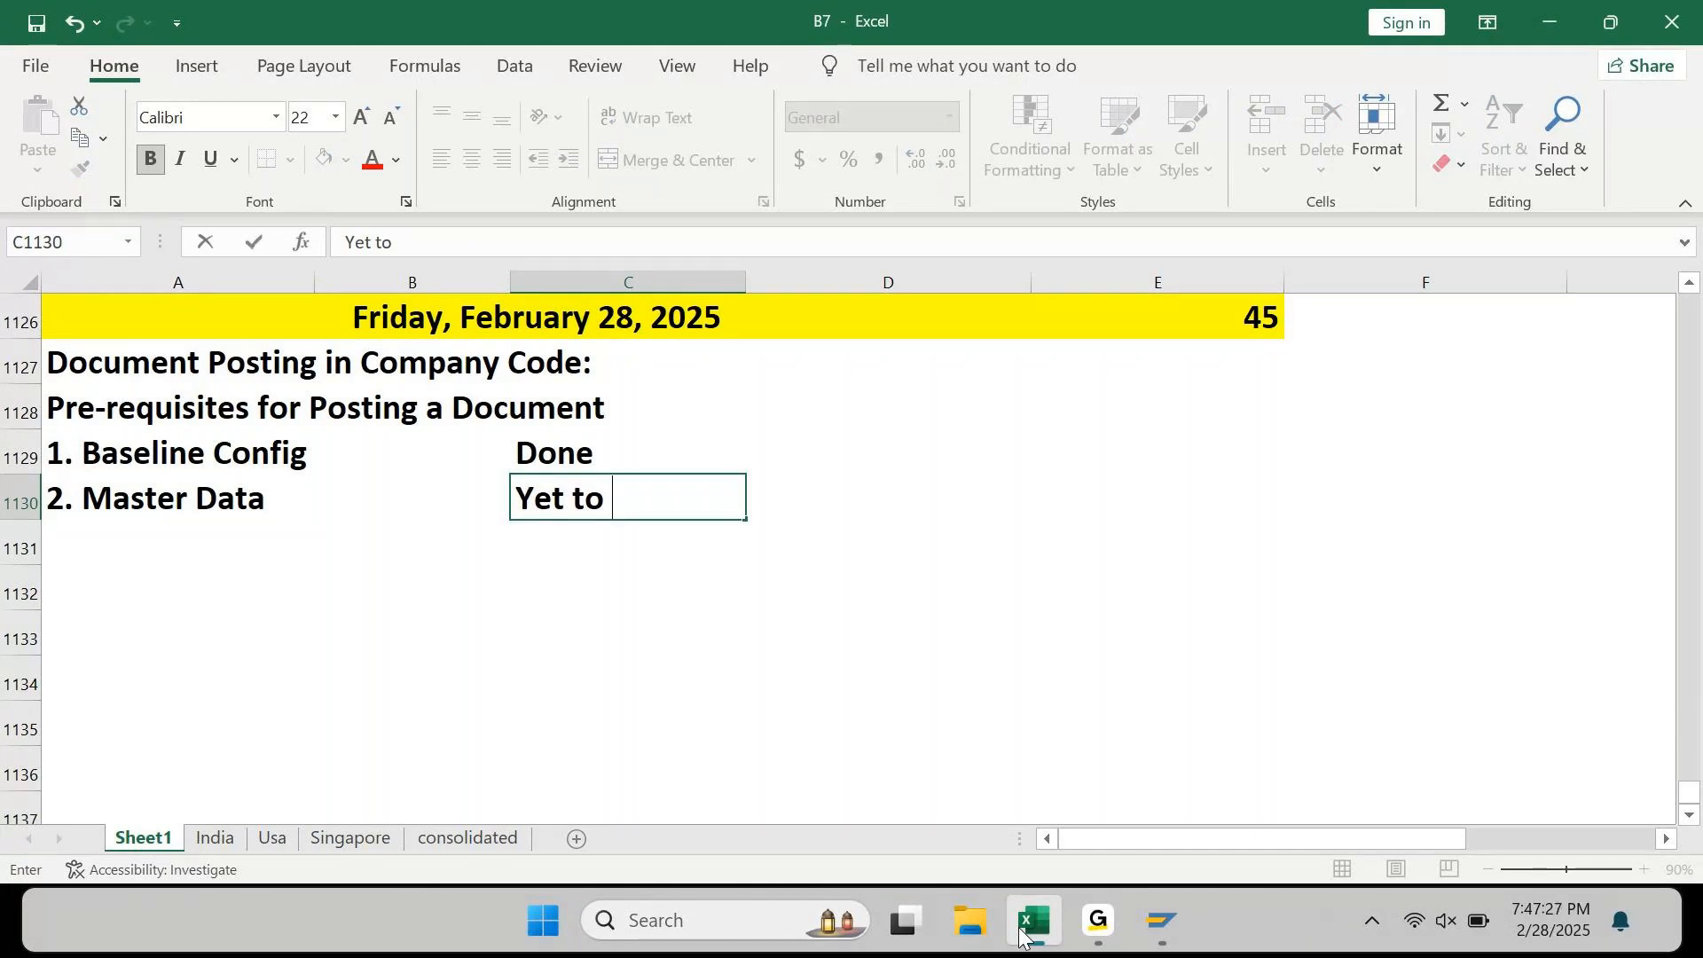
type(" be created")
key("Return")
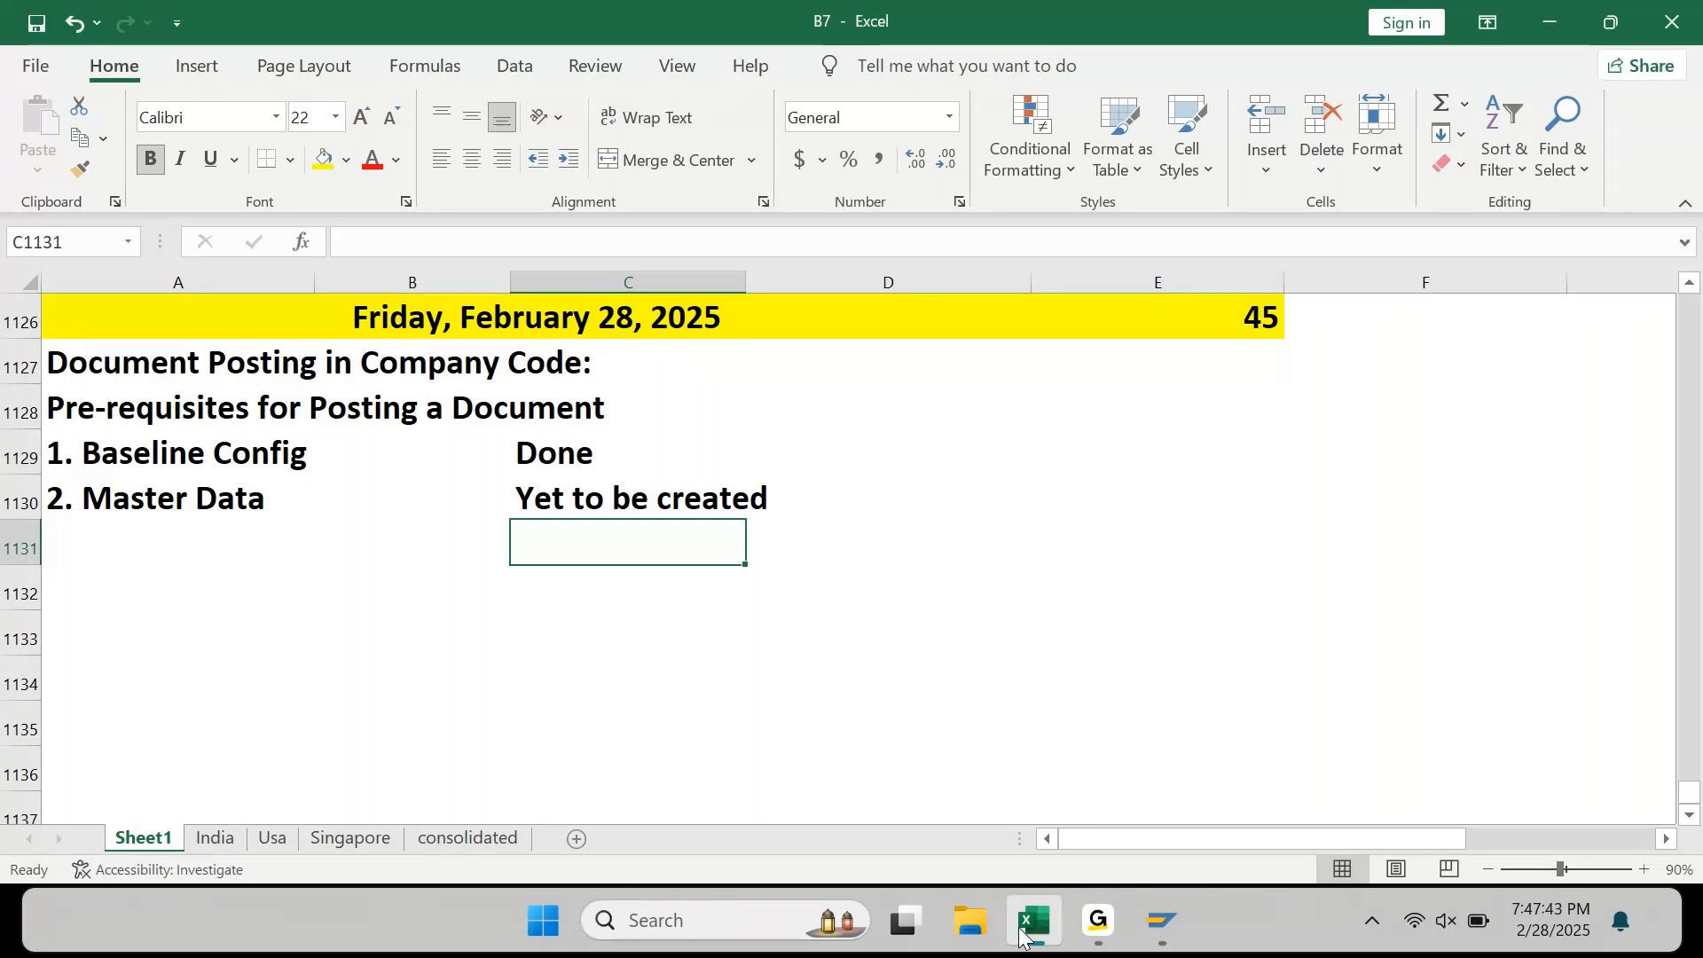
key("Home")
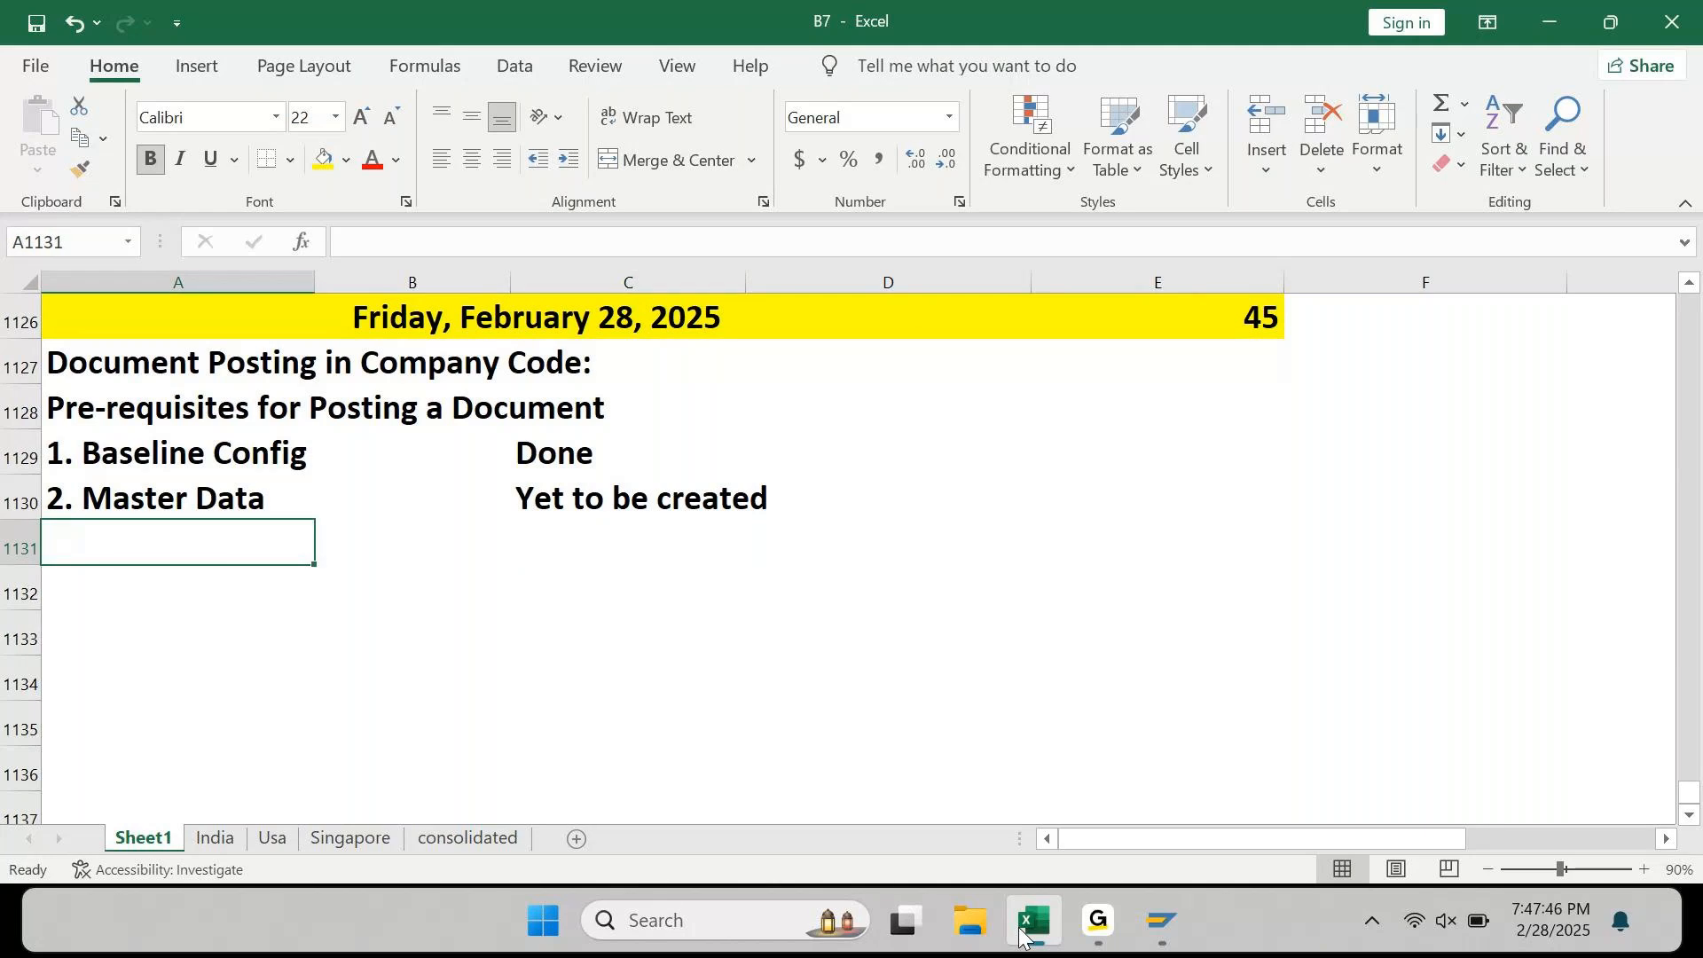
Step: Add '1. GL Master Data' as the first Master Data sub-item in B1131
key("Right")
key("Down")
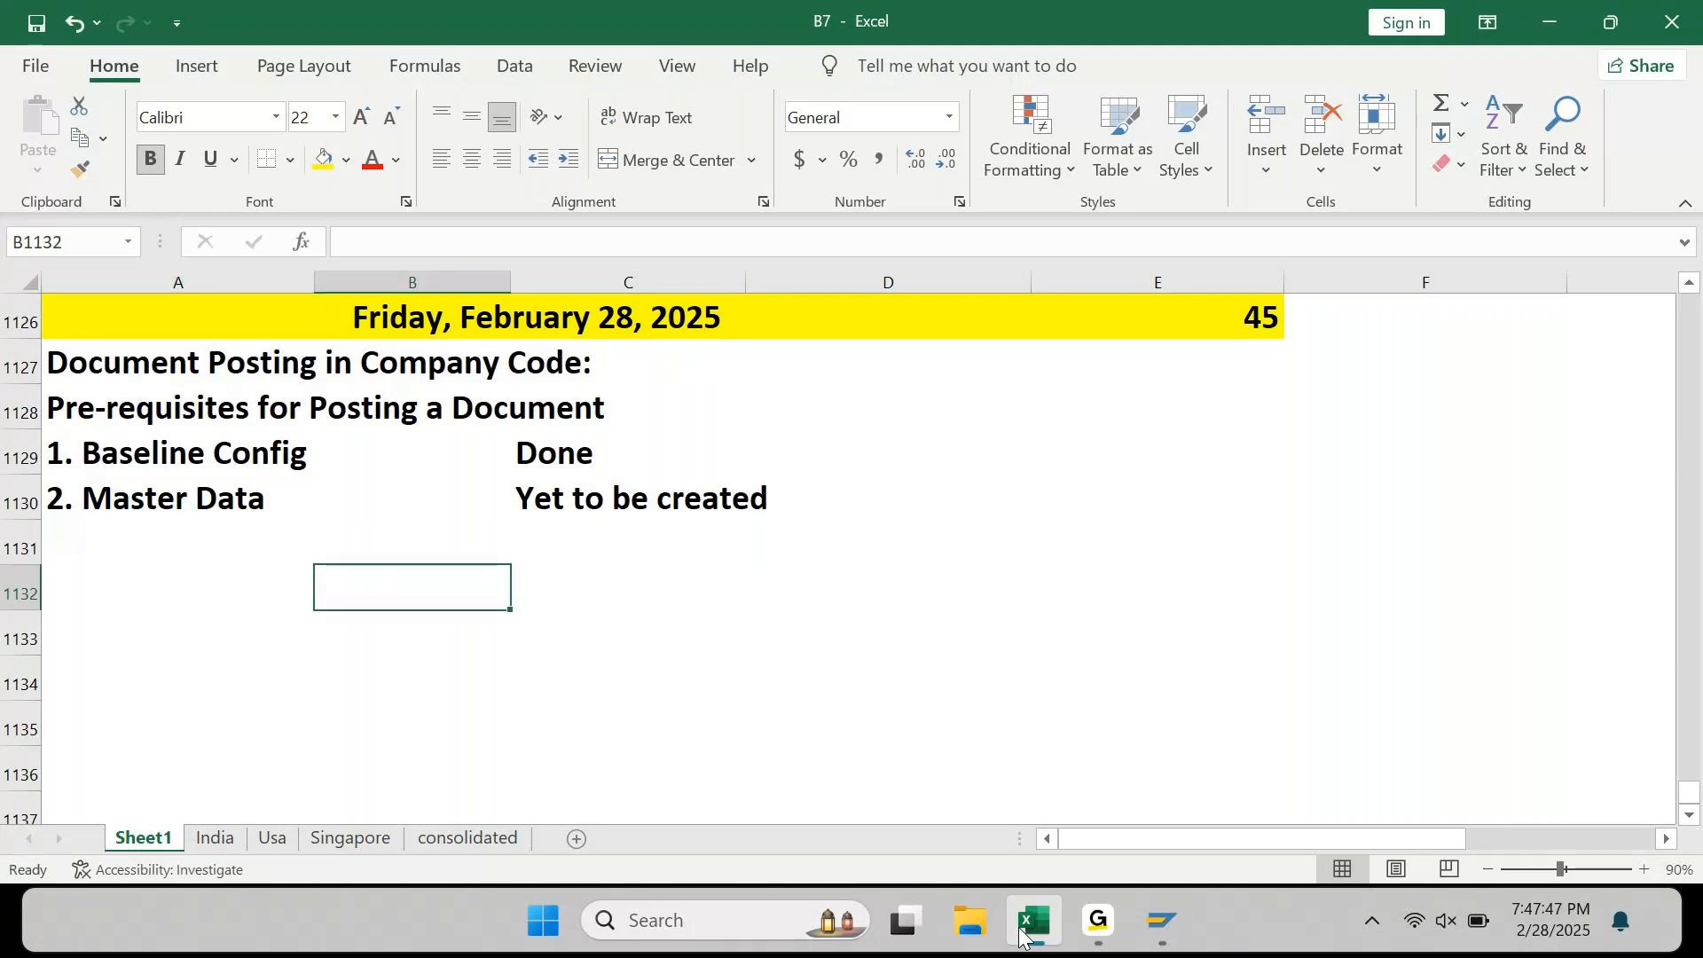
key("Up")
key("Left")
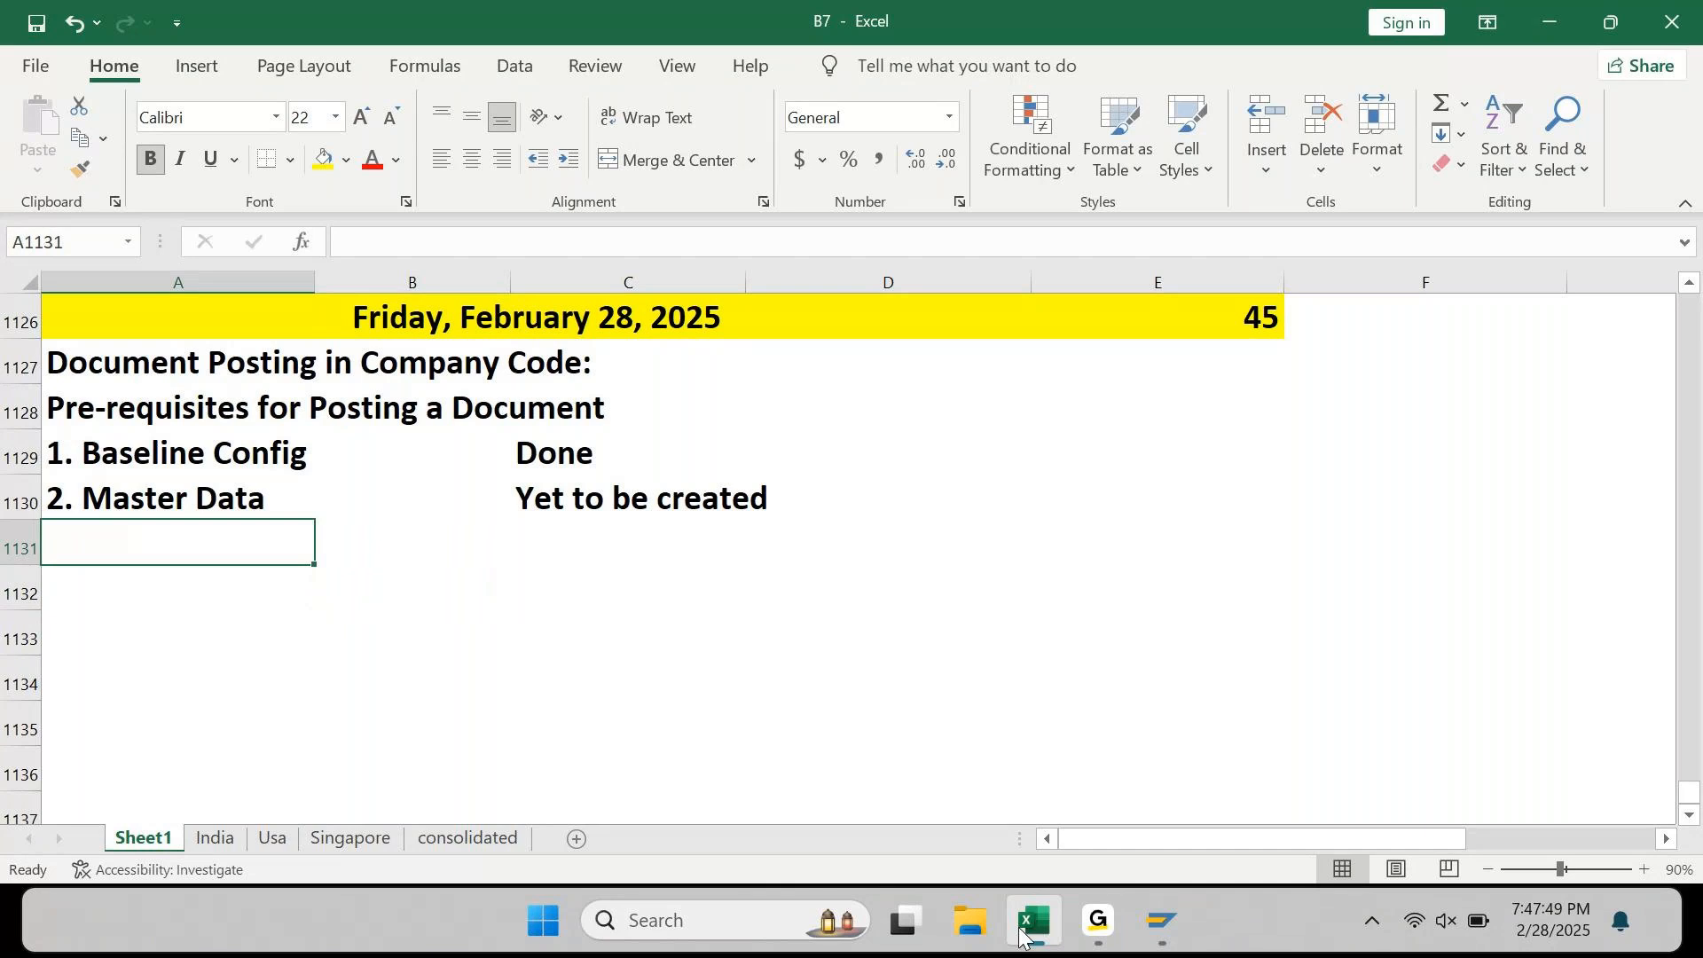
type("1")
key("Escape")
key("Right")
type("1. G")
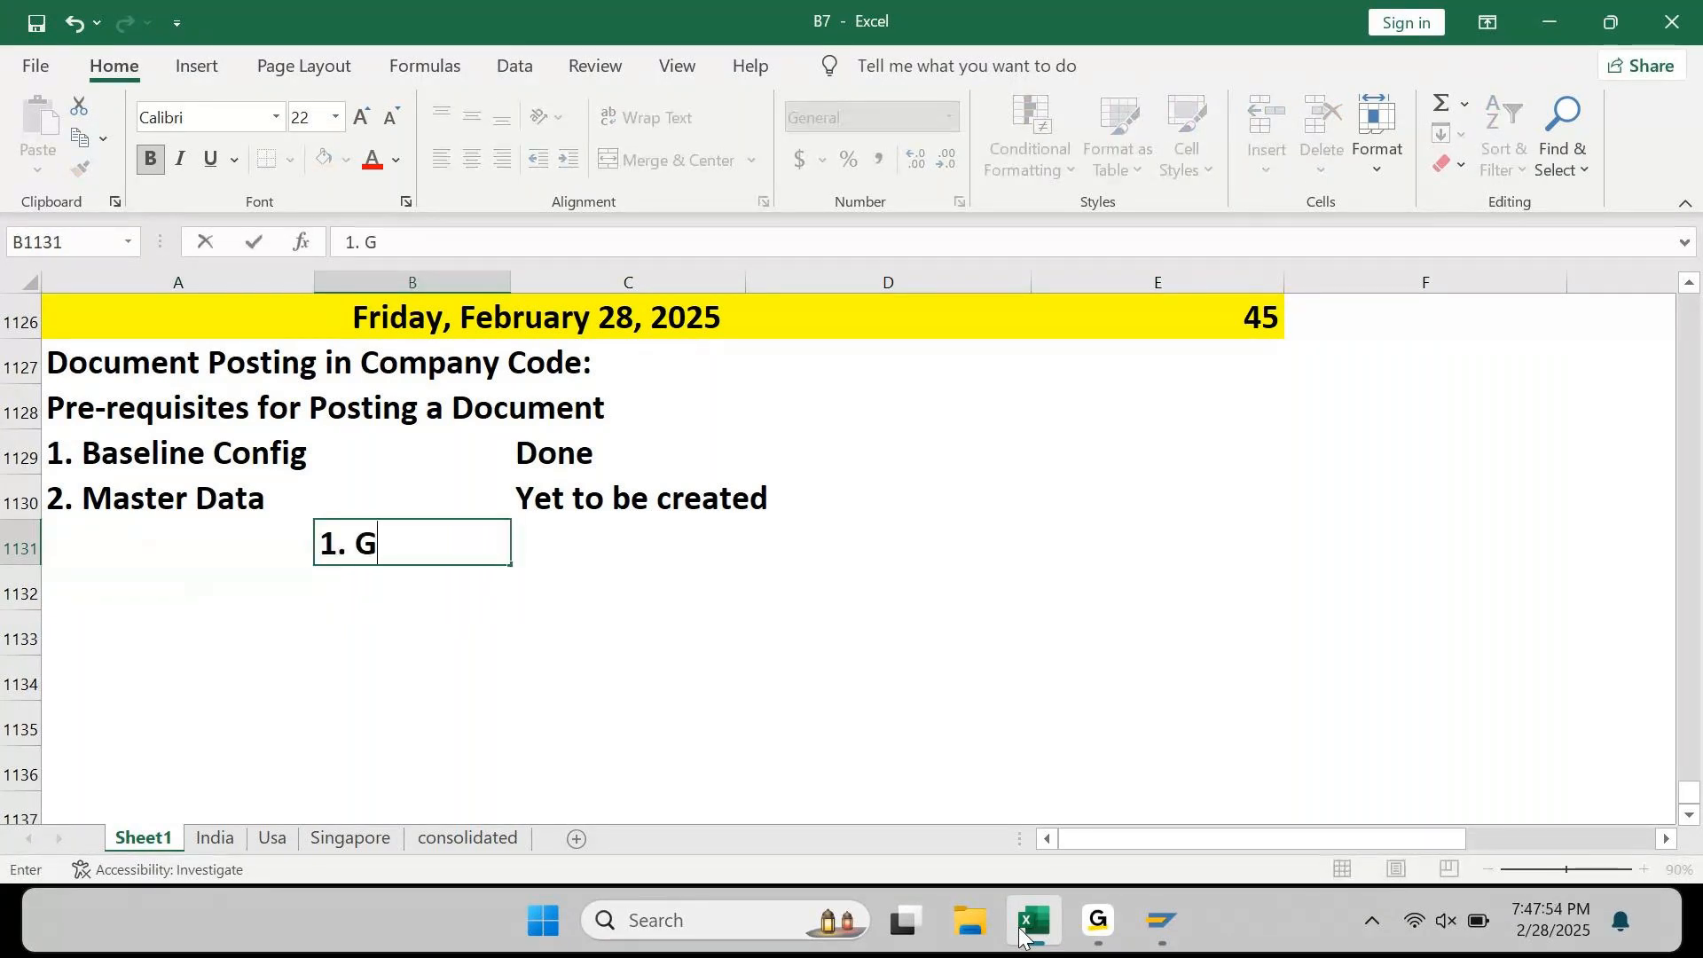
type("L Master Data")
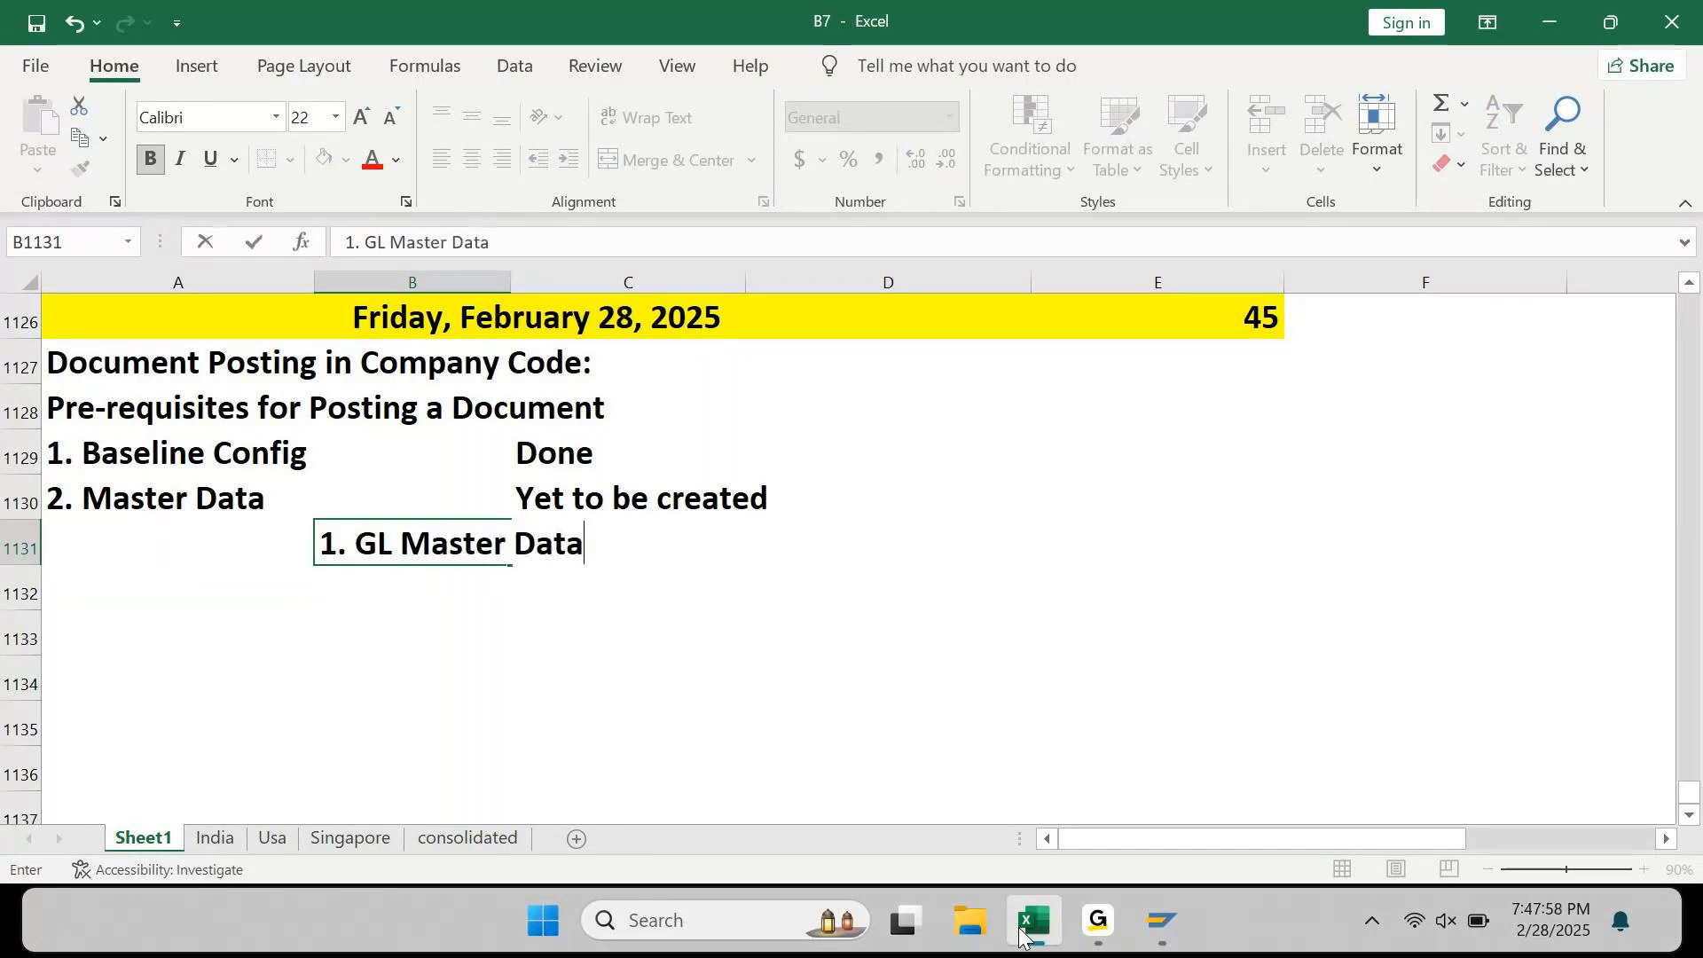
key("Return")
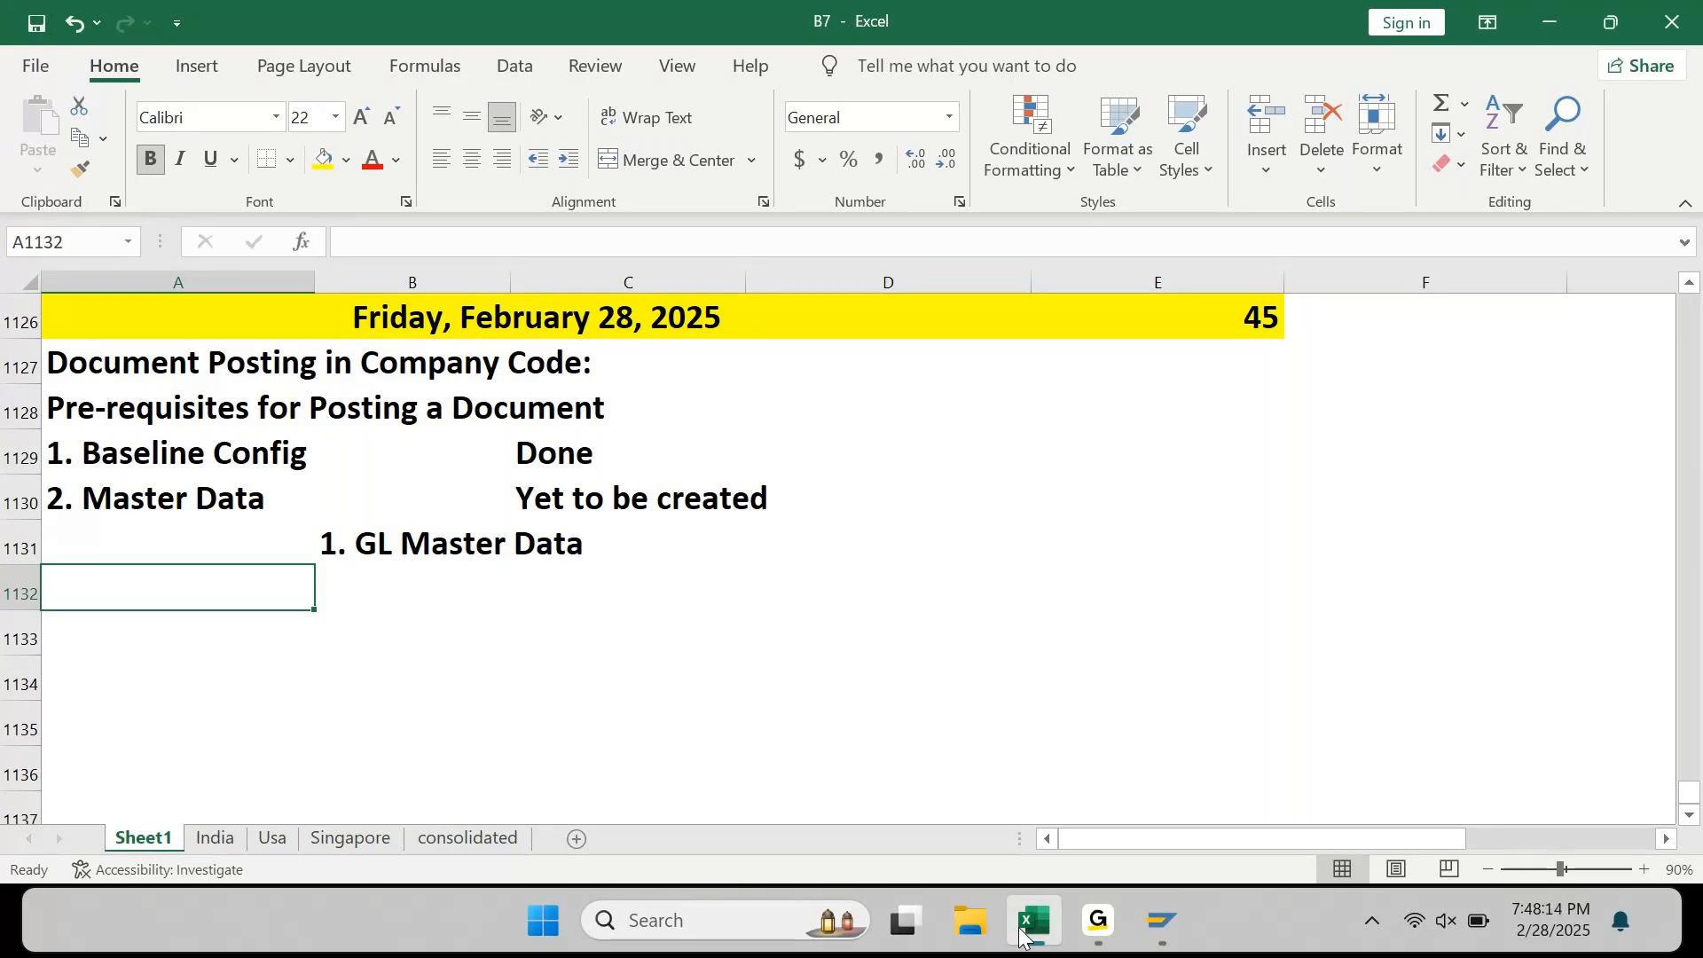
Step: List '2. Profit Center Master Data' and '3. Cost Center Master Data' in B1132:B1133
key("Right")
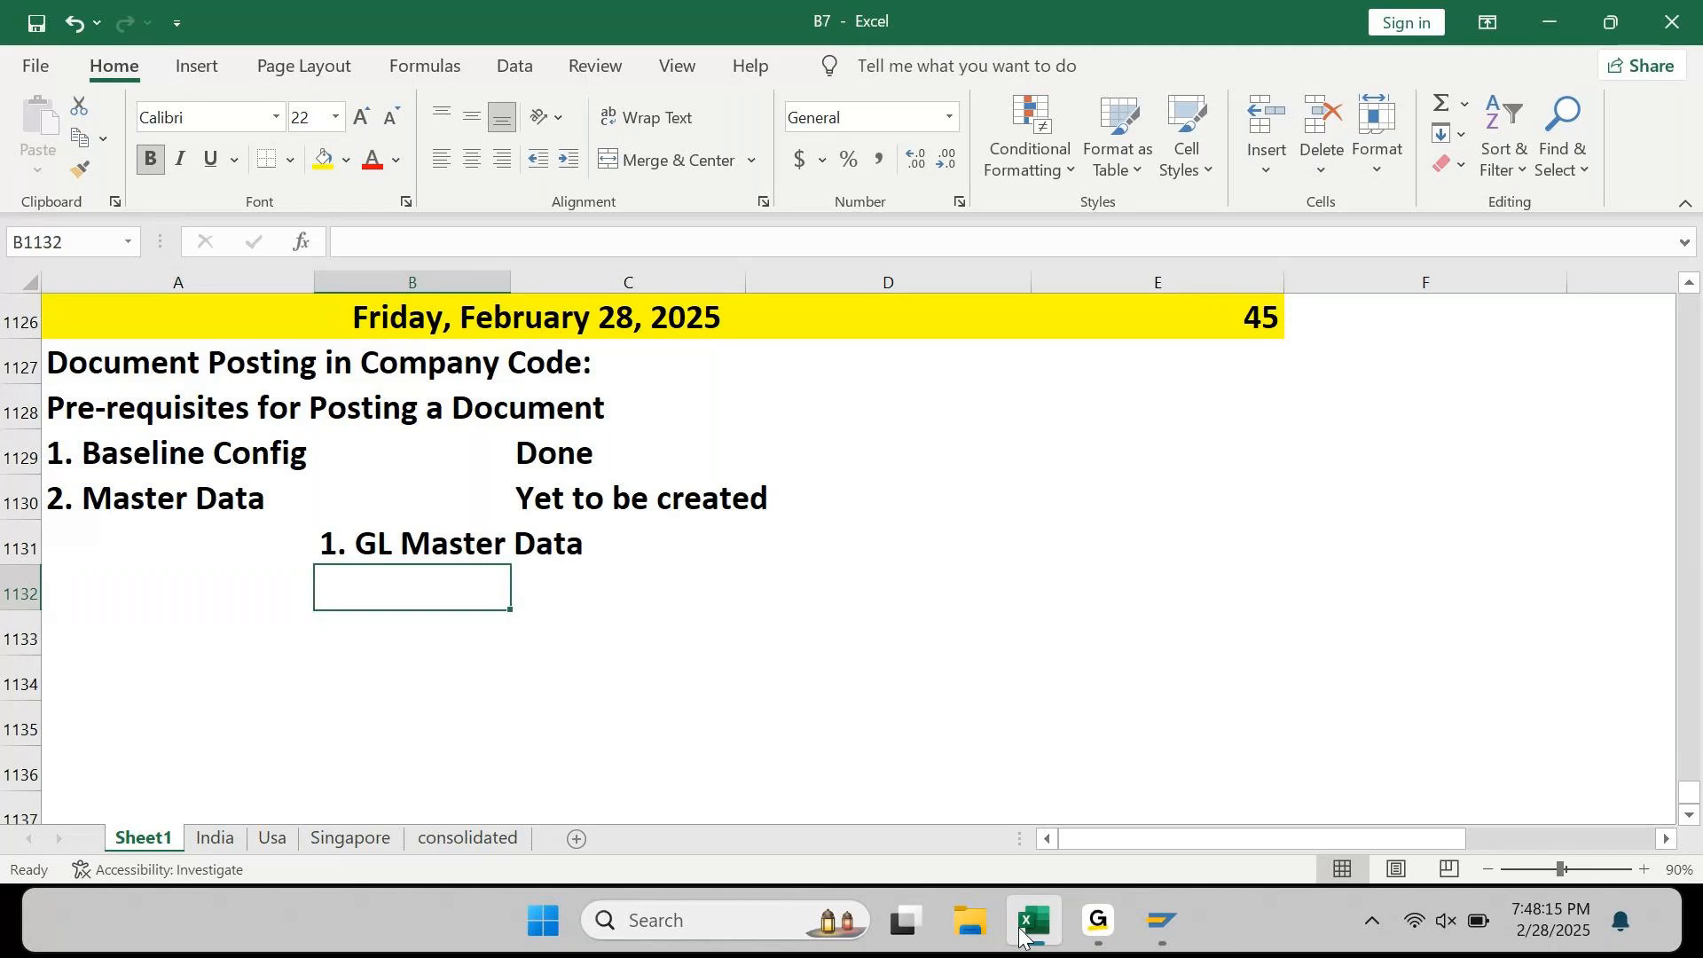
type("2. Pro")
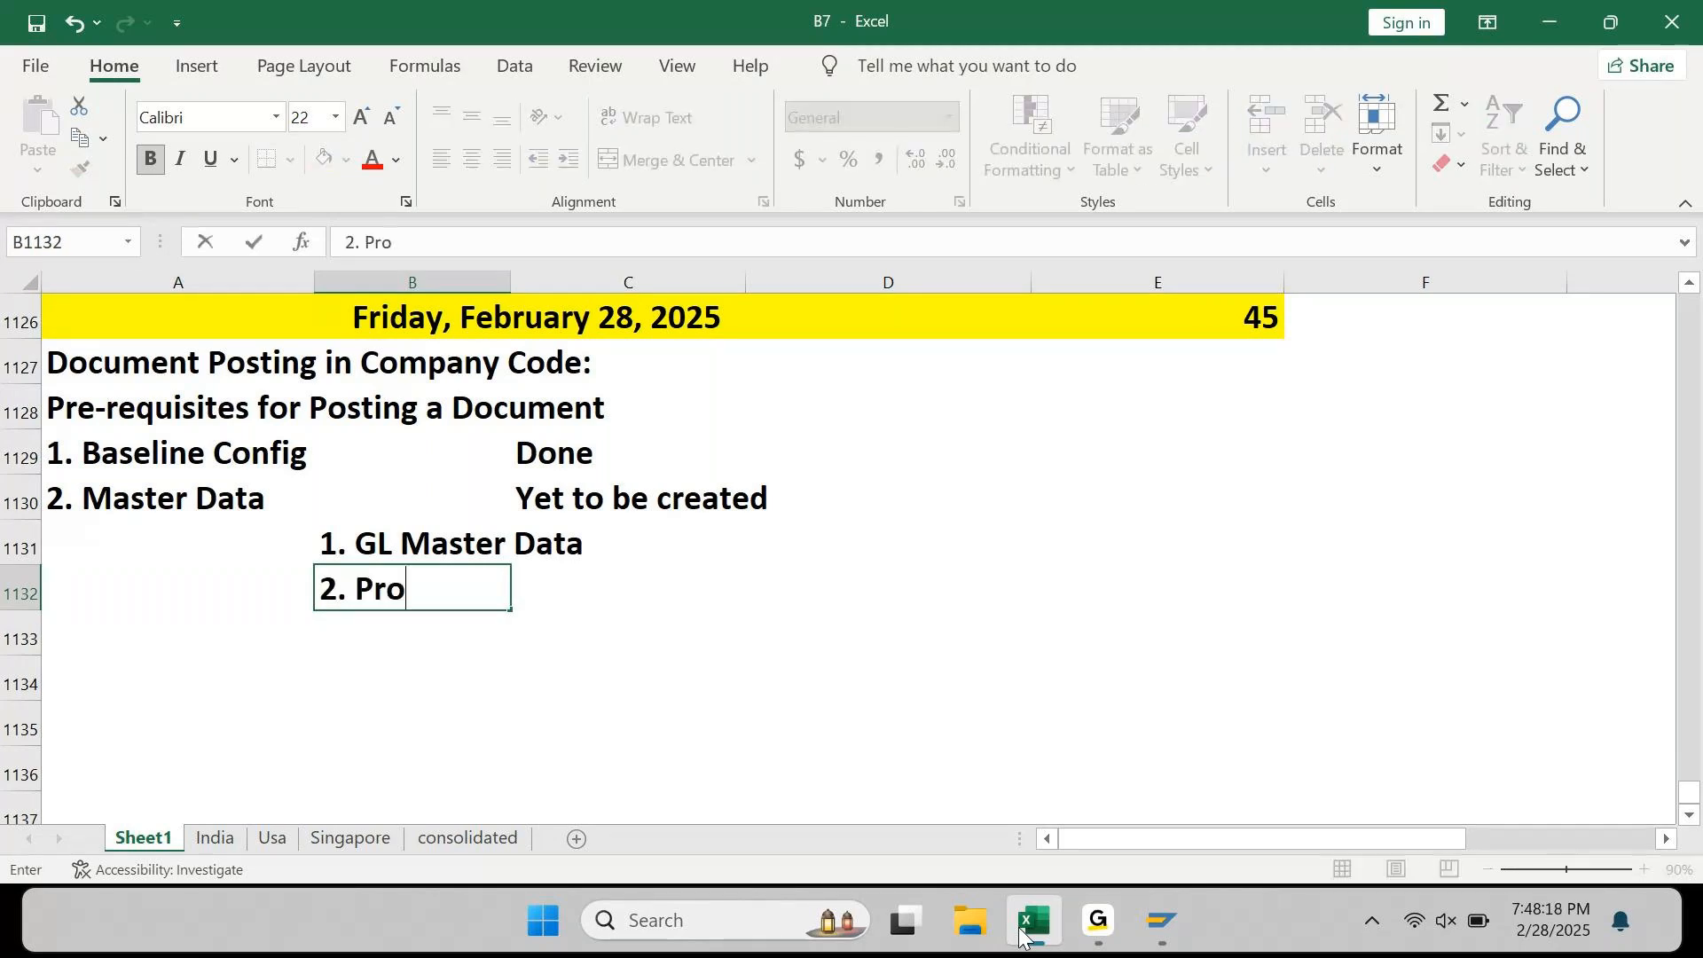
type("fit Cn")
key("BackSpace")
type("e")
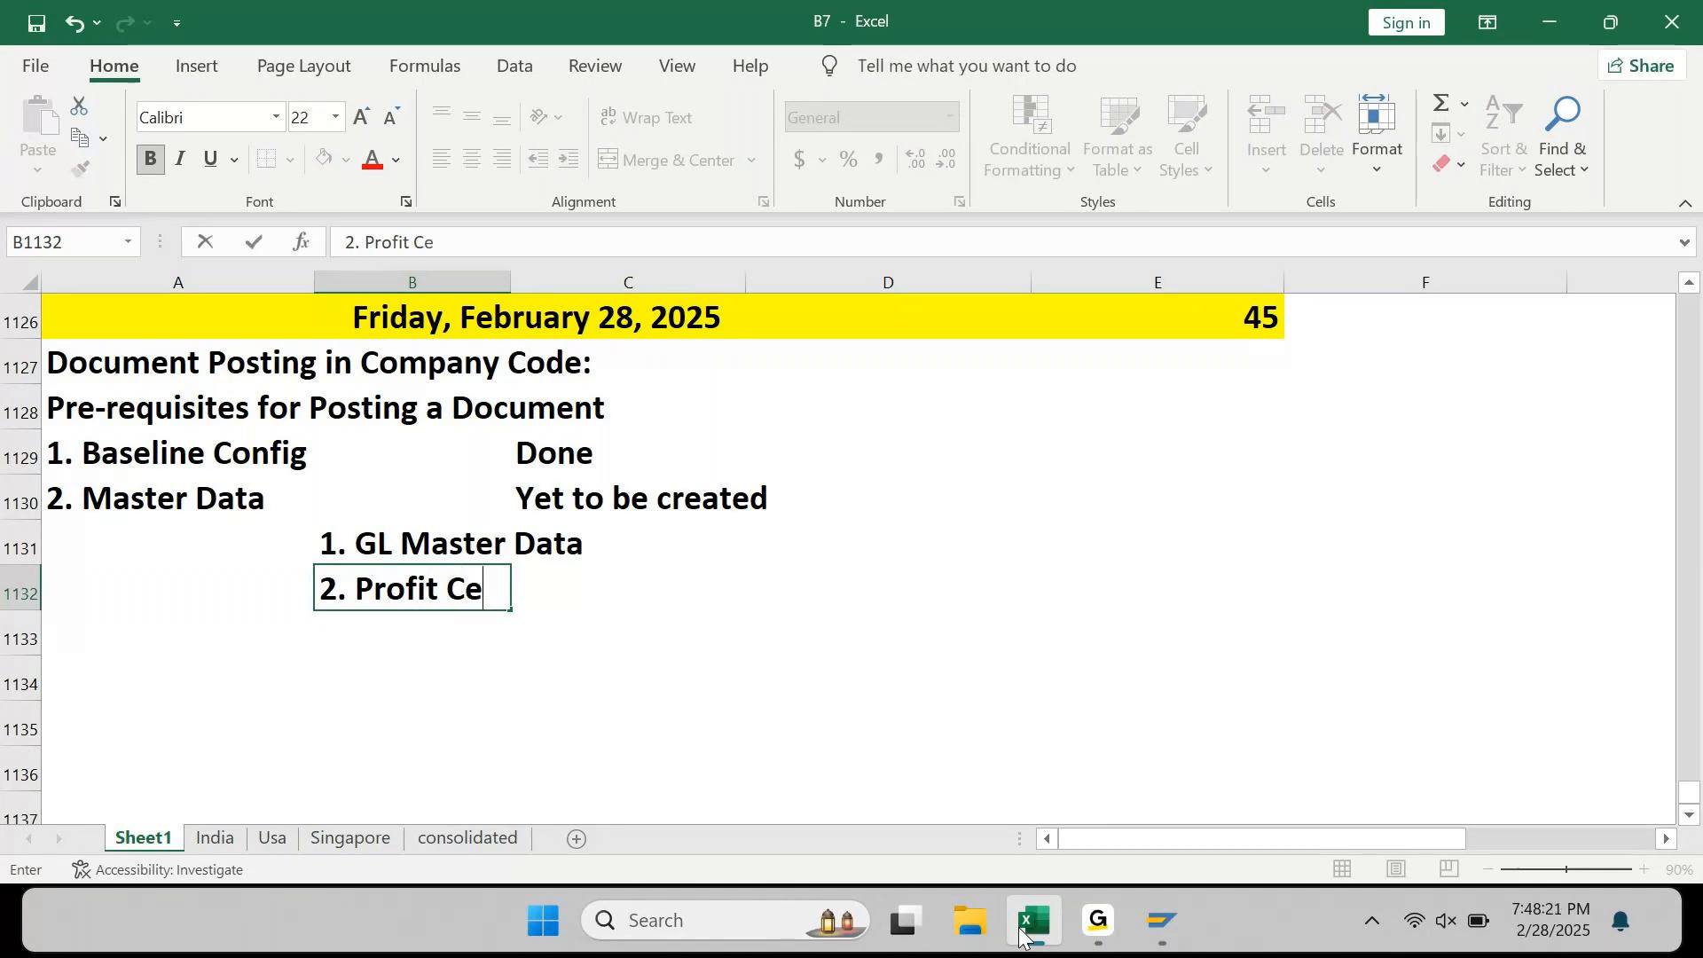
type("nter Master Data")
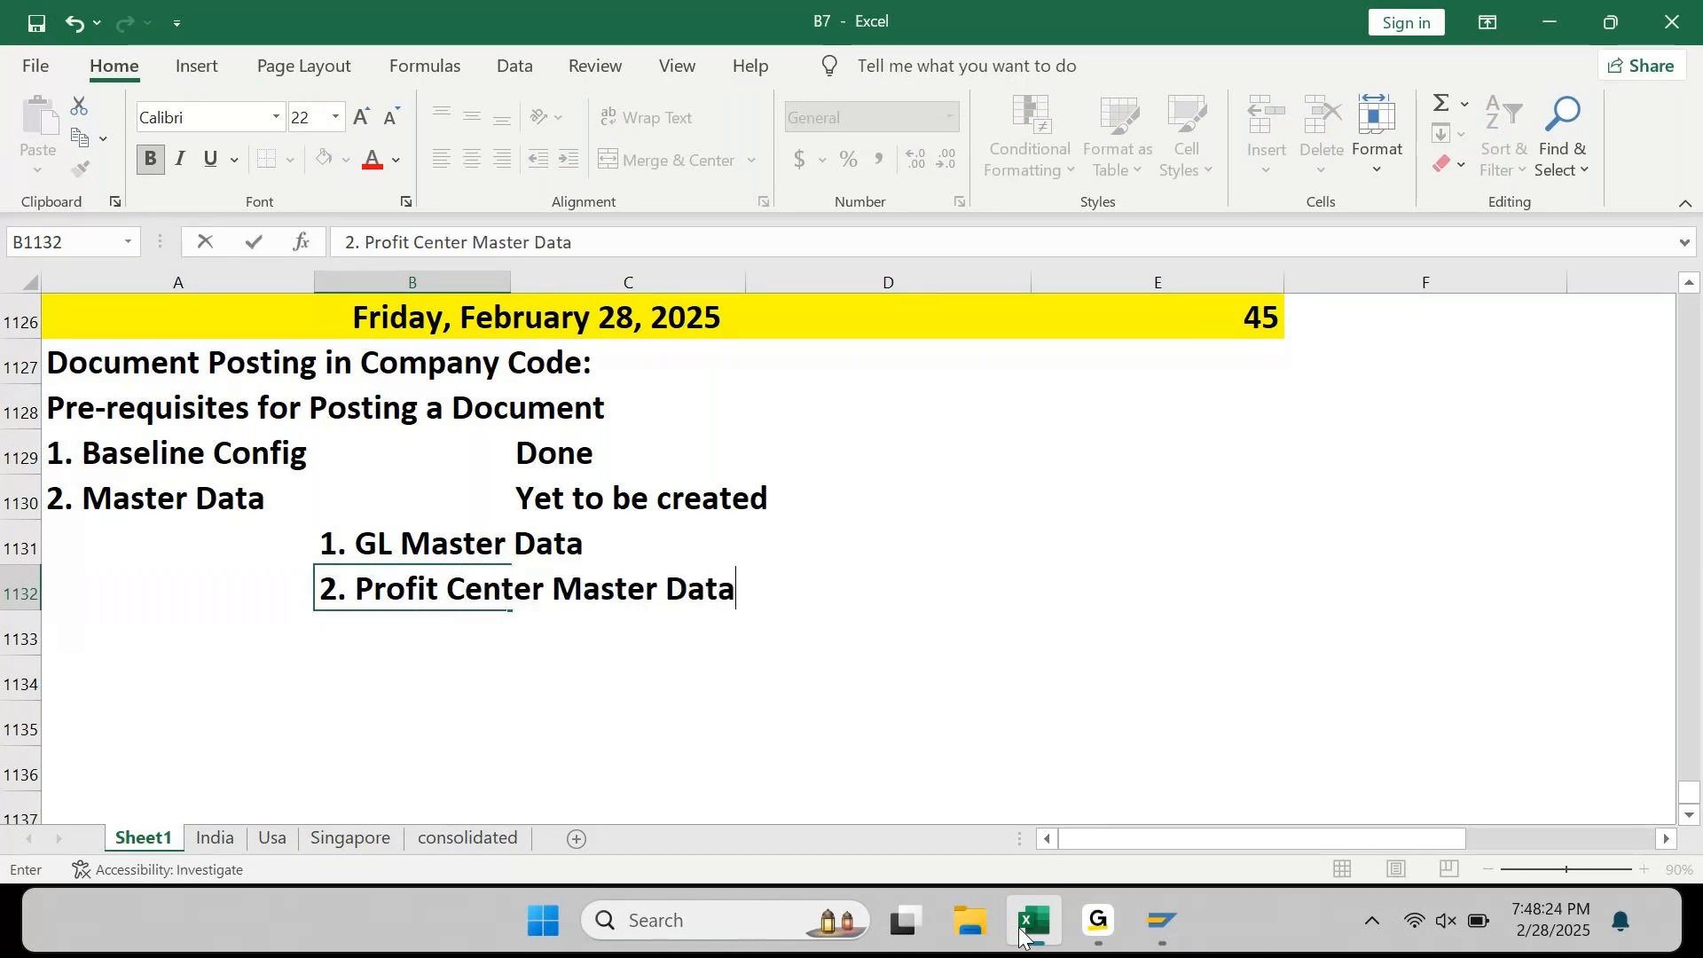
key("Return")
type("3.")
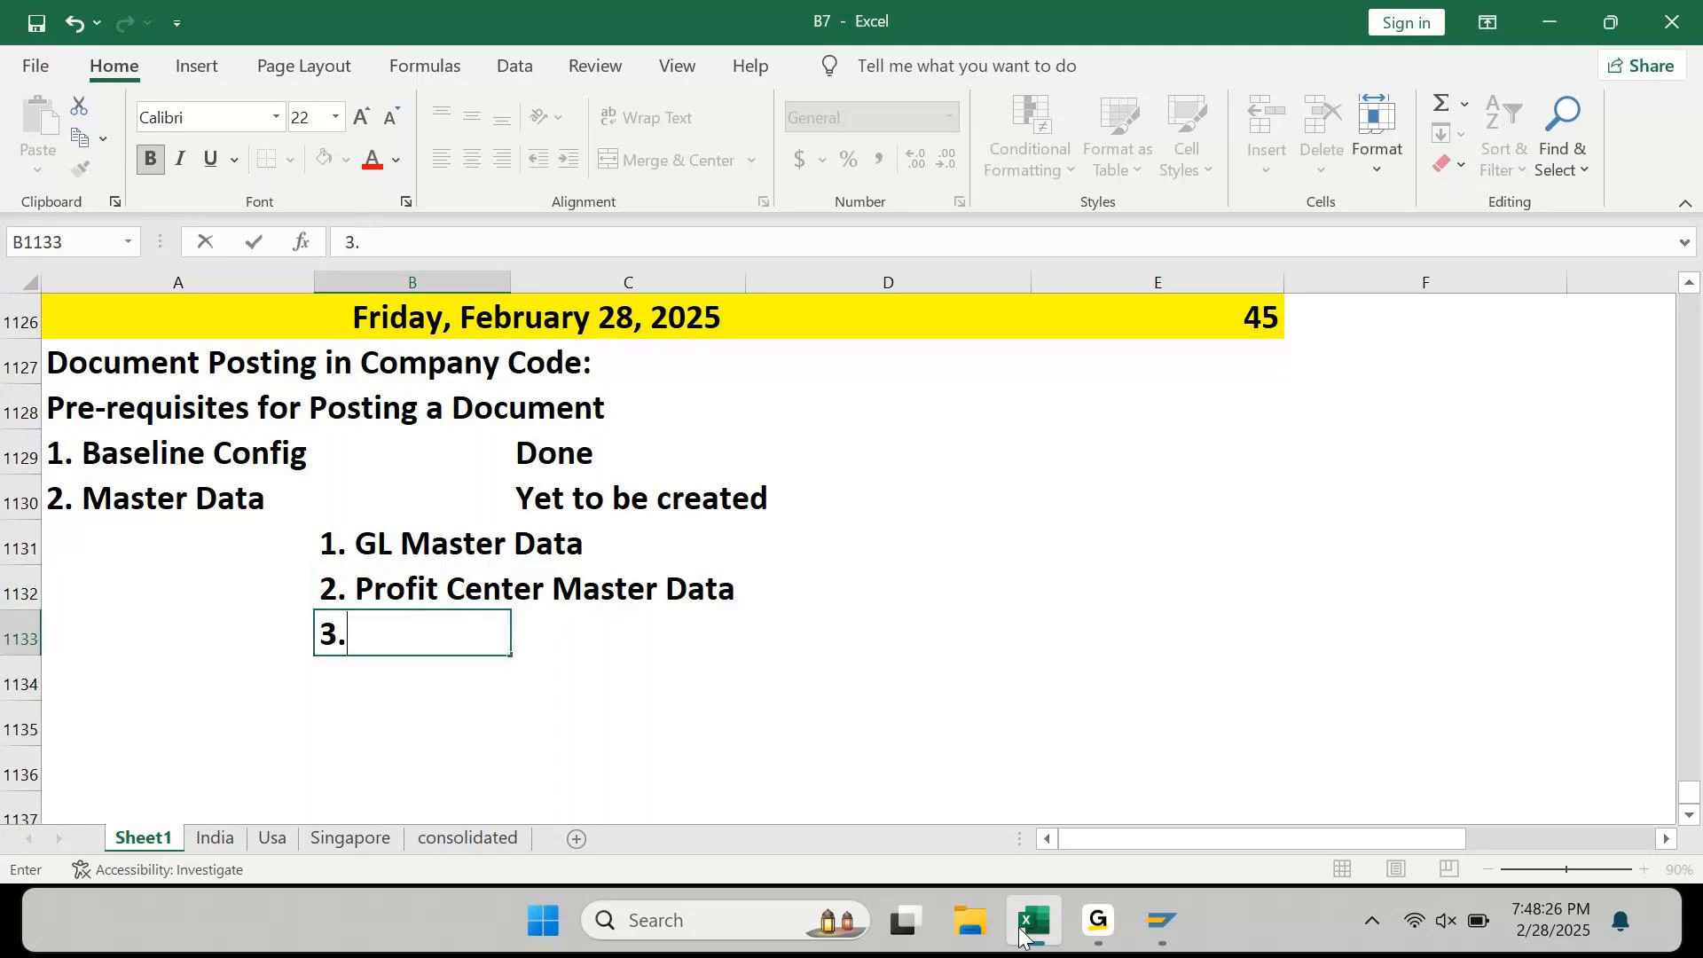
type(" Cost Cen")
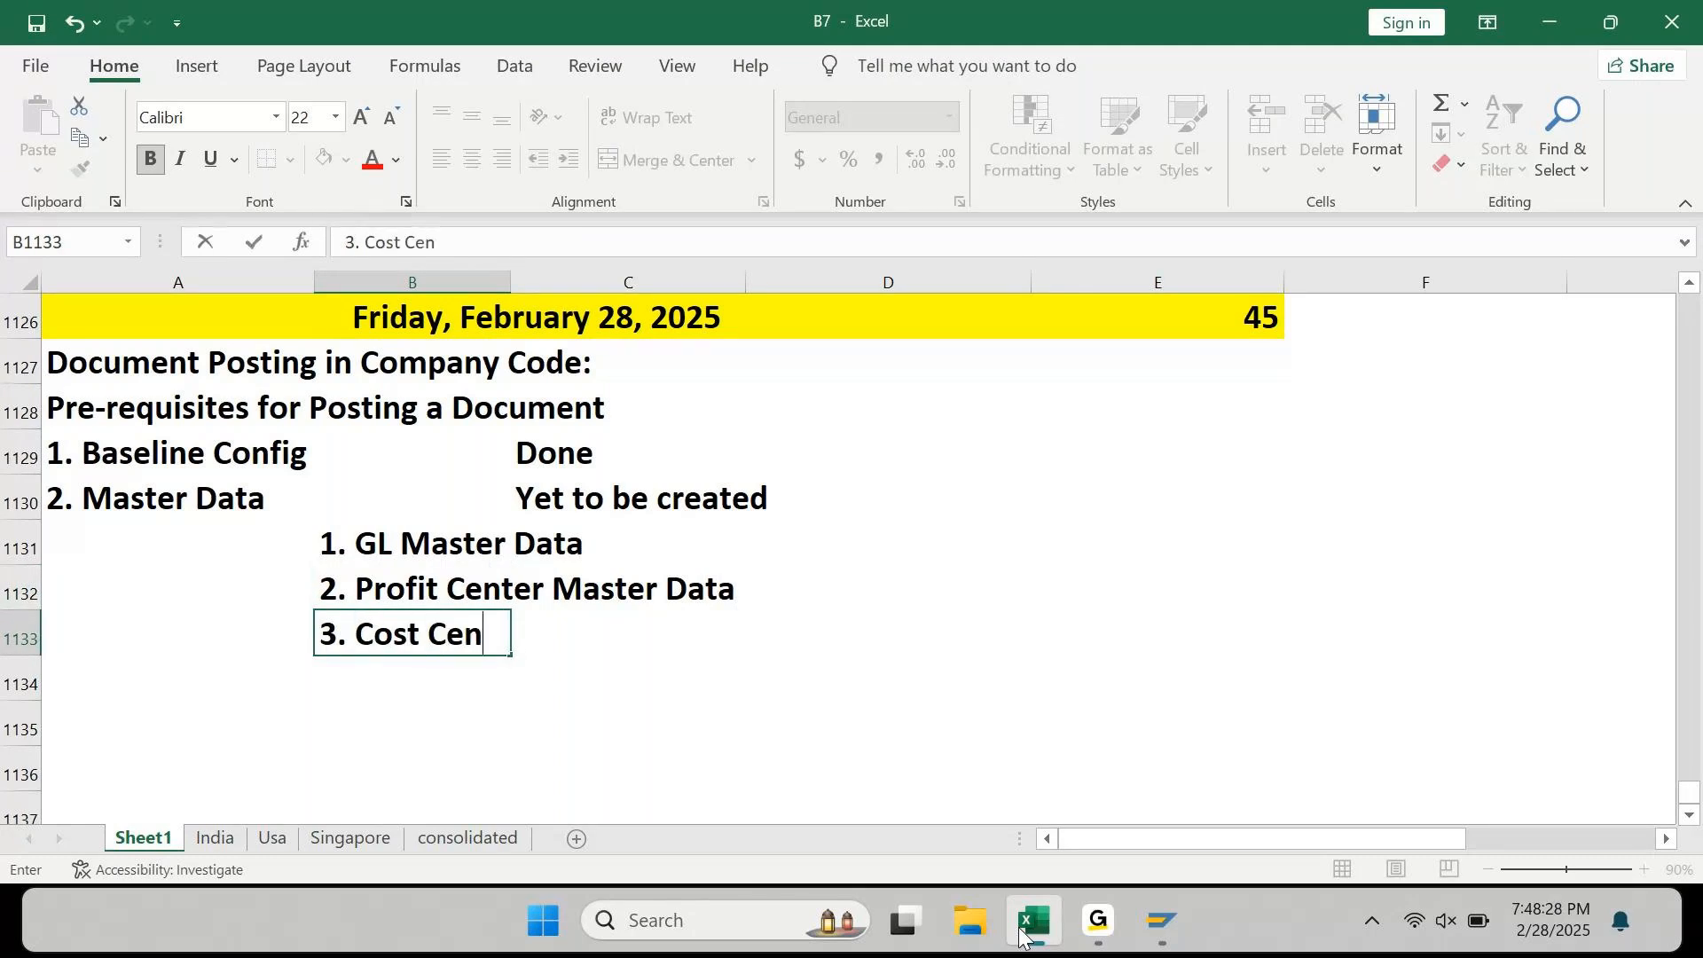
type("ter Master Data")
key("Return")
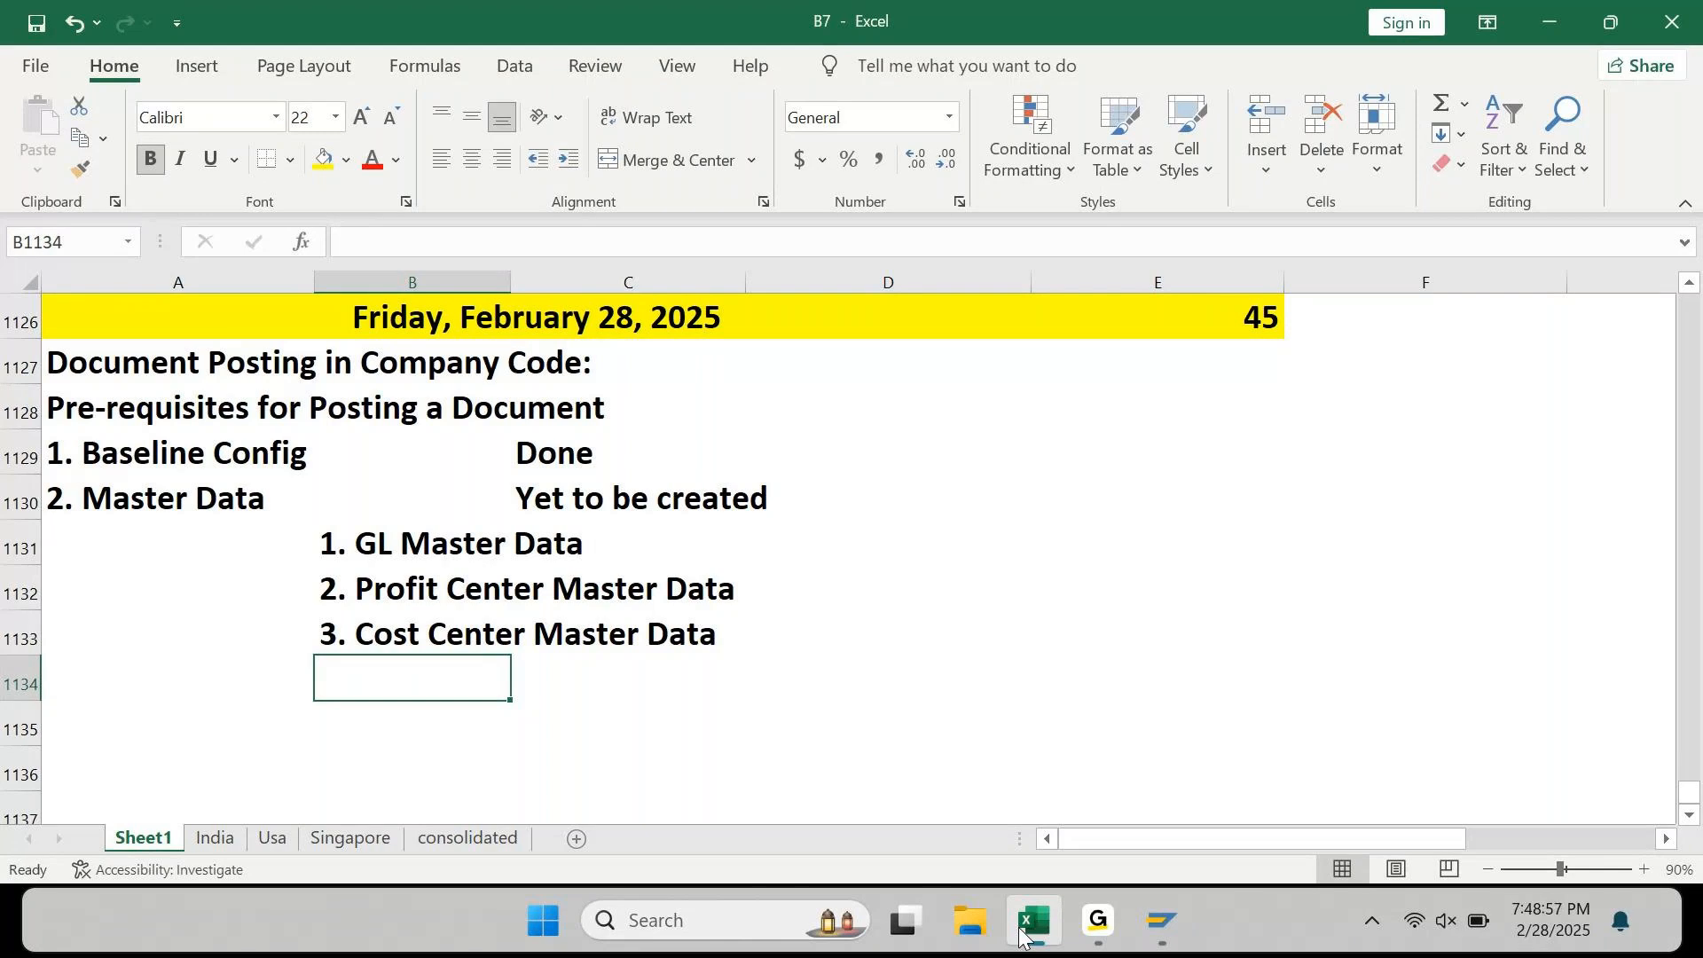
Step: Type the heading 'Accounting Entry to be Posted:' in A1135
key("Right")
key("Right")
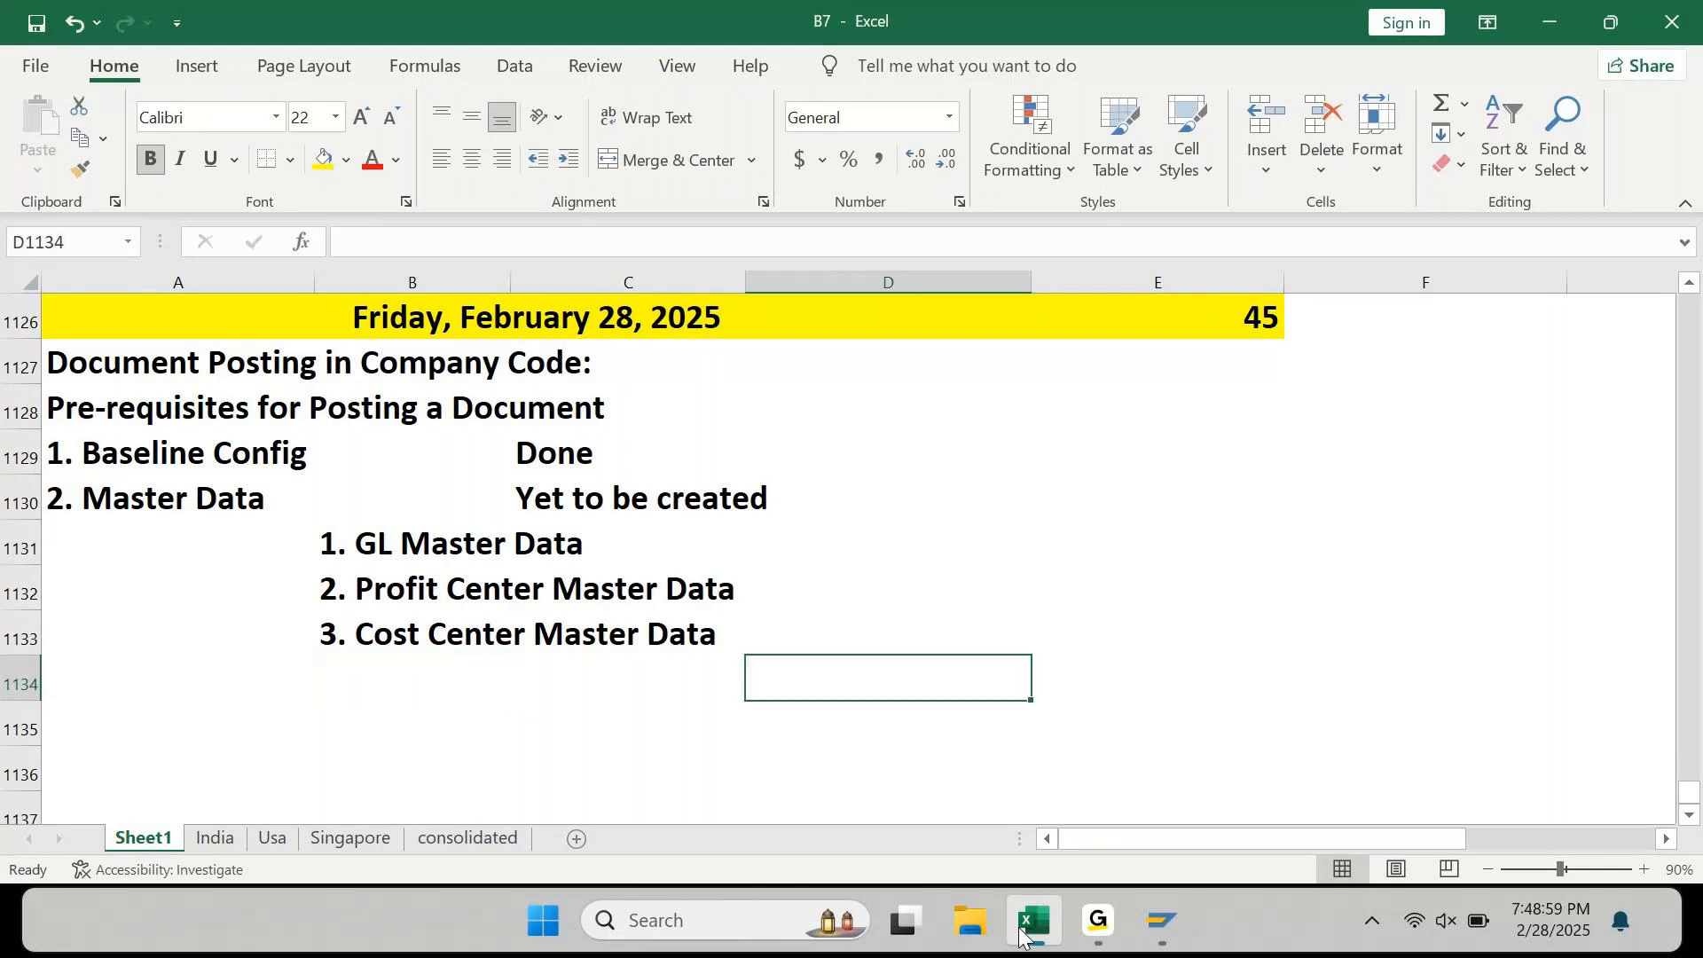
key("Down")
key("Down")
key("Left")
key("Left")
key("Left")
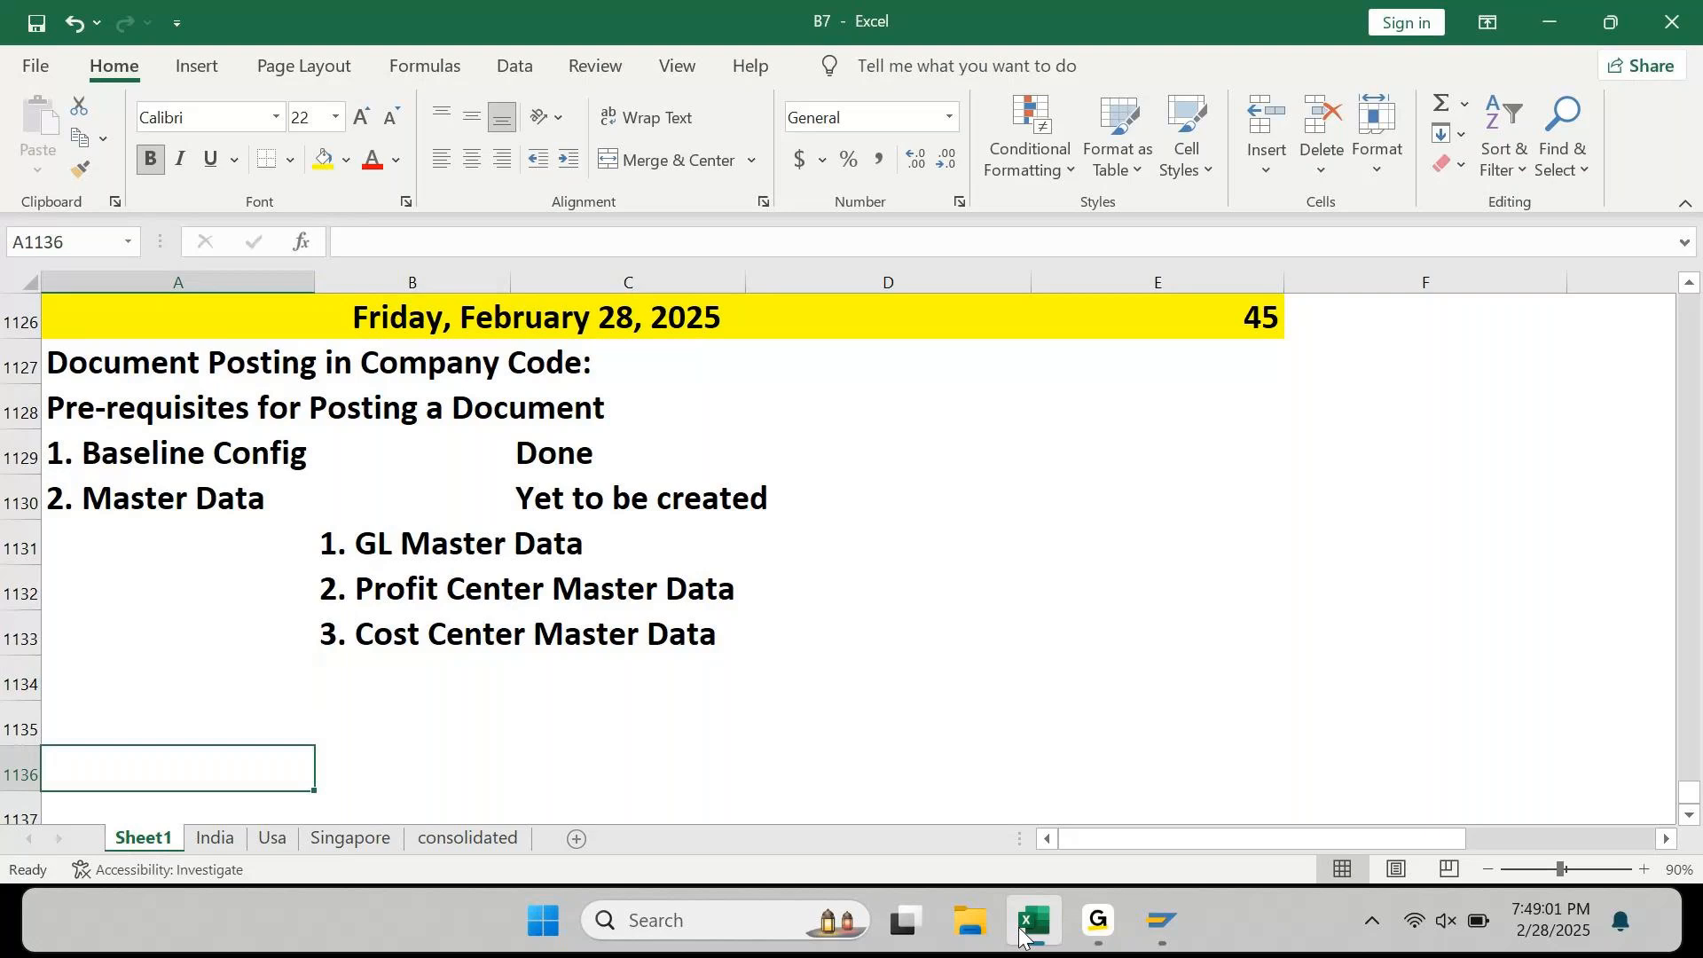
key("Up")
type("Accoun")
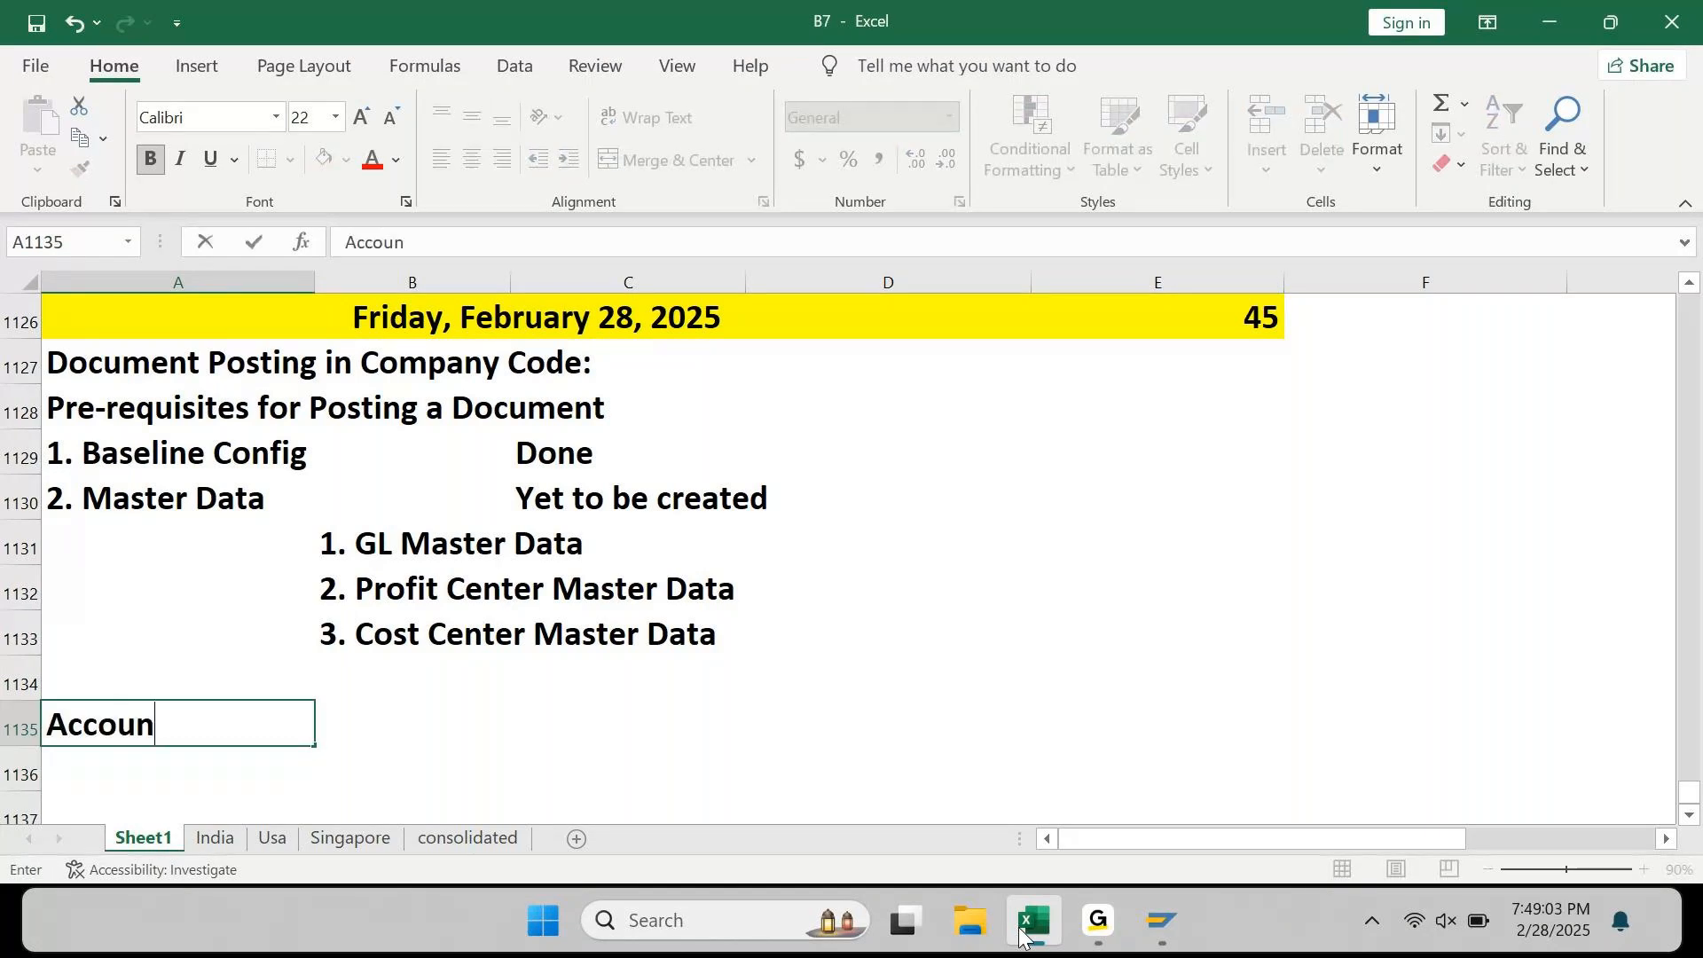
type("ting enTRY")
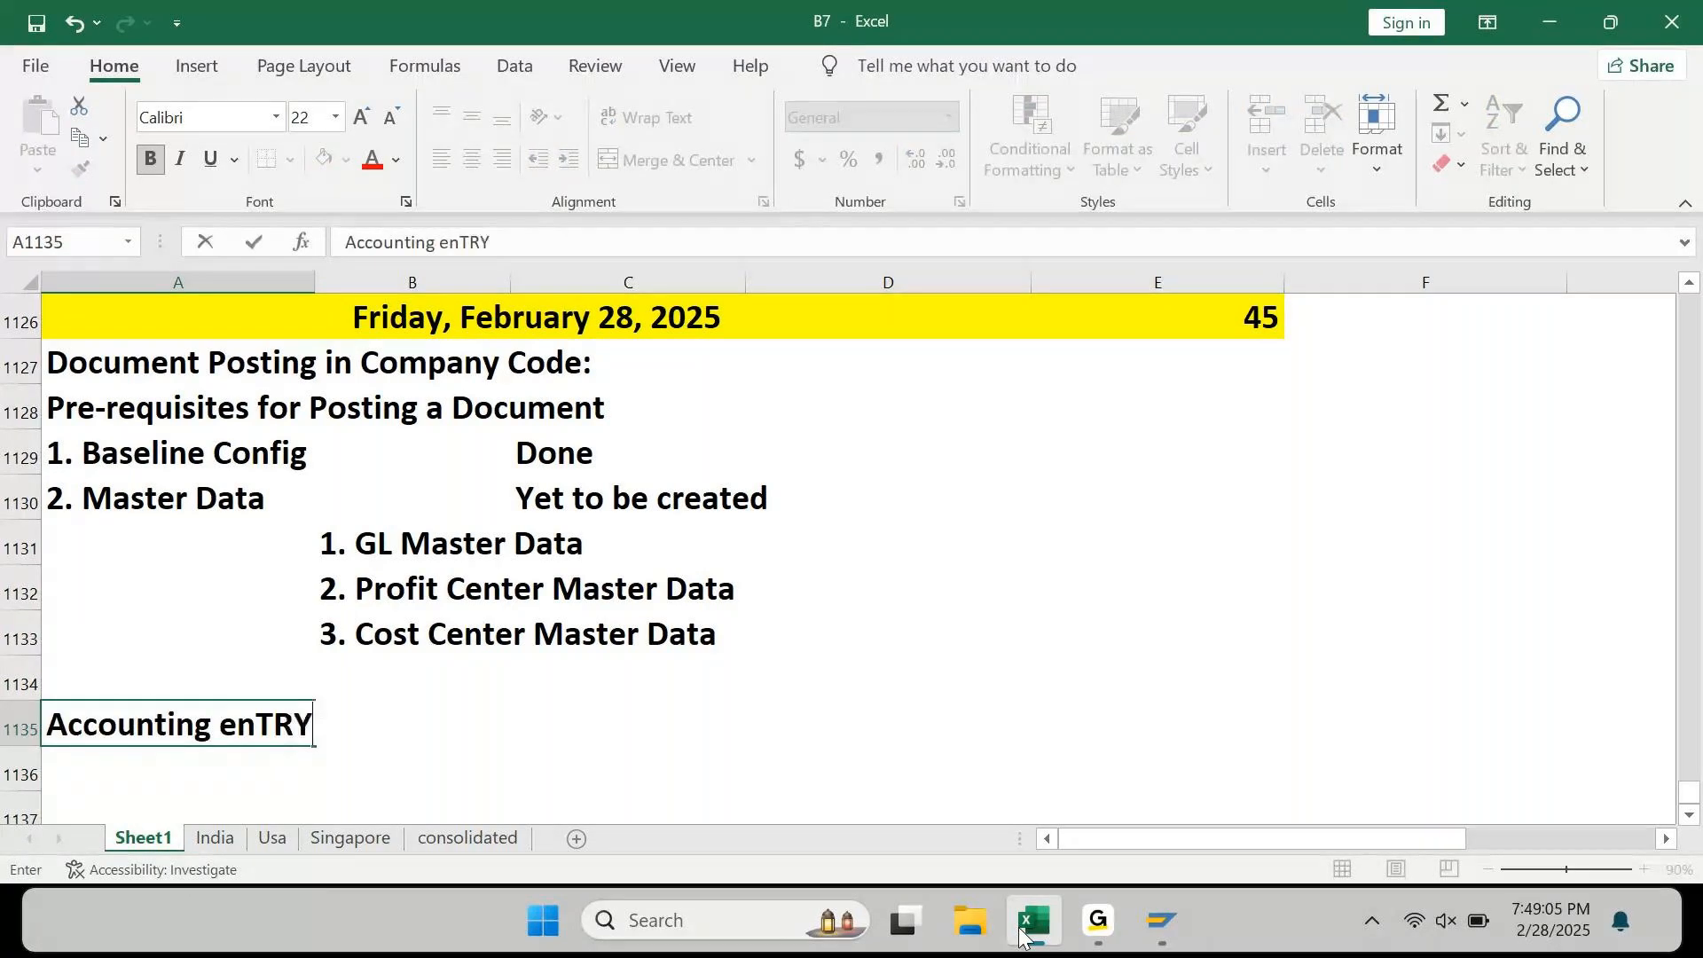
key("BackSpace")
key("BackSpace")
key("BackSpace")
key("BackSpace")
key("BackSpace")
type("En")
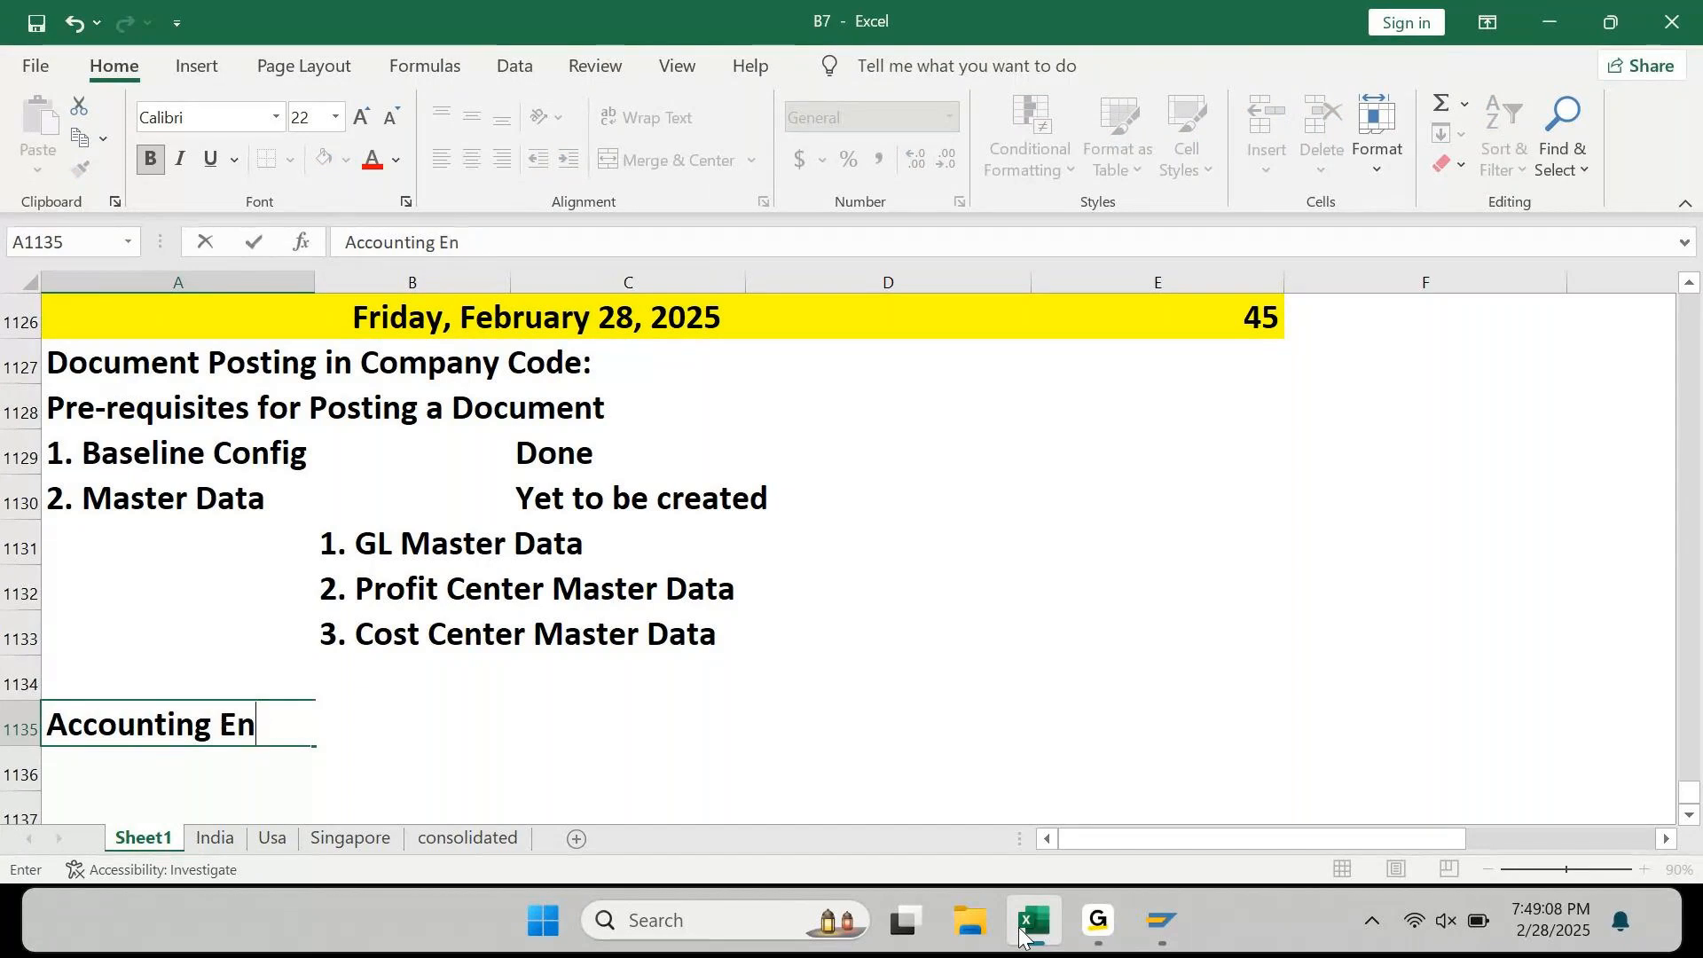
type("try to be Posted:")
key("ctrl+Return")
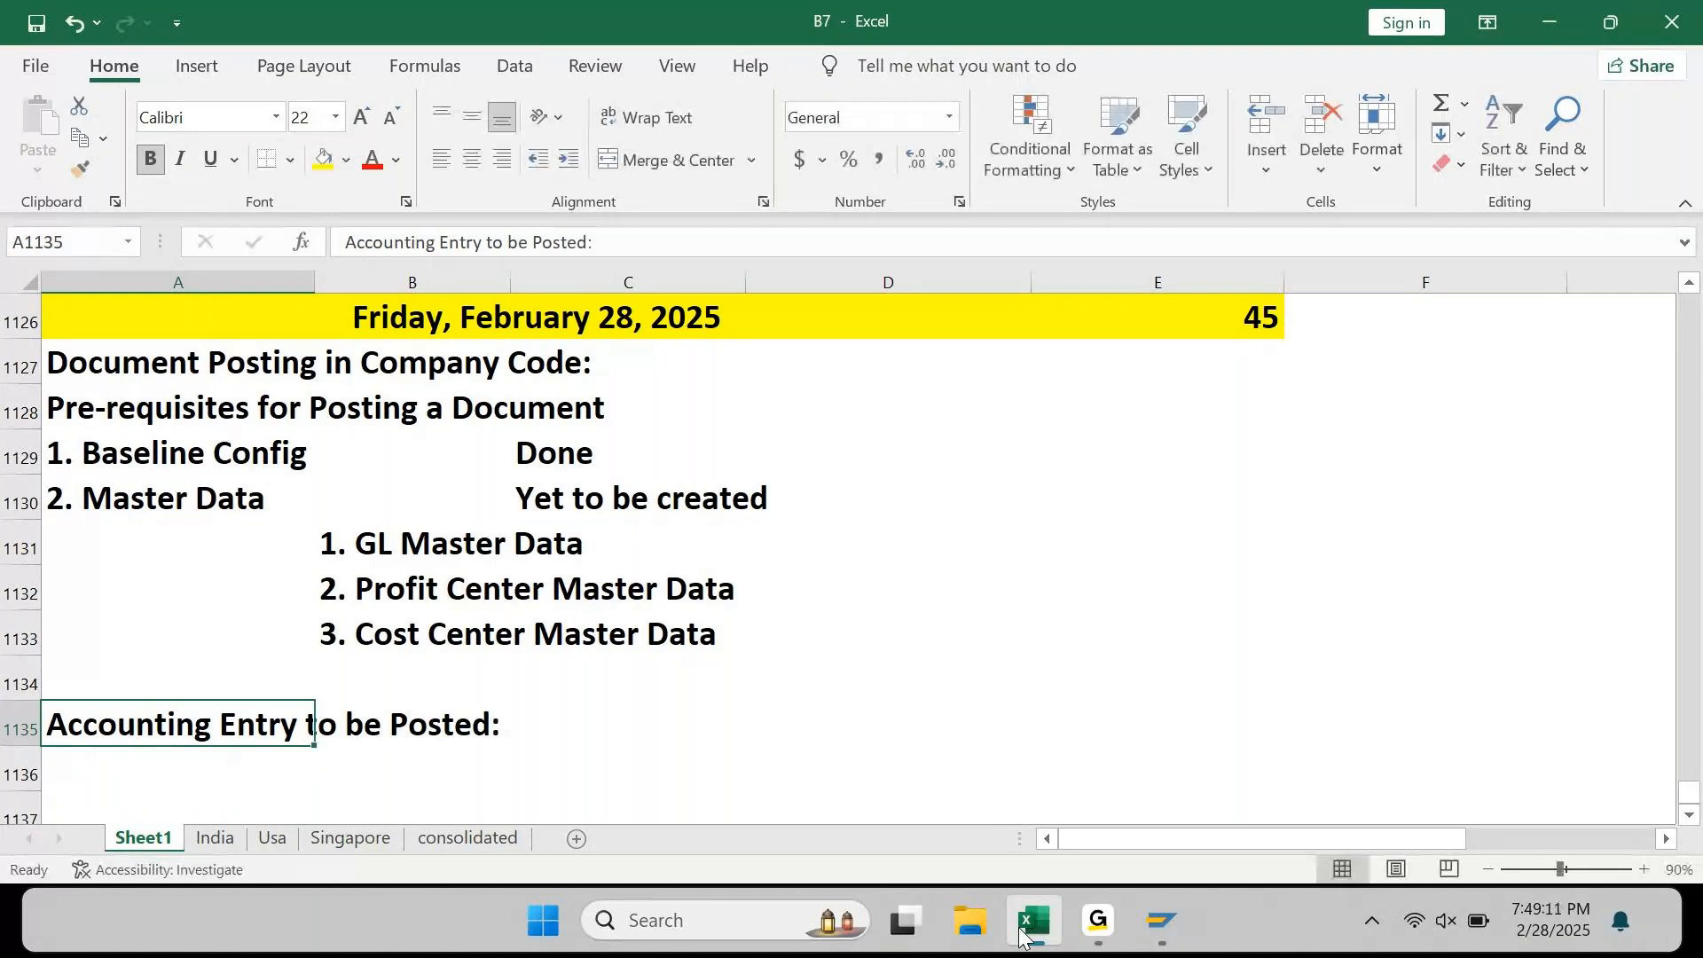
Step: Merge and centre the heading across A1135:D1135 and fill it light orange
key("shift+Right")
key("shift+Right")
key("shift+Right")
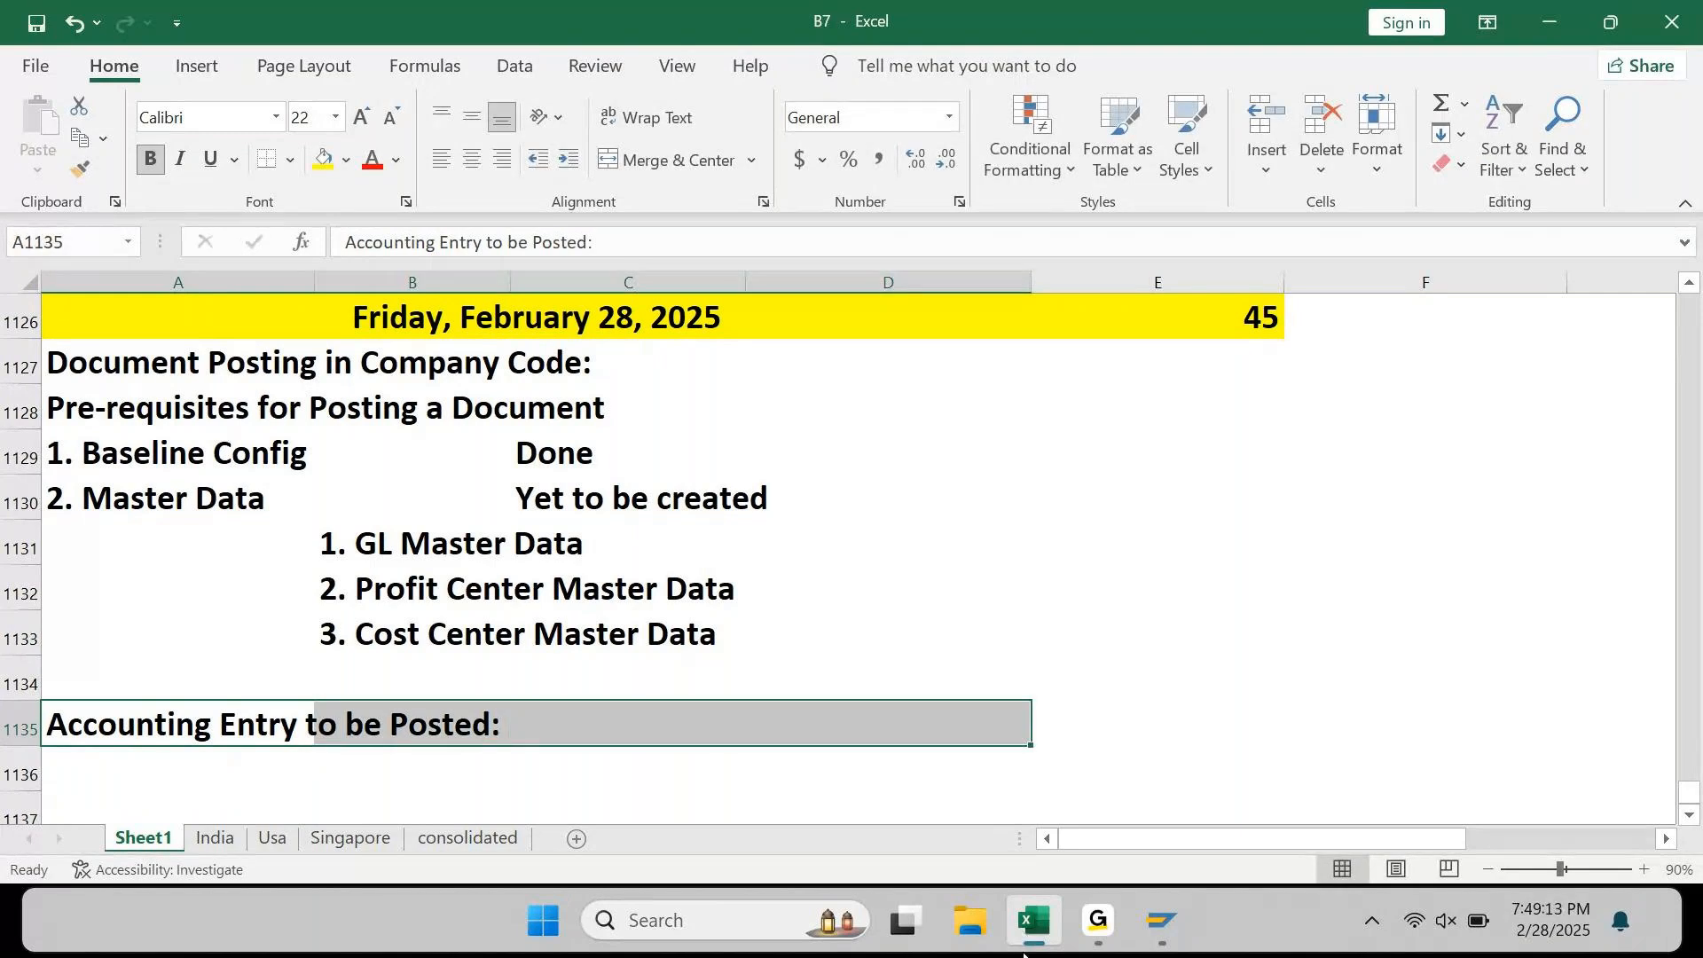
left_click(674, 160)
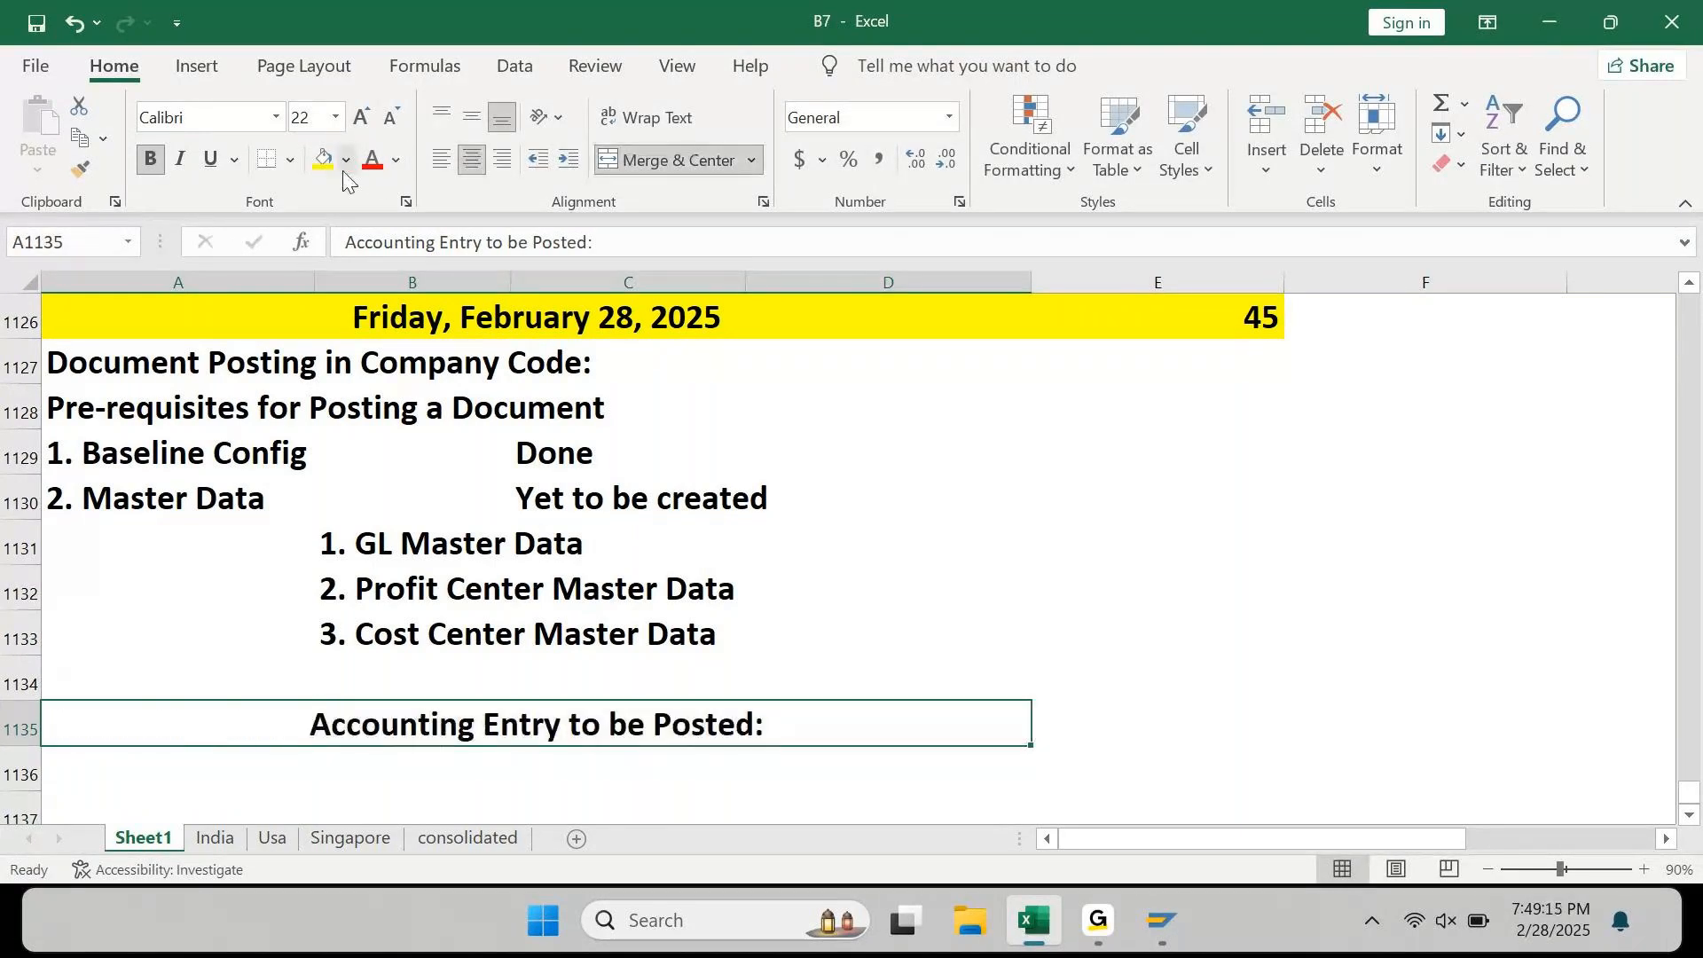
left_click(346, 162)
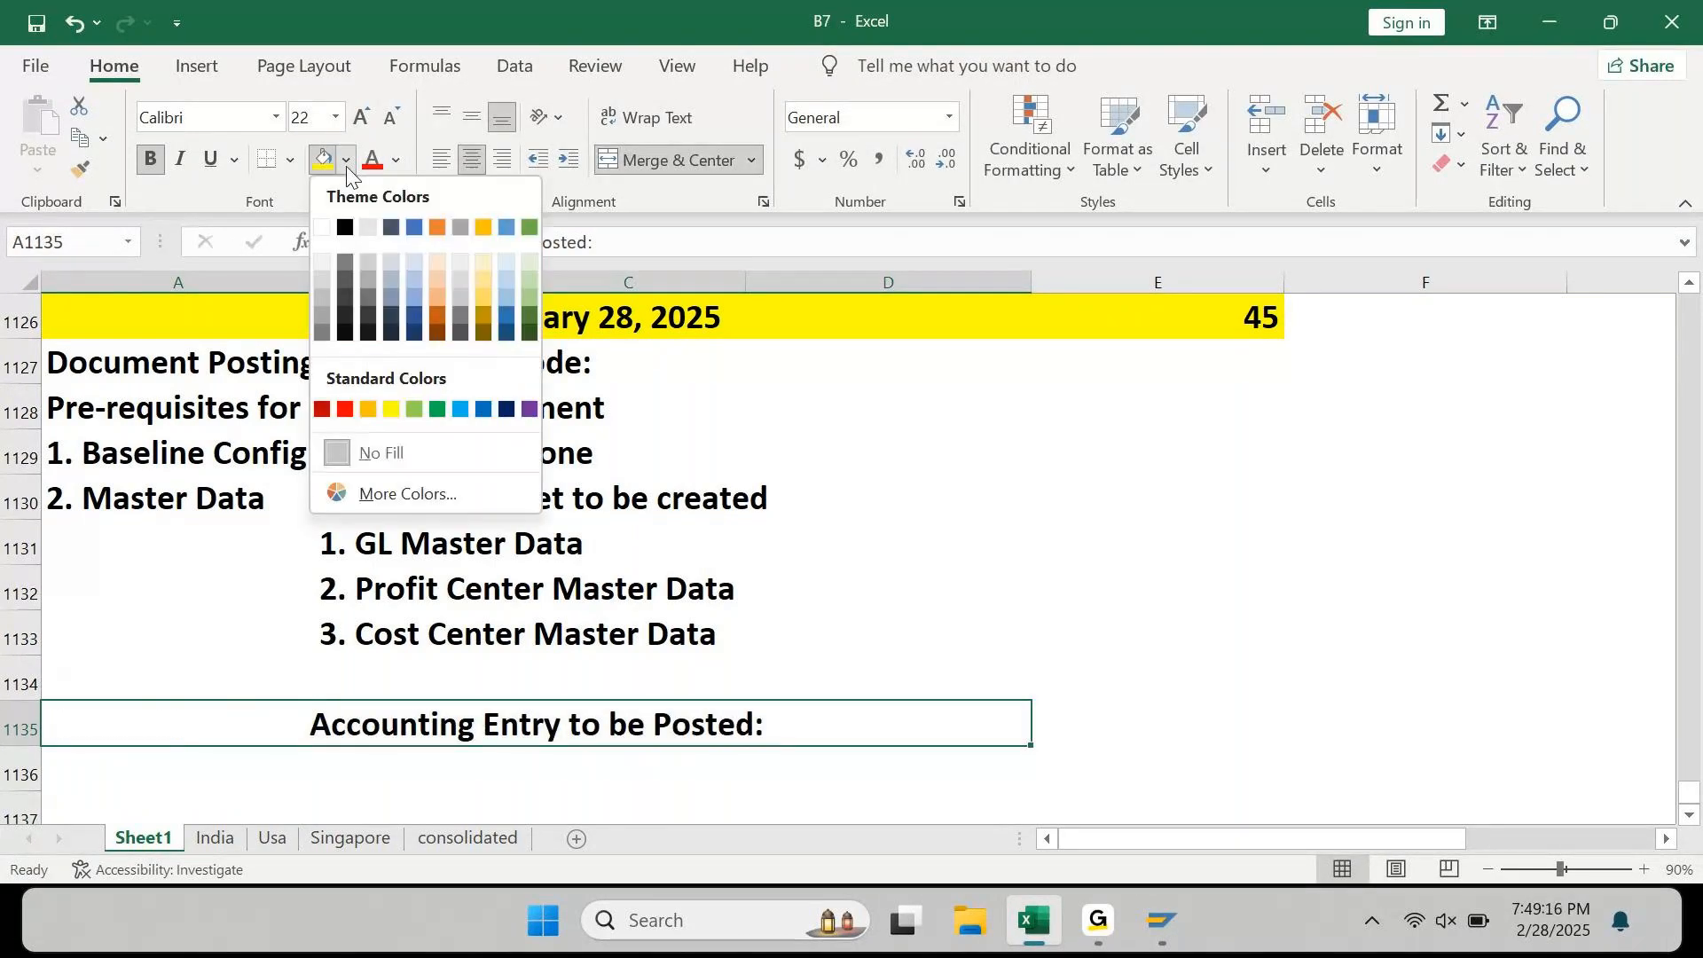
left_click(439, 261)
key("Return")
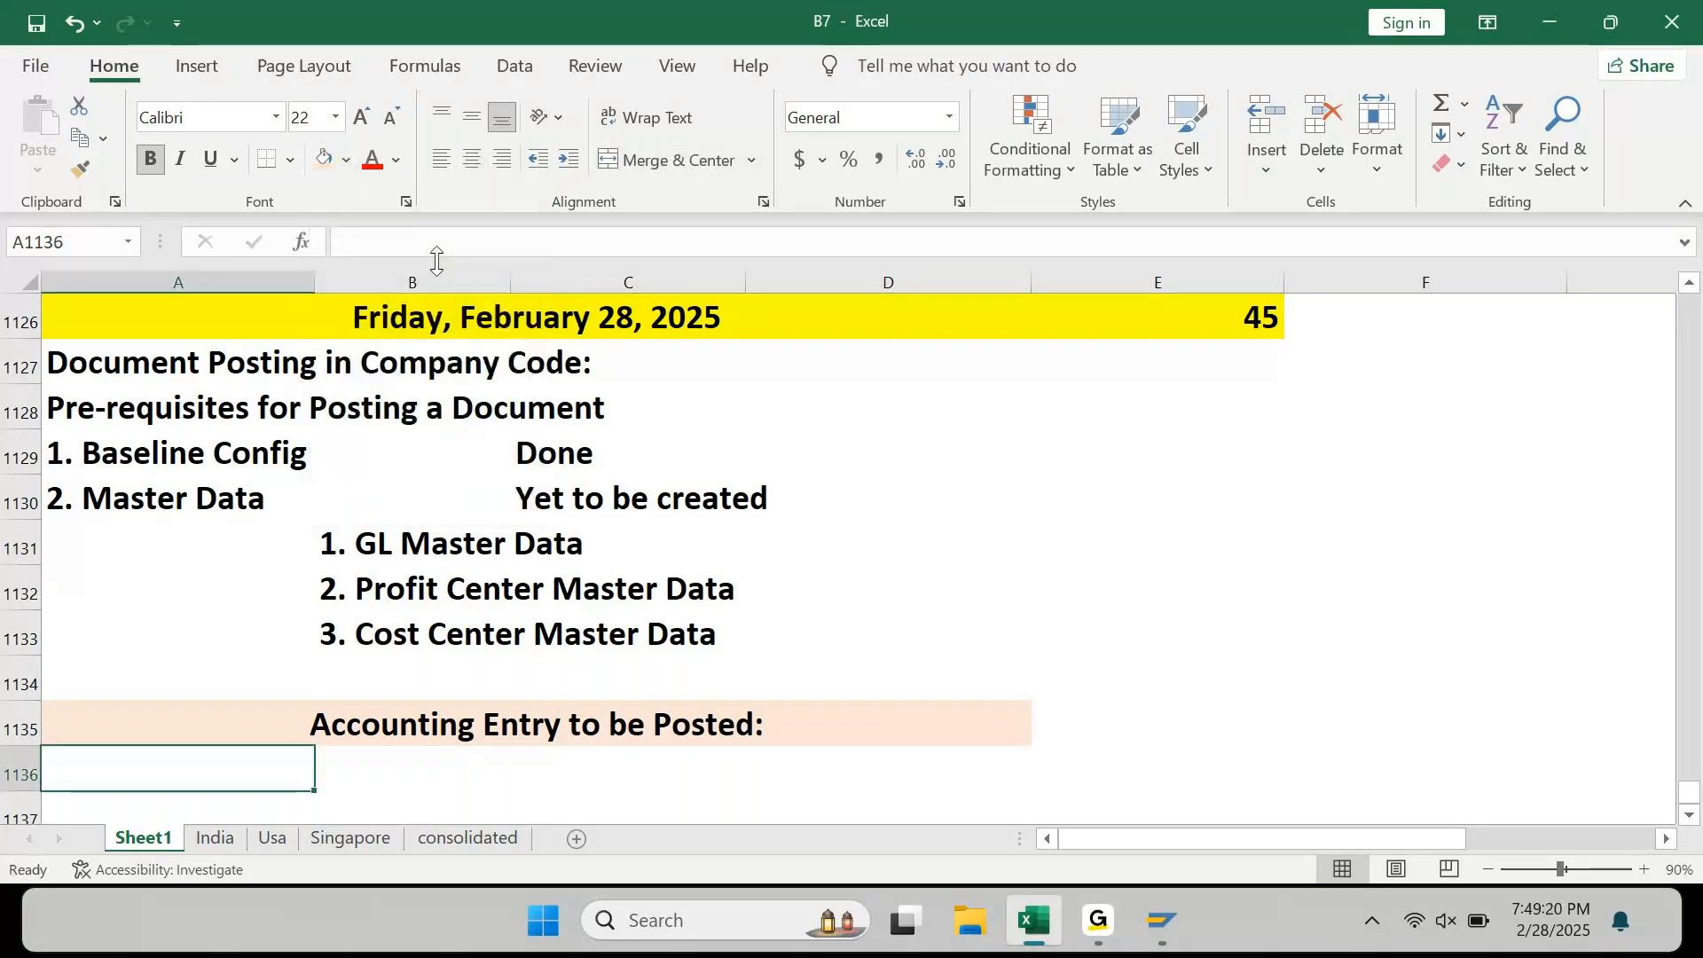
key("ctrl+Down")
key("ctrl+Up")
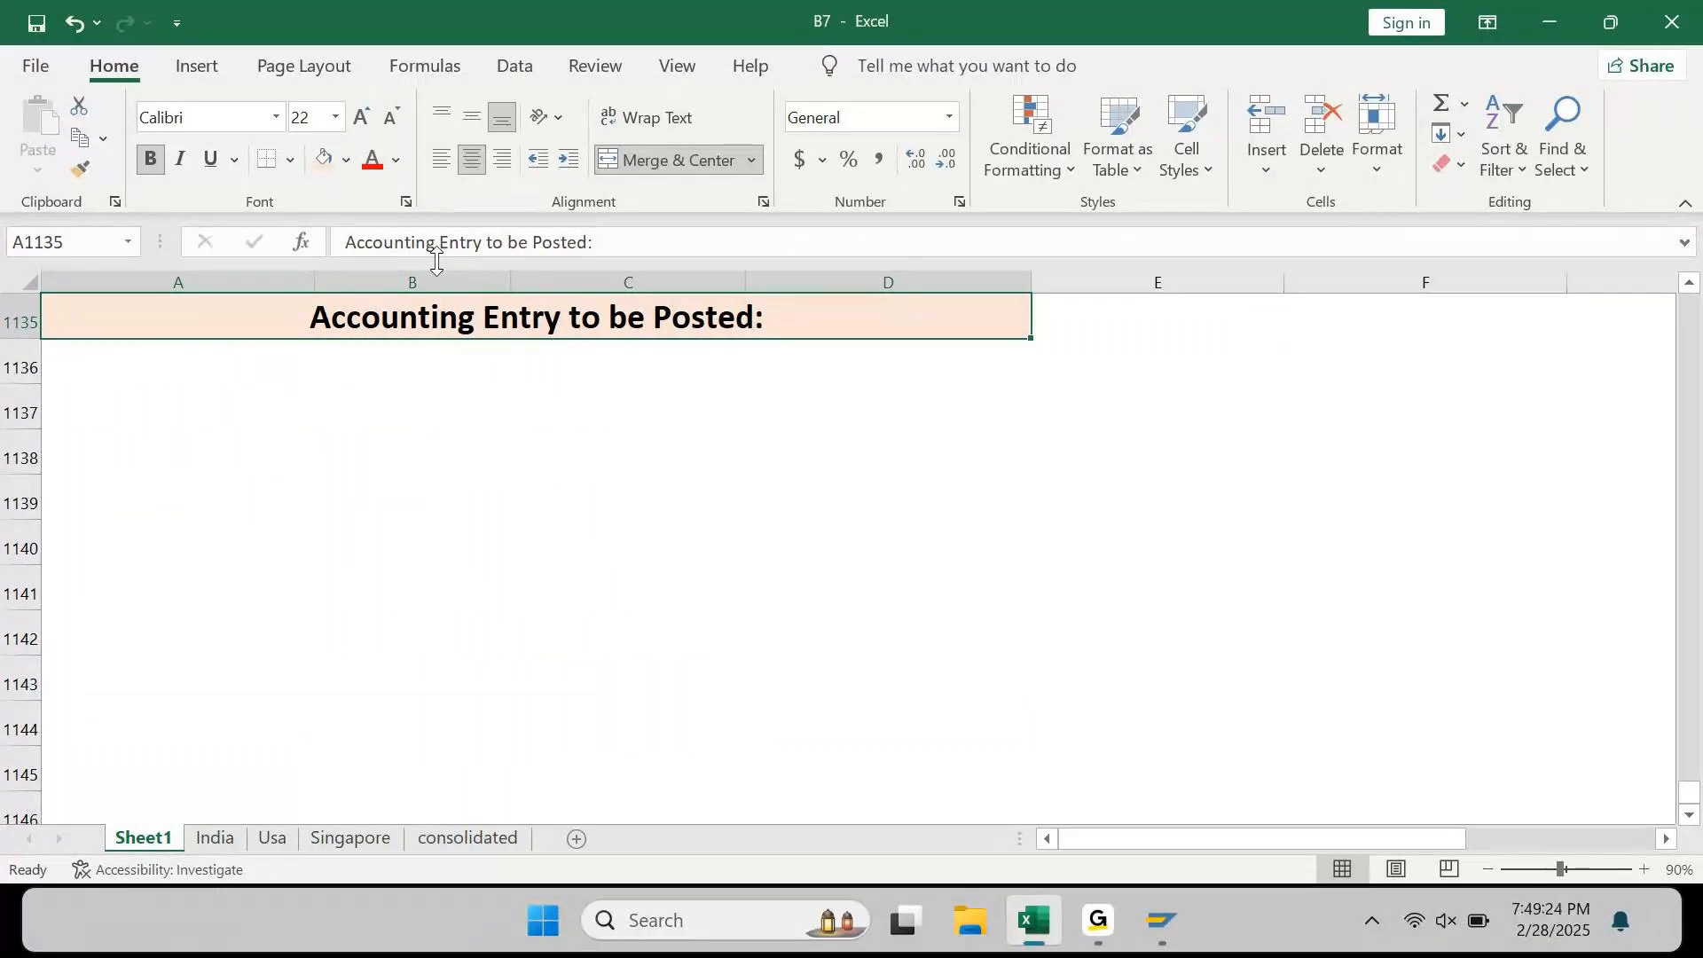
left_click(546, 533)
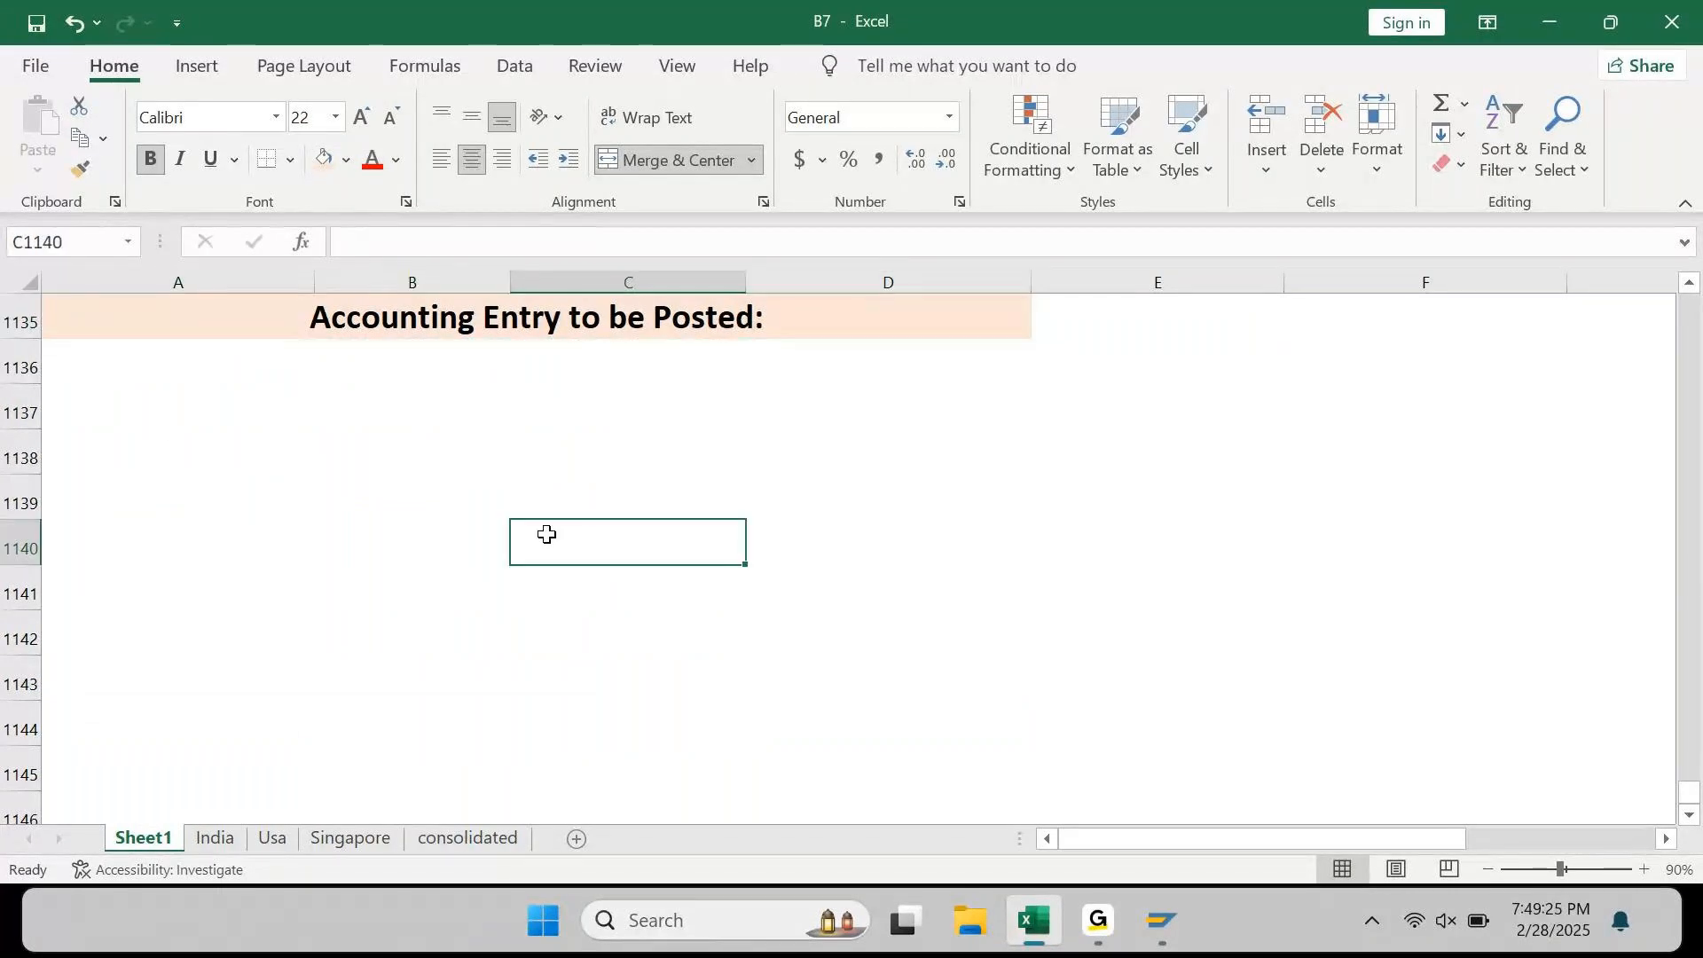
key("ctrl+Up")
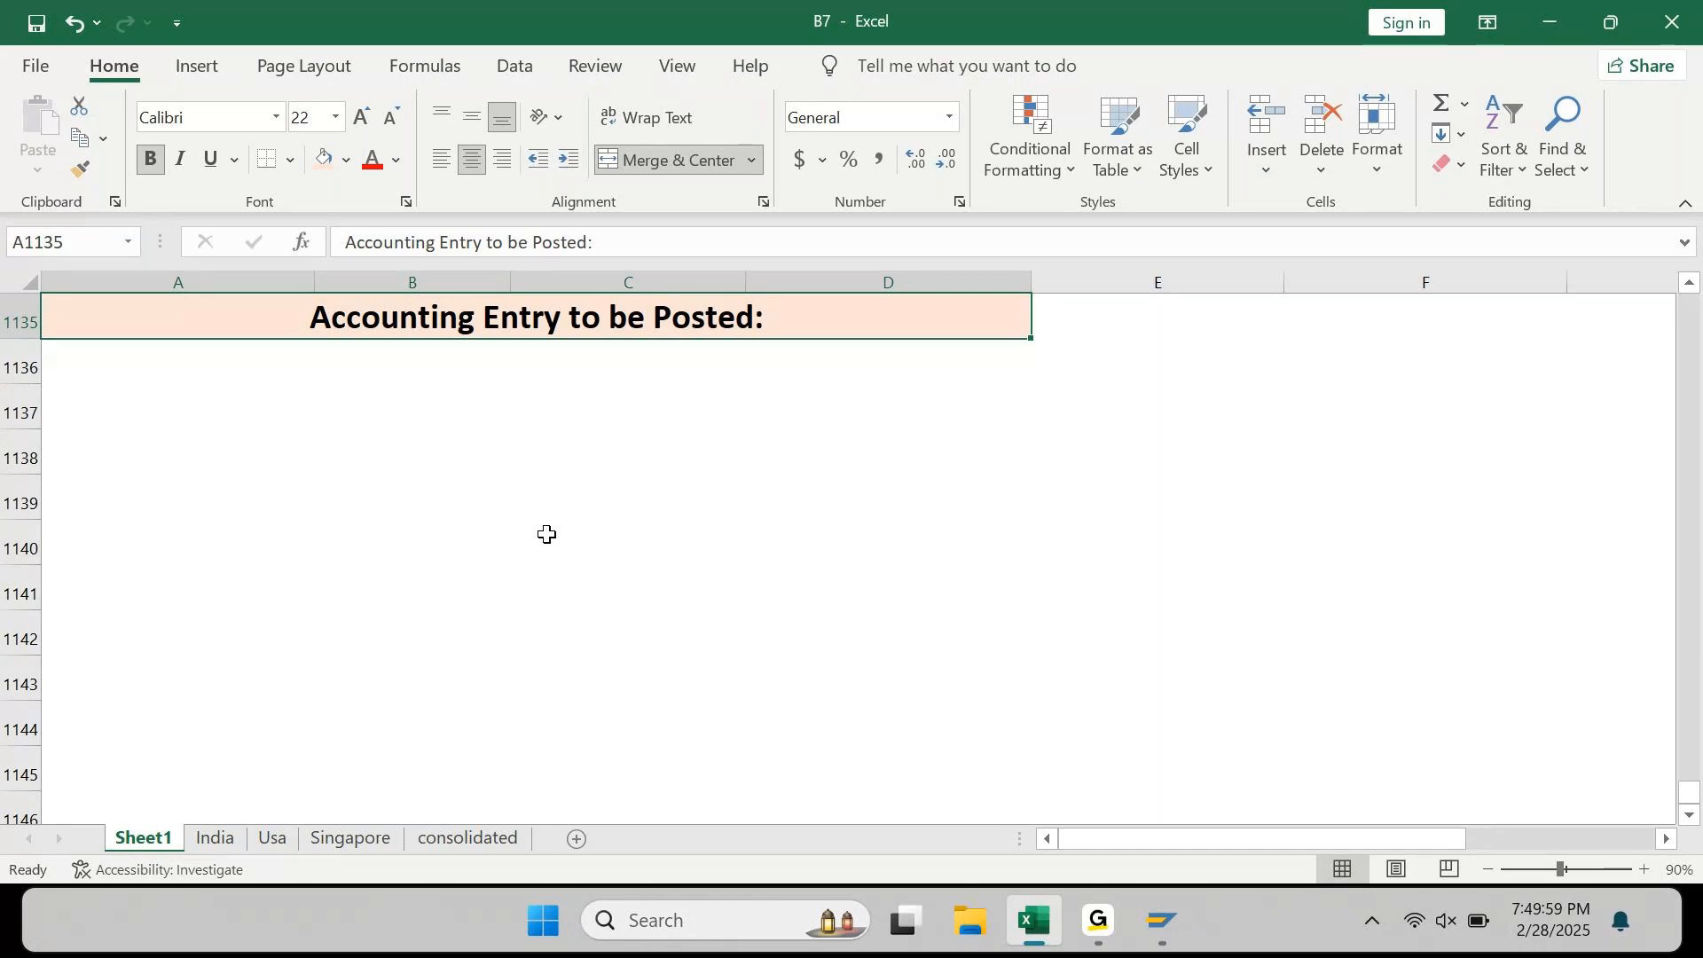
Step: Enter 'Cash brought into Business as Capital: INR 800000' in A1136
key("Return")
type("Cash")
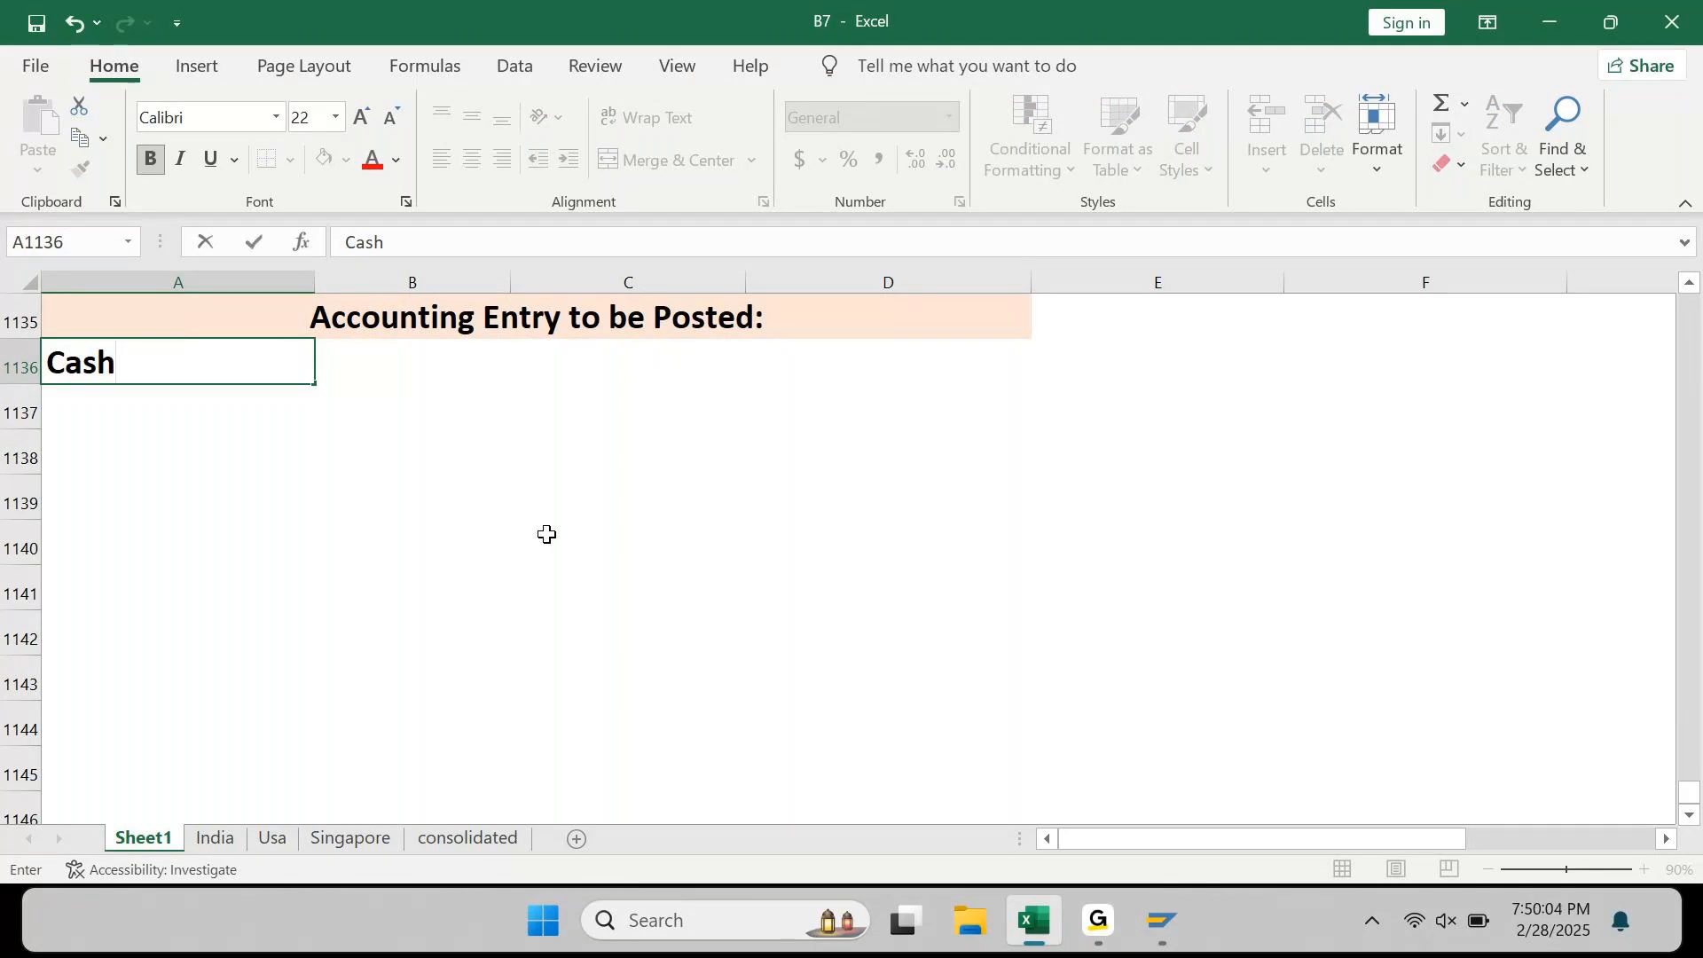
type(" brought into")
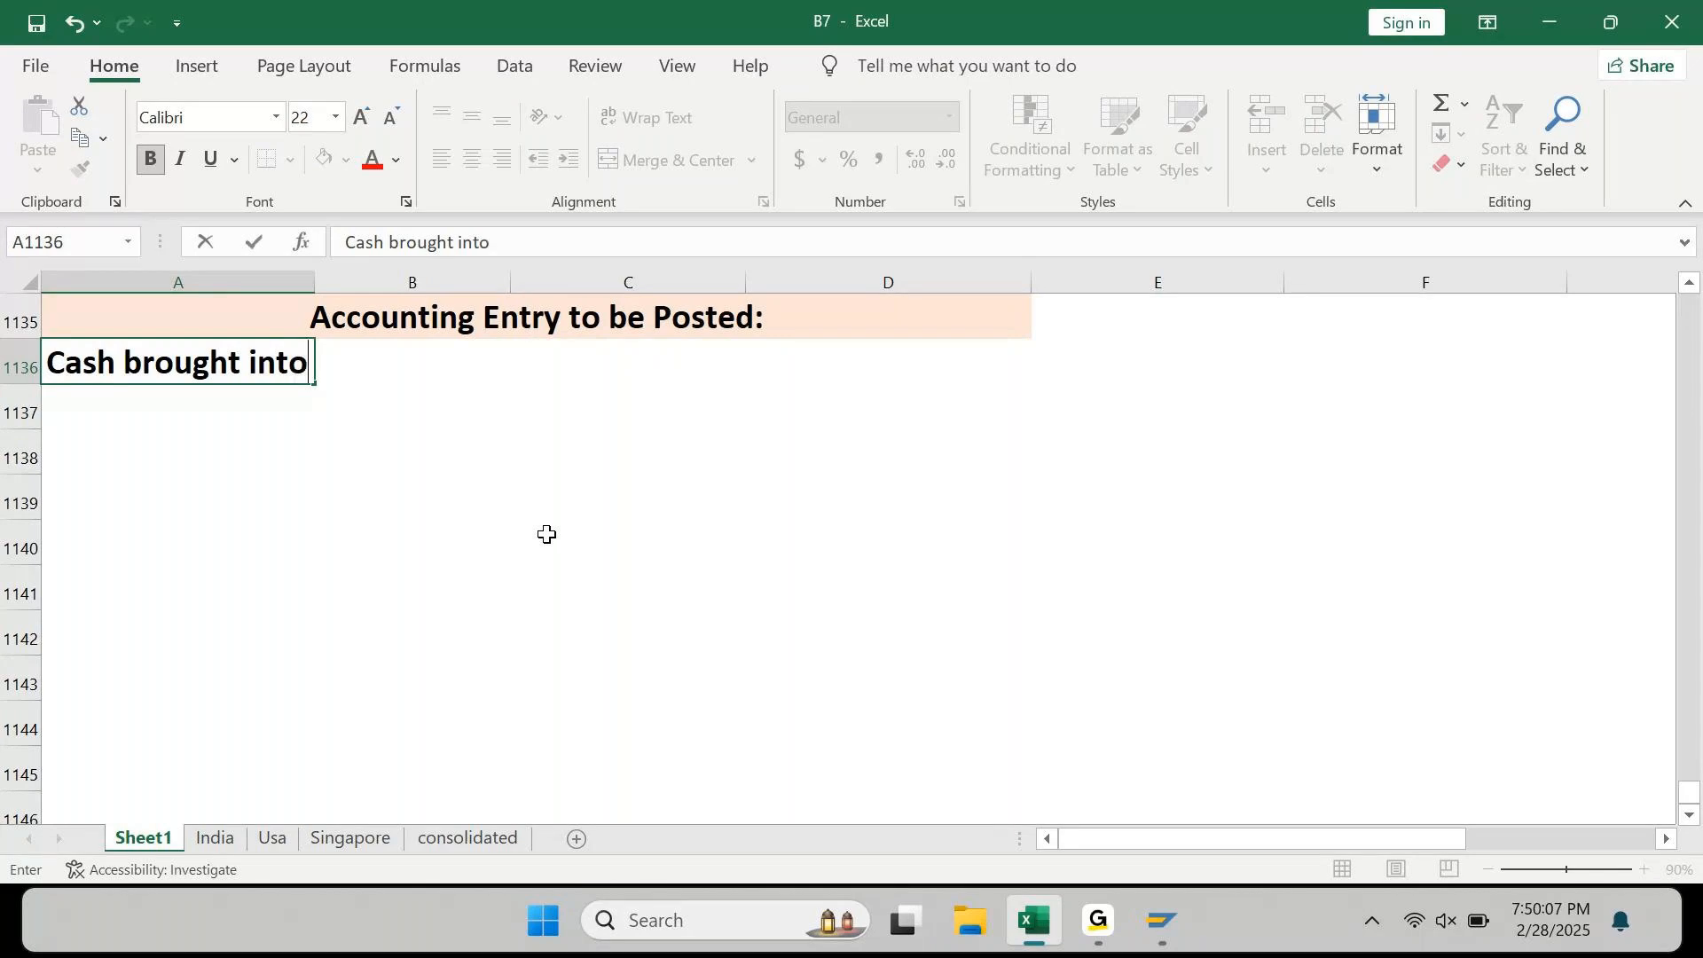
type(" Business ")
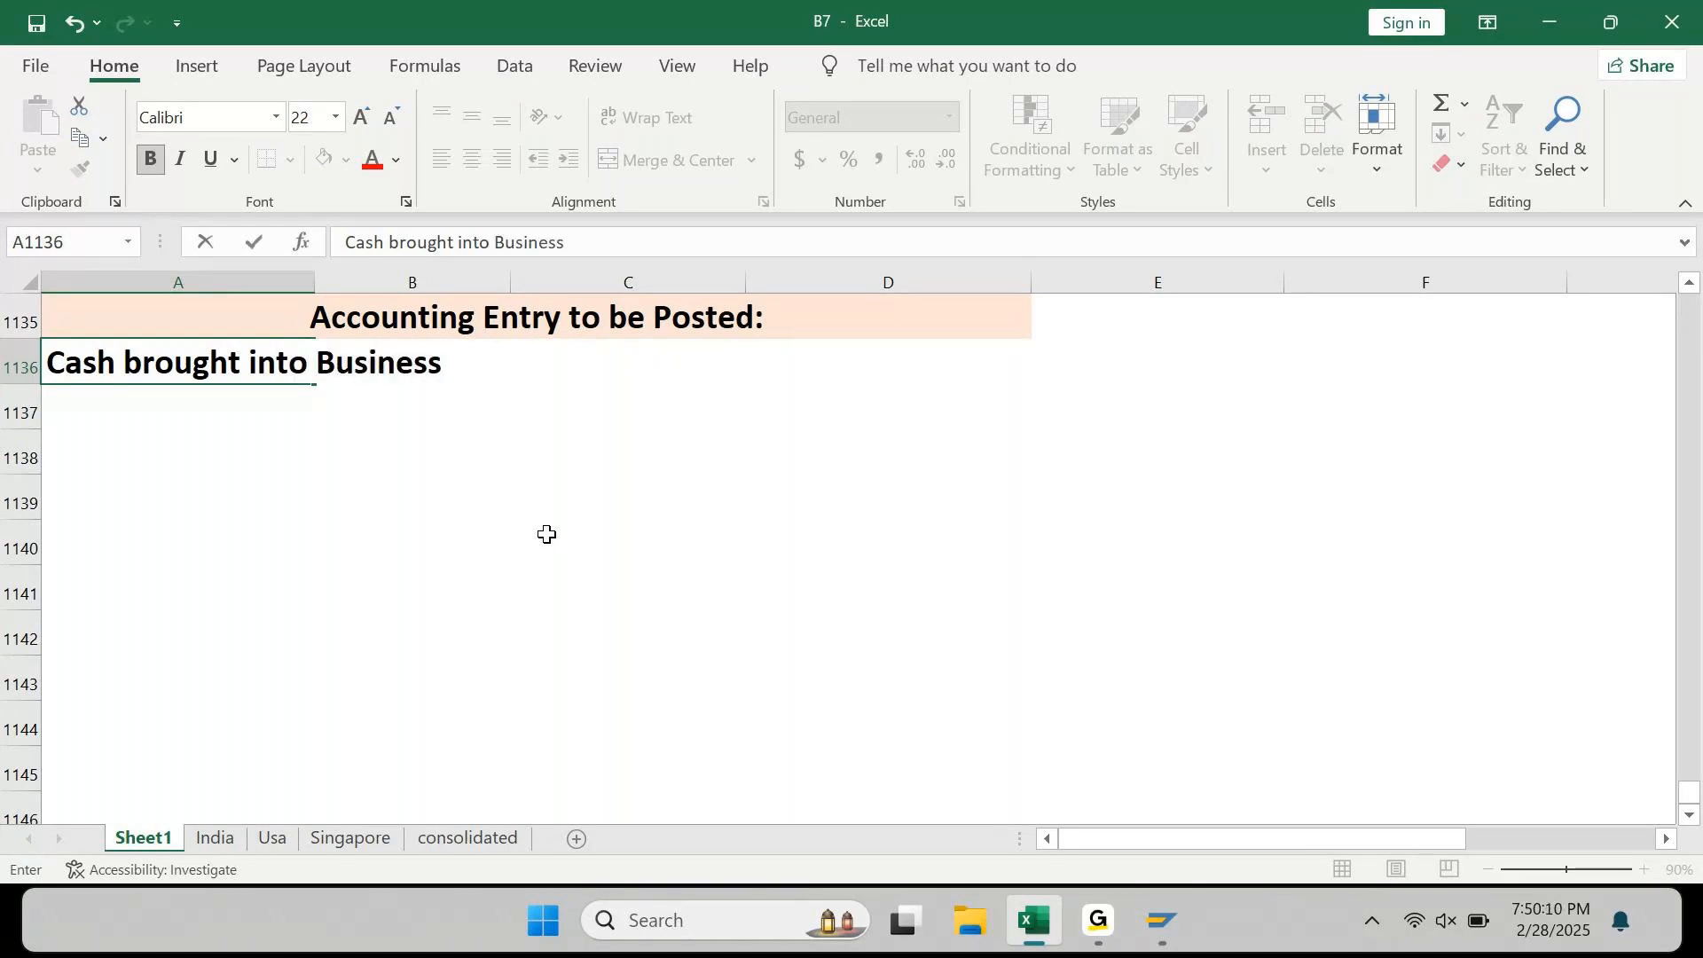
type("as |Capi")
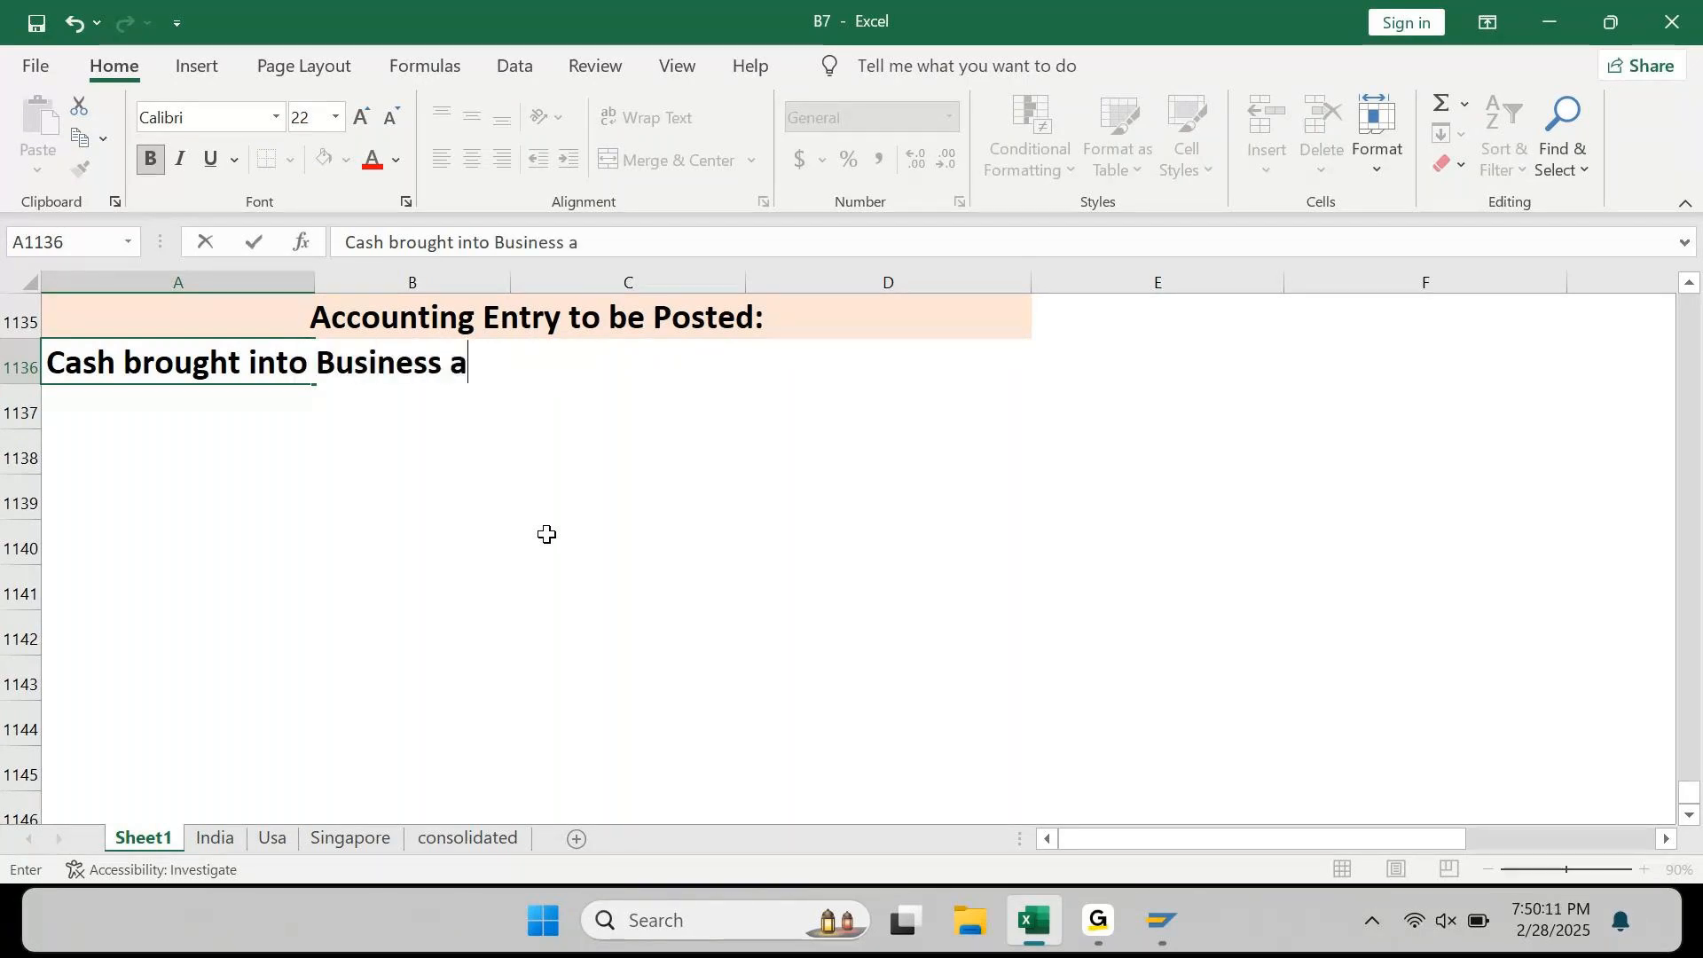
key("BackSpace")
key("BackSpace")
key("BackSpace")
key("BackSpace")
key("BackSpace")
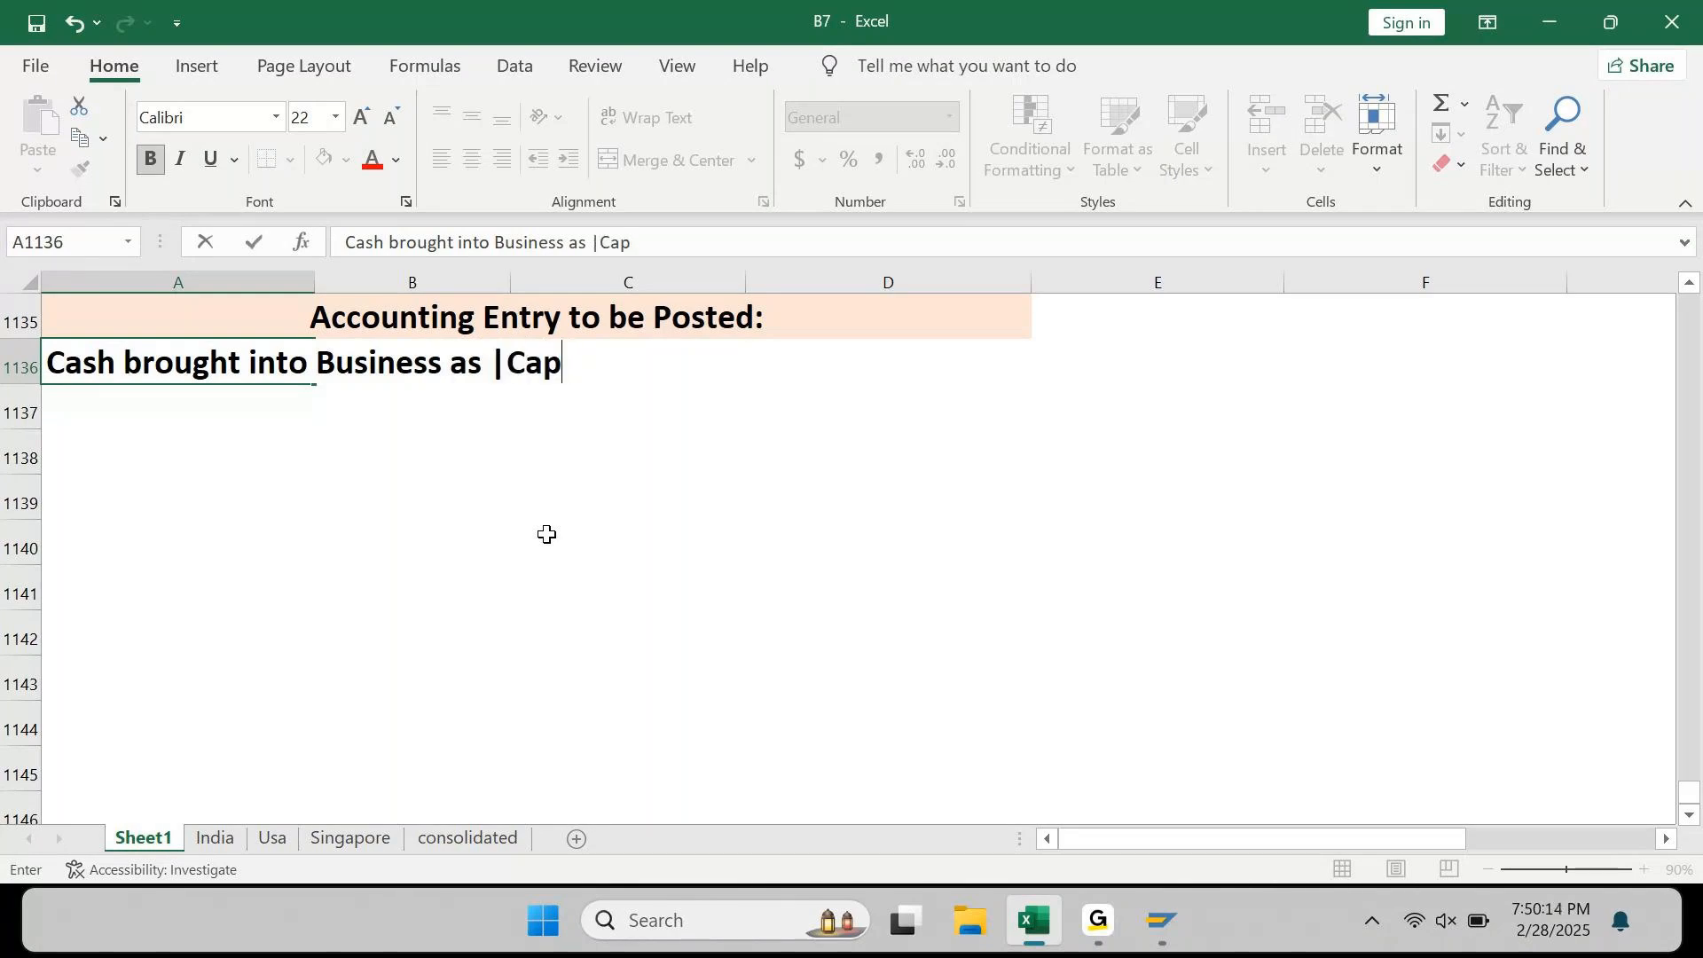
type("Capit")
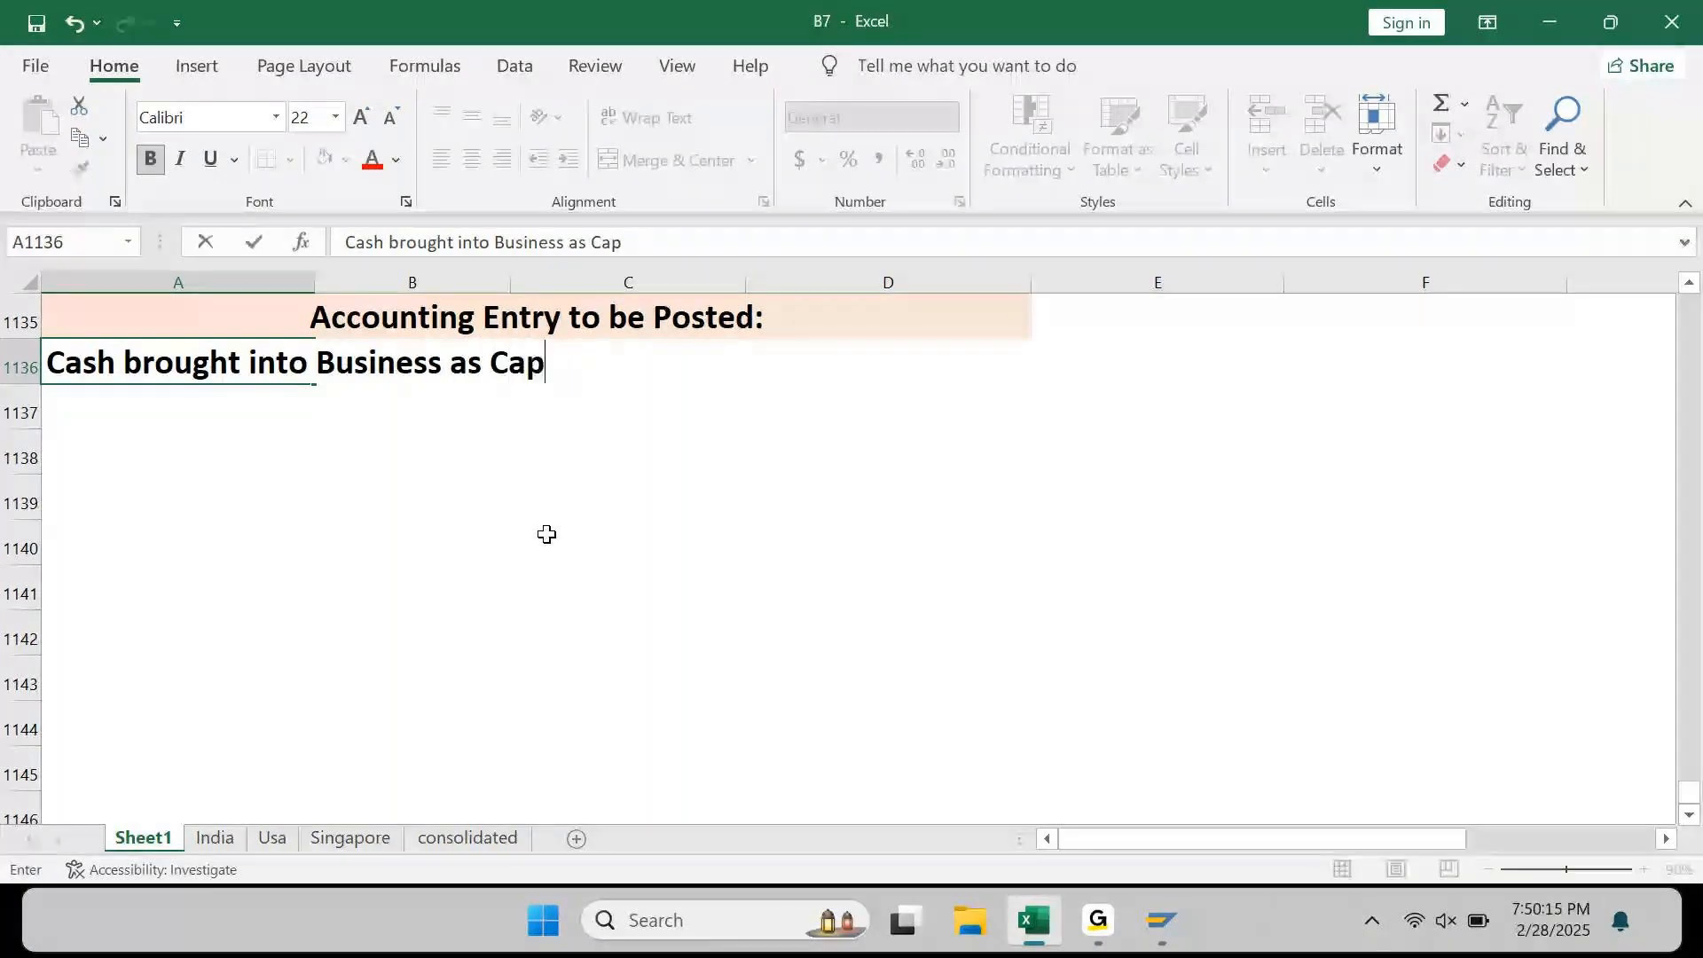
type("al: ")
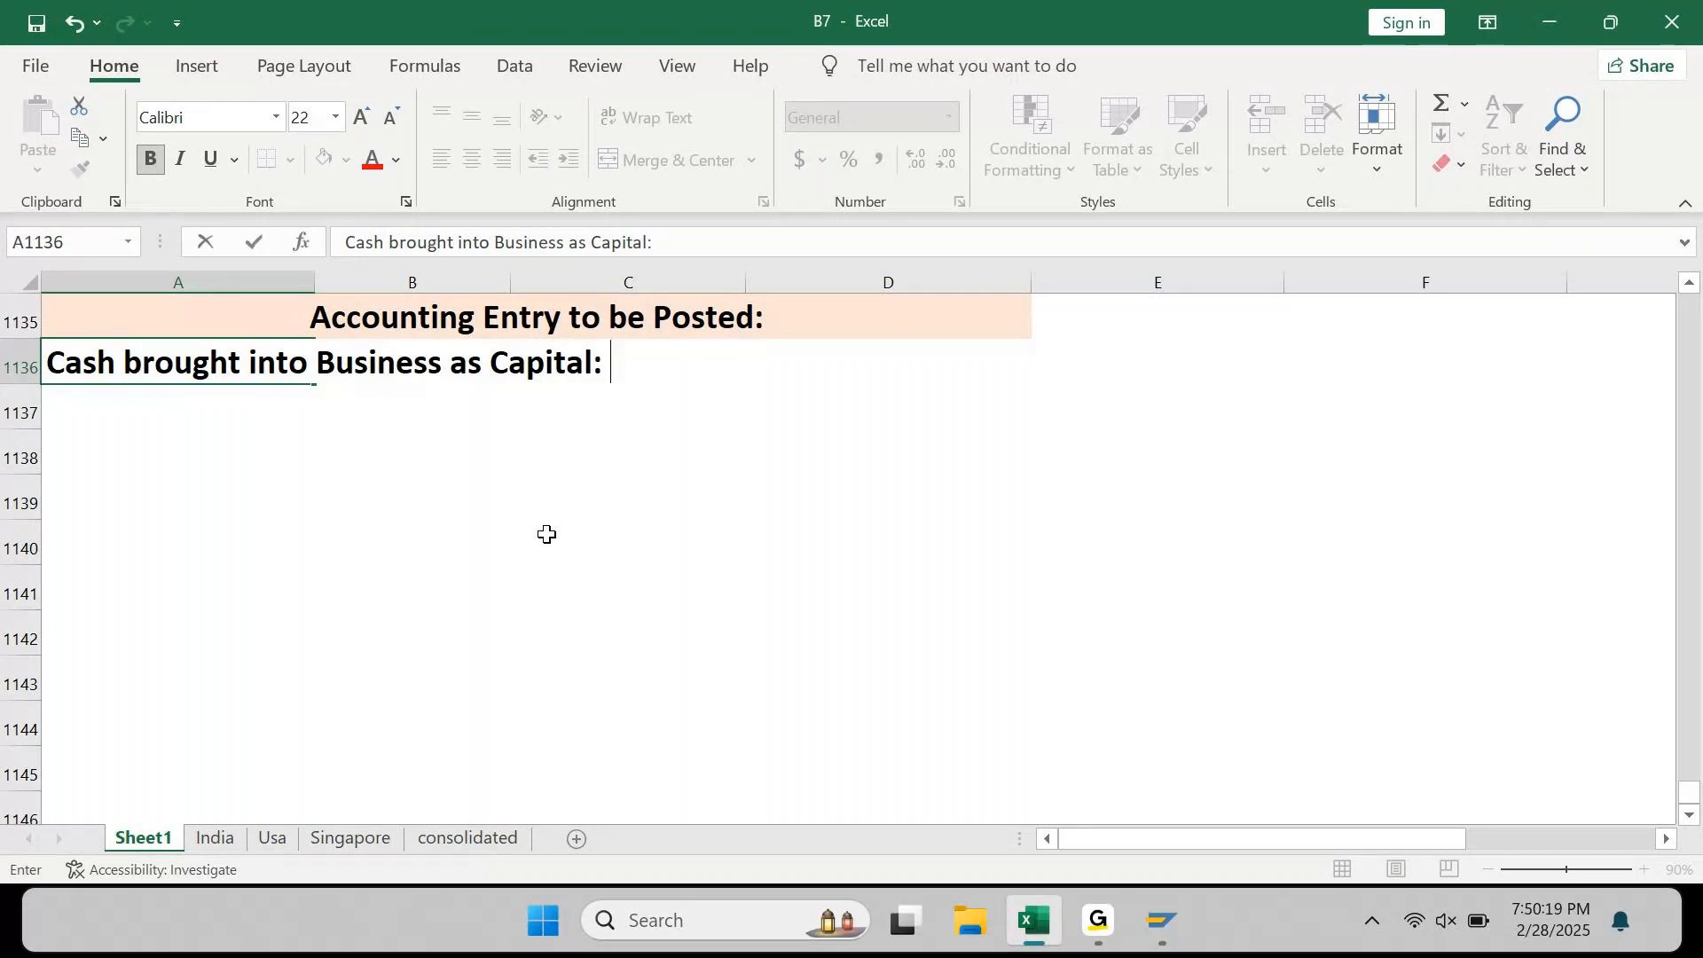
type("INR 80")
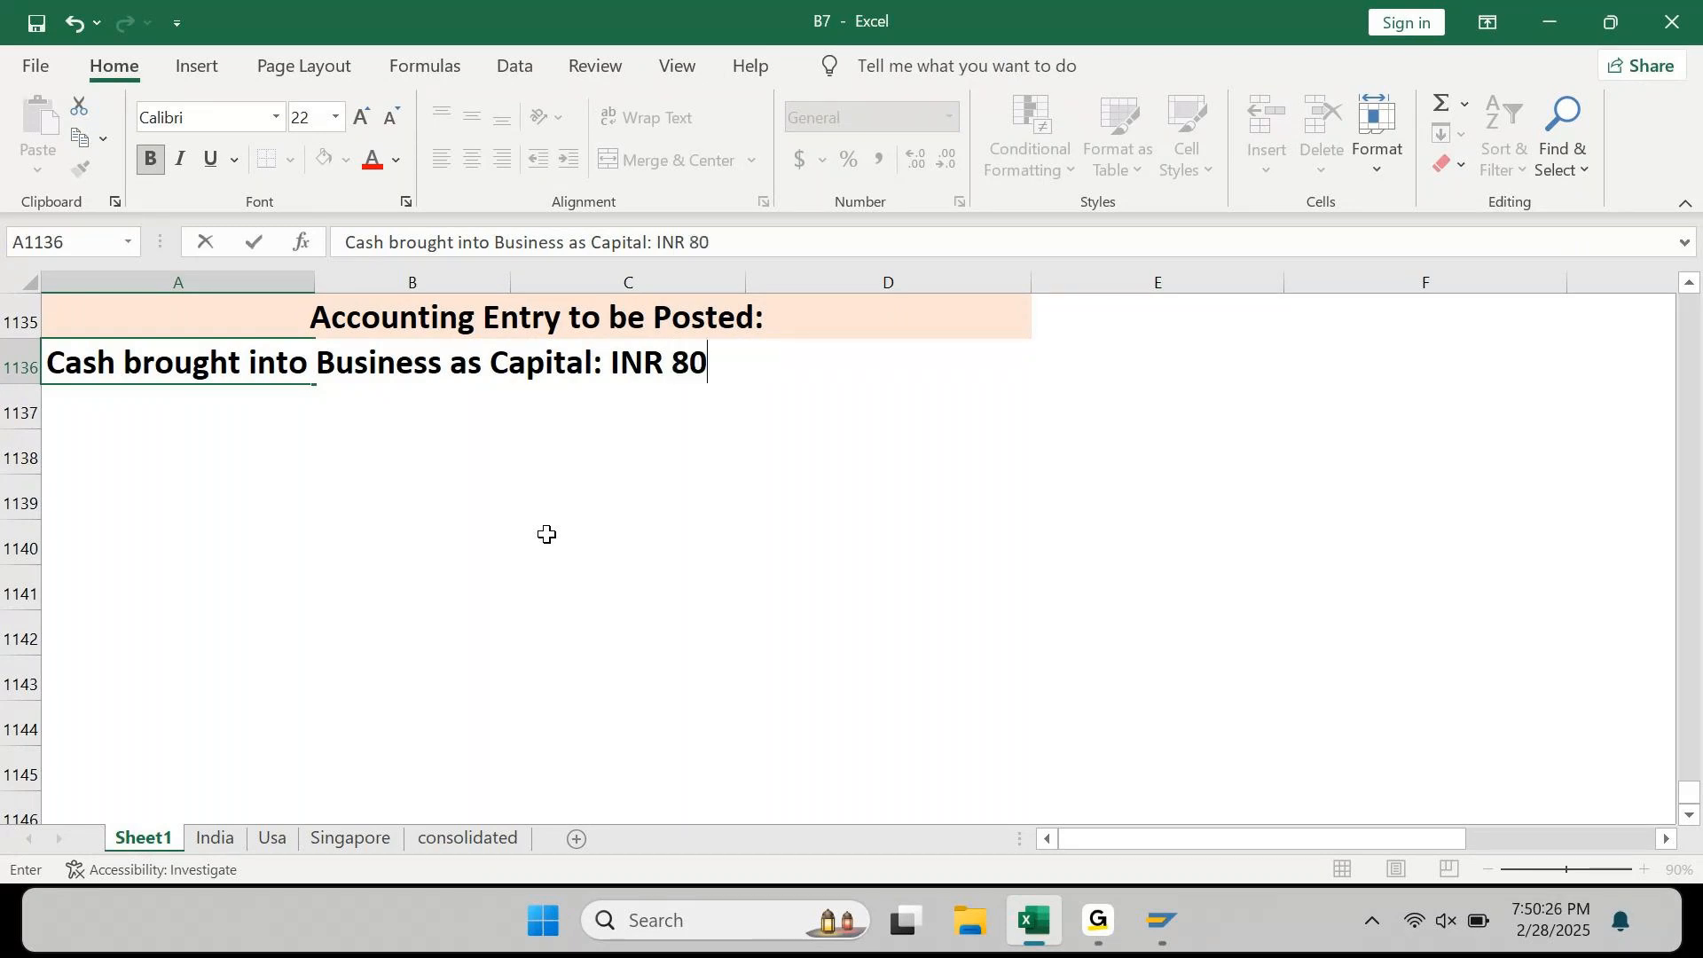
type("0000")
key("Return")
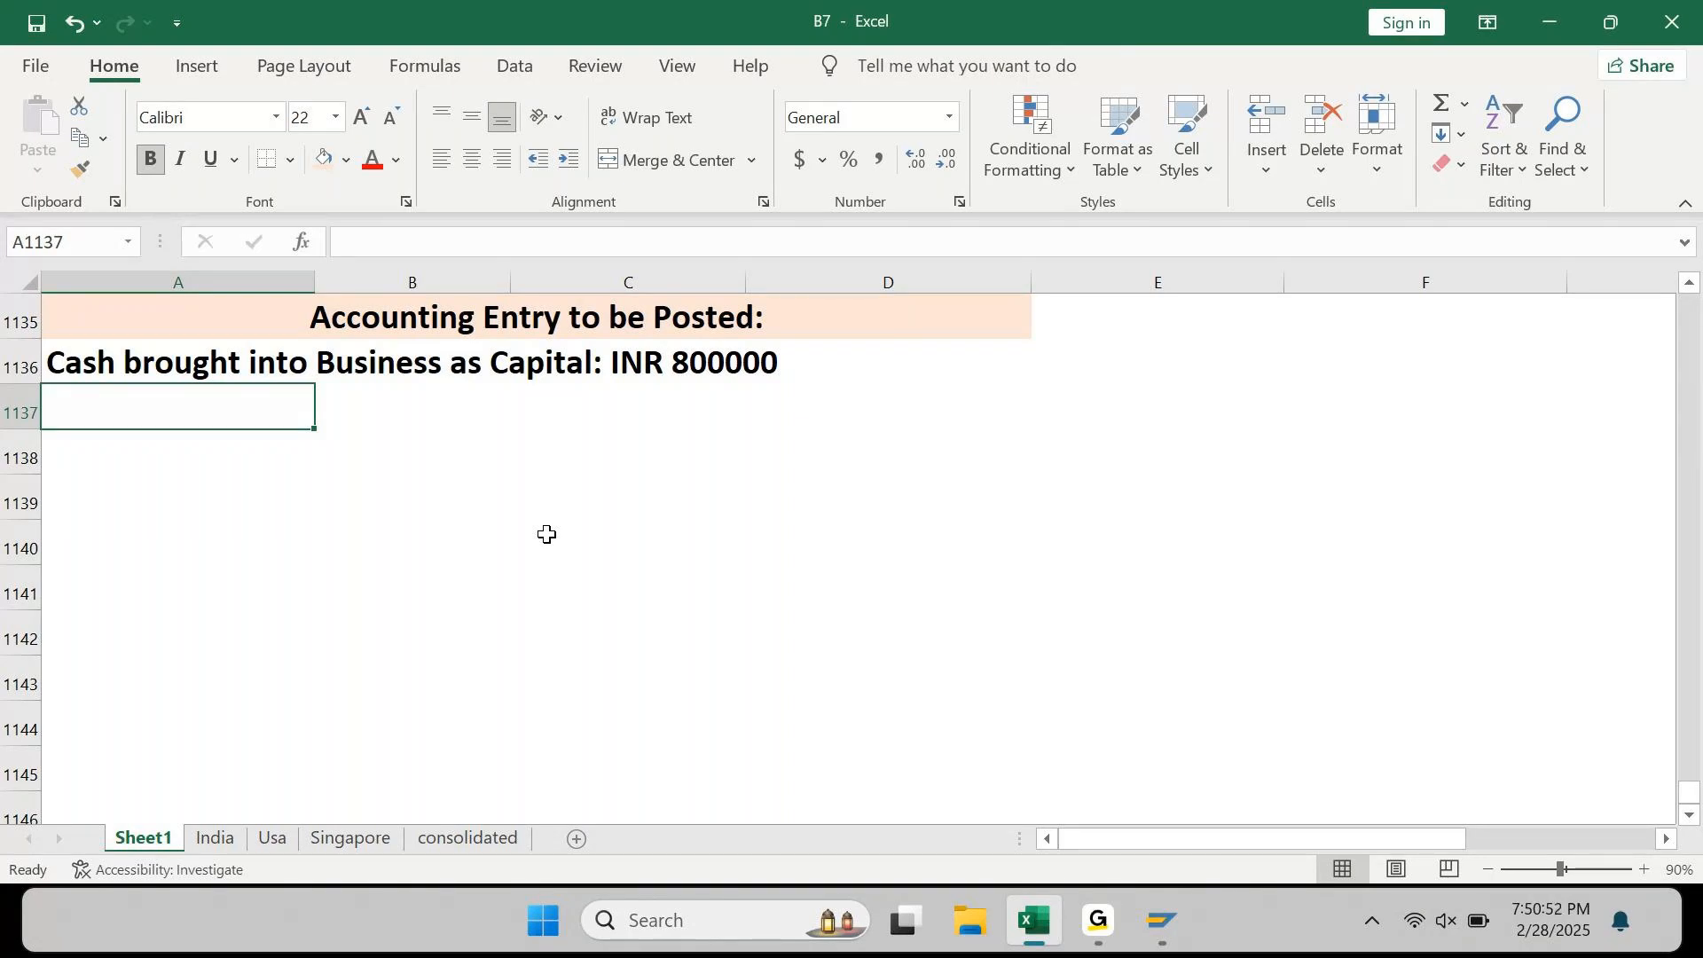
Step: Label the two rows below the description 'Debit:' and 'Credit:'
key("Down")
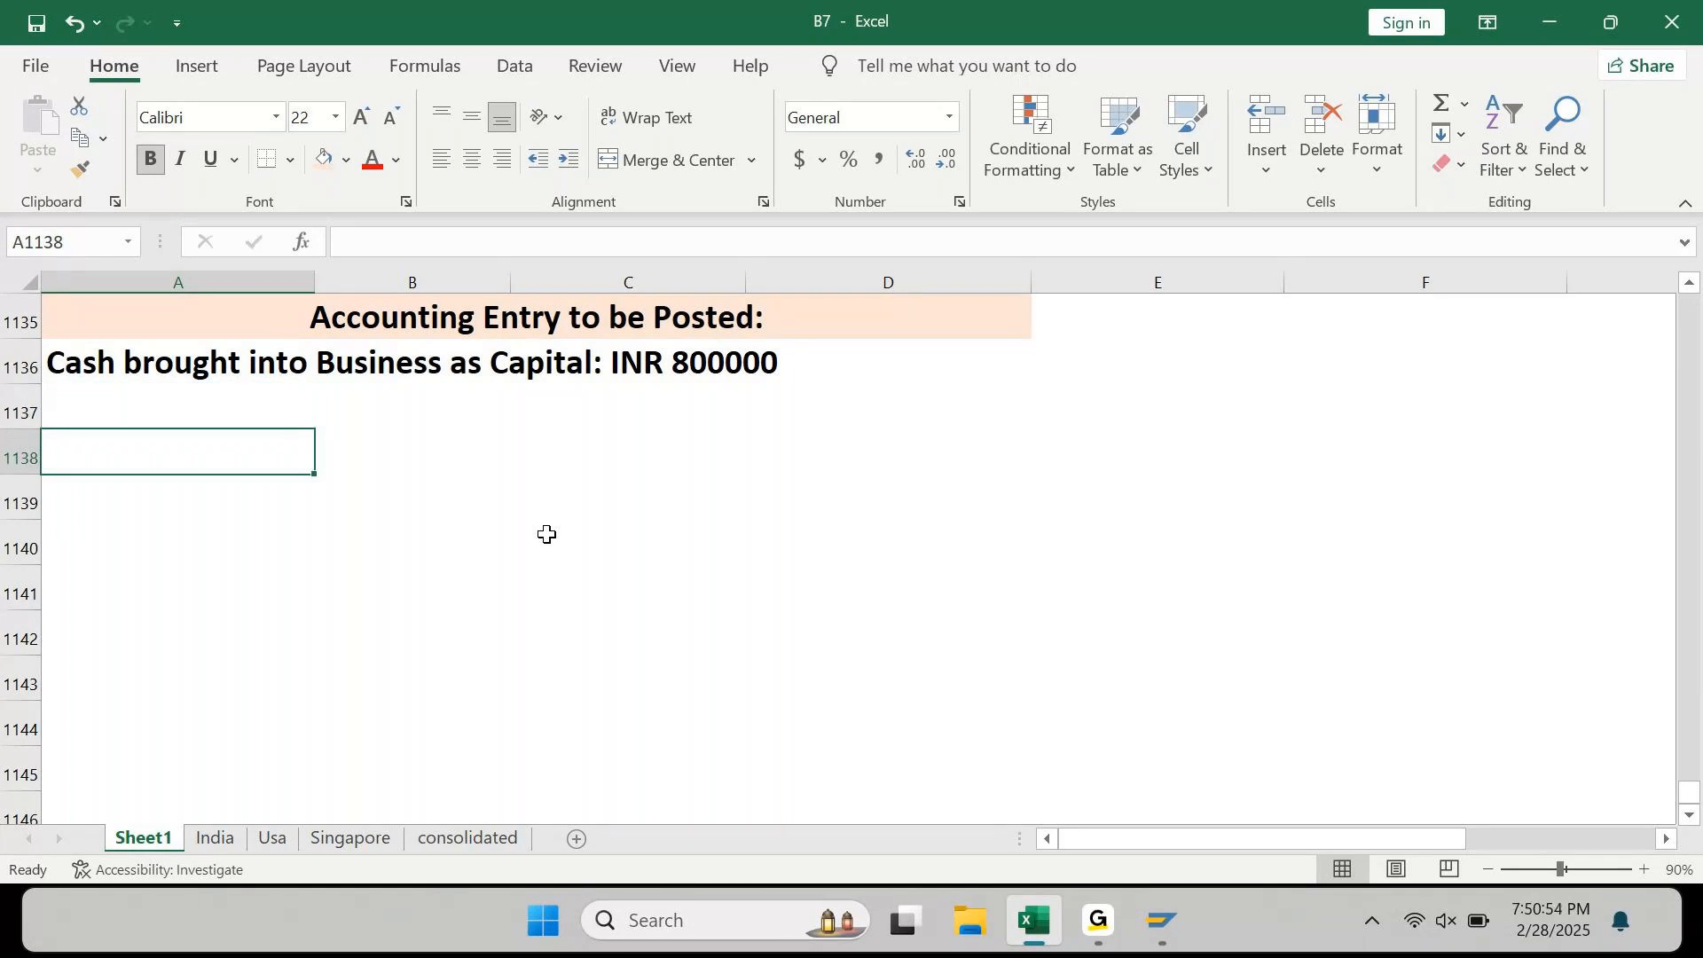
key("Up")
type("D")
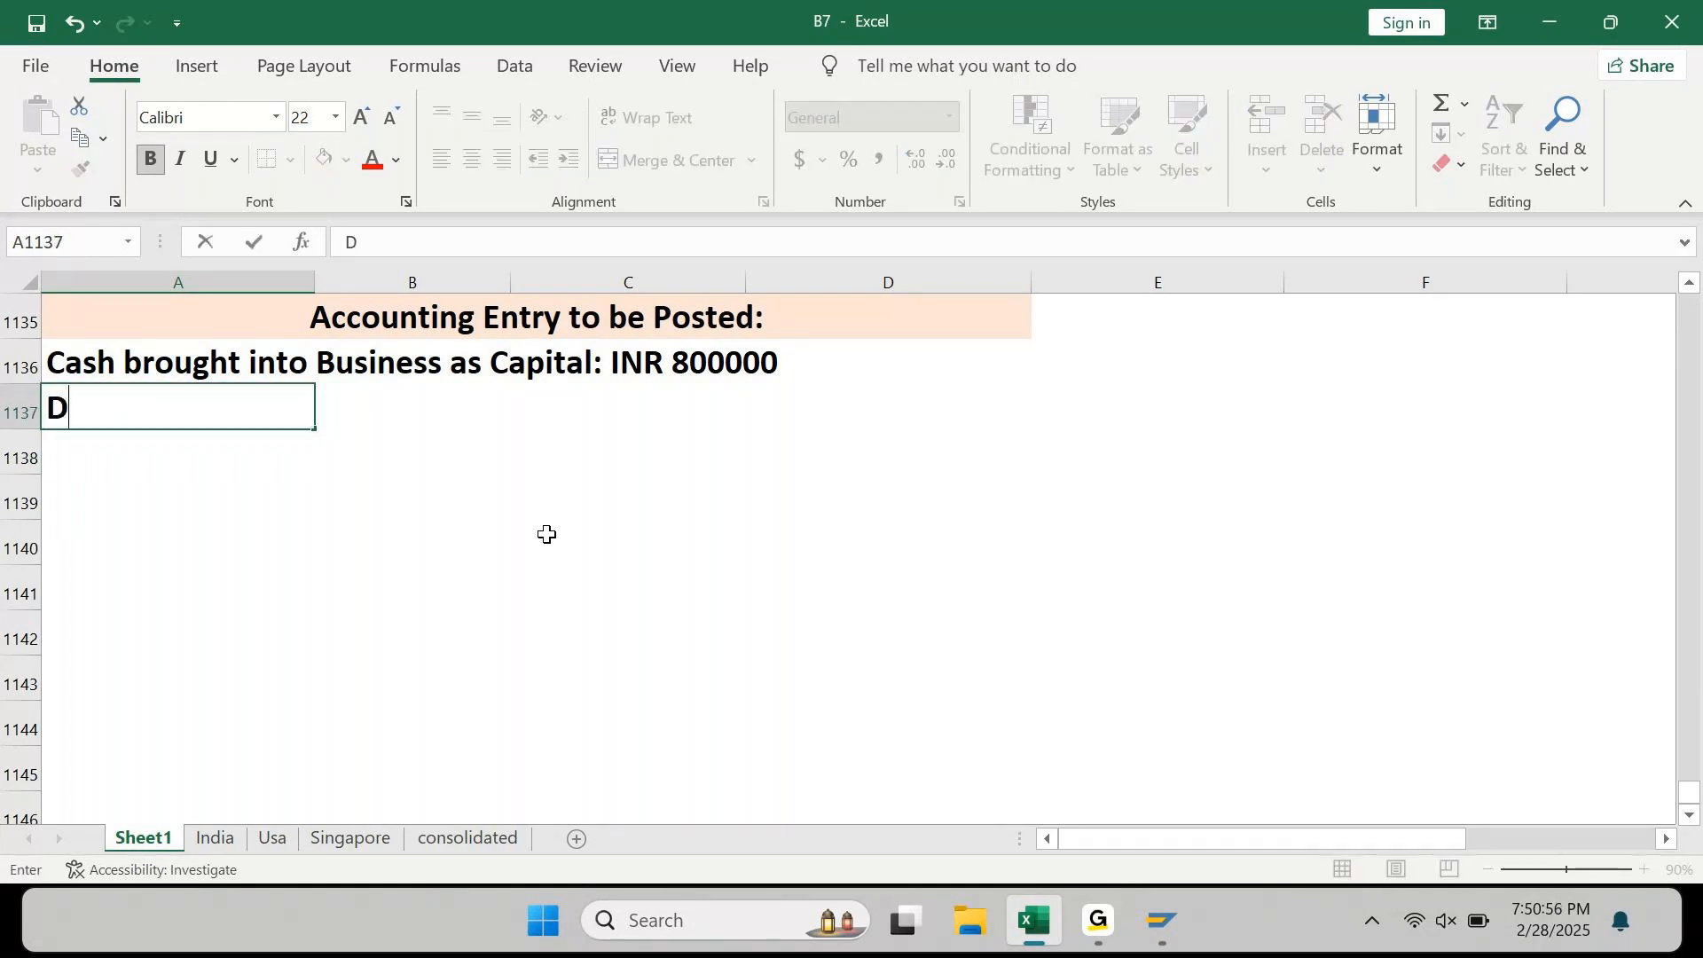
type("ebit")
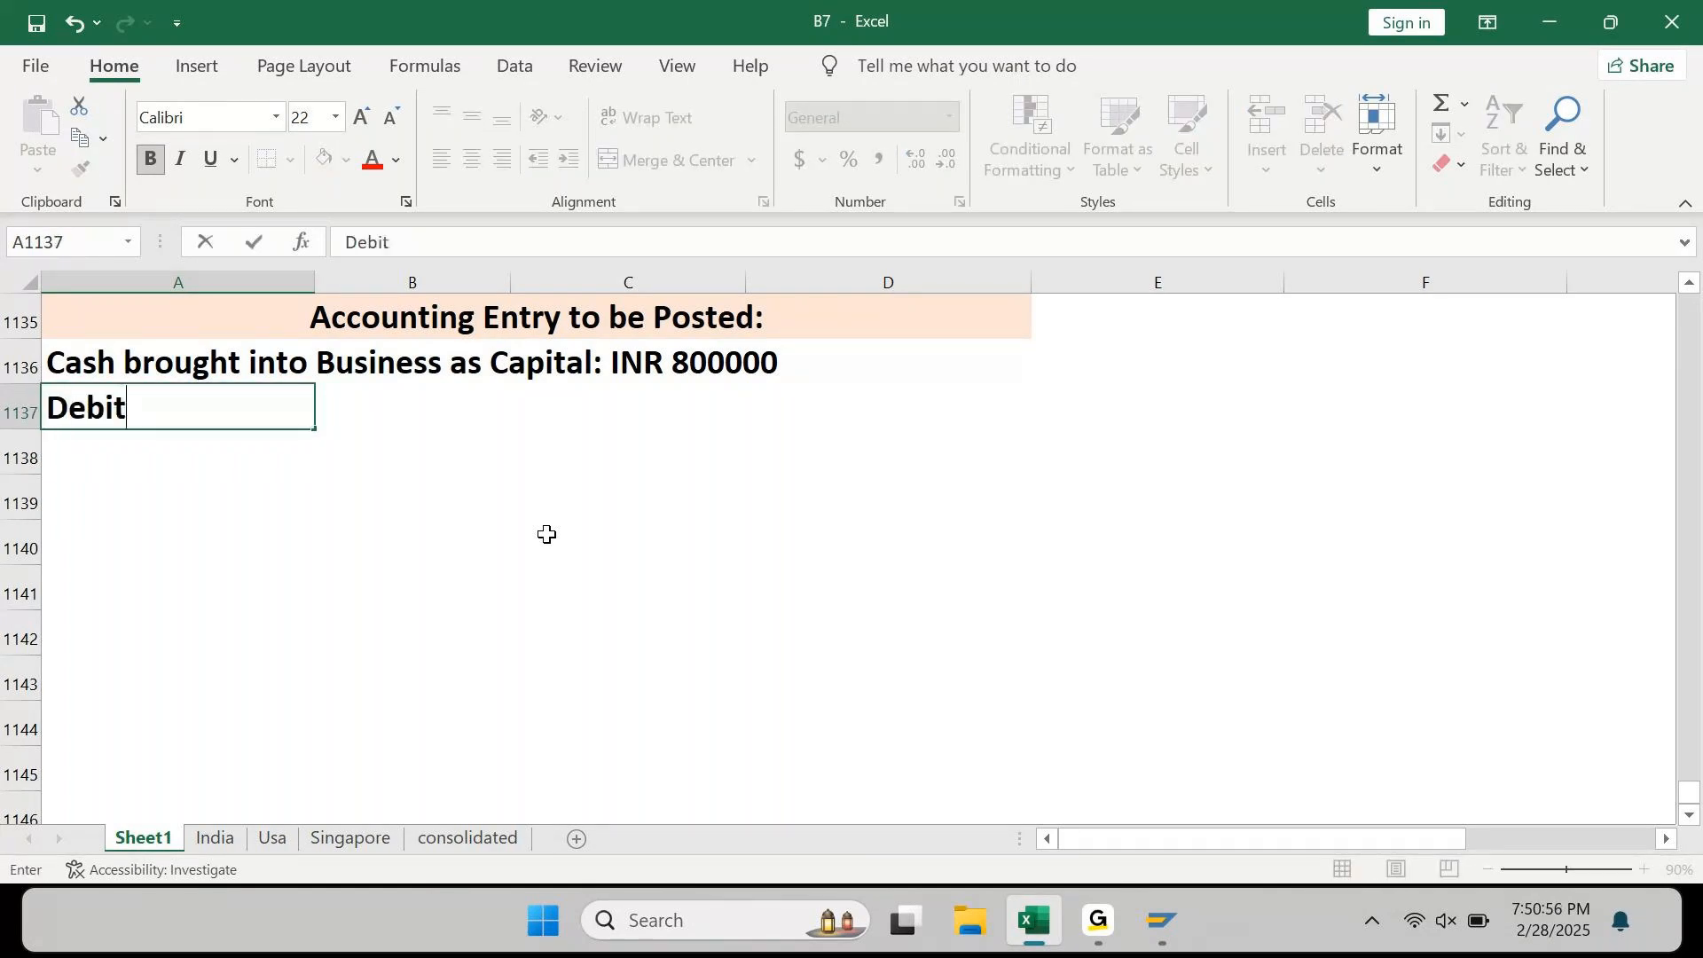
type(":")
key("Return")
type("Credit")
key("Return")
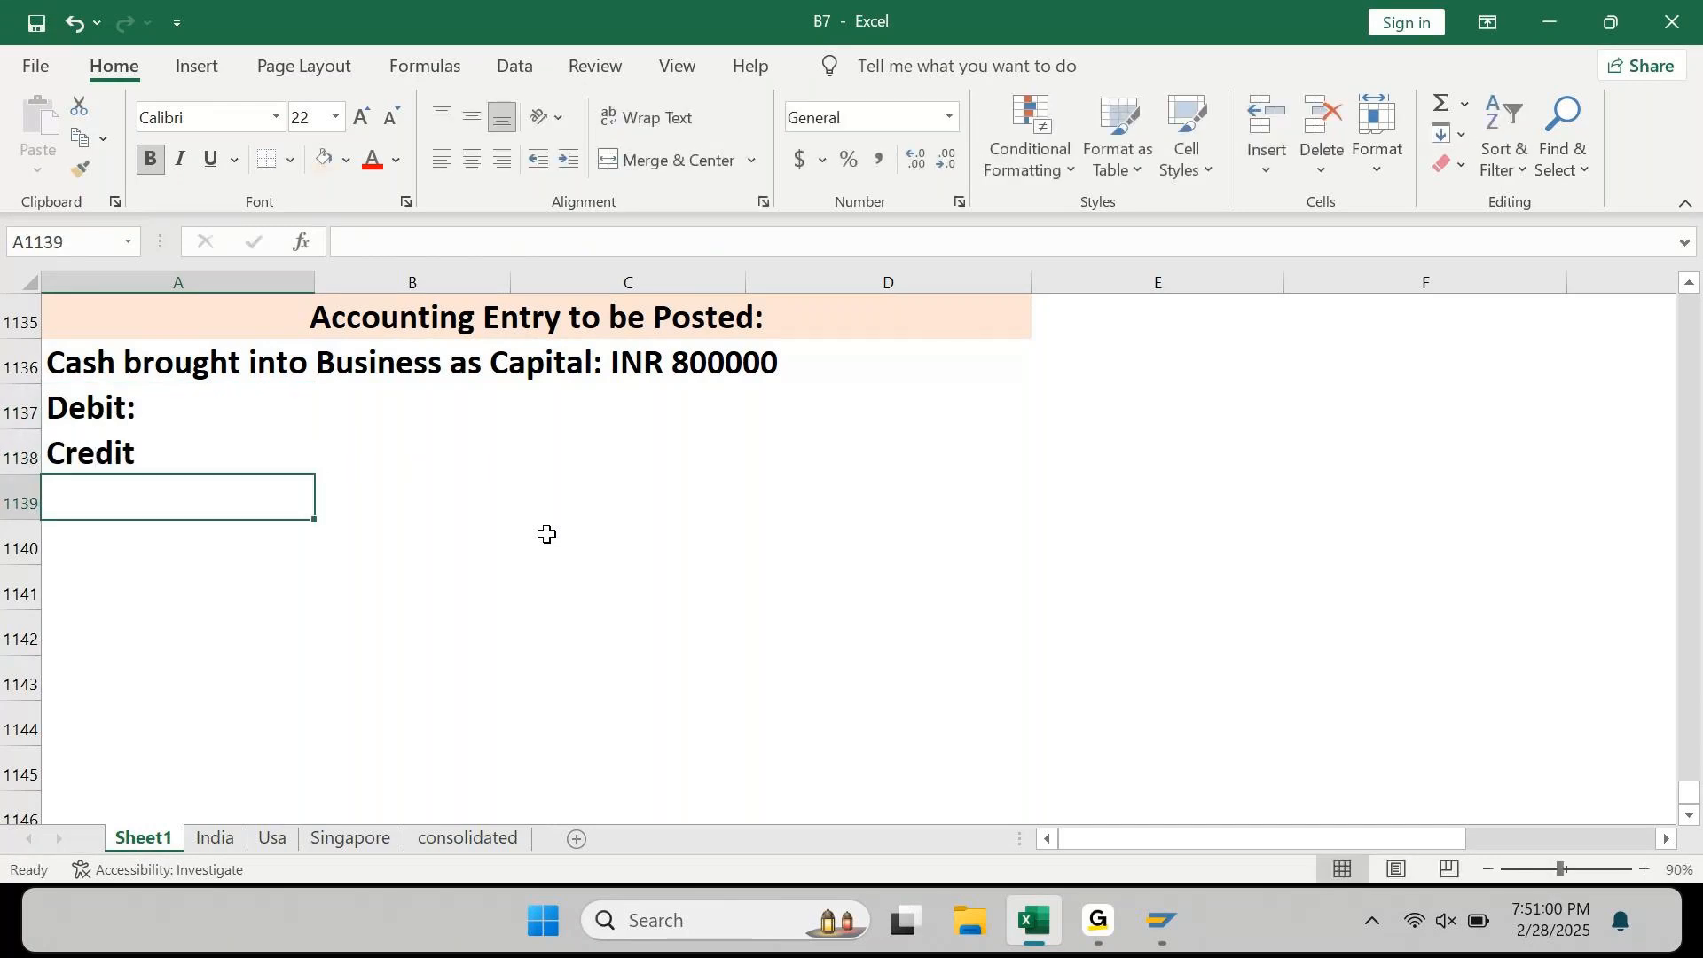
key("Up")
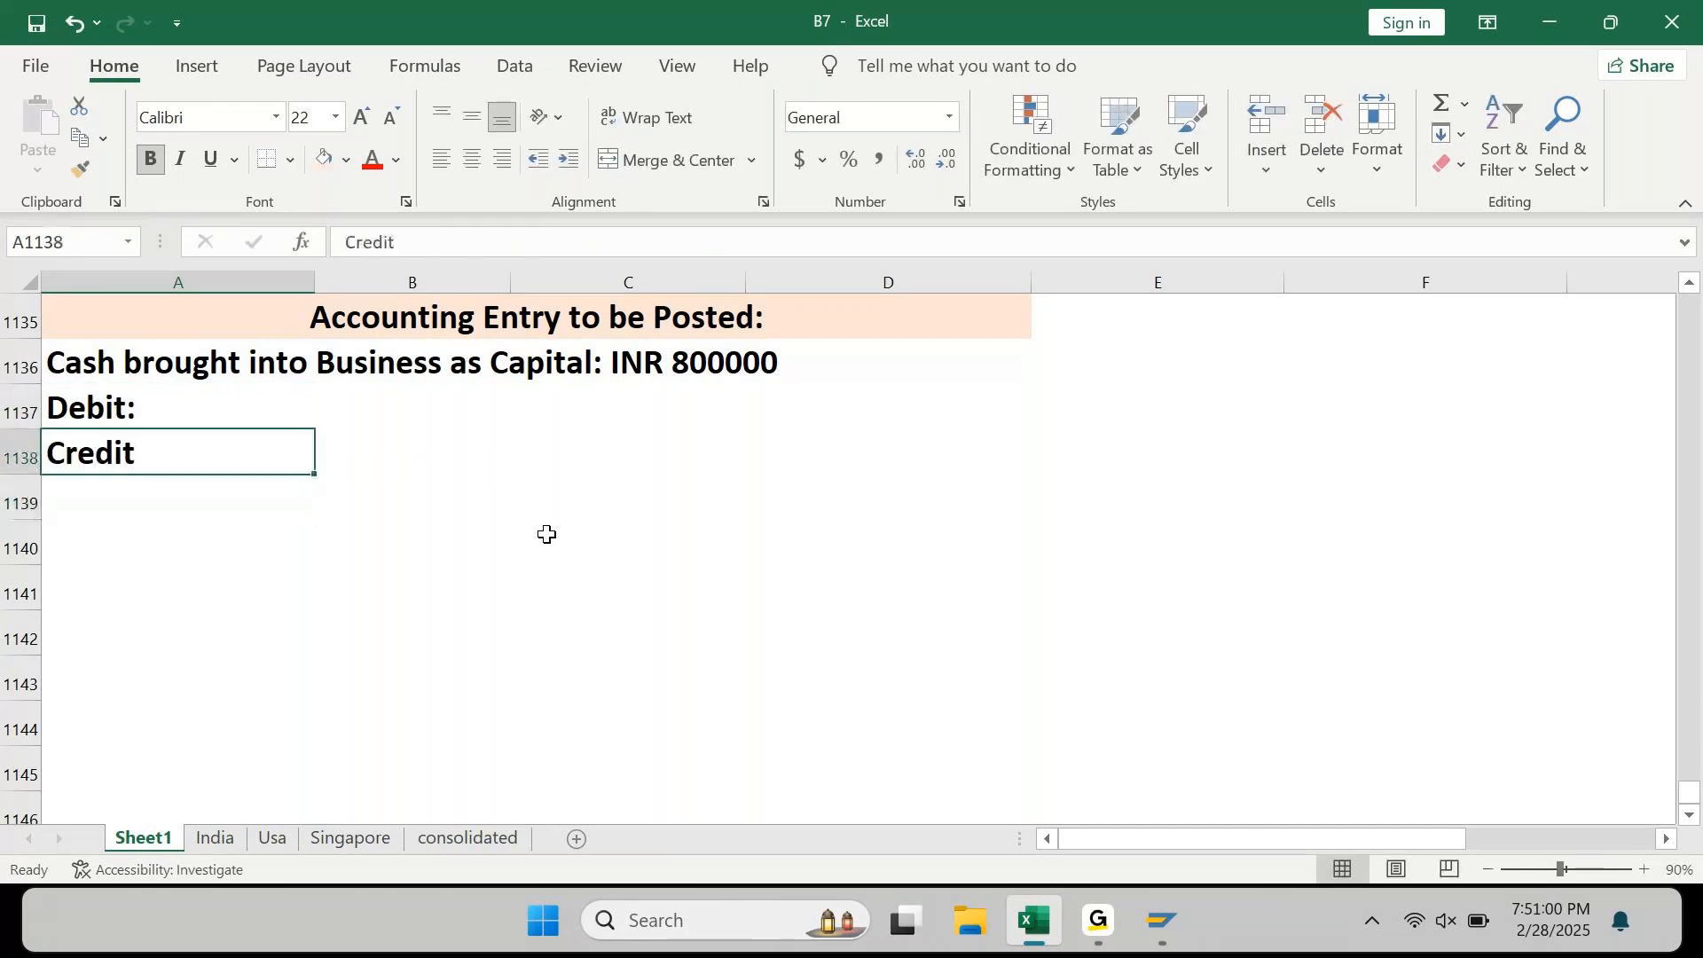
key("F2")
type(":")
key("Return")
key("Up")
key("Up")
key("shift+space")
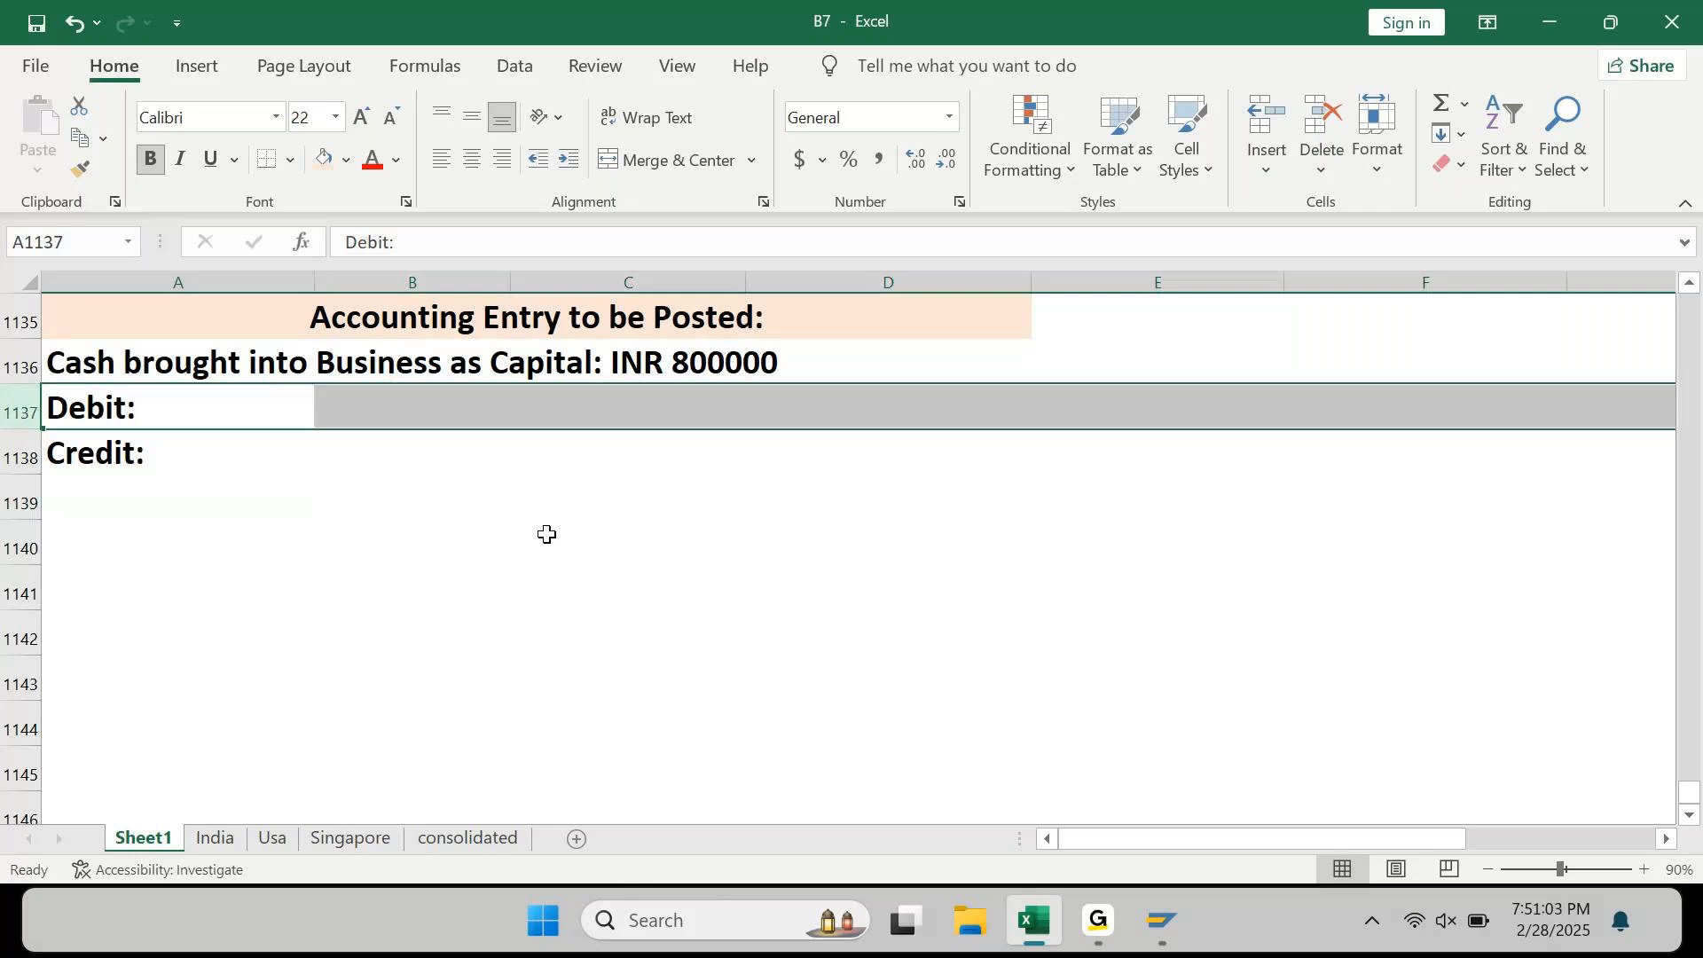
Step: Insert a row above Debit: holding the heading 'Dr/Cr', shaded light blue
key("ctrl+shift+plus")
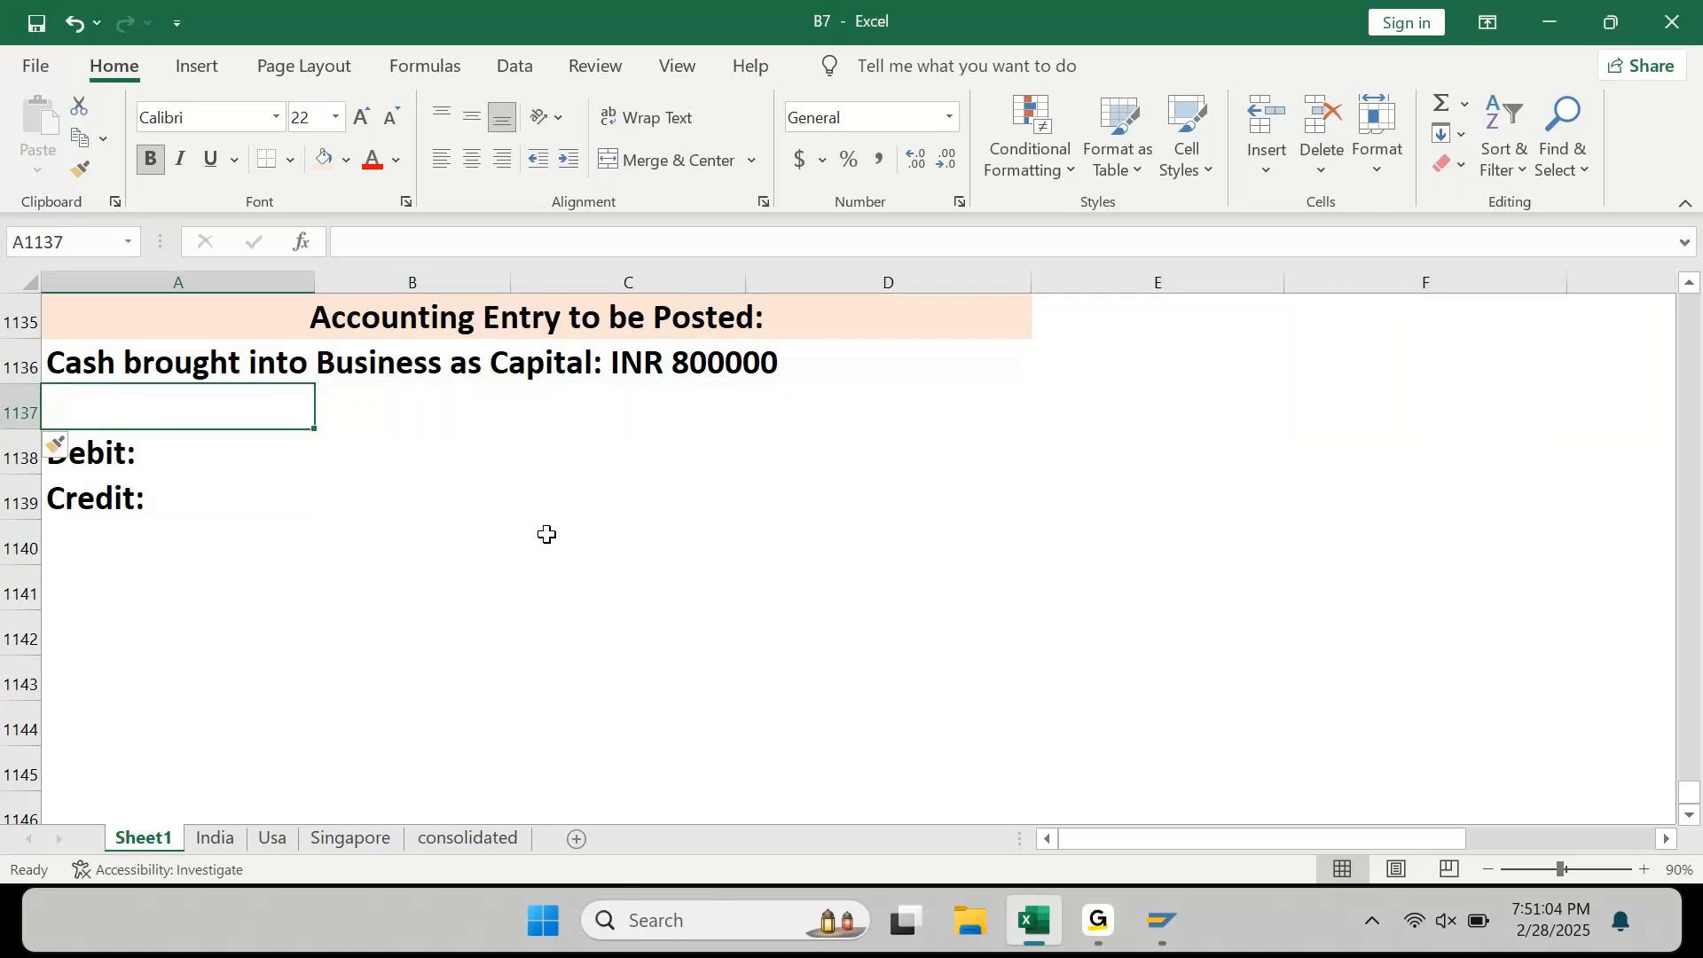
type("D")
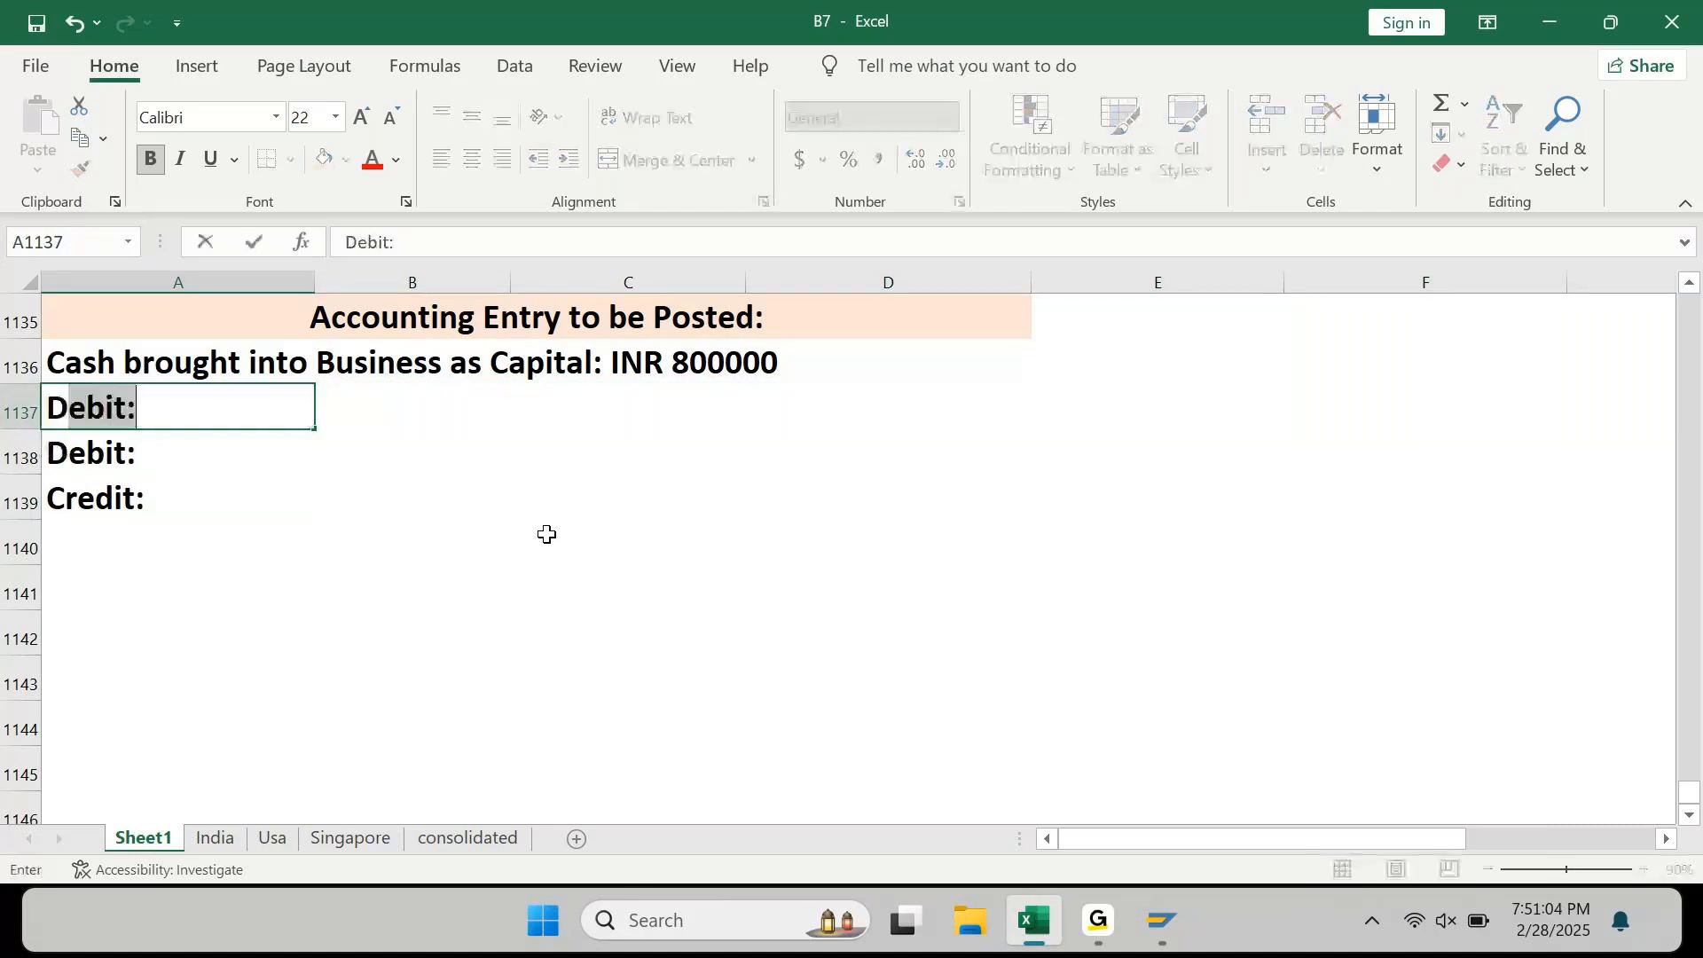
type("r/Cr")
key("ctrl+Return")
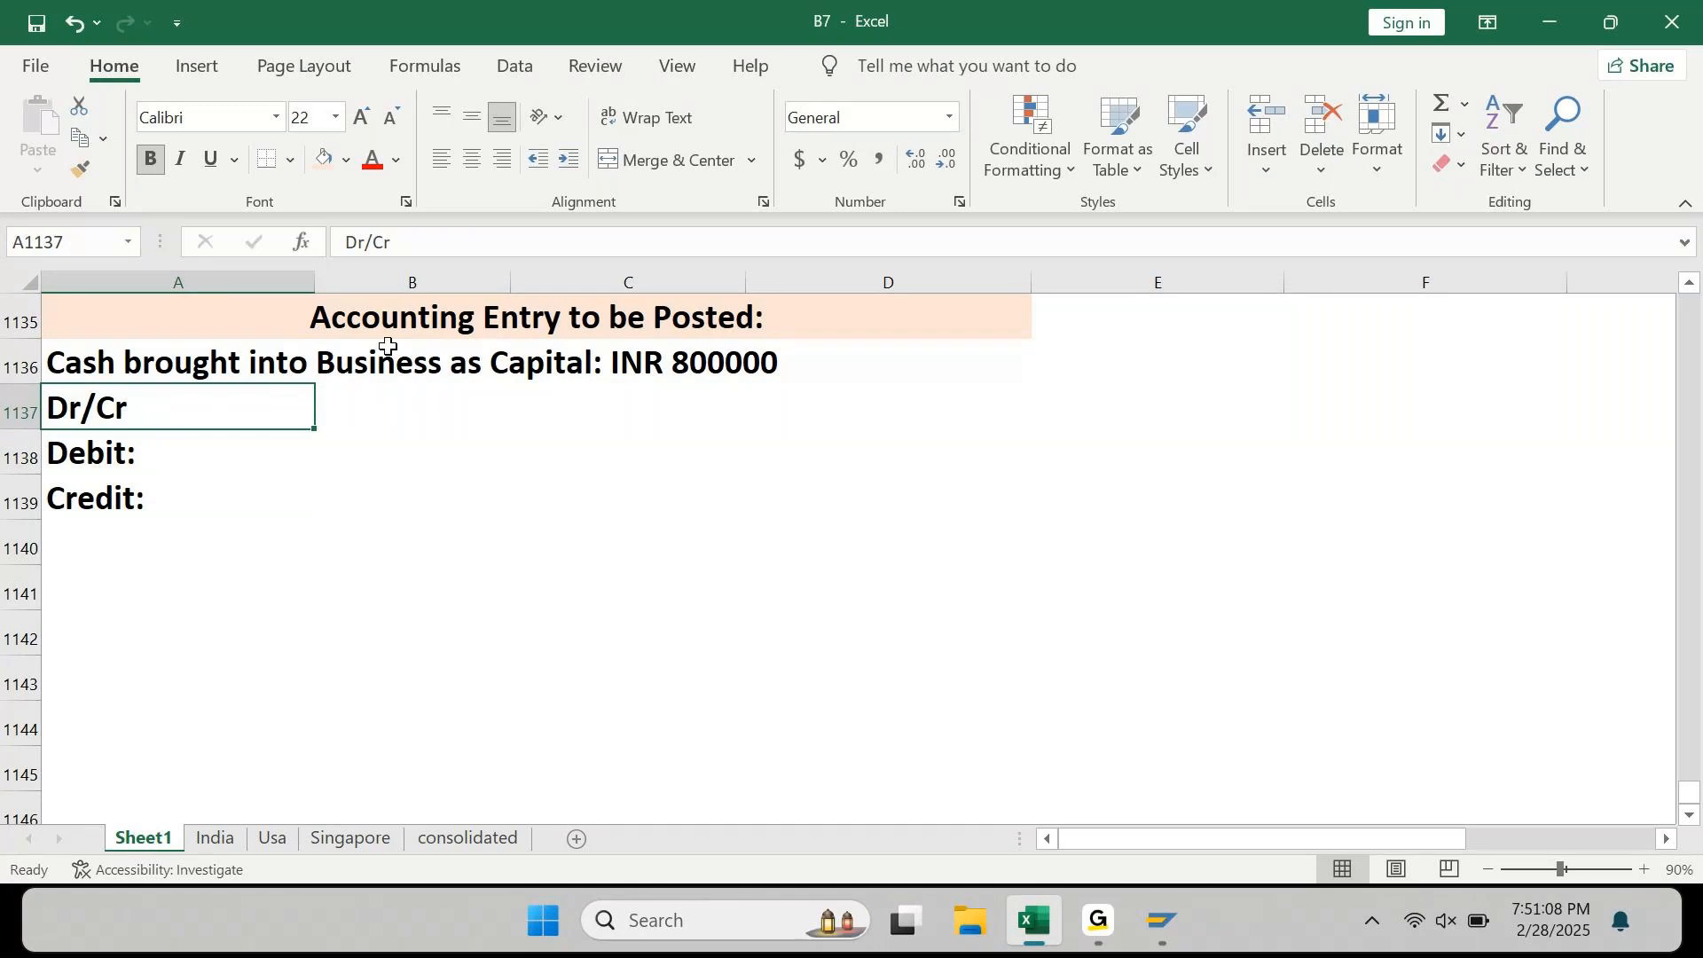
left_click(346, 160)
left_click(514, 259)
key("Down")
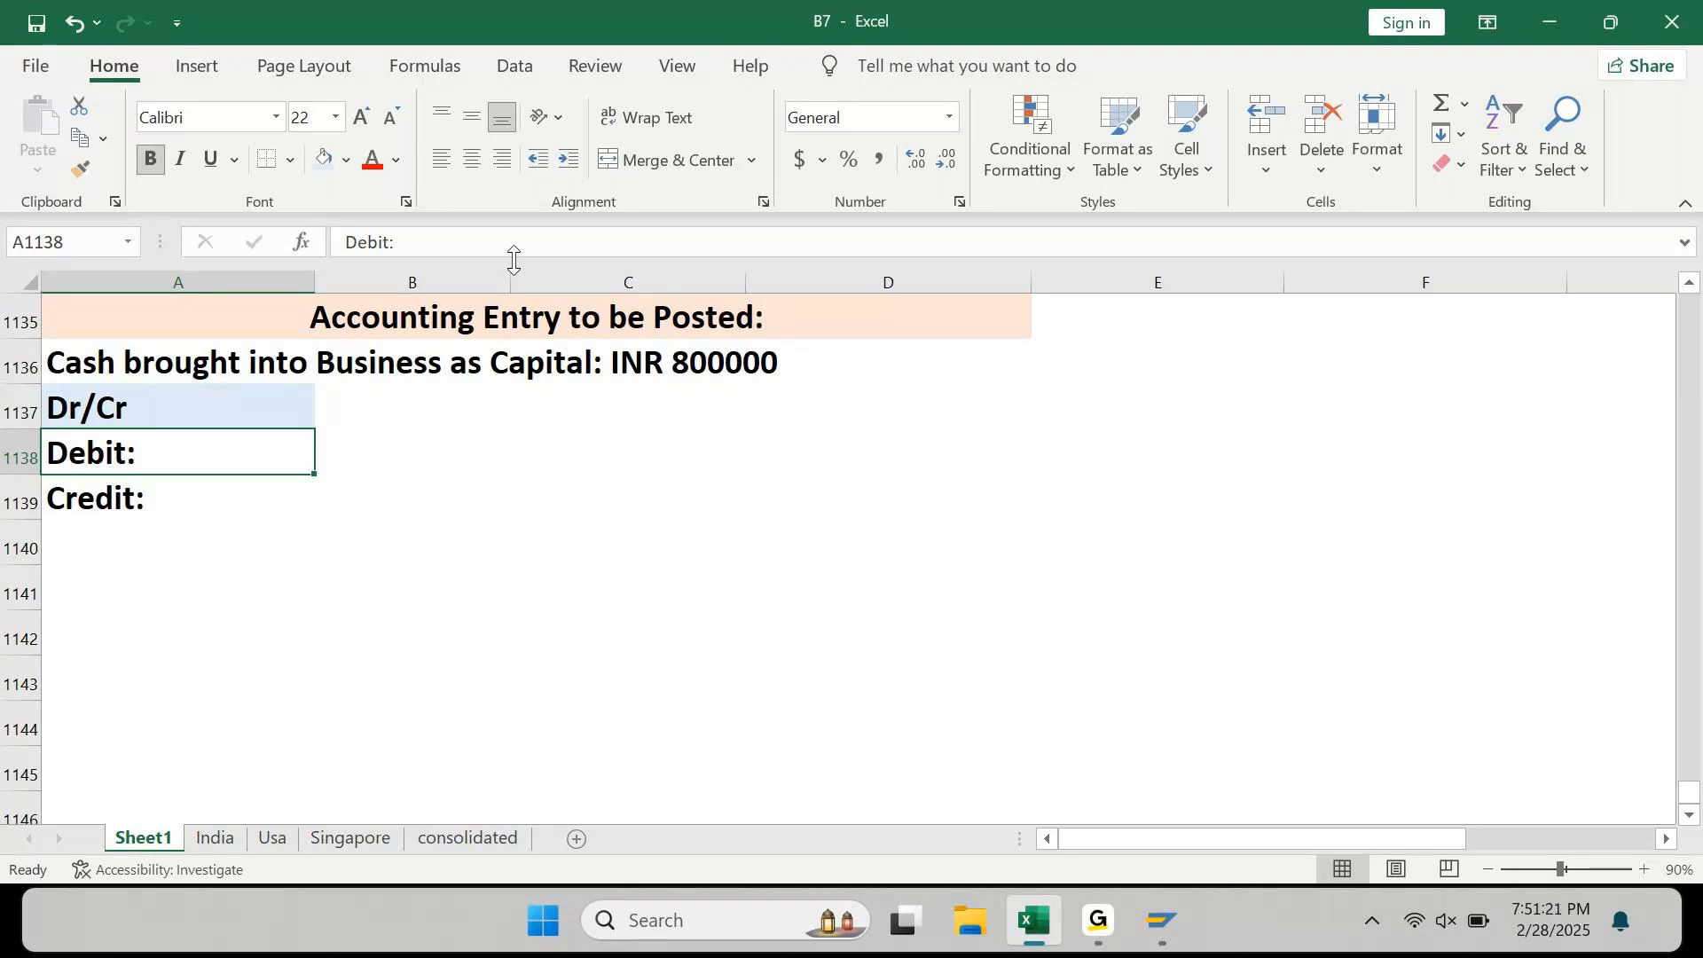
Step: Put 'G/L Account' in B1137, widen column B to fit, and shade it light gold
key("Right")
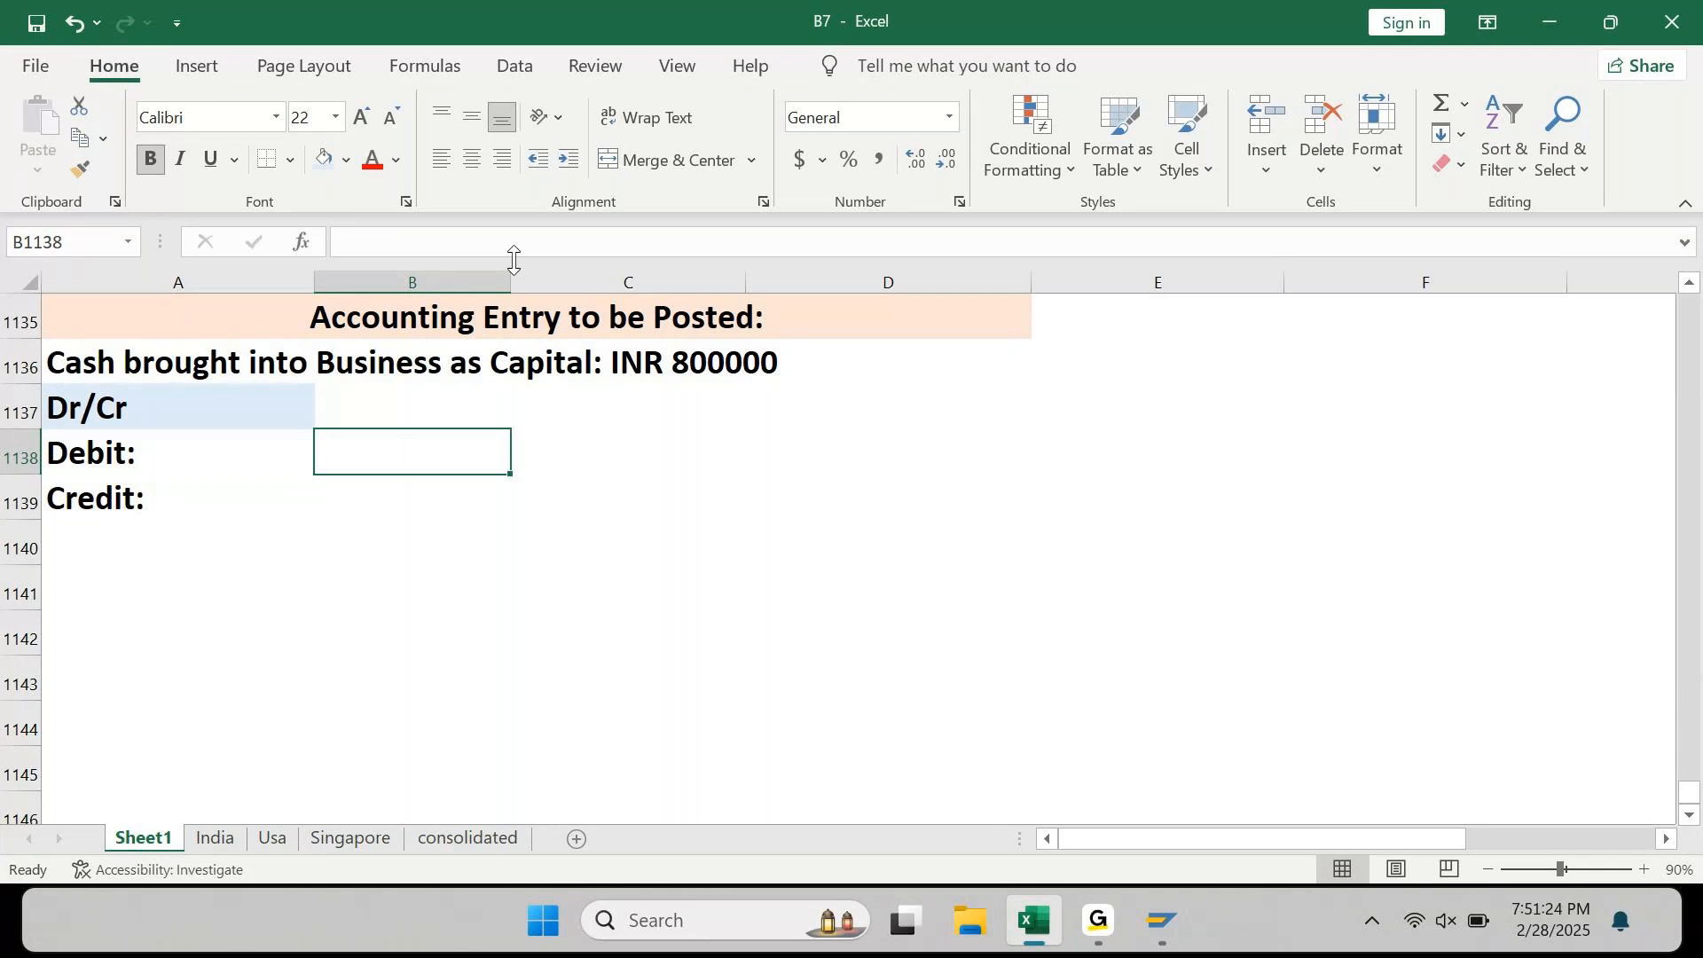
key("Up")
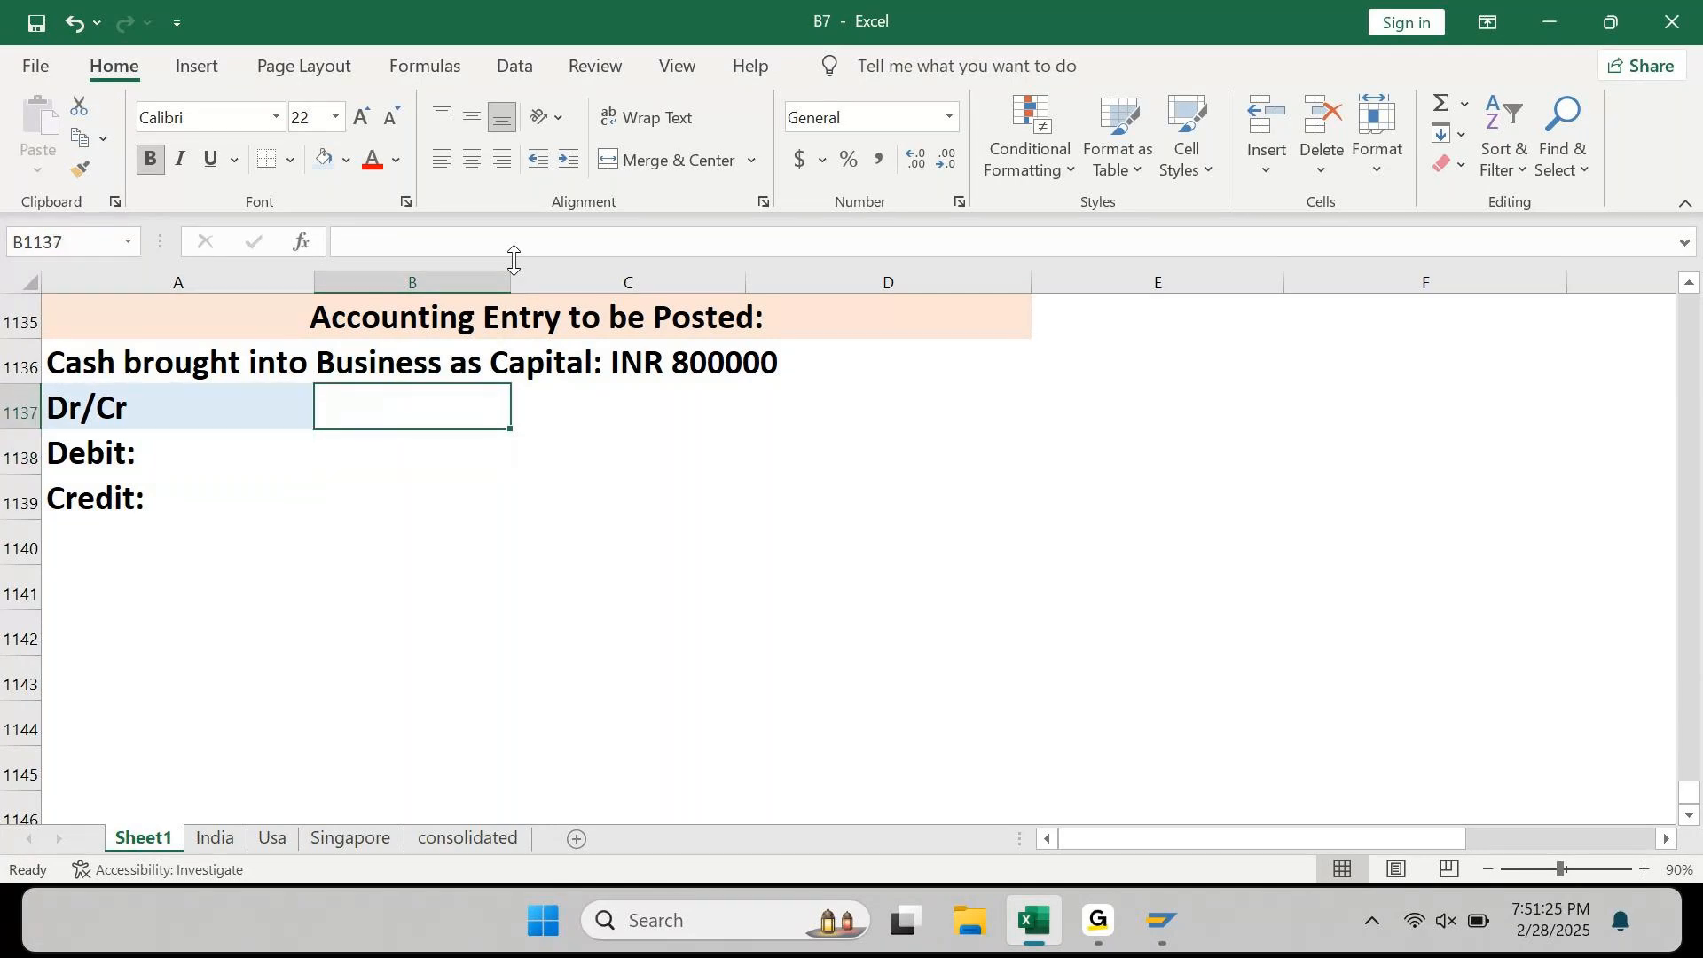
type("G/L Account")
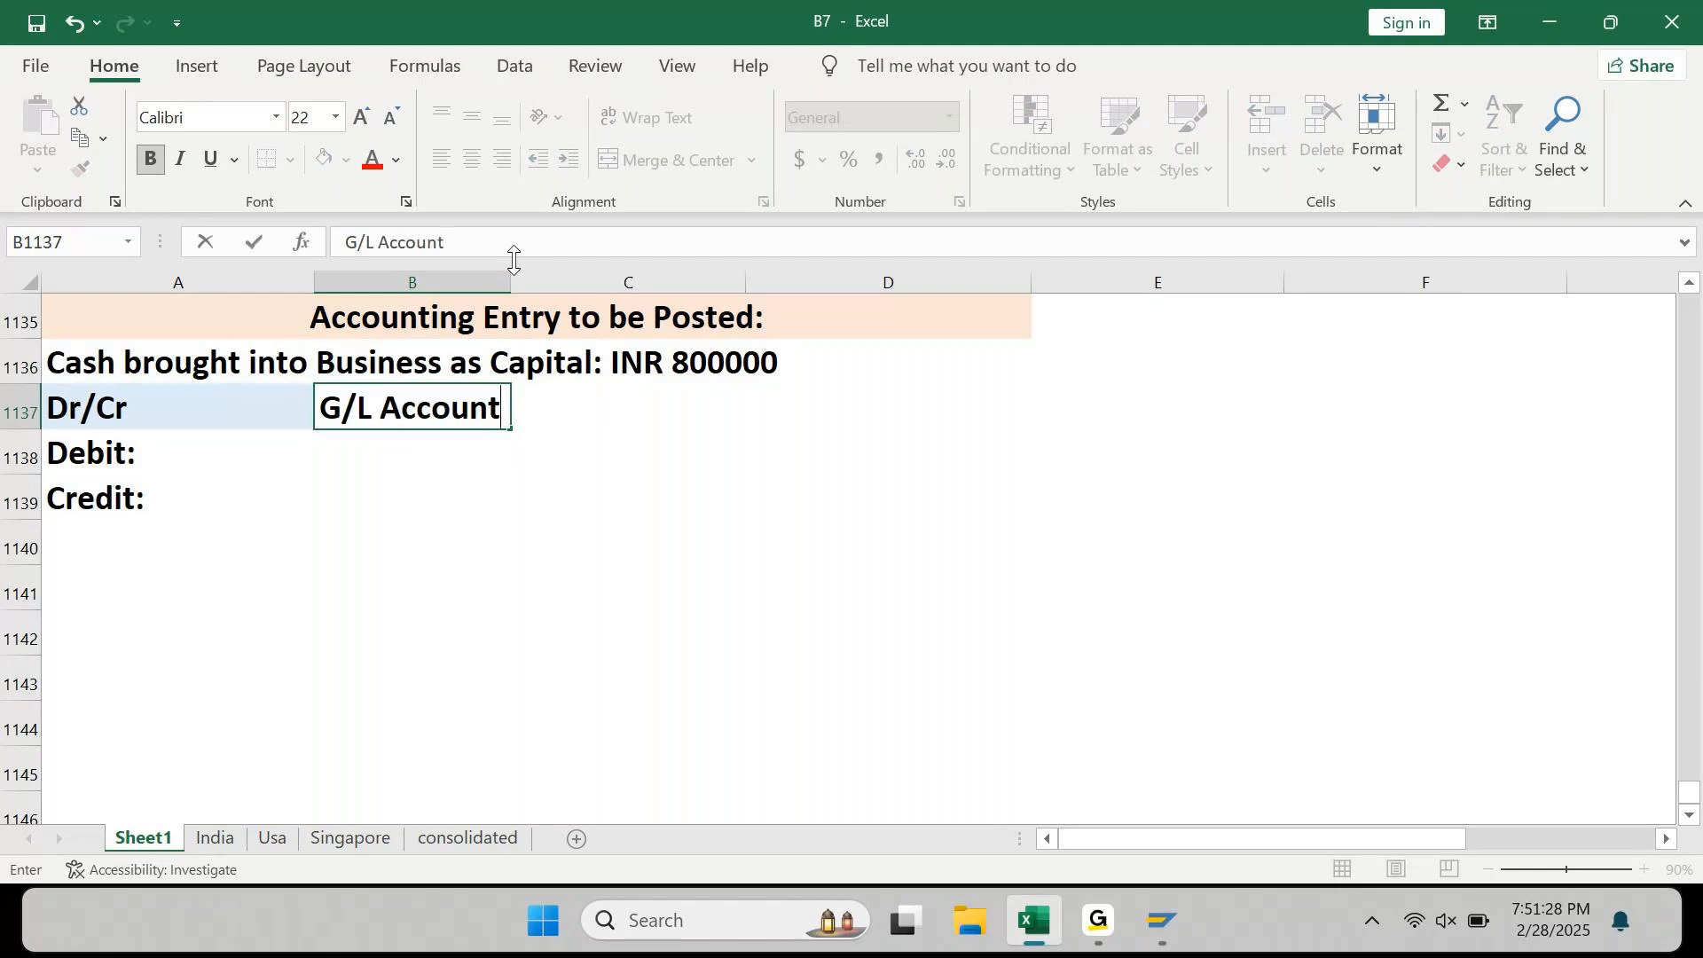
key("Return")
key("Up")
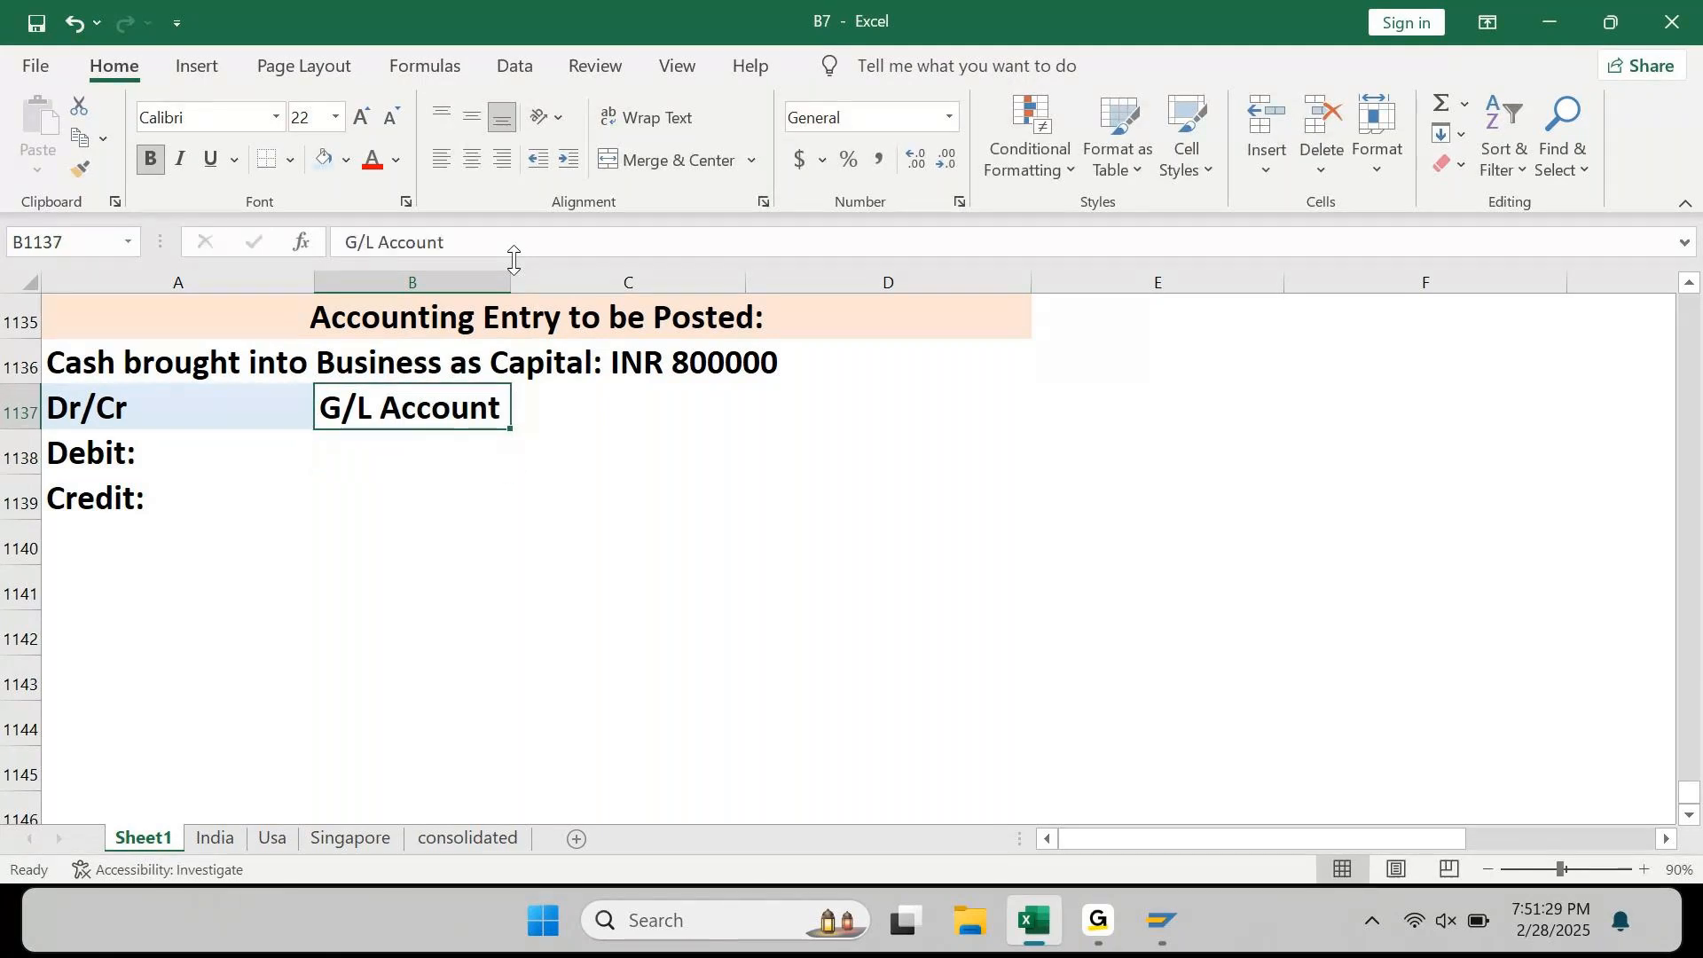
left_click_drag(511, 282, 570, 290)
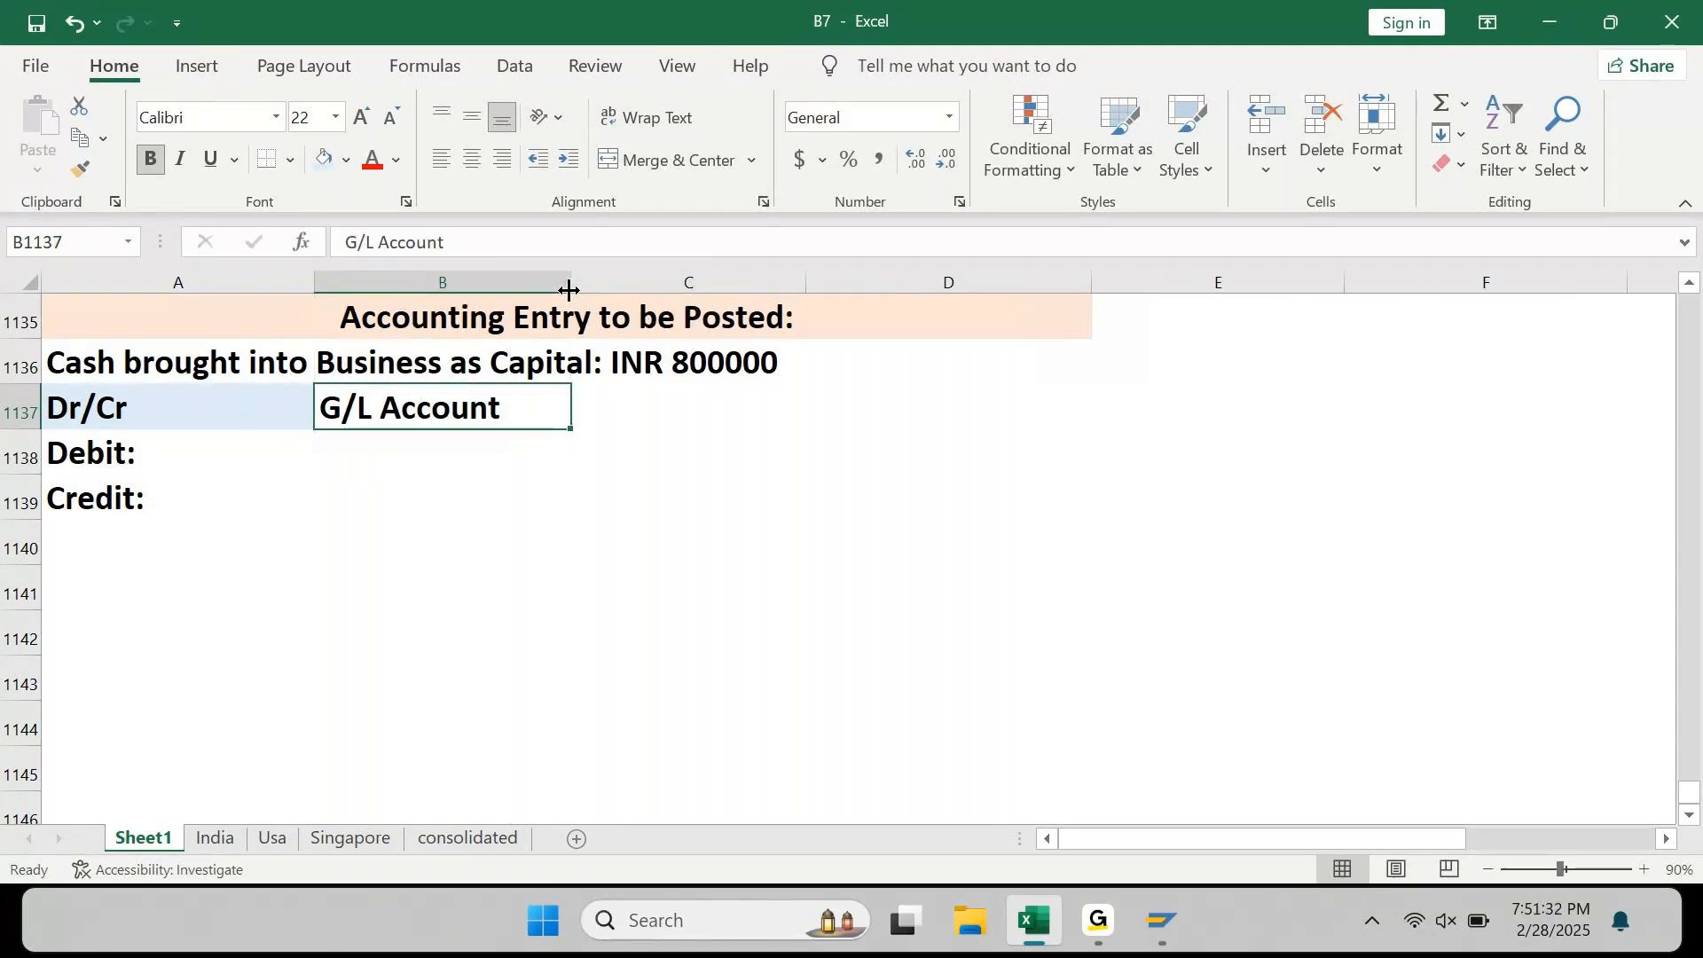
left_click(346, 162)
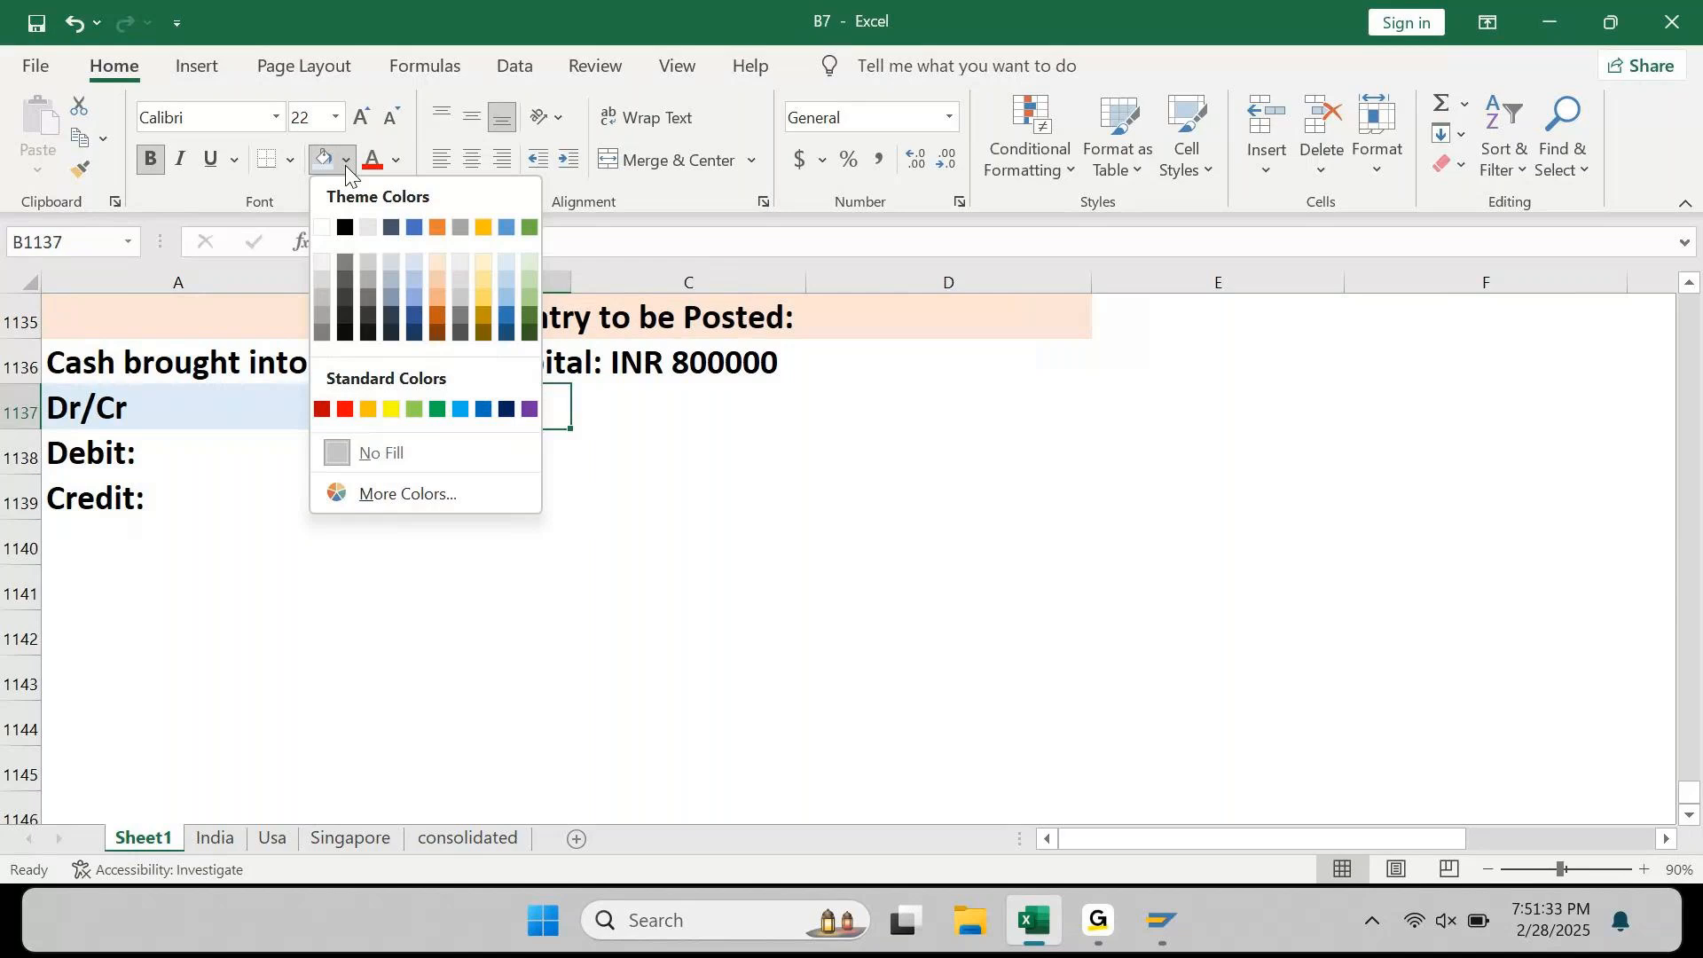
left_click(483, 262)
key("Down")
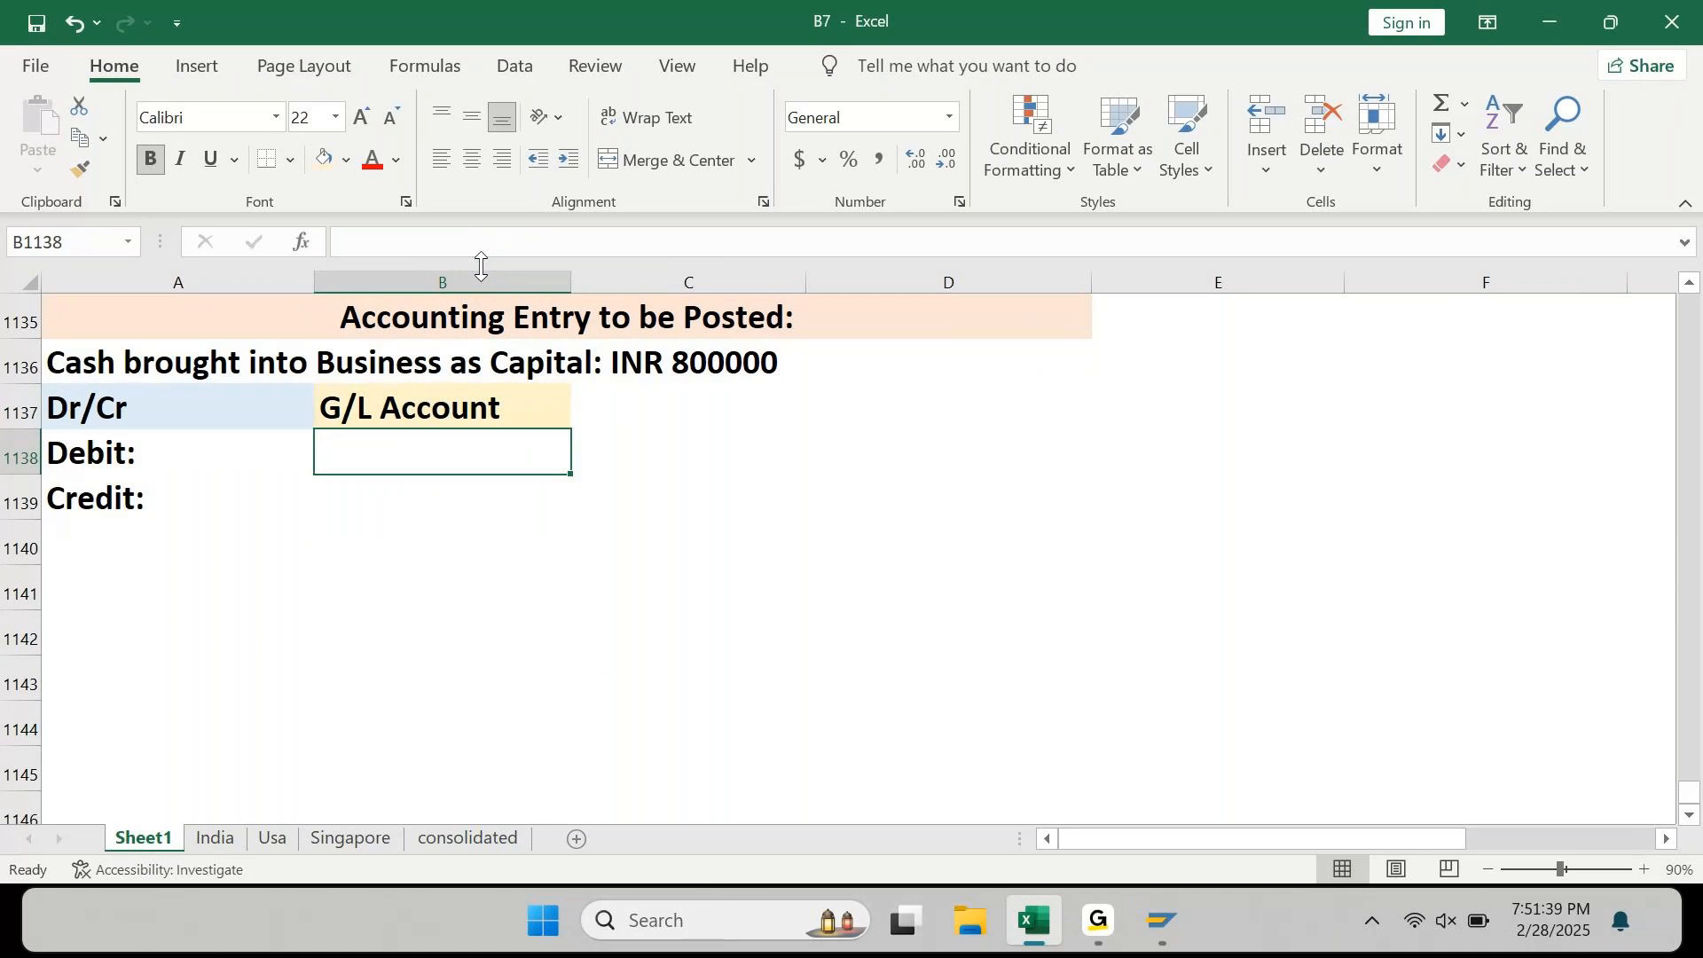
Step: Enter Cash as the debit account and Capital as the credit account in column B
type("Cash")
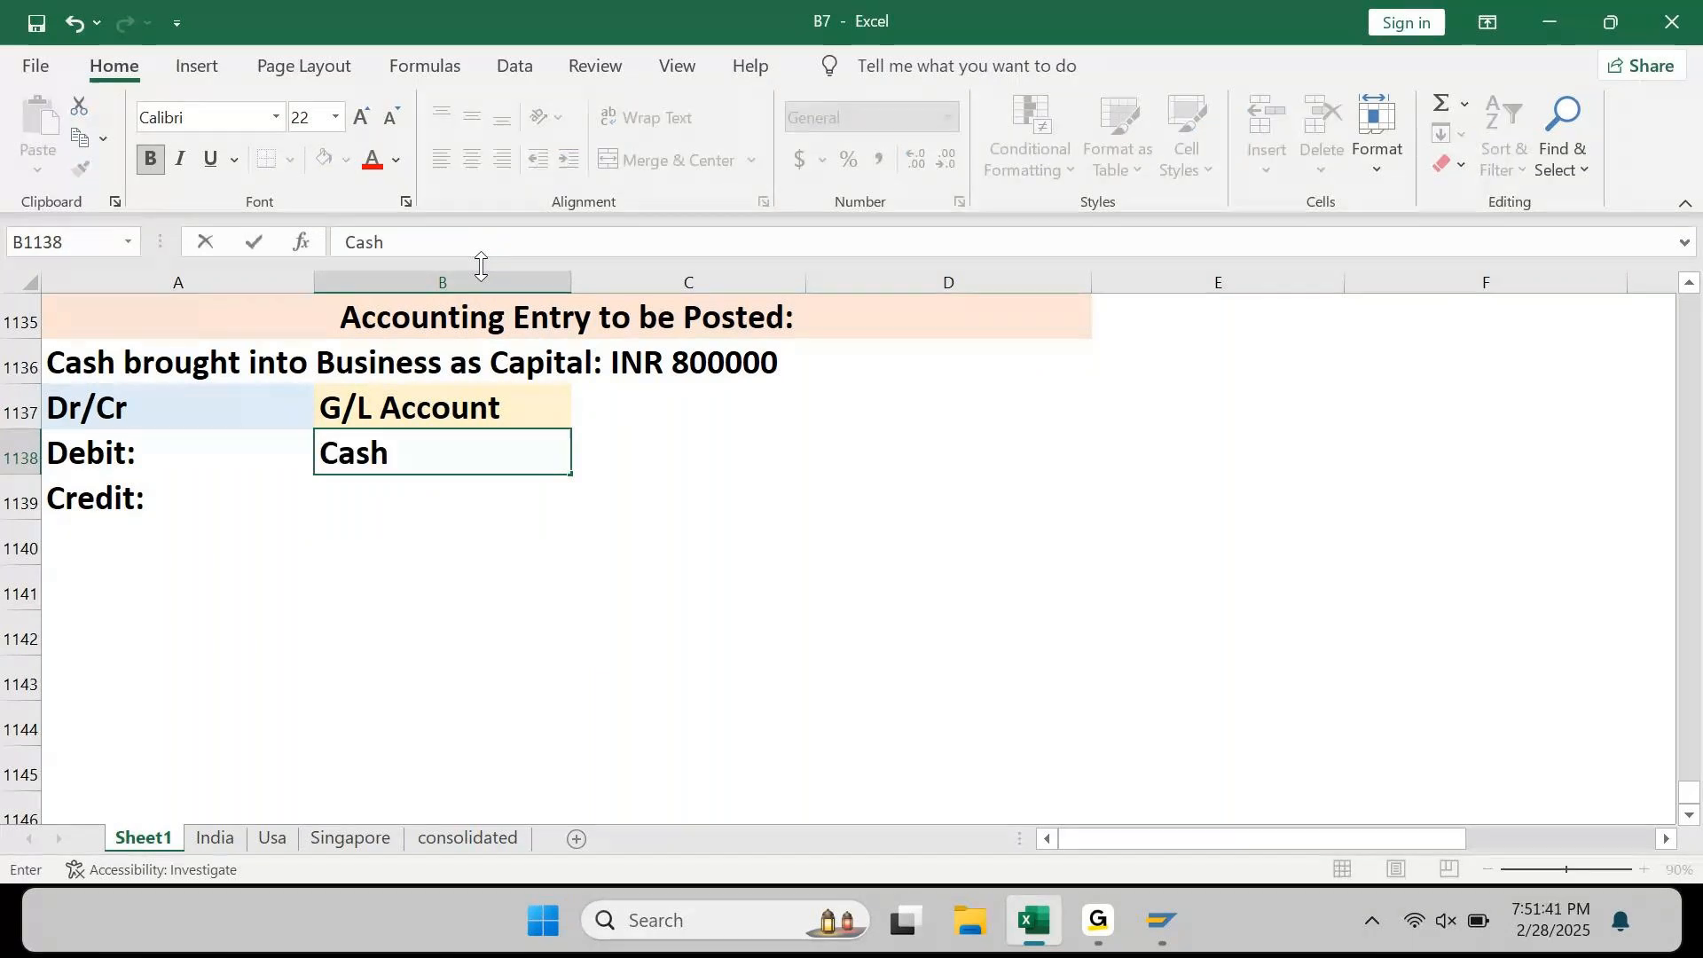
key("Left")
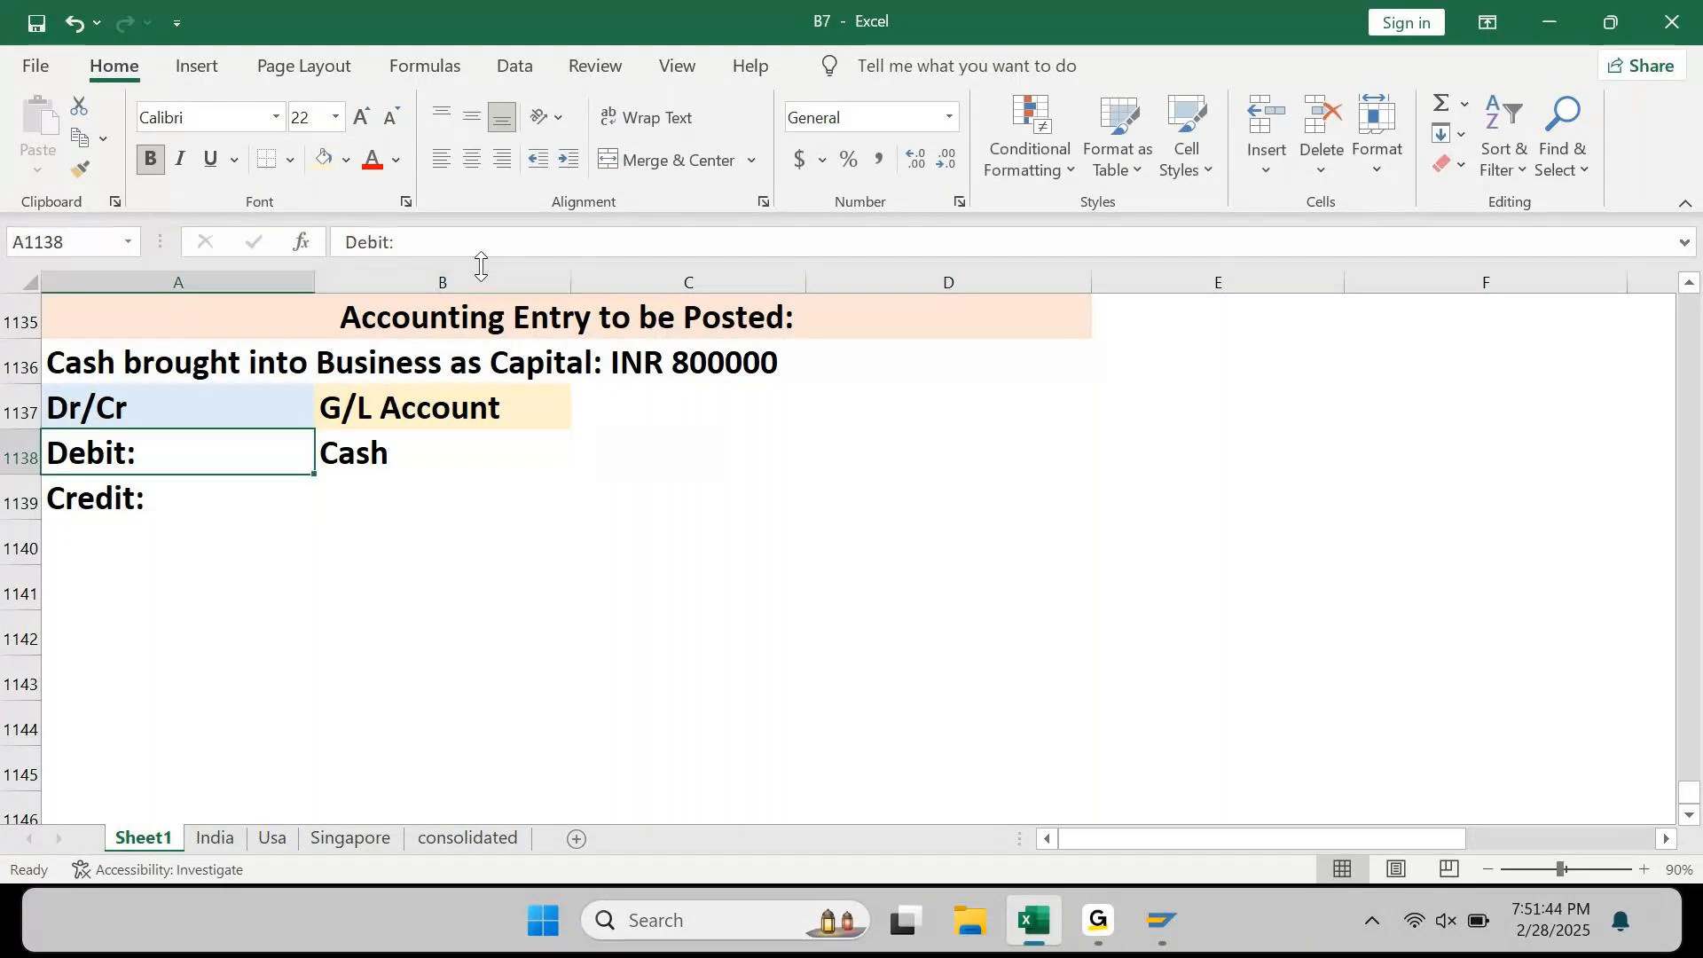
key("Up")
key("Up")
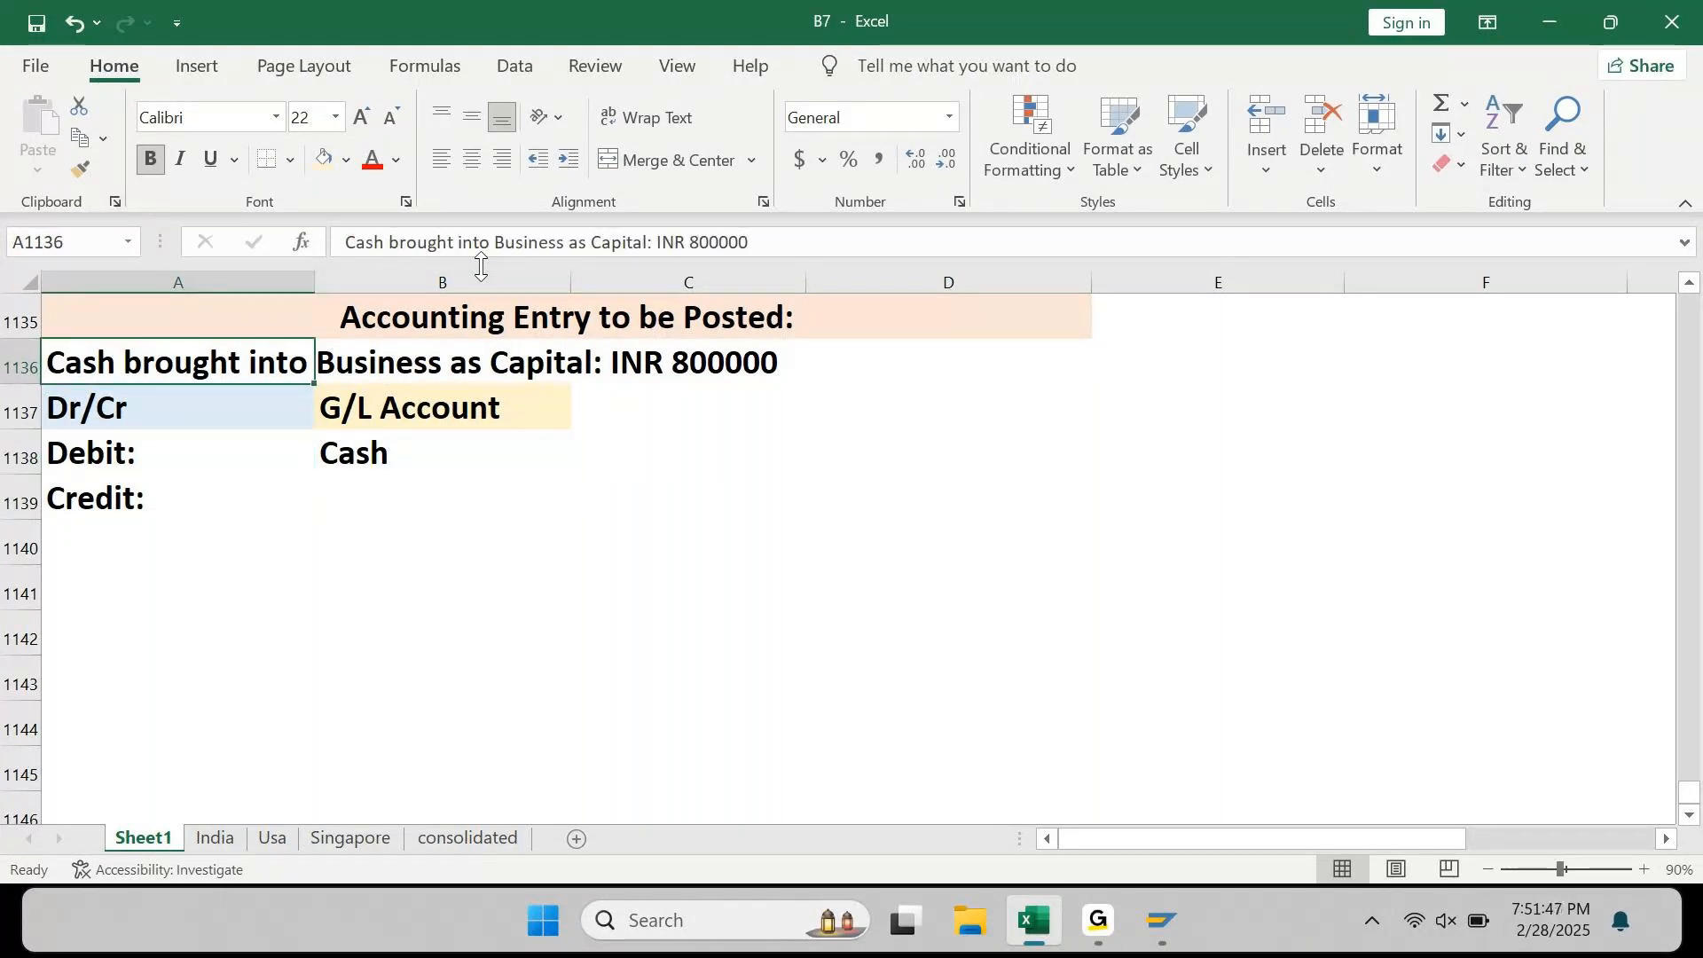
key("Down")
key("Down")
key("Down")
key("Right")
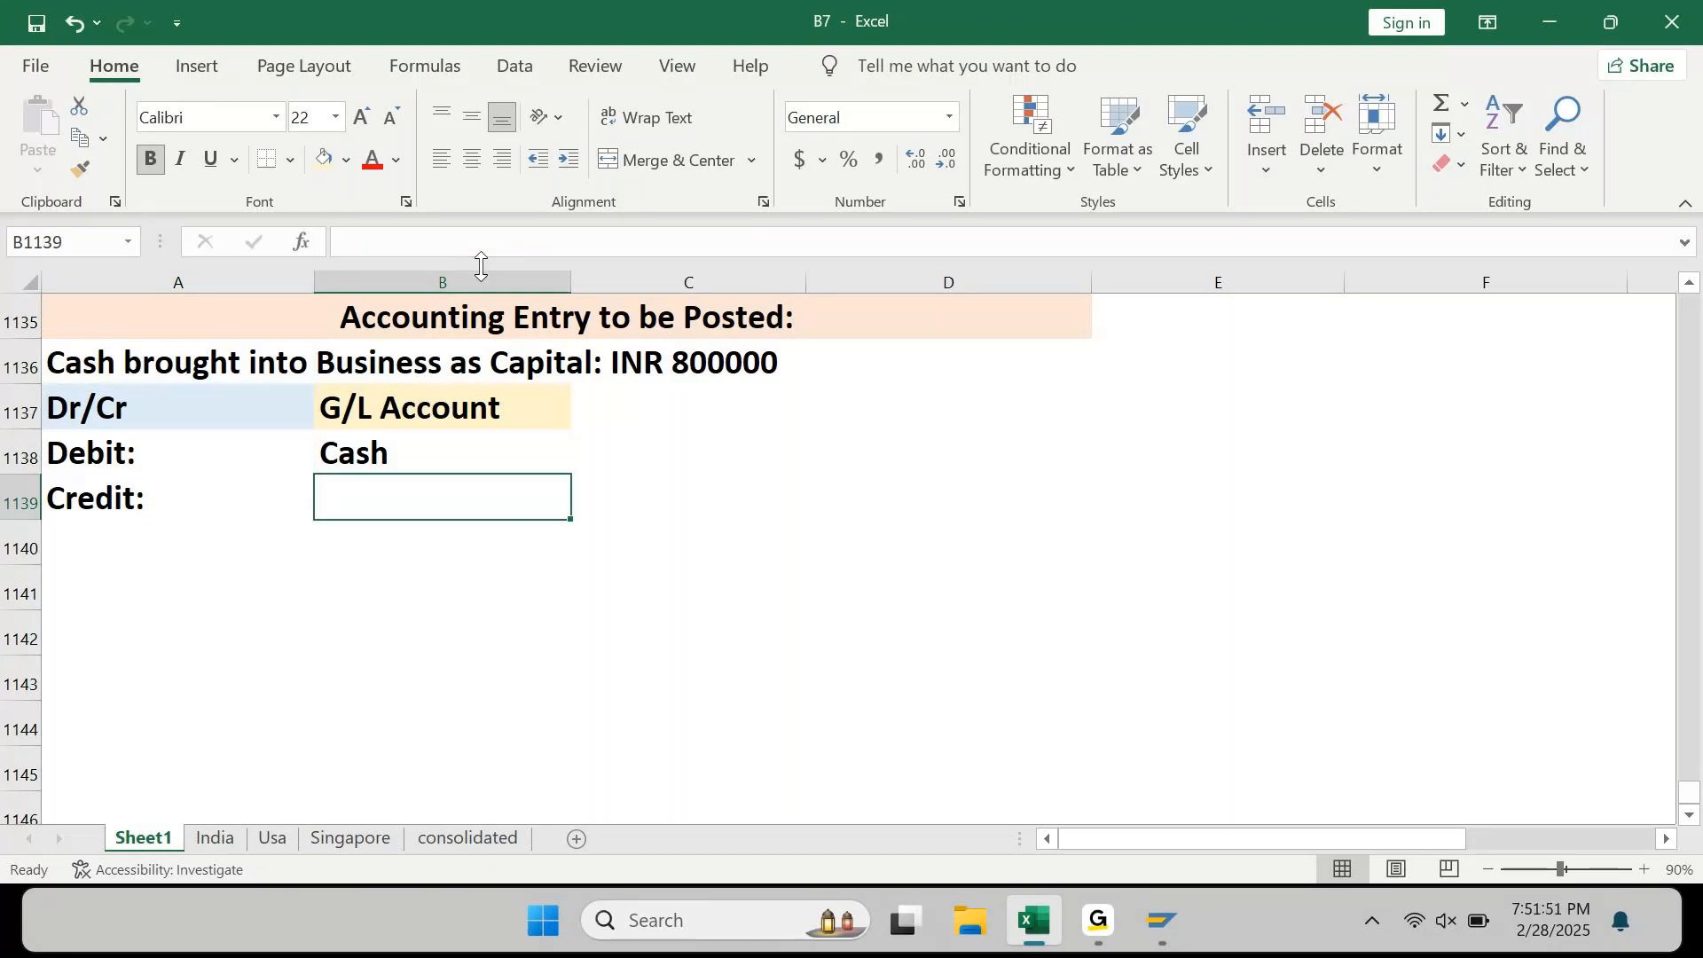
type("Capital")
key("Return")
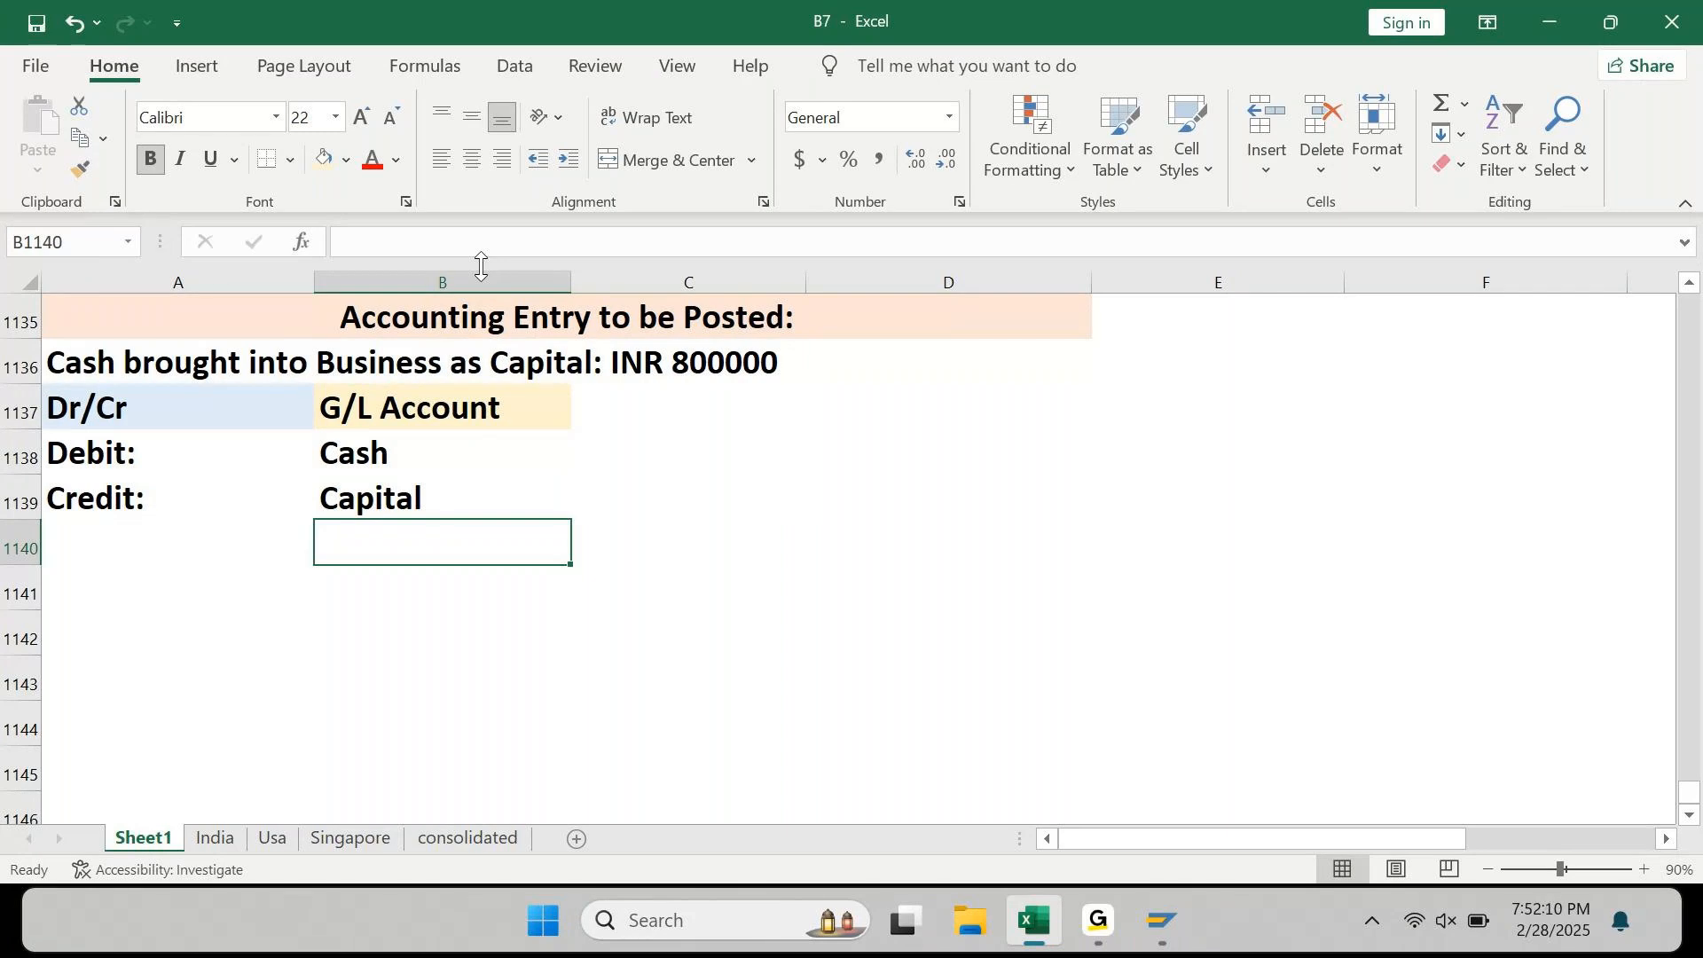
Step: Add the heading 'Amt:' in C1137 beside G/L Account
key("Up")
key("Up")
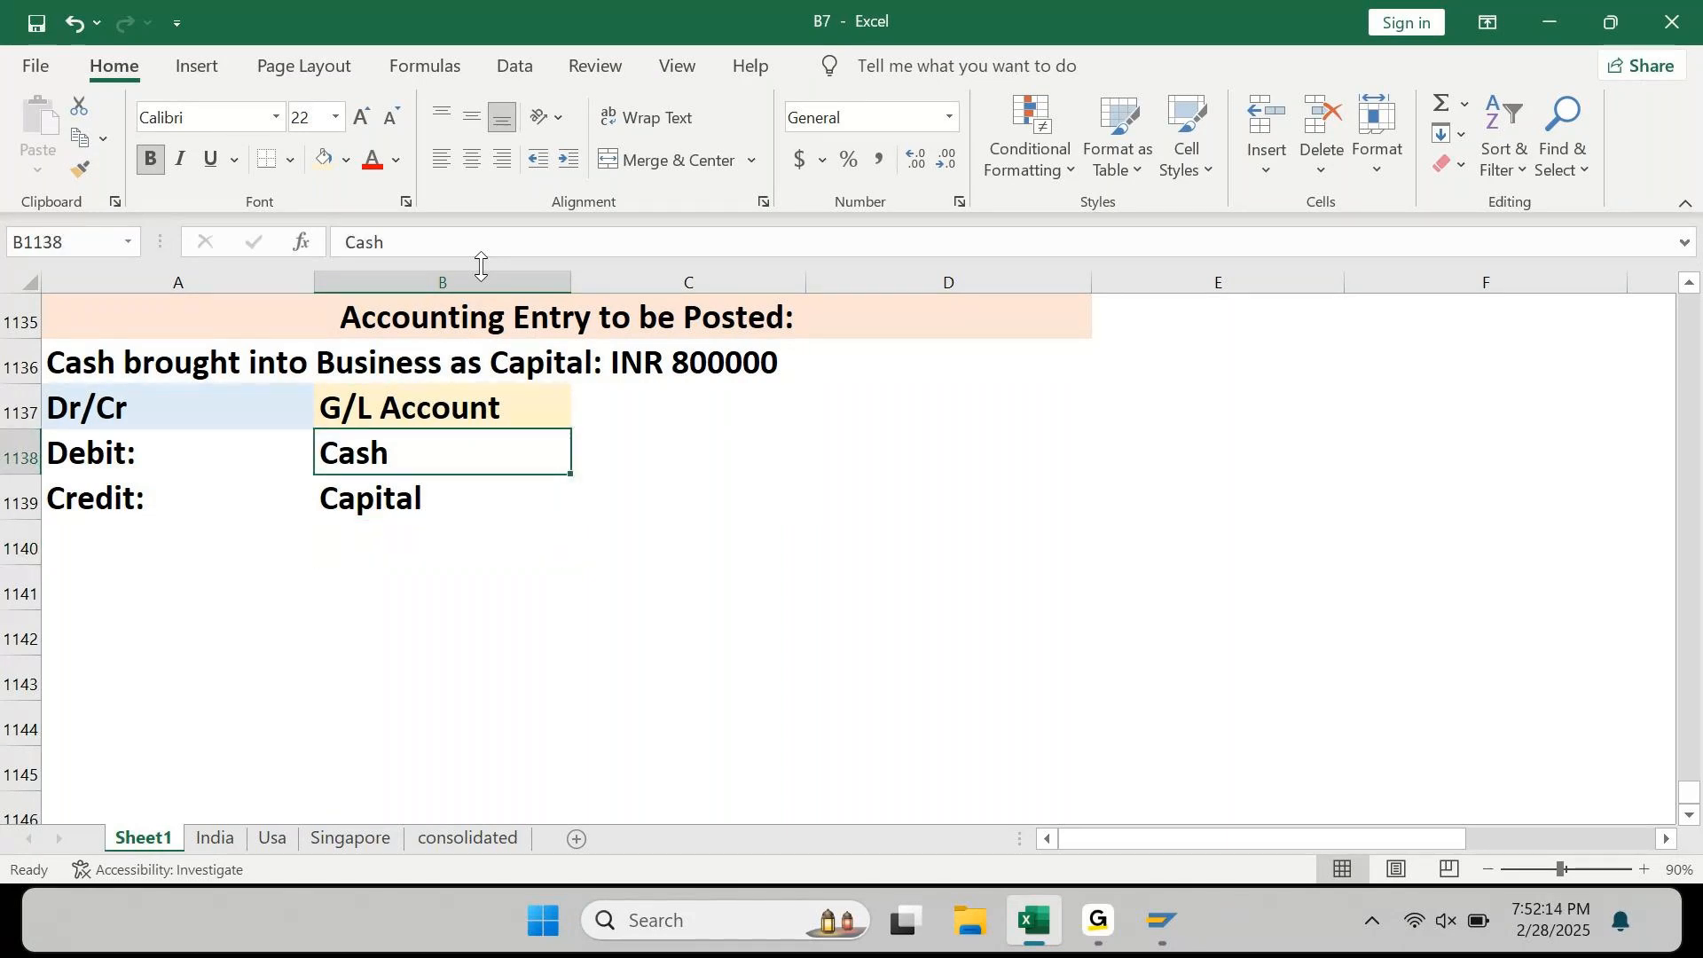
key("Up")
key("Right")
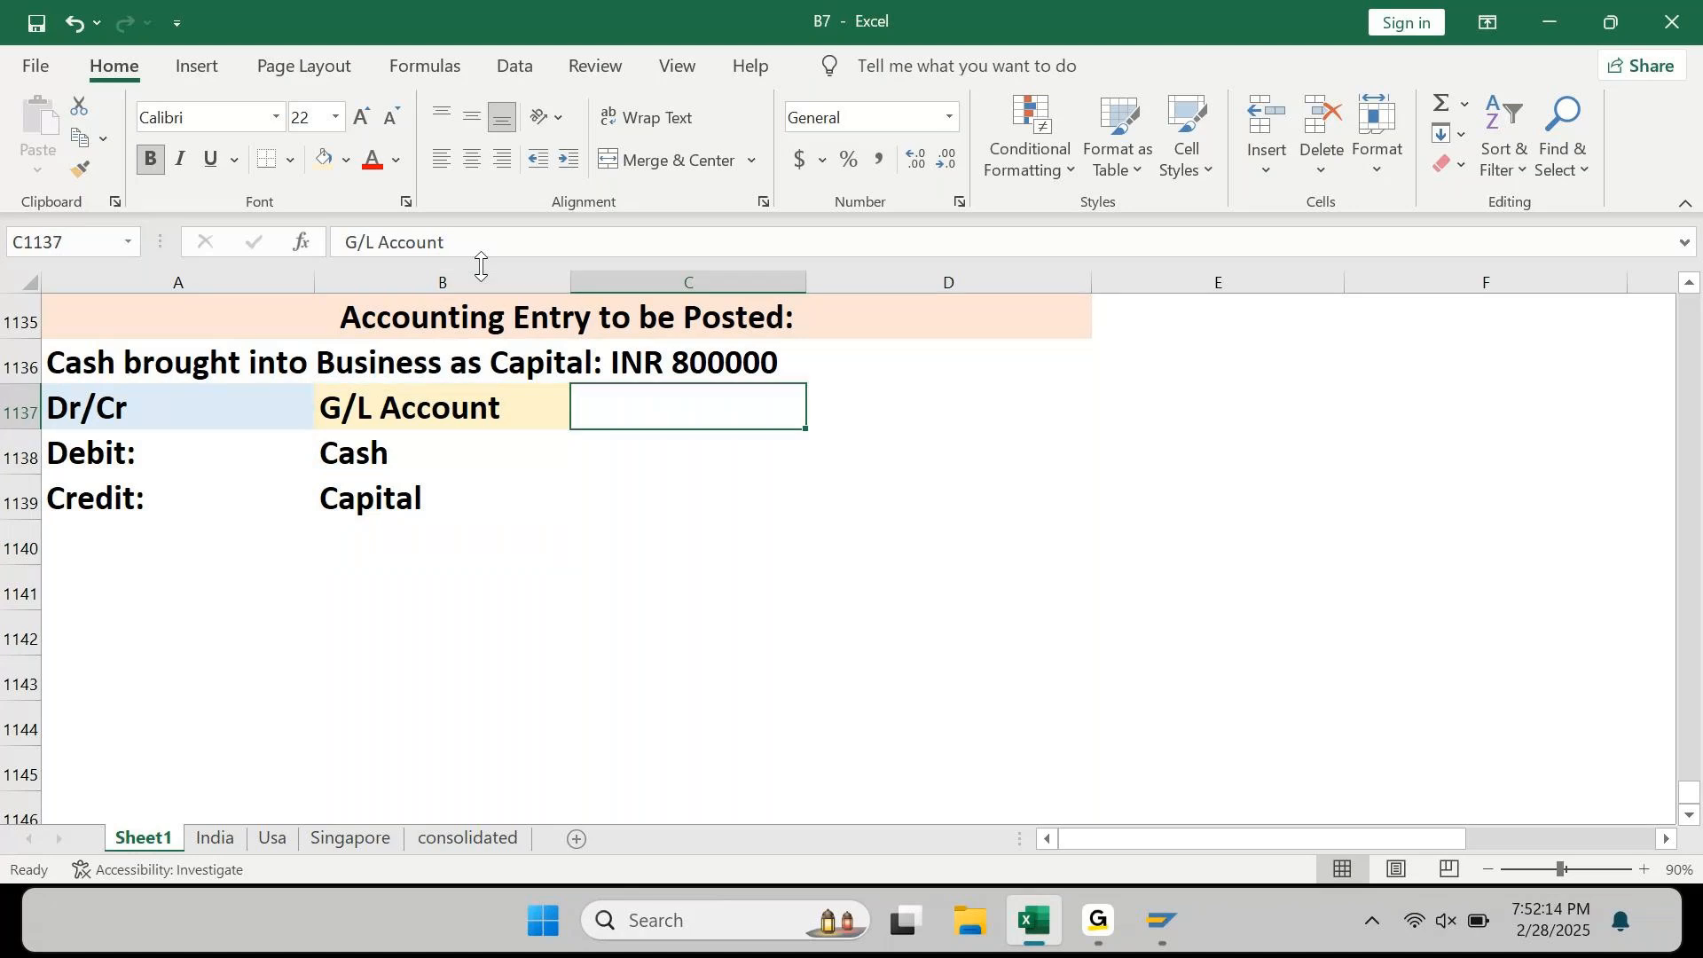
type("Amt")
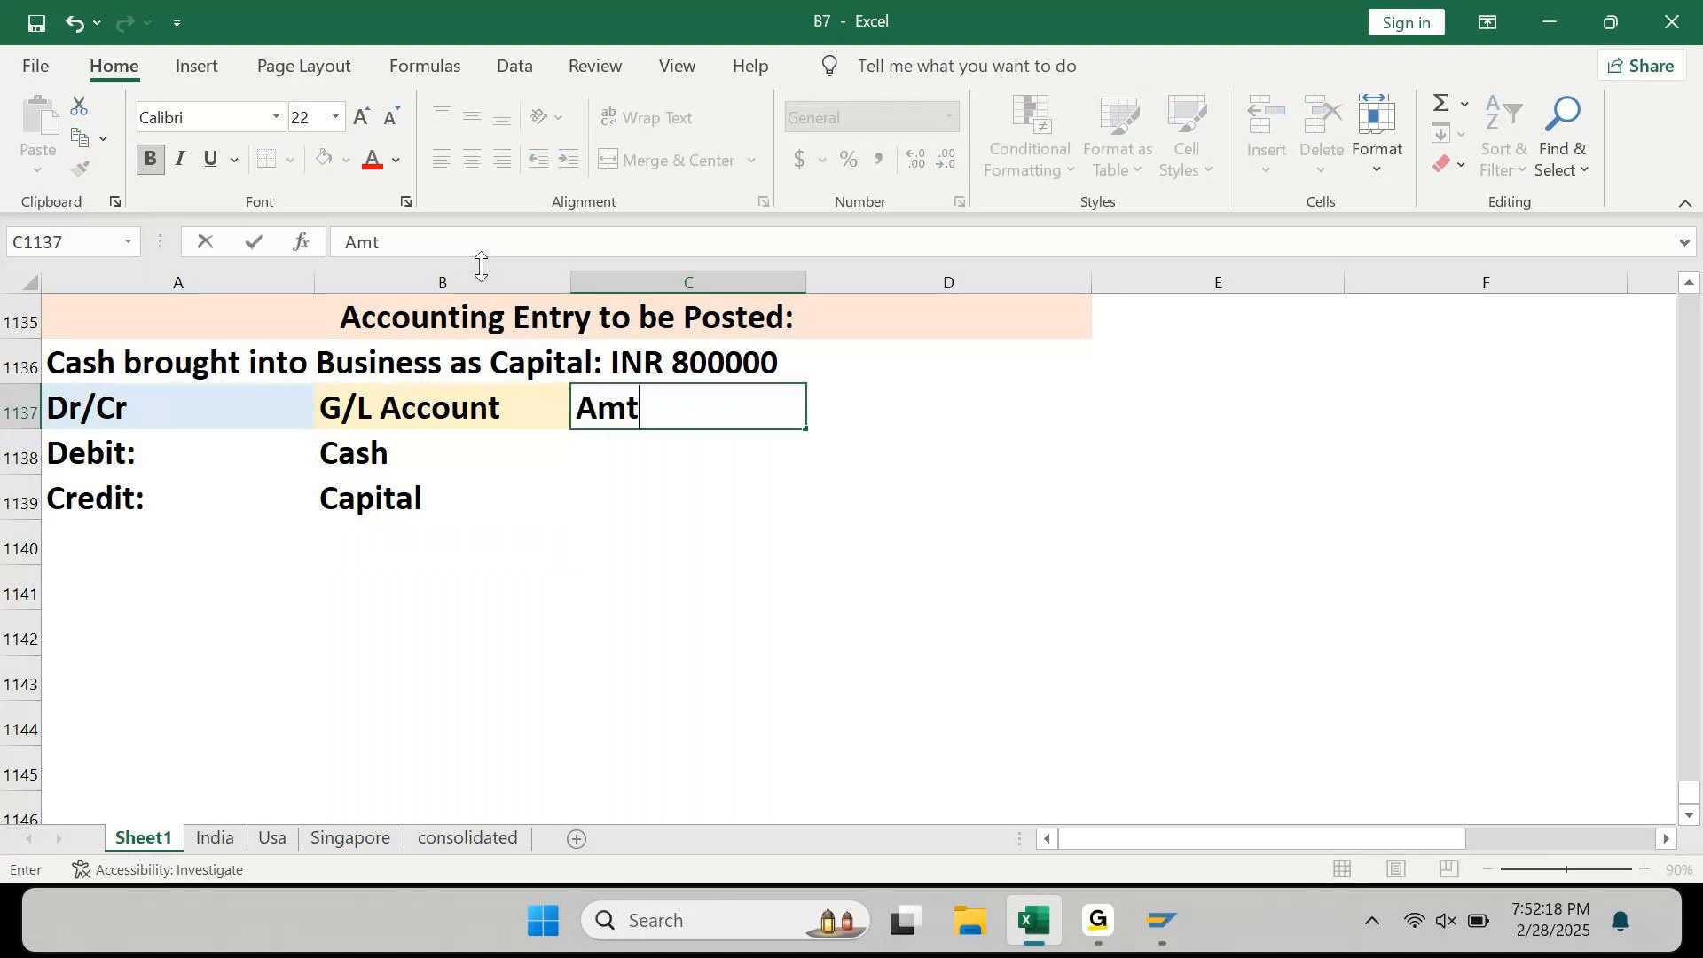
type(":")
key("Return")
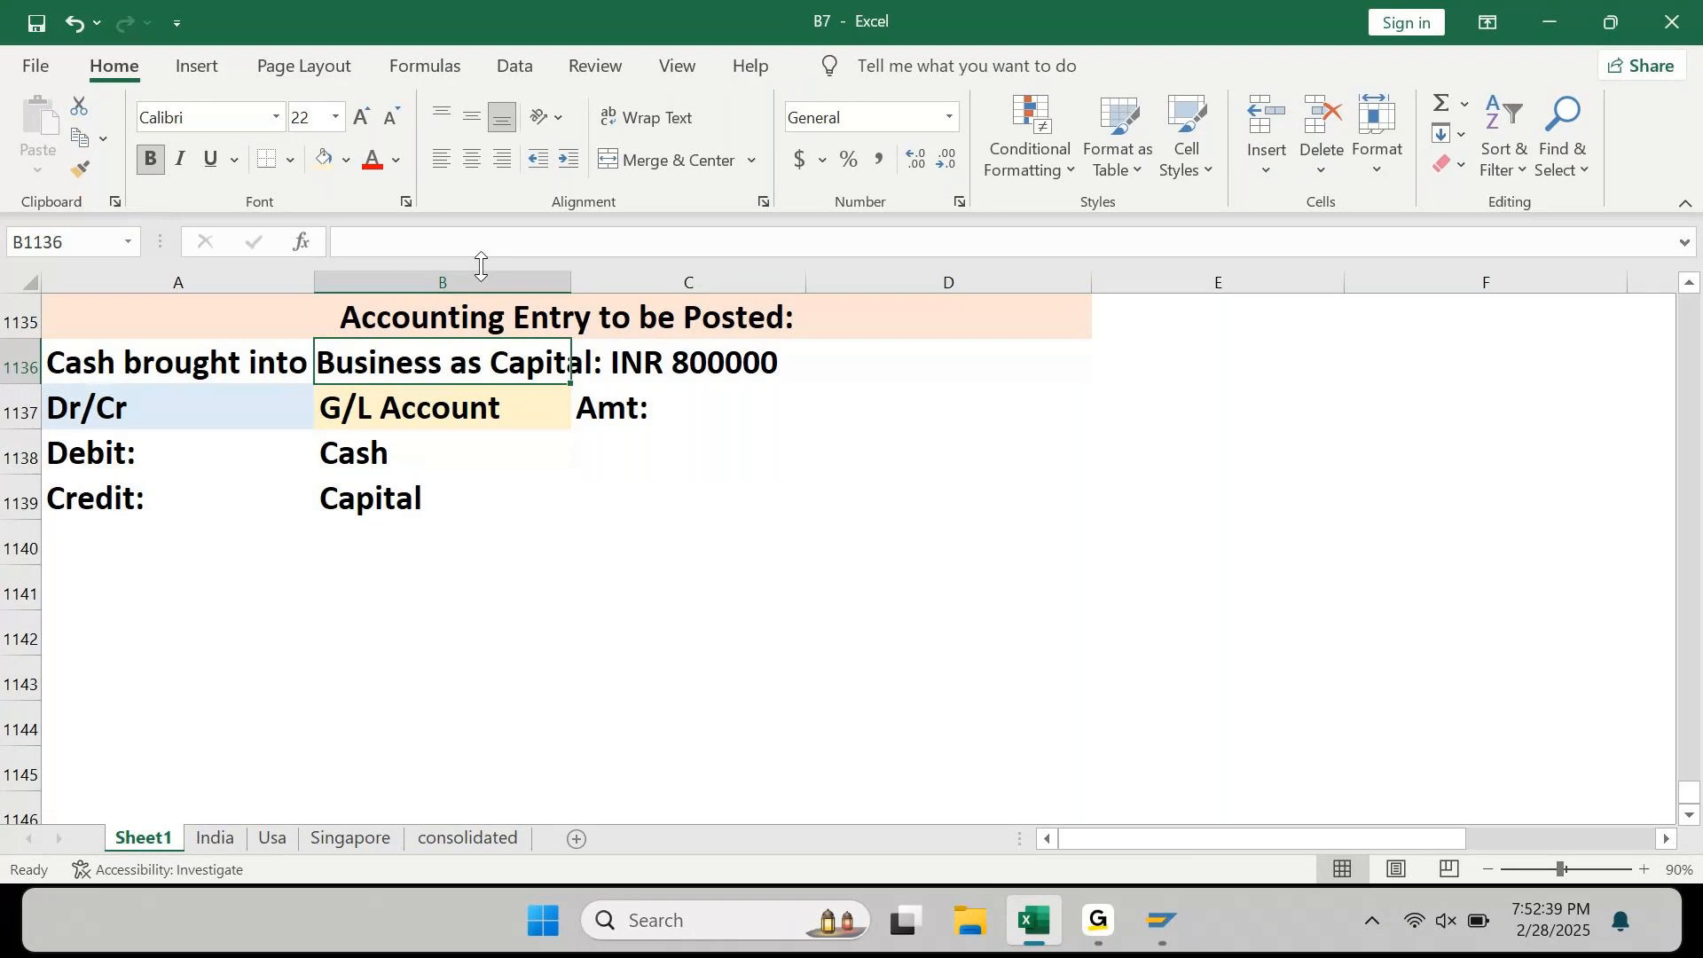
key("Left")
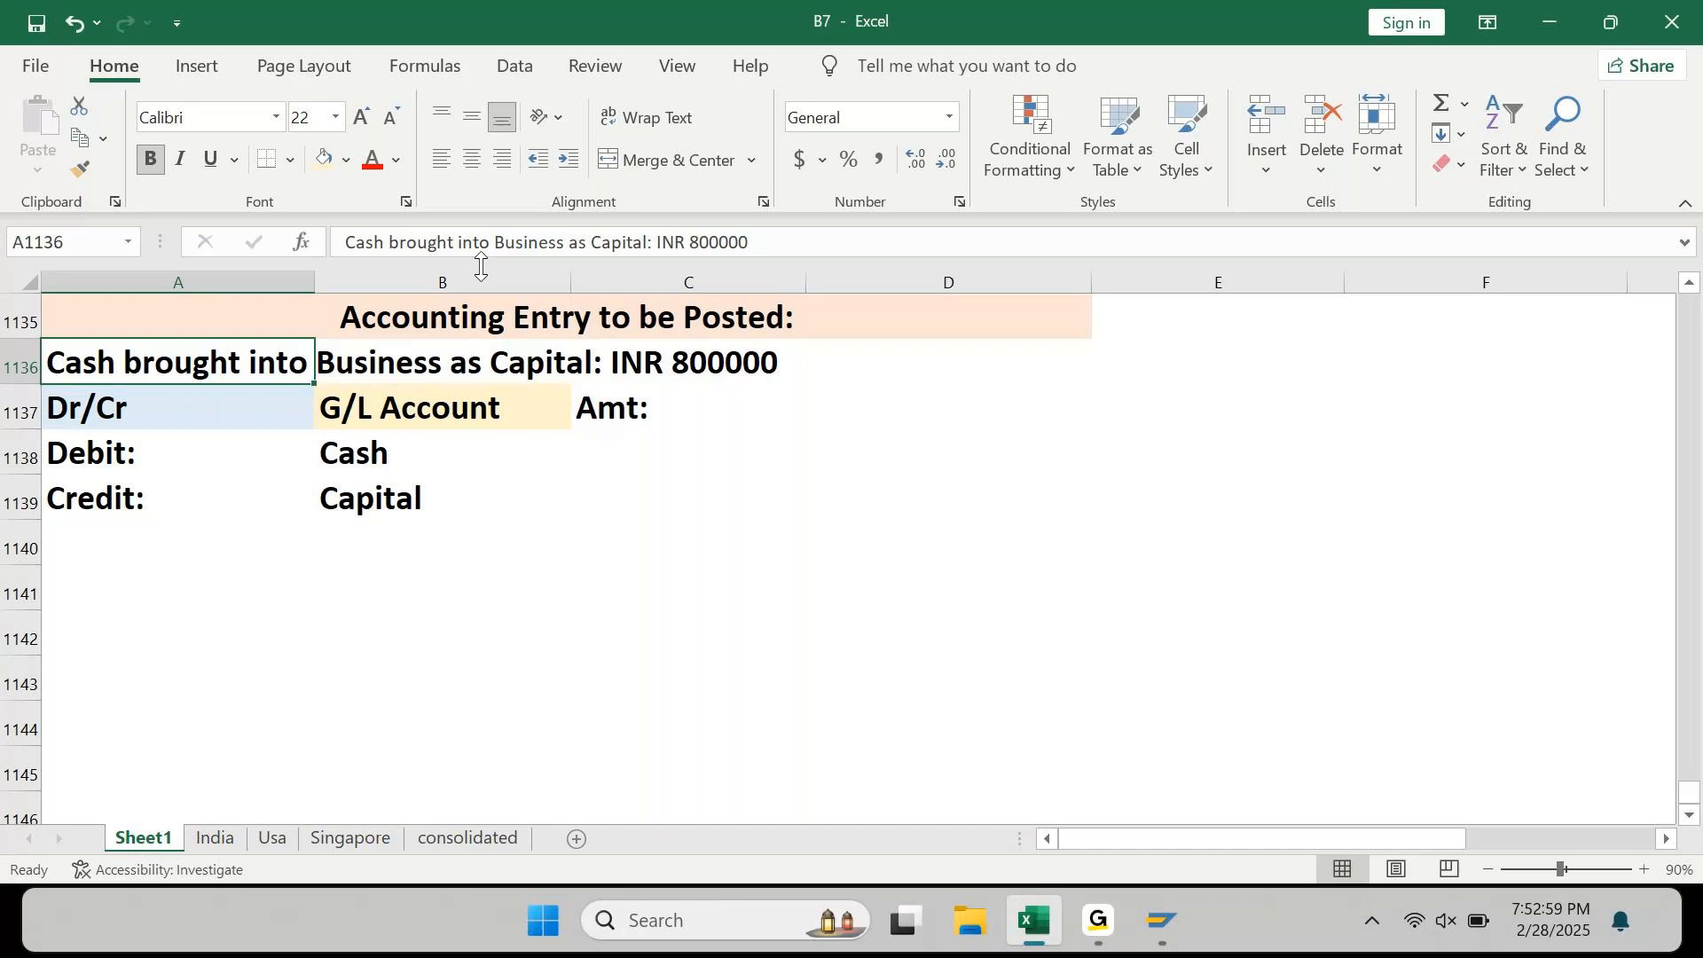
Step: Change the amount column heading to 'Amt: INR'
key("Down")
key("Right")
key("Right")
key("F2")
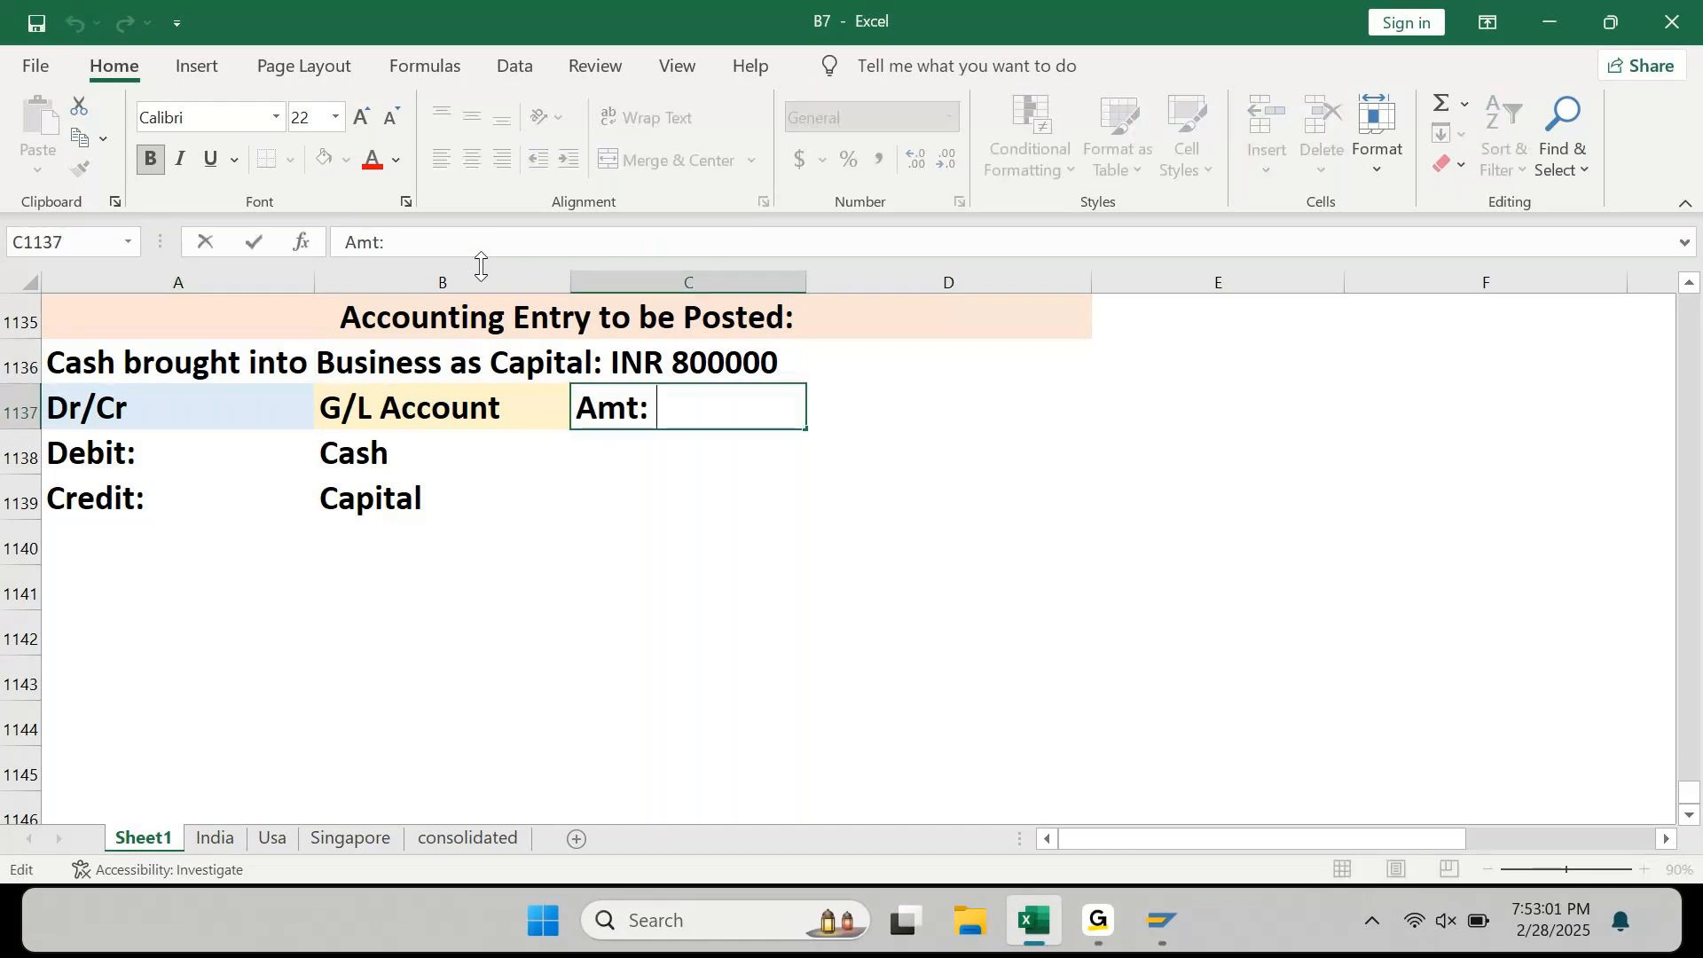
type("INR")
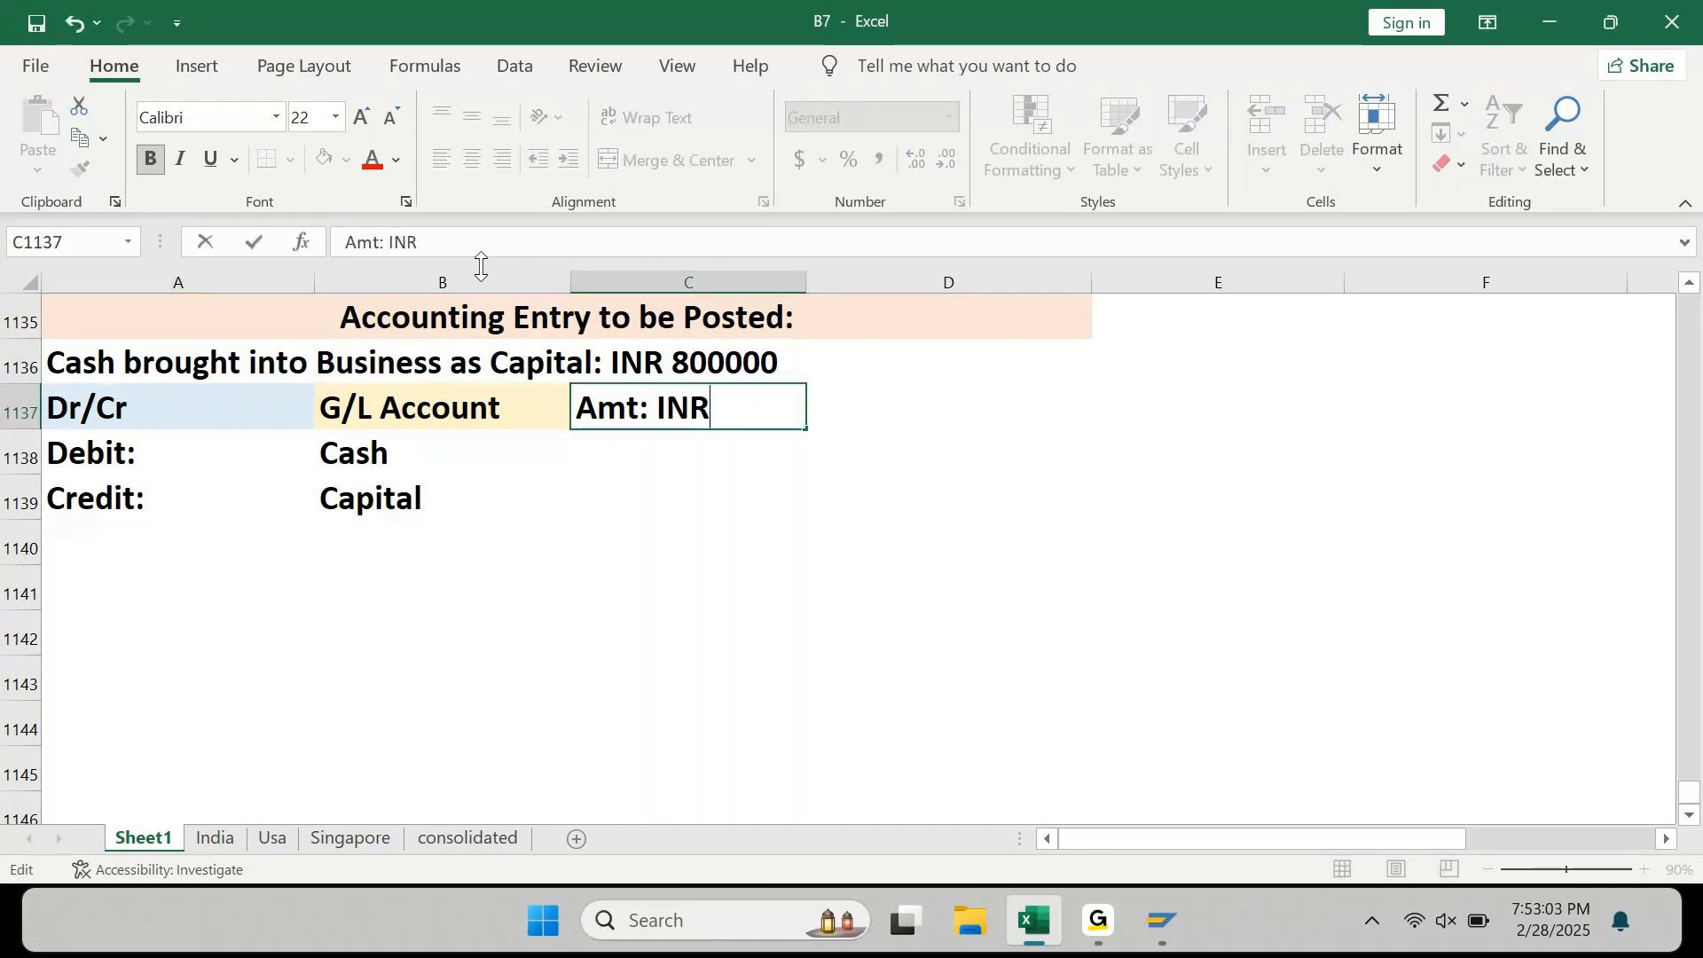
key("Return")
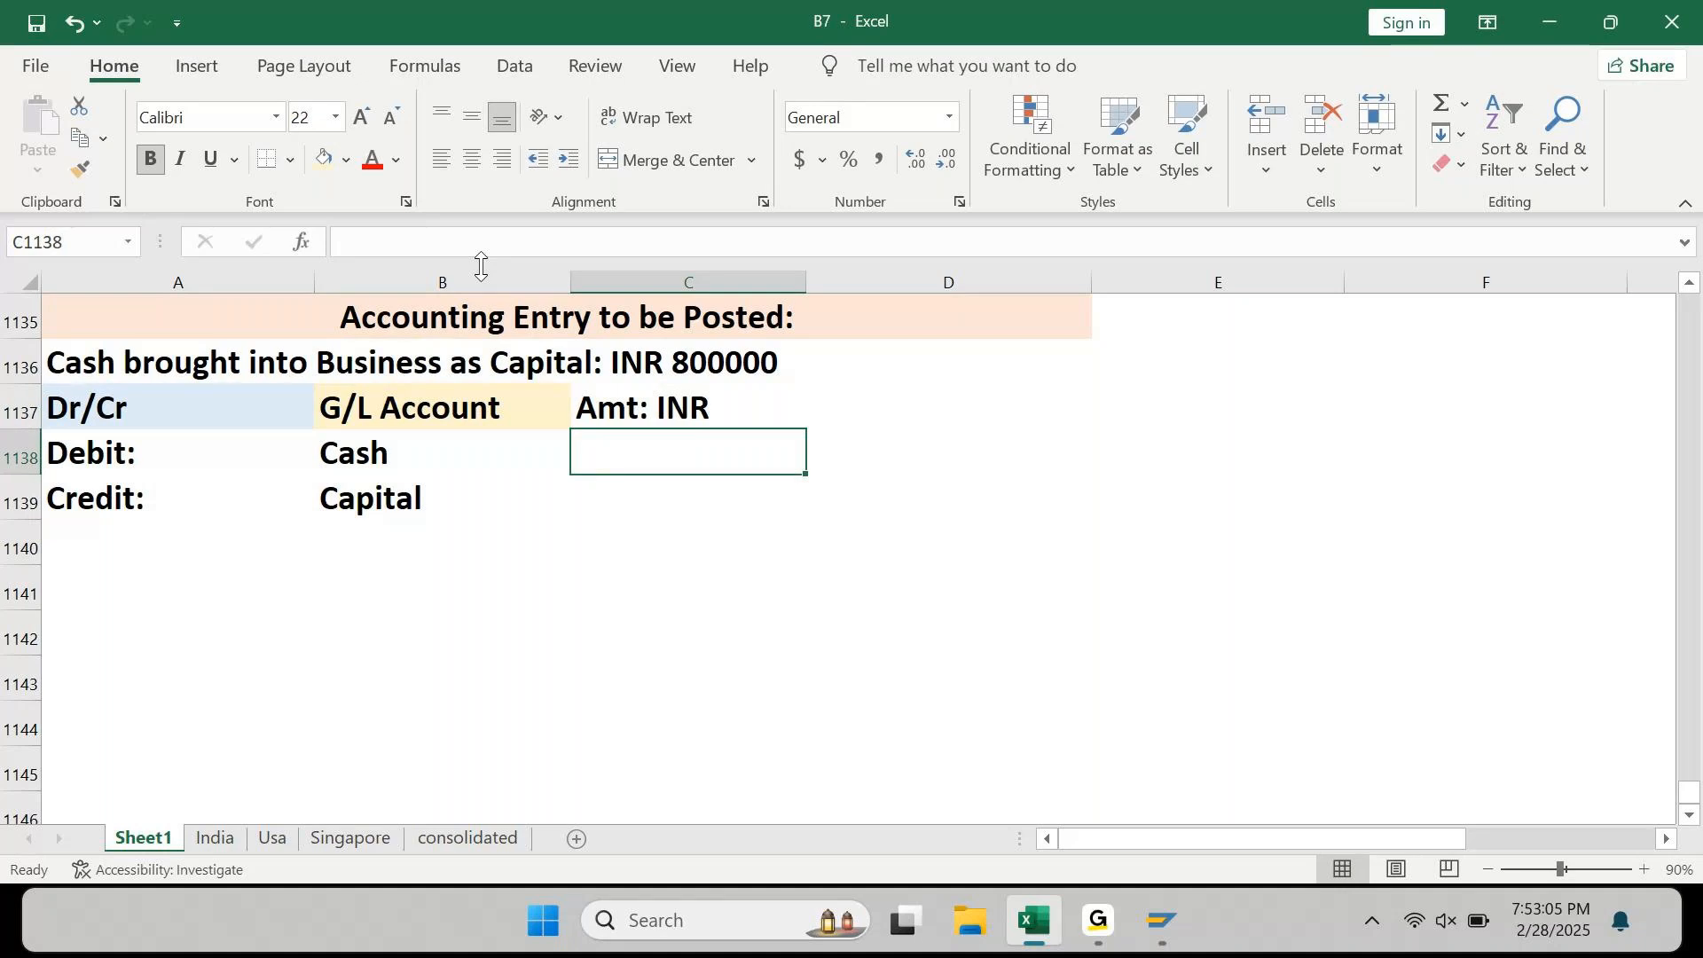
Step: Enter 800000 as both the Cash debit and the Capital credit amounts
type("800000")
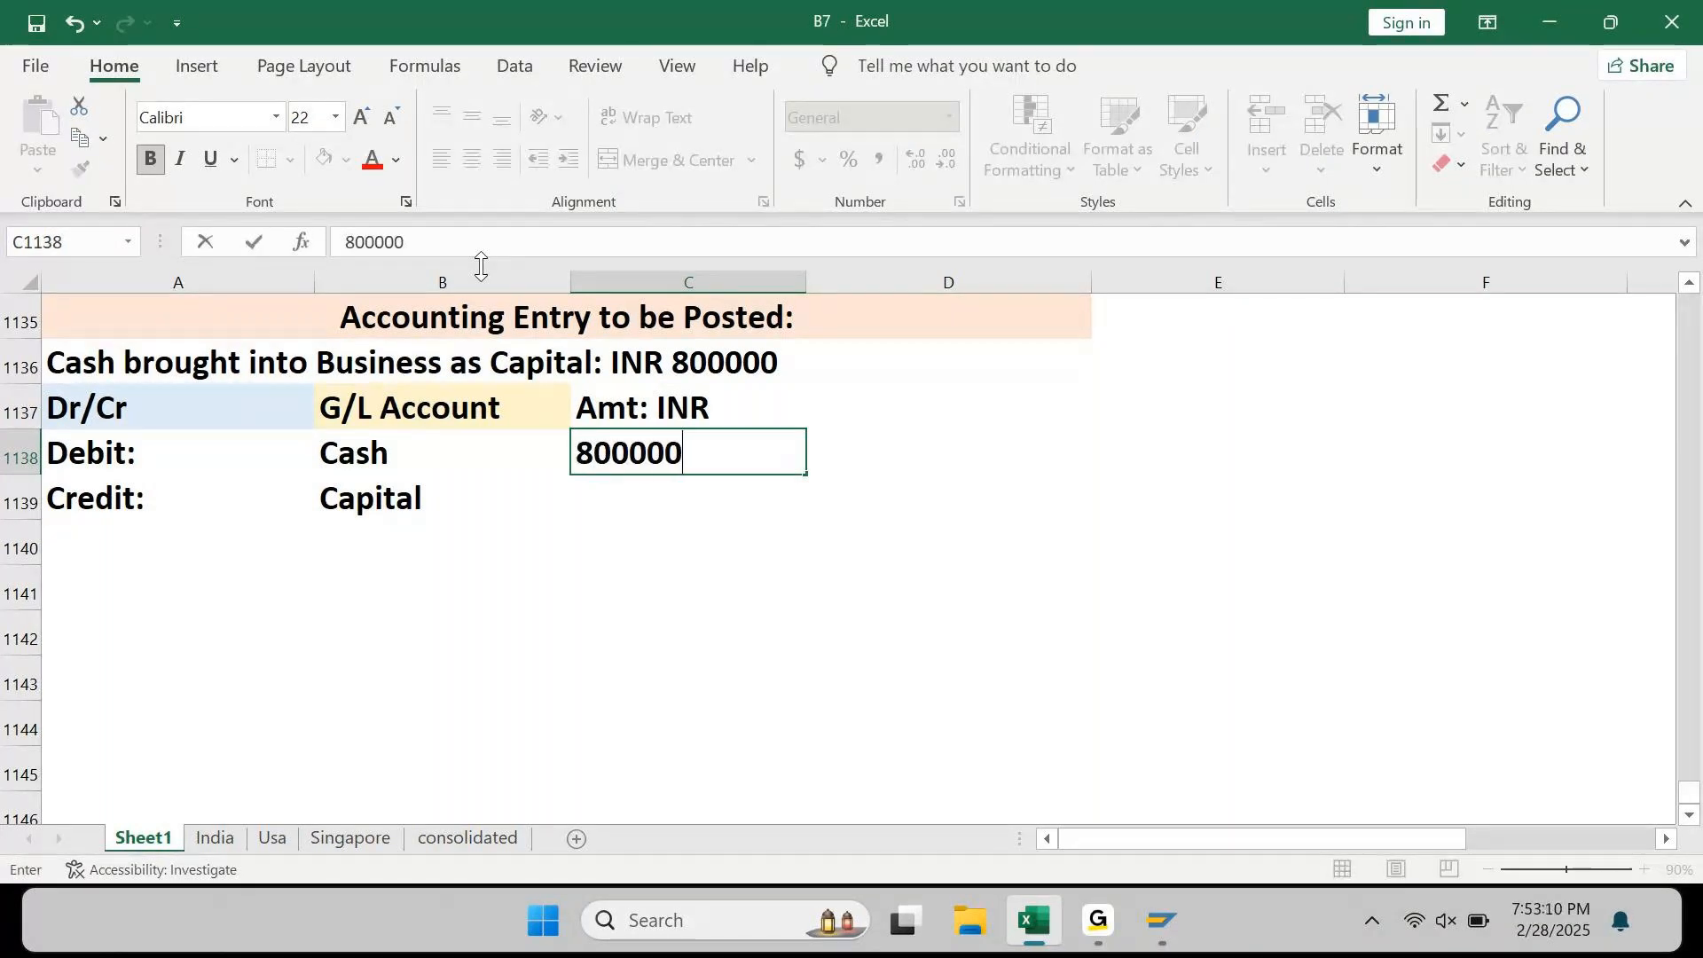
key("Return")
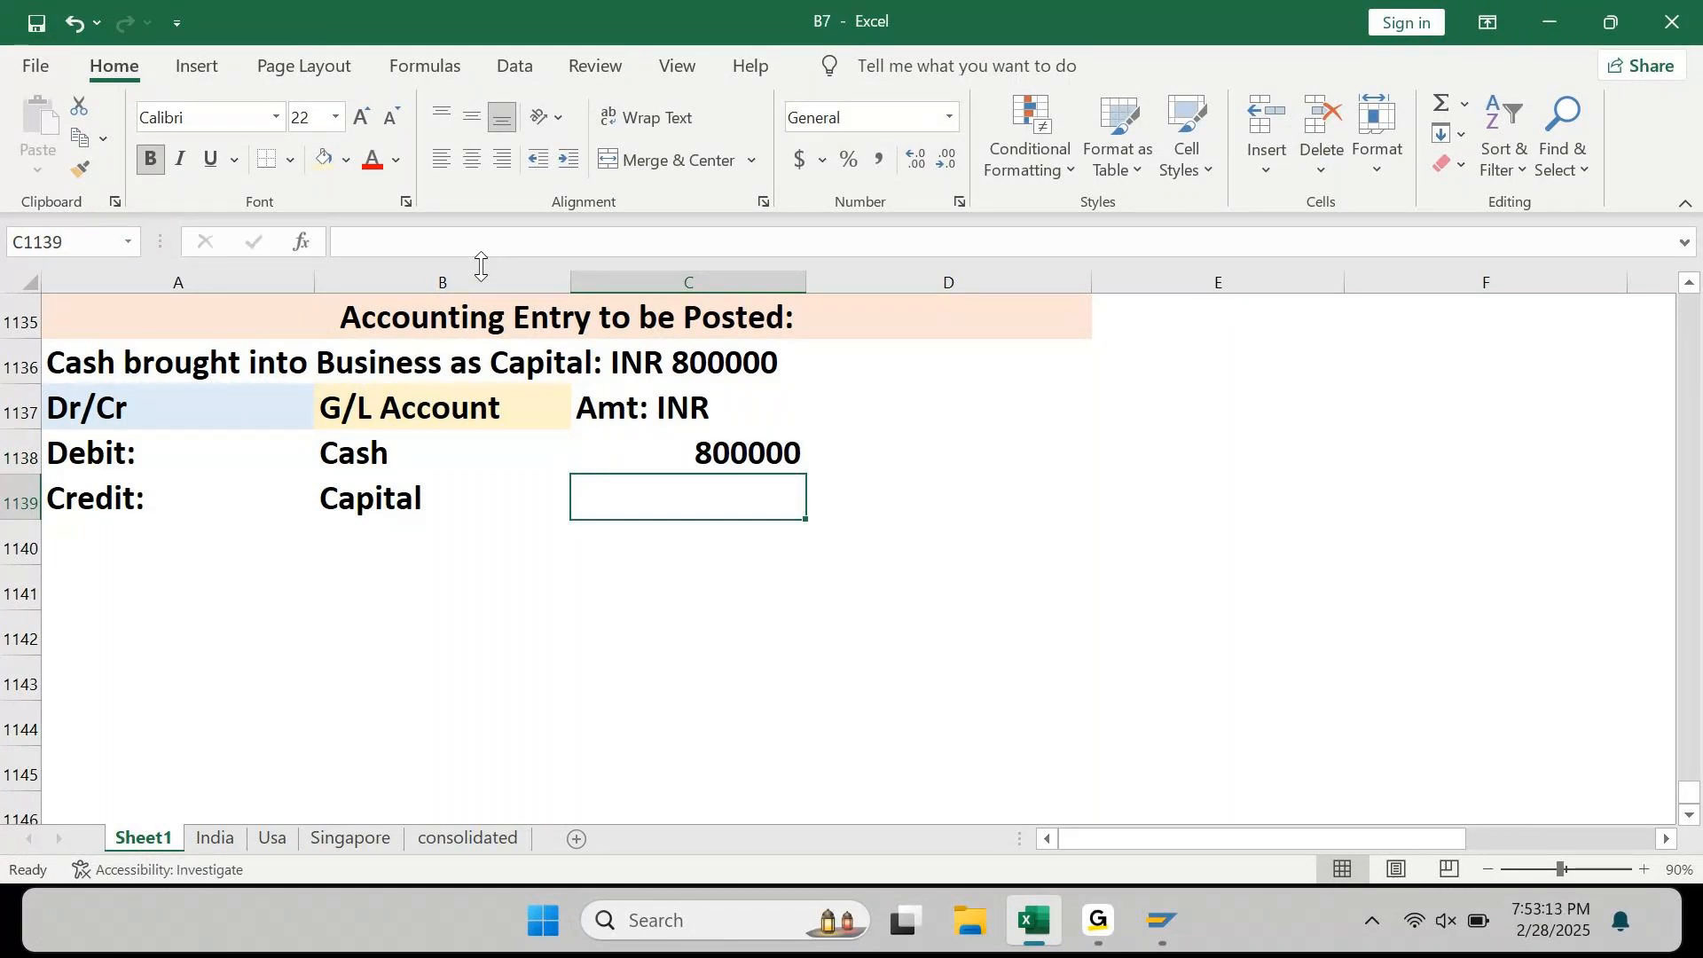
type("80000")
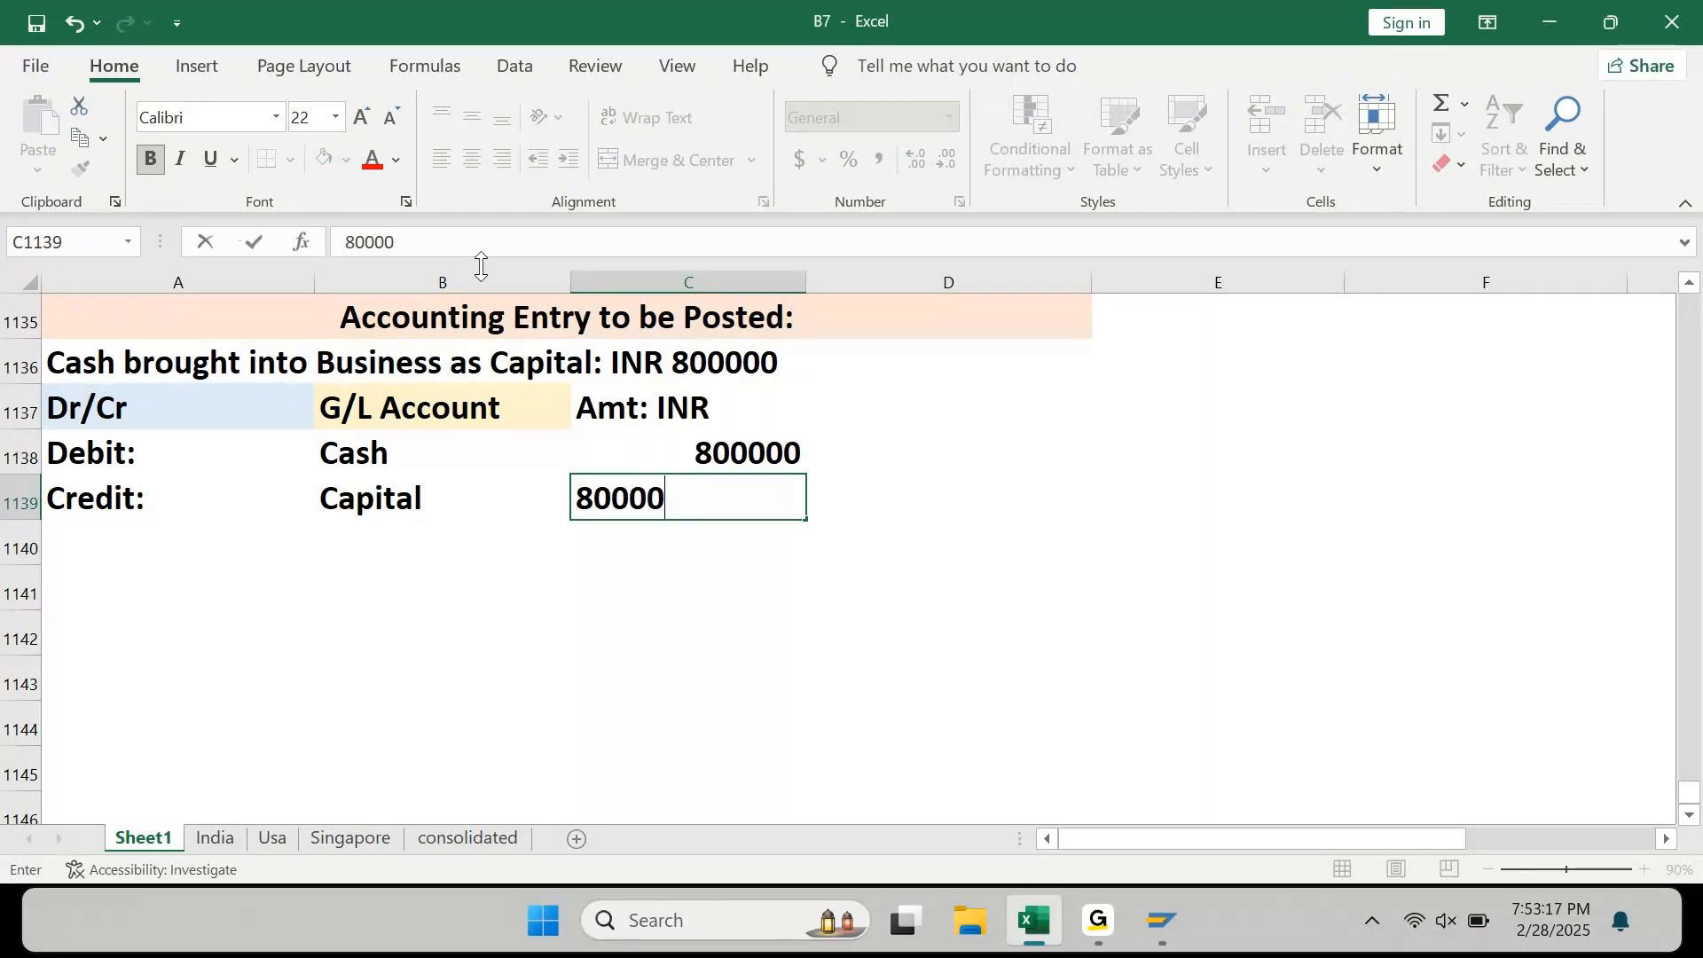
key("Return")
key("F2")
type("0")
key("Return")
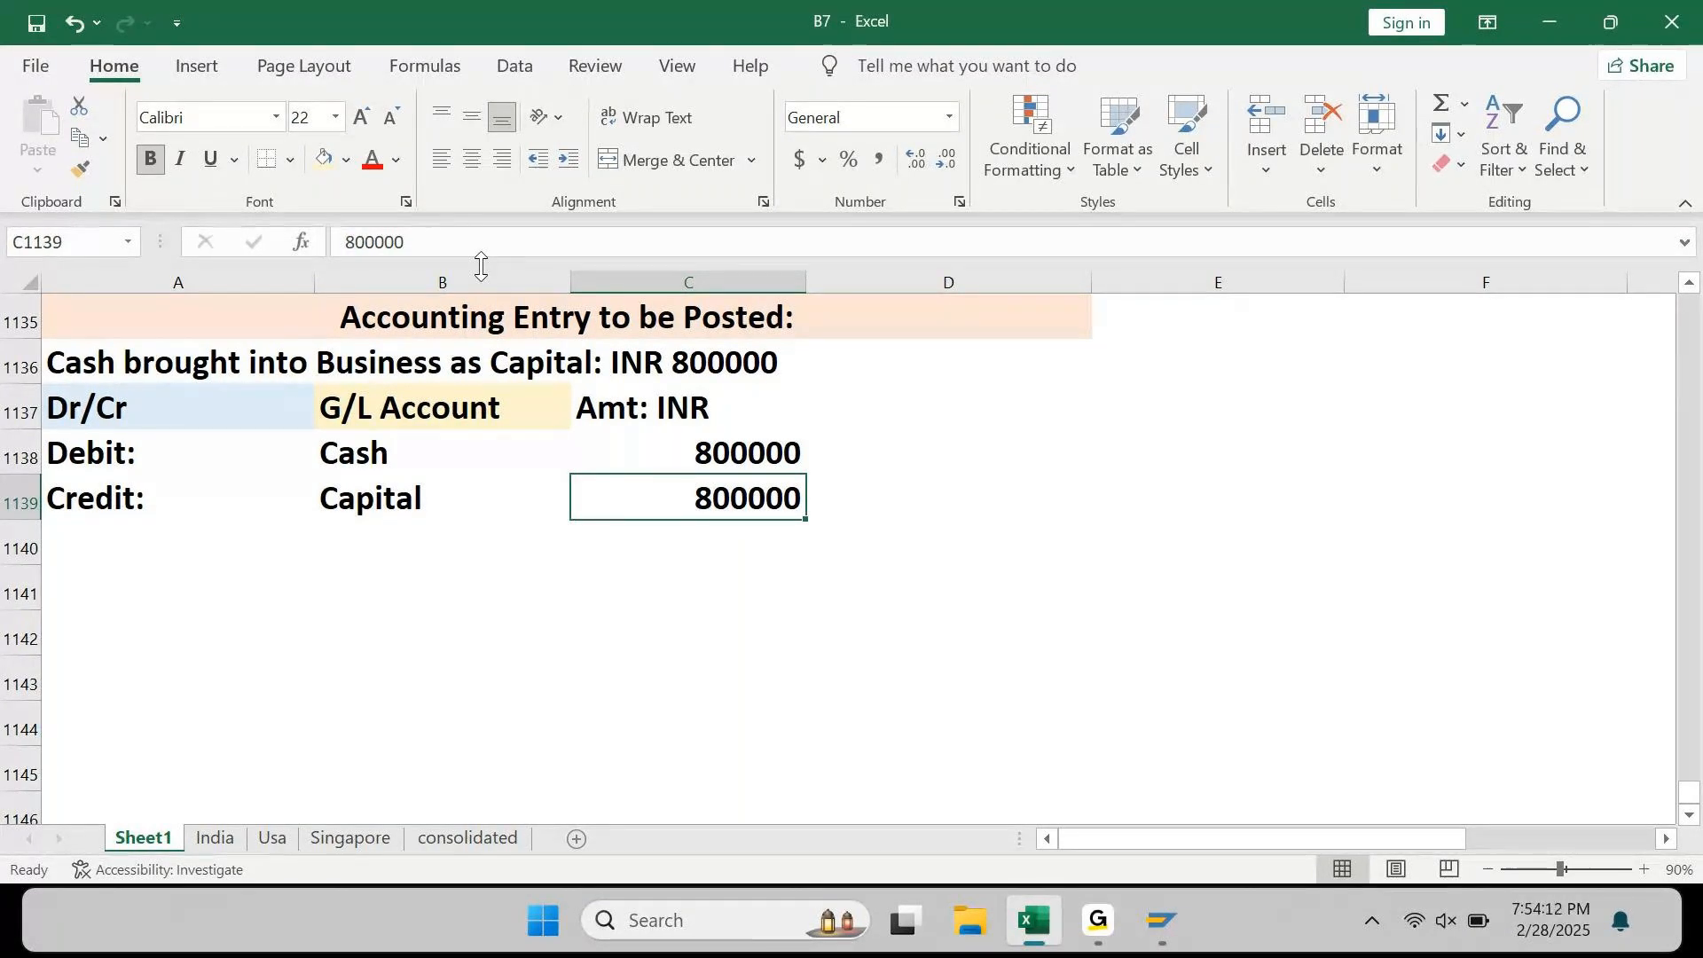
key("Up")
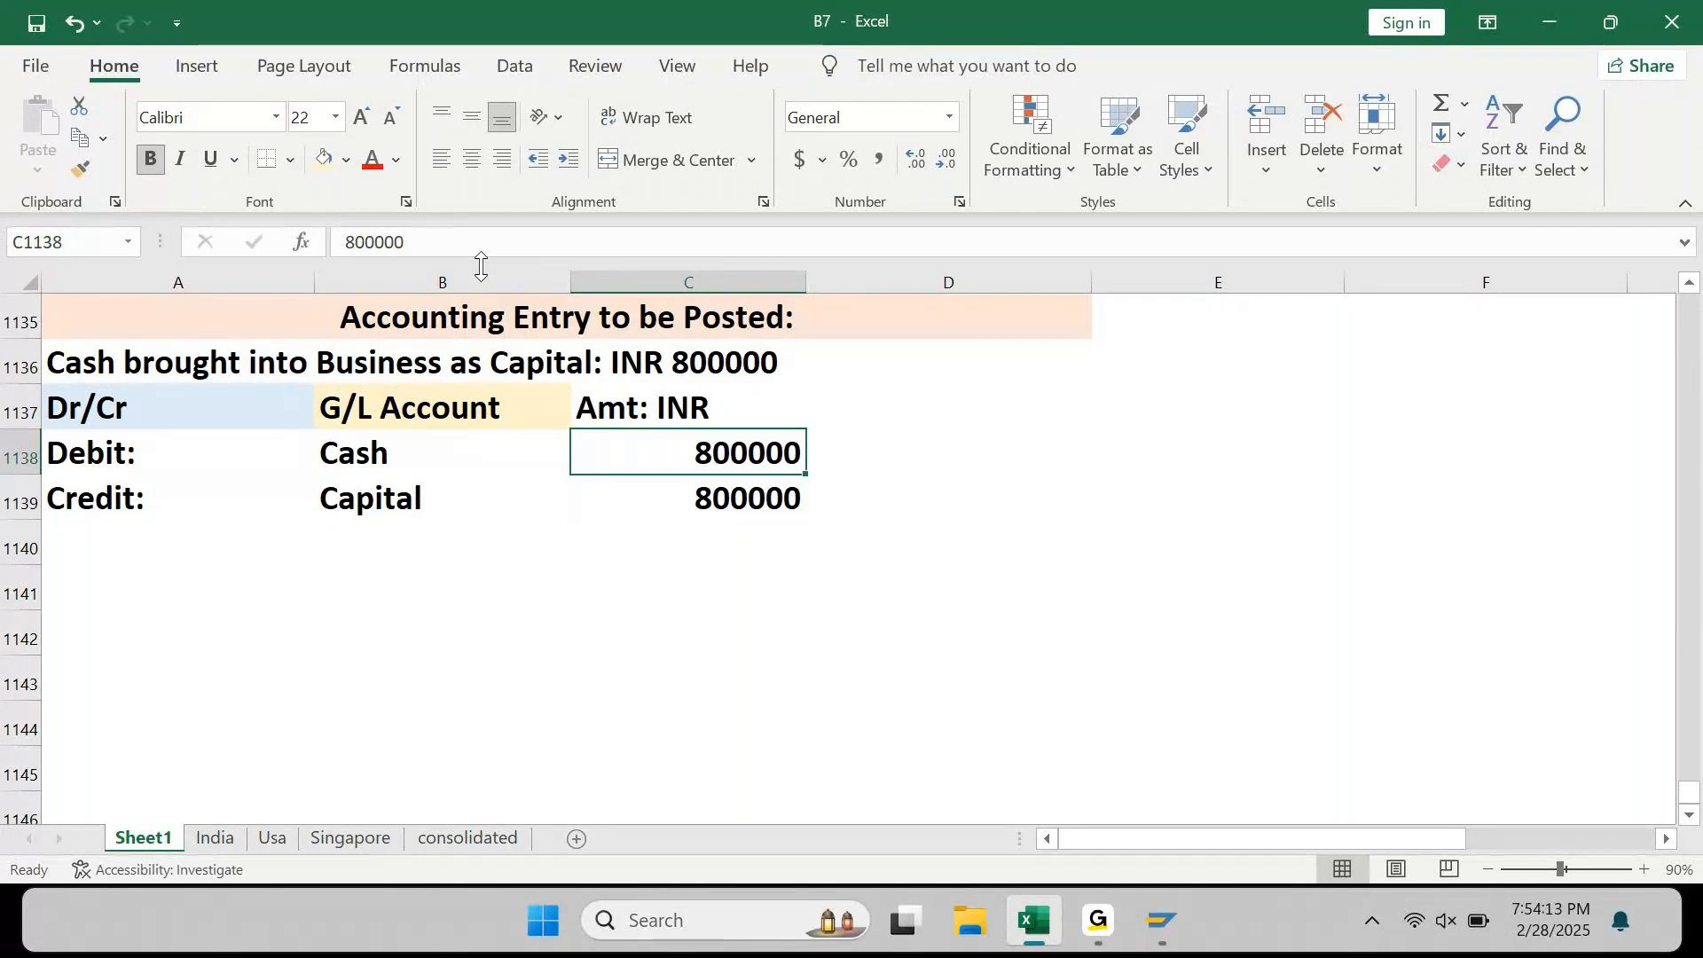
Step: Put a minus sign before the Capital credit in C1139 so it reads -800000
key("Down")
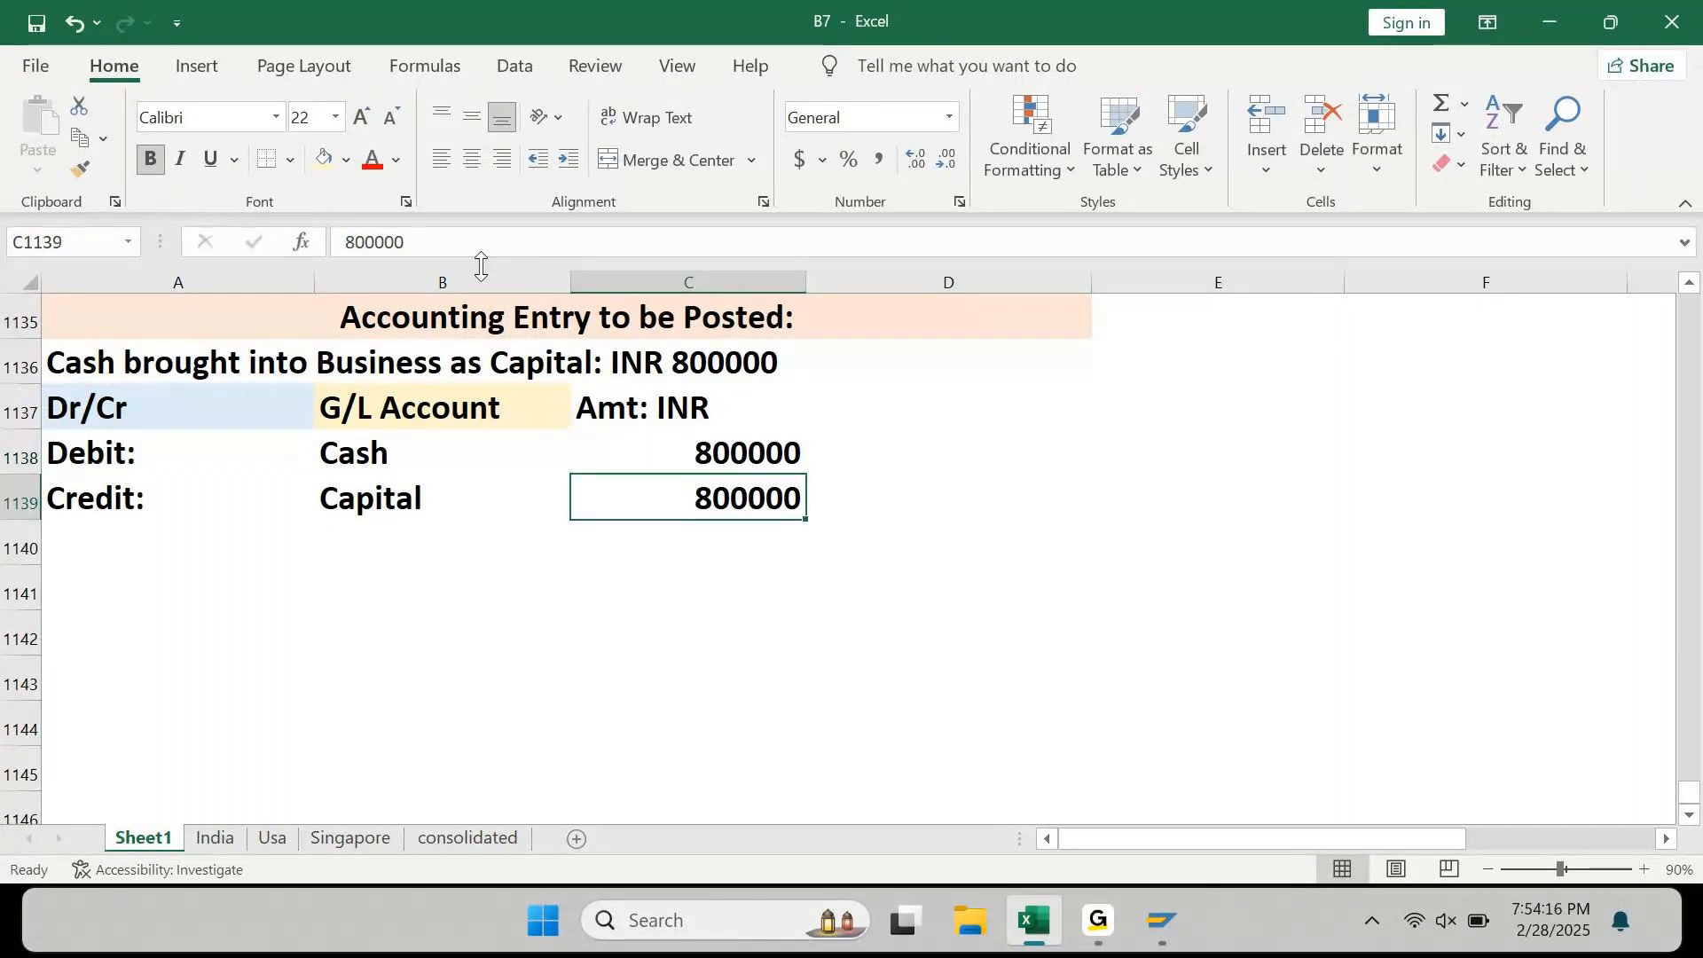
key("F2")
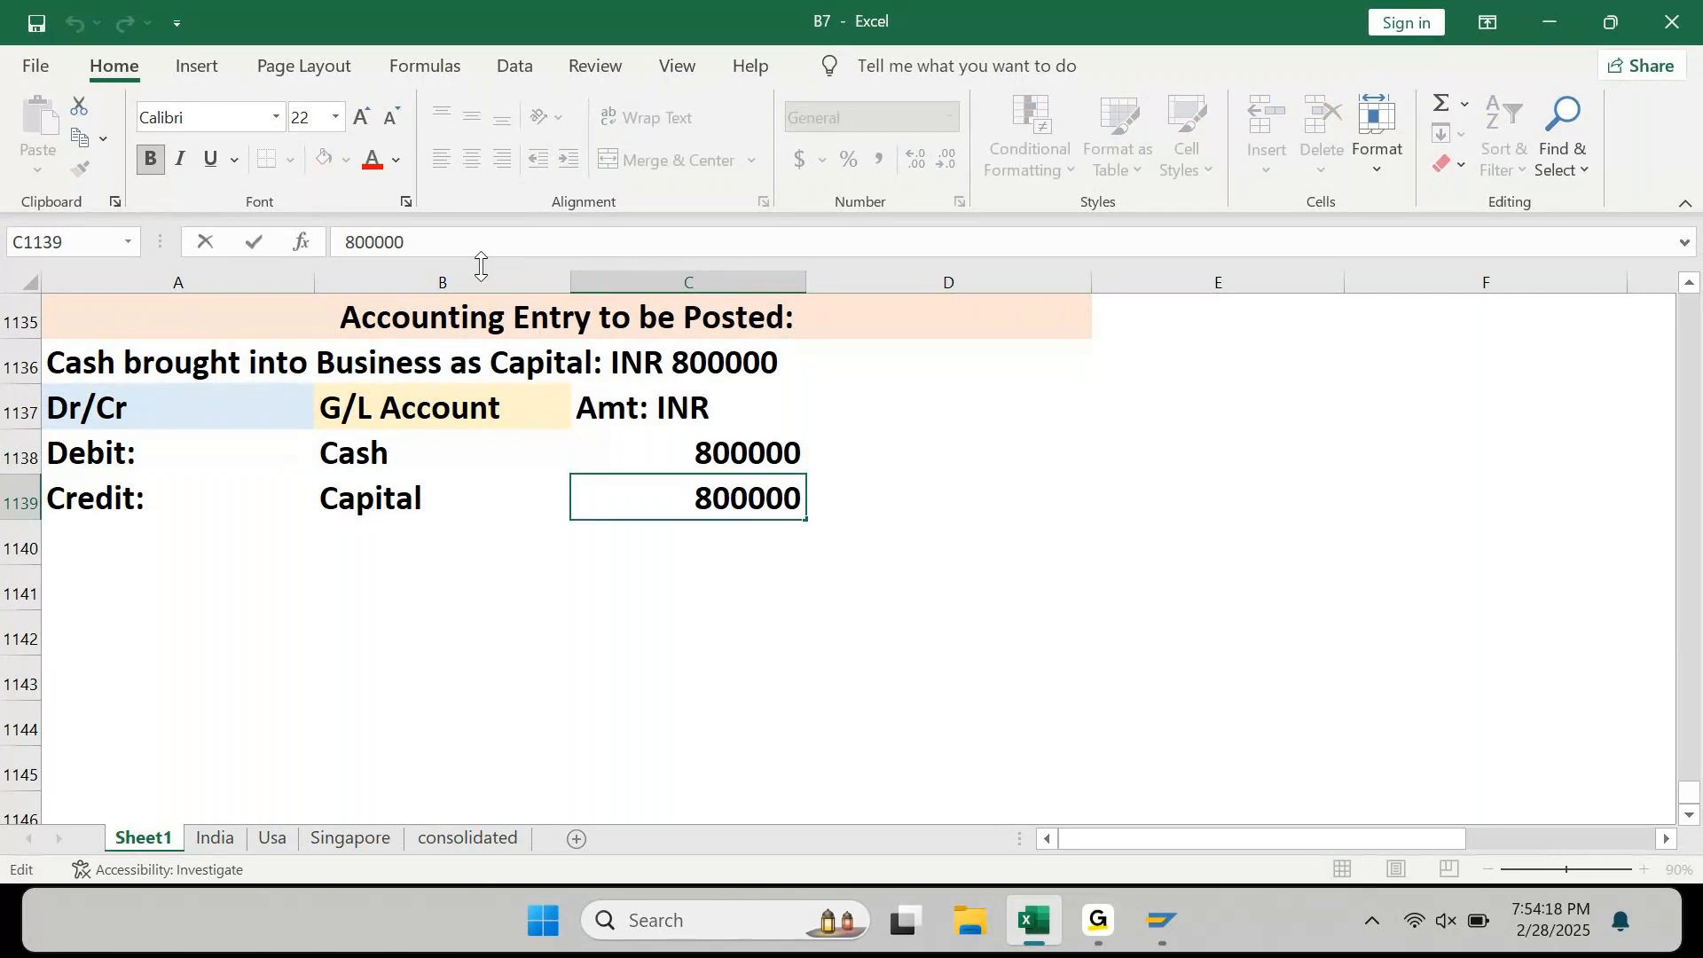
key("Home")
type("-")
key("Return")
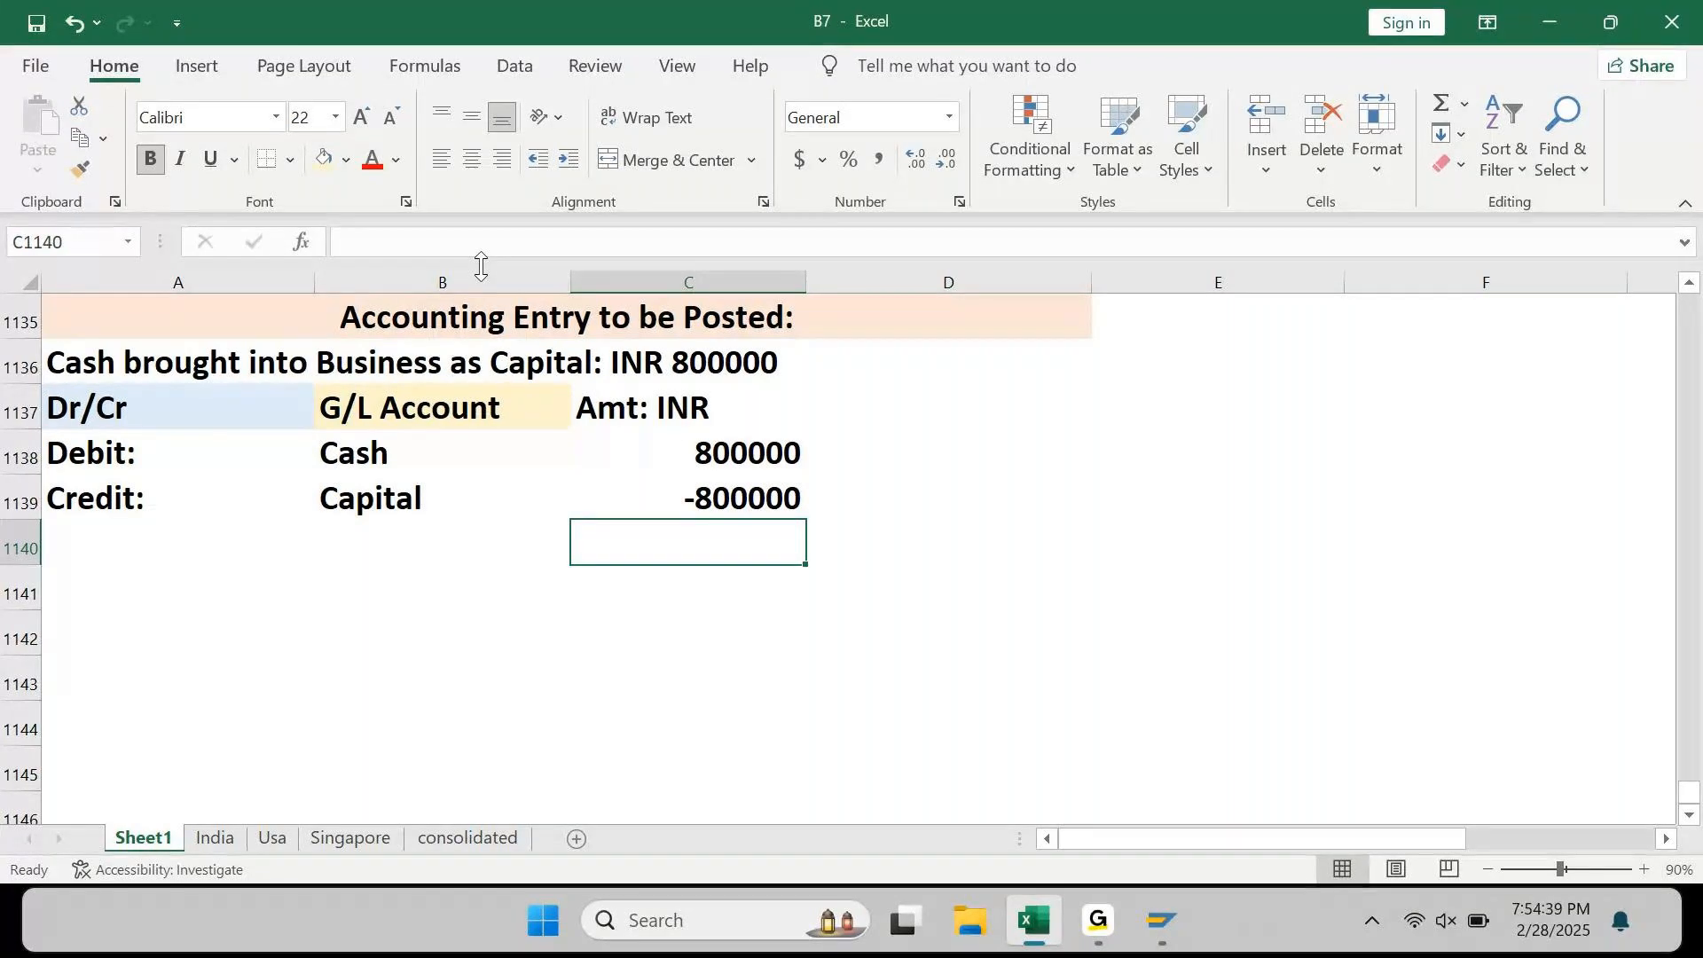
key("Up")
key("Up")
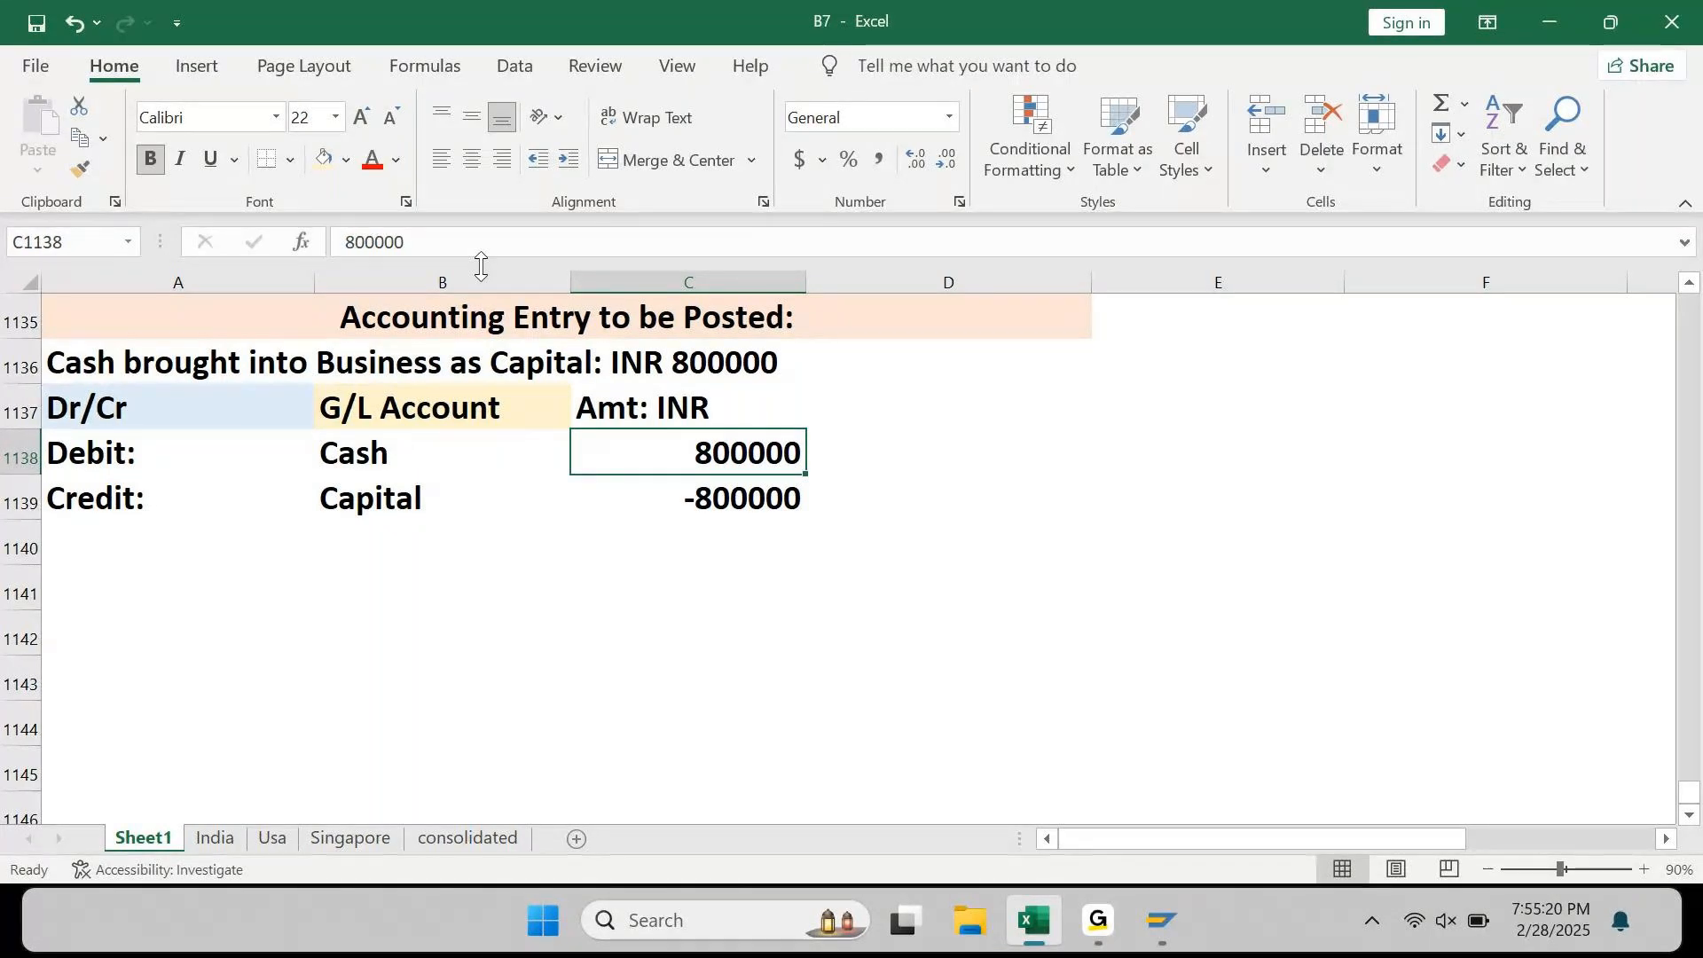
key("Up")
Step: Shade the Amt: INR heading light green and apply Comma Style to both amounts in C1138:C1139
left_click(345, 160)
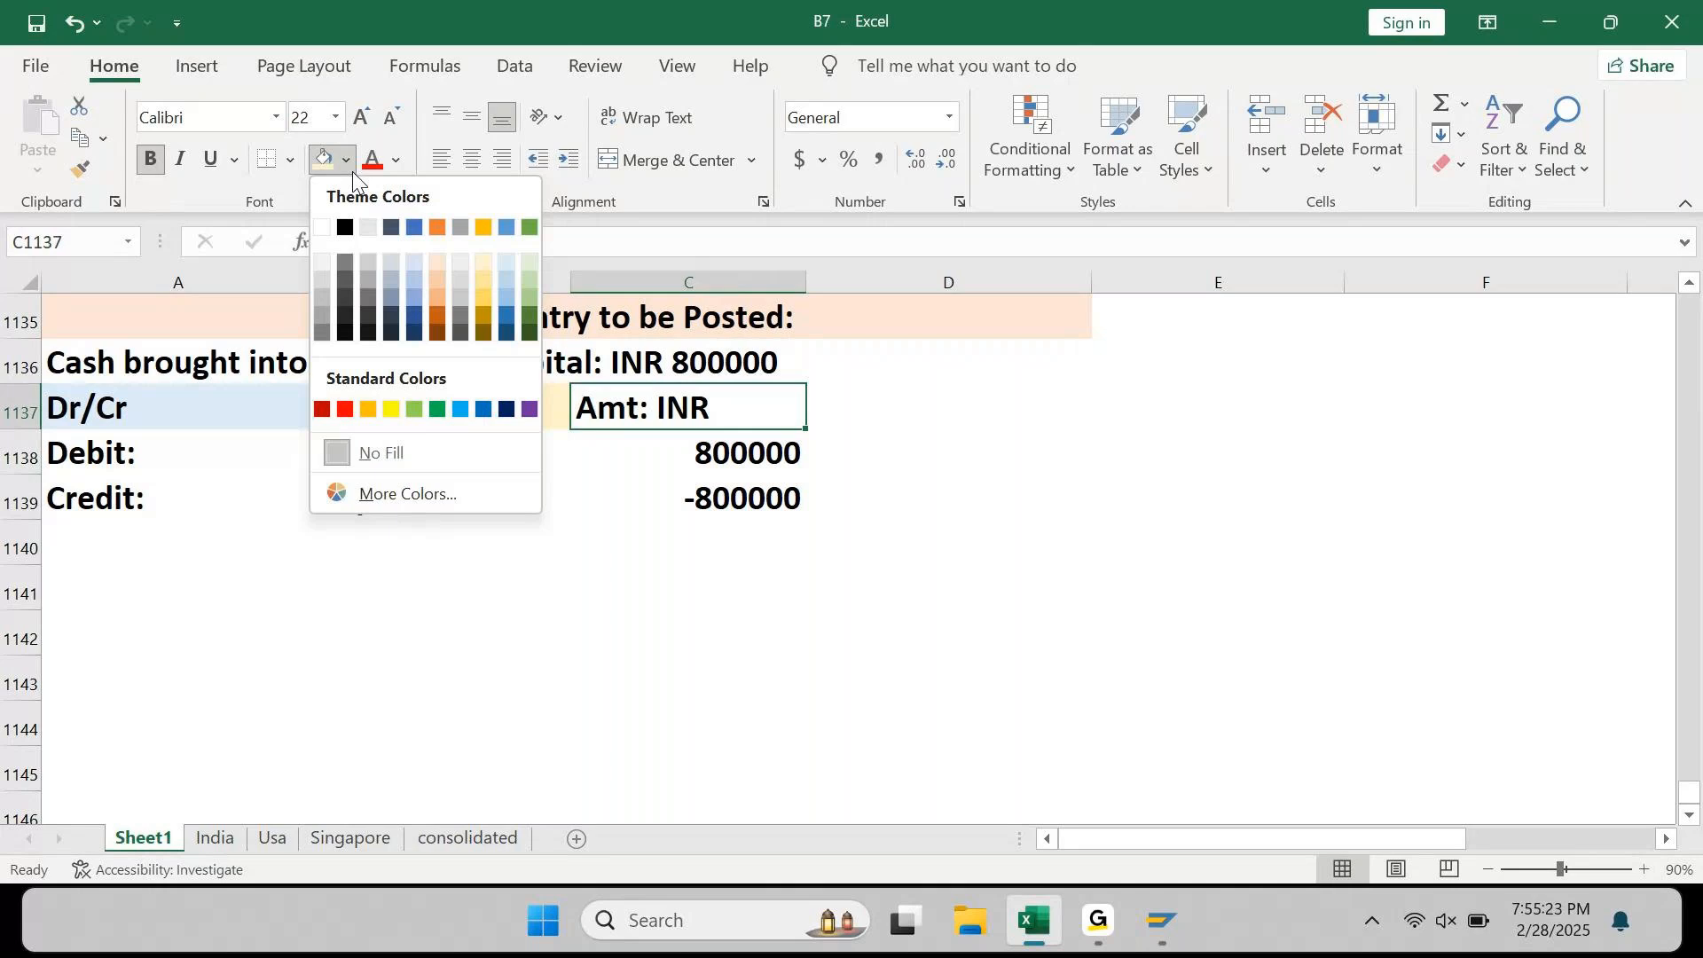
left_click(531, 270)
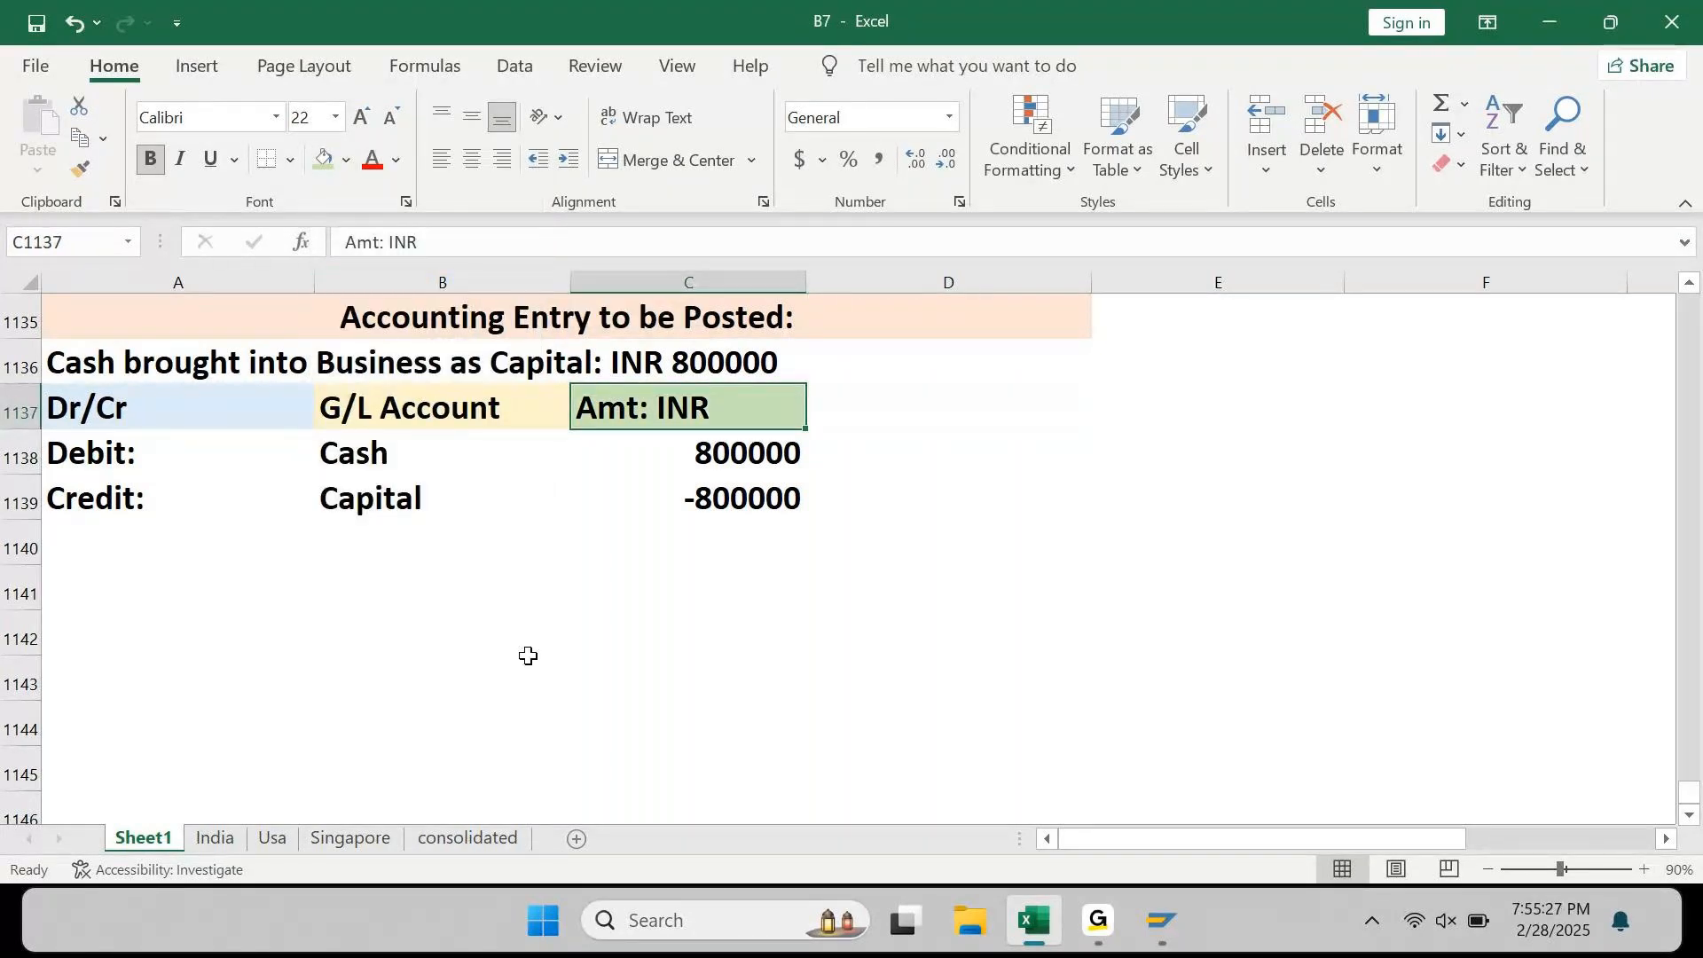
key("Down")
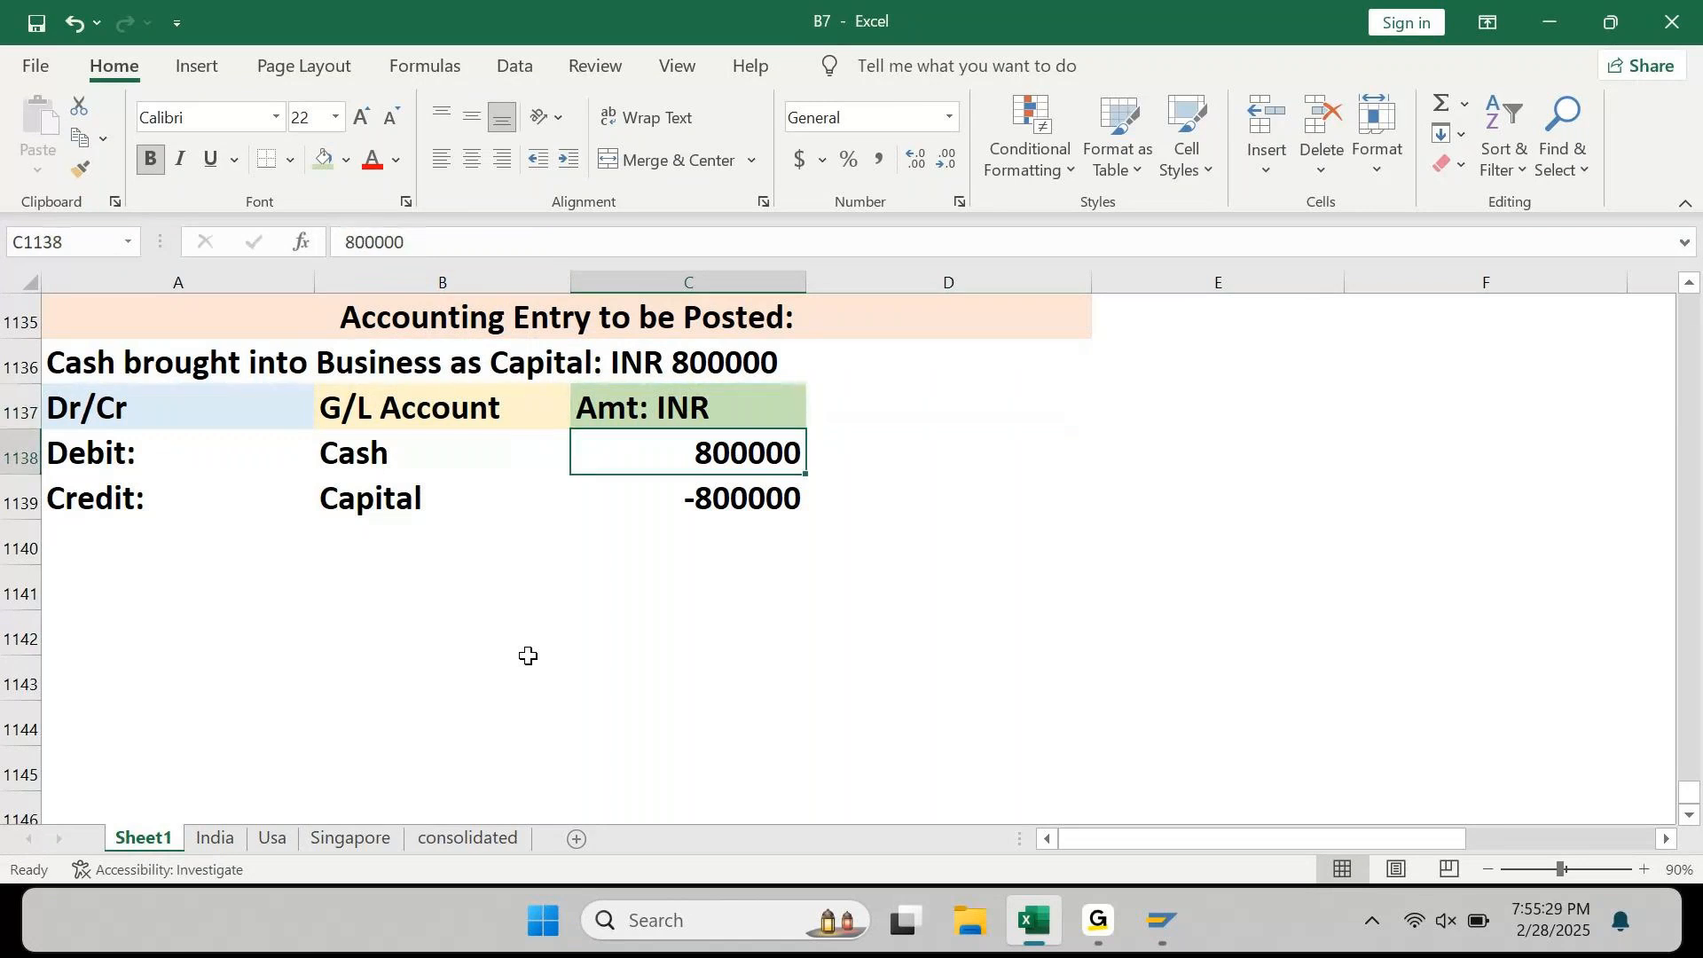
key("shift+Down")
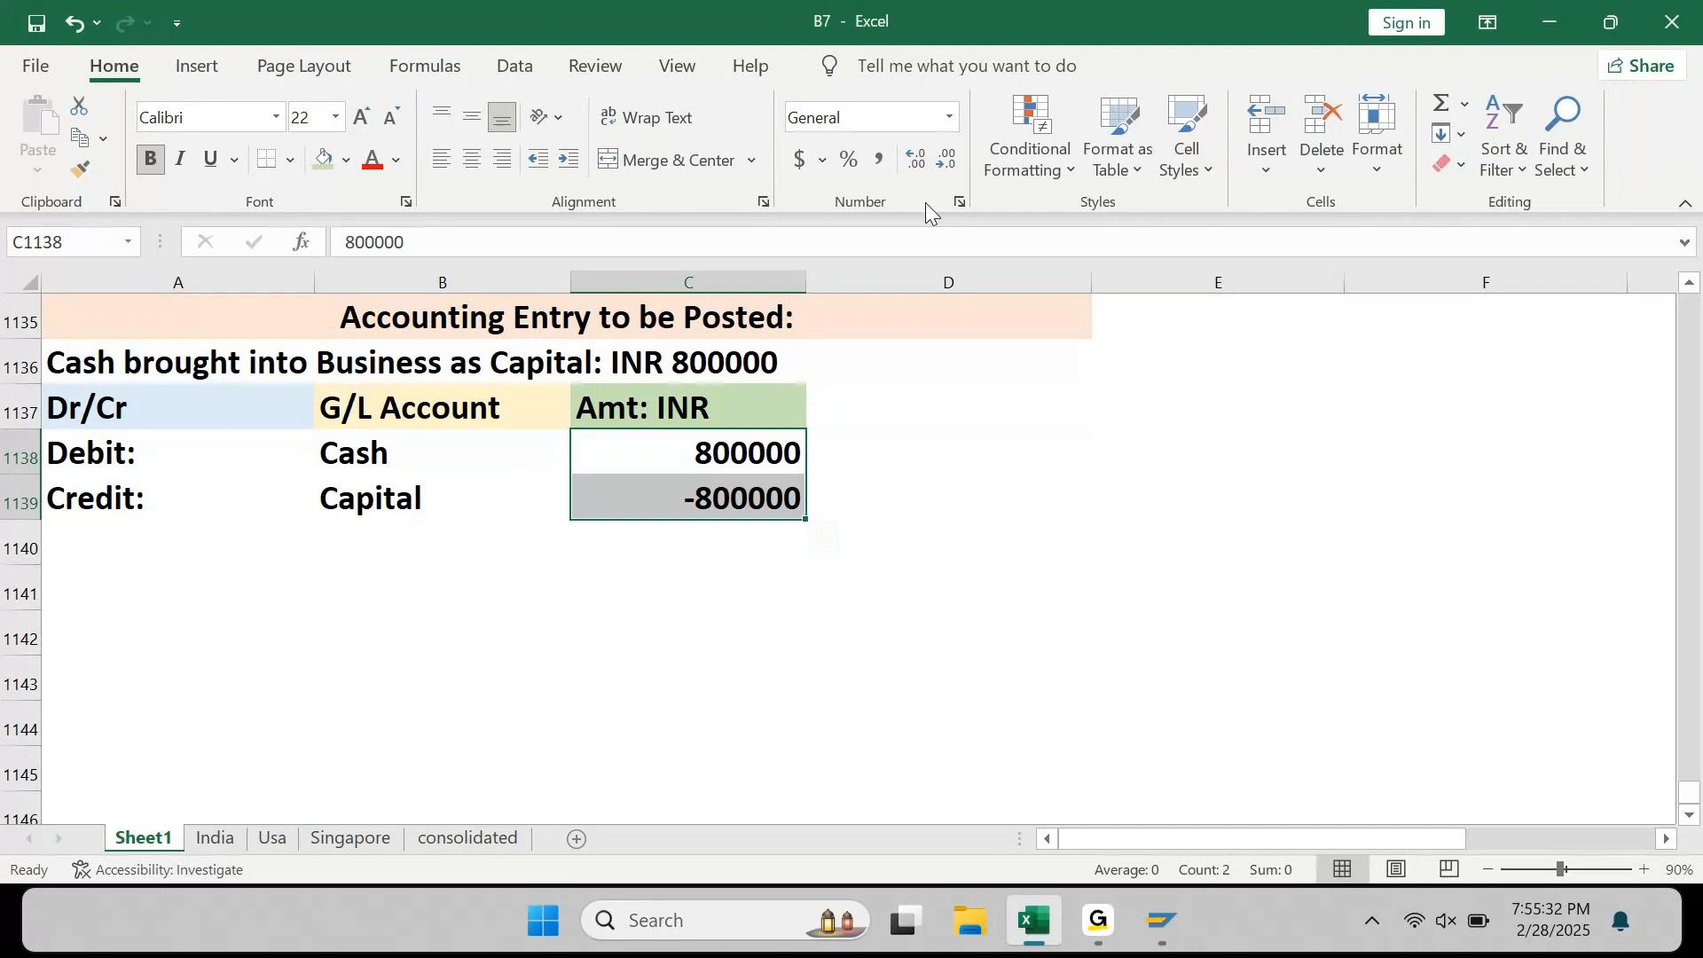
left_click(885, 169)
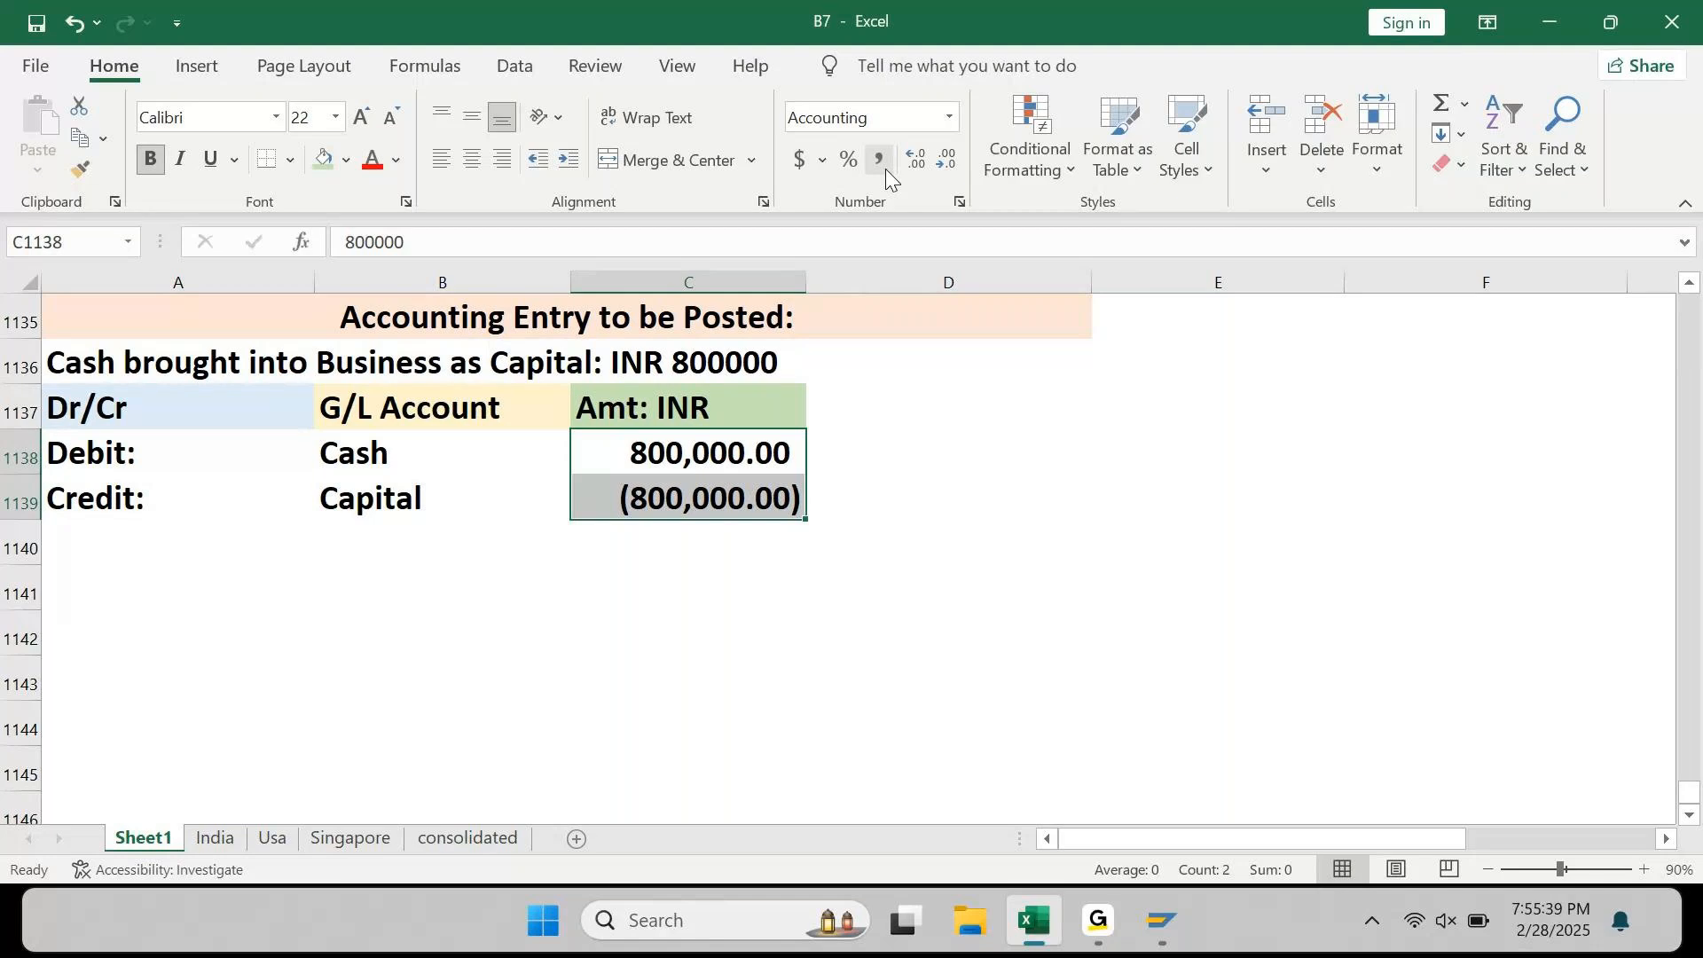
key("Down")
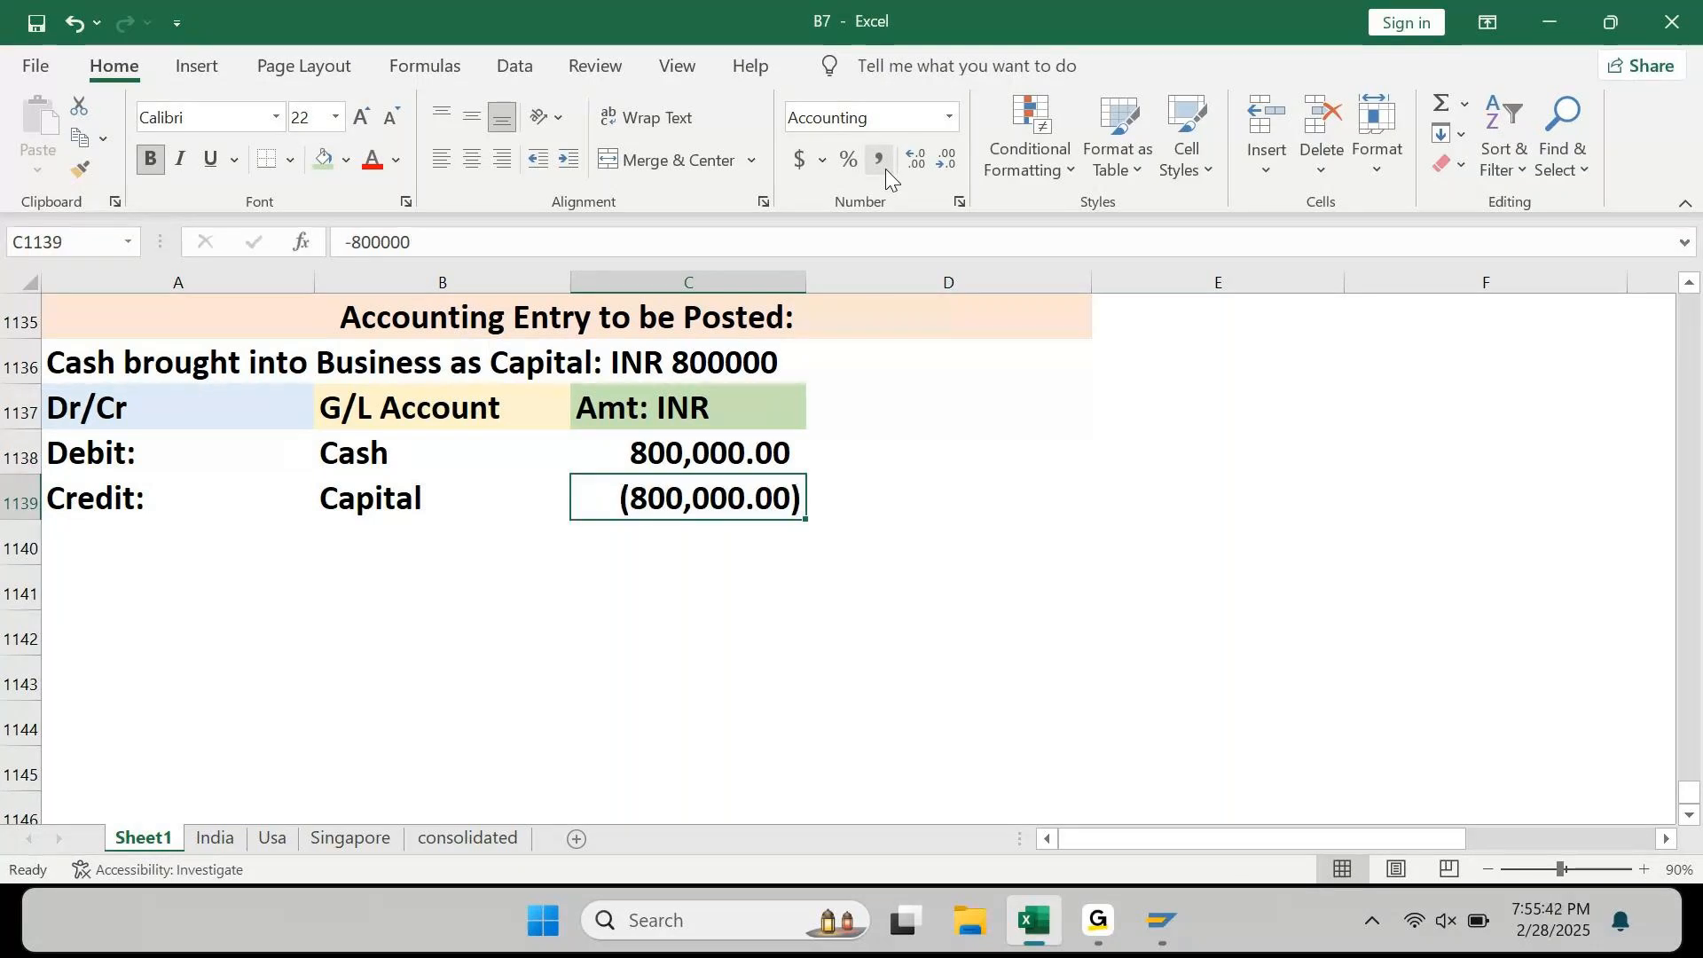
left_click(830, 580)
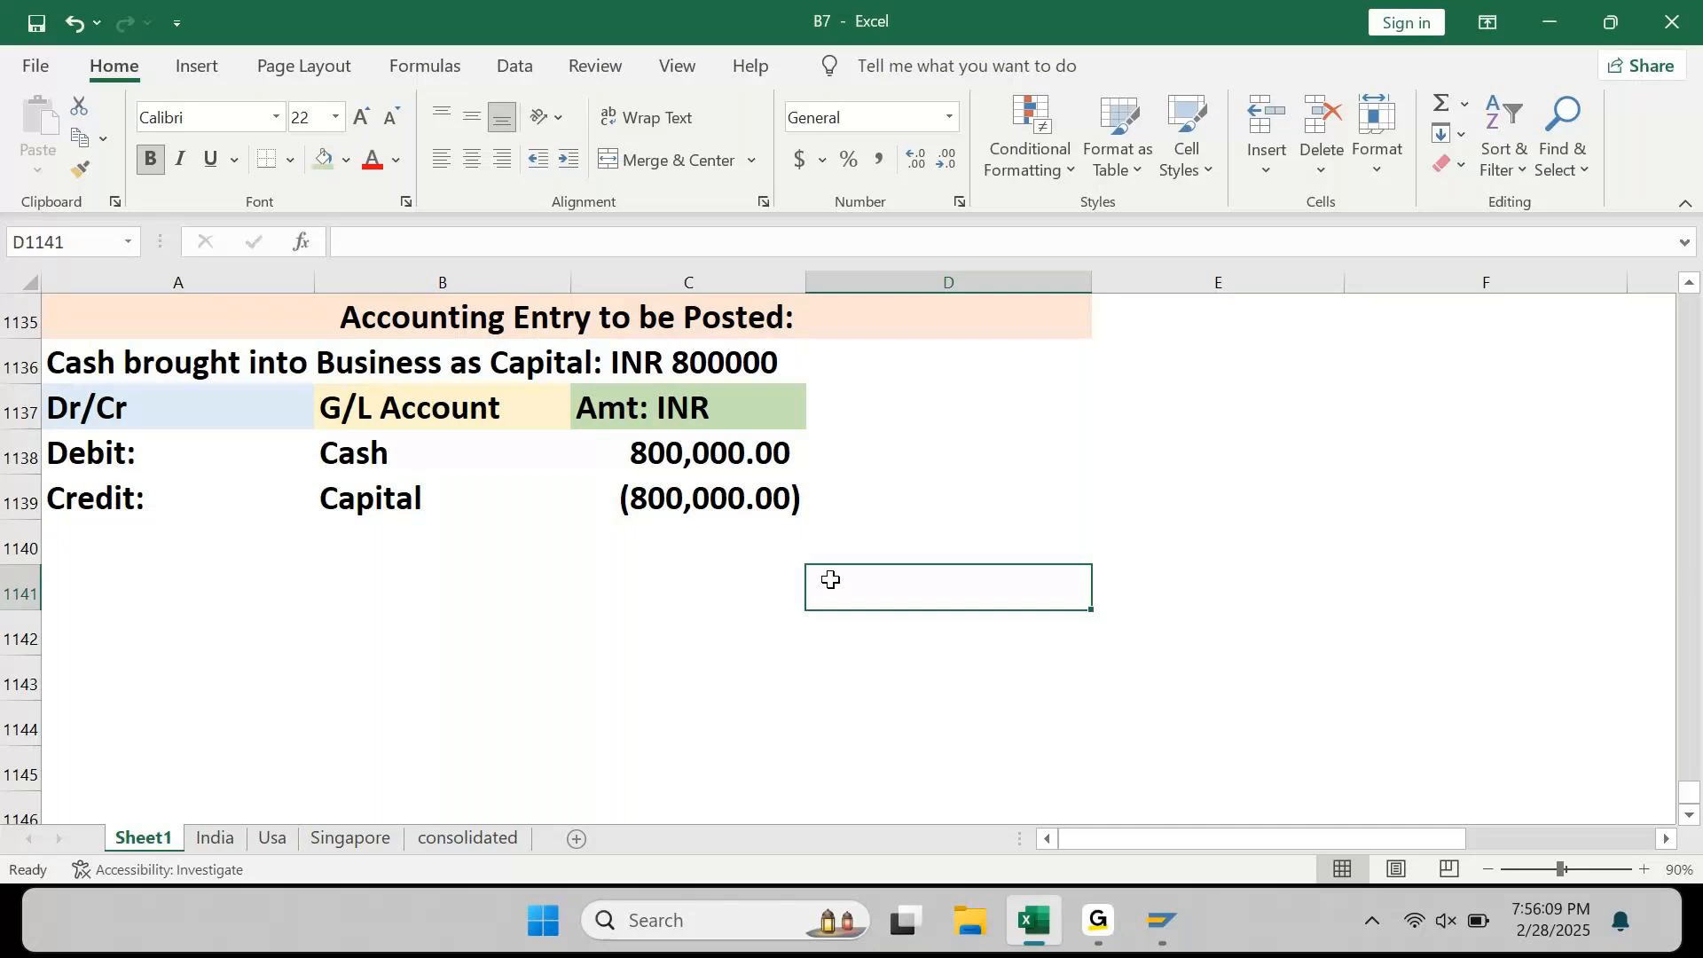
key("Up")
key("Up")
key("Up")
key("Up")
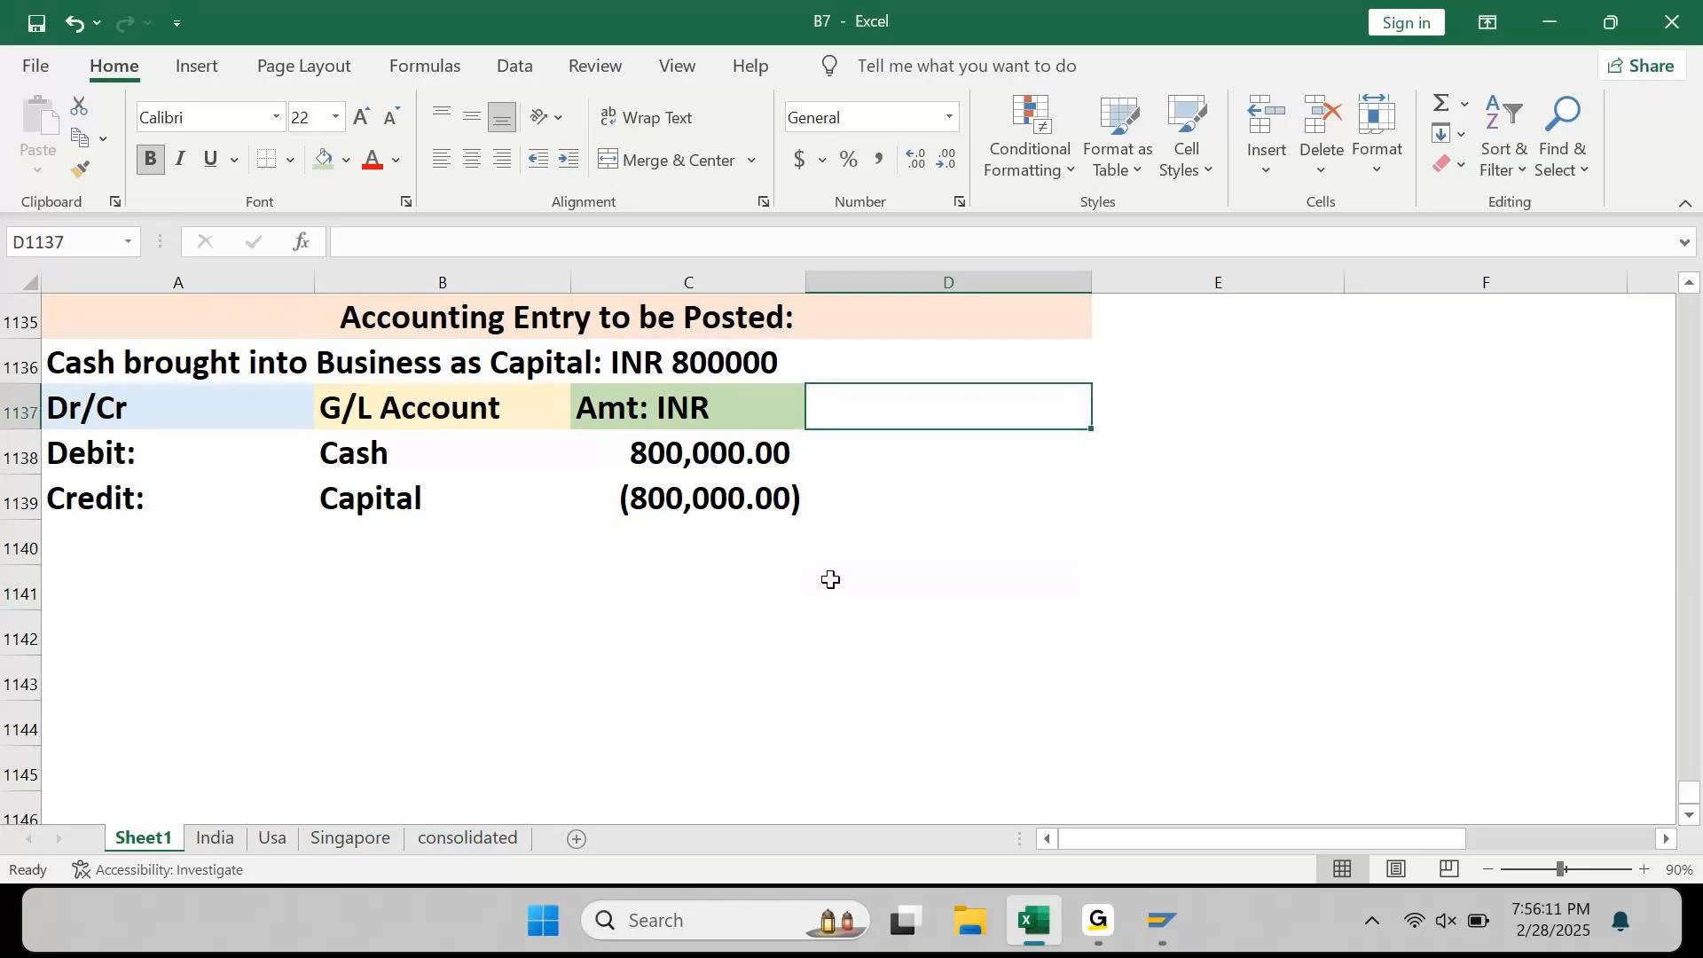
key("Left")
key("shift+Down")
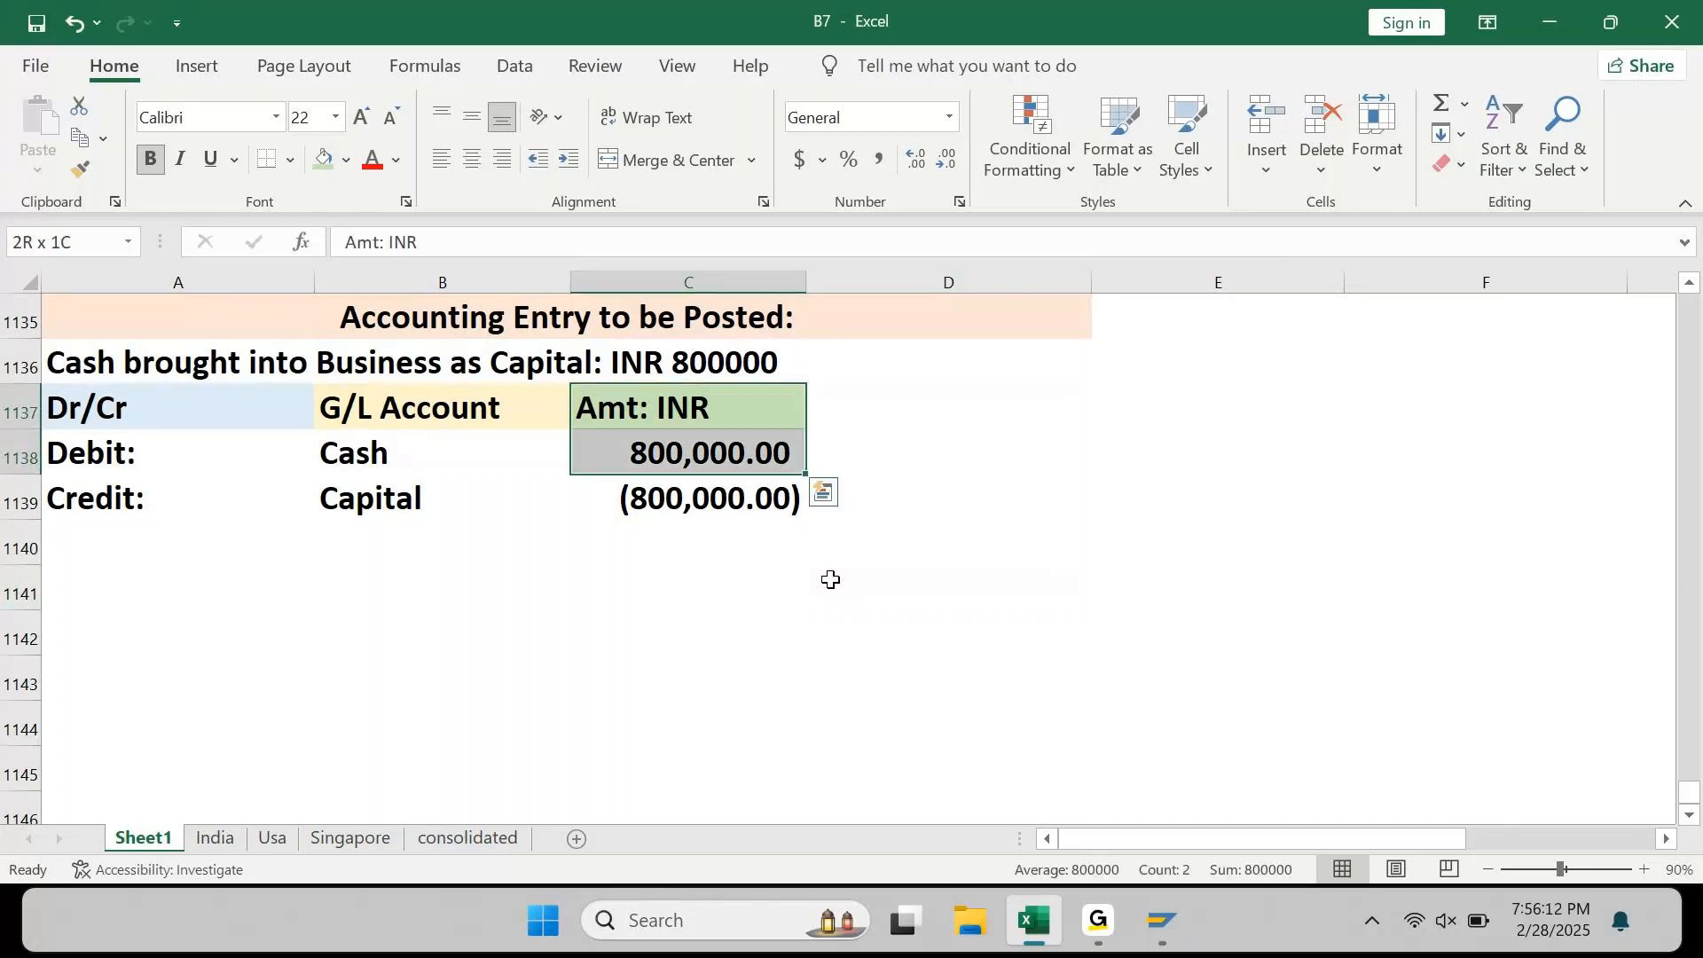
key("shift+Down")
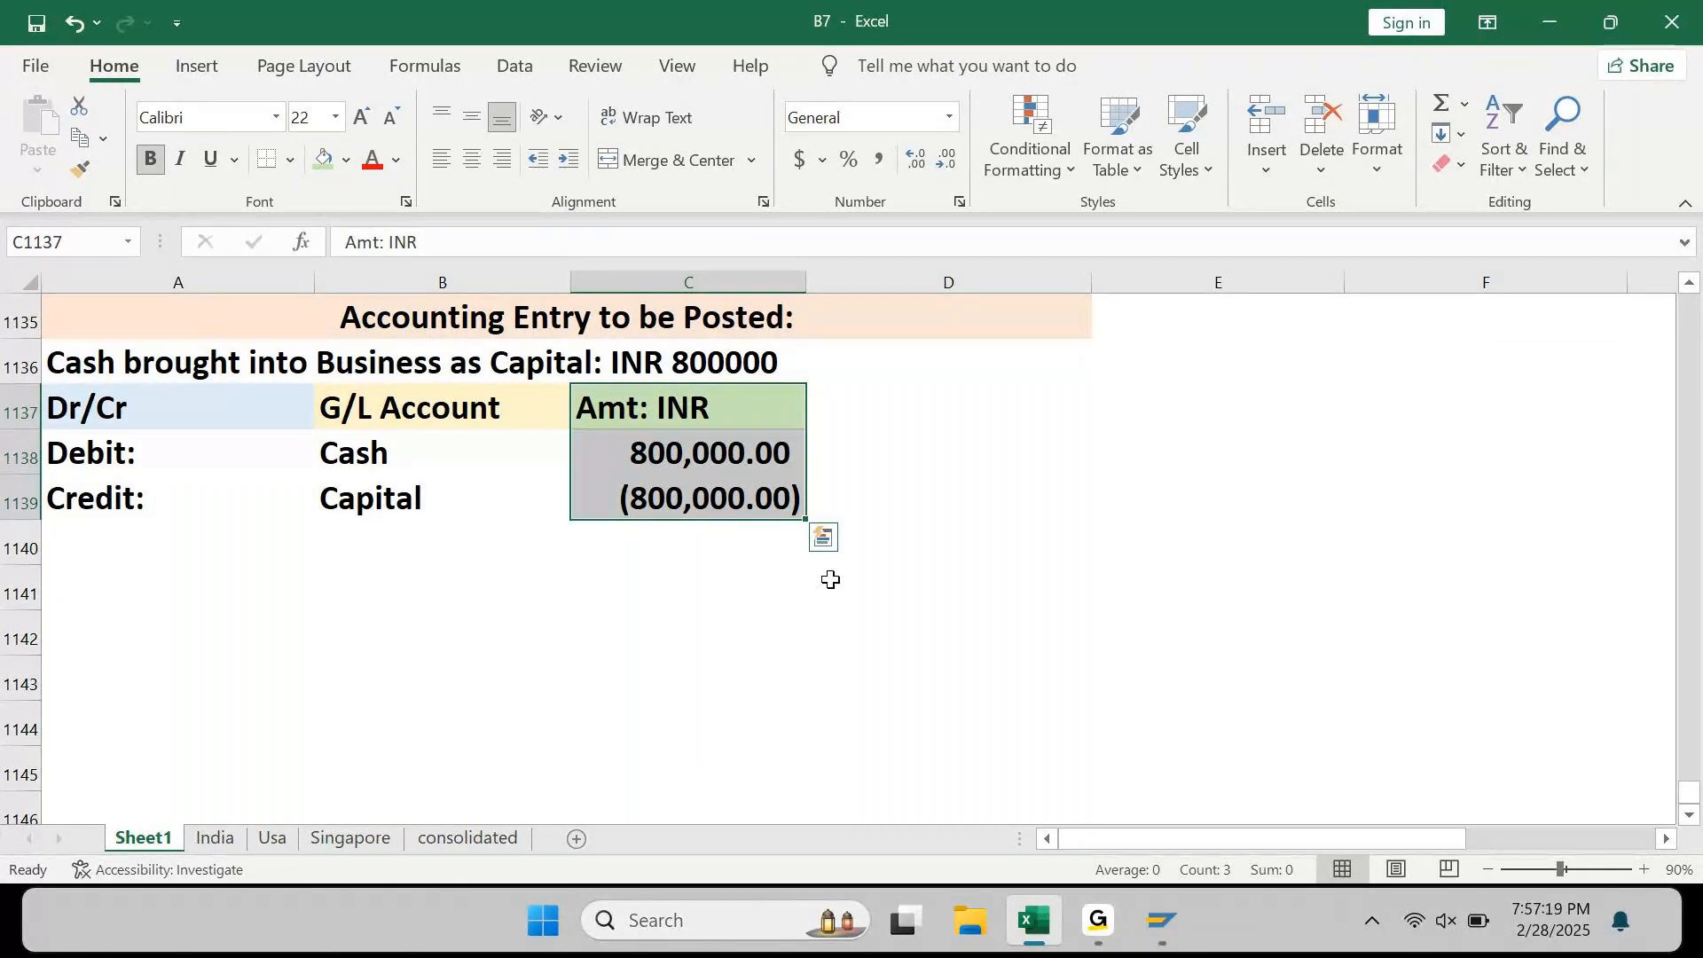
key("shift+Up")
key("shift+Up")
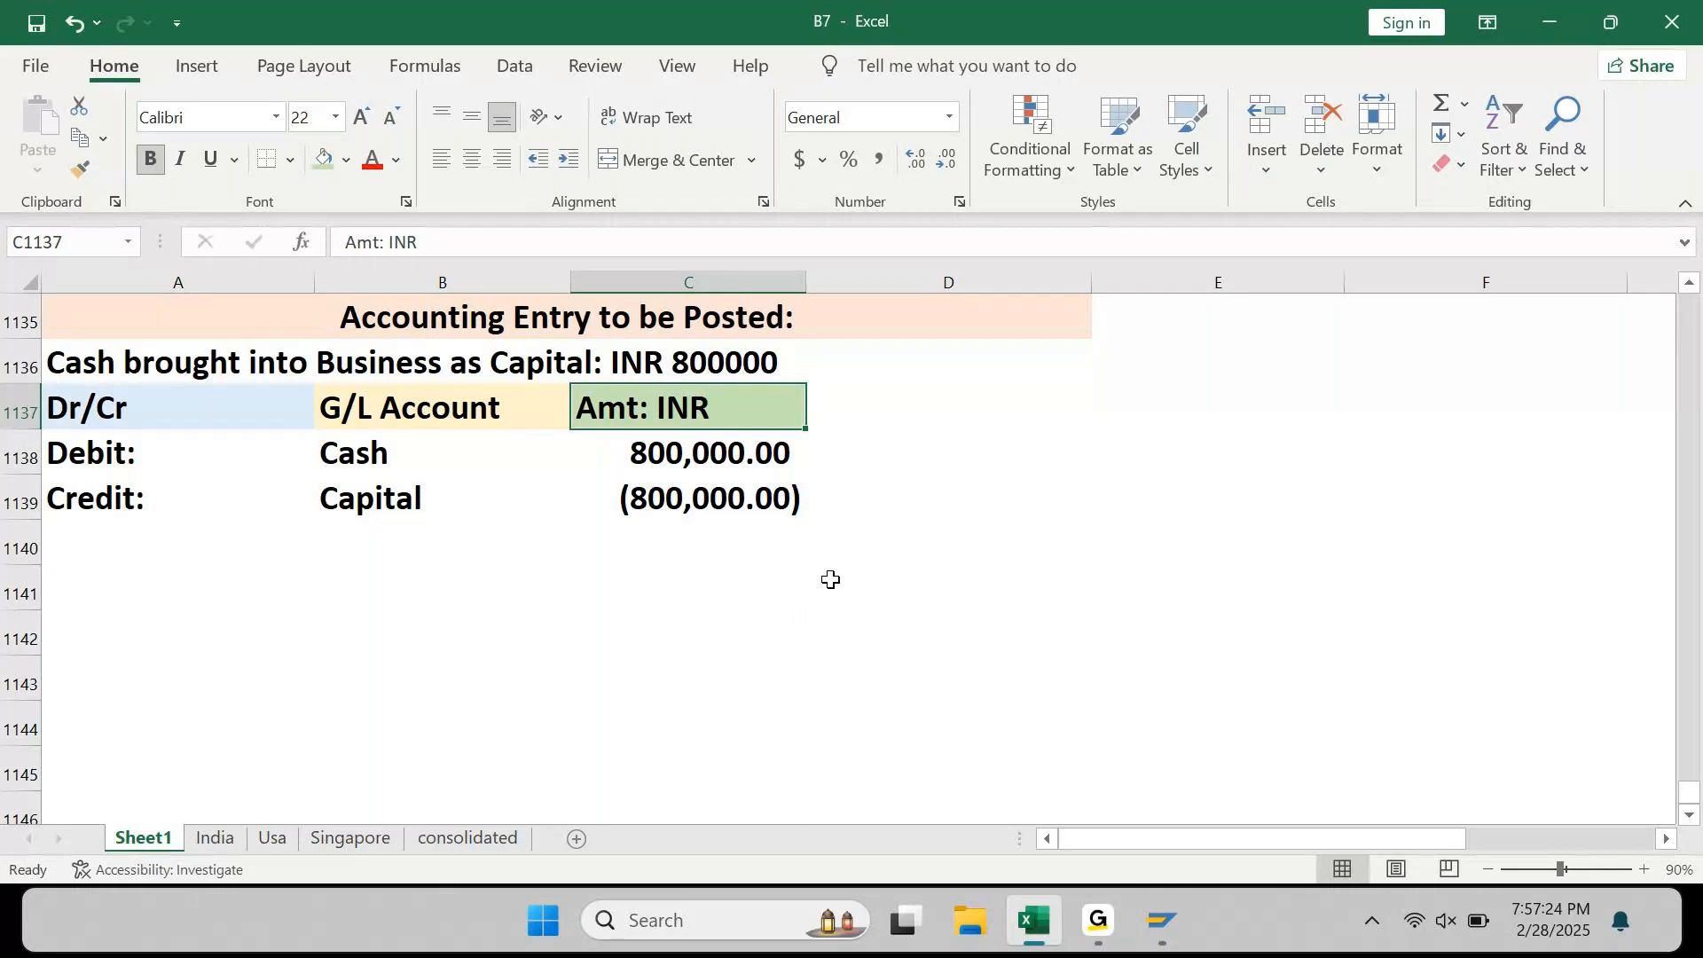
key("F2")
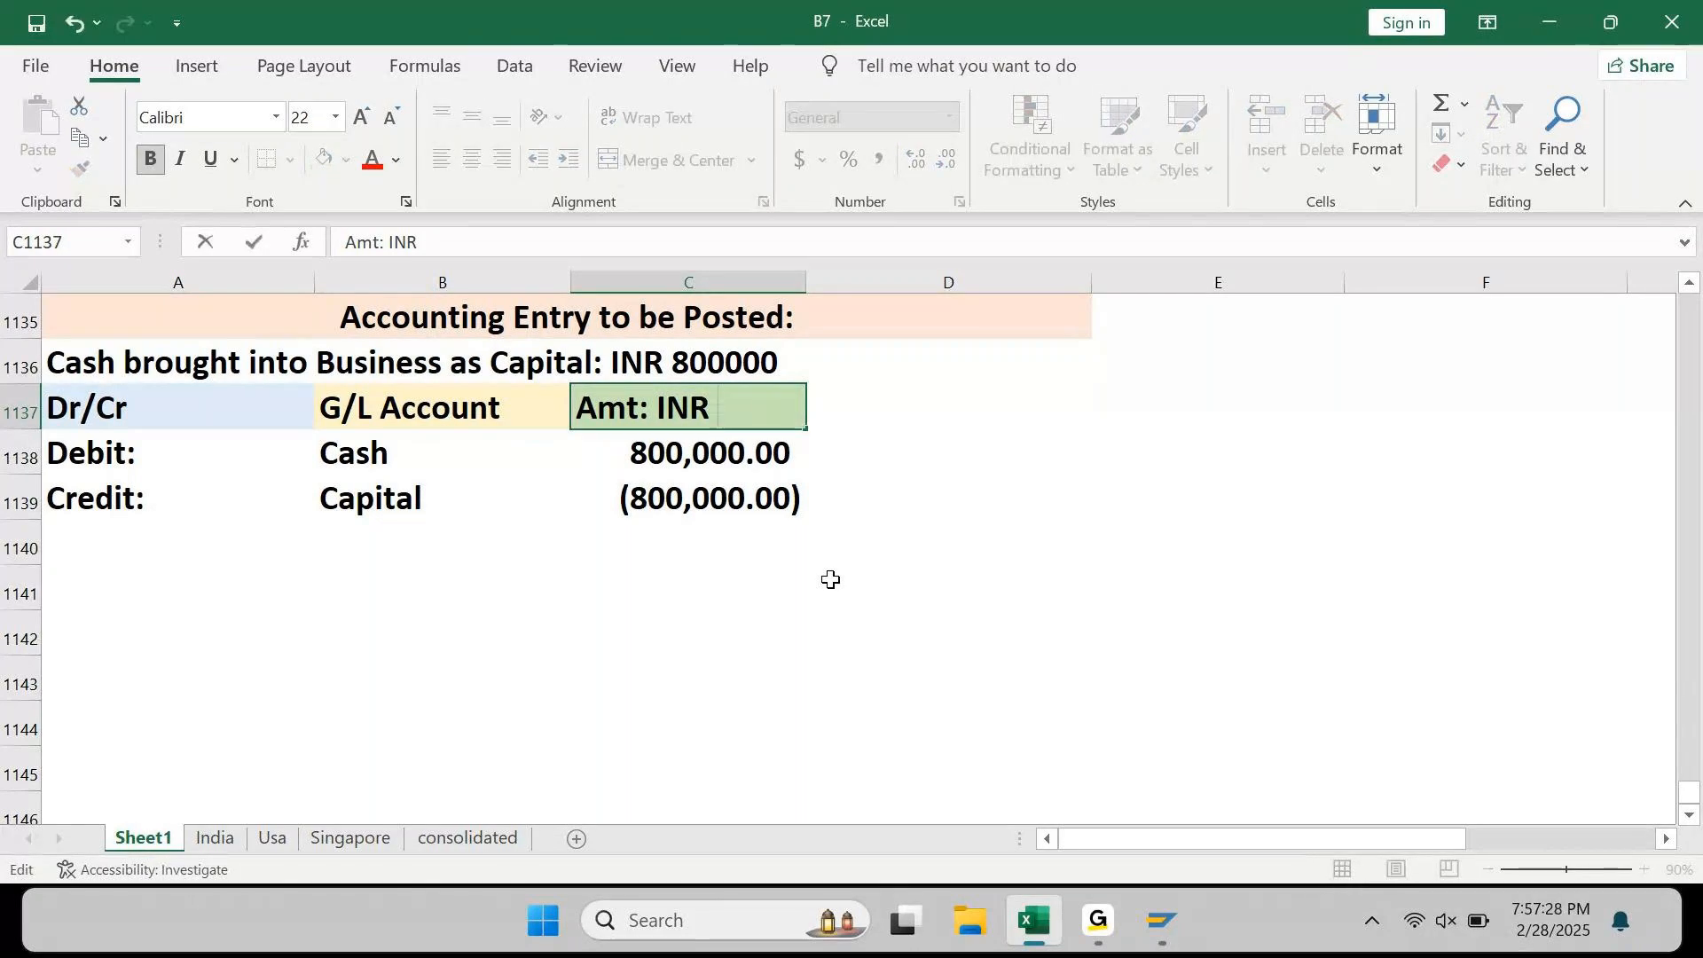
Step: Append ' (00)' to the C1137 heading so it reads 'Amt: INR (00)'
type("(00)")
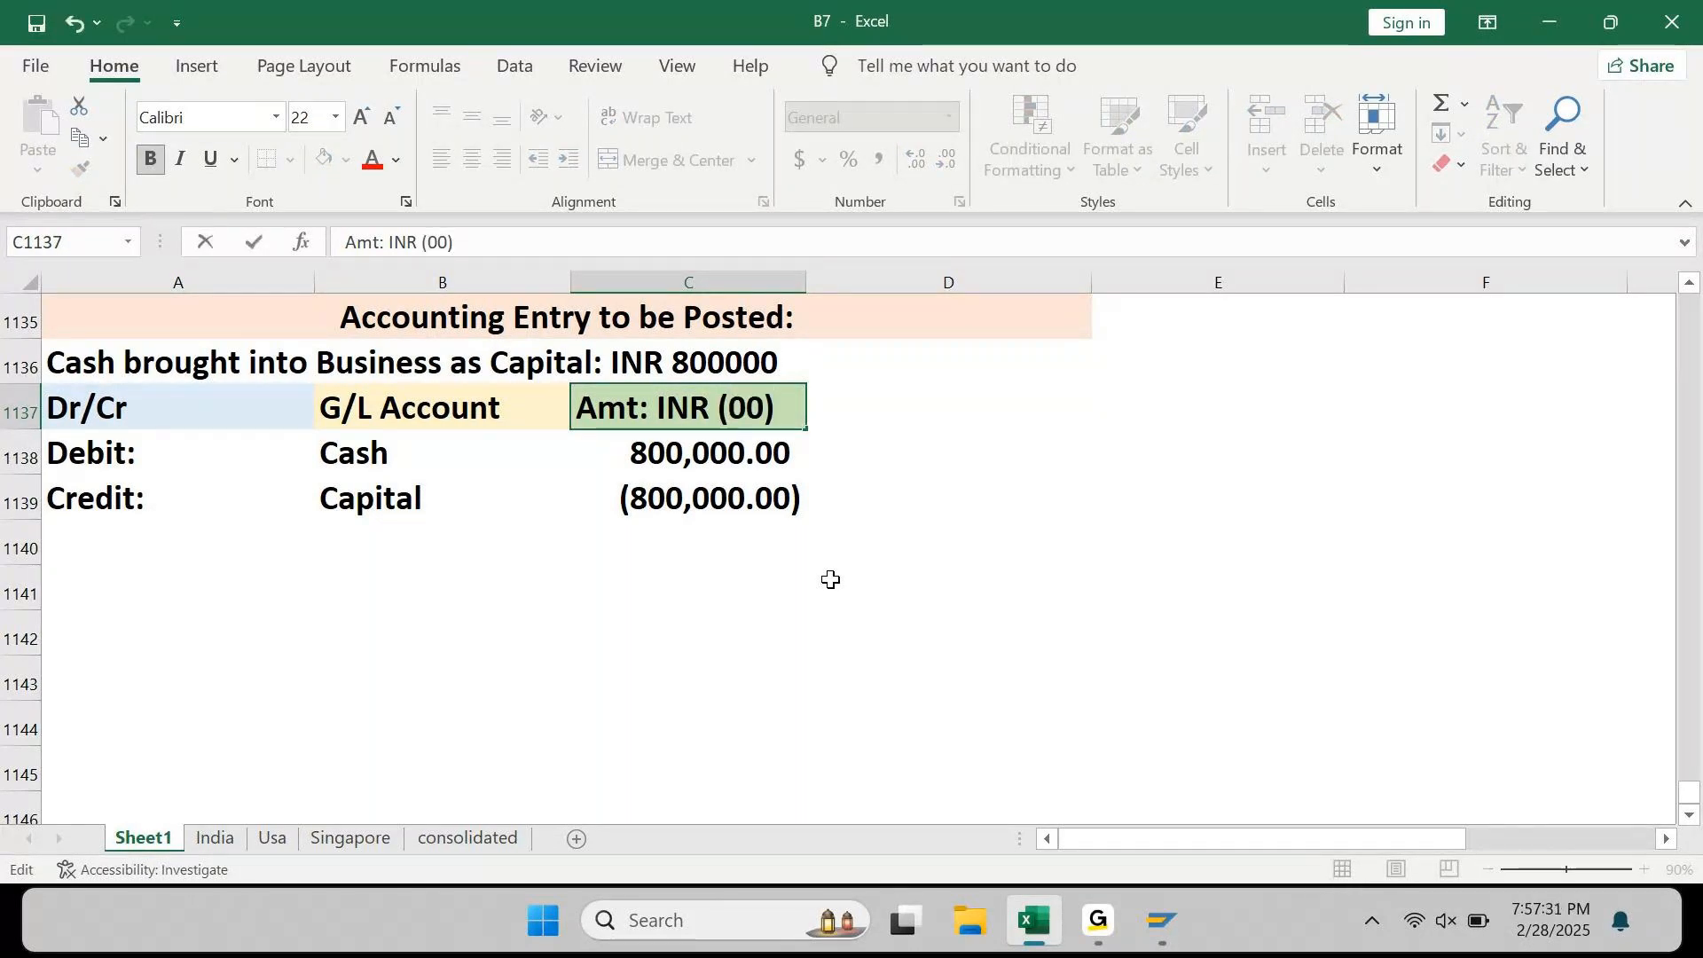
key("Return")
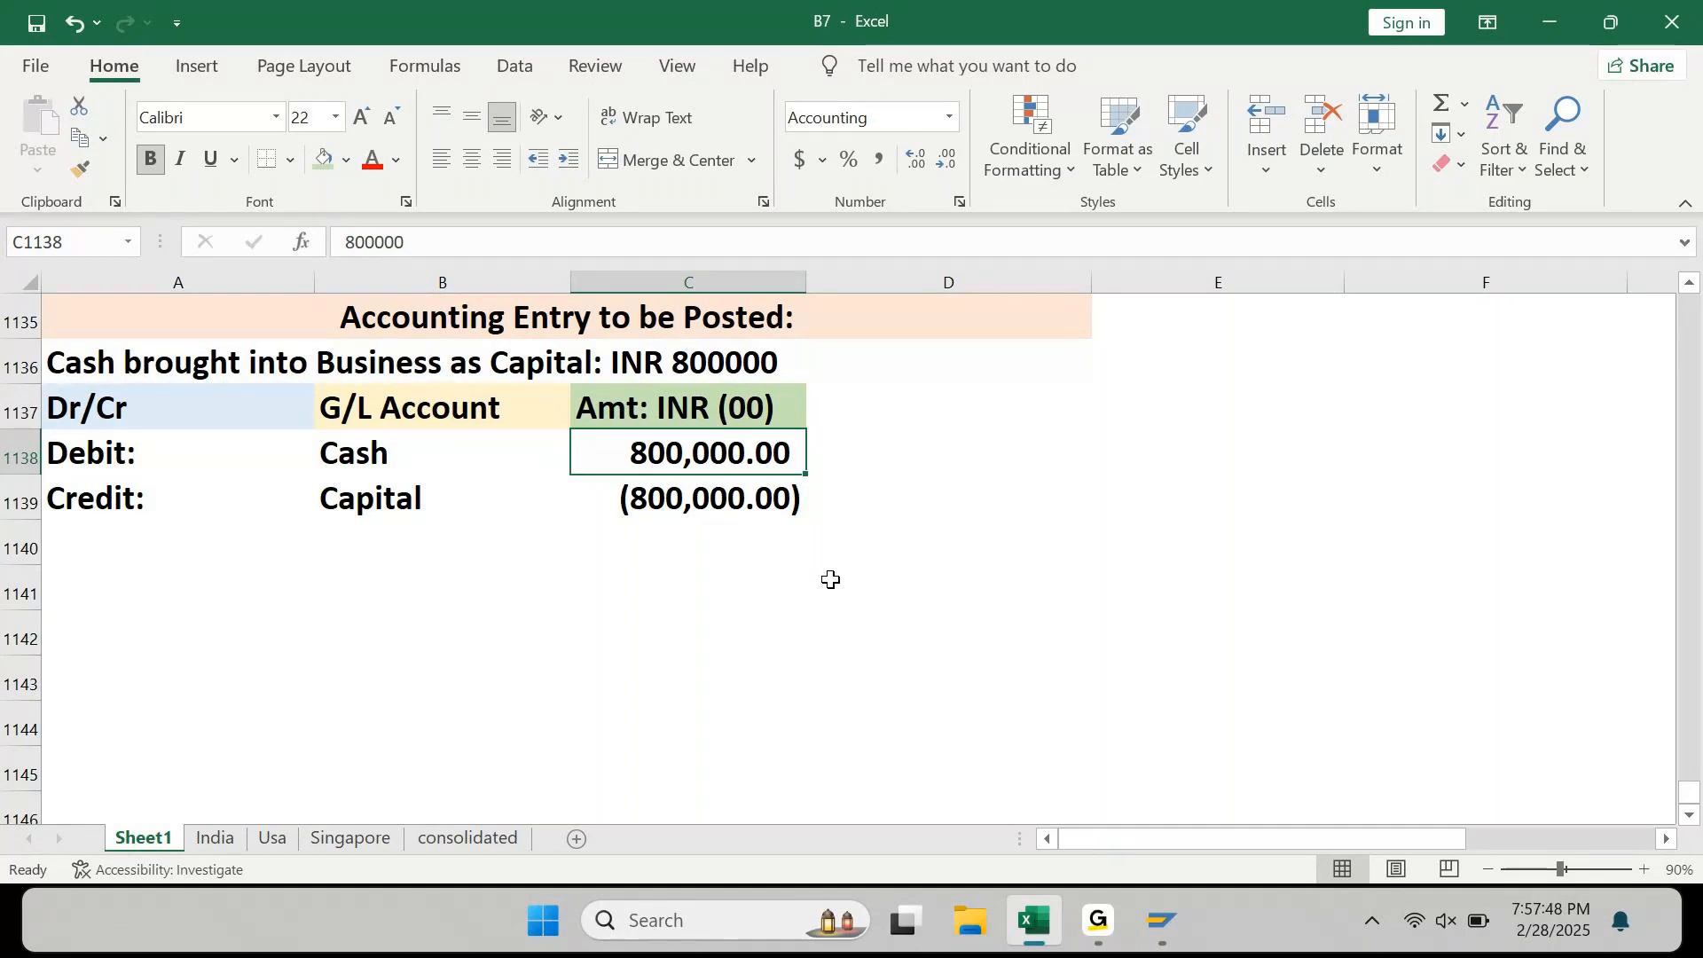
key("Up")
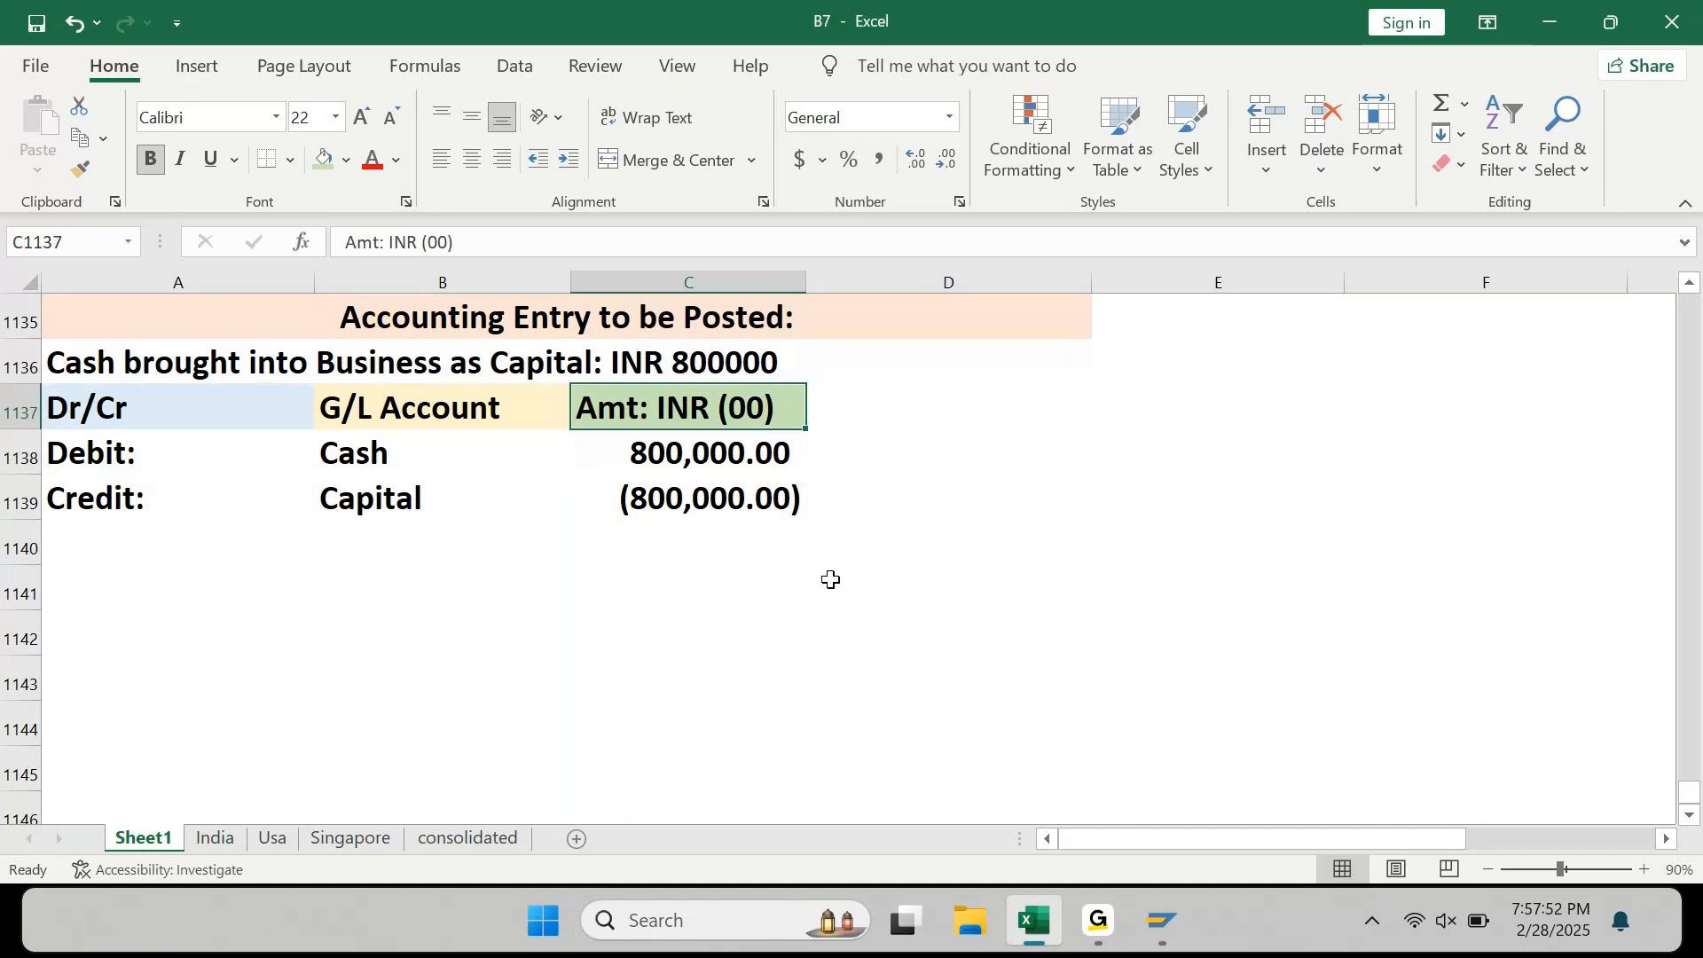
key("ctrl+shift+Down")
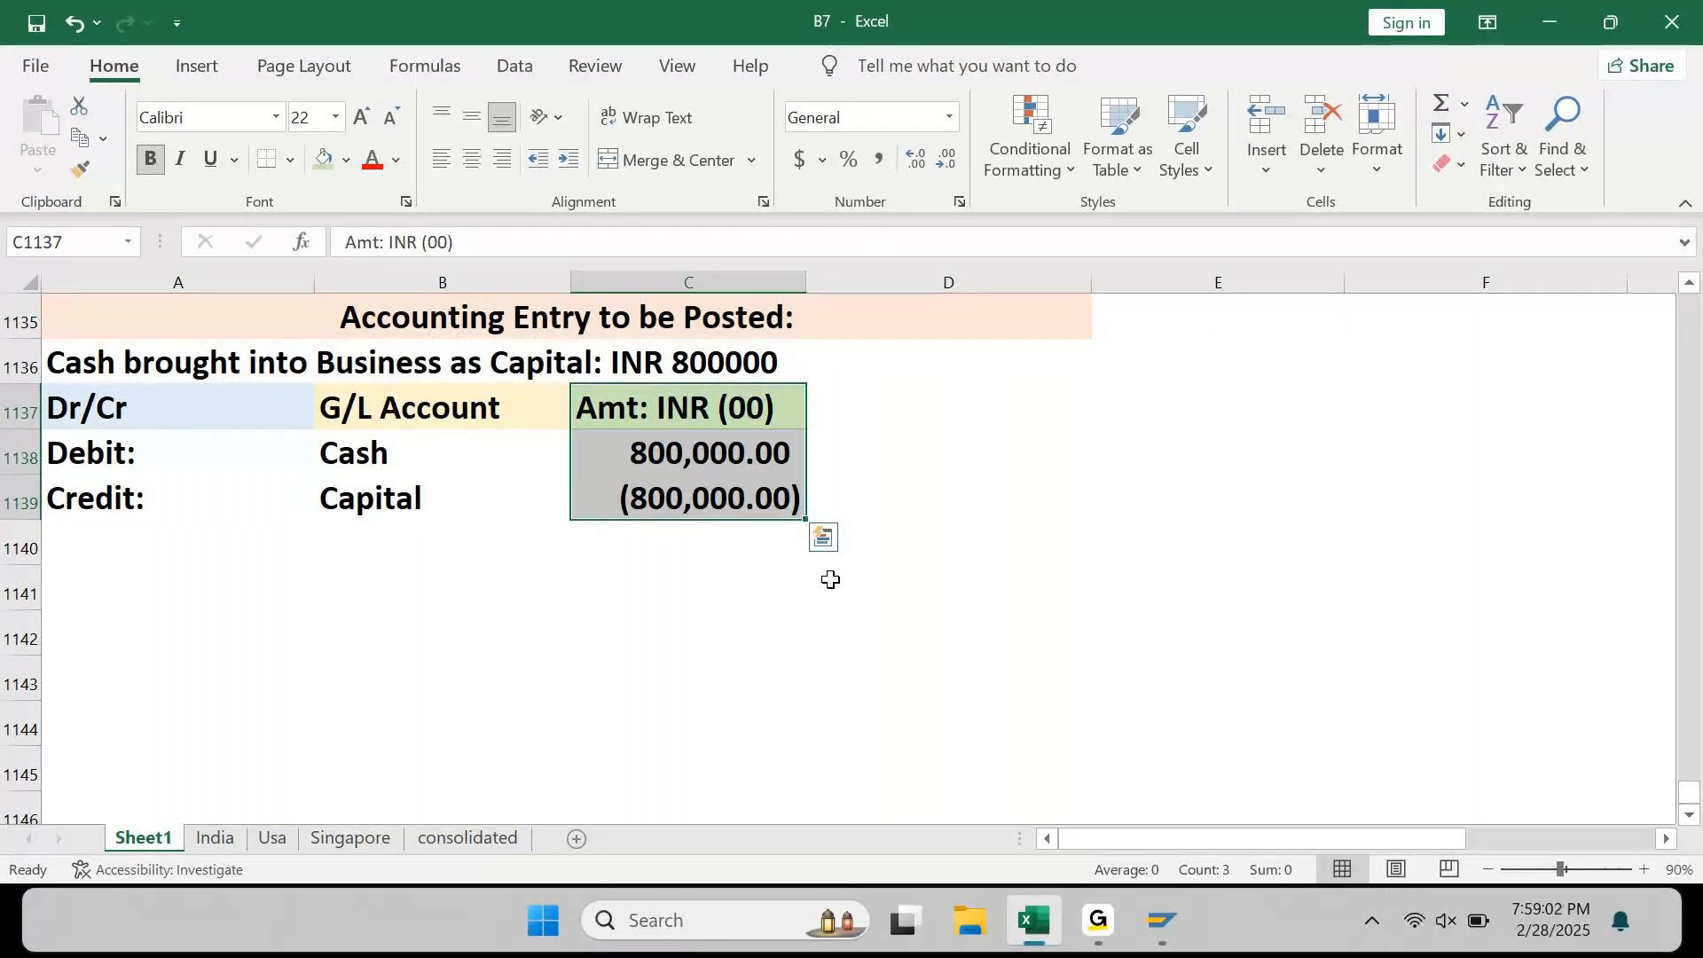
key("Right")
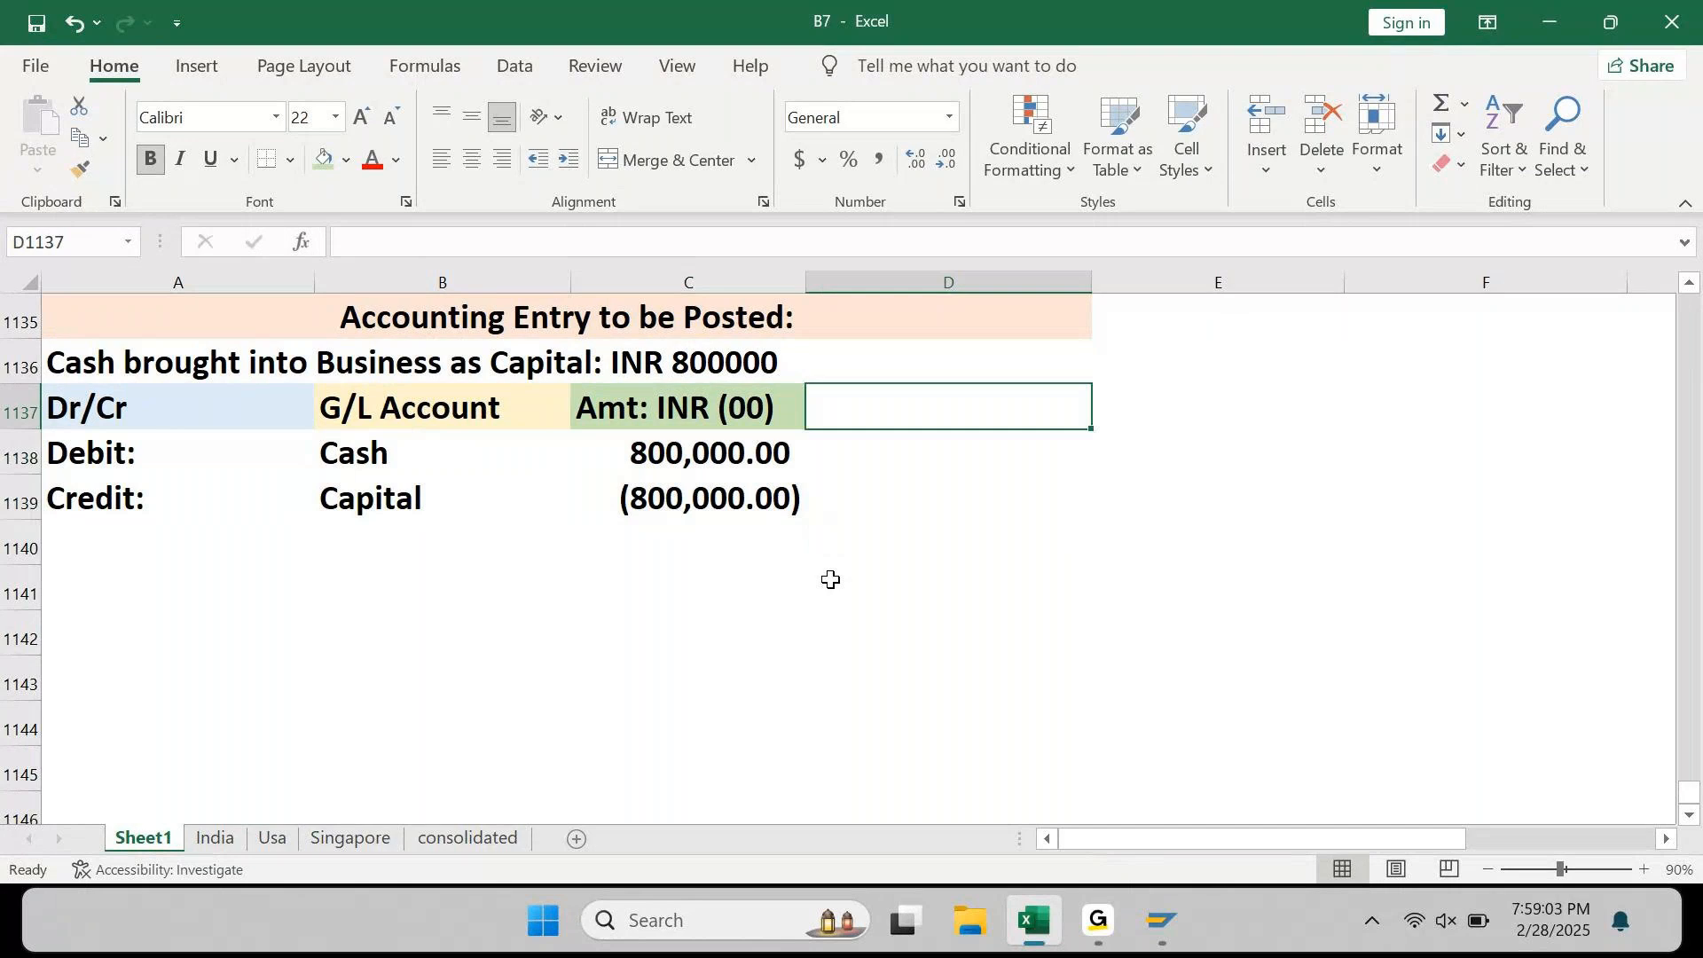
key("Left")
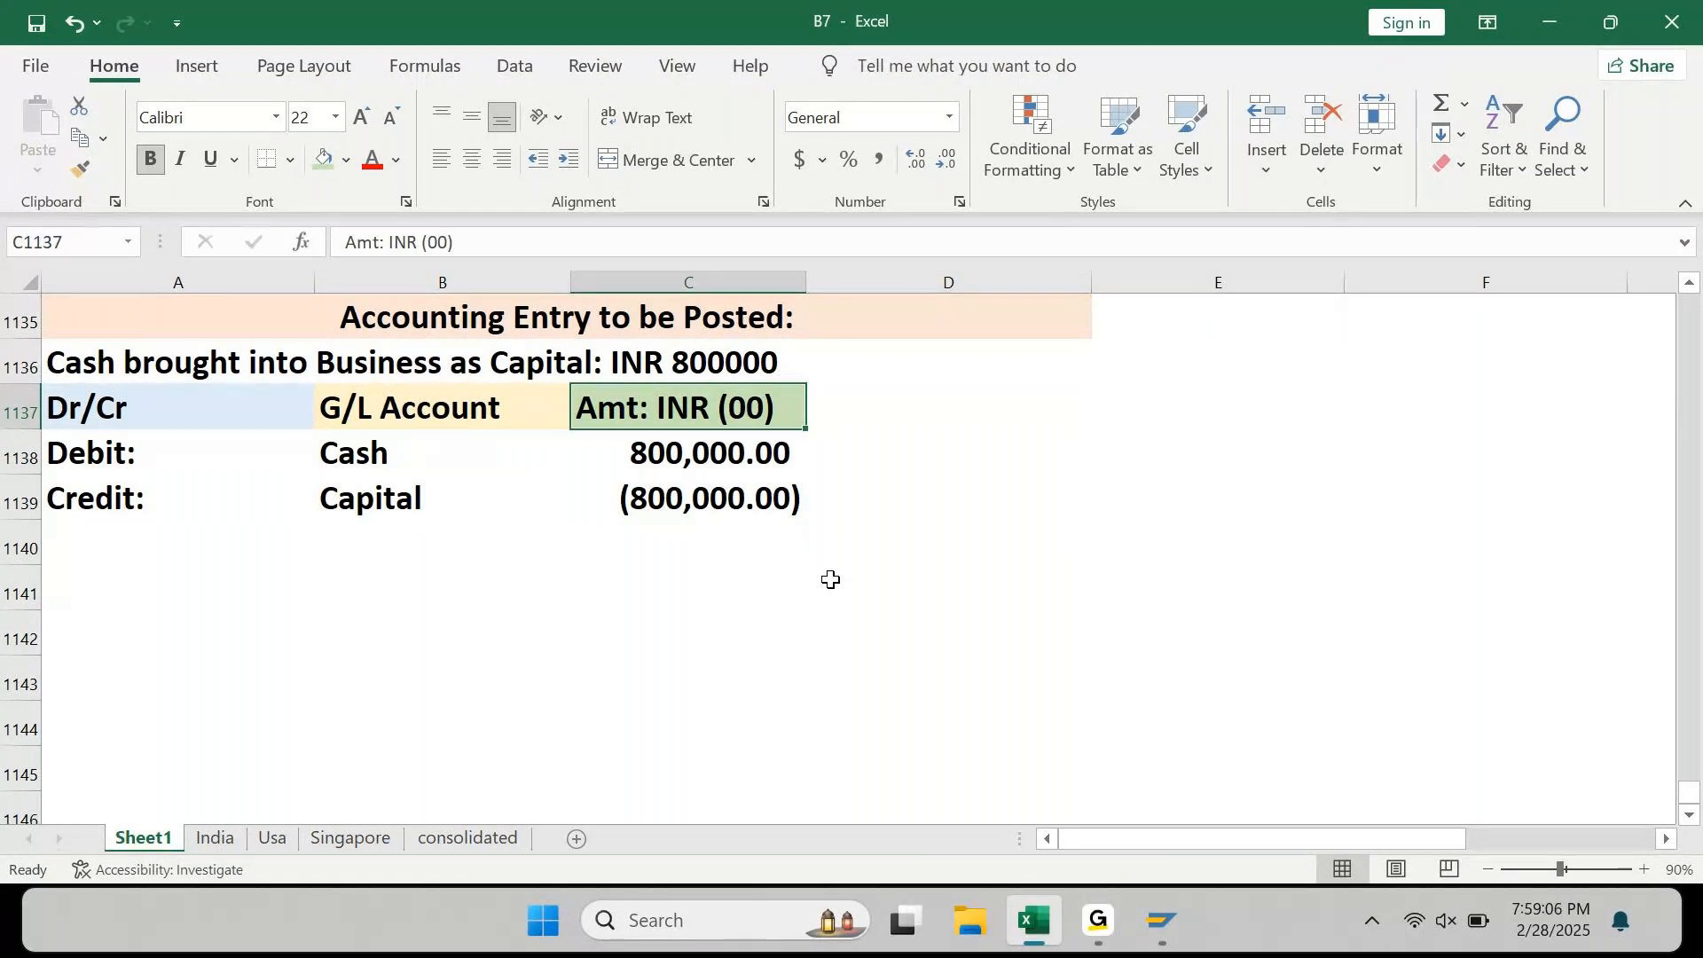
key("Right")
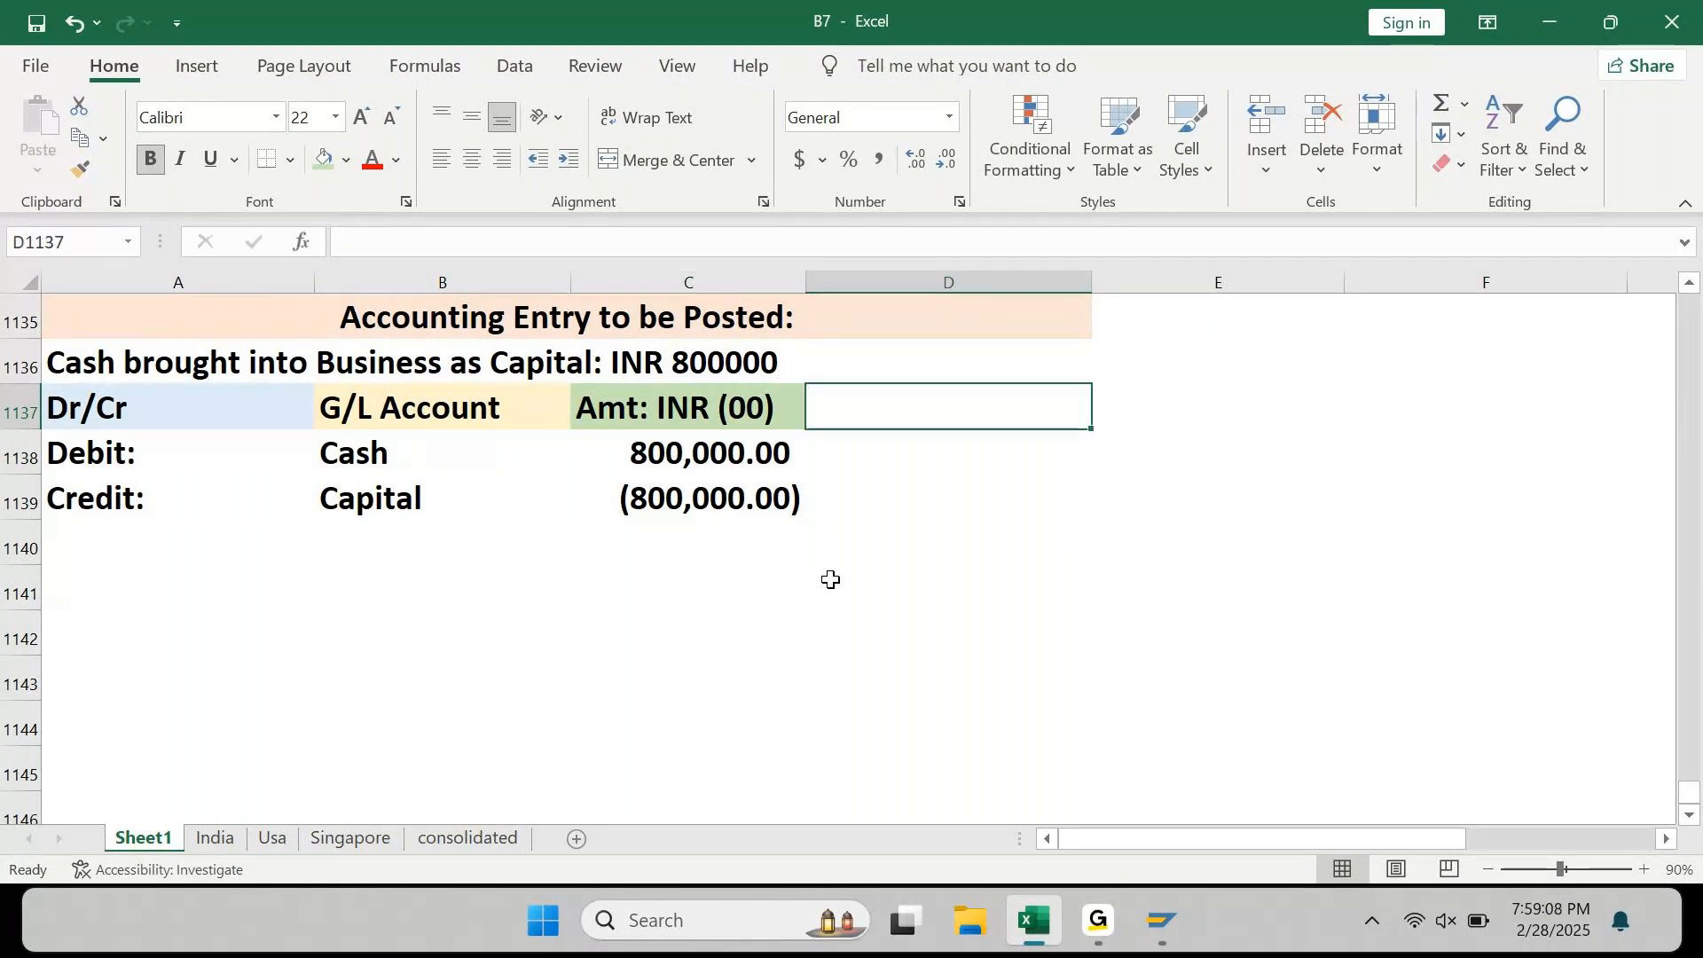
Step: Enter 'Amt: INR (10)' in D1137 as the second amount heading
type("Amt")
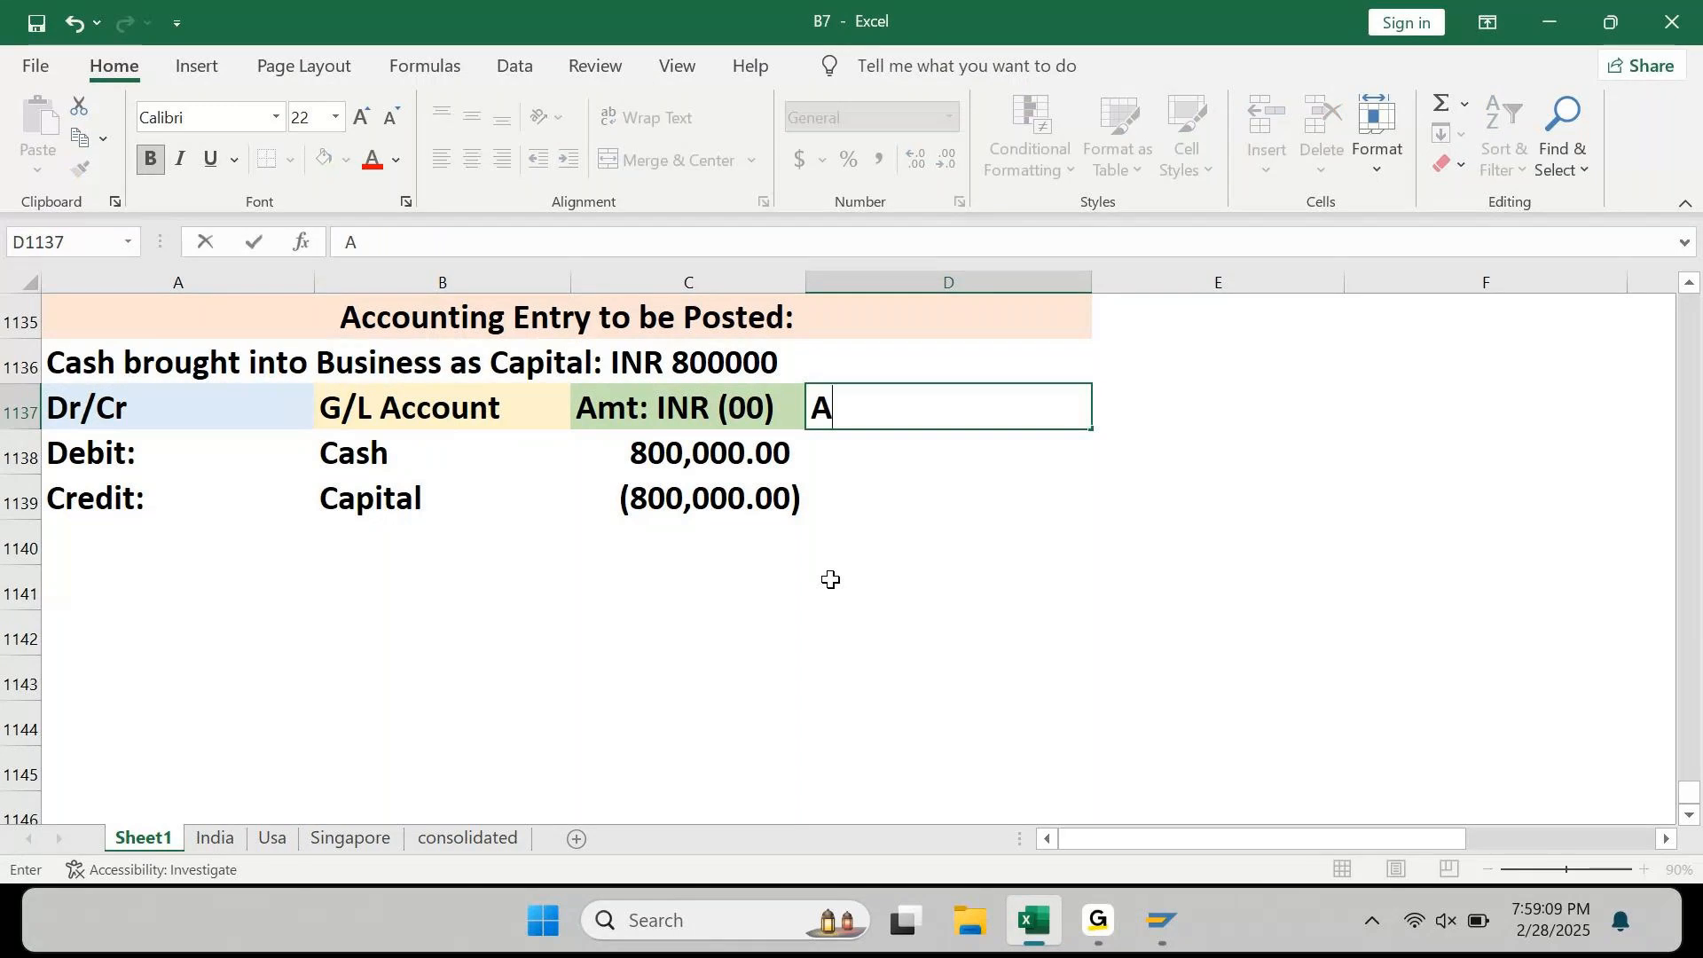
type(":")
type("INR (")
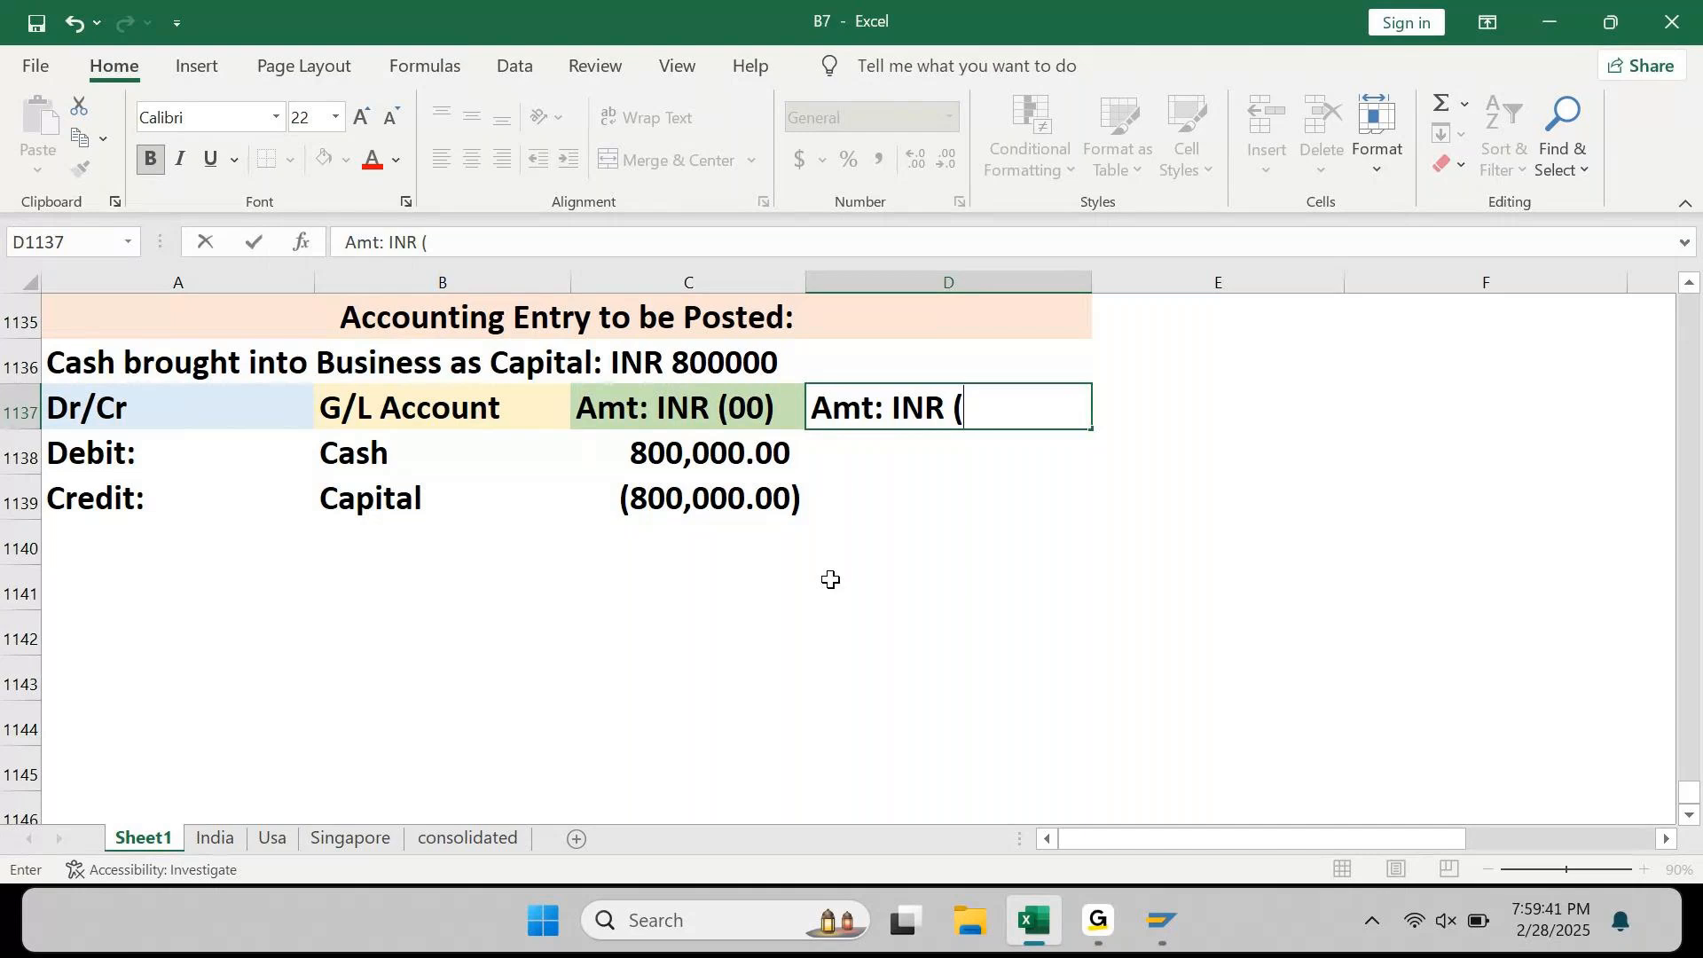
type("10)")
key("Return")
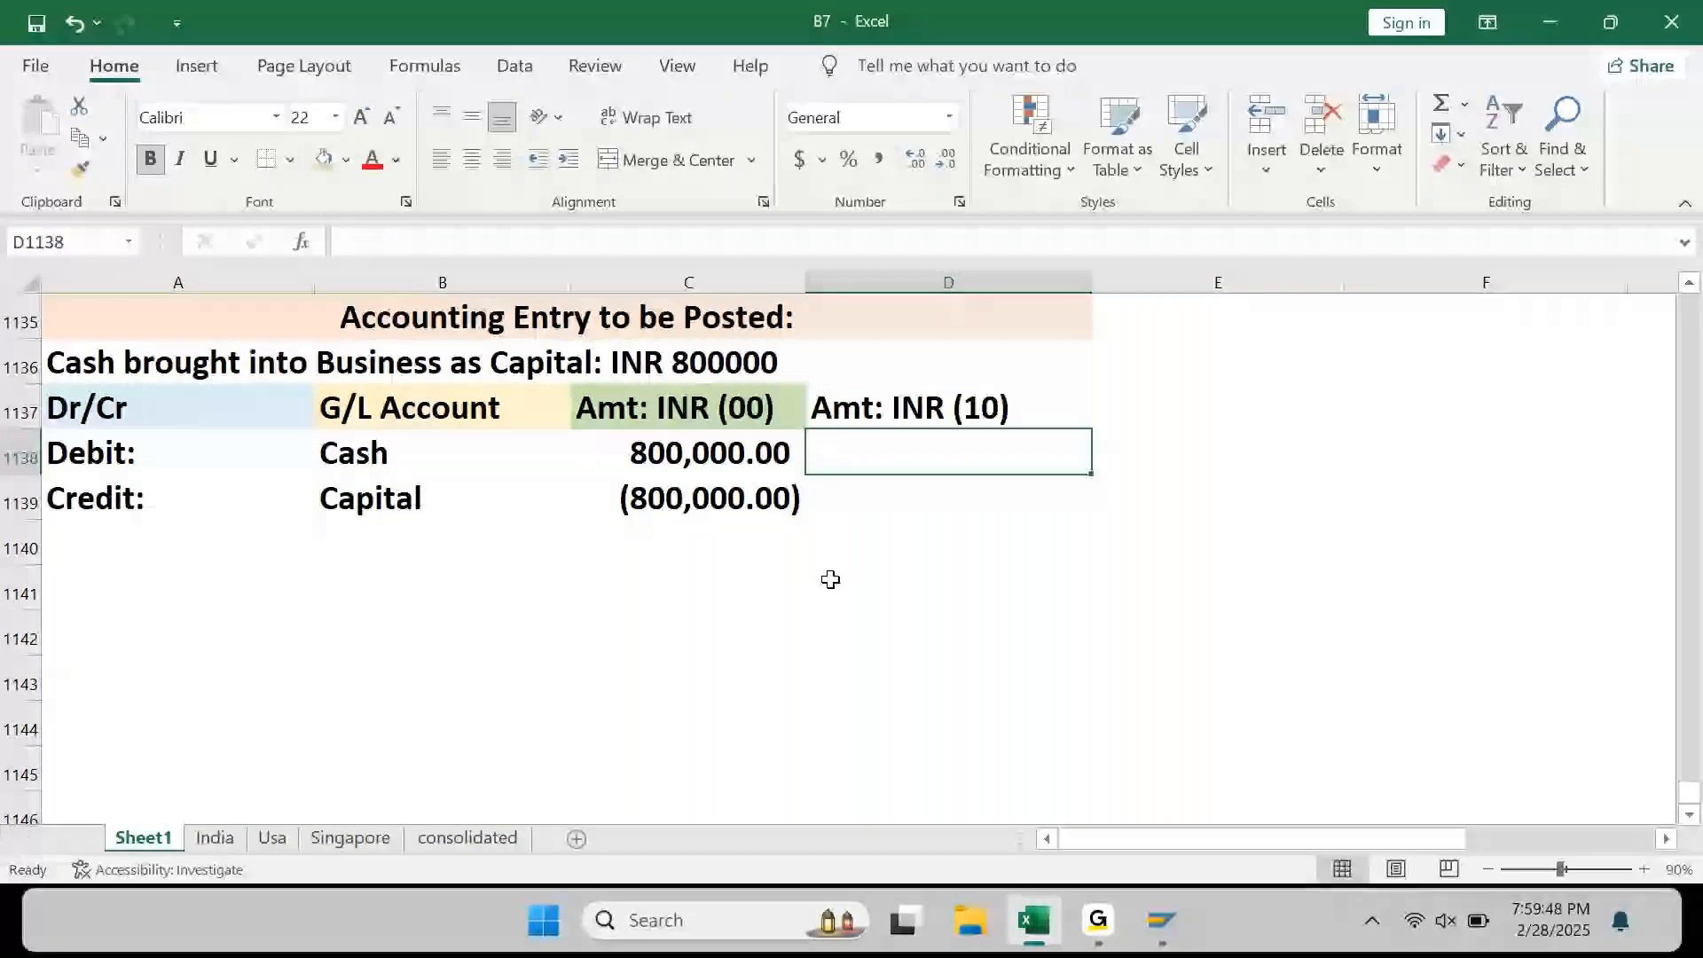
key("Up")
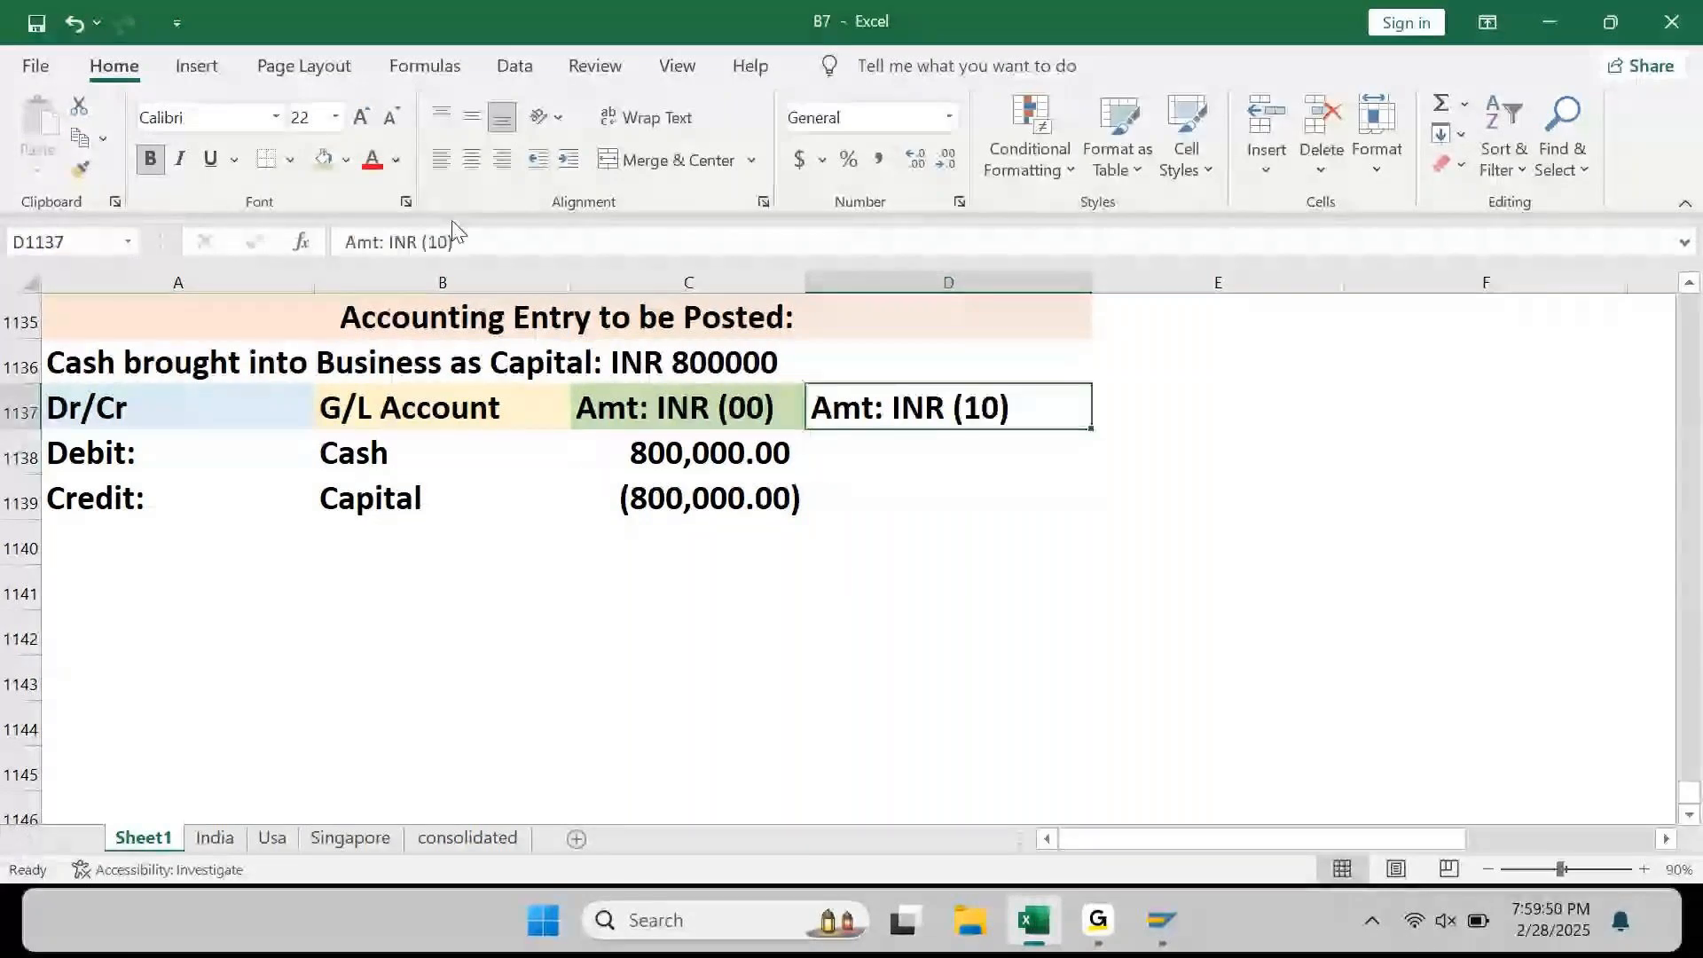
Step: Fill the D1137 heading blue and enter the 800,000.00 debit and (800,000.00) credit beneath it
left_click(346, 160)
left_click(464, 390)
key("Return")
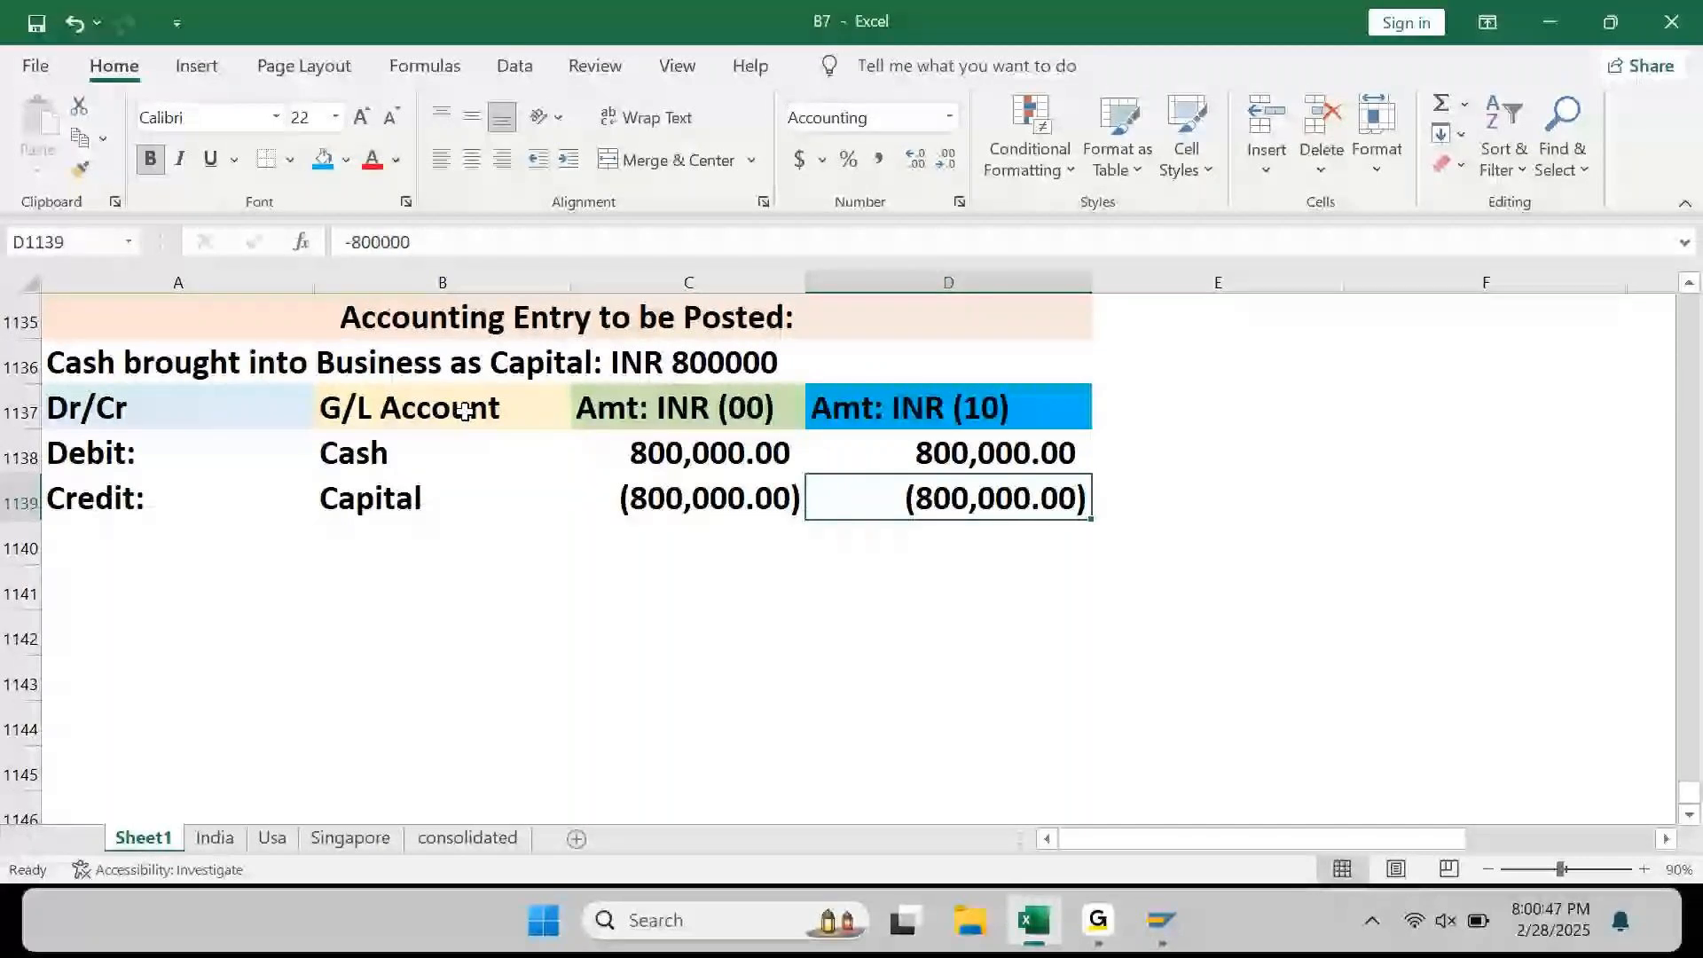
key("Up")
key("Up")
key("Right")
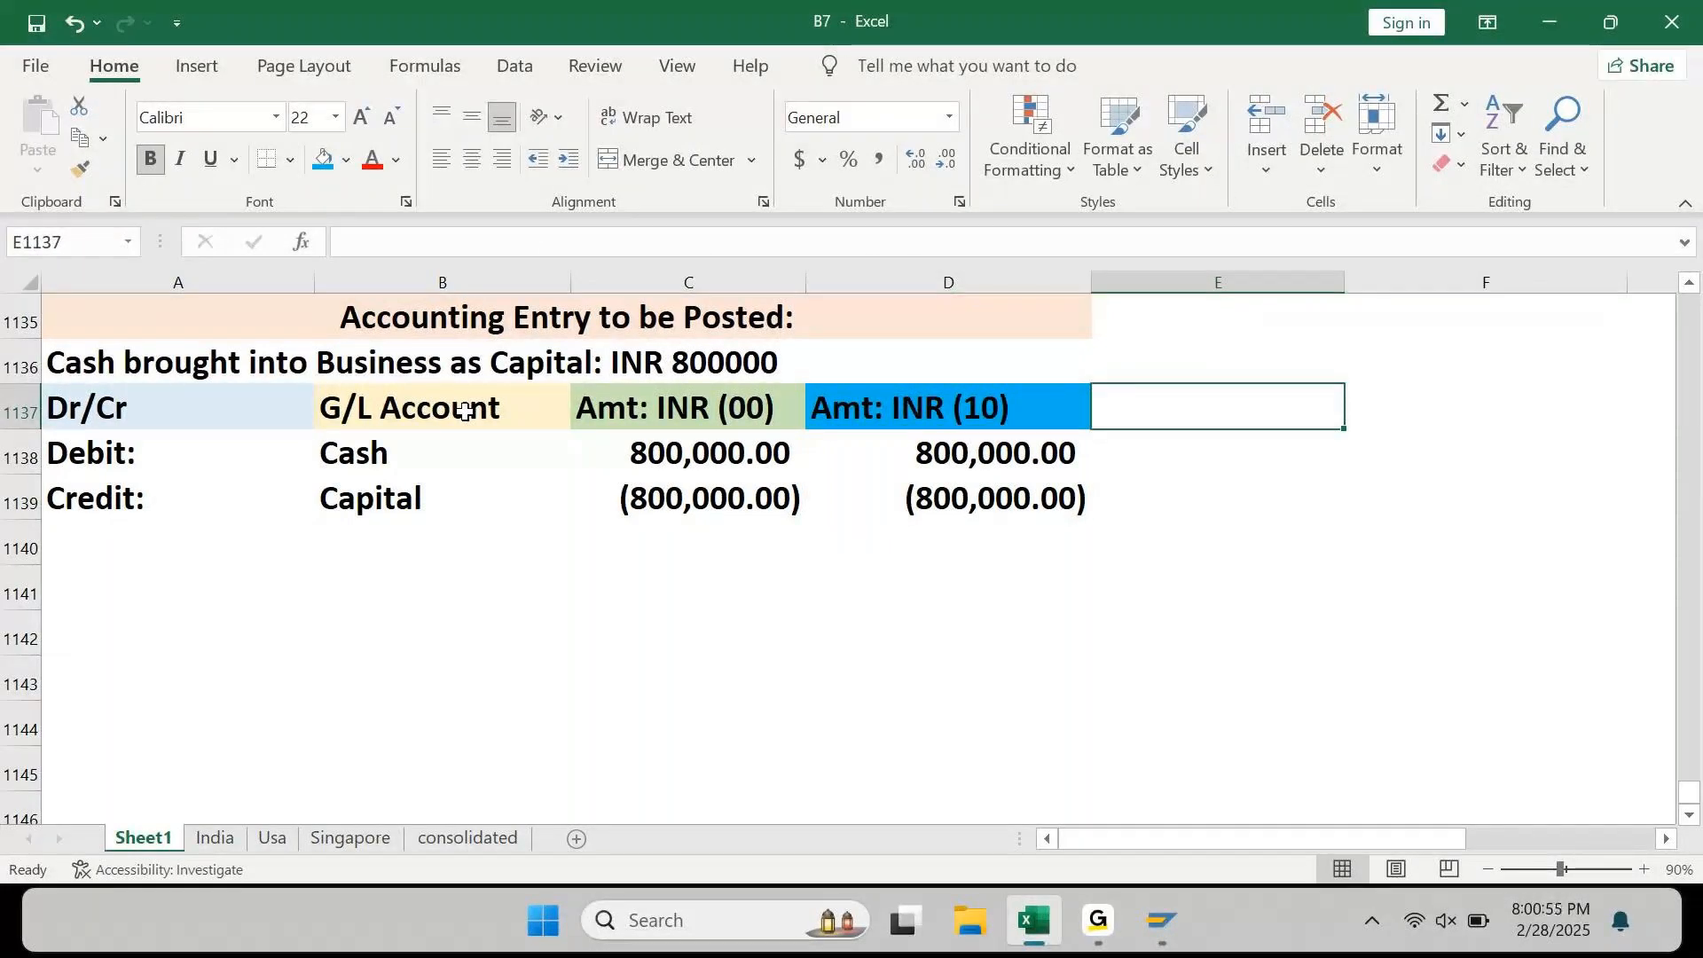
Step: Enter 'Amt: USD (30)' in E1137 as the third amount heading
key("F2")
type("Amt:")
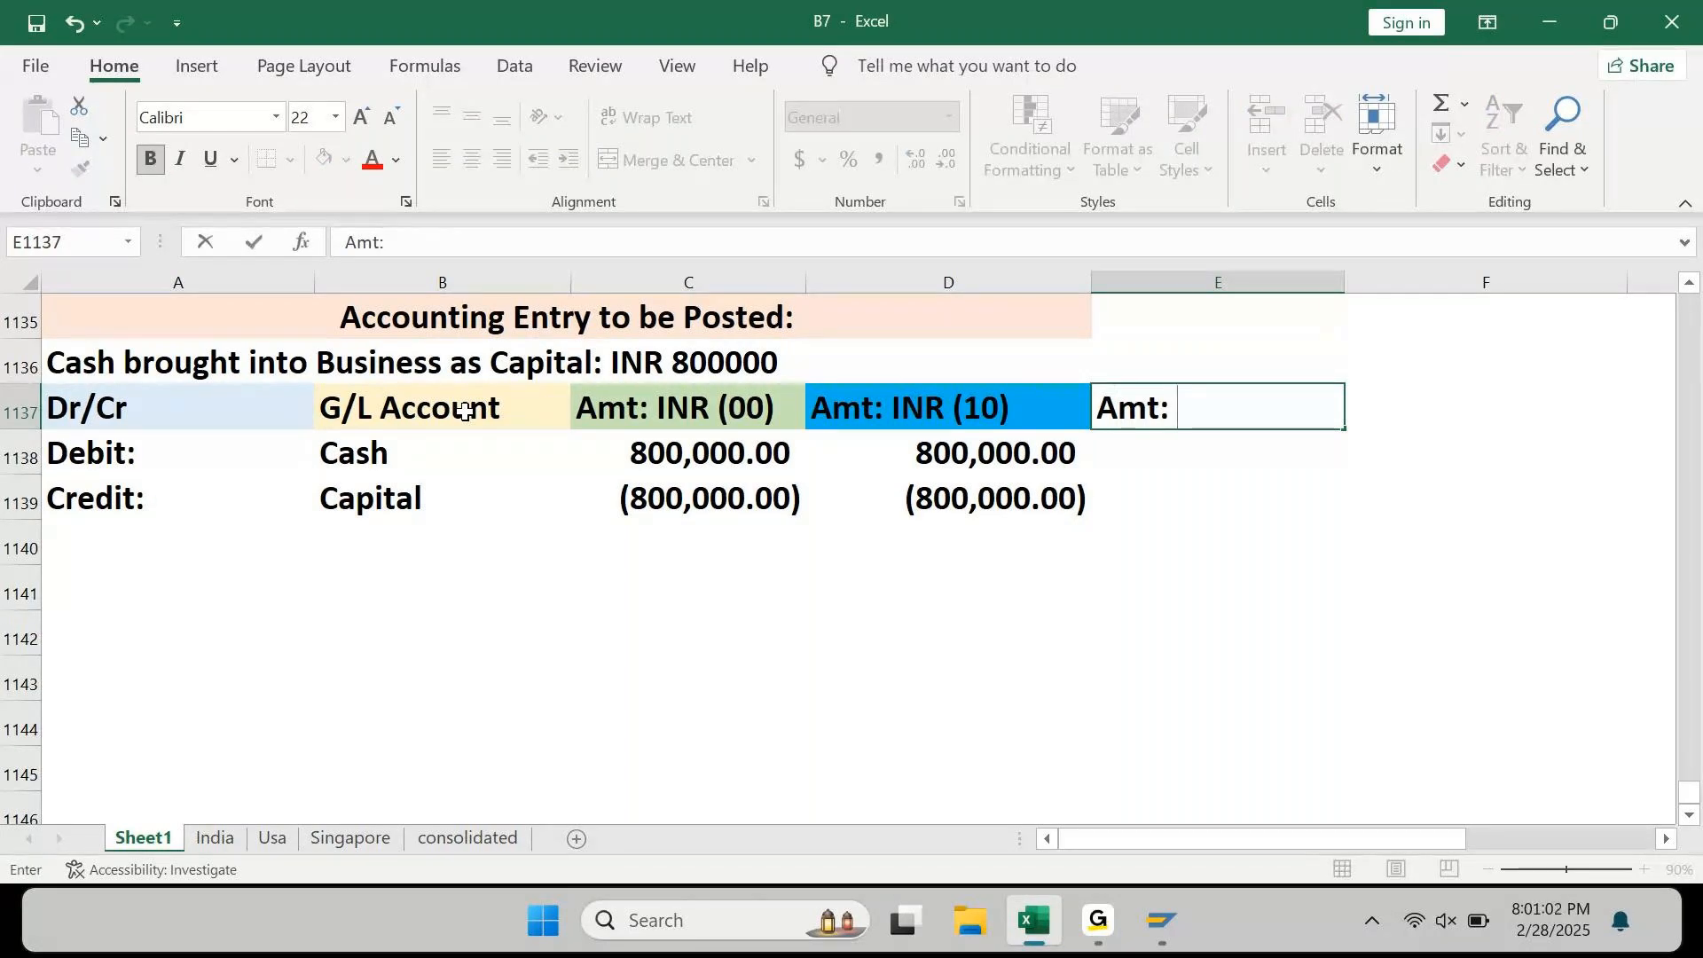
type("USD")
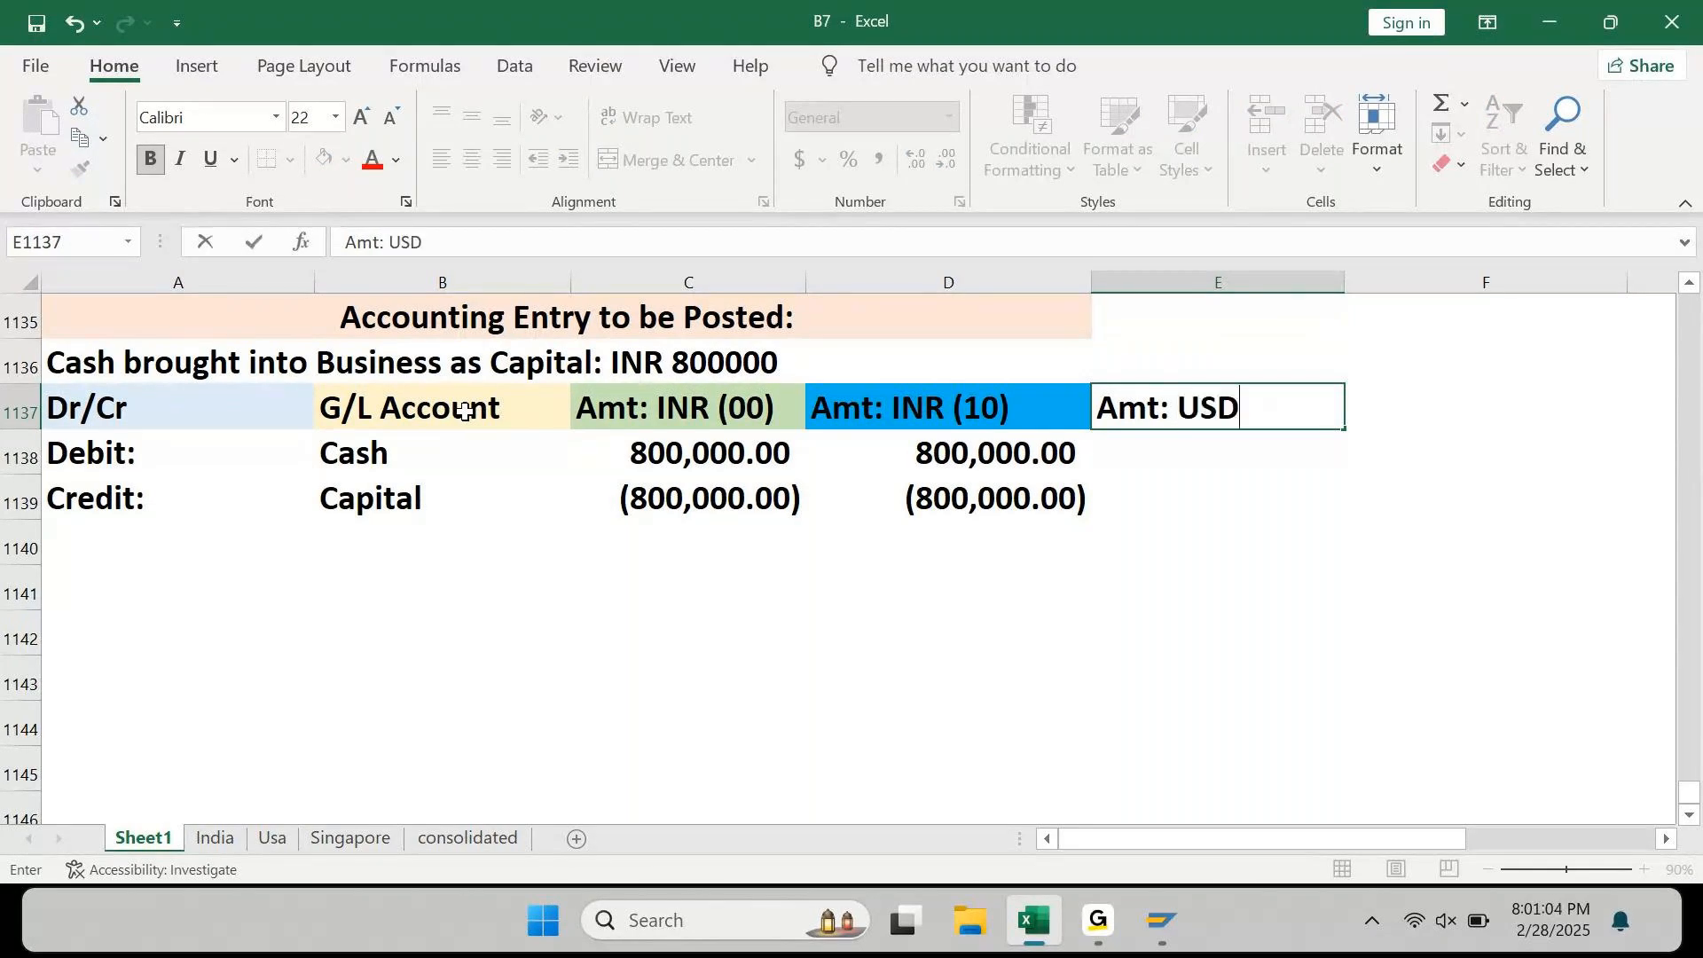
type(" (30)")
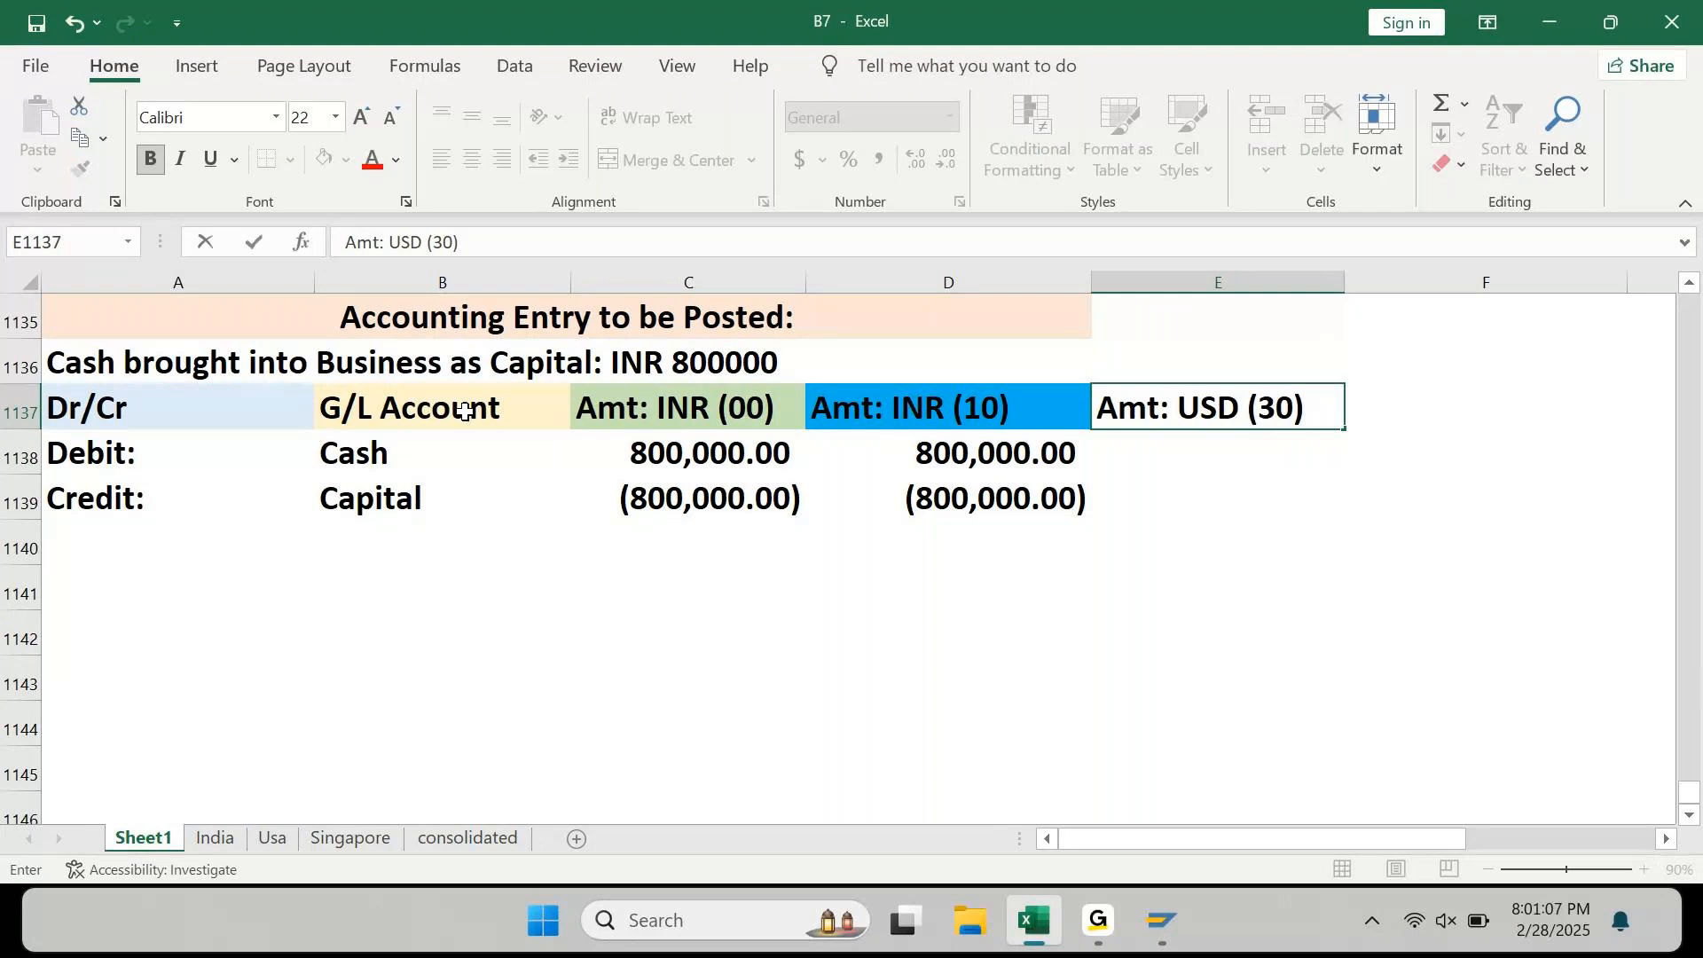
key("ctrl+Return")
left_click(346, 160)
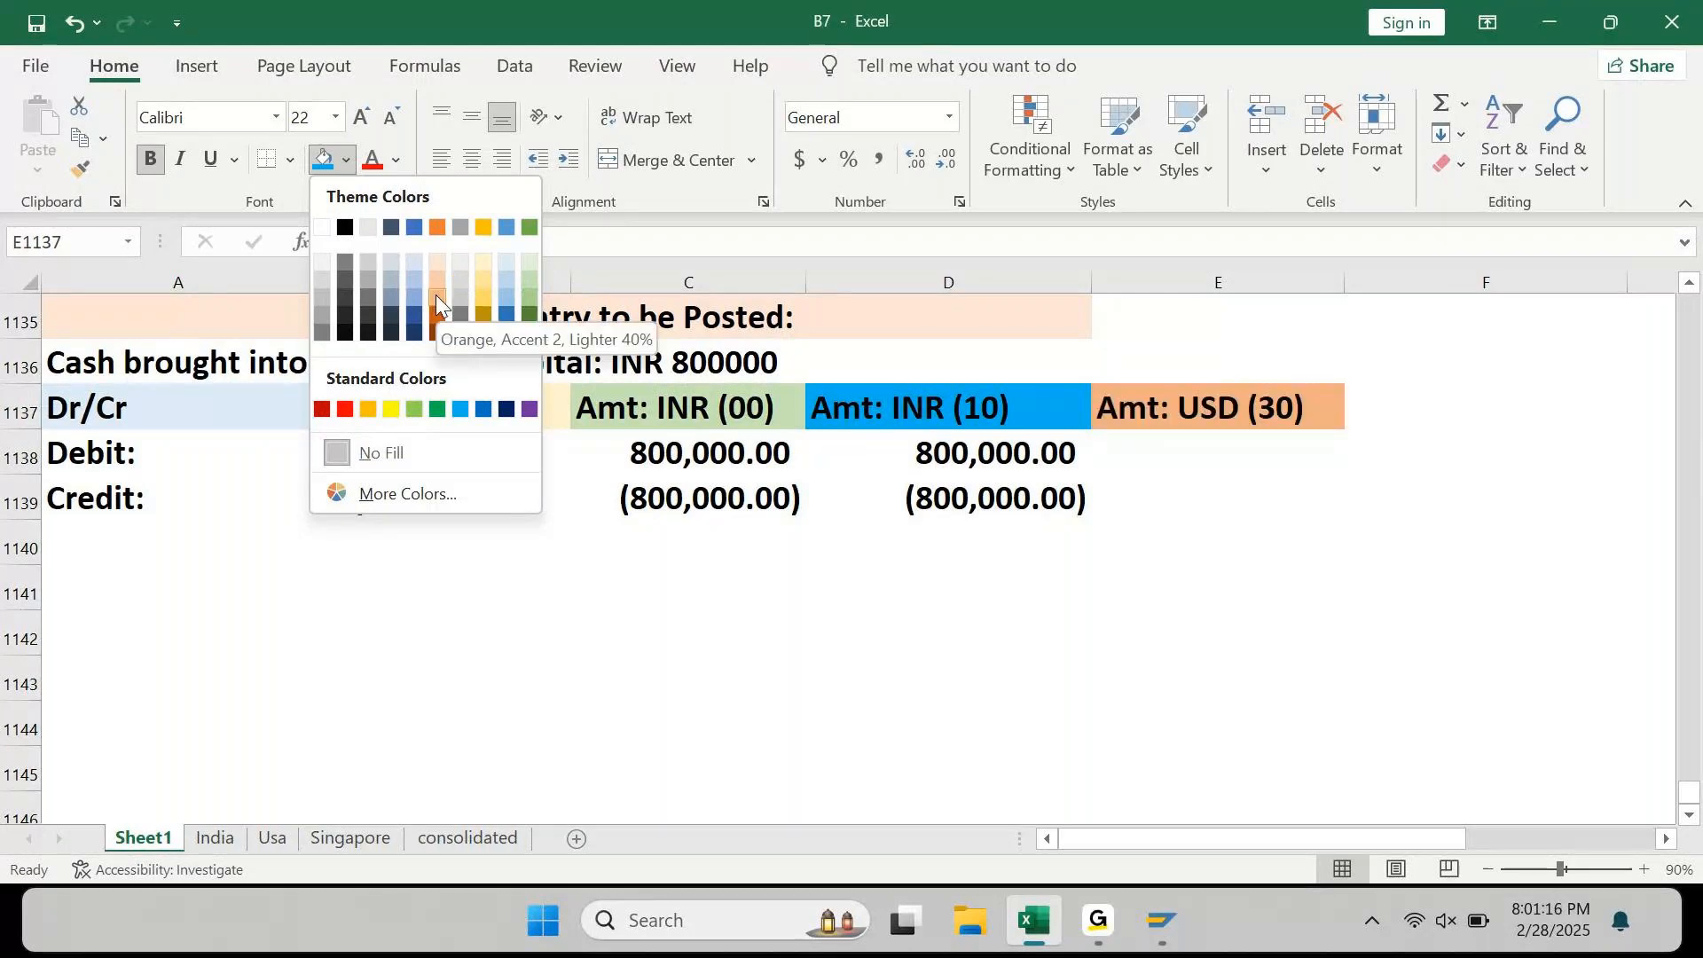
Step: Apply a Gold fill to the Amt: USD (30) heading in E1137
left_click(482, 300)
left_click(1204, 451)
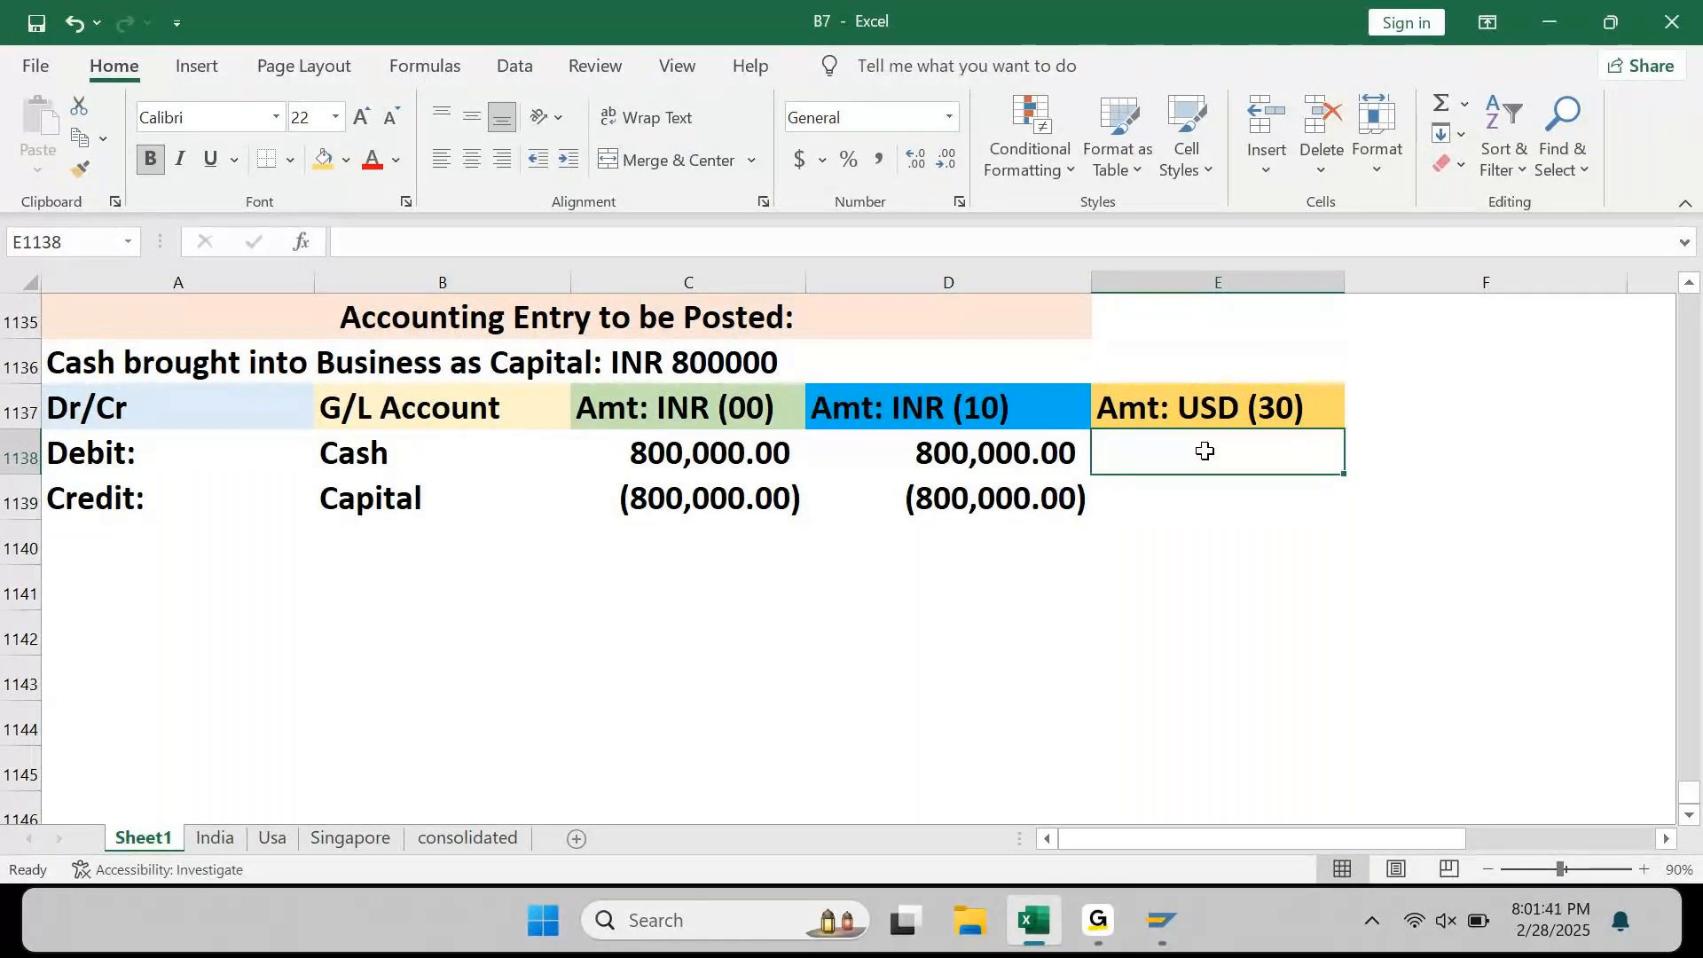
key("Left")
key("shift+Left")
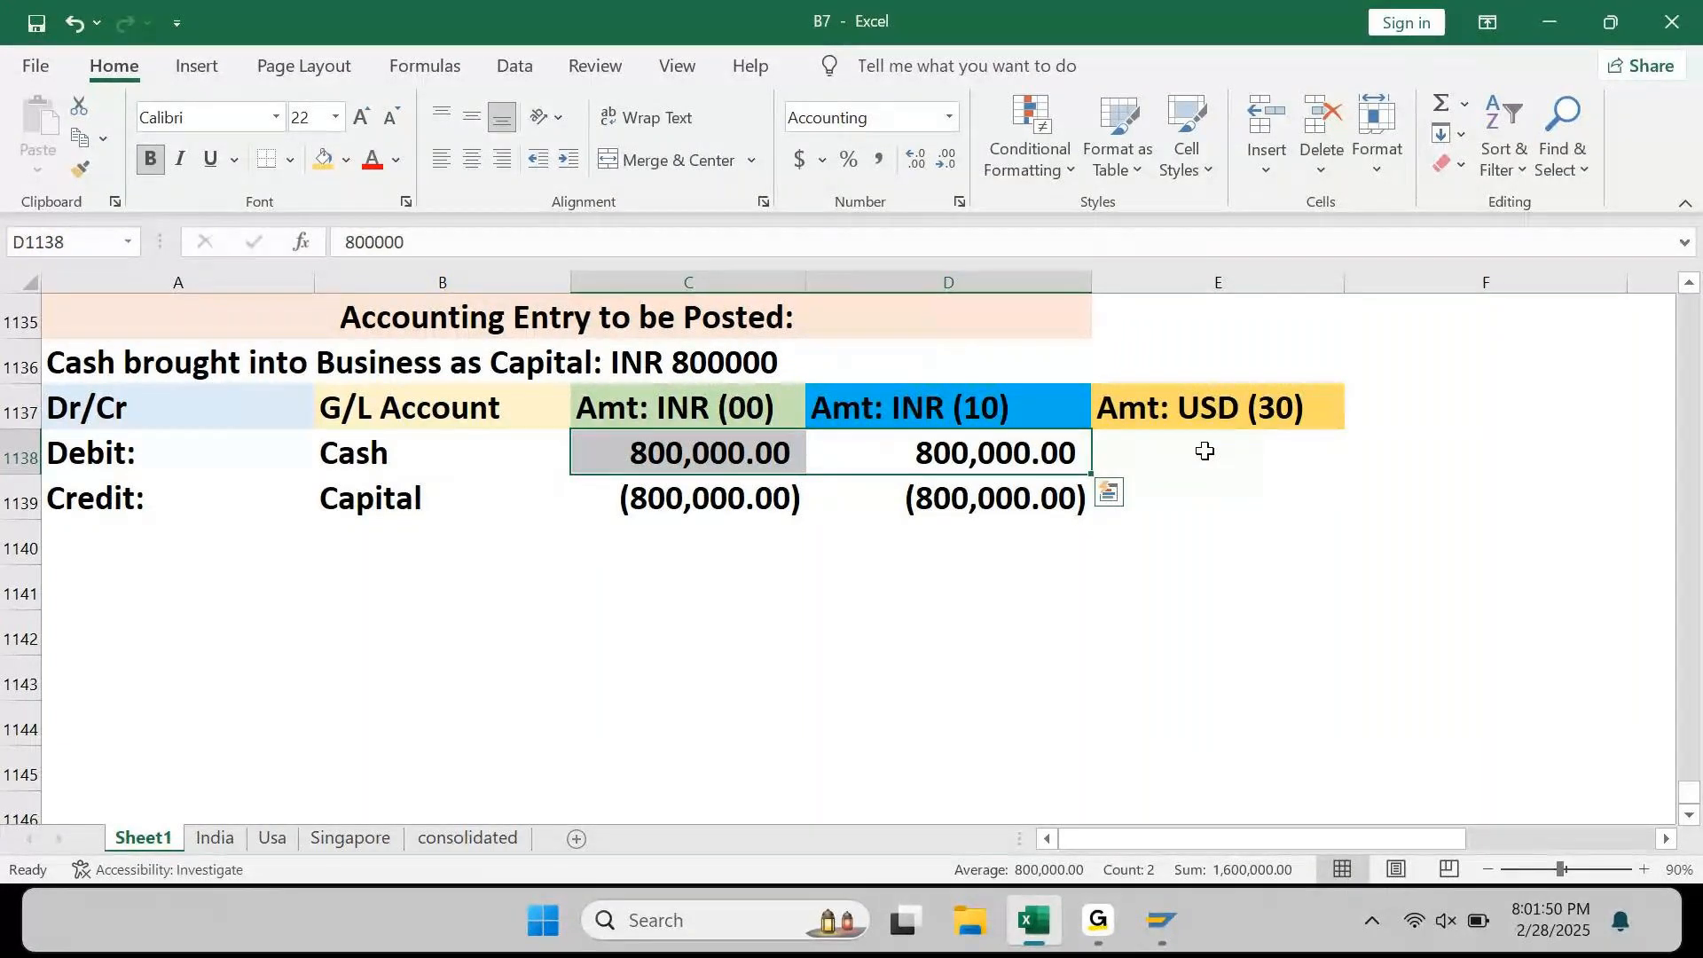
key("Down")
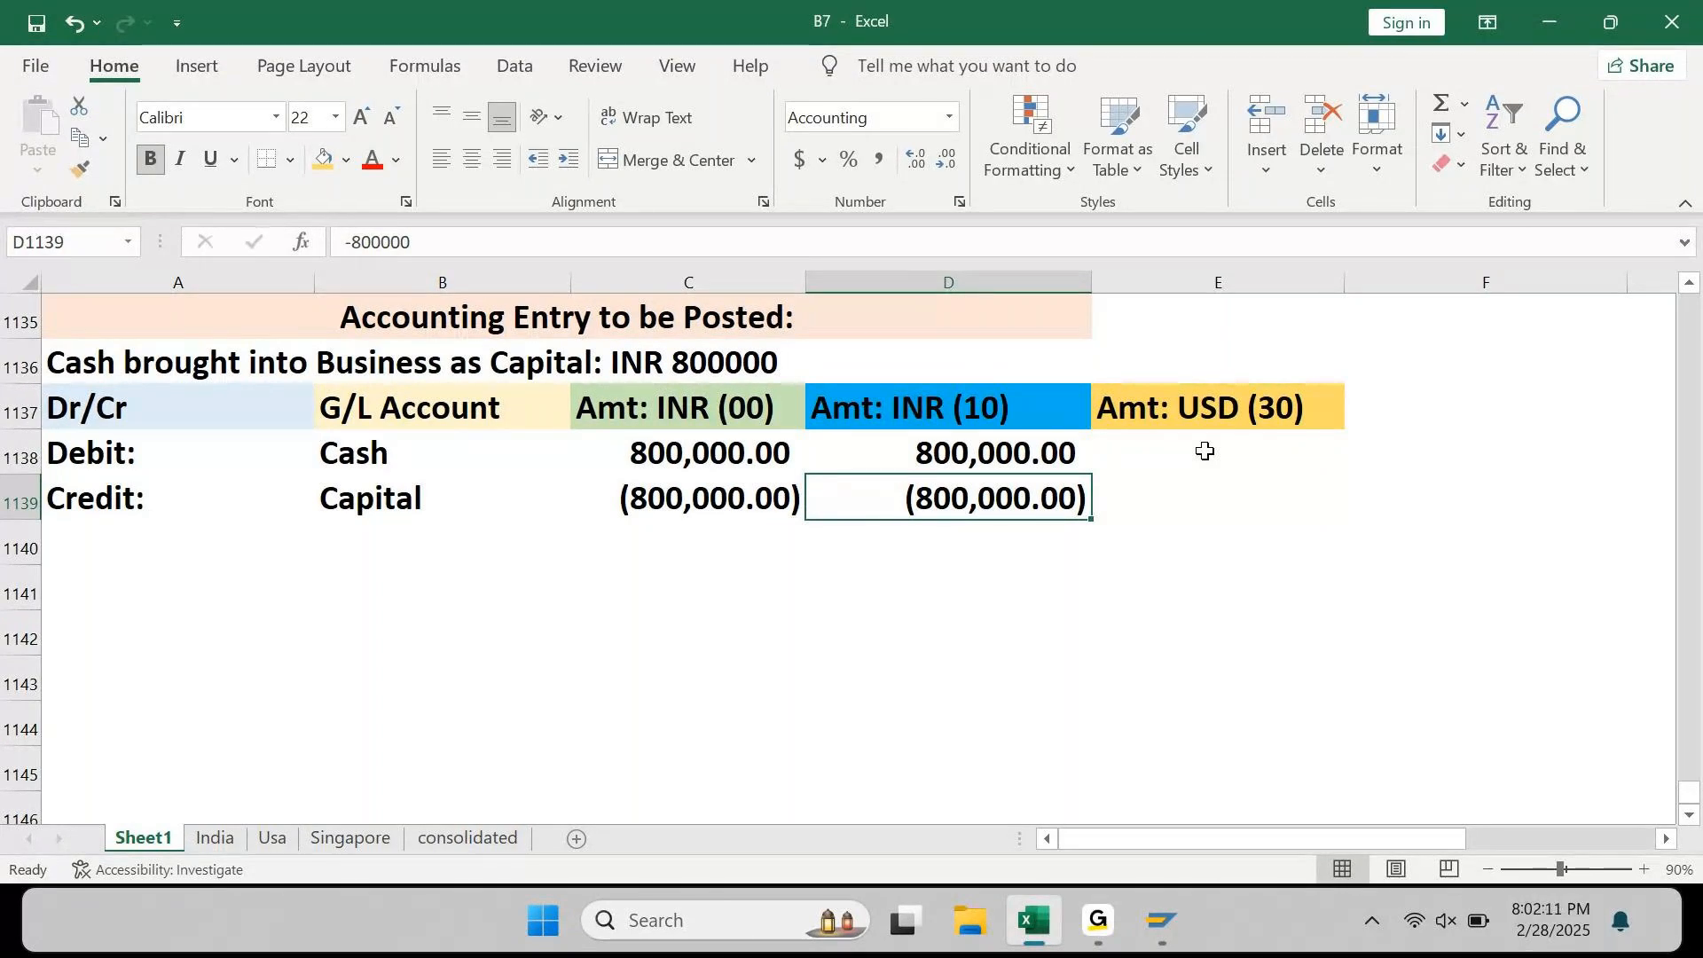
key("Left")
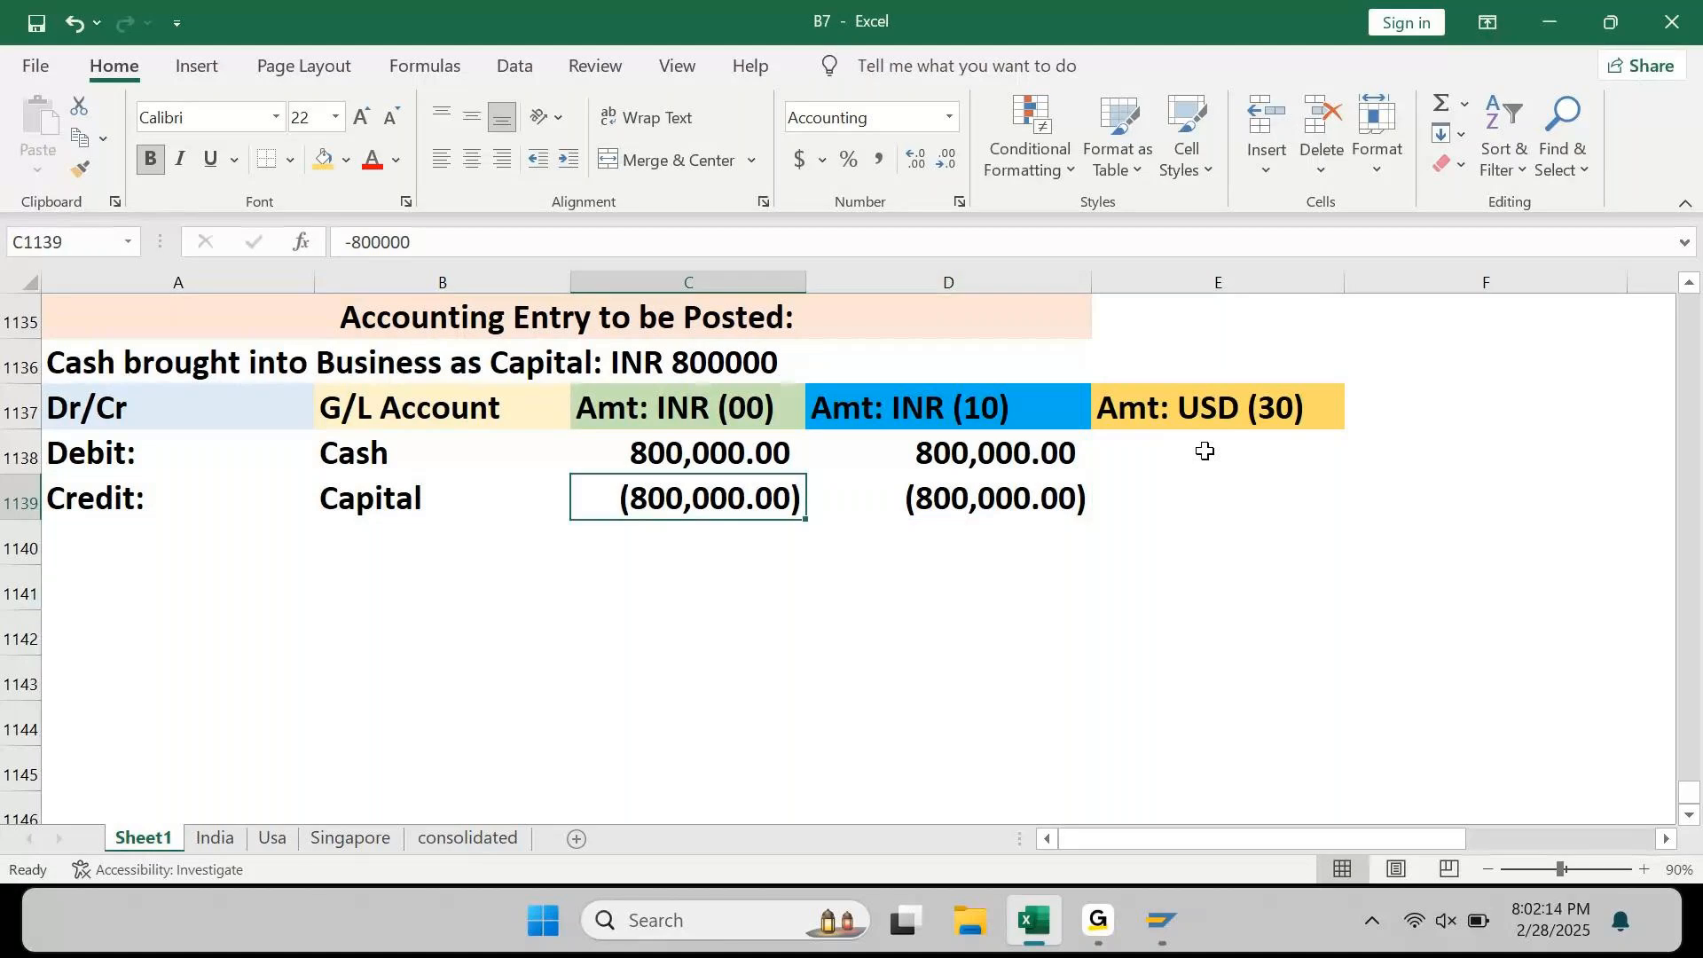
key("Up")
key("Up")
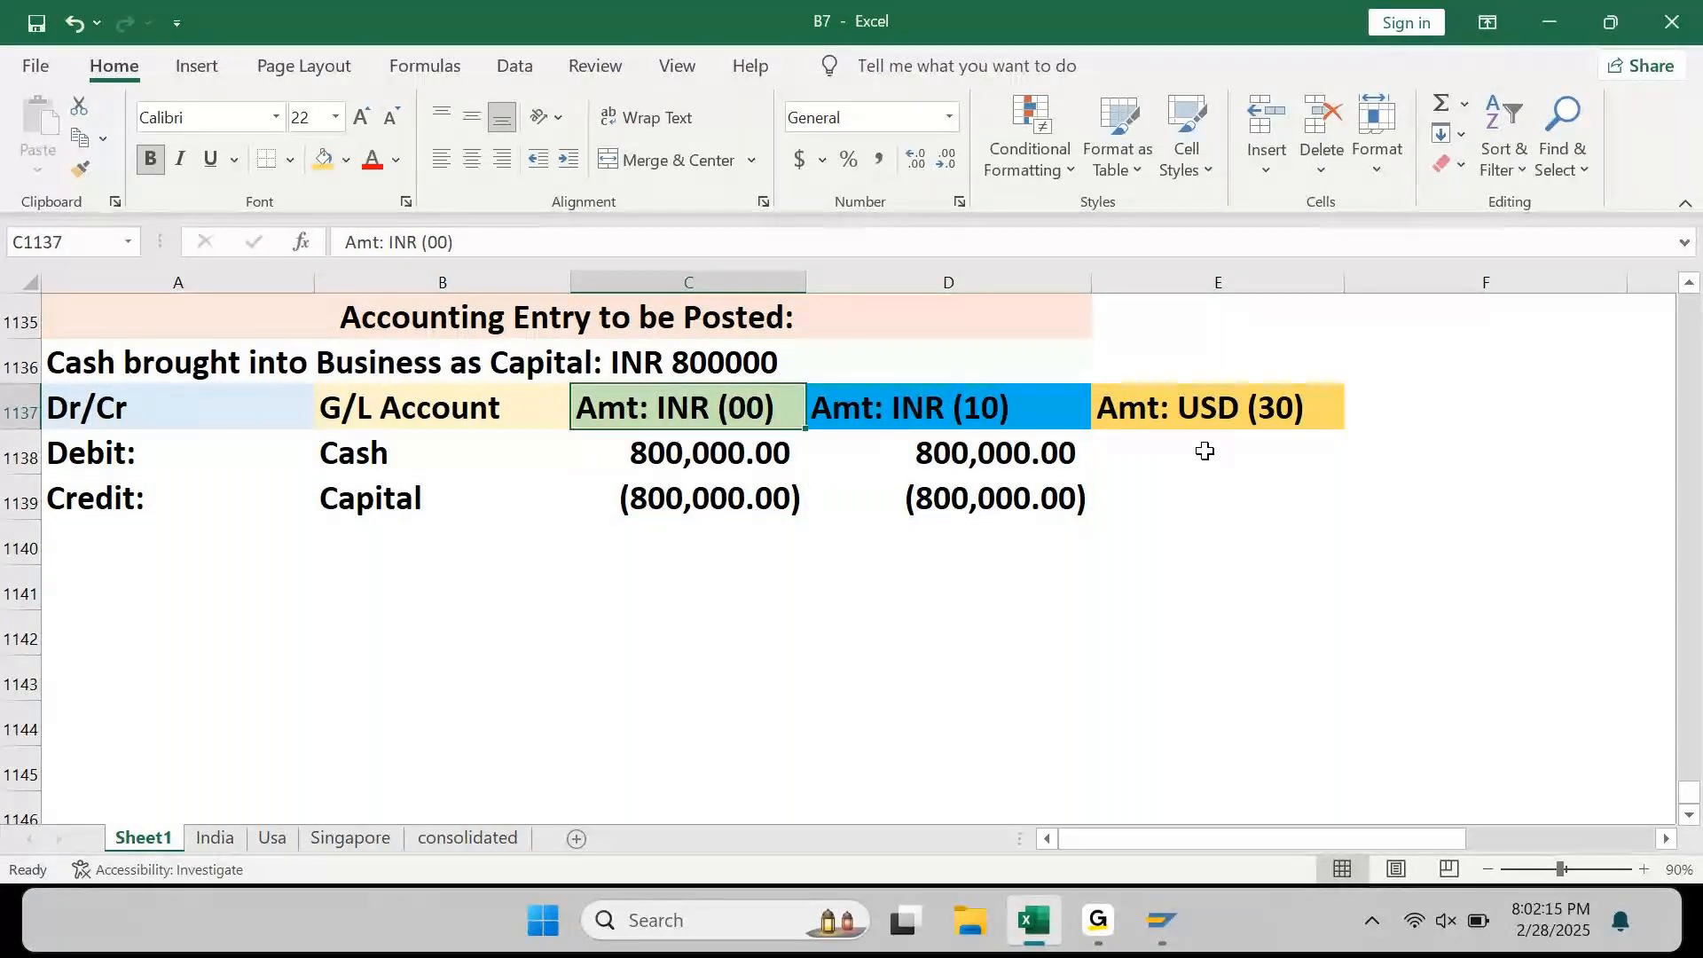
key("shift+Right")
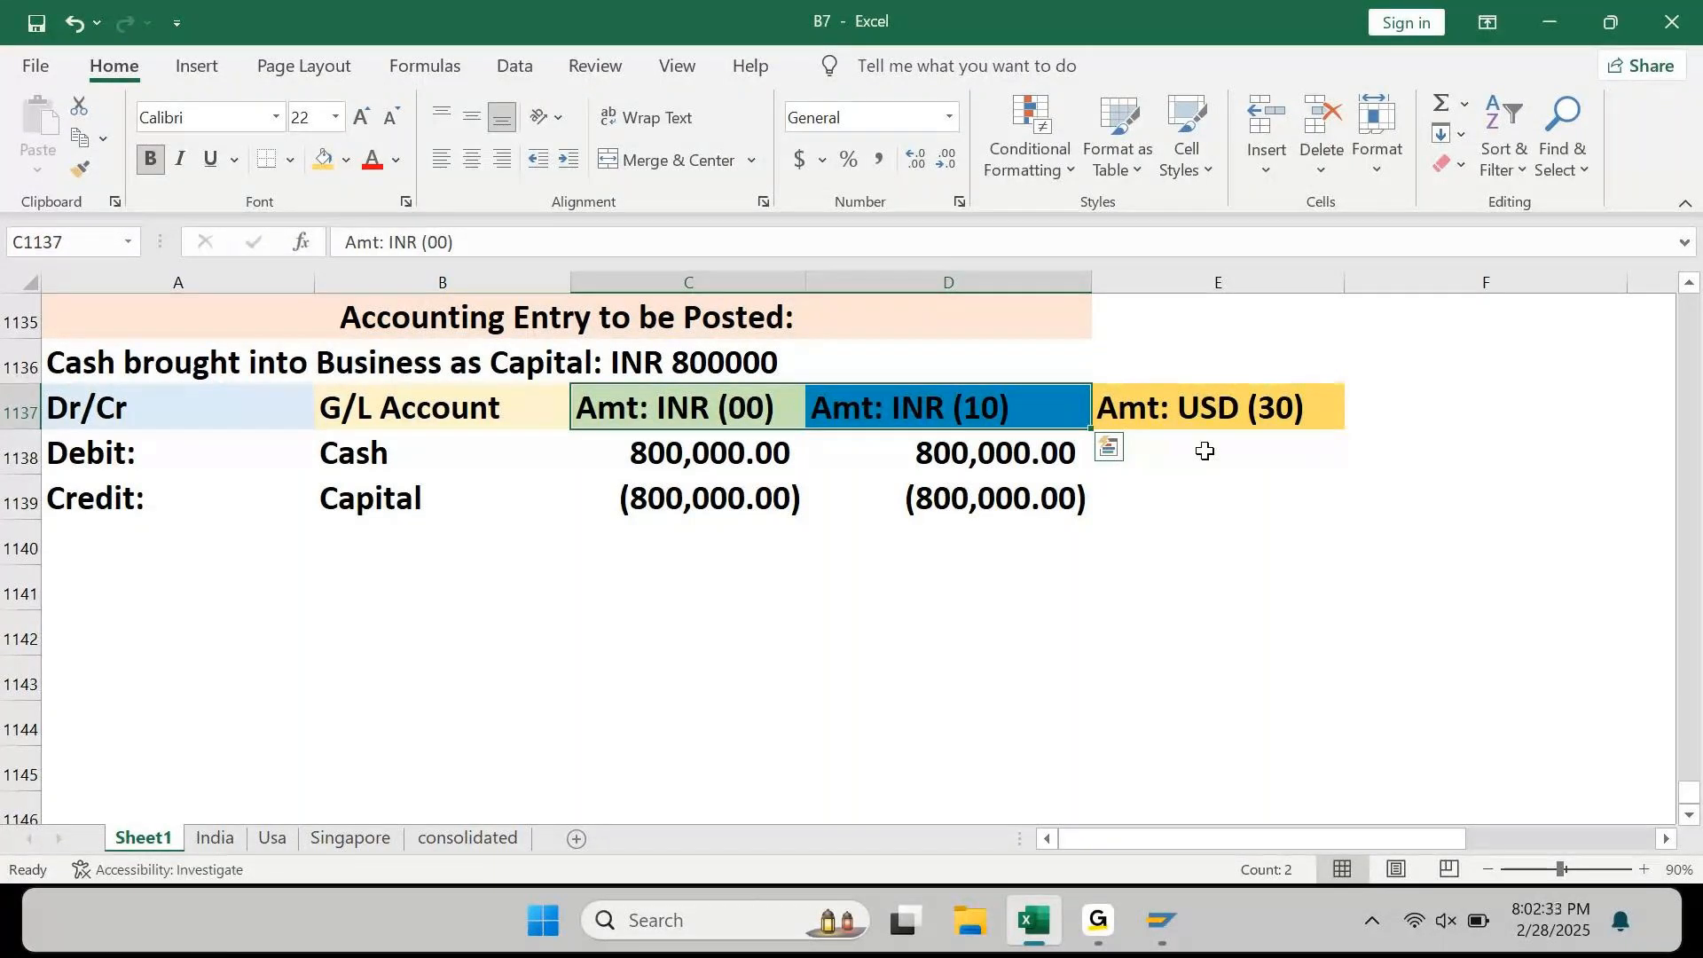
key("Right")
key("Right")
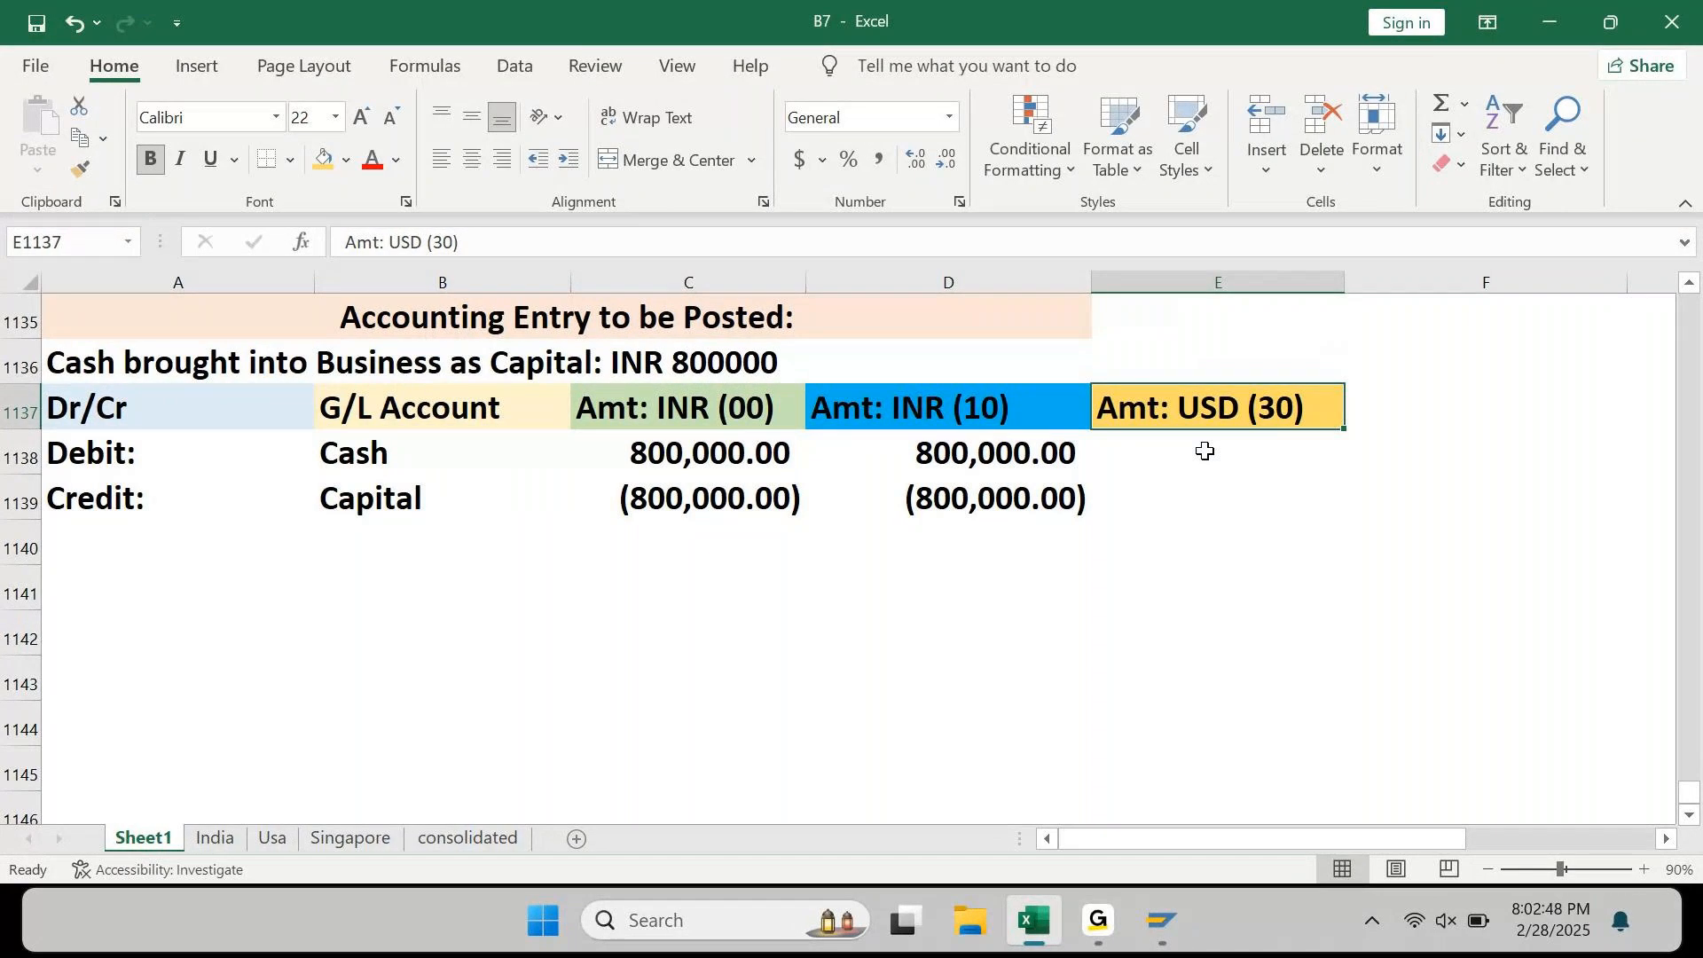
left_click(1204, 452)
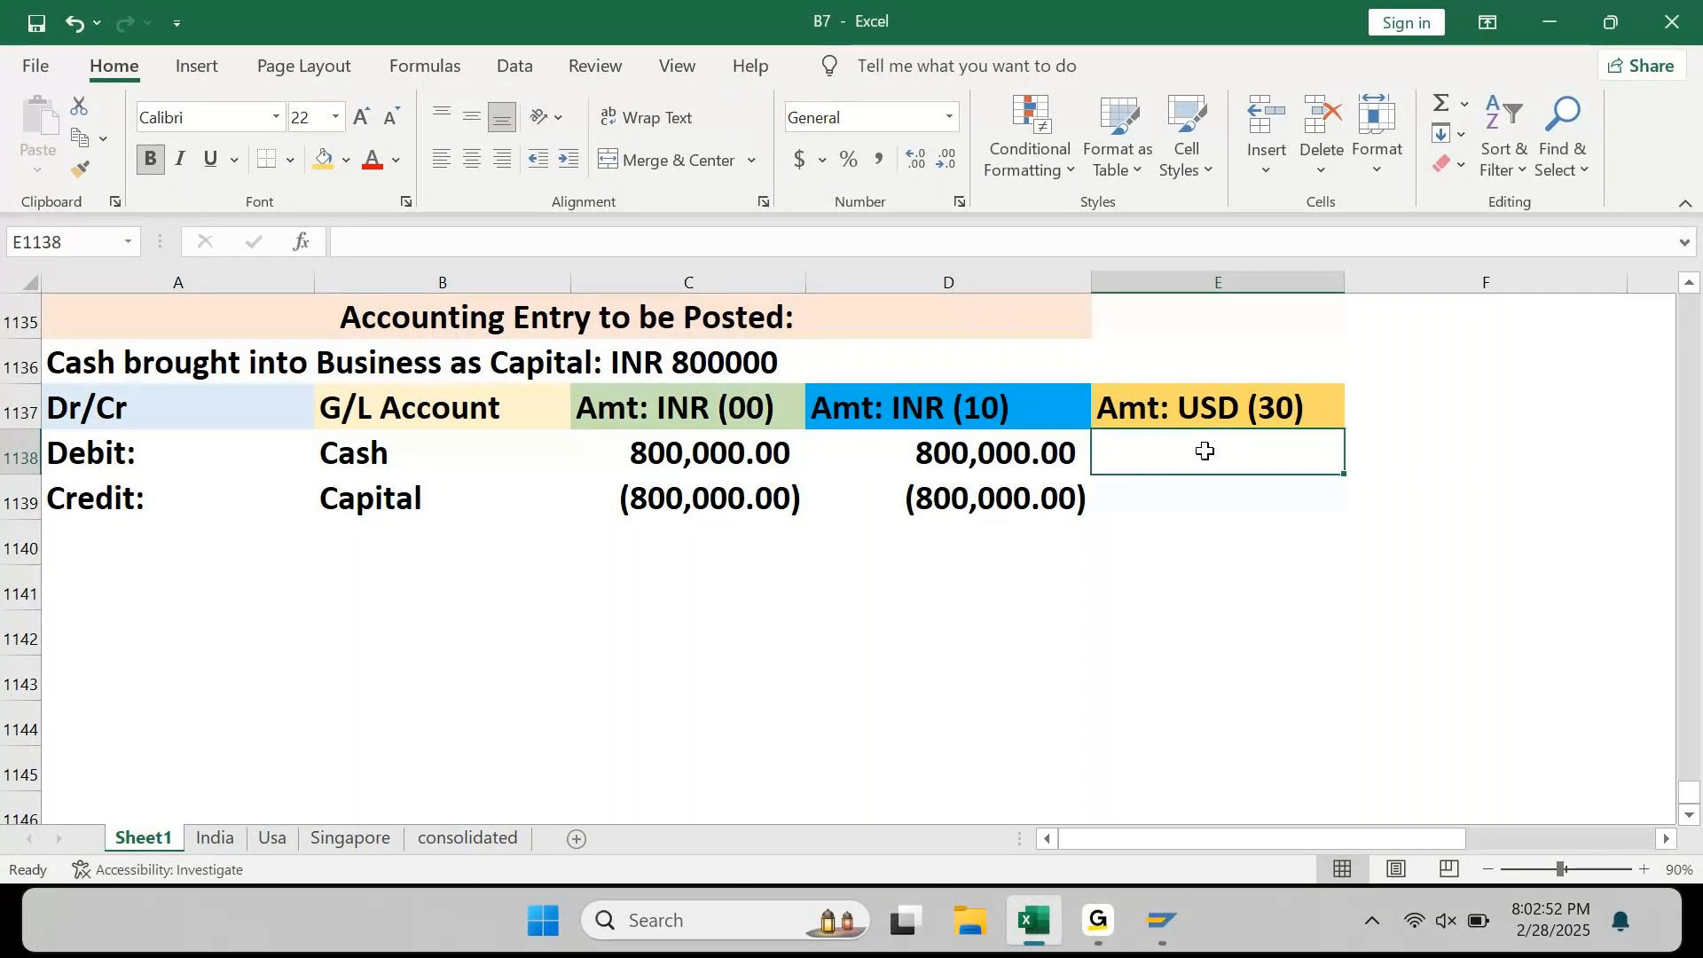
key("Up")
key("Left")
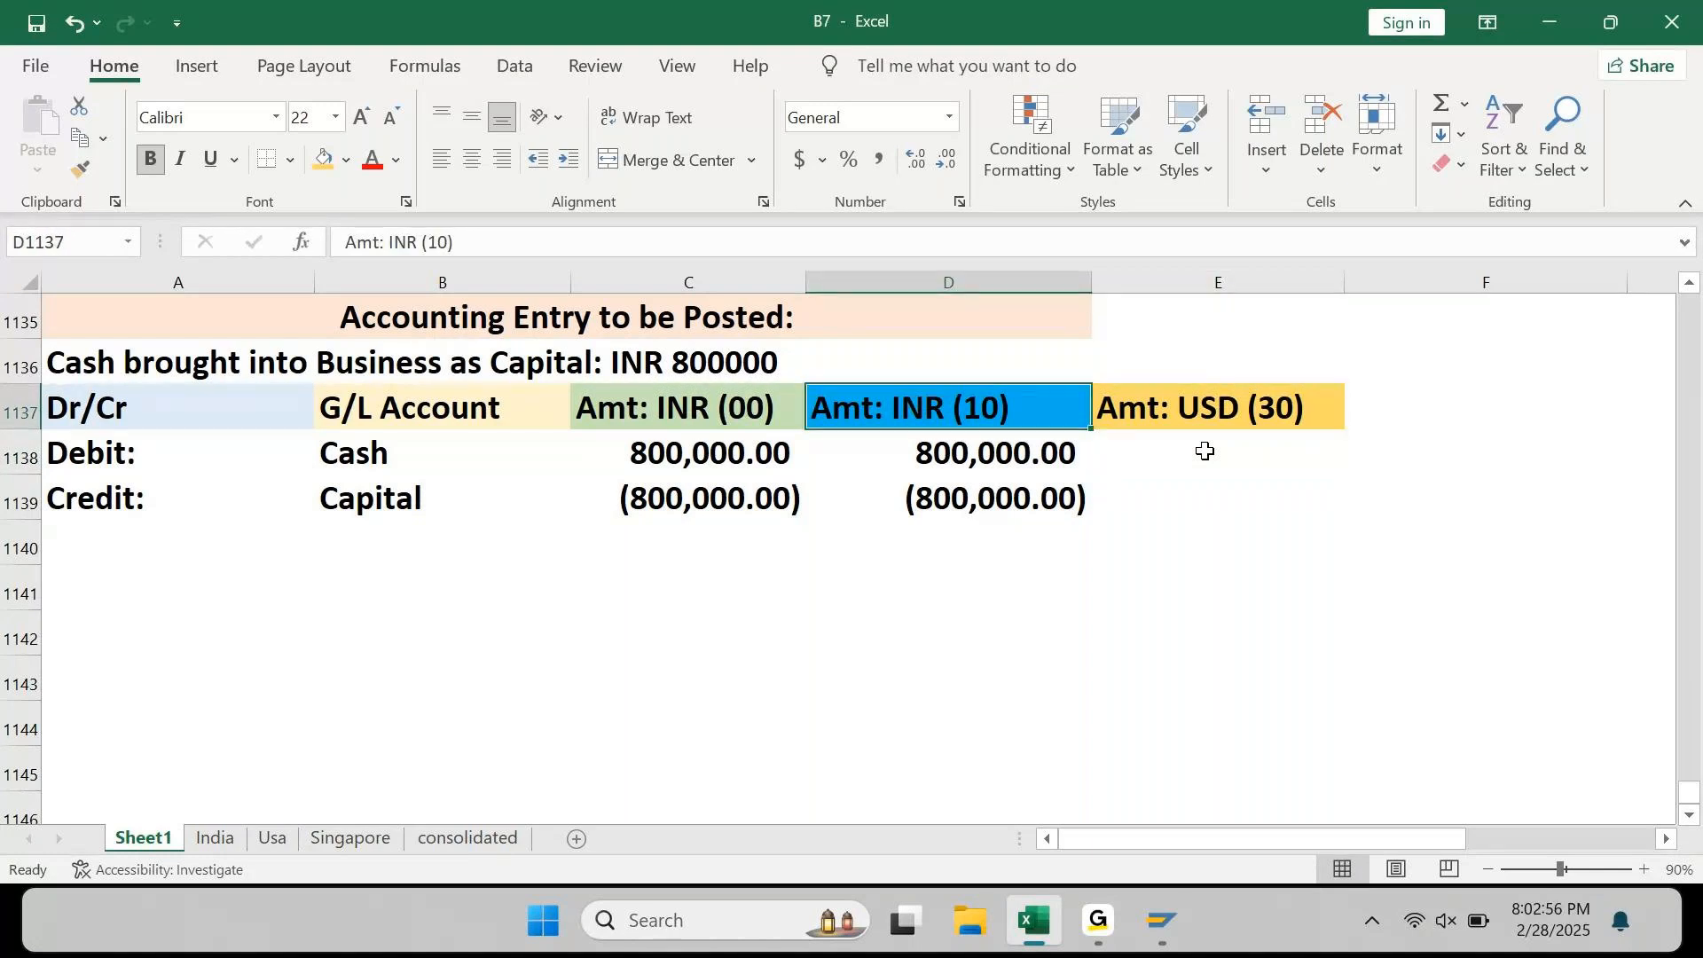
key("Left")
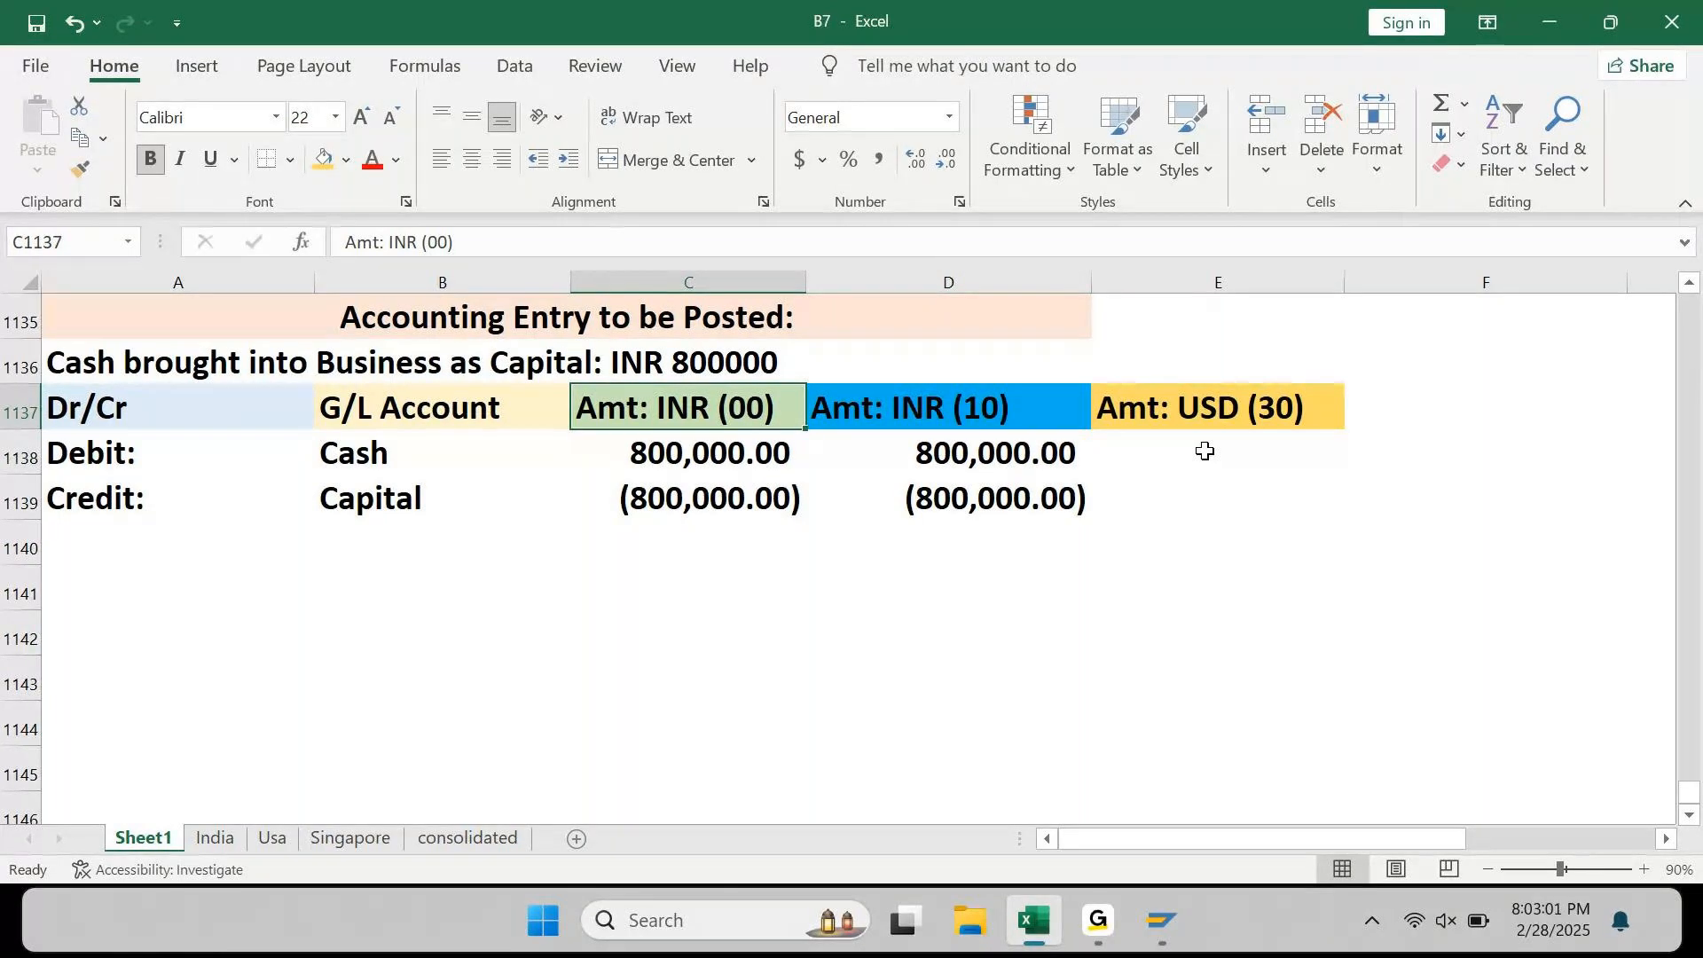
key("Right")
key("Right")
key("Left")
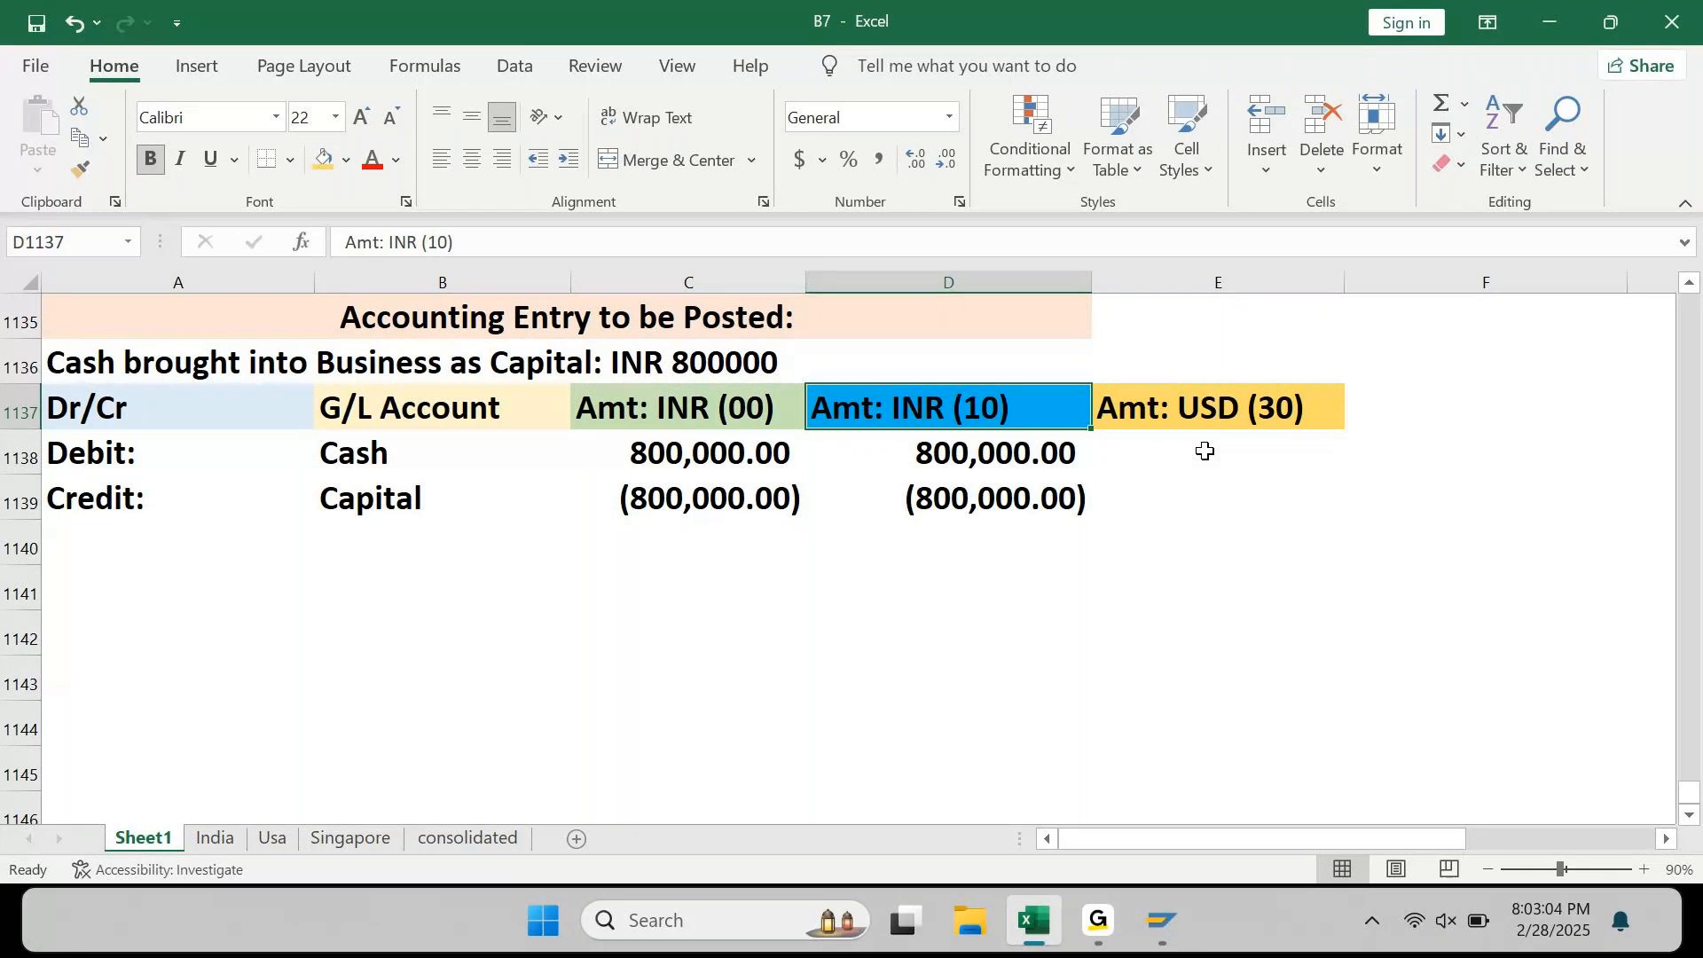
key("Left")
key("Right")
key("Right")
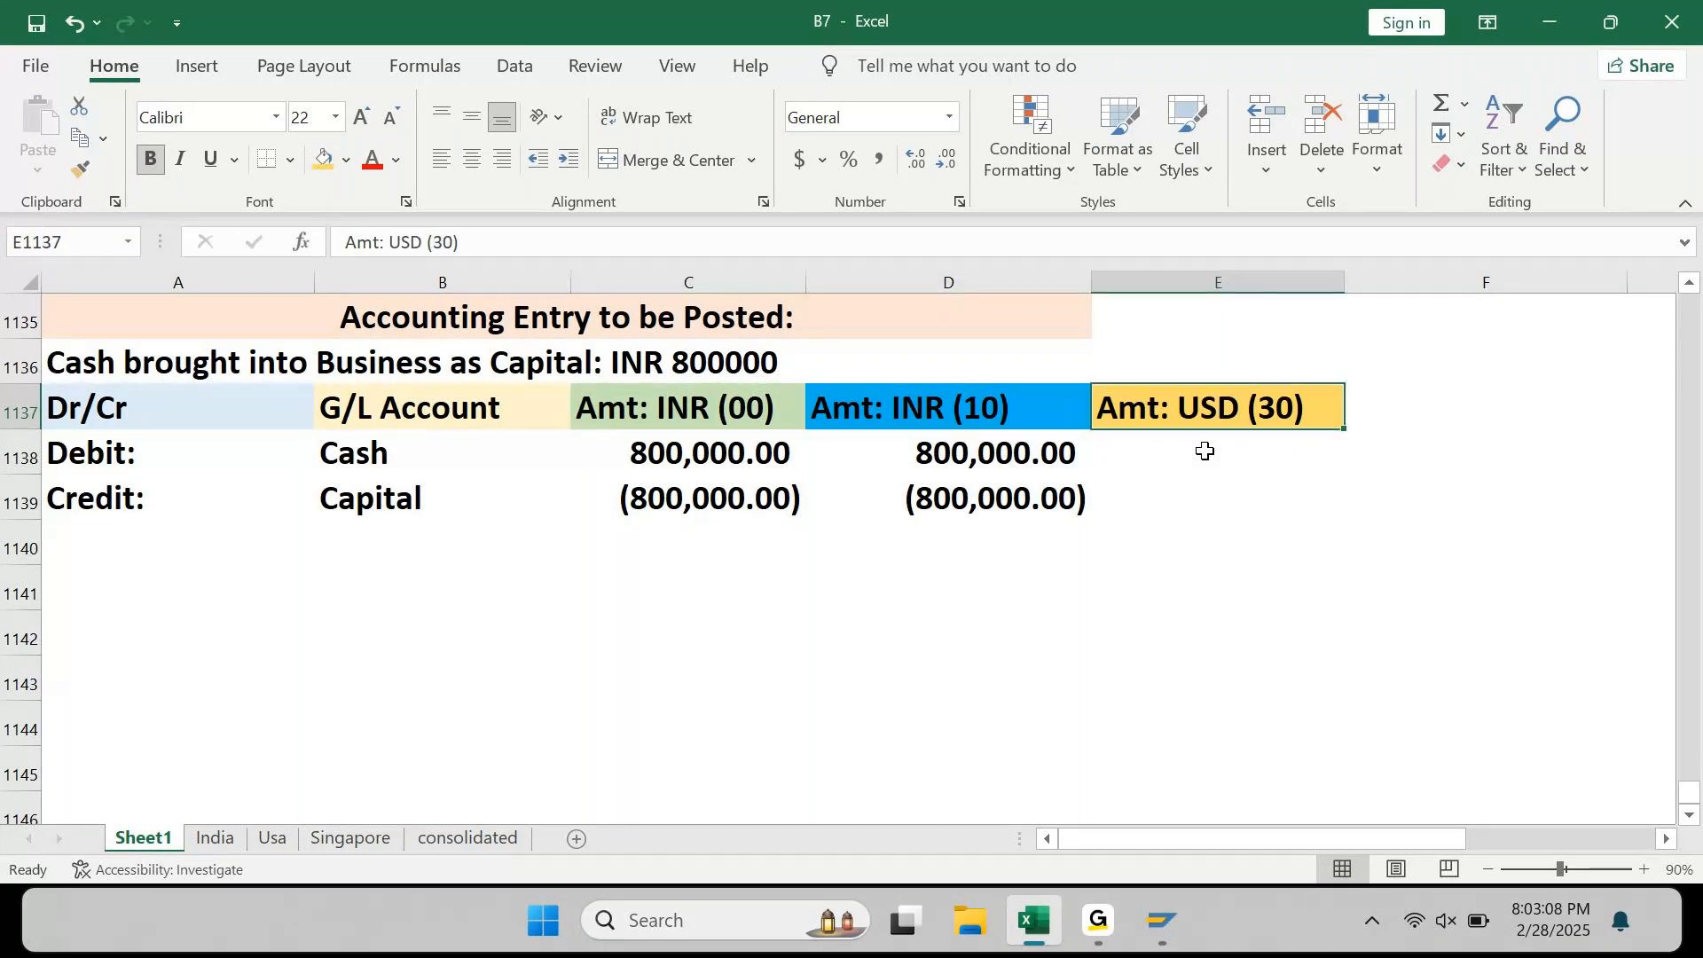
key("Down")
Step: Log on to SAP system 23P1 with the user name and password
mouse_move(1165, 922)
left_click(1162, 792)
left_click(676, 258)
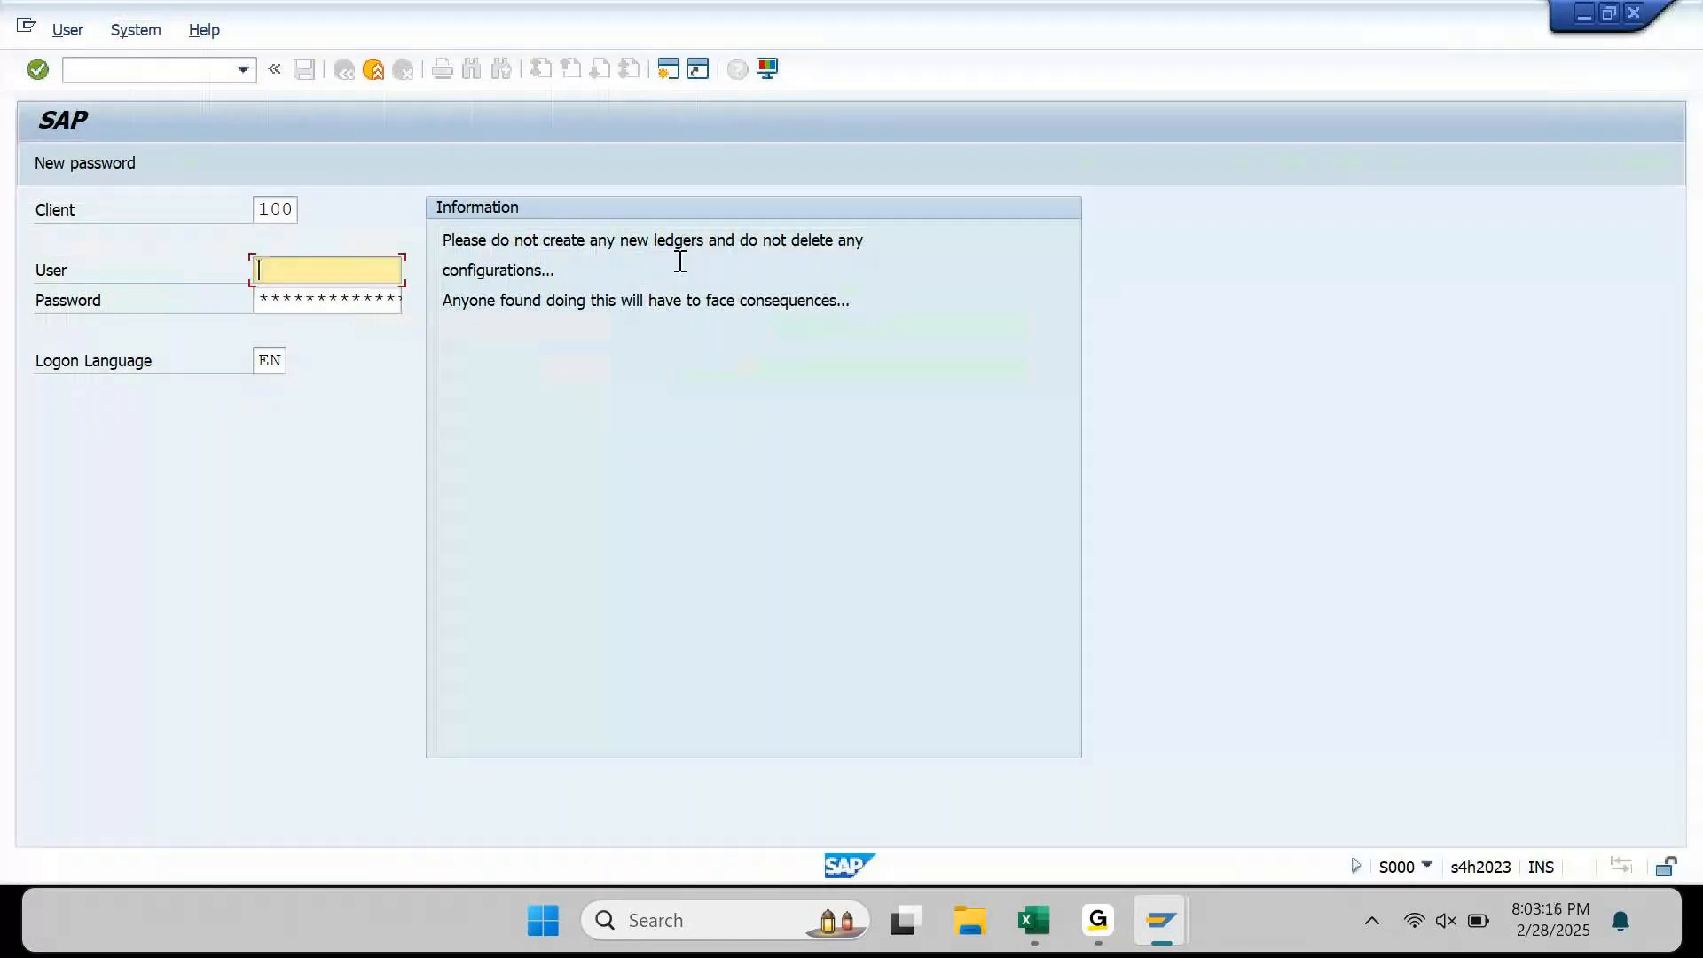
type("ajay")
key("Tab")
type("************")
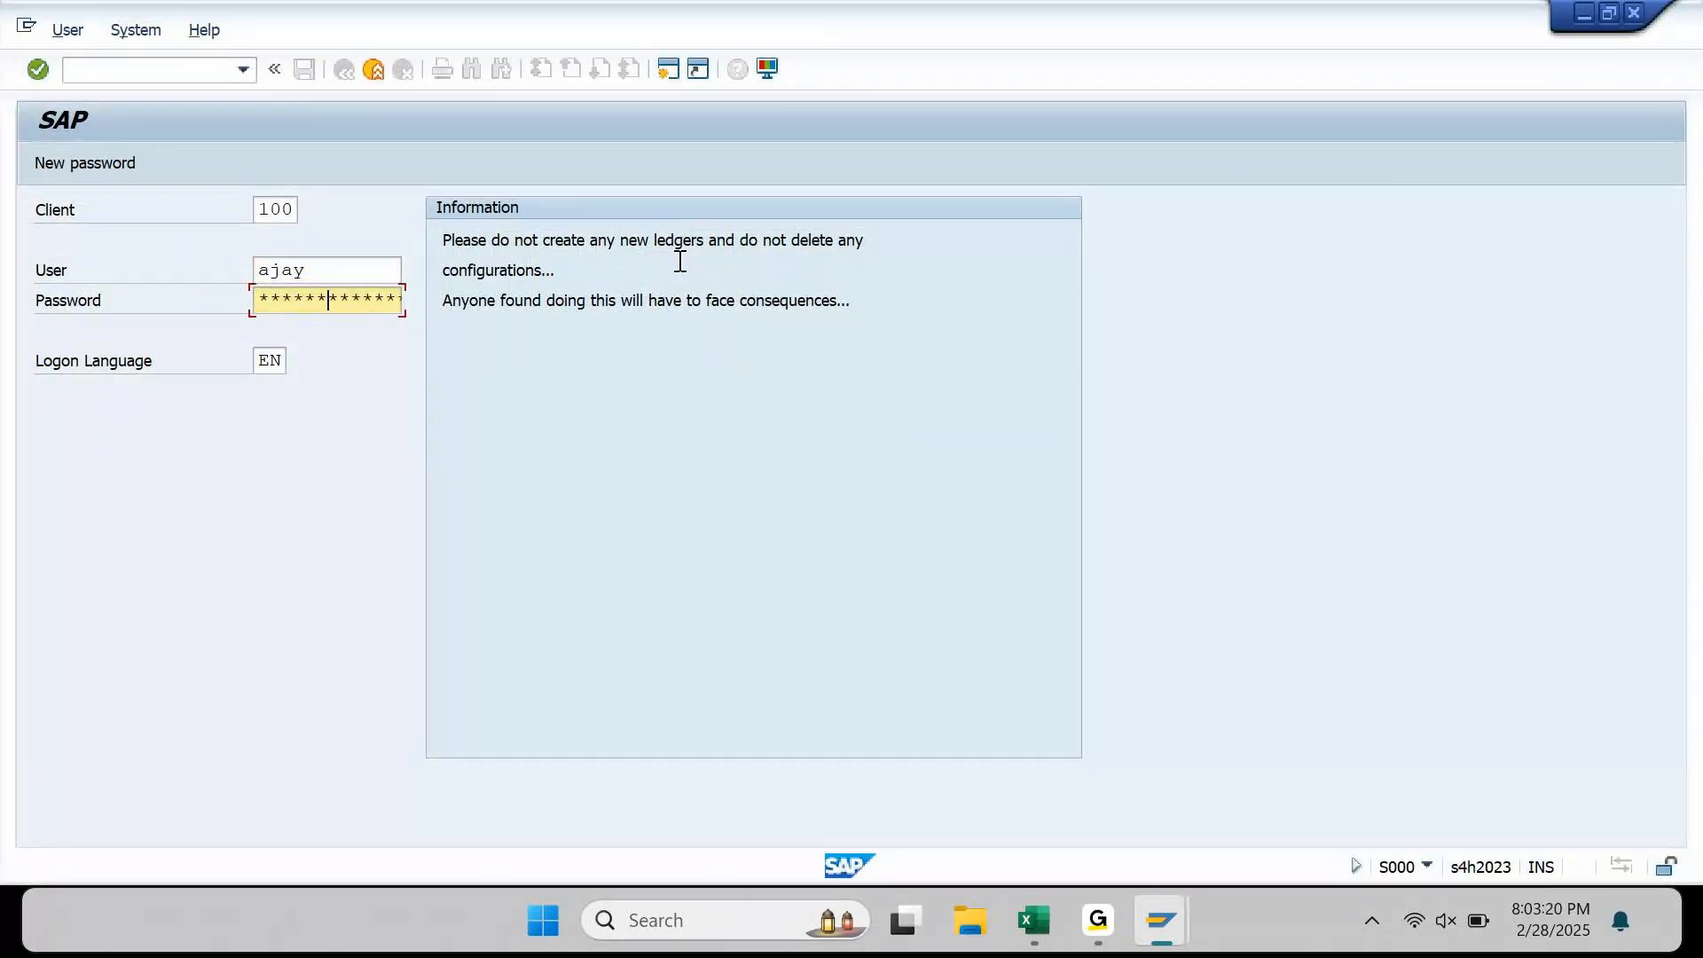
key("Return")
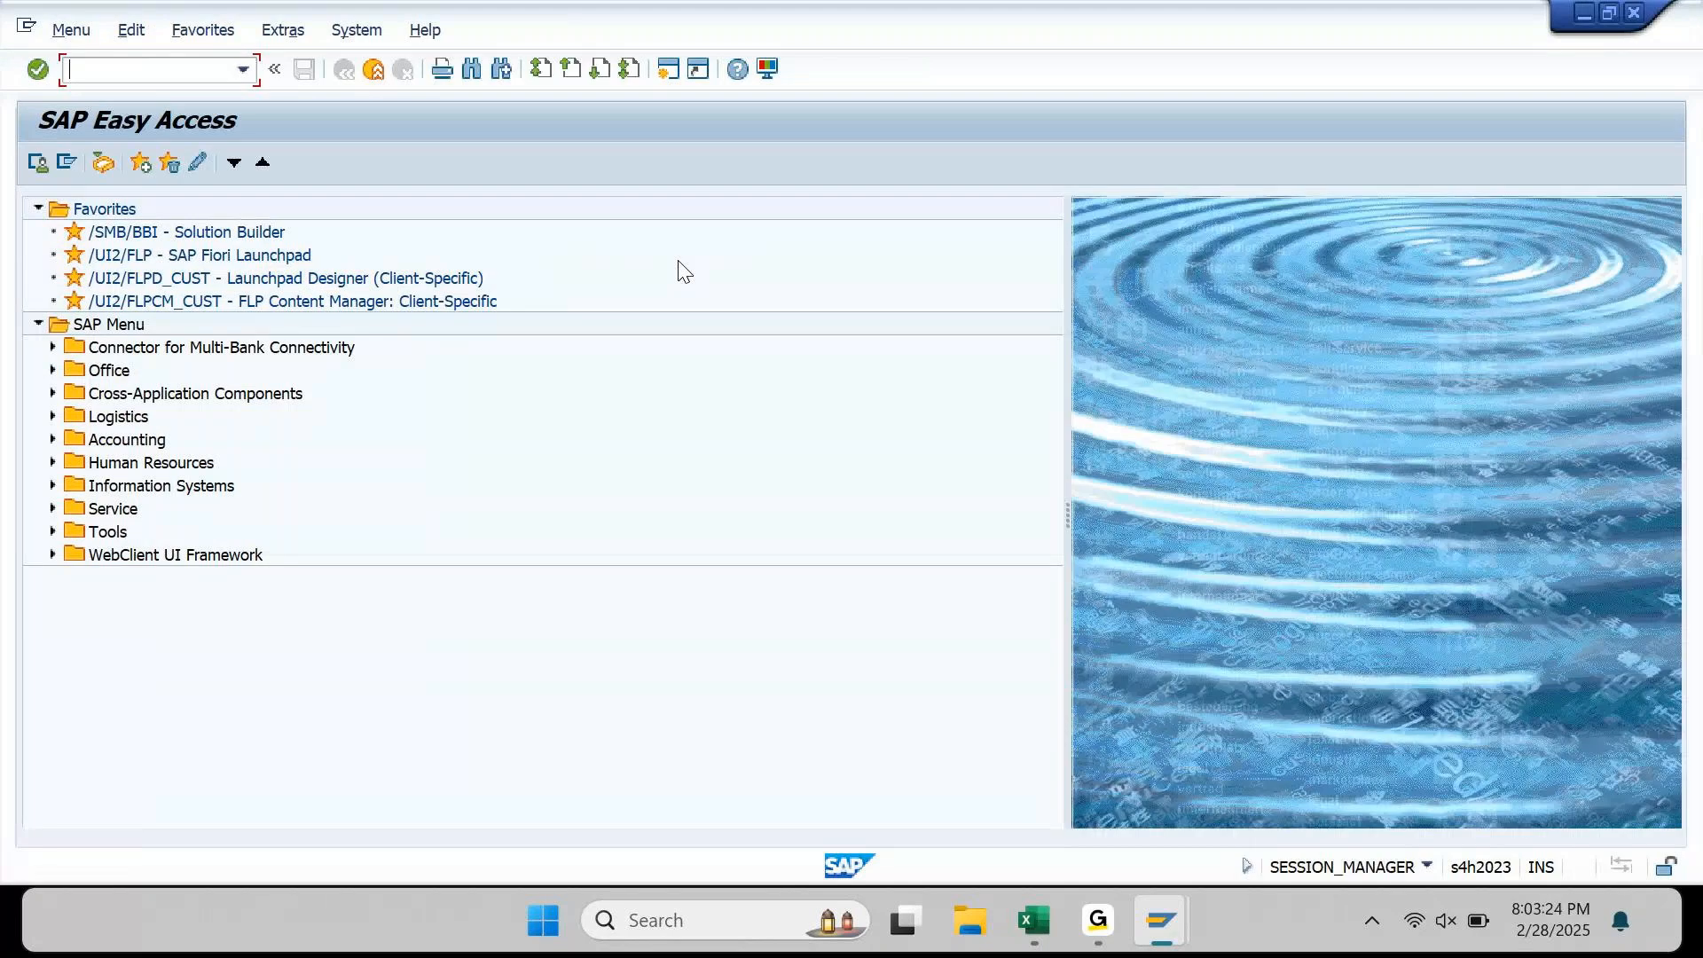
Step: Run FINSC_LEDGER read-only and open Company Code Settings for the Ledger for ledger 0L
type("F")
type("INSC_LEDGER")
key("Return")
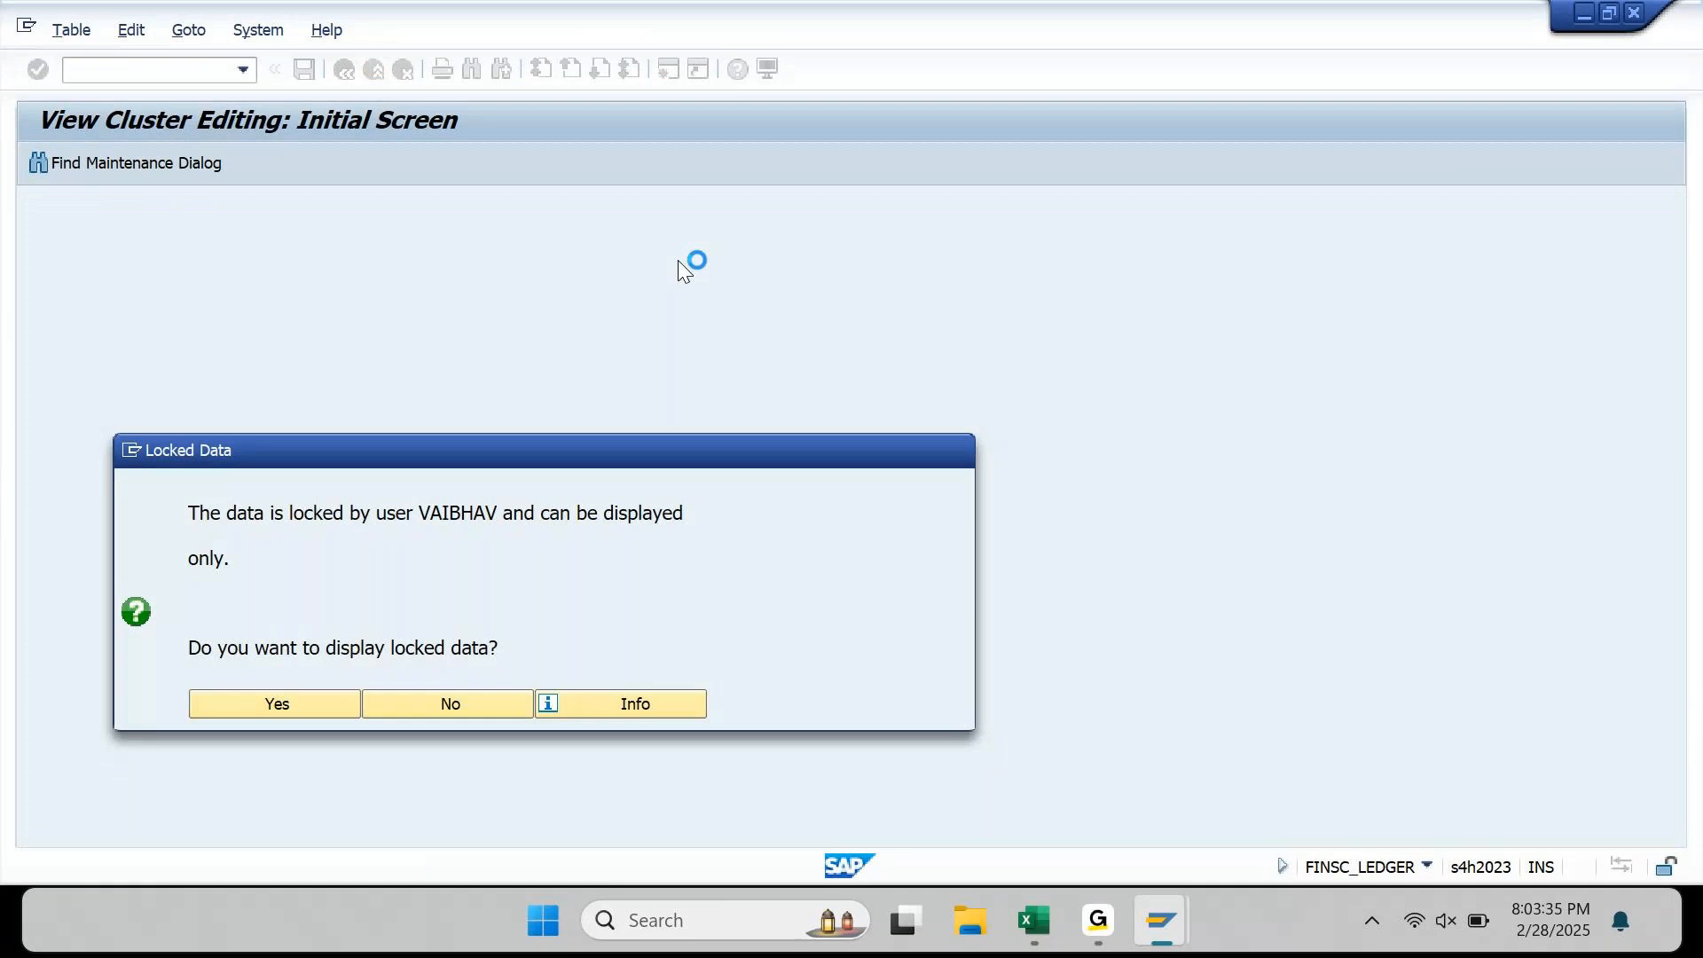
key("Return")
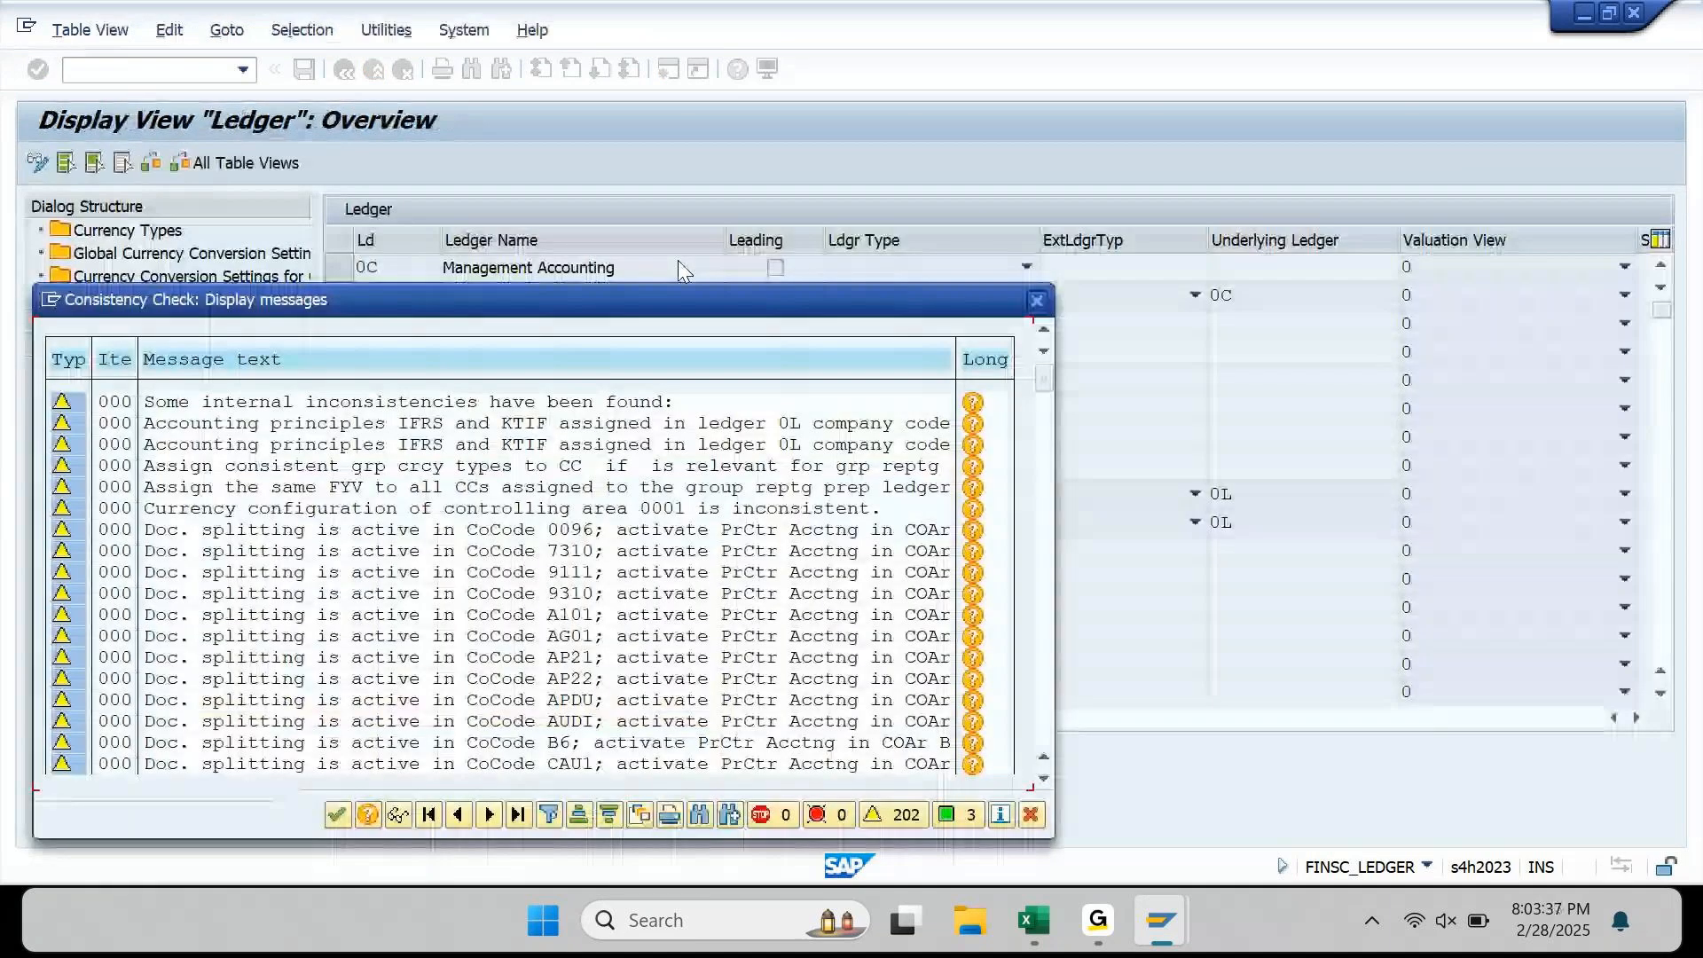
key("Return")
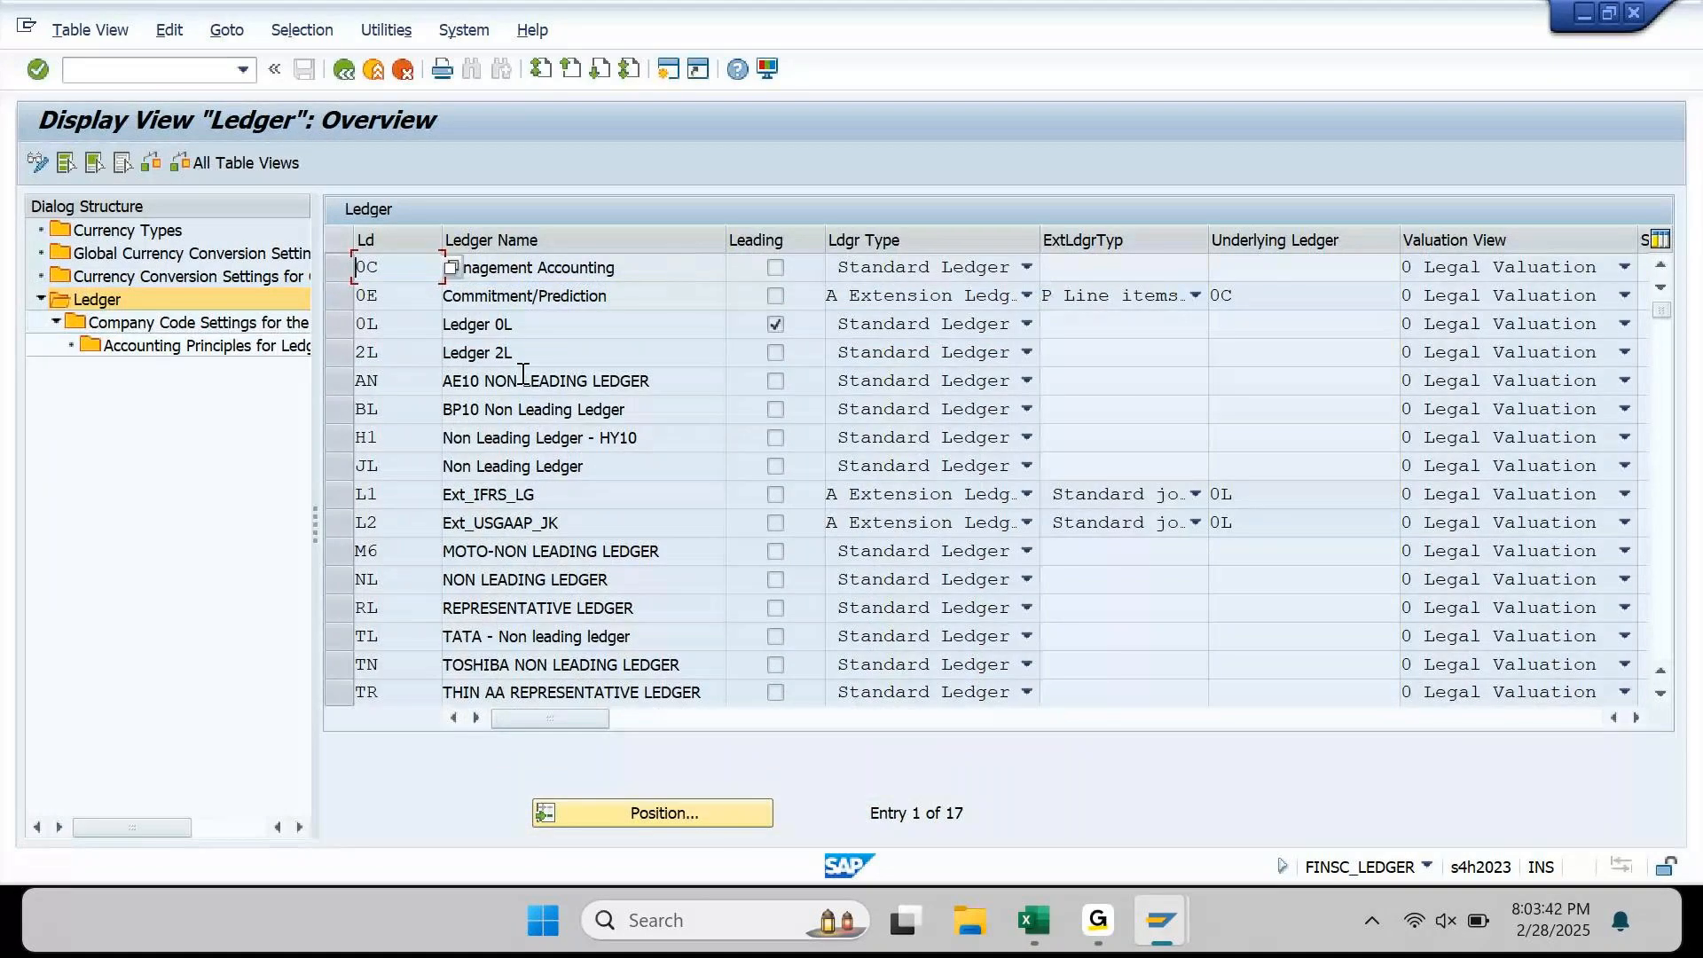
left_click(338, 321)
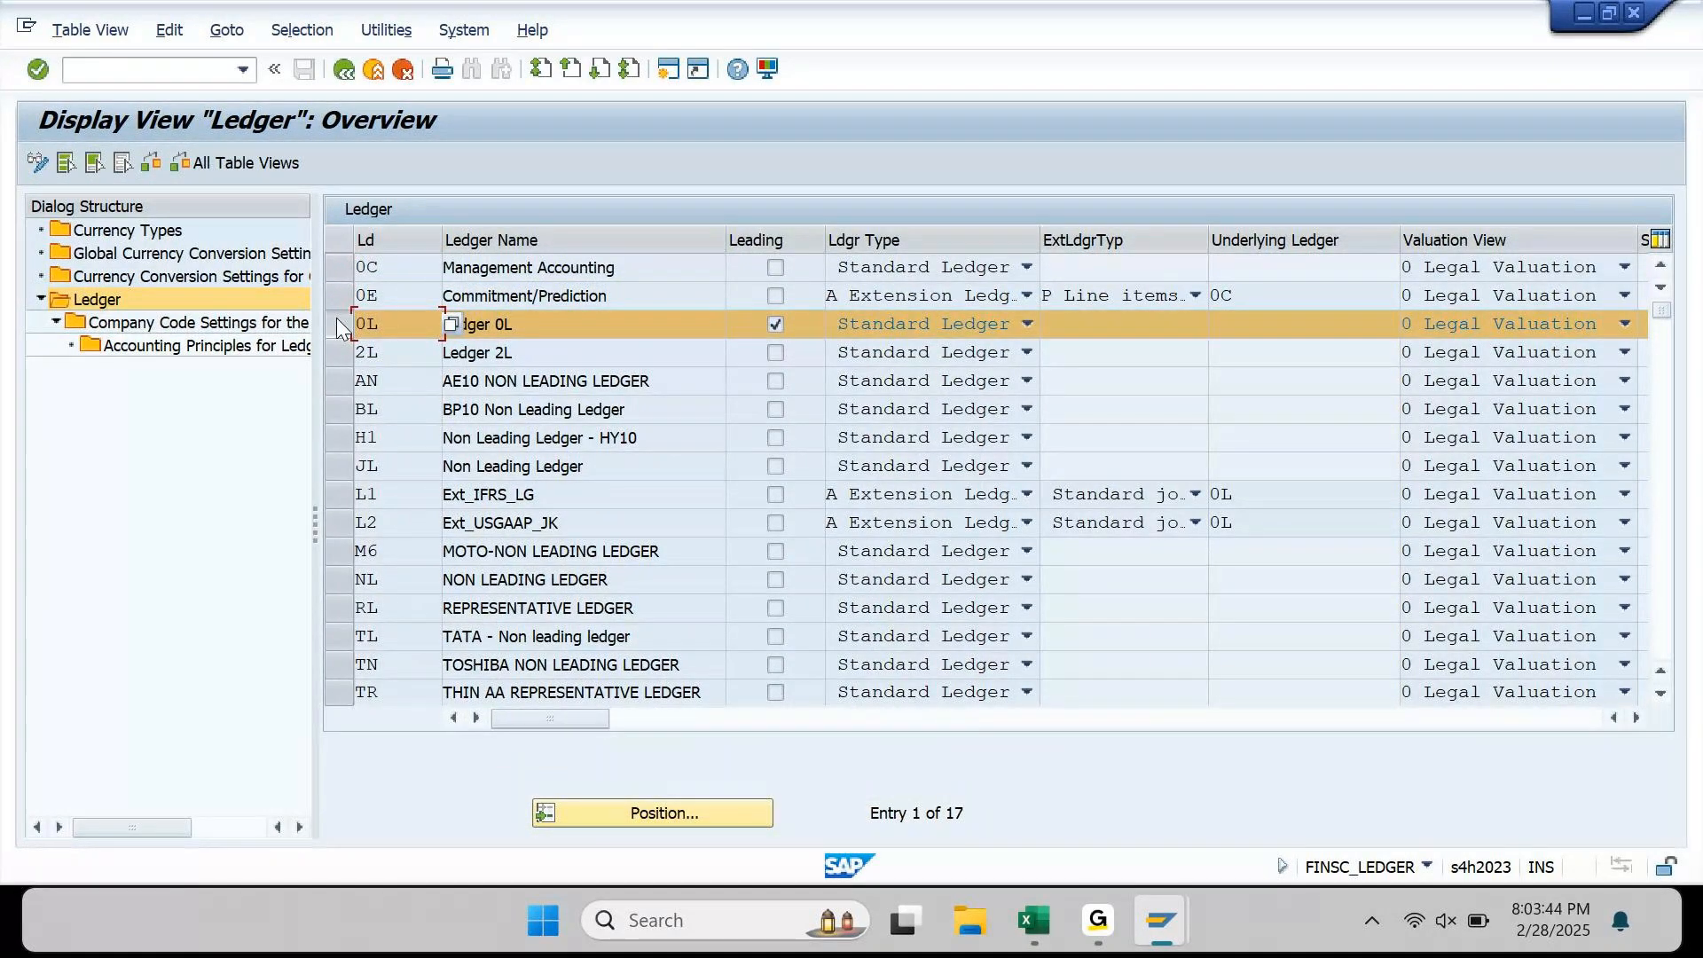
double_click(242, 323)
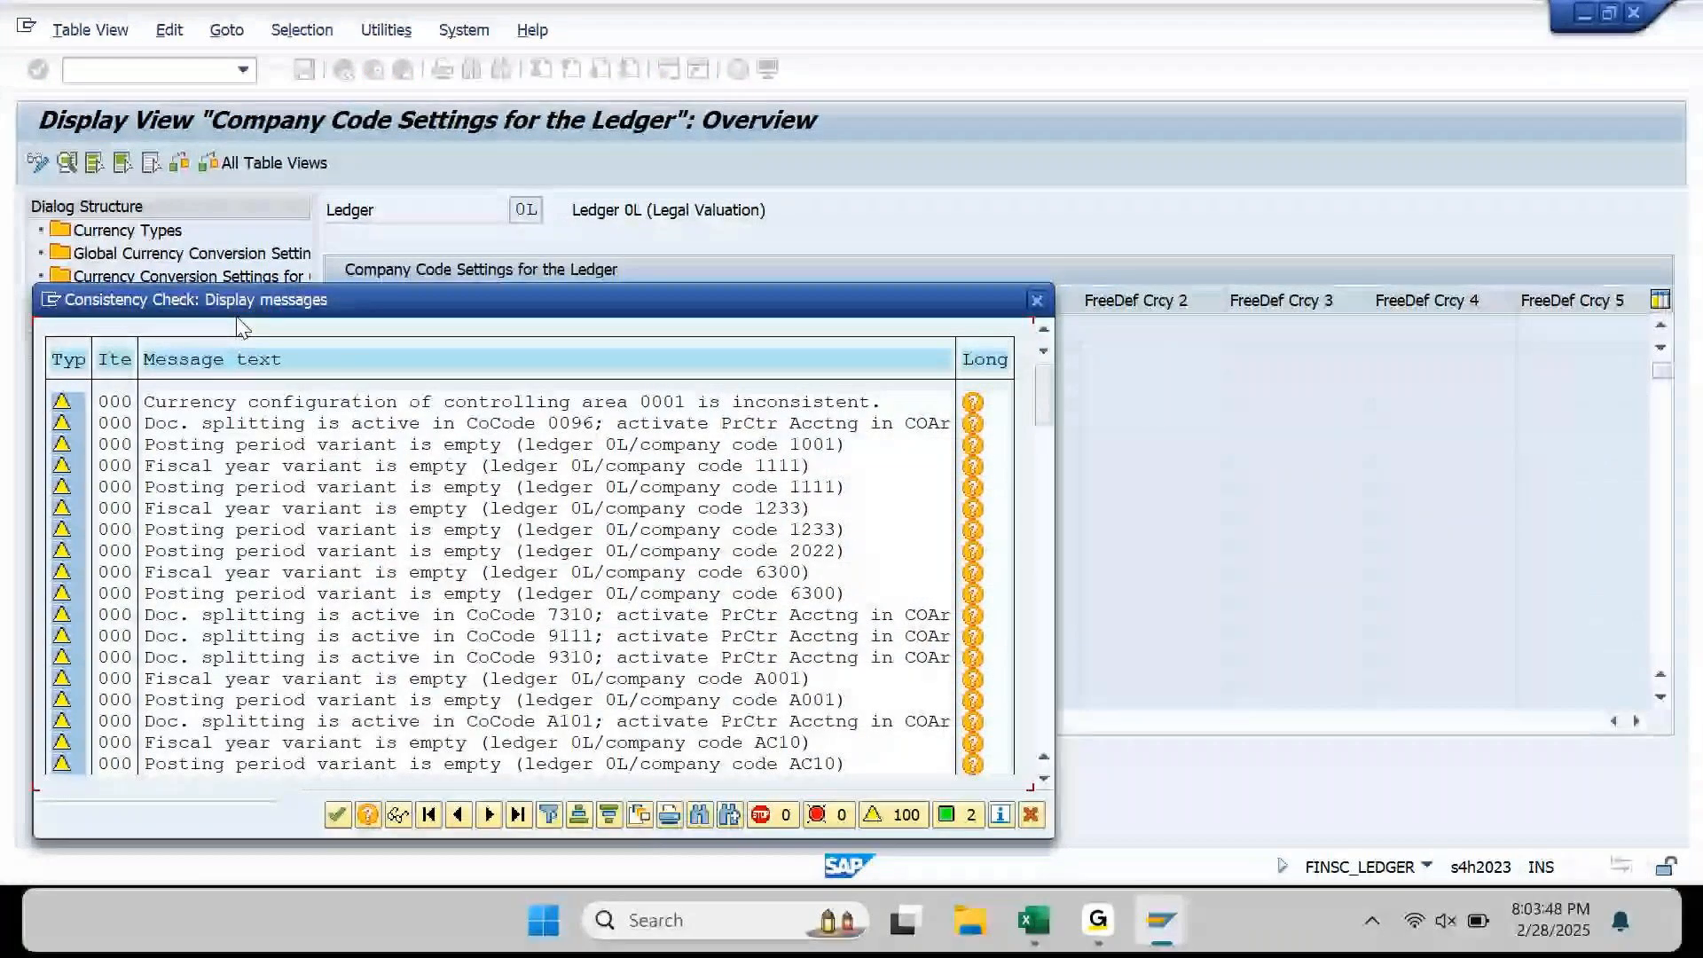
key("Return")
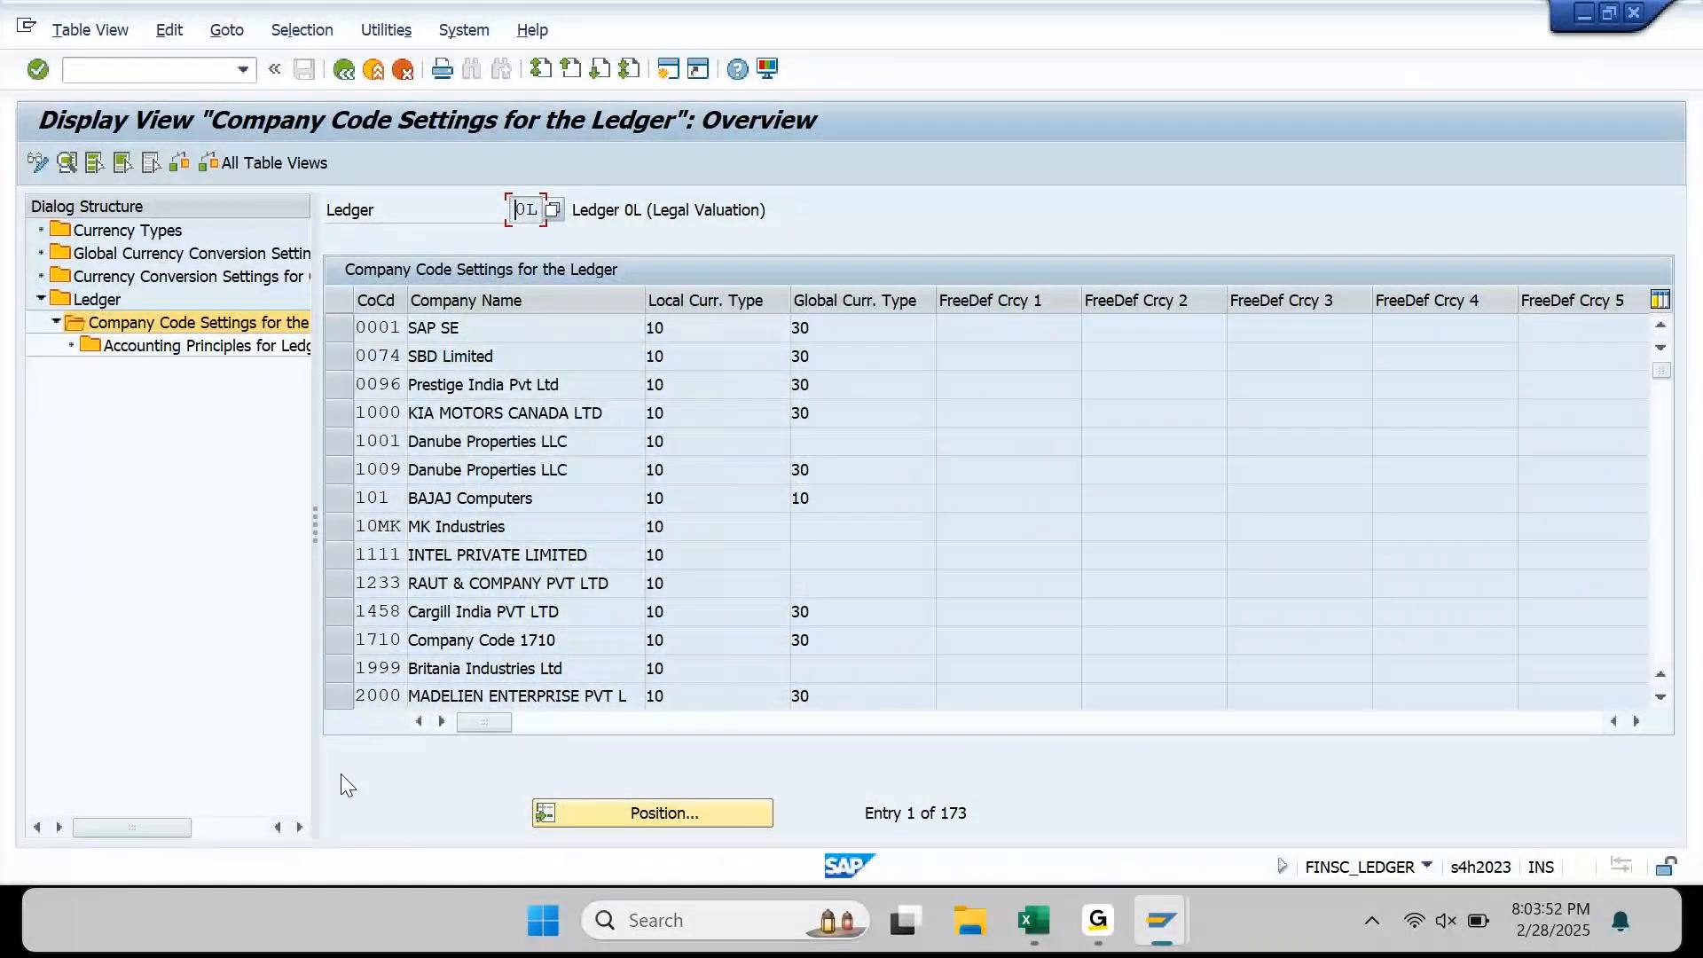
Step: Locate company code AP90 in the list and open its ledger settings details
left_click(676, 812)
type("A")
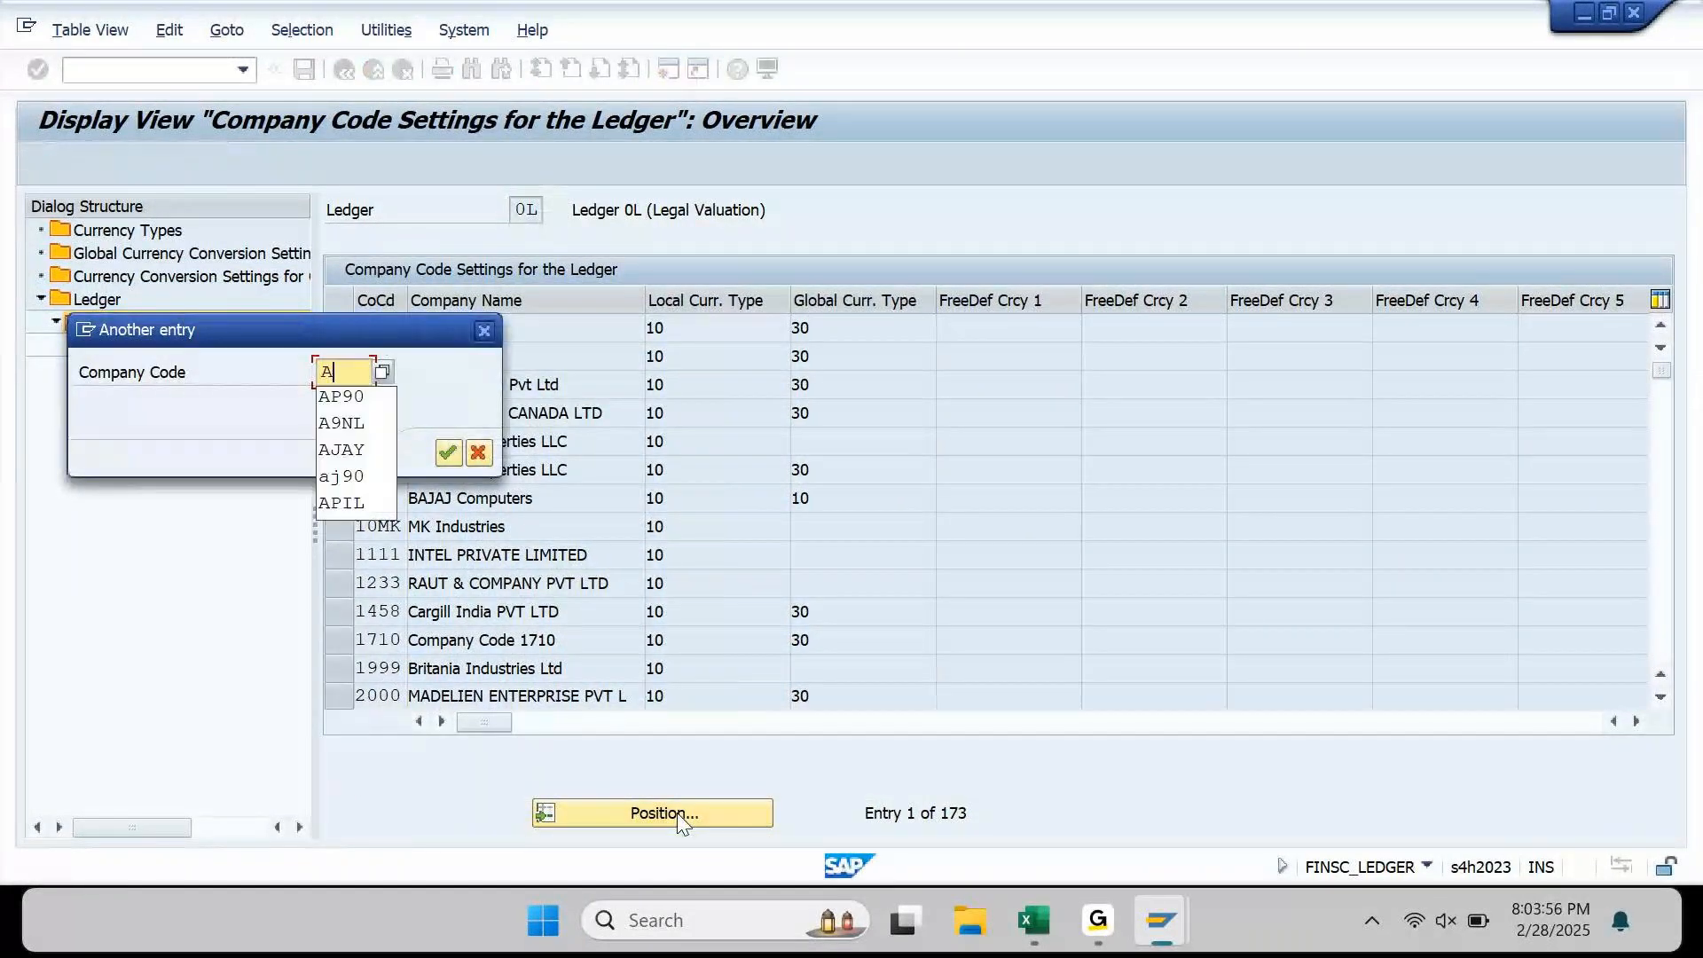
key("Down")
key("Return")
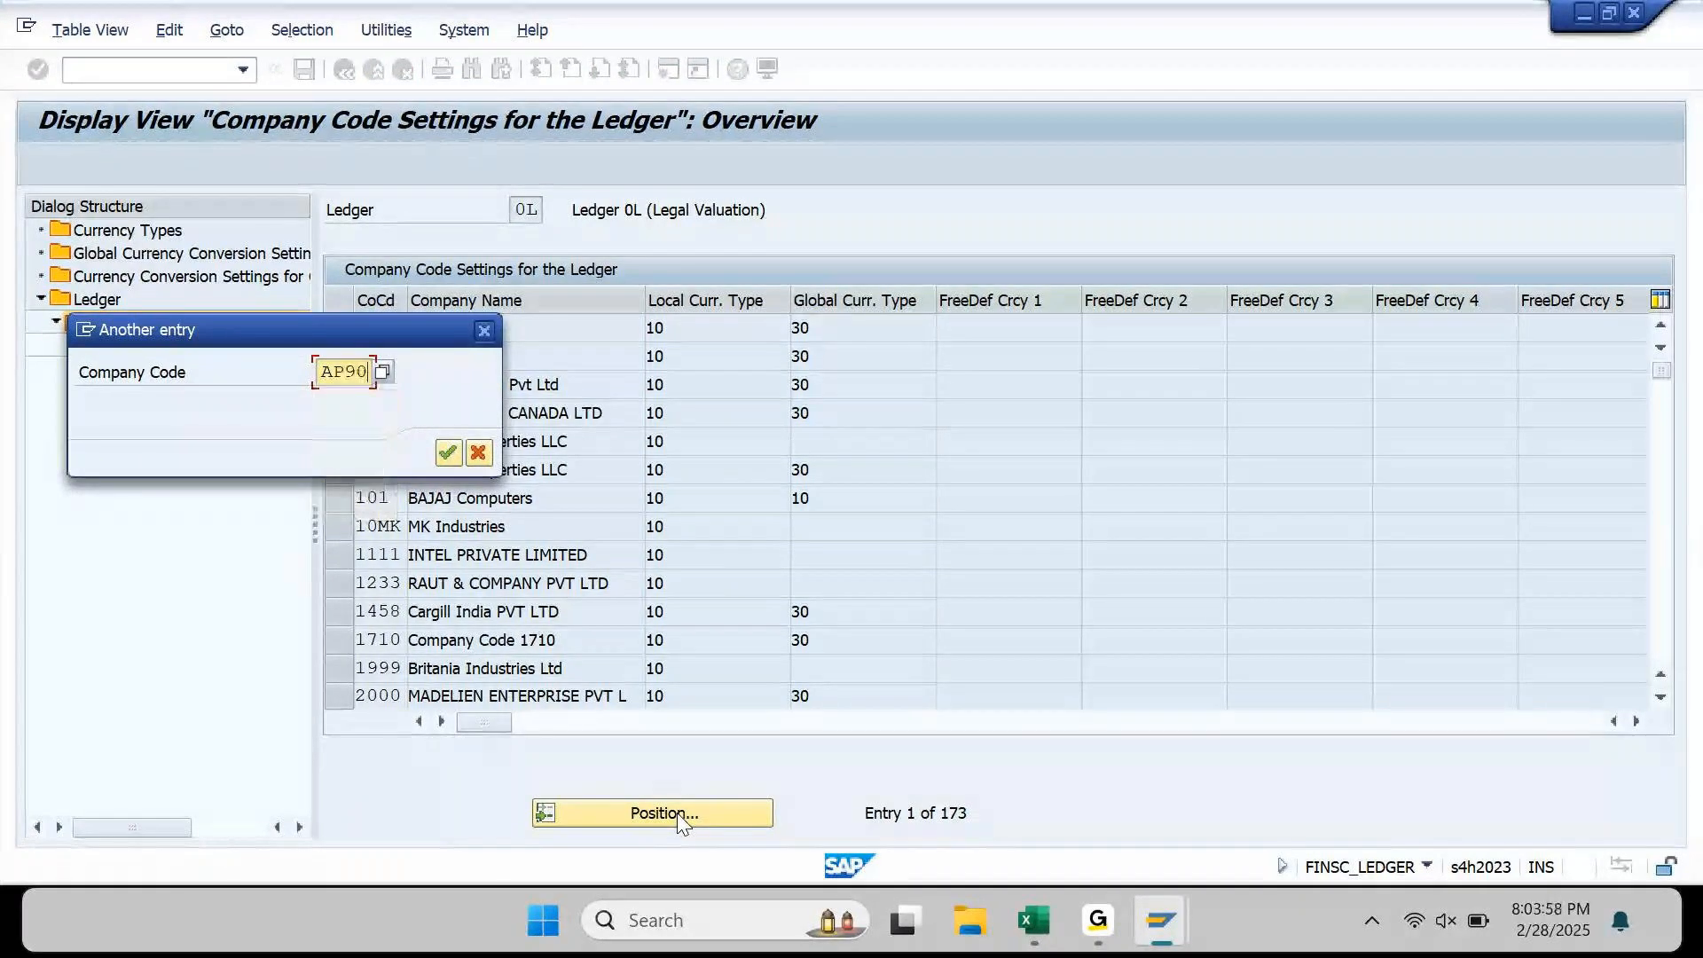
key("Return")
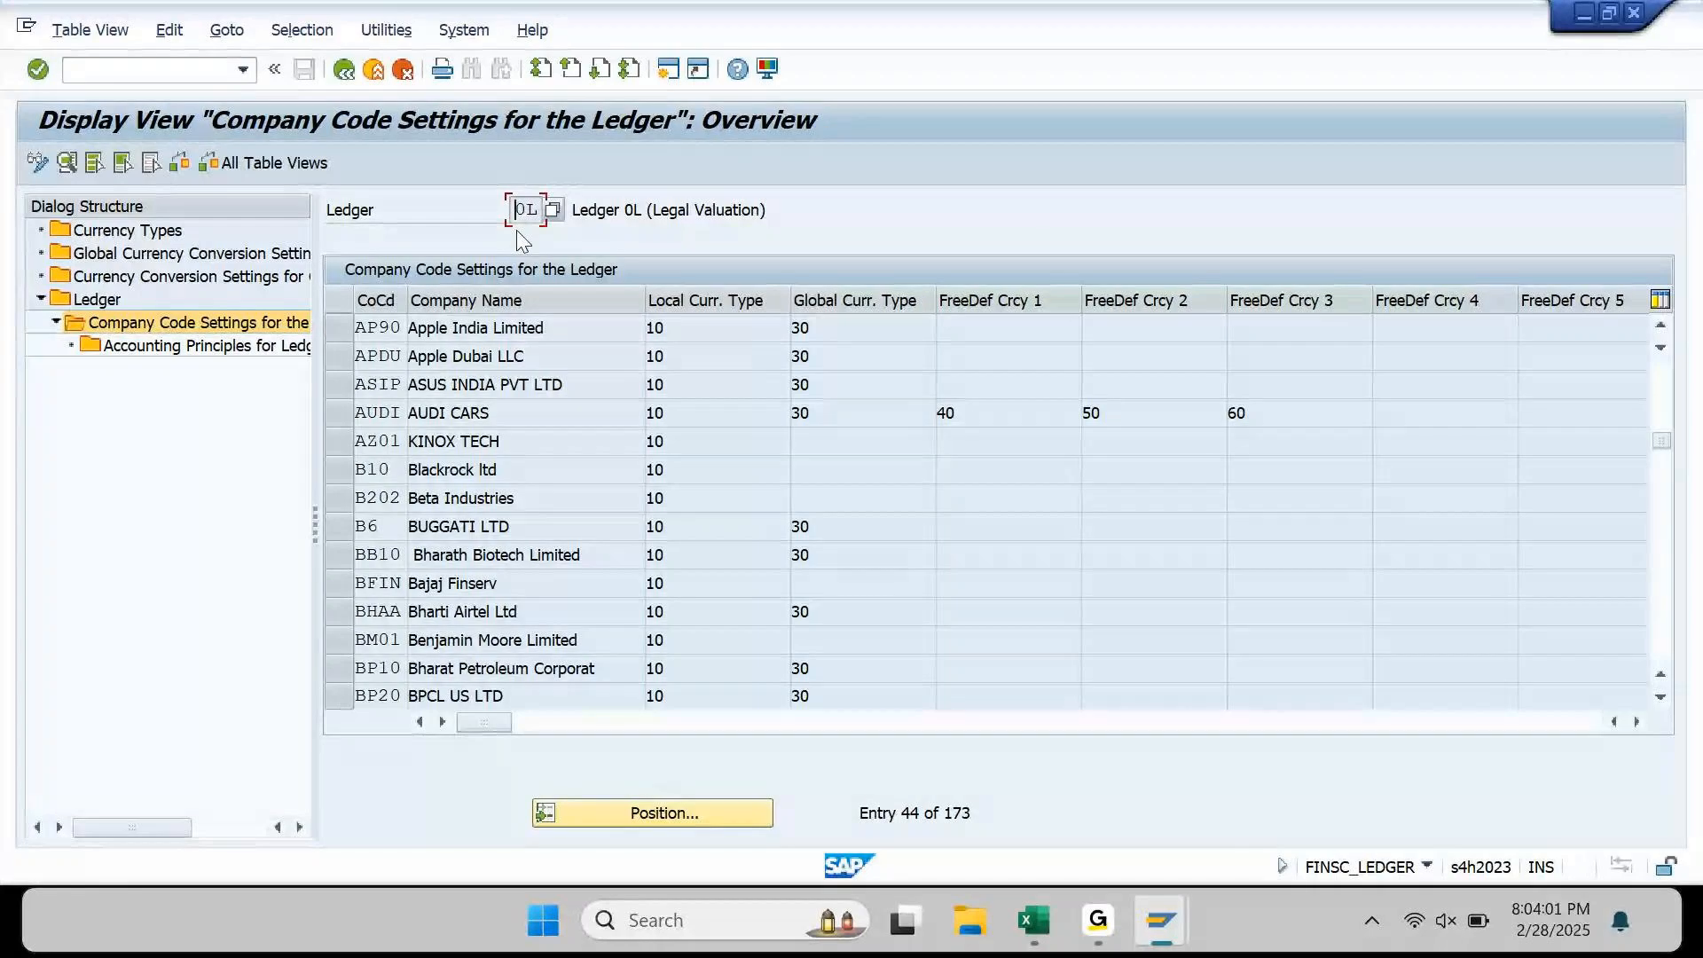
double_click(520, 327)
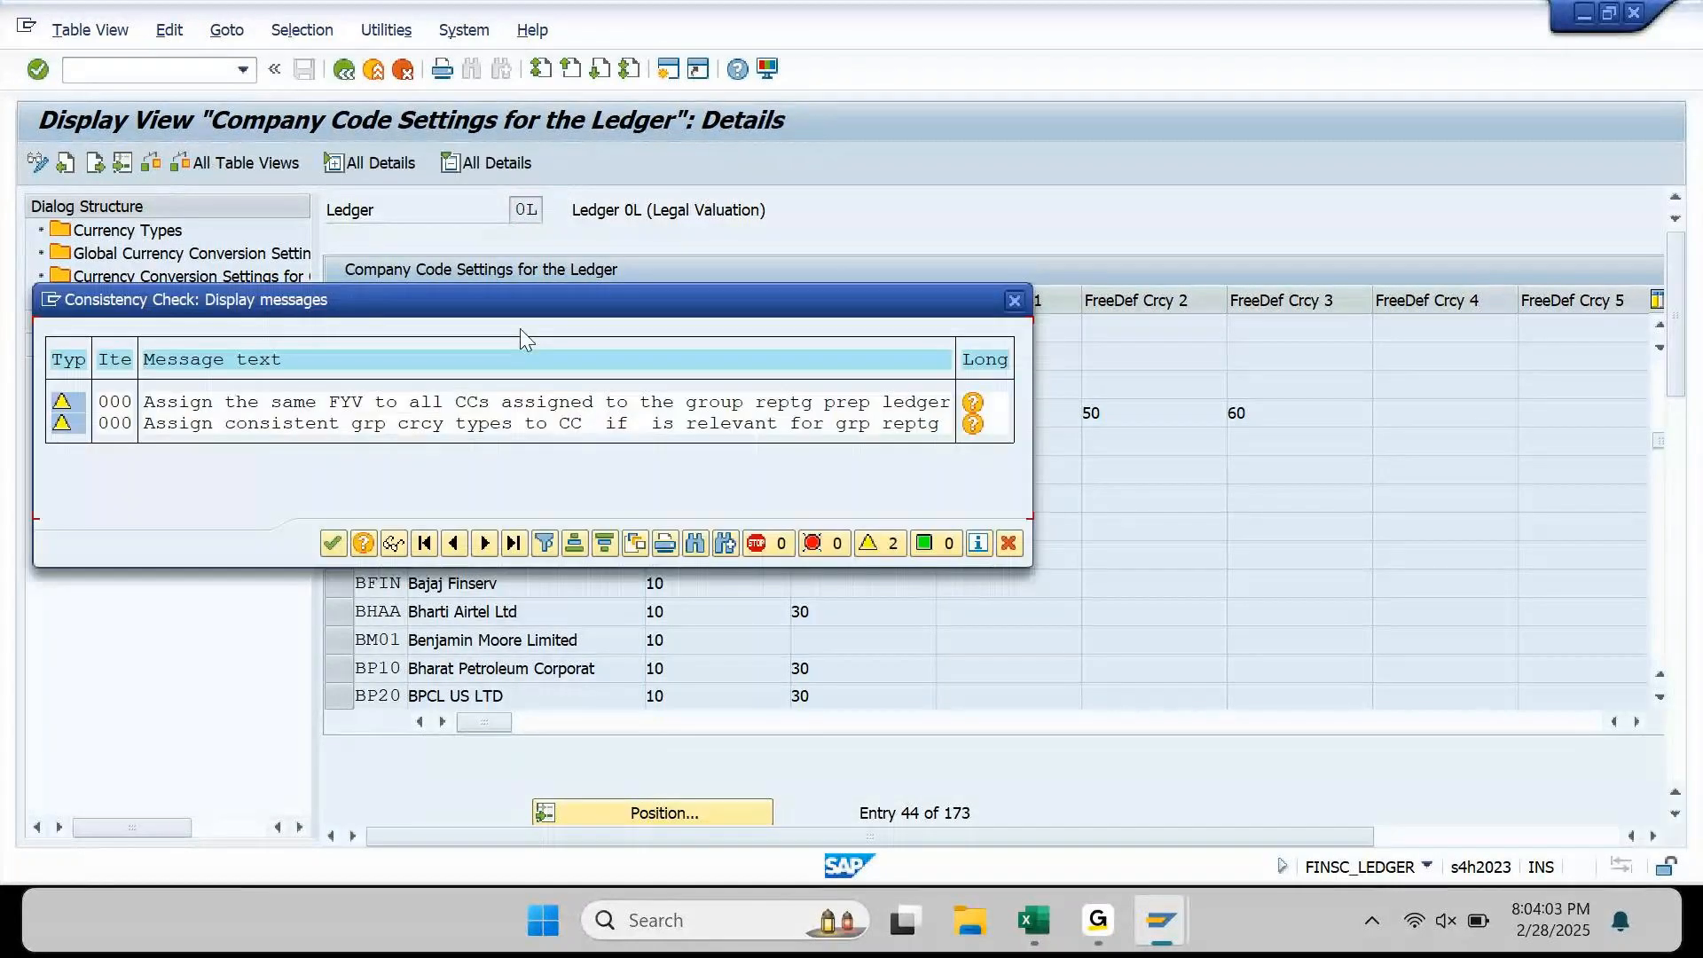
key("Return")
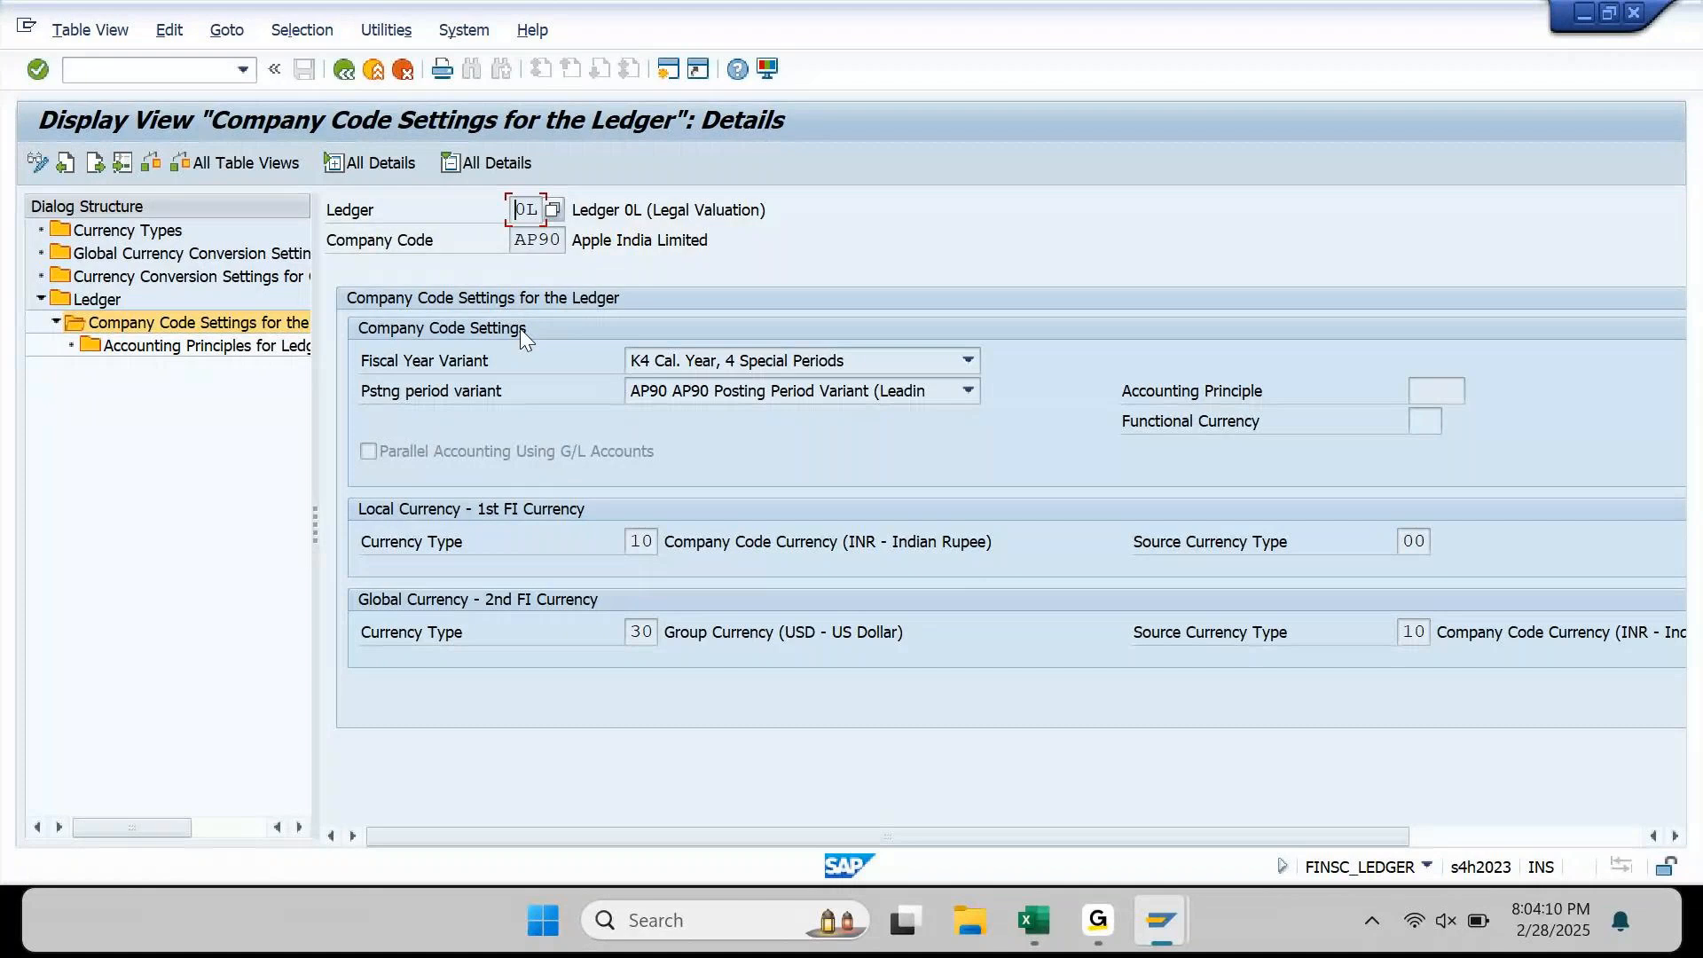
Step: Review AP90's local currency type 10 (INR) and source type 00, then return to Excel
left_click(634, 543)
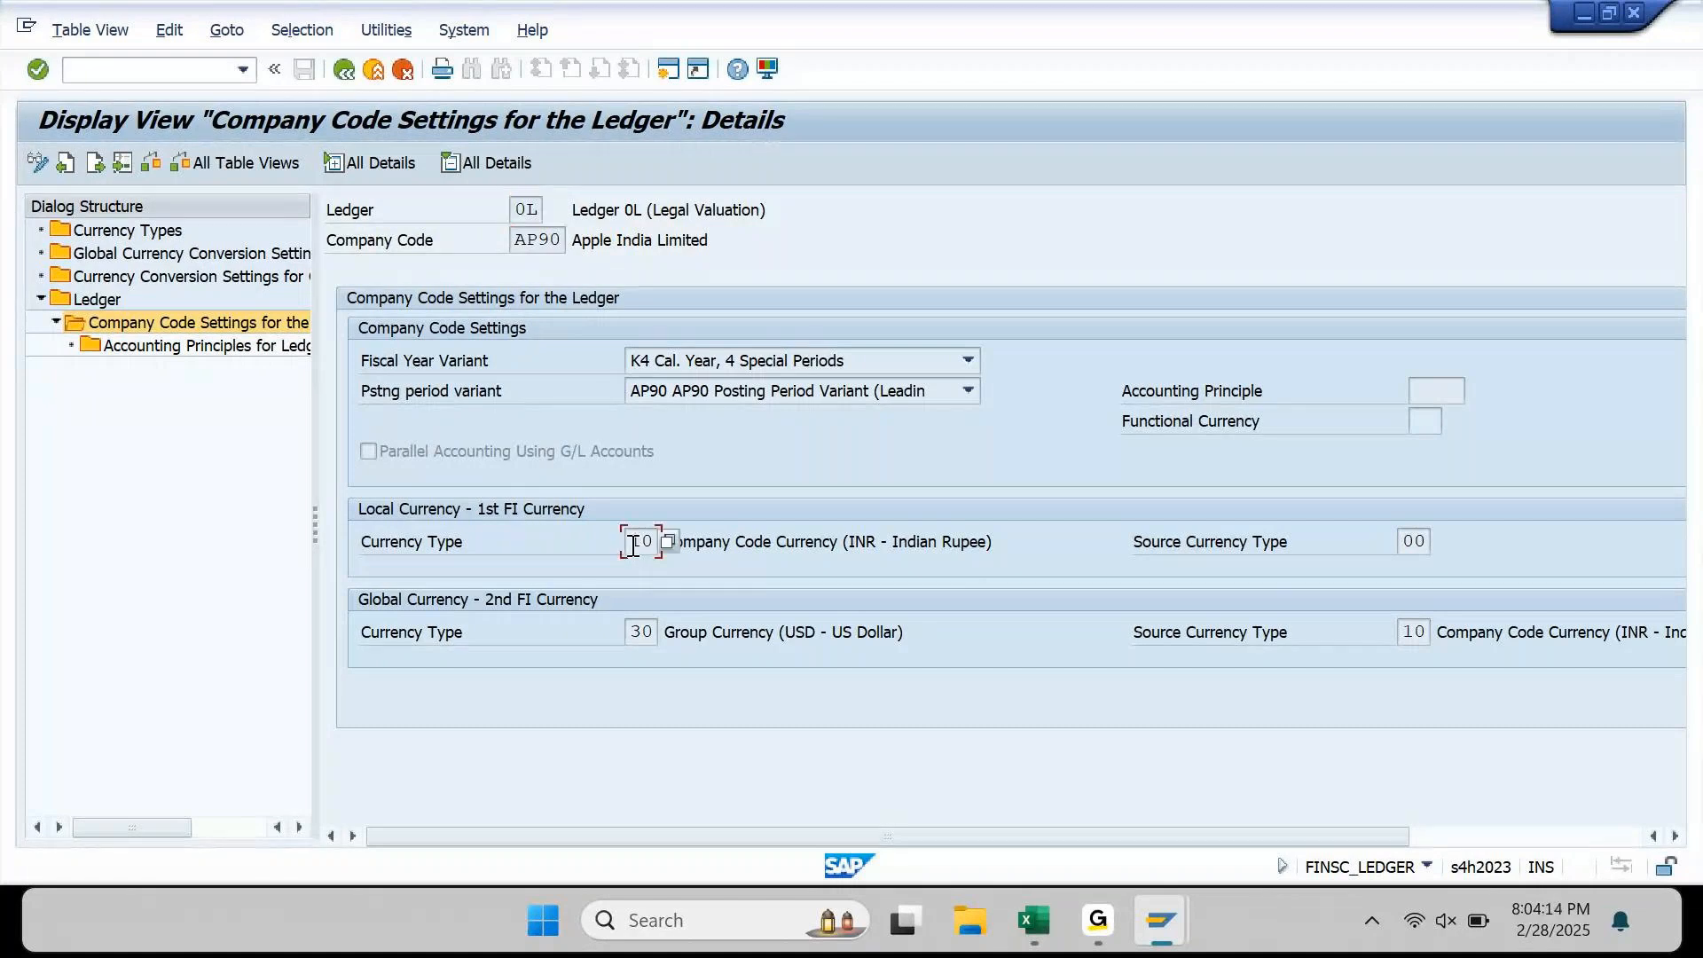
left_click_drag(633, 542, 657, 543)
left_click_drag(842, 543, 975, 550)
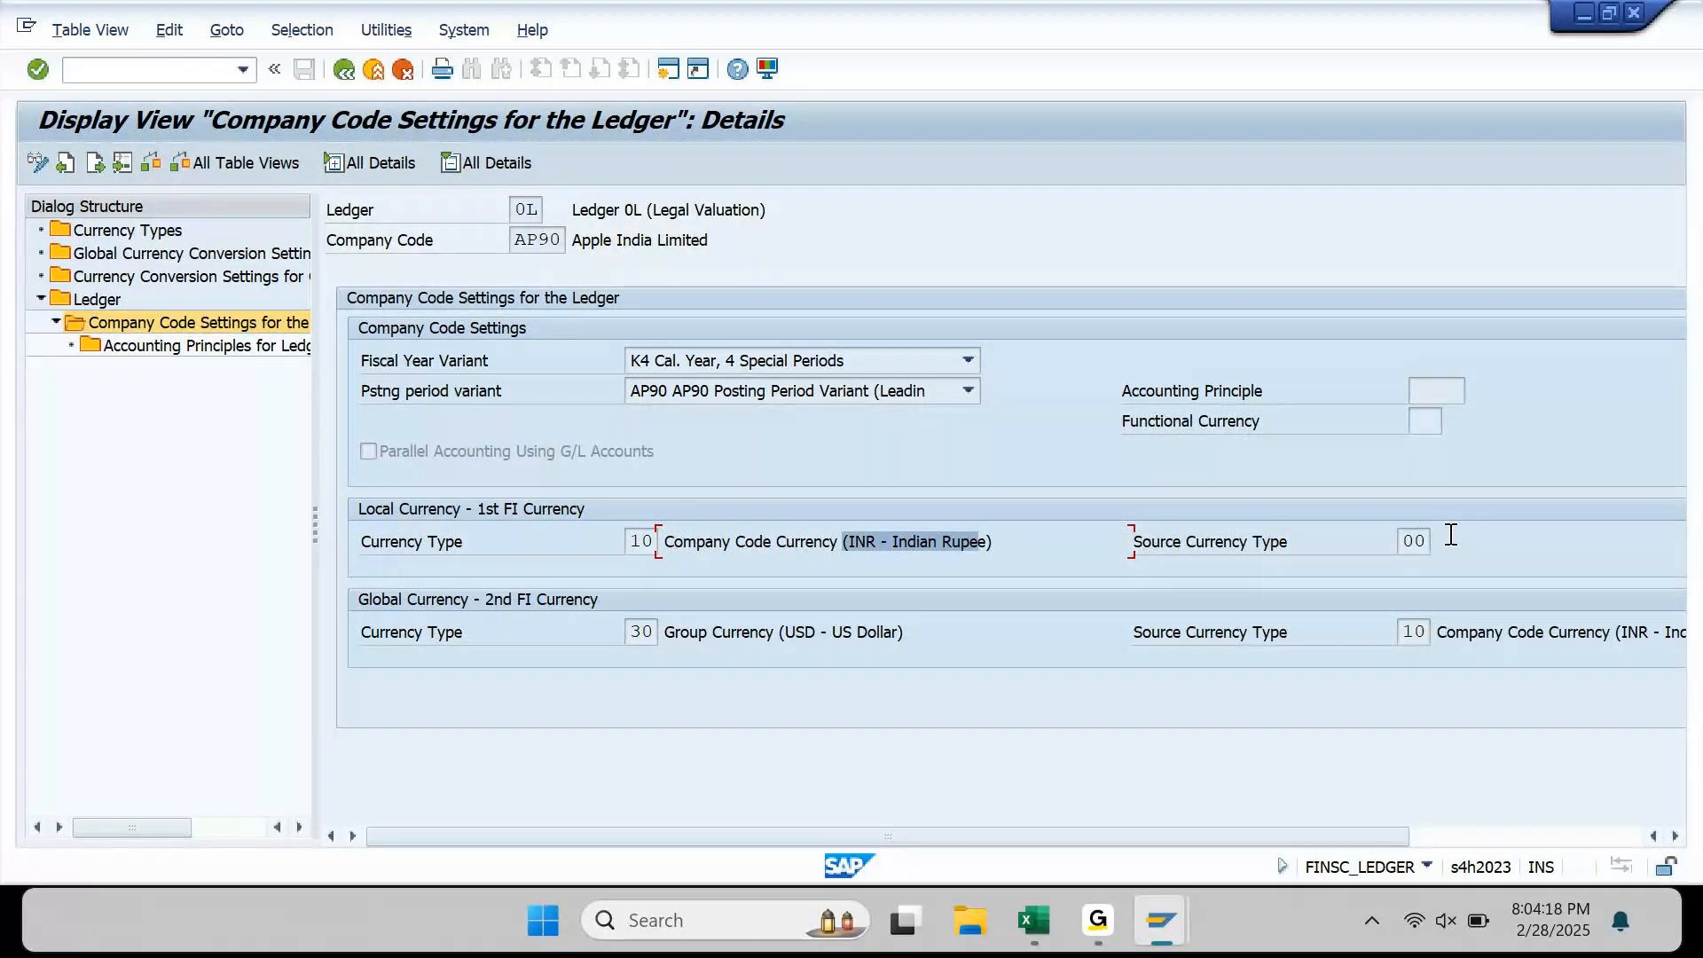
left_click_drag(1408, 540, 1439, 540)
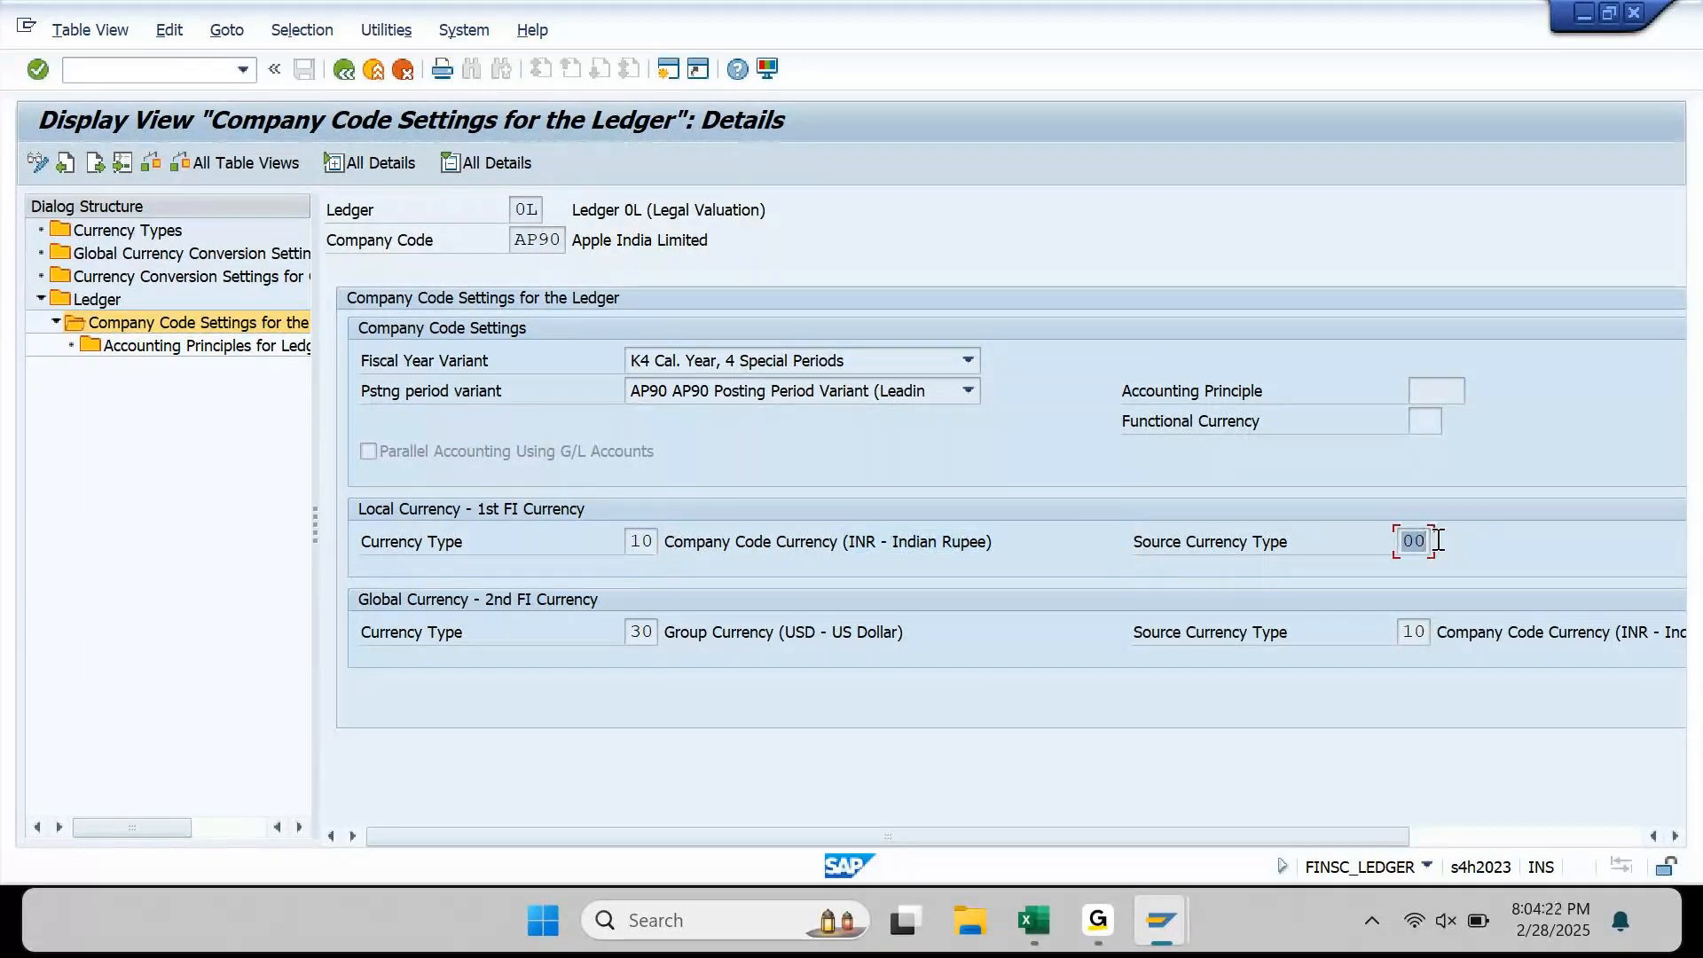
left_click(1286, 545)
left_click(1034, 919)
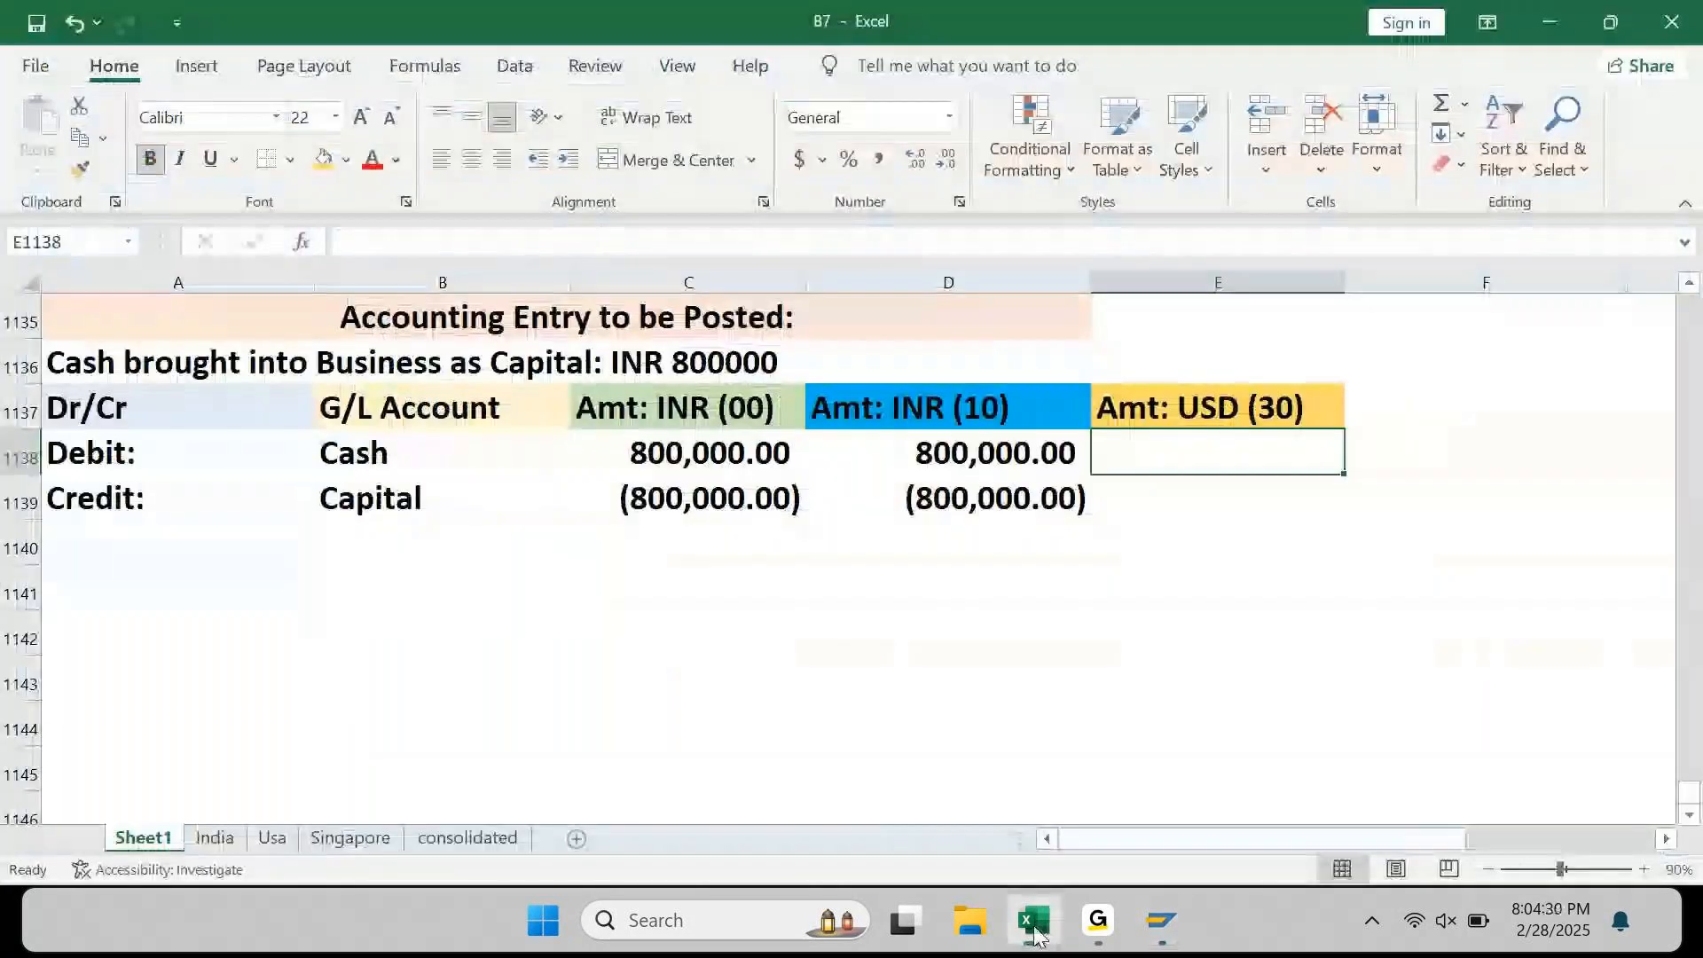
Step: Enter the note "LC(10) is always converted from DC(00)" in A1142
key("Left")
key("Home")
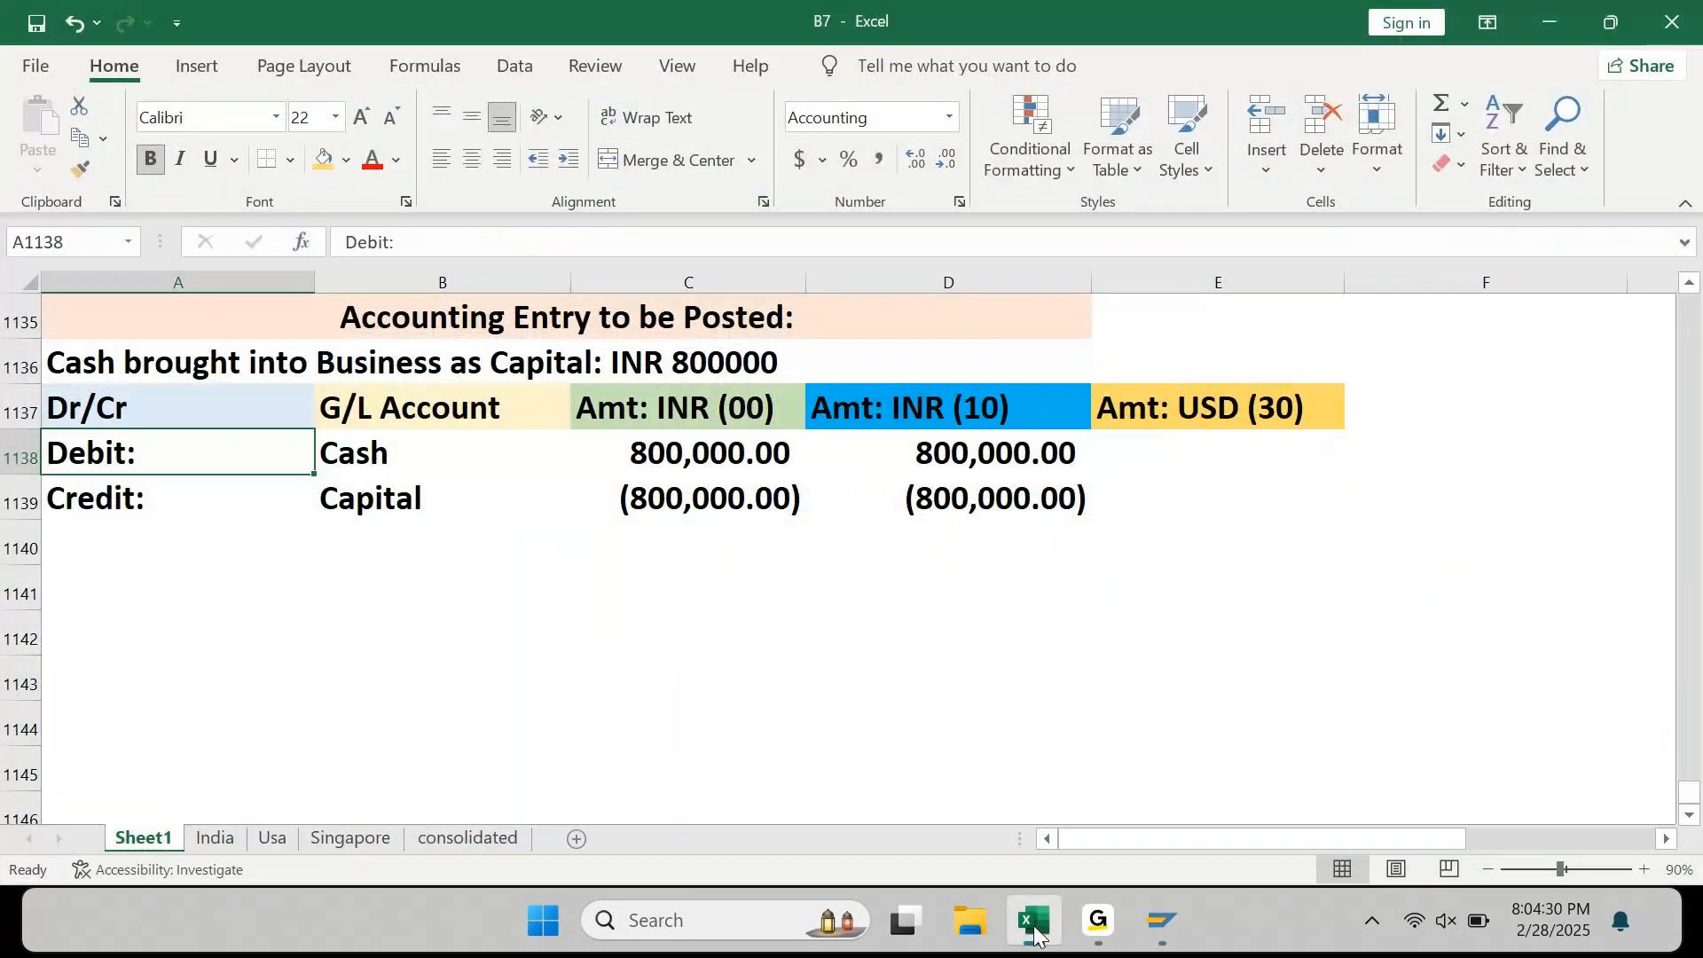
key("Down")
key("Down")
key("Down")
key("Down")
type("LC i")
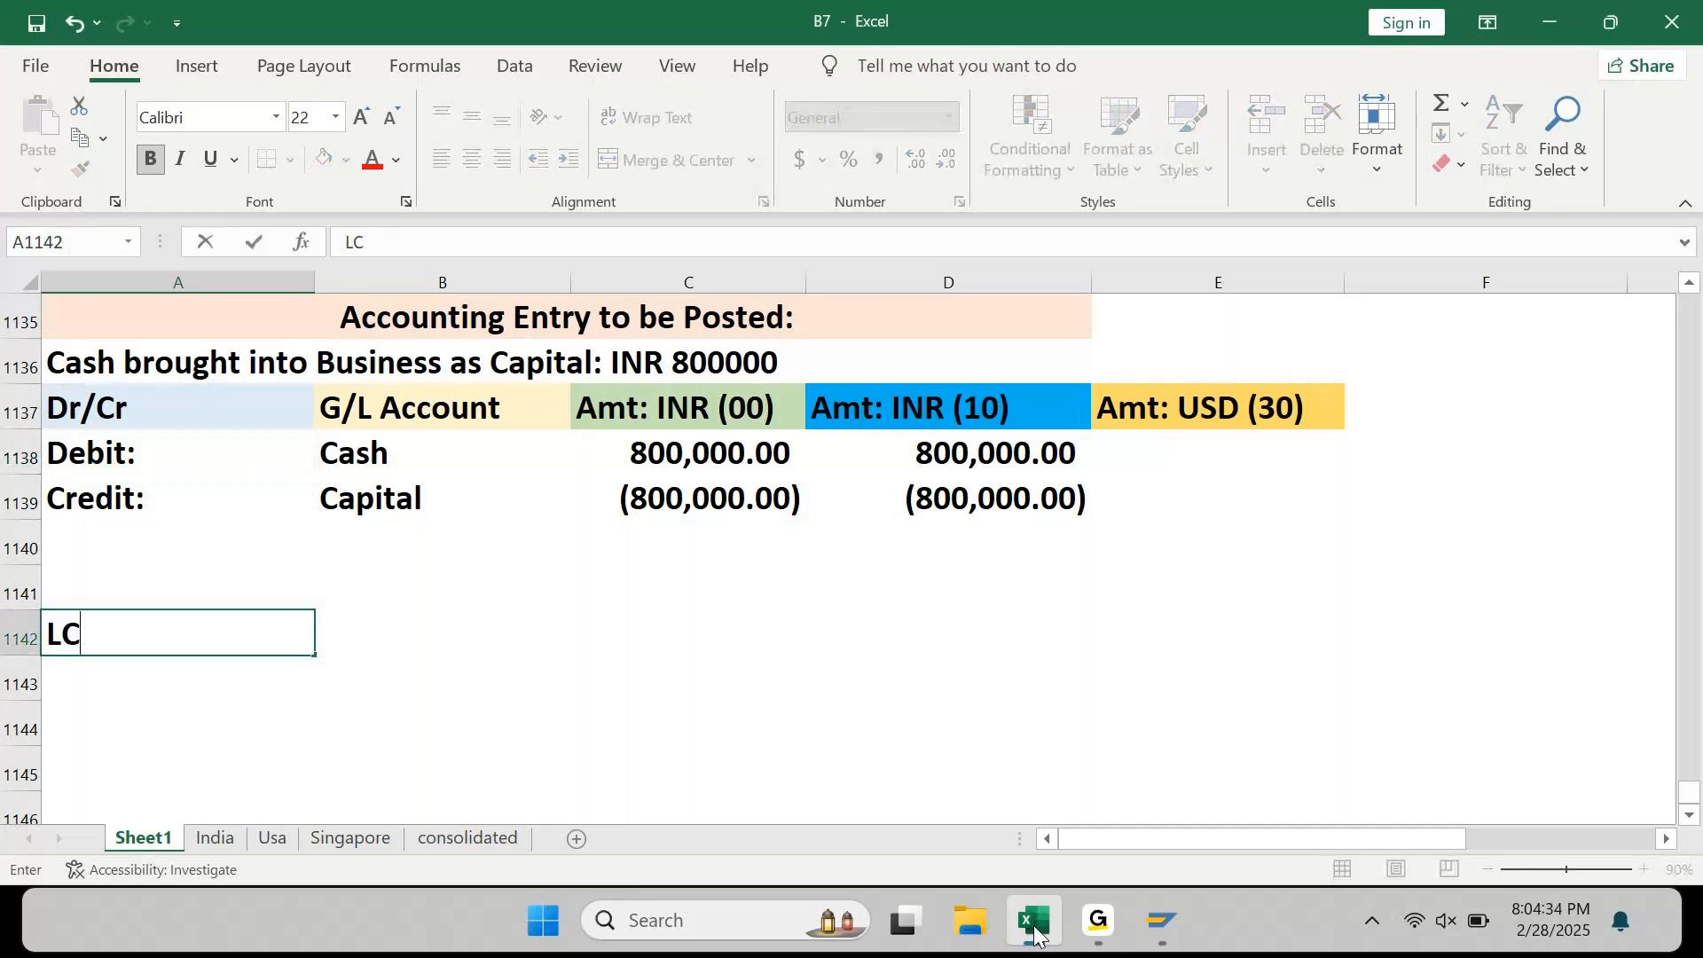
key("BackSpace")
key("BackSpace")
type("(10) is al")
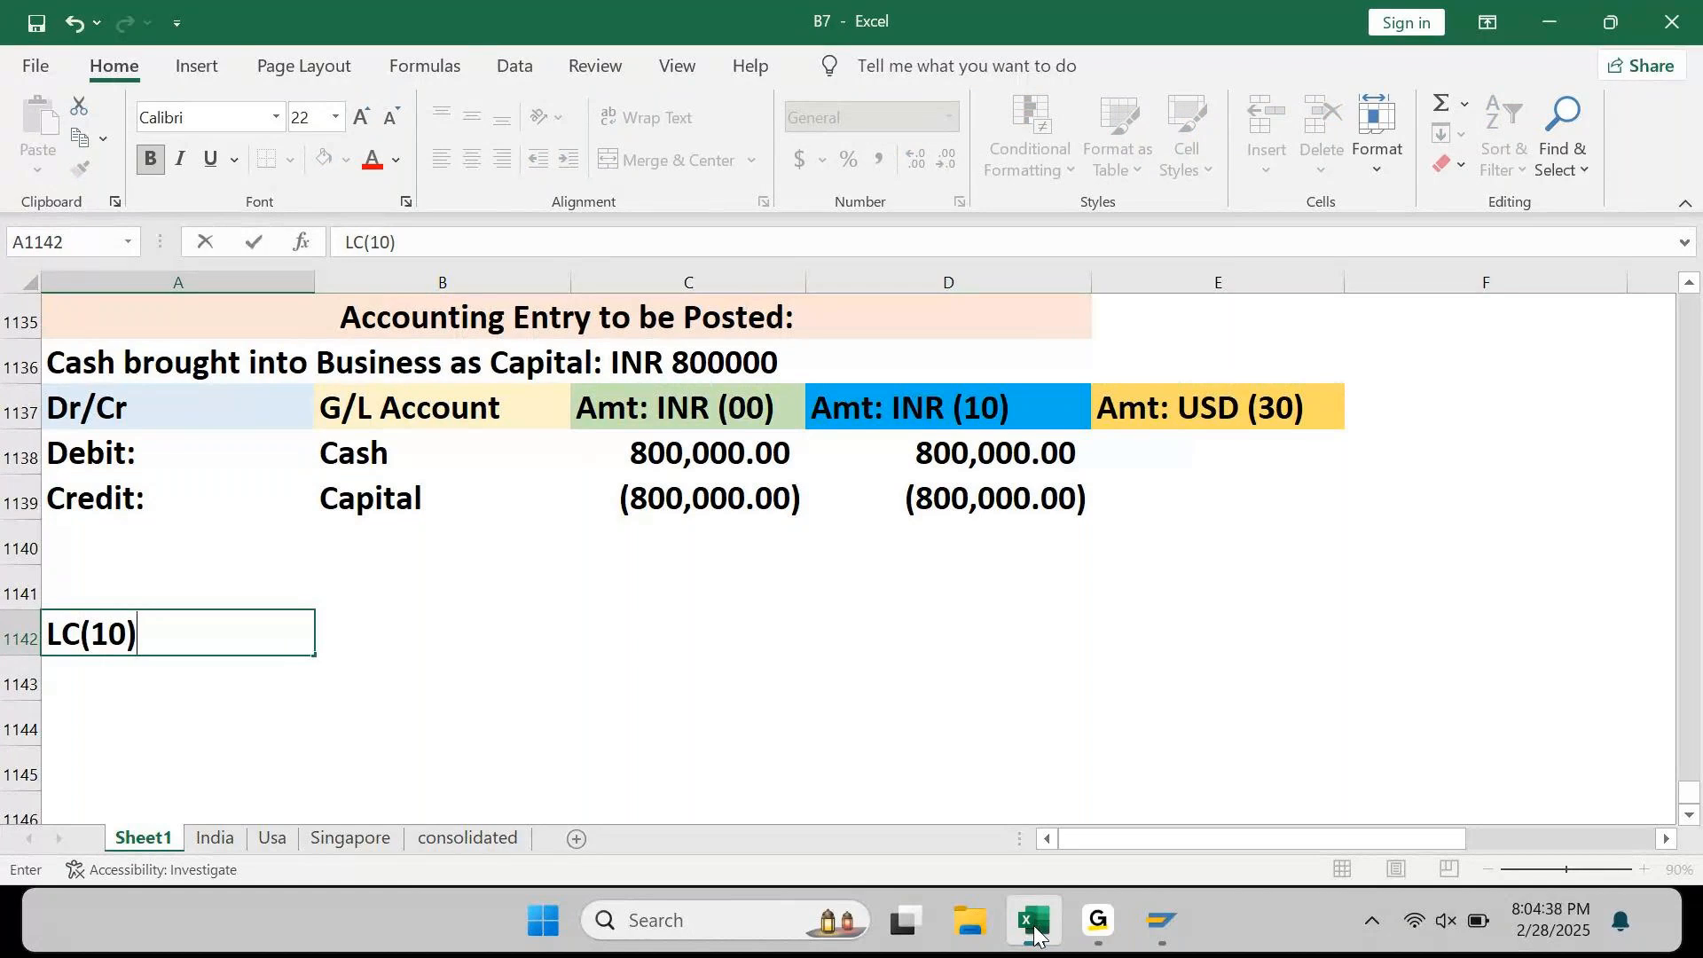
type("ways converted from ")
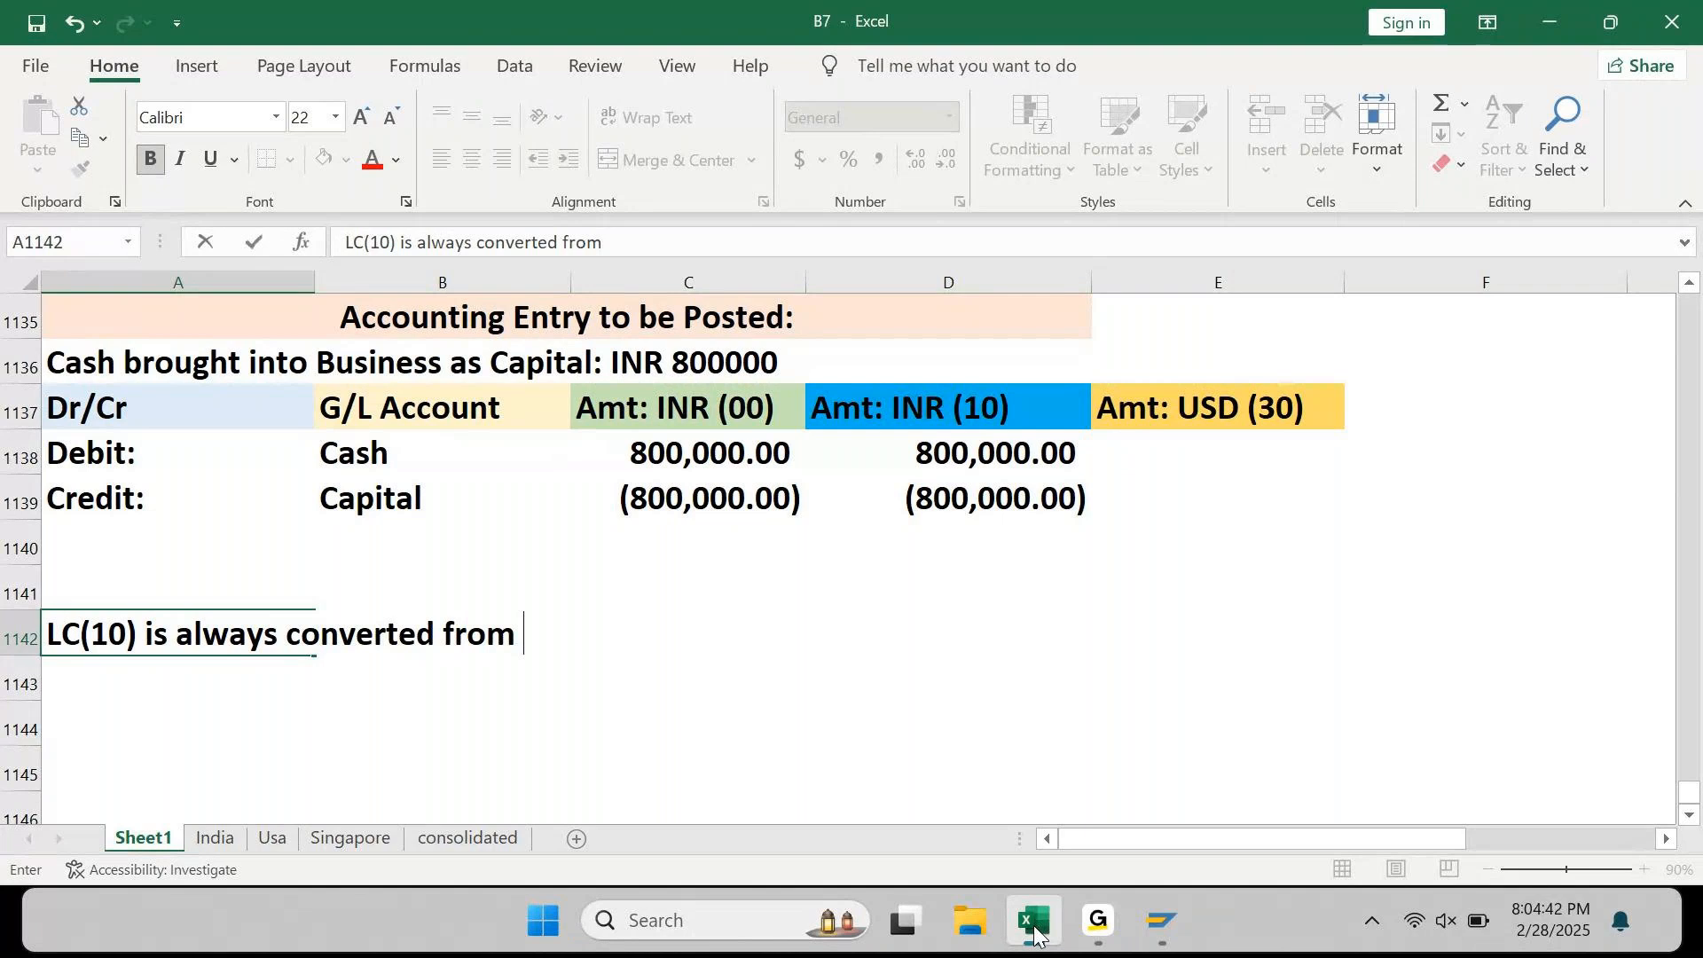
type("DC(00)")
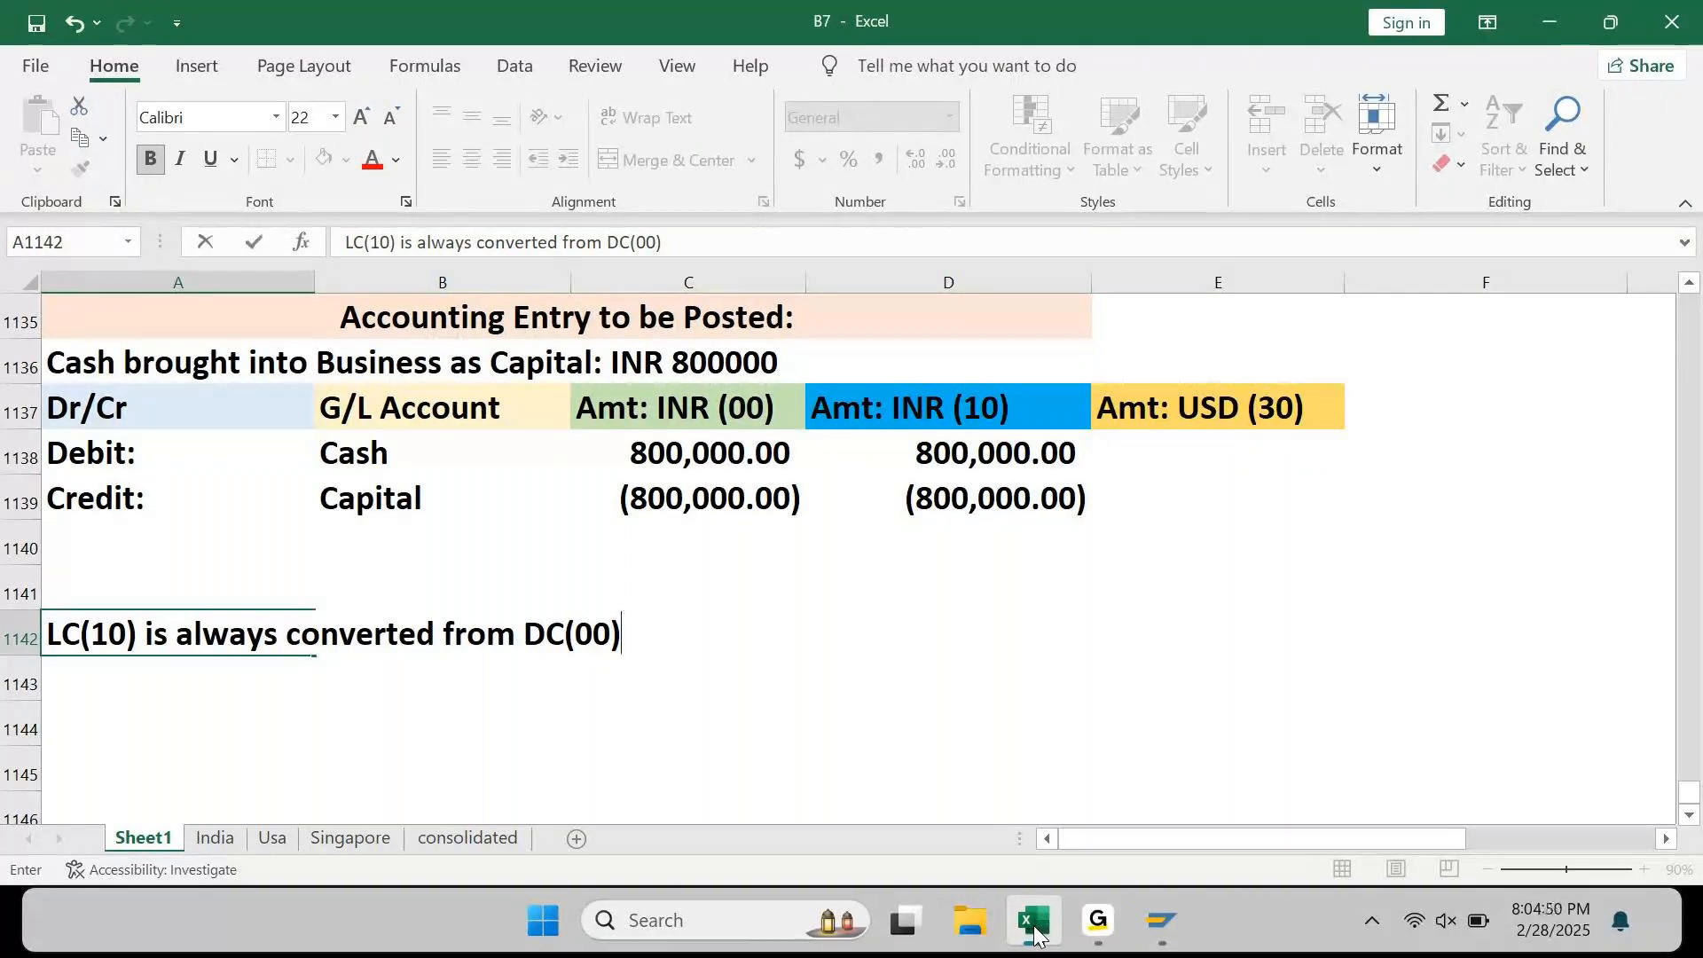
key("Return")
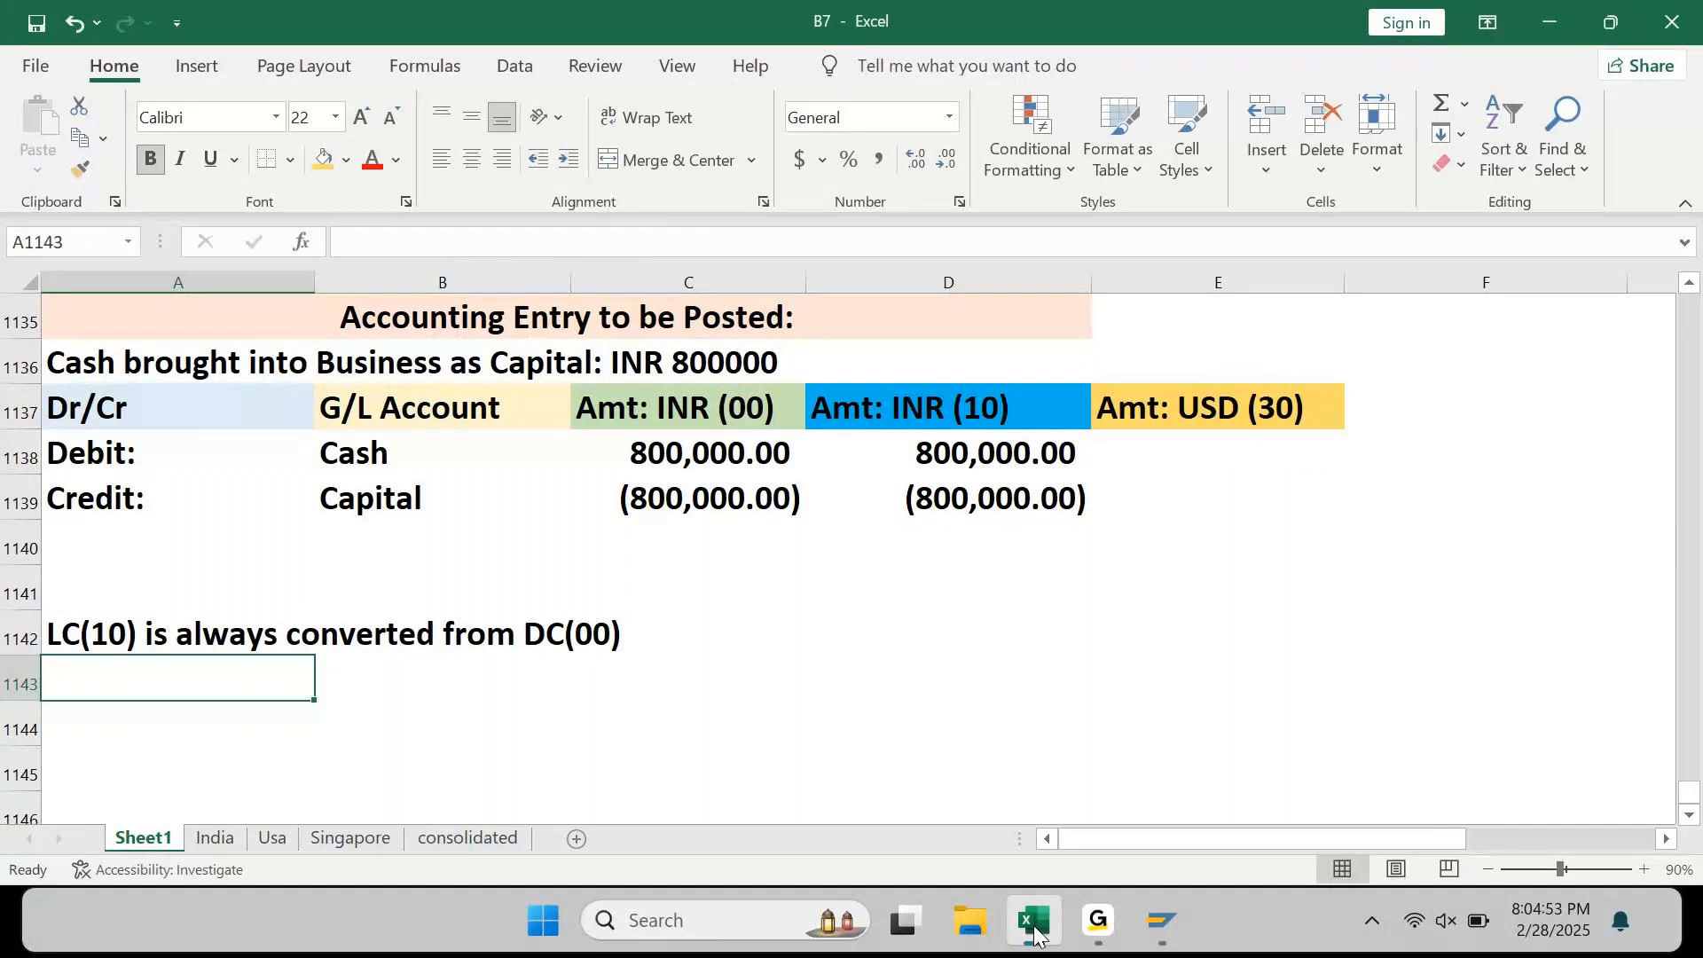
Step: Enter "No other Alternative here. This is fixed" in D1142
key("Up")
key("Right")
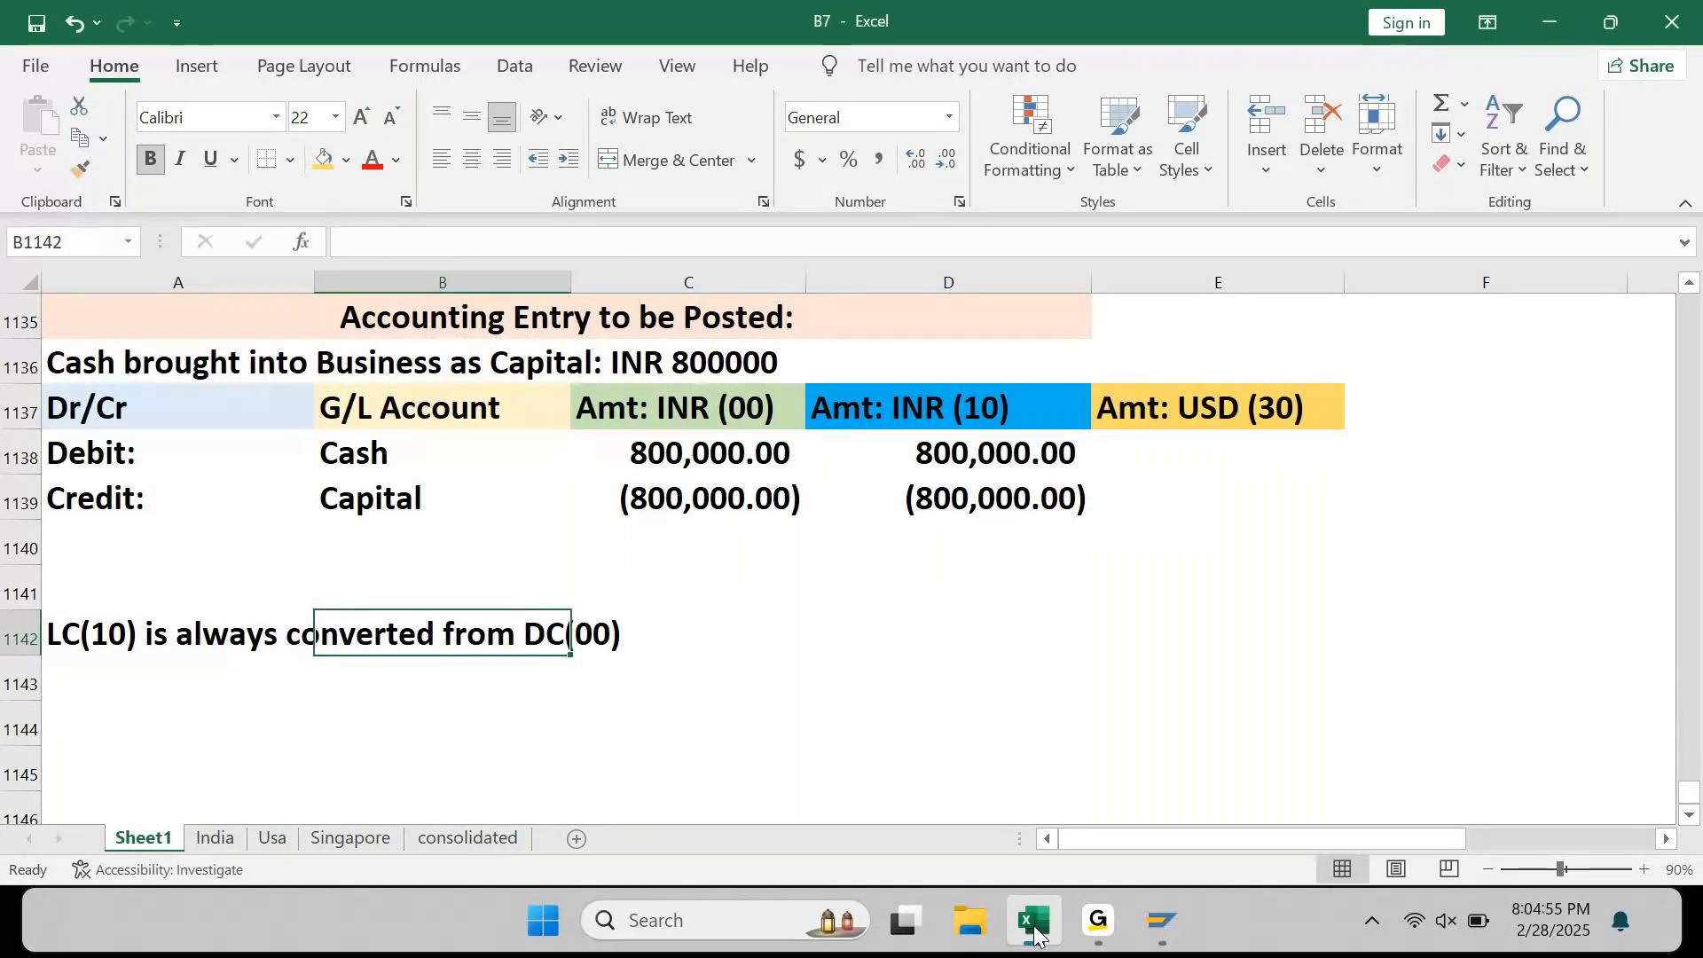
key("Right")
key("Right")
type("No other ")
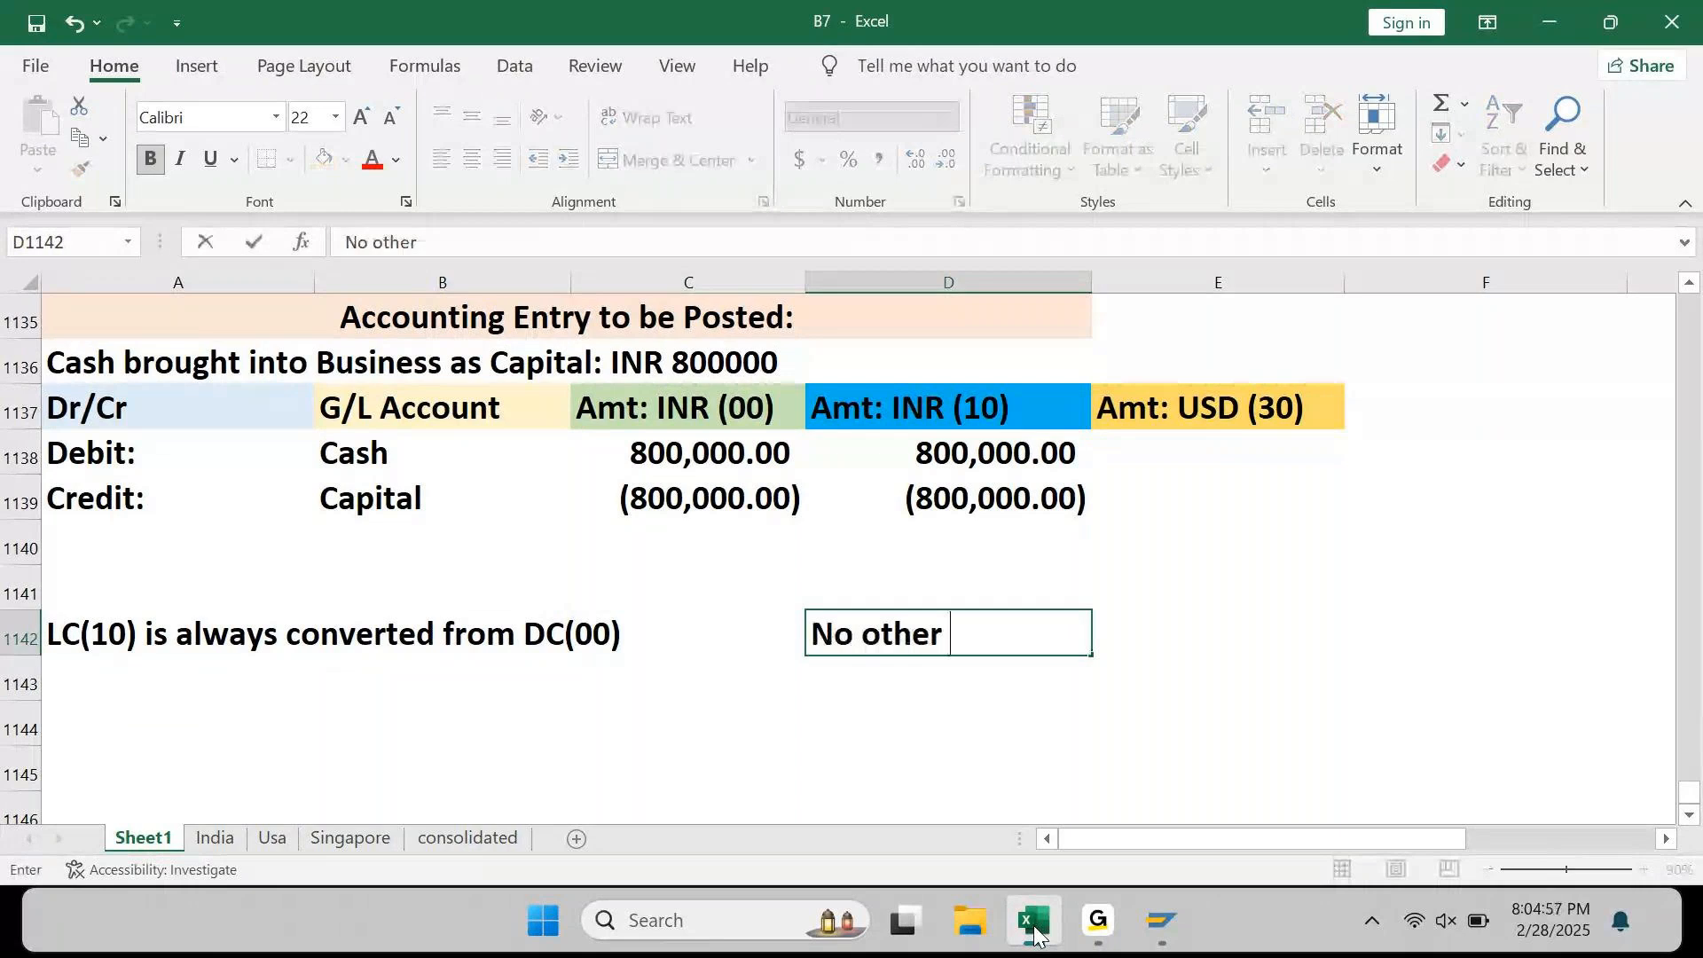
type("Alter")
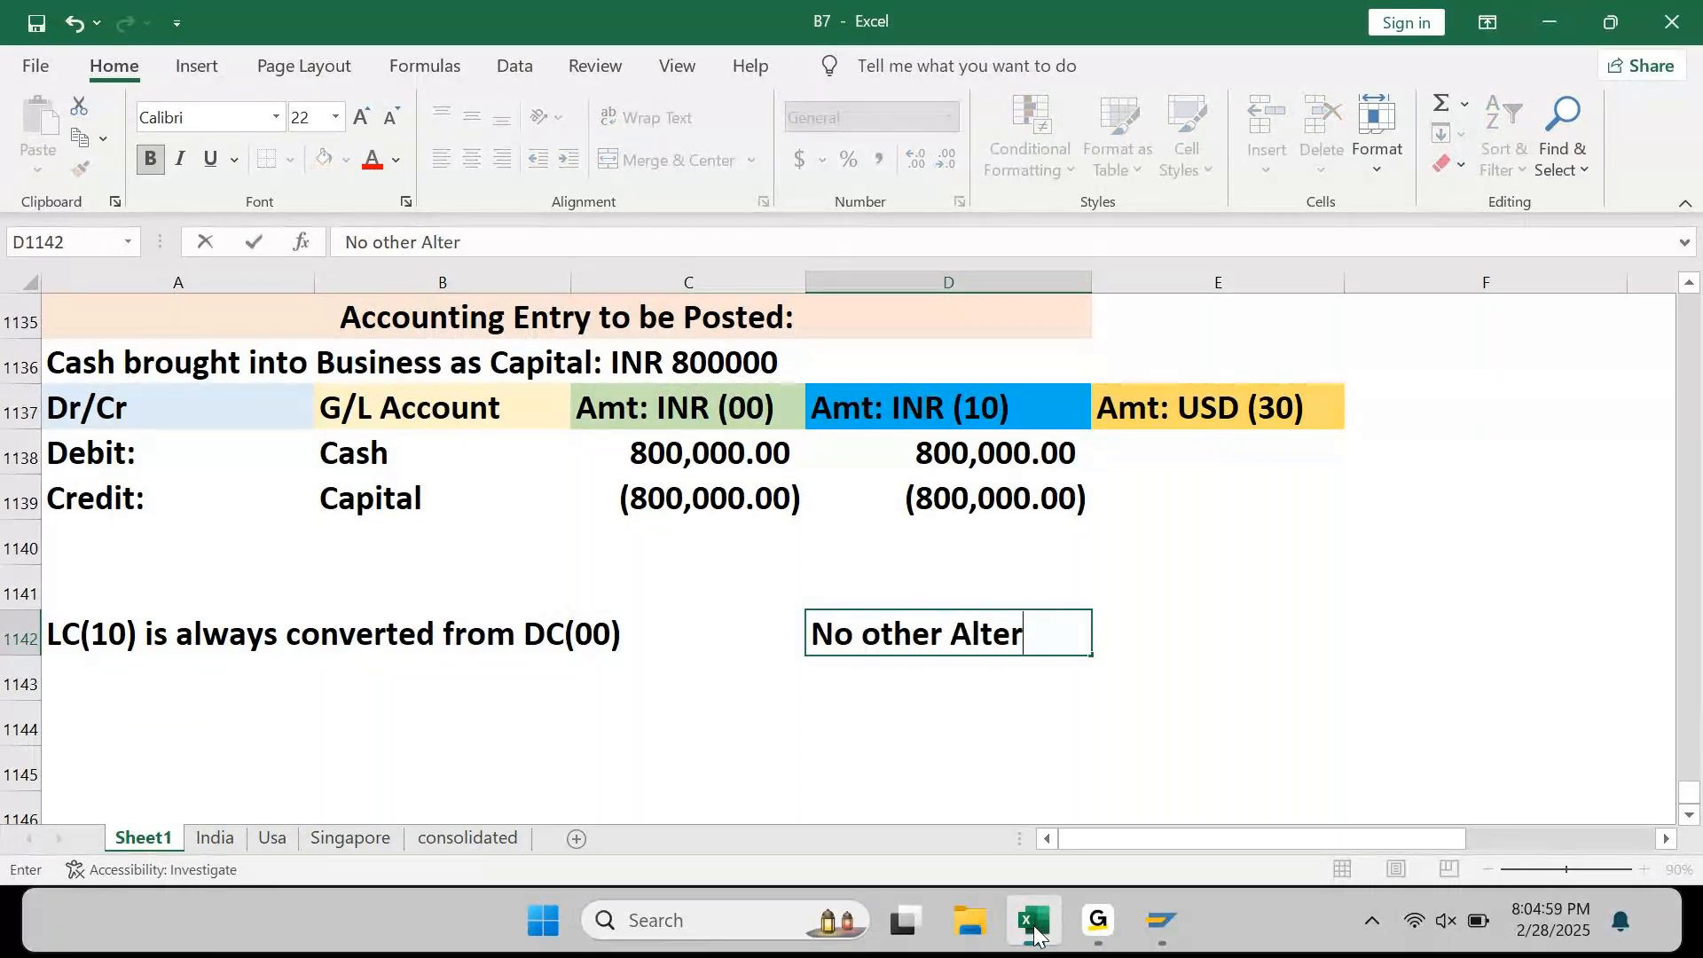
type("native here. T")
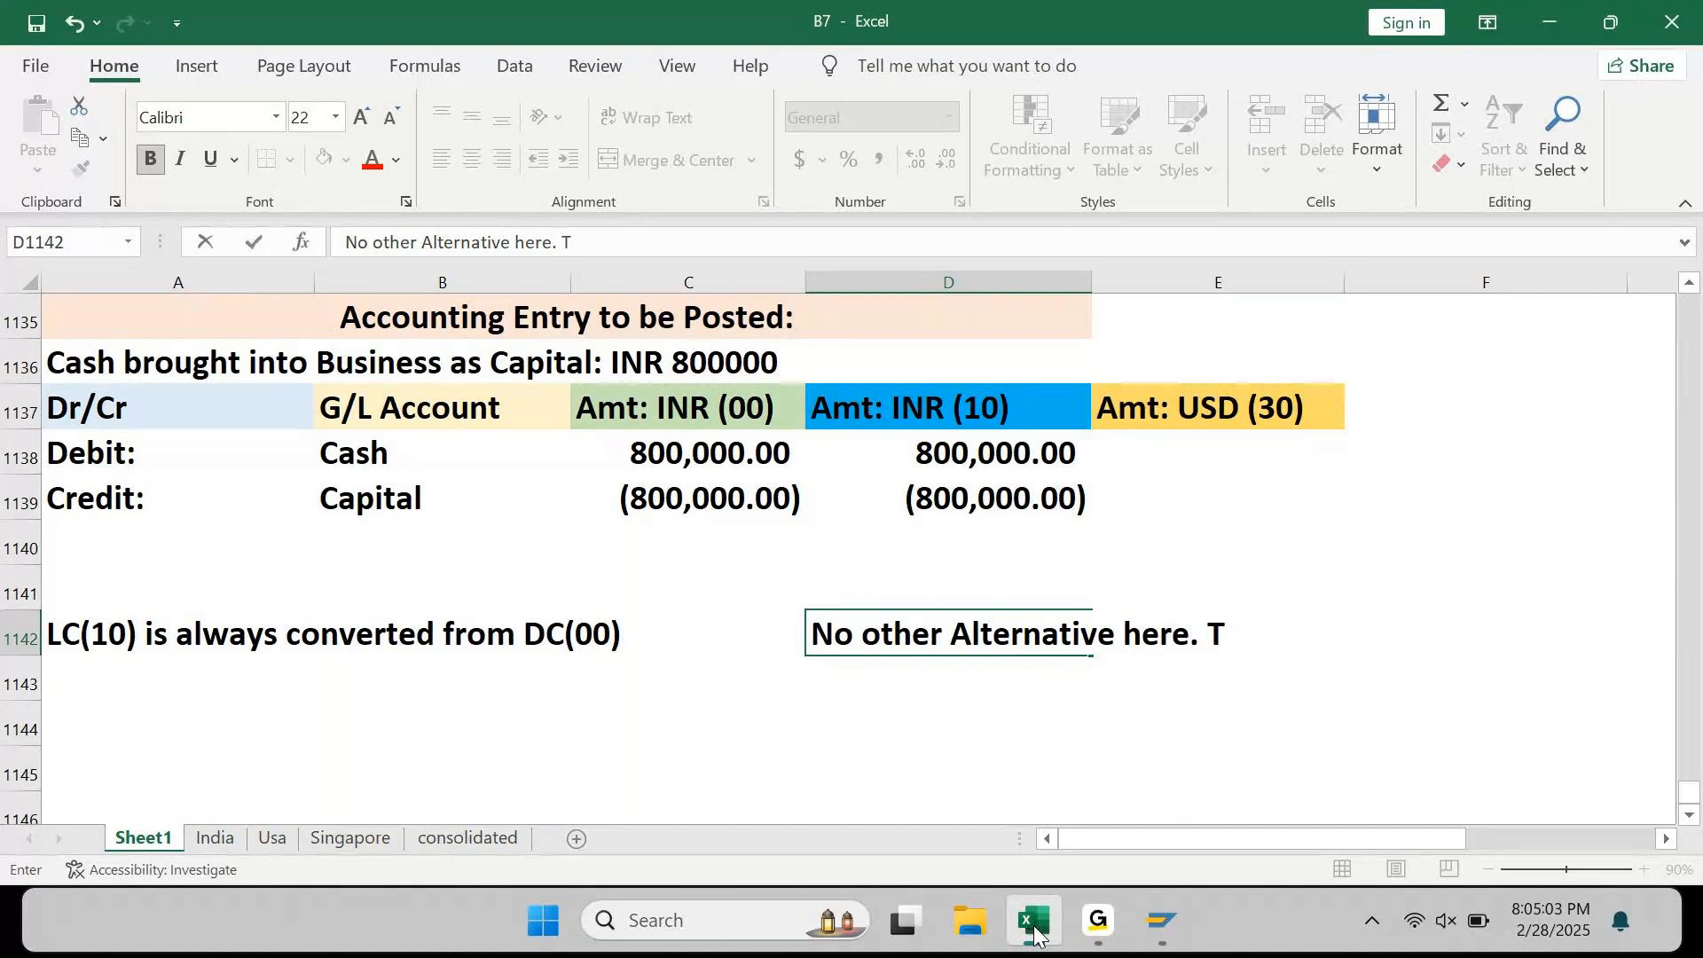
type("his is fixed")
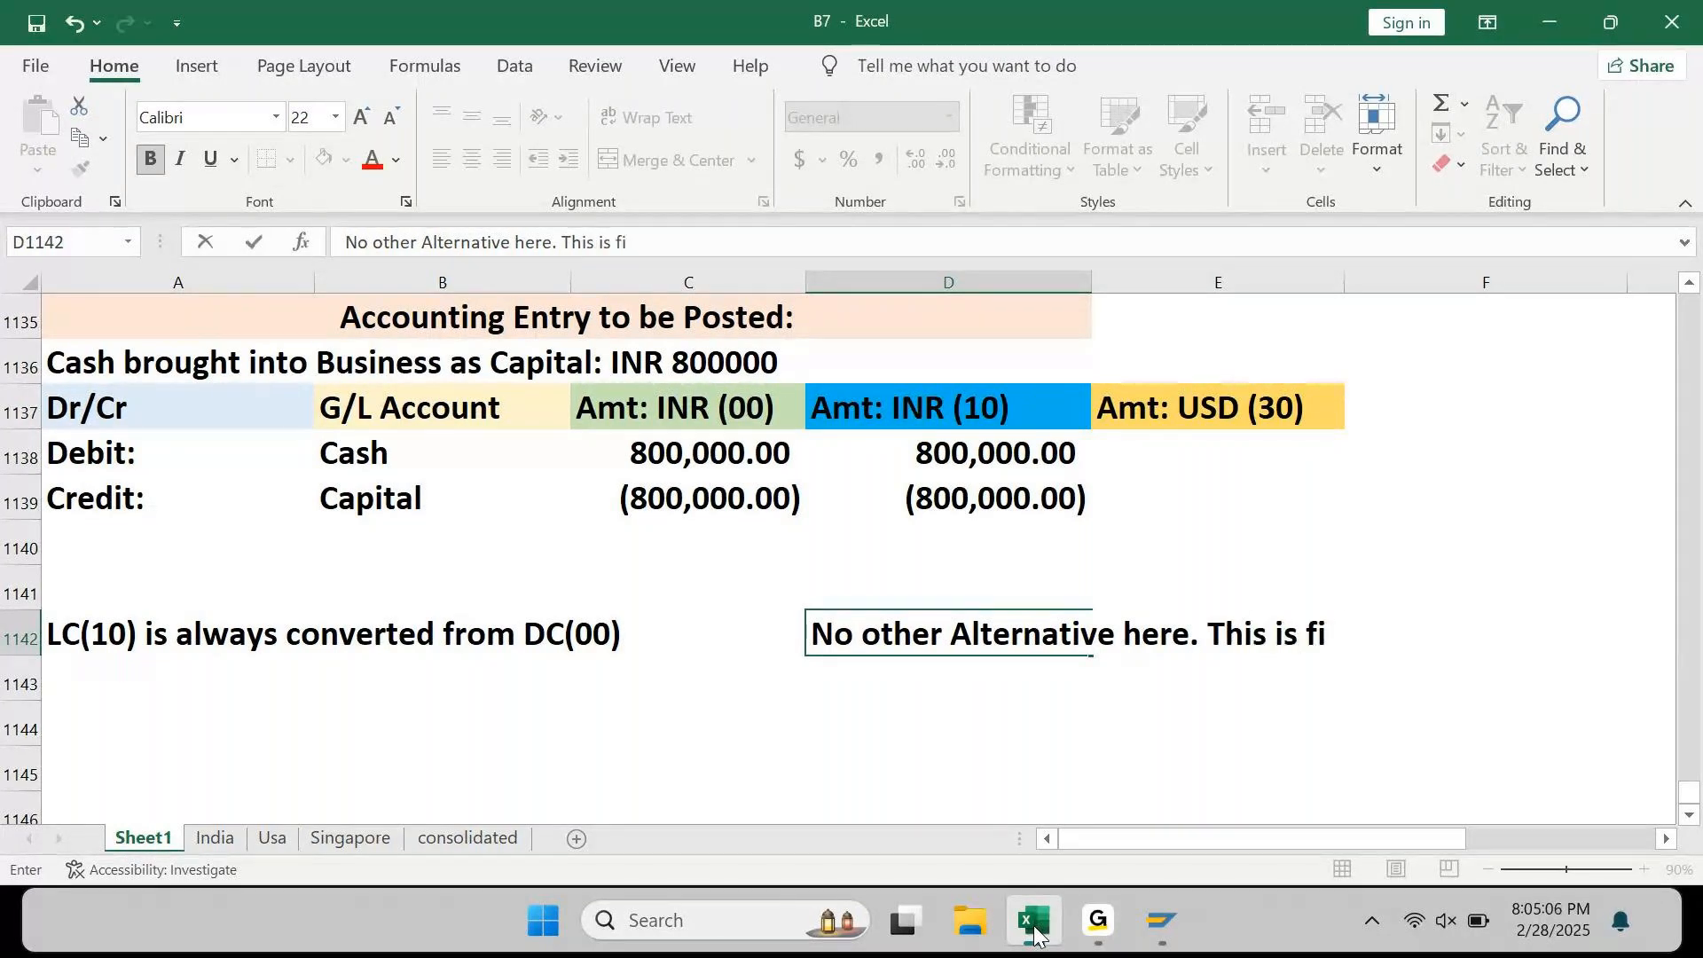
key("Return")
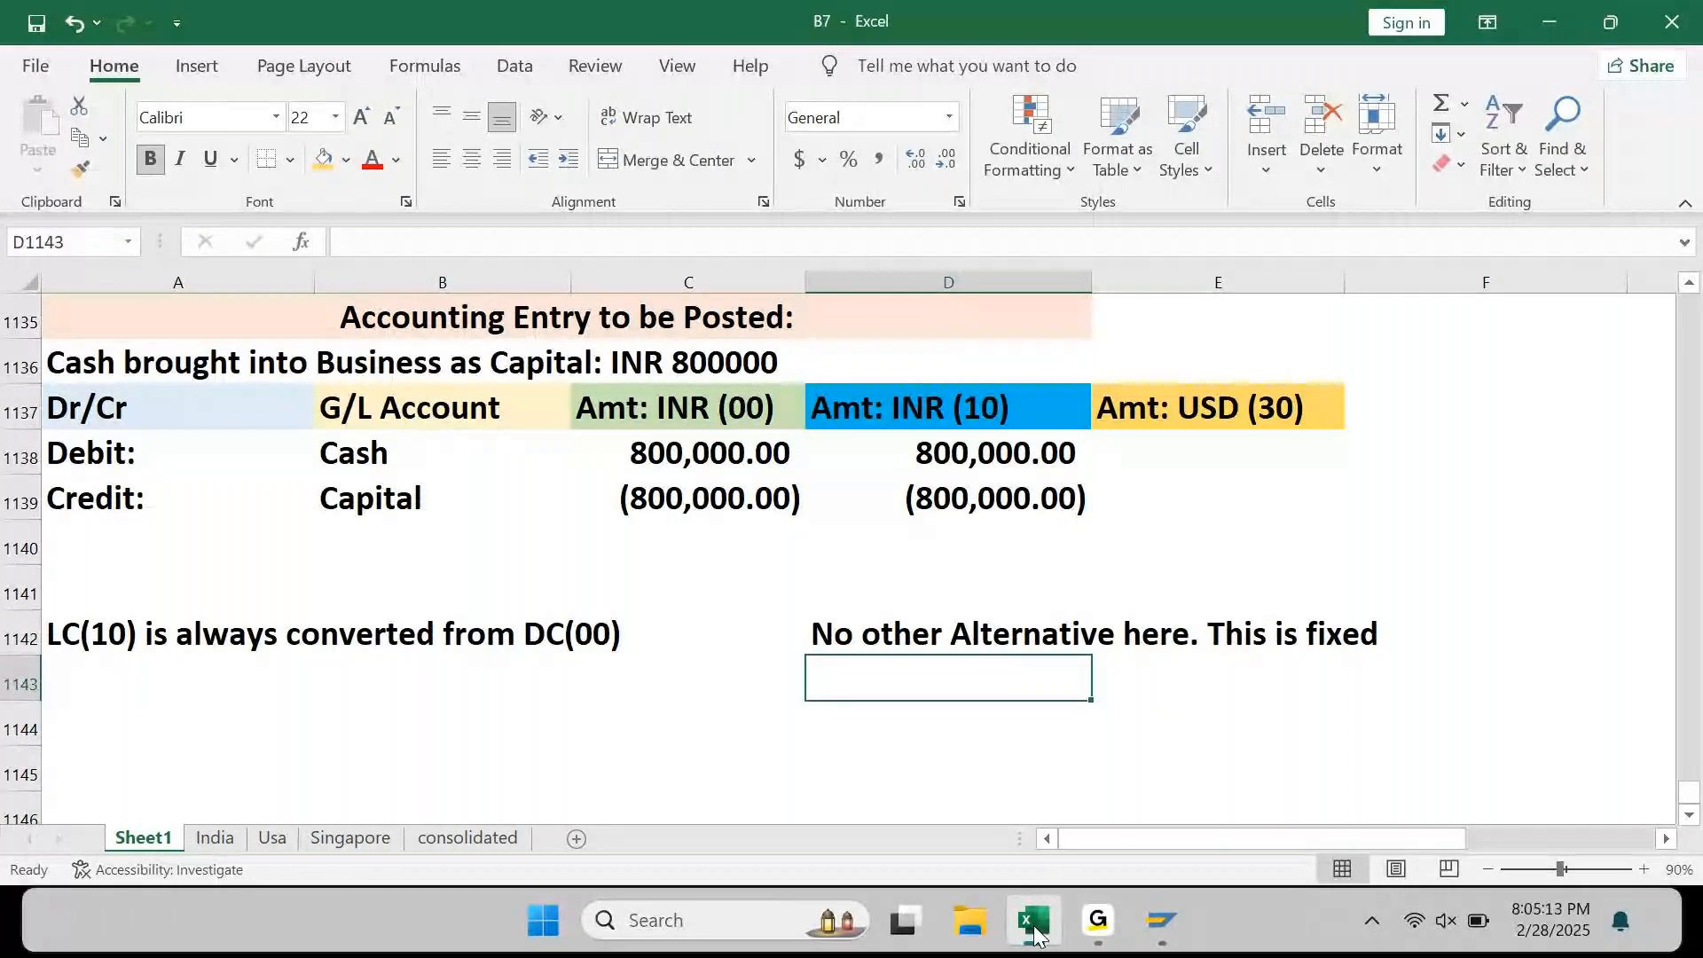
Step: Enter "GC (30) is converted from either DC(00) or LC(10)" in A1143
key("Home")
type("G")
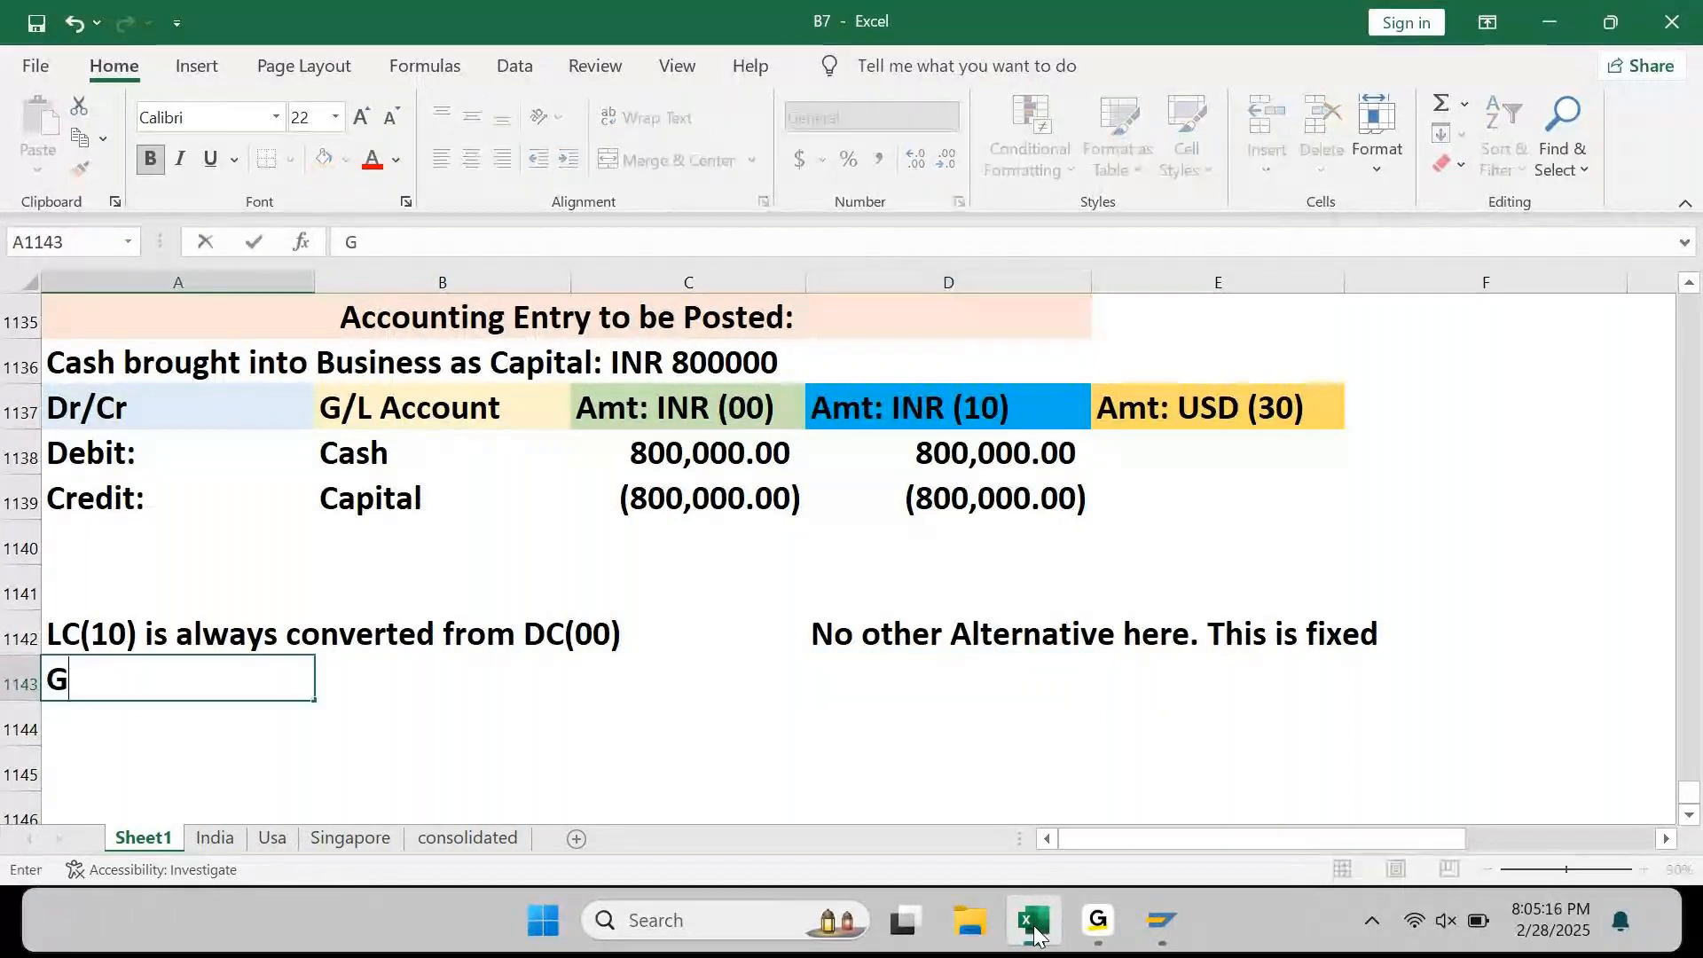
type("C (30) is")
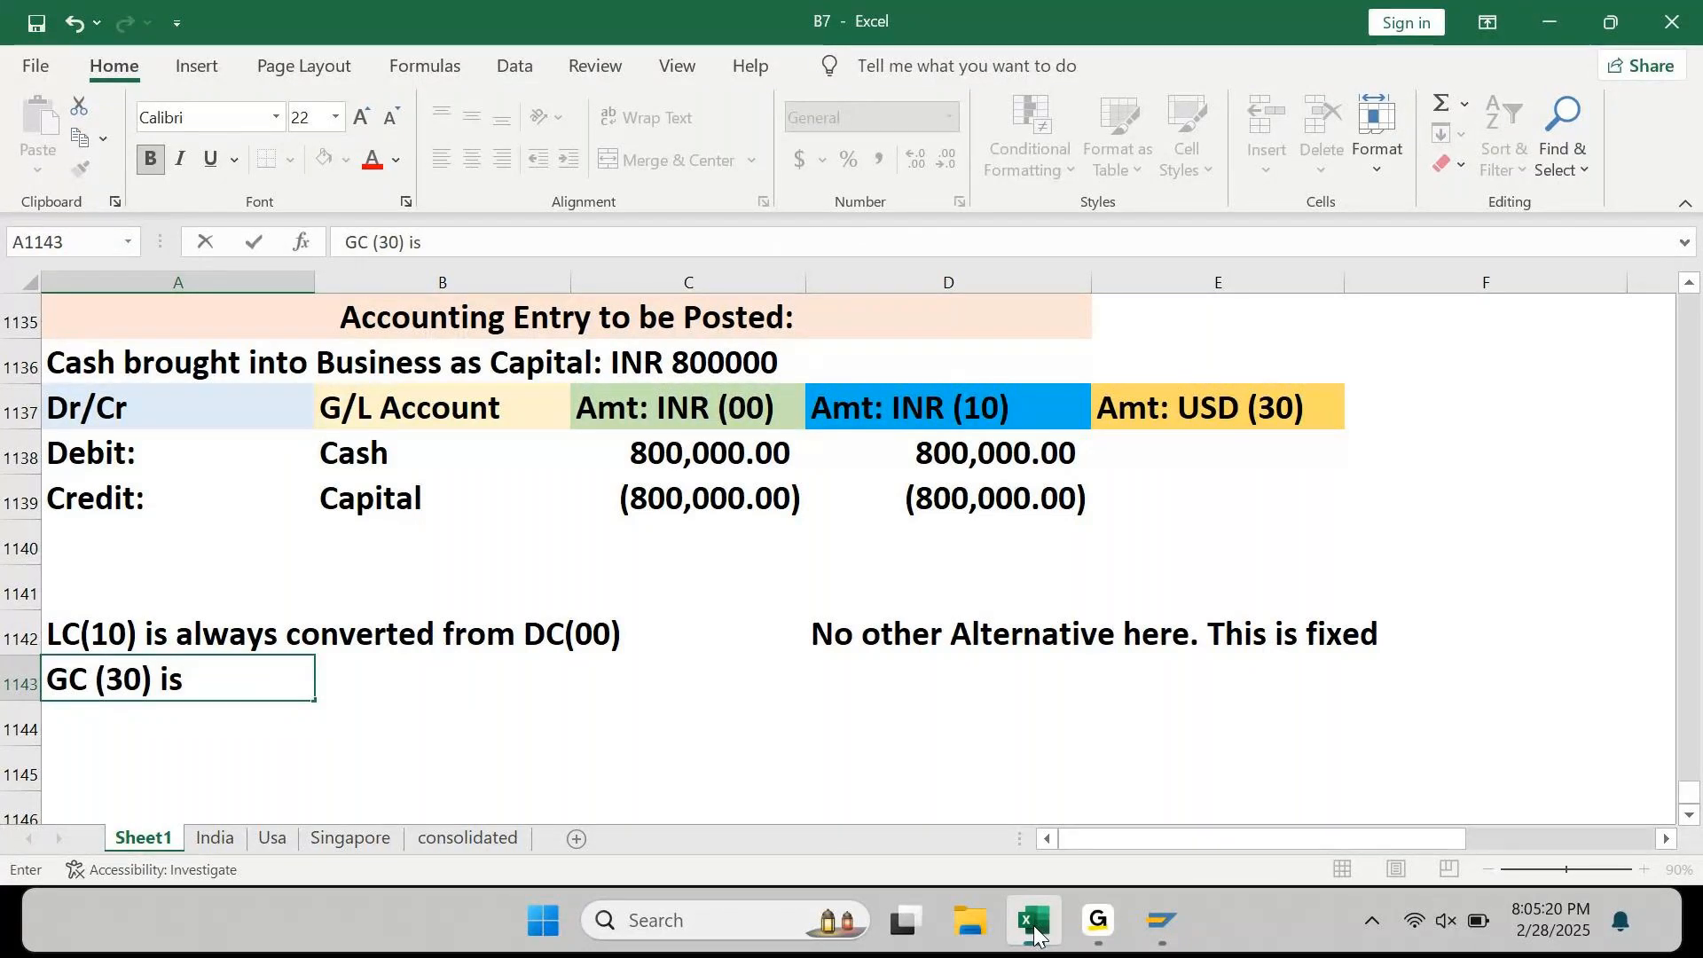
type(" converte")
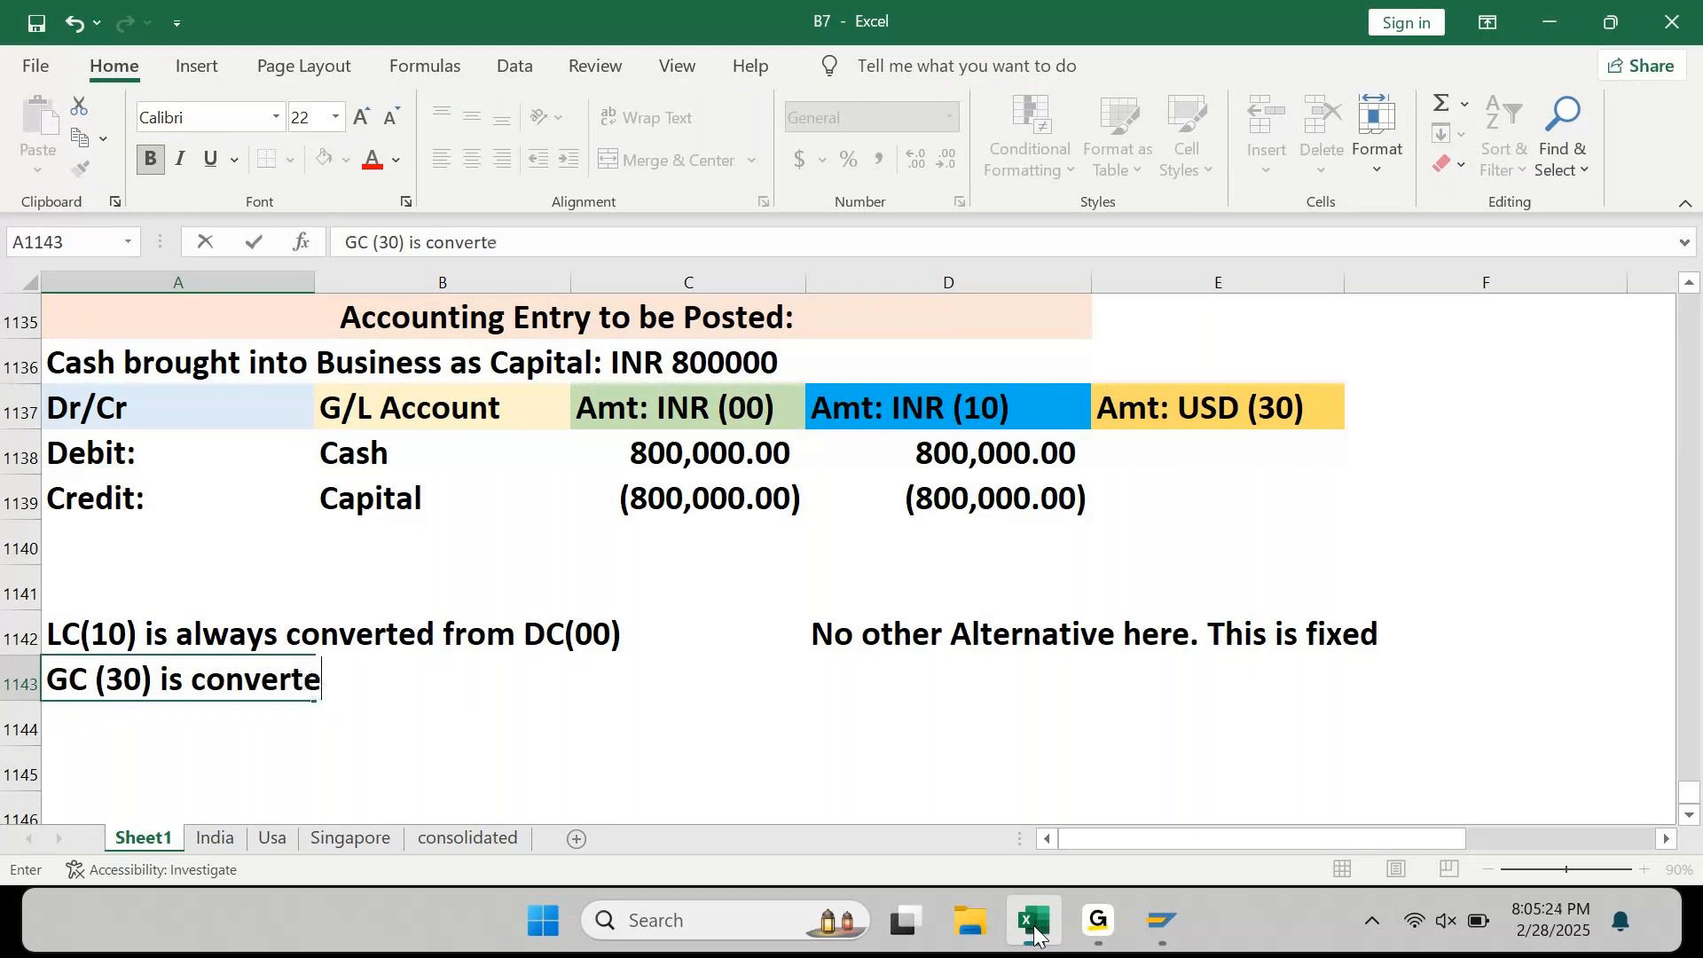
type("d fr")
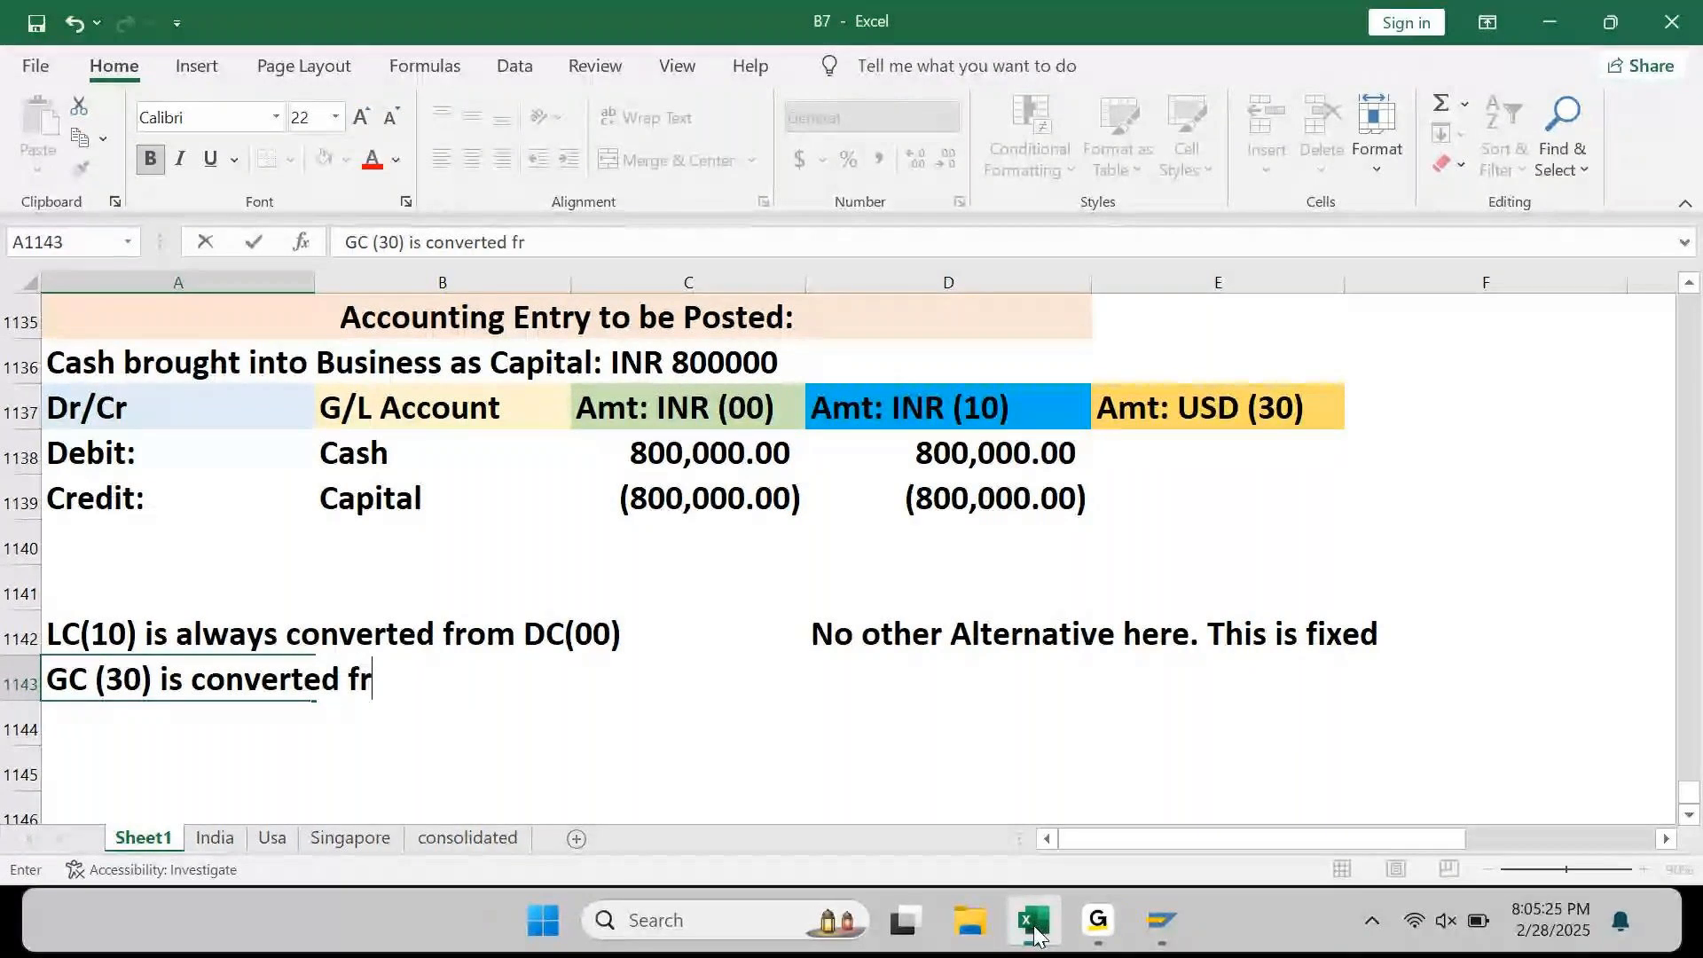
type("om either DC(00) or LC")
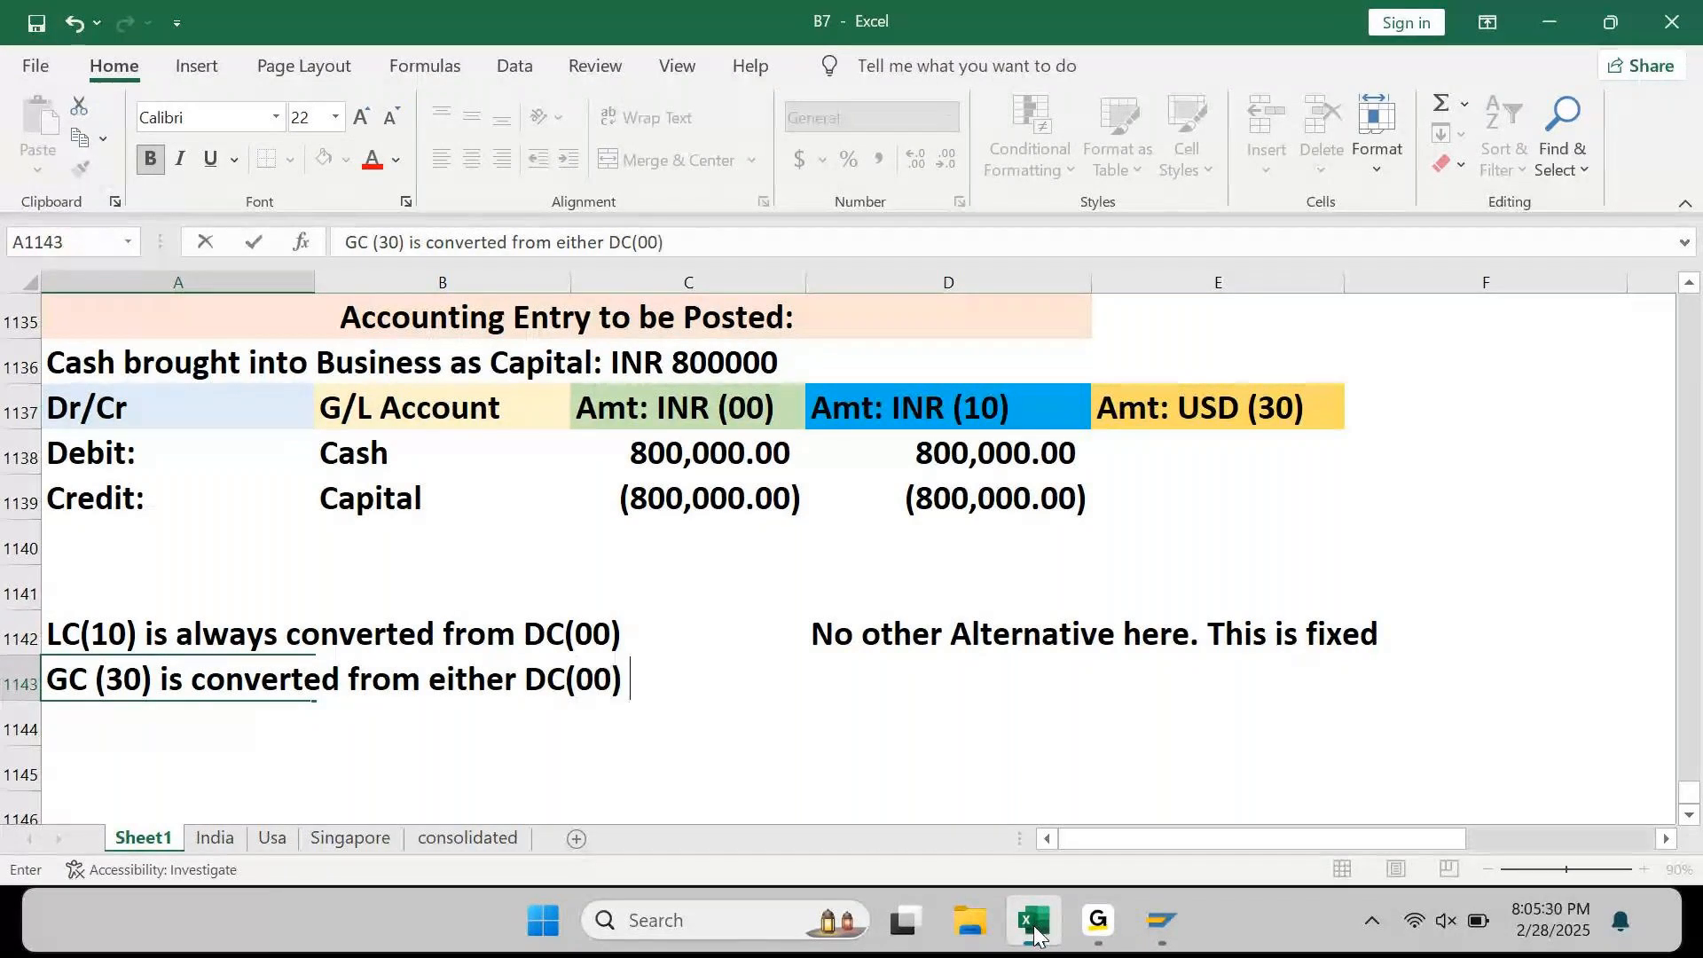
key("BackSpace")
type("(10)")
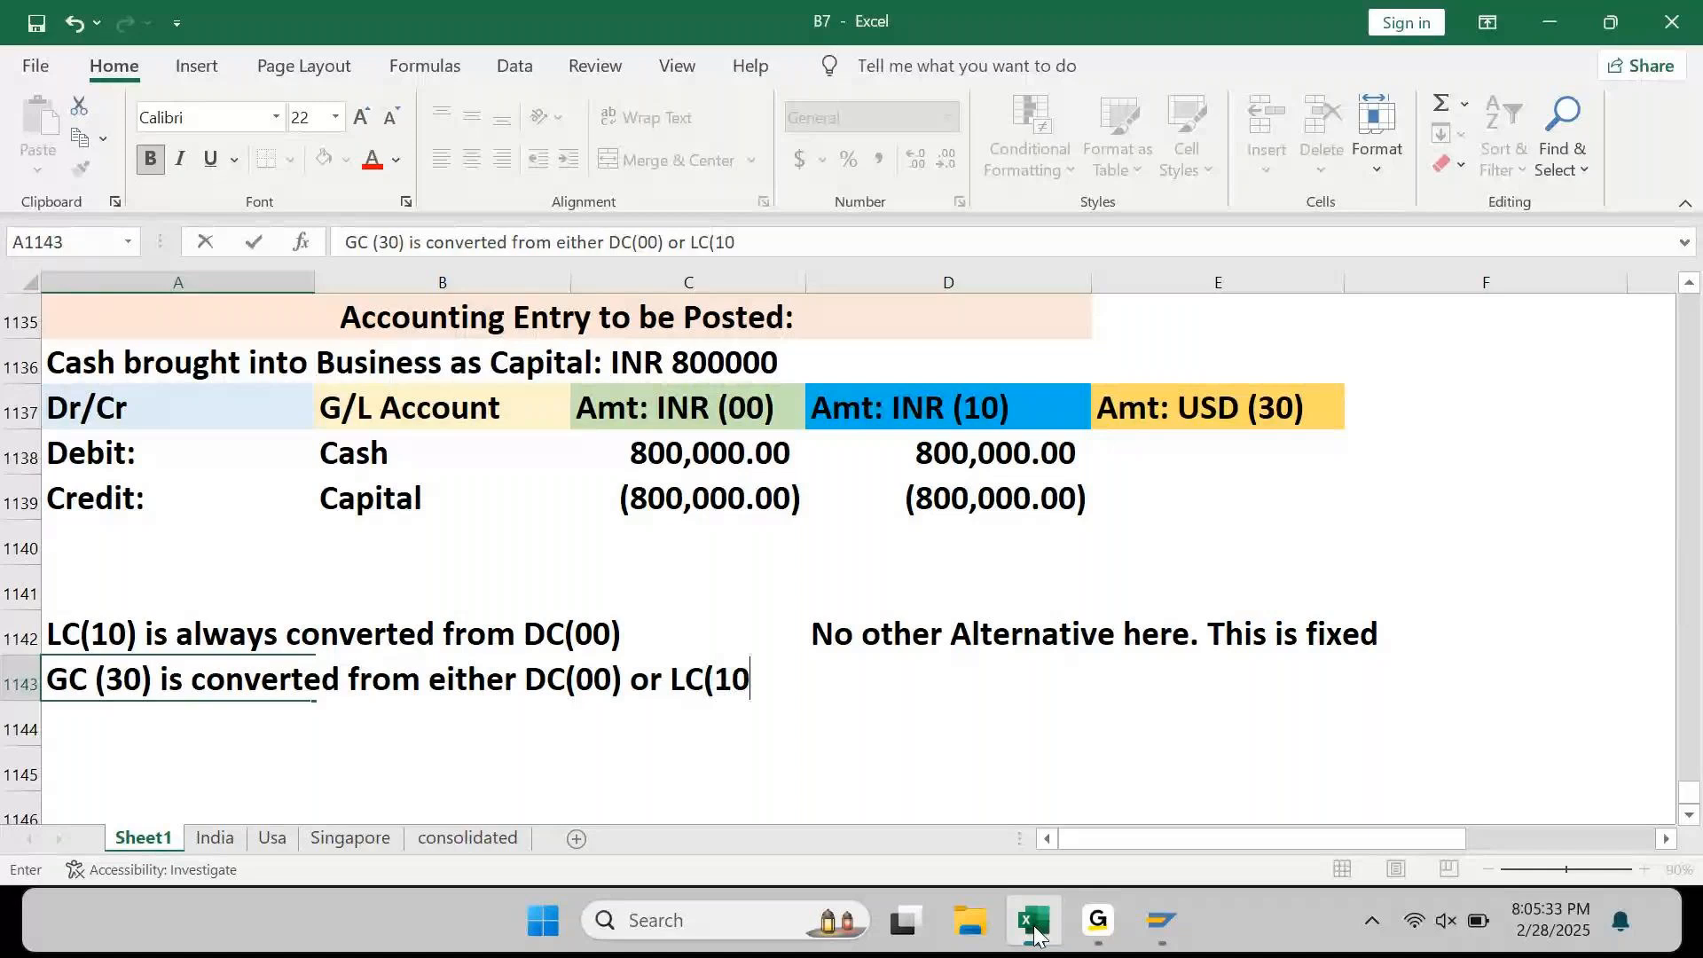
key("Return")
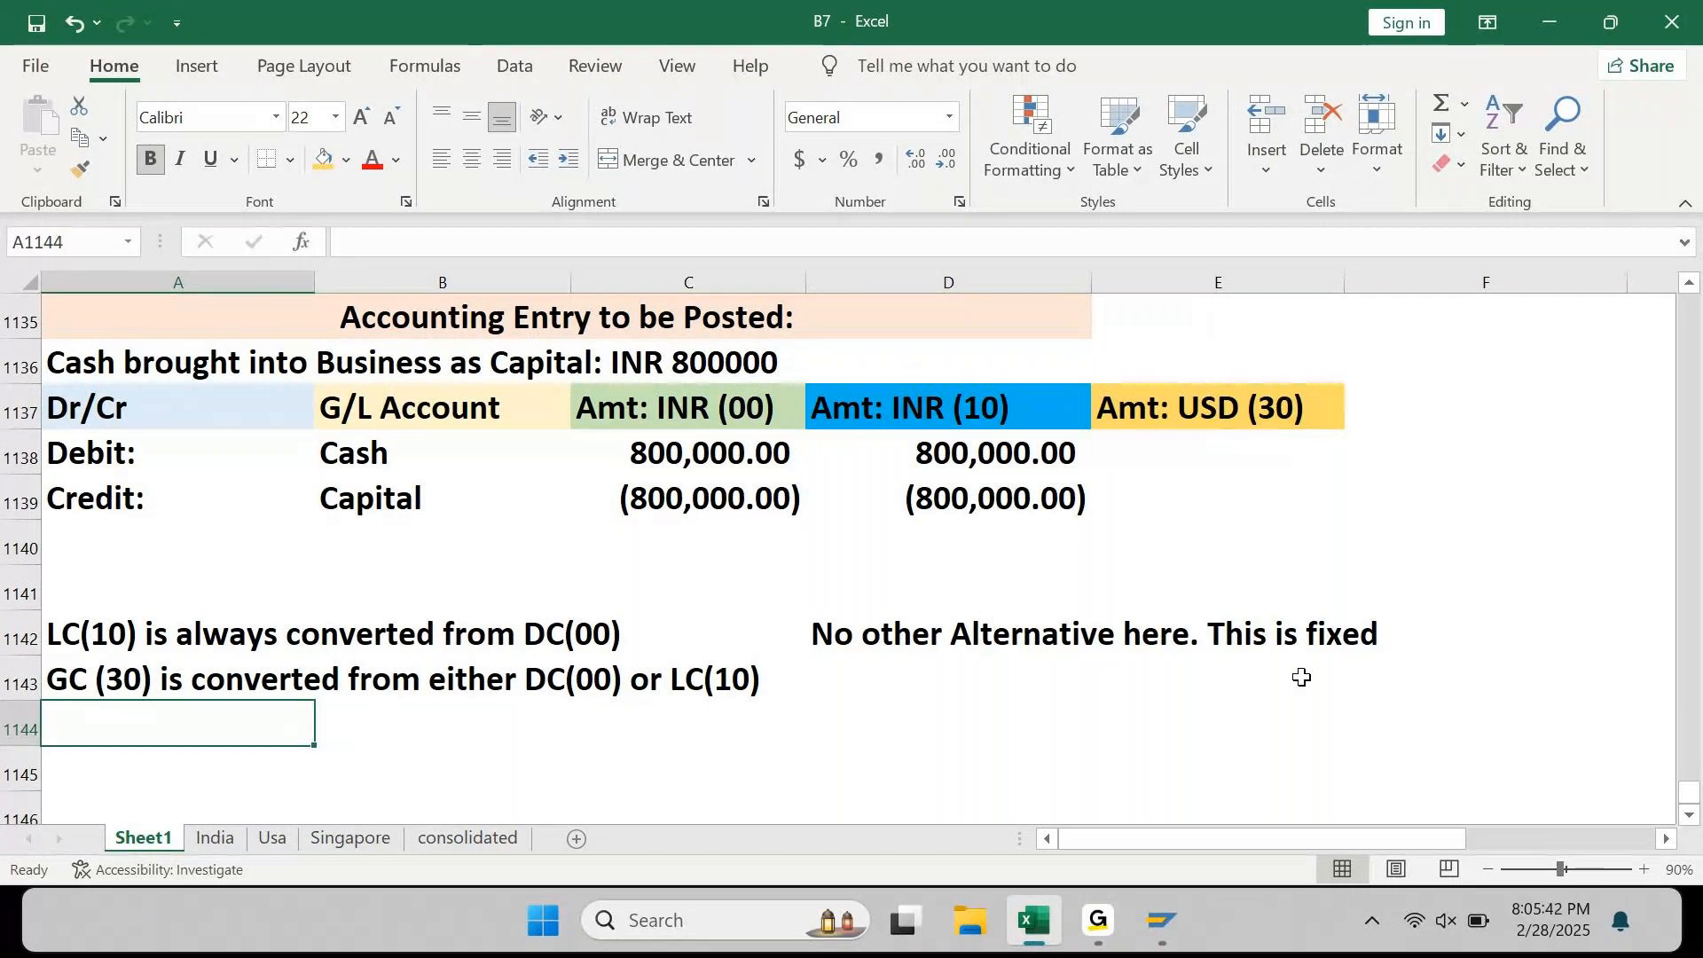
left_click(991, 417)
key("Left")
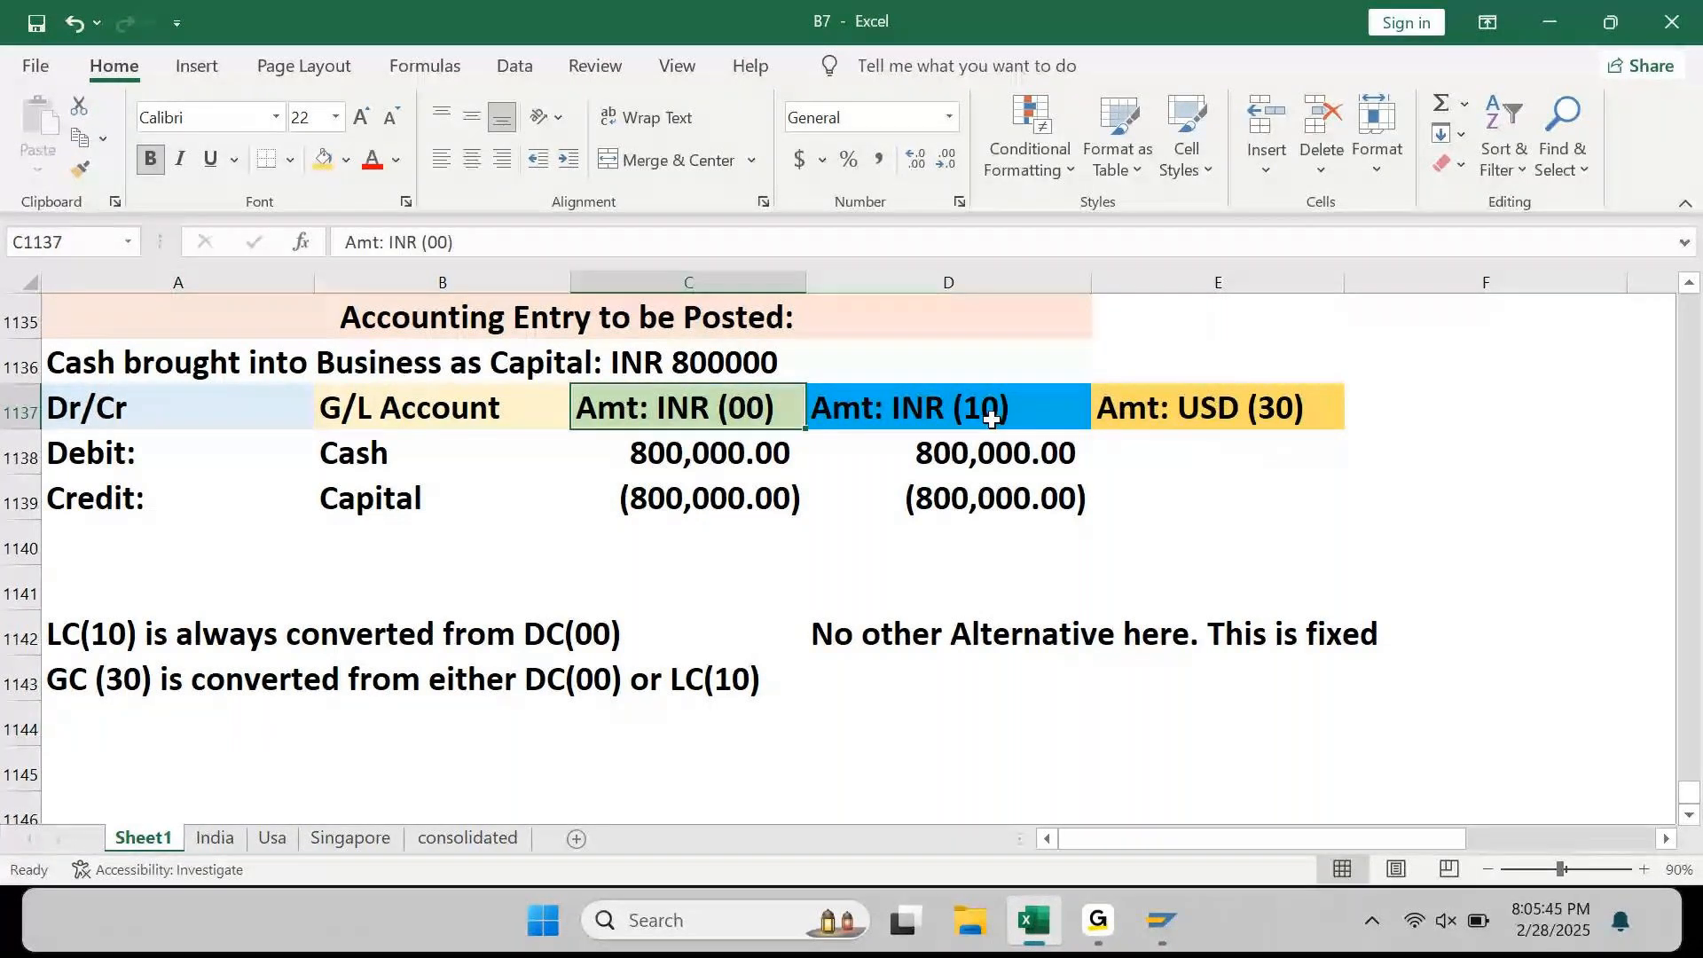
left_click(992, 417)
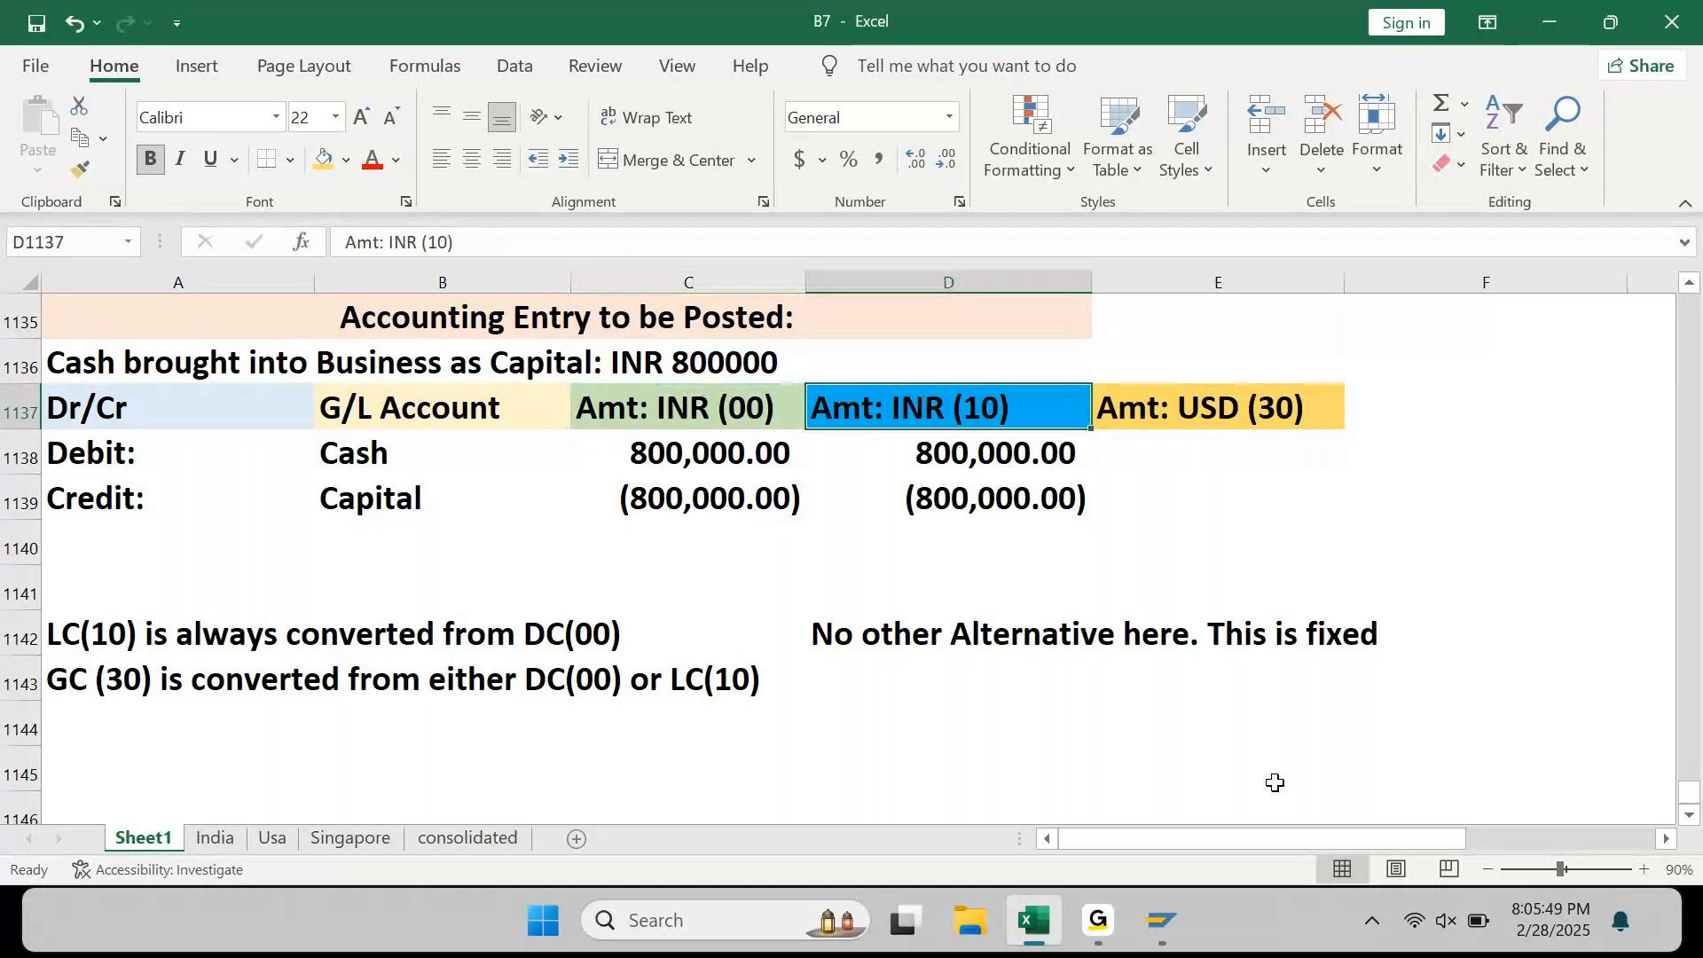
key("Left")
key("Right")
key("Left")
key("Right")
key("Left")
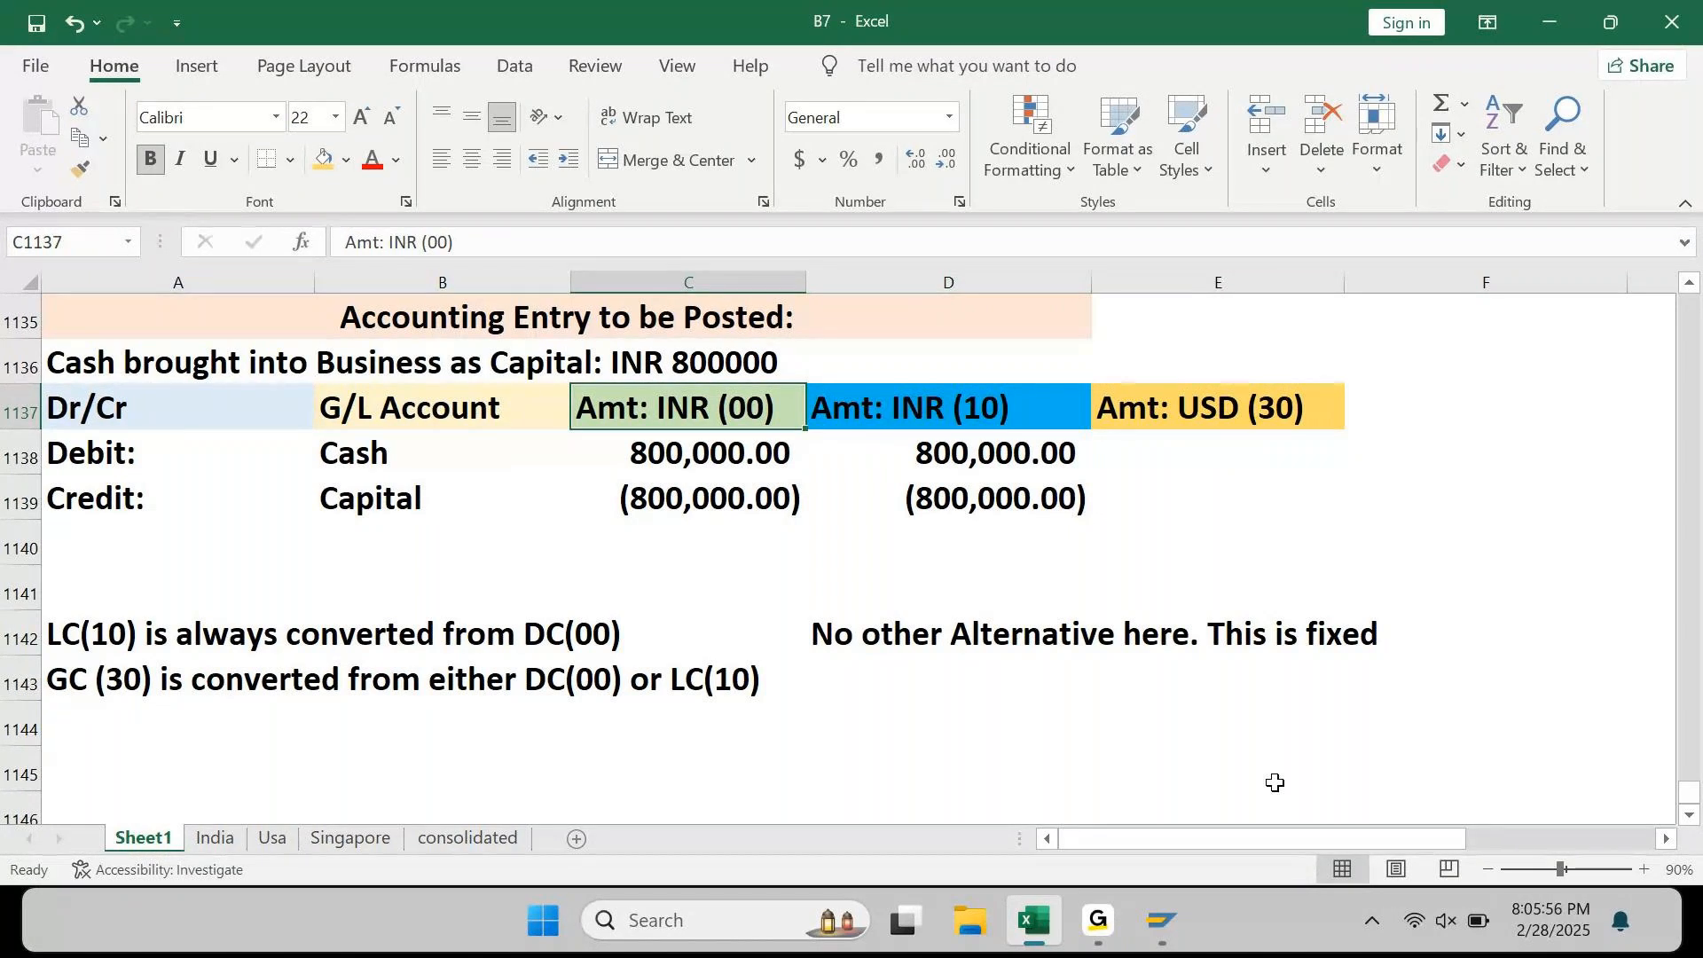
key("Right")
key("Right")
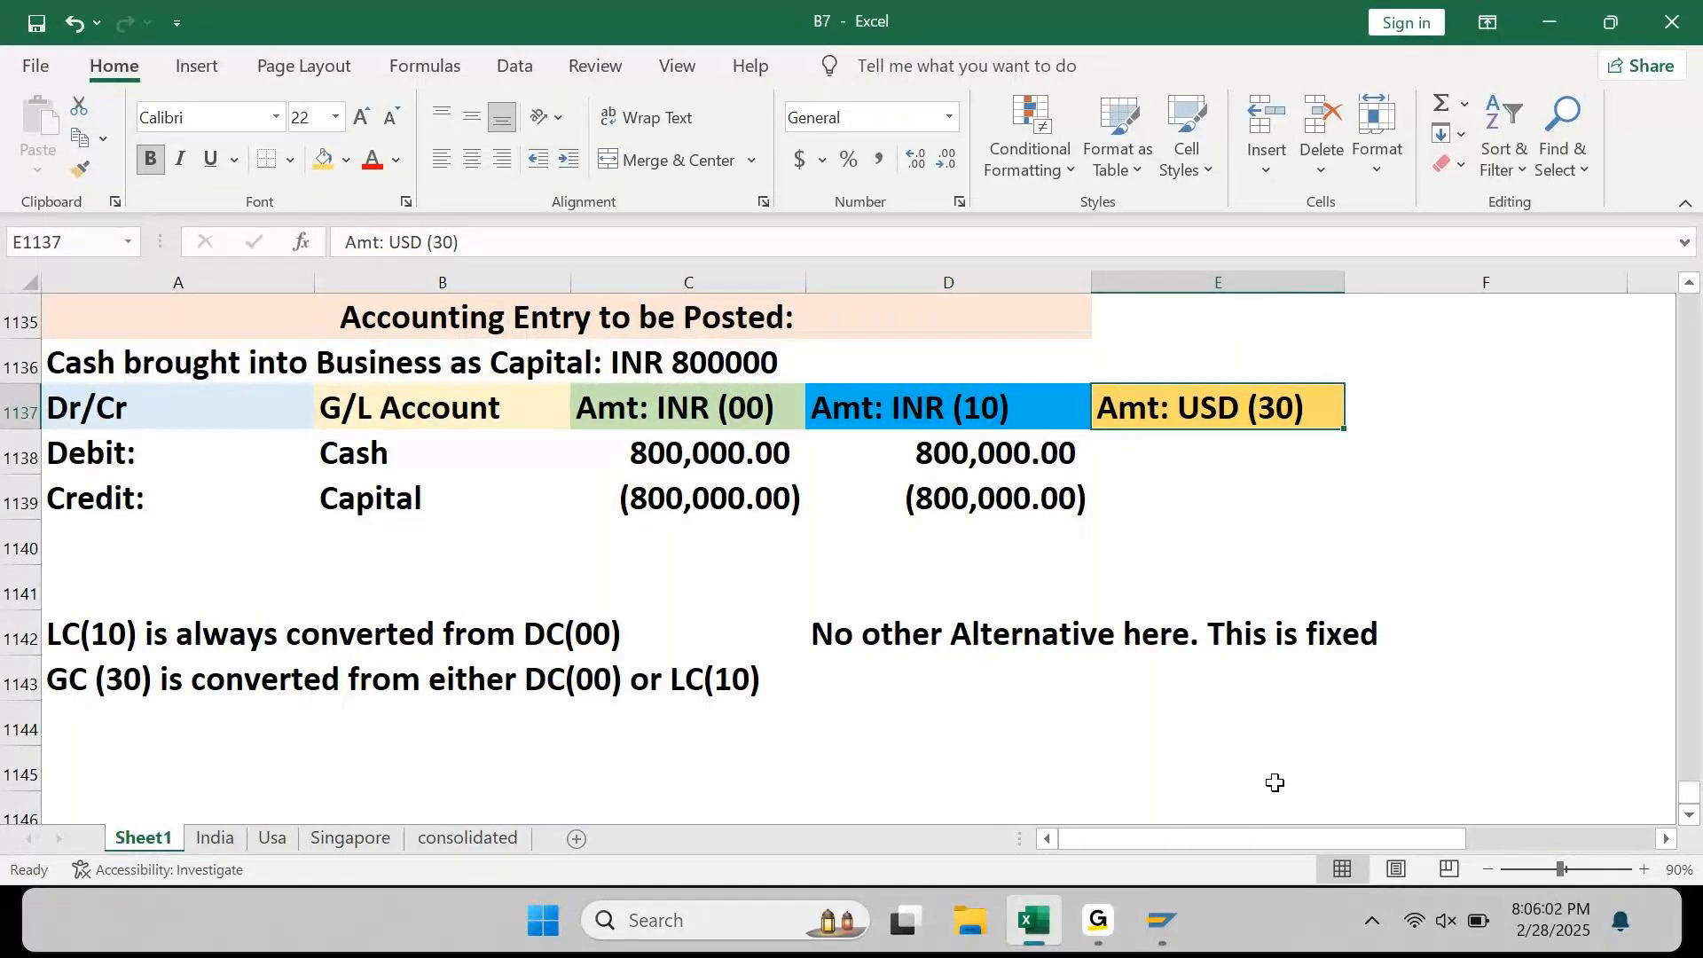
key("Left")
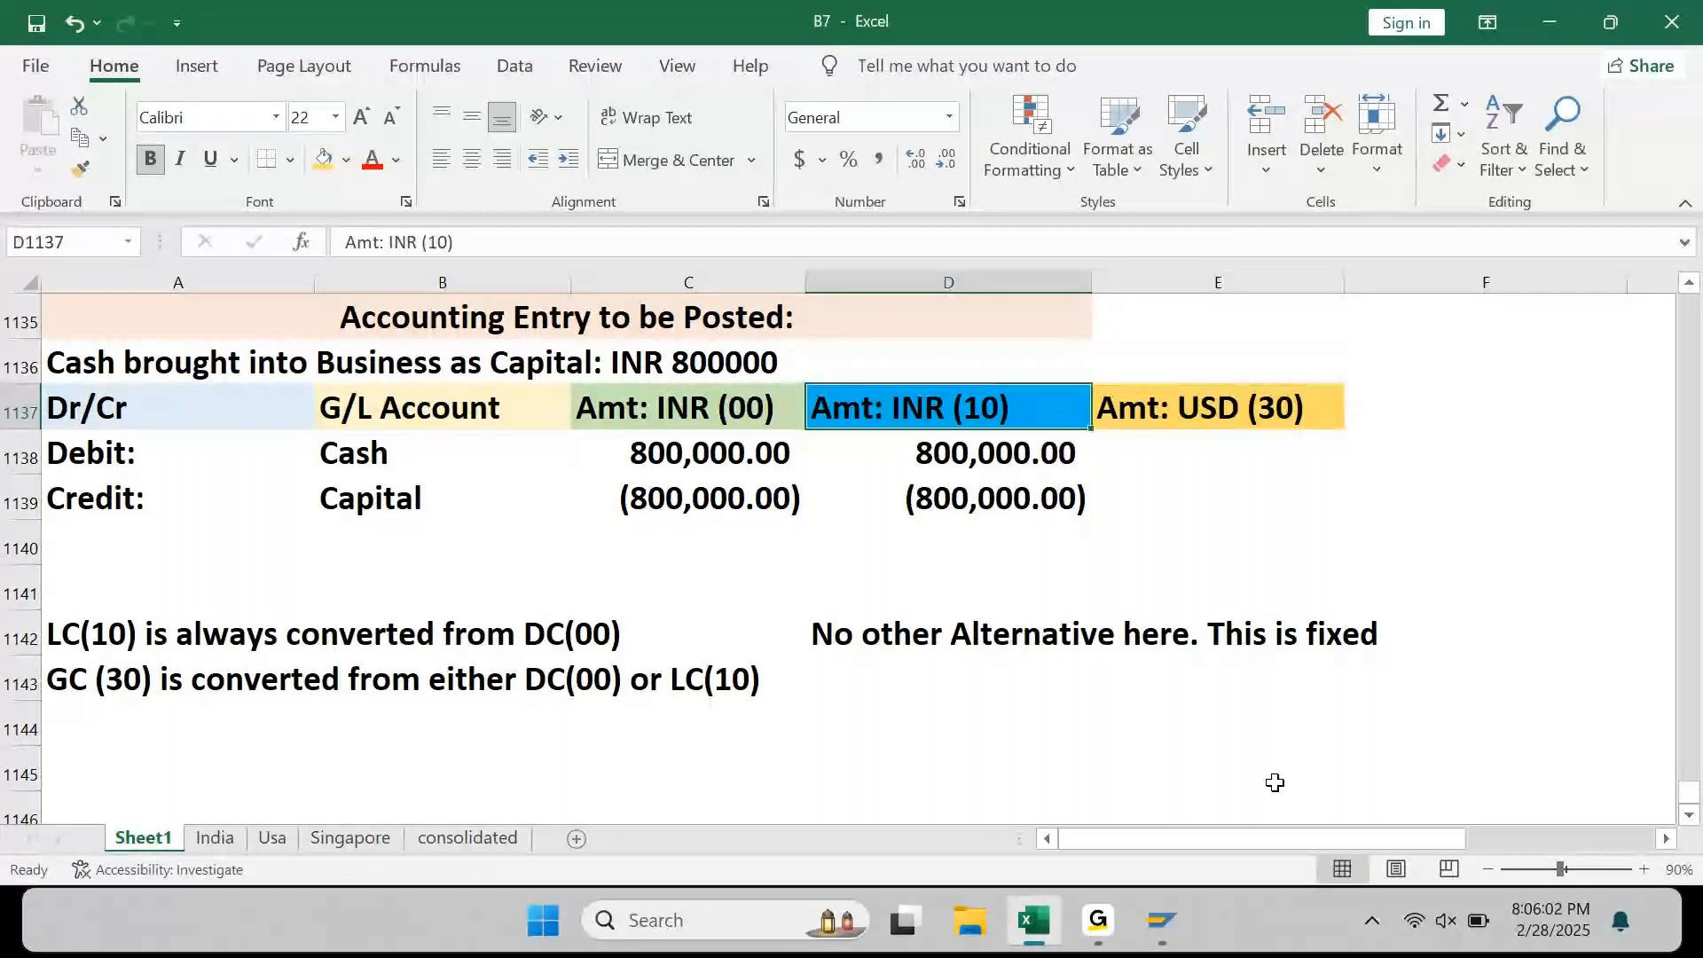
key("shift+Left")
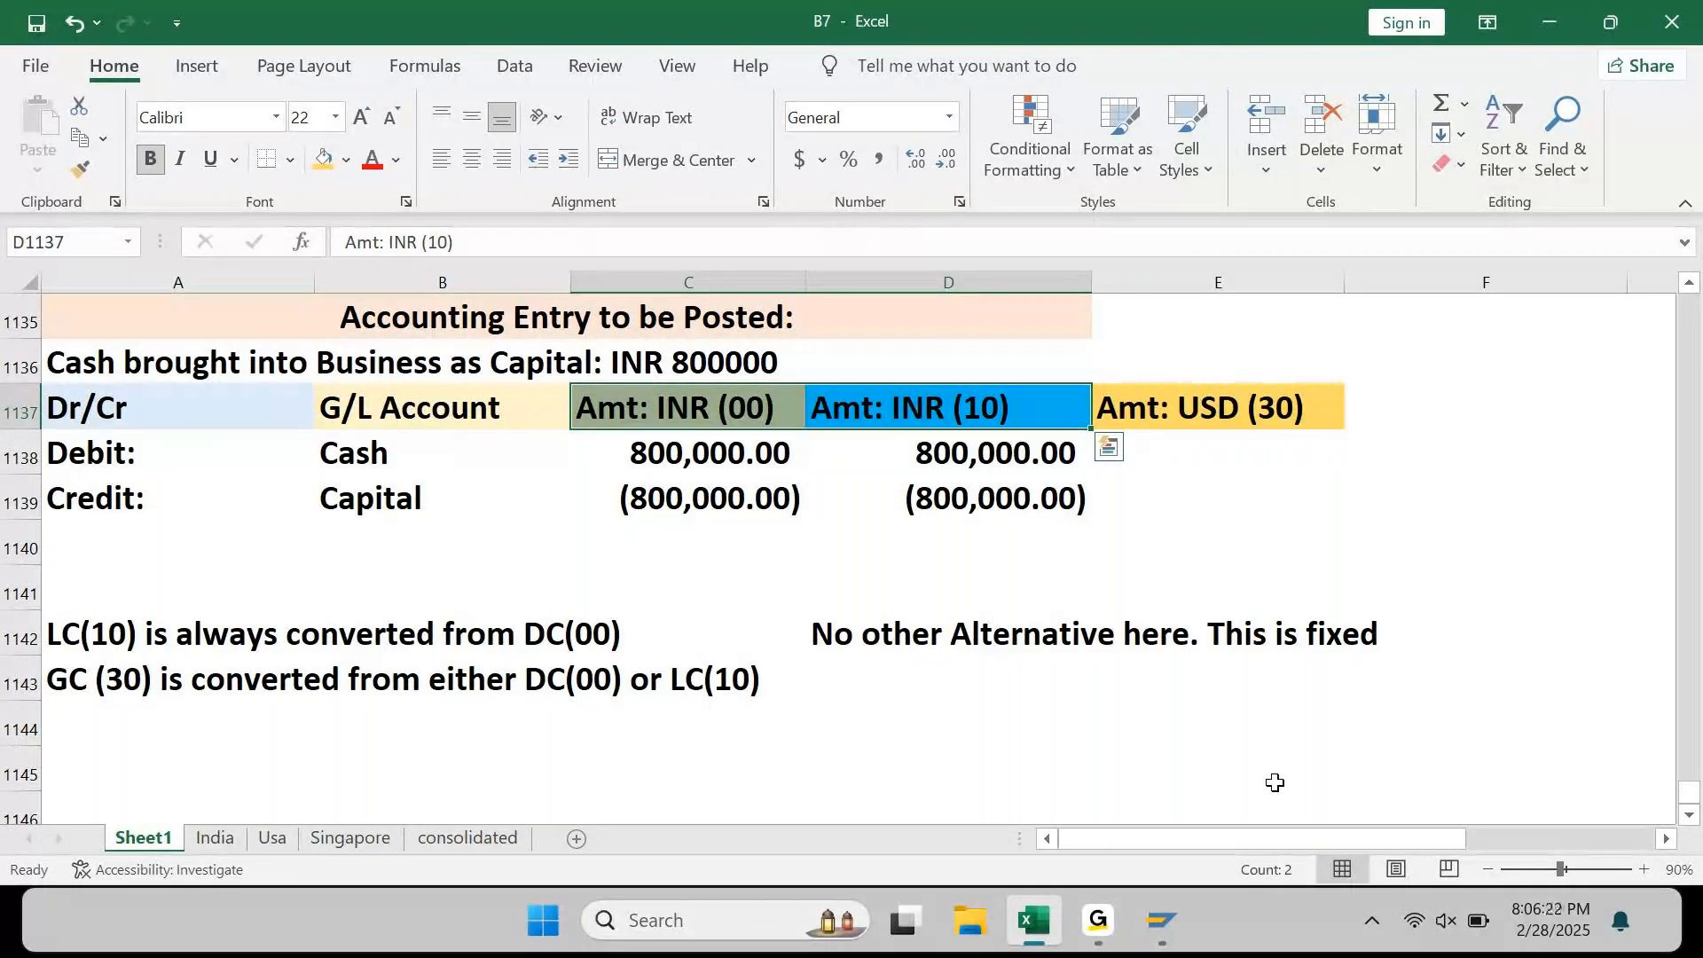
key("ctrl+s")
left_click(838, 714)
key("Up")
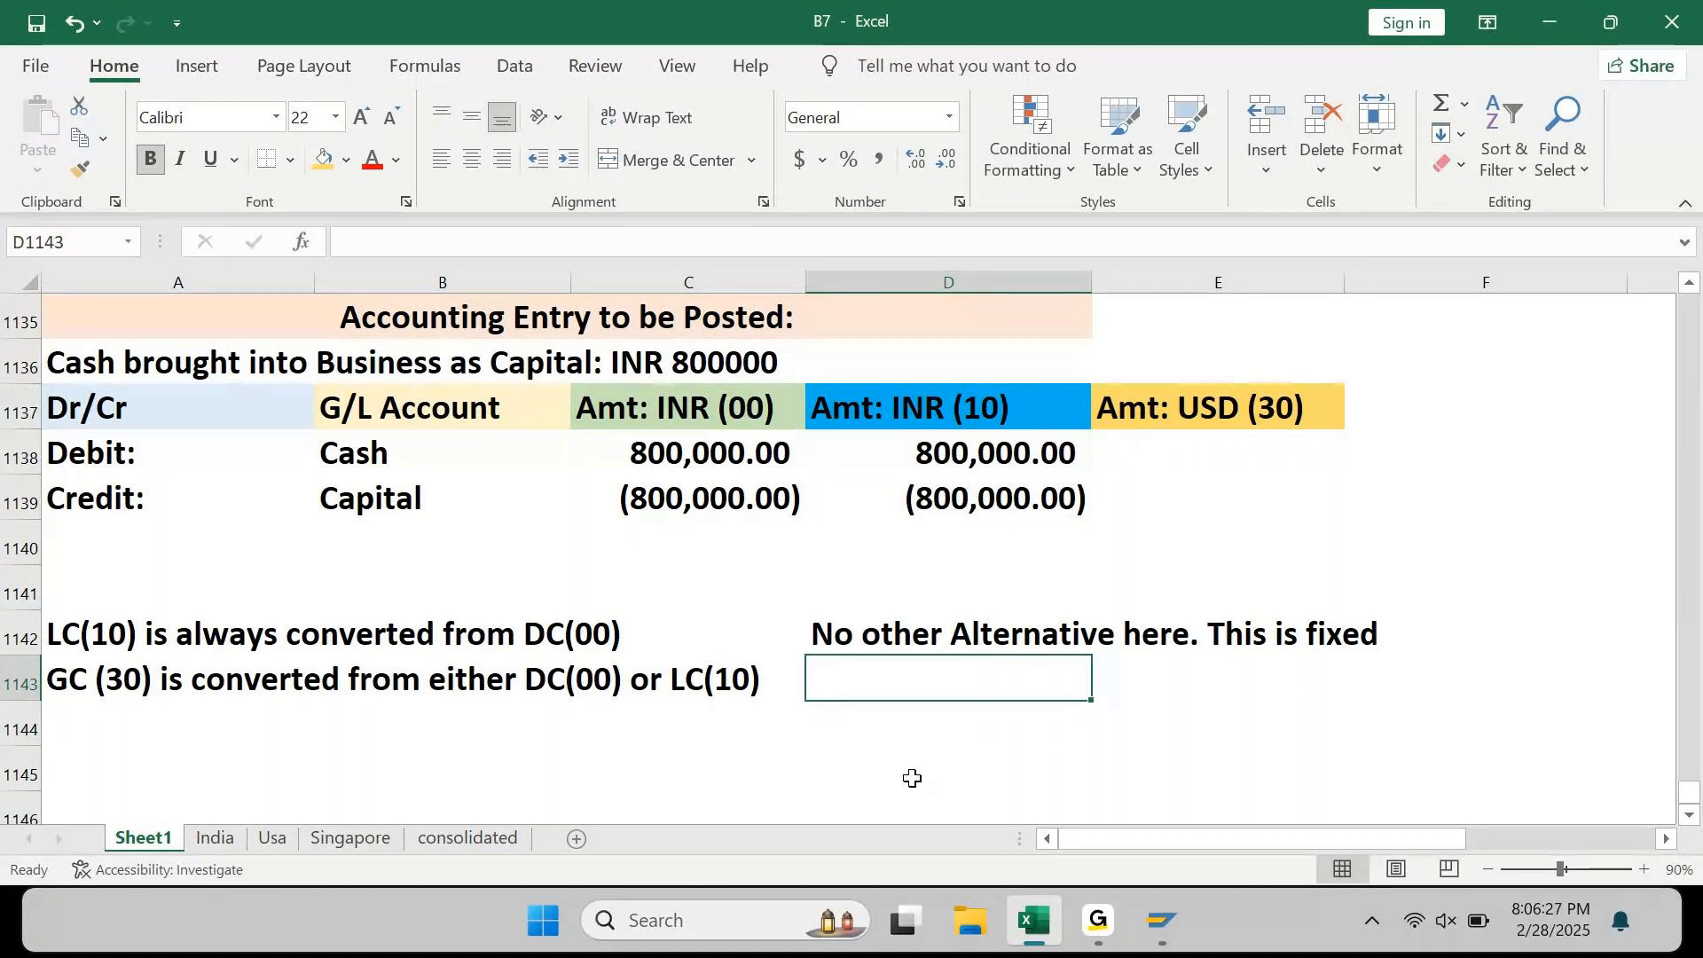
Step: Enter "Two Options available here.", "Option 1: DC(00) to GC(30)" and "Option 2: LC(10) to GC(30)" in D1143–D1145
type("Two O")
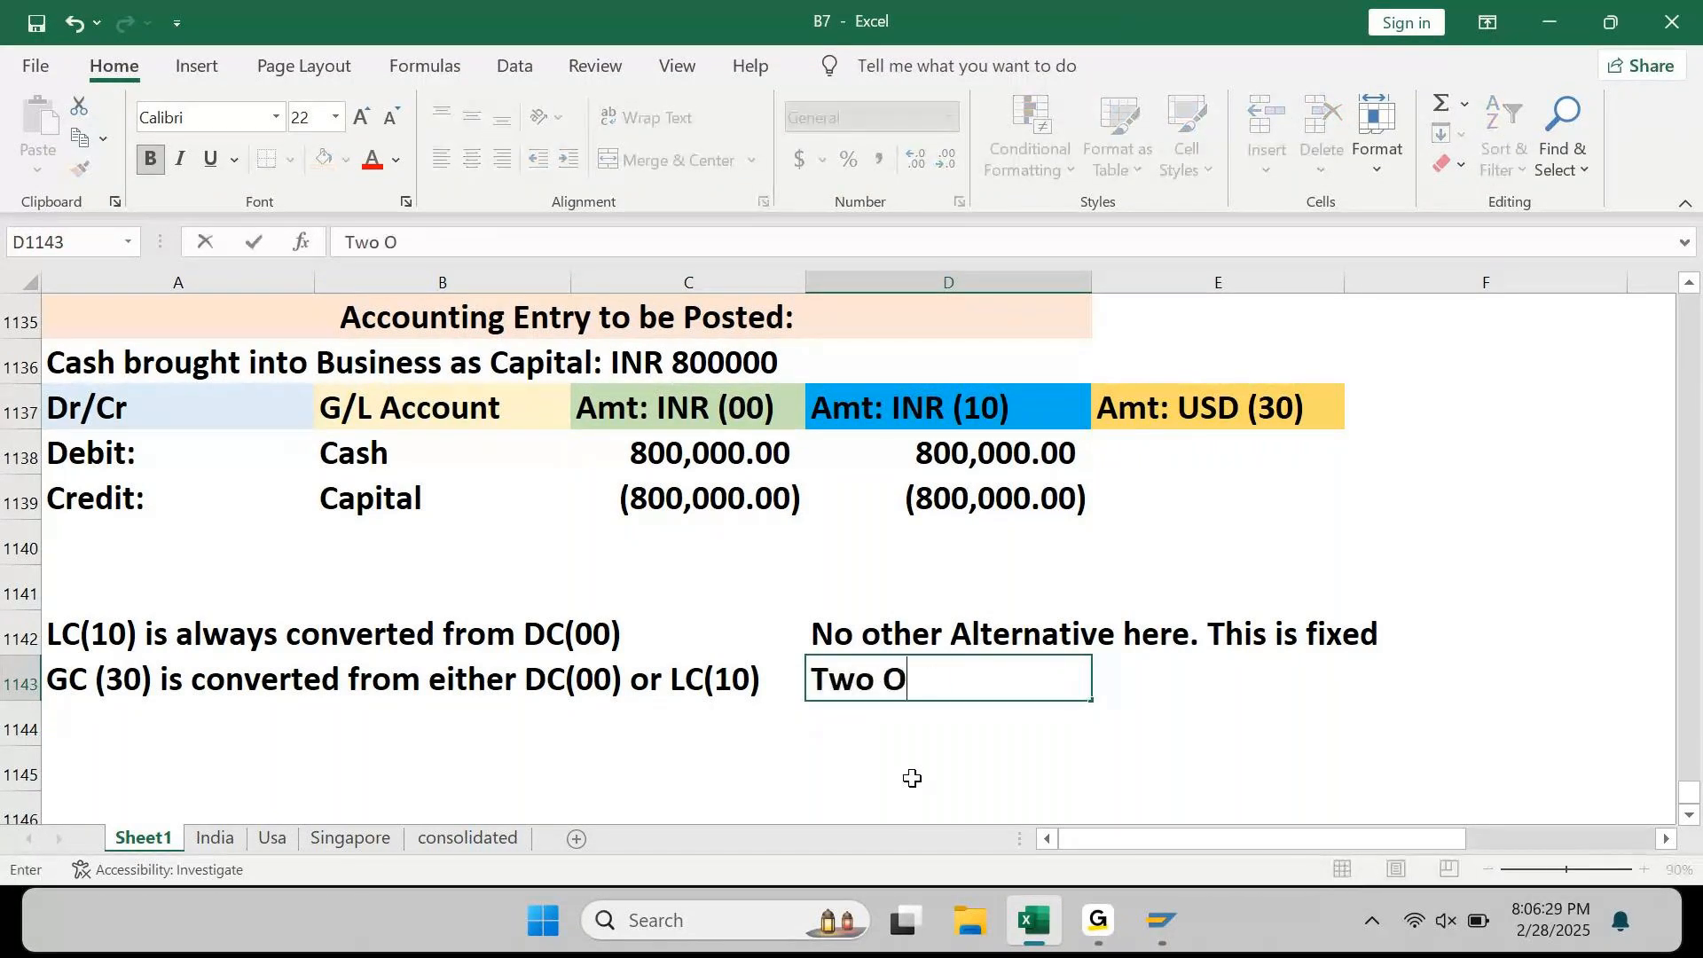
type("ptions")
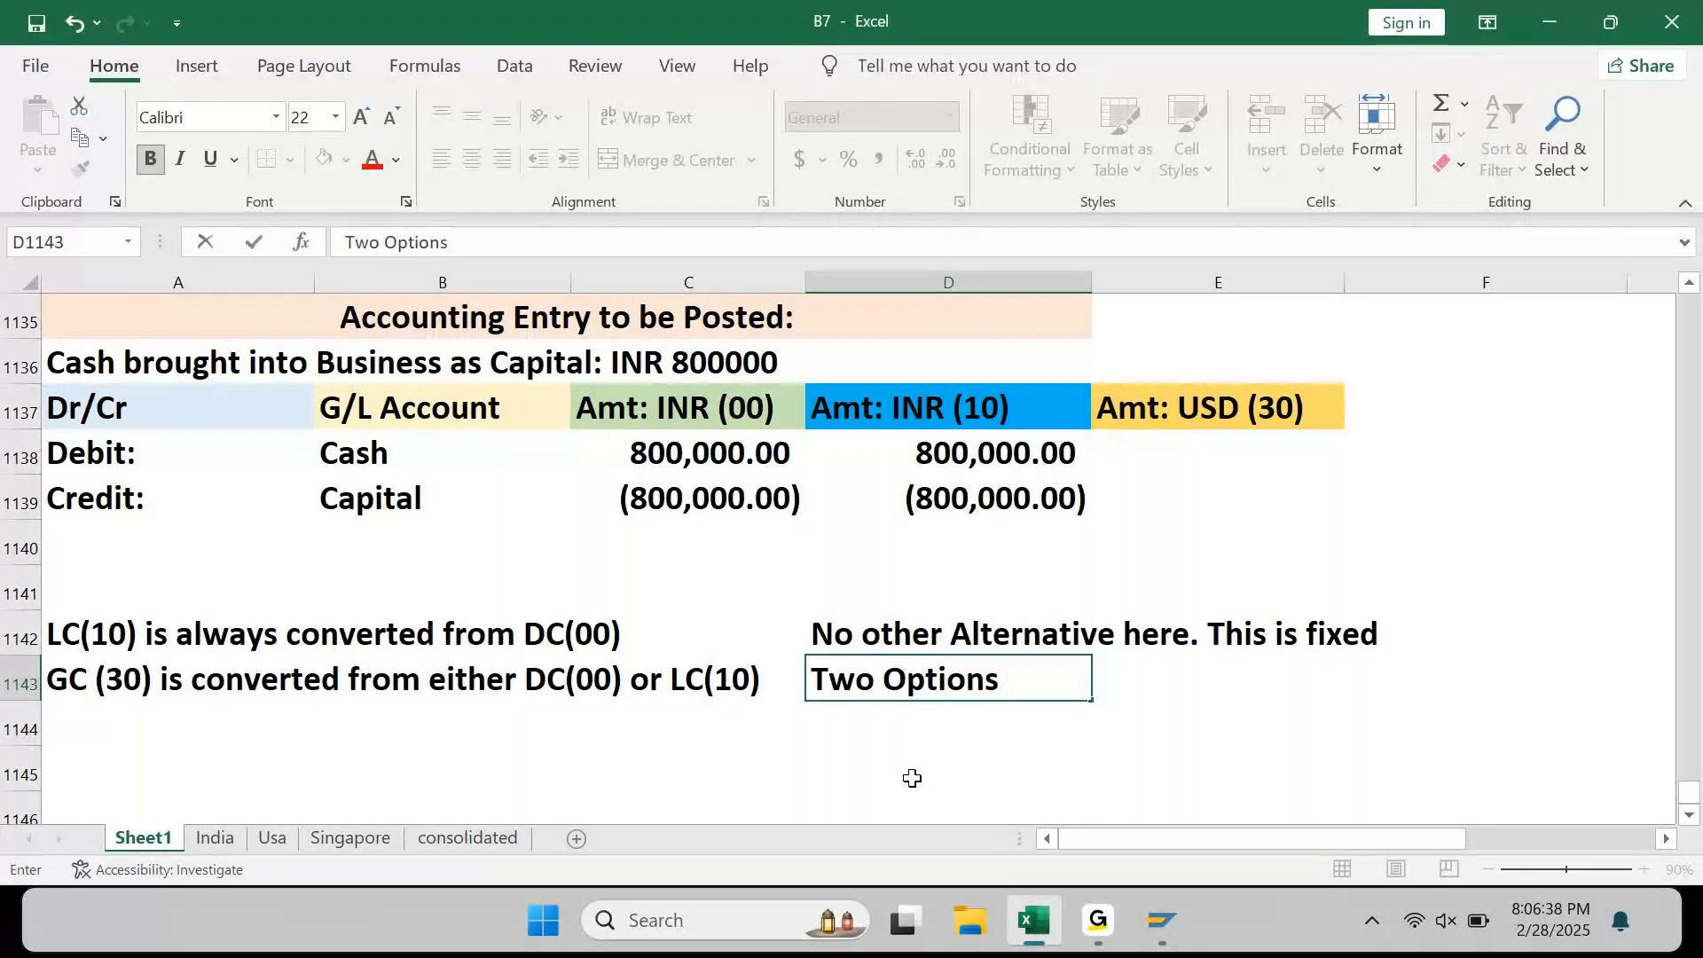
type("availabl")
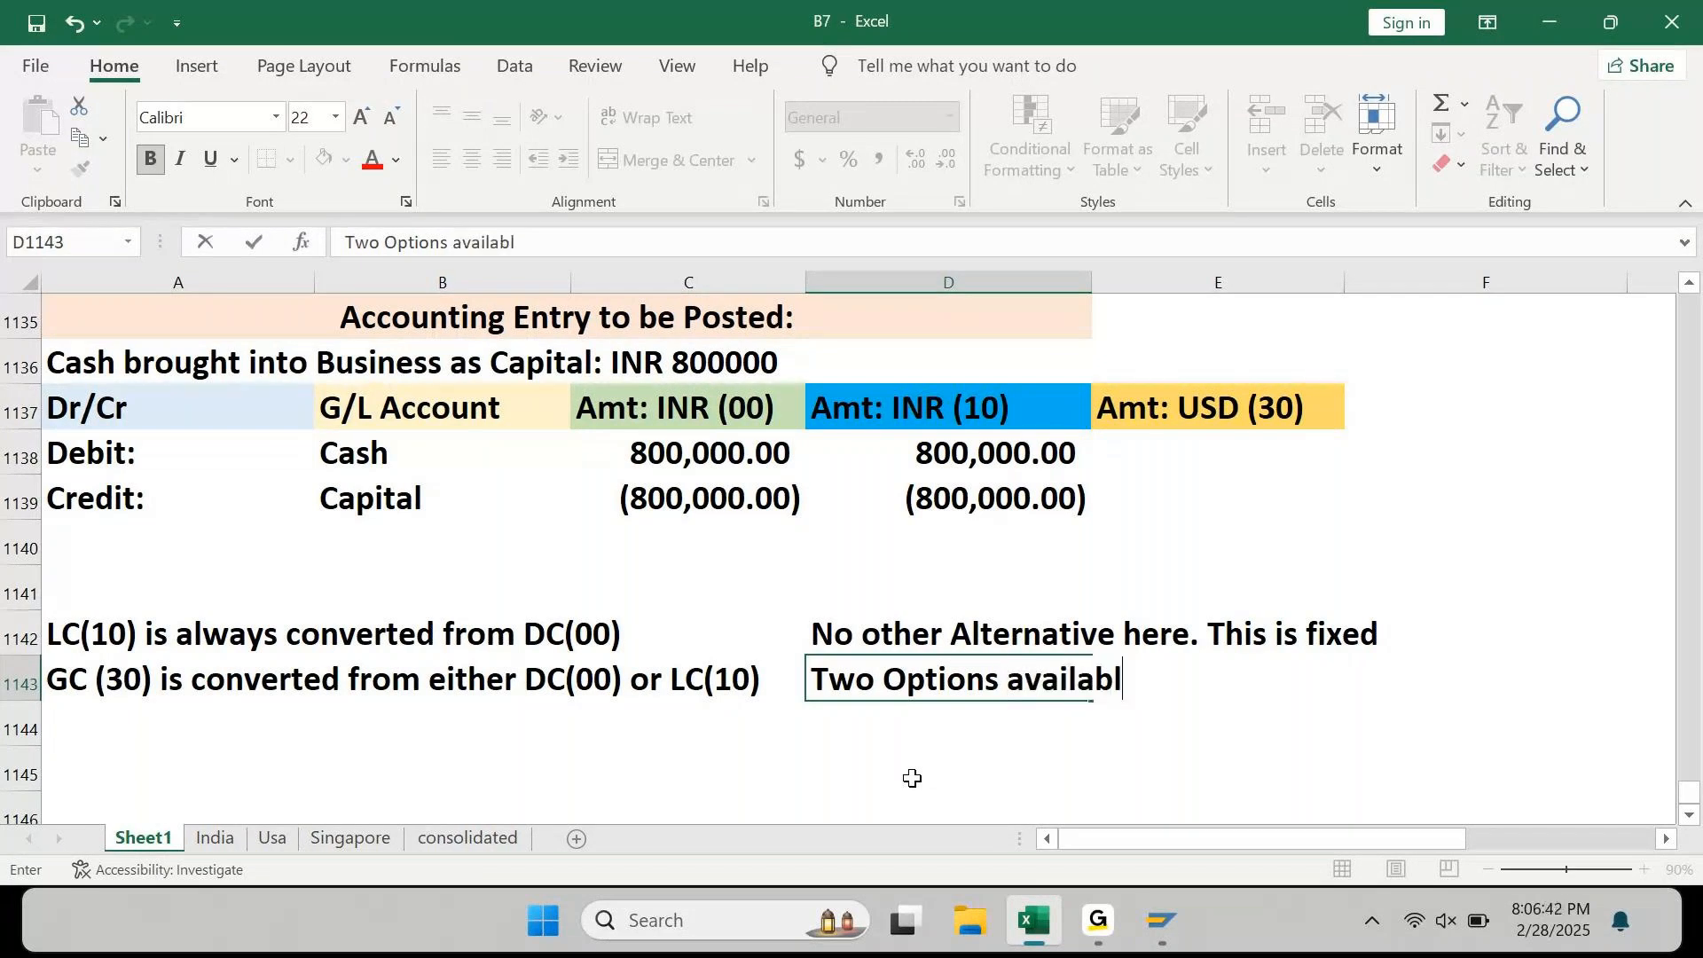
type("e here.")
key("Return")
type("Option 1: ")
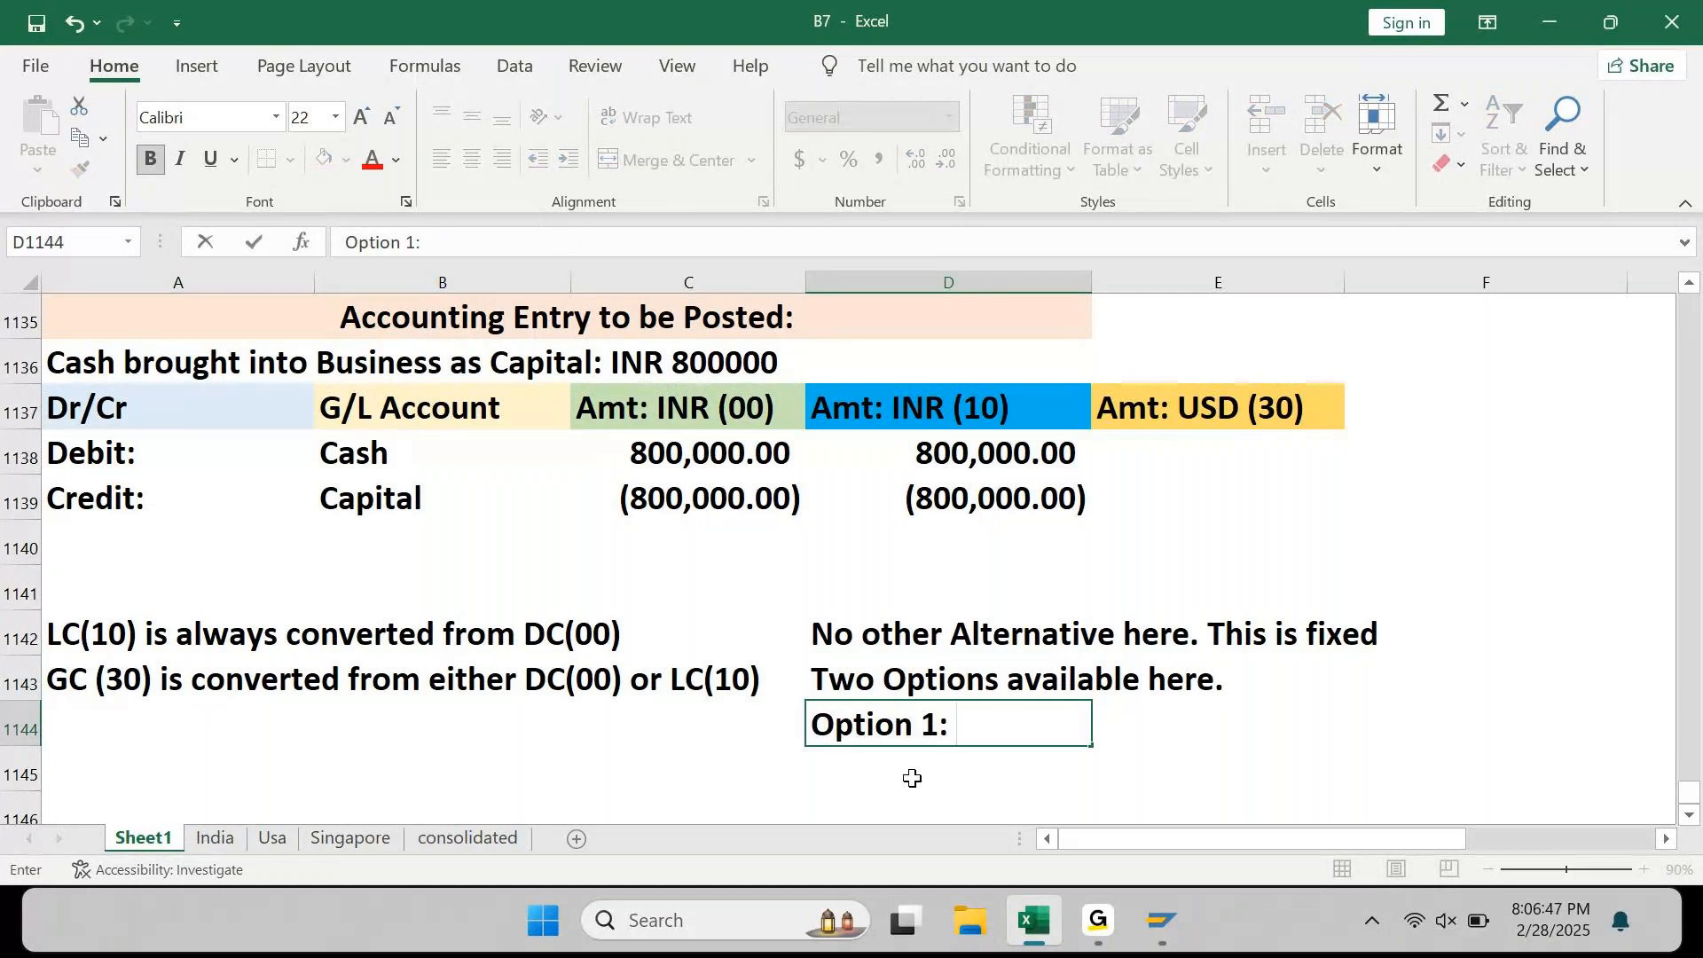
type("DC(")
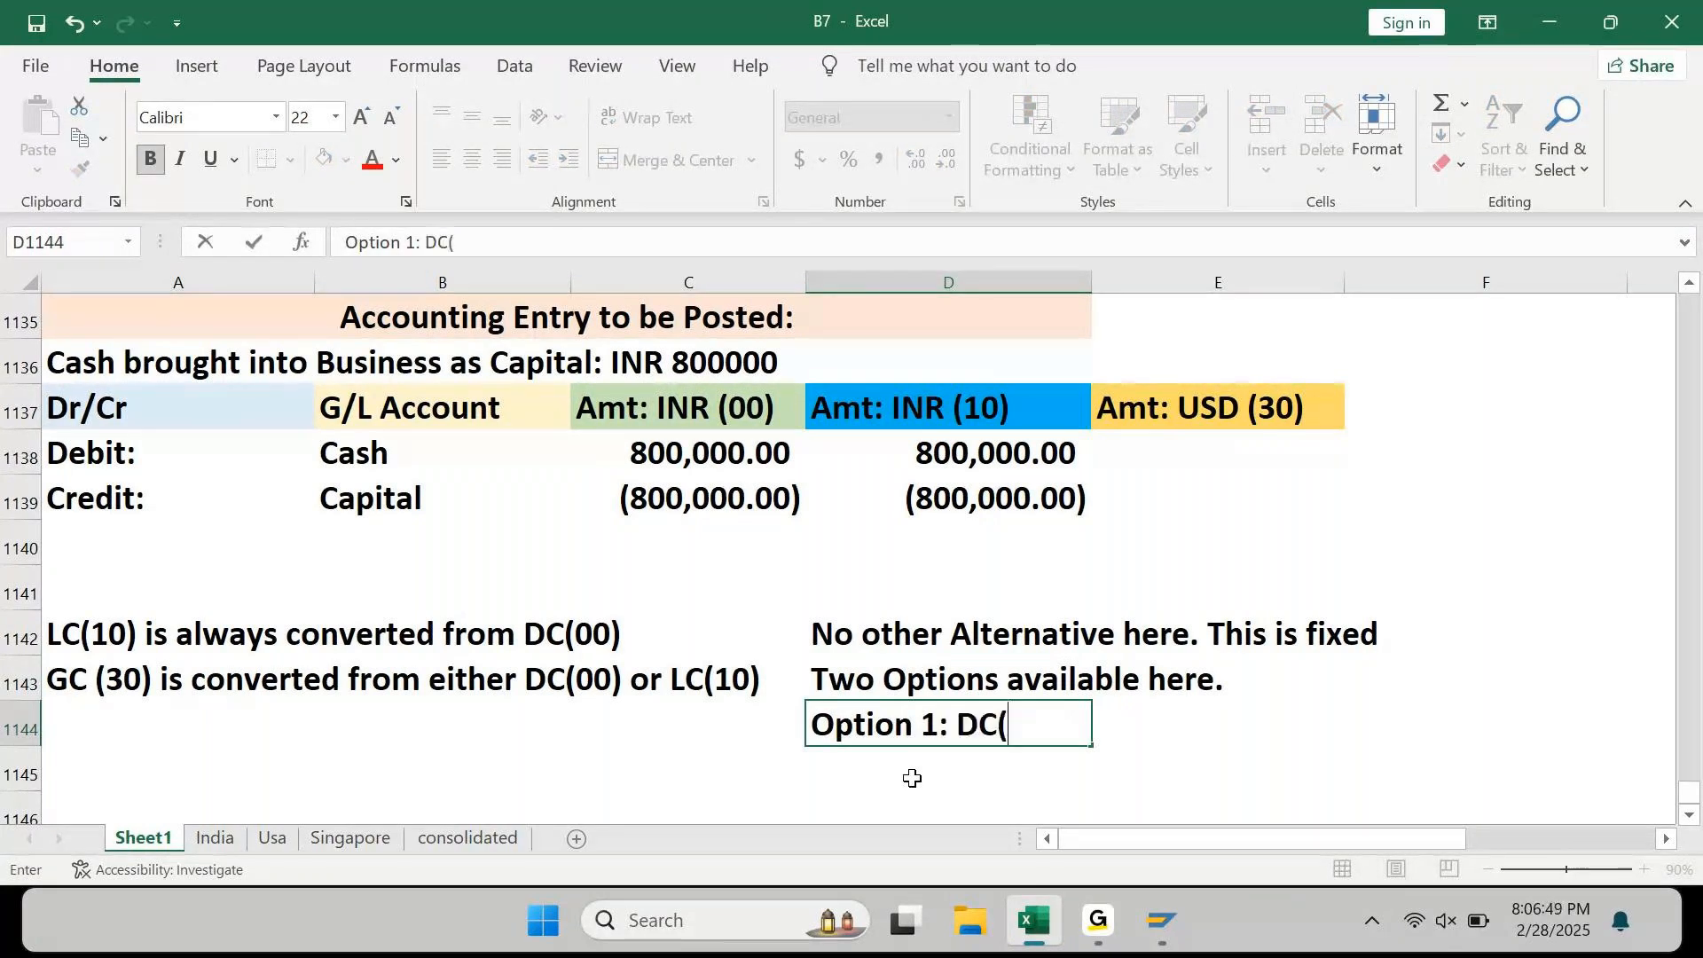
type("00) to")
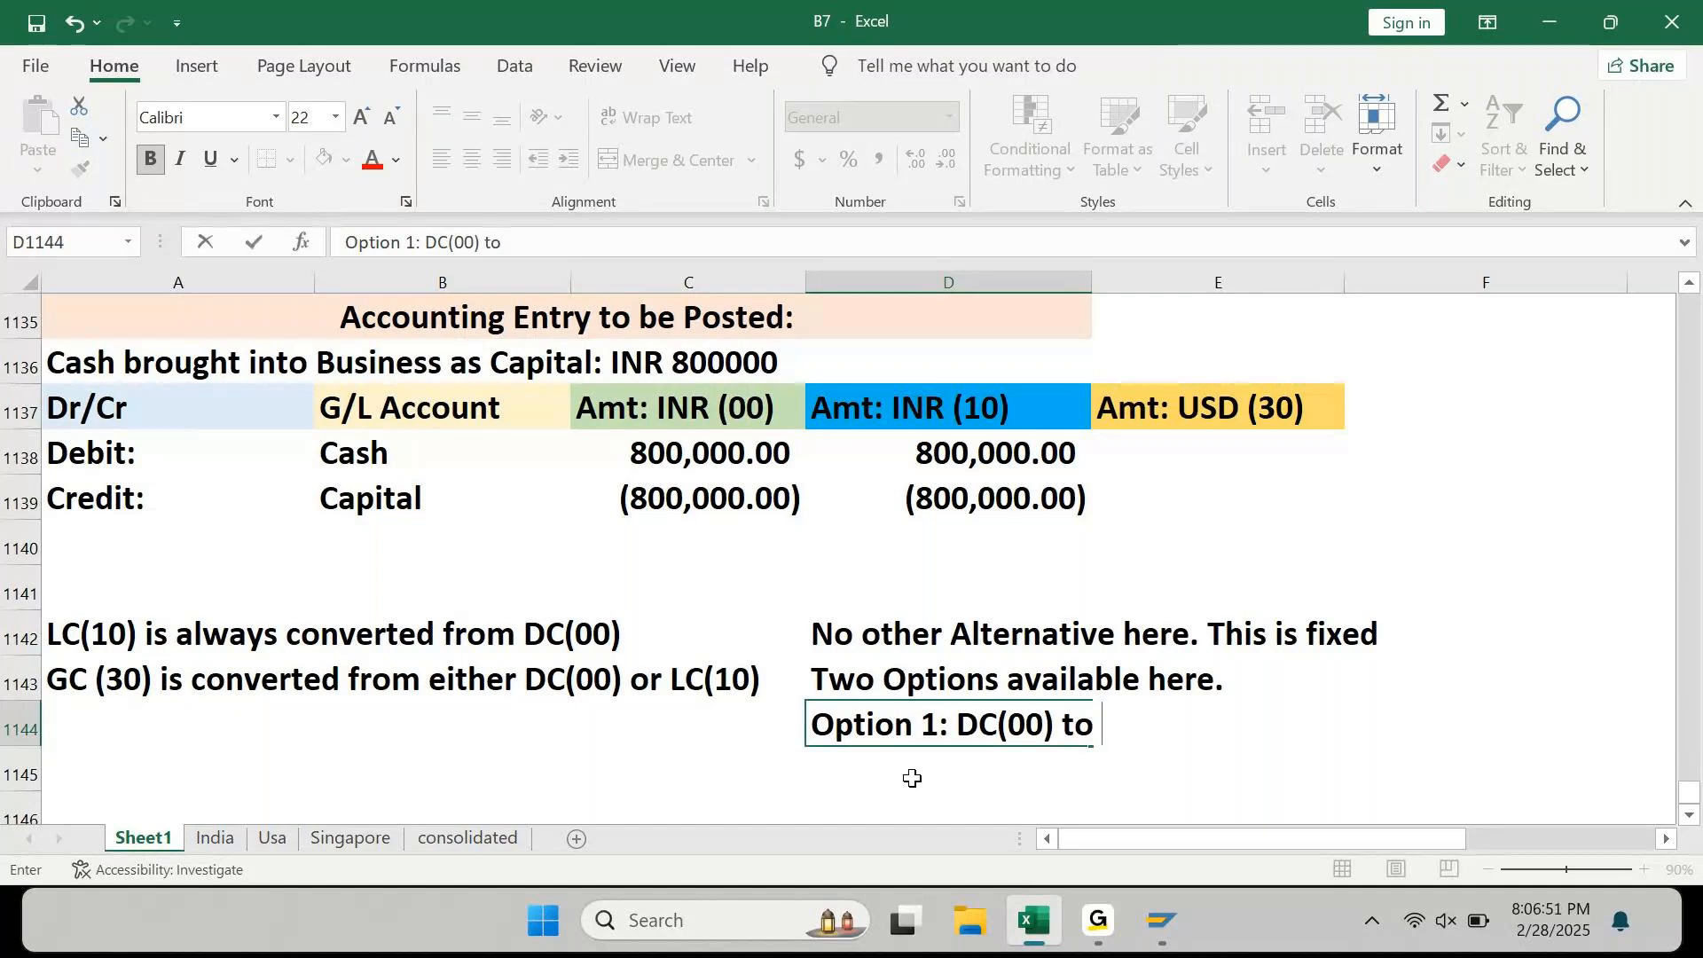
type(" GC")
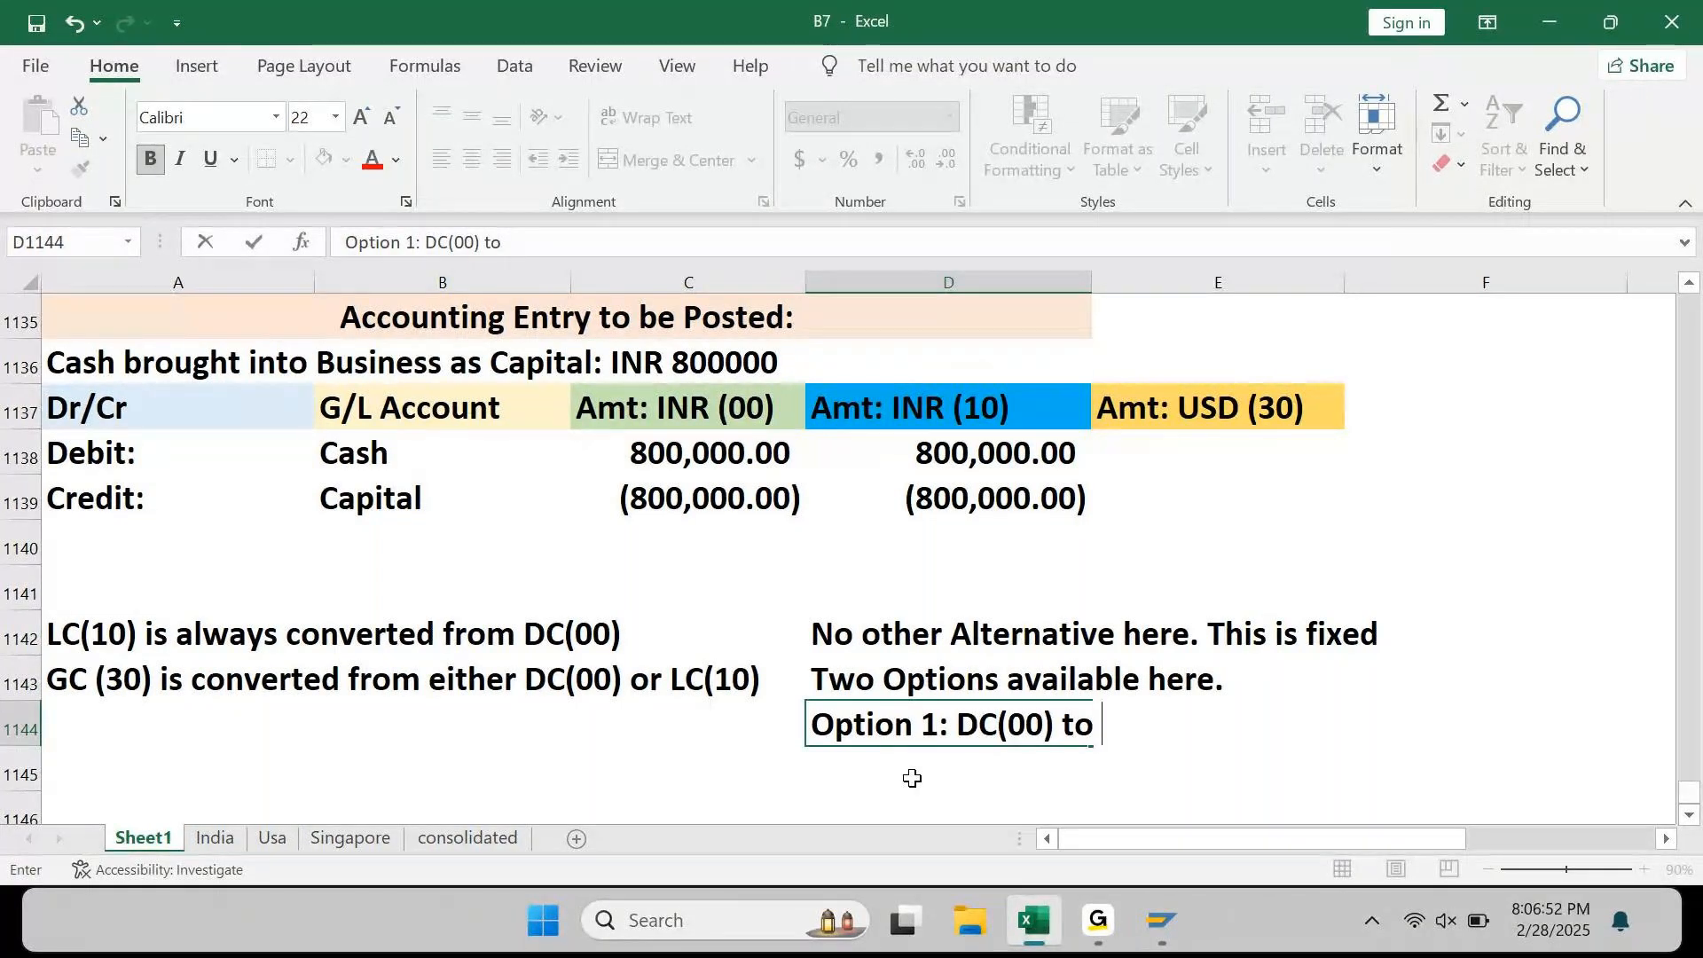
type("(30)")
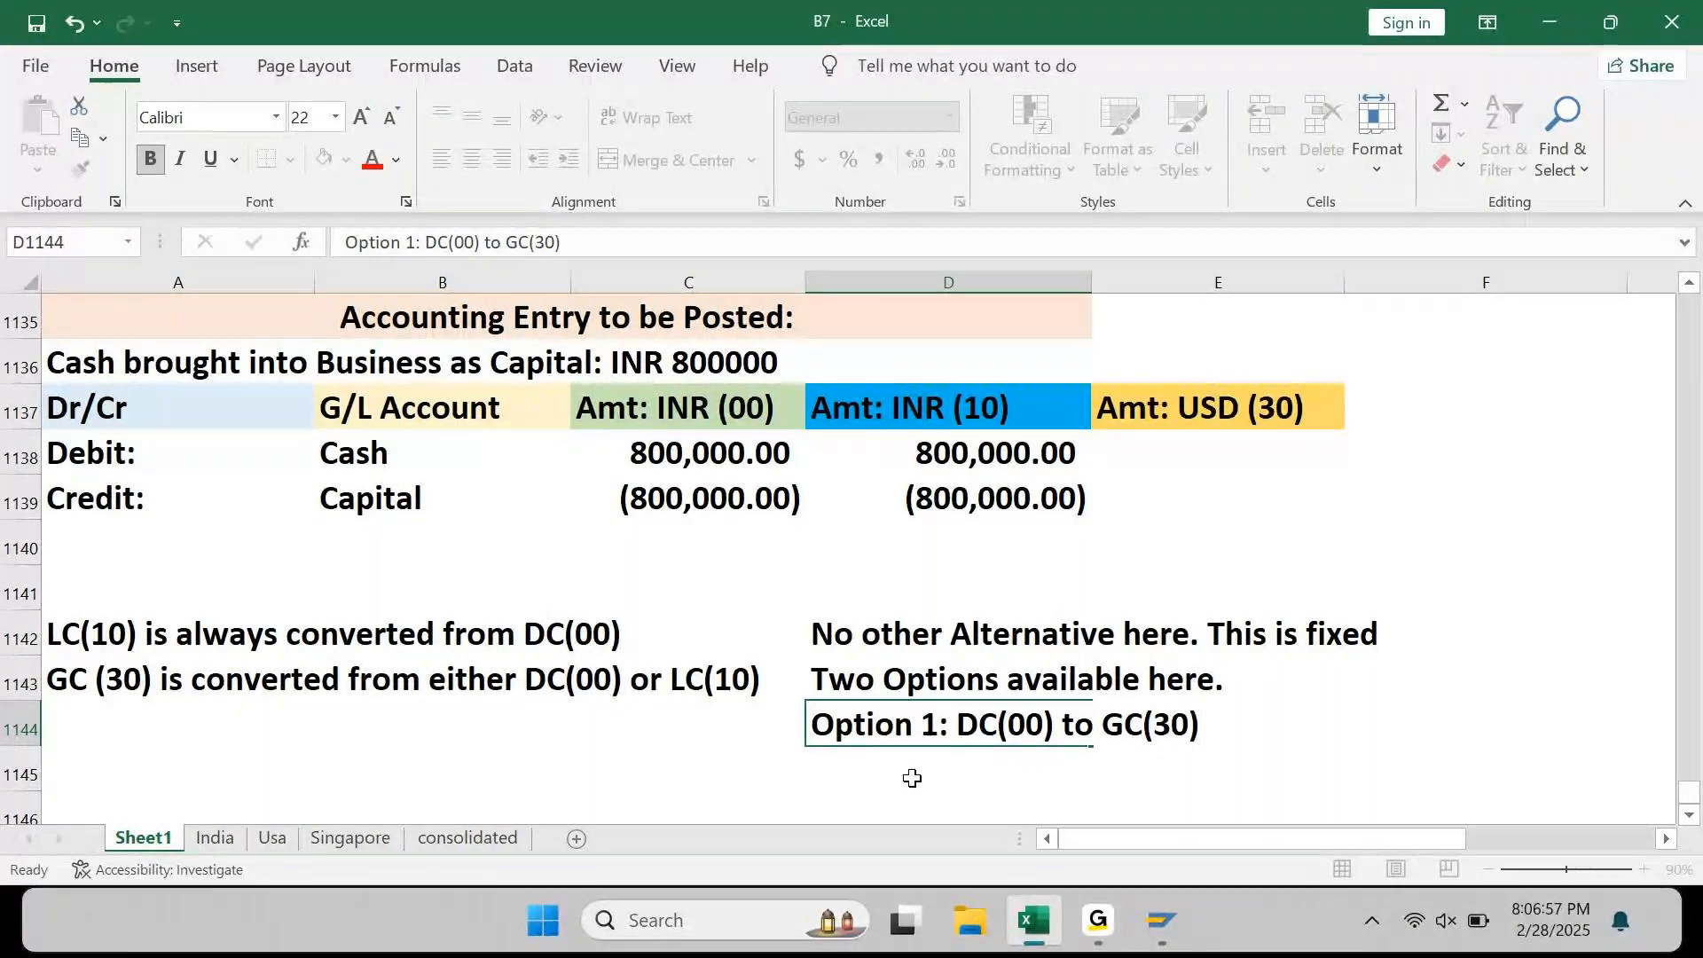
key("Return")
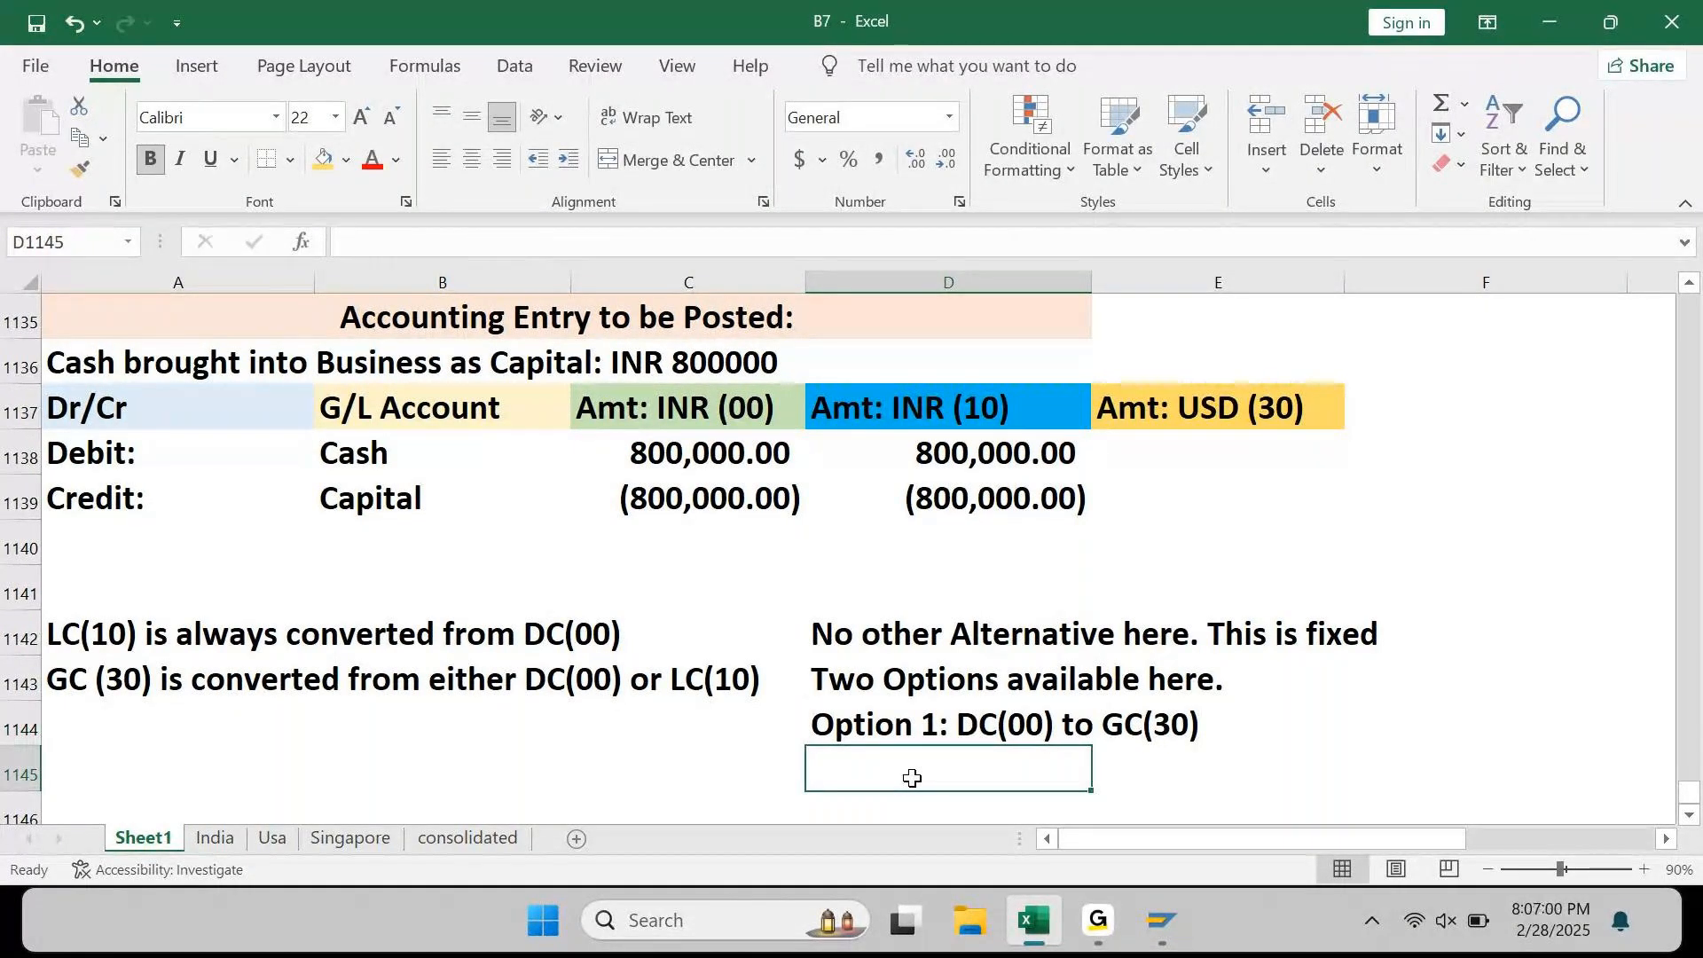
type("Option")
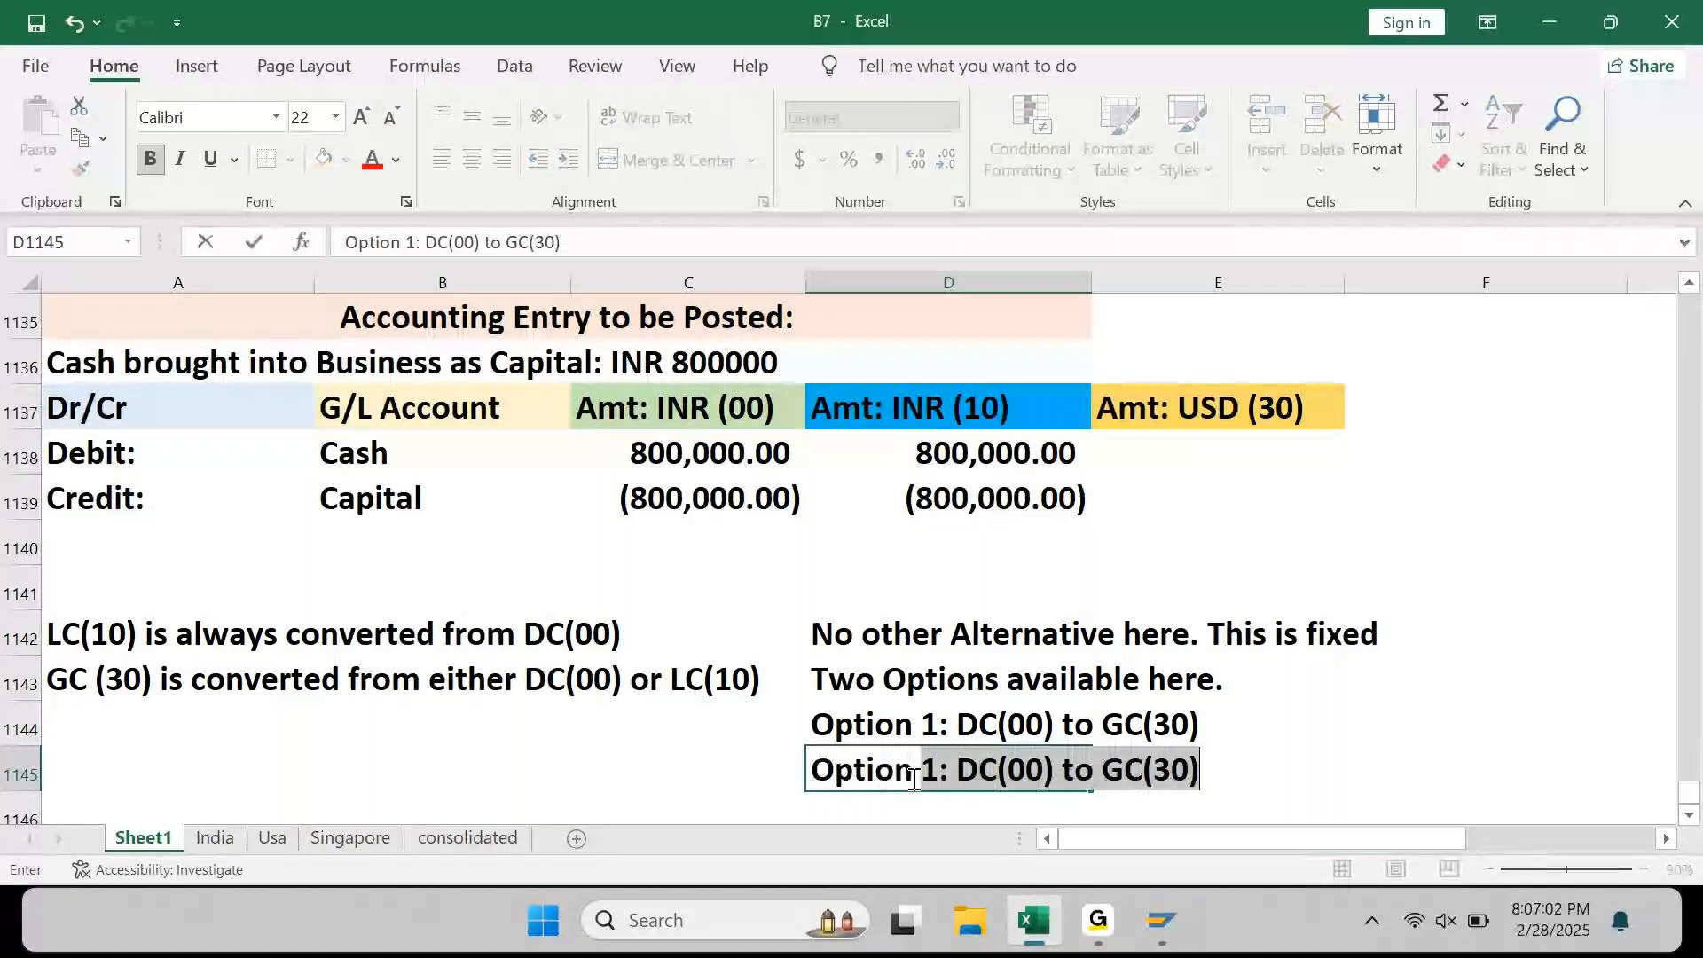
type(" 2L L")
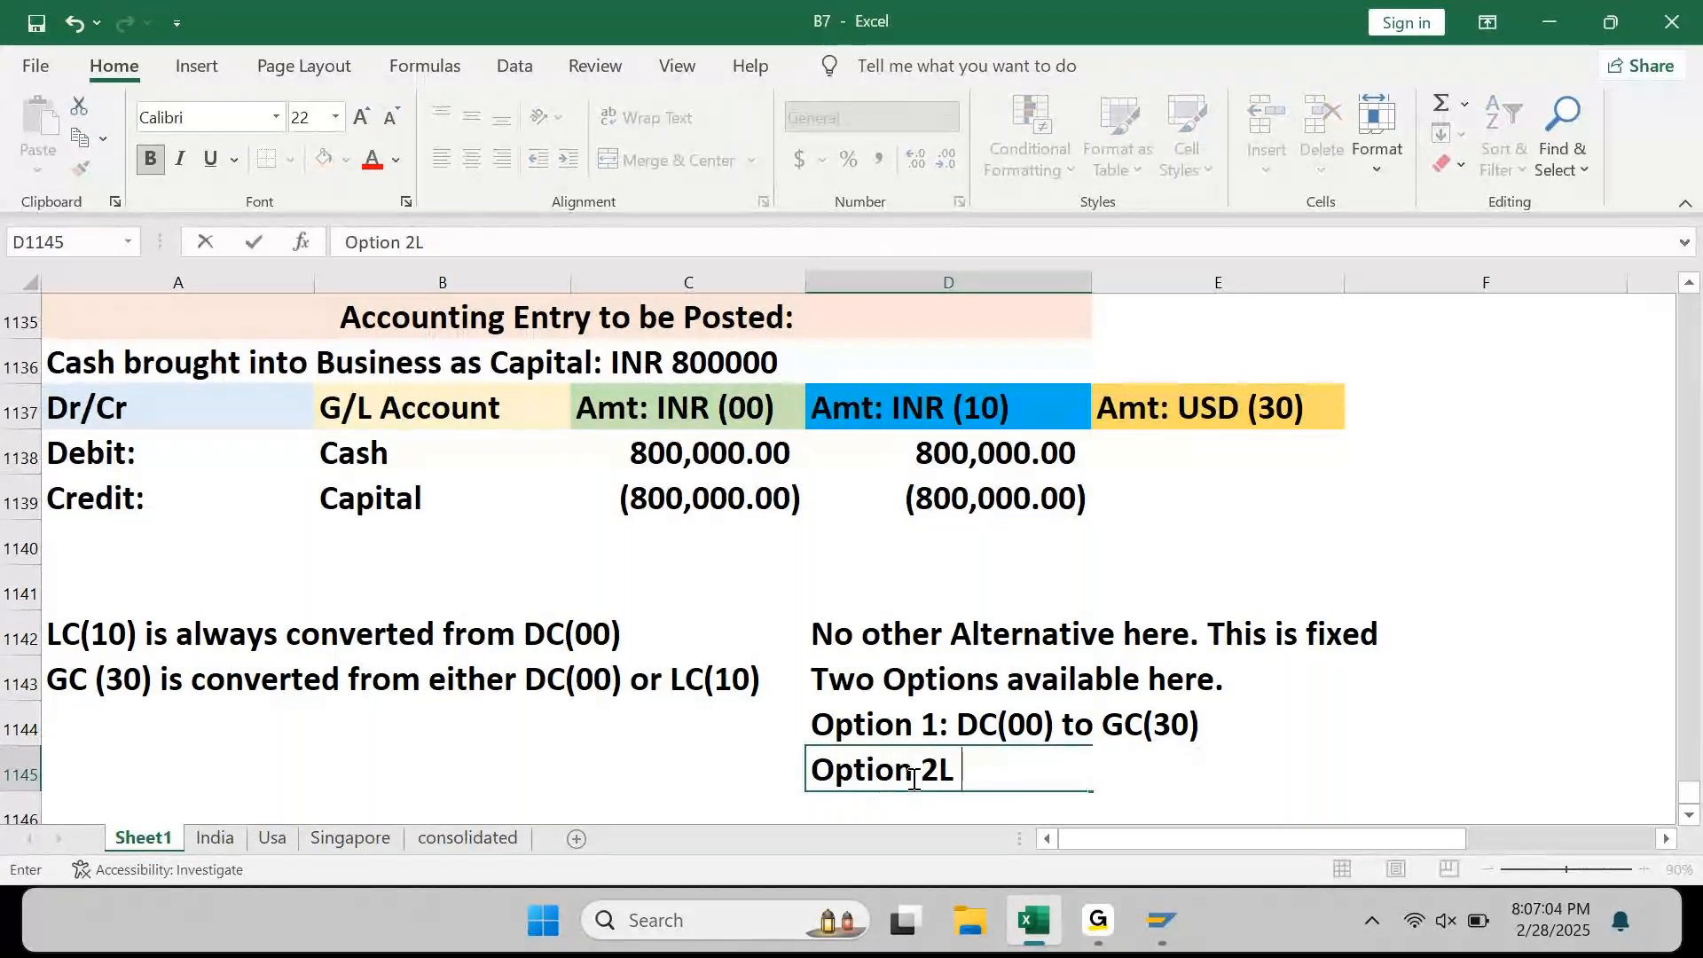
key("BackSpace")
key("BackSpace")
key("BackSpace")
type(": LC(10")
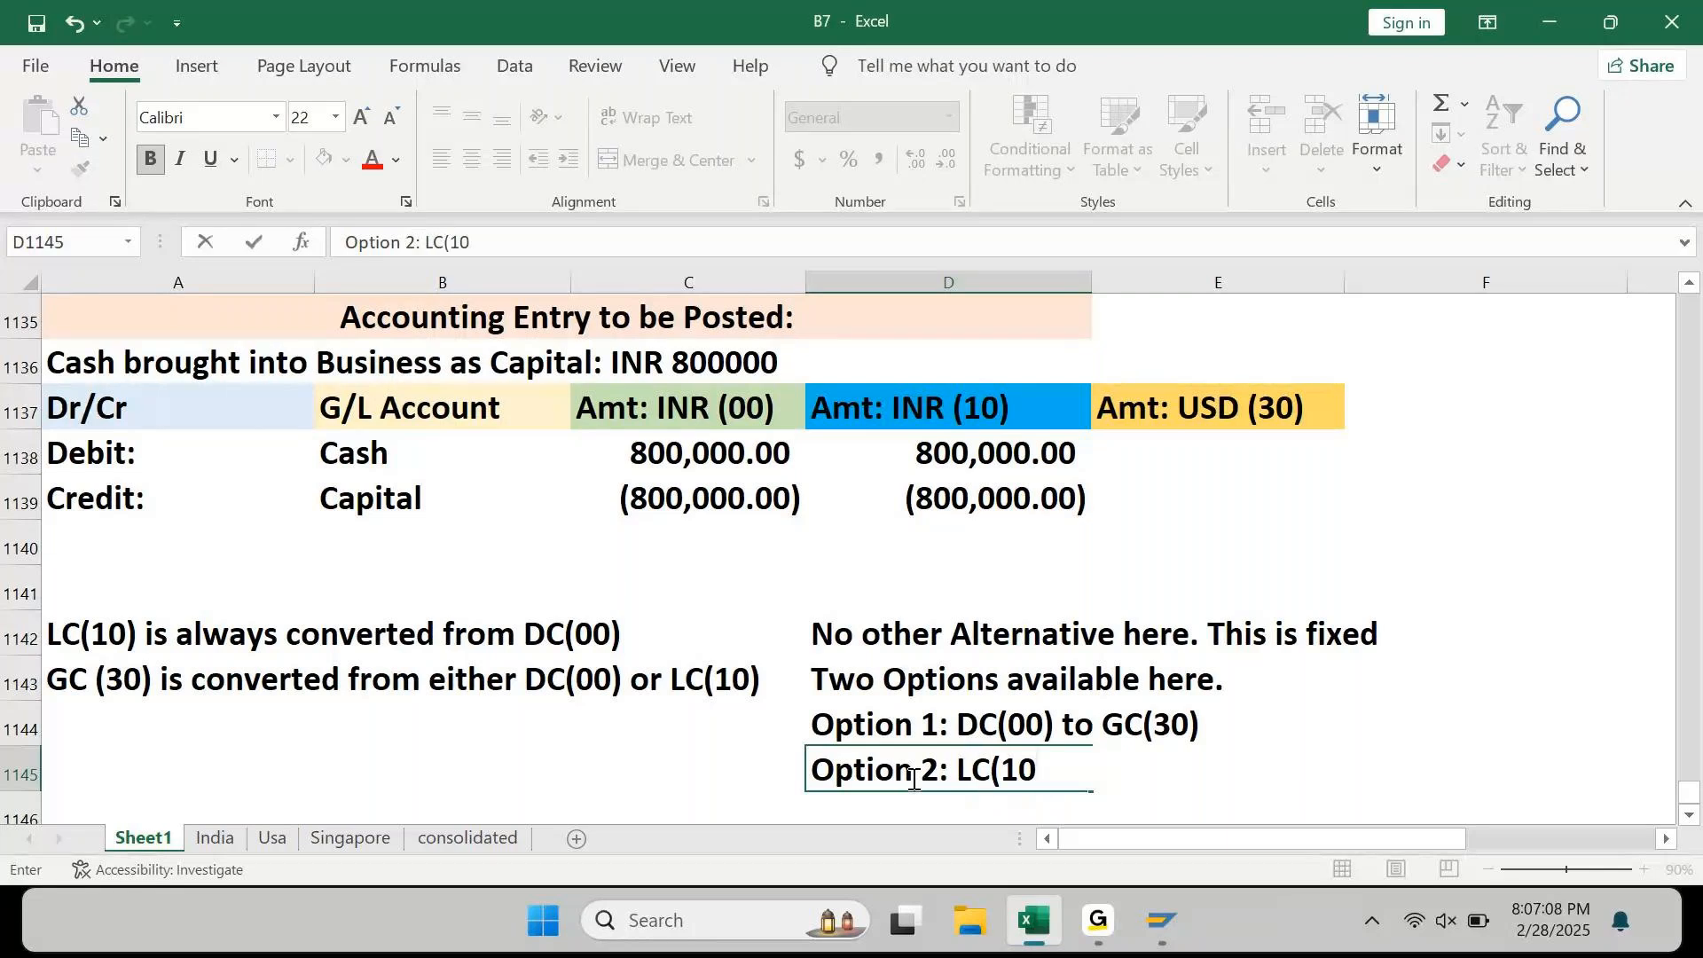
type(") to")
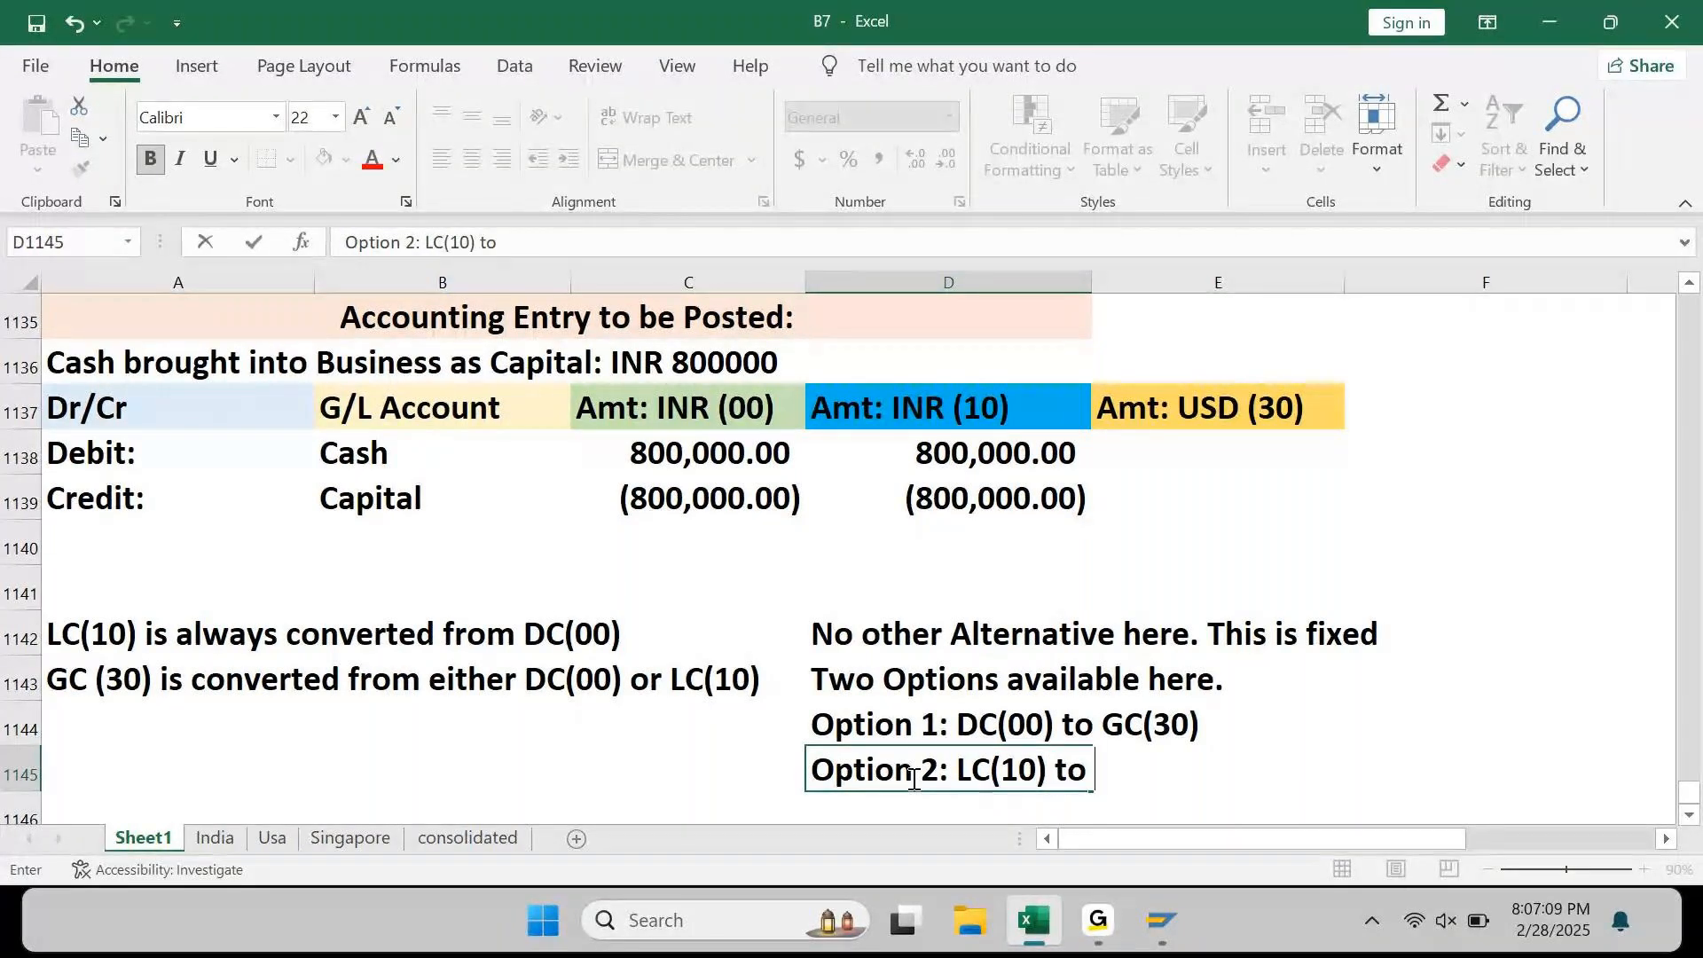
type(" GC(30)")
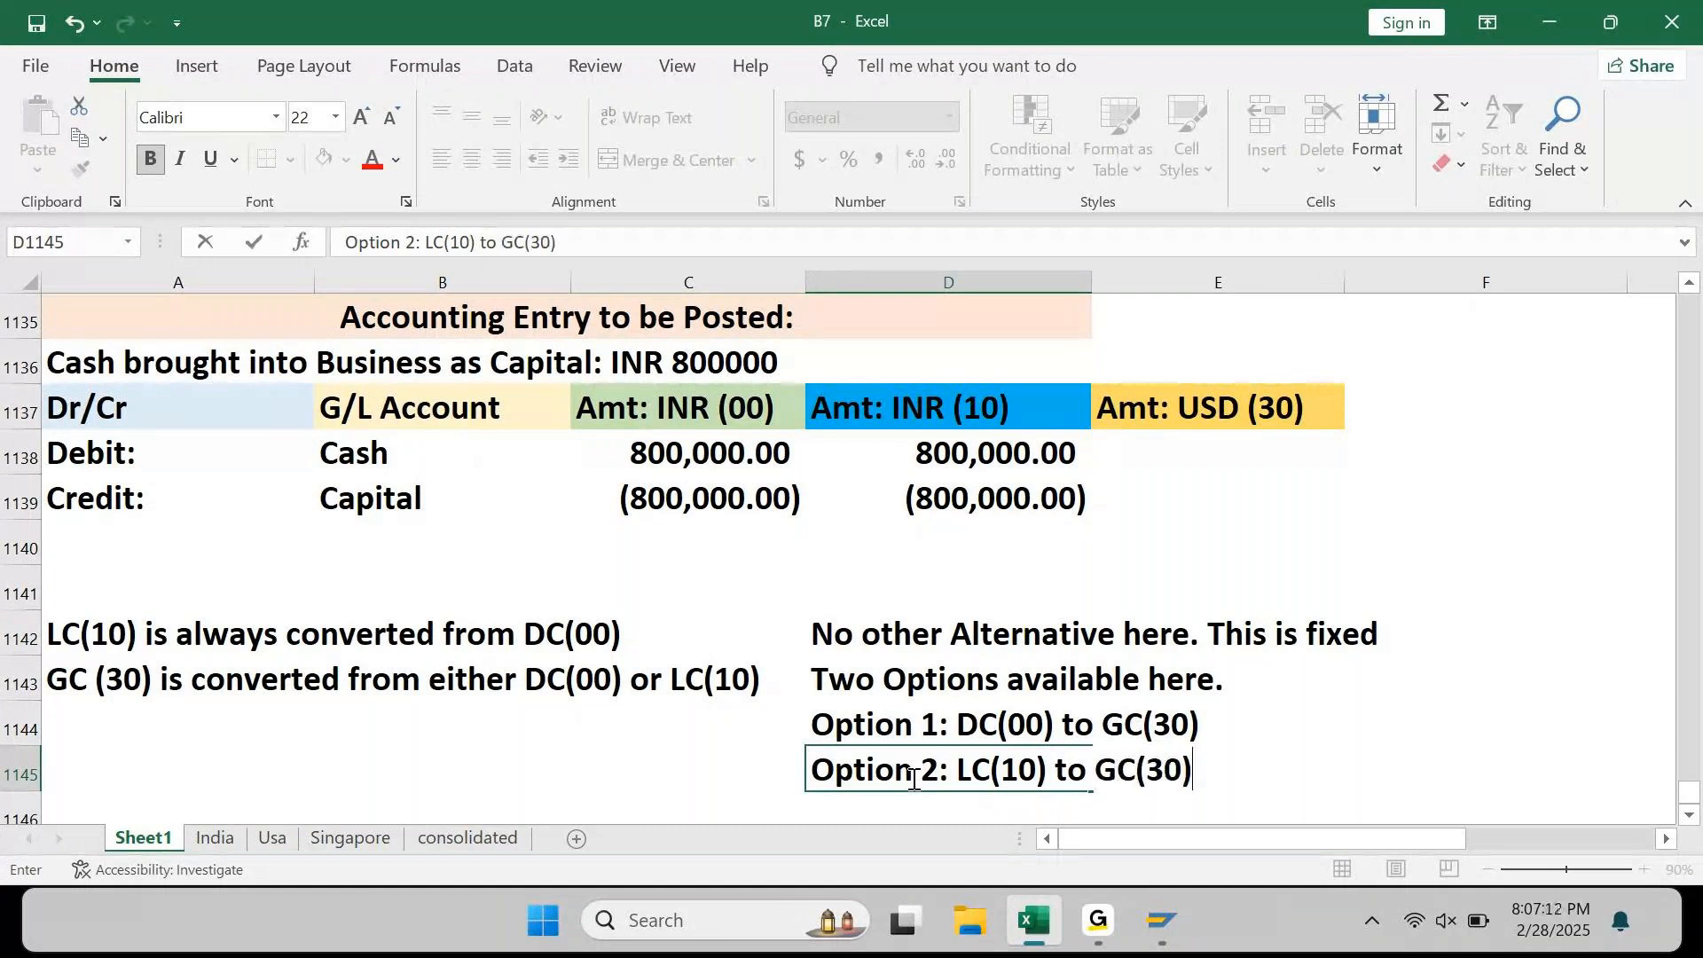
key("Return")
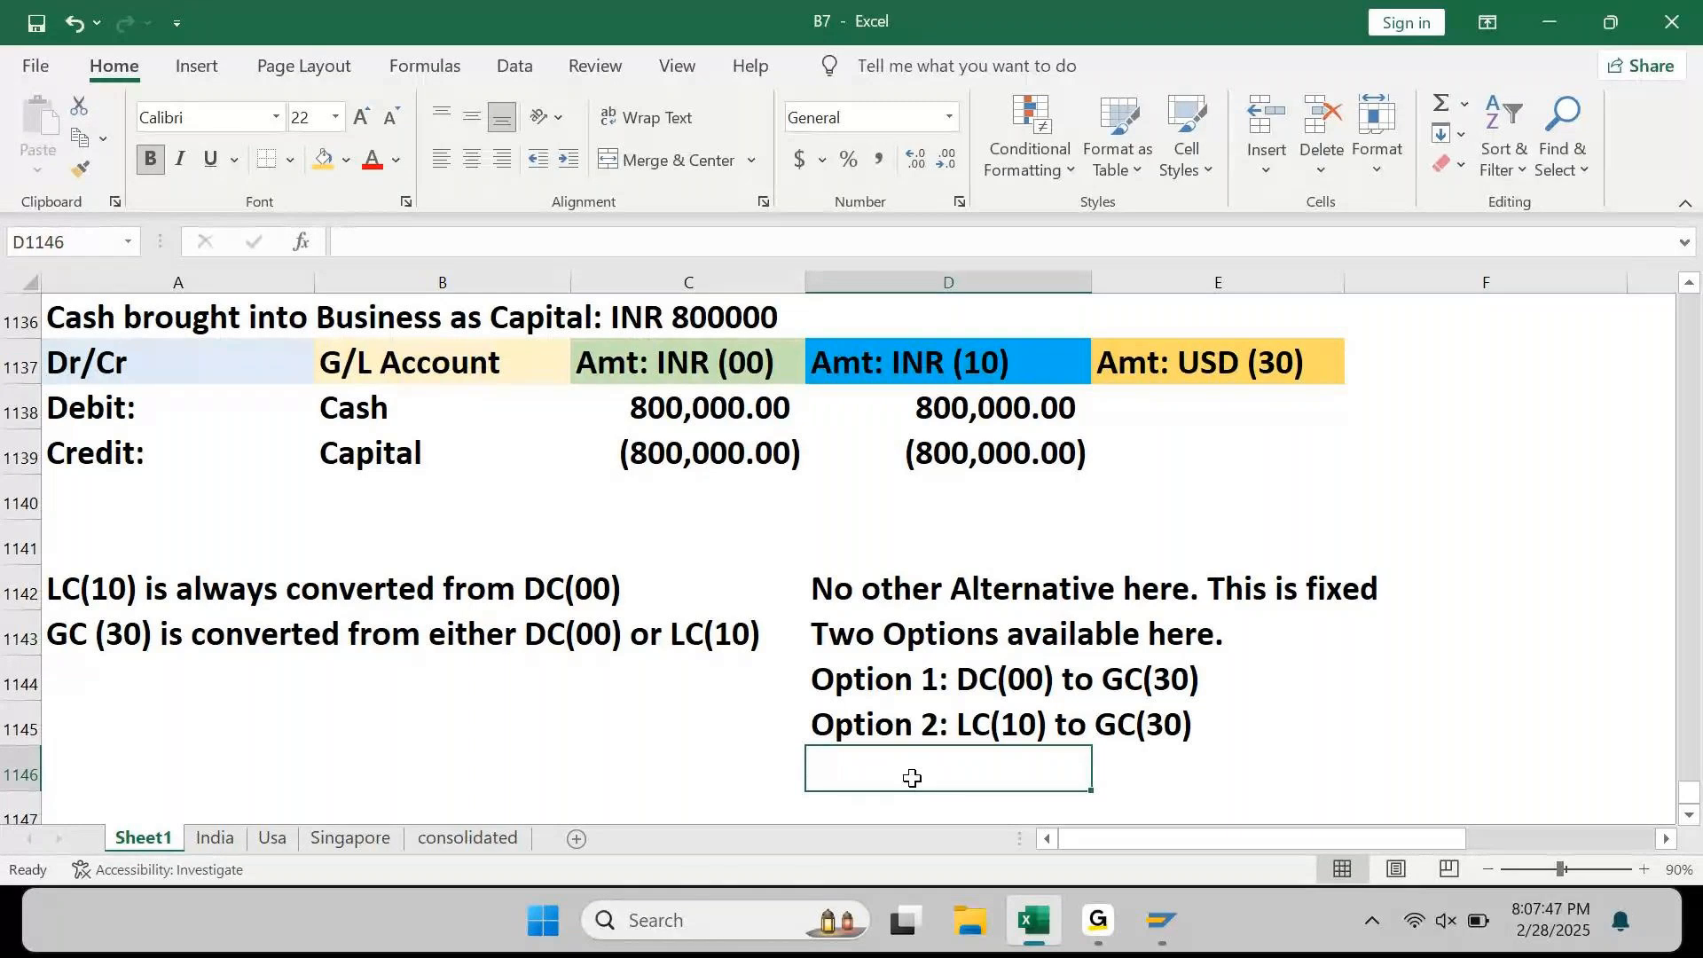
Step: Fill D1145:E1145, the Option 2 note, with green
key("Up")
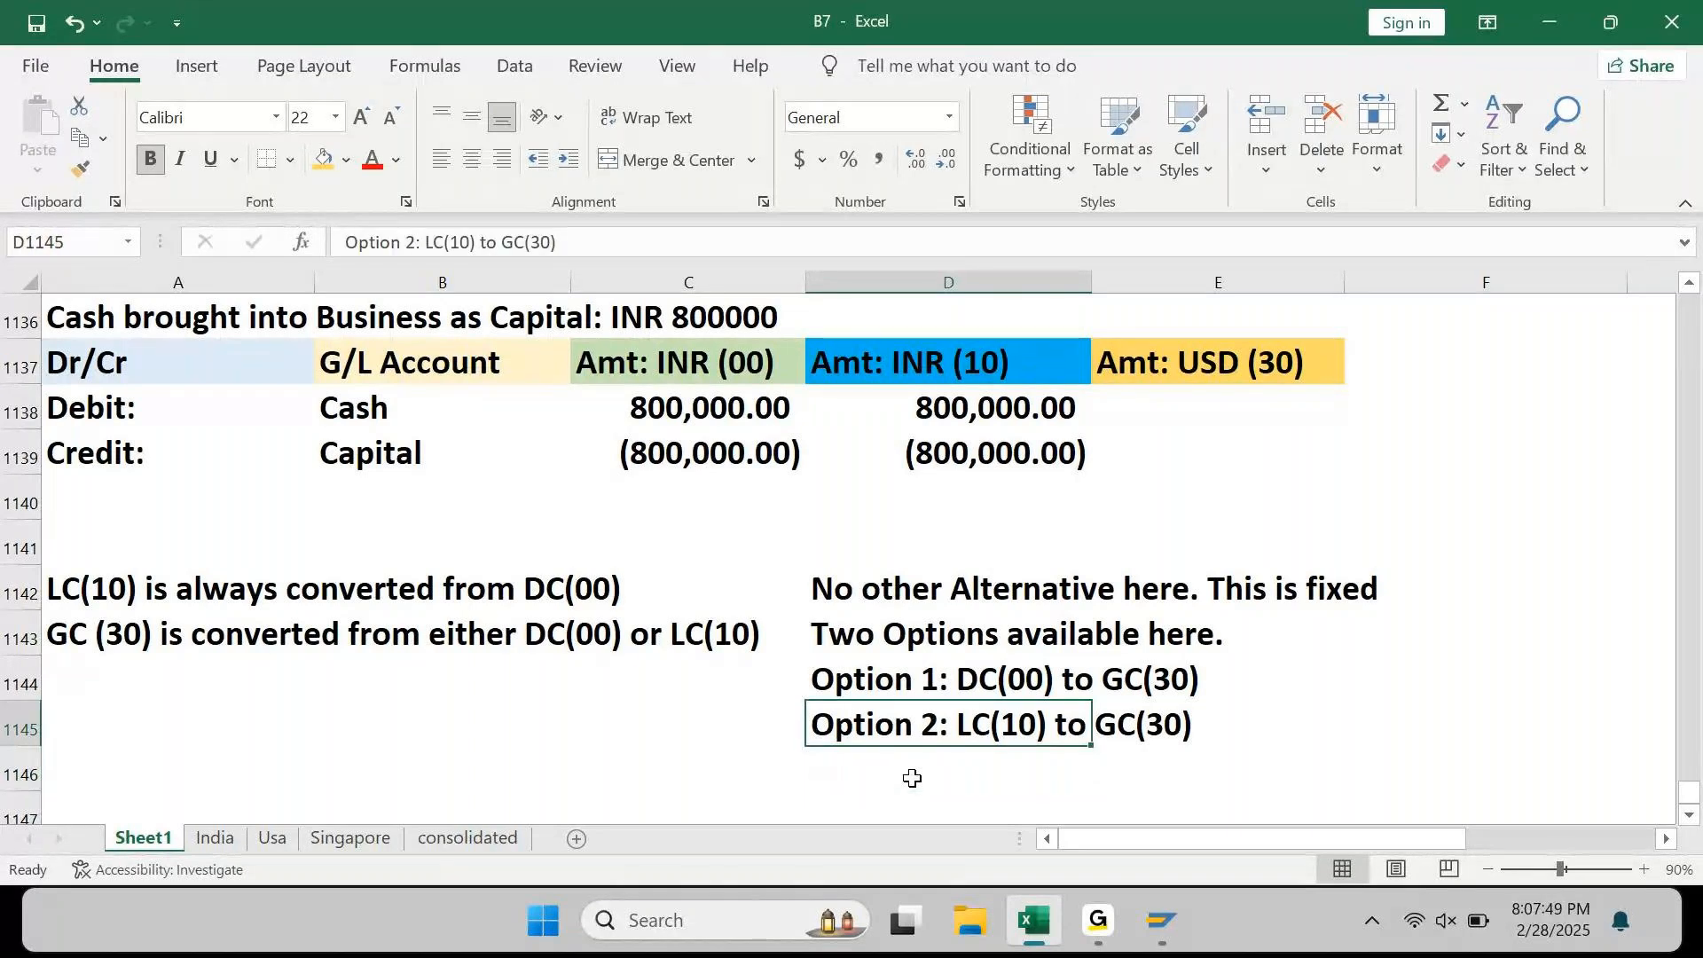
key("shift+Right")
left_click(345, 160)
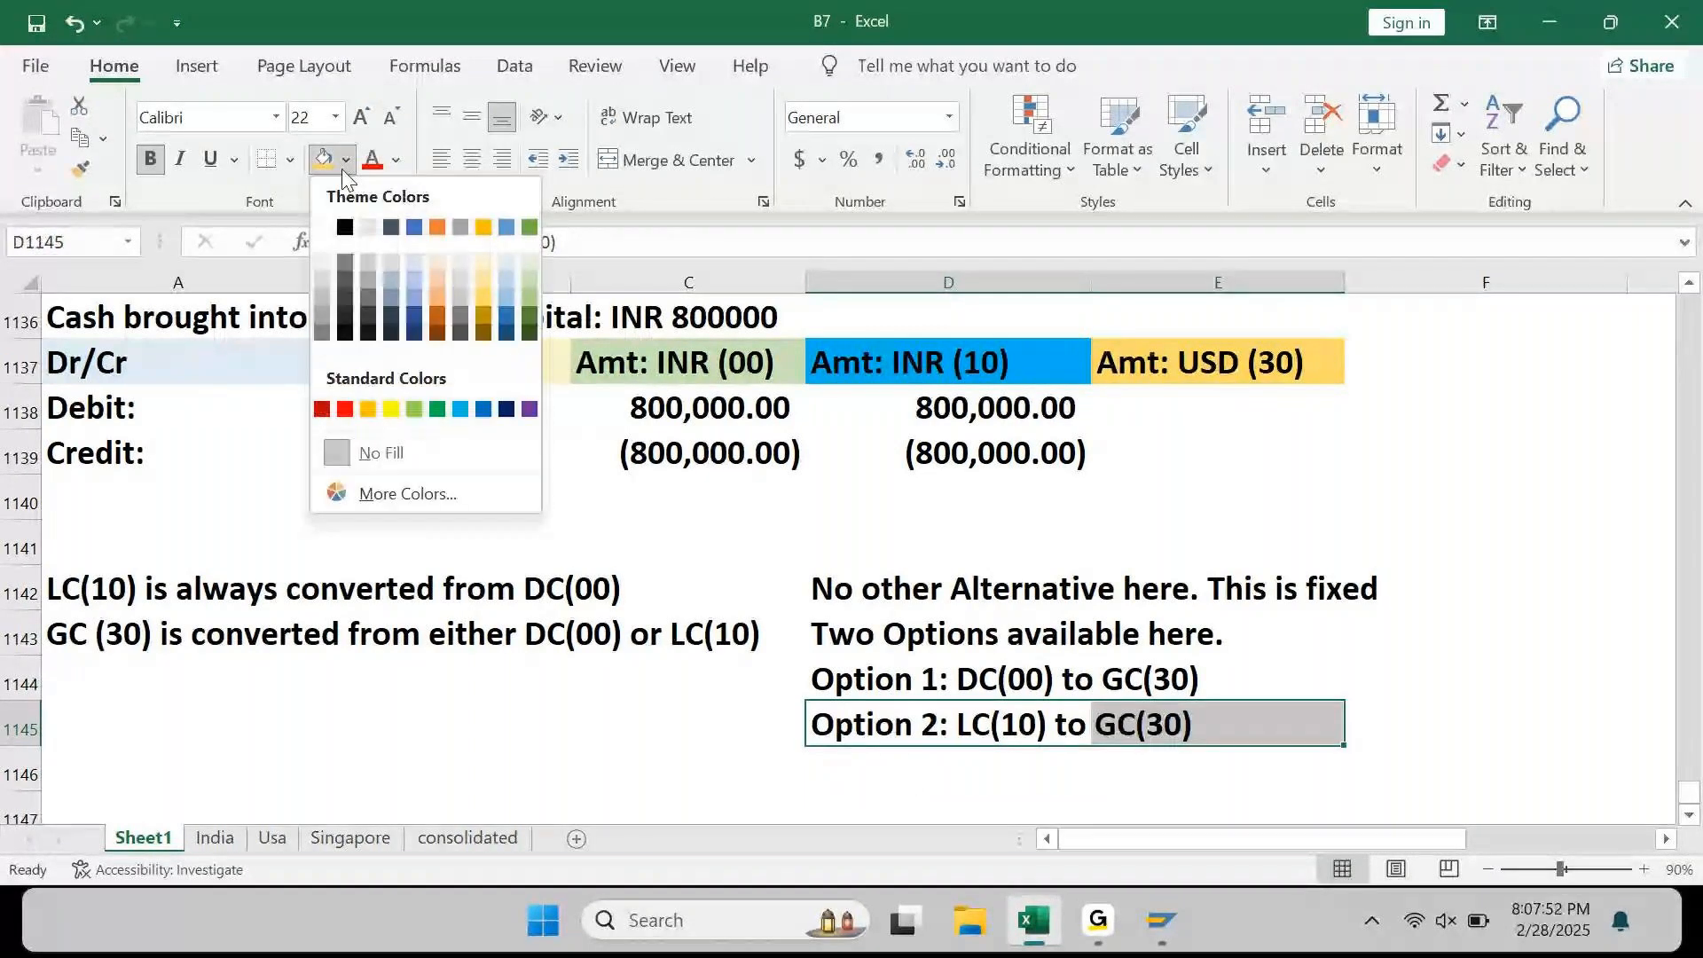
left_click(414, 409)
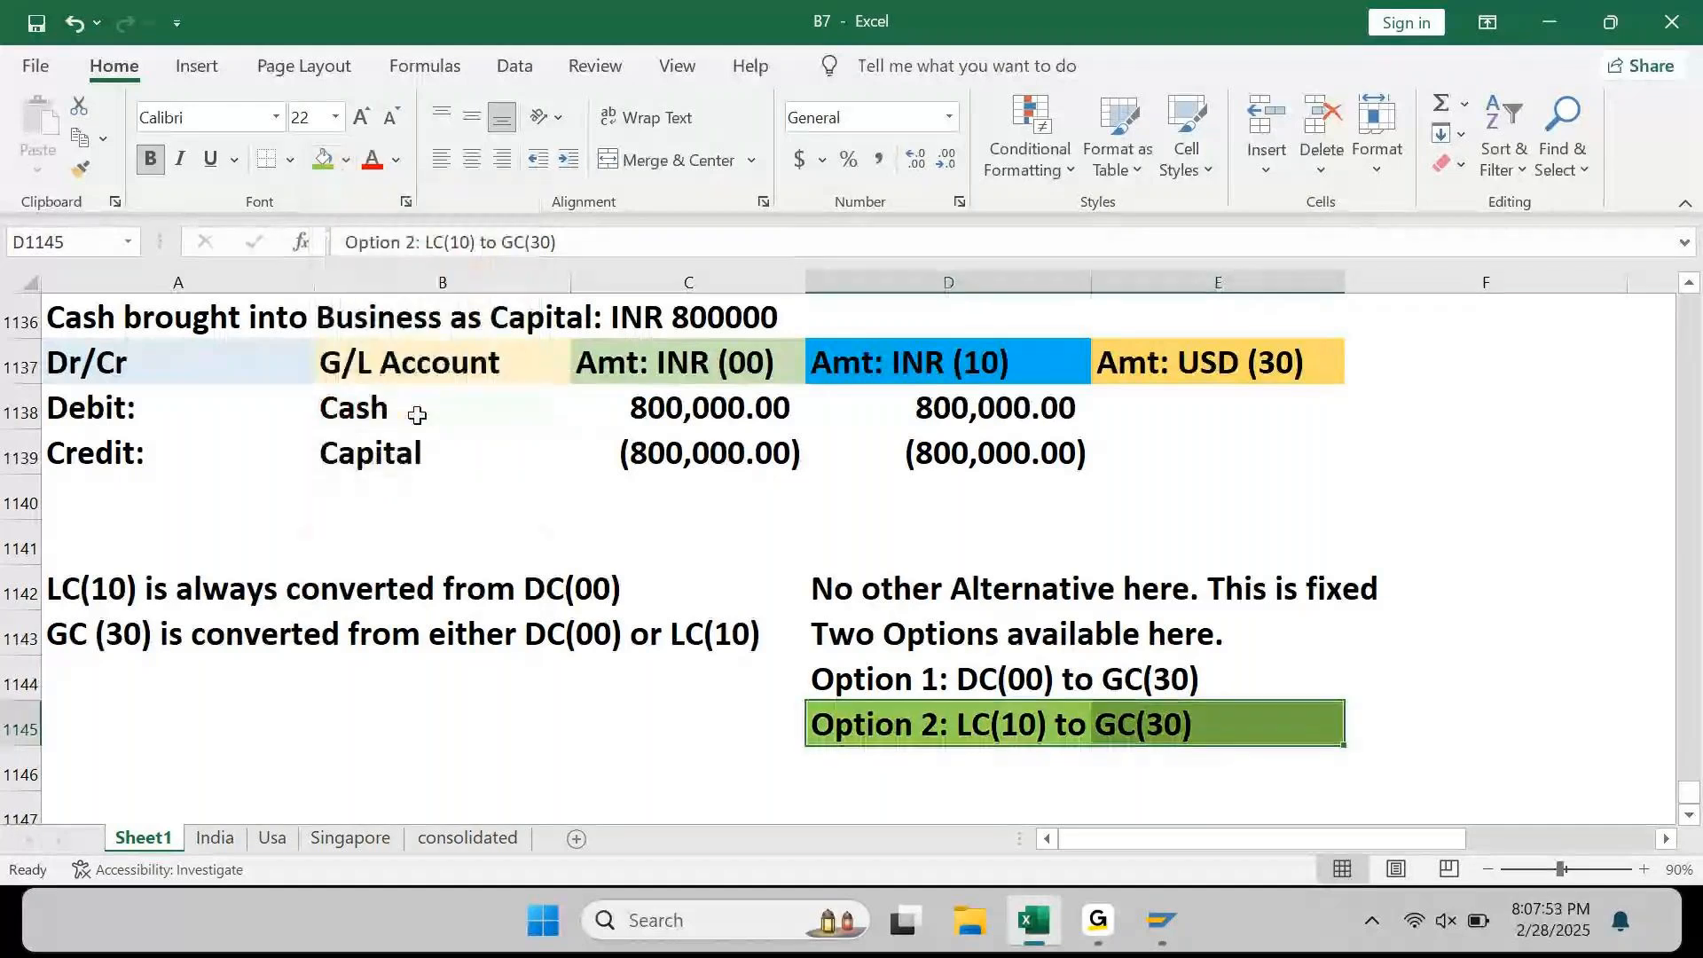
left_click(466, 676)
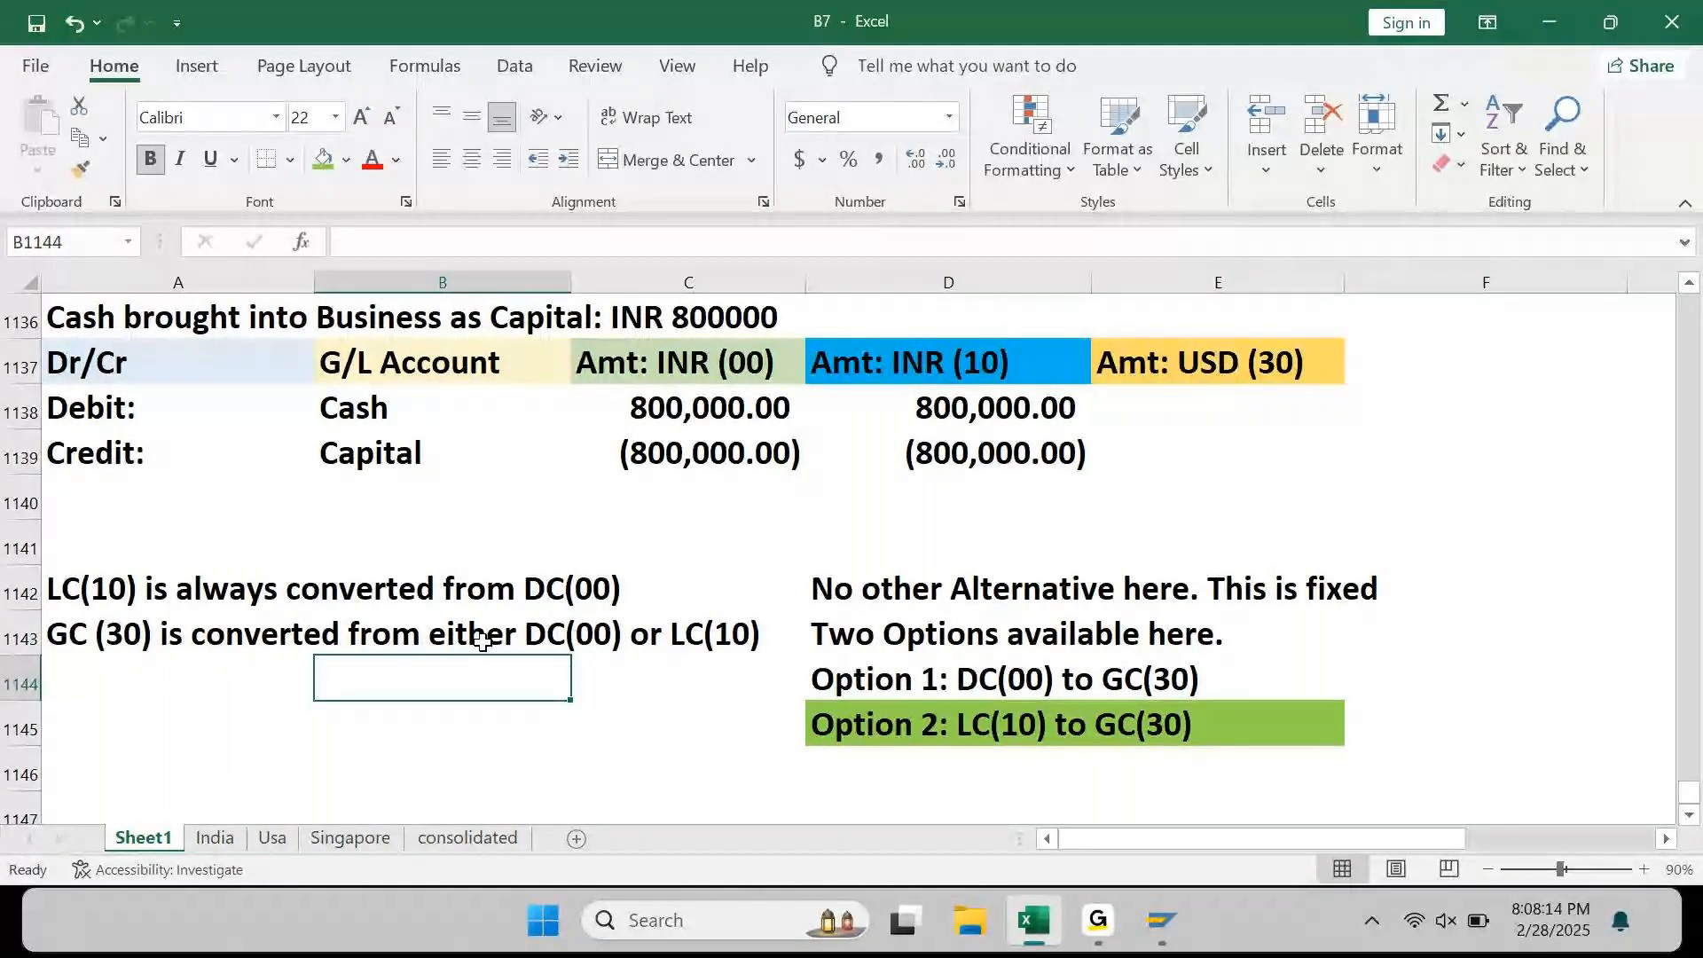
key("Right")
key("Right")
key("Down")
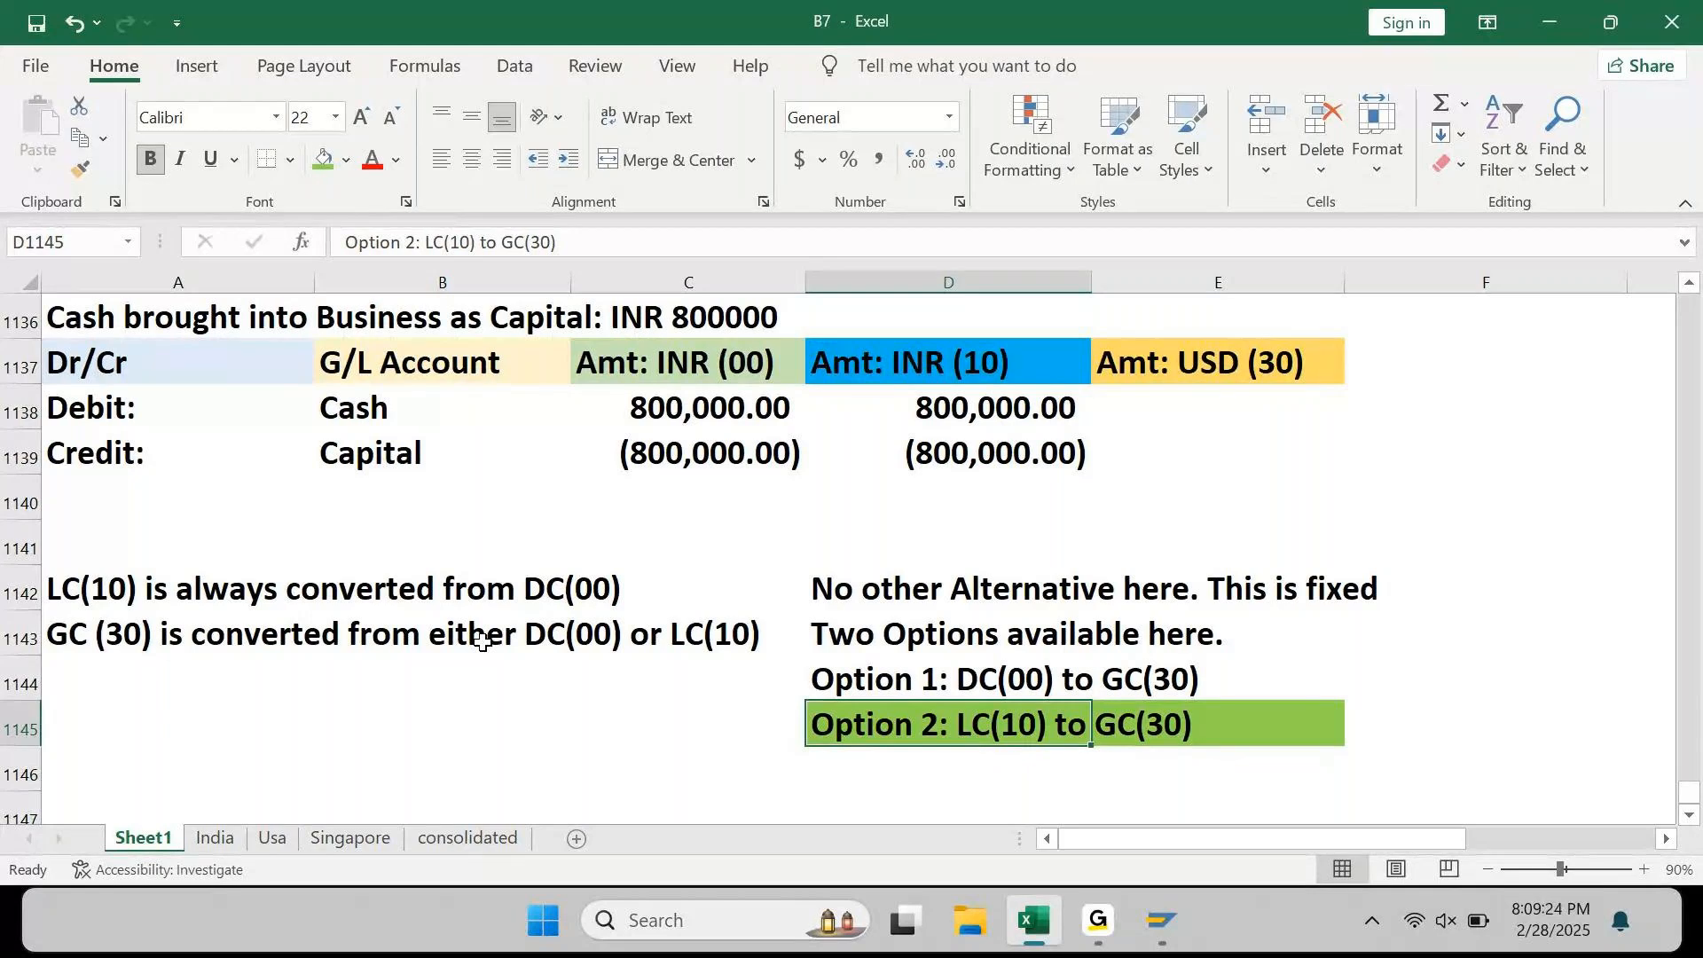
left_click(743, 350)
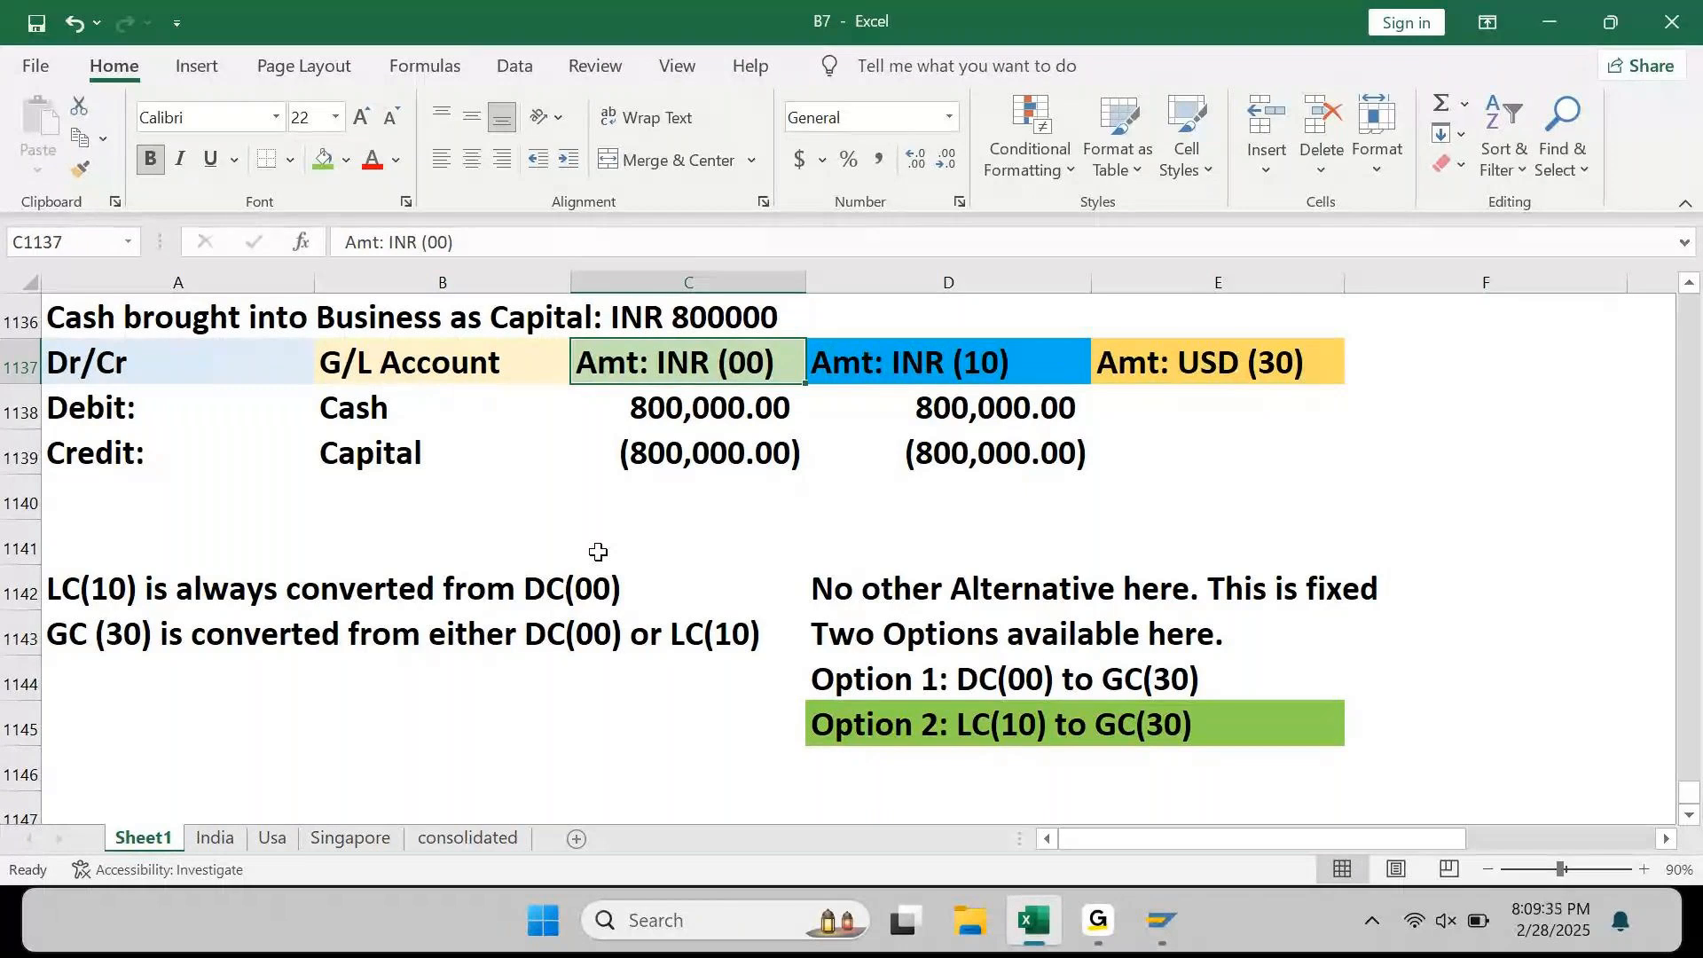
key("Right")
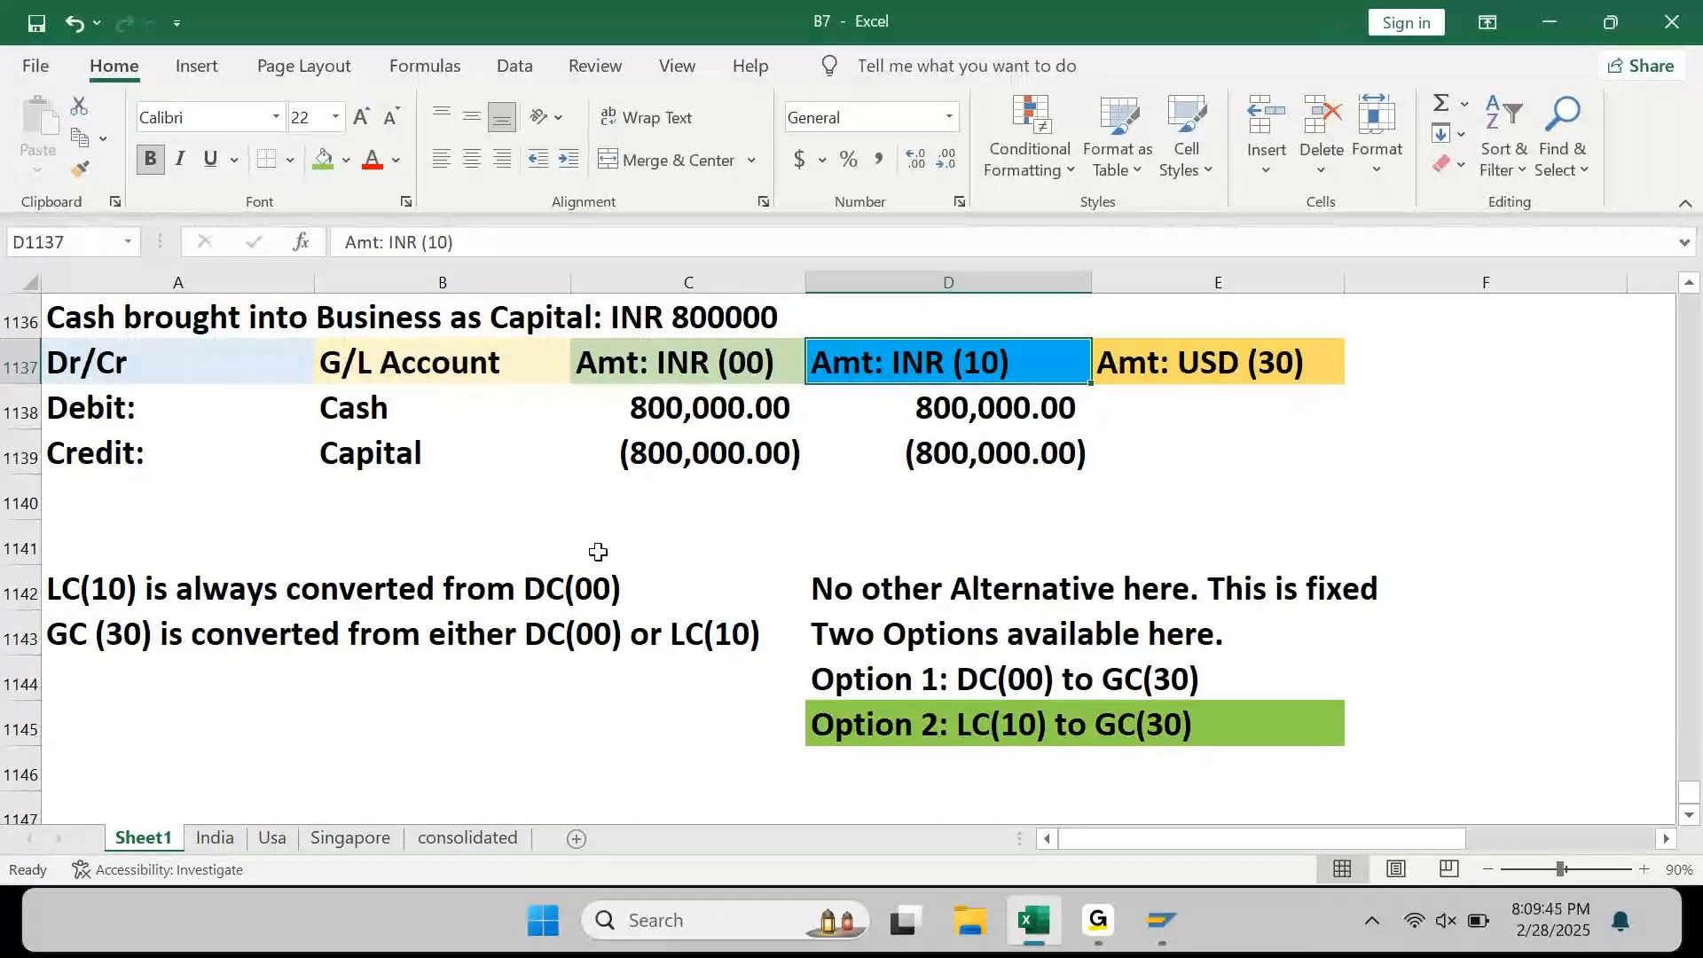
key("Right")
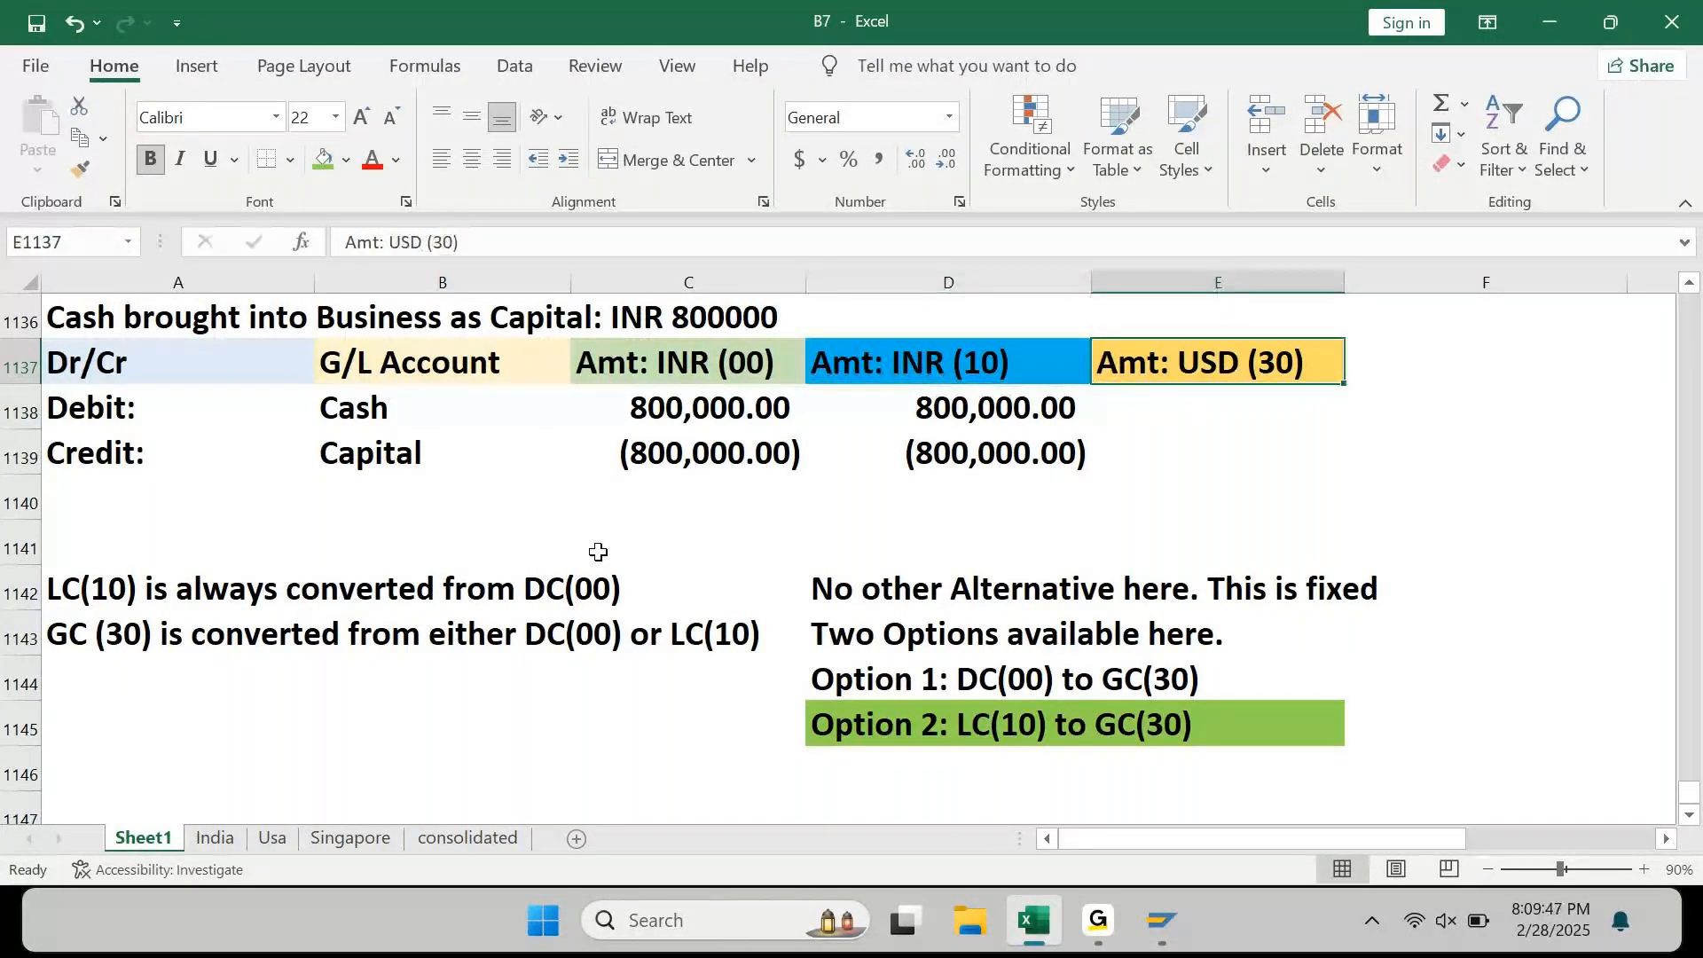
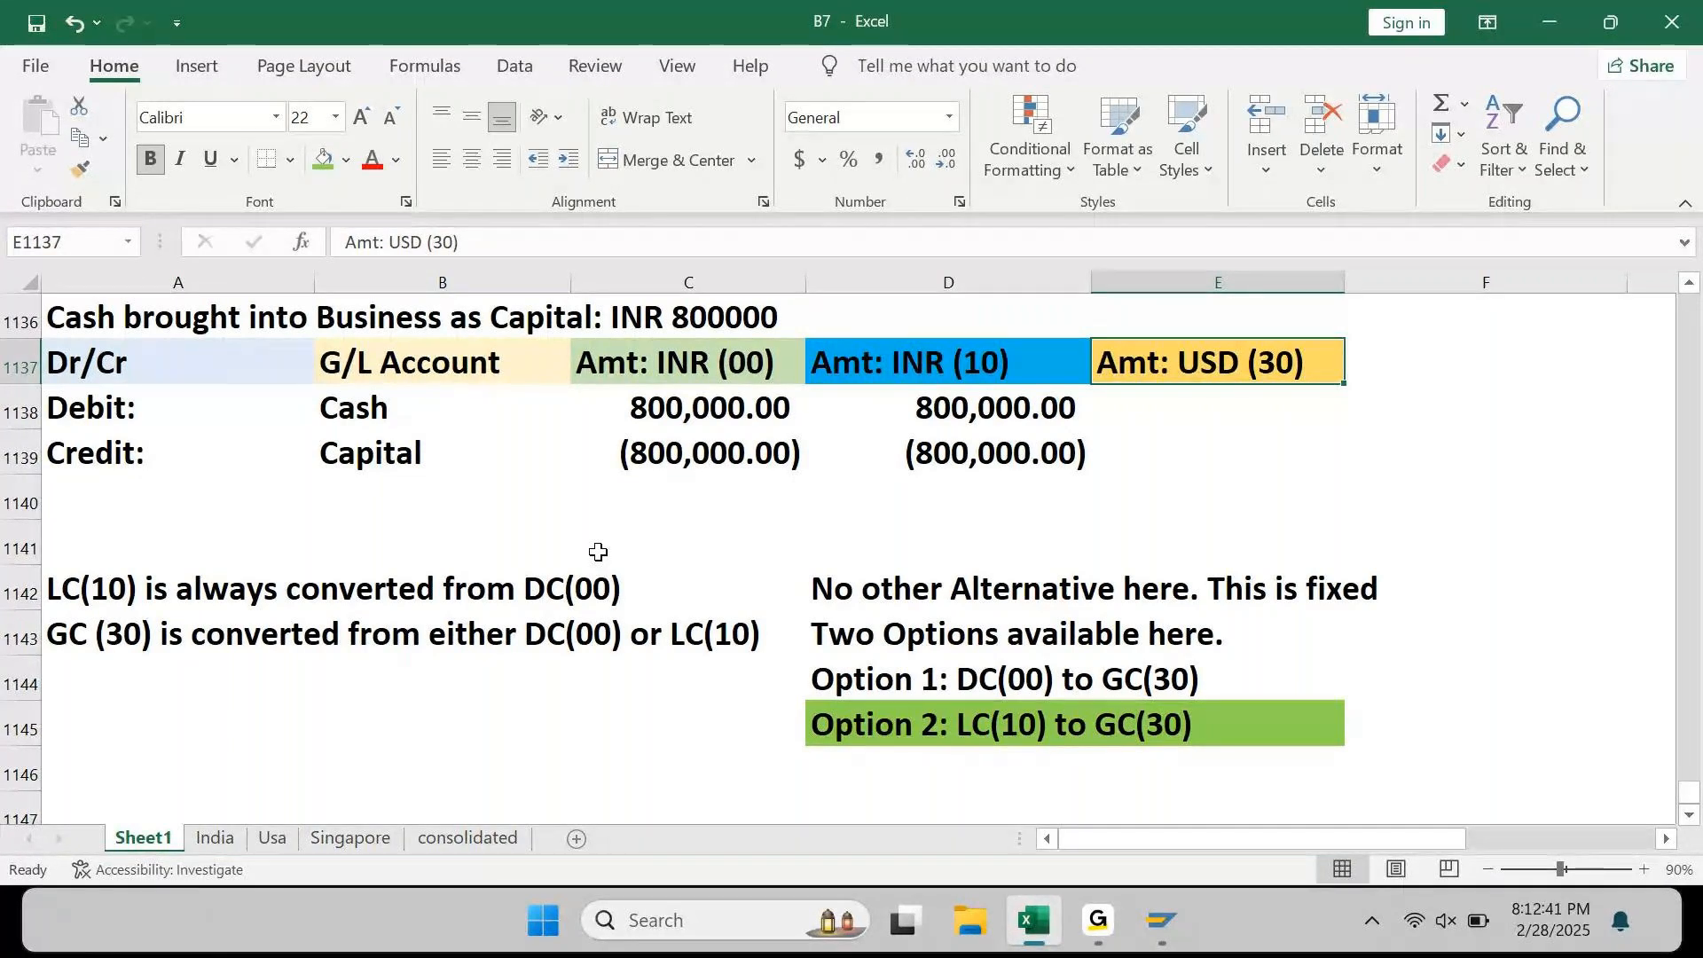
Step: Review the capital entry's INR (00) amounts in C1137:C1139, then go to empty cell A1147
left_click(641, 366)
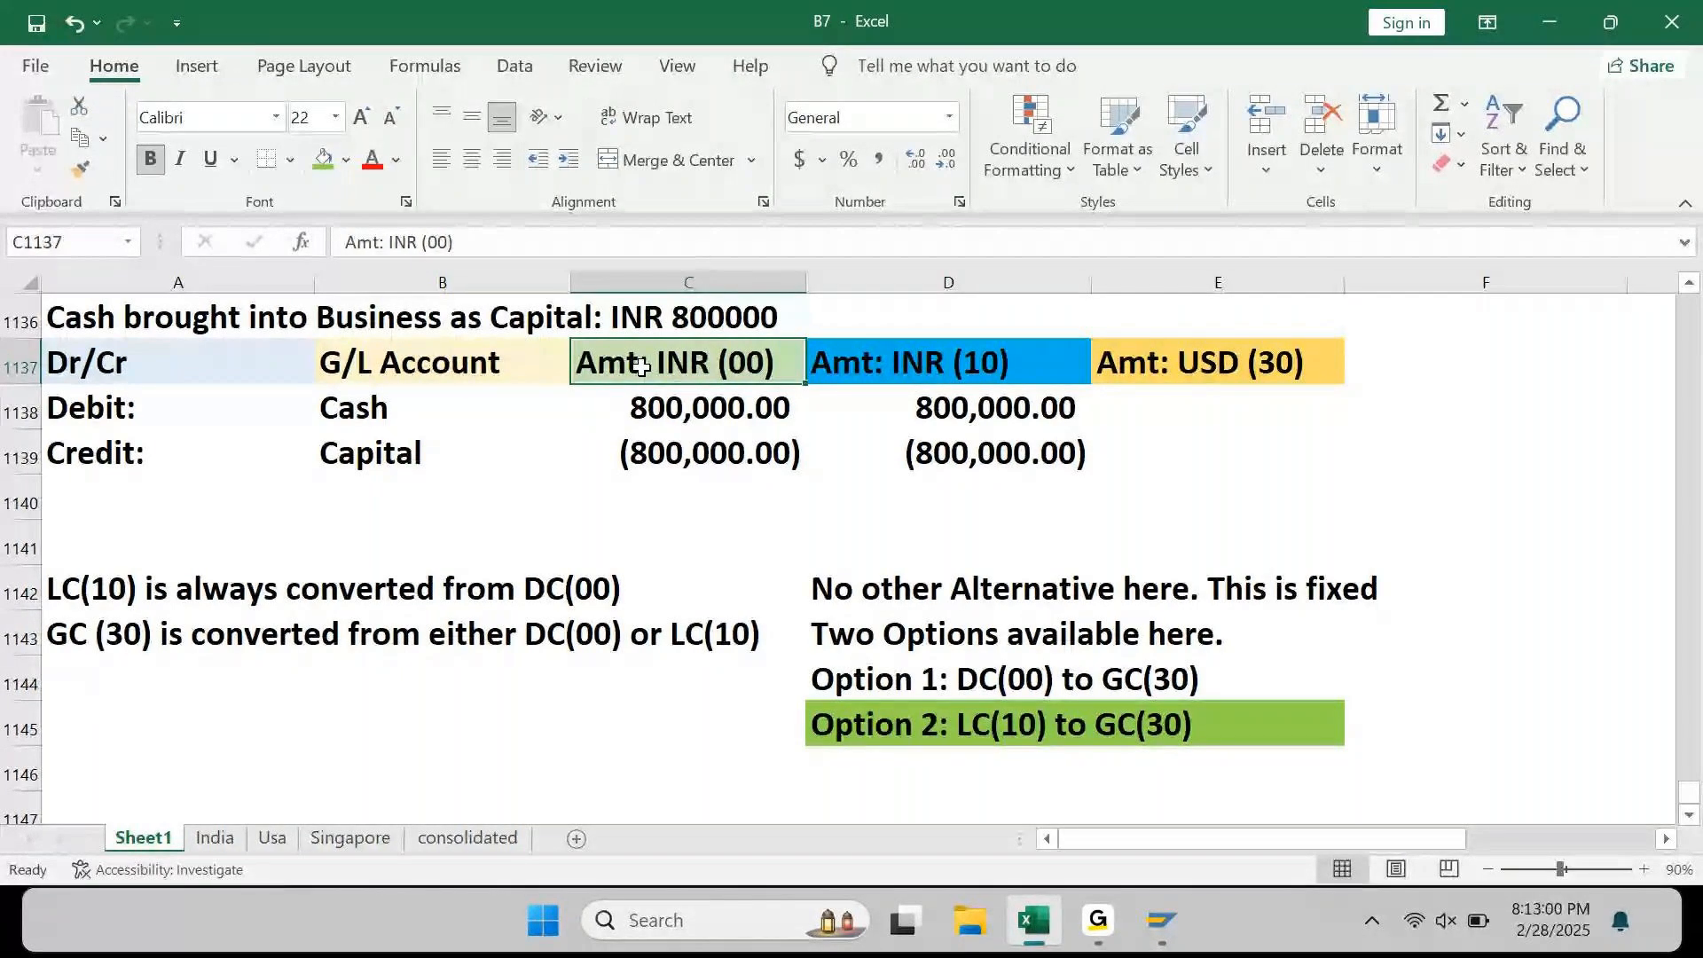
key("shift+Down")
key("shift+Down")
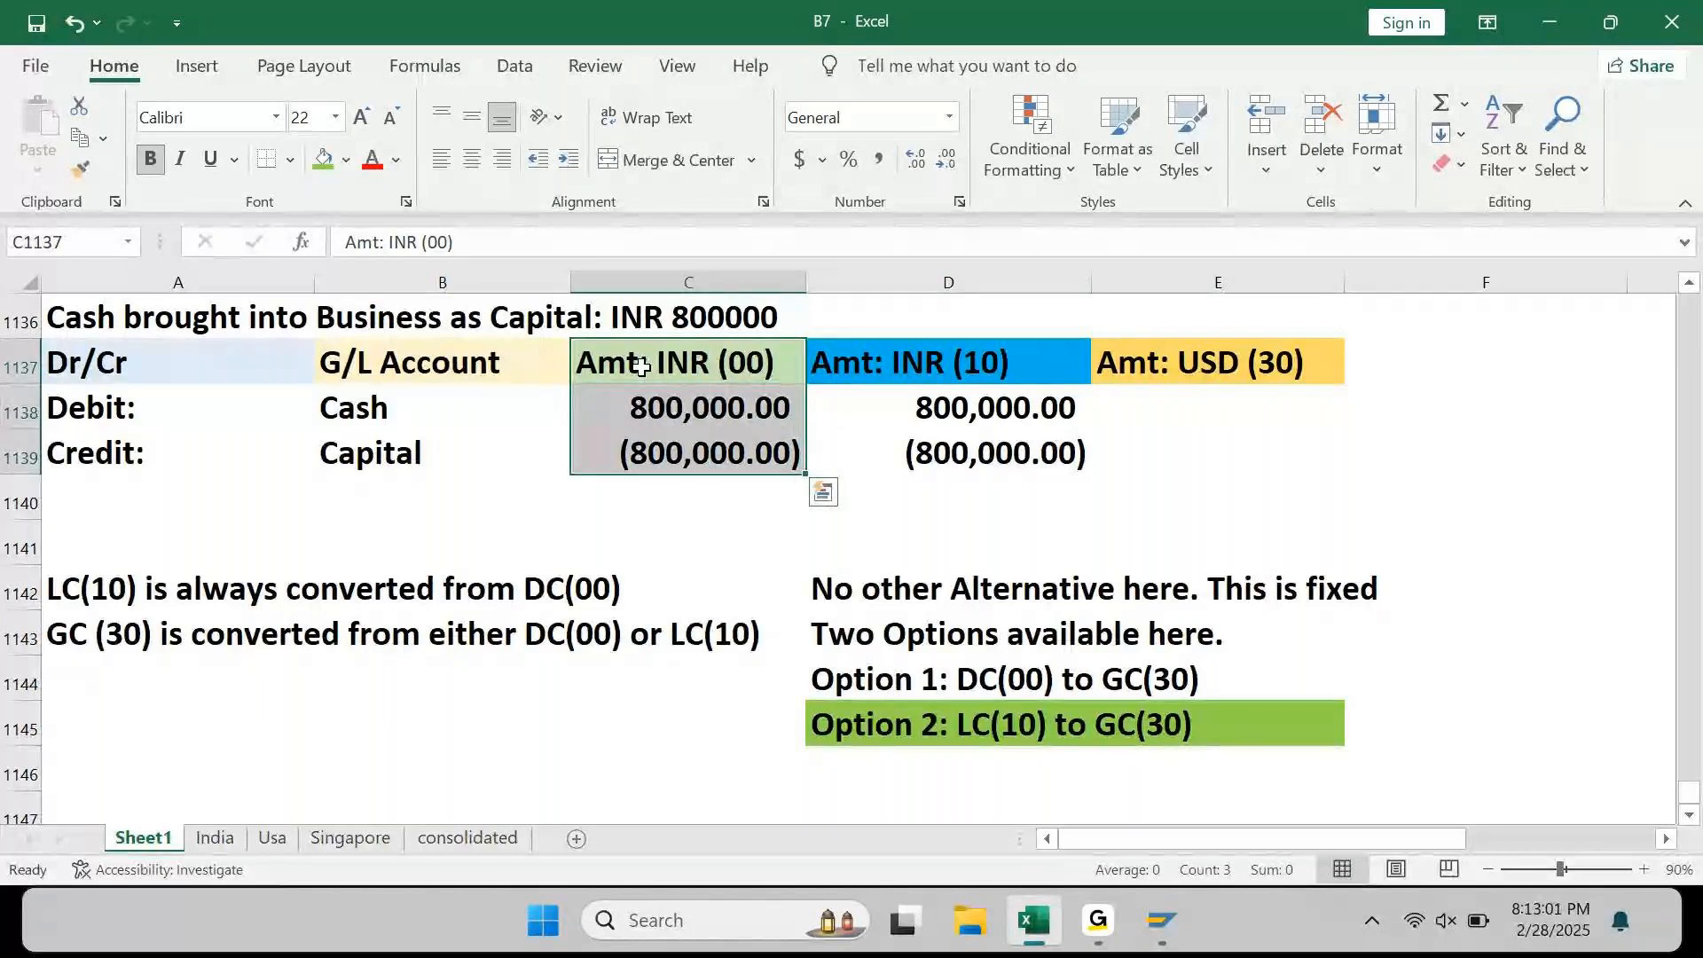
key("Right")
key("Right")
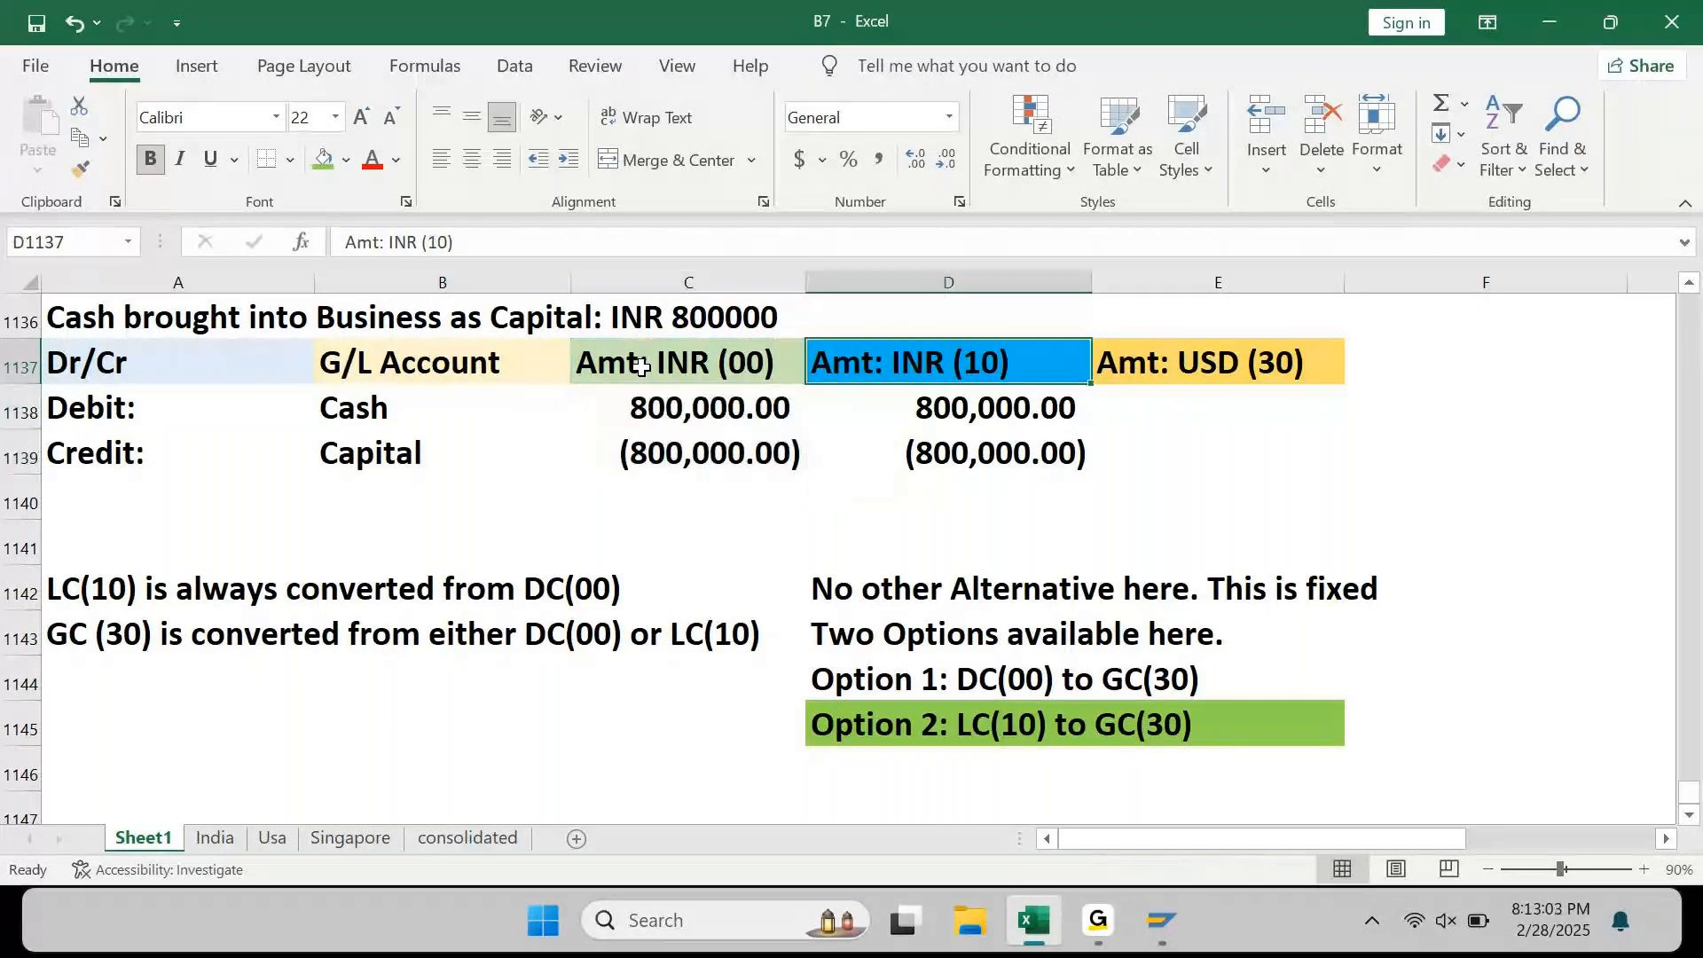
key("Left")
key("Left")
key("Down")
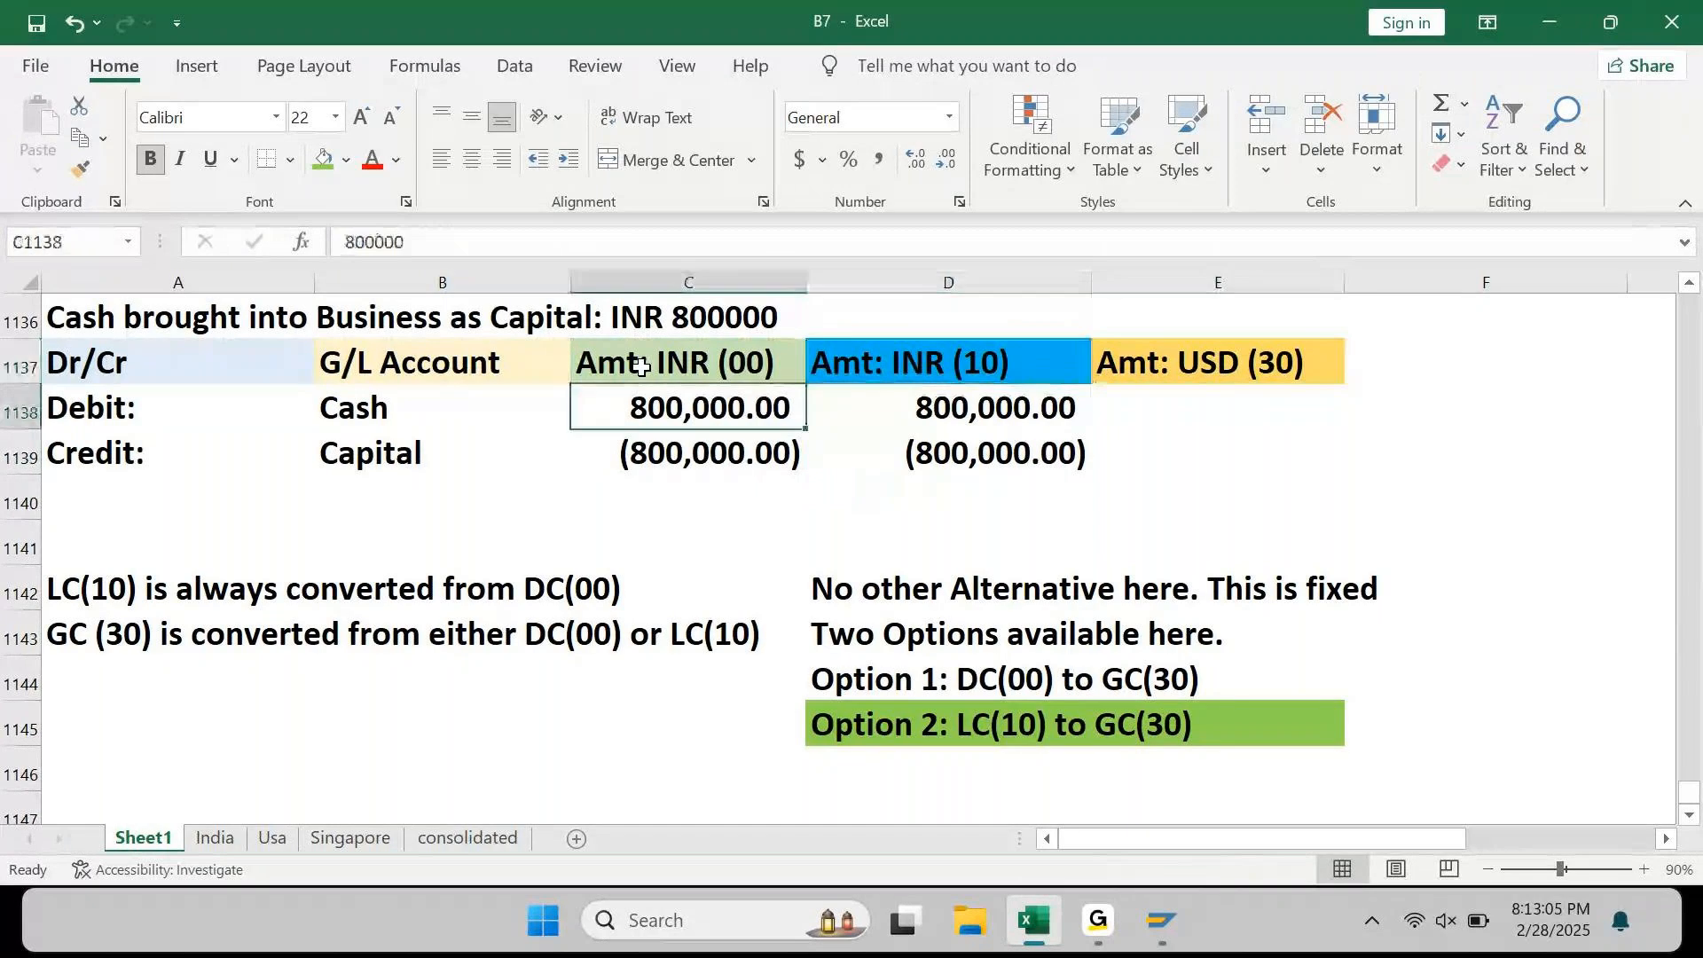
key("Down")
key("Down")
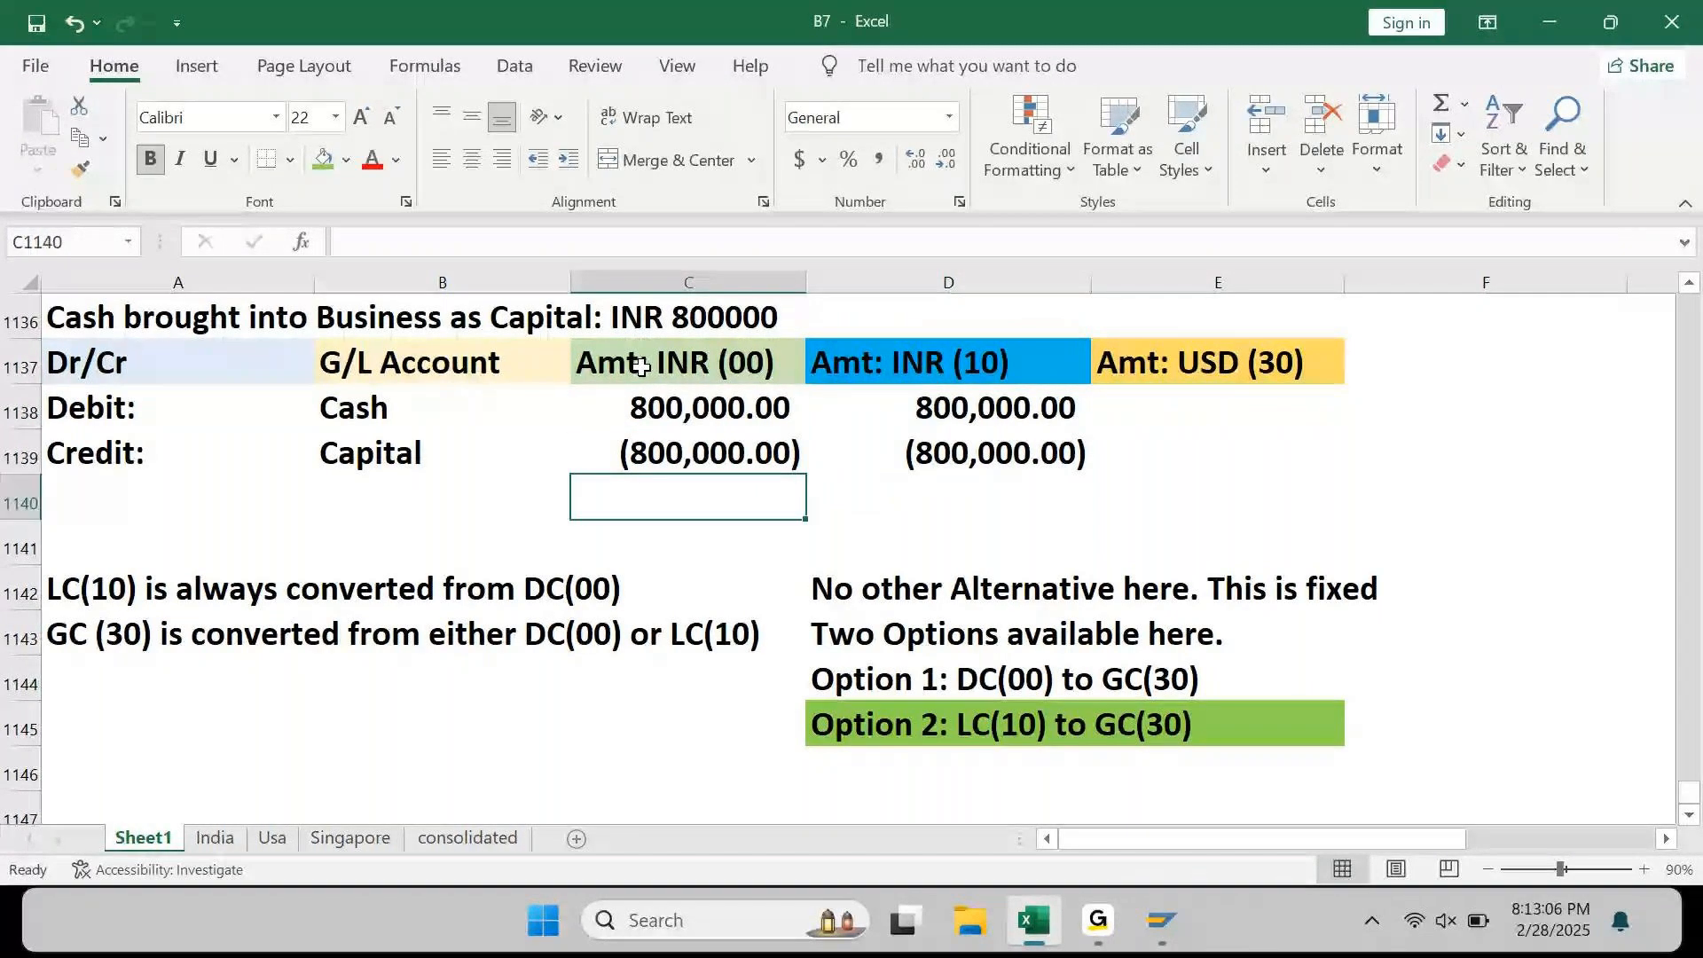
key("Down")
key("Down")
key("Down")
key("Down")
key("Down")
key("Down")
key("Down")
key("Down")
key("Down")
key("Down")
key("Down")
key("Down")
key("Down")
key("Down")
key("Down")
key("Down")
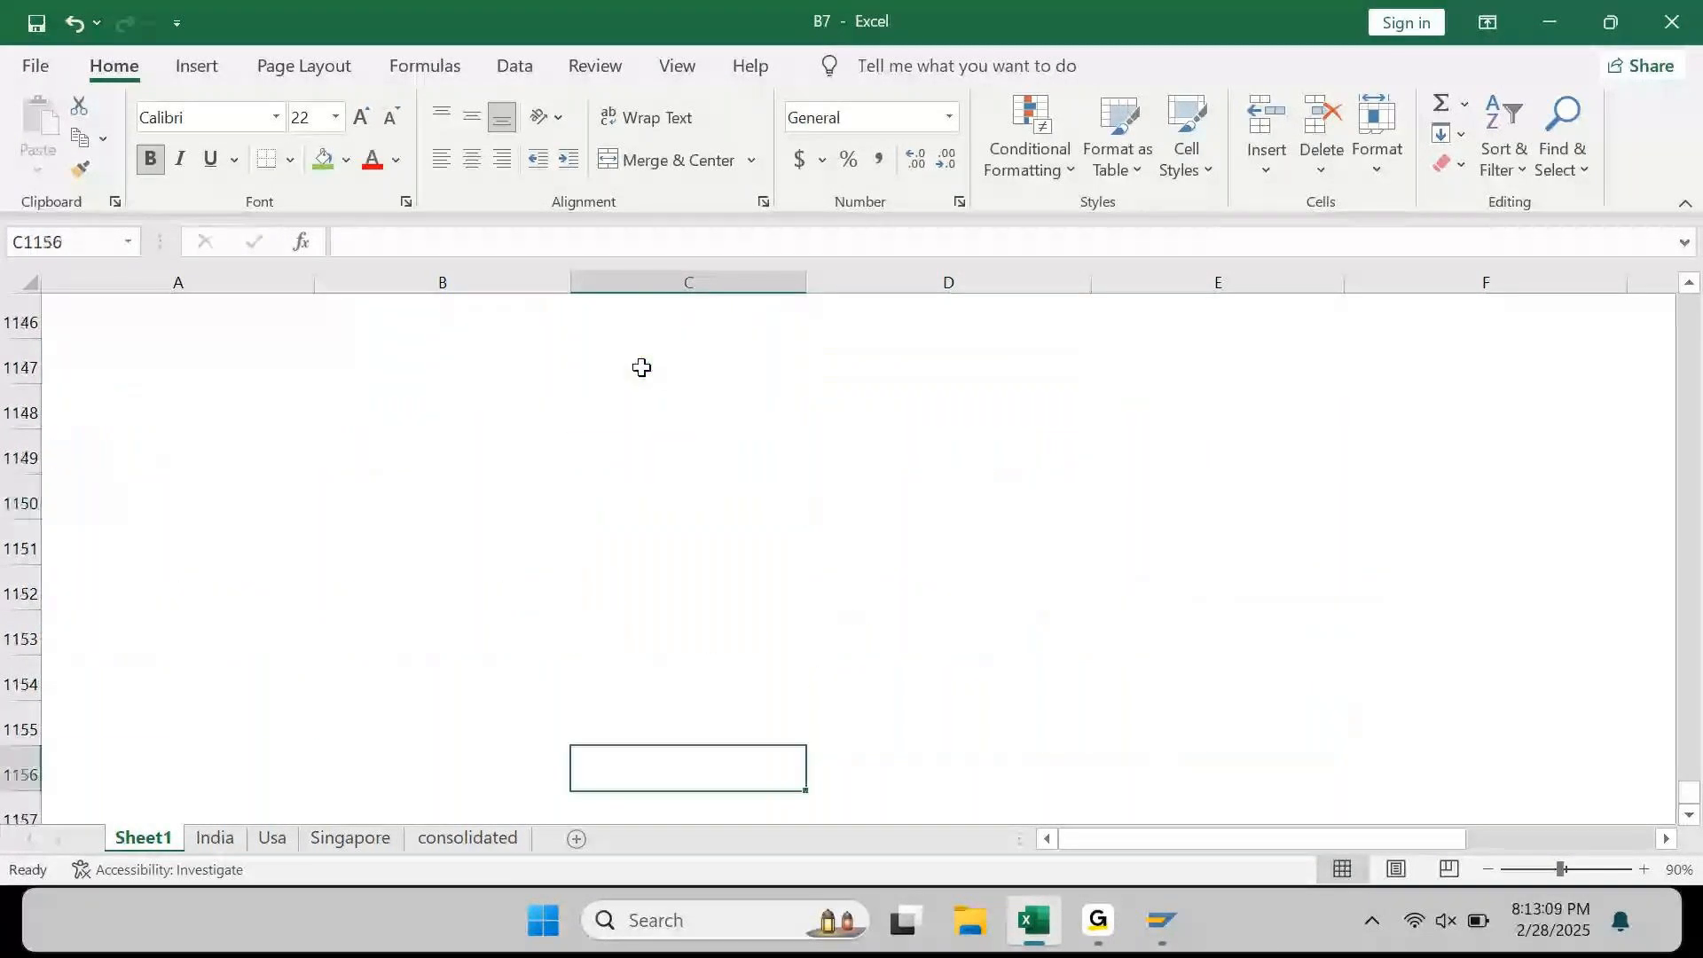
key("Left")
key("Left")
key("Up")
key("Up")
key("Up")
key("Up")
key("Up")
key("Up")
key("Up")
key("Up")
key("Up")
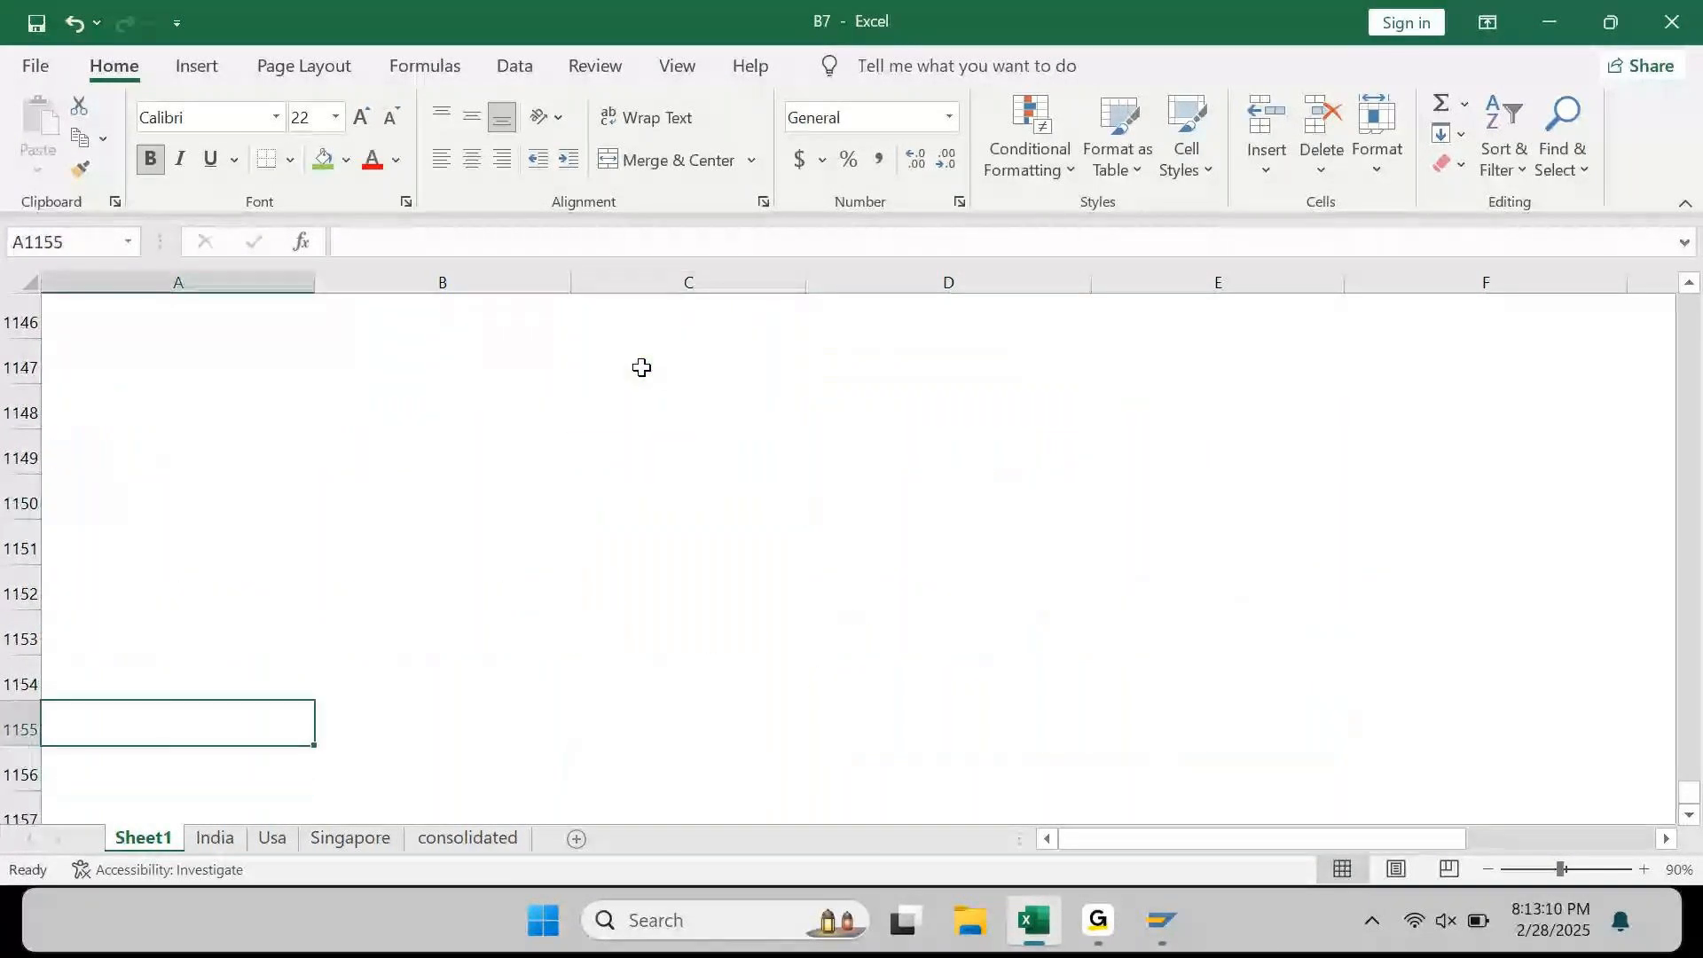
Step: Enter Document Currency, Local Currency and Group Currency in A1147:A1149
type("D")
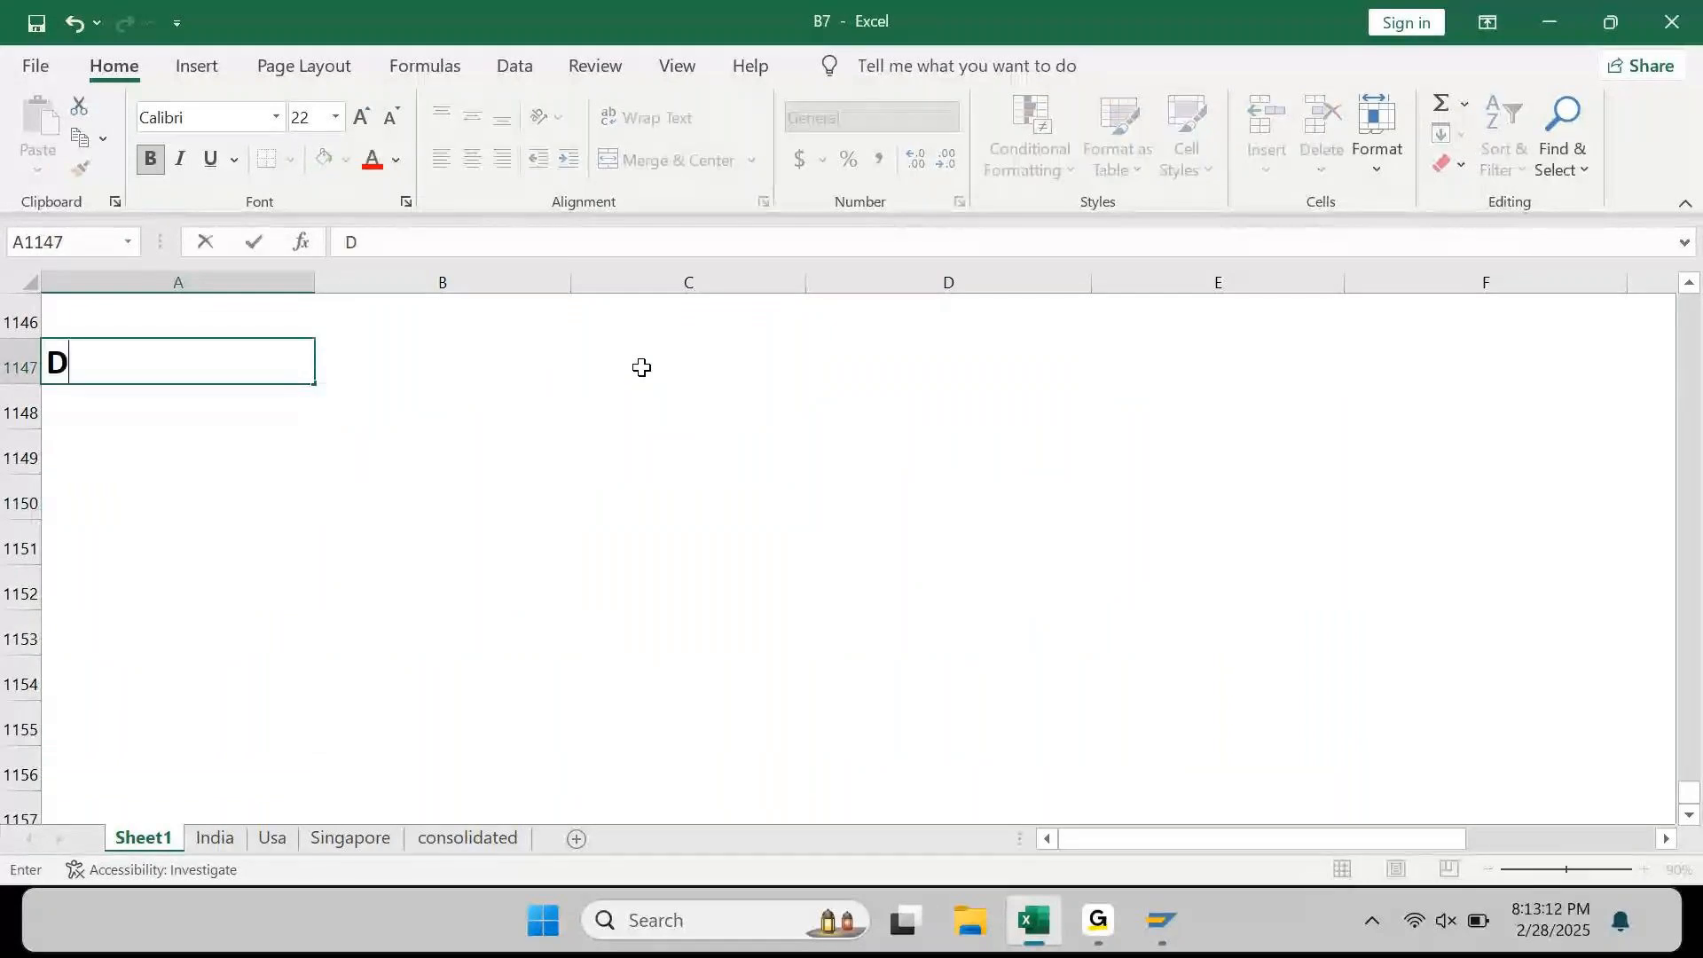
type("ocument Currency")
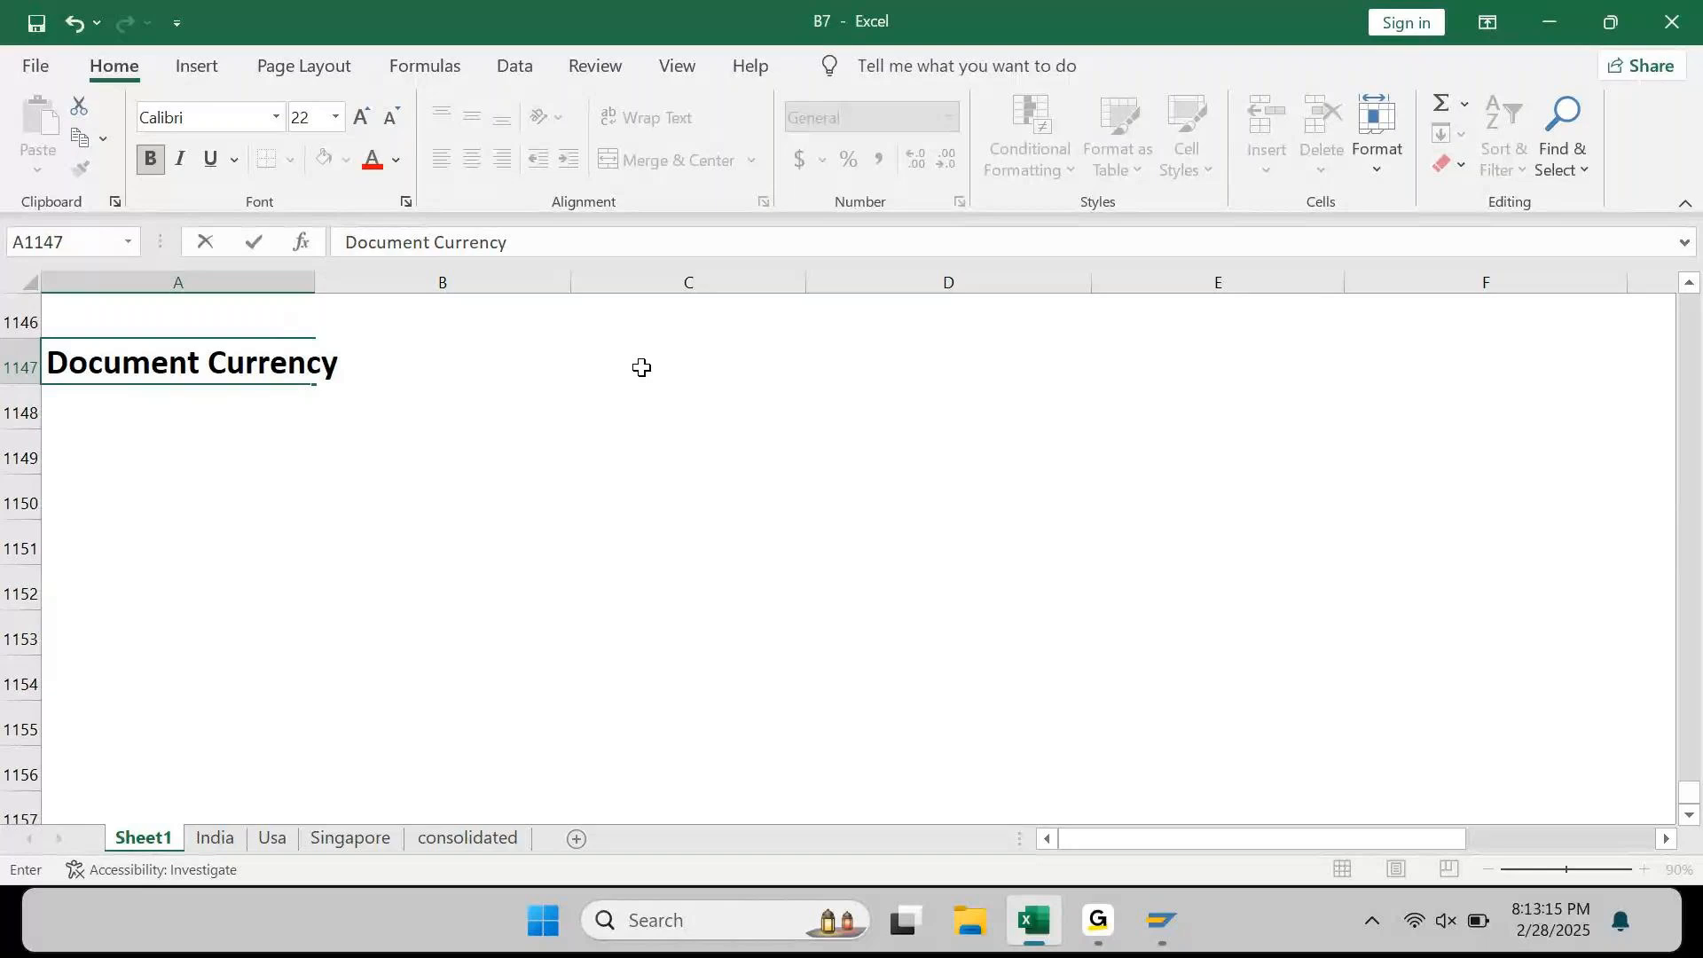
key("Return")
type("Local Currency")
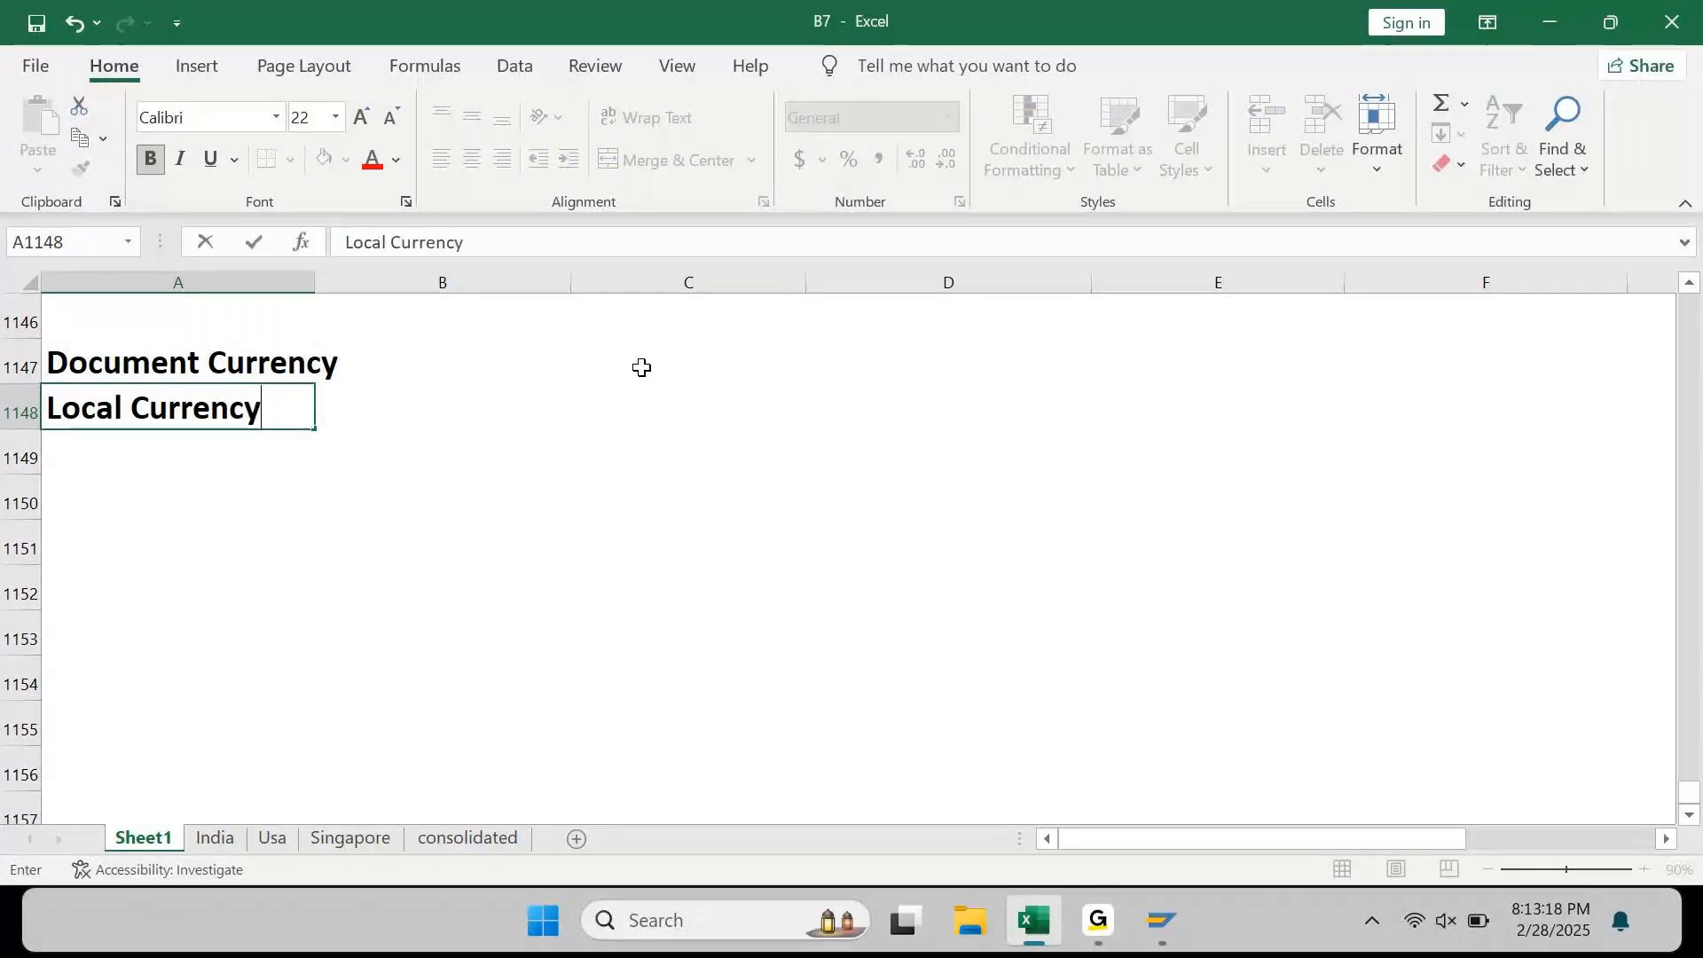
key("Return")
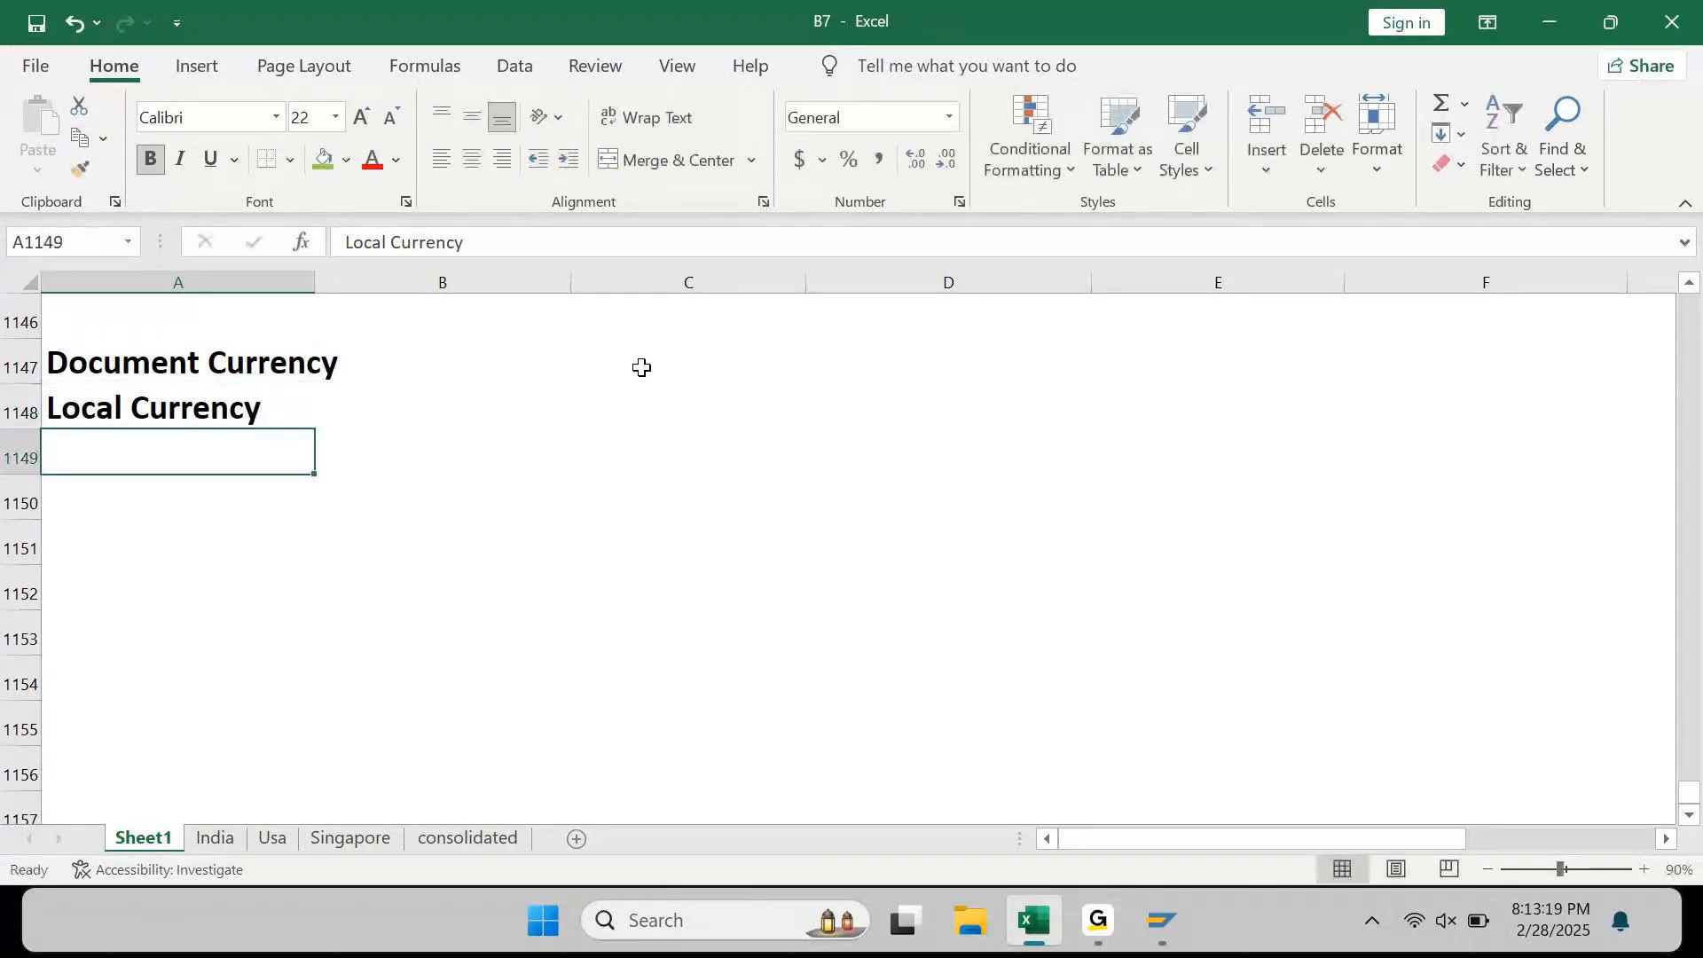
type("Group CUrrency")
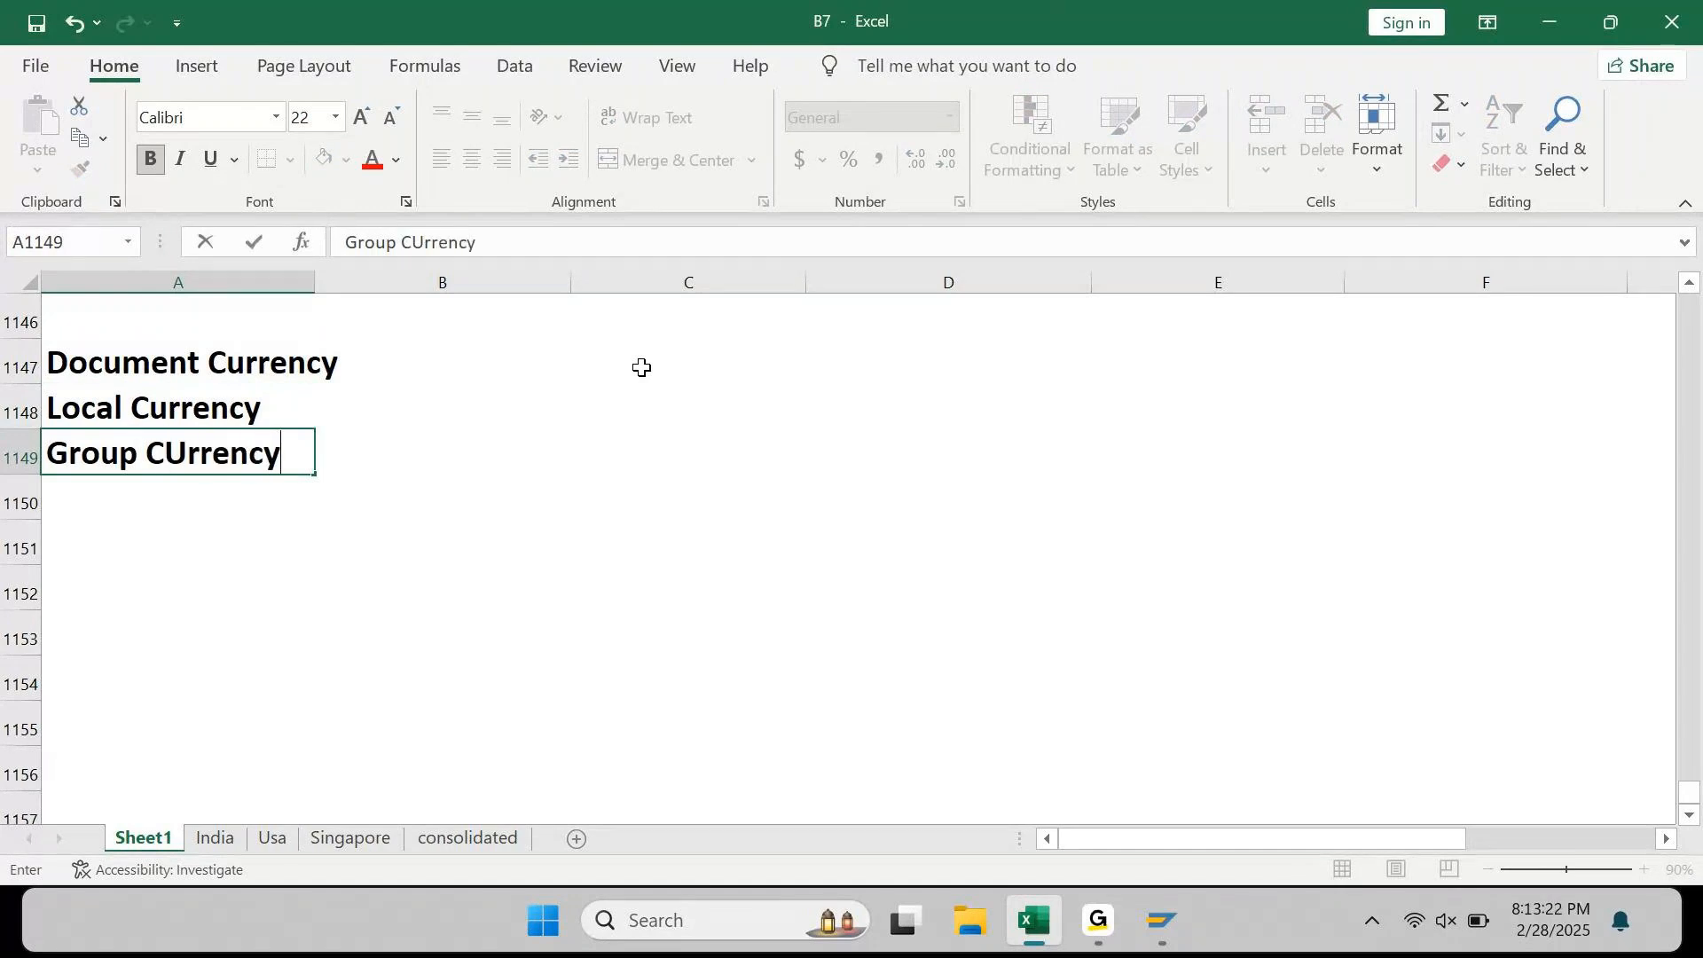
key("Return")
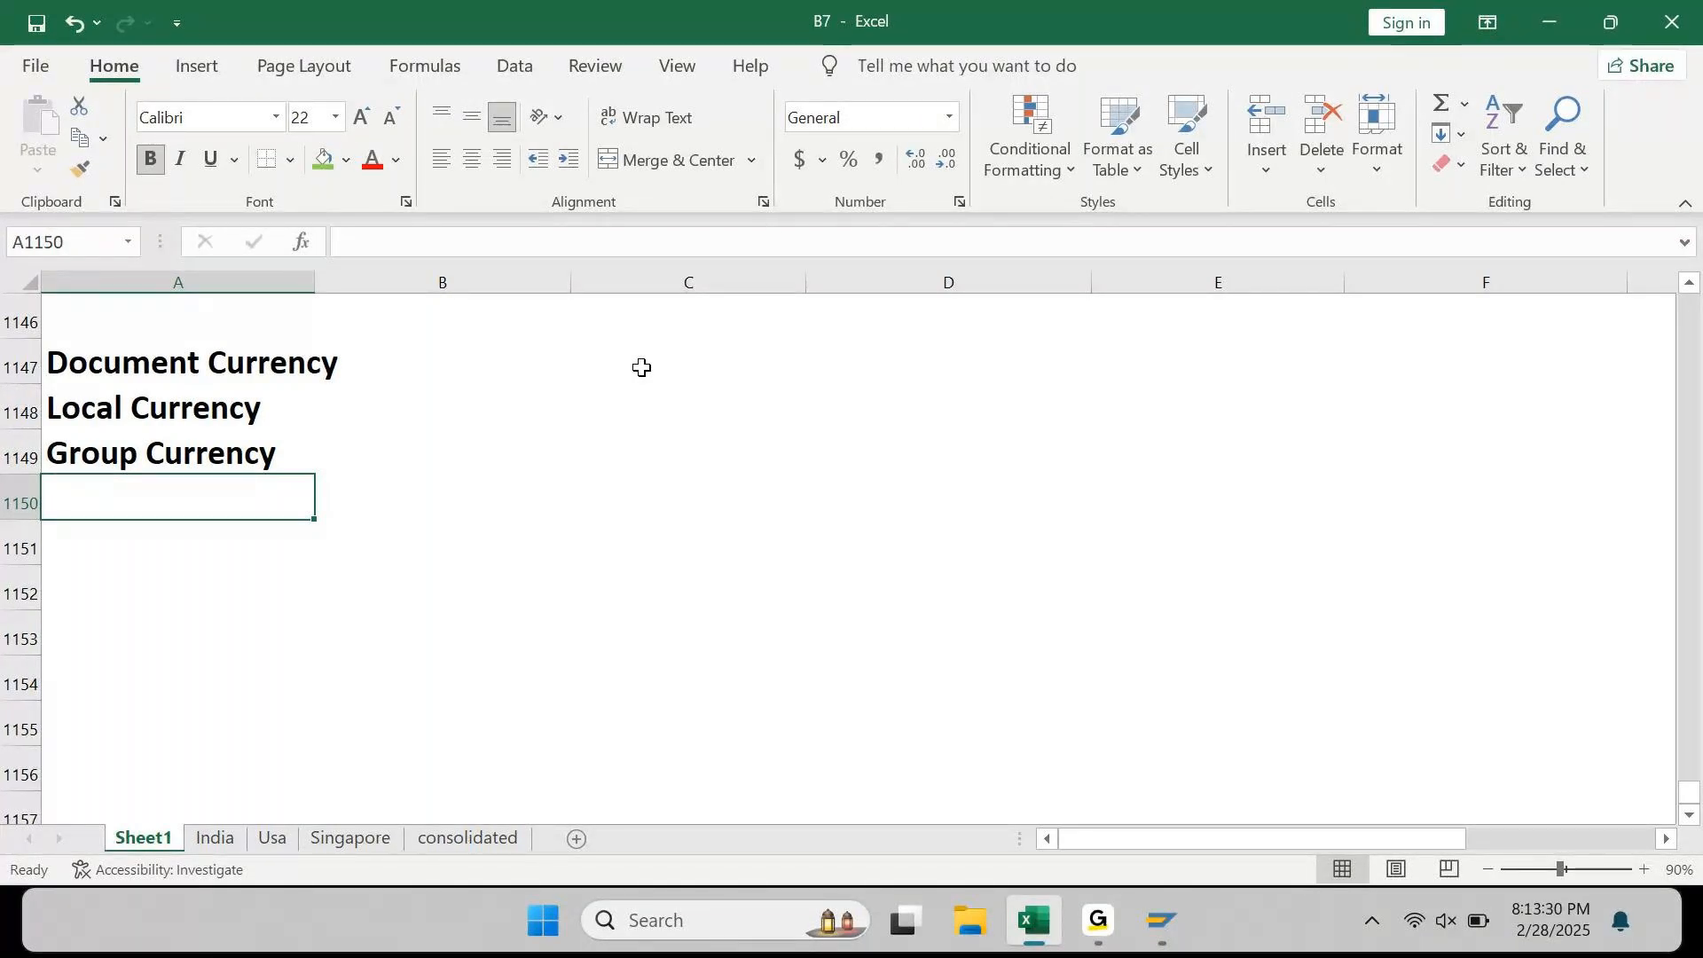
key("Up")
key("Up")
key("Up")
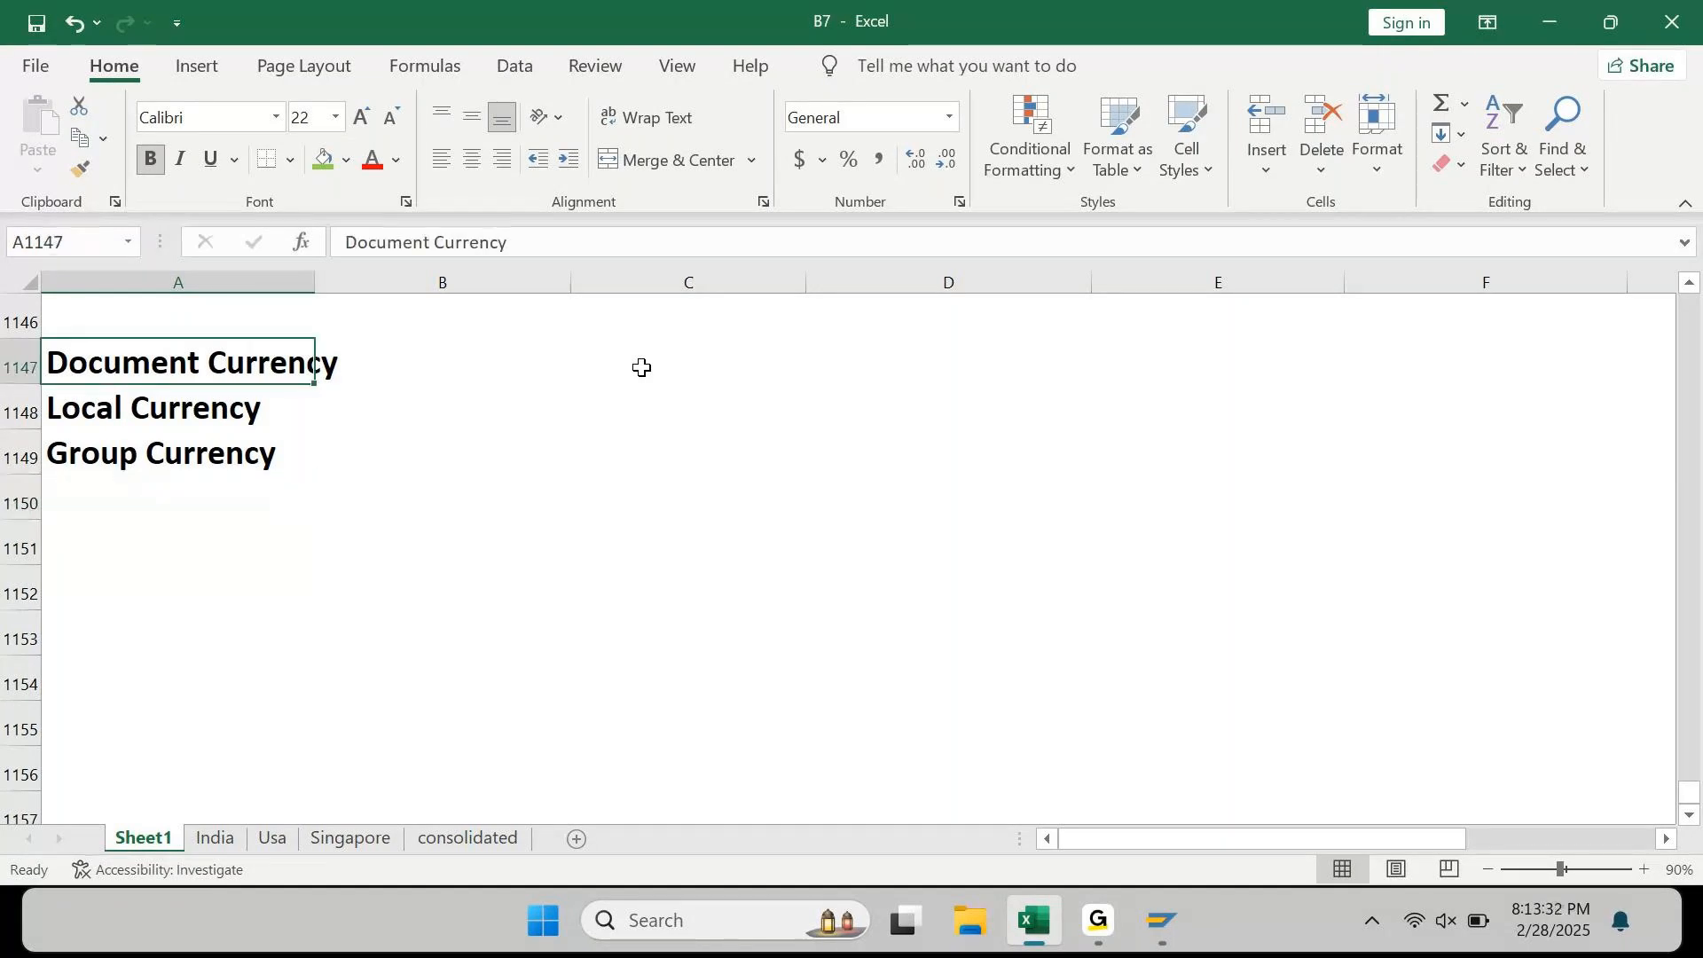
Step: Append 'or Transaction Currency', 'or Company Code Currency' and 'or Local Currency 2' to the three labels
key("F2")
type("or ")
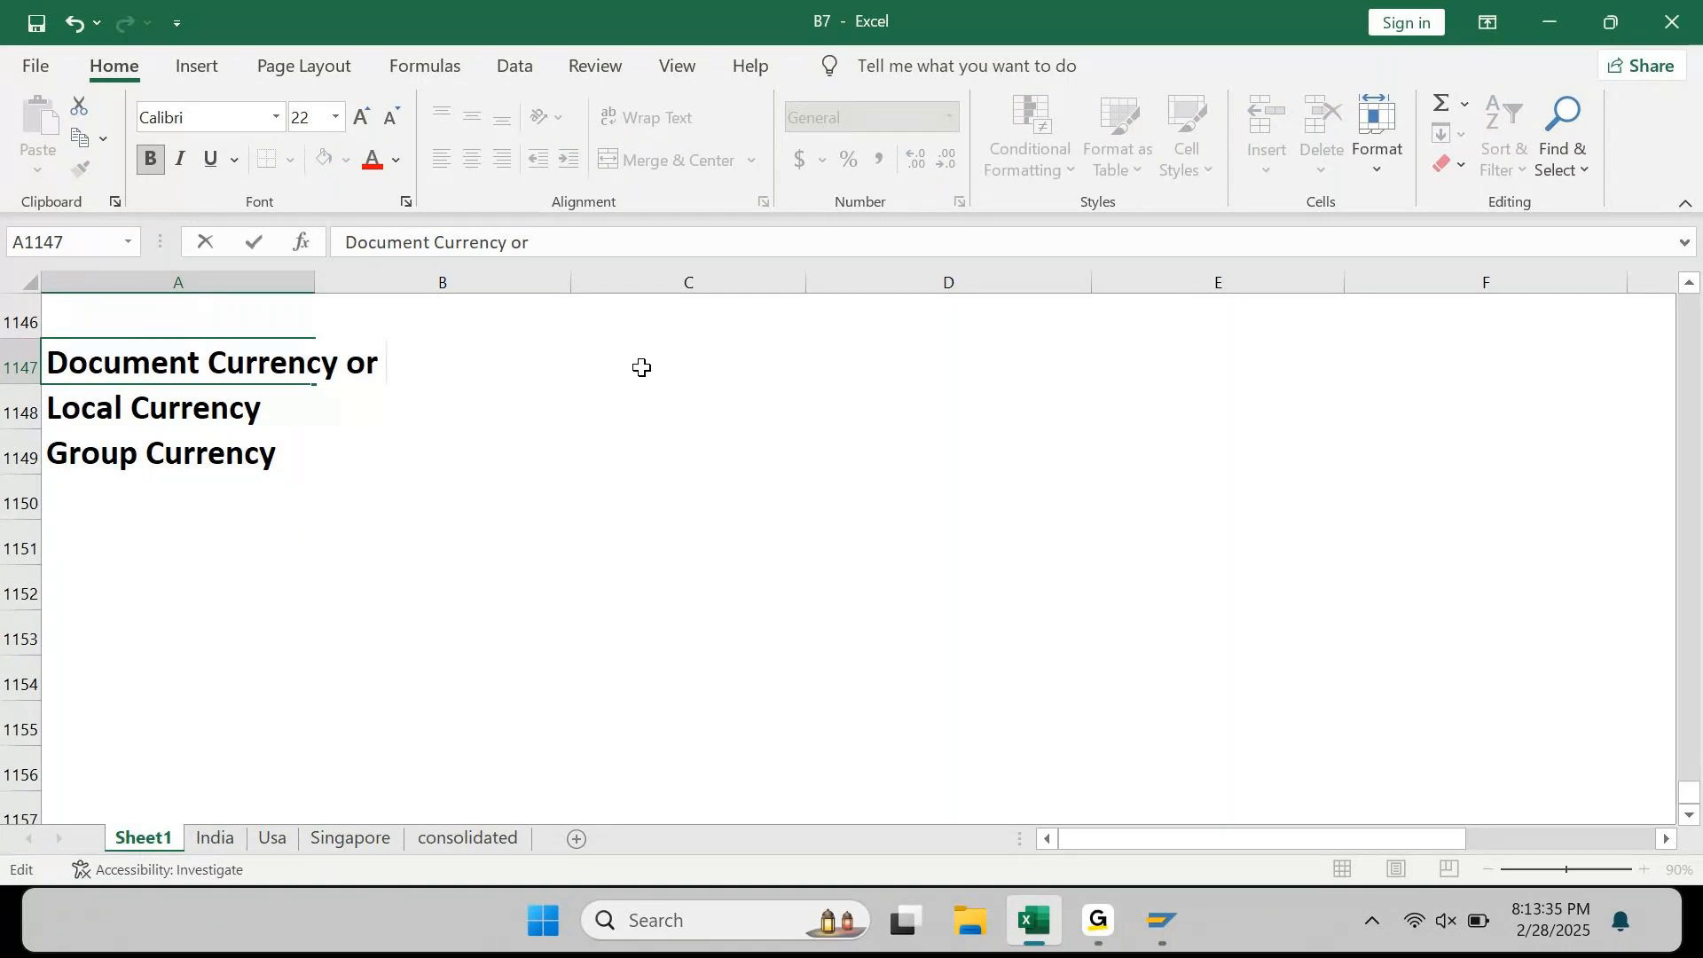
type("Transaction Currency")
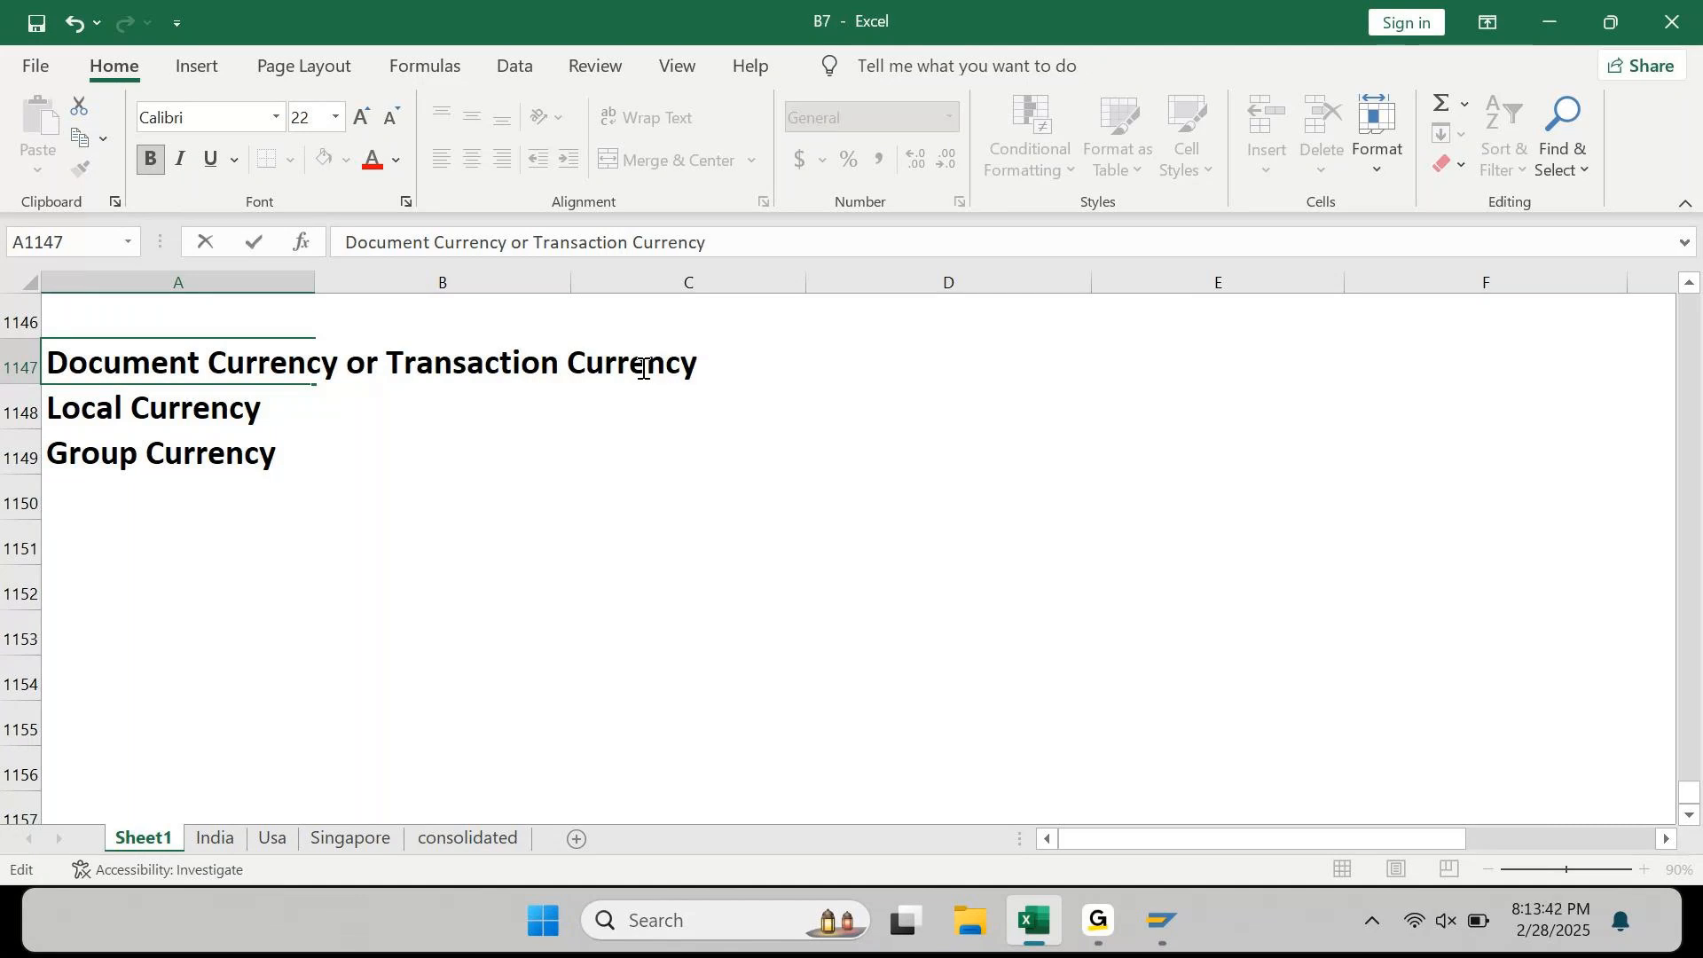
key("Return")
key("F2")
type("or C")
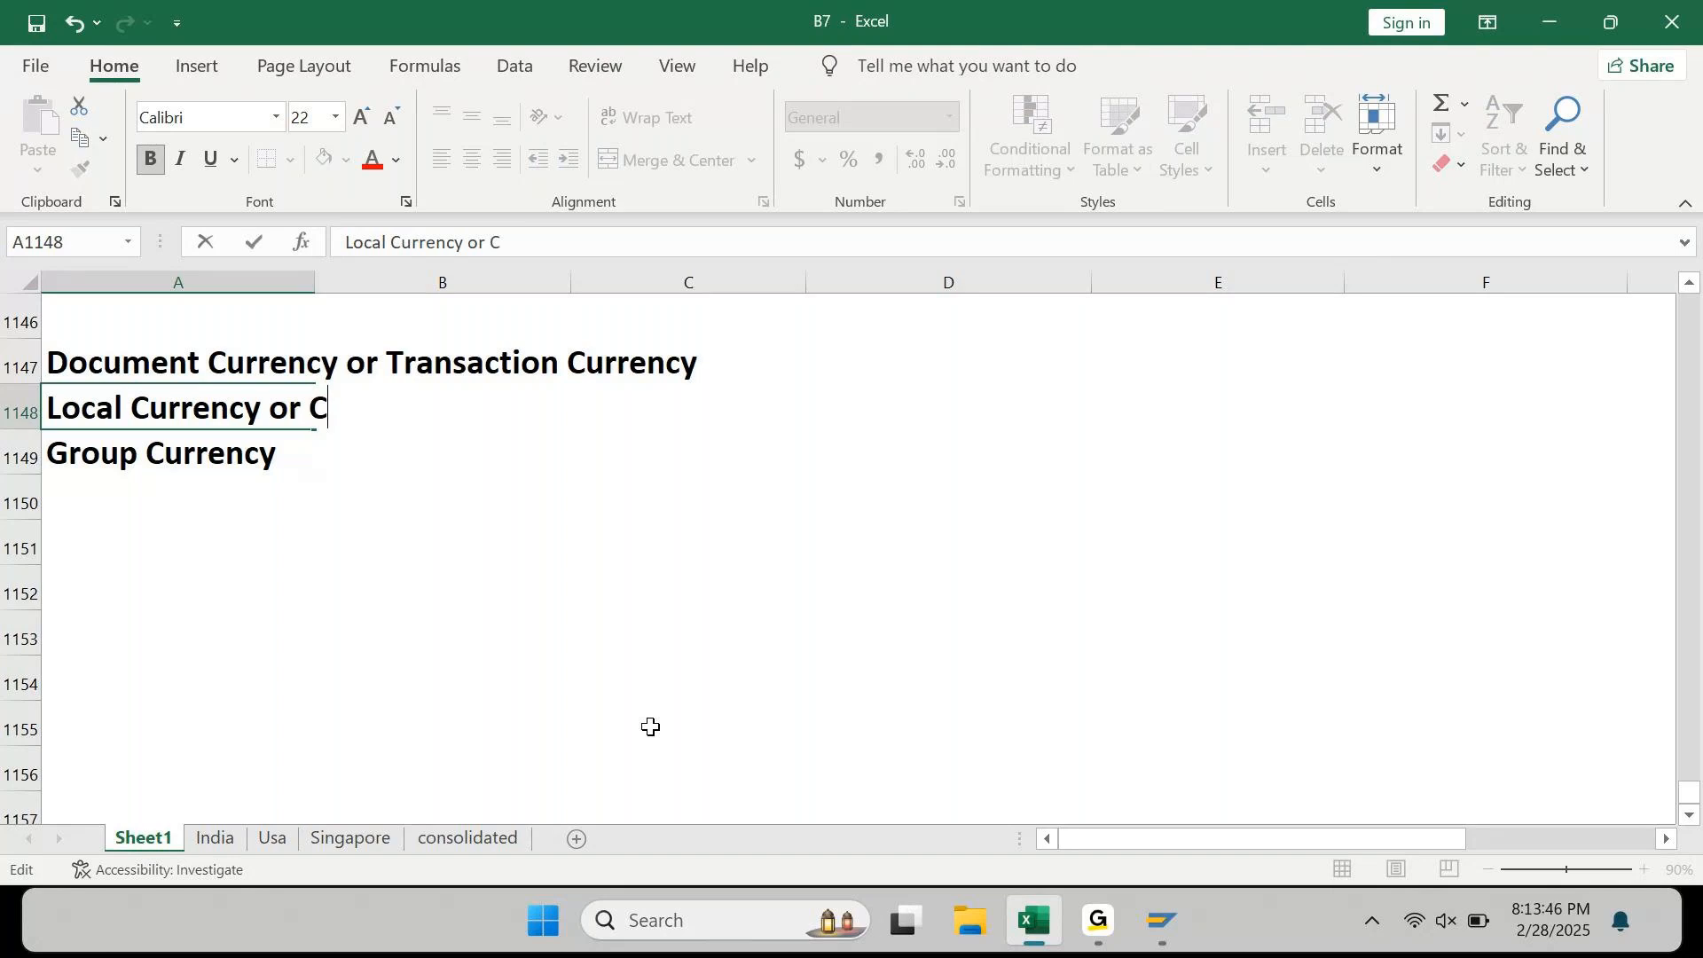
type("ompany Co")
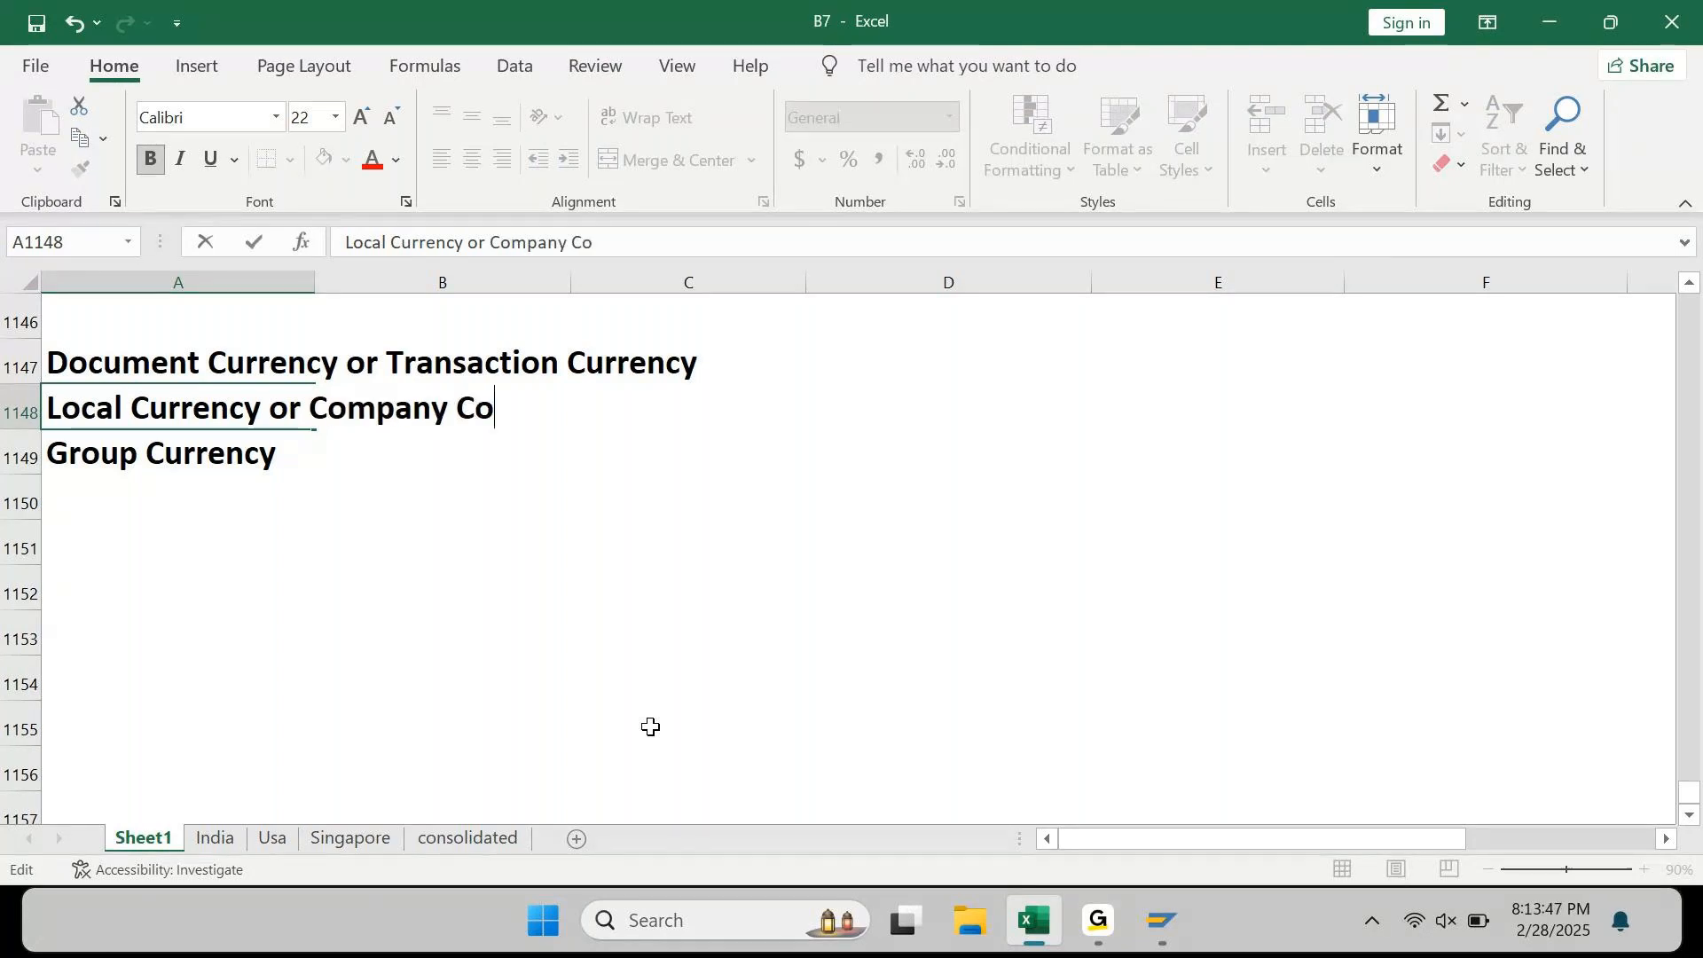
type("de Currency")
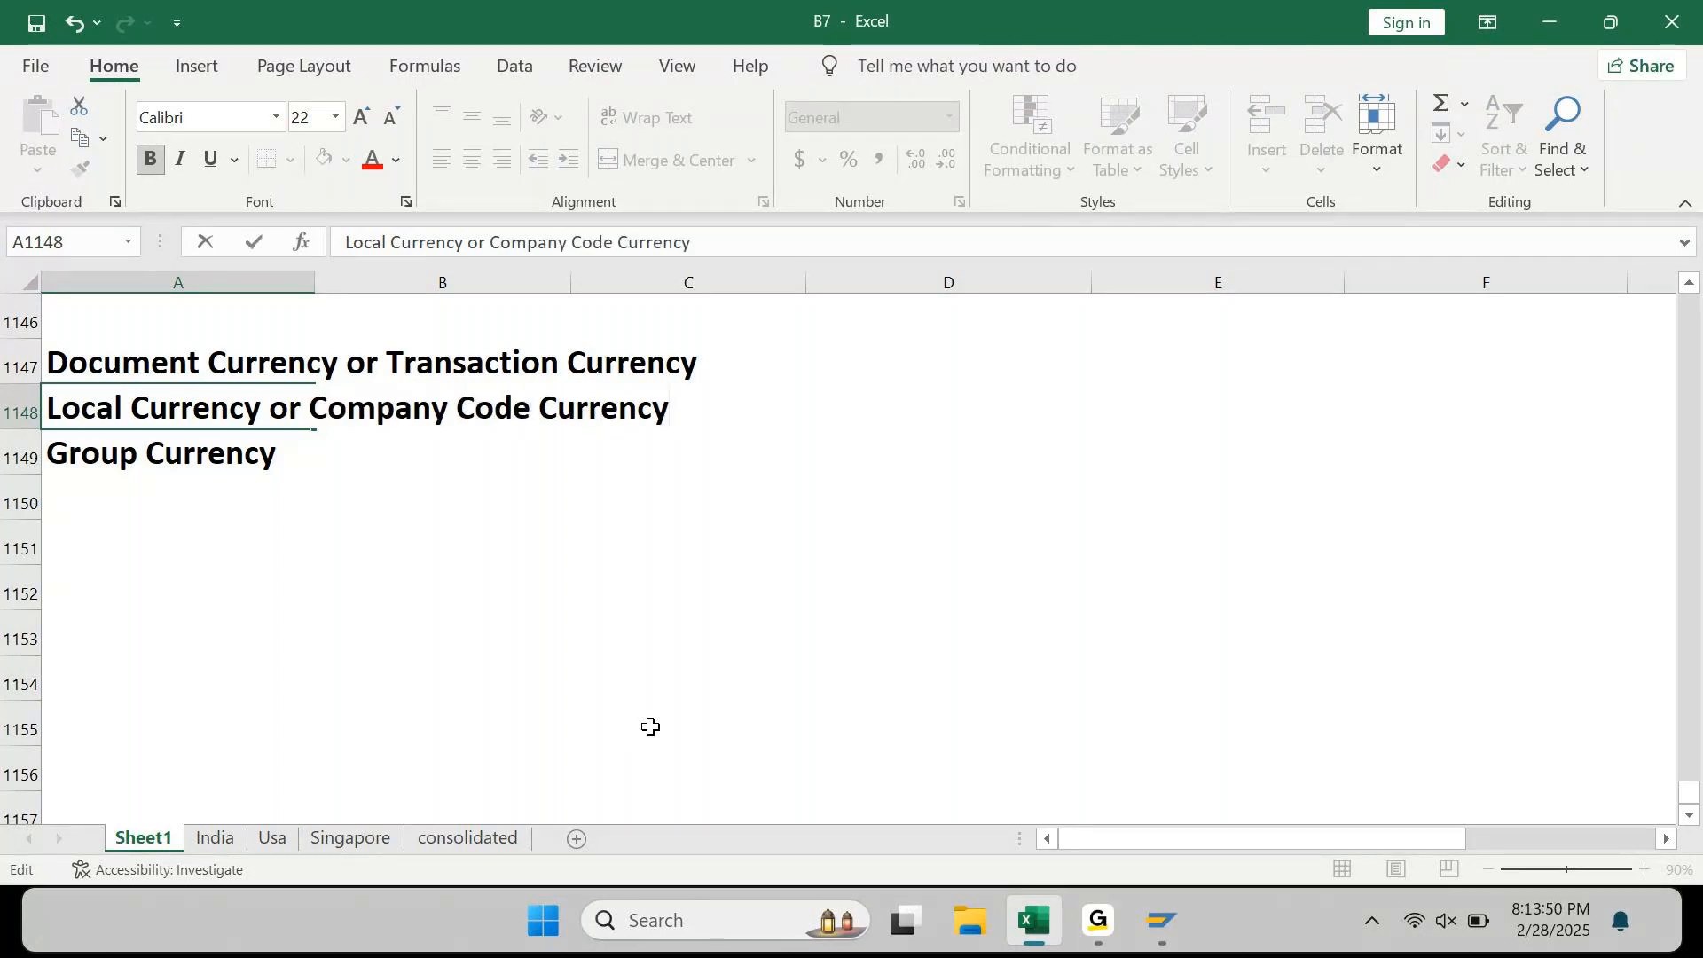
key("Return")
key("F2")
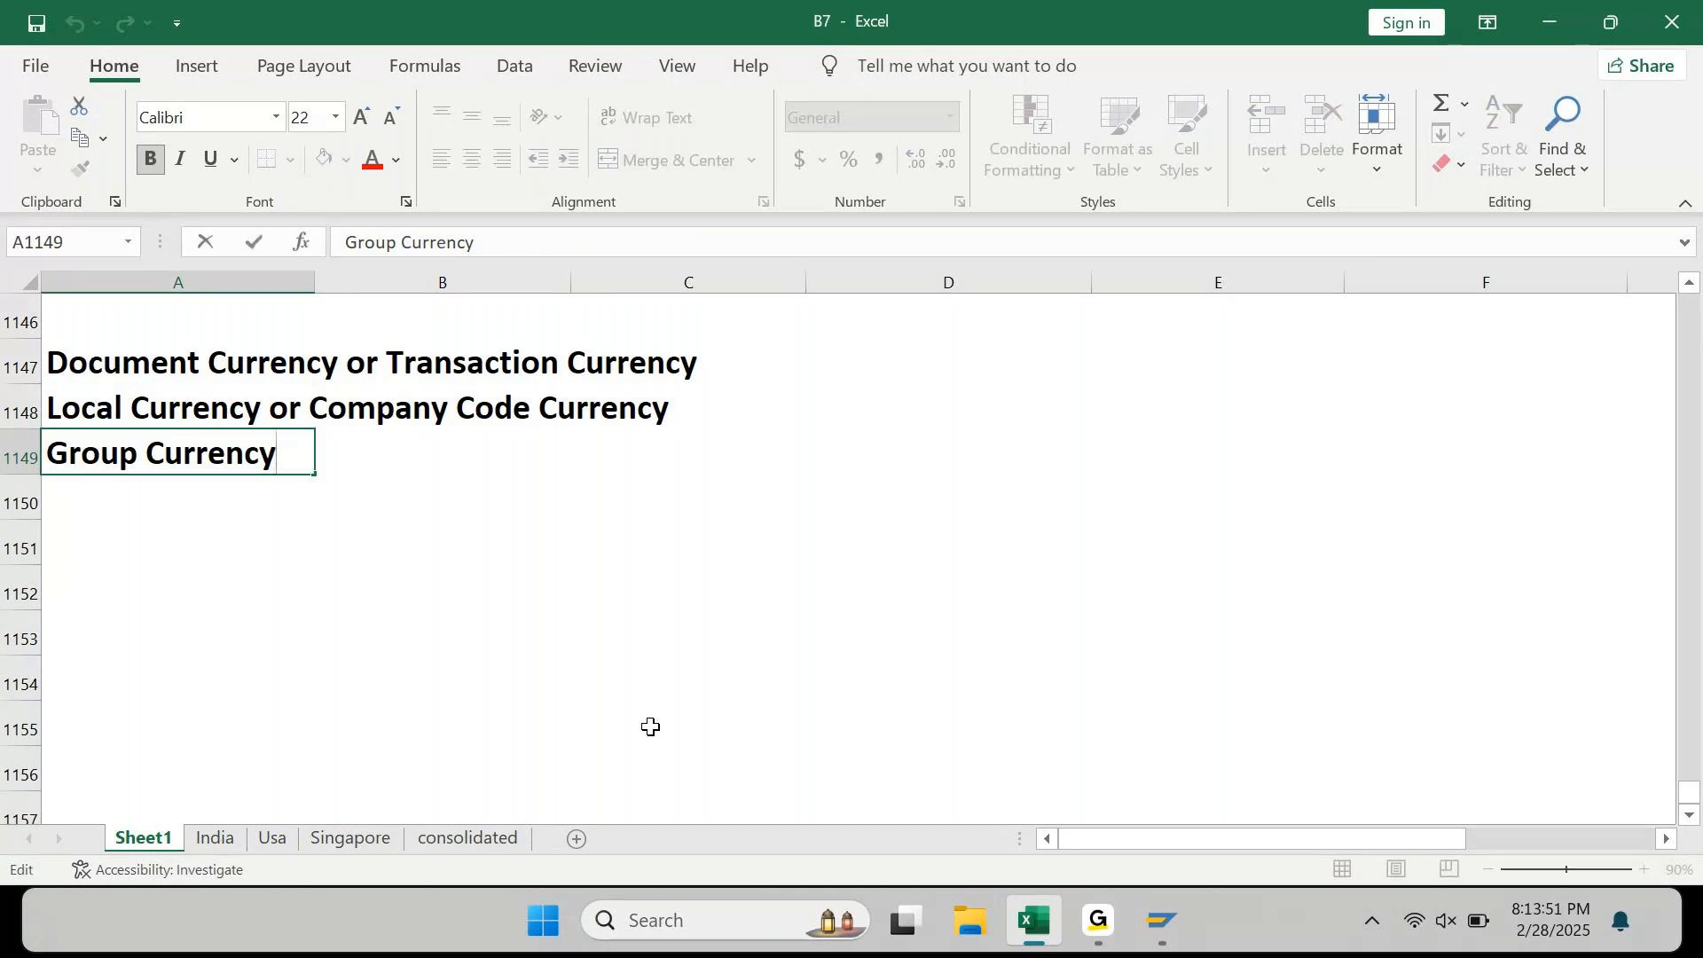
type("or Lc")
key("BackSpace")
type("ocal CUrrency")
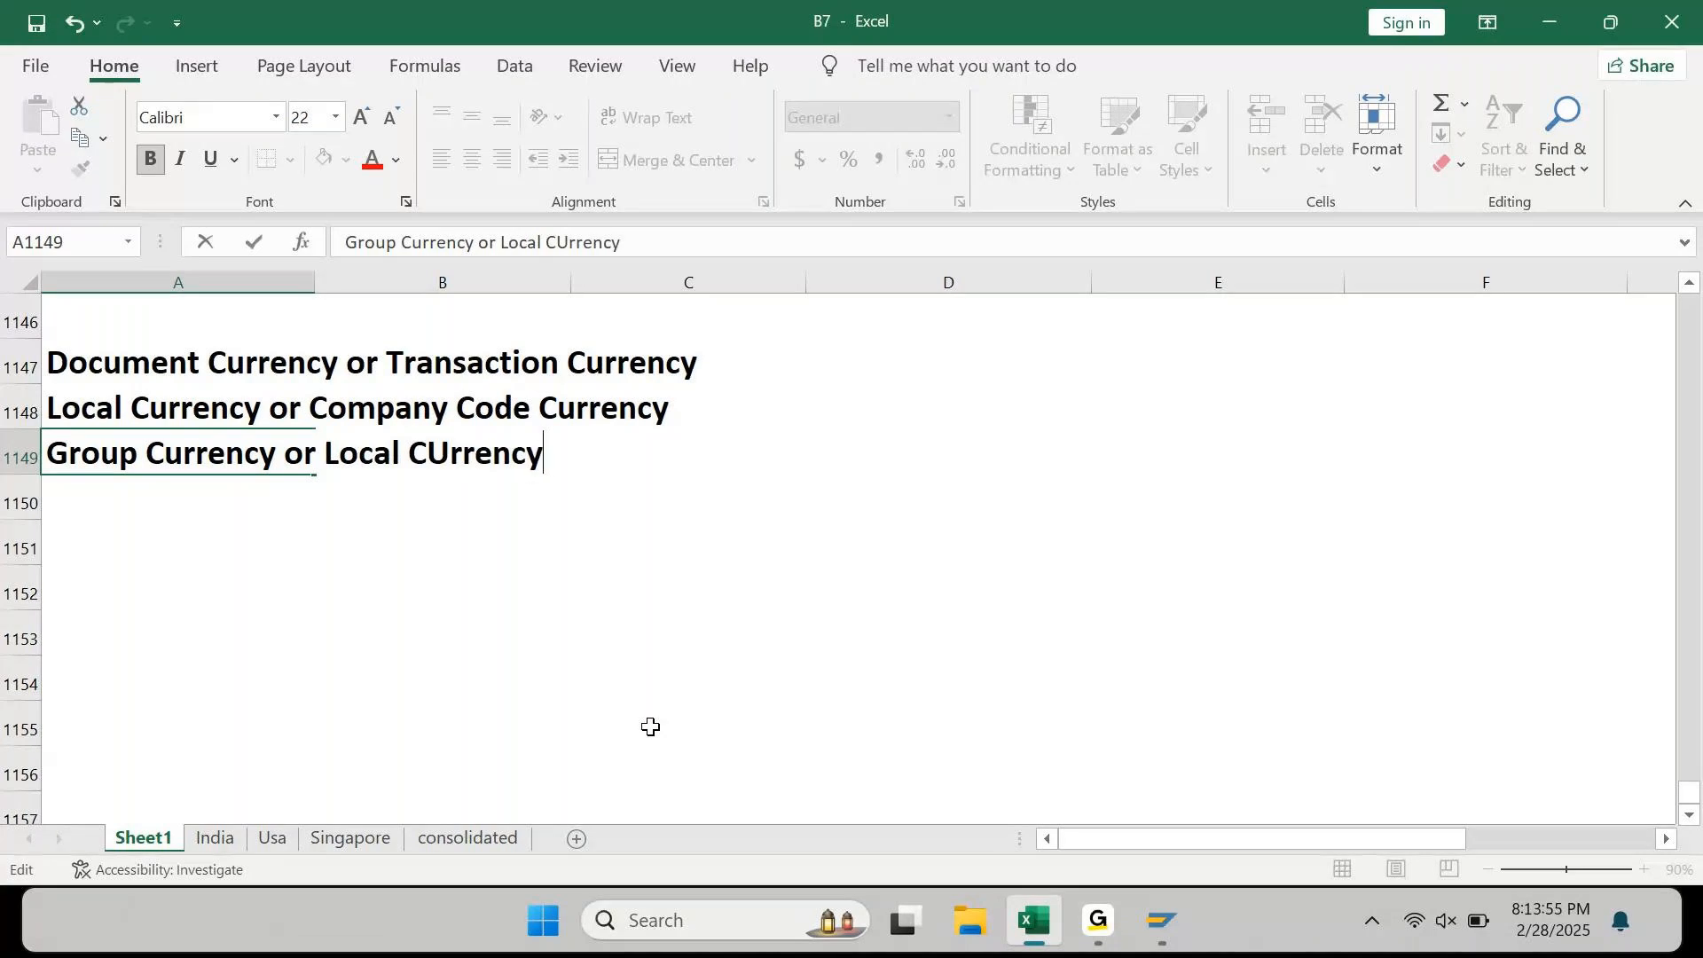
type(" 2")
key("Return")
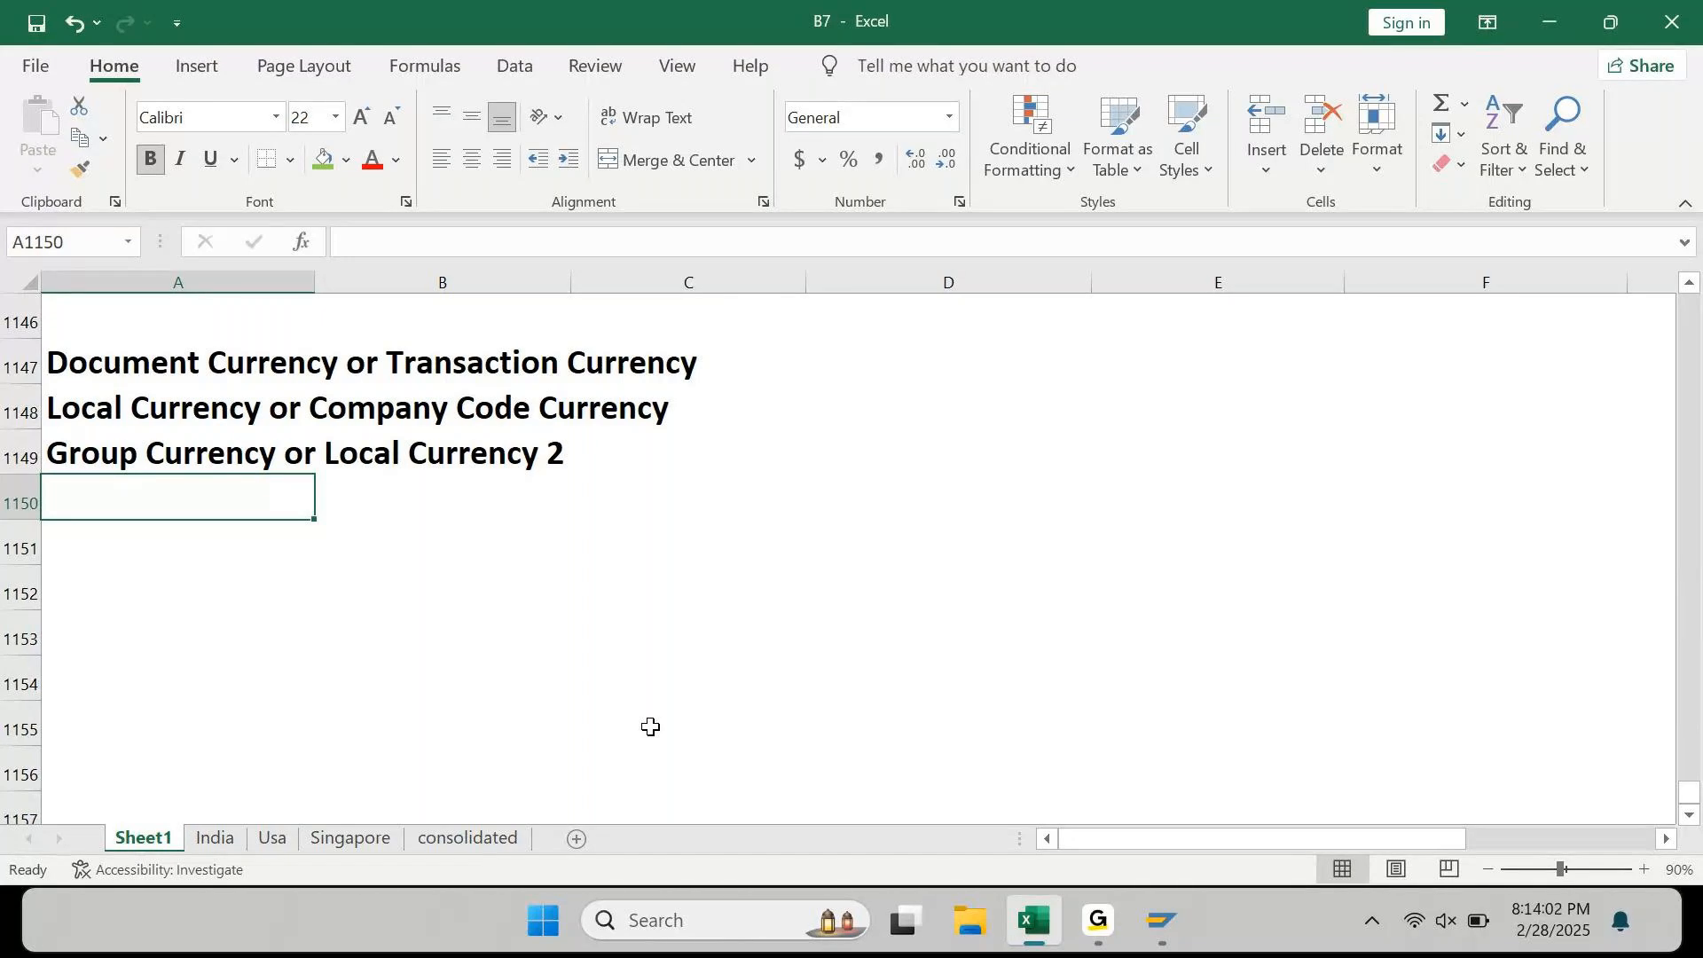
key("Up")
key("Up")
key("Up")
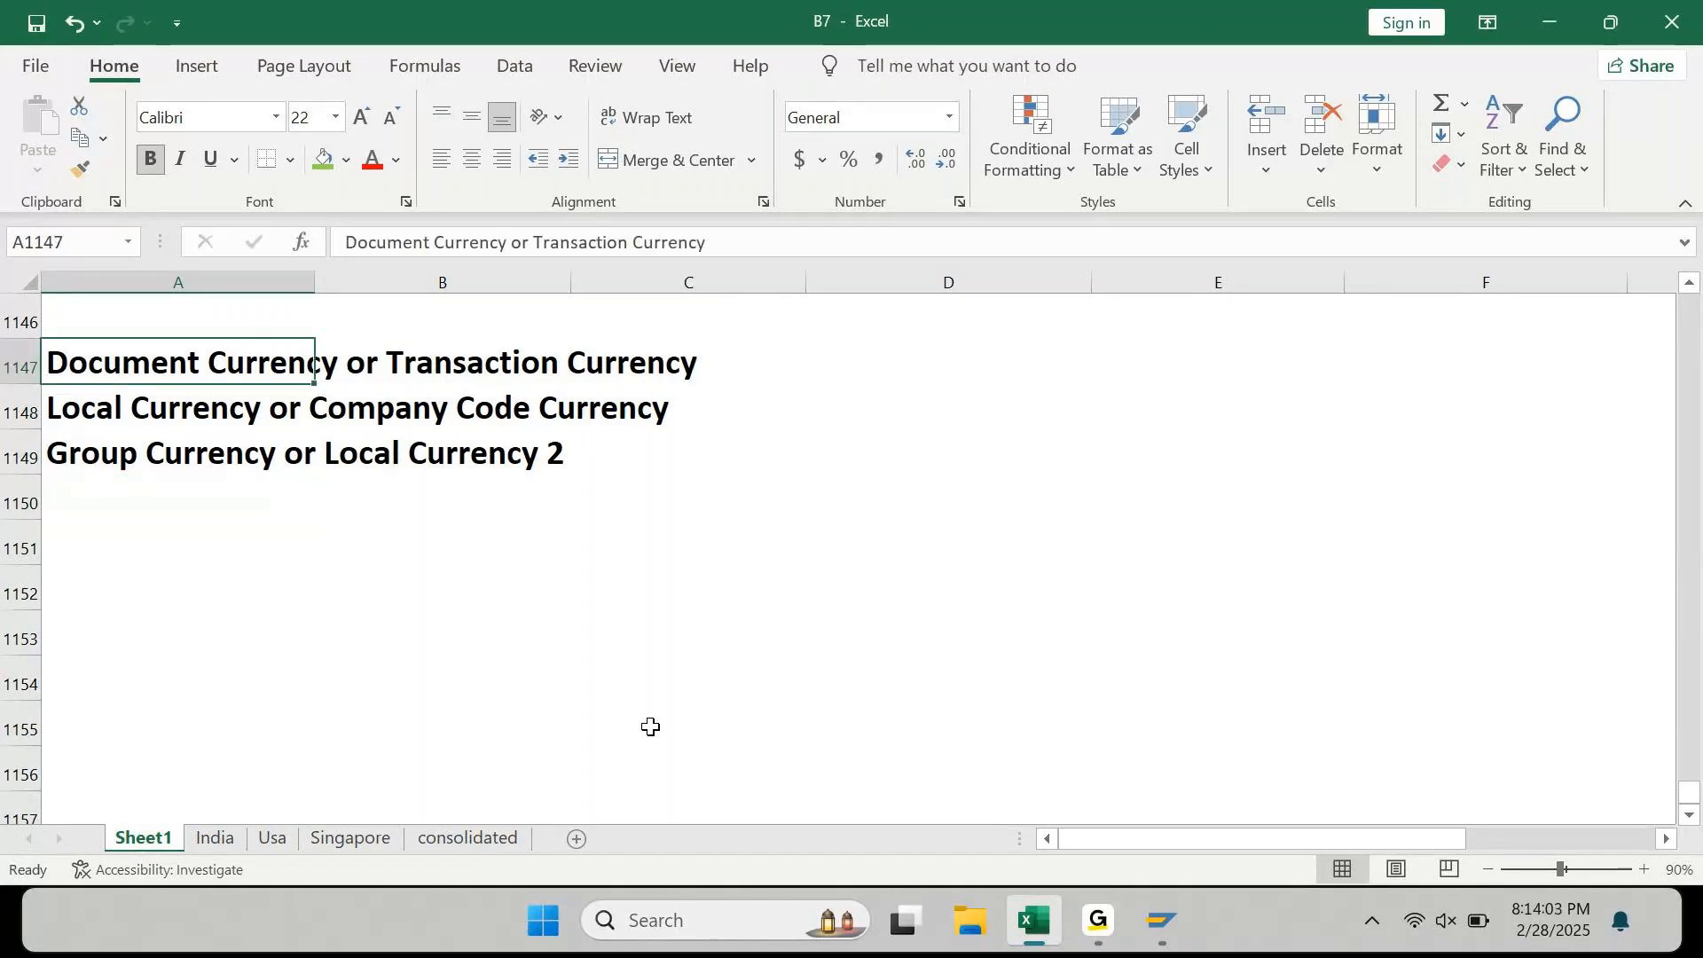
Step: Append the codes ': 00' and ': 10' to the Document Currency and Local Currency labels
key("F2")
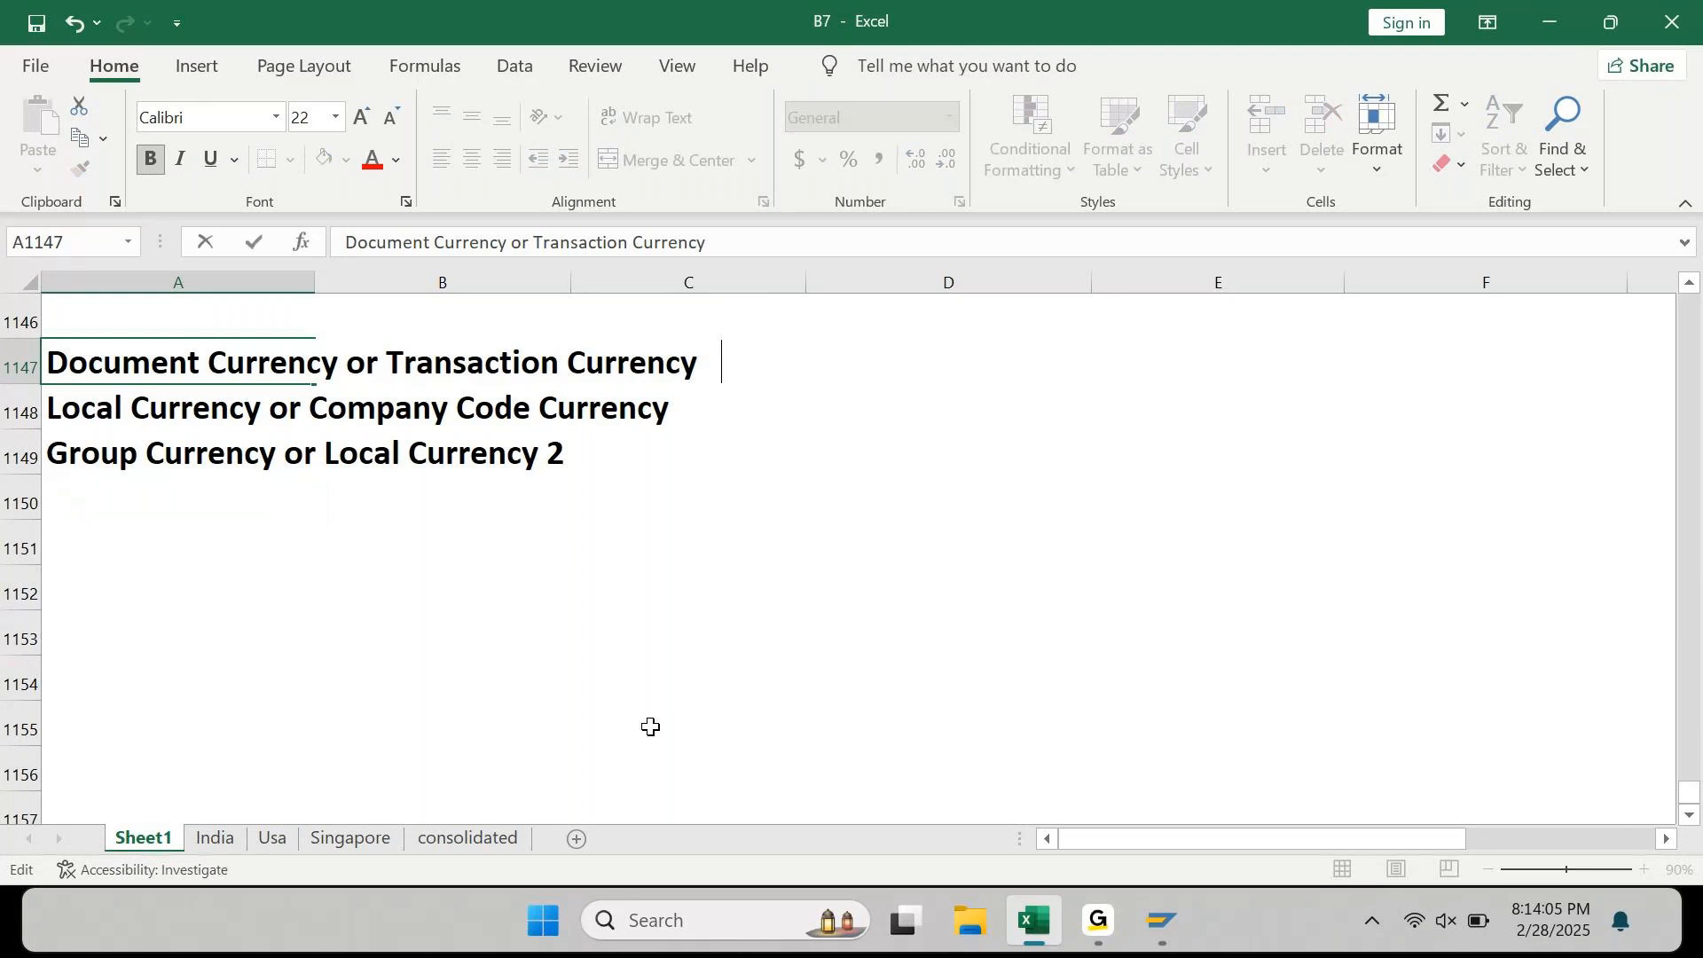
type(": 00")
key("Return")
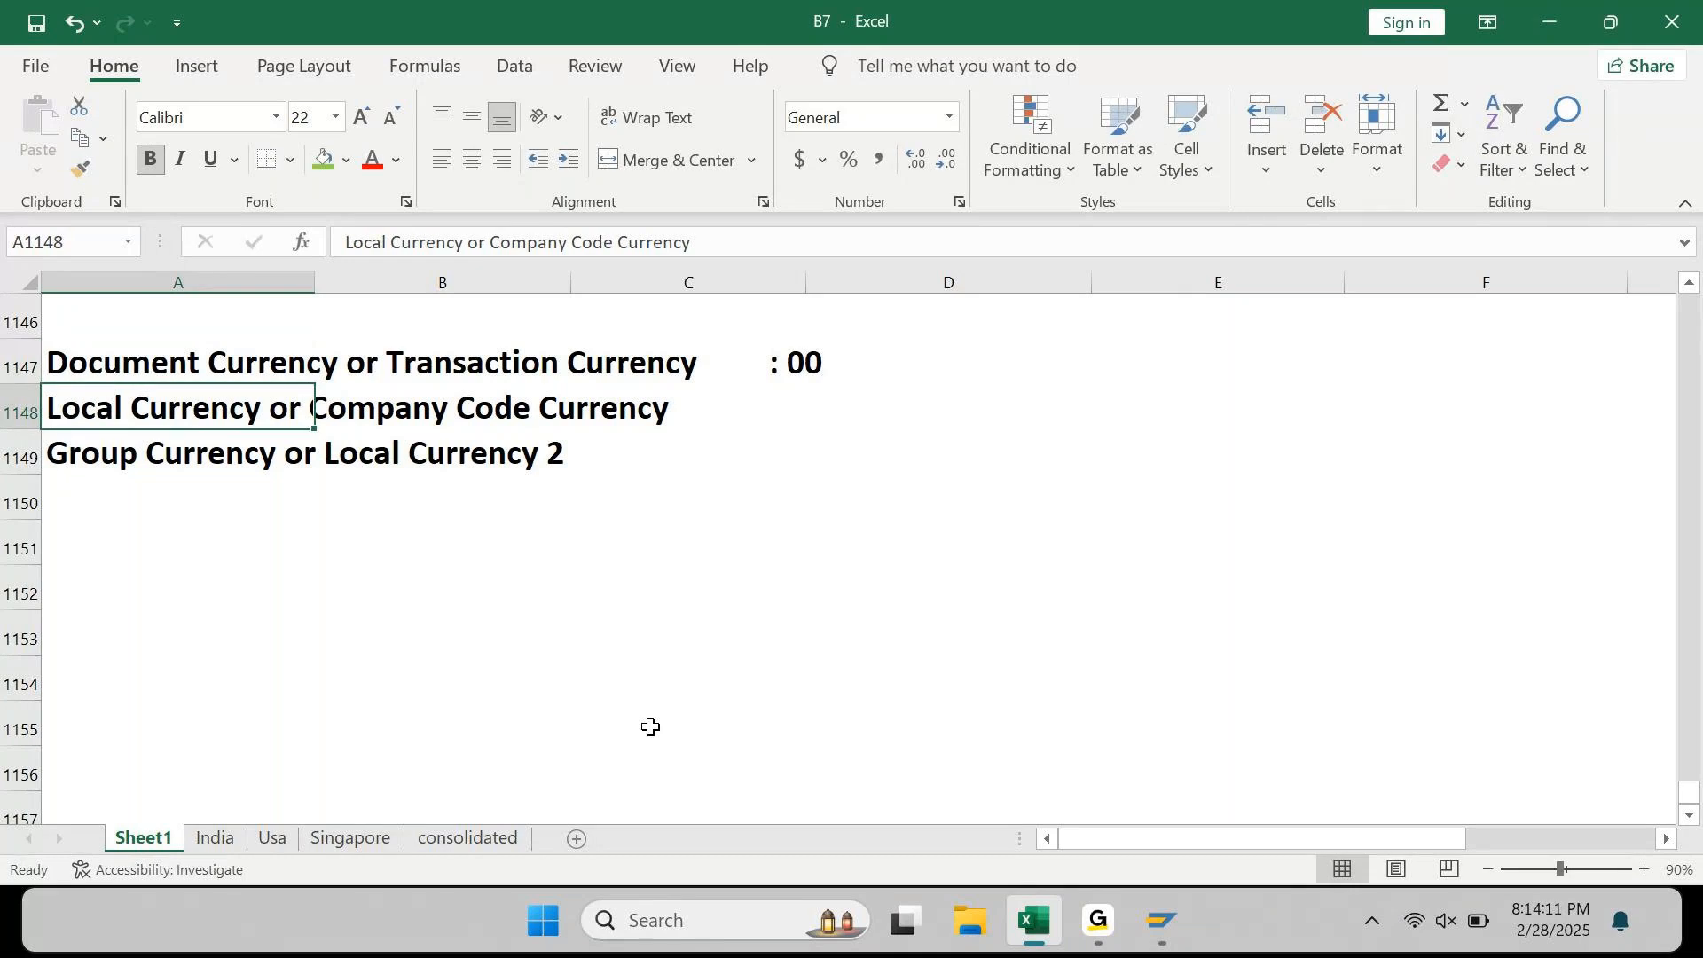
key("F2")
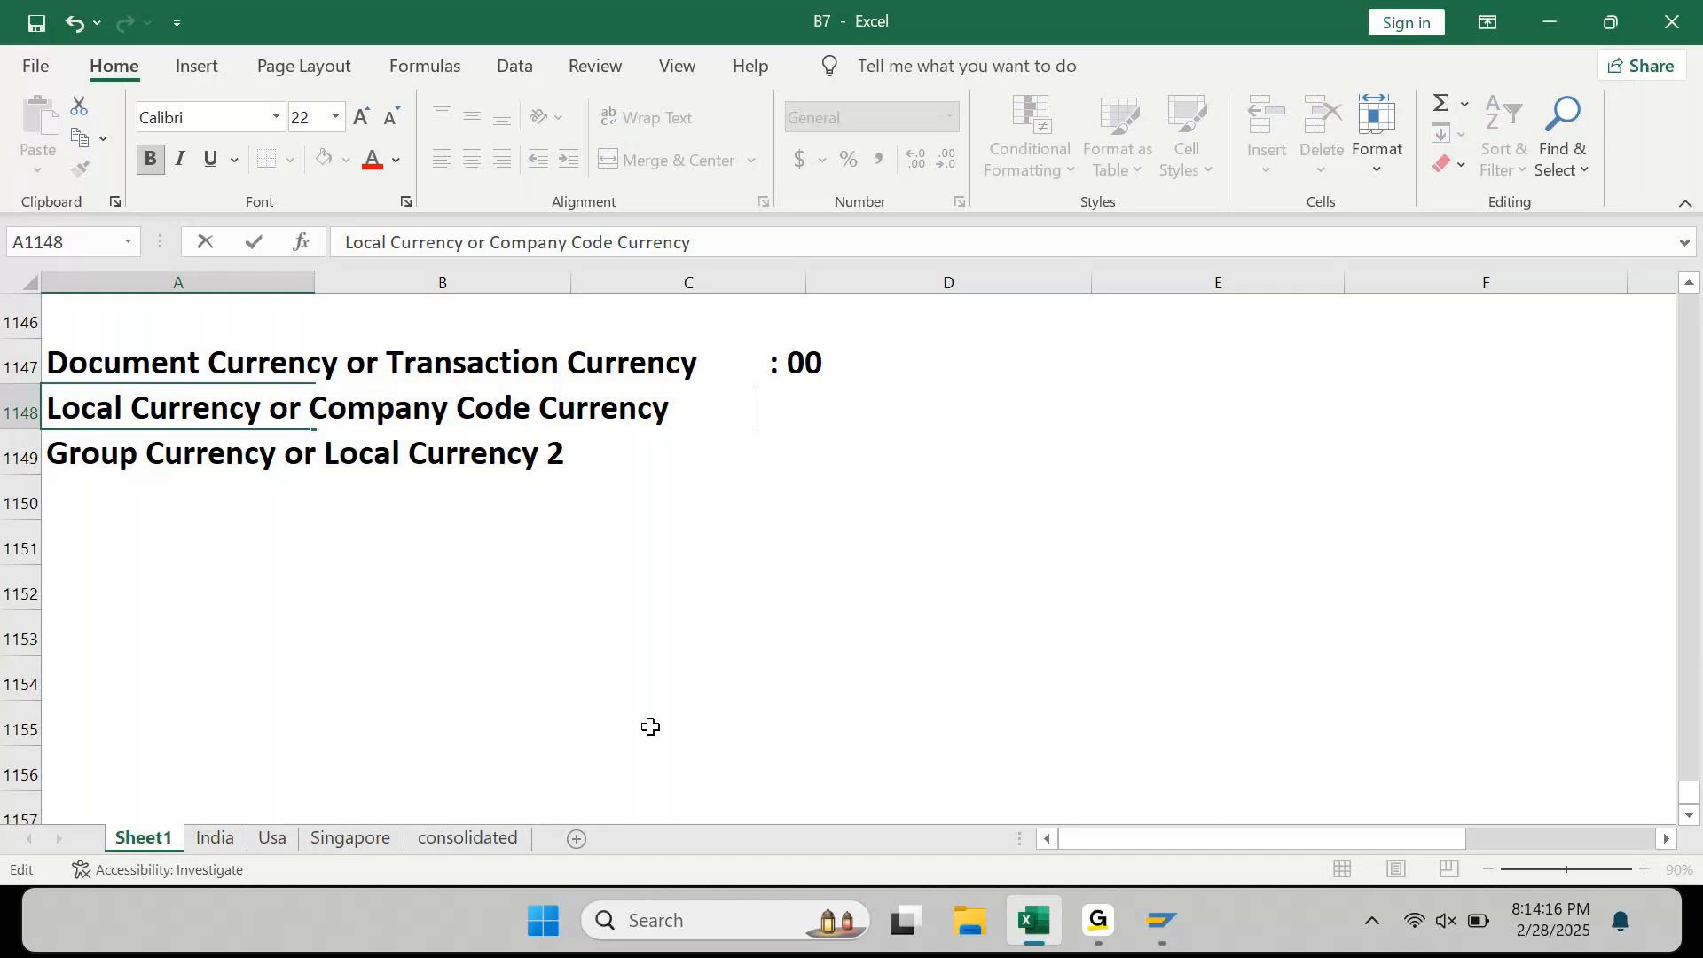
type(":1 0")
key("Left")
key("BackSpace")
key("Left")
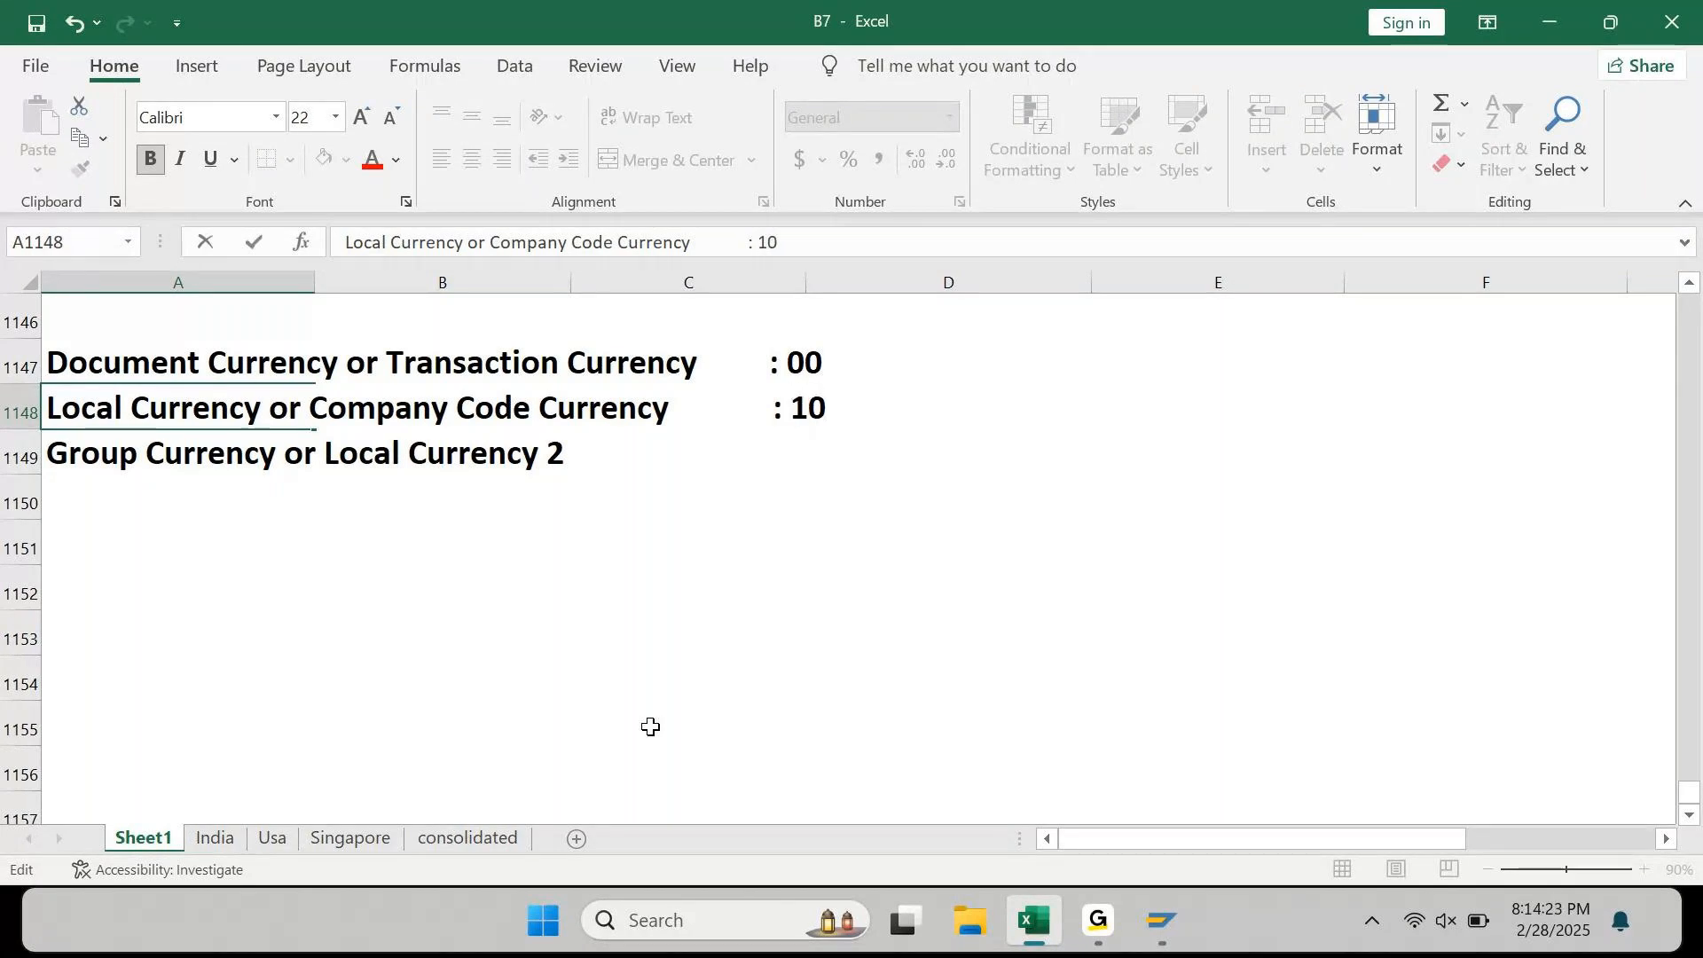
key("Return")
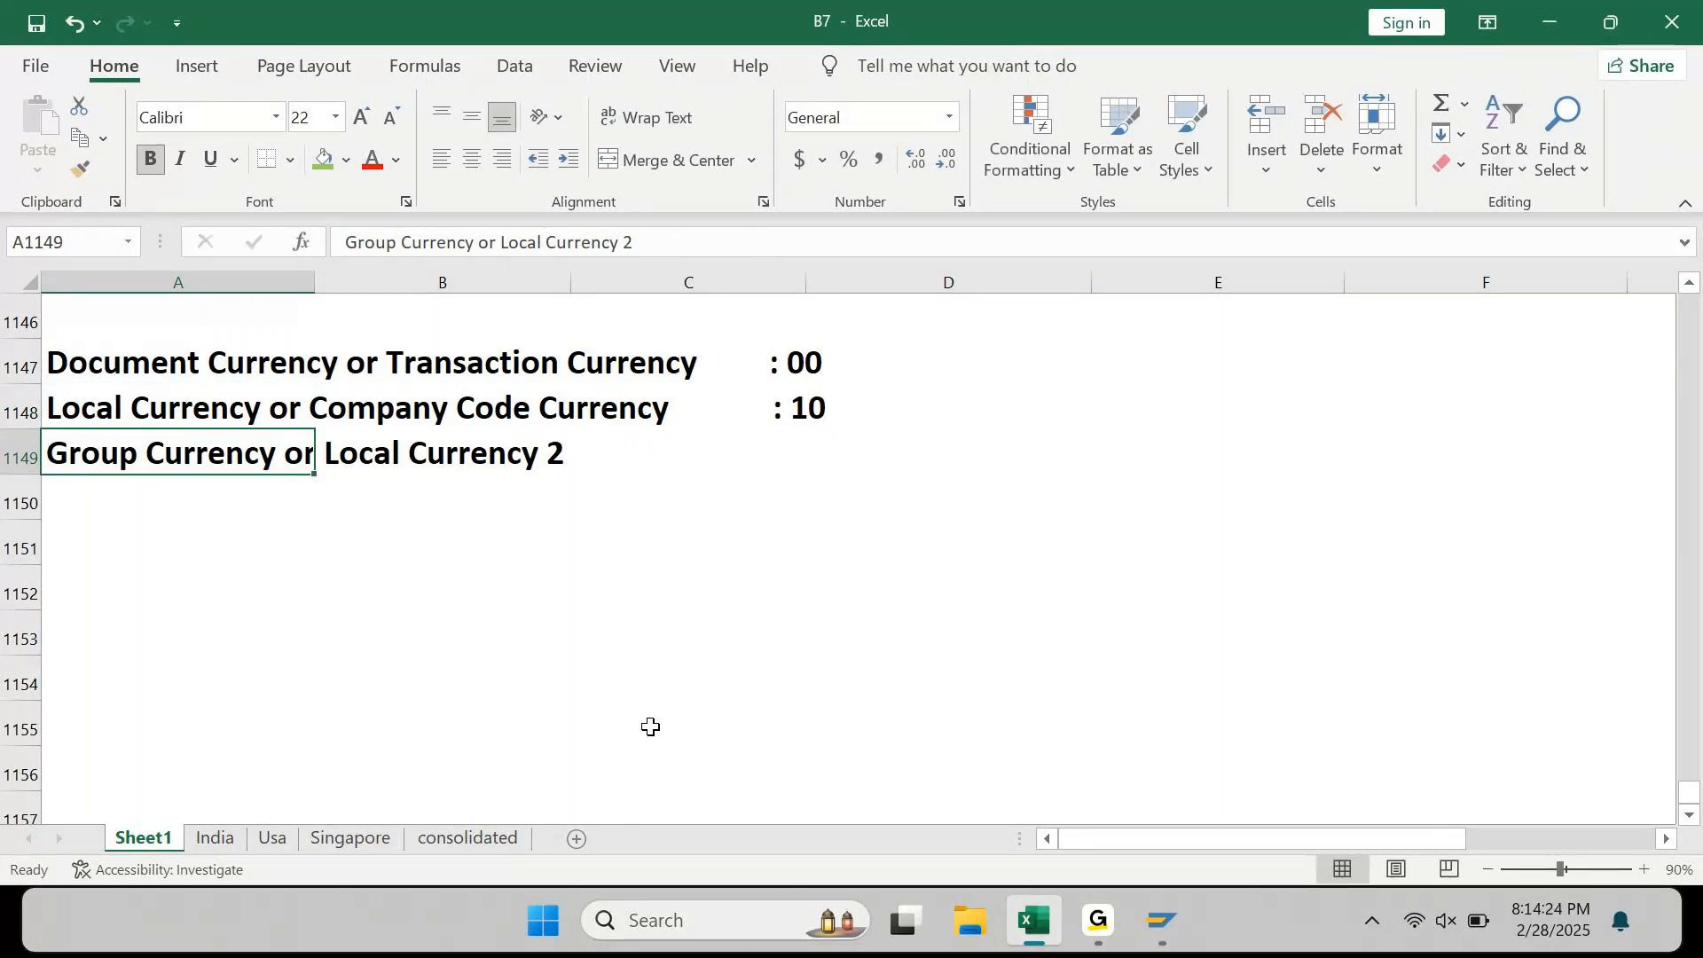
Step: Append the code ': 30' to the Group Currency label
key("F2")
type(":")
key("BackSpace")
key("BackSpace")
type(": ")
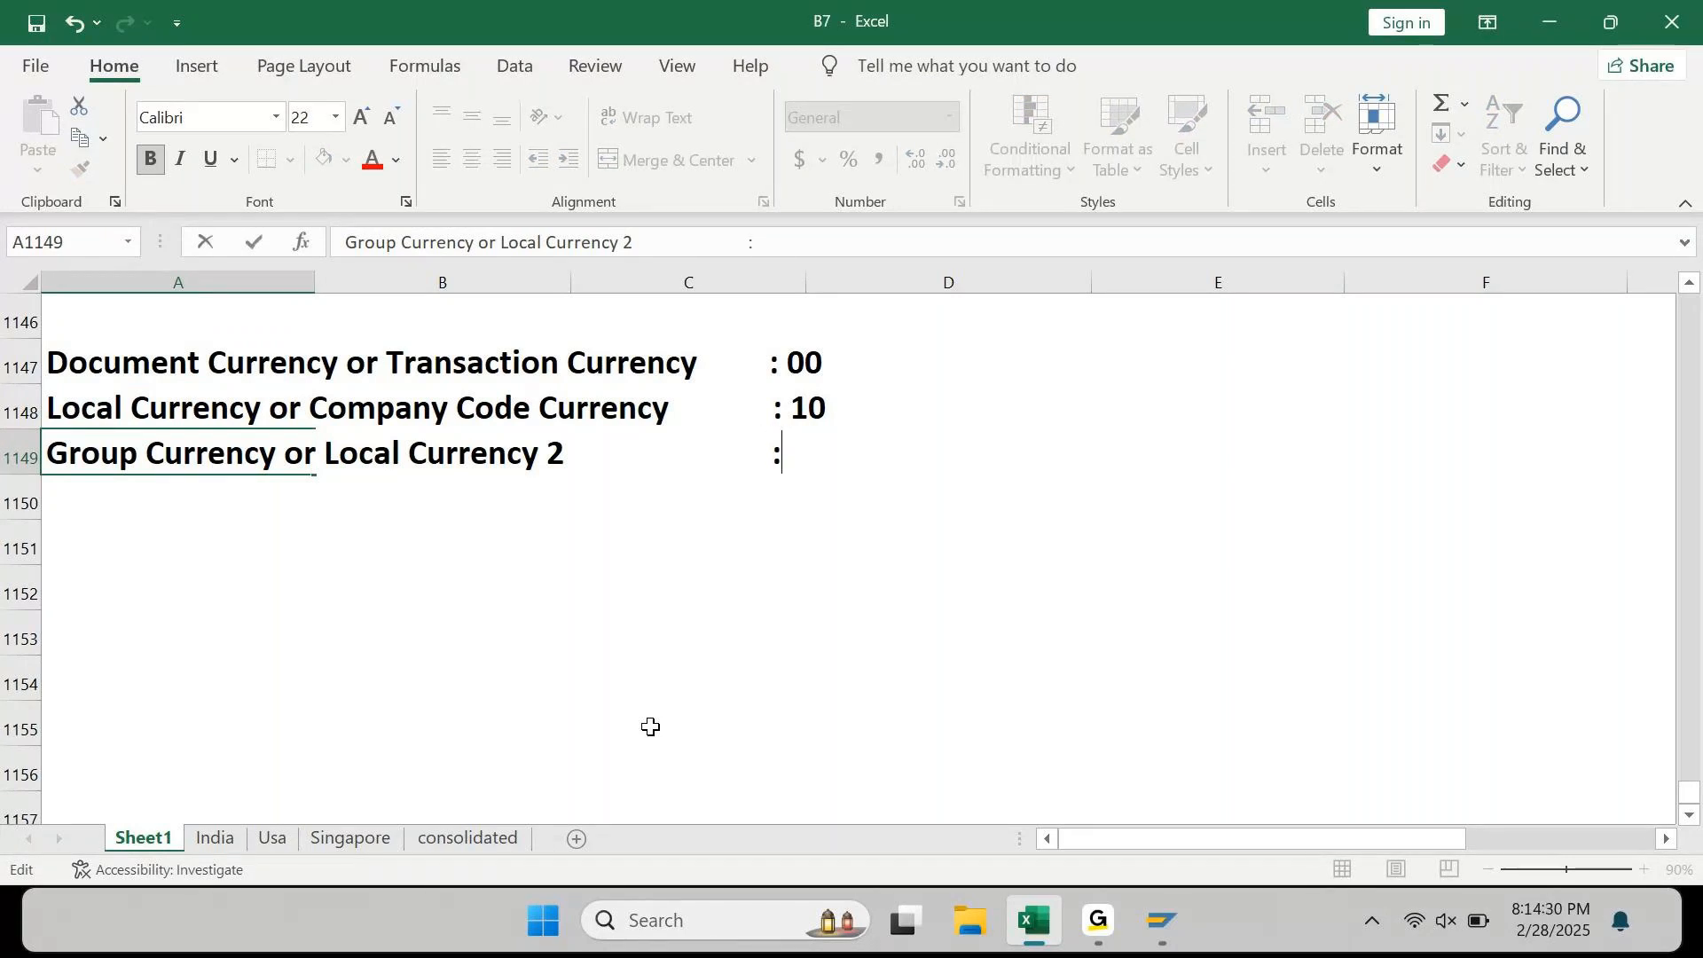
type("30")
key("Return")
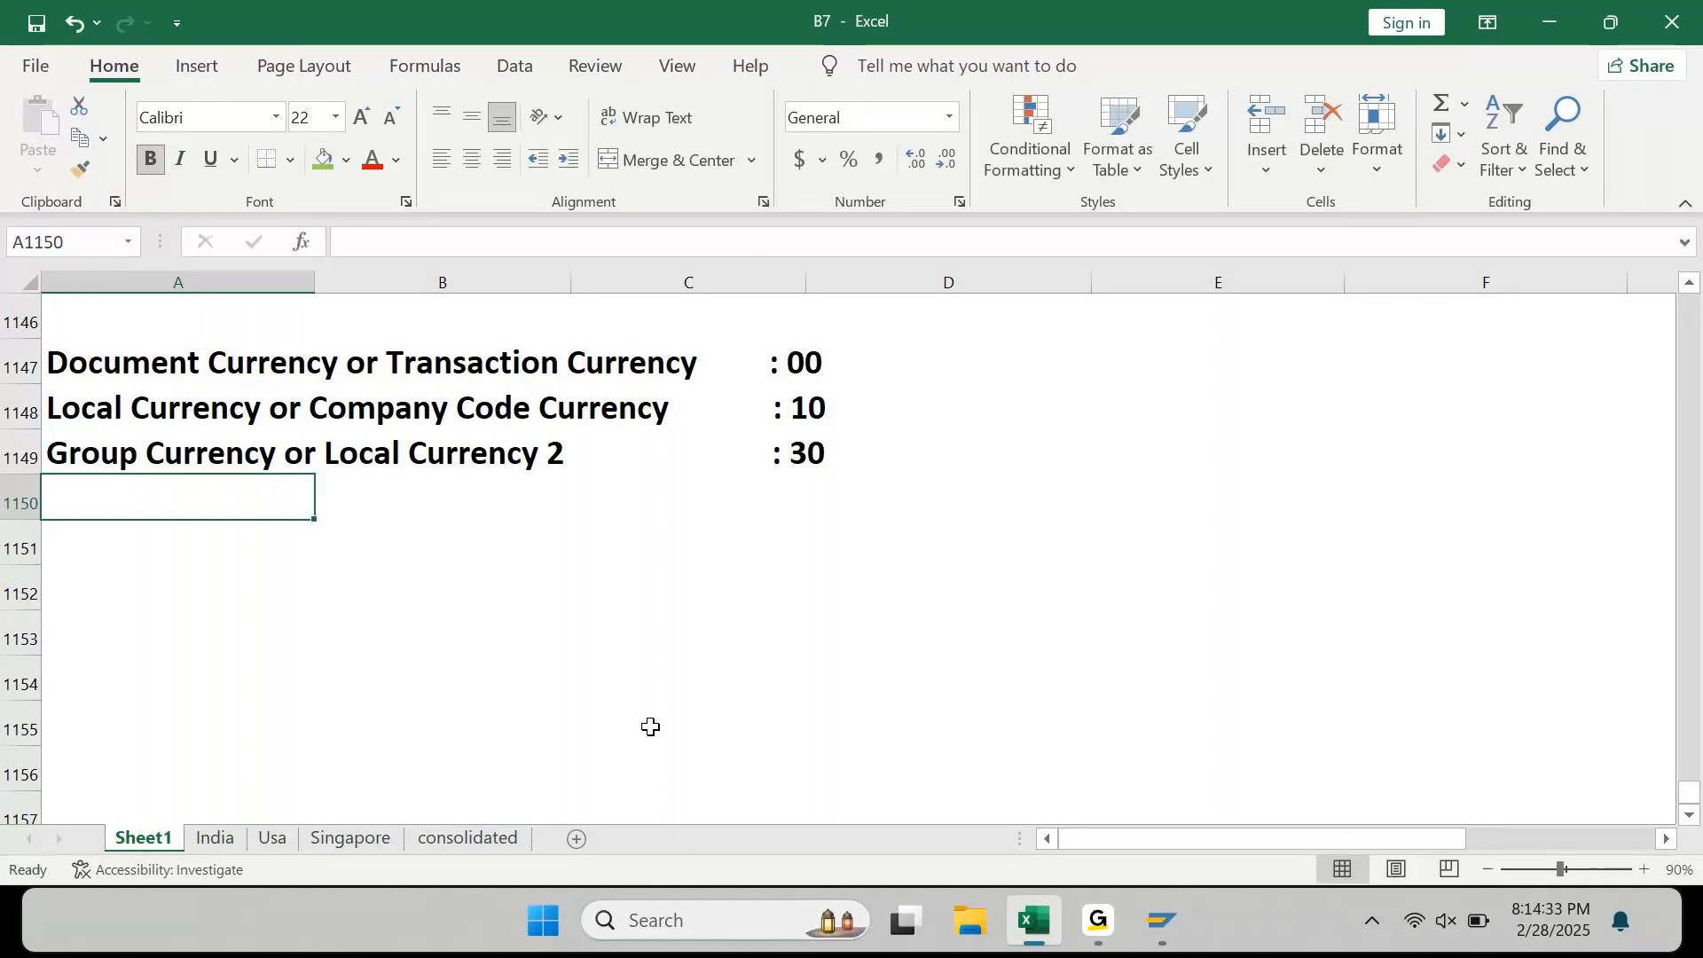
key("Up")
key("Up")
key("Up")
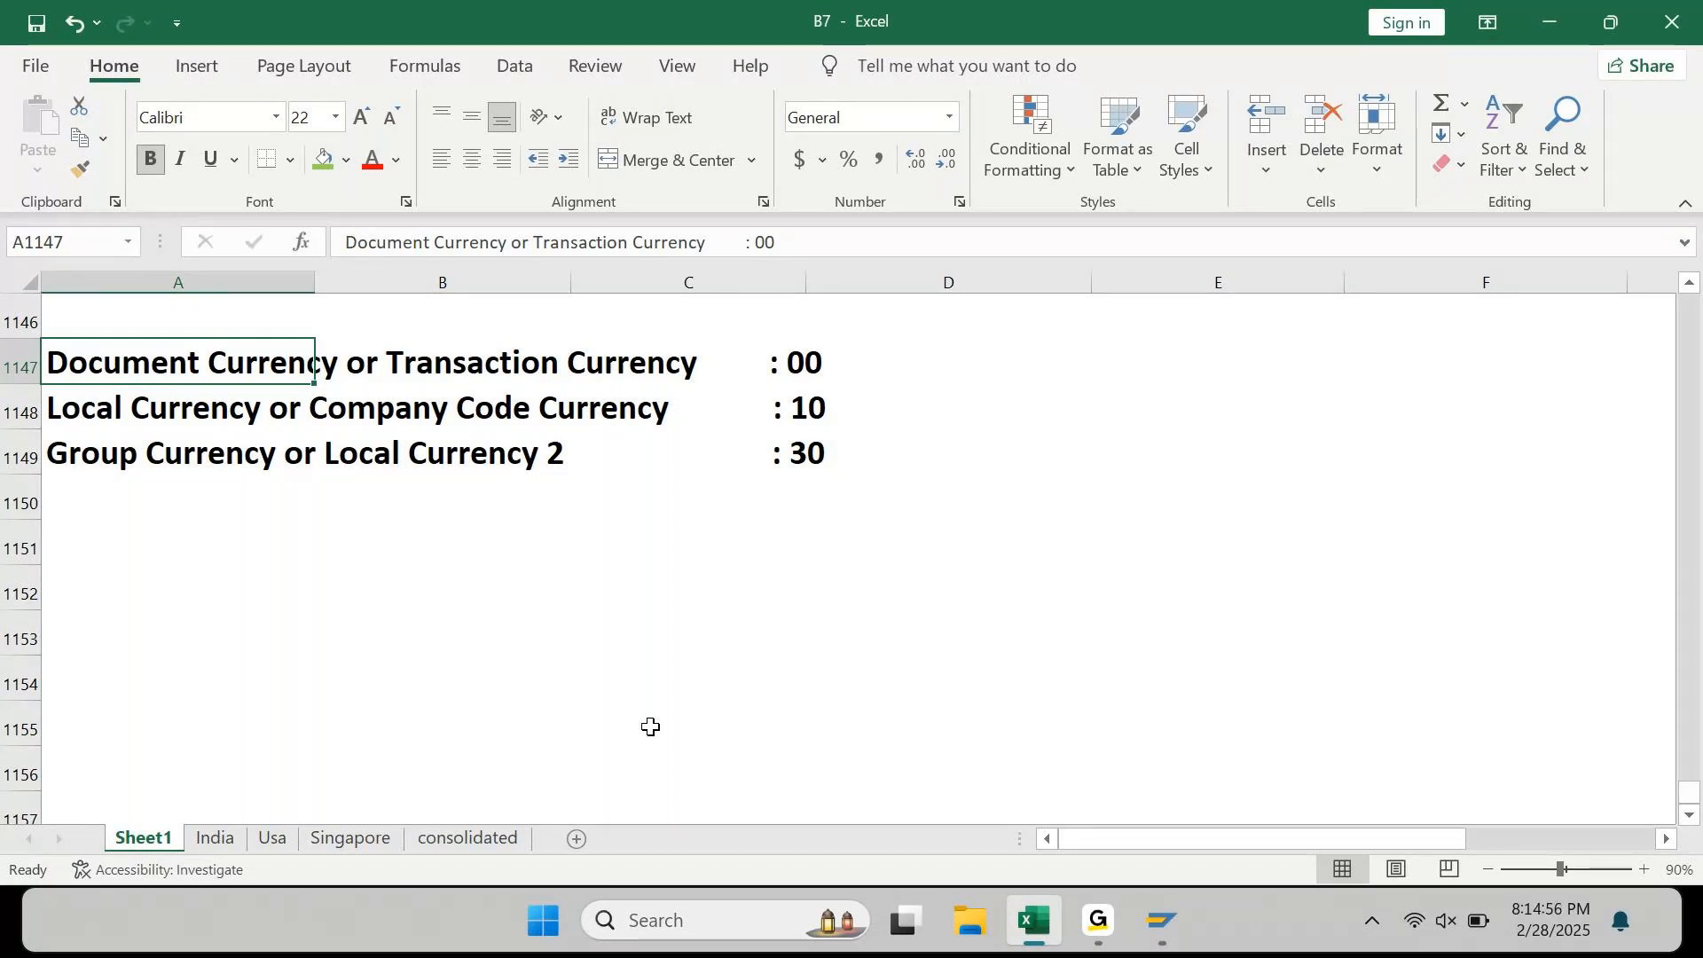
Step: Widen column C and enter EUR, INR and USD in D1147:D1149
key("Right")
key("Right")
key("Right")
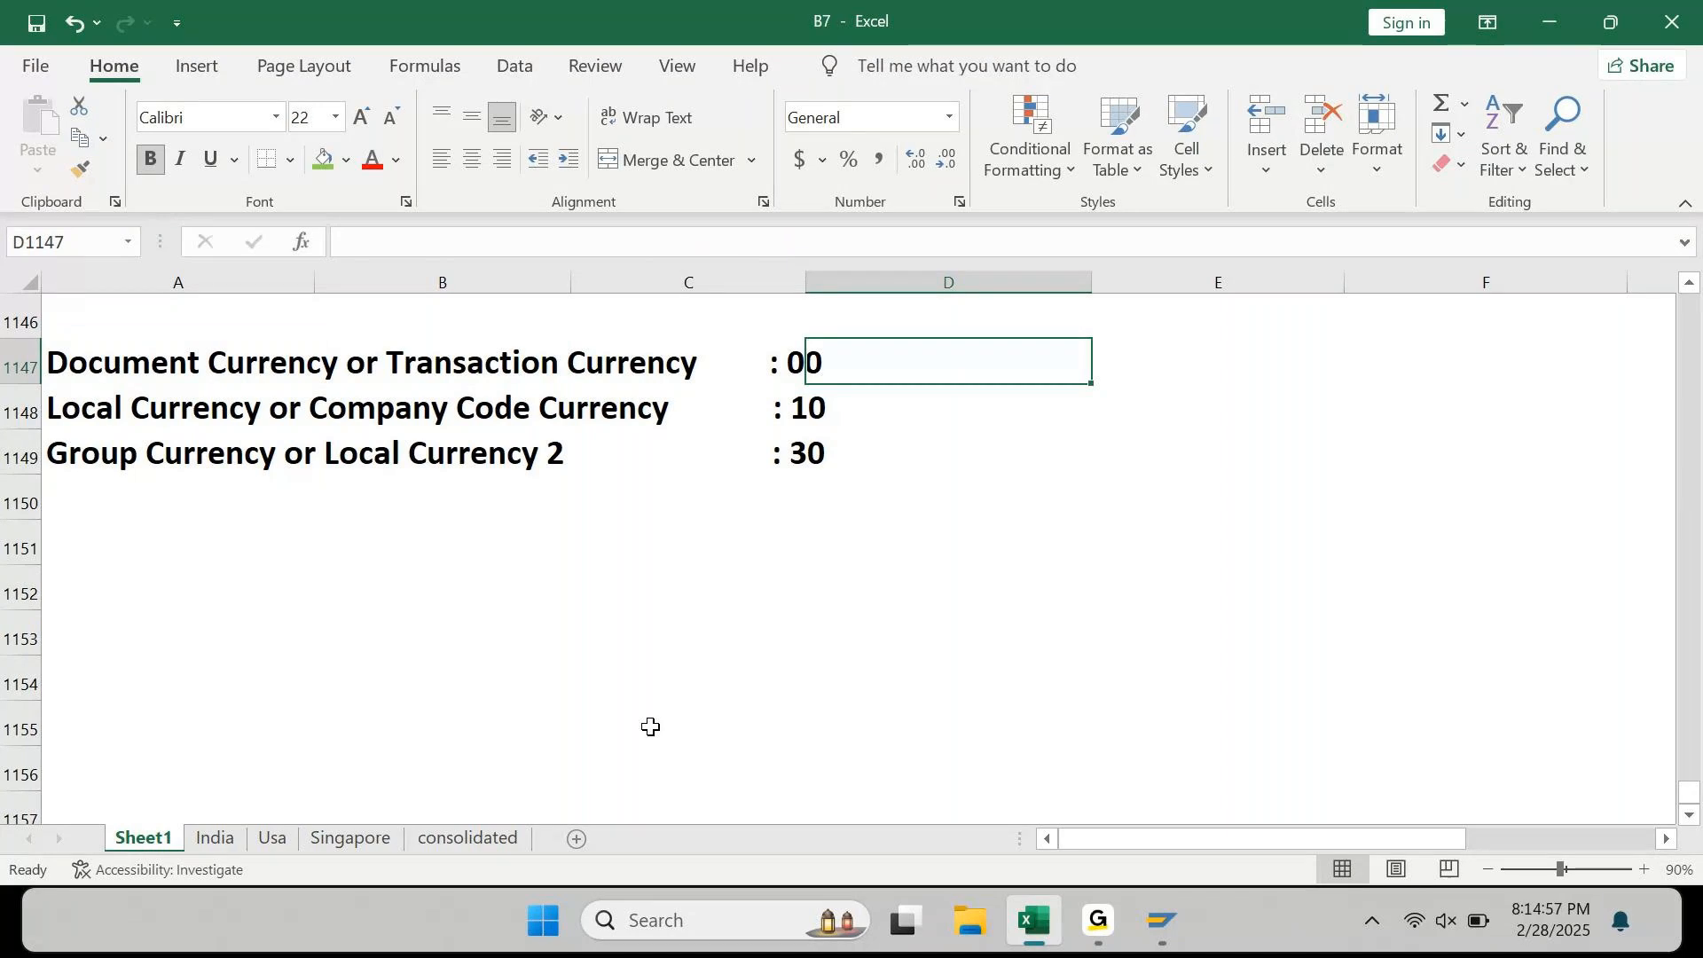
key("Right")
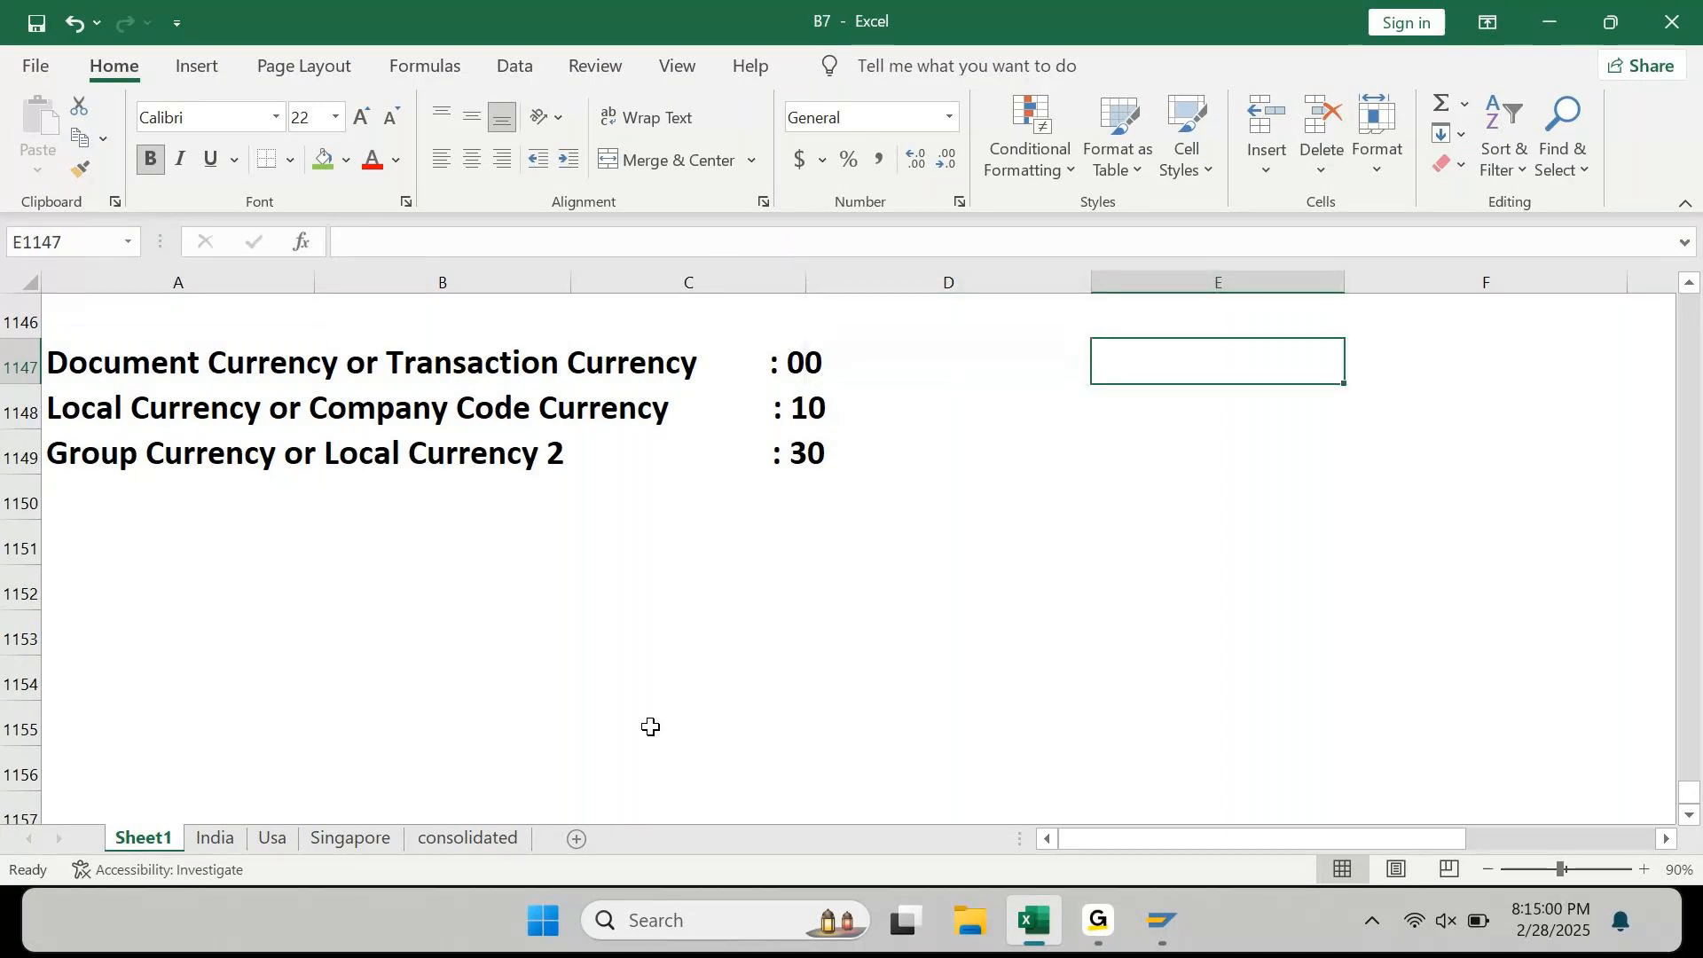
key("Left")
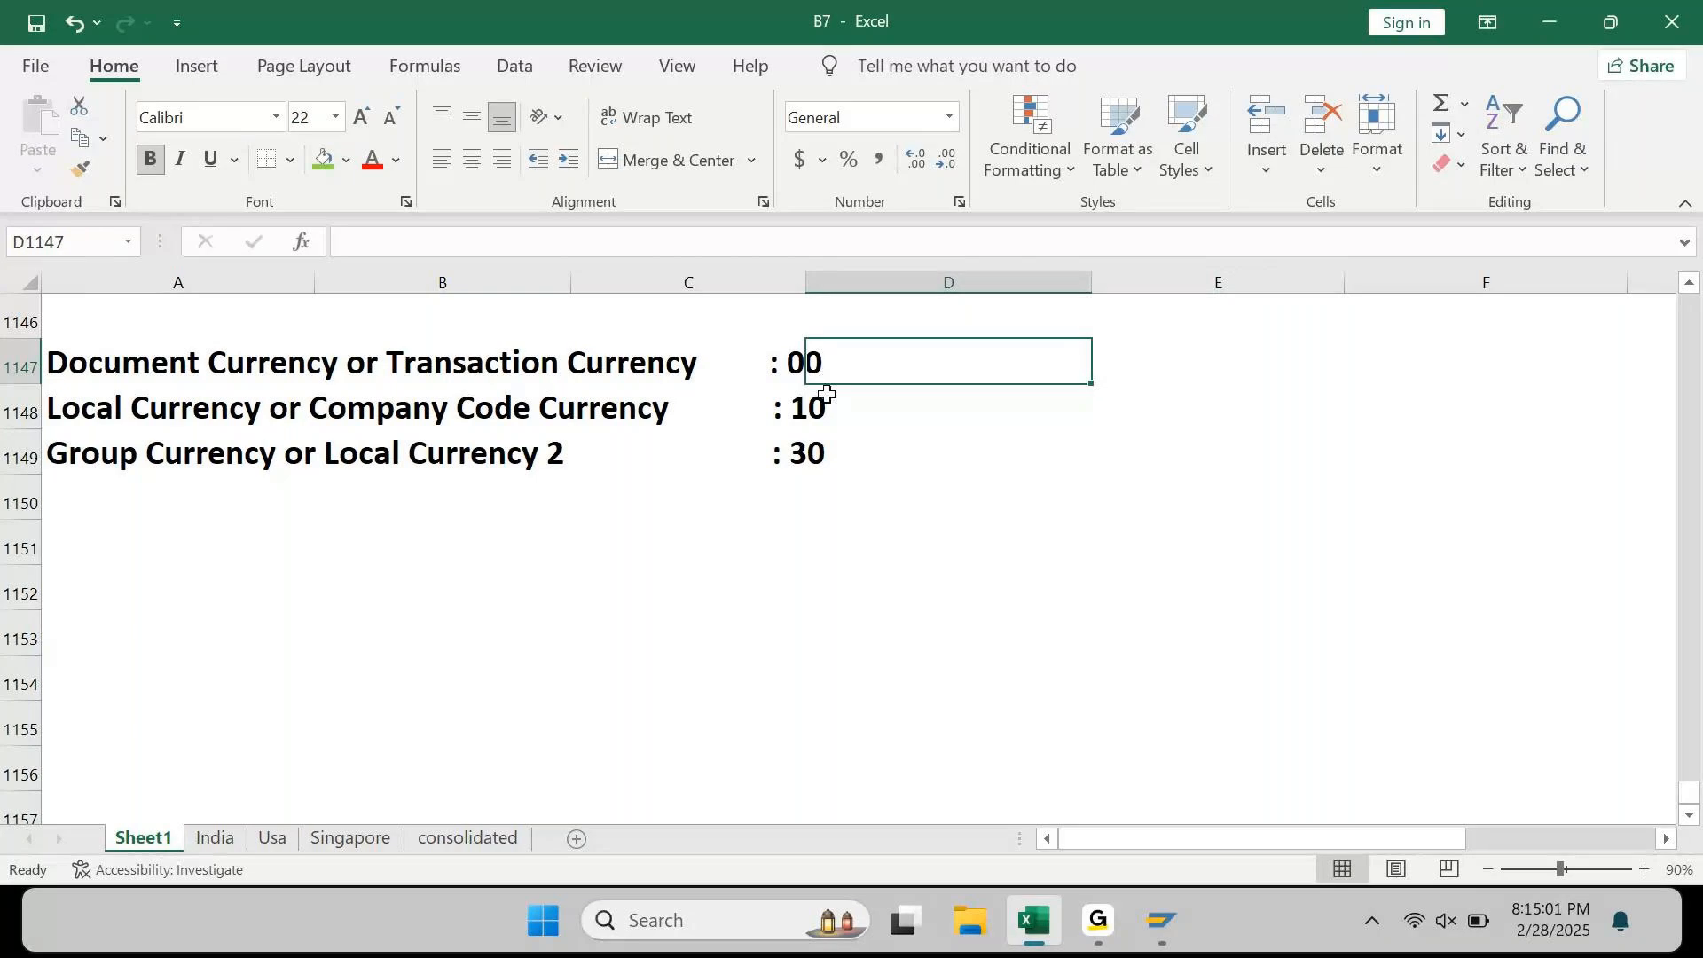
left_click_drag(808, 287, 843, 289)
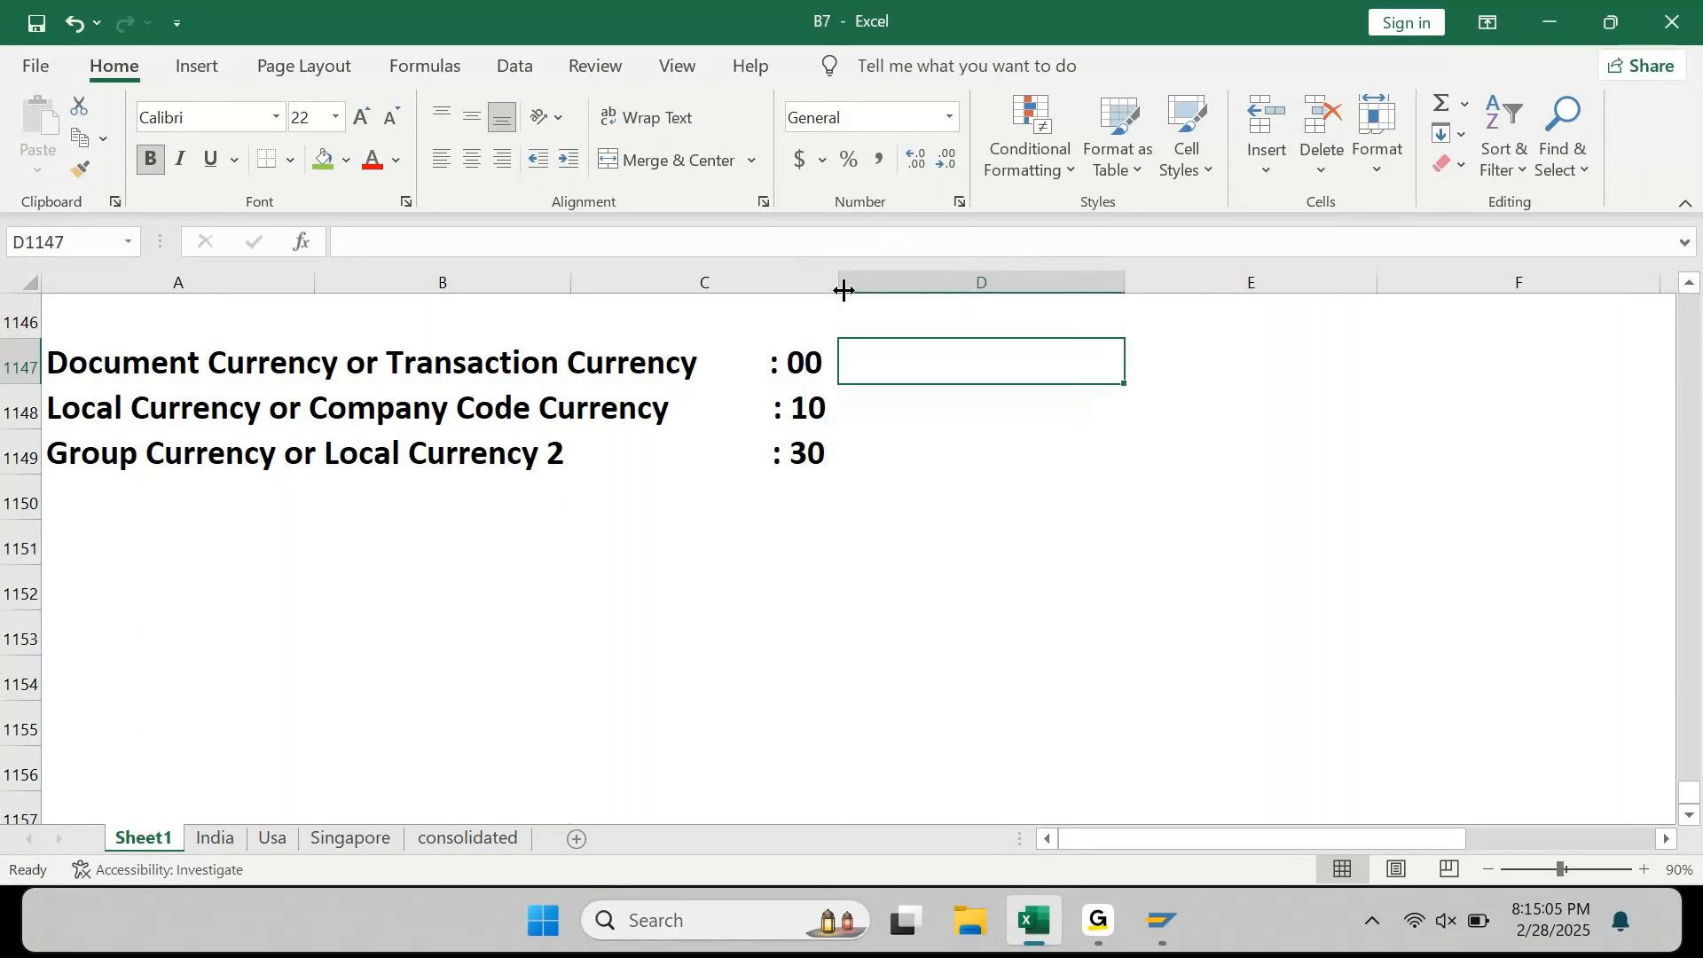
type("EUR")
key("Return")
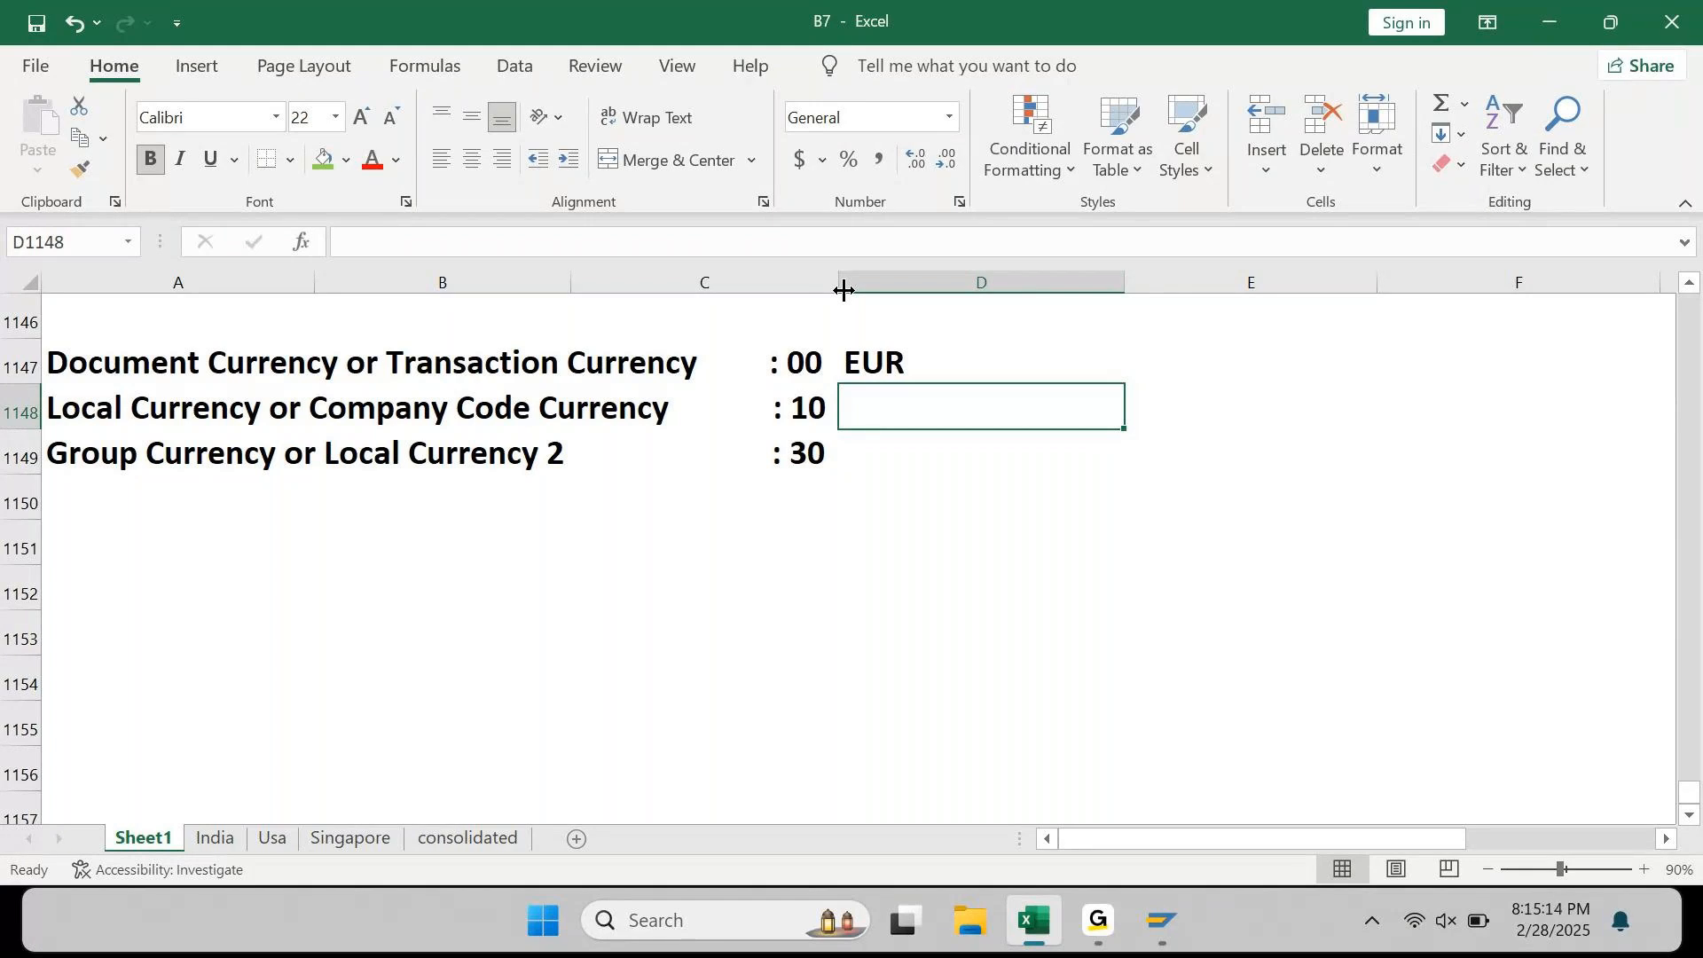
type("INR")
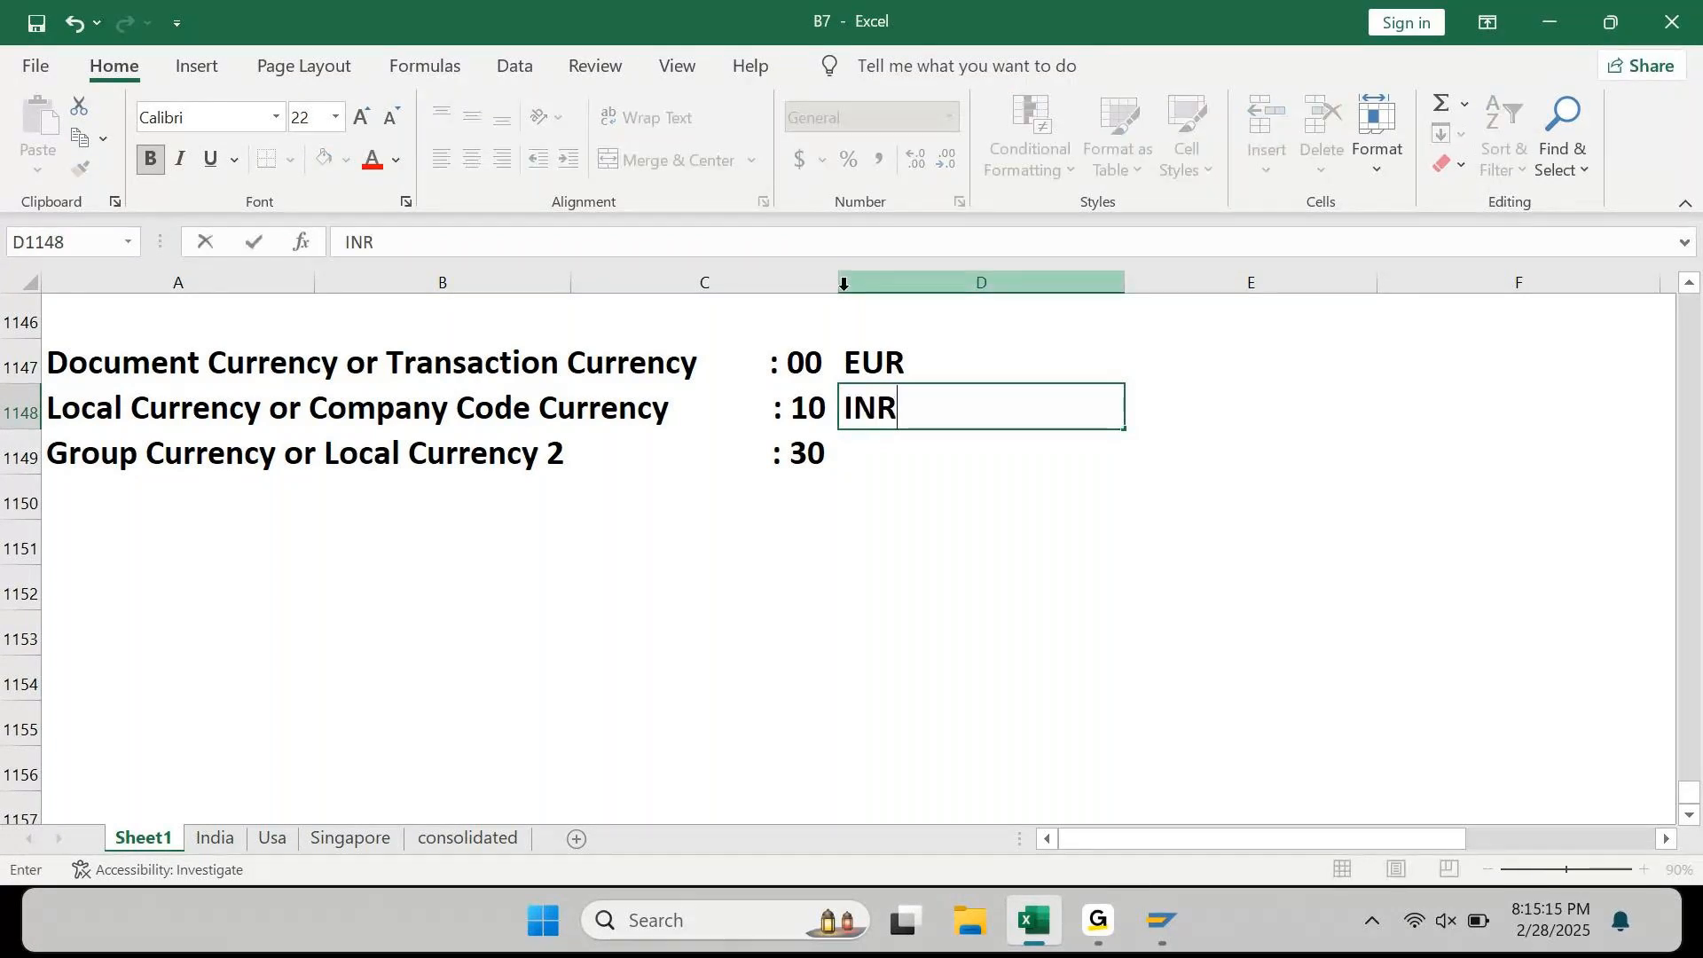
key("Return")
type("USD")
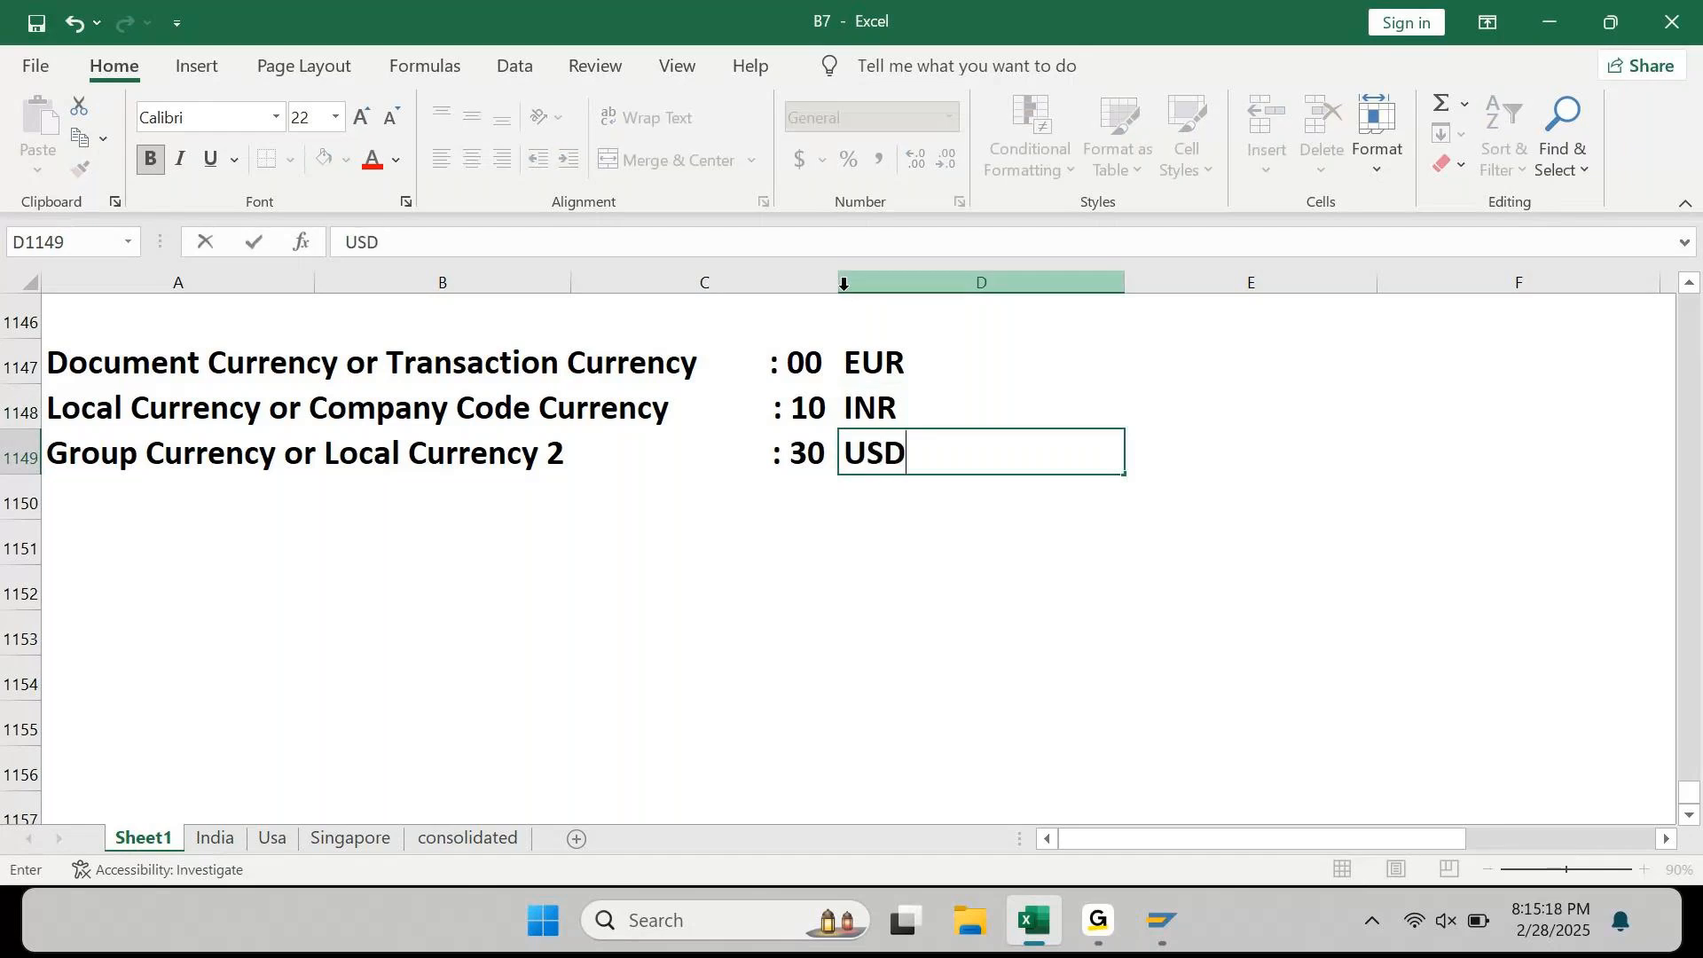
key("Return")
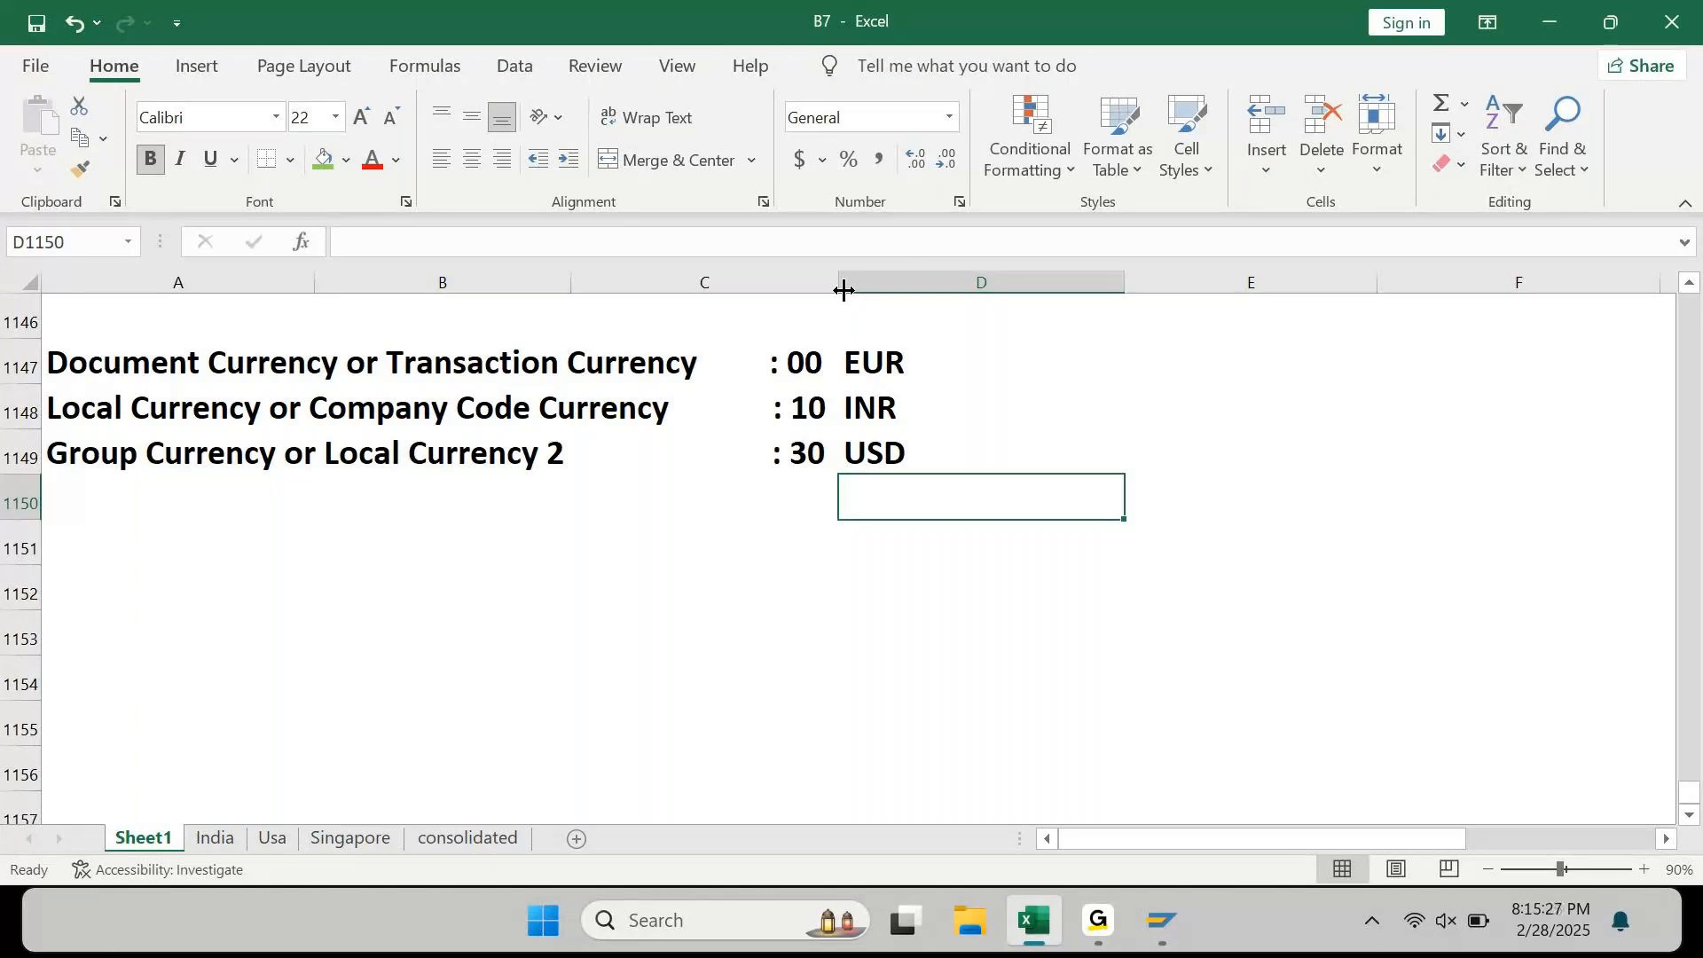
Step: Add the heading 'Manual Input' in E1147
key("Up")
key("Up")
key("Up")
key("Right")
type("Manual Inou")
key("BackSpace")
key("BackSpace")
type("put")
key("Return")
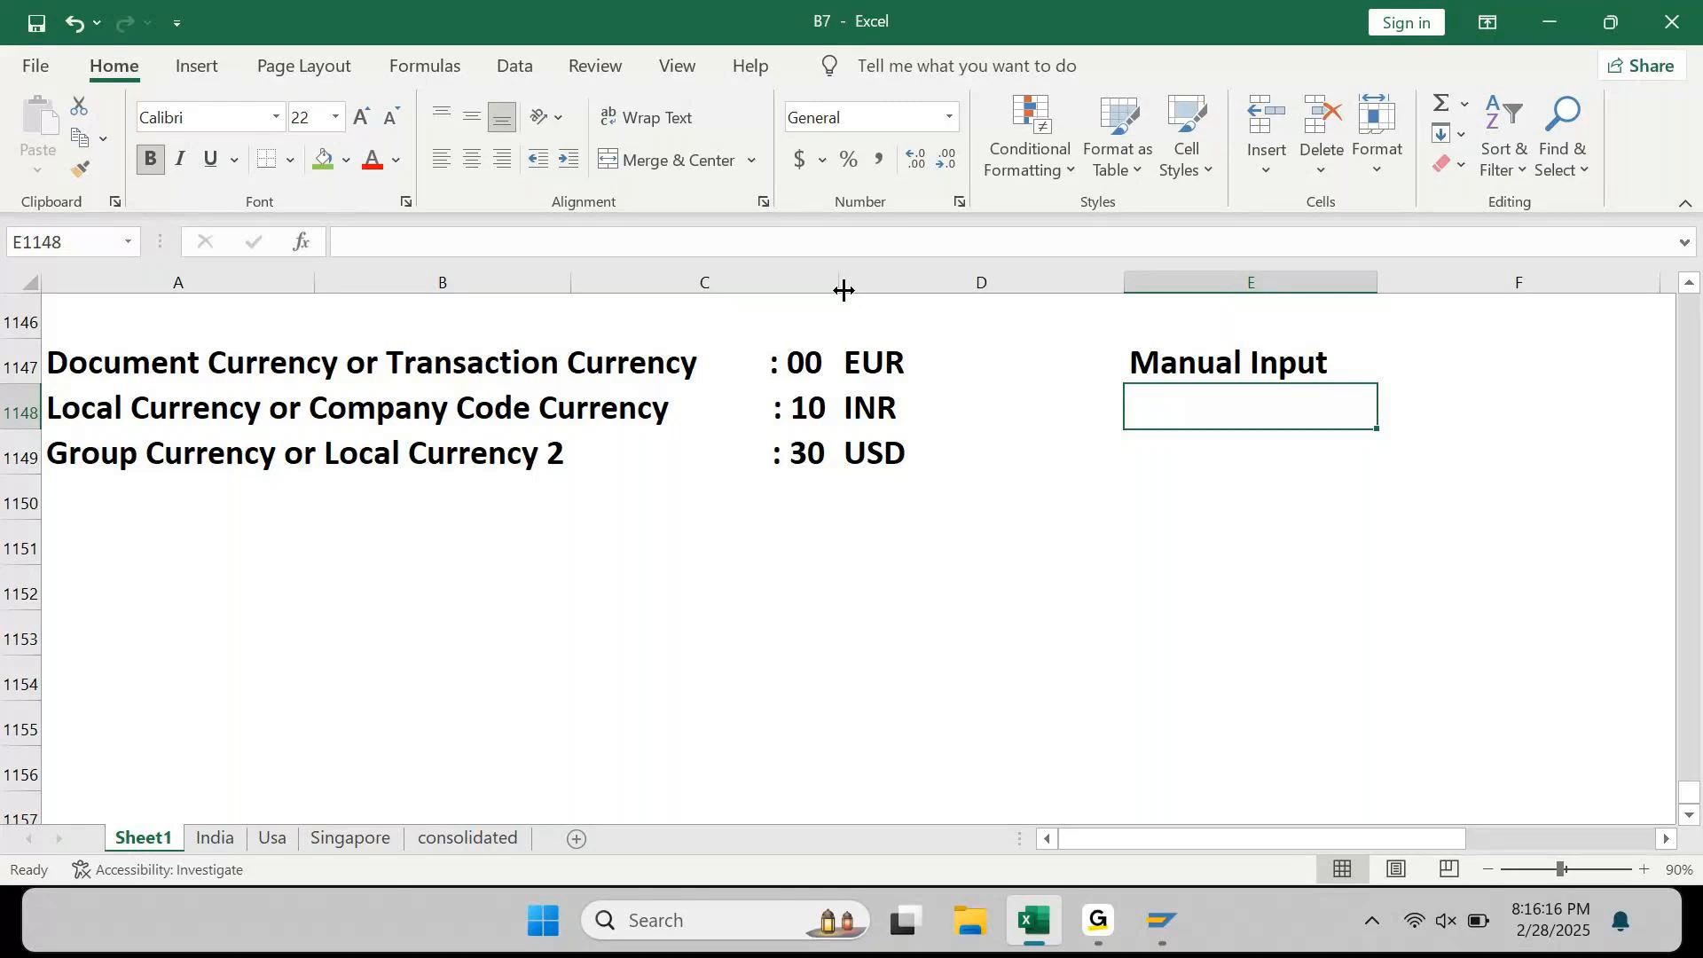
Step: Change D1147 to read EUR 1000
key("Left")
key("Up")
key("F2")
type("1000")
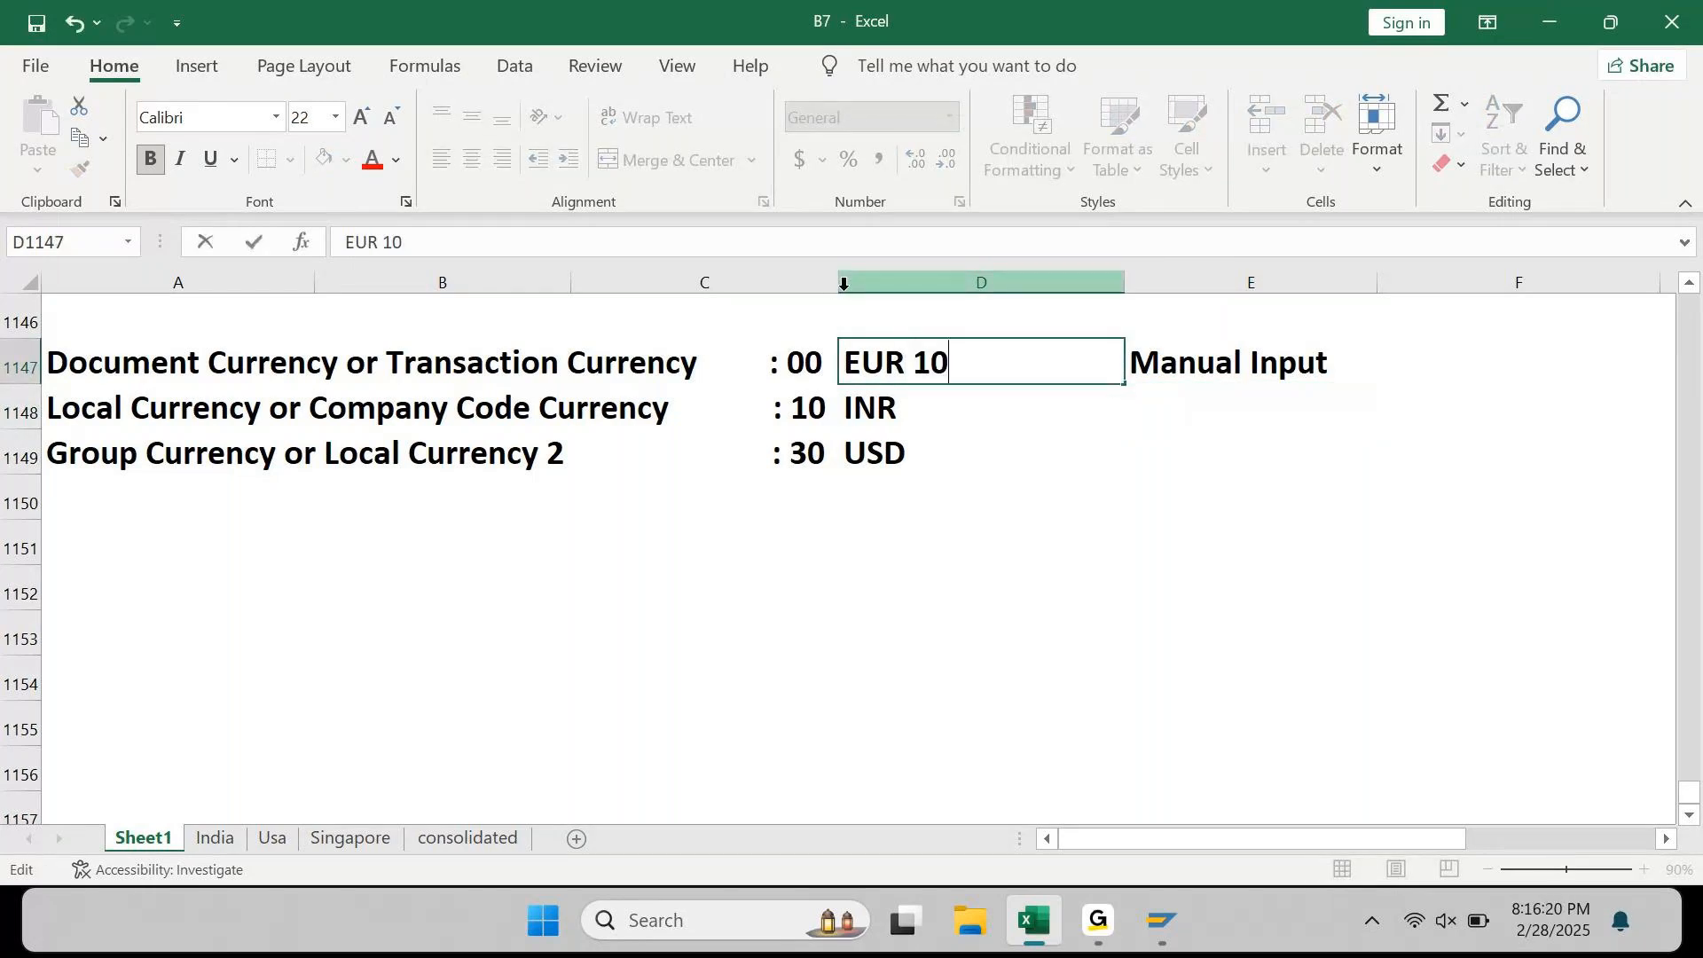
key("Return")
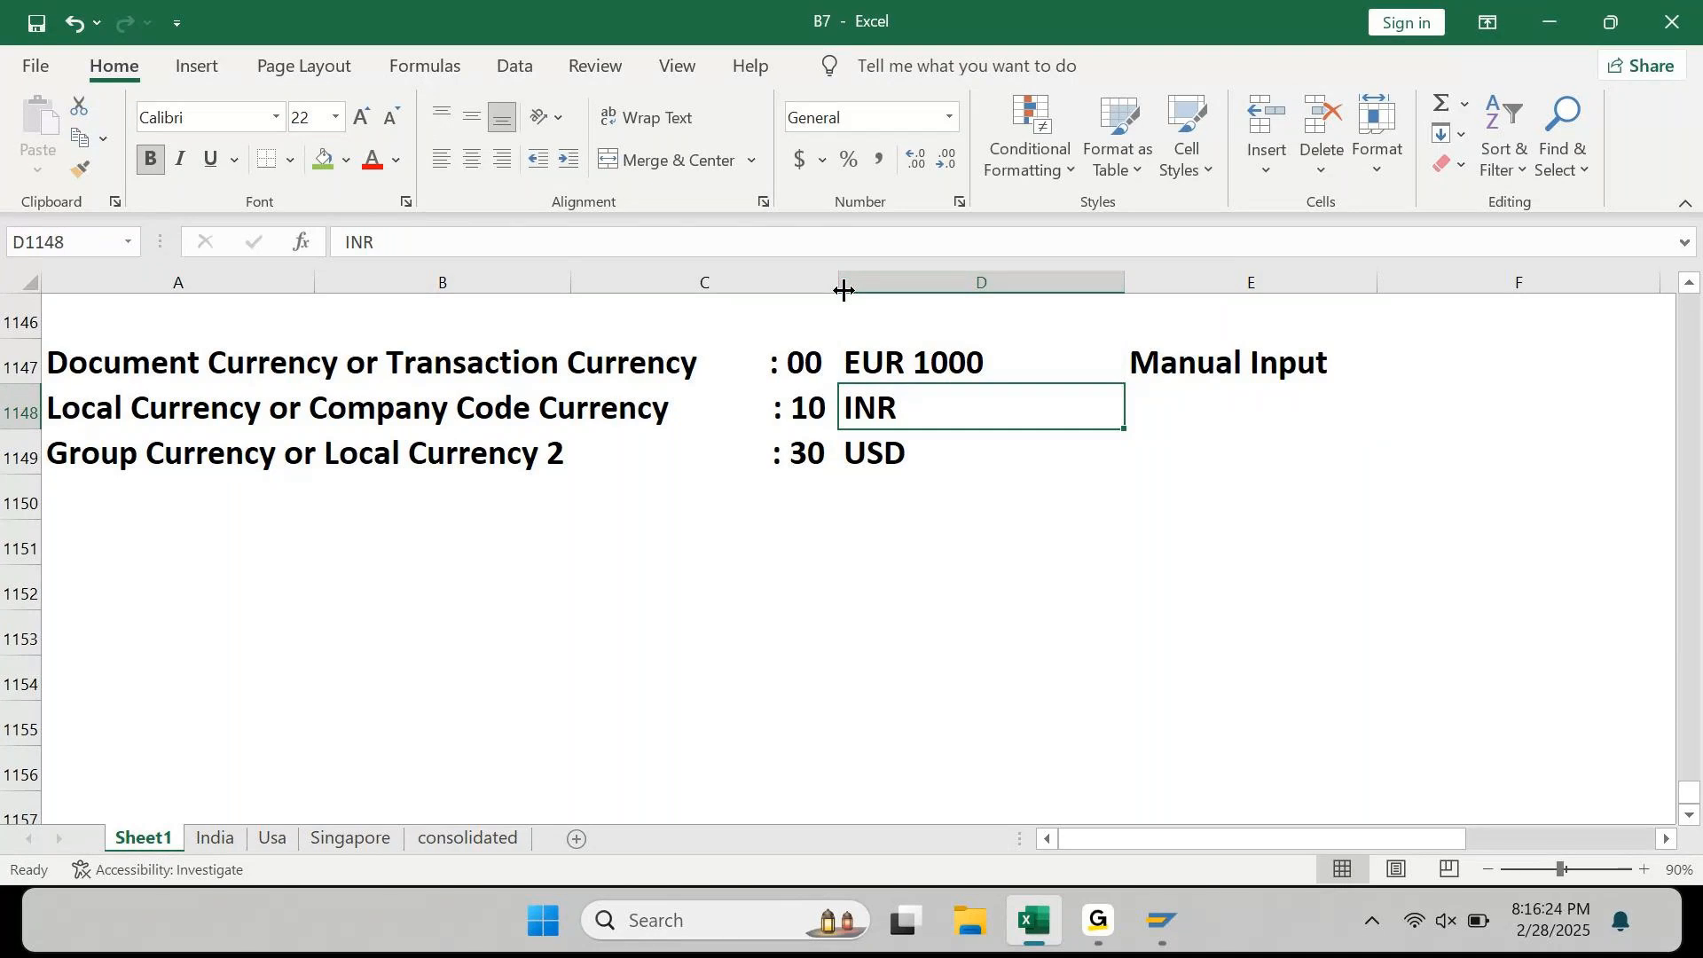
Step: Enter the label 'Auto Converted Number' in E1148 under Manual Input
key("Up")
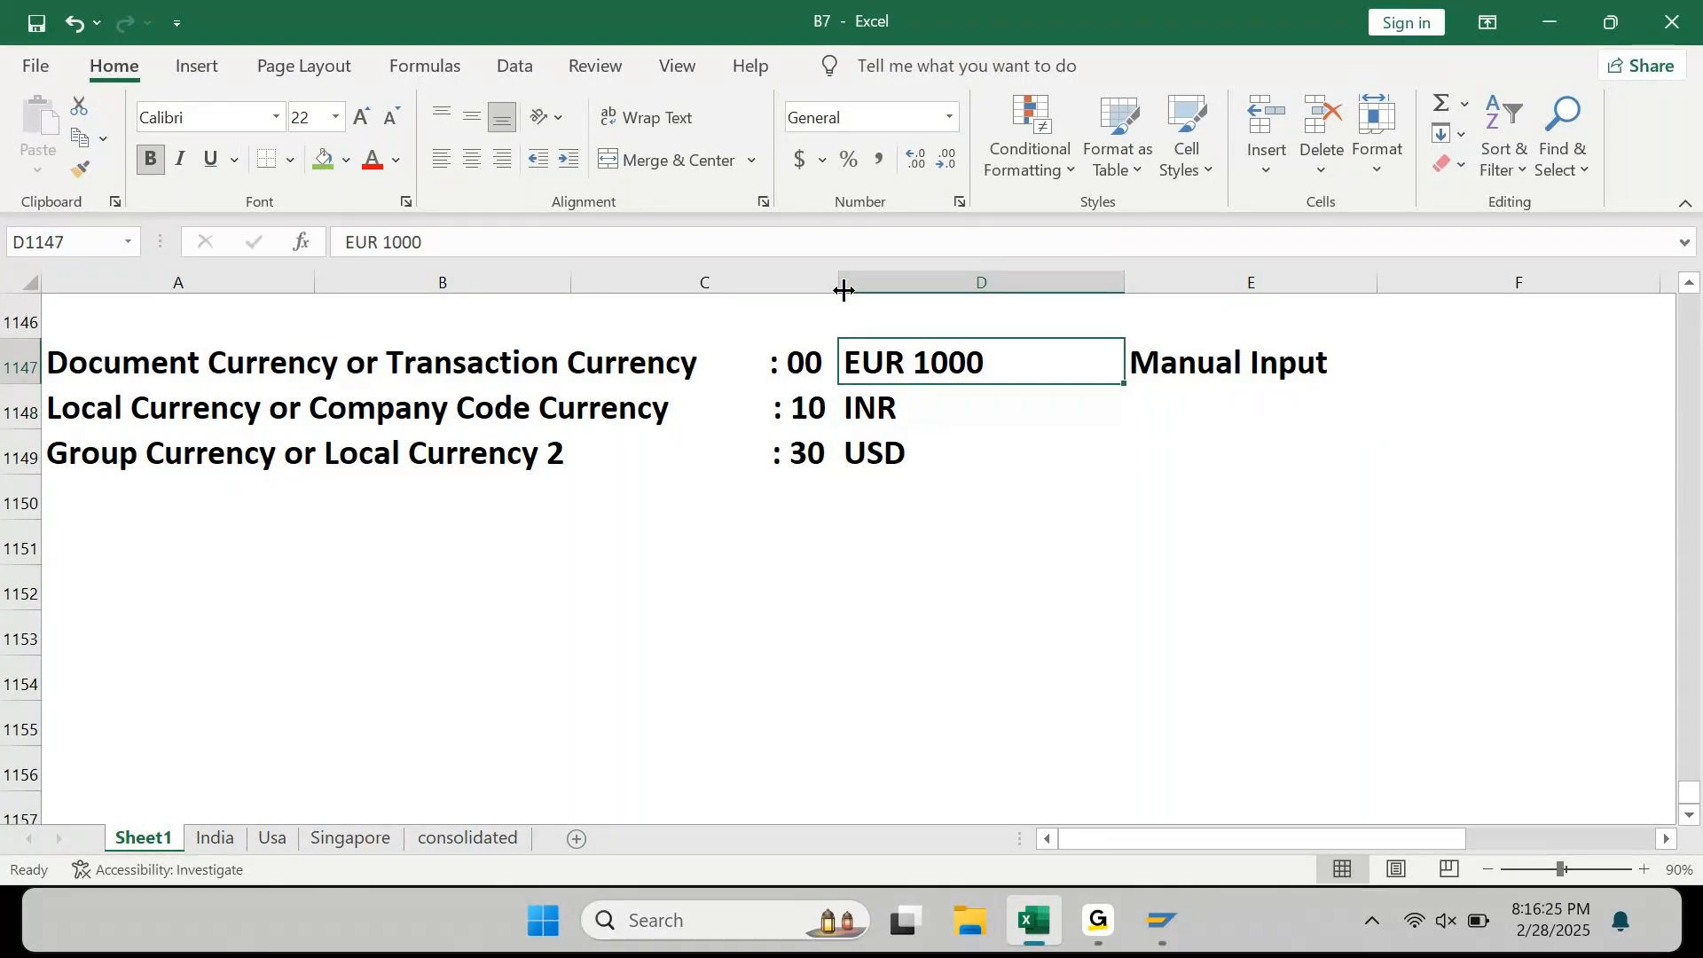
key("Right")
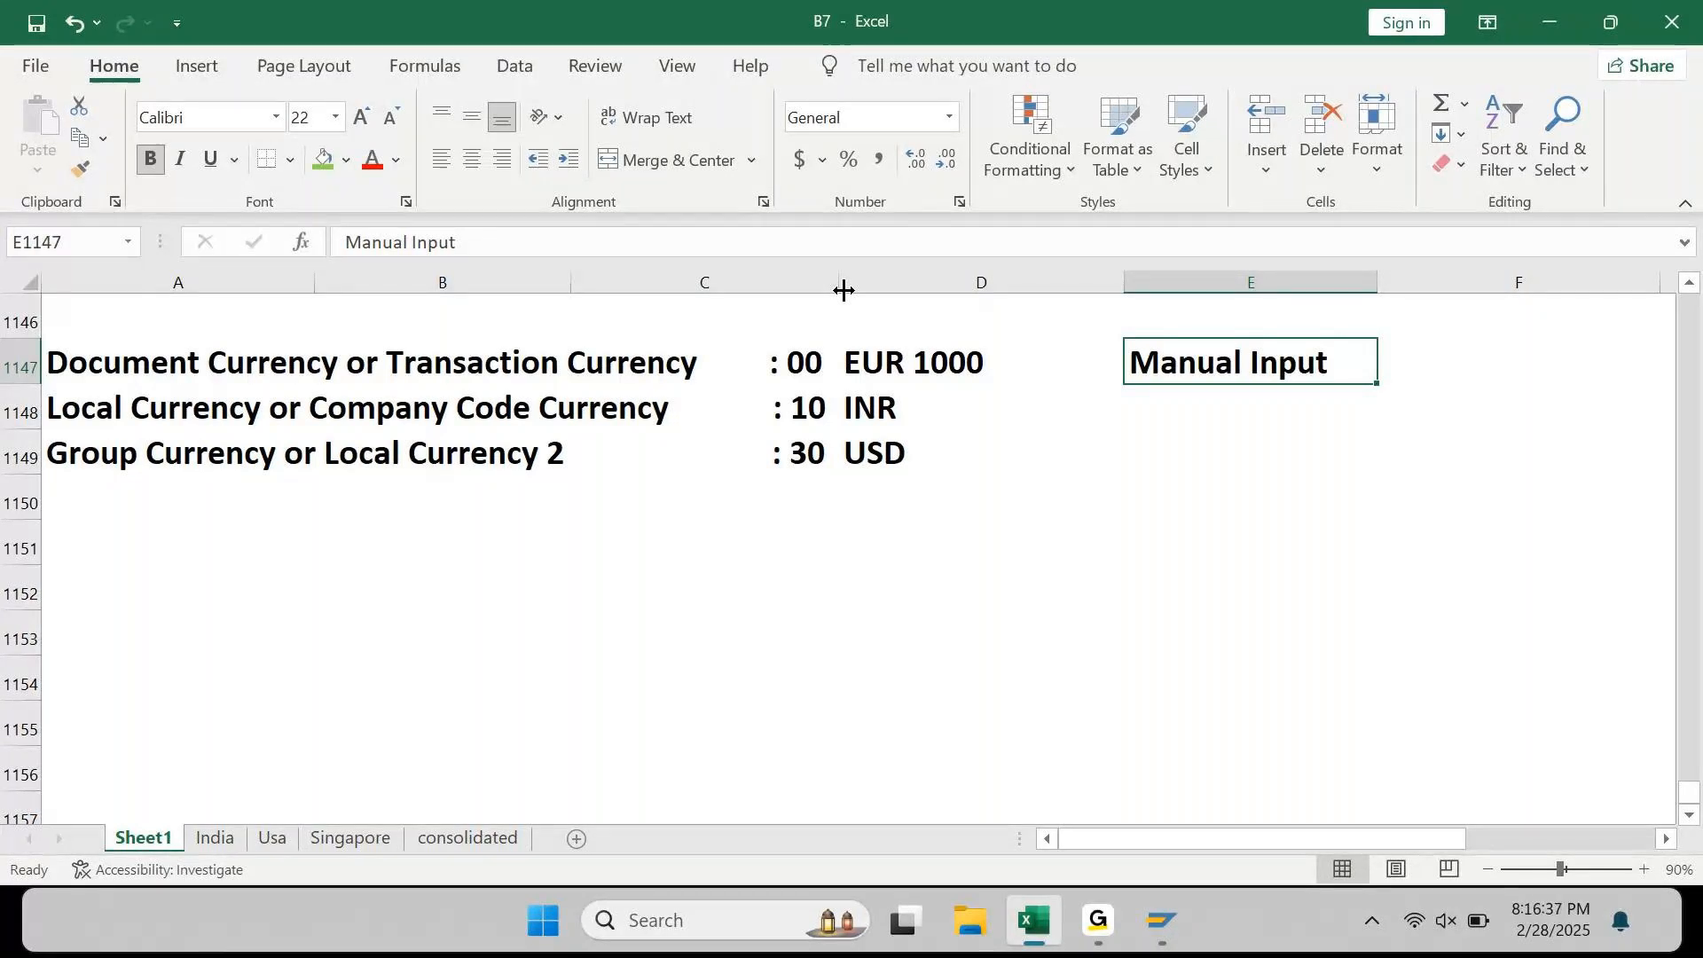
key("Down")
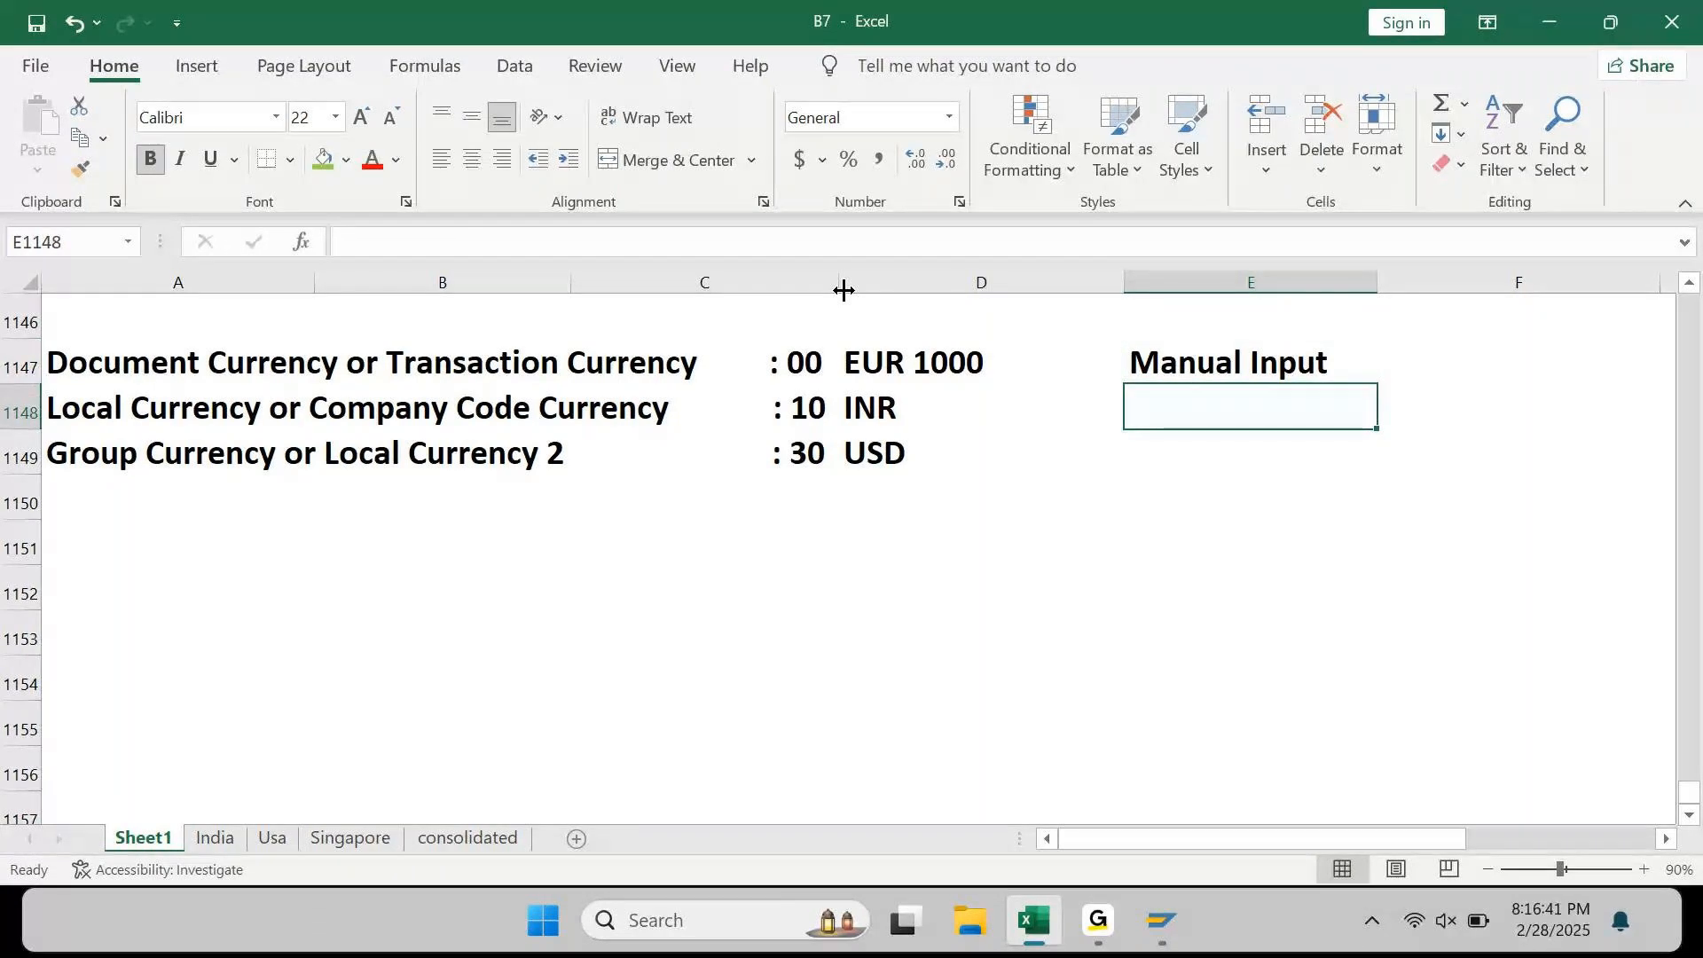
type("Auto Co")
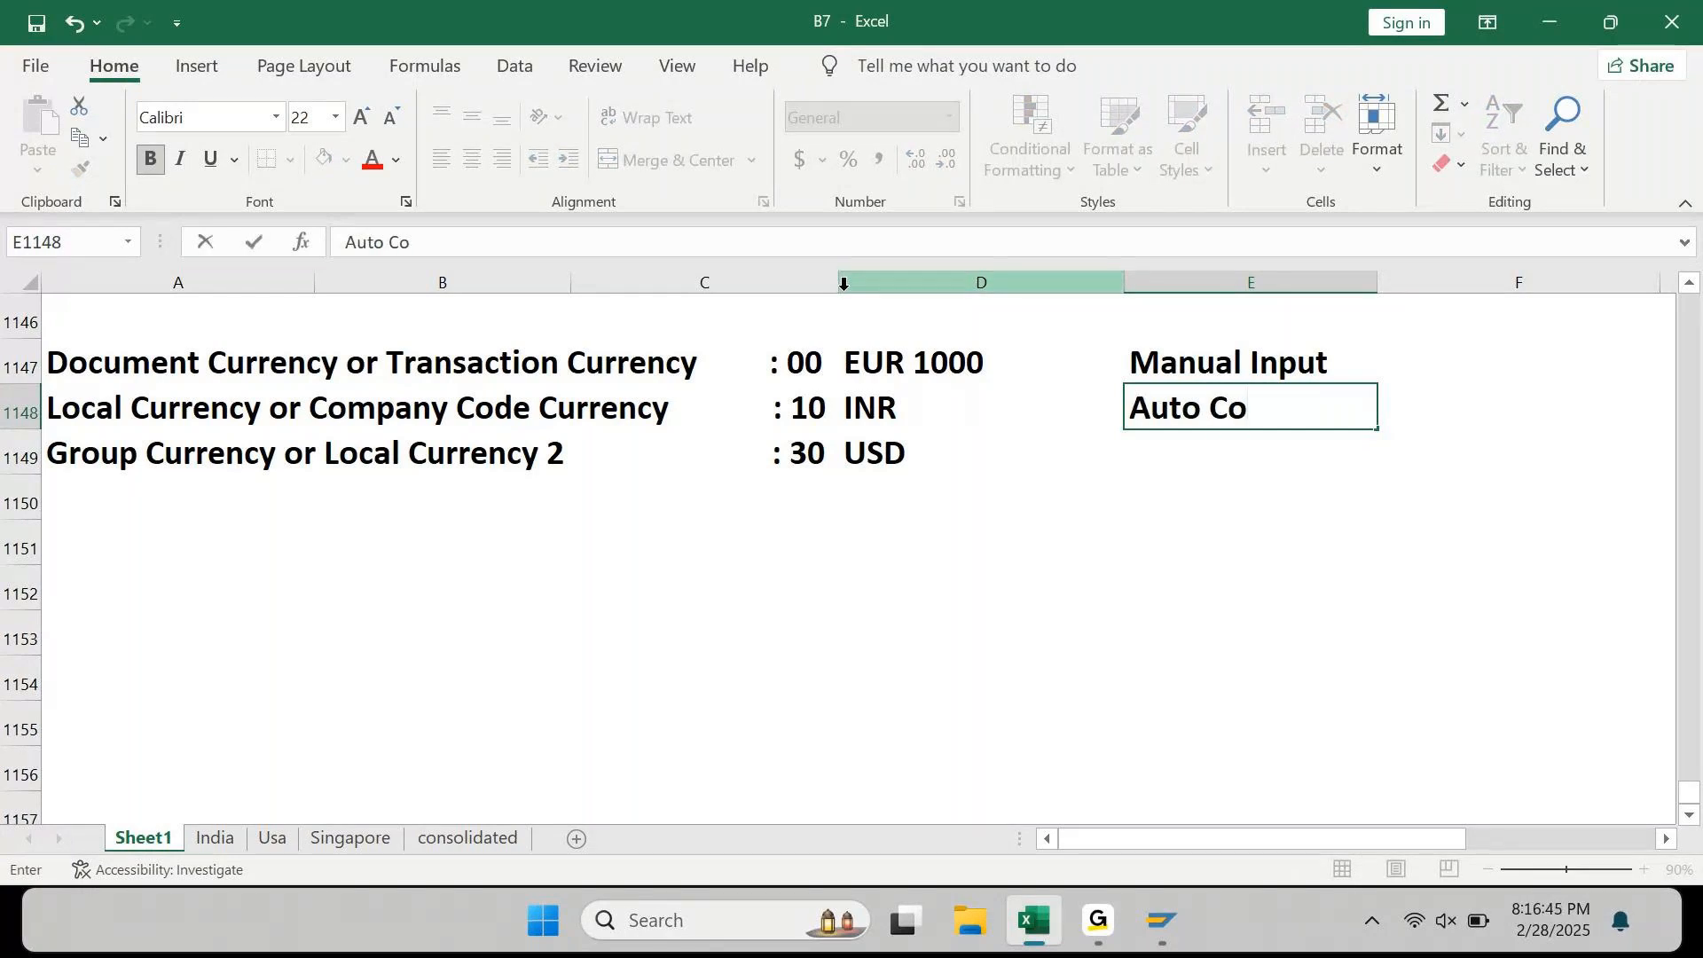
type("nvertio")
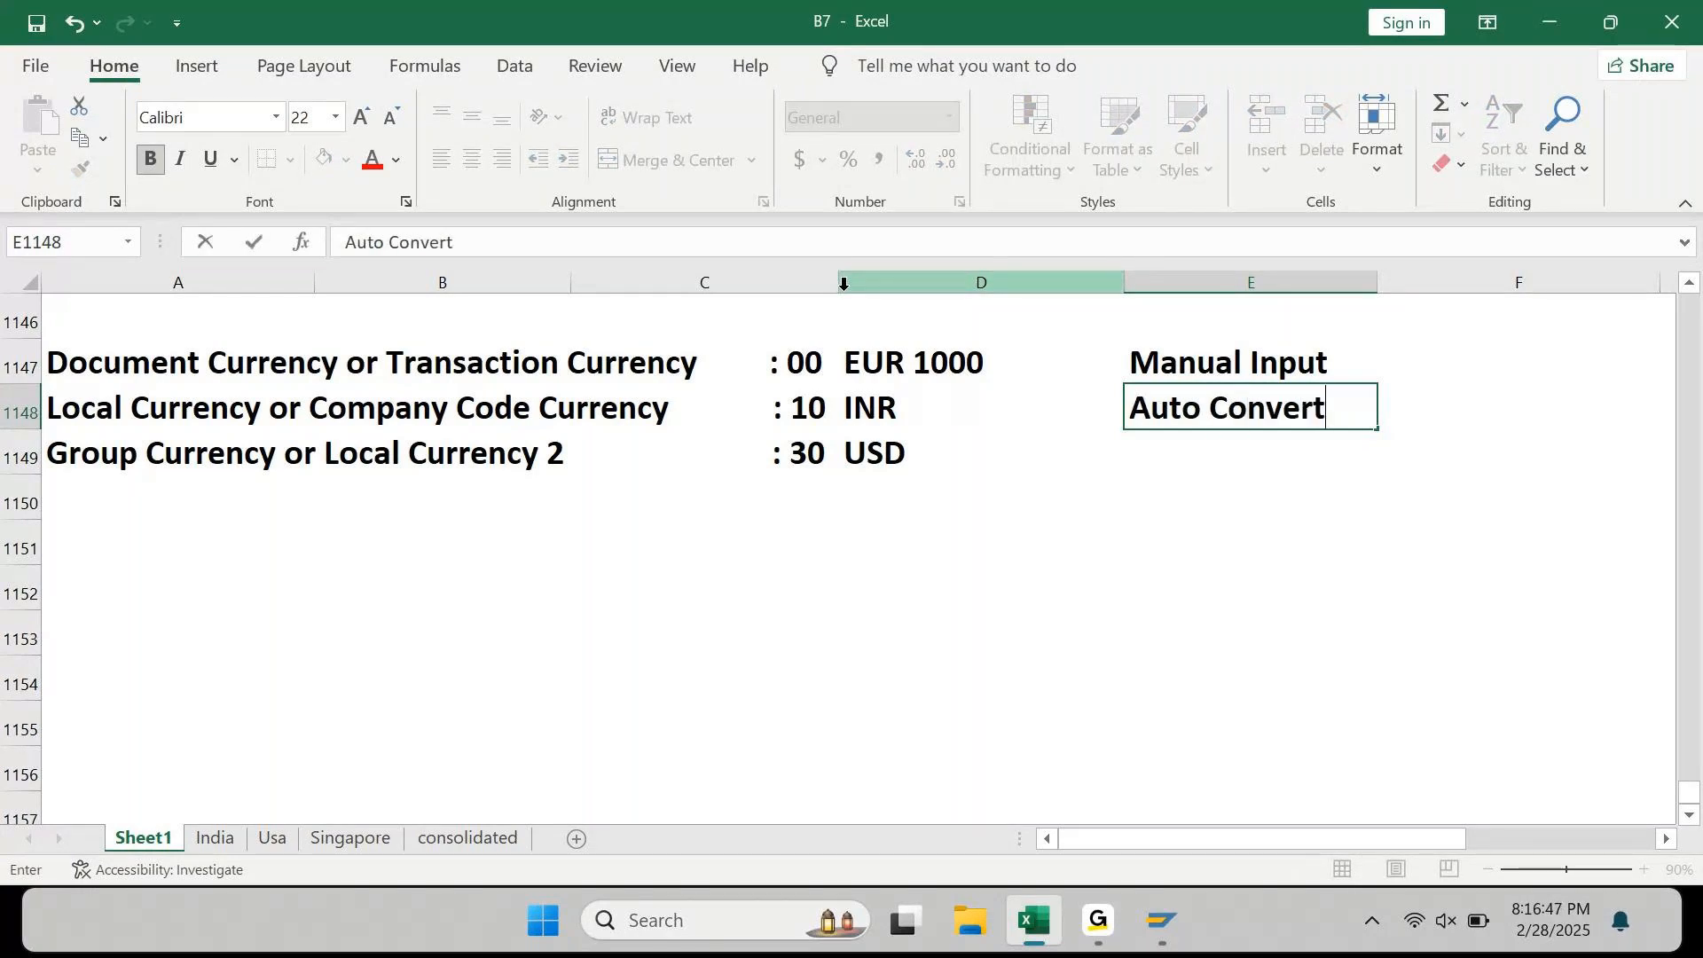
key("BackSpace")
key("BackSpace")
type("ed Number")
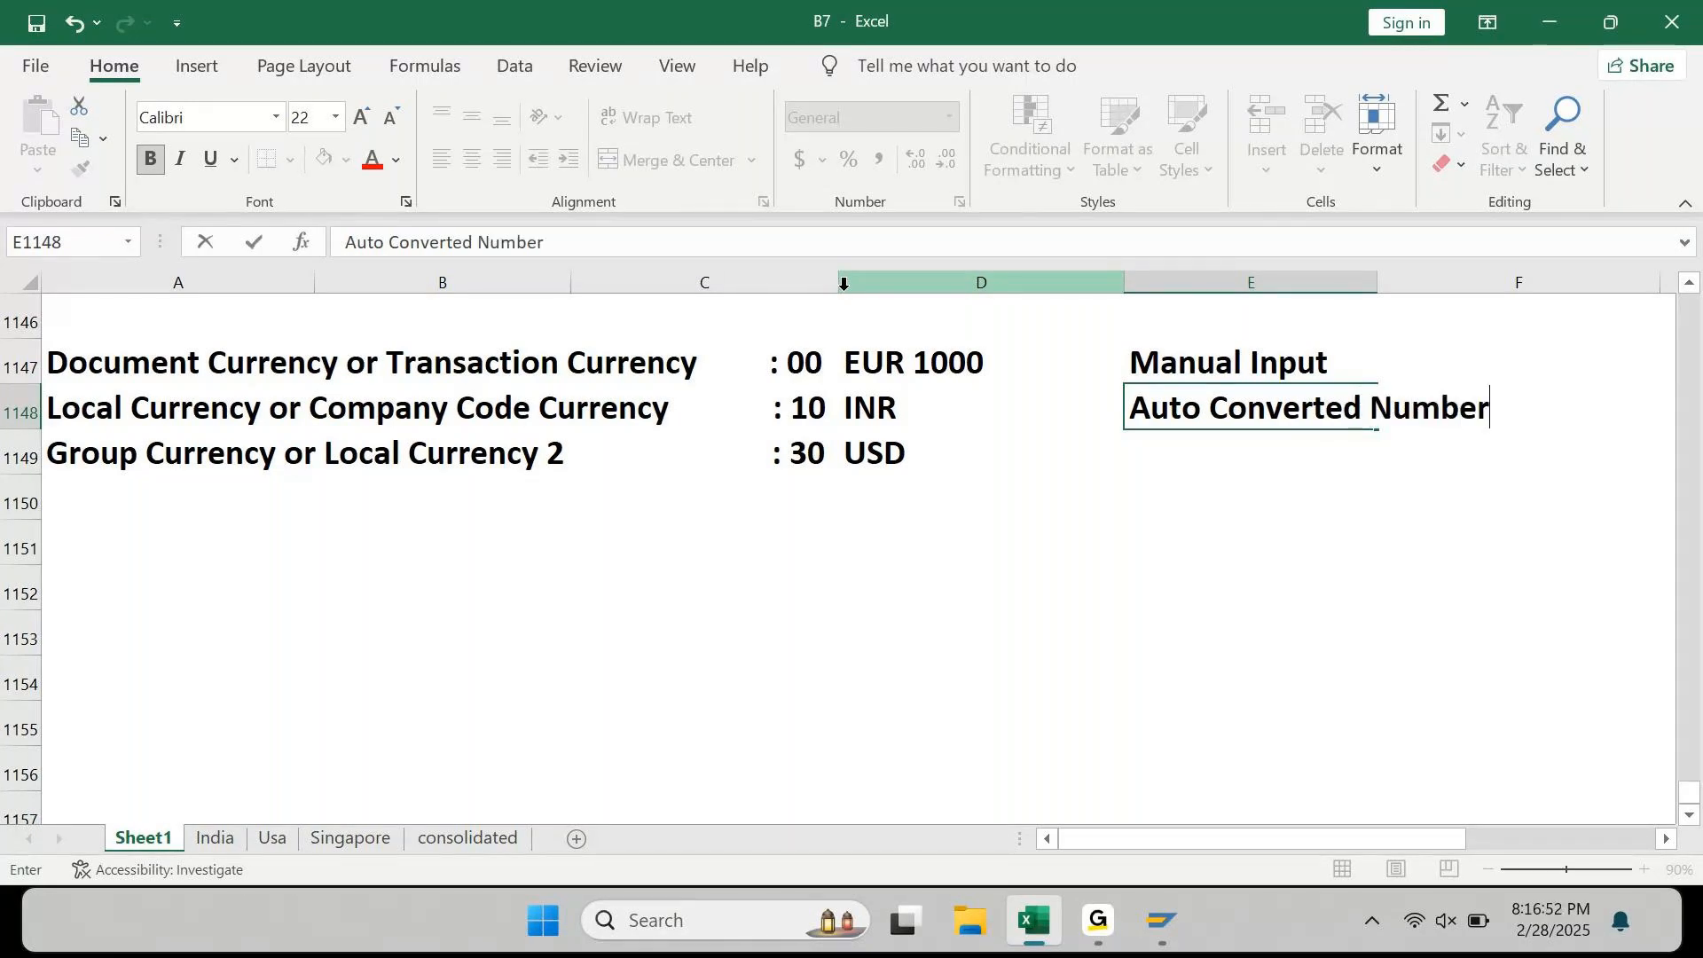
key("Return")
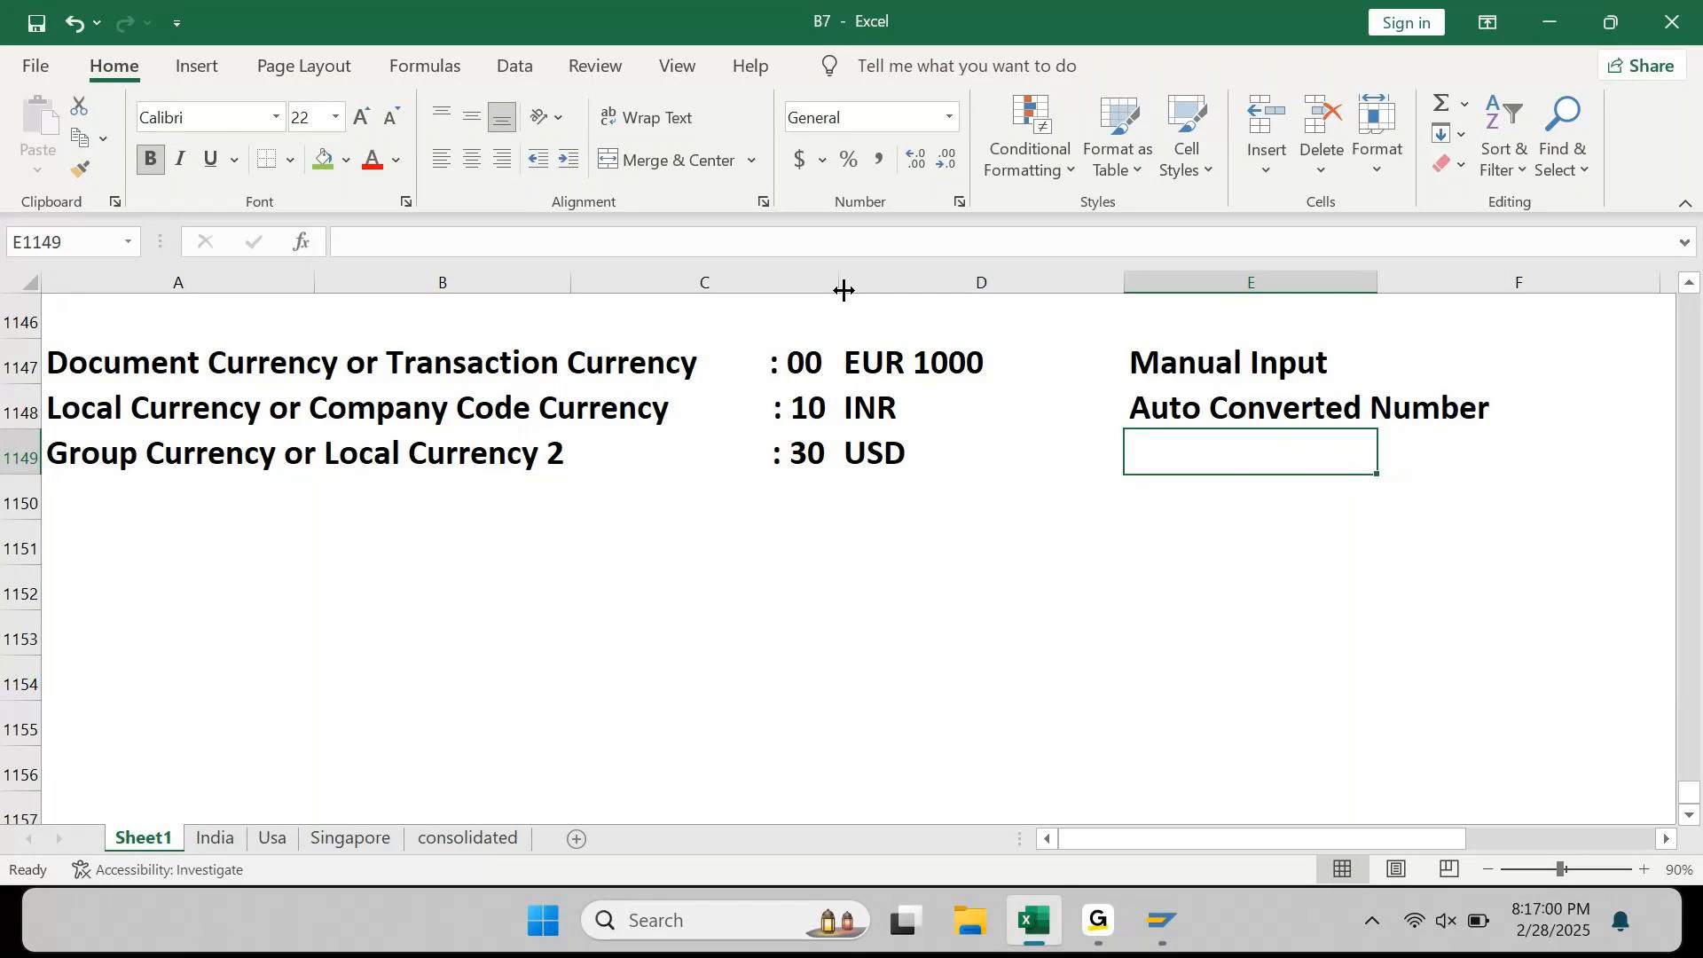
key("Left")
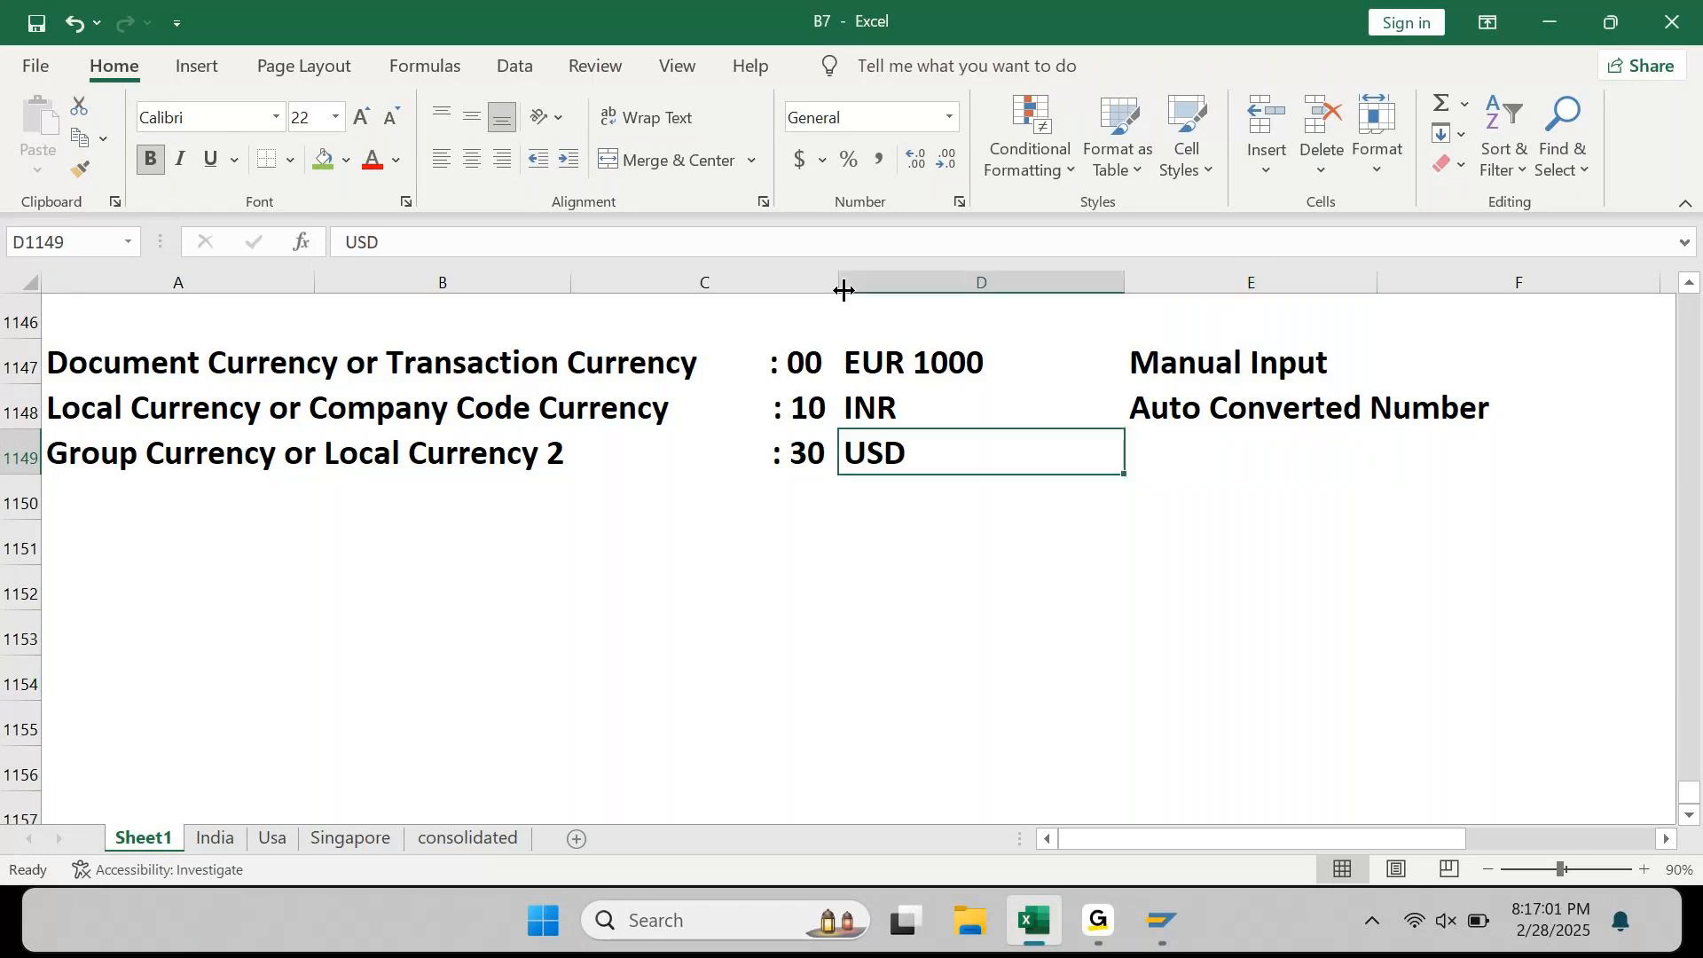
key("Up")
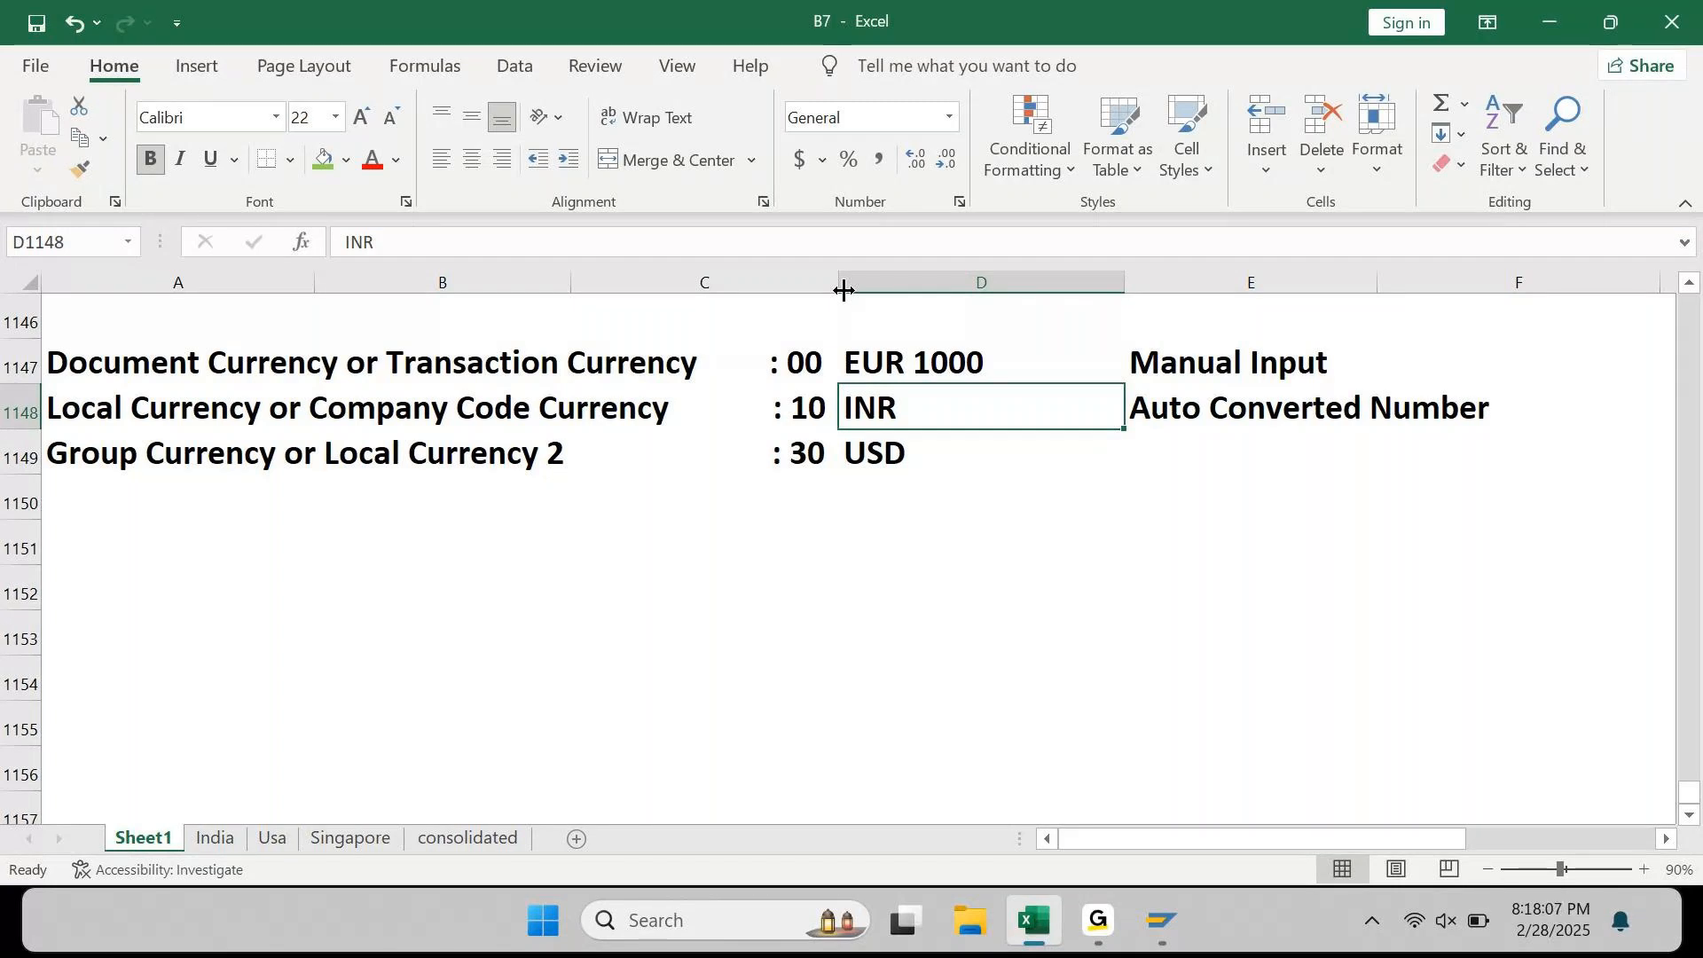
Step: Move the Auto Converted Number label from E1148 to F1148
key("Right")
key("ctrl+x")
key("Right")
key("ctrl+v")
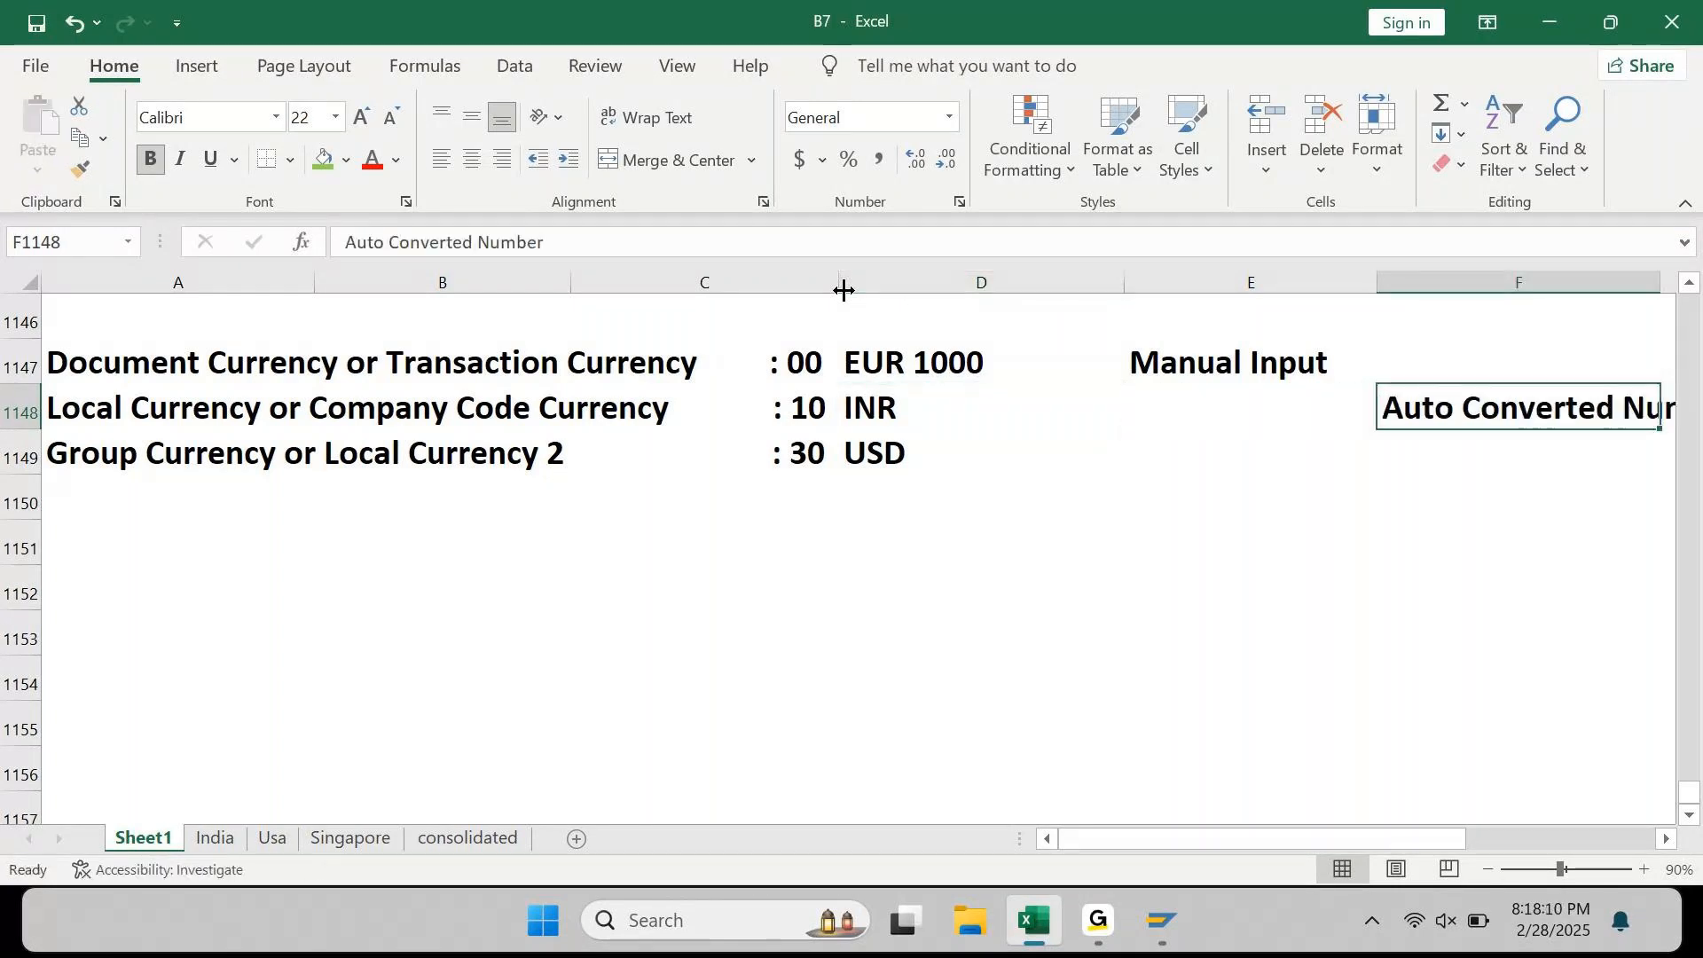
key("Left")
Step: Enter 'EUR to INR' in E1148
type("EUR to INR")
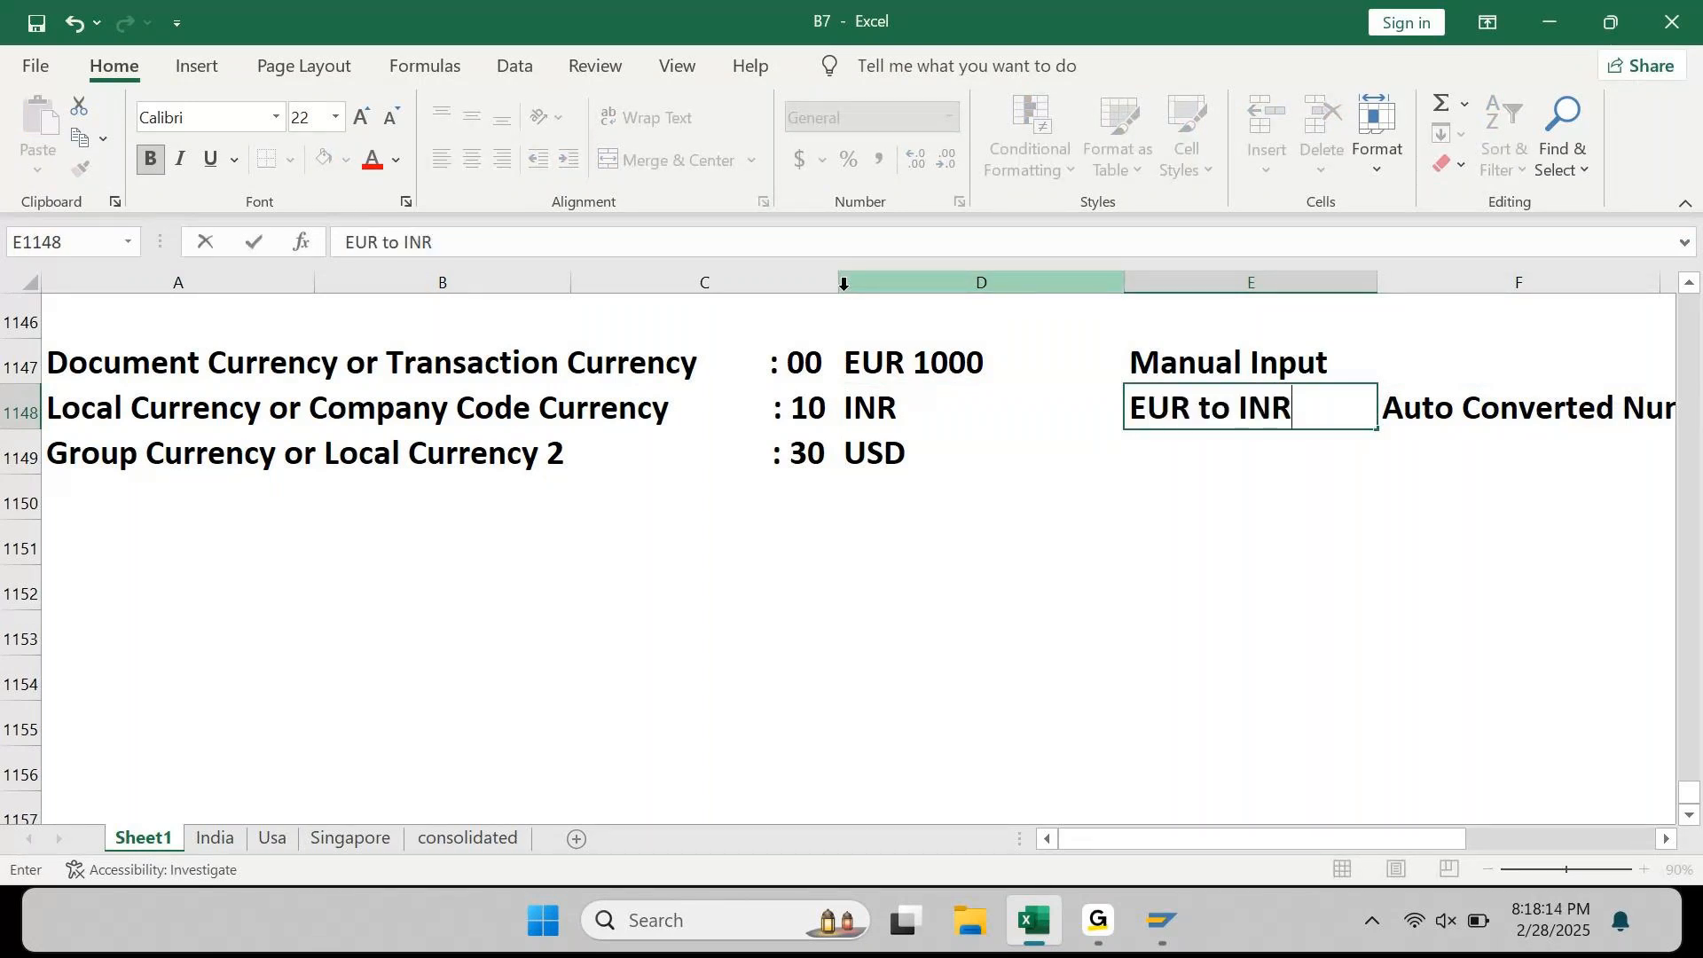
key("Return")
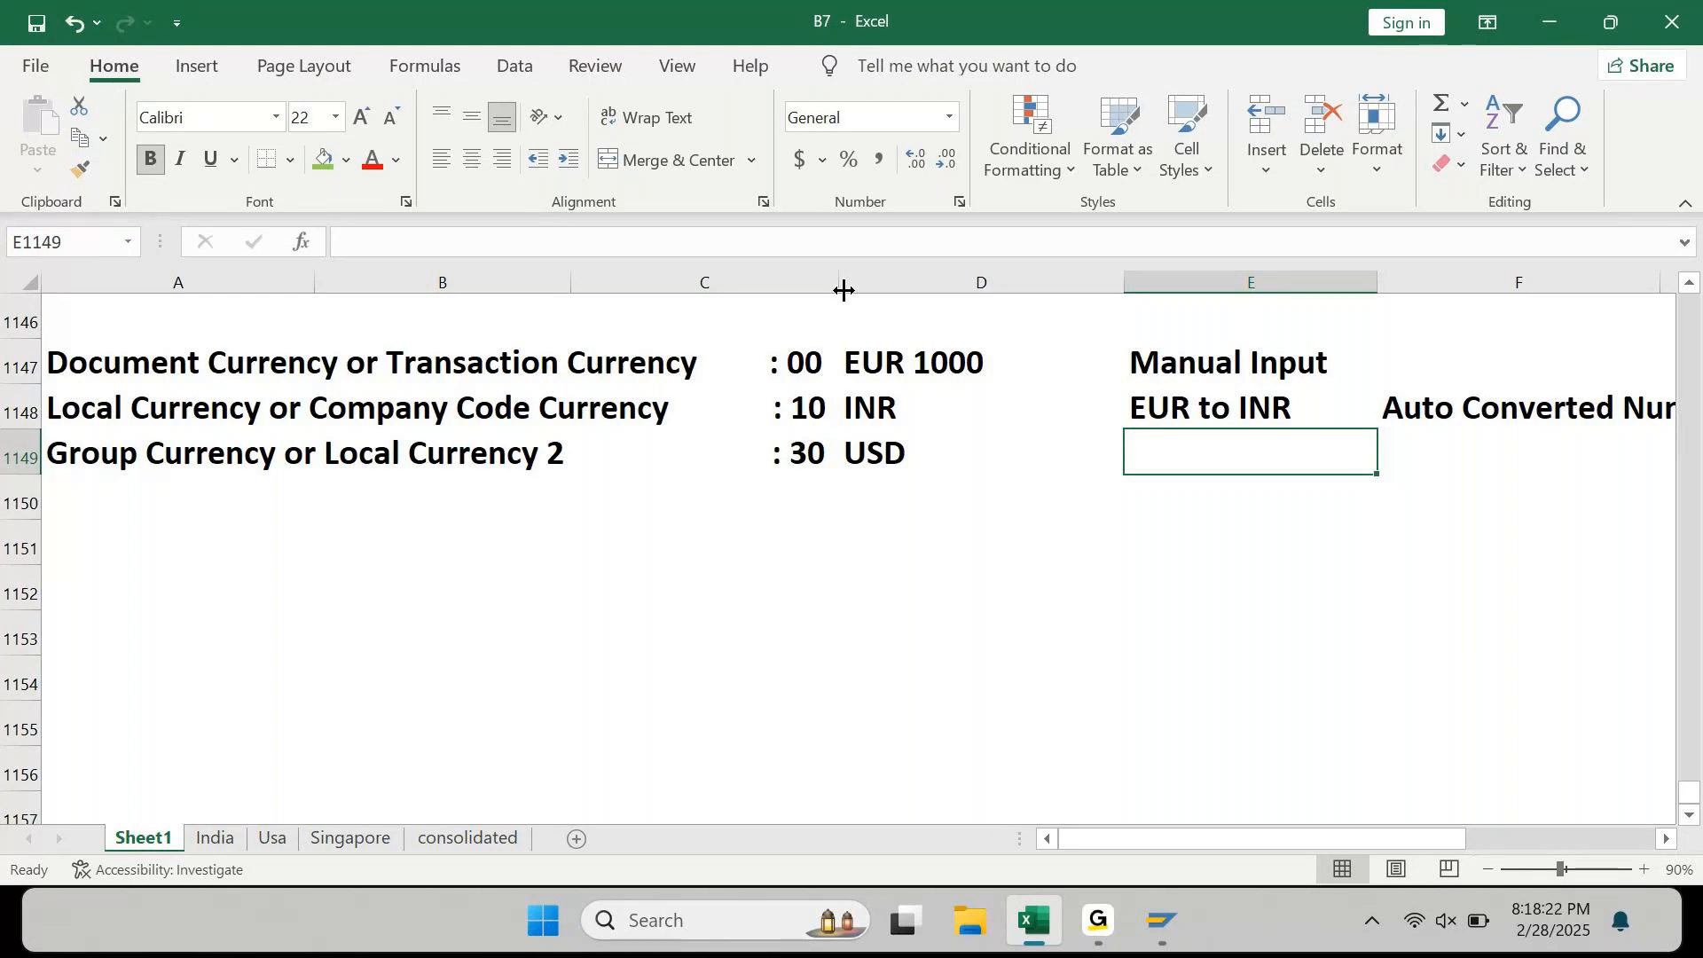
key("Up")
key("Left")
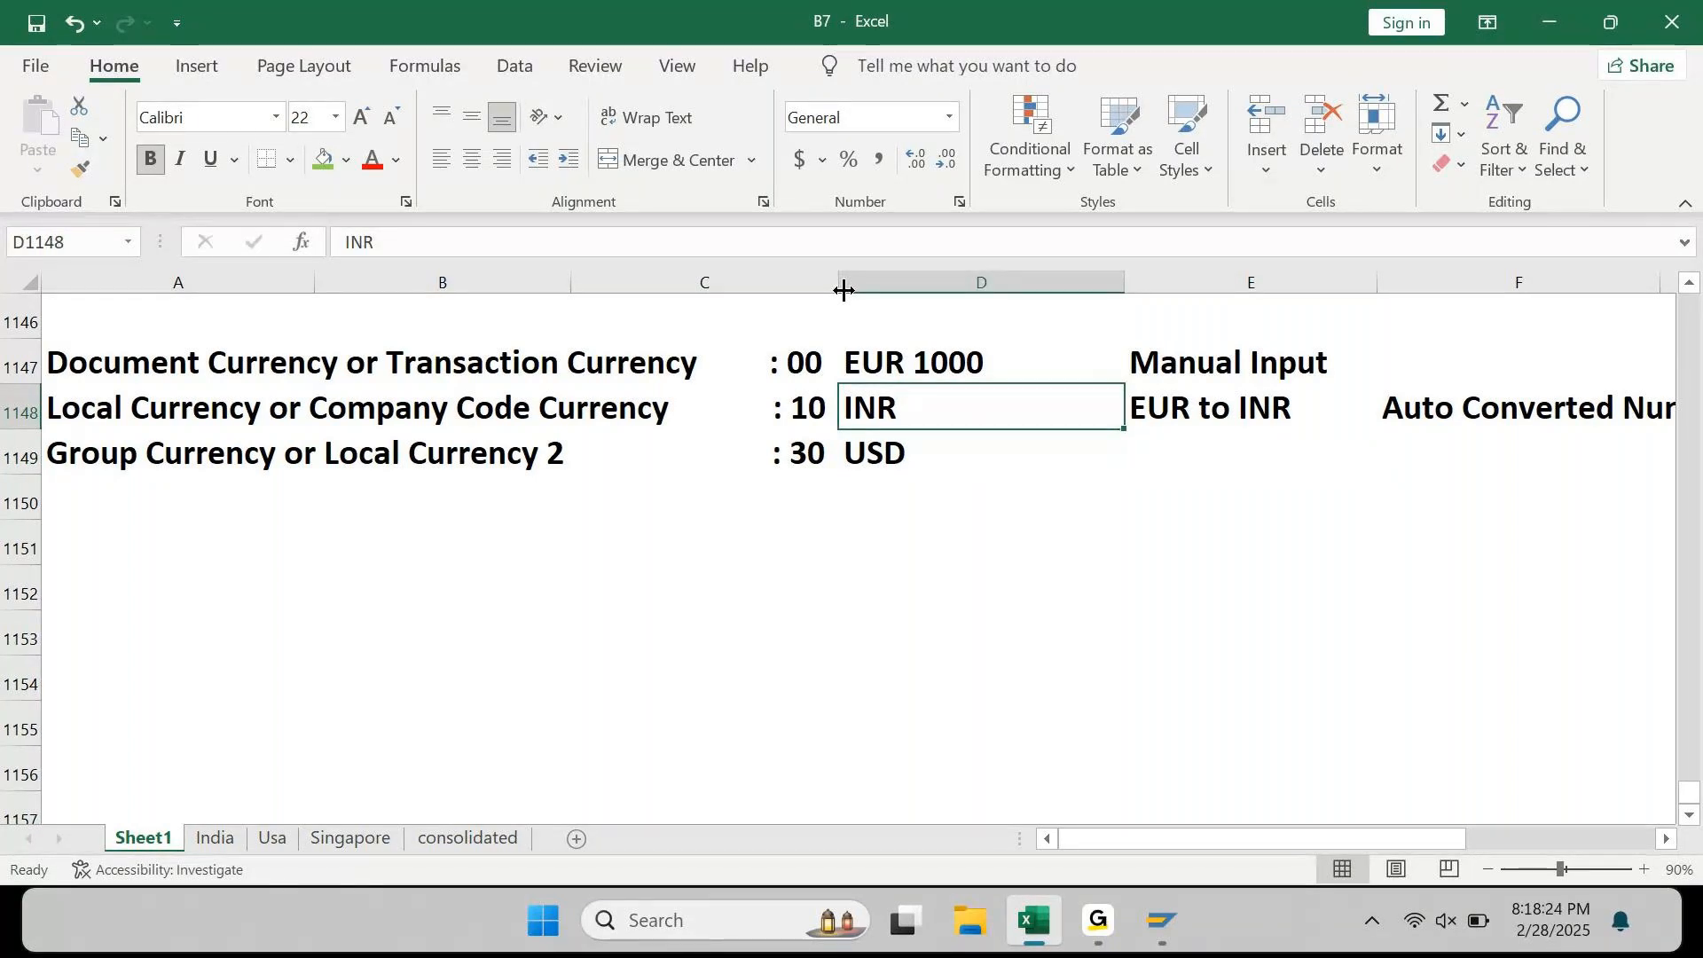
Step: Add the example 'Ex: 1 EUR = 90 INR' in column A below the currency list
key("Down")
key("Down")
key("Down")
key("Left")
key("Left")
key("Left")
type("Ex")
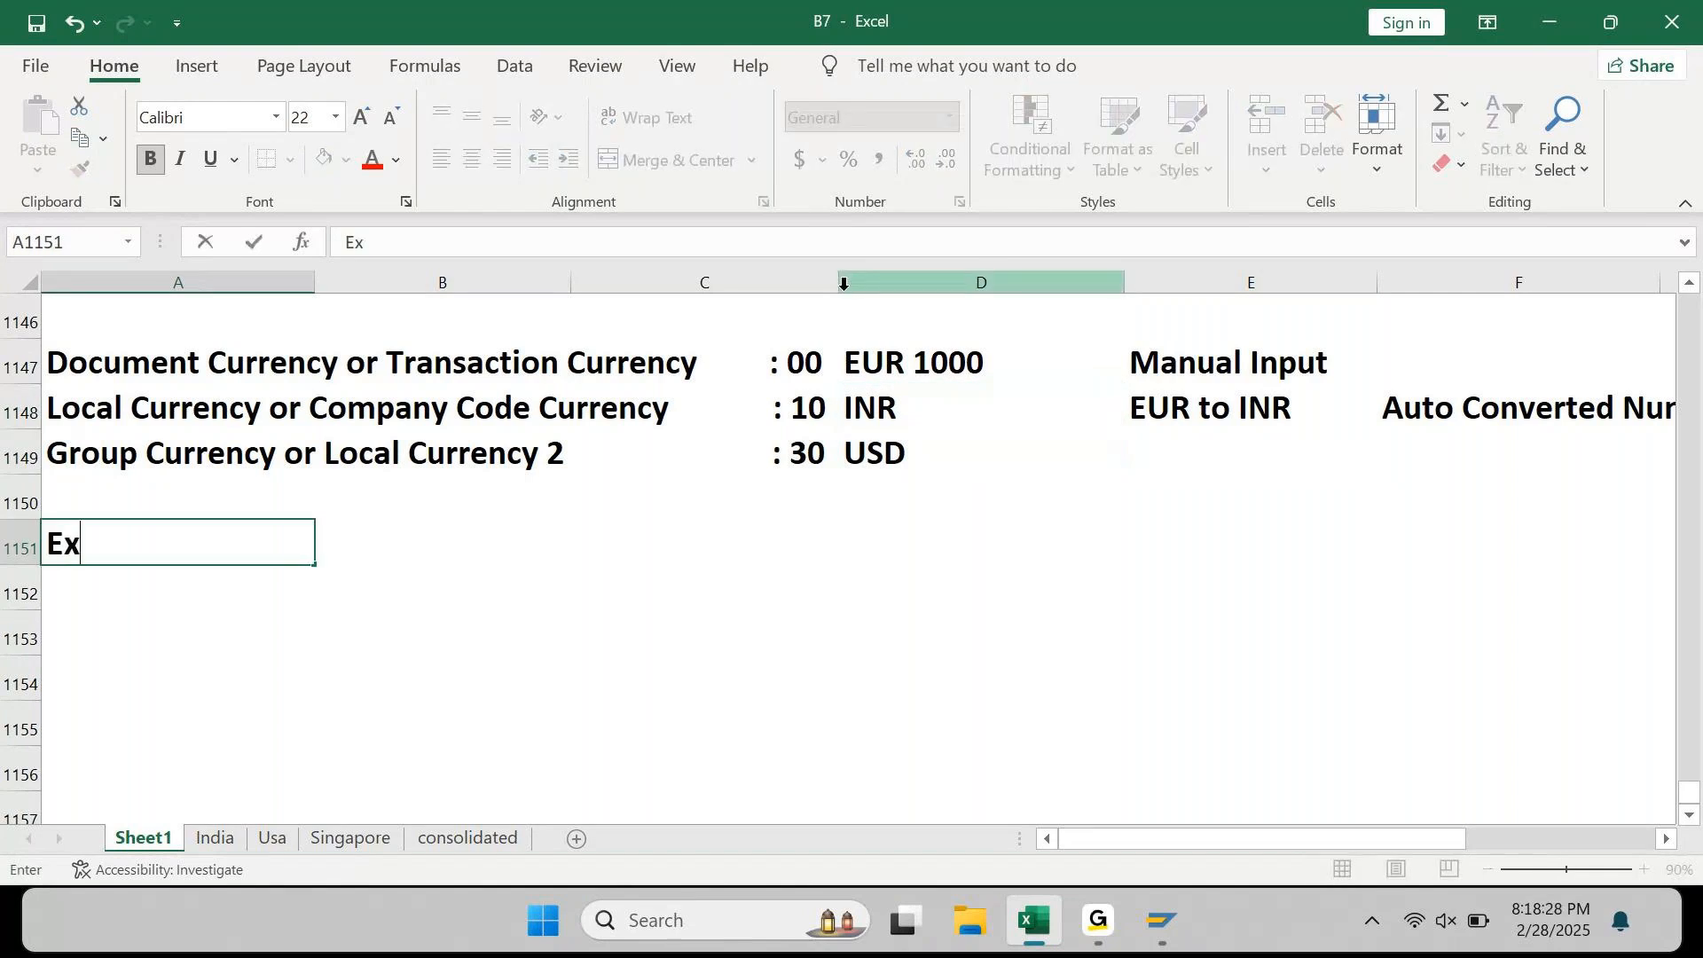
type(": 1 ER")
key("BackSpace")
type("UR = ")
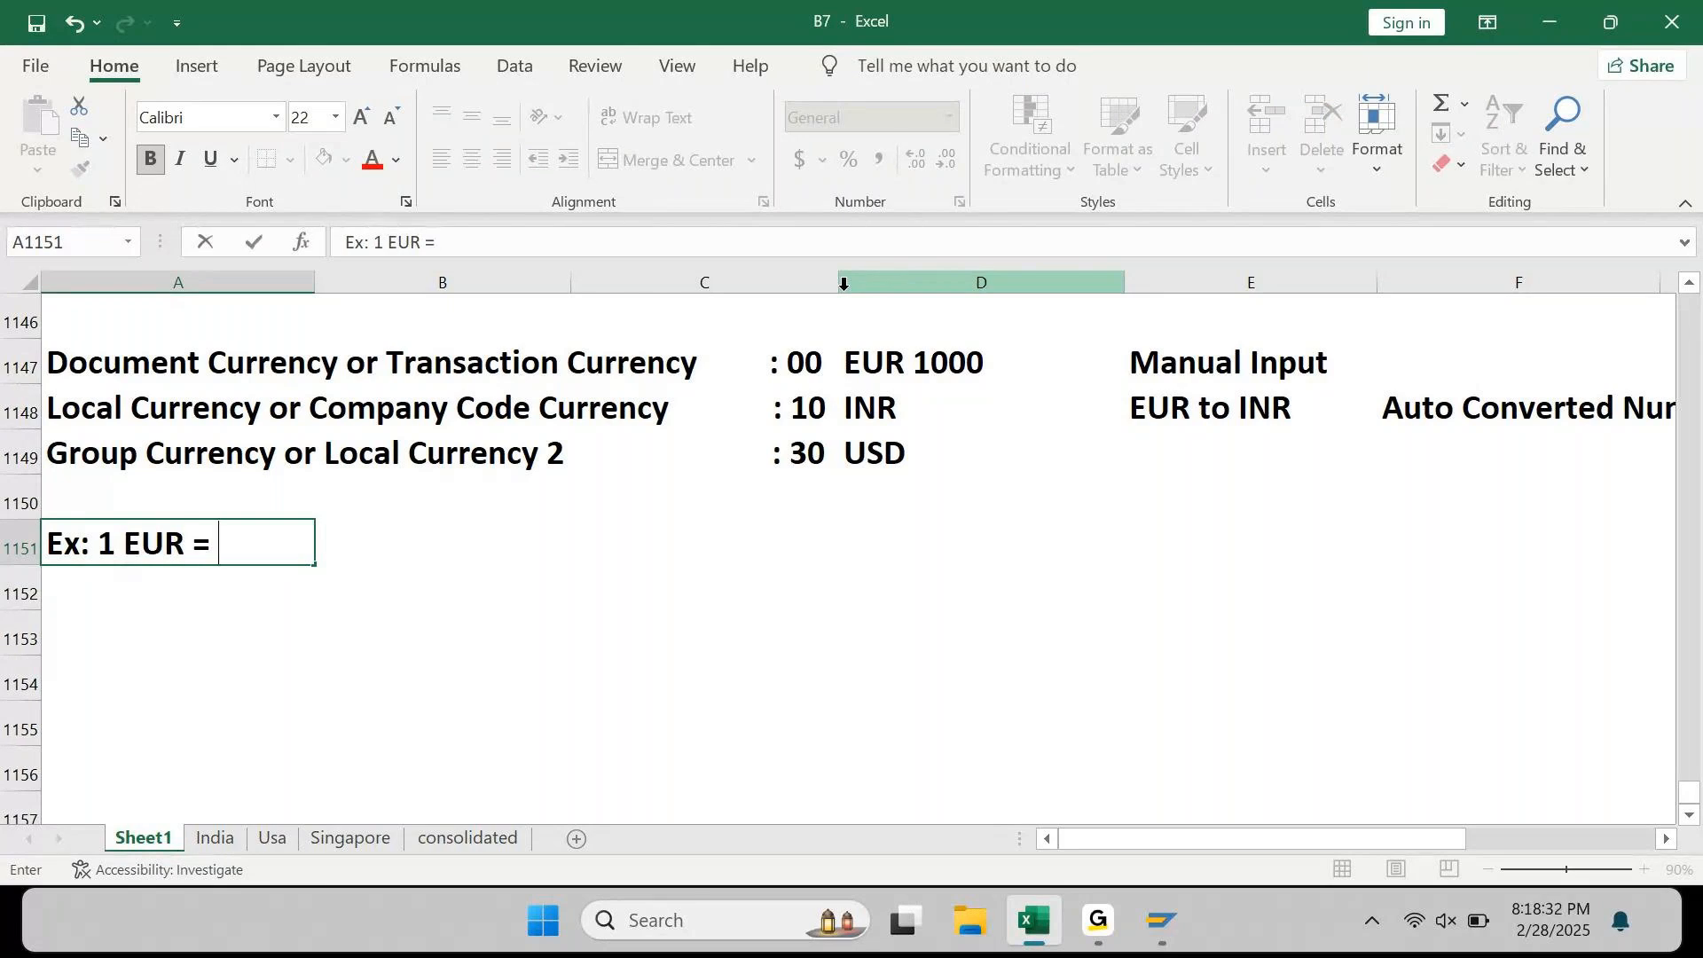
type("90 UN")
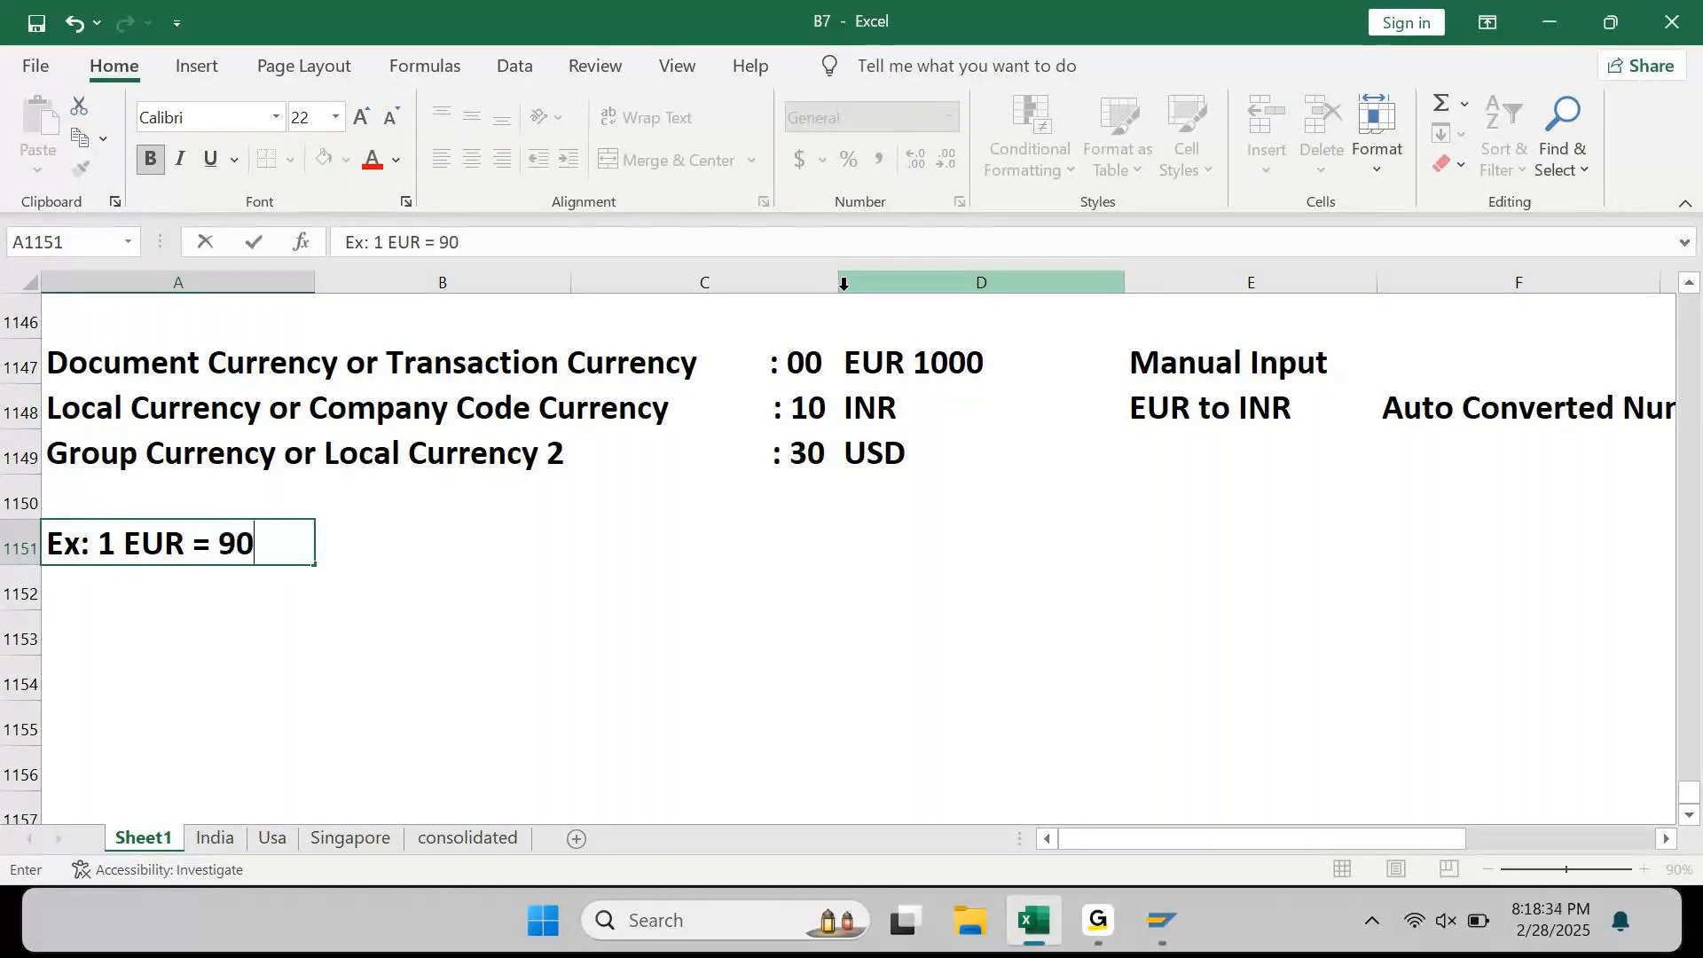
key("BackSpace")
key("BackSpace")
type("INR")
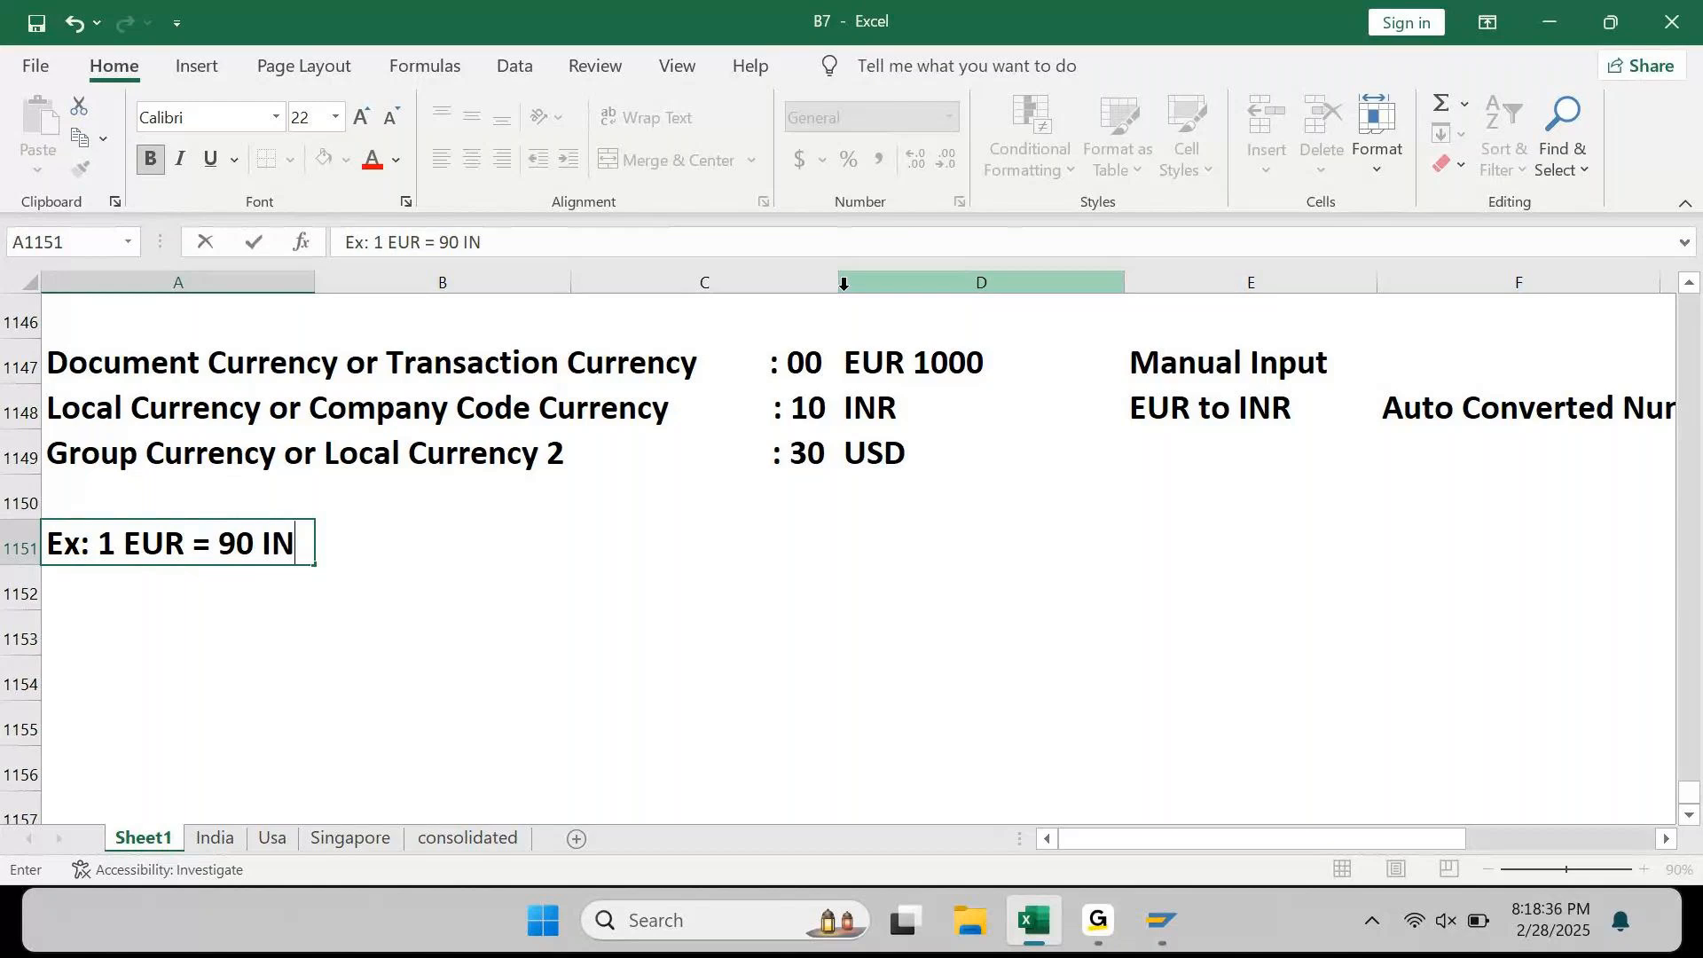
key("ctrl+Return")
Step: Change D1148 to read INR 90000
key("Up")
key("Up")
key("Right")
key("Right")
key("Up")
key("Right")
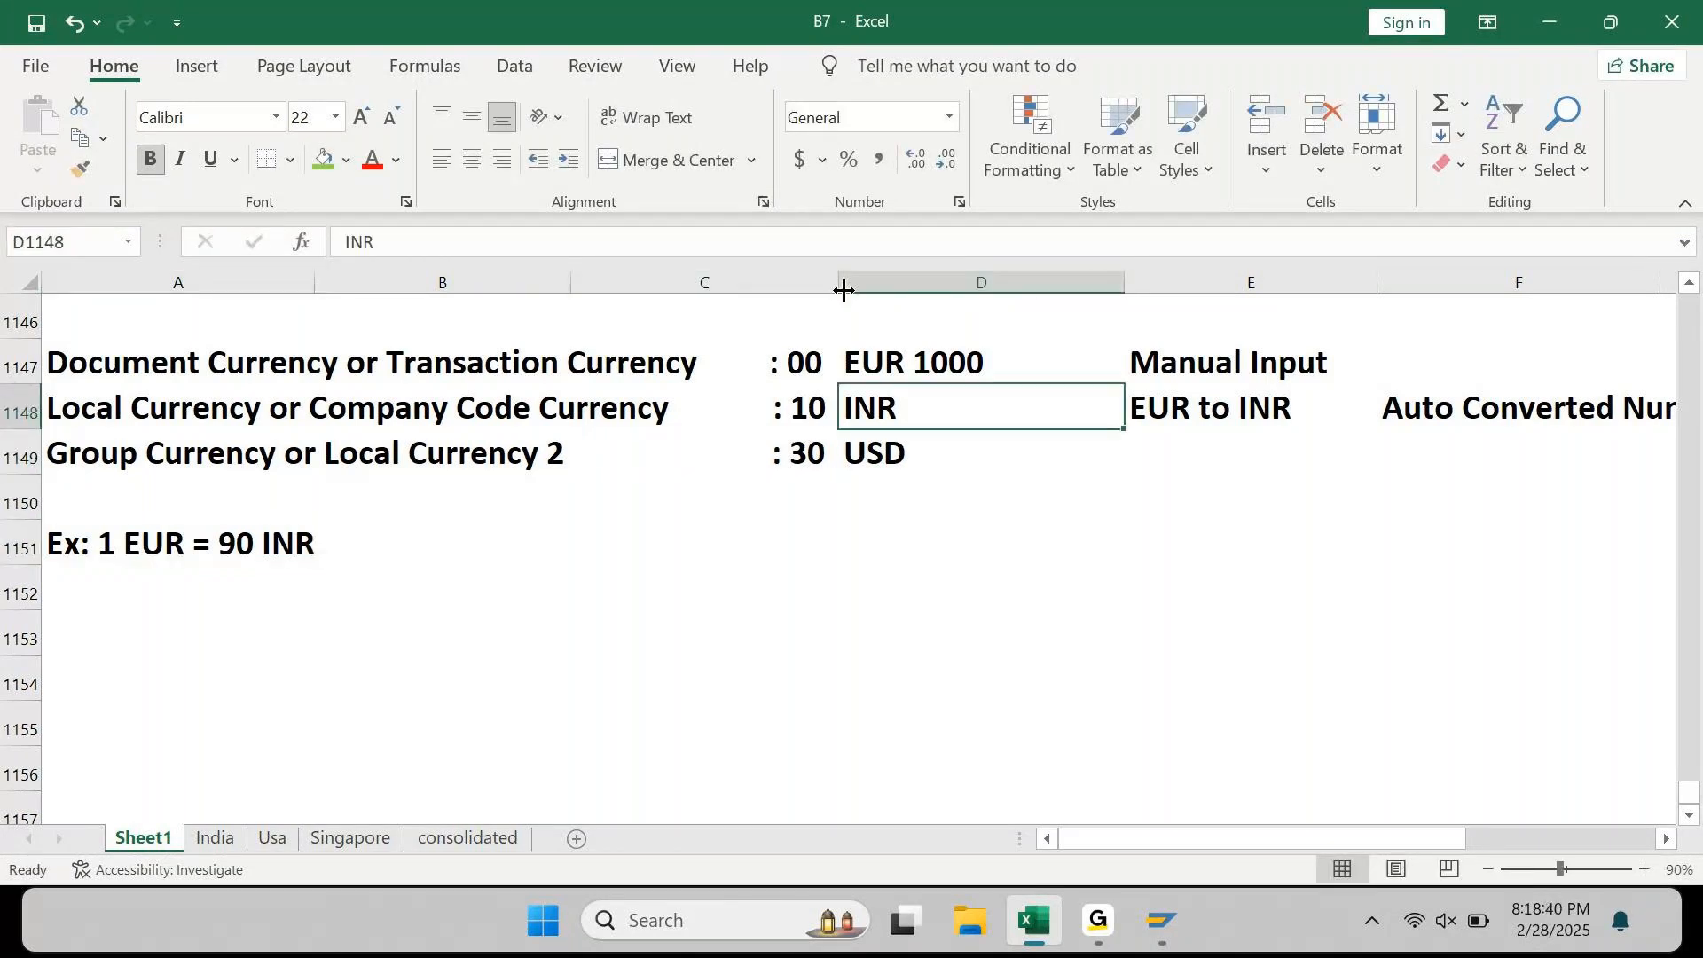
key("Down")
key("Up")
key("F2")
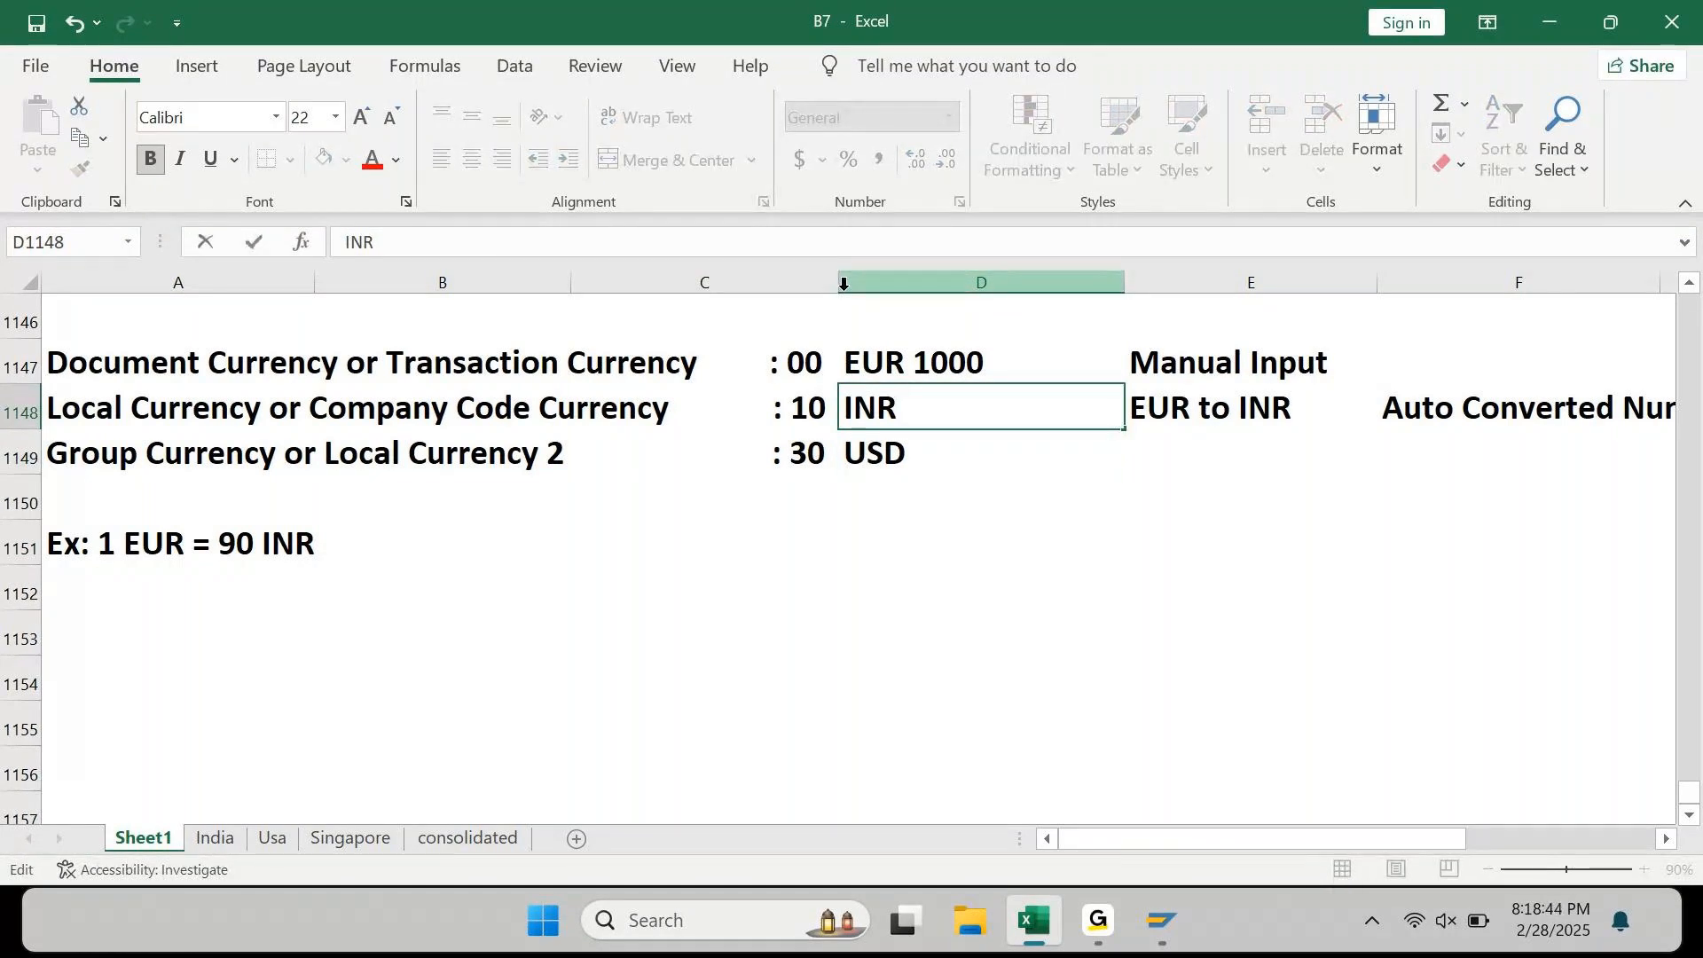
type("90000")
key("Return")
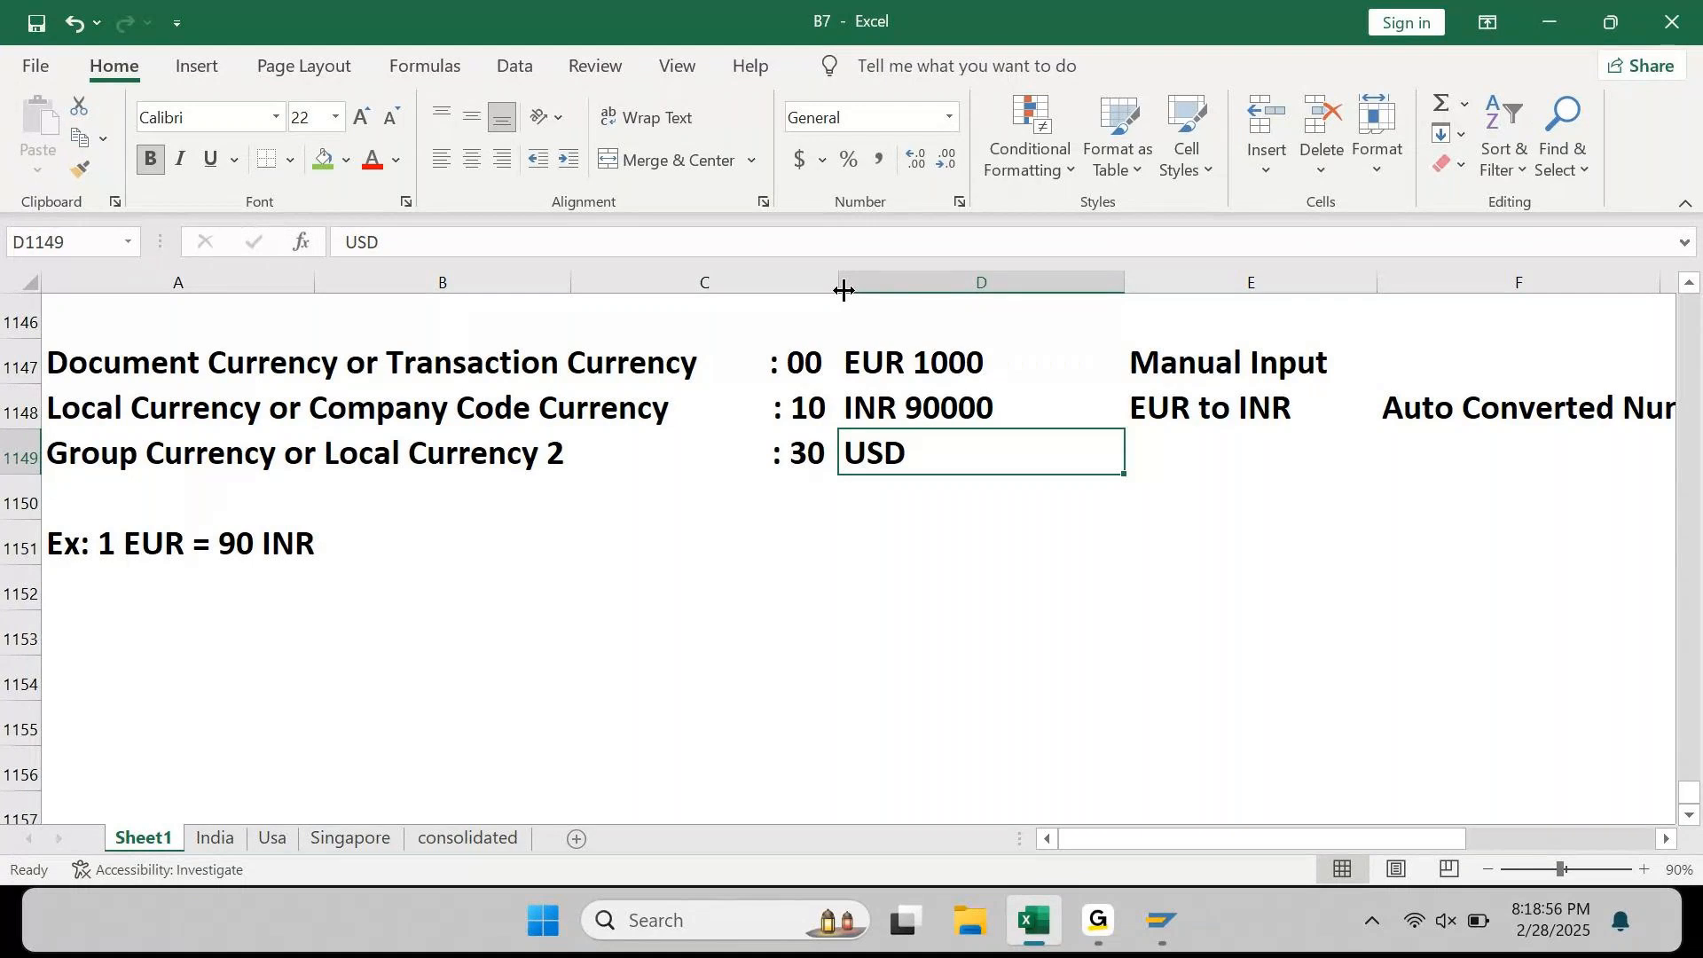
key("Right")
key("Right")
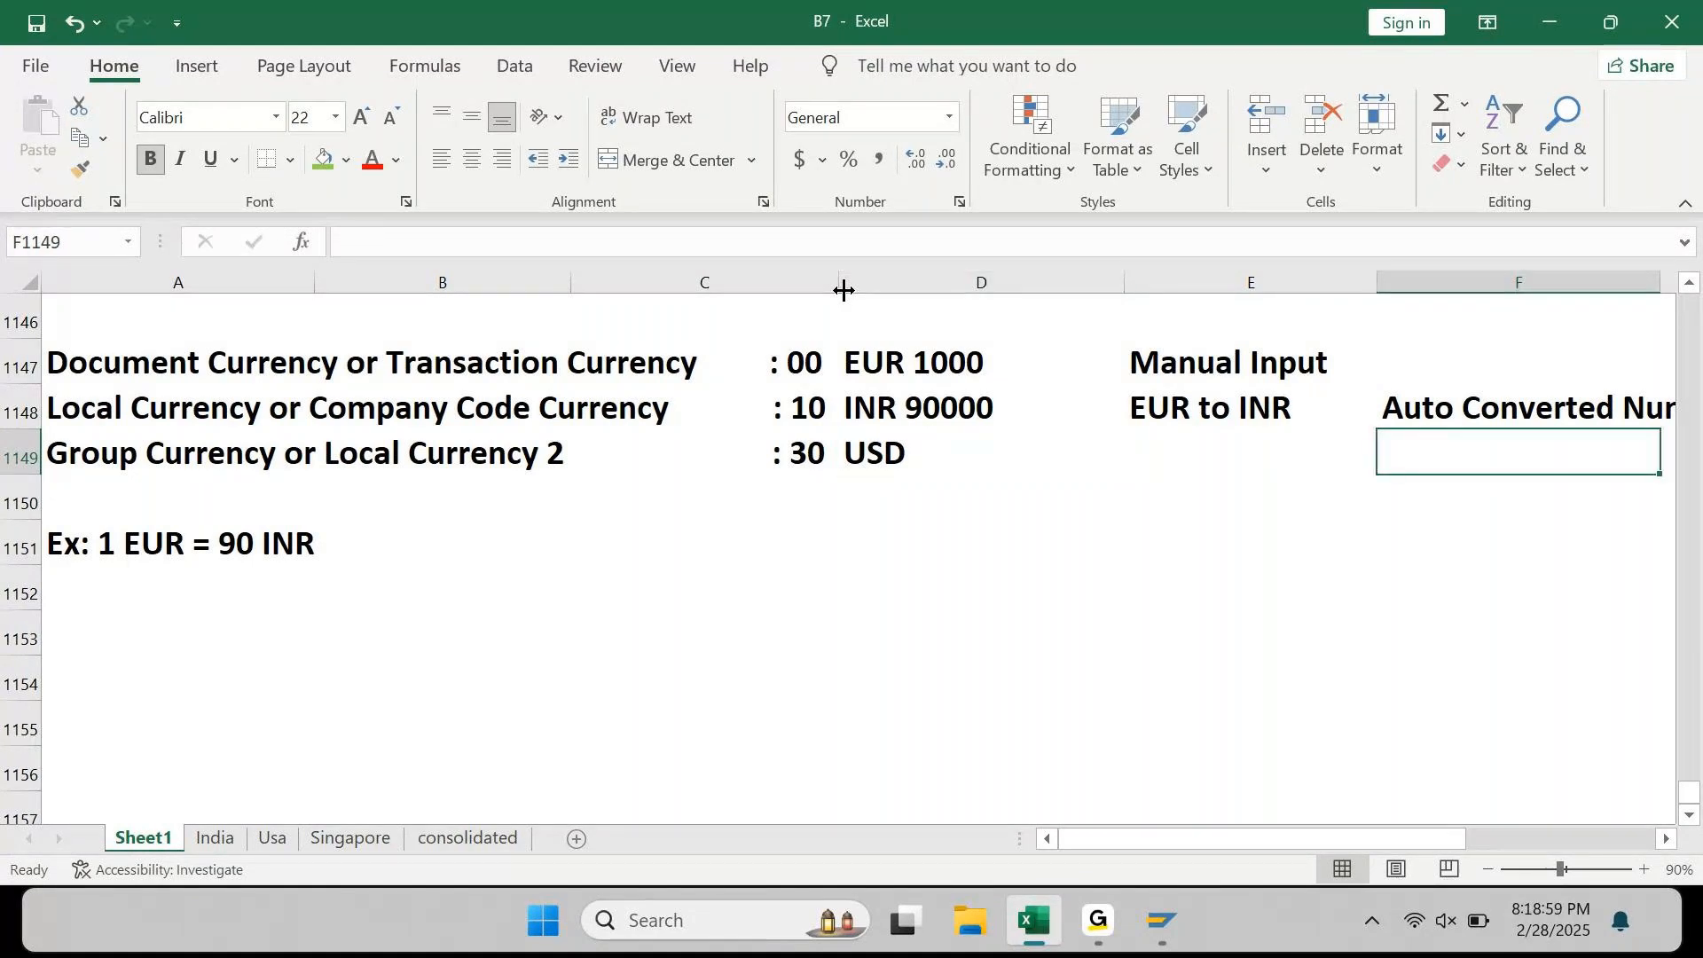
Step: Copy 'Auto Converted Number' down into F1149 and put a ? placeholder in E1149
key("ctrl+d")
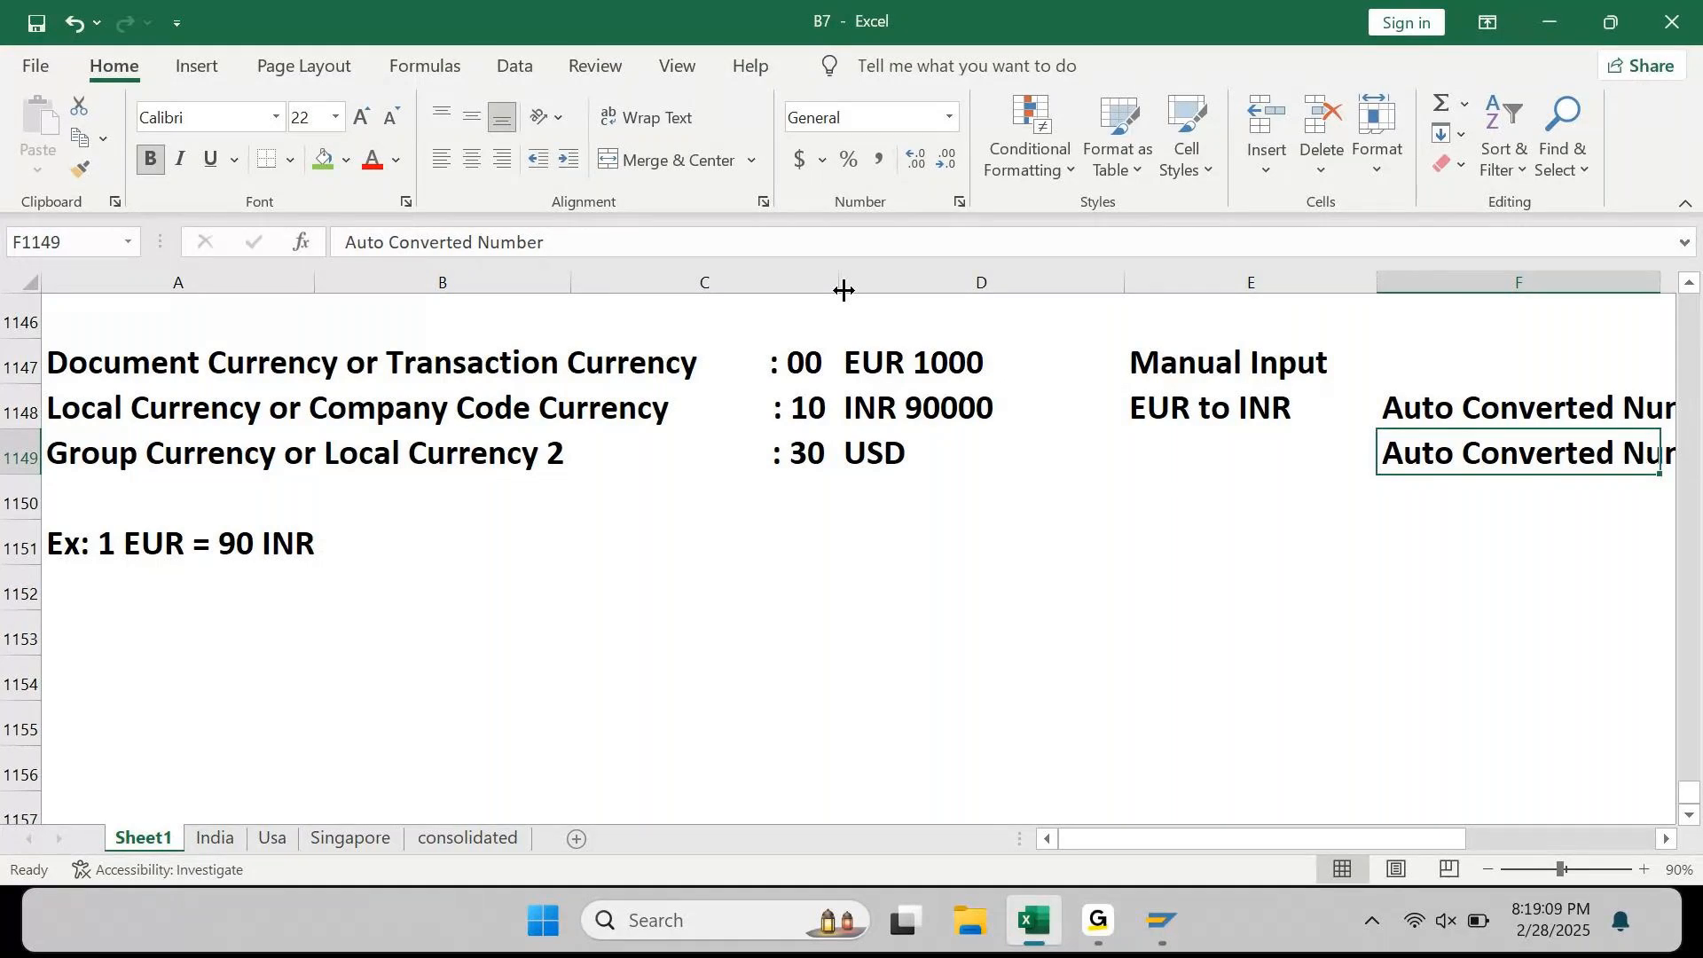
key("Left")
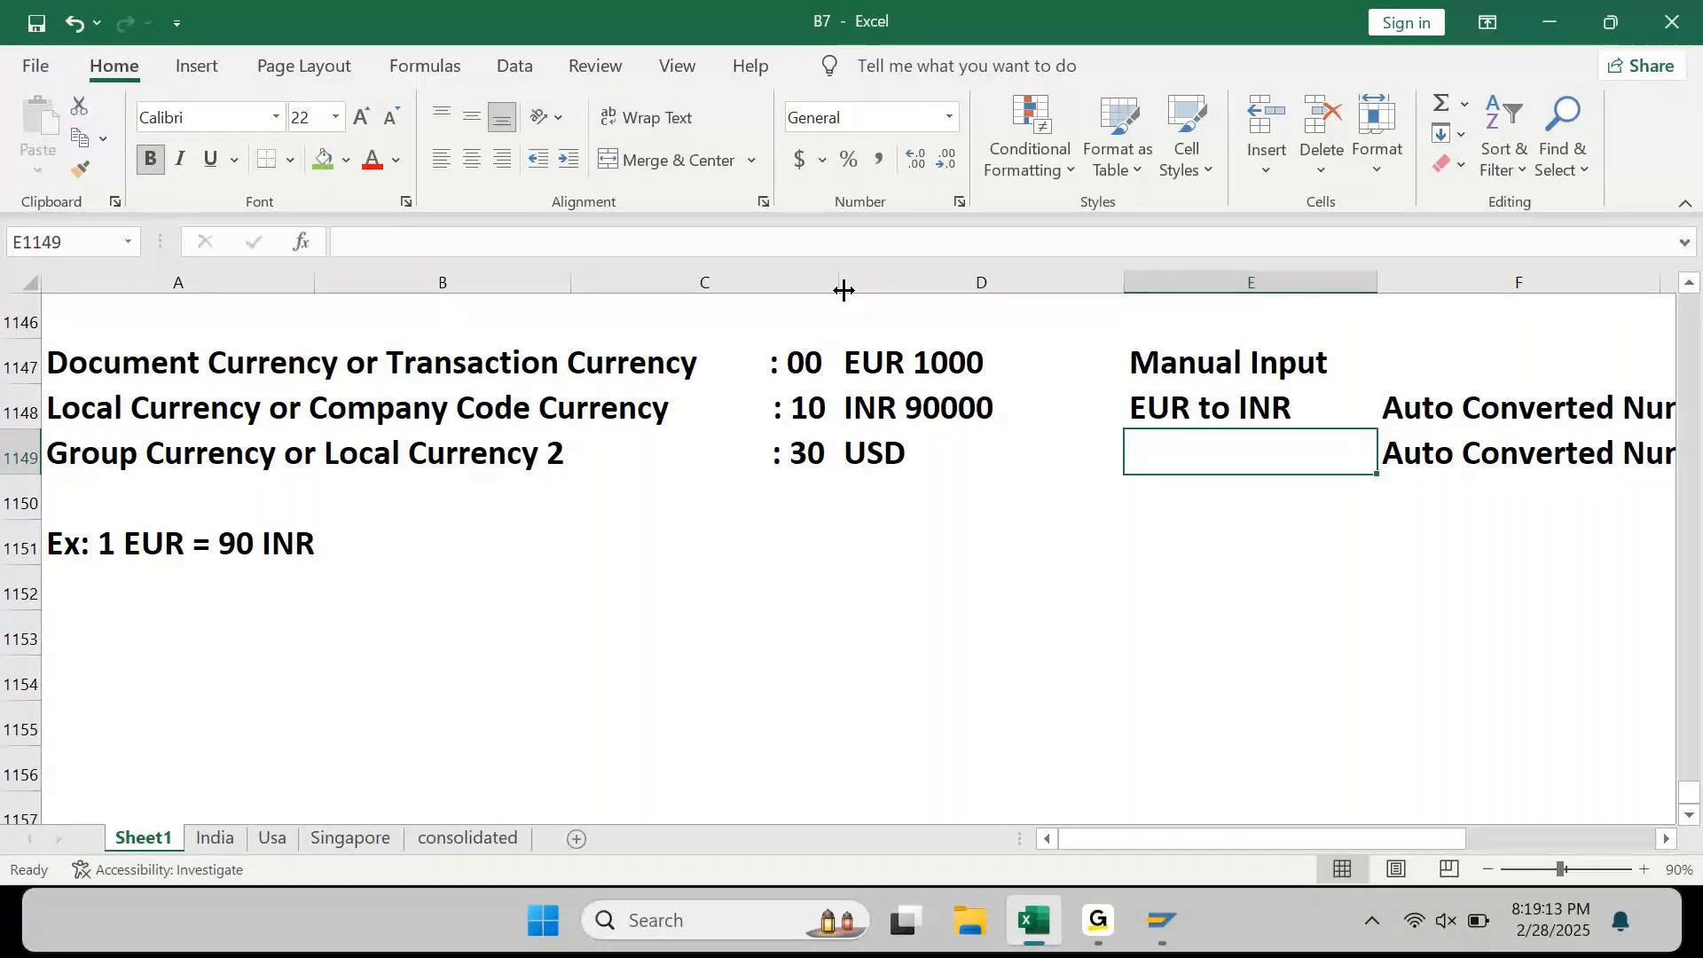
type("?")
key("Left")
key("Up")
key("Up")
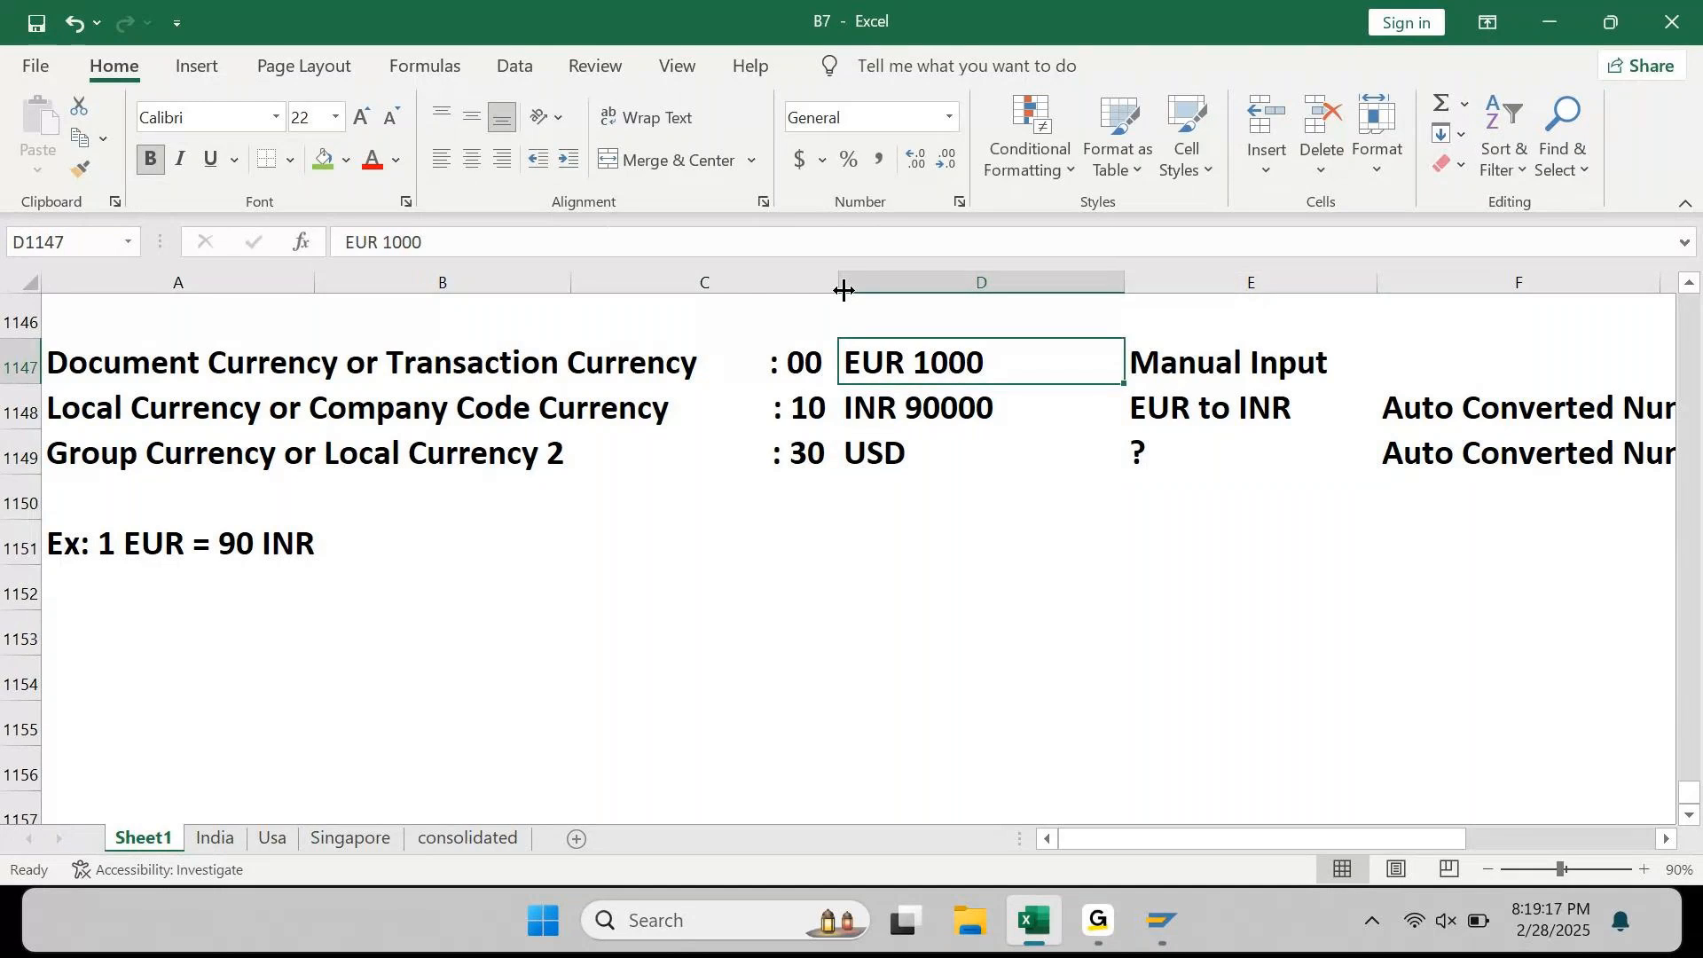
key("Down")
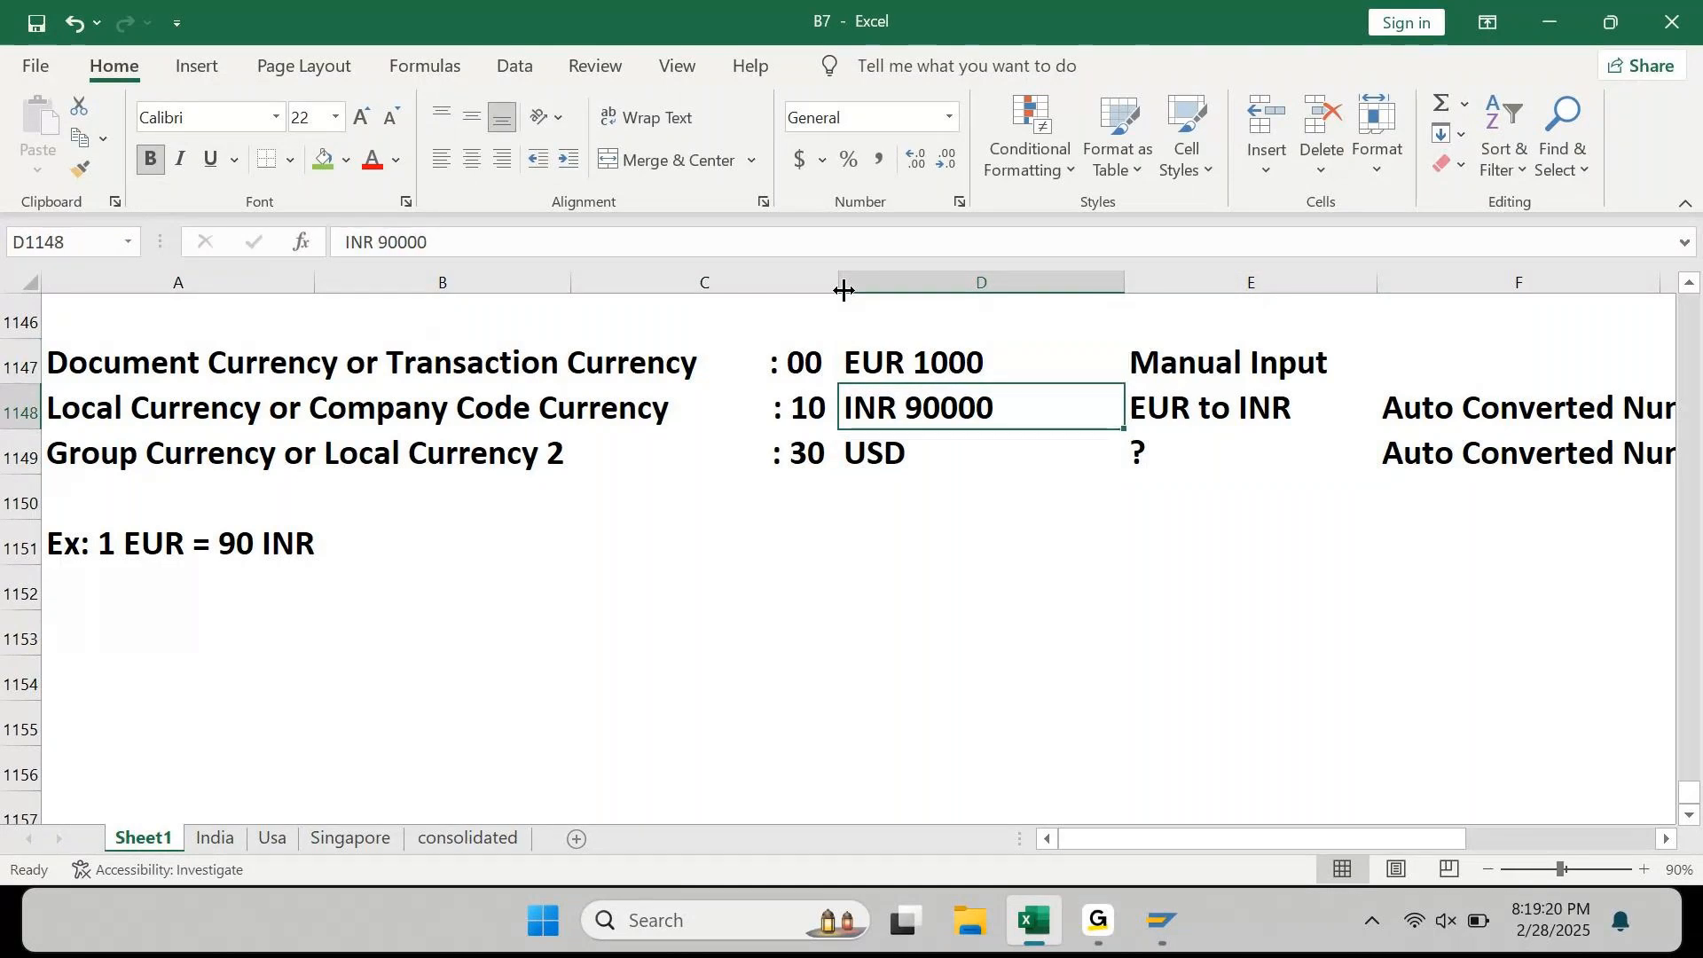
key("Down")
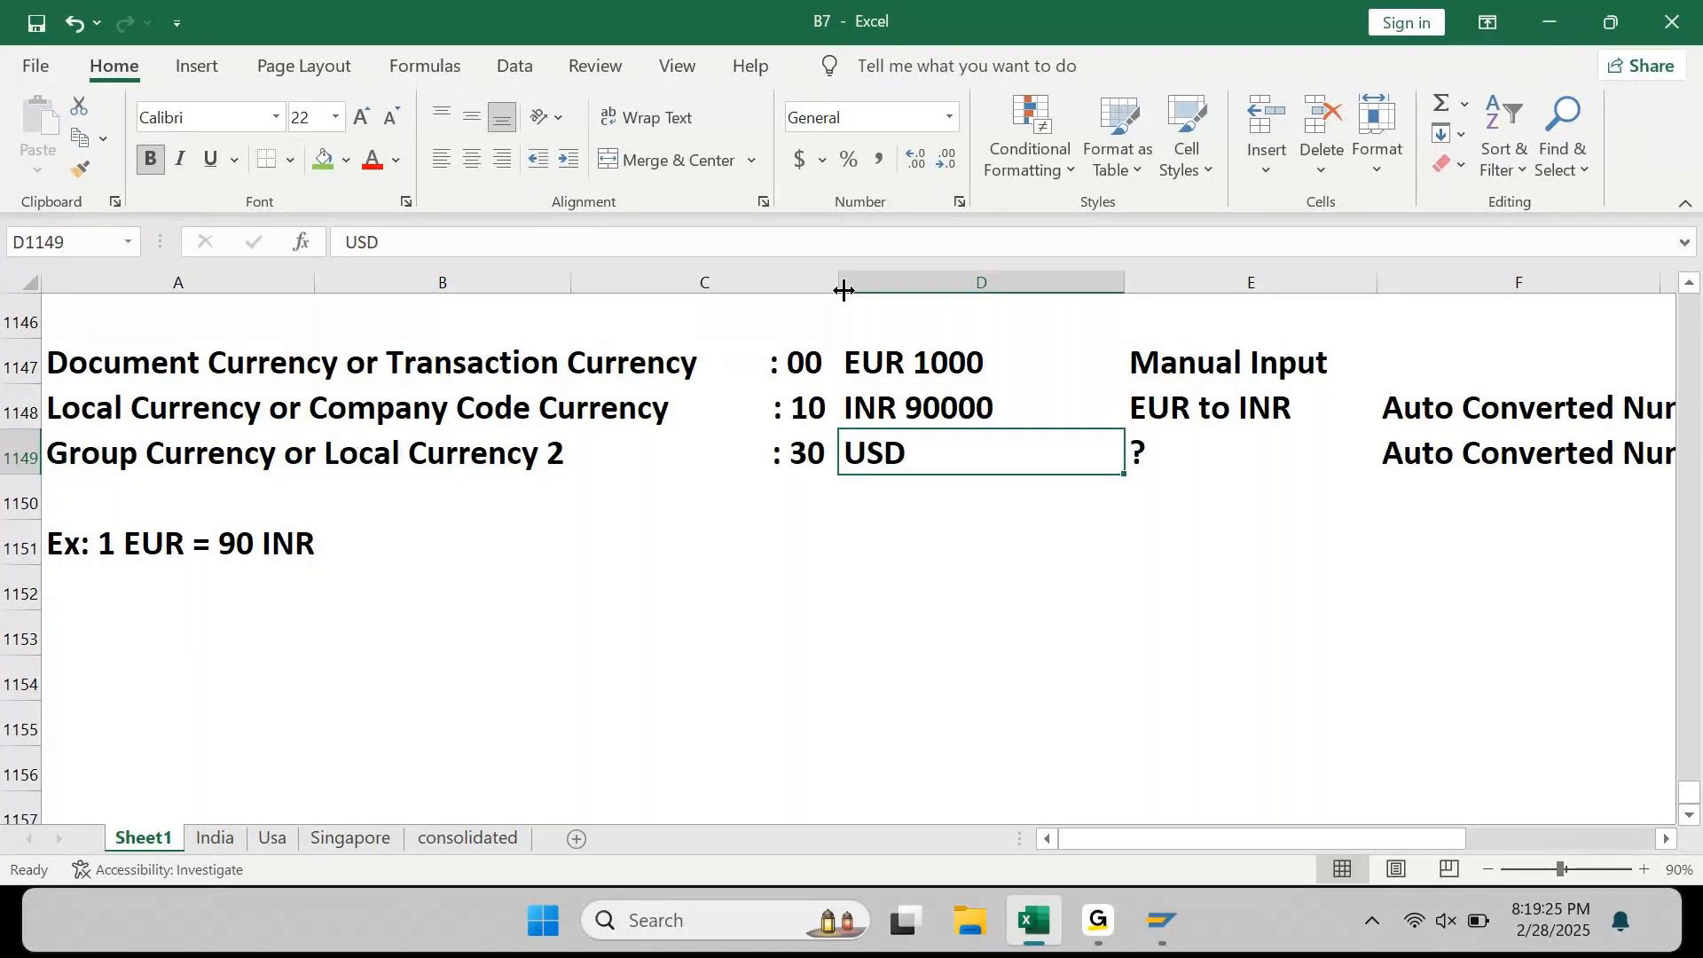
key("Up")
key("Up")
key("Down")
key("Down")
key("Up")
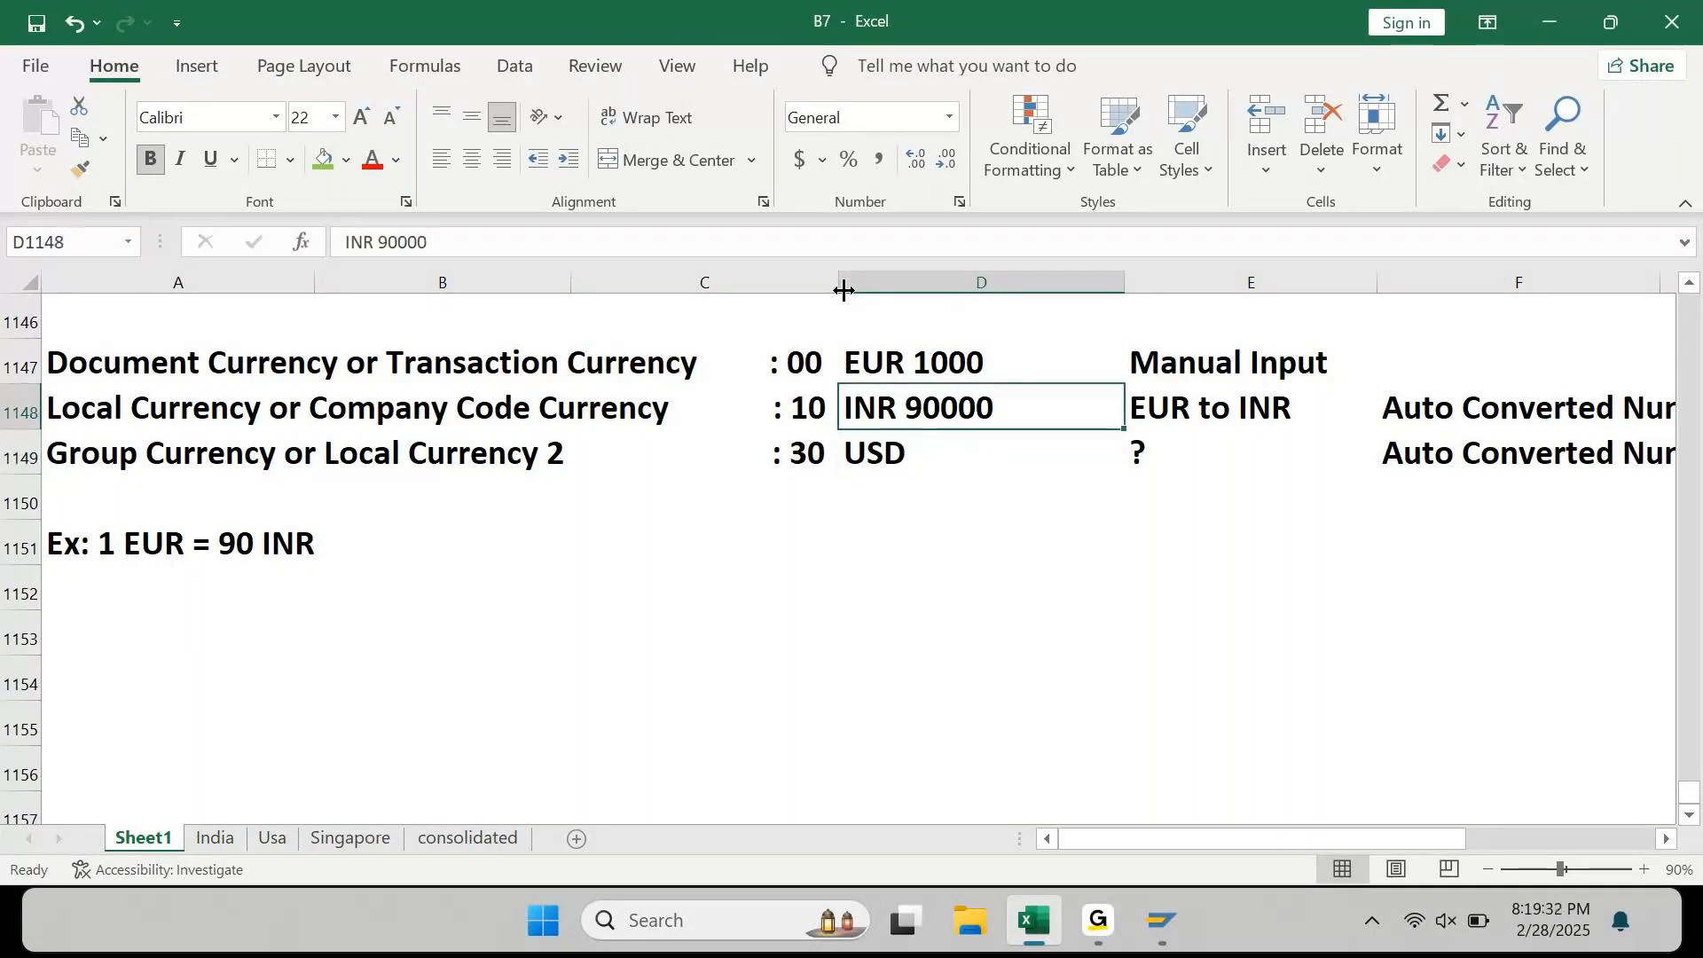
key("Down")
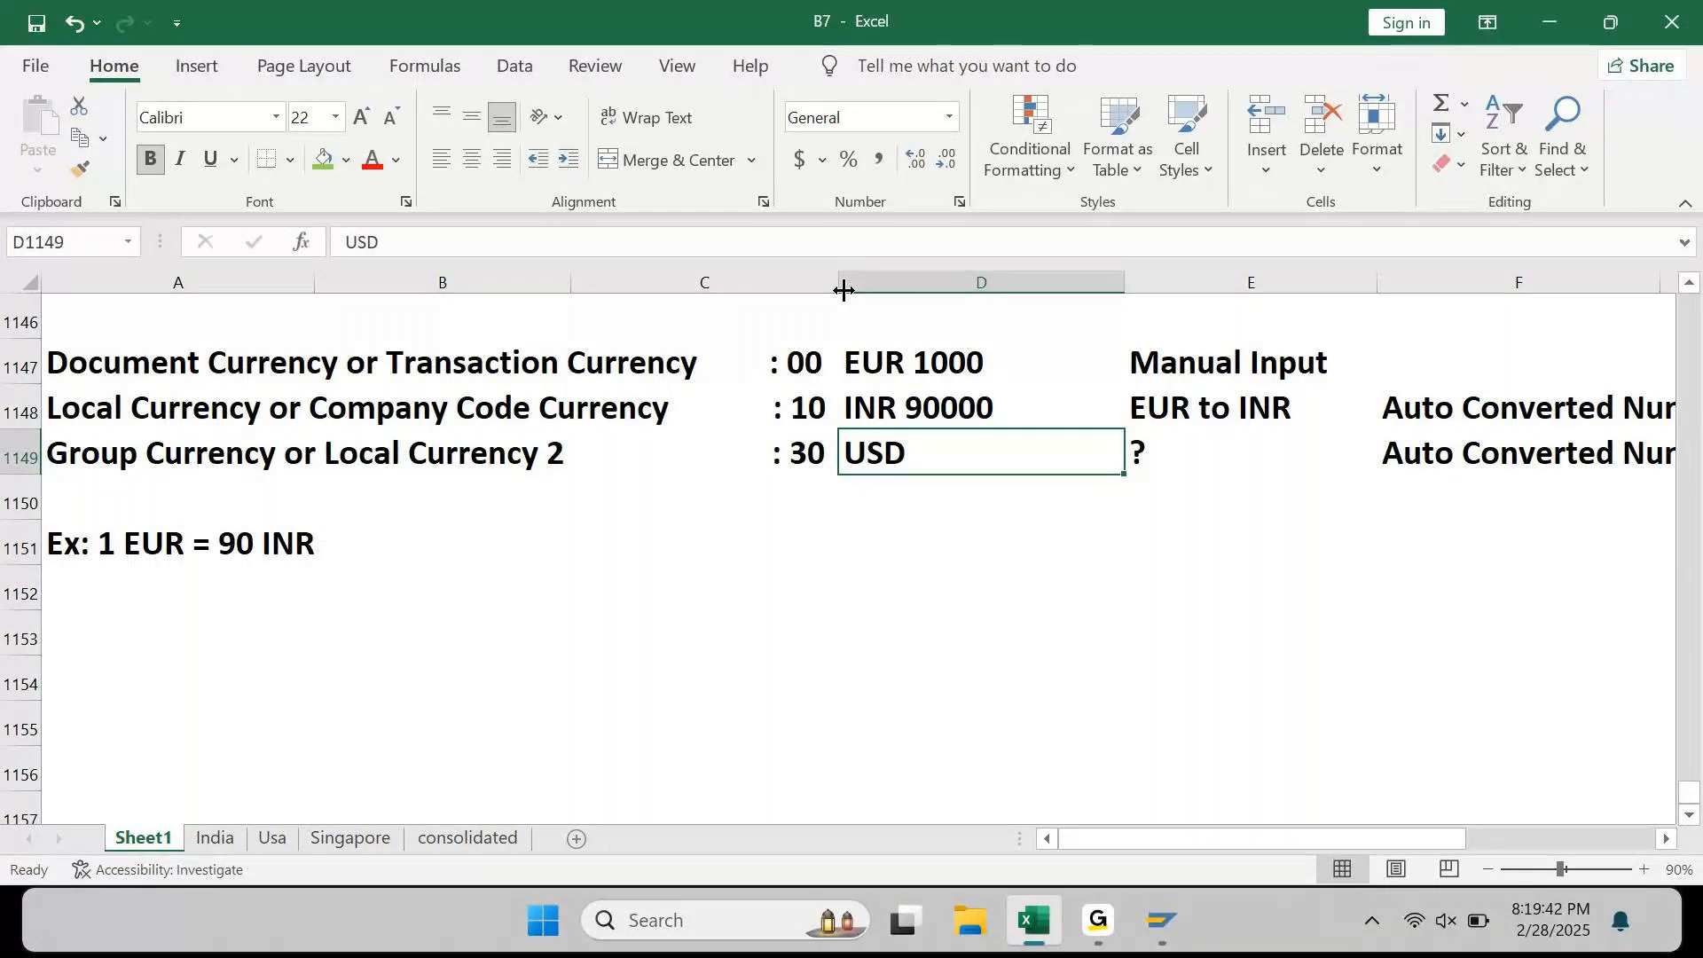
key("Up")
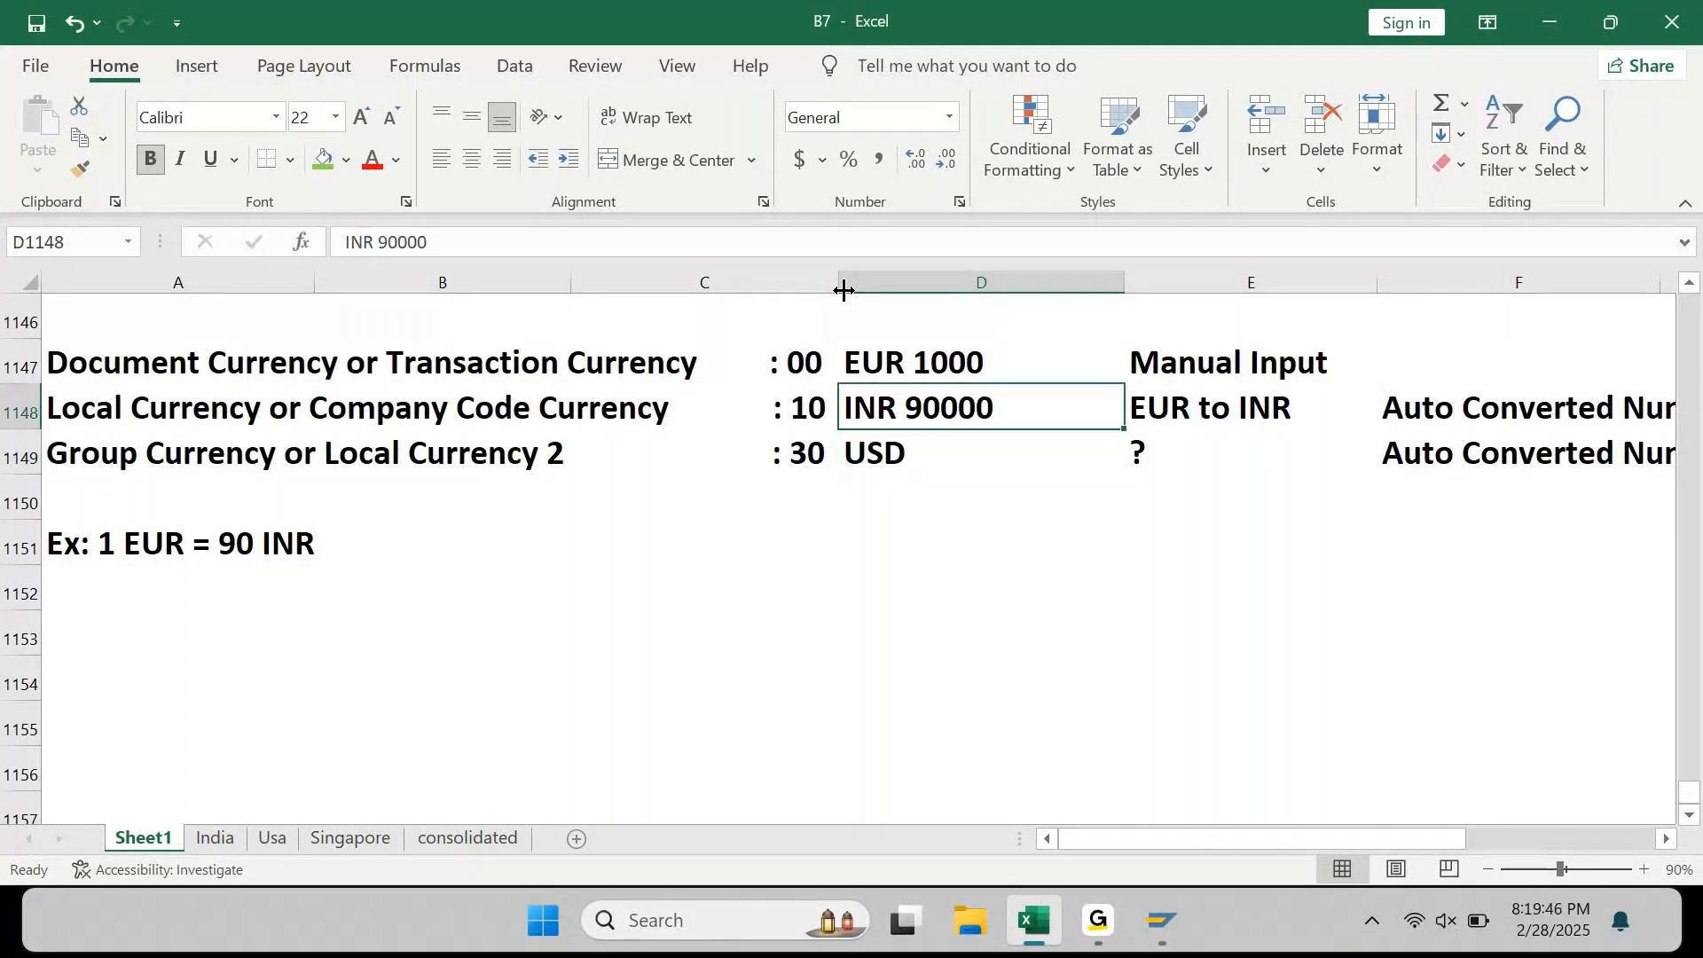
key("Down")
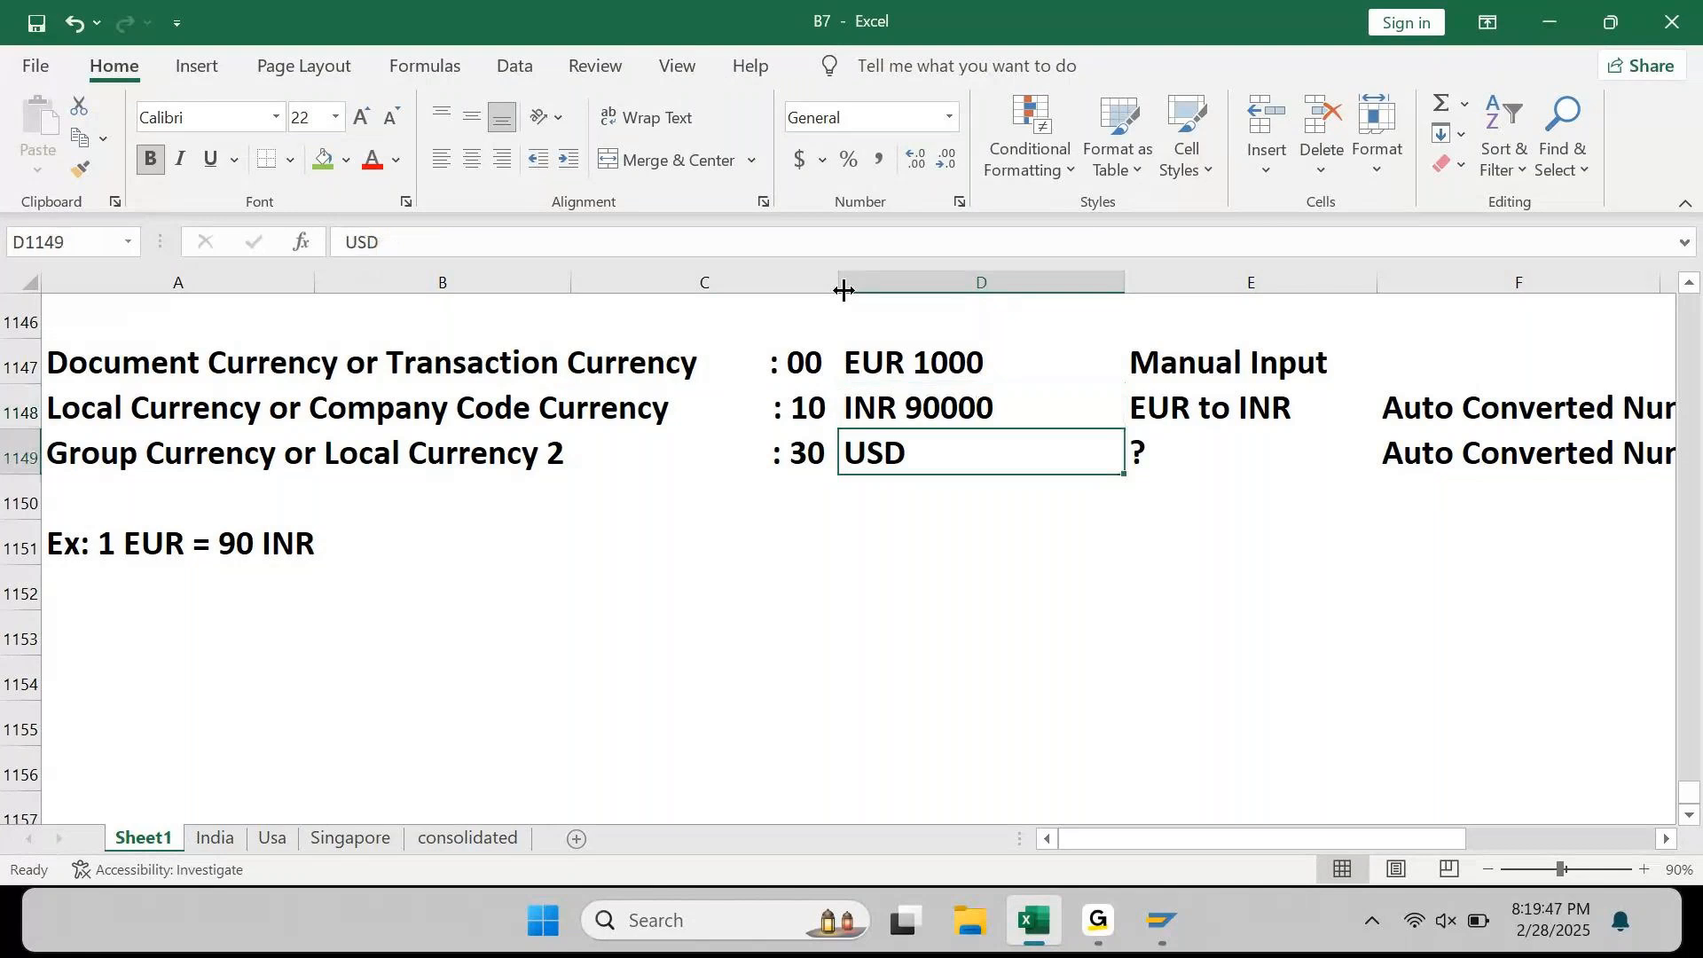
key("Up")
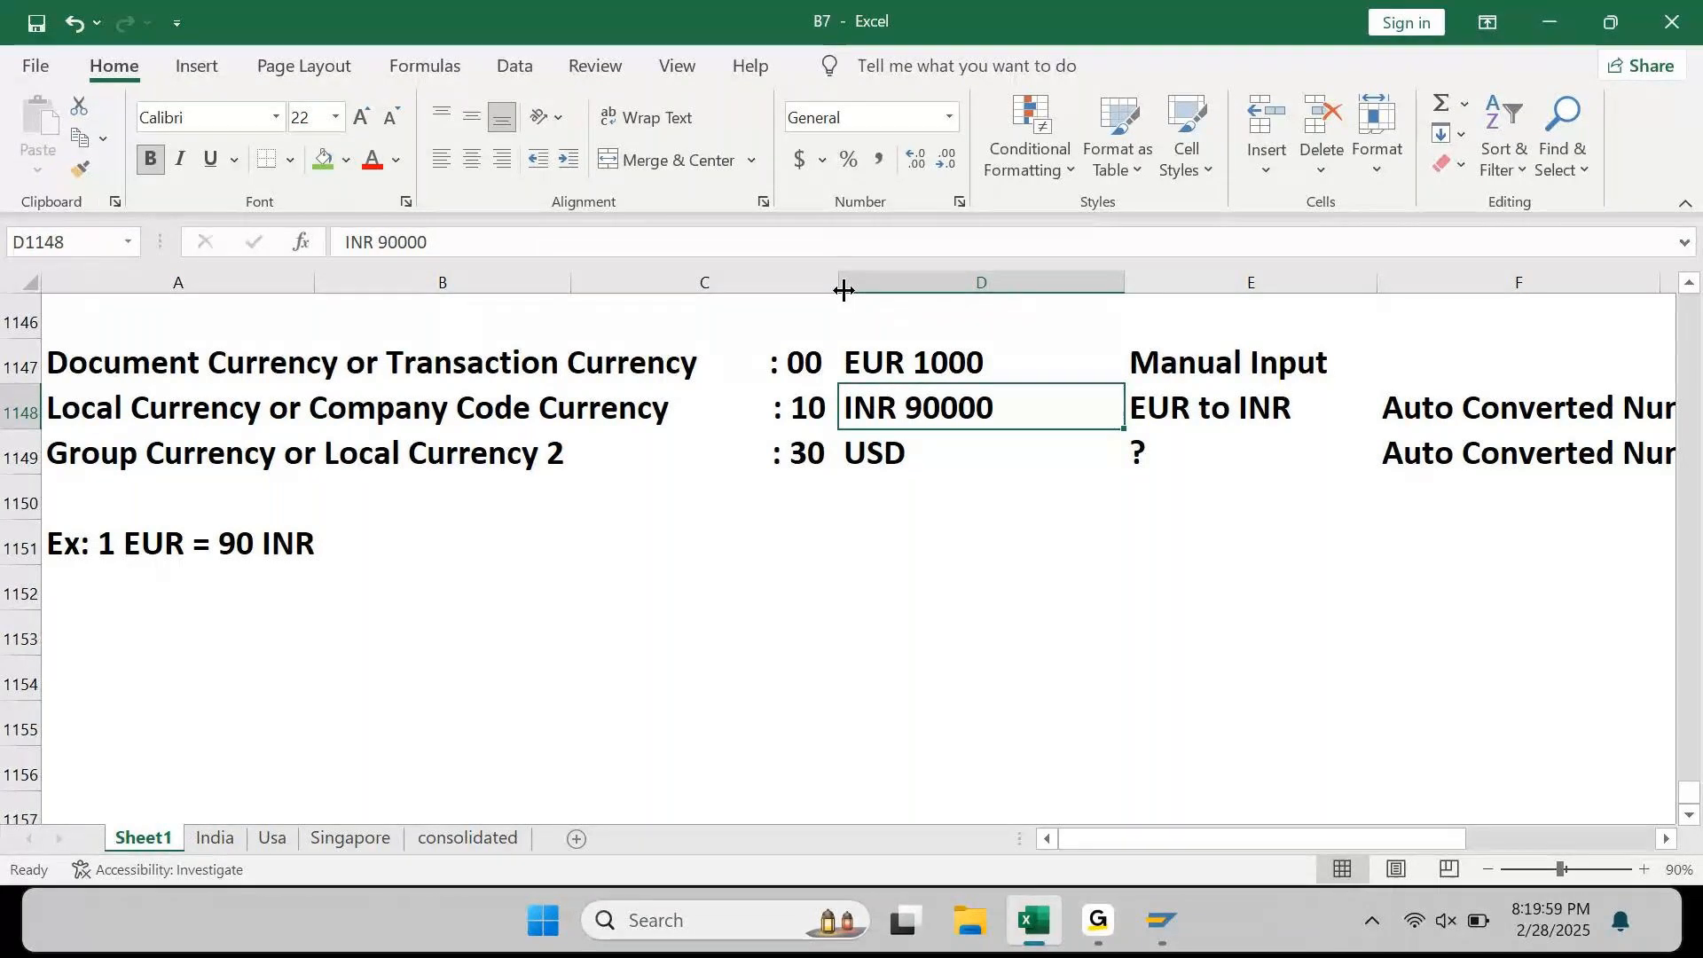
key("Down")
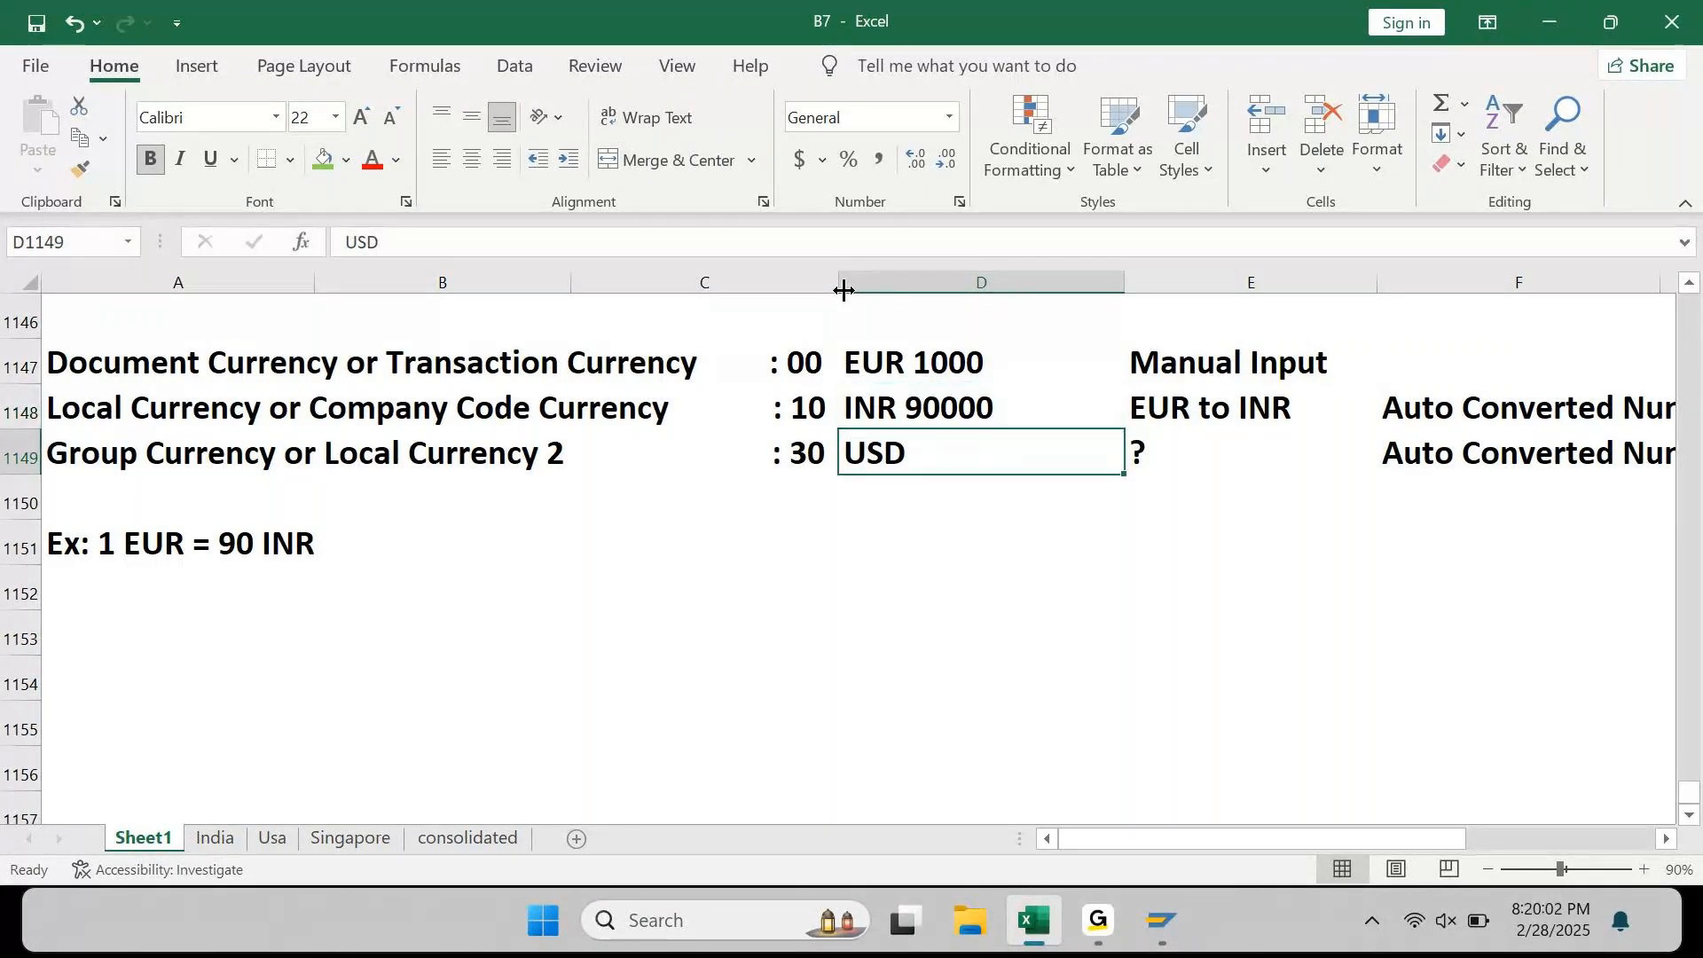
key("Up")
key("Up")
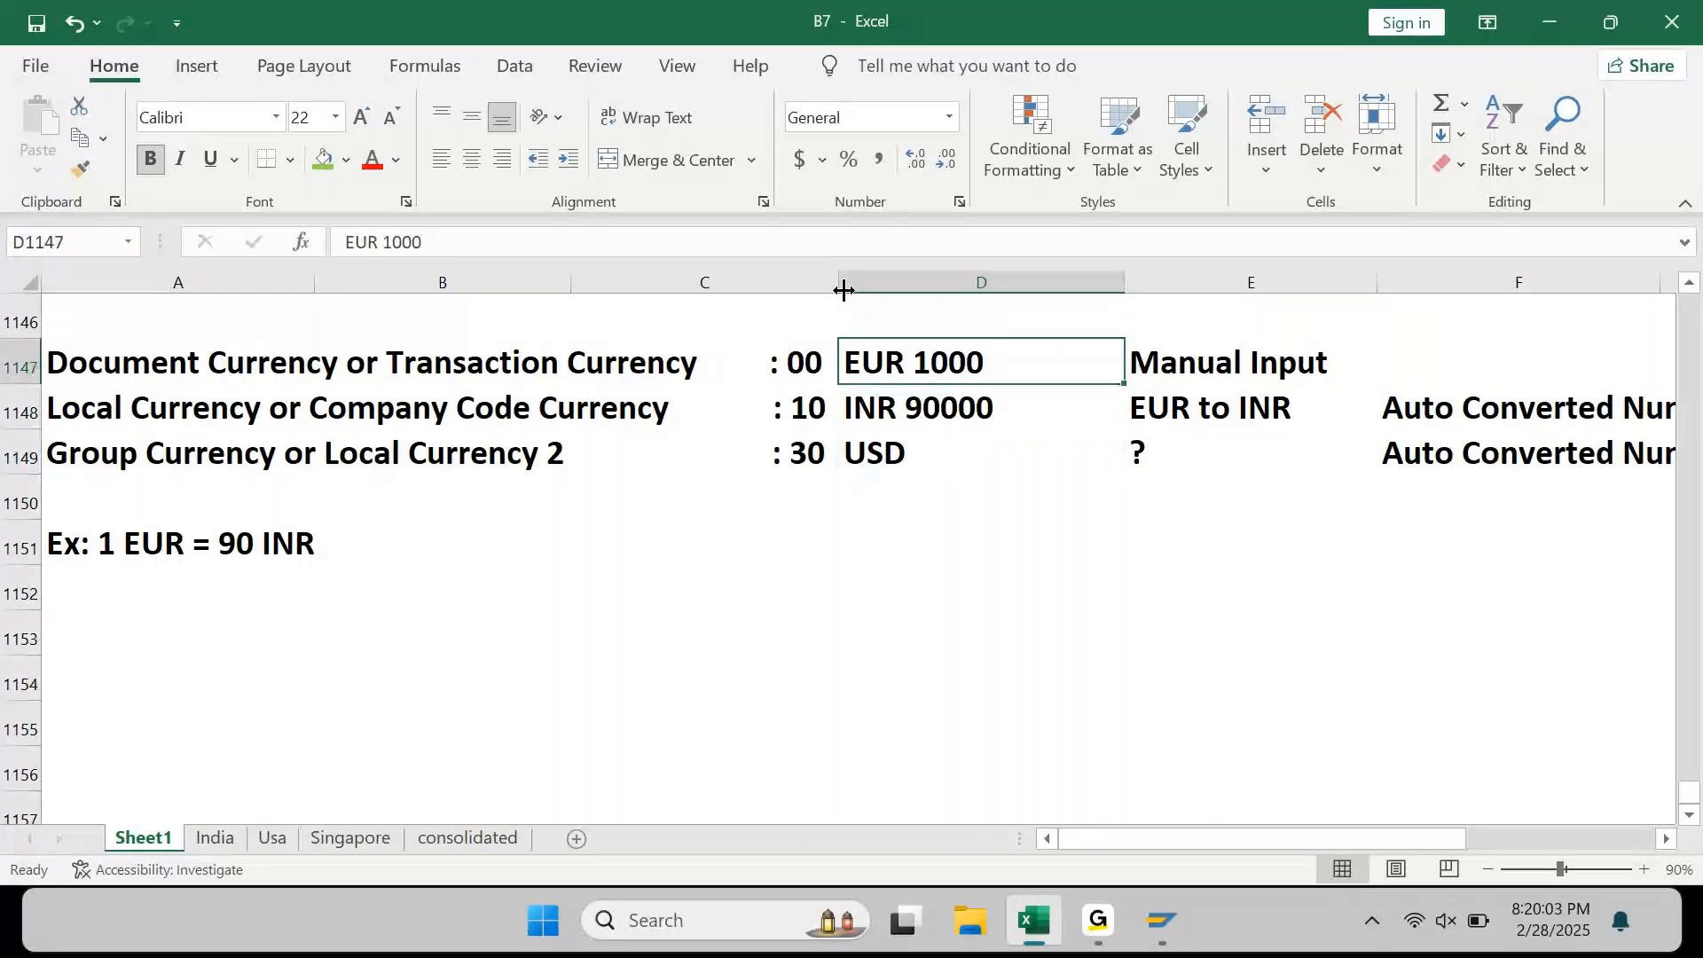
key("Down")
key("Down")
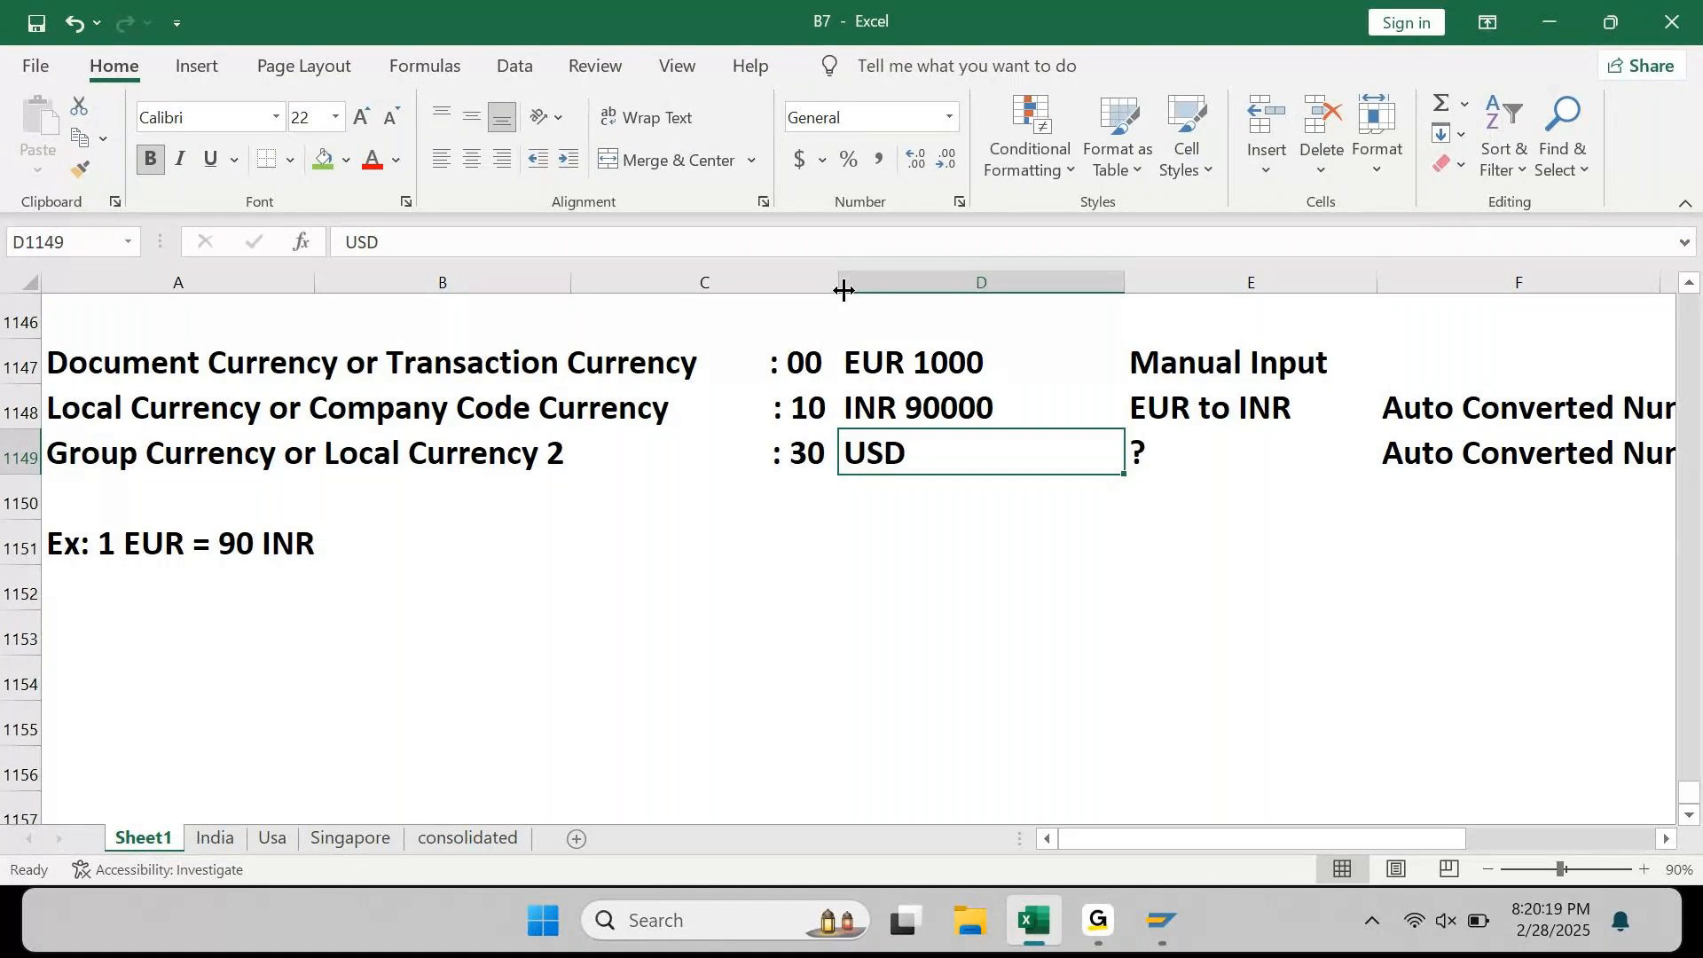
key("Up")
key("Up")
key("Down")
key("Down")
key("Up")
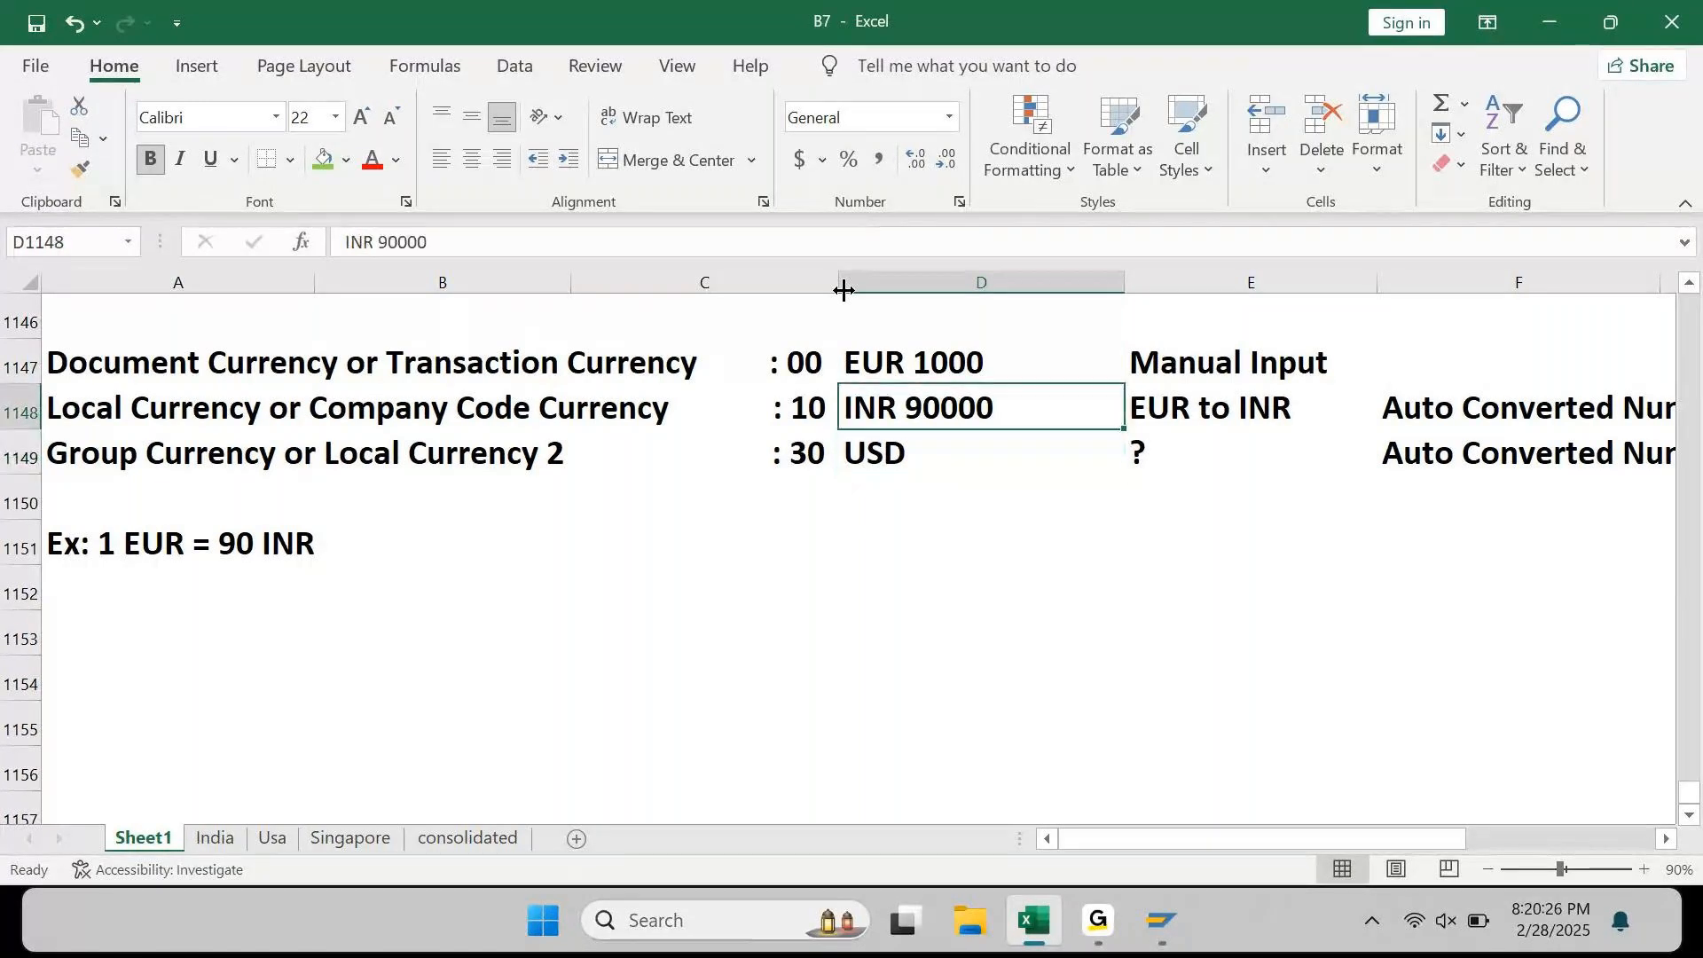
key("Down")
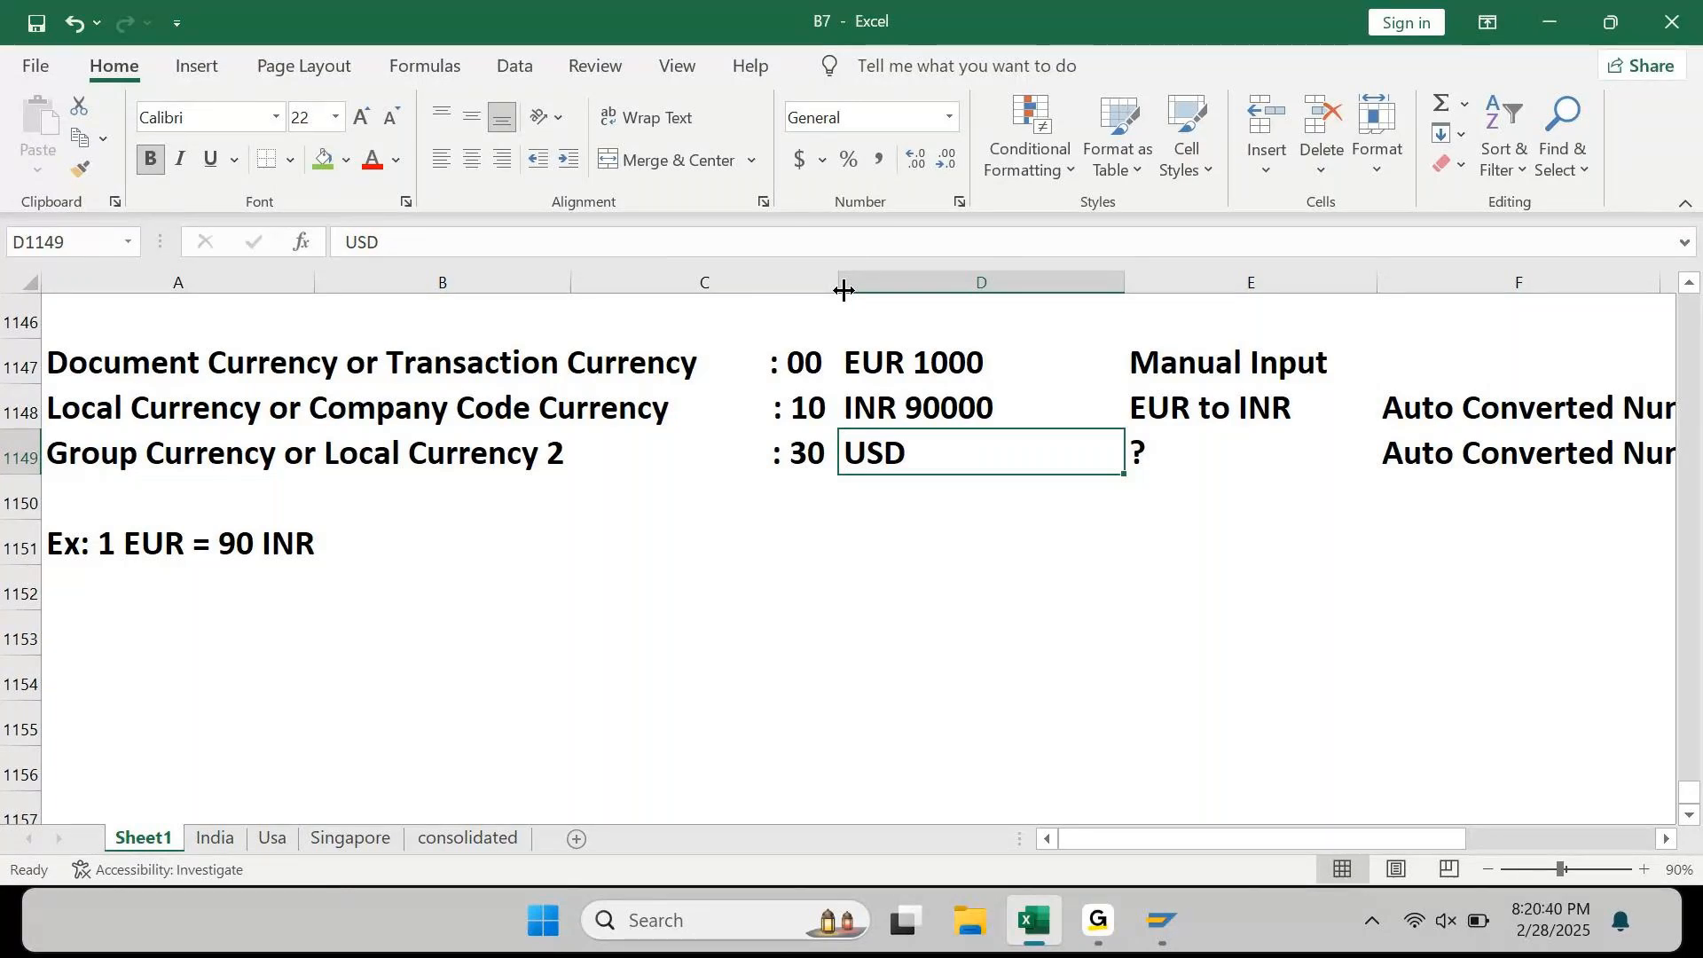
key("Down")
key("Down")
key("Down")
key("Left")
type("Pegged Cu")
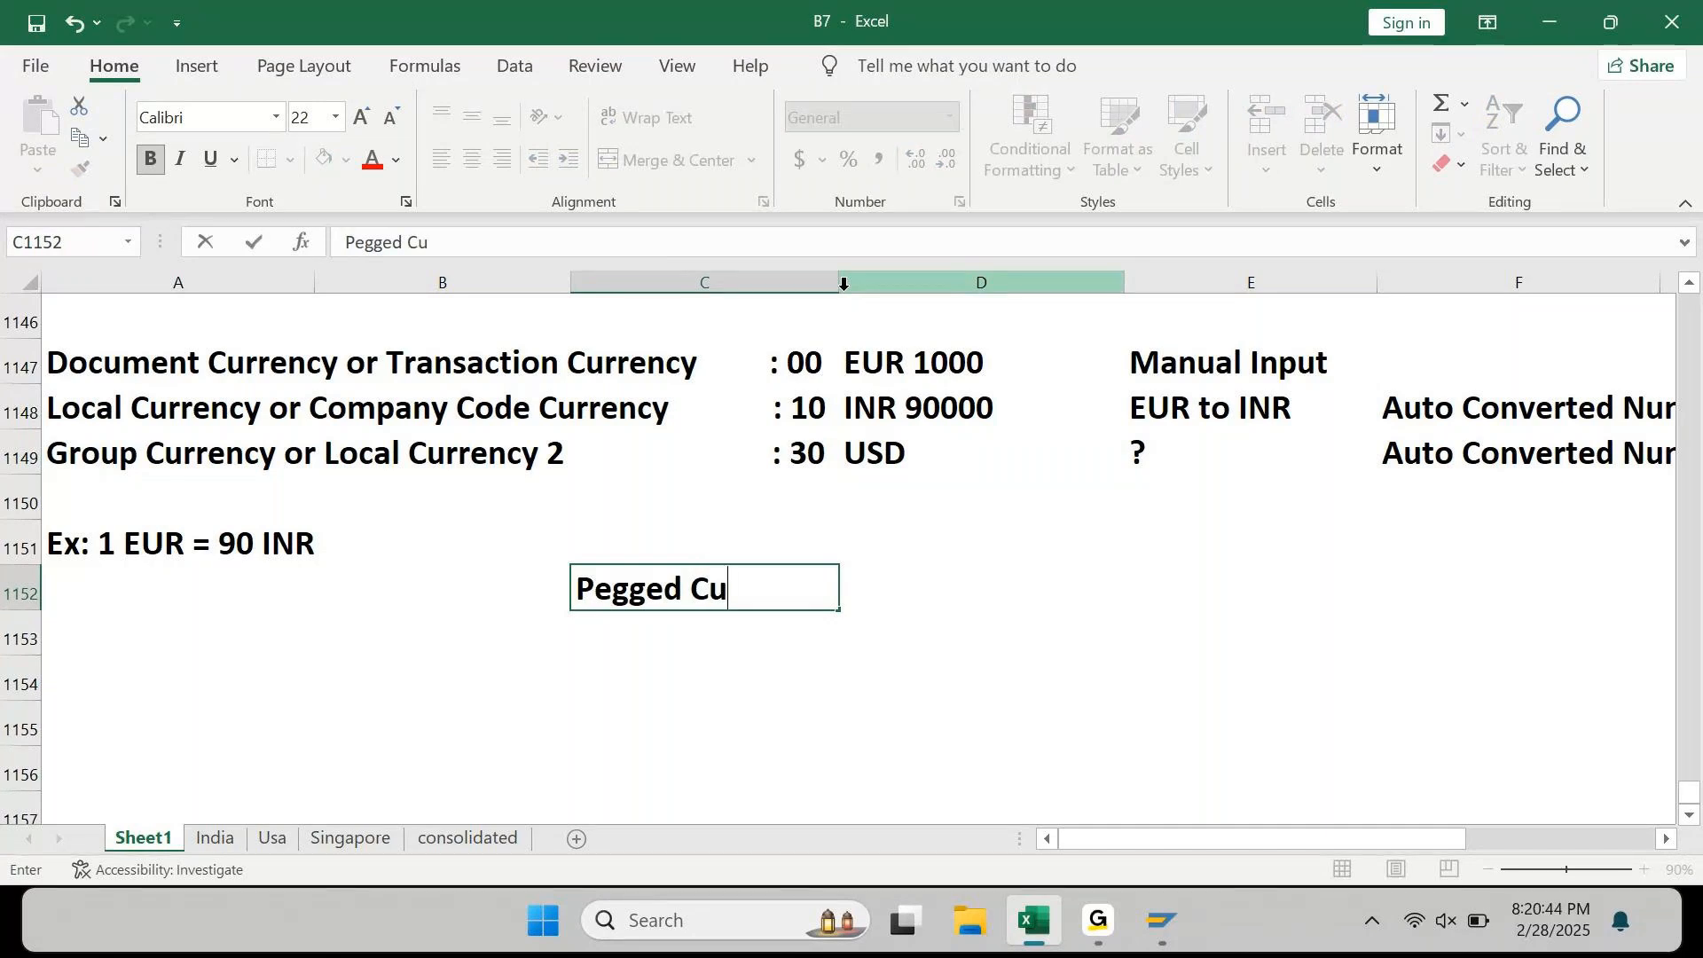
type("rrency")
key("Return")
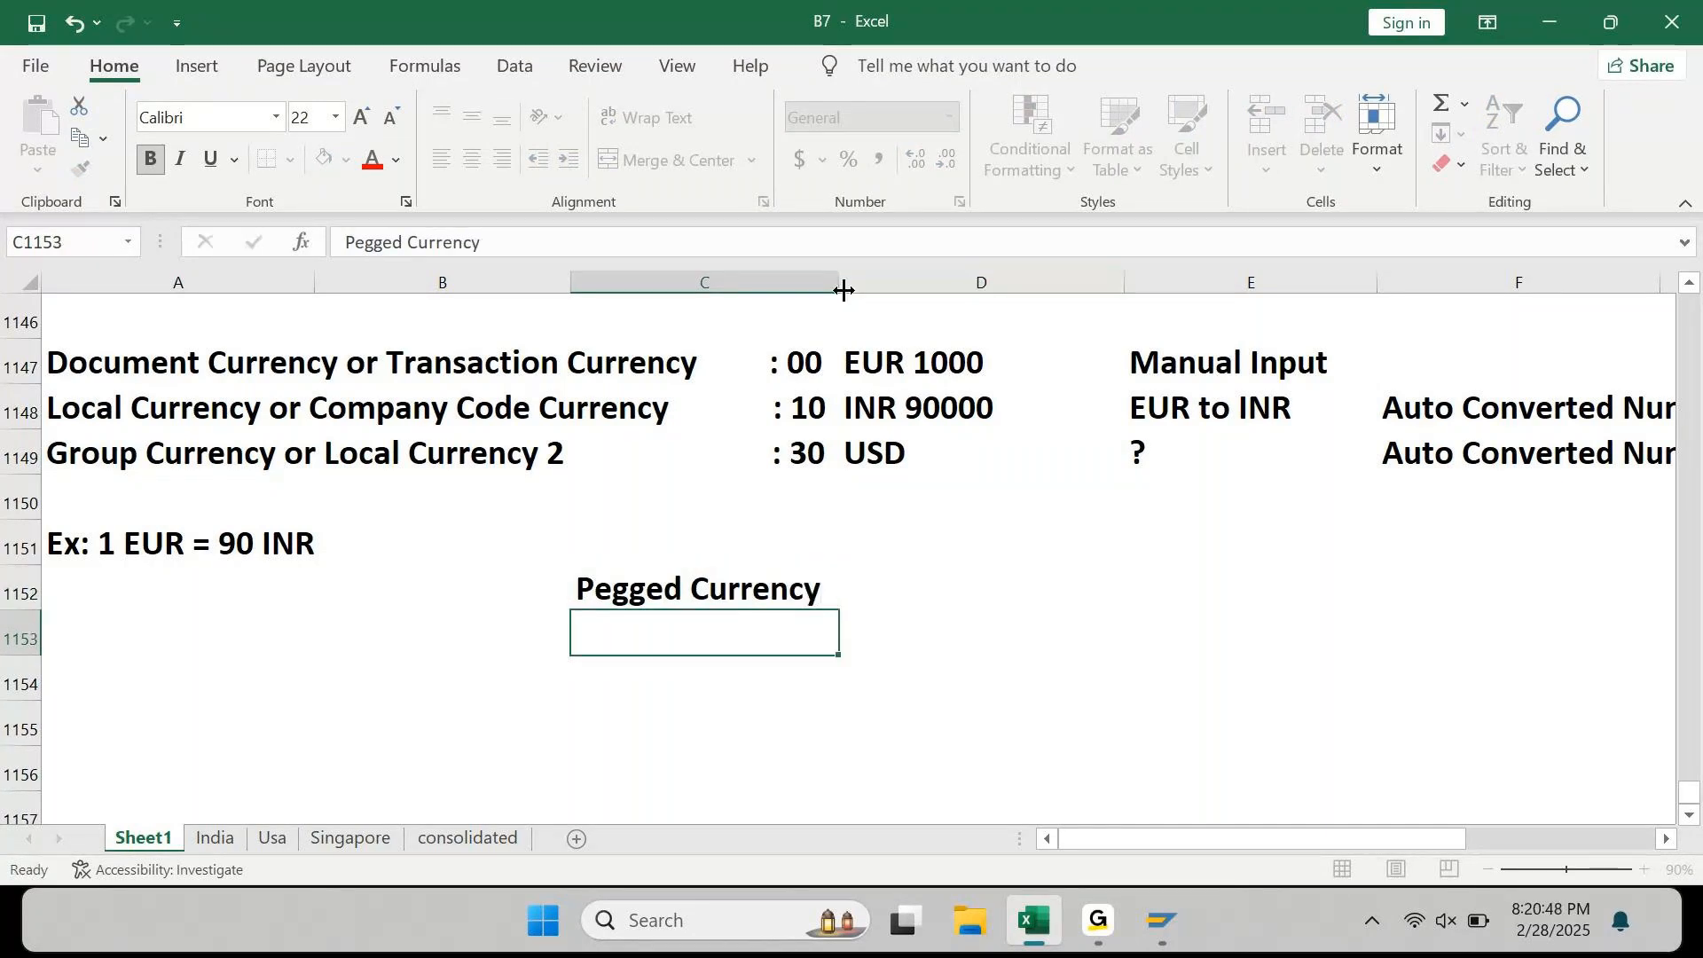
key("Up")
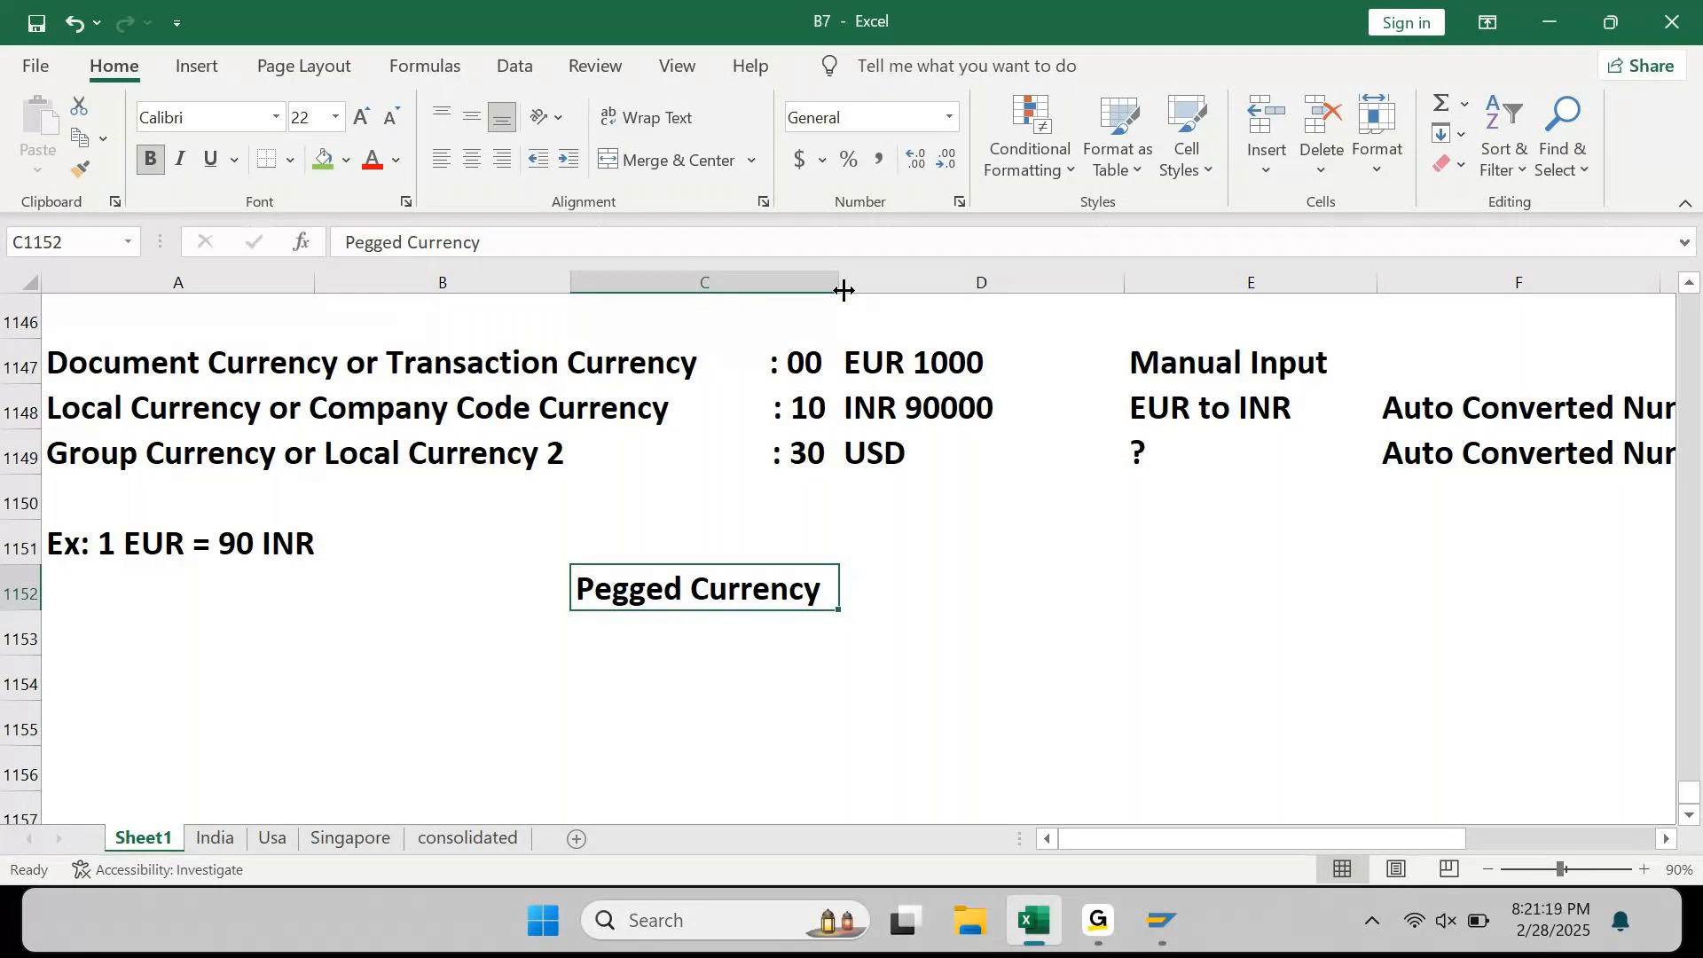
key("Delete")
key("Right")
key("Up")
key("Up")
key("Up")
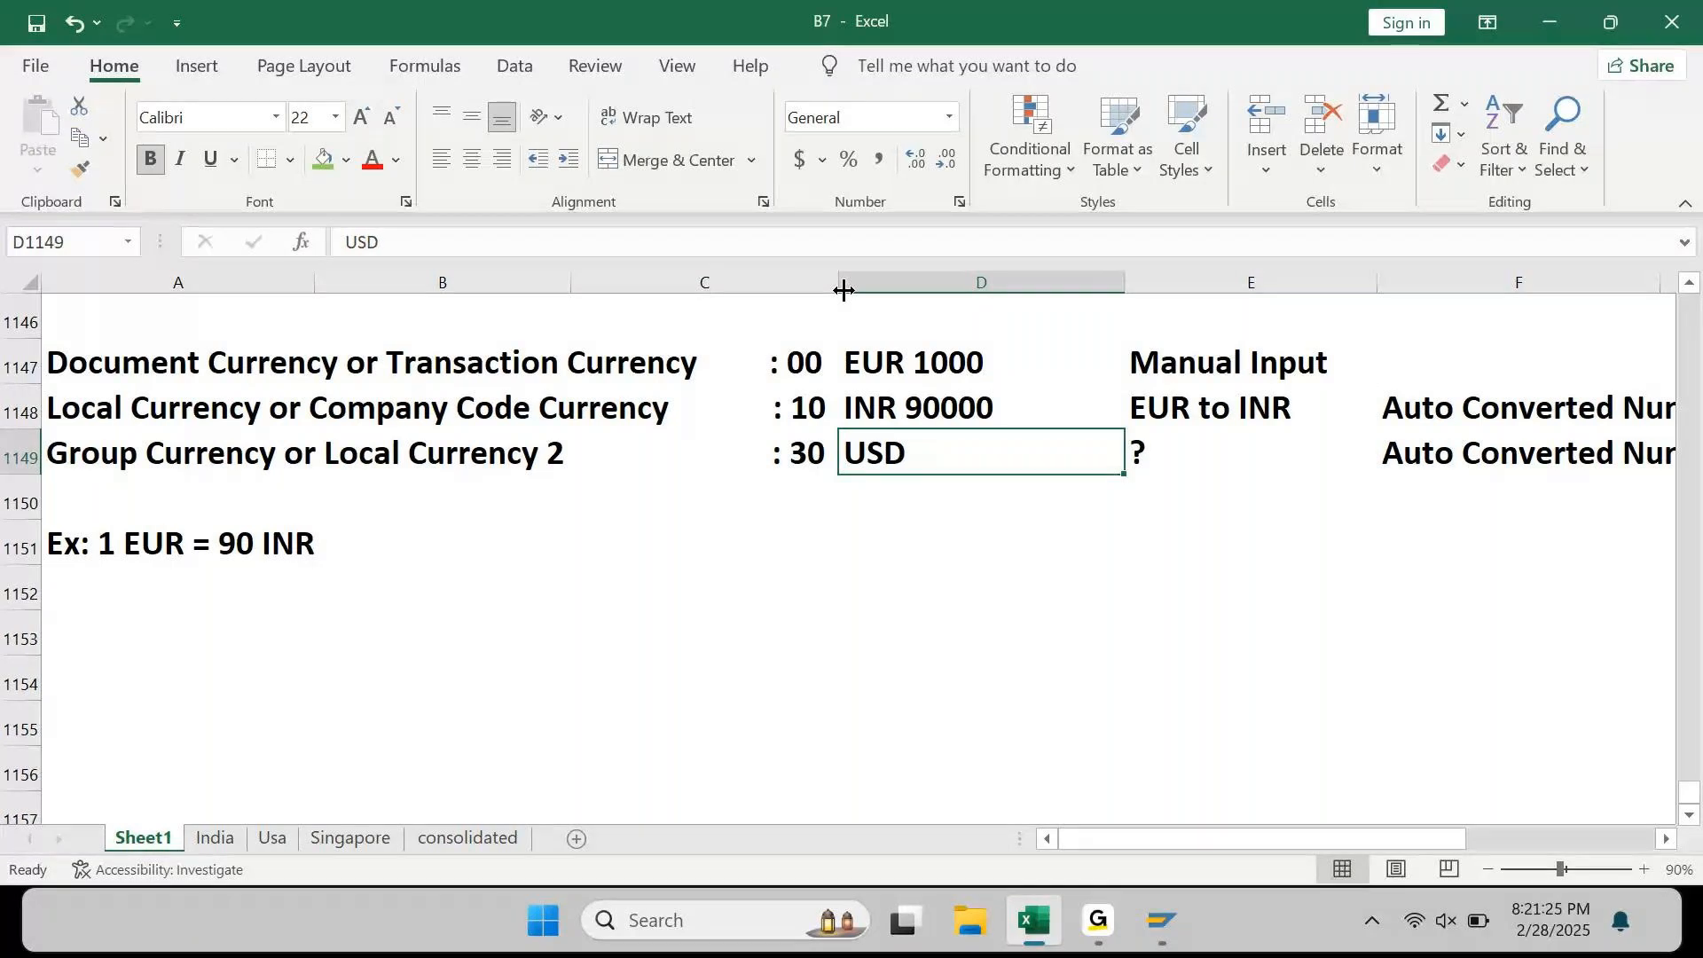
Step: Replace the ? beside USD in E1149 with 'INR to USD'
key("Left")
key("Up")
key("Down")
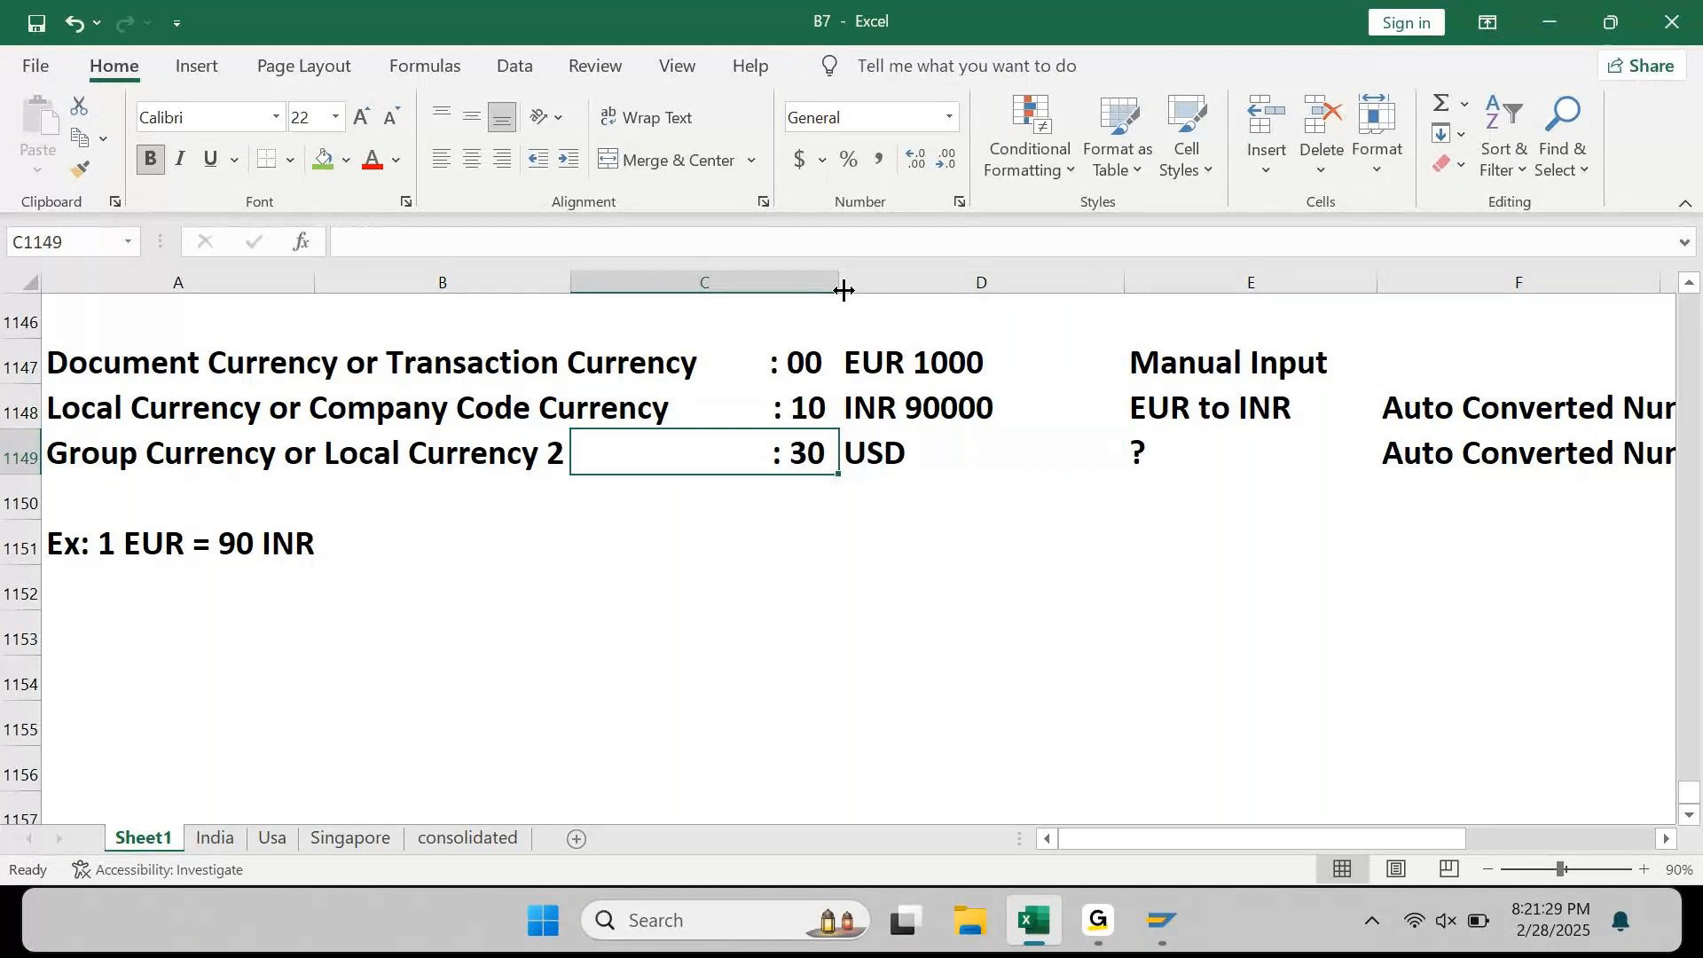
key("Right")
key("Right")
type("INR")
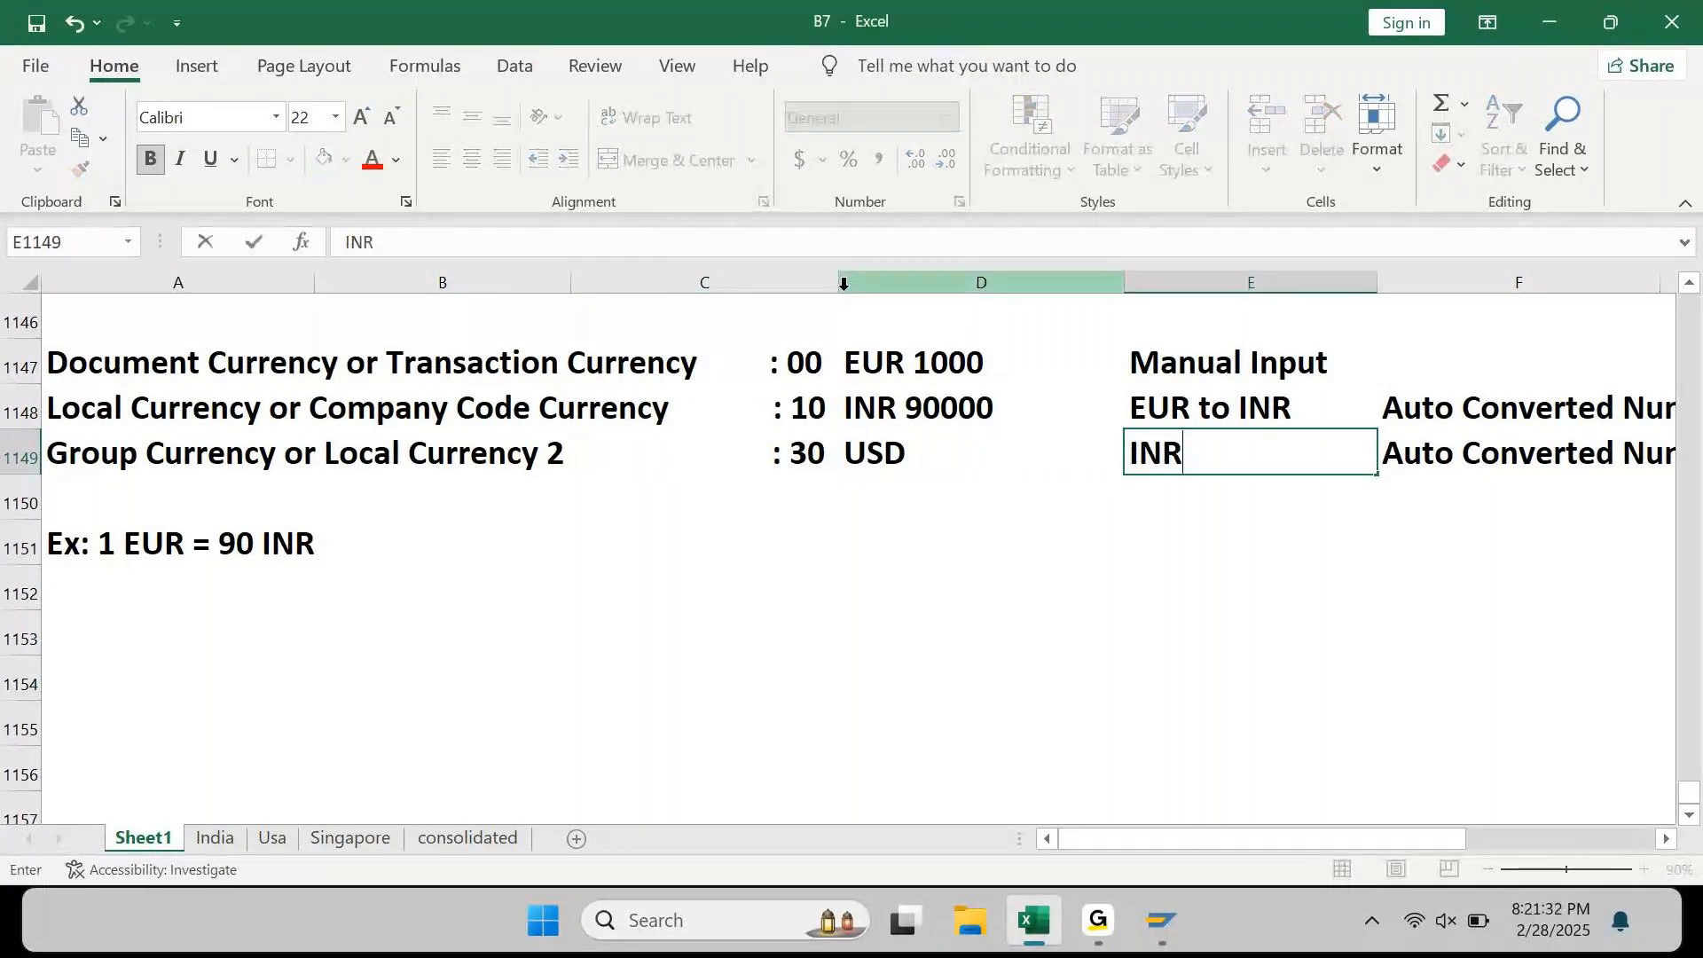
type(" to US")
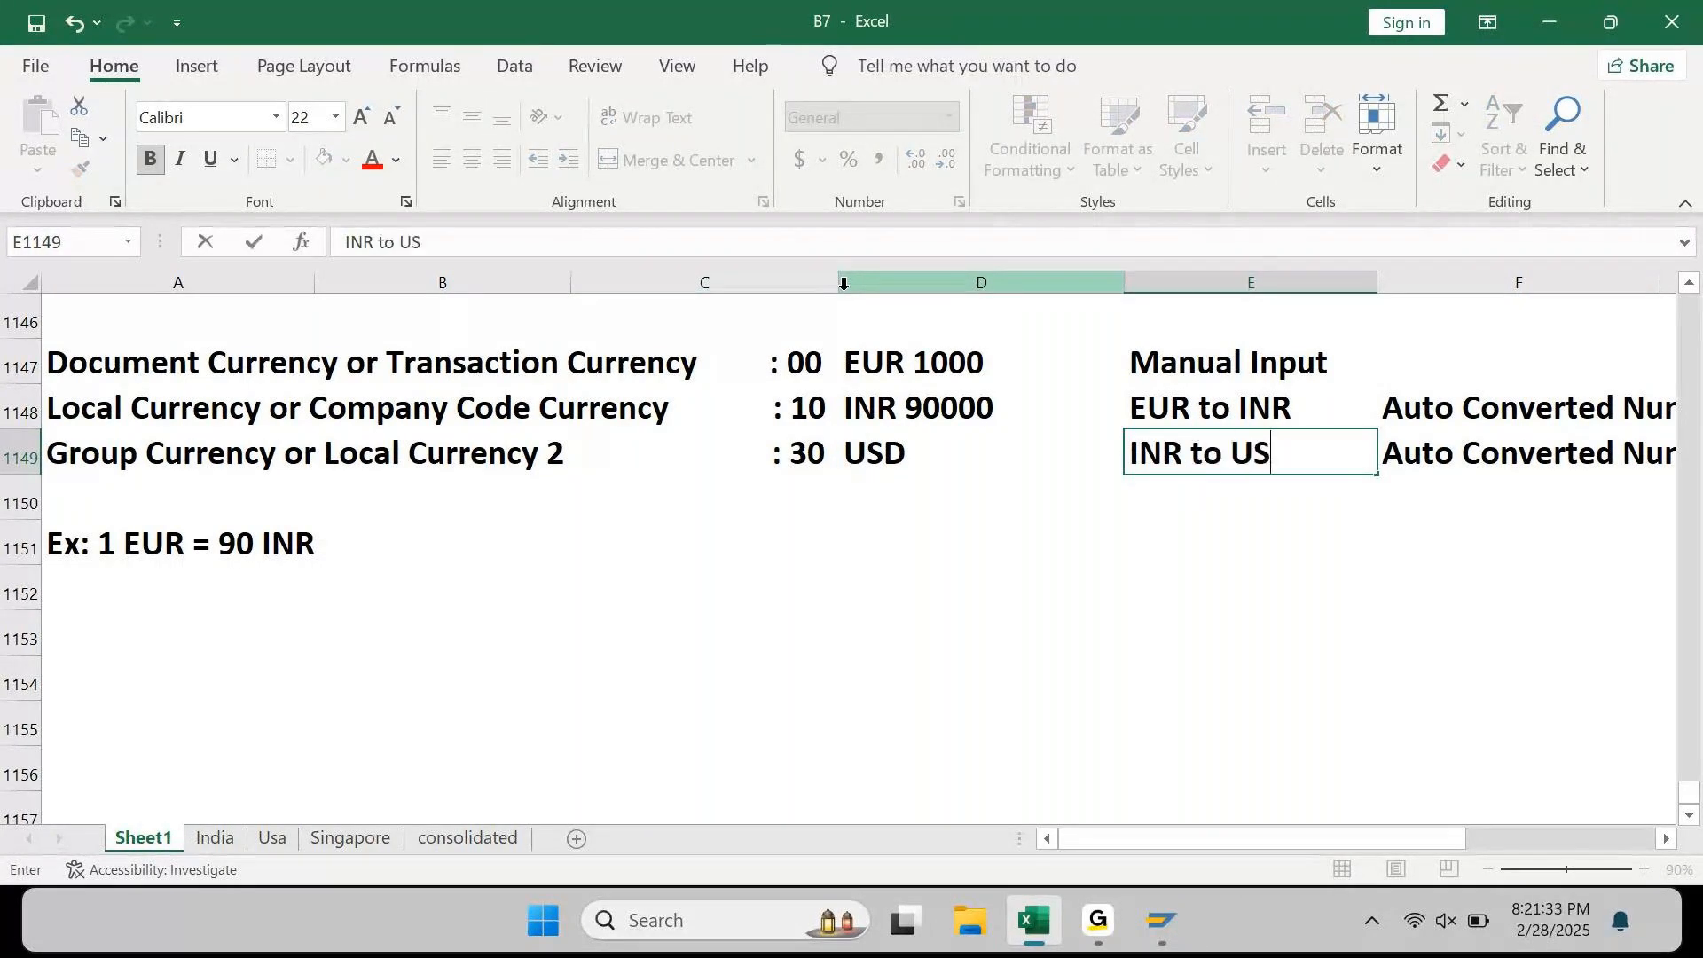
type("D")
key("Return")
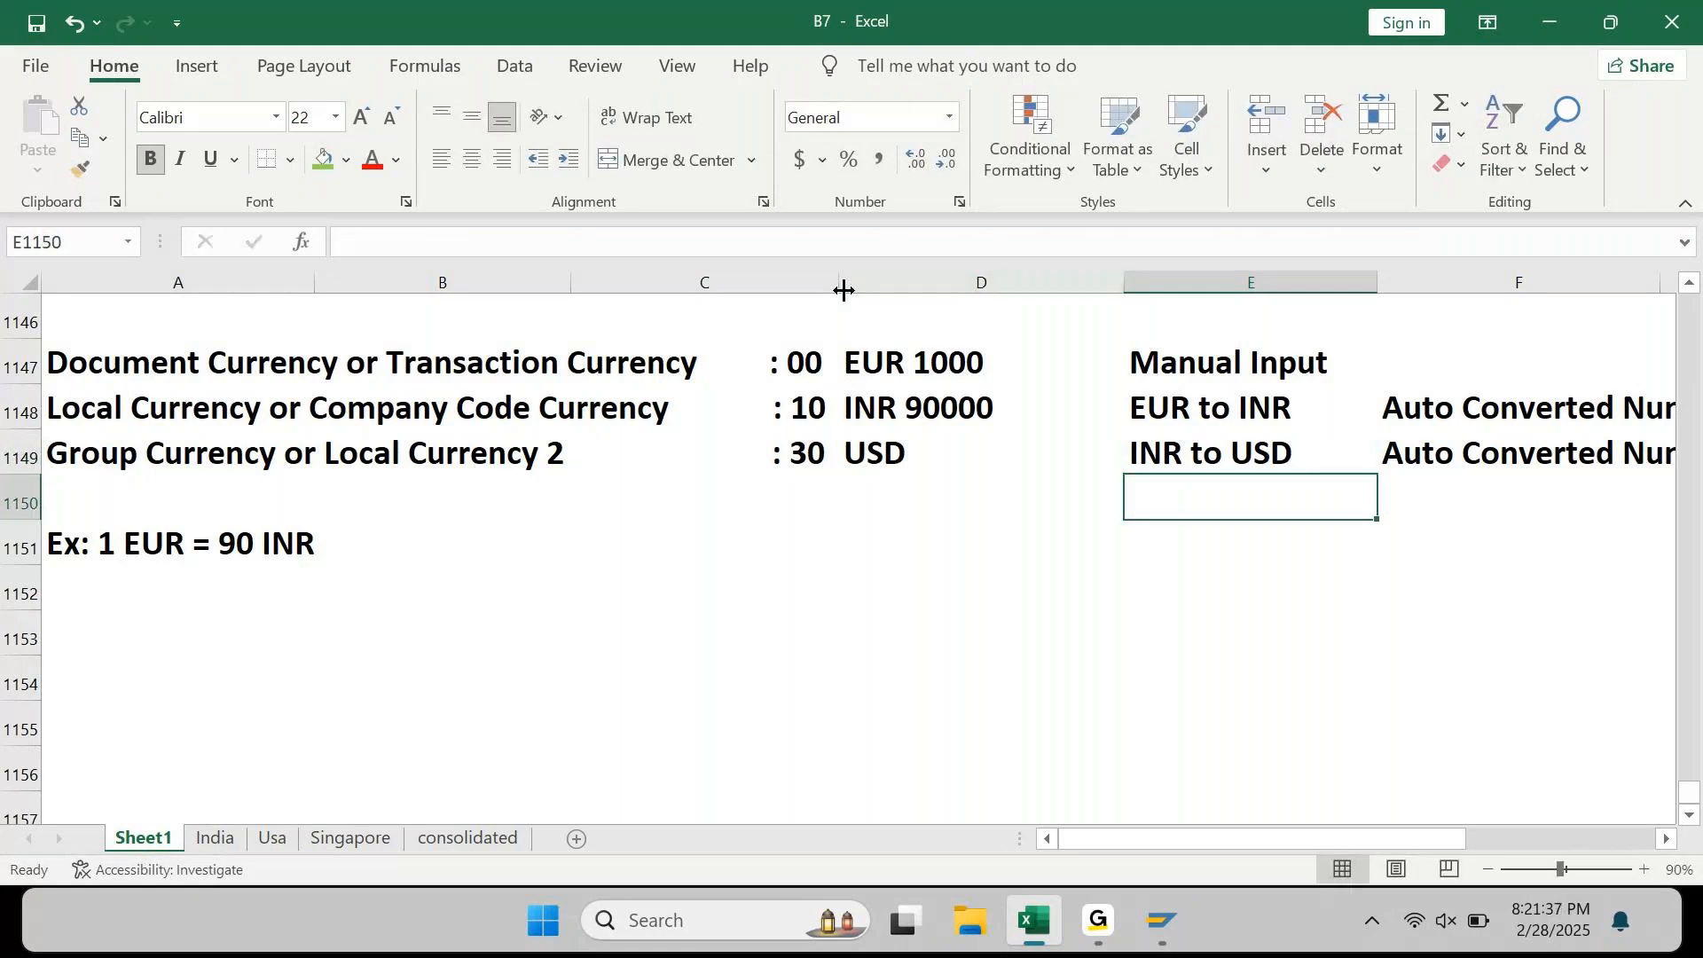
Step: Copy the example line down to A1152 and change it to 'Ex: 1 USD to 80 INR'
key("Home")
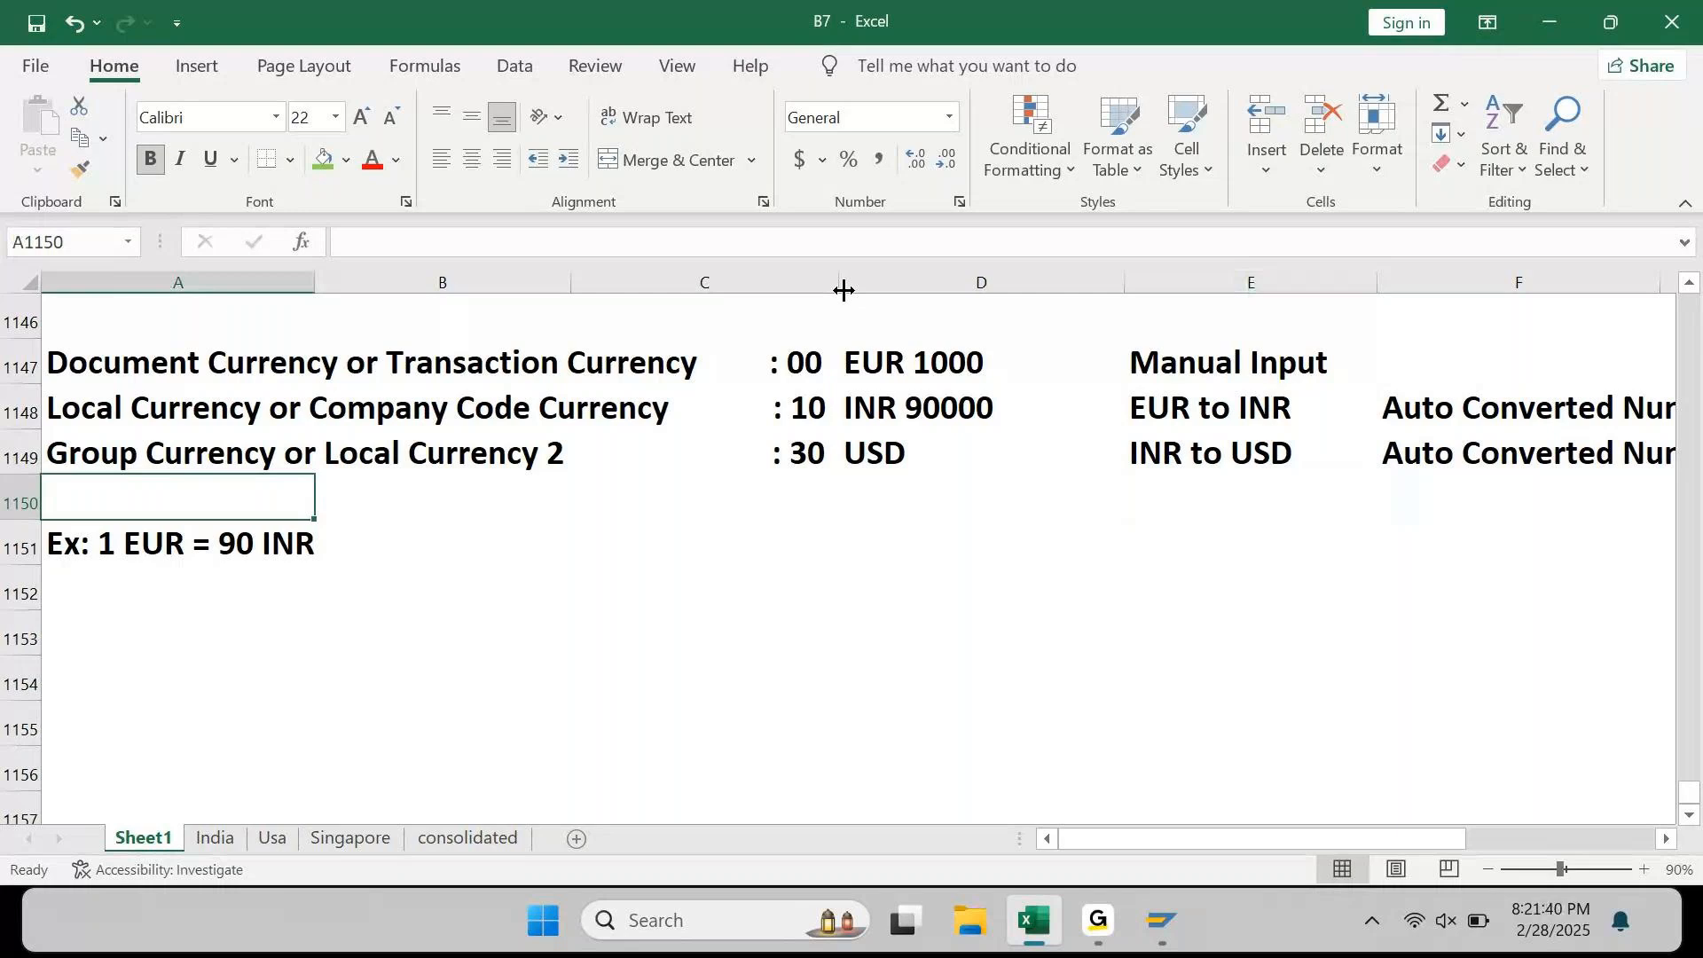
key("Down")
key("Down")
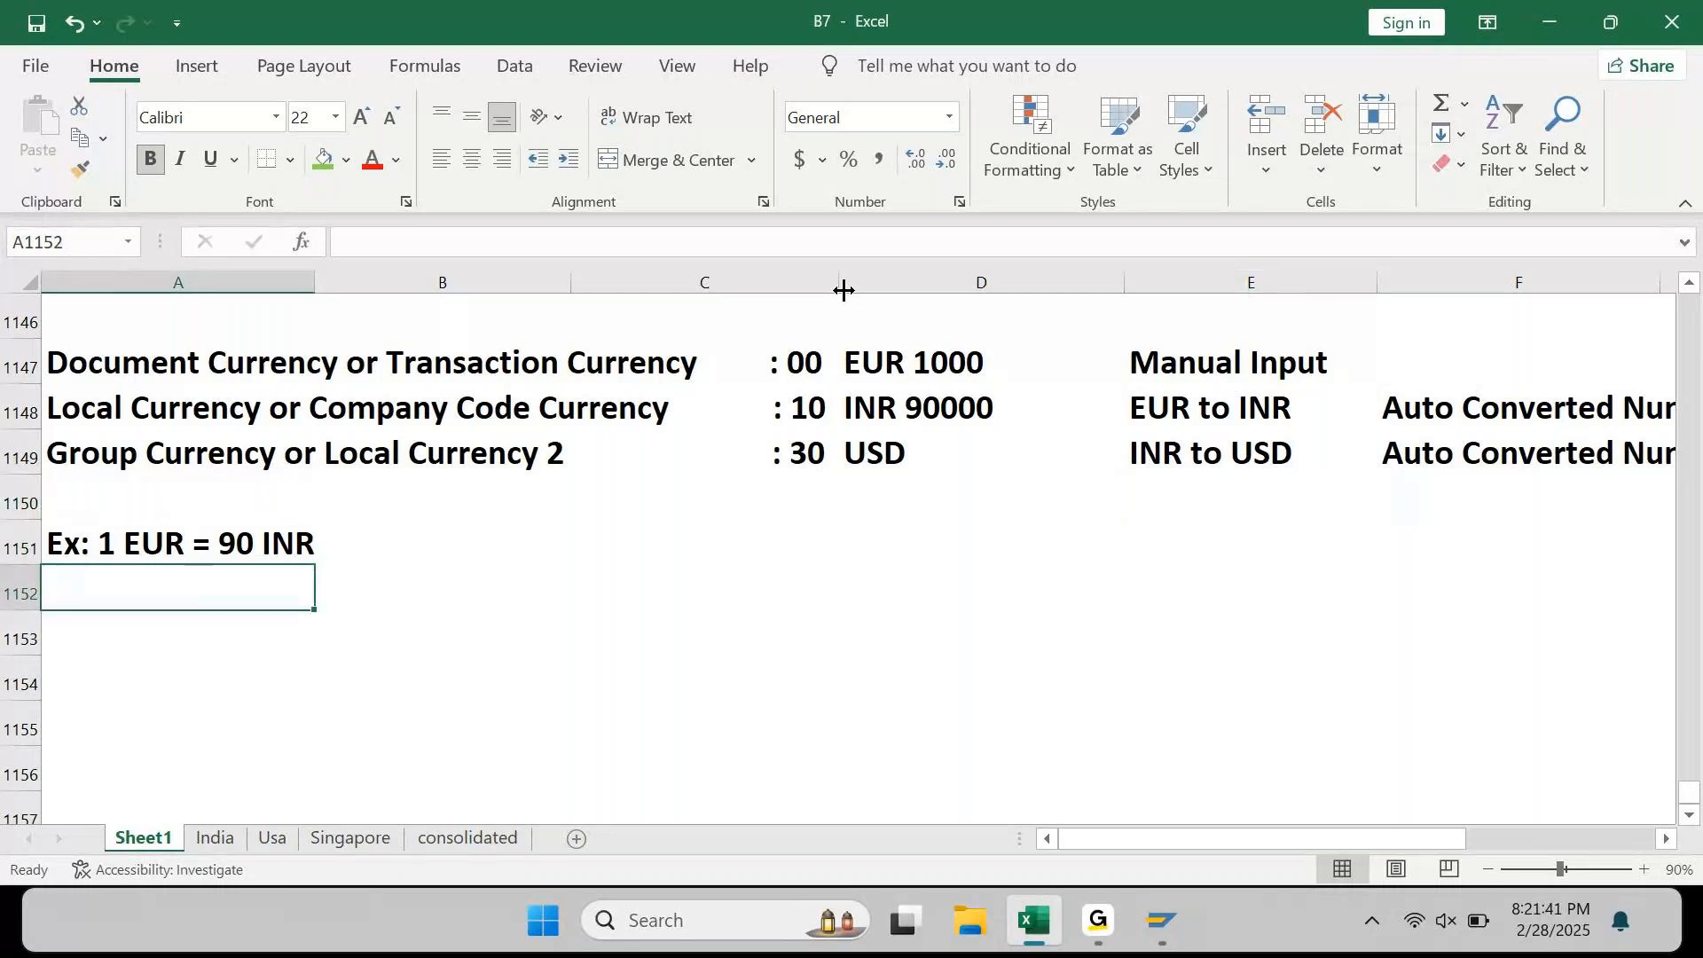
key("ctrl+d")
key("F2")
key("ctrl+shift+Left")
key("ctrl+shift+Left")
key("ctrl+shift+Left")
key("ctrl+shift+Left")
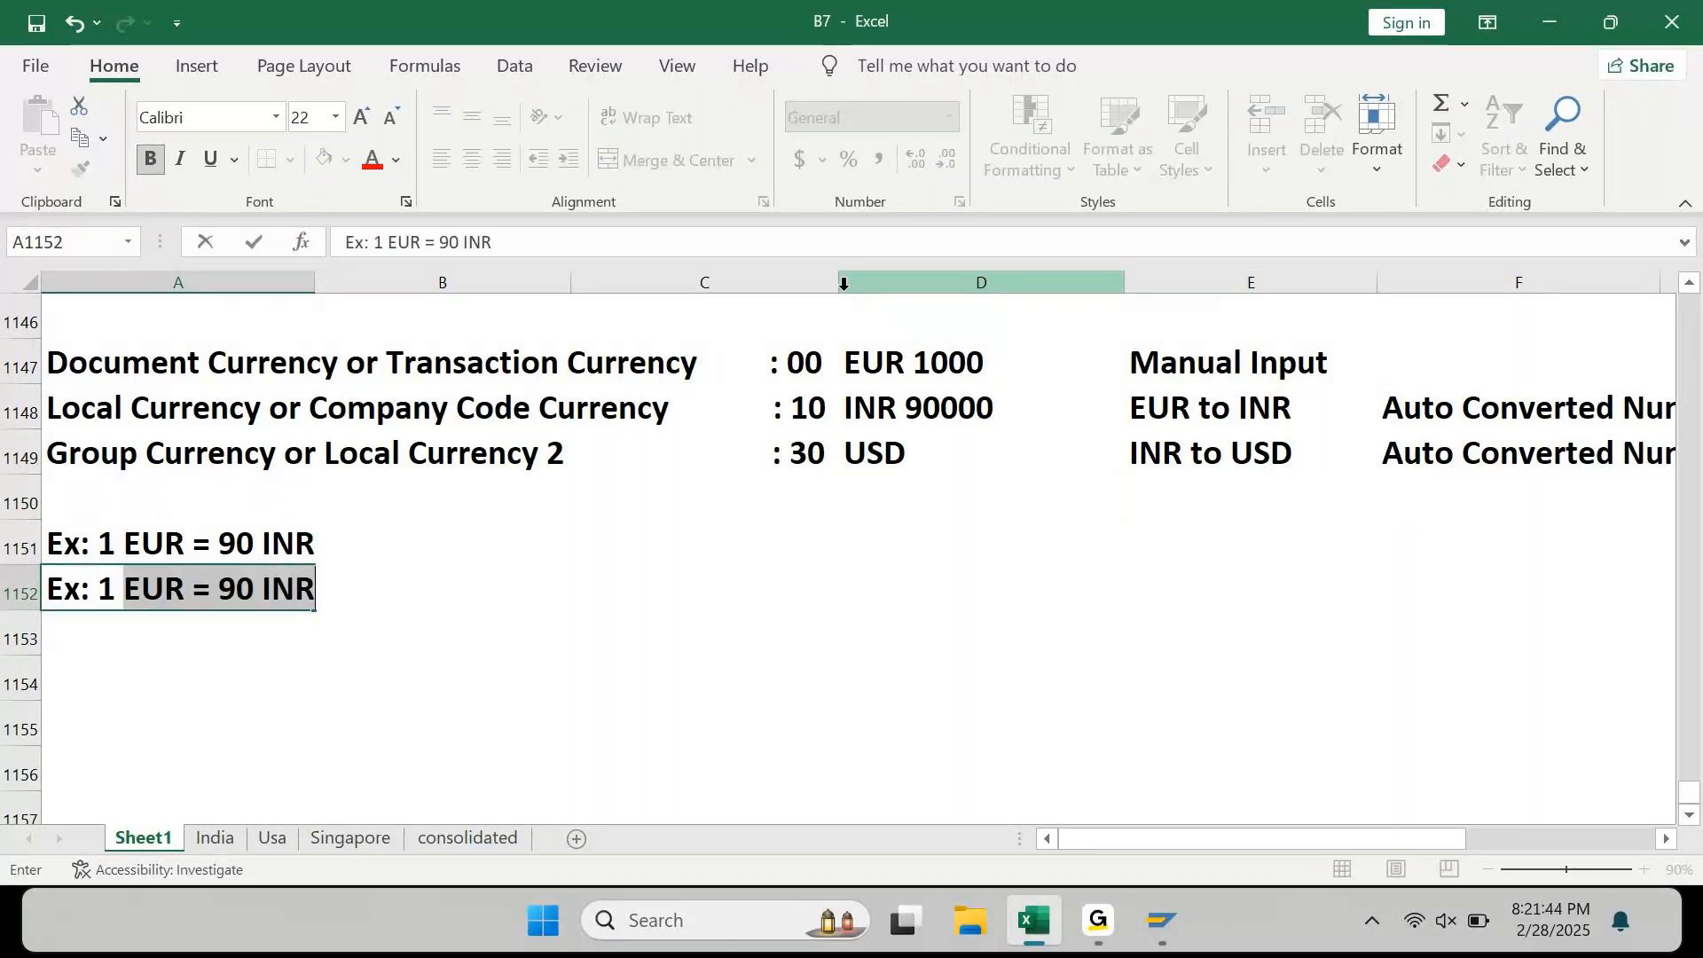
type("USD to")
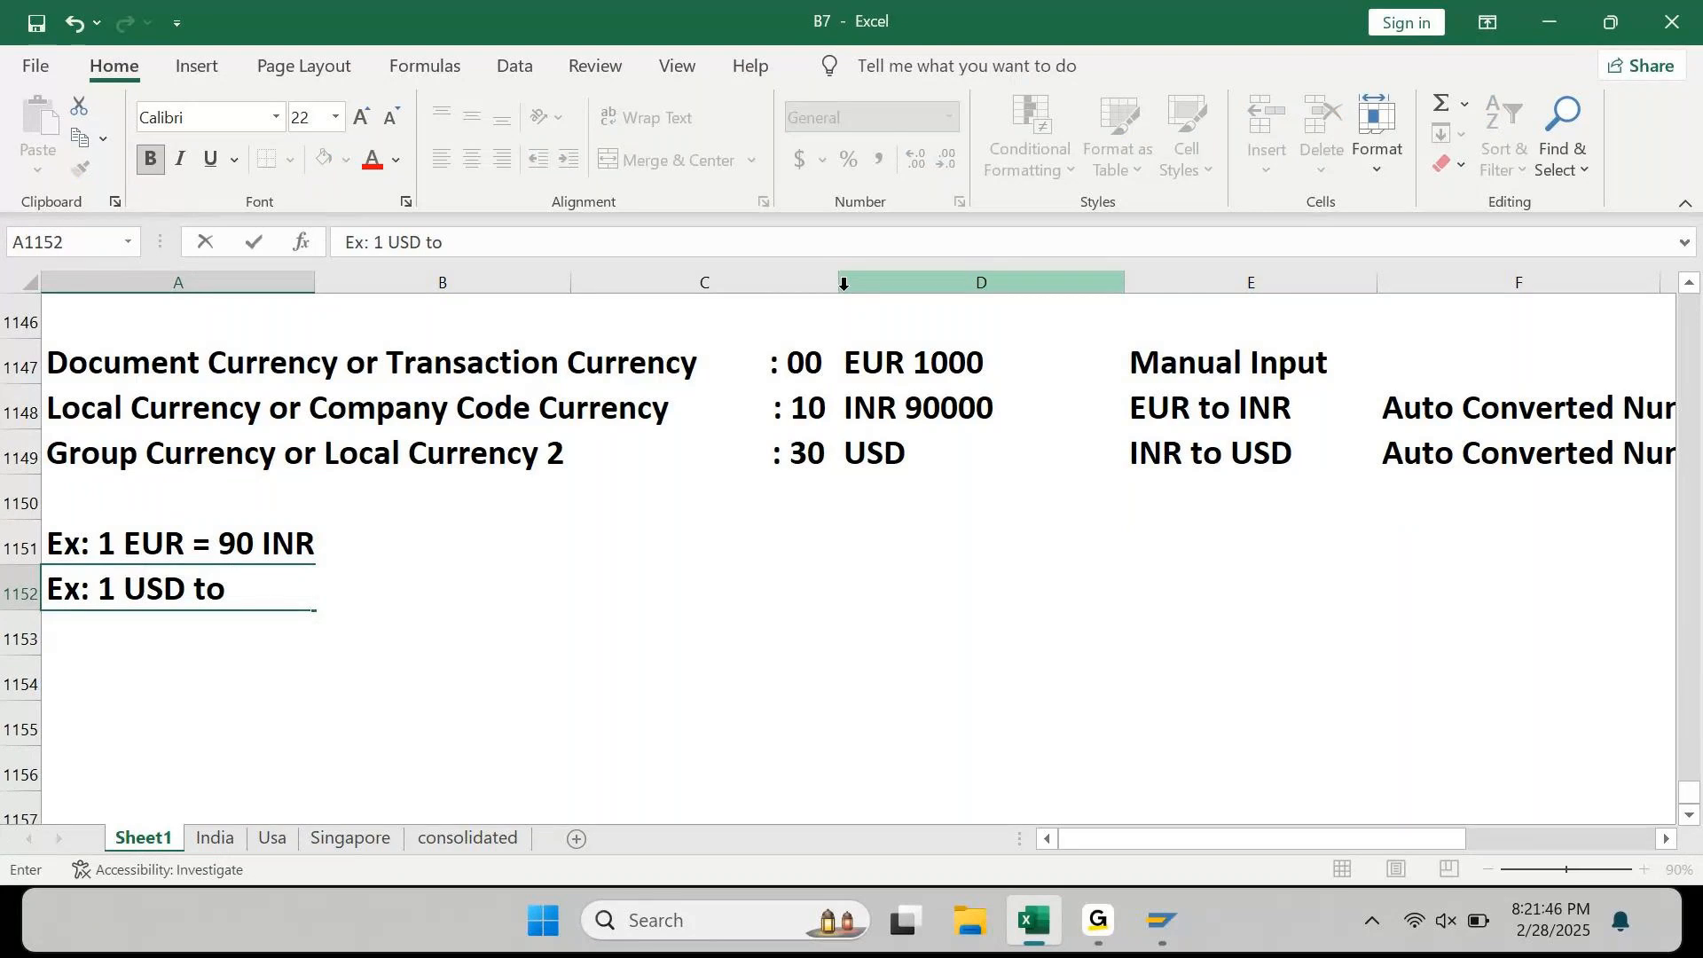
type(" 80 U")
key("BackSpace")
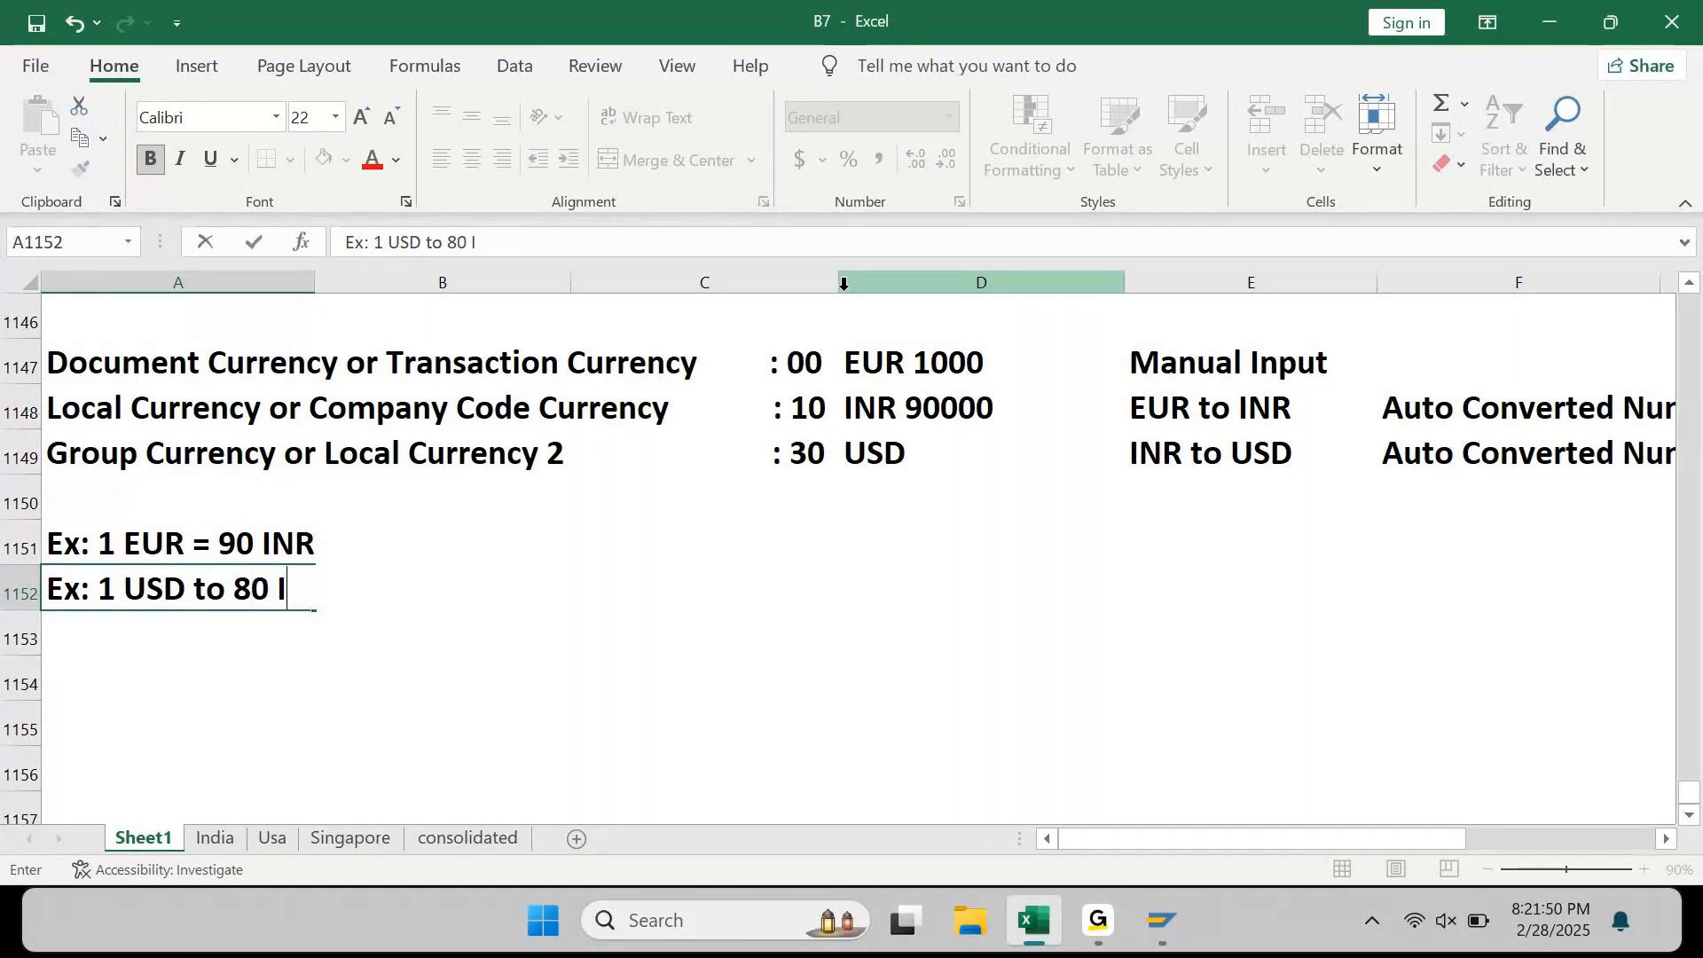
type("INR")
key("Return")
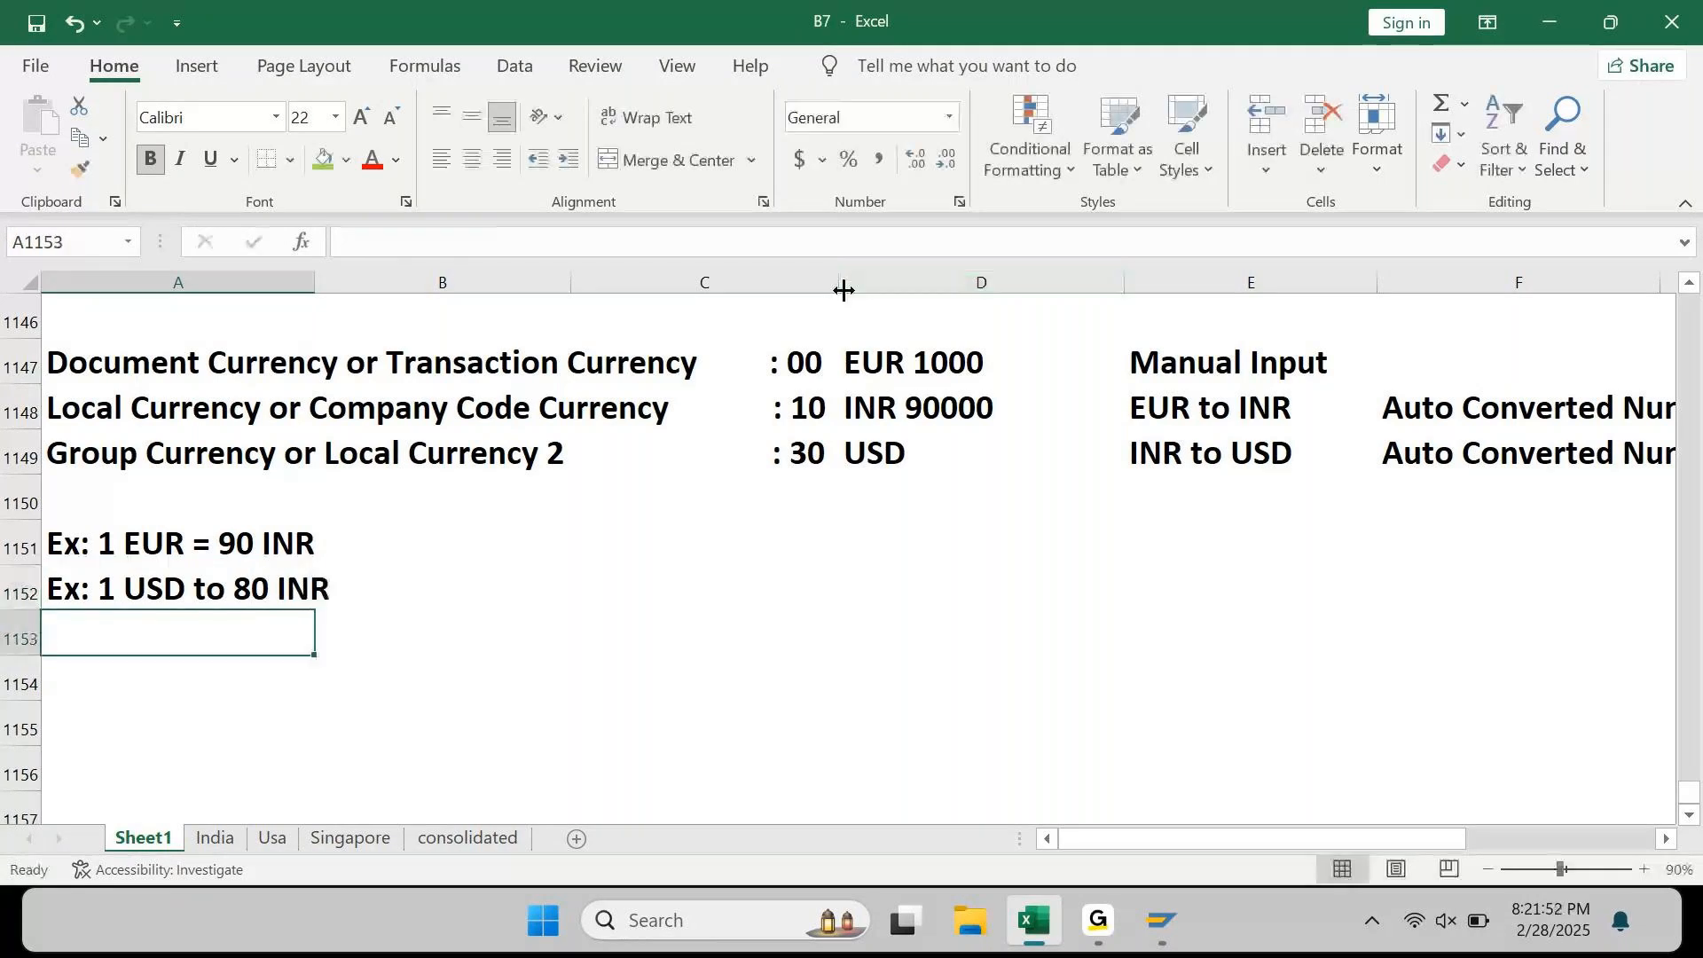
key("Right")
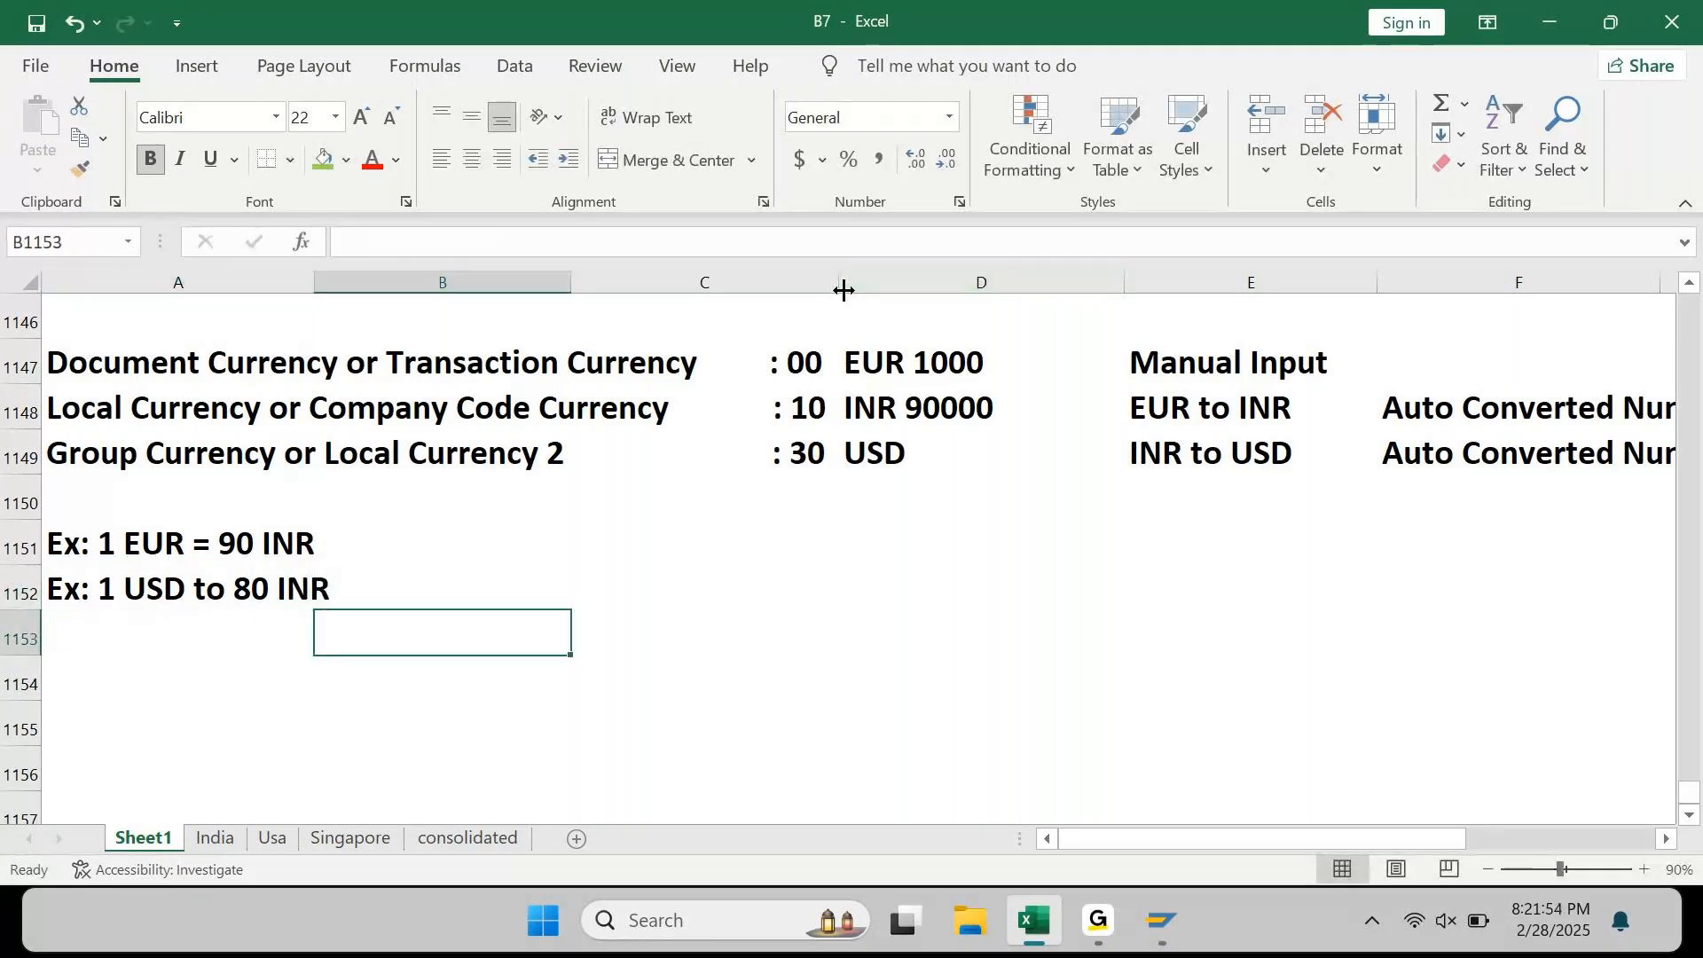
key("Right")
key("Up")
key("Up")
key("Up")
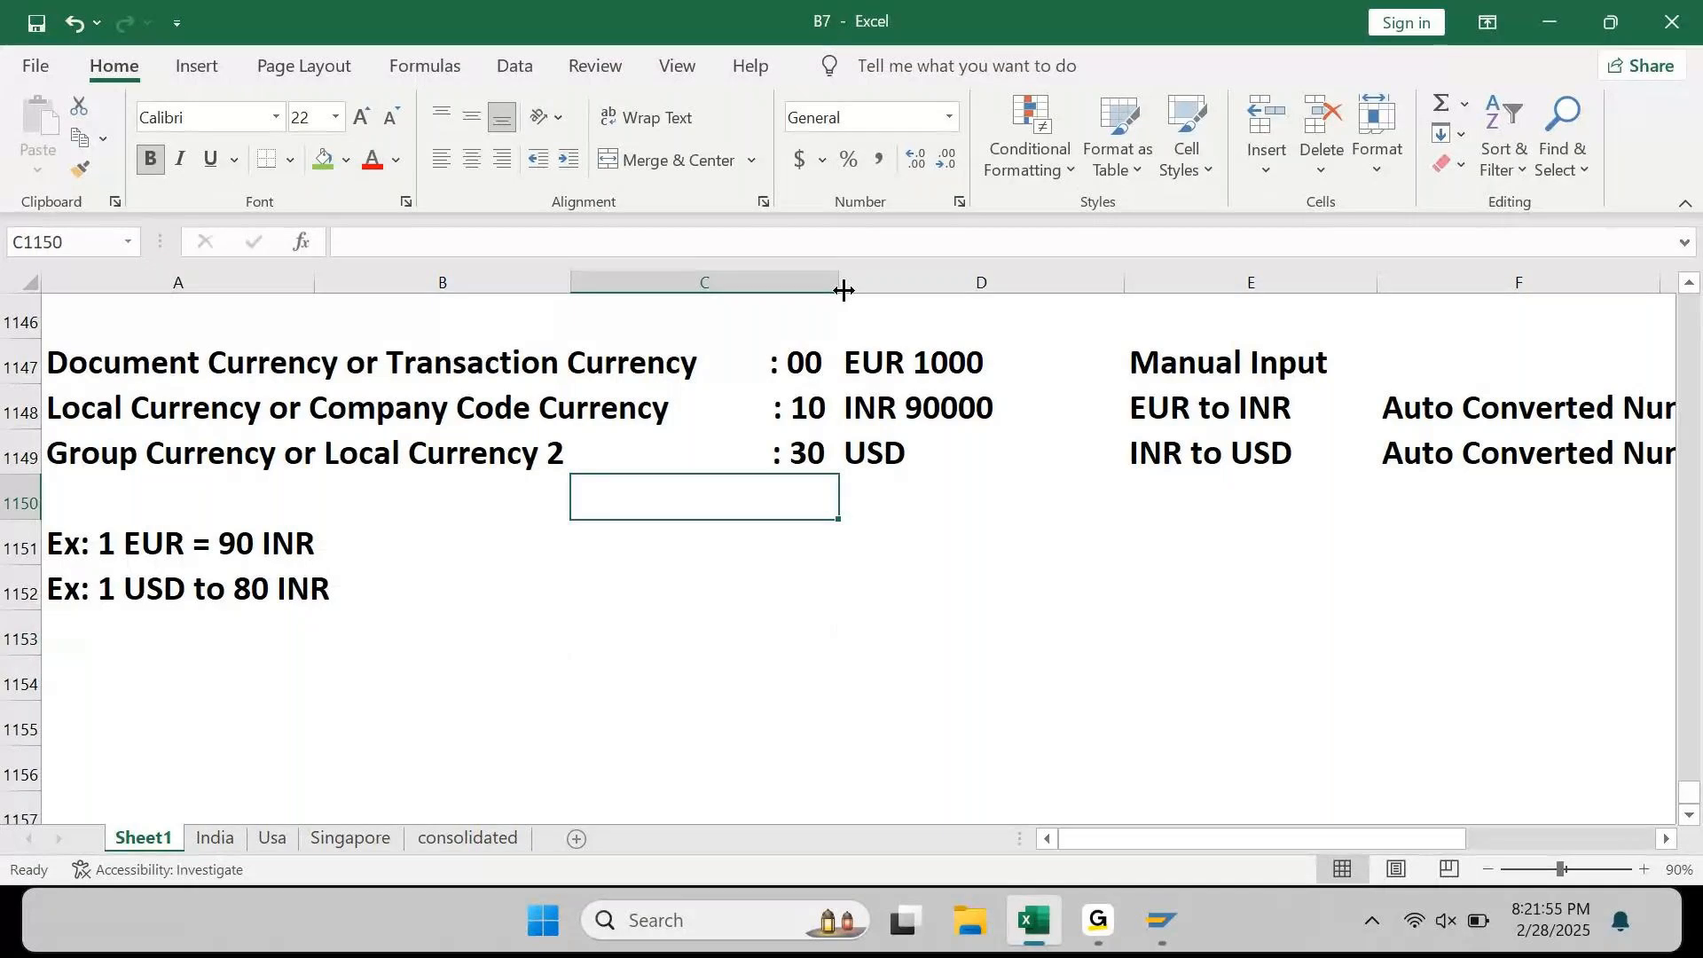
key("Down")
key("Down")
key("Left")
key("Right")
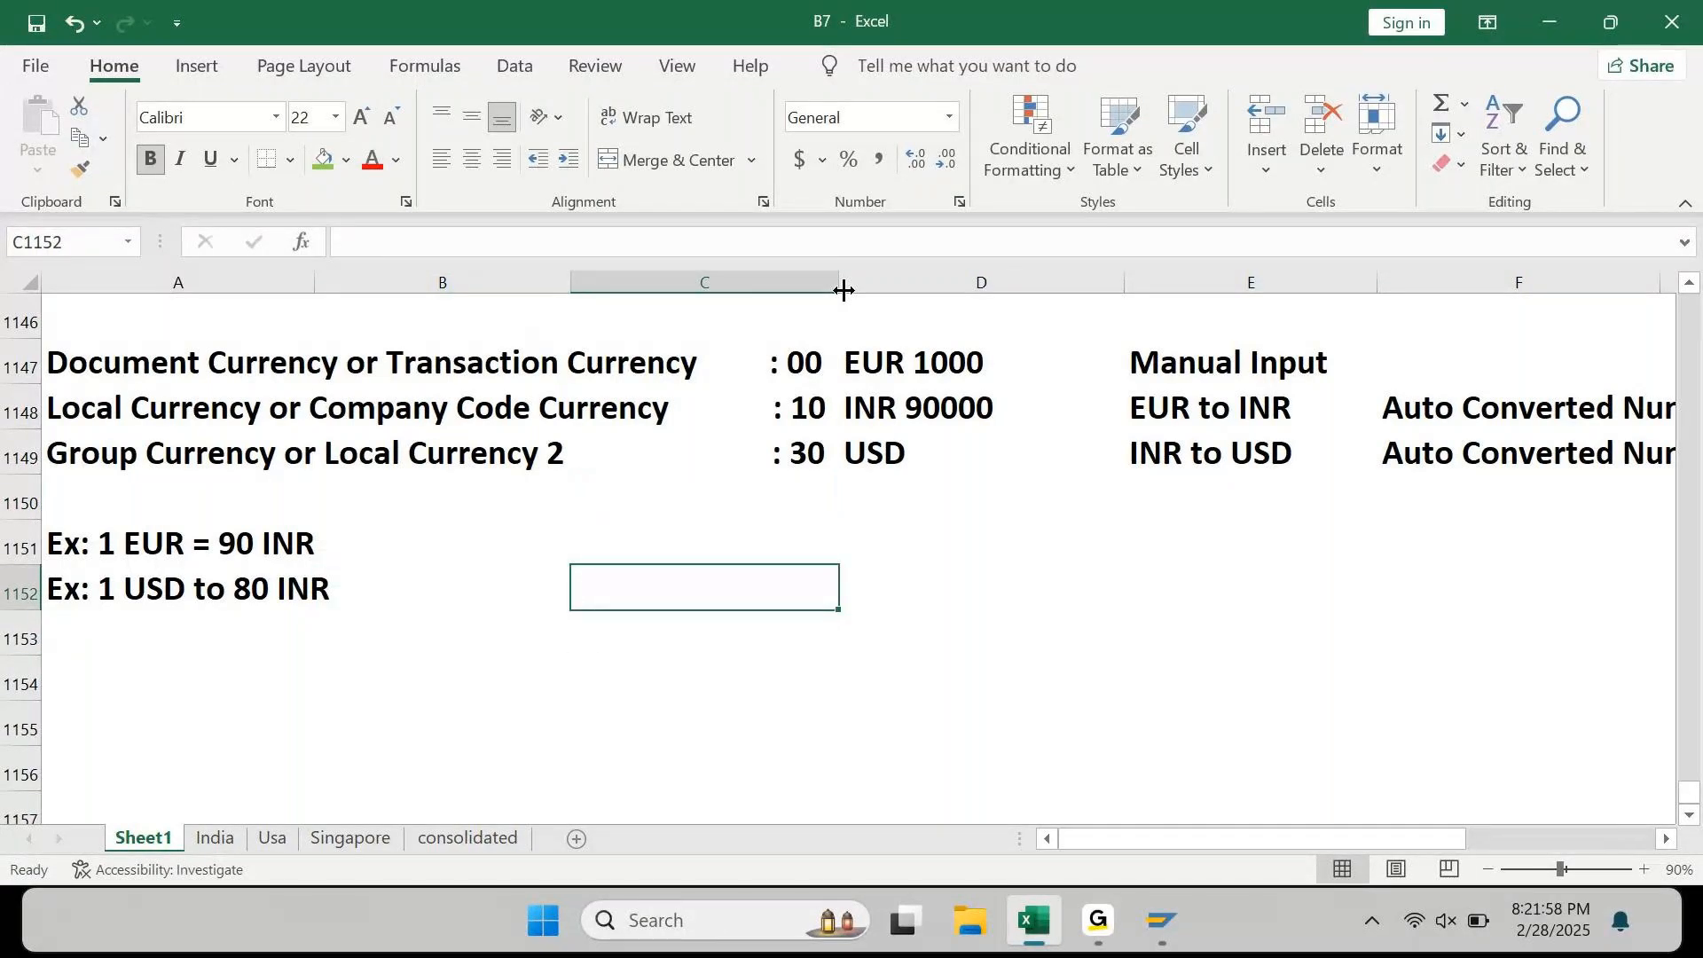
Step: Calculate 90000/80 in C1152 and change the Group Currency amount in D1149 to USD 1125
type("=90000/")
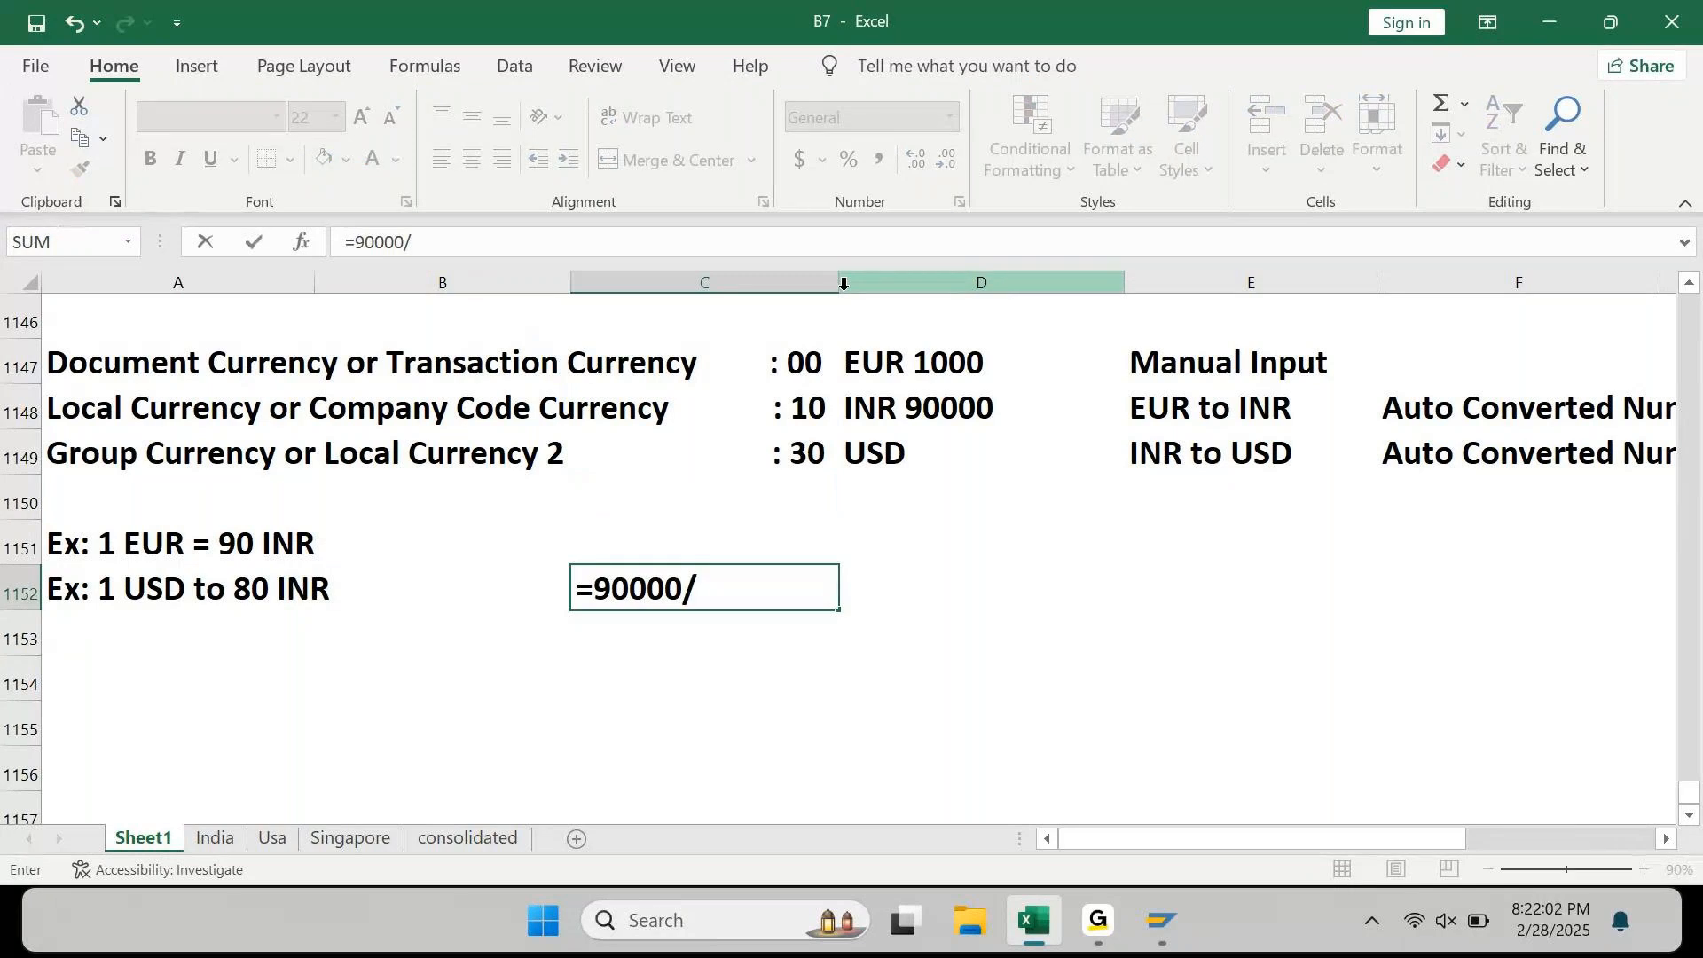
type("80")
key("ctrl+Return")
key("Up")
key("Up")
key("Right")
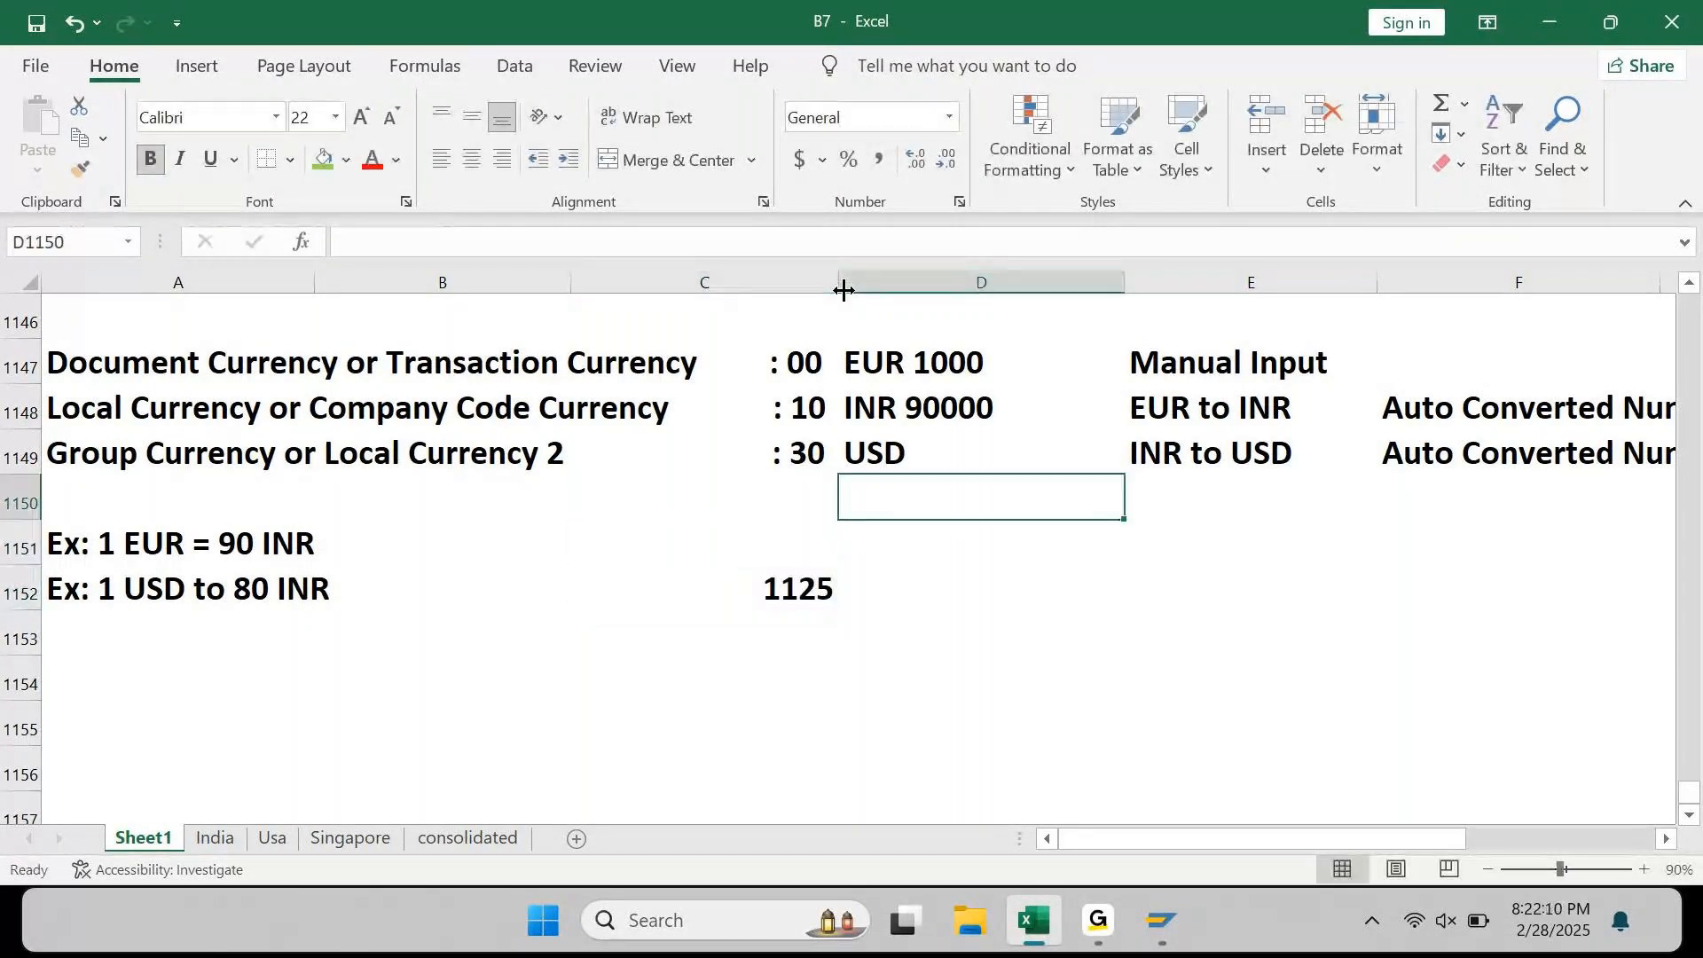
key("Up")
key("F2")
type("11")
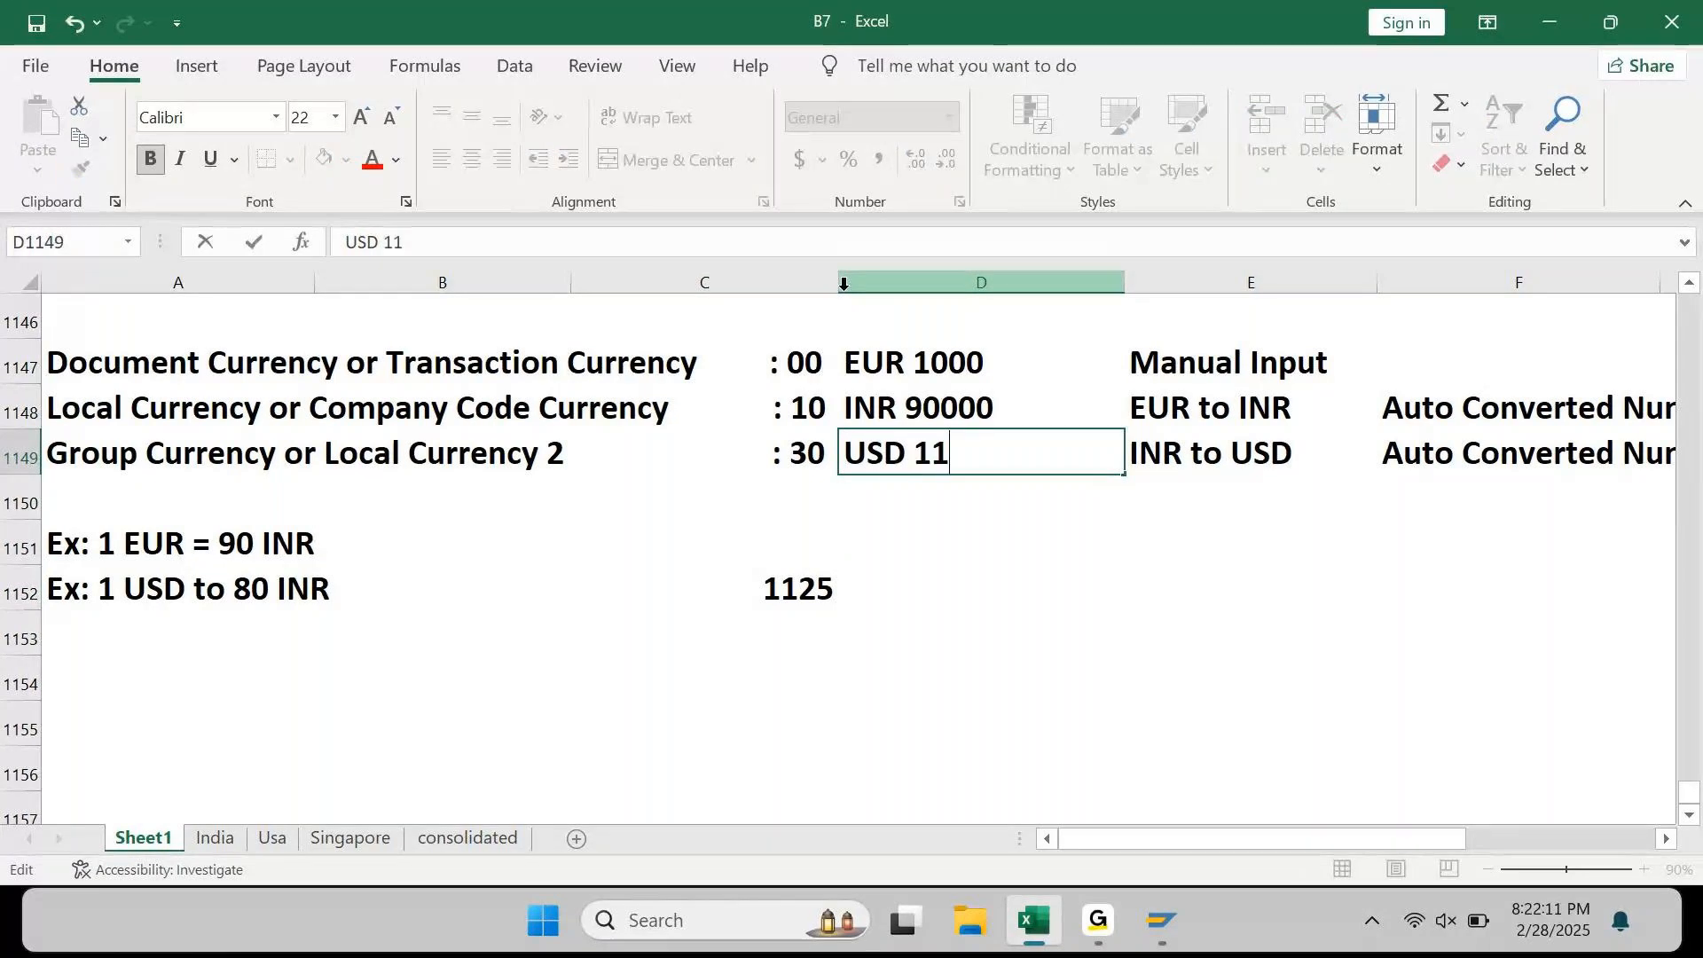
type("25")
key("Return")
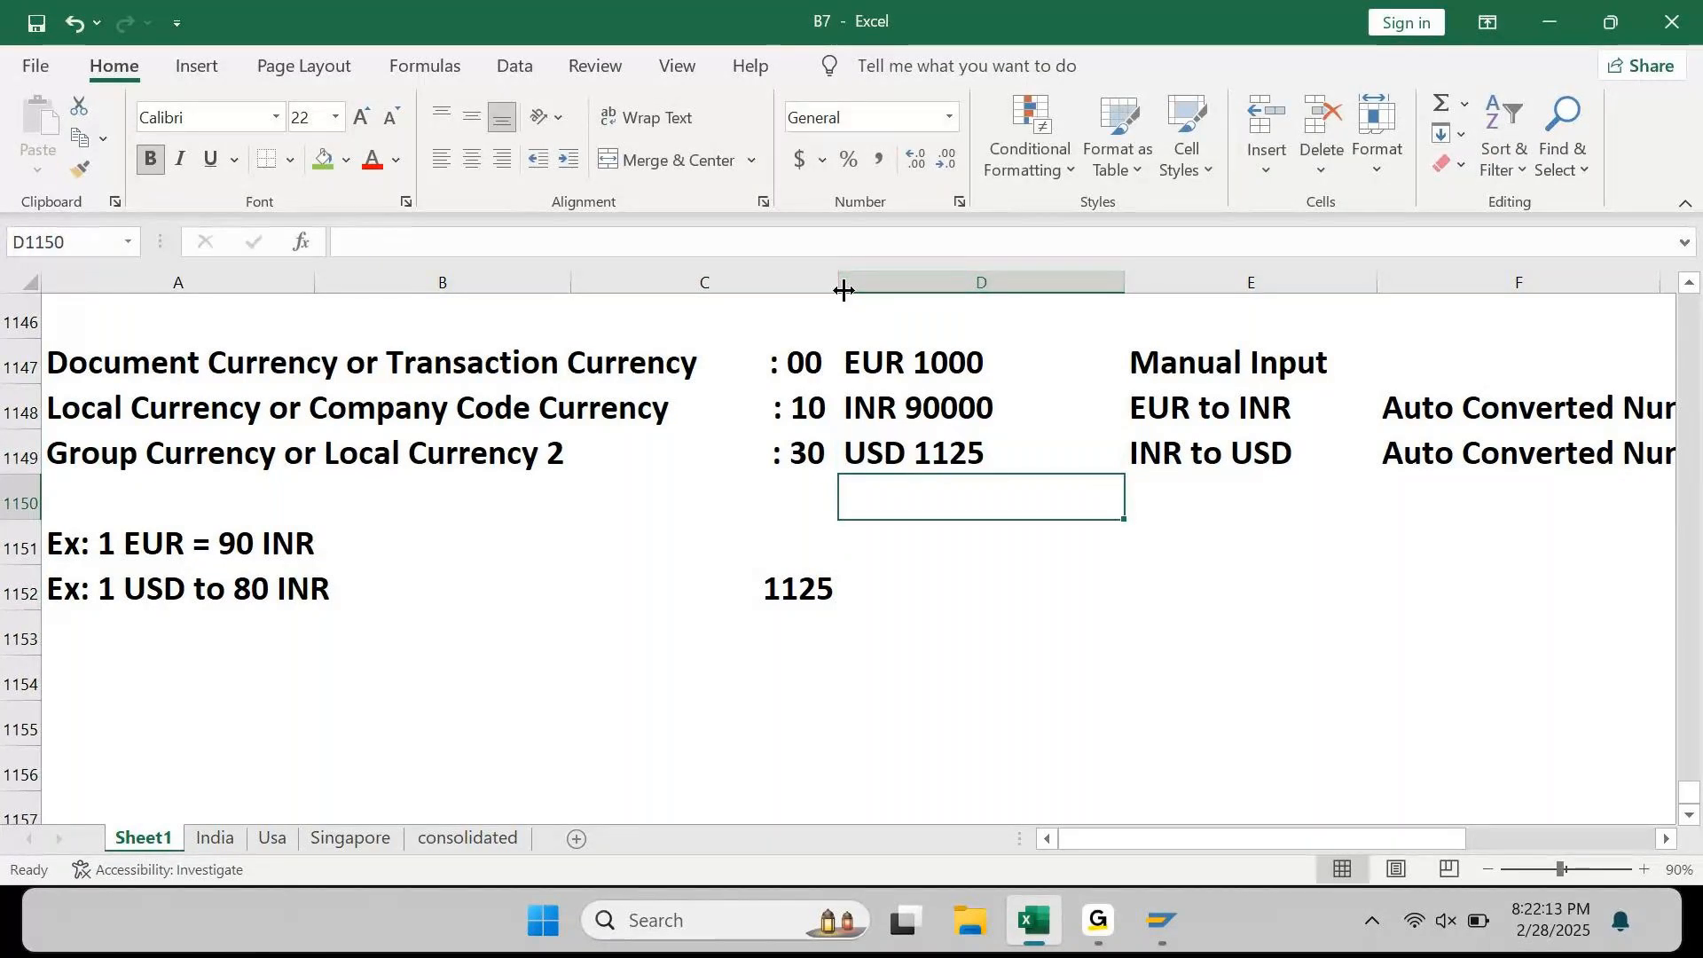
Step: Clear the scratch 1125 result and select the three currency amounts D1147:D1149
key("Down")
key("Down")
key("Left")
key("Delete")
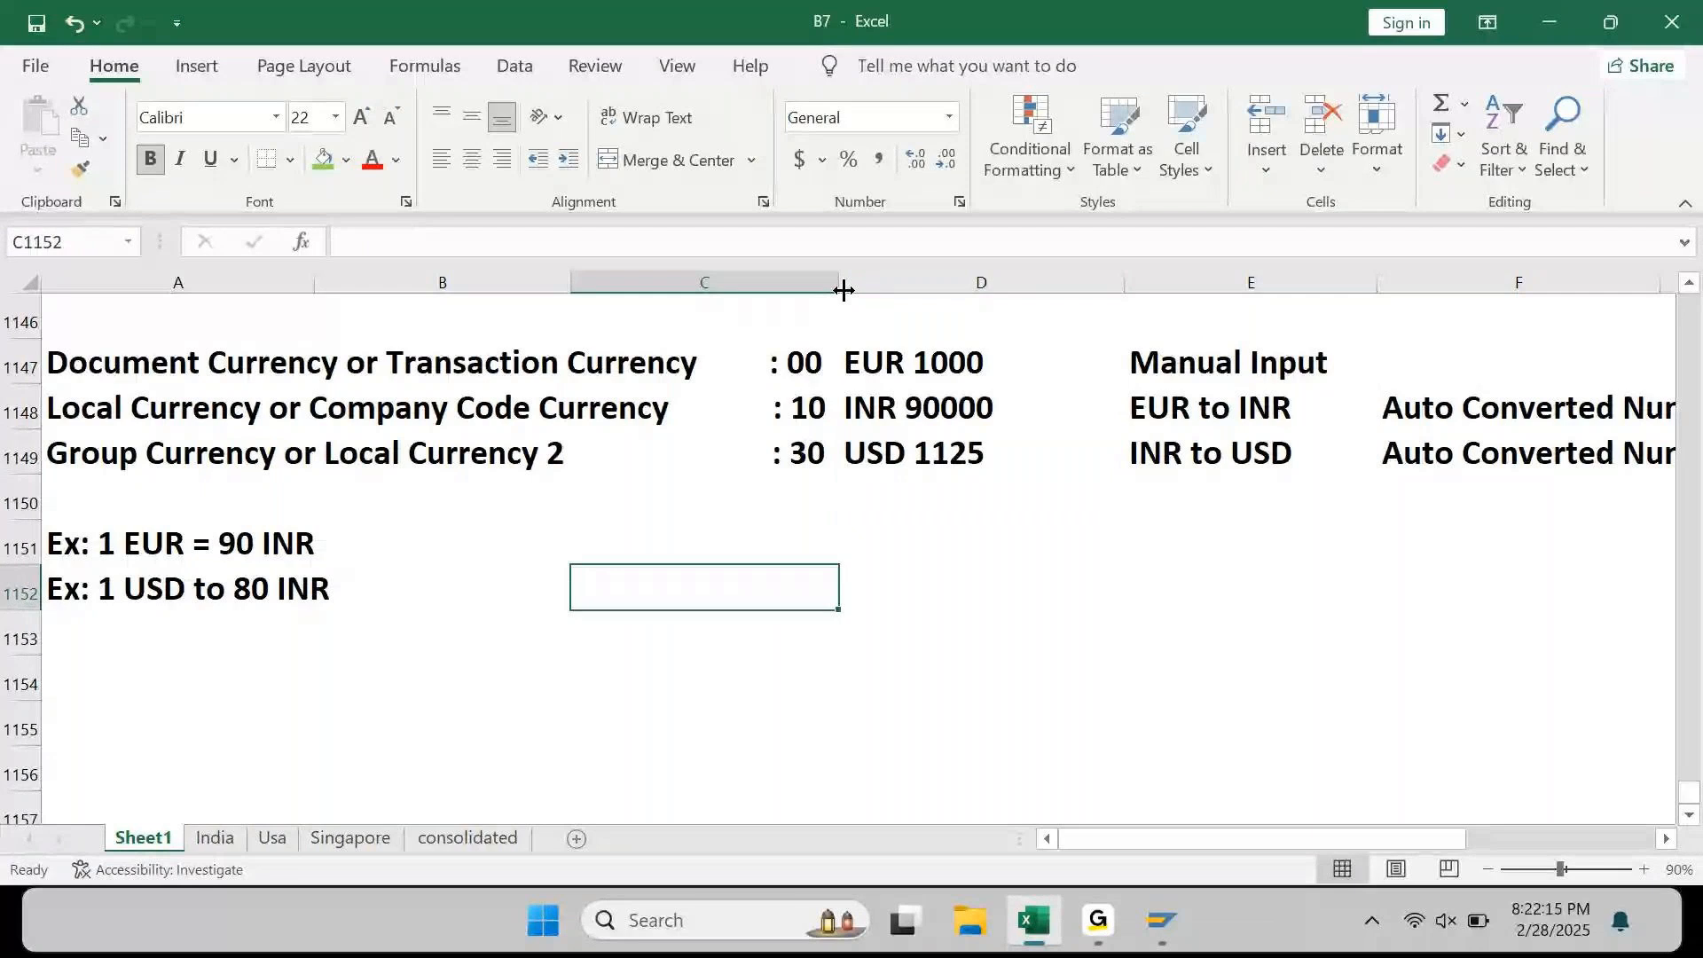
key("Up")
key("Up")
key("Up")
key("Left")
key("Left")
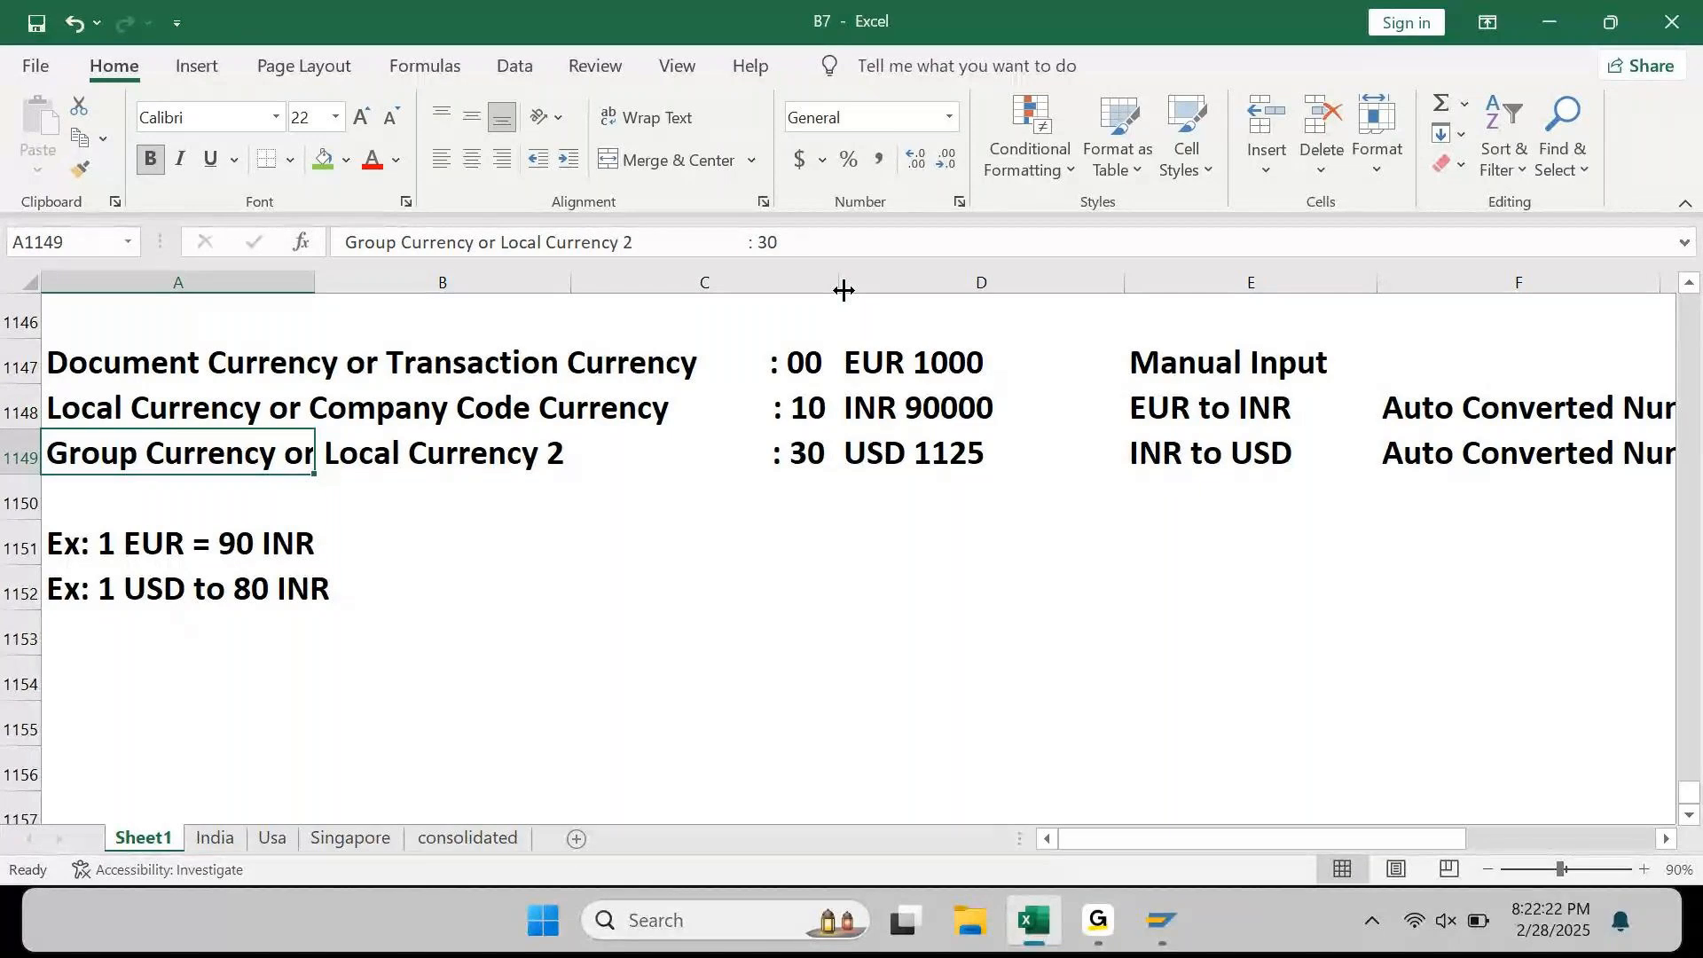
key("Right")
key("Right")
key("Right")
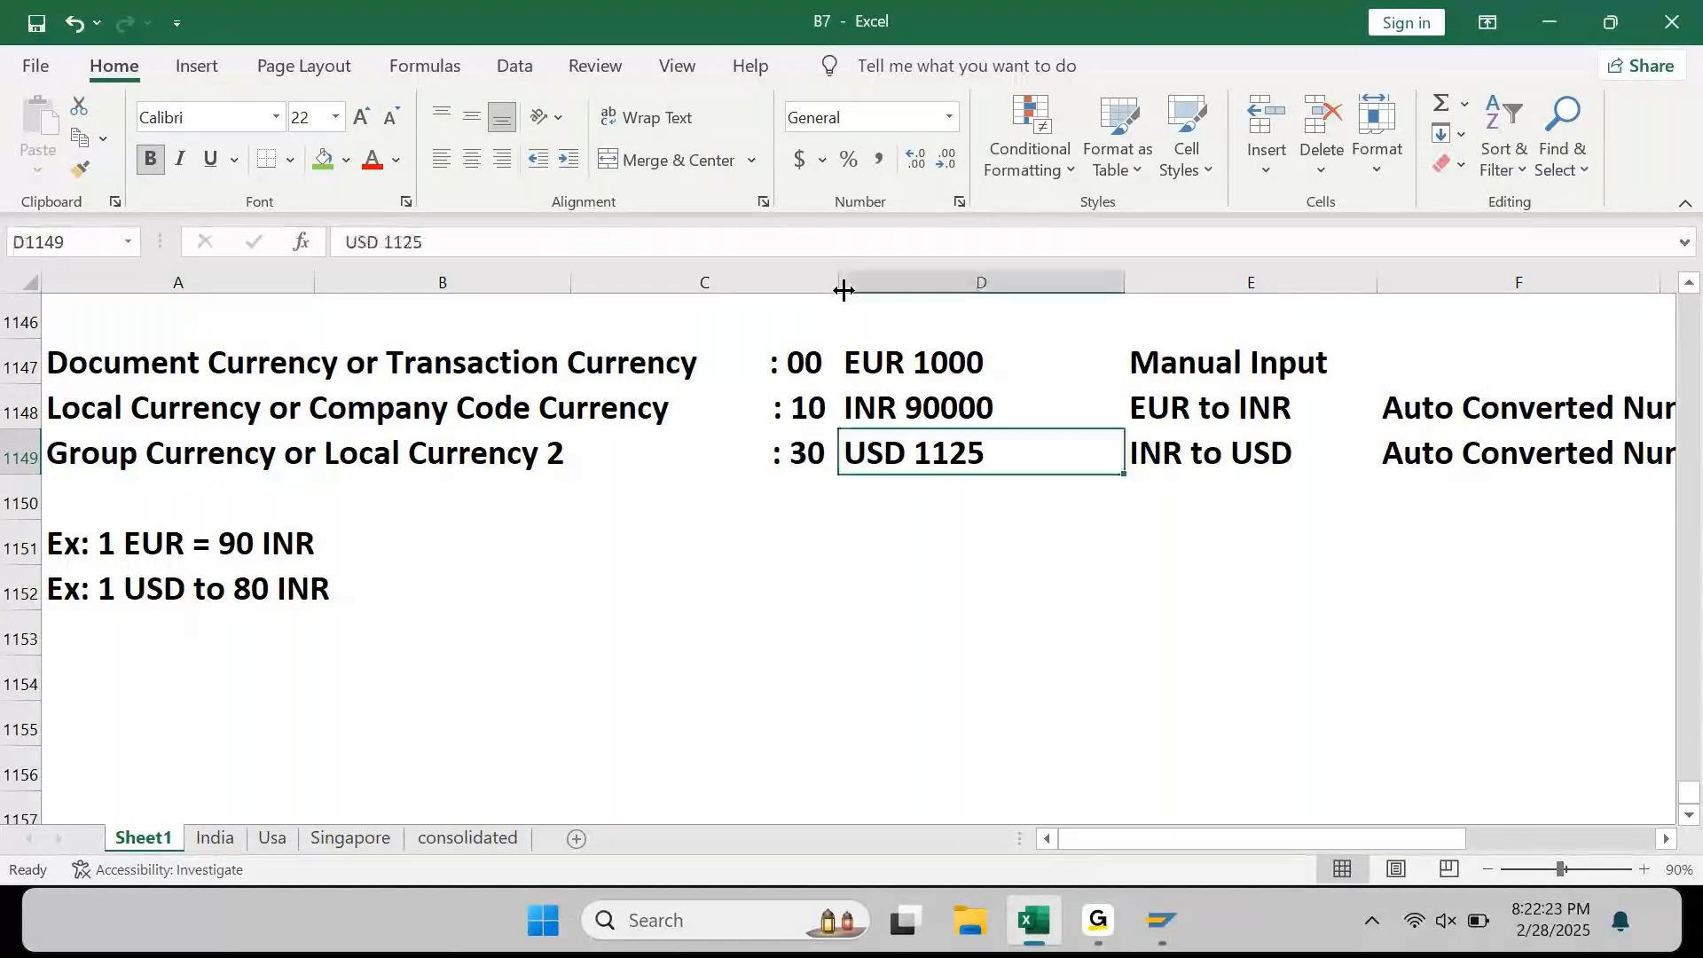
key("Up")
key("Up")
key("shift+Down")
key("shift+Down")
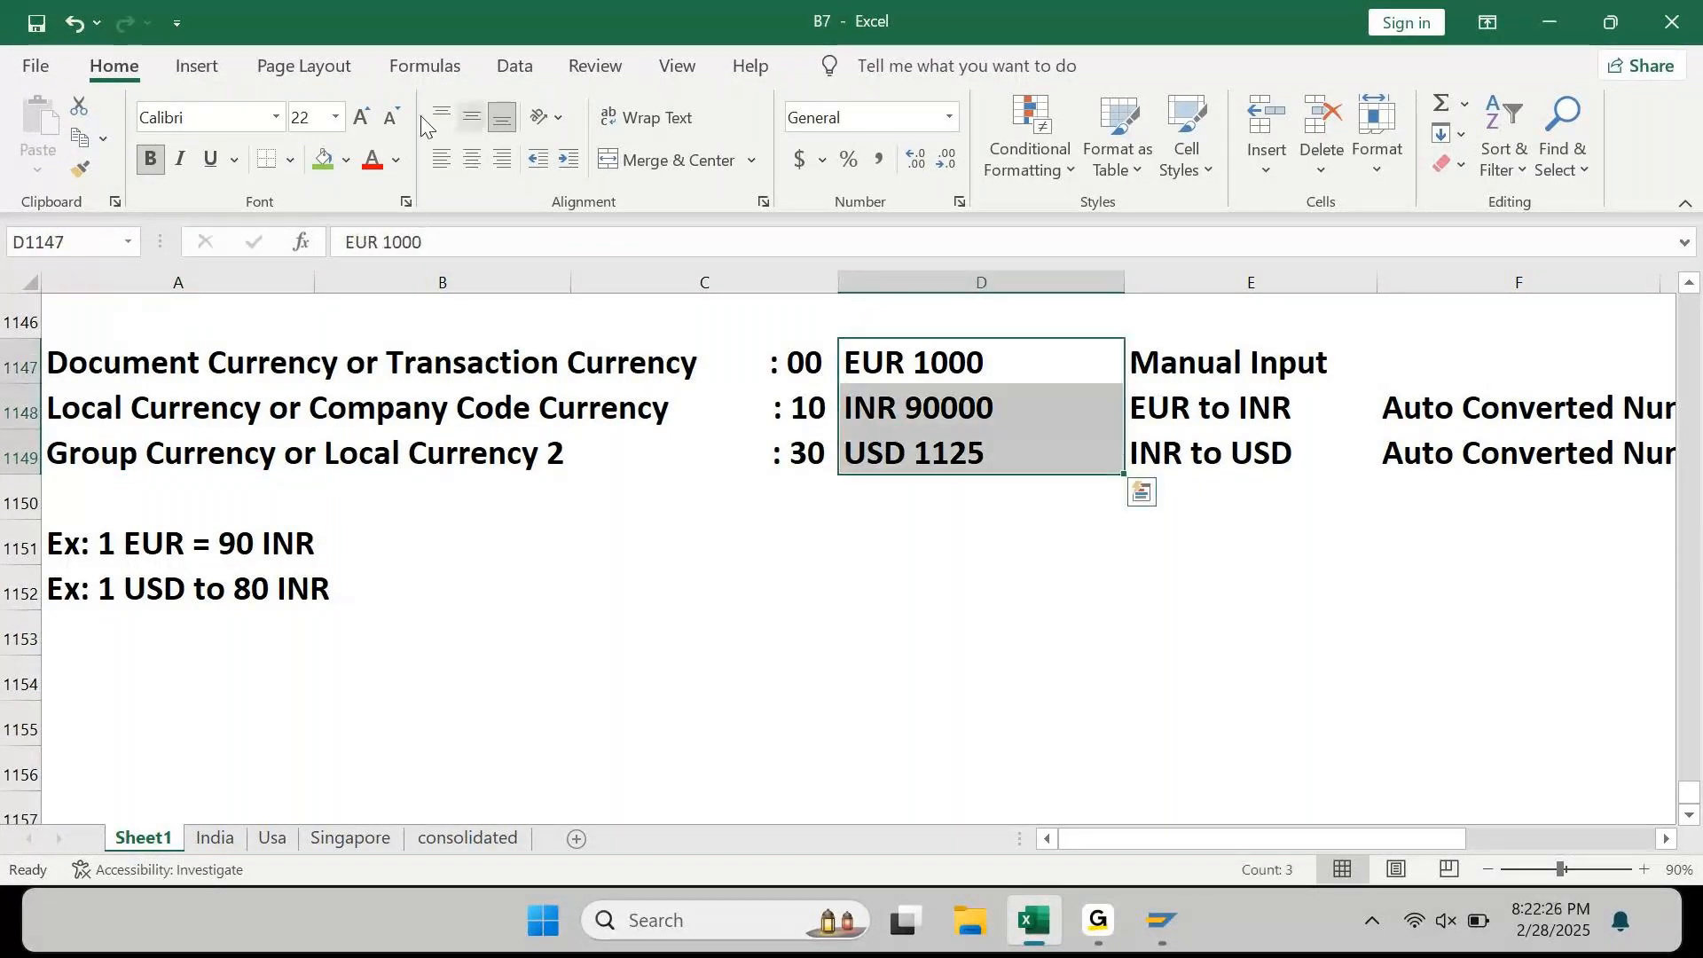
Step: Apply a green fill to EUR 1000, INR 90000 and USD 1125 in D1147:D1149
left_click(325, 163)
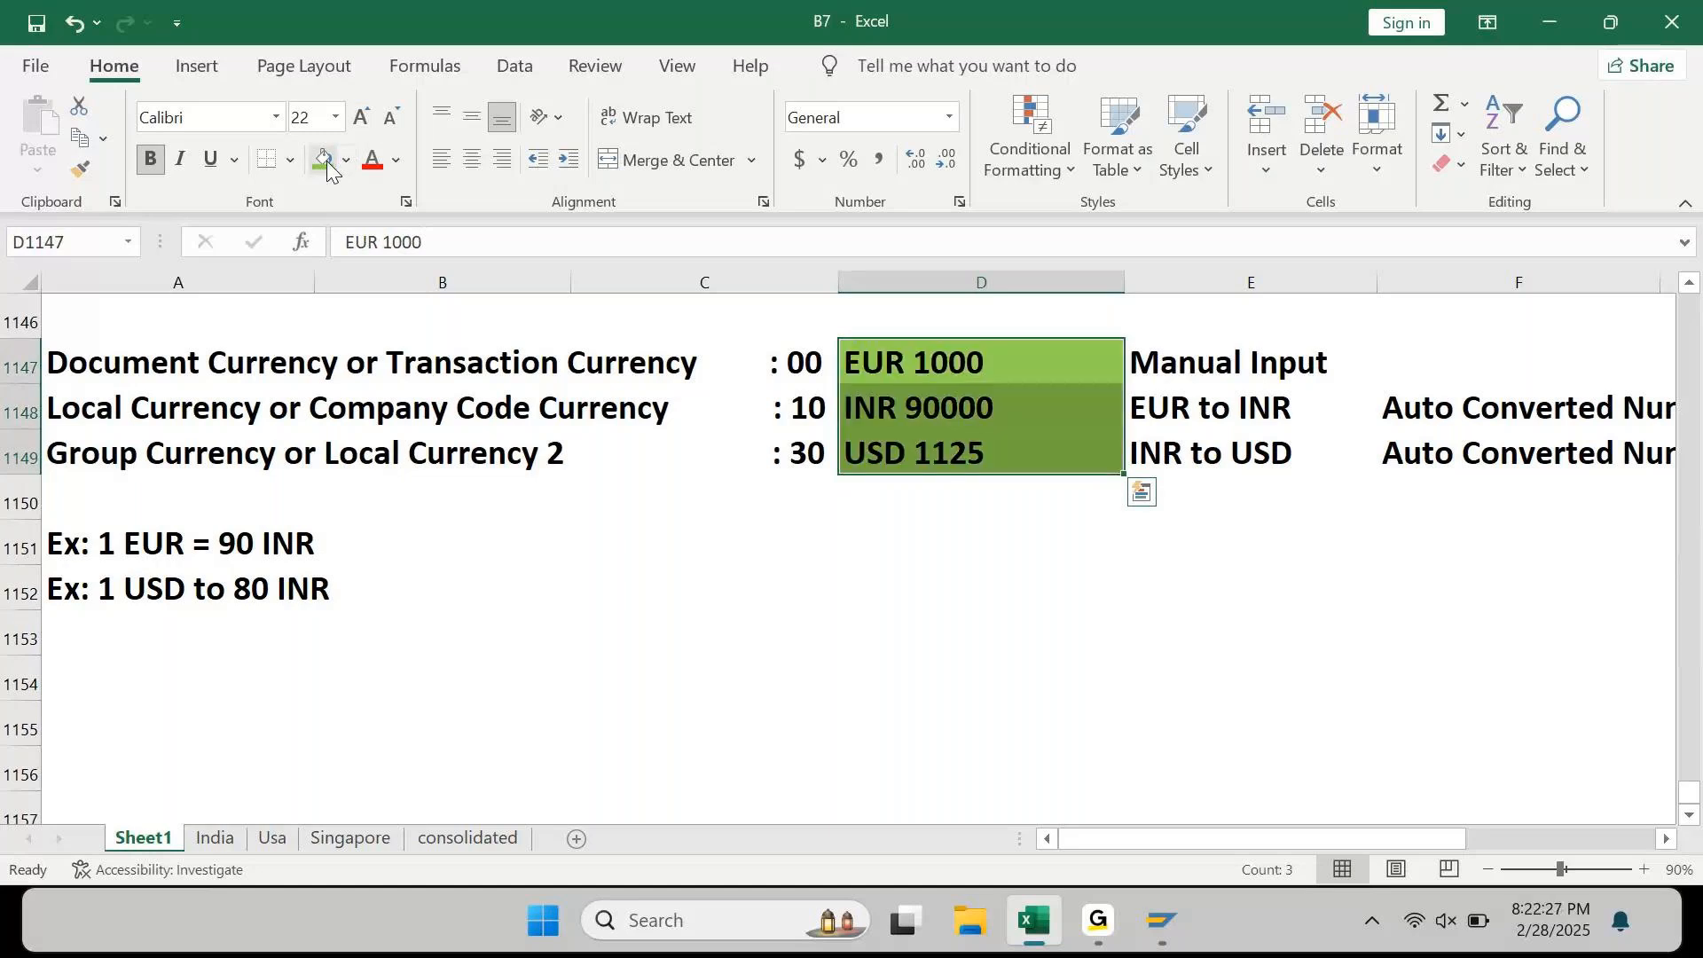
key("Left")
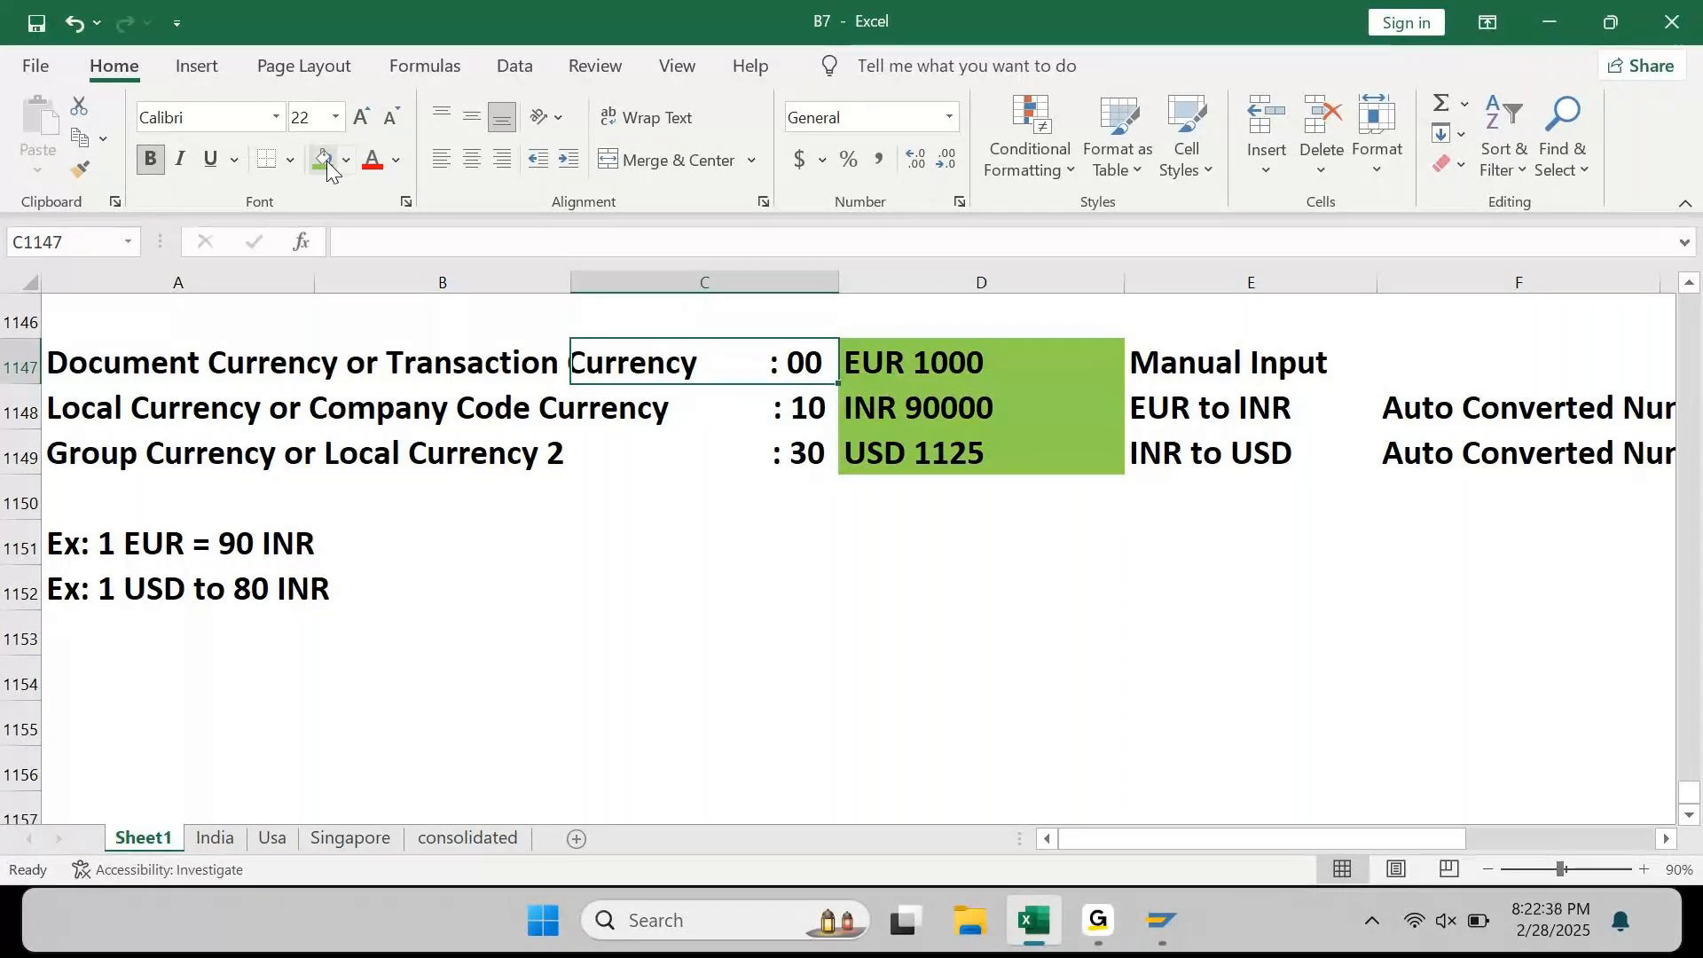
key("Right")
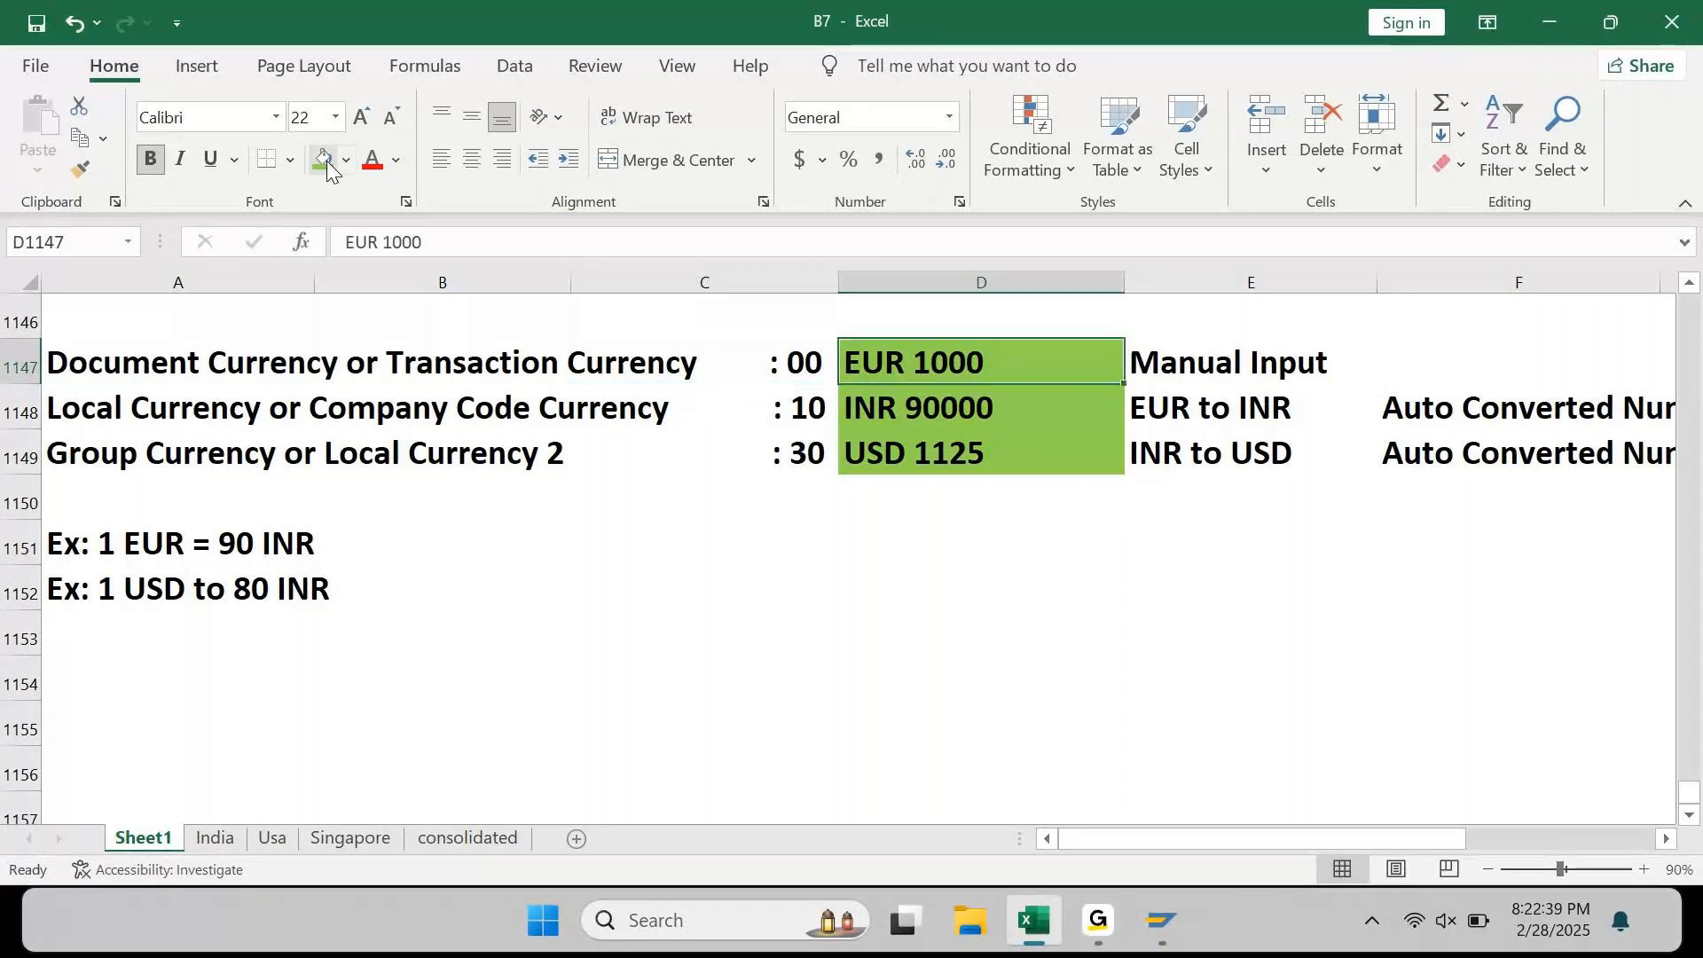
key("Down")
key("Down")
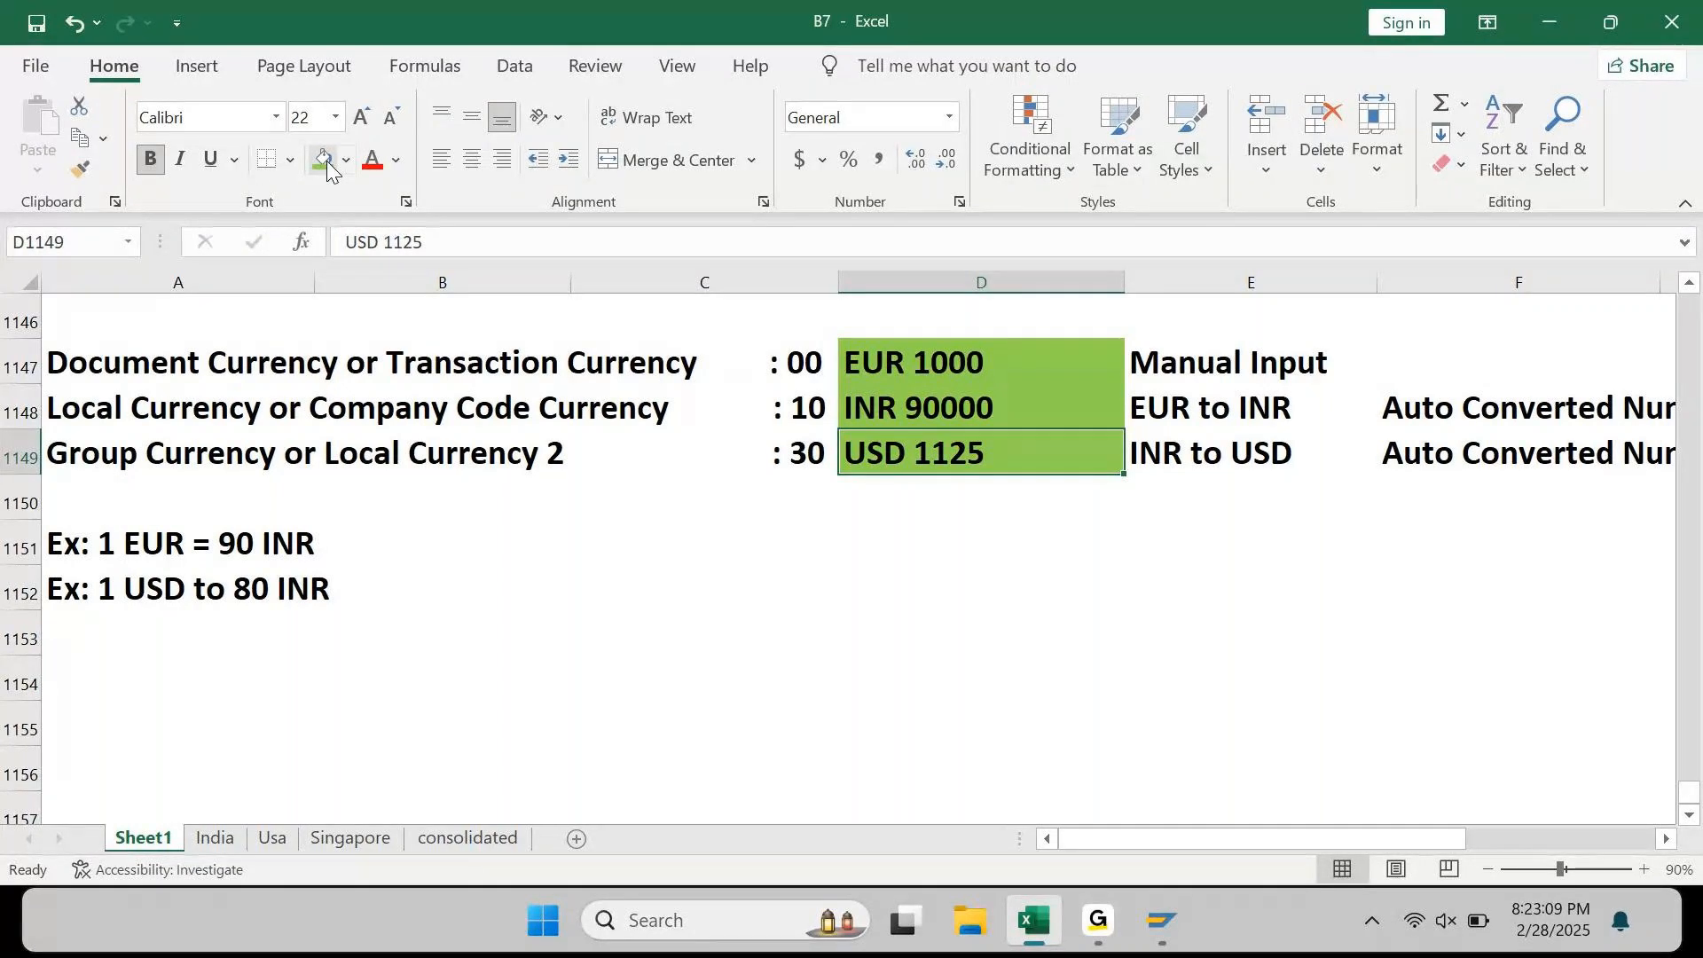
key("Home")
key("Down")
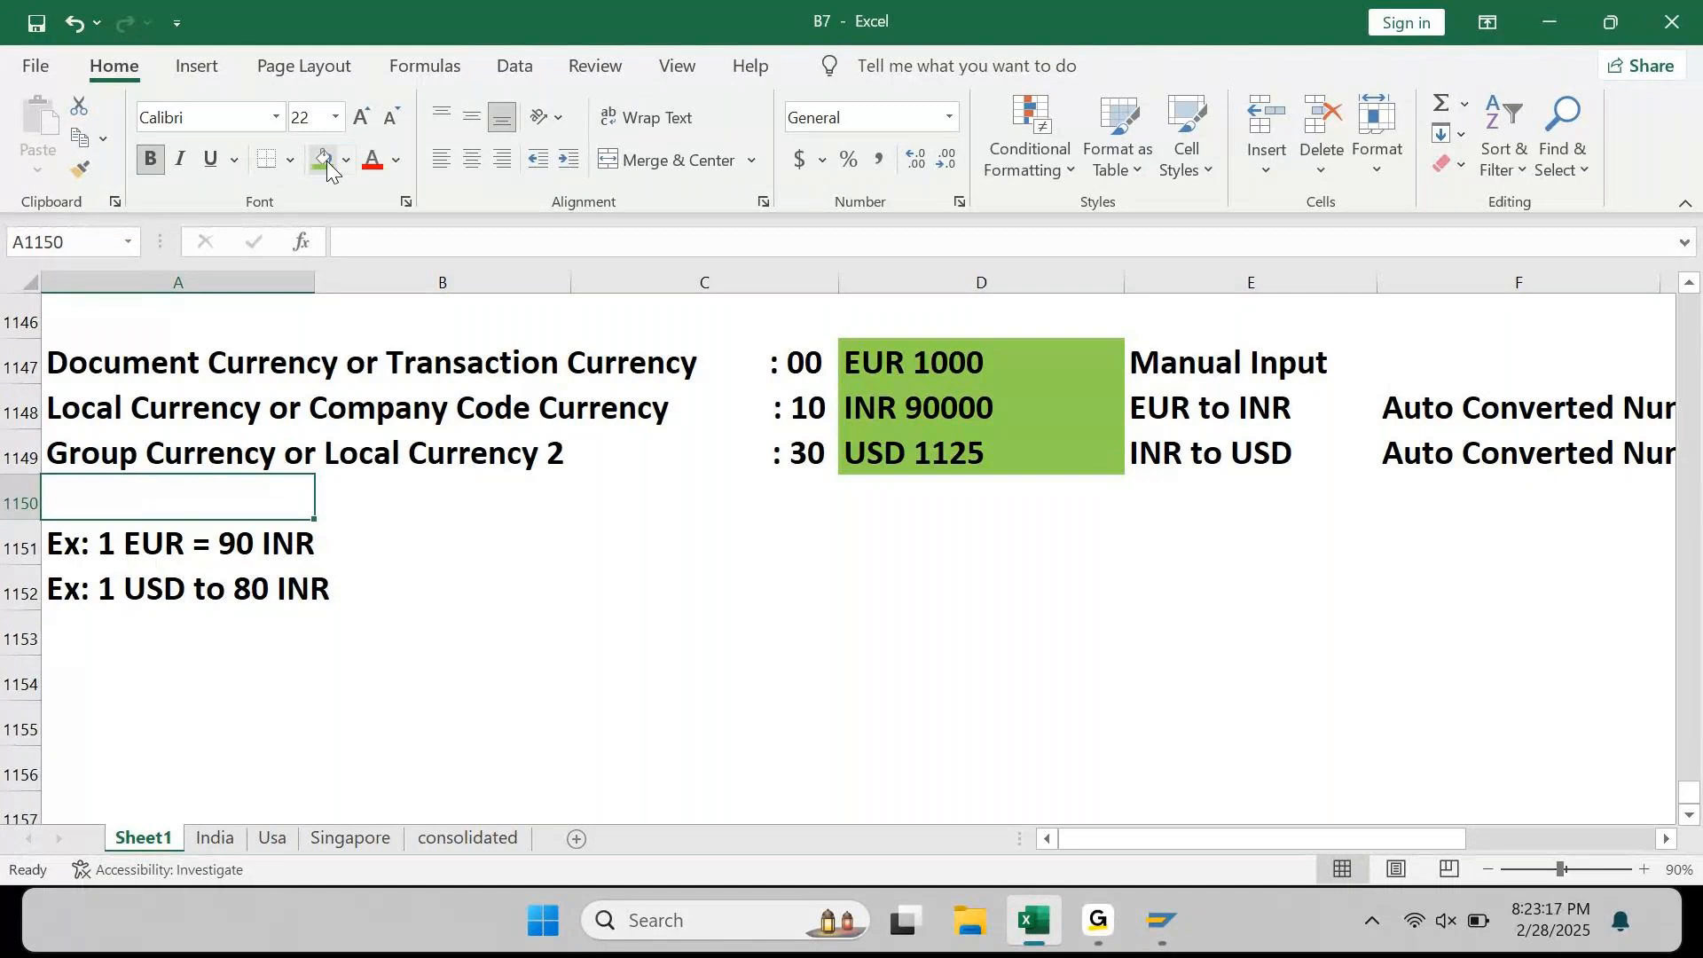
Step: Enter 'Currency Conversion is based on Exchange Rate:' in cell A1154
key("Down")
key("Down")
key("Down")
key("Down")
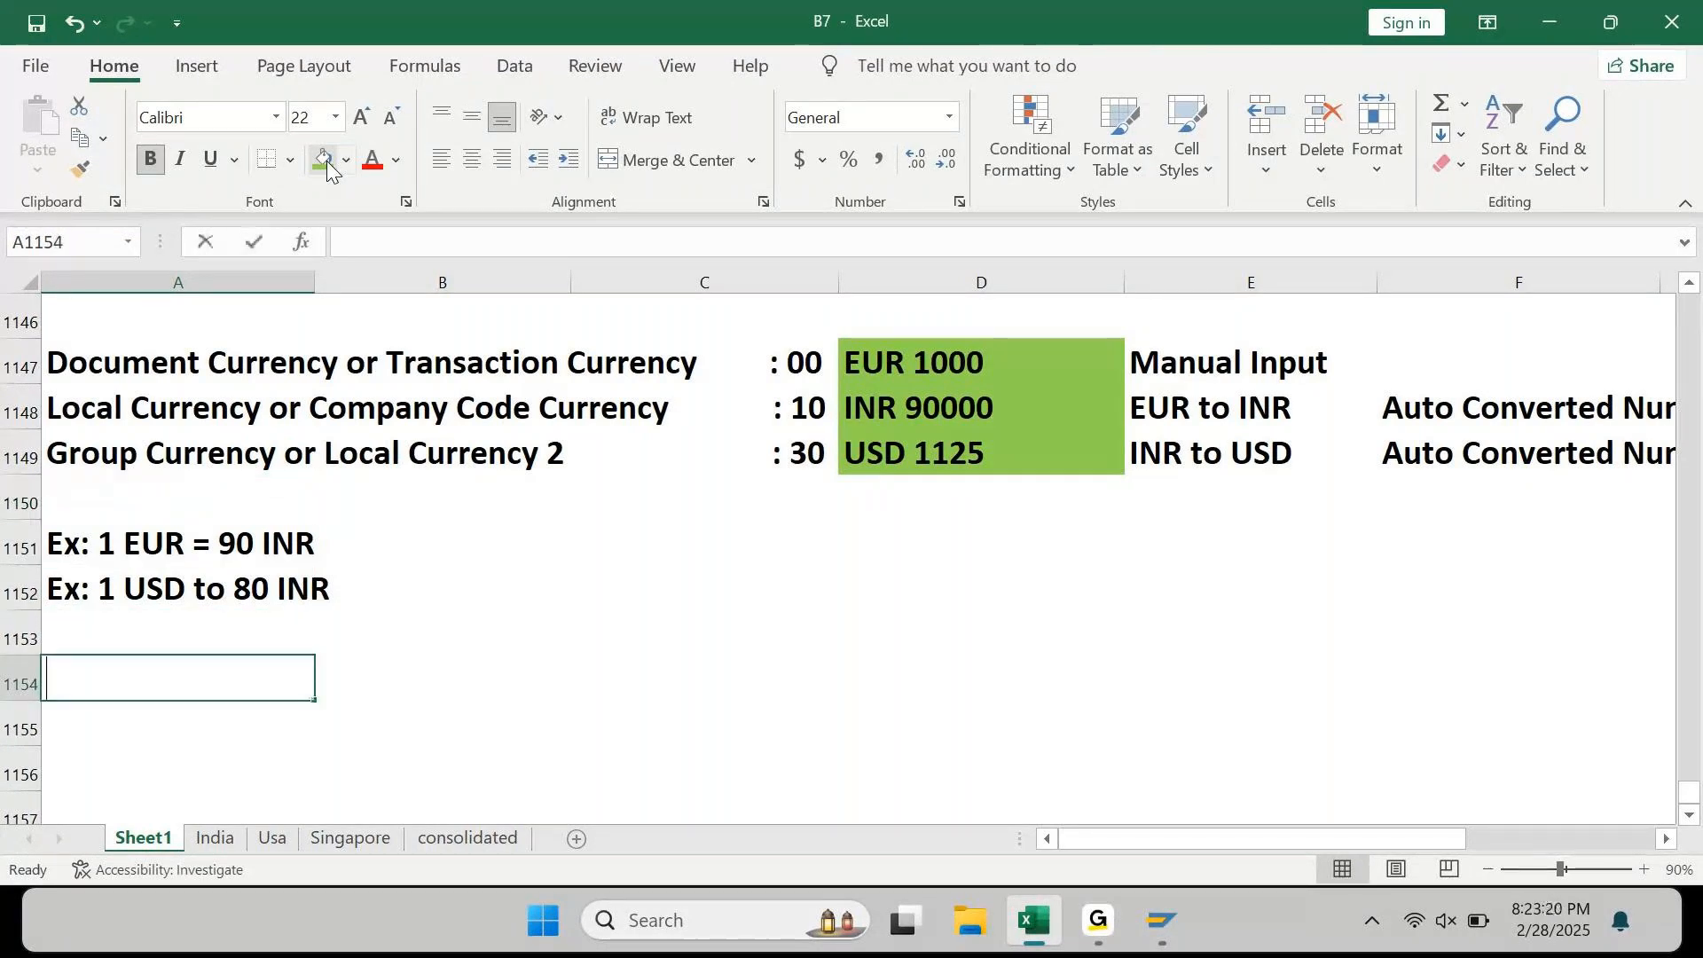
type("Curr")
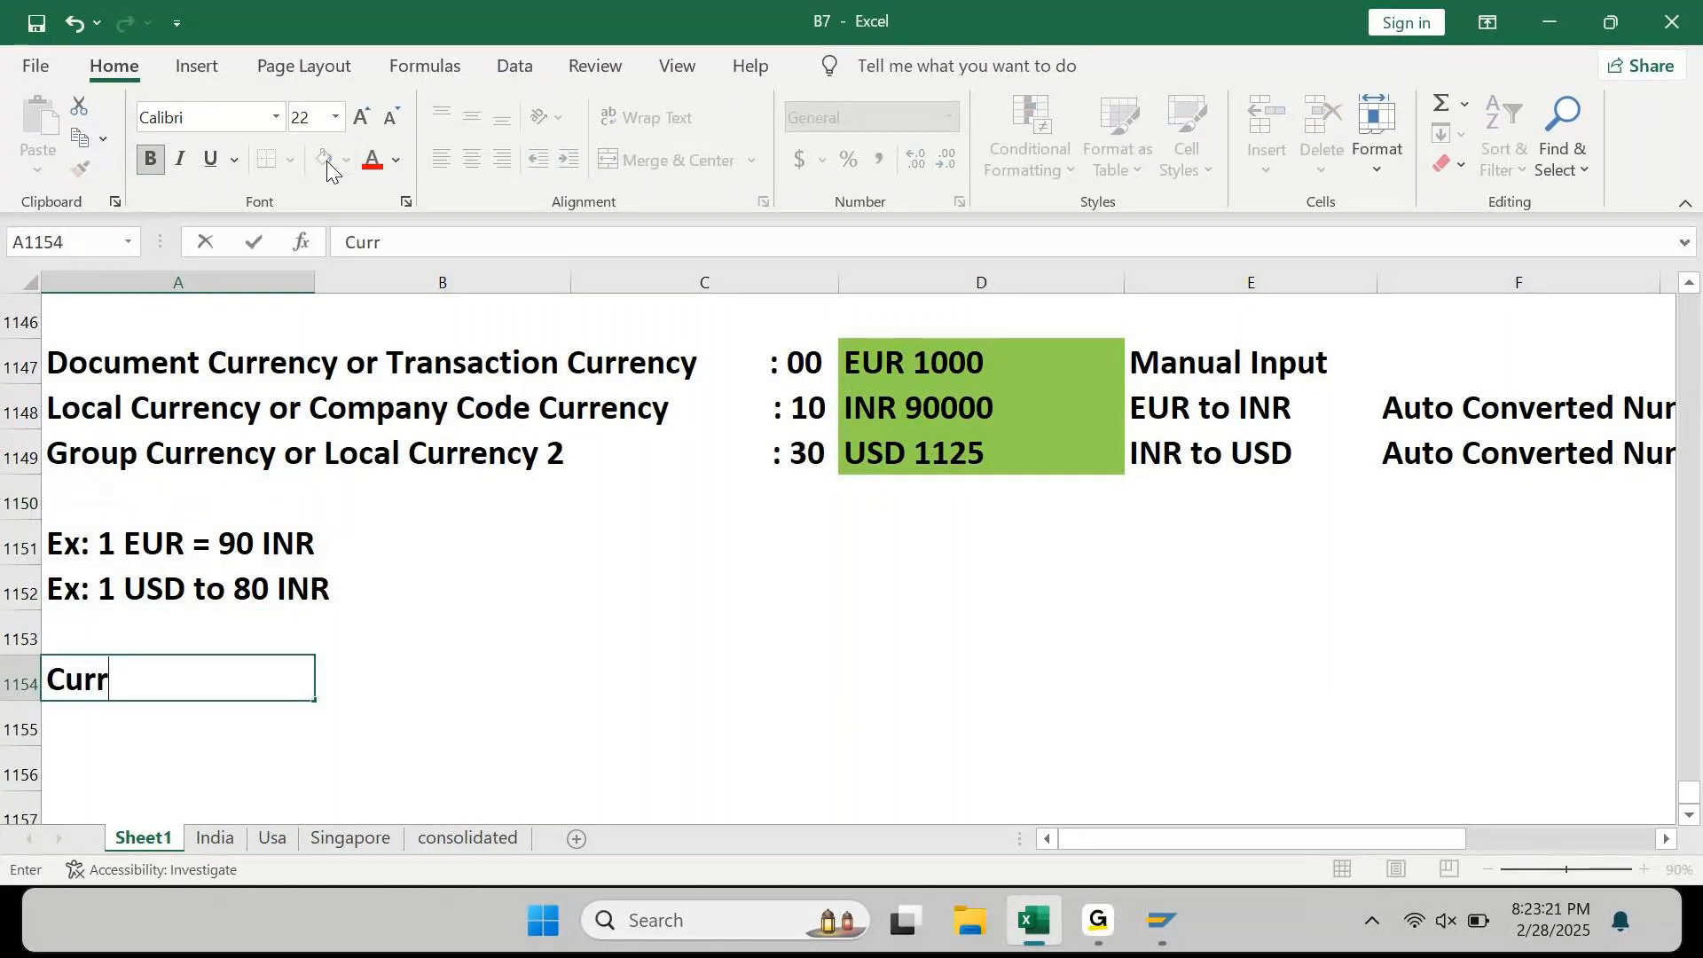
type("ency Conversion is ba")
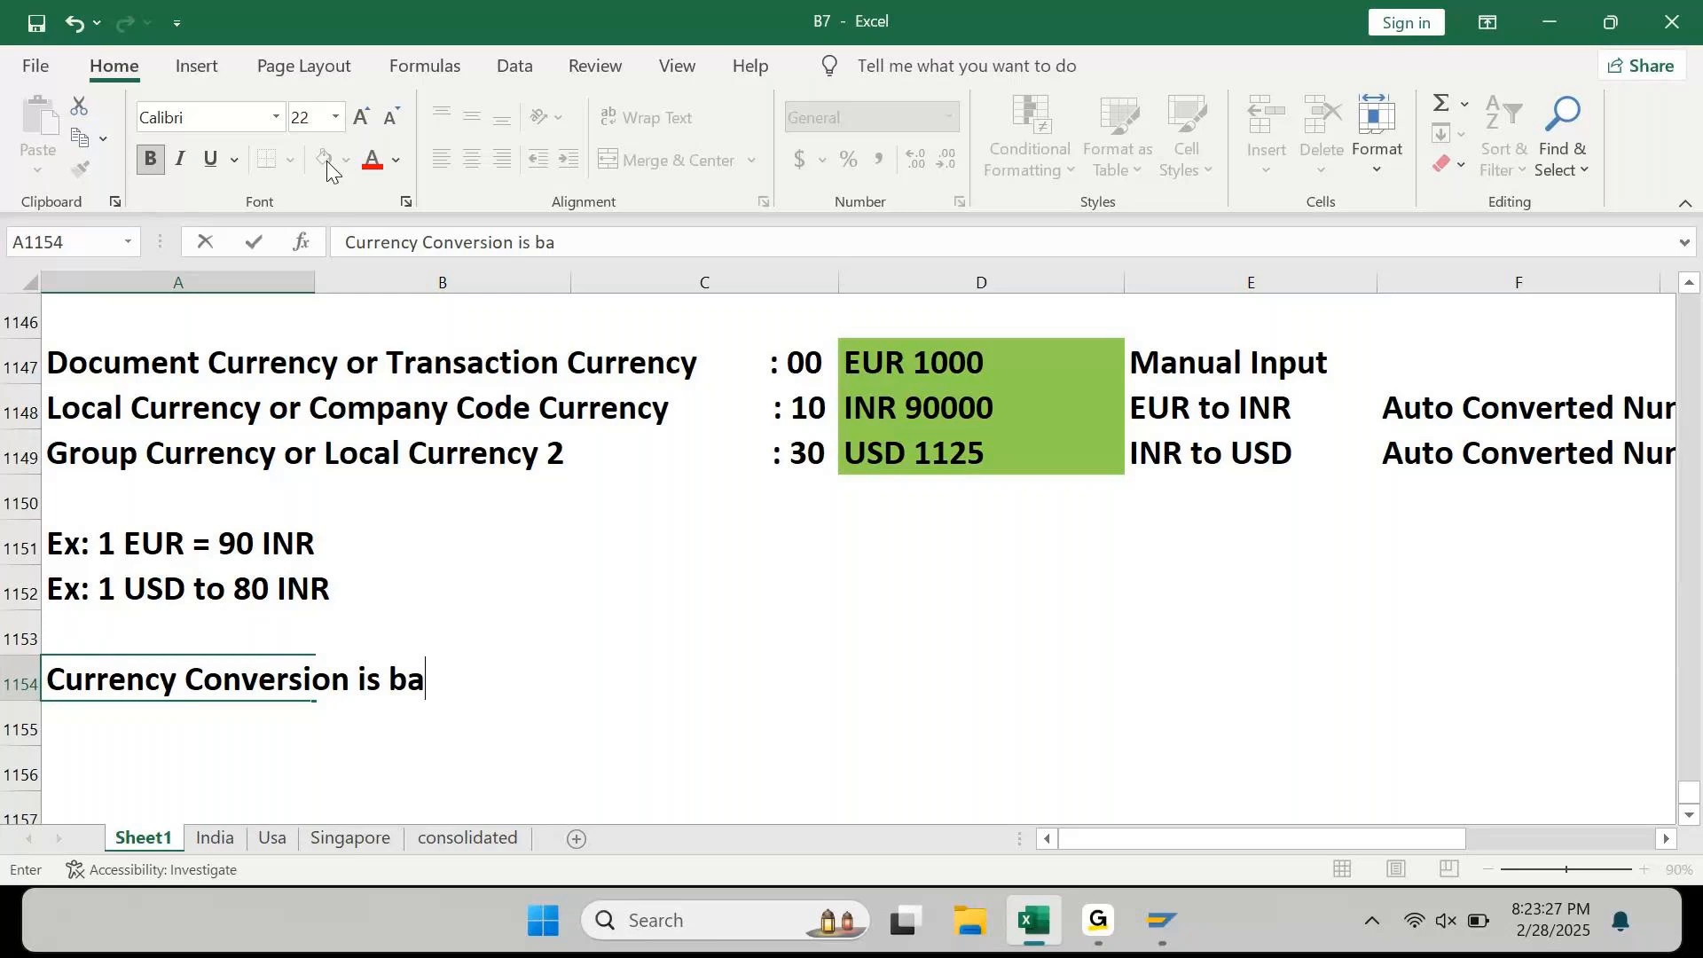
type("sed on Exchange Rate:")
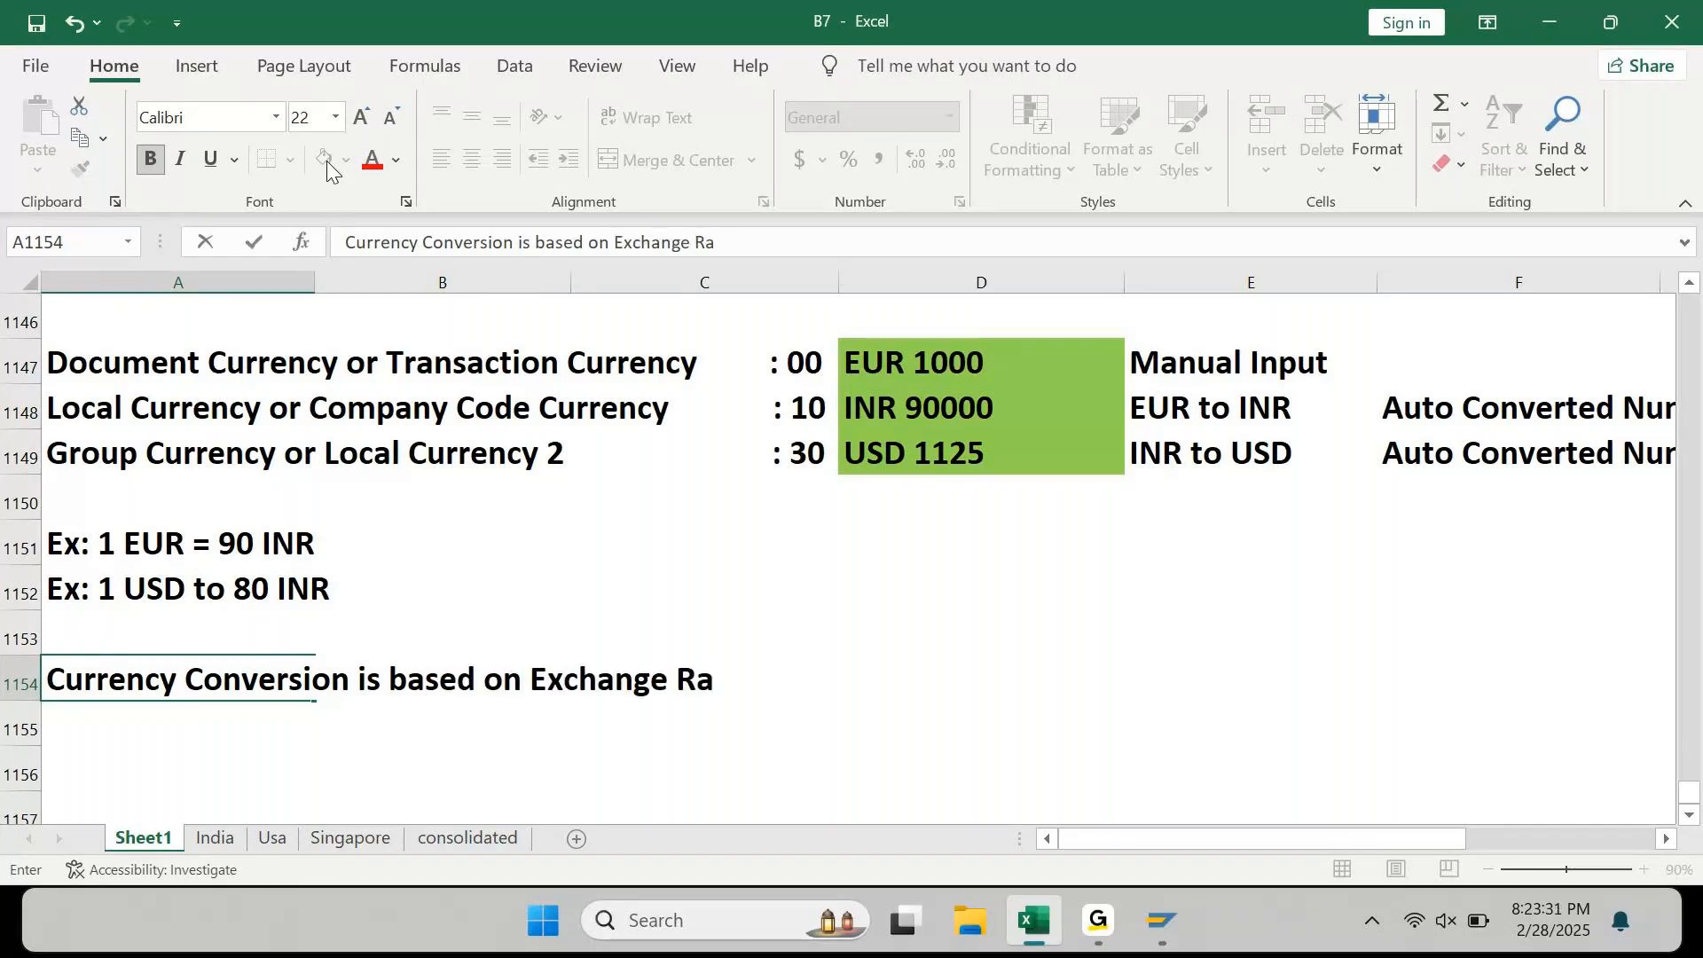
key("Return")
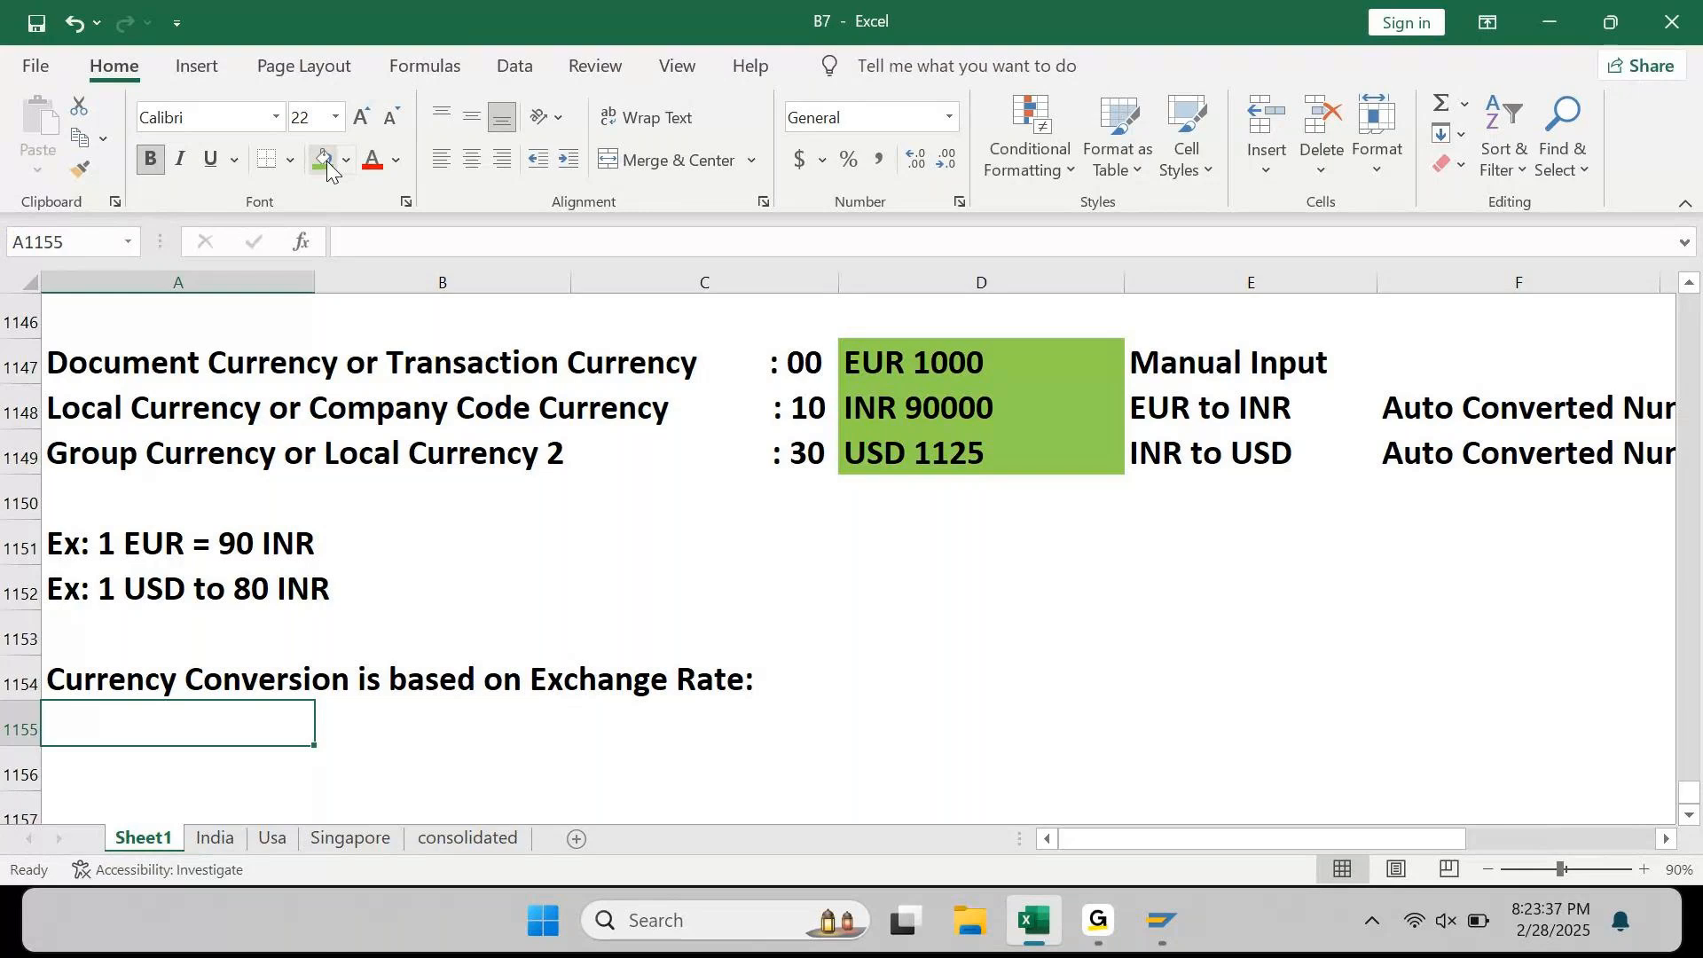
key("Return")
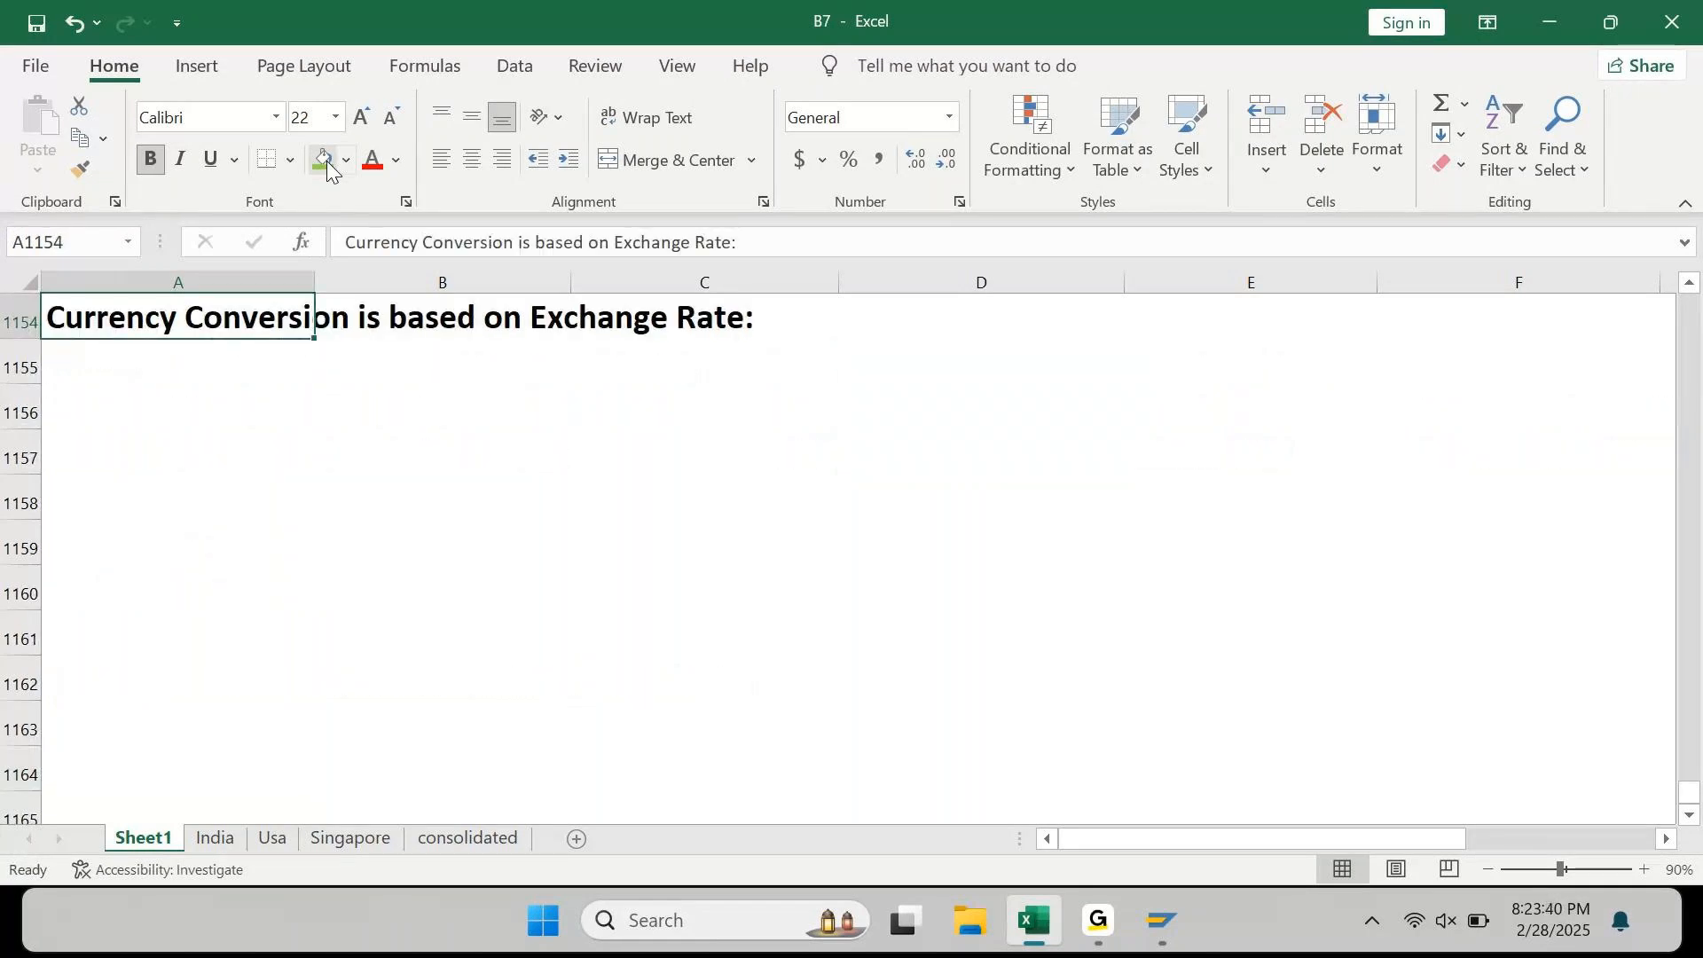
Step: Enter 'Exchange Rate is usually two types', '1. Direct Quotation' and '2. Indirect Quotation' in A1155:A1157
key("Down")
key("Down")
key("Down")
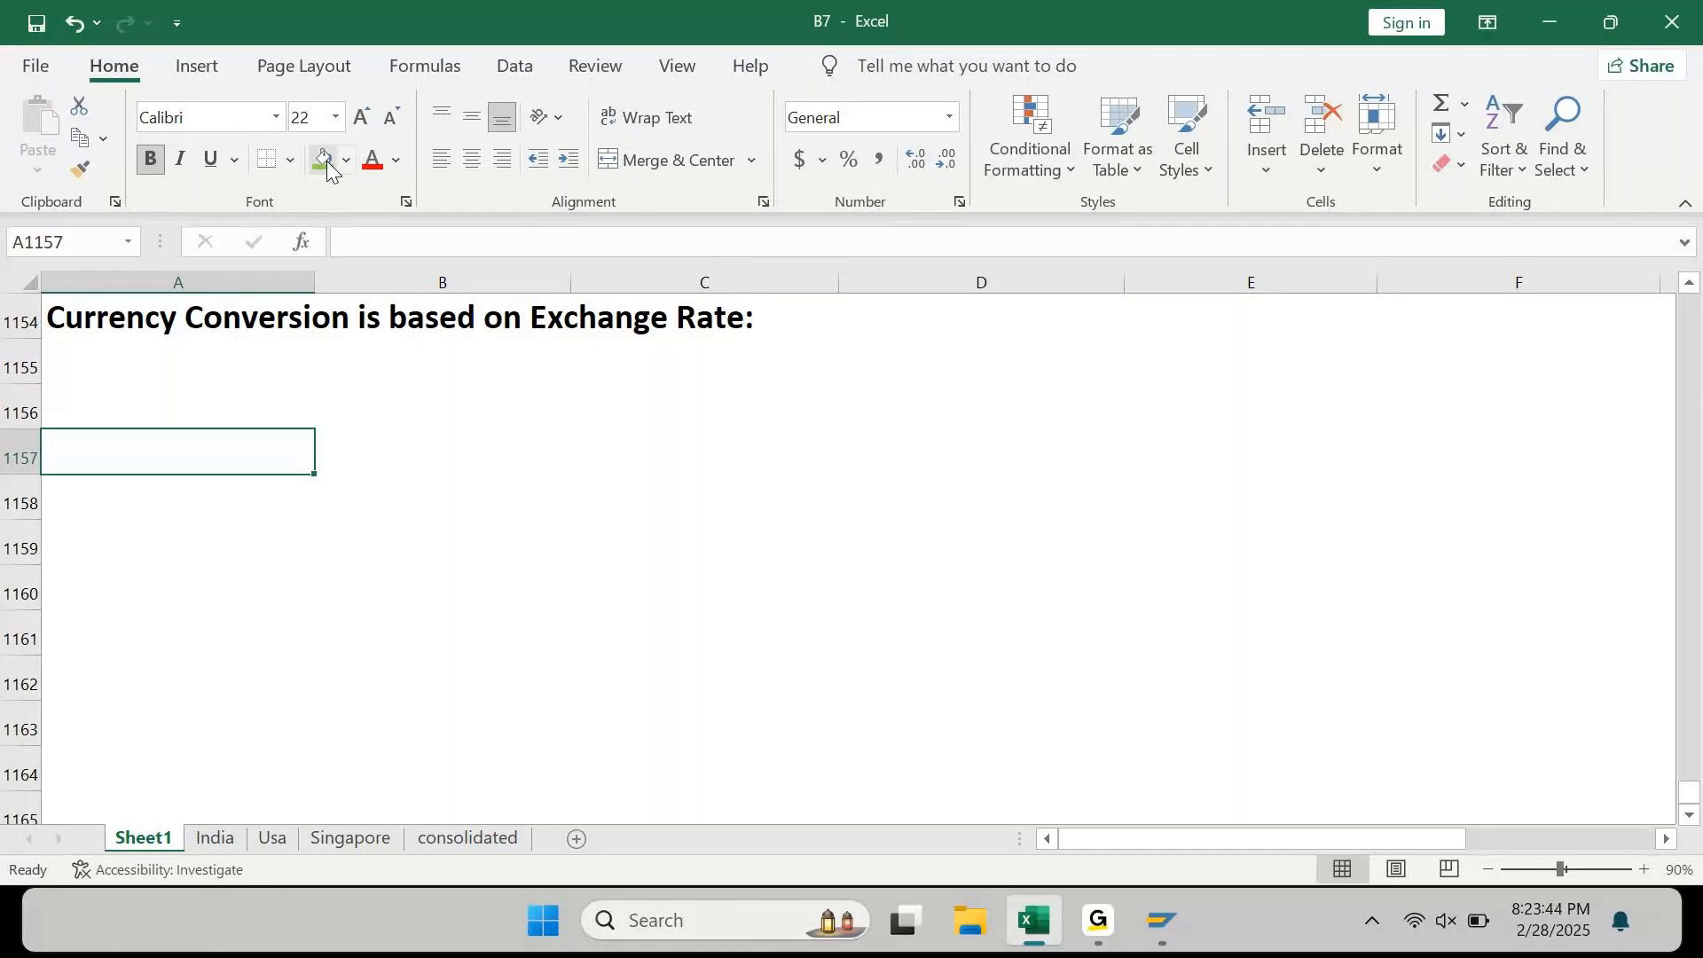
key("Up")
key("Up")
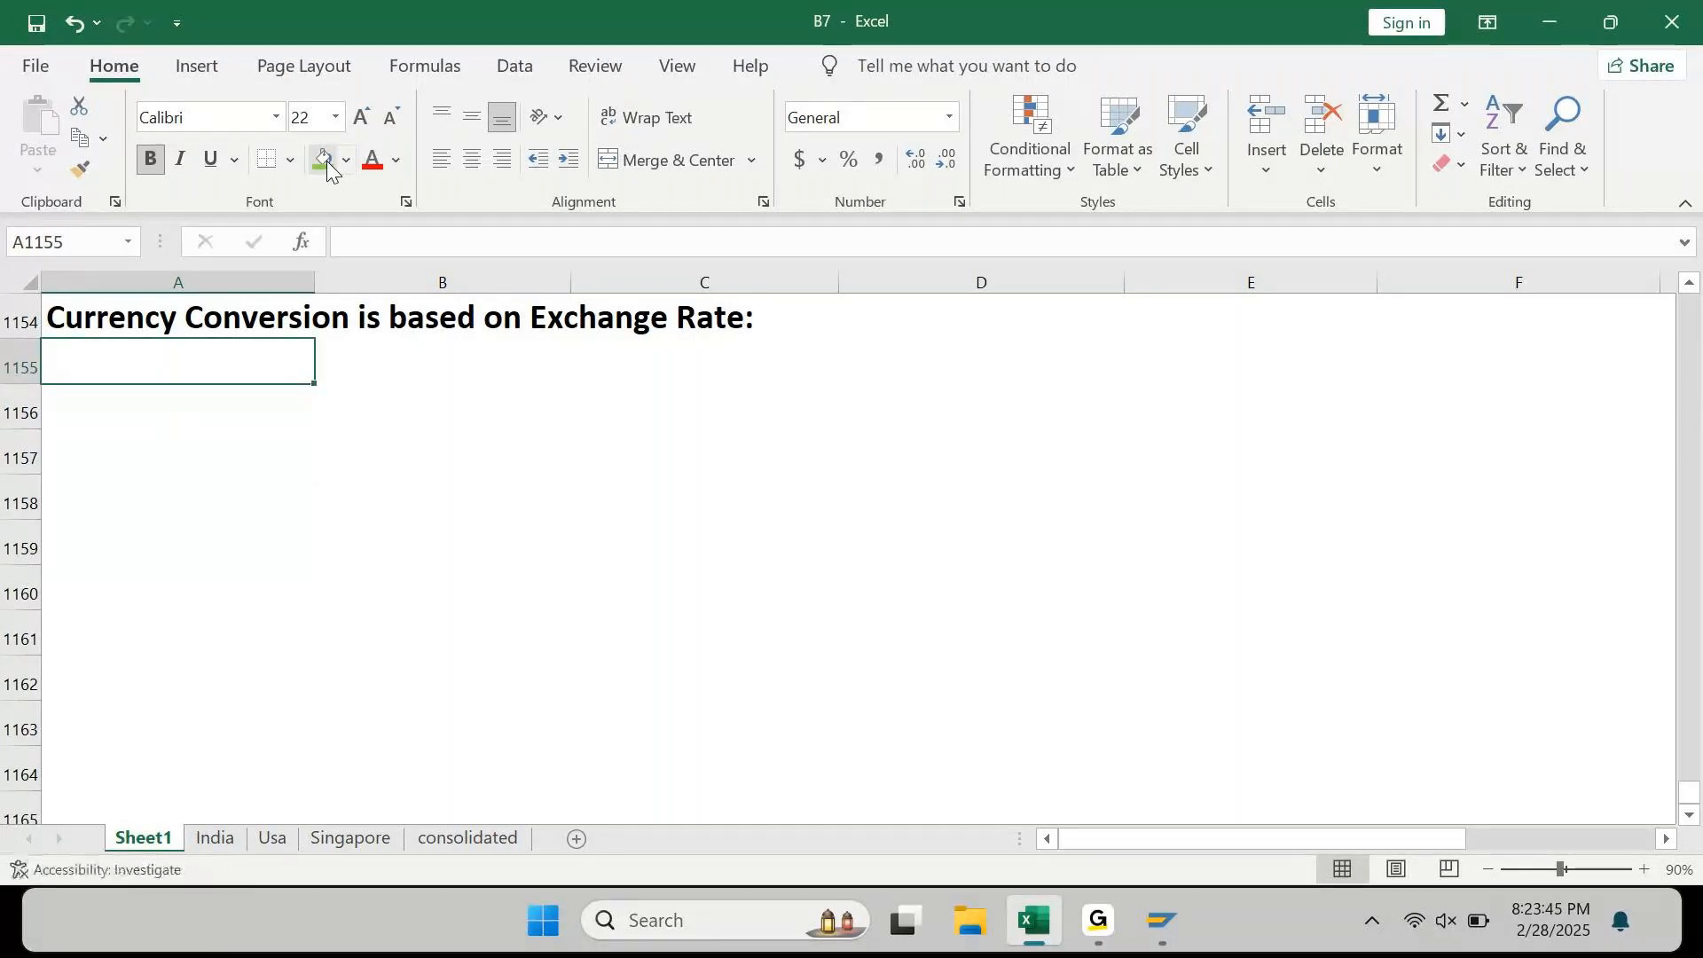
type("Exchange Rate")
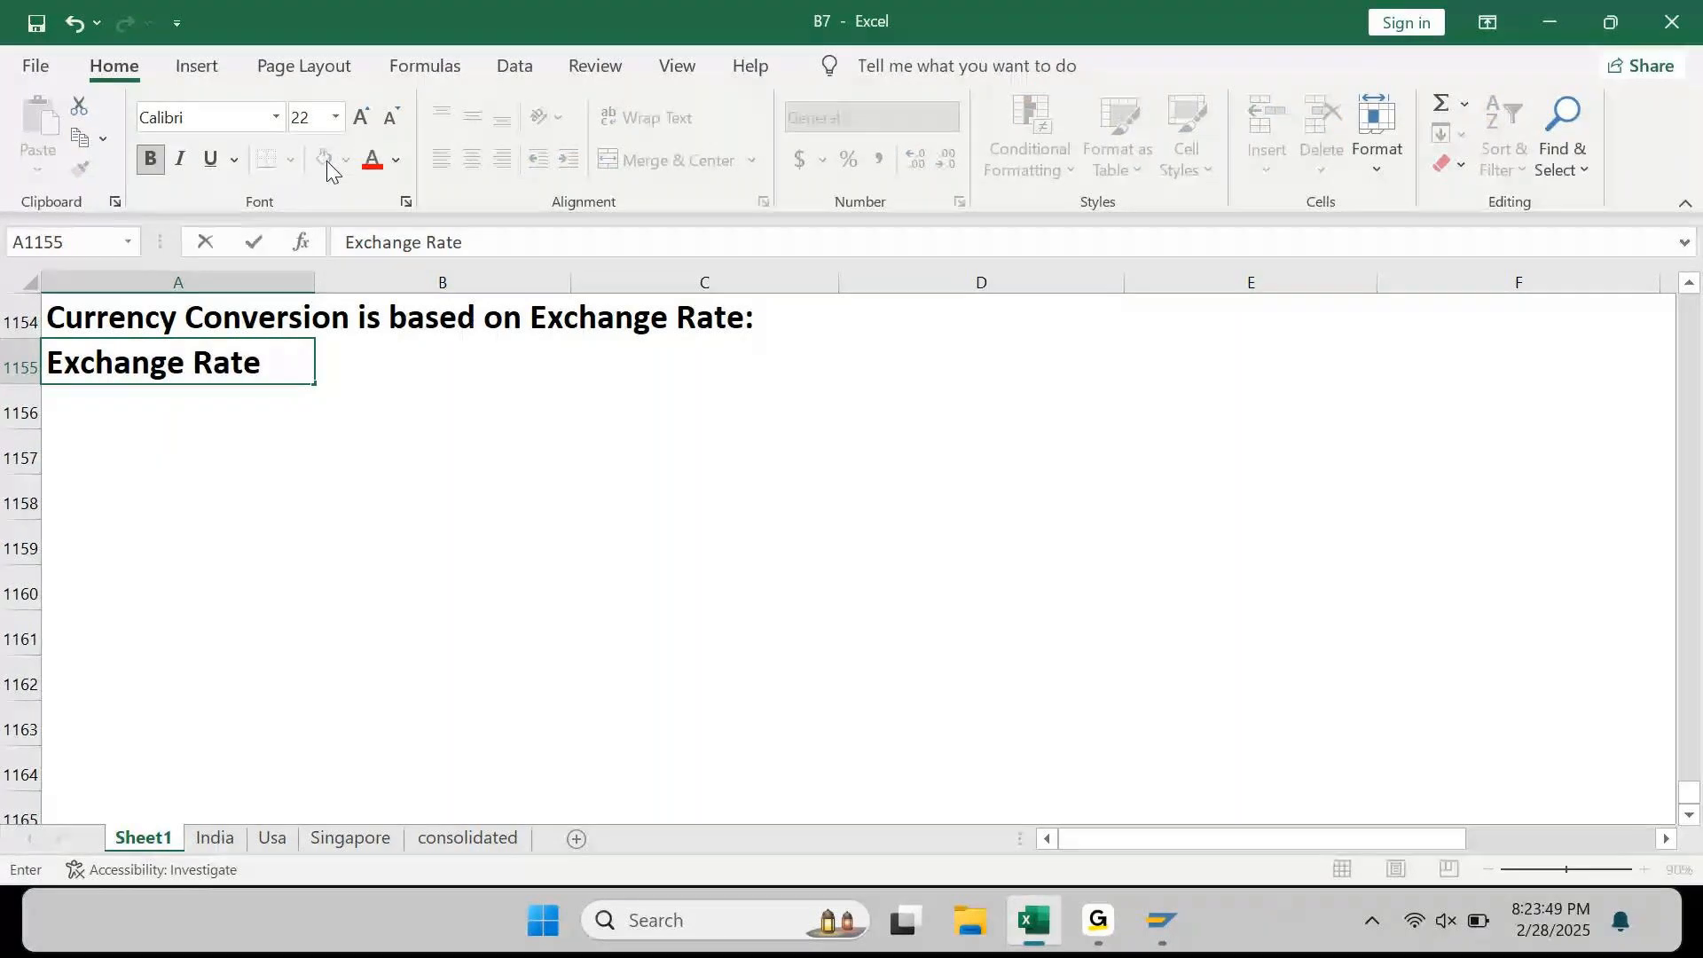
type(" is usually two types")
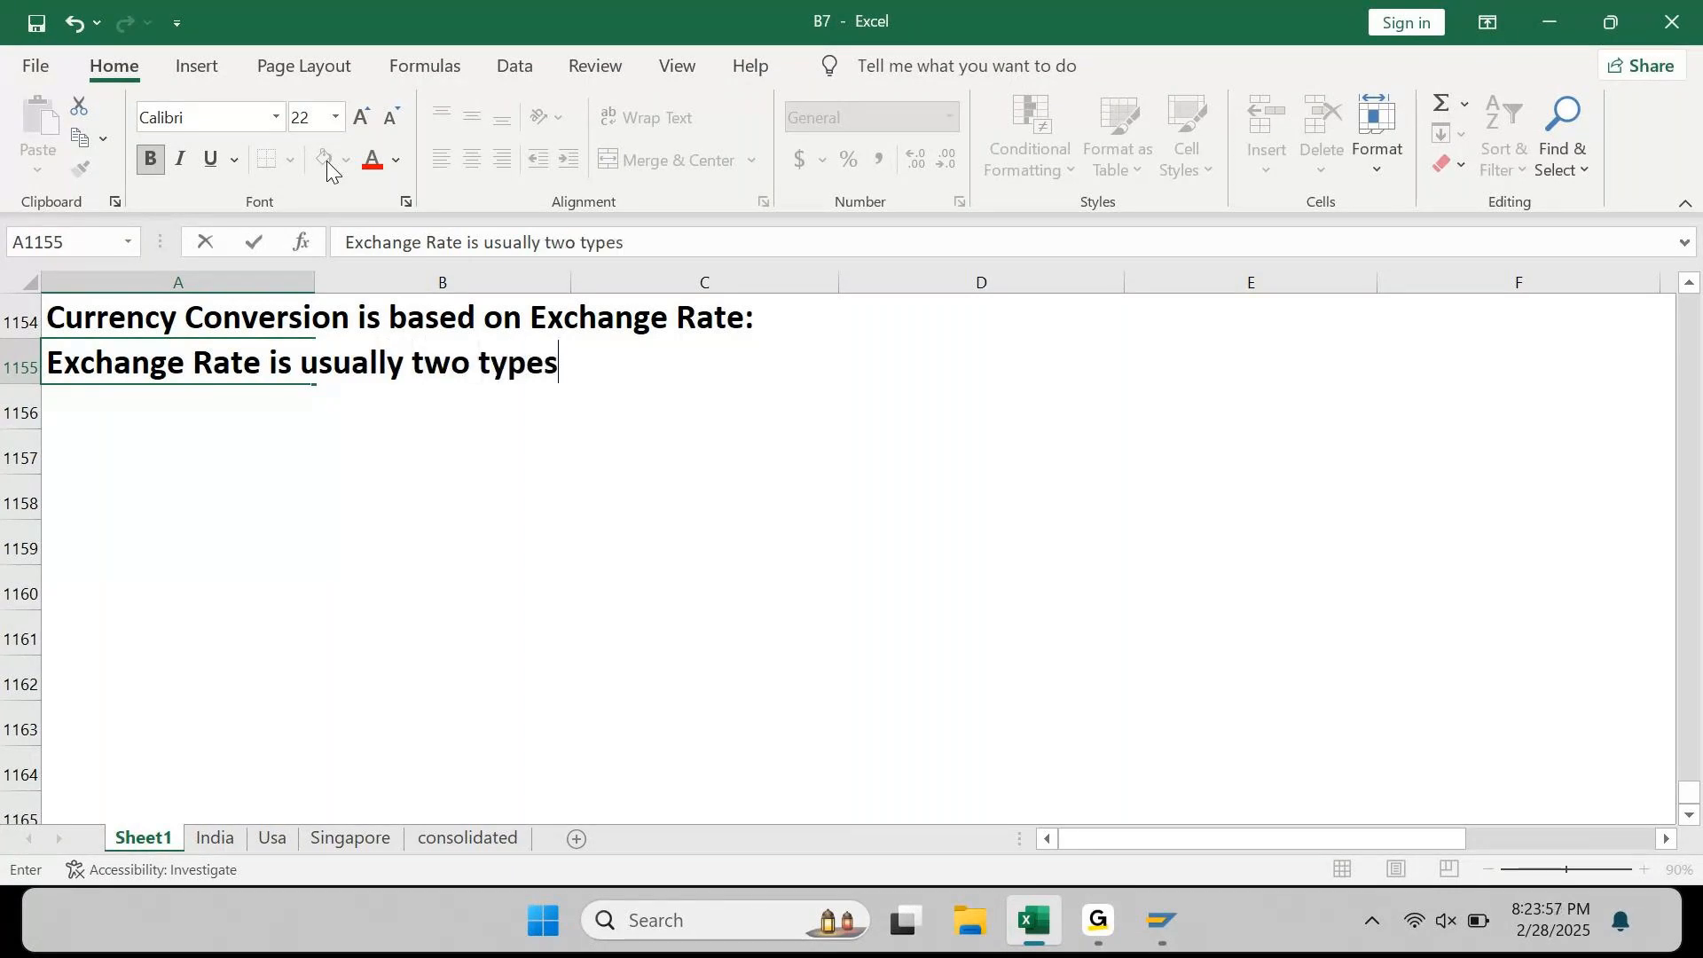
key("Return")
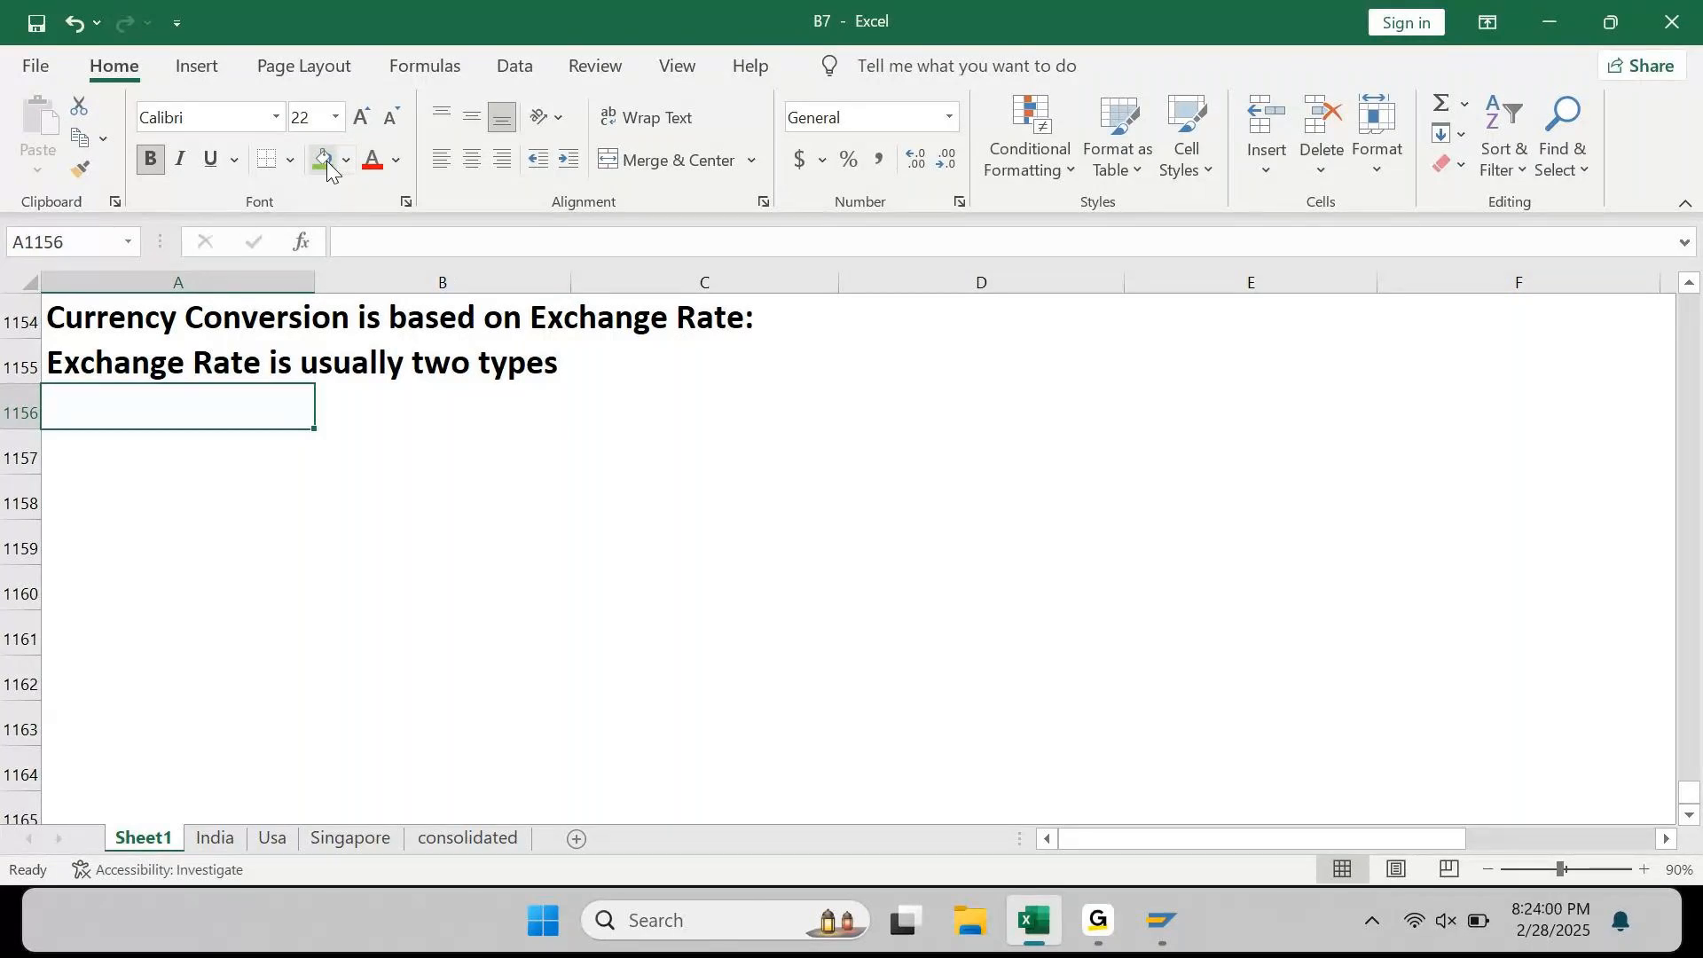
type("1. D")
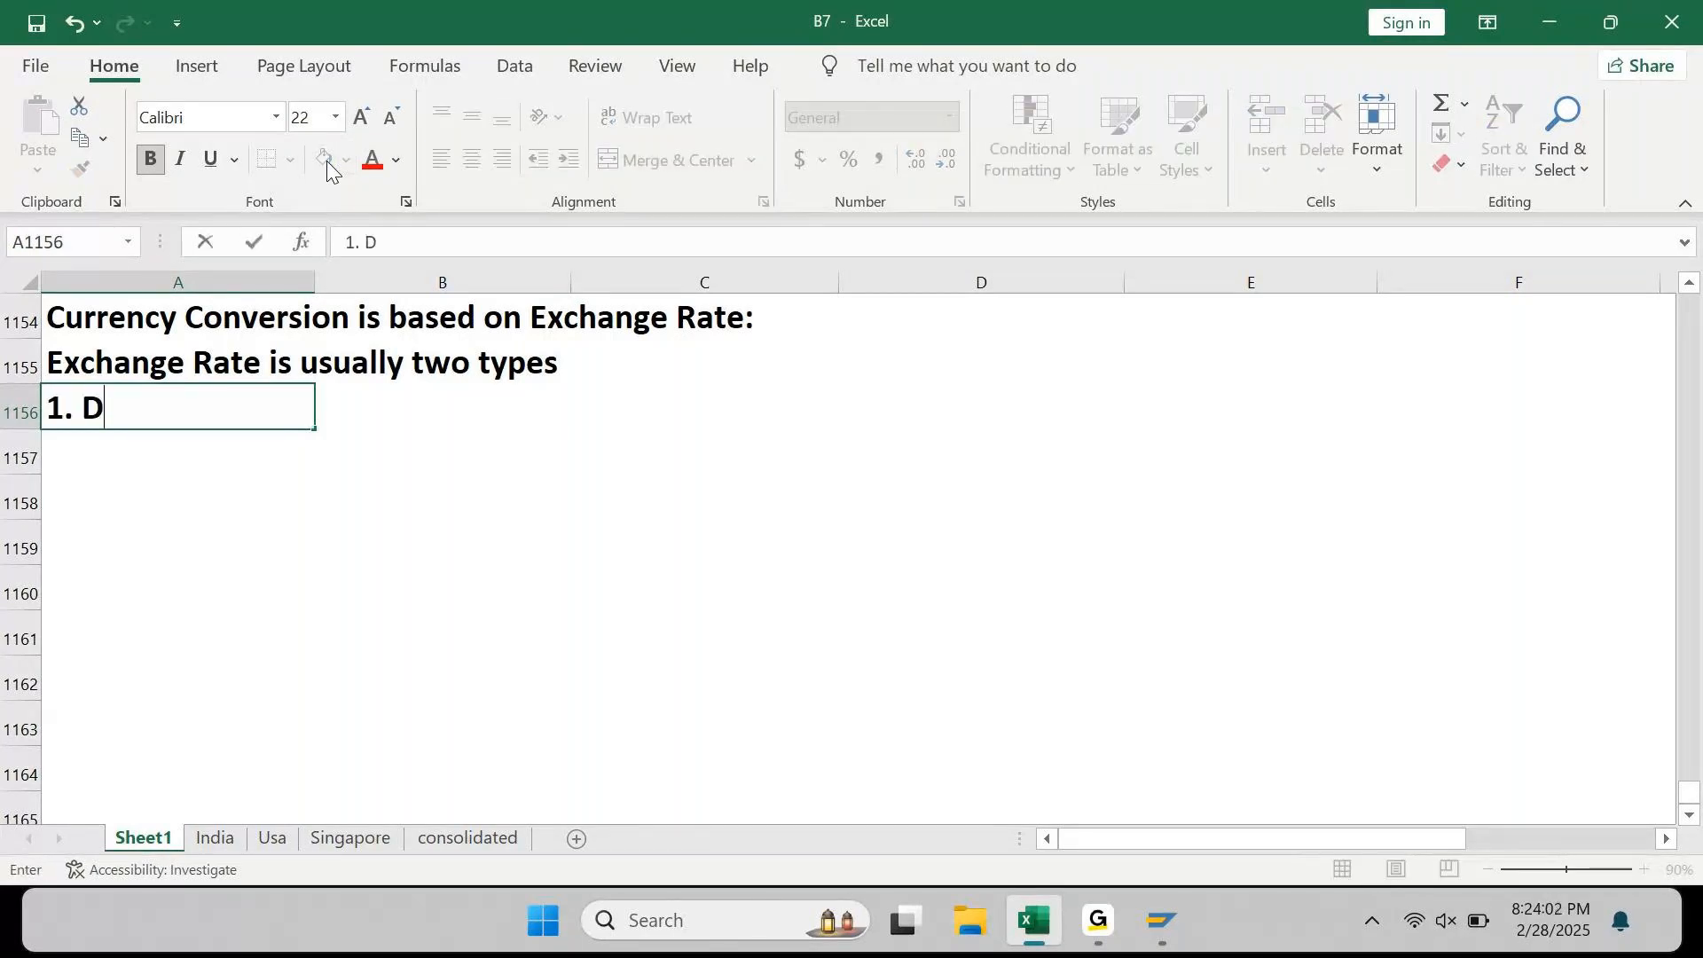
type("irect Quotation")
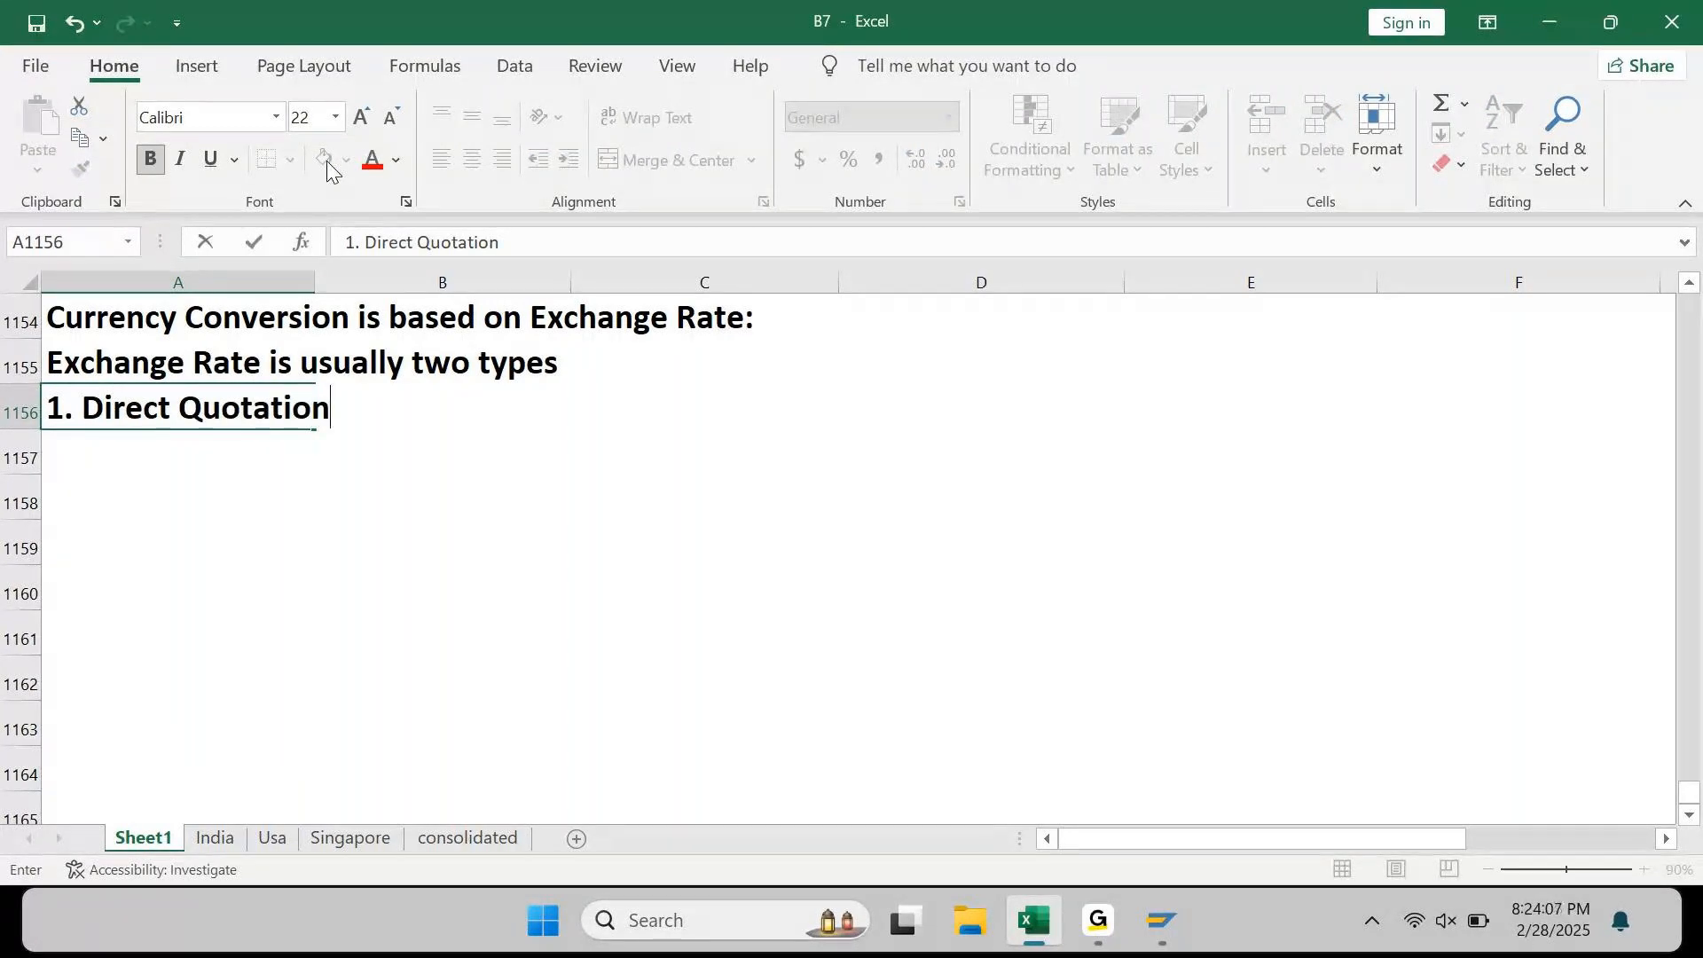
key("Return")
type("2. Indirect Quotation")
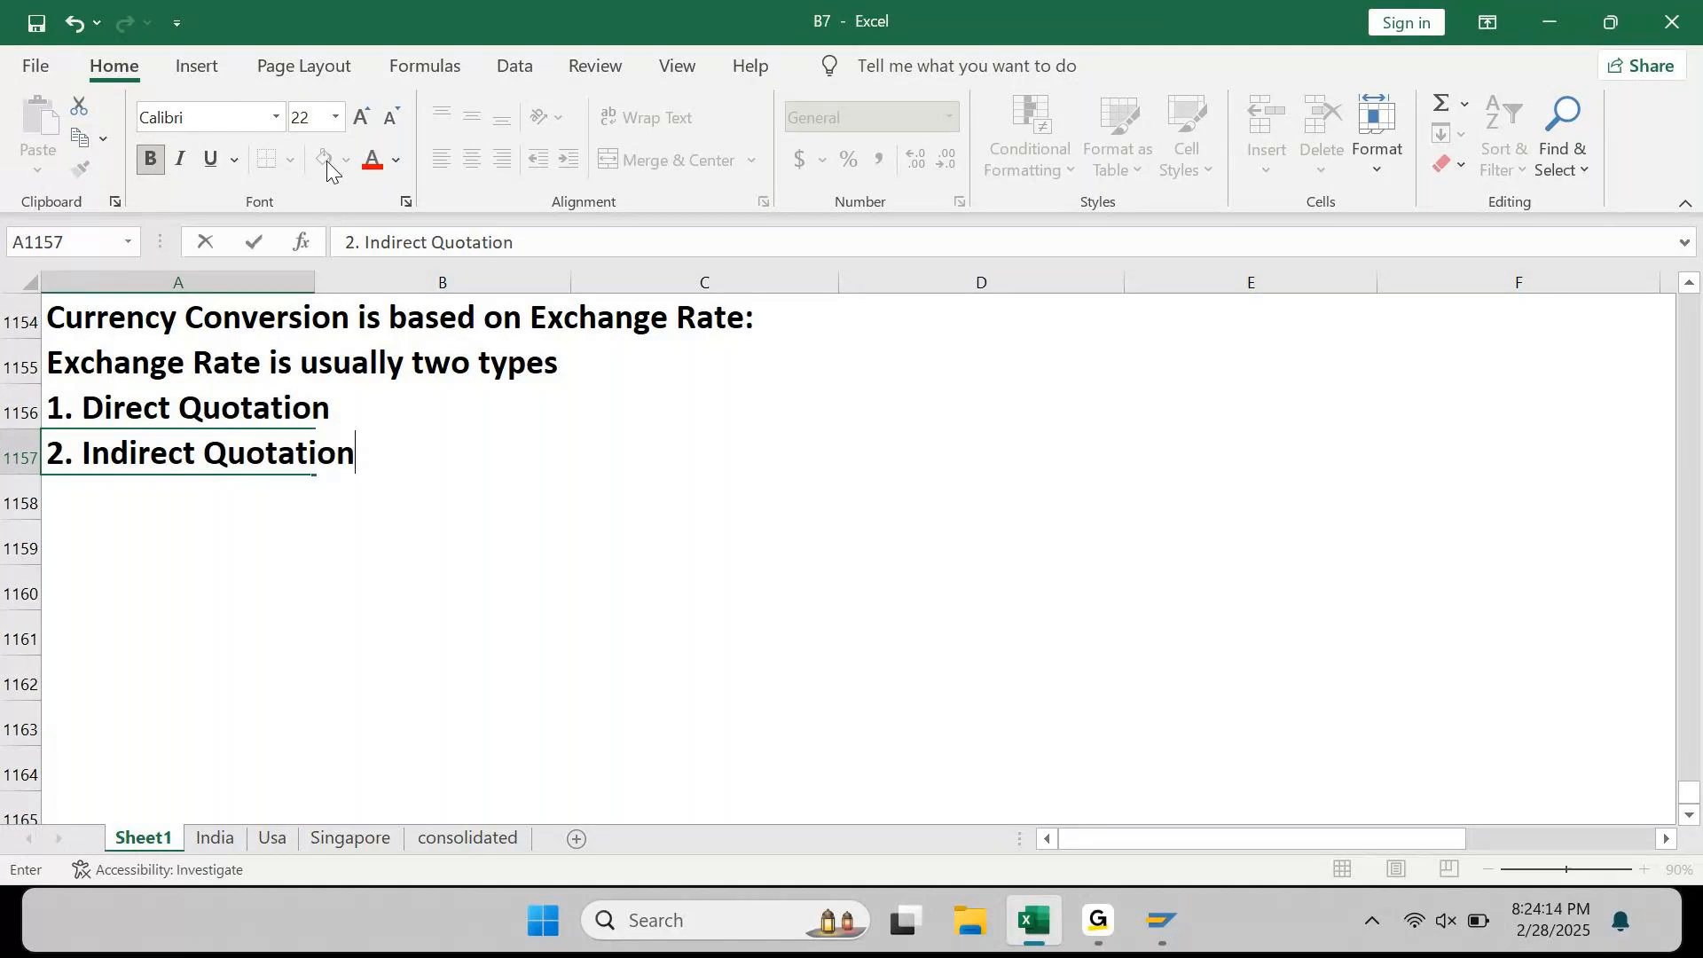
key("Return")
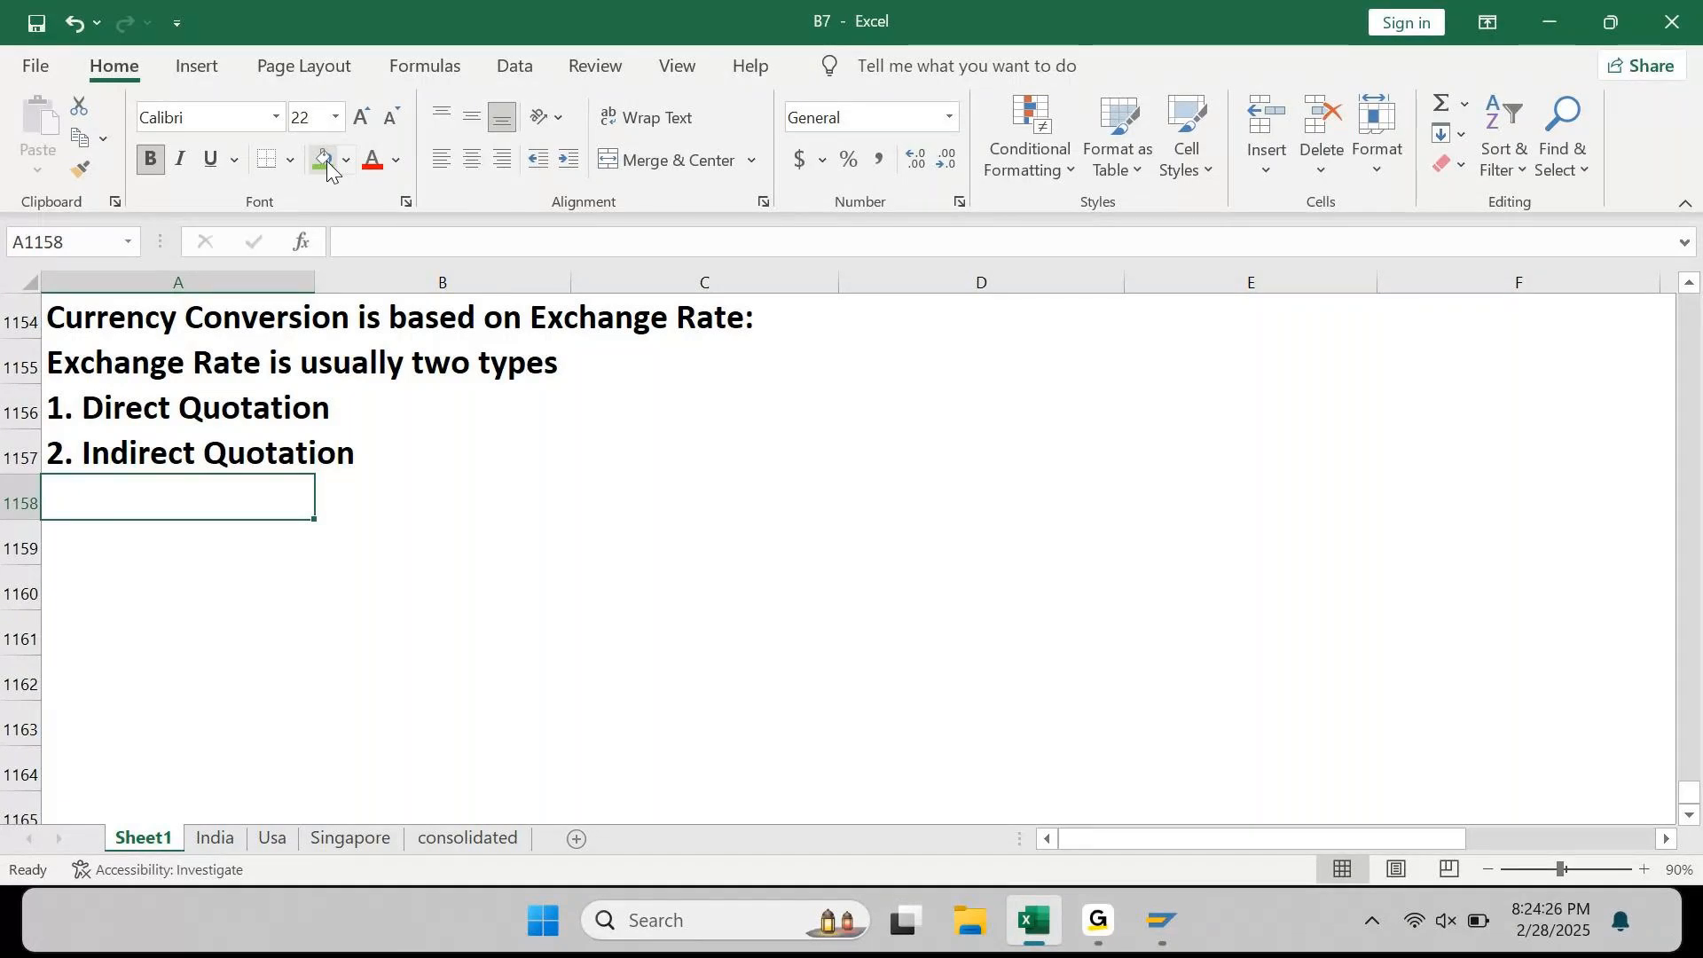
Step: Enter 'We always call currency pair...', 'INR & USD' and 'Ex.Rate is 80' in A1159:A1161
key("Down")
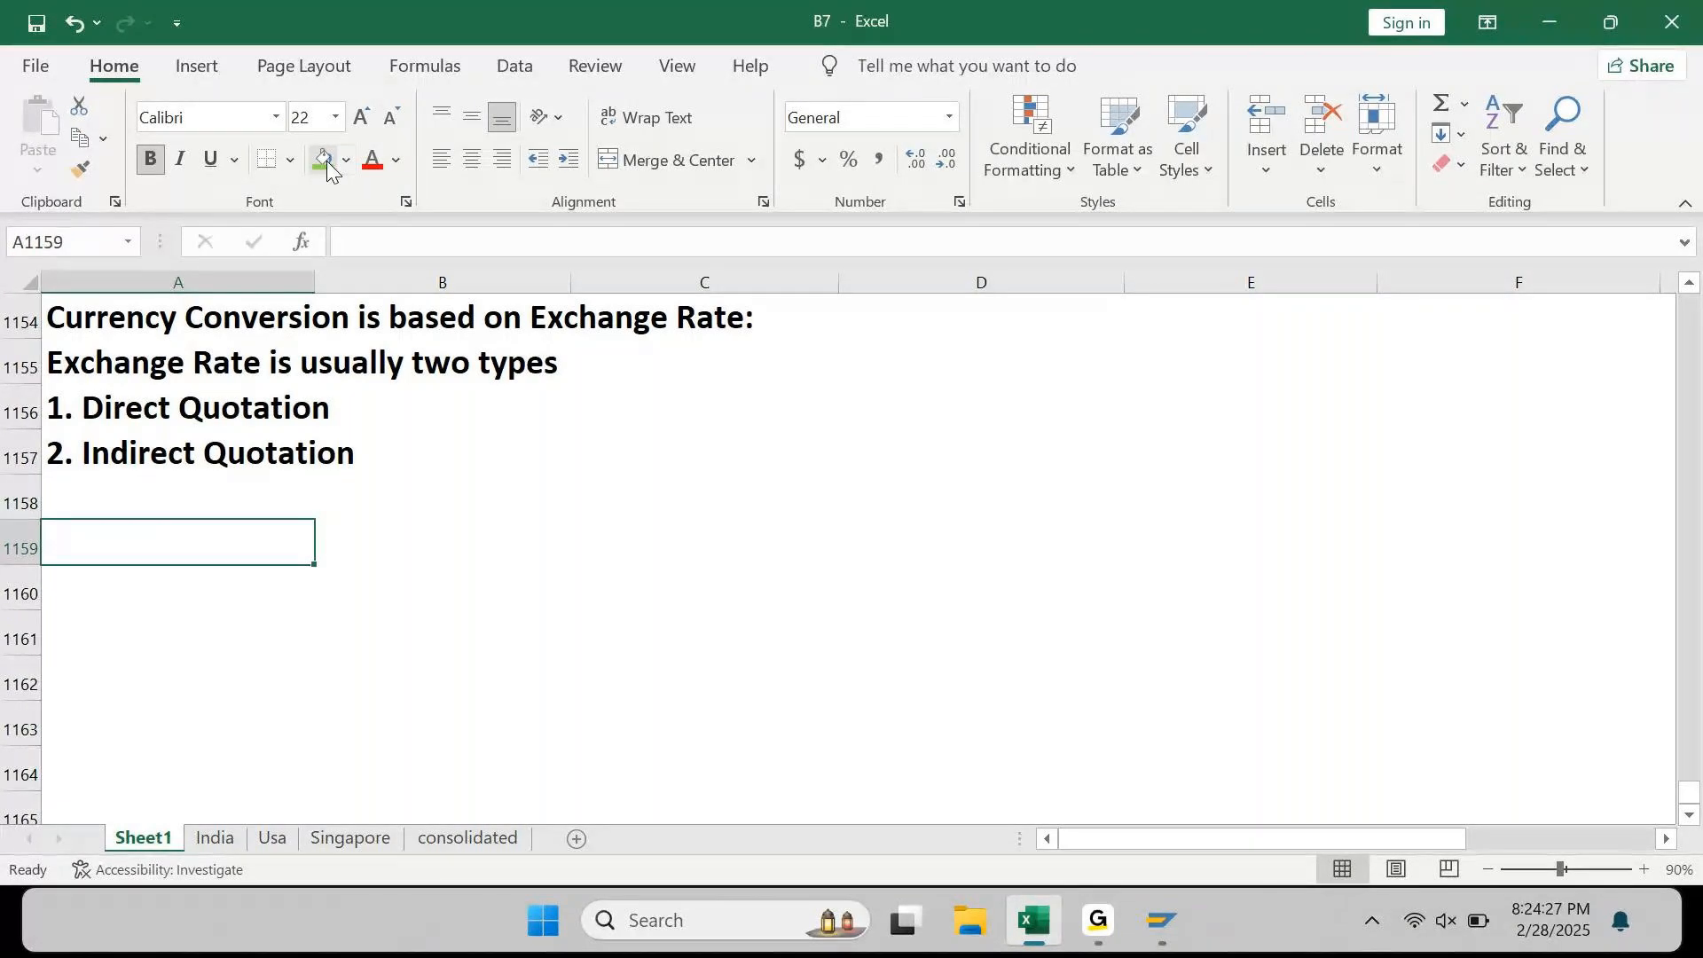
type("We always call ")
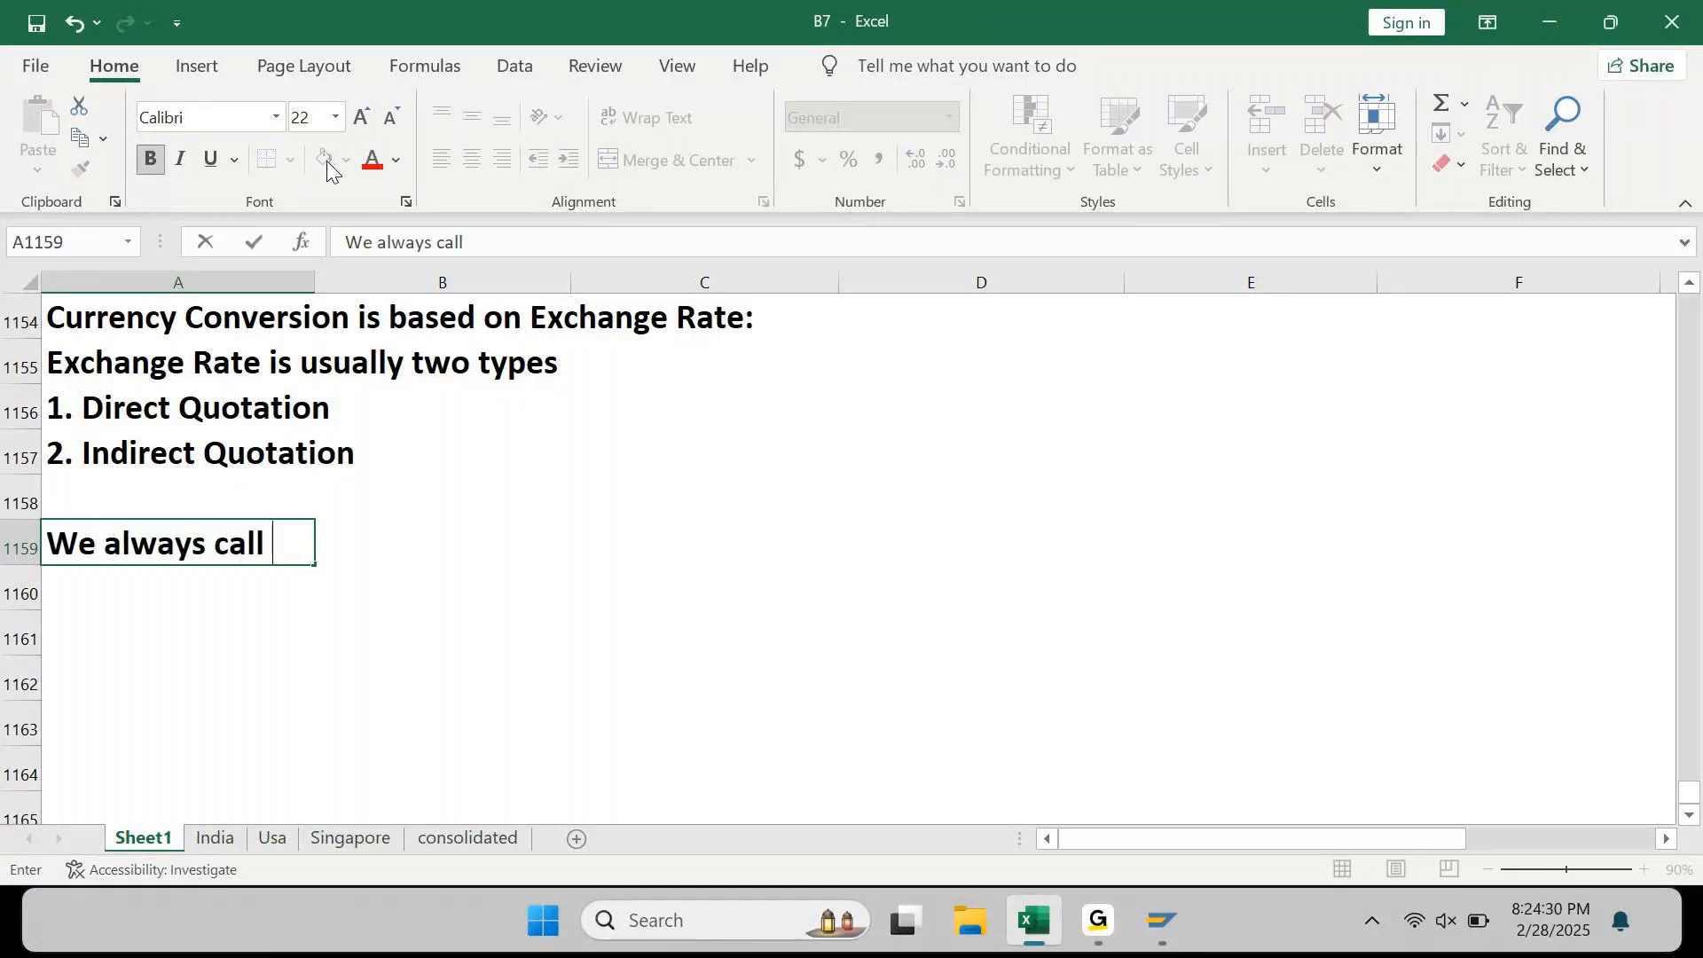
type("currenc")
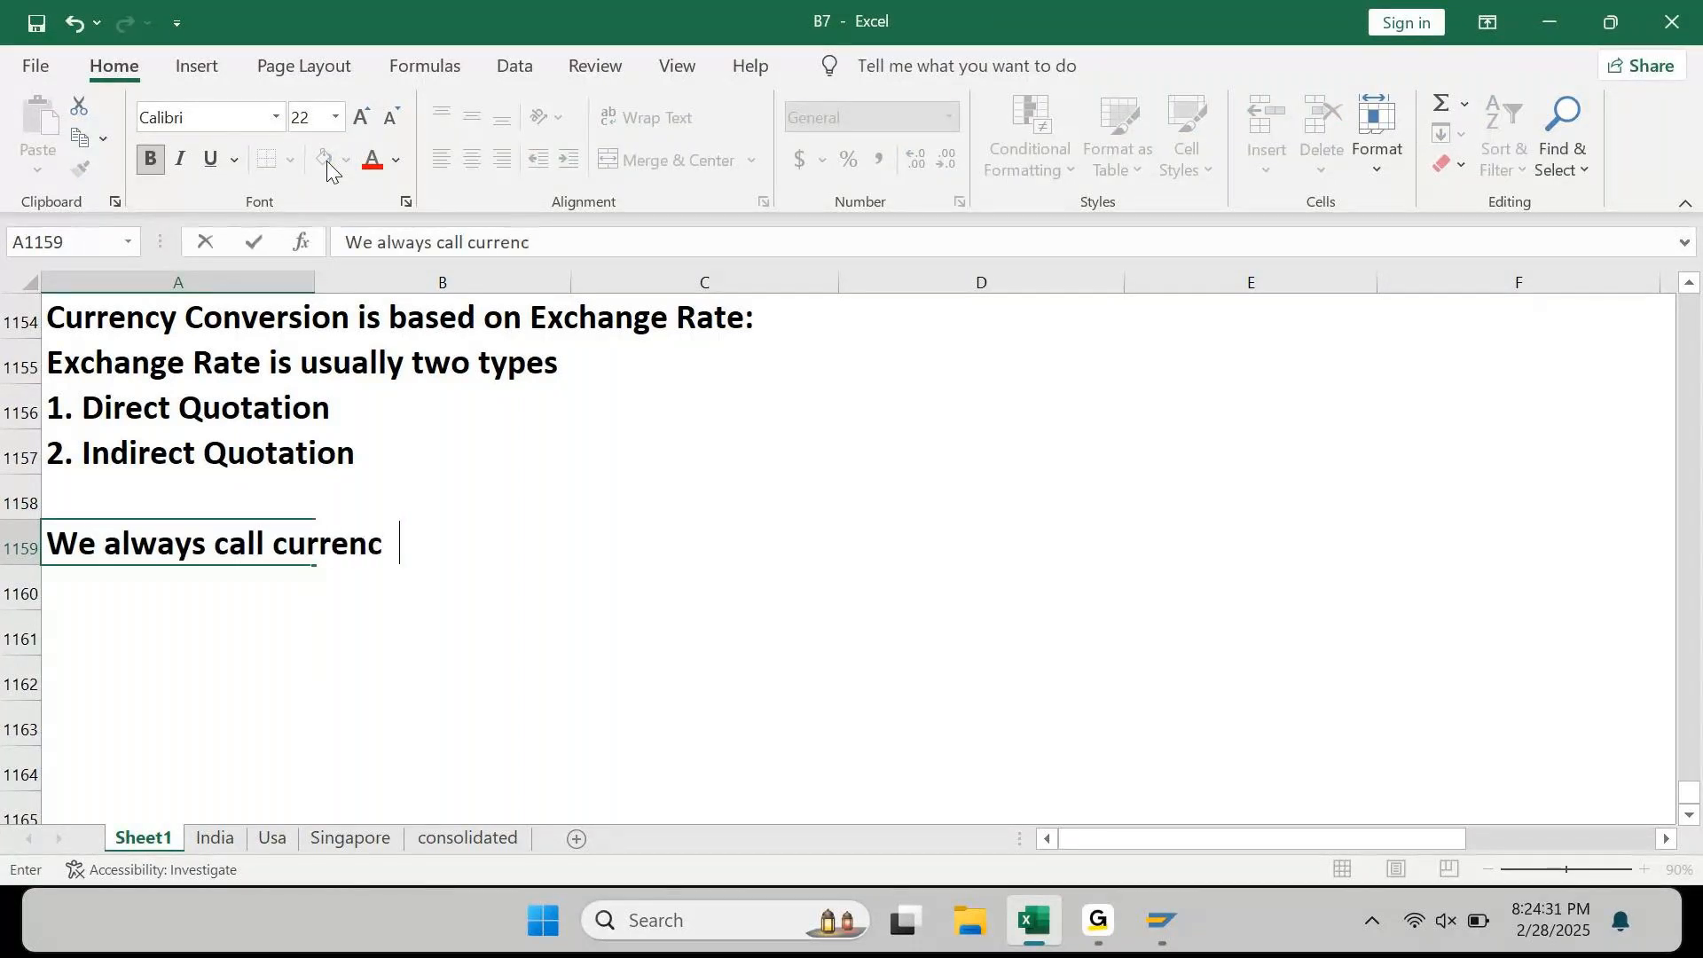
type("y pair...")
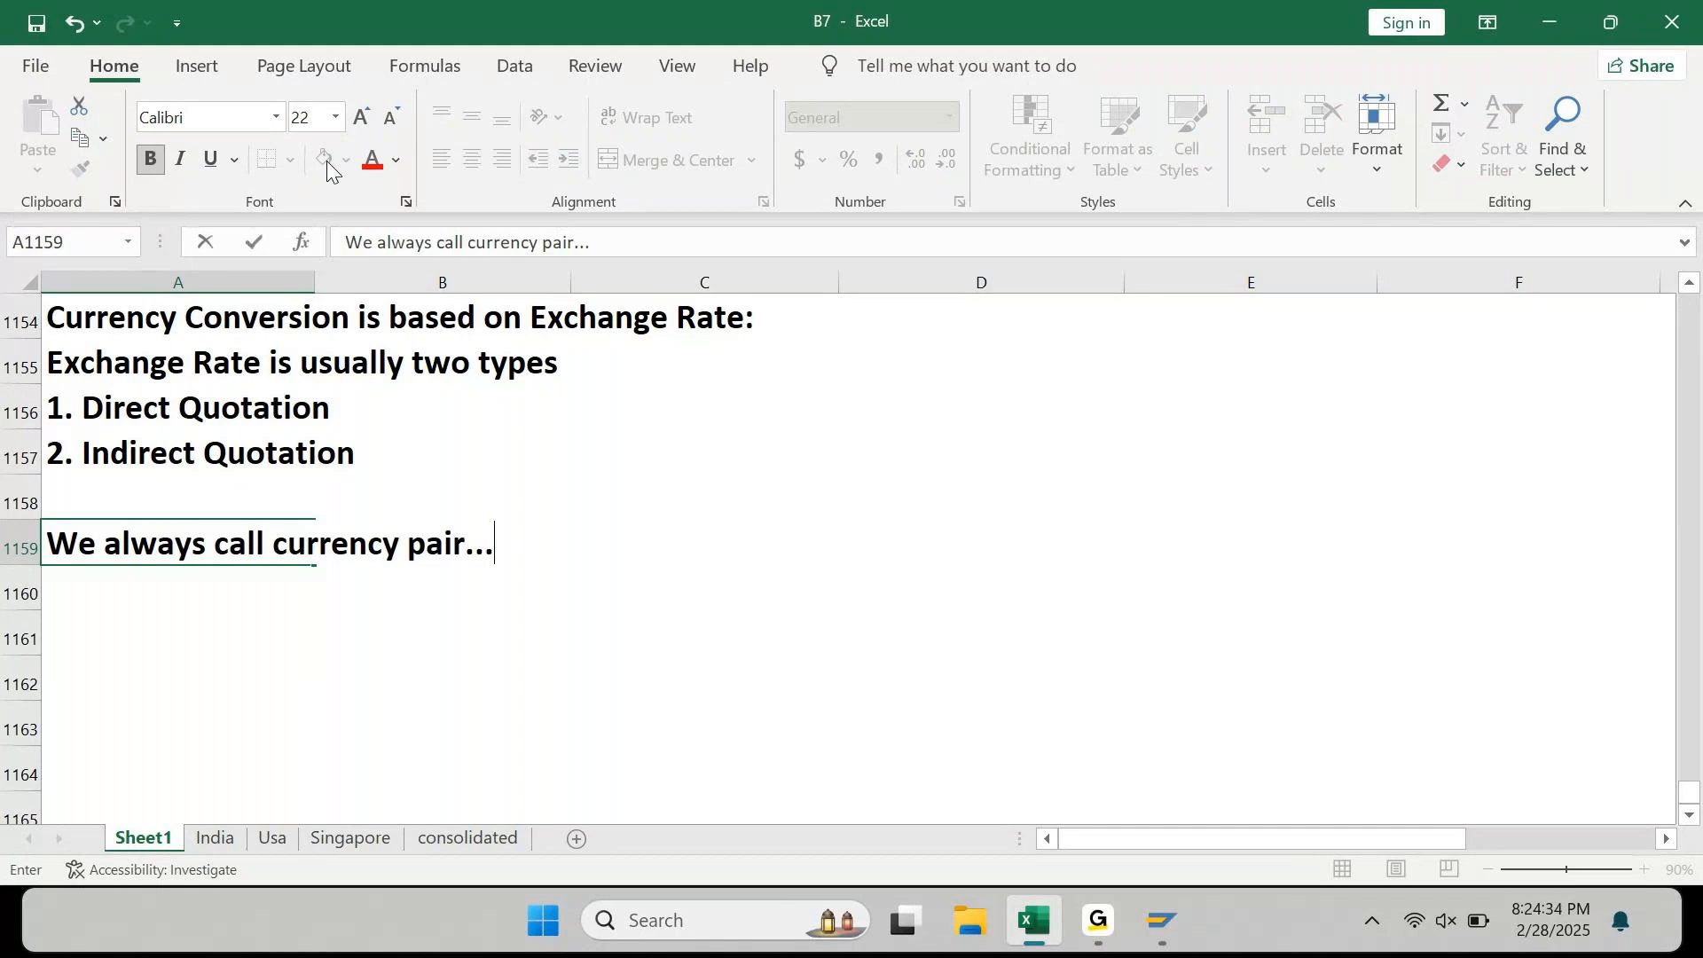
key("Return")
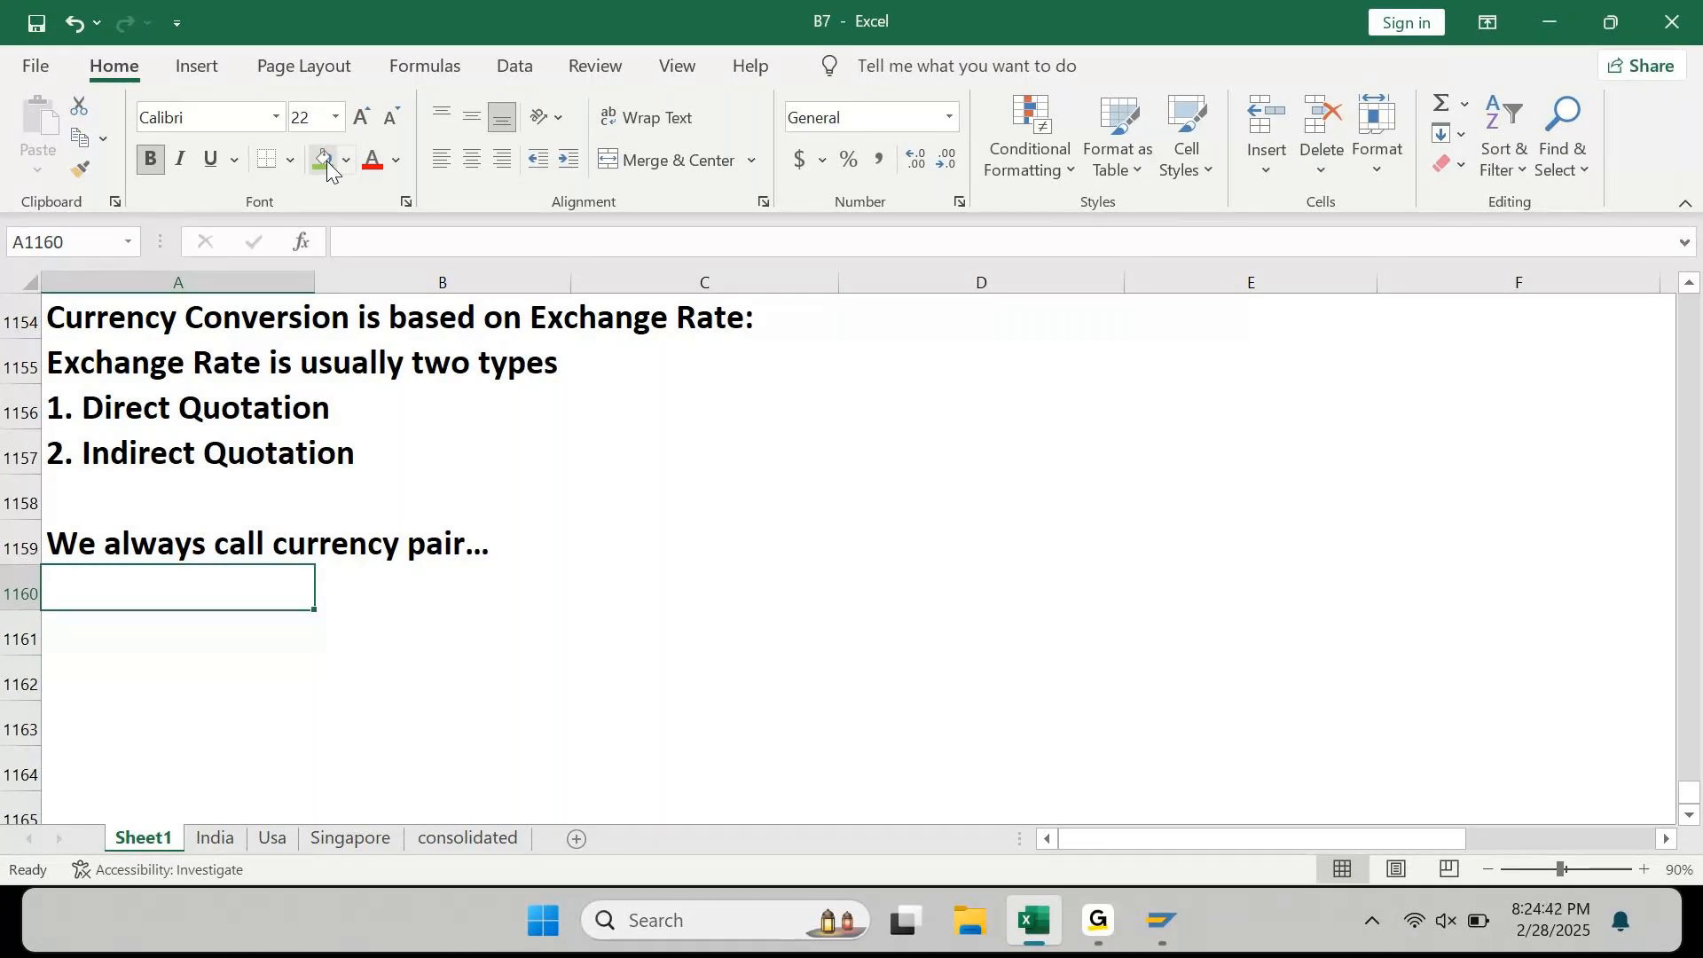
type("IN")
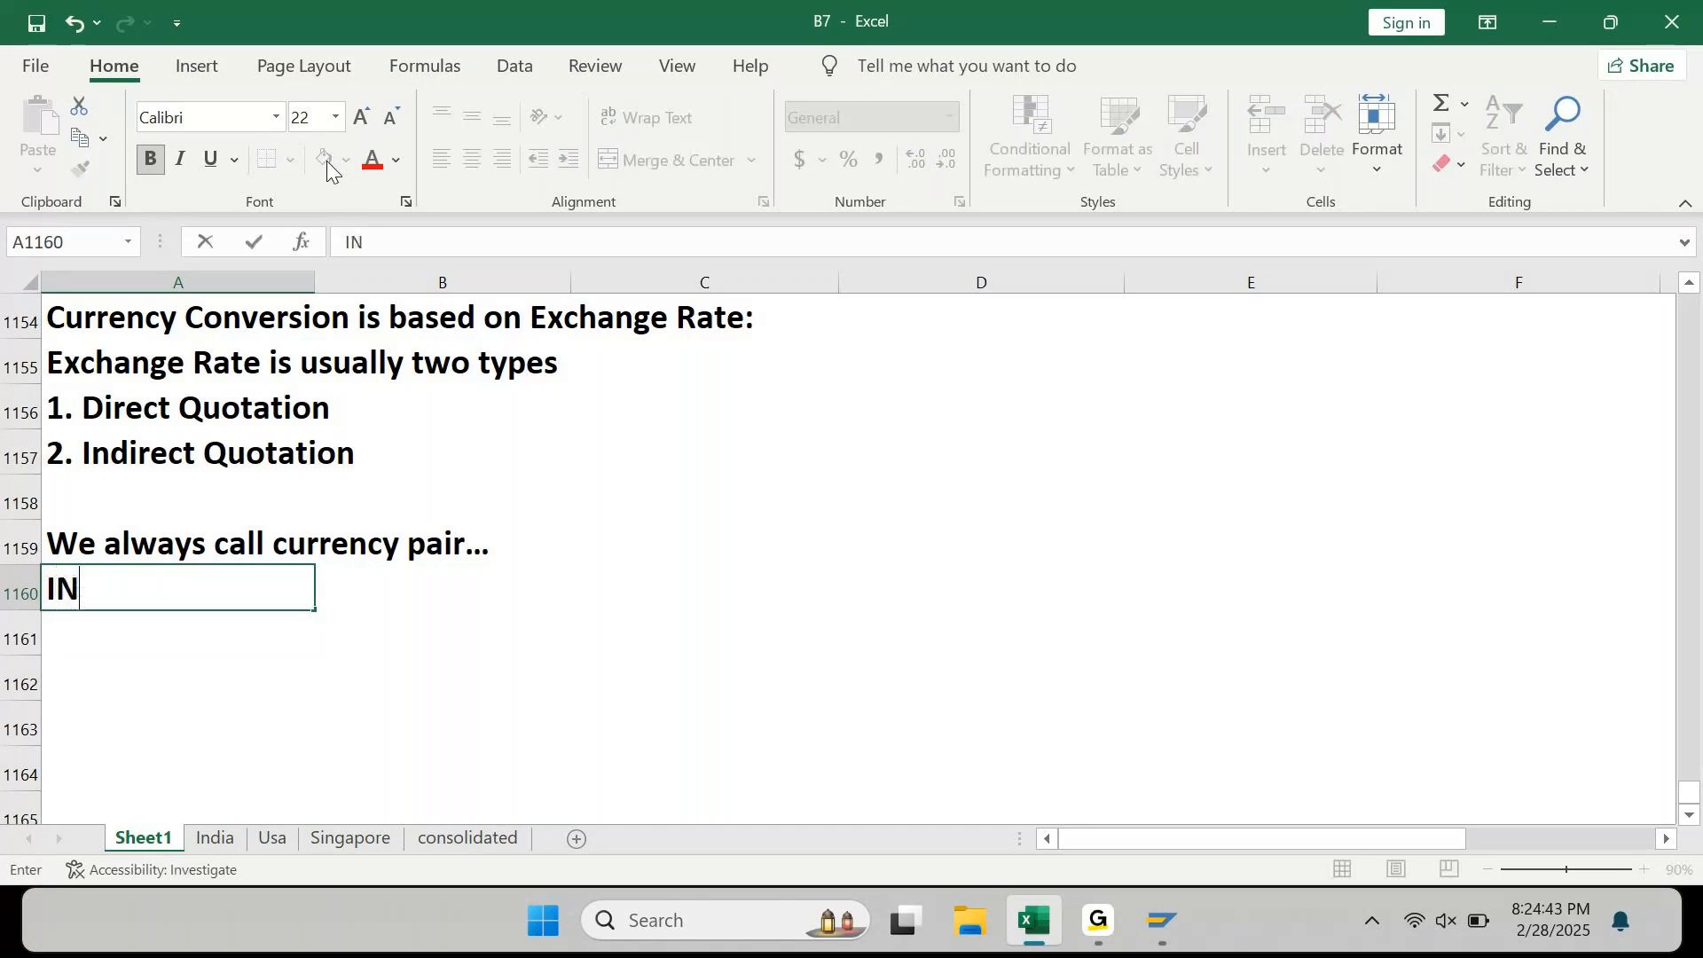
type("R & USD")
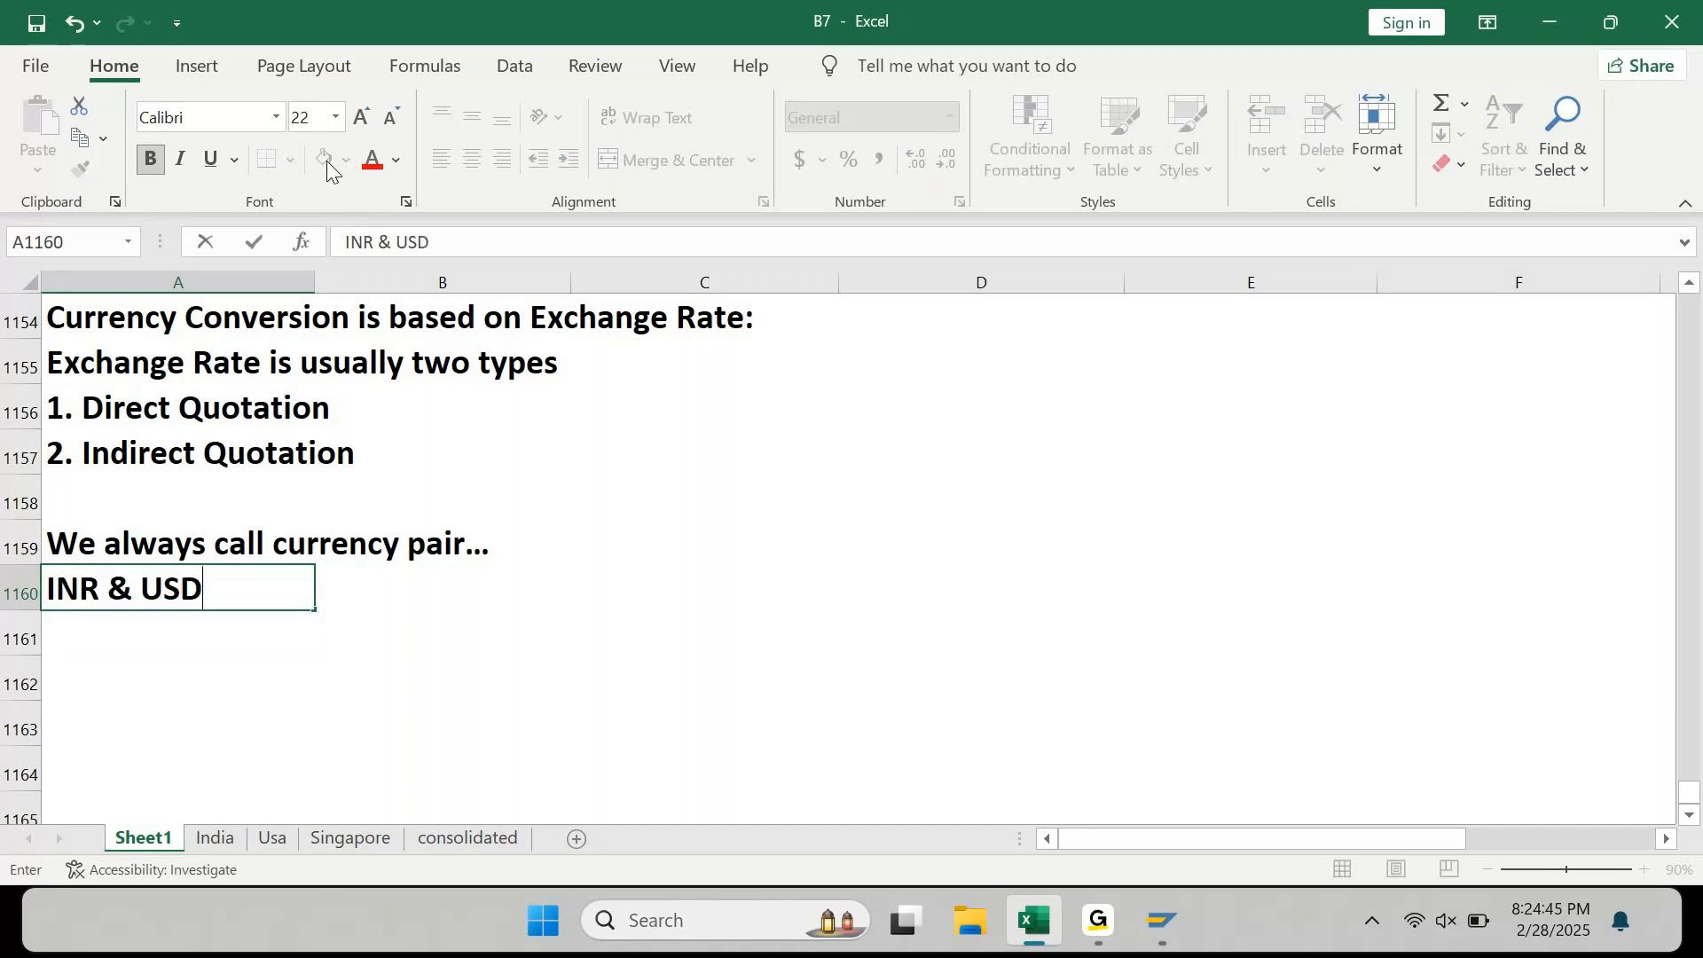
key("Return")
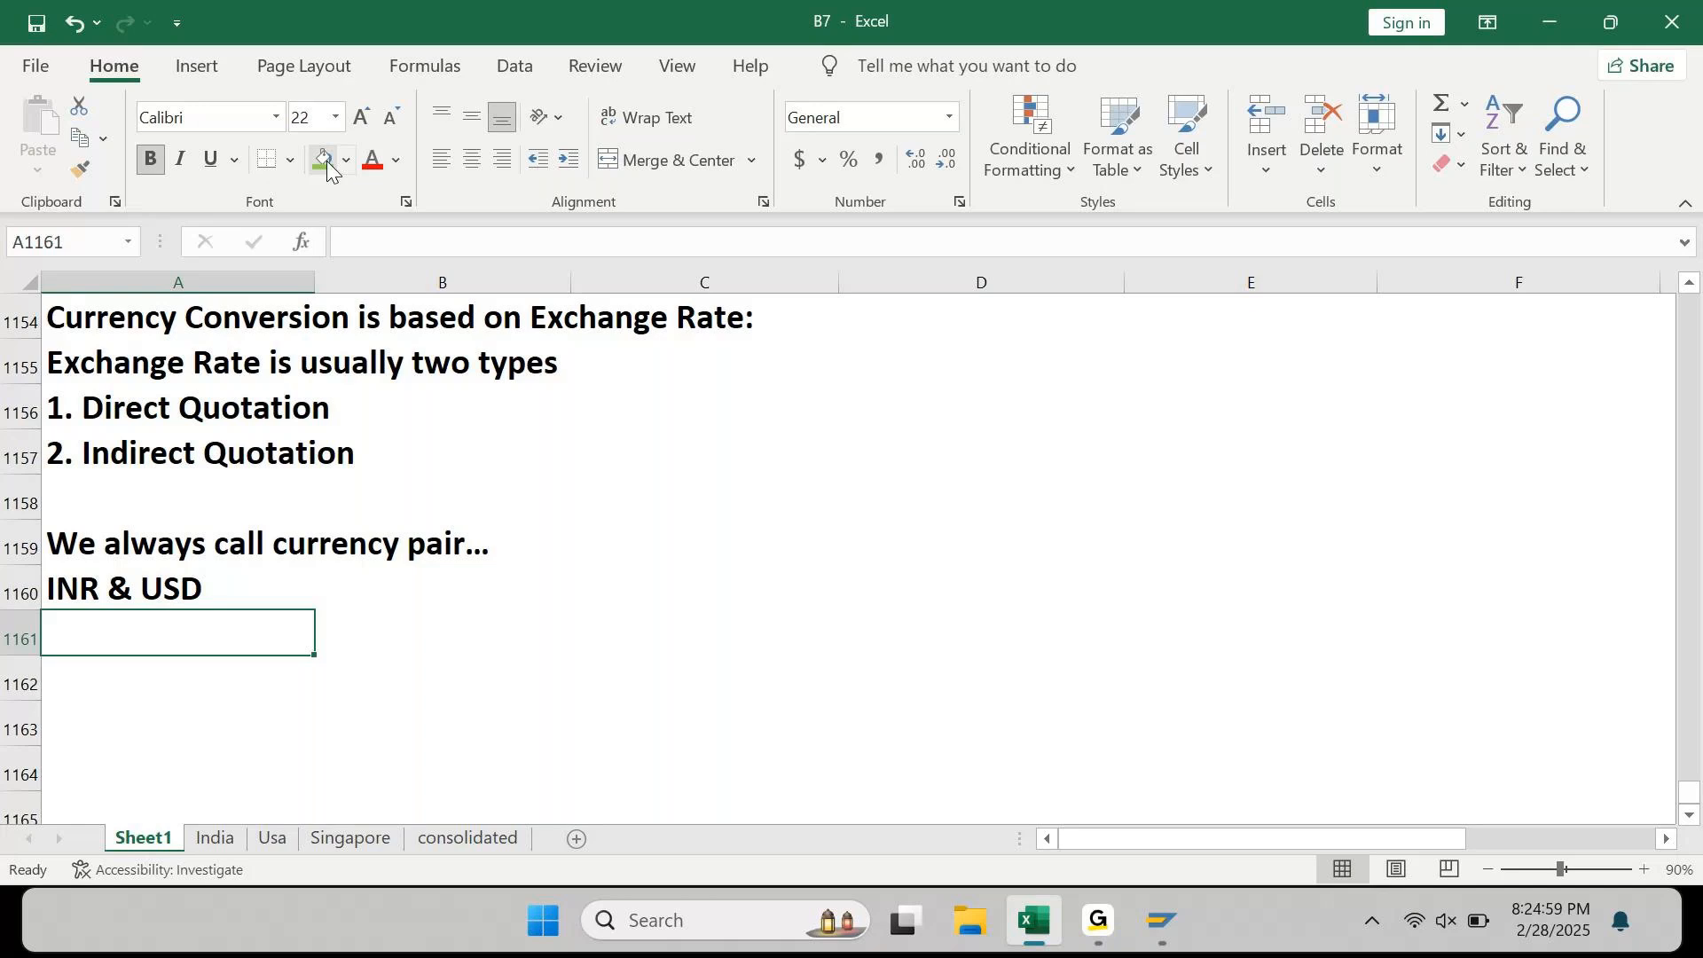
type("Ra")
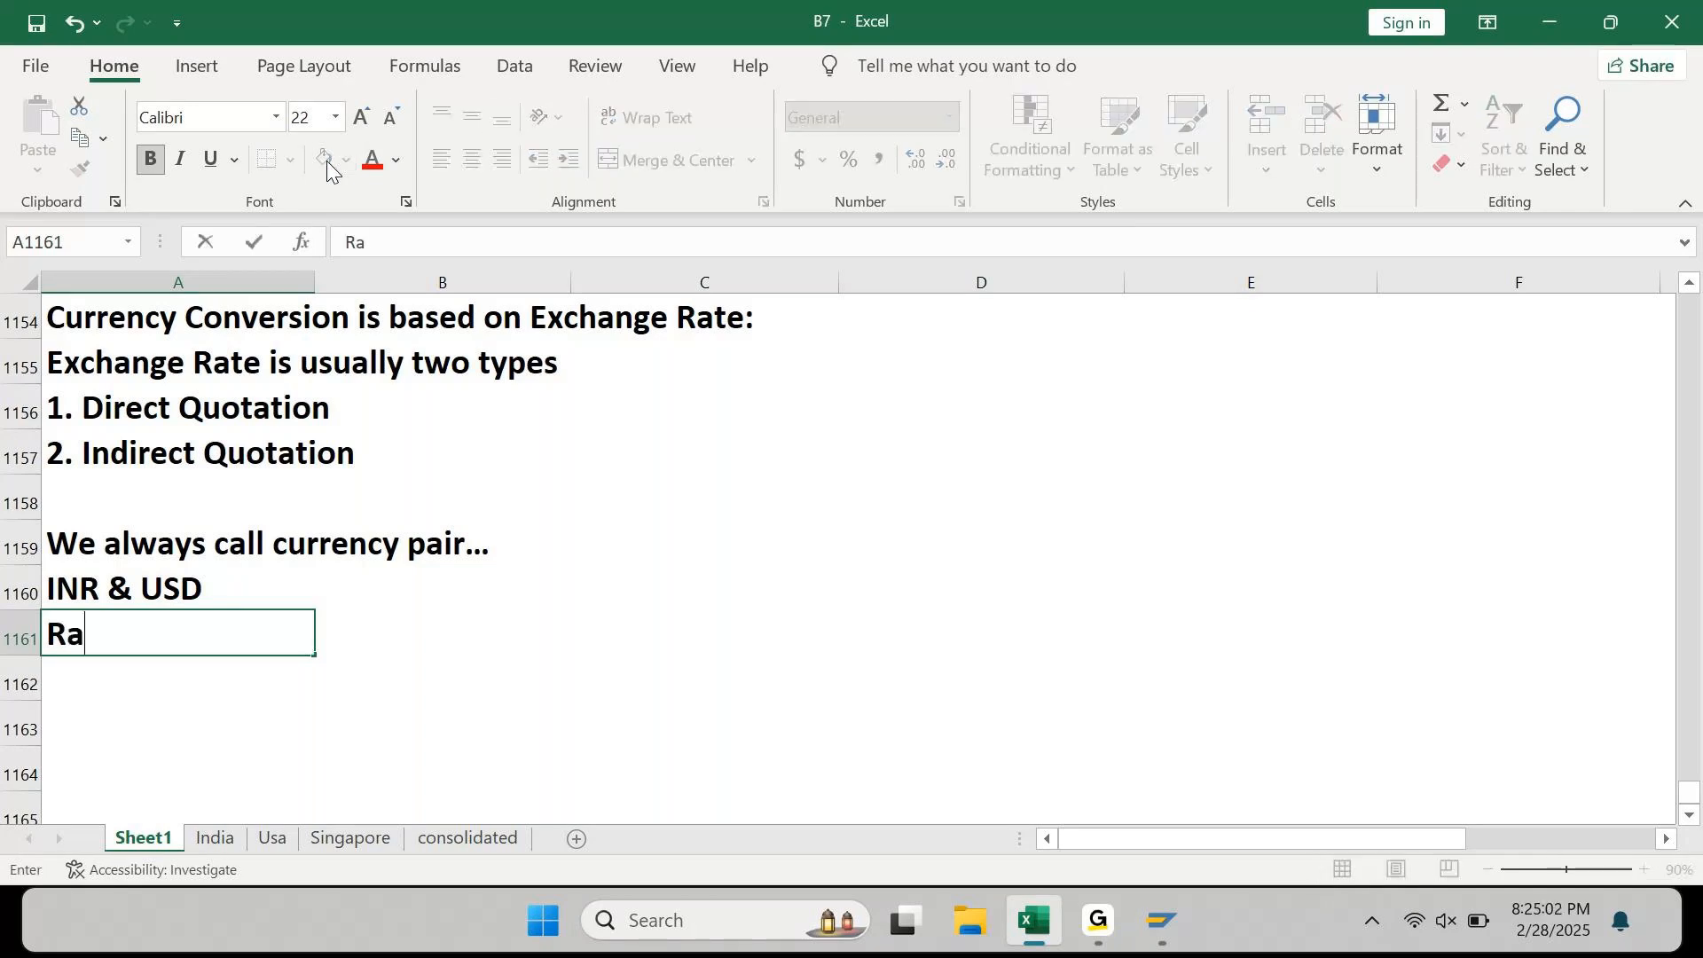
key("Escape")
type("Ex.Rate is 80")
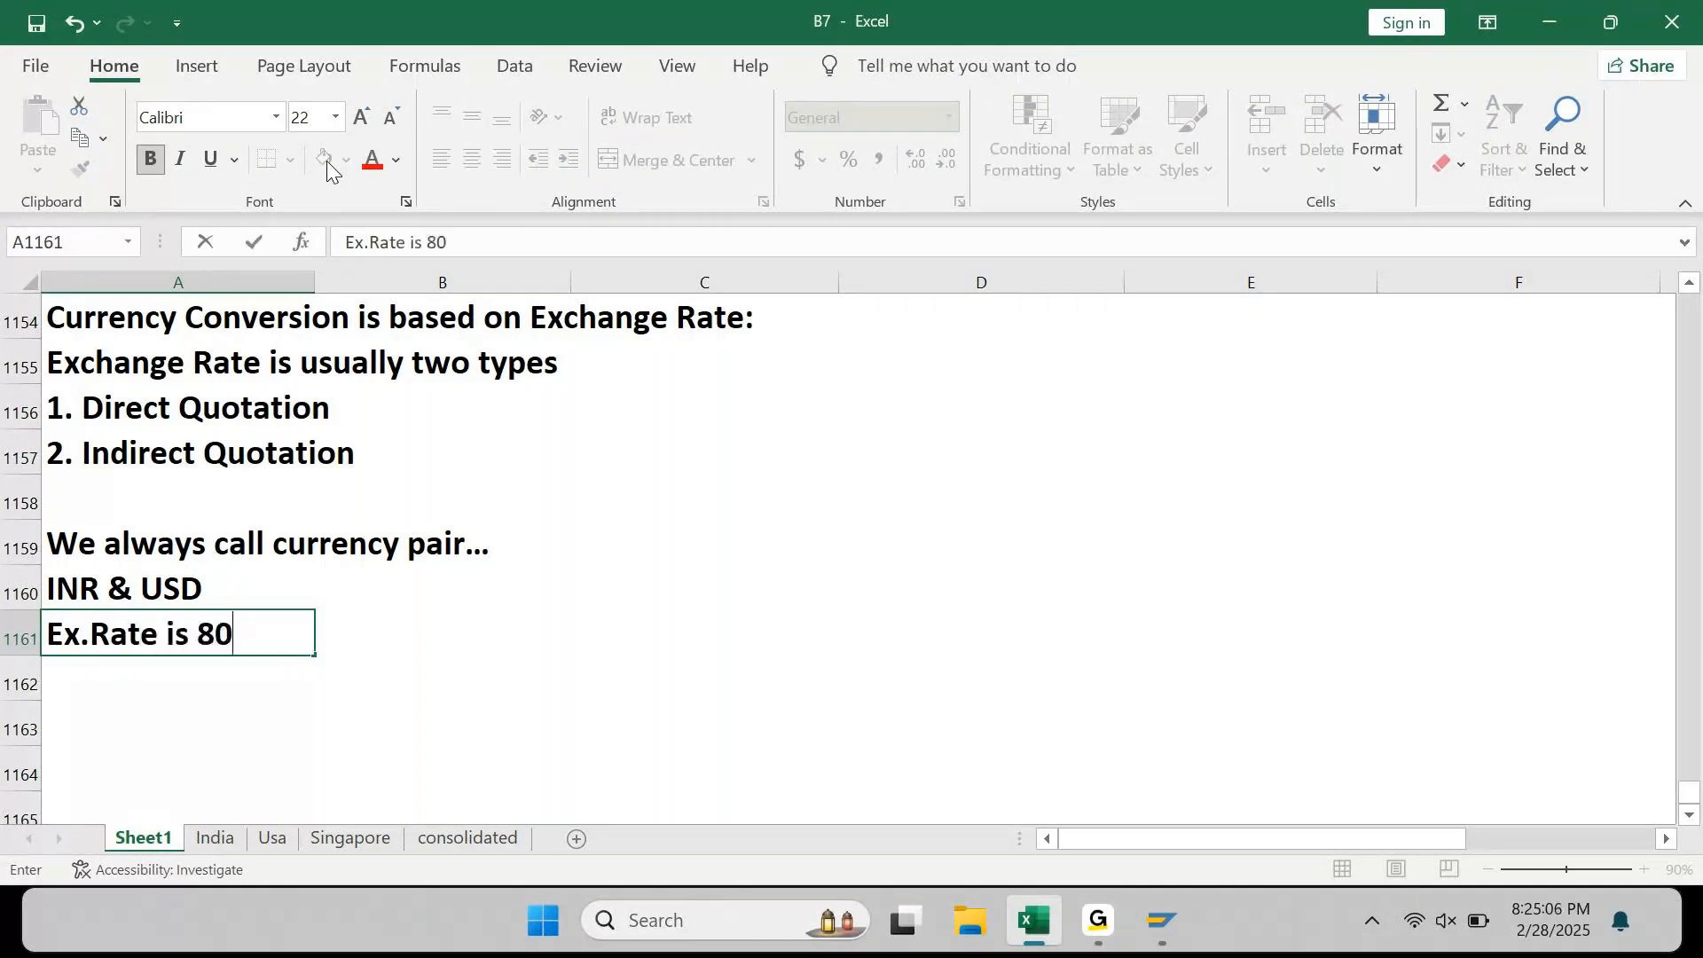
key("Return")
Step: Start typing INR in column C of the Ex.Rate row
key("Up")
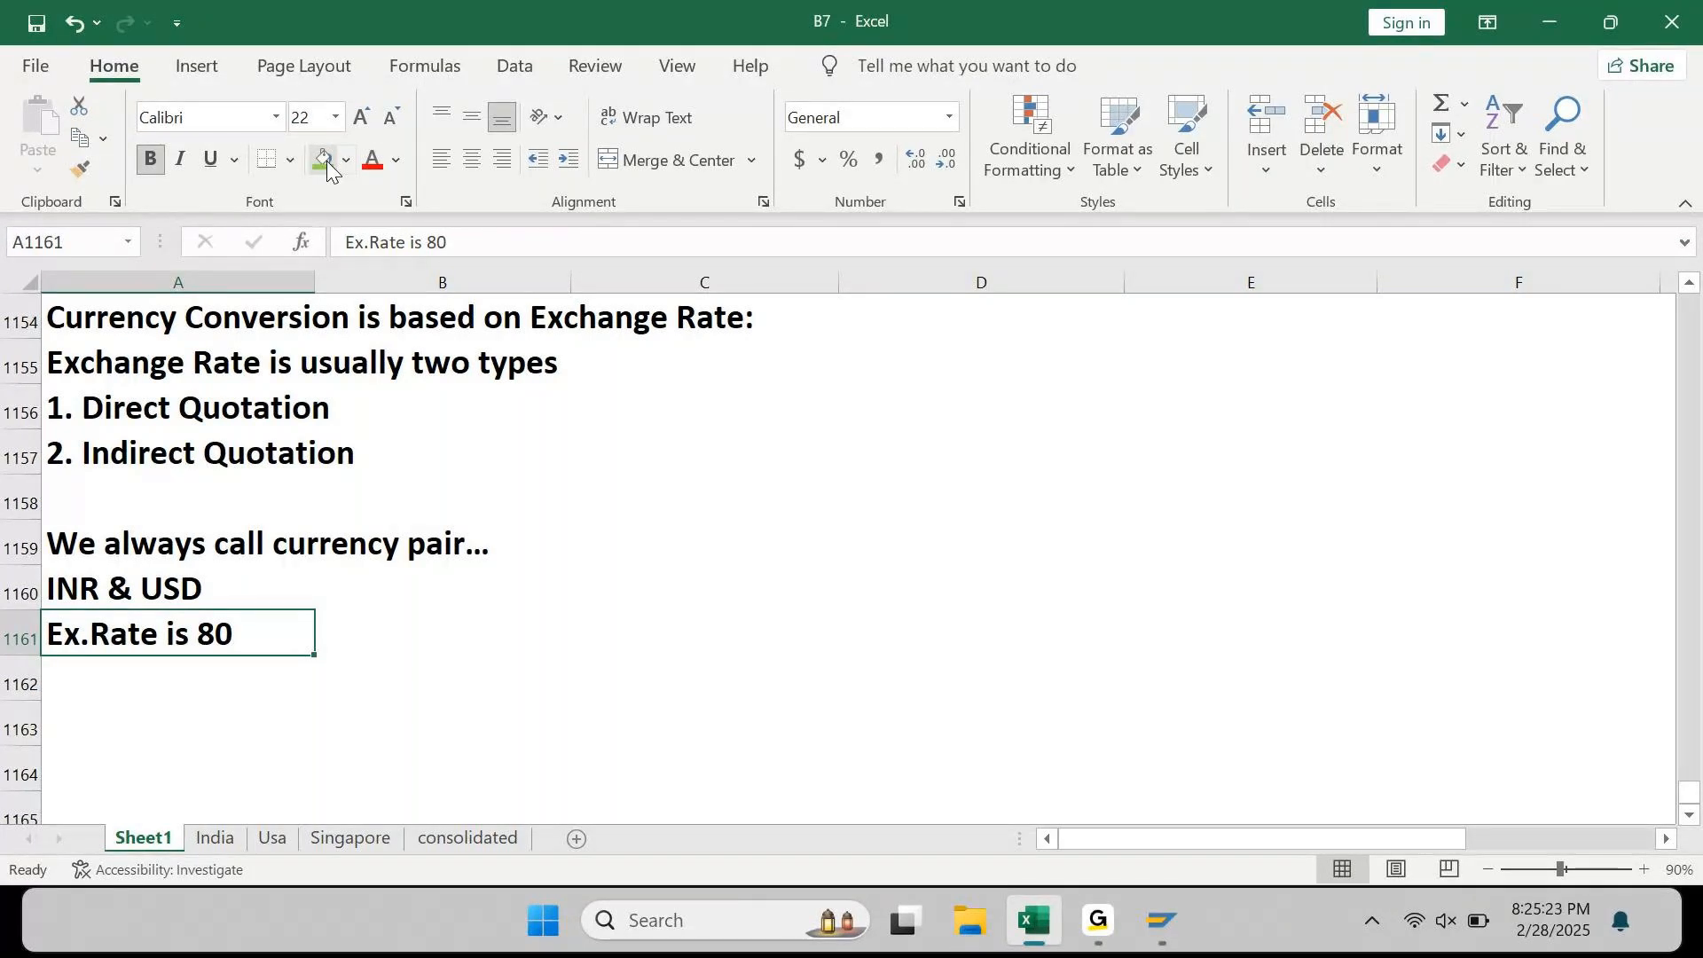
key("Right")
key("Right")
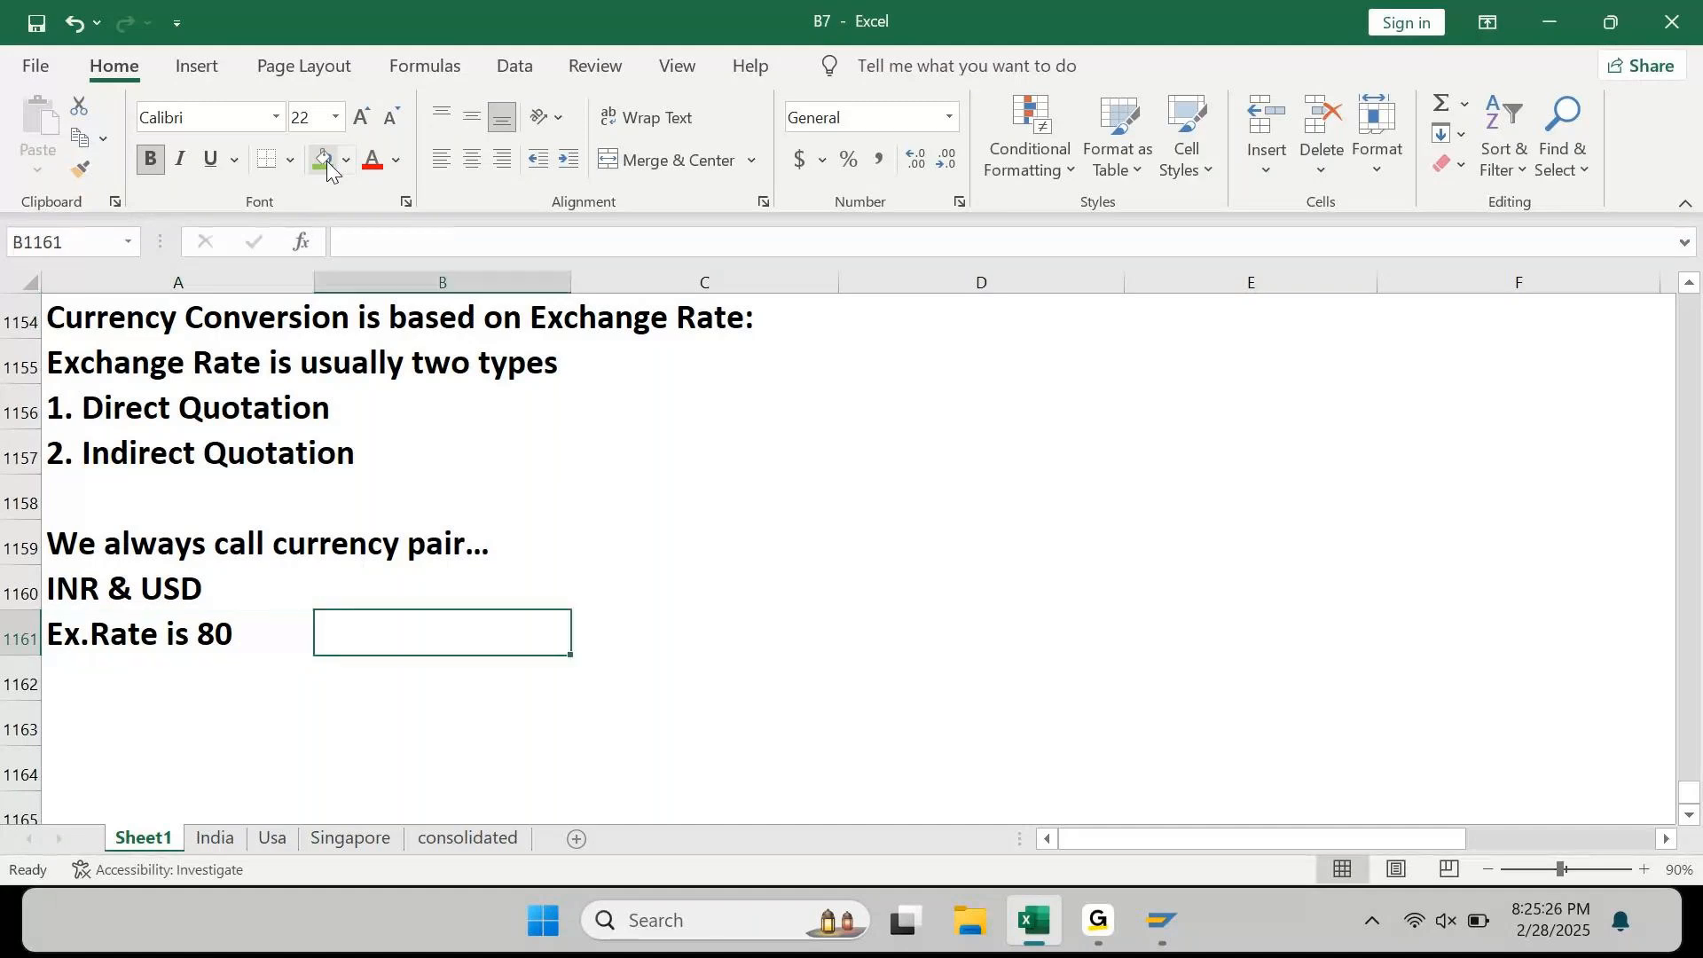
type("INR")
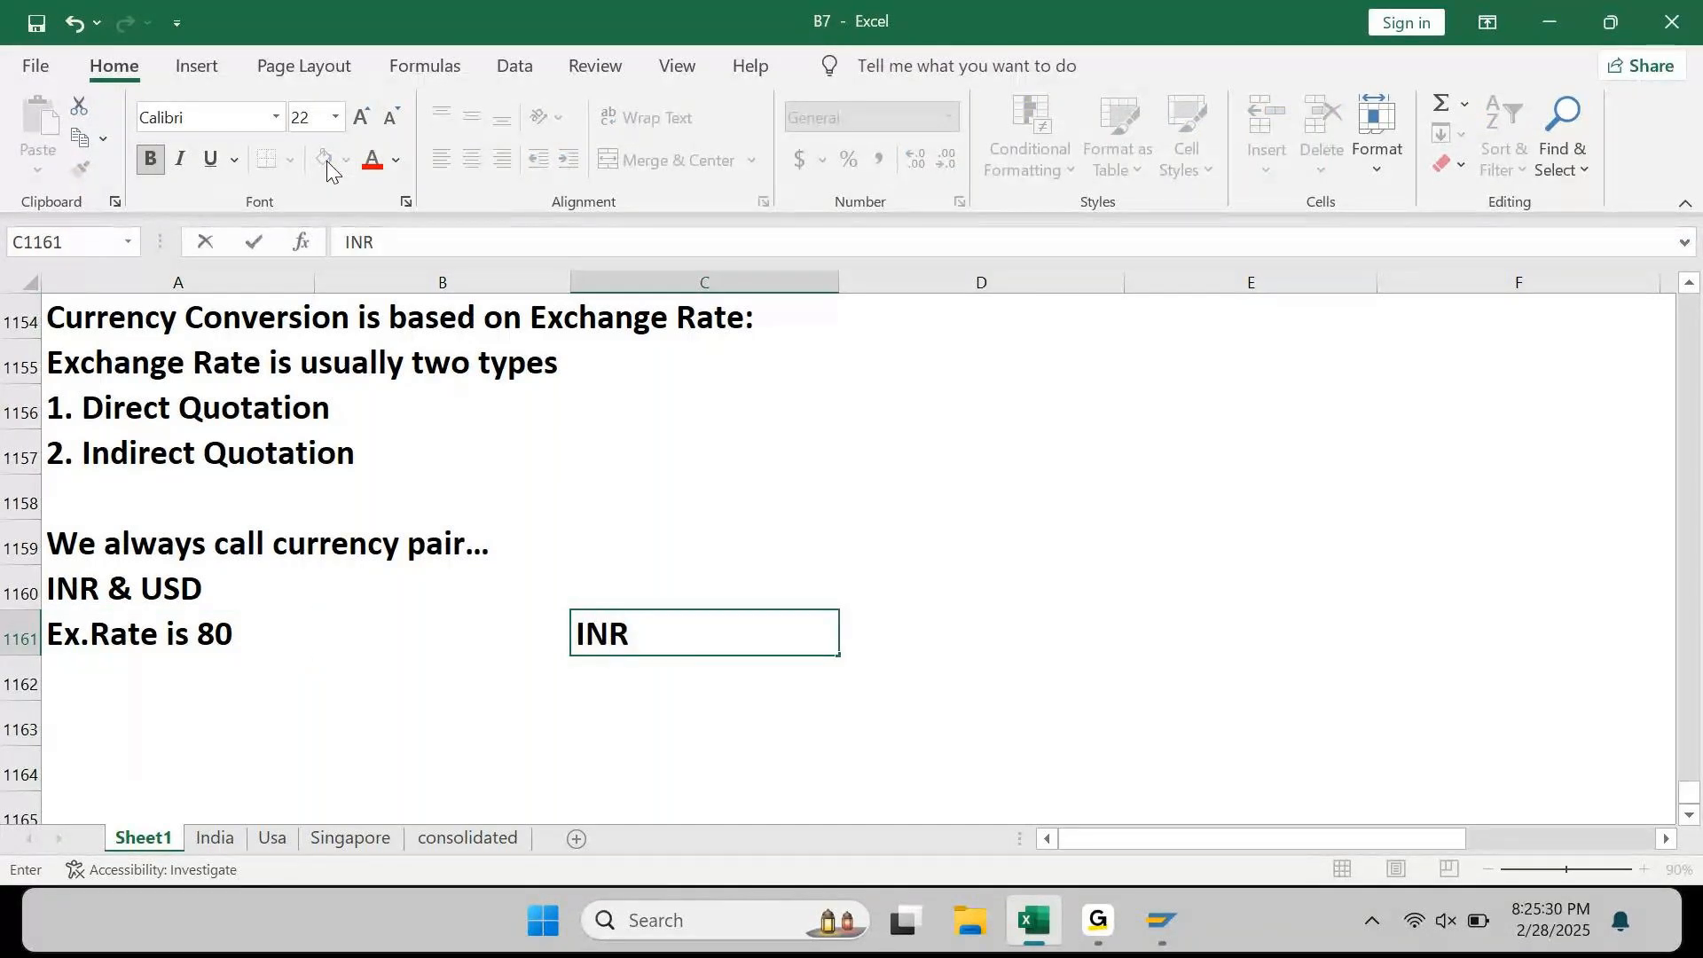
Step: Enter INR and USD in C1161:C1162 with a Source header above in C1160
key("Escape")
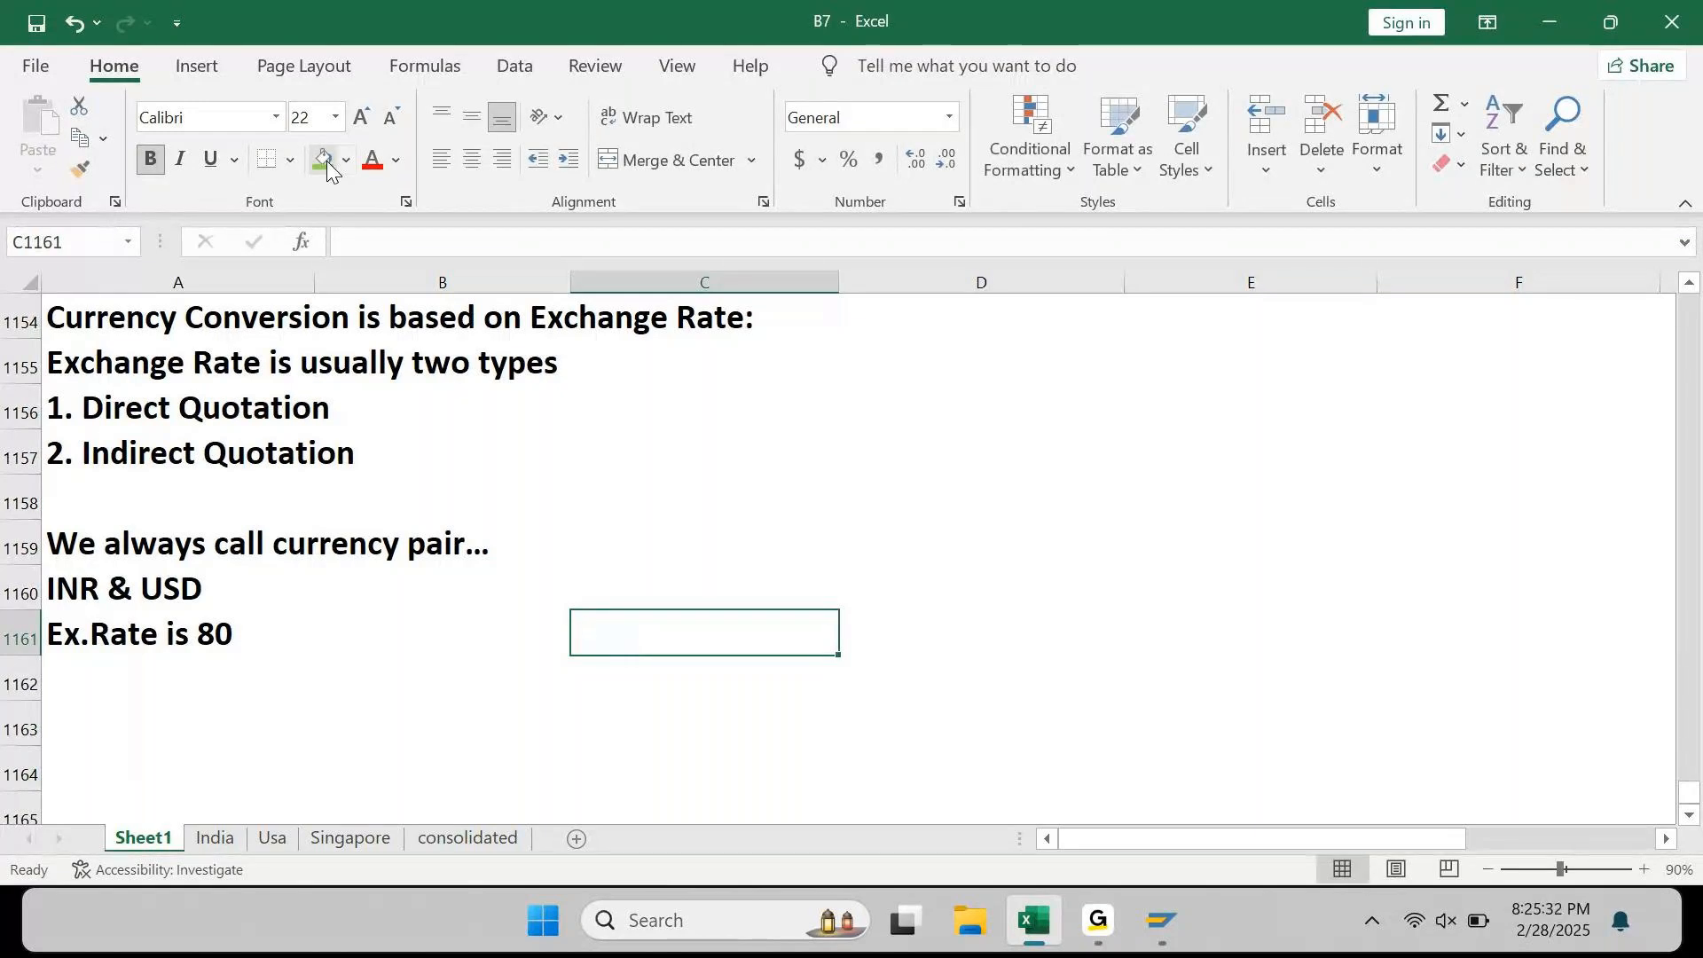
type("INR")
key("Return")
type("USD")
key("Right")
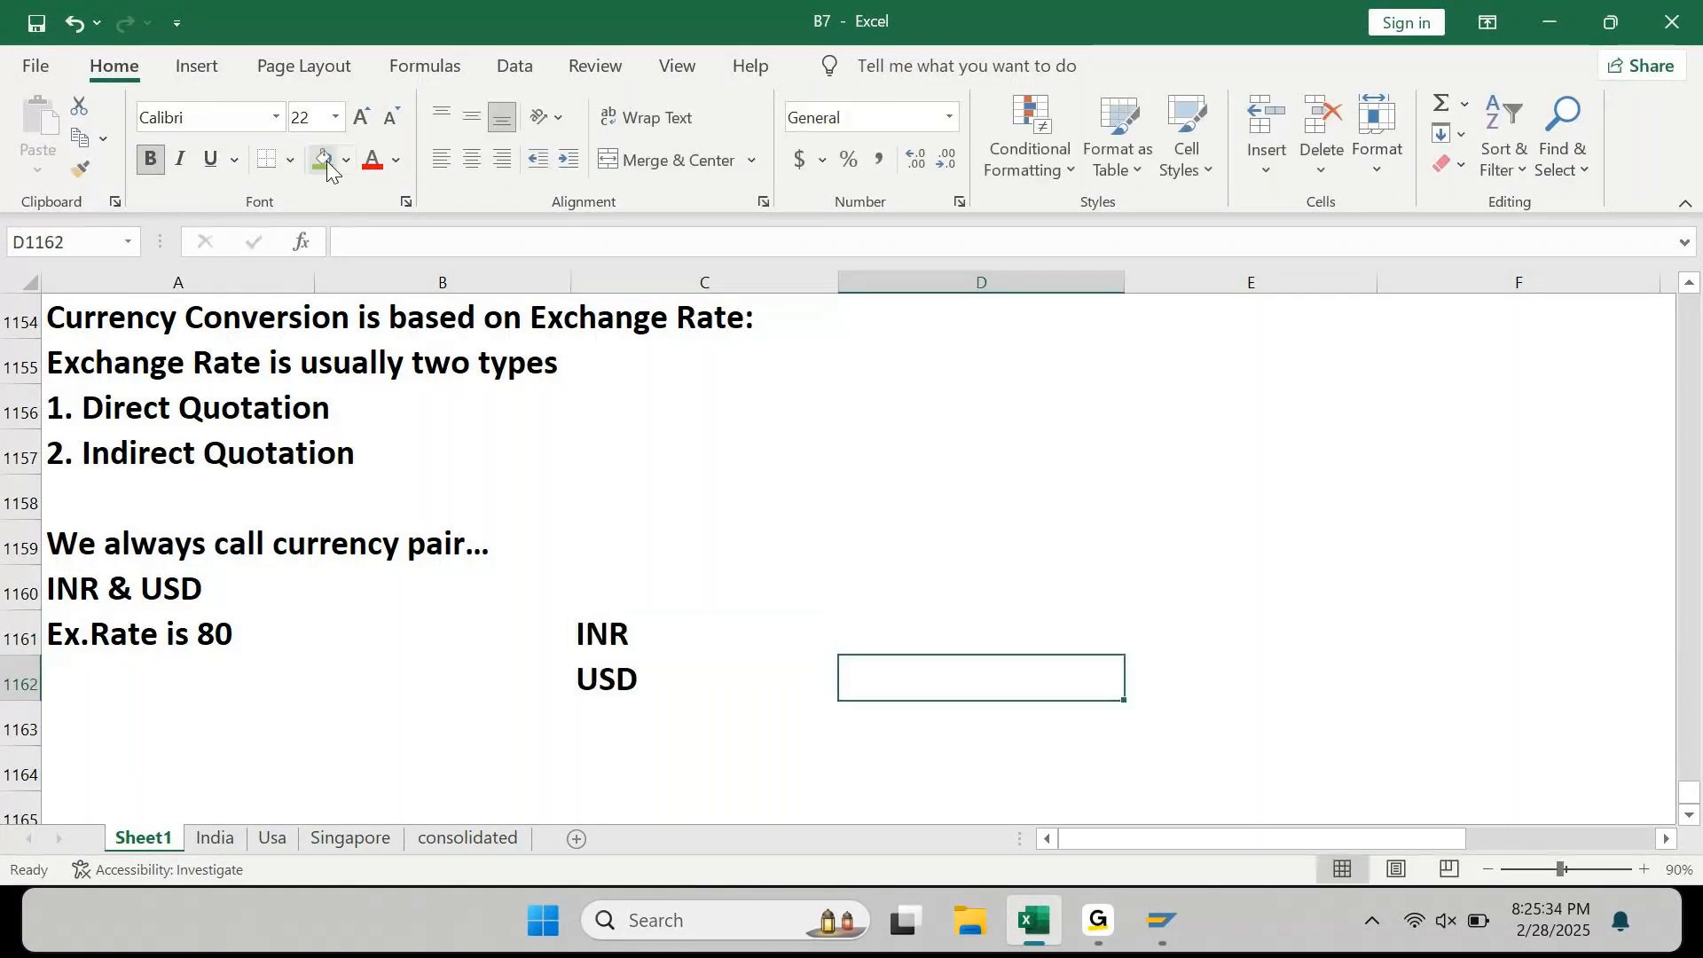
key("Left")
key("Up")
key("Up")
type("Source")
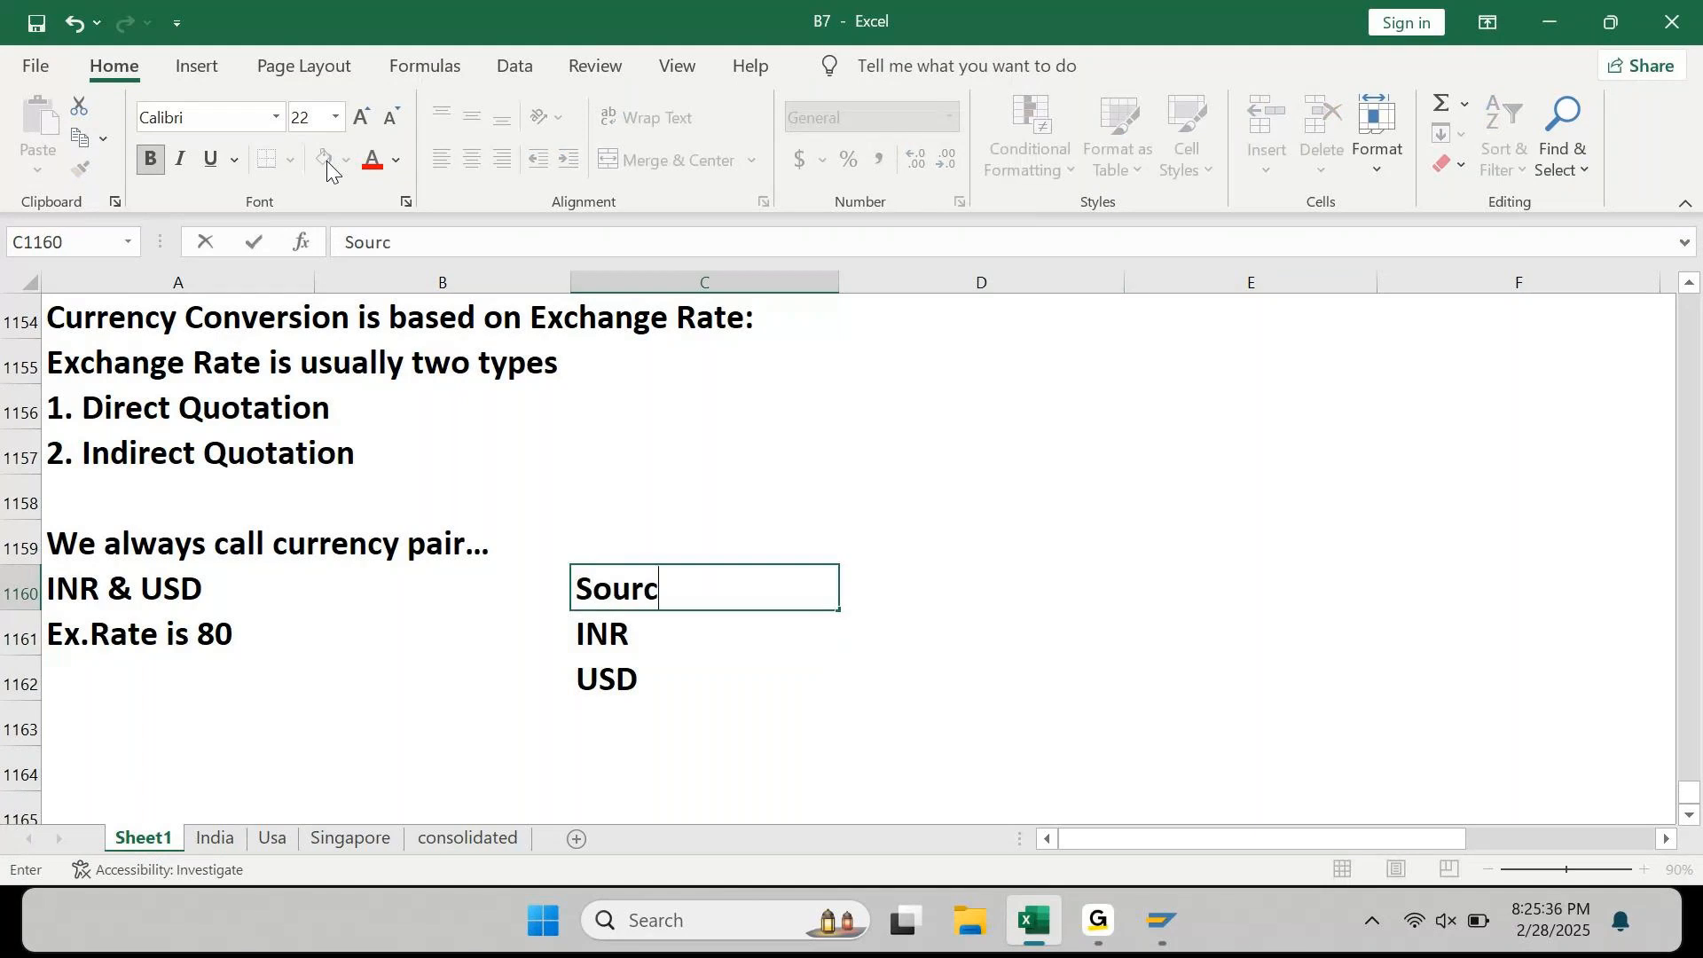
key("Right")
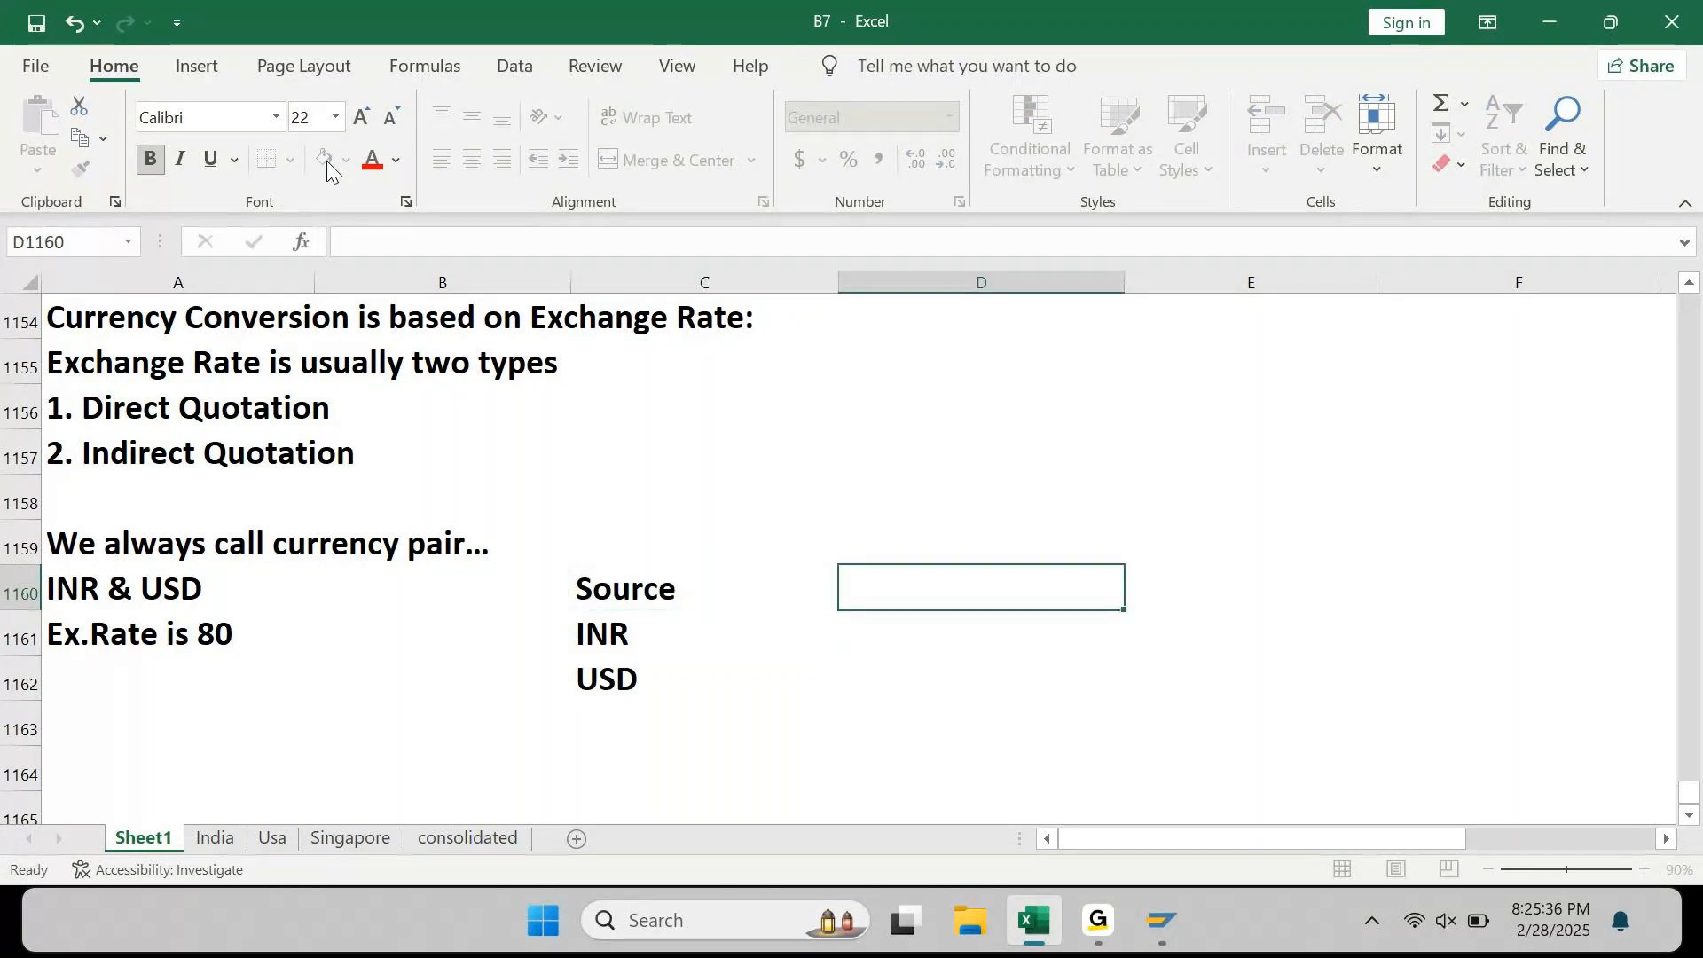
key("Left")
Step: Shade Source green and add Rate (light blue) and Target (yellow) headers in D1160:E1160
left_click(323, 162)
key("Right")
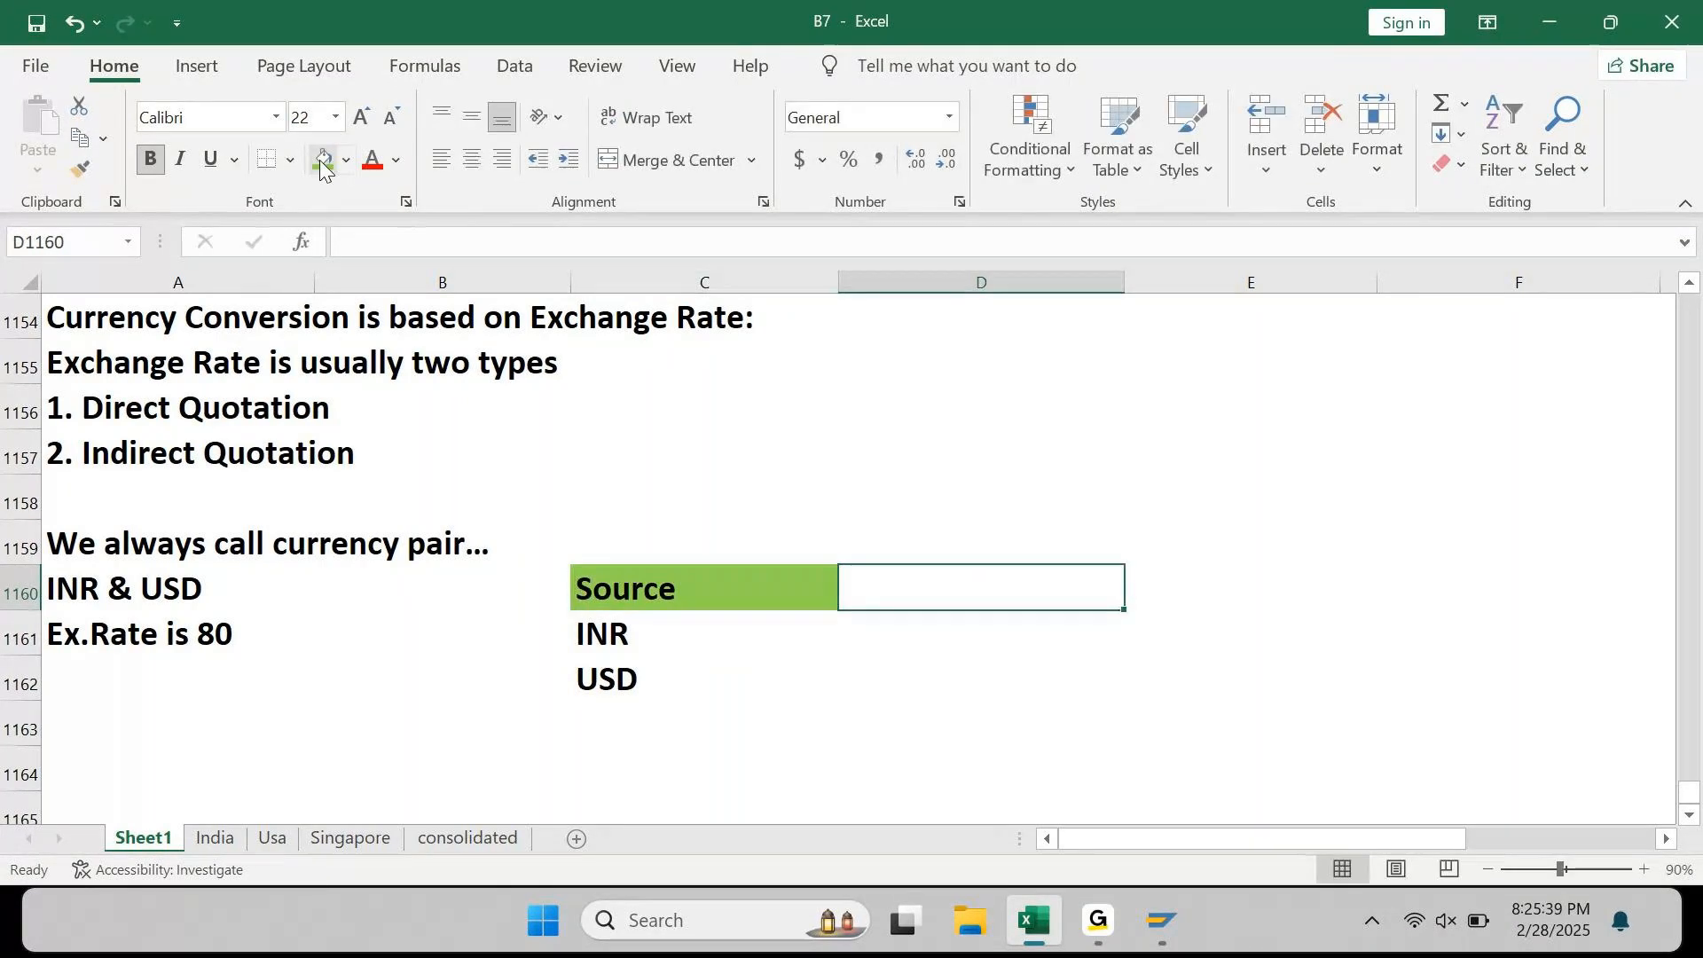
type("Rate")
key("Return")
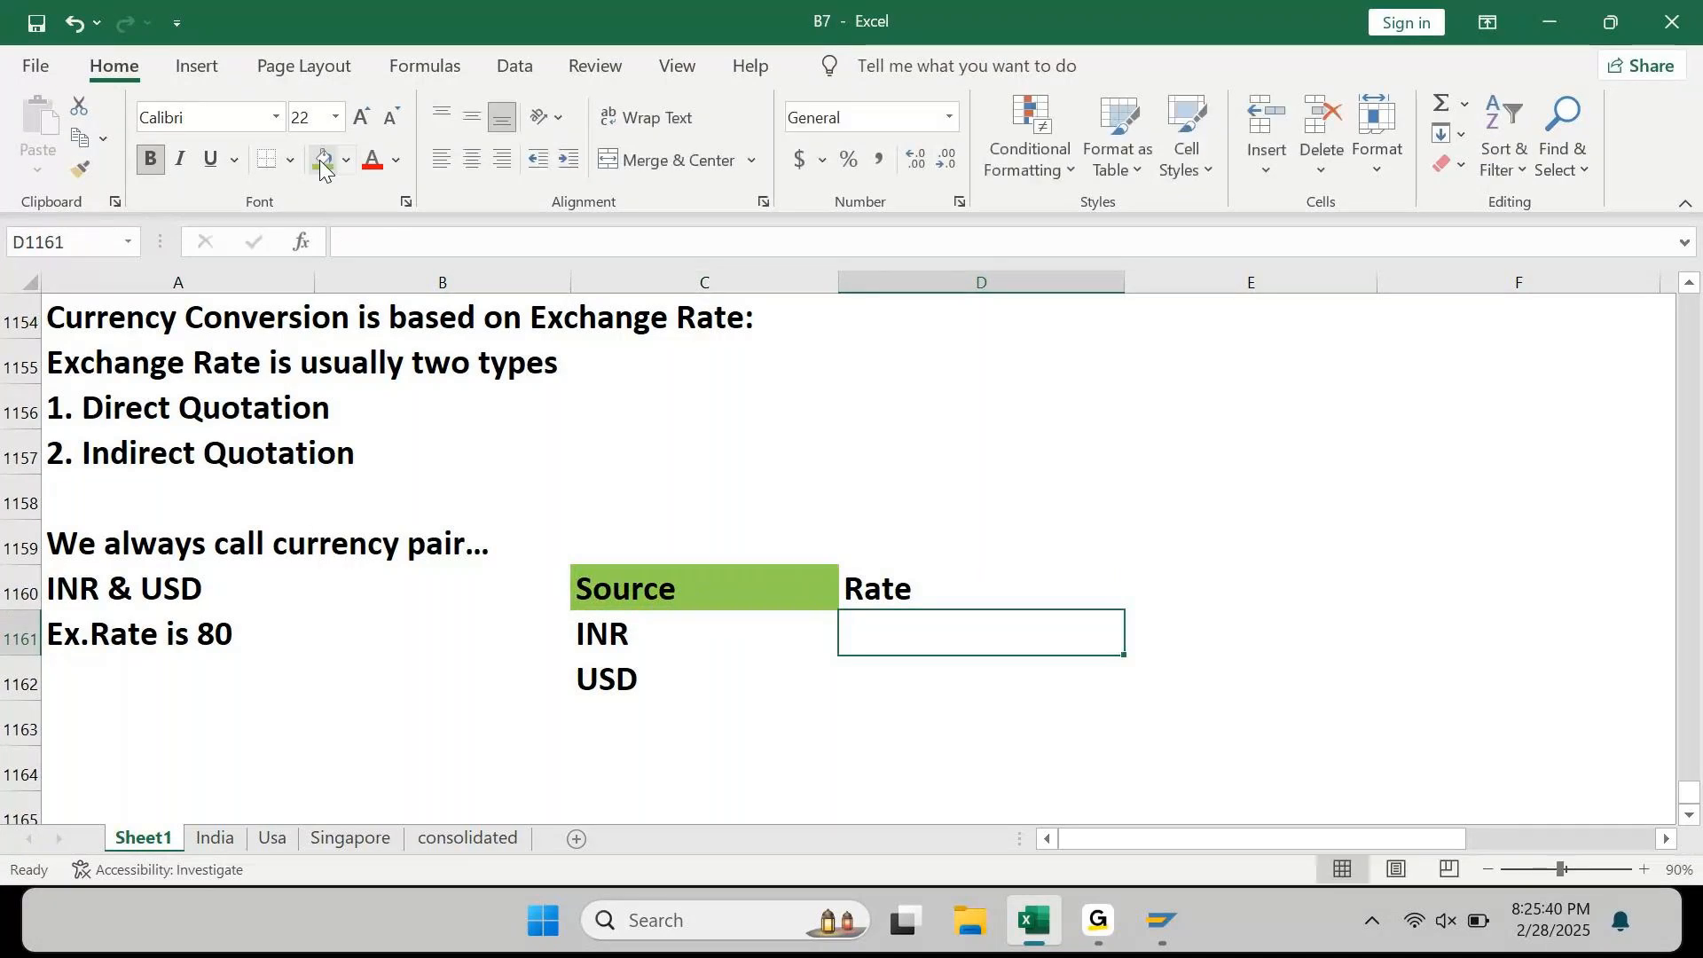
key("Up")
left_click(345, 162)
left_click(461, 407)
key("Right")
type("Target")
key("ctrl+Return")
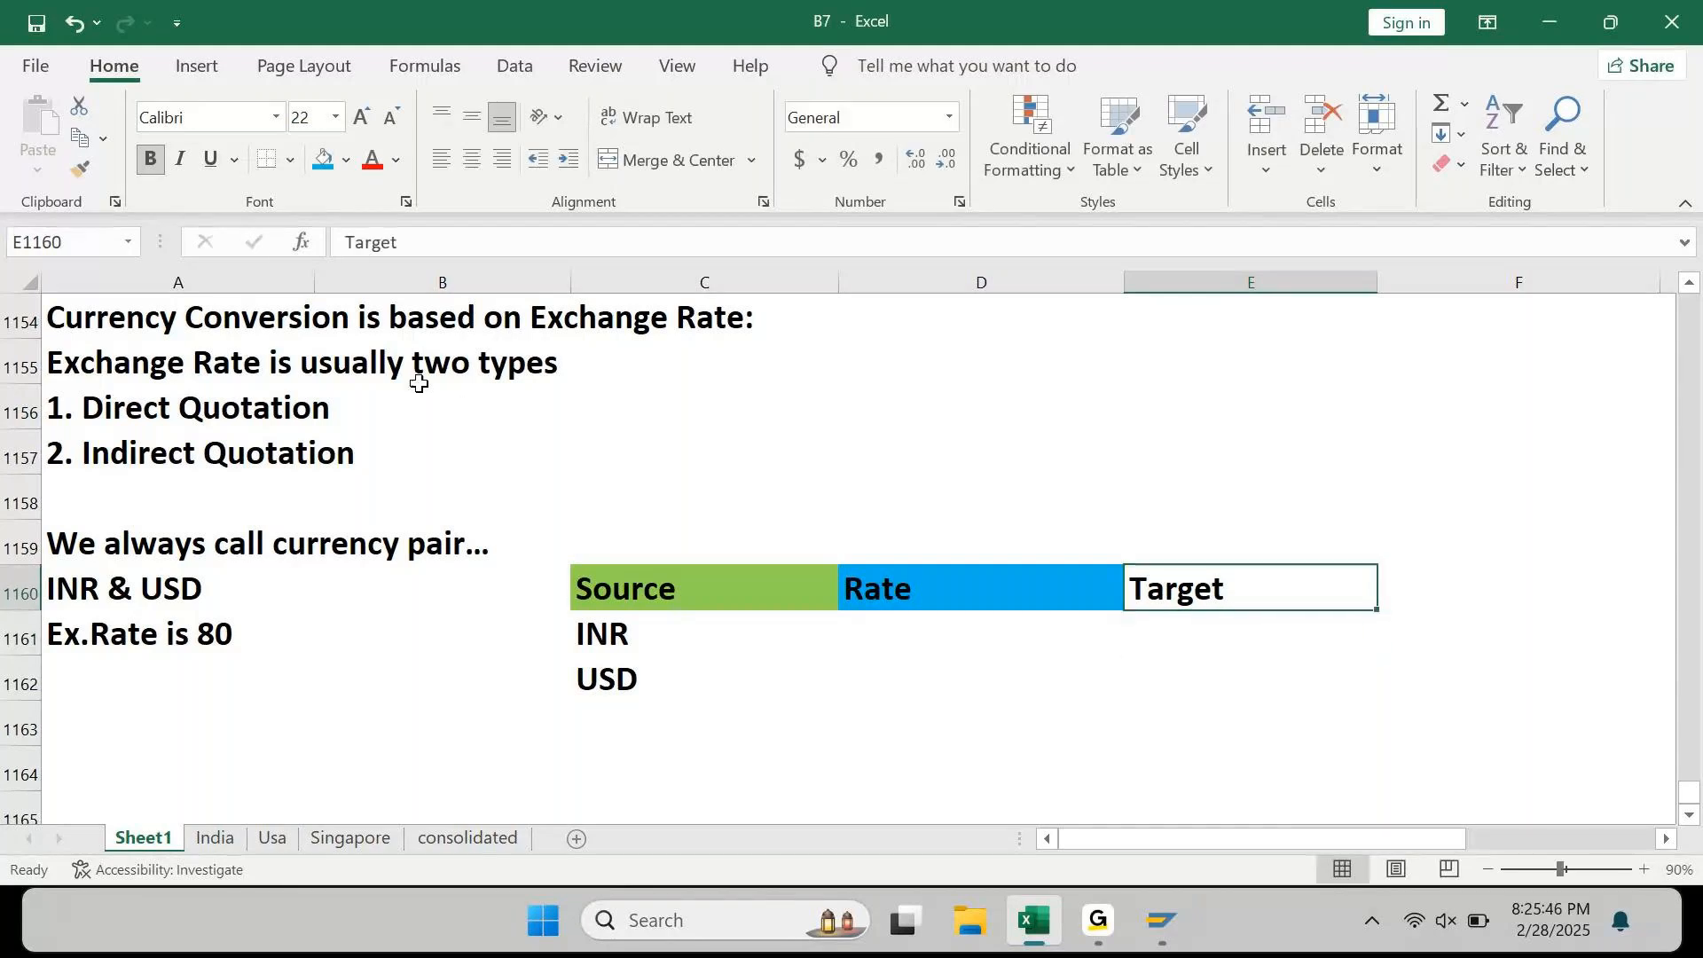
left_click(346, 161)
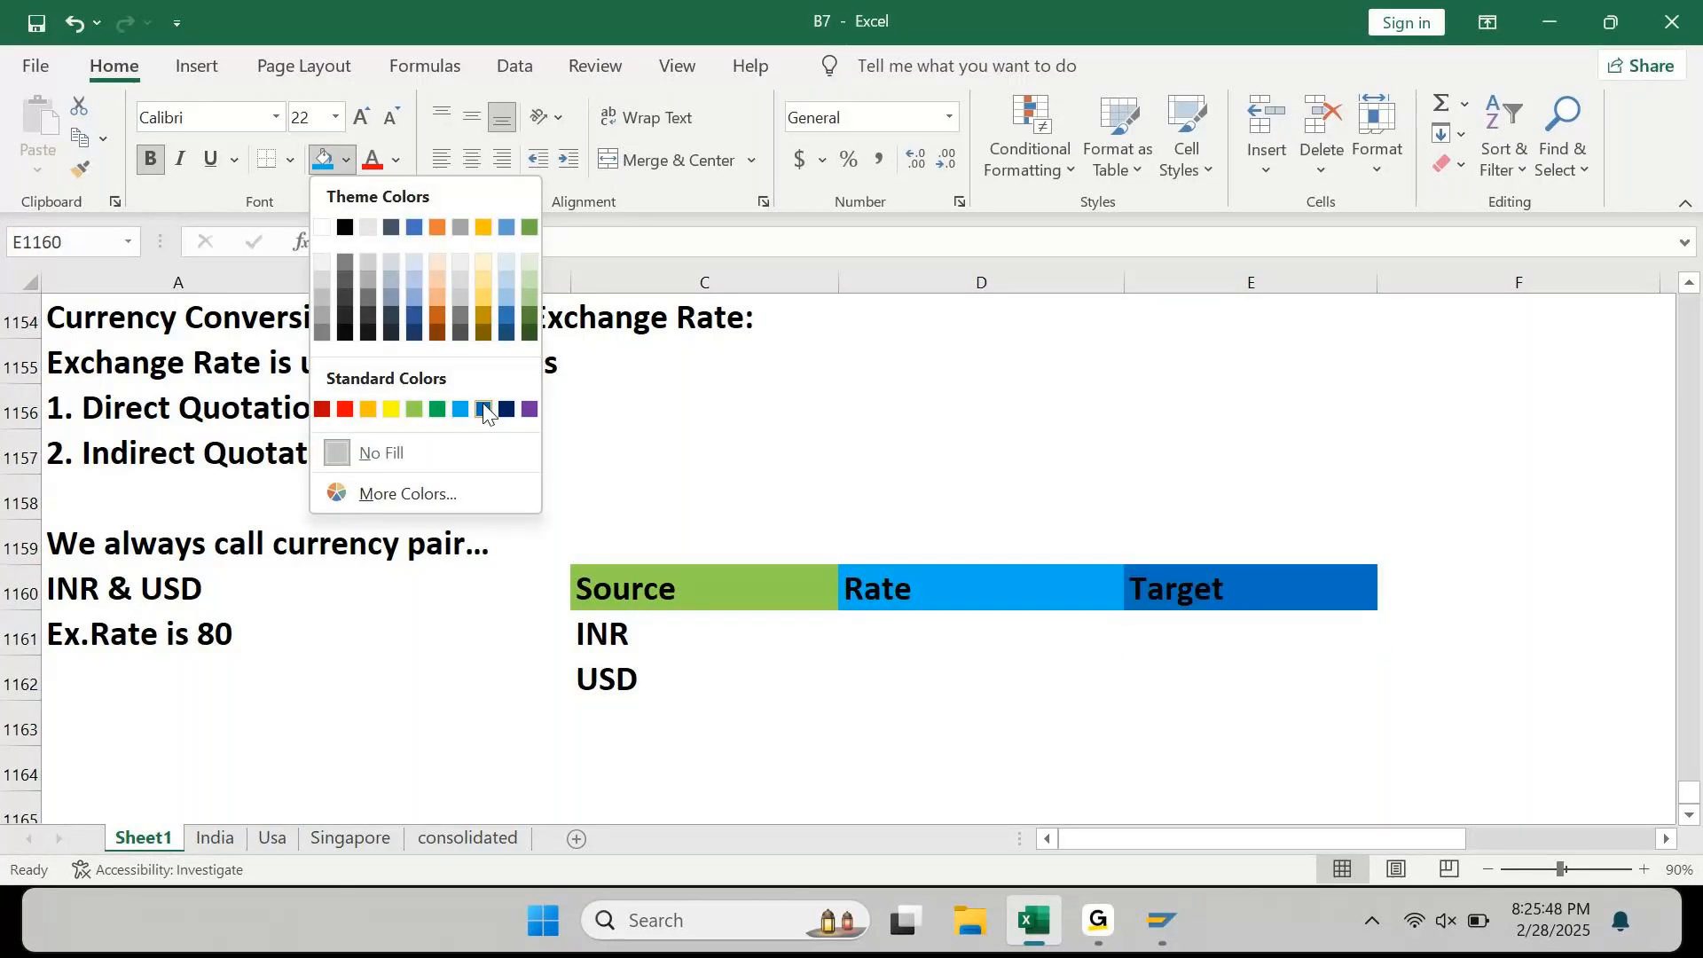
left_click(388, 408)
Step: Enter a rate of 80 in D1161 and fill it down to D1162
key("Left")
key("Down")
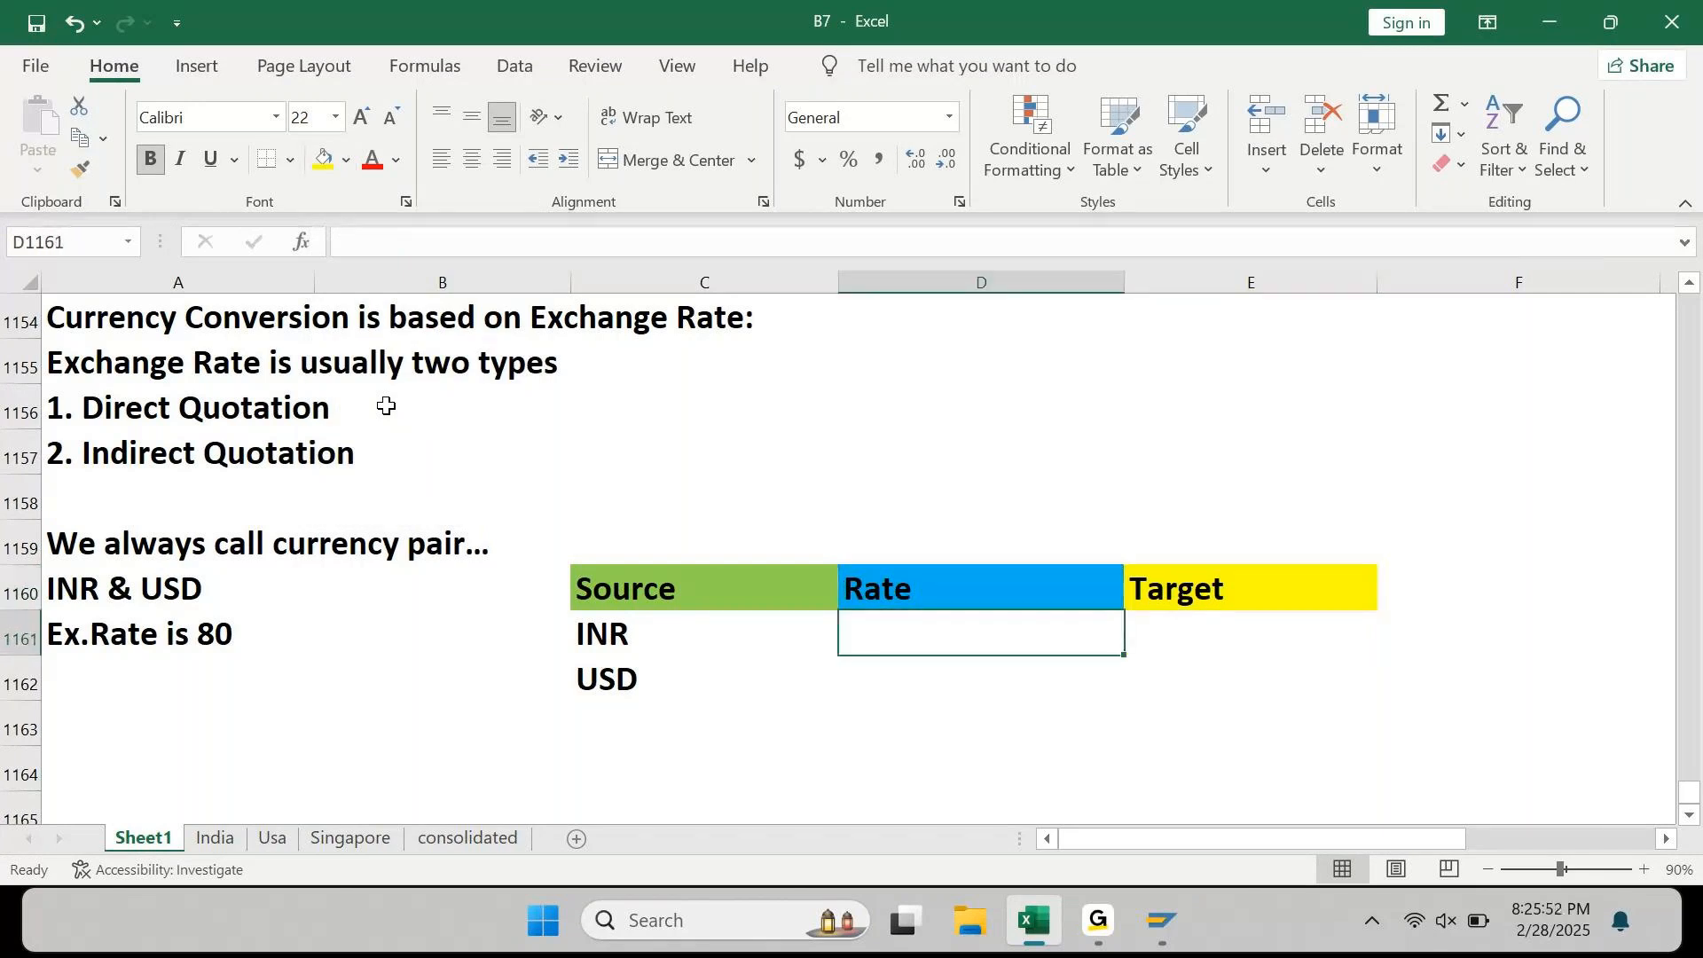
key("Right")
key("Left")
type("80")
key("Return")
key("ctrl+d")
Step: Centre the two 80 rates and enter targets USD and INR in E1161:E1162
key("Up")
key("shift+Down")
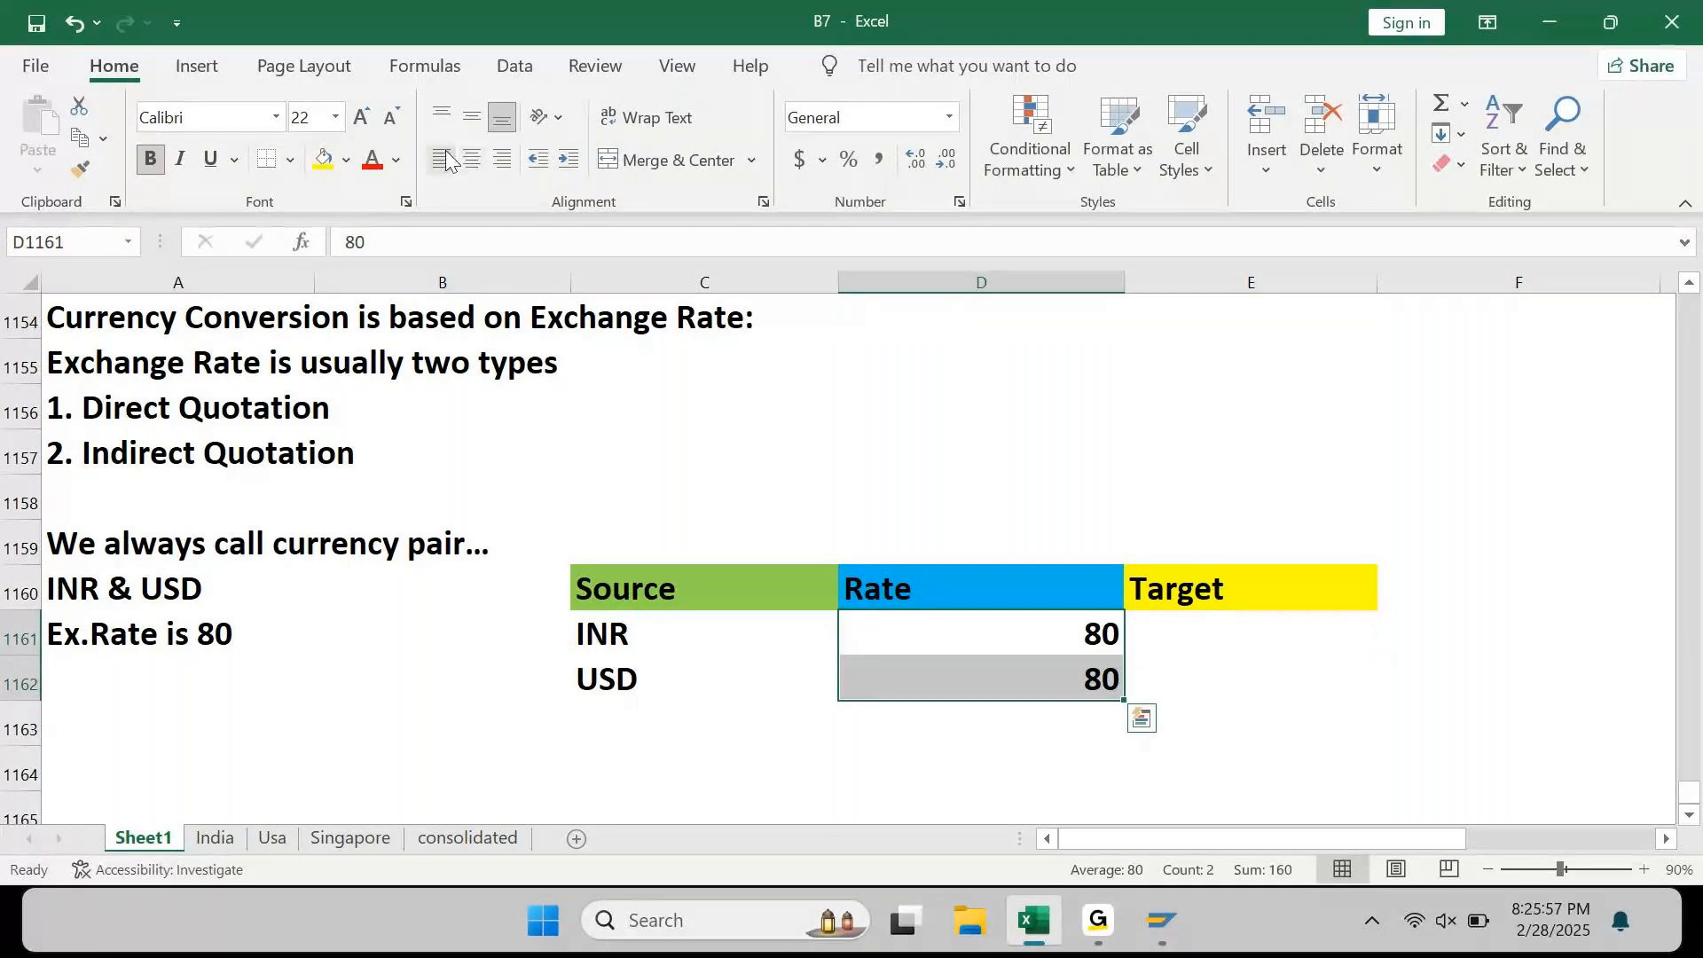
left_click(471, 160)
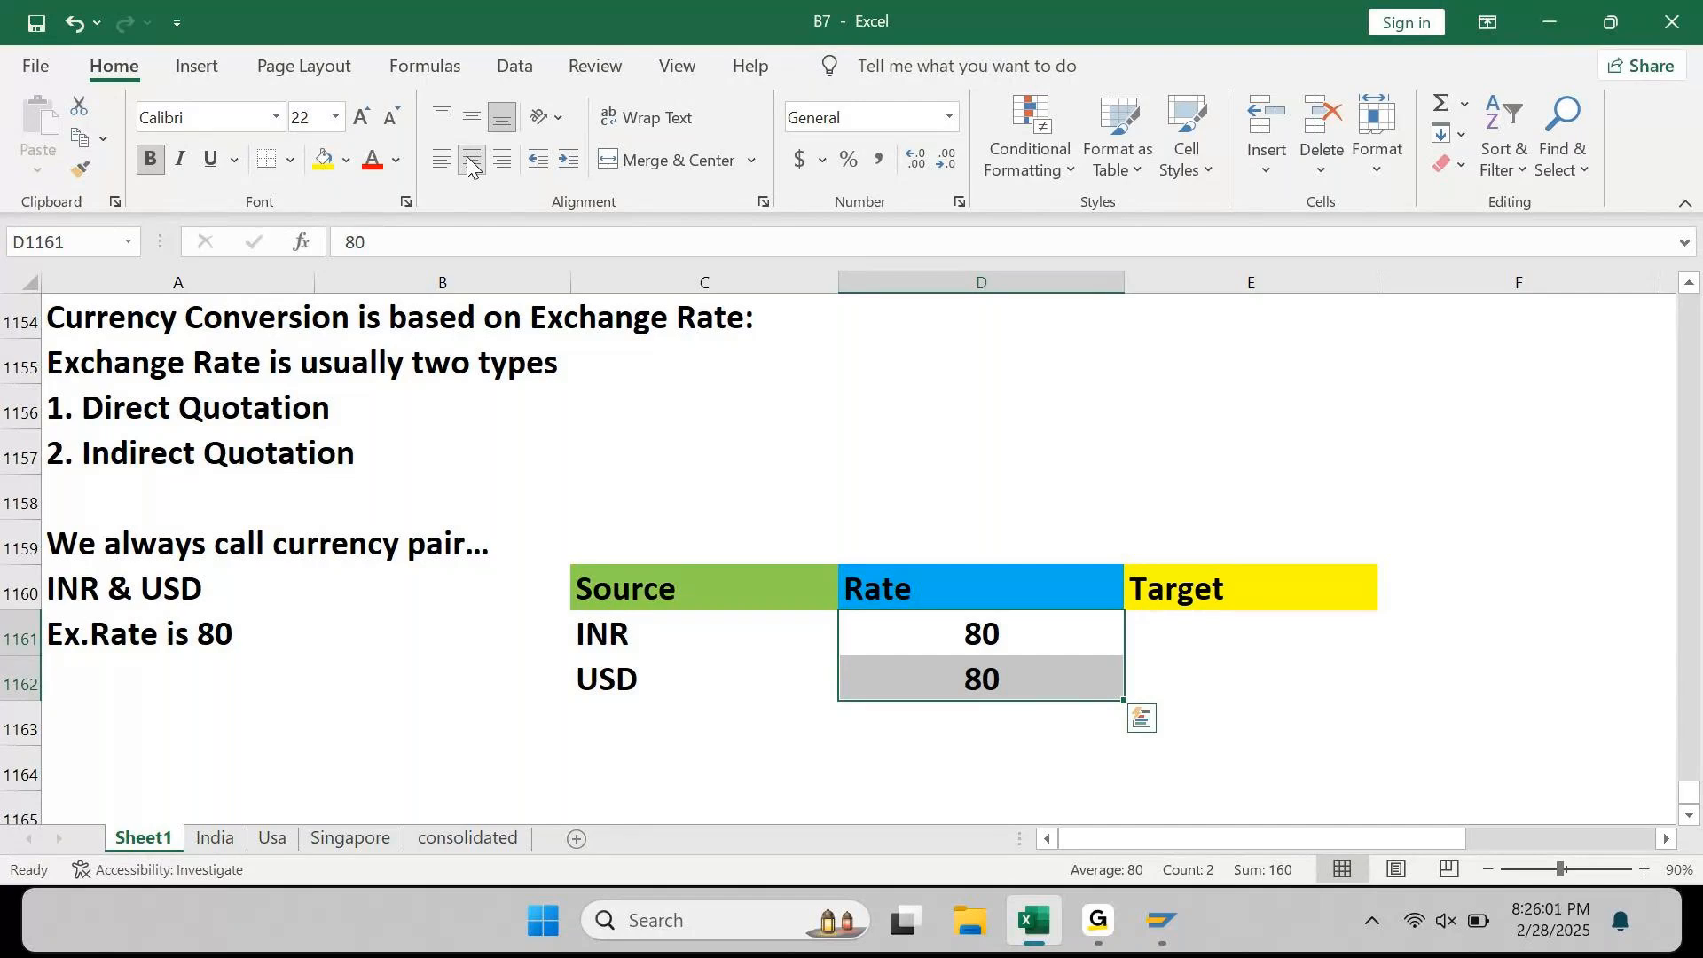
key("Right")
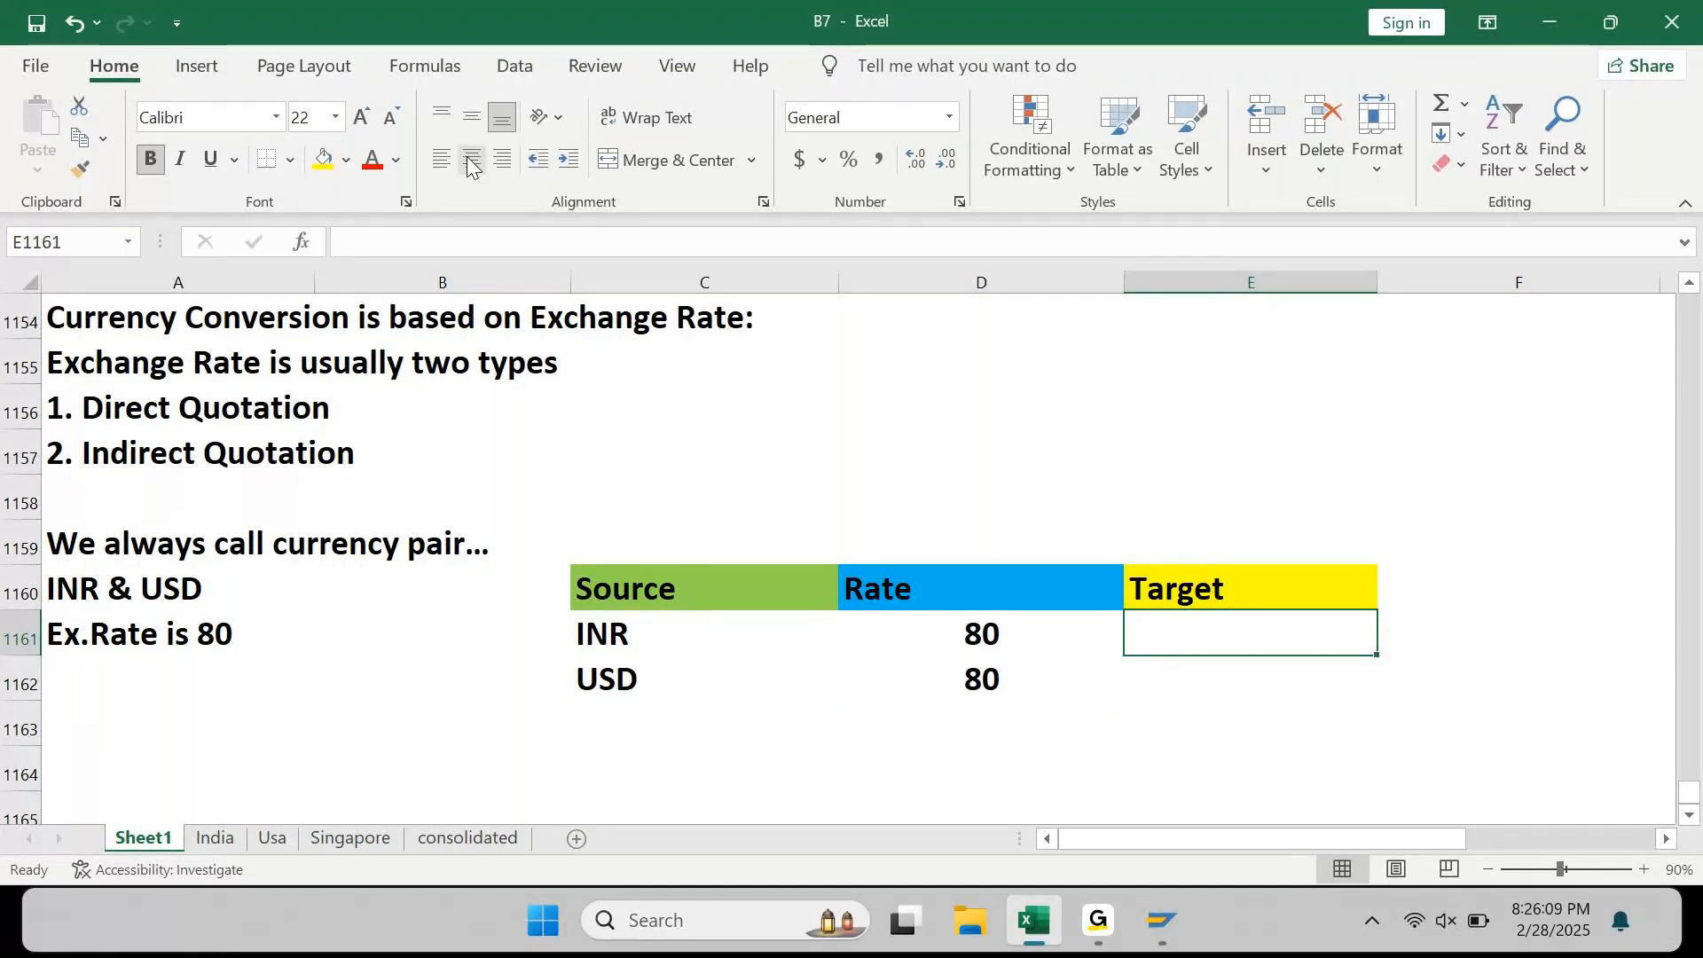
type("US")
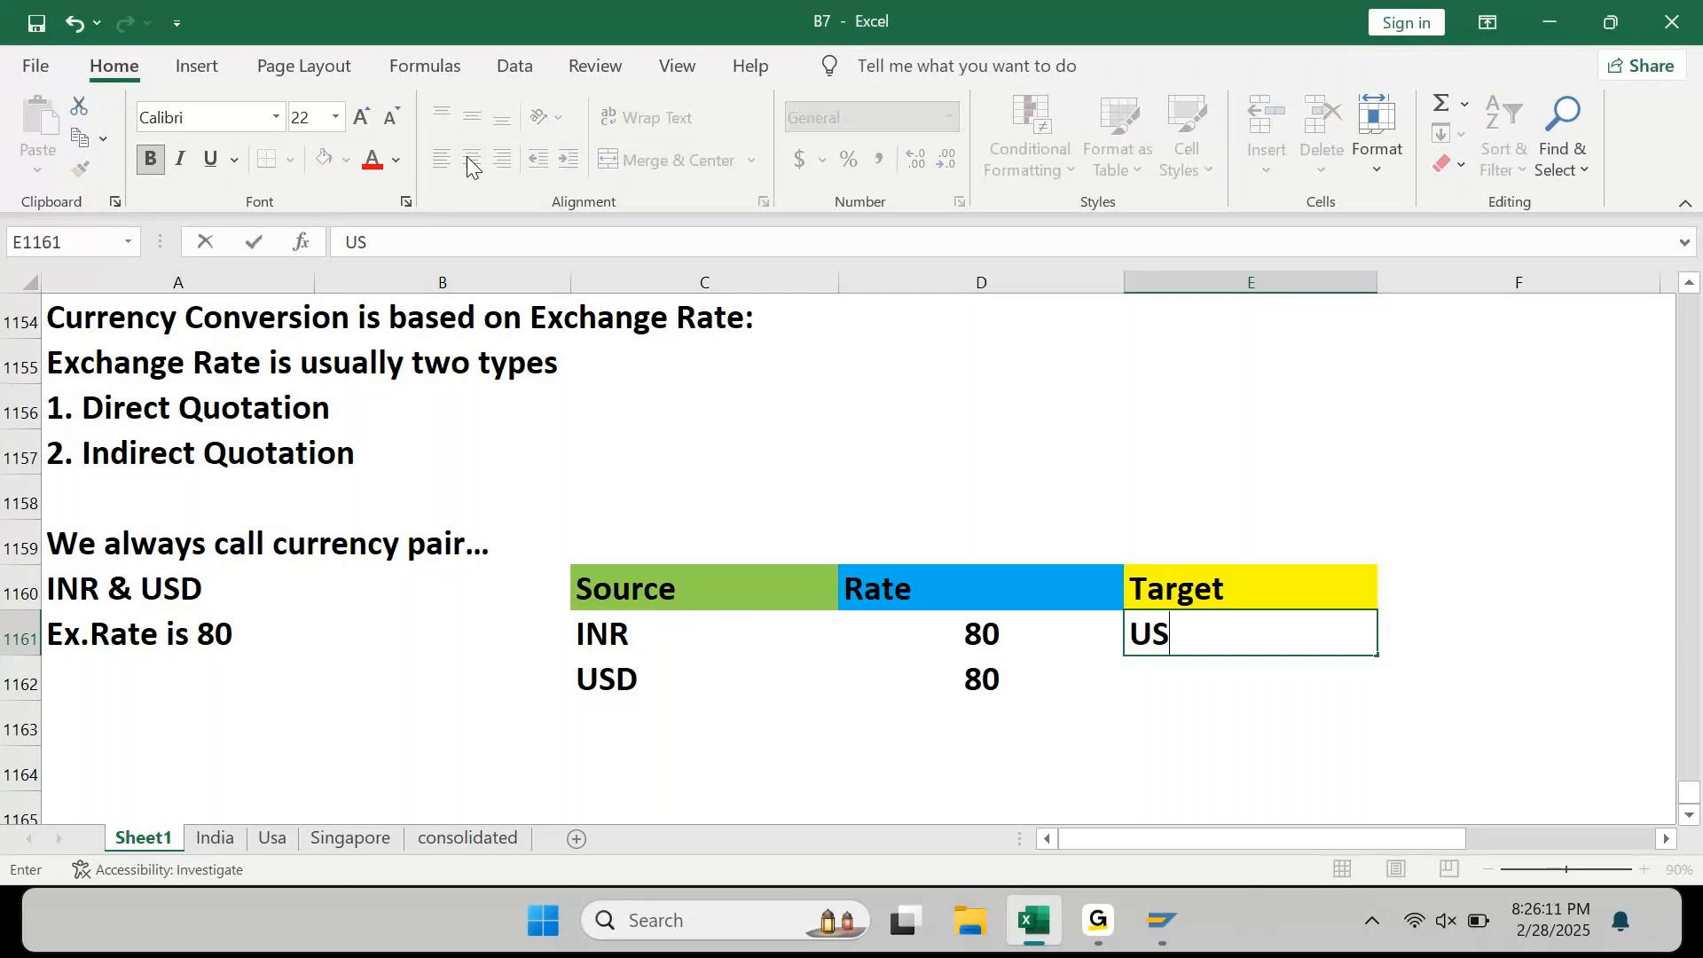
type("D")
key("Return")
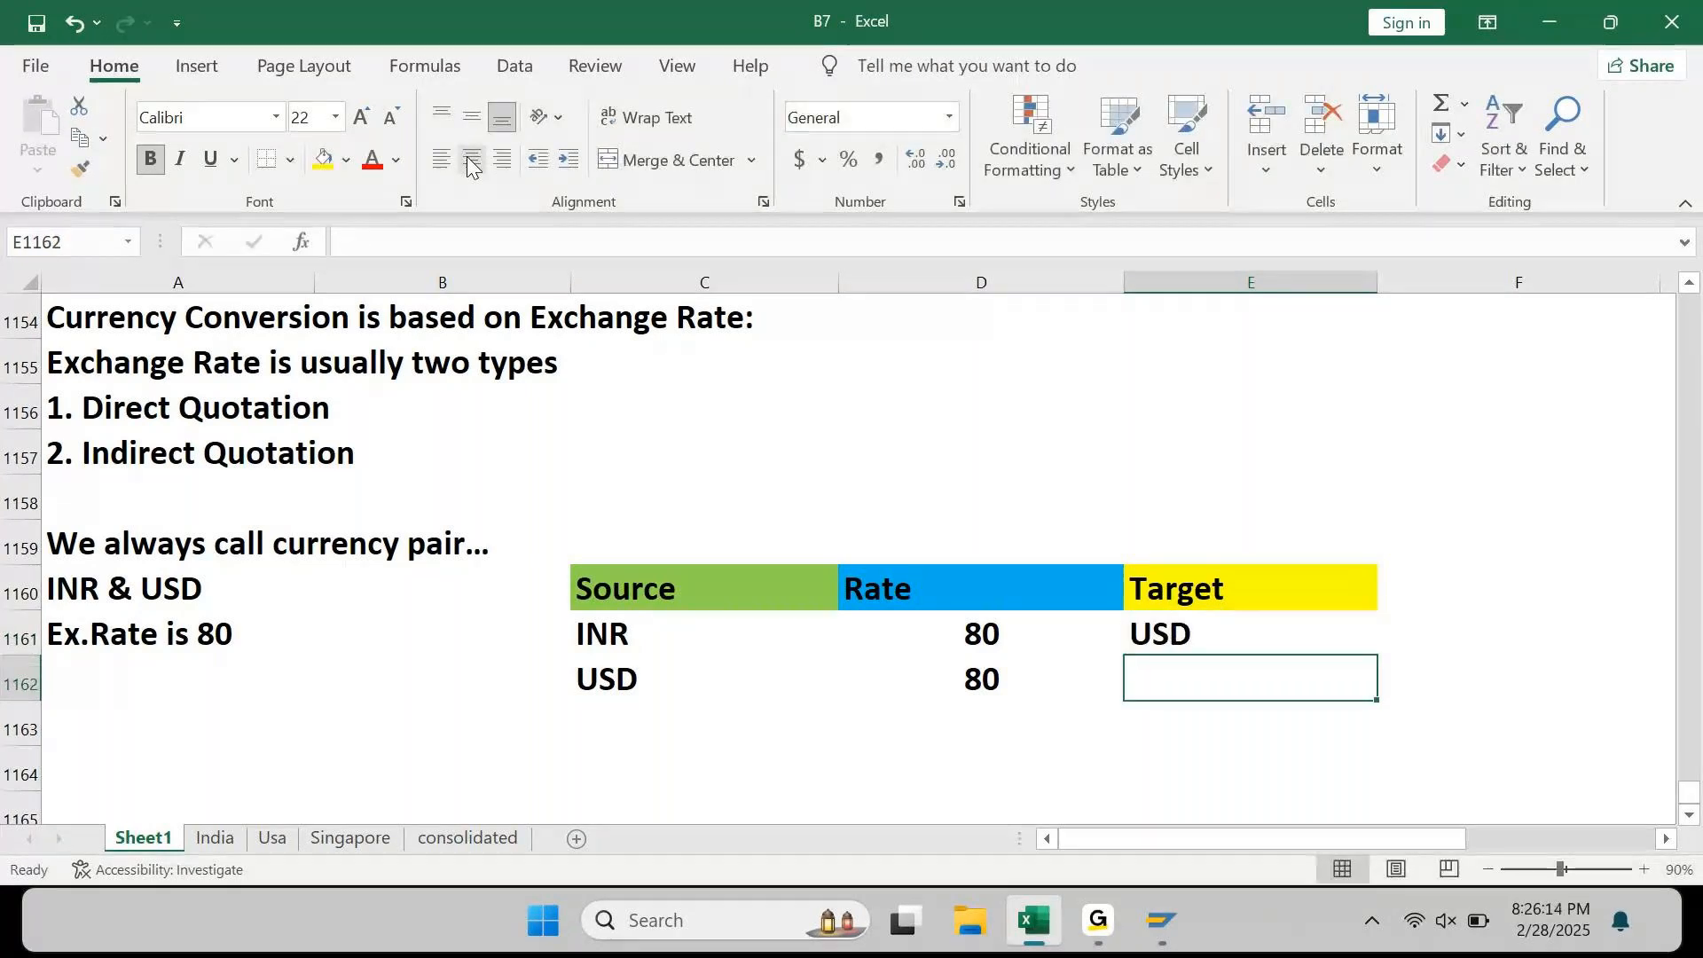
type("INR")
key("Return")
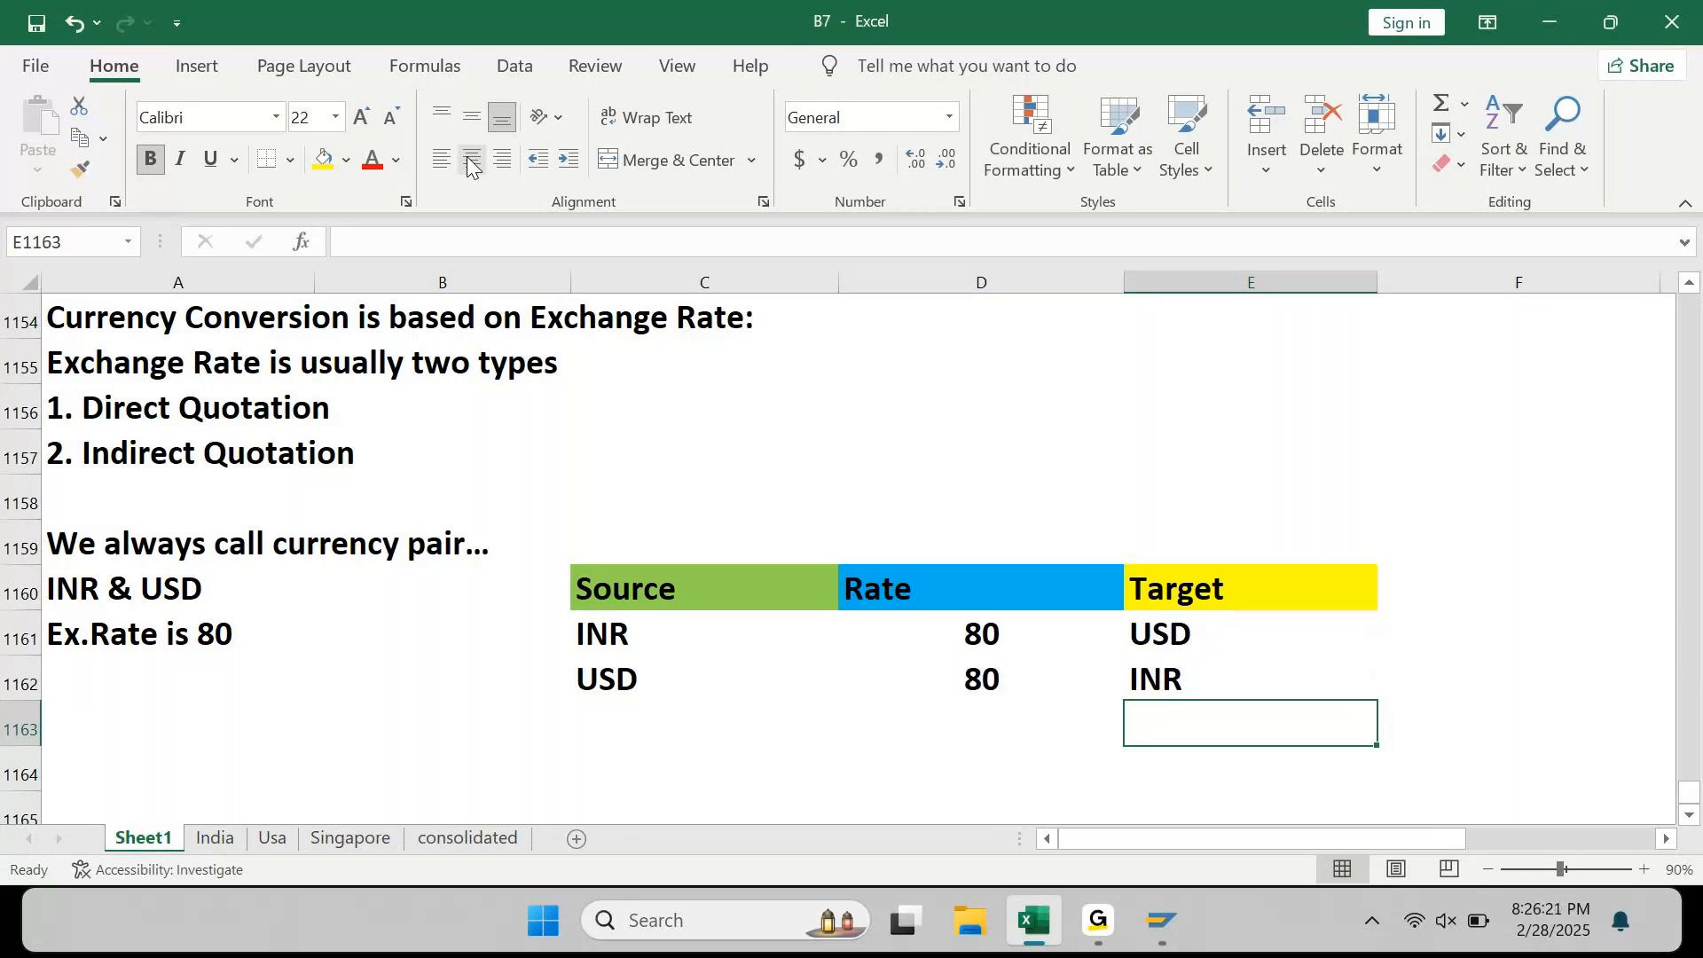
Step: Move the USD / 80 / INR row from row 1162 down to row 1164
key("Left")
key("Left")
key("Down")
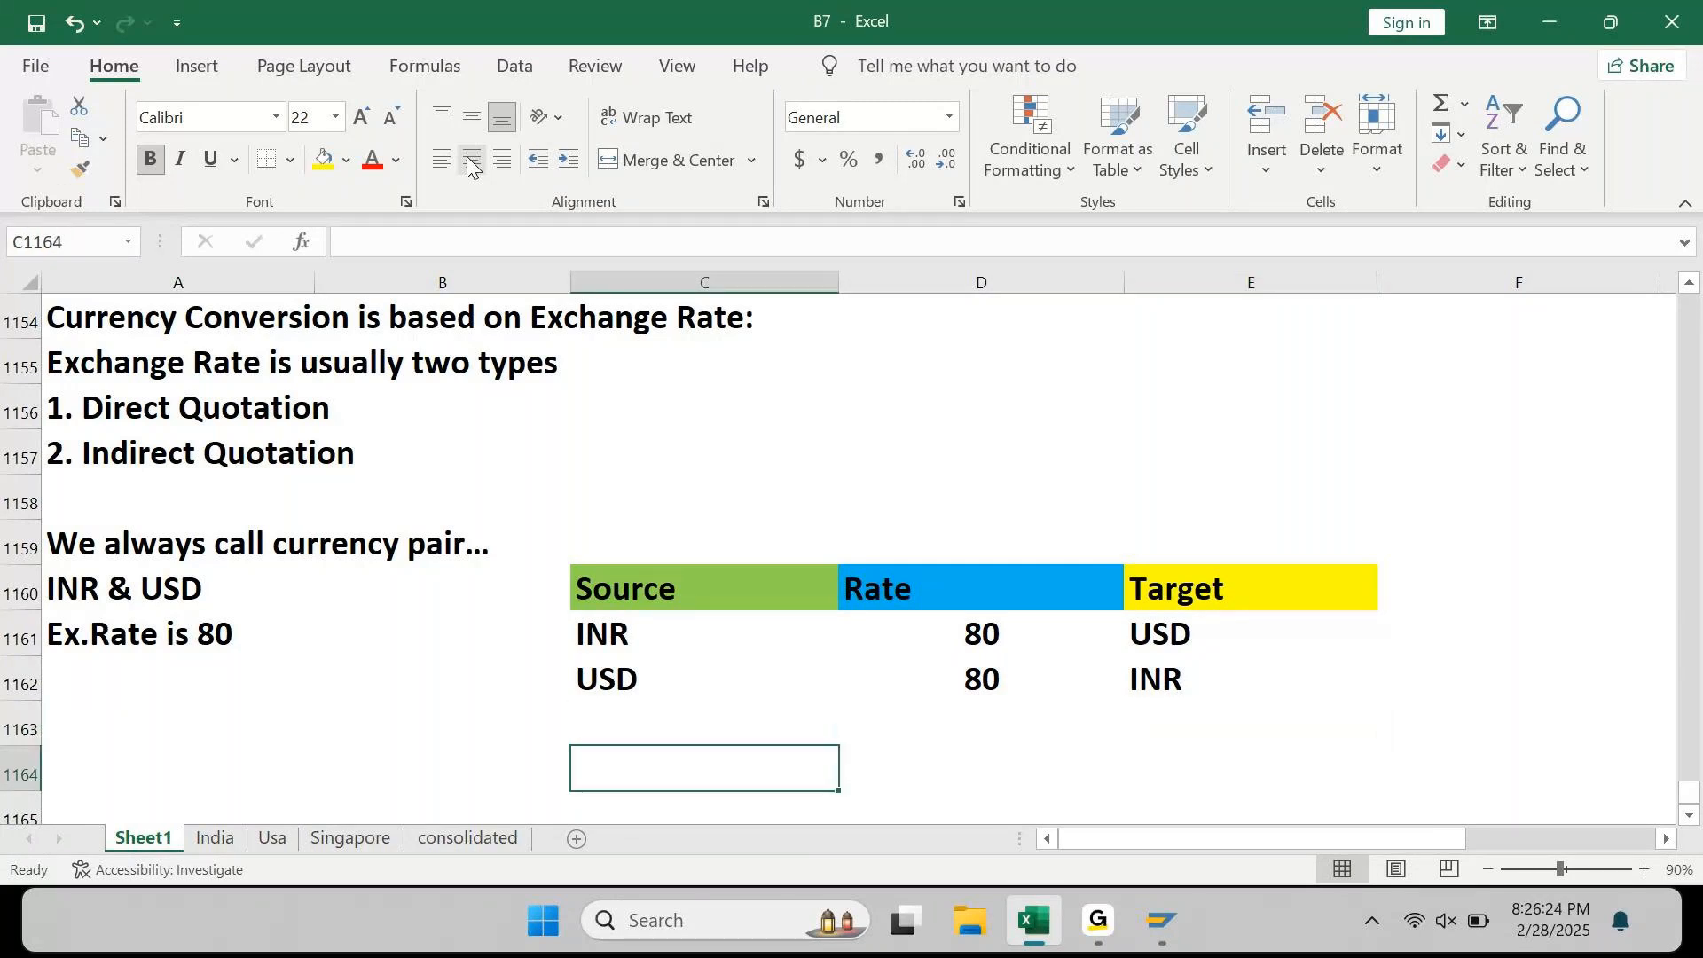
key("Up")
key("Up")
key("shift+Right")
key("shift+Right")
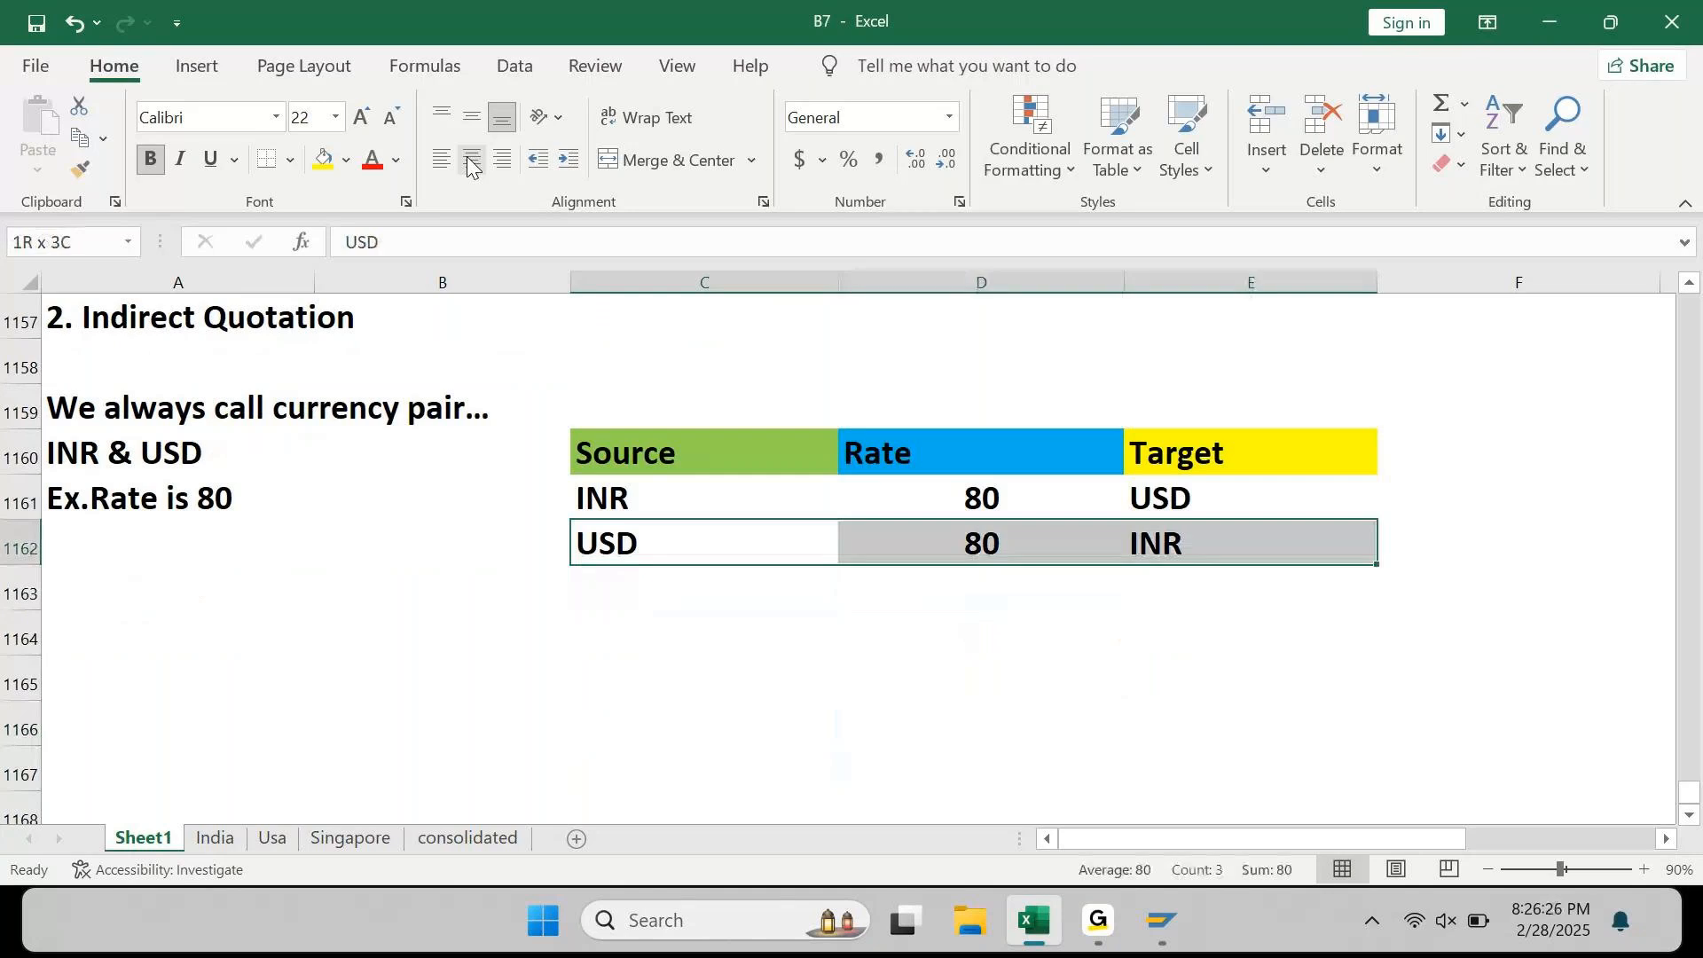
key("ctrl+c")
key("Down")
key("Down")
key("ctrl+v")
key("Up")
key("Up")
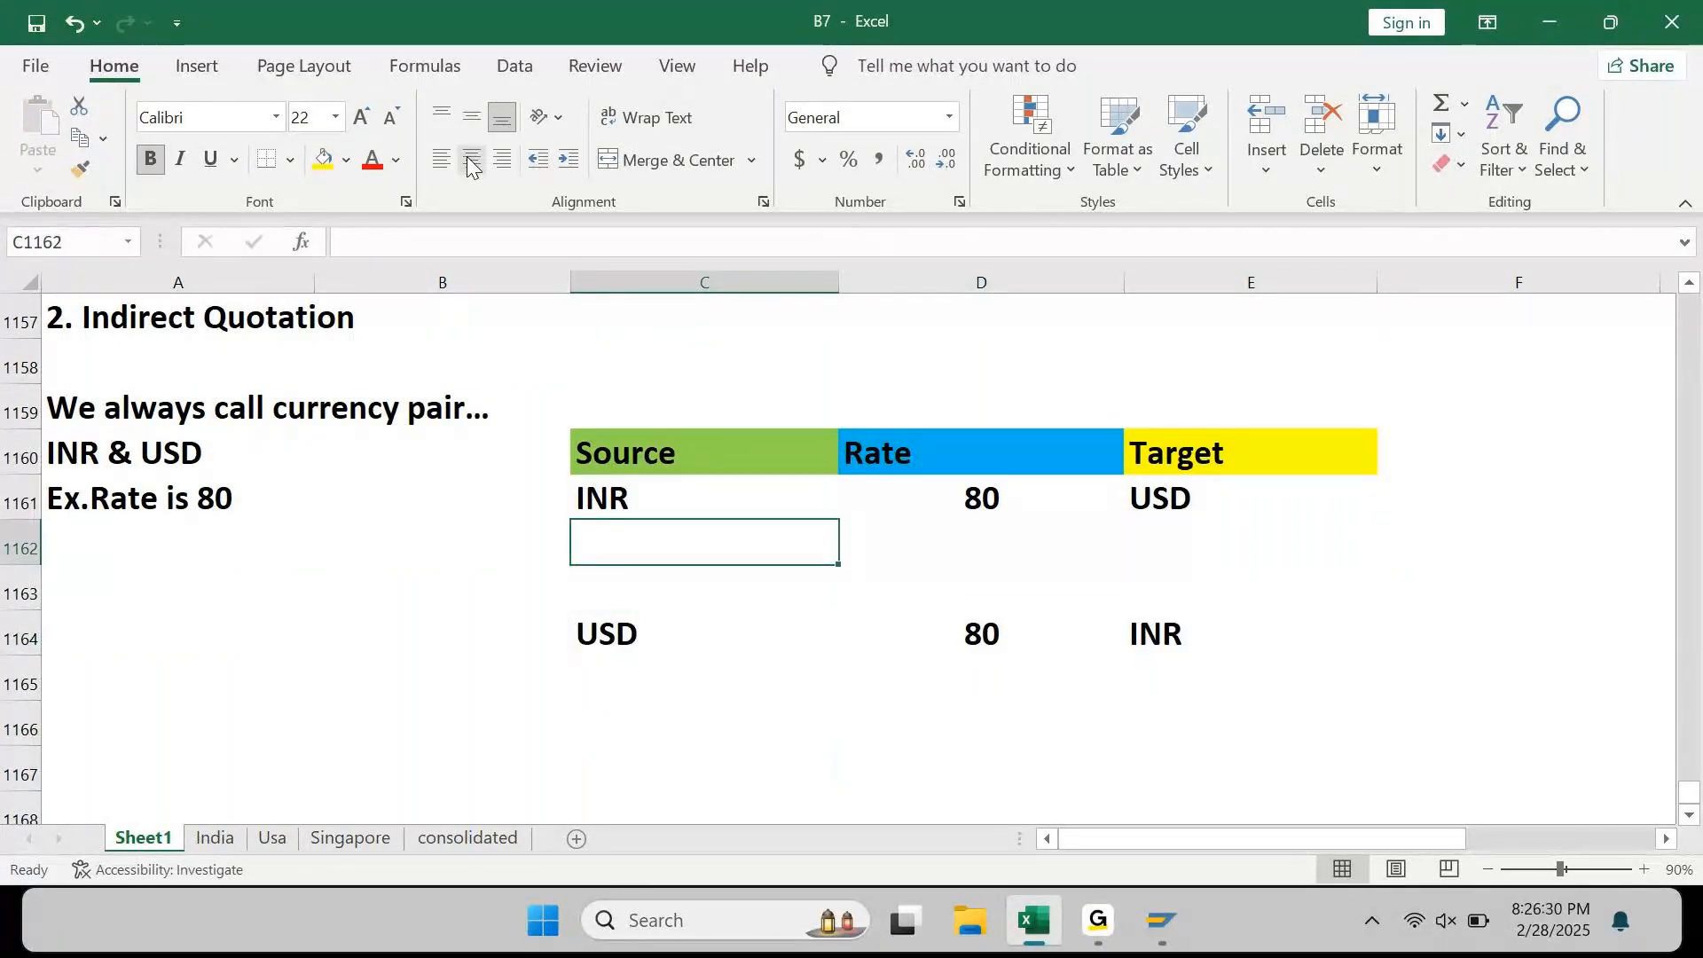
Step: Enter 1000 in C1162 and C1165 and centre-align the table C1161:E1165
type("1000")
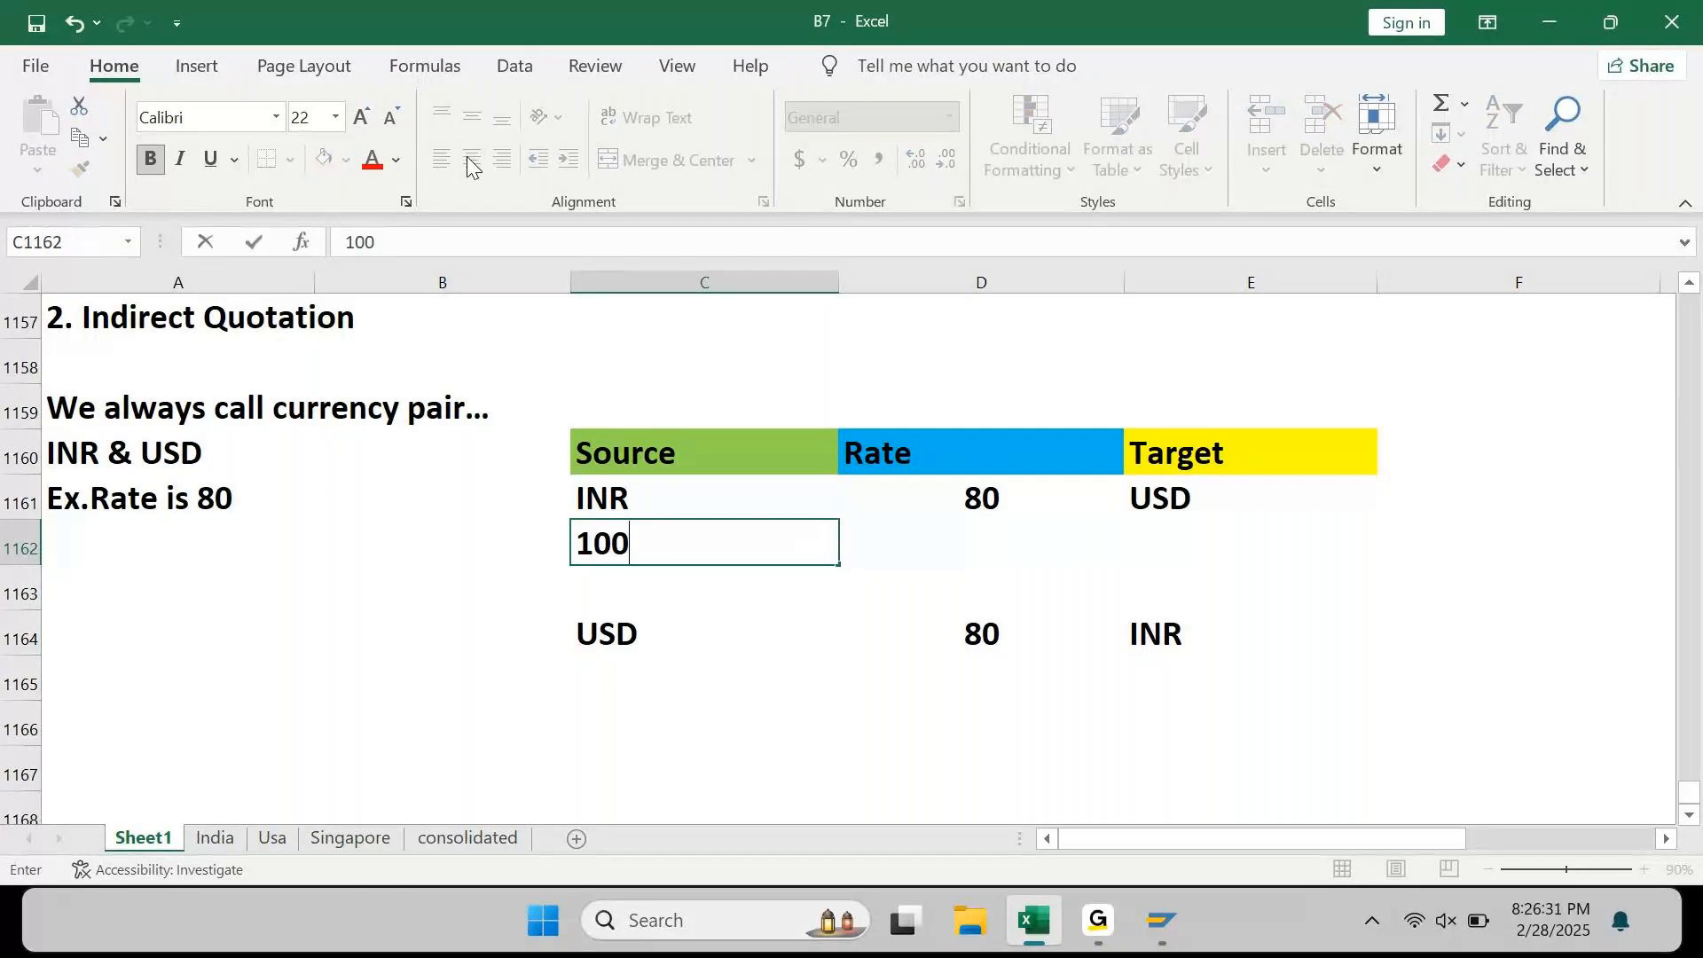
key("Return")
key("Down")
key("Down")
type("100")
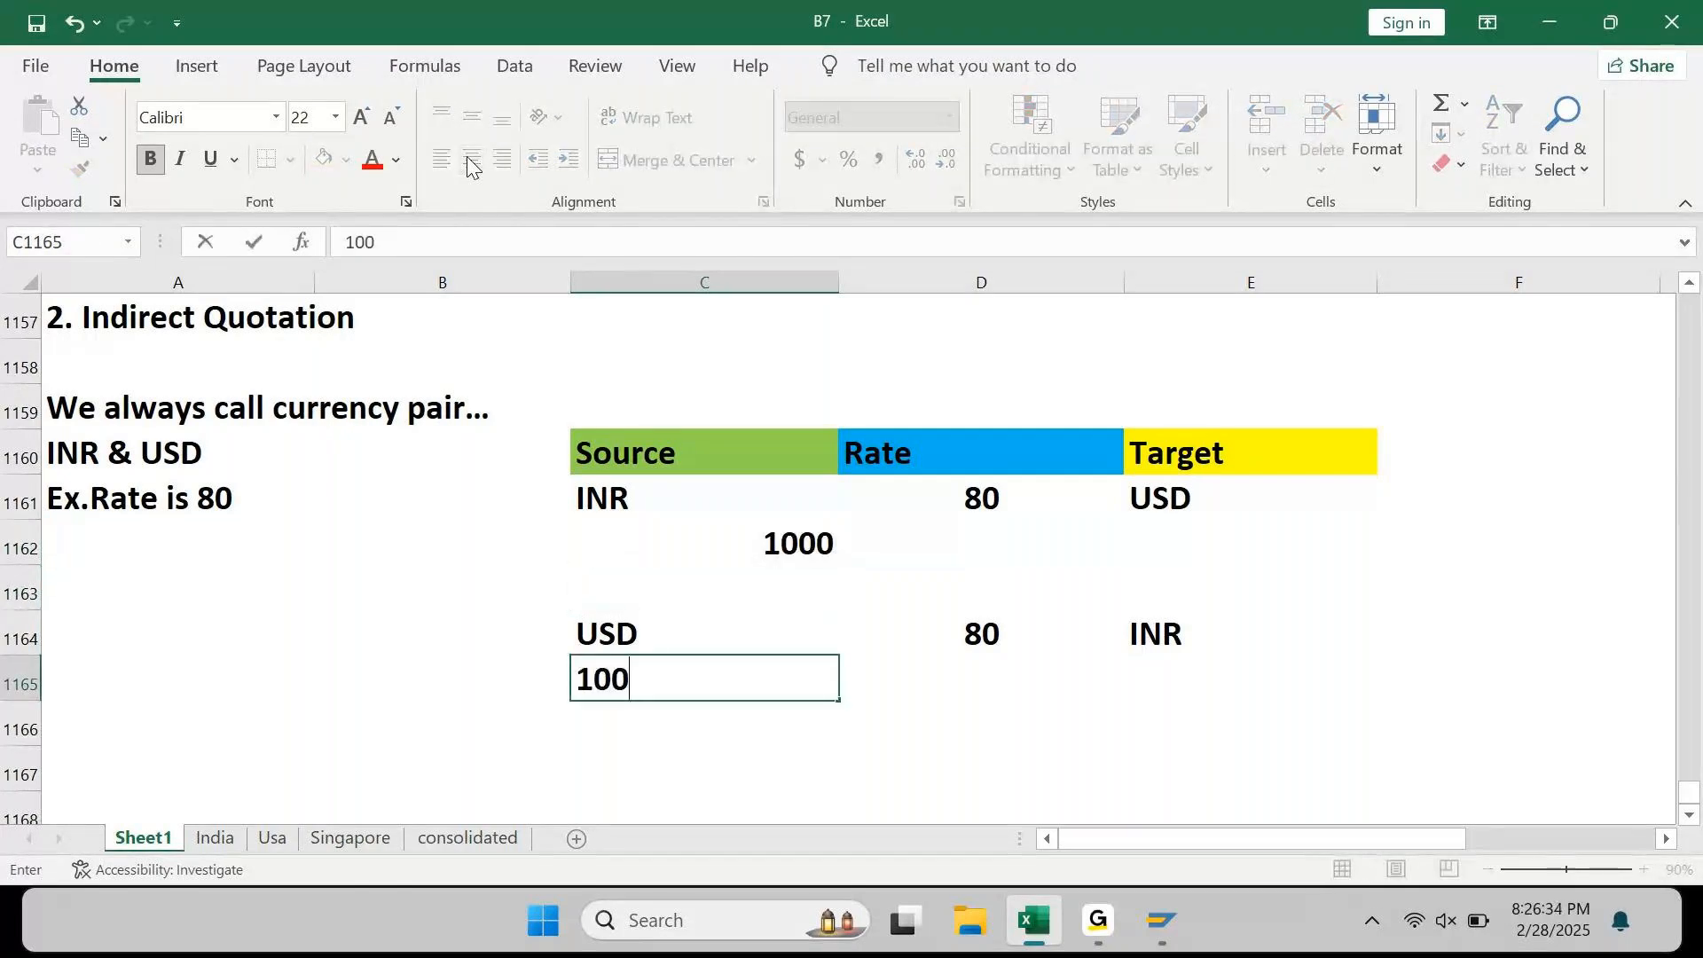
type("0")
key("ctrl+Return")
key("shift+Up")
key("shift+Up")
key("shift+Up")
key("shift+Up")
key("shift+Right")
key("shift+Right")
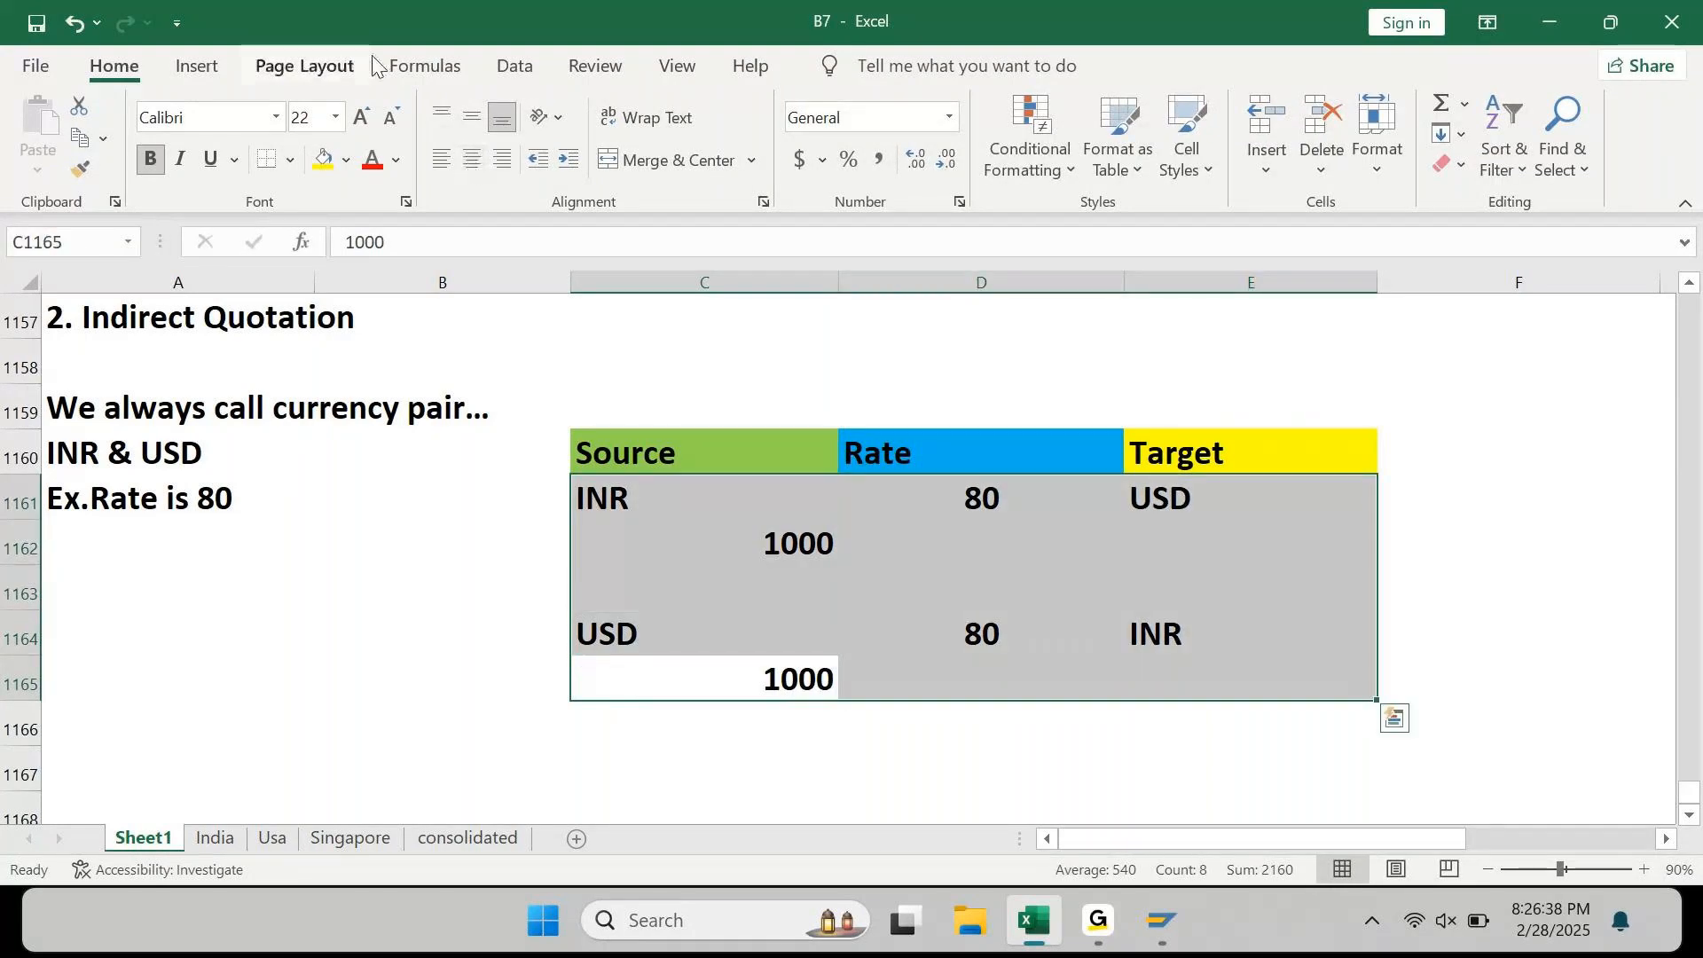
left_click(471, 157)
key("shift+BackSpace")
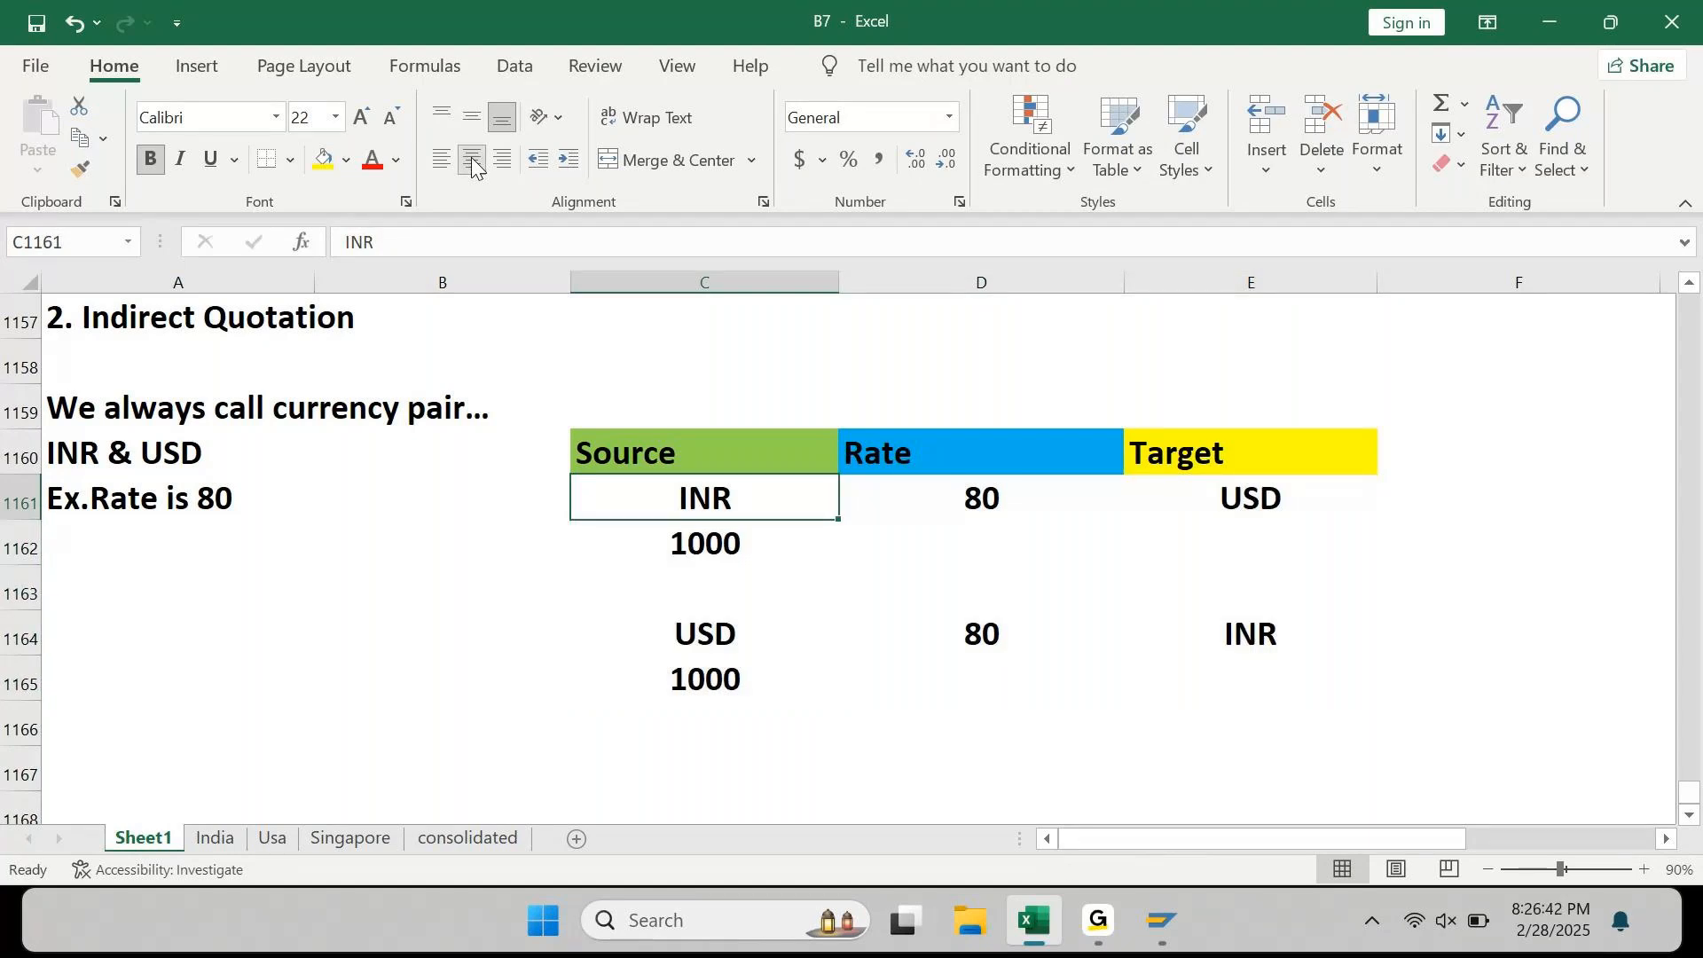
Step: Enter a rate of 80 in both D1162 and D1165
key("Down")
key("Right")
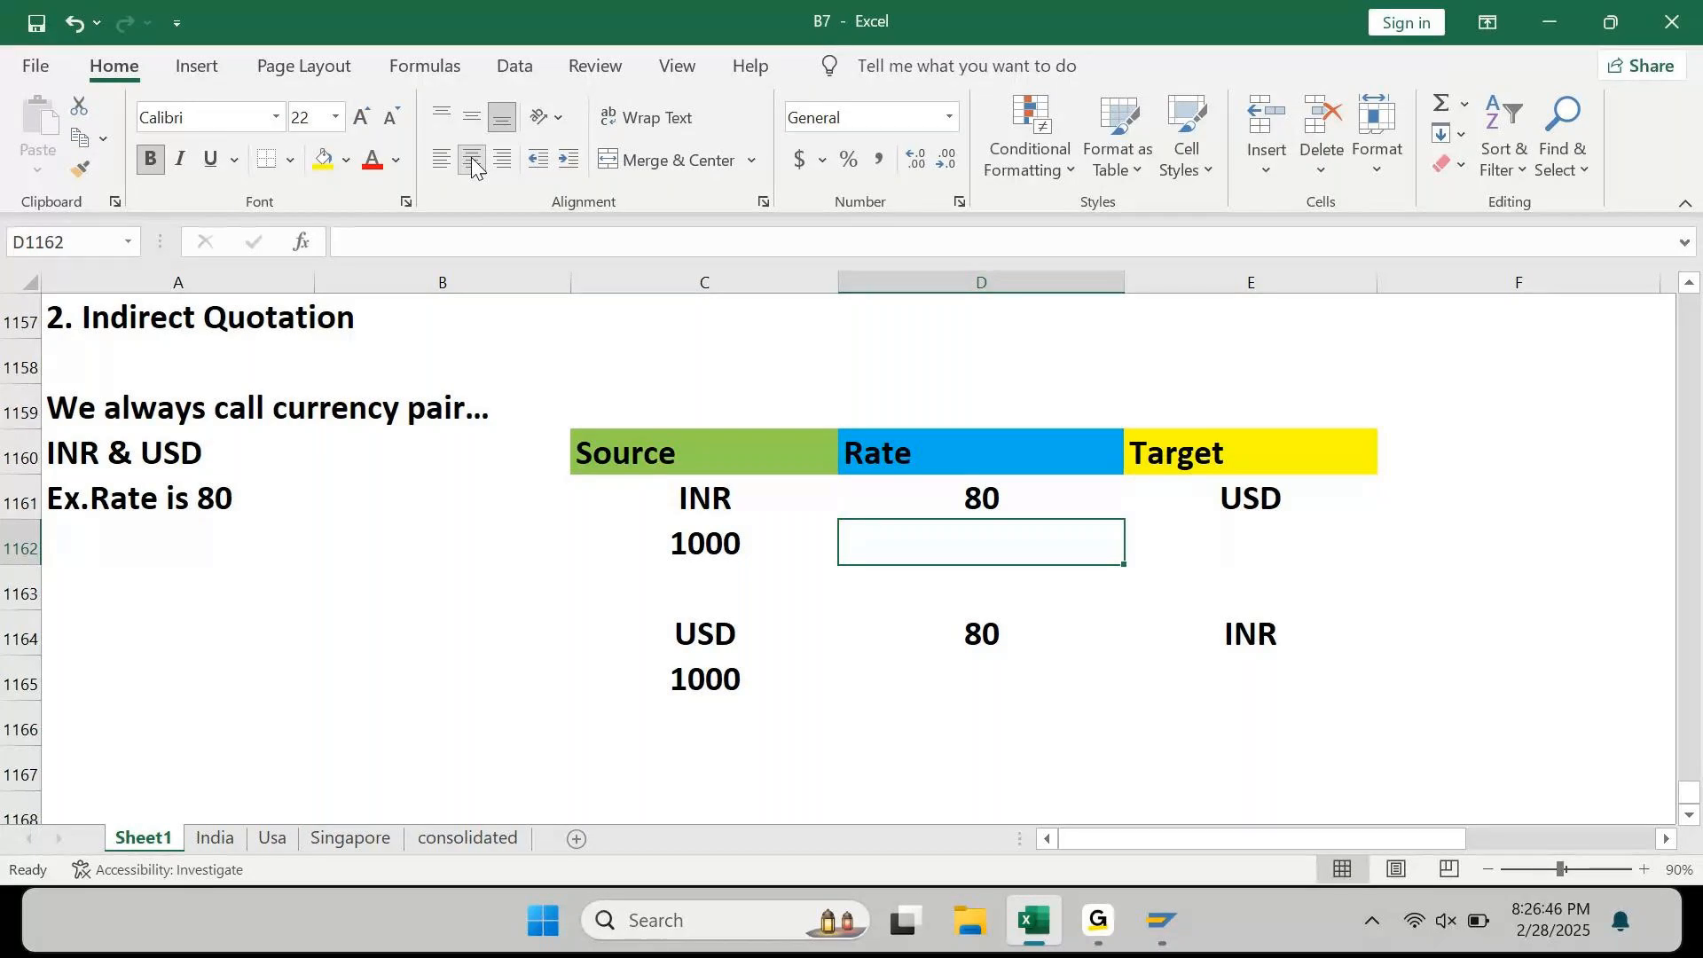
key("Right")
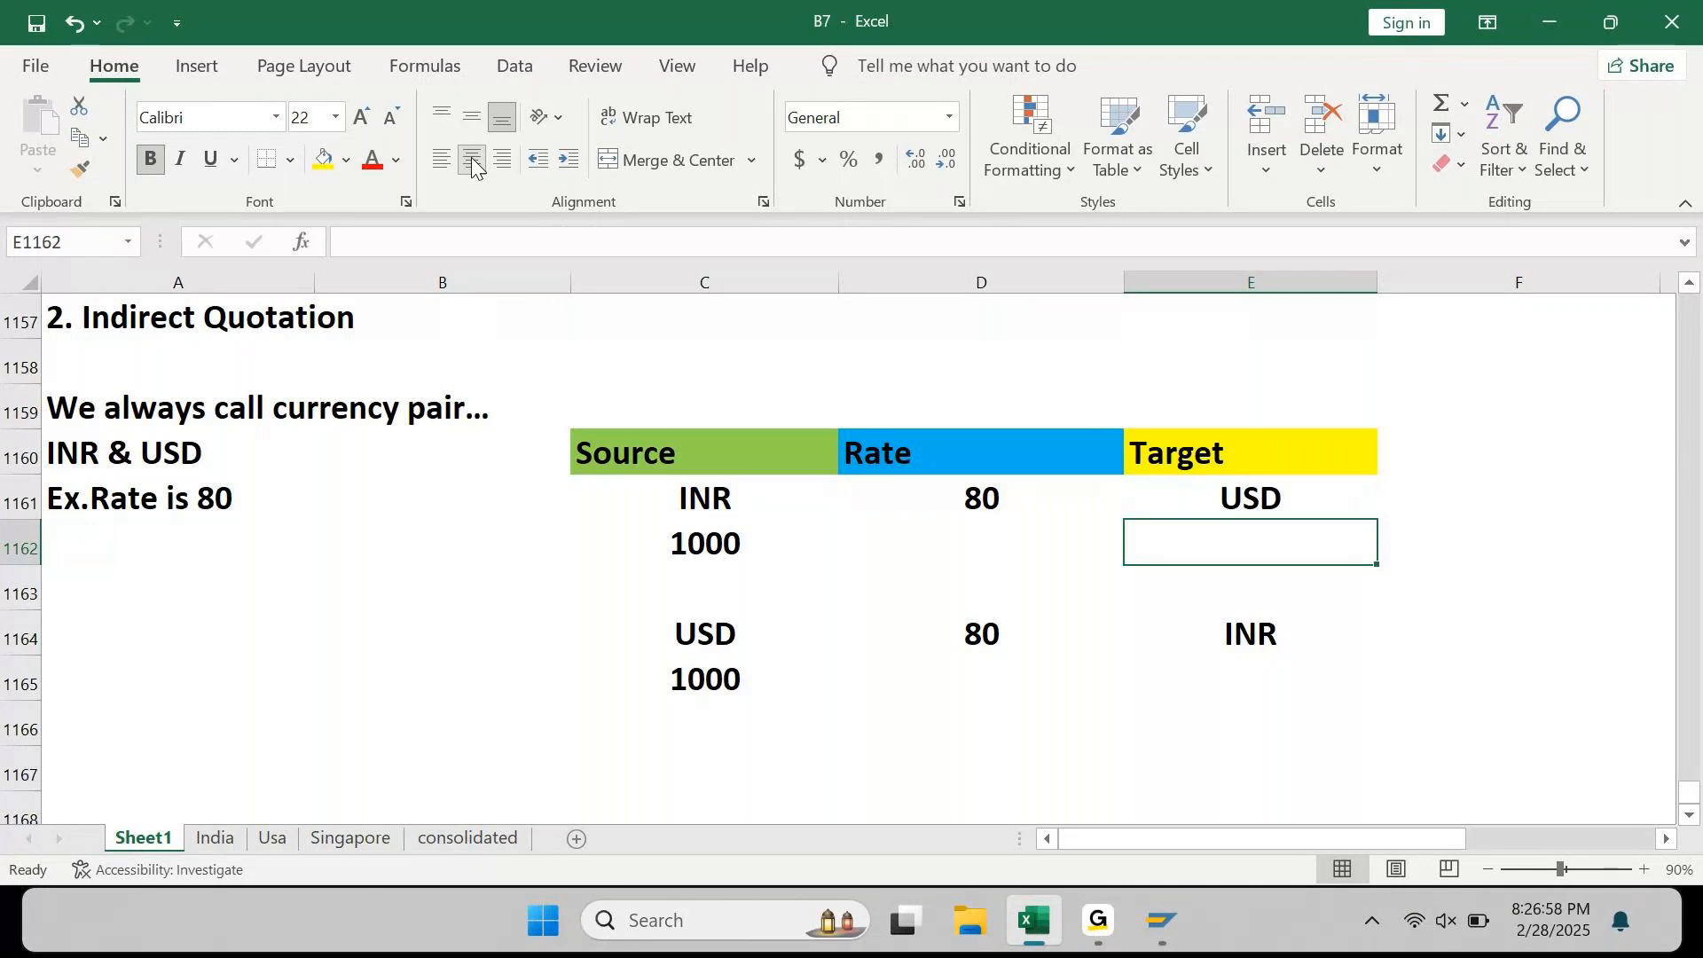
key("Left")
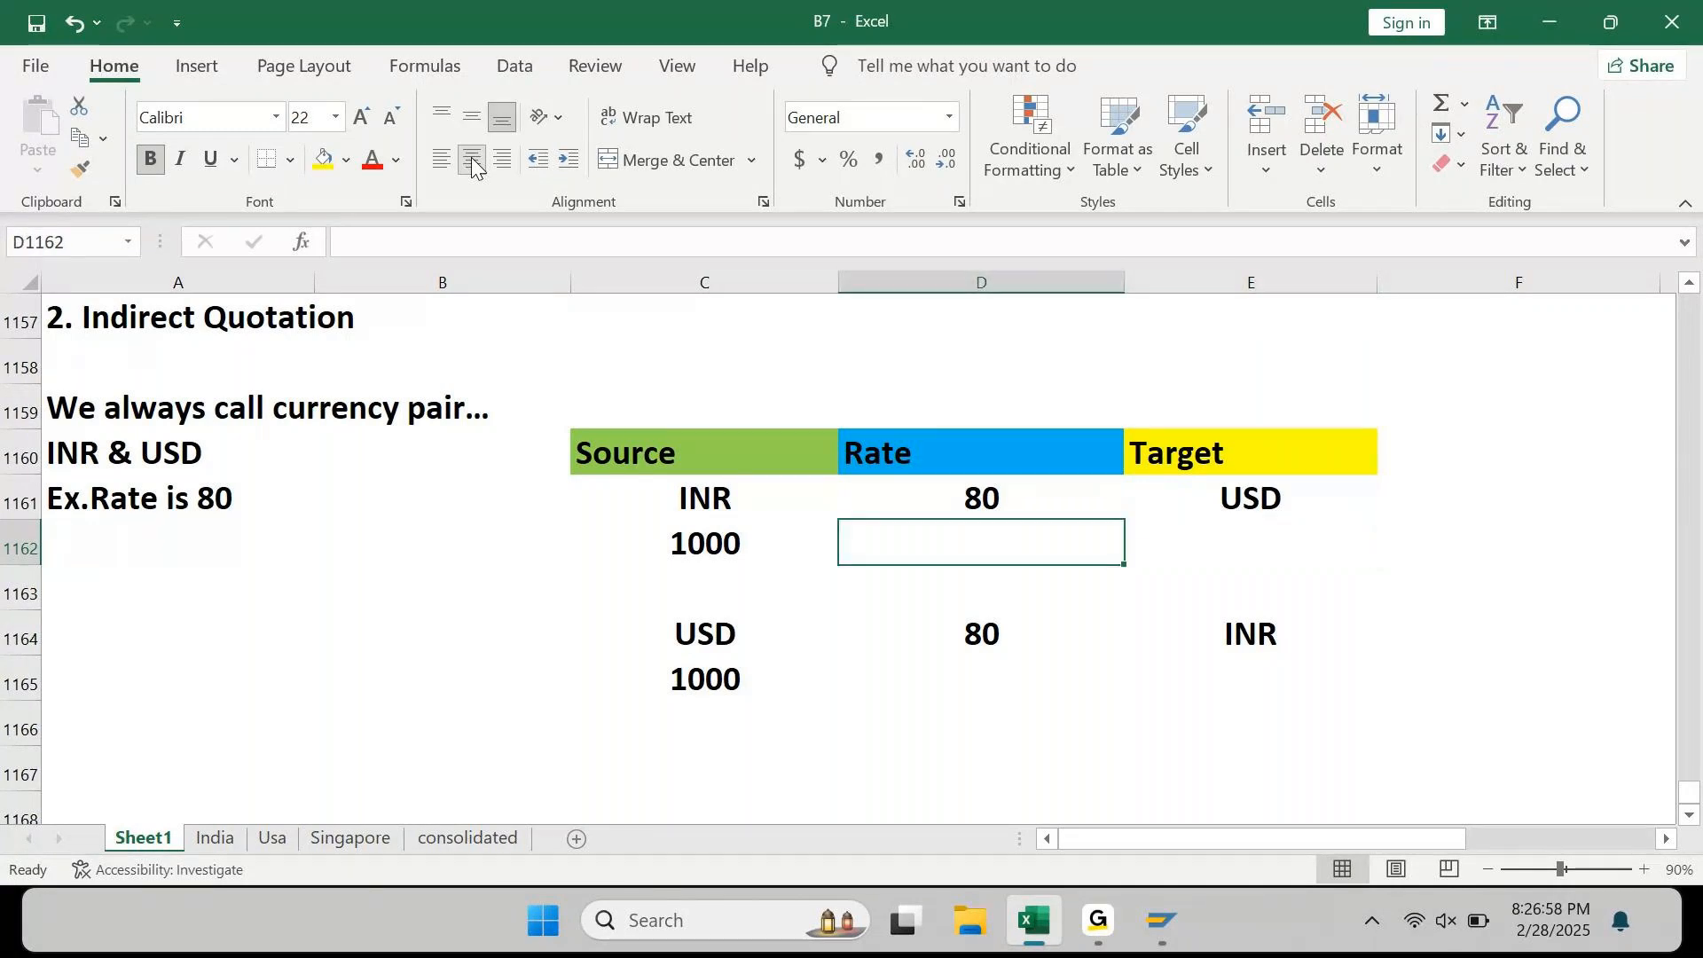
type("80")
key("Return")
key("Down")
key("Down")
key("ctrl+d")
Step: Add formulas =C1162*D1162 (giving 80000) and =C1165*D1165 in E1162 and E1165
key("Up")
key("Up")
key("Up")
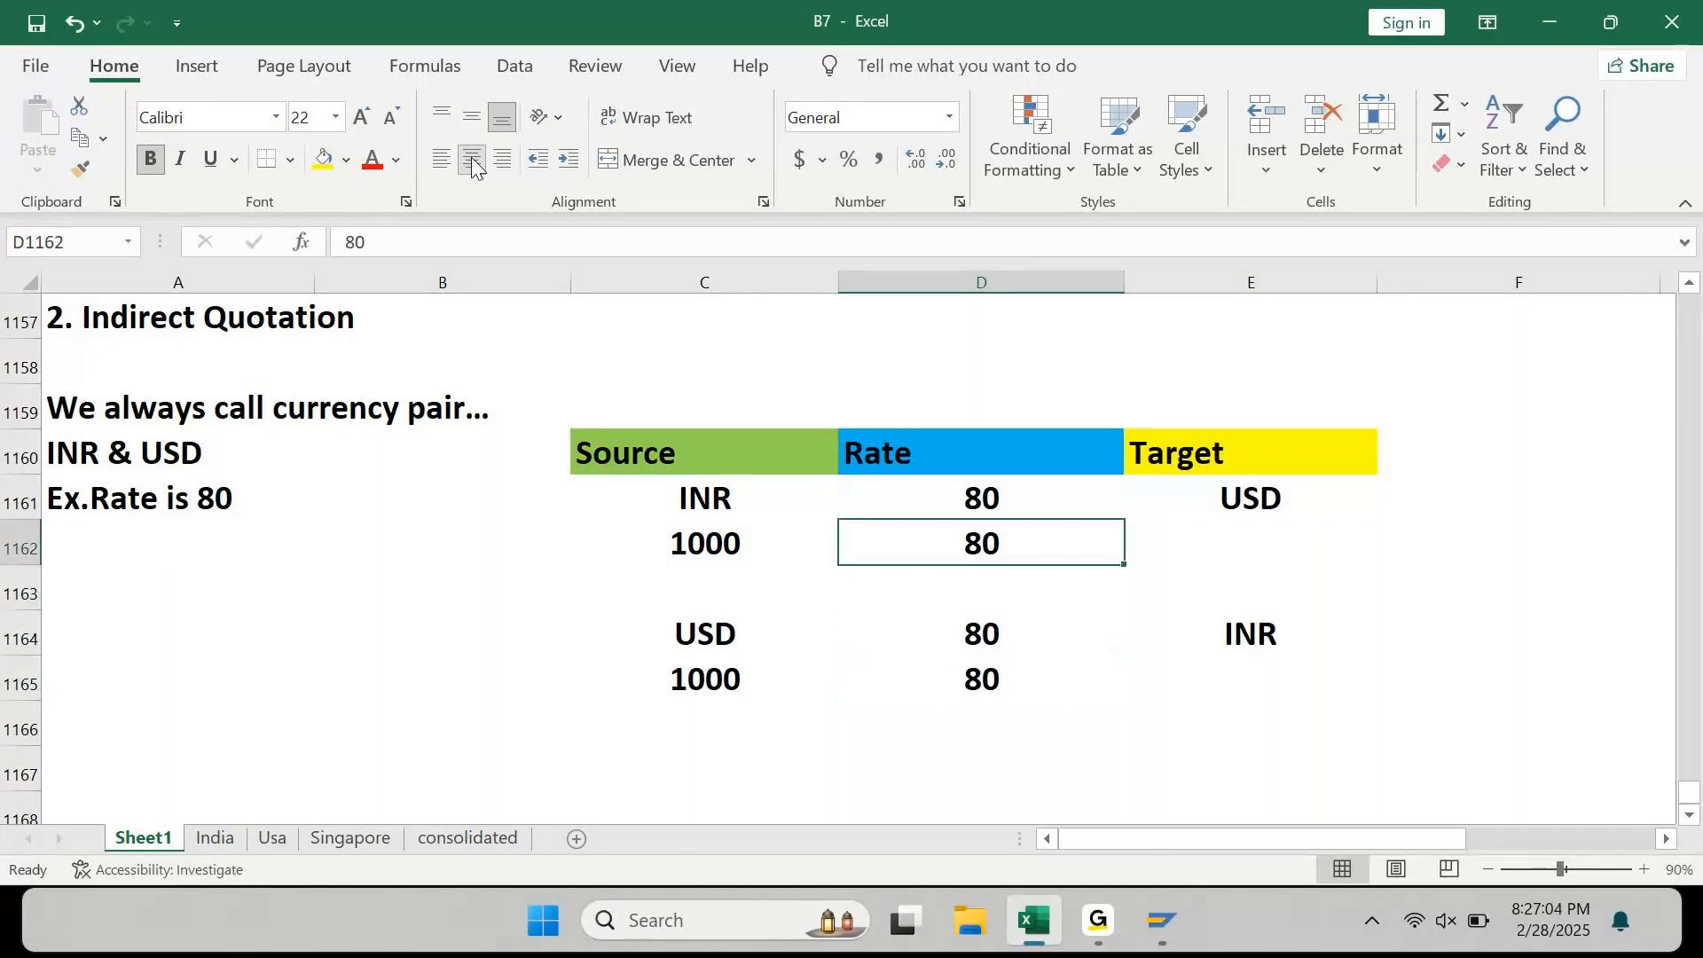
key("Right")
type("=")
key("Left")
key("Left")
type("*")
key("Left")
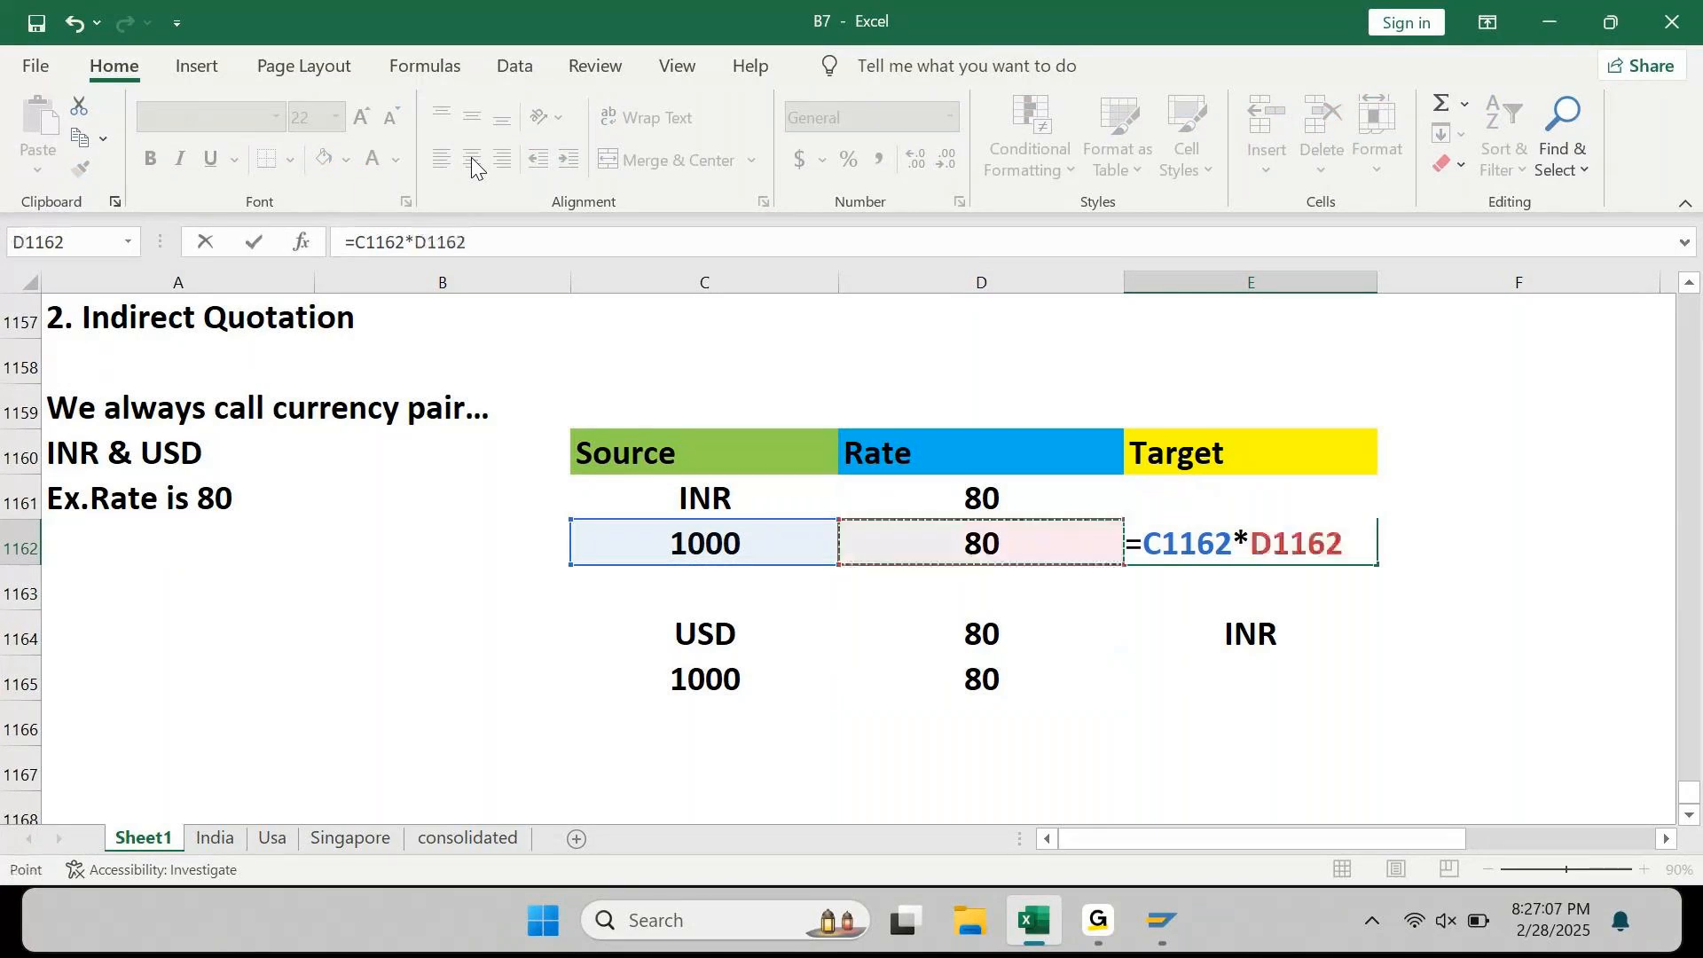
key("Return")
key("Down")
key("Down")
type("=")
key("Left")
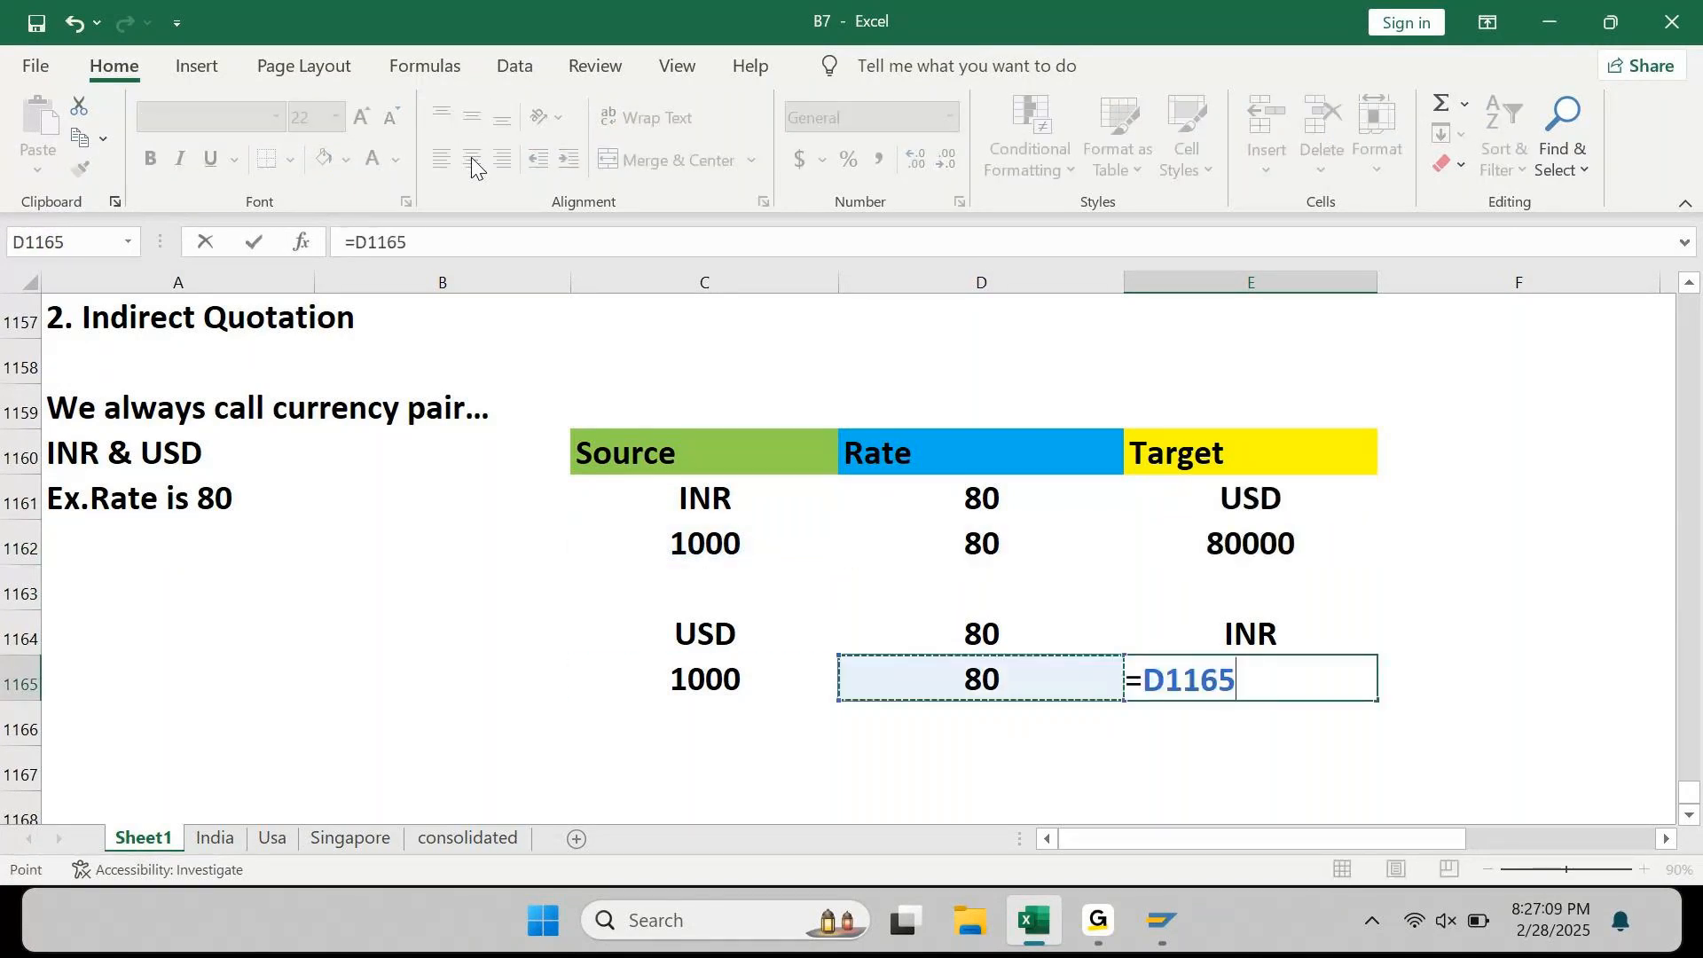
key("Left")
type("*")
key("Left")
type("\\")
key("BackSpace")
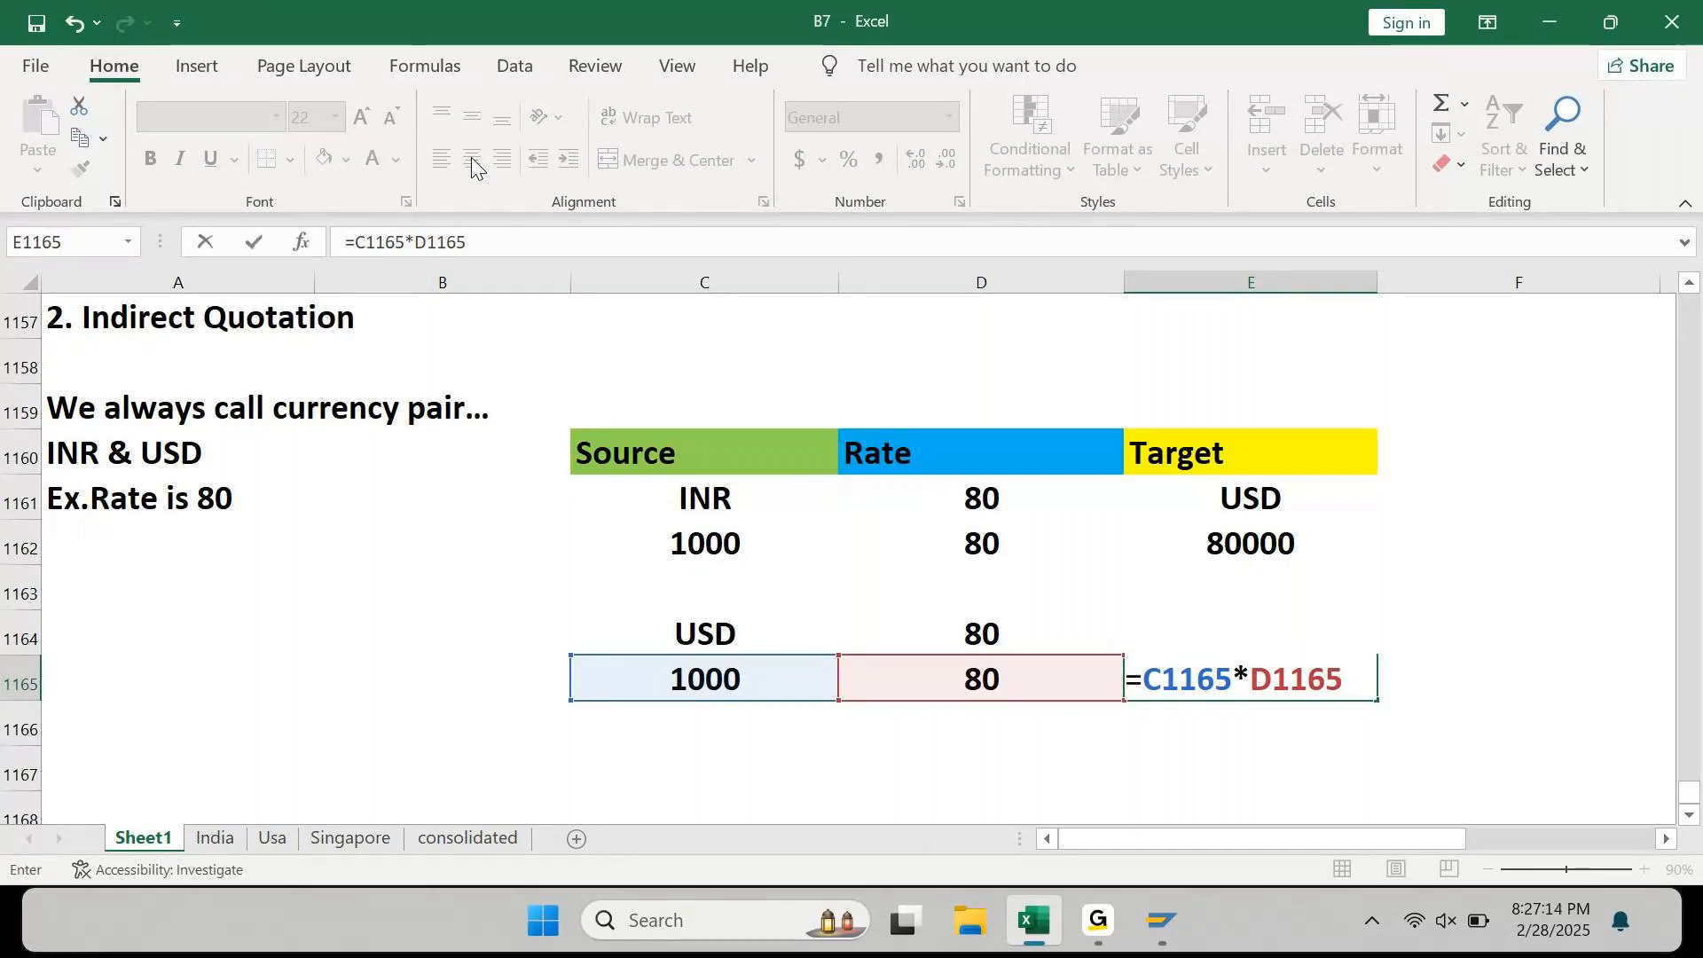
key("Return")
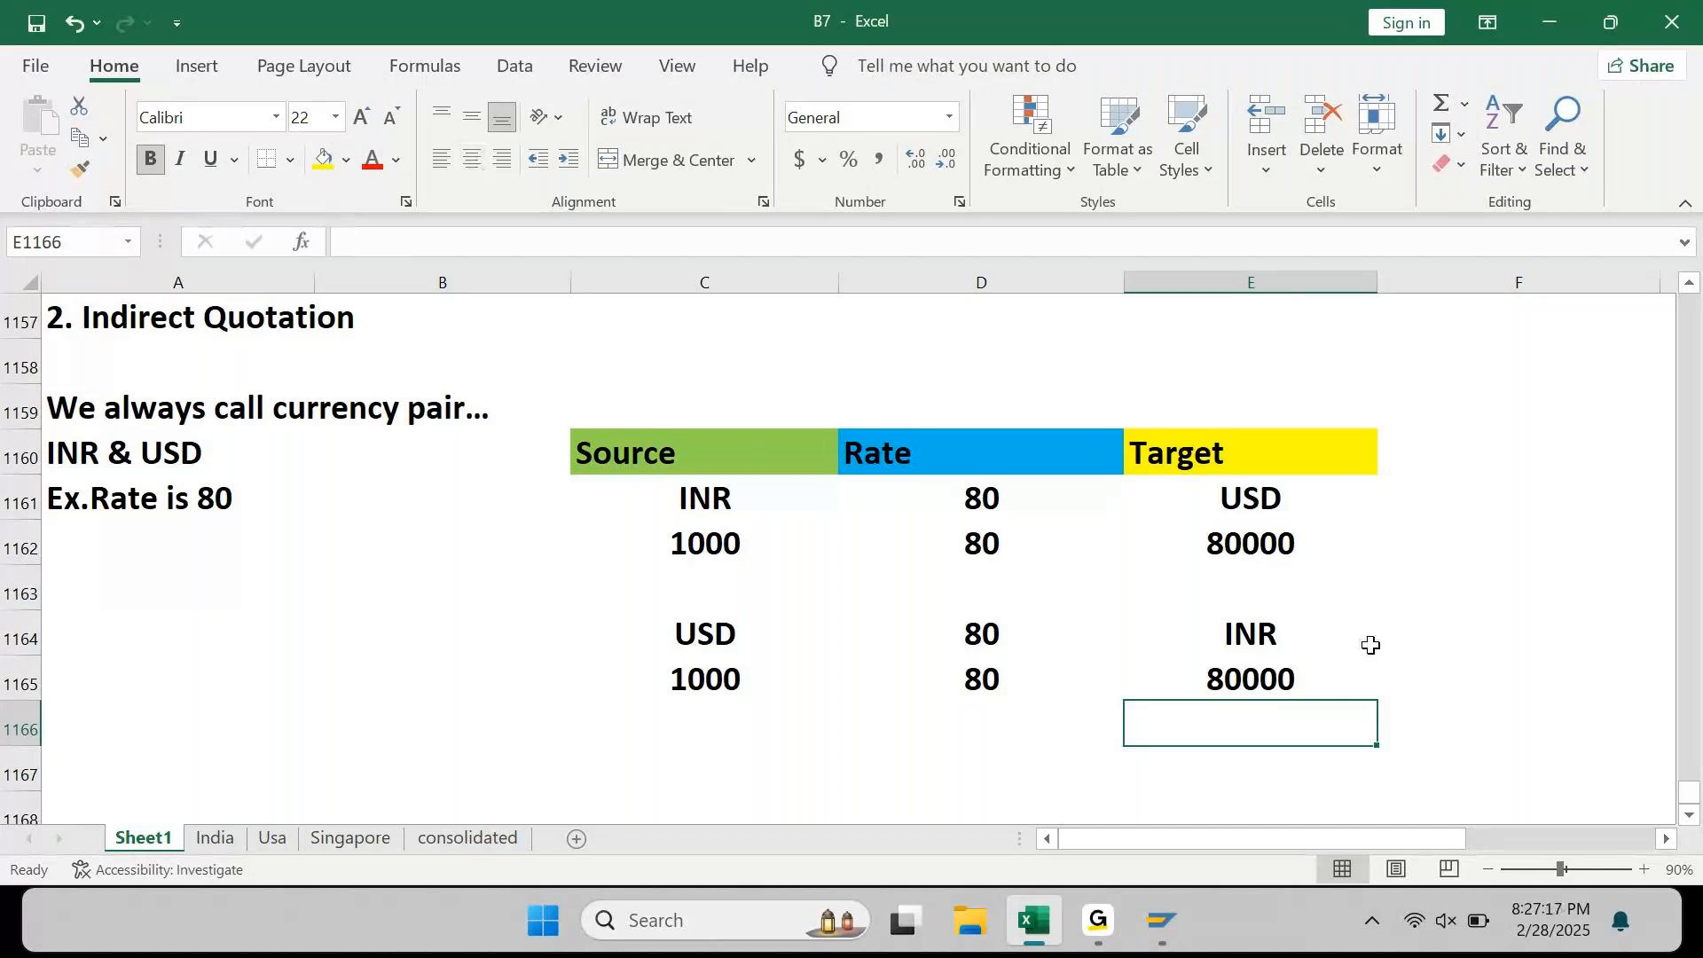
Step: Check the conversion formulas, then fill the USD-to-INR rows C1164:E1165 light green
left_click(1252, 544)
left_click(716, 680)
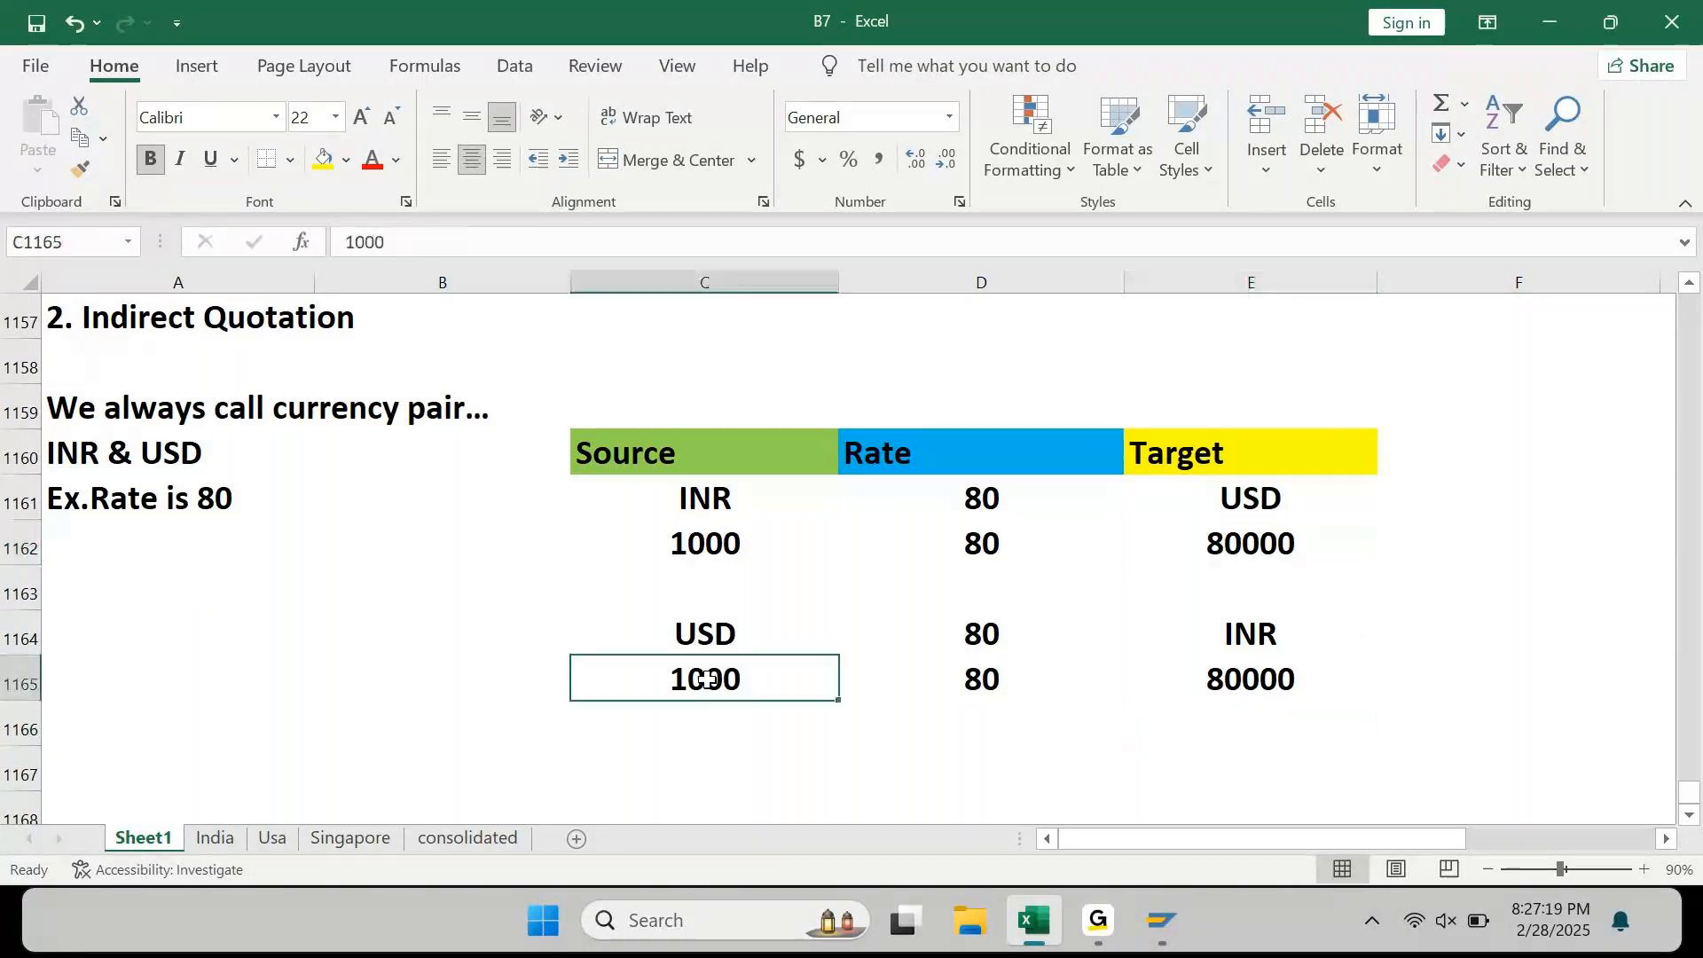
left_click(1240, 684)
left_click(1069, 754)
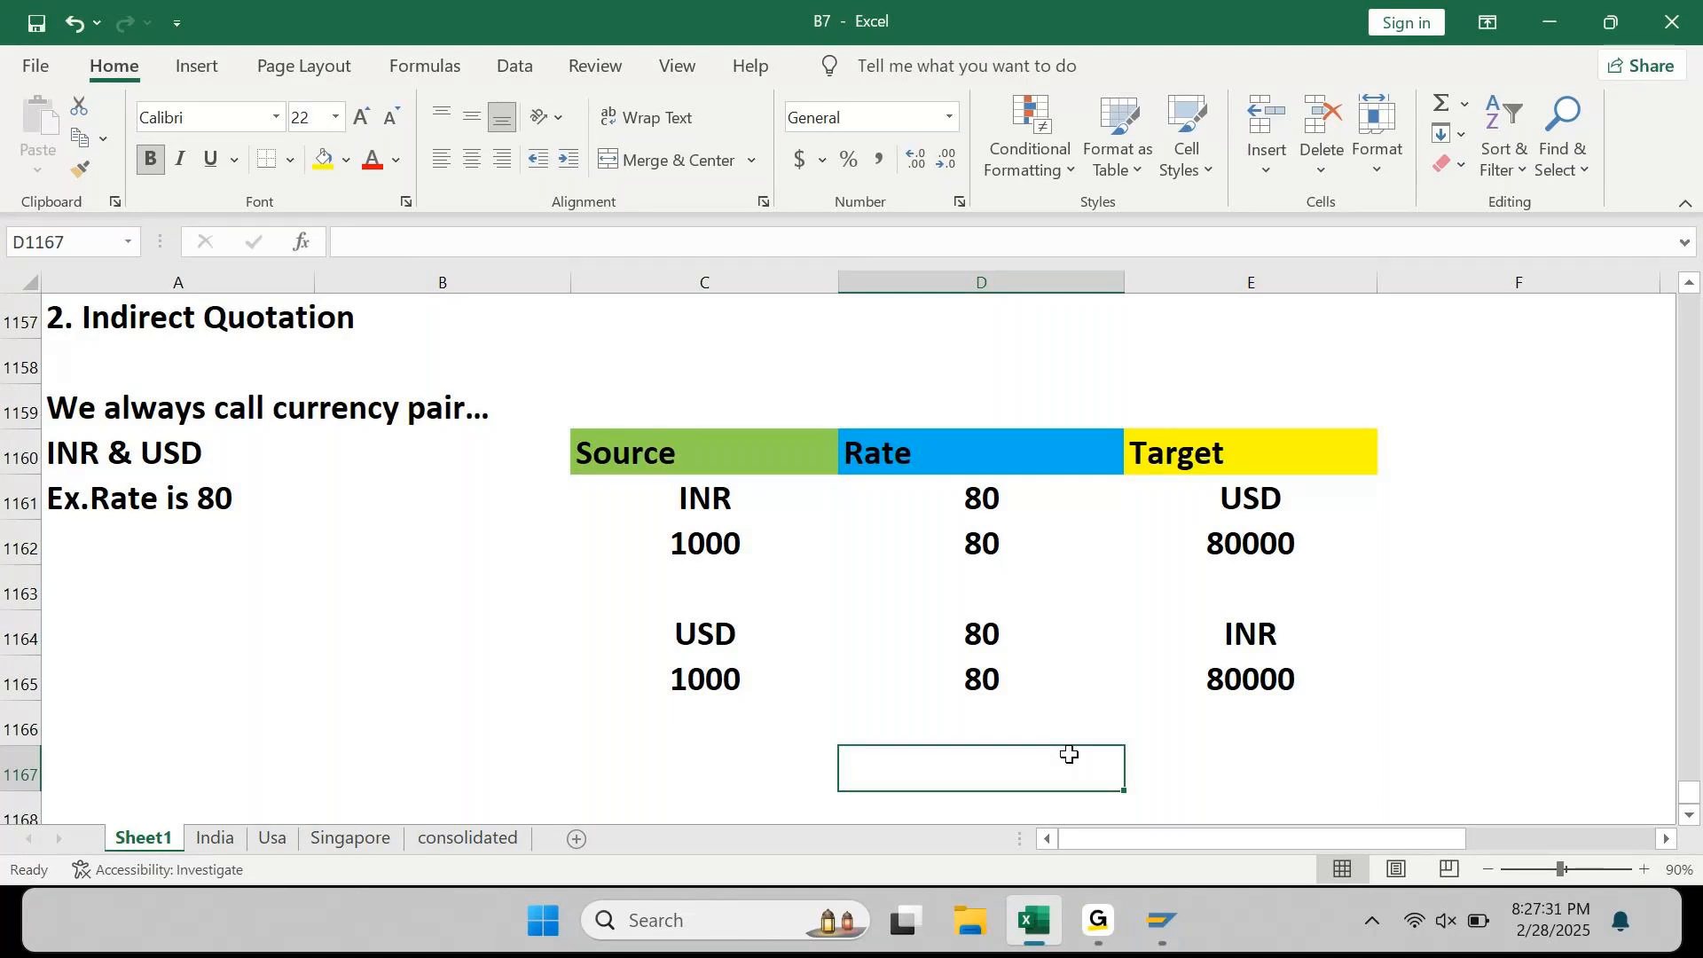
left_click_drag(701, 633, 1302, 684)
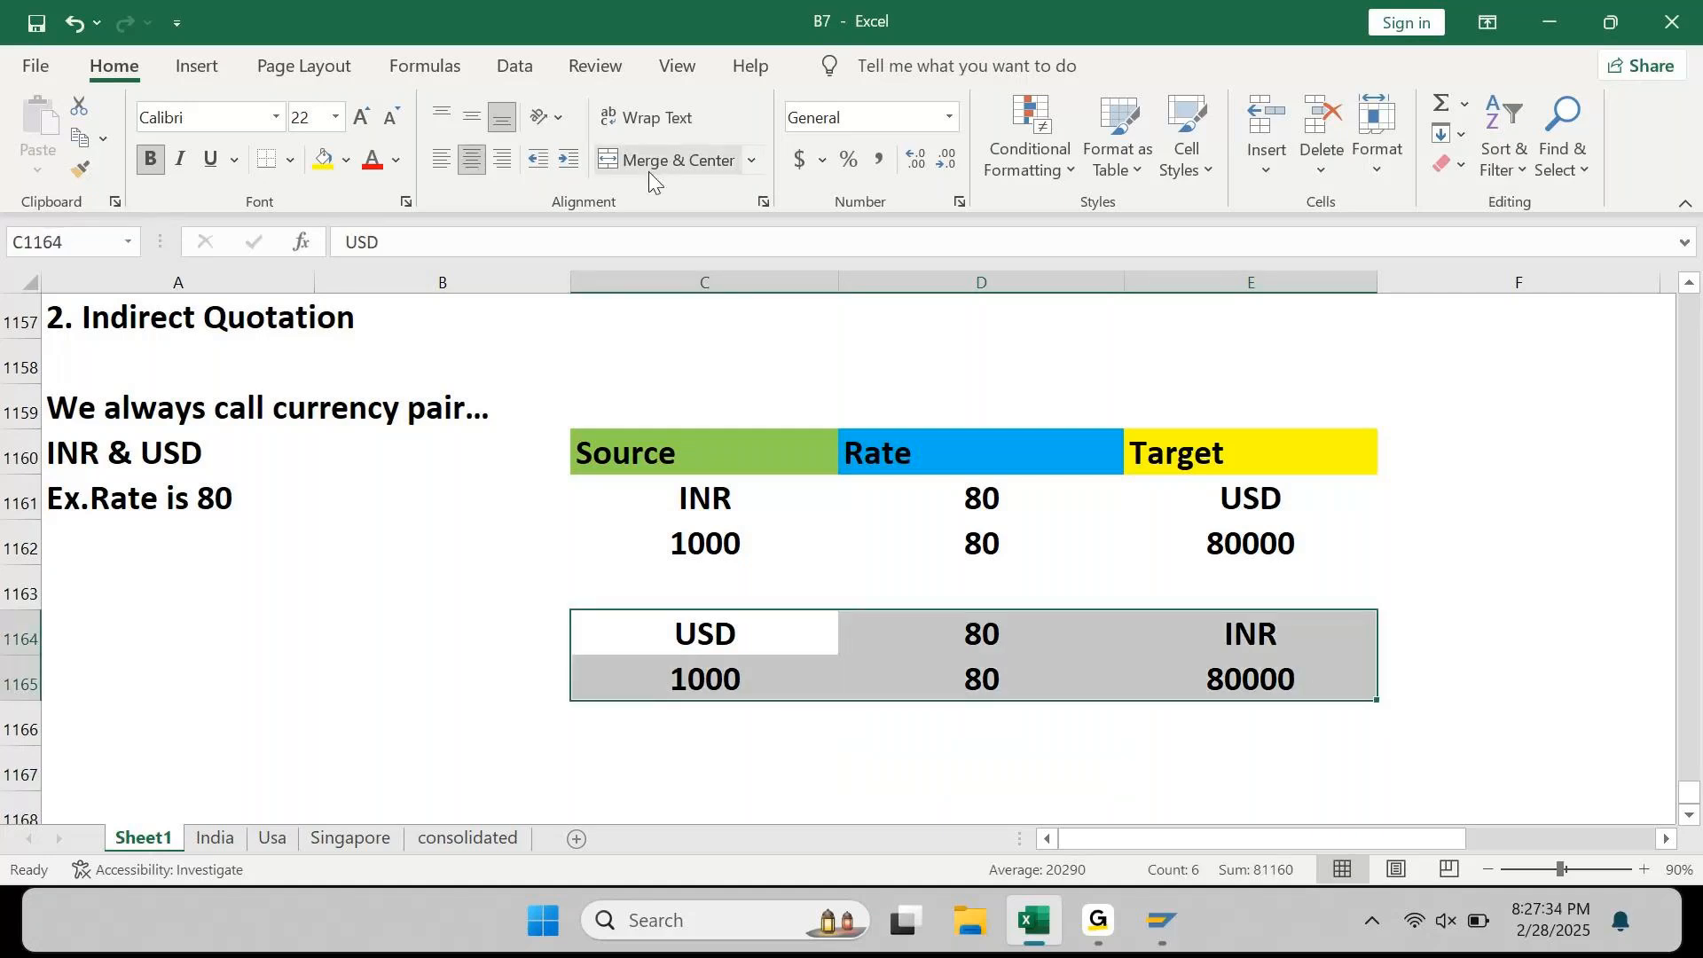
left_click(346, 160)
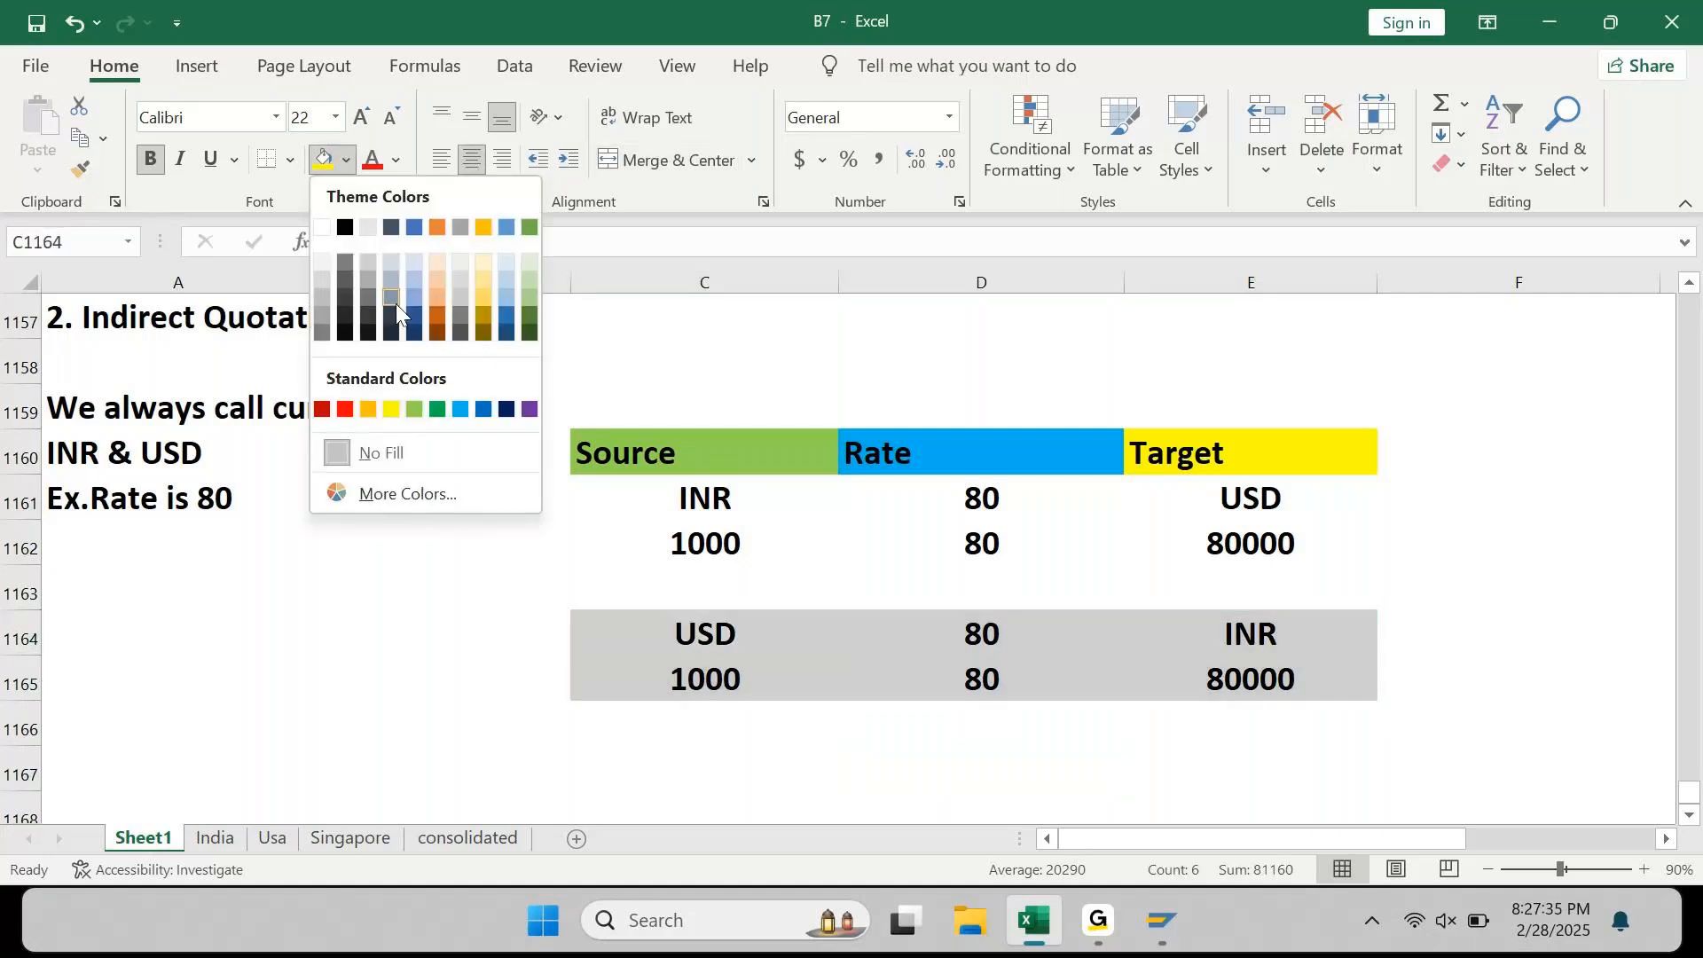
left_click(529, 277)
Step: Fill the INR-to-USD rows C1161:E1162 red and review the notes above
left_click(734, 497)
left_click_drag(735, 497, 1230, 538)
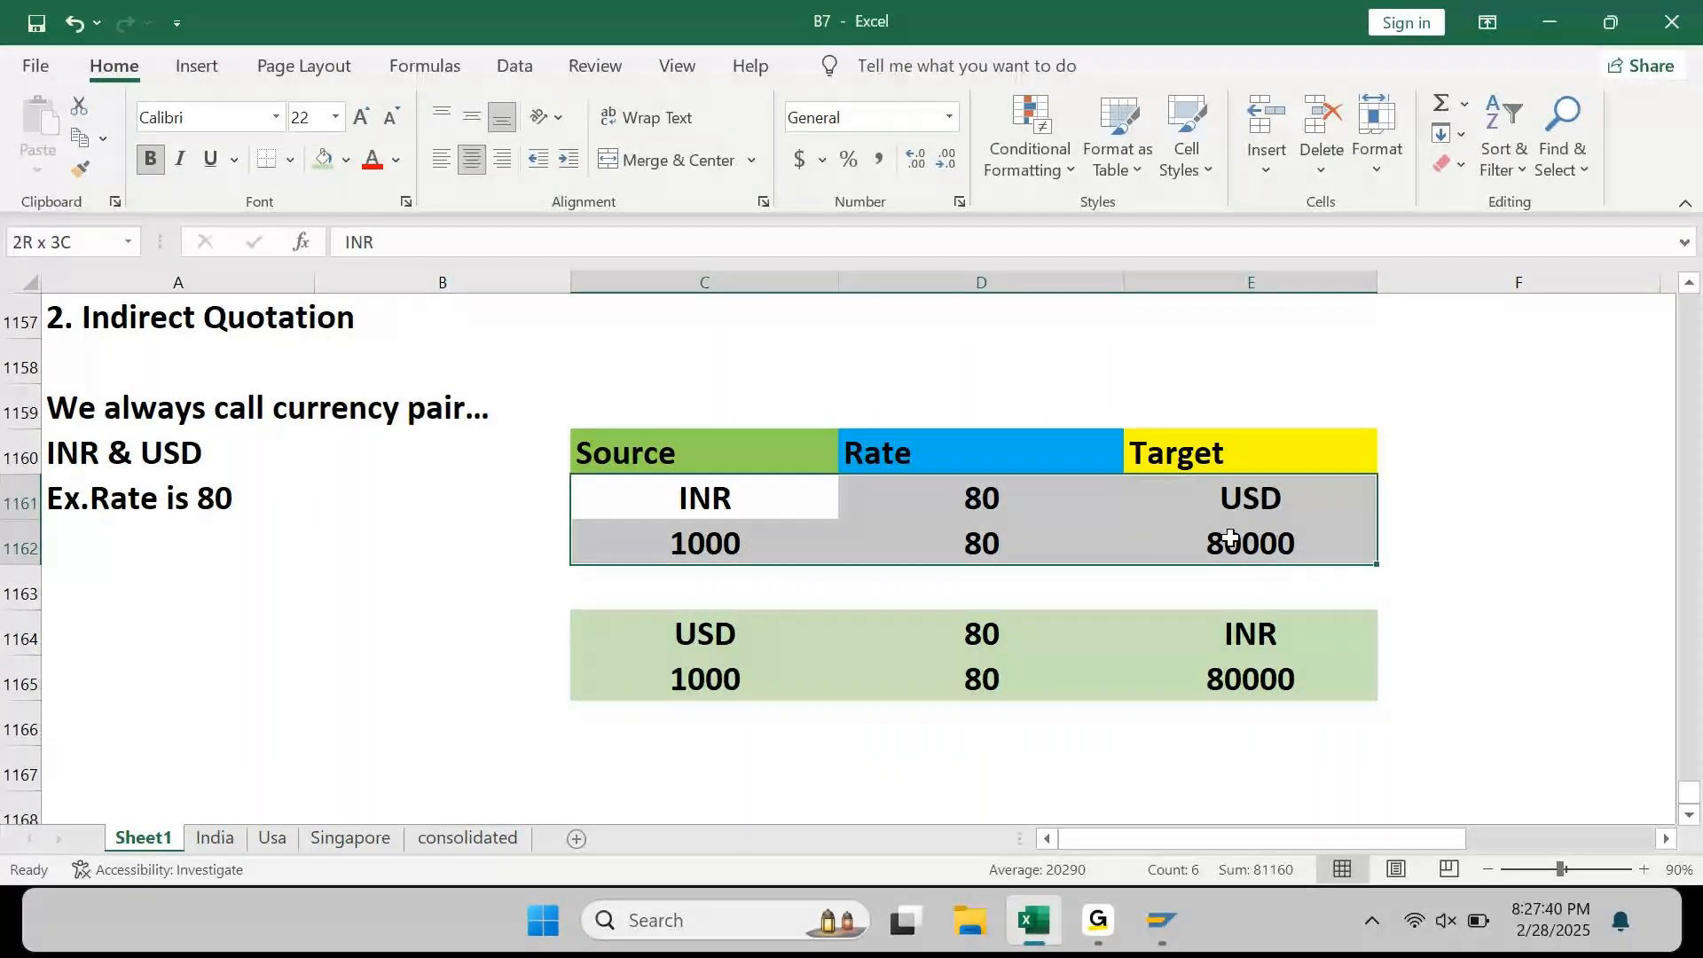
left_click(346, 160)
left_click(353, 403)
left_click(346, 595)
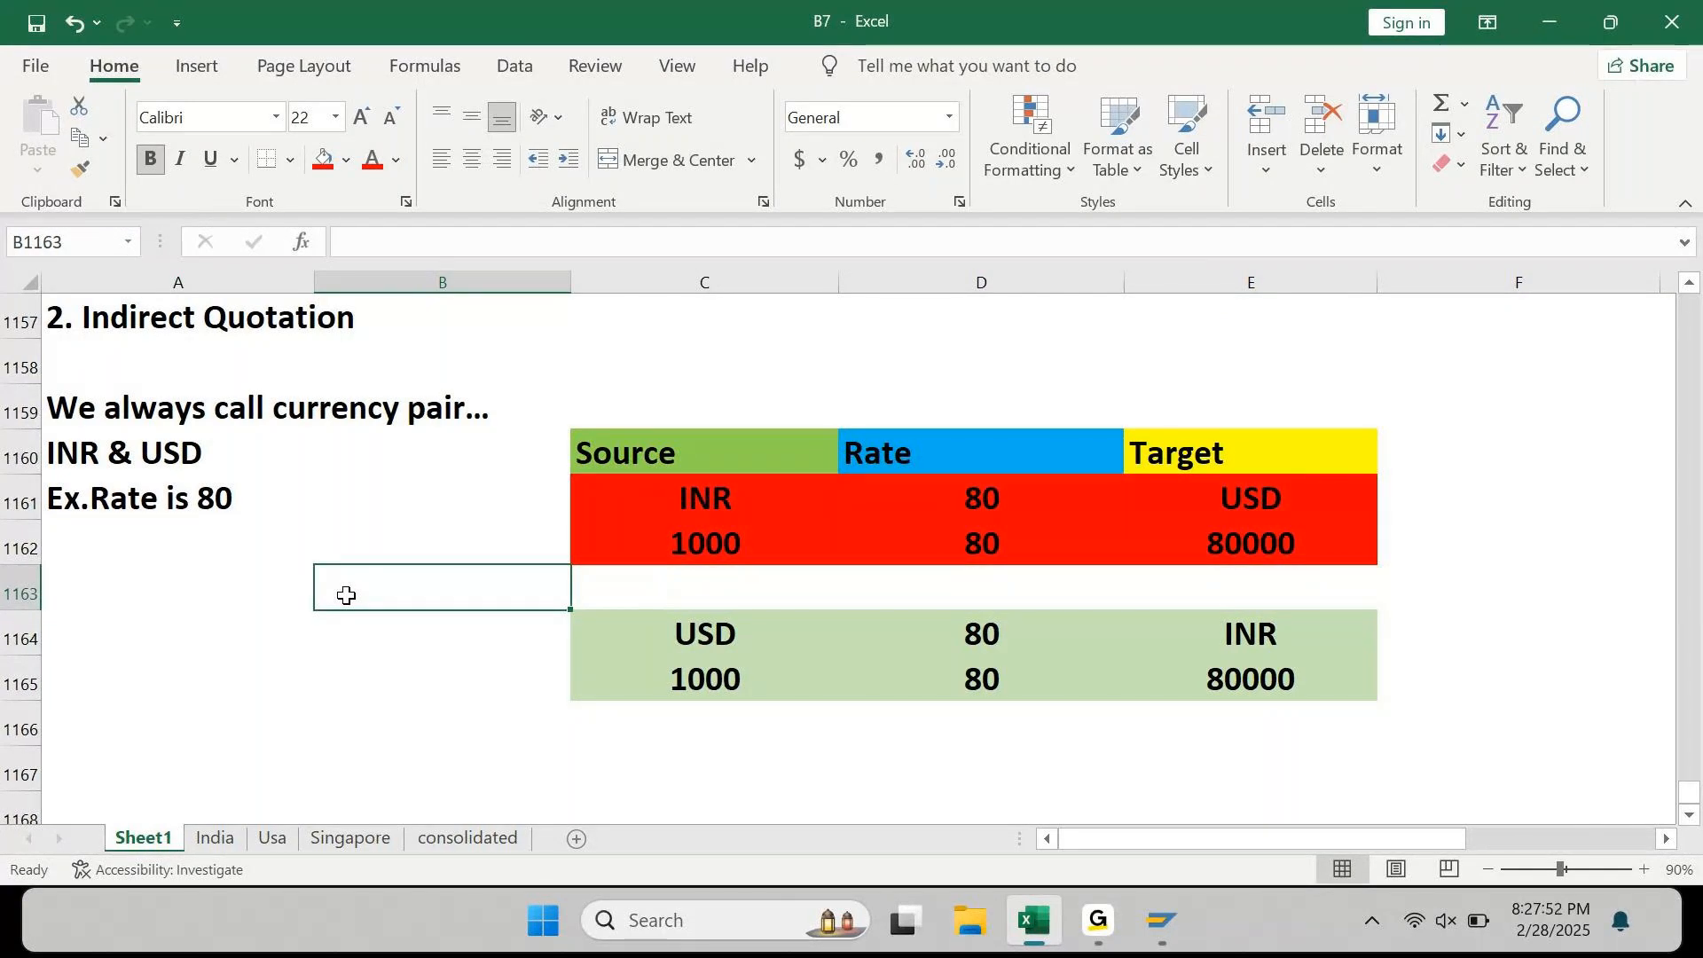
key("Right")
key("Up")
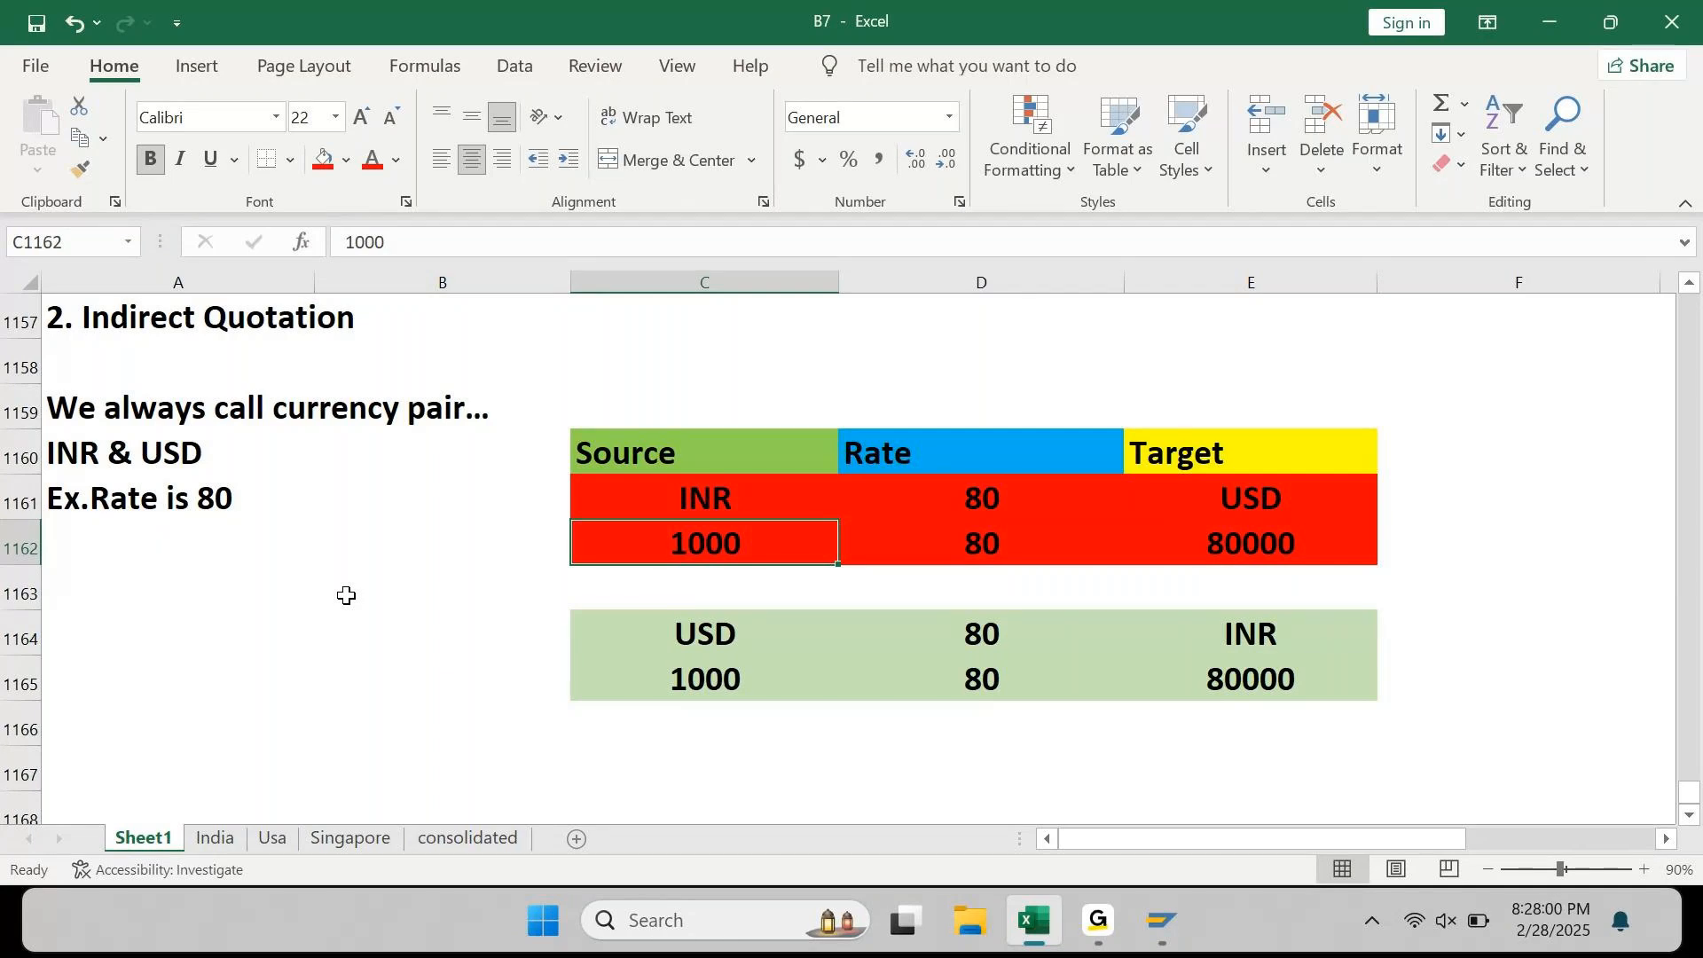
key("Left")
key("Left")
key("Up")
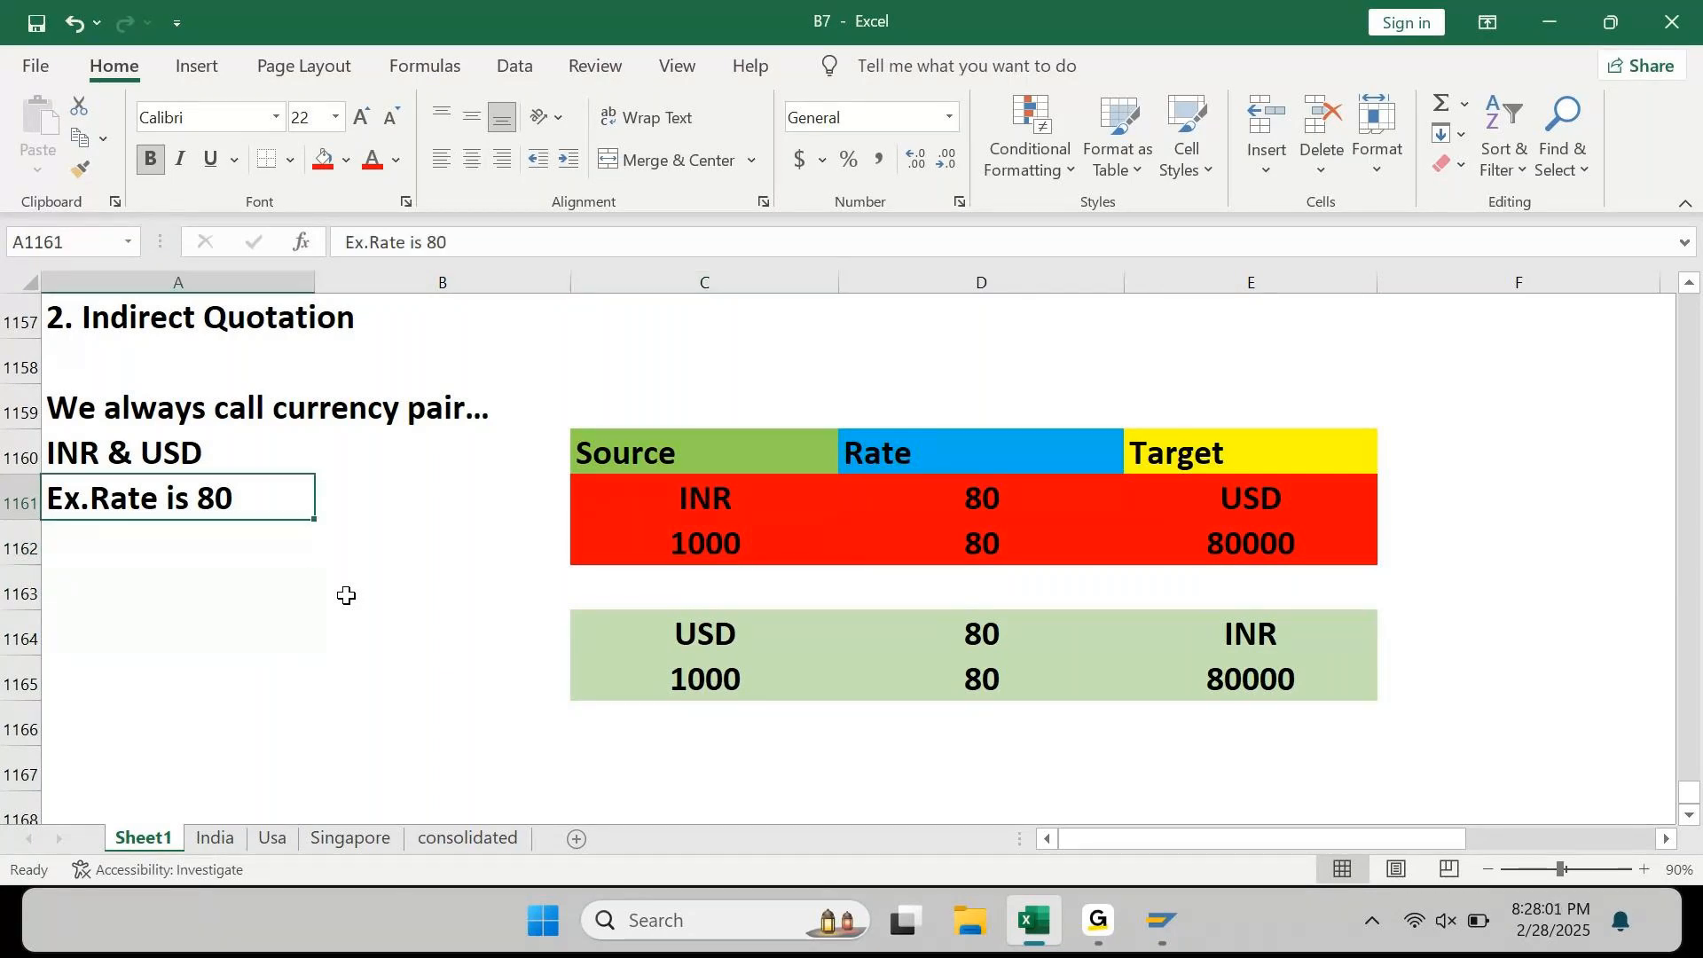
key("Up")
key("Up")
key("Up")
key("Up")
key("Up")
key("Up")
key("Down")
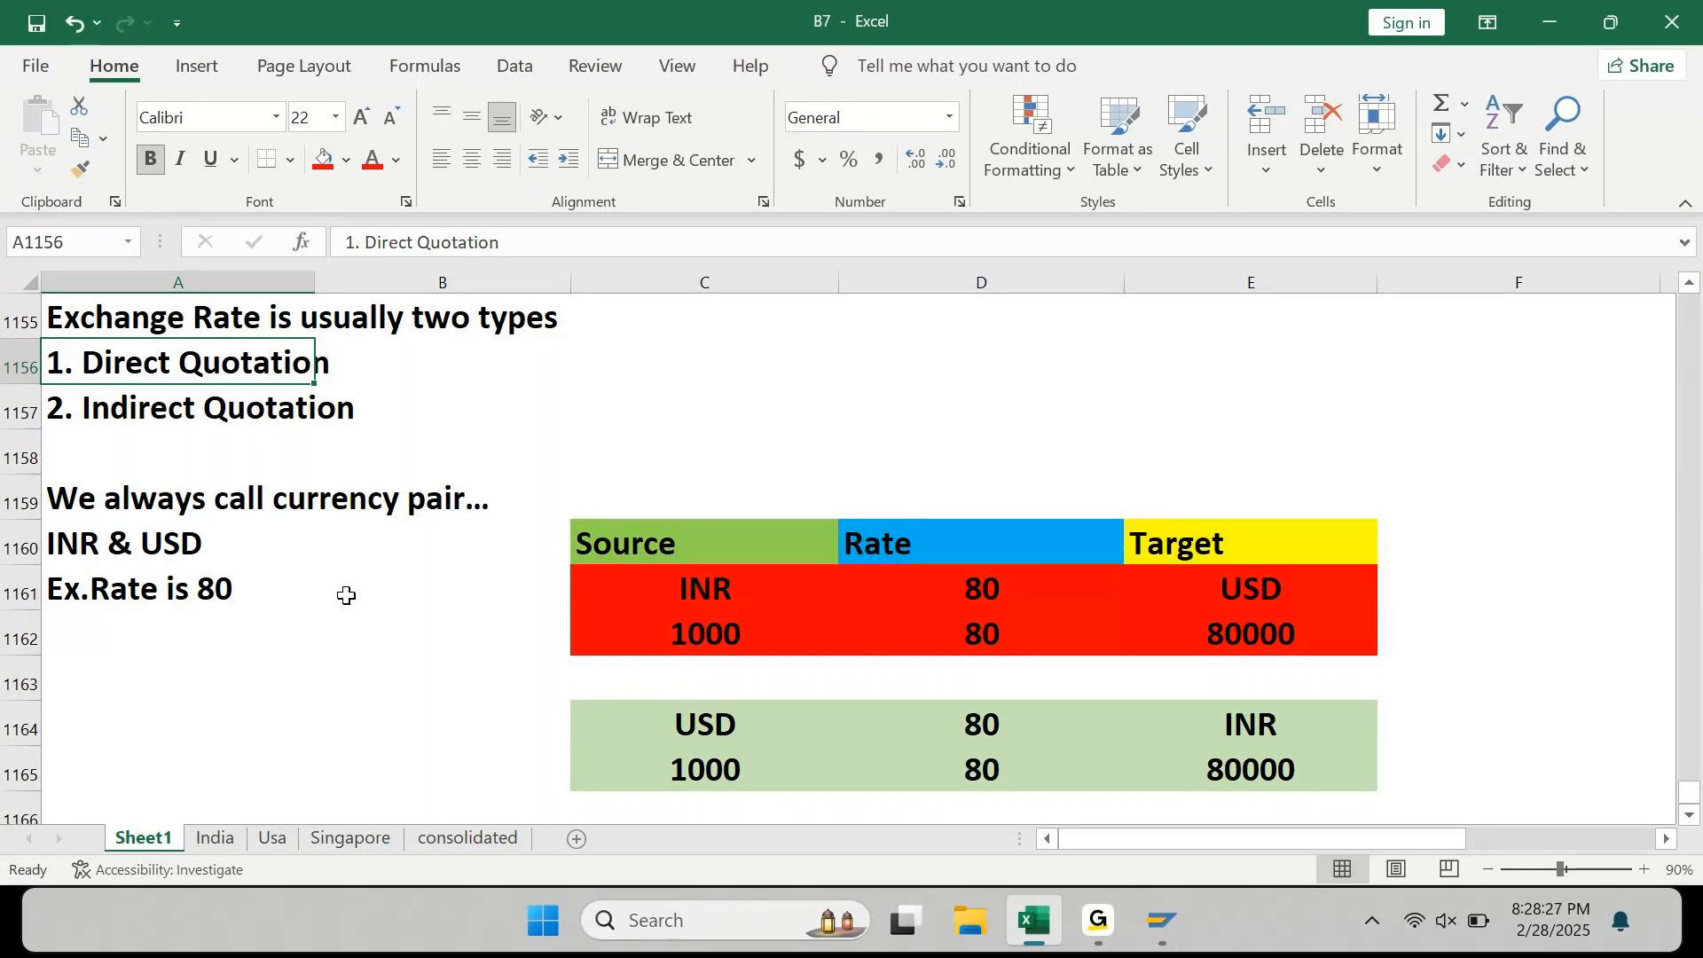
Step: Add the note 'Co.Code = AP90' in column A below the table
key("Right")
key("Right")
key("Right")
key("Up")
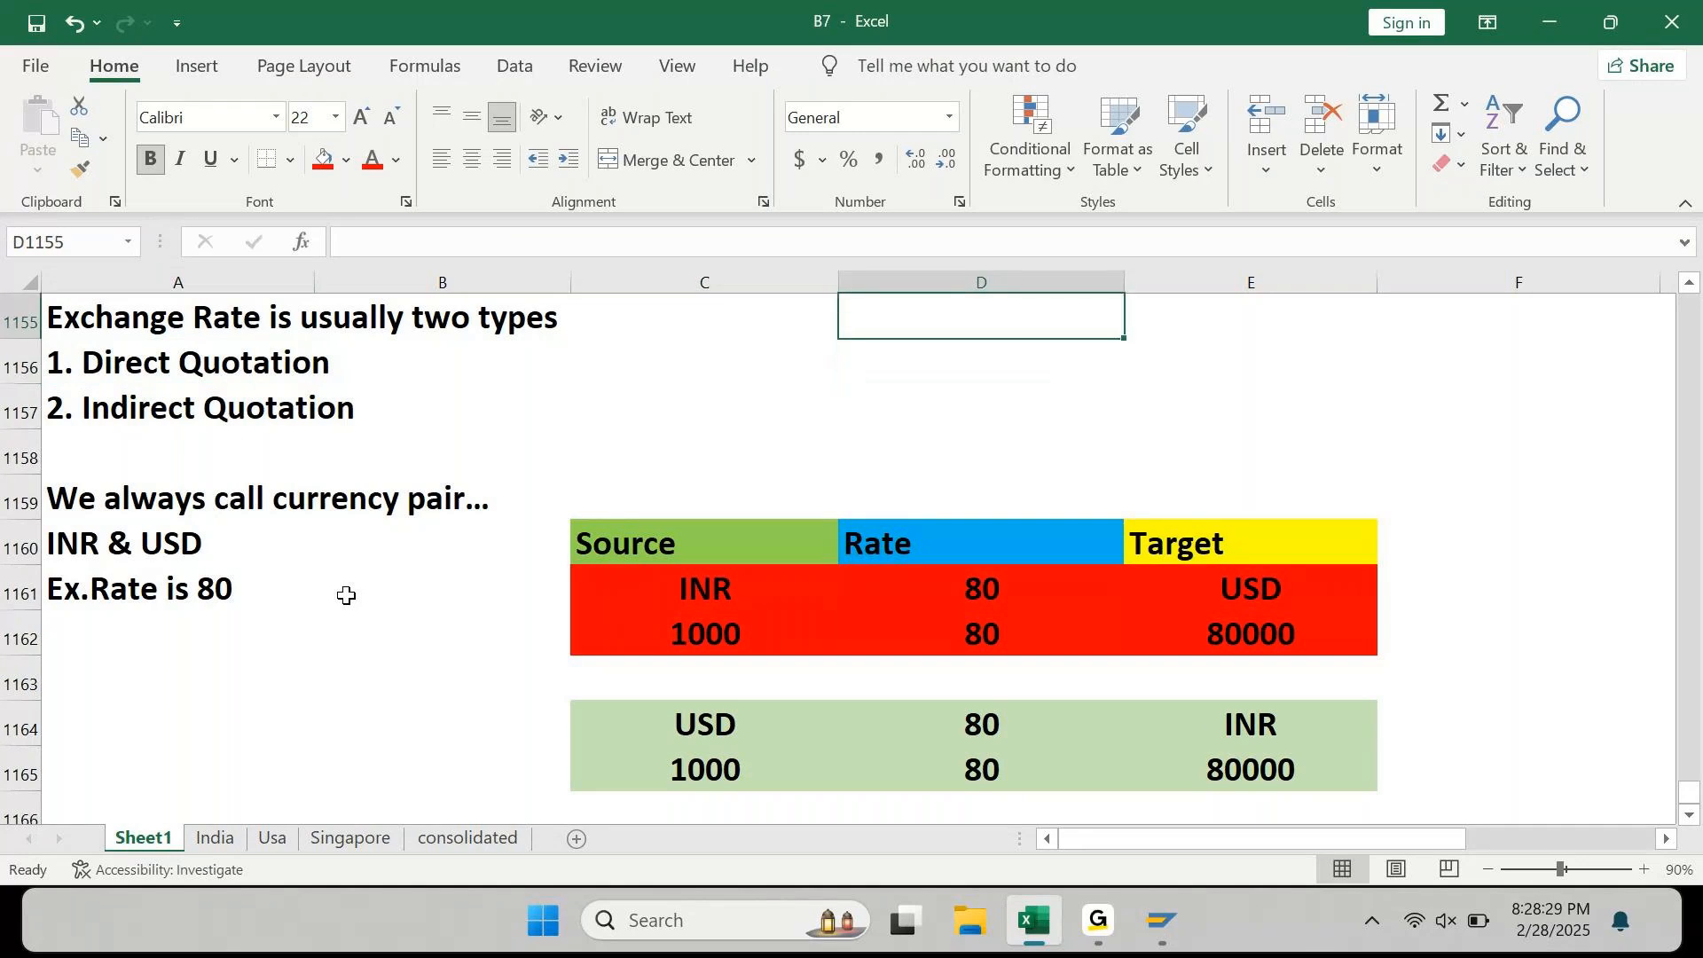
key("Down")
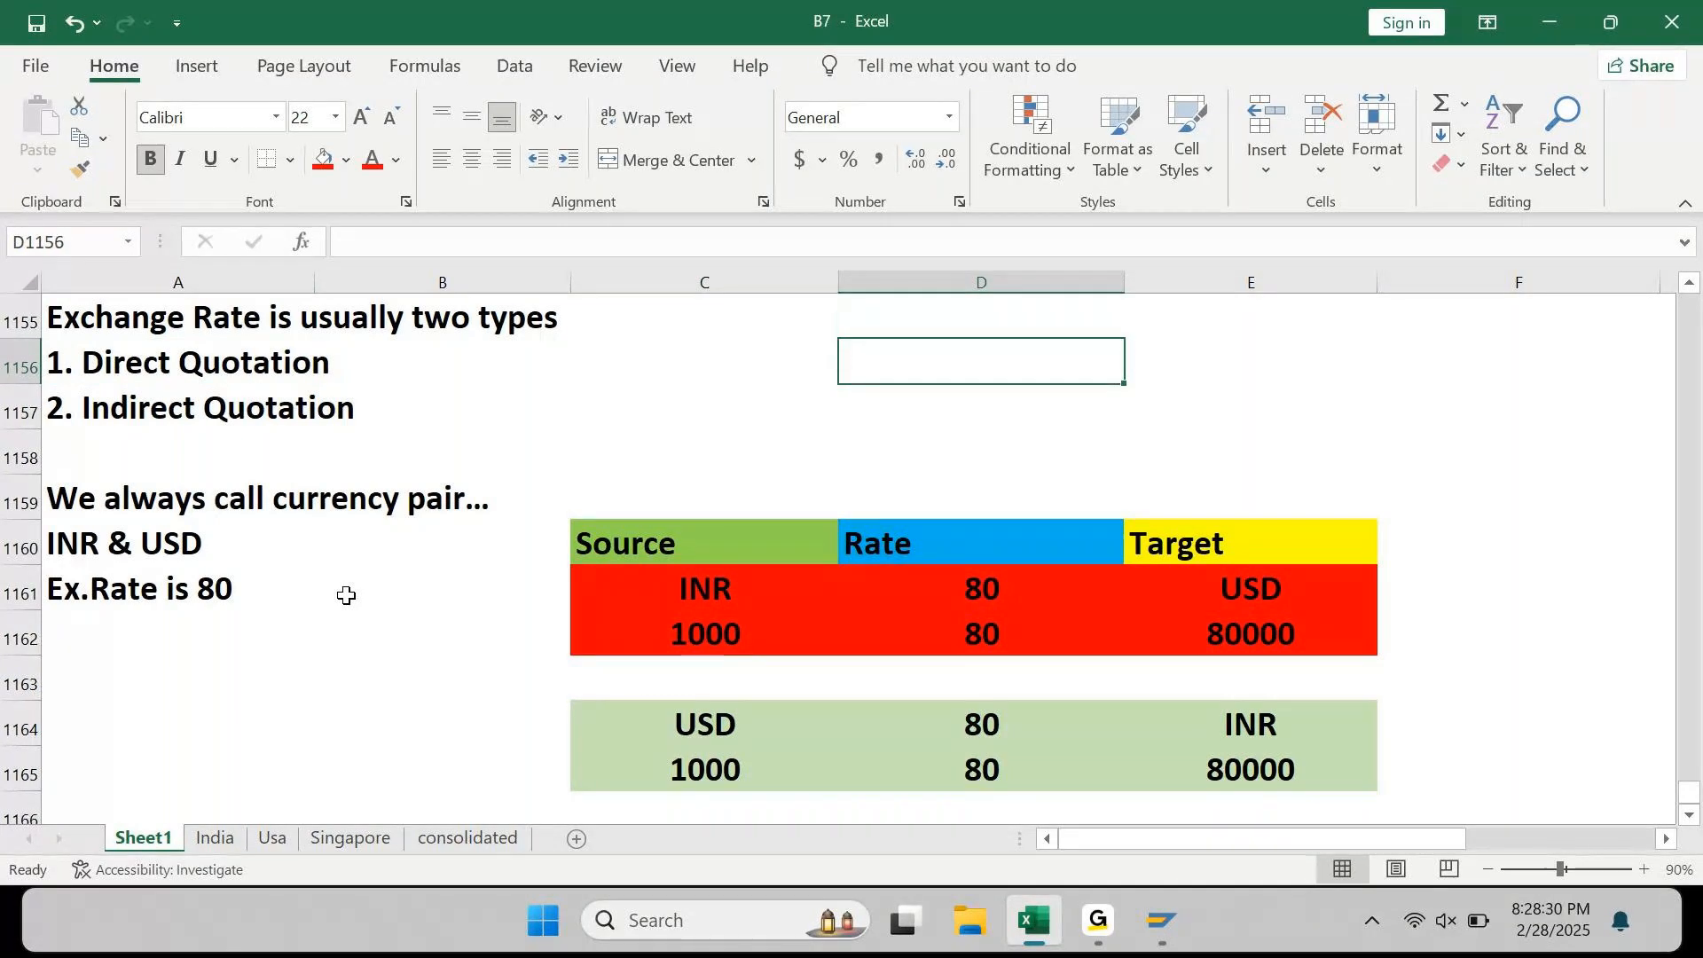
key("Down")
key("Down")
key("Down")
key("Down")
key("Down")
key("Down")
key("Down")
key("Down")
key("Down")
key("Down")
key("Down")
key("Down")
key("Down")
key("Down")
key("Down")
key("Down")
key("Down")
key("Down")
key("Down")
key("Down")
key("Left")
key("Left")
key("Left")
key("Up")
key("Up")
key("Up")
key("Up")
key("Up")
key("Up")
key("Up")
key("Up")
key("Up")
key("Up")
type("Co.COd")
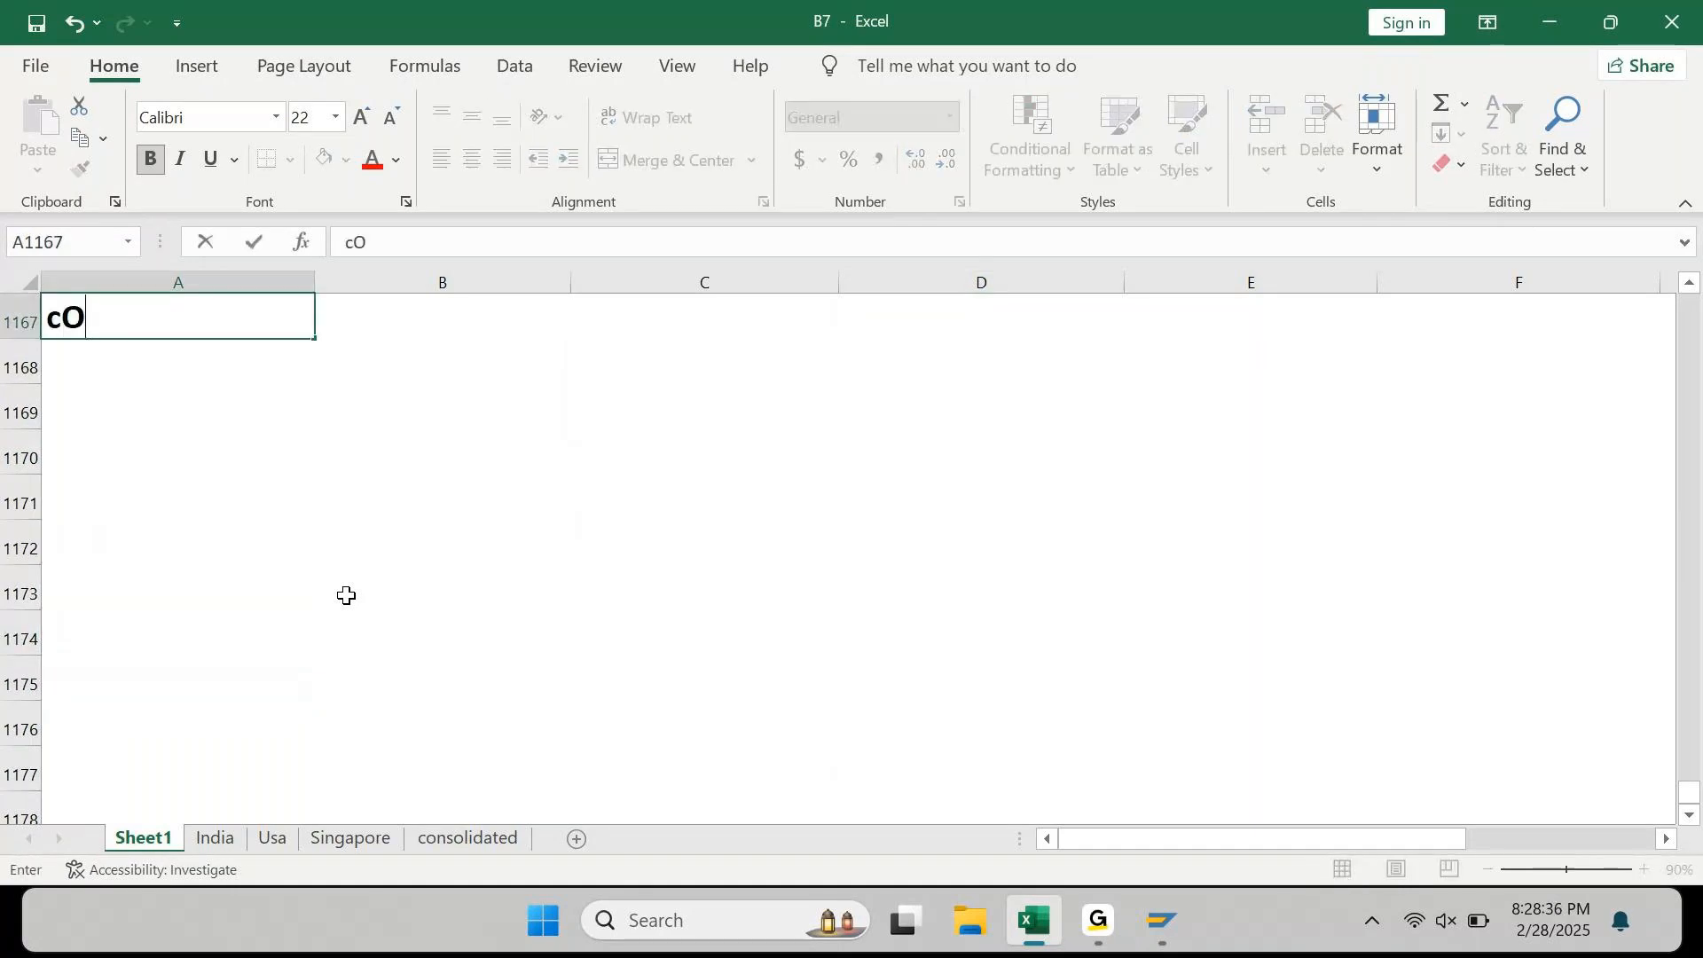
type("e ")
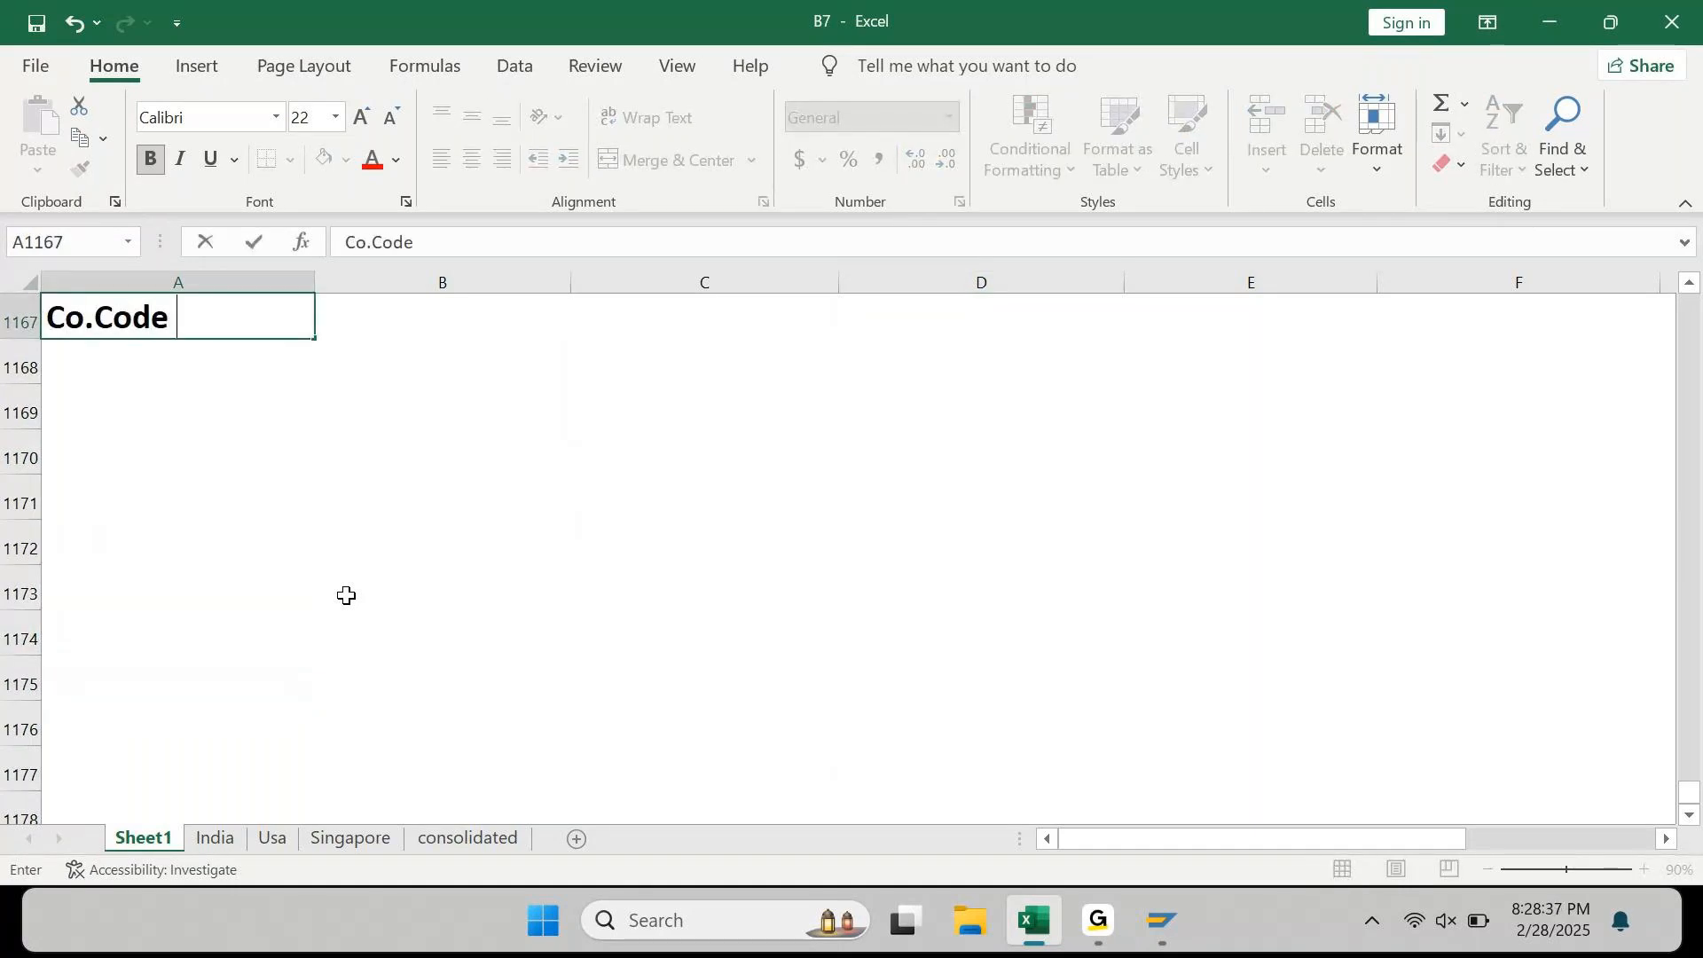
type("= AP90")
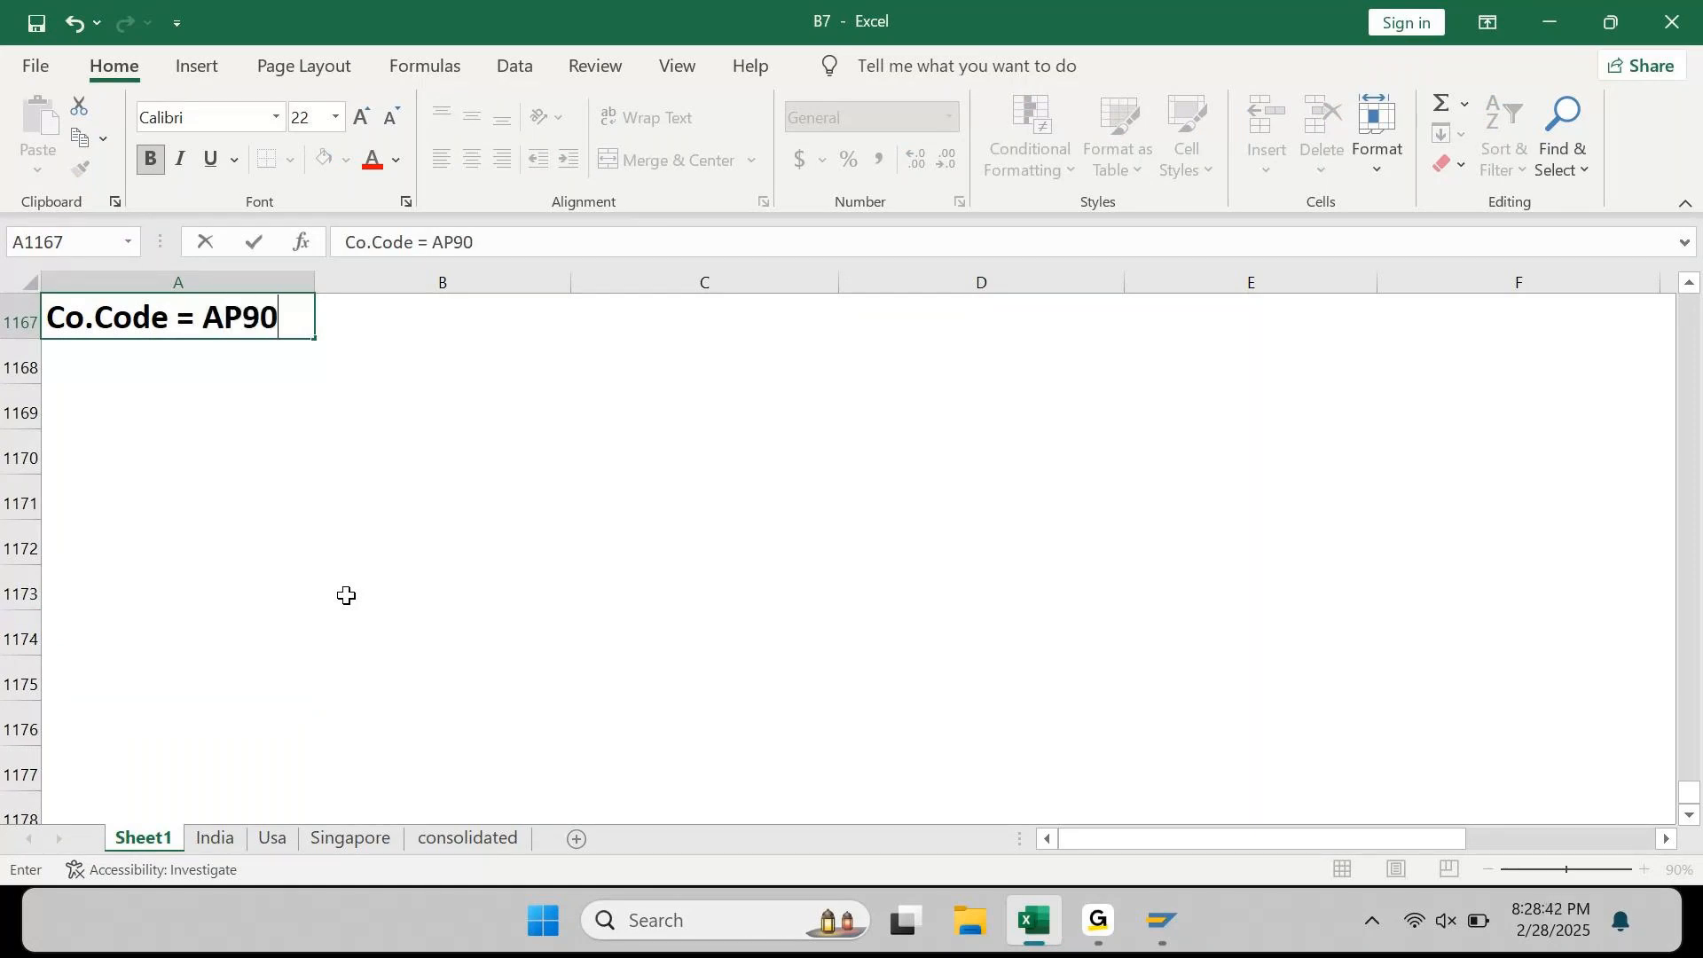
key("Return")
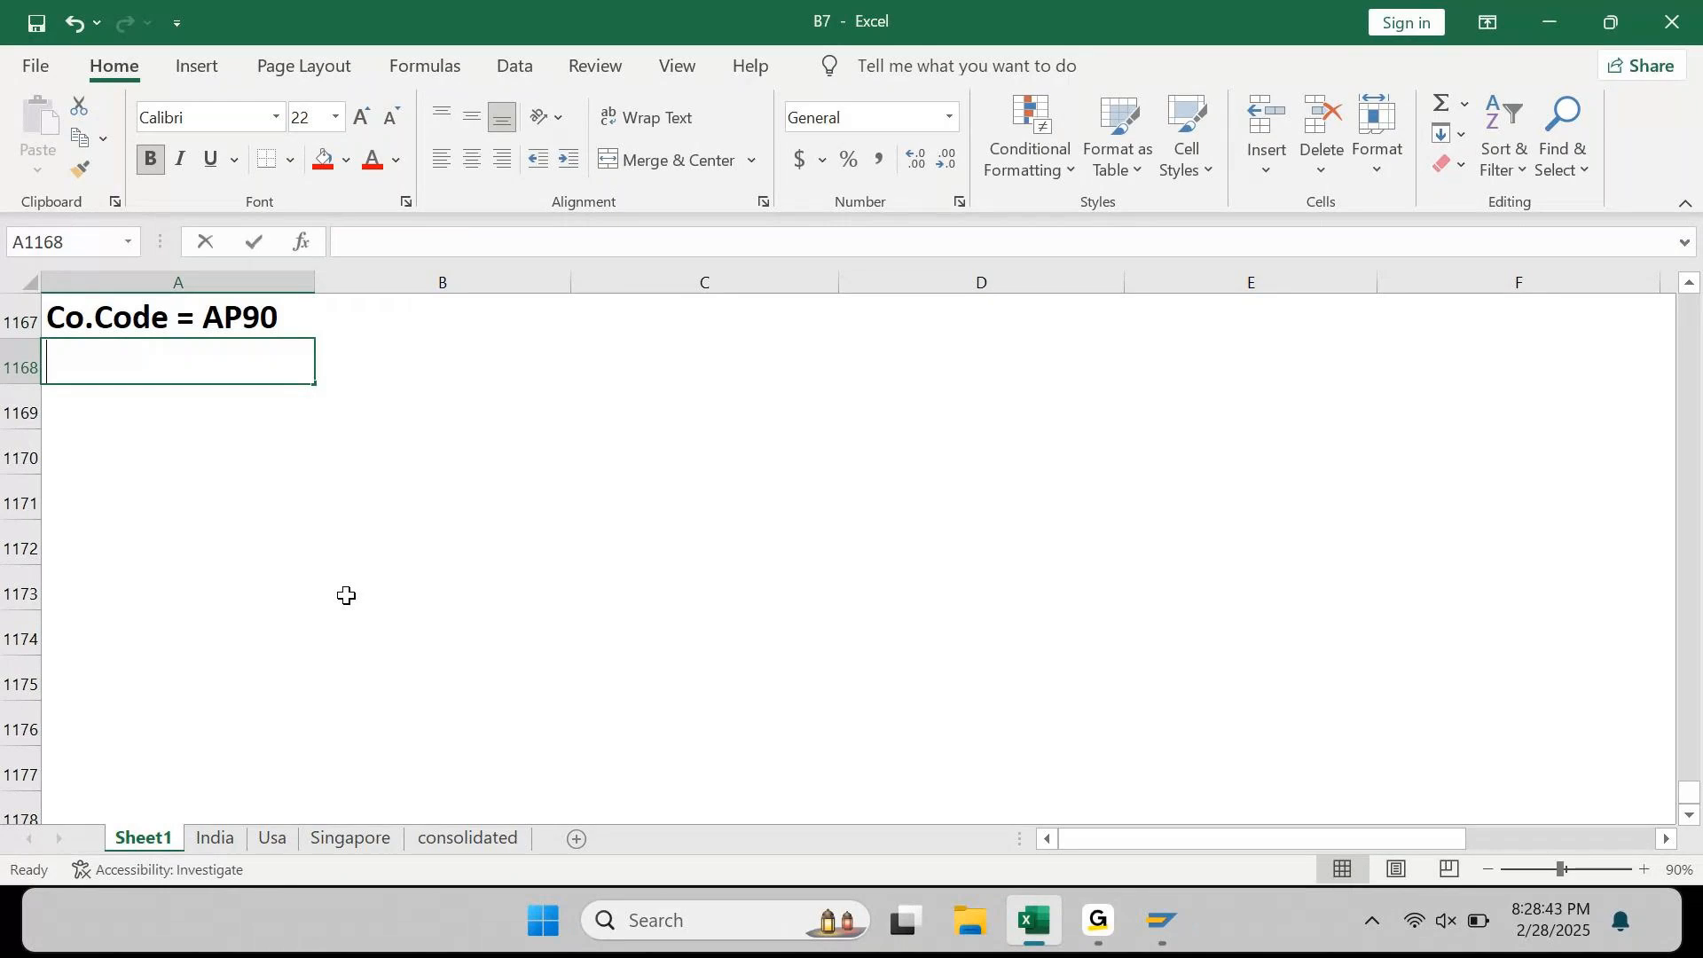
Step: Add the lines 'Co.Code Country = India' and 'Co.Code Currency = INR' beneath it
type("Co.CO")
key("BackSpace")
key("BackSpace")
type("ode COunt")
key("BackSpace")
key("BackSpace")
key("BackSpace")
key("BackSpace")
type("ountry = India")
key("Return")
type("Co")
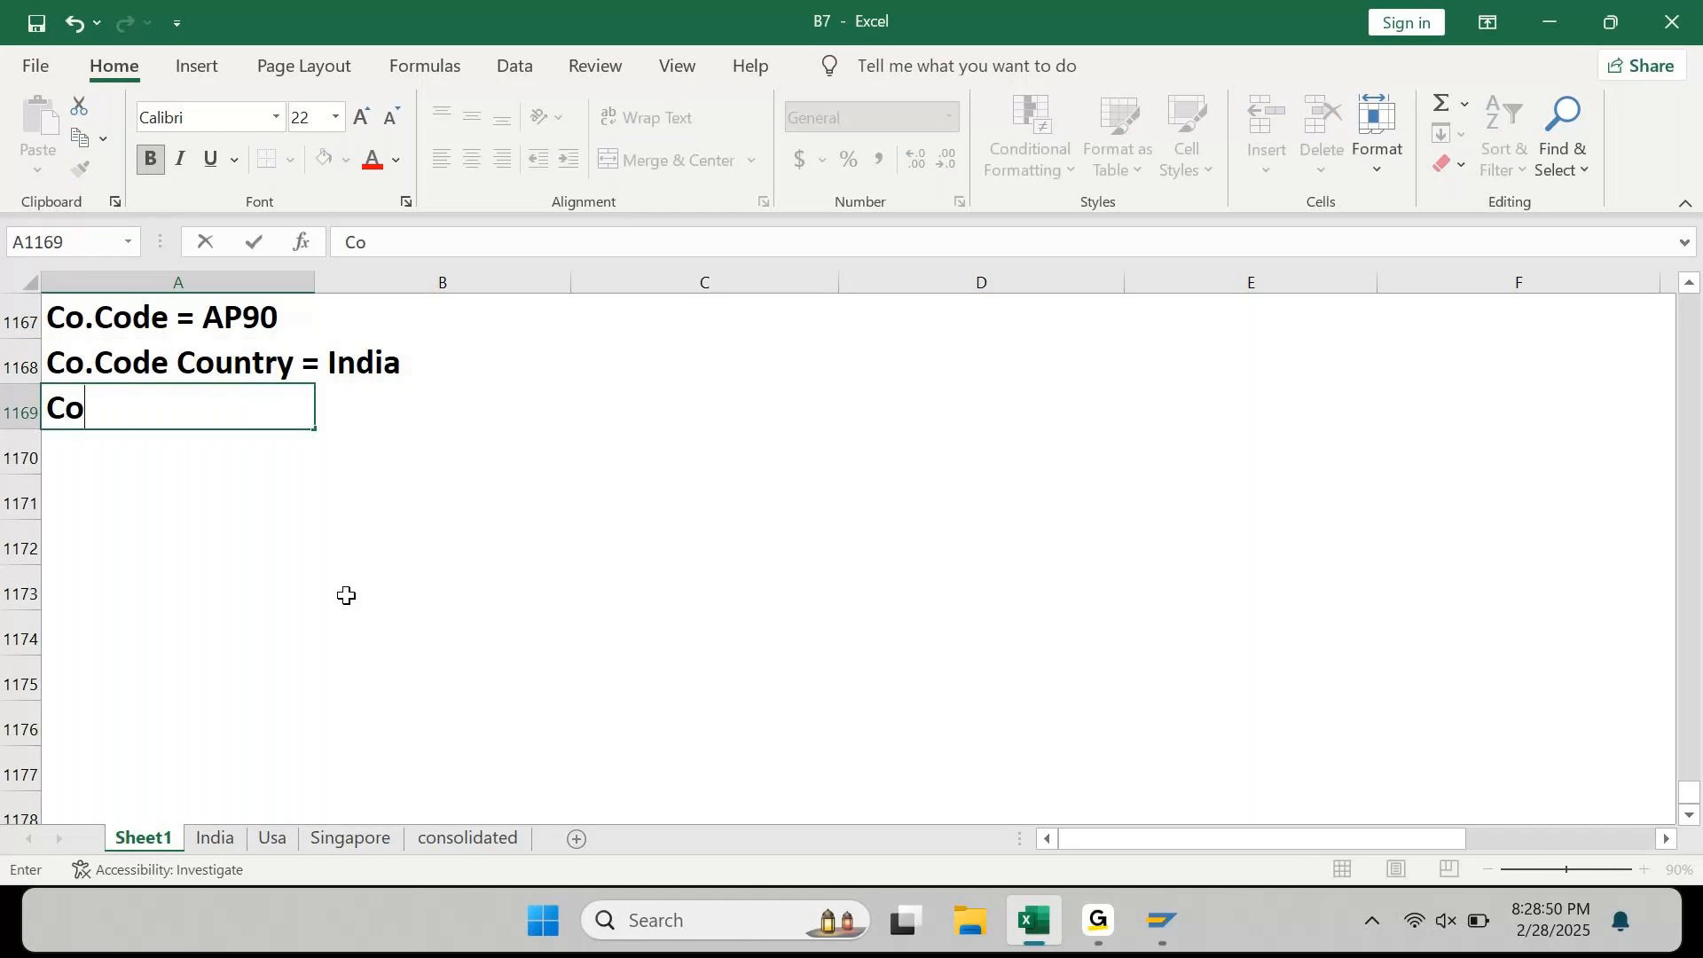
type(".Code Cur")
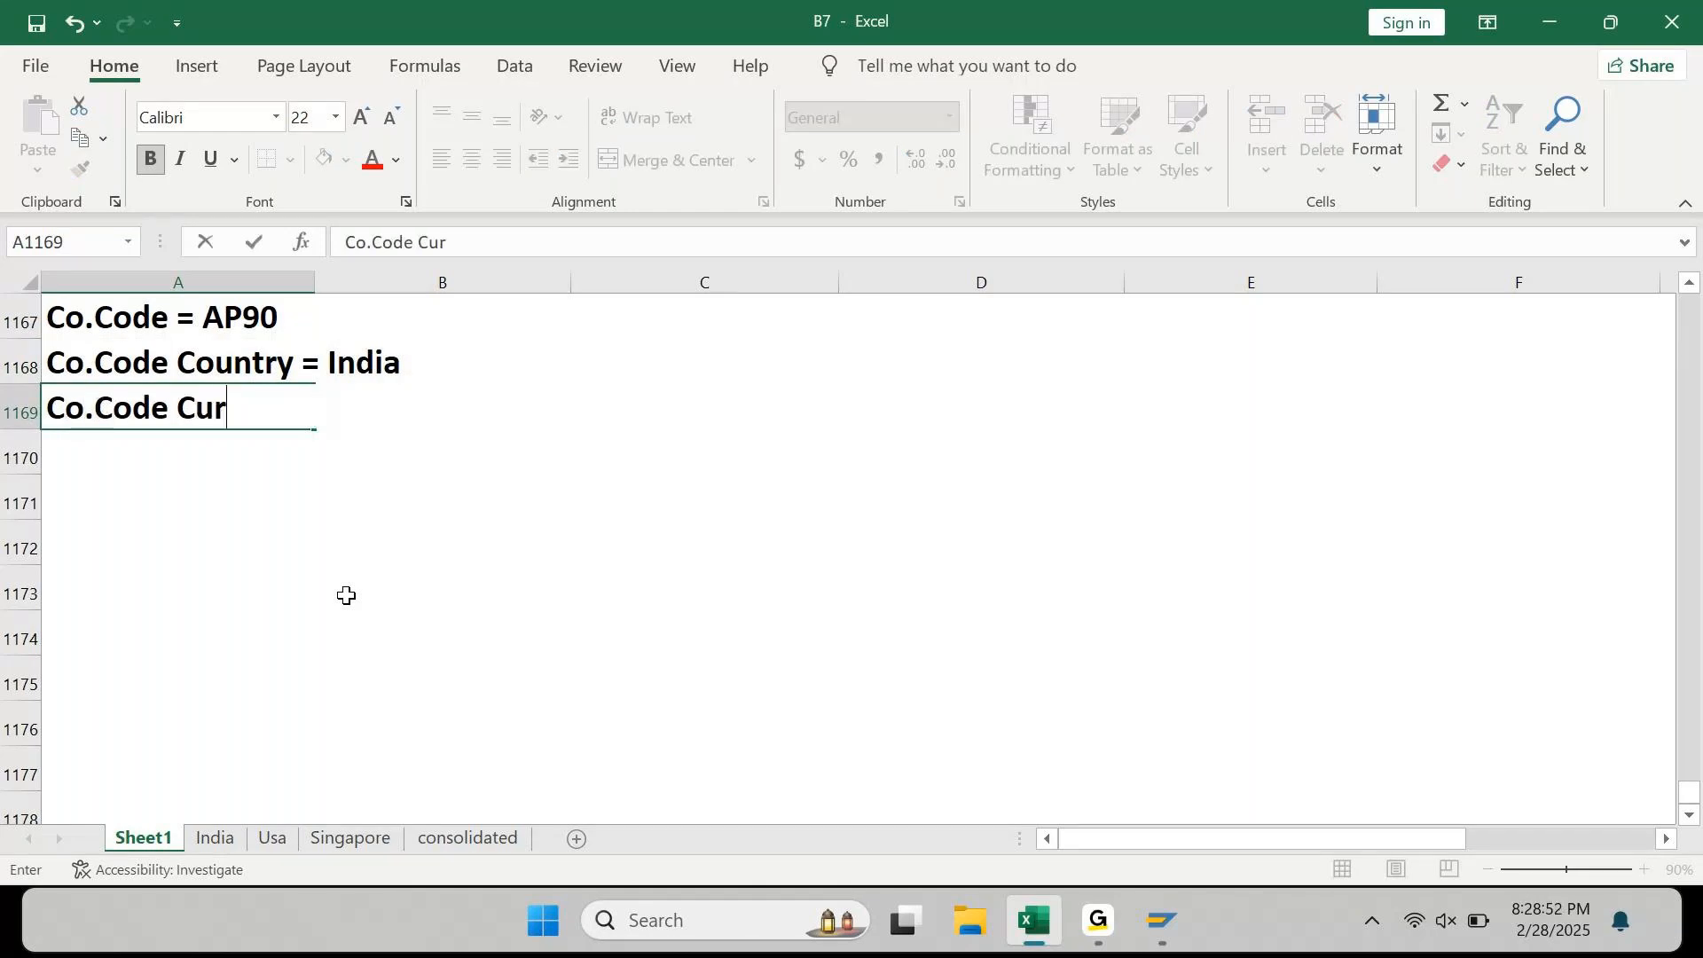
type("ren cy = INR")
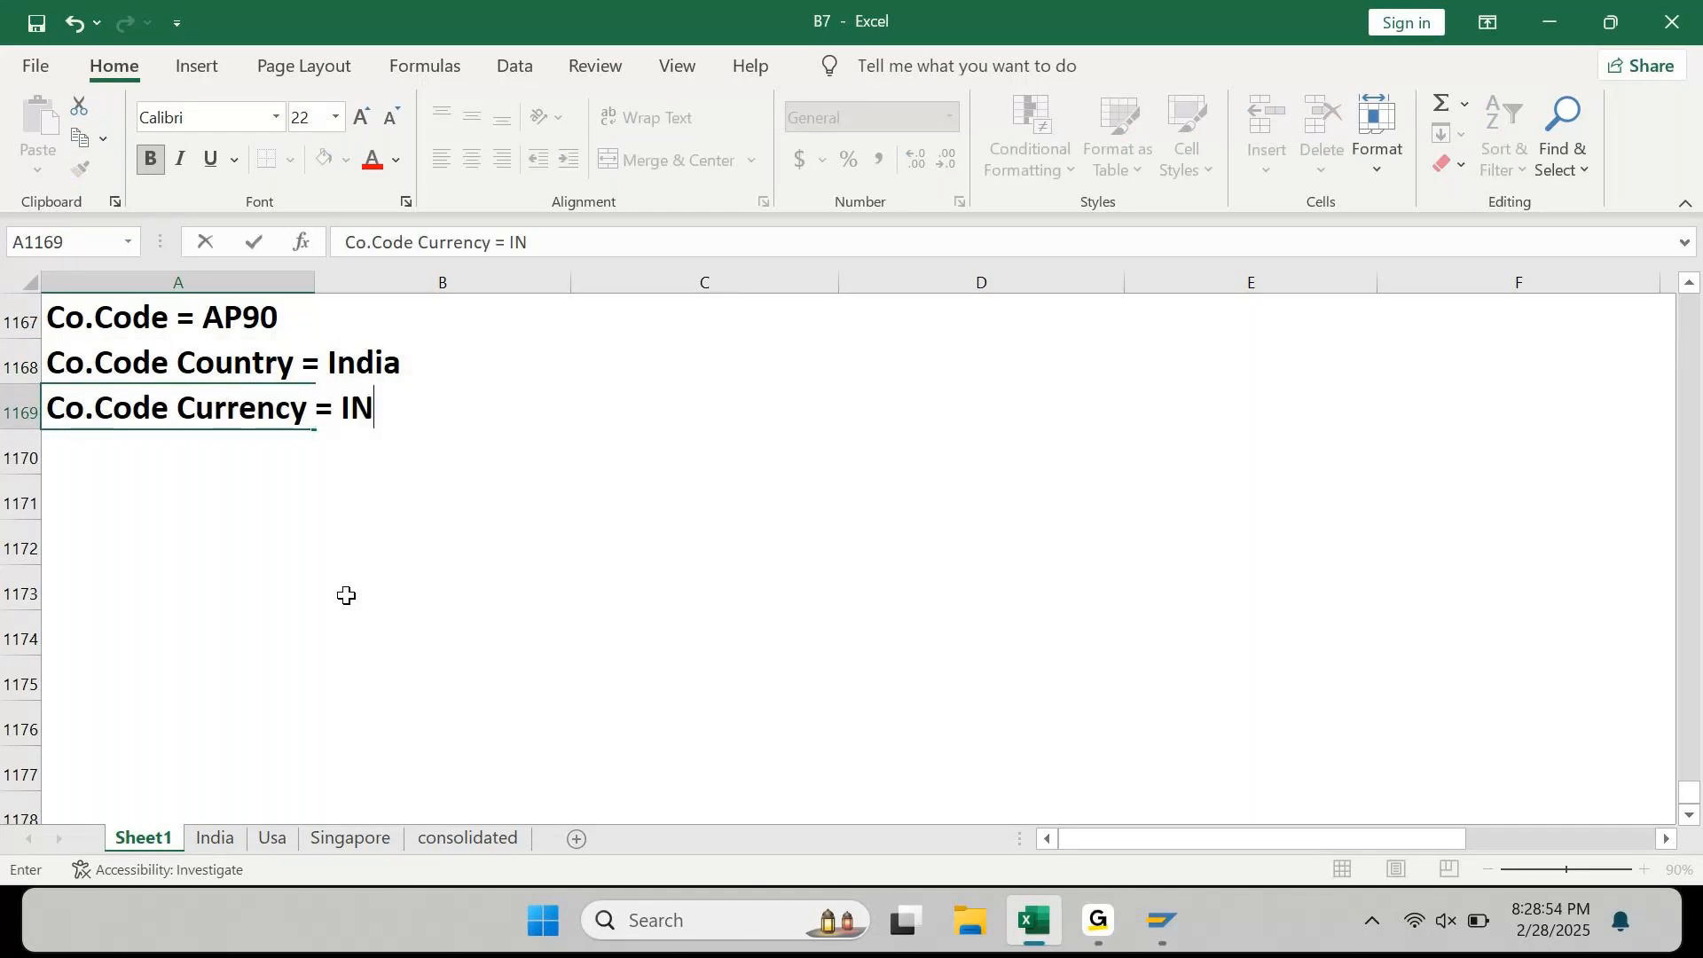
key("Return")
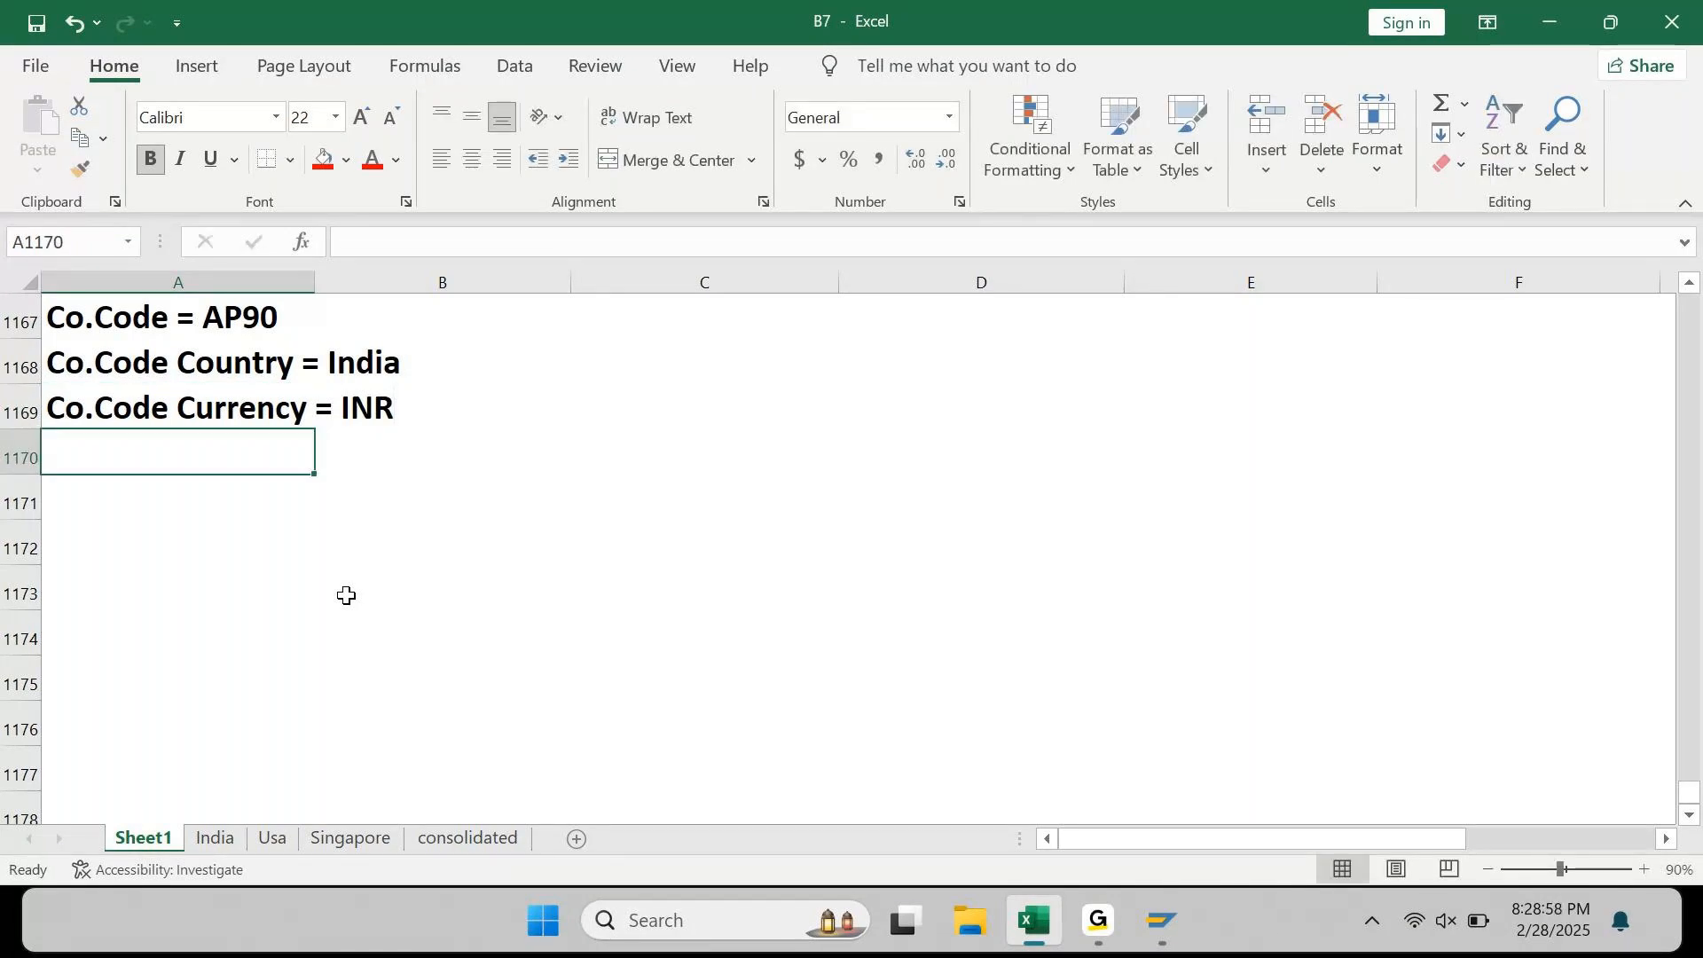
Step: Enter 'Local Currency' in A1171 with 'INR' in B1171
key("Return")
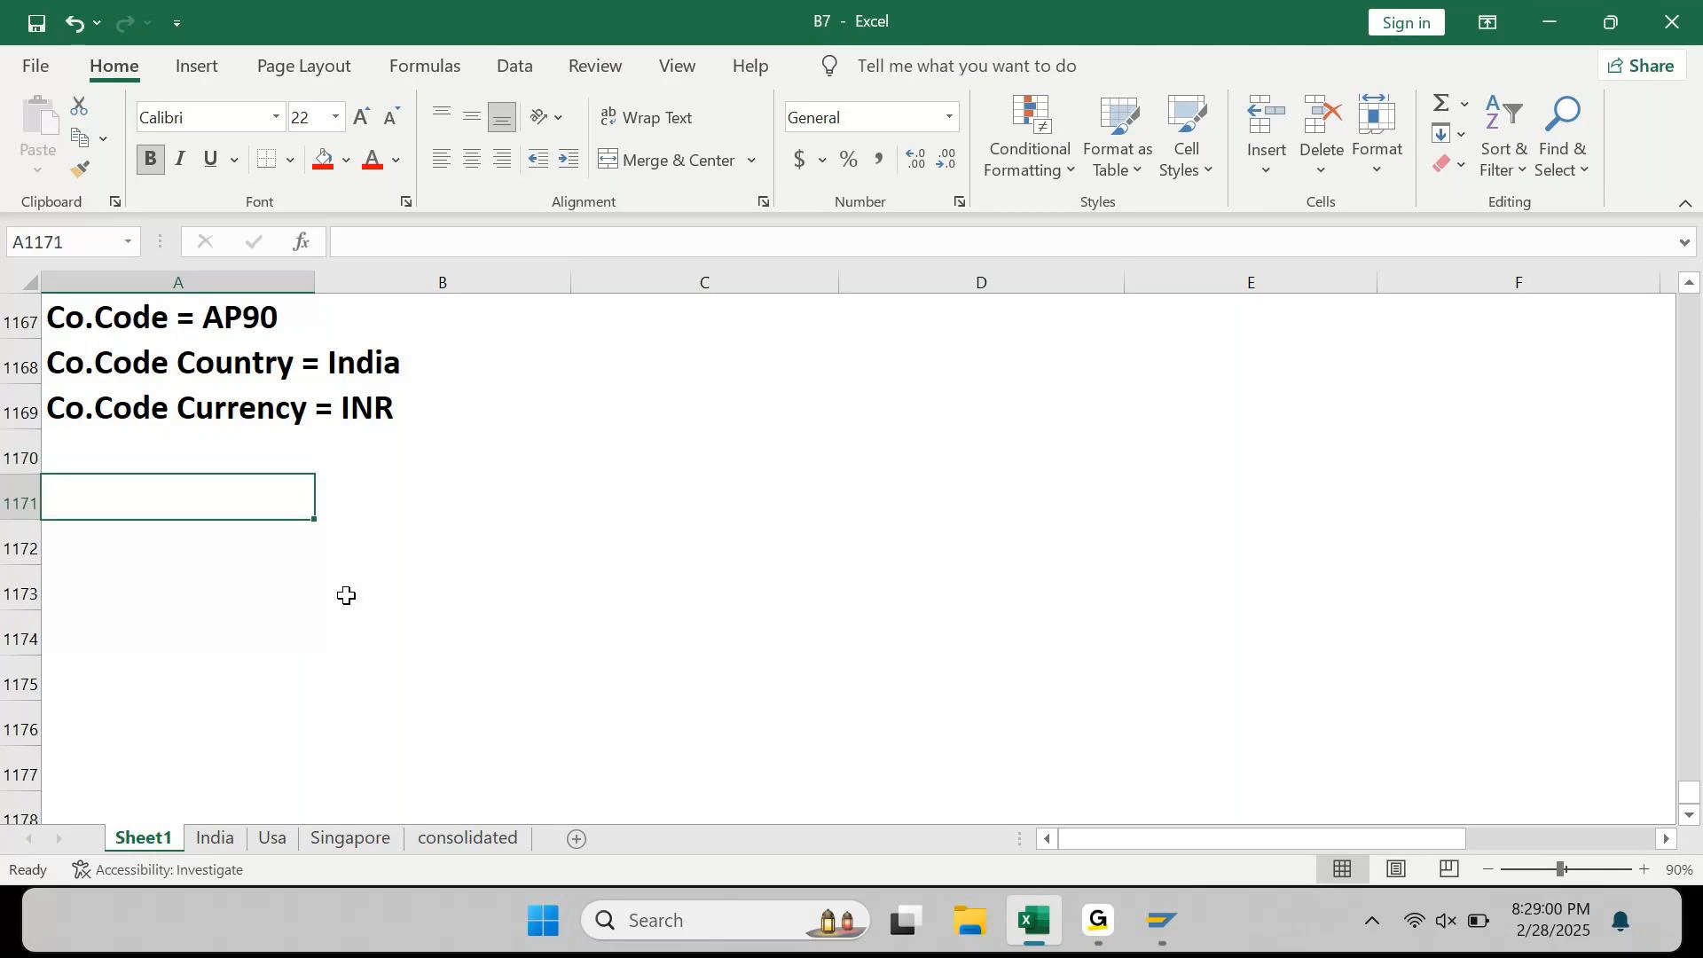
type("Local CUrrency")
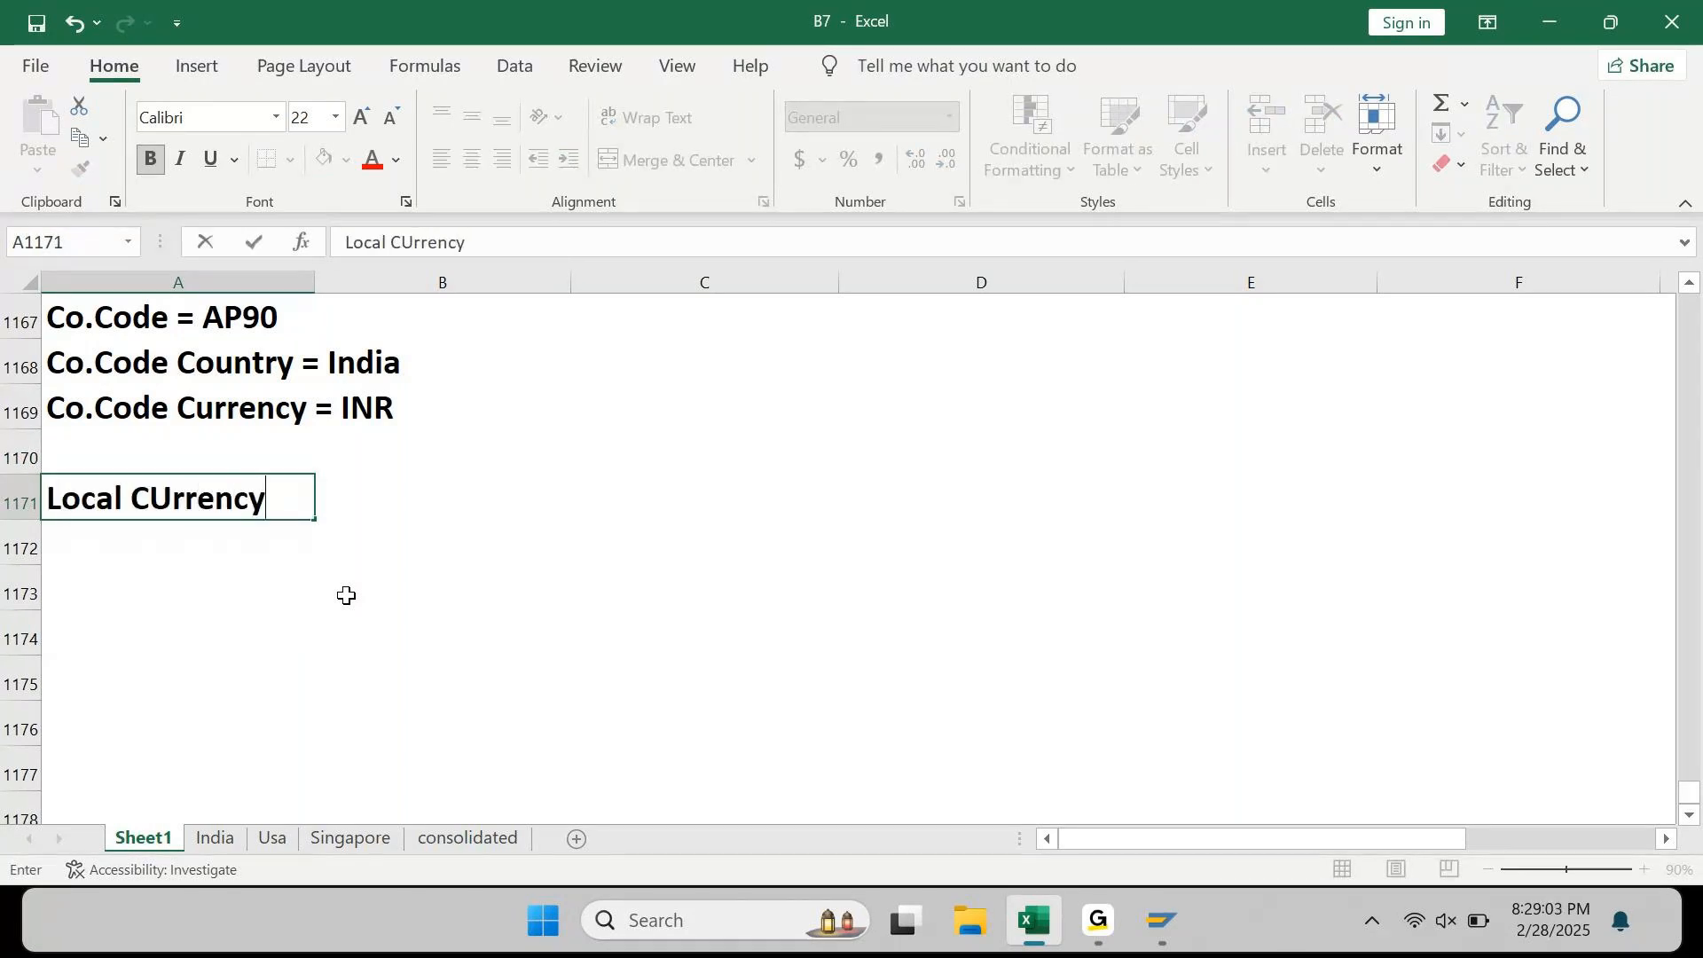
key("Tab")
type("INR")
key("Return")
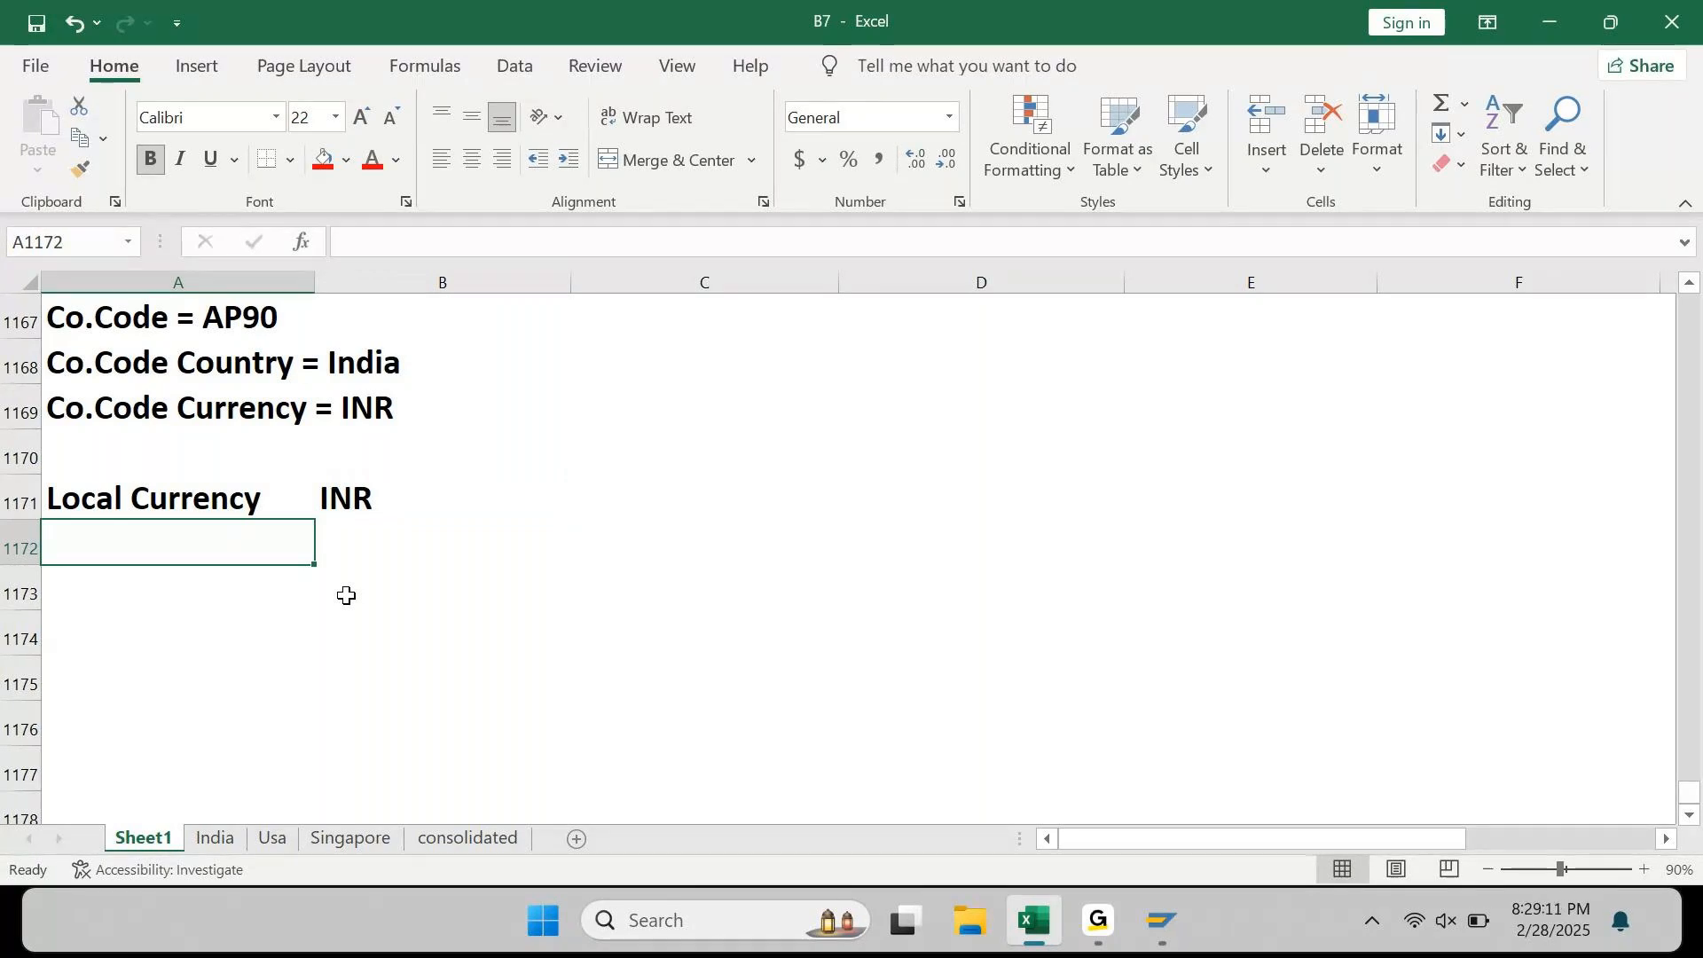
Step: Fill A1171:B1171 green
key("Up")
key("shift+Right")
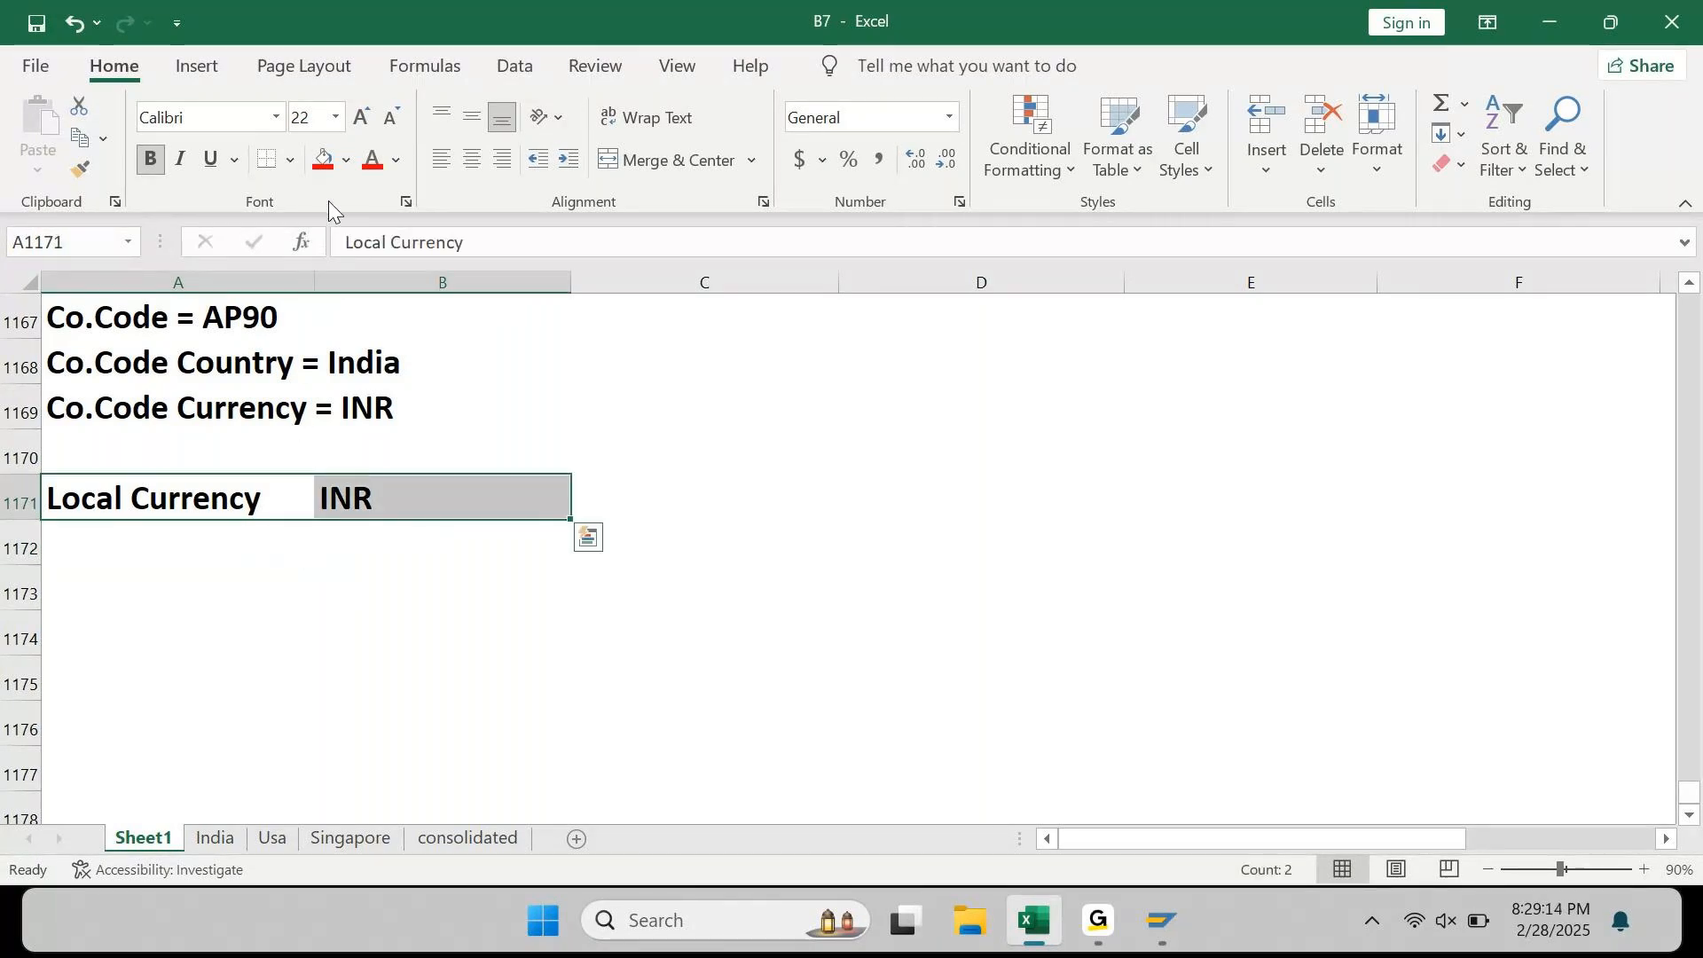
left_click(347, 160)
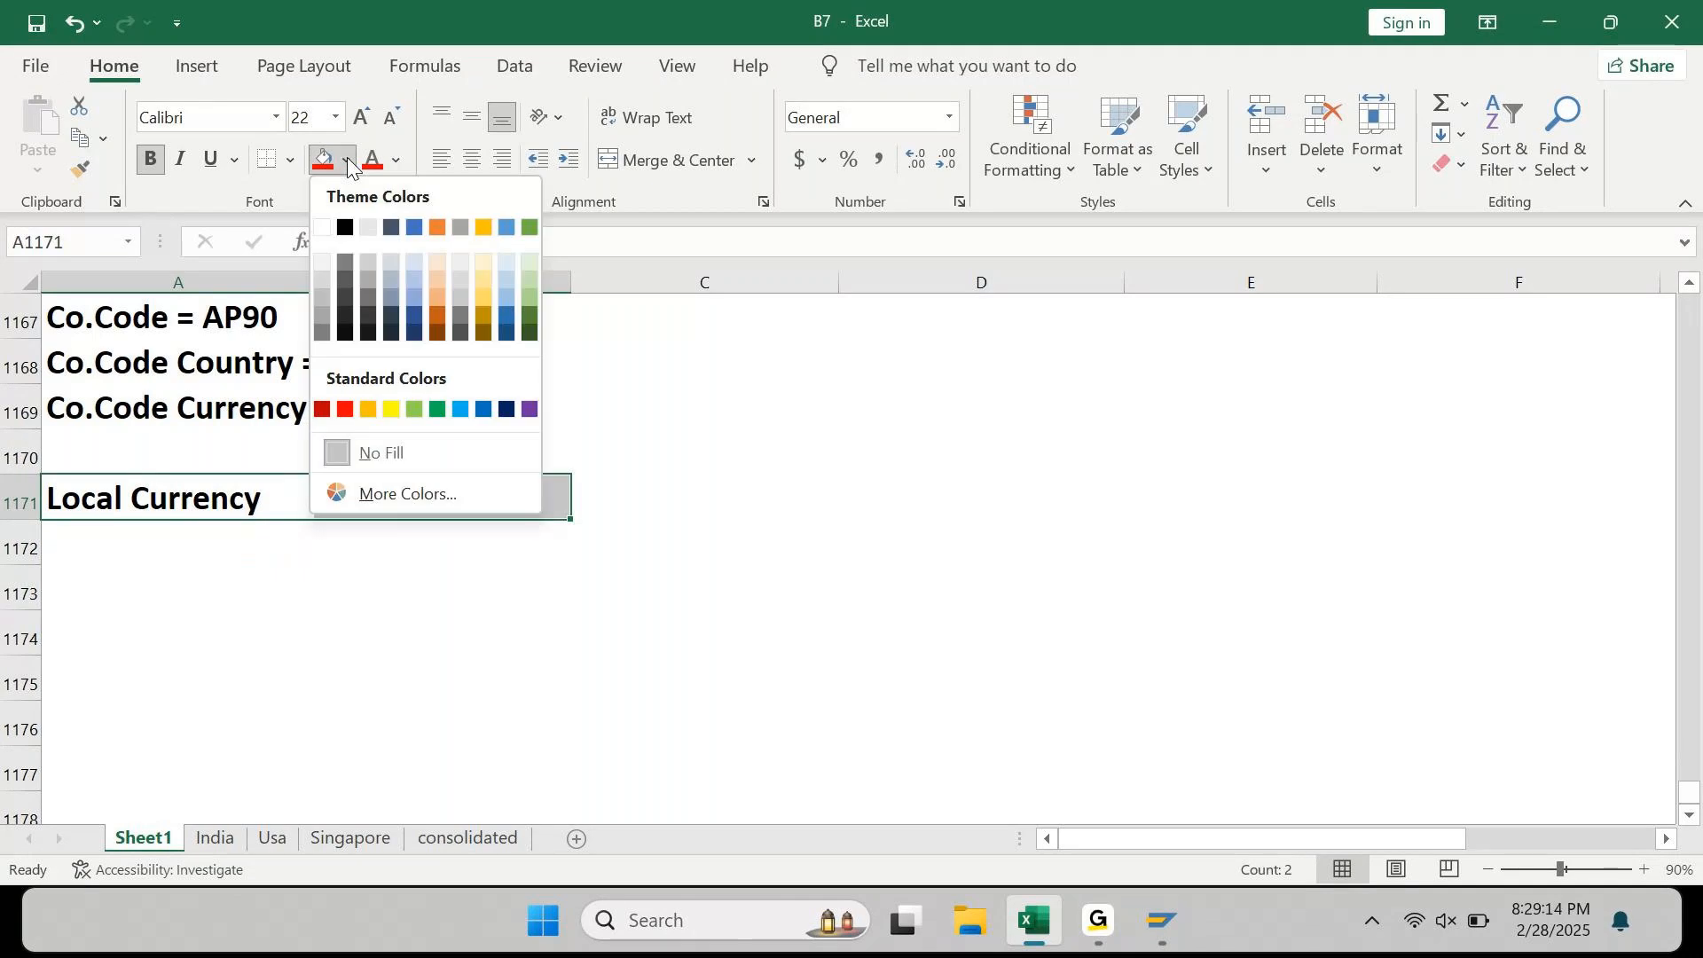
left_click(437, 409)
left_click(279, 586)
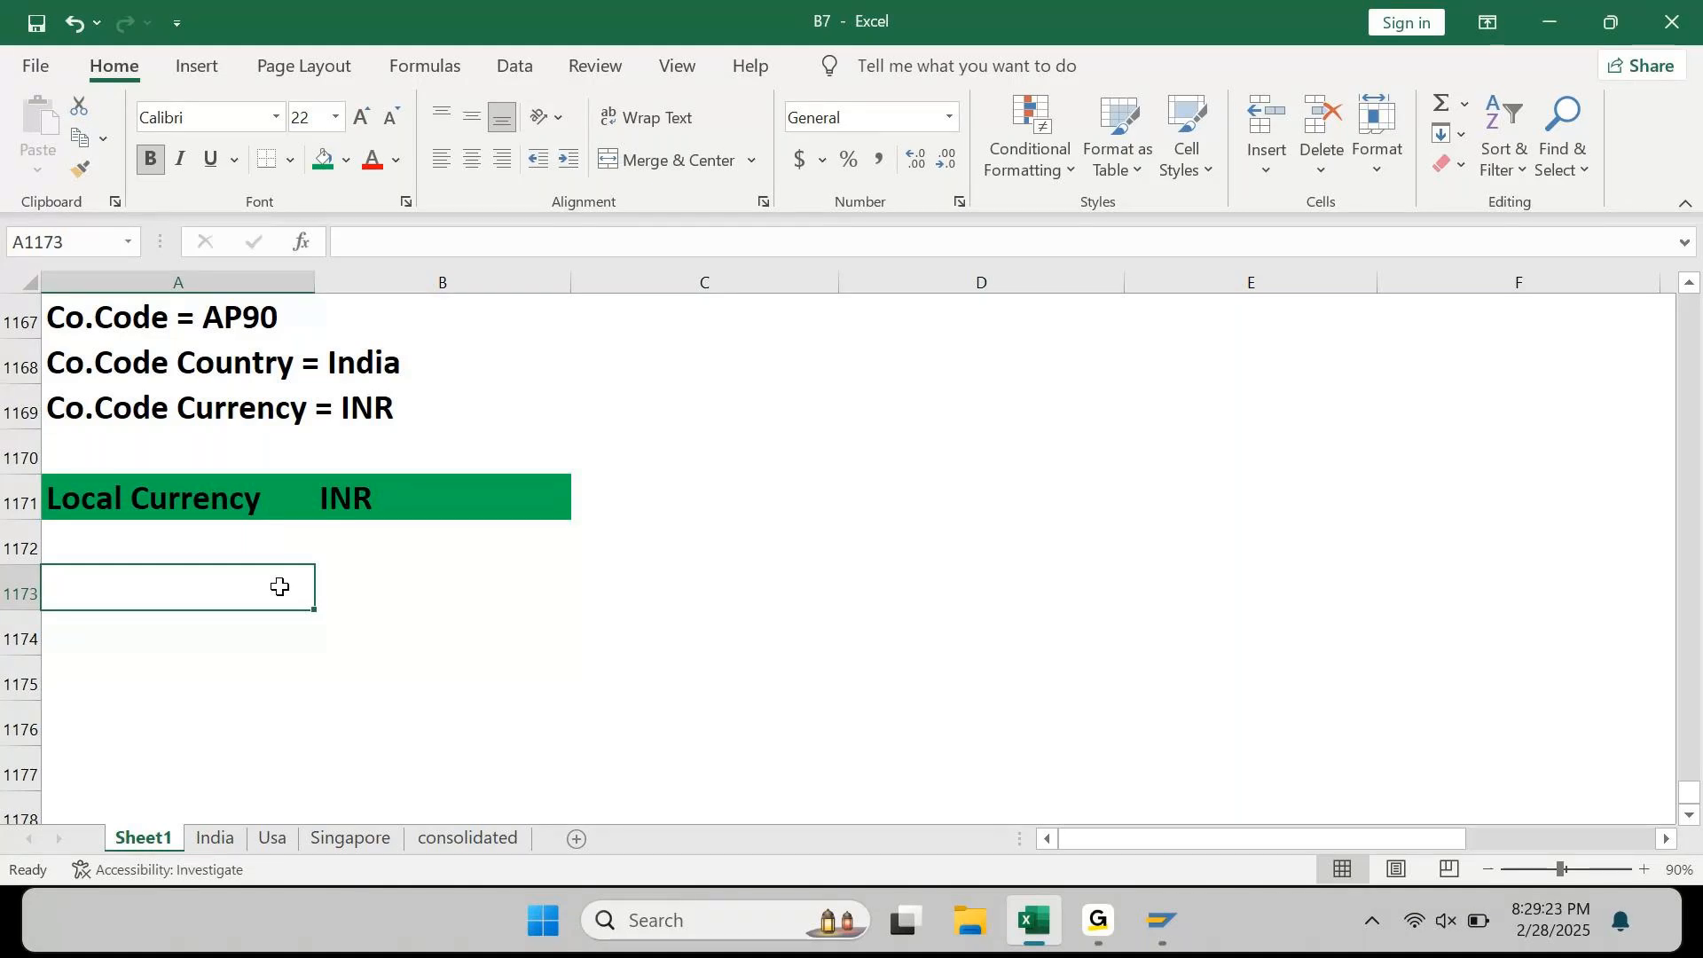
left_click(128, 373)
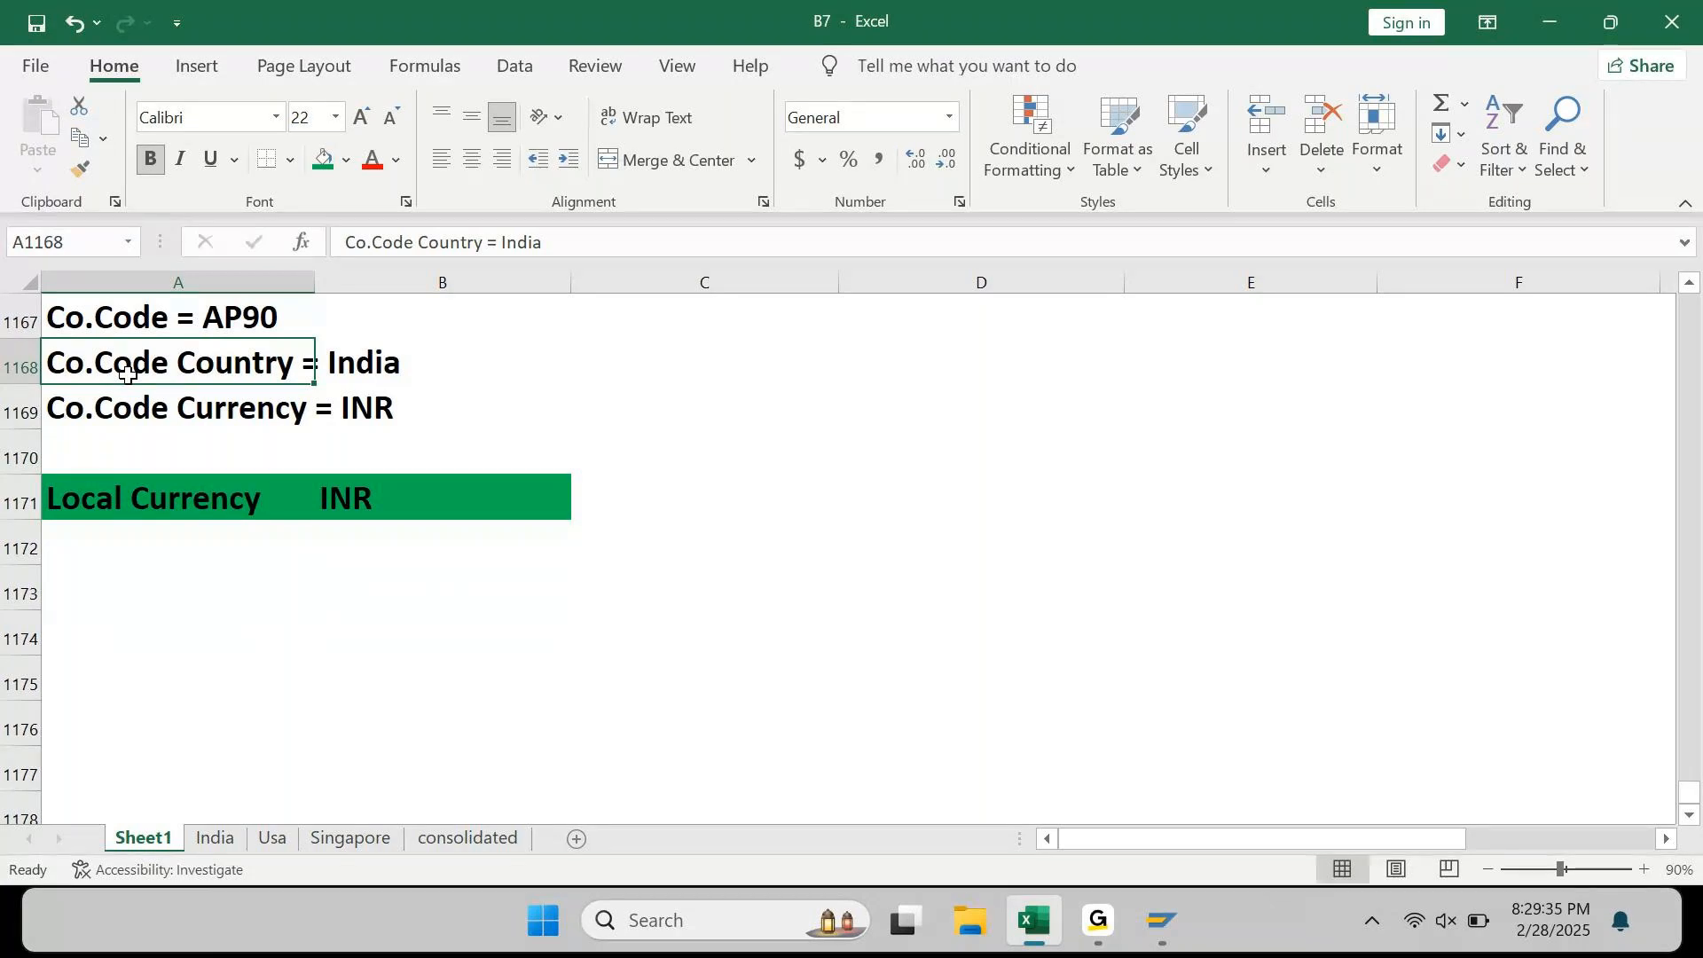
key("Down")
key("Down")
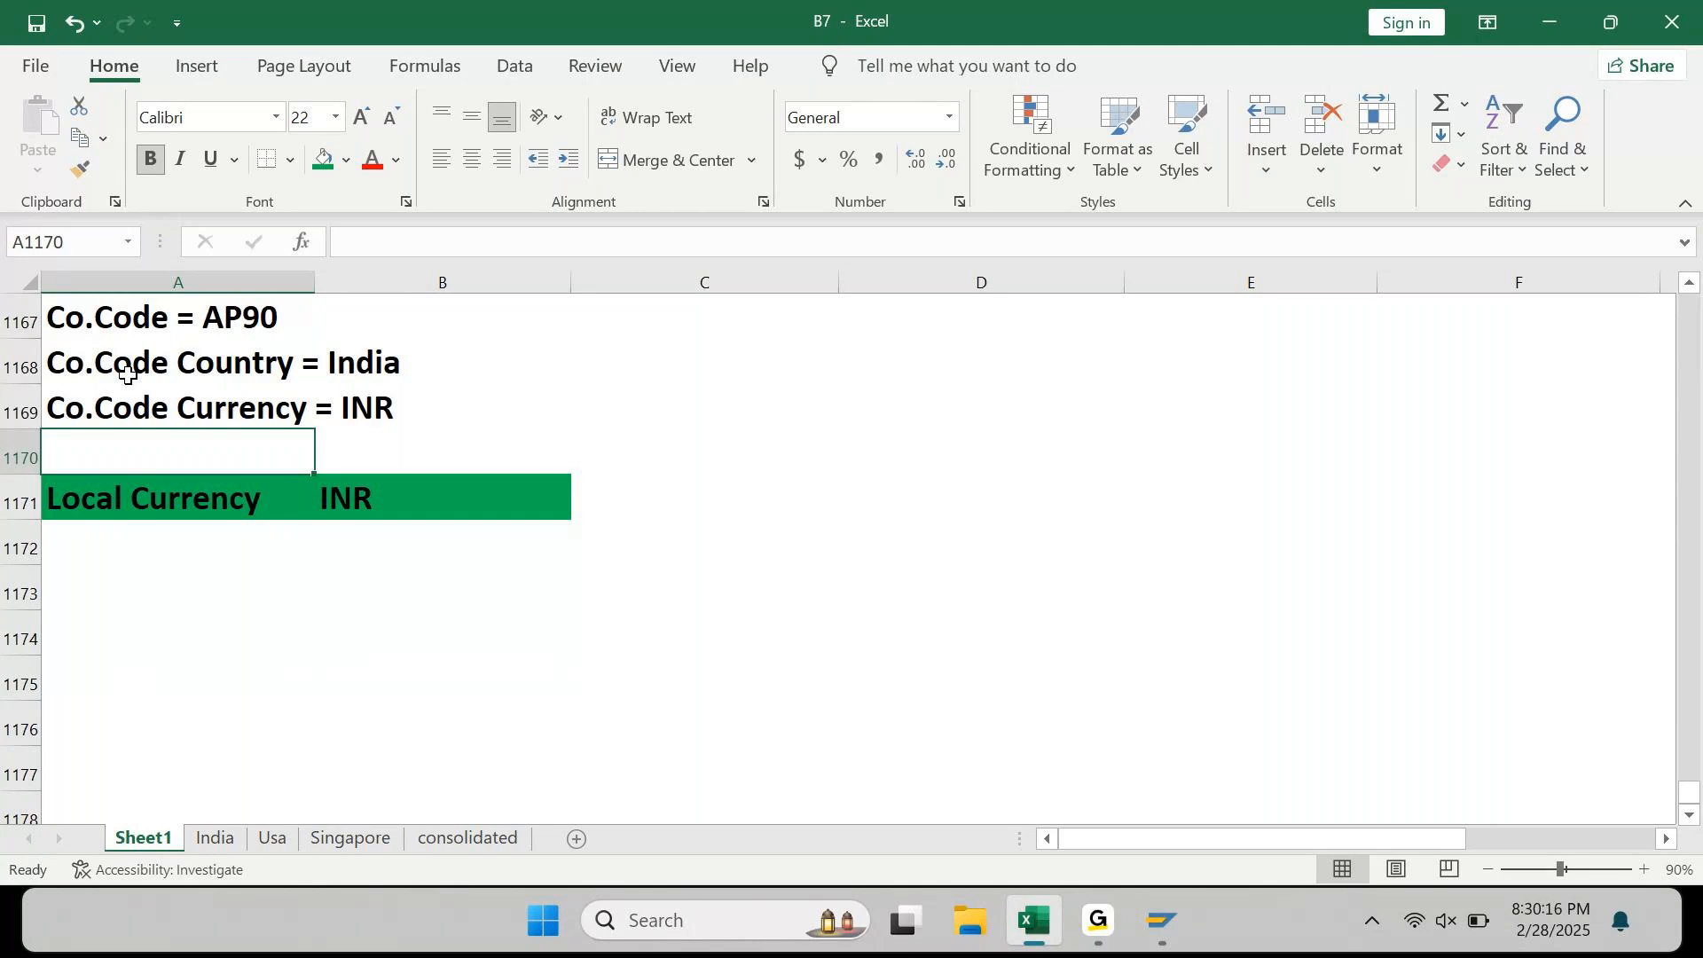
key("Down")
key("Down")
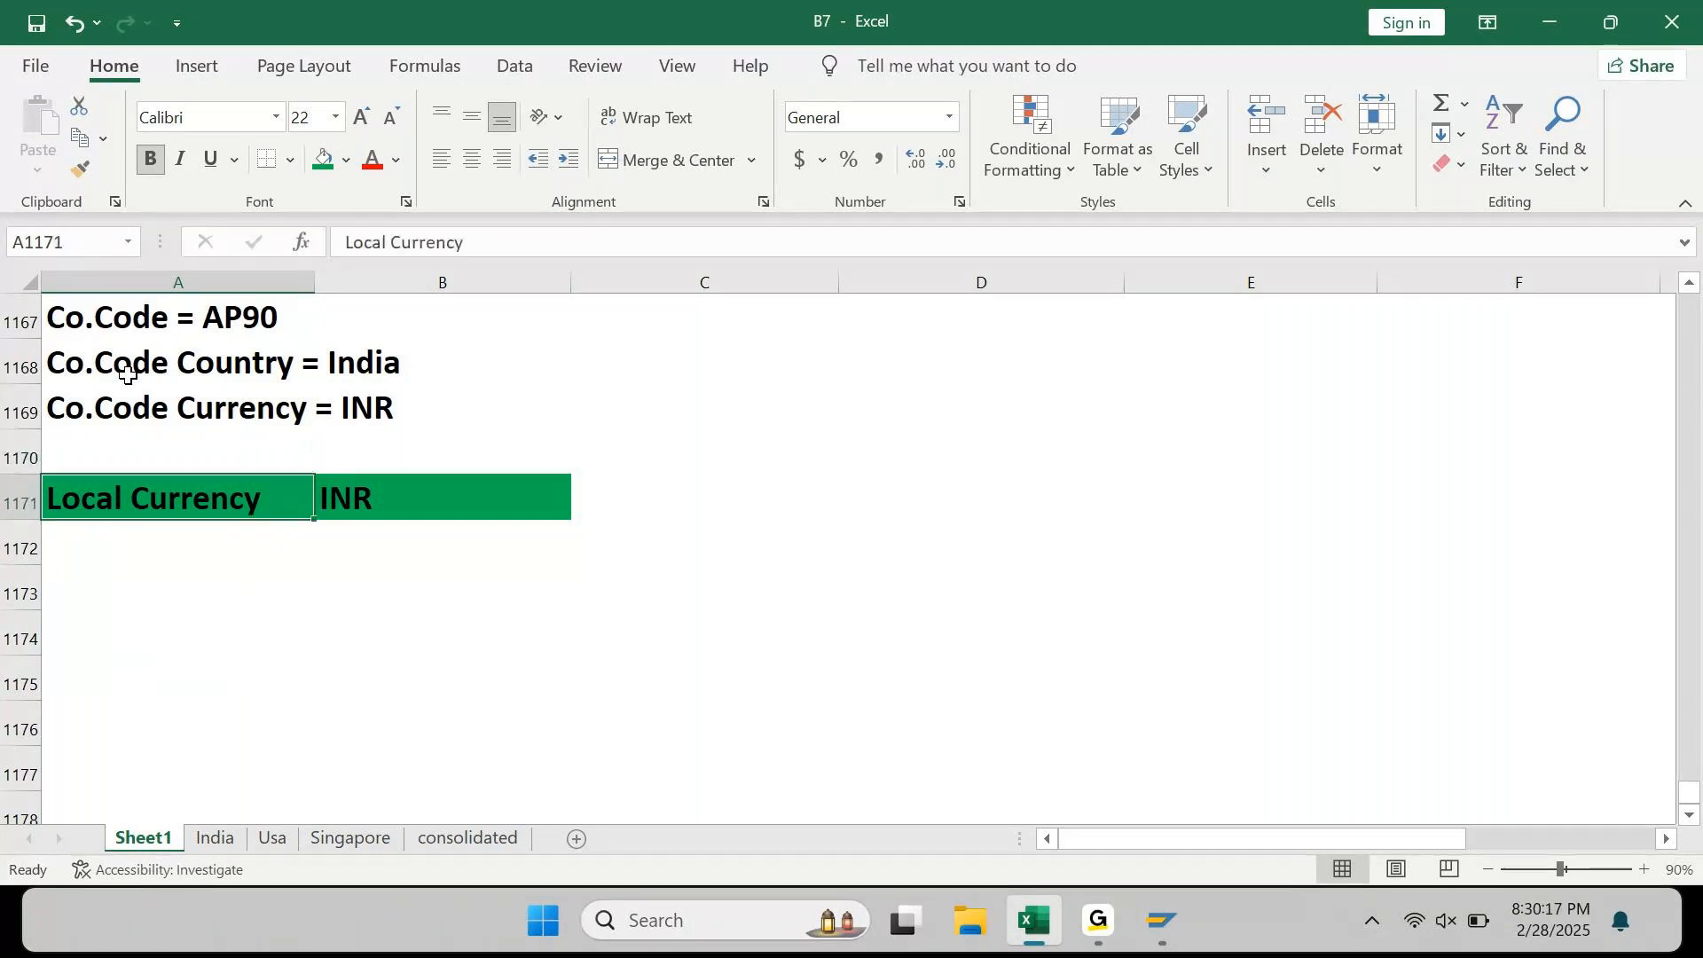
Step: Add 'If Transaction took place in USD...' and 'We need to convert USD to INR for Local reporting purpose' in A1173:A1174
key("Down")
type("If Tra")
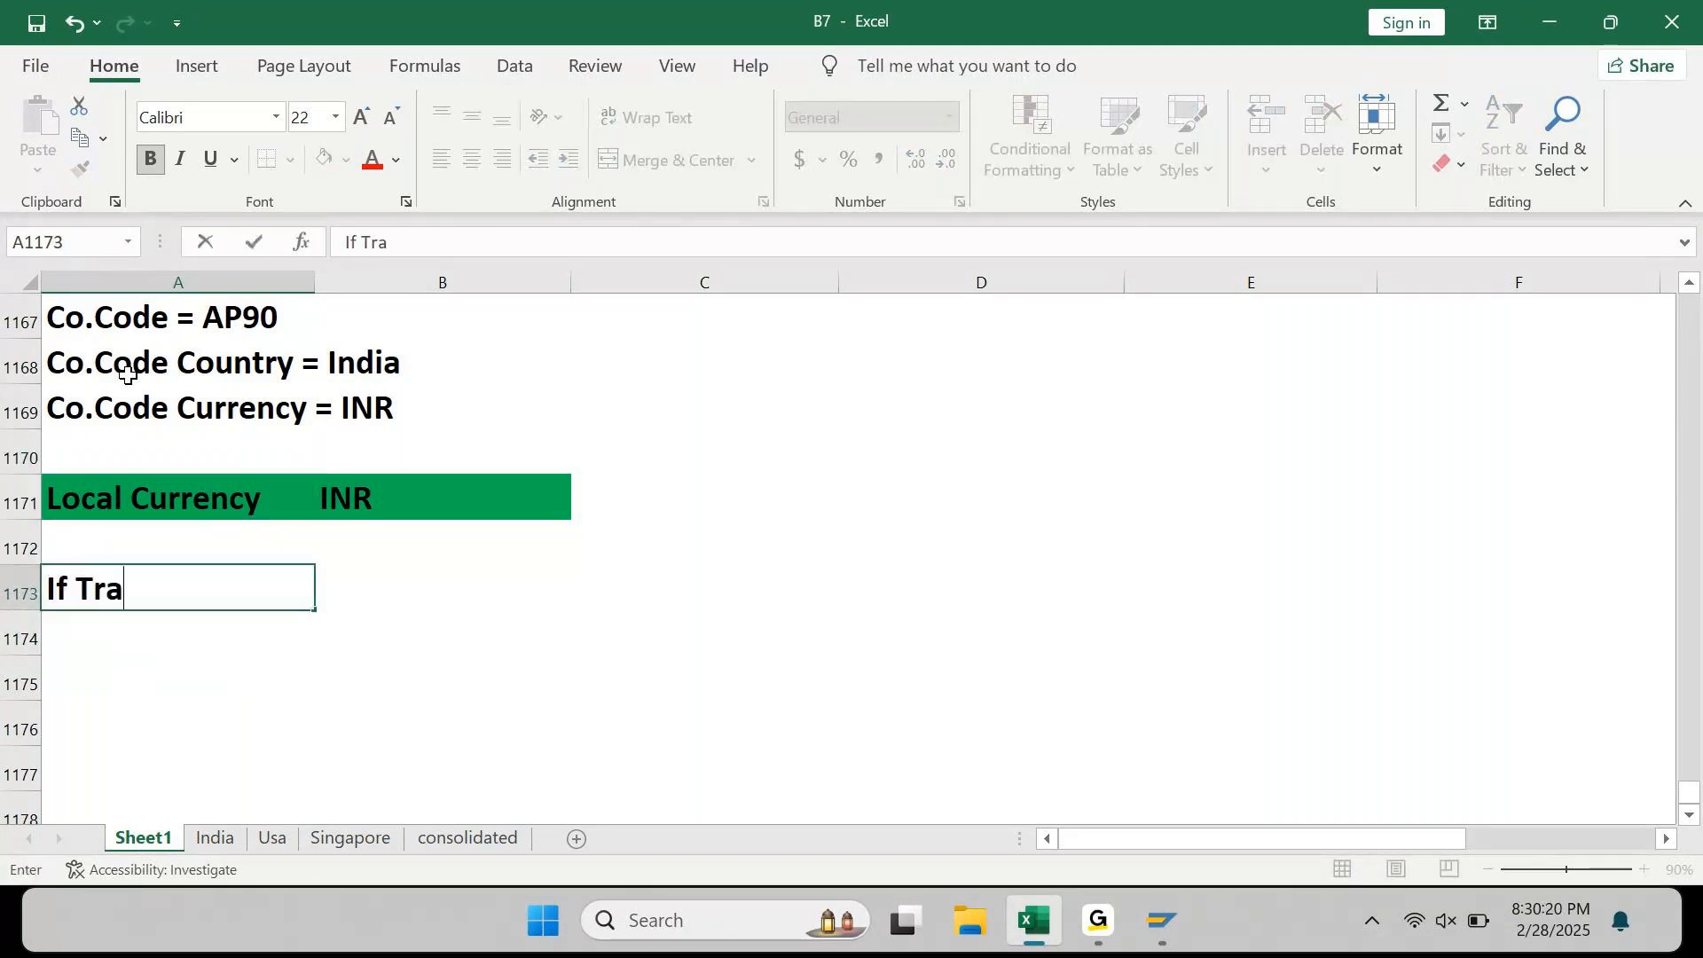
type("nsactio")
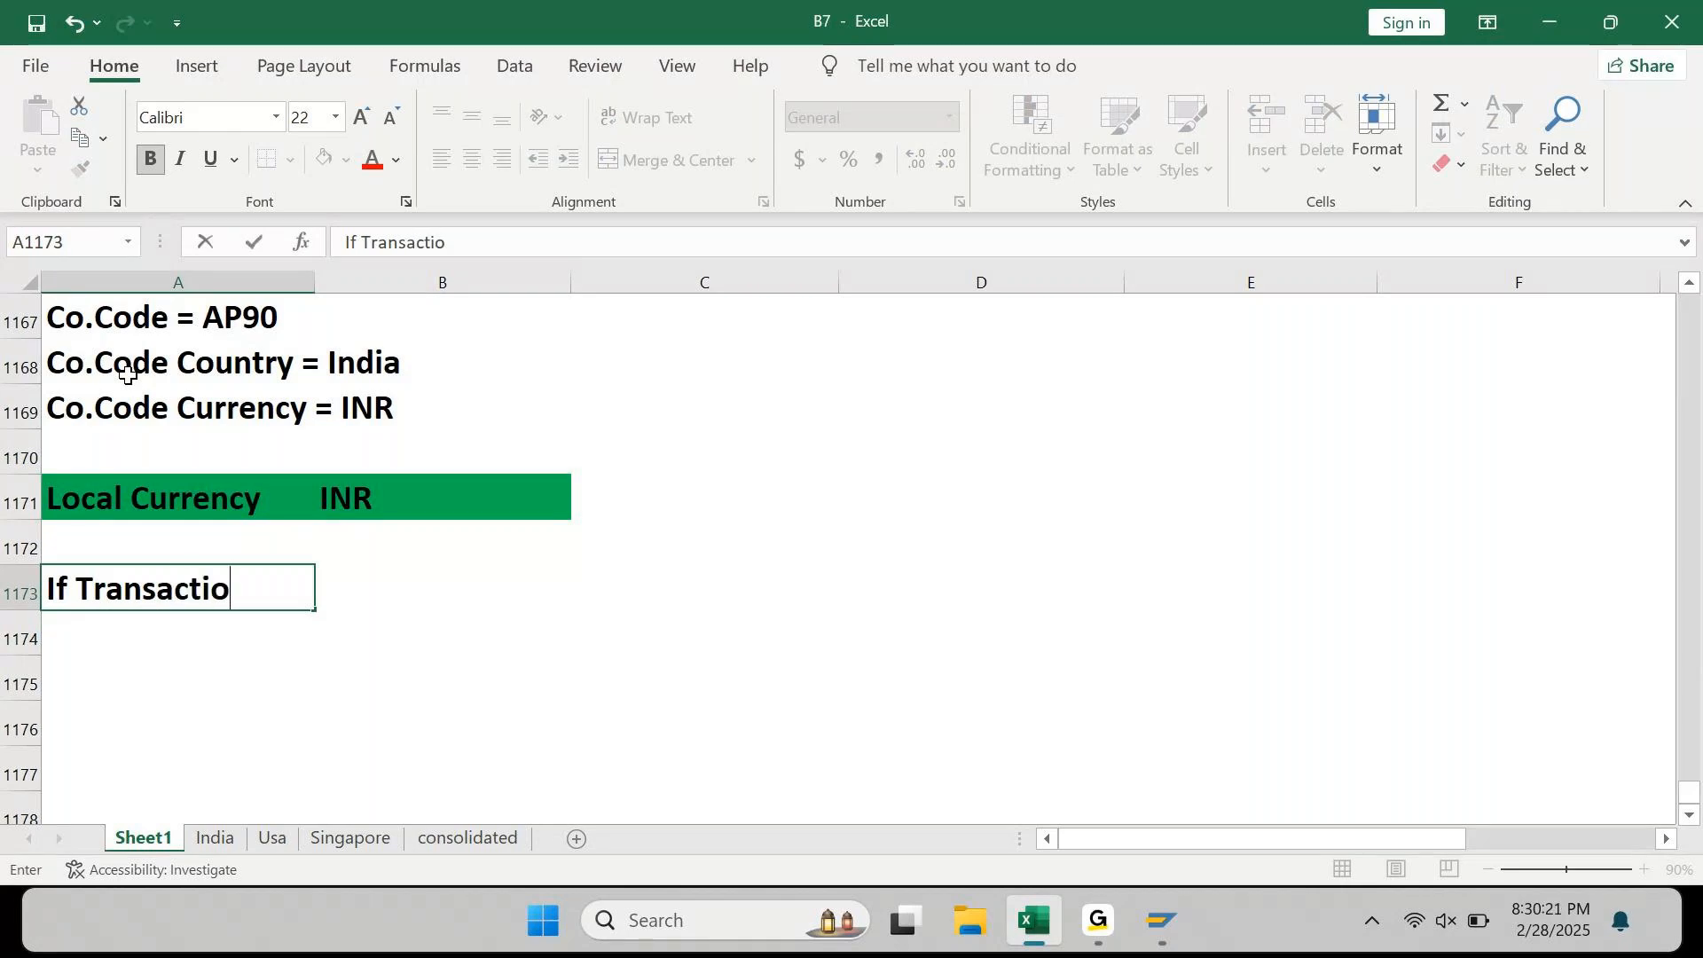
type("n took place ")
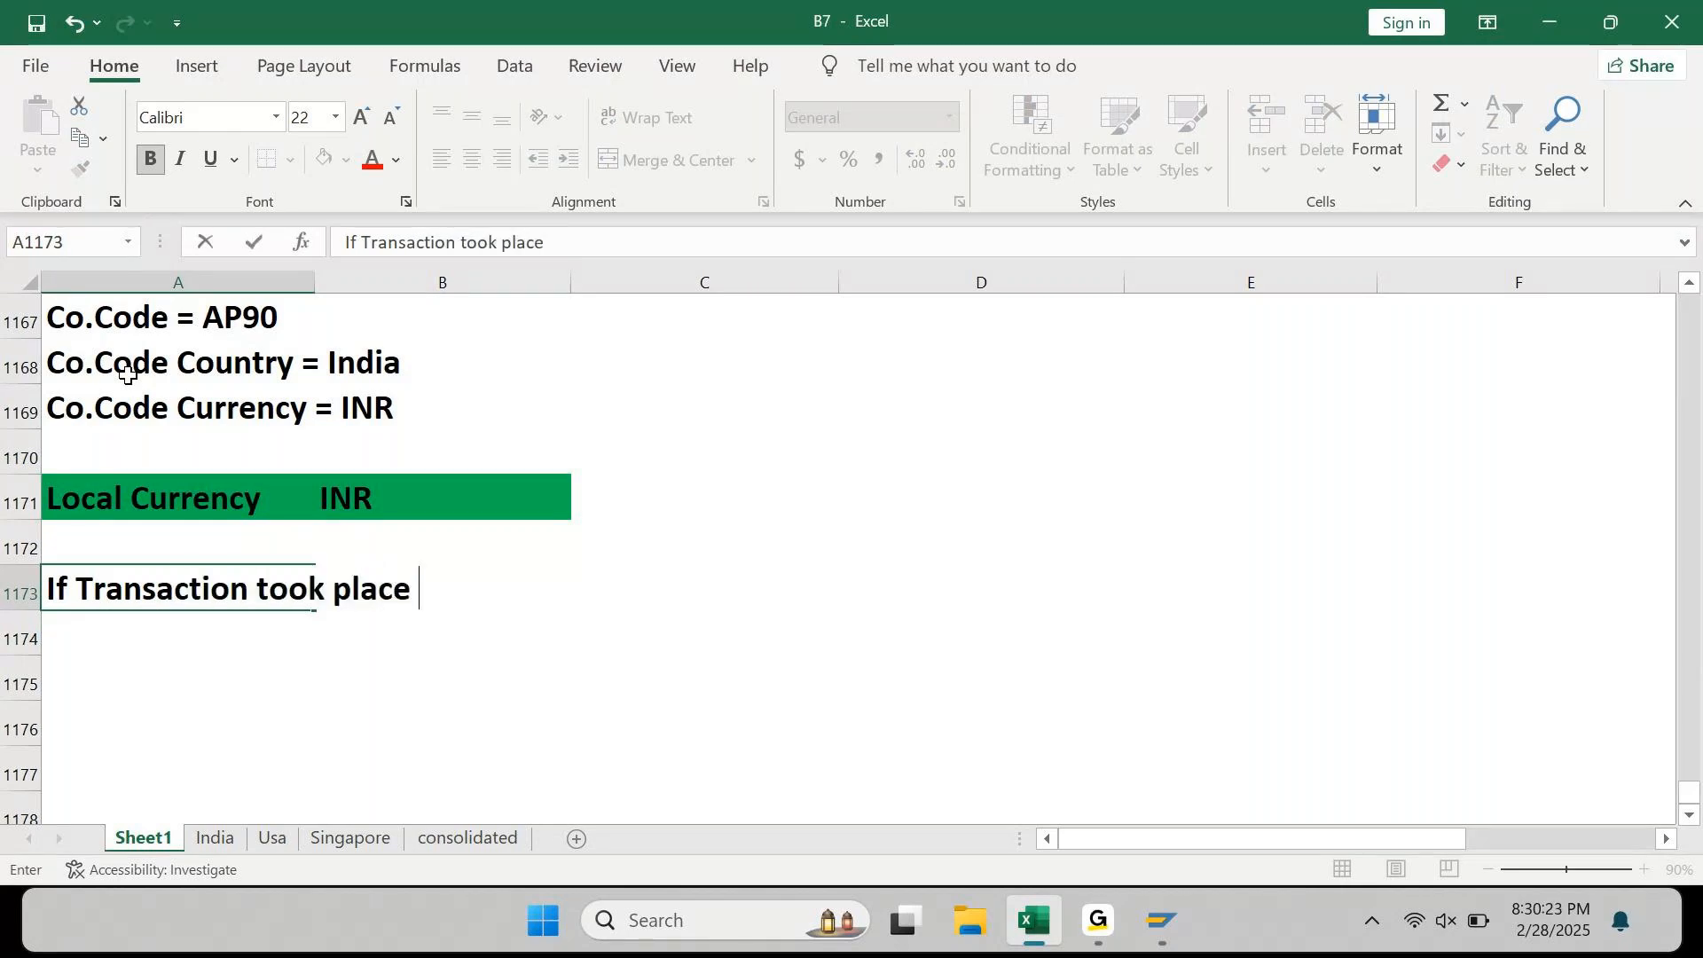
type("in USD.")
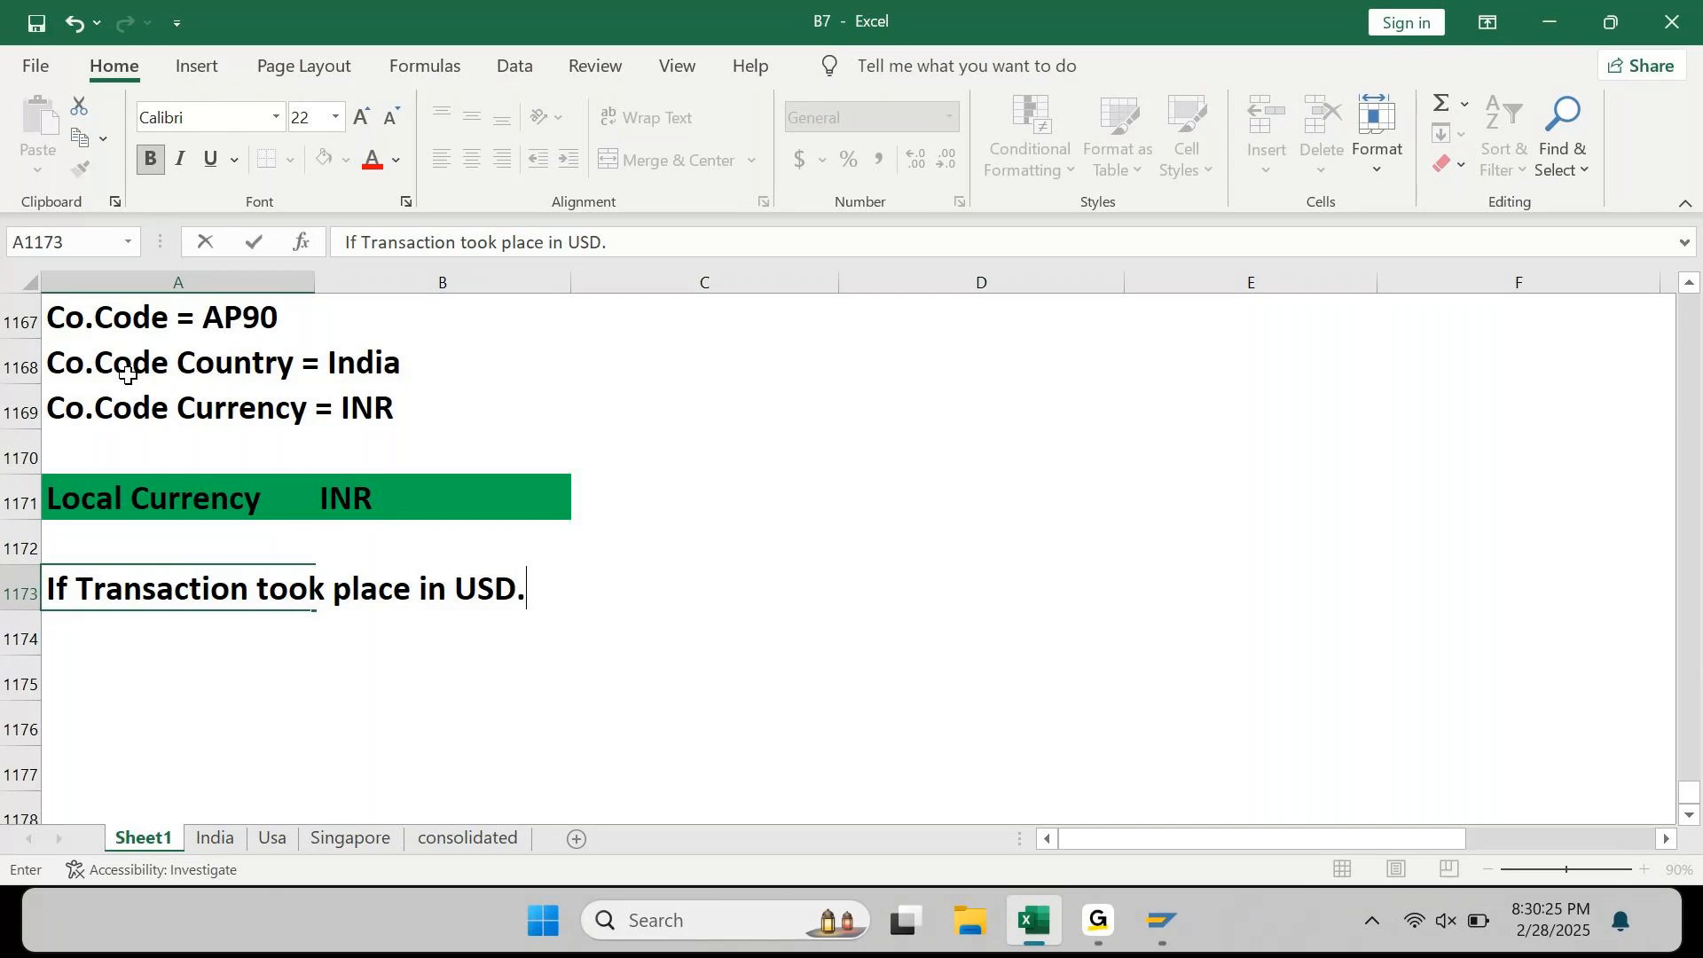
type("..")
key("Return")
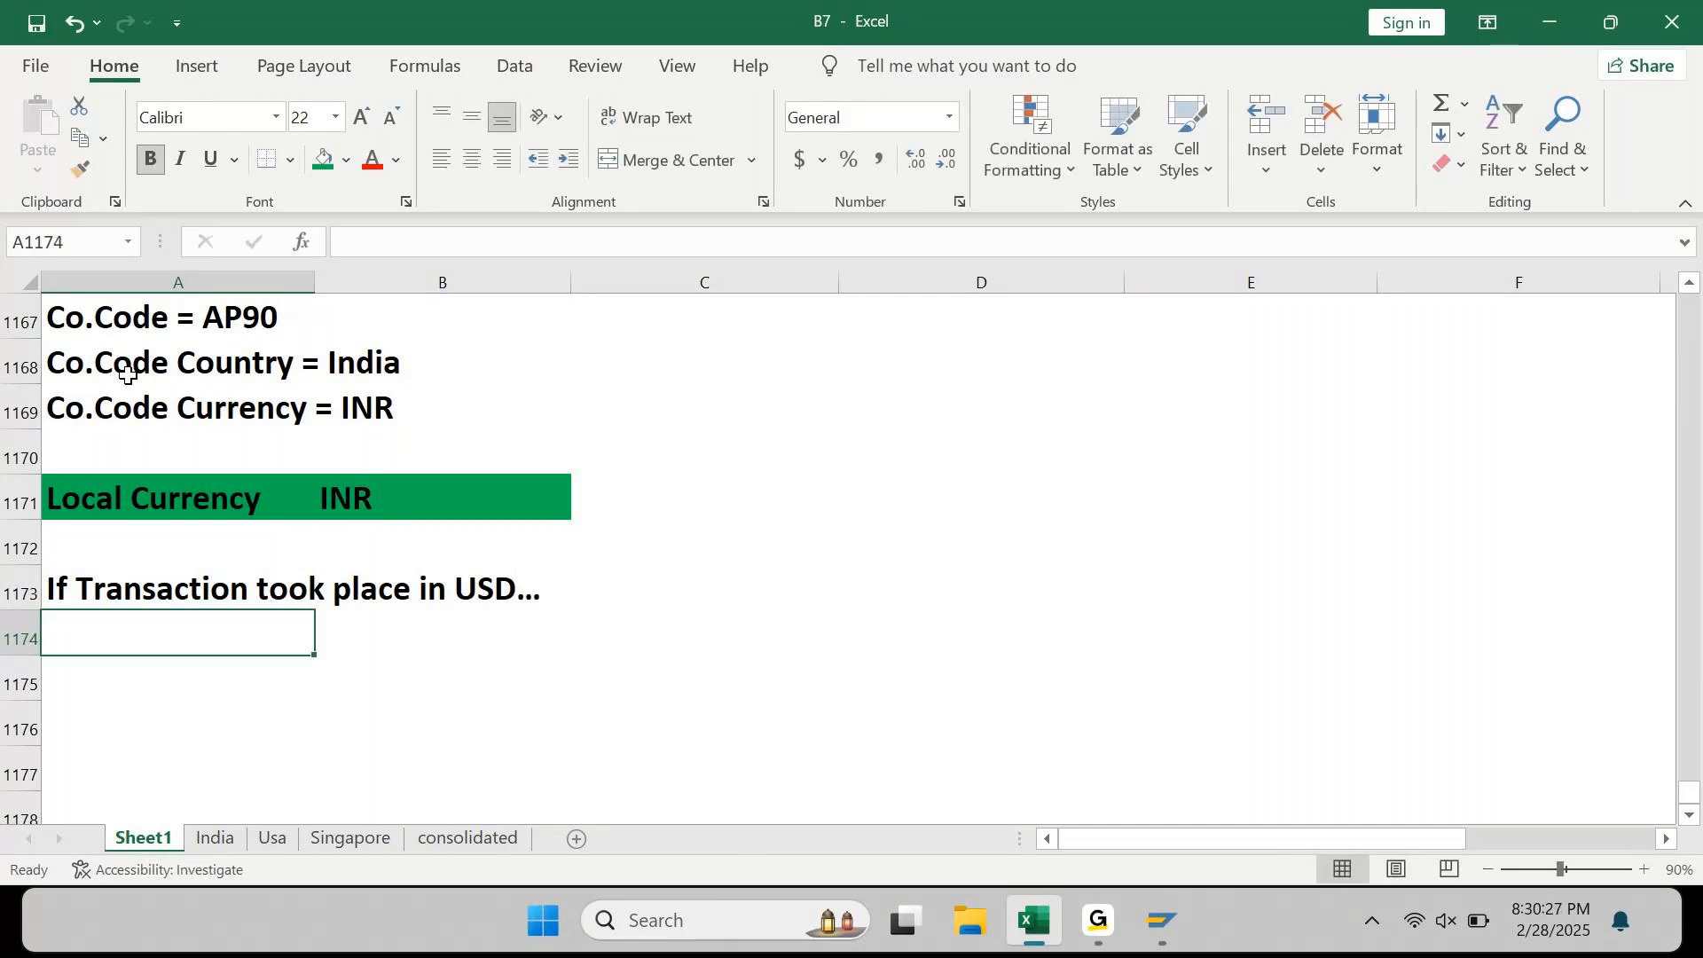
type("We need to ")
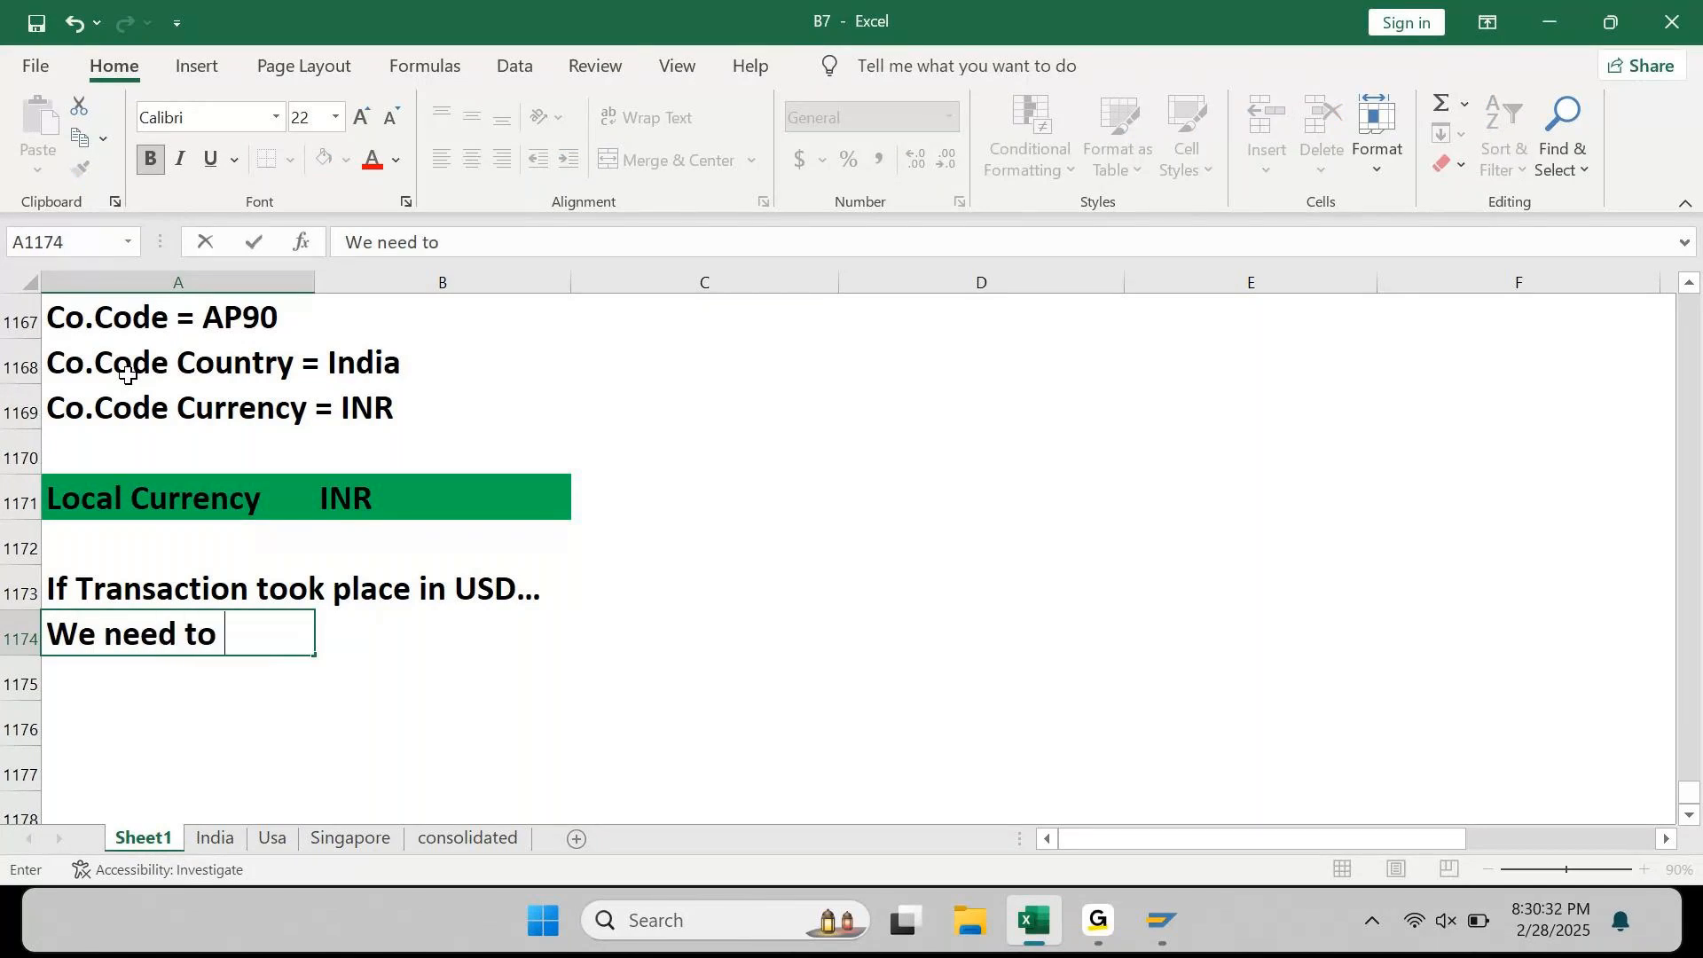
type("conve")
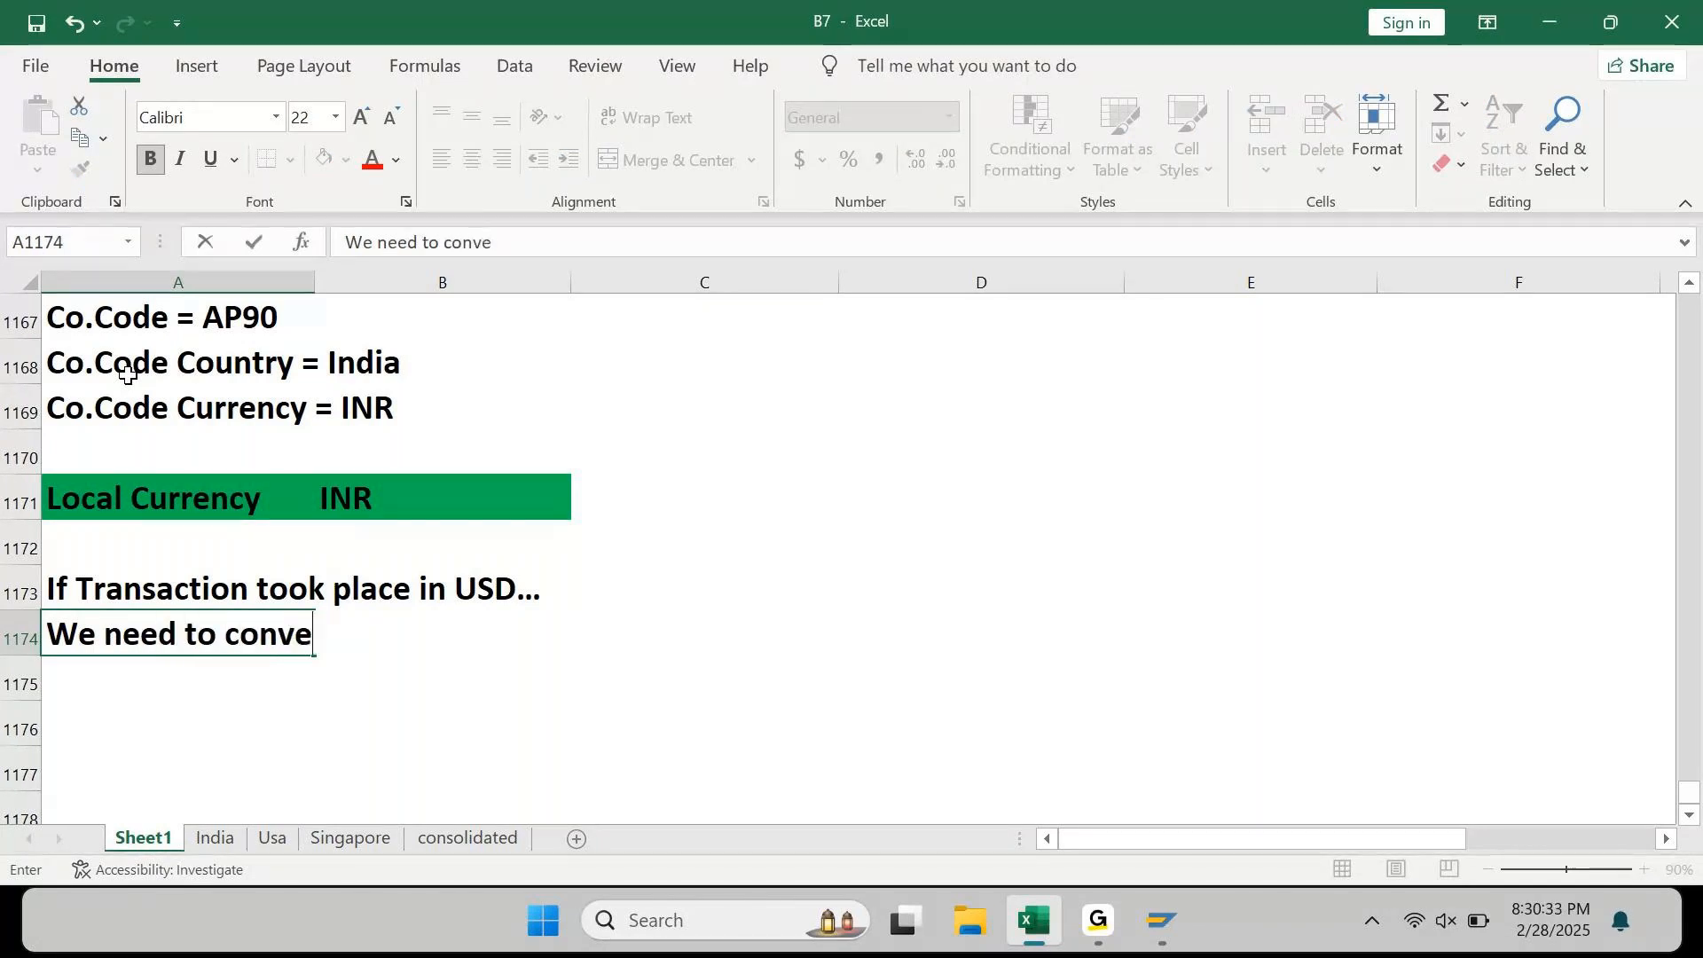
type("rt USD to ")
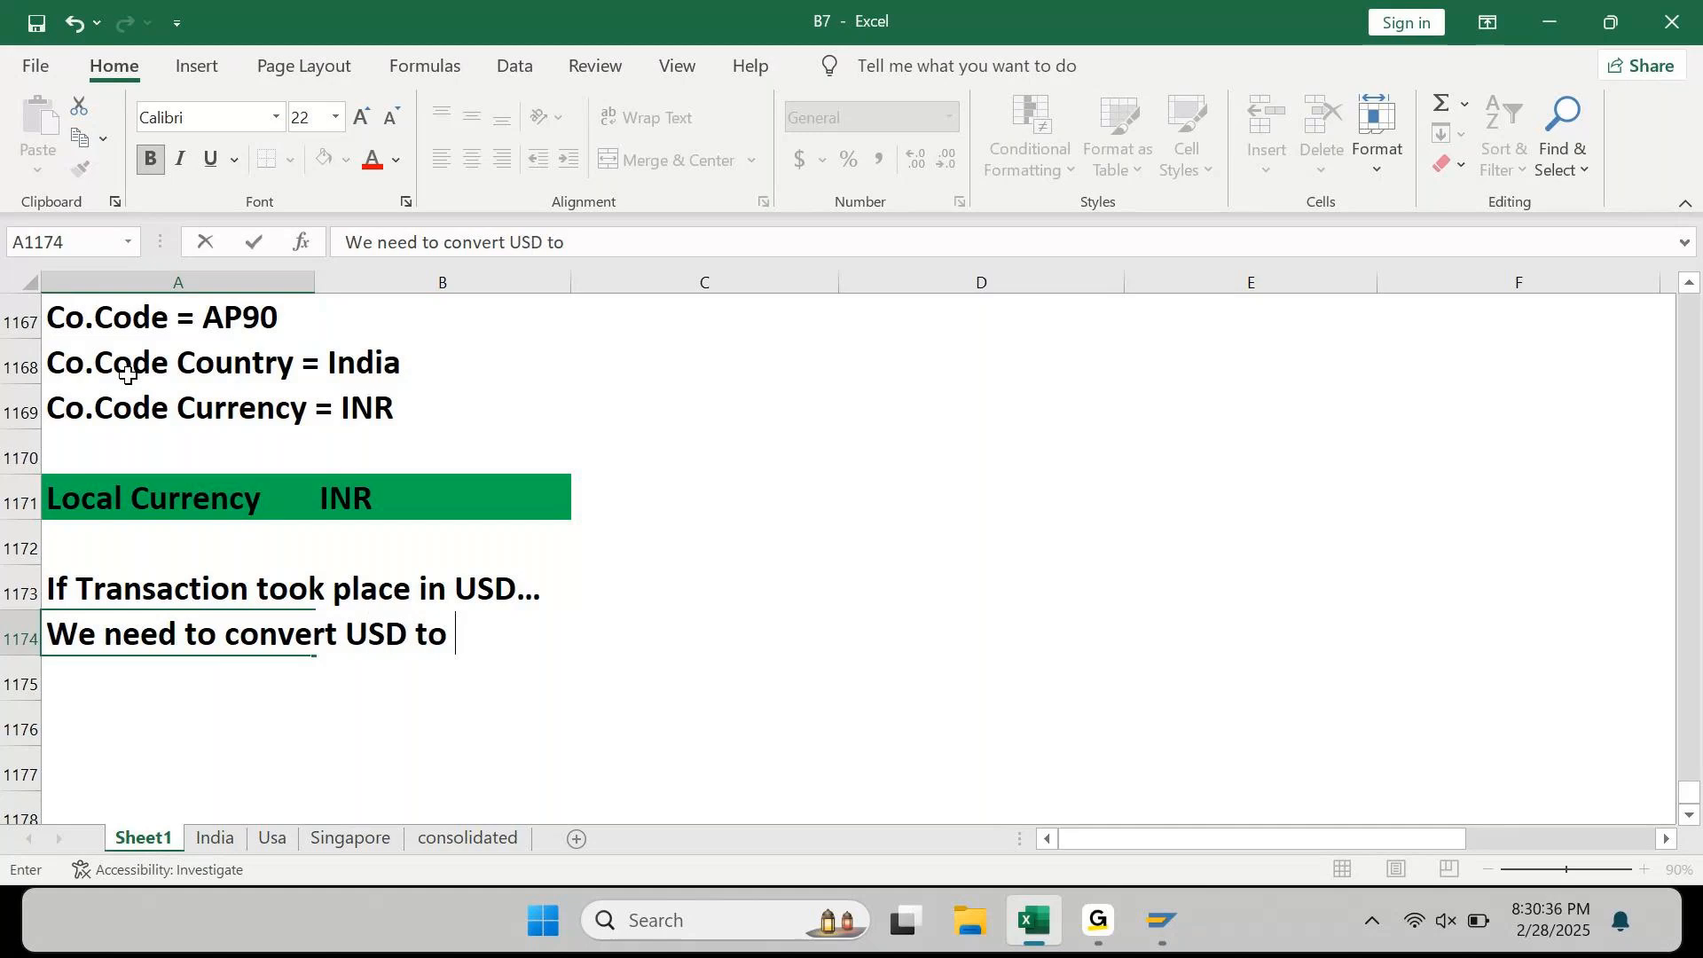
type("INR for Local reporting")
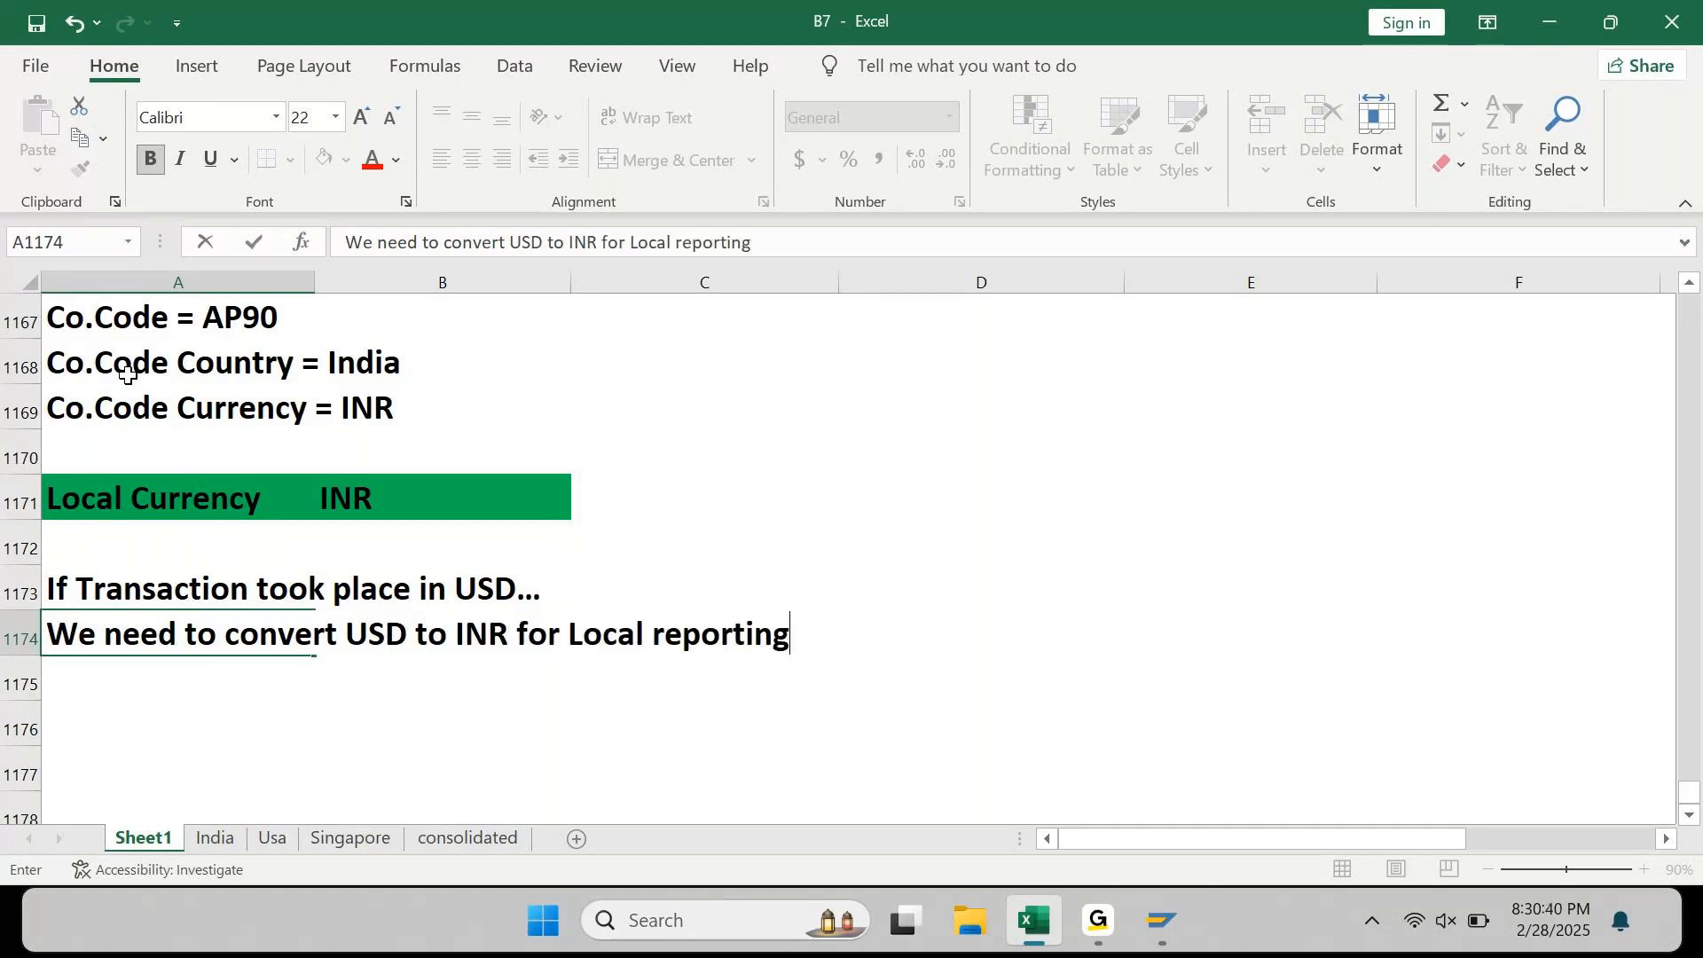
type(" purpose")
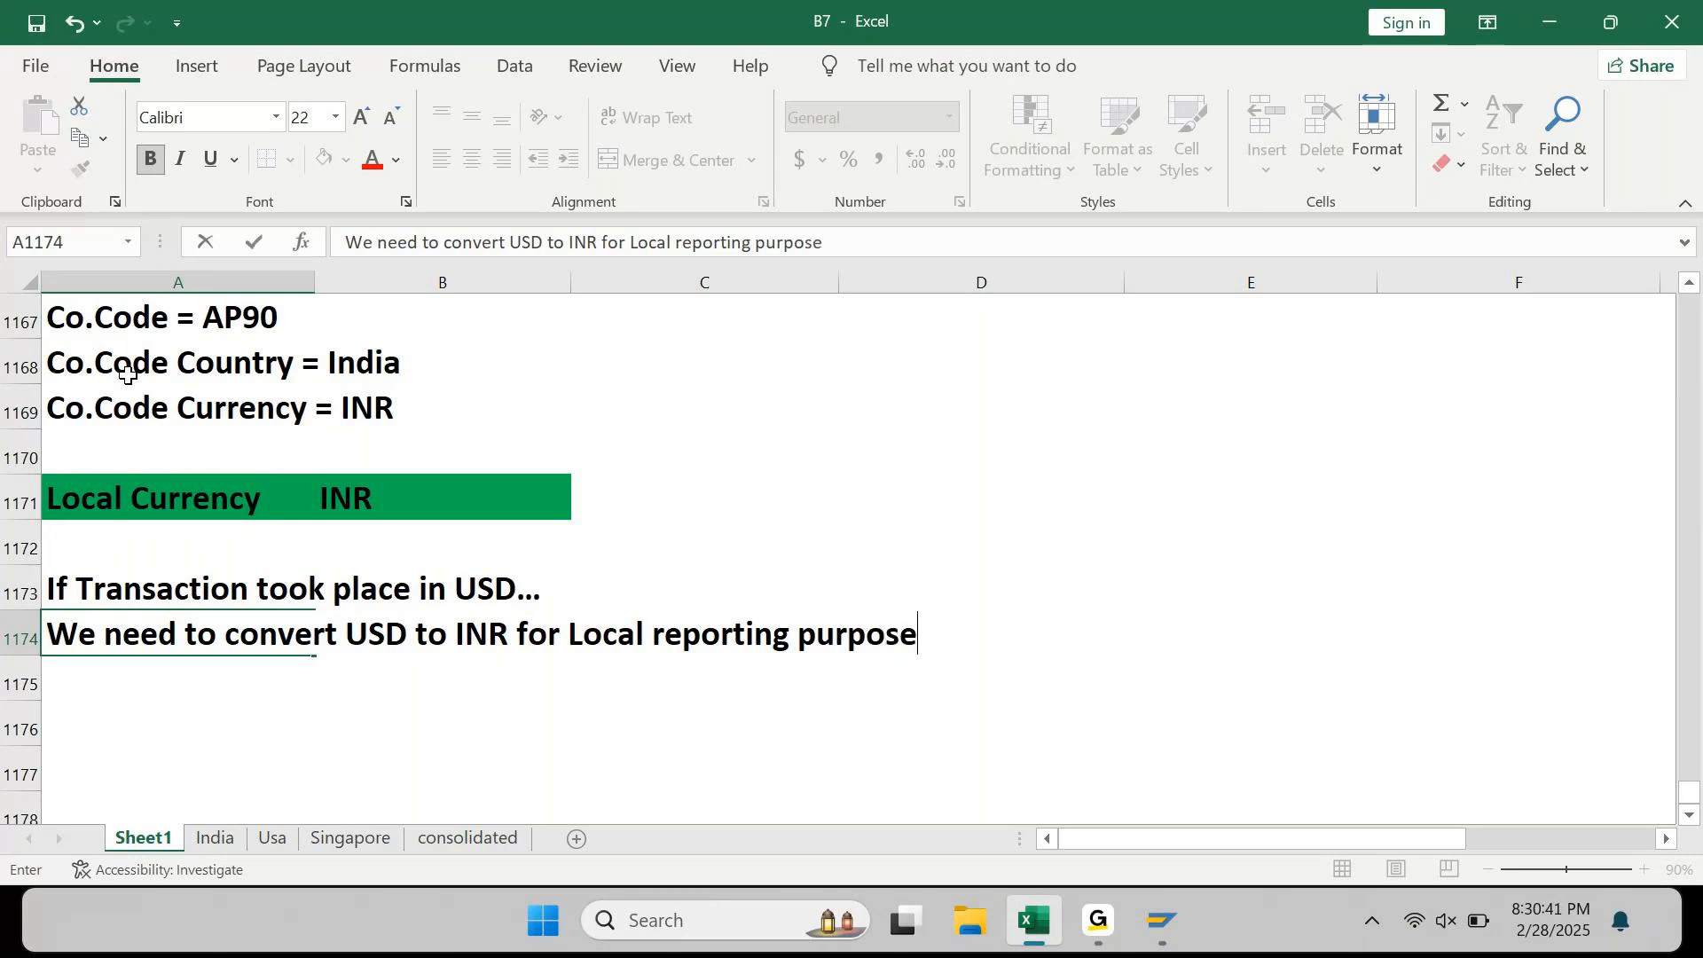
key("Return")
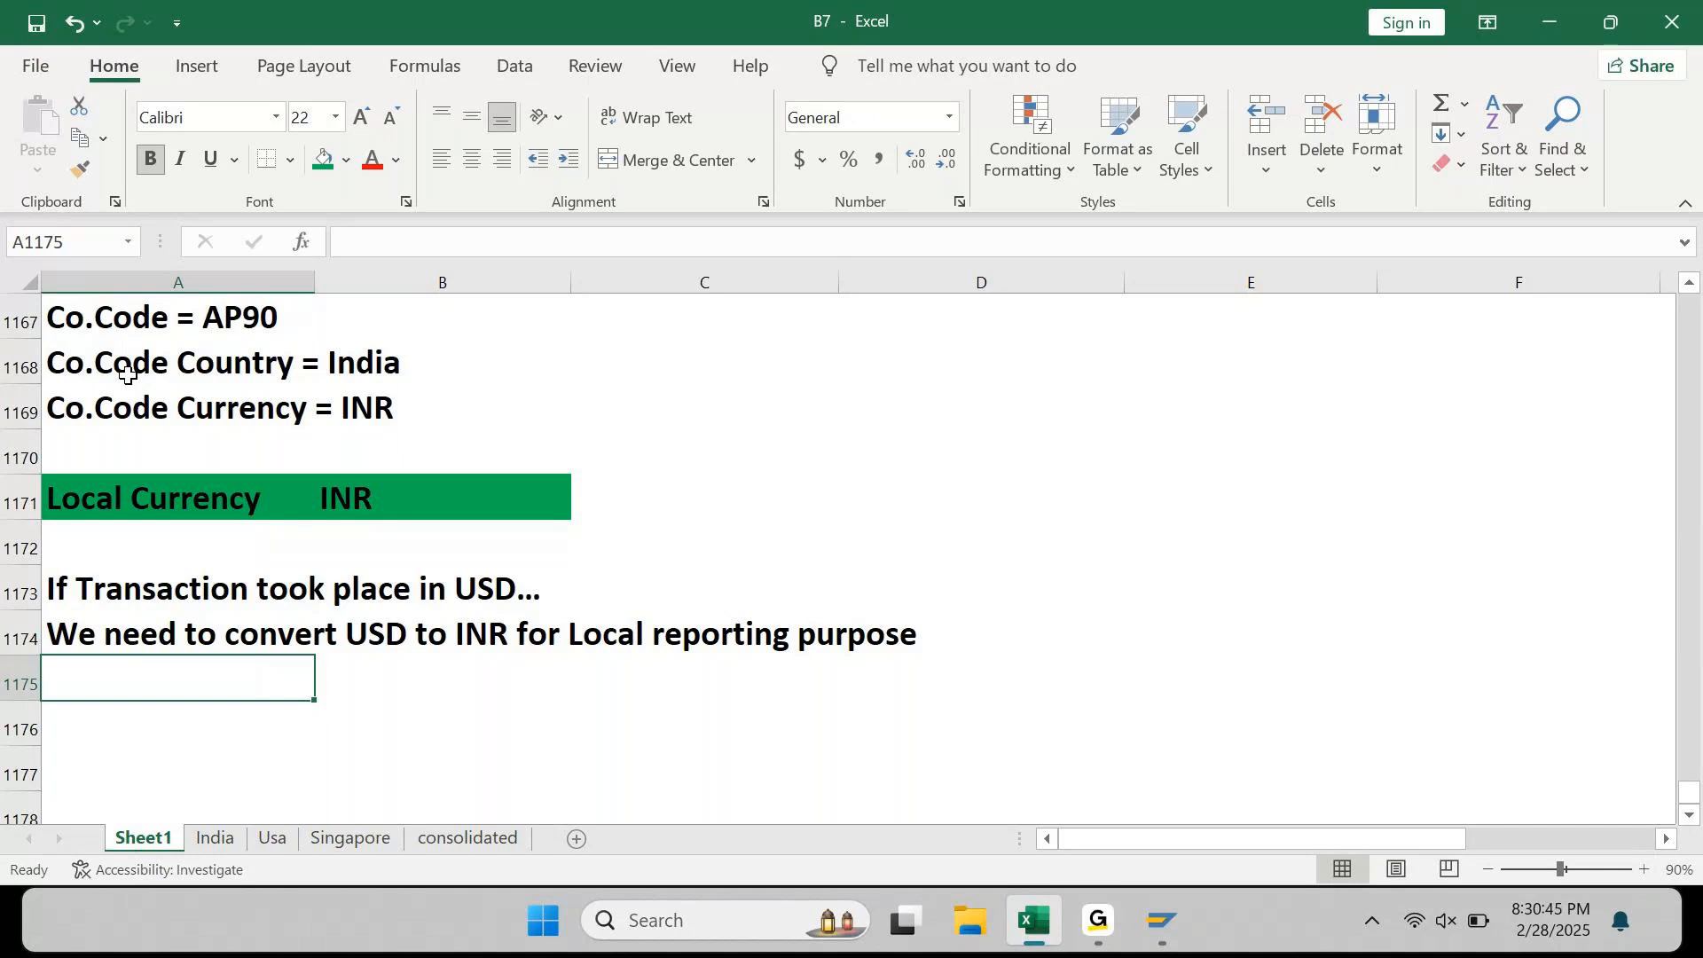
left_click(1097, 919)
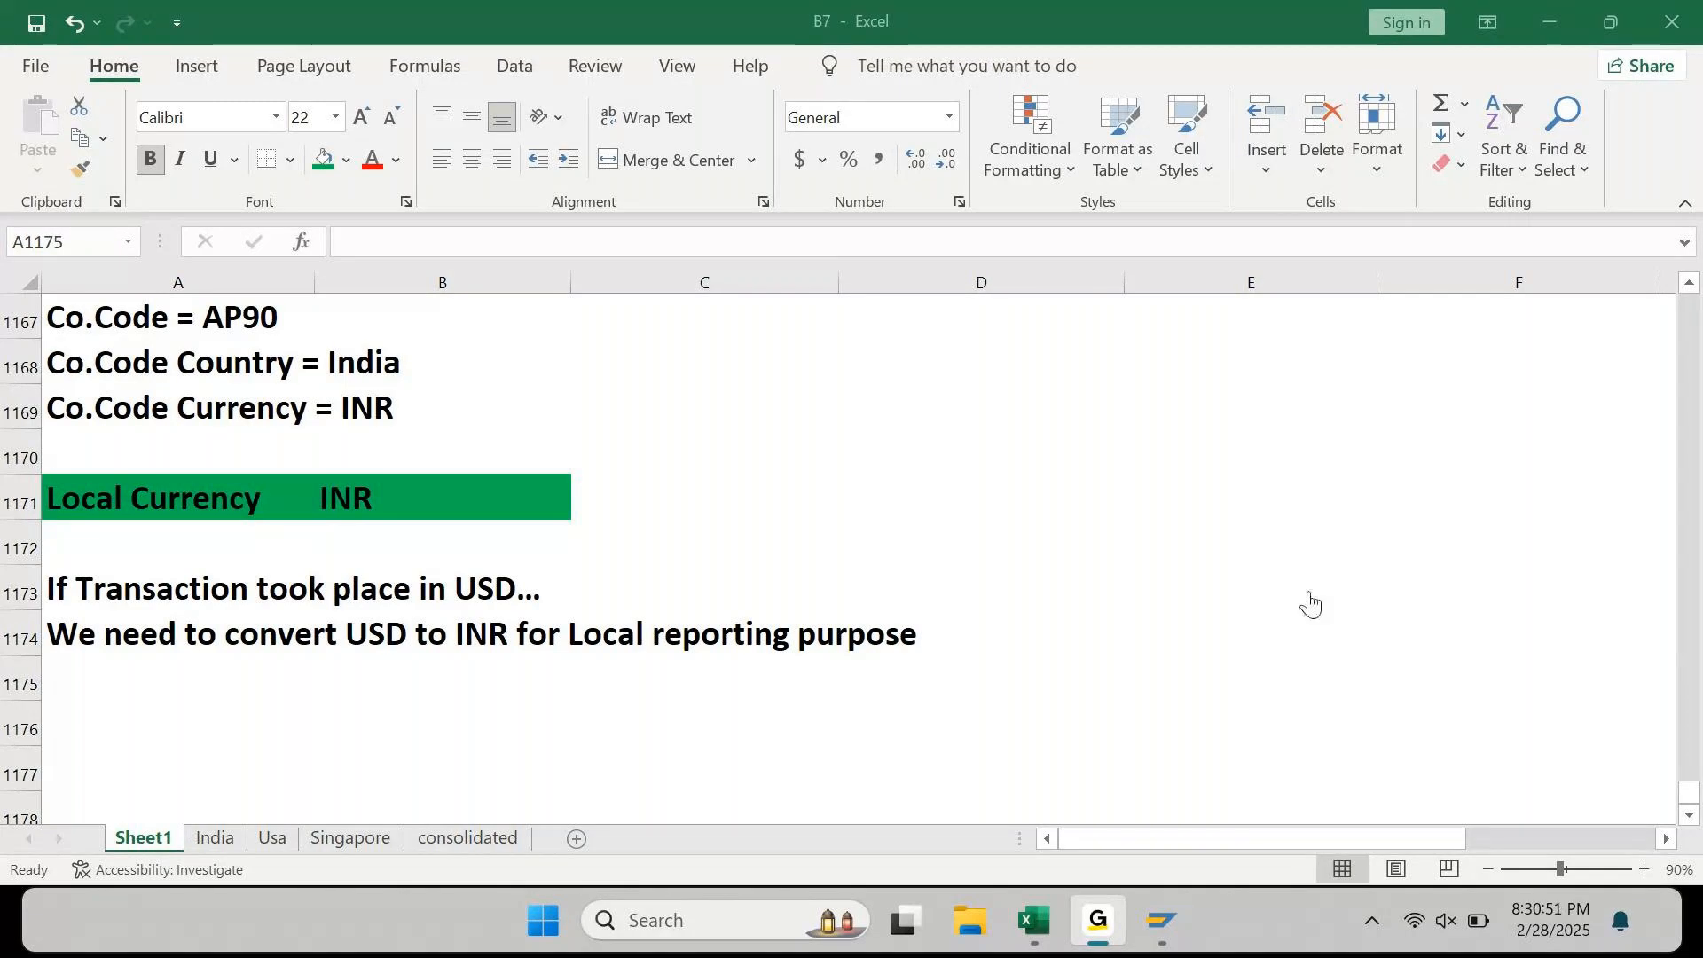
left_click(1561, 21)
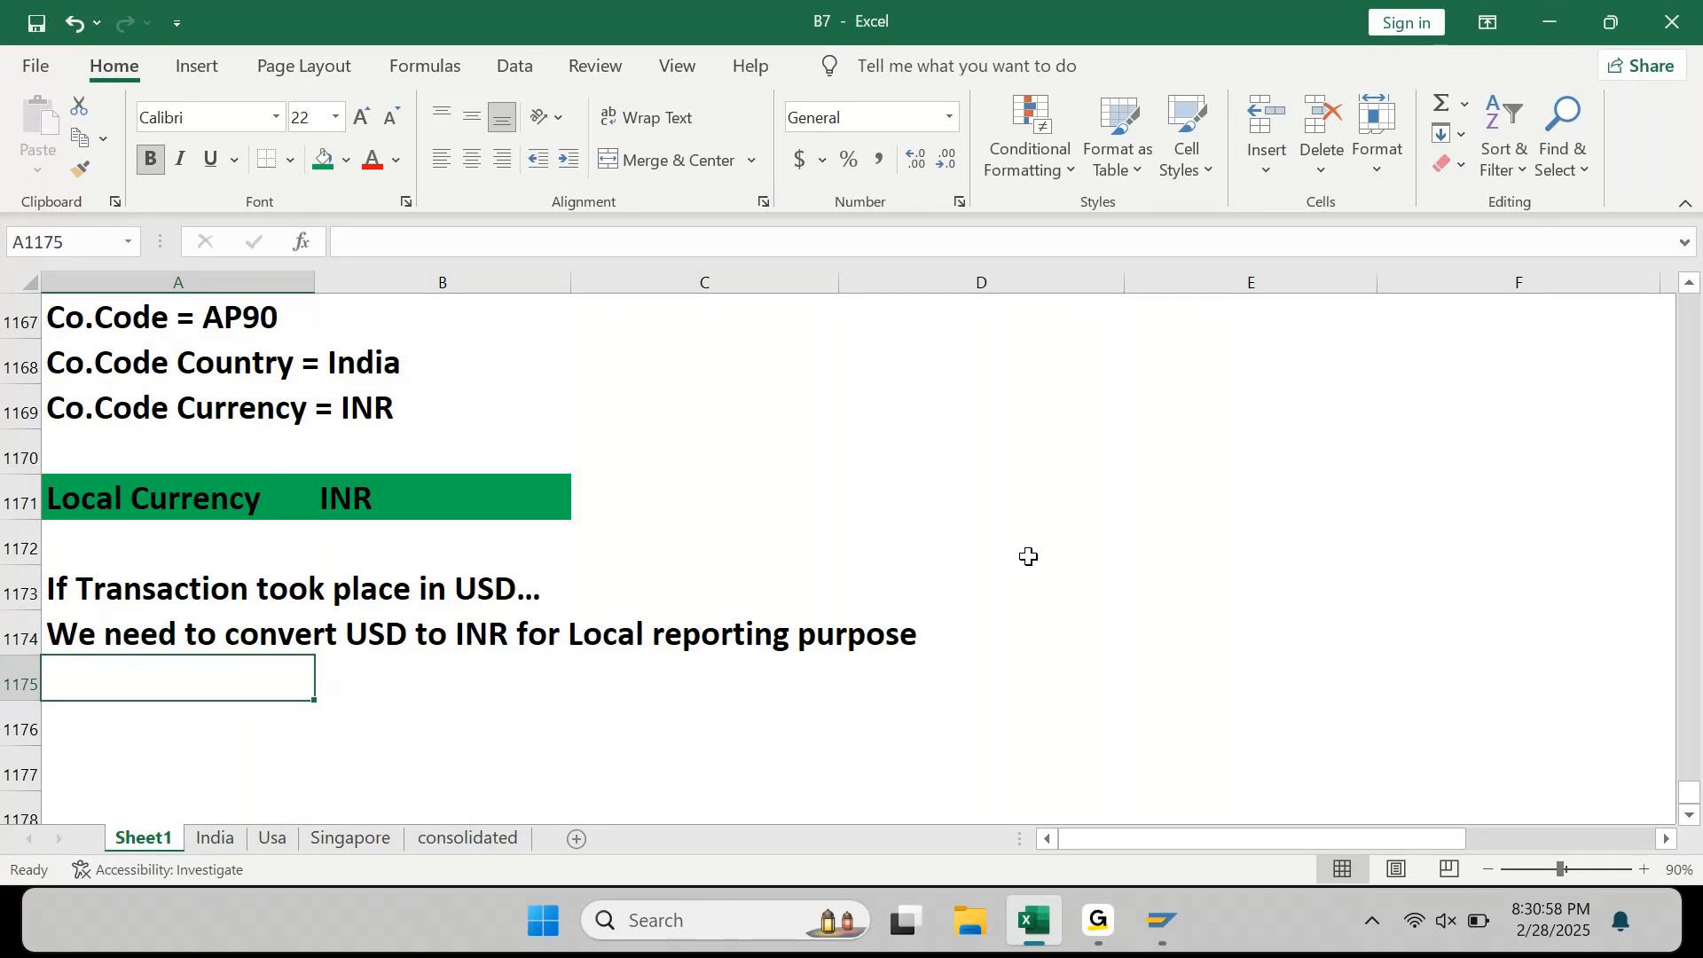
key("Return")
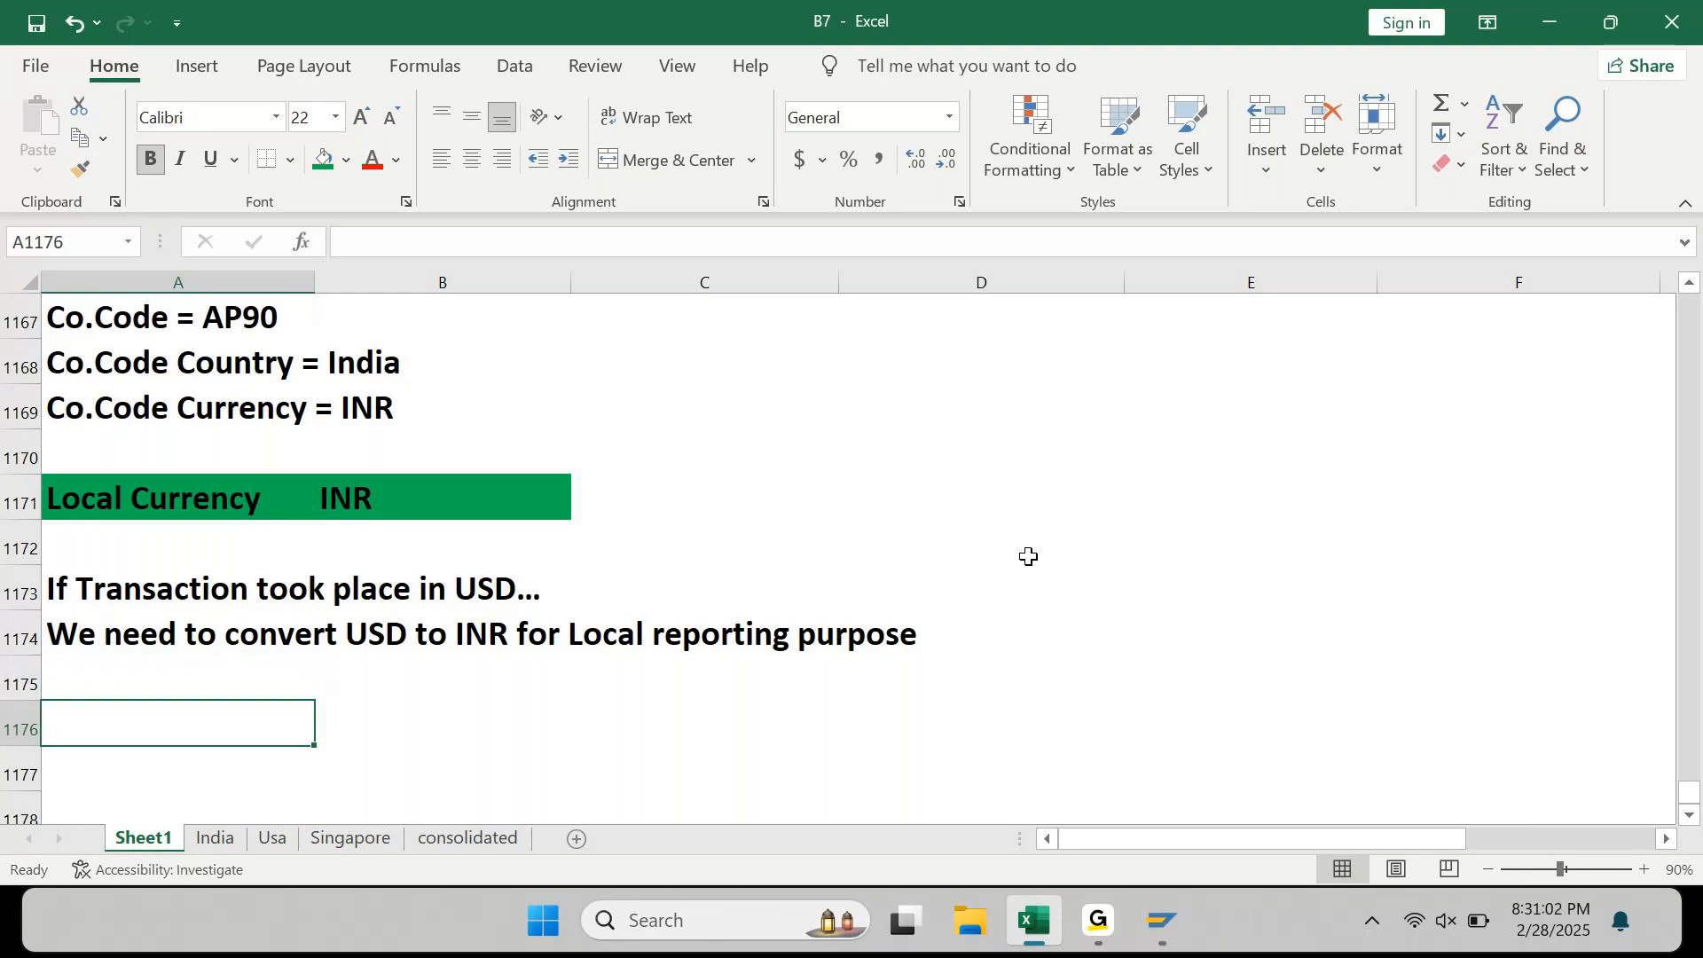
Step: Enter the line 'Our requirement is to convert USD to INR'
type("Our")
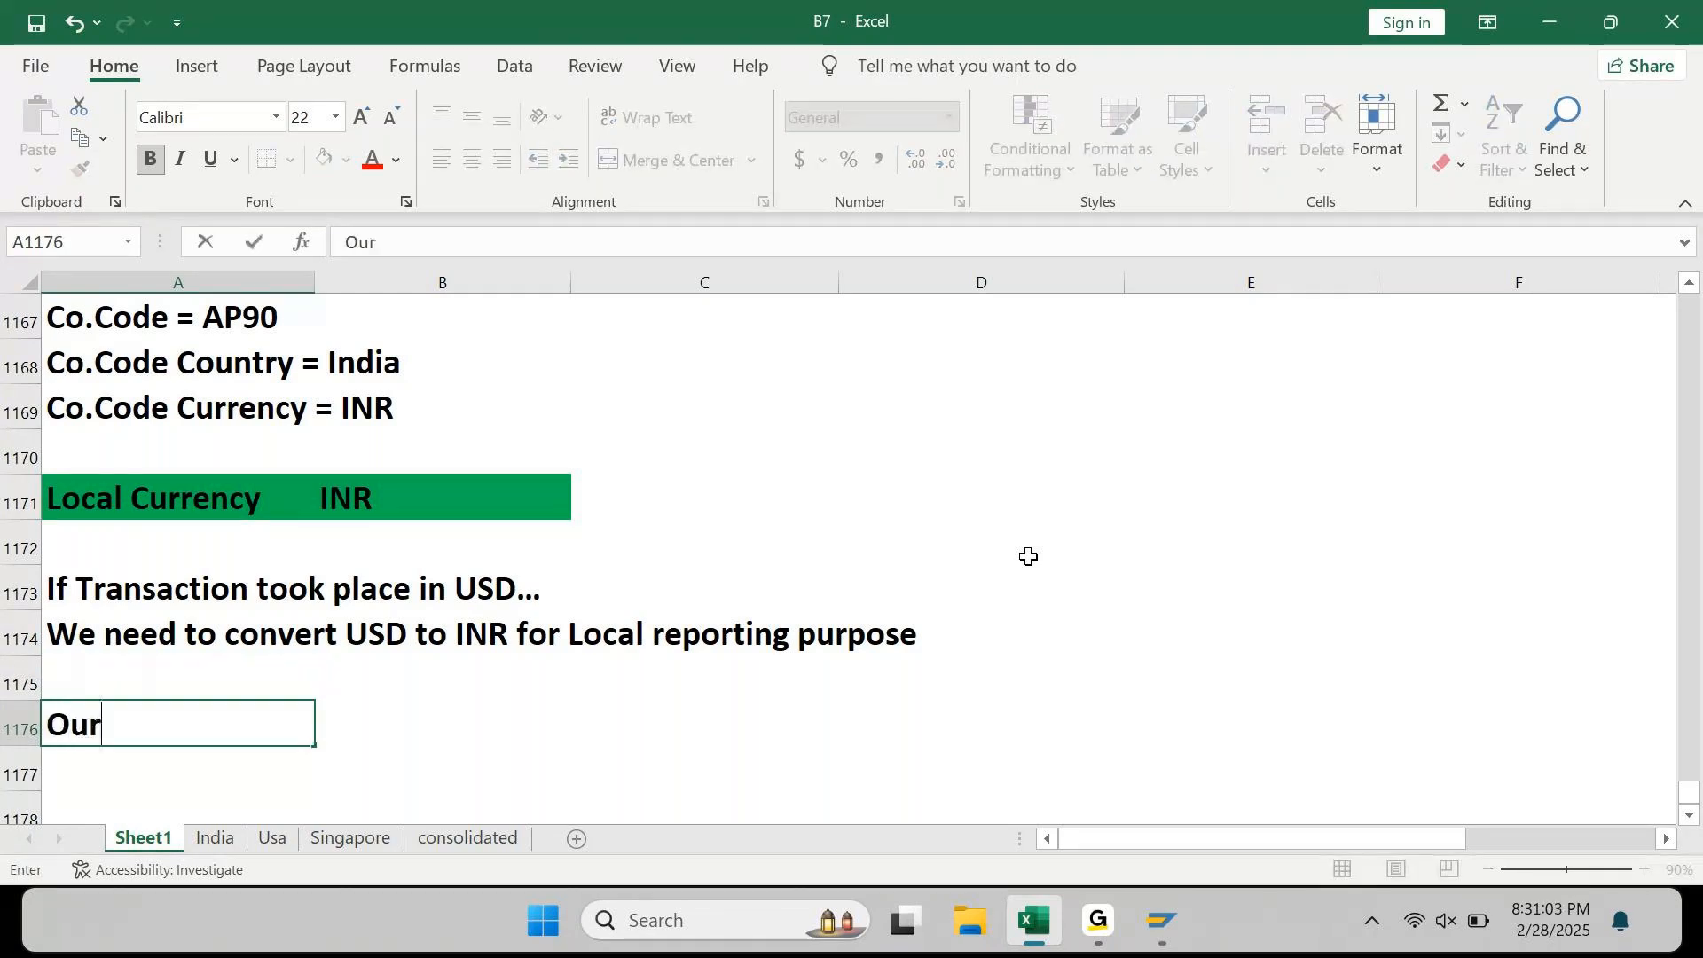
type(" requirement is to c")
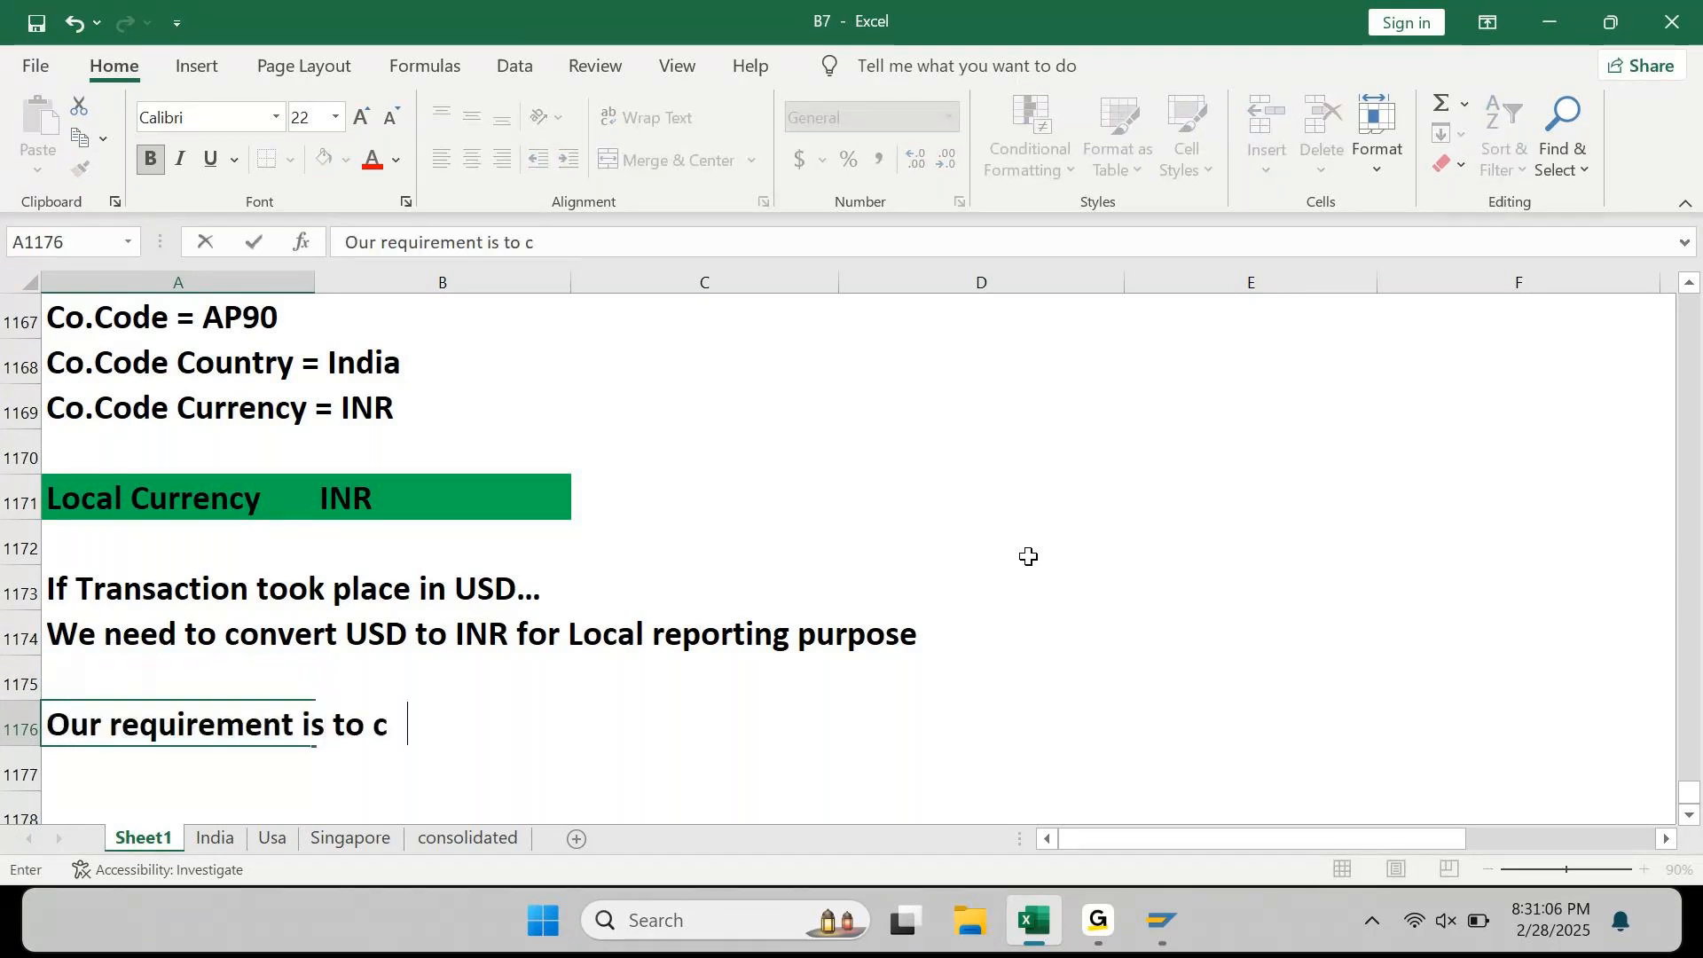
type("onvert ")
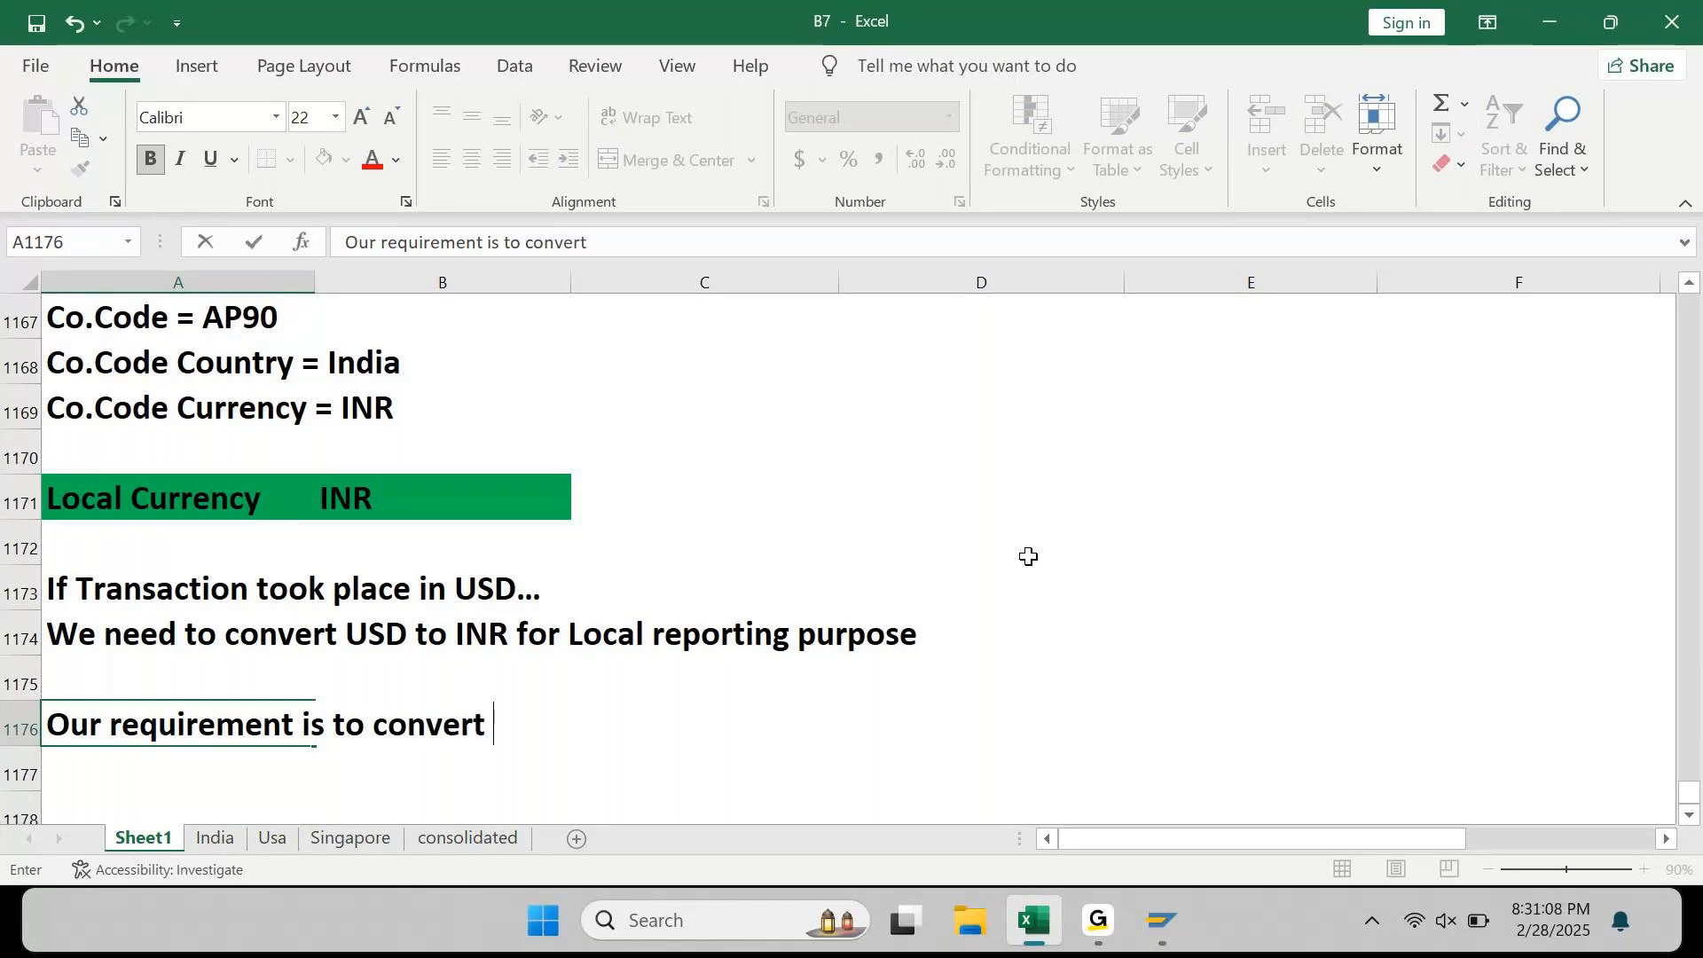
type("USD to N")
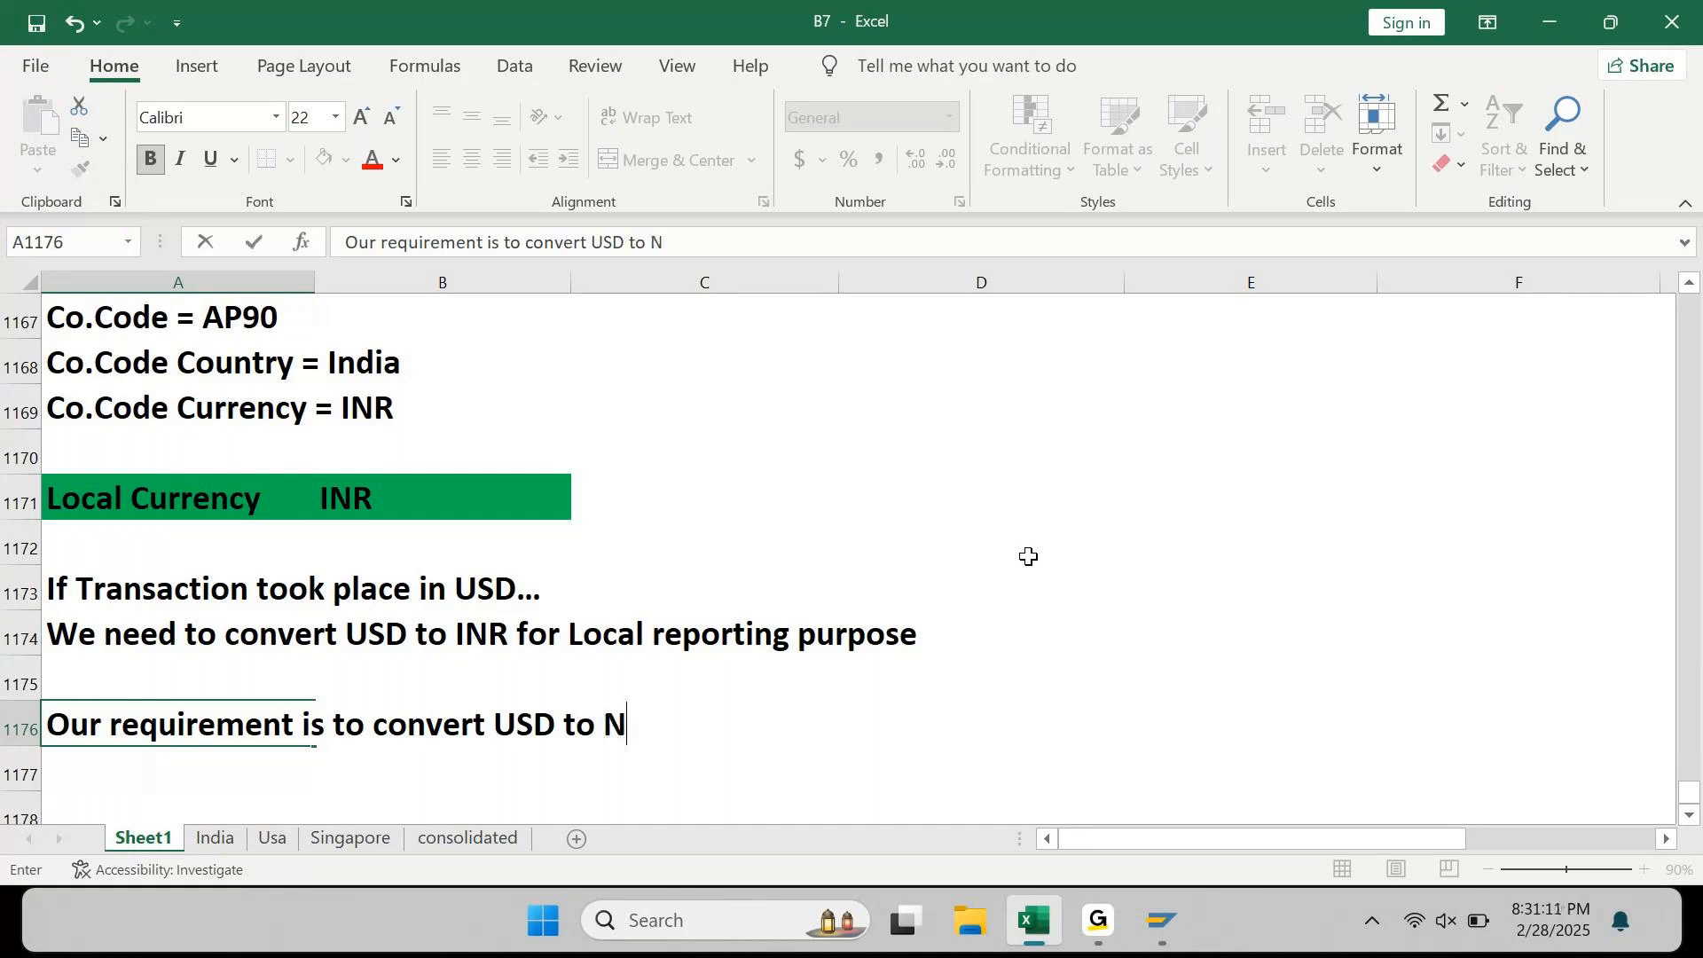
key("BackSpace")
type("INR")
key("Return")
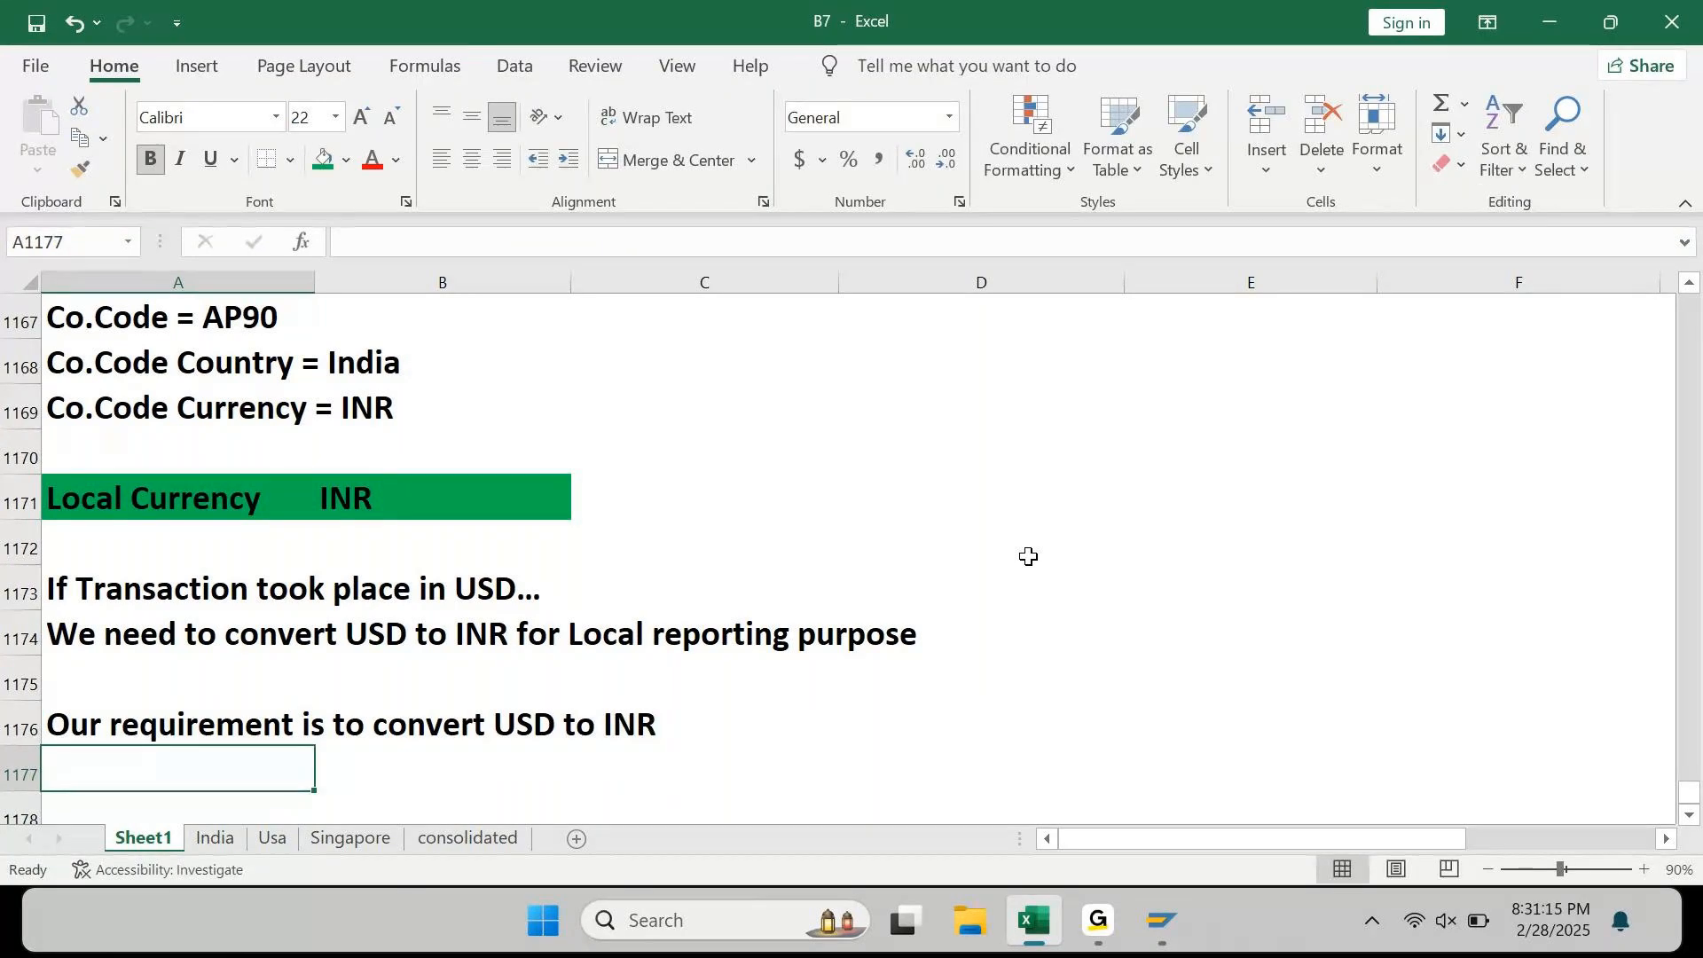
Step: Delete the empty row 1175 above the requirement line
key("Up")
key("Up")
key("Up")
key("Up")
key("Up")
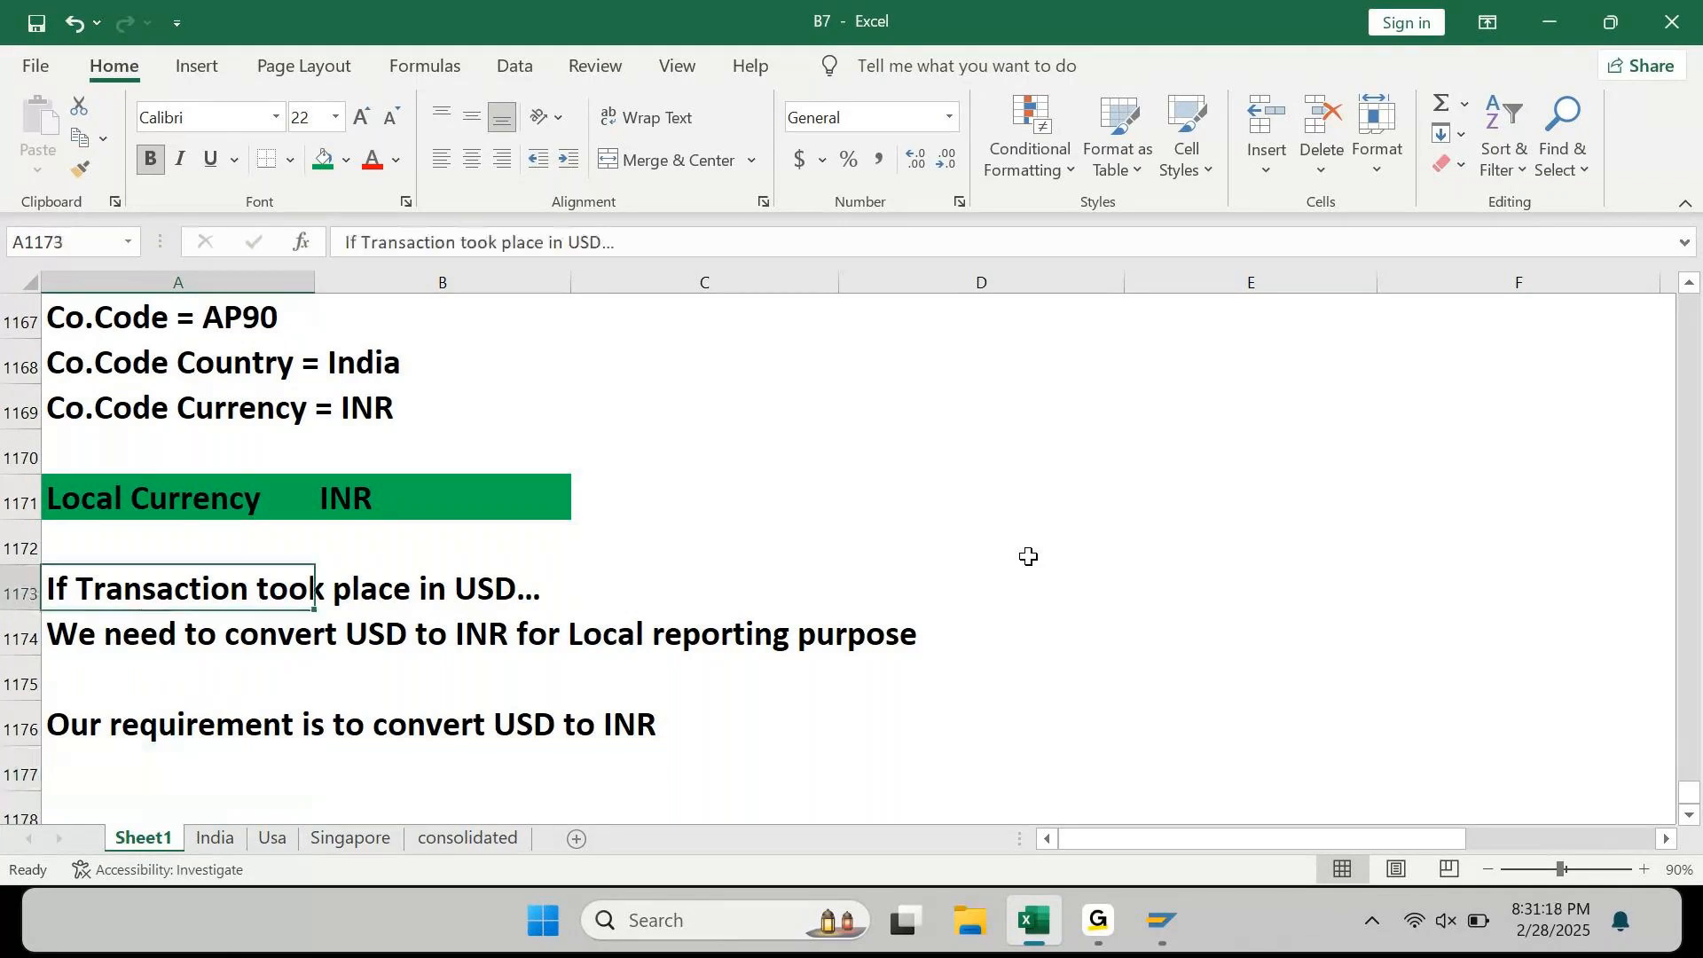
key("Down")
key("Down")
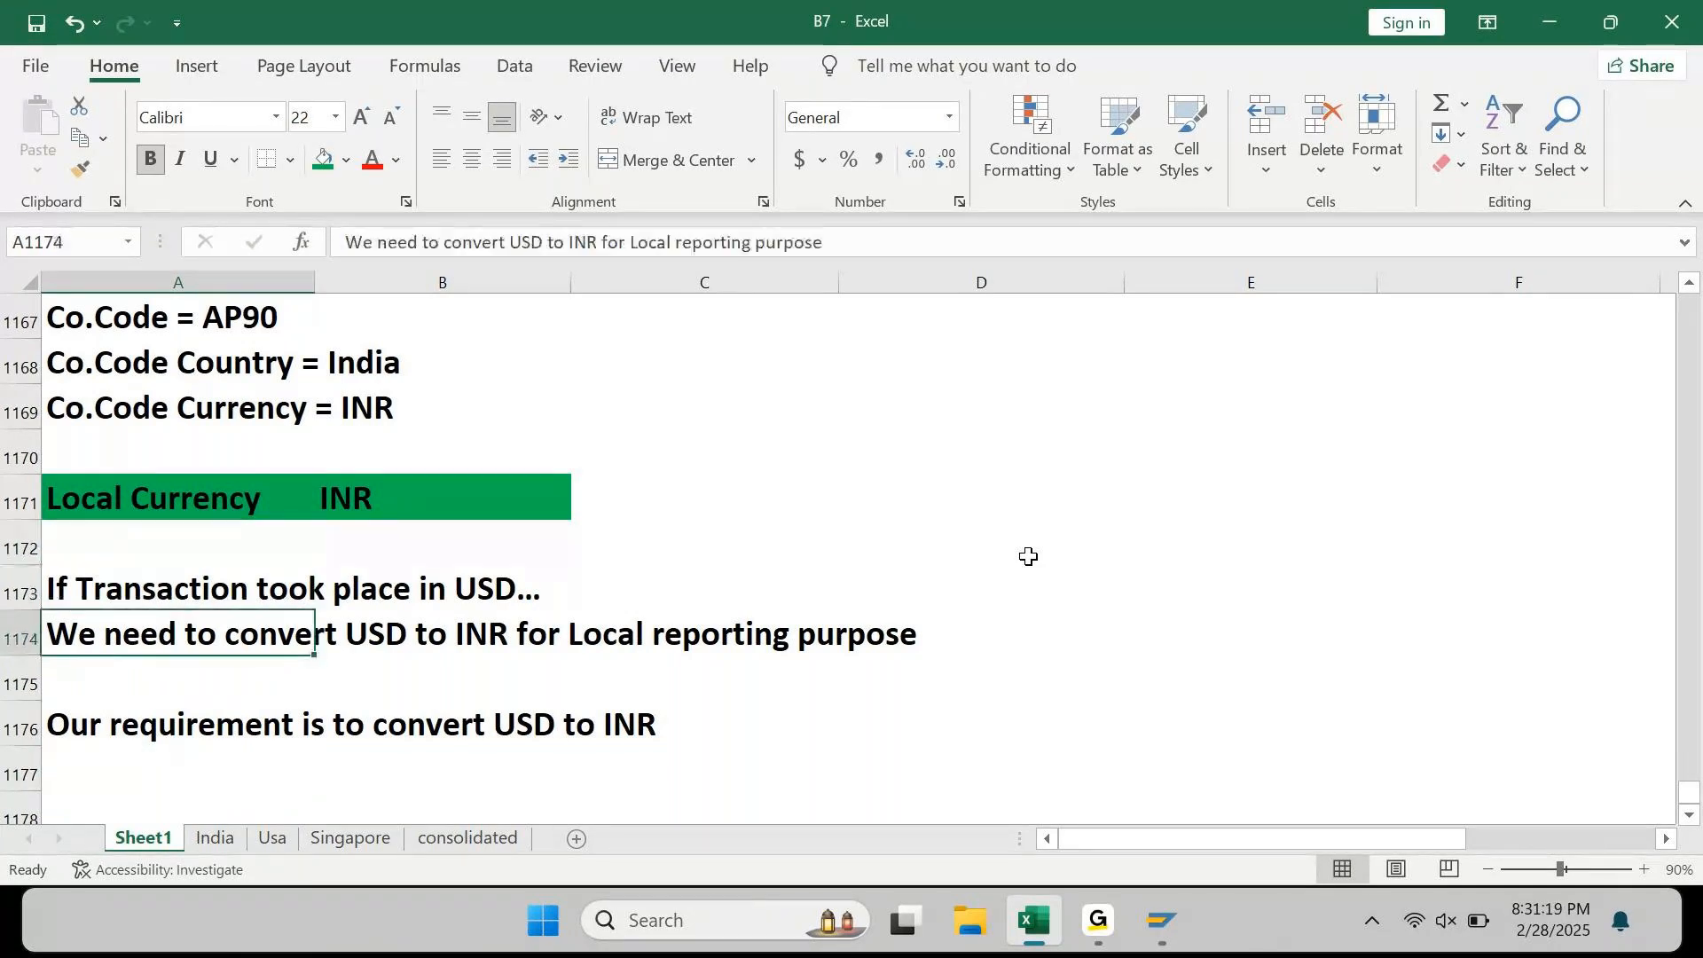
key("Down")
key("shift+space")
key("ctrl+minus")
key("Down")
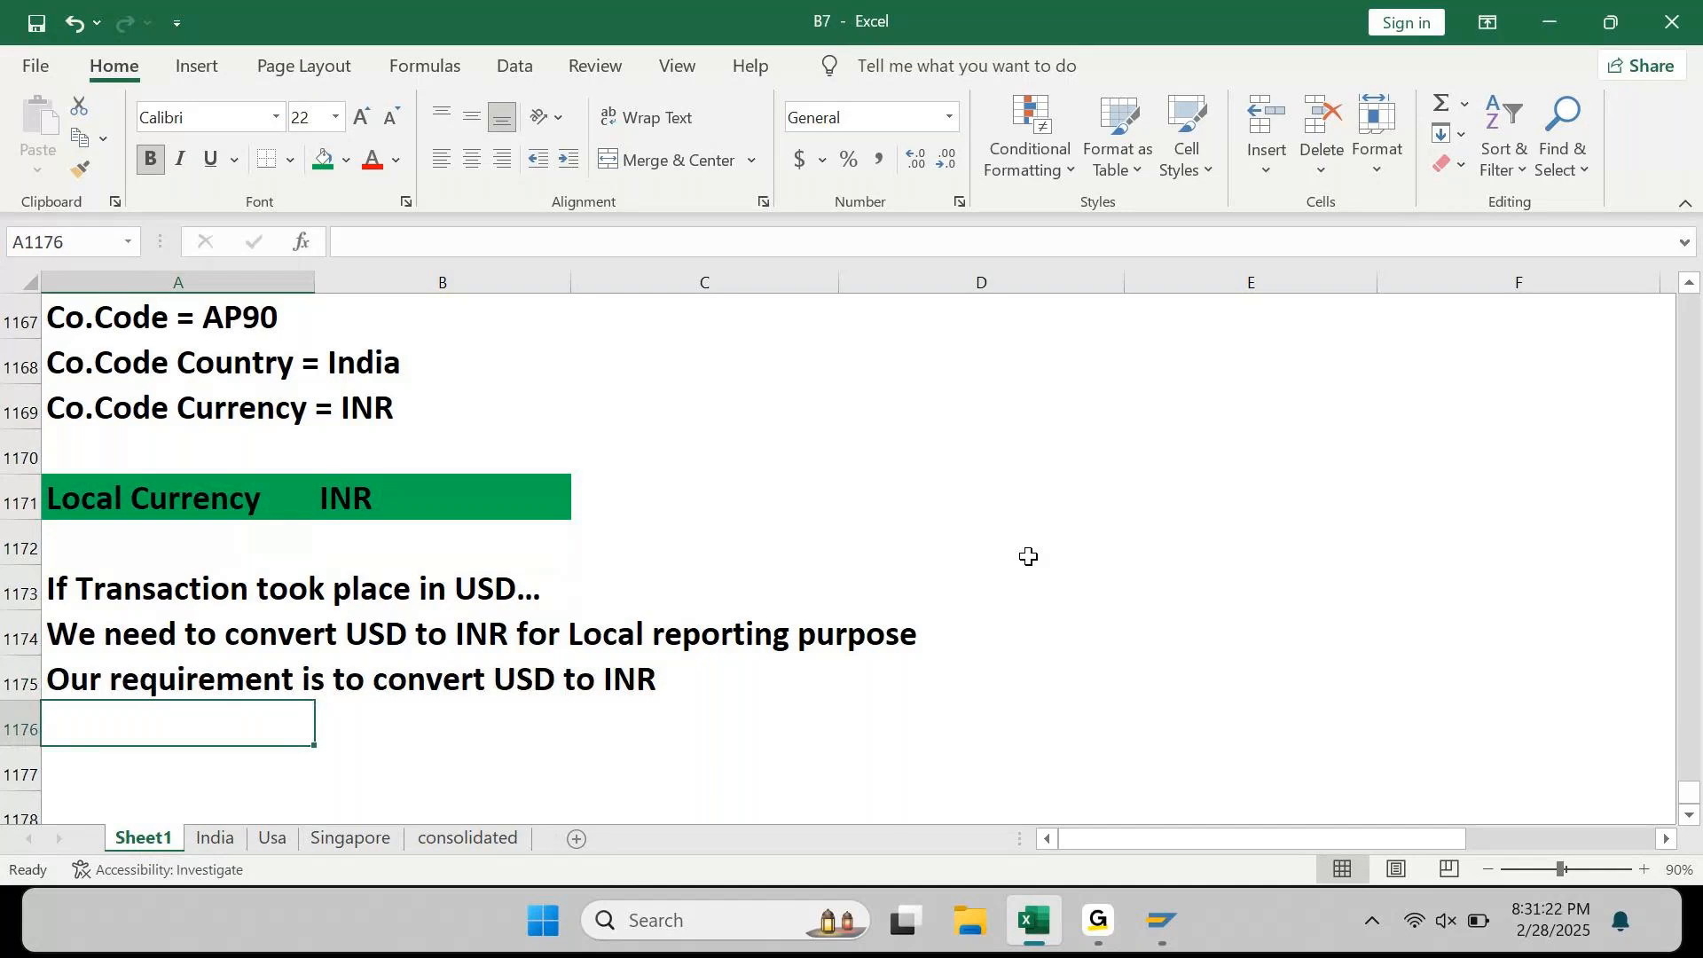
key("Down")
key("Up")
Step: Enter 'Option 1: LC to FC' and 'Option 2: FC to LC' below the requirement
type("Option 1")
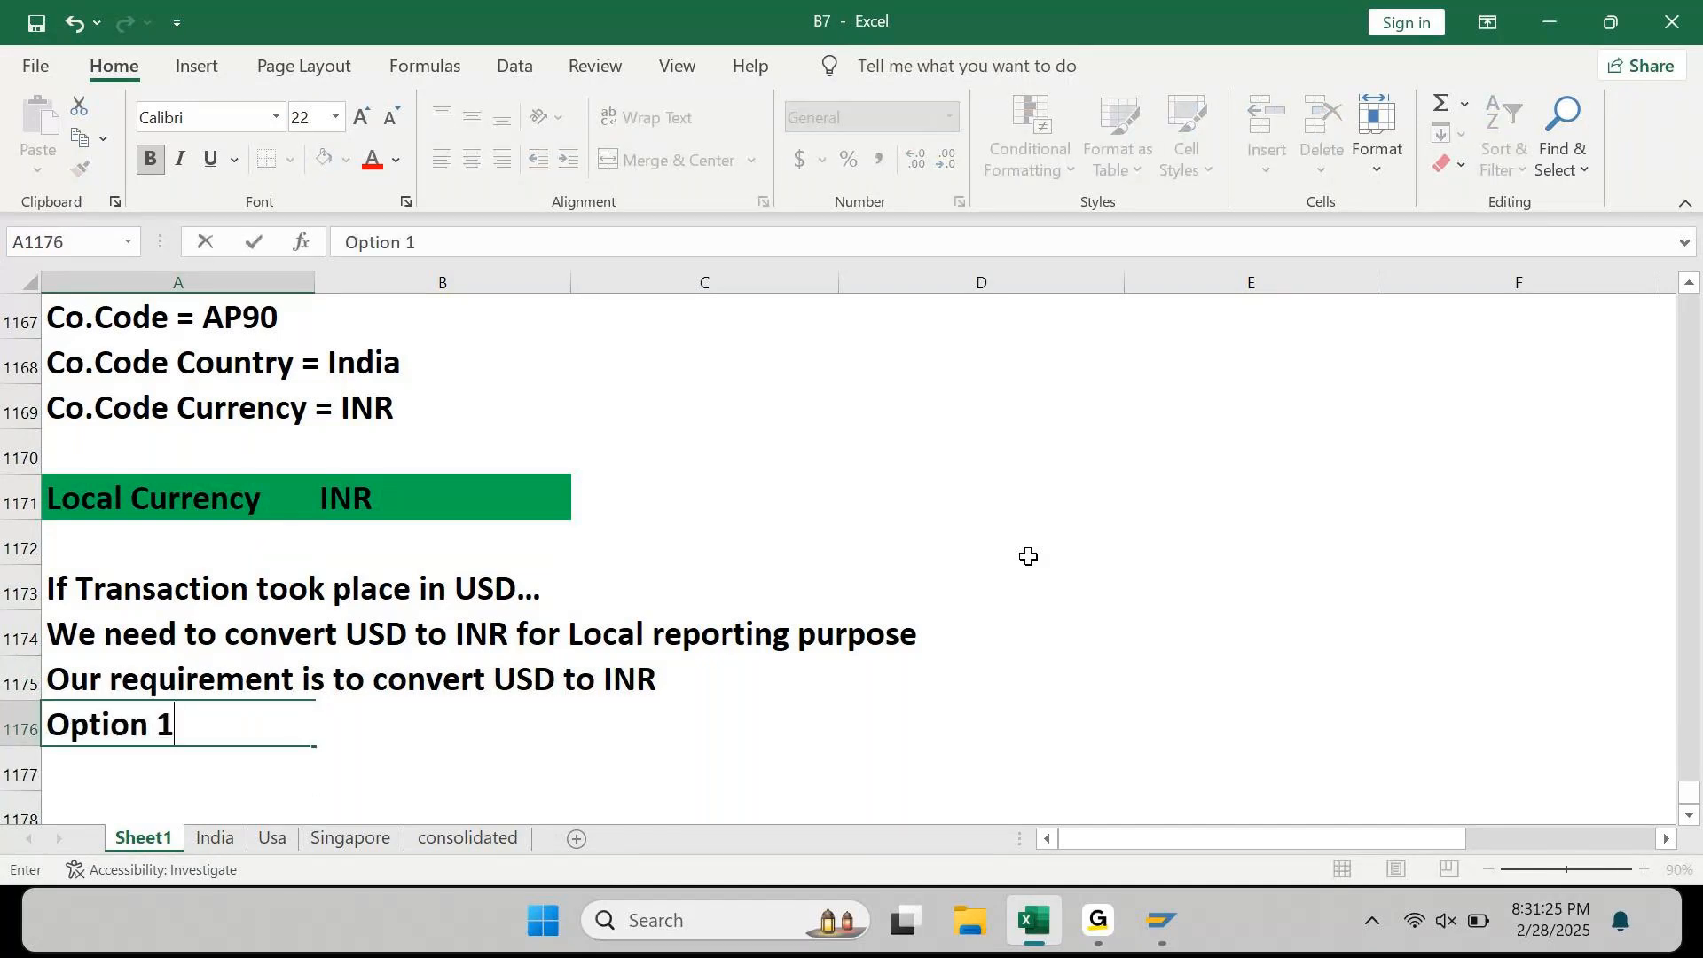
type(":")
key("Return")
type("Option ")
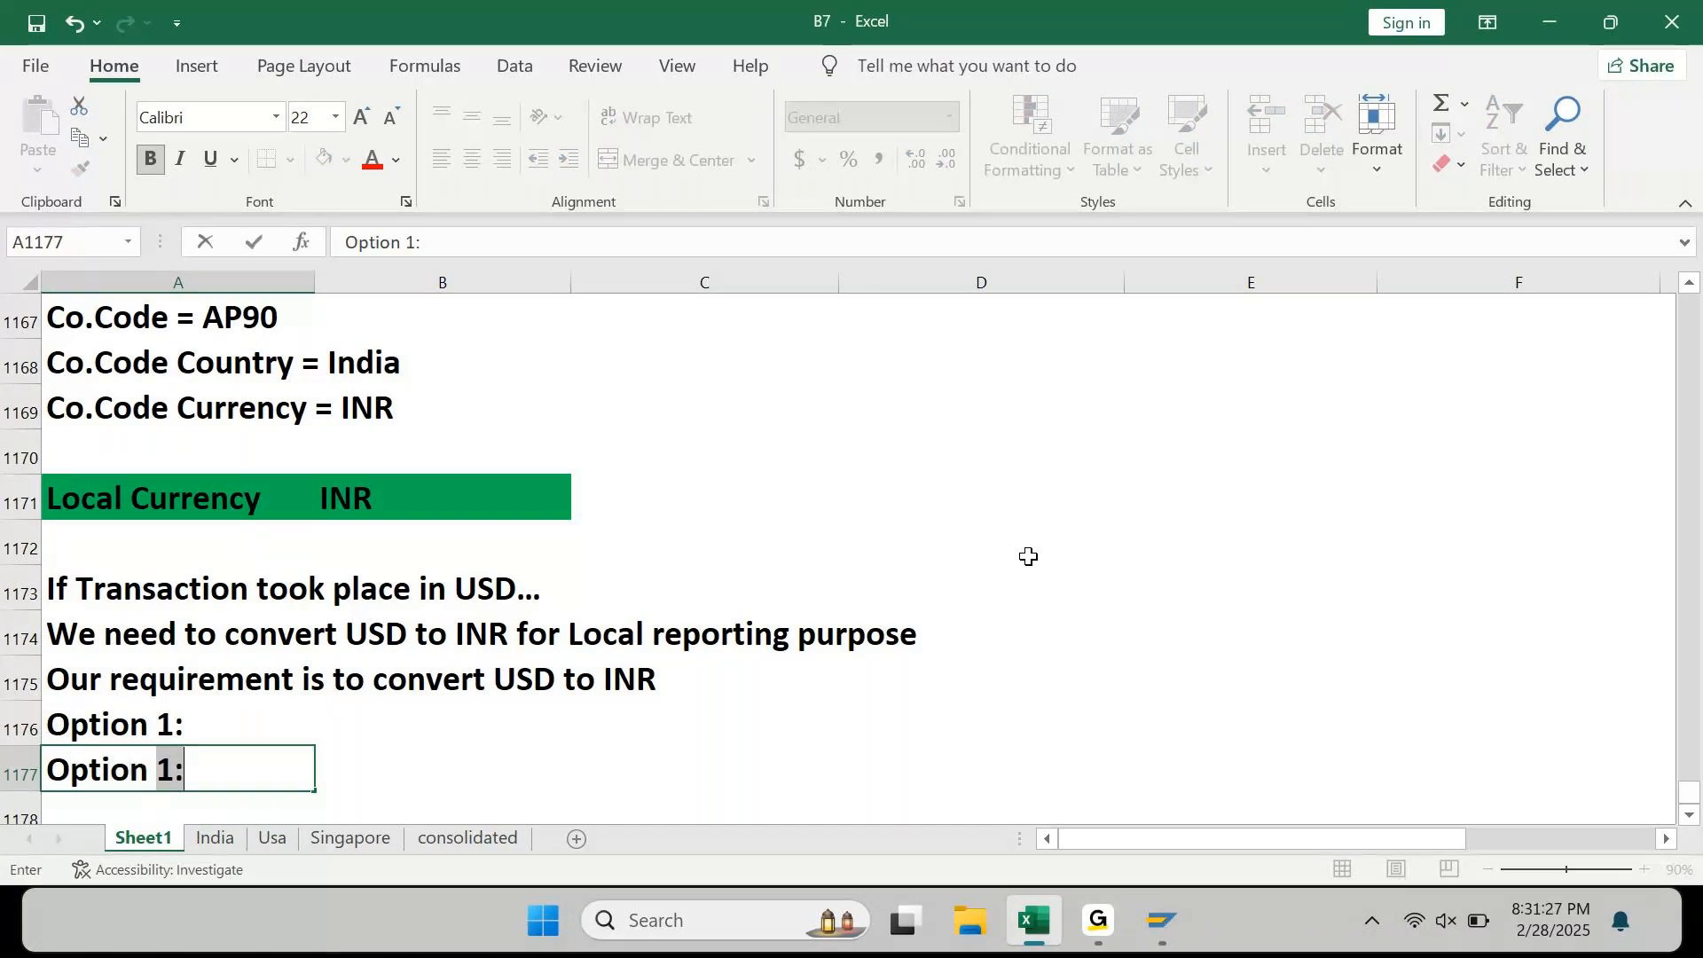
type("2:")
key("Return")
key("Up")
key("Up")
key("F2")
type("LC to FC")
key("Return")
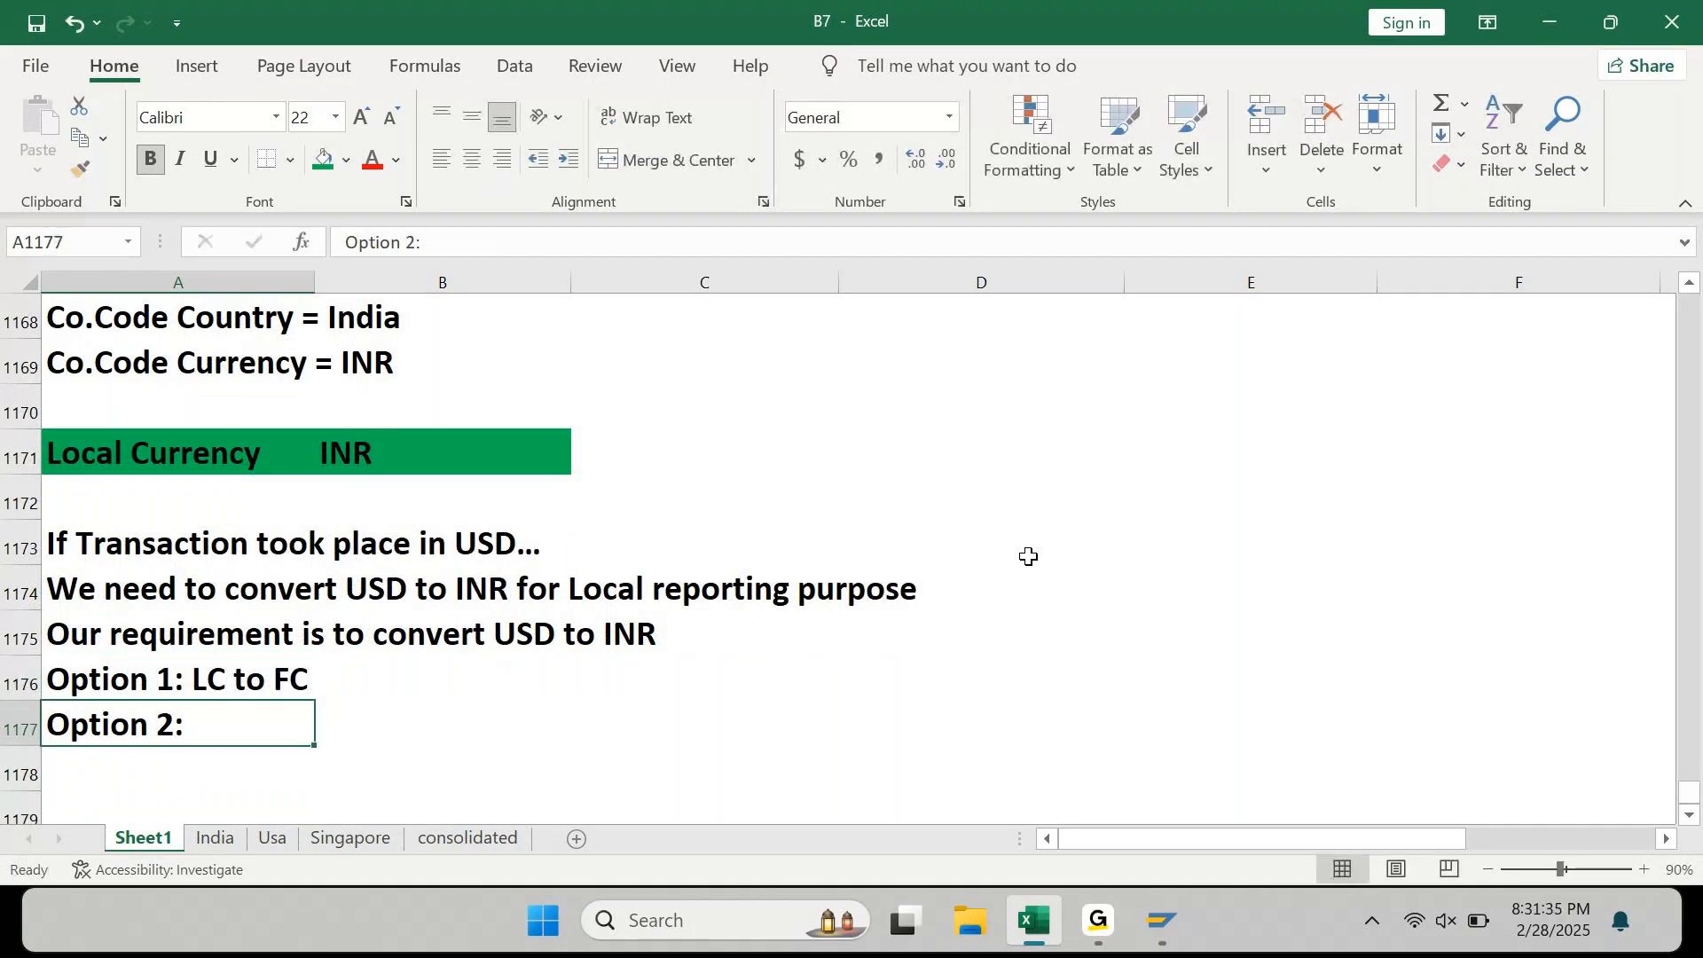
key("F2")
type("FC ")
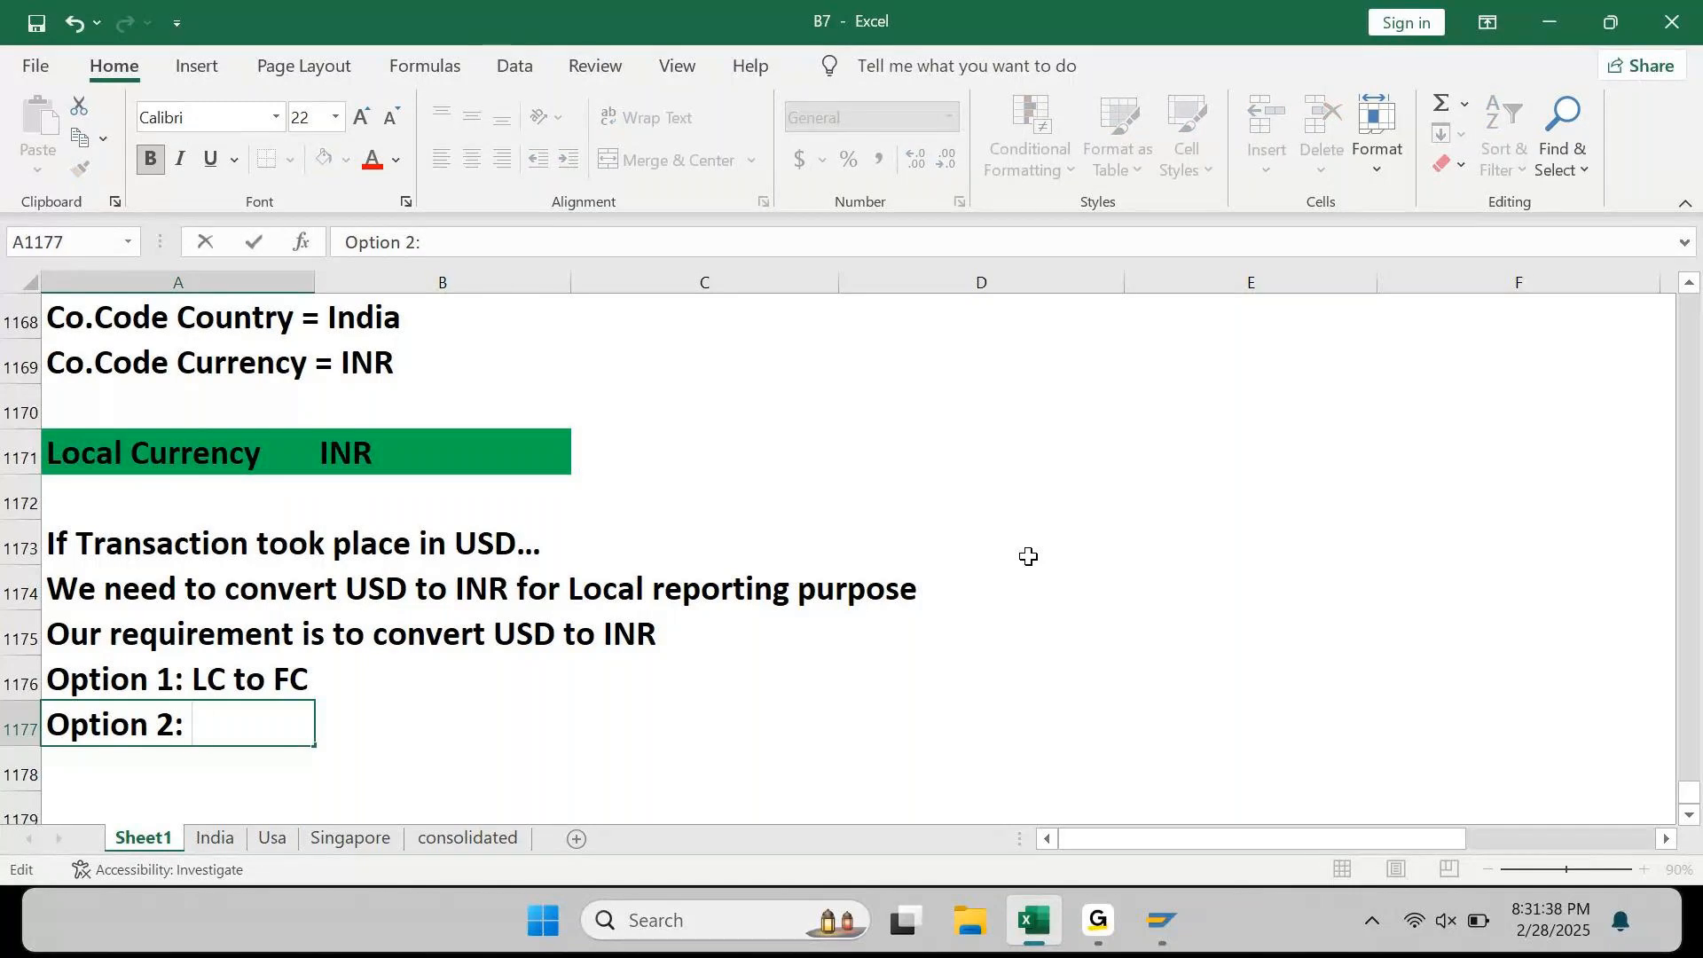
type("t")
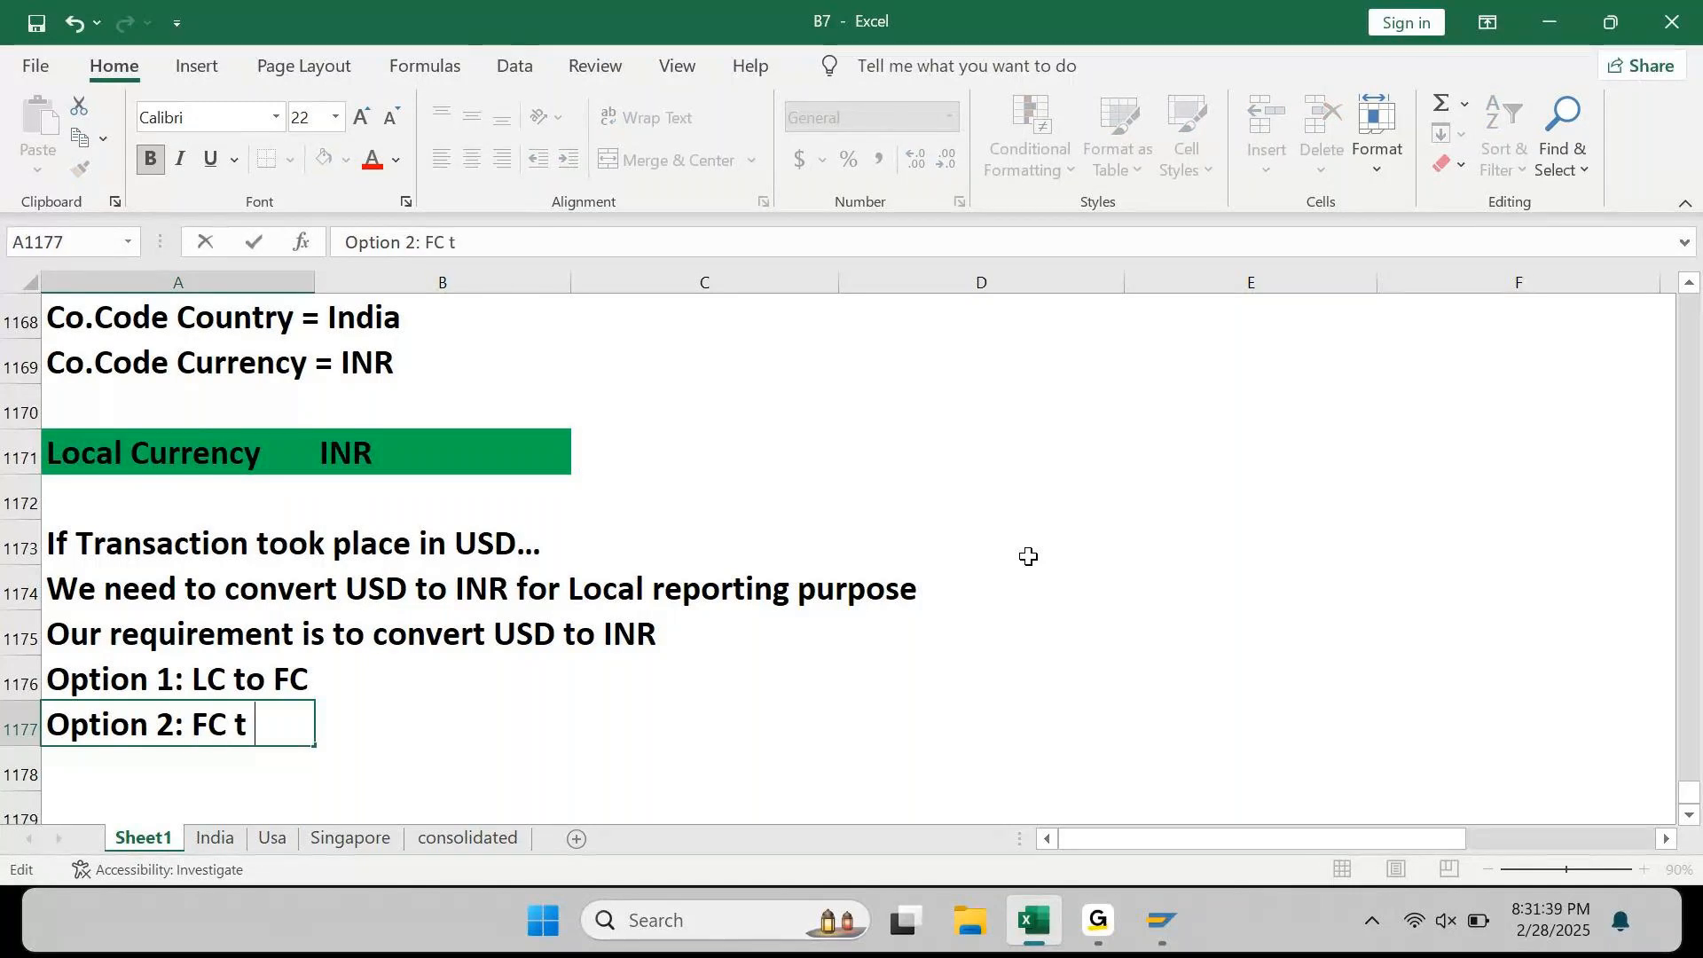
type("o LC")
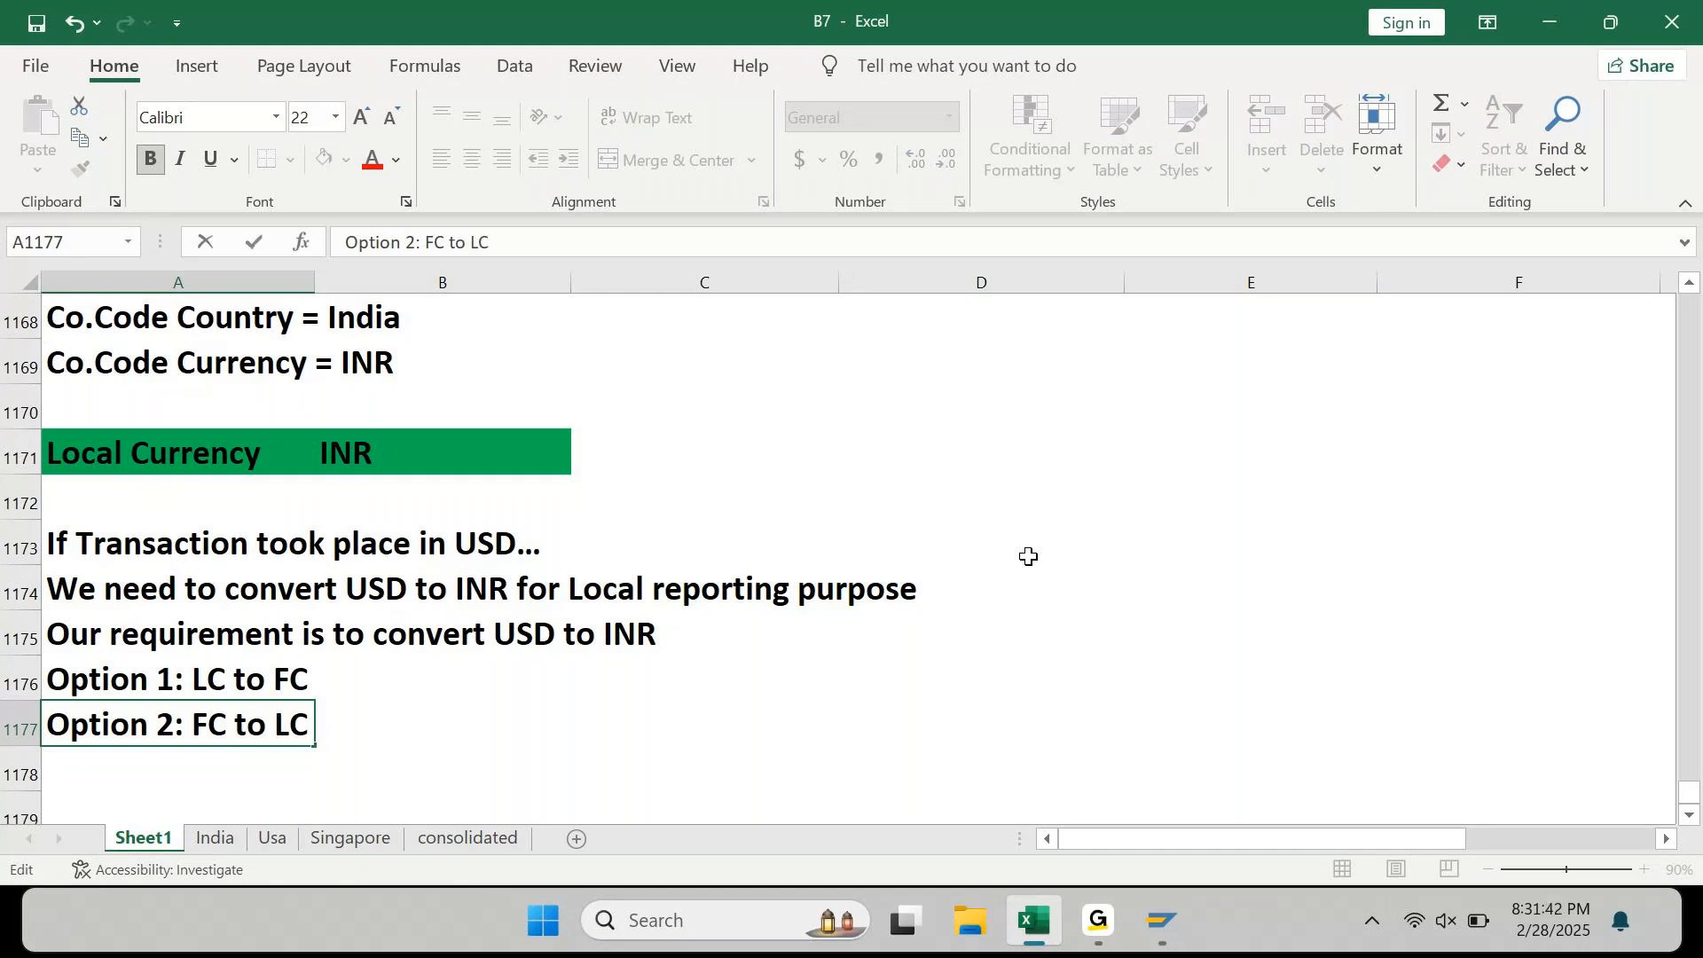
key("Tab")
key("Tab")
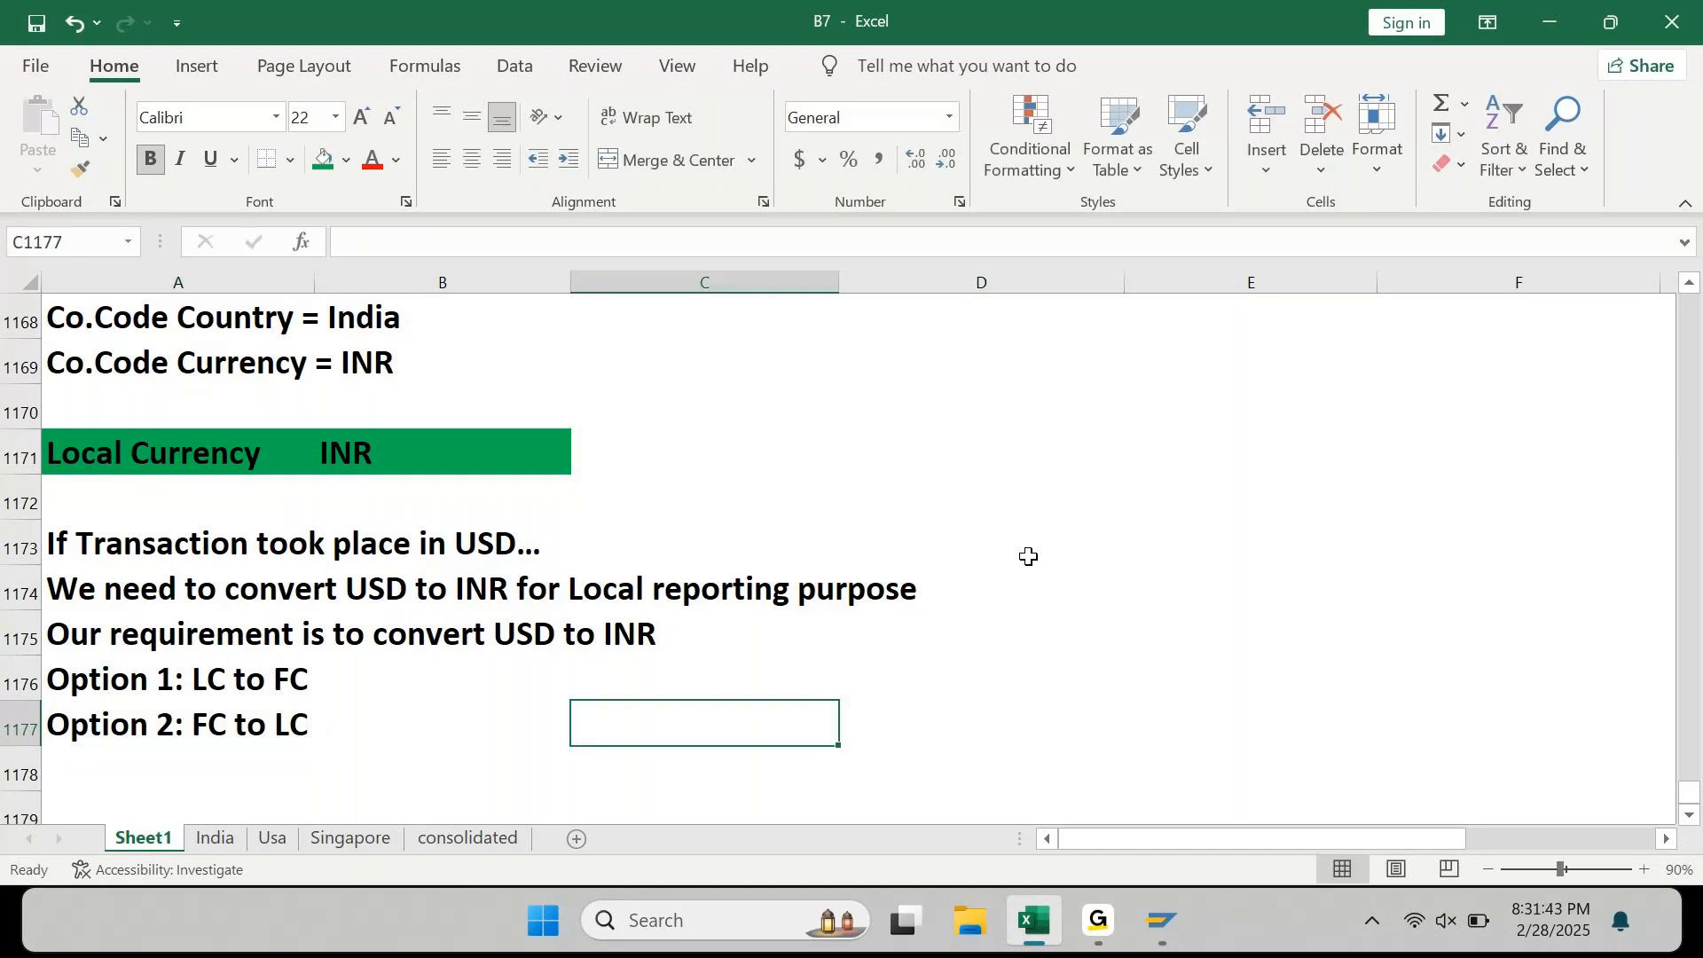
key("Right")
Step: Leaving a blank row, define 'LC = Local Currency' in A1179
key("ctrl+End")
key("ctrl+Left")
key("ctrl+Up")
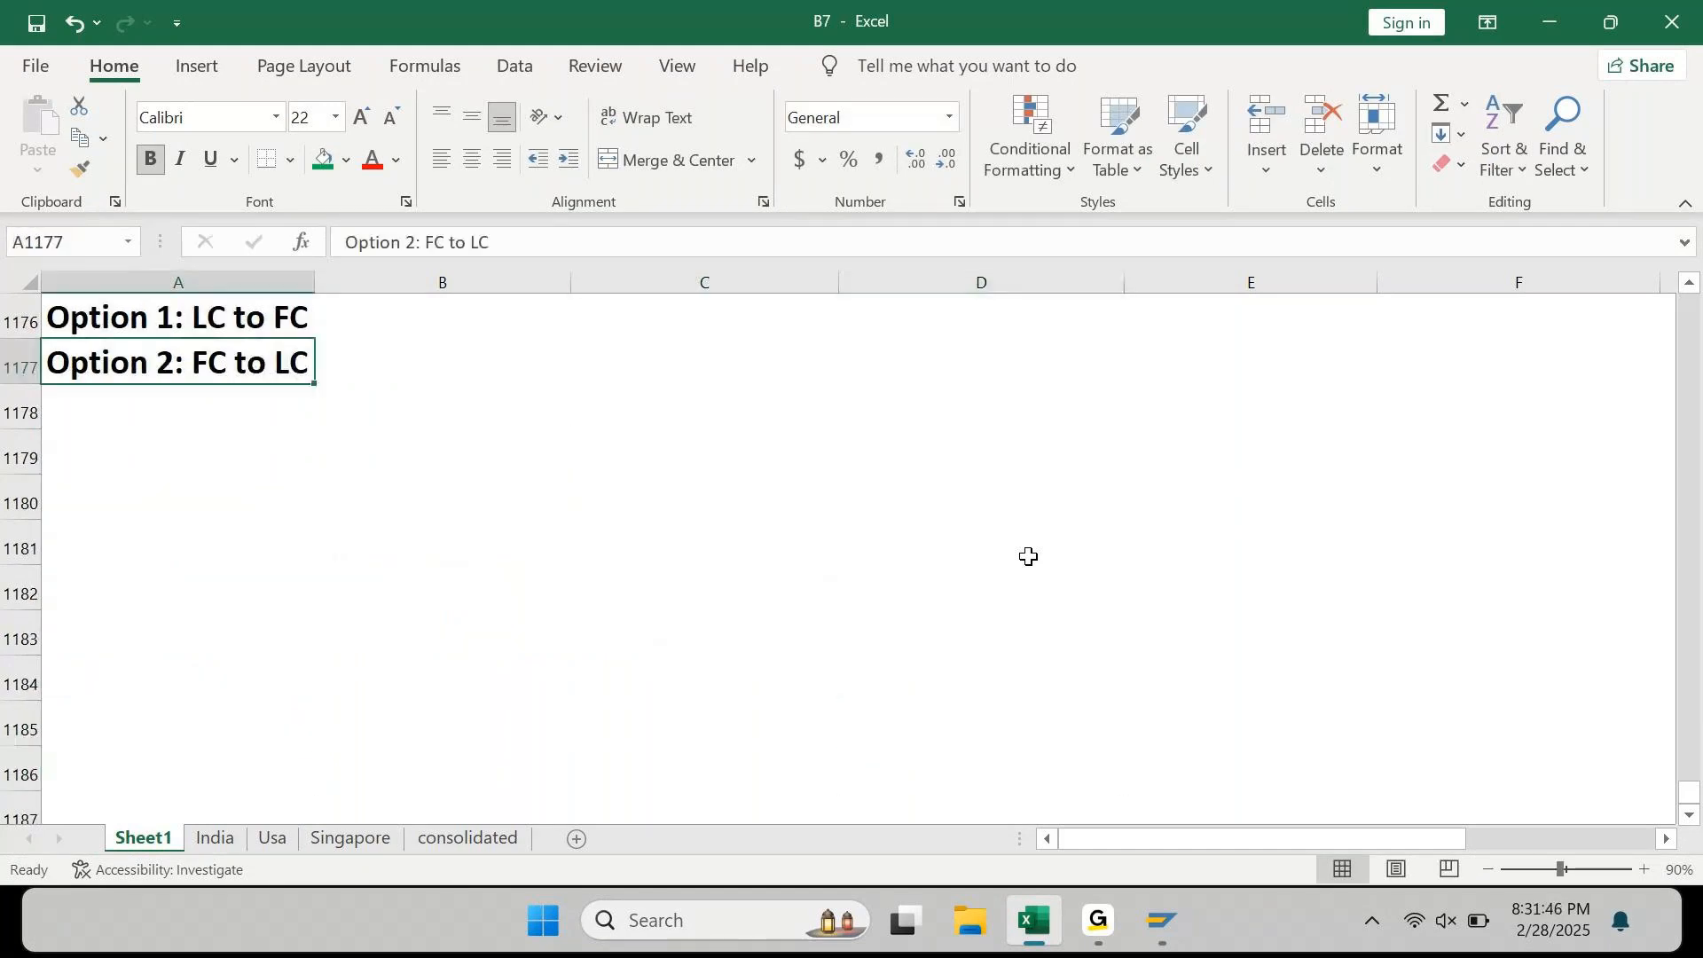
scroll(1028, 556, "up", 1)
key("Down")
key("Down")
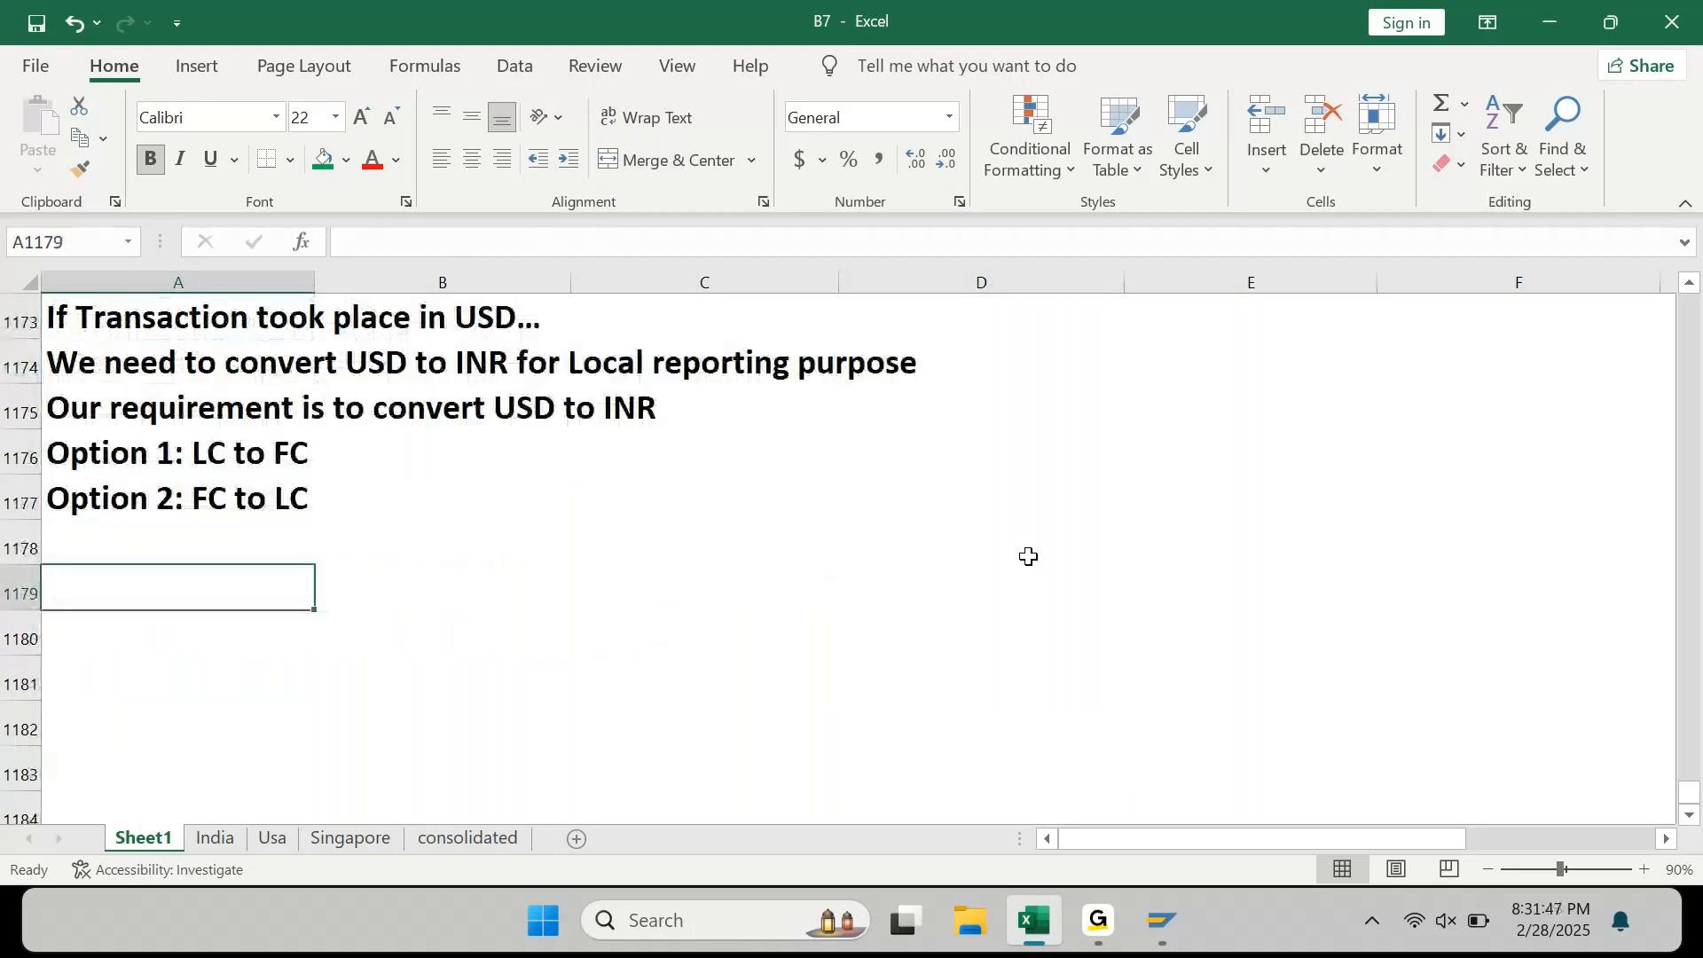
type("LC -")
key("BackSpace")
key("BackSpace")
type("= Local Currency")
key("Return")
Step: Define 'FC = Foreign Currency' in A1180
type("FC =")
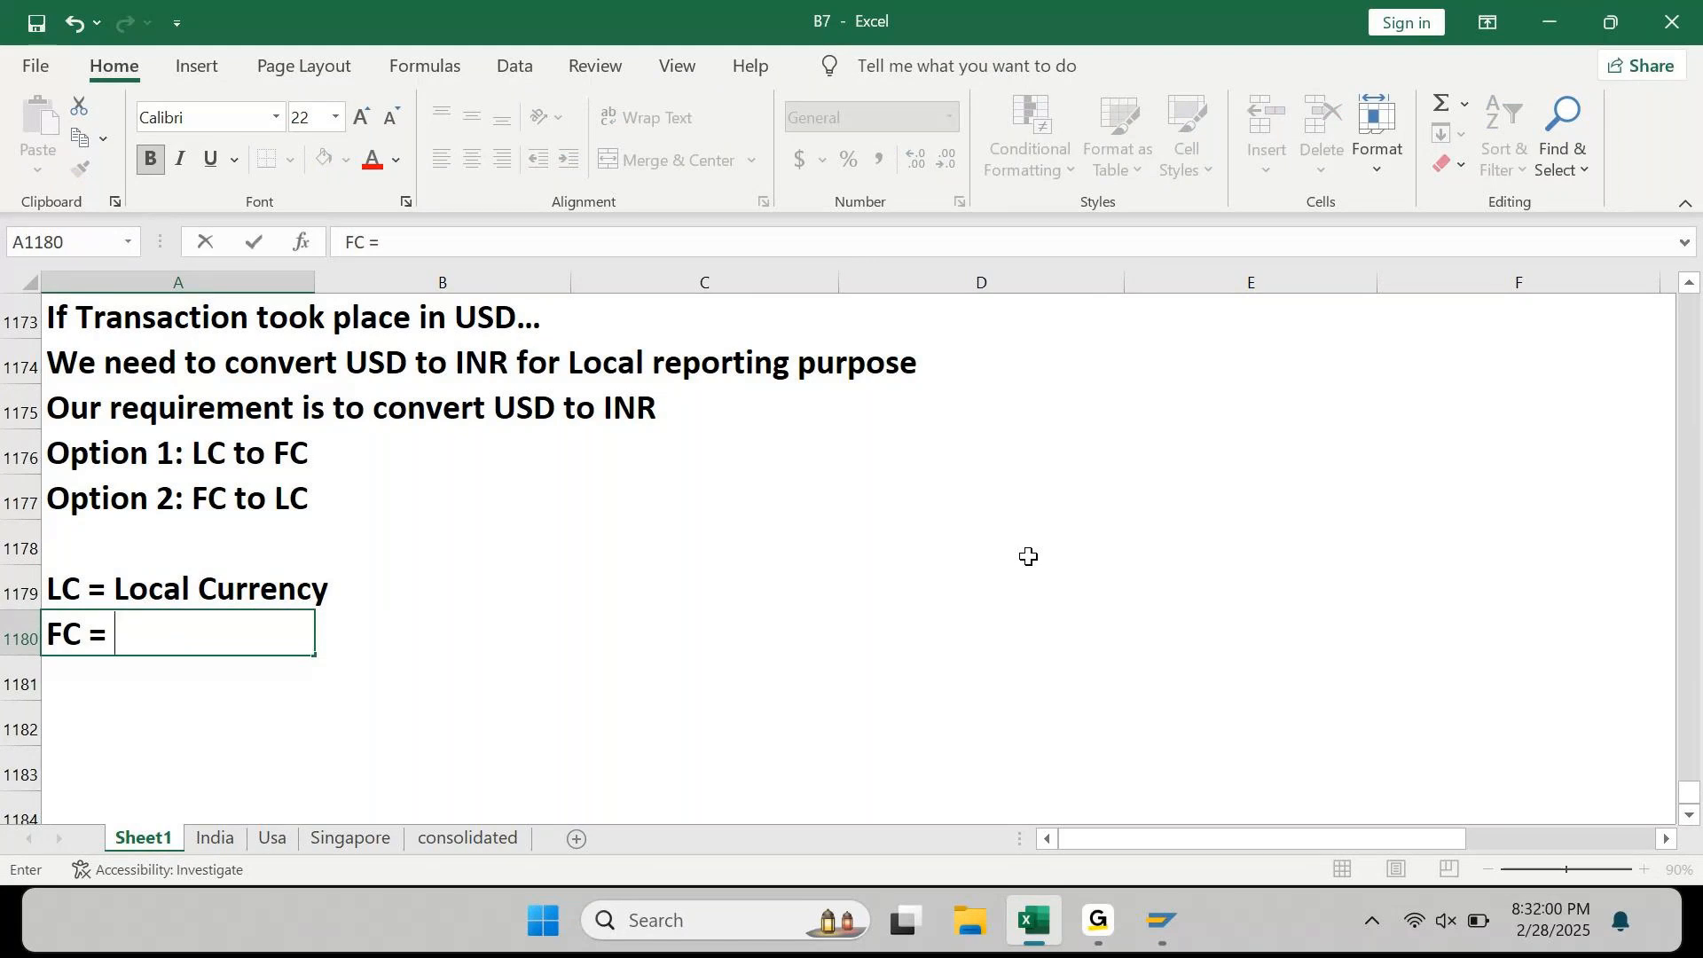
type("F")
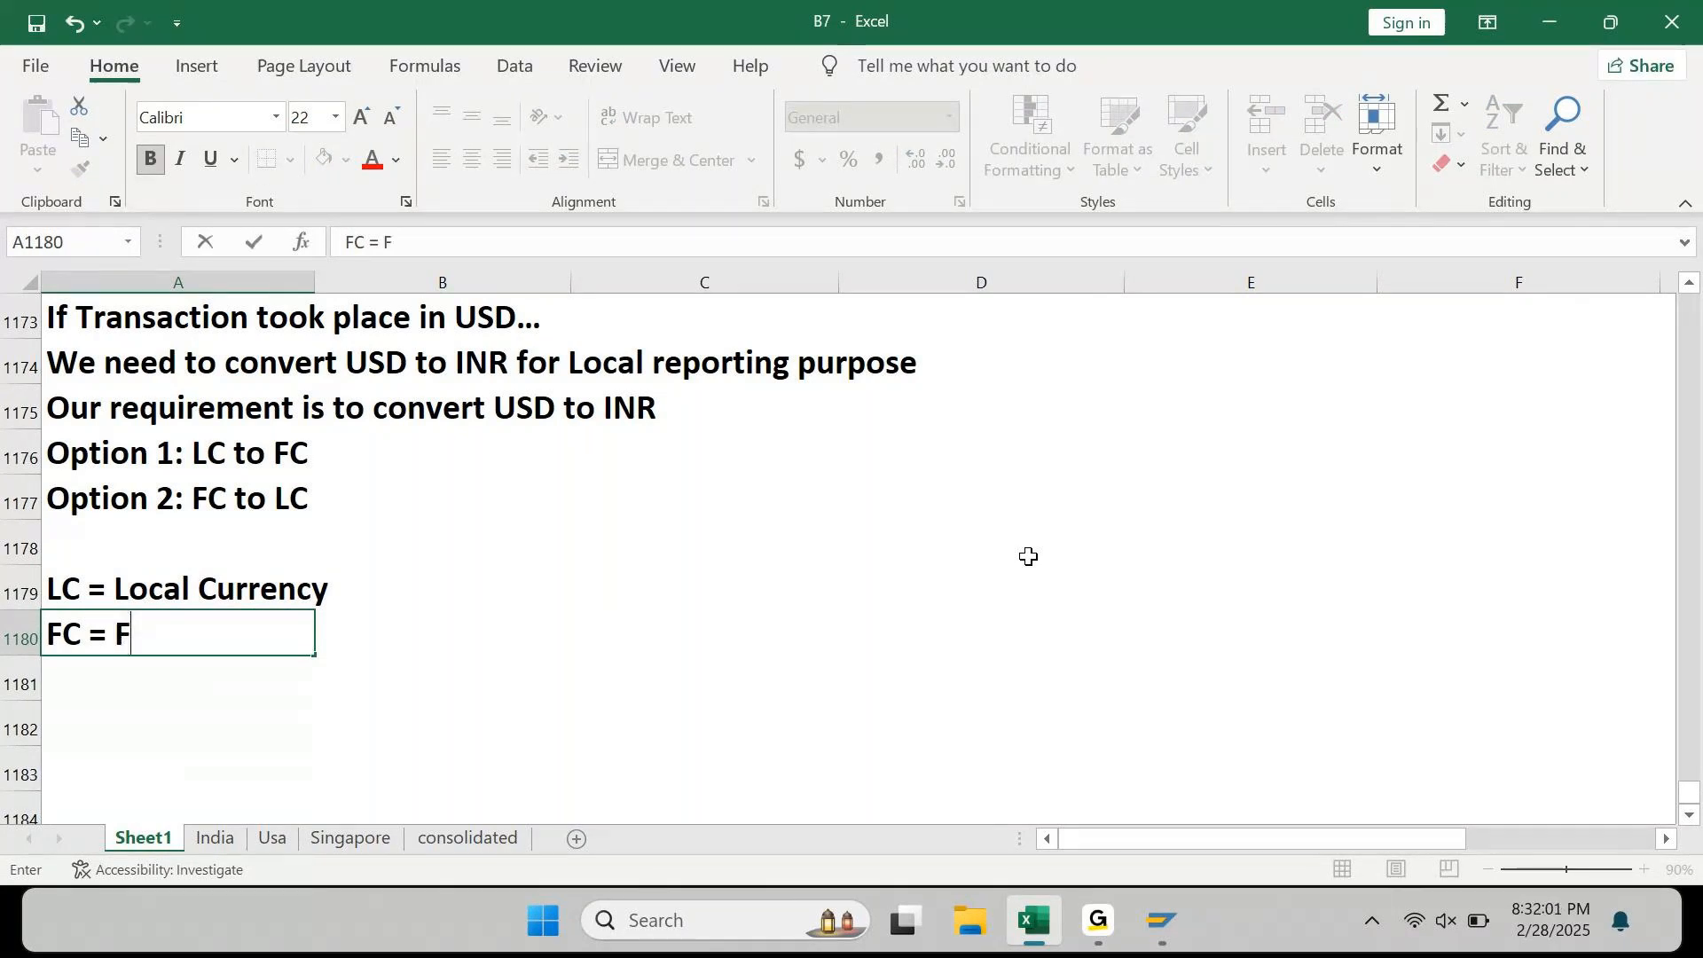
type("oreign CUrrency")
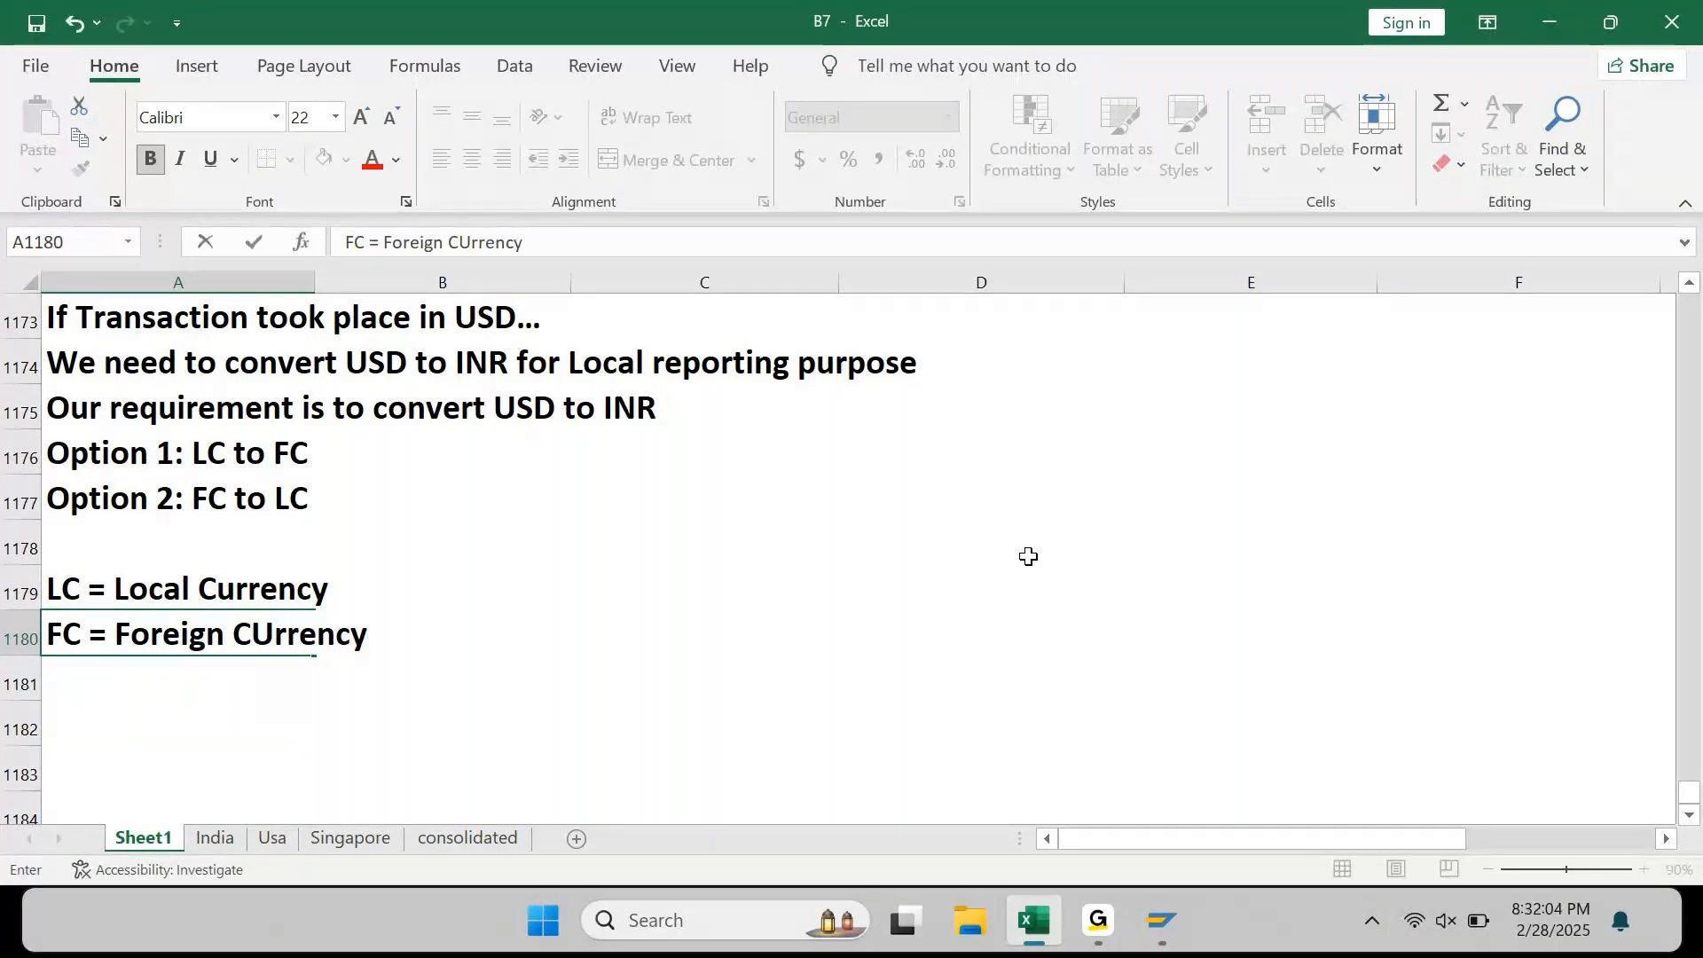
key("Return")
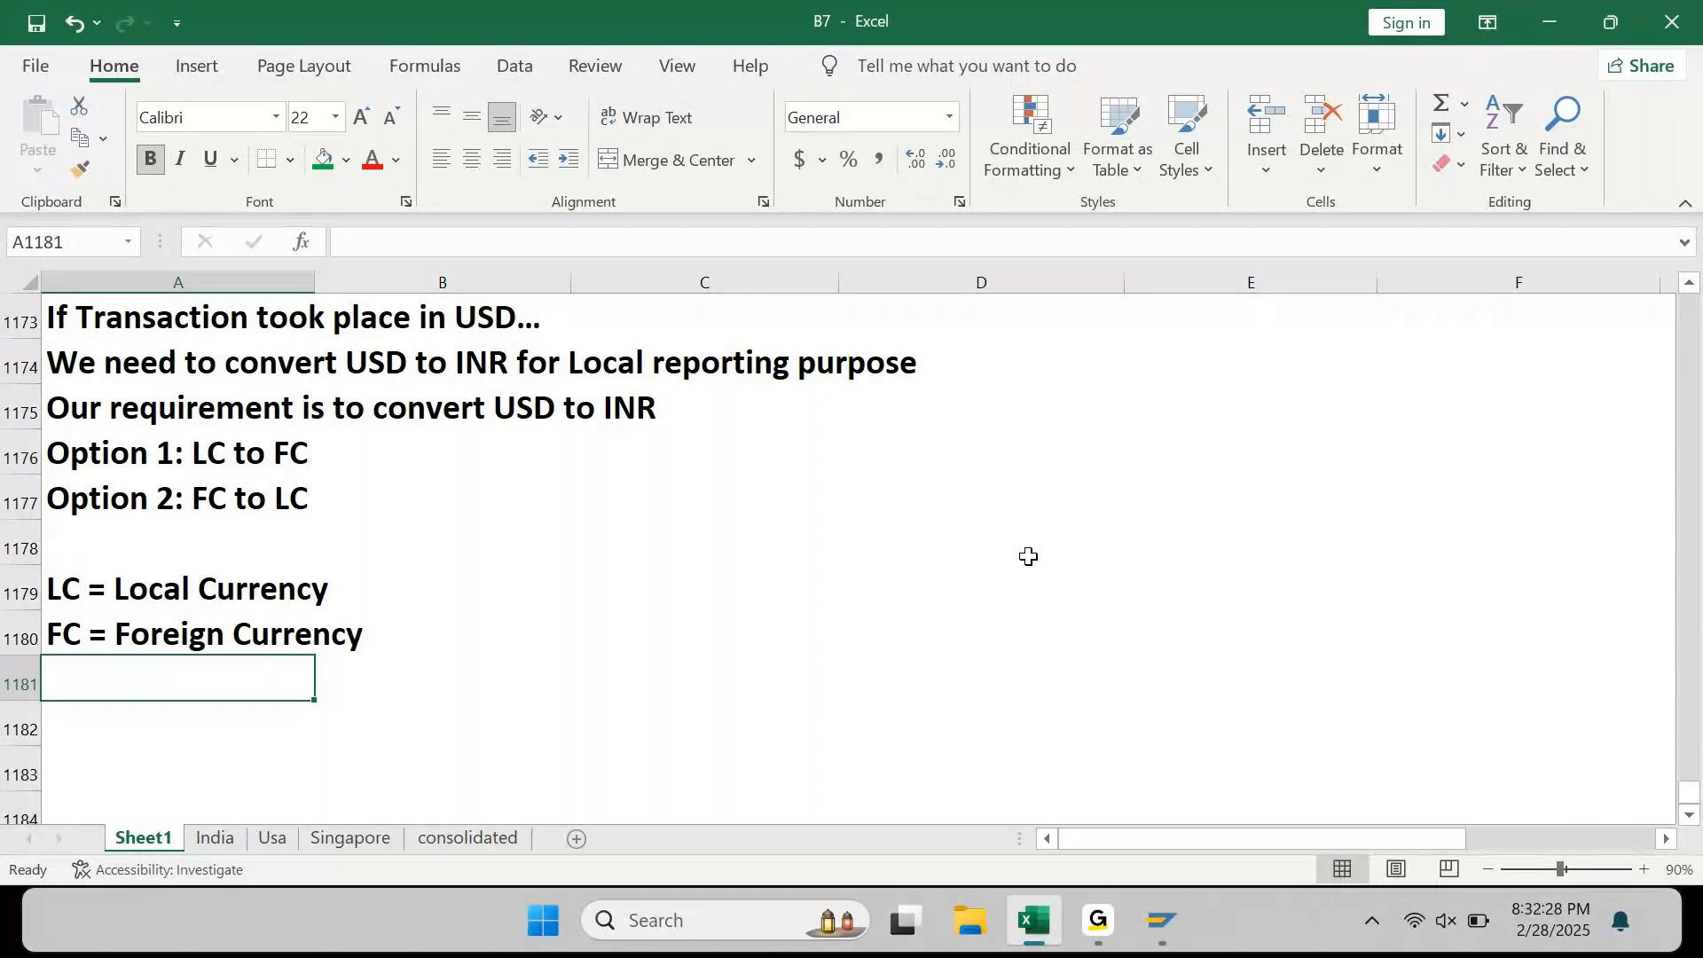
key("Up")
key("Up")
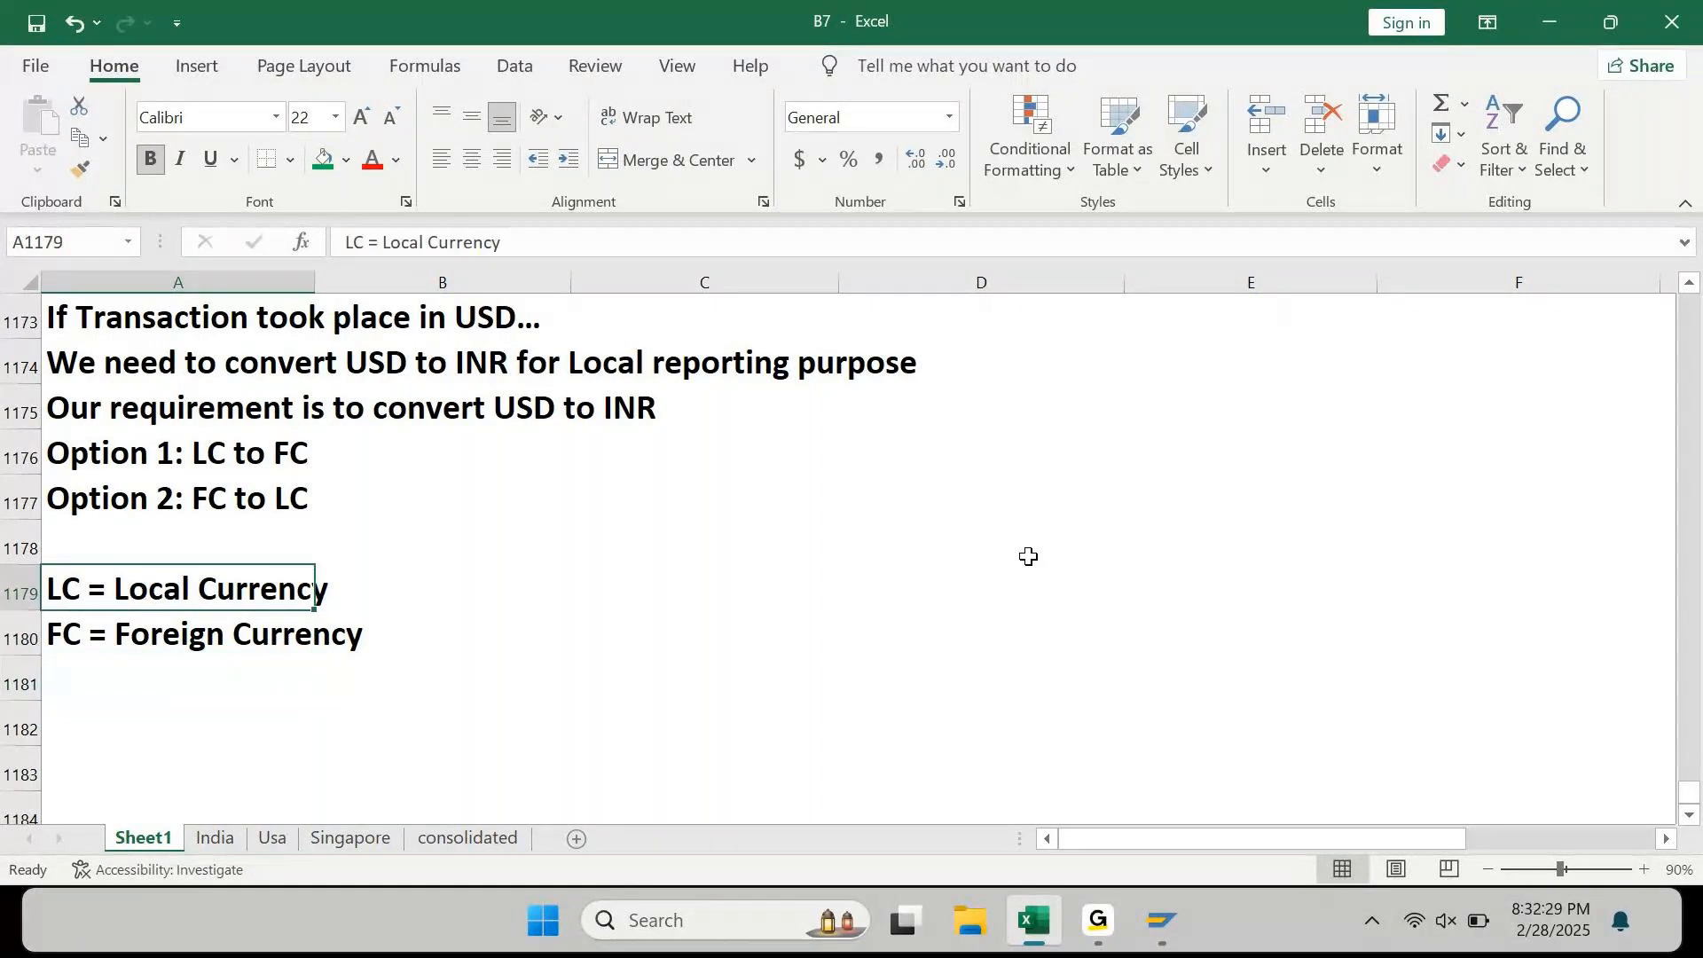
key("Right")
key("Right")
Step: Type 'USD to INR' in D1179 and 'INR to USD' in D1180
type("USD to INR")
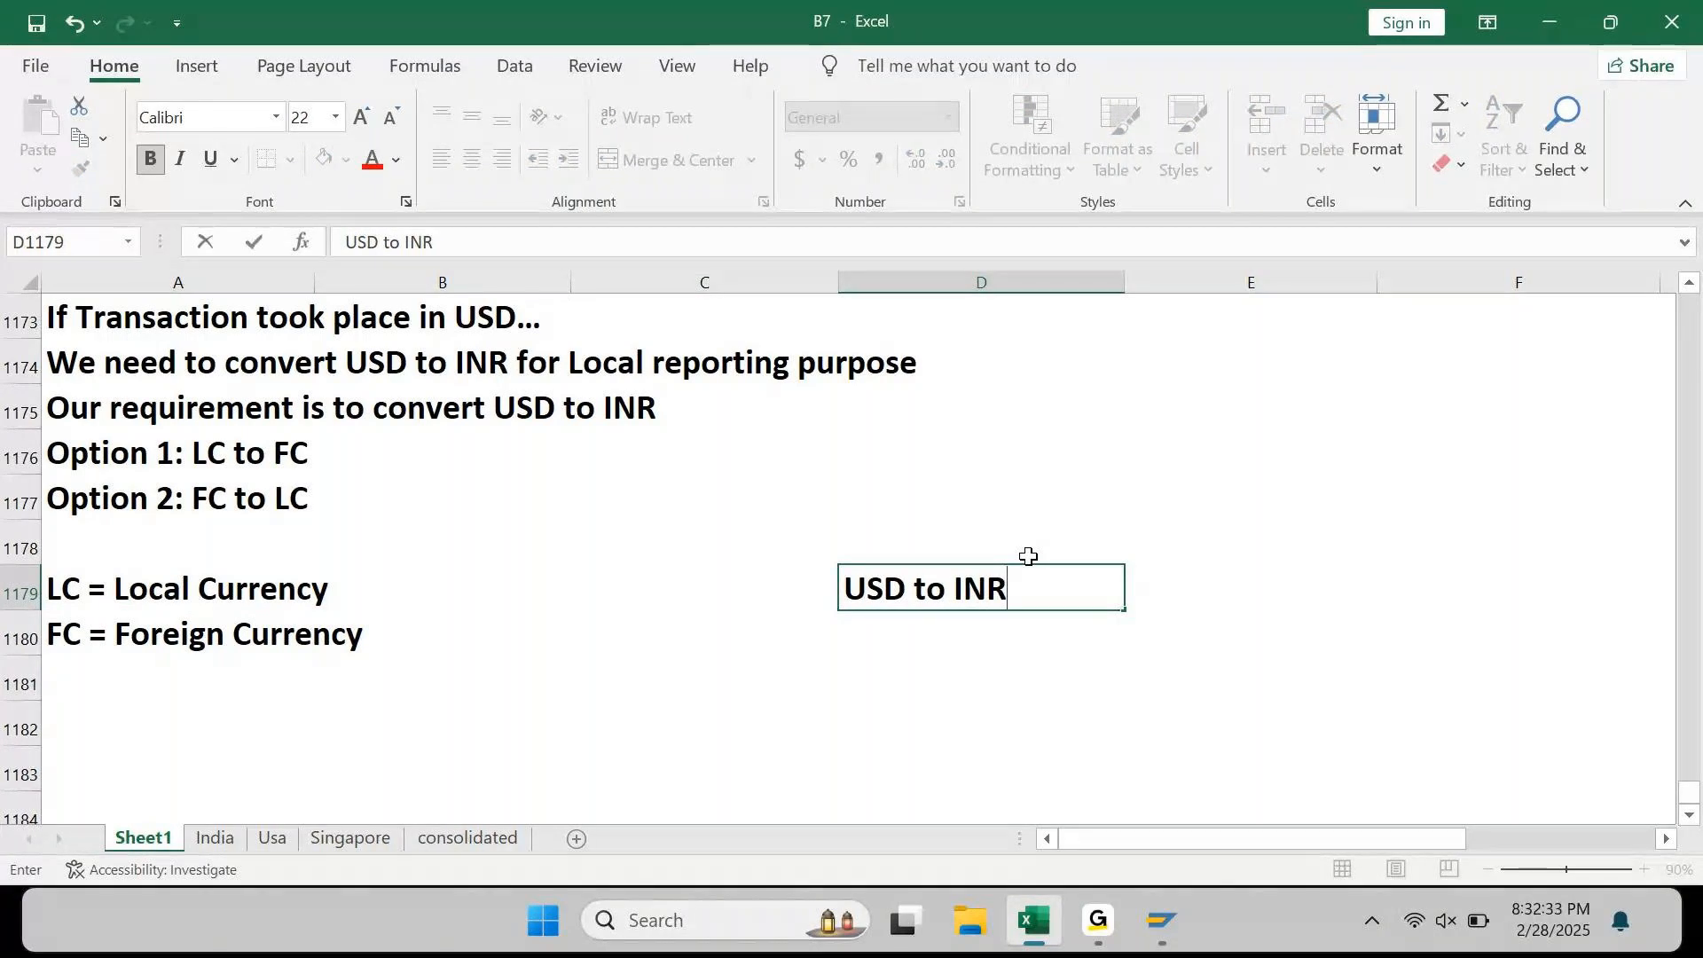
key("Return")
type("INR to")
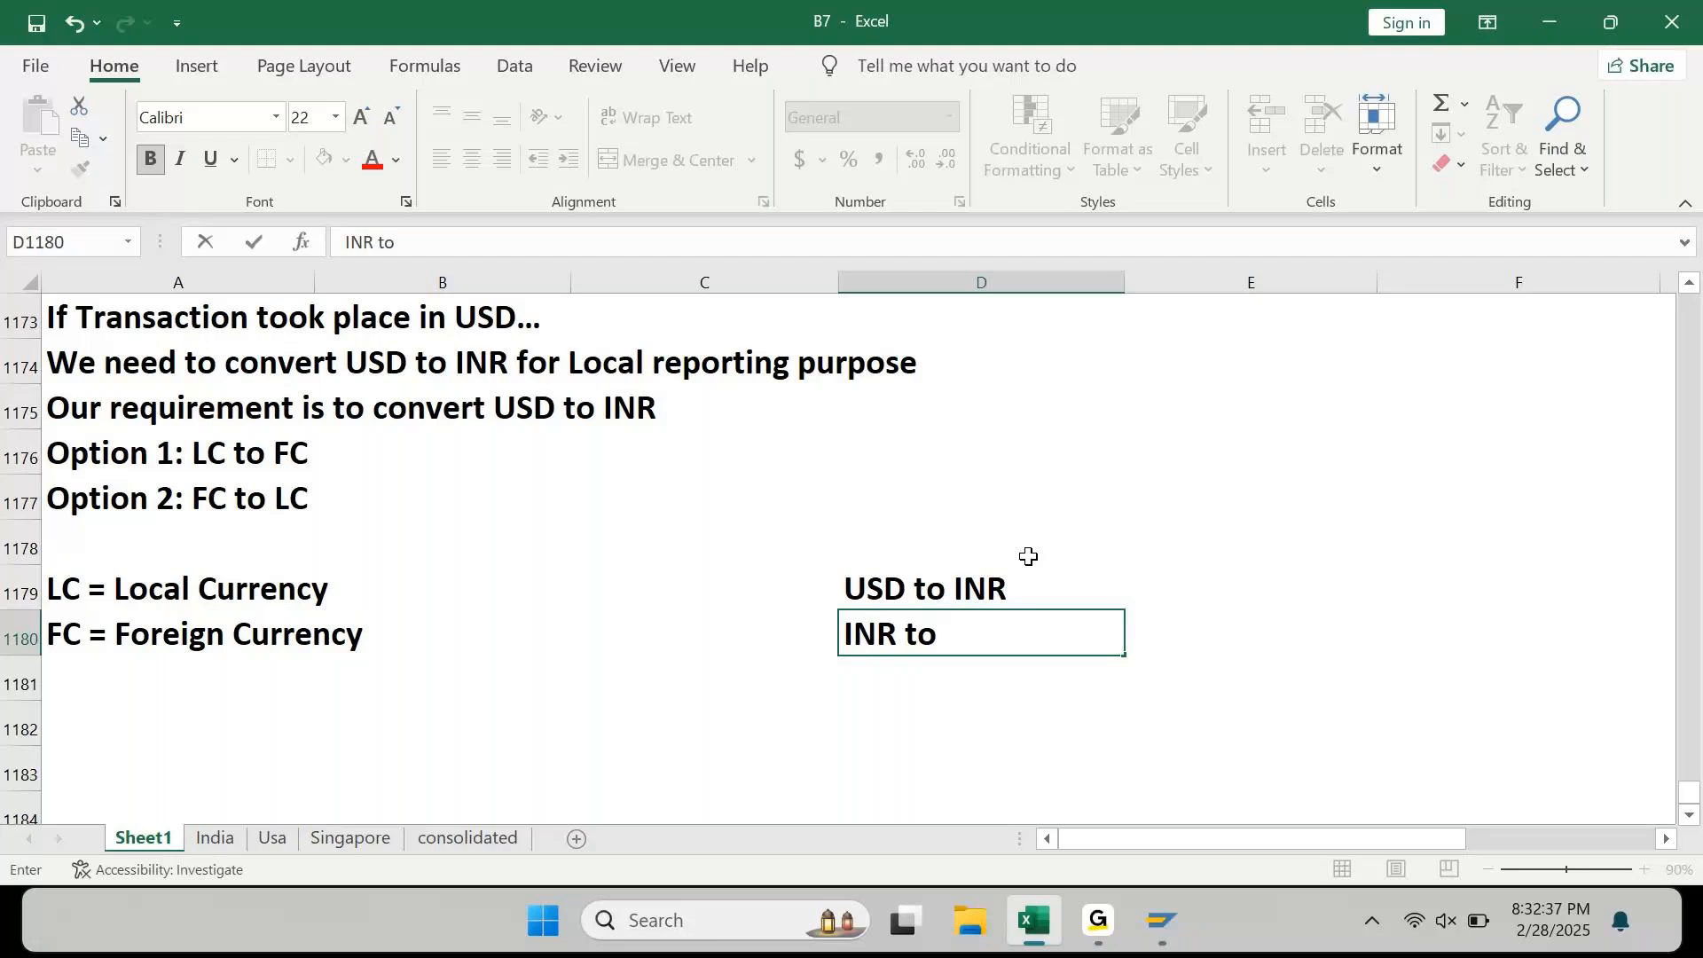
type("USD")
key("Return")
key("Up")
key("Up")
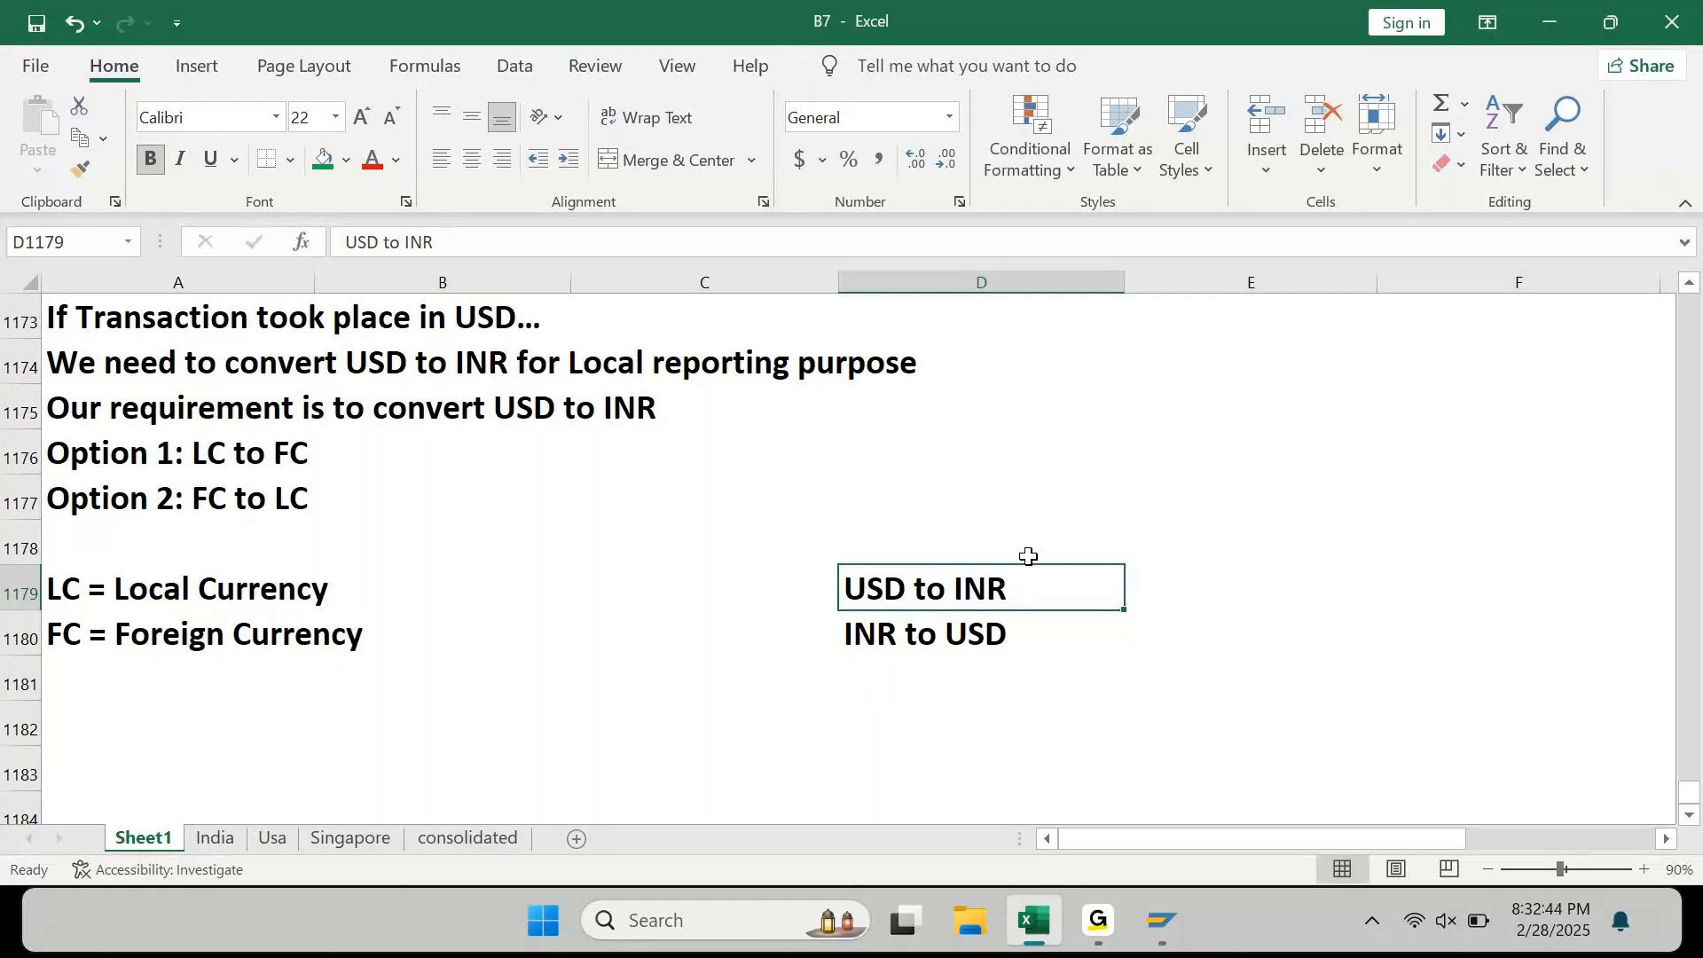
key("Down")
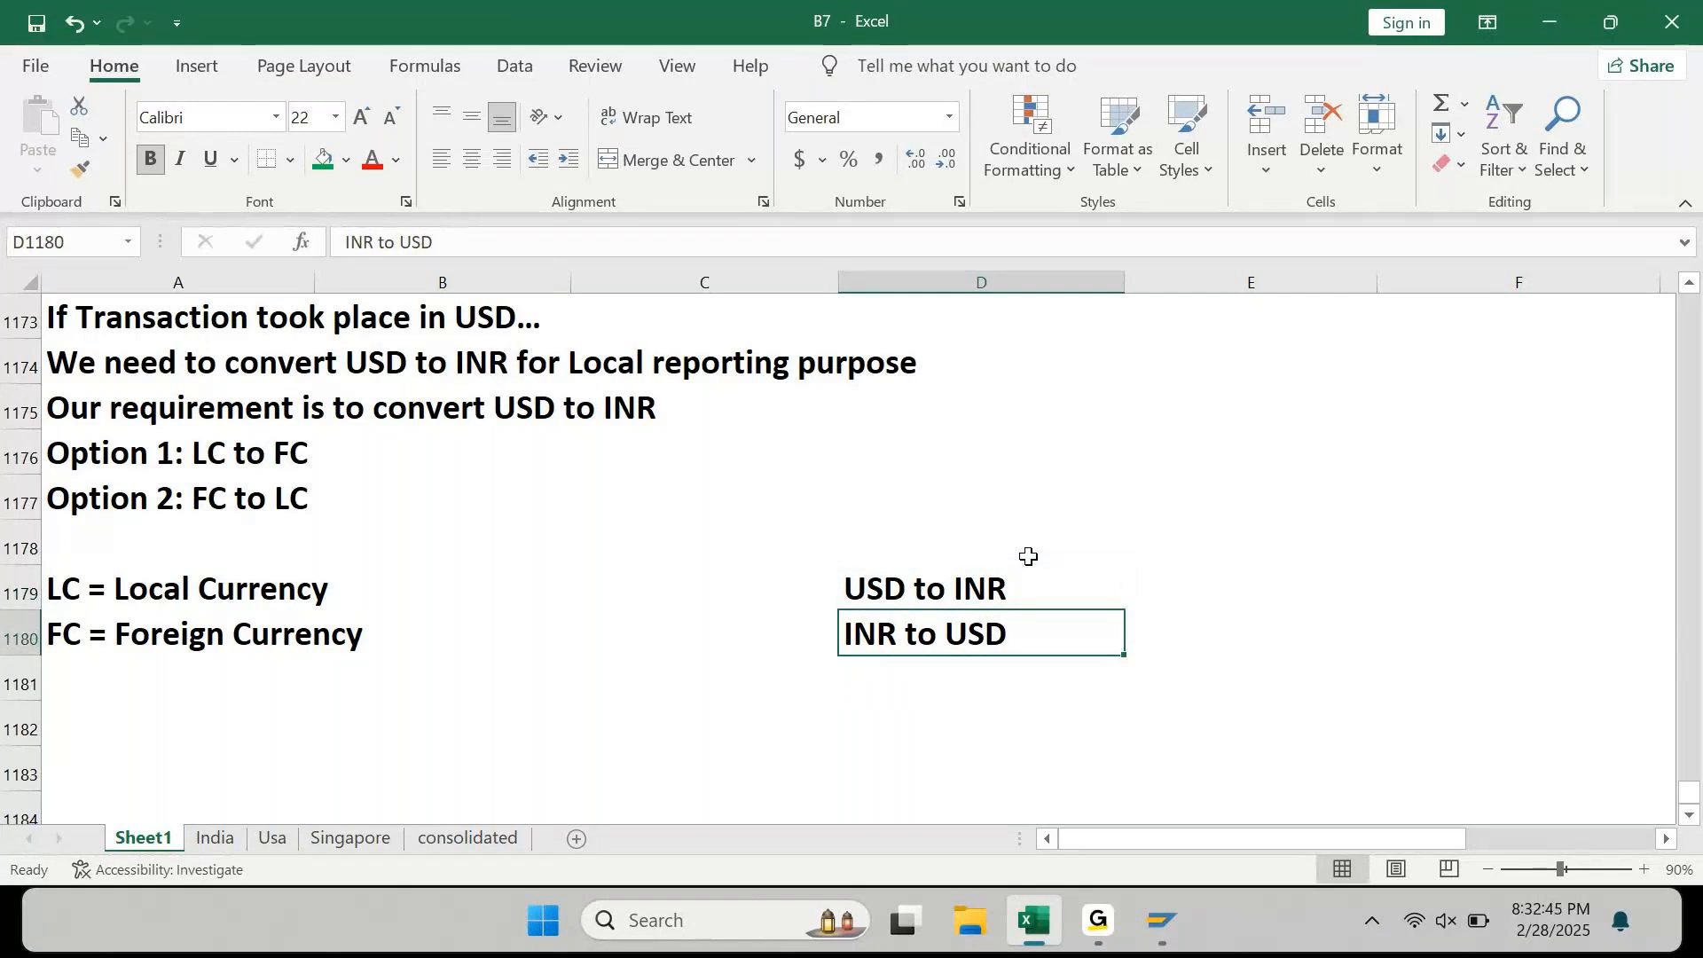
Step: Review the notes and return to the USD to INR label in D1179
left_click(47, 328)
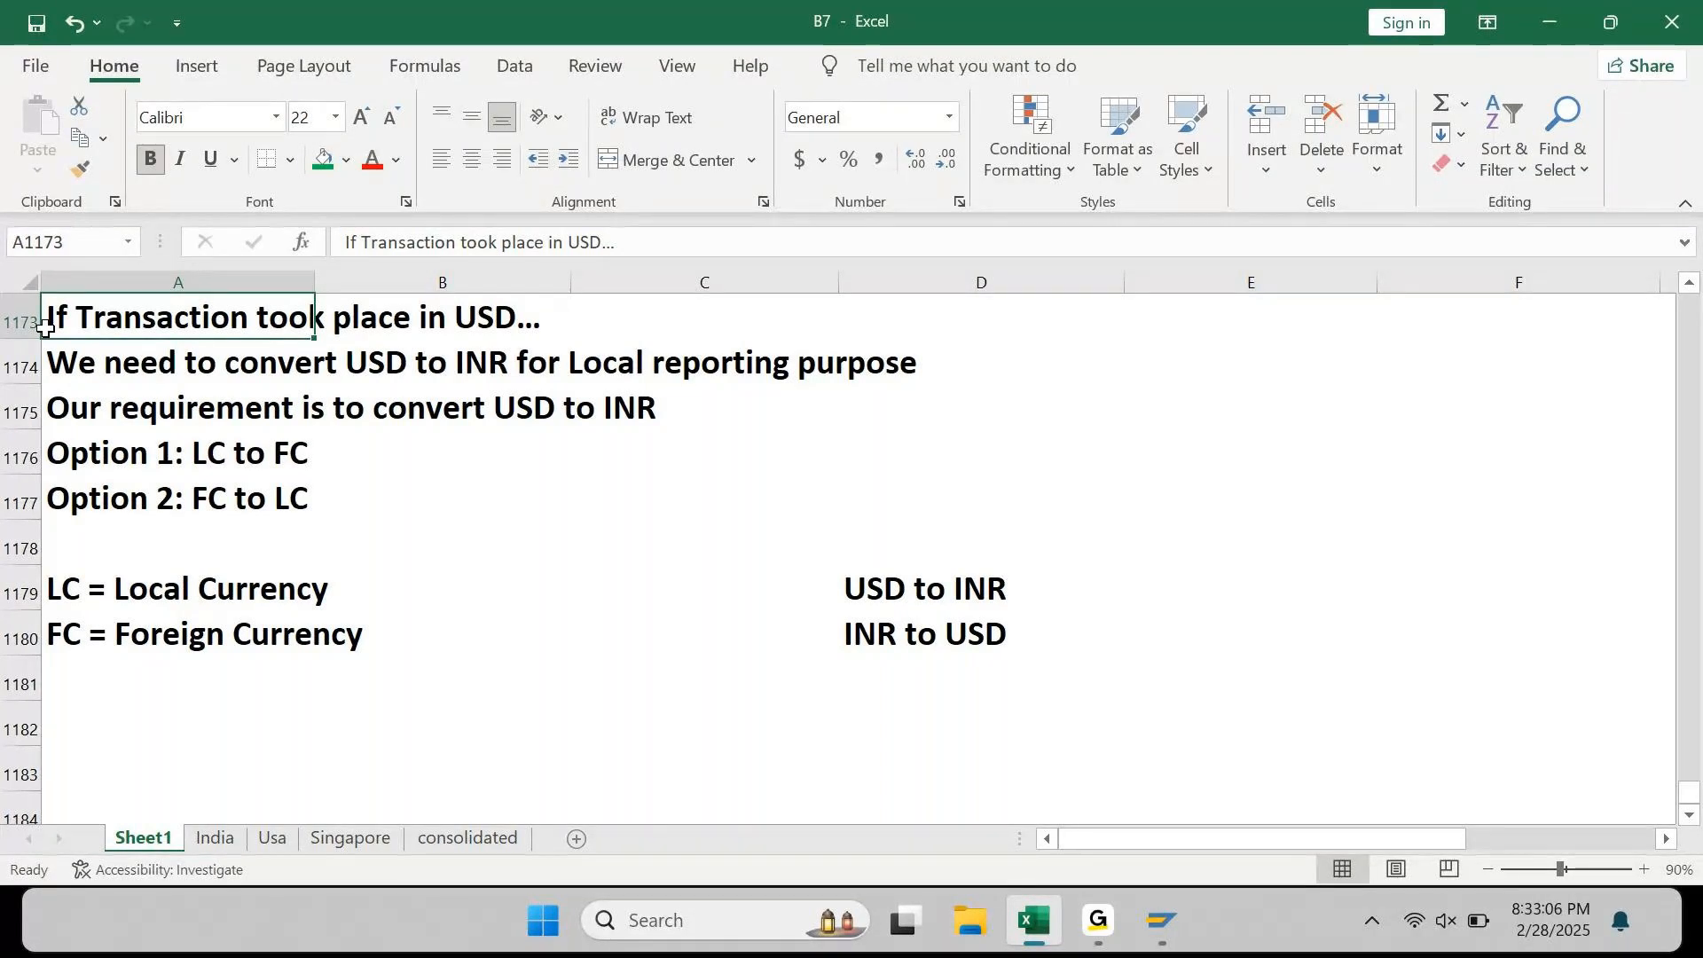
key("Down")
key("Down")
key("Down")
key("Right")
key("Right")
key("Right")
key("Down")
key("Down")
key("Down")
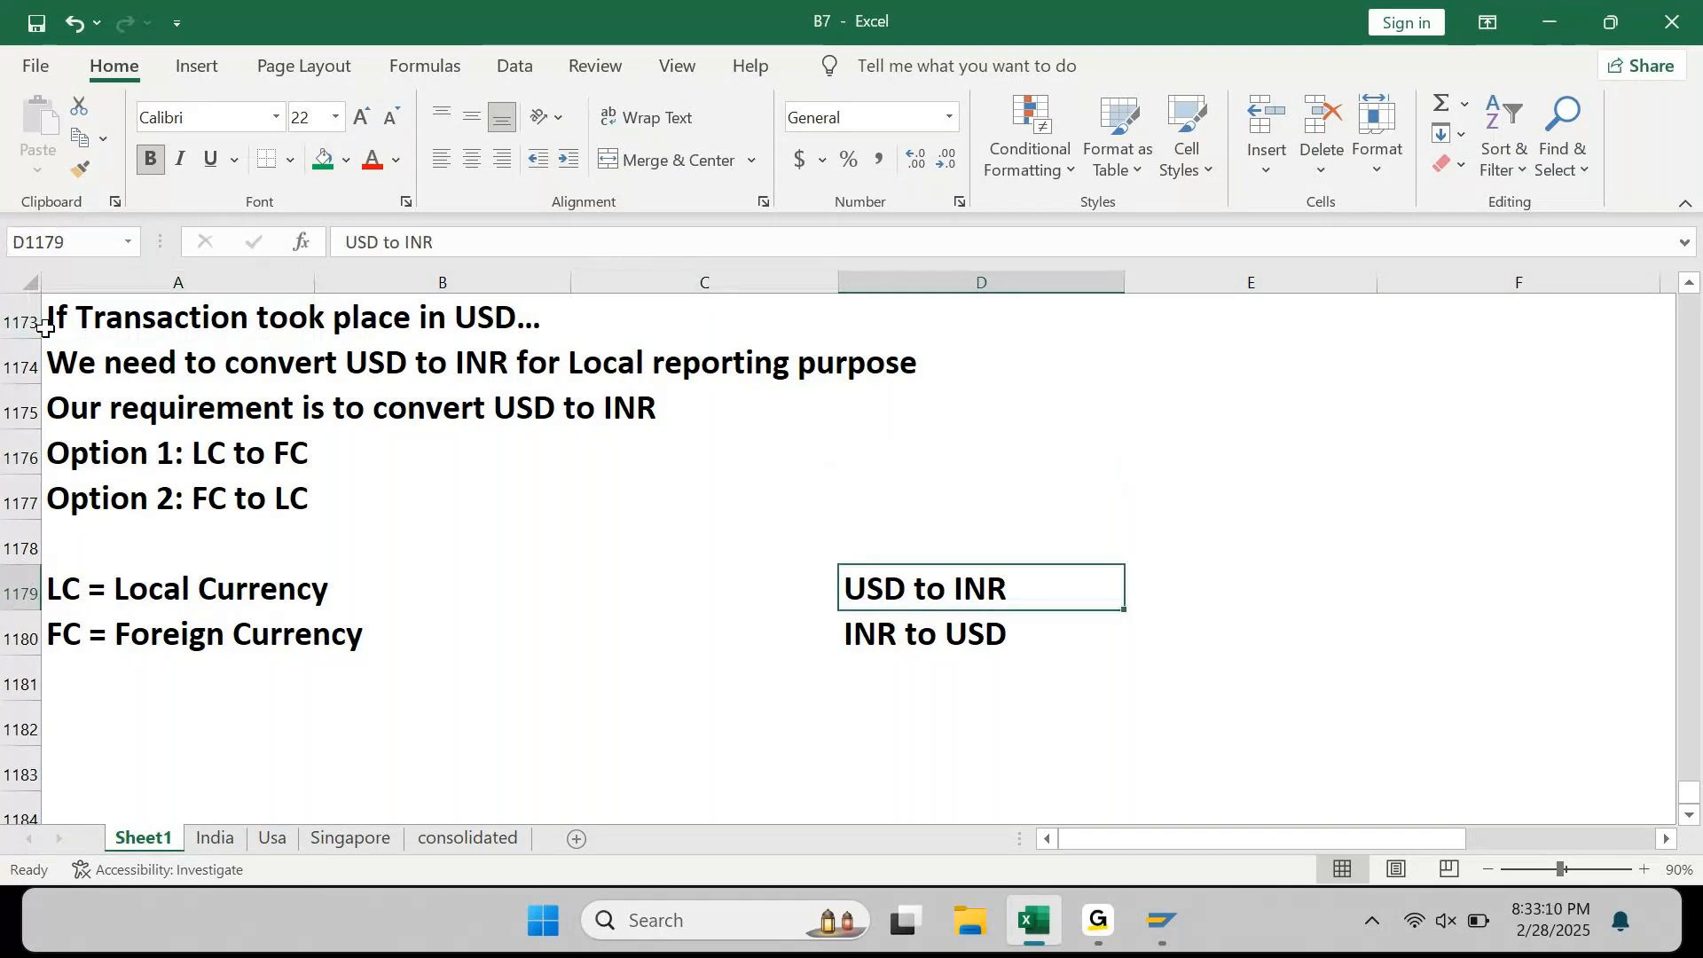
key("Down")
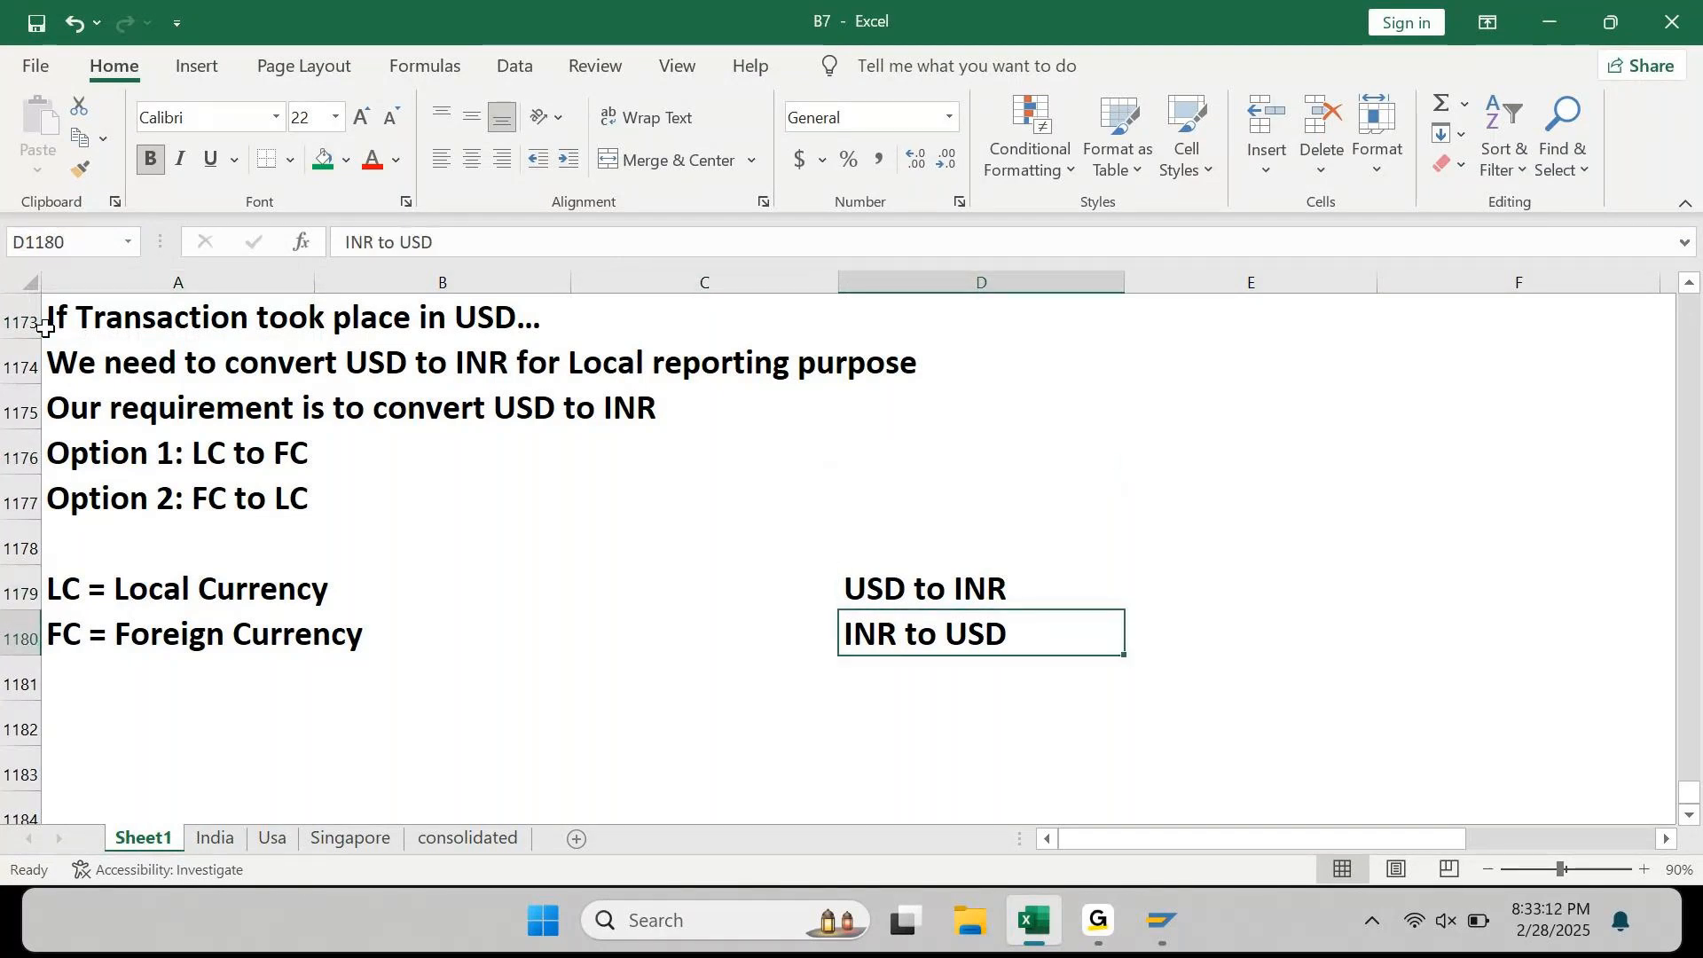
key("Up")
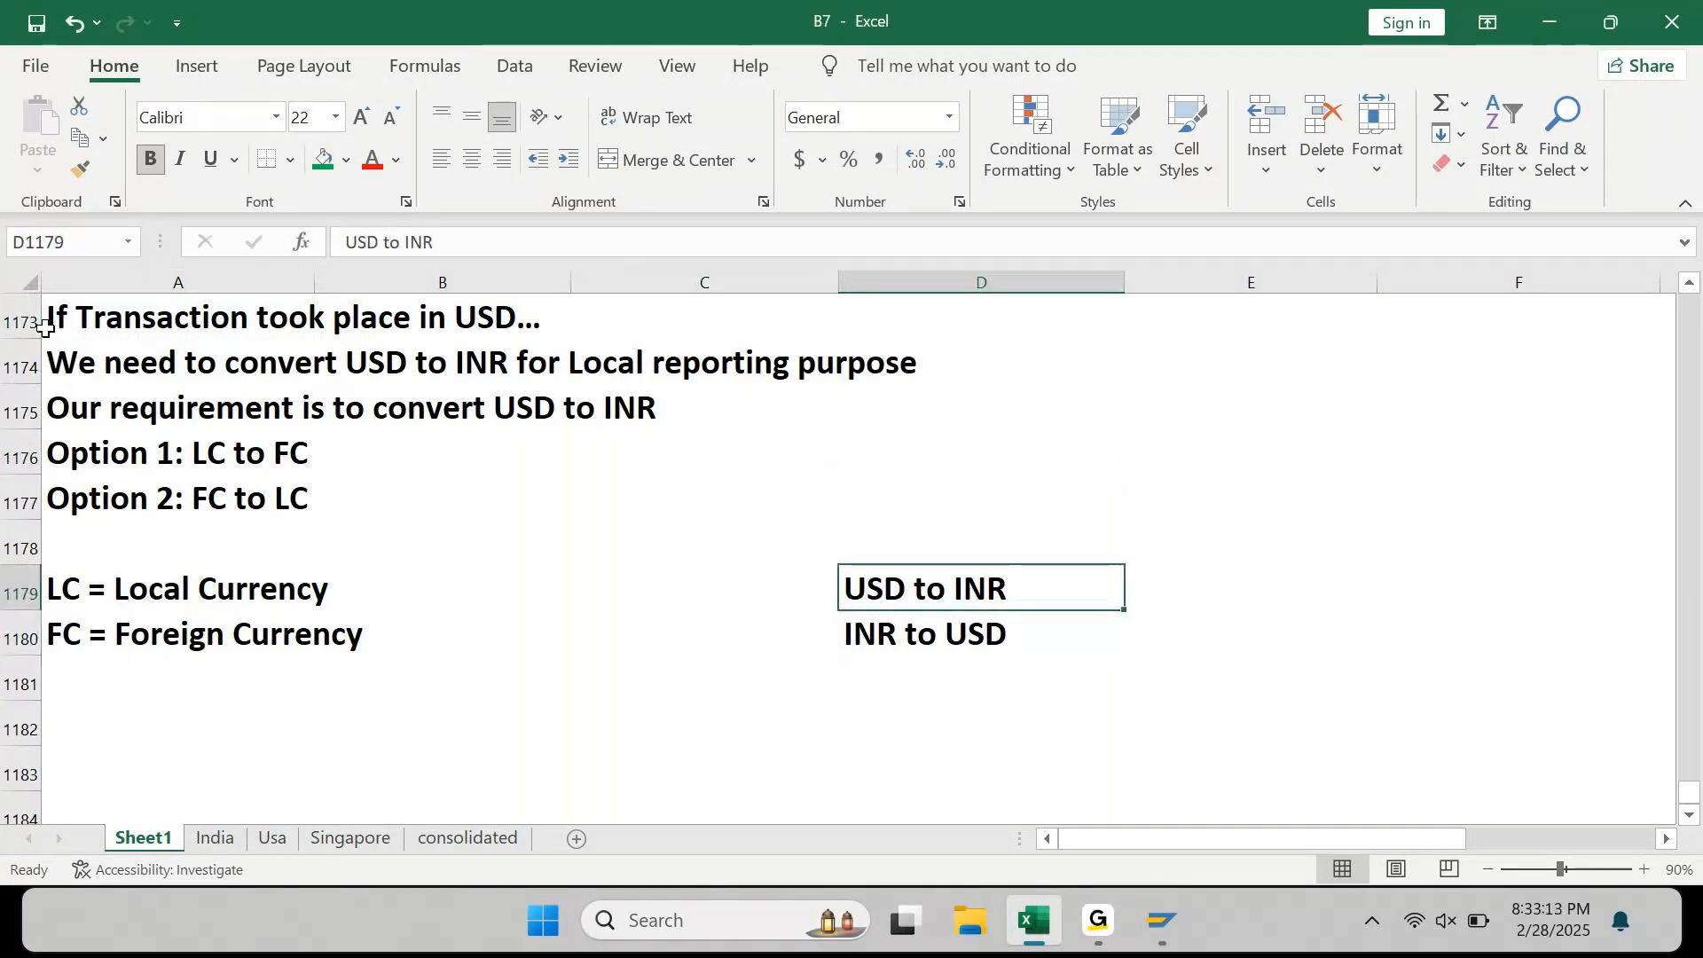
Step: Shade the USD to INR cell green and the INR to USD cell yellow
left_click(333, 158)
key("Down")
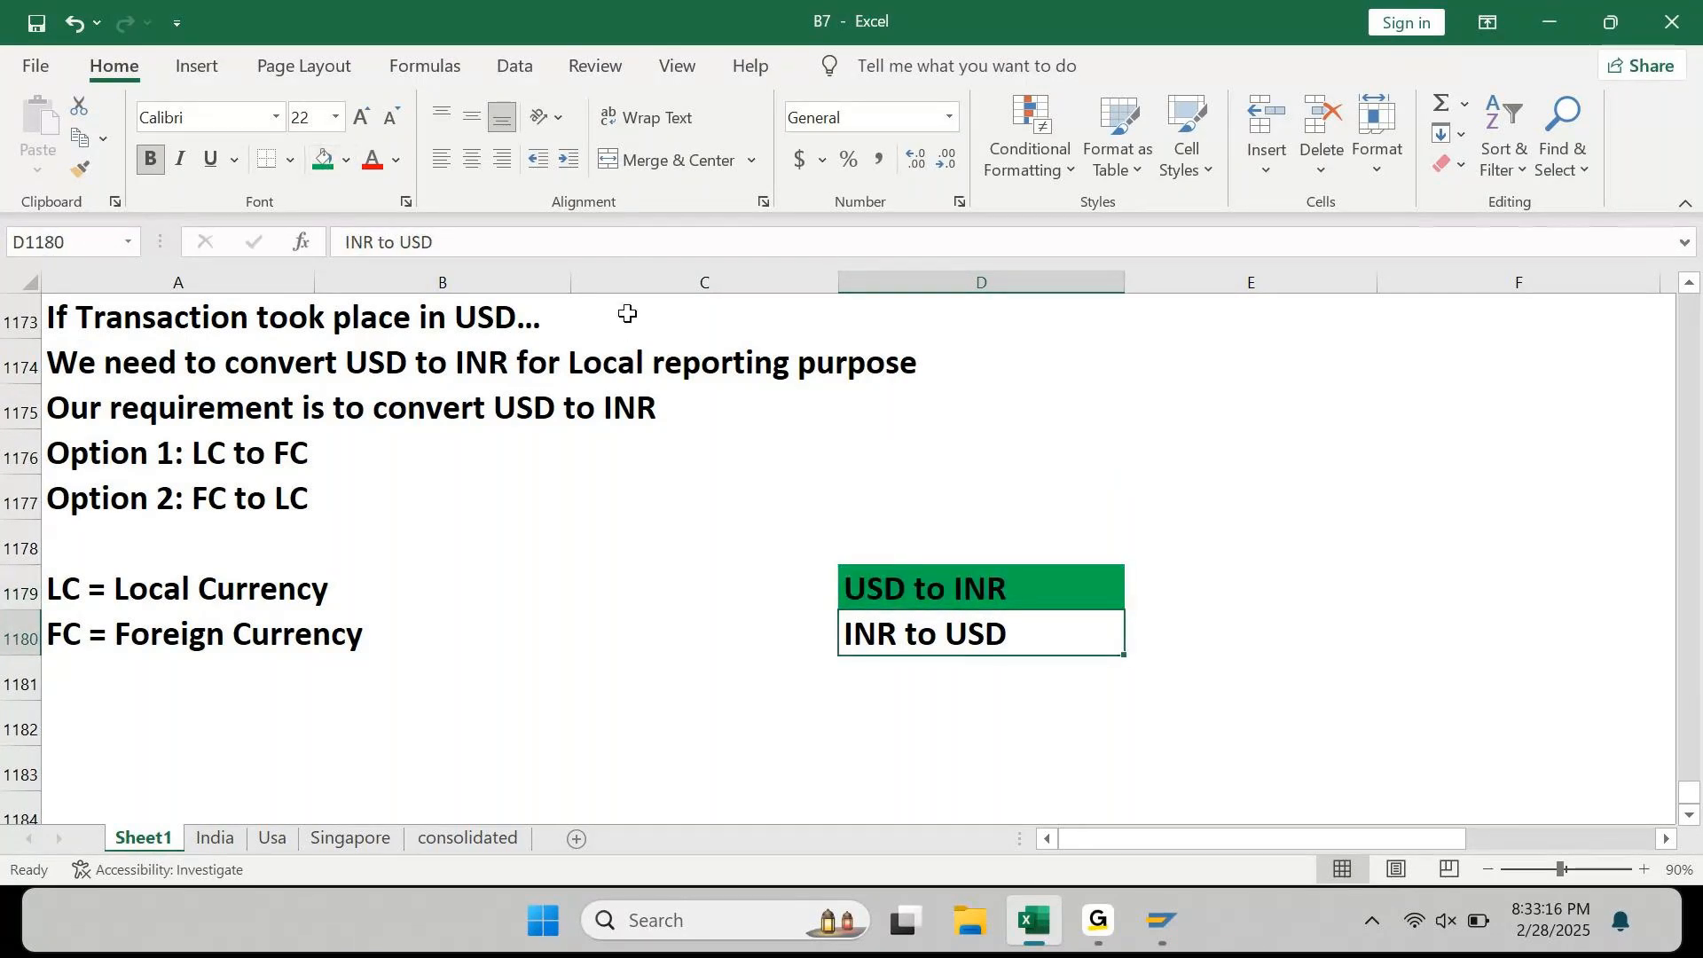
left_click(347, 160)
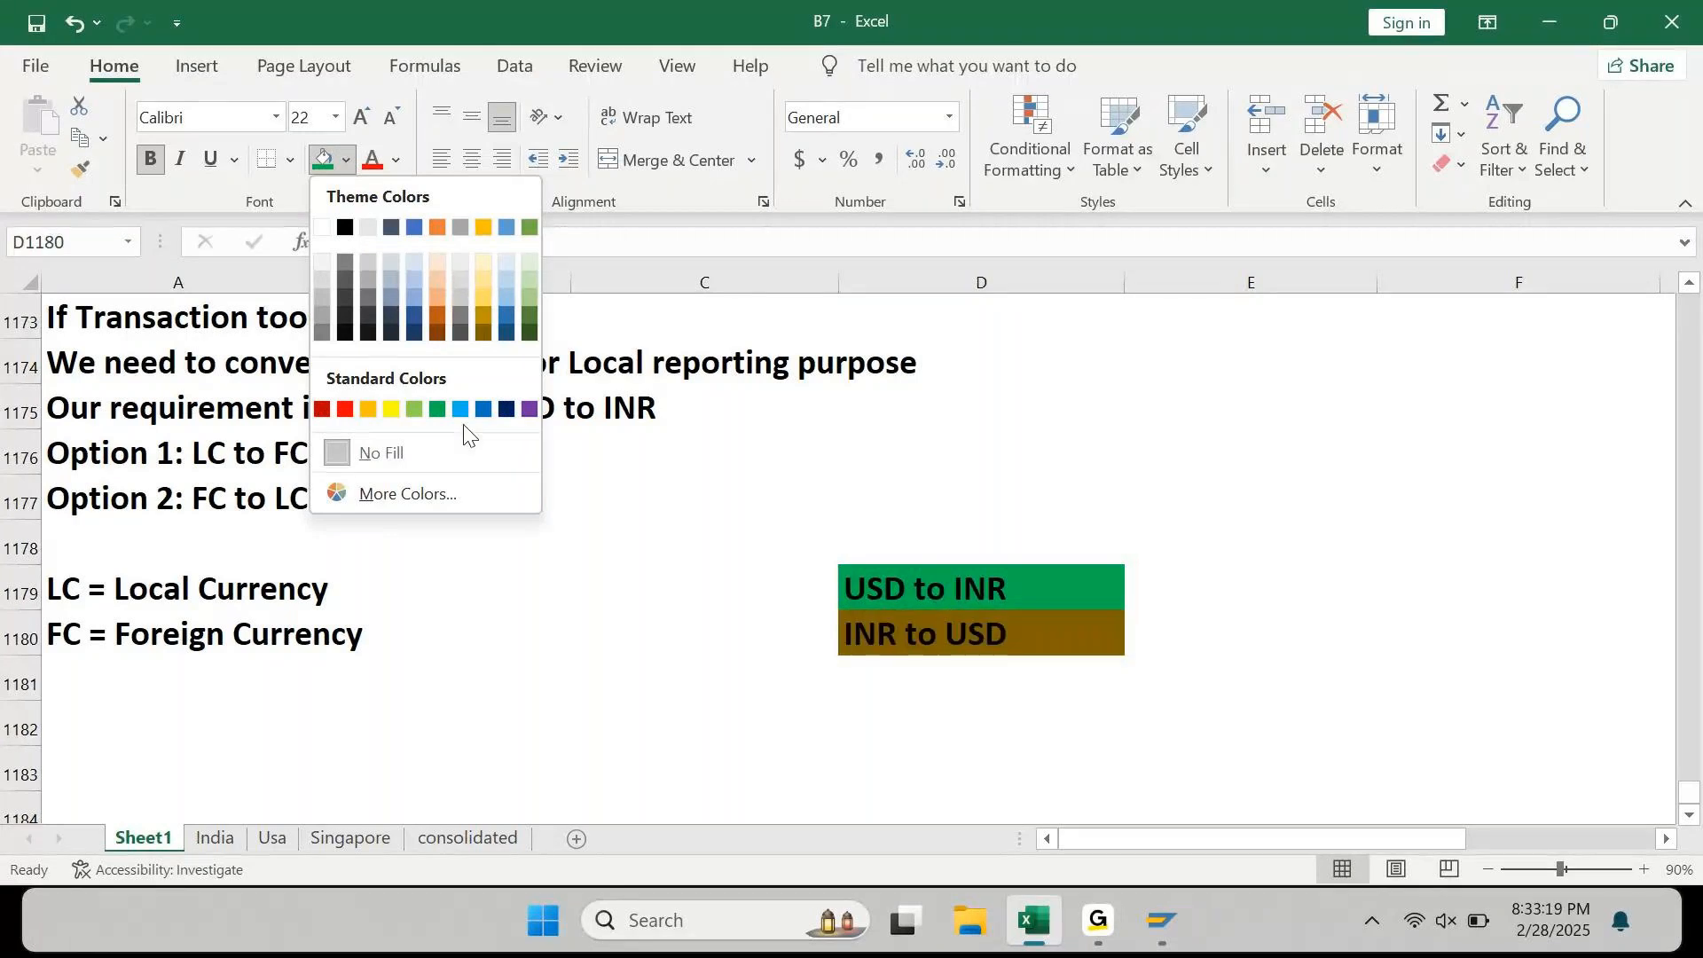
left_click(391, 408)
Step: Label E1179 'FC to LC' and E1180 'LC to FC'
key("Up")
key("Right")
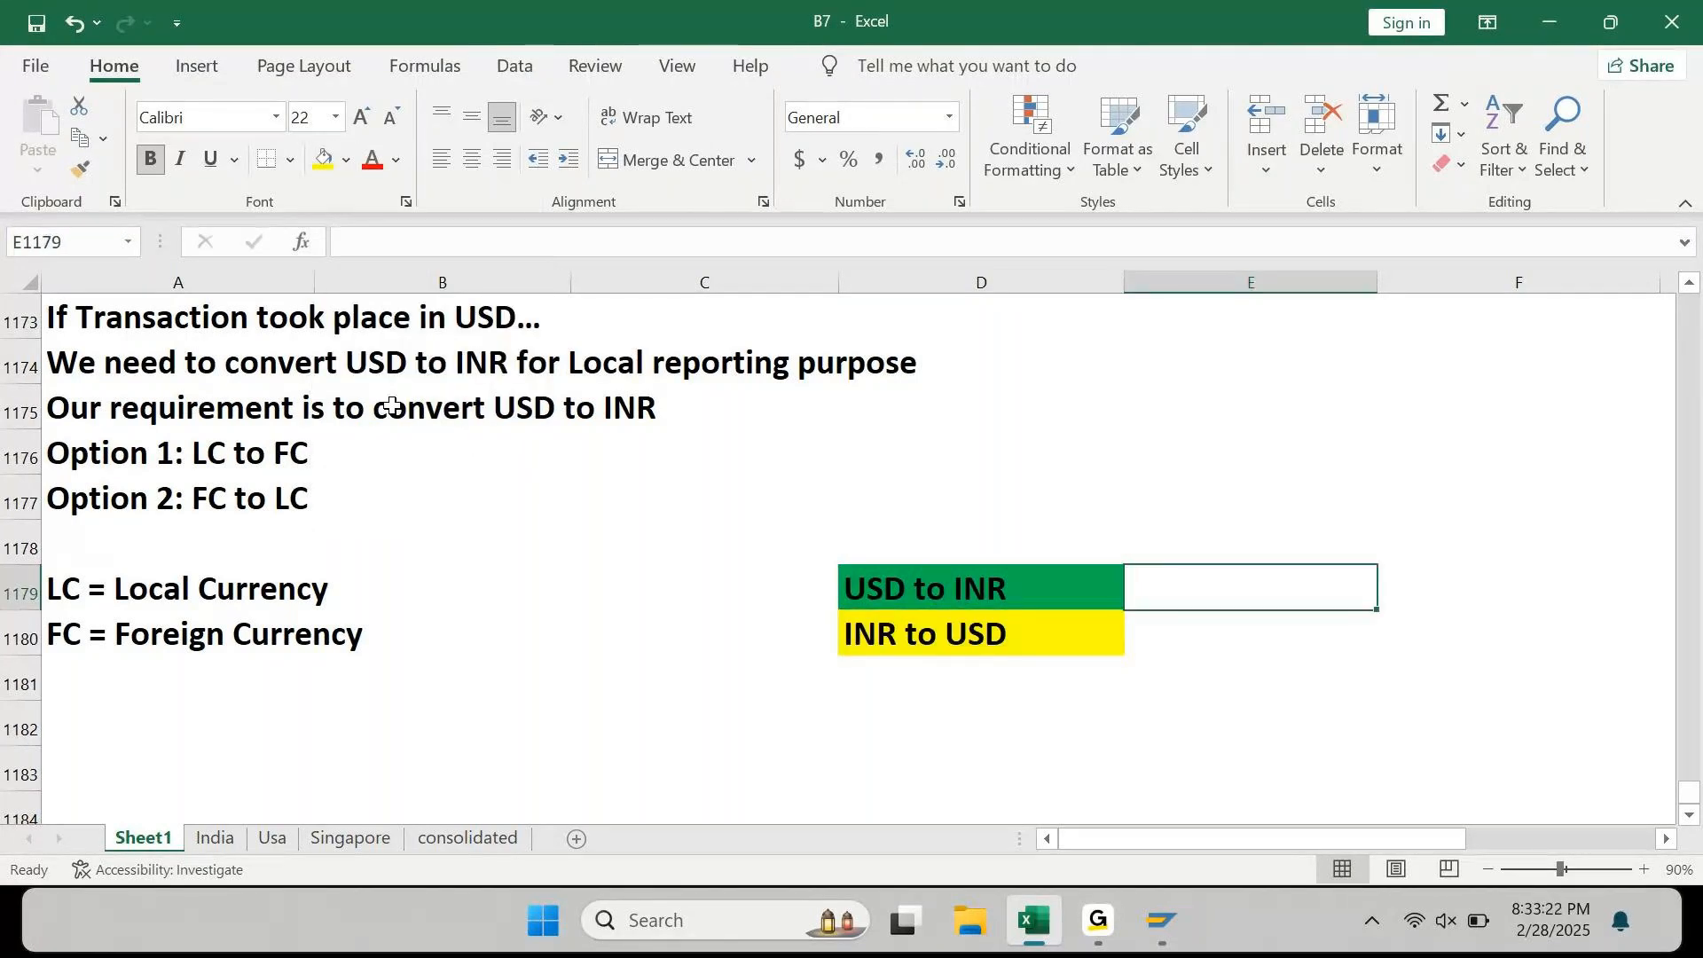
type("FC to ")
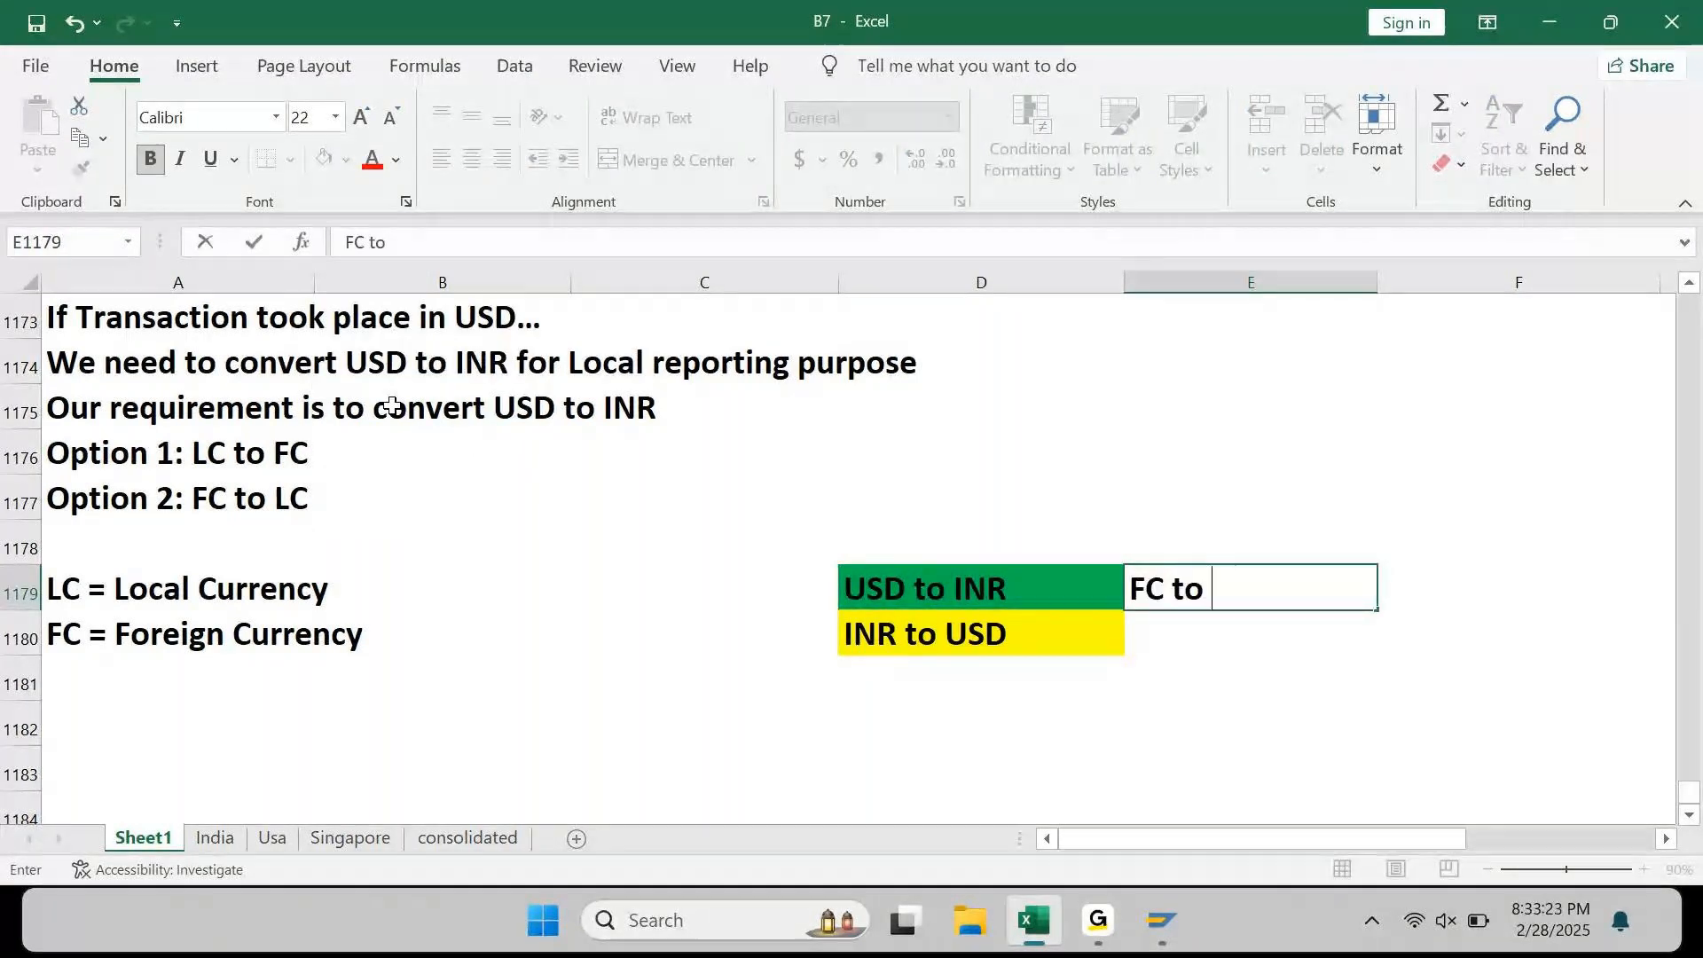
type("L|C")
key("Left")
key("BackSpace")
key("Return")
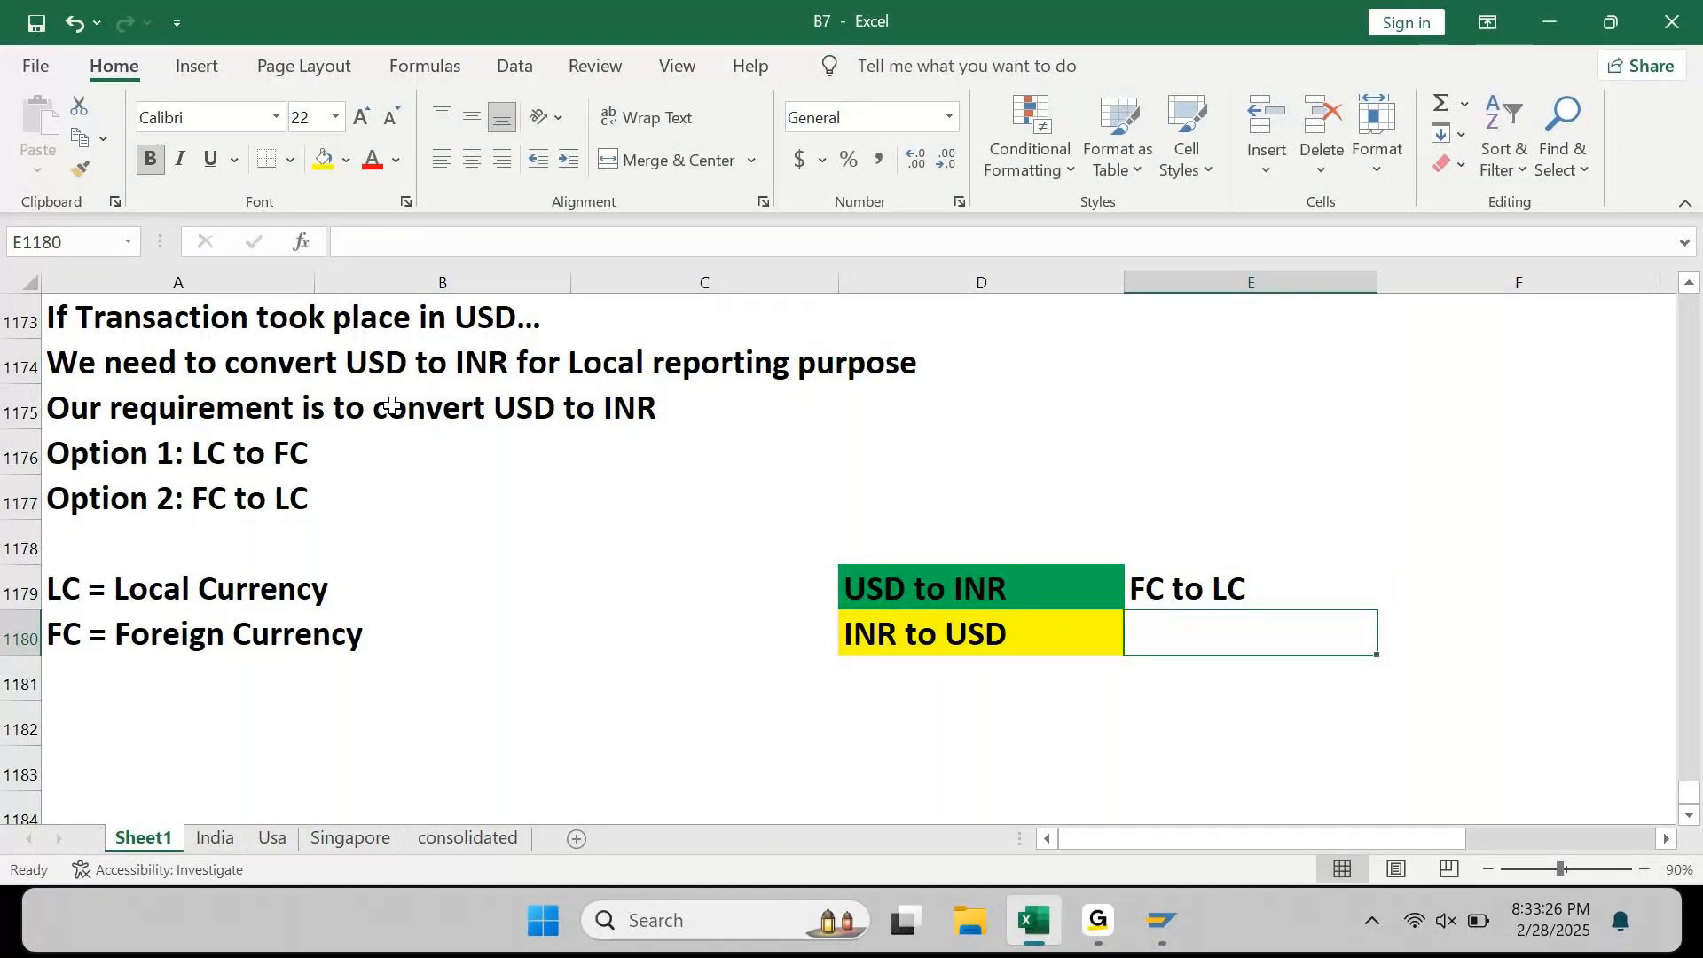
type("LC to FC")
key("Return")
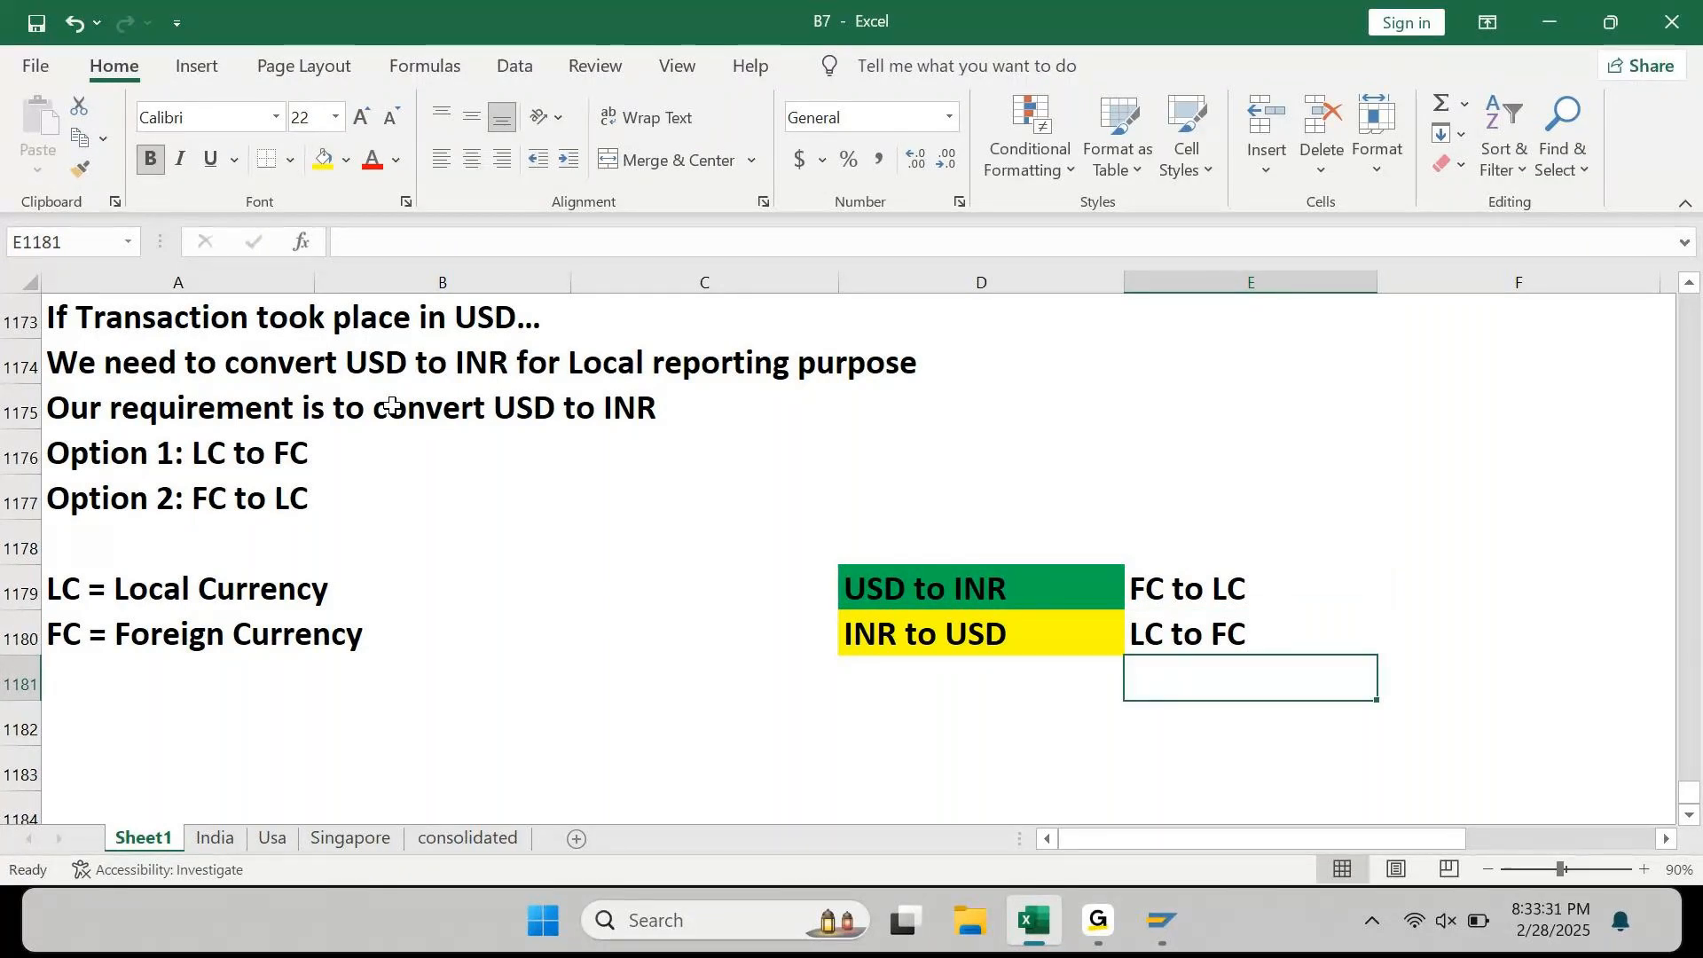
key("Home")
key("Down")
key("Down")
key("Down")
key("Down")
key("Down")
key("Down")
key("Down")
key("Down")
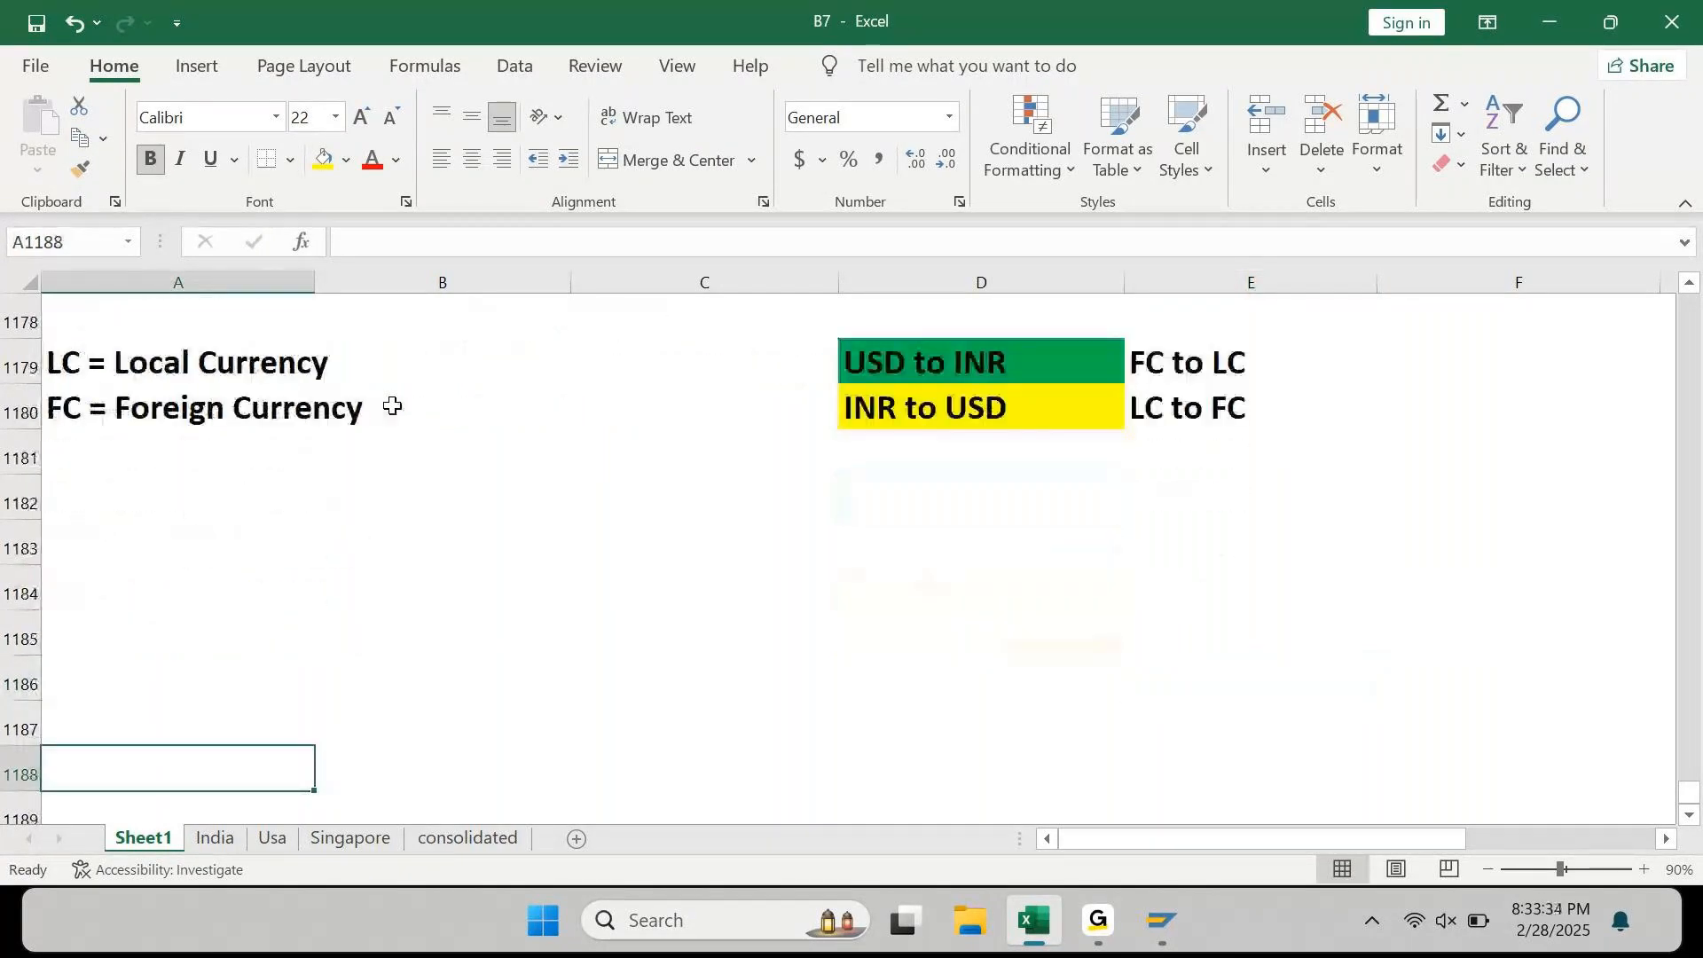
key("ctrl+Up")
key("Down")
key("Down")
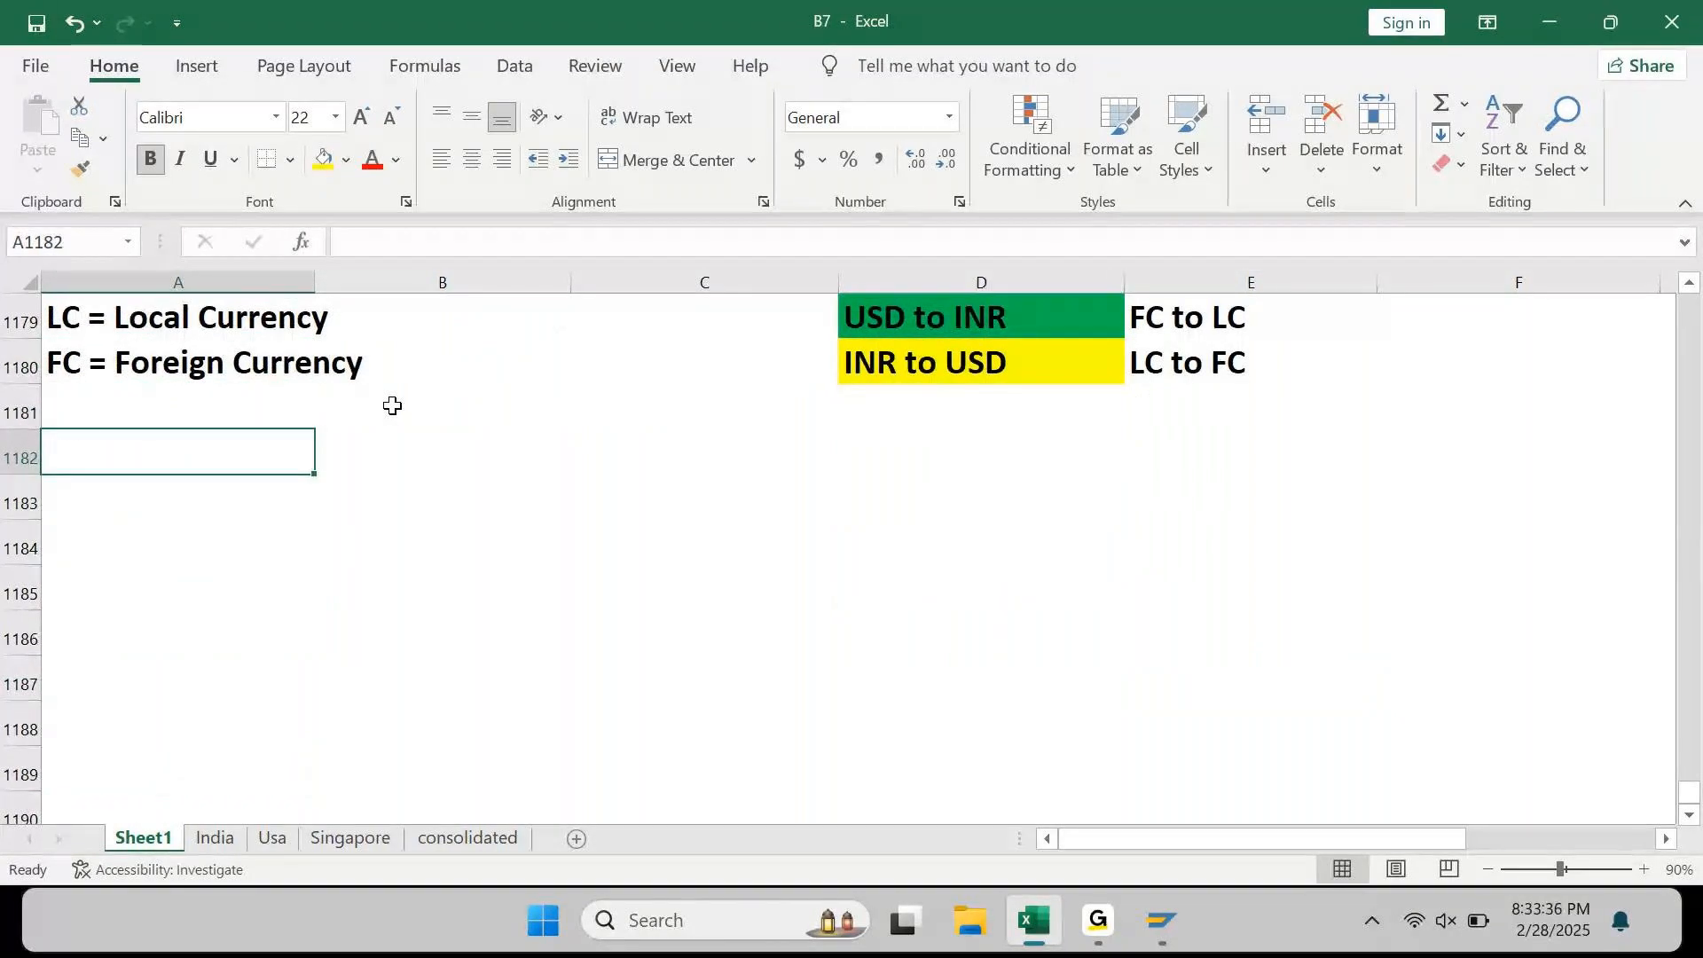
Step: Type the note 'USD Rate is 80 today..' in A1182
type("USD Rate is ")
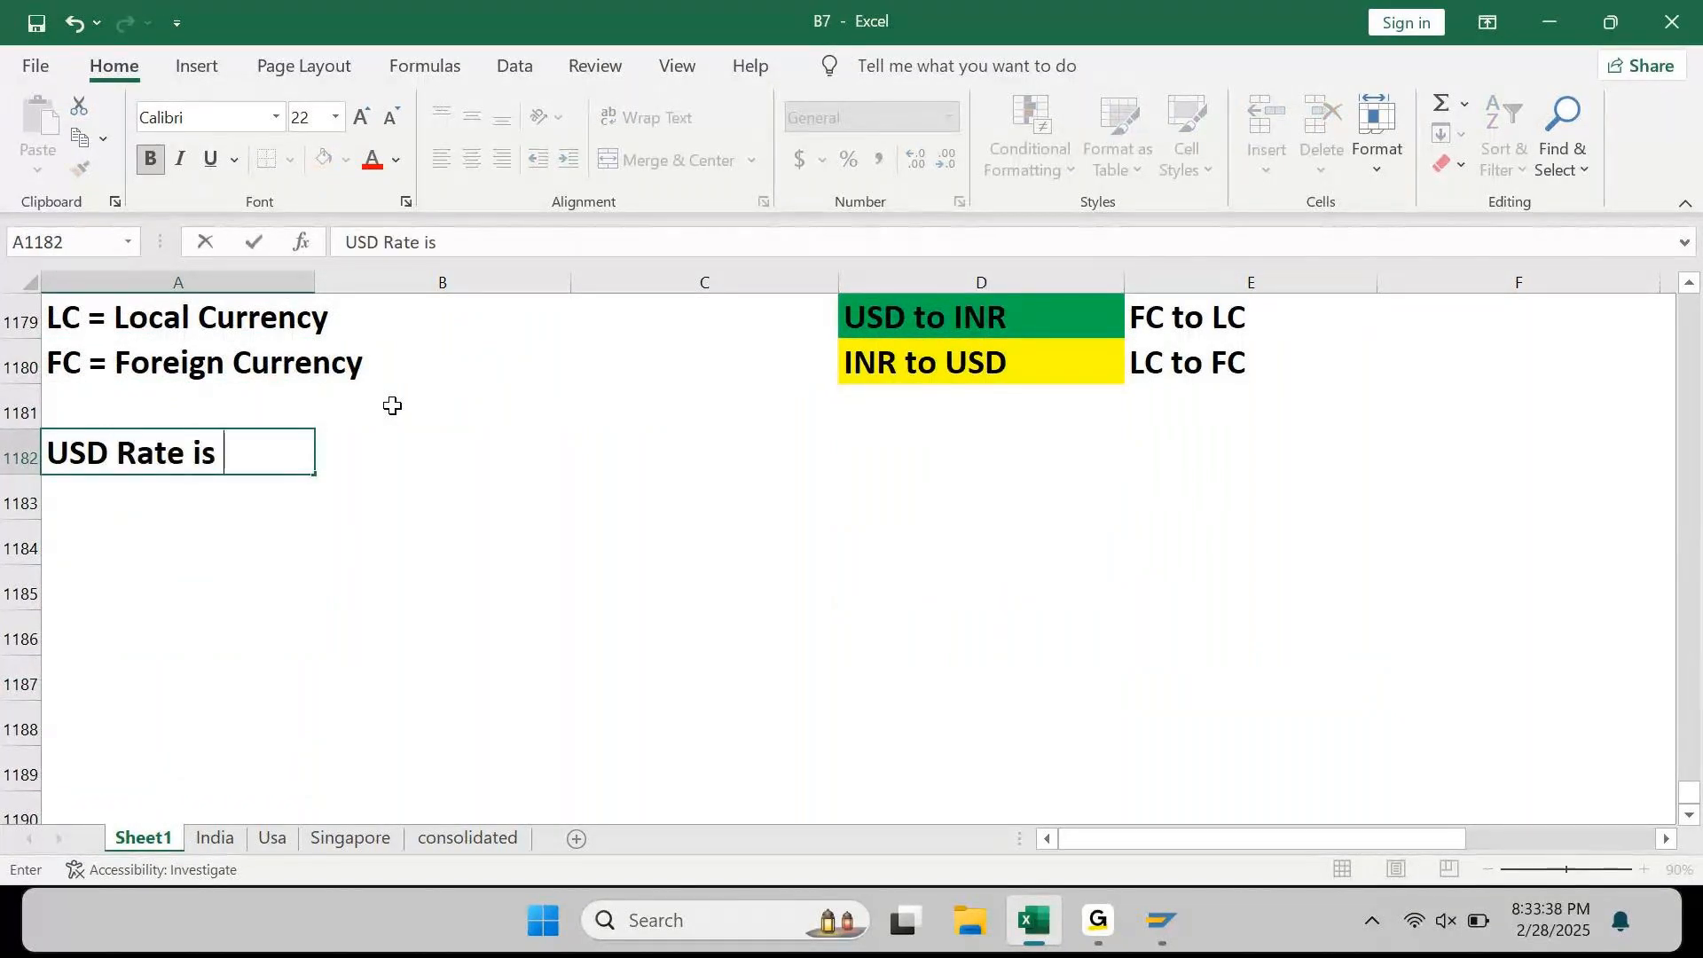
type("80 to")
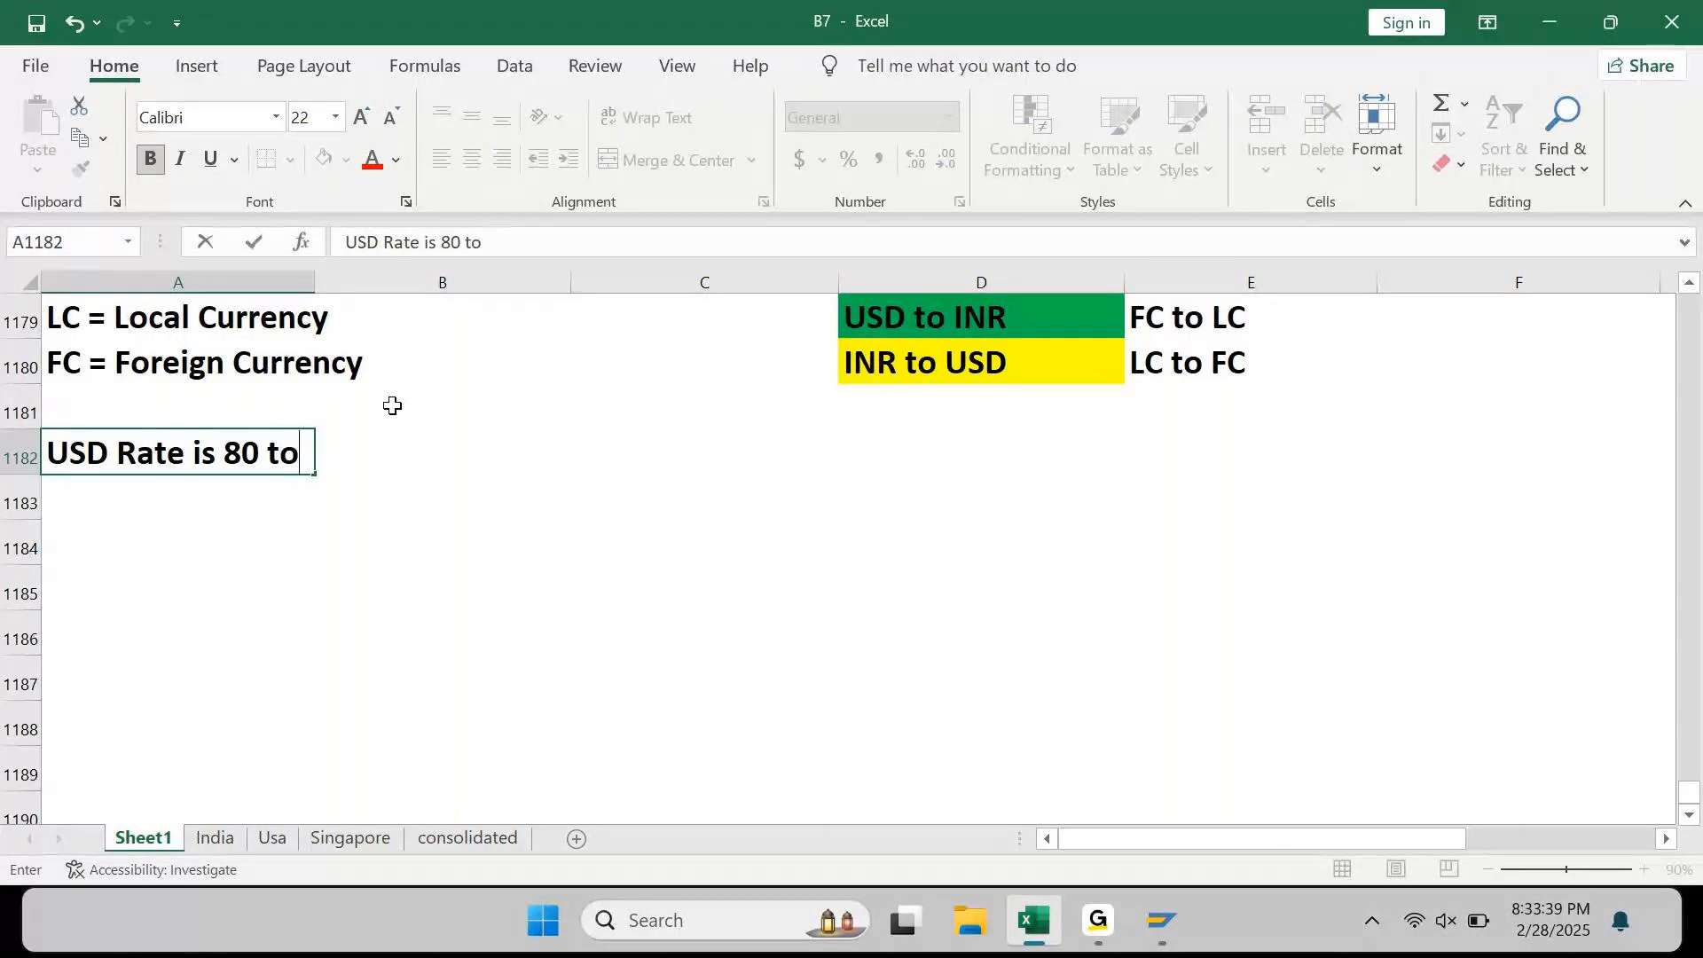
type("day..")
key("Return")
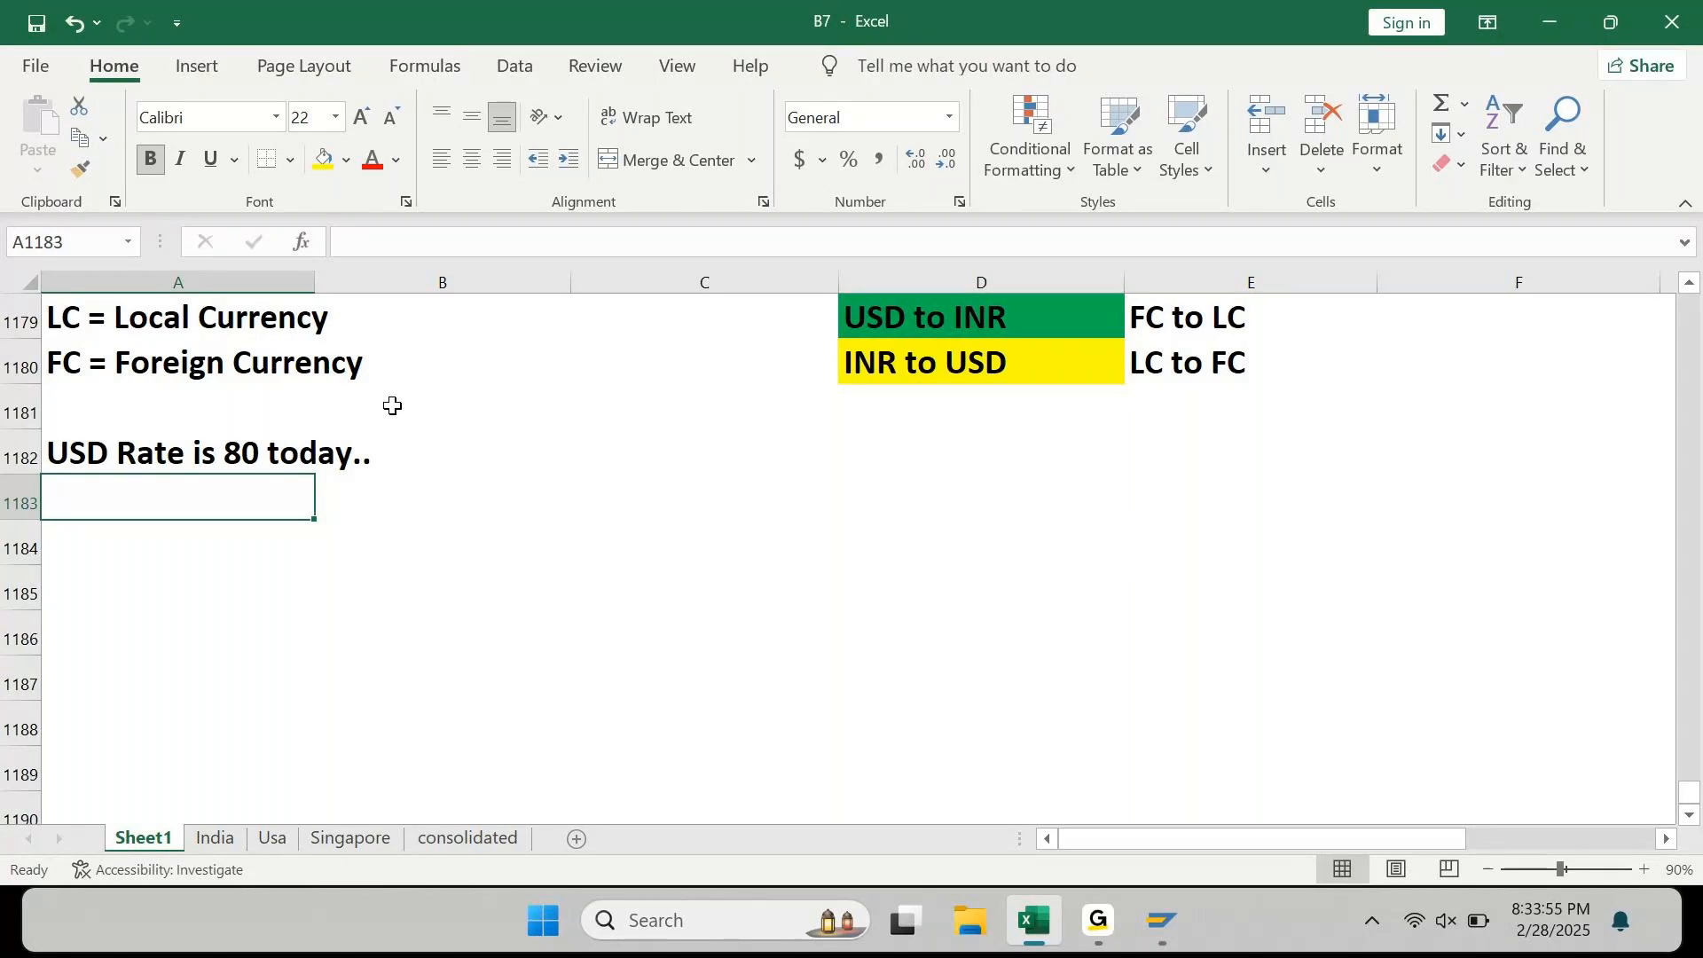
left_click(1097, 947)
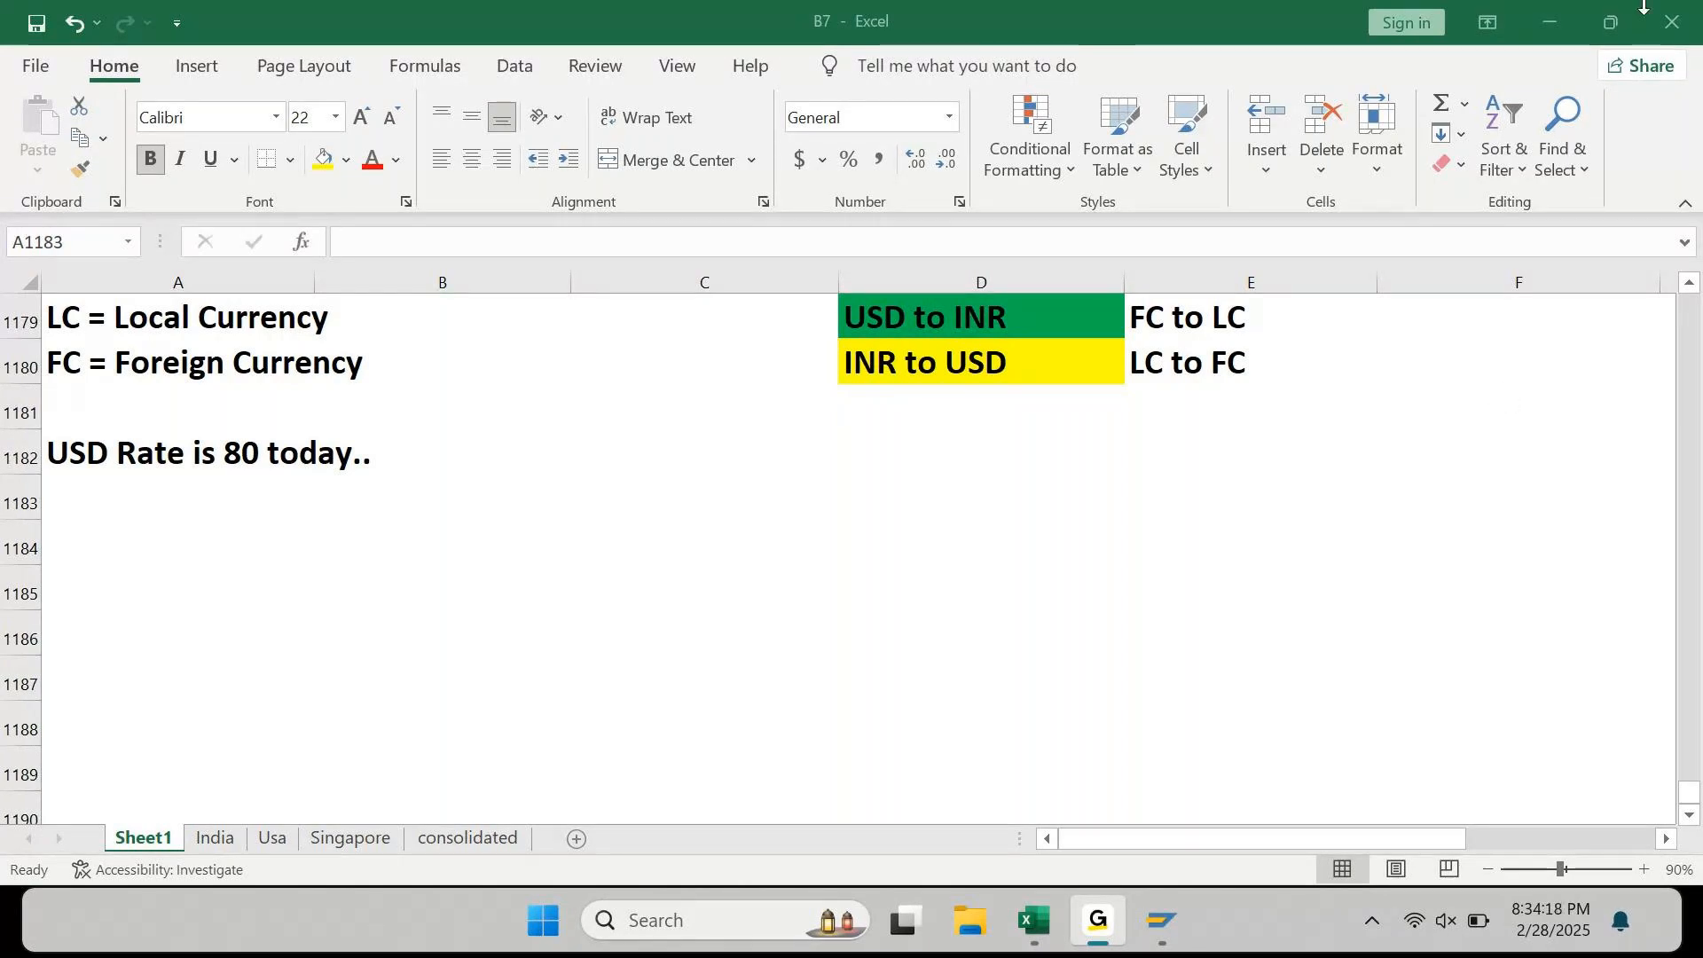
left_click(1562, 14)
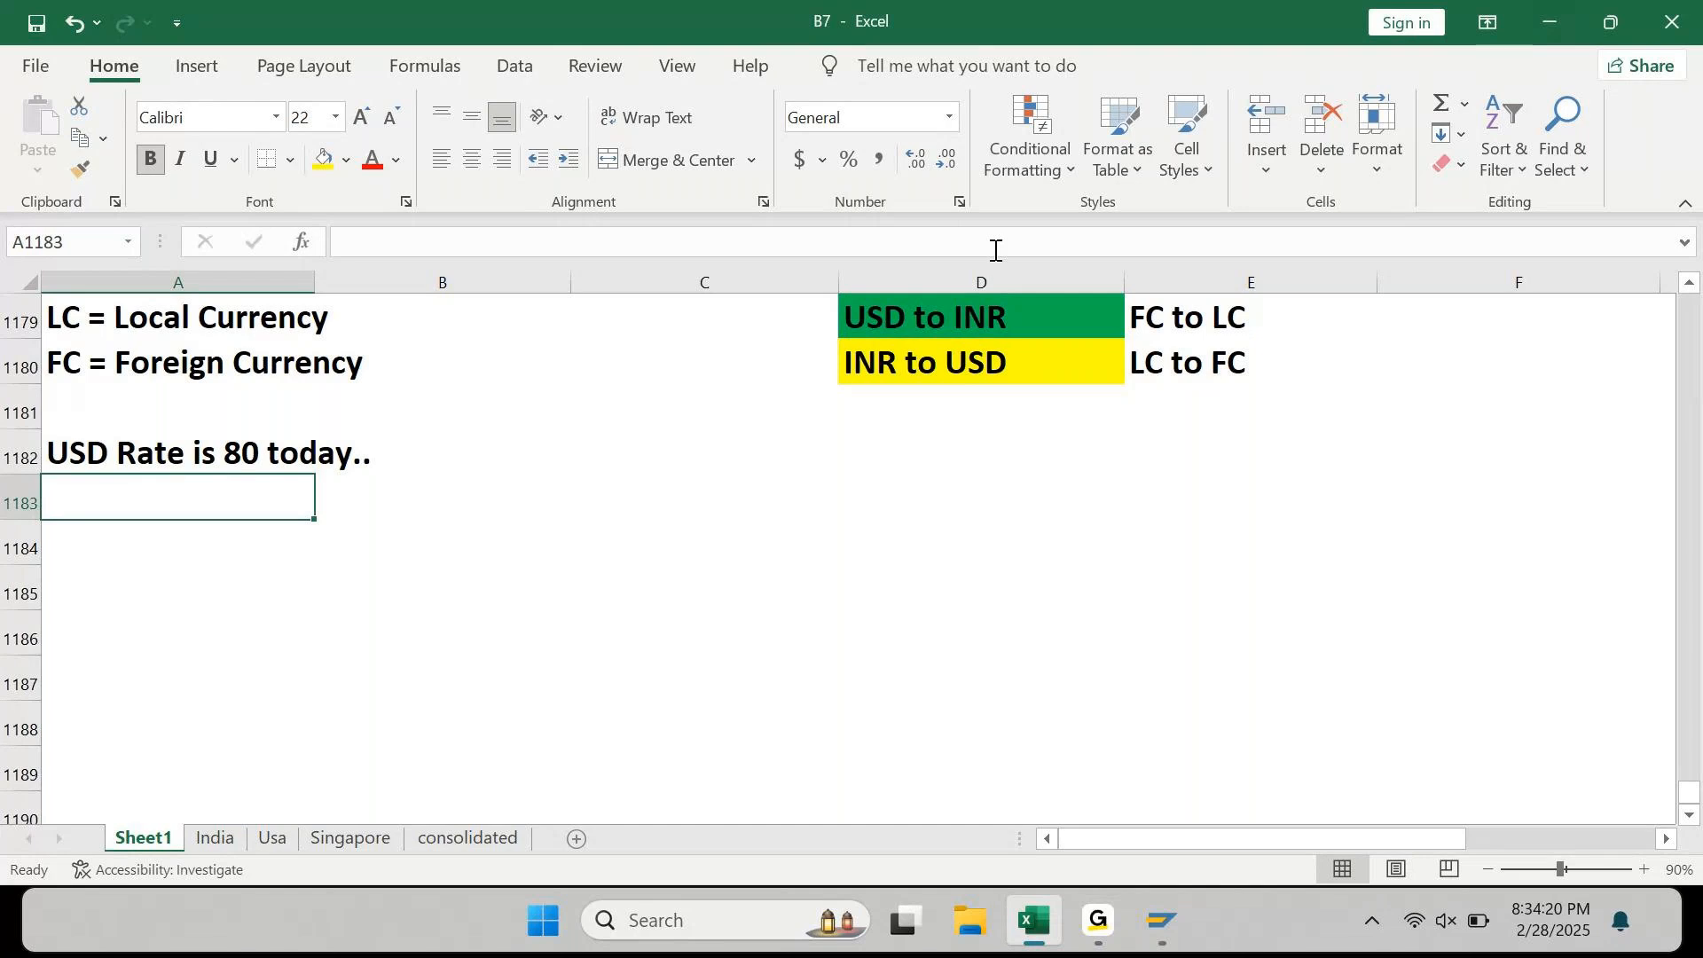
left_click(1191, 318)
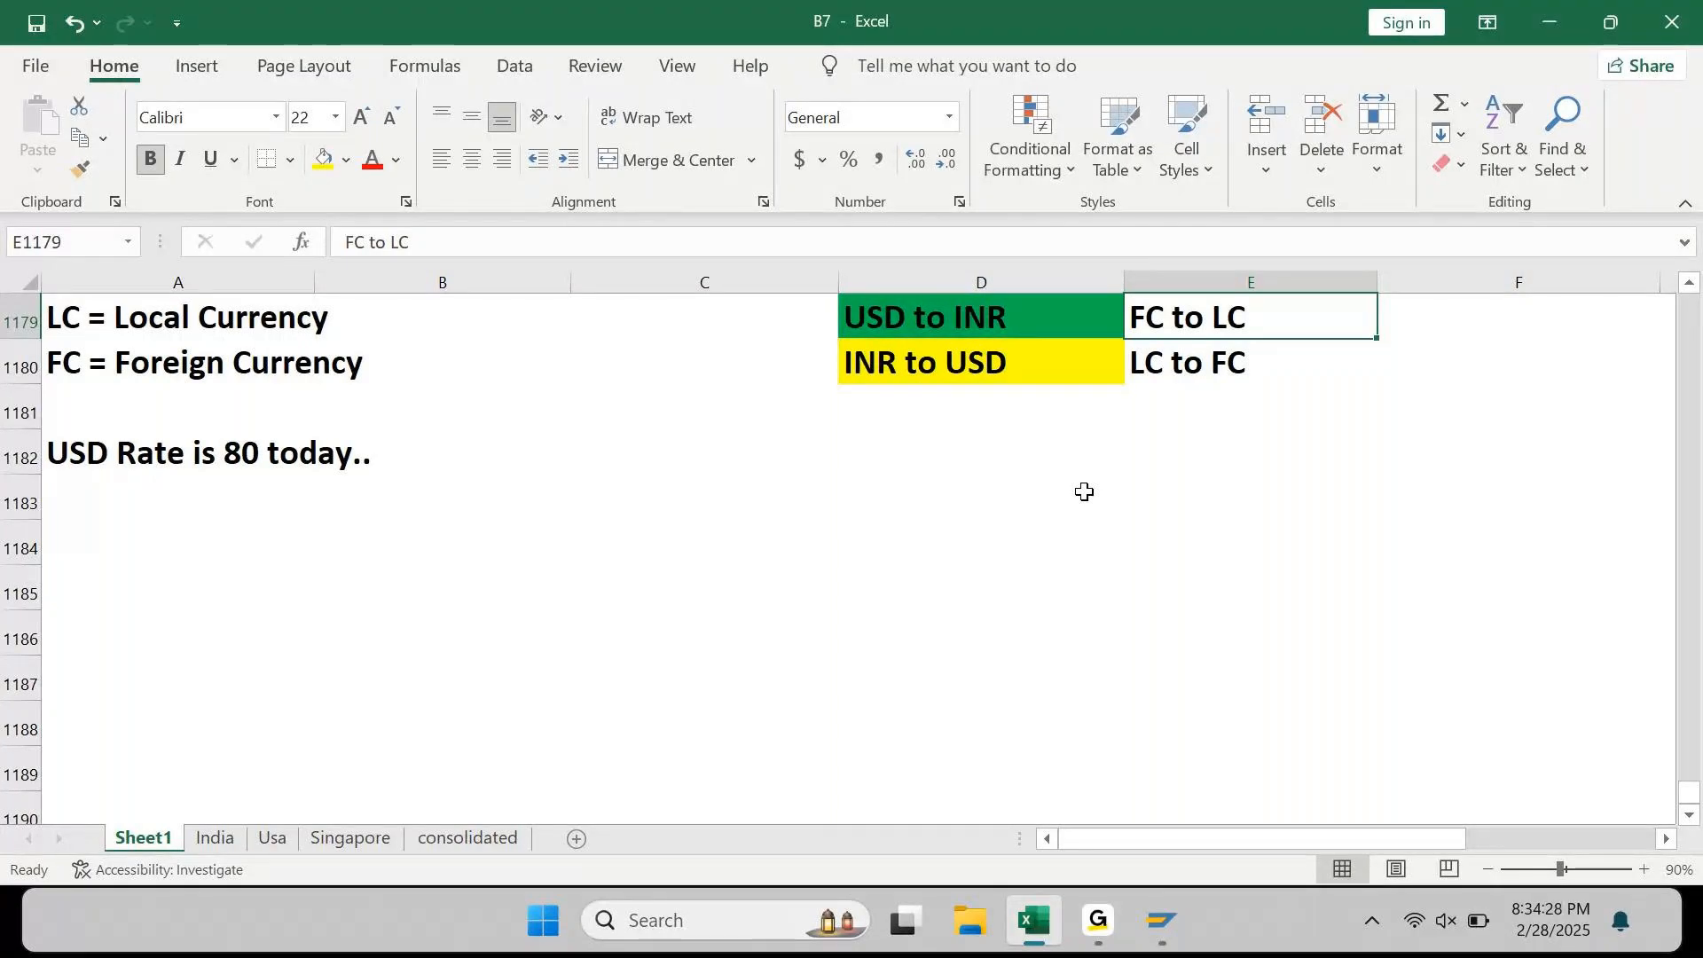
left_click(1099, 927)
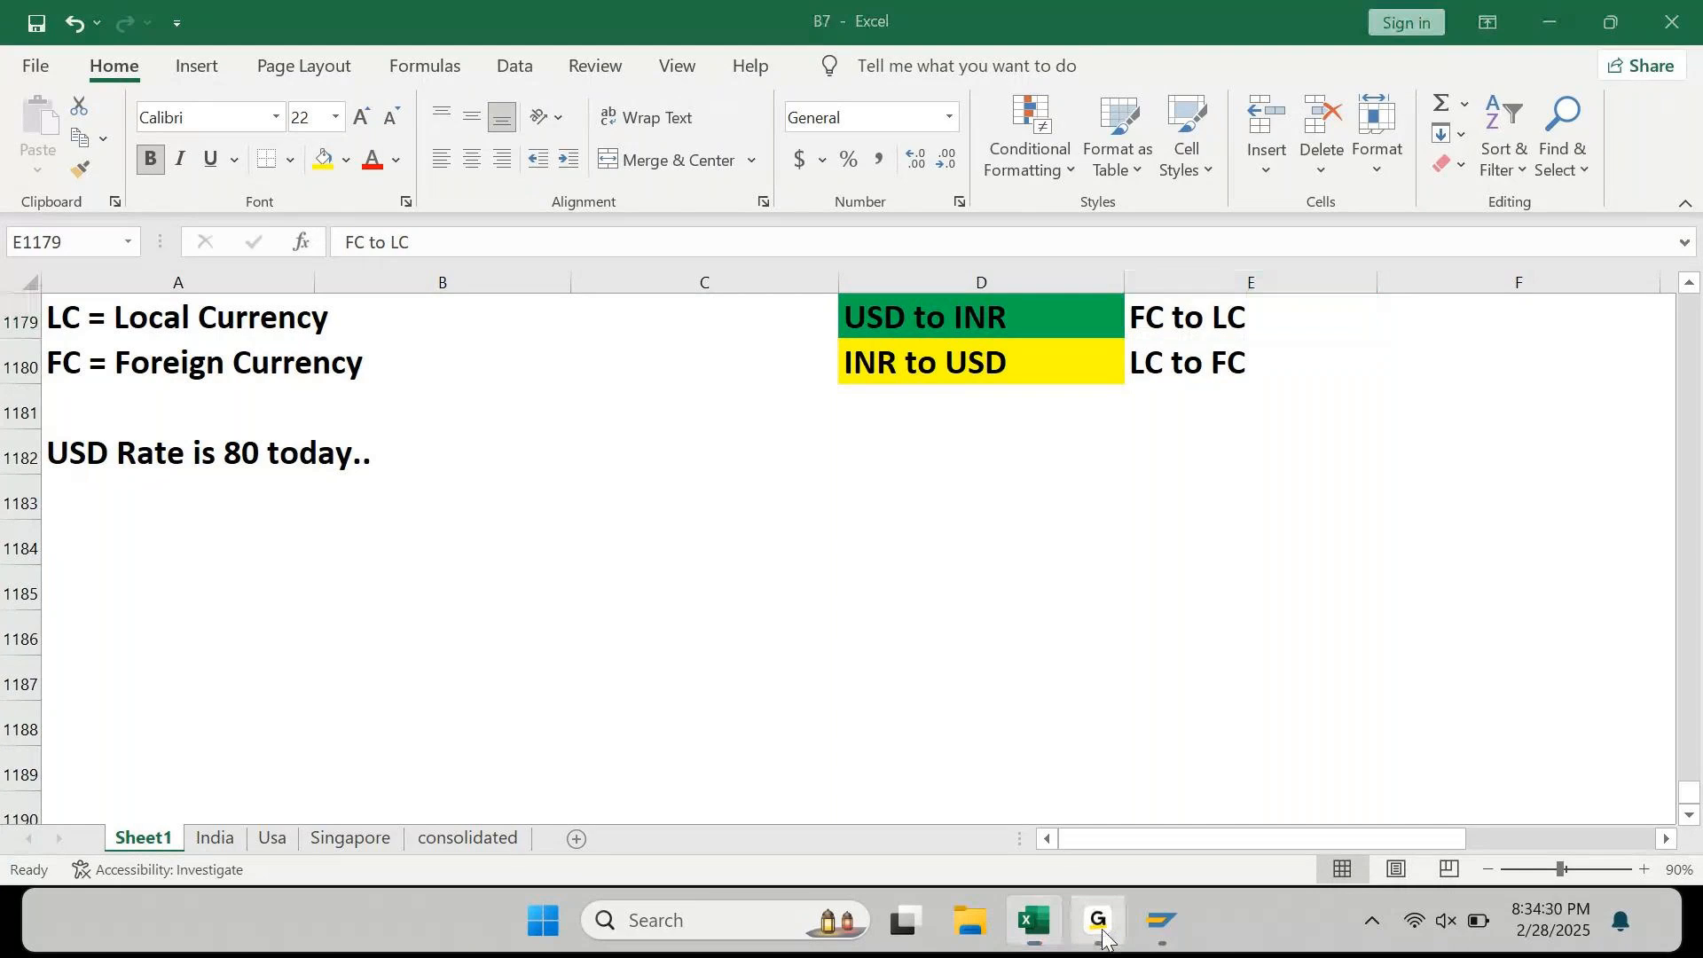
left_click(1102, 939)
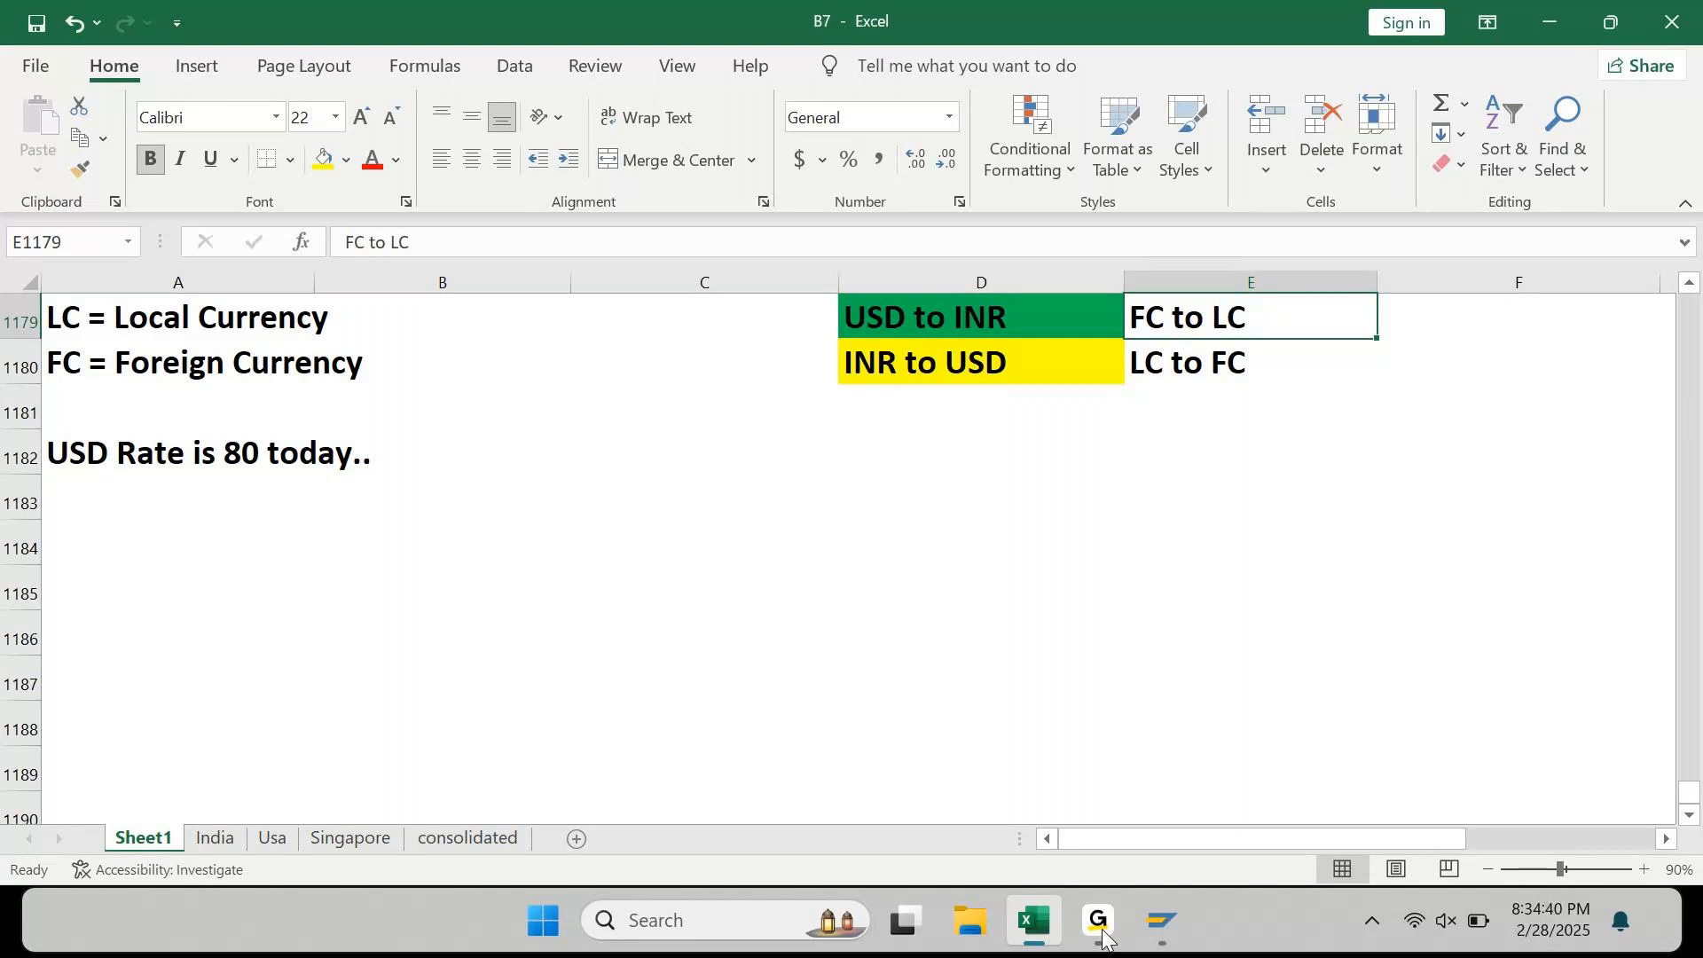
left_click(182, 557)
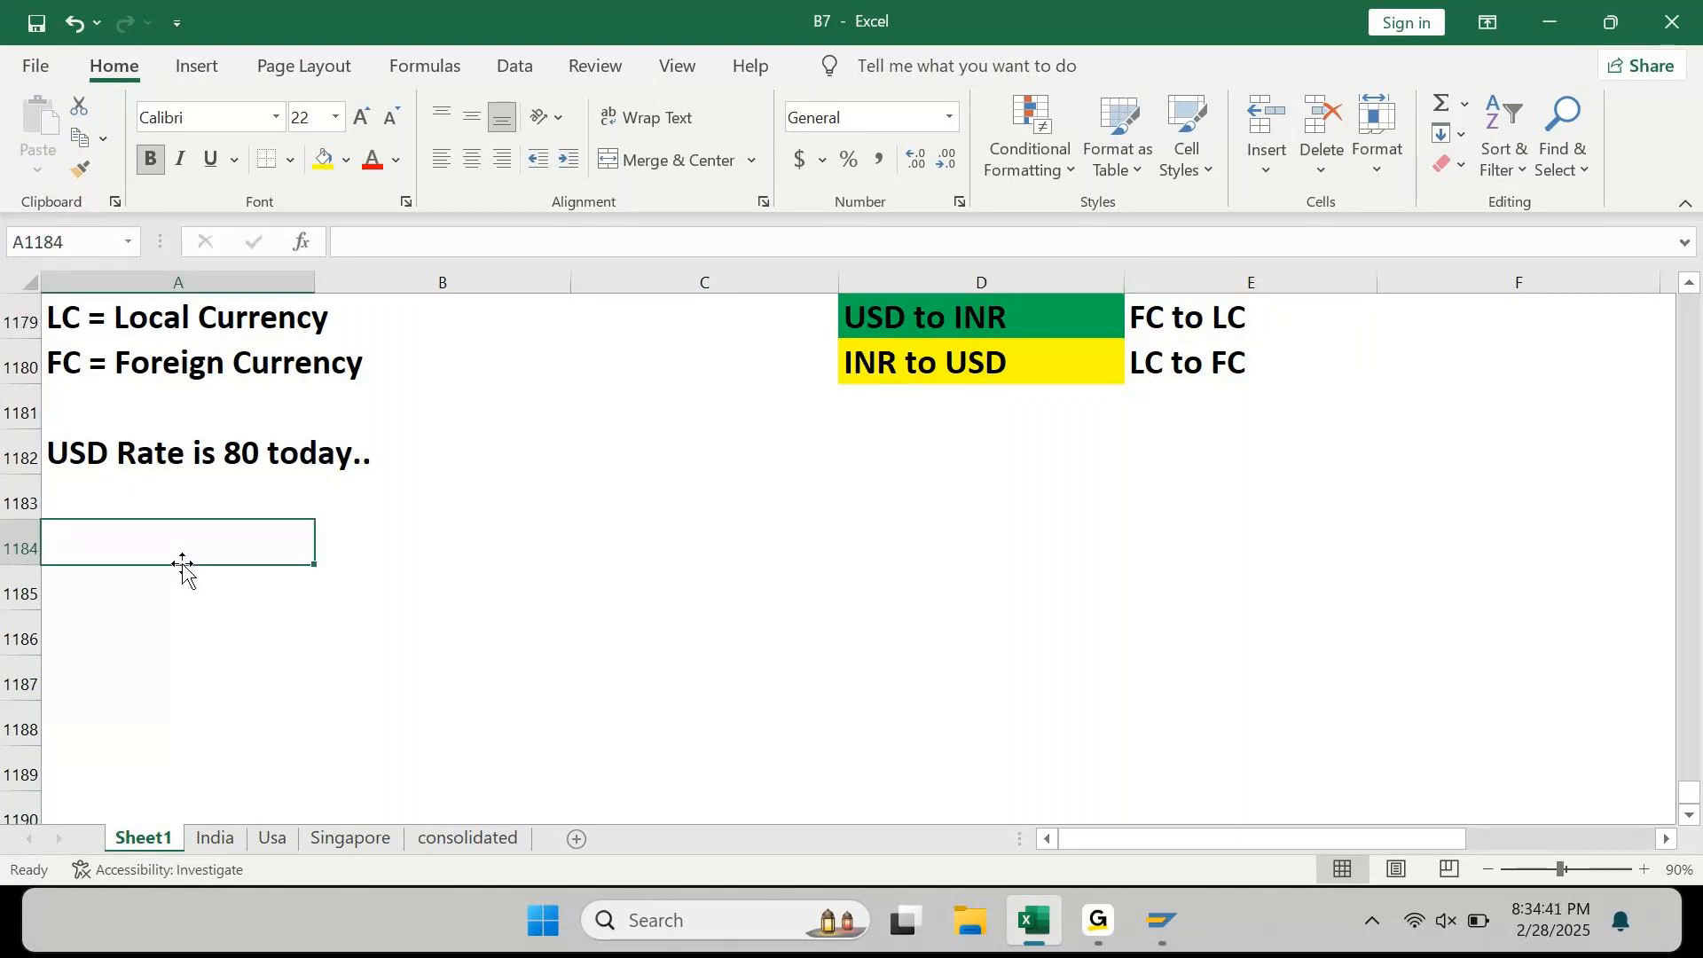
Step: Enter 'If Conversion is FC to LC' in A1184
type("IF c")
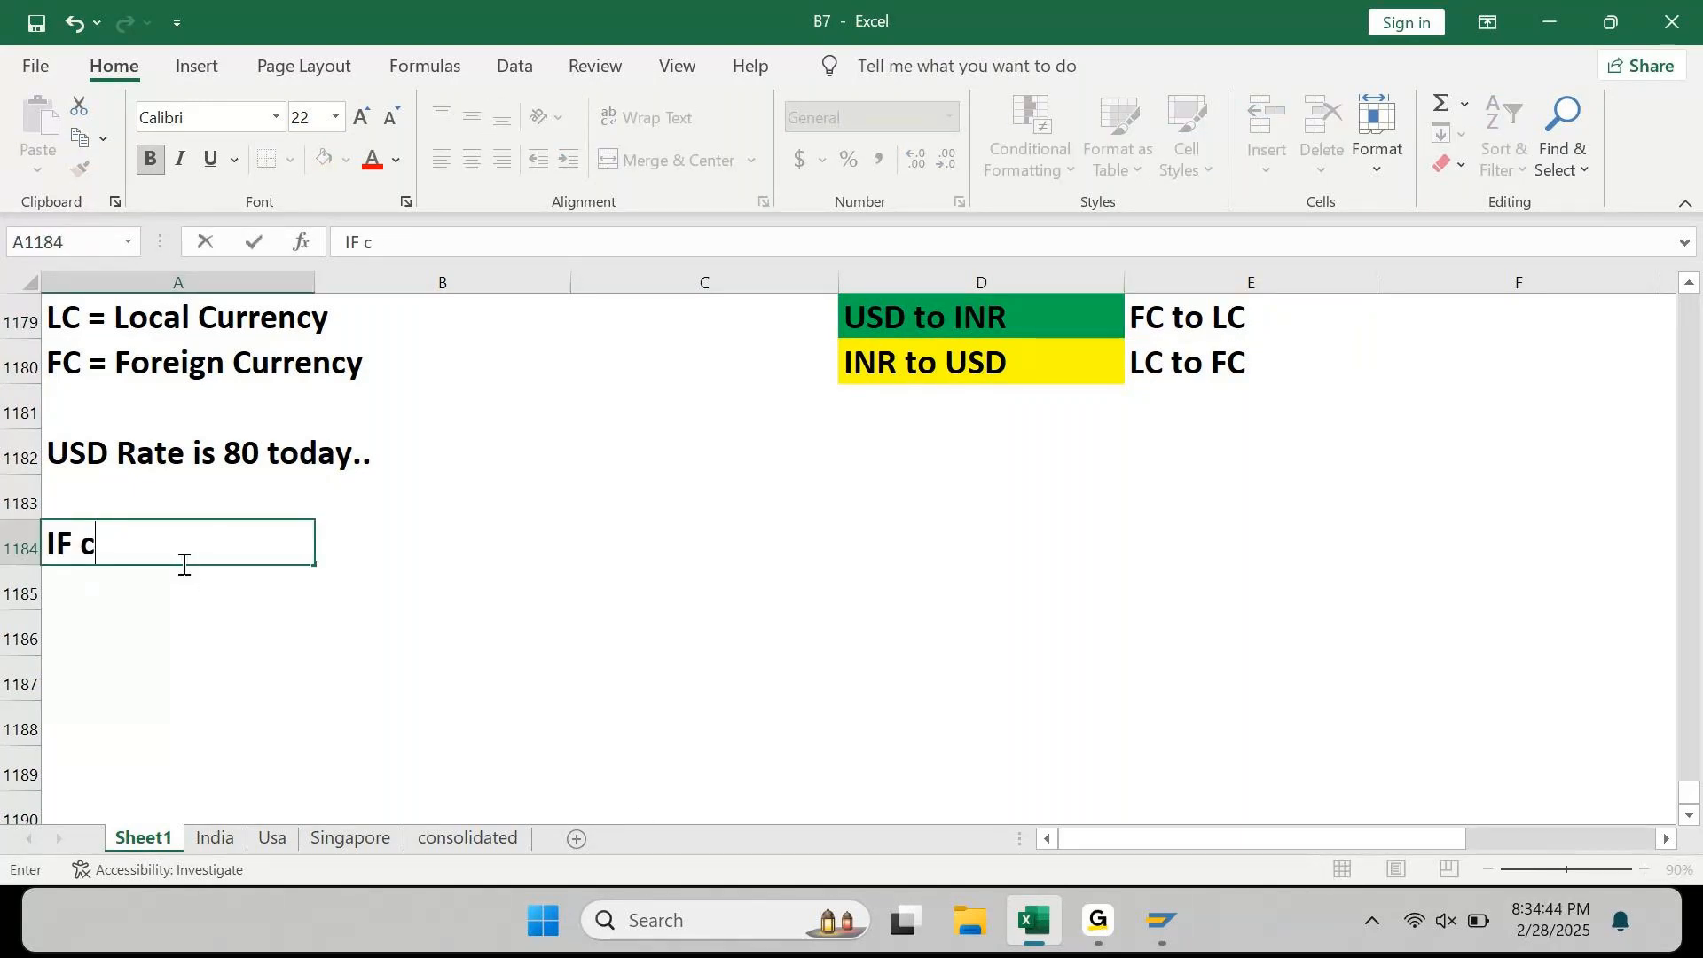
key("BackSpace")
key("BackSpace")
key("BackSpace")
type("d")
key("BackSpace")
type("f Con")
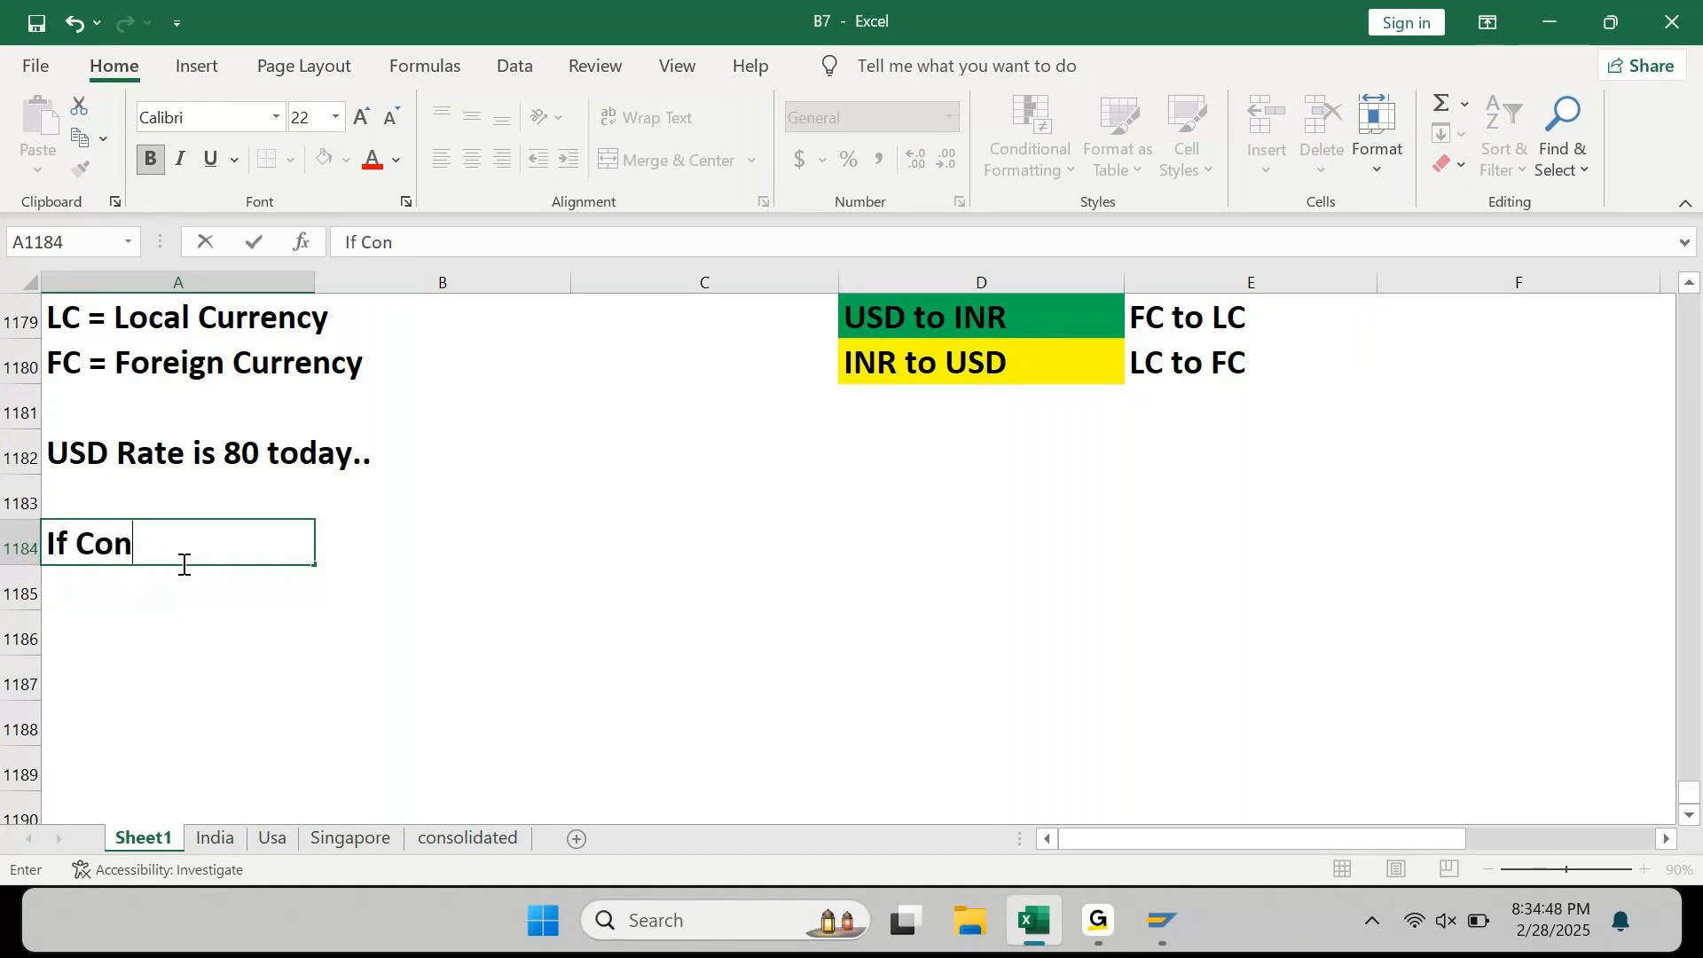
type("version is ")
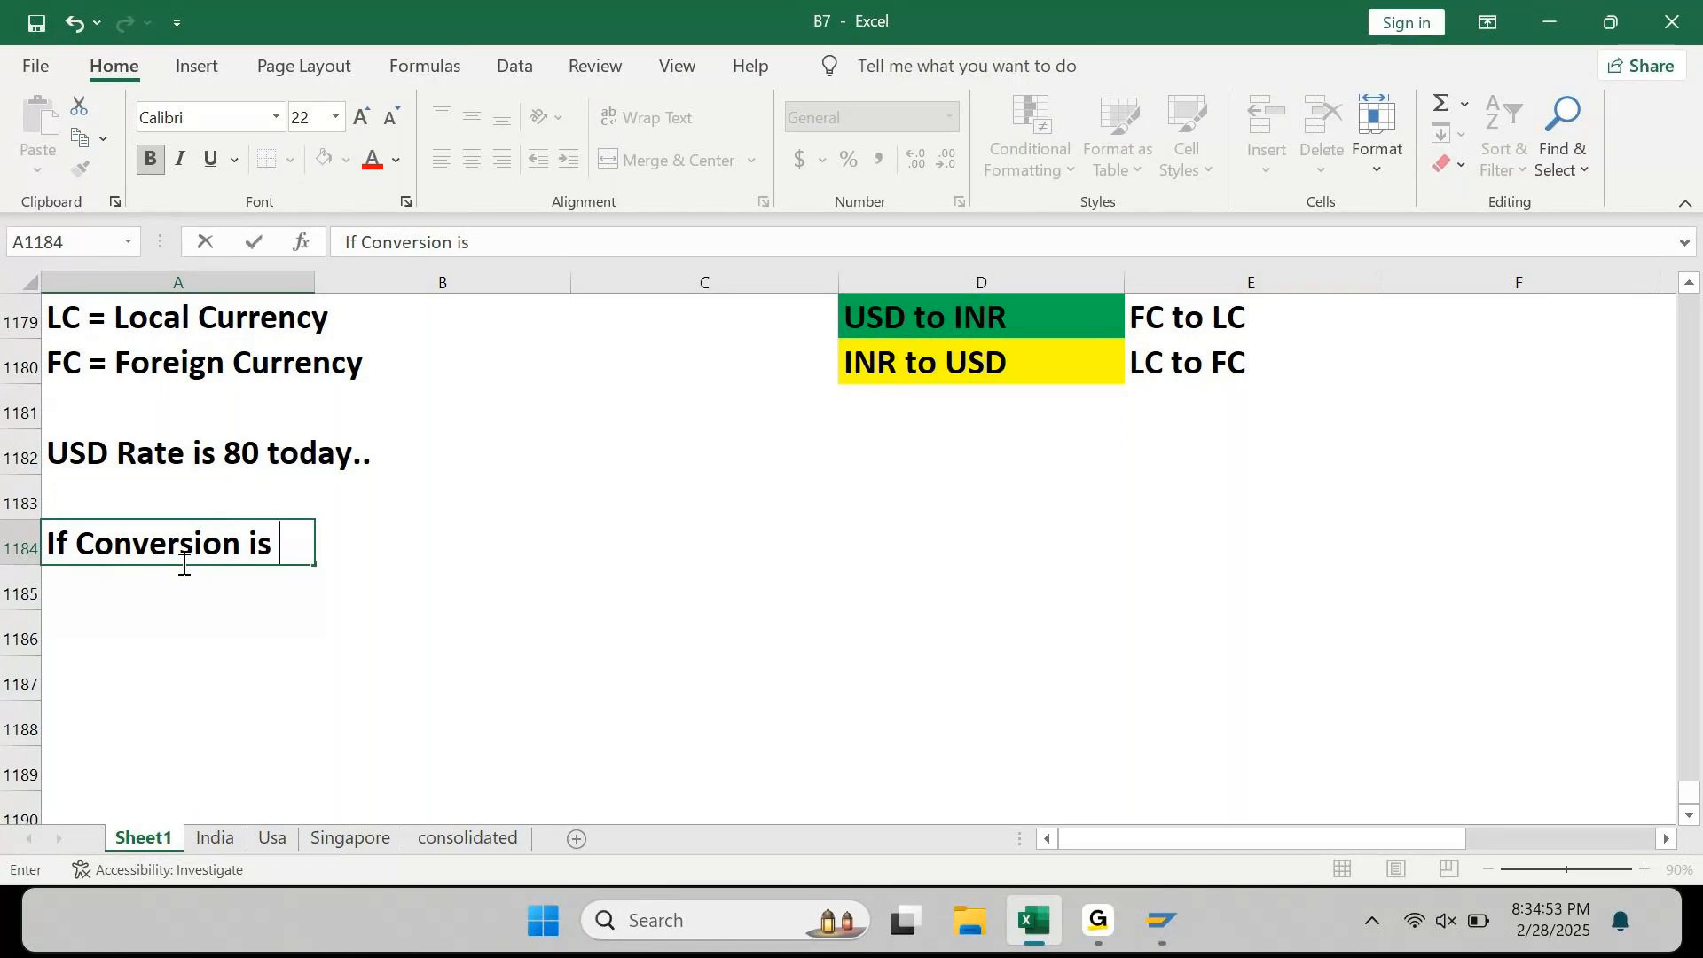
type("FC to LC")
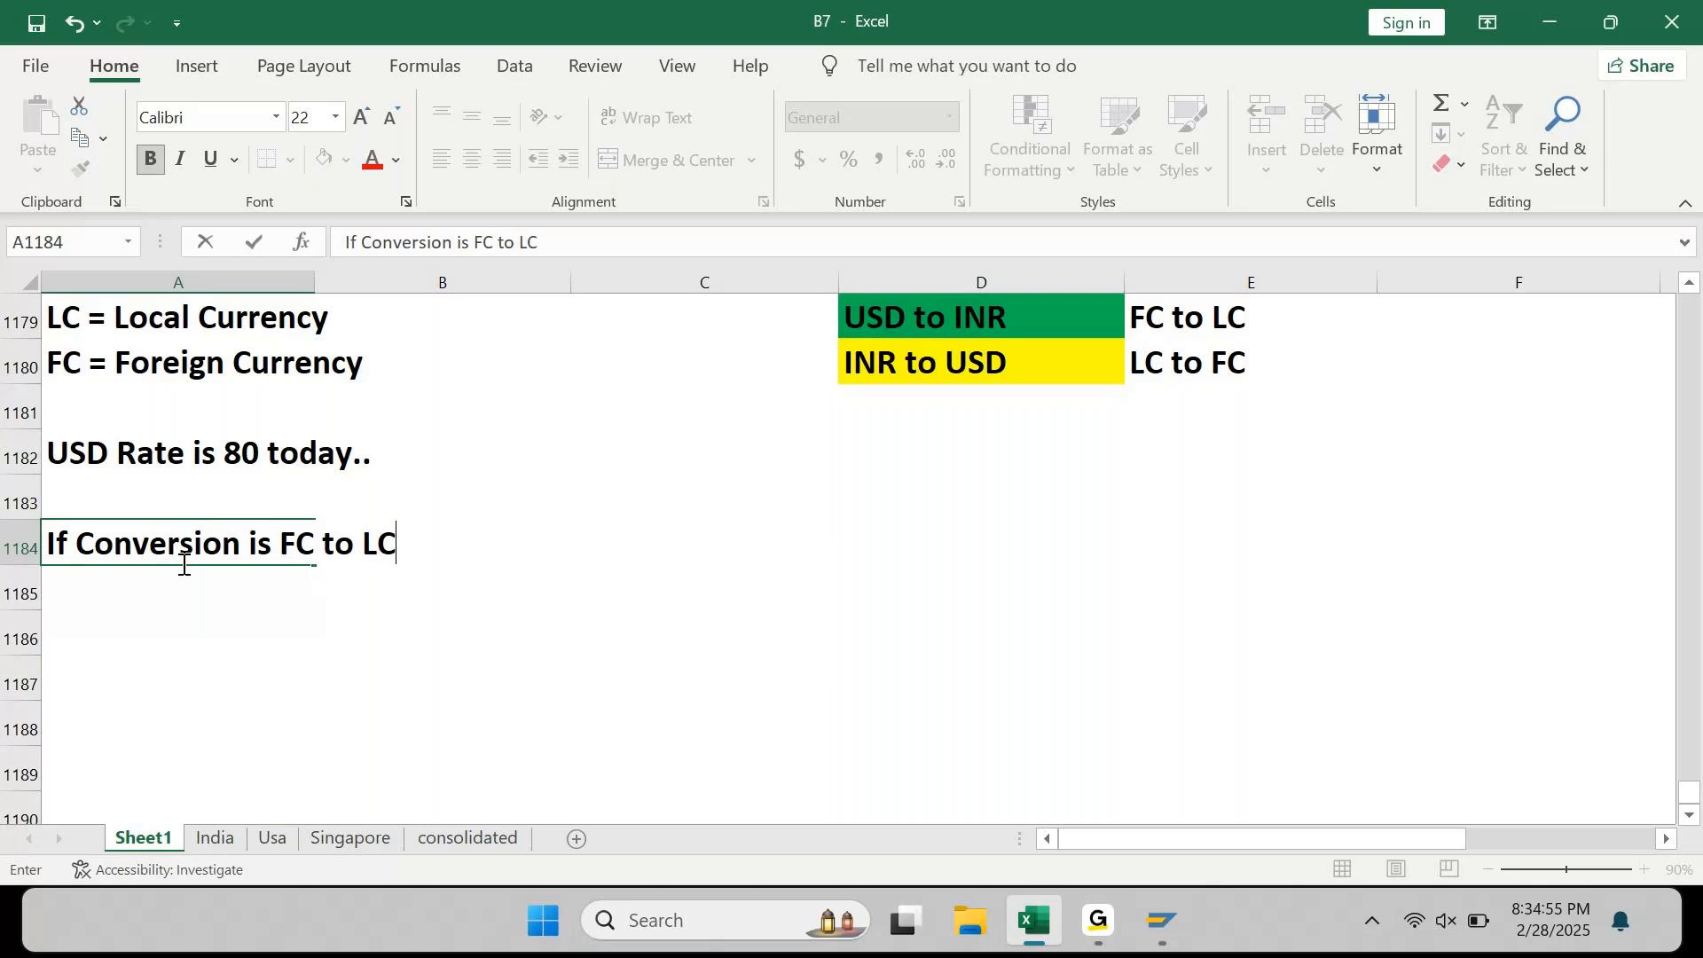
key("Return")
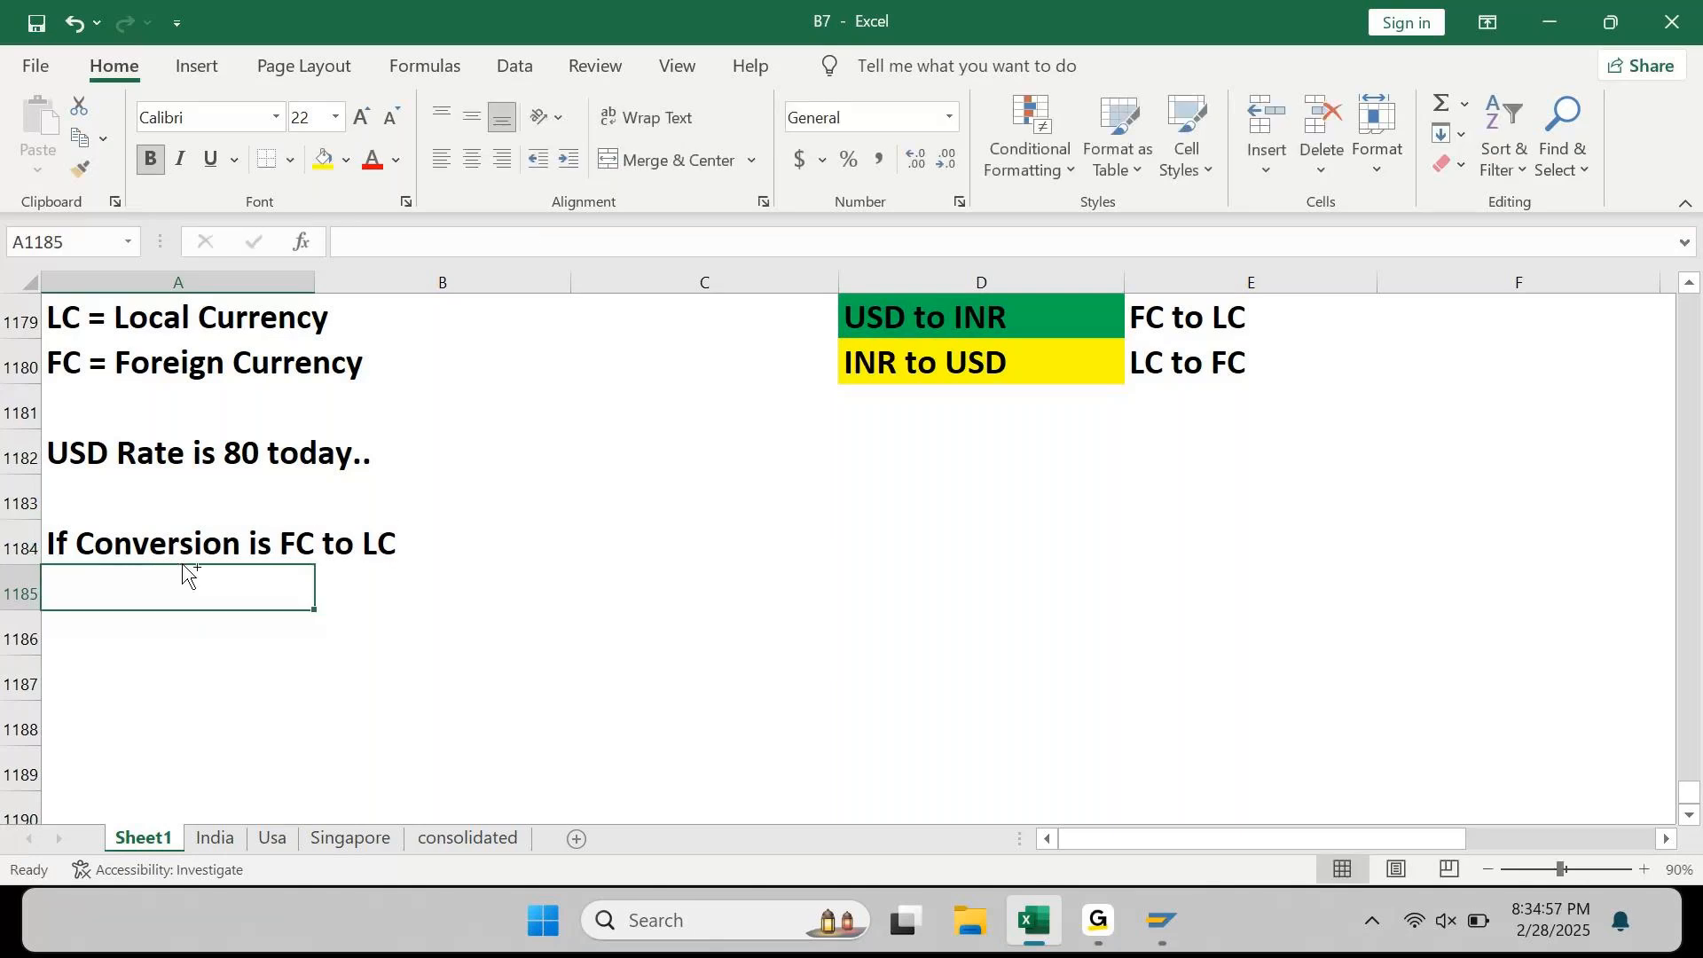
Step: Copy the line into A1185 and edit it to read 'If Conversion is fro LC to FC'
key("ctrl+apostrophe")
key("Left")
key("Left")
key("Left")
key("Left")
key("Left")
key("Left")
key("Left")
key("Left")
type("f")
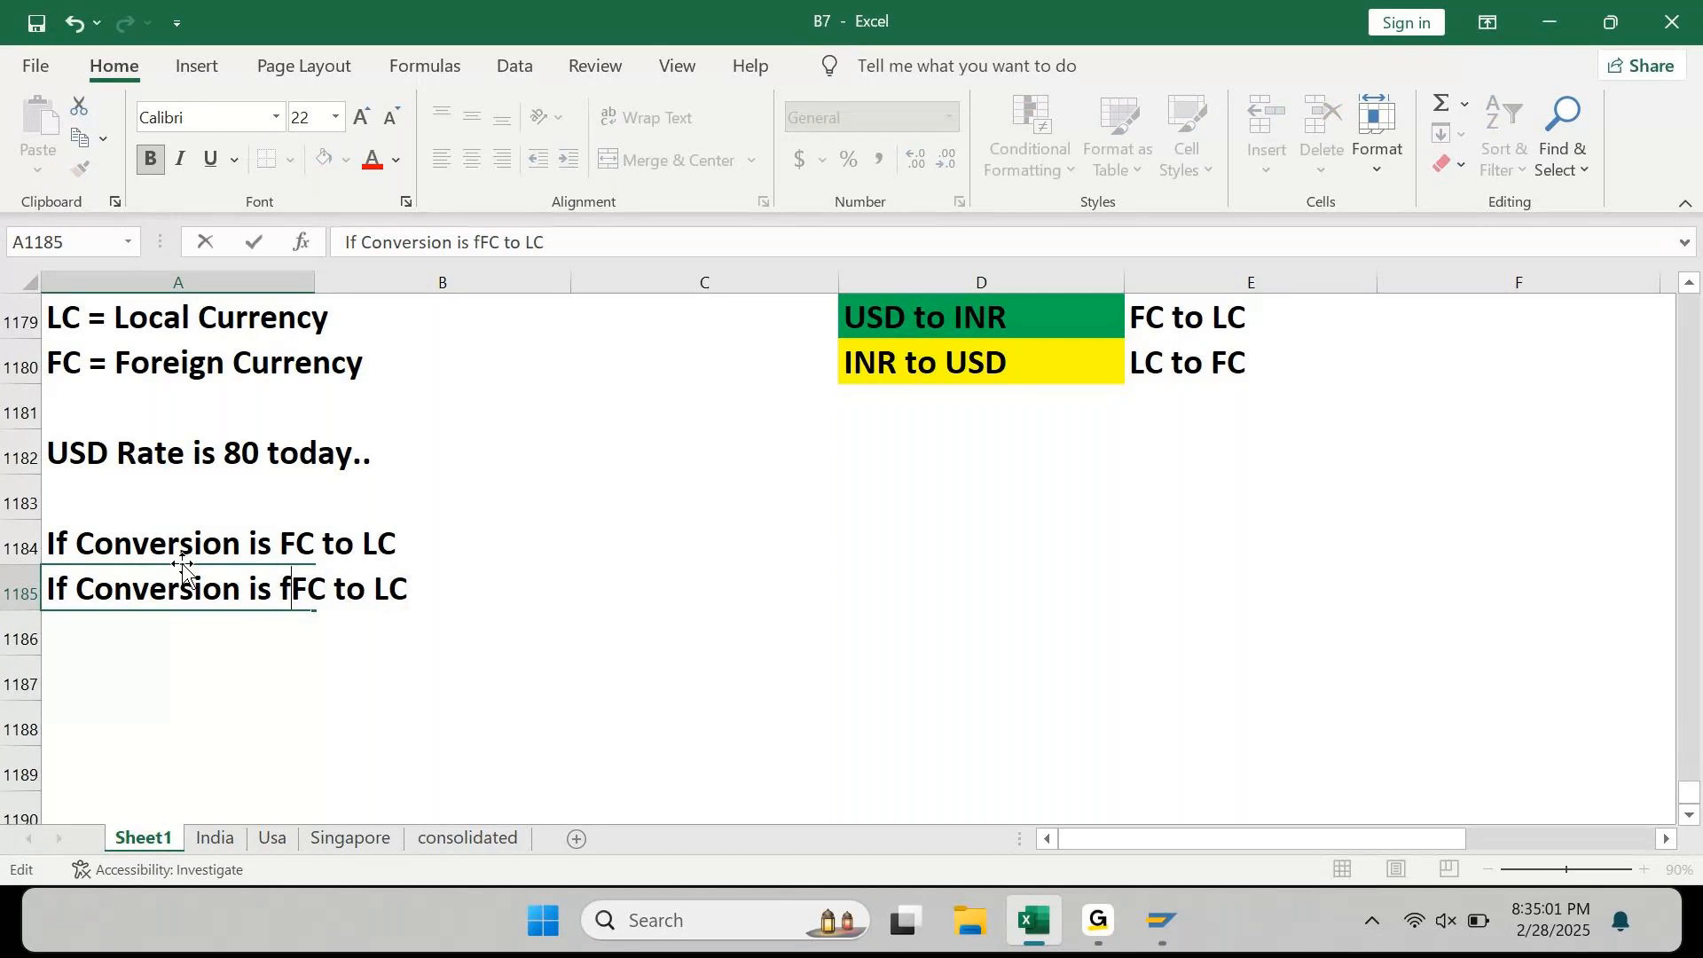
type("ro")
key("shift+Right")
key("shift+Right")
type("LC")
key("Right")
key("Right")
key("Right")
key("Right")
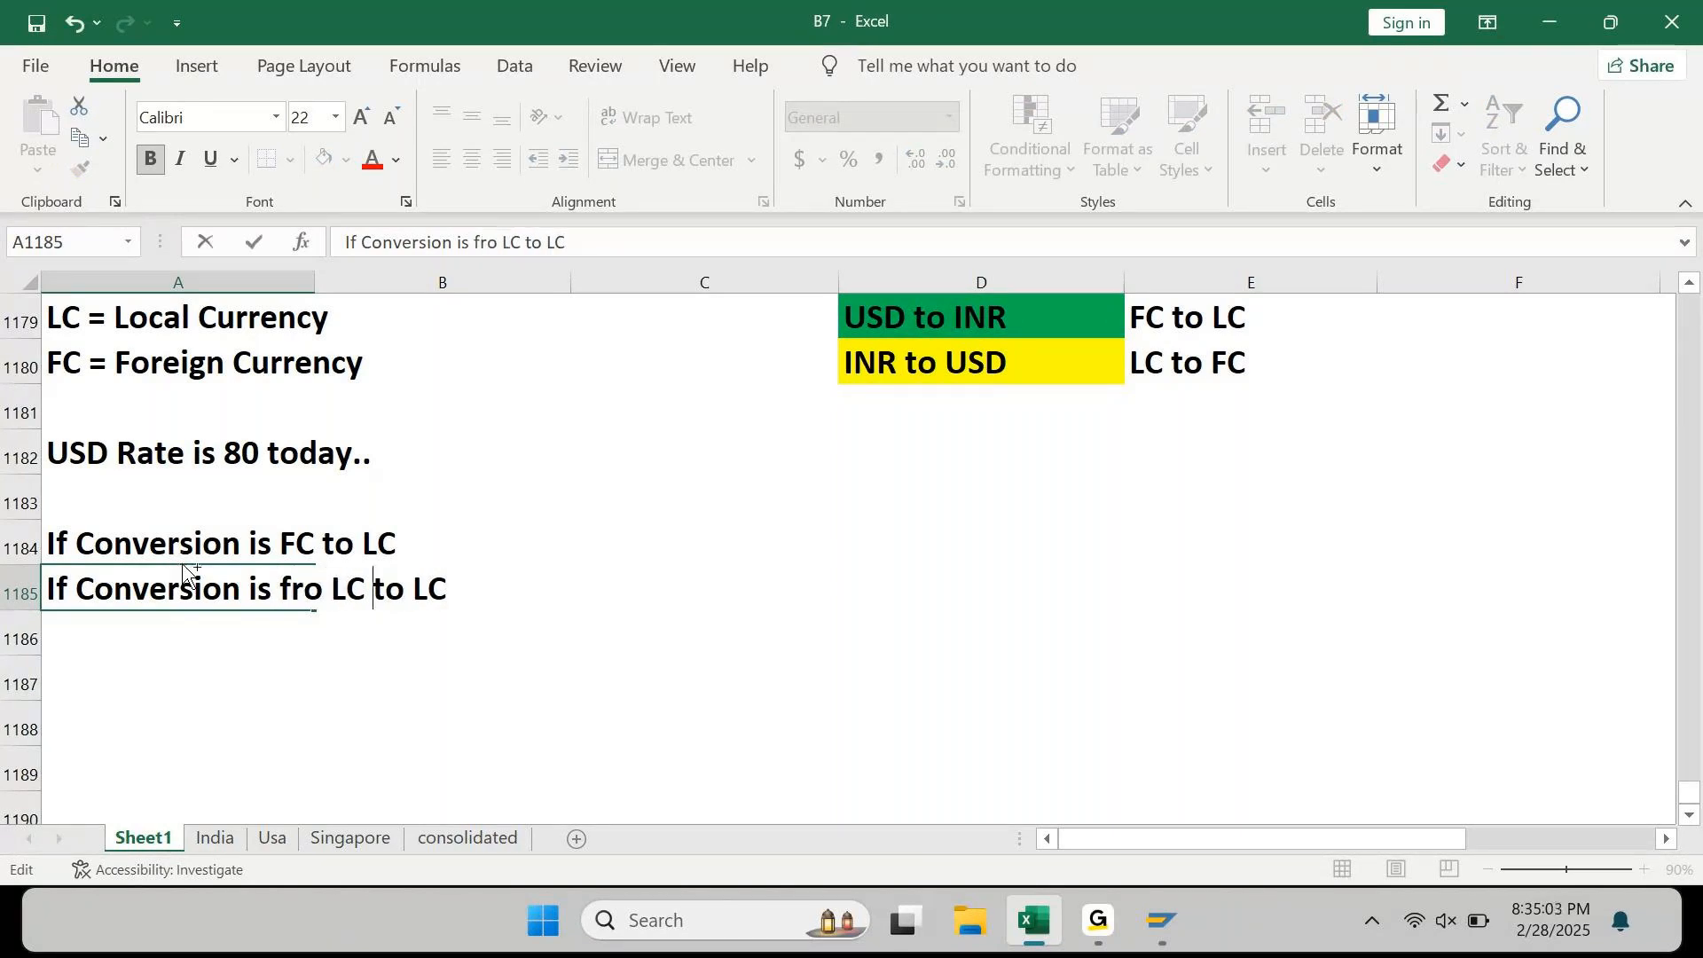
key("shift+Right")
type("F")
key("shift+Return")
key("F2")
Step: Correct A1184 to read 'If Conversion is from FC to LC'
key("Left")
key("Left")
key("Left")
key("Left")
key("Left")
key("Left")
key("Left")
key("Left")
type("from")
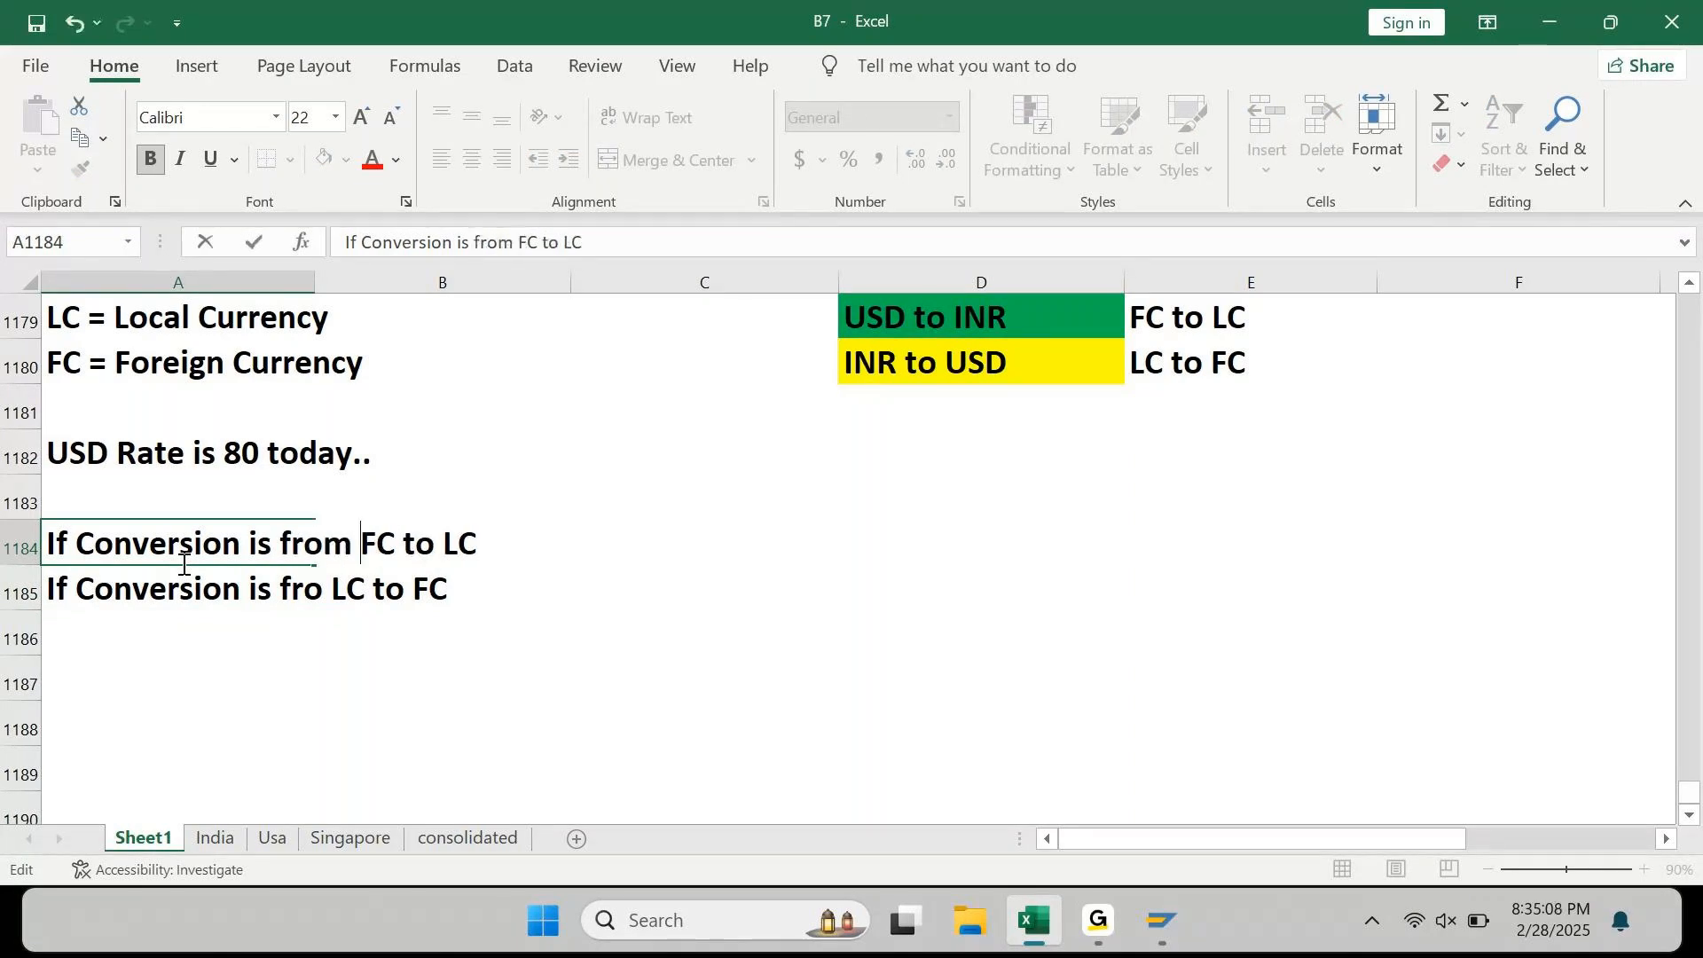
key("ctrl+Return")
key("Right")
key("Right")
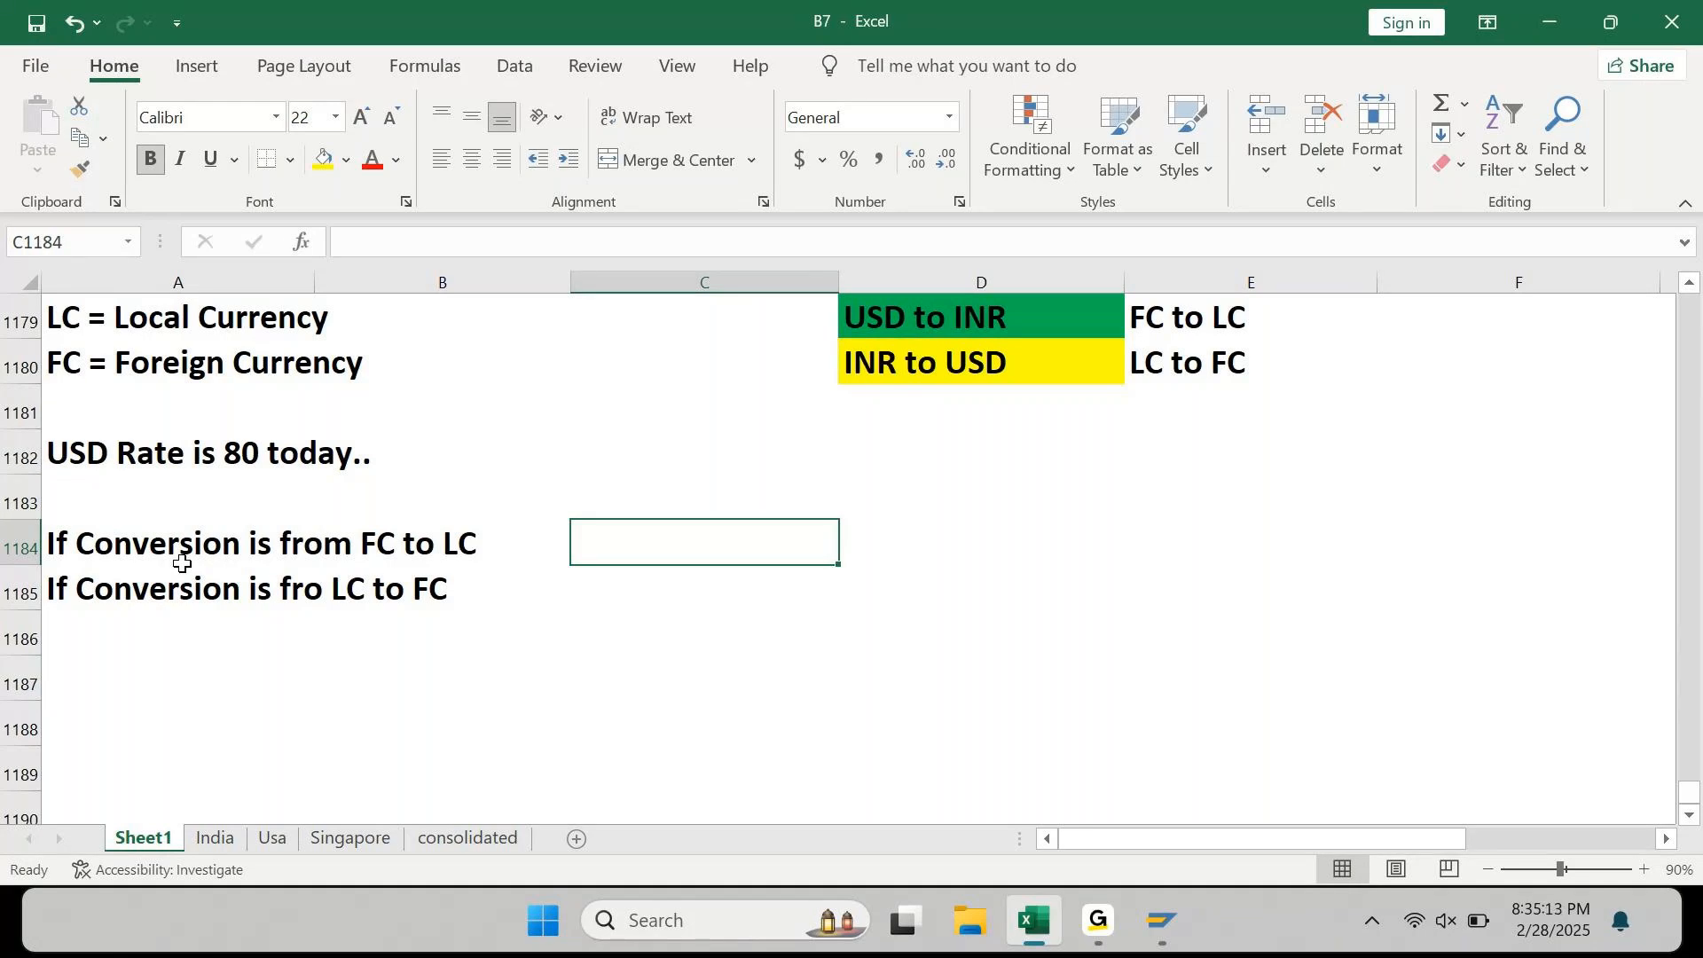
Step: Enter 'FC * Ex.Rate = LC' in C1184 and 'LC / Ex.Rate = FC' in C1185
type("FC *")
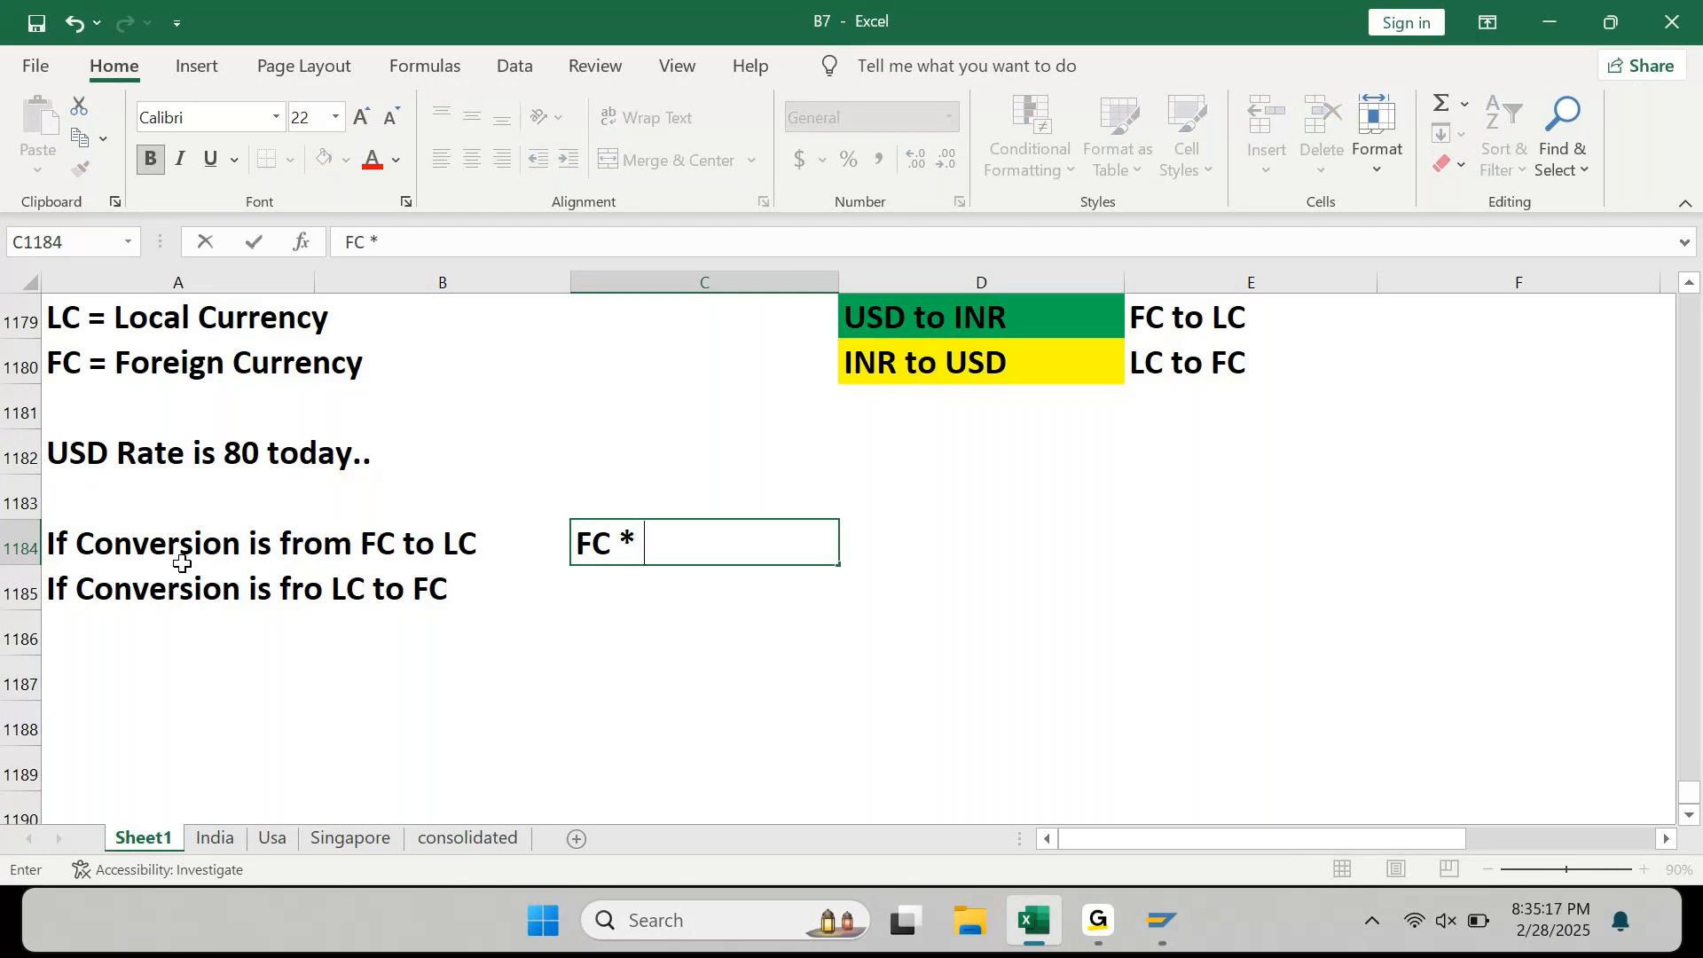
type(" E")
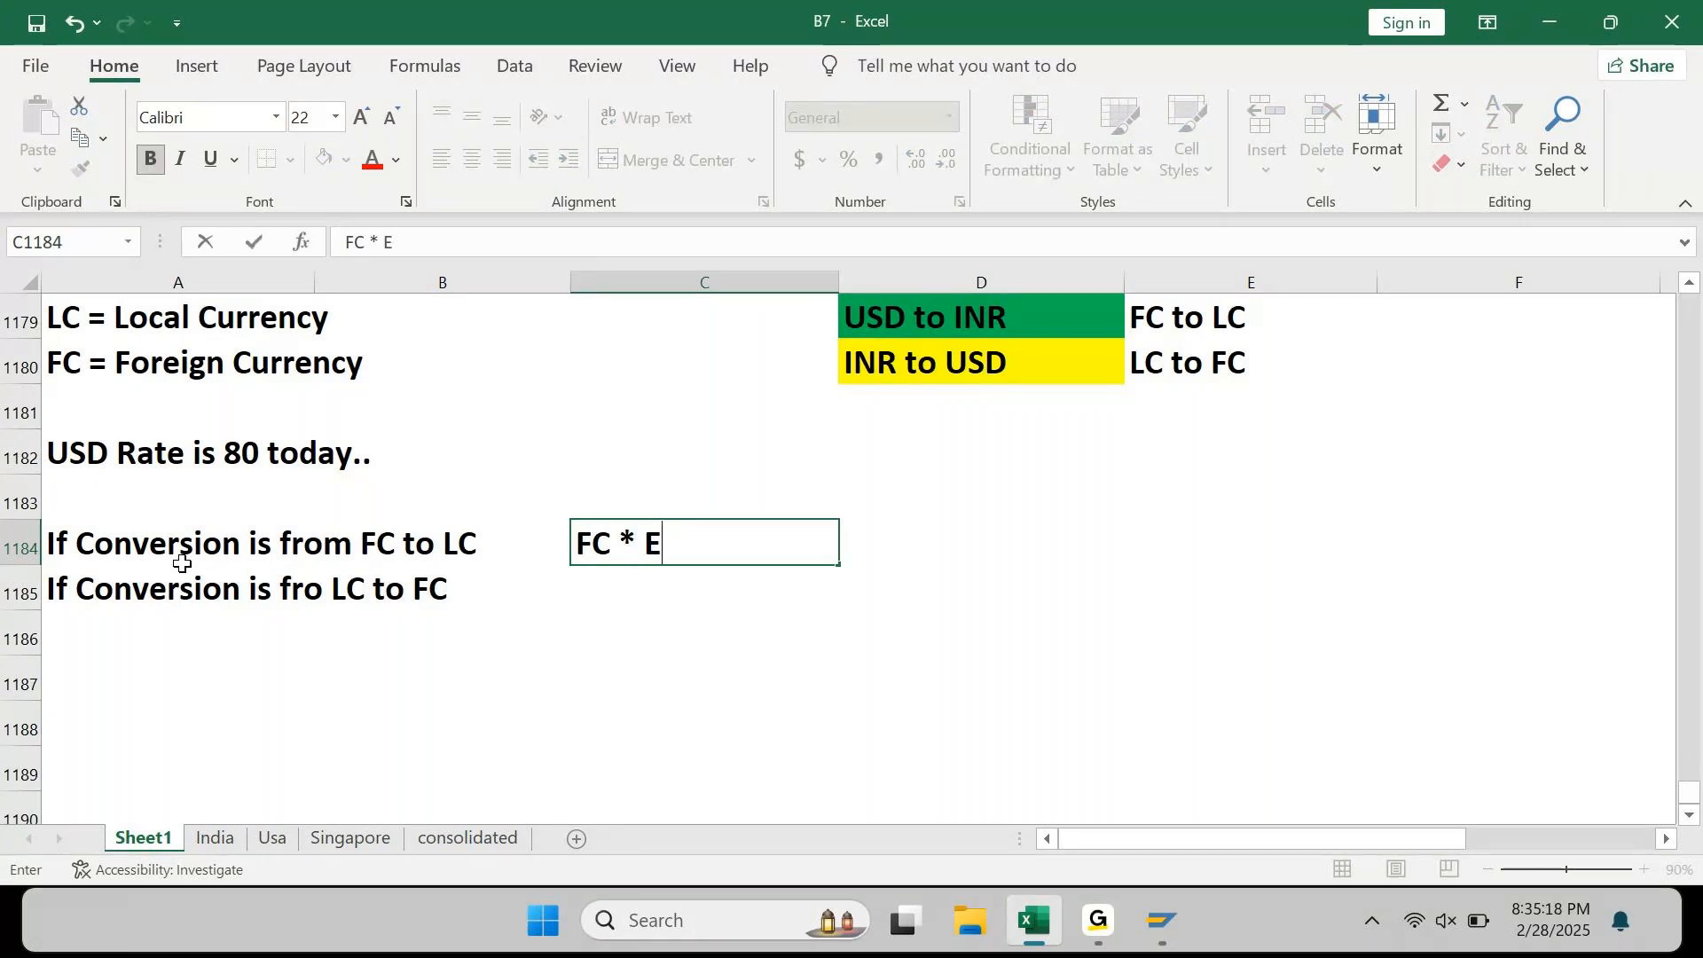
type("x.Rate = LC")
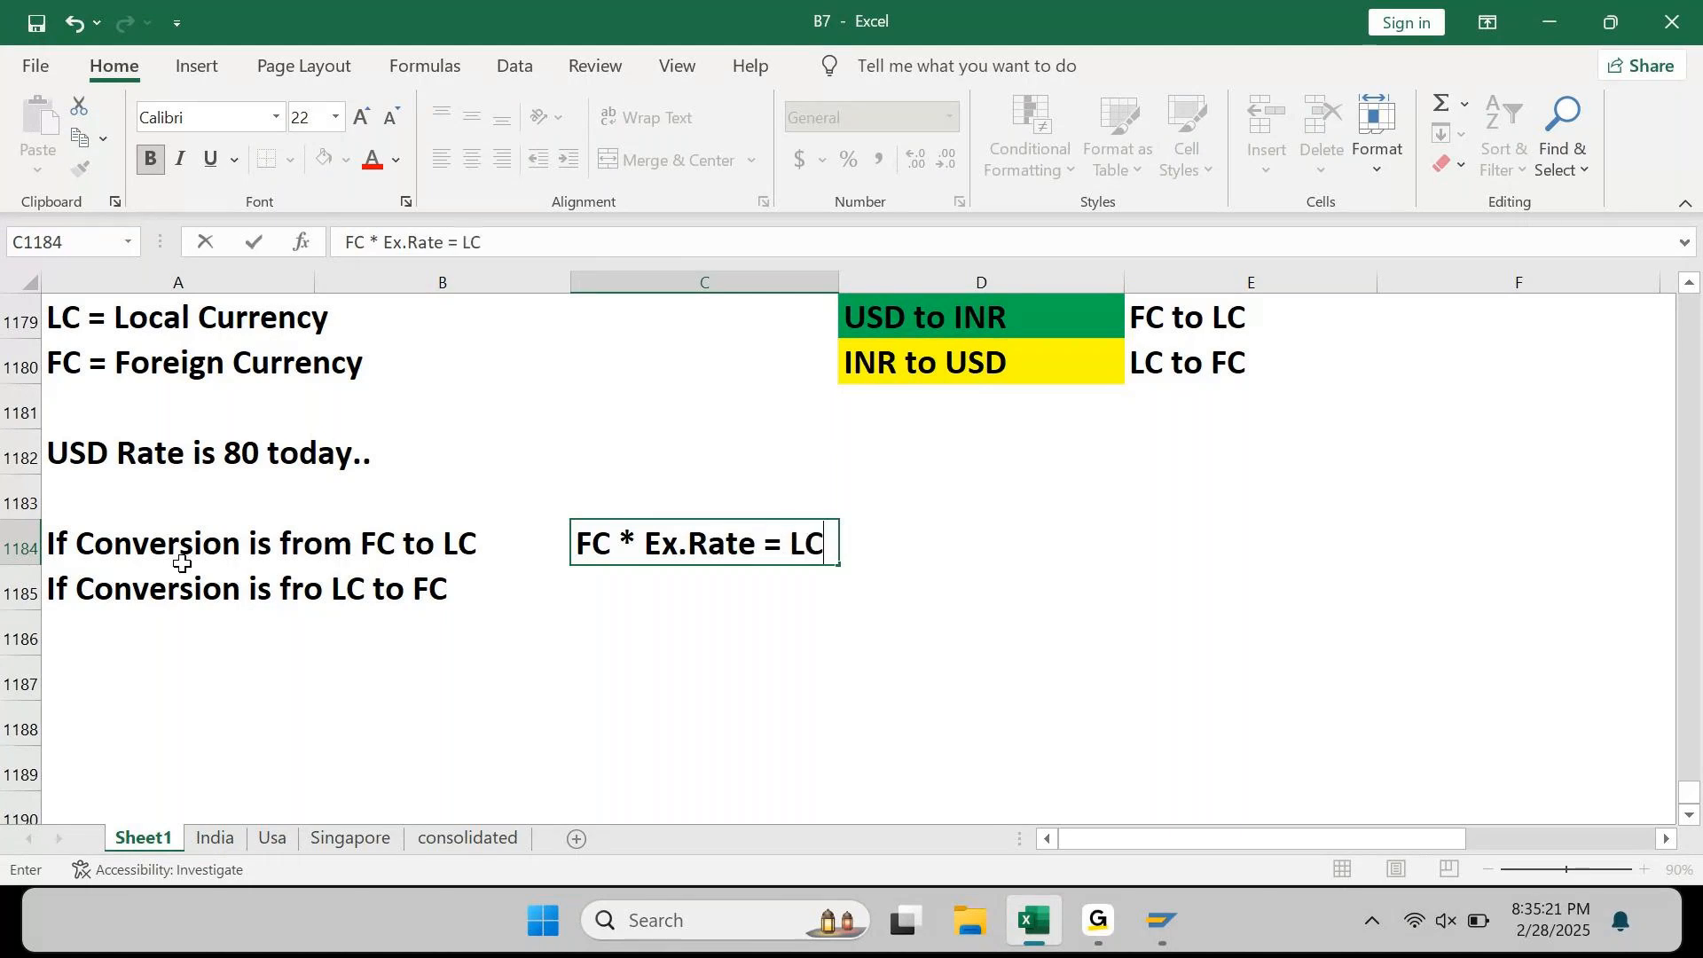
key("Return")
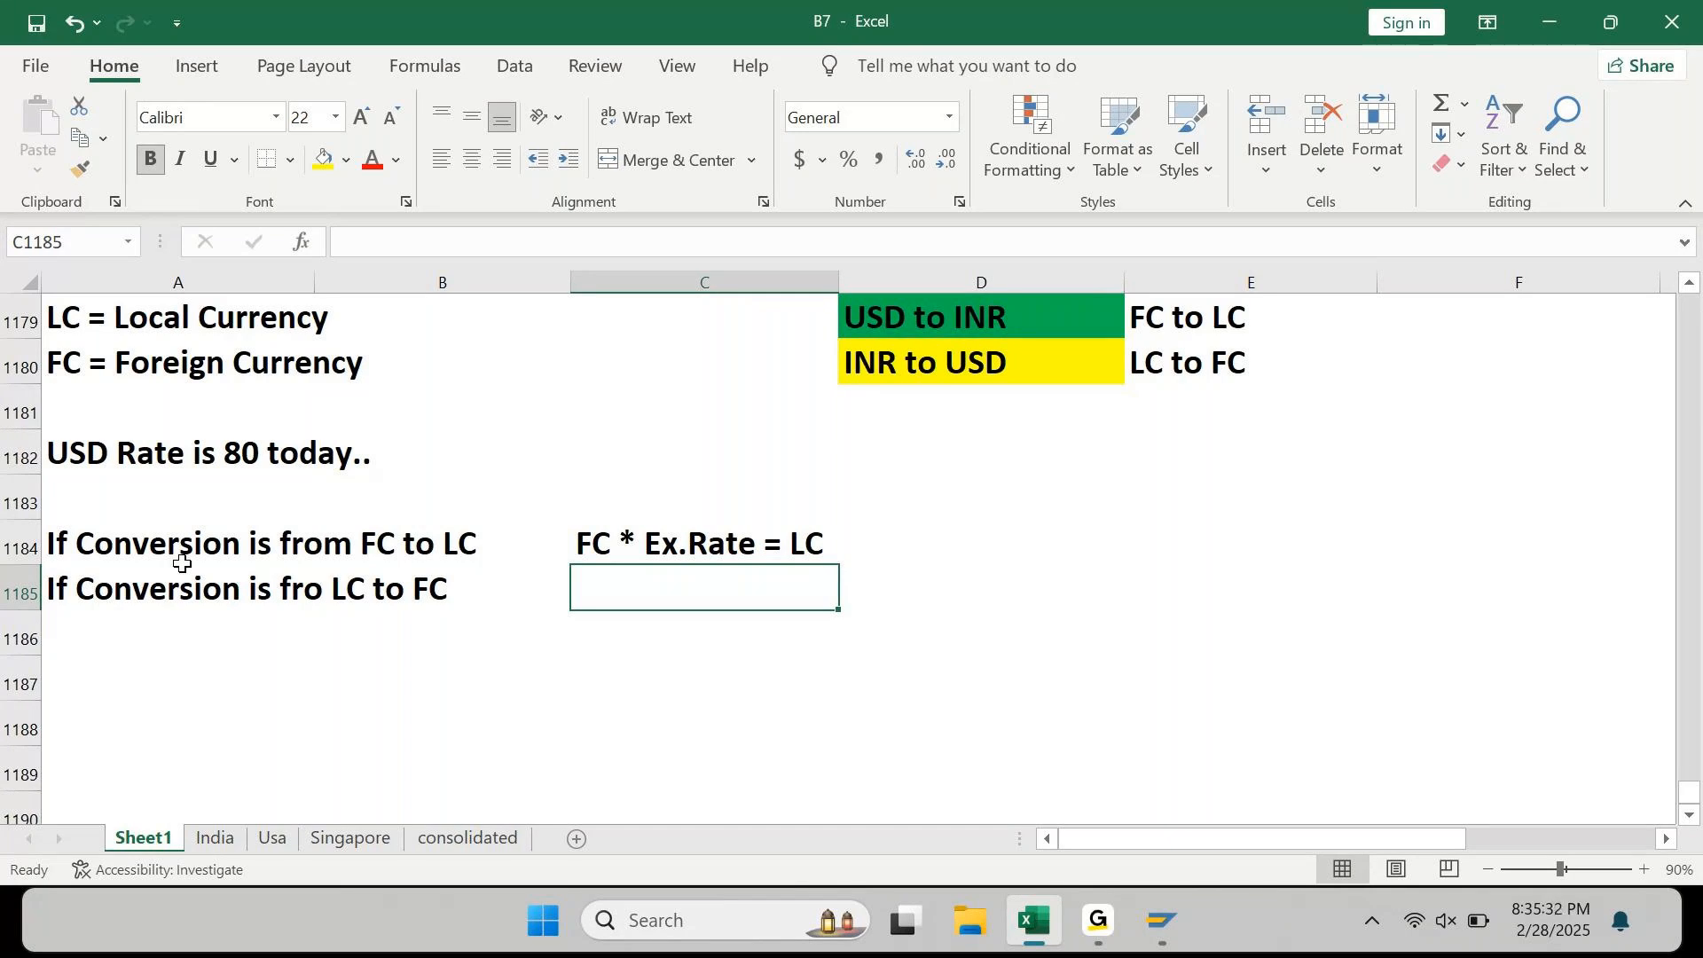
type("LC ")
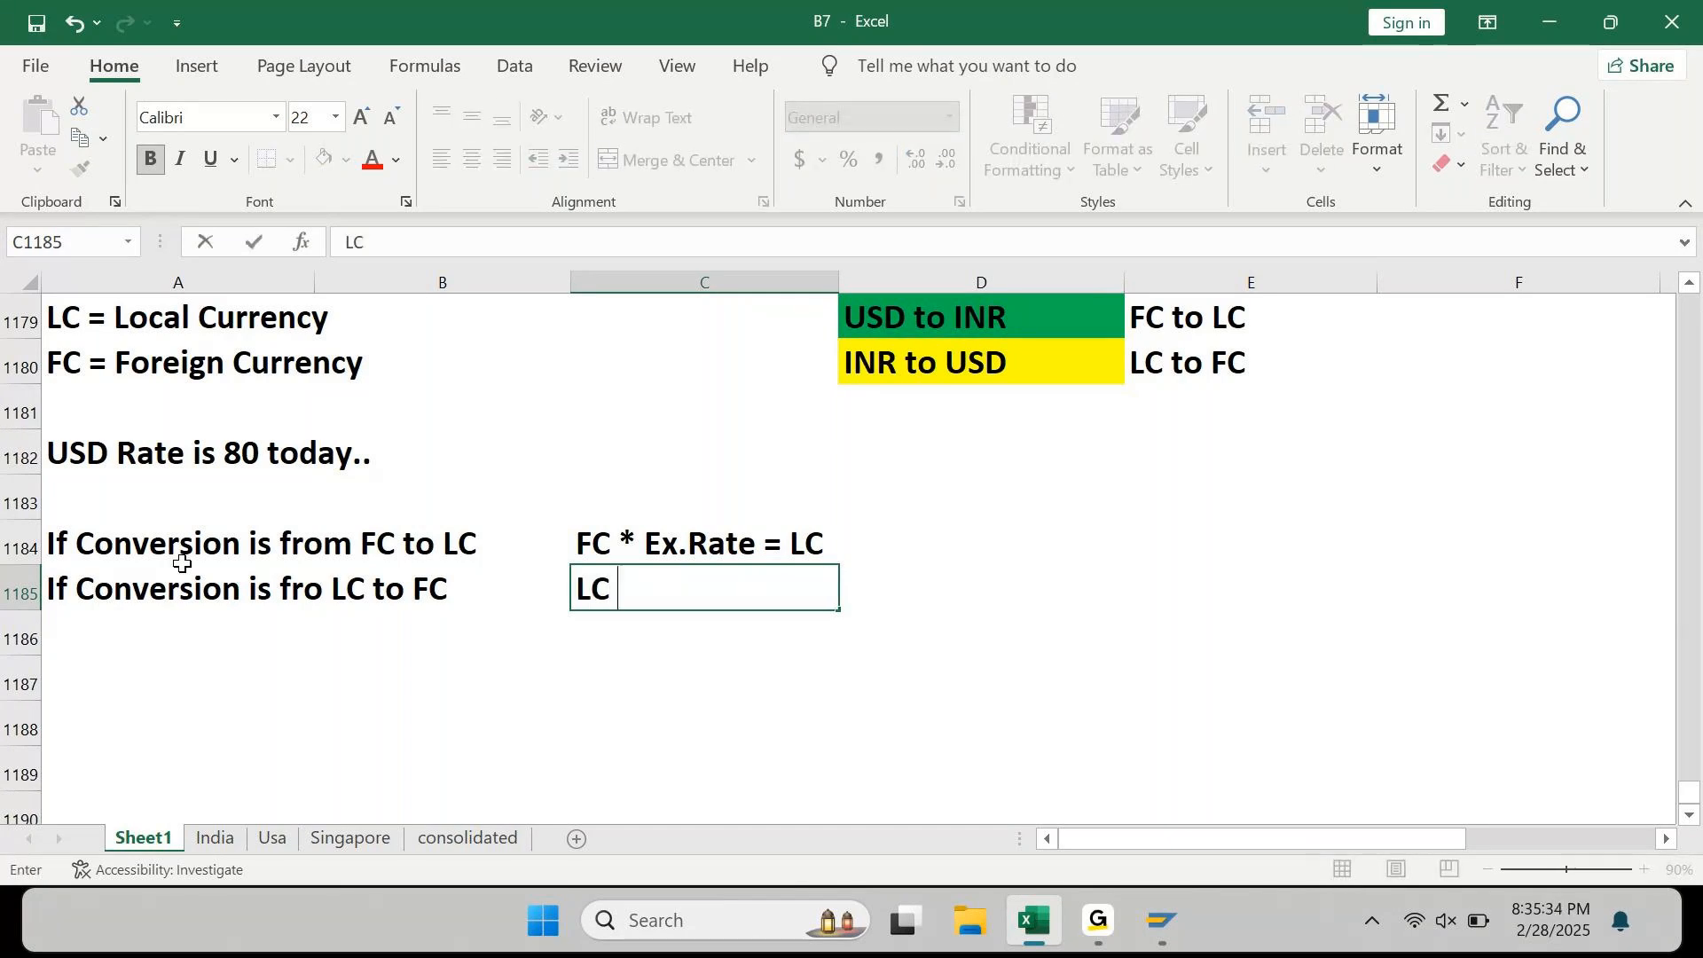
type("/ Ex.Rate = ")
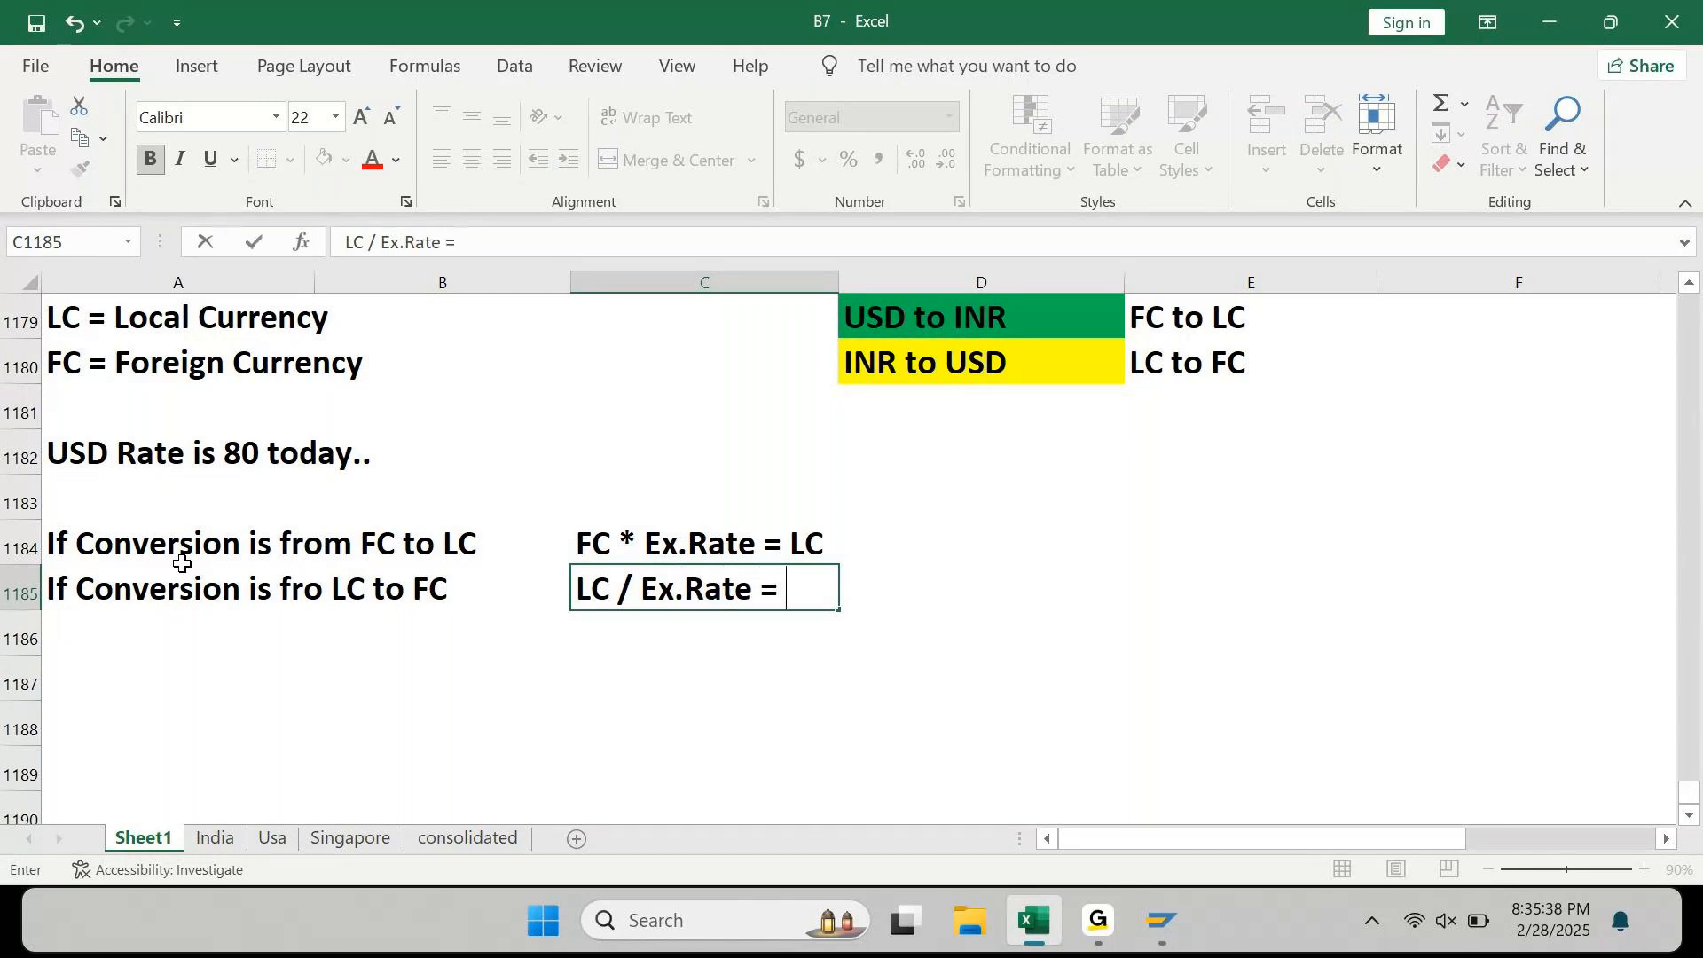
type("FC")
key("Return")
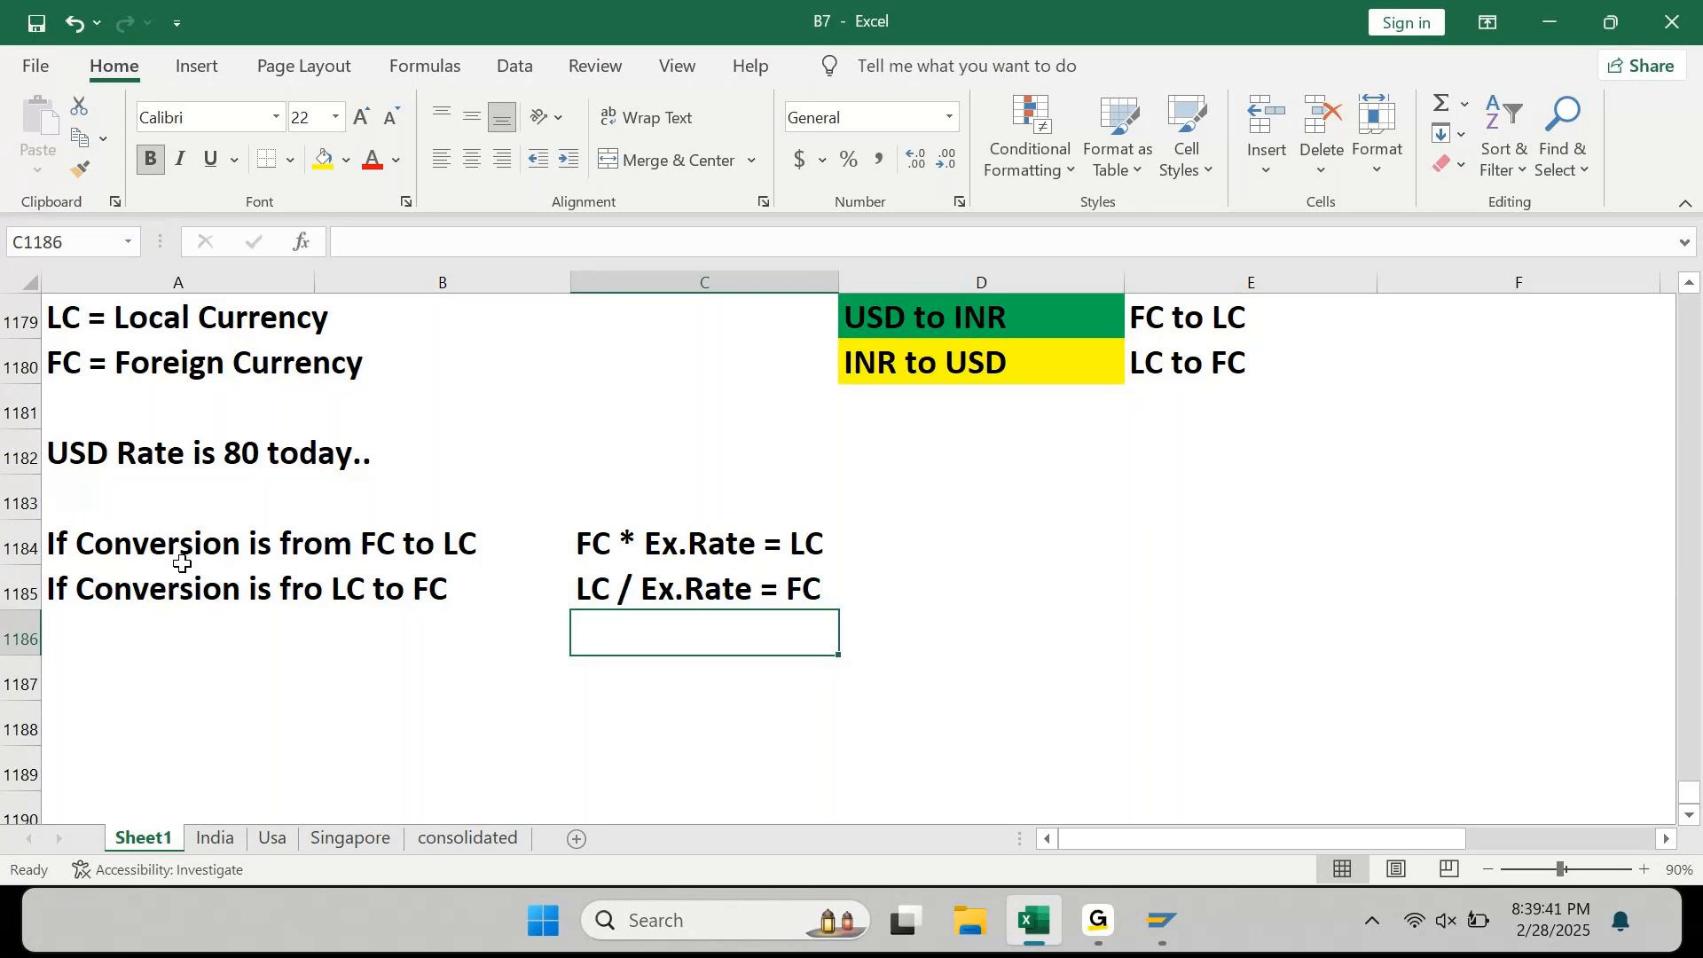
Step: Frame A1184:C1185, the FC-to-LC and LC-to-FC rule rows, with an Outside Border
left_click(182, 572)
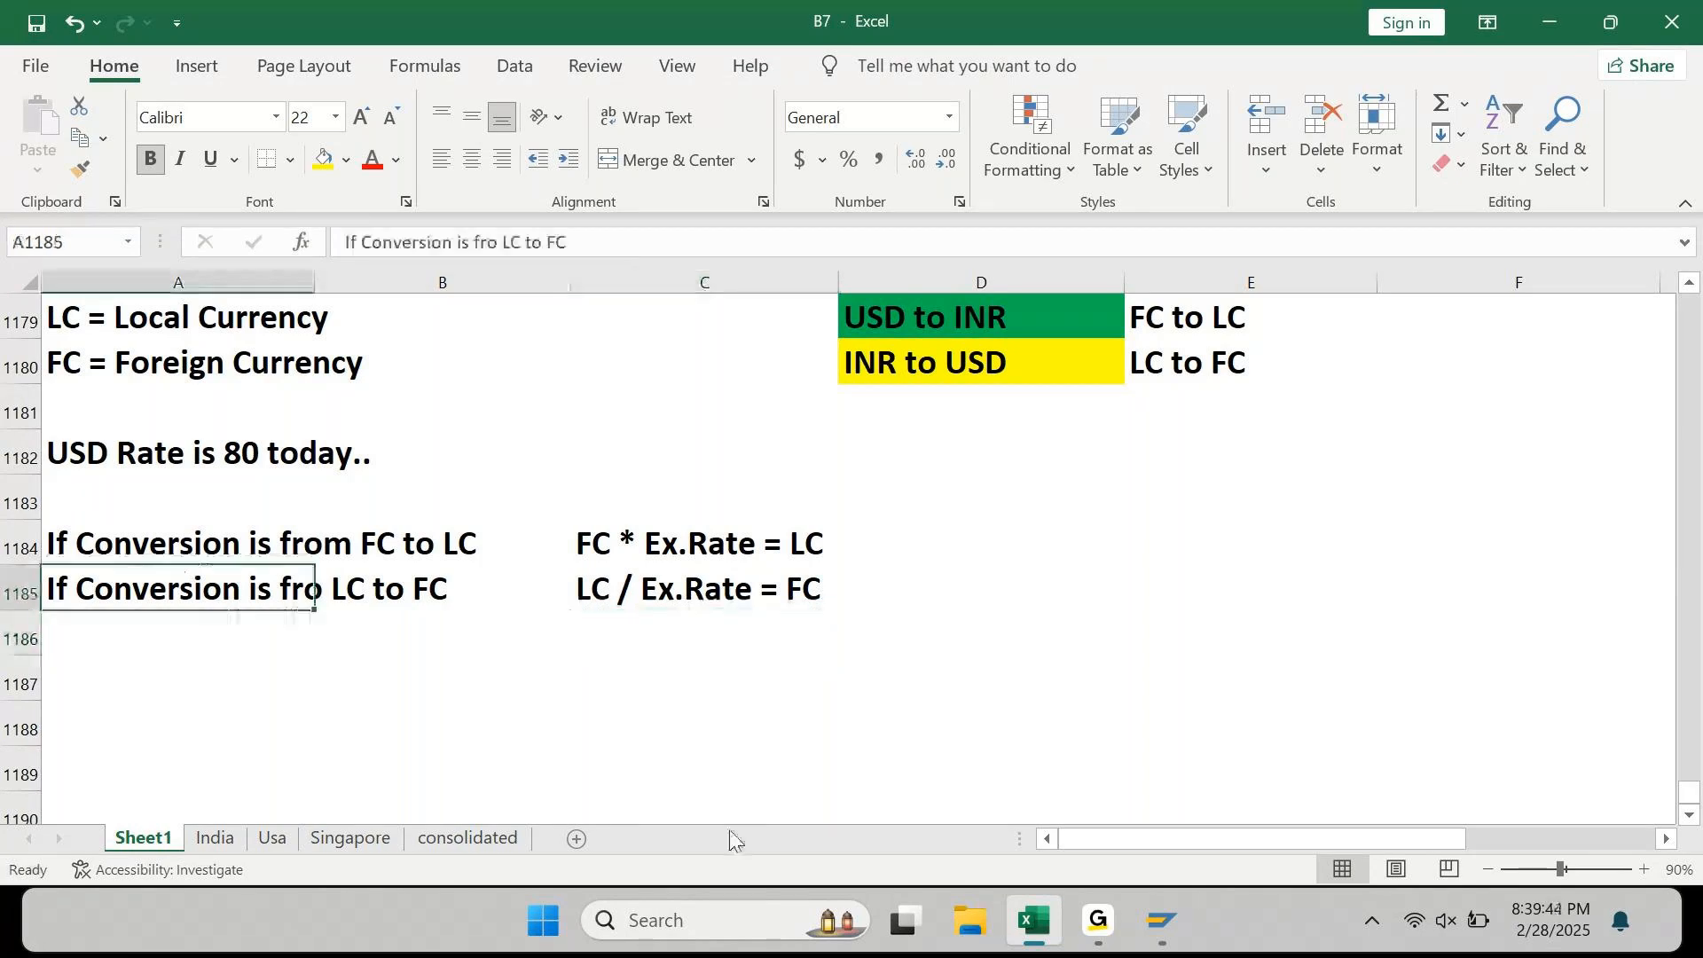
key("shift+Right")
key("shift+Right")
key("shift+Up")
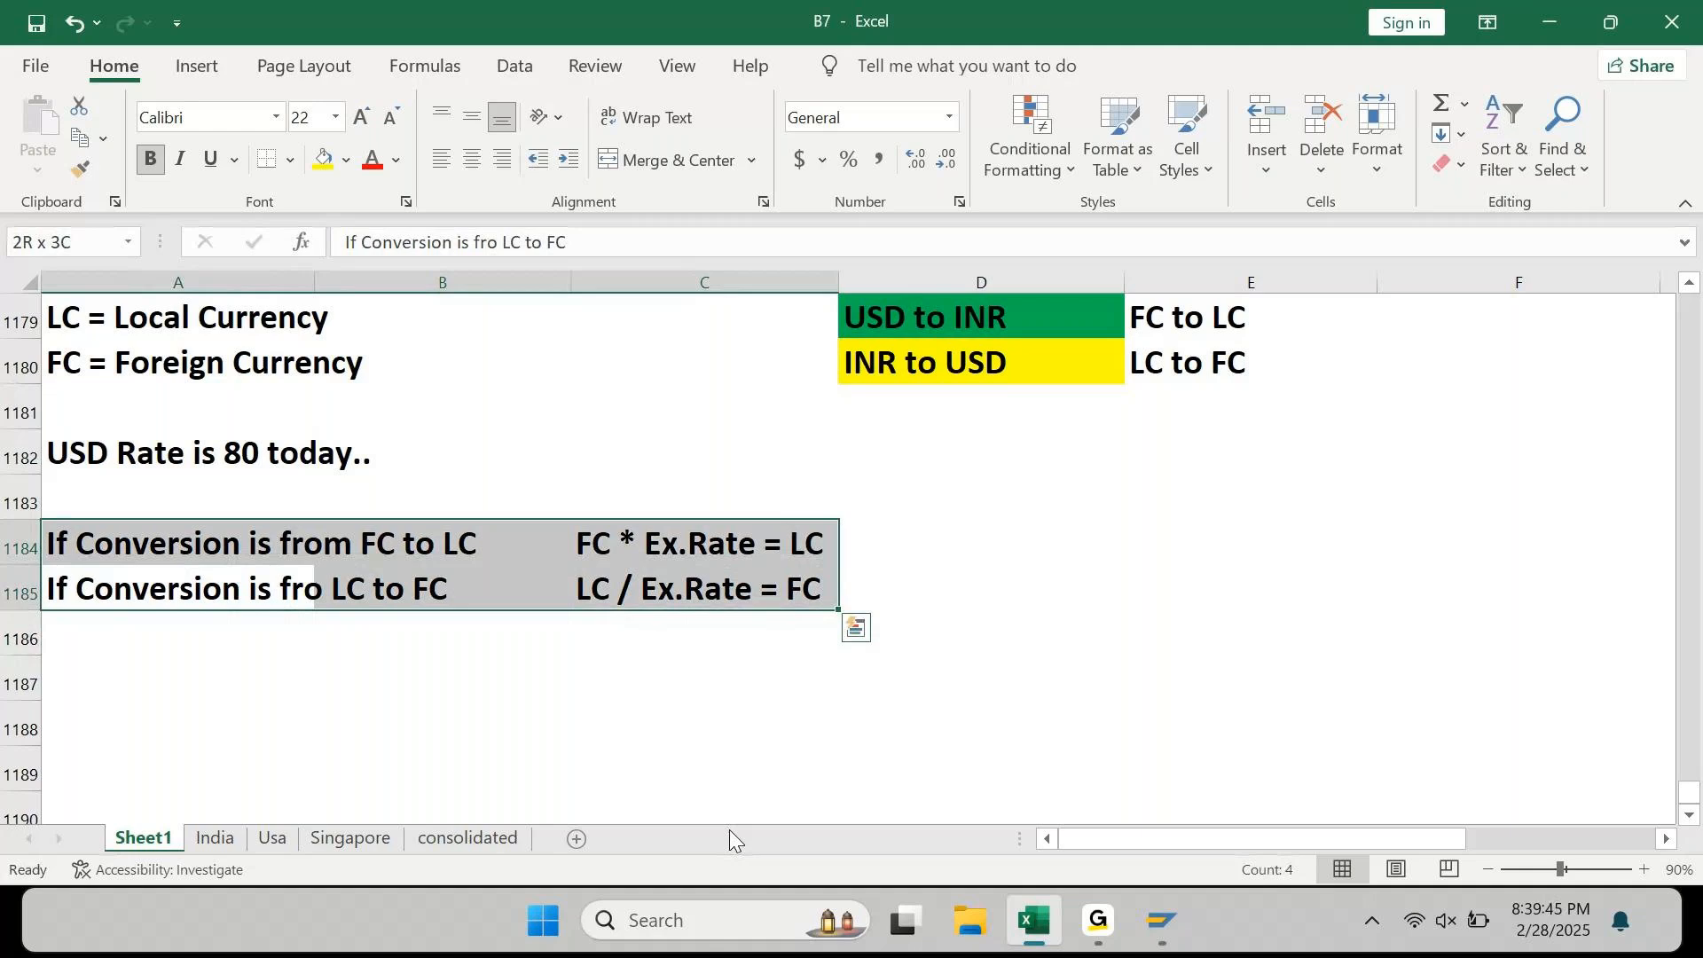
left_click(287, 161)
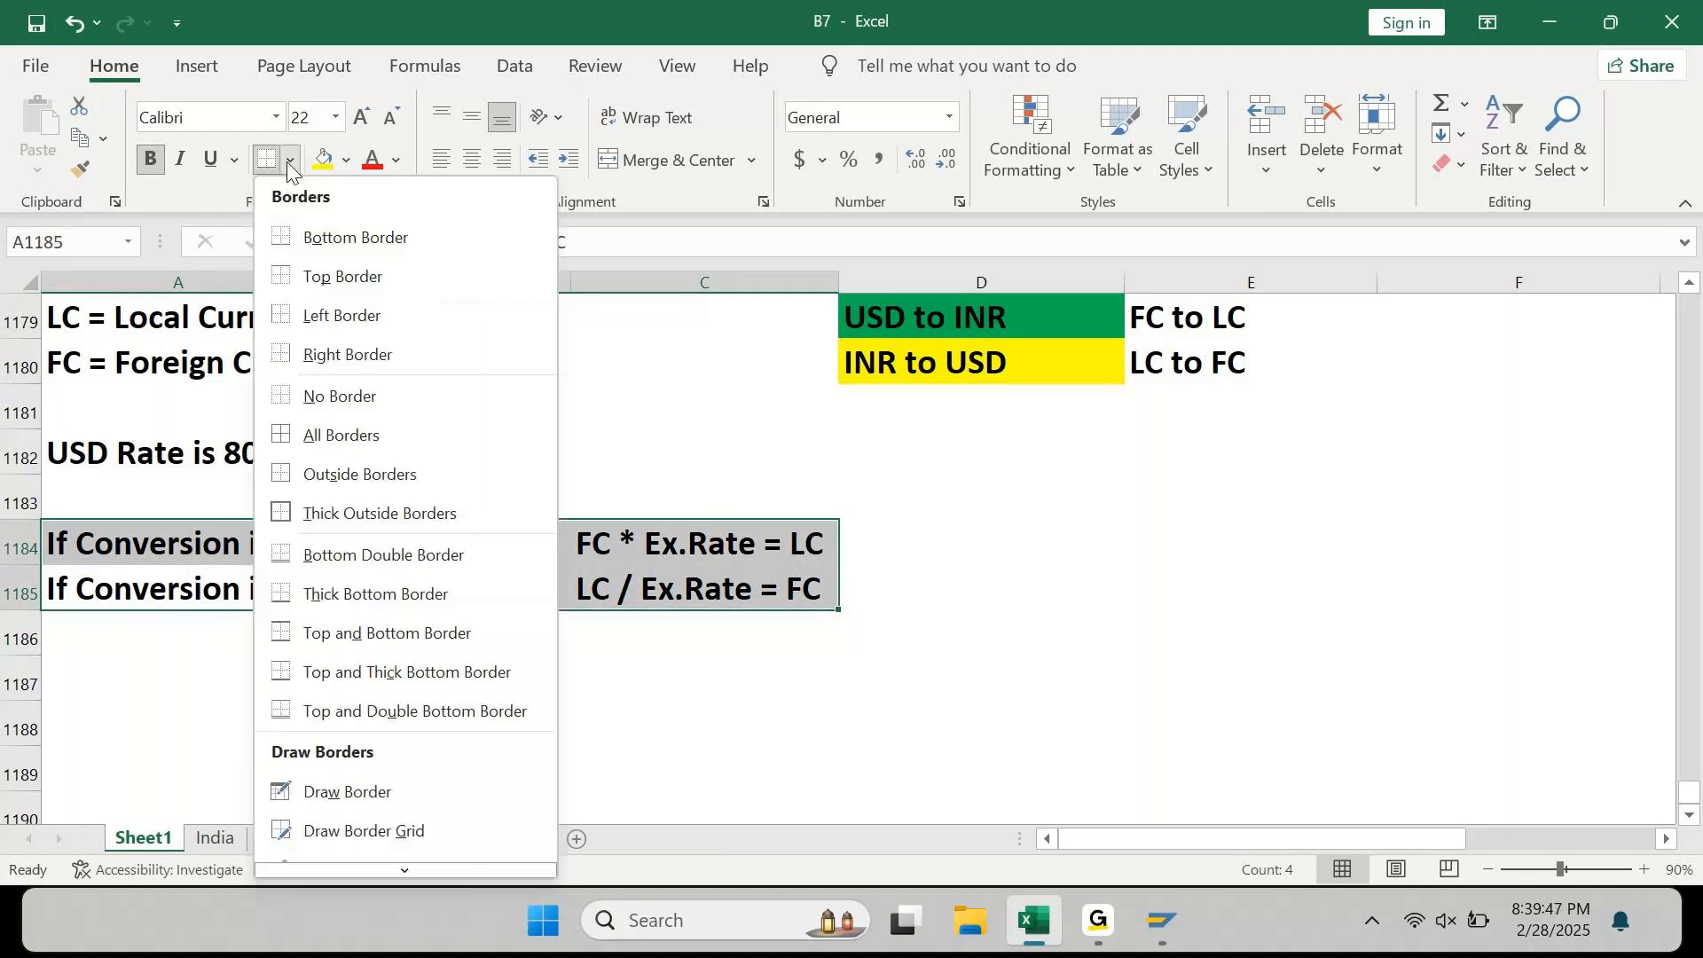
left_click(333, 463)
left_click(559, 468)
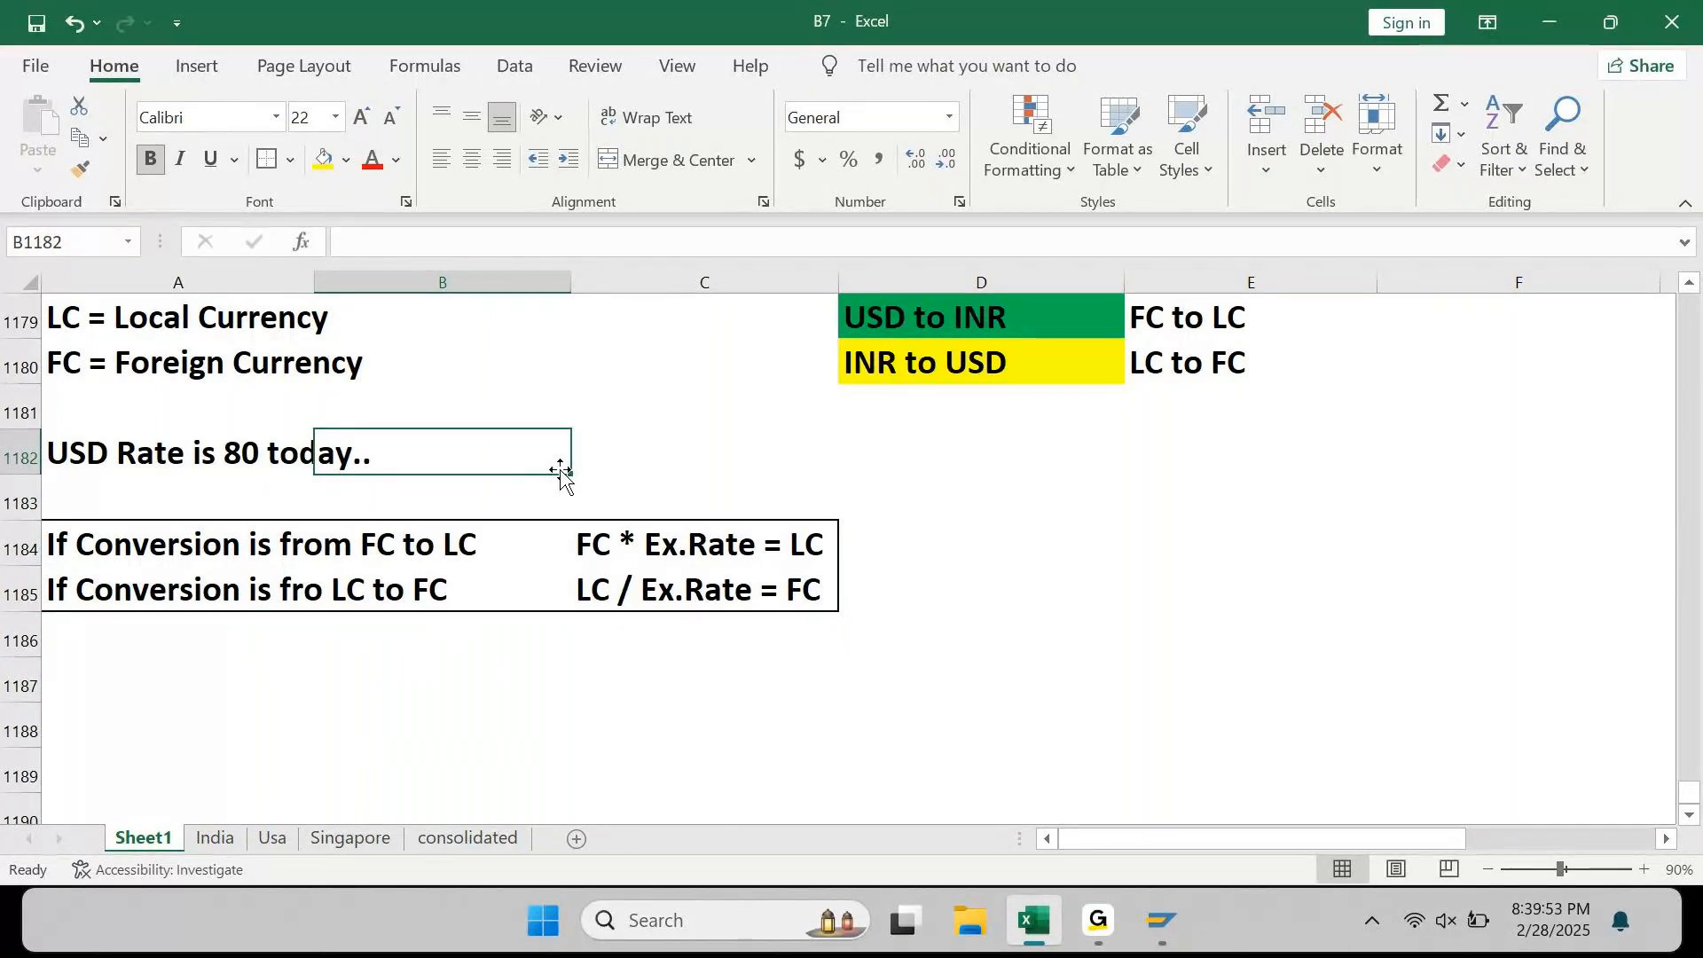
Step: Move back up through the INR/USD rate-80 Source–Rate–Target tables to the empty cell A1162 under Ex.Rate is 80
key("Up")
key("Up")
key("Up")
key("Up")
key("Up")
key("Up")
key("Up")
key("Up")
key("Up")
key("Up")
key("Up")
key("Up")
key("Up")
key("Up")
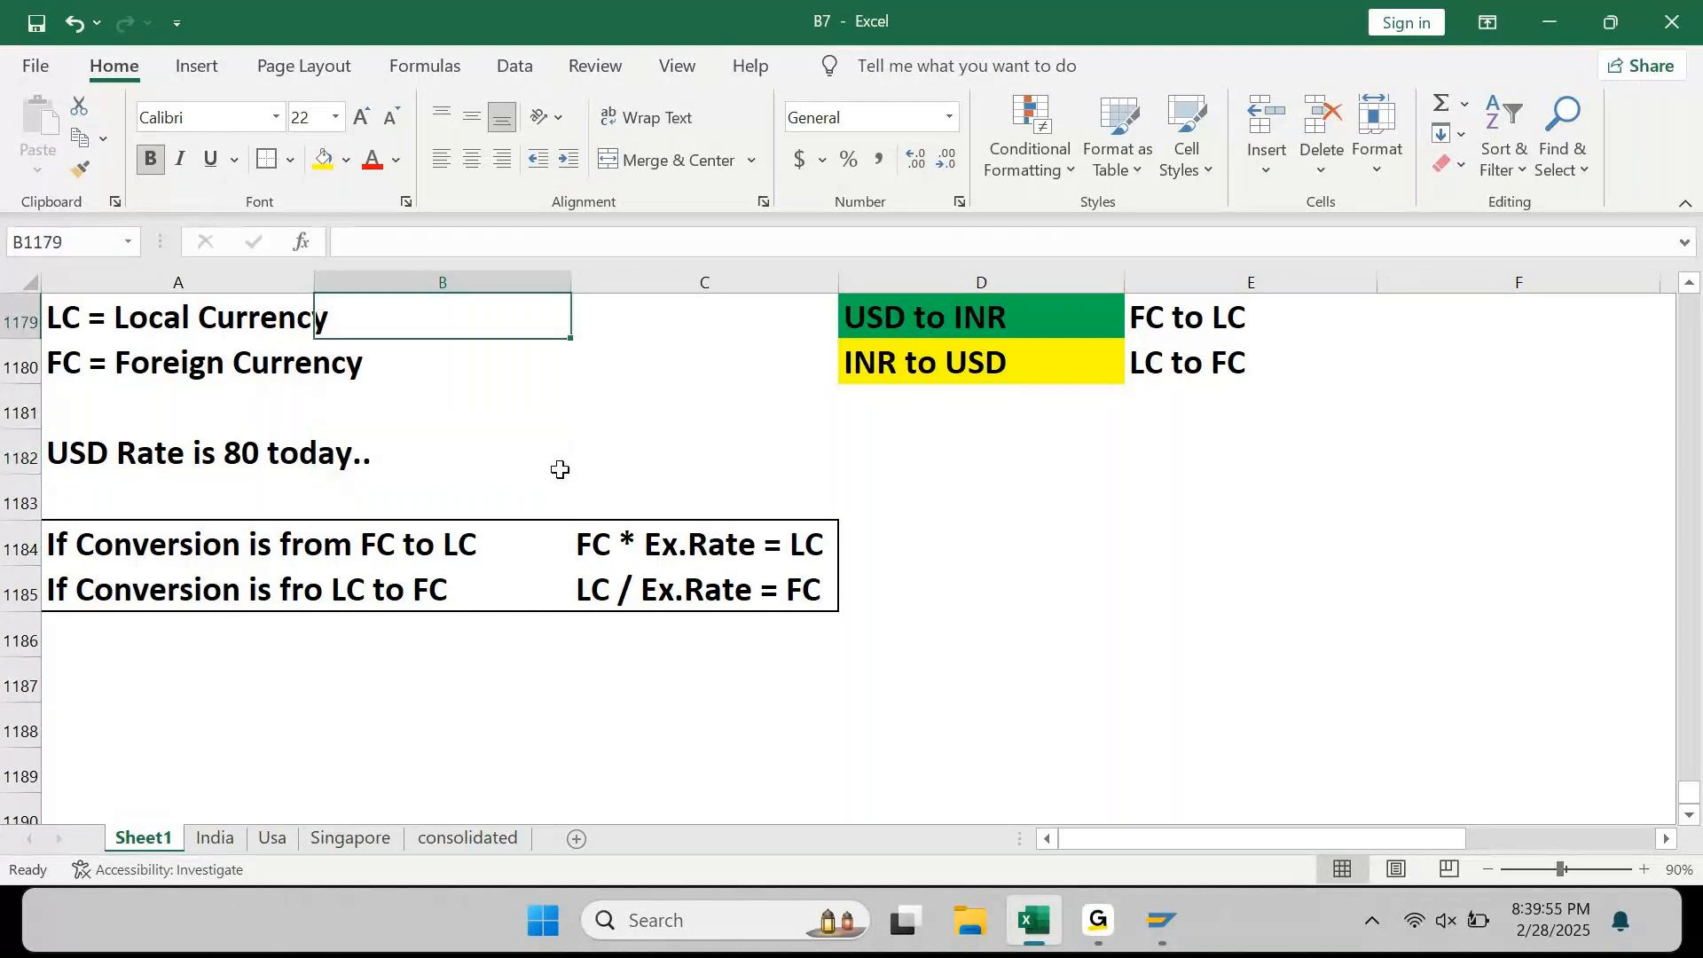
key("Up")
key("Up")
key("Up")
key("Up")
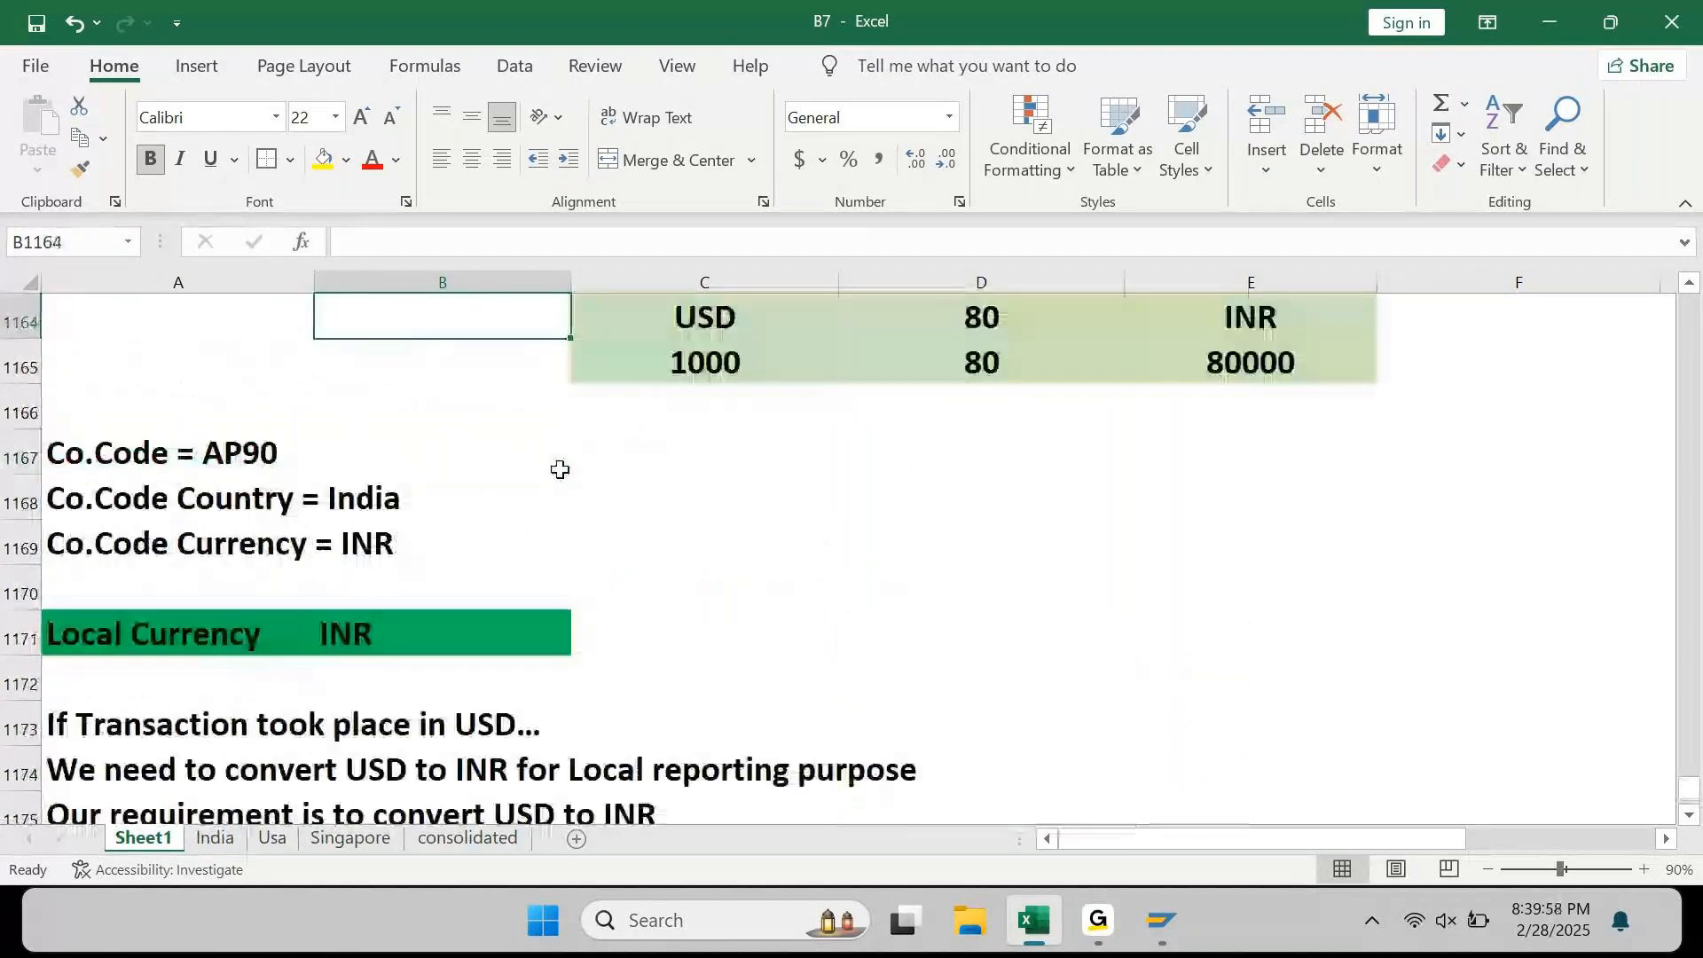
key("Up")
key("Up")
key("Up")
key("Up")
key("Up")
key("Up")
key("Up")
key("Up")
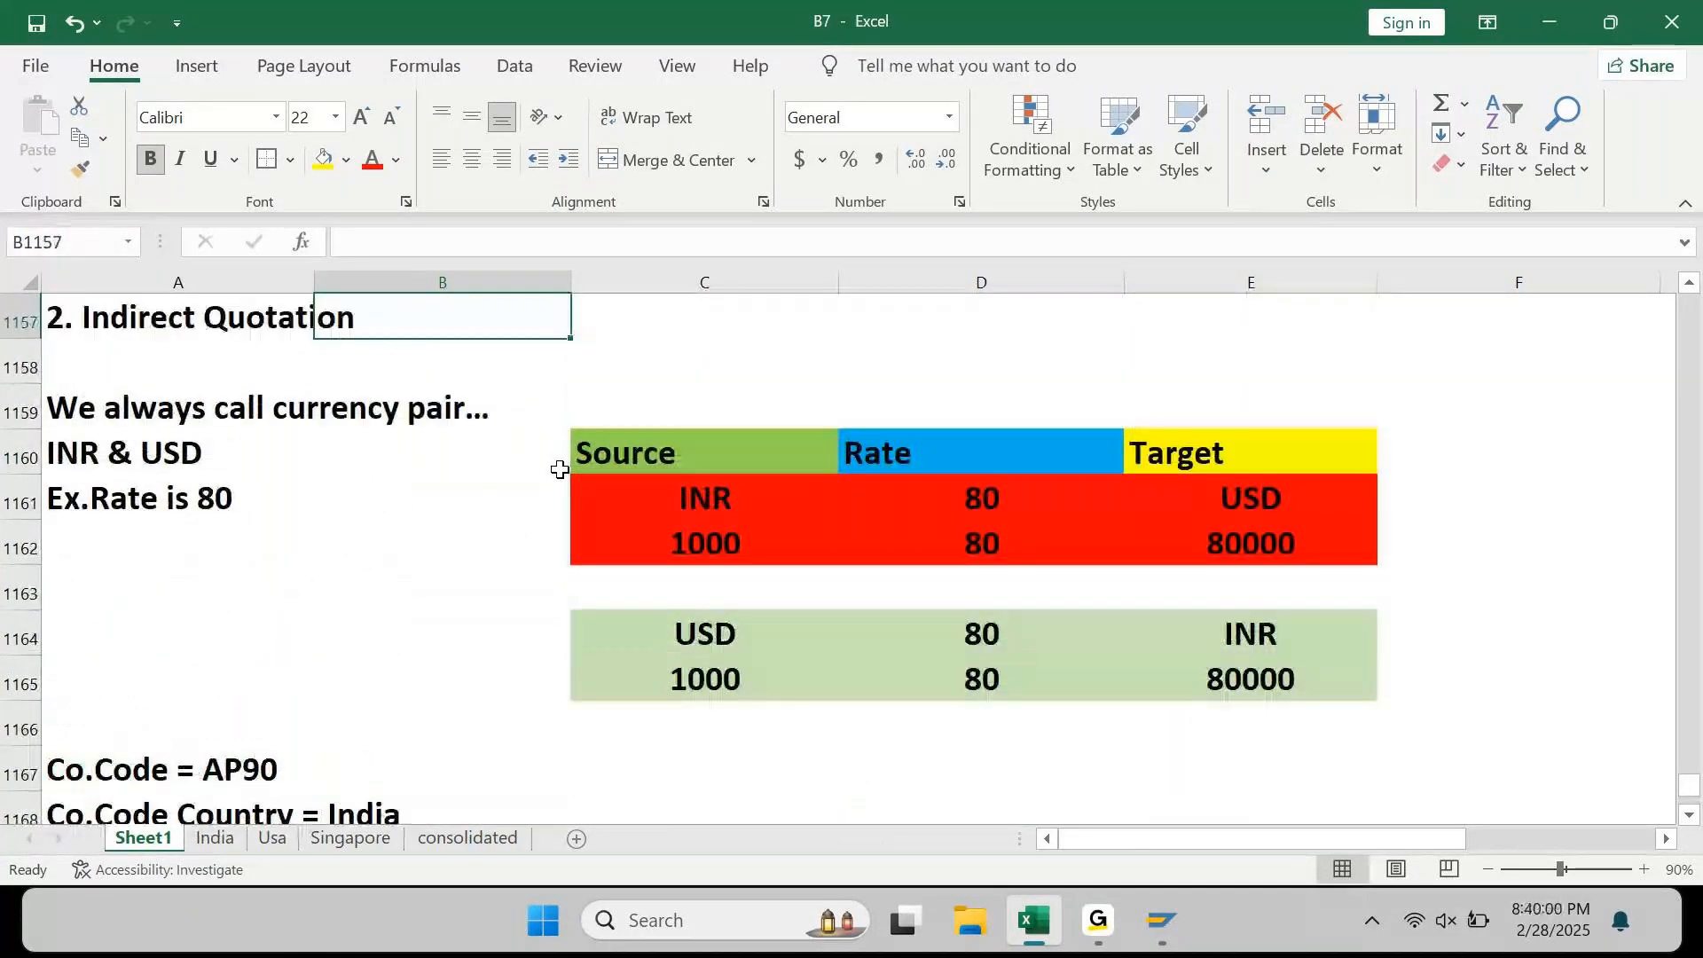
key("Down")
key("Down")
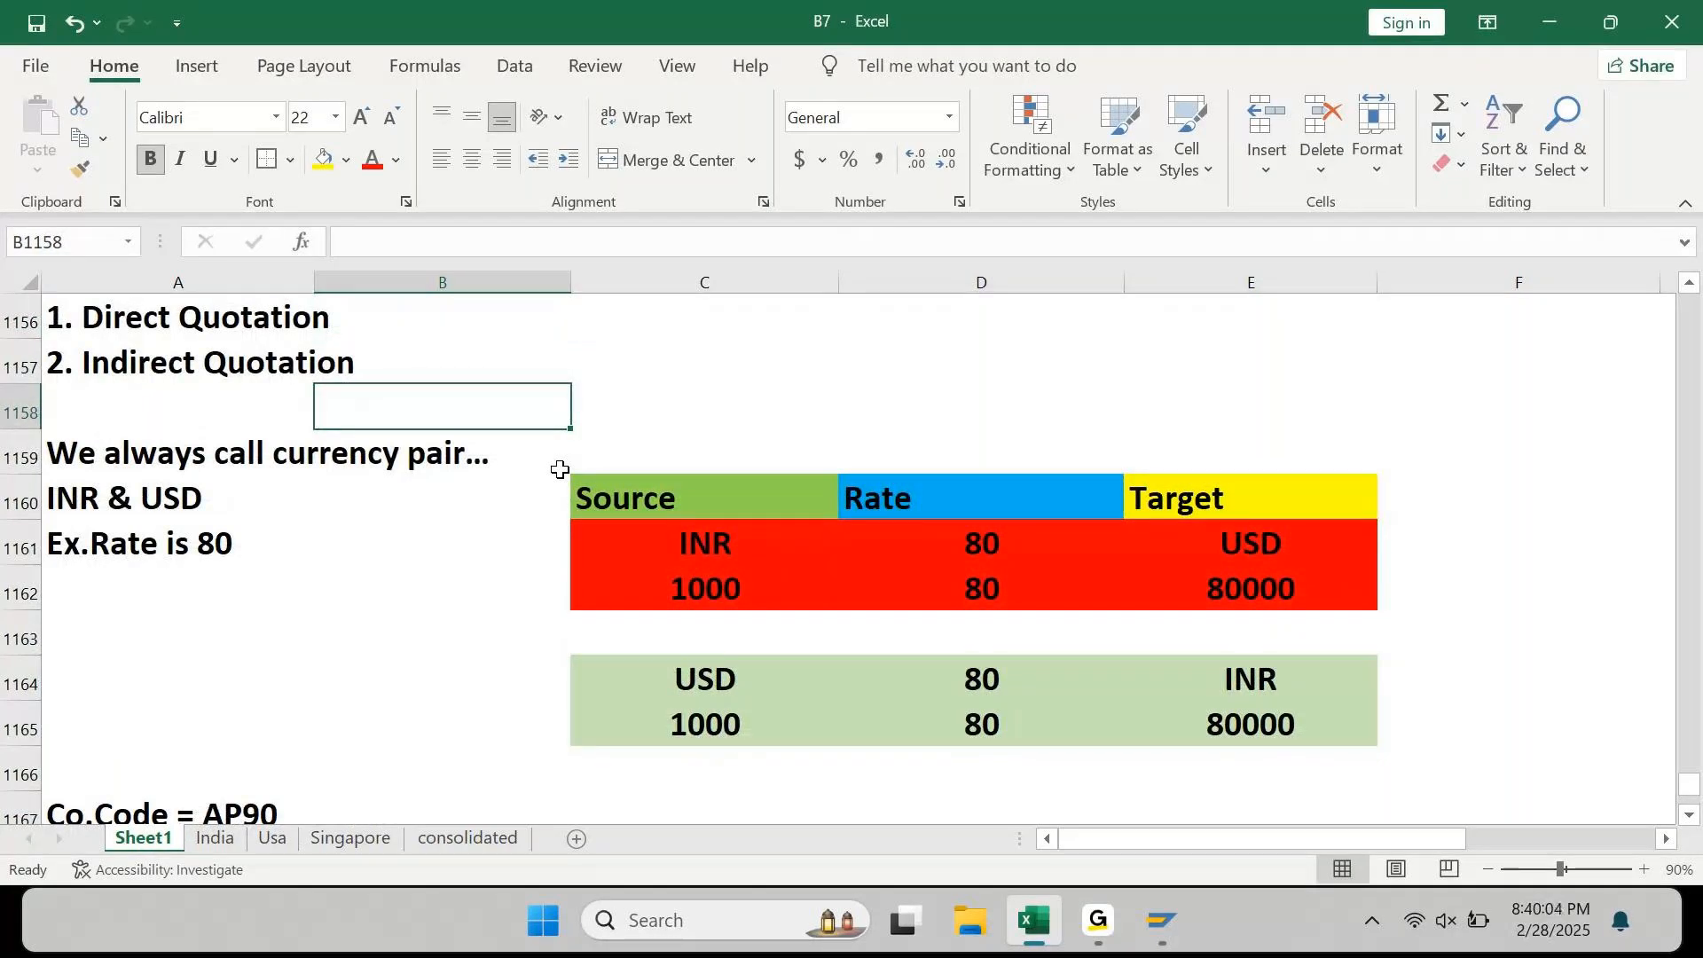
key("Down")
key("Right")
key("Down")
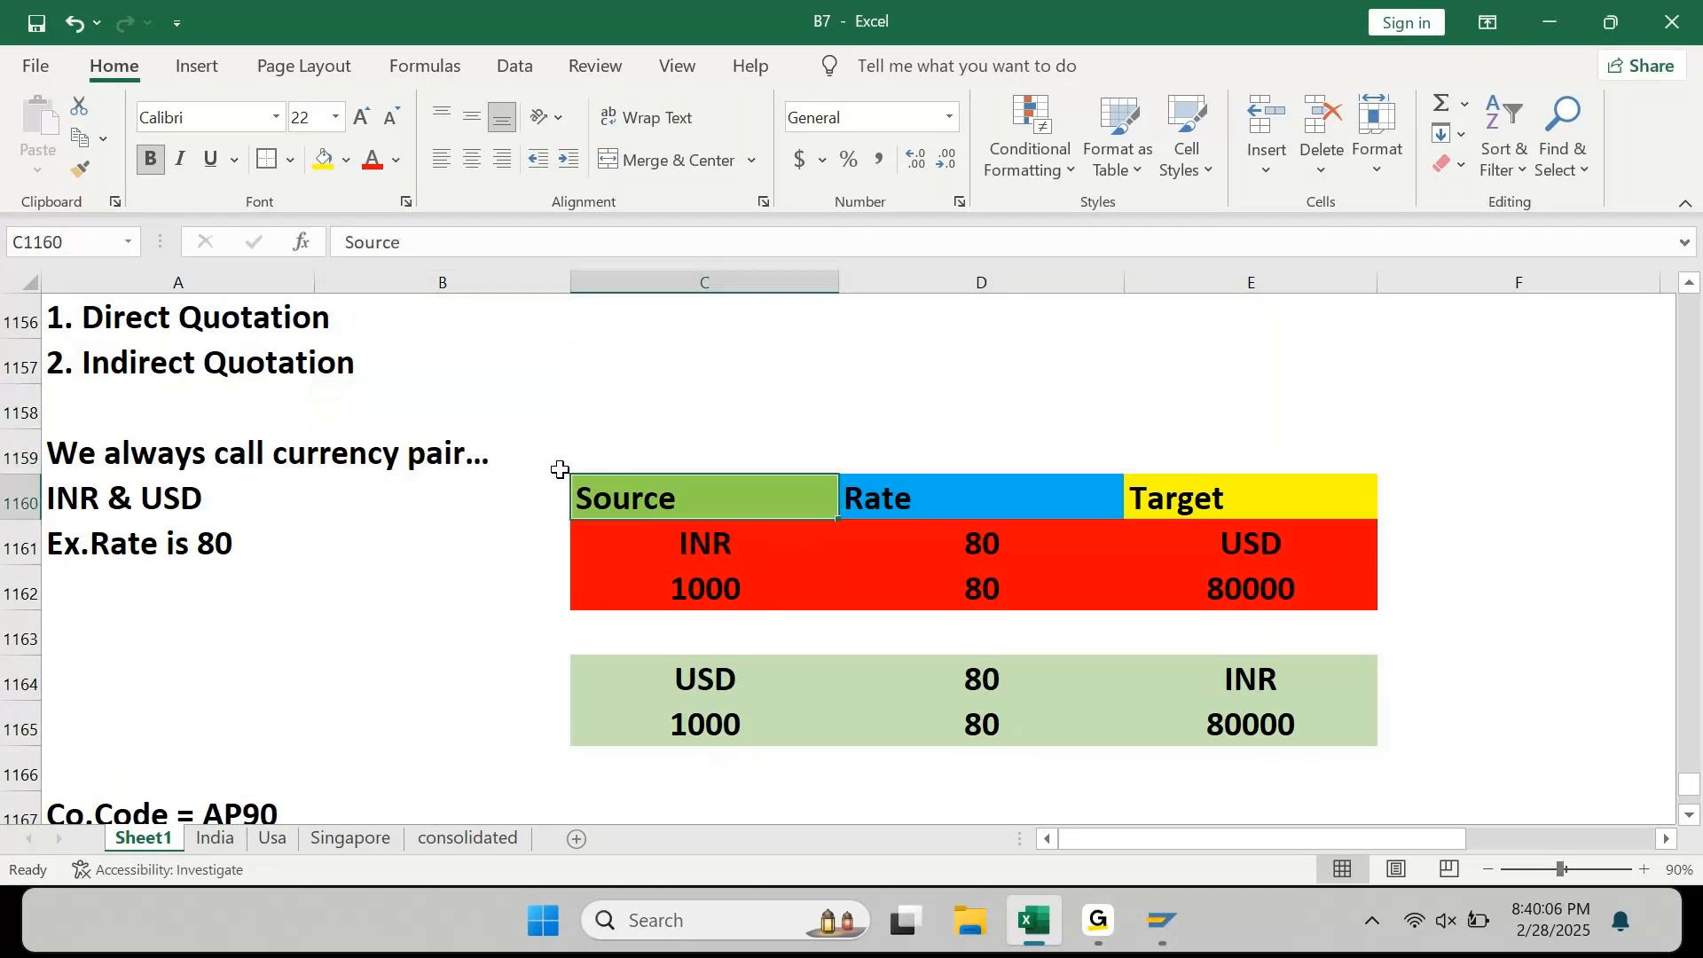
key("Down")
key("Right")
key("Right")
key("Right")
key("Down")
key("Left")
key("Left")
key("Down")
key("Down")
key("Left")
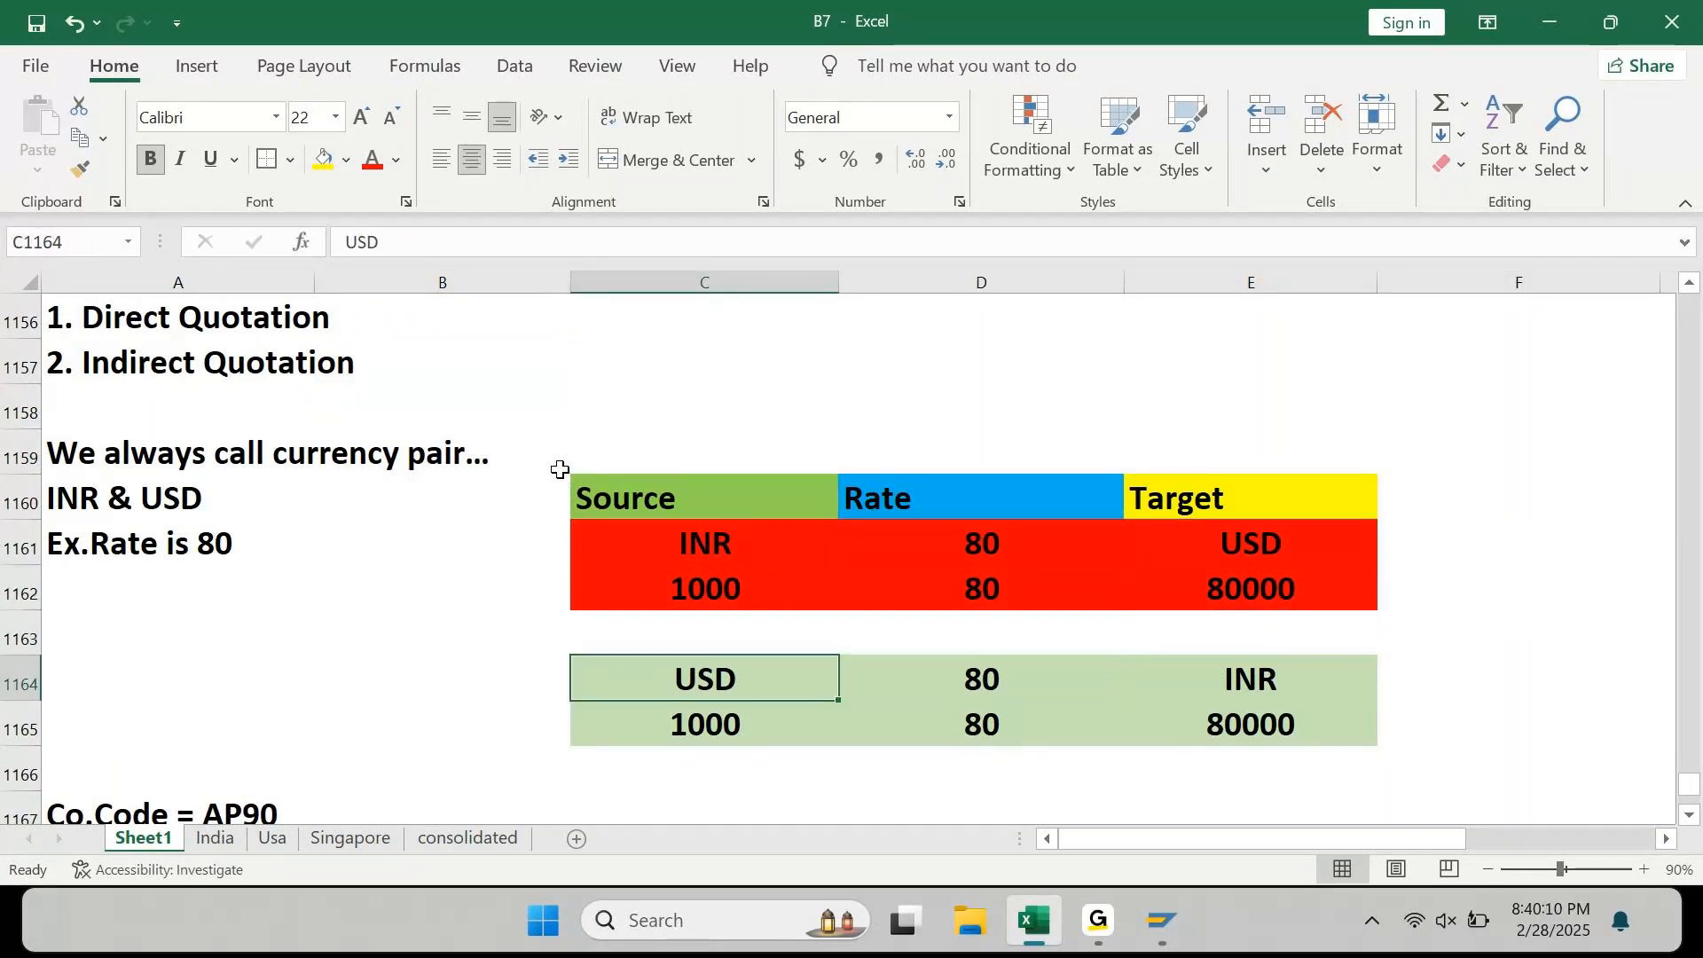
key("Left")
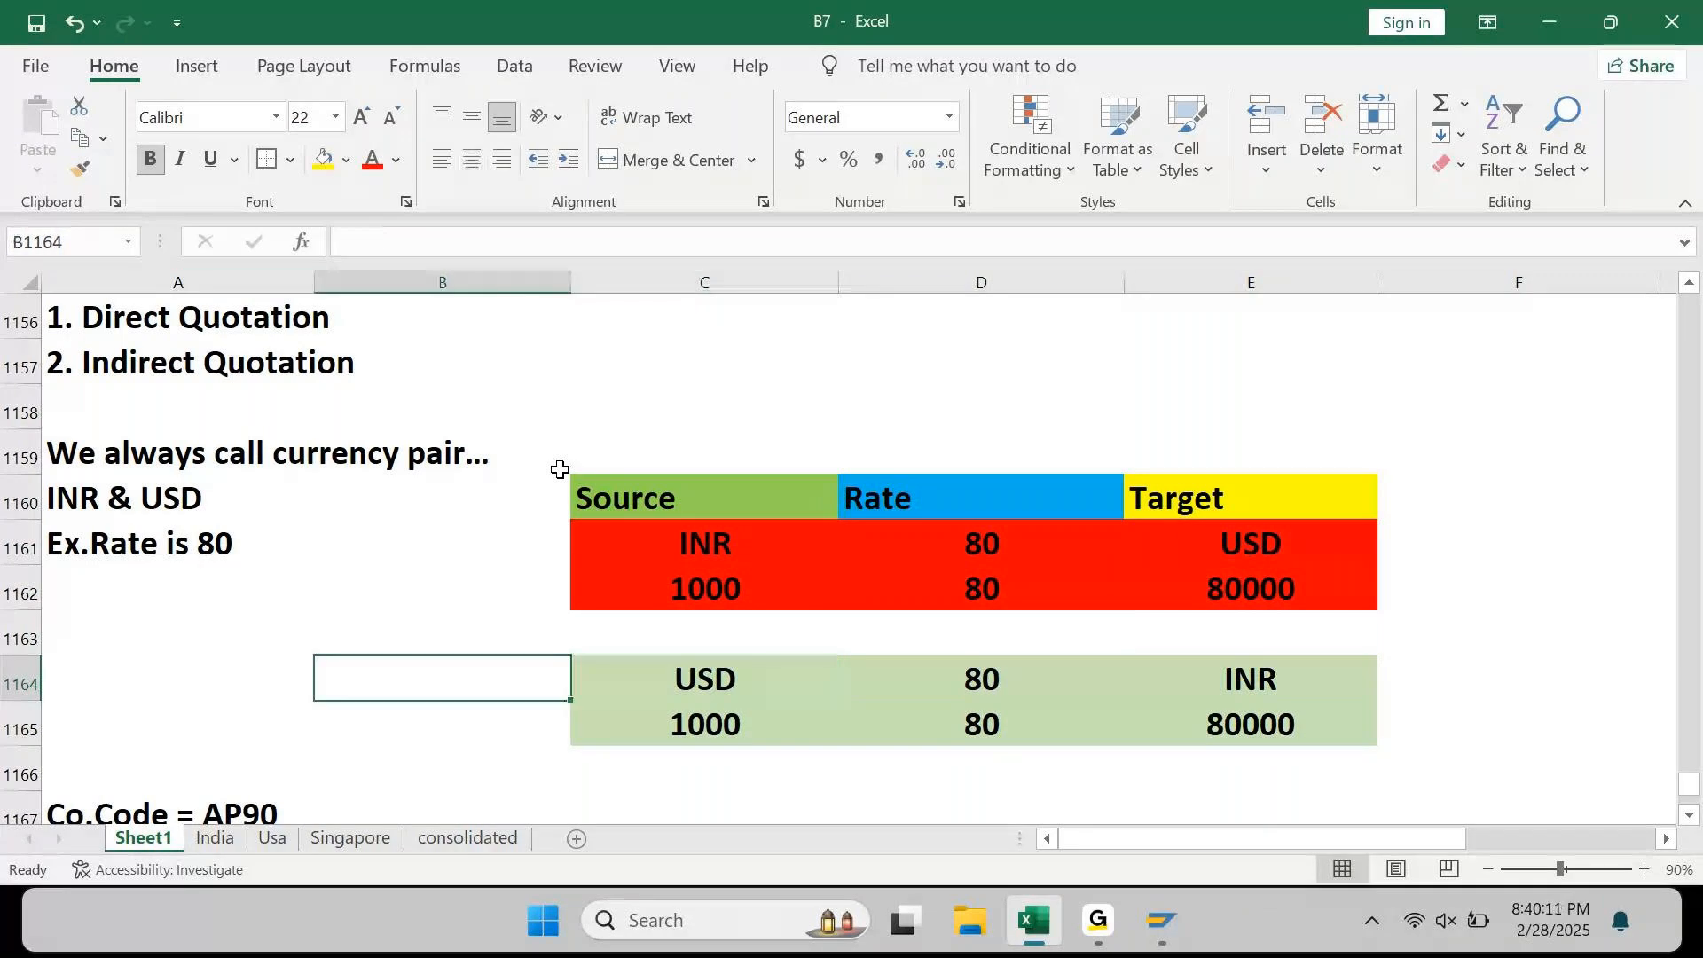
key("Up")
key("Up")
key("Left")
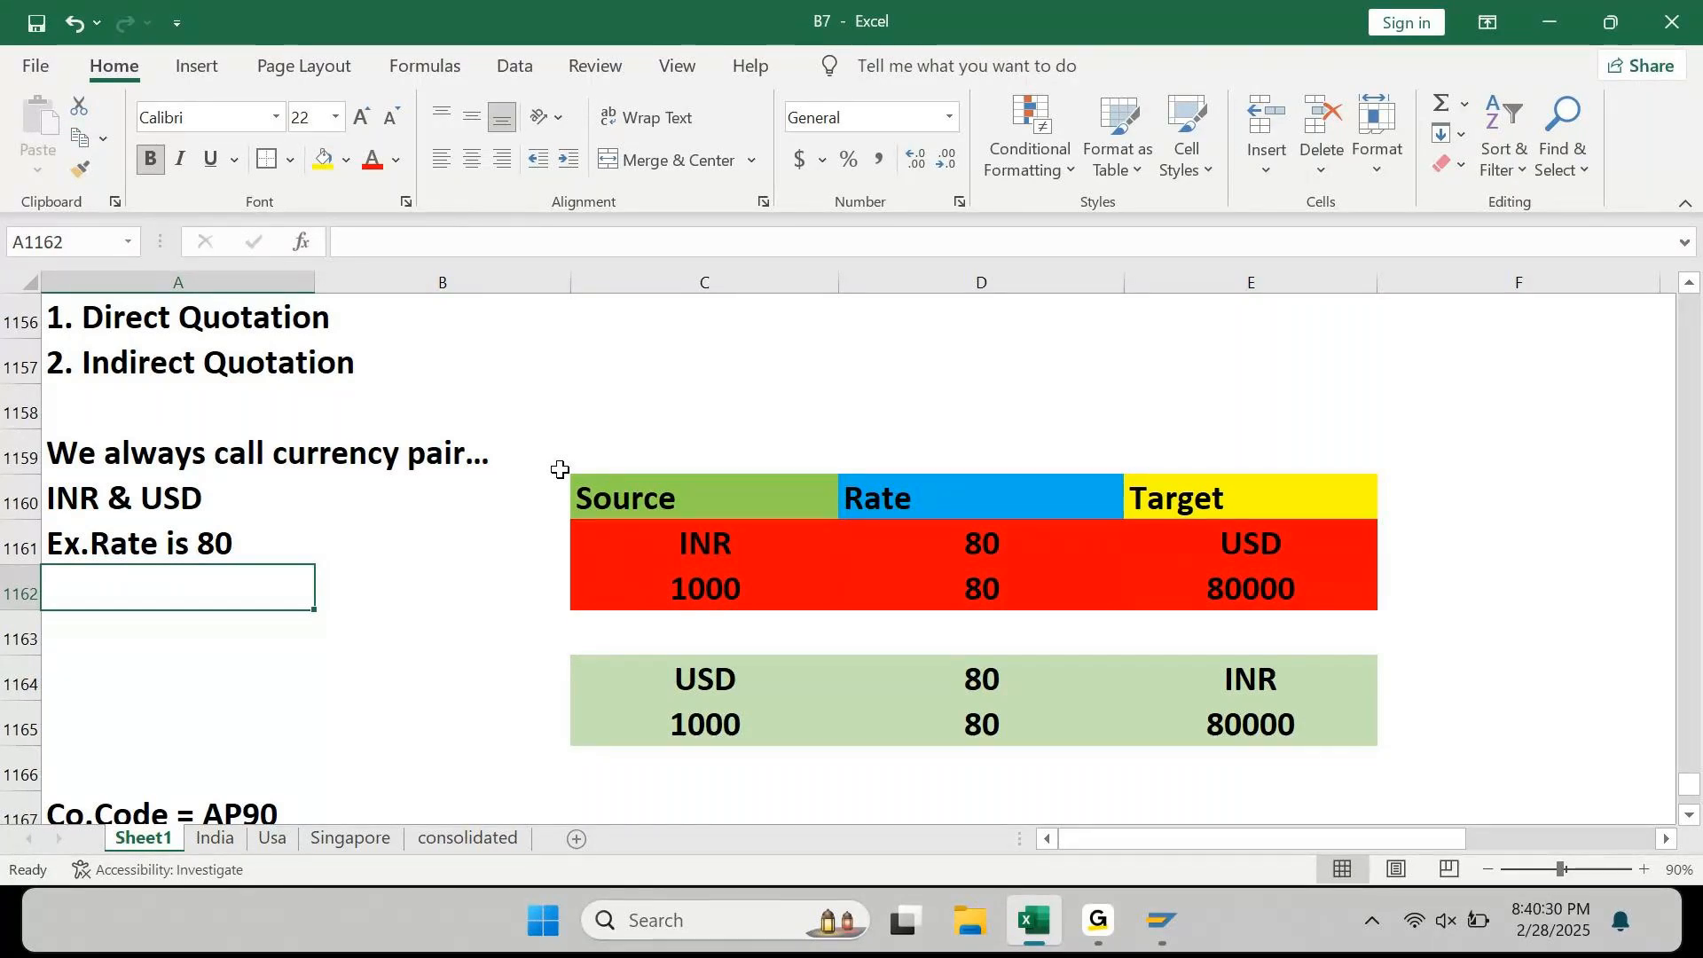
Step: Enter '1 USD = 80 INR' in A1162 and '80 INR = 1 USD' in A1163
type("1 U")
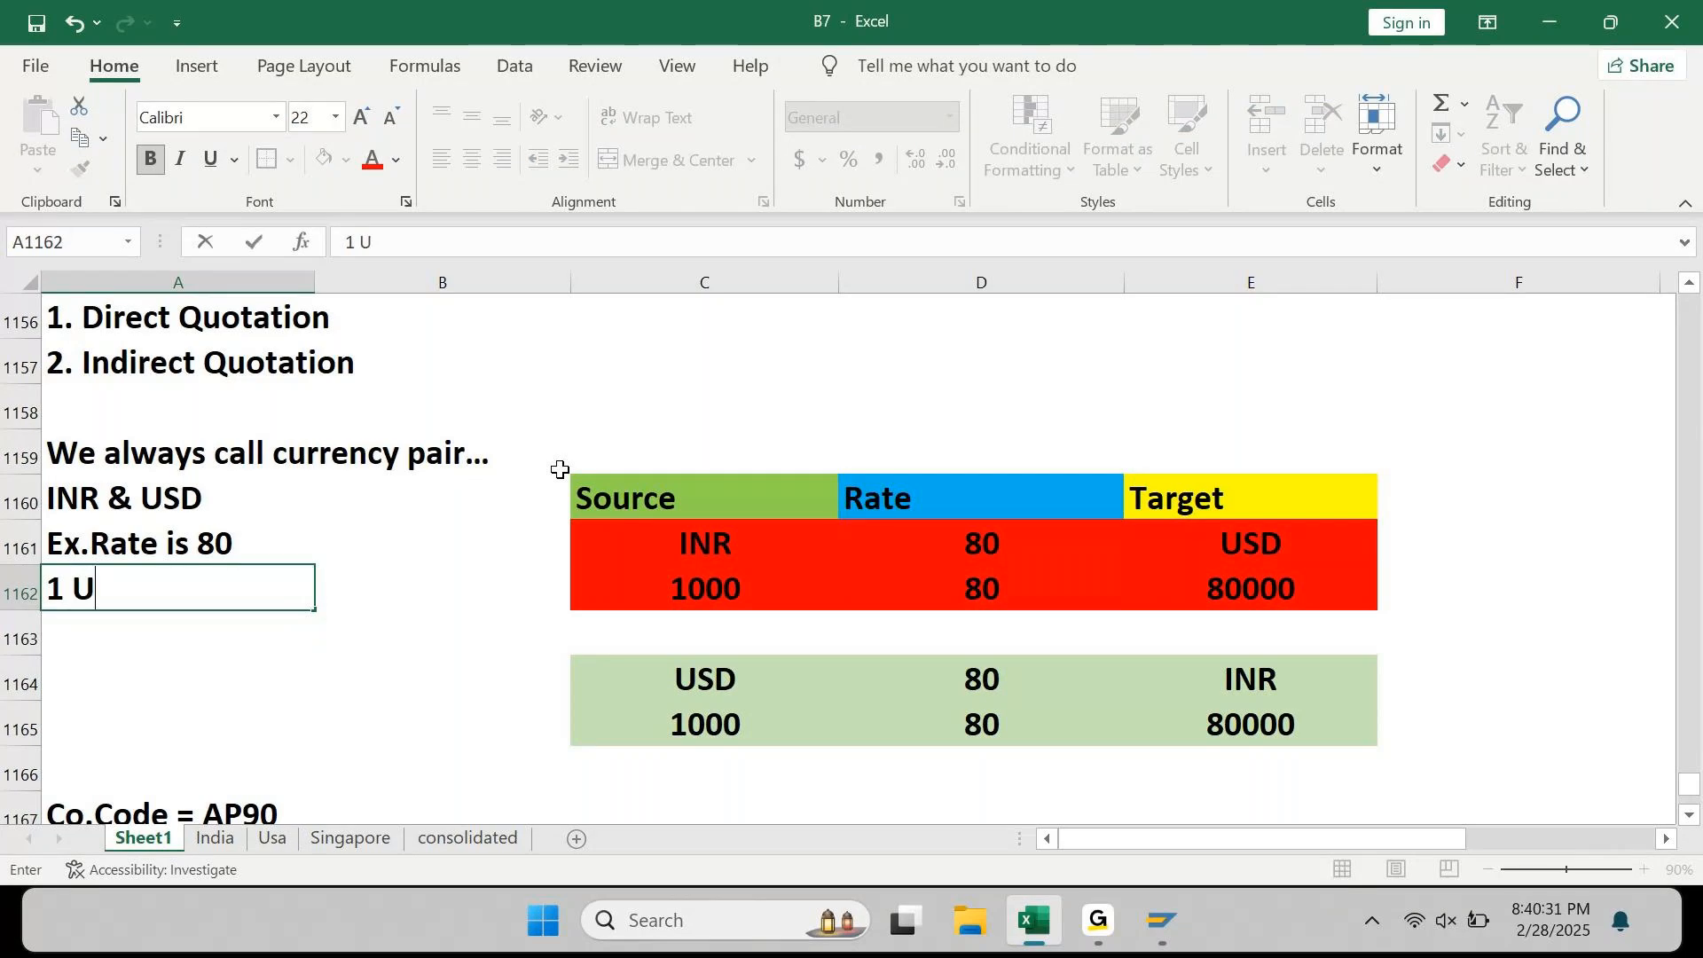
type("SD = 80 INR")
key("Return")
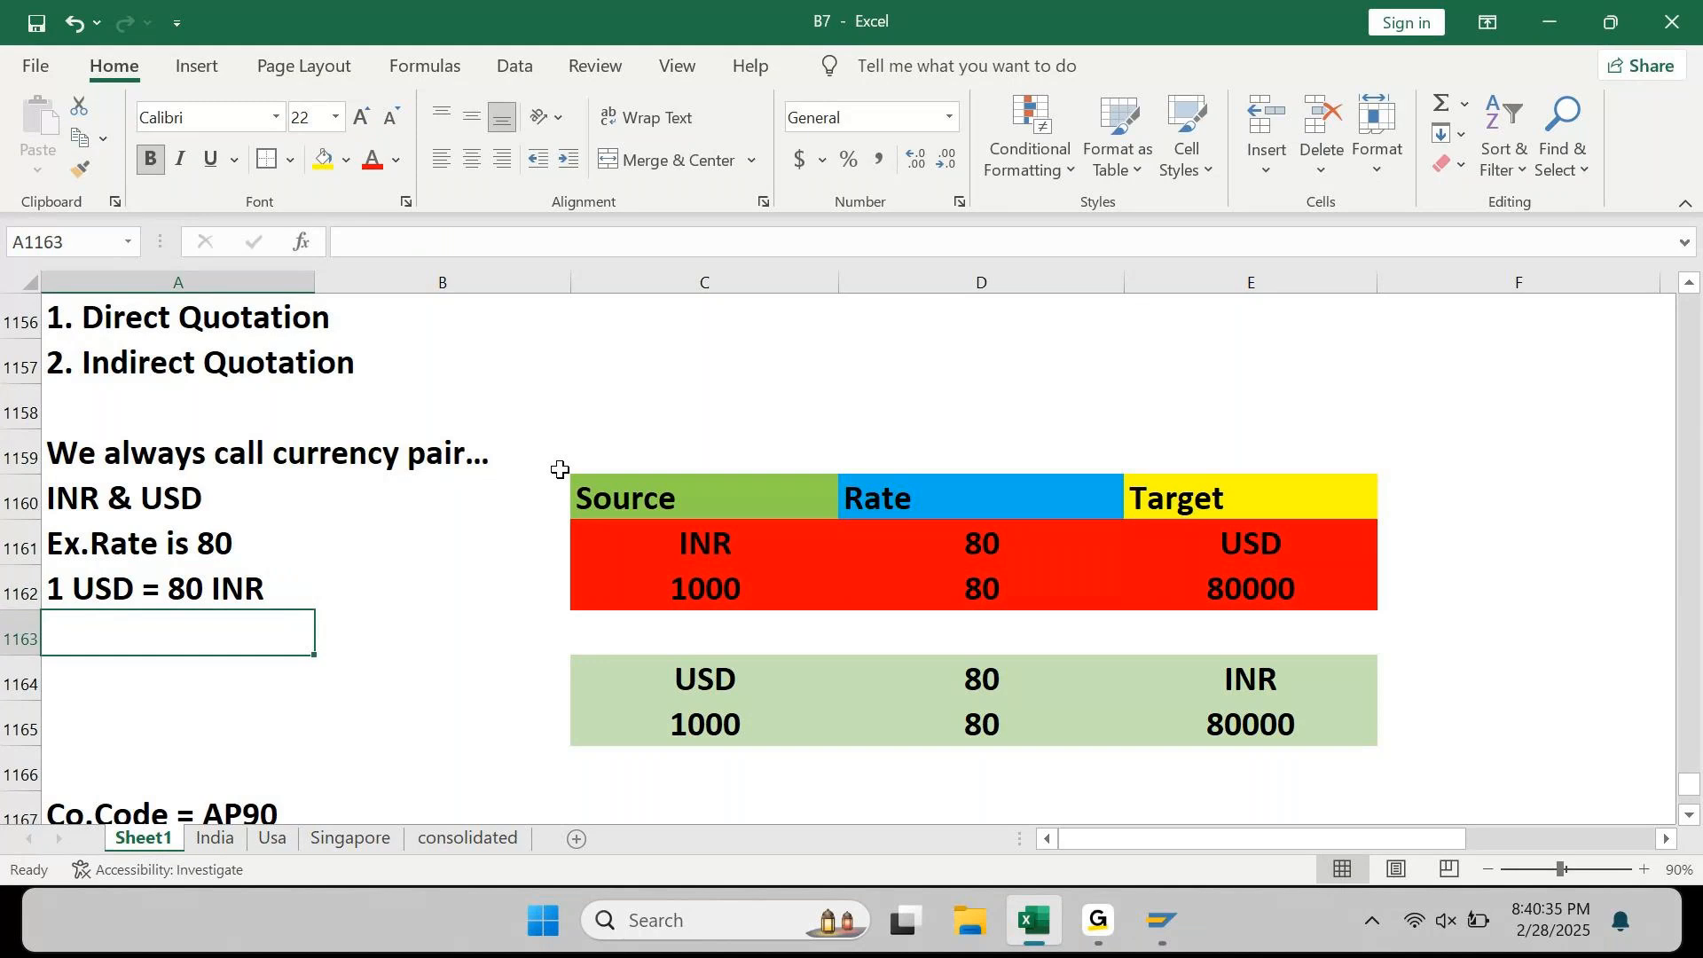
type("80")
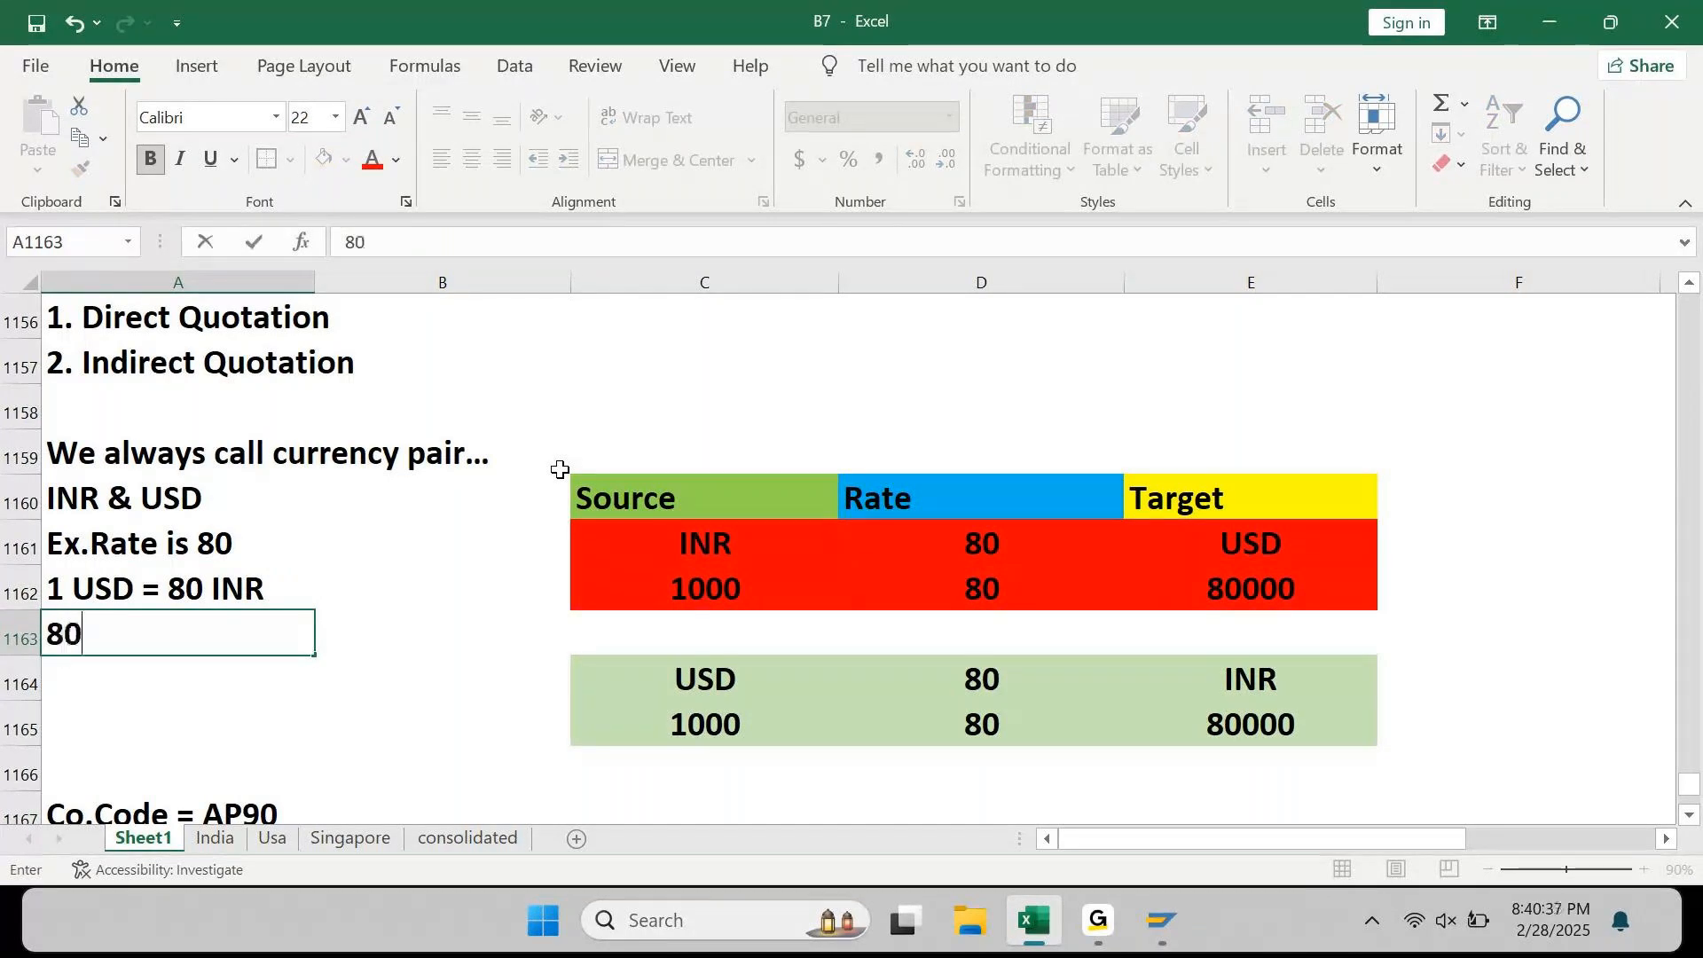
type(" INR = 1 USD")
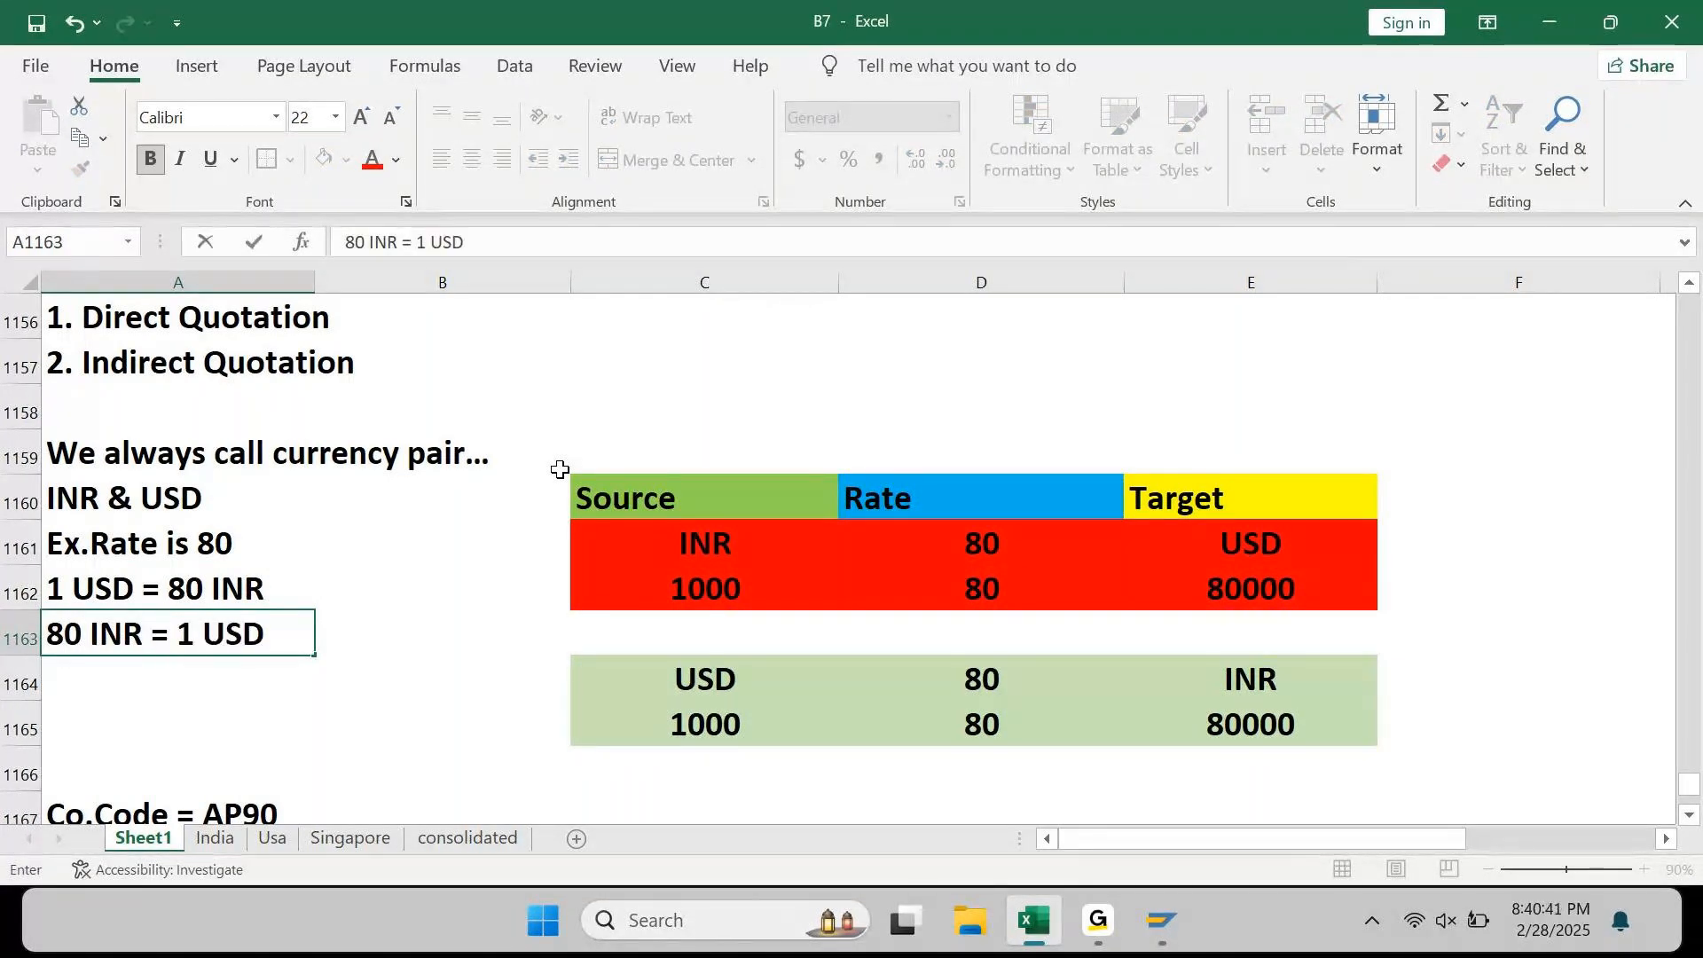
key("Return")
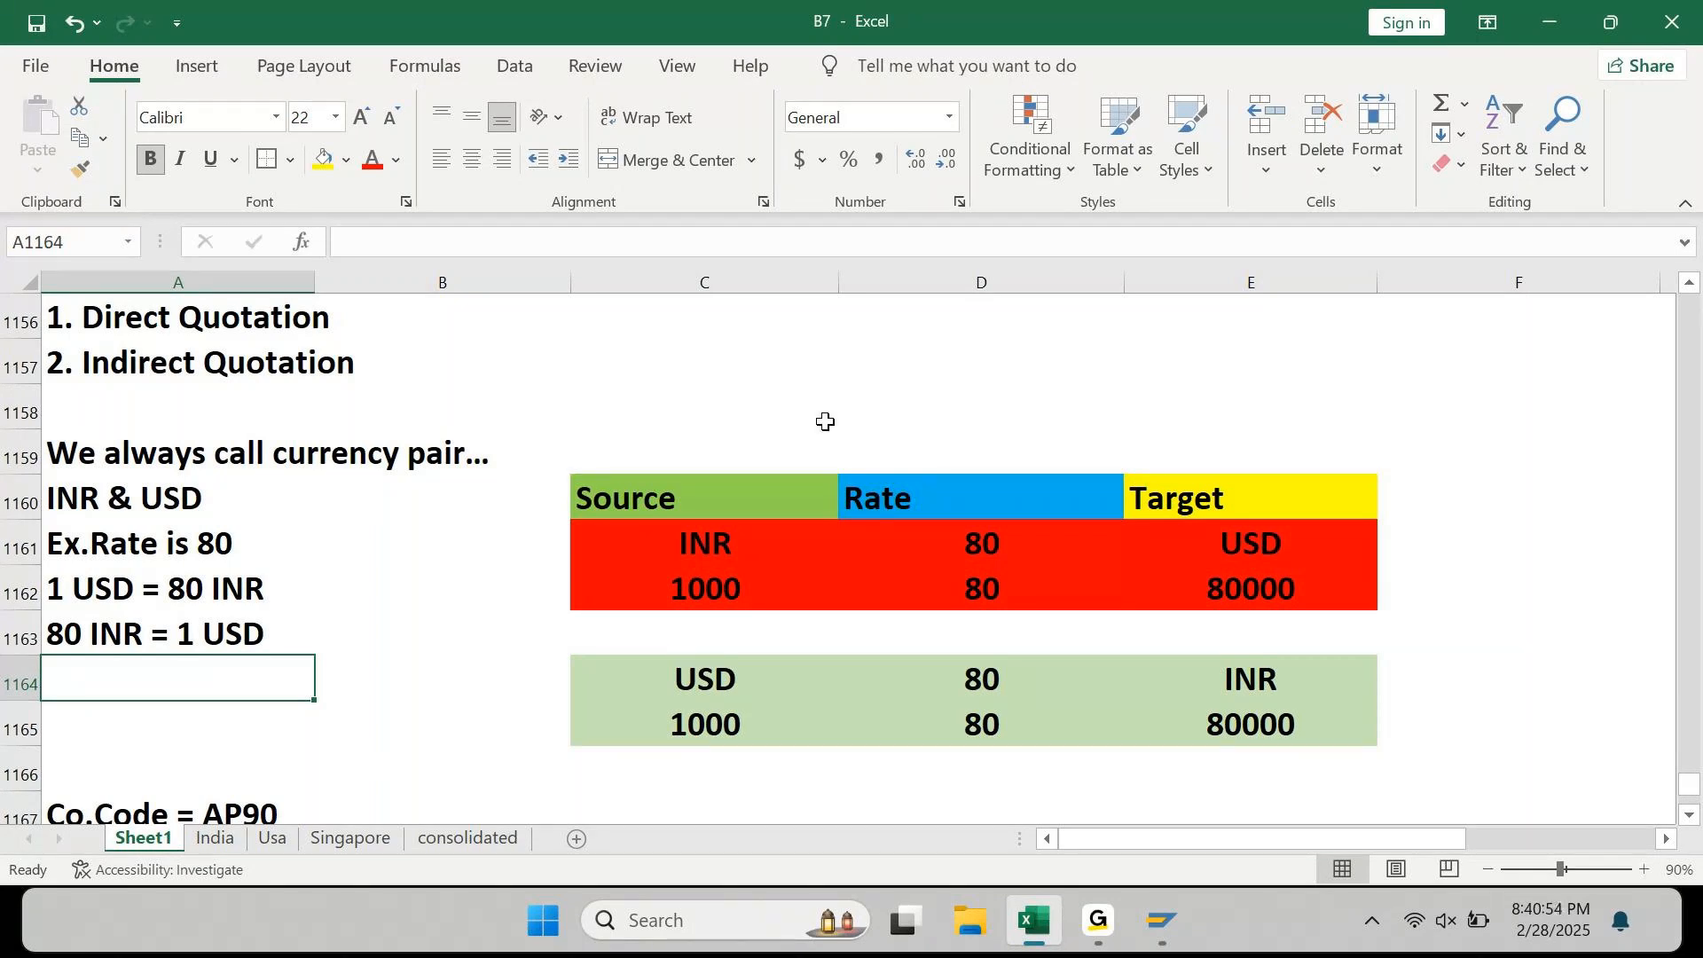
Step: Enter the note 'Our Co.Code CCY is INR' in C1157 beside Indirect Quotation
left_click(811, 377)
type("Our C")
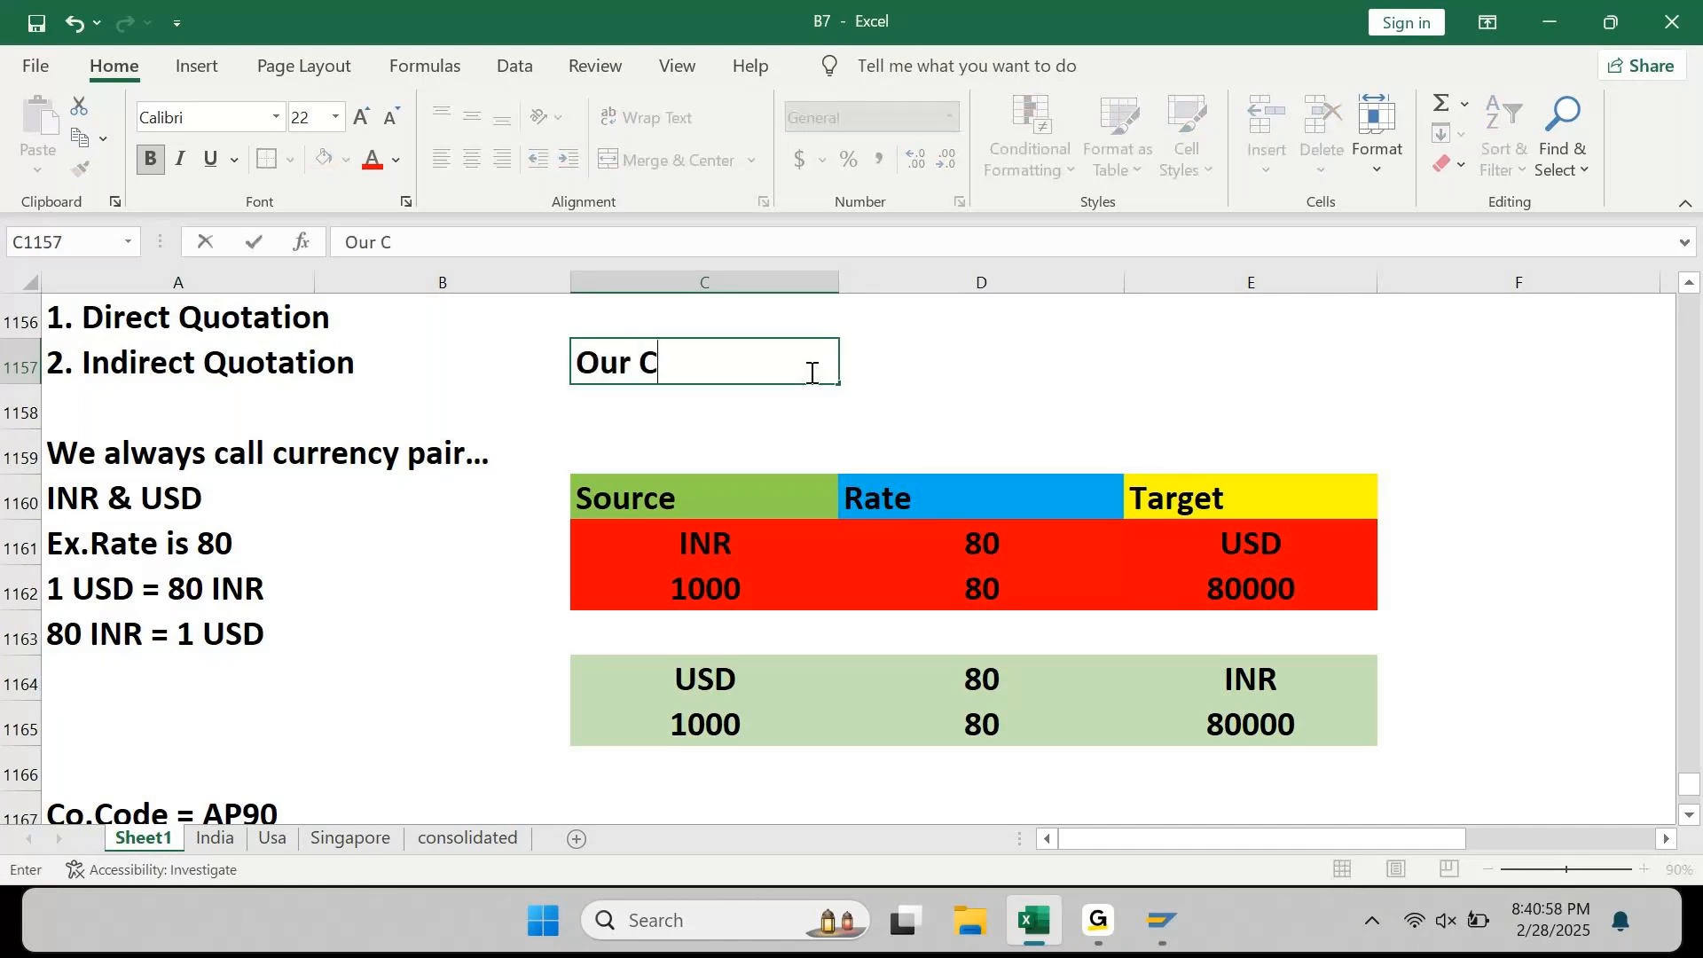
type("o.Code ")
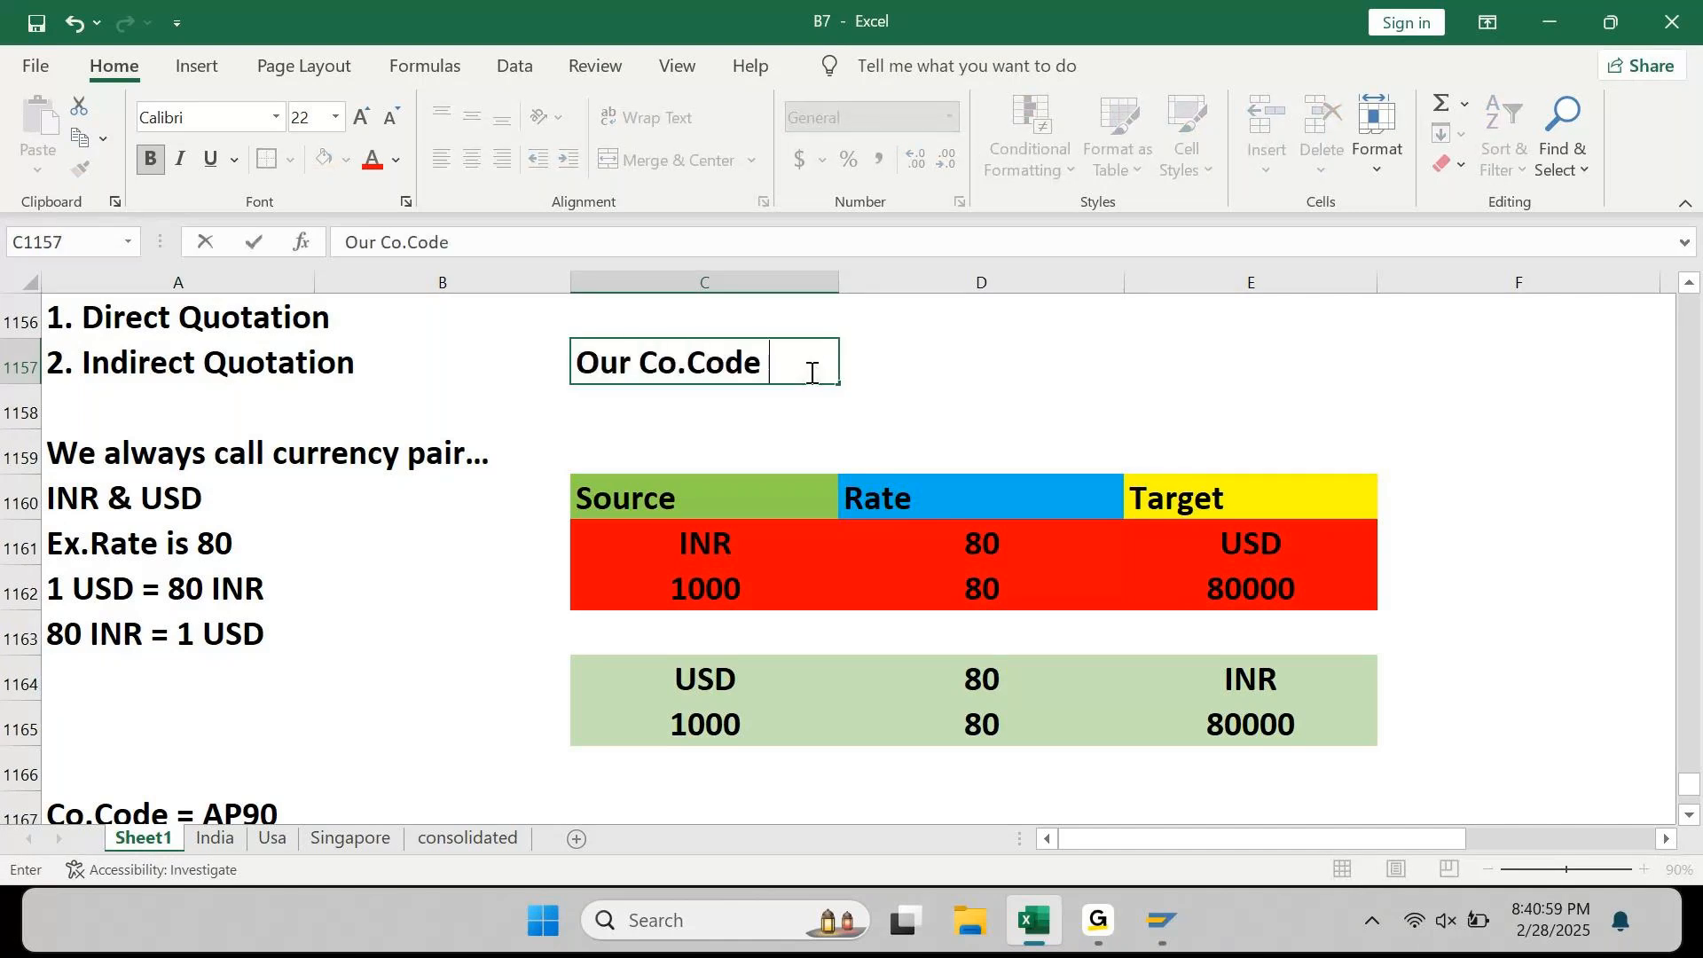
type("CCY is ")
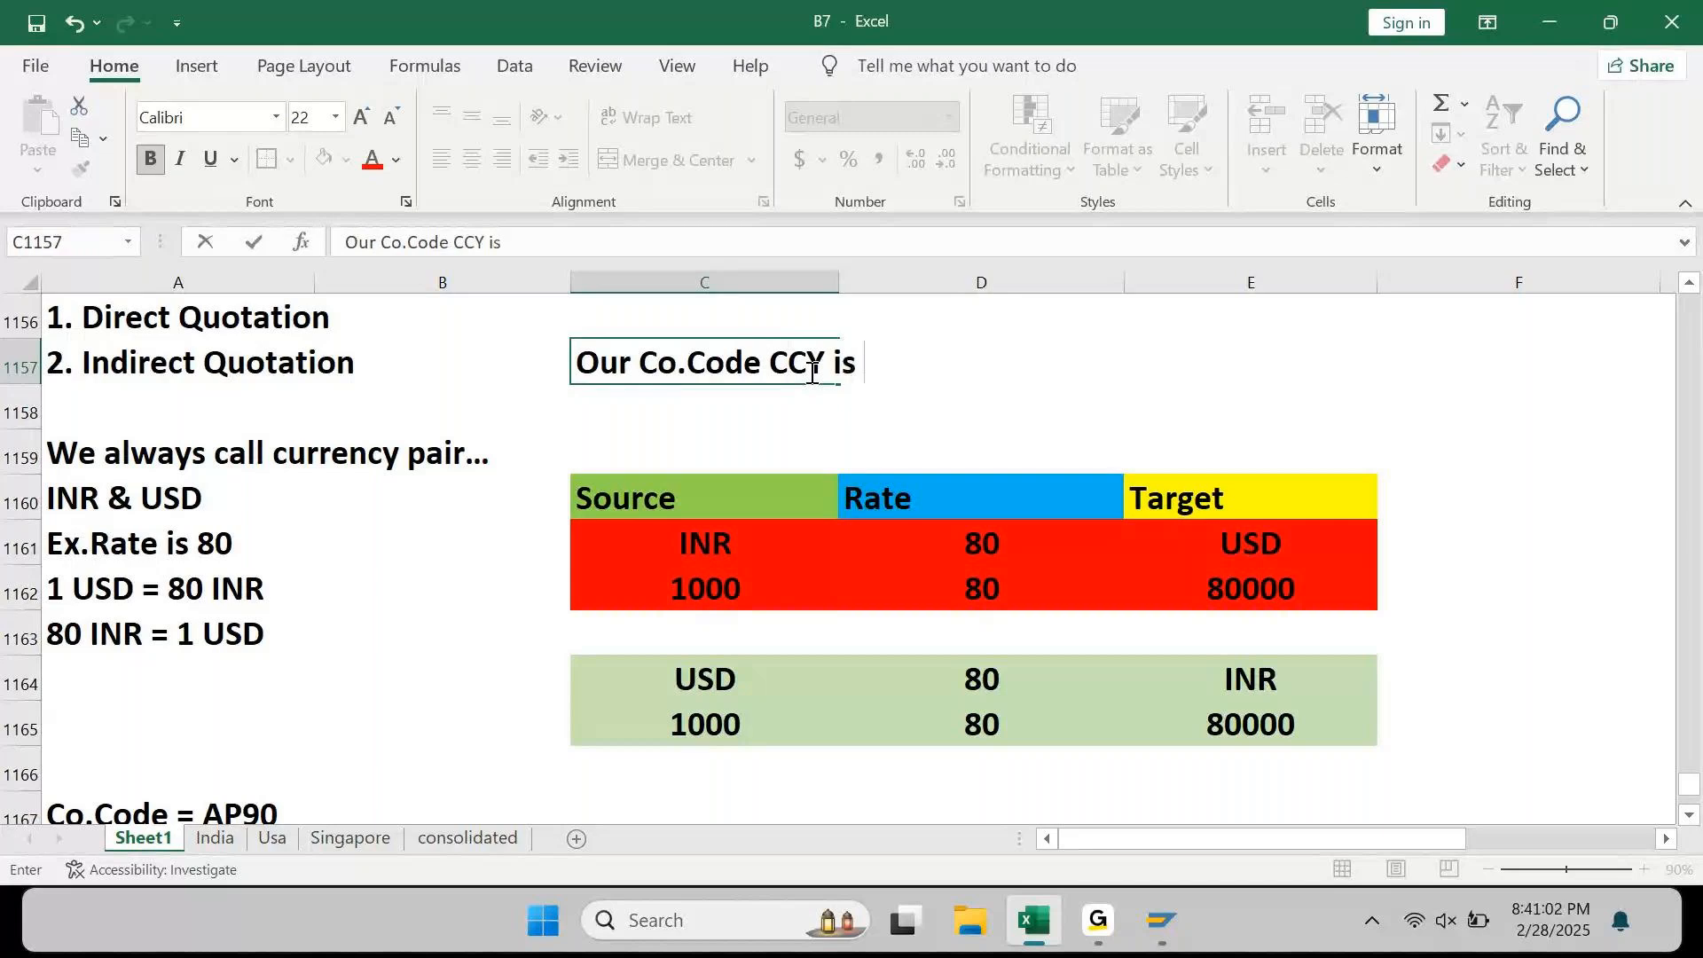
type("INR")
key("Return")
Step: Shade the note across C1157:D1157 grey, then select the rate 80 cells in the INR table
left_click(811, 372)
key("shift+Right")
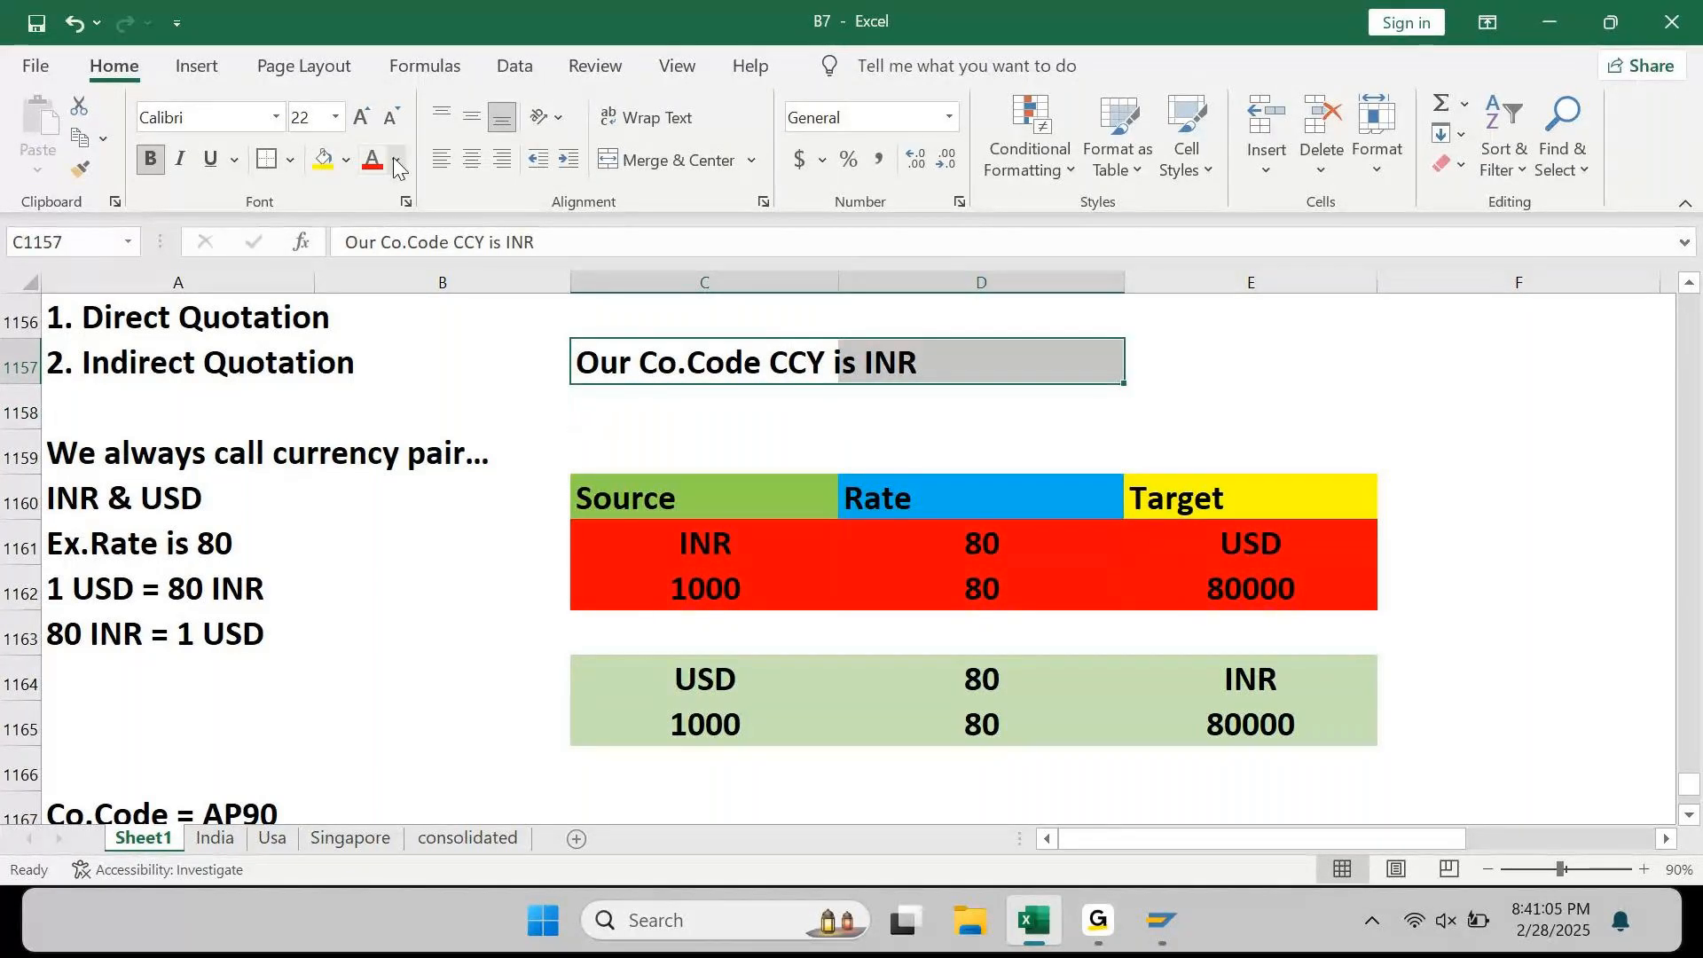
left_click(325, 160)
left_click(347, 160)
left_click(470, 290)
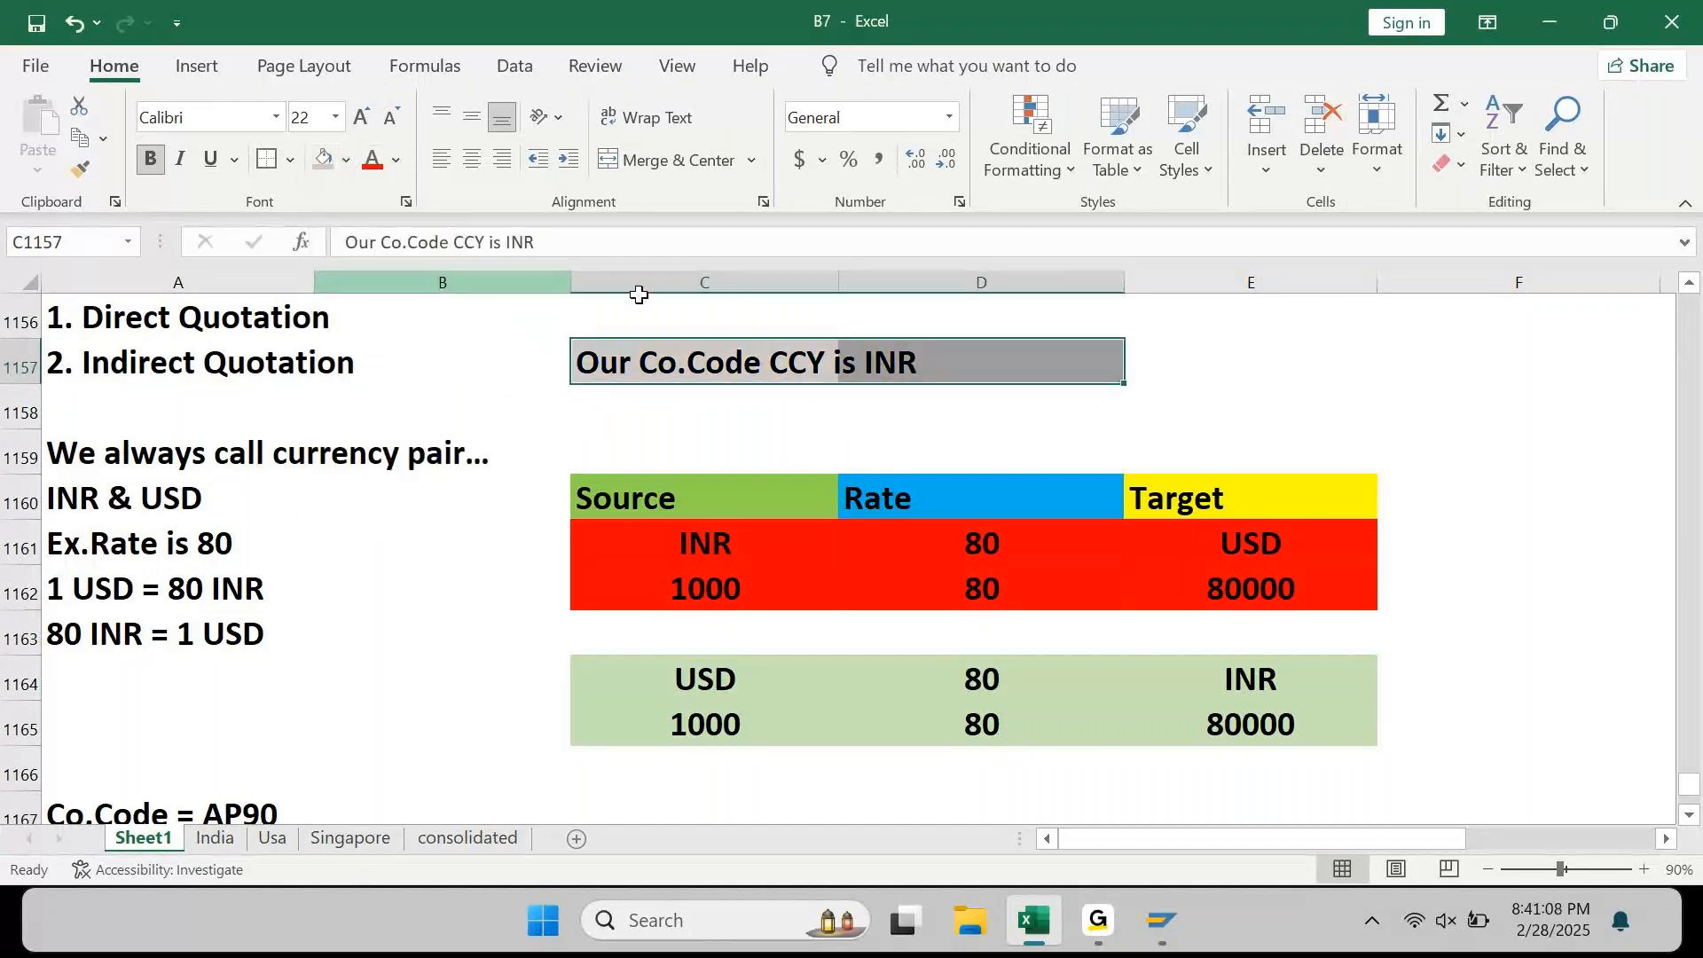
left_click(927, 555)
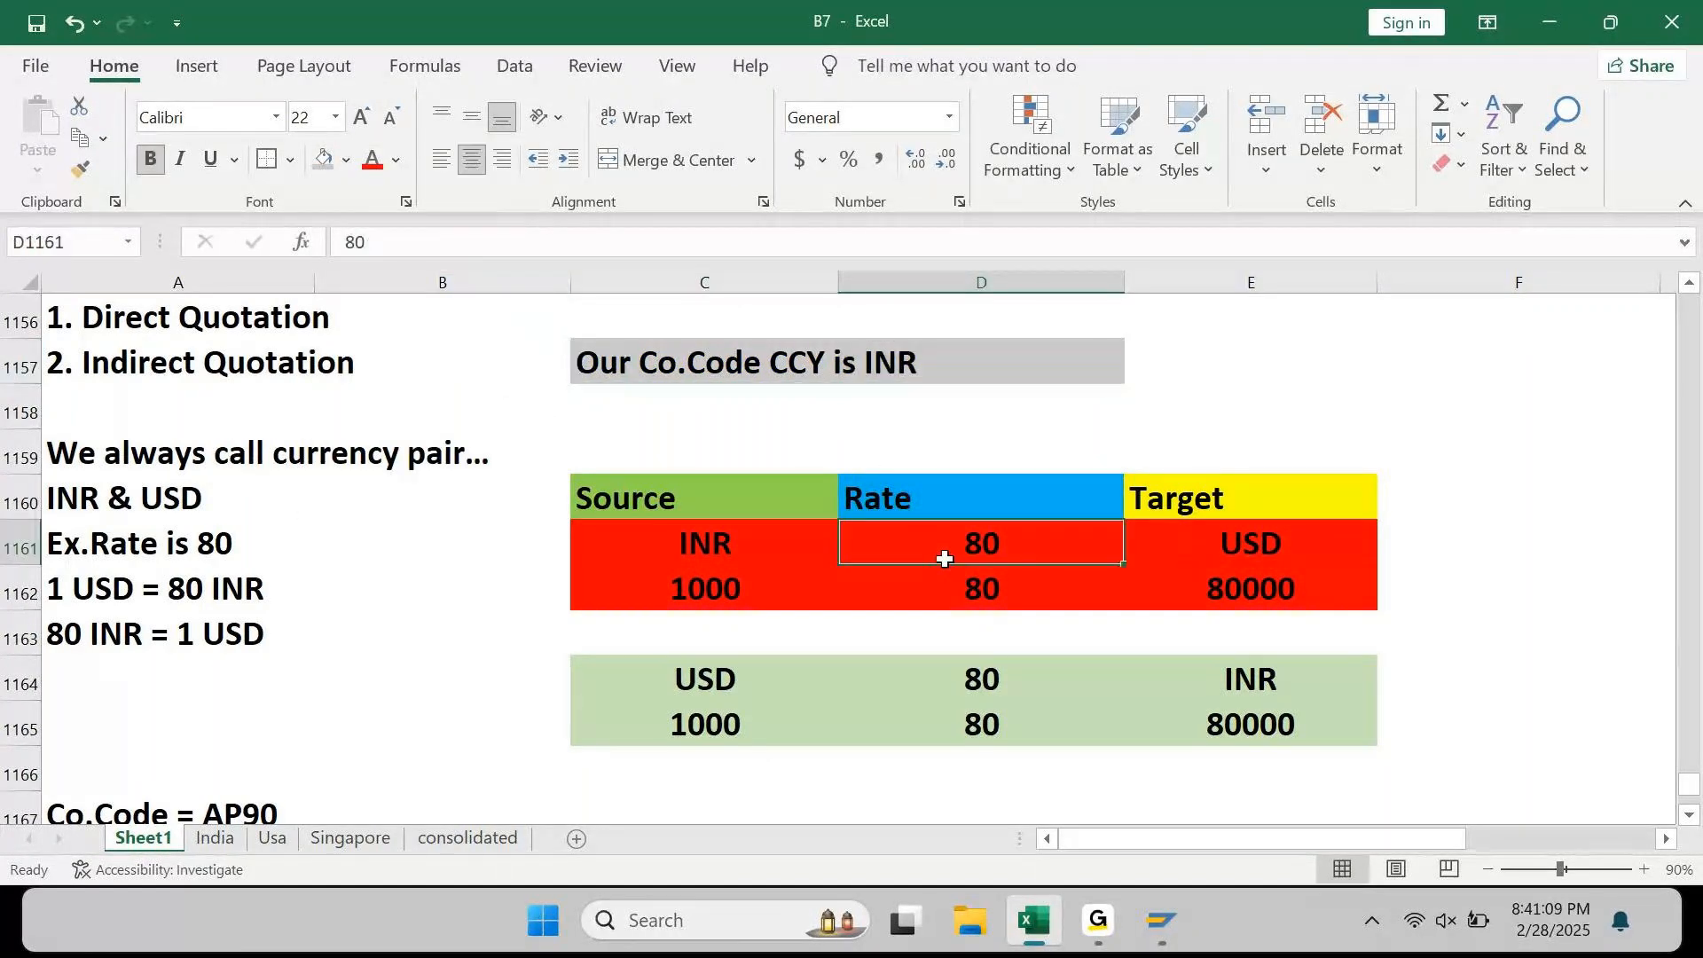
left_click(978, 595)
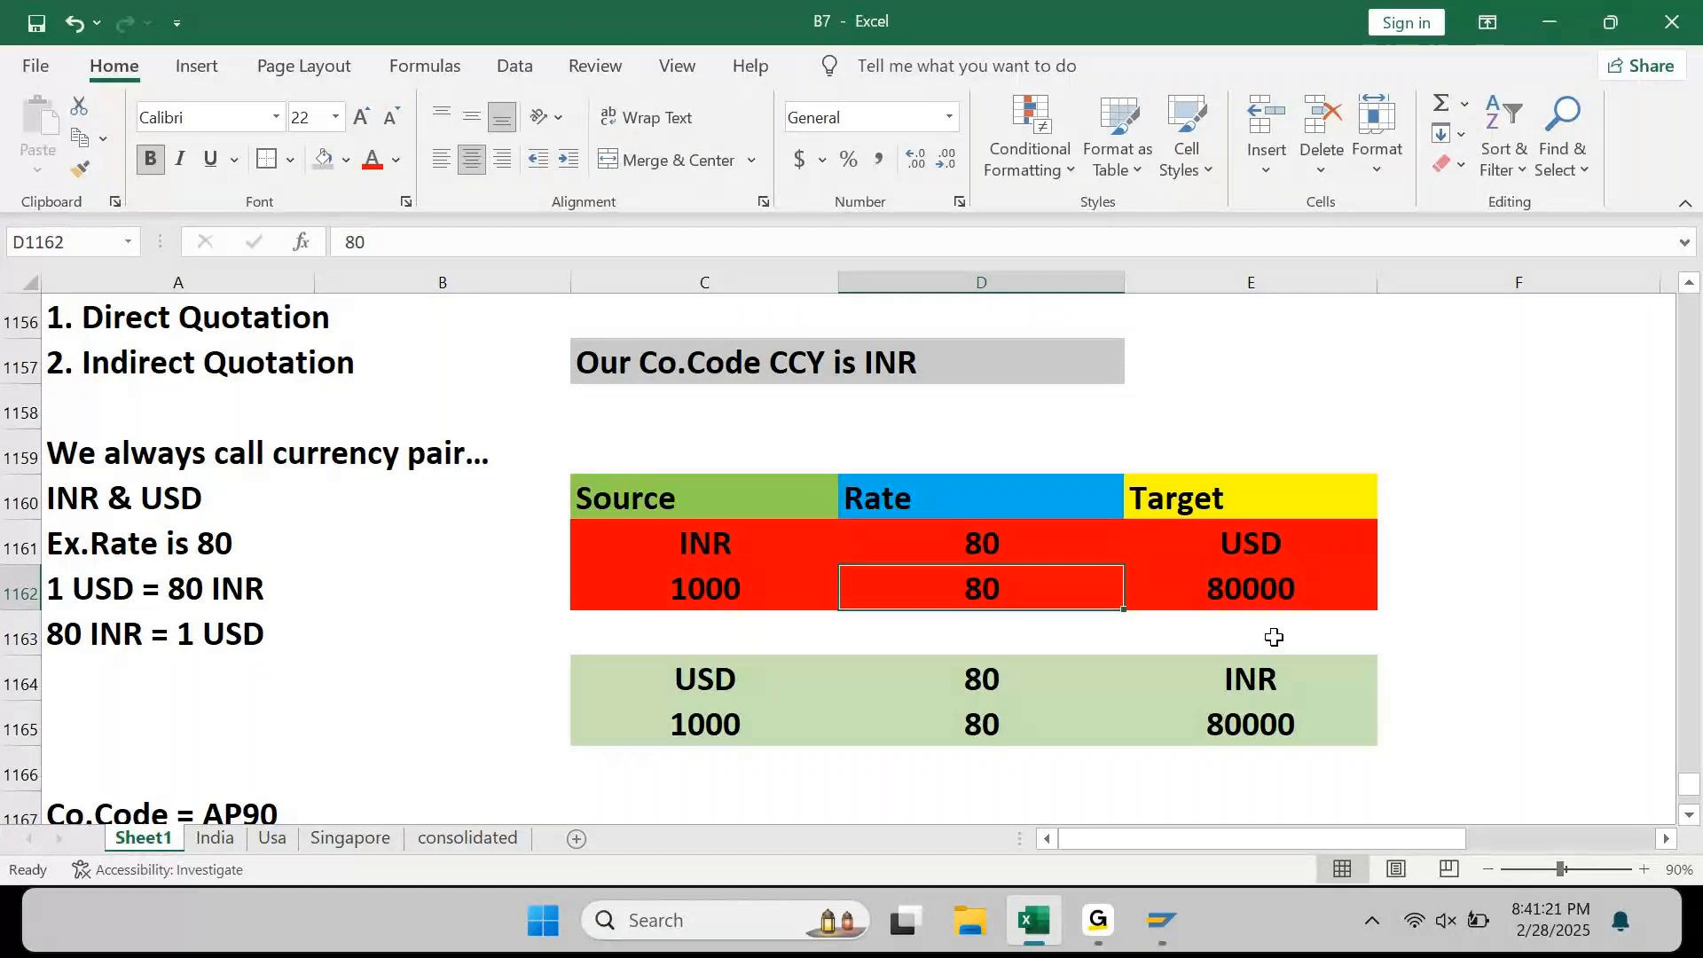
Step: Put a division formula in the 1000 INR row's Target cell, dividing the 1000 INR source by the rate 80
key("Right")
type("=")
key("Left")
key("Left")
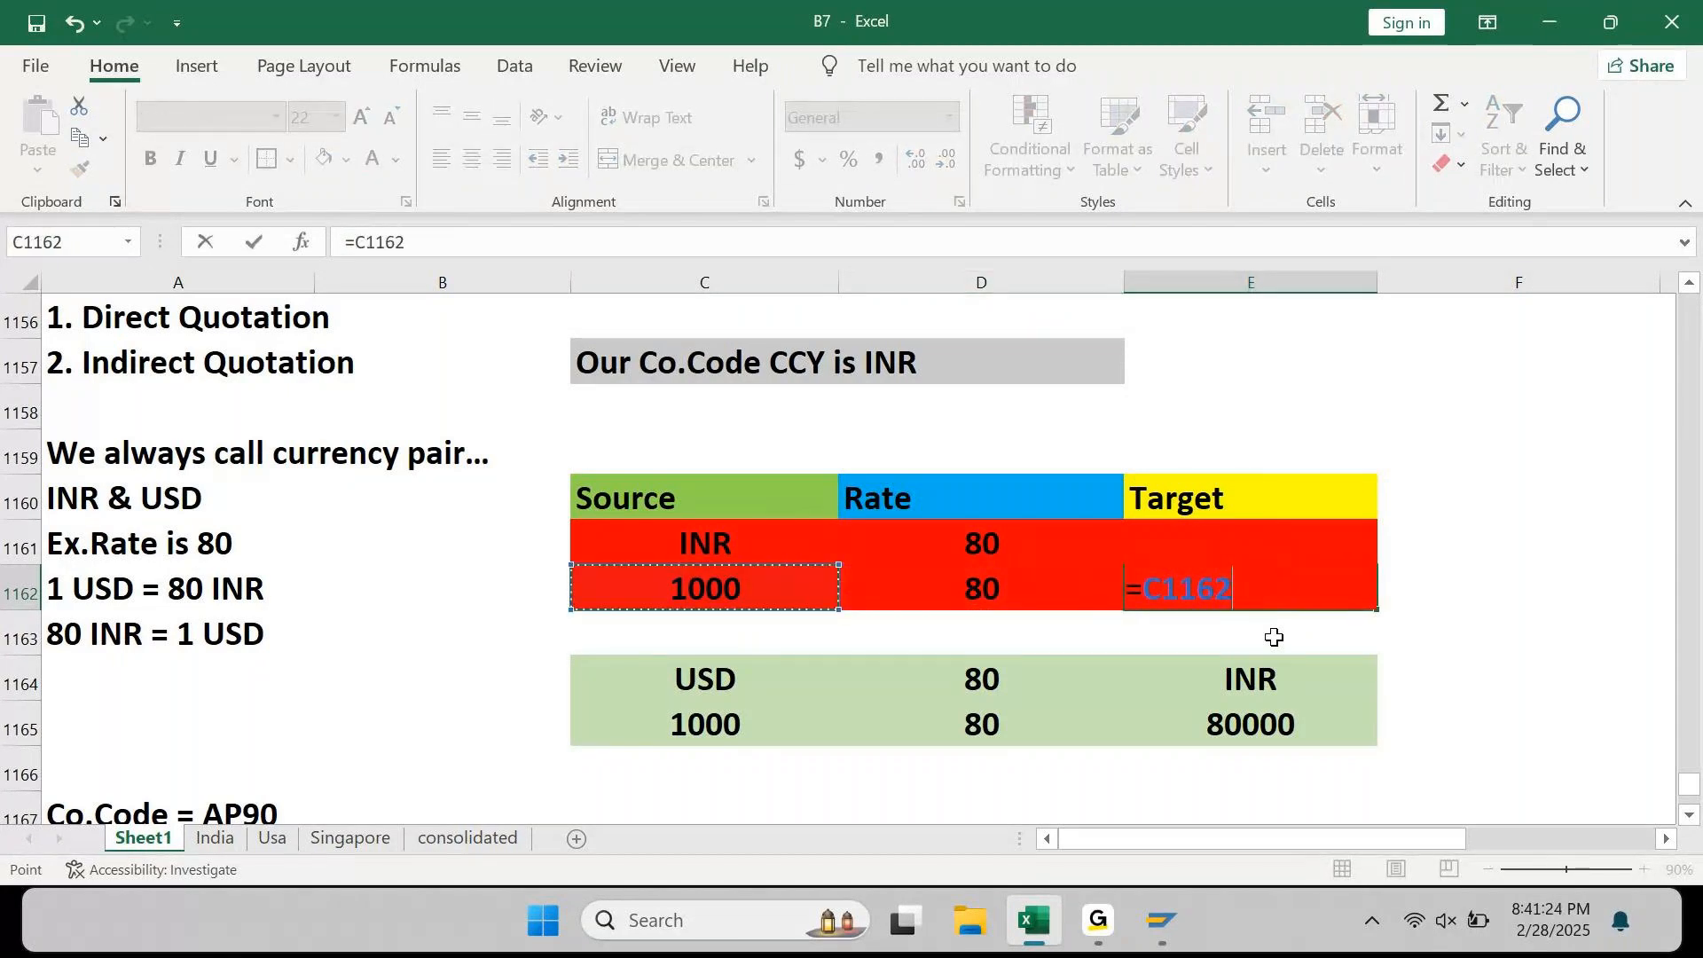
type("/")
key("Left")
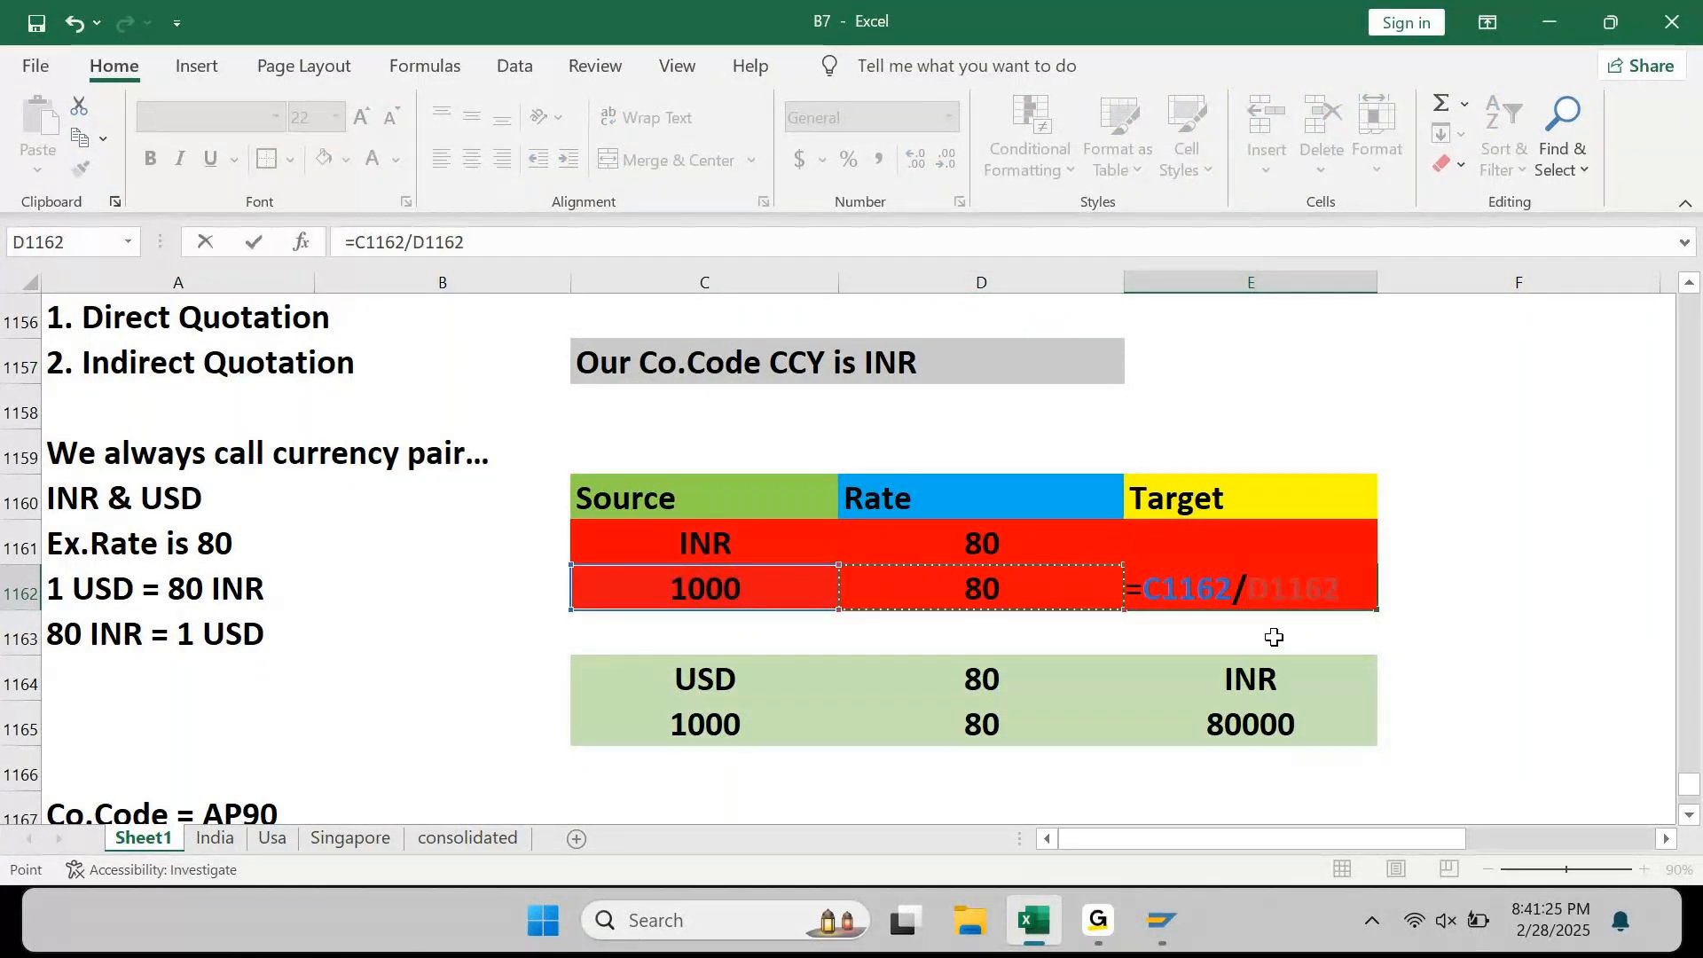
key("ctrl+Return")
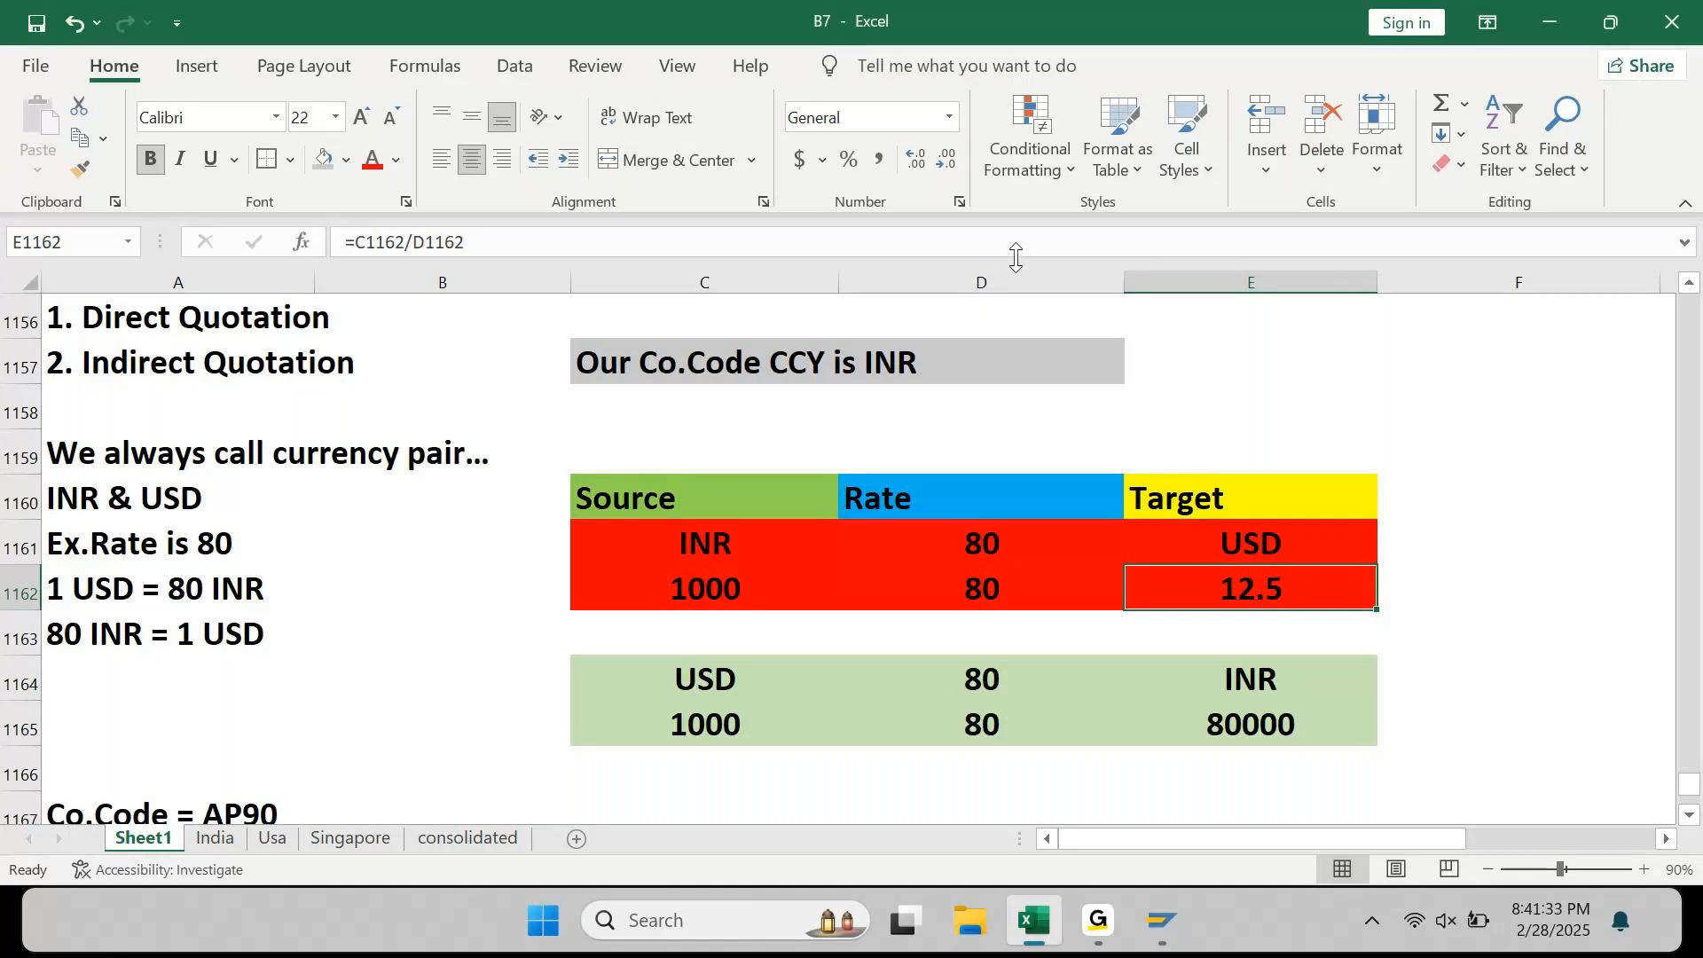
Step: Apply Comma Style so the 12.5 USD result shows as 12.50, then move down to the 80000 result
left_click(880, 161)
key("Down")
key("Down")
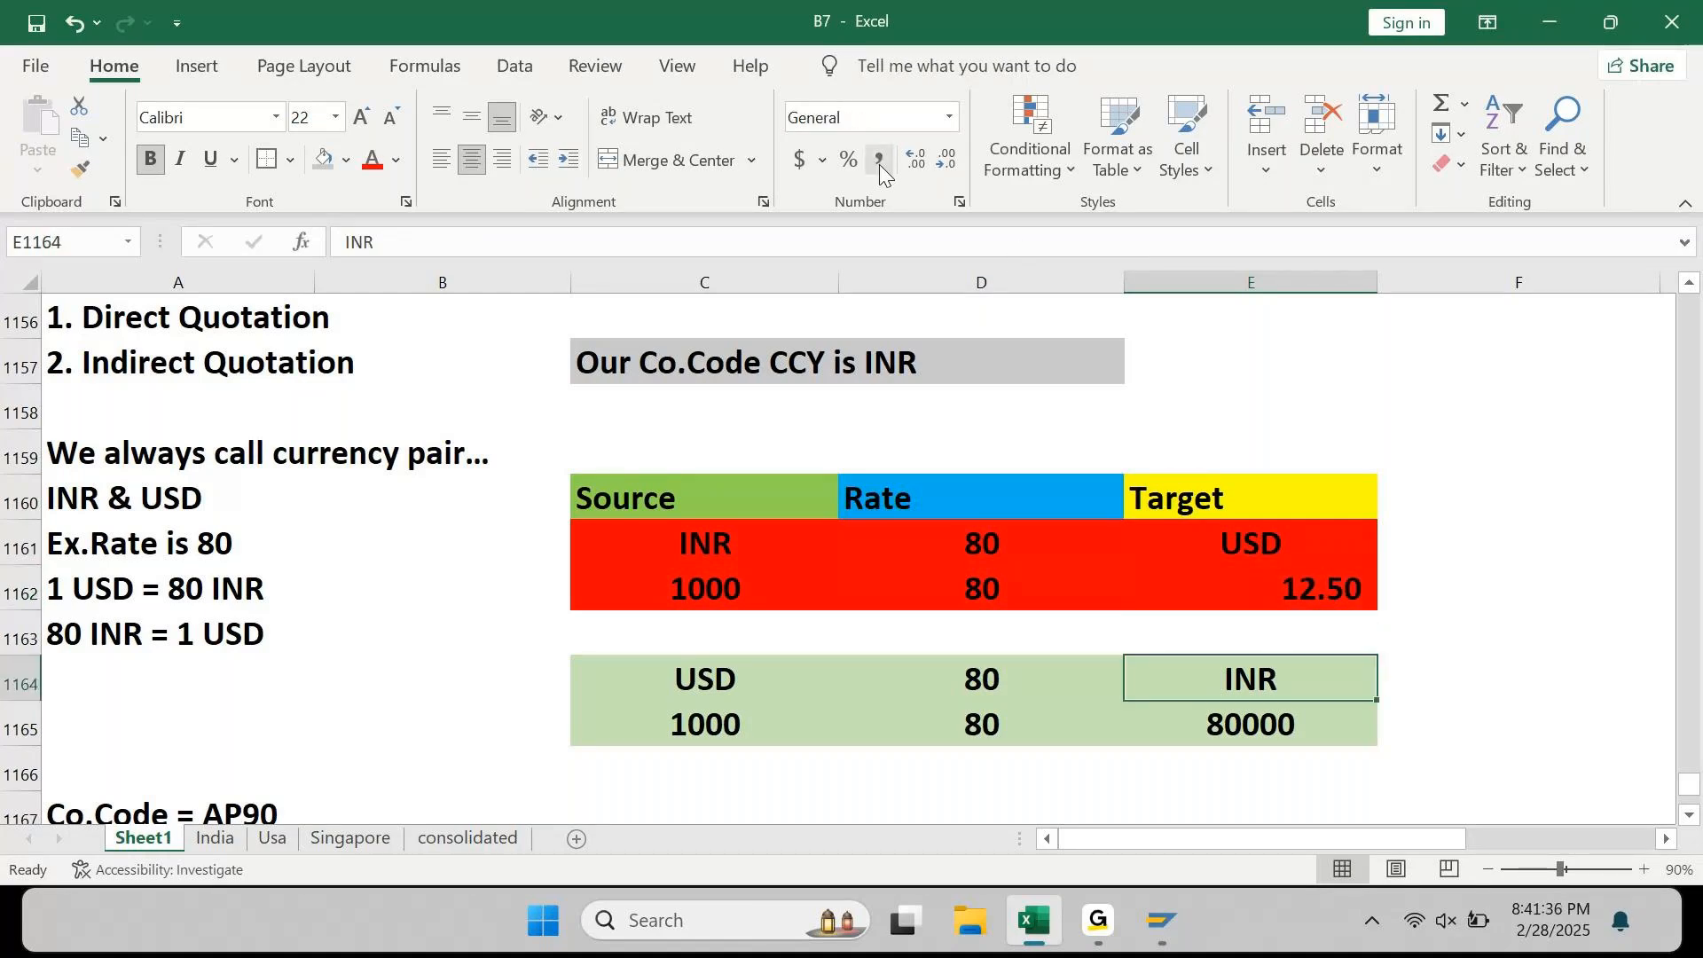
key("Down")
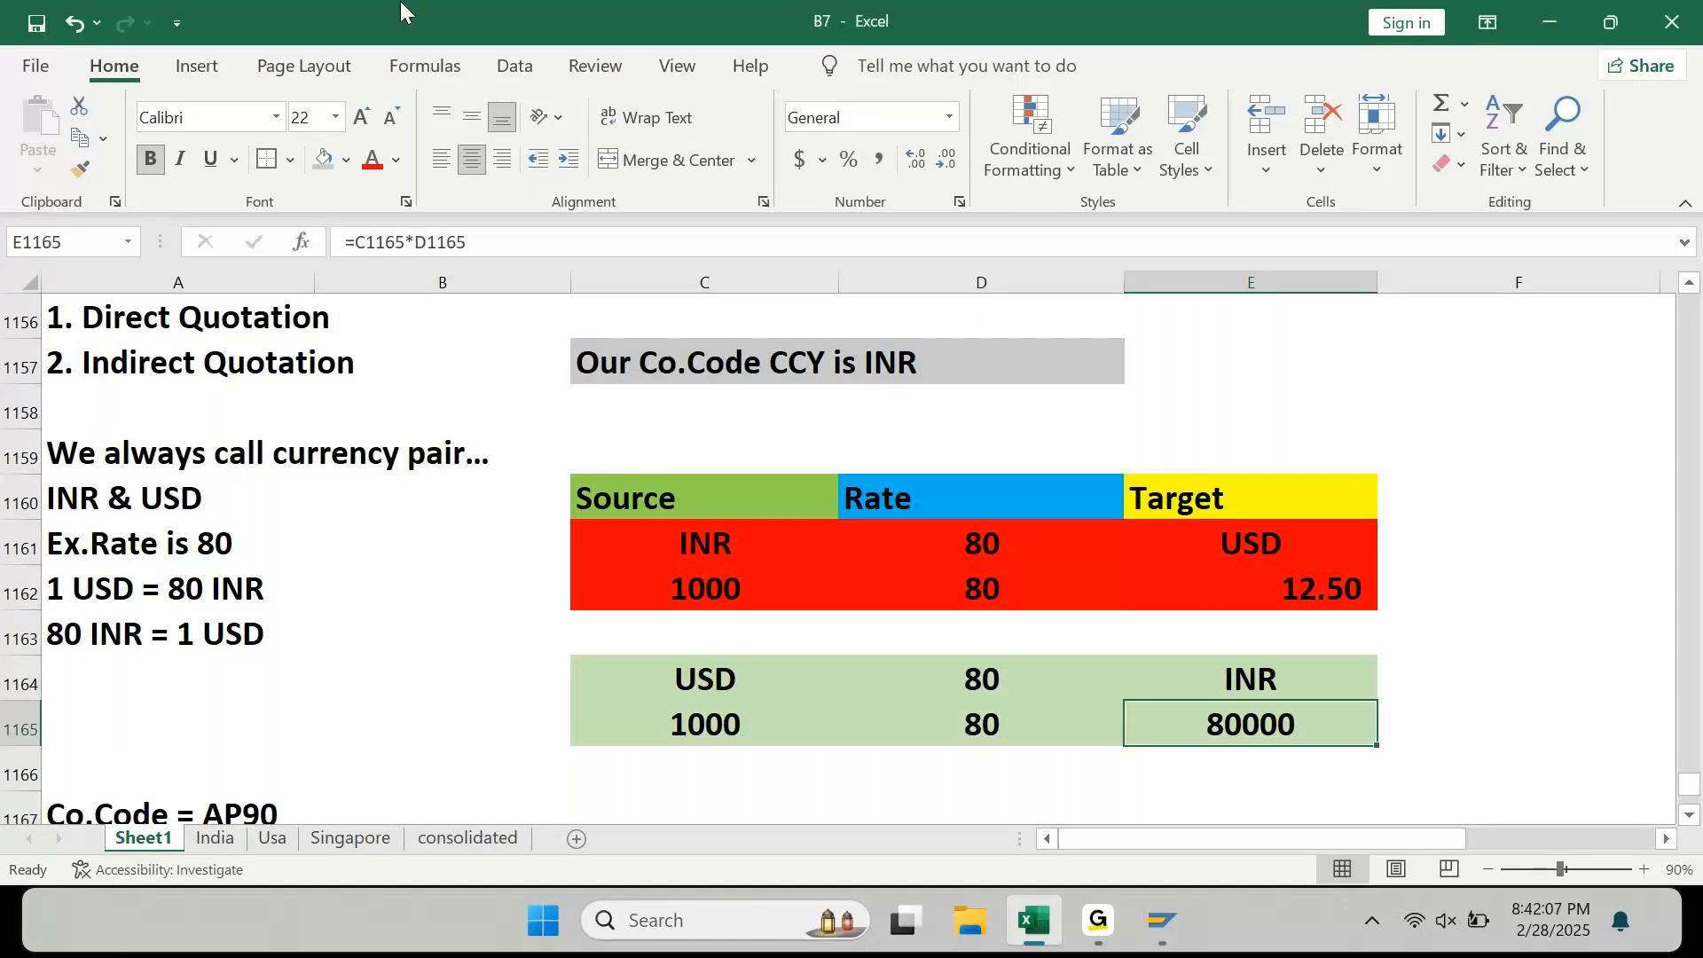
left_click(103, 404)
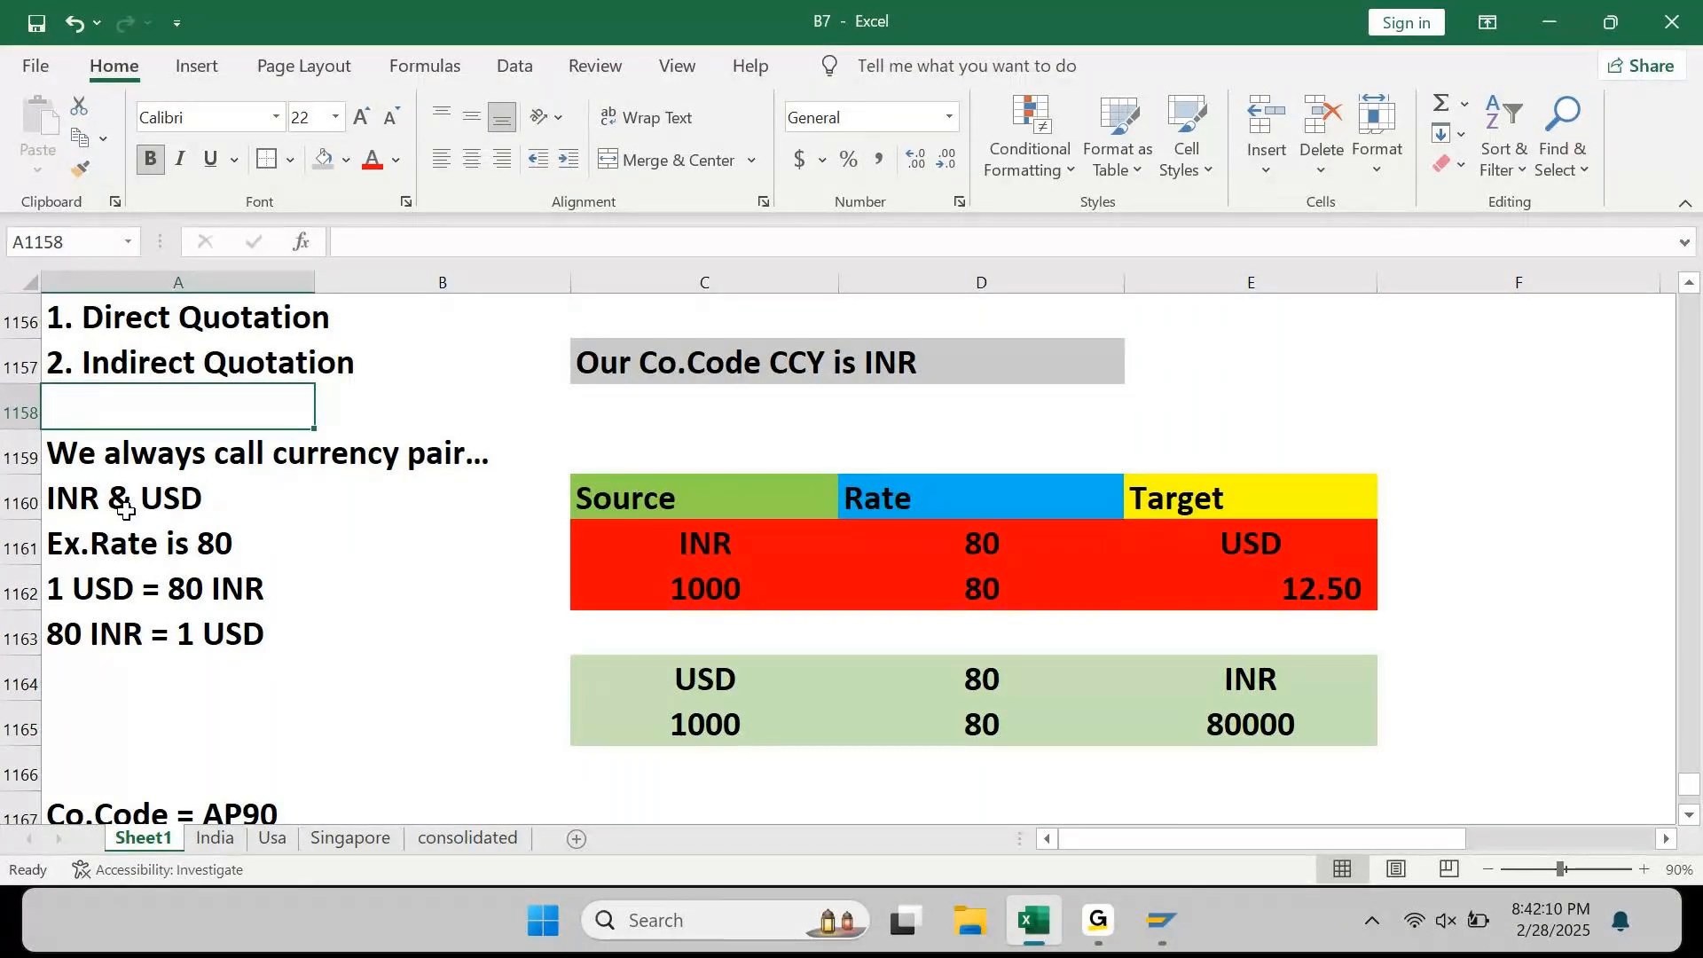
left_click(100, 550)
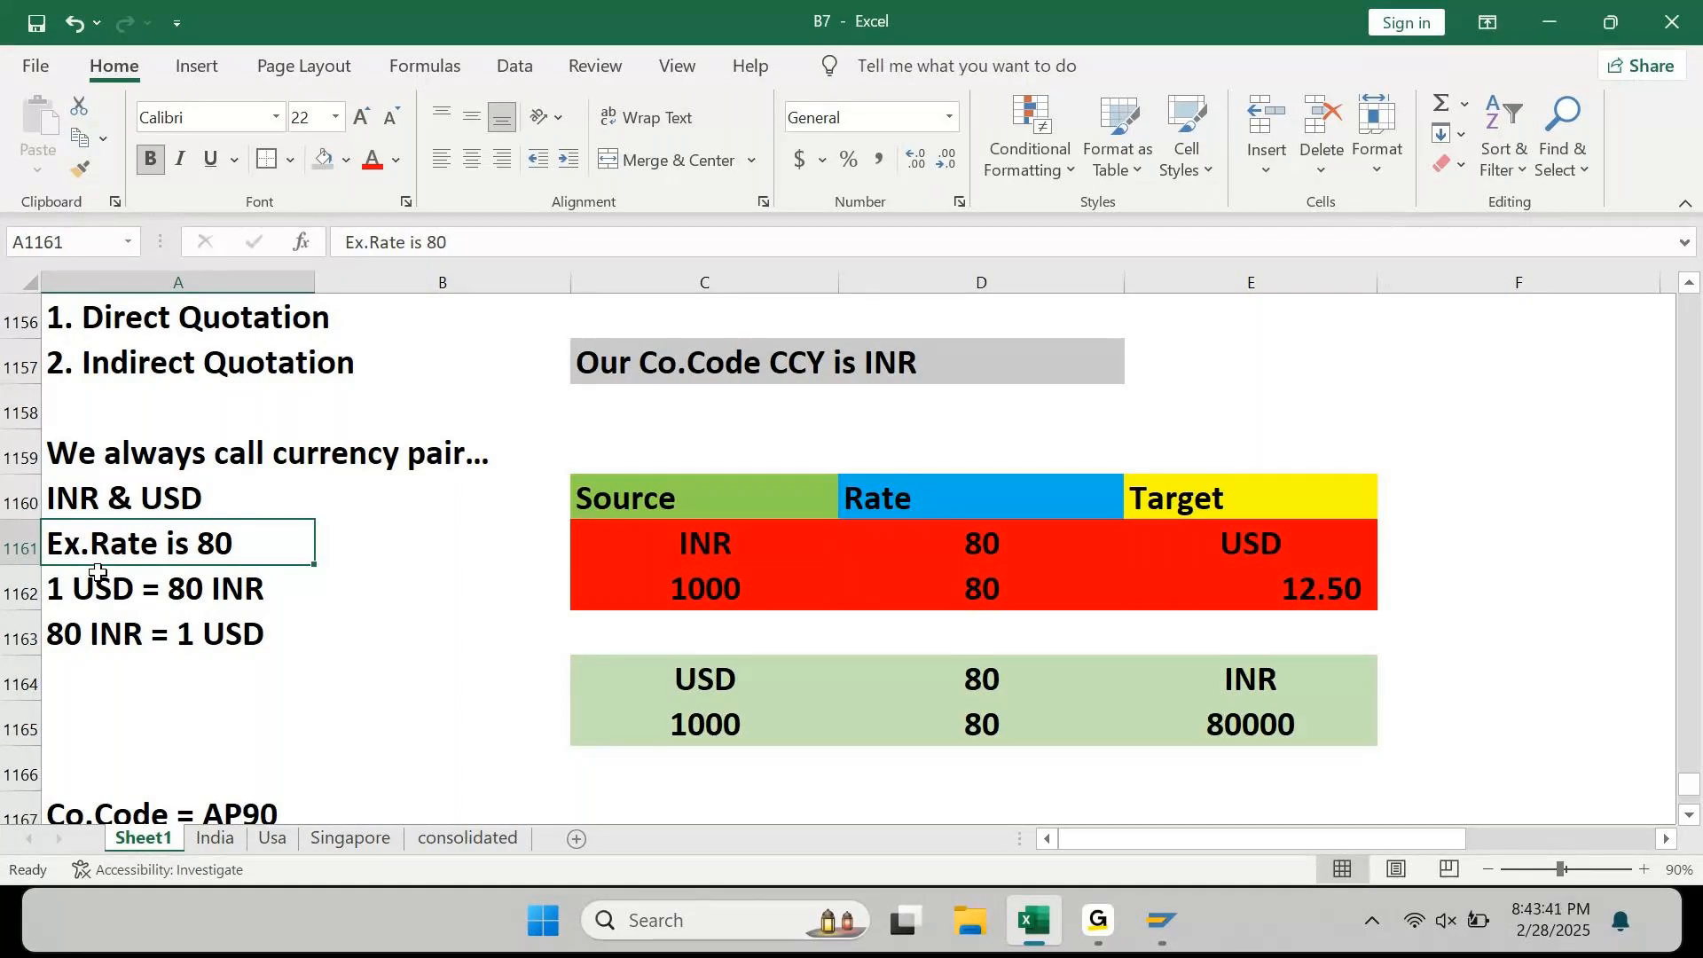
left_click(208, 705)
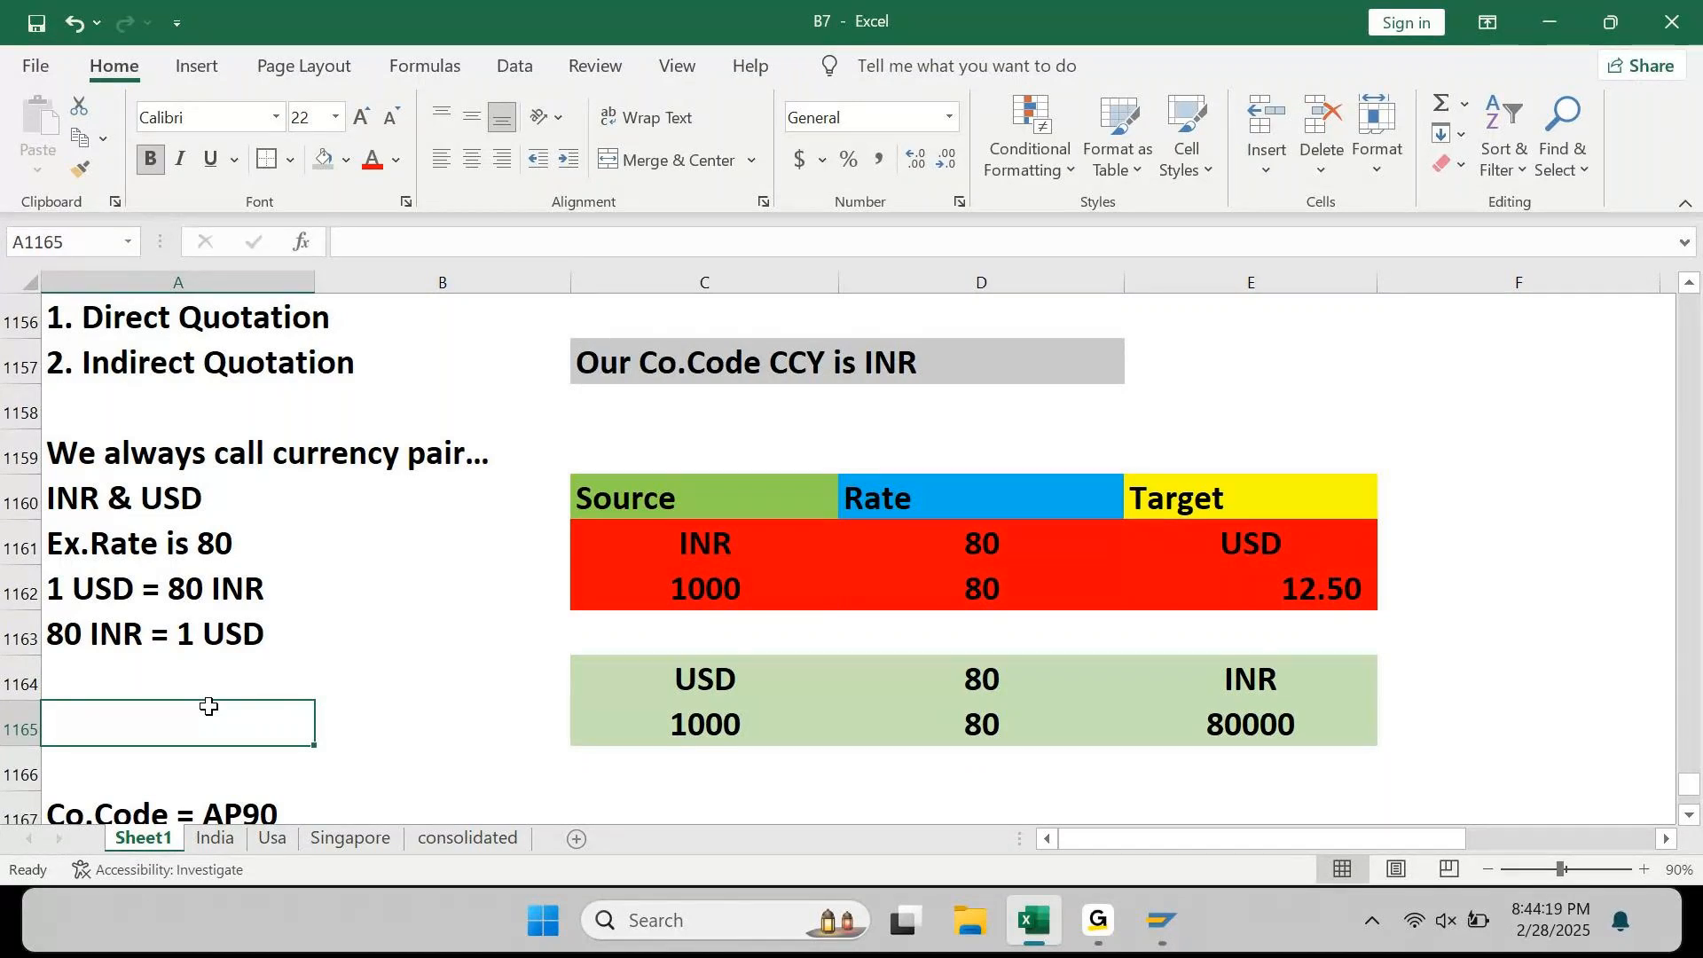
Step: Apply Comma Style to the 80000 result in E1165 so it reads 80,000.00
left_click(1288, 735)
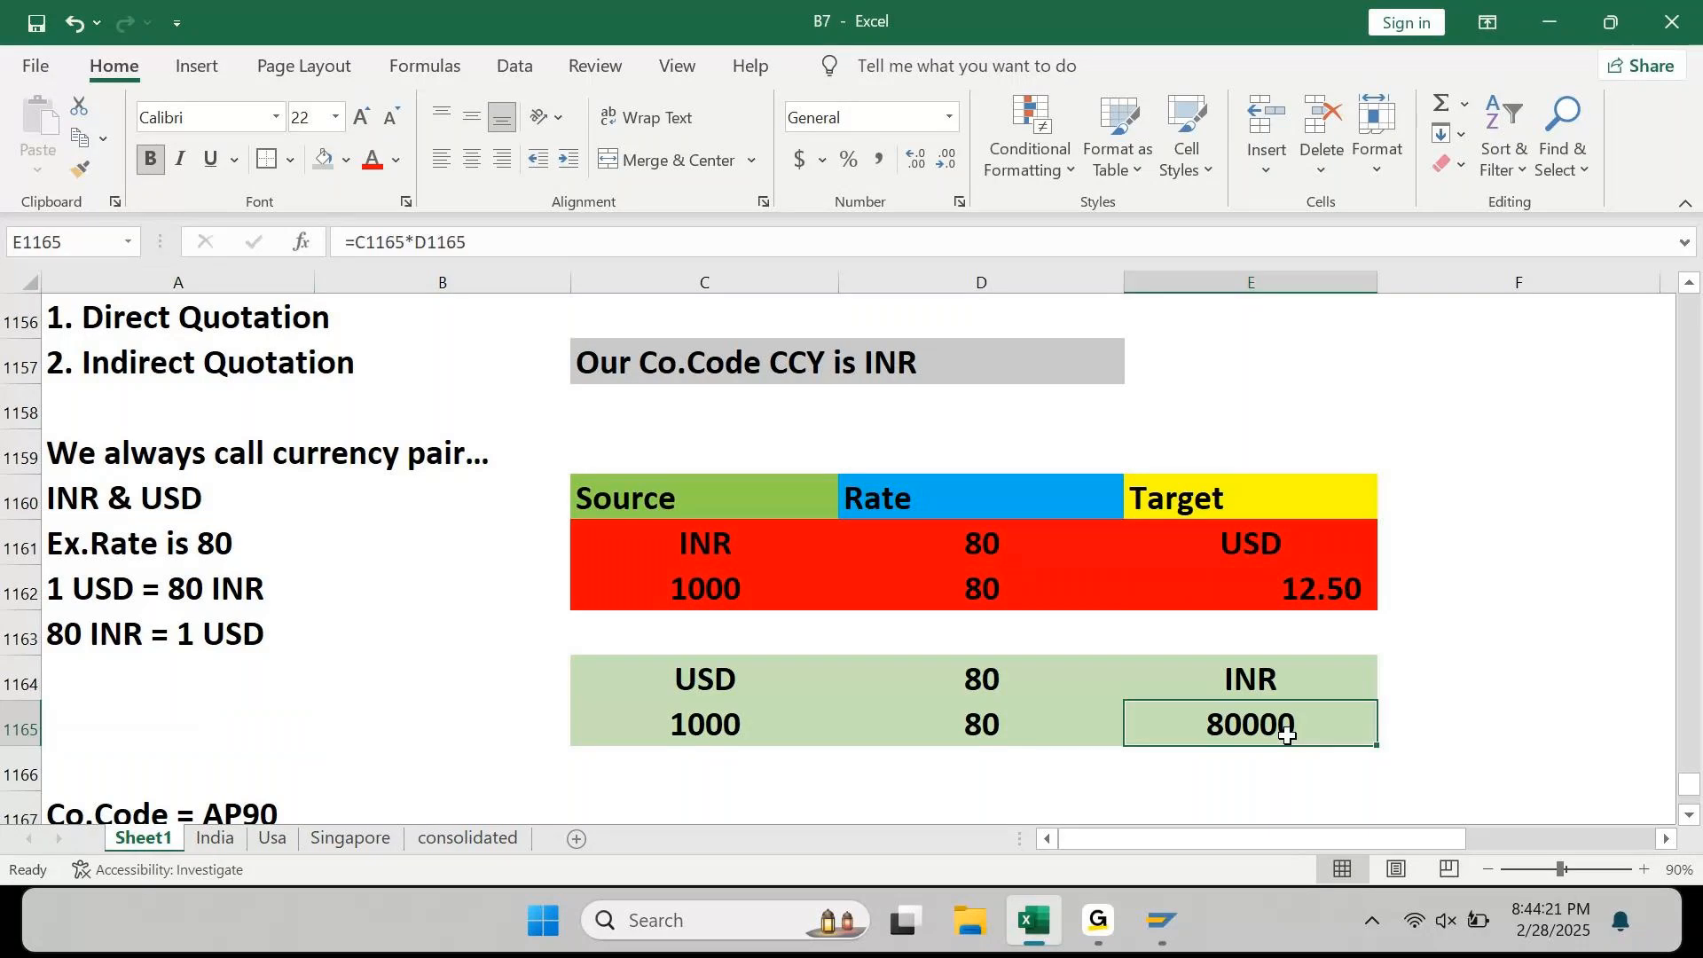
left_click(877, 160)
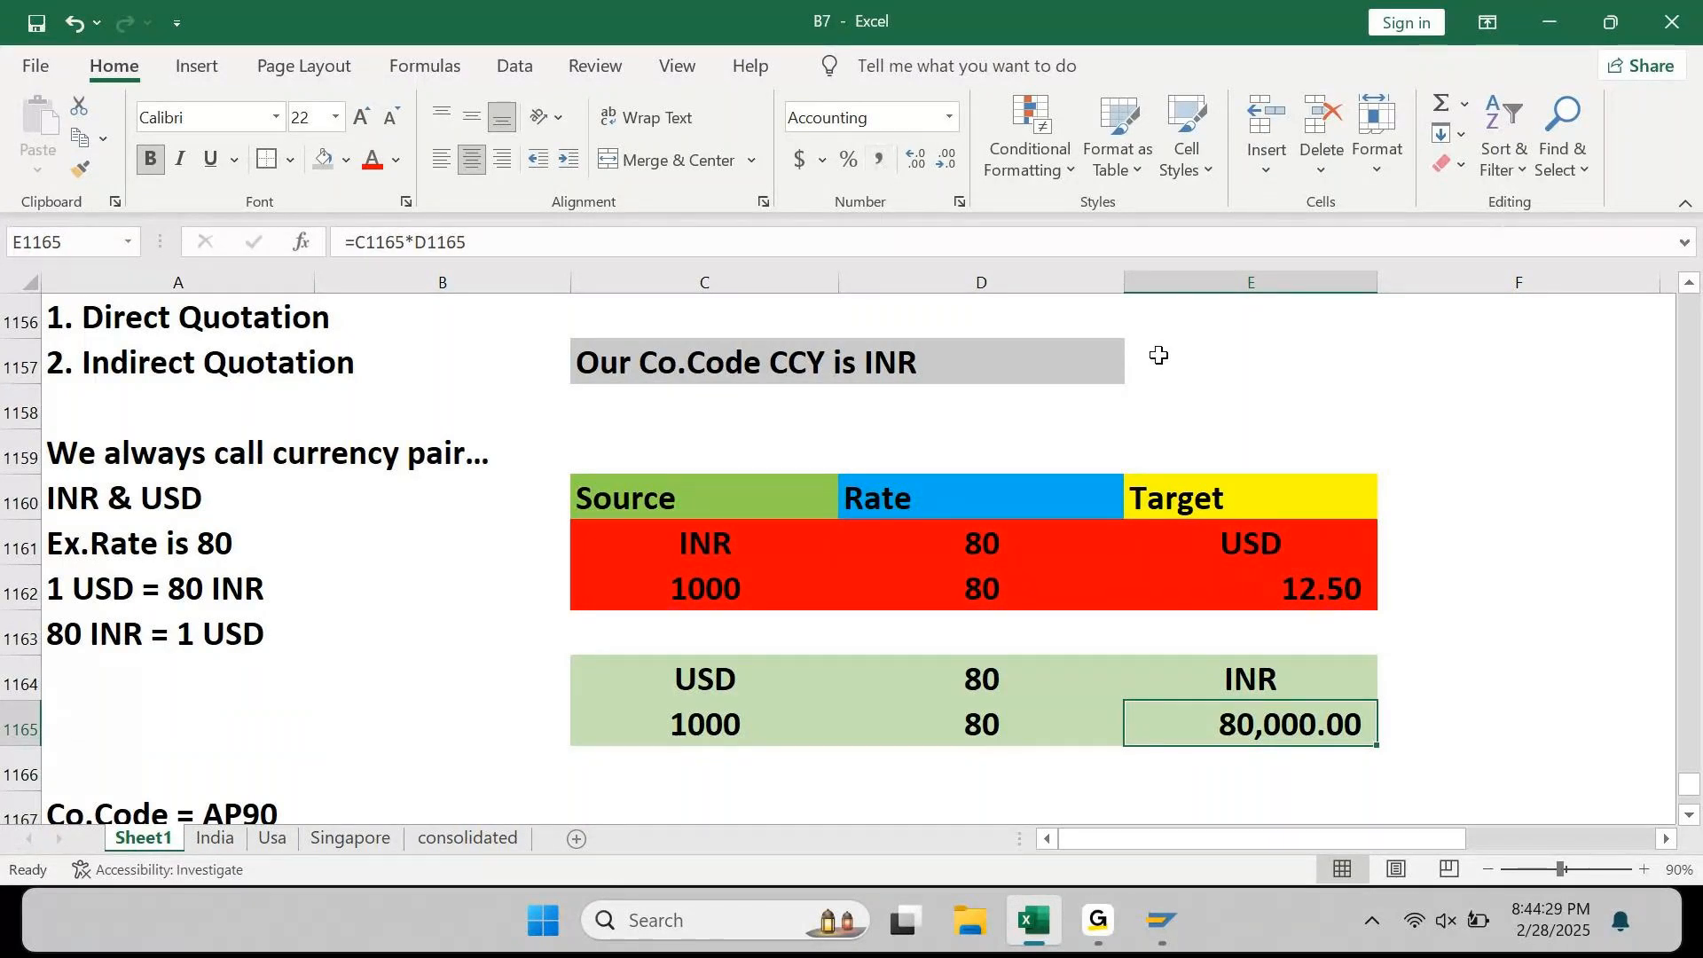
left_click(998, 561)
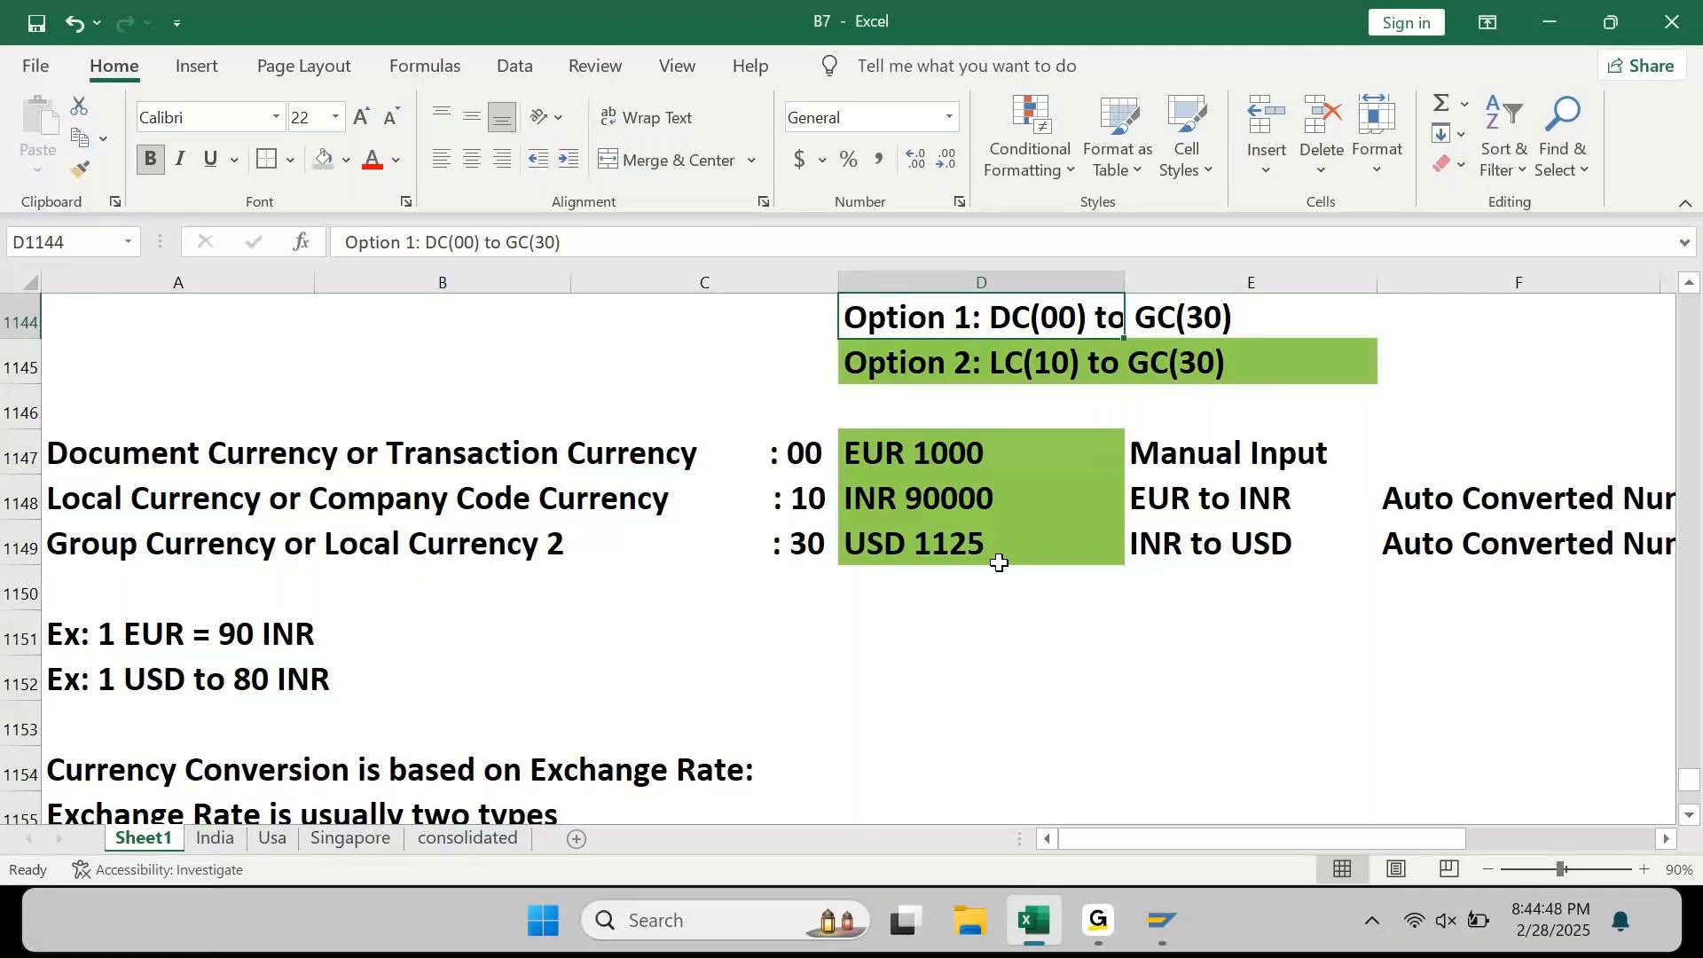
Step: Move to column A and up to the Accounting Entry to be Posted table with the 800,000.00 Cash/Capital lines
key("Left")
key("Left")
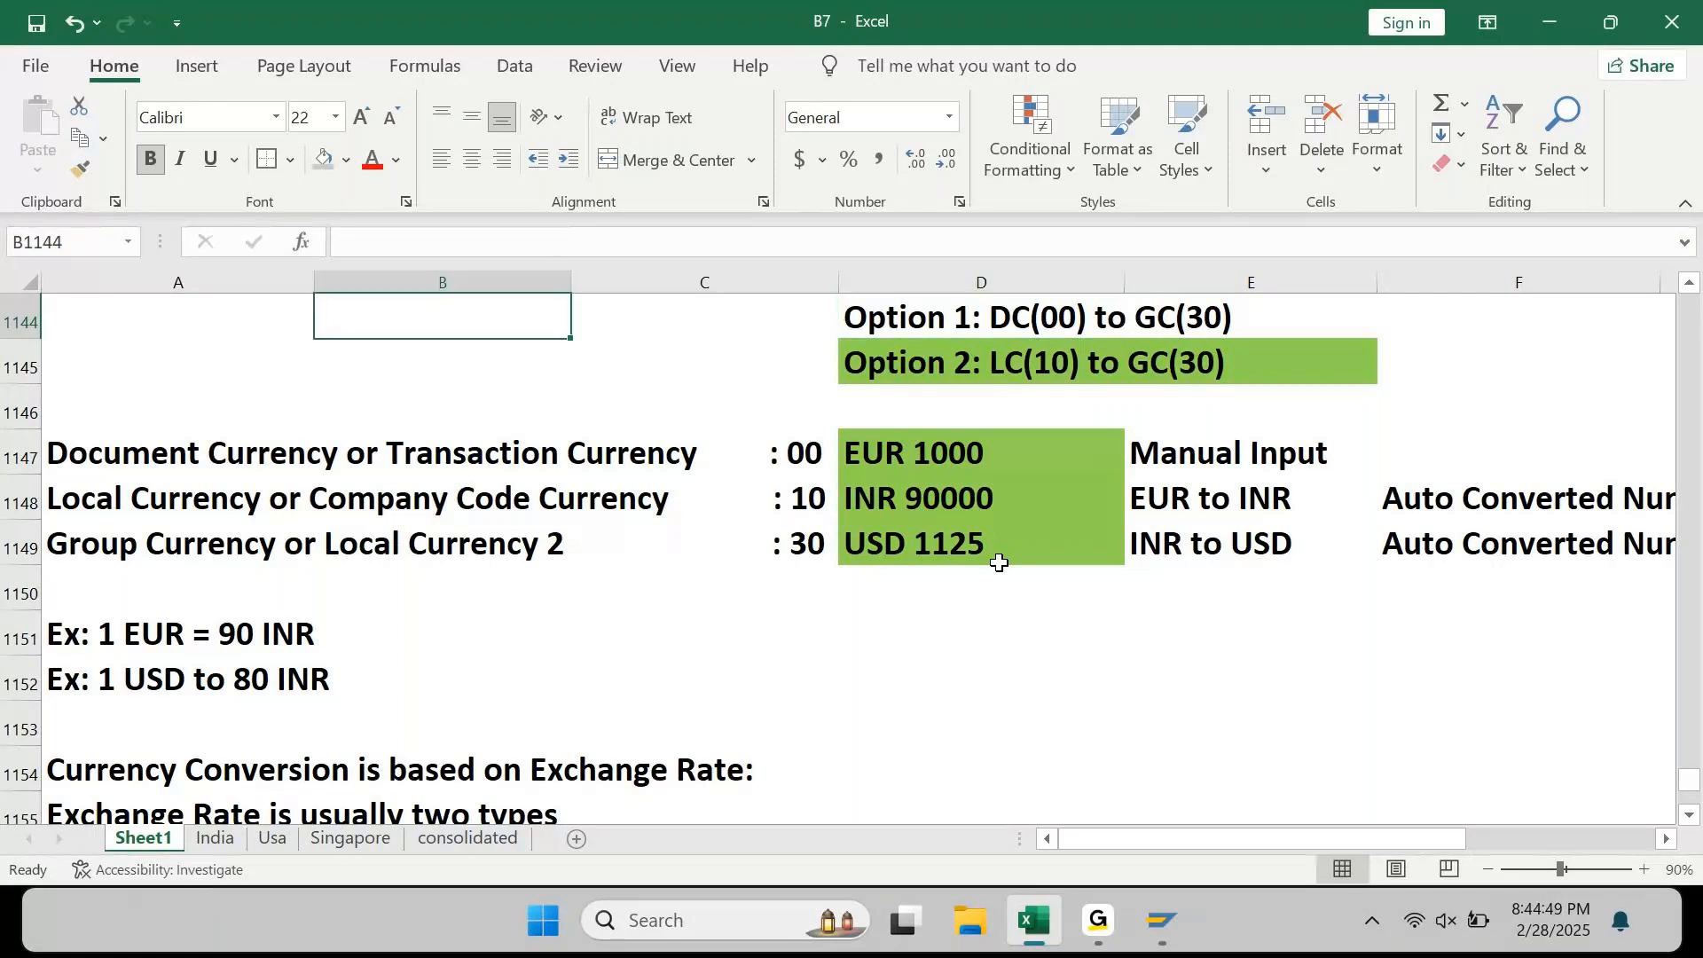
key("Left")
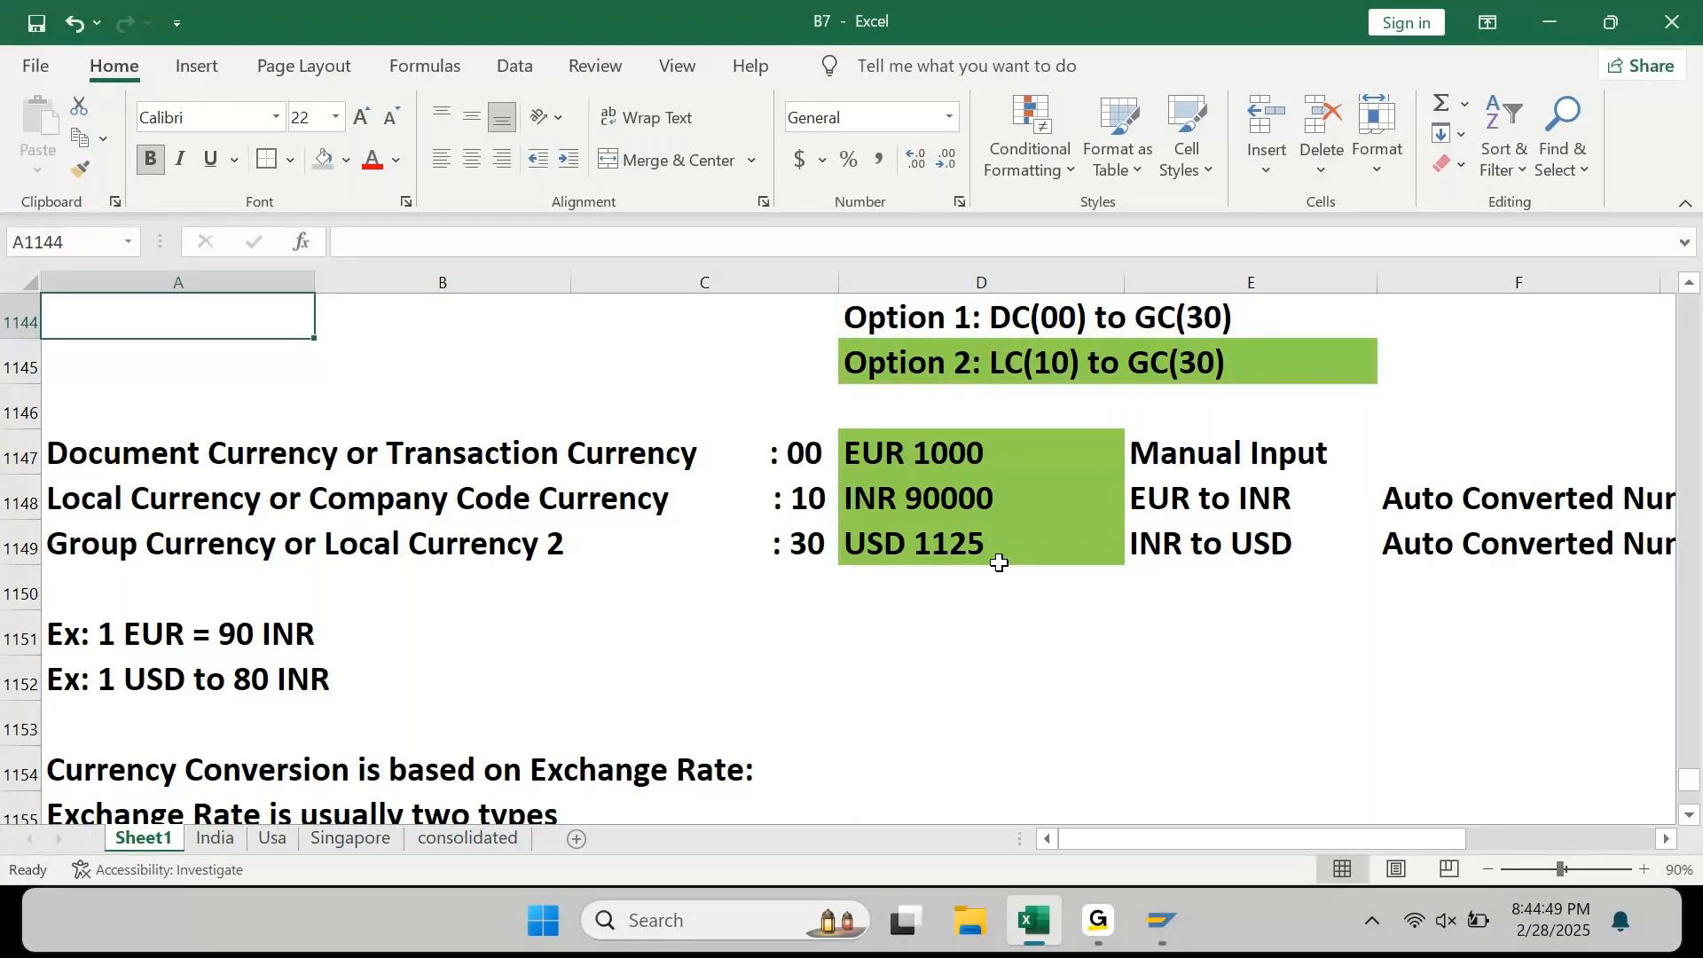
key("Up")
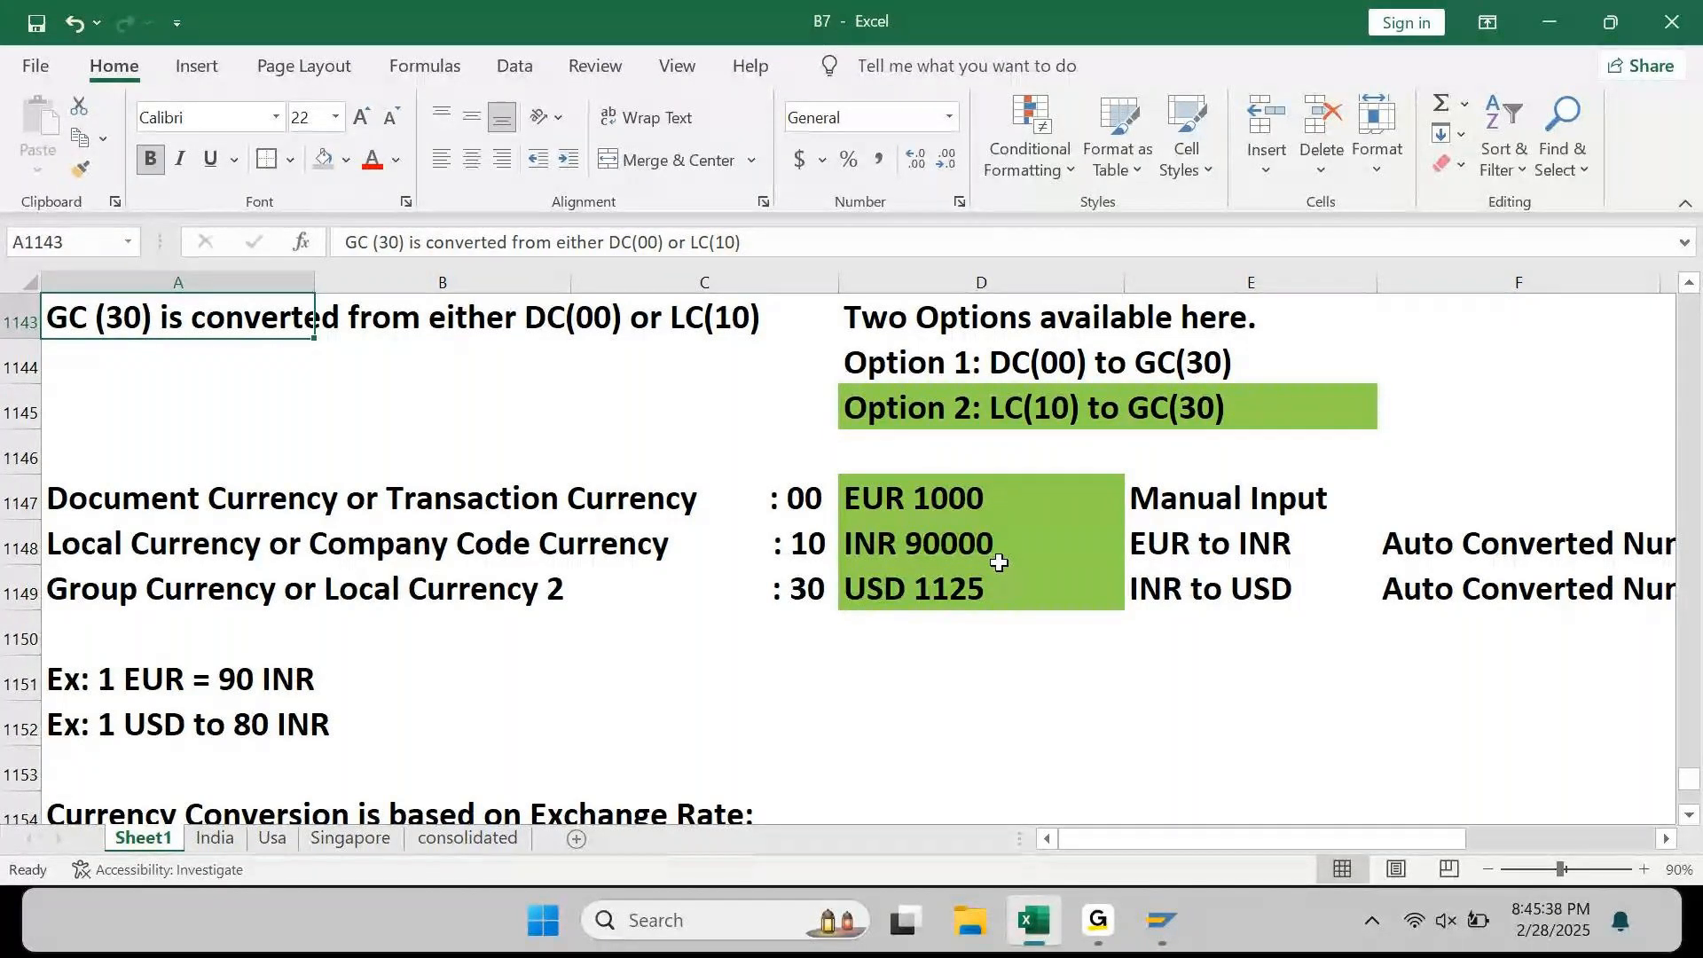
key("Up")
key("Up")
key("Up")
key("Up")
key("Up")
key("Up")
key("Up")
key("Up")
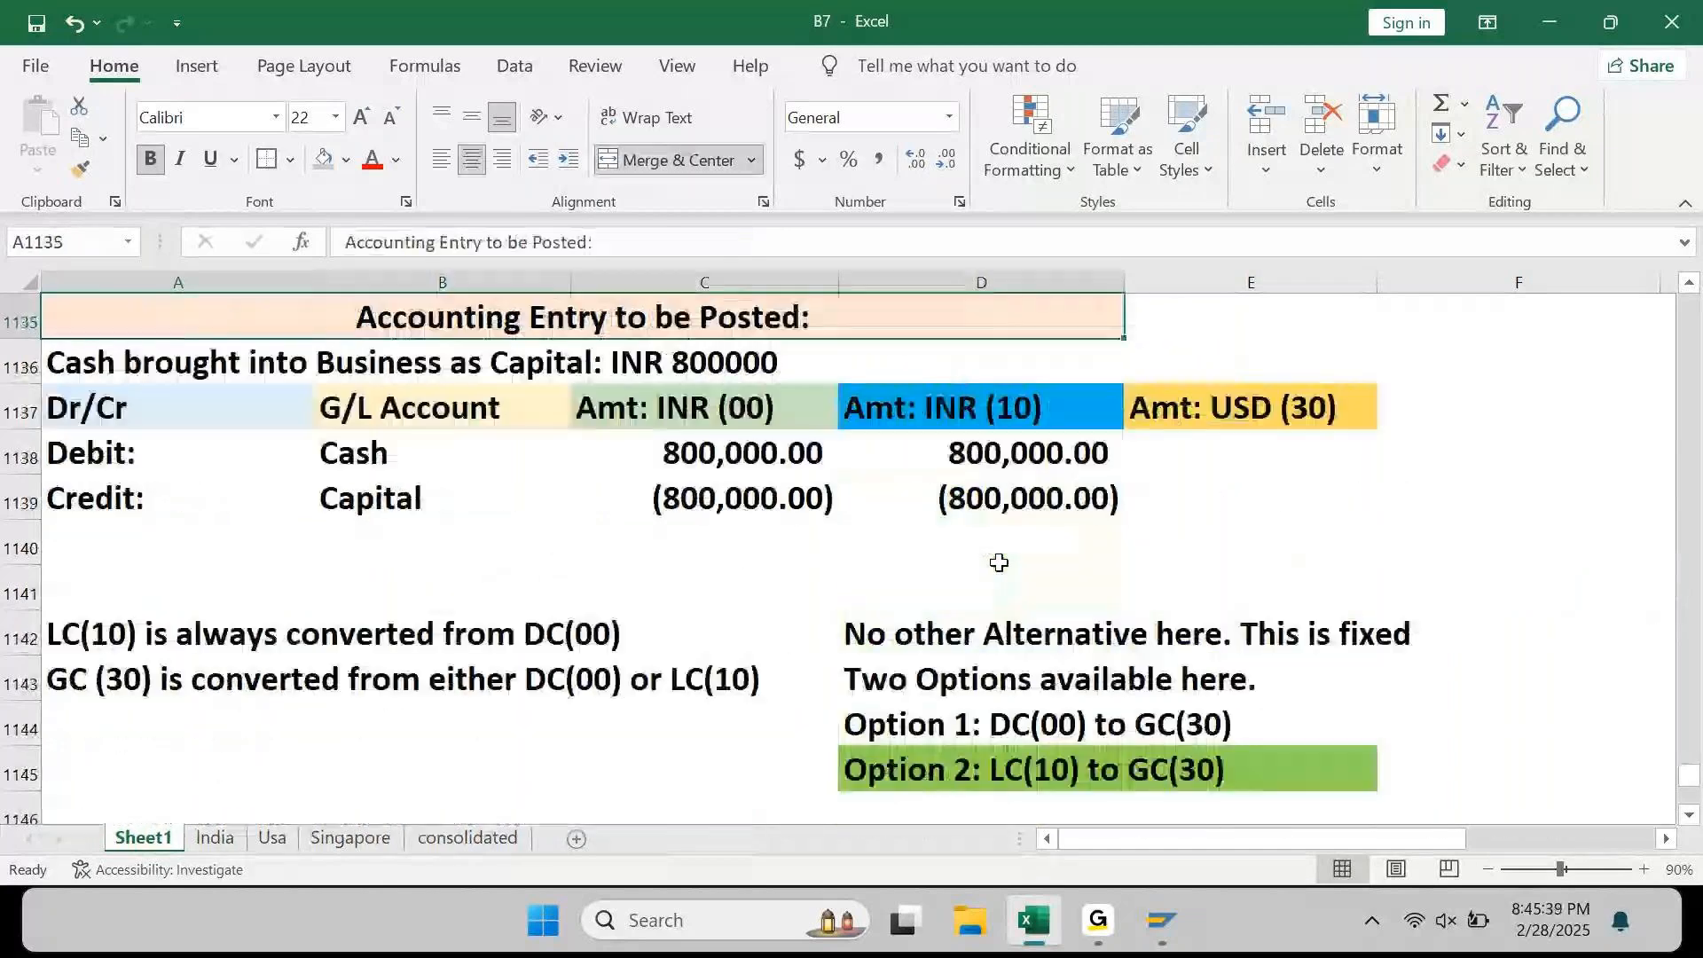
key("Down")
key("Down")
key("Down")
key("Right")
key("Right")
key("Right")
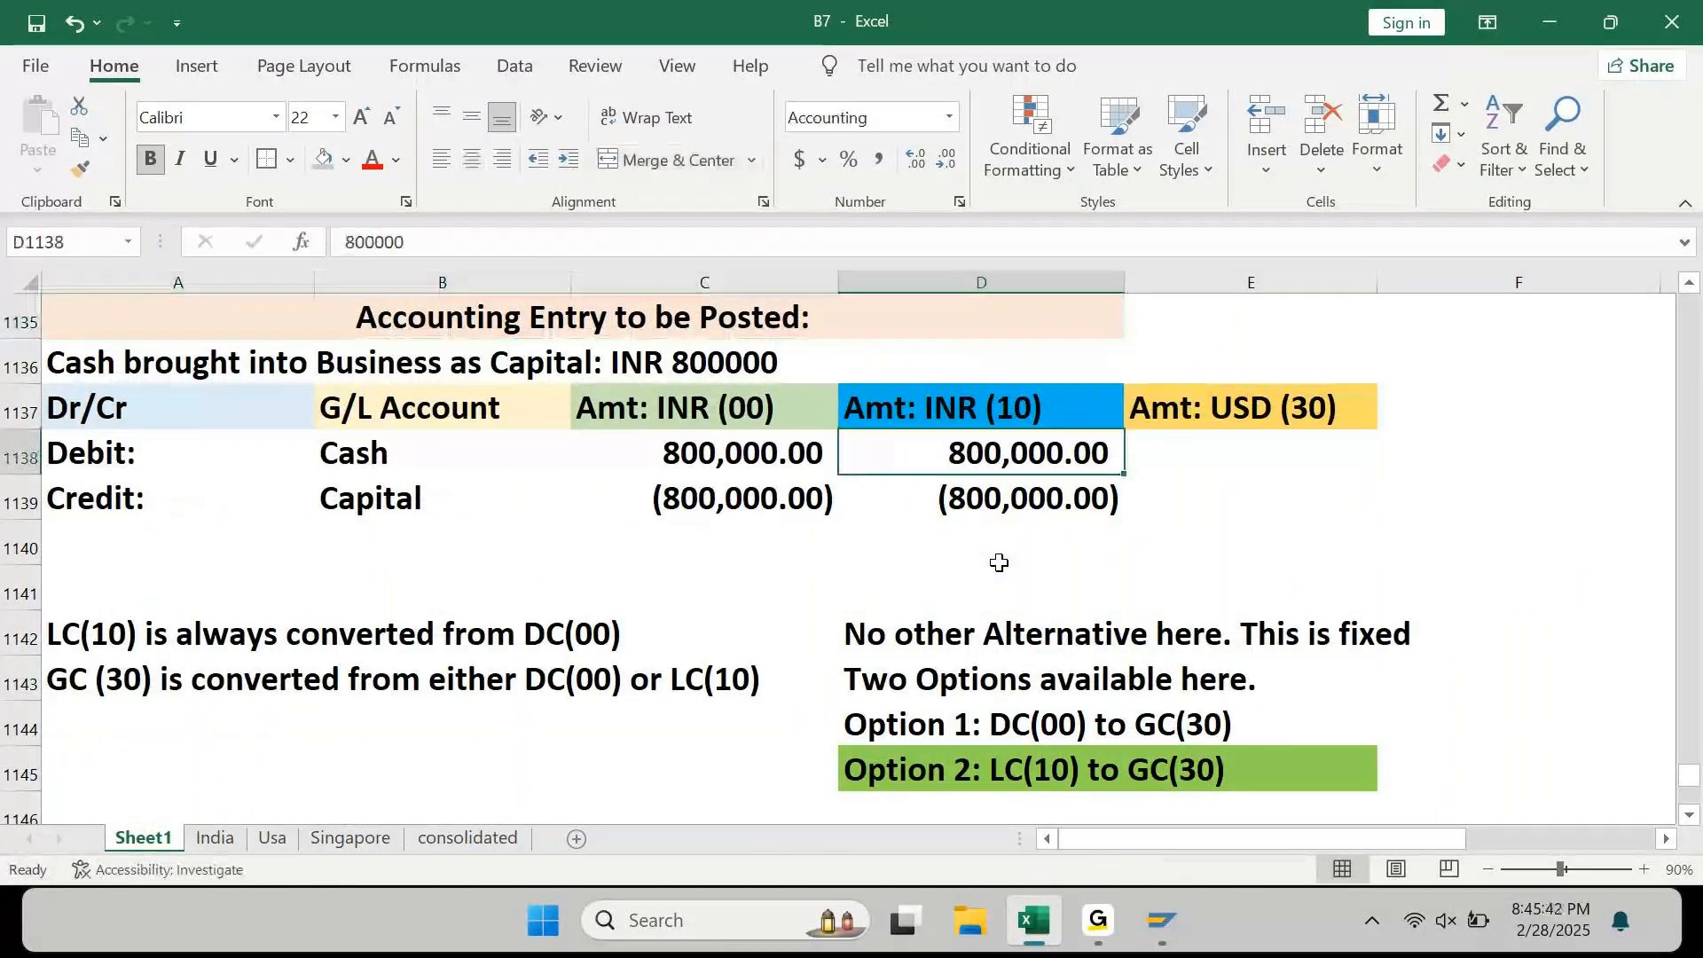
key("Up")
key("Right")
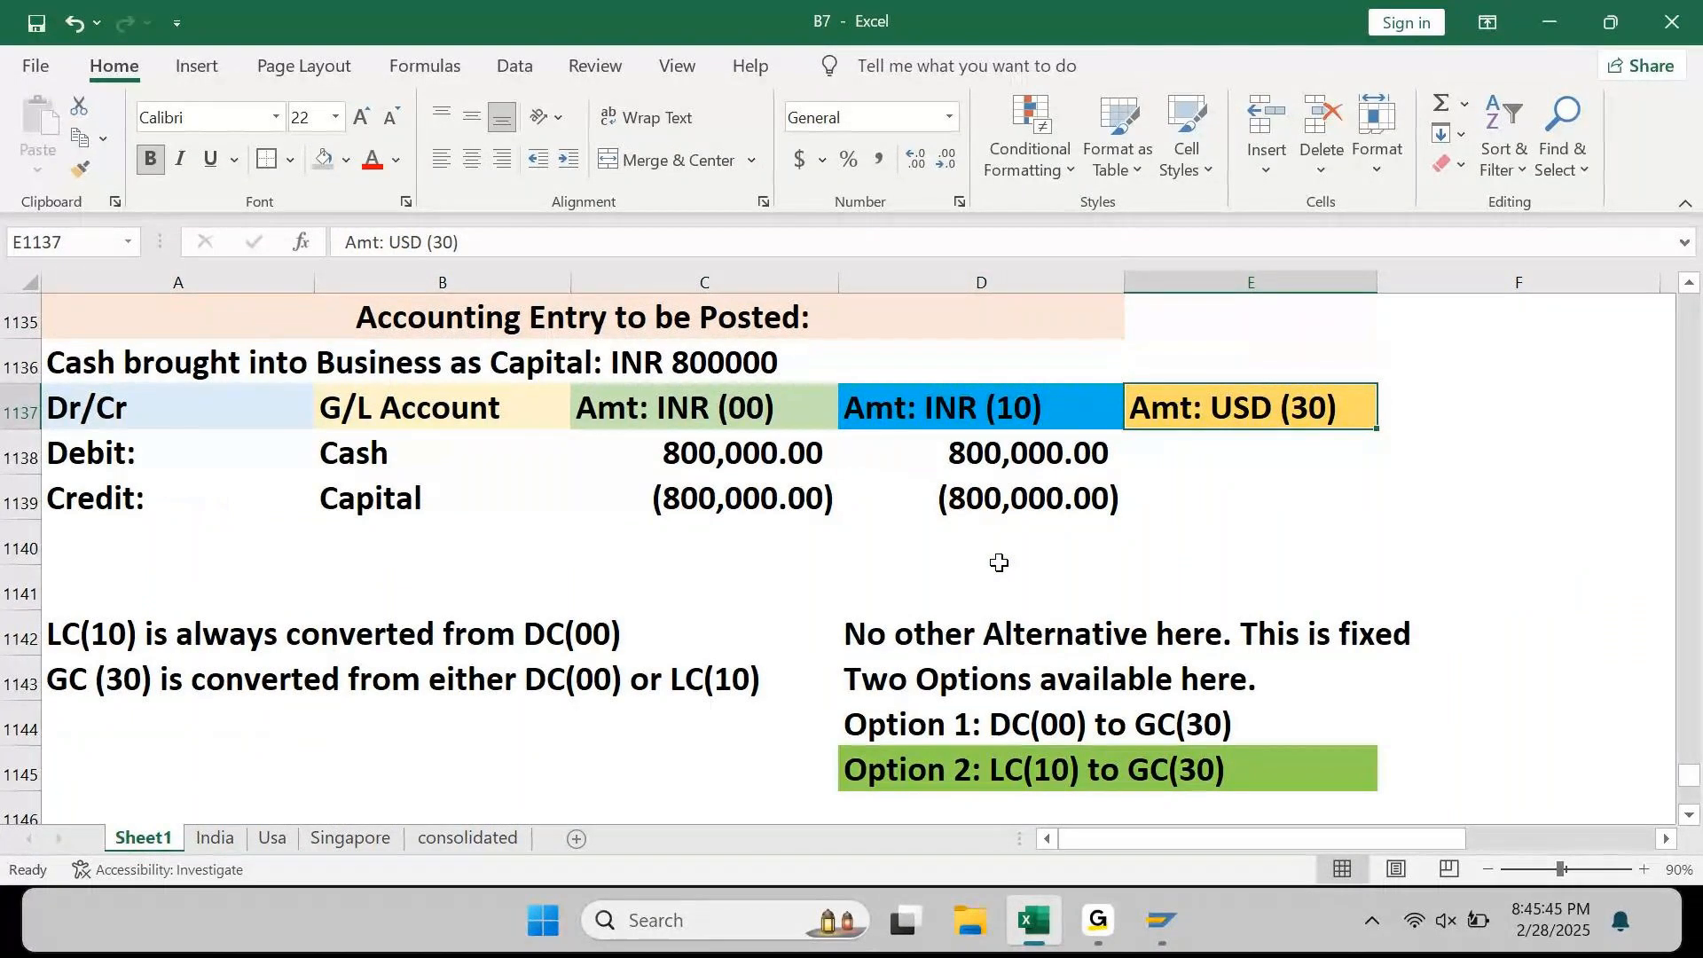
key("Down")
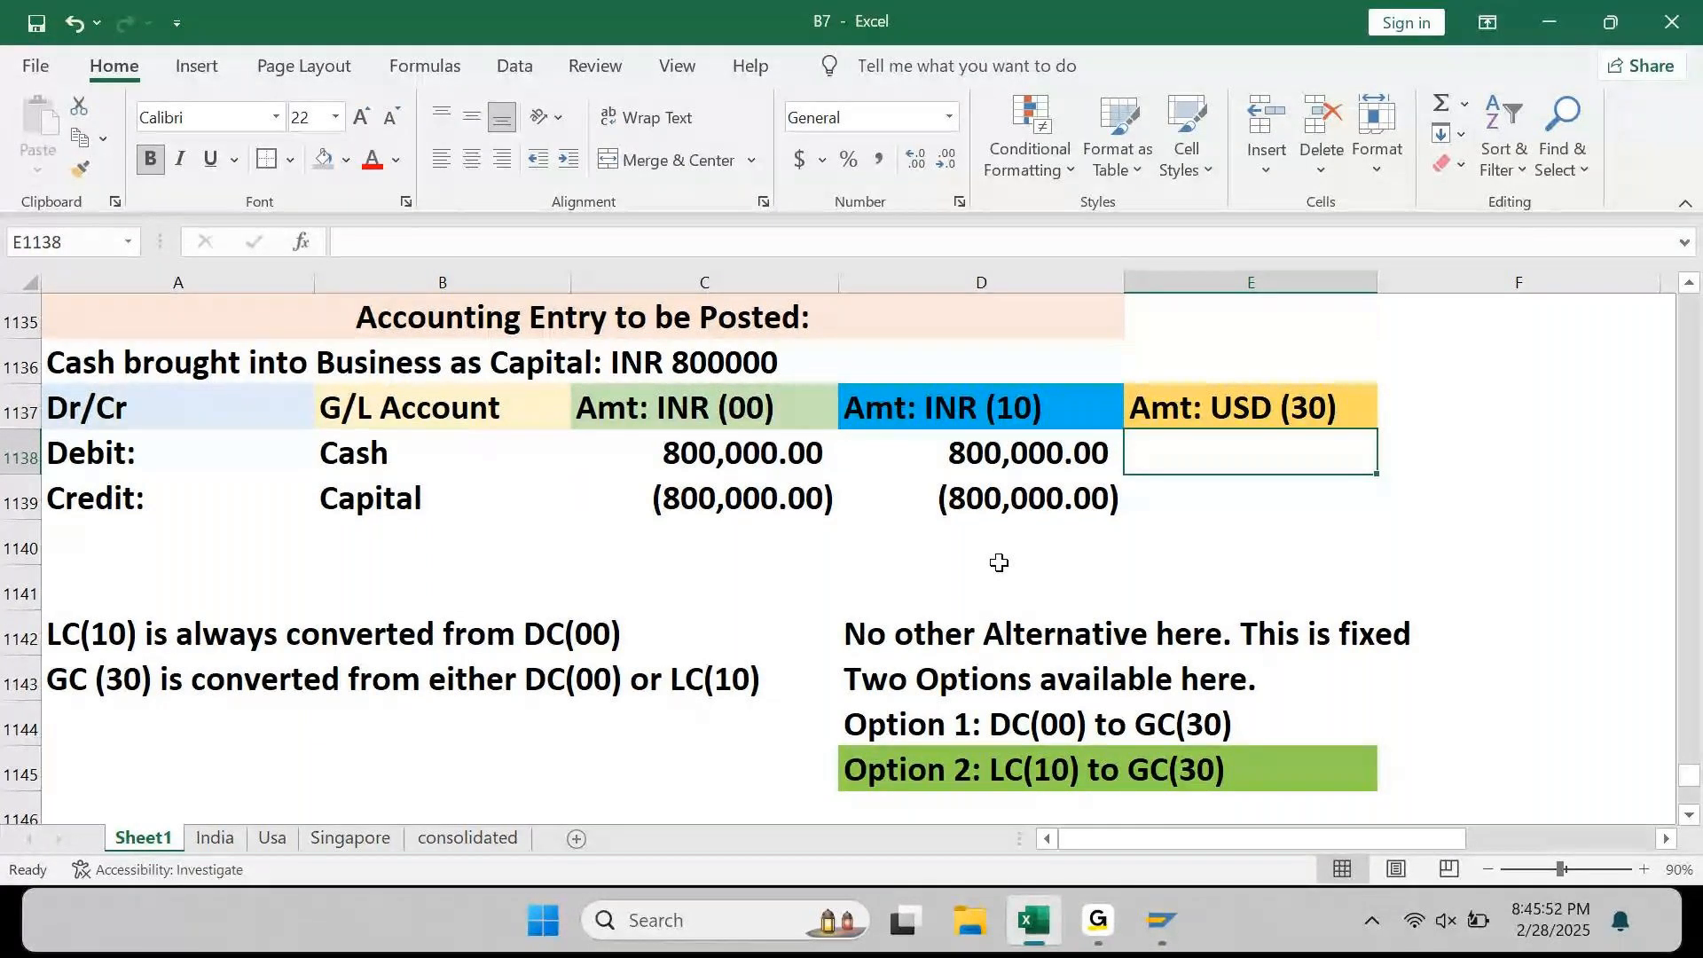
mouse_move(1162, 918)
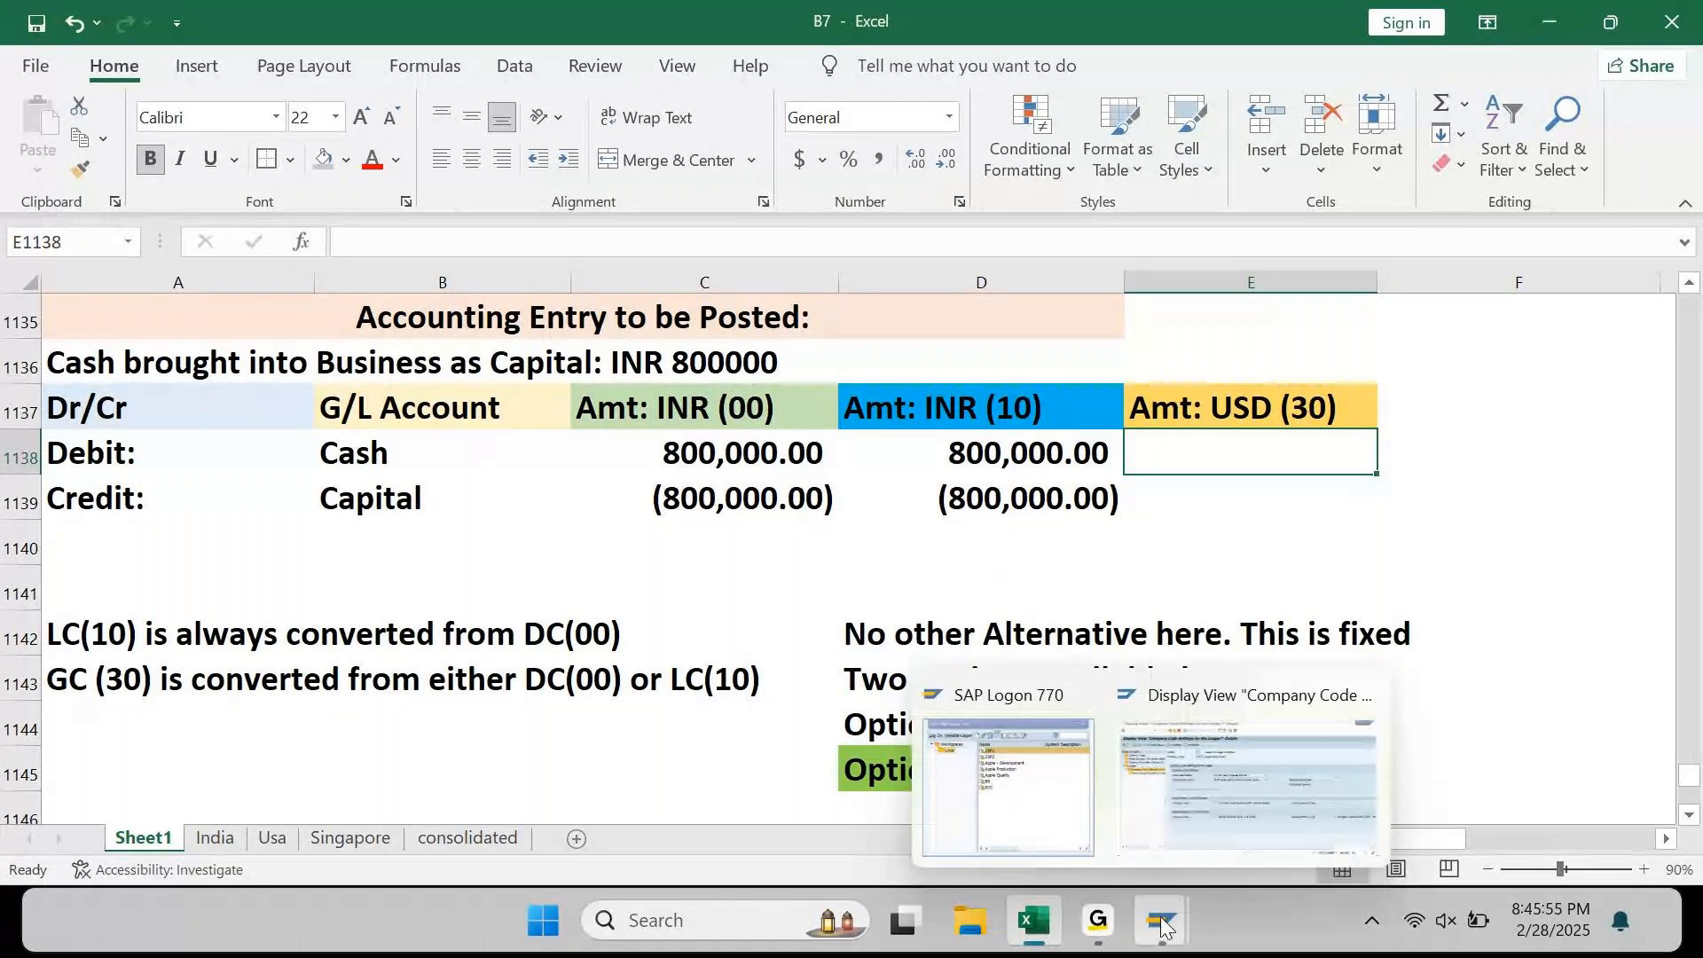
Step: In ledger 0L's AP90 settings, review group currency type 30 in USD sourced from type 10 INR, and widen the Dialog Structure tree
left_click(1246, 798)
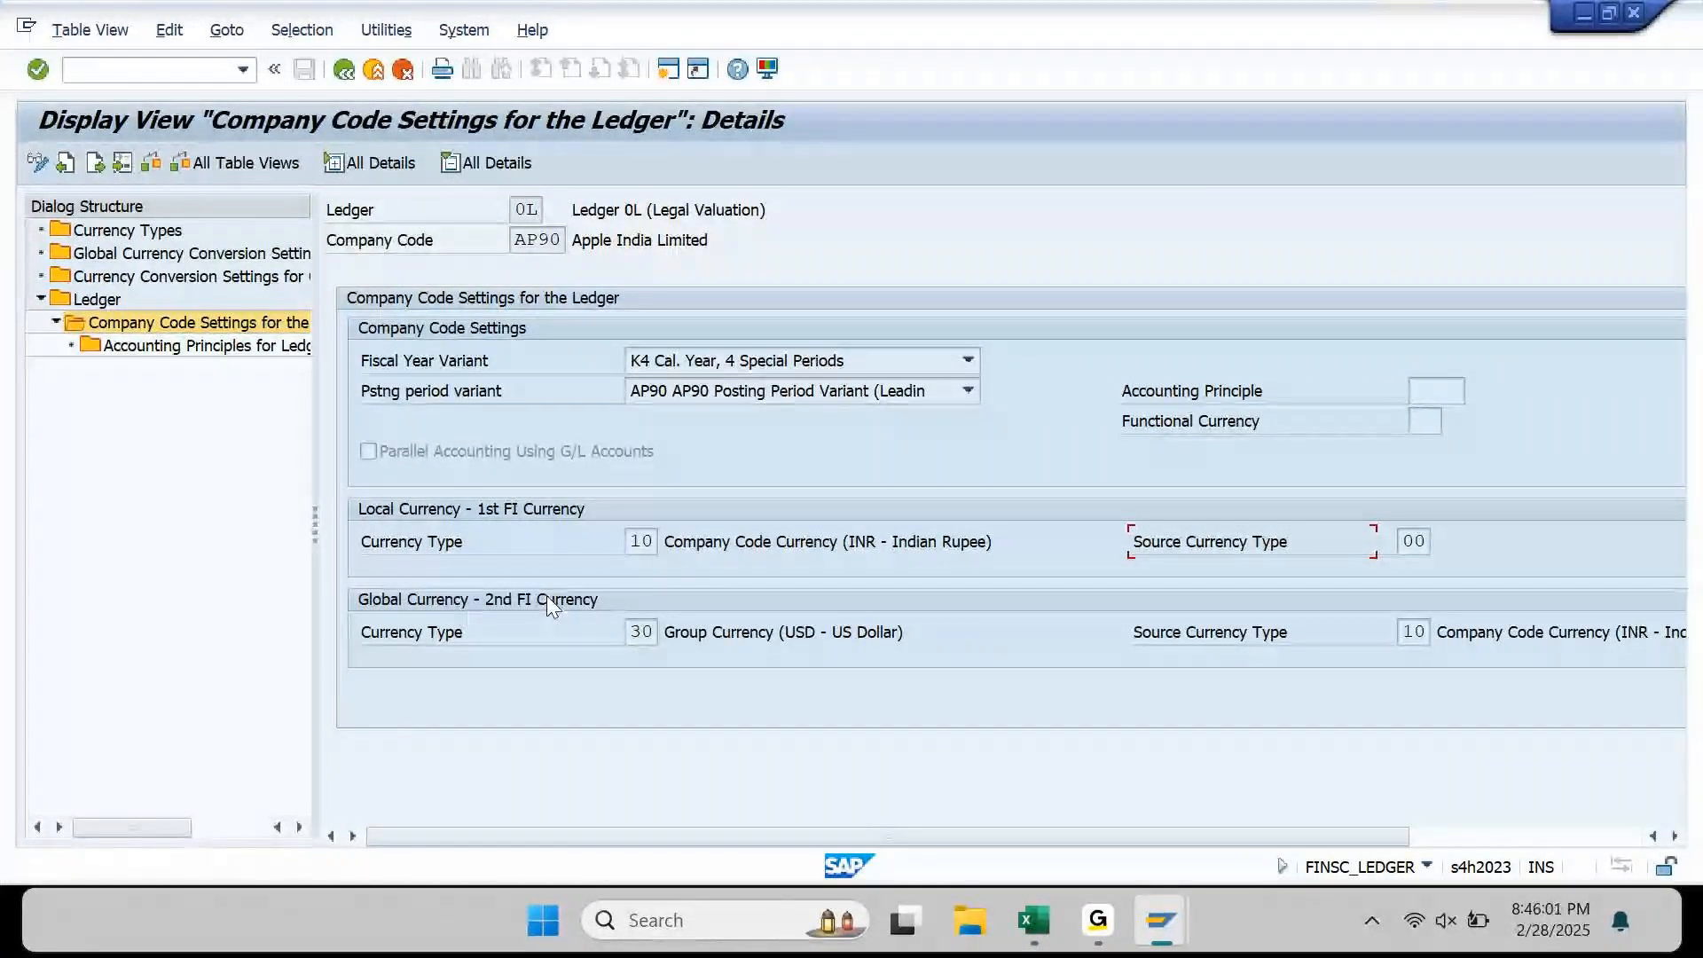
left_click(643, 634)
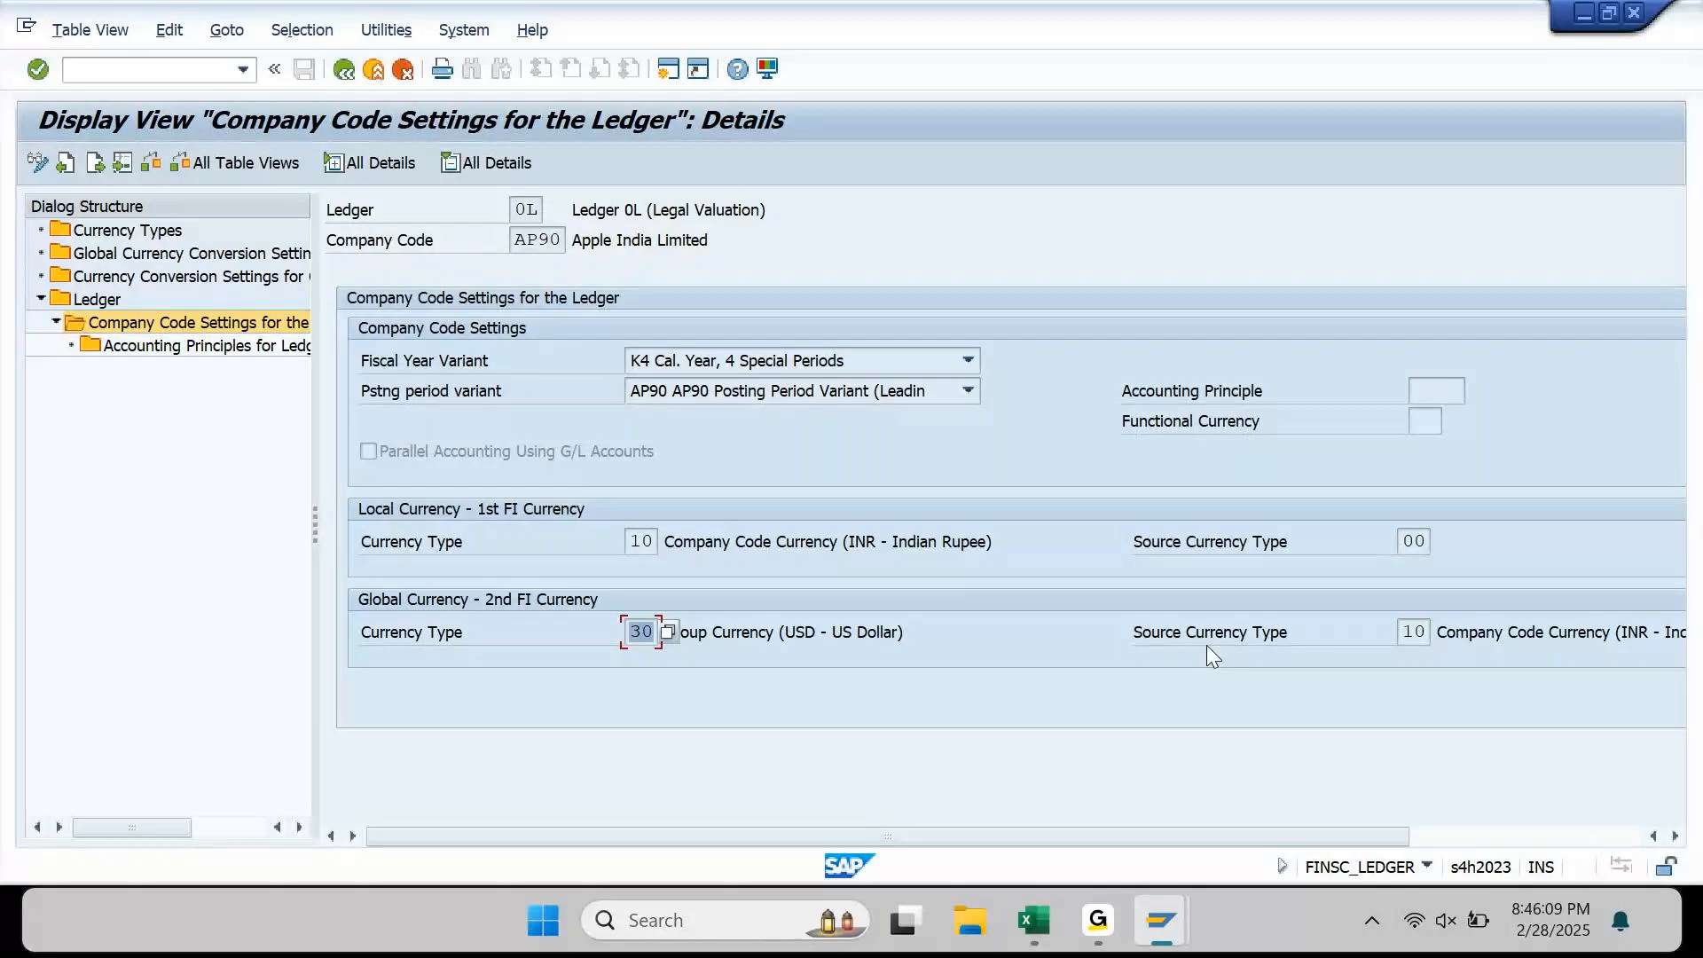
left_click_drag(784, 632, 814, 635)
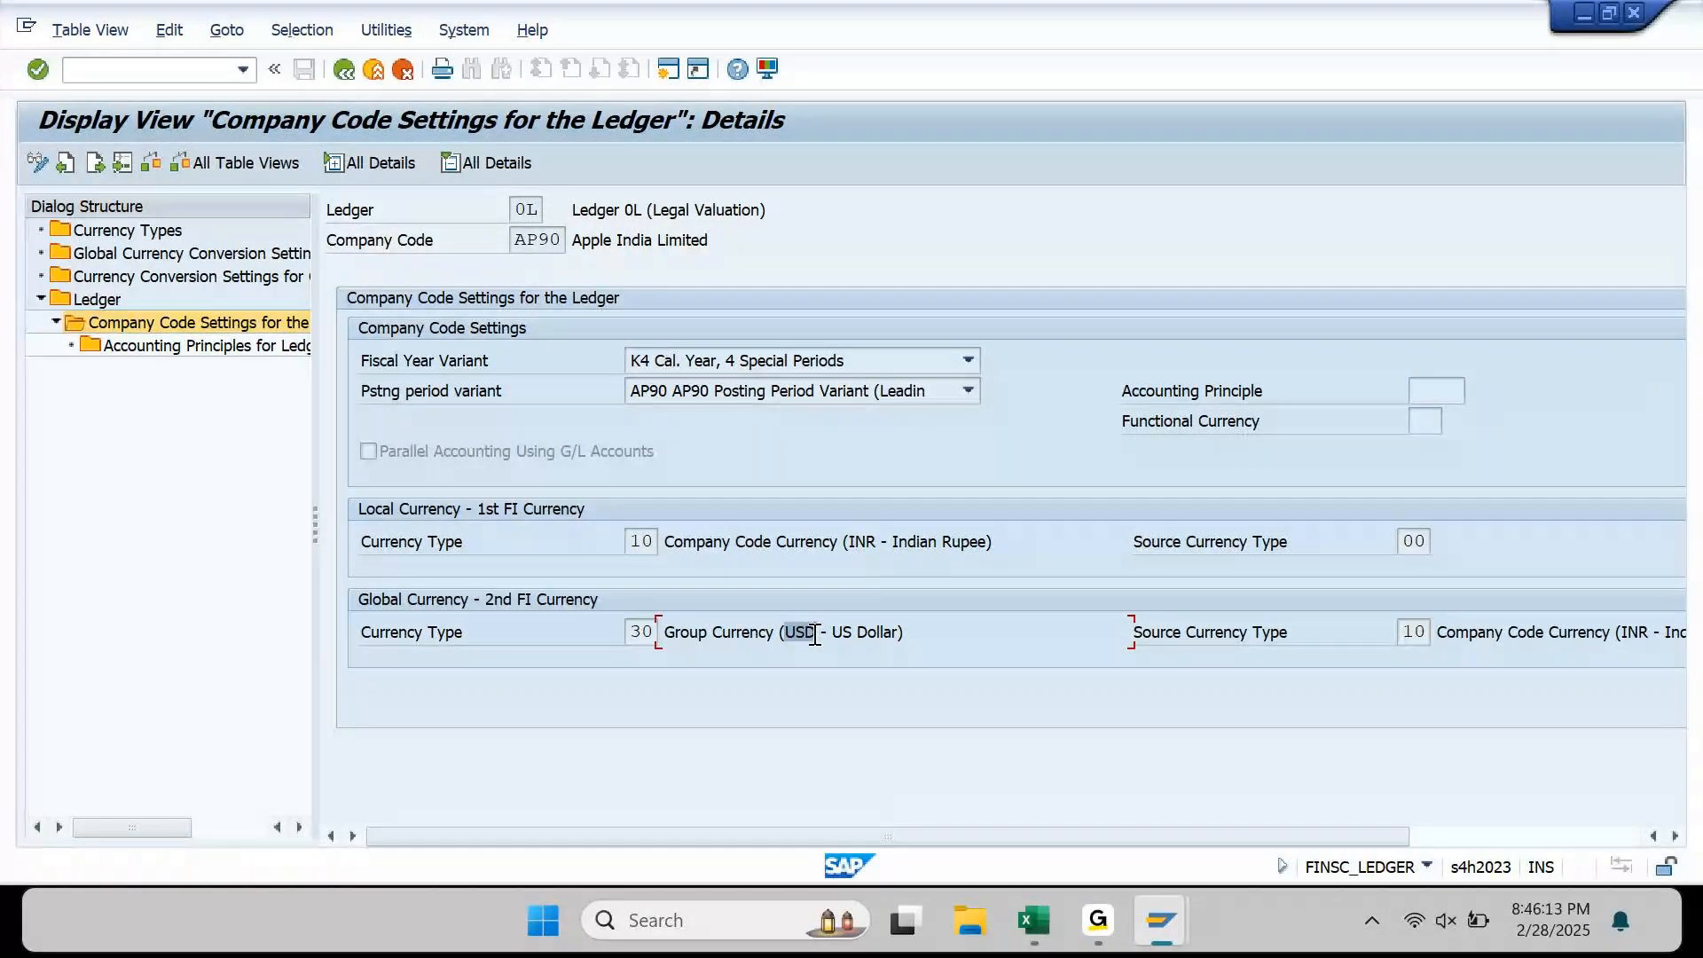
left_click_drag(1618, 632, 1661, 631)
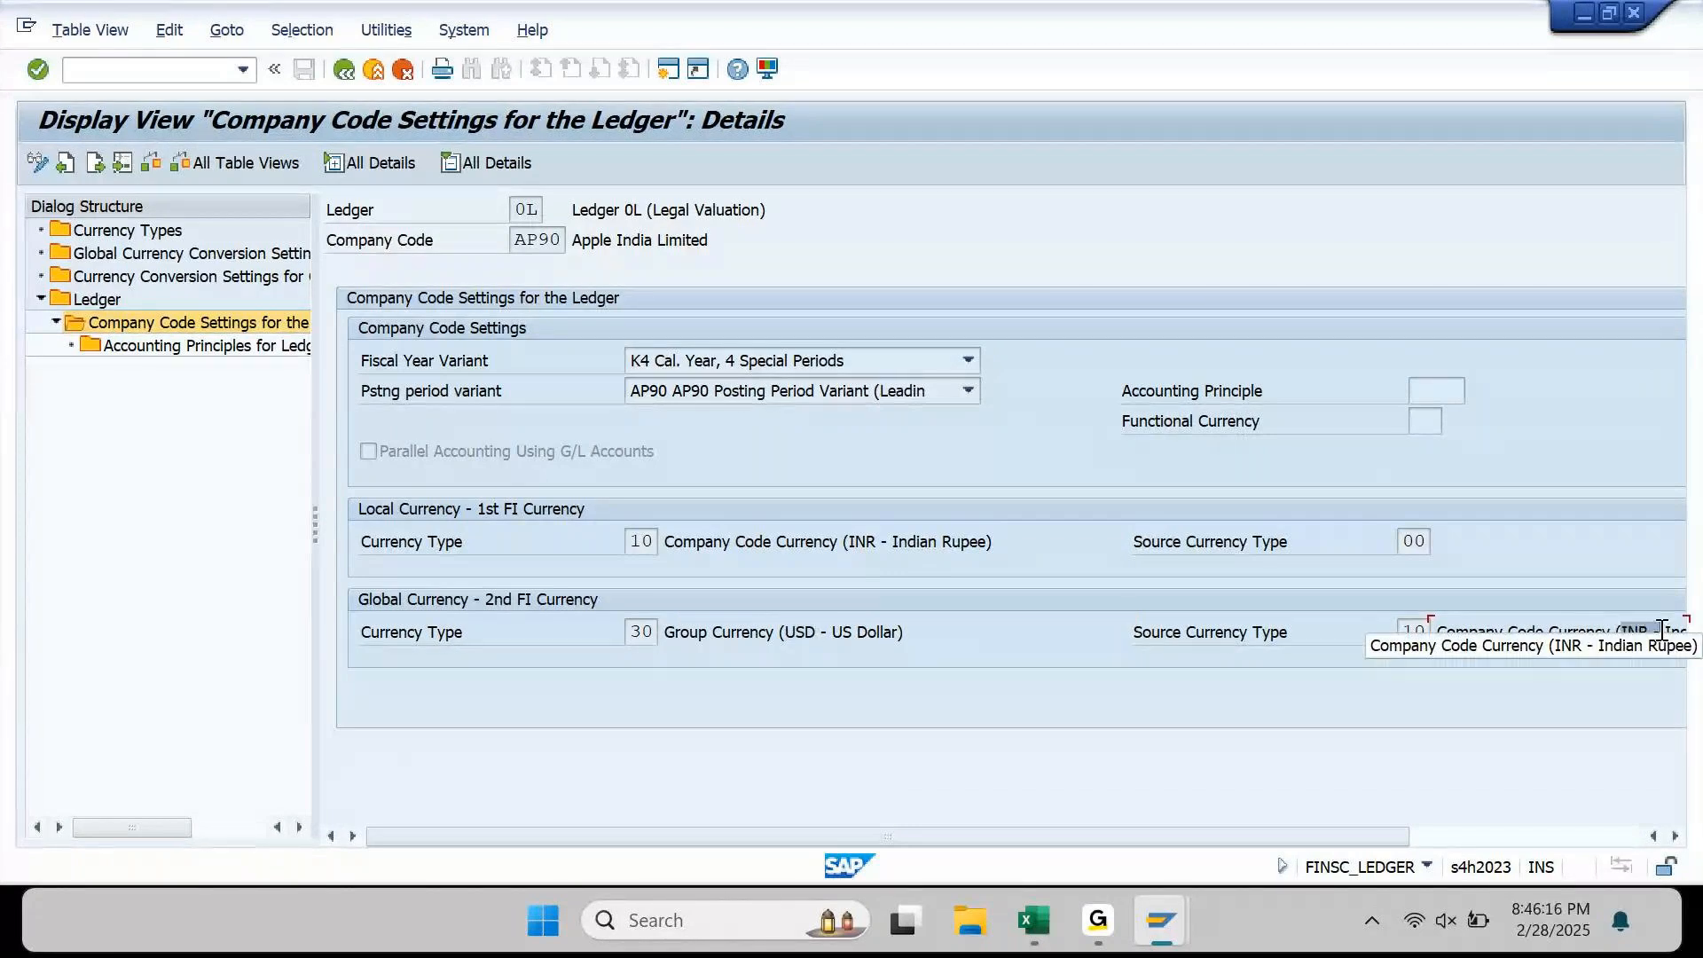
left_click(1329, 632)
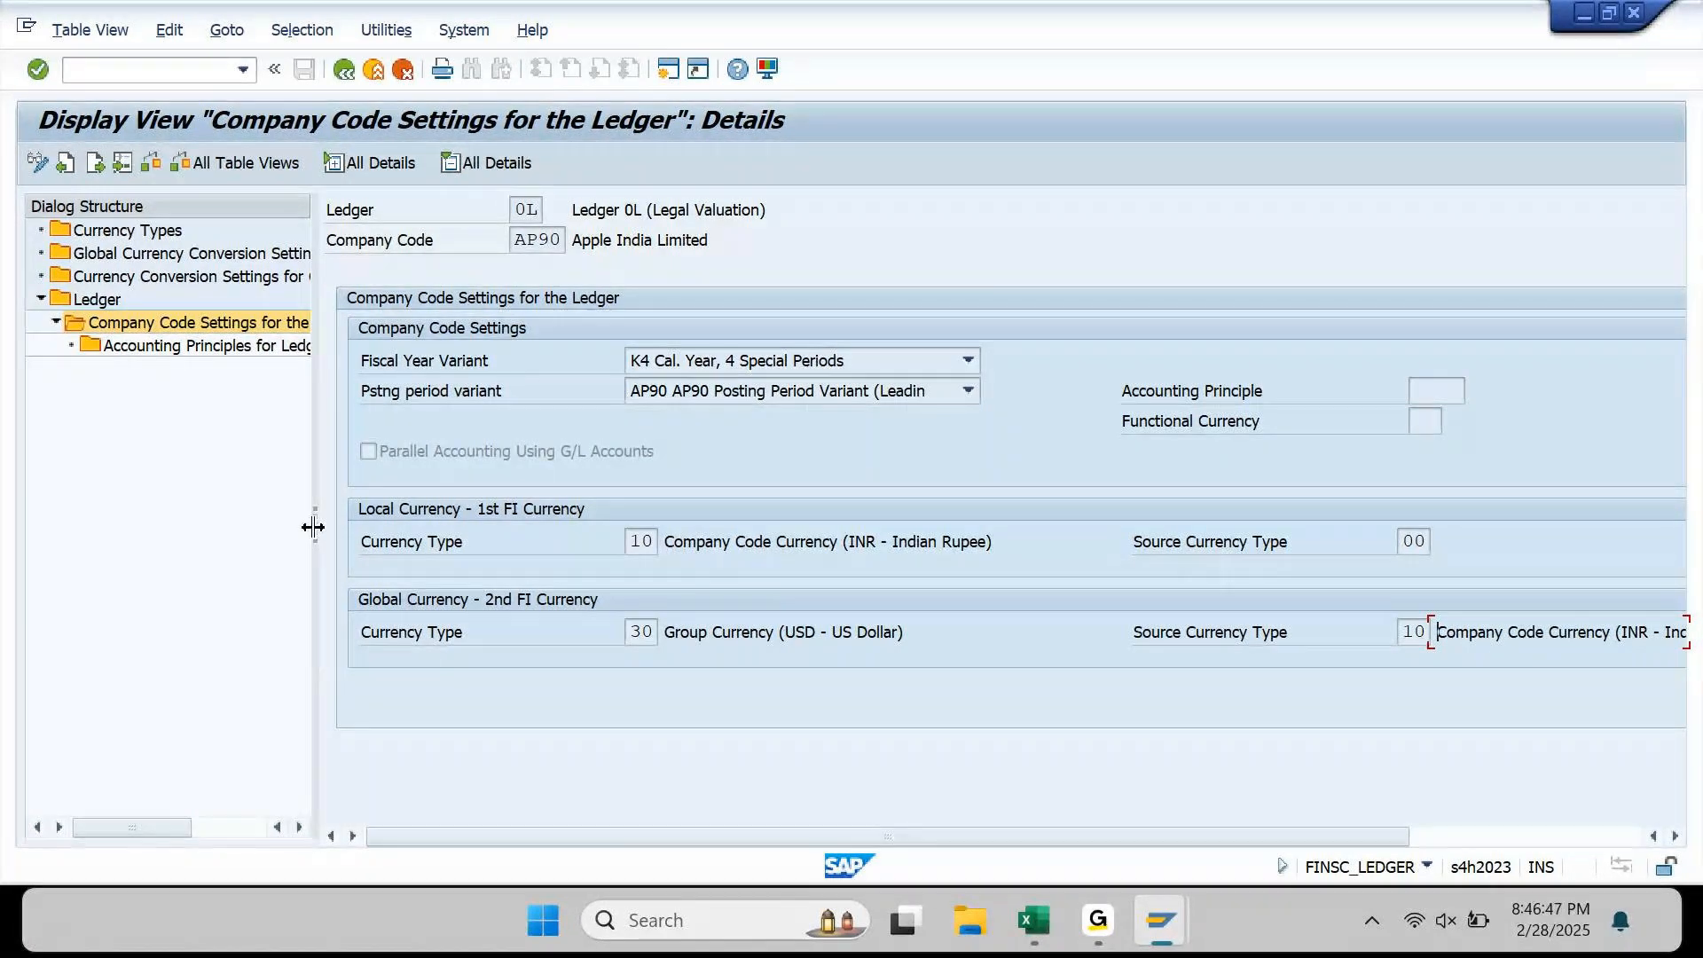
left_click_drag(313, 527, 485, 524)
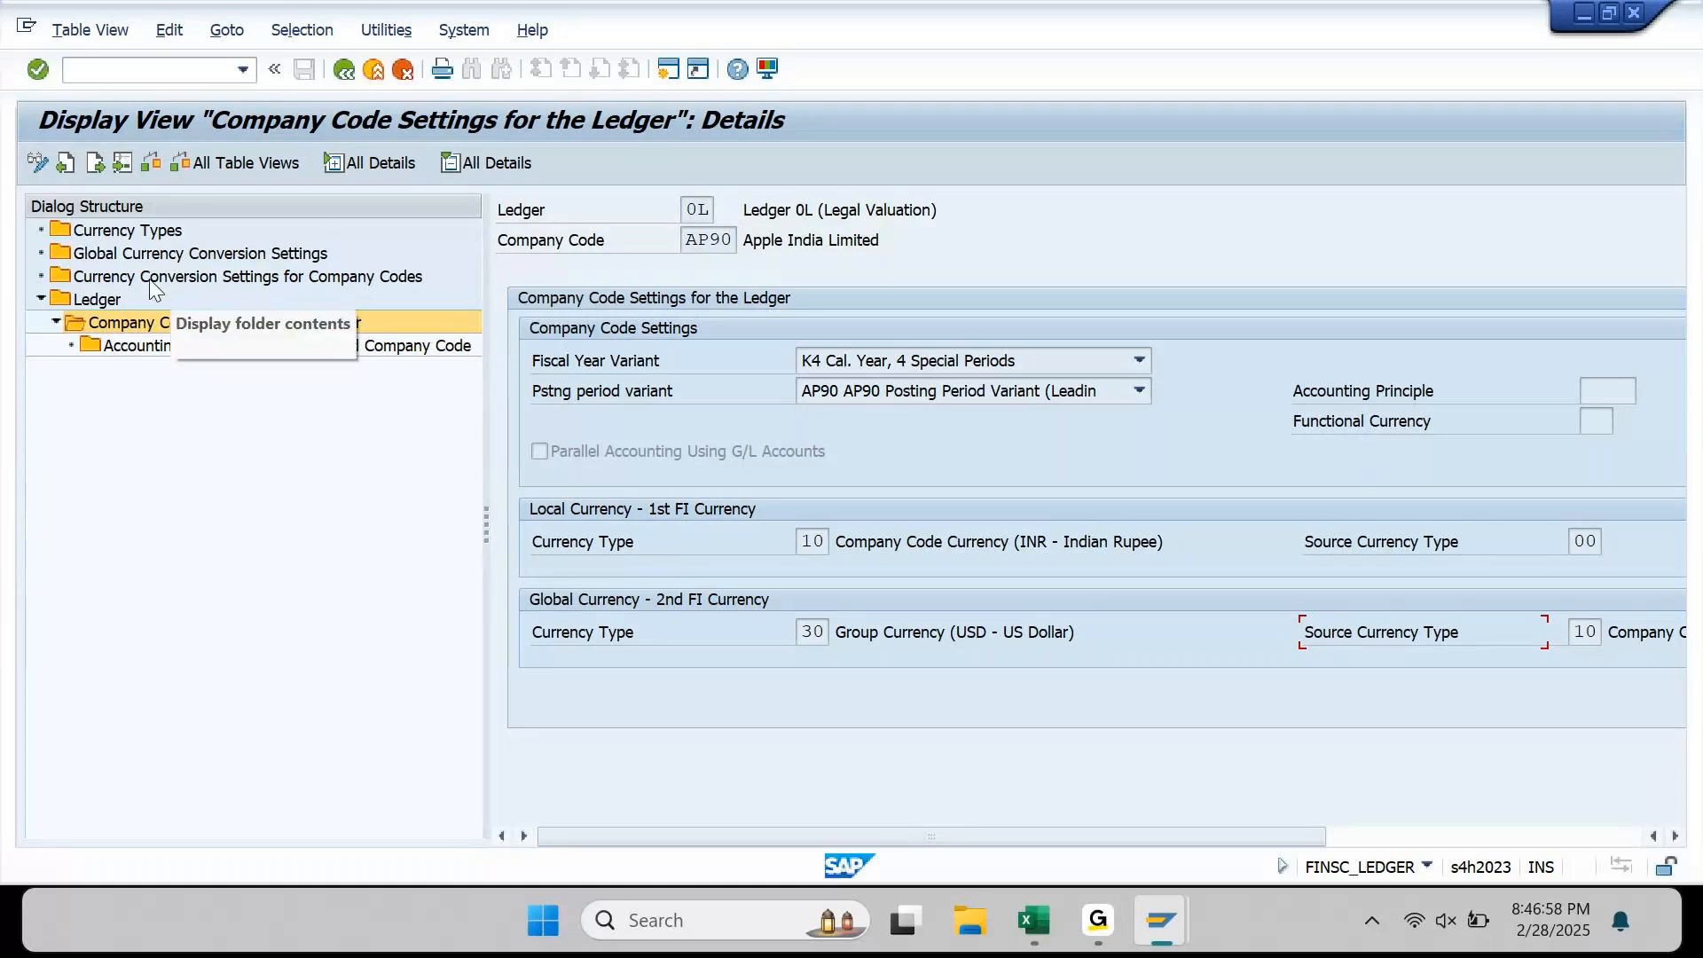
Step: Open Currency Conversion Settings for Company Codes, dismiss the consistency warning, and go back to the 17-ledger overview
left_click(251, 286)
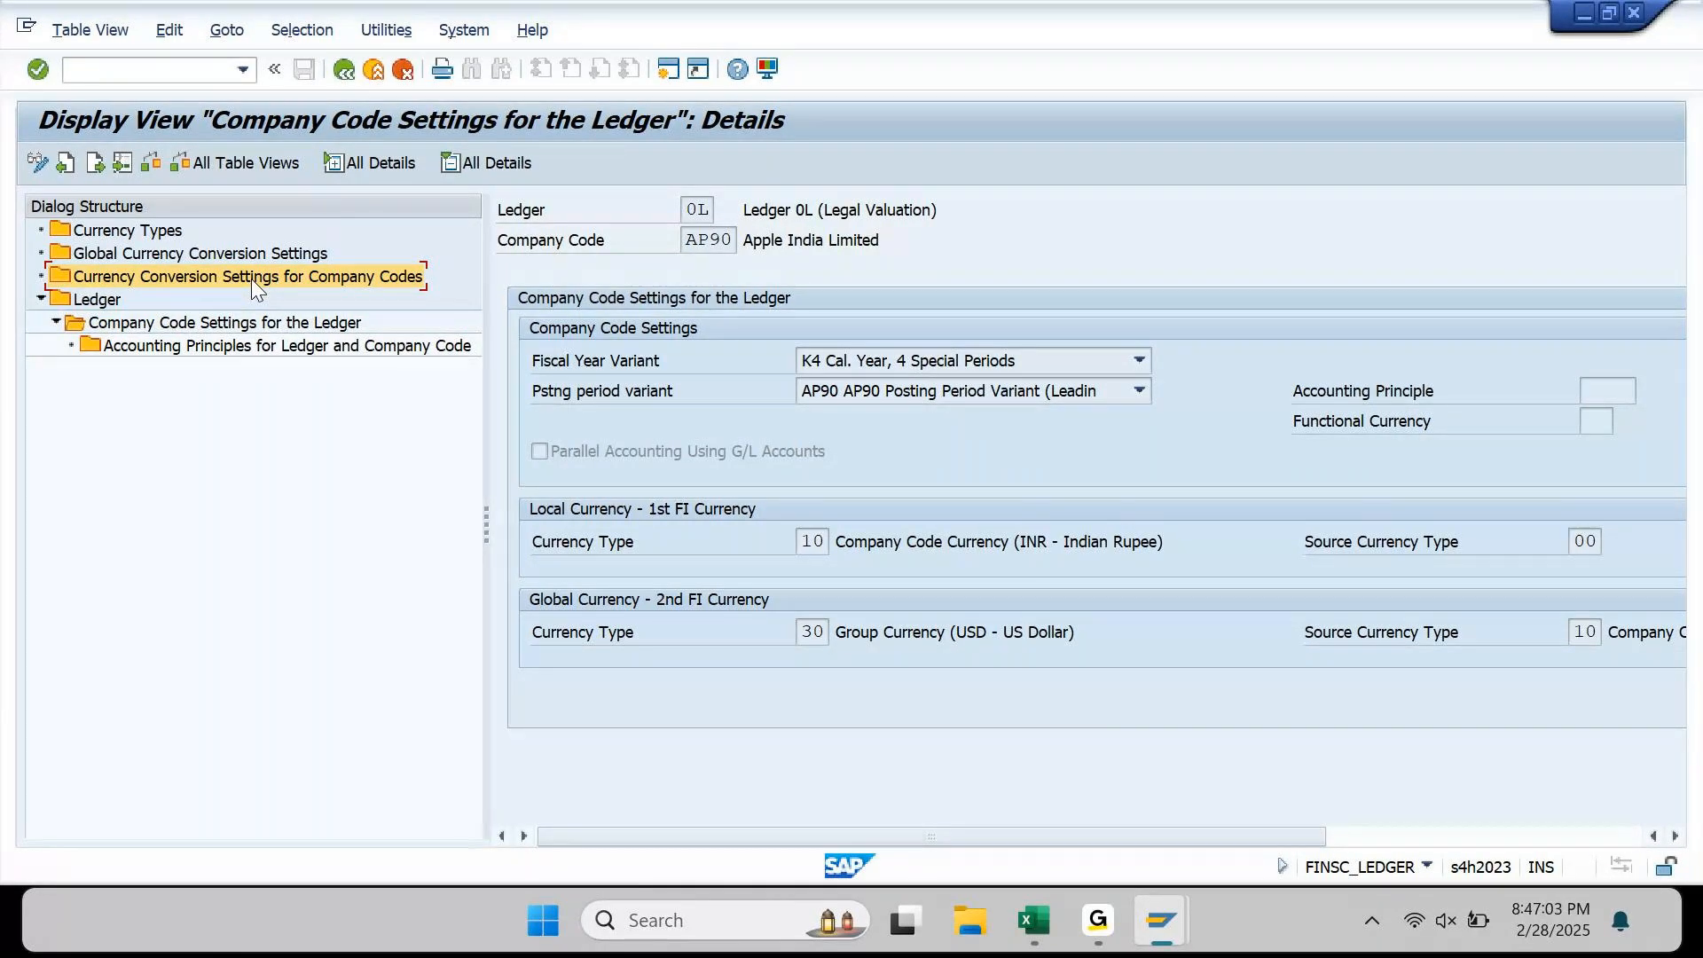
double_click(350, 281)
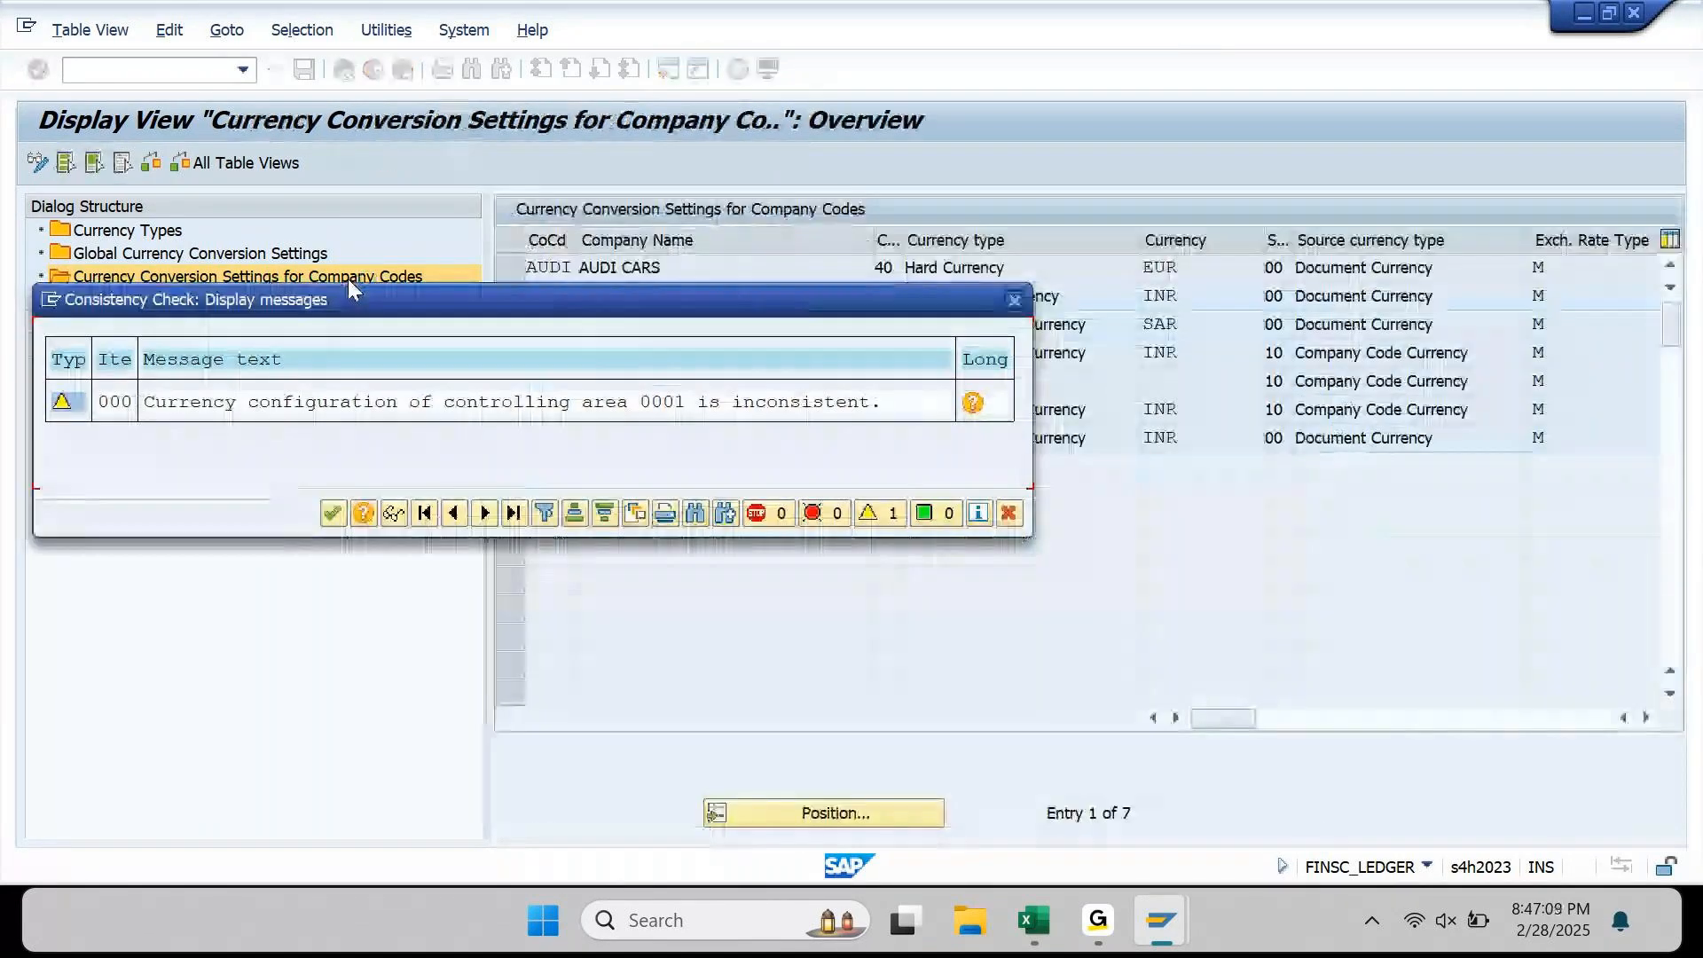
key("Return")
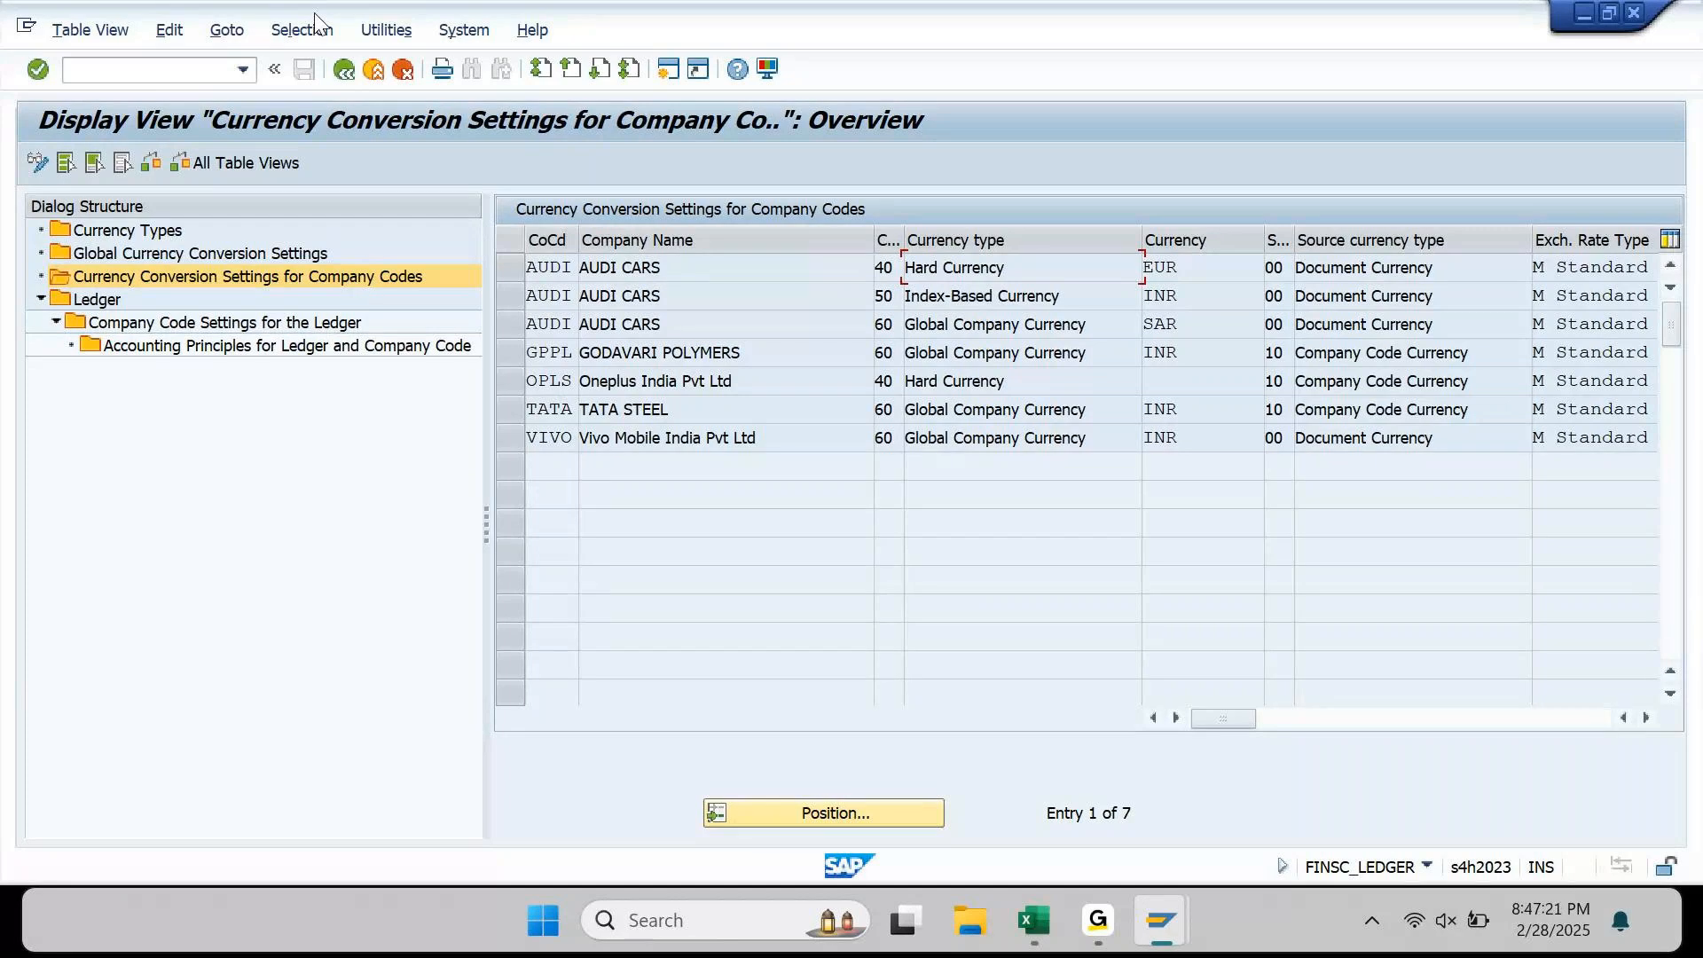
left_click(346, 73)
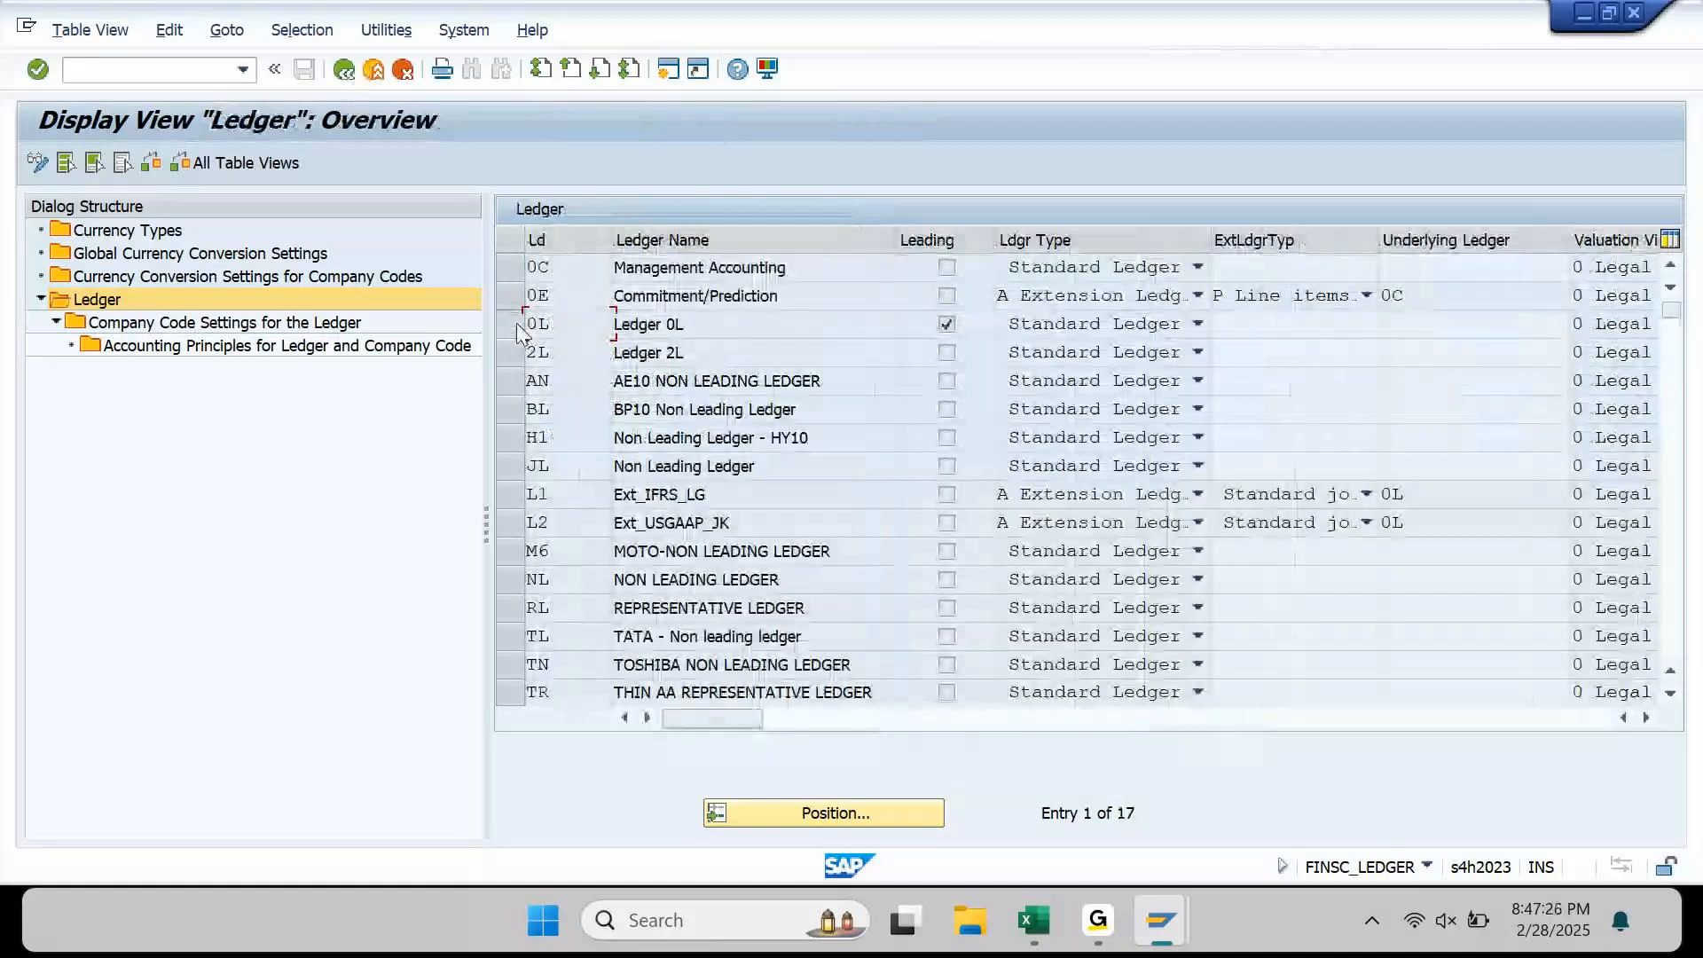
Step: Reopen ledger 0L's company code settings and dismiss the two consistency check warnings
left_click(517, 328)
double_click(292, 322)
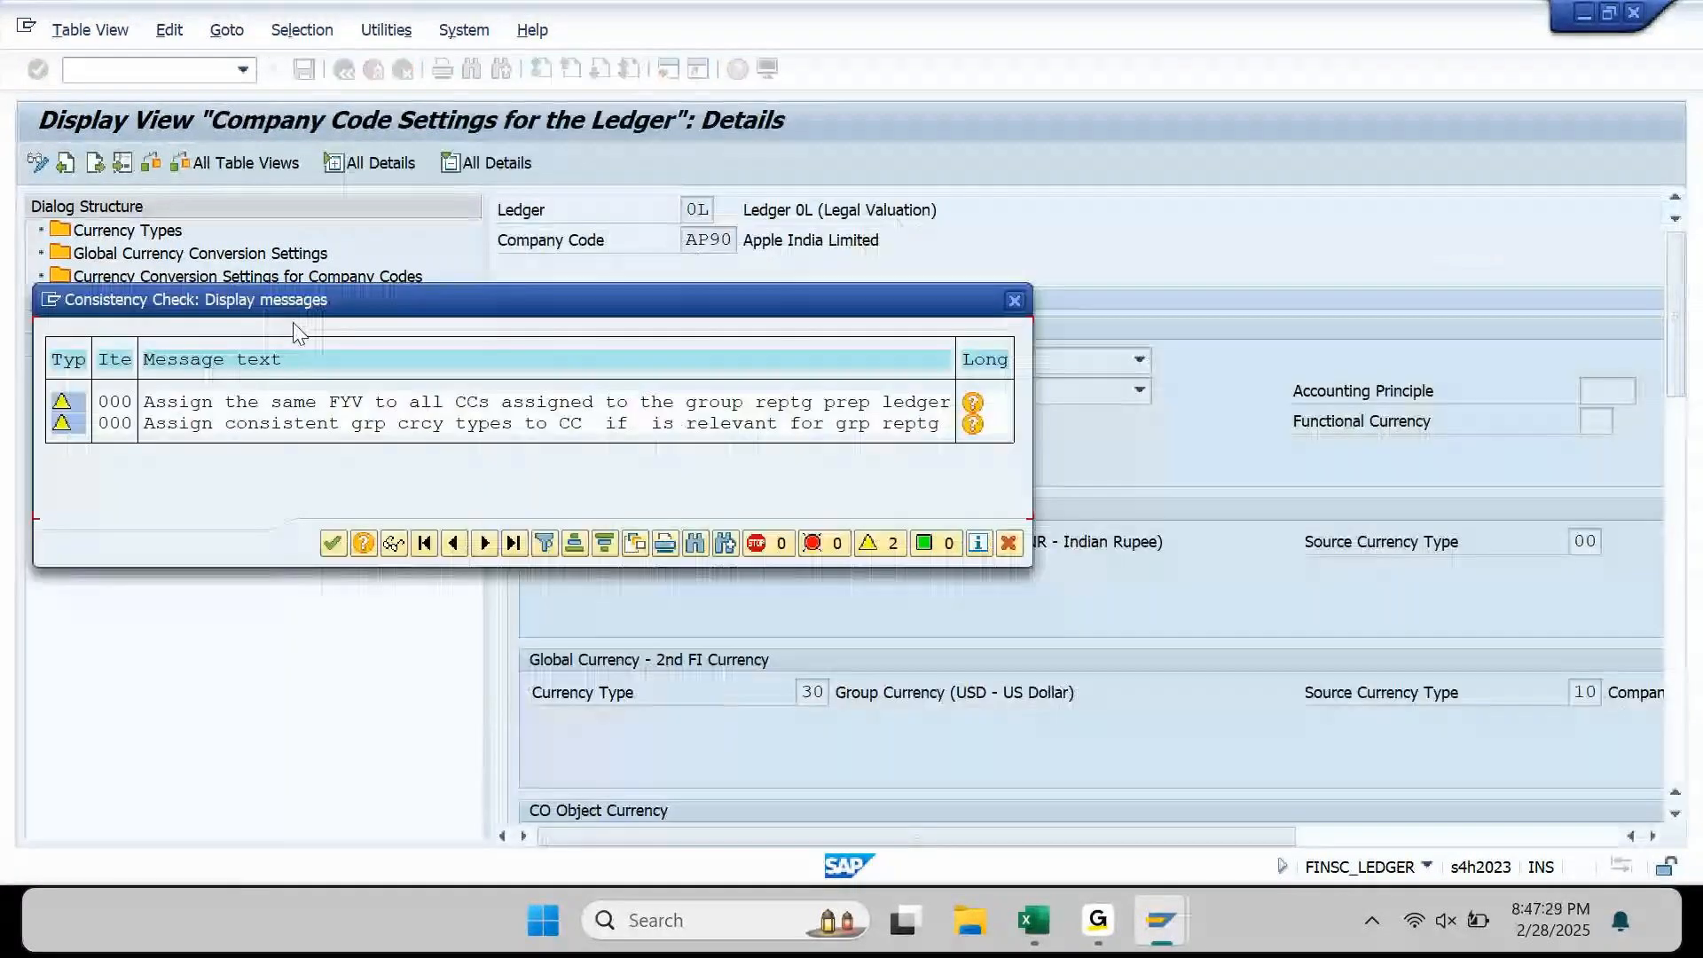
key("Return")
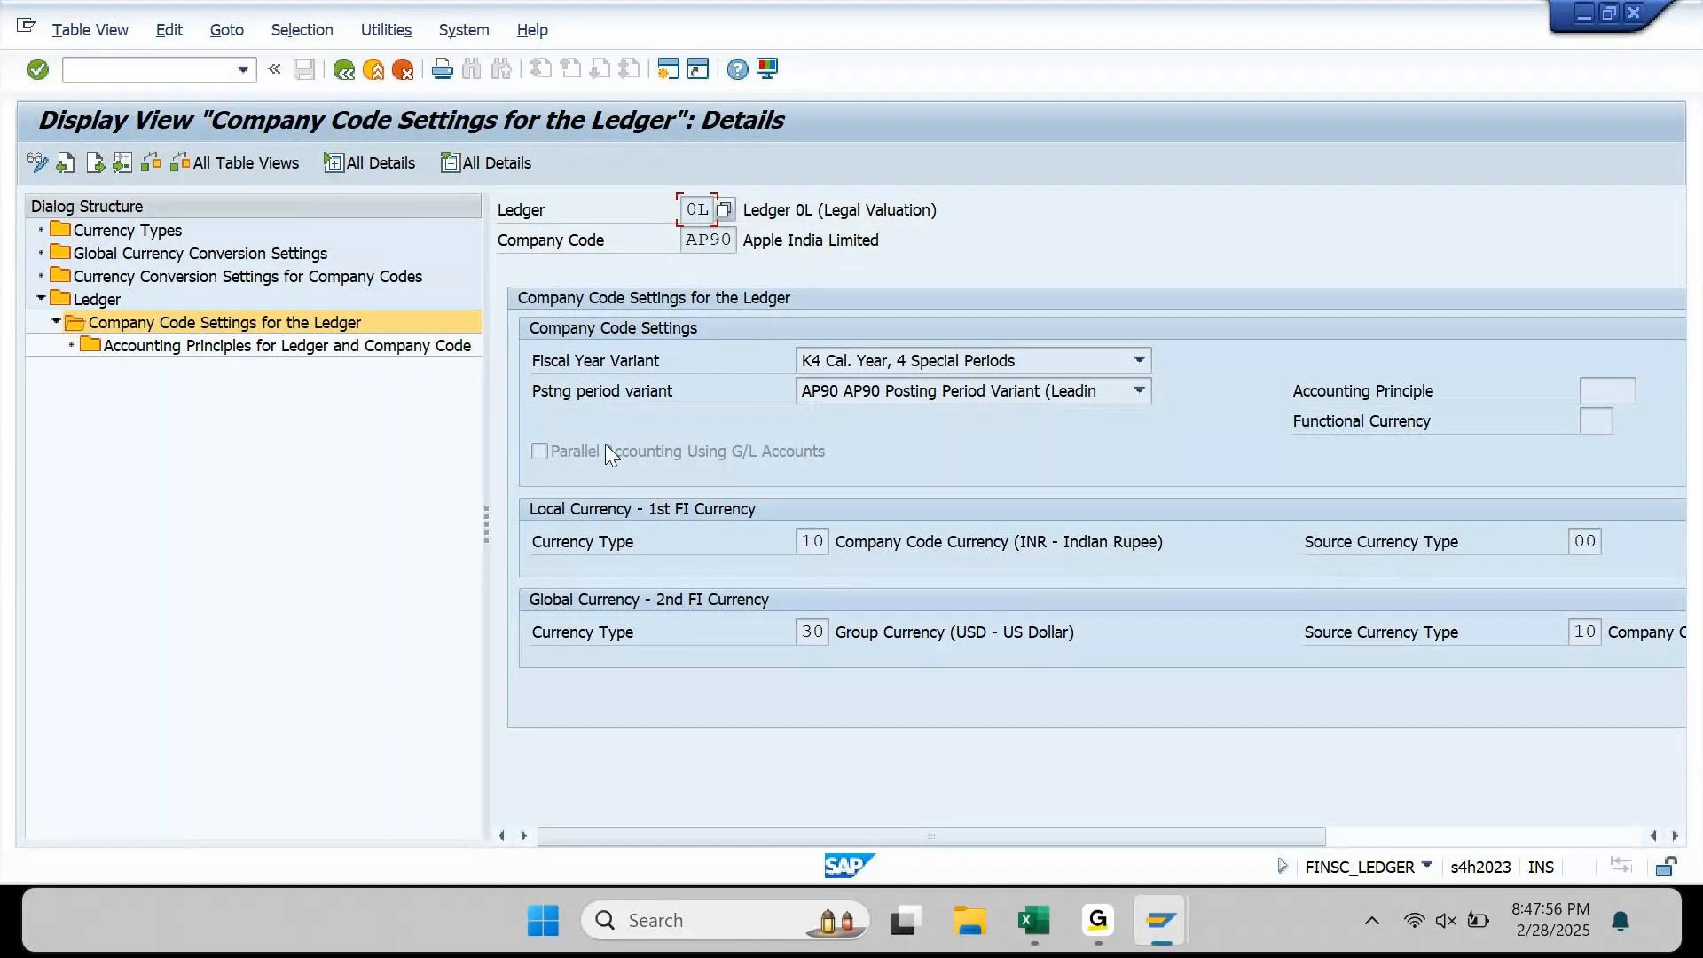
left_click(175, 282)
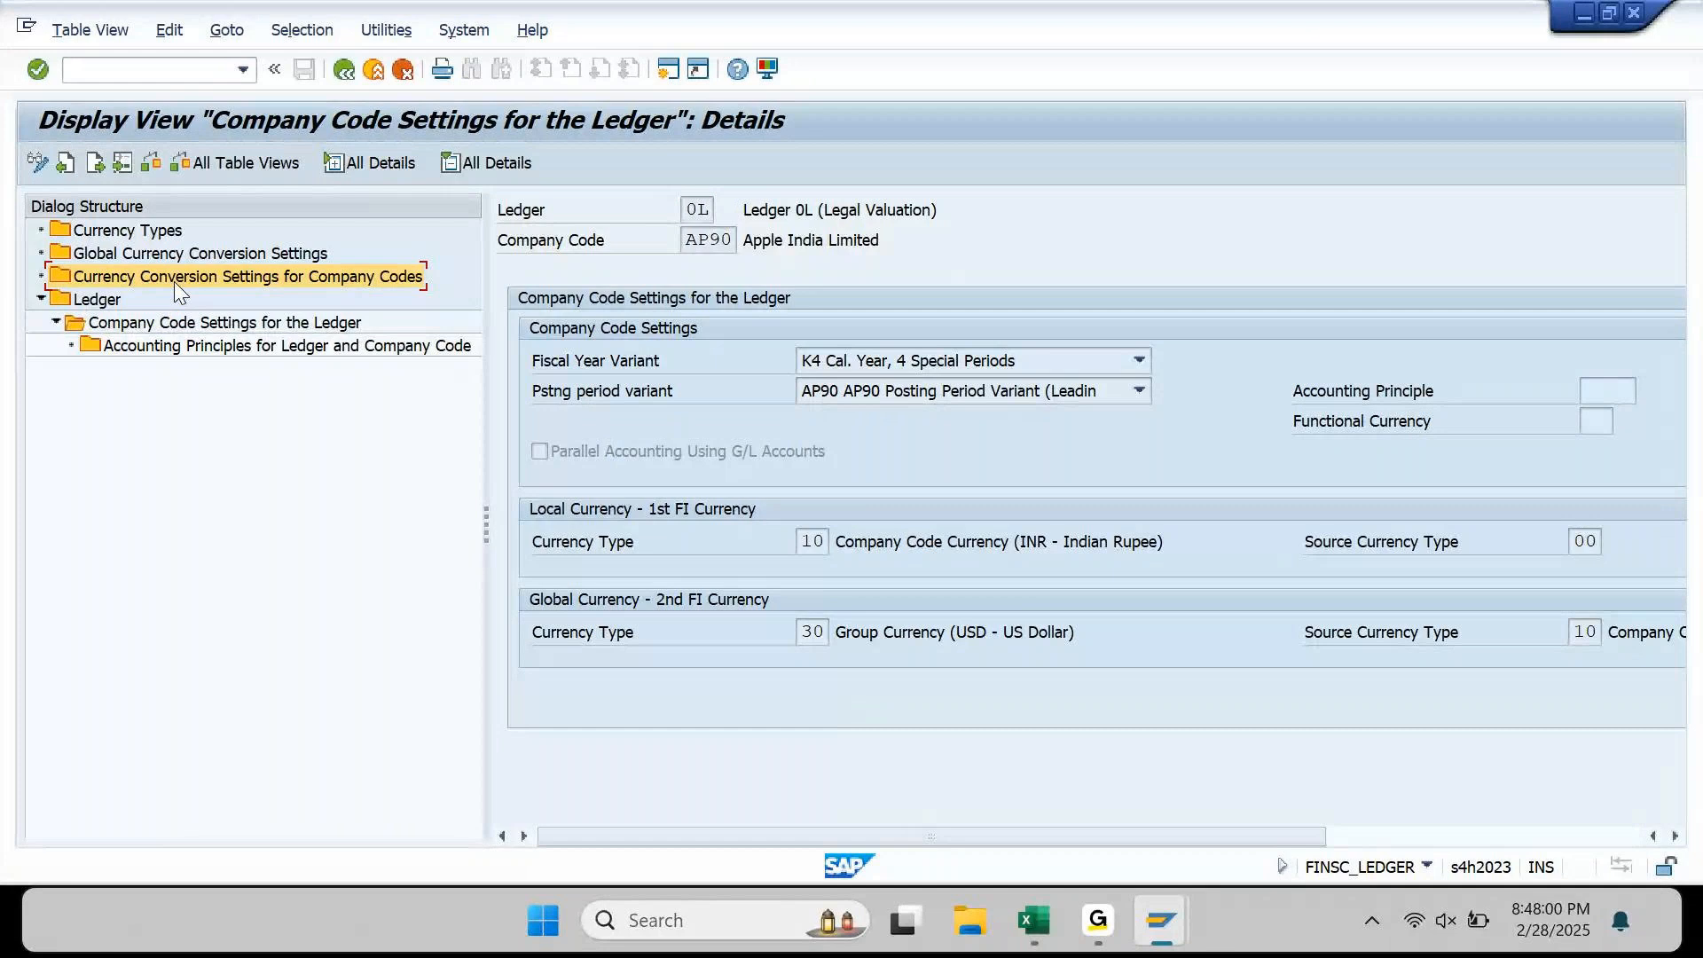
left_click(692, 241)
left_click_drag(692, 241, 725, 242)
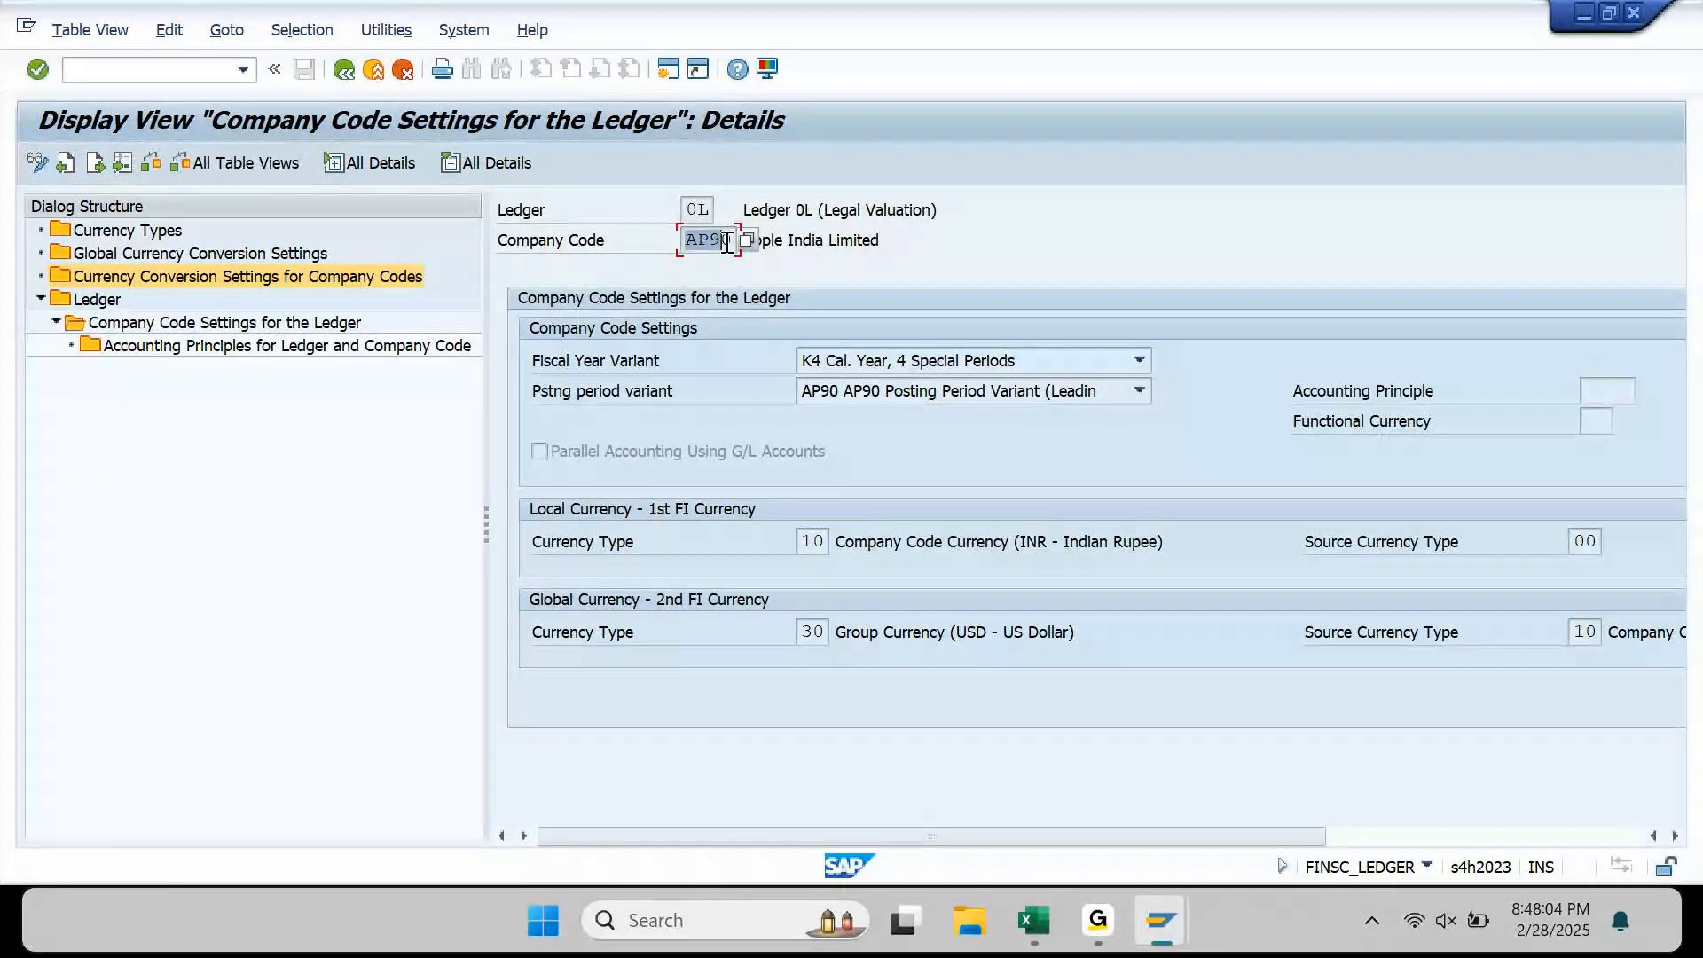
left_click(798, 243)
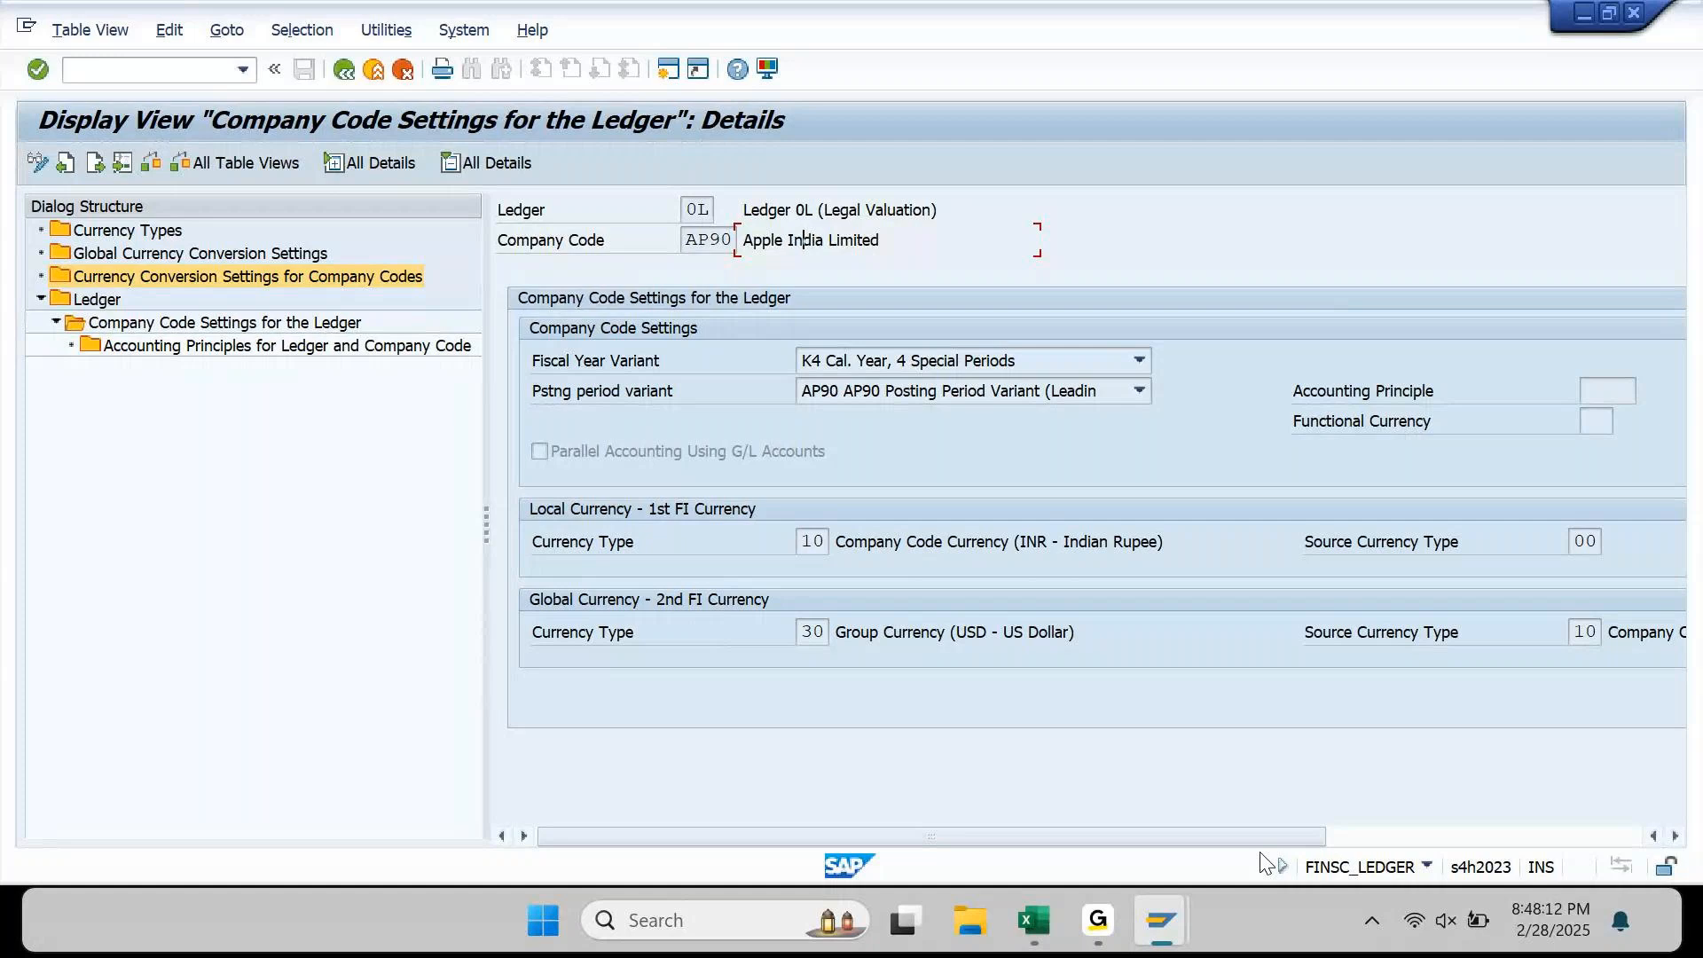
left_click_drag(1270, 840, 1476, 805)
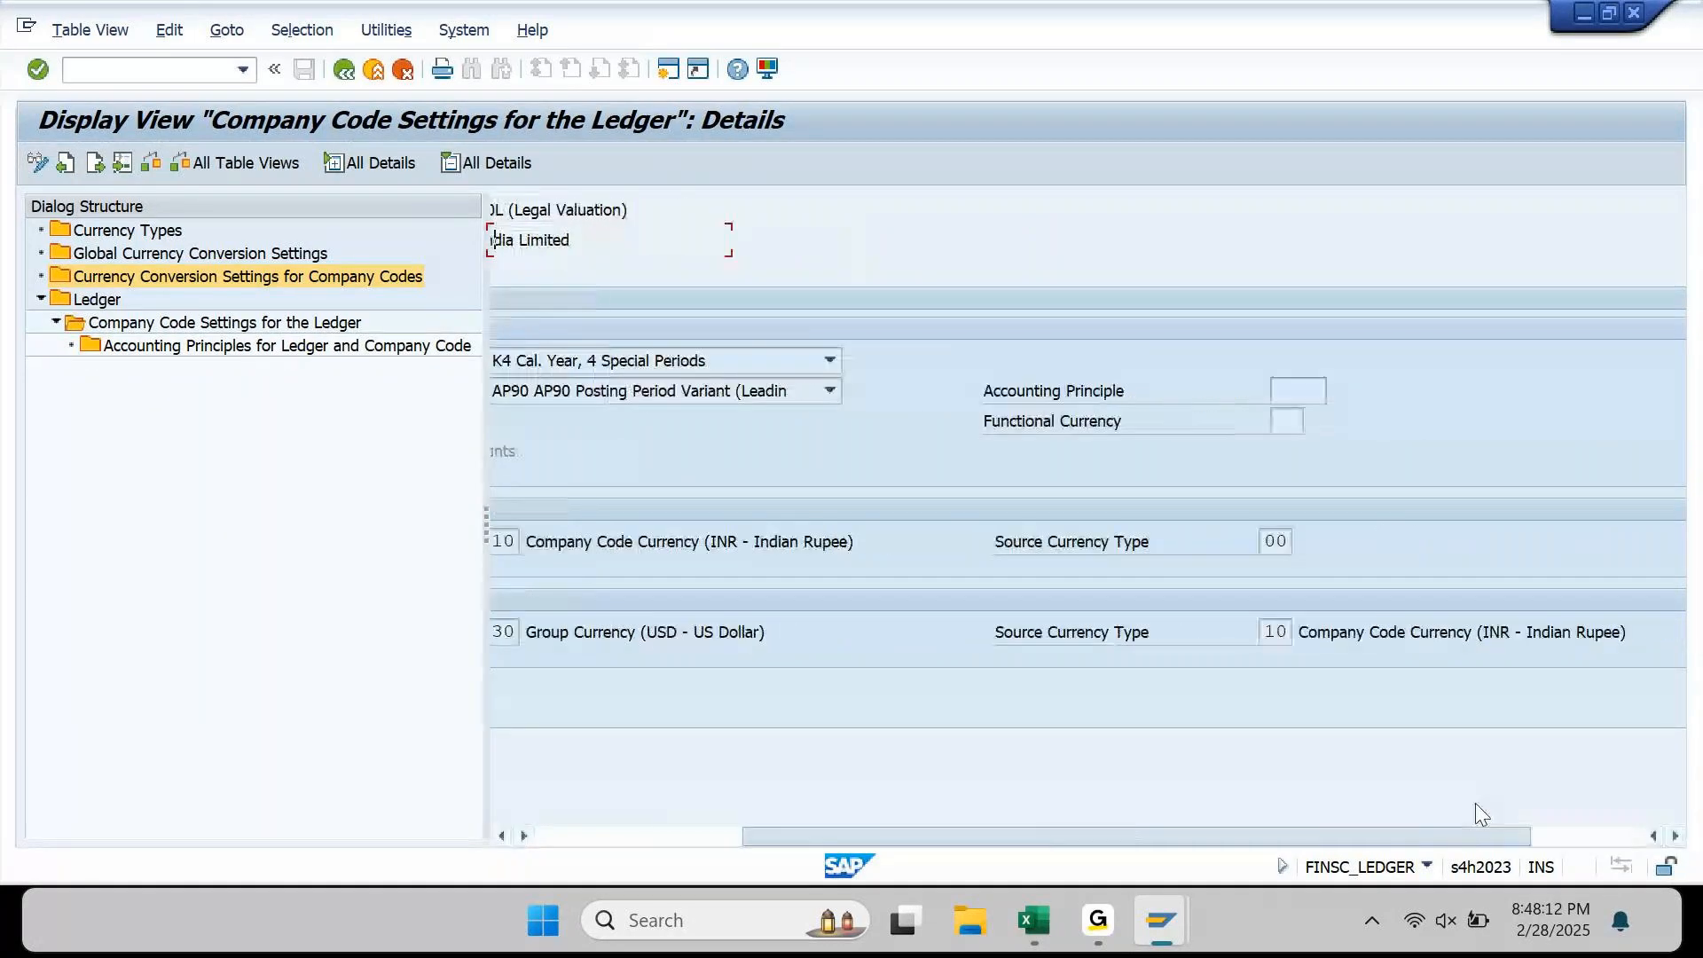
left_click_drag(1272, 844, 1067, 832)
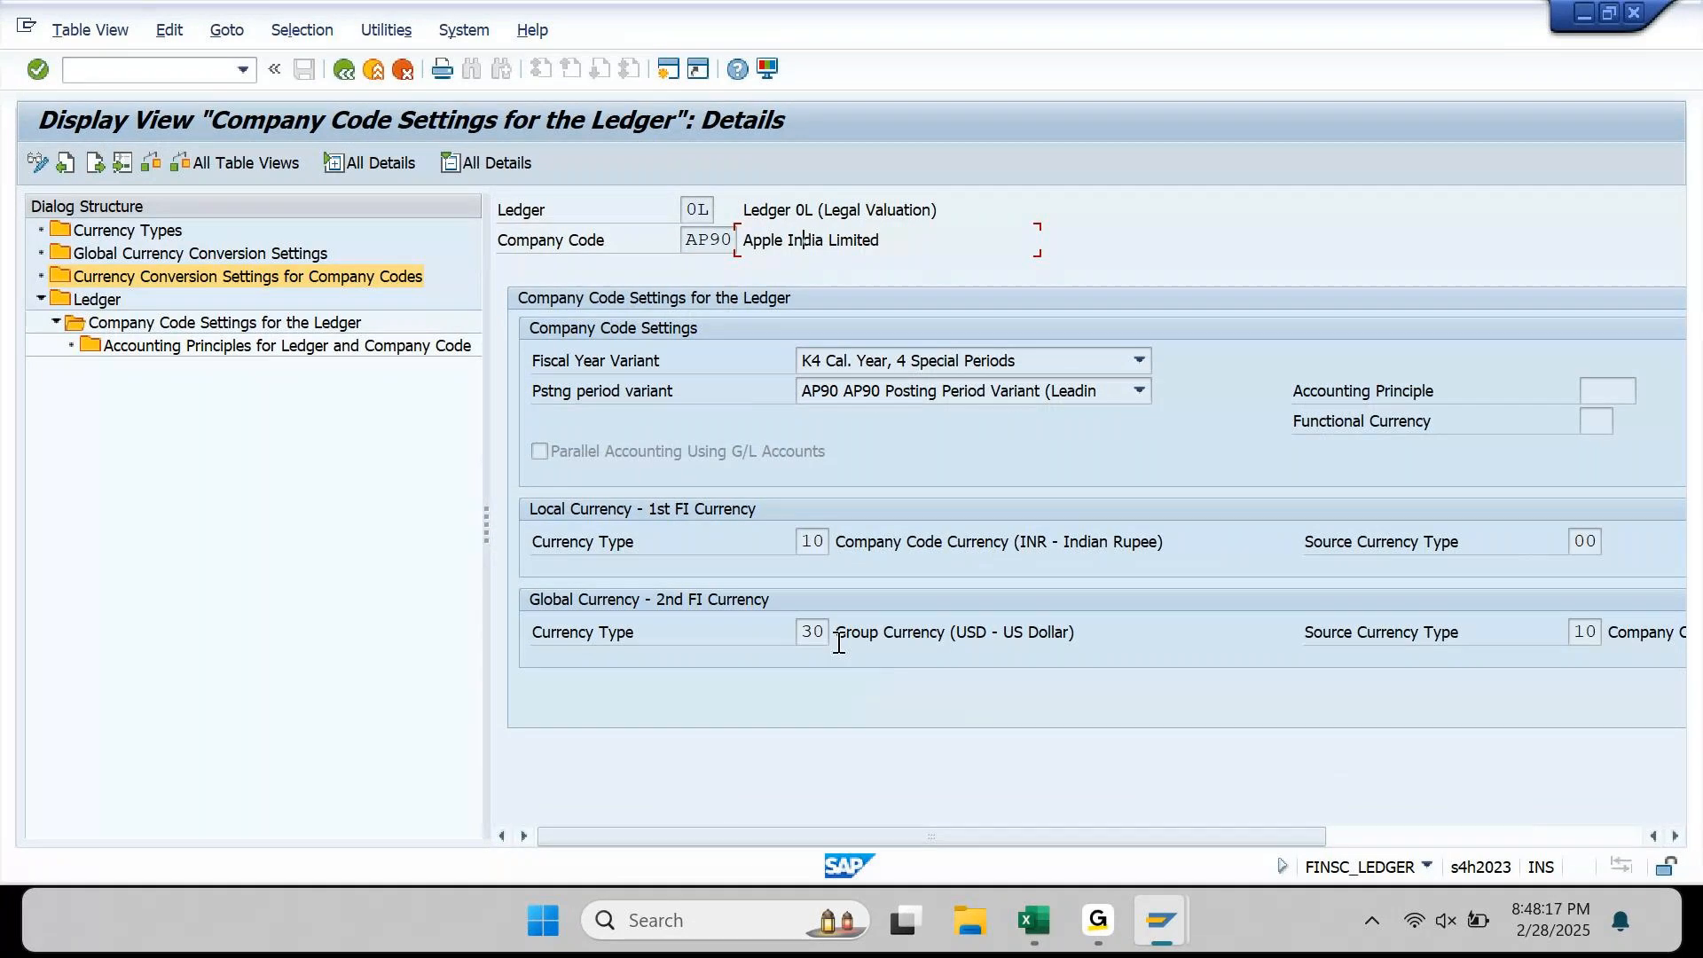
left_click_drag(1600, 636, 1571, 647)
key("shift+Tab")
left_click(1332, 632)
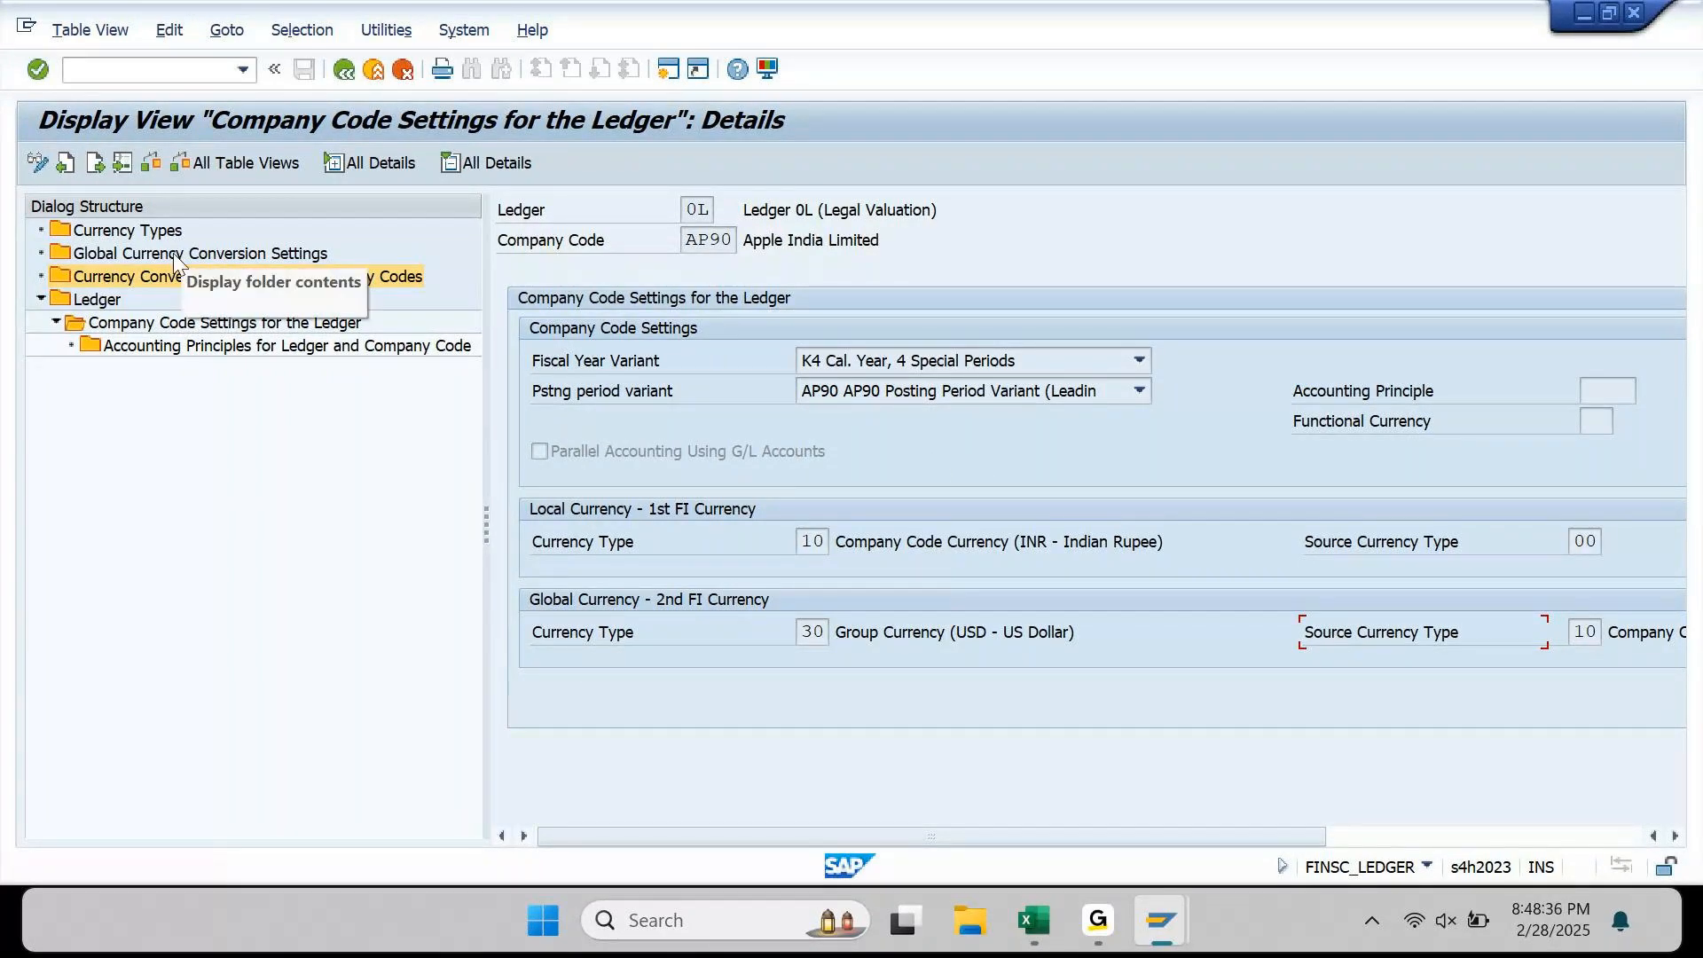
Step: Open the company code conversion settings, dismiss the consistency warning, then select Global Currency Conversion Settings
double_click(130, 279)
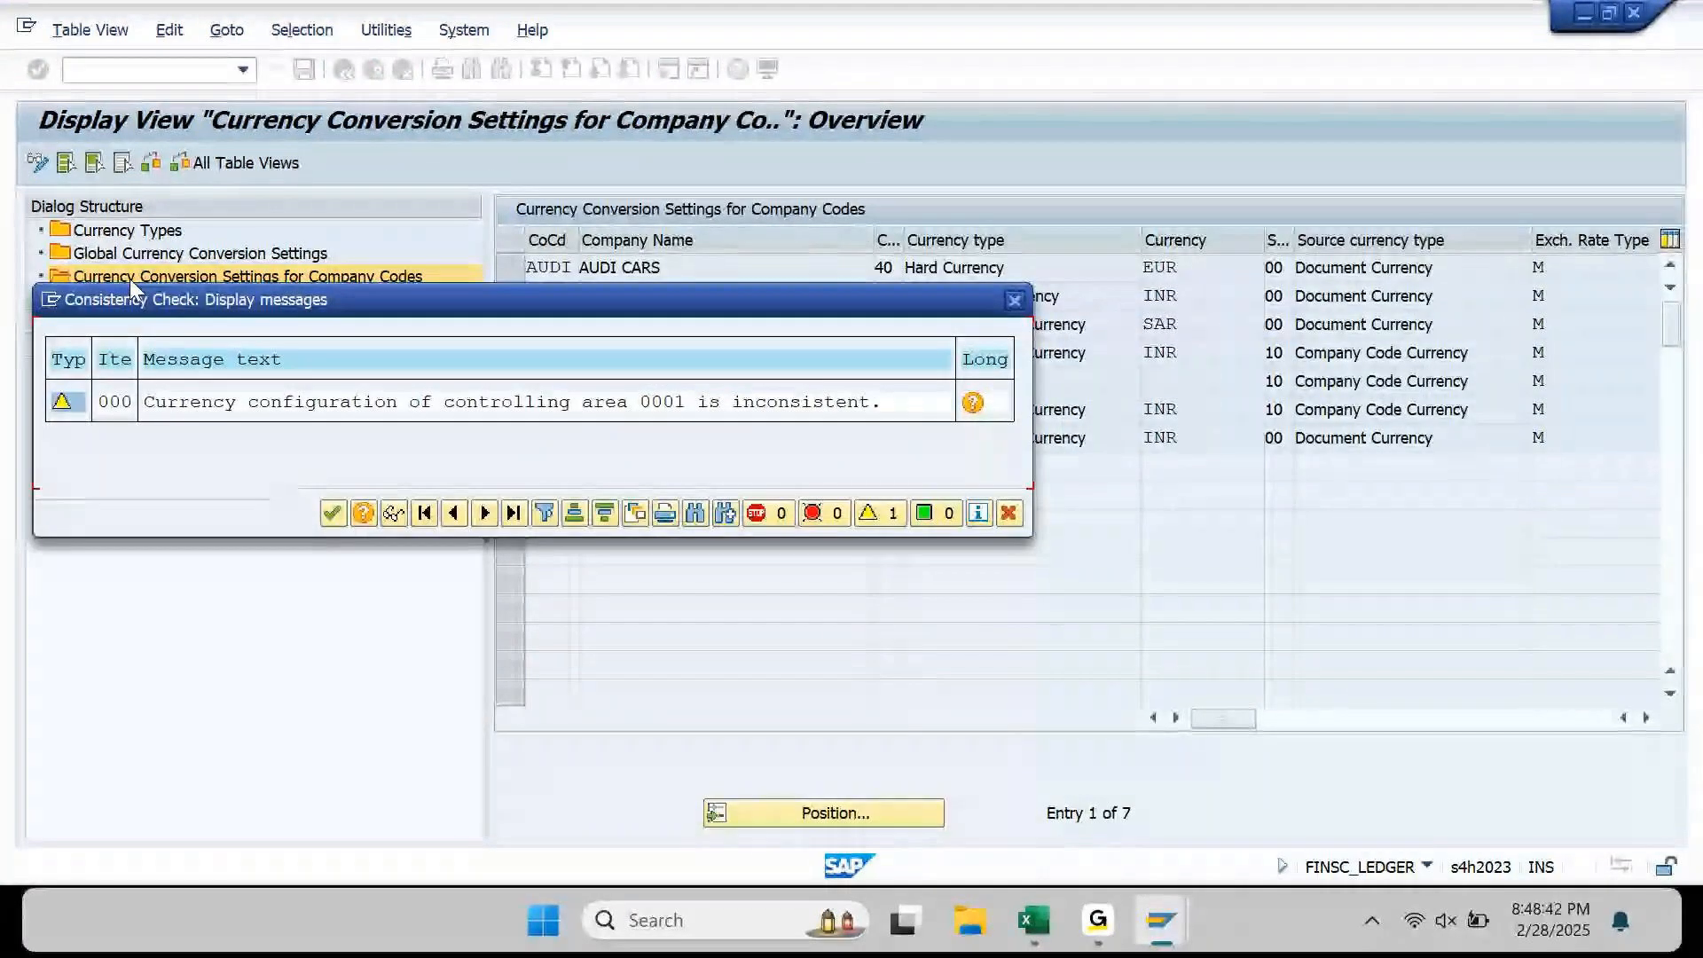
key("Return")
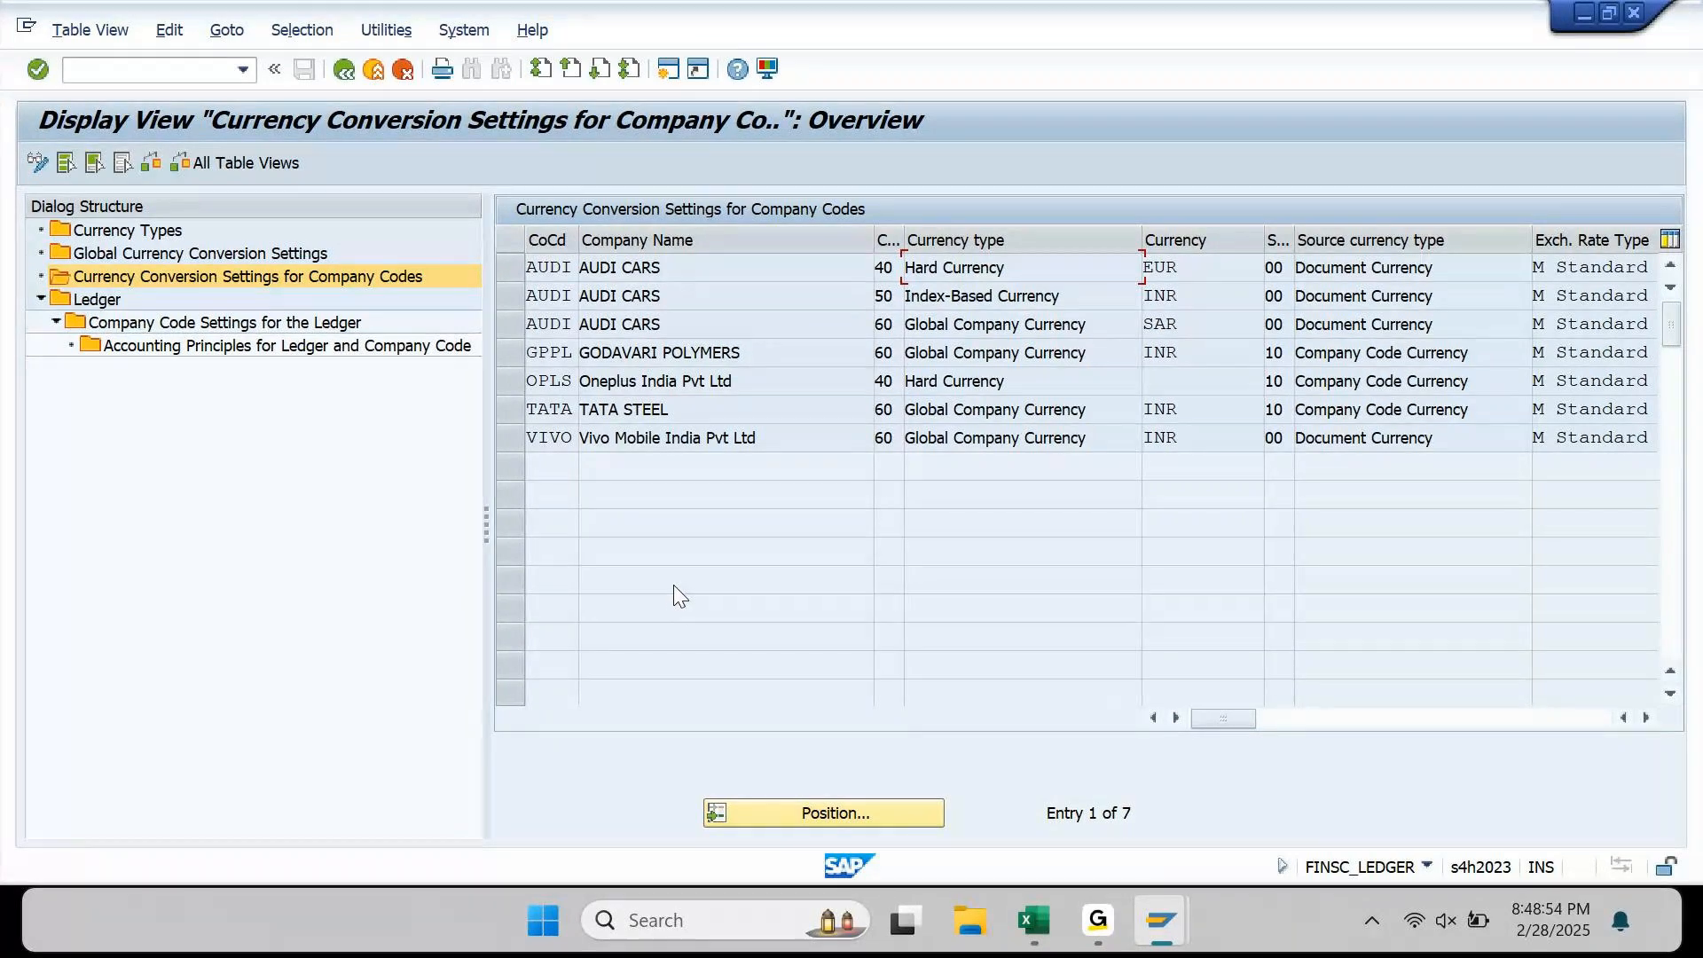
left_click(130, 259)
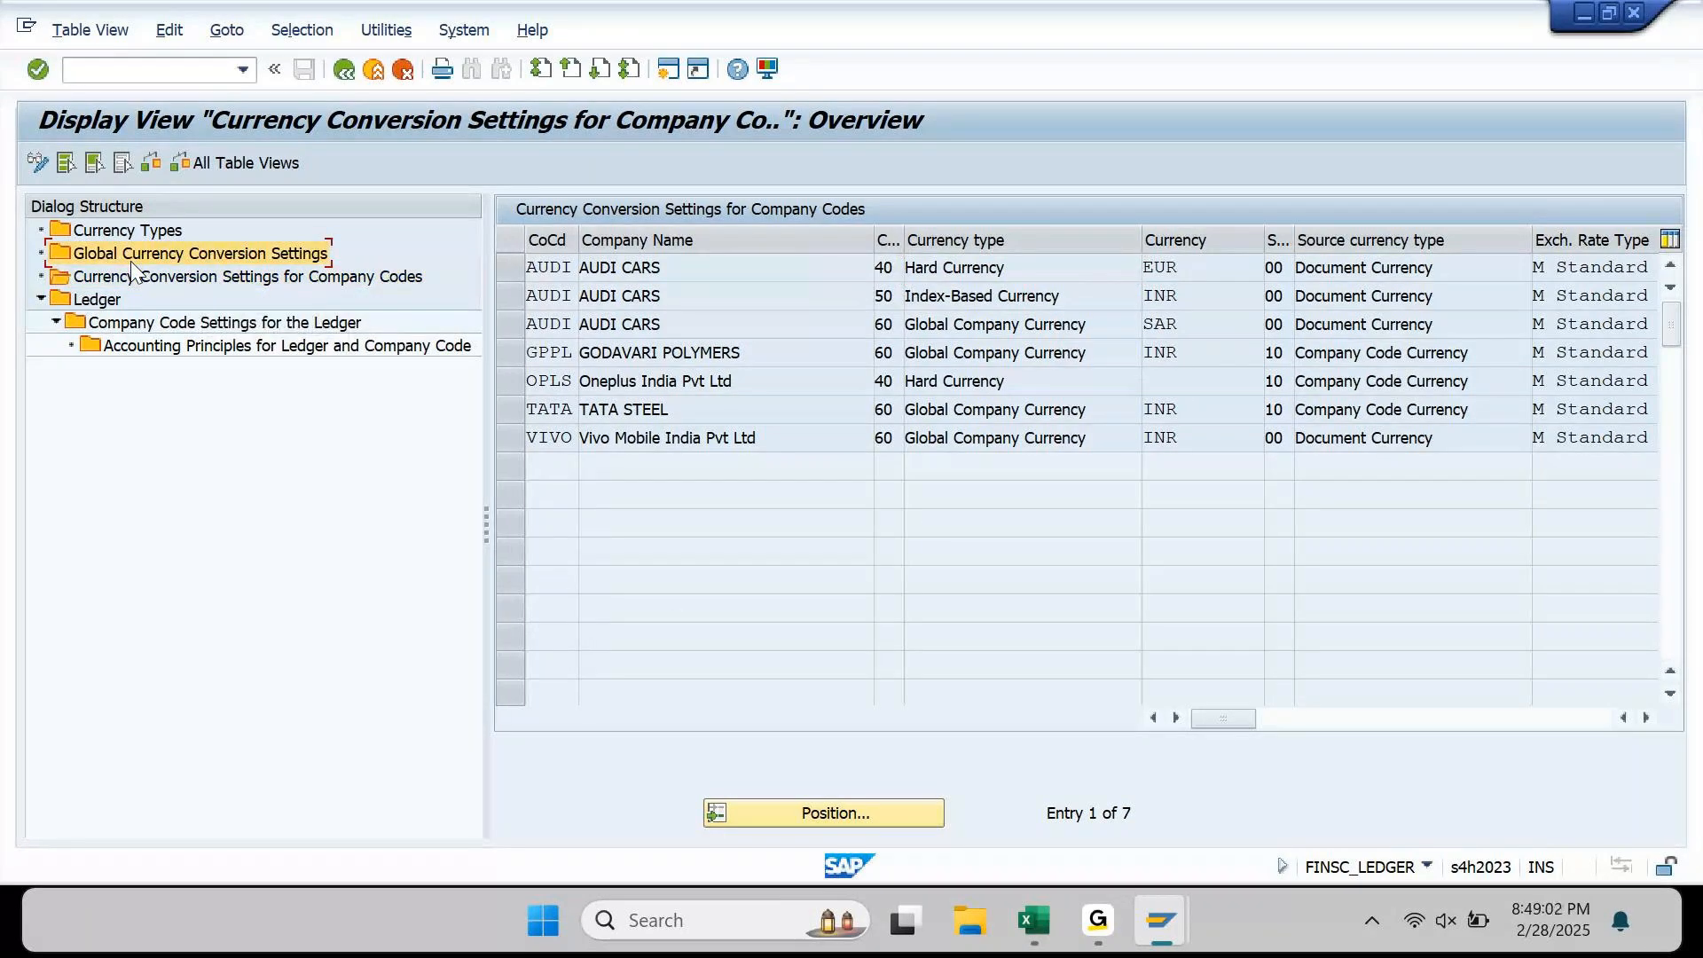
left_click(144, 278)
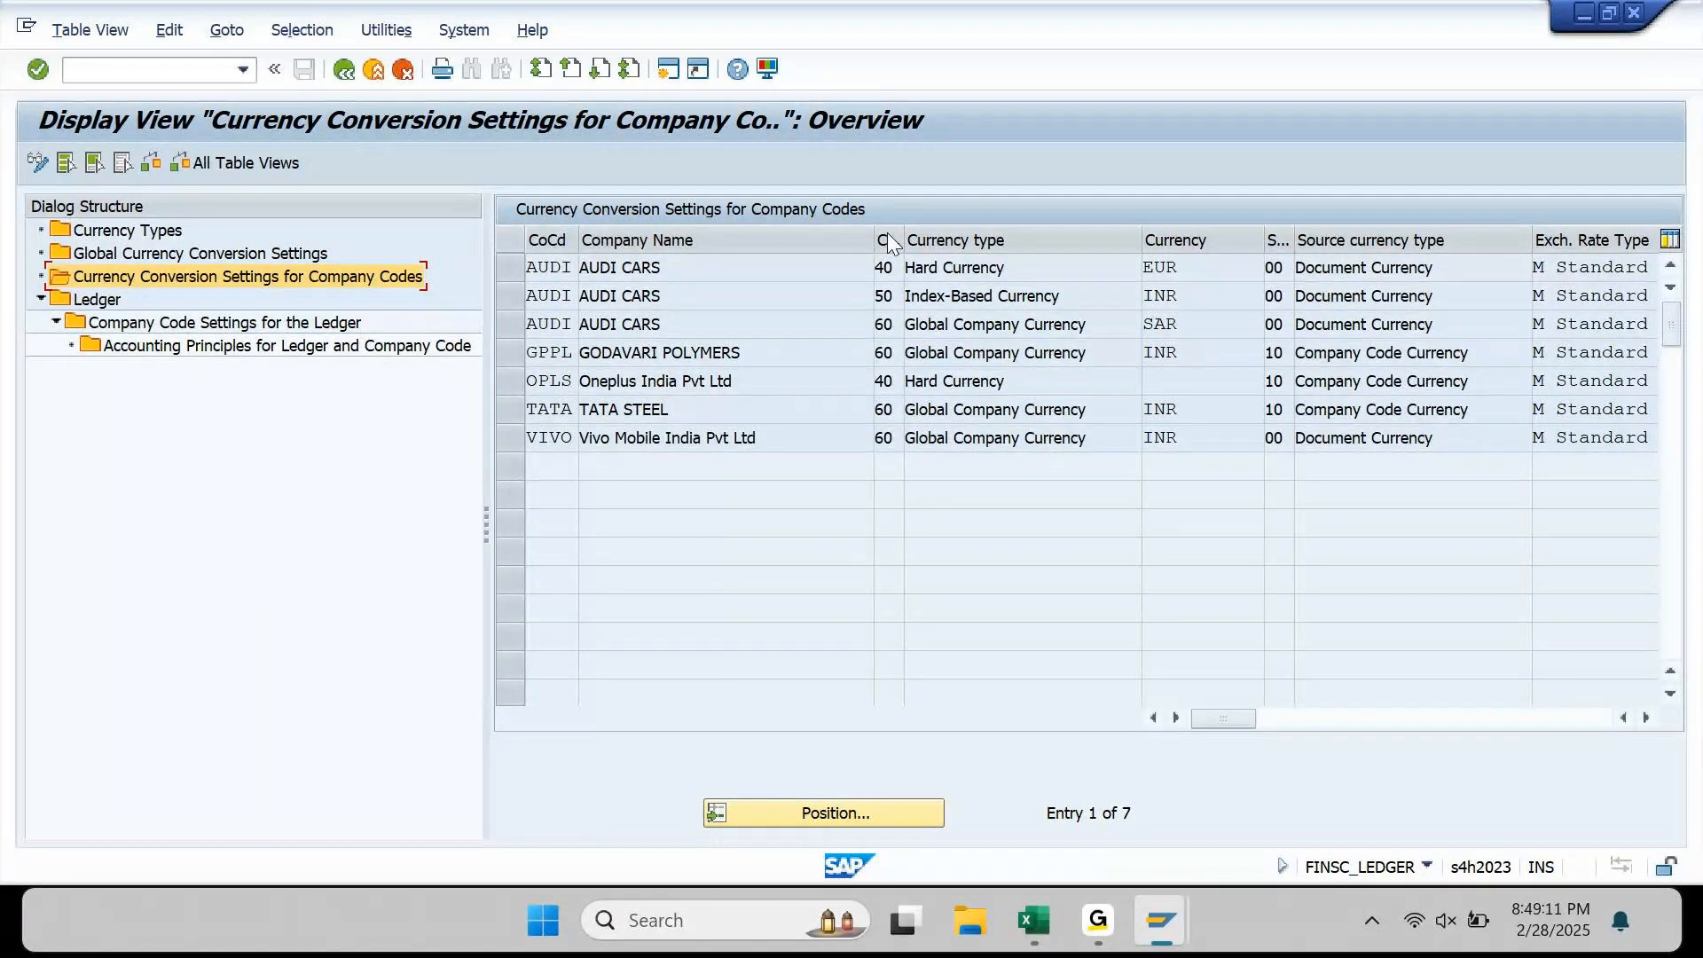
left_click(298, 257)
Step: Open Global Currency Conversion Settings and widen the Source column to check Group Currency 30's source 10
double_click(298, 258)
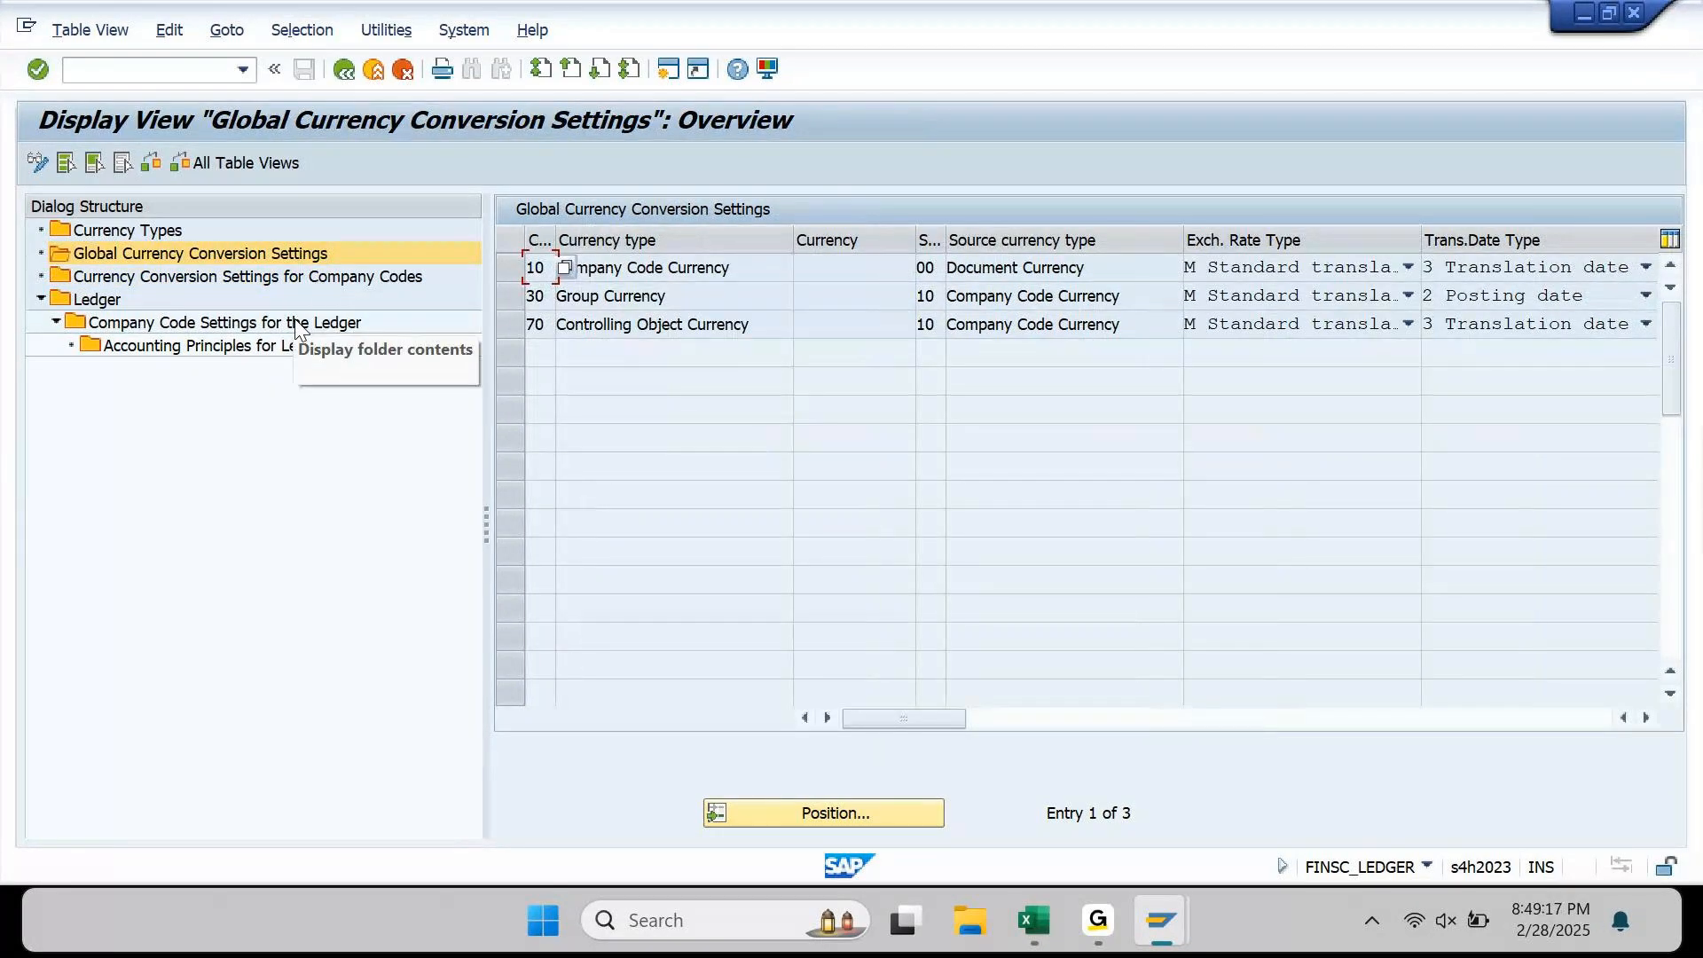
left_click(505, 306)
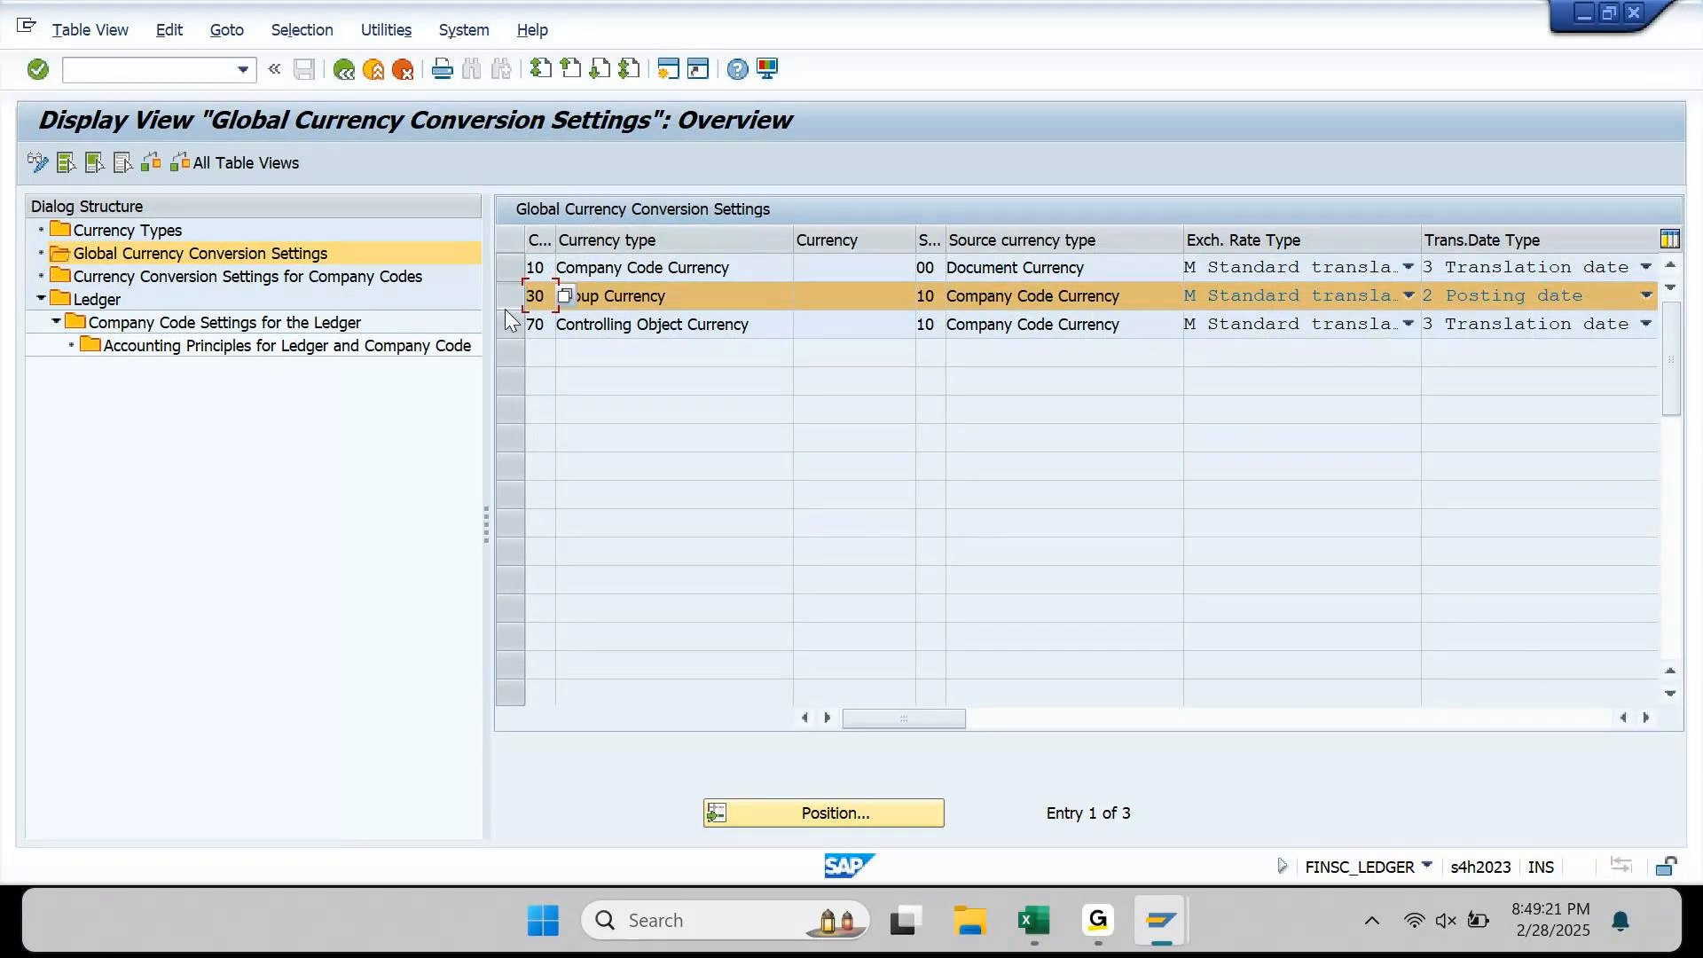
left_click(929, 324)
left_click_drag(946, 242, 1003, 242)
left_click(964, 285)
double_click(965, 284)
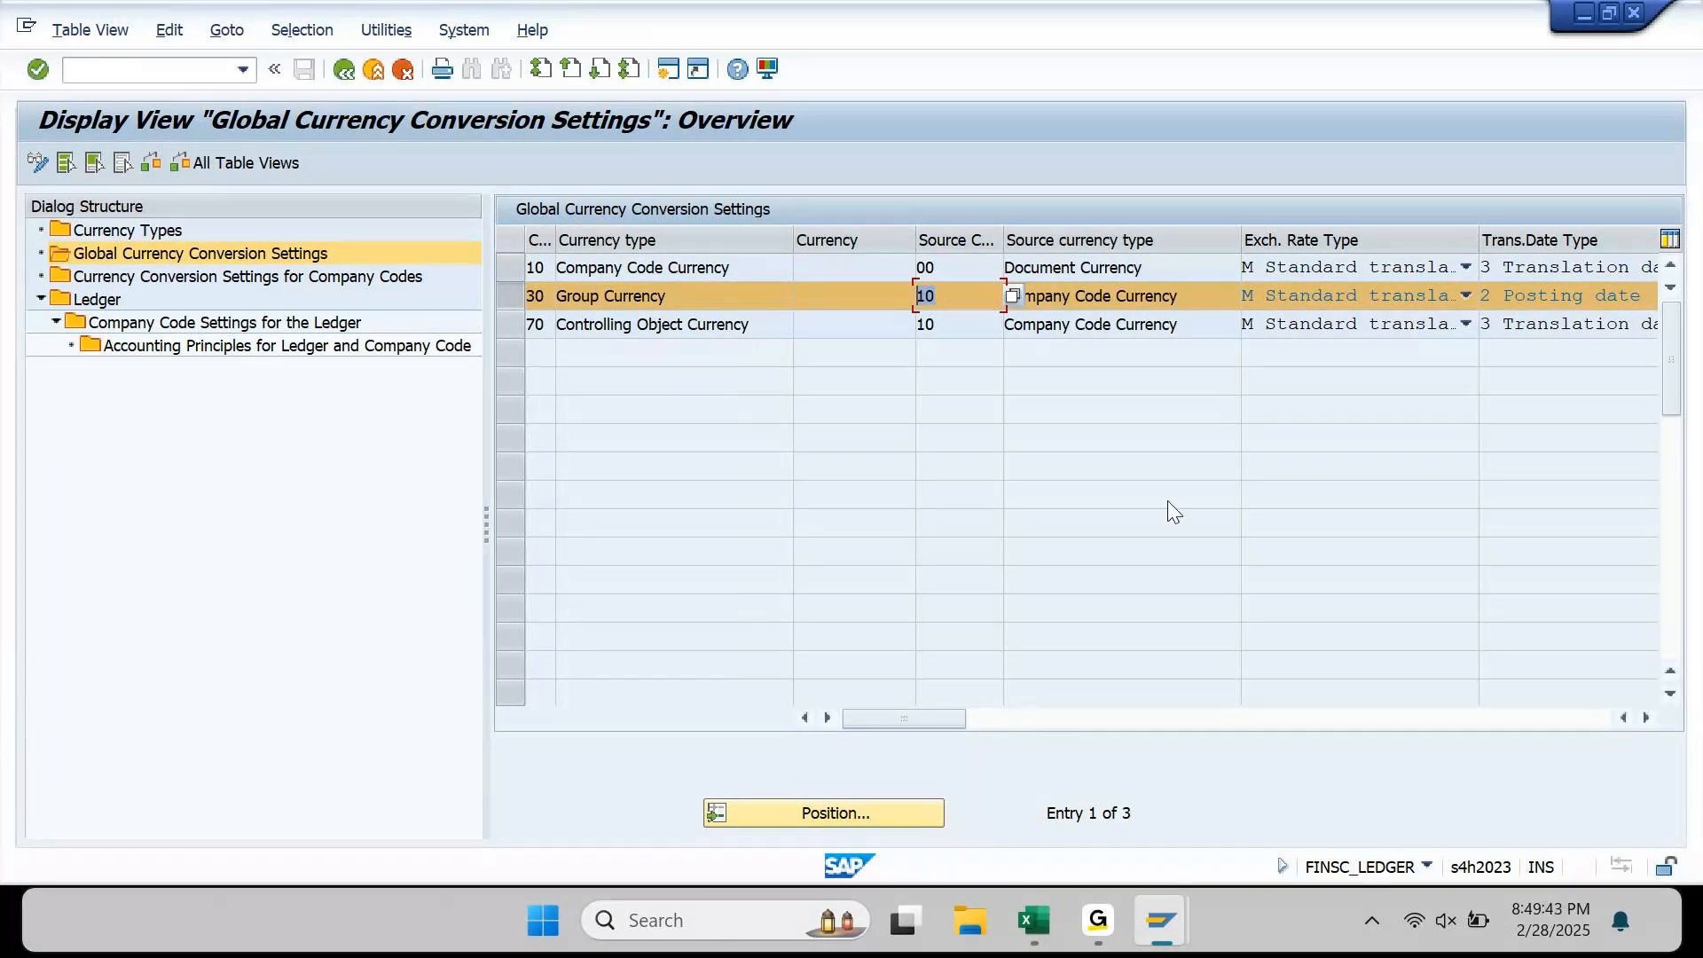
Step: Scroll right to the Real-Time Conversion column, then go to Currency Types
left_click(1645, 718)
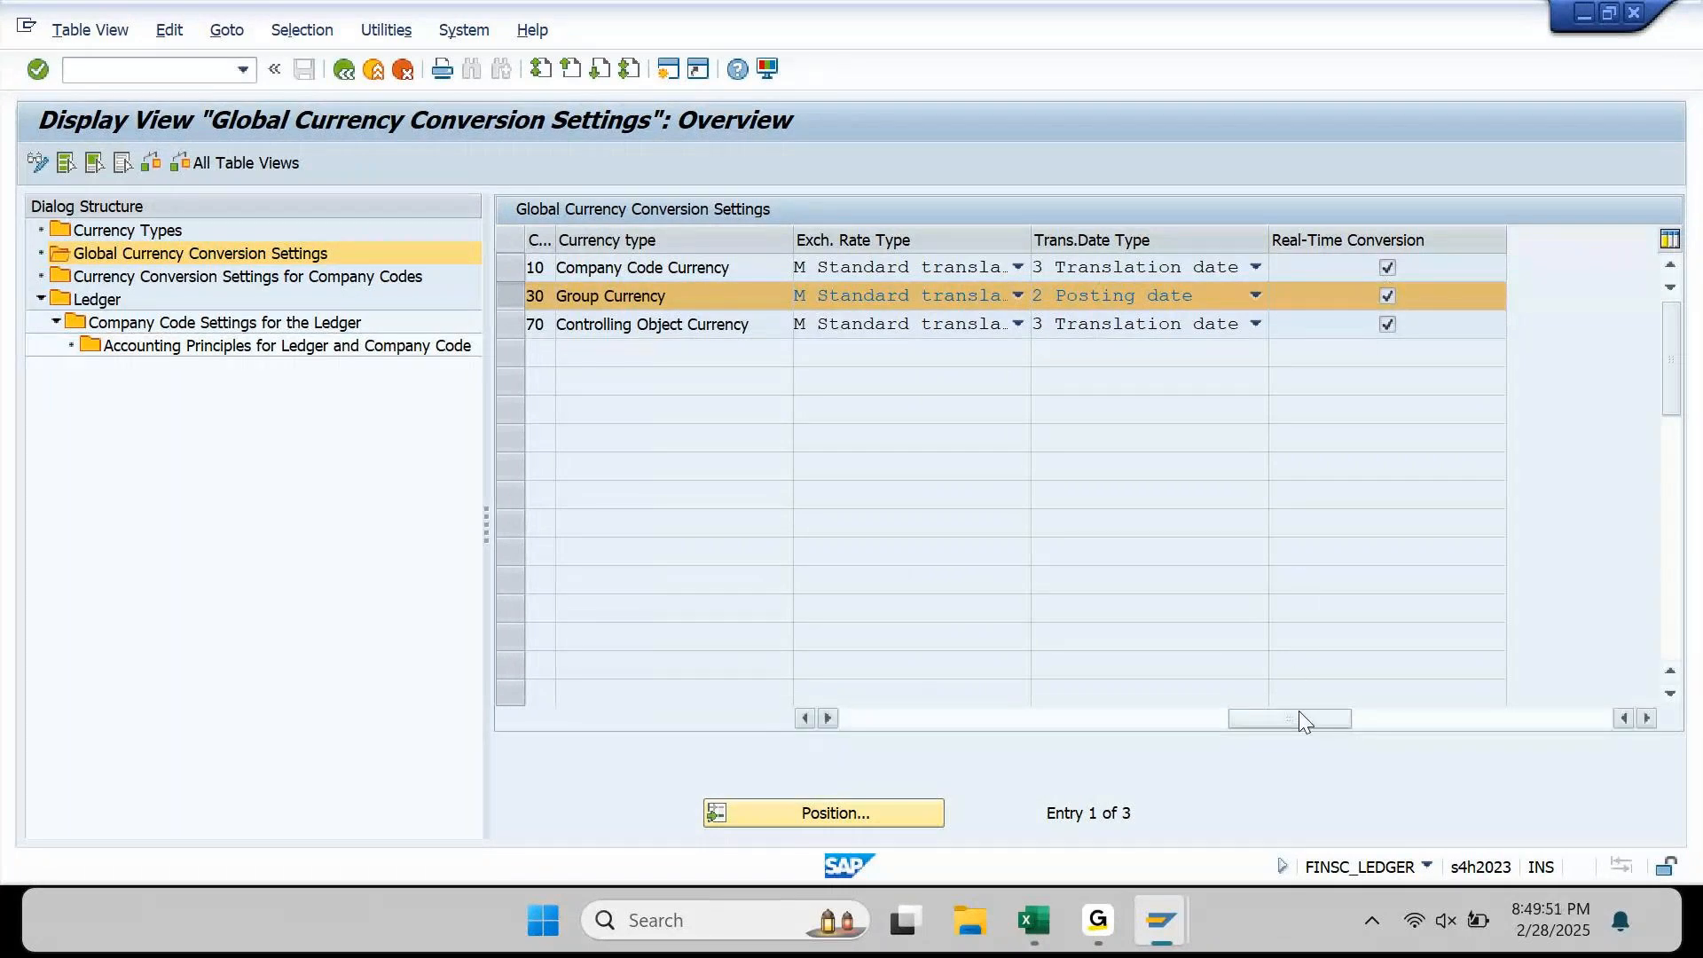
left_click_drag(1300, 714, 825, 711)
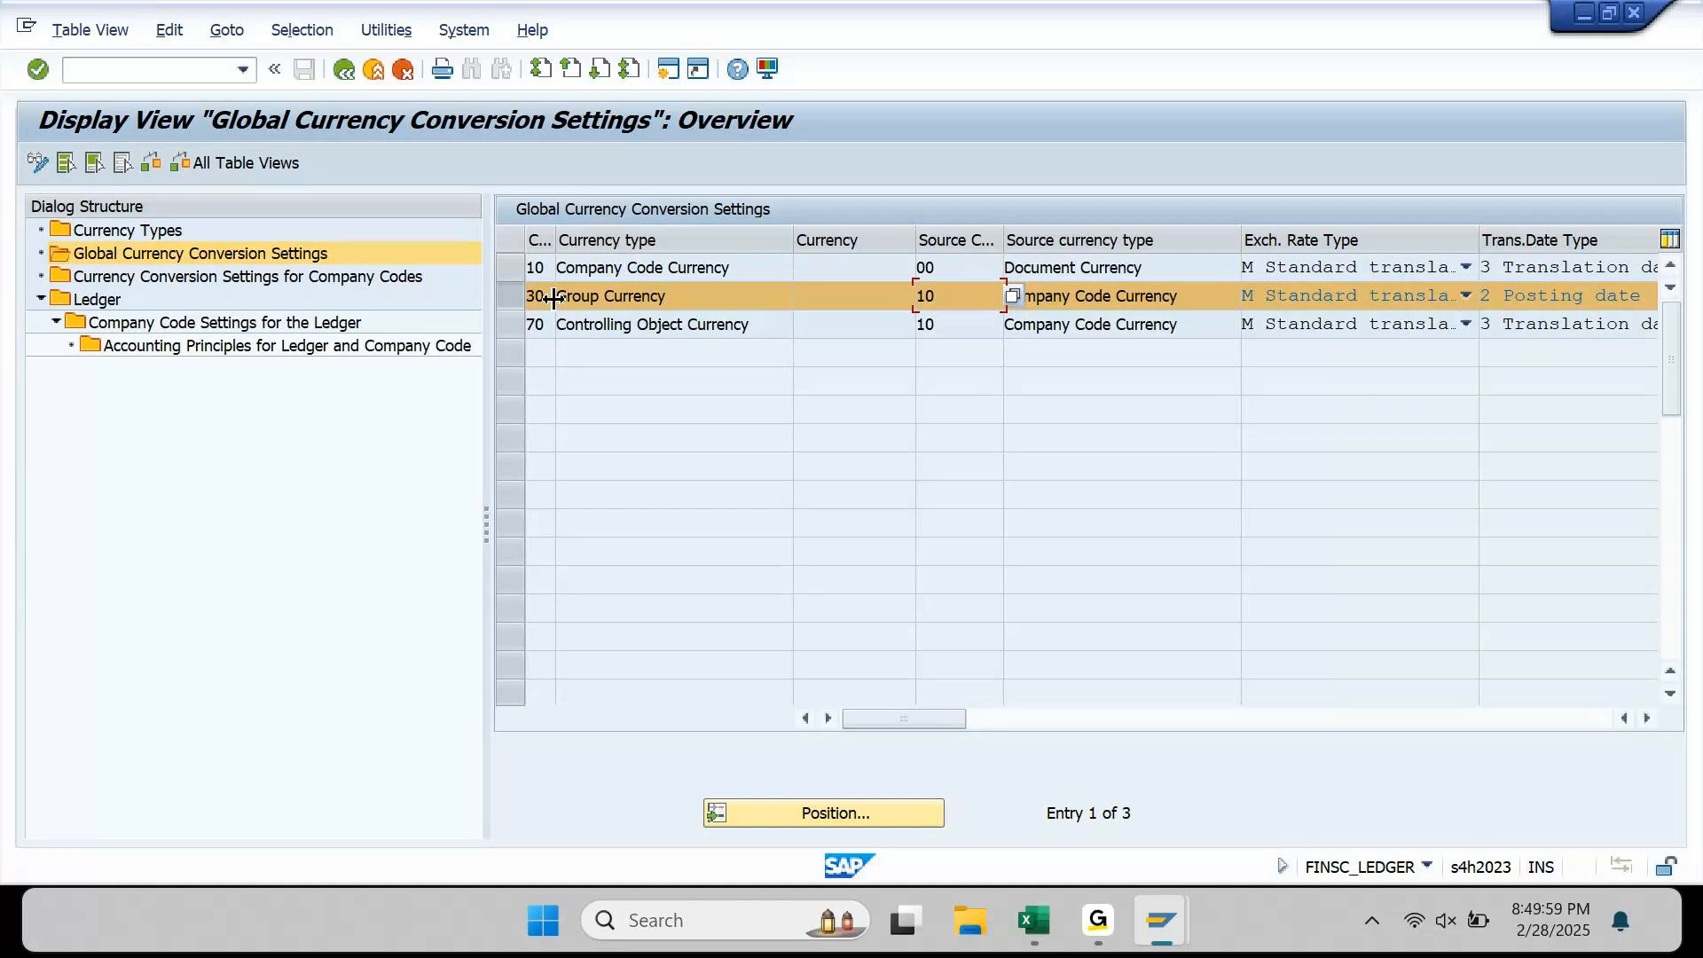
left_click(105, 238)
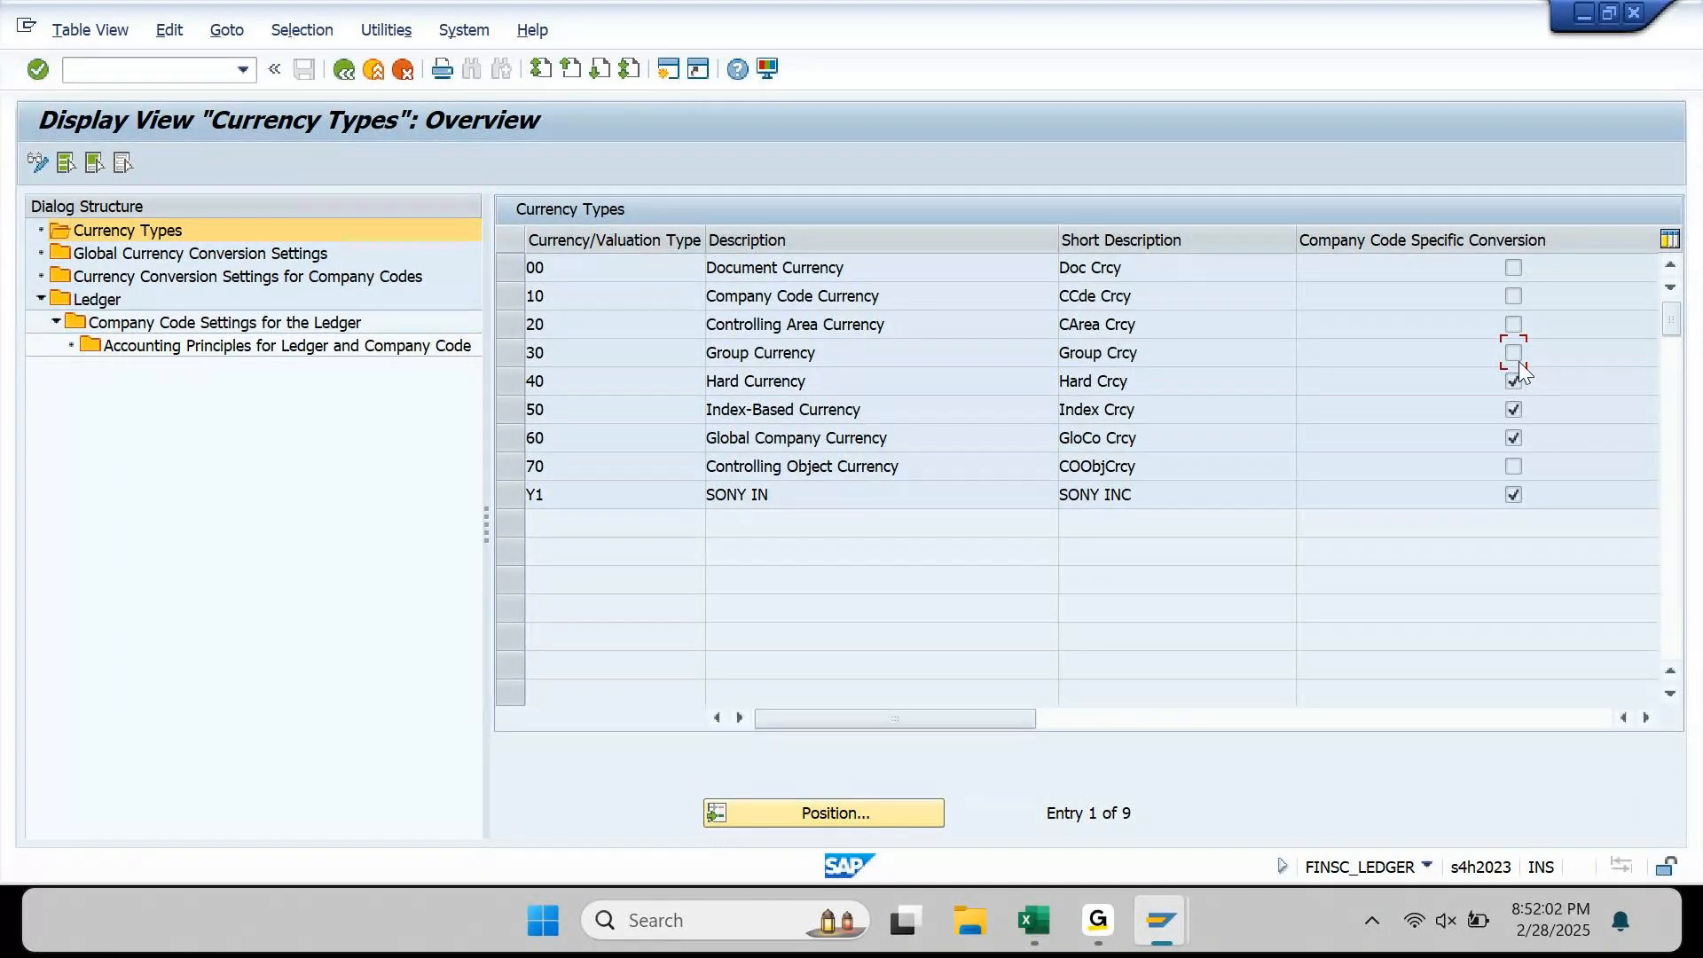
Step: Review the nine currency types, then select the Global Currency Conversion Settings folder
left_click(255, 259)
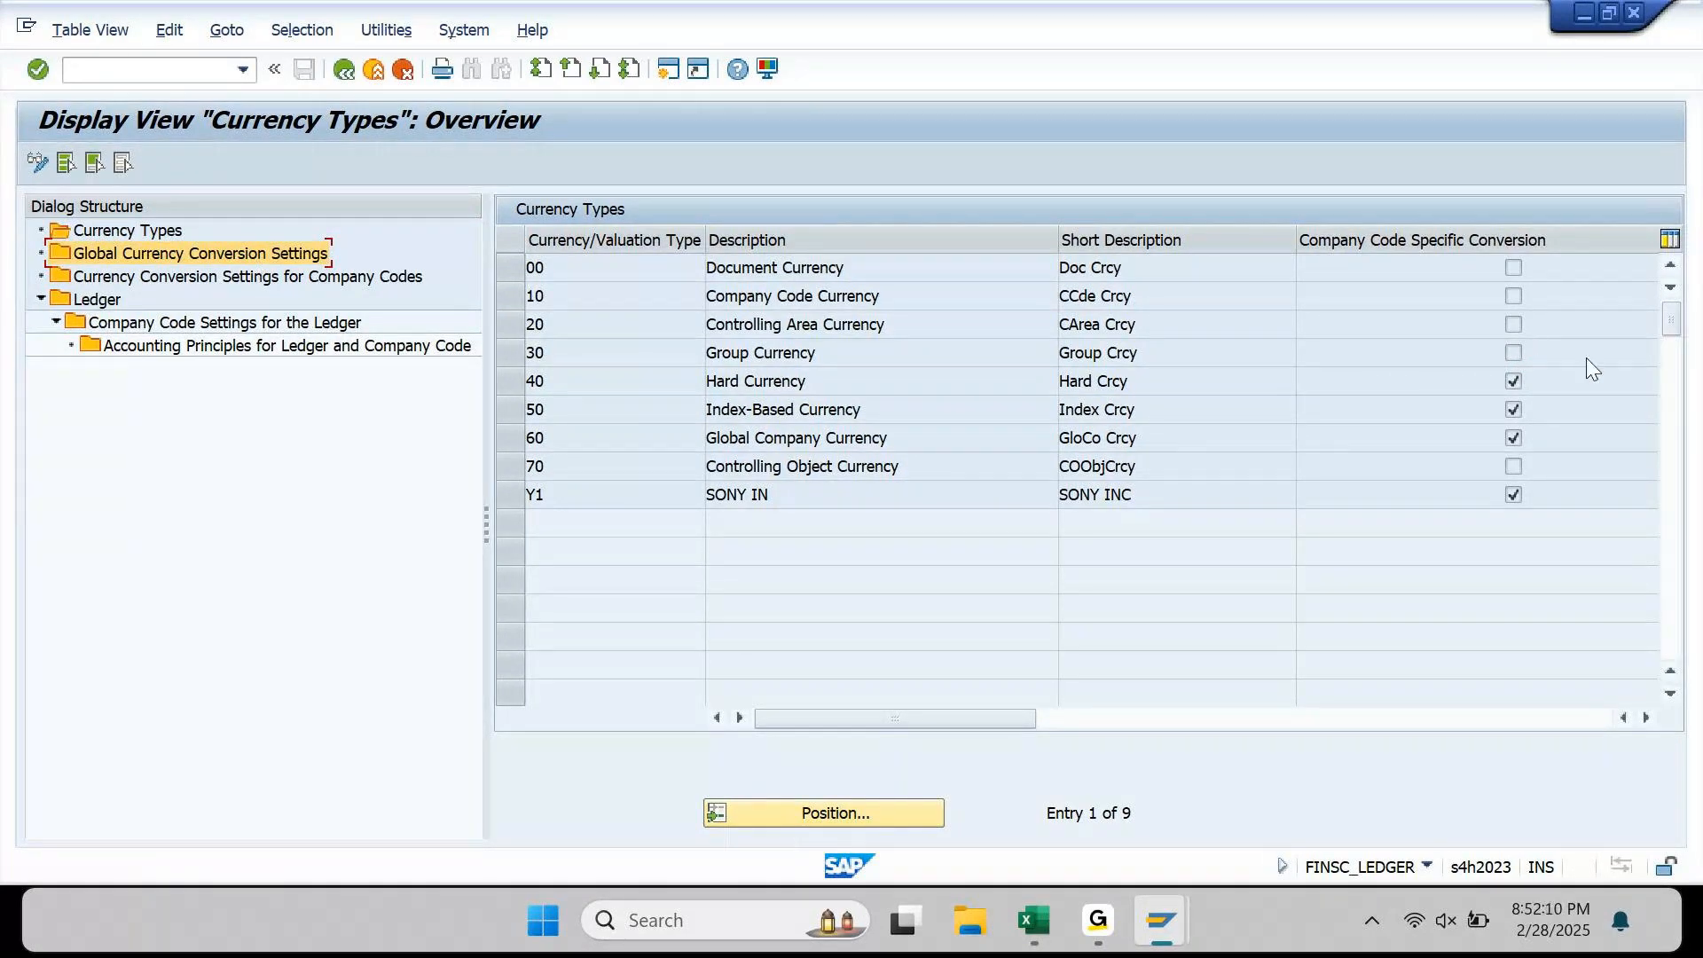
Step: Open Currency Conversion Settings for Company Codes and select the first AUDI CARS and OPLS entries
left_click(1523, 390)
left_click(235, 279)
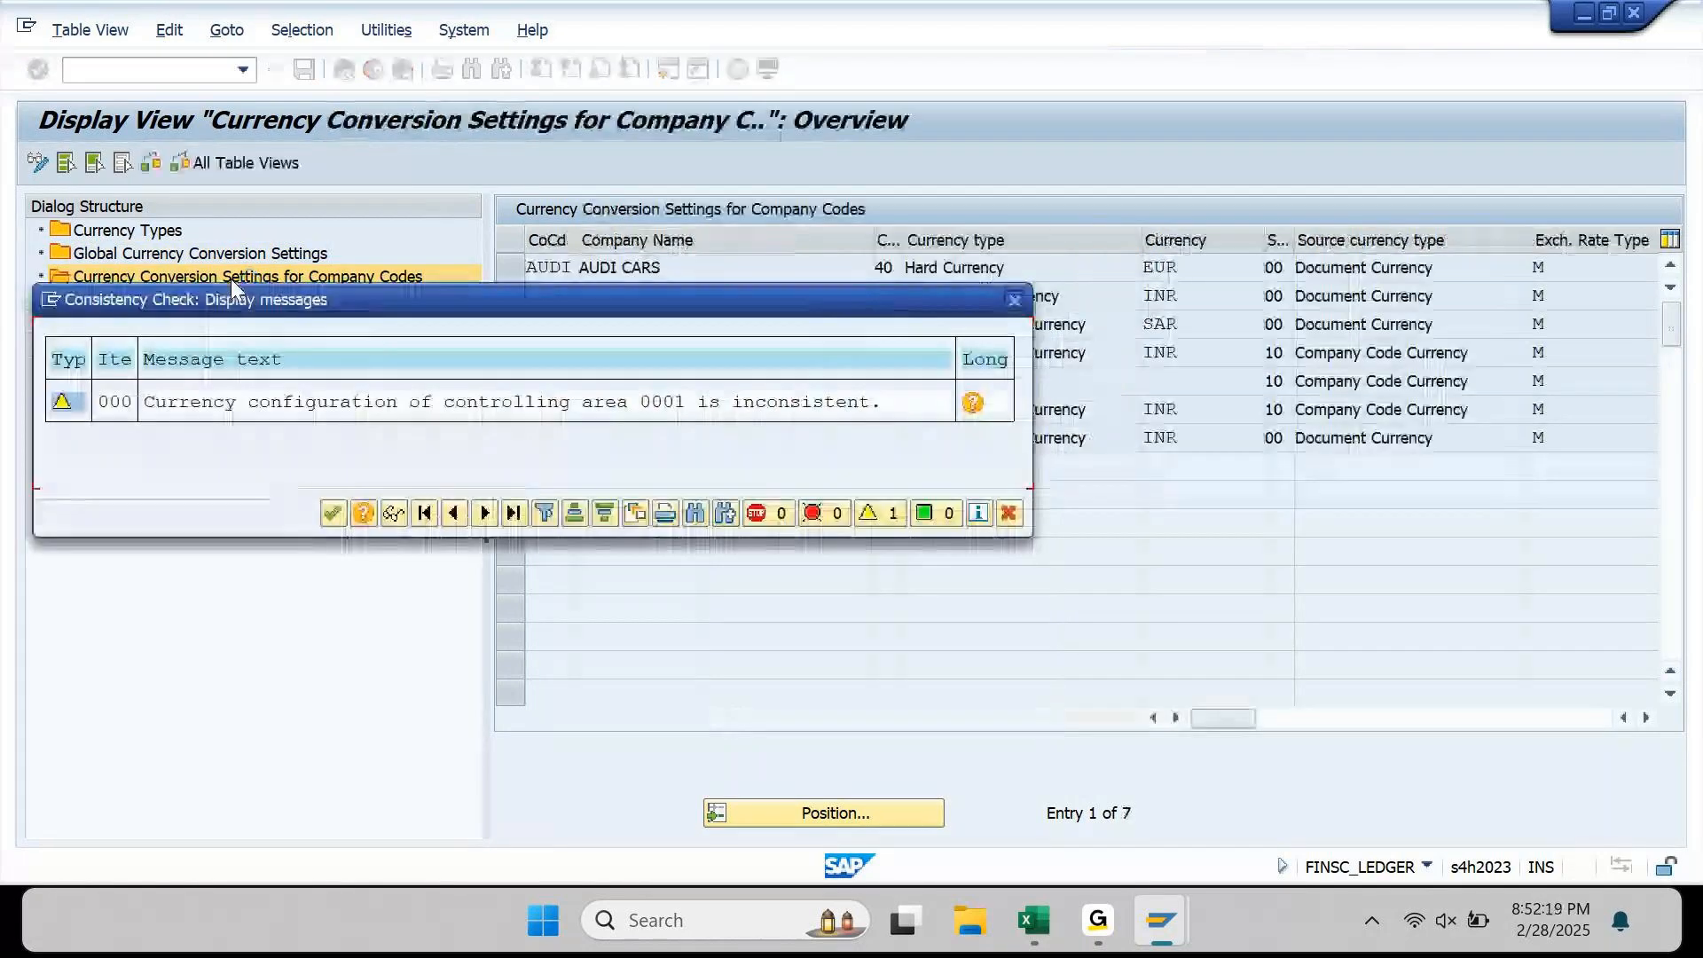
key("Return")
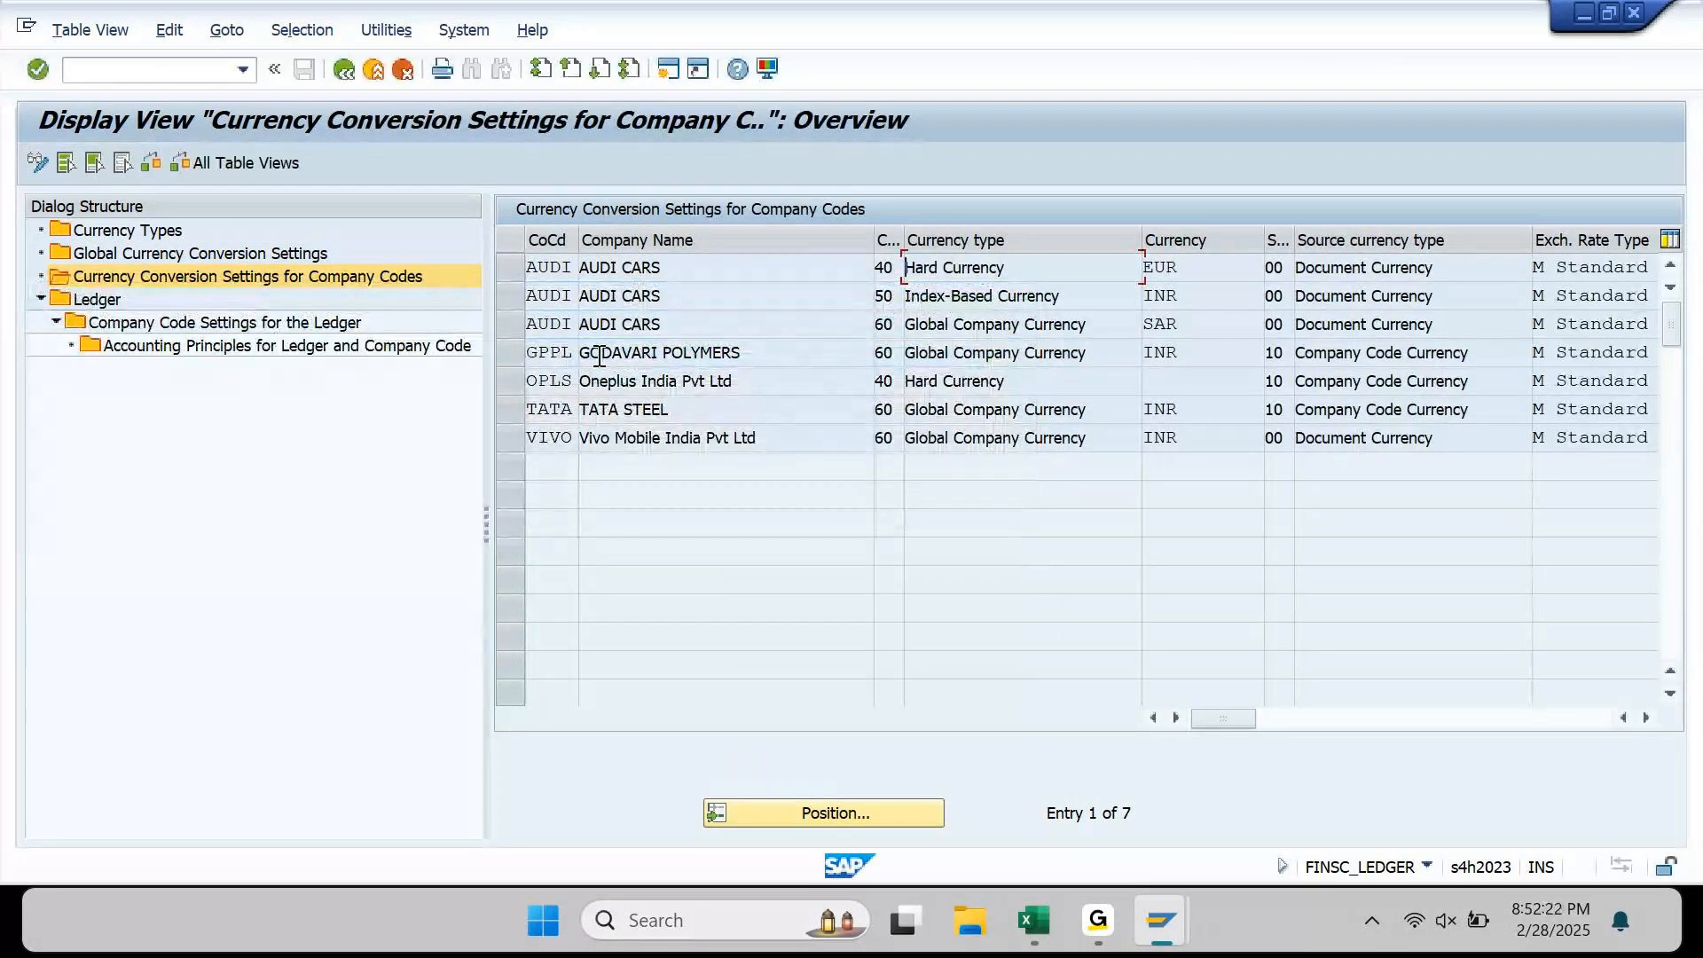
left_click(514, 274)
left_click(499, 382)
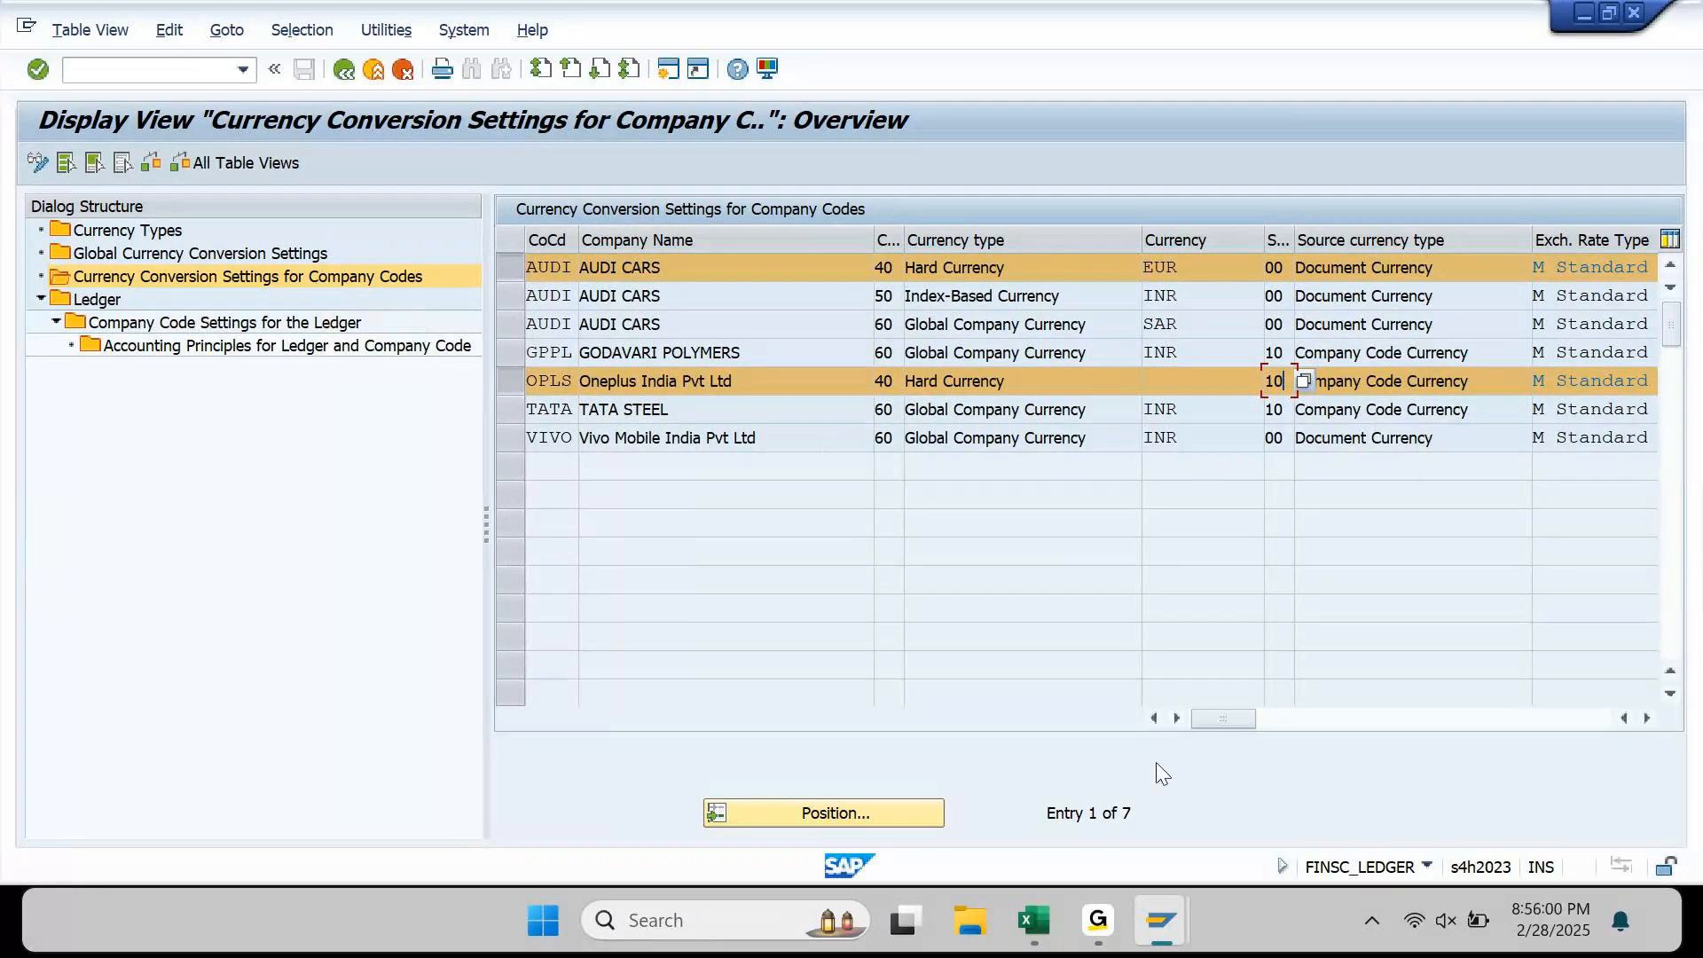
Step: In Excel, check the INR 800,000 debit and the empty Amt: USD (30) cell, then return to SAP
mouse_move(1121, 933)
left_click(1089, 840)
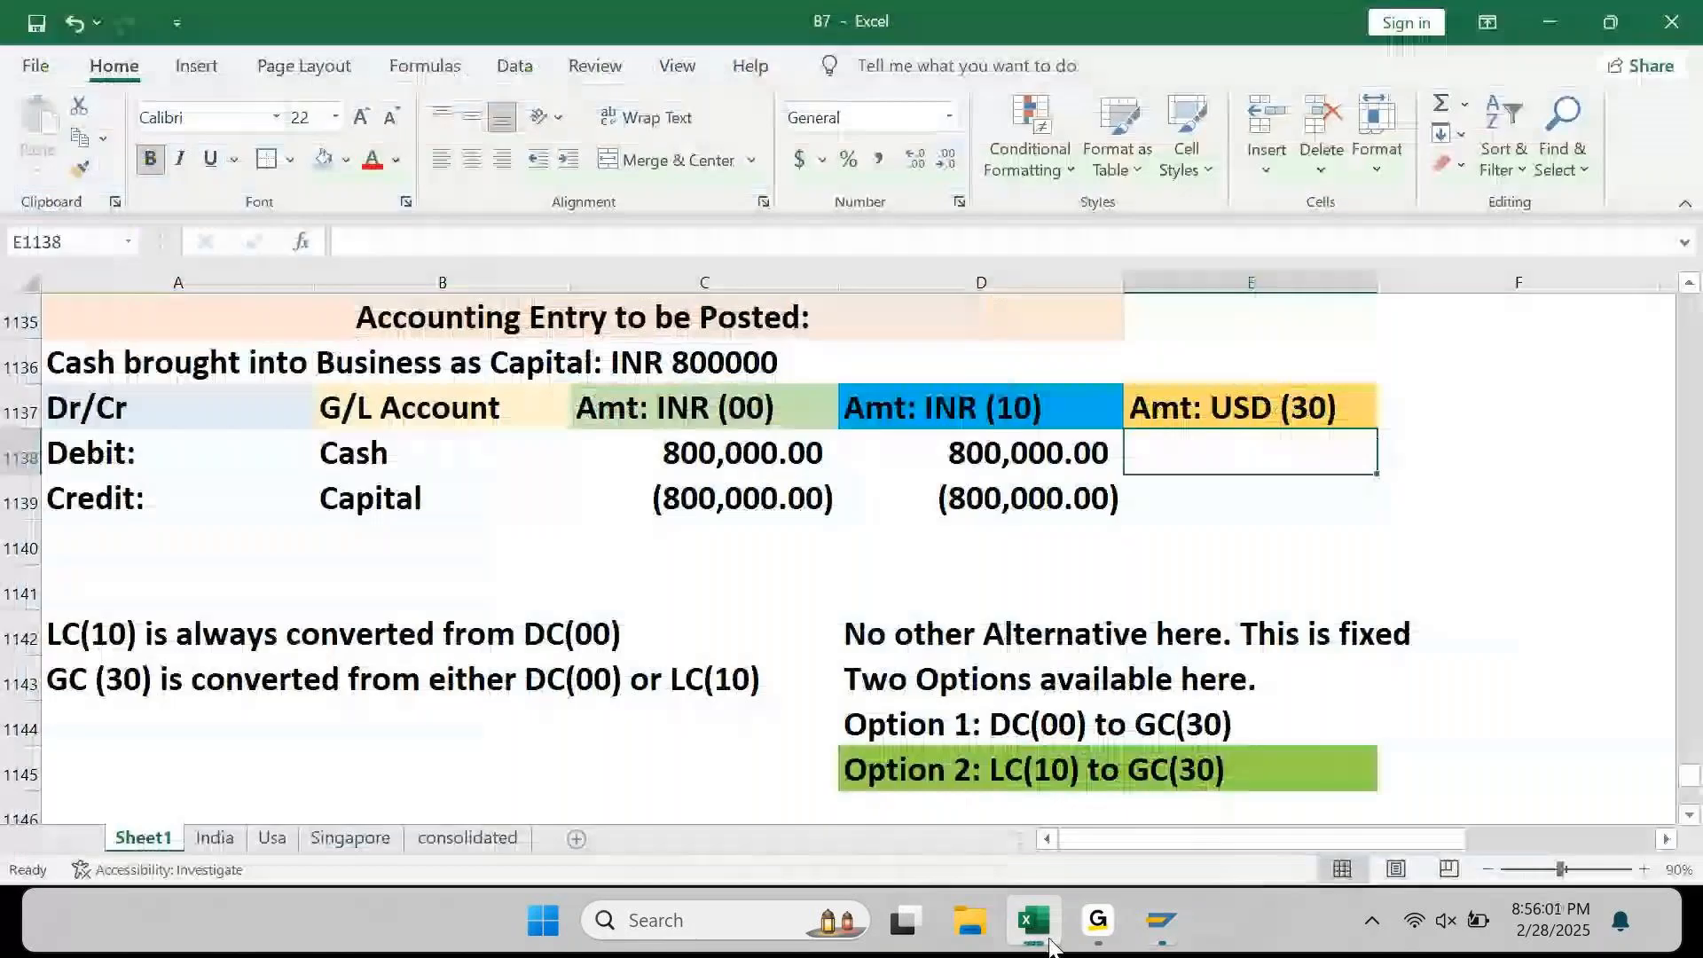
key("Left")
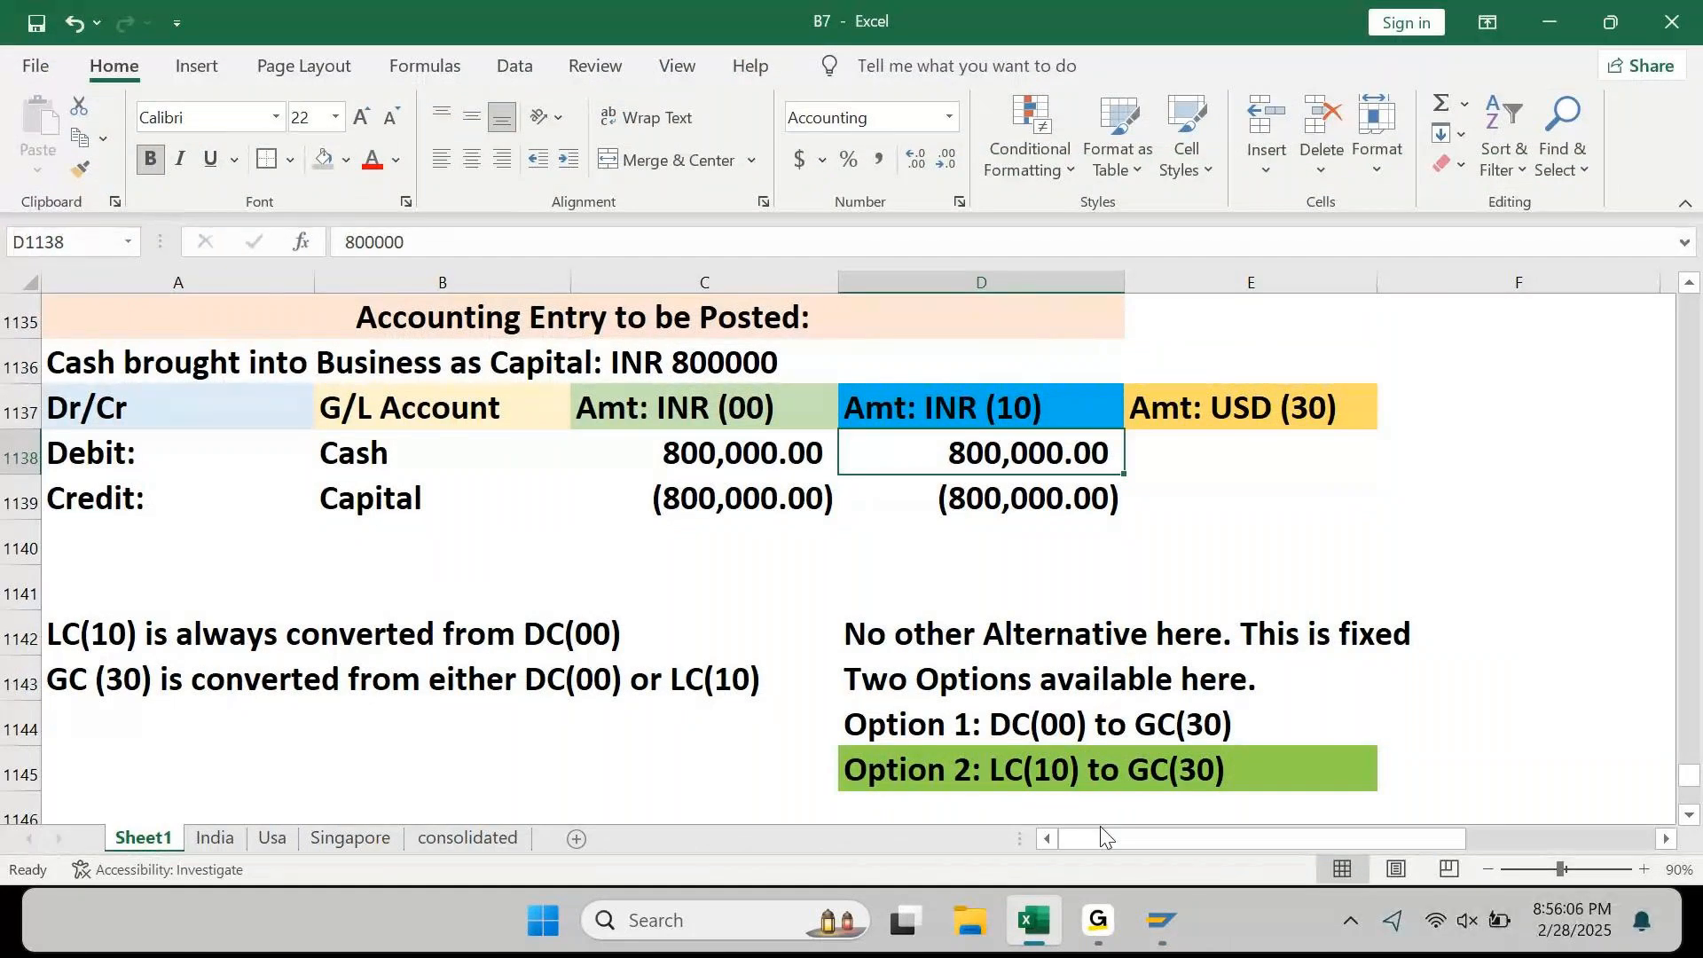
key("Right")
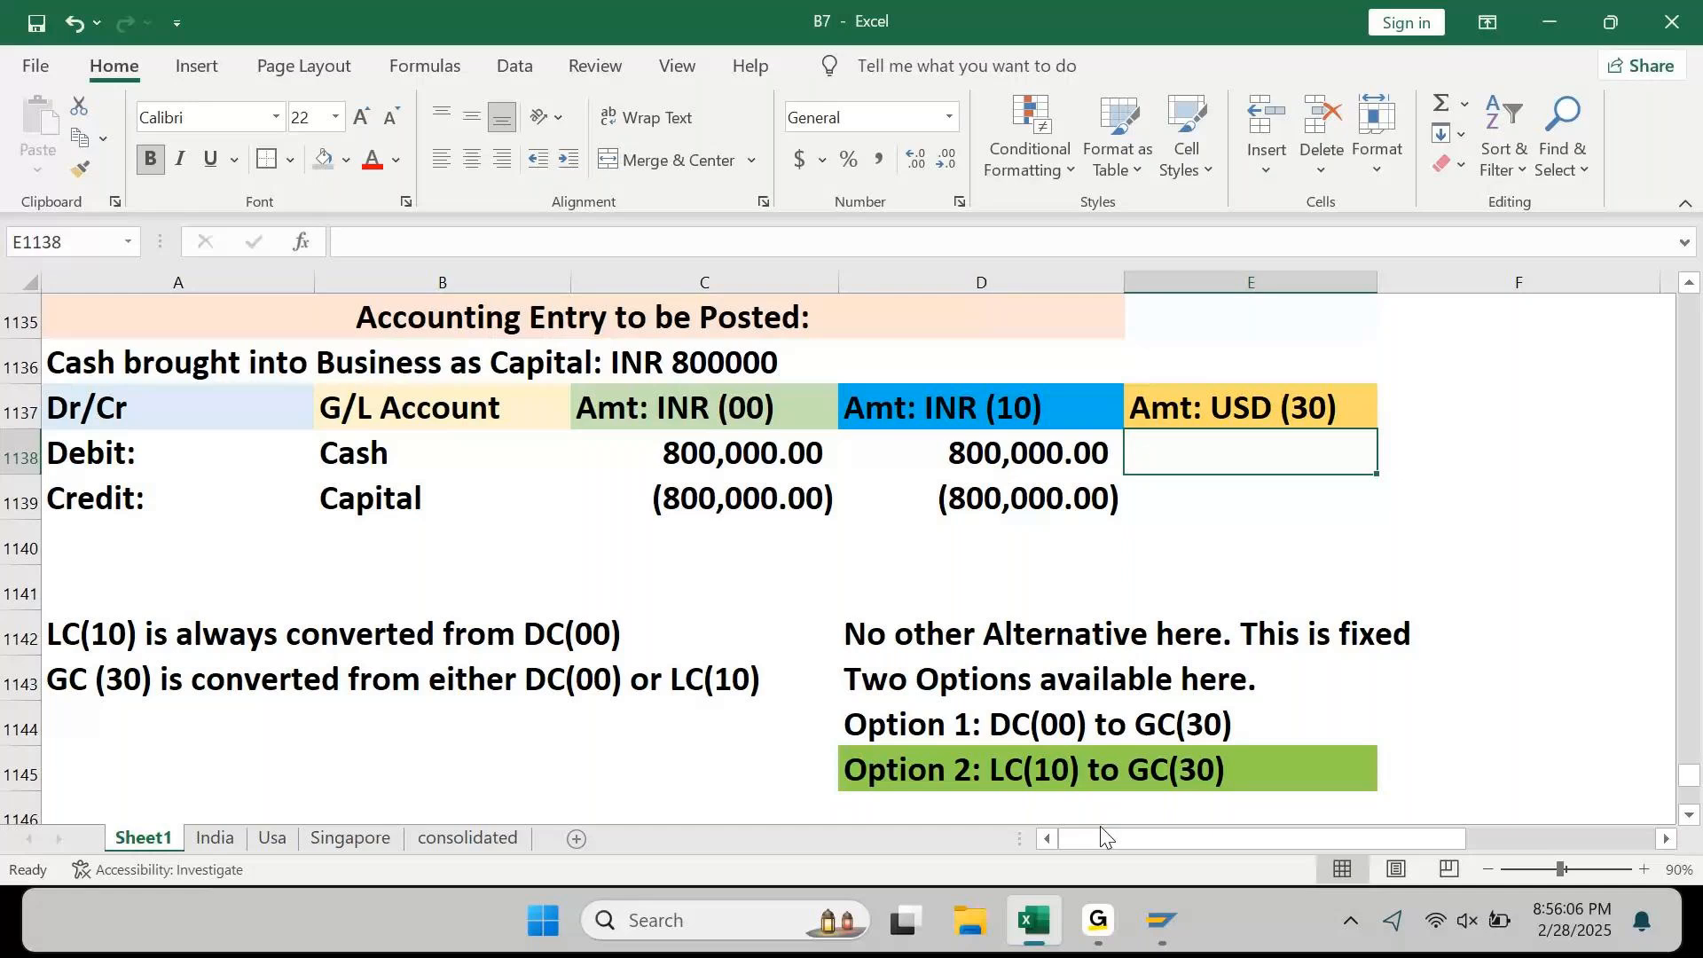
key("Up")
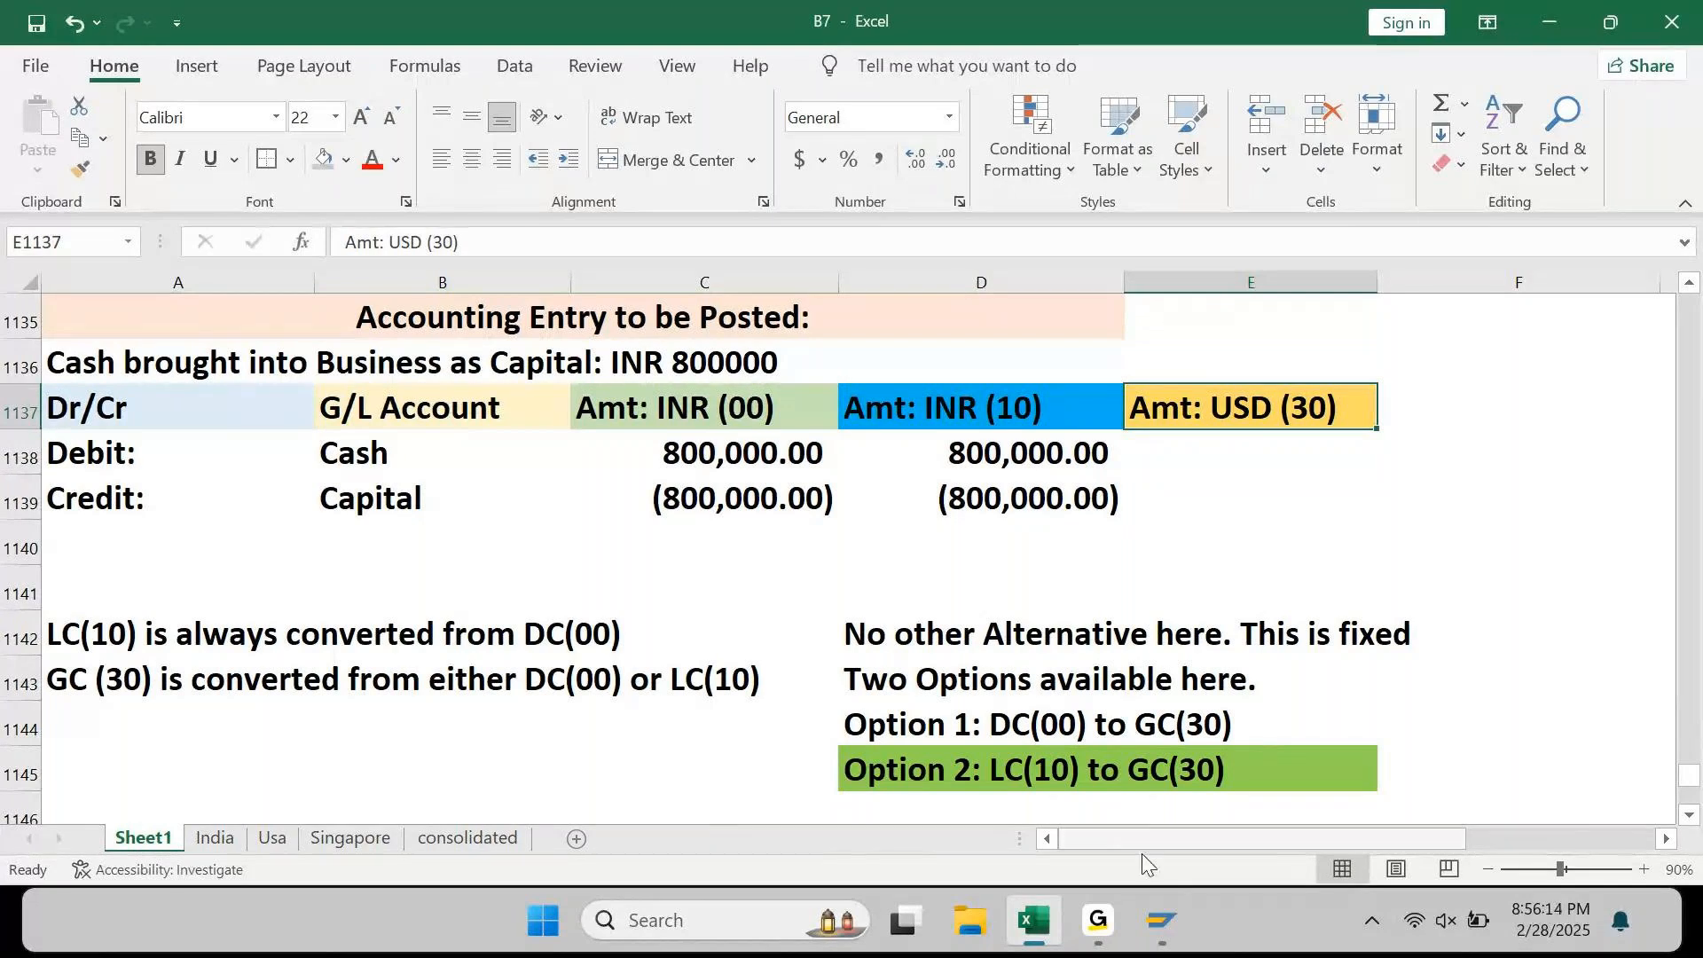
mouse_move(1149, 944)
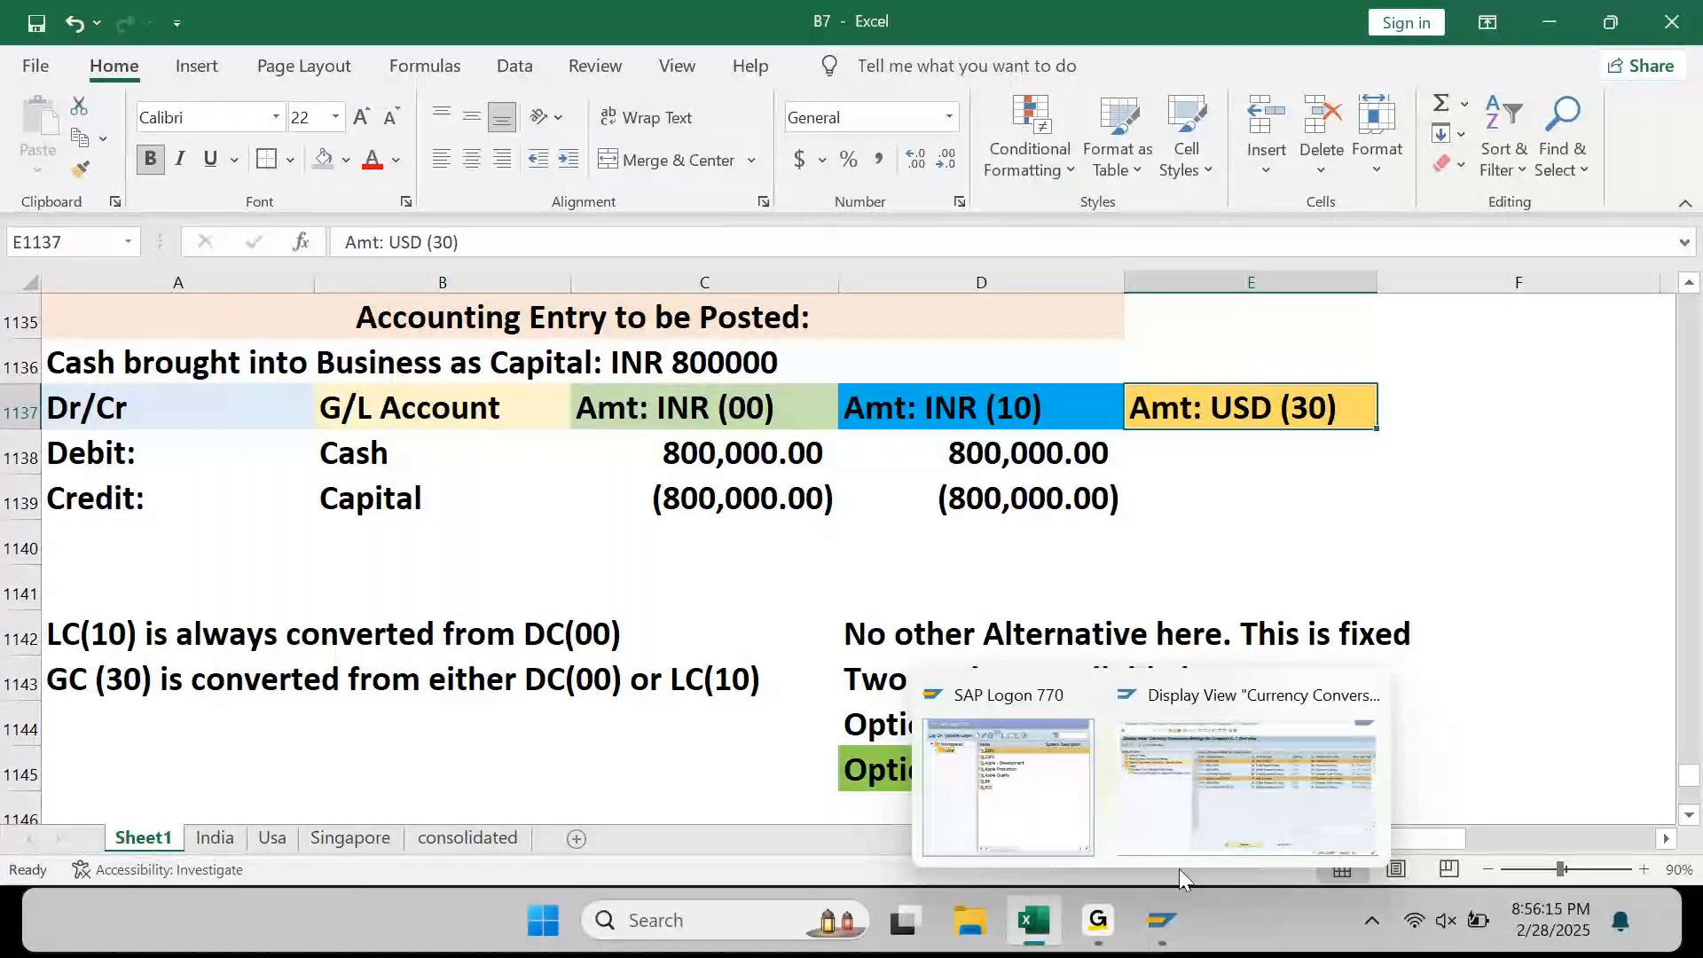
left_click(1252, 768)
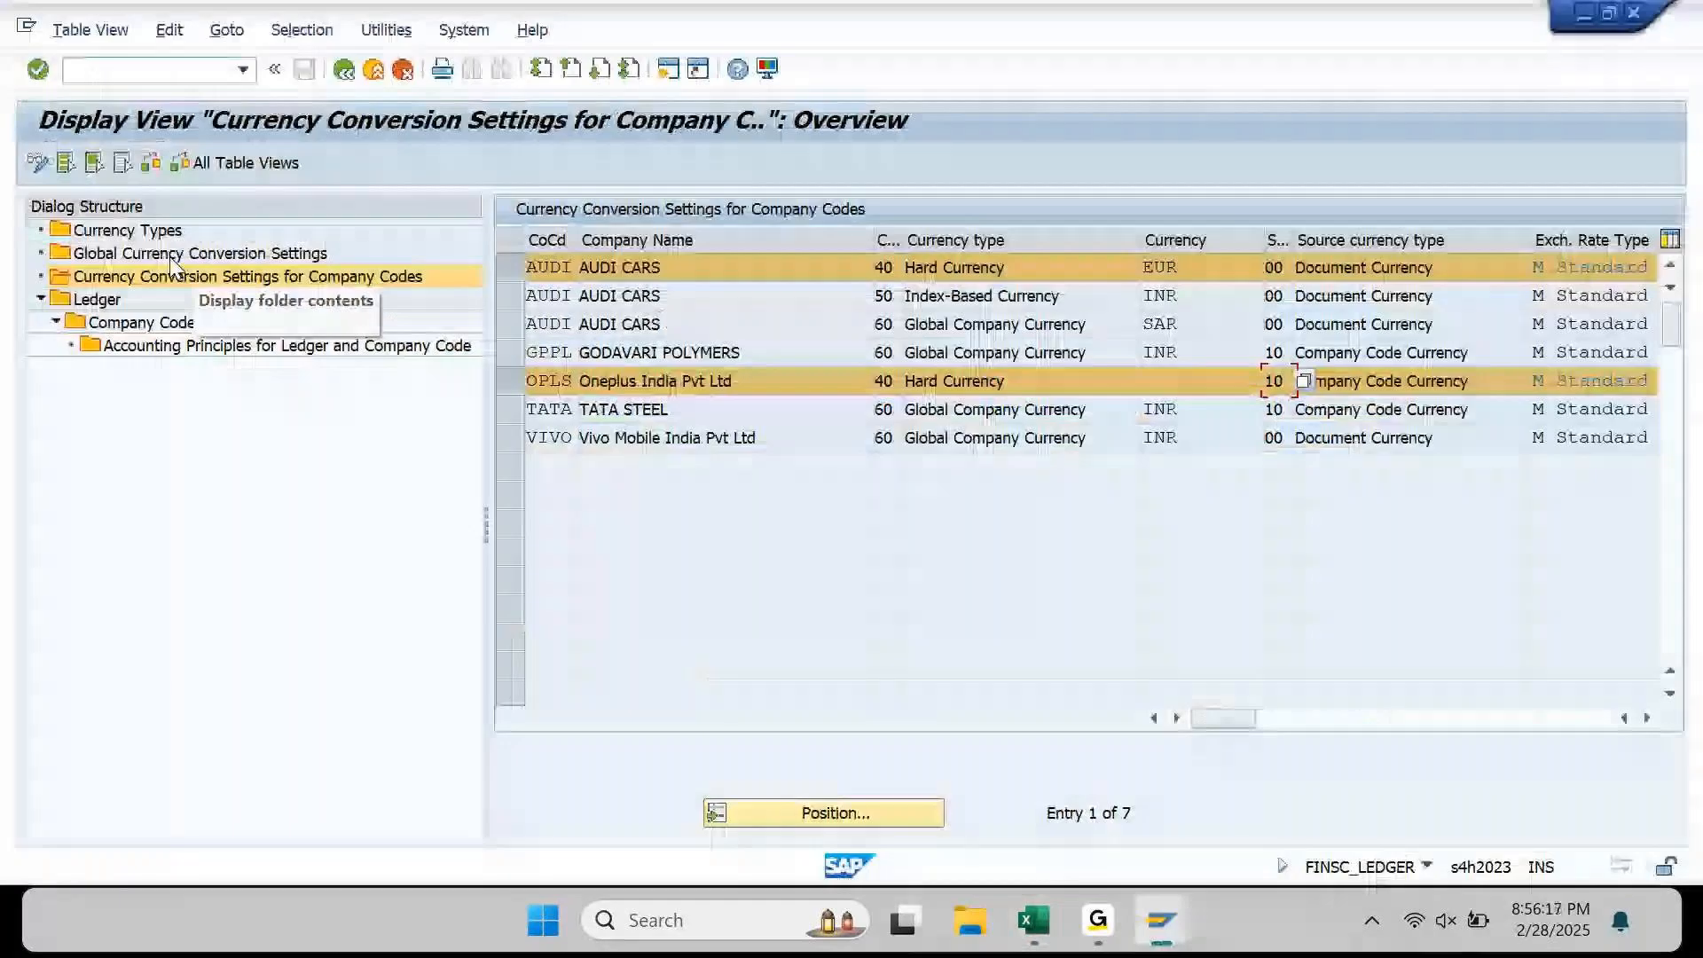
Step: In Global Currency Conversion Settings, highlight Group Currency row 30 and its Company Code Currency source
left_click(169, 255)
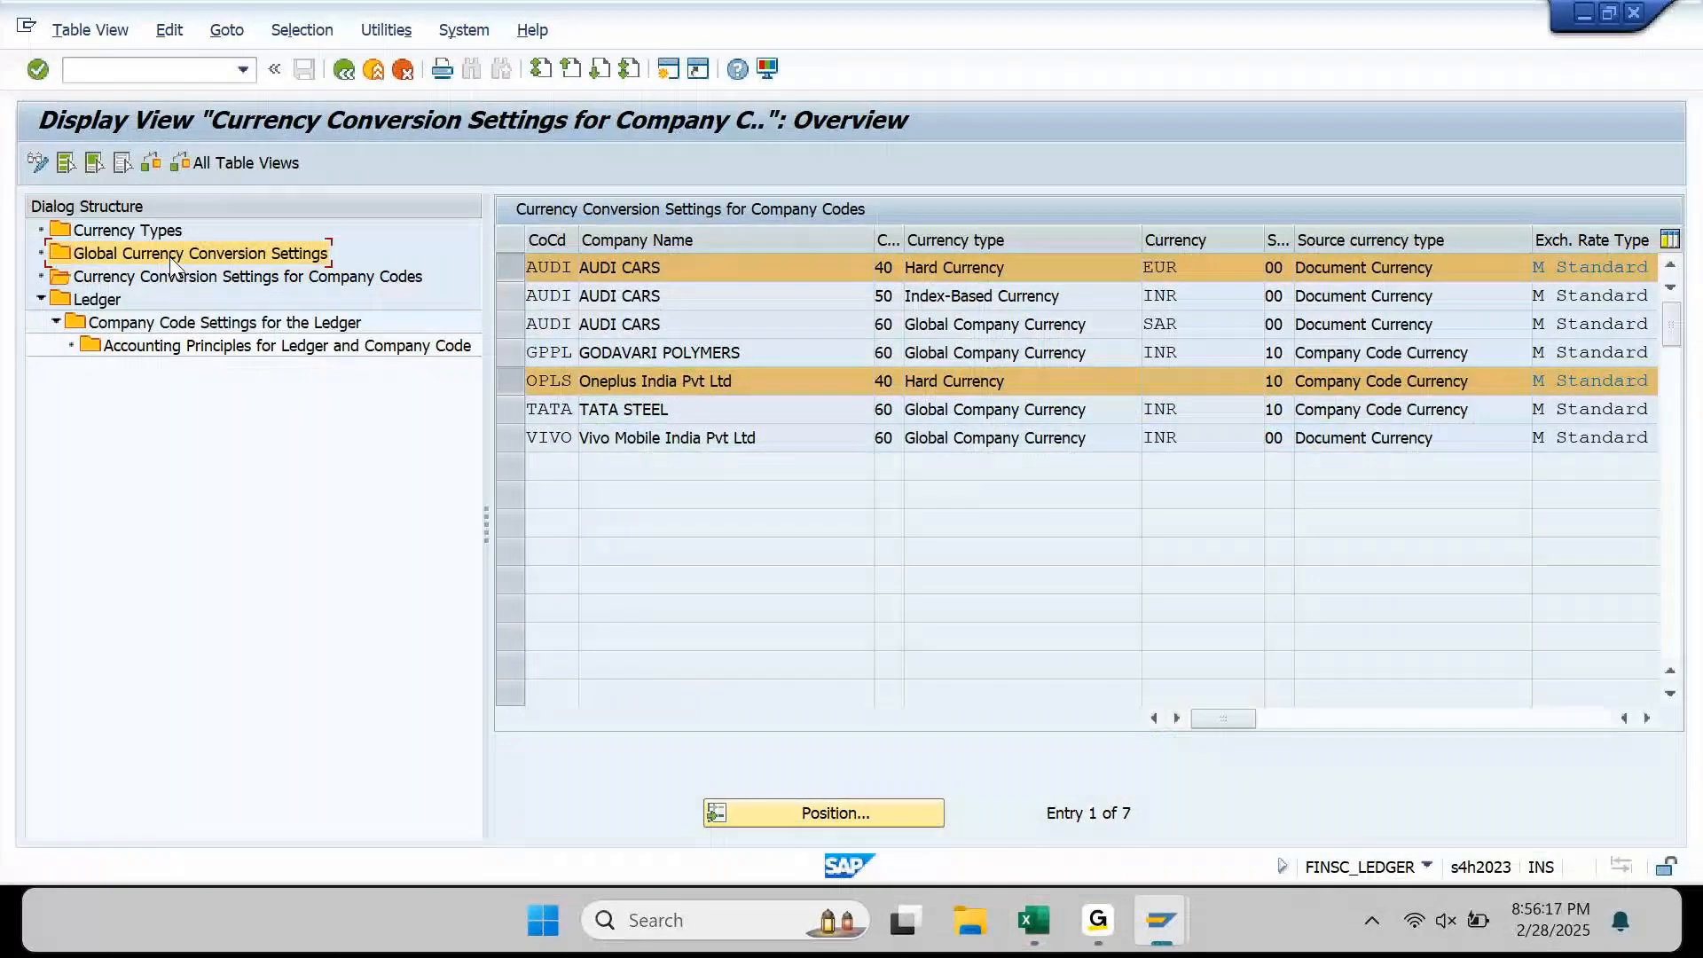
double_click(169, 257)
left_click(515, 298)
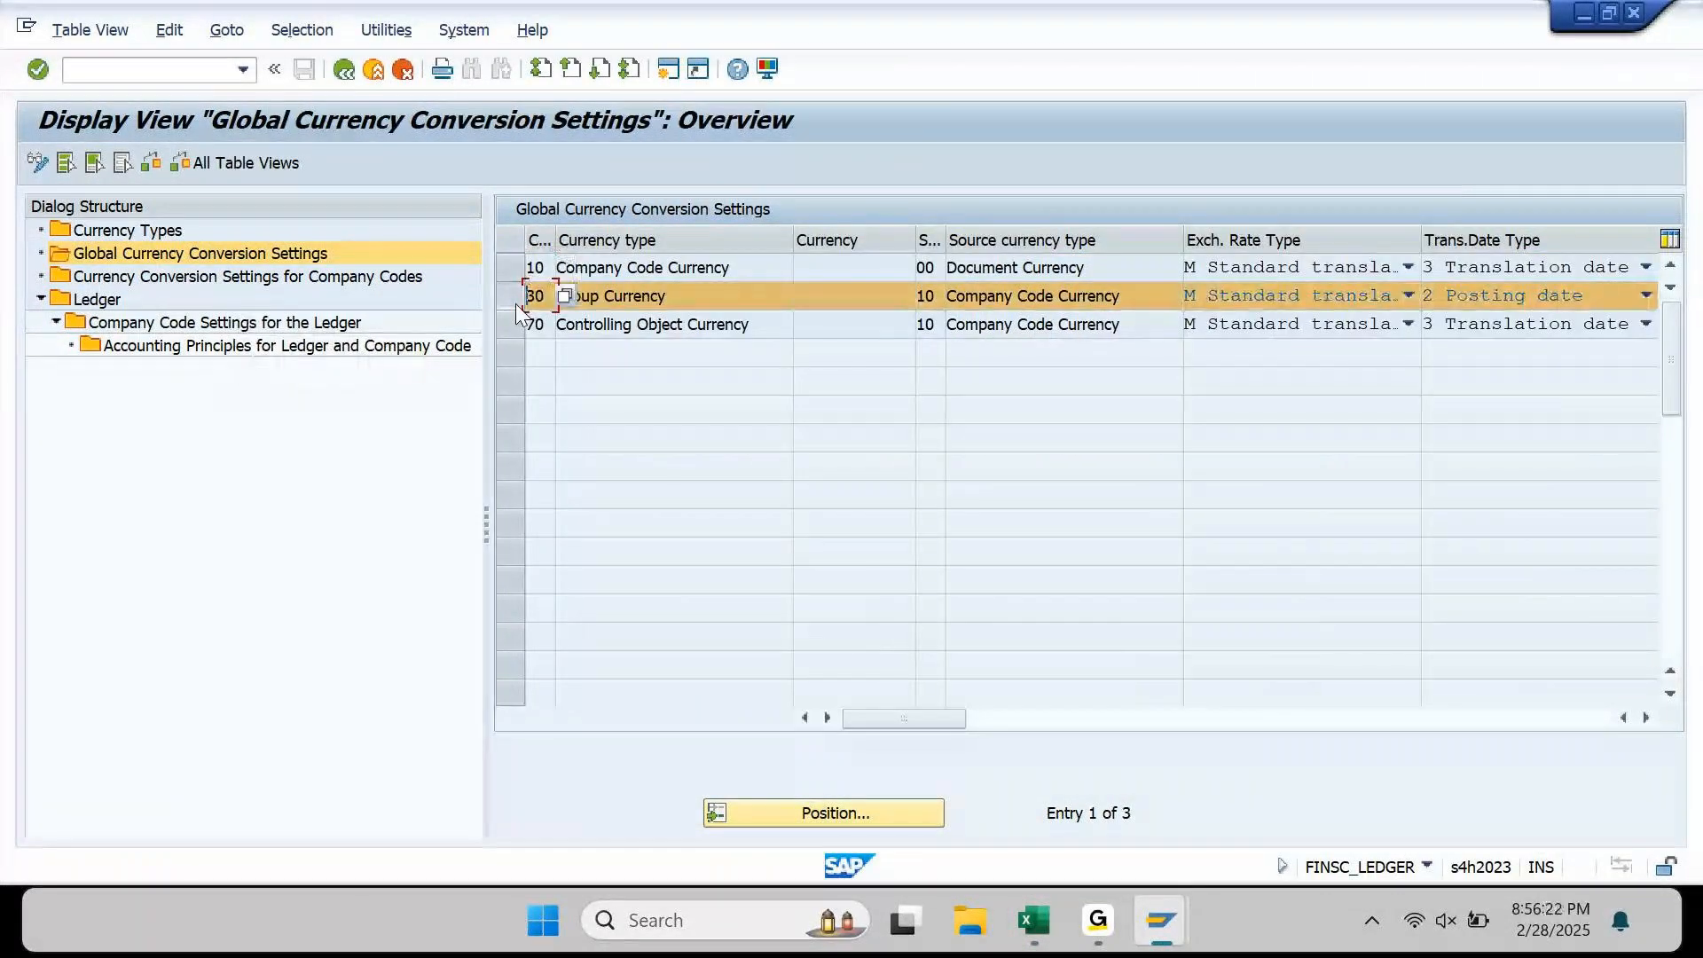
left_click(703, 295)
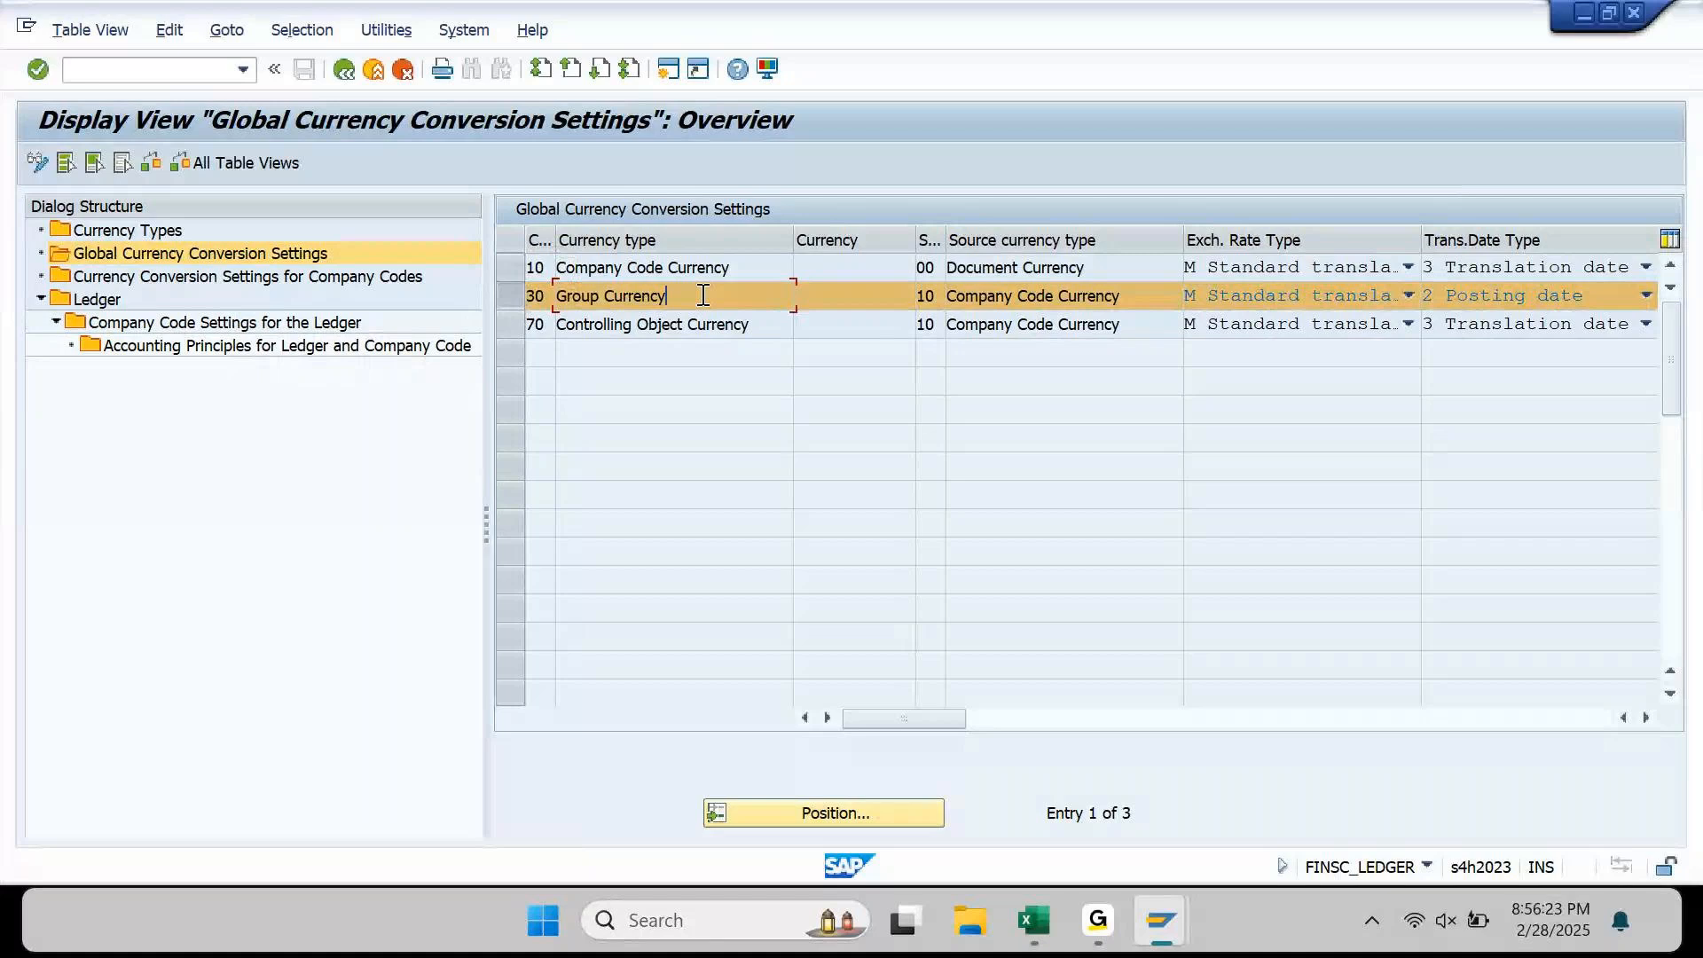
left_click_drag(679, 296, 568, 301)
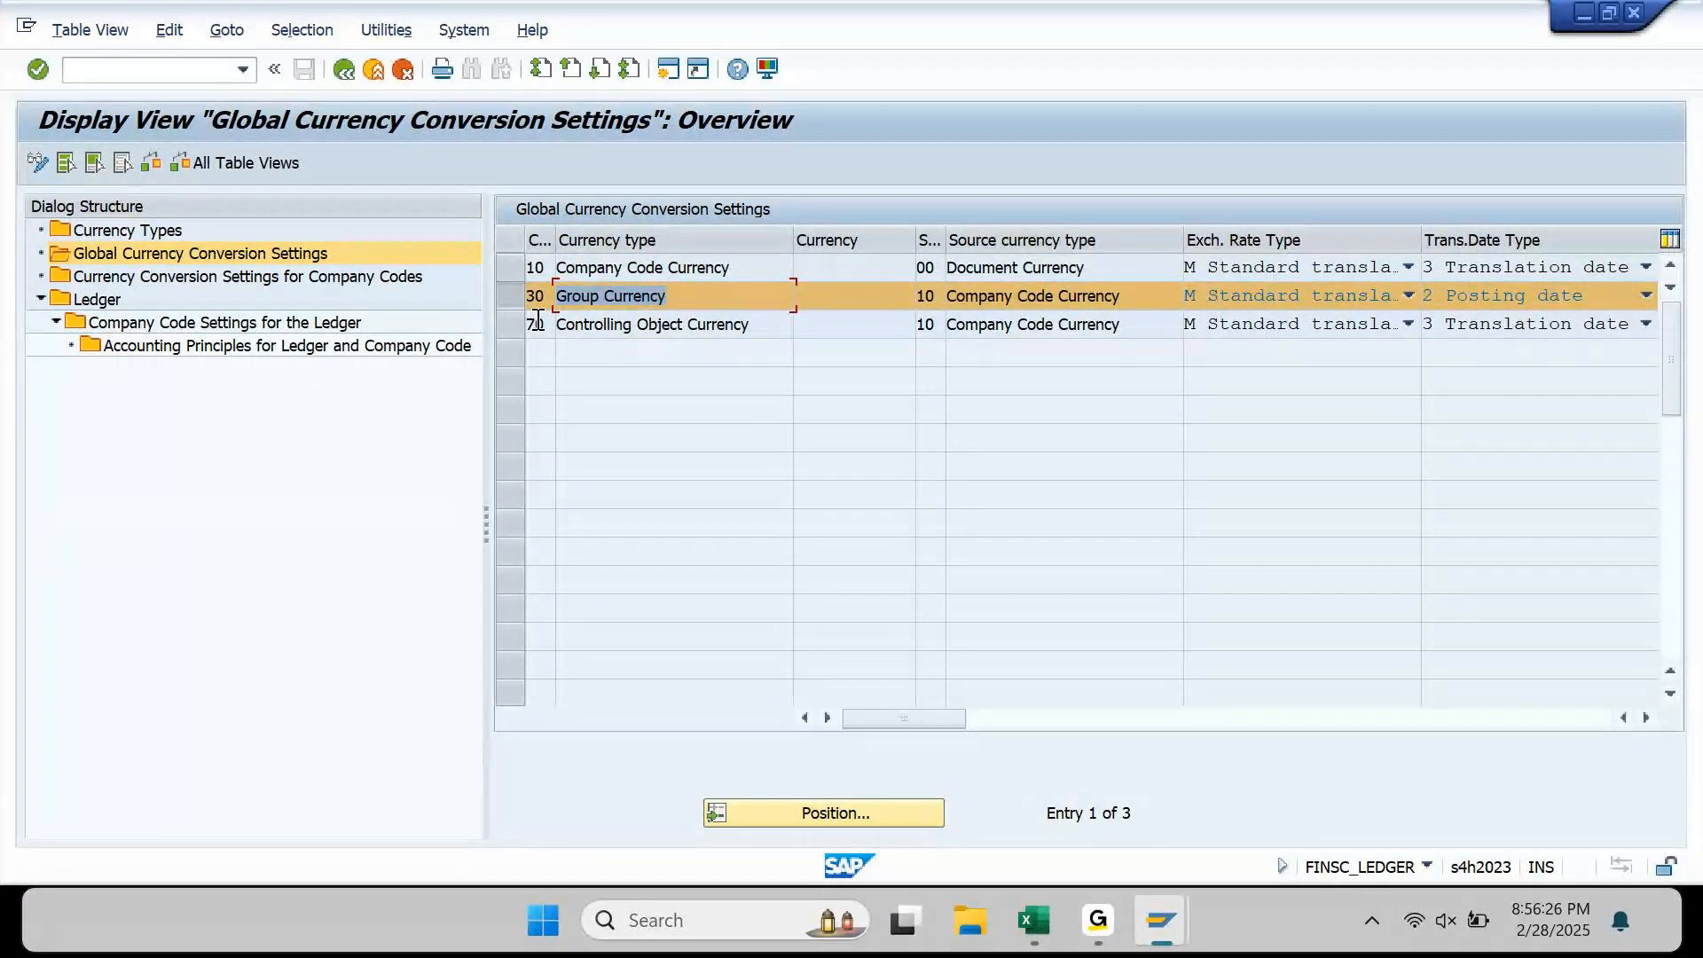
left_click(938, 301)
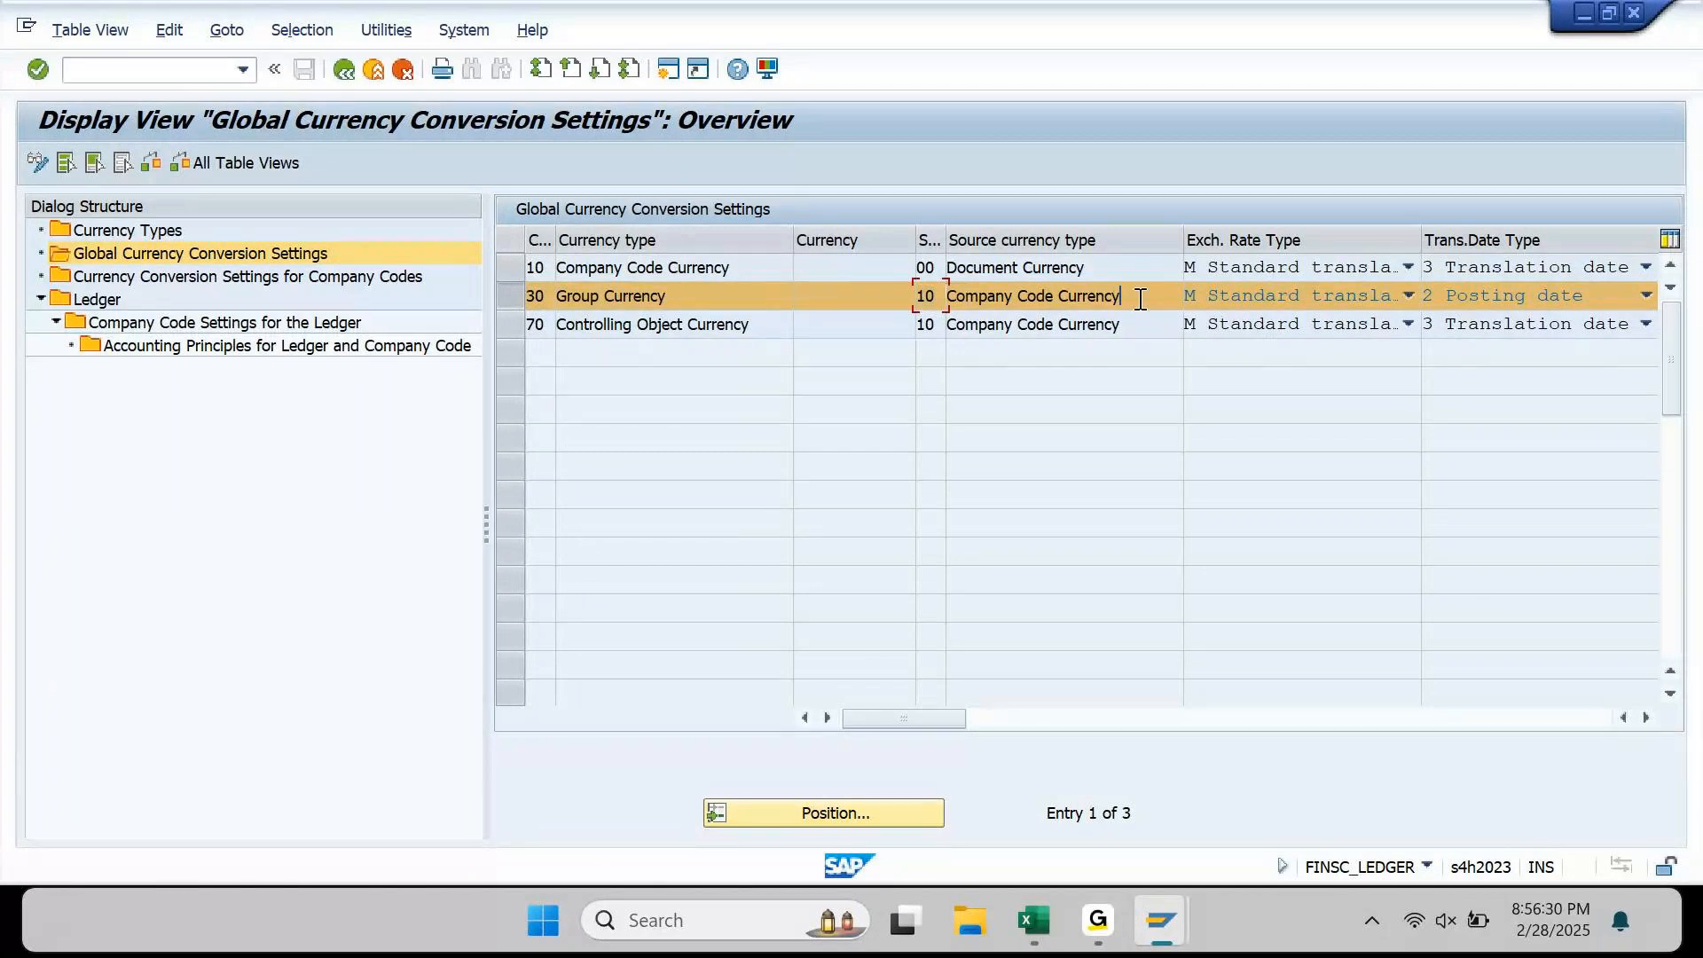
left_click_drag(1128, 296, 944, 300)
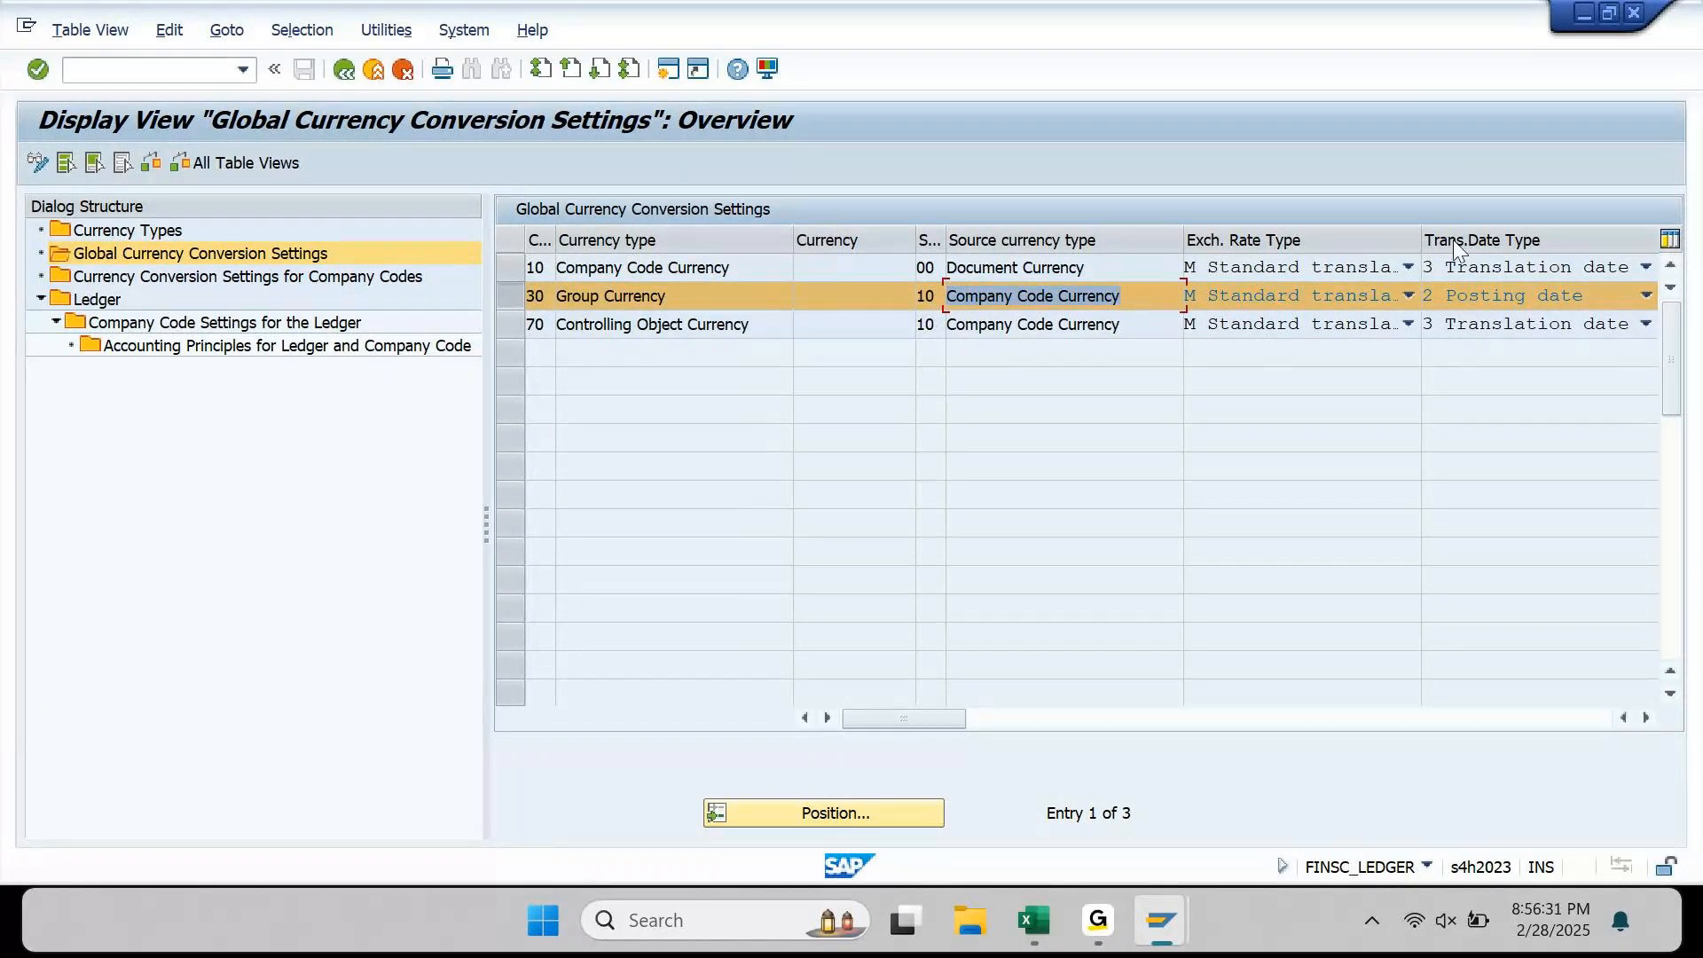
Step: Confirm Group Currency uses exchange rate type M, leaving it unchanged, then return to Excel
left_click(1410, 295)
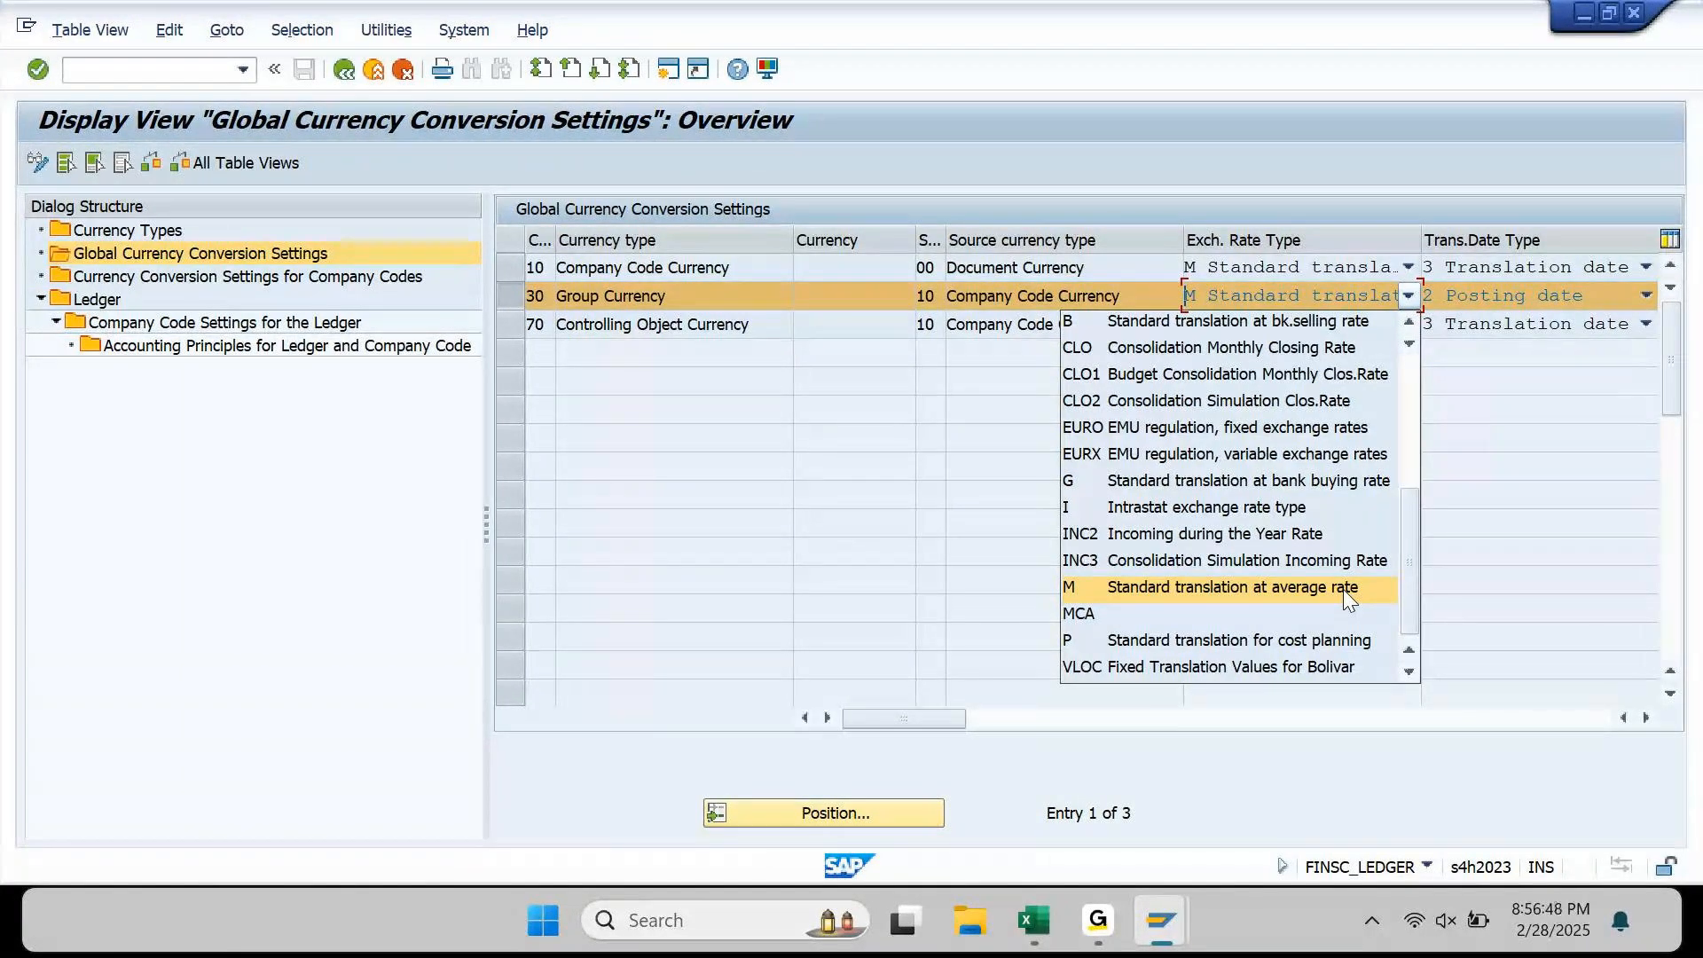
left_click(1034, 603)
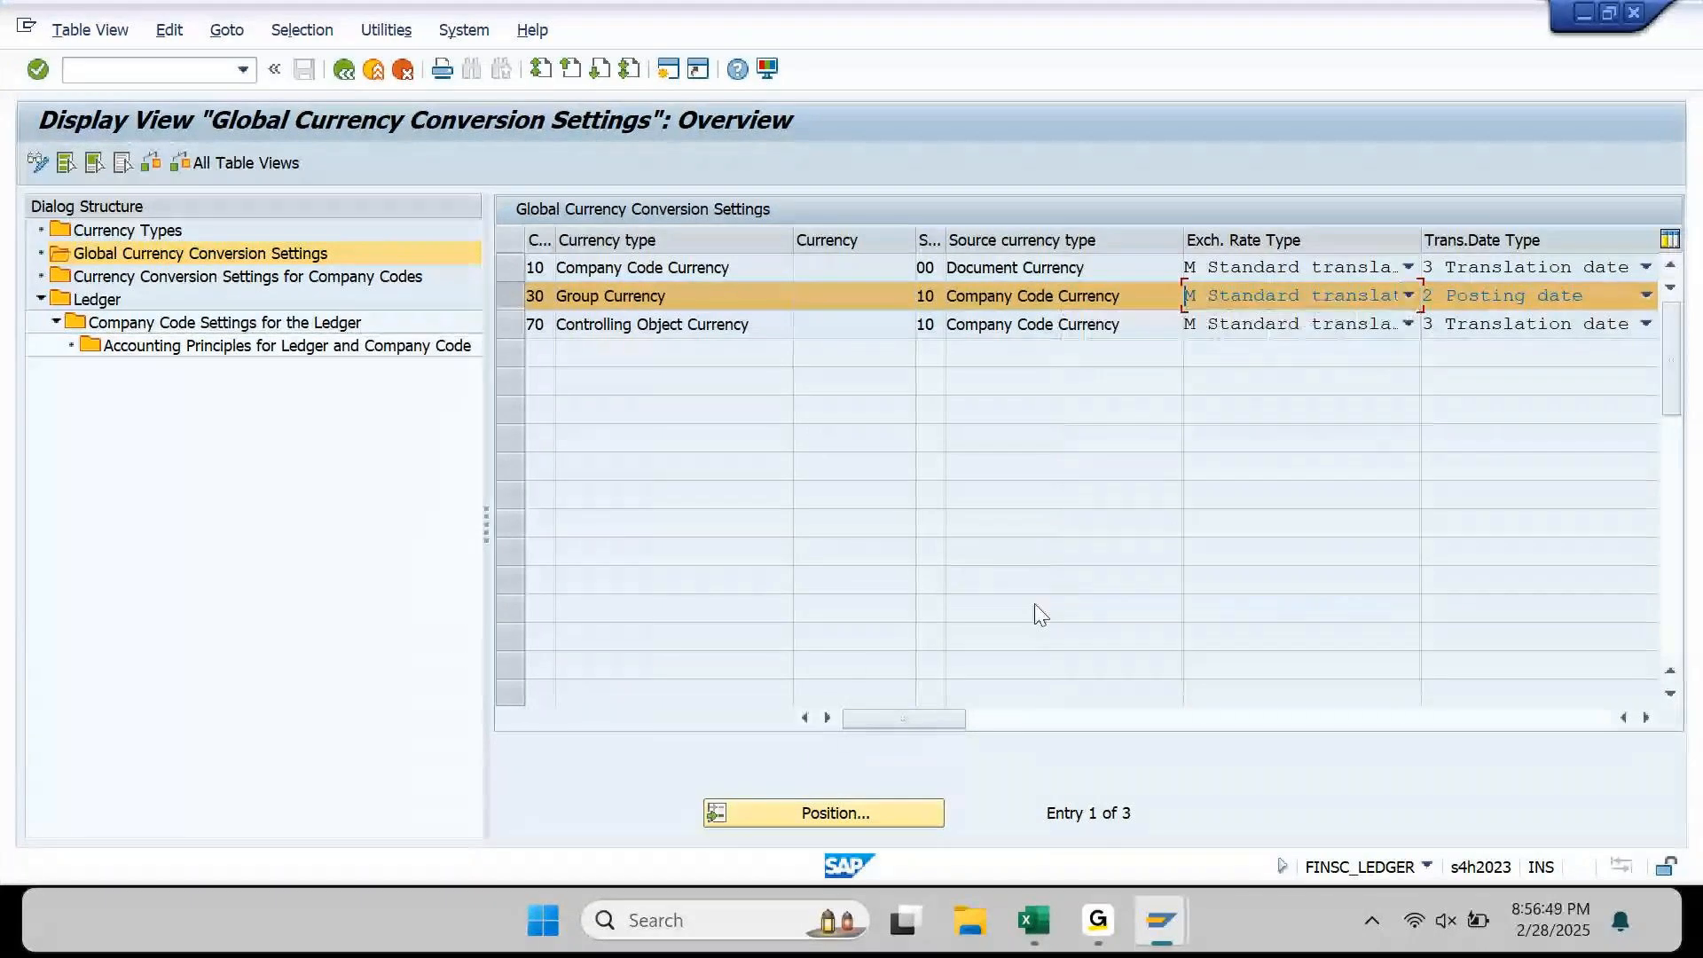
left_click(1036, 922)
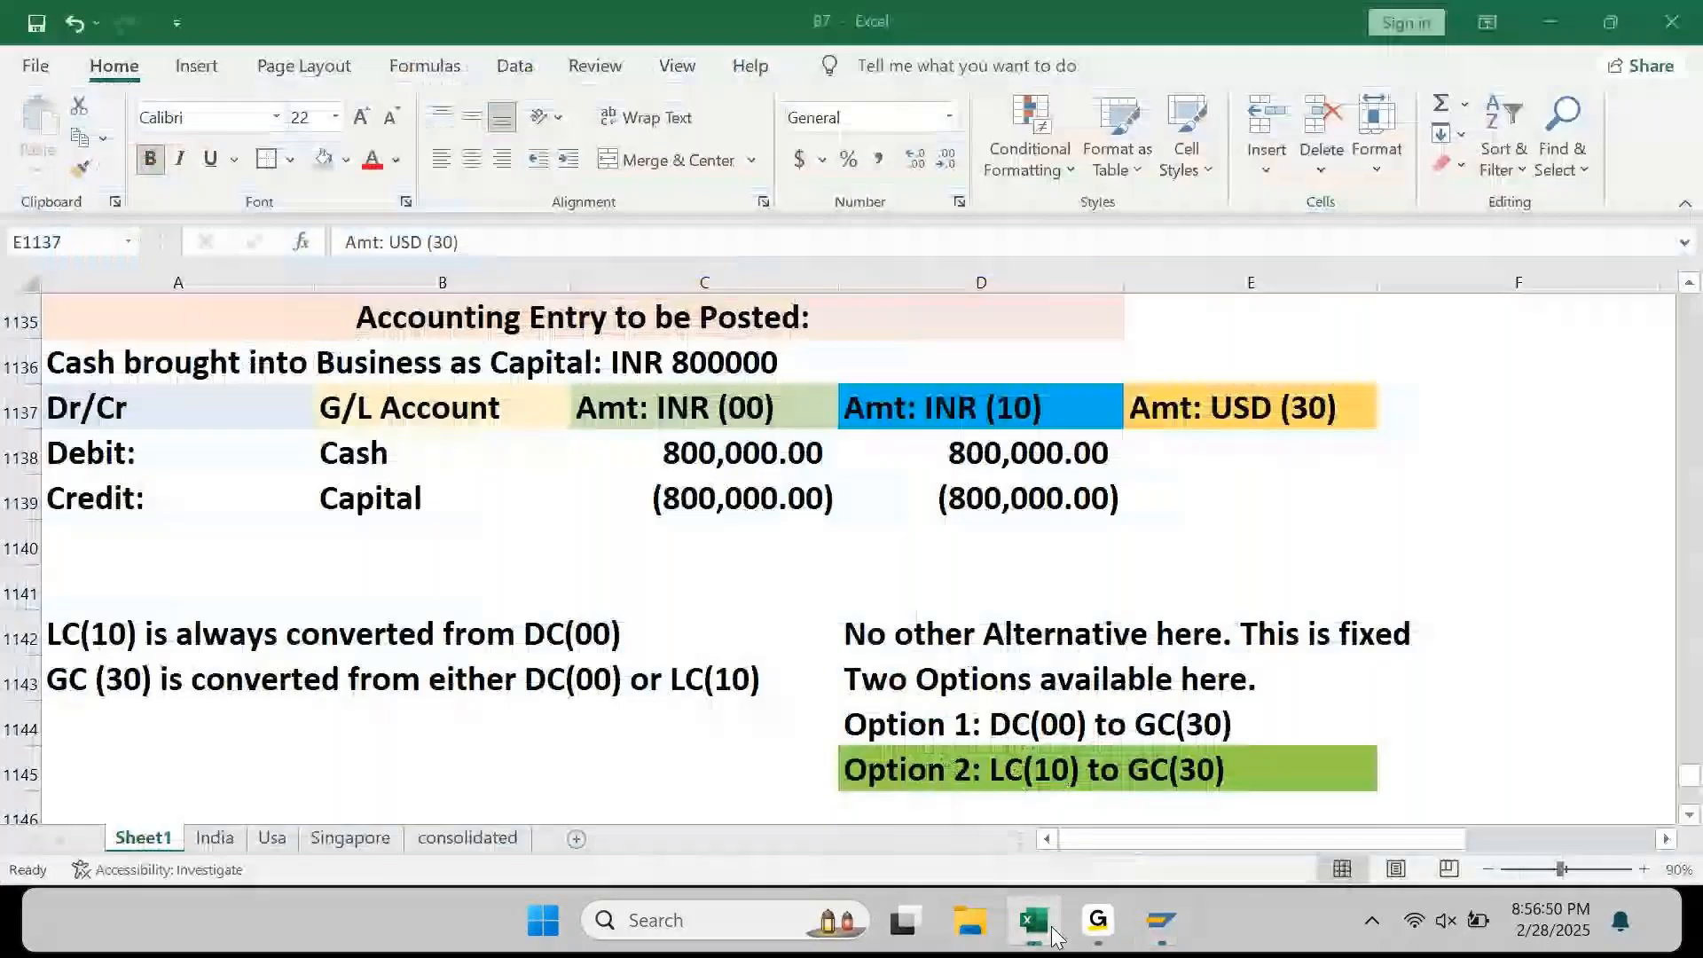
Step: Insert five blank rows at row 1146 under Option 2 and set them to No Fill
key("Down")
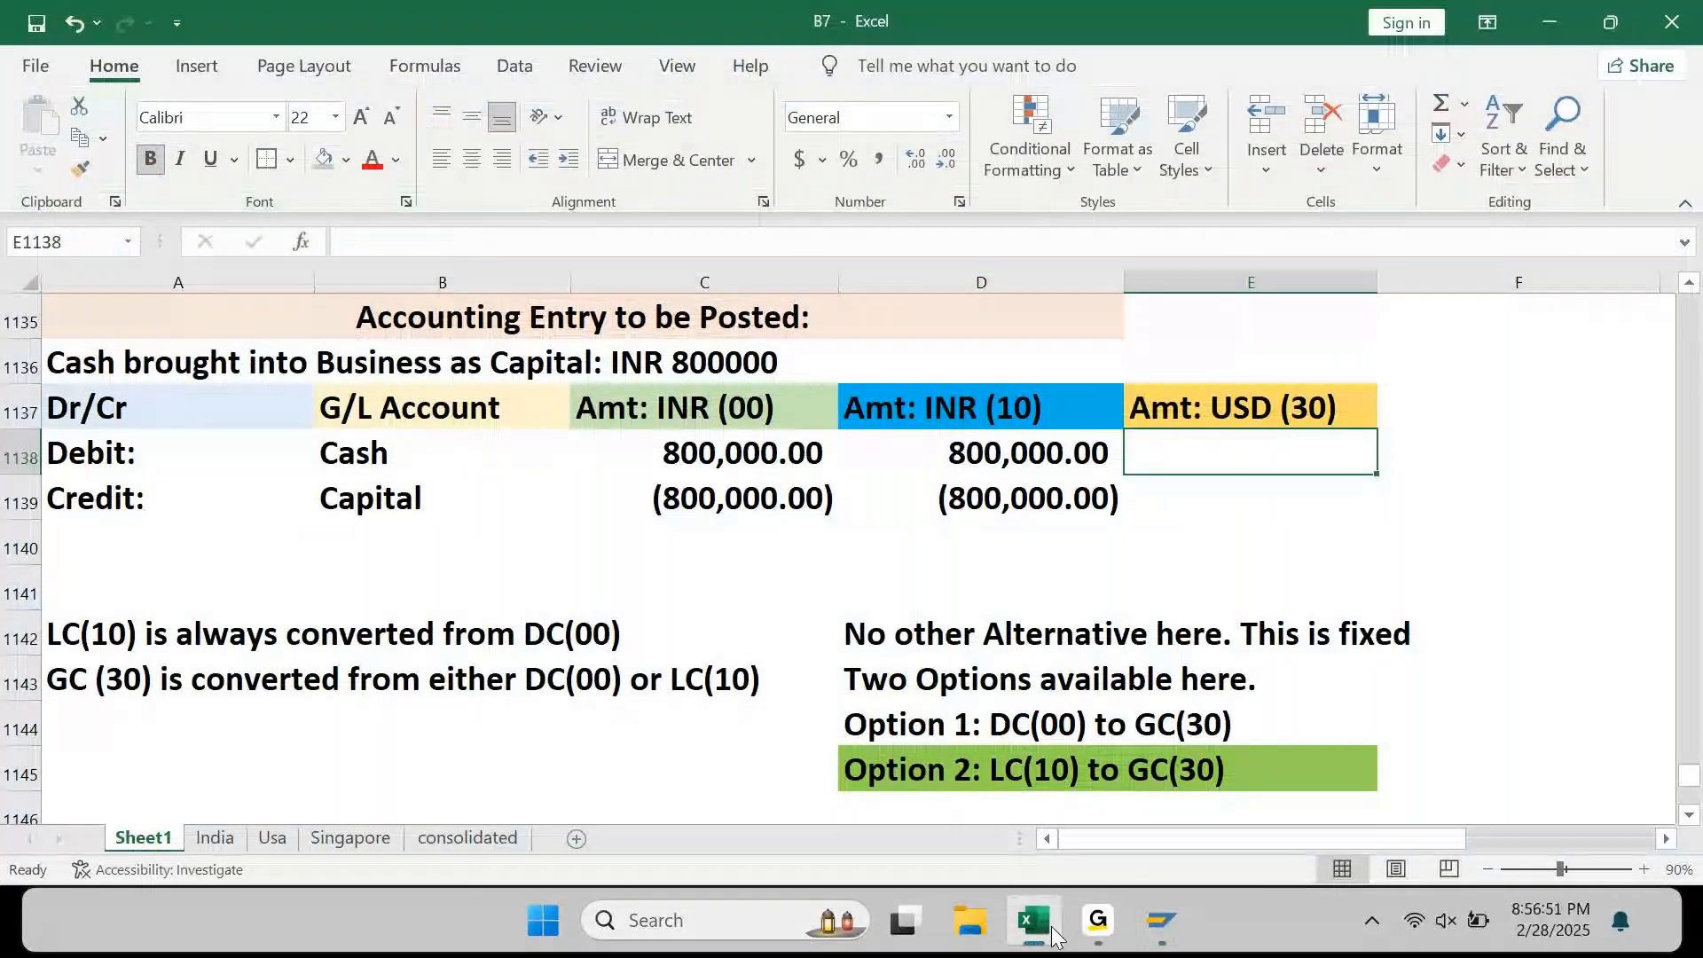
key("Down")
key("Down")
key("Left")
key("Left")
key("Left")
key("Down")
key("Down")
key("Down")
key("Down")
key("Down")
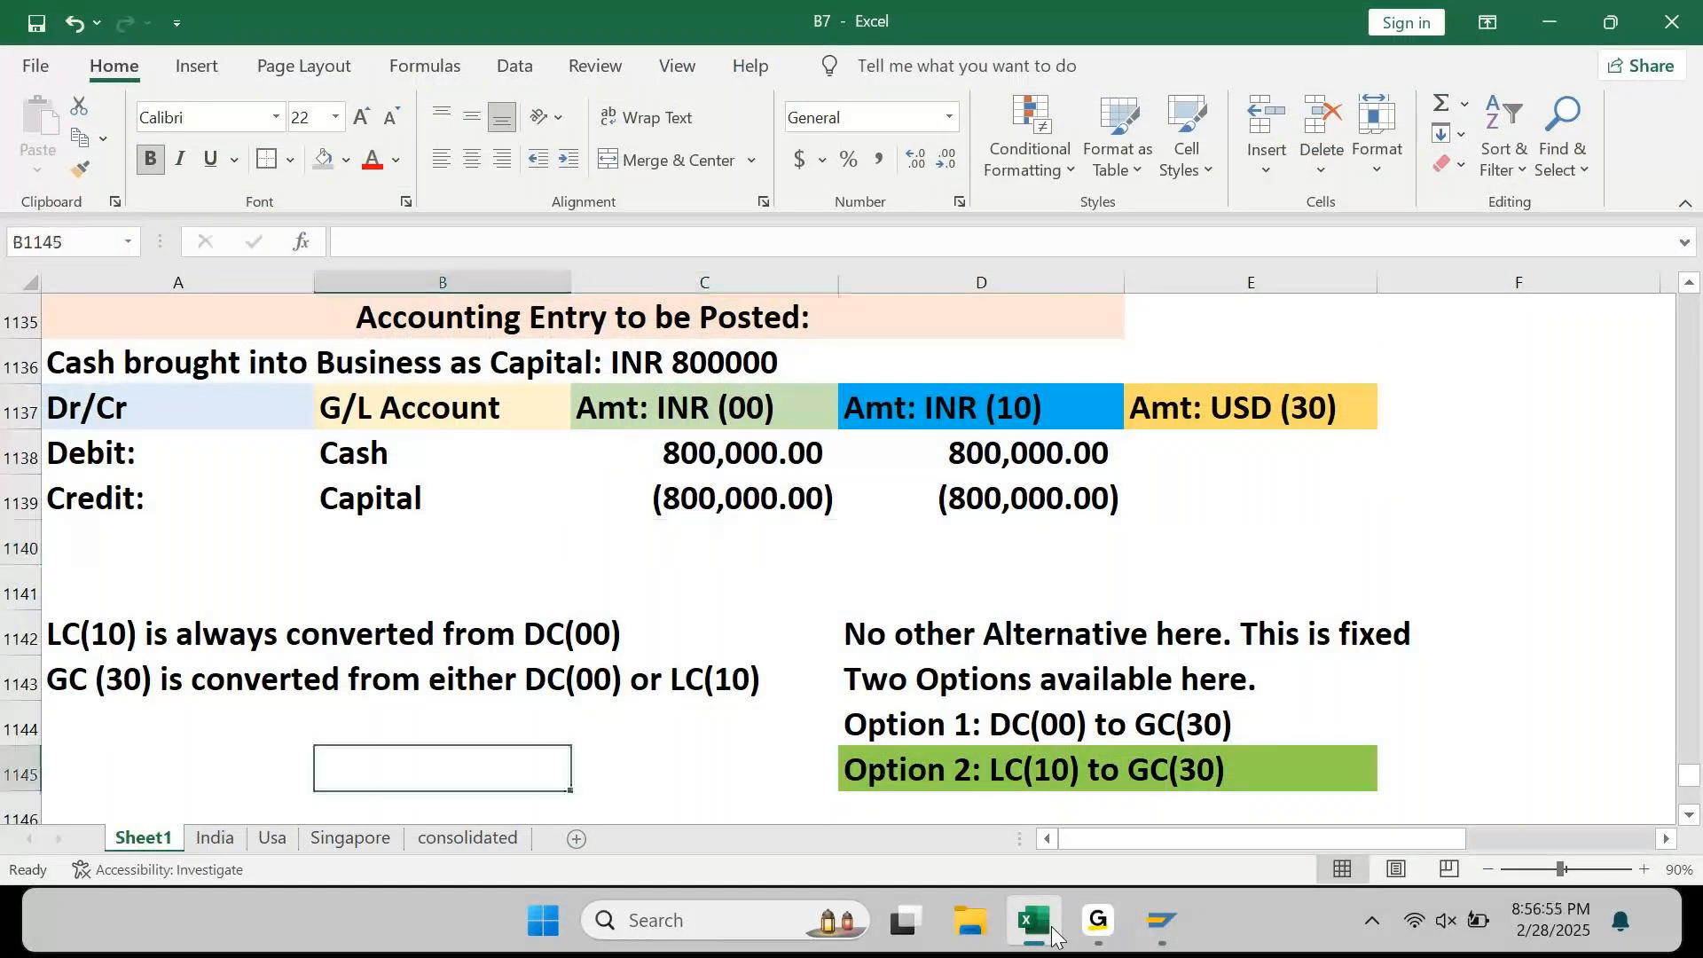
key("Down")
key("shift+space")
key("ctrl+shift+plus")
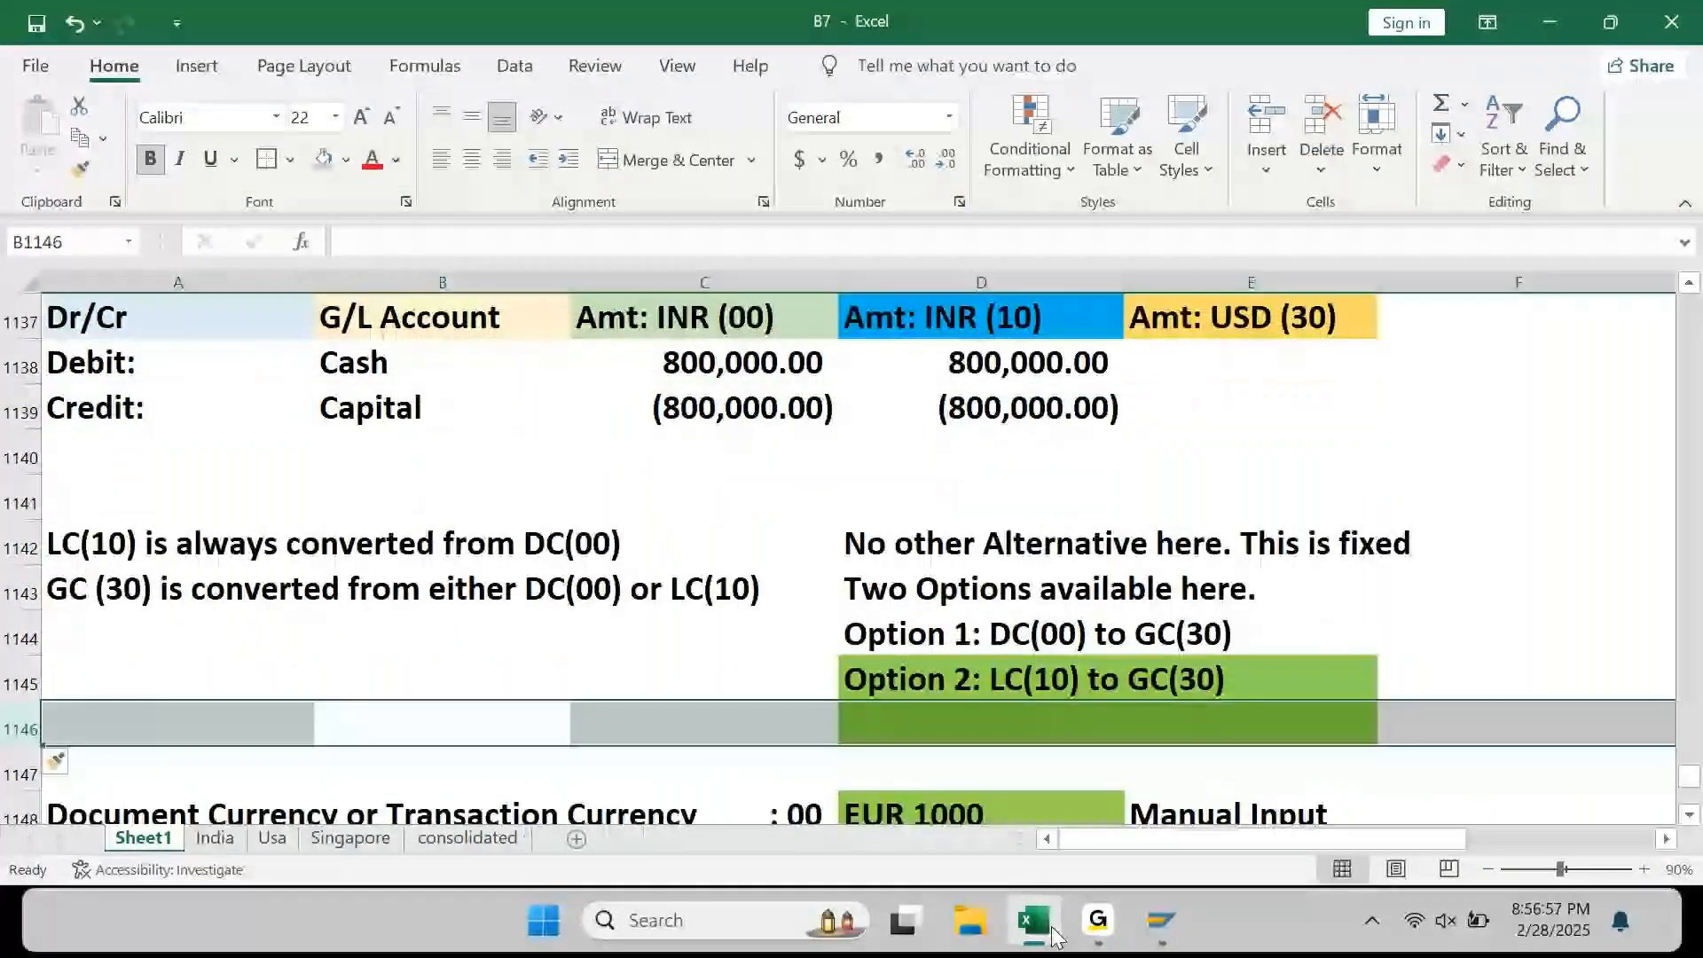
key("ctrl+shift+plus")
key("ctrl+shift+plus")
key("ctrl+shift+plus")
key("ctrl+shift+plus")
key("shift+Down")
key("shift+Down")
key("shift+Down")
key("shift+Down")
key("shift+Down")
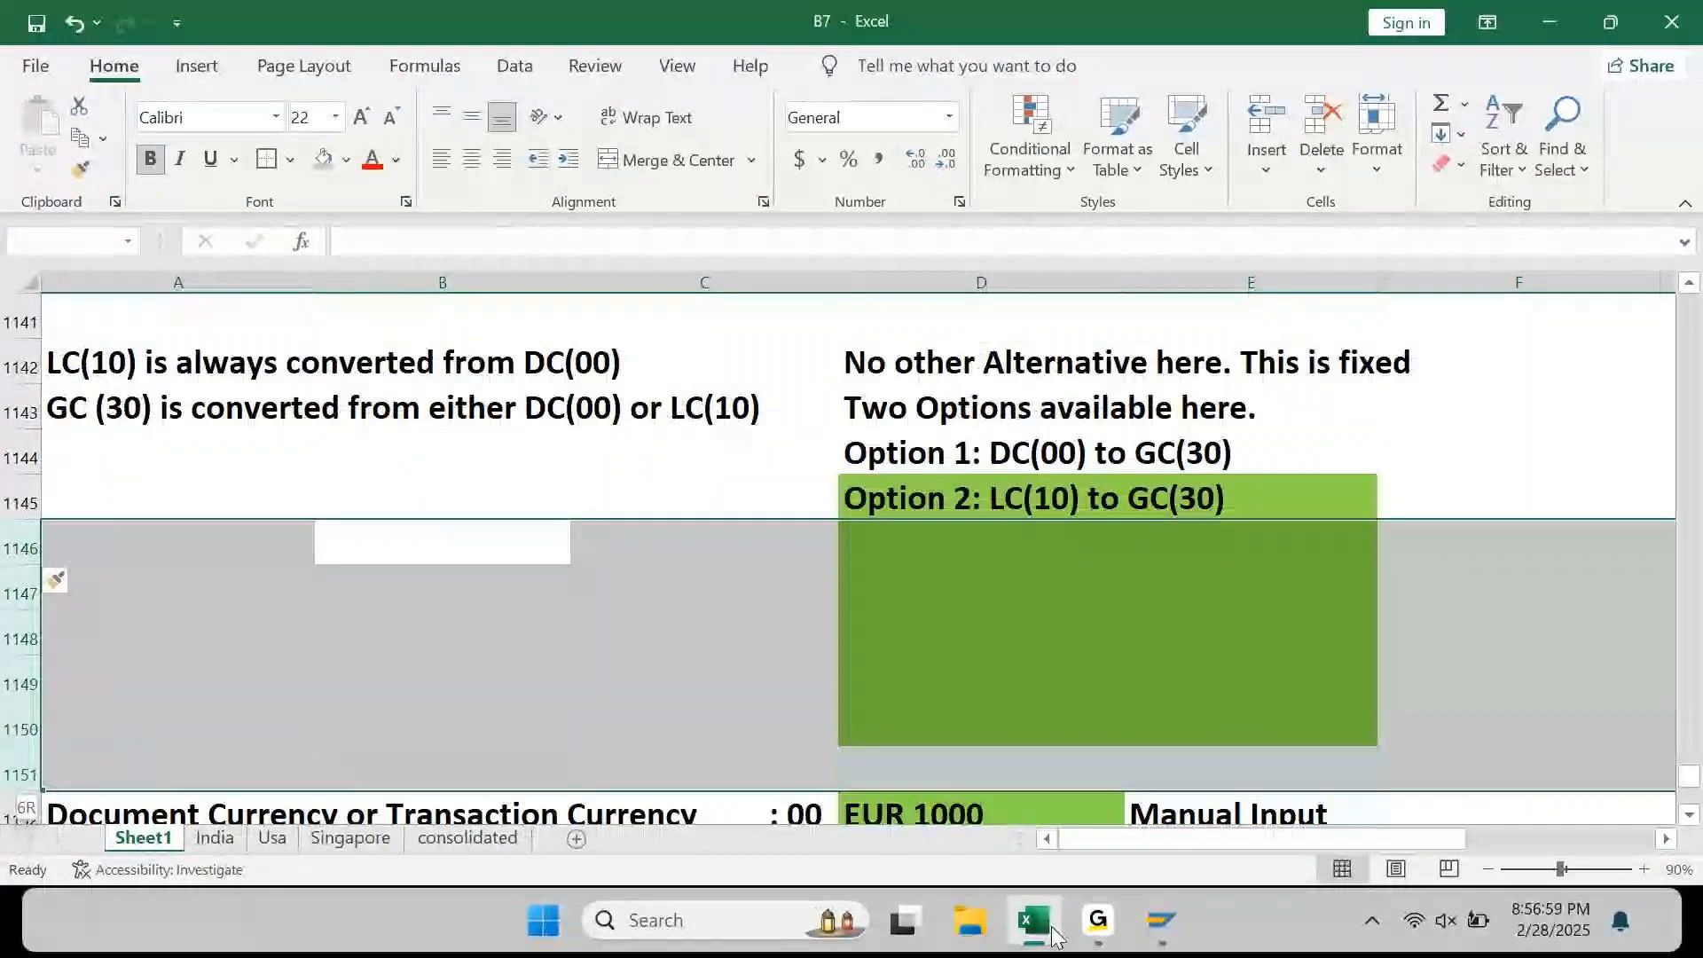
key("shift+Up")
left_click(346, 159)
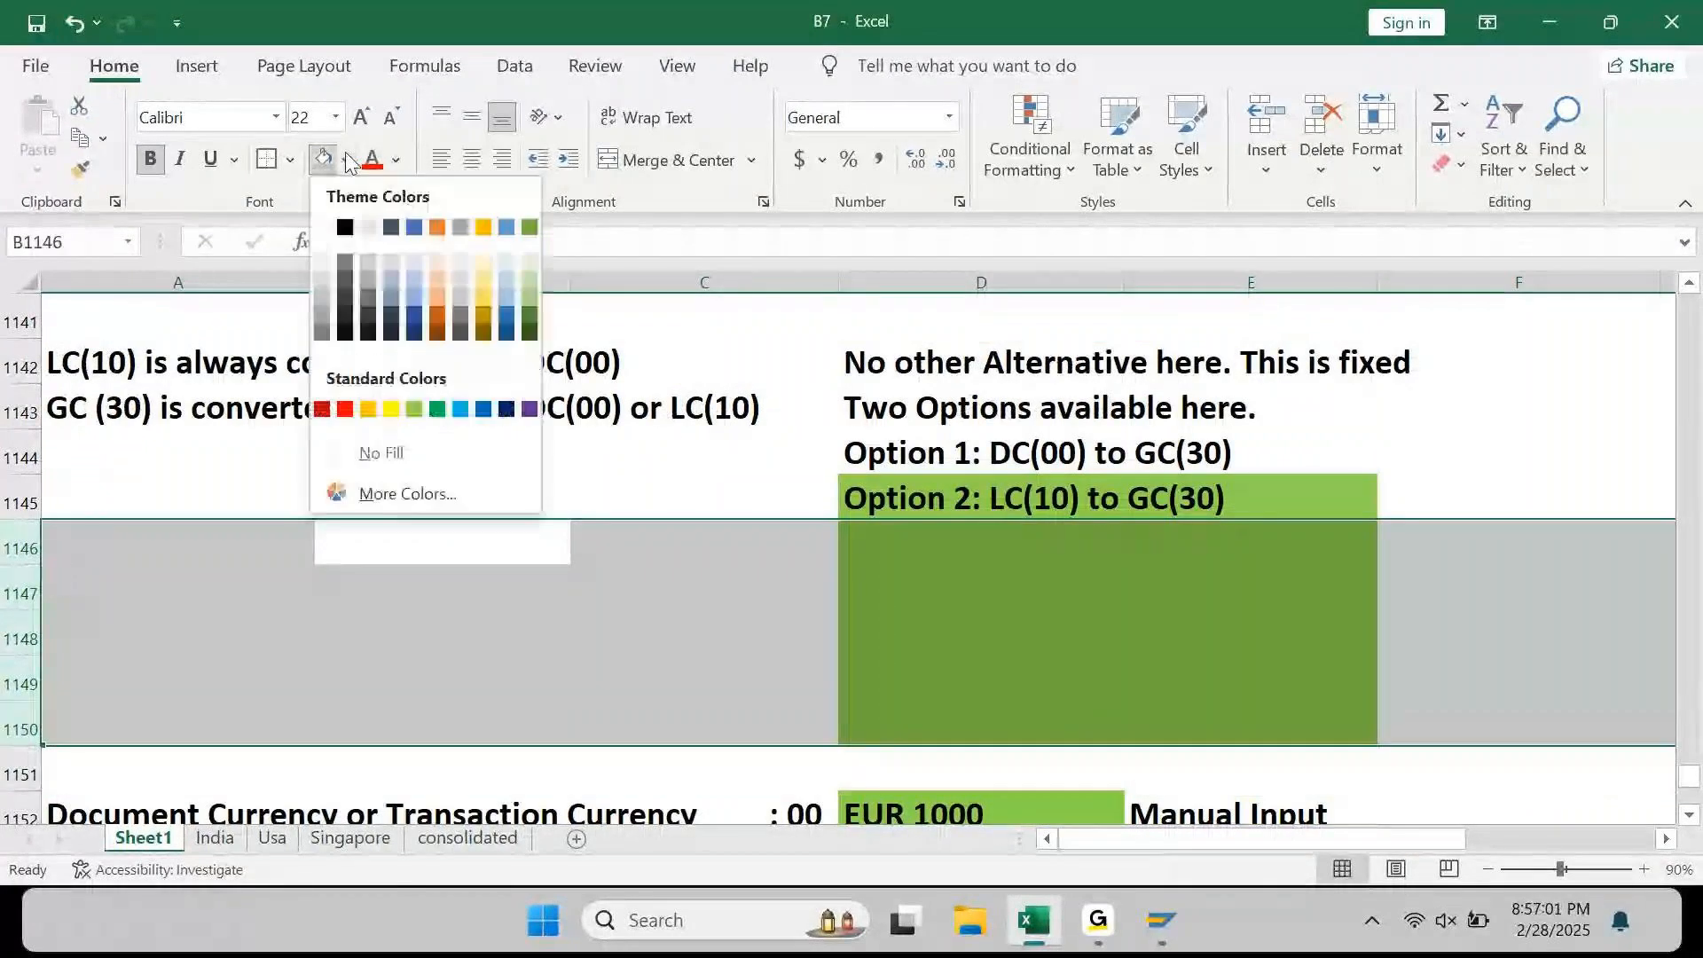
left_click(356, 457)
Step: Type the note 'We use Ex.Rate type as "M" in all FI transaction.' in A1146
key("Left")
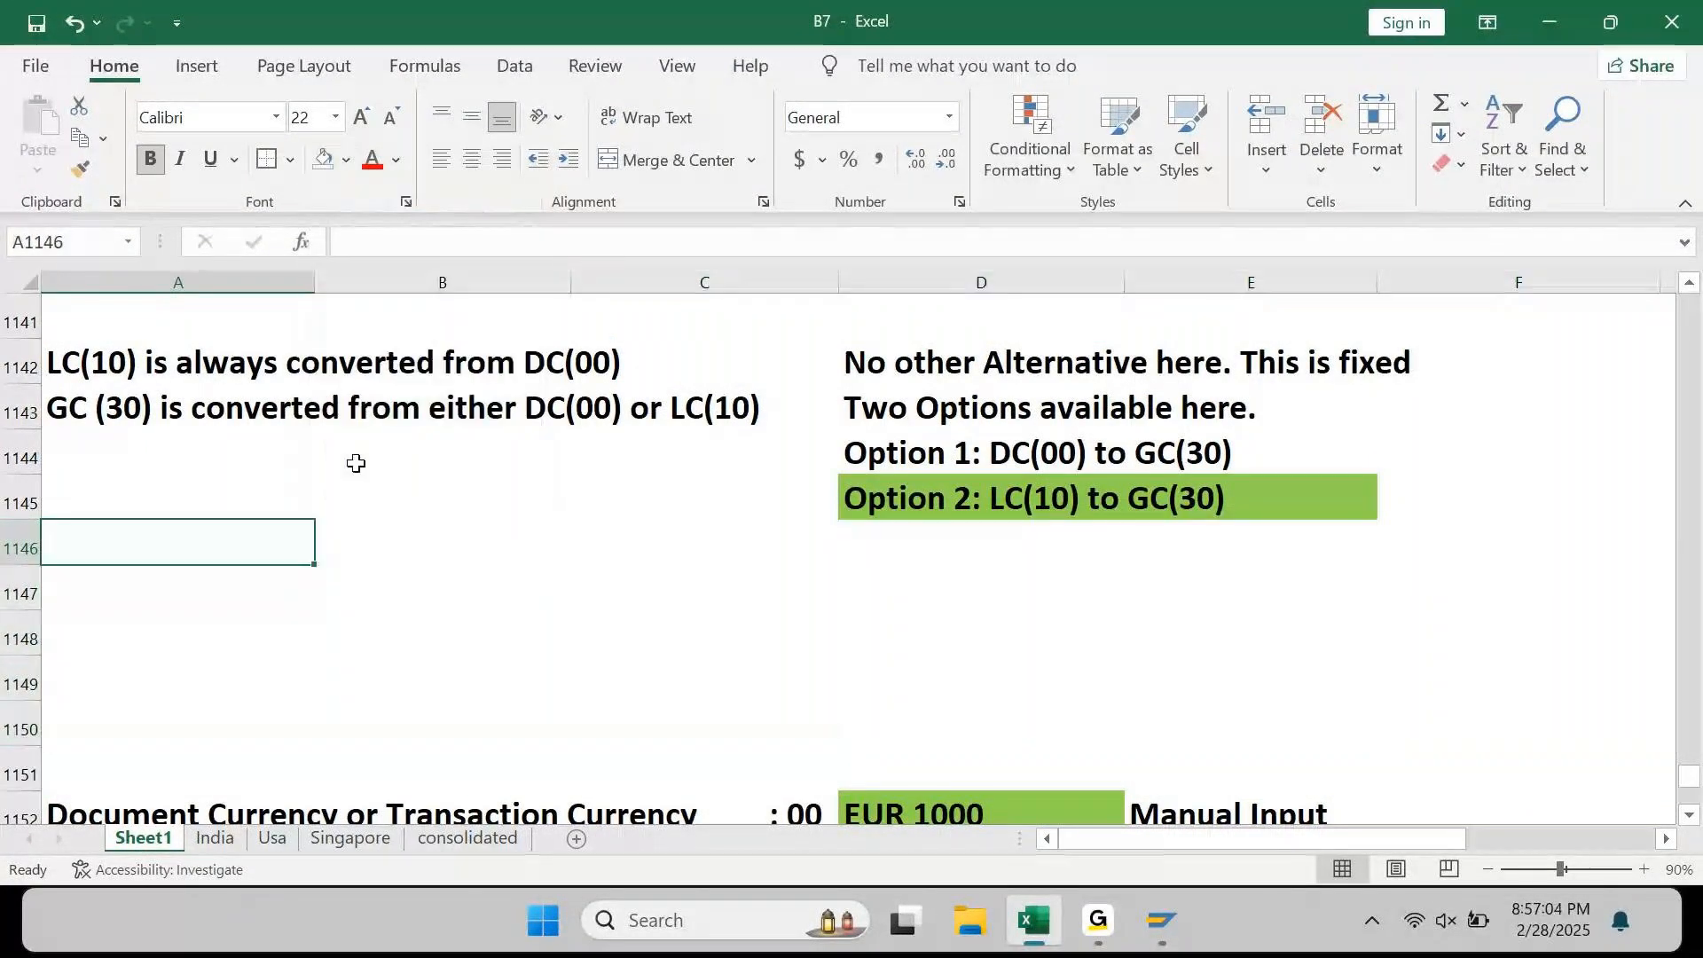
type("We dol")
key("BackSpace")
key("BackSpace")
key("BackSpace")
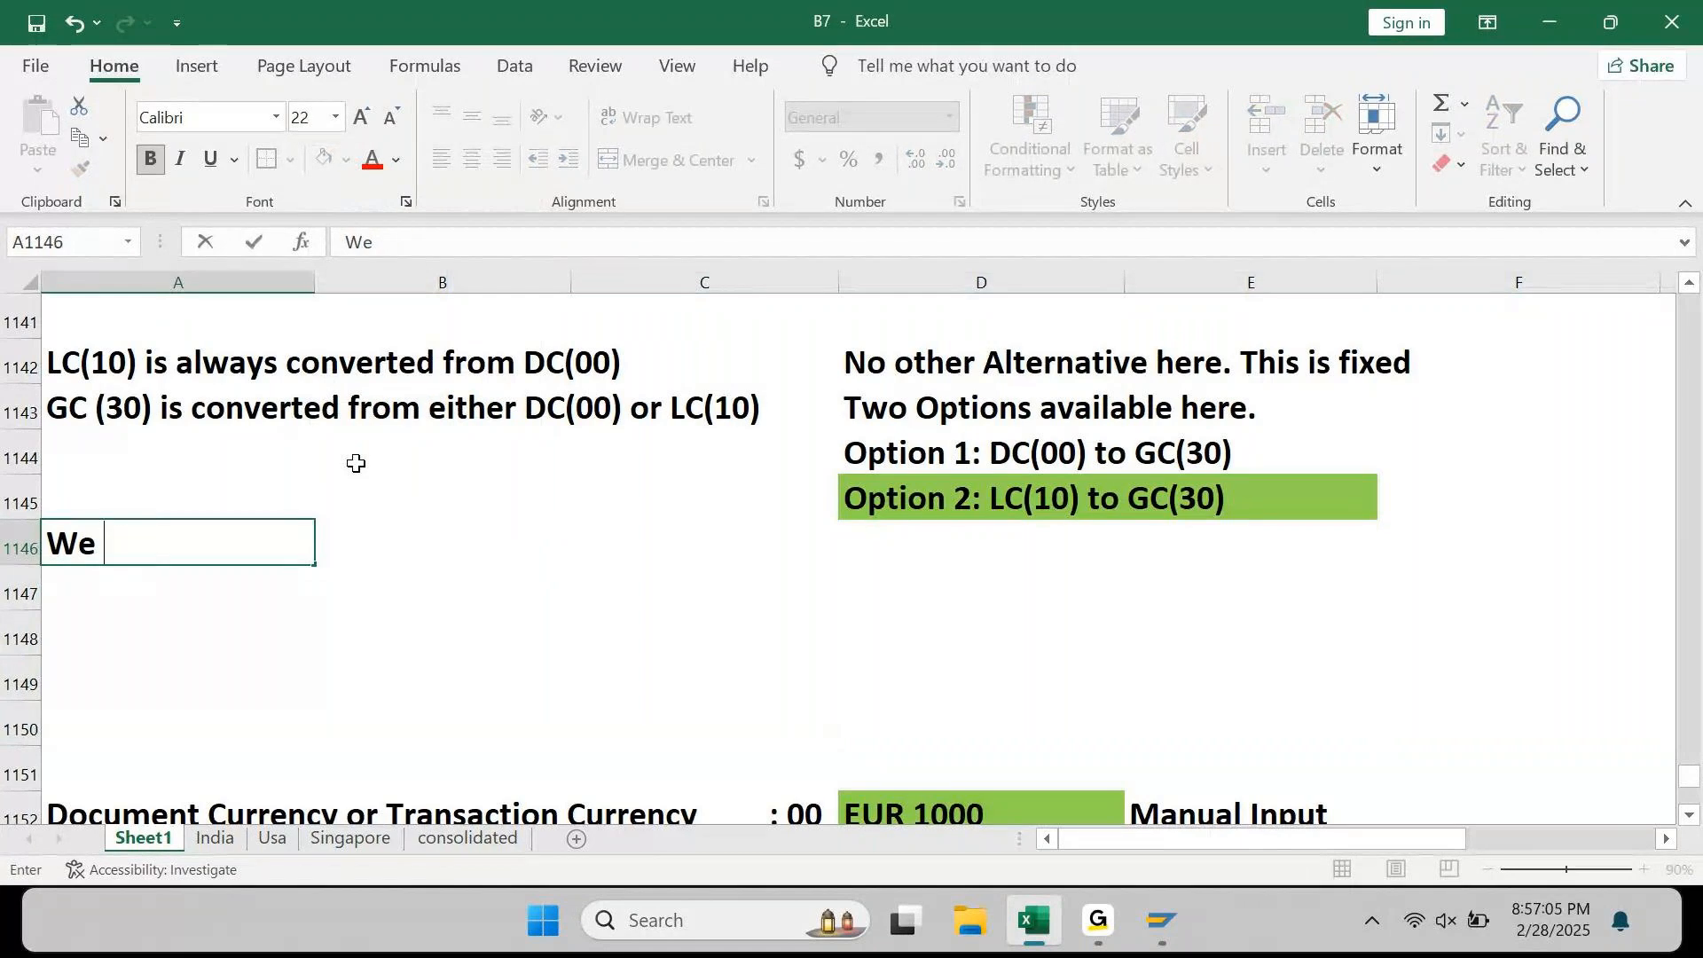
type("use Ex.Rate tye")
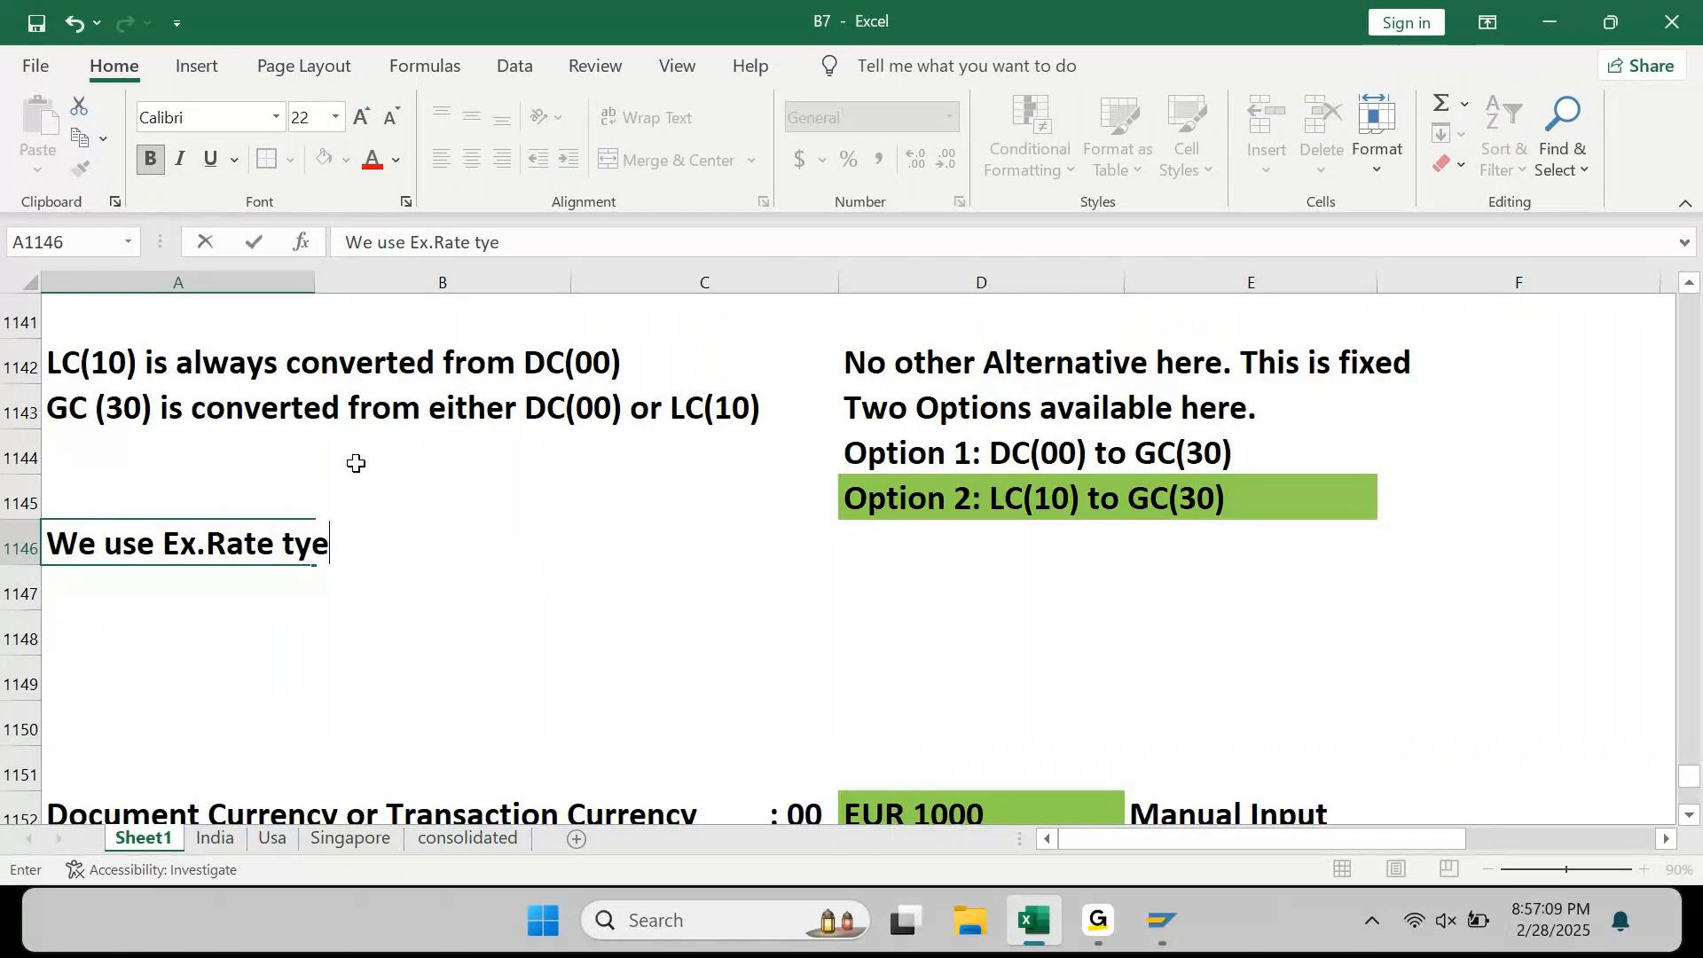
key("BackSpace")
type("pe as M")
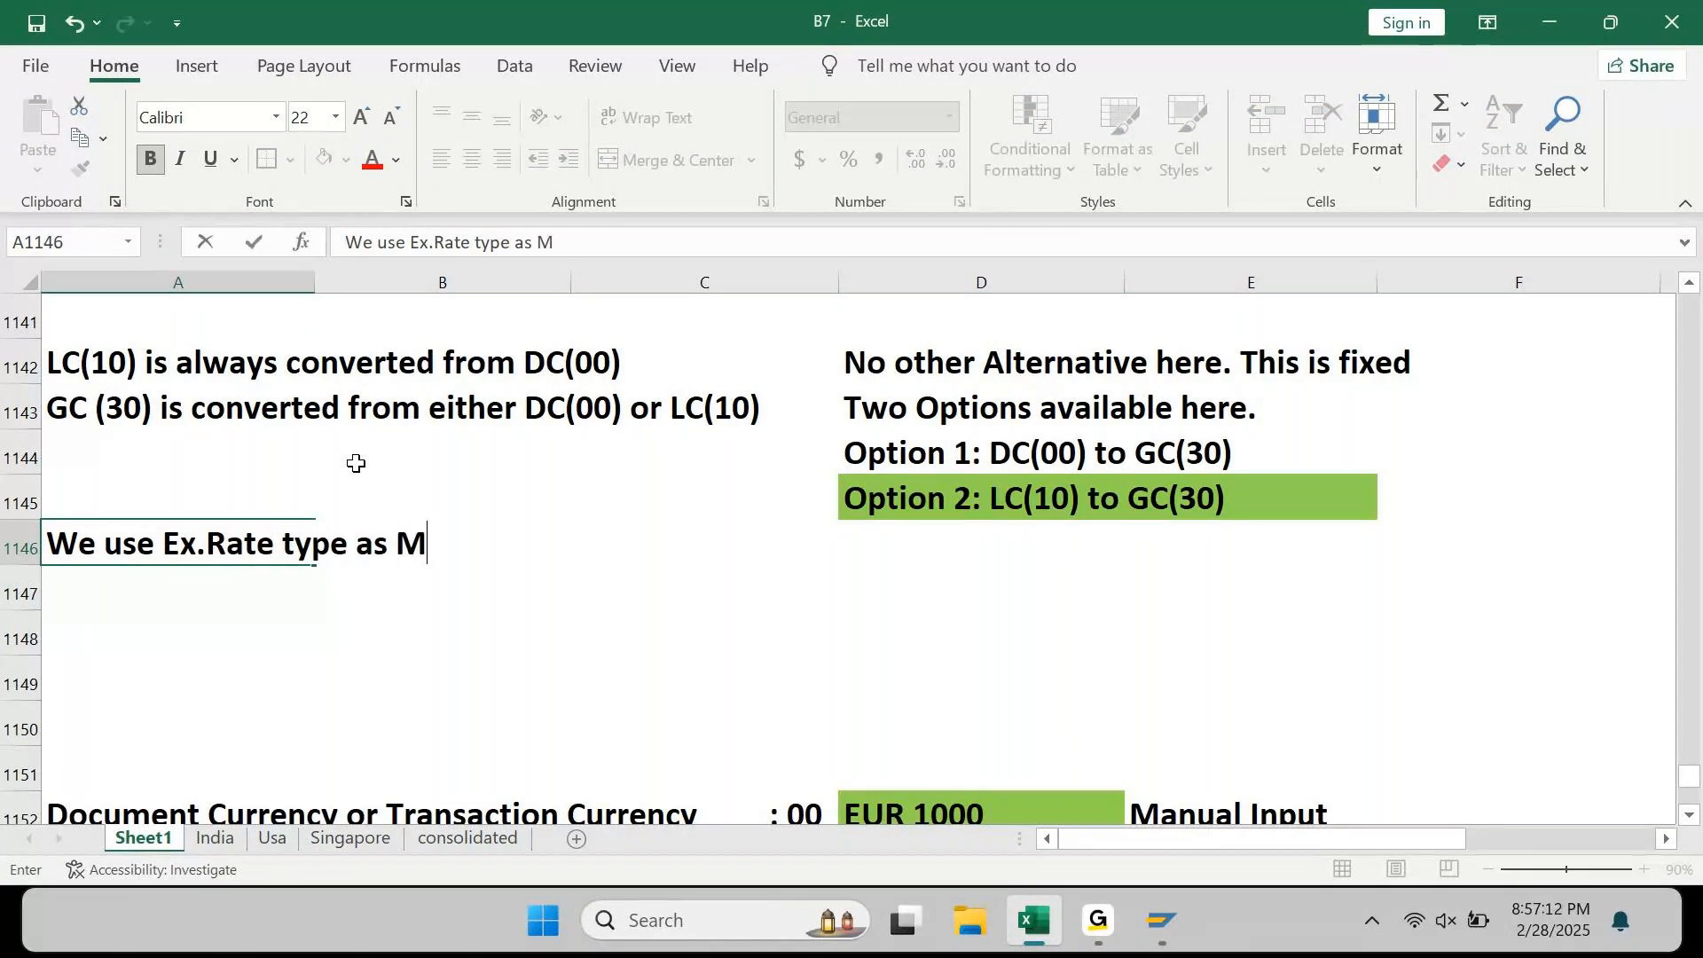
key("BackSpace")
type("\"")
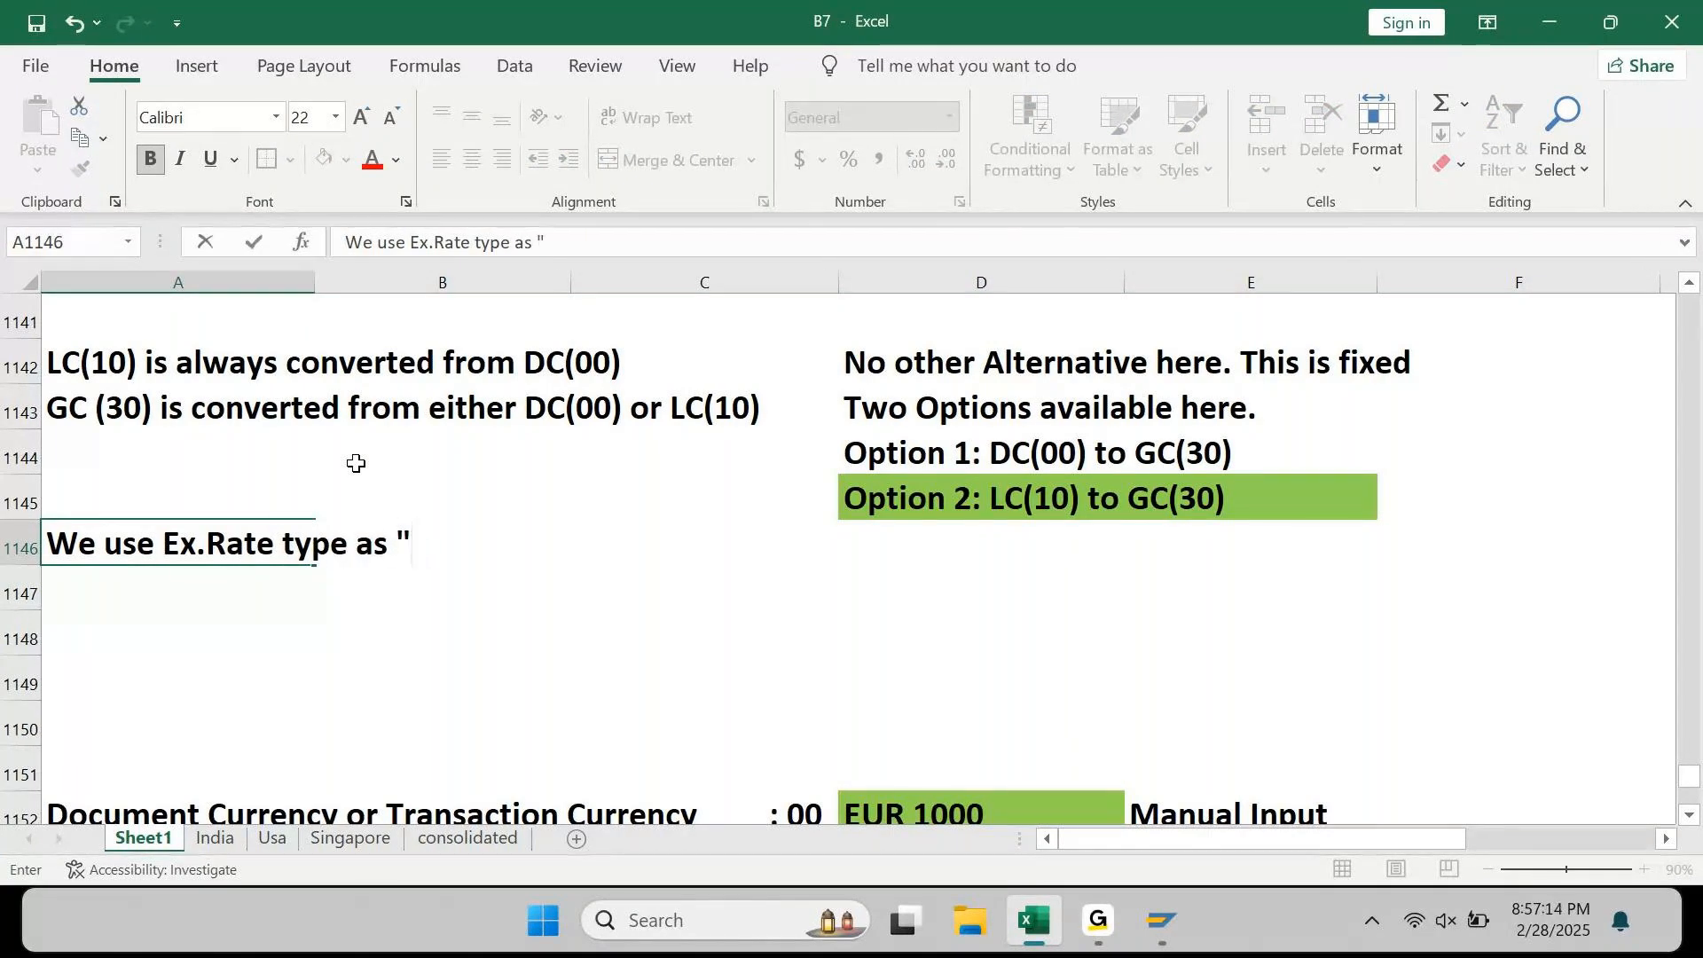
type("M\" in all FI transactun")
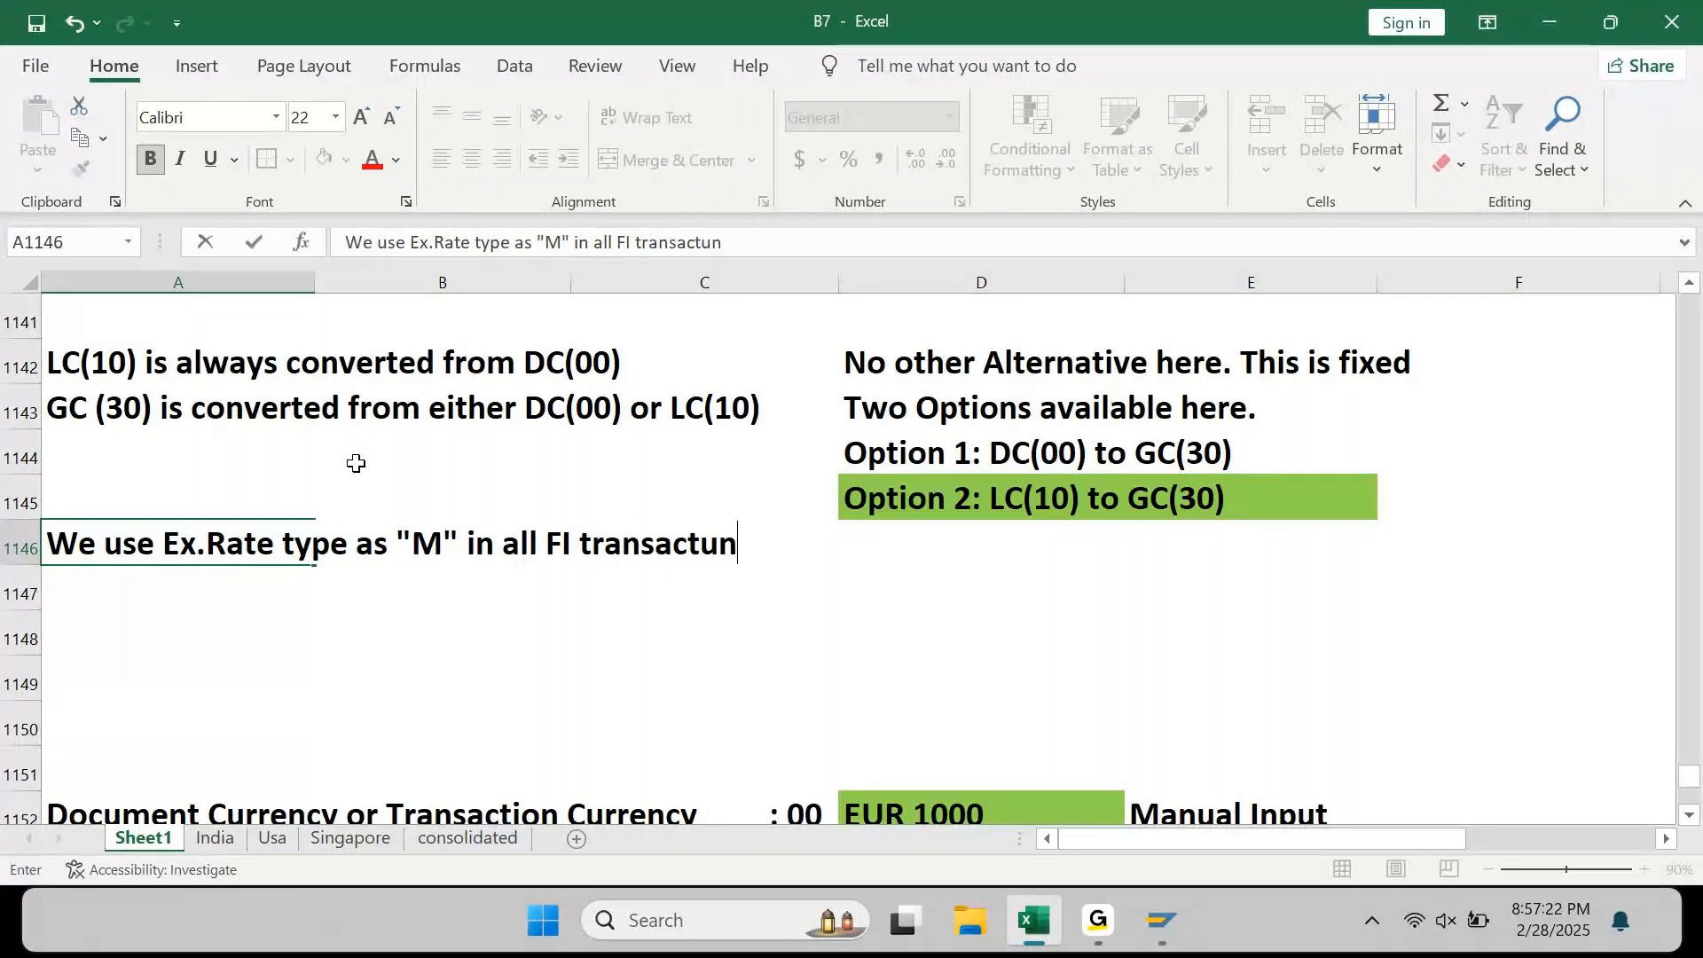
key("BackSpace")
key("BackSpace")
type("ion.")
key("Return")
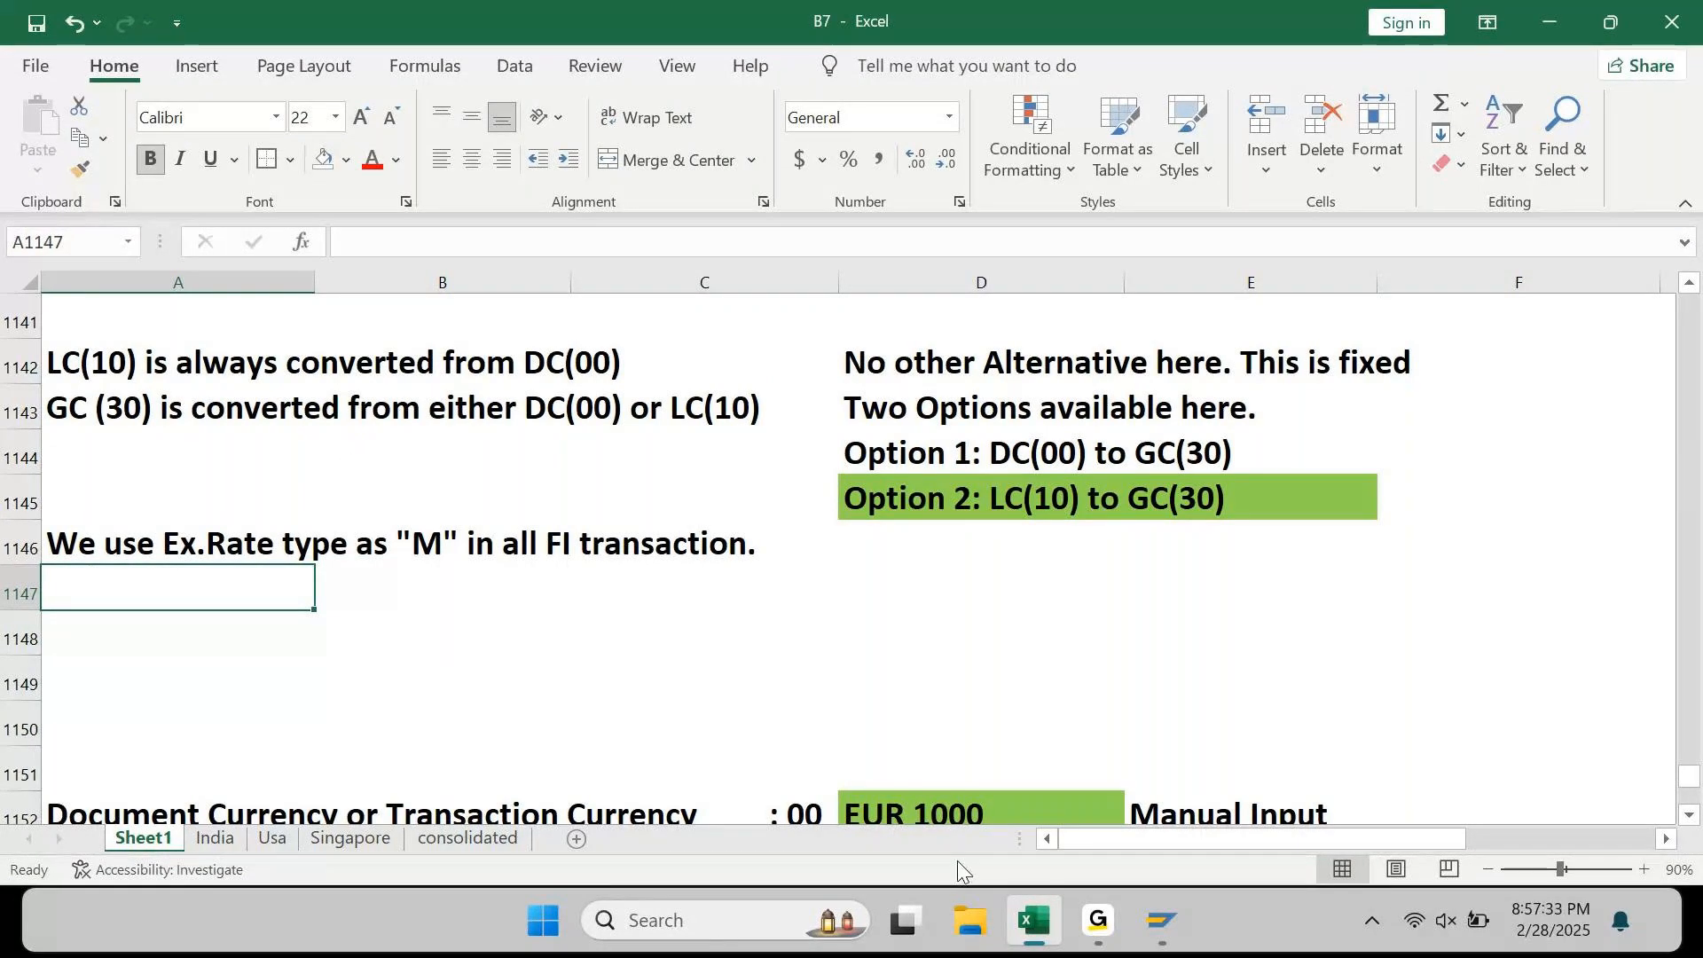
left_click(1029, 919)
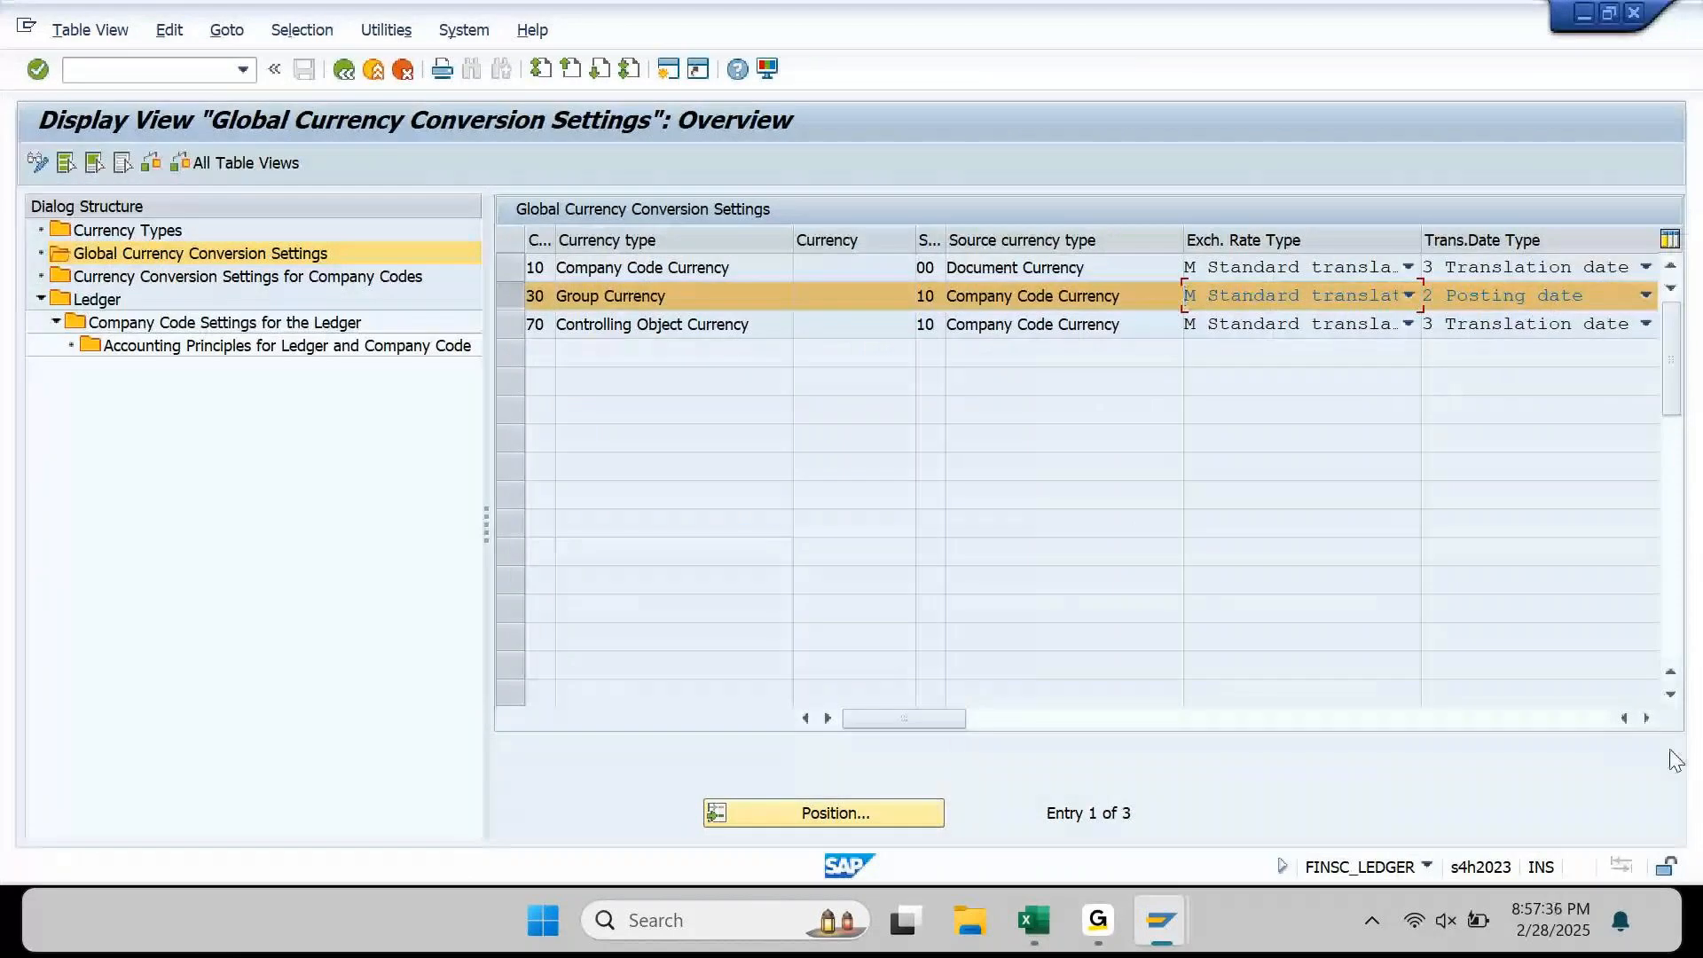
left_click(1646, 717)
left_click(1646, 717)
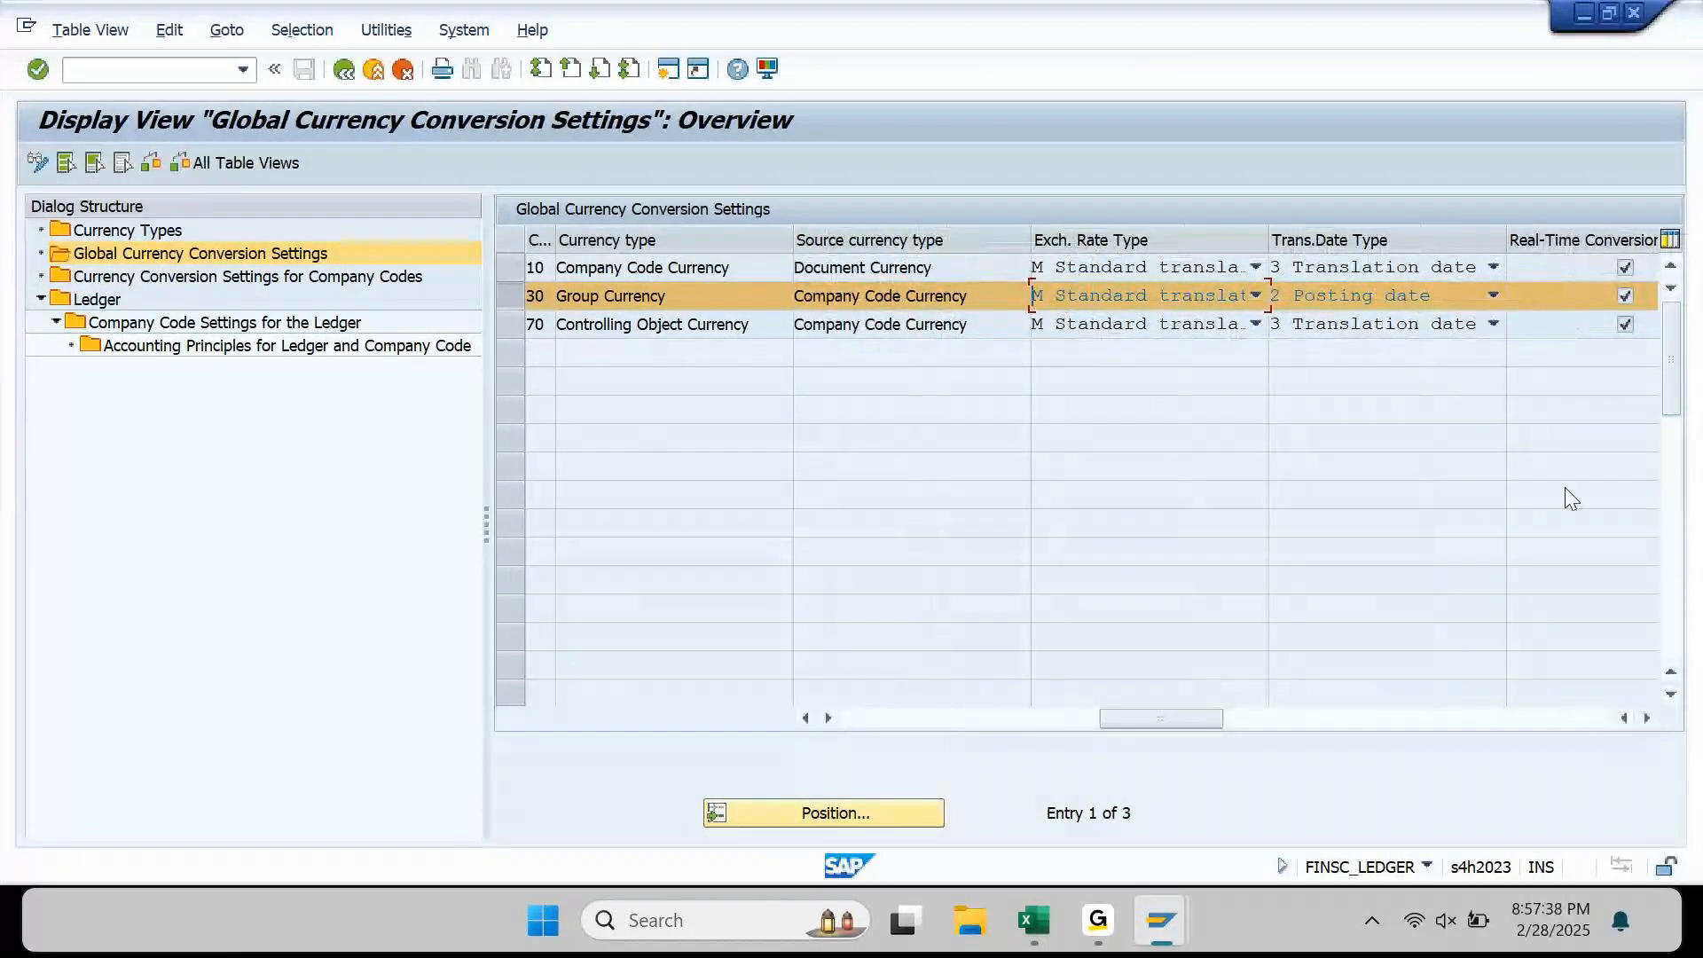
left_click(1491, 300)
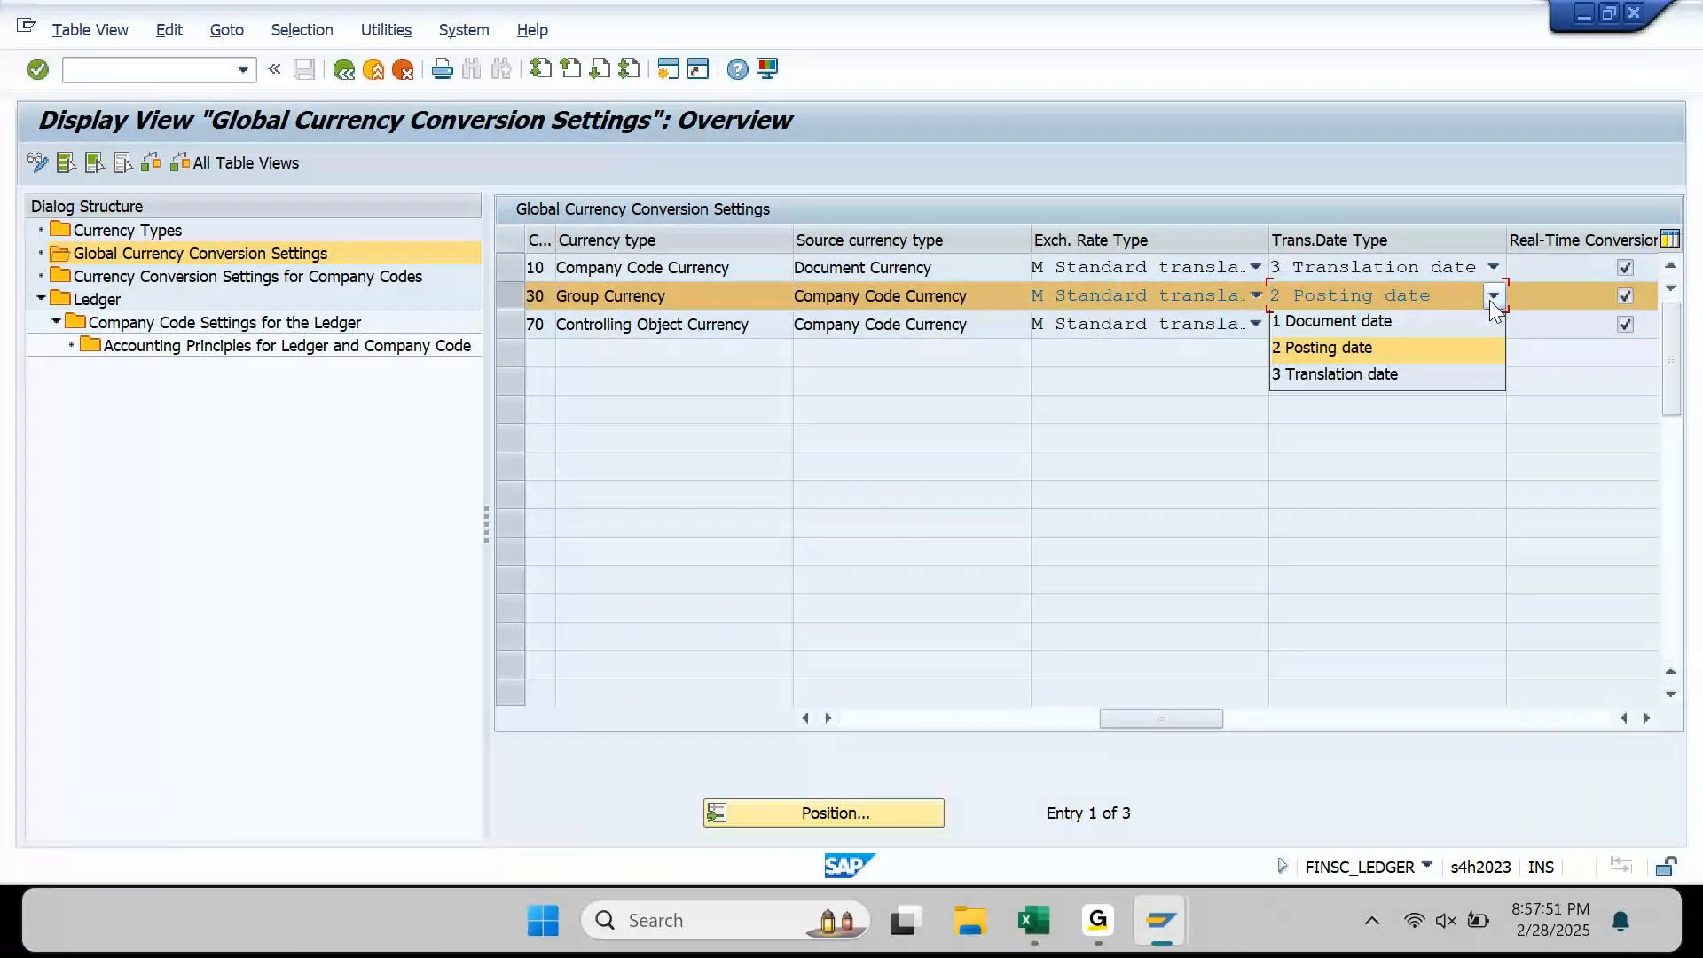
left_click(954, 577)
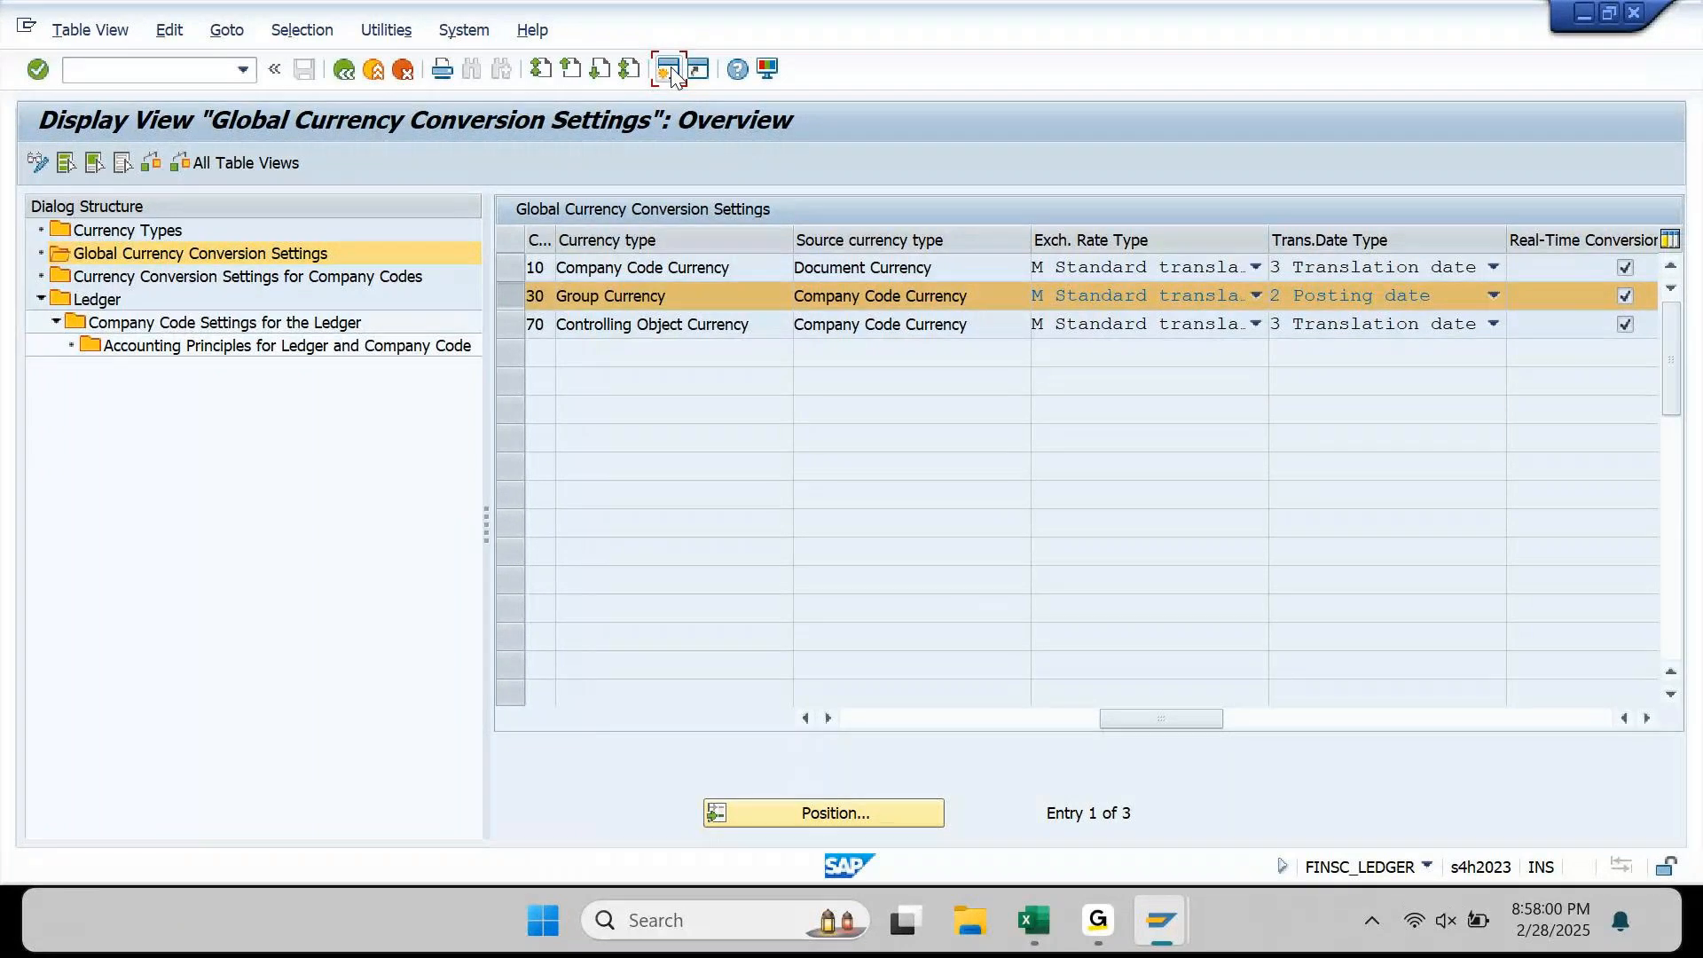
left_click(668, 70)
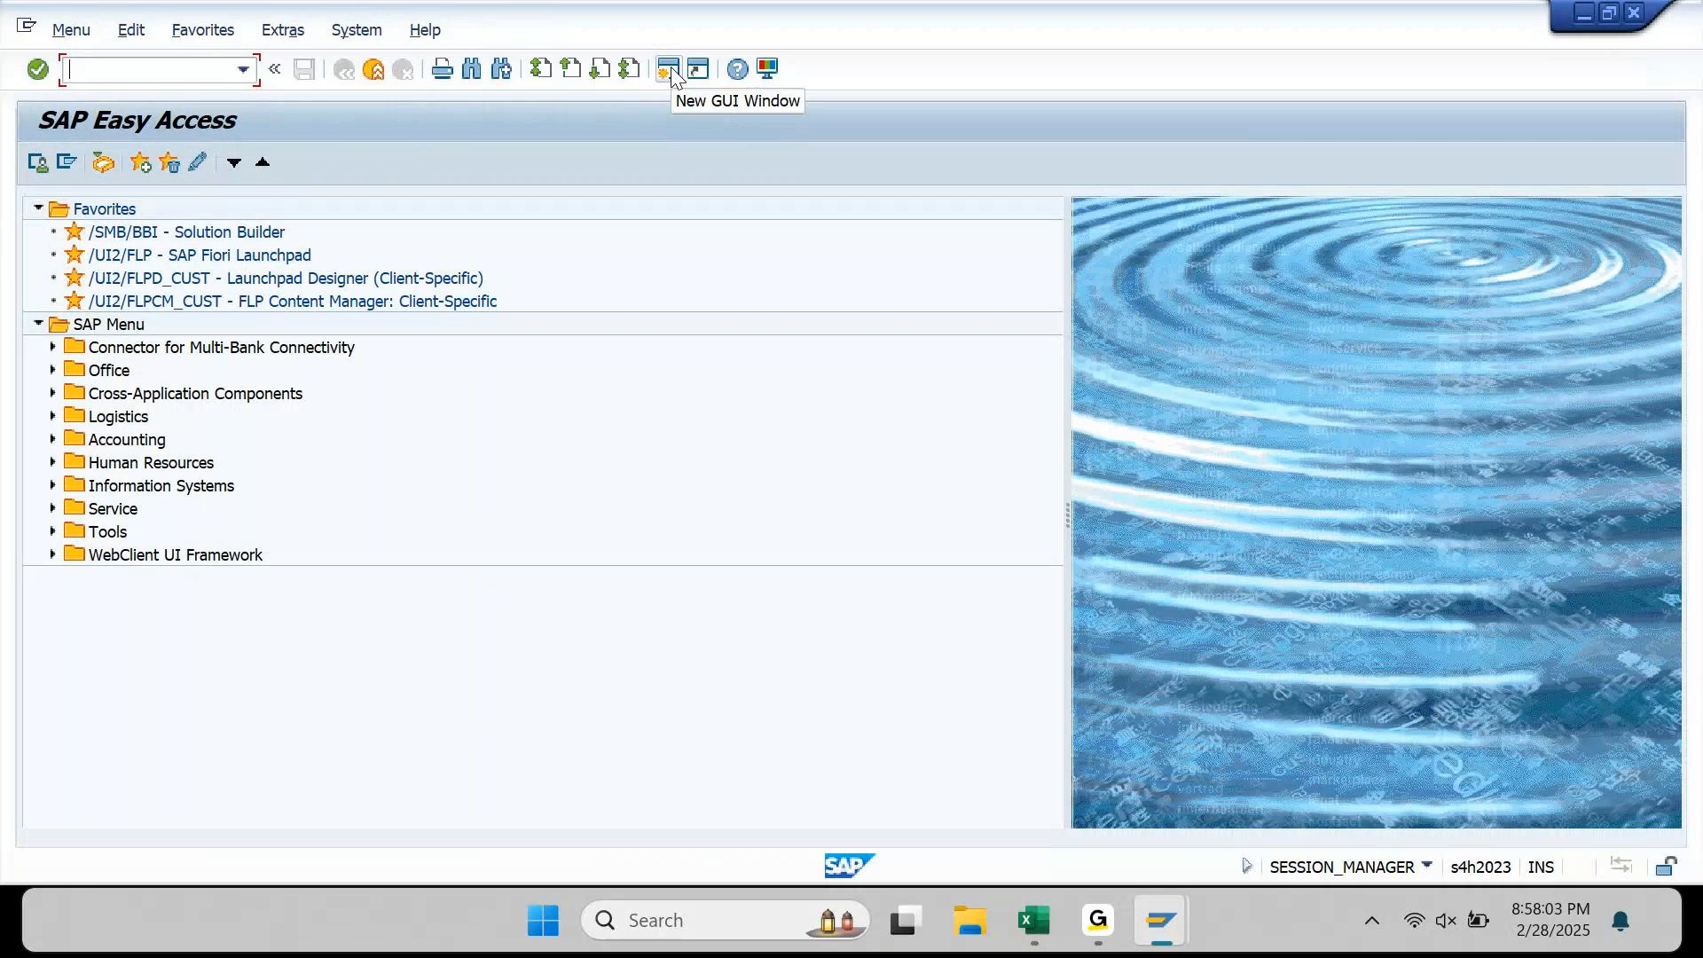
Step: Run transaction F-02 to open the Enter G/L Account Posting header screen
type("F-02")
key("Return")
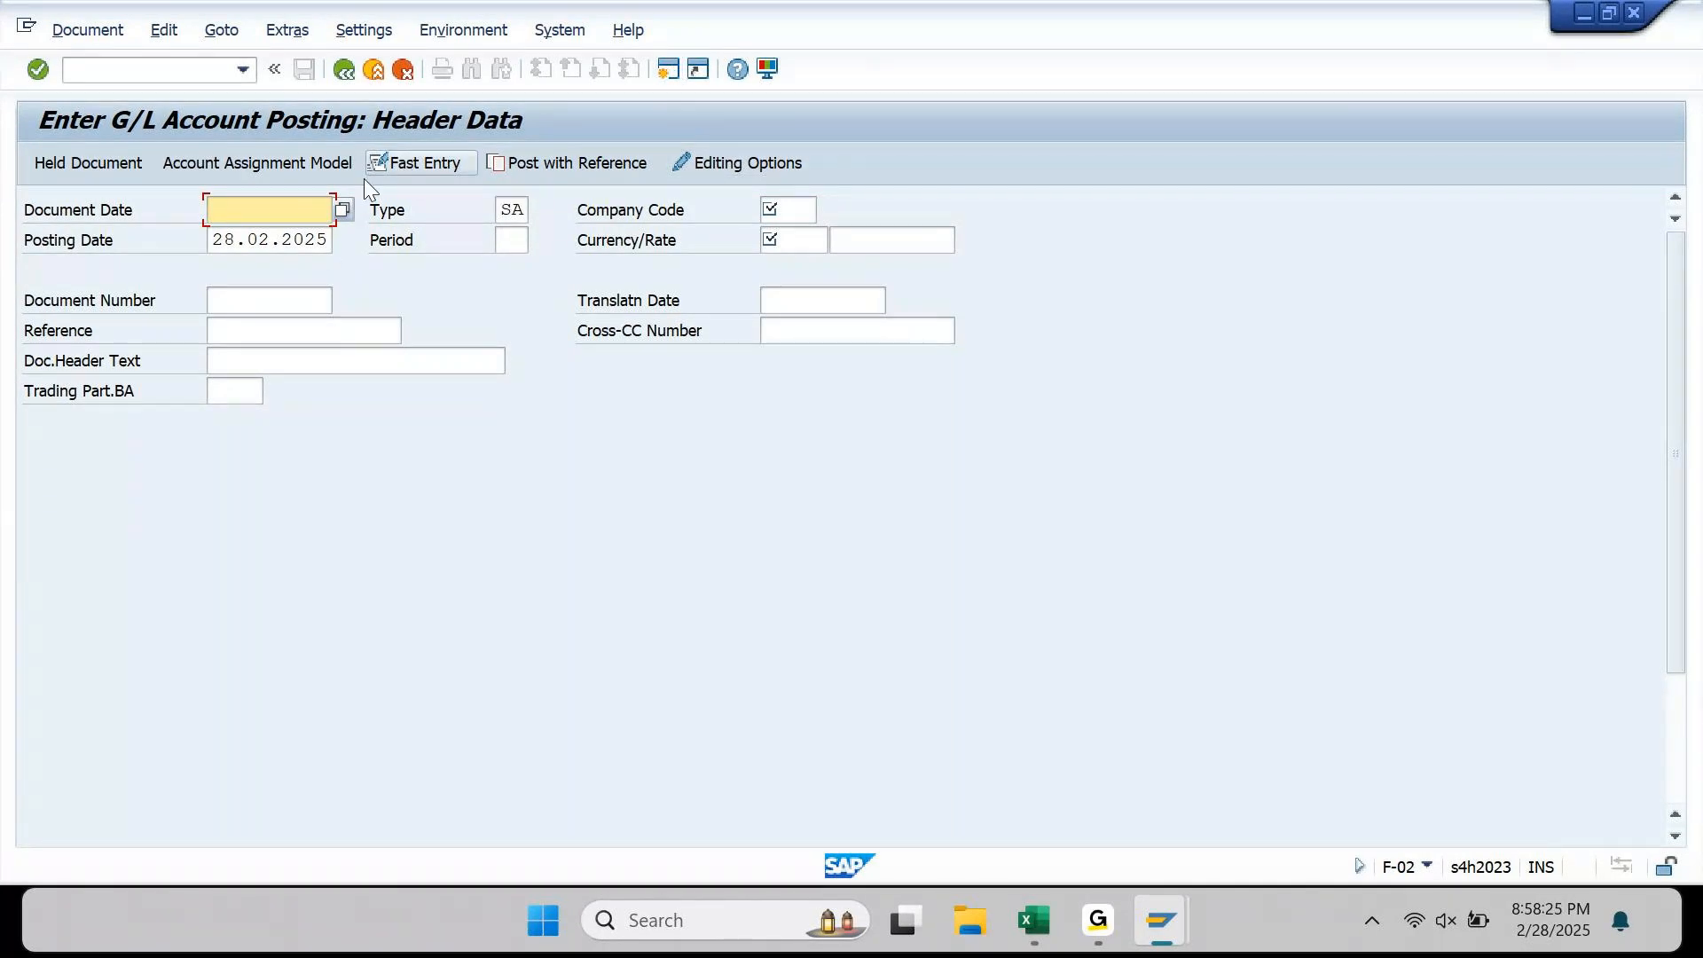
Step: Enter 01 as Document Date, 02 as Posting Date and 03 as Translation Date
type("01")
key("Tab")
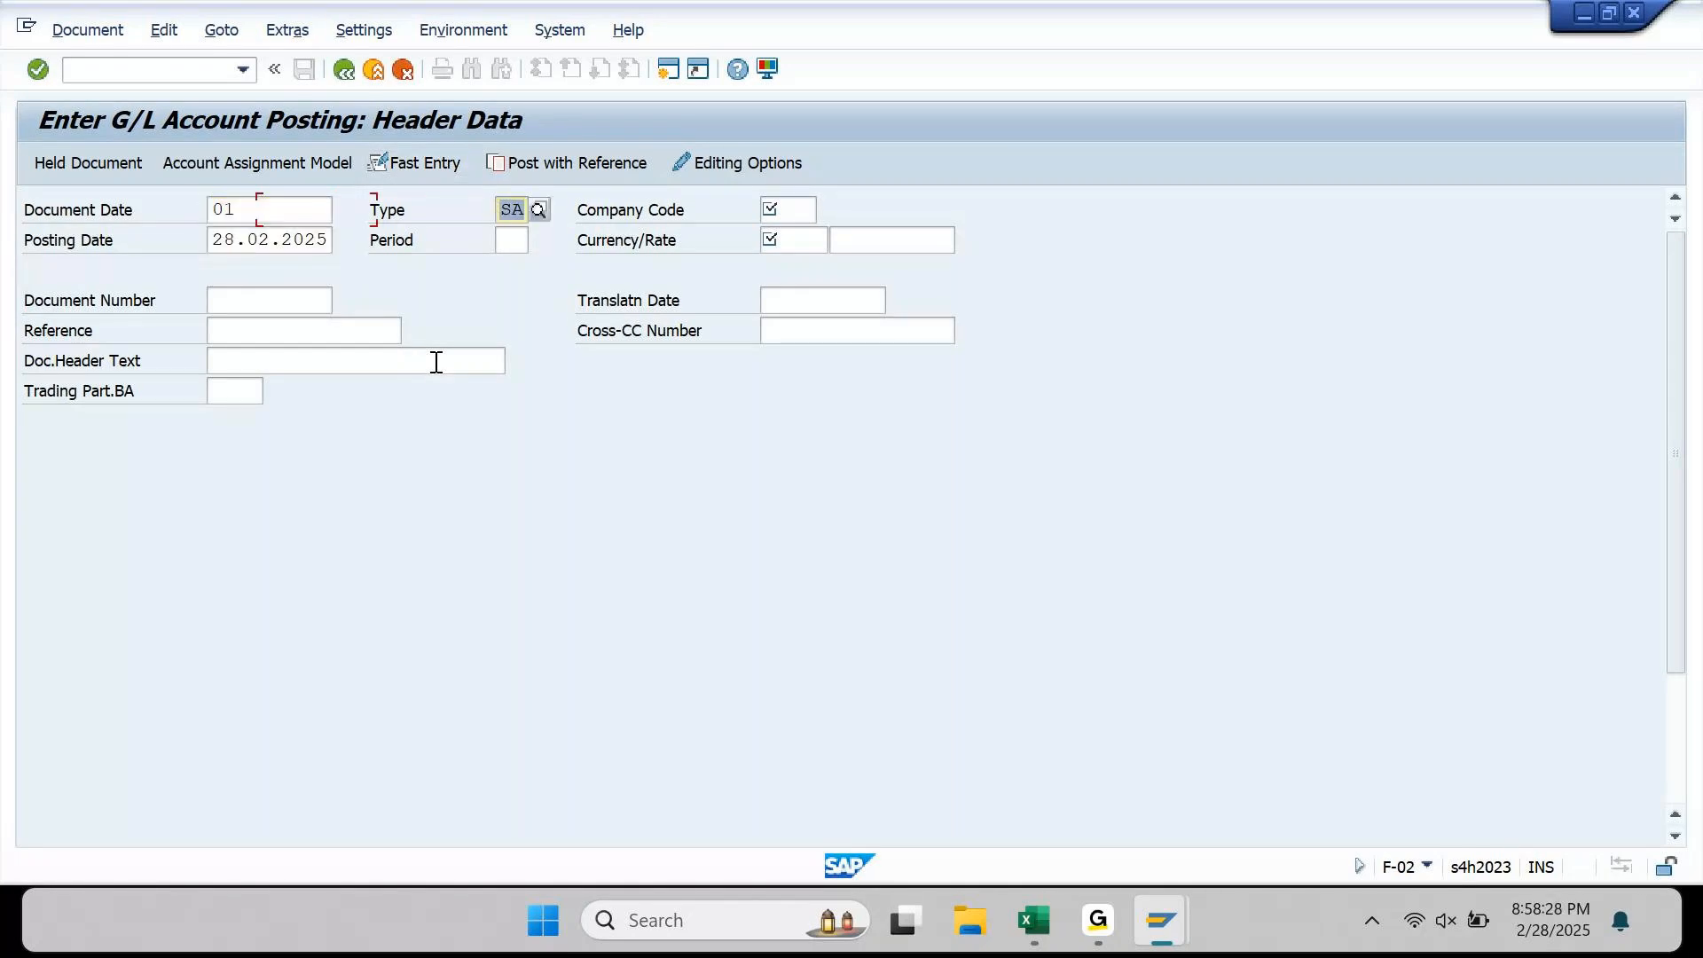
key("Tab")
key("Tab")
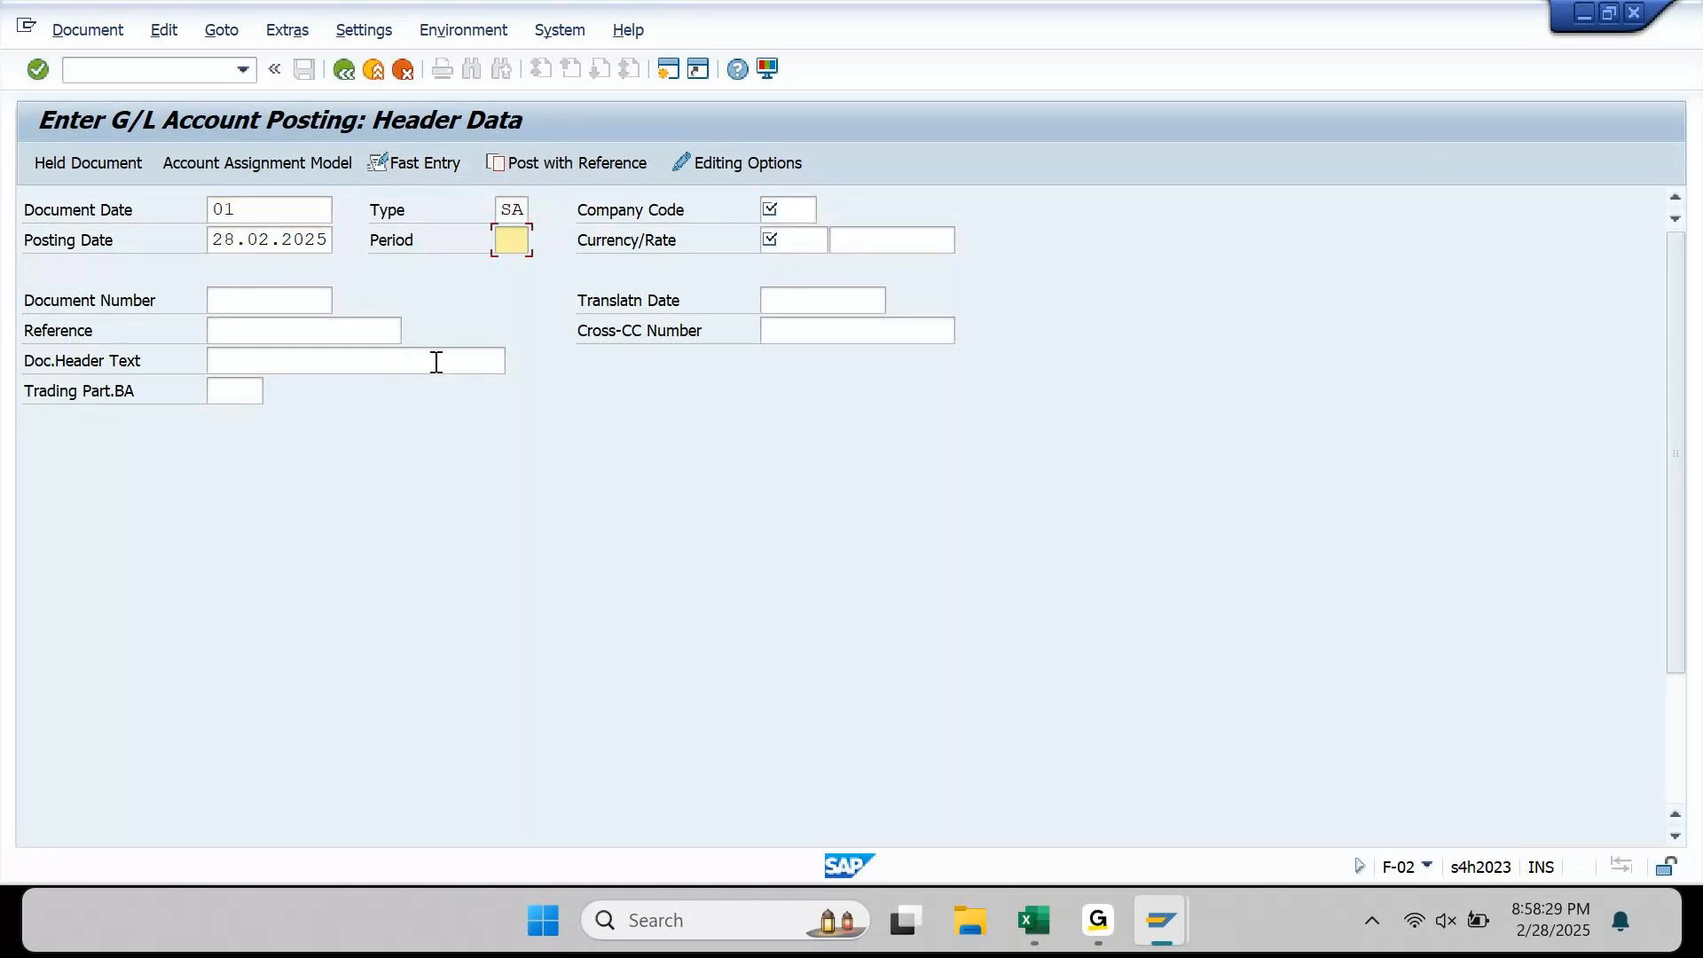
key("shift+Tab")
type("02")
key("Tab")
key("Tab")
key("Tab")
key("Tab")
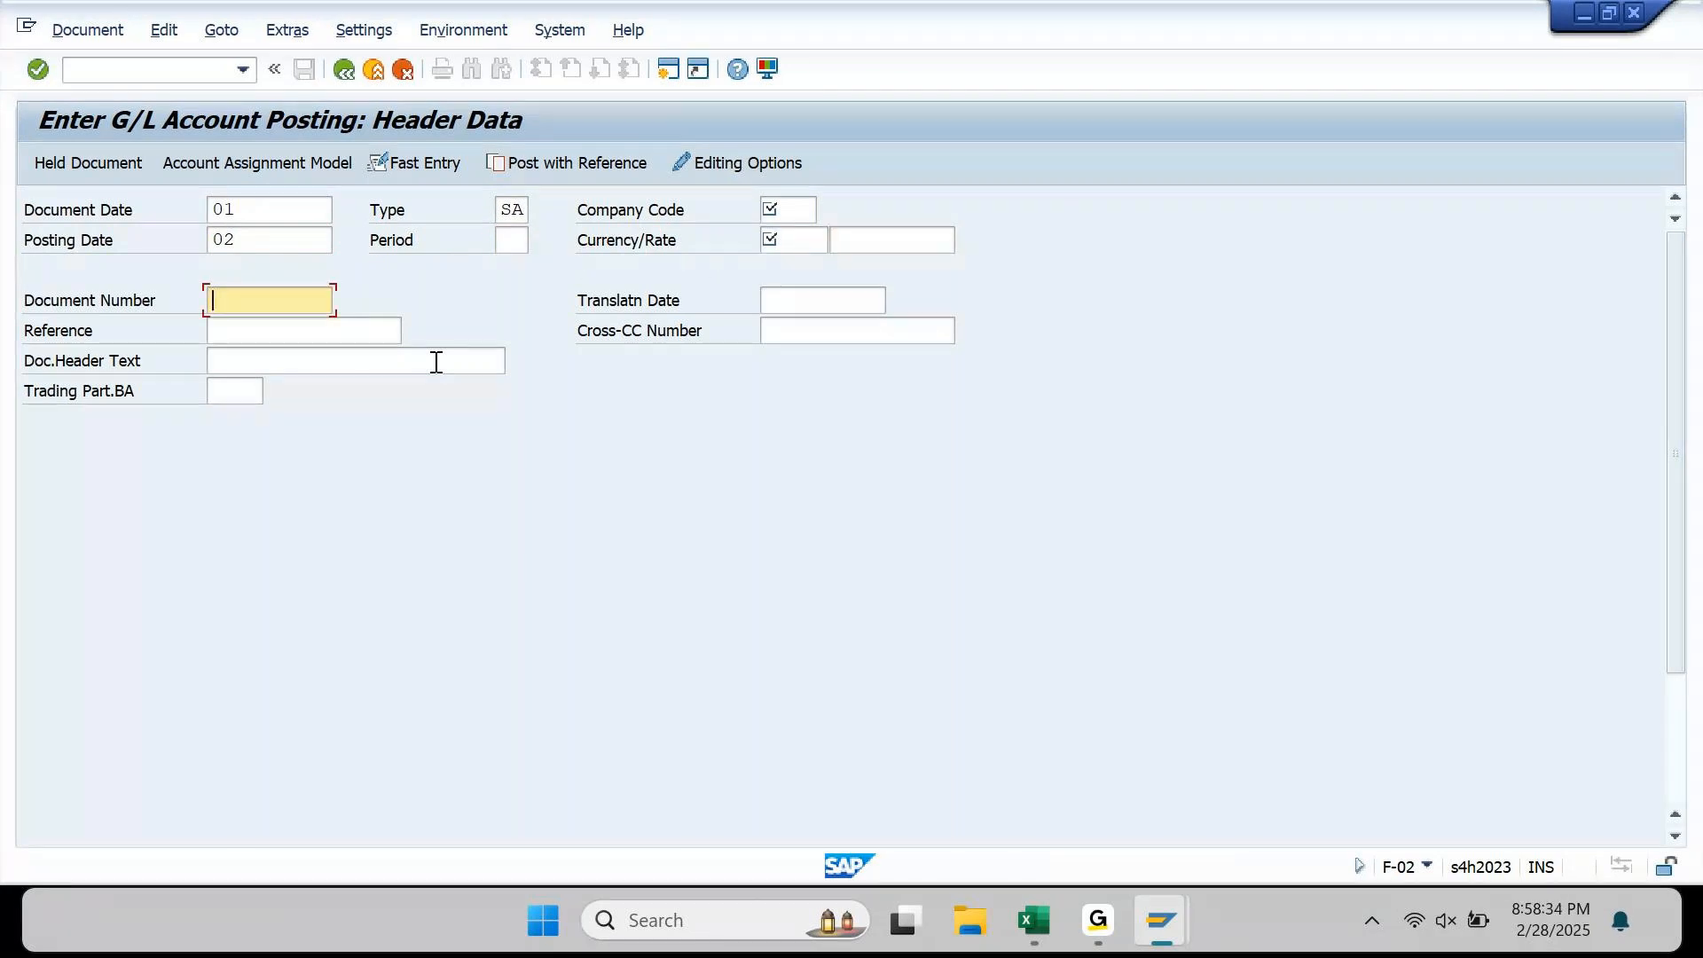
key("Tab")
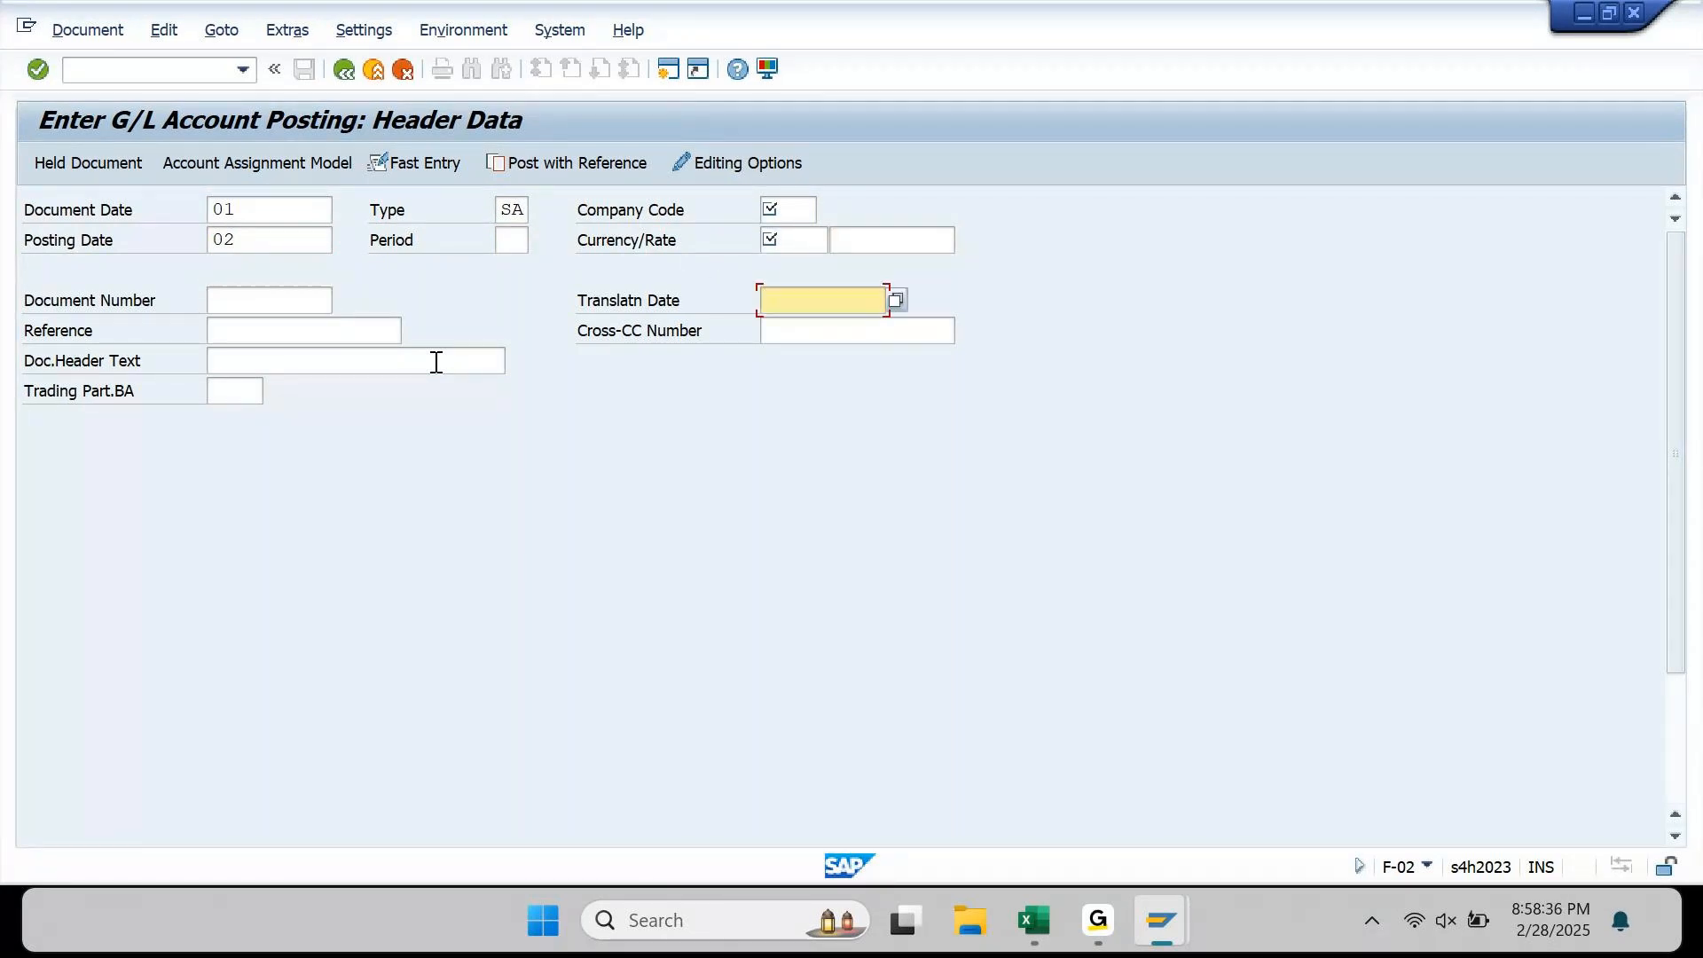
type("03")
key("Tab")
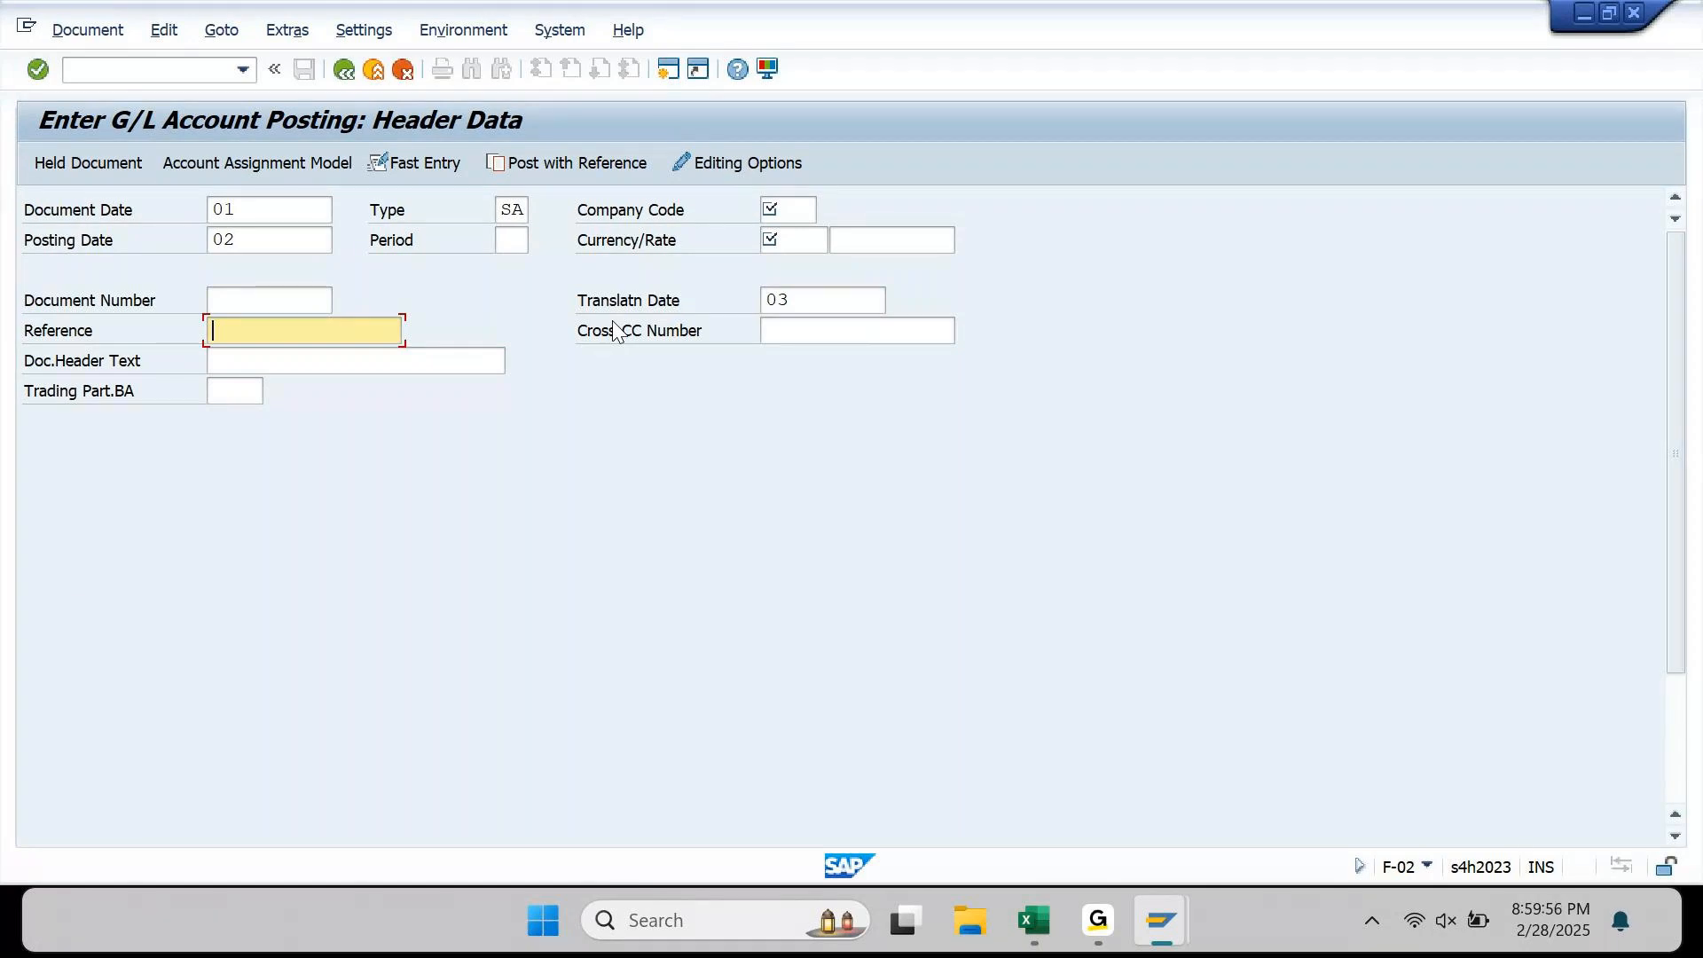
Step: Switch back to the 'Display View Global Currency Conversion Settings' SAP window
mouse_move(1173, 927)
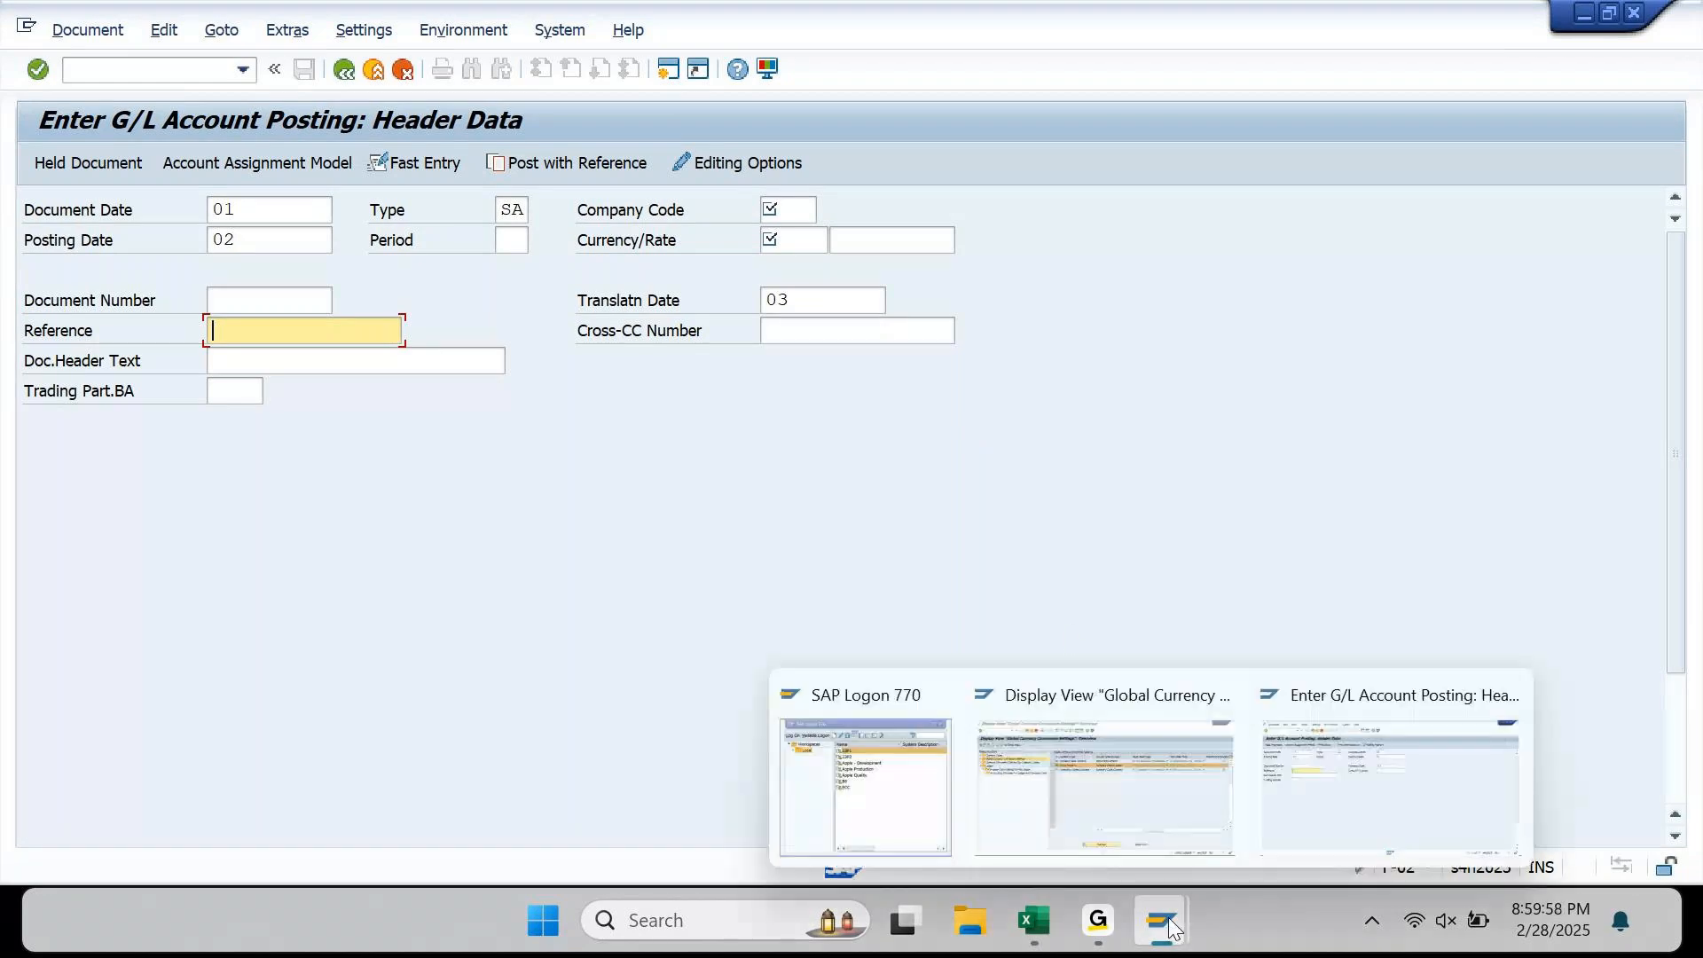
left_click(1121, 813)
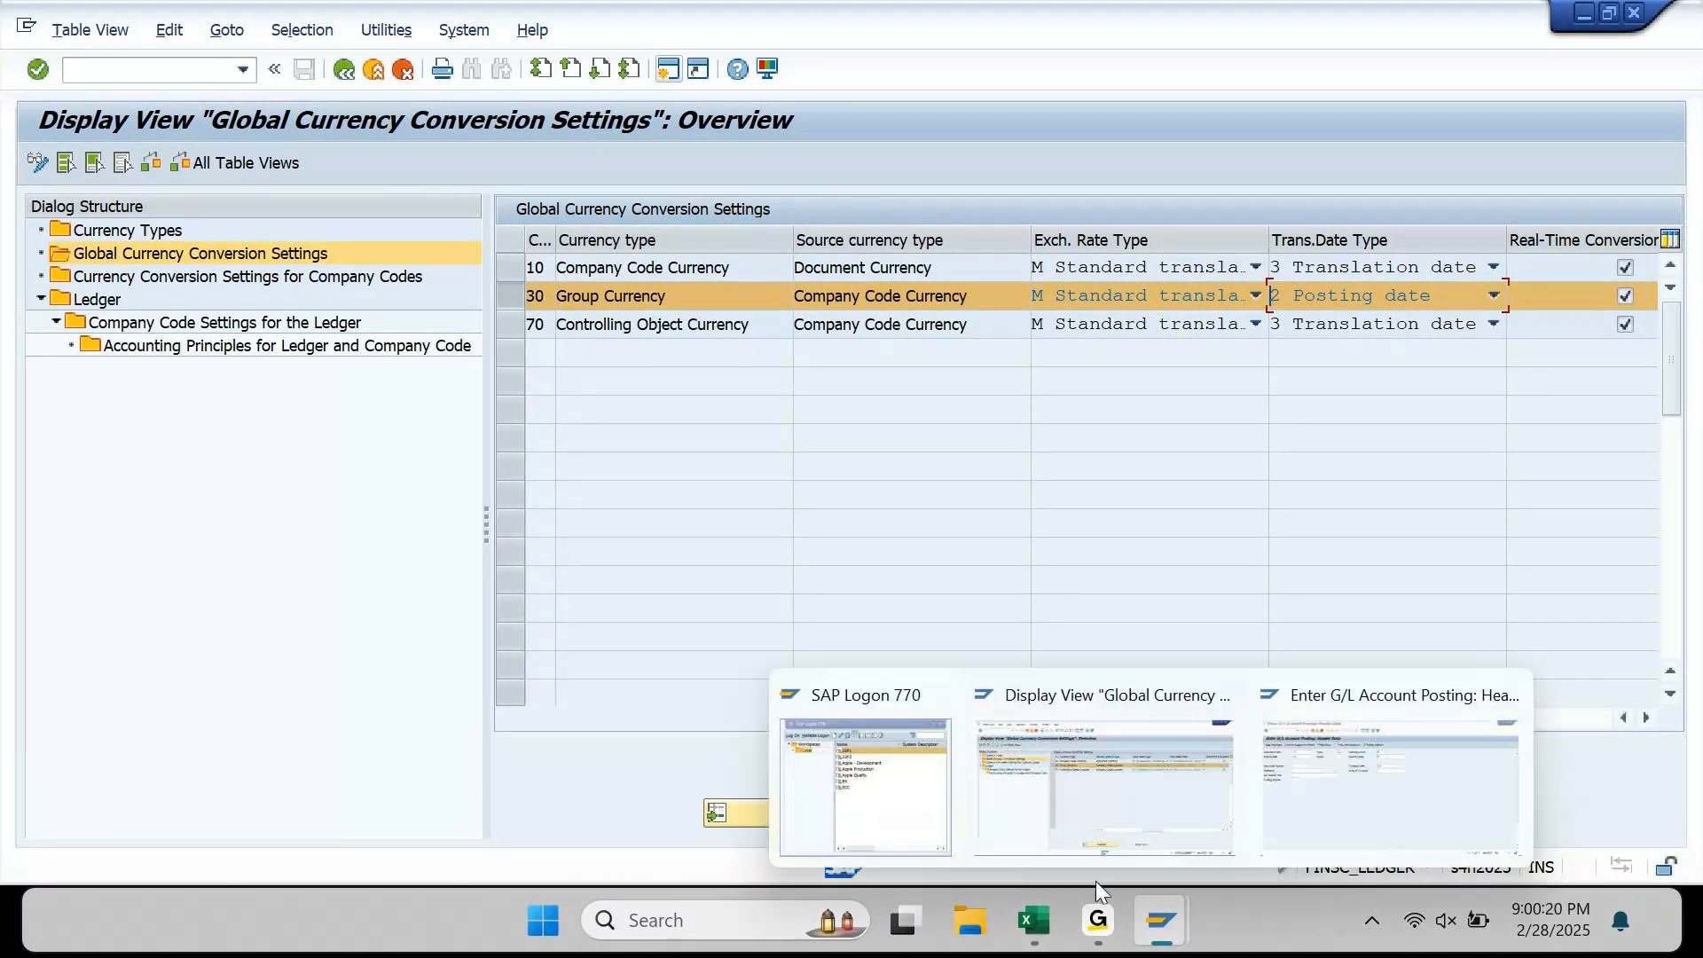
Step: Bring Excel forward and go to the INR 800000 capital entry description in A1136
mouse_move(1035, 938)
left_click(1032, 758)
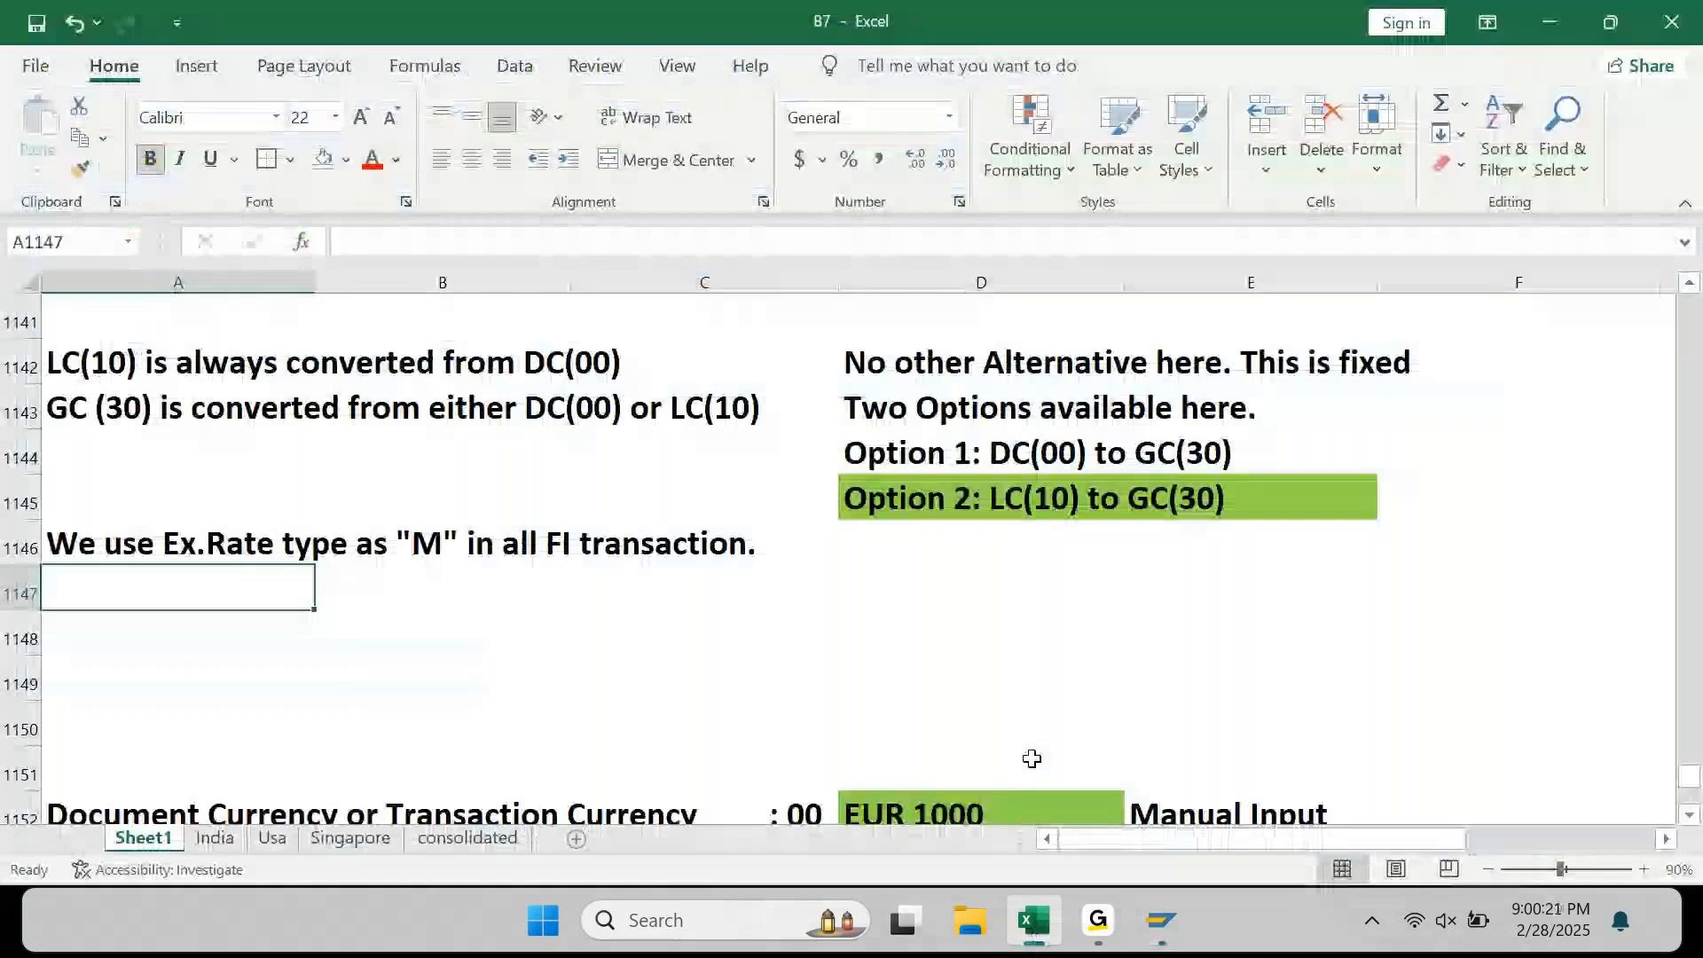
key("Up")
key("Up")
key("Up")
key("Up")
key("Up")
key("Up")
key("Up")
key("Up")
key("Up")
key("Up")
key("Up")
key("Up")
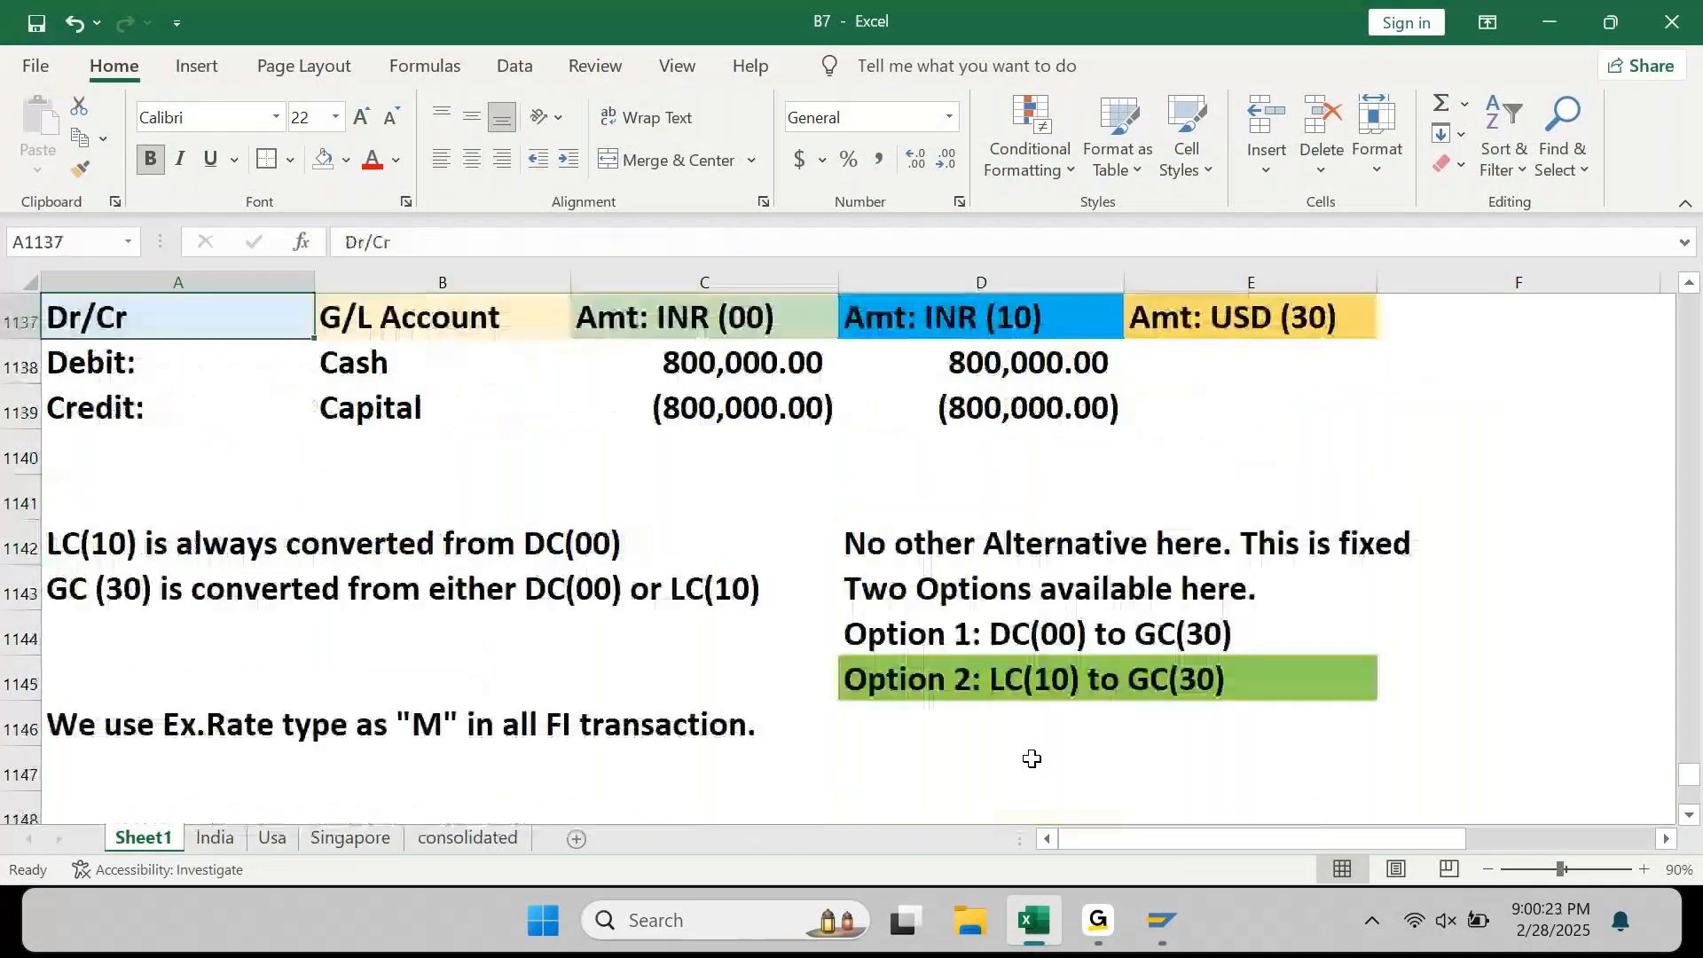
key("Up")
key("Up")
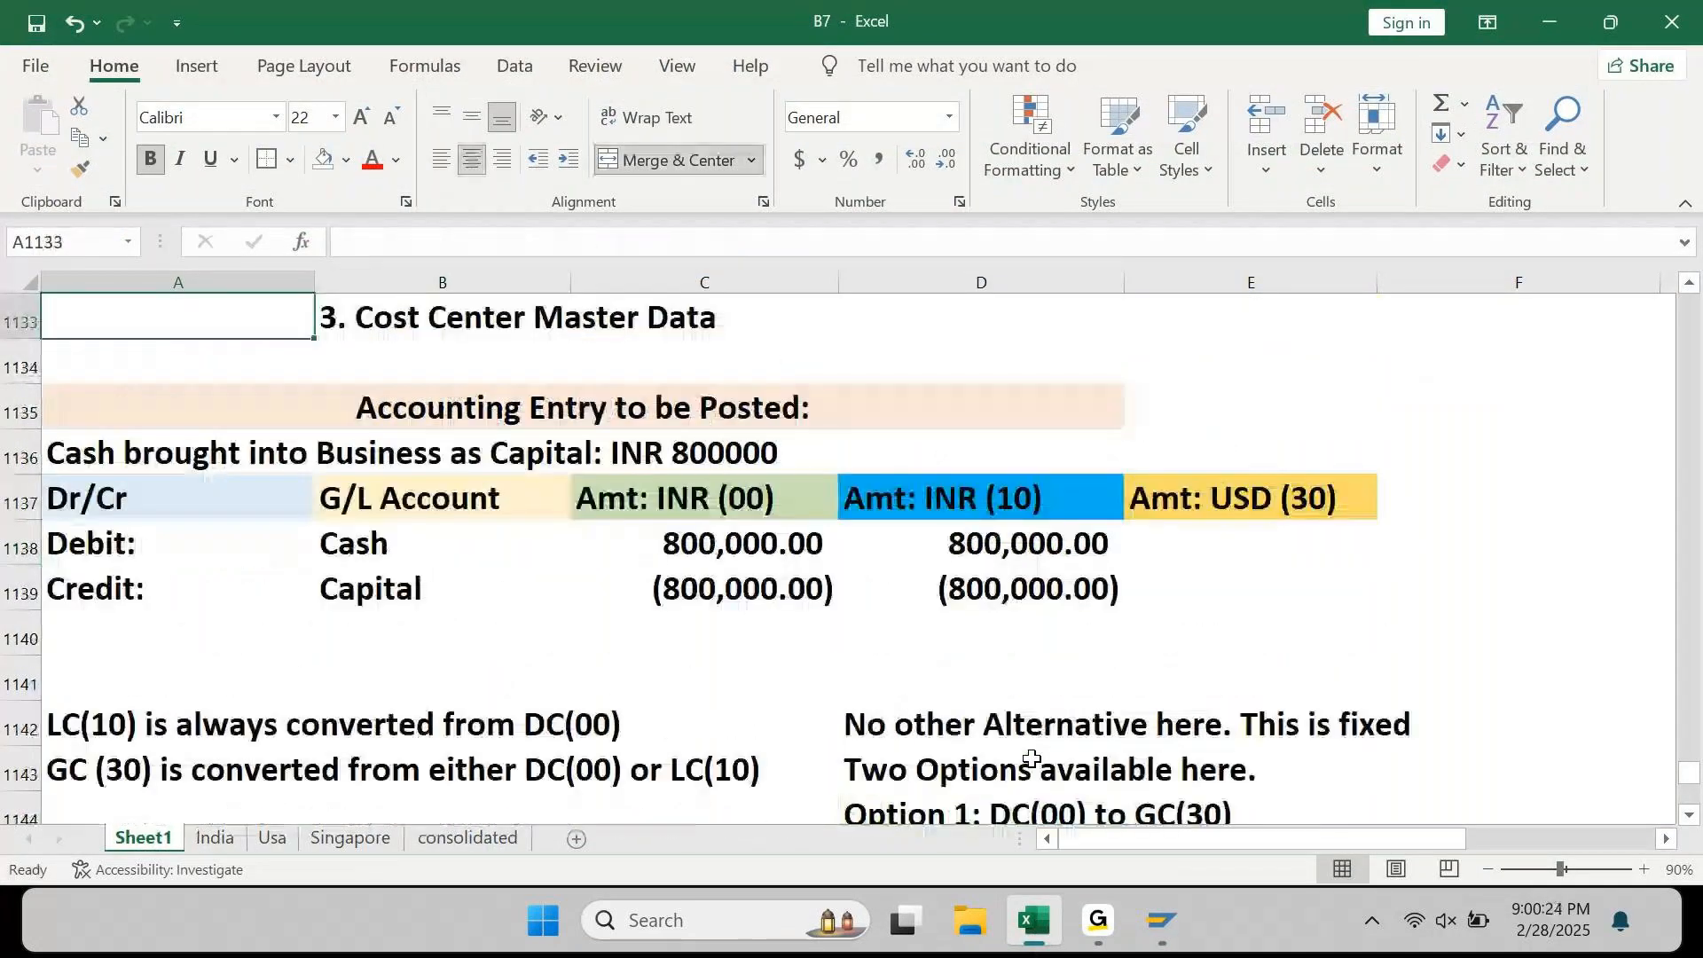
key("Down")
key("Down")
key("Down")
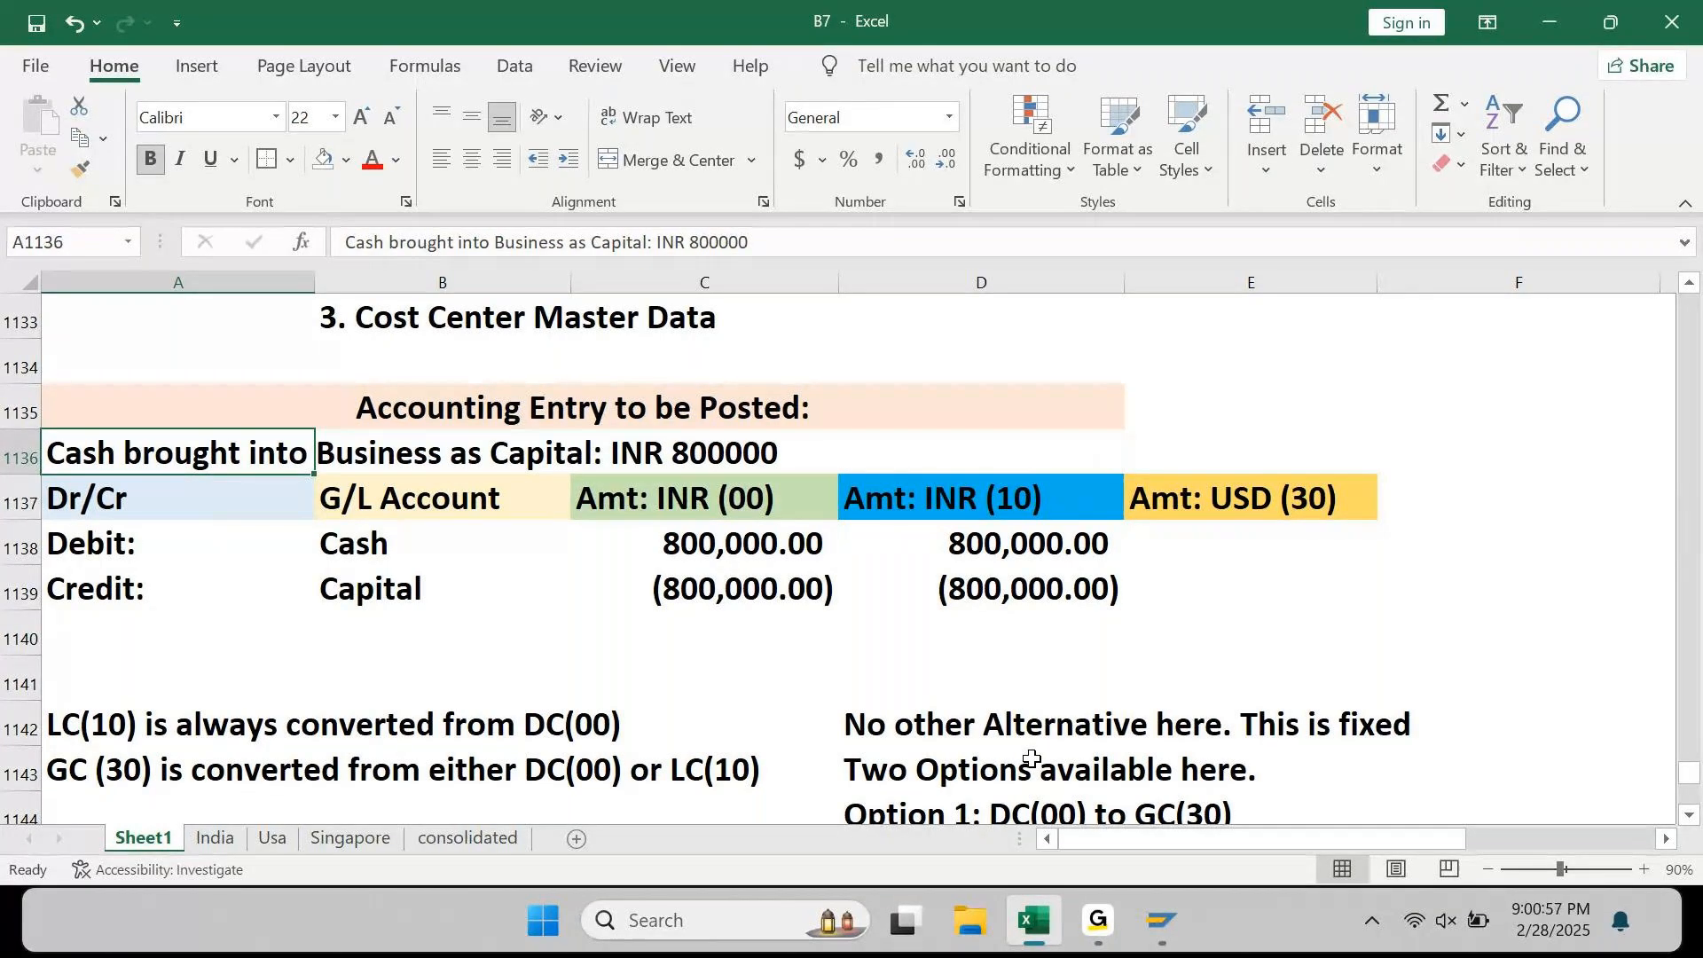
Step: In the F-02 header, clear the Translation Date, Posting Date and Document Date values
mouse_move(1161, 923)
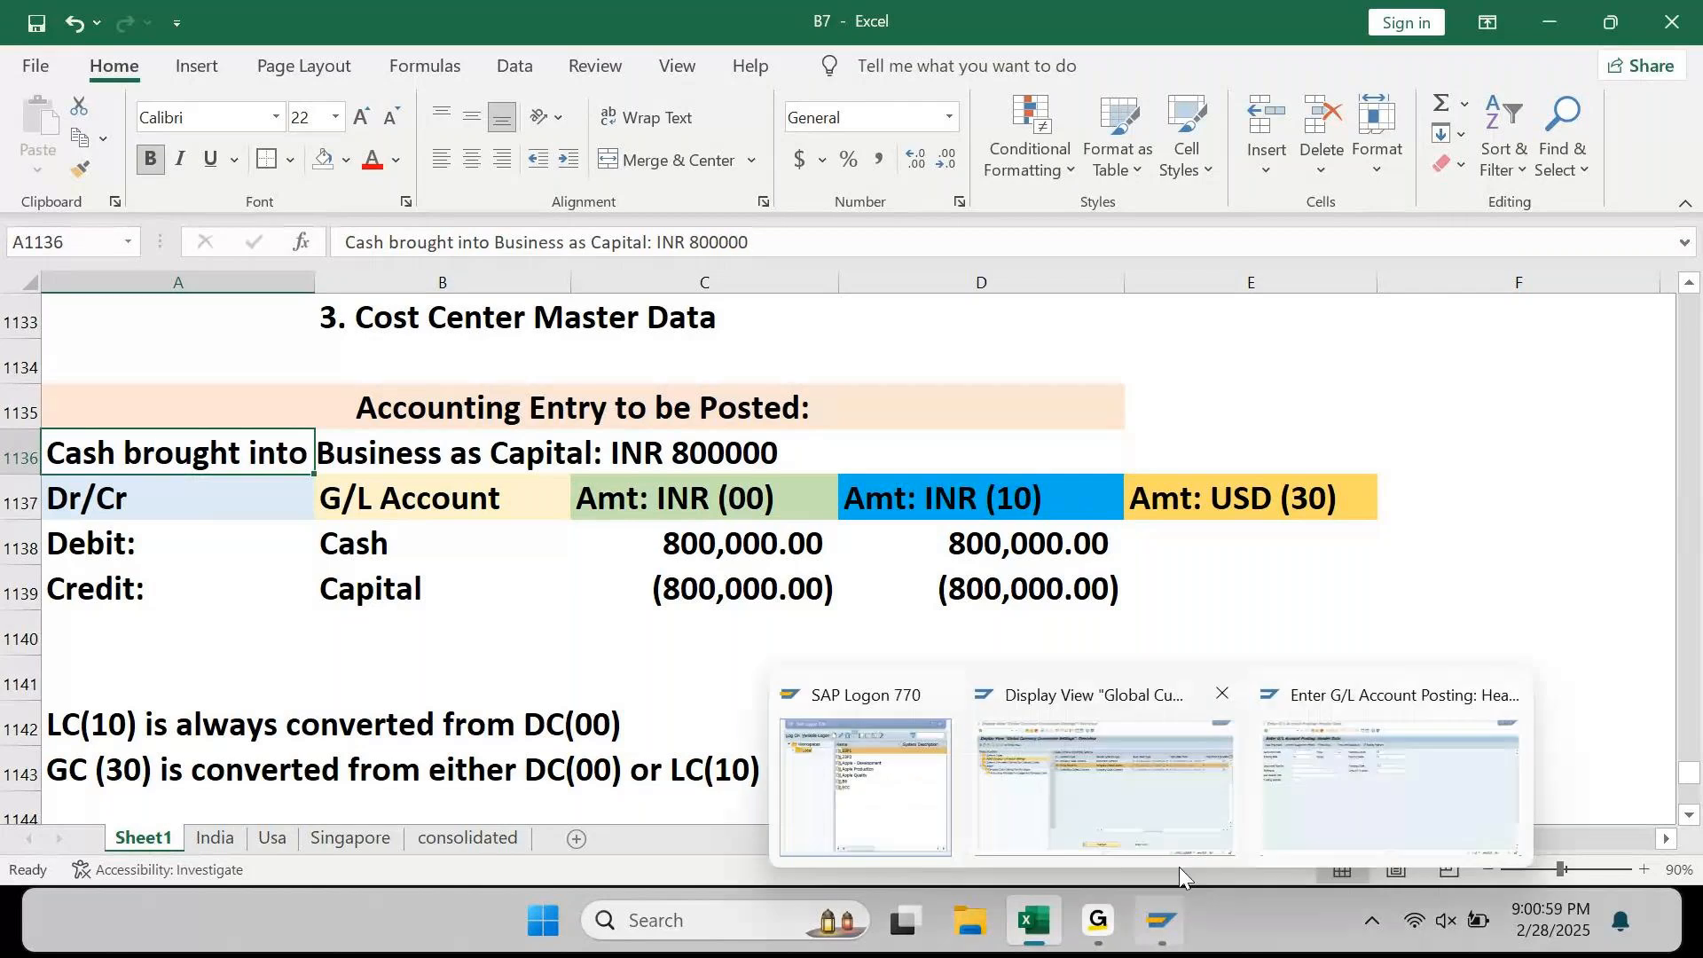
left_click(1334, 757)
left_click(804, 303)
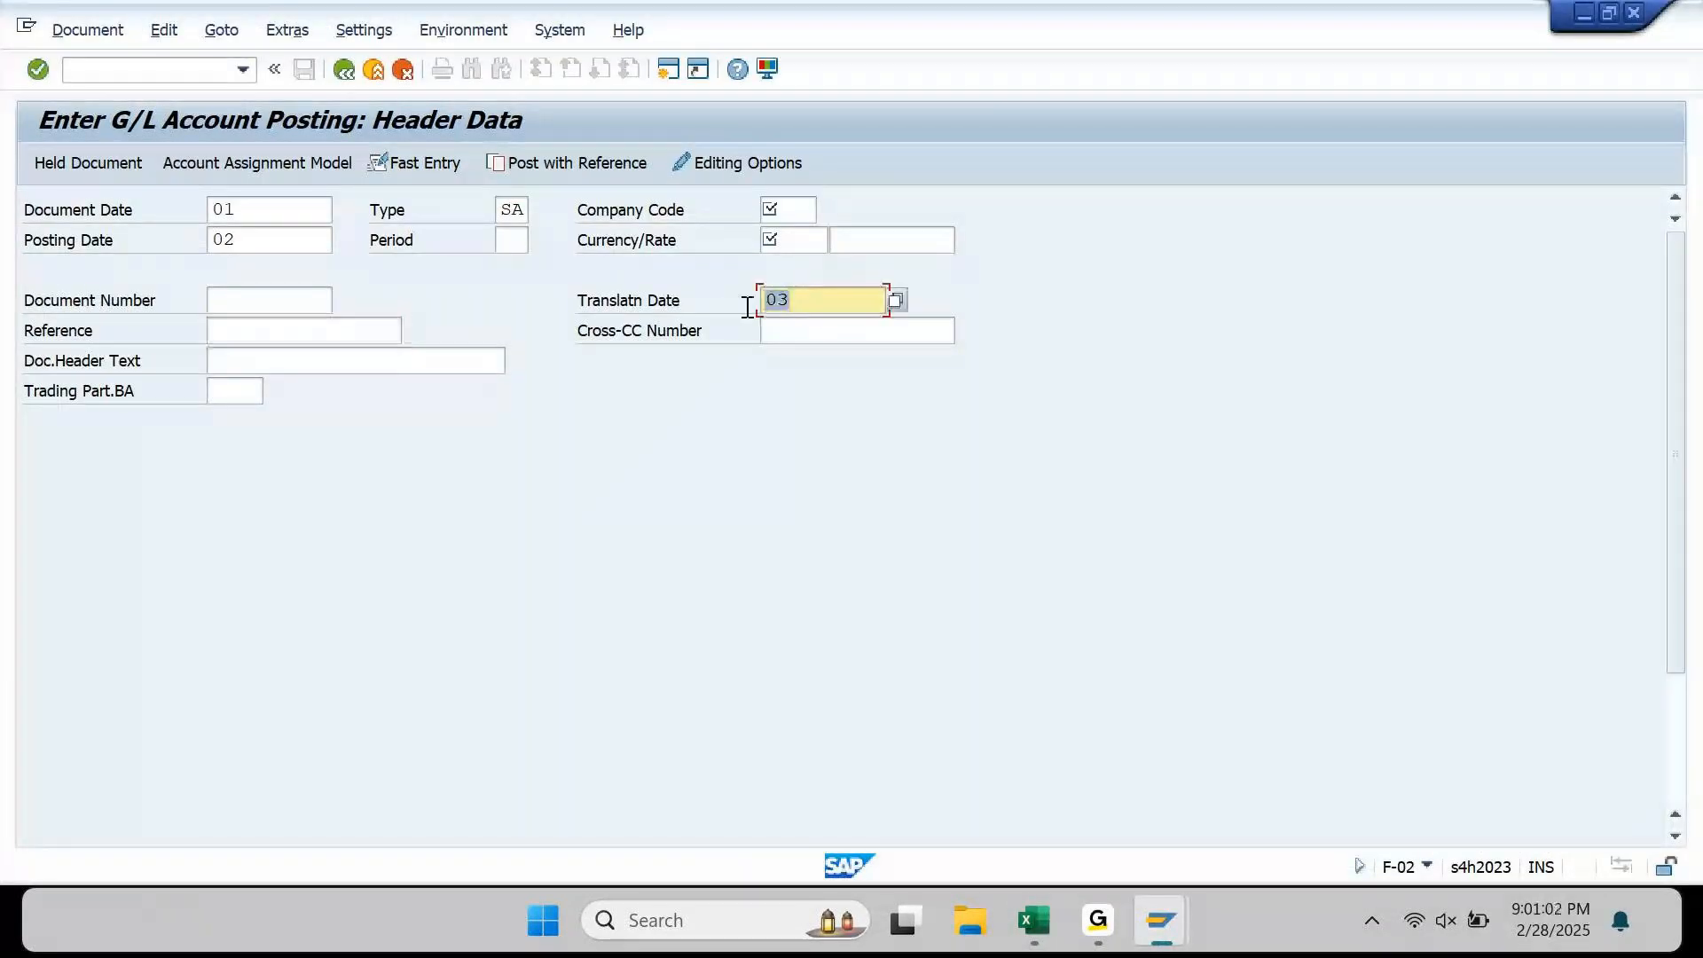
key("Delete")
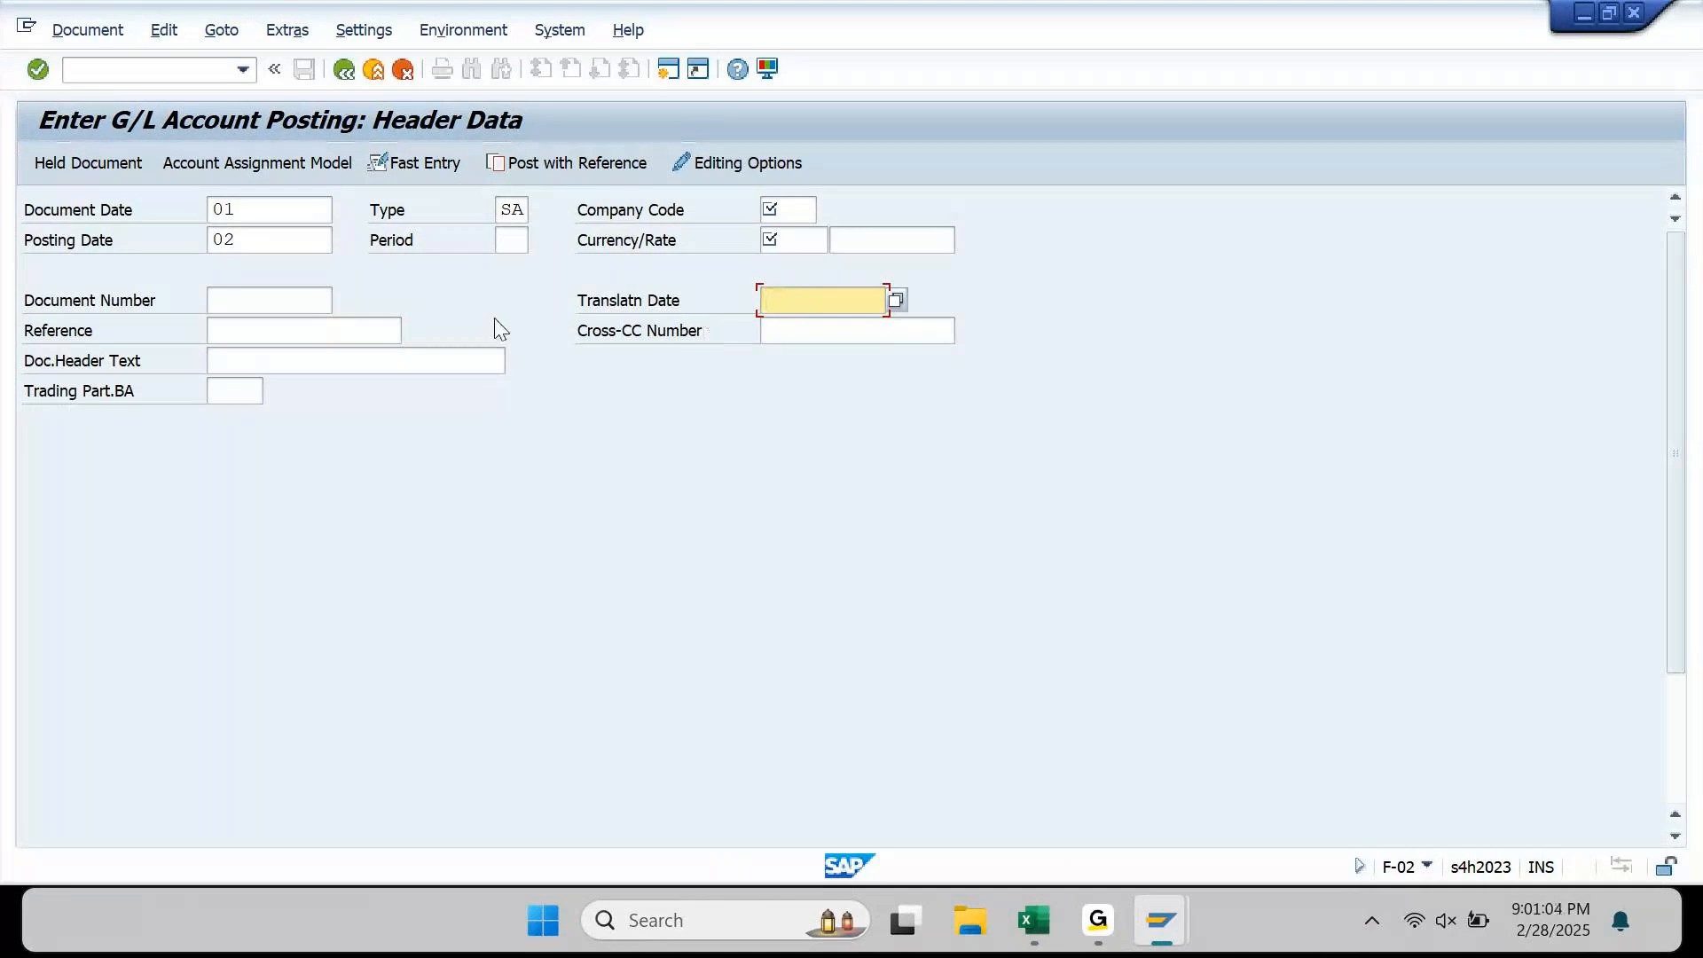
left_click(316, 253)
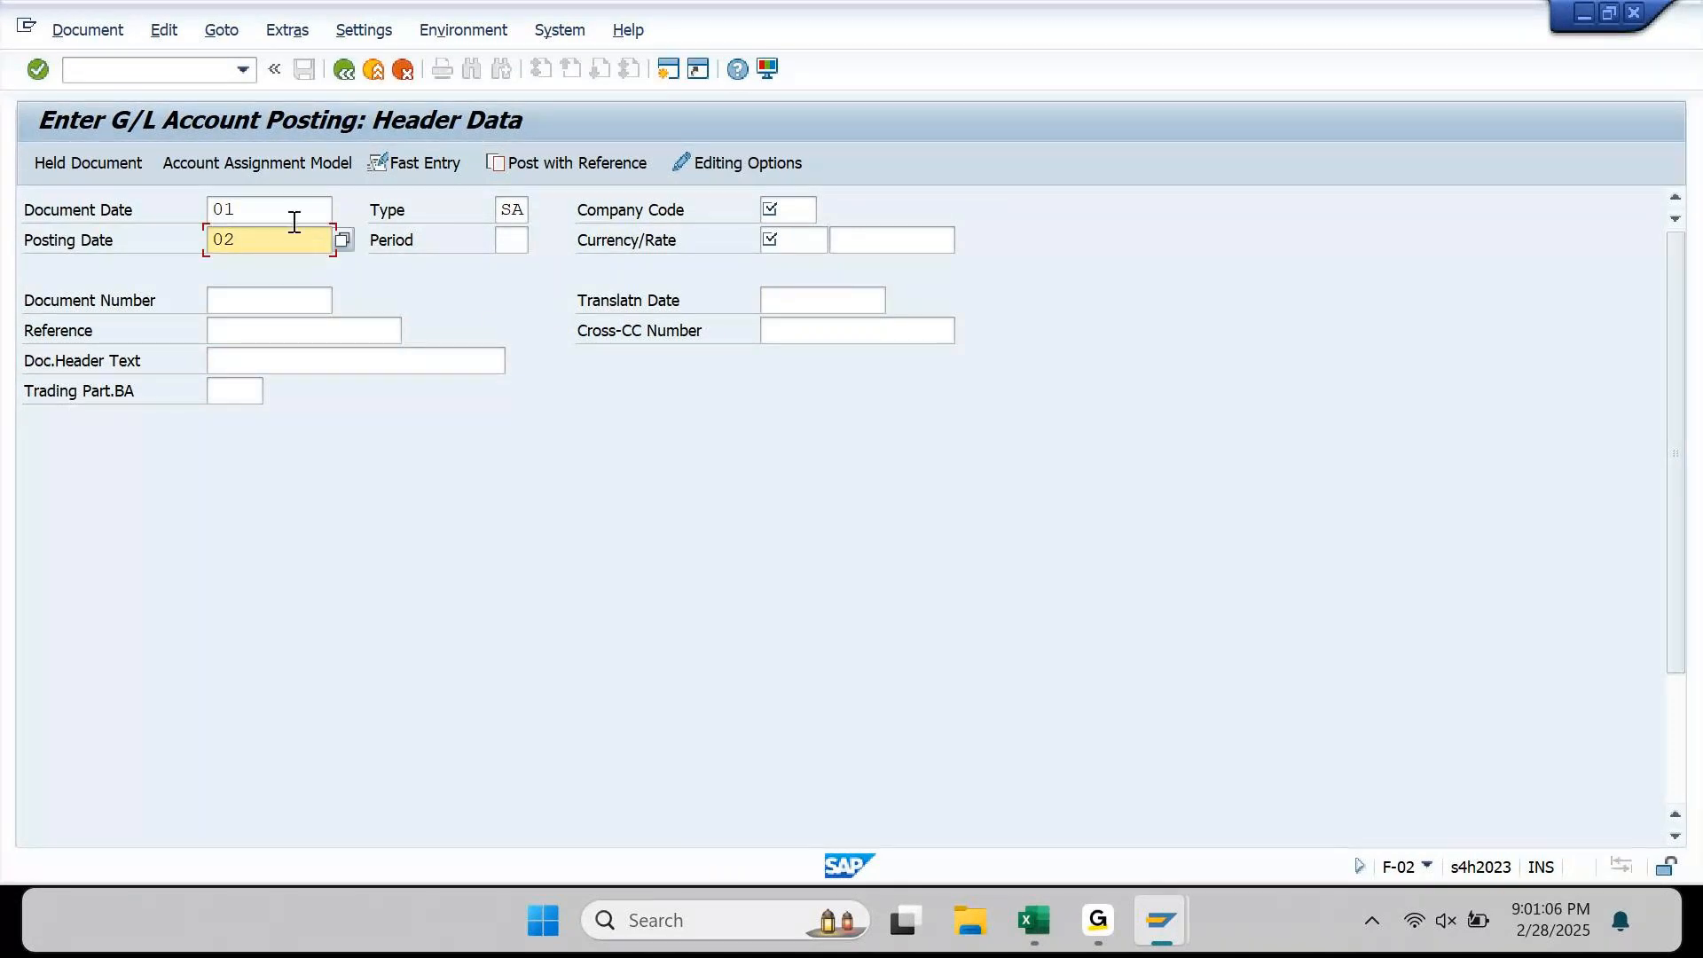
left_click_drag(270, 244, 154, 245)
key("Delete")
left_click_drag(243, 210, 177, 226)
key("Delete")
key("Tab")
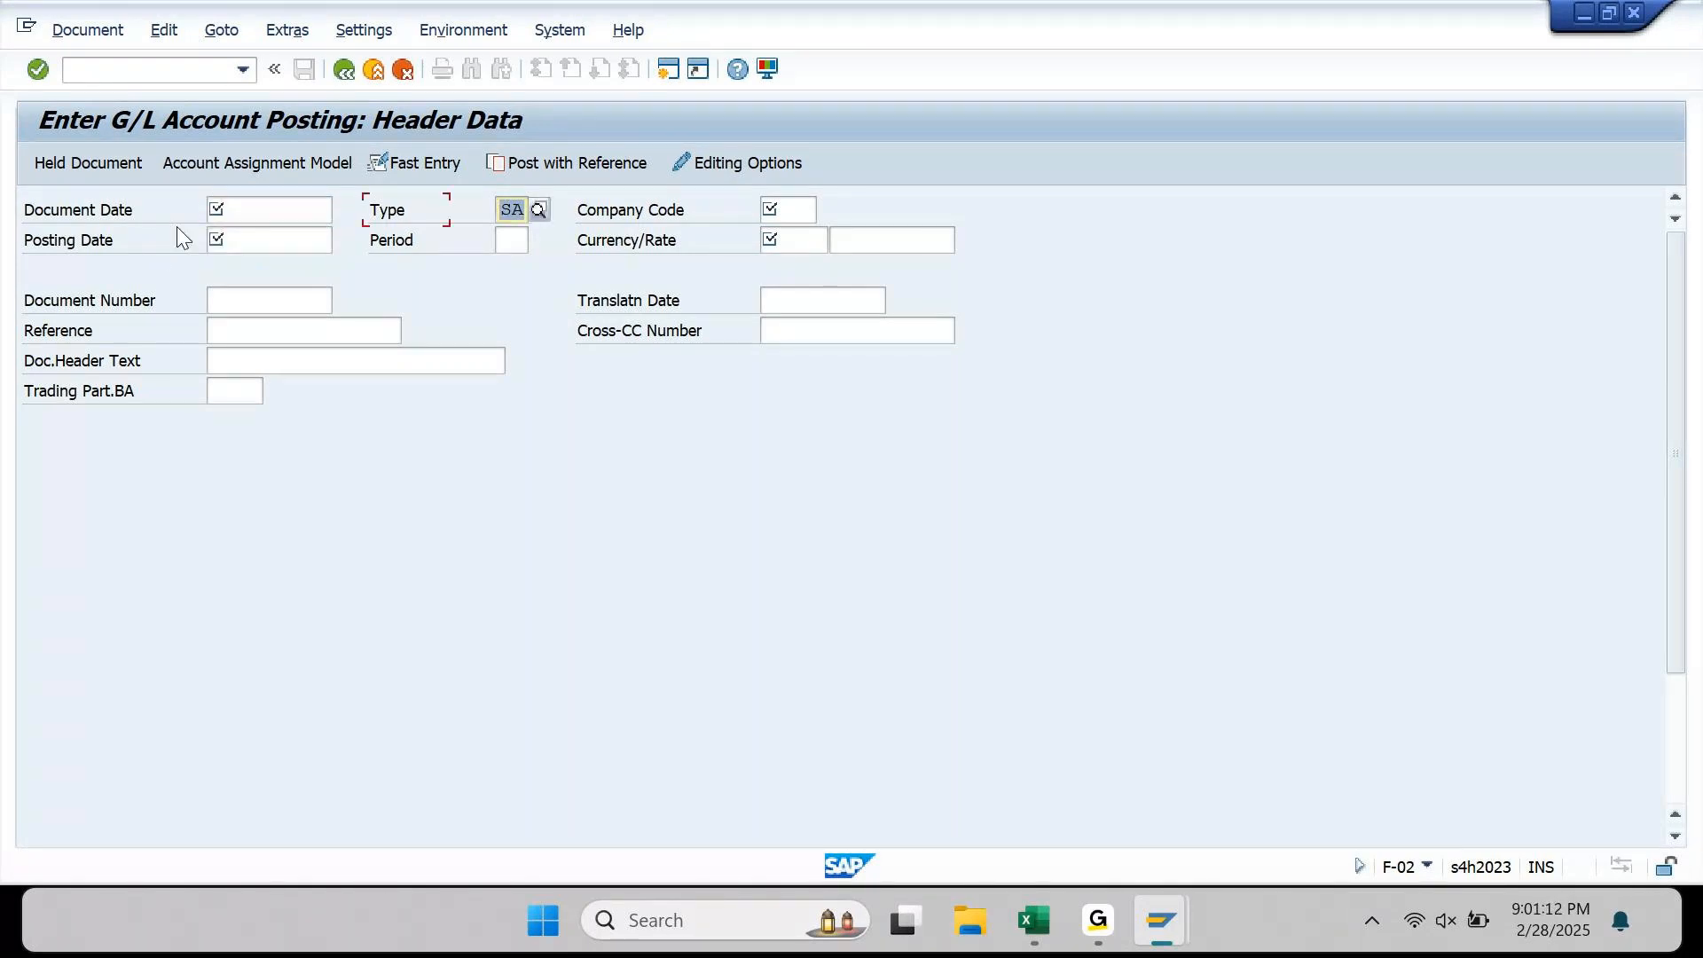
Step: Move into the Reference field, then return to the Excel workbook
left_click(296, 326)
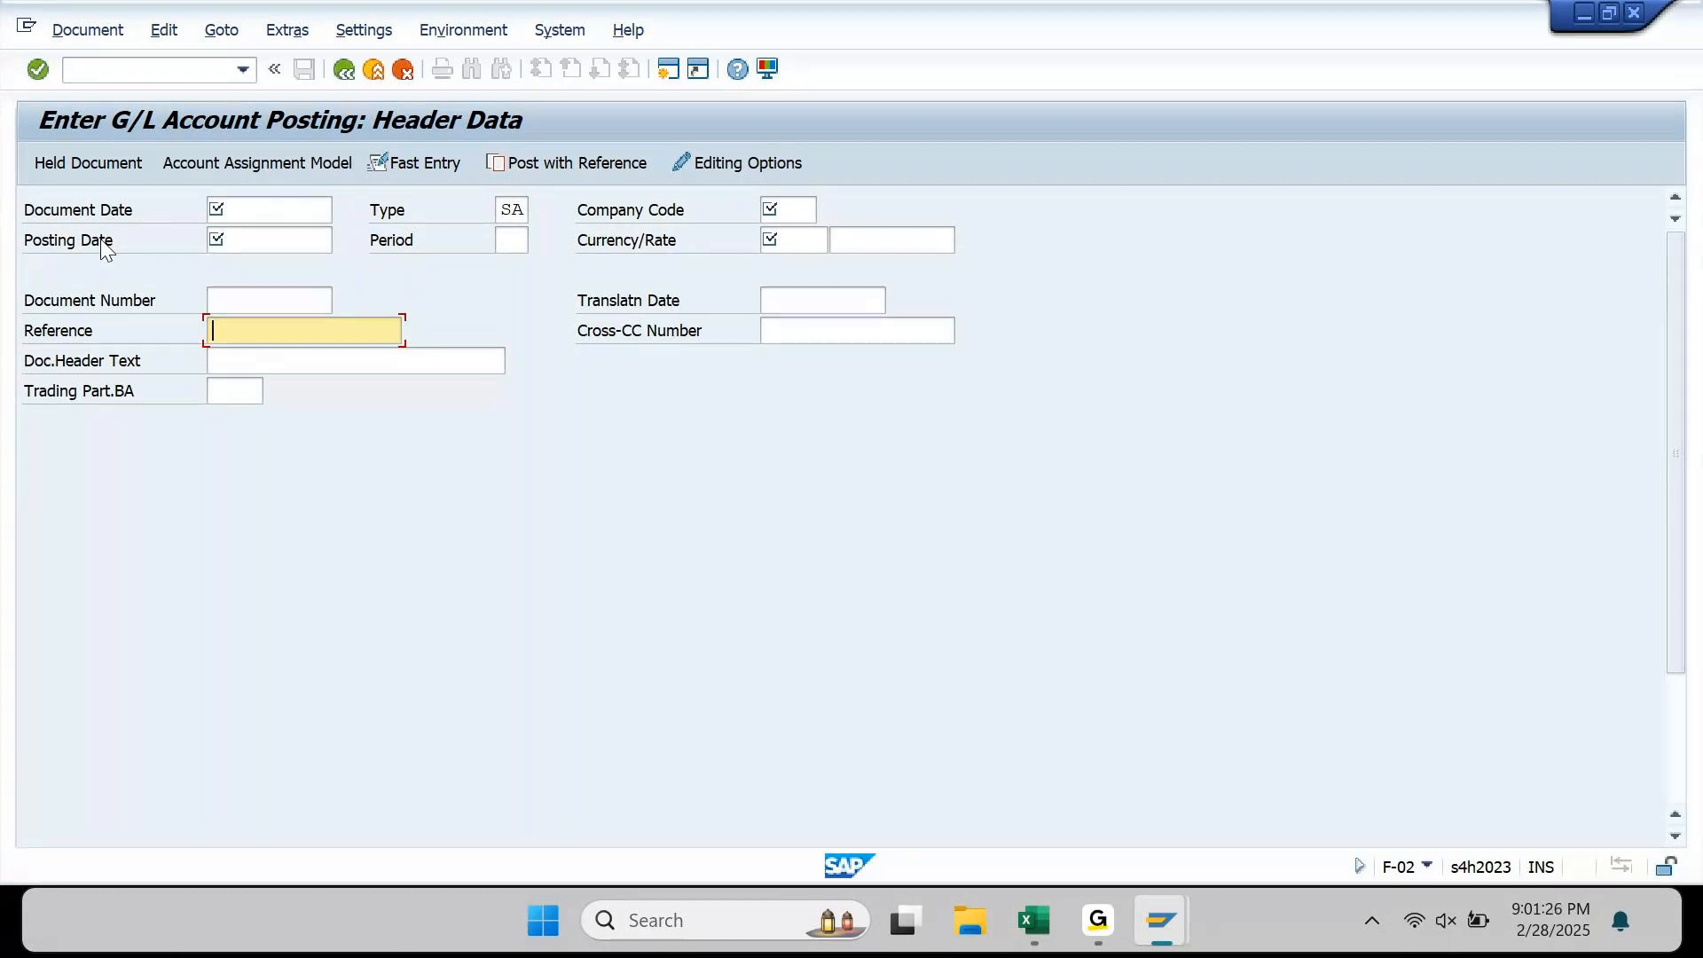
left_click(626, 307)
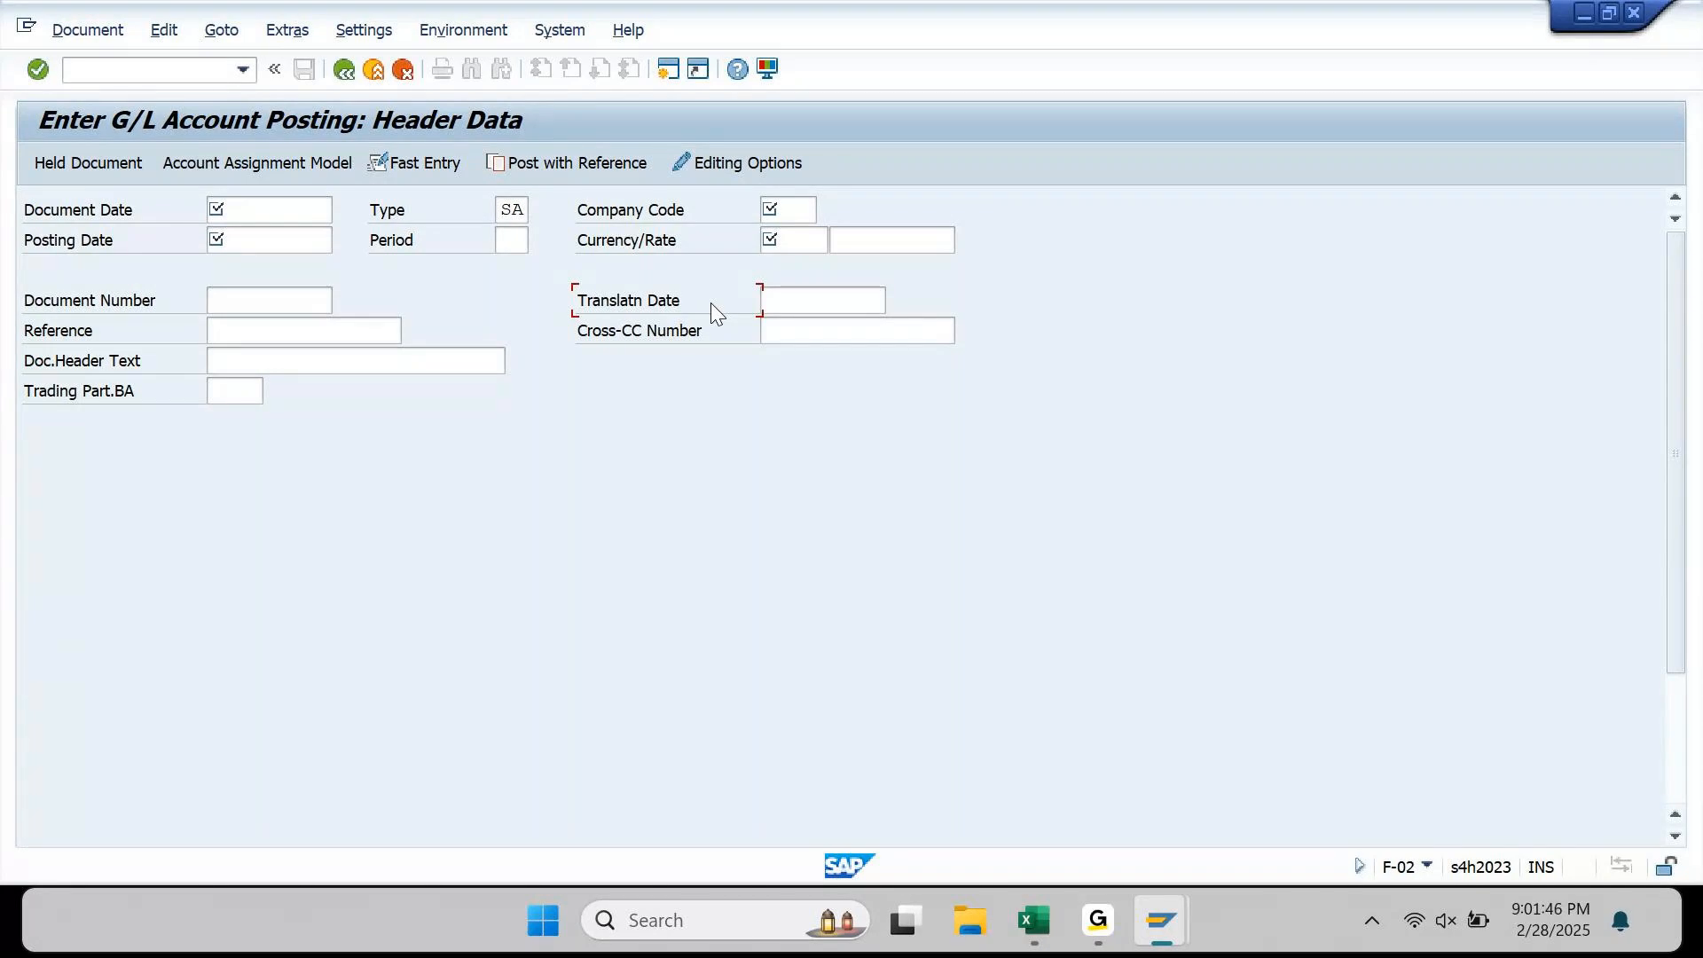
left_click(1029, 914)
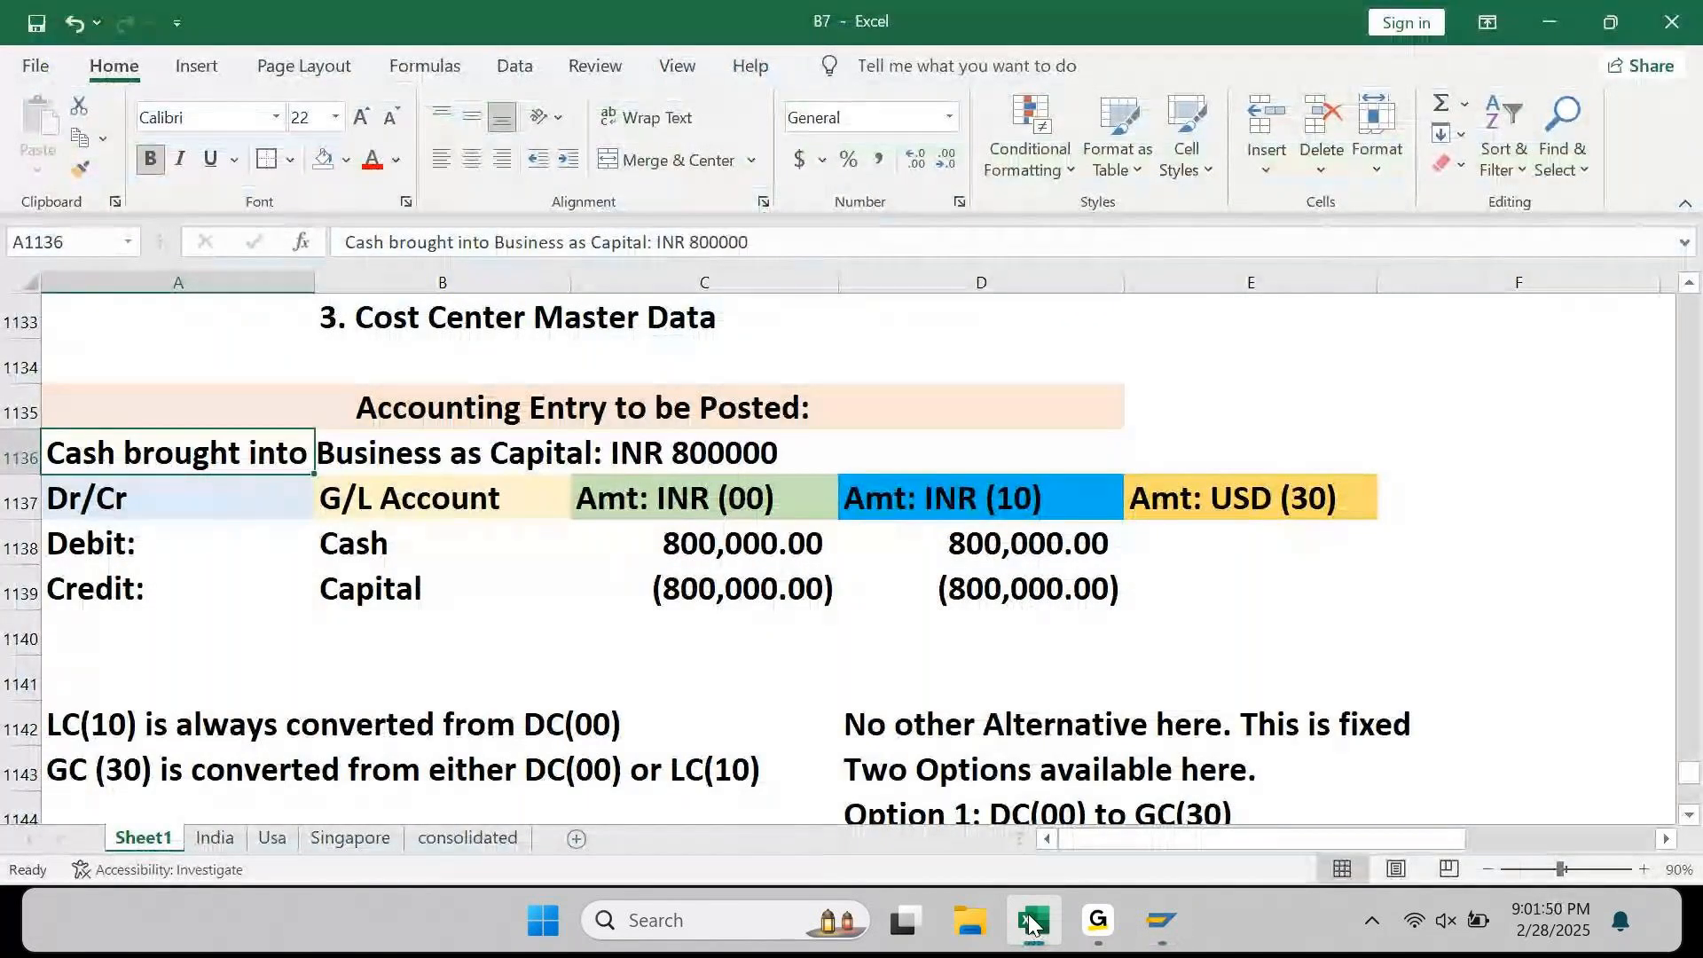
Step: Append 'Transaction date is 01.Feb.2025' to the capital entry description in A1136
key("F2")
type("poST")
key("BackSpace")
key("BackSpace")
key("BackSpace")
key("BackSpace")
type("T")
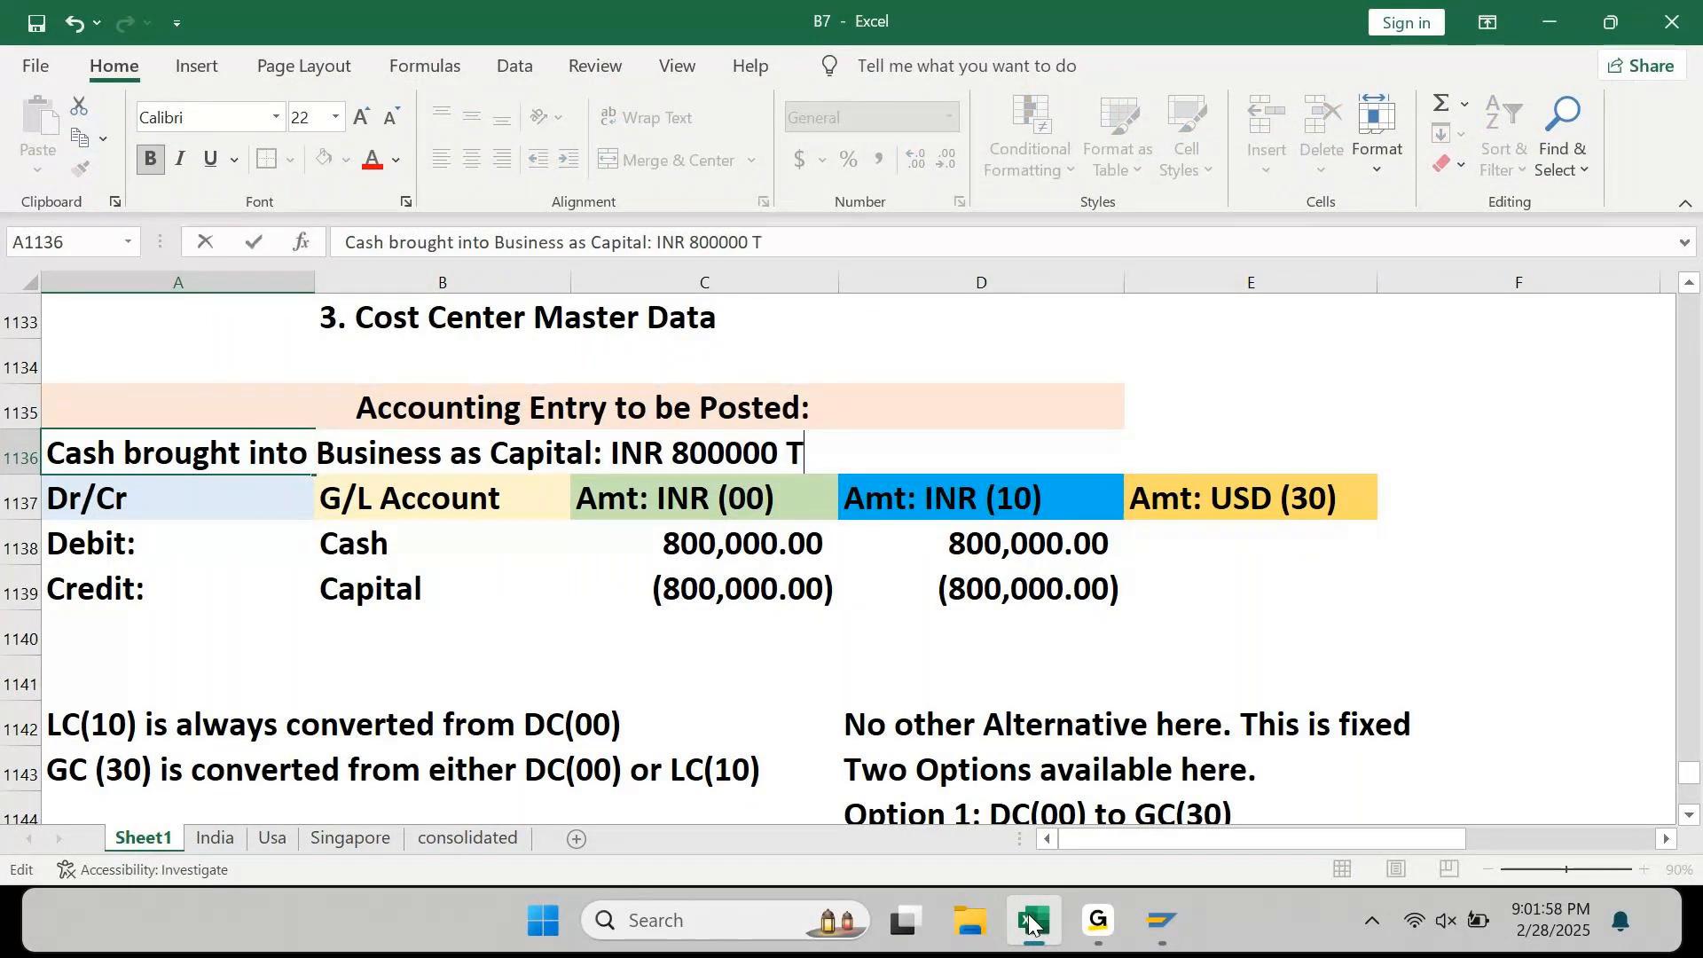
type("ransaction date is 01.")
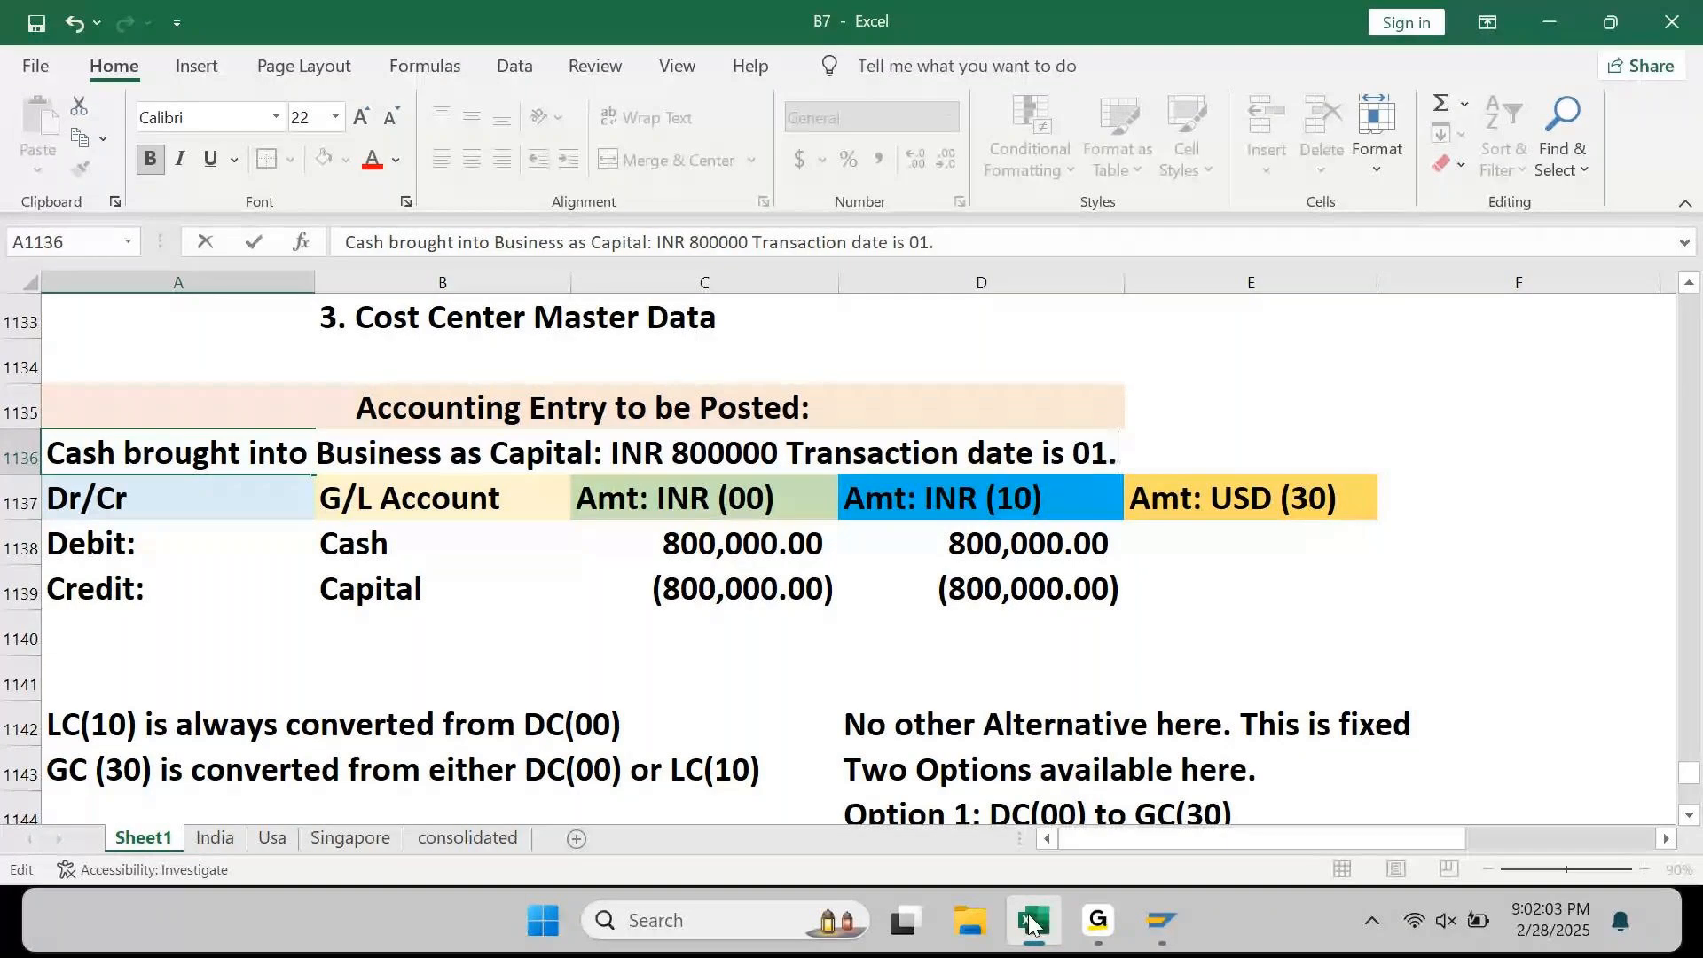
type("Feb.202")
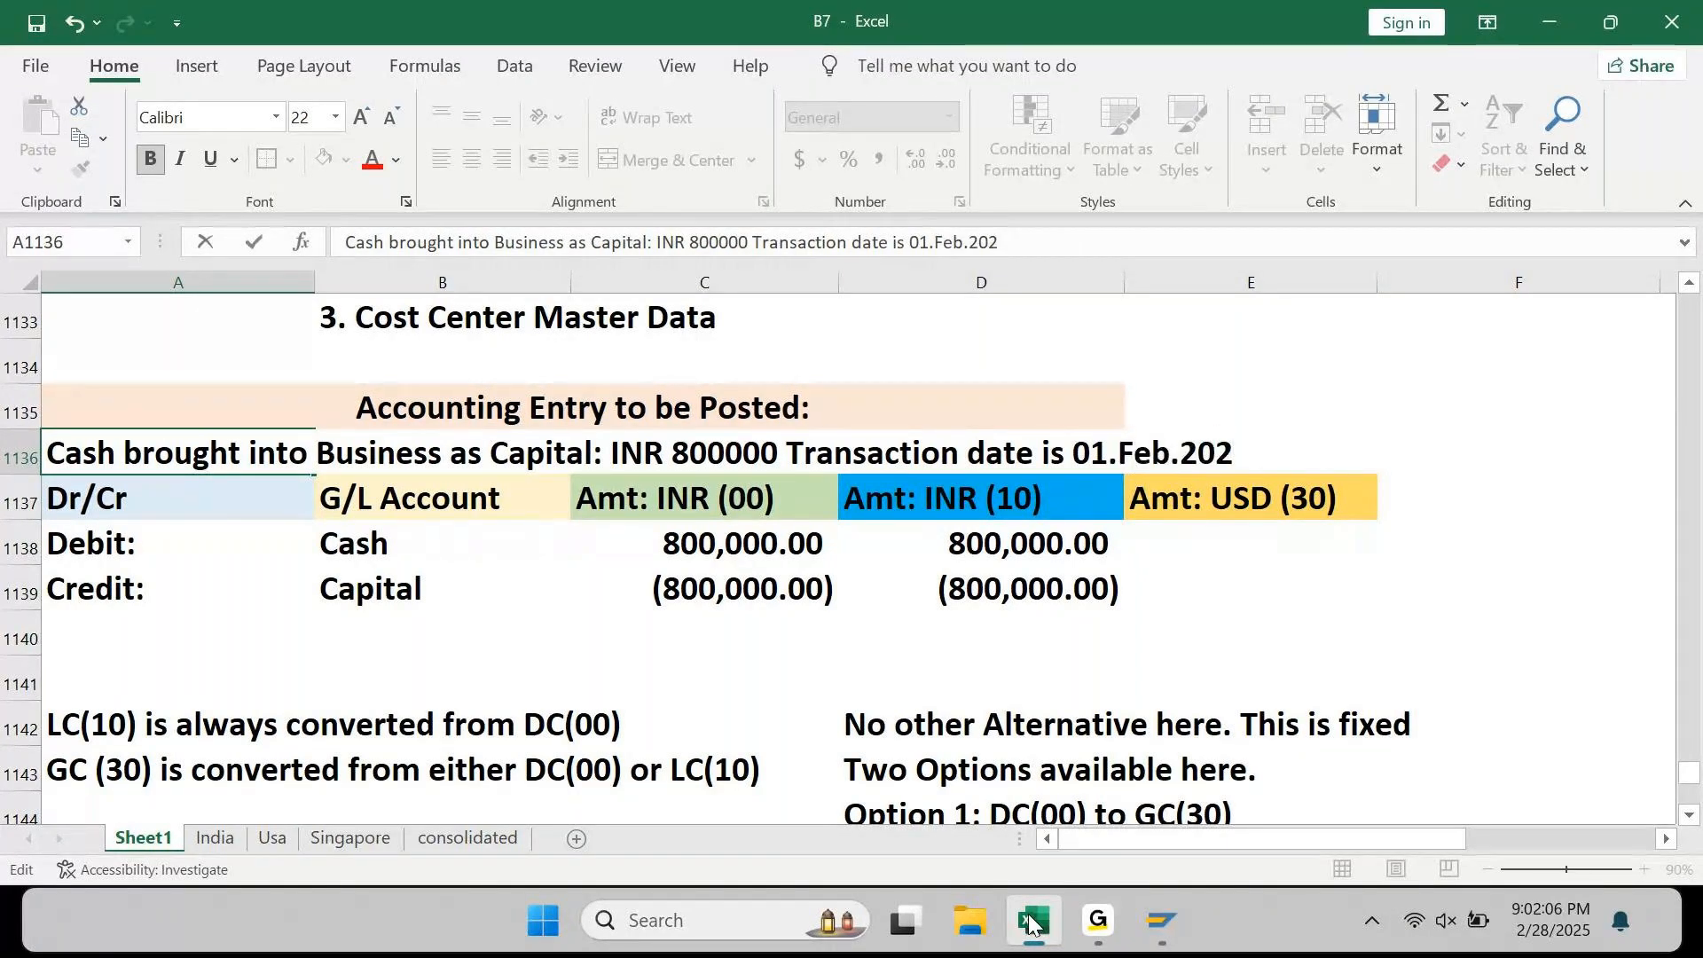
type("5")
key("Return")
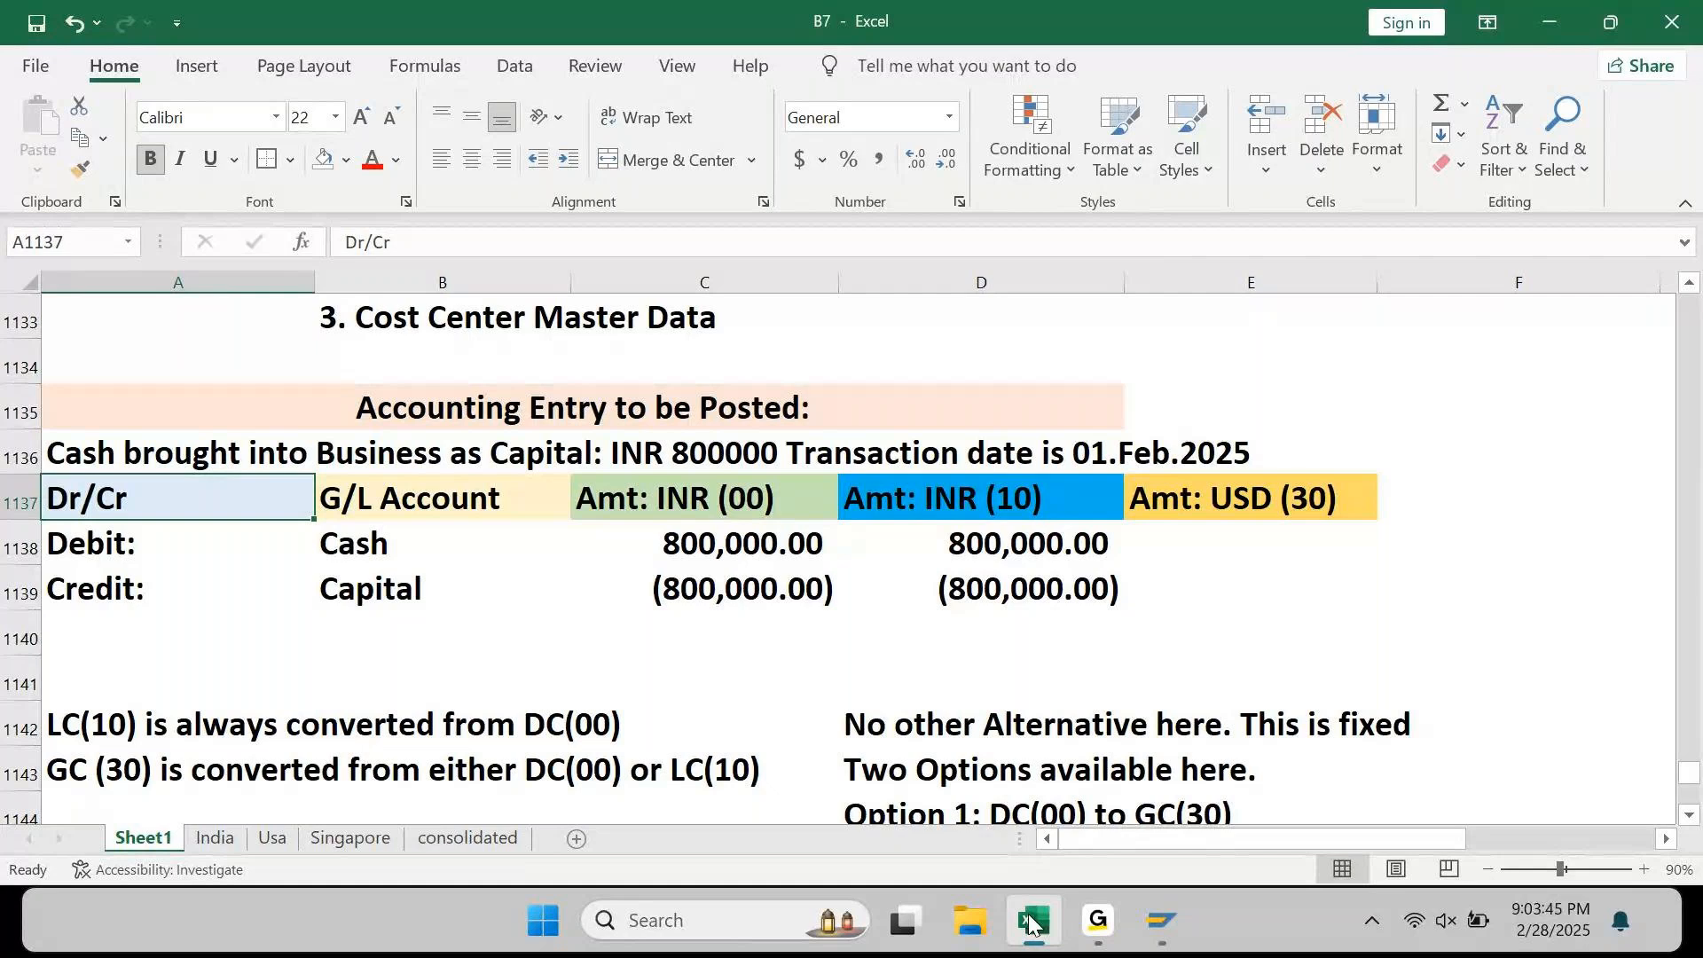
Step: Below the entry table, enter the note 'USD Rate on 01.Feb = 78' in A1147
key("Right")
key("Right")
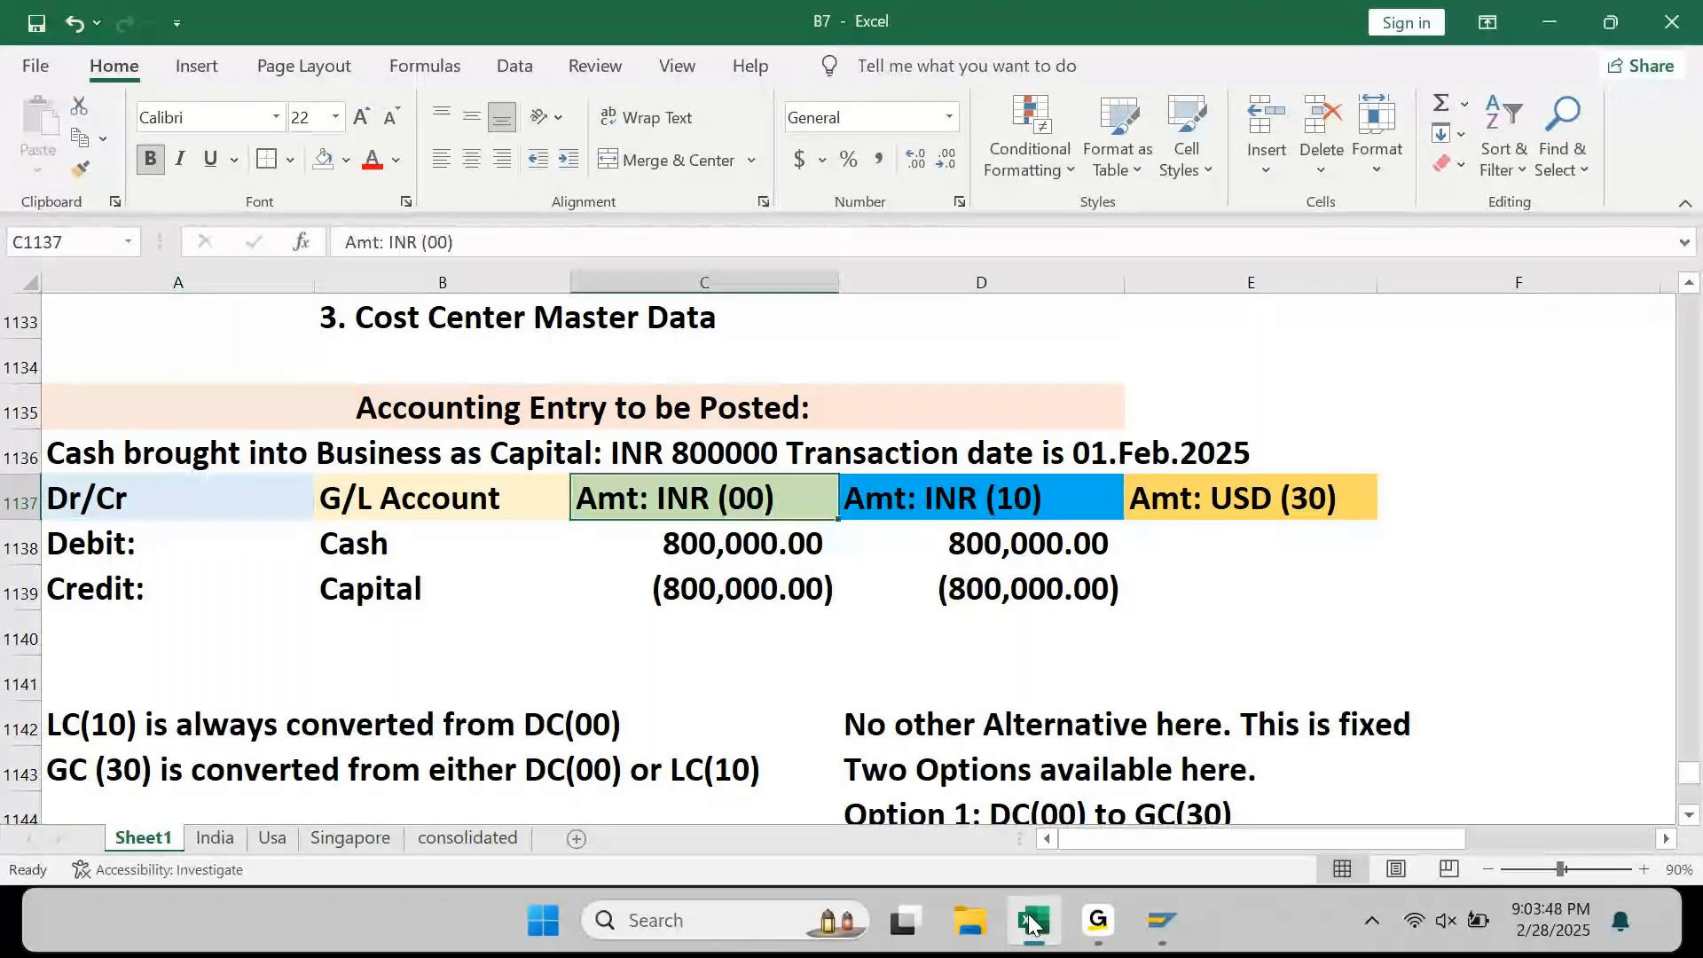
key("Up")
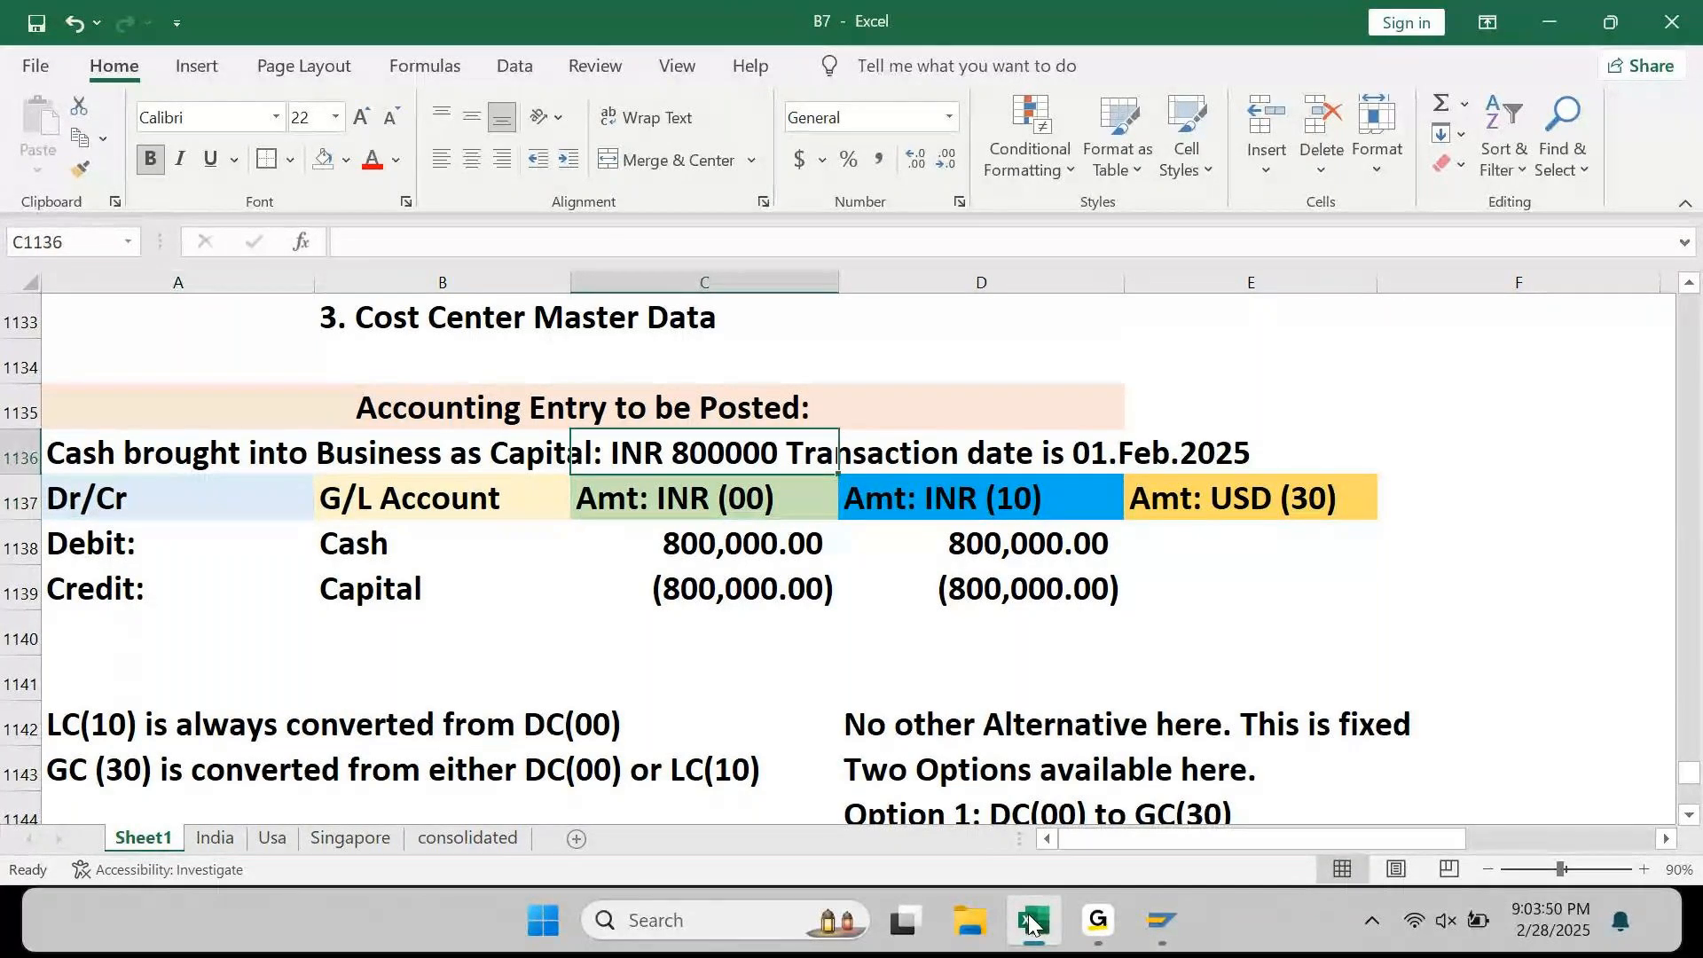
key("Right")
key("Right")
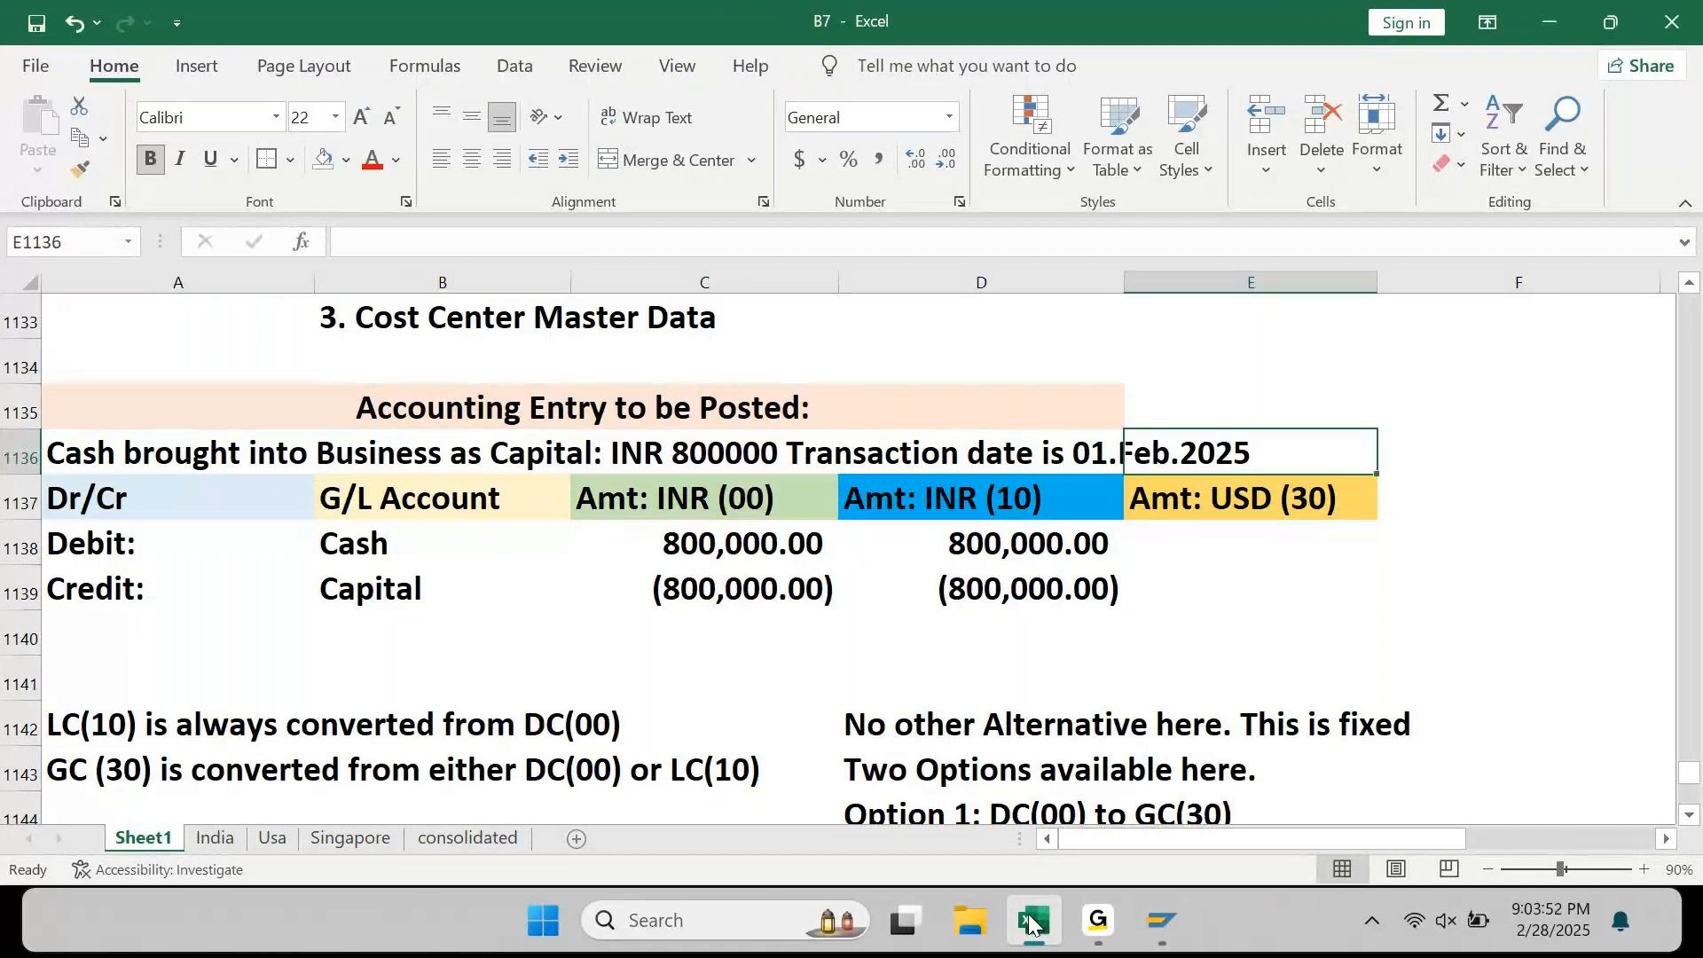
key("Left")
key("Left")
key("Left")
key("Down")
key("Down")
key("Down")
key("Down")
key("Down")
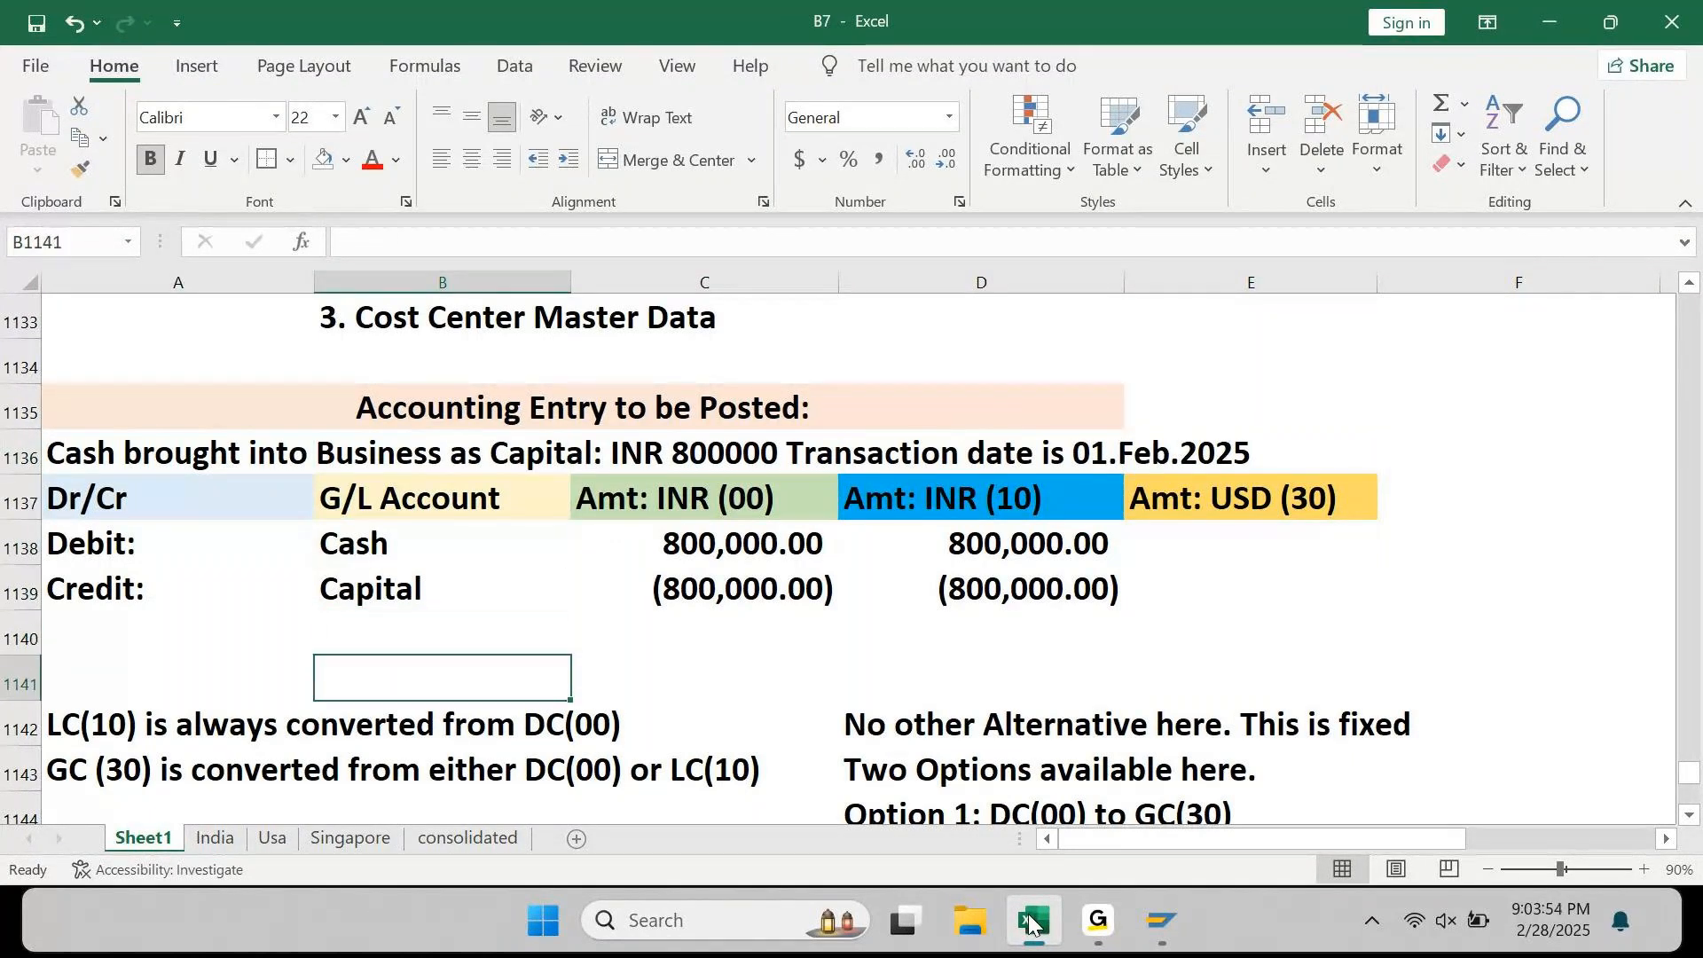
key("Down")
key("Down")
key("Down")
key("Down")
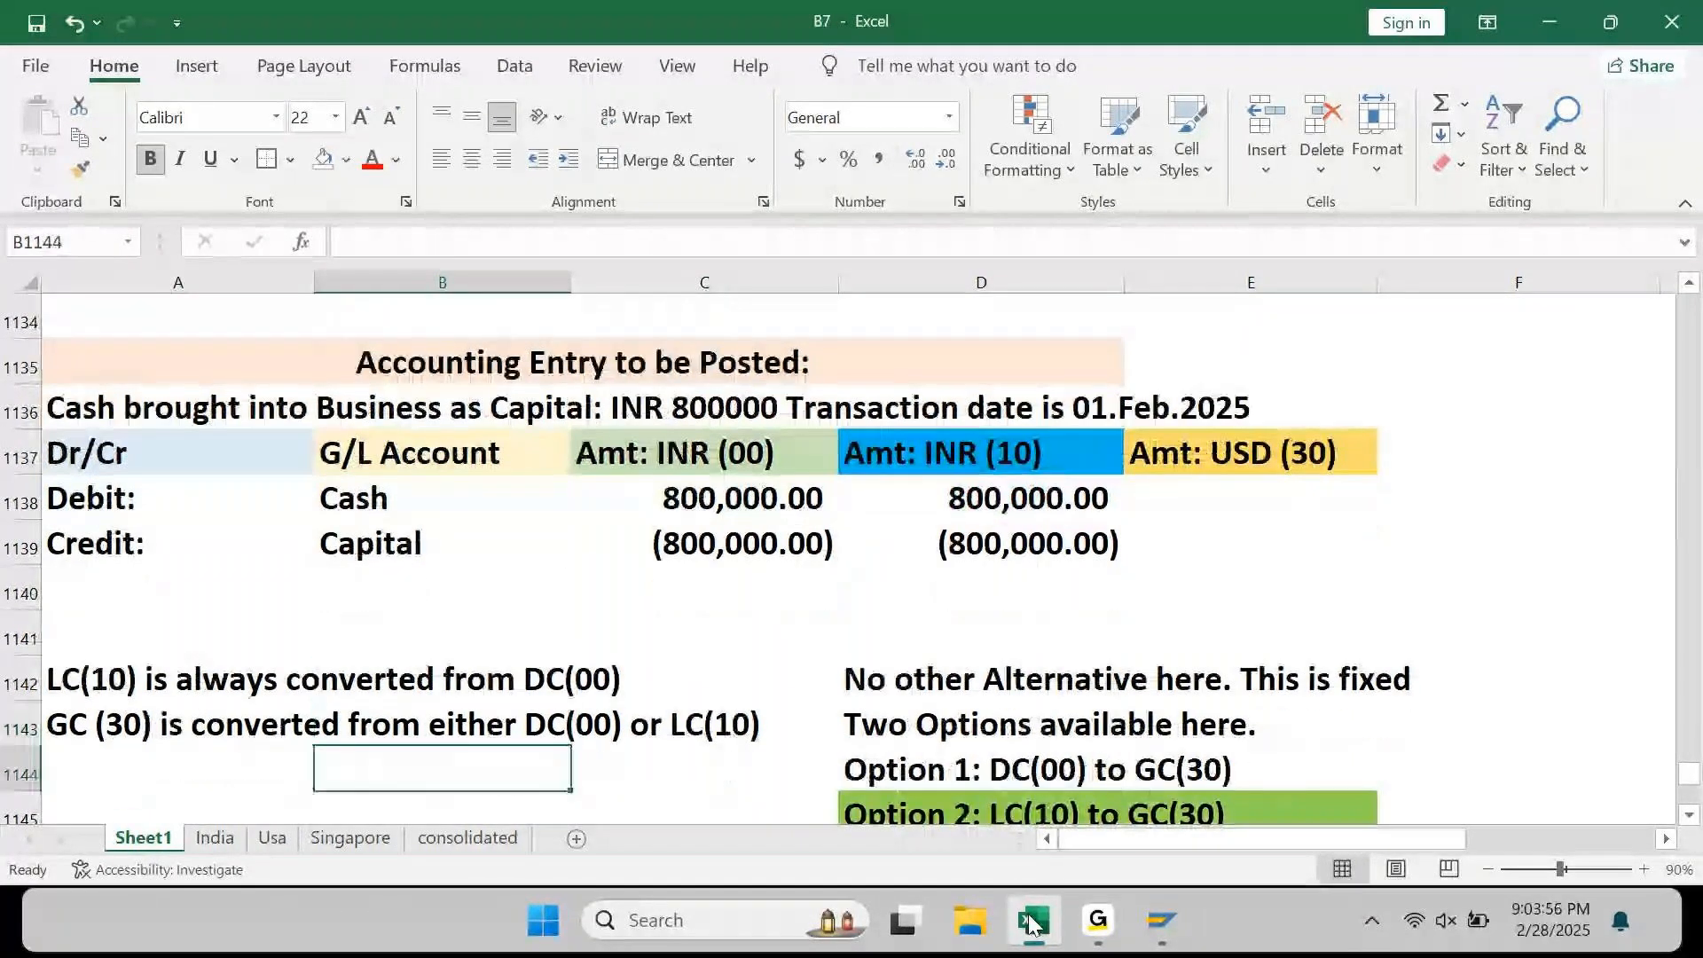
key("Down")
key("Down")
key("Left")
type("Ea")
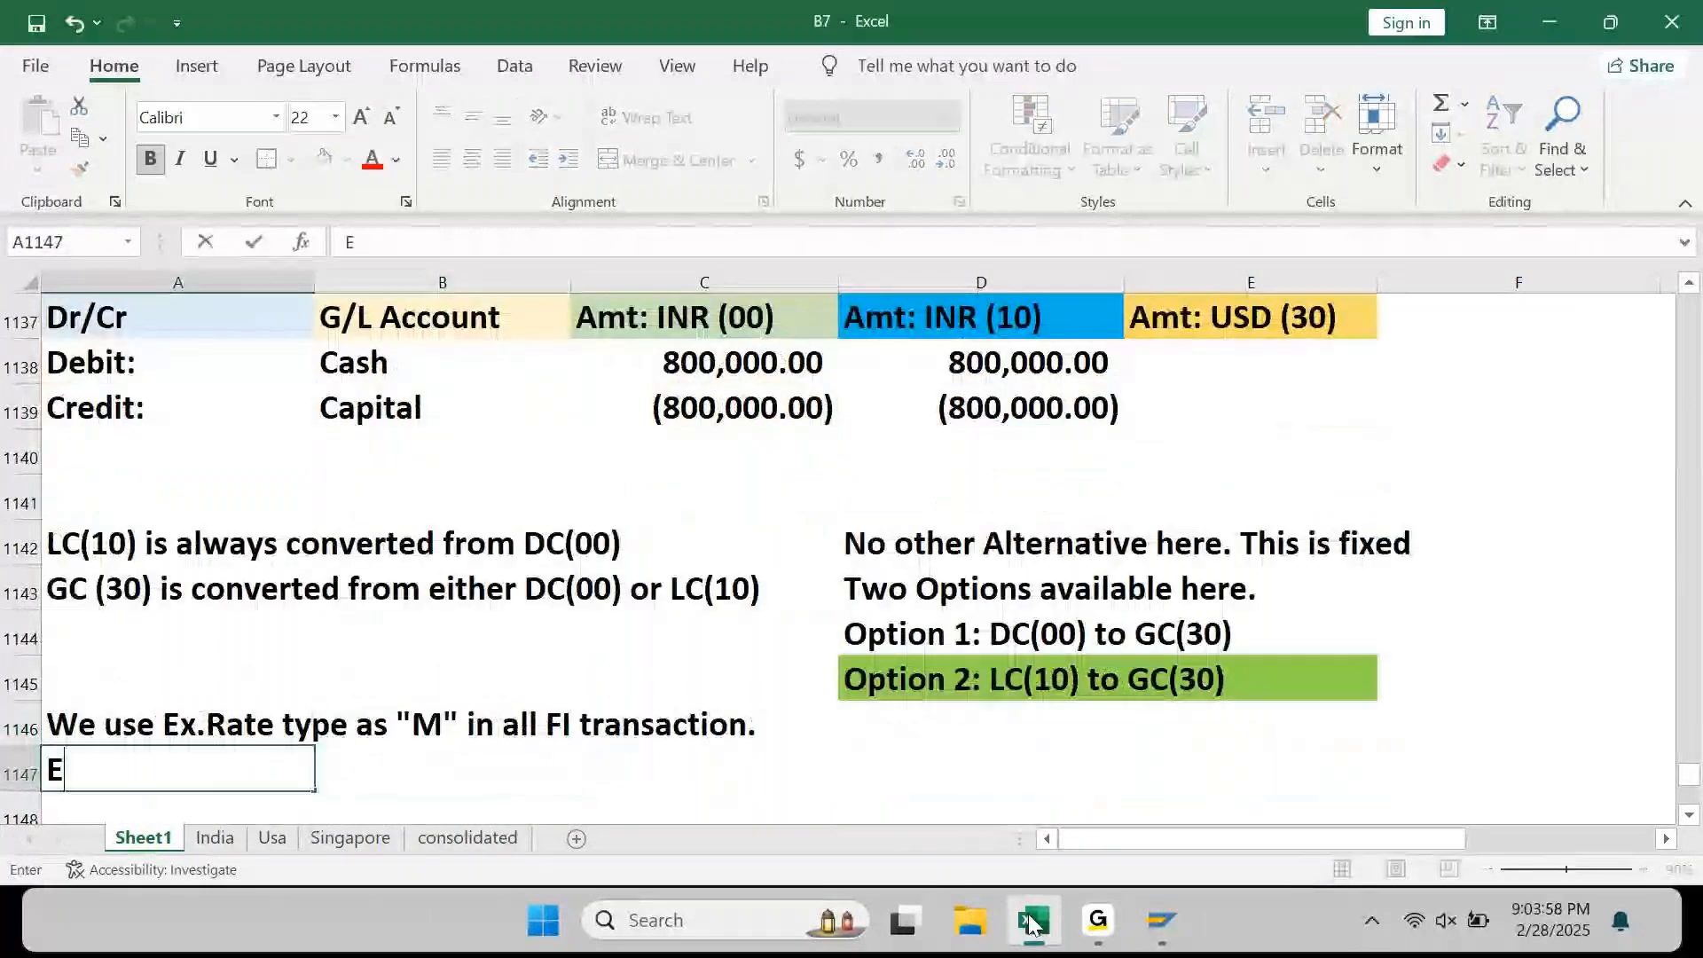
key("BackSpace")
key("BackSpace")
type("US")
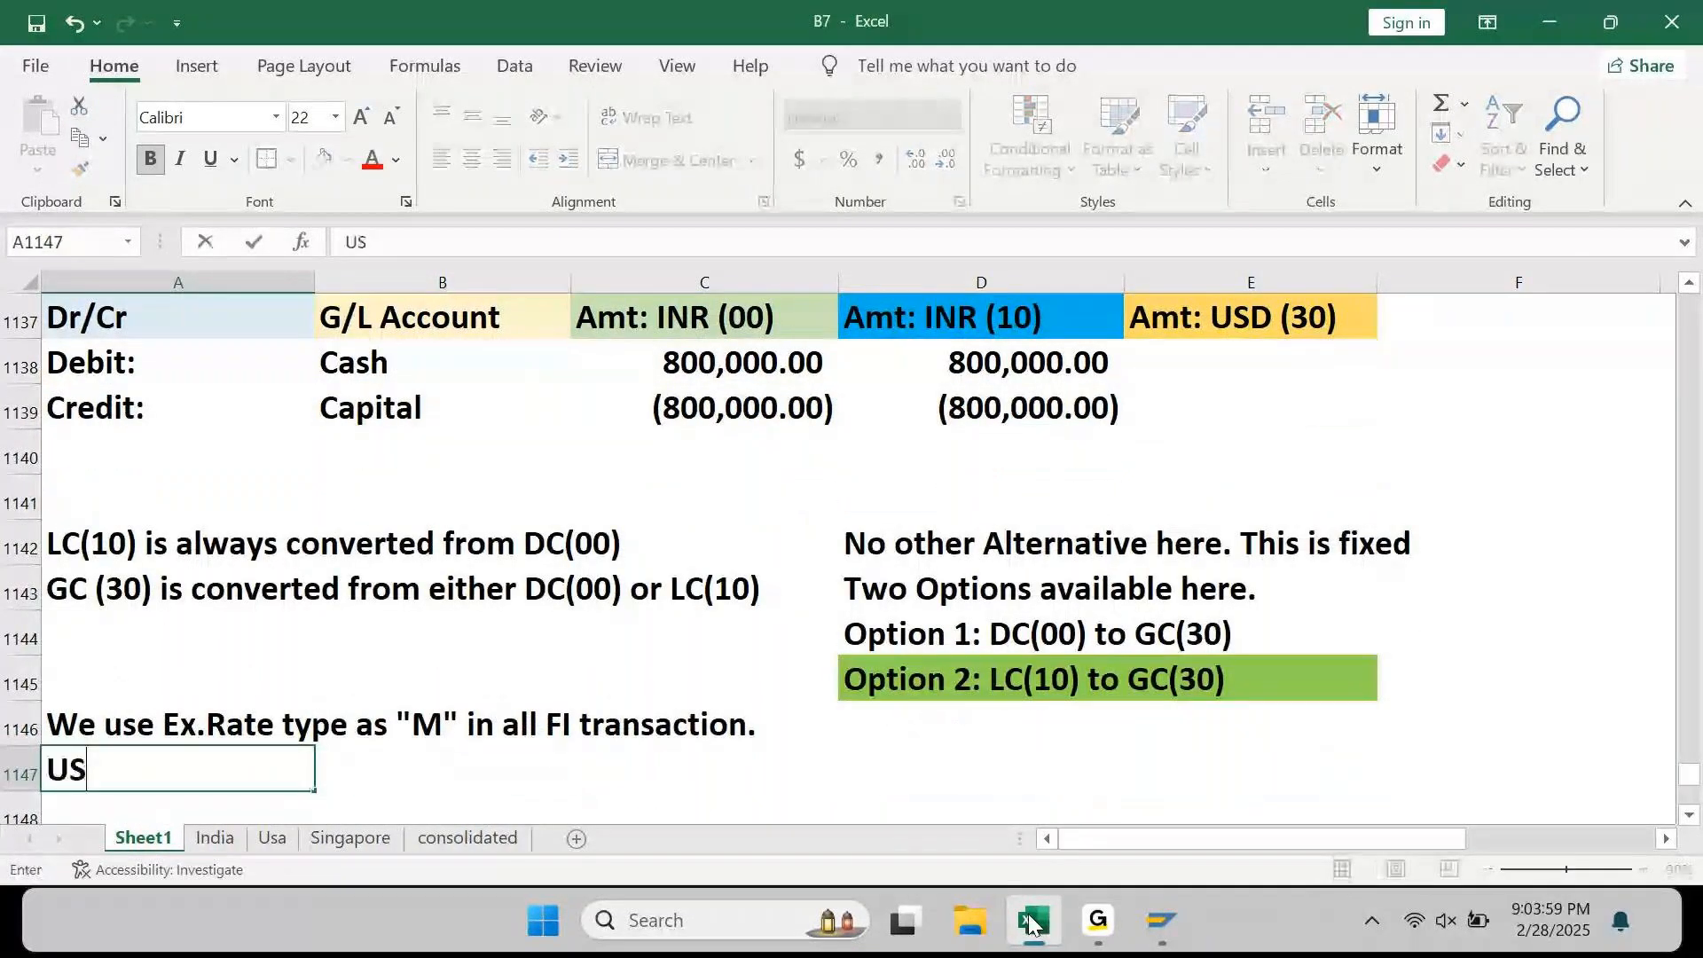
type("D Rate on ")
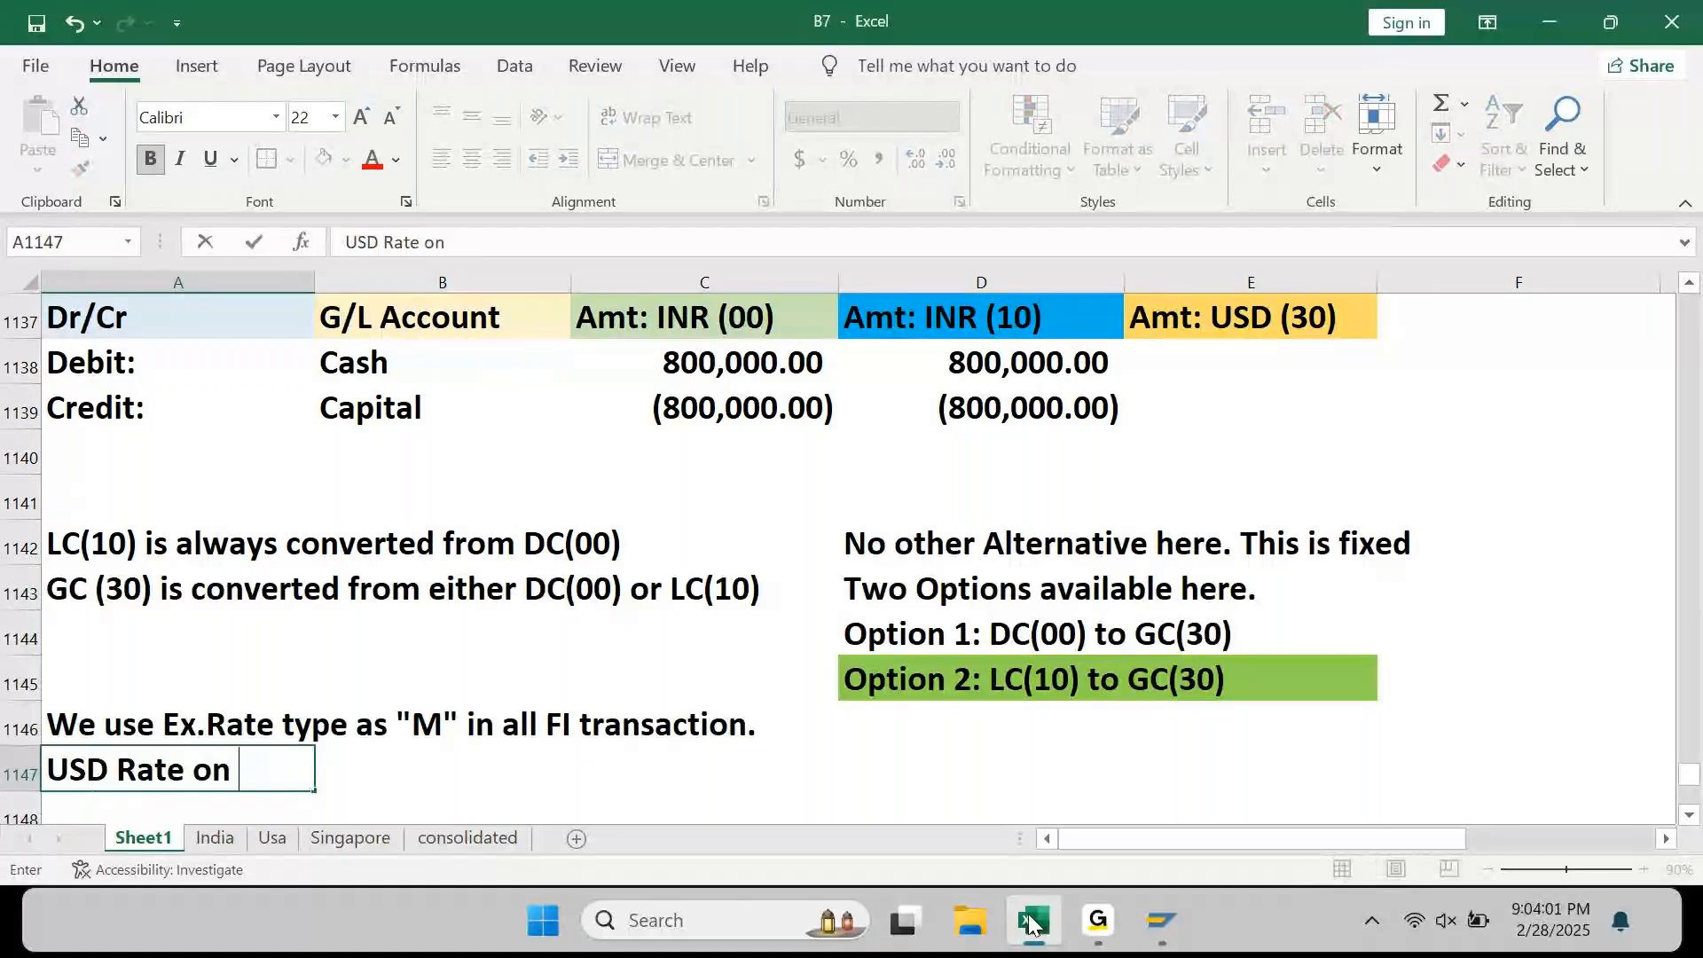
type("01.FE")
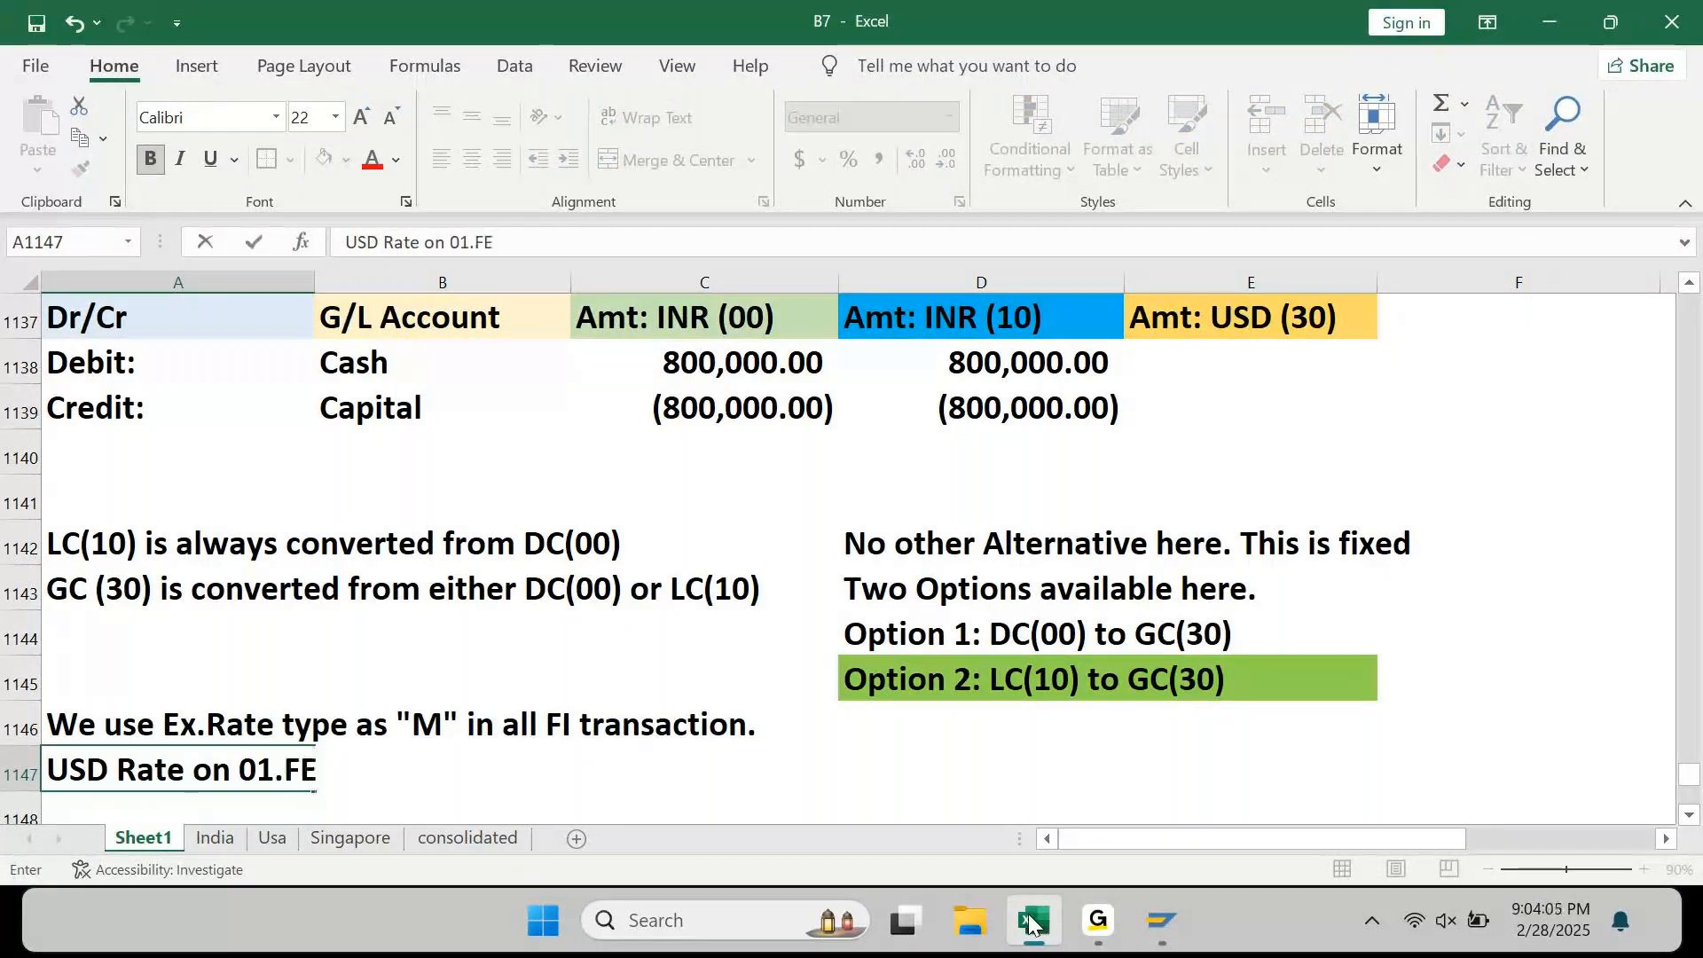
key("BackSpace")
type("eb = ")
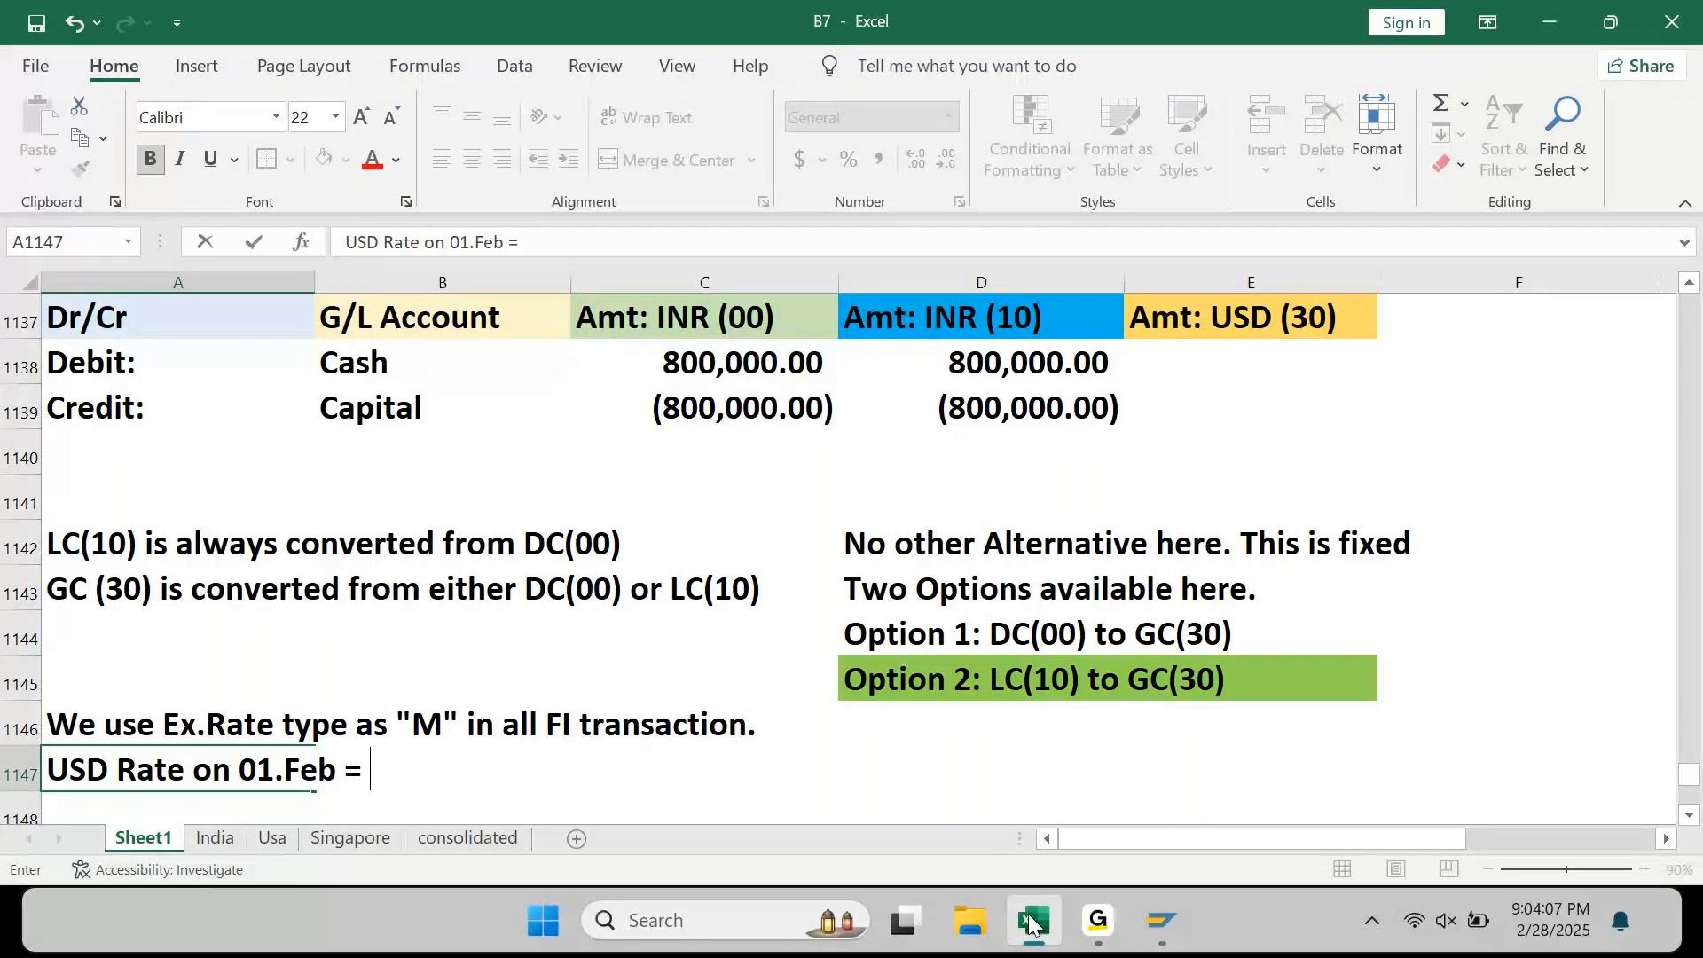
type("78")
key("Return")
Step: Copy the note to A1148 and edit it to 'USD Rate on 28.Feb = 80'
key("ctrl+d")
key("F2")
key("Left")
key("Left")
key("Left")
key("Left")
key("Left")
key("Left")
key("Left")
key("Left")
key("Left")
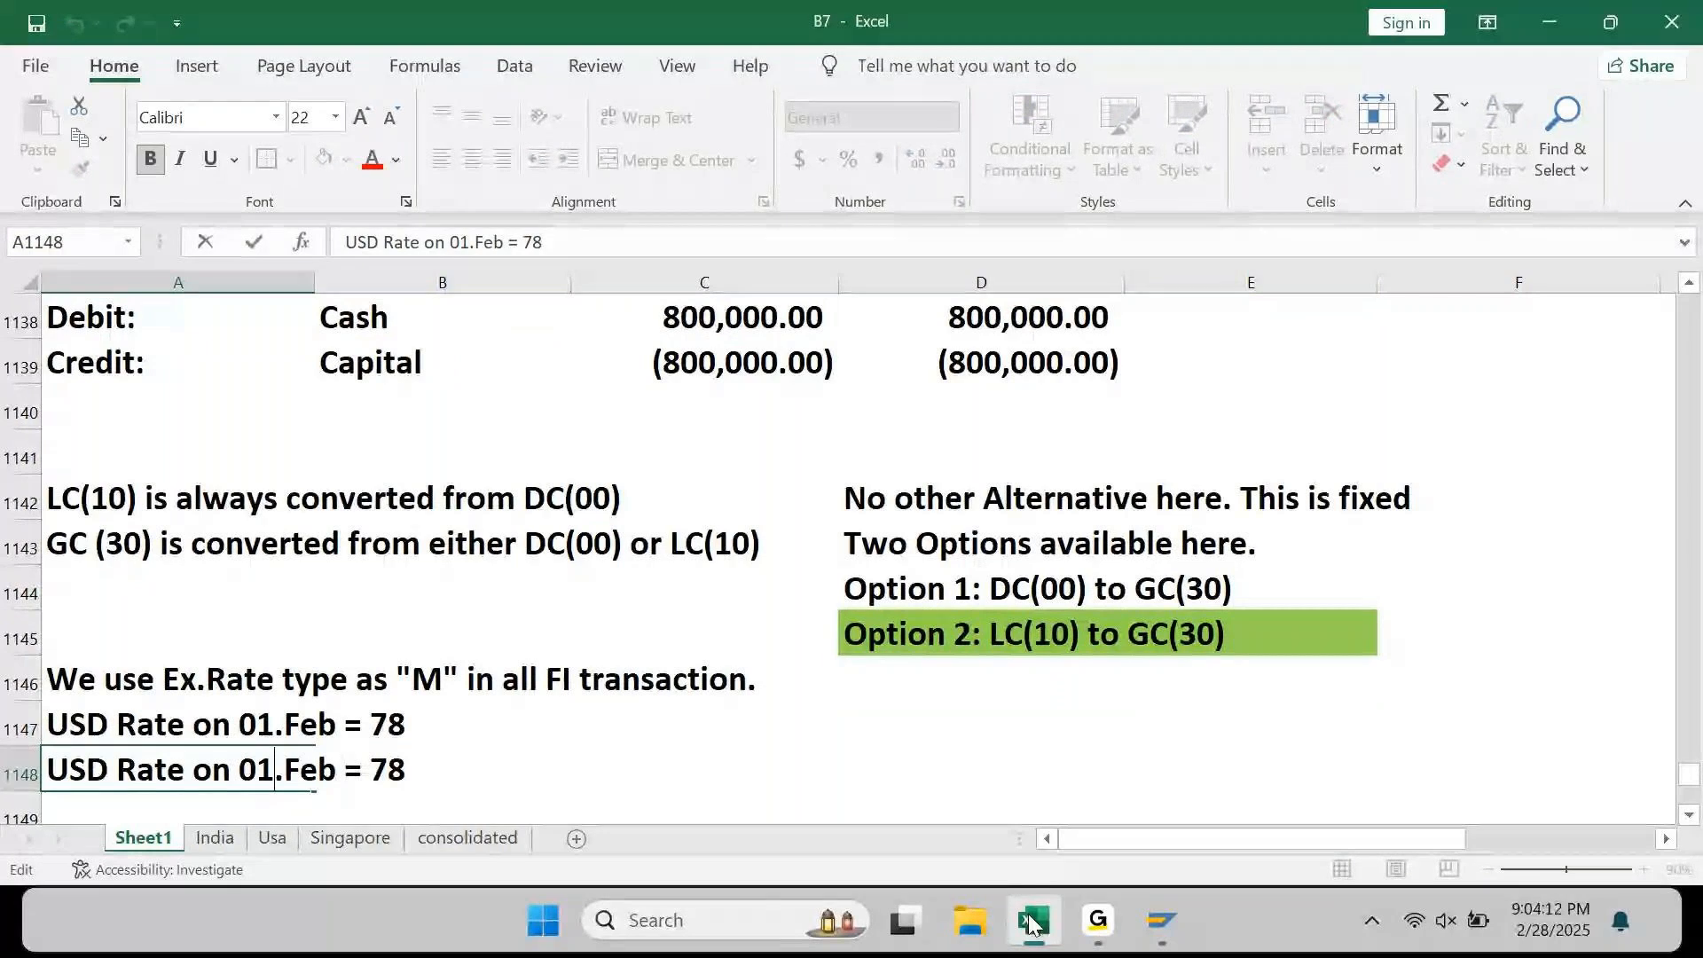
key("shift+Left")
key("shift+Left")
type("28")
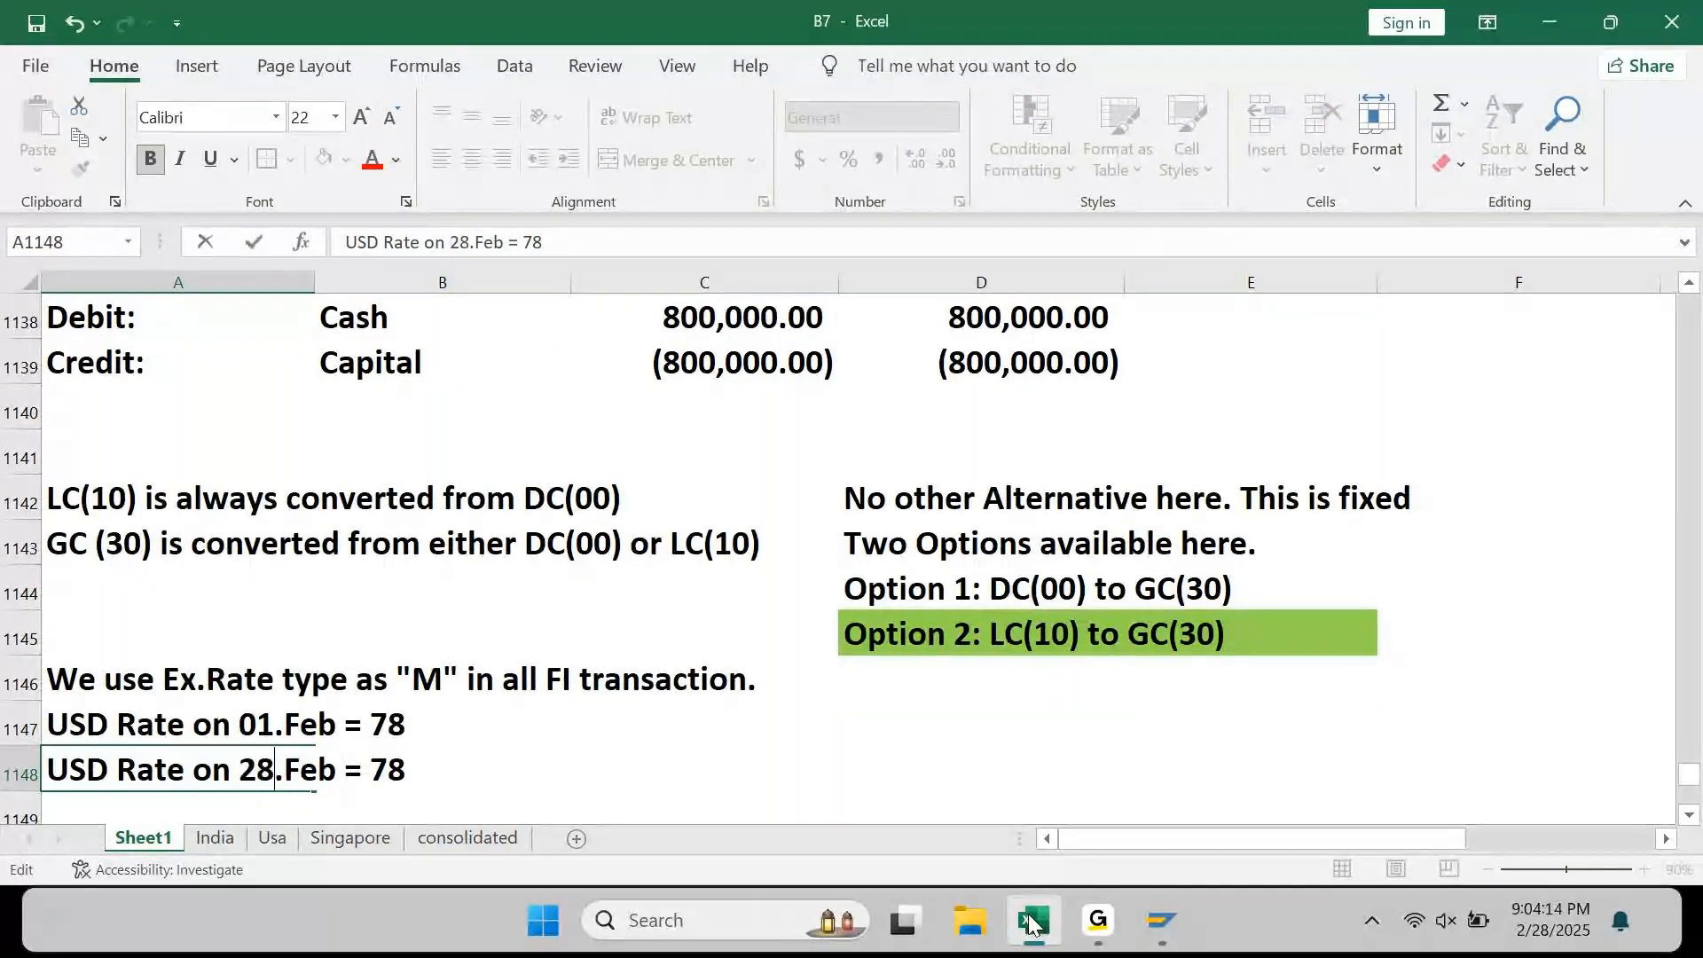
key("ctrl+Right")
key("ctrl+Right")
key("ctrl+shift+Right")
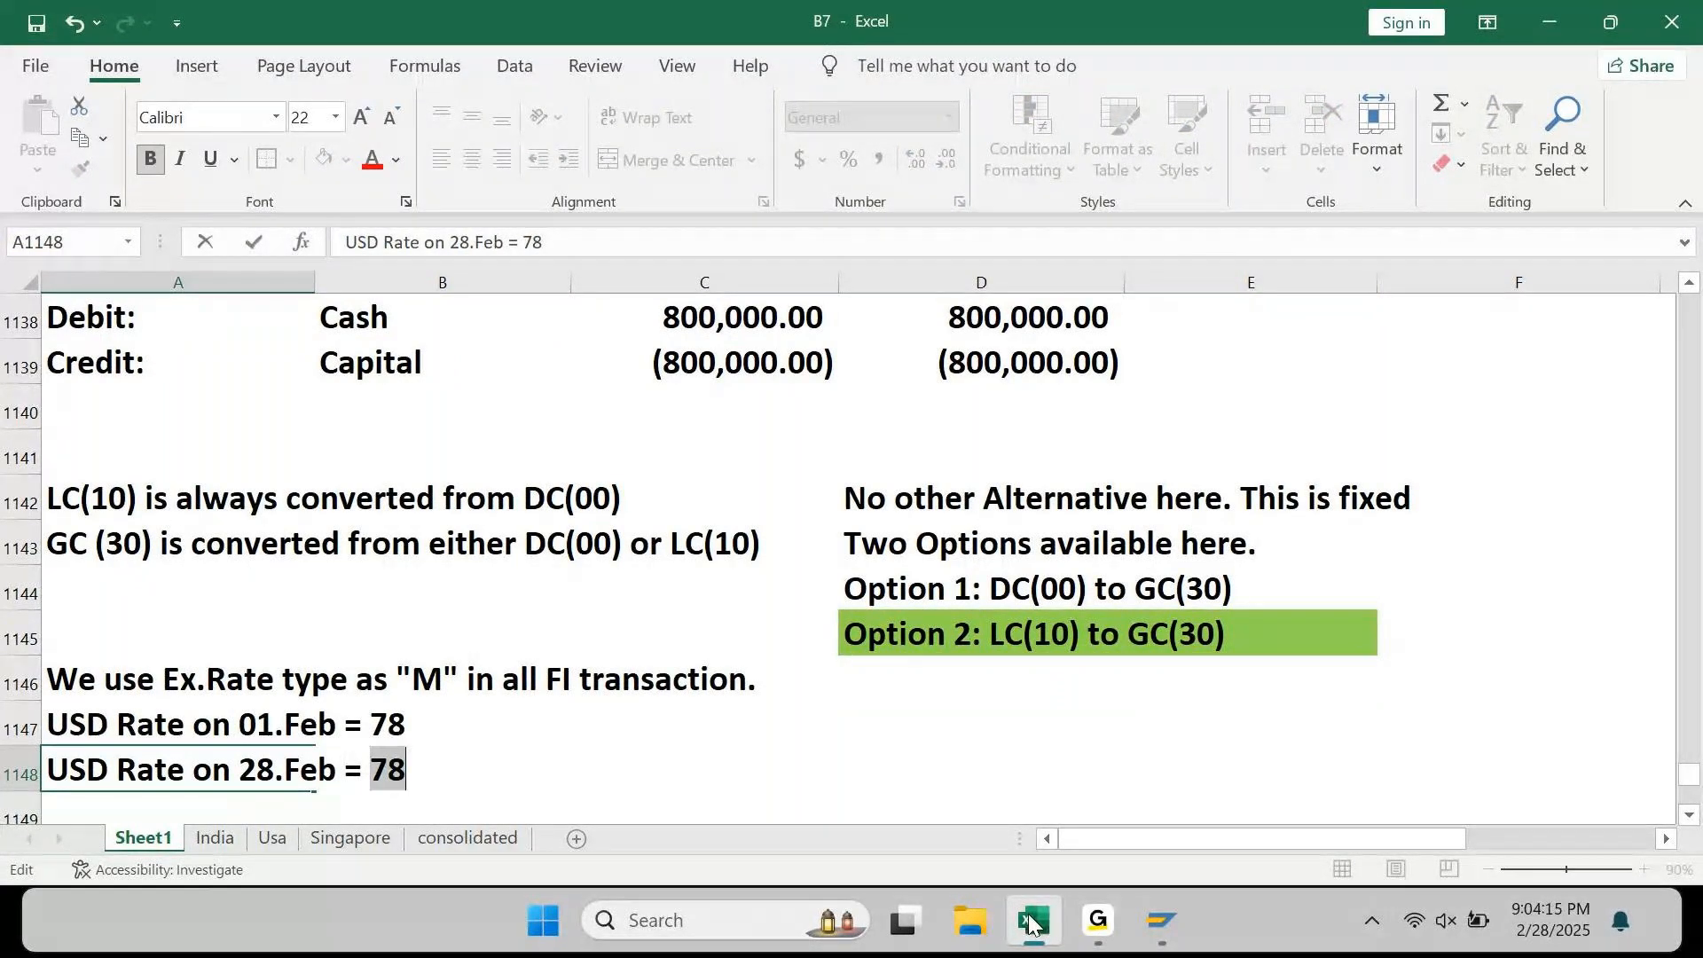
type("80")
key("Return")
key("Up")
key("Up")
key("Up")
key("Up")
key("Up")
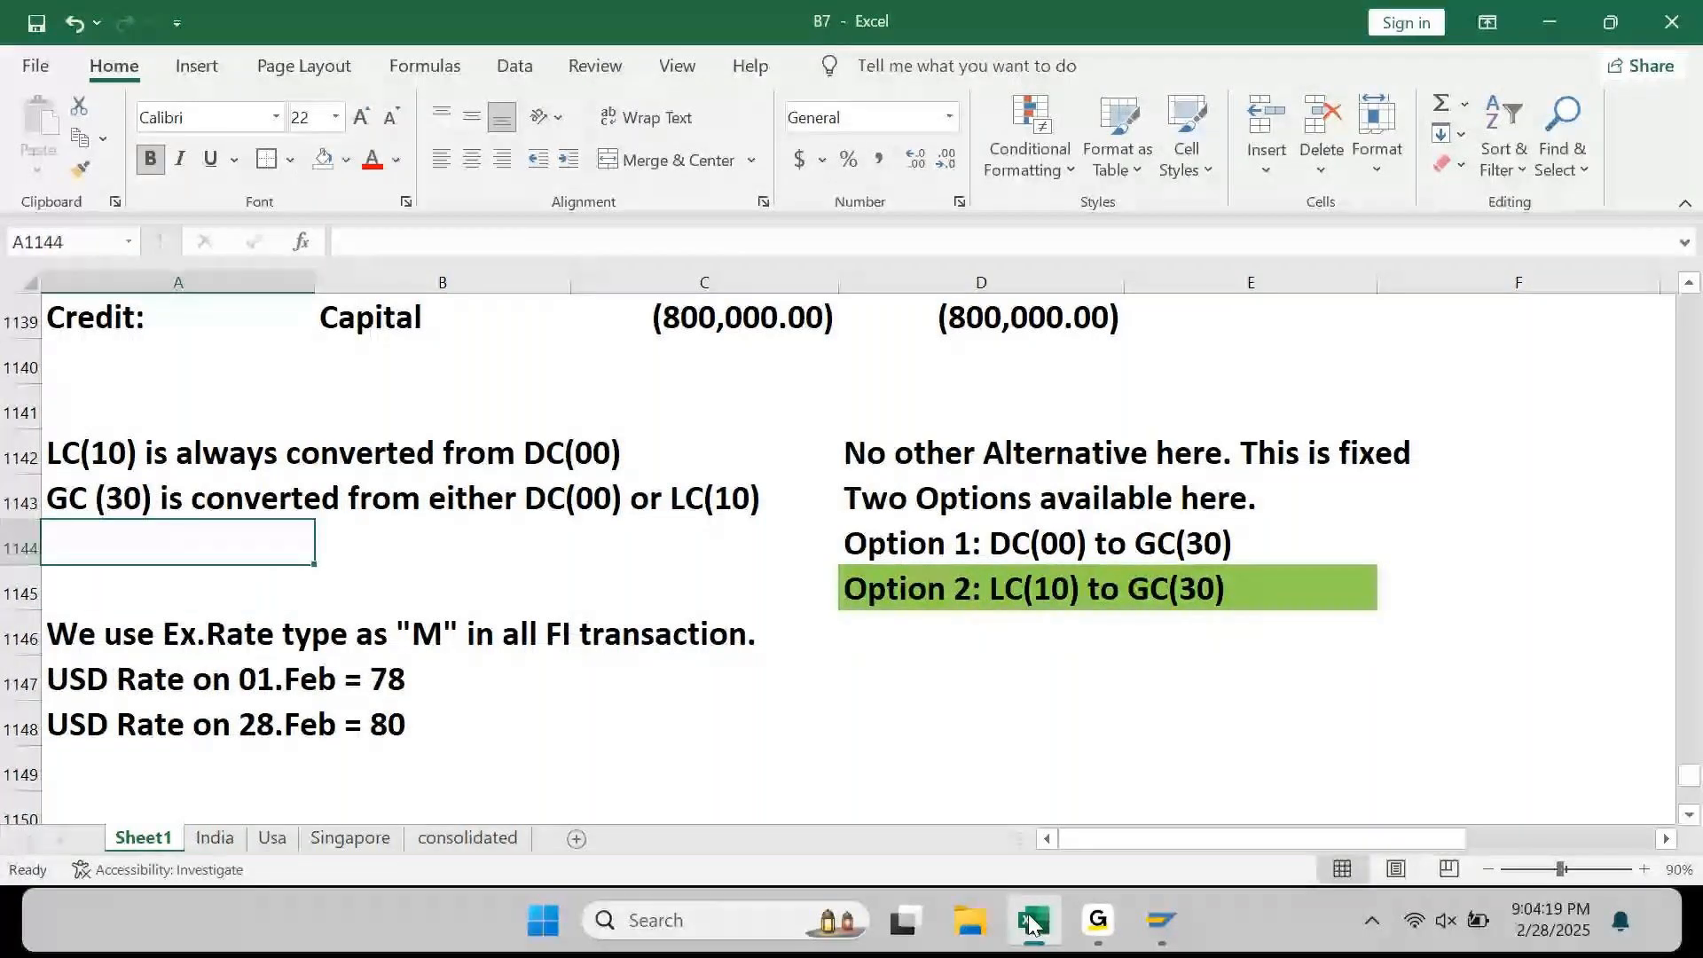
key("Down")
key("Down")
key("Down")
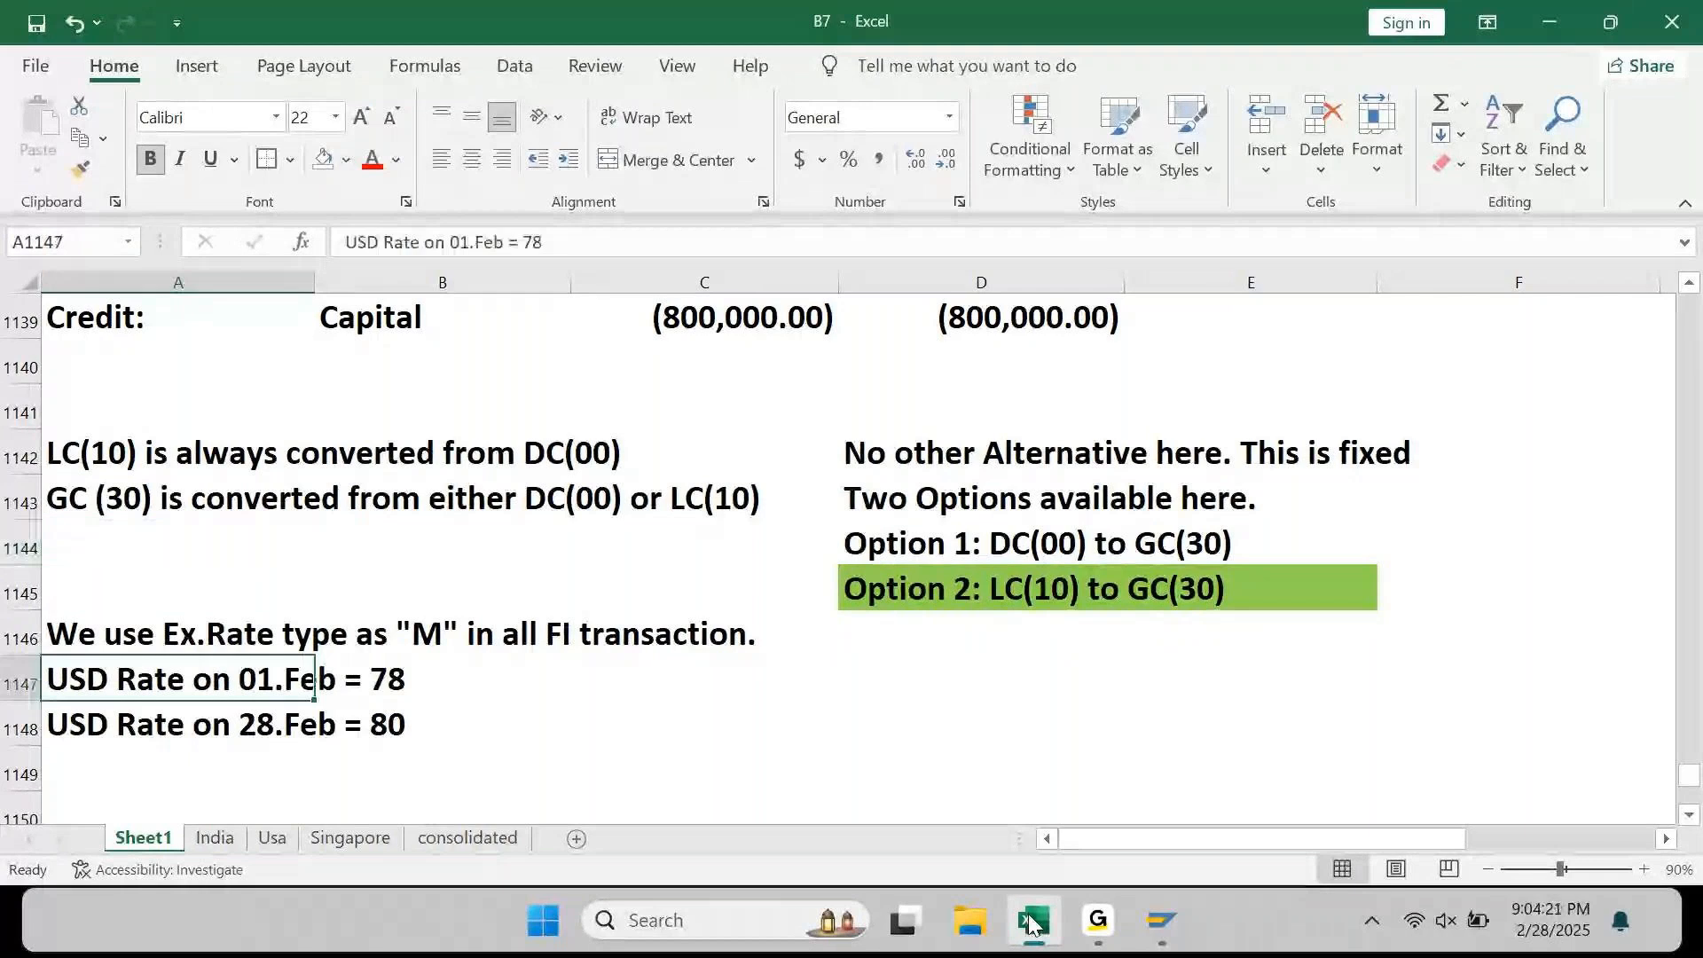
Step: Enter 80 in C1148 and 78 in C1147 beside the matching rate notes
key("Right")
key("Right")
key("Down")
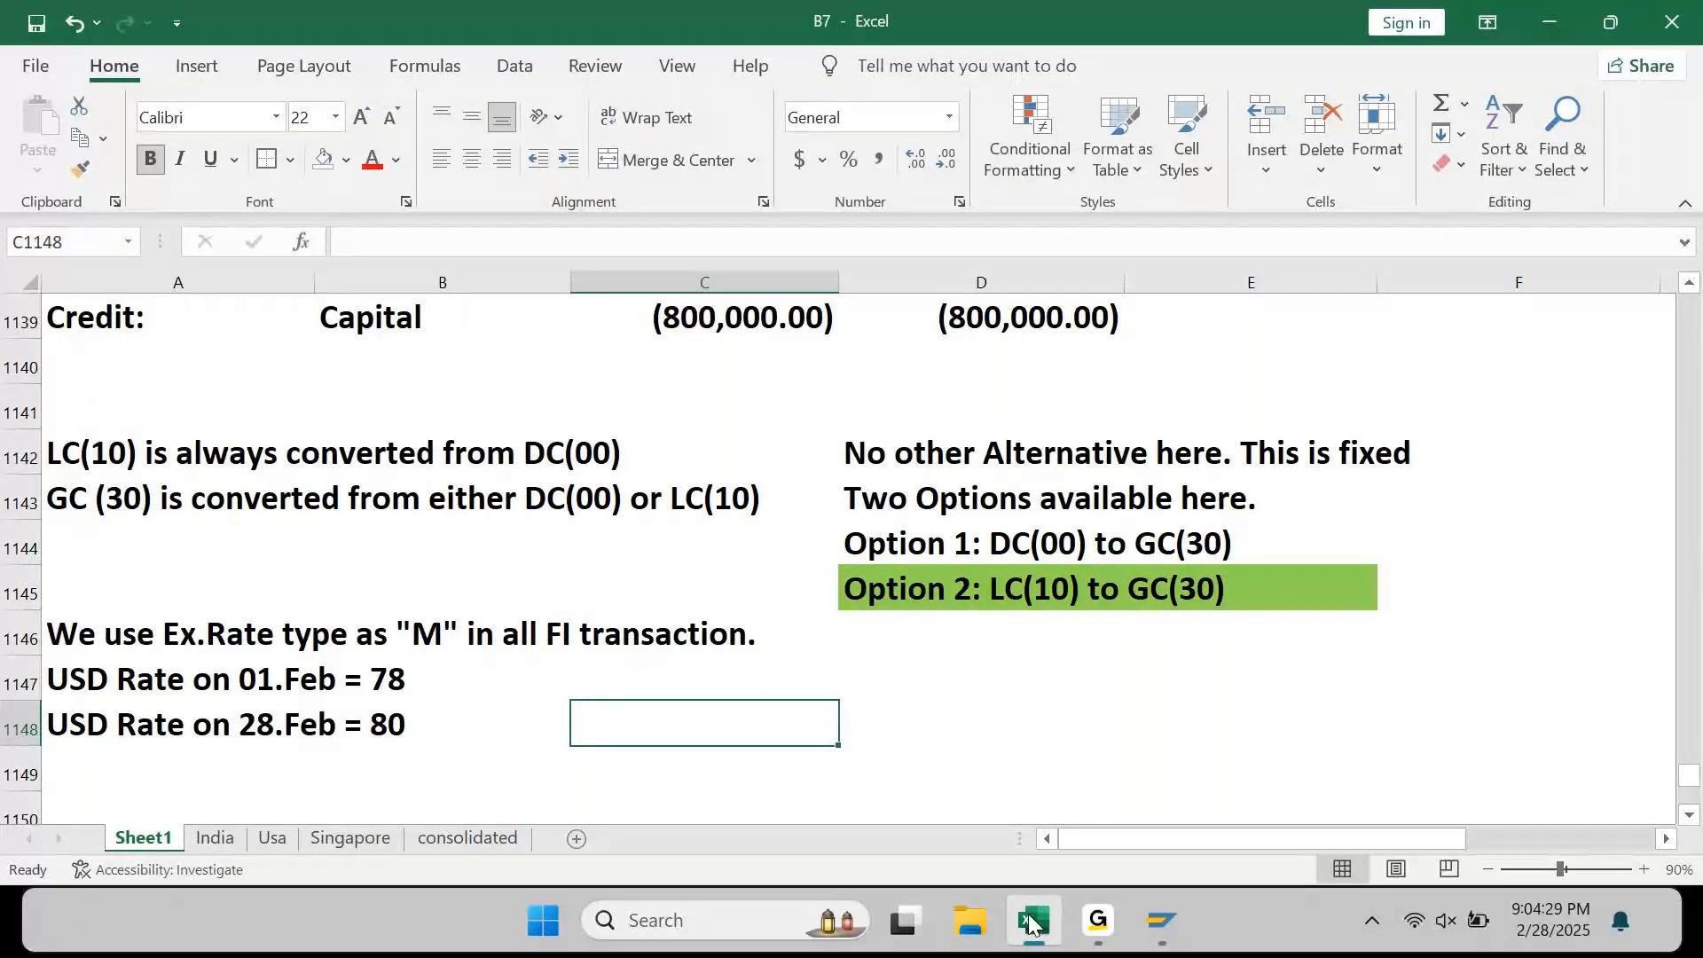
key("Left")
key("Left")
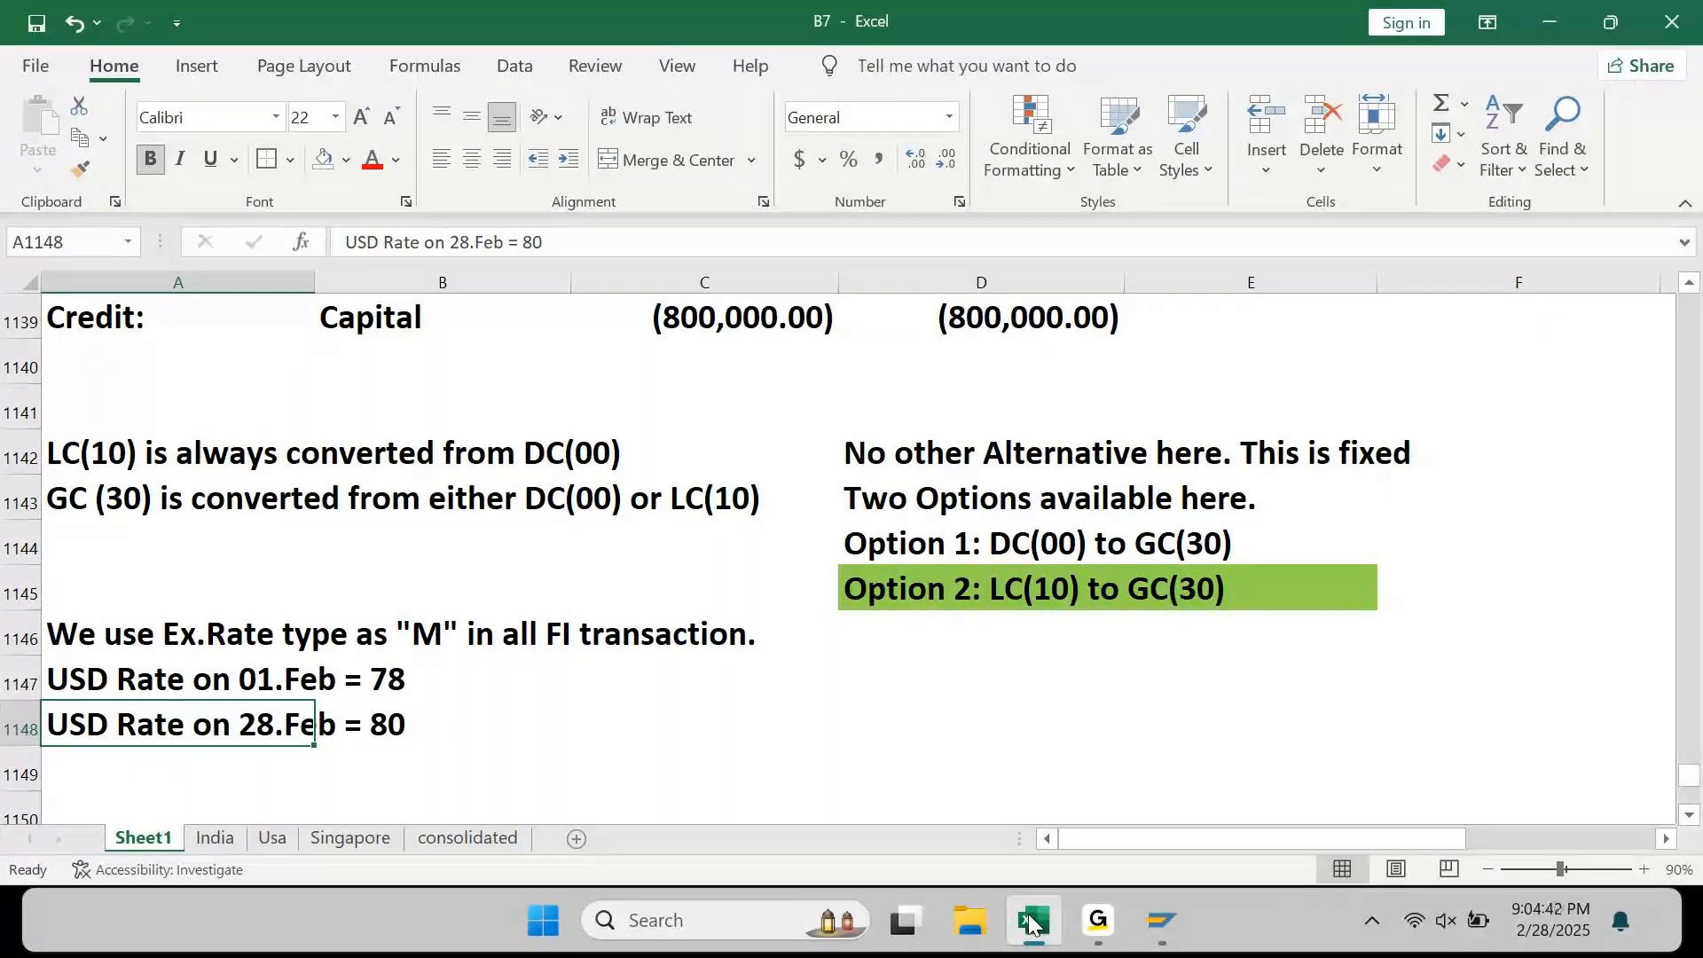
key("Up")
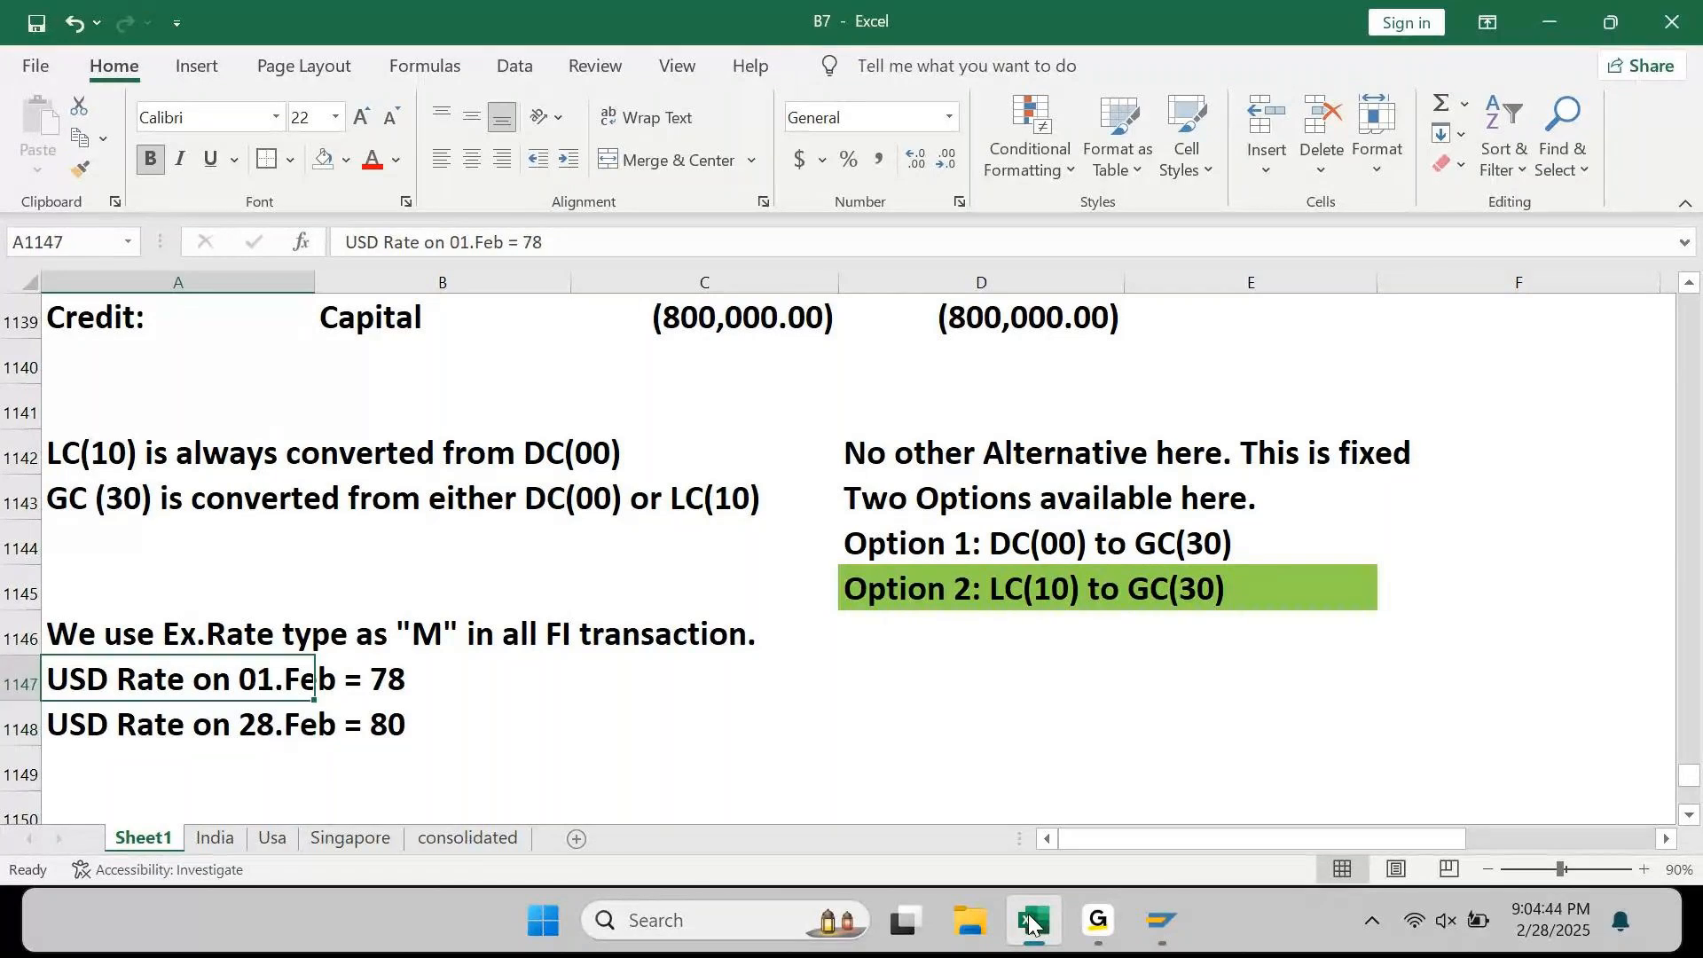
key("Right")
key("Right")
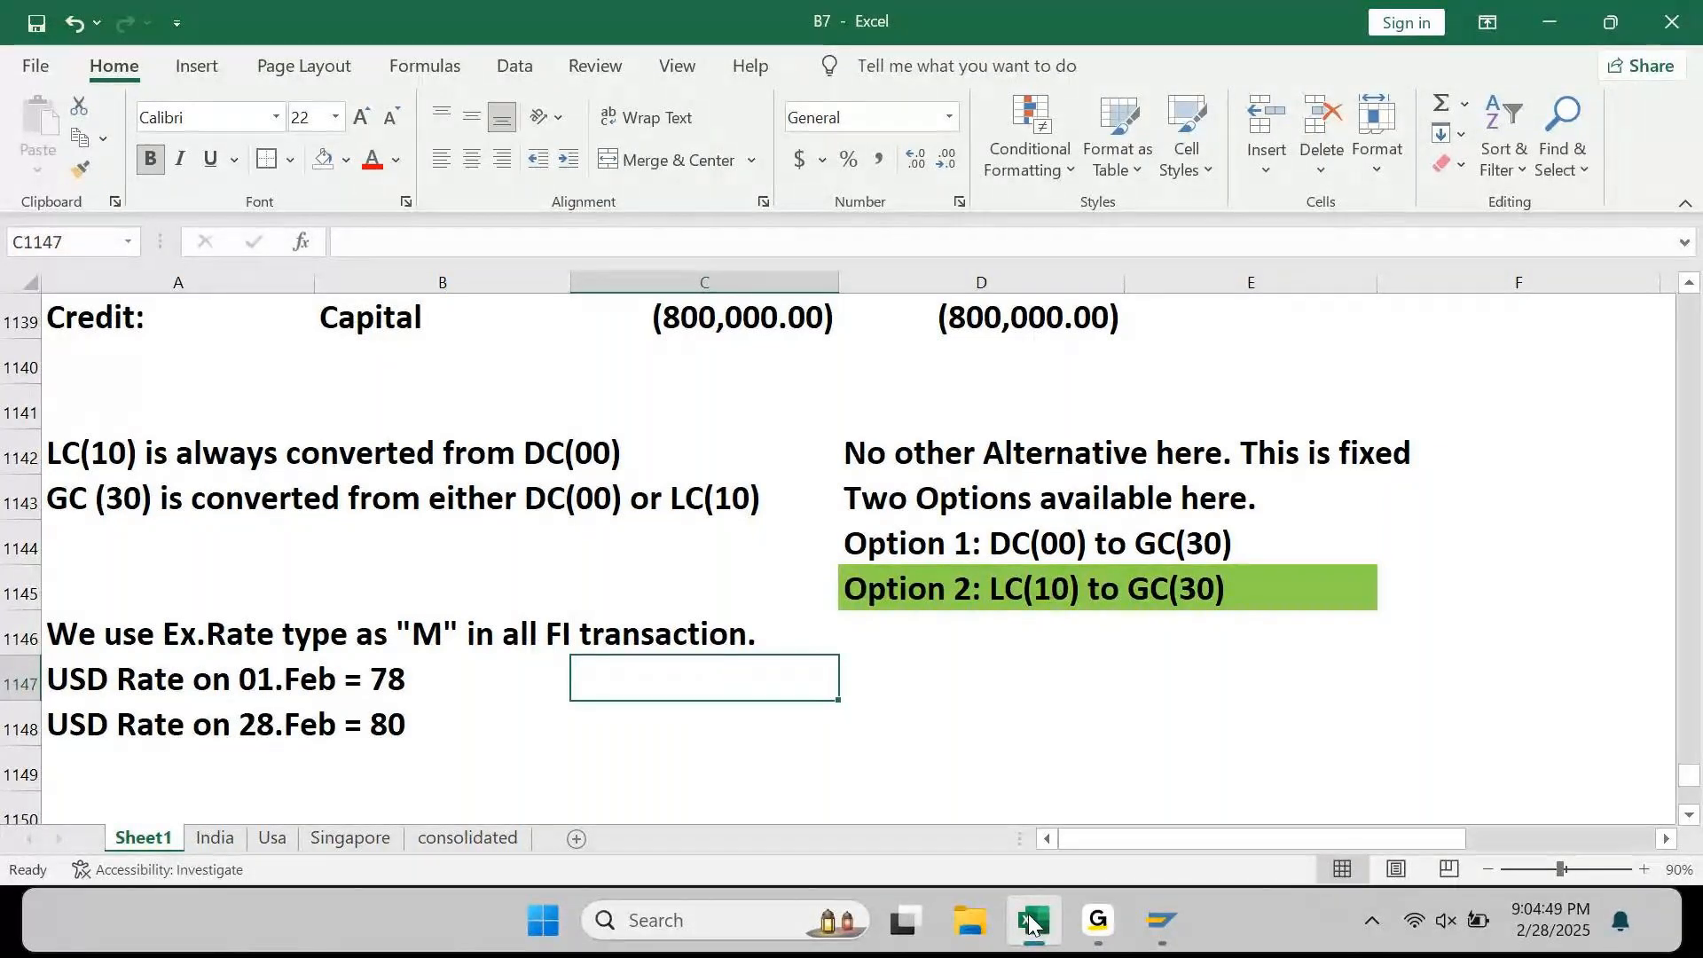
key("Down")
type("80")
key("Return")
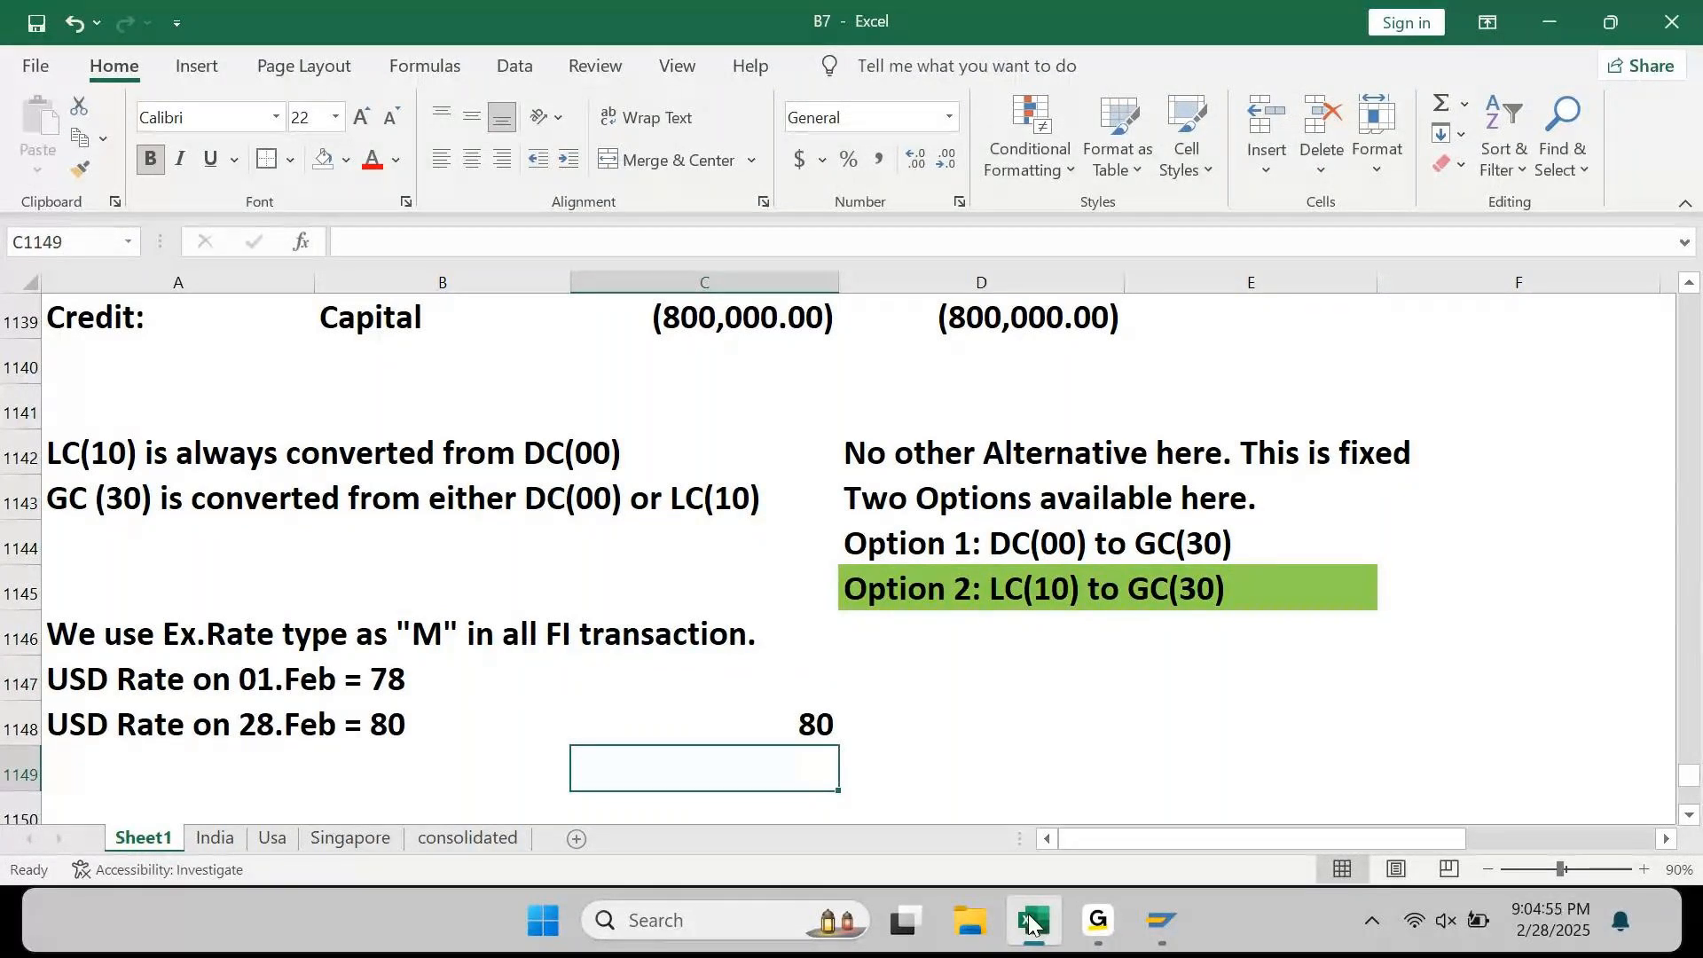
key("Up")
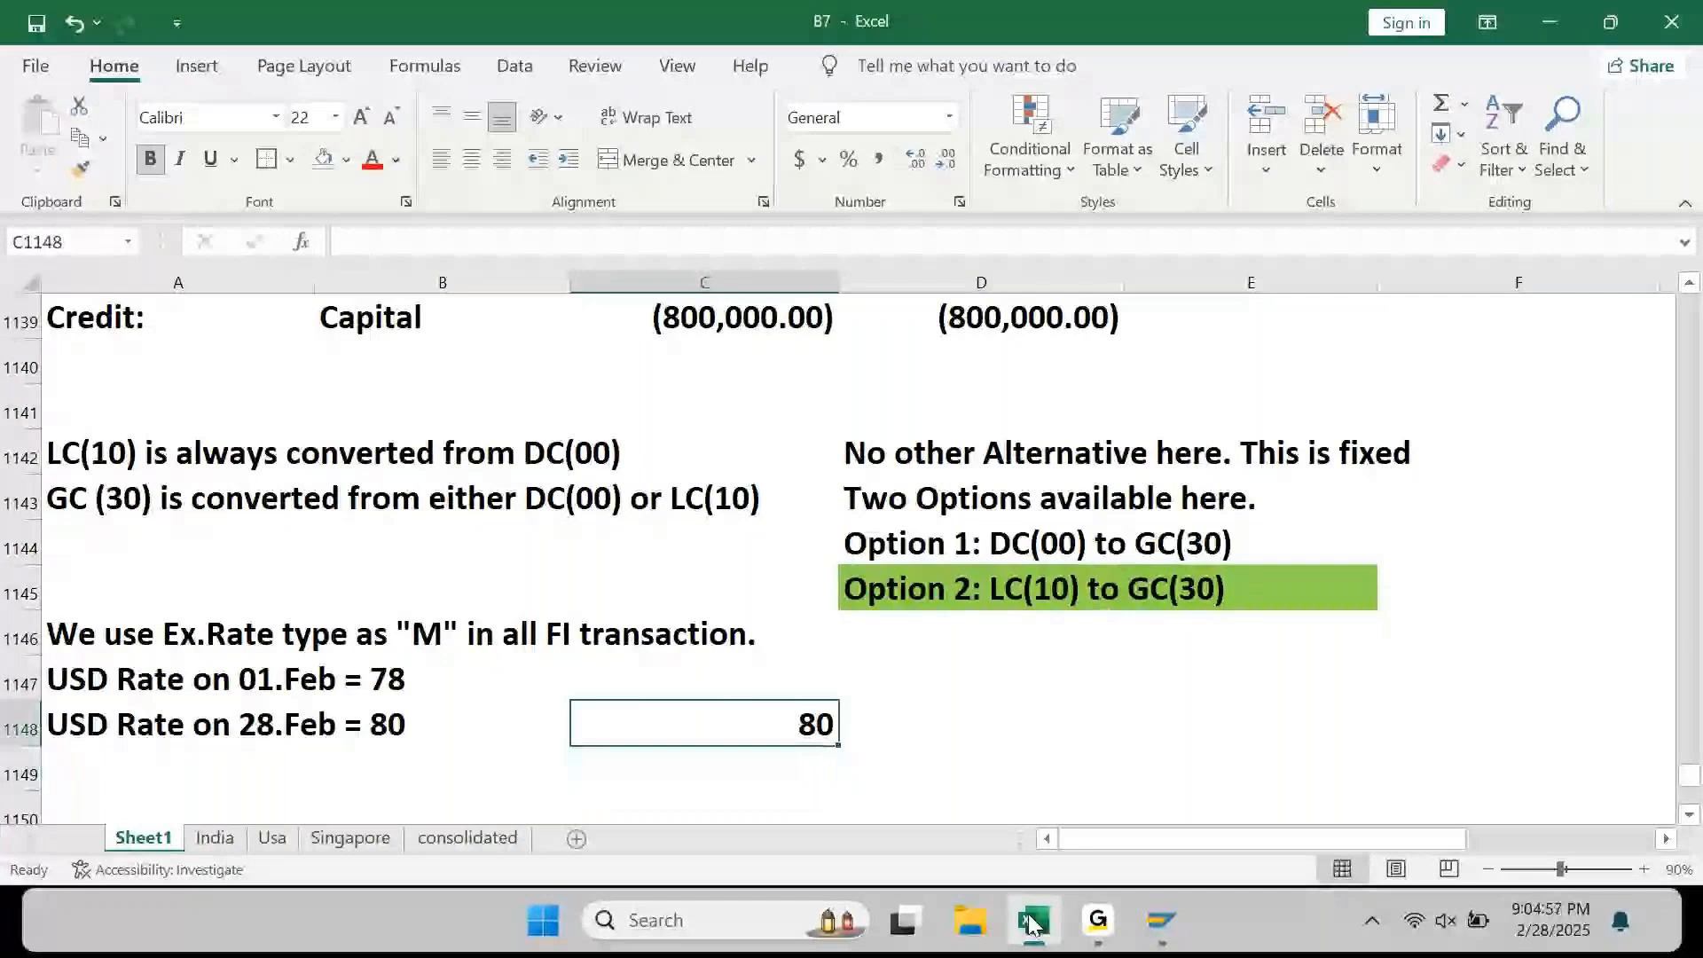
key("Up")
type("78")
key("Return")
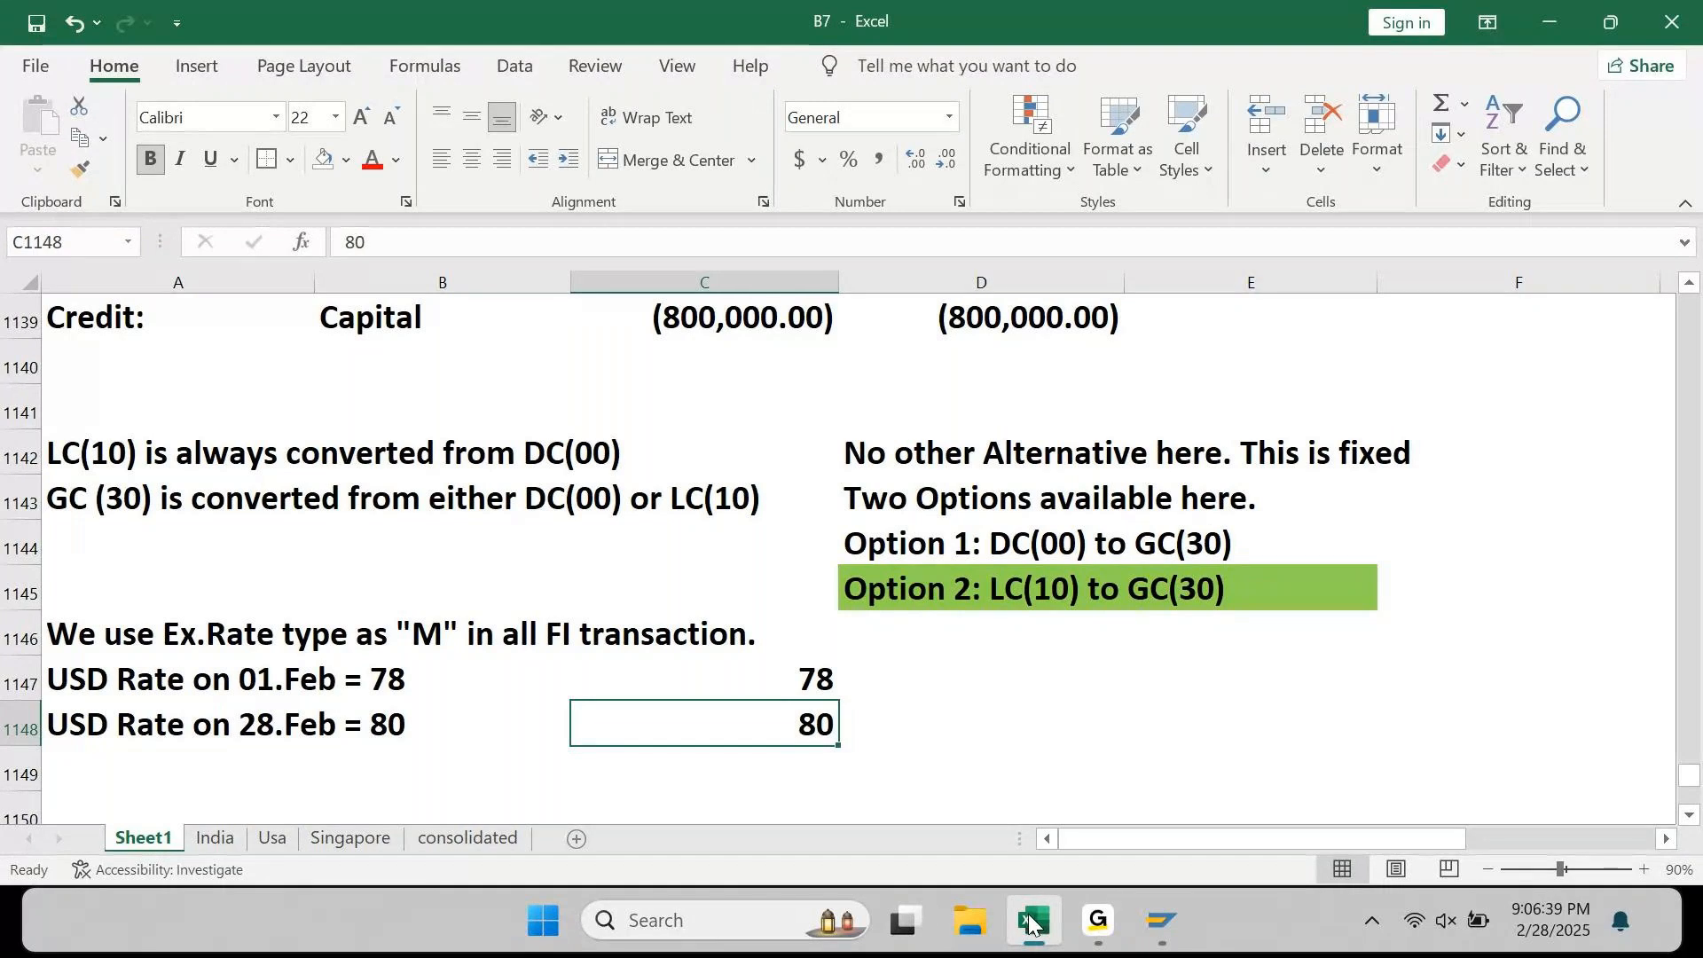
Step: Go to E1138, the Cash debit's Amt: USD (30) cell, and type = to start a formula
key("Left")
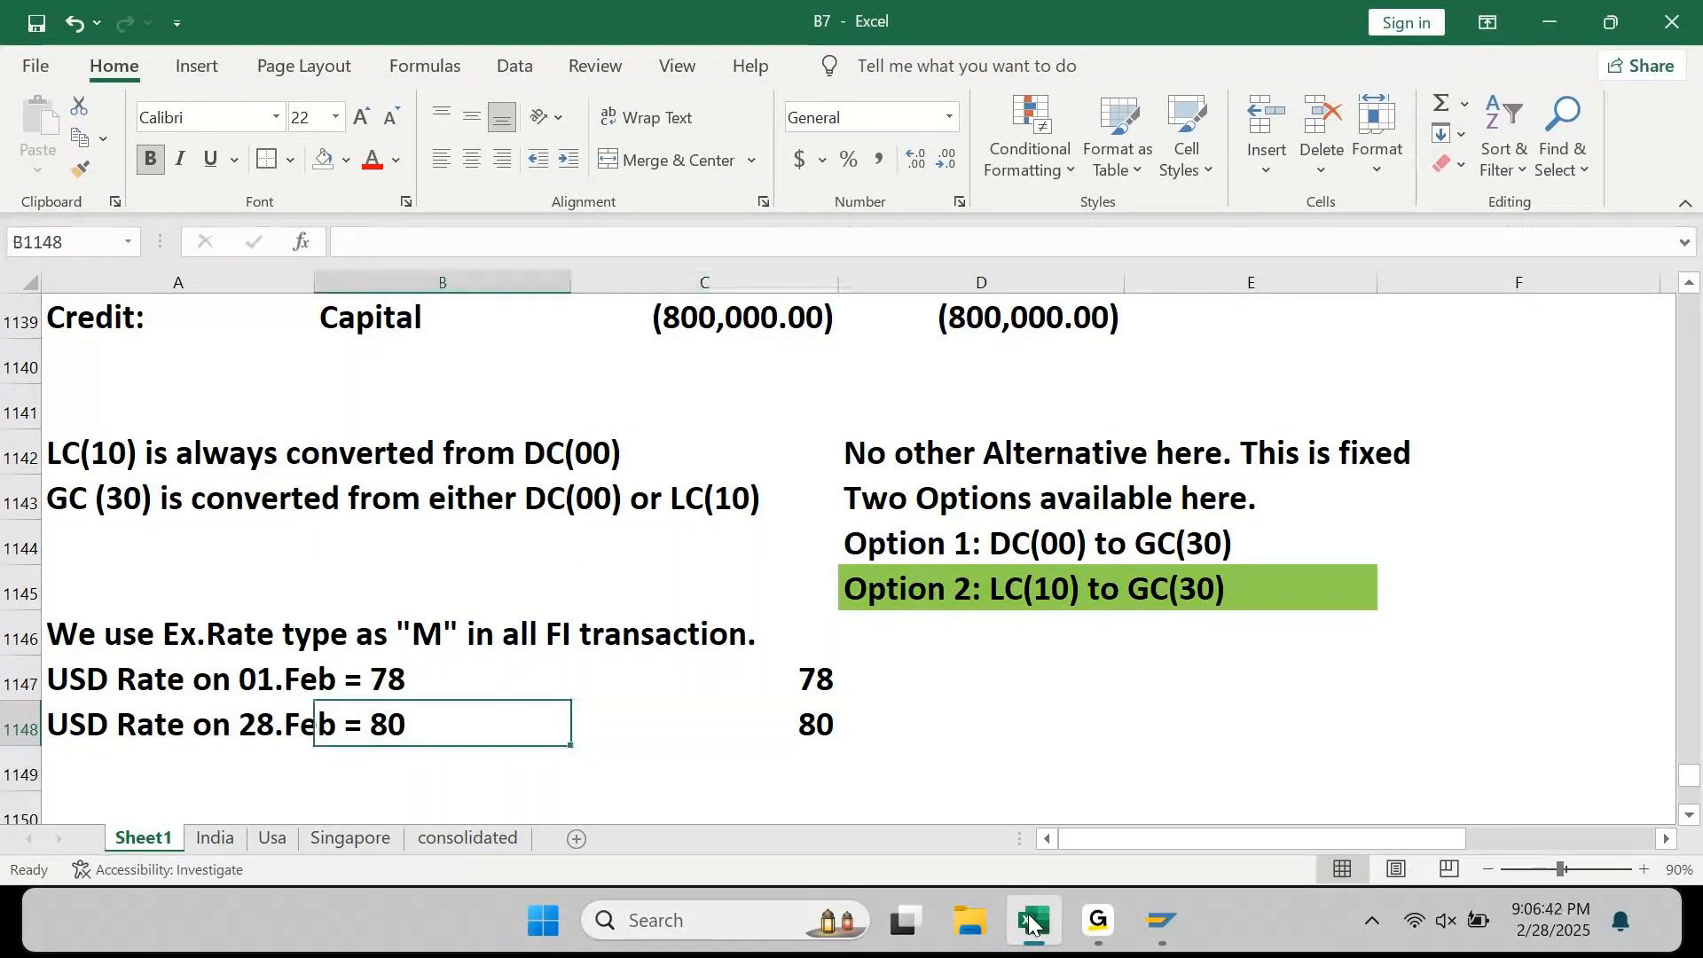
key("Up")
key("Up")
key("Up")
key("Up")
key("Up")
key("Up")
key("Up")
key("Up")
key("Up")
key("Up")
key("Up")
key("Up")
key("Down")
key("Right")
key("Right")
key("Right")
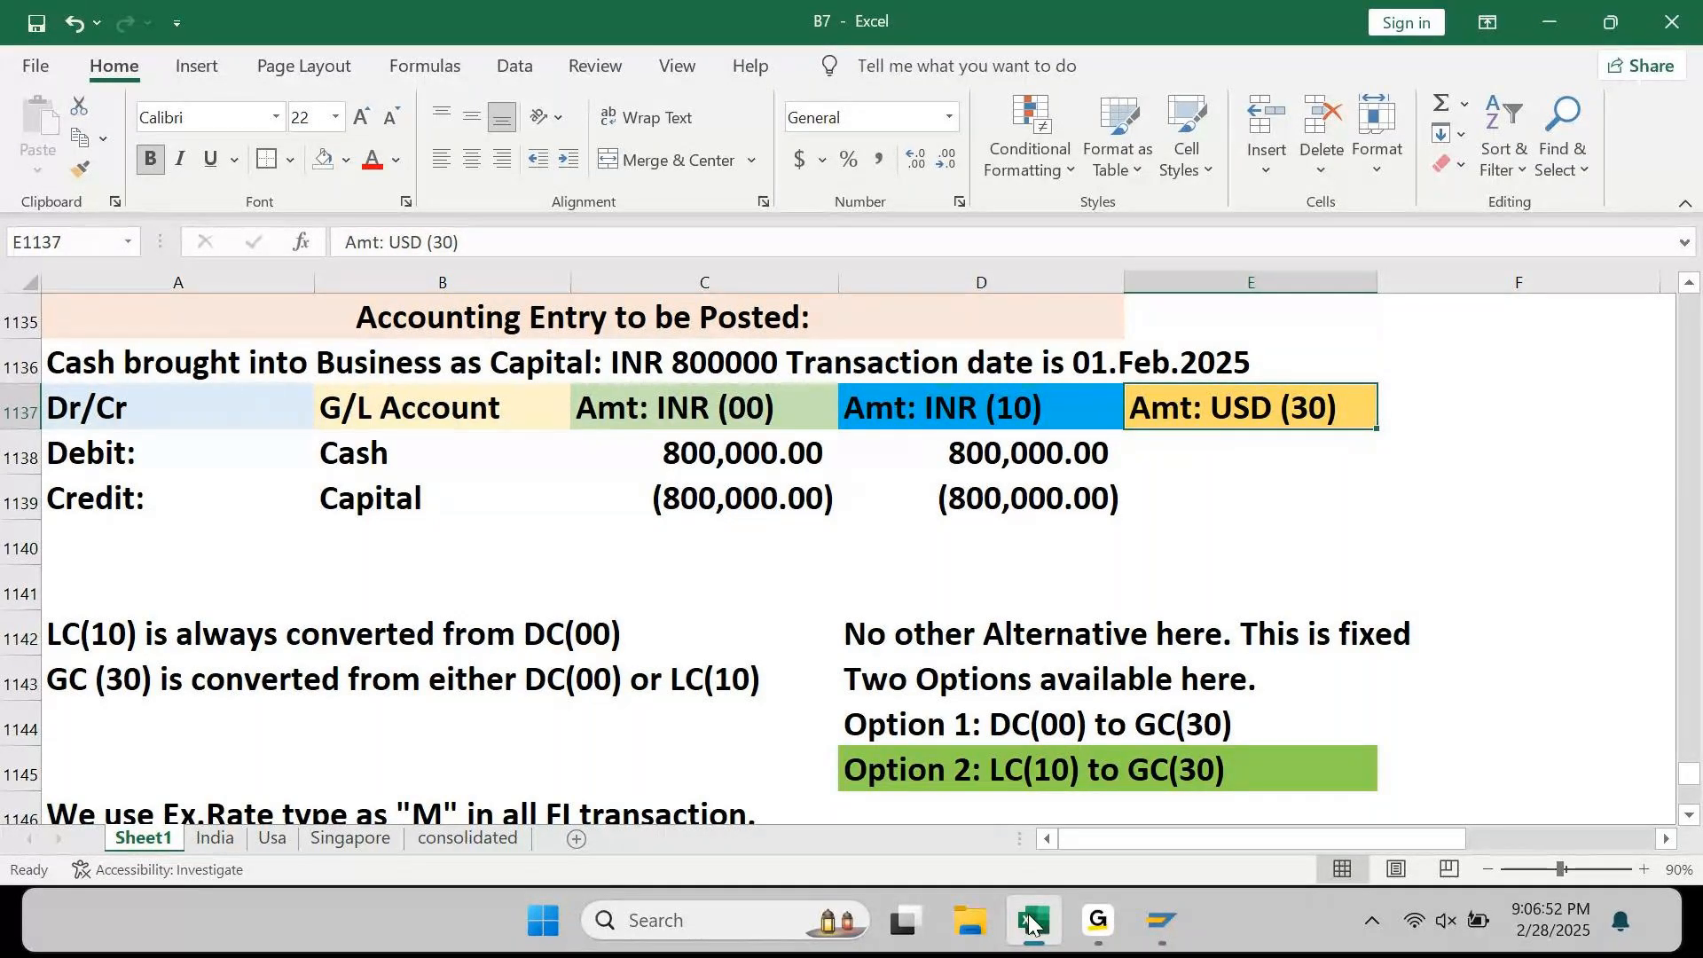
key("Down")
type("=")
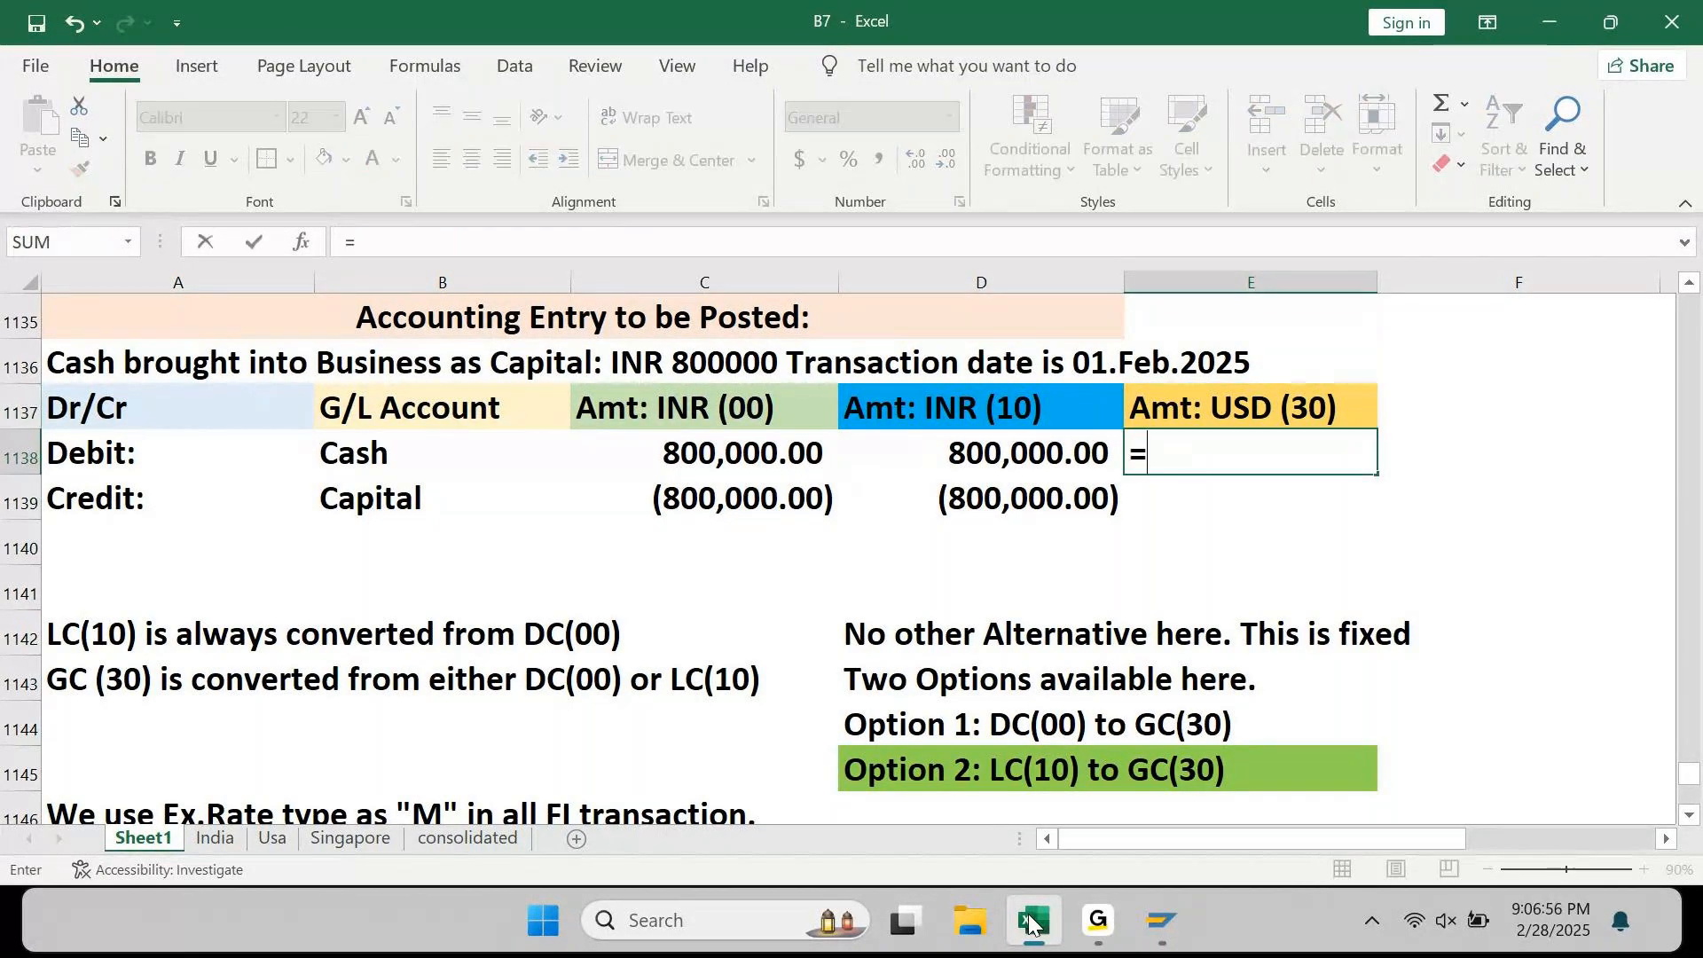
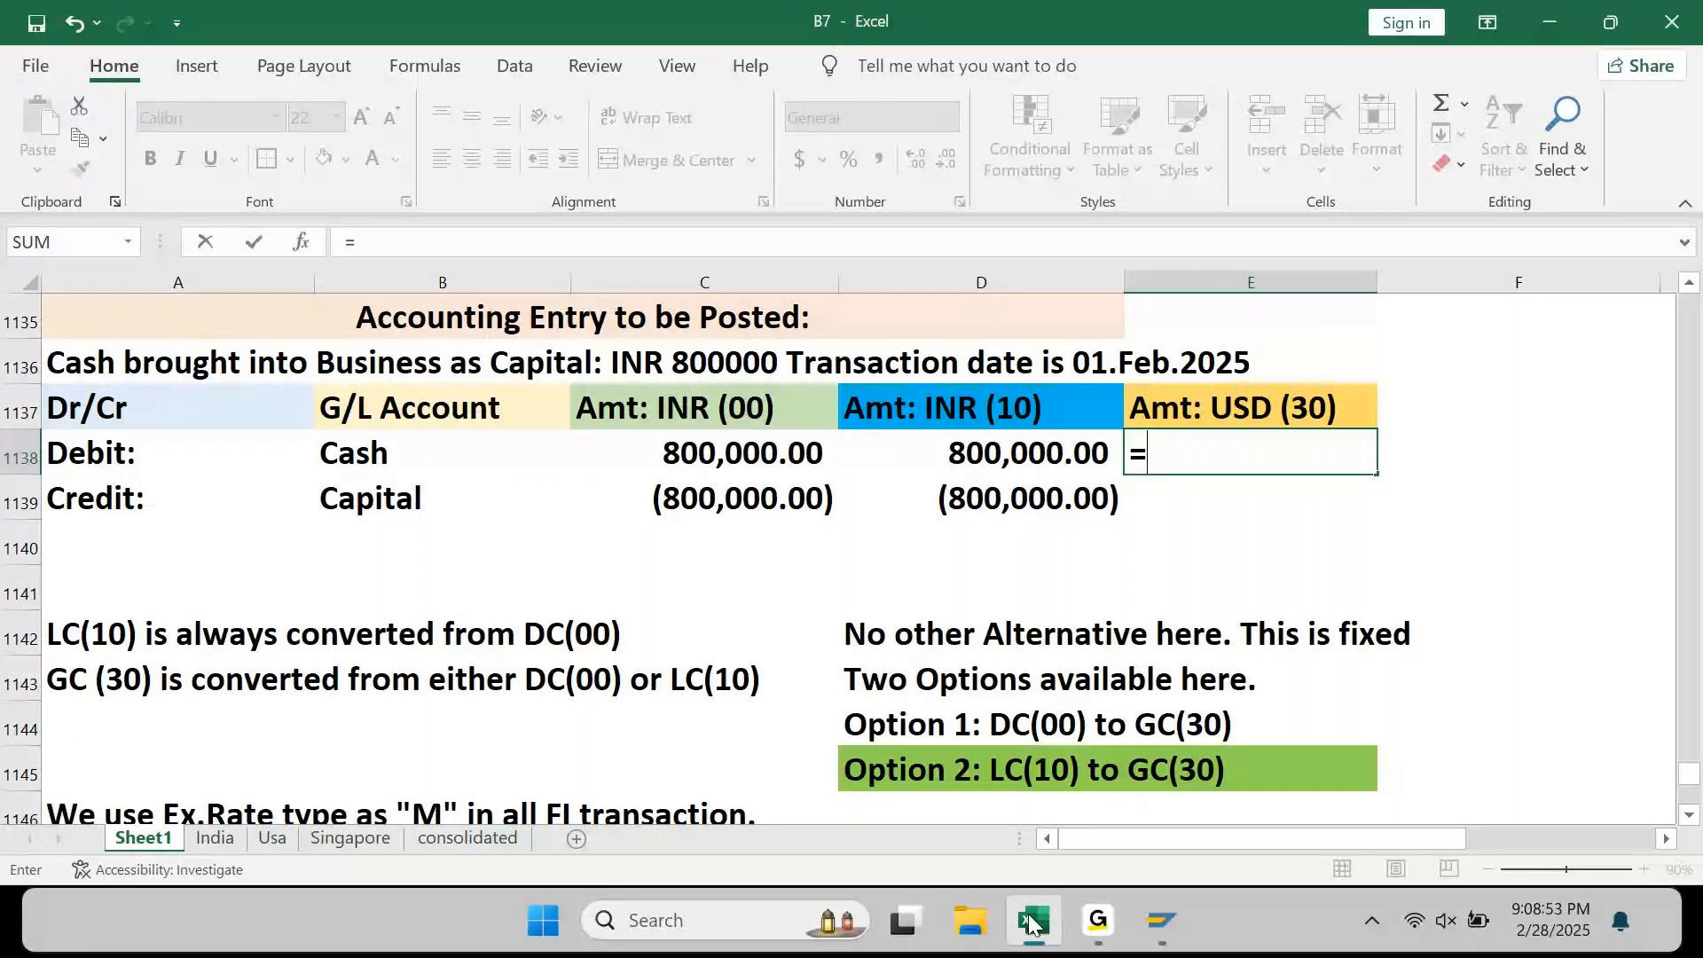
Step: Convert the INR (10) debit to USD in E1138 with =D1138/80, giving 10,000.00
key("Up")
key("Down")
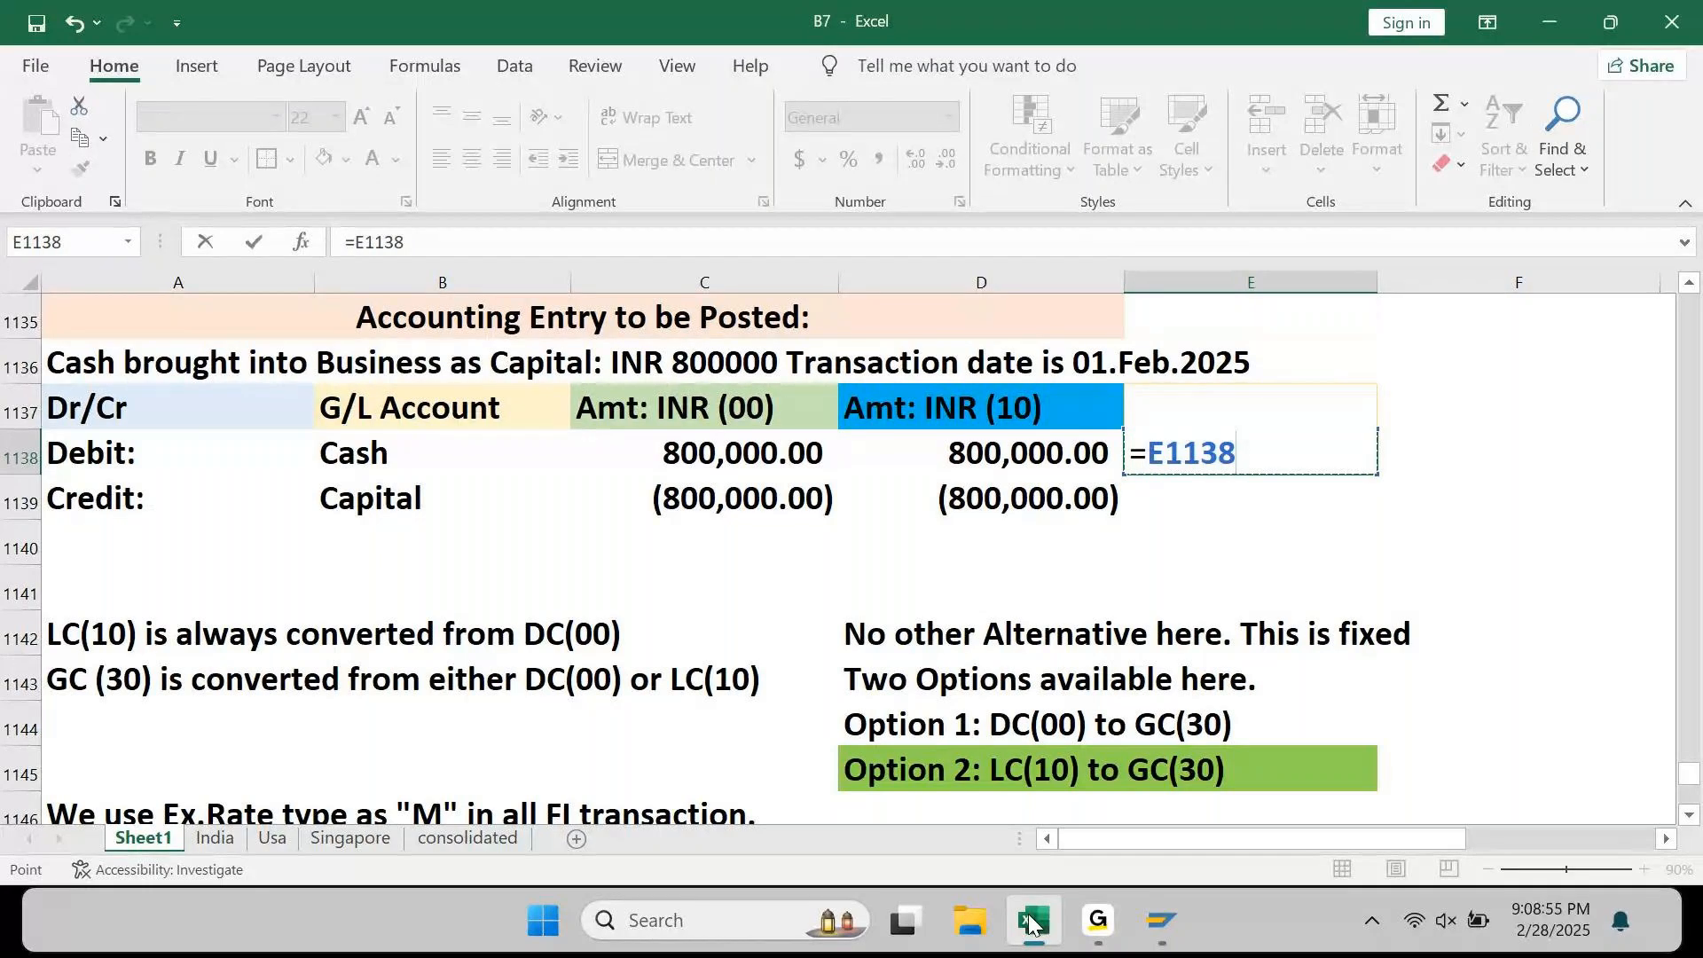
key("Escape")
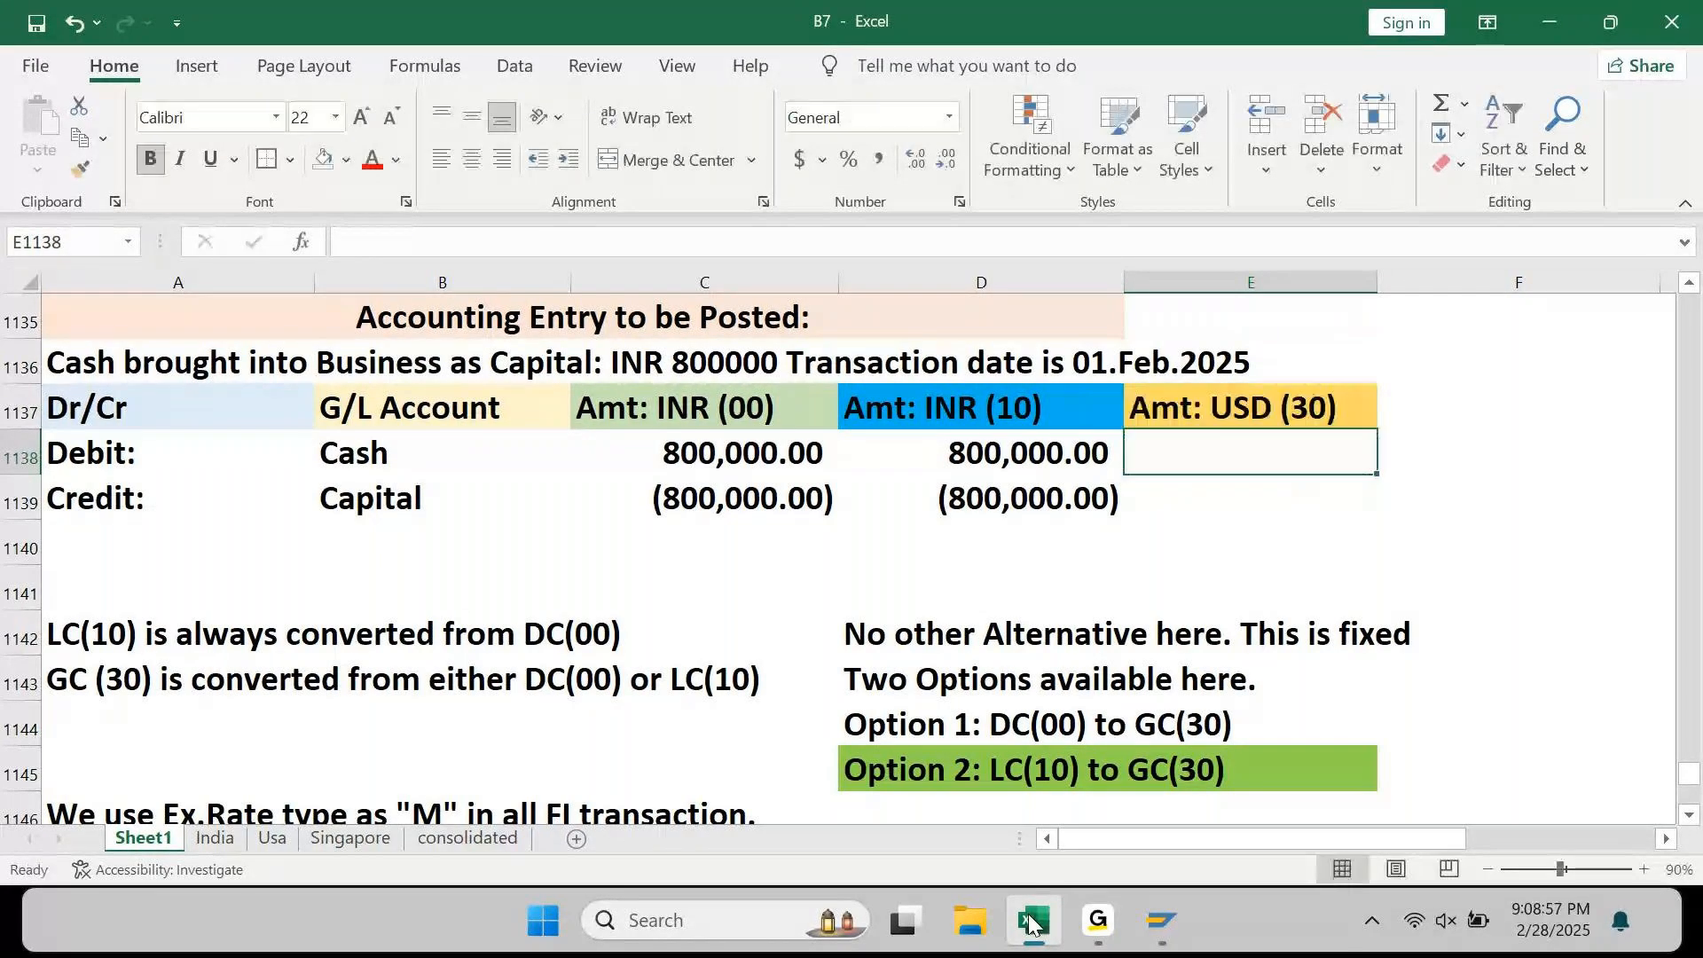
key("Left")
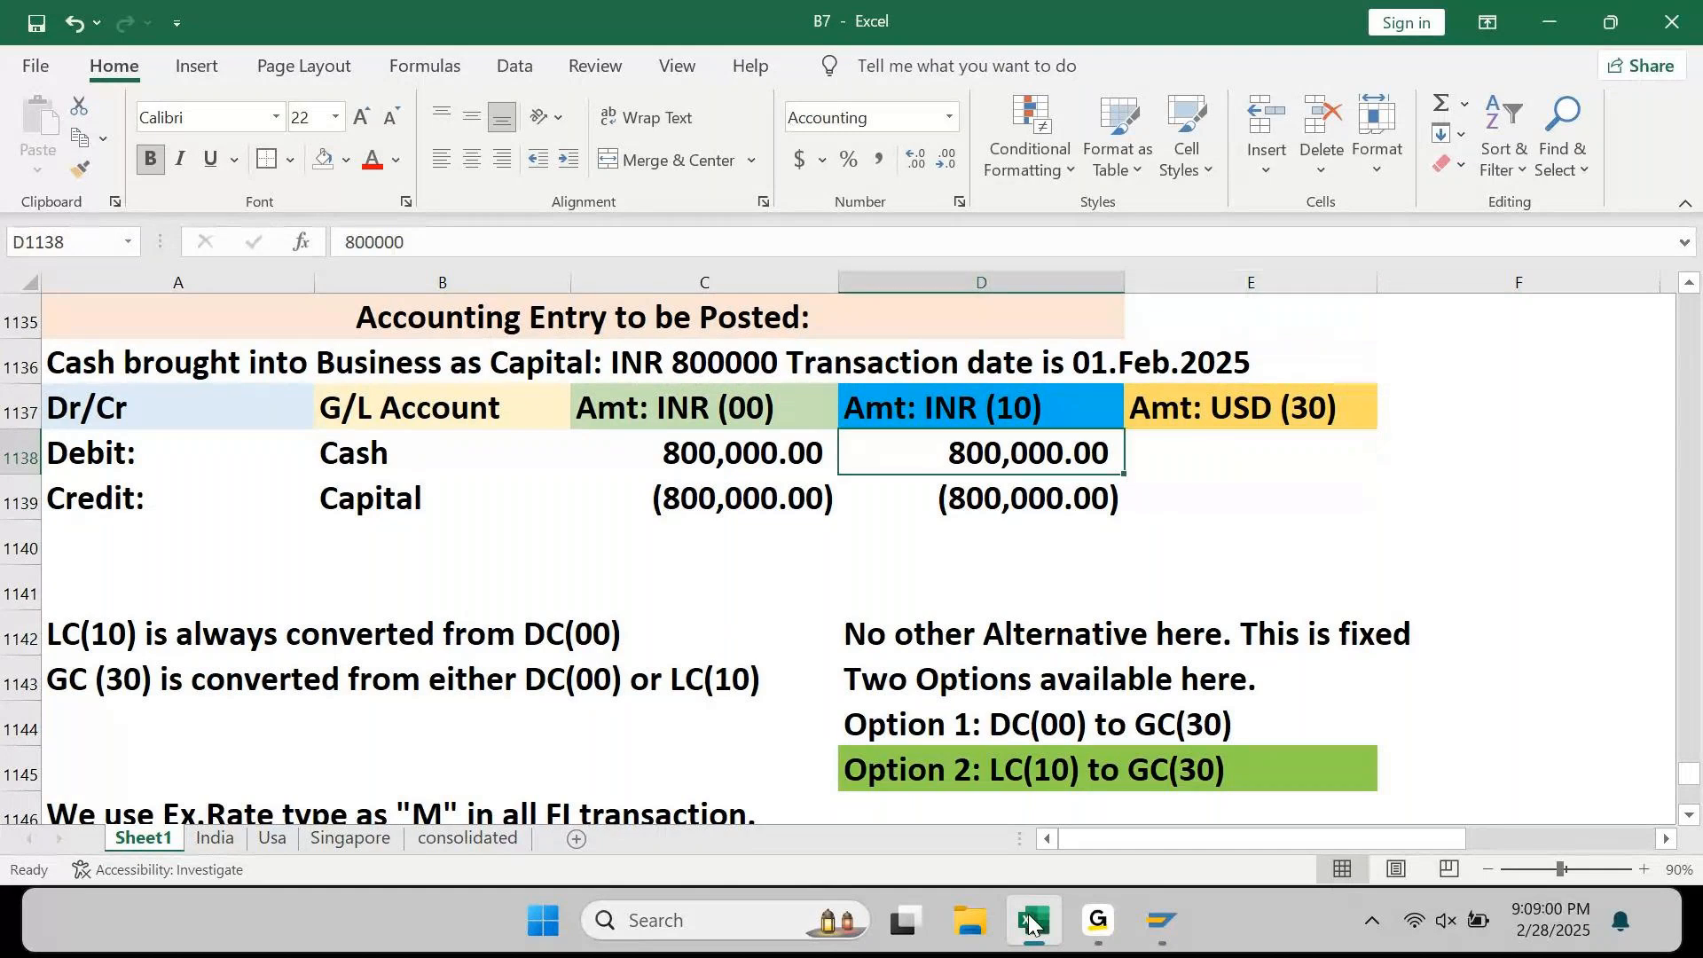
key("Right")
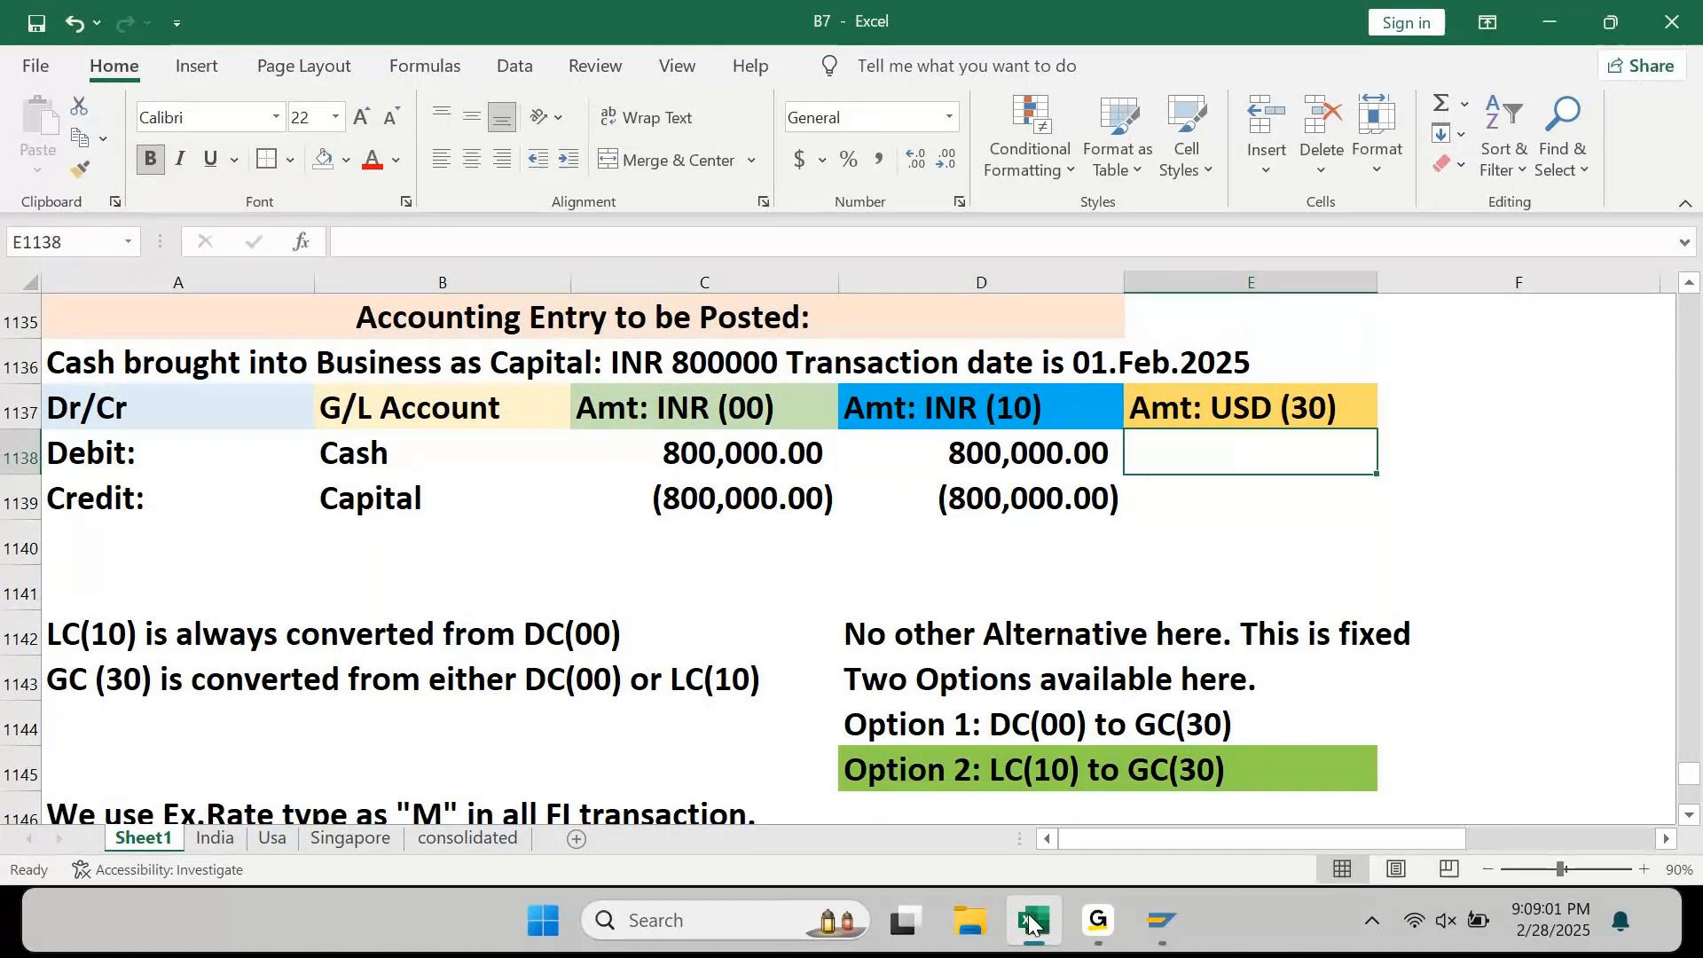
type("=")
key("Left")
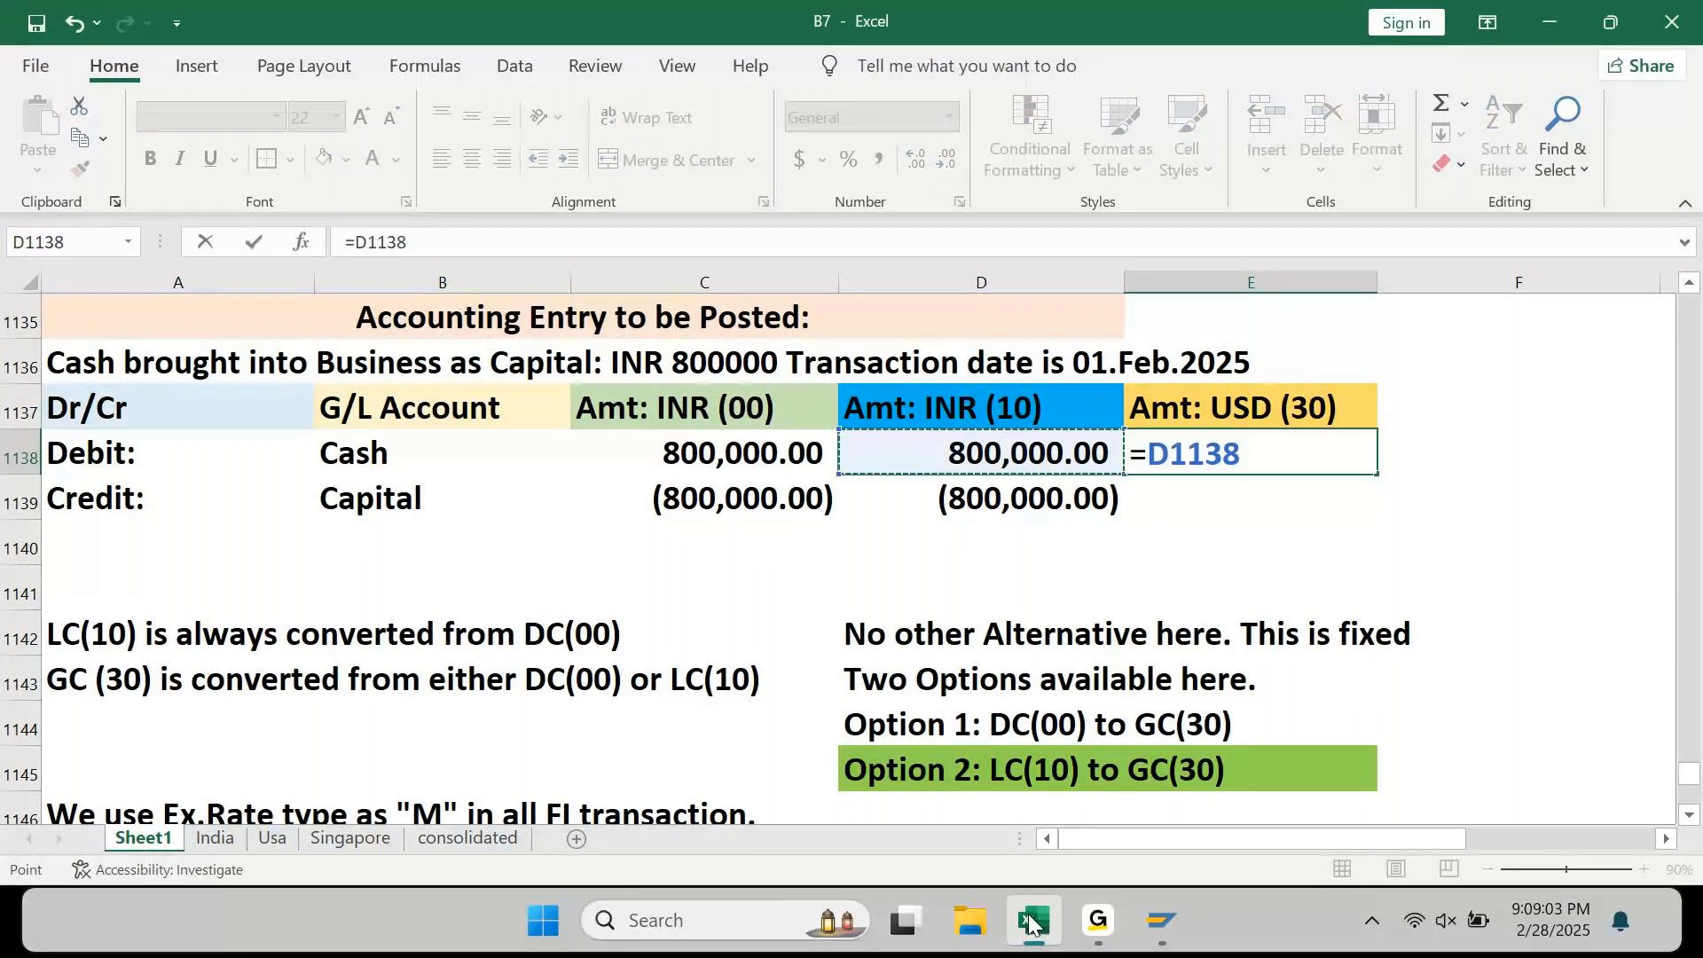
type("/")
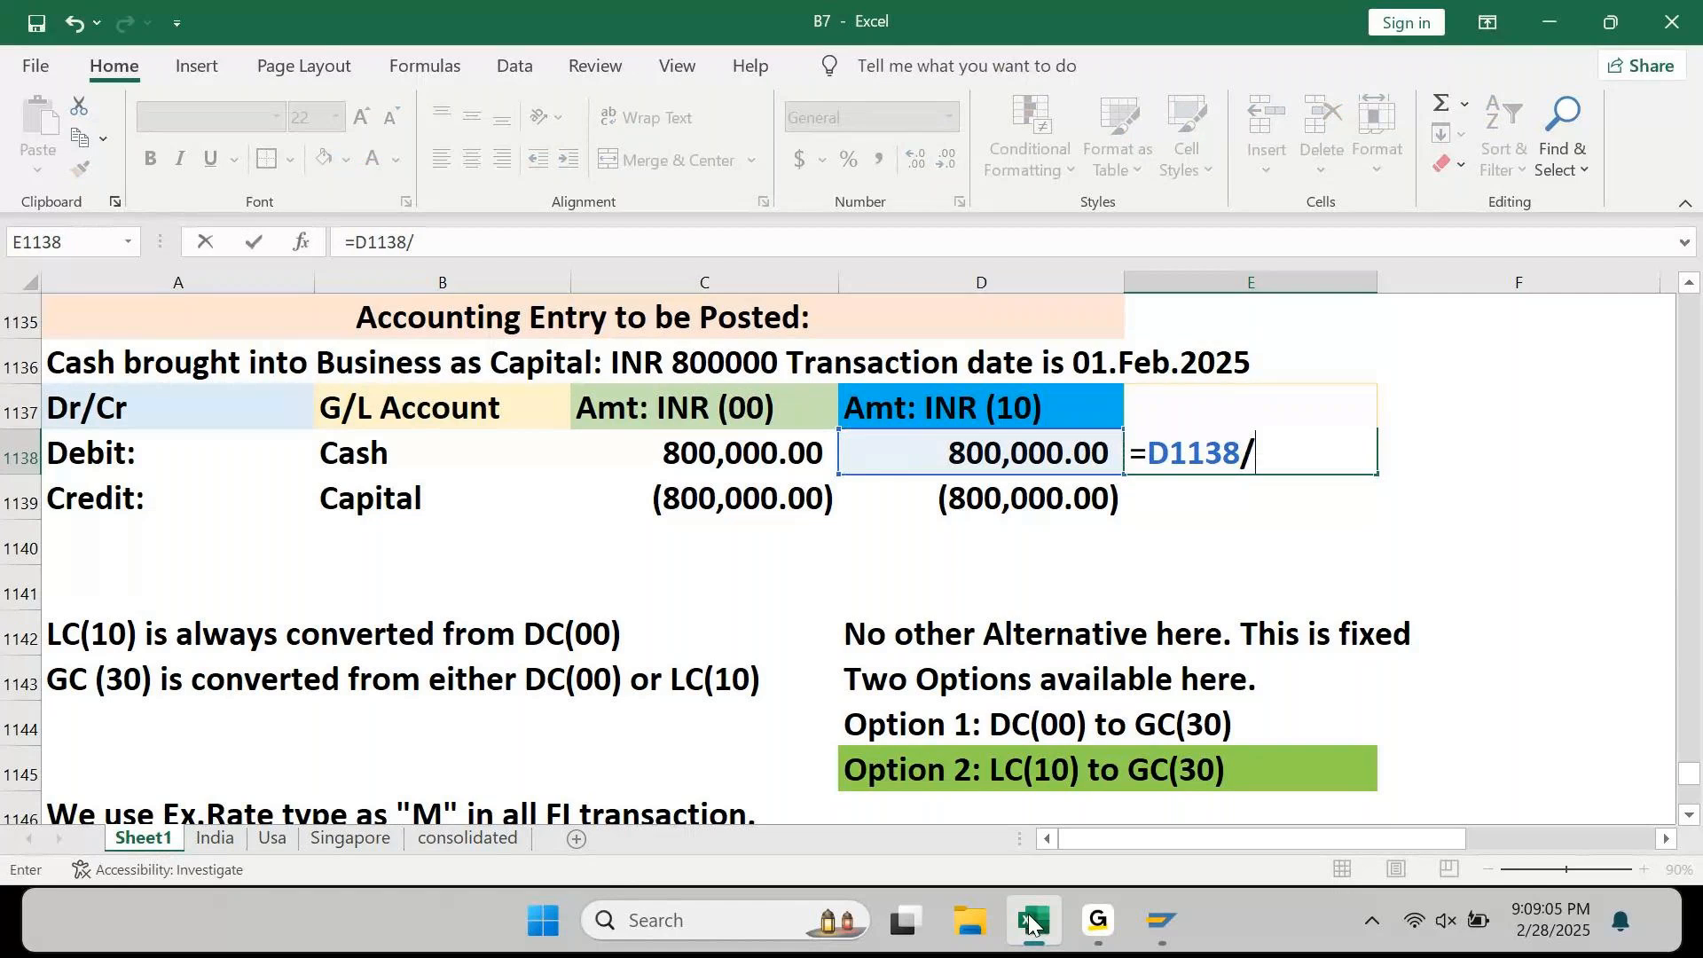
type("80")
key("Return")
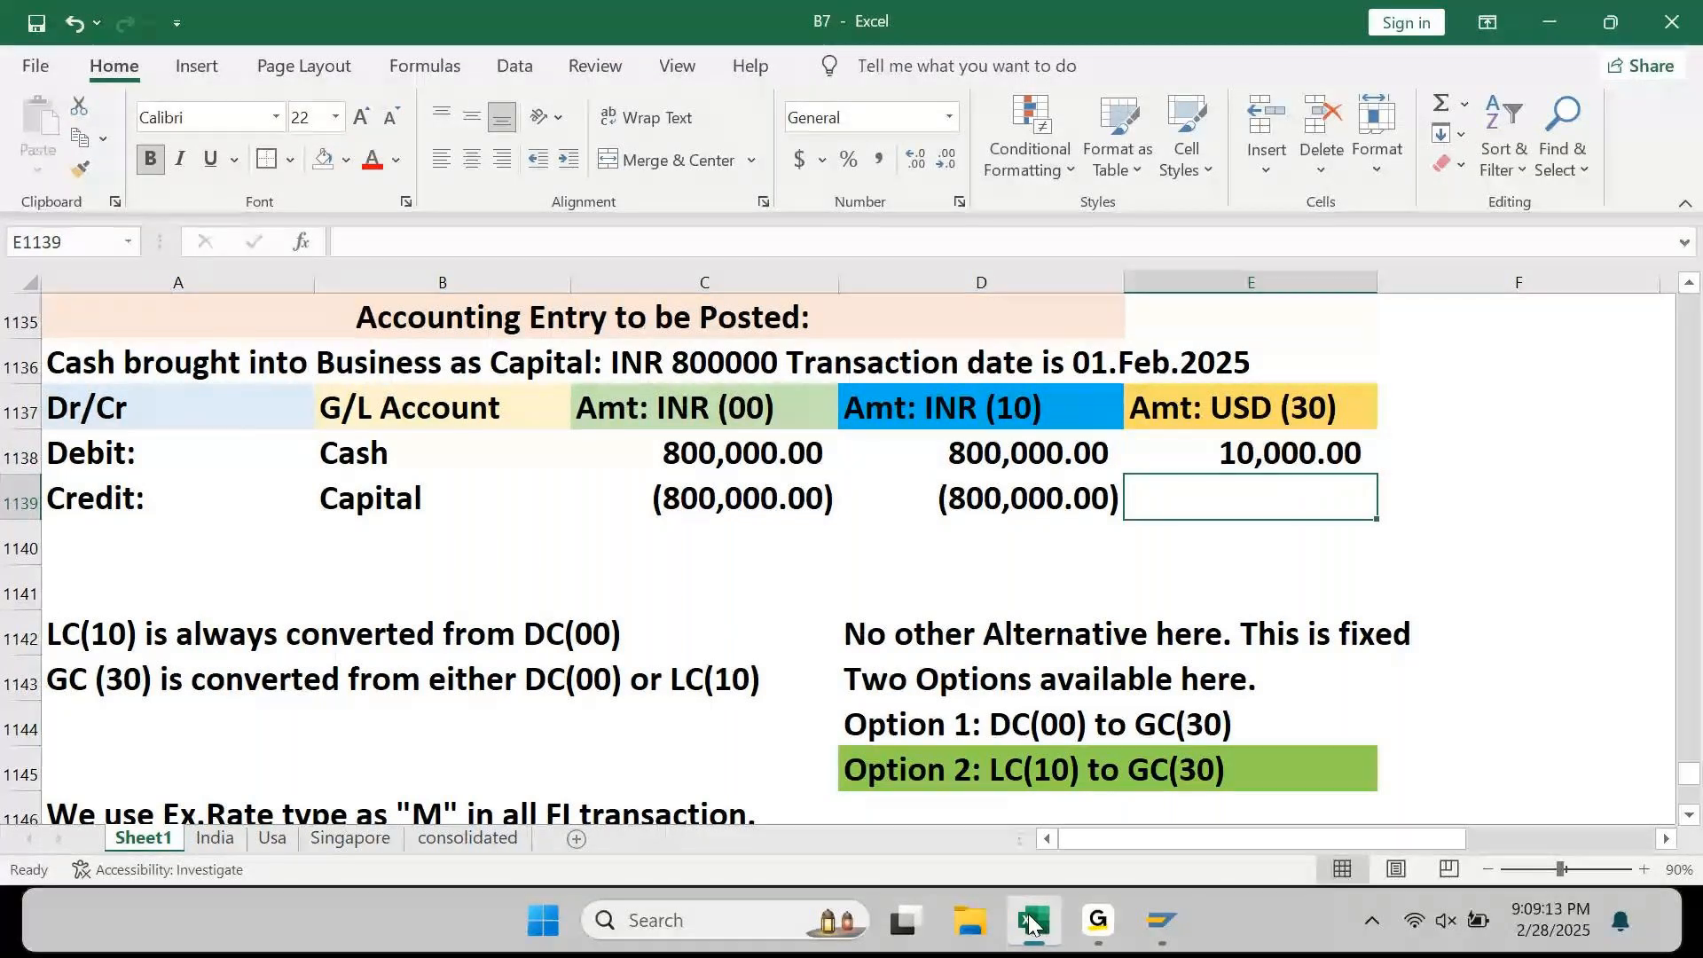
Step: Start the matching credit conversion formula =D1139/ in E1139
type("=")
key("Left")
type("/")
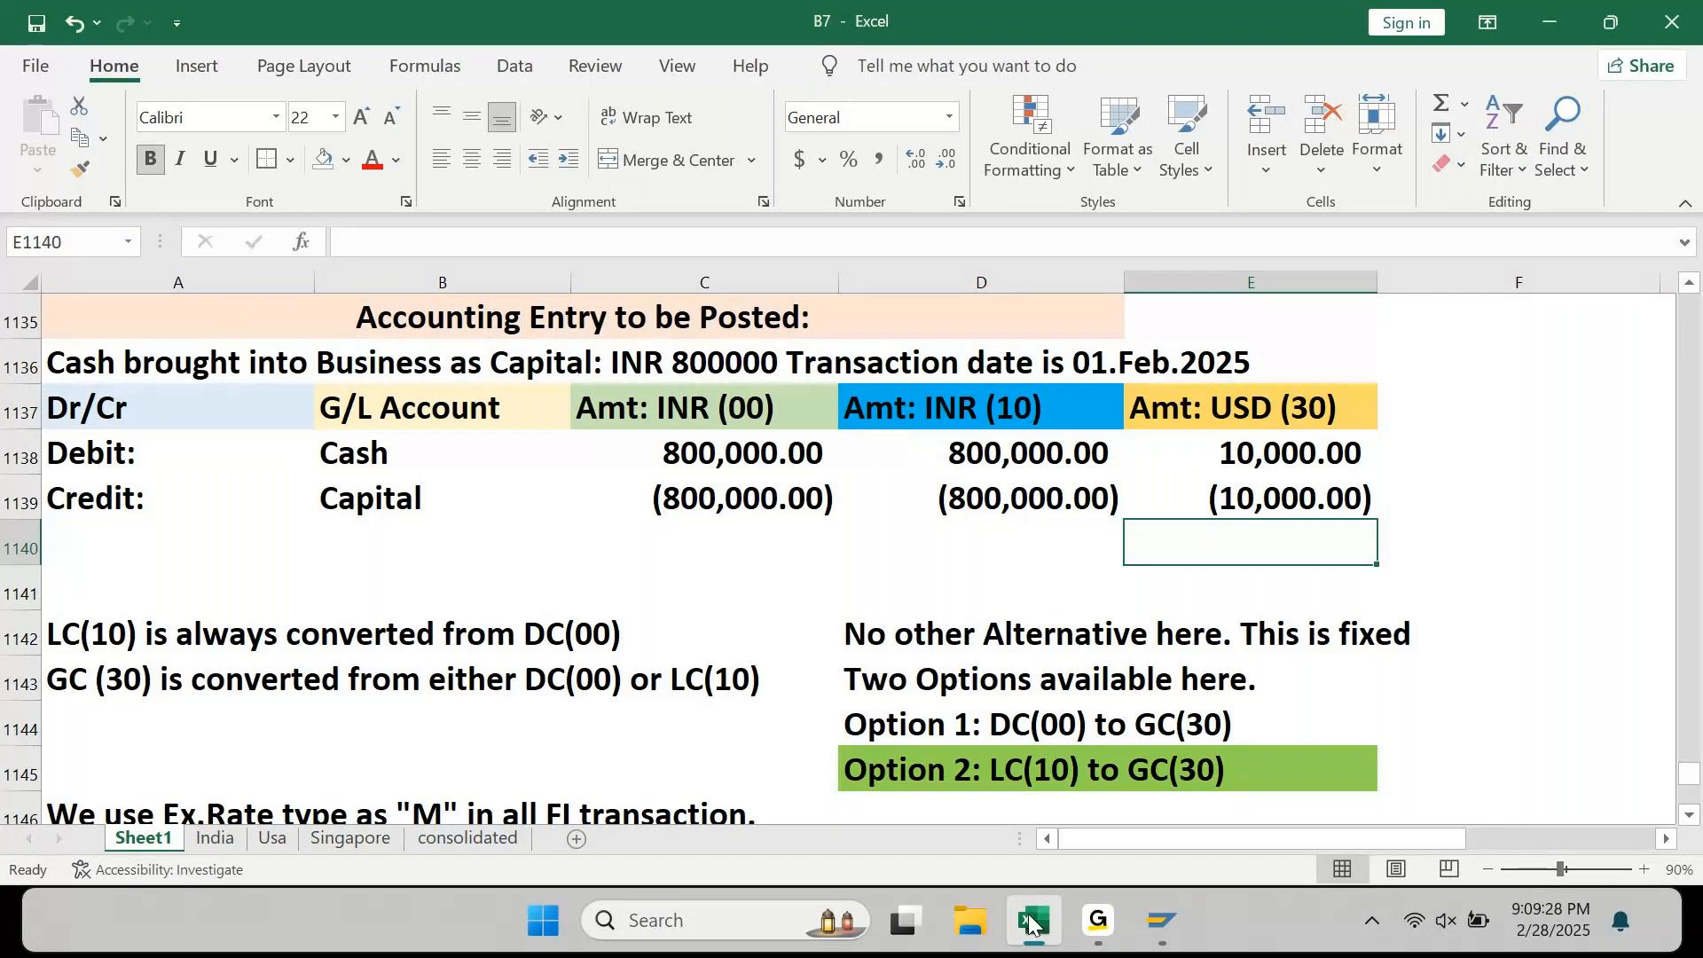
key("Left")
key("Up")
key("Up")
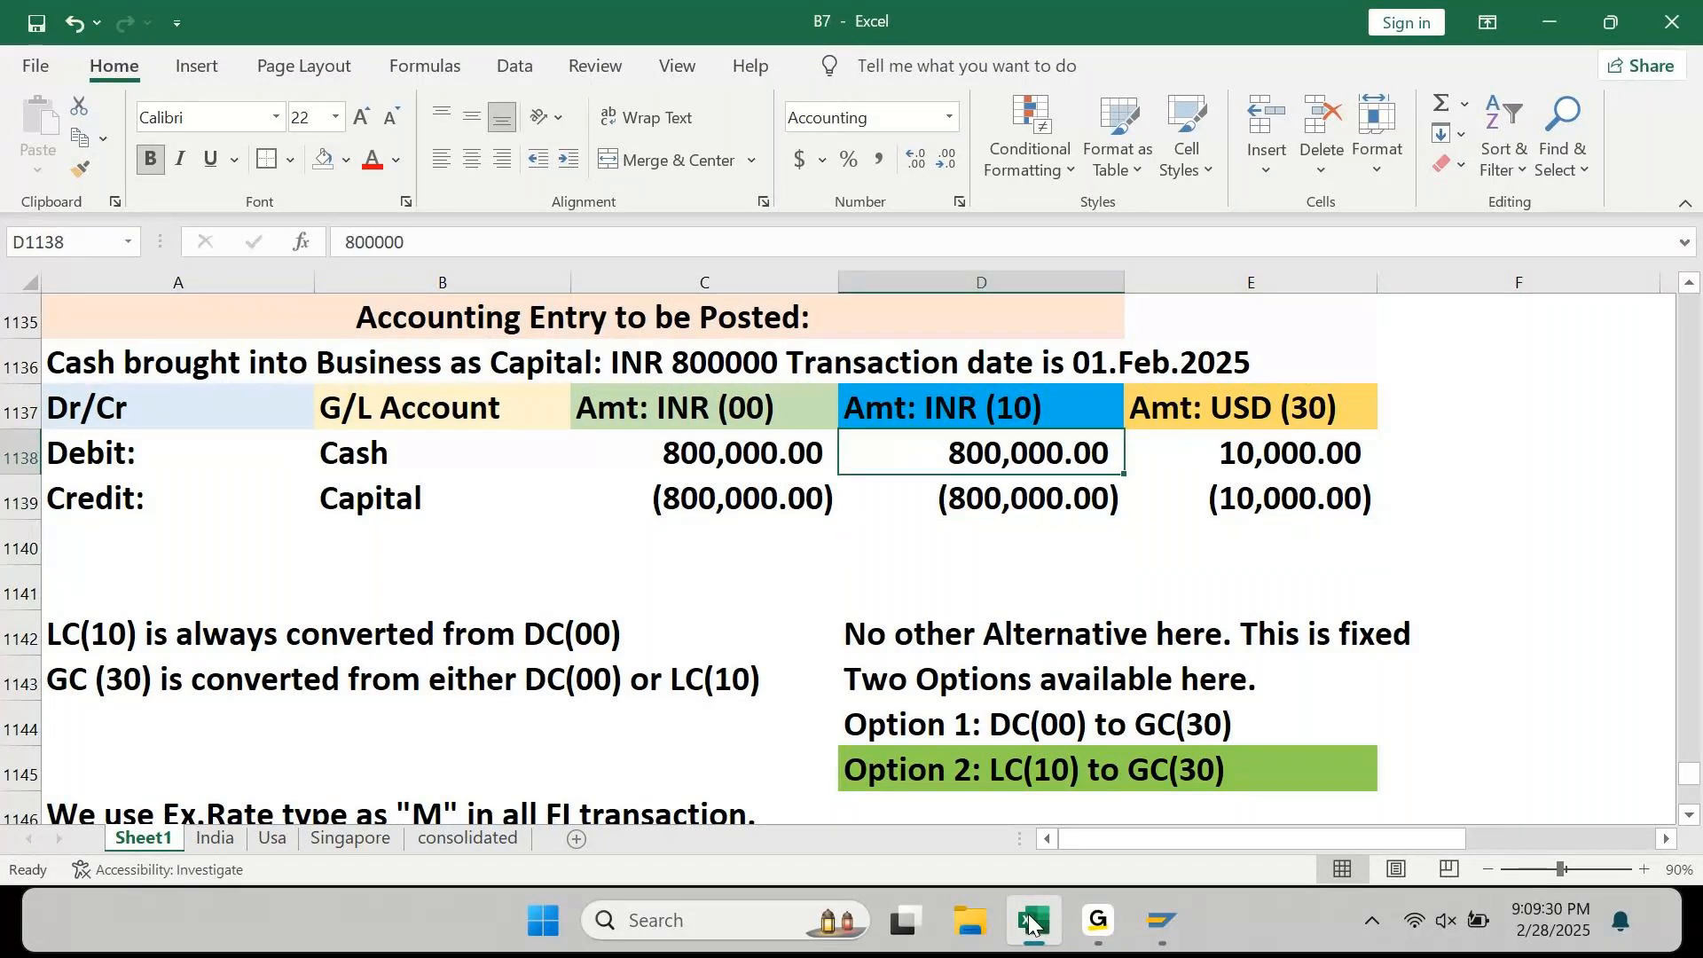
key("Left")
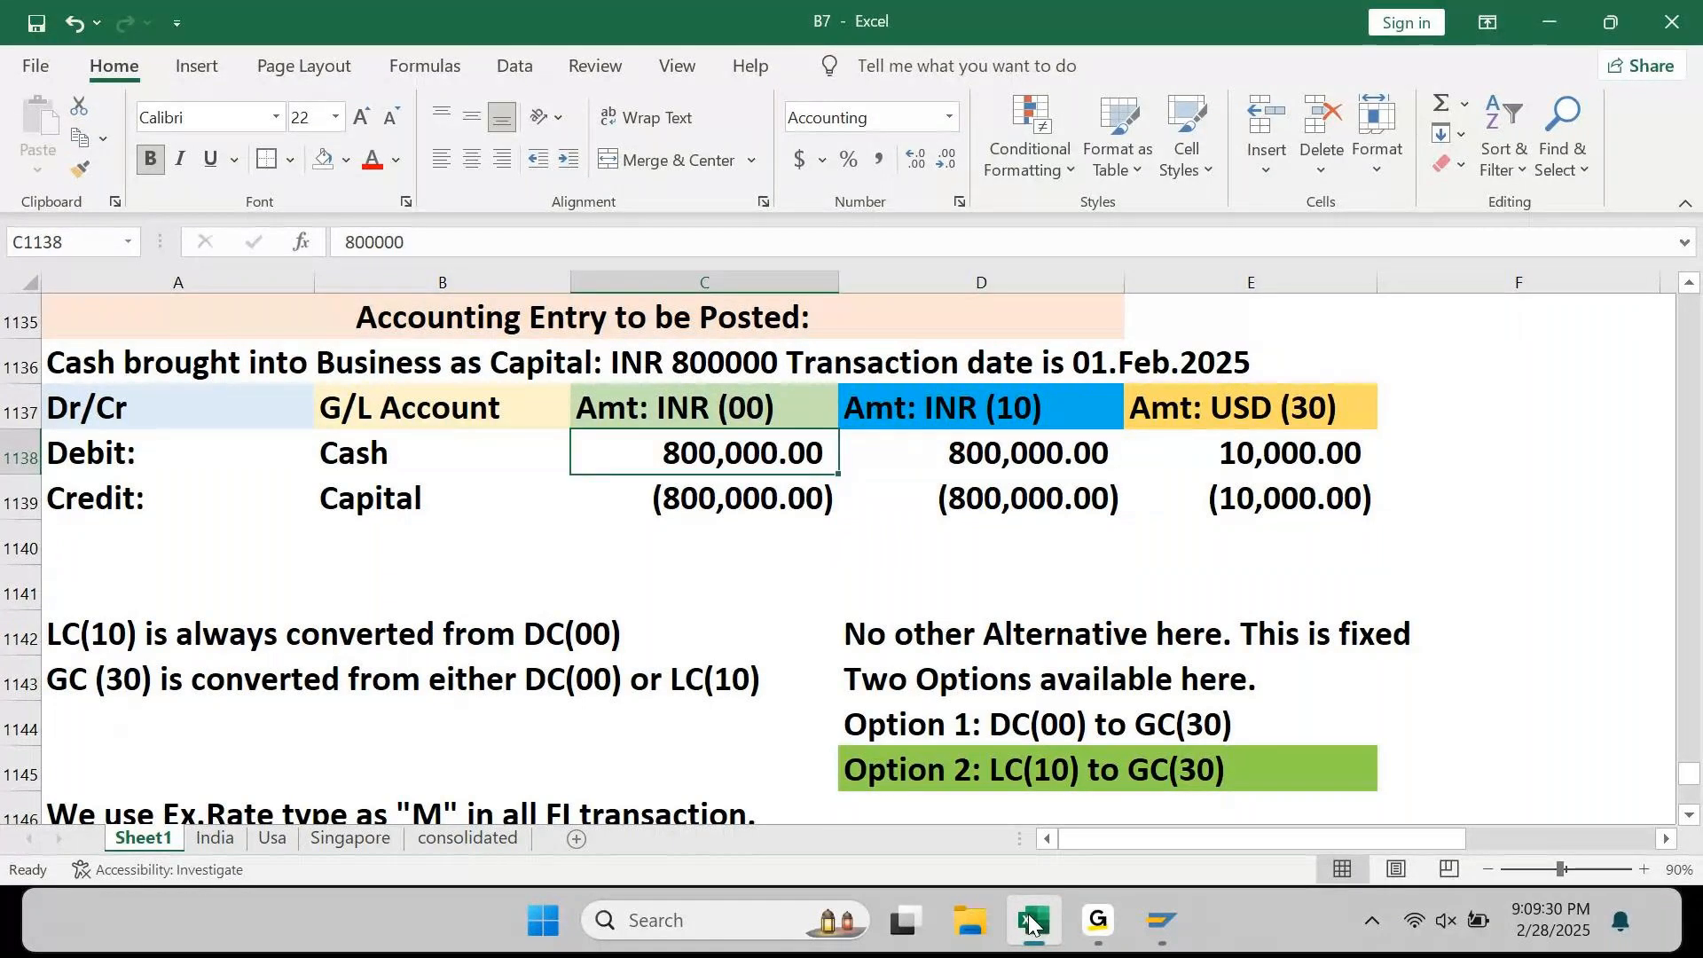
key("Up")
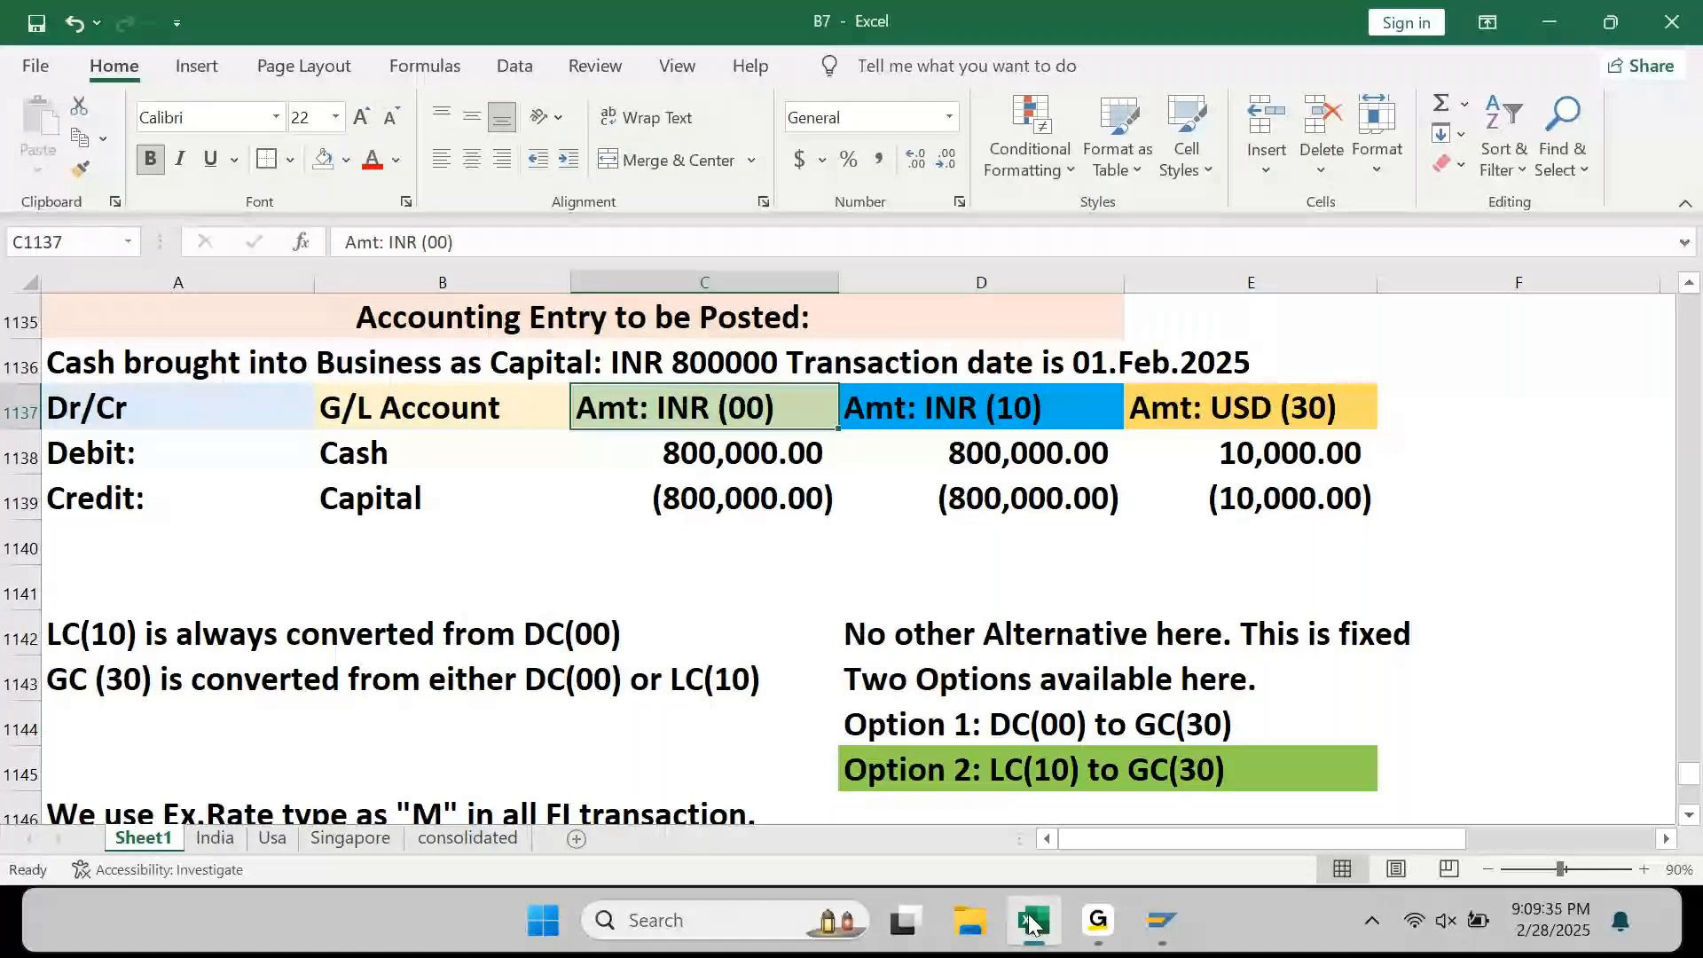
key("shift+Right")
key("shift+Right")
key("shift+Down")
key("shift+Down")
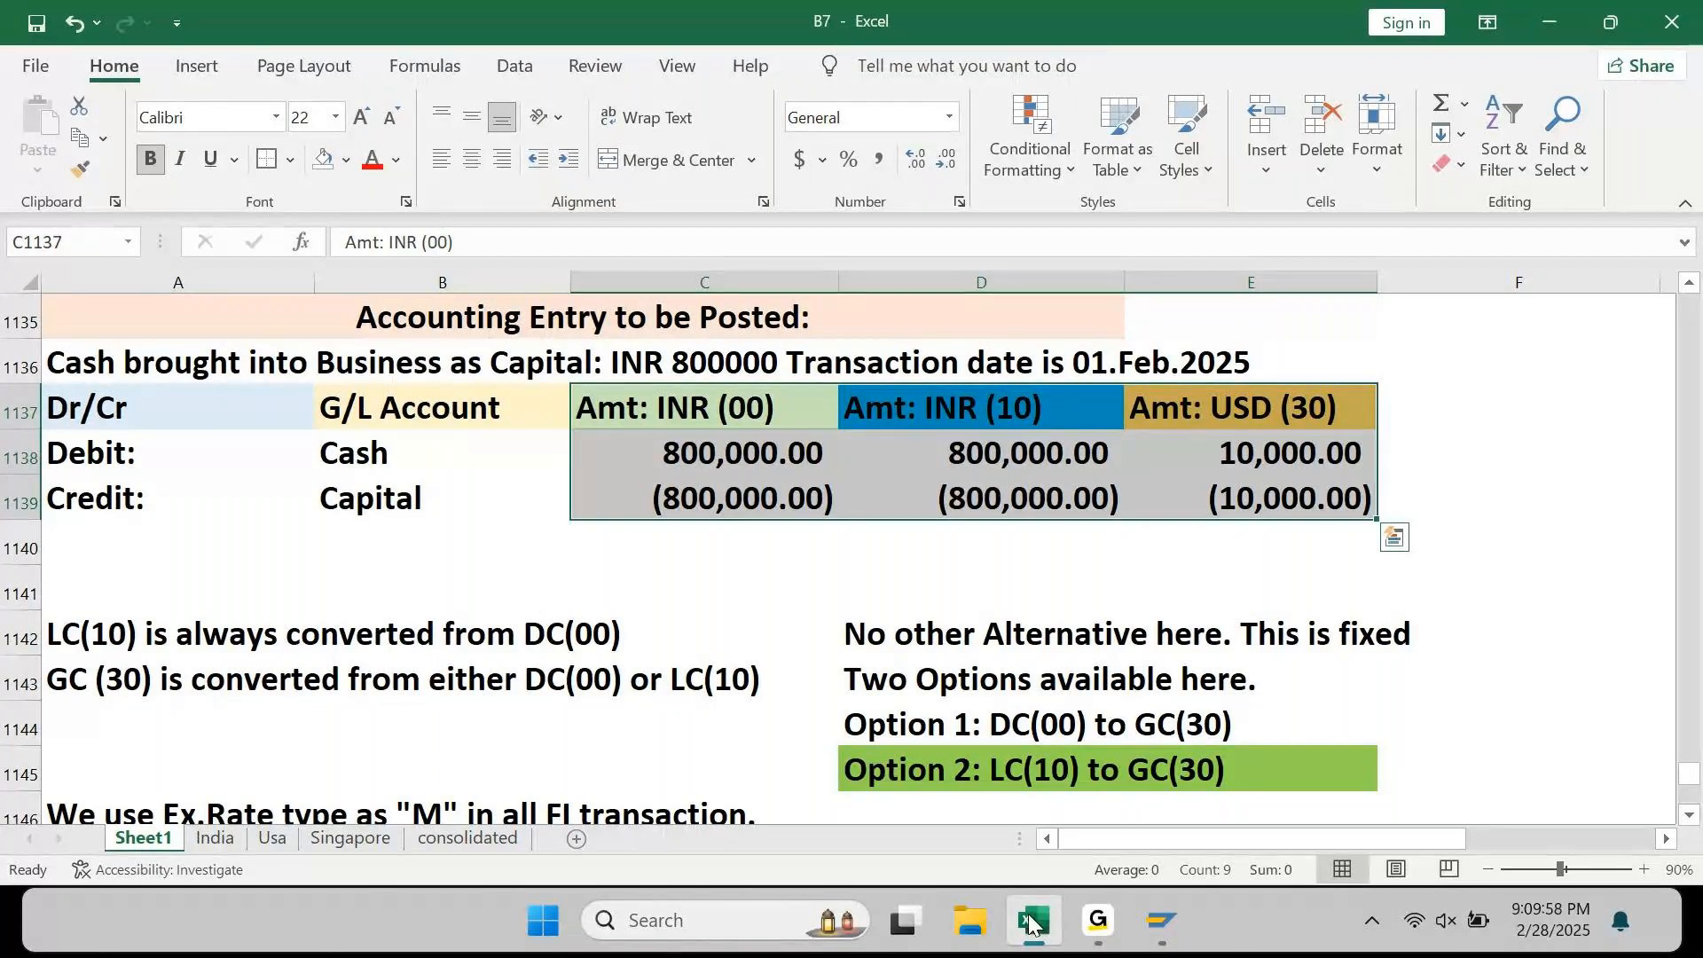
key("Right")
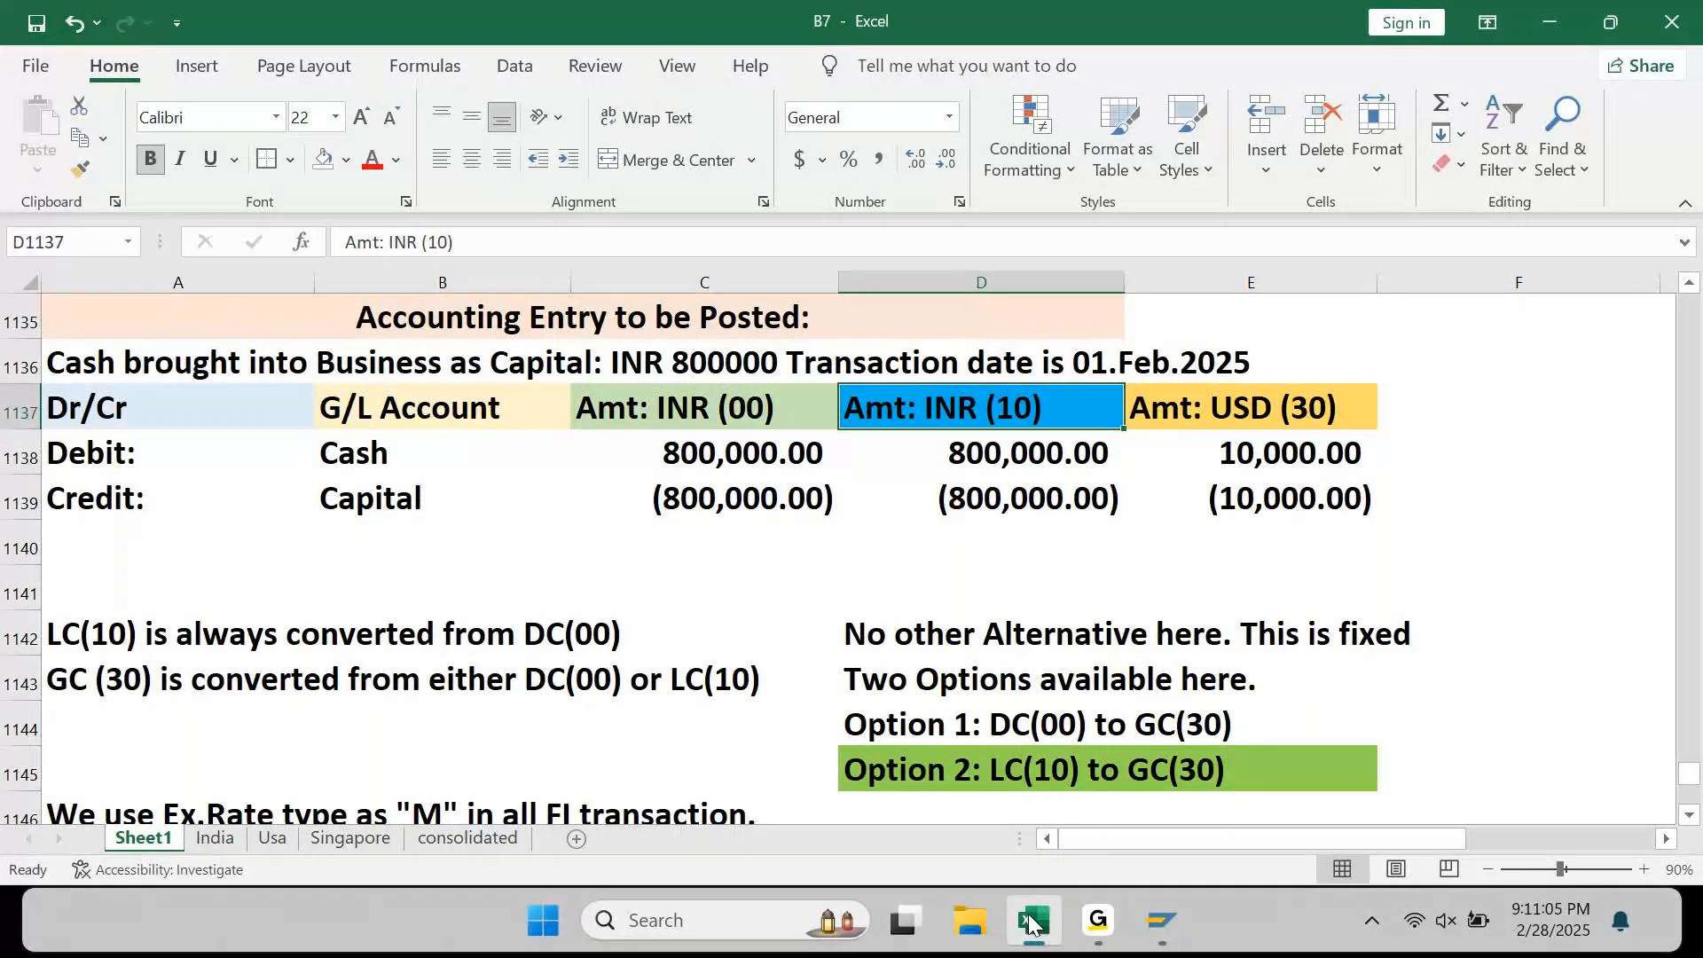
key("Left")
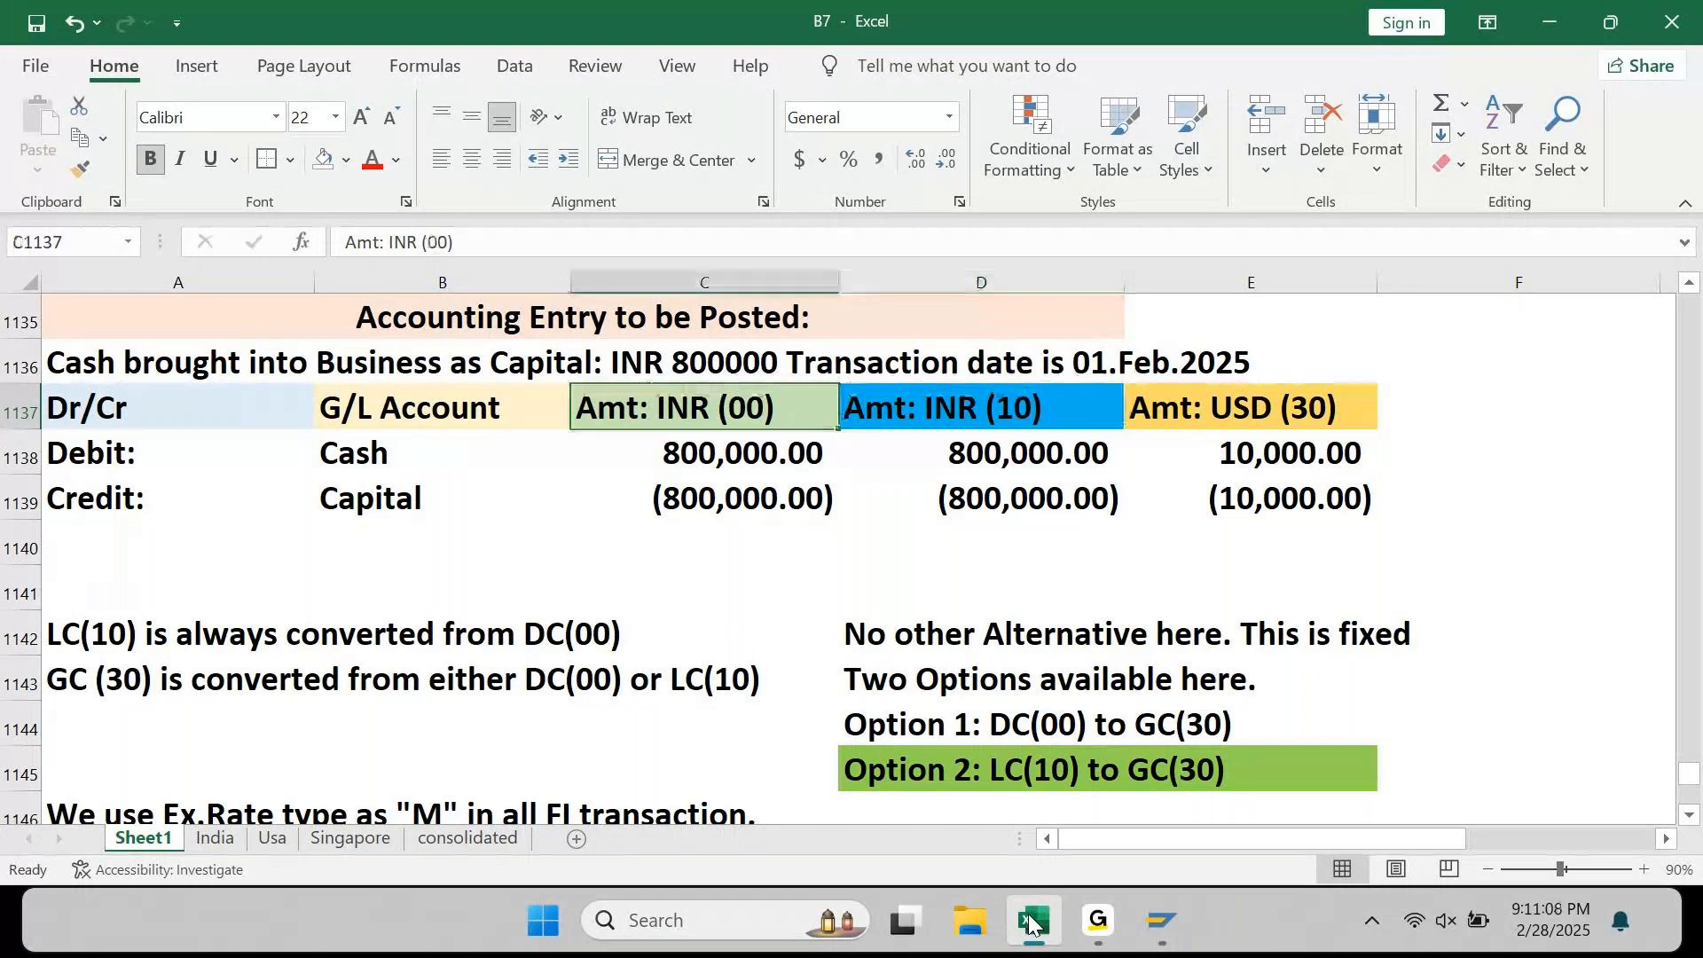
key("Left")
key("Down")
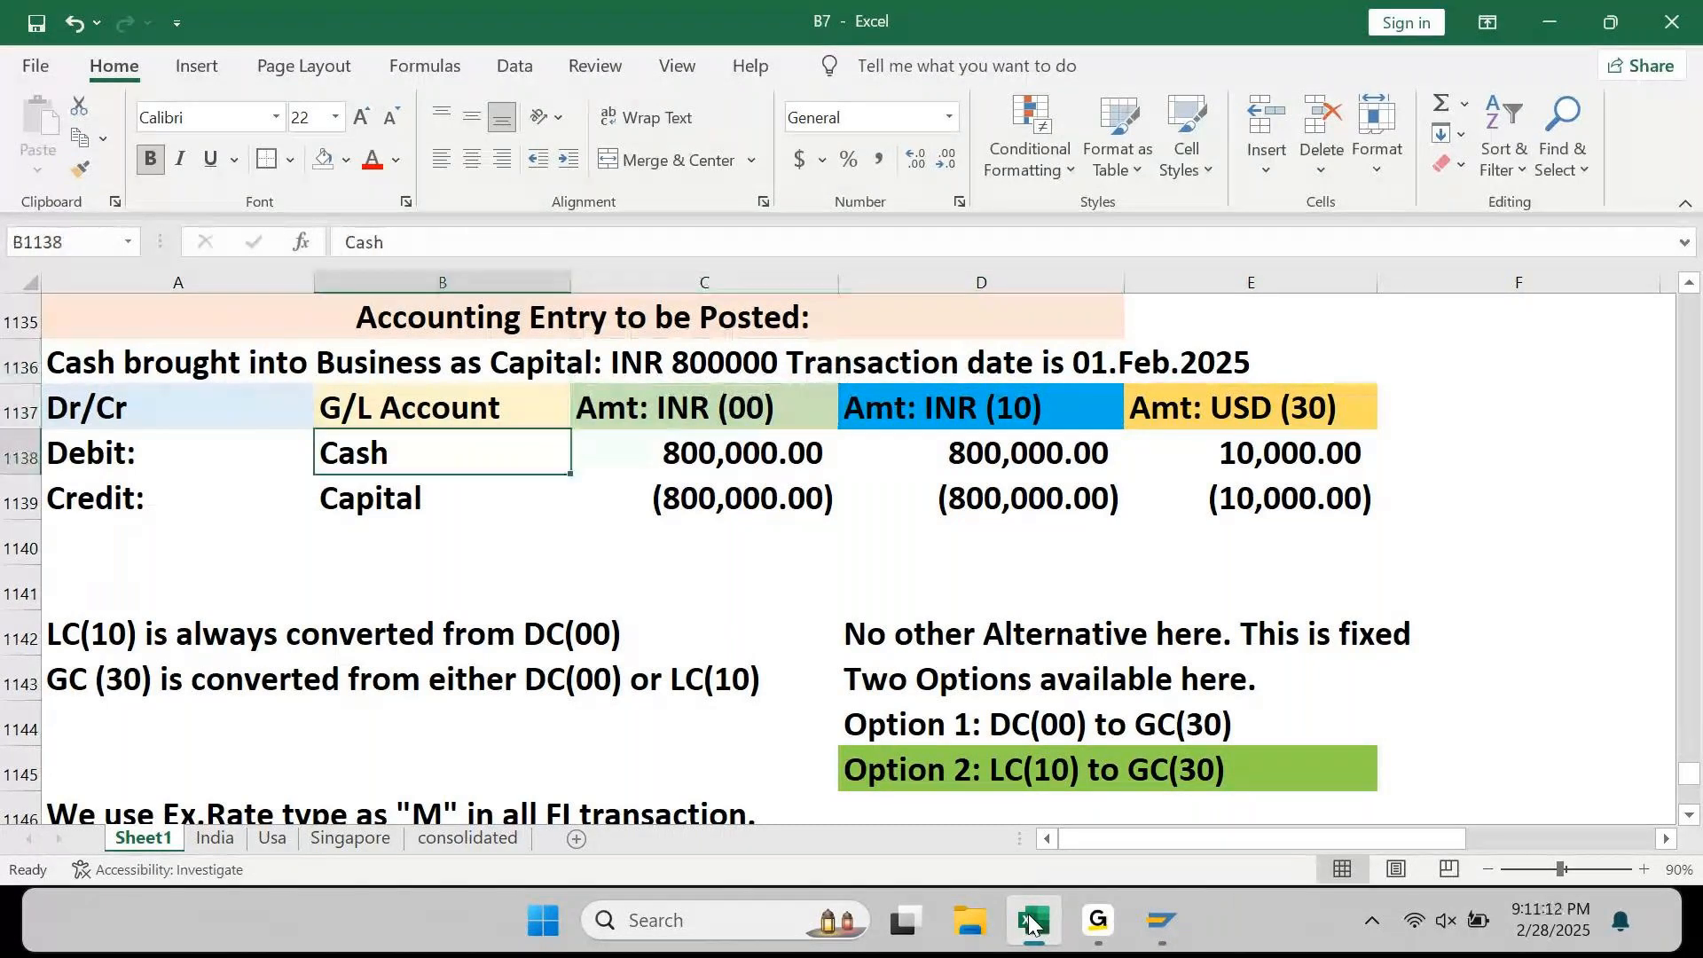
key("Right")
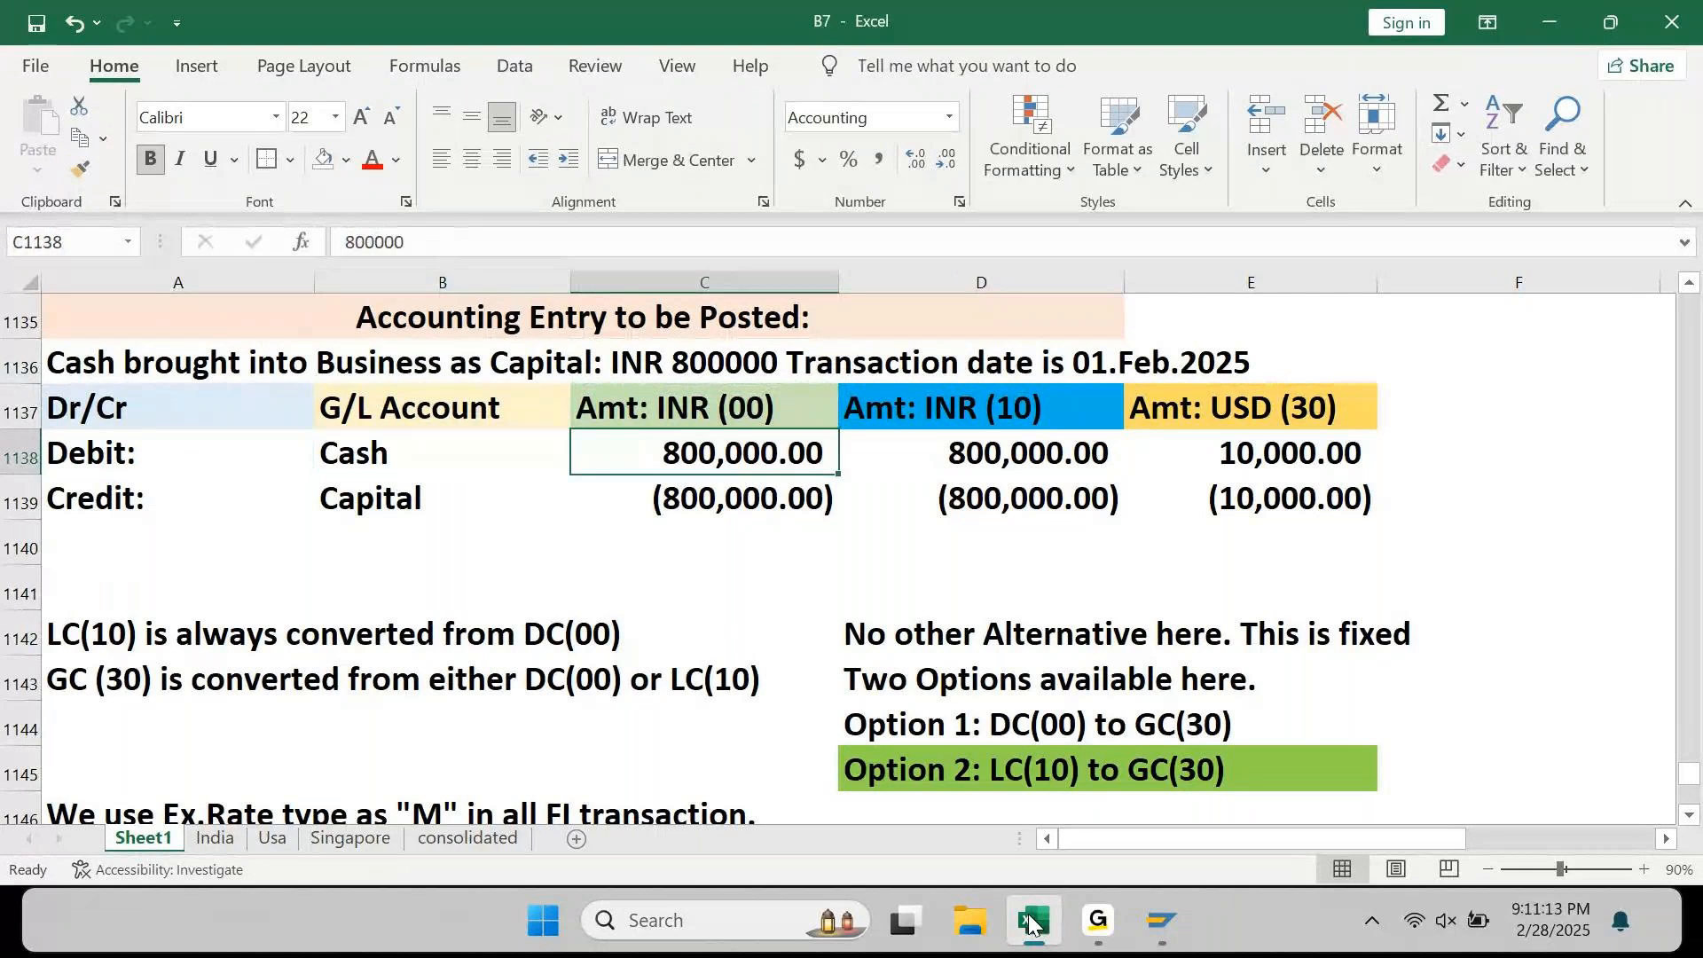
key("Up")
key("Right")
key("Right")
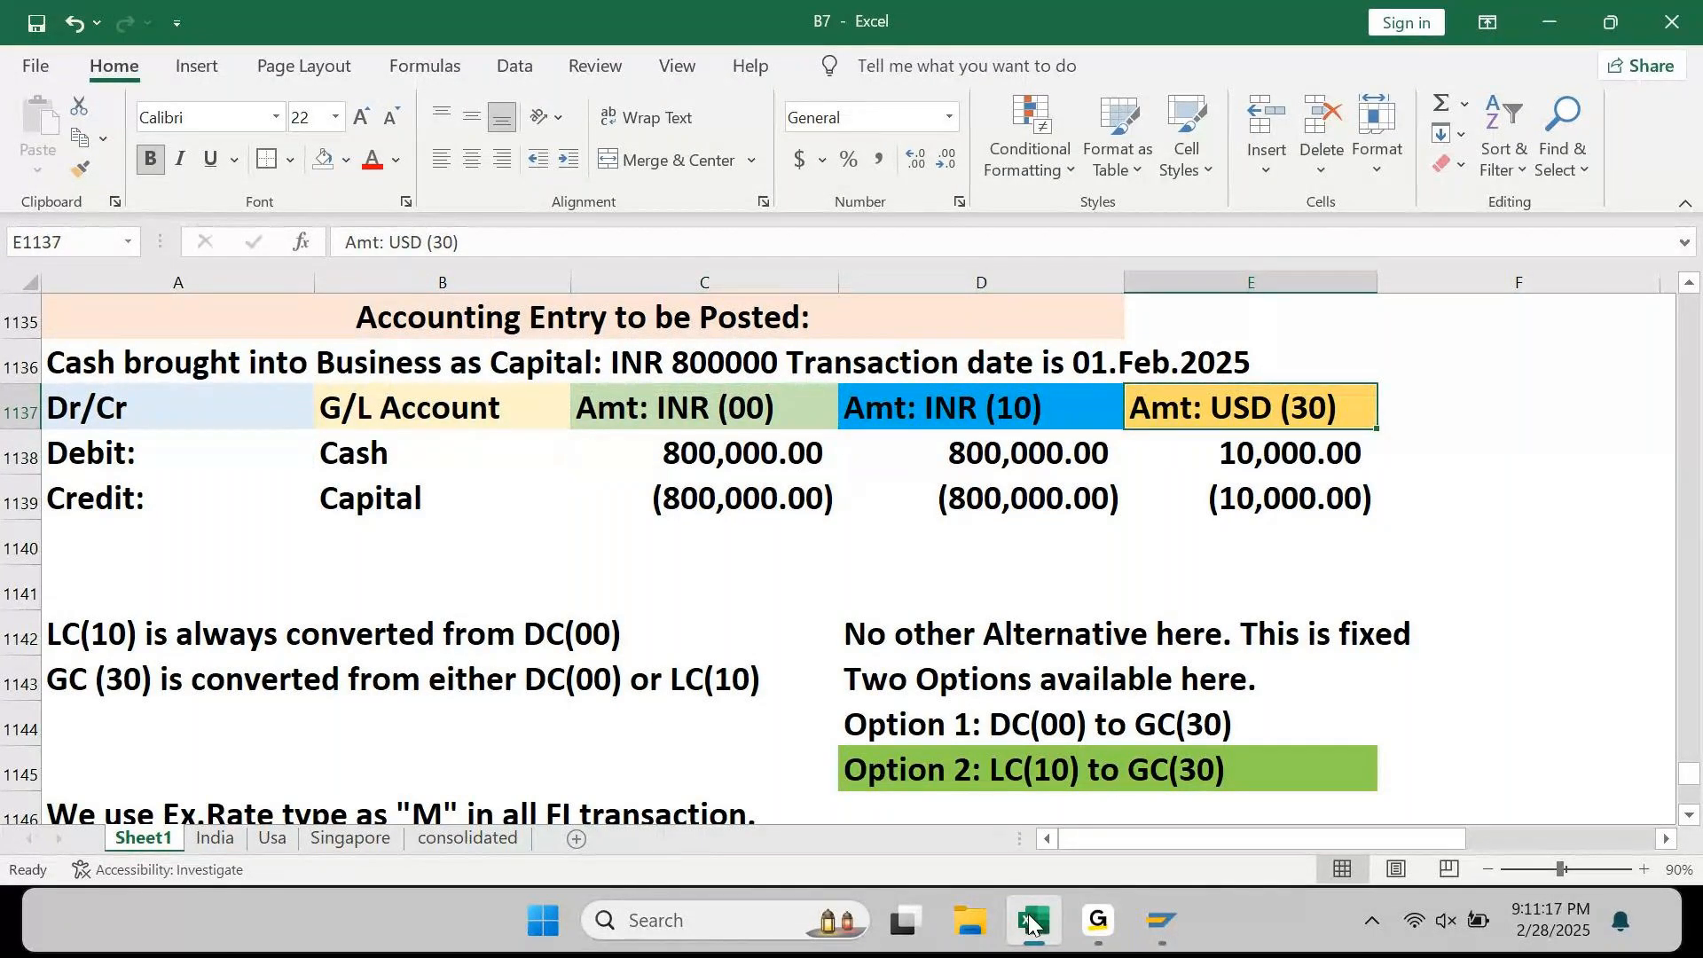
key("Left")
key("Left")
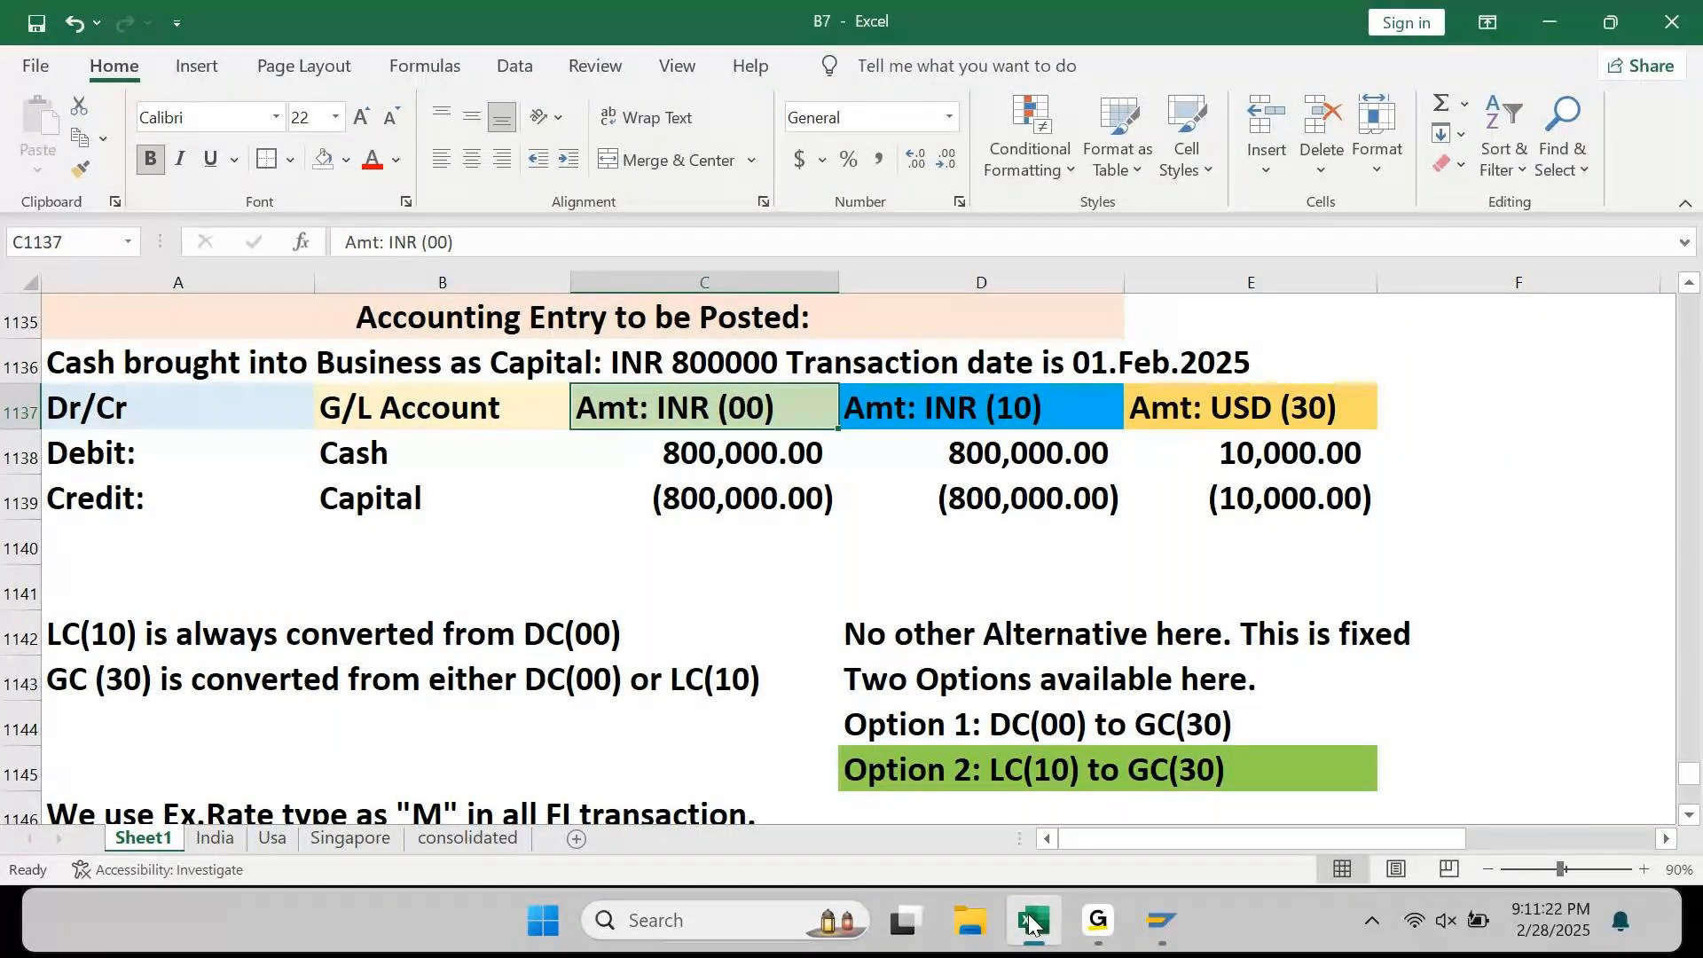
key("shift+Down")
key("shift+Right")
key("shift+Right")
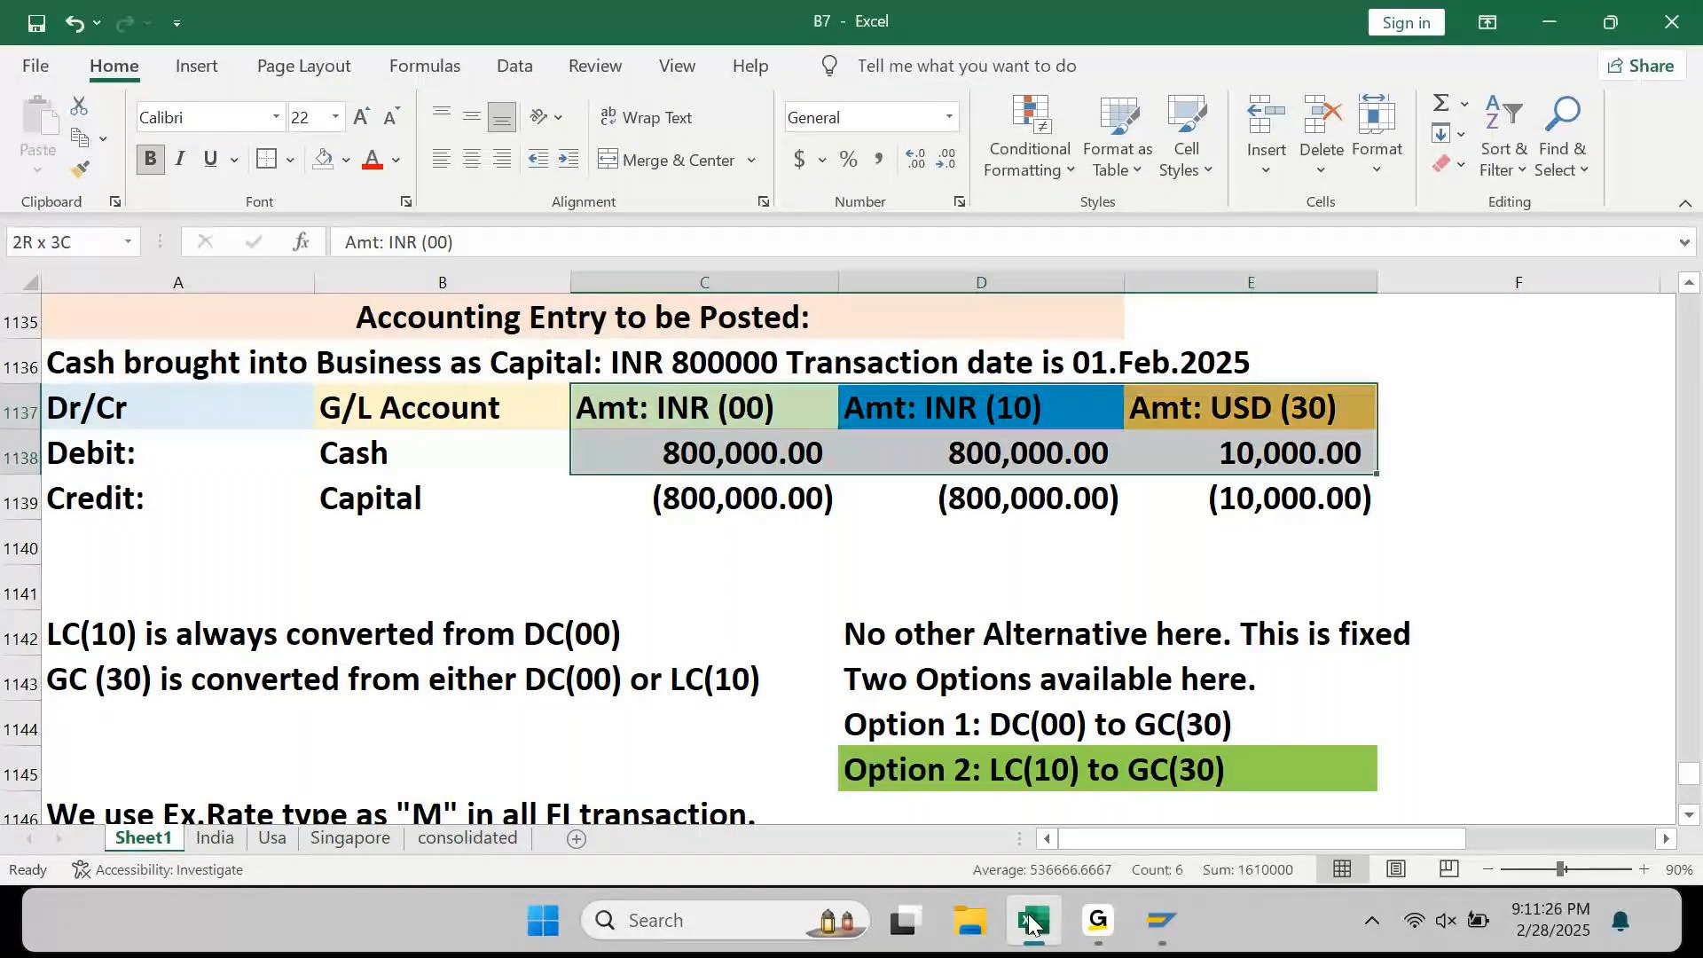
key("shift+Down")
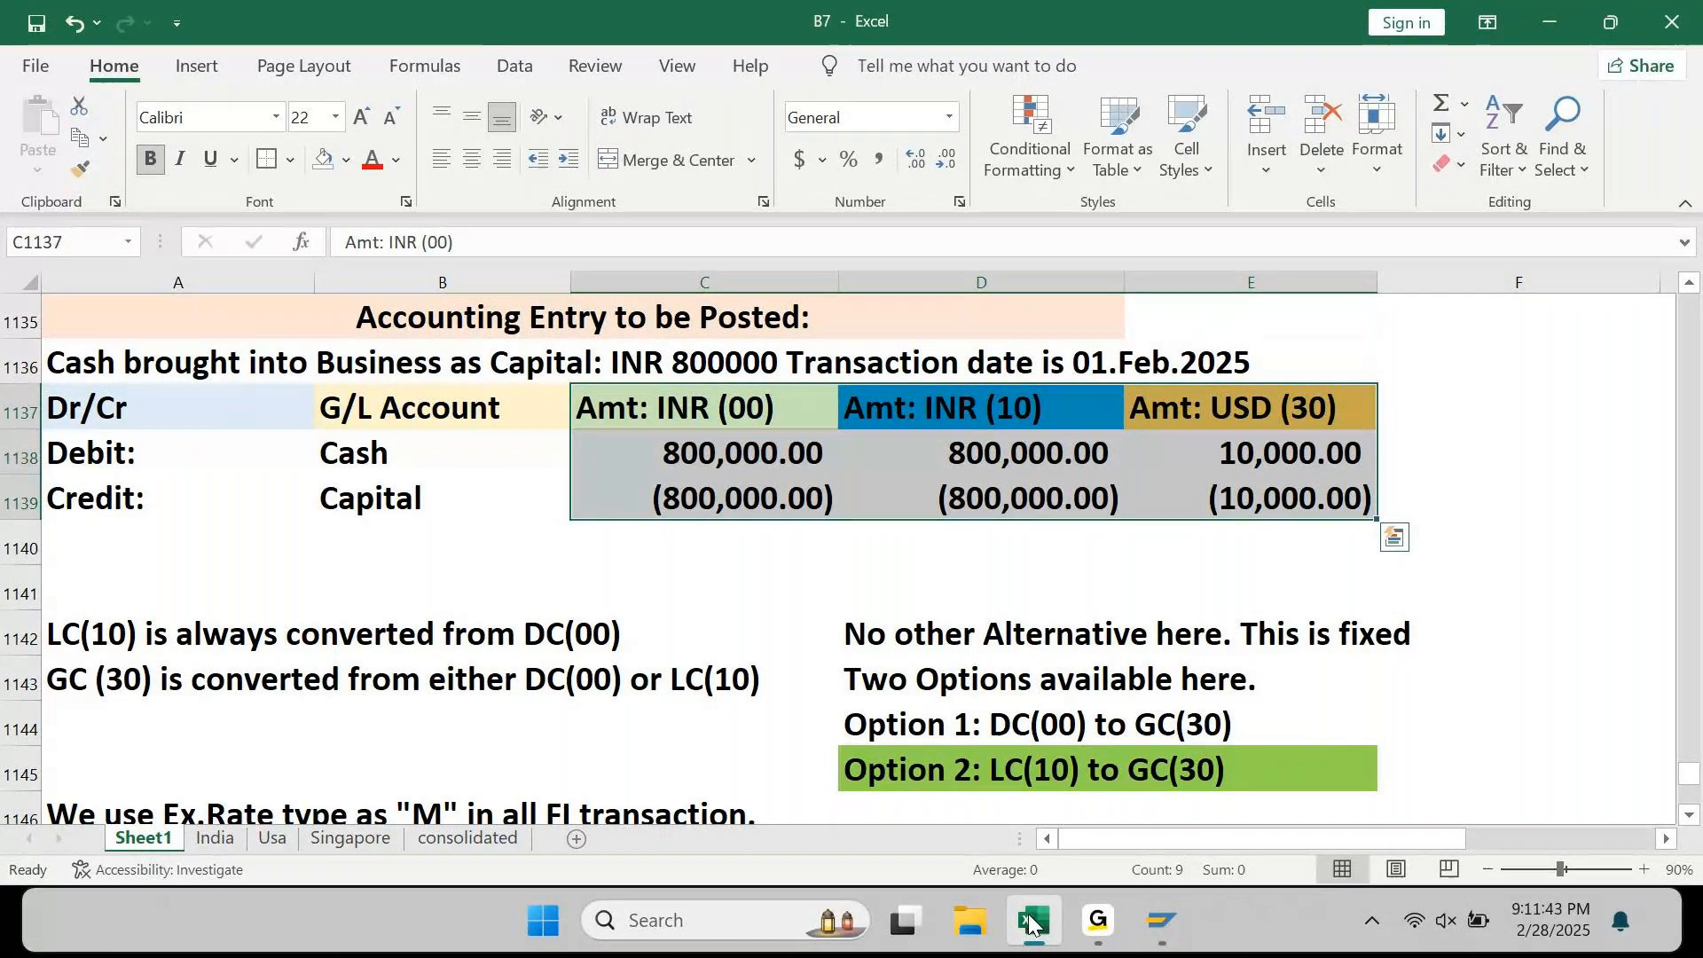
key("Left")
key("Right")
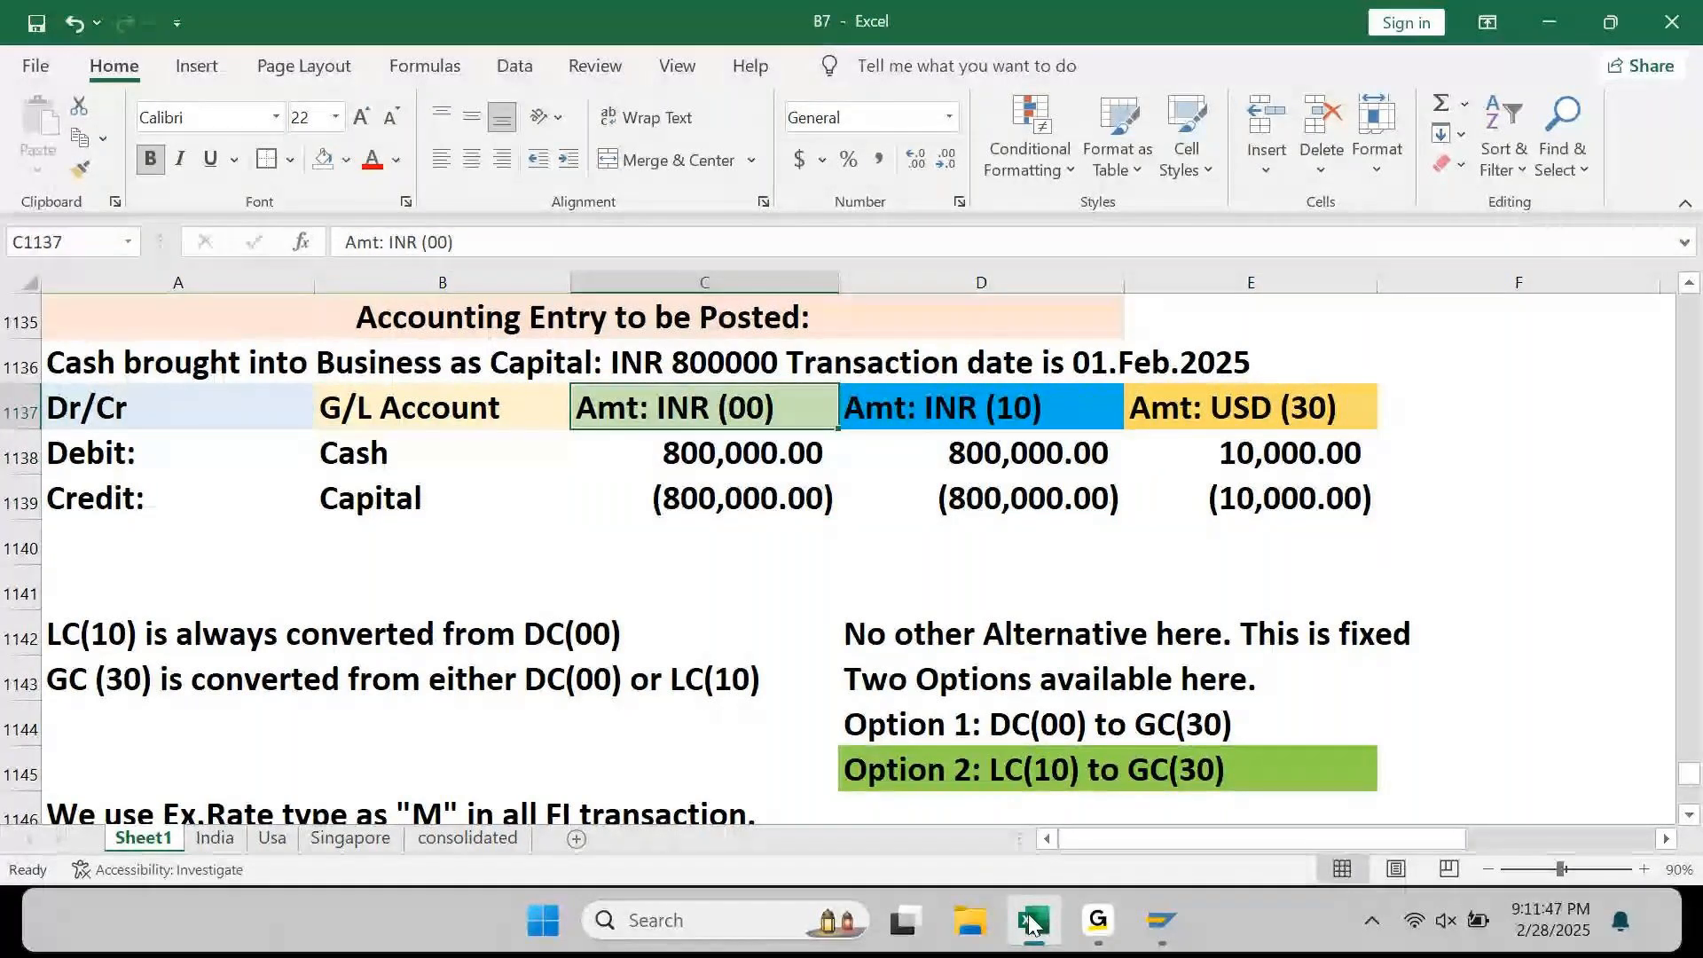
key("Right")
key("Right")
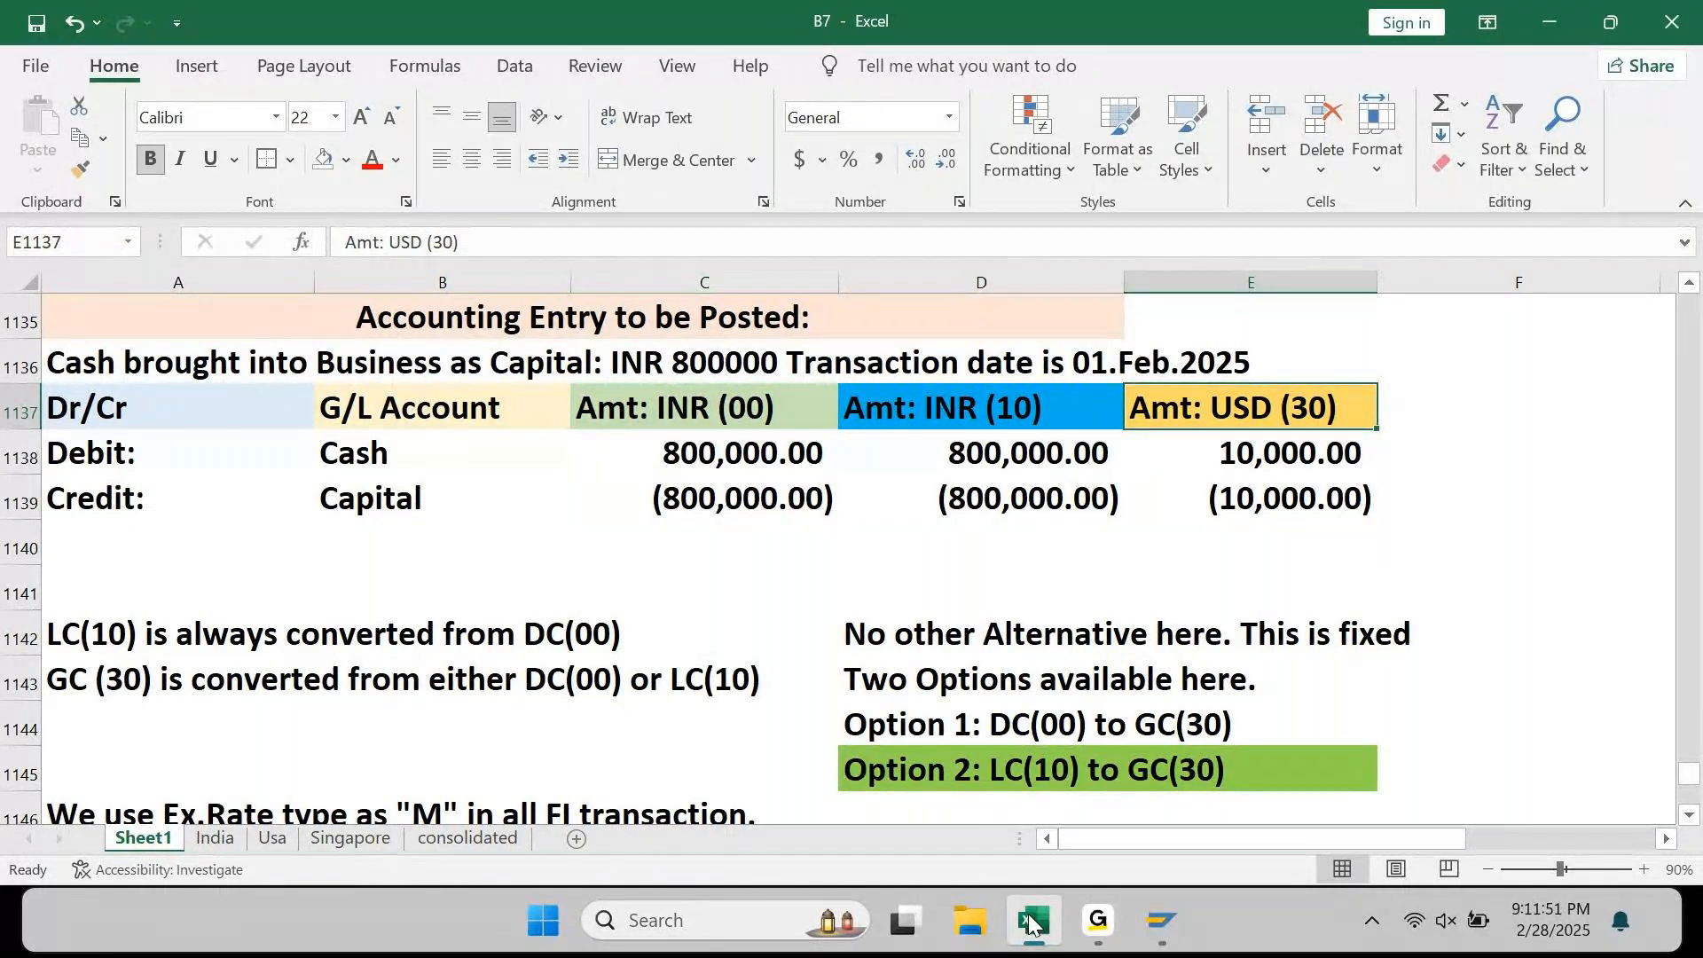
Step: Insert a blank total row 1140 and AutoSum the INR (00) amounts in C1140
key("Left")
key("Left")
key("Down")
key("Down")
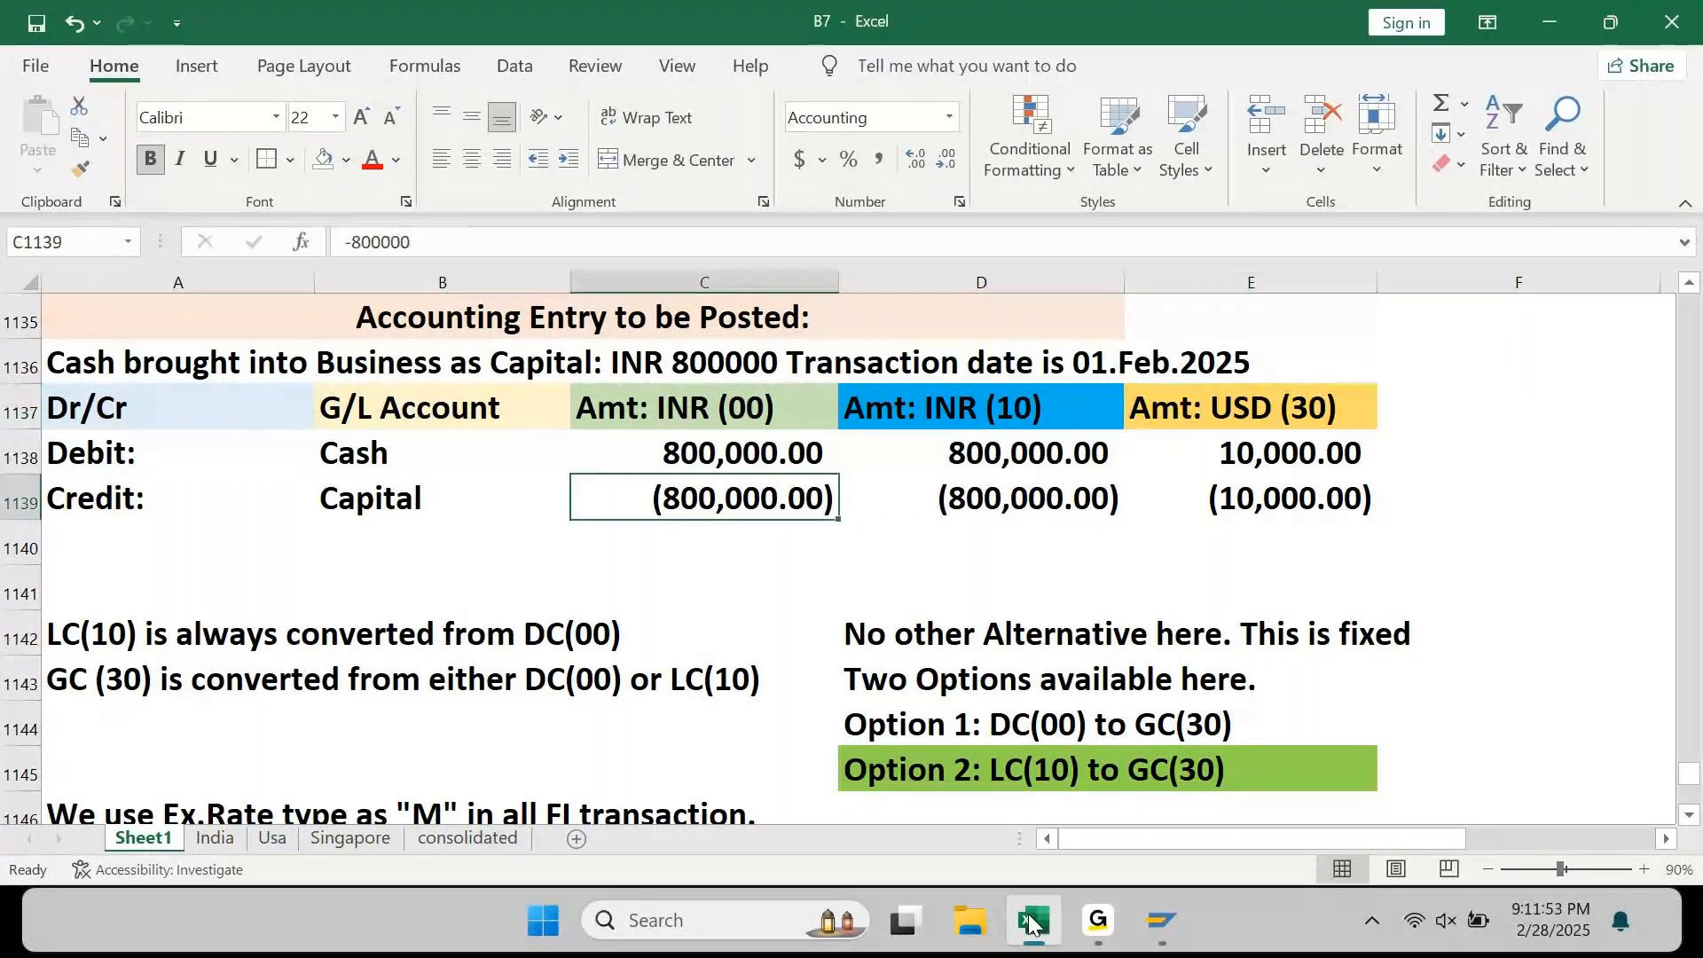
key("Down")
key("shift+space")
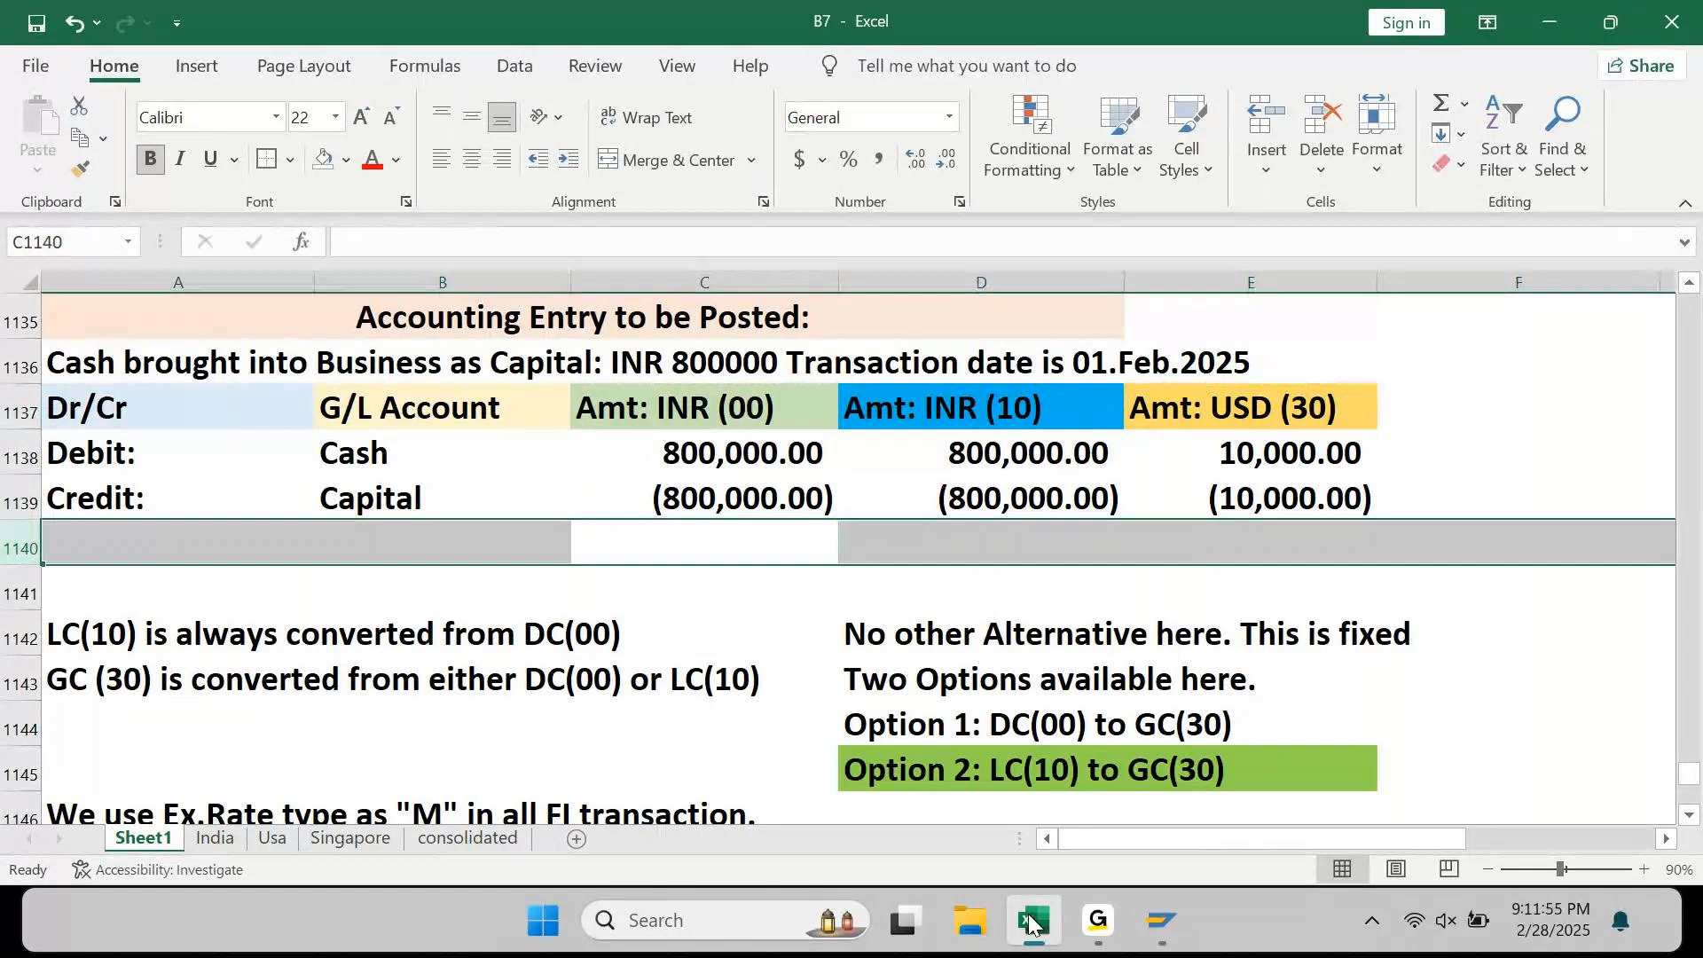
key("ctrl+plus")
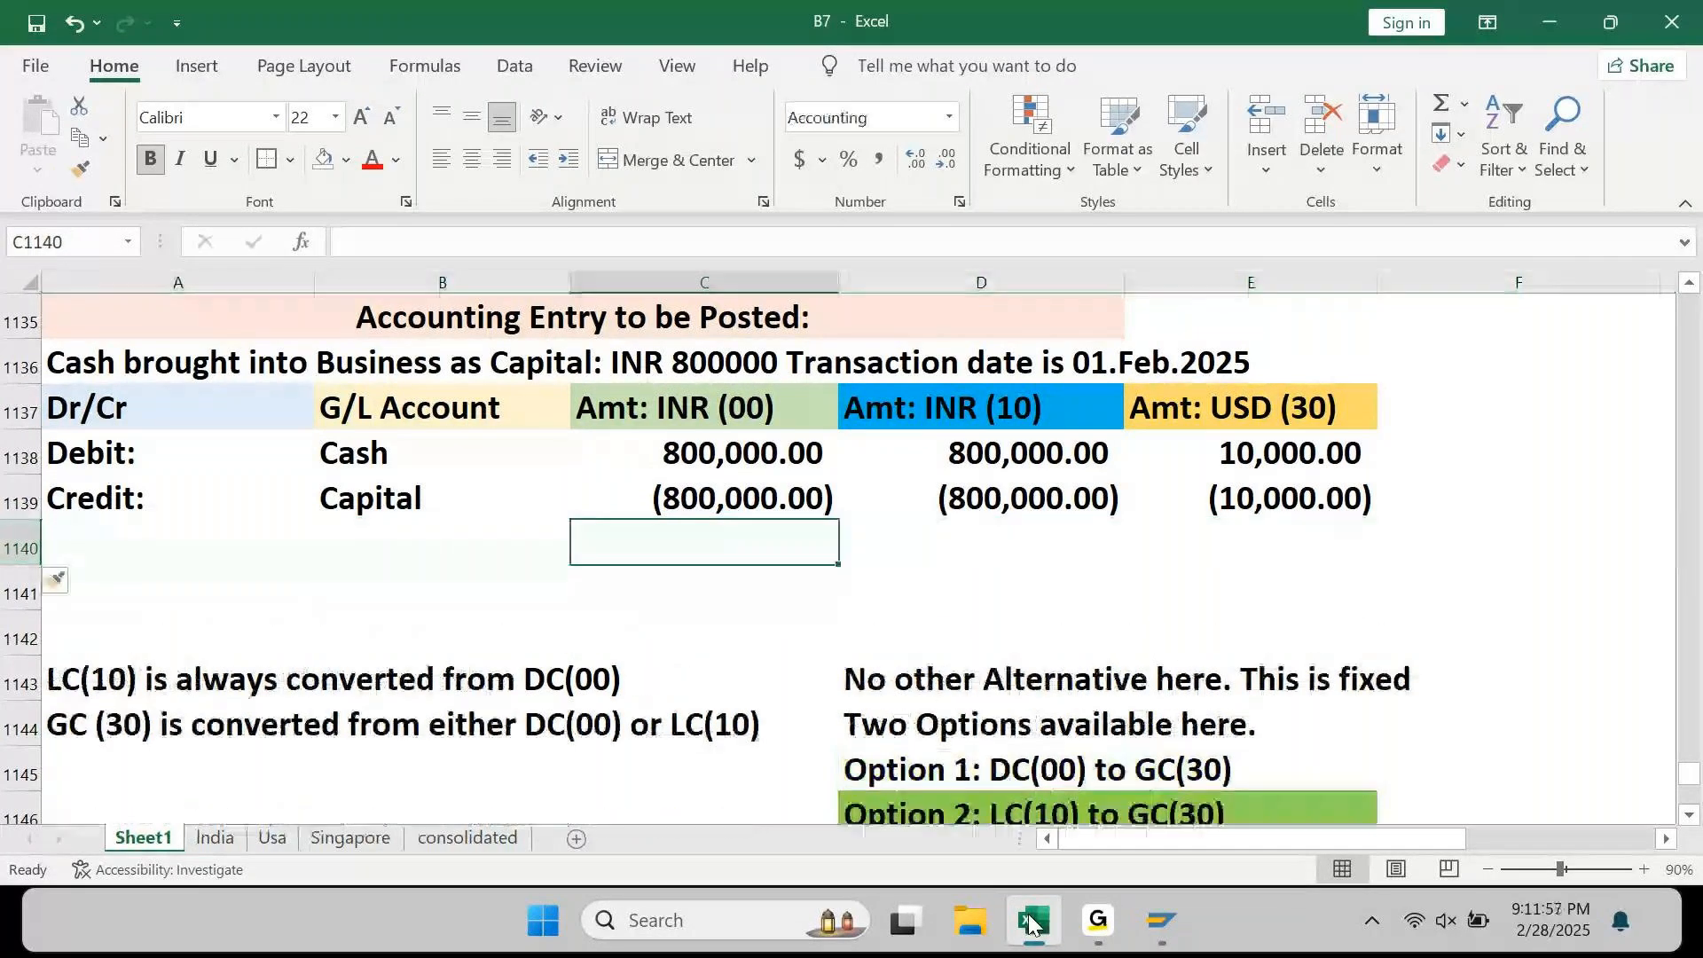
key("alt+equal")
key("Return")
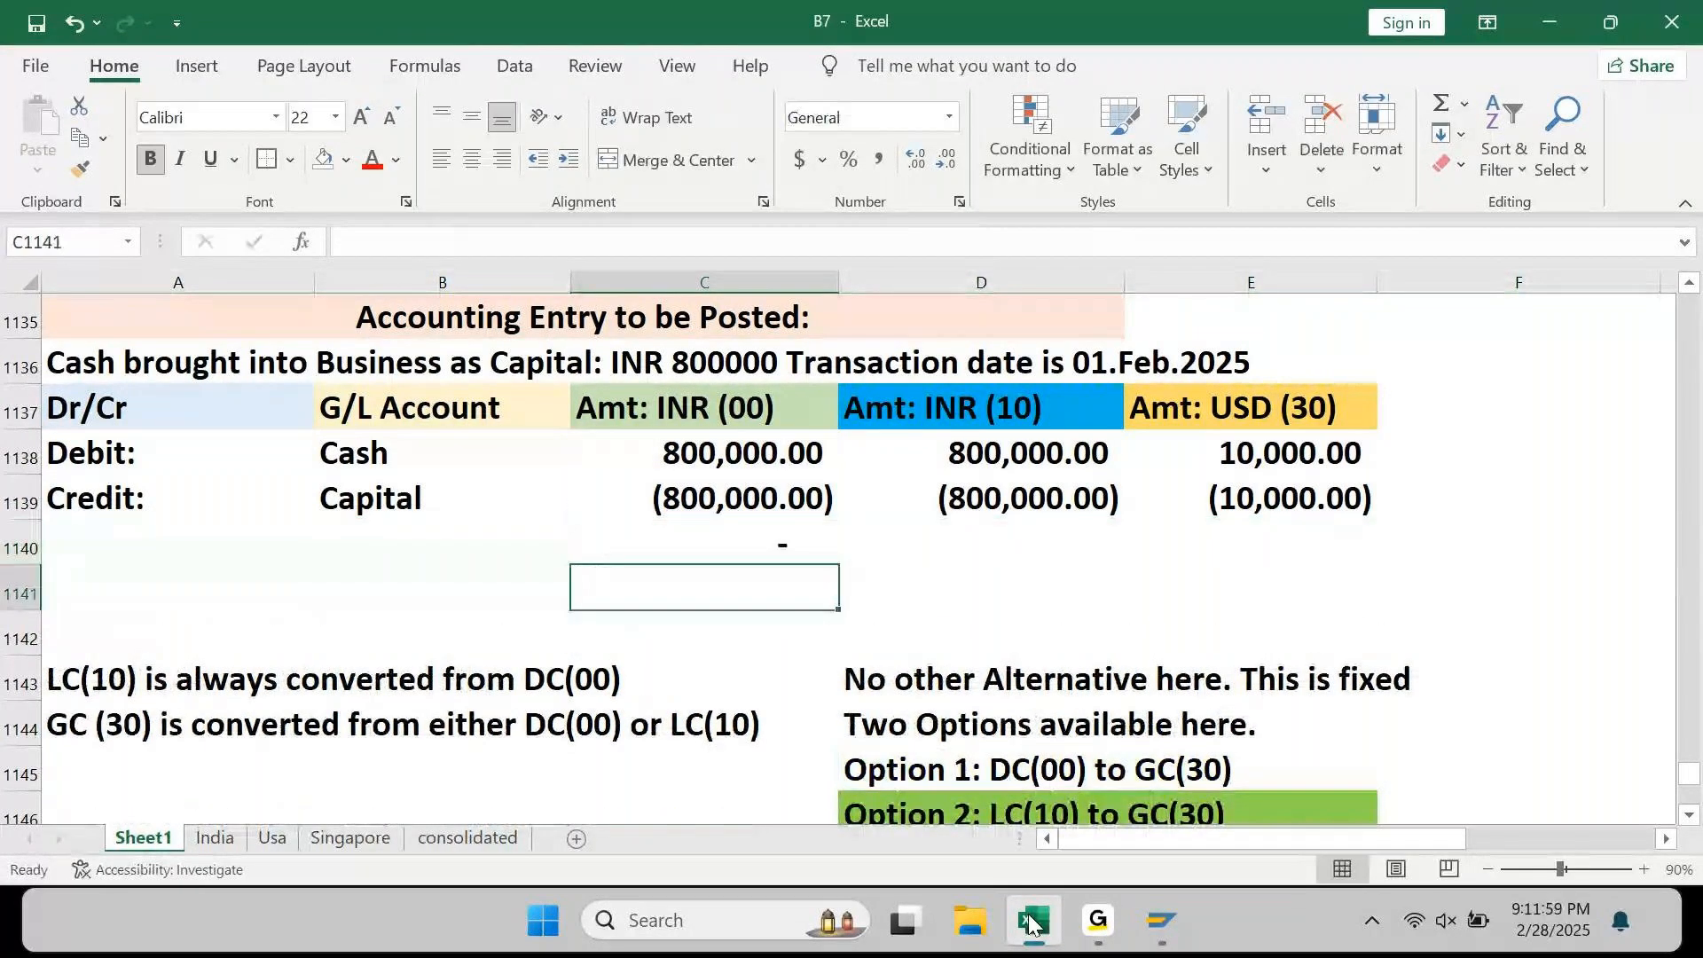
key("Up")
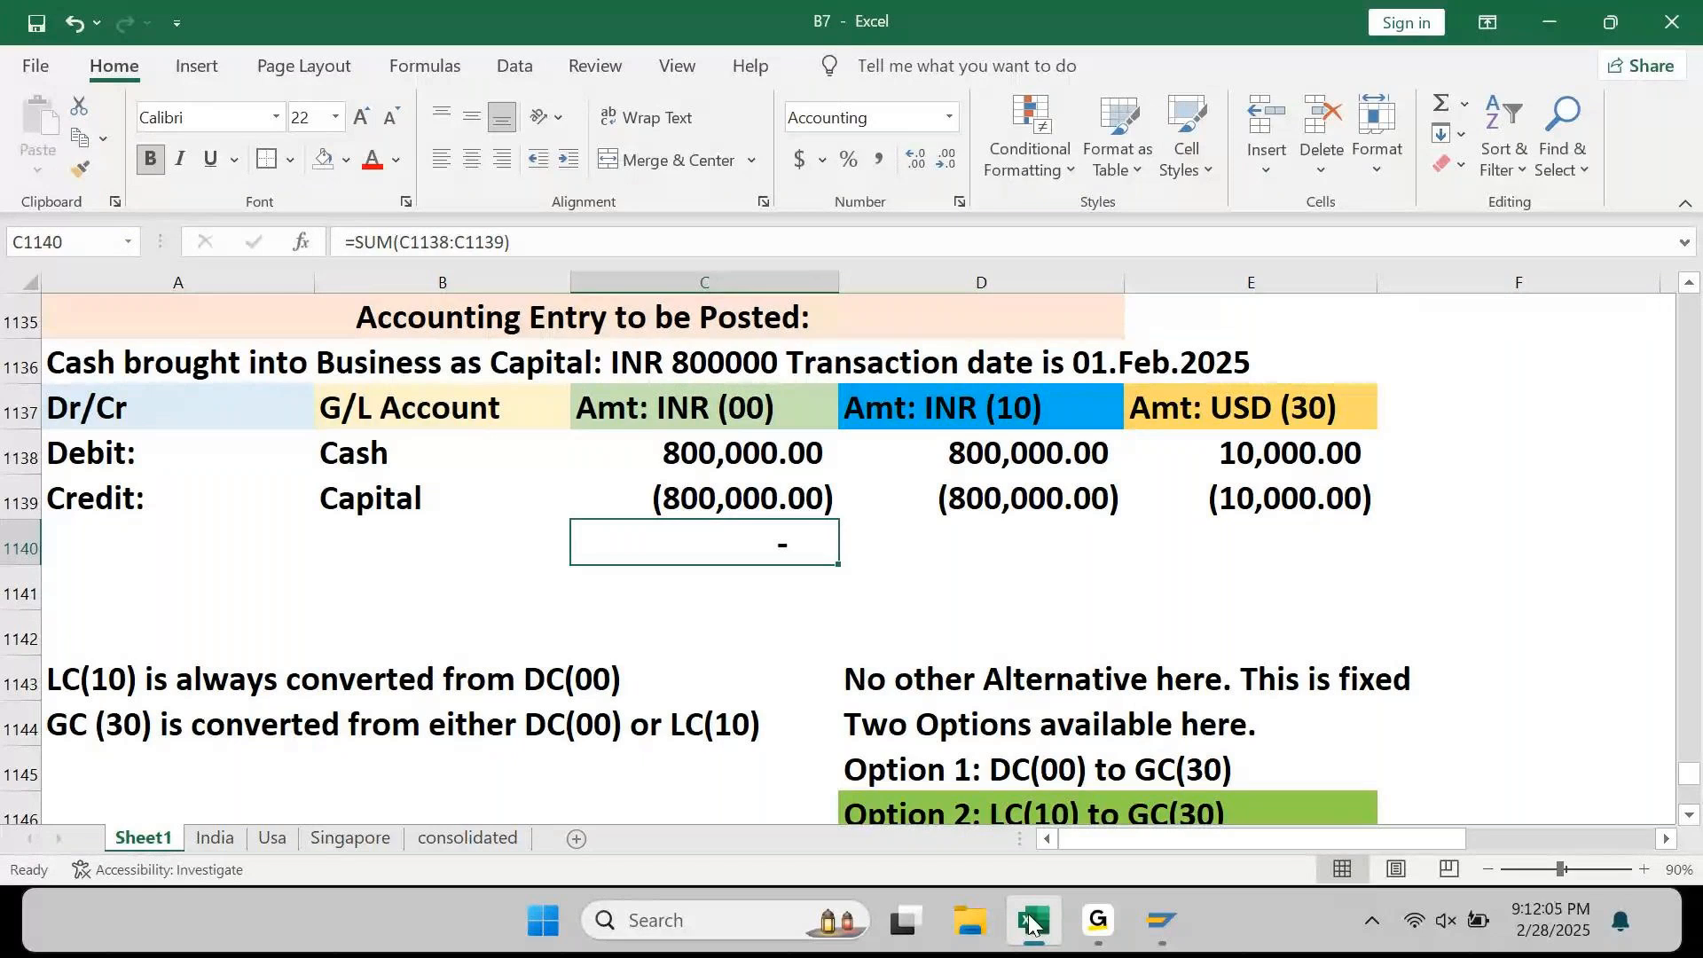
Step: AutoSum the INR (10) and USD (30) amounts in D1140 and E1140, each totalling zero
key("Right")
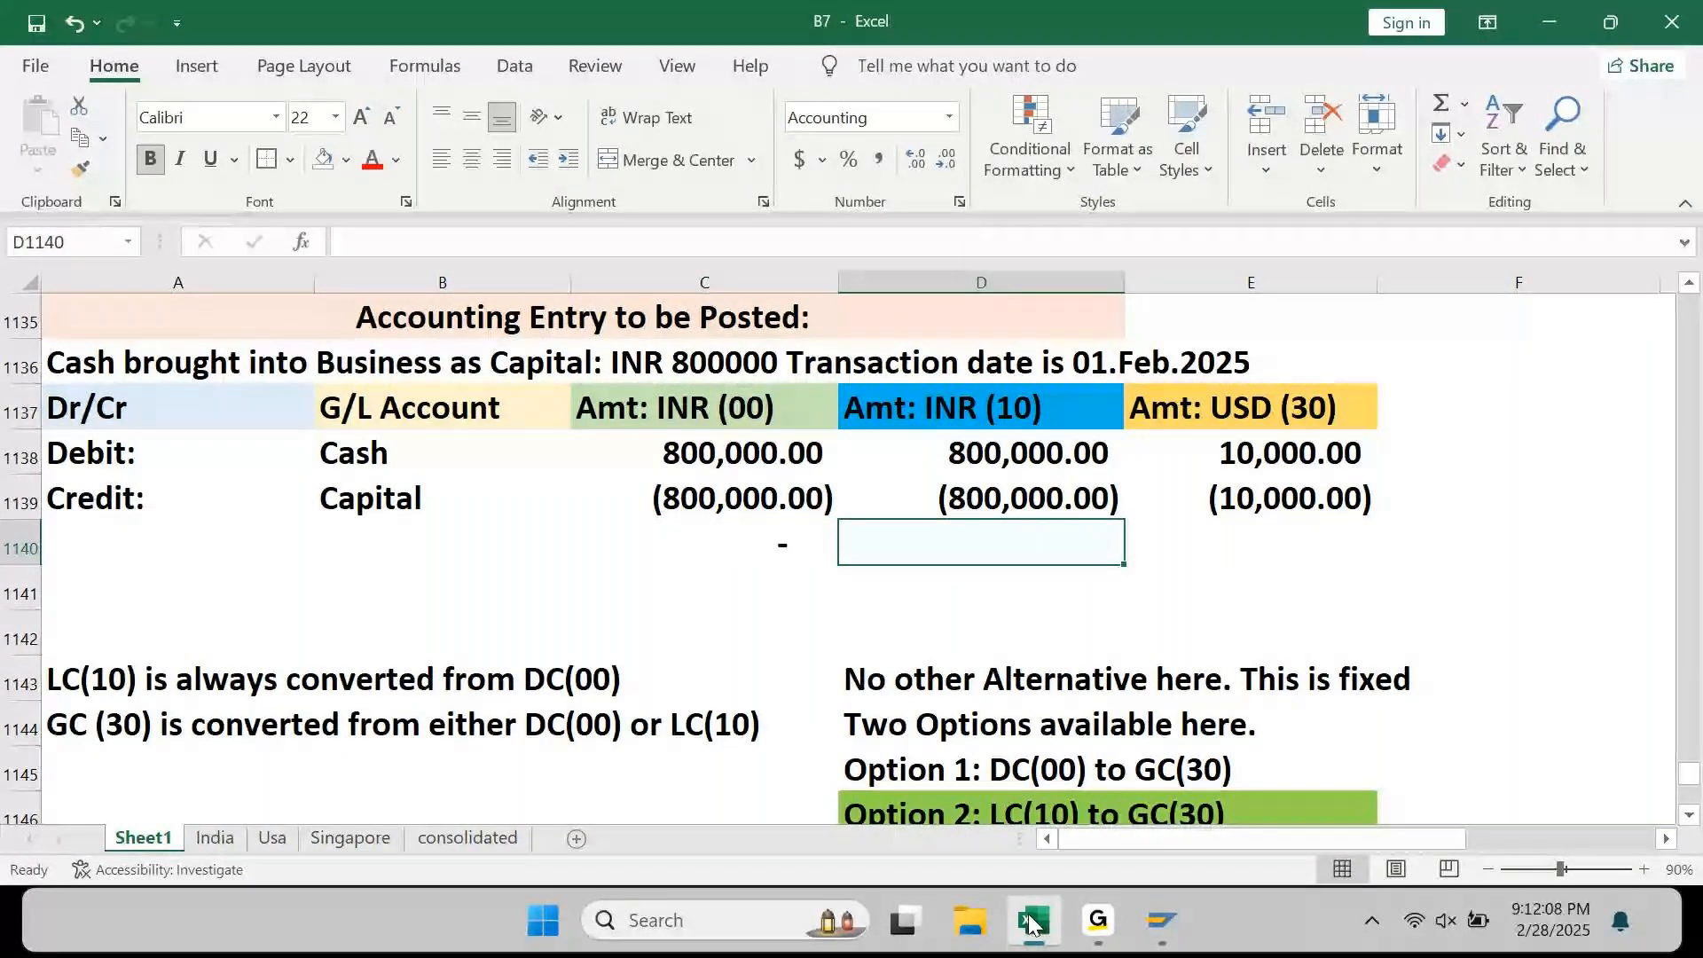
key("alt+equal")
key("Return")
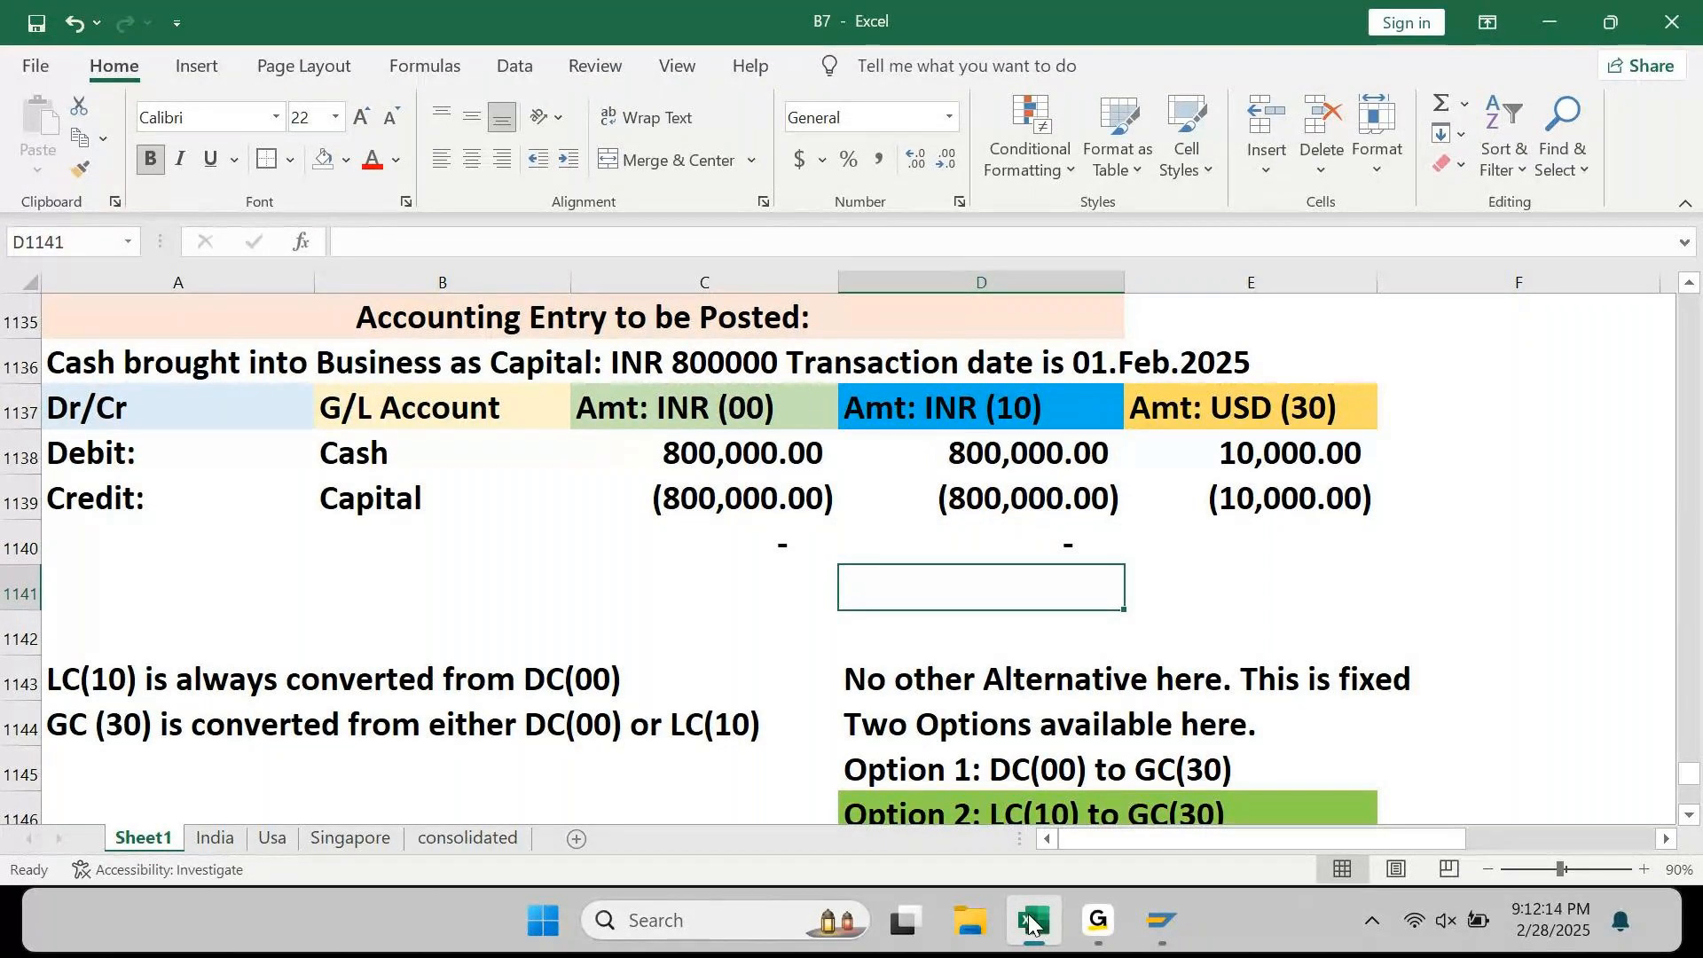
key("Up")
key("Right")
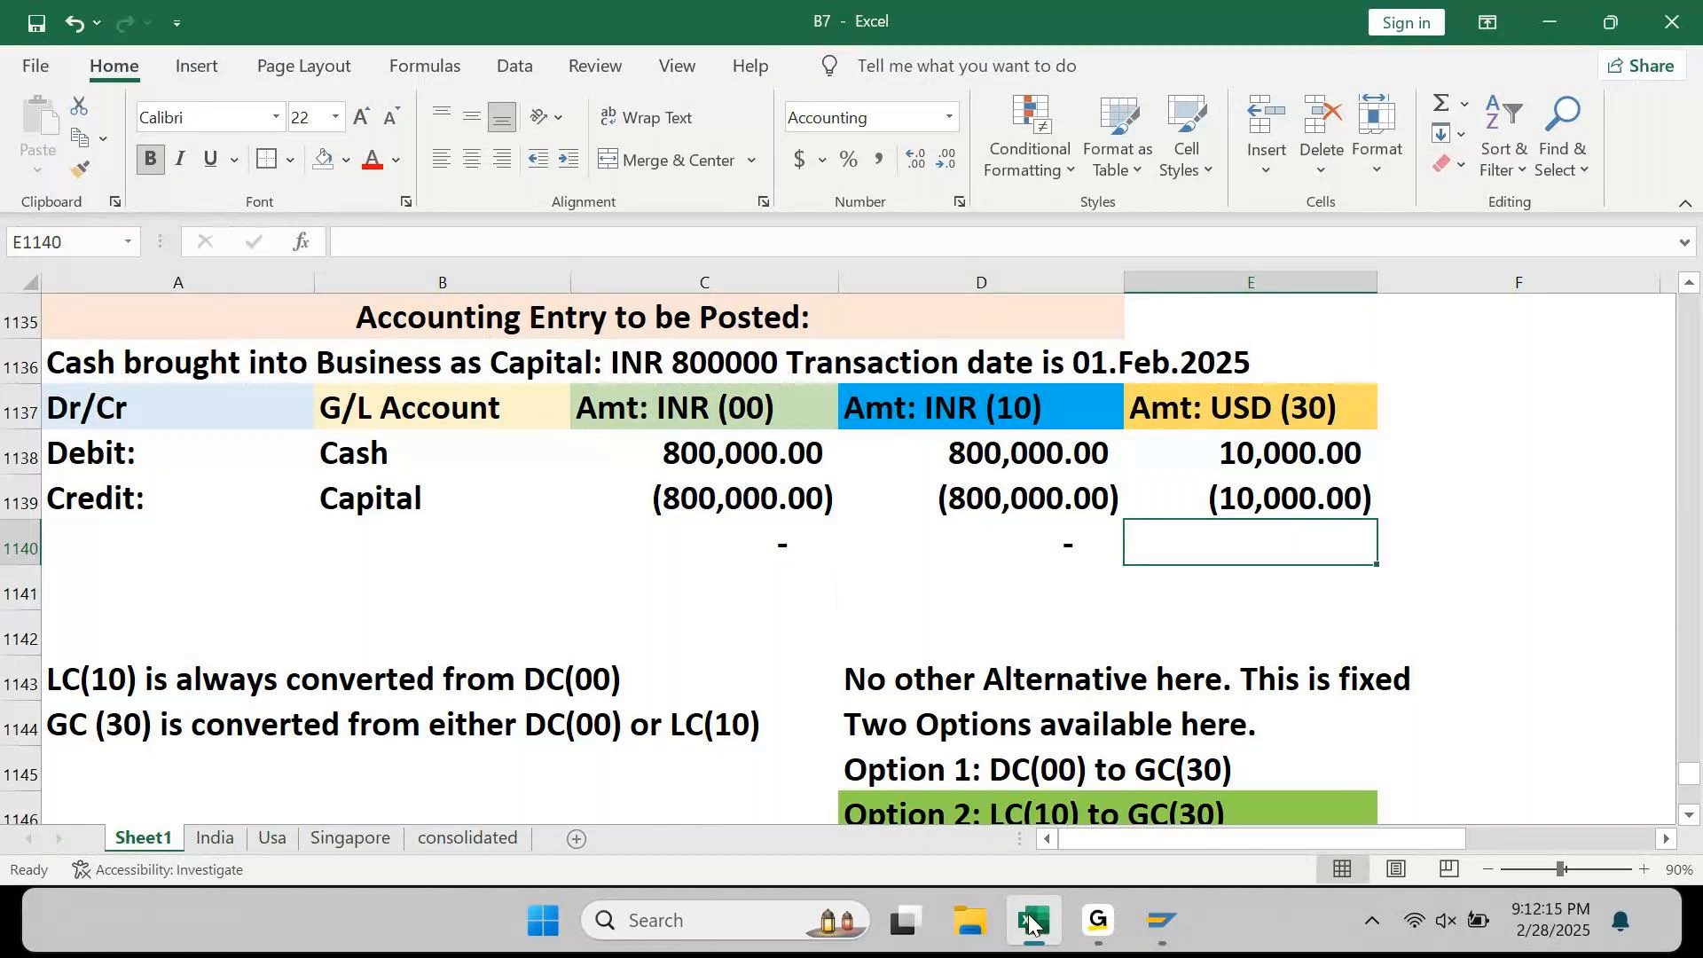
key("alt+equal")
key("Return")
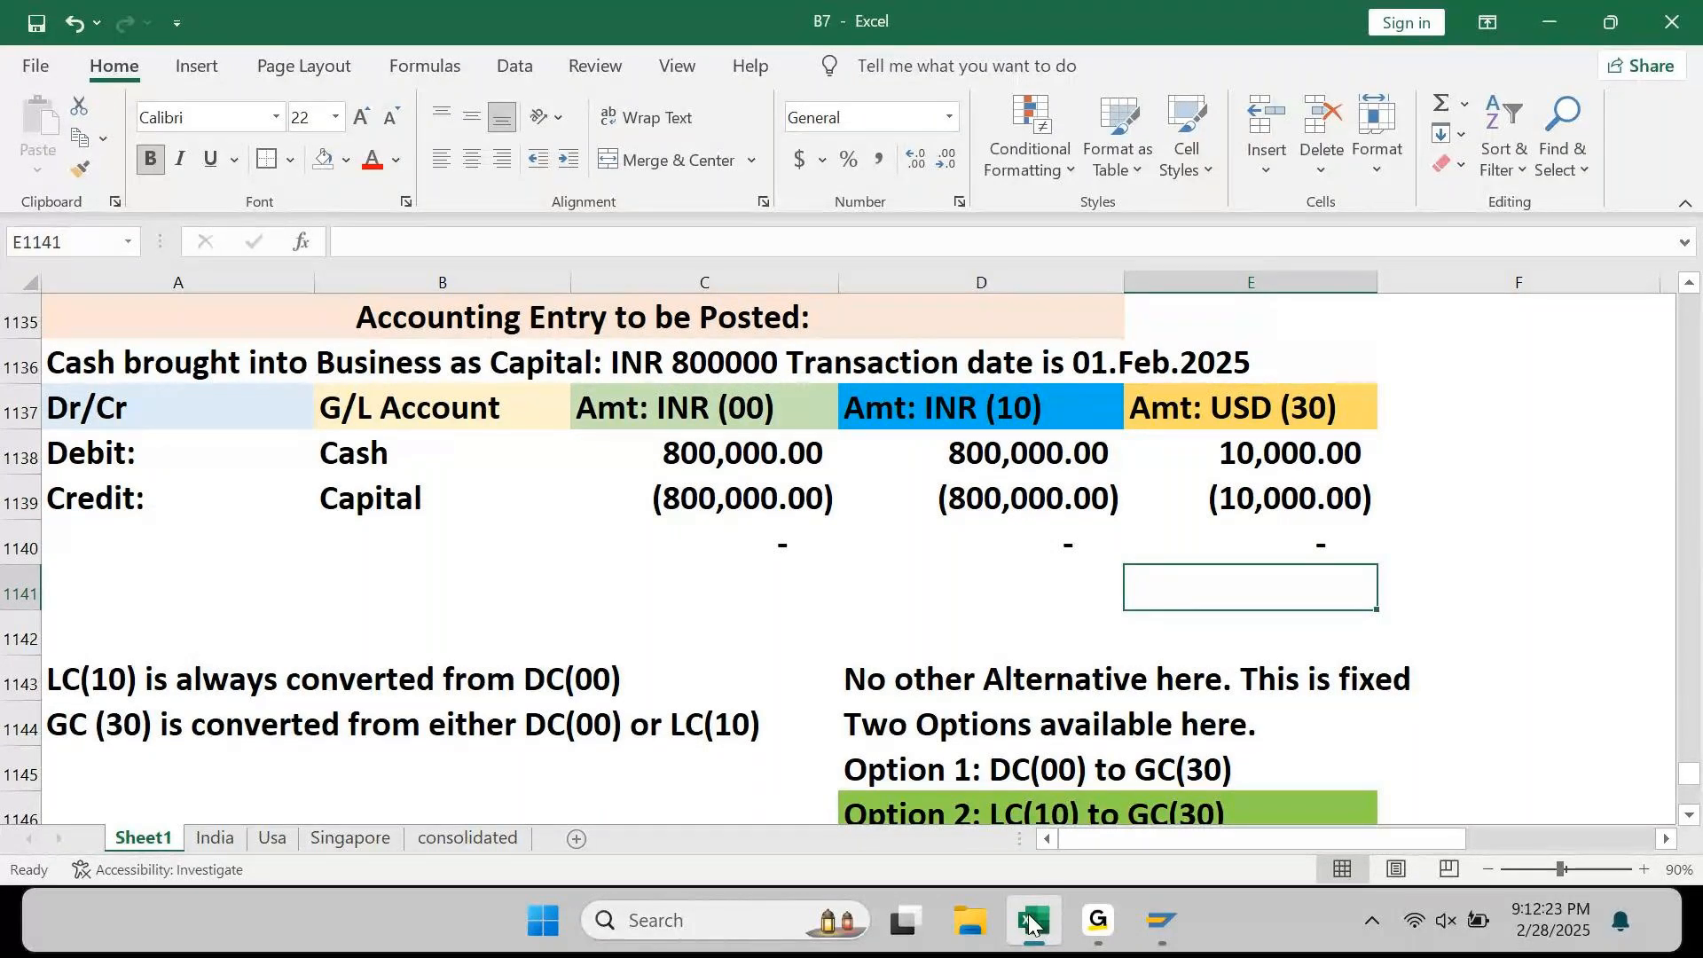
Step: Append DC to the C1137 header so it reads 'Amt: INR (00) DC'
key("Up")
key("Up")
key("Up")
key("Left")
key("Left")
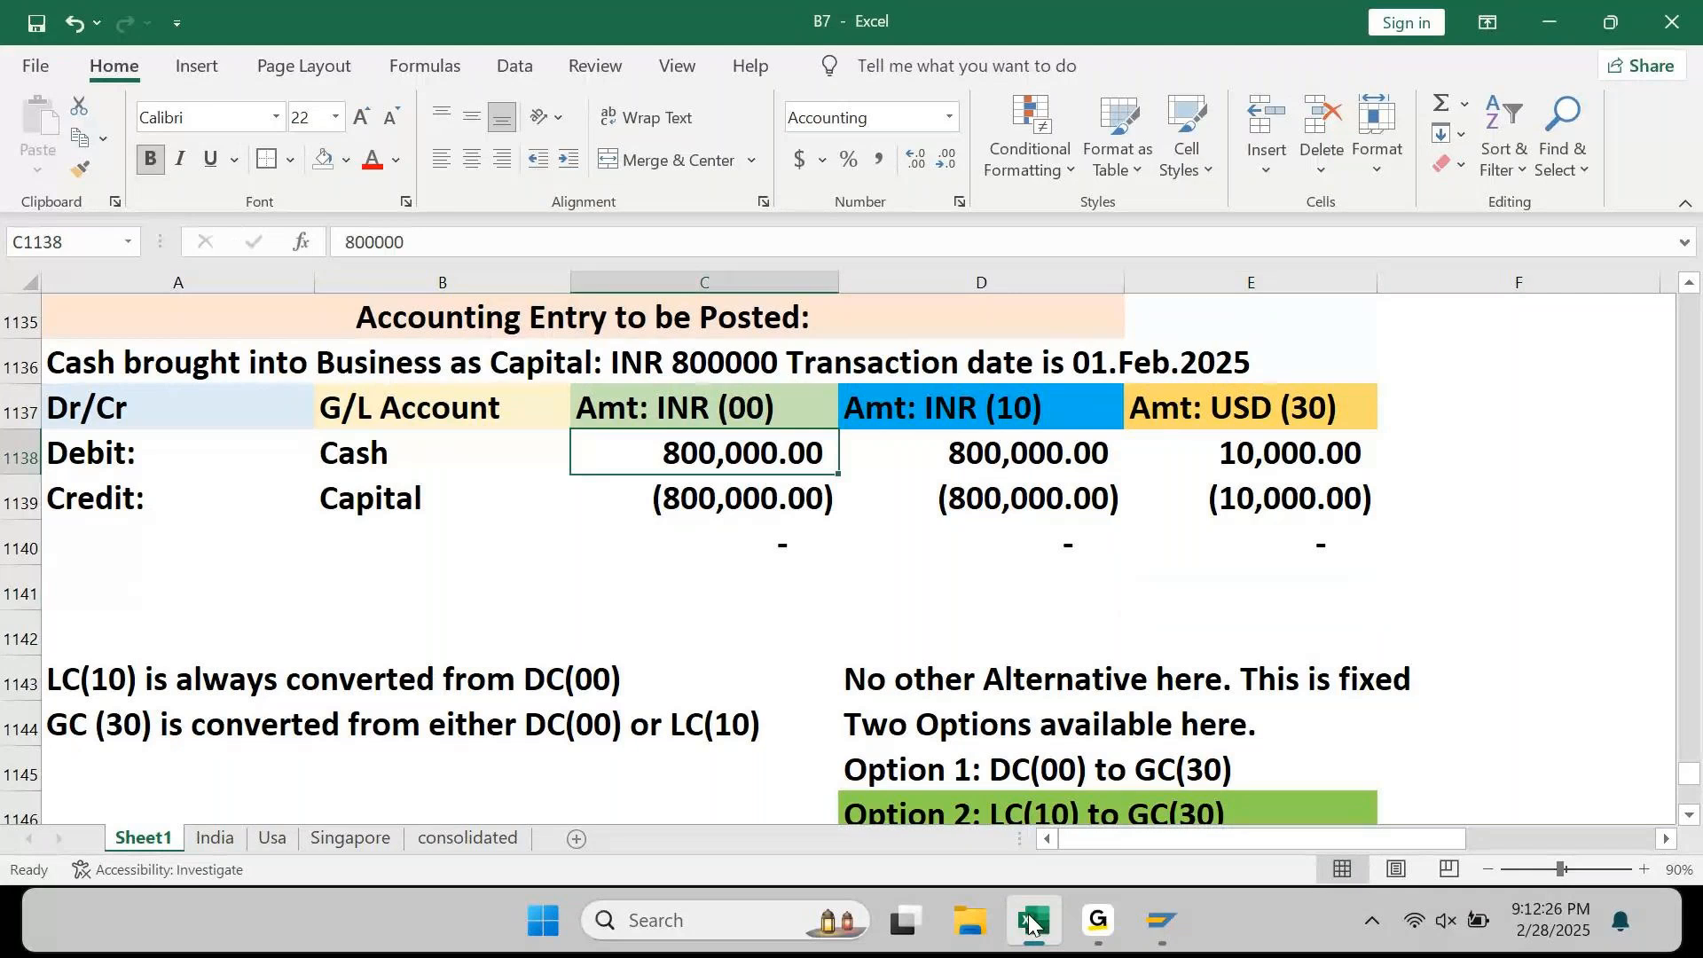
key("Up")
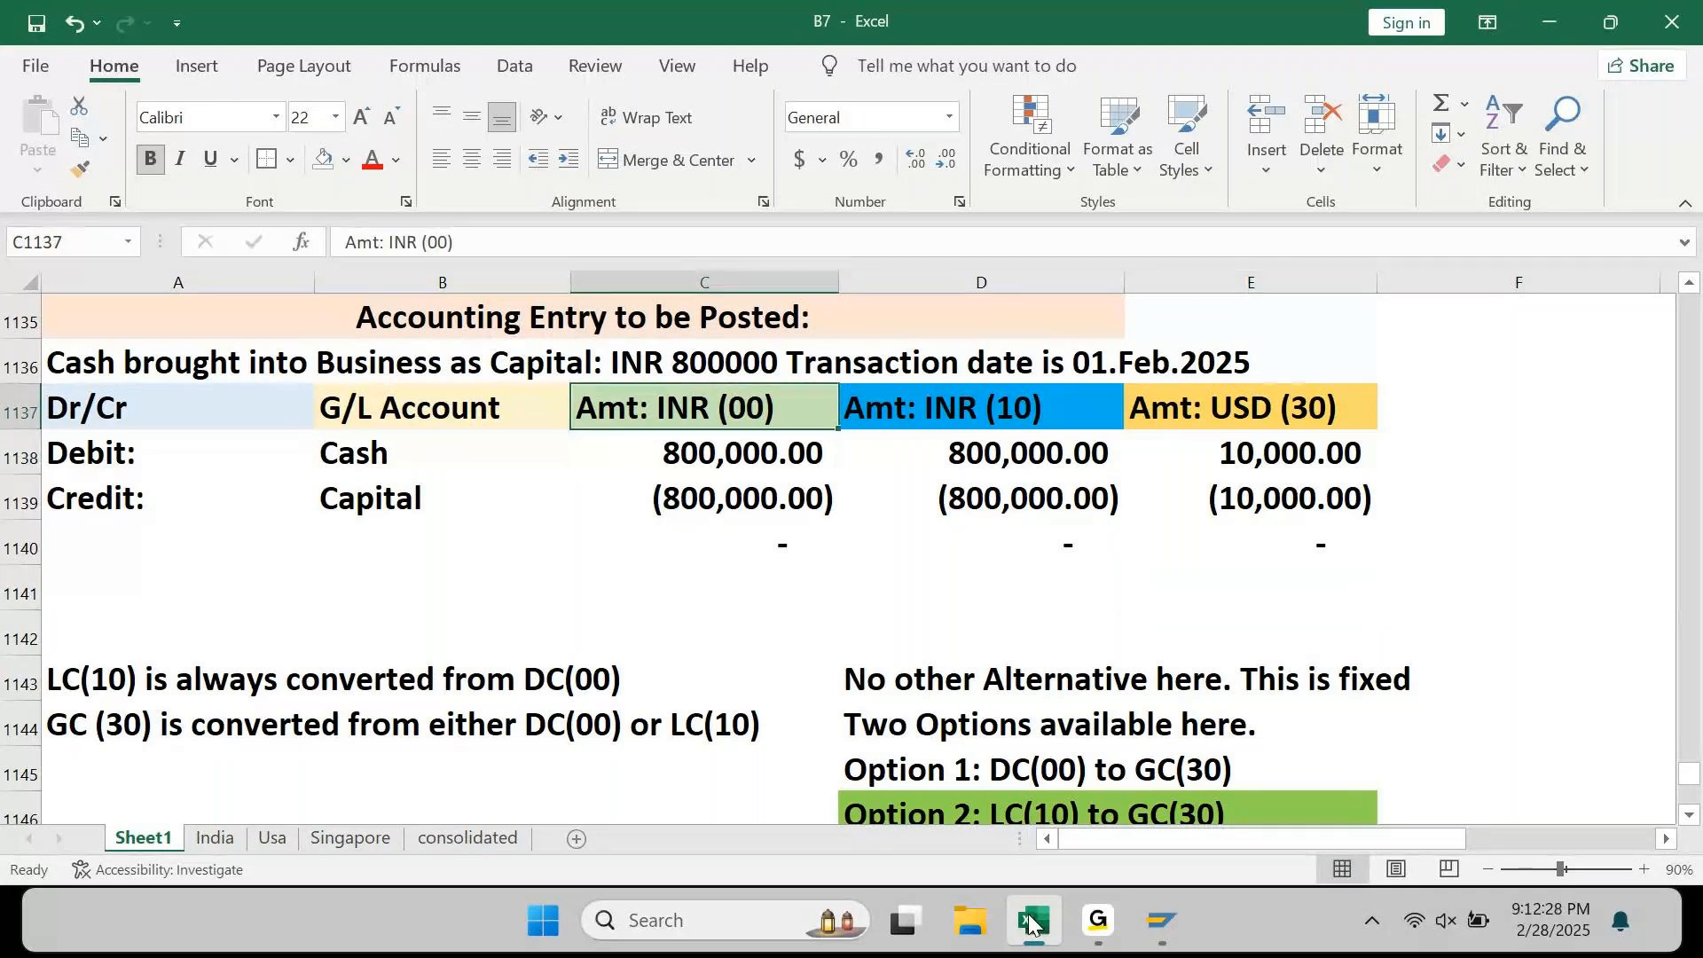
key("Right")
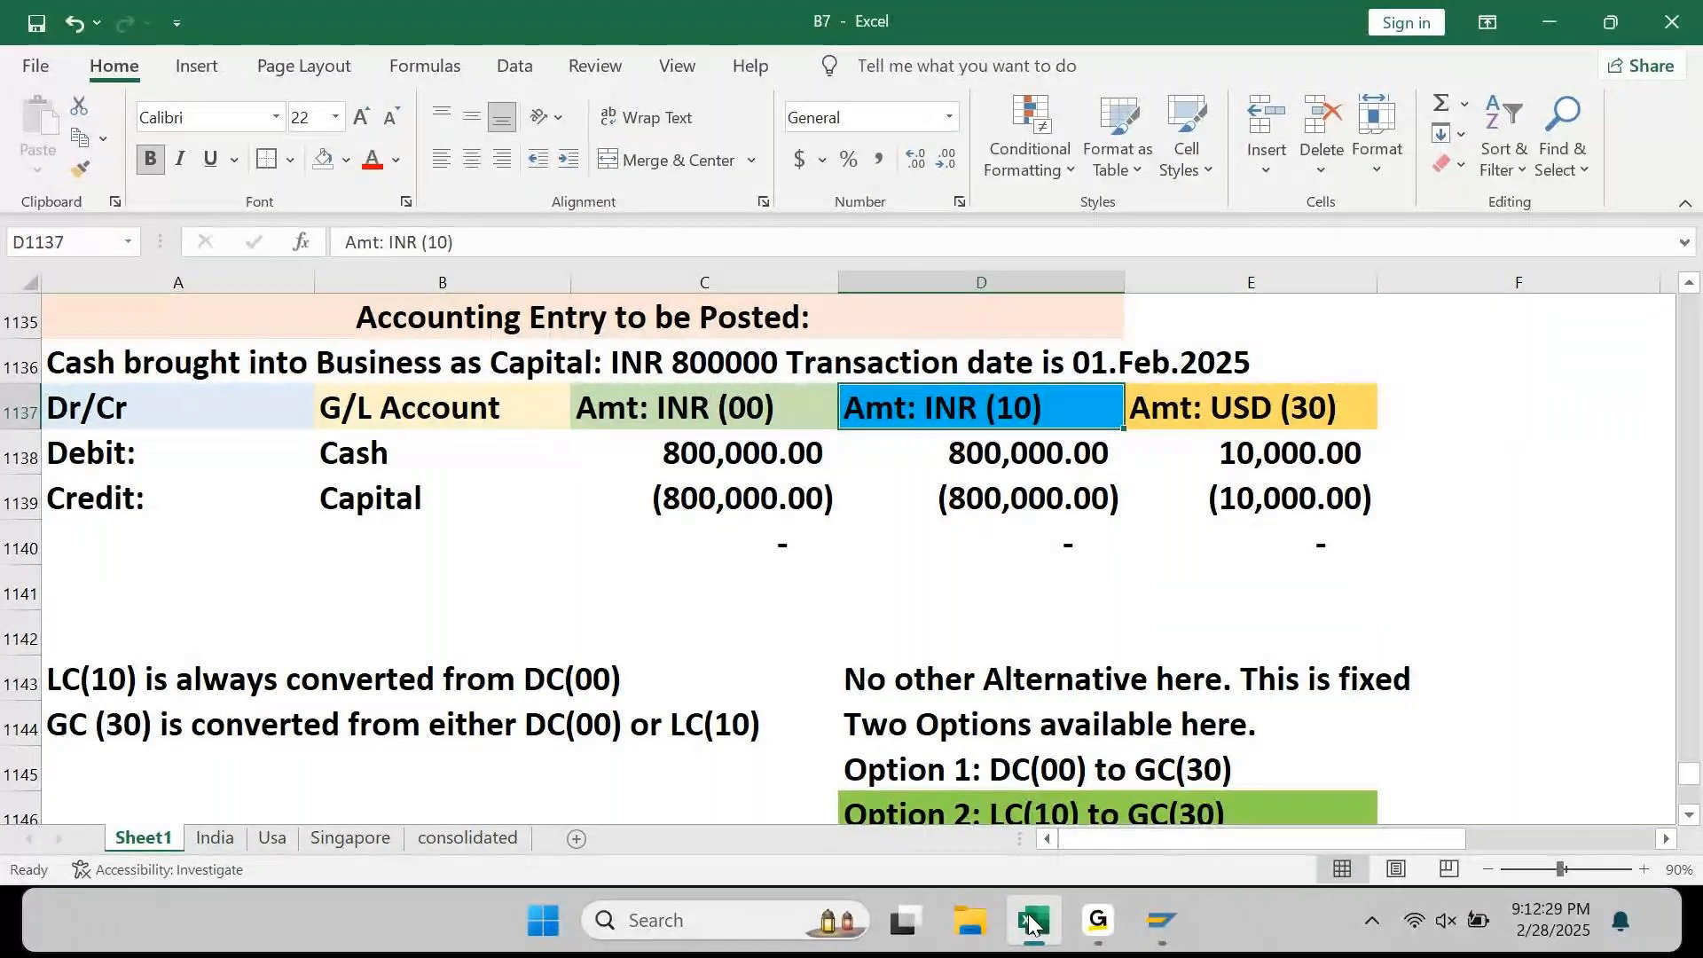
key("Right")
key("Left")
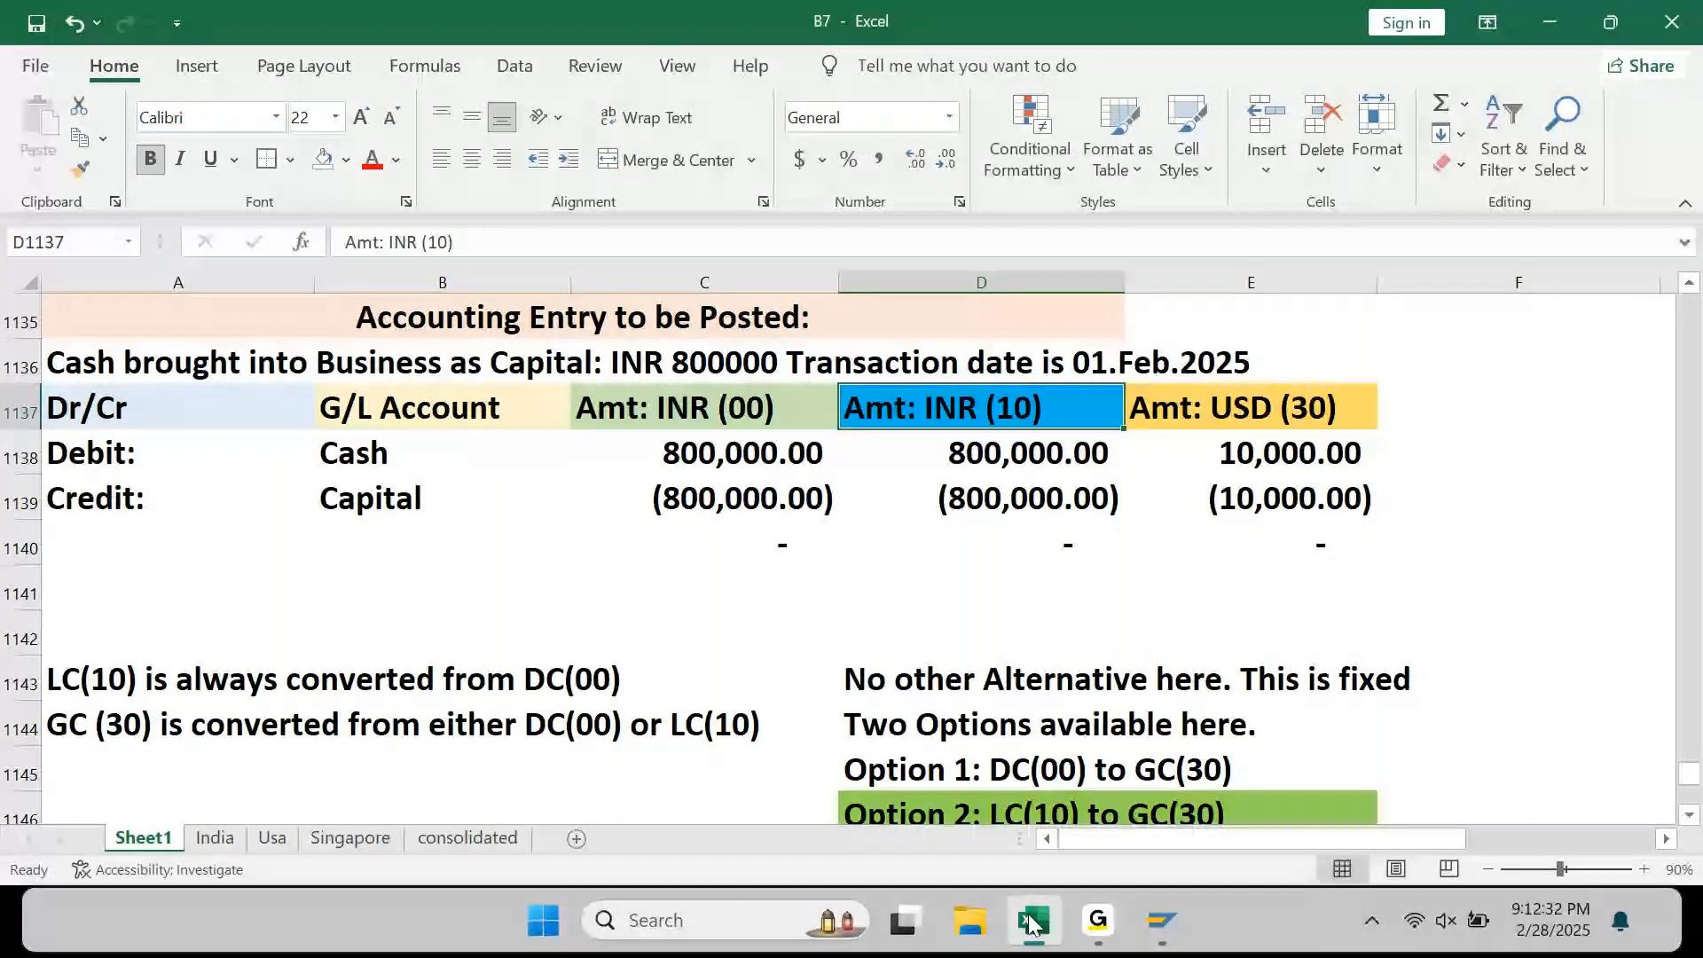
key("Left")
key("F2")
type("DC")
key("Return")
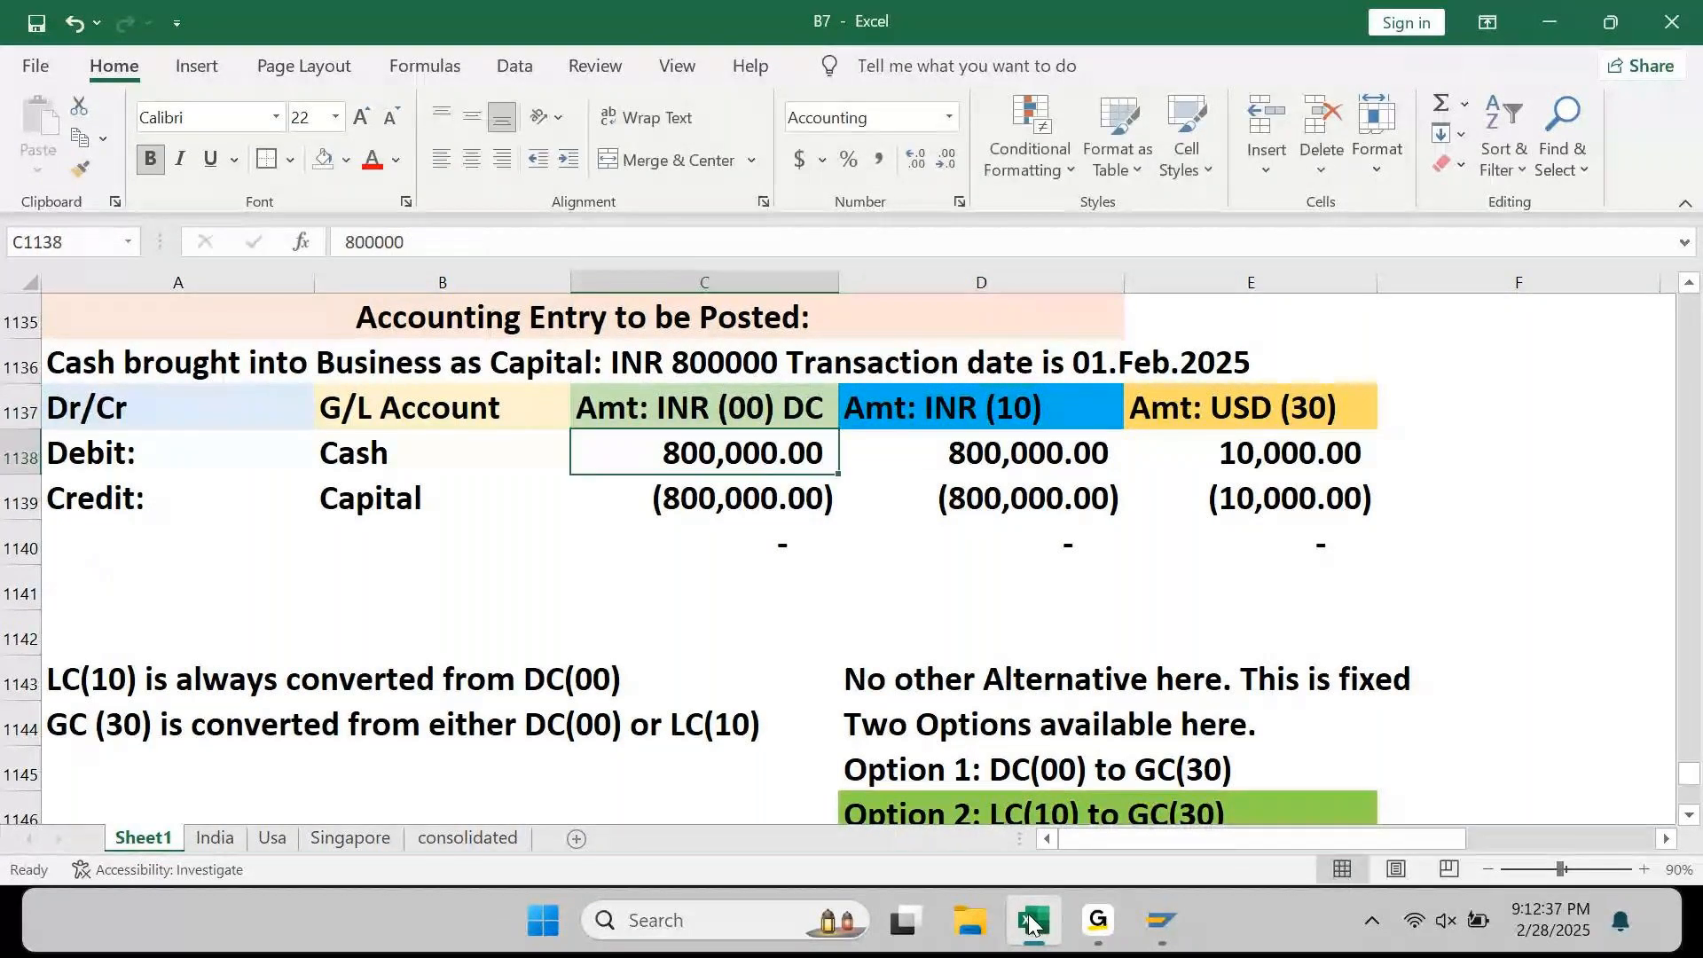
key("Up")
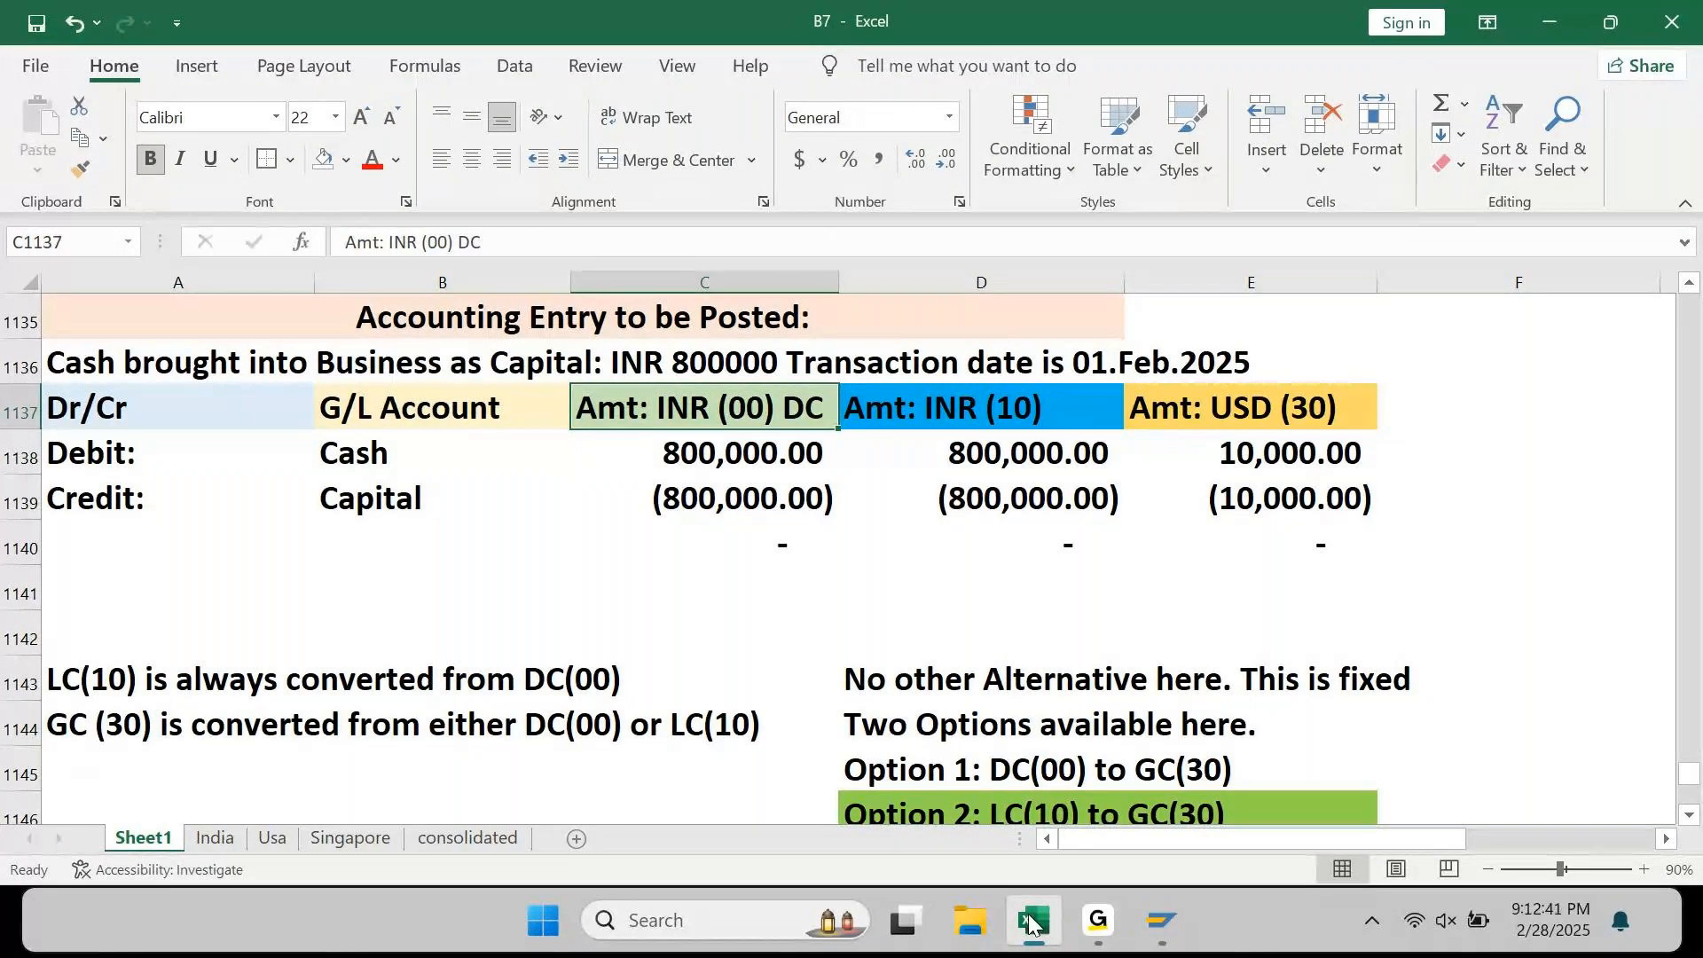
Step: Append LC to the D1137 header so it reads 'Amt: INR (10) LC'
key("Right")
key("F2")
type("LC")
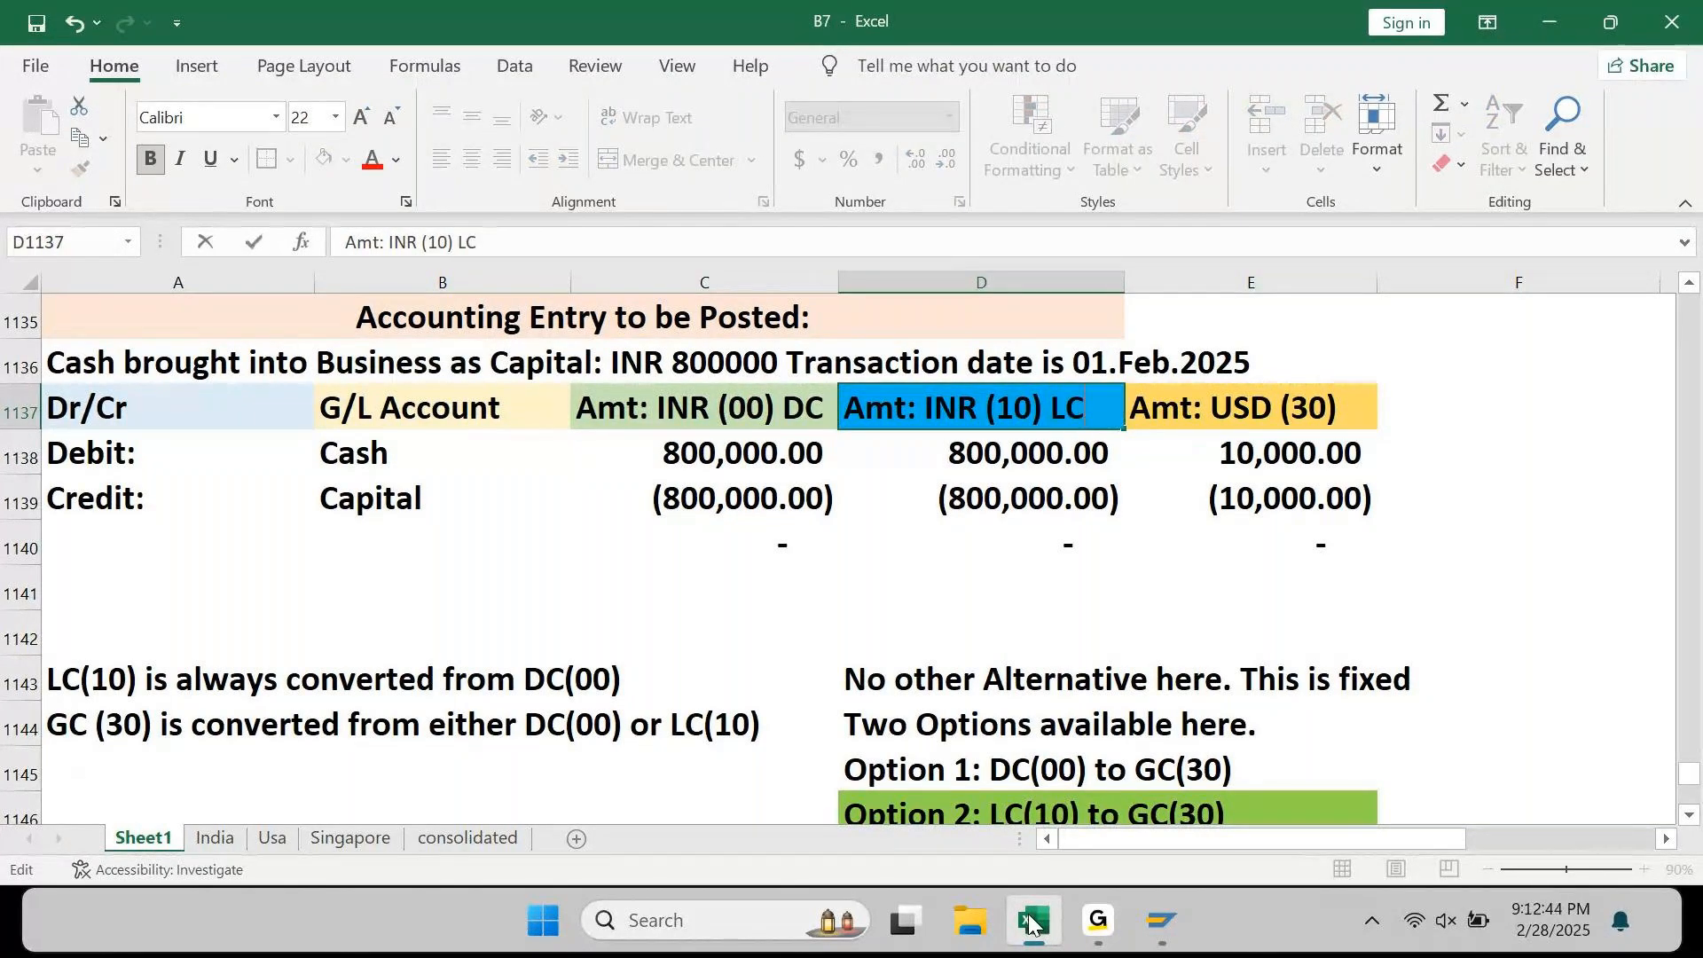
key("Return")
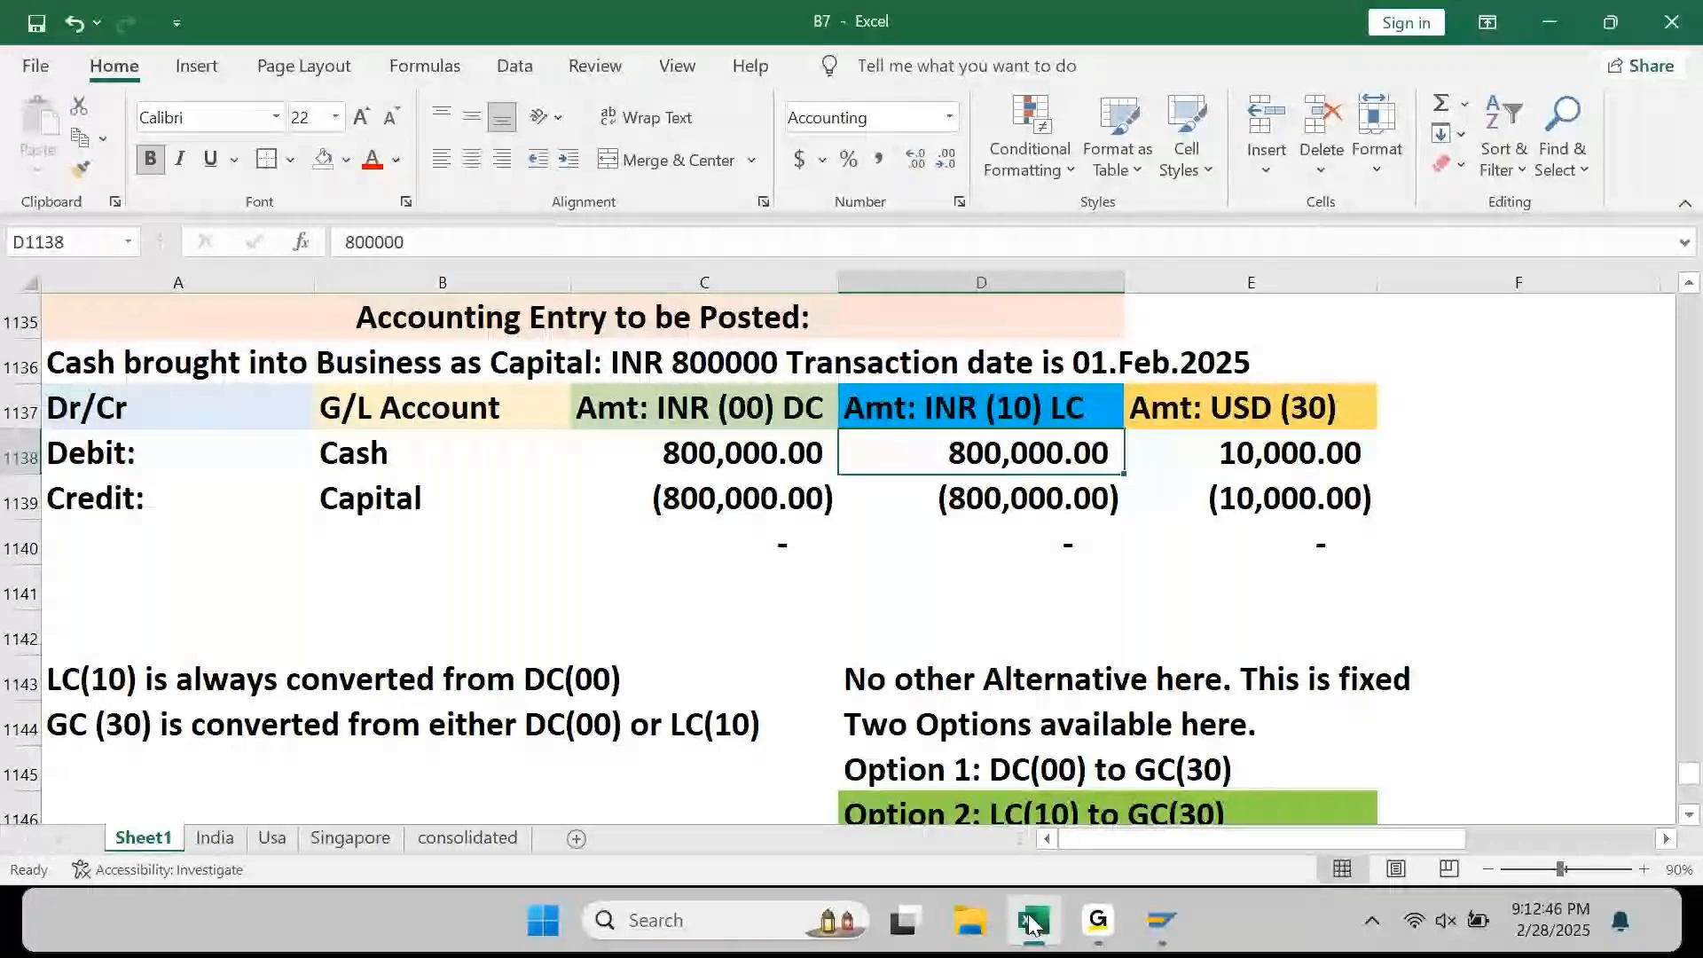
Step: Rename the E1137 header to 'Amt: USD (30) GC' and widen column E to fit it
key("Up")
key("Right")
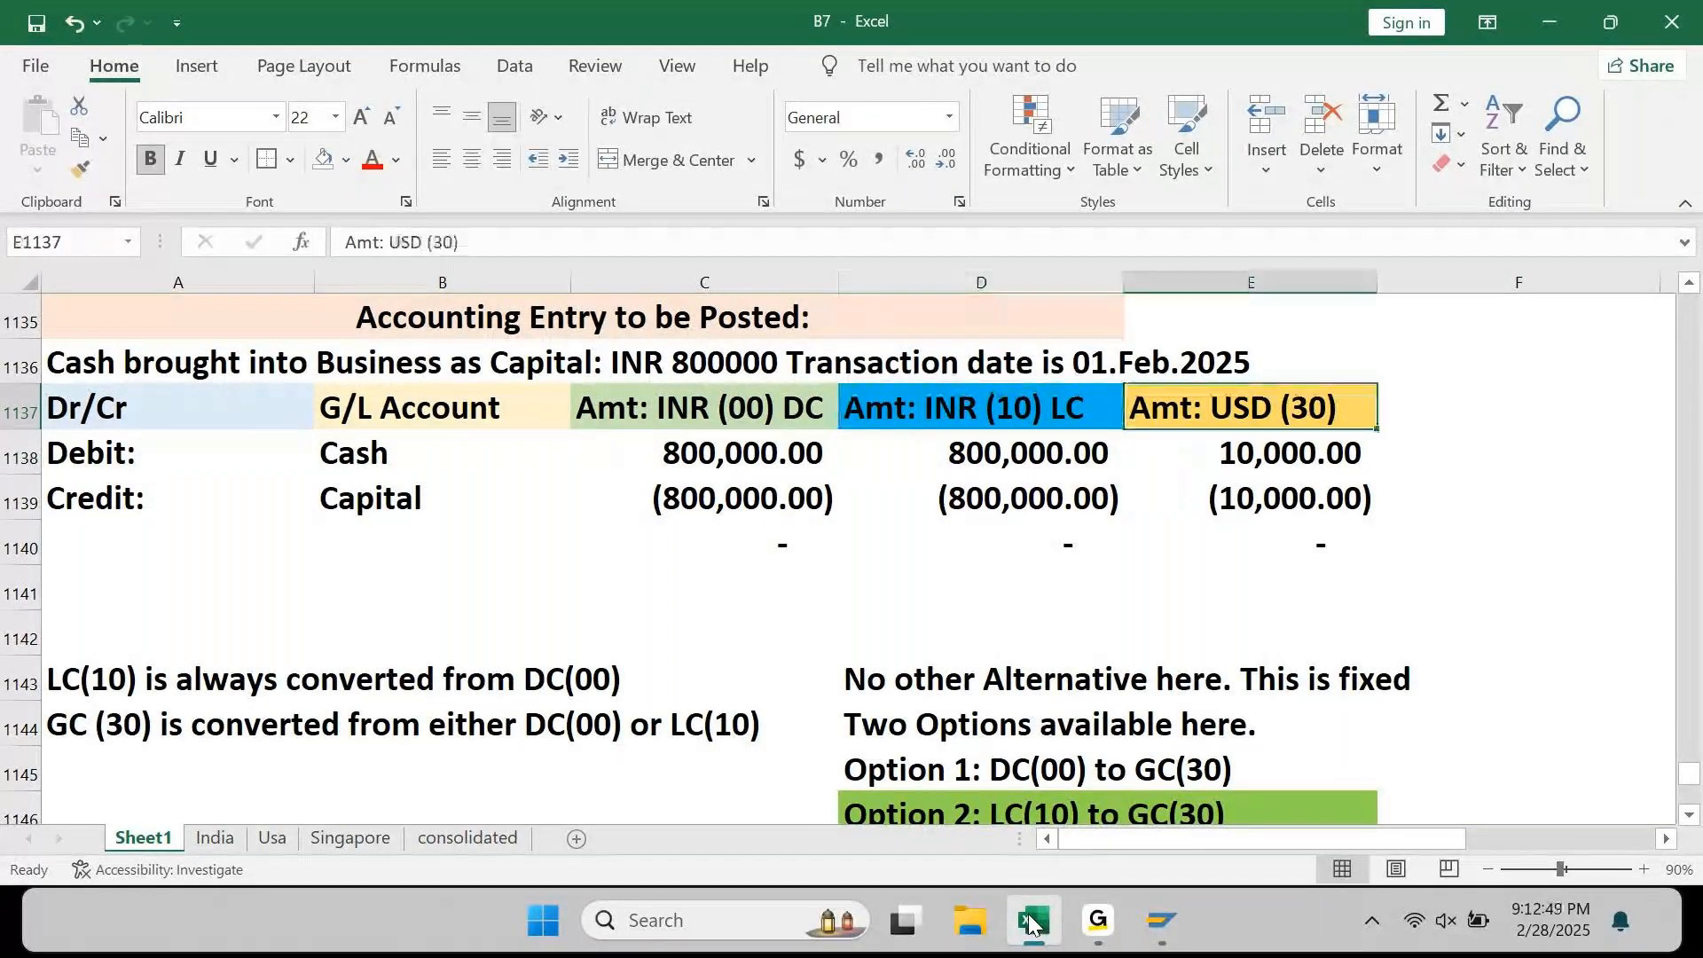
key("F2")
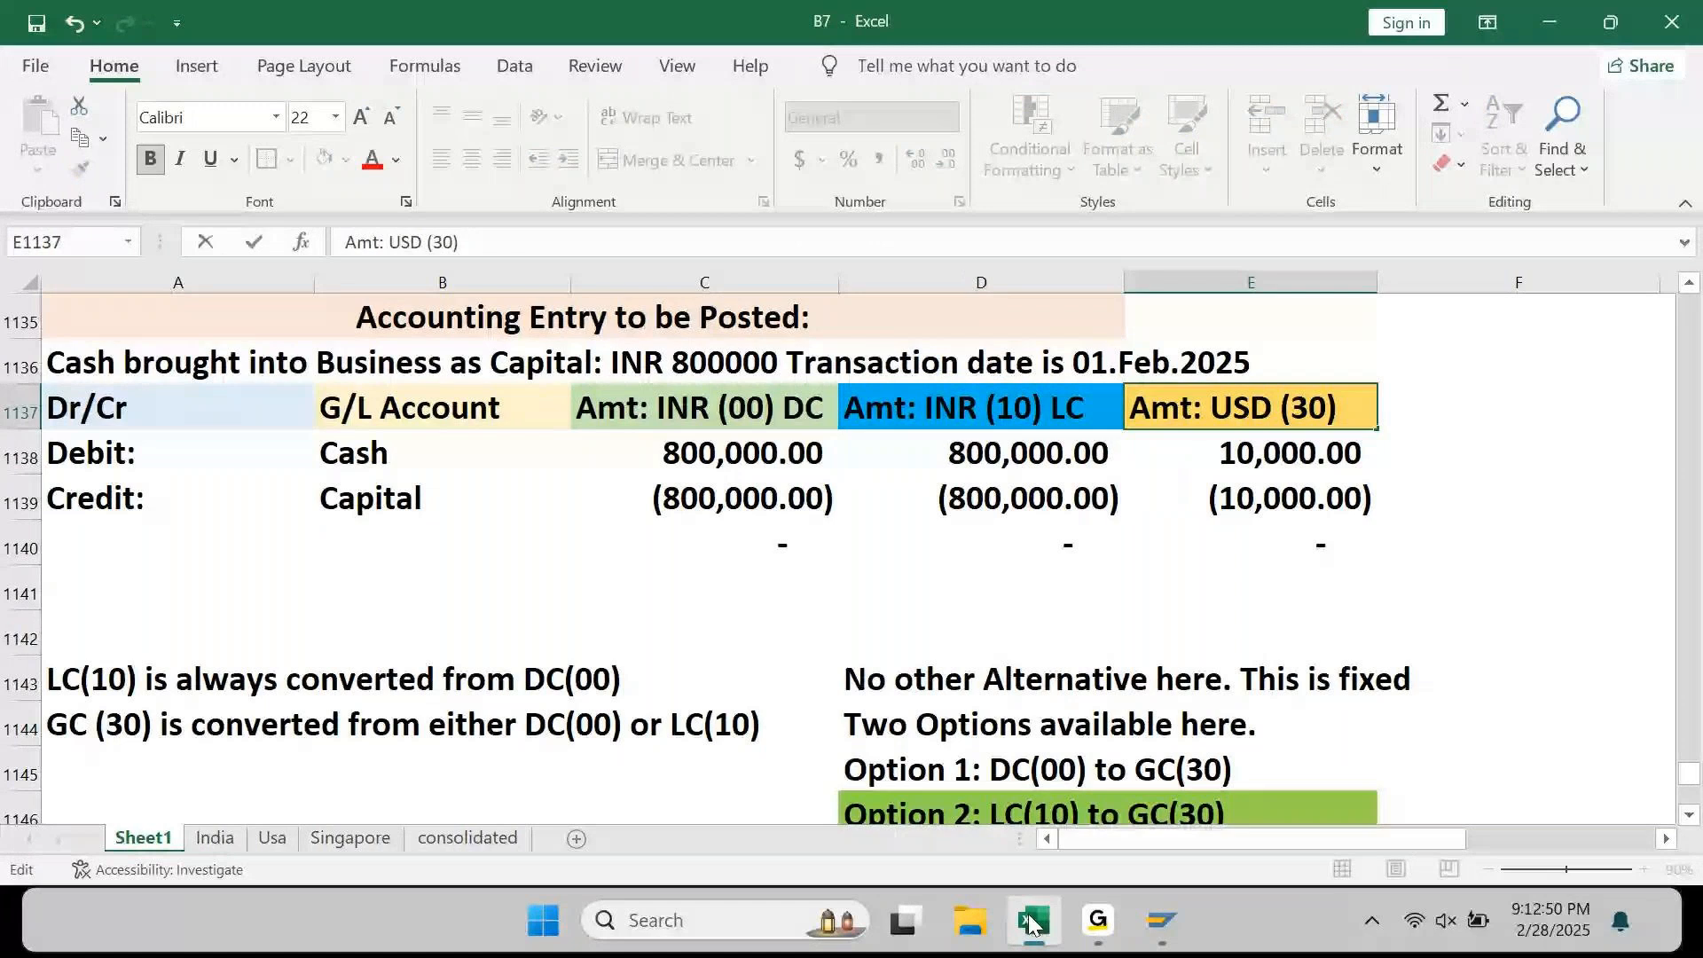
type("GC")
key("Return")
key("Right")
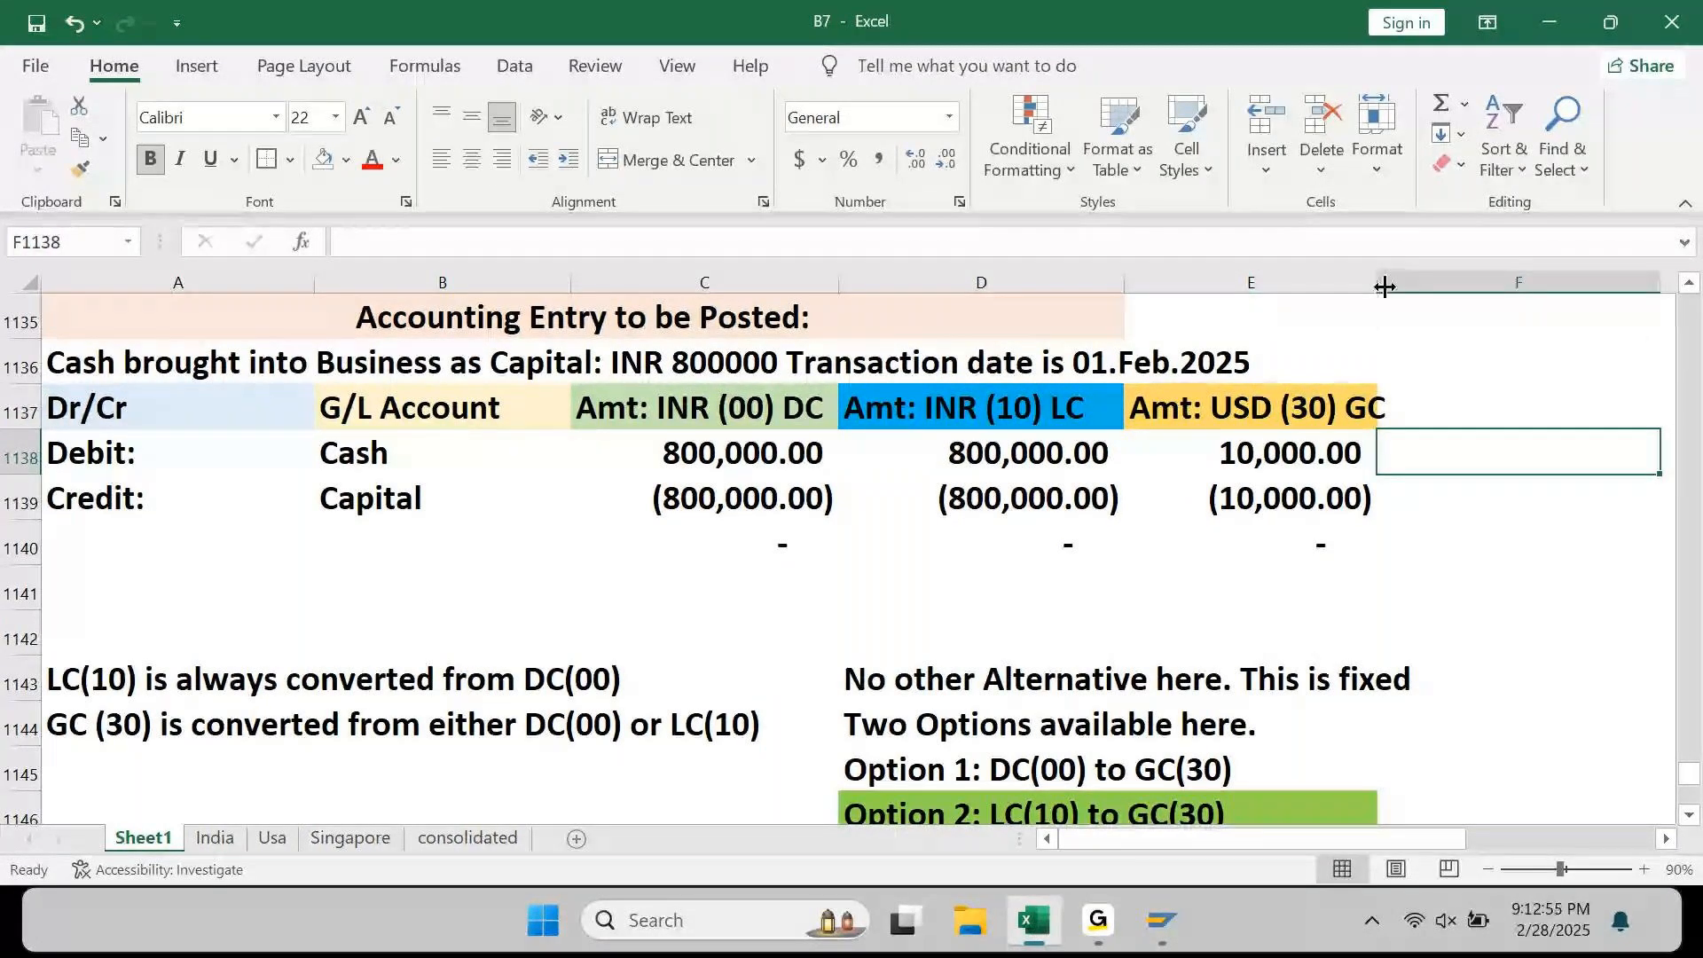
left_click_drag(1385, 286, 1400, 289)
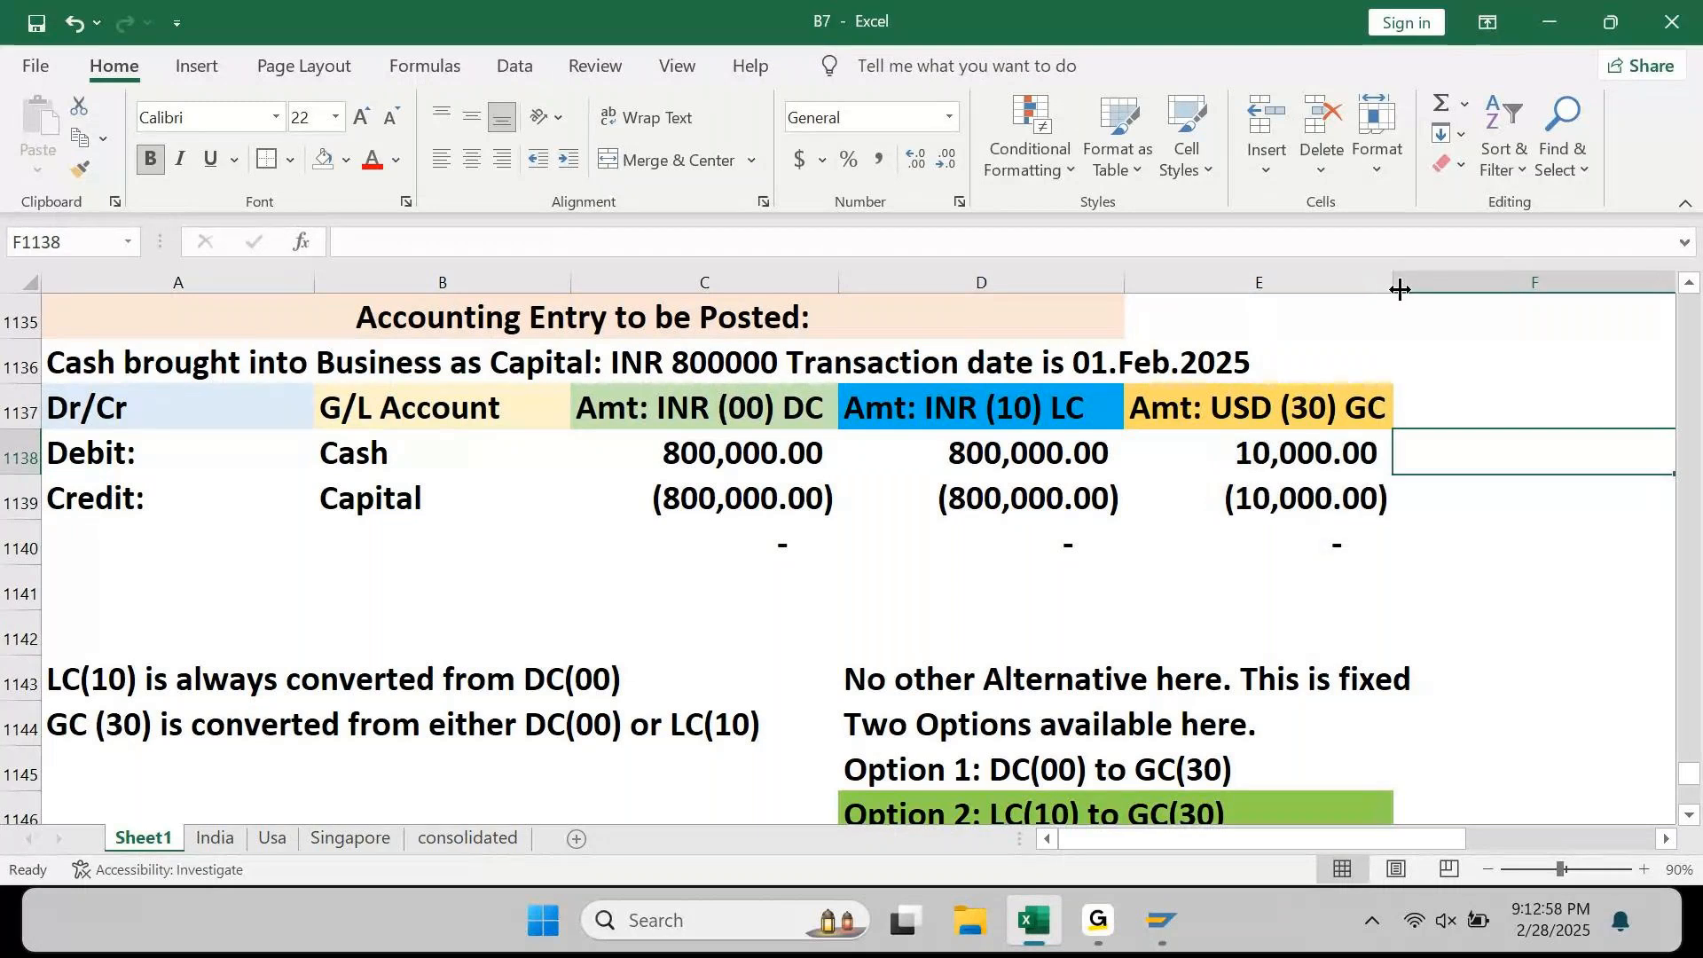
left_click(953, 435)
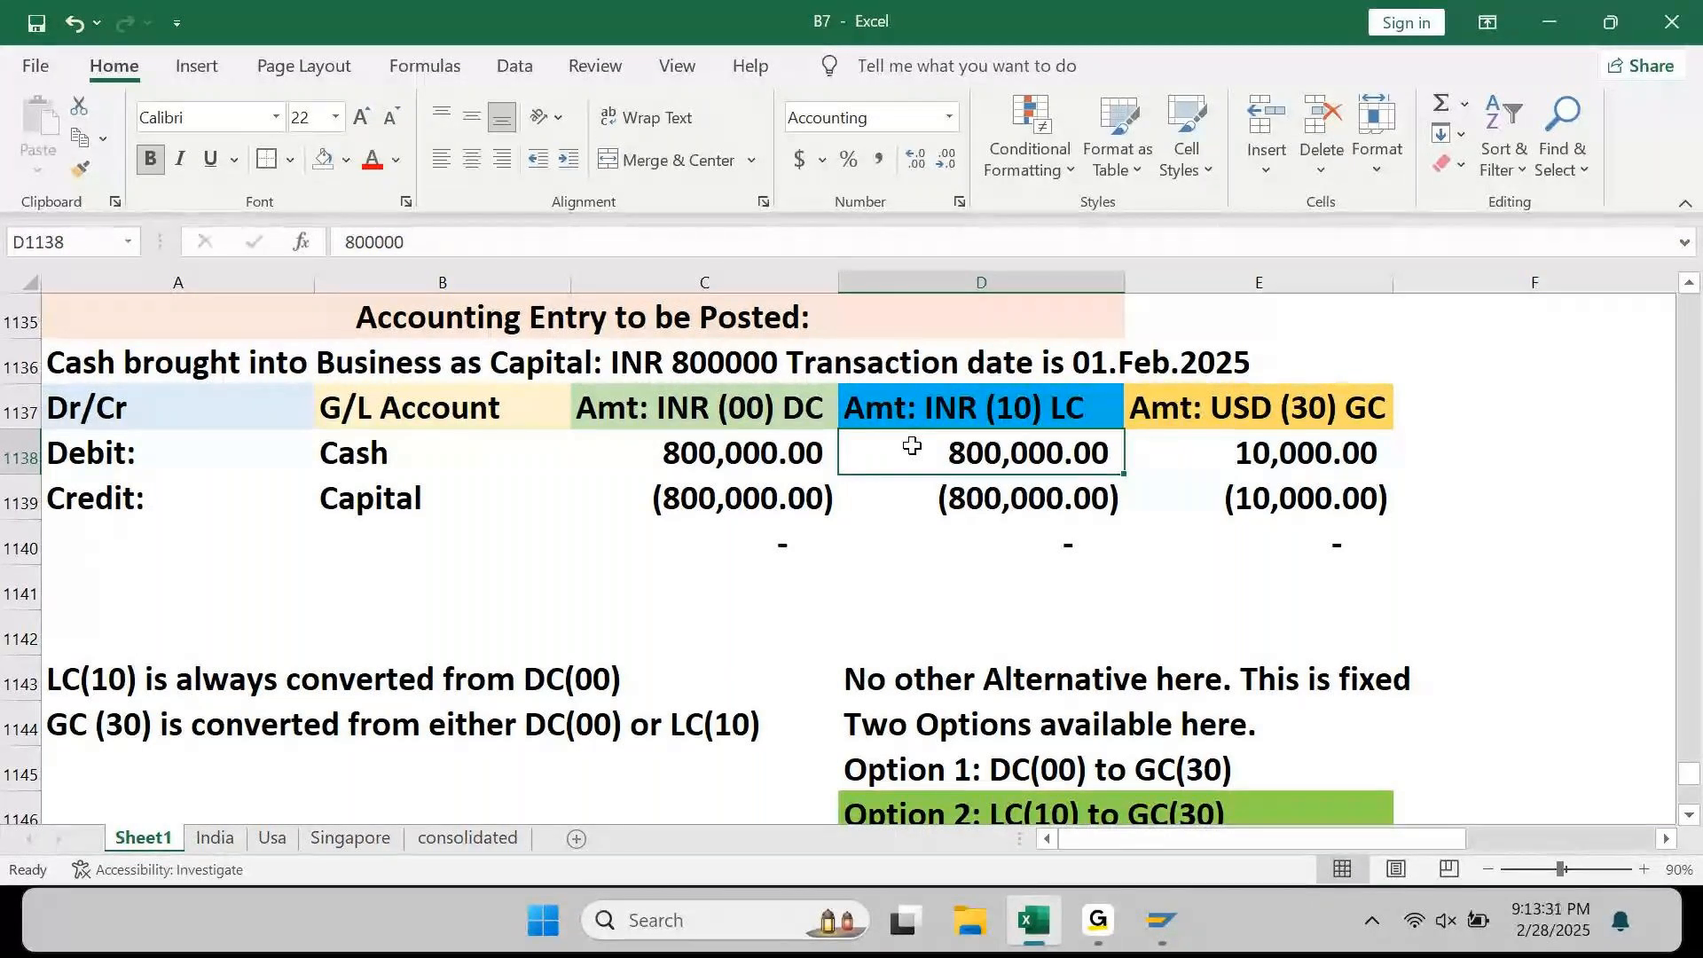
Step: Enter a PRCTR header in F1137 and fill it light blue
key("Up")
key("Right")
key("Right")
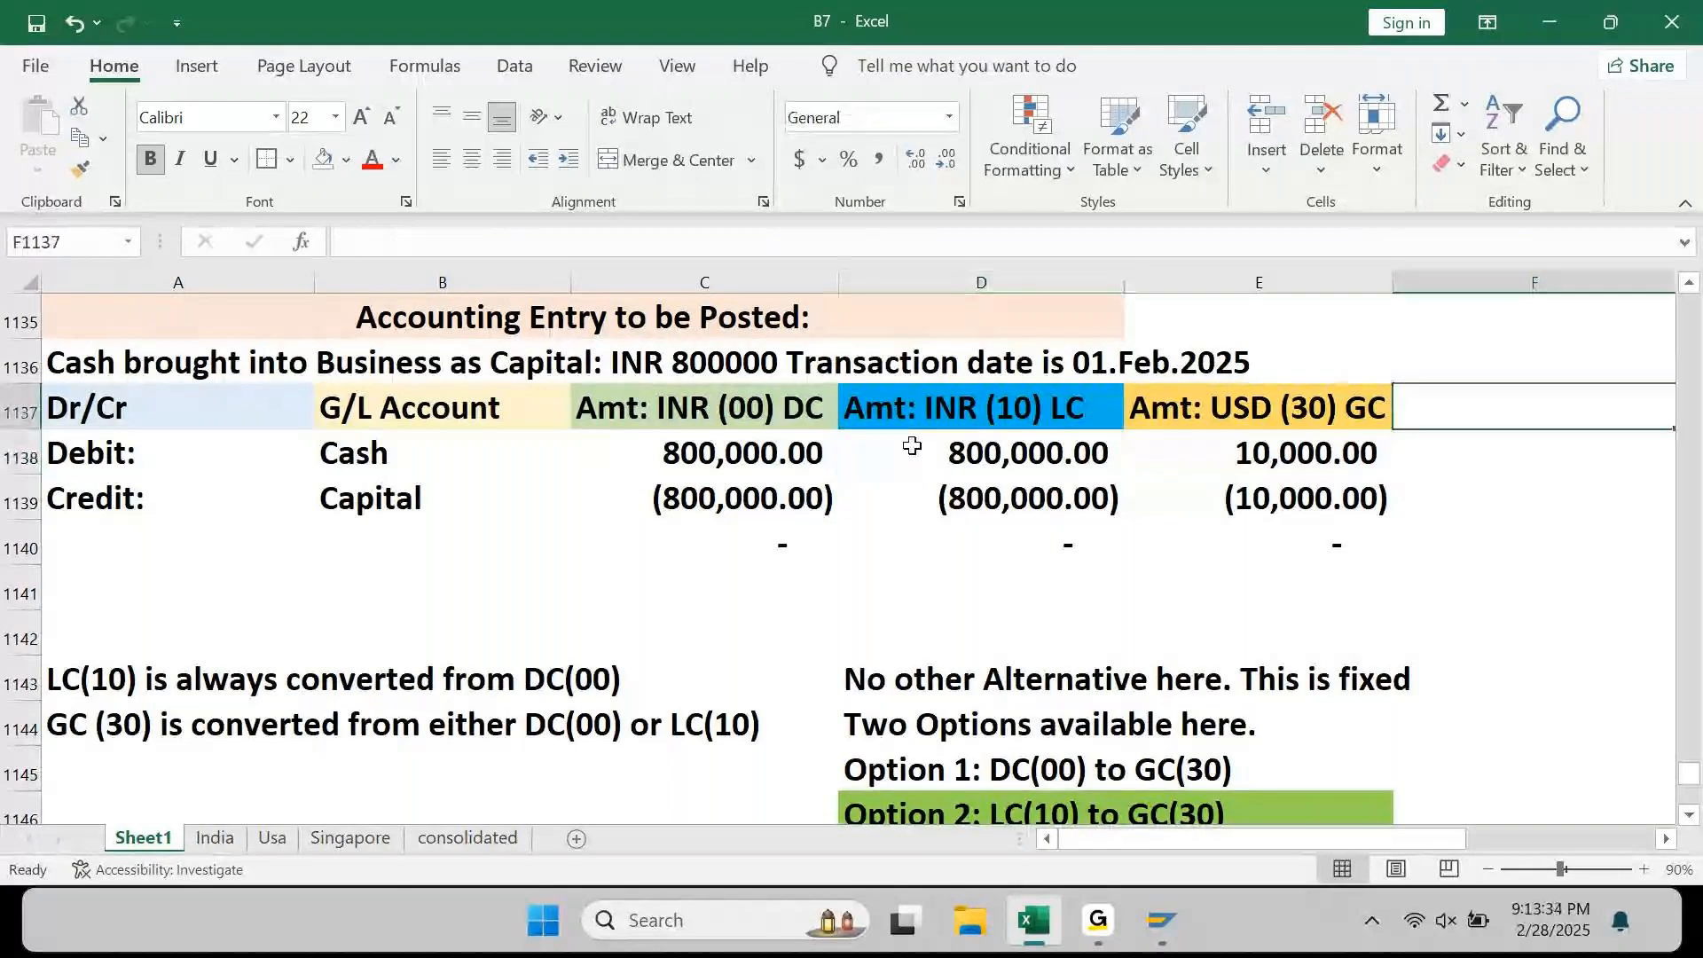
key("Right")
key("Left")
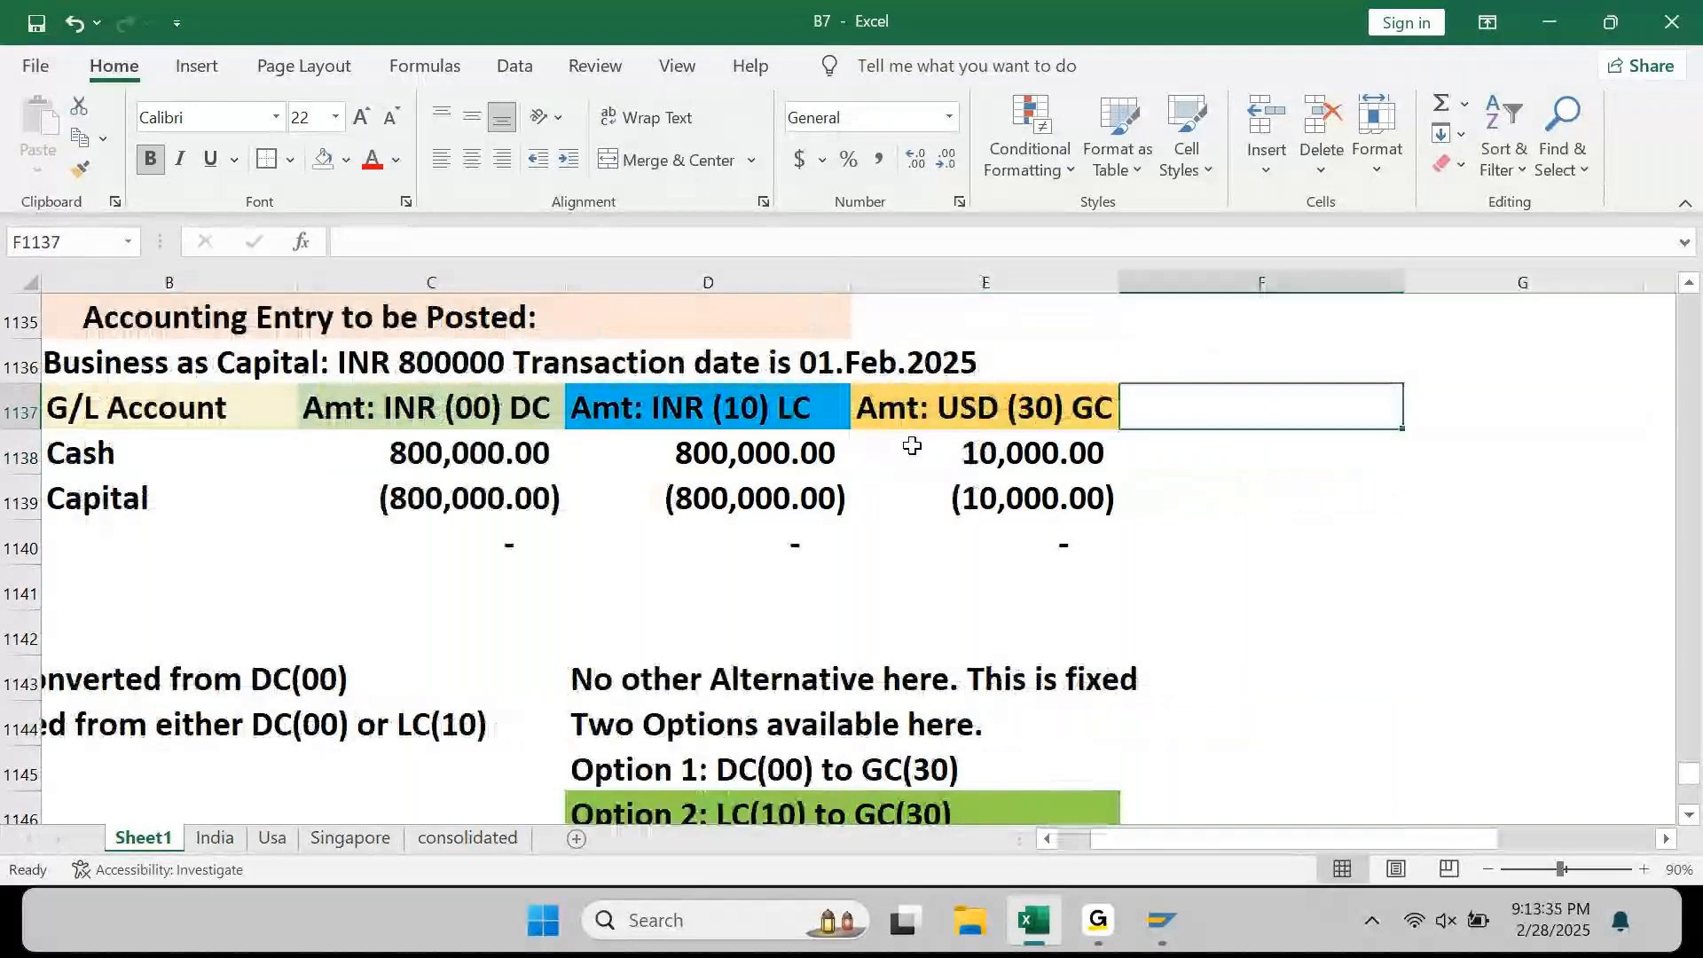
type("PRCTR")
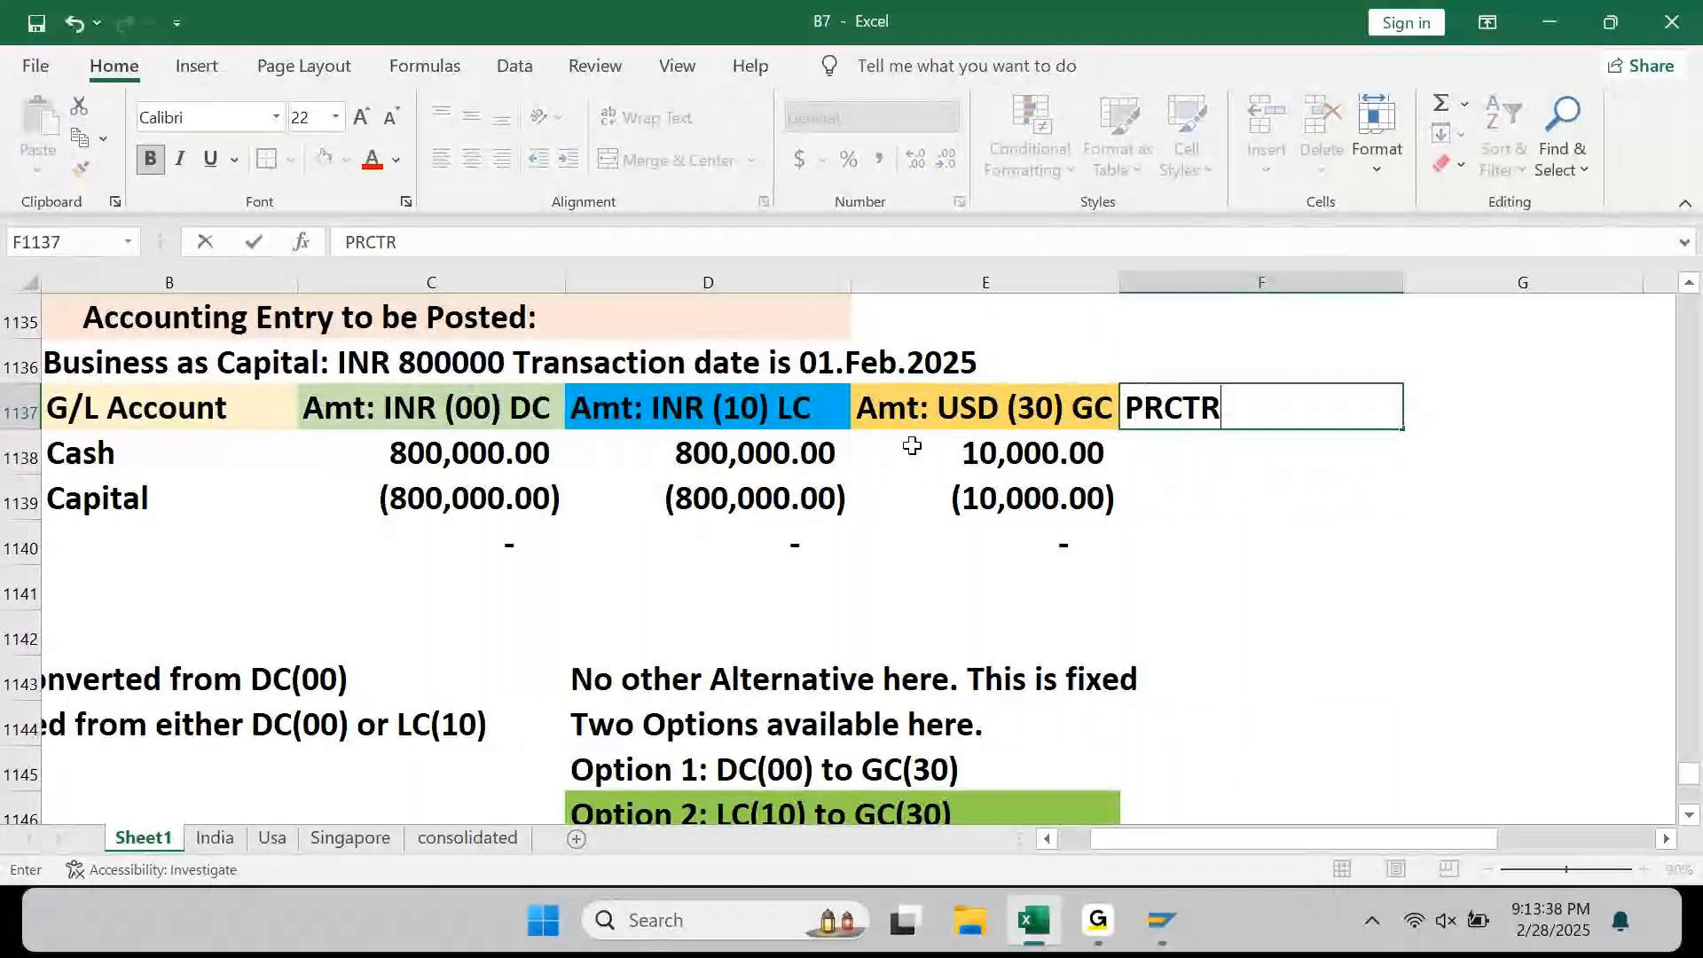
key("Return")
key("Up")
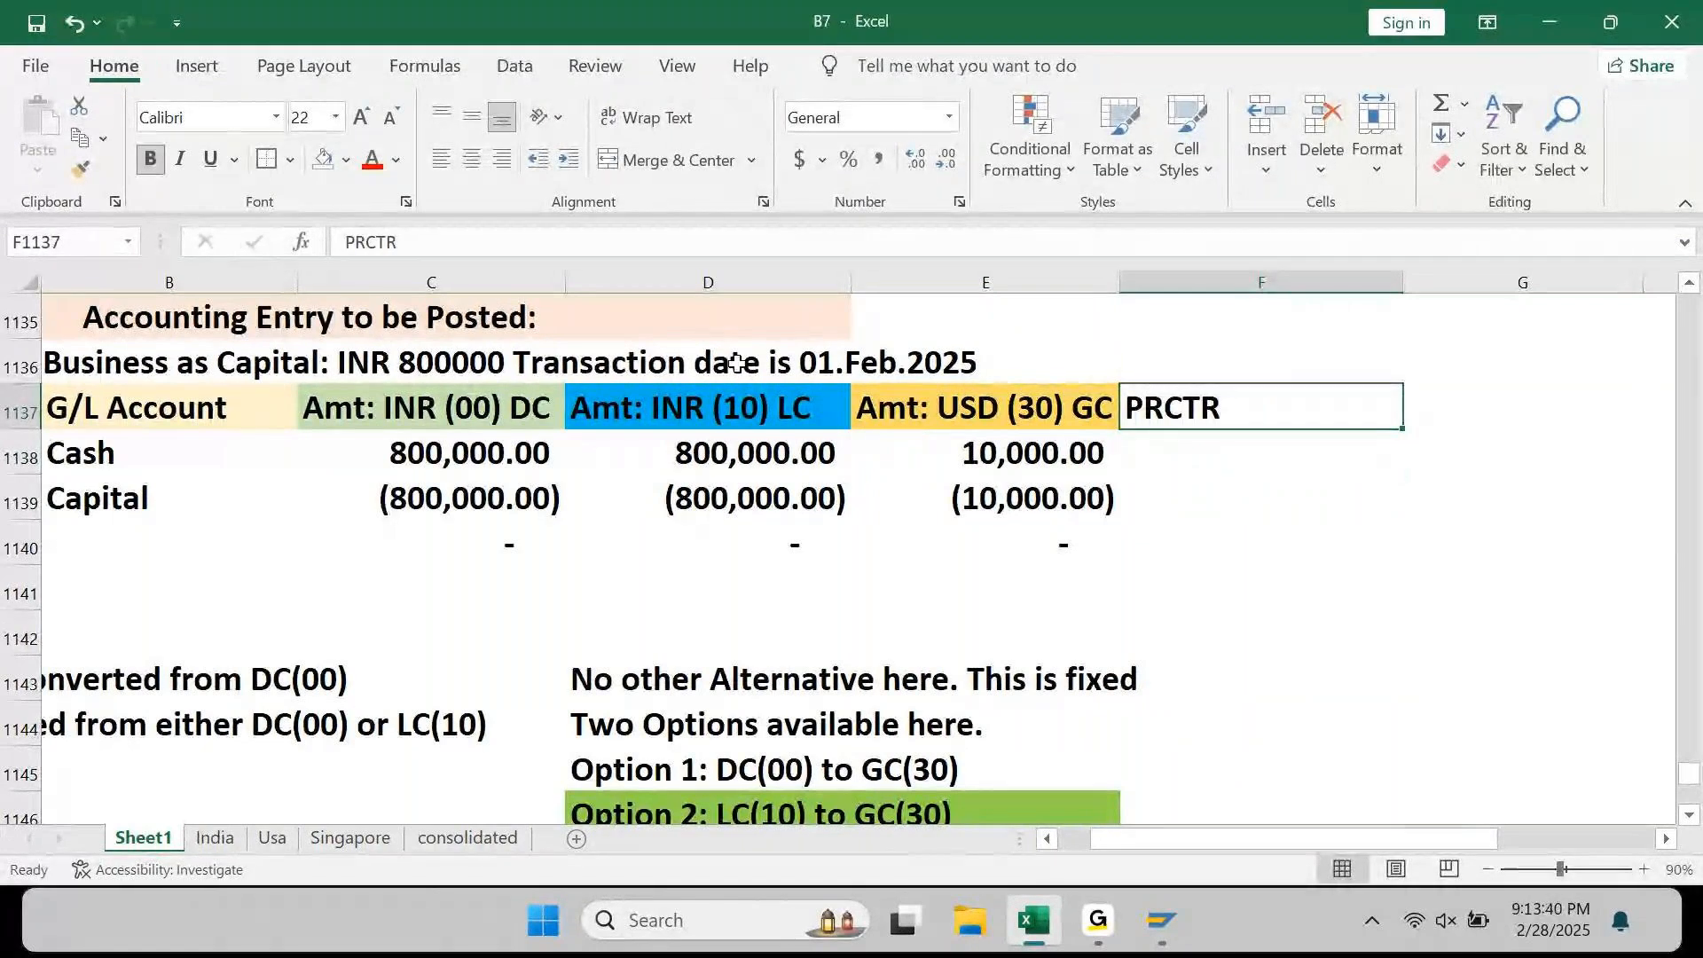
left_click(345, 162)
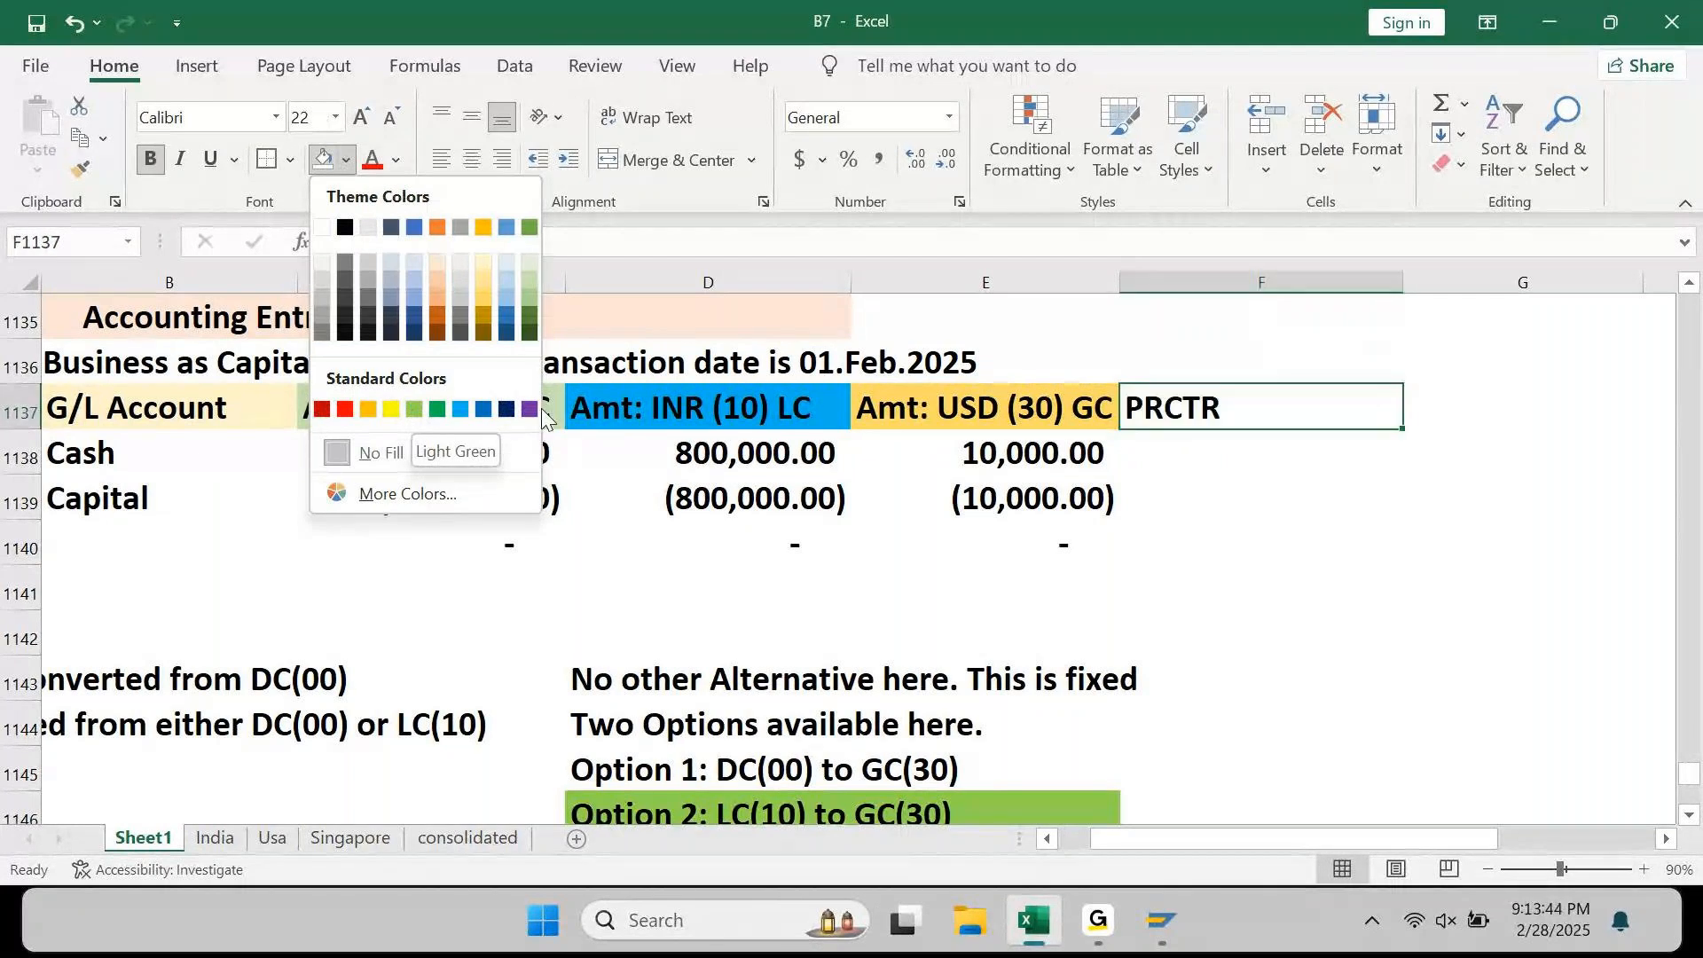
left_click(502, 279)
key("Left")
key("Left")
key("Left")
key("Left")
key("Left")
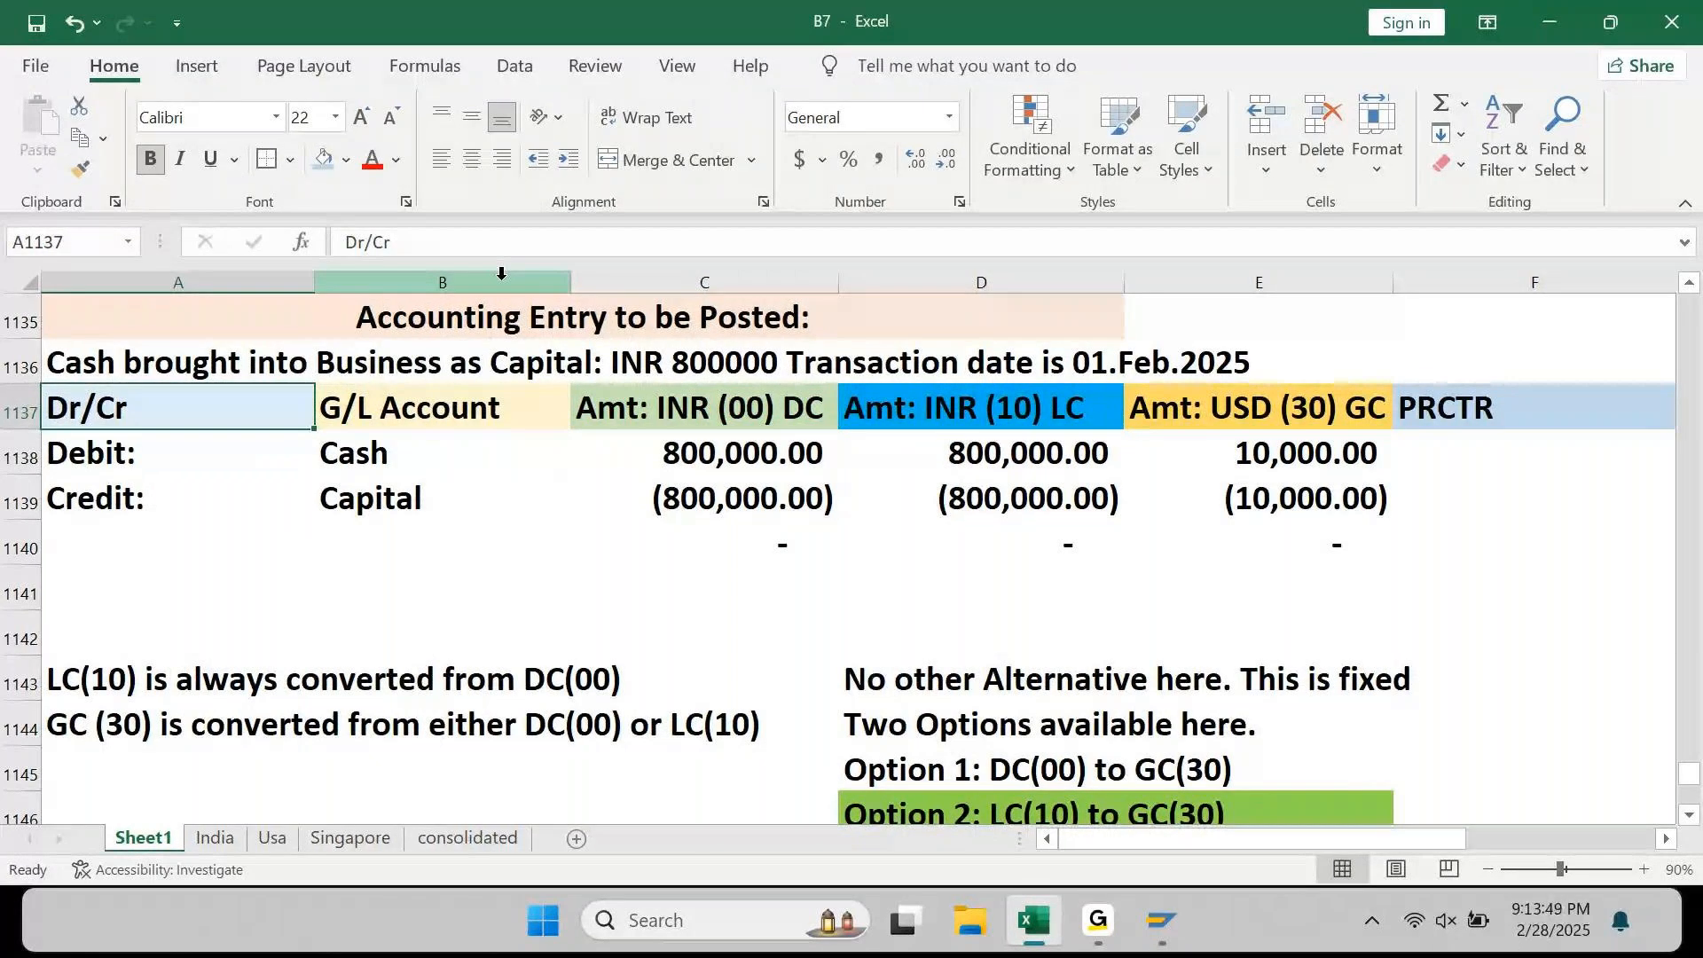
key("Right")
key("Right")
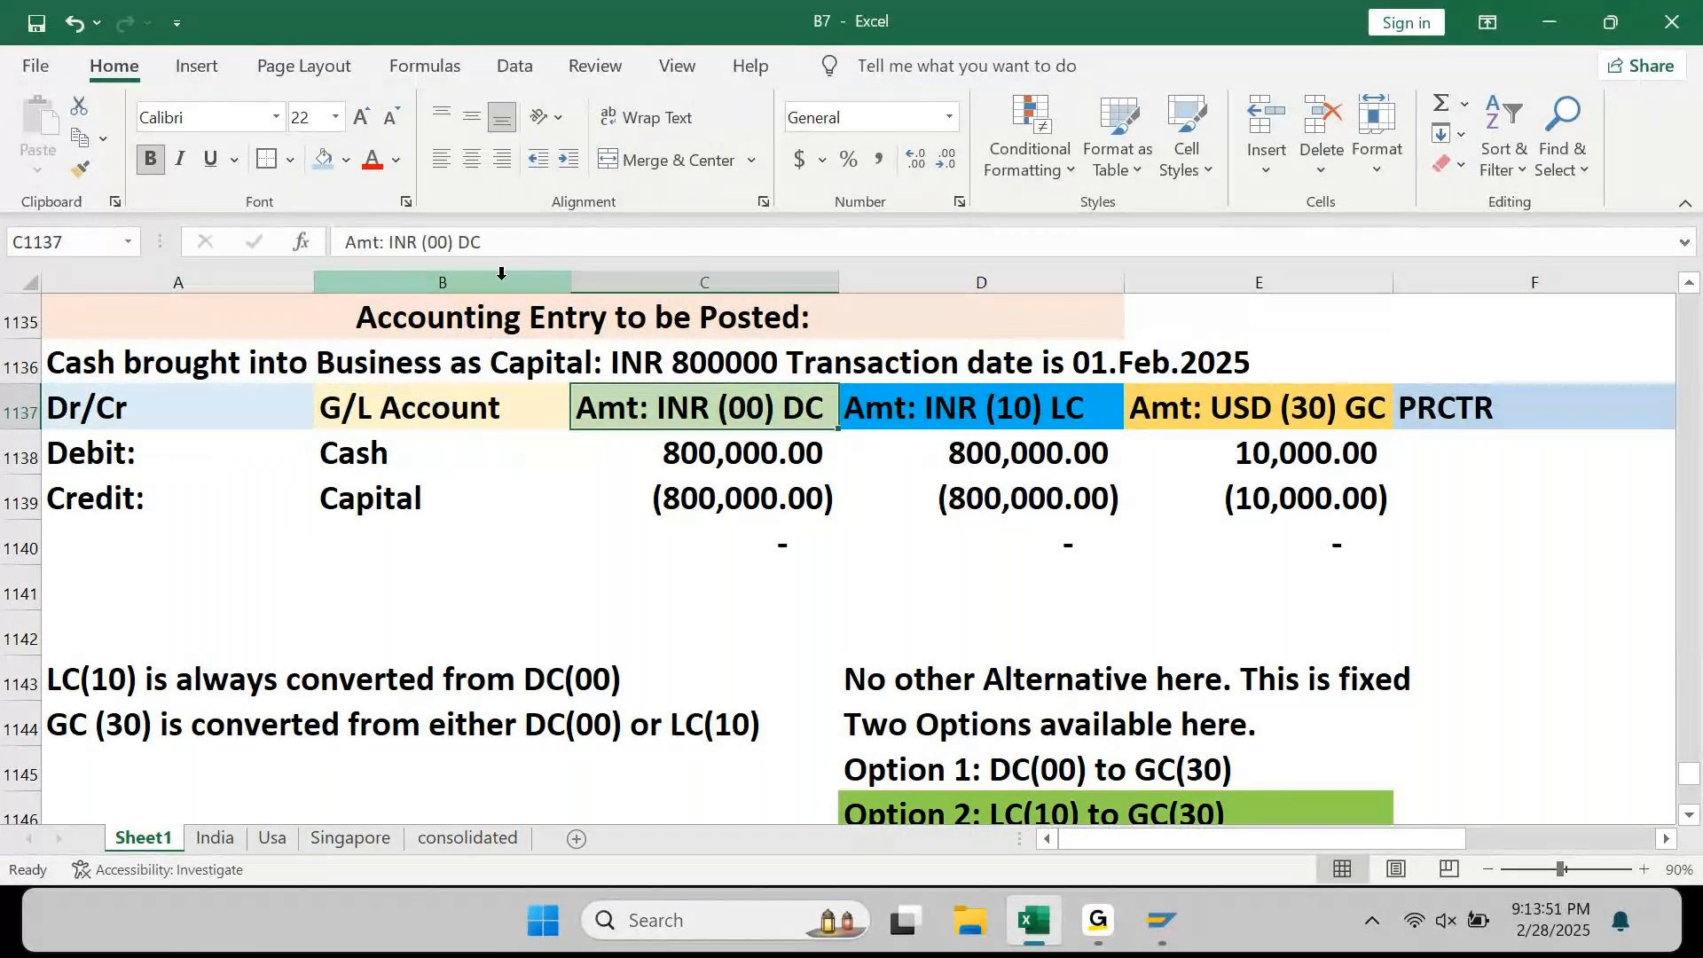
key("ctrl+Right")
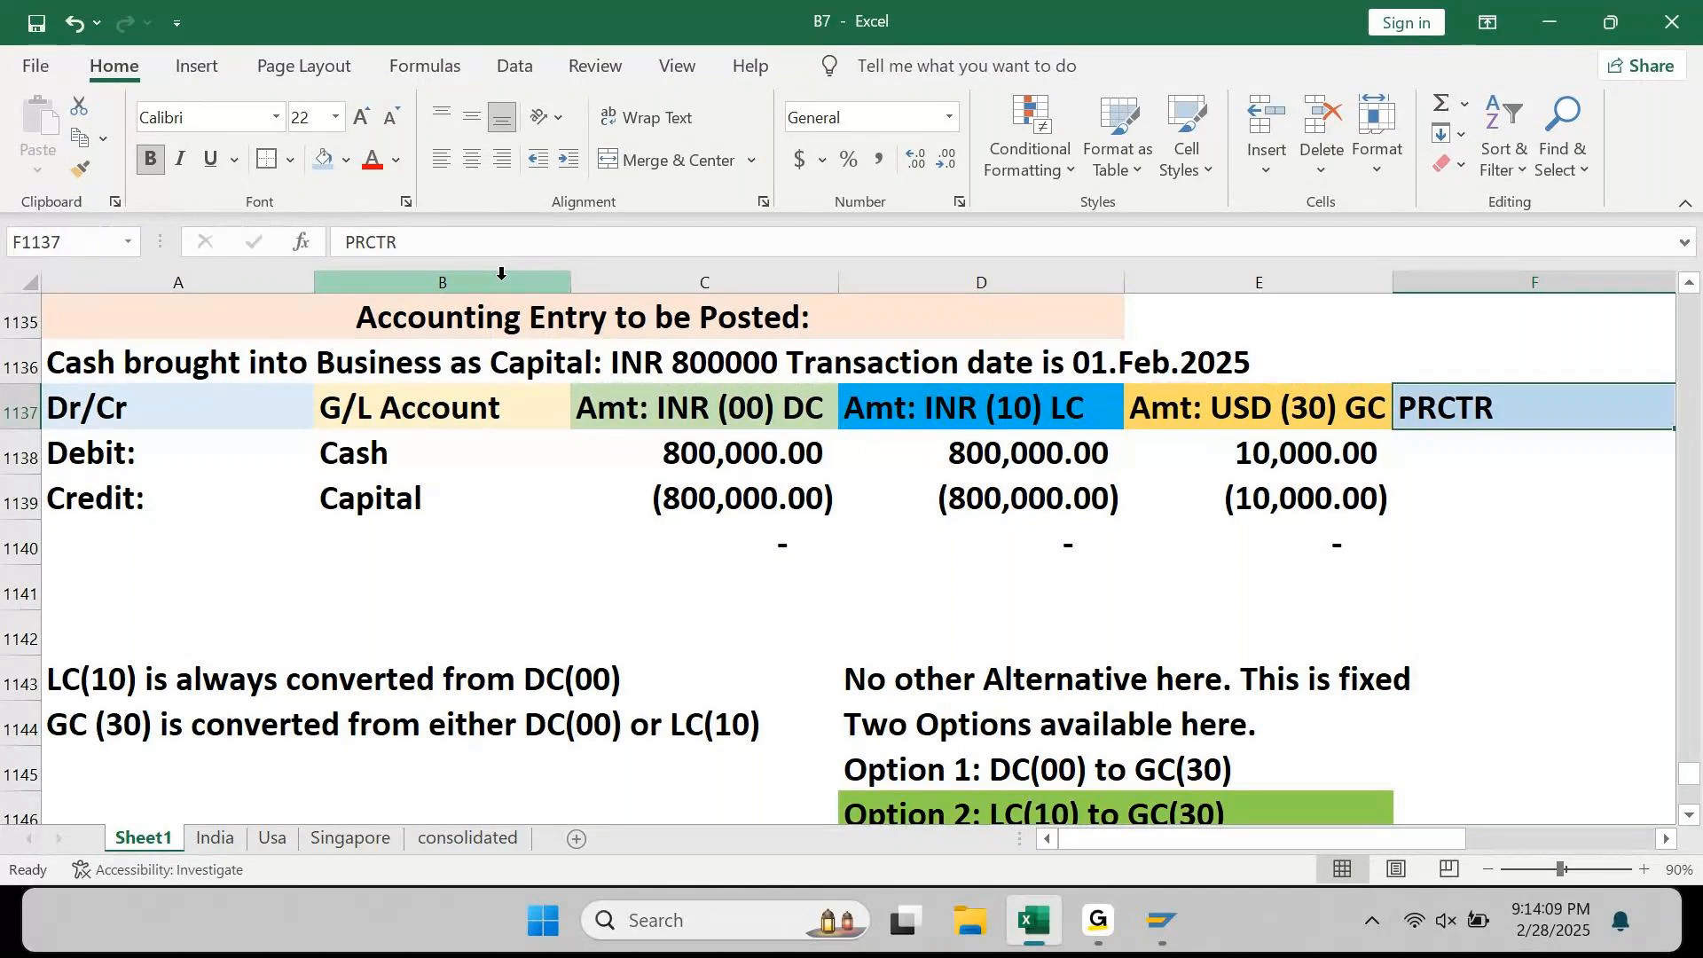
Step: Insert blank rows below the entry table, starting at row 1141
key("Return")
key("Down")
key("Down")
key("Down")
key("Left")
key("Left")
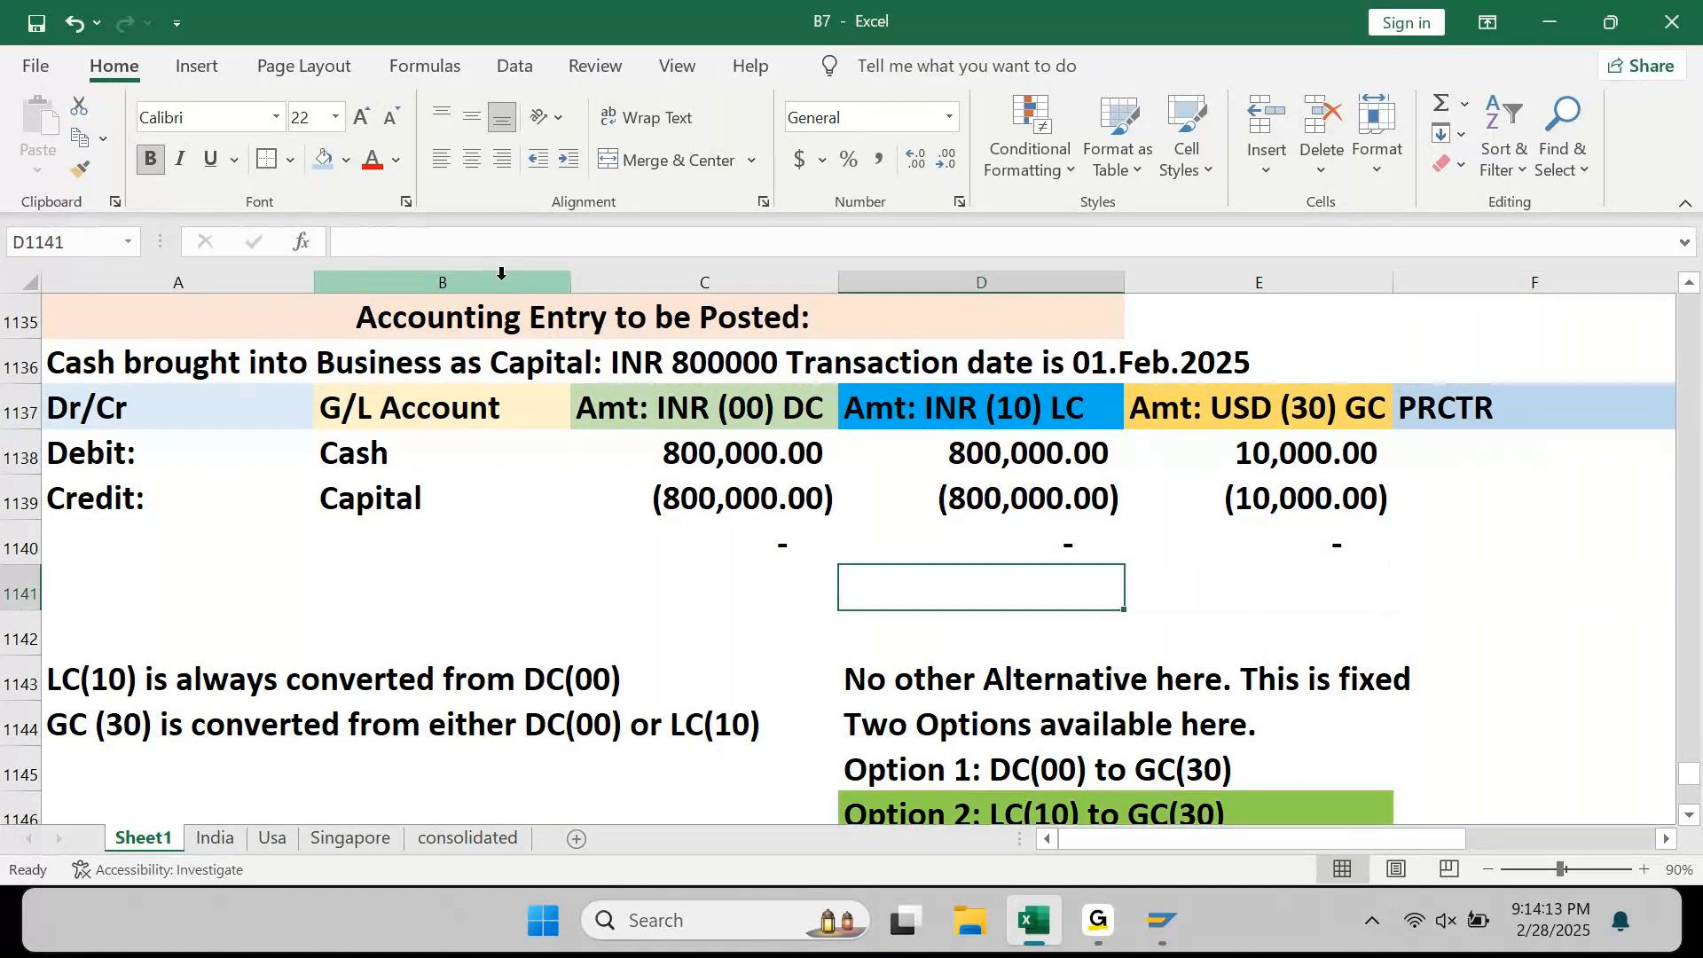
key("shift+space")
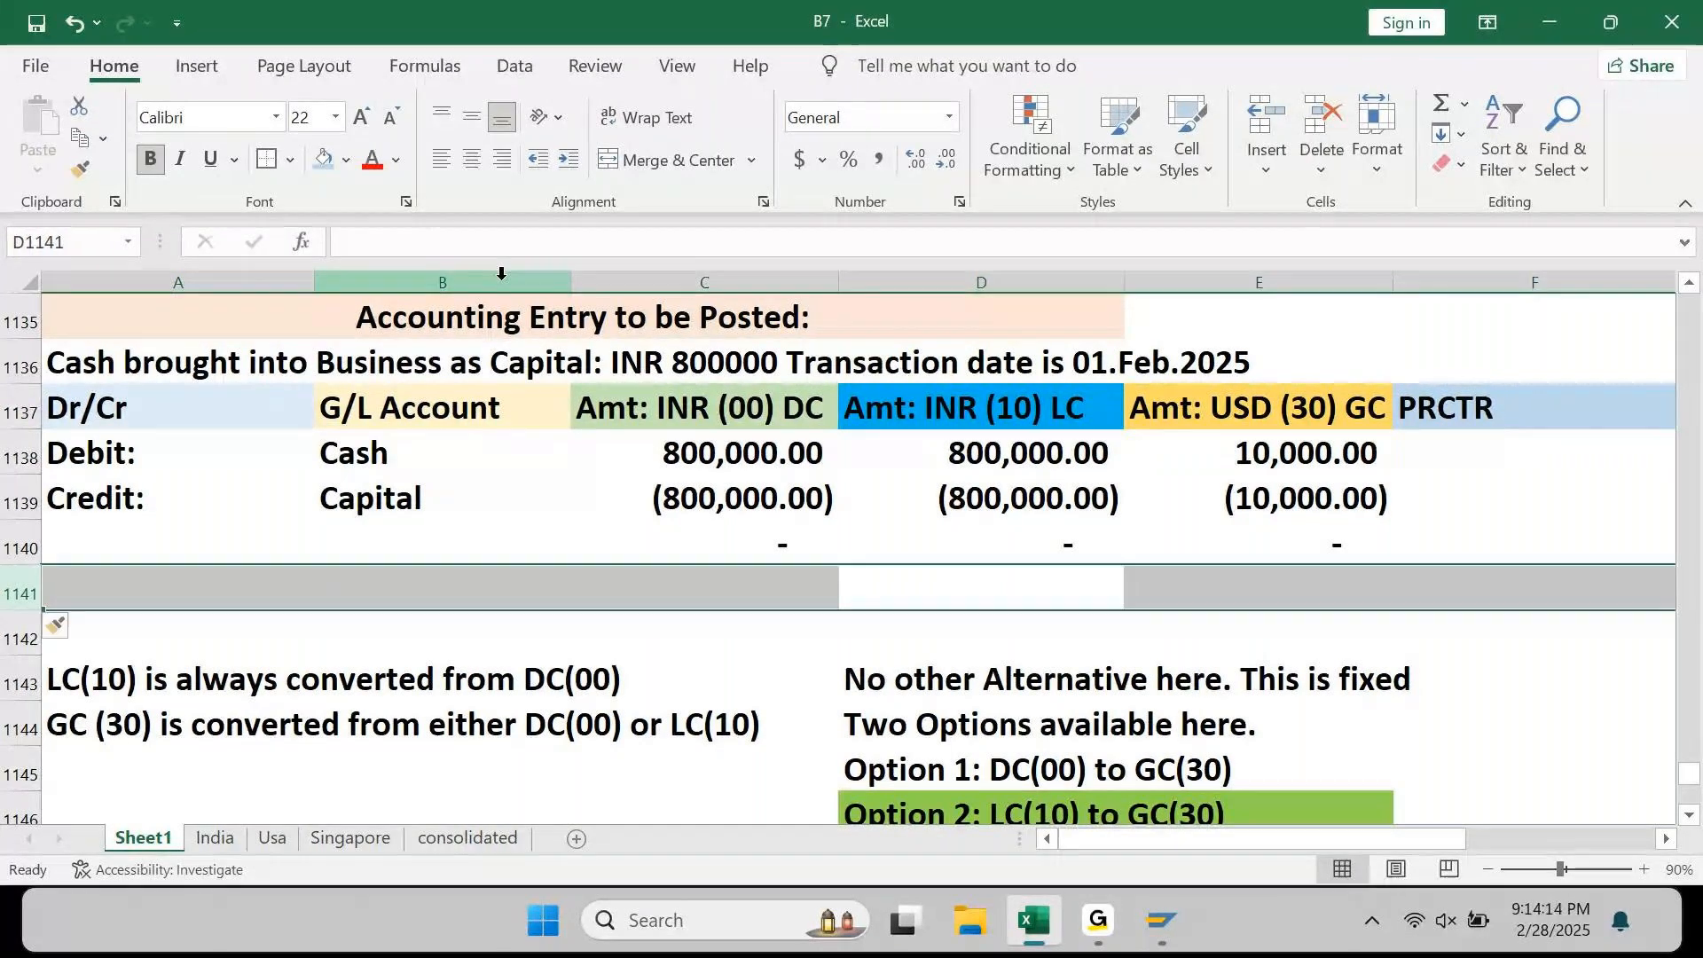
key("ctrl+shift+plus")
key("ctrl+shift+plus")
key("ctrl+shift+plus")
key("ctrl+shift+plus")
key("ctrl+shift+plus")
key("ctrl+shift+plus")
key("Down")
key("Left")
key("Left")
key("Left")
key("Up")
Step: Type the heading 'Apple India:' in A1141
type("Appl3")
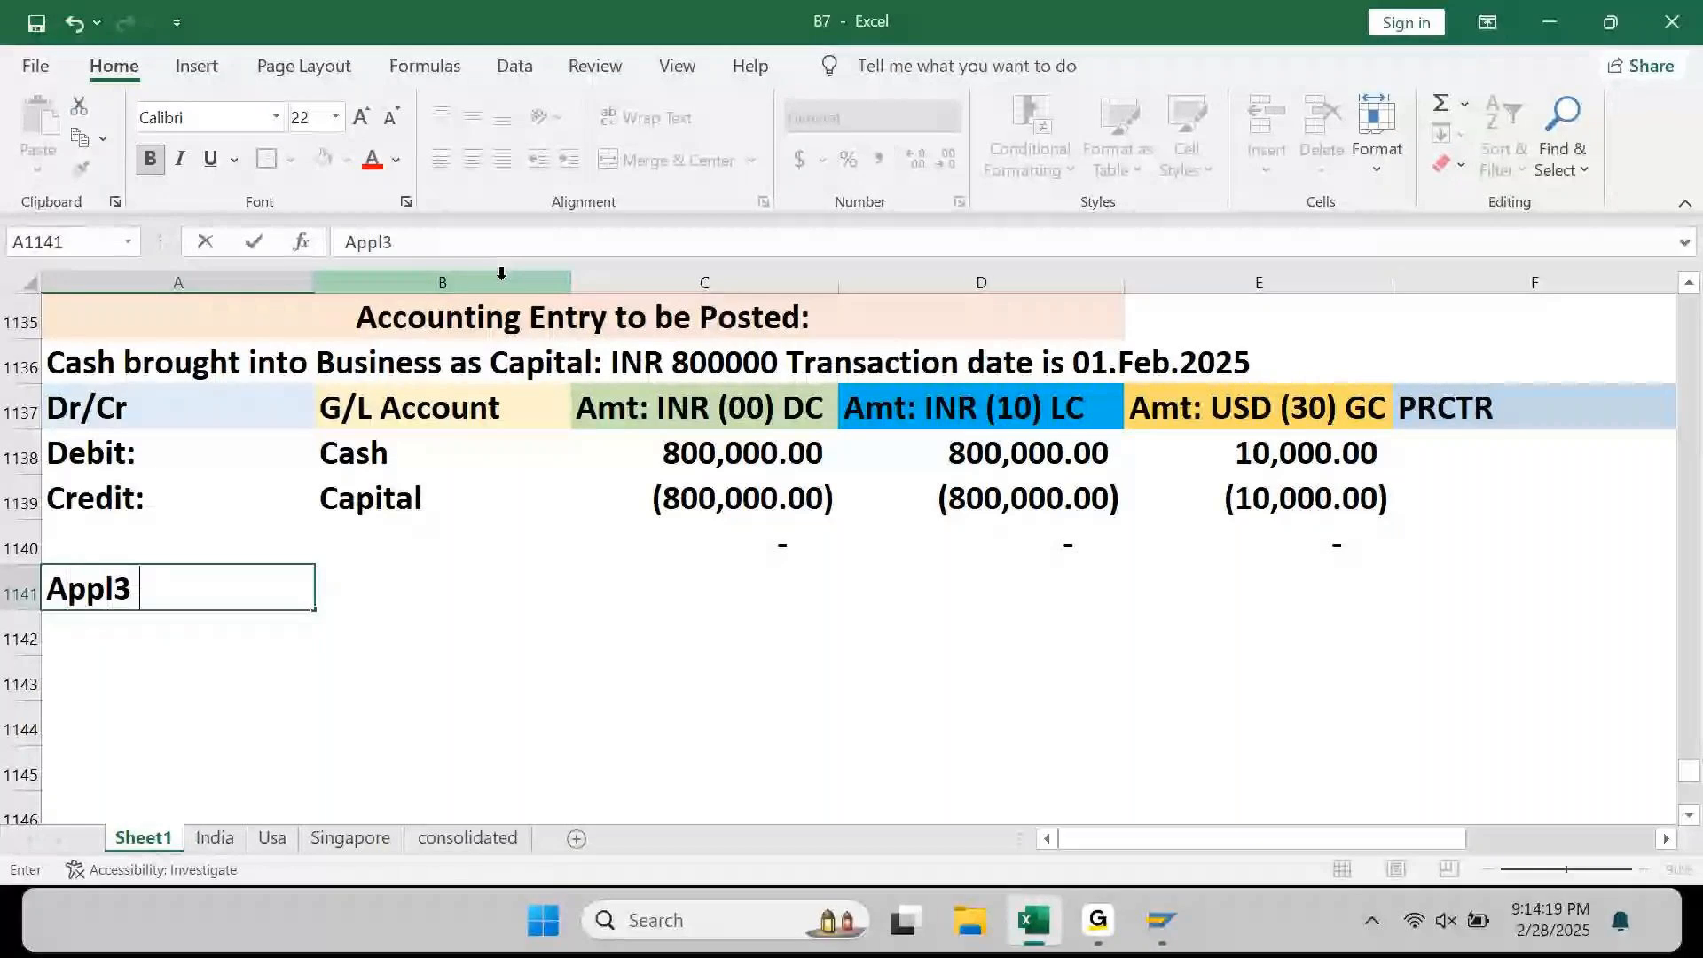
key("BackSpace")
key("BackSpace")
type("e Ini")
key("BackSpace")
type("dia:")
key("Return")
Step: List Mobiles, Laptops, Tablets and Servicing beneath the heading in column A
type("MObiles")
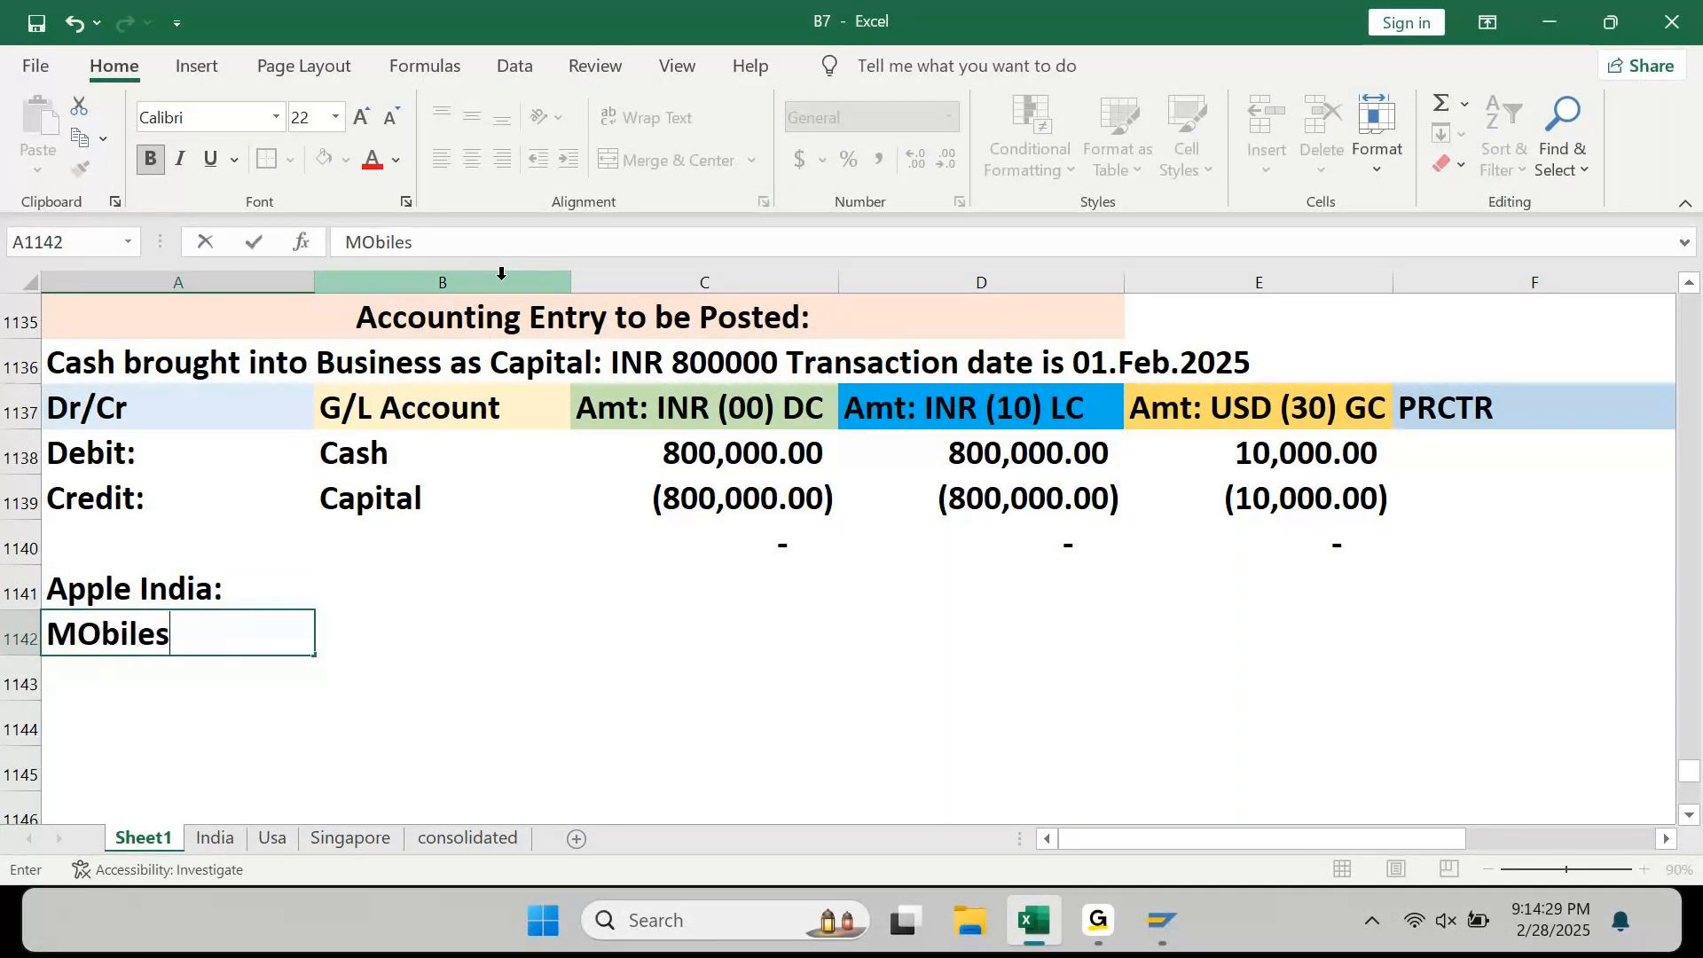
key("Return")
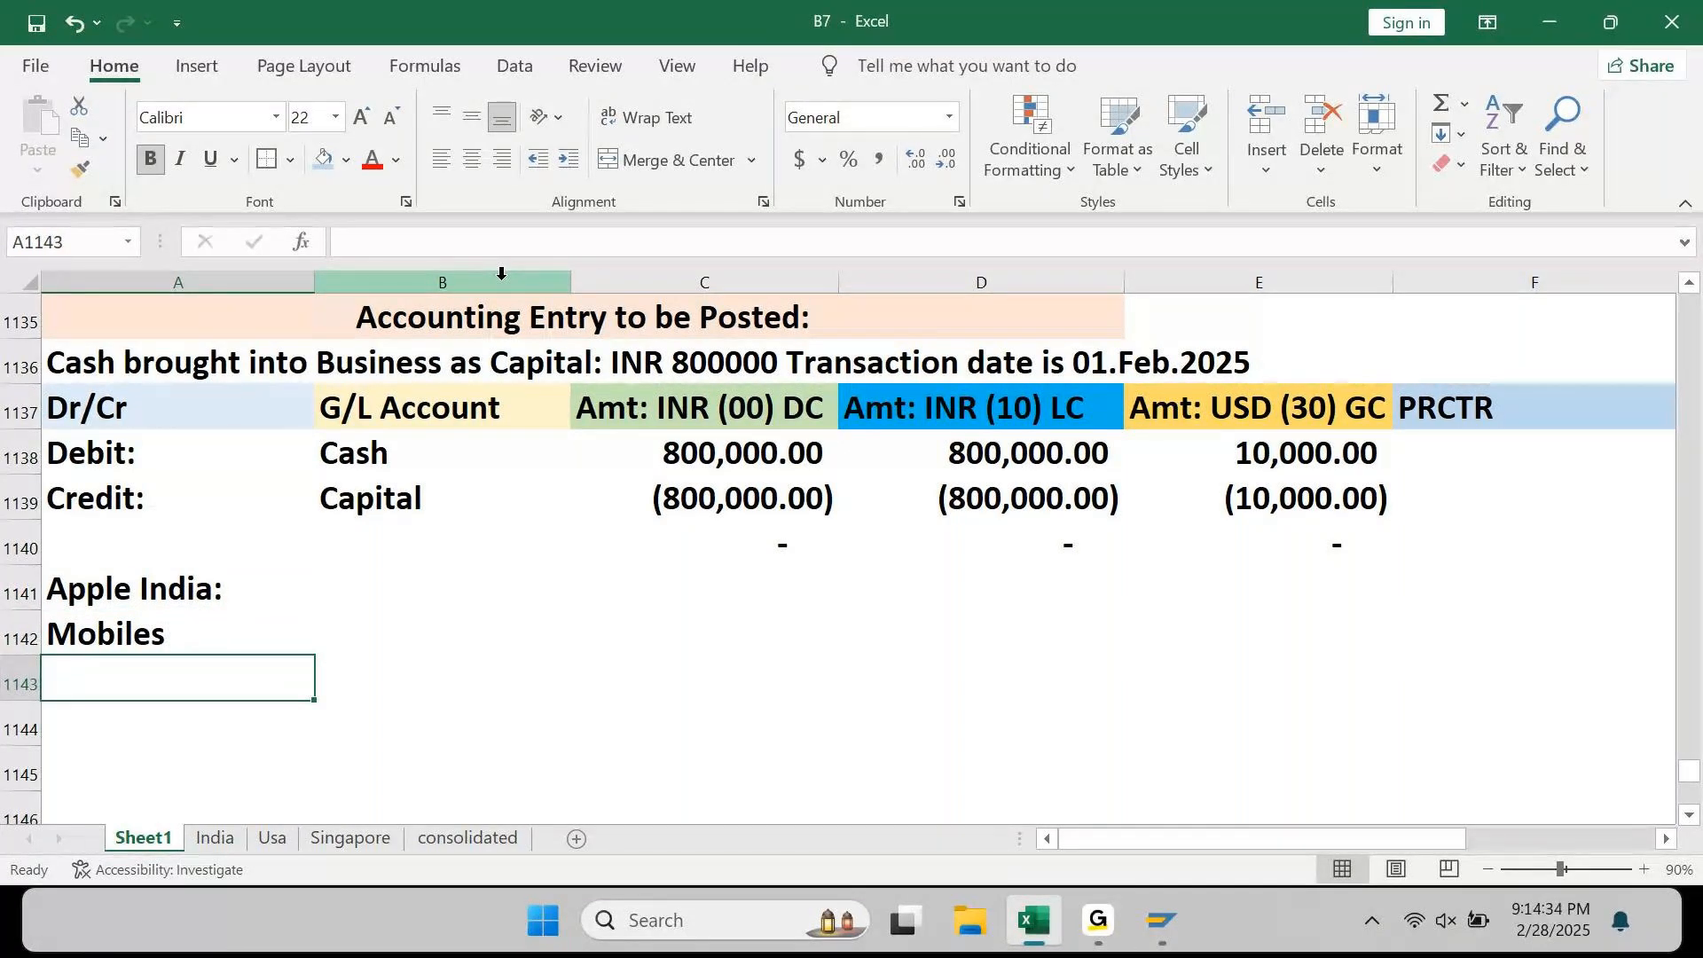
type("Laptops")
key("Return")
type("S")
key("BackSpace")
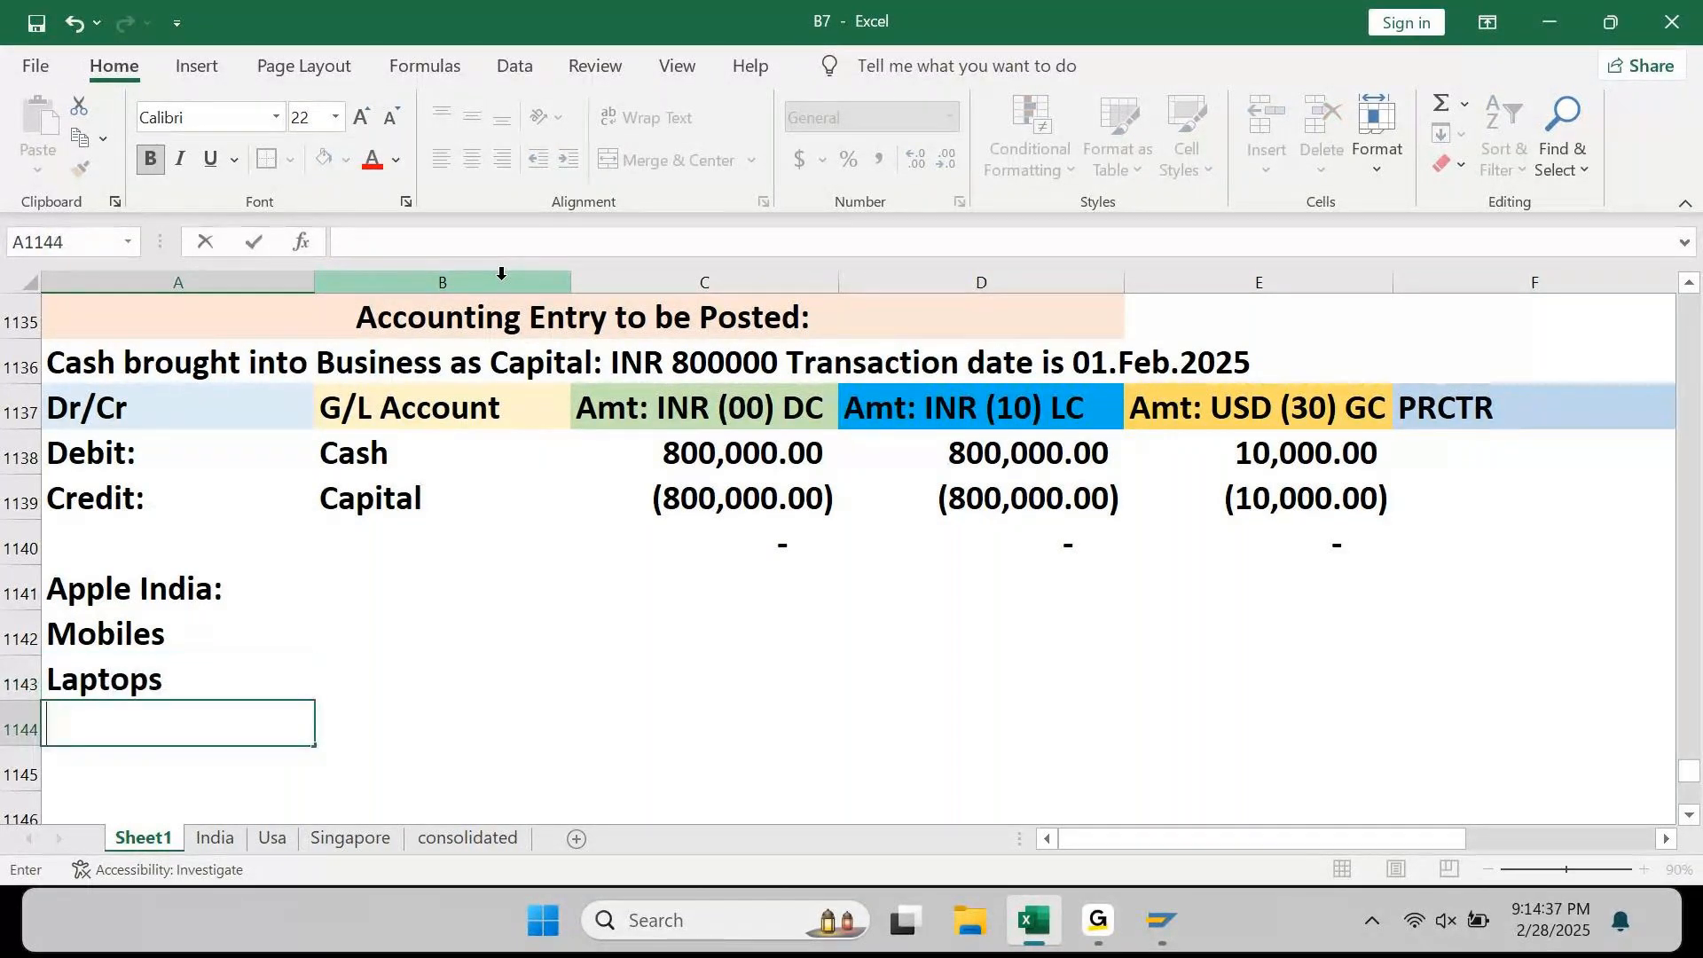
type("Tablet")
type("s")
key("BackSpace")
type("lets")
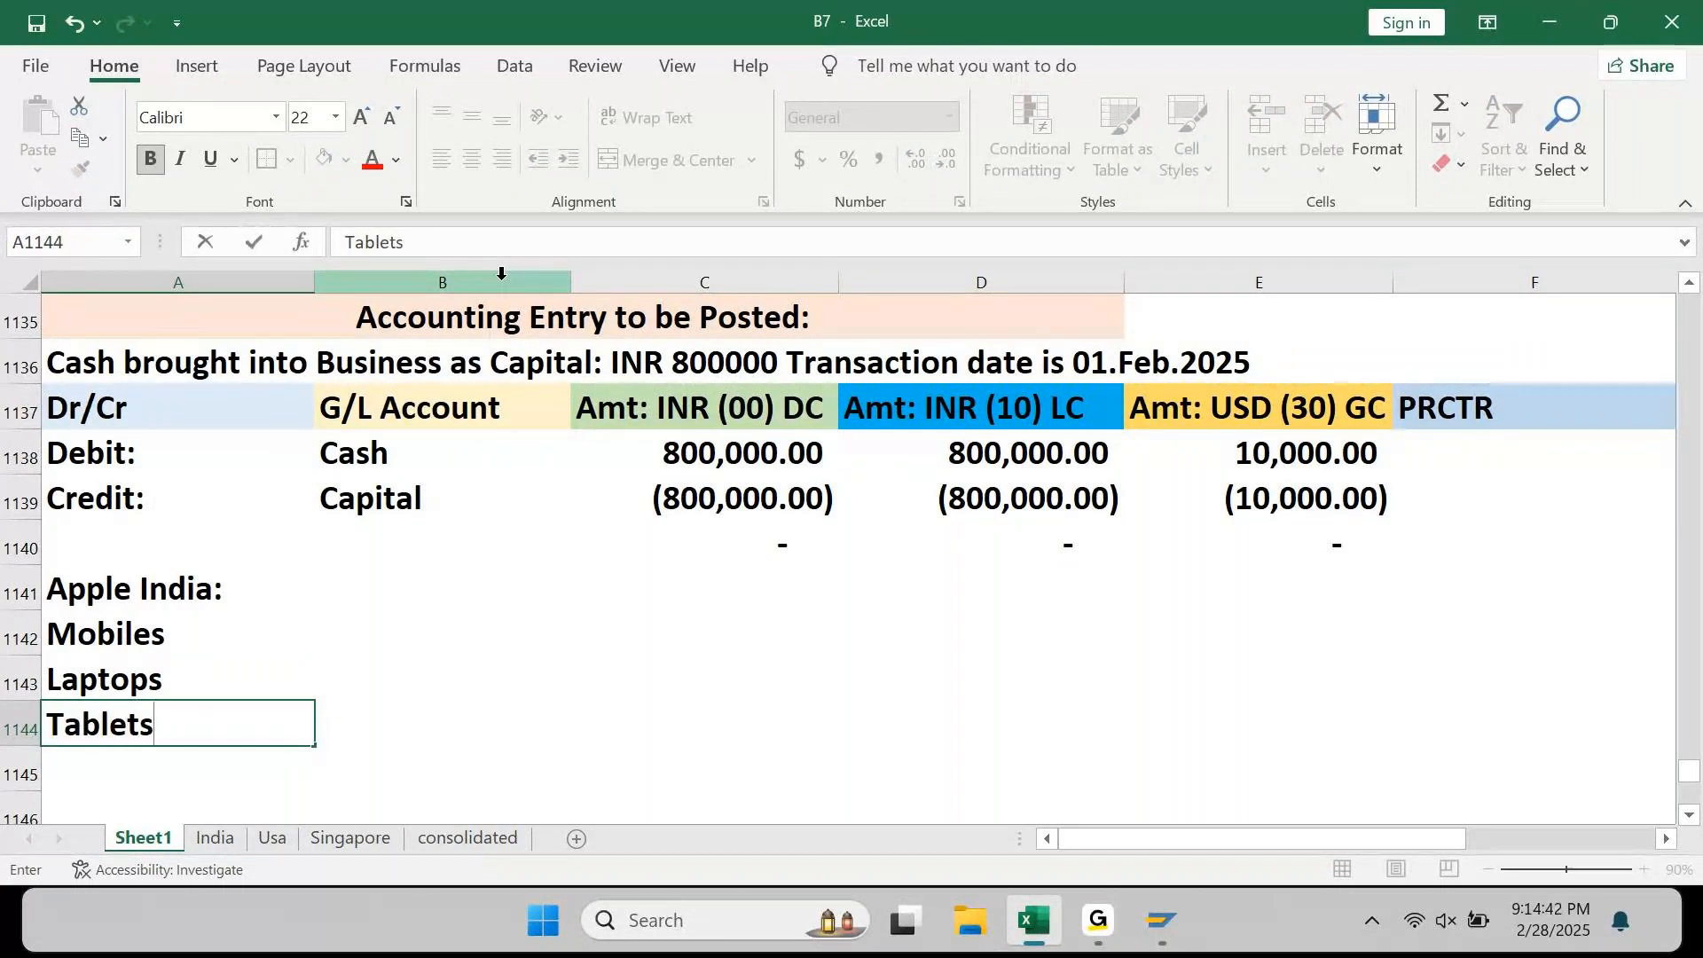
key("Return")
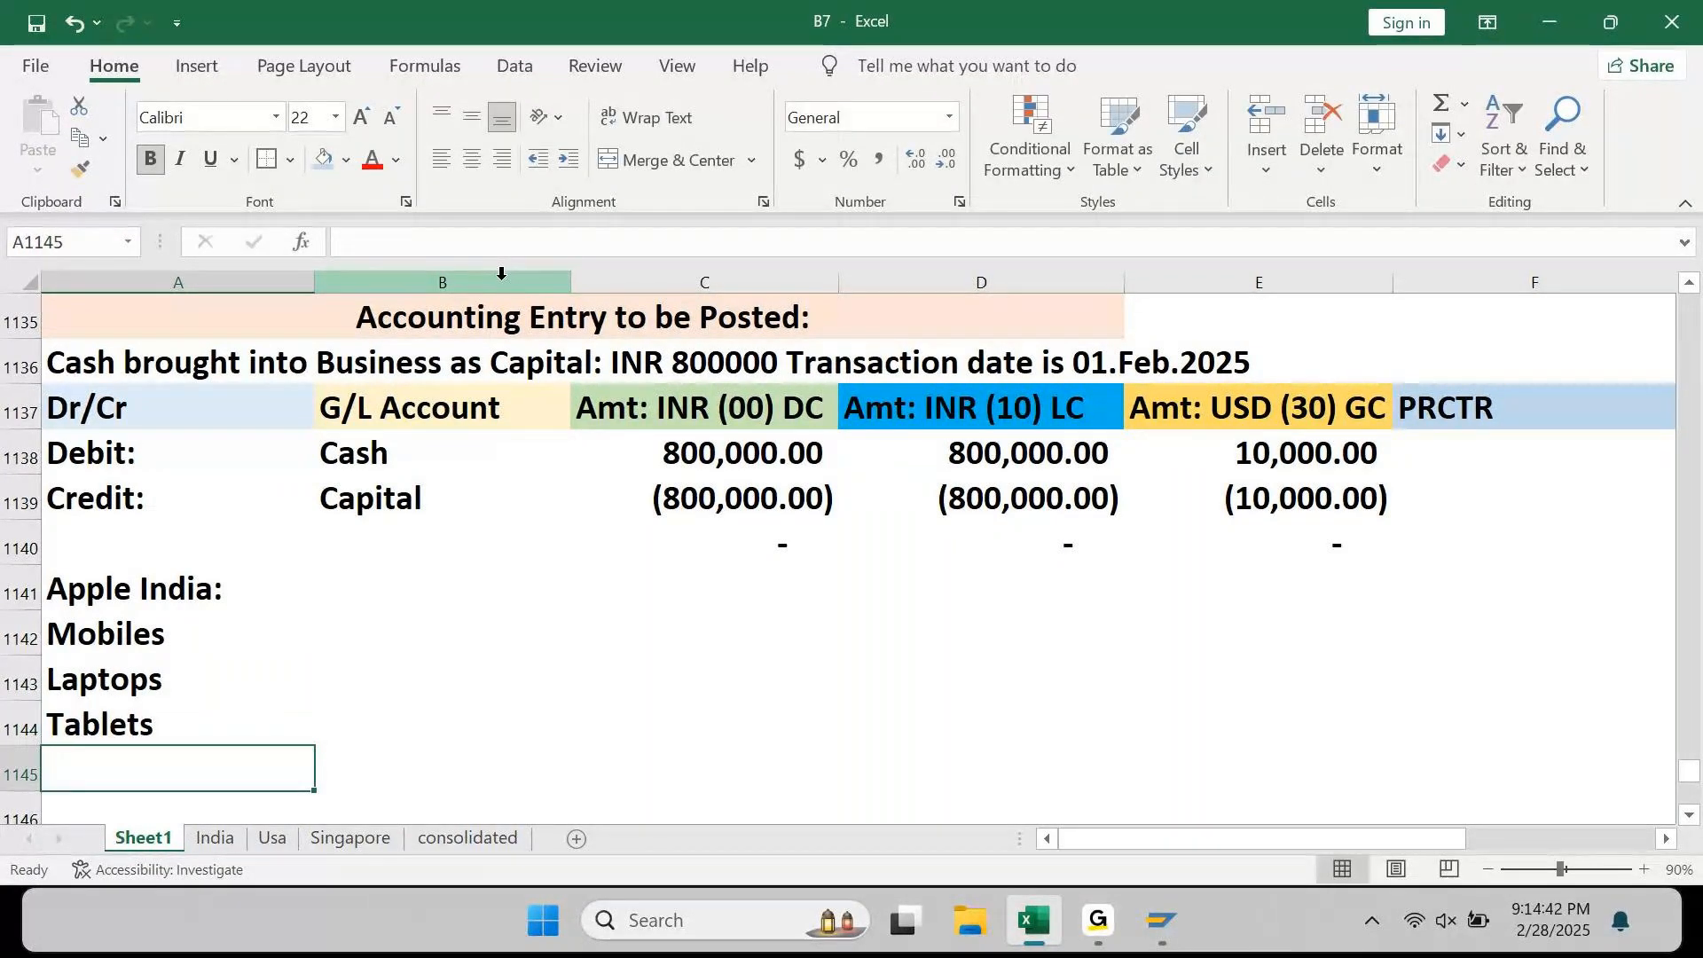
type("Servicing")
key("Return")
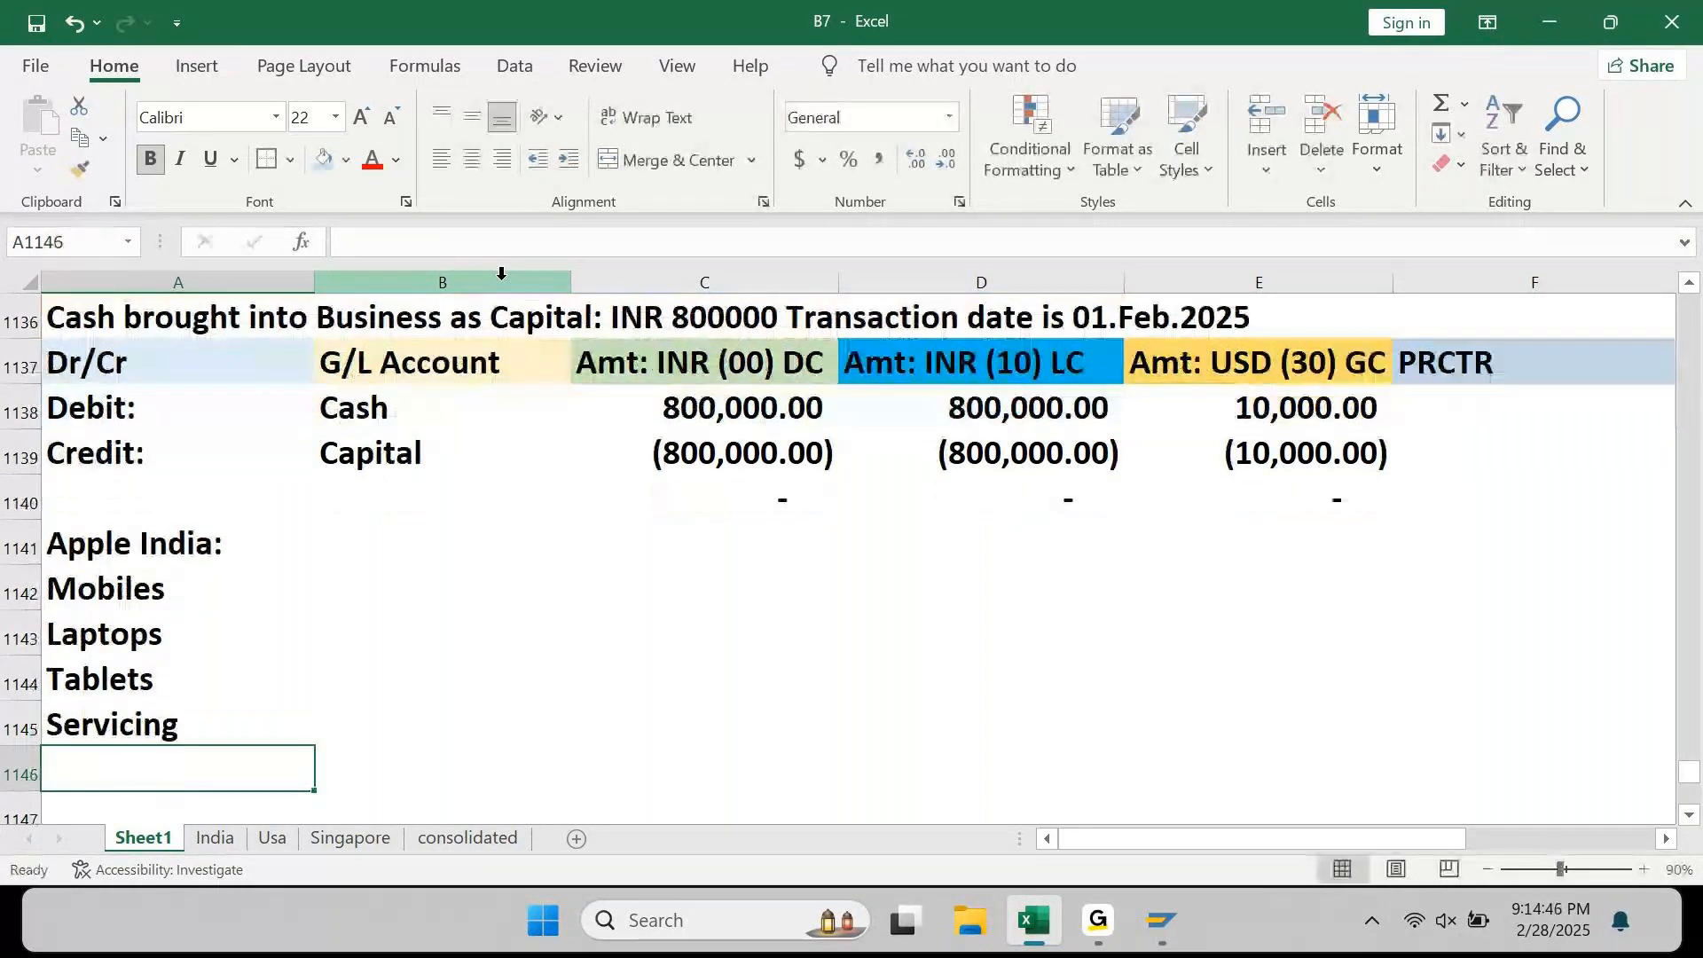
key("Up")
key("Up")
key("Up")
key("Up")
key("Up")
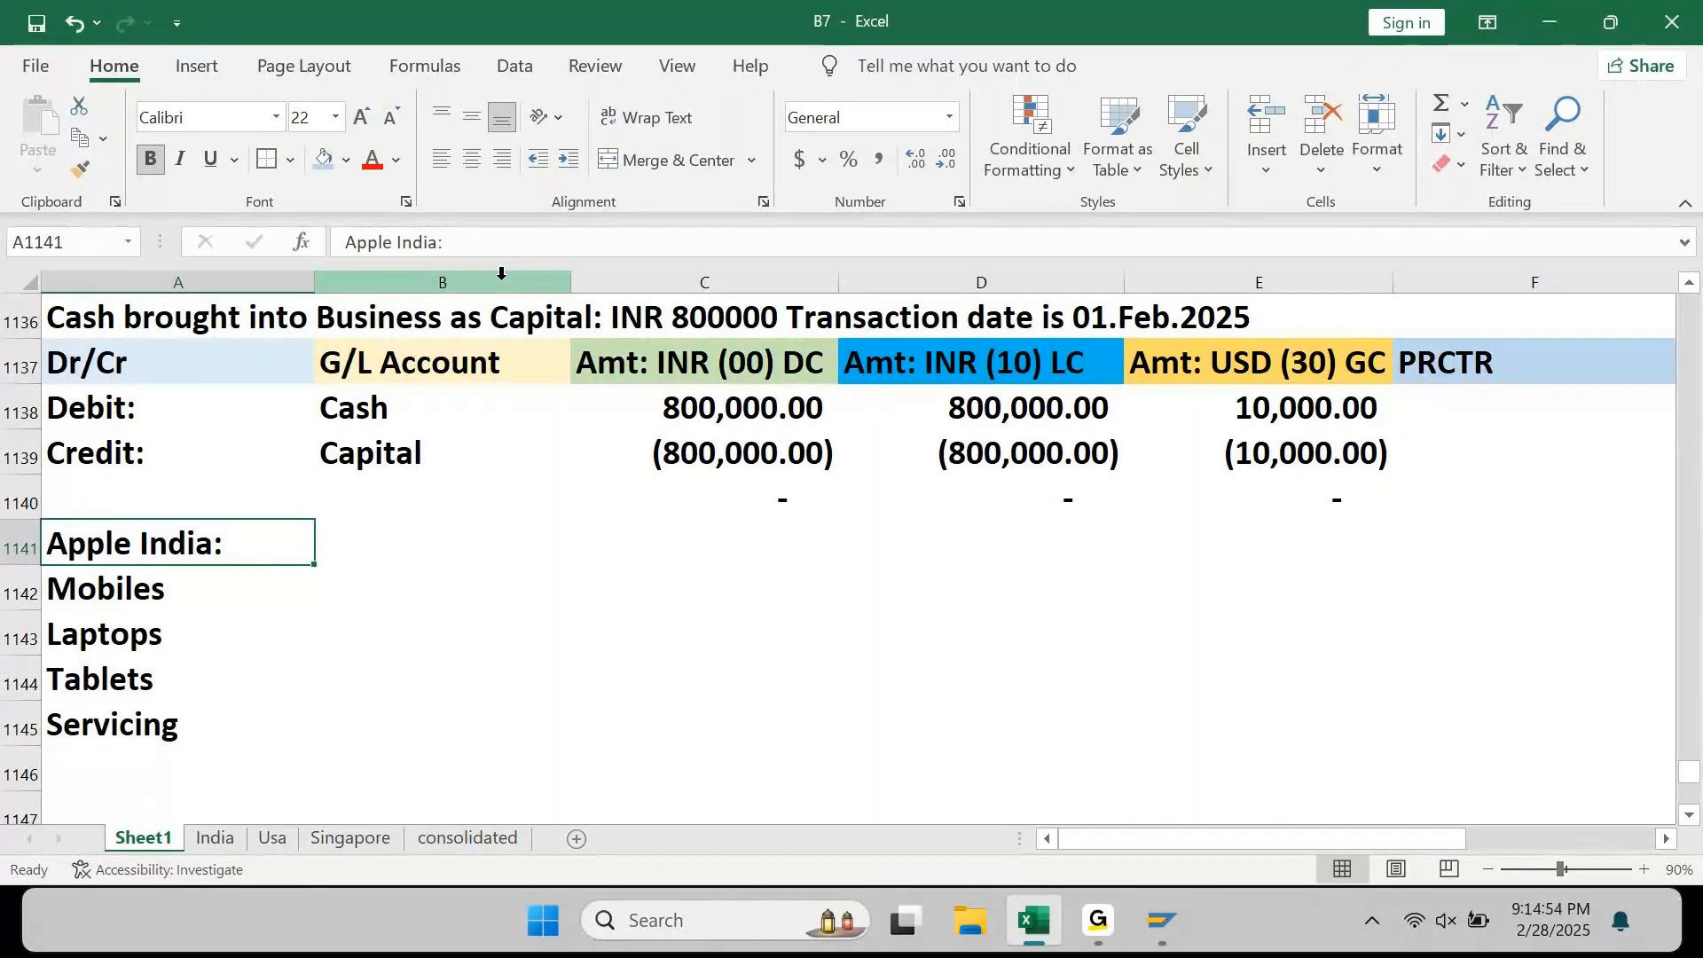
Step: Extend the A1141 heading to 'Apple India: Profit Centers' and give it a light blue fill
key("F2")
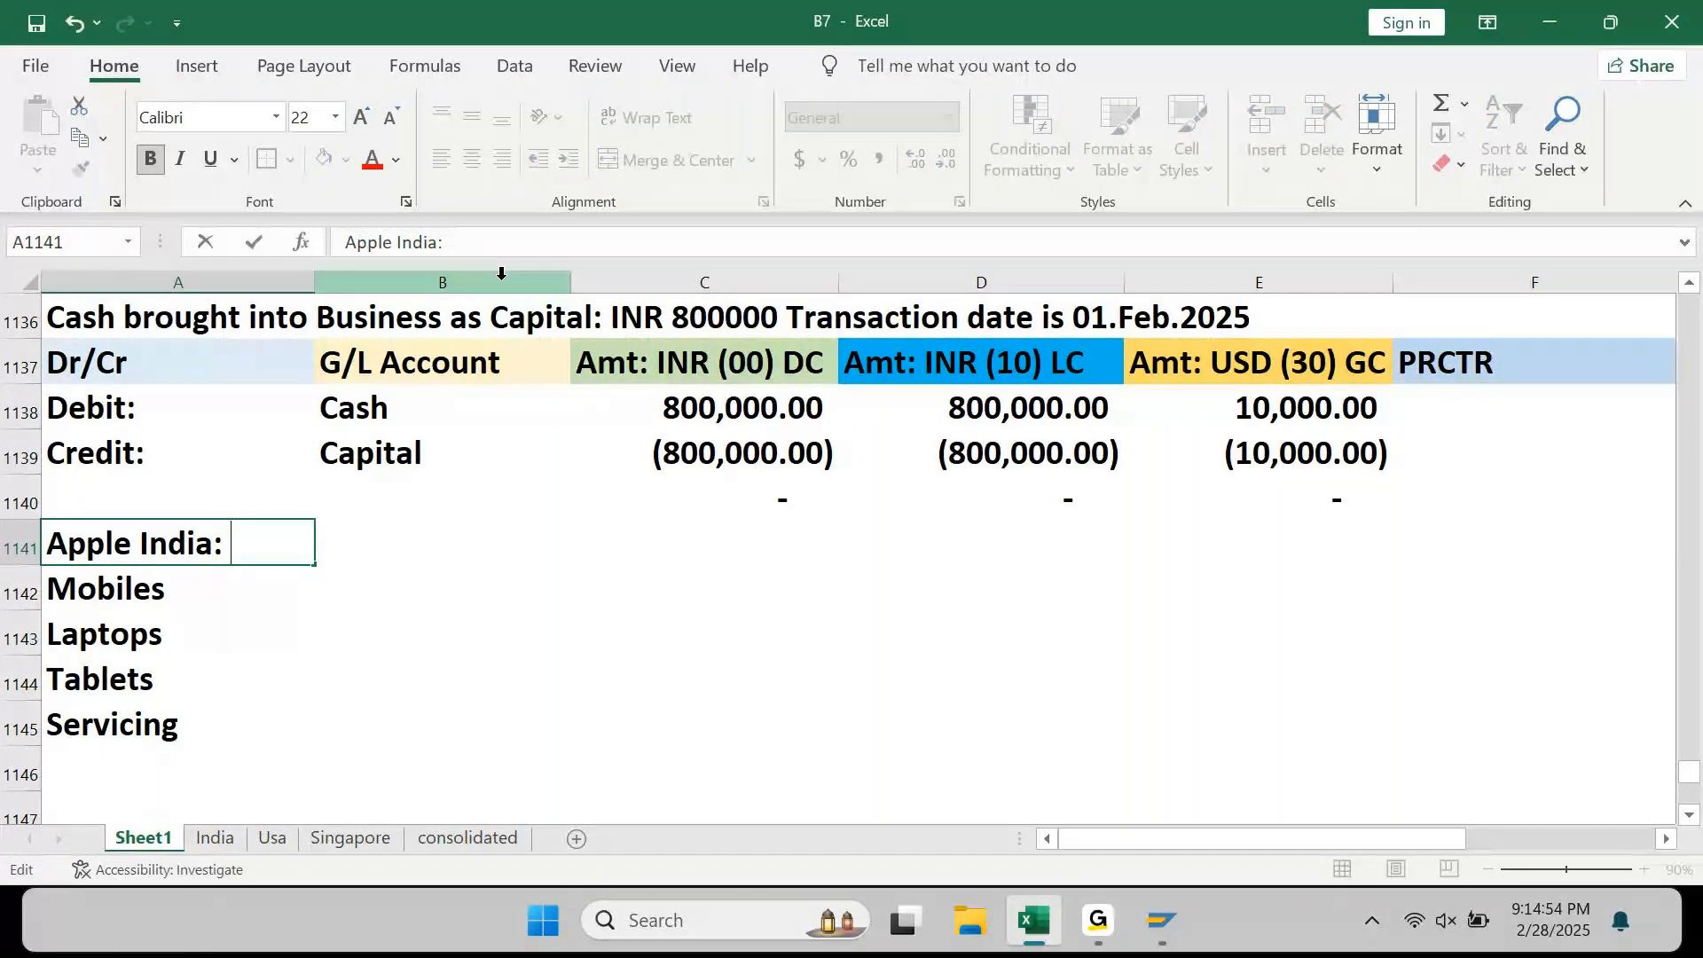
type("Profit Cen")
key("BackSpace")
key("BackSpace")
key("BackSpace")
type("Cen")
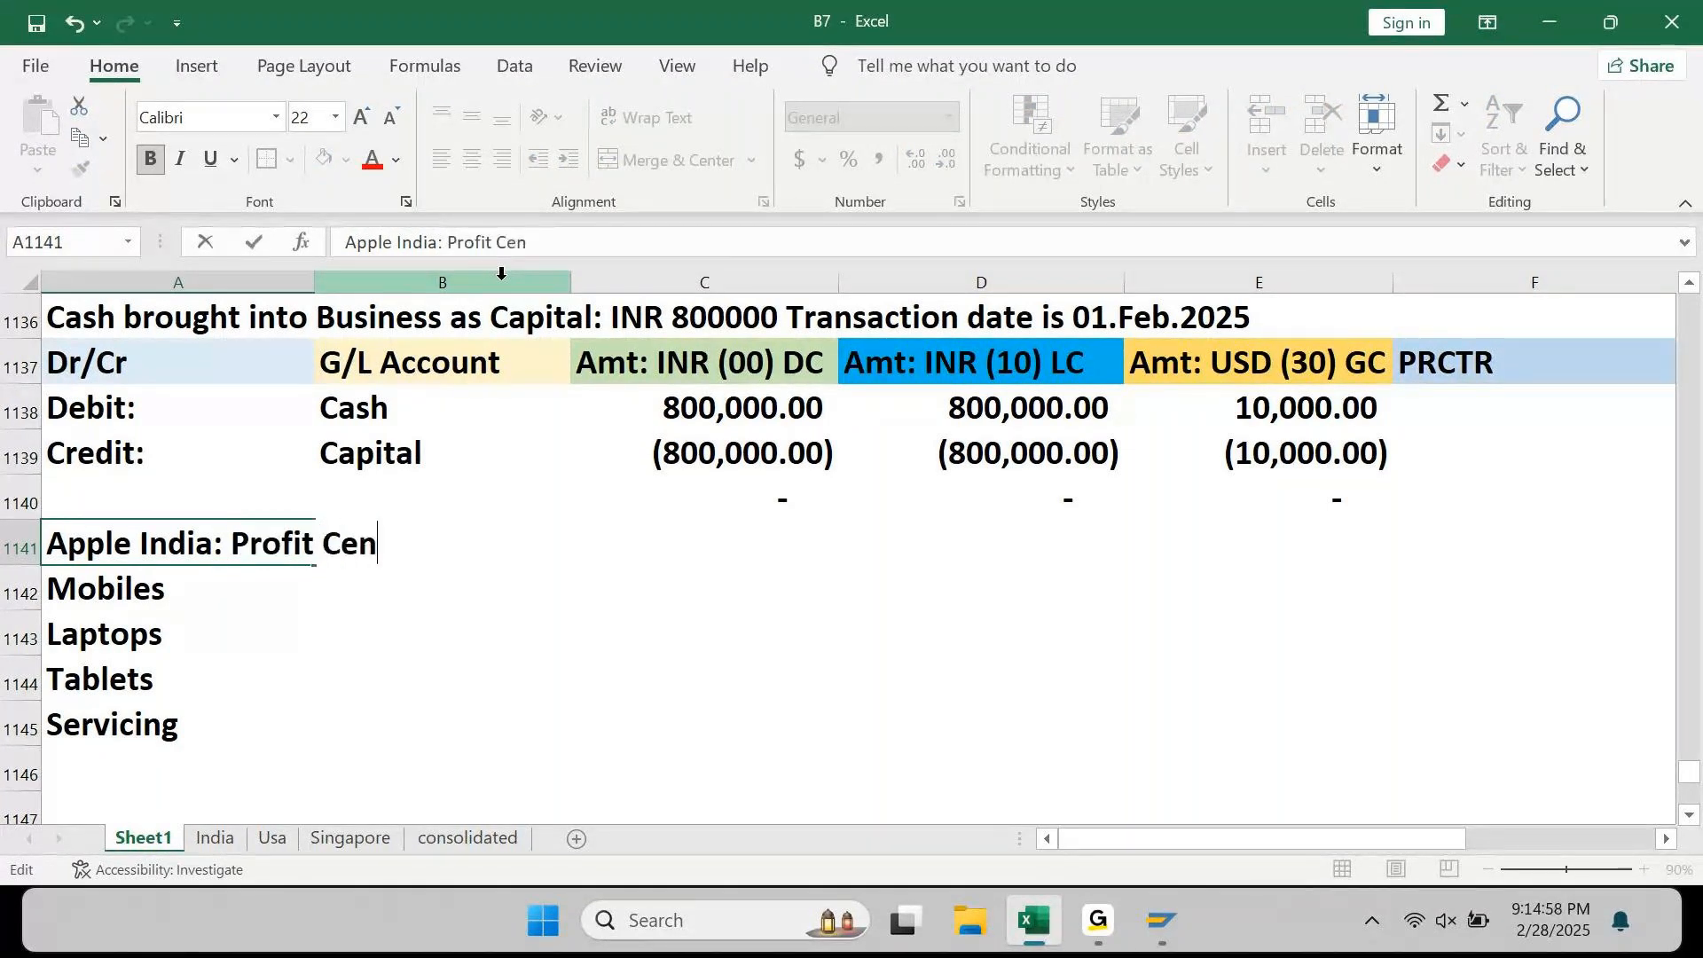
type("ters")
key("Return")
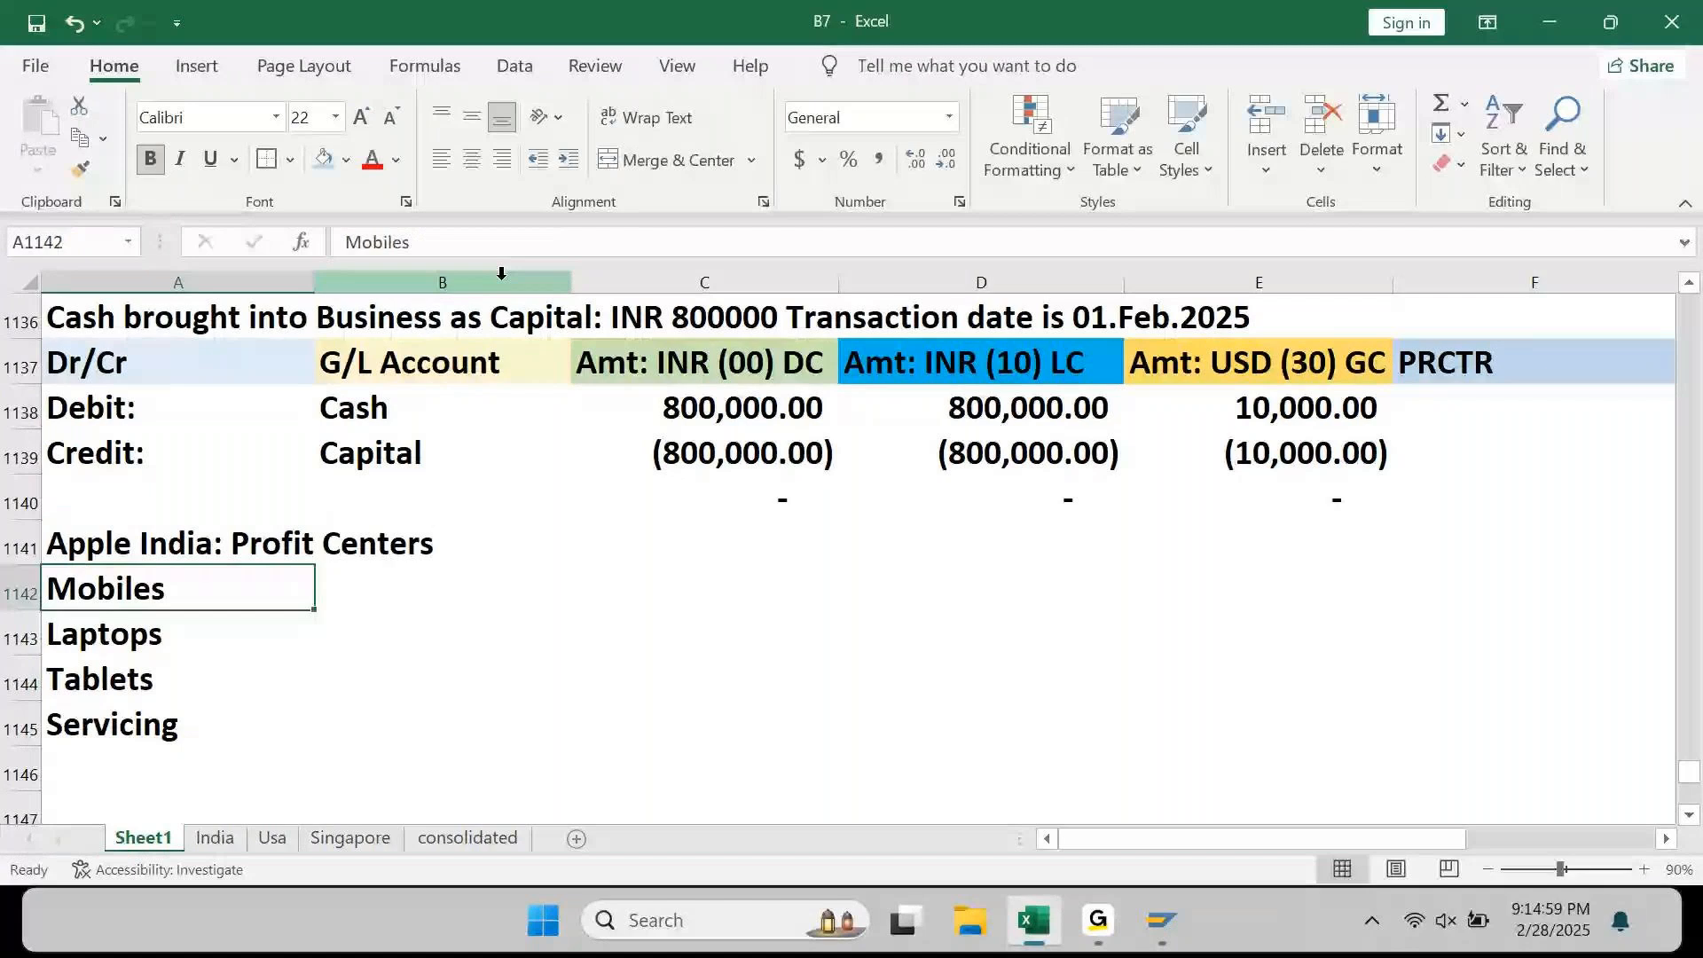
key("Up")
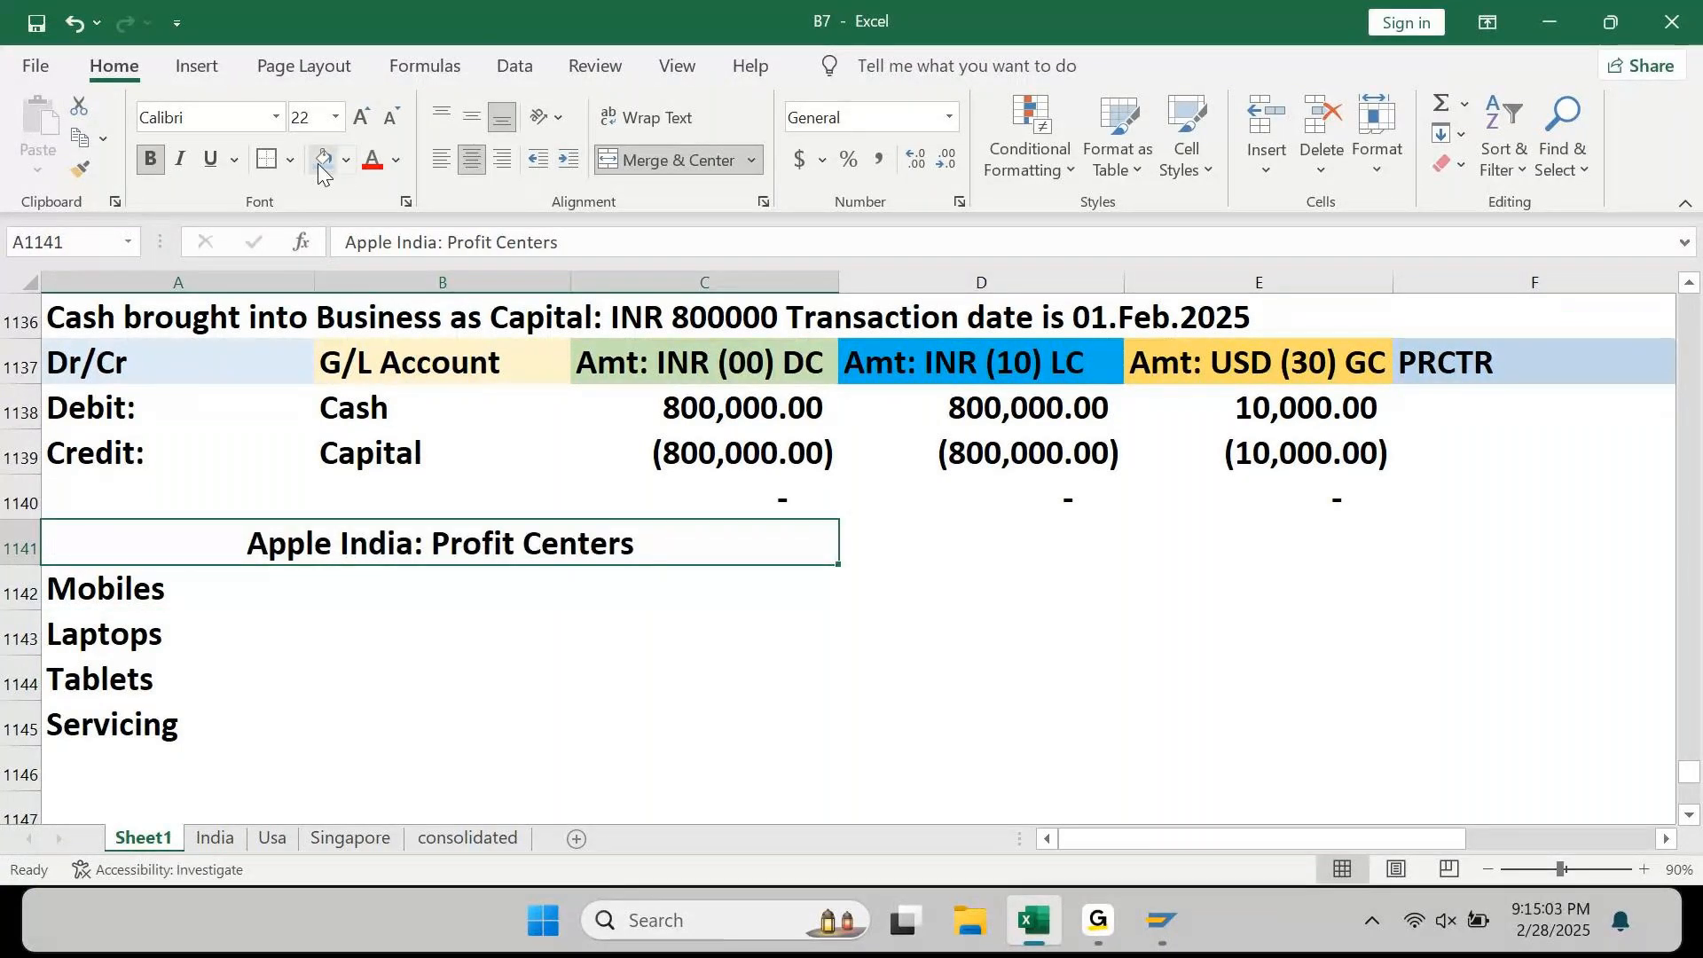
left_click(323, 160)
key("Down")
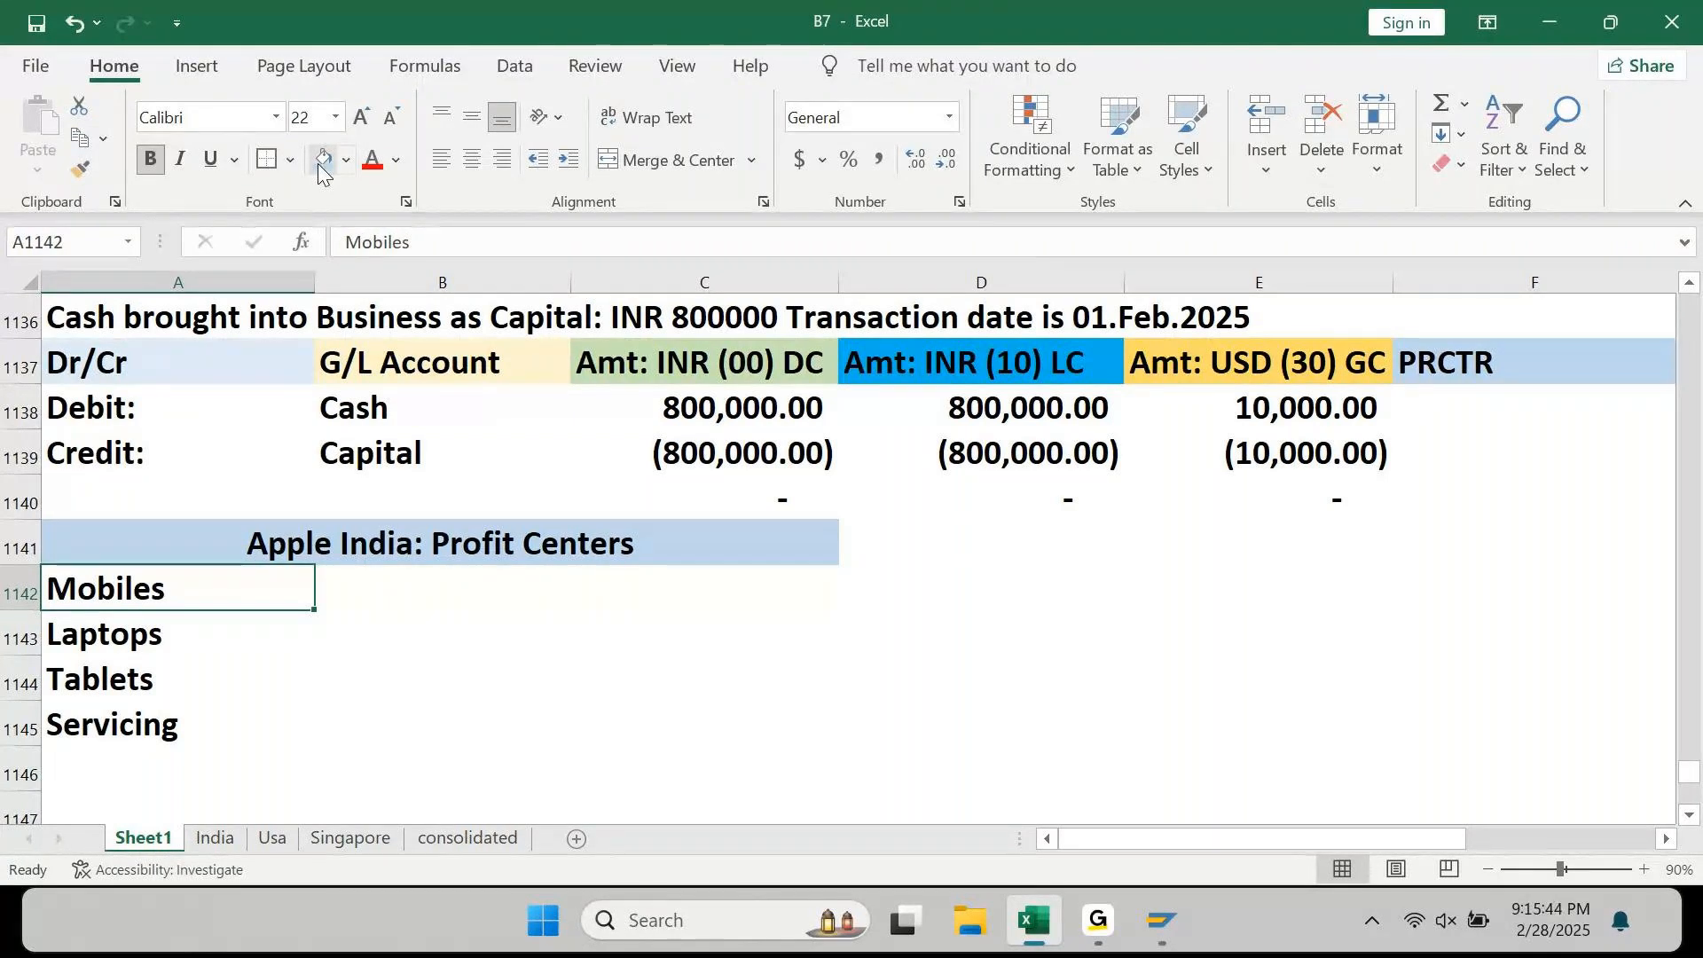
key("Right")
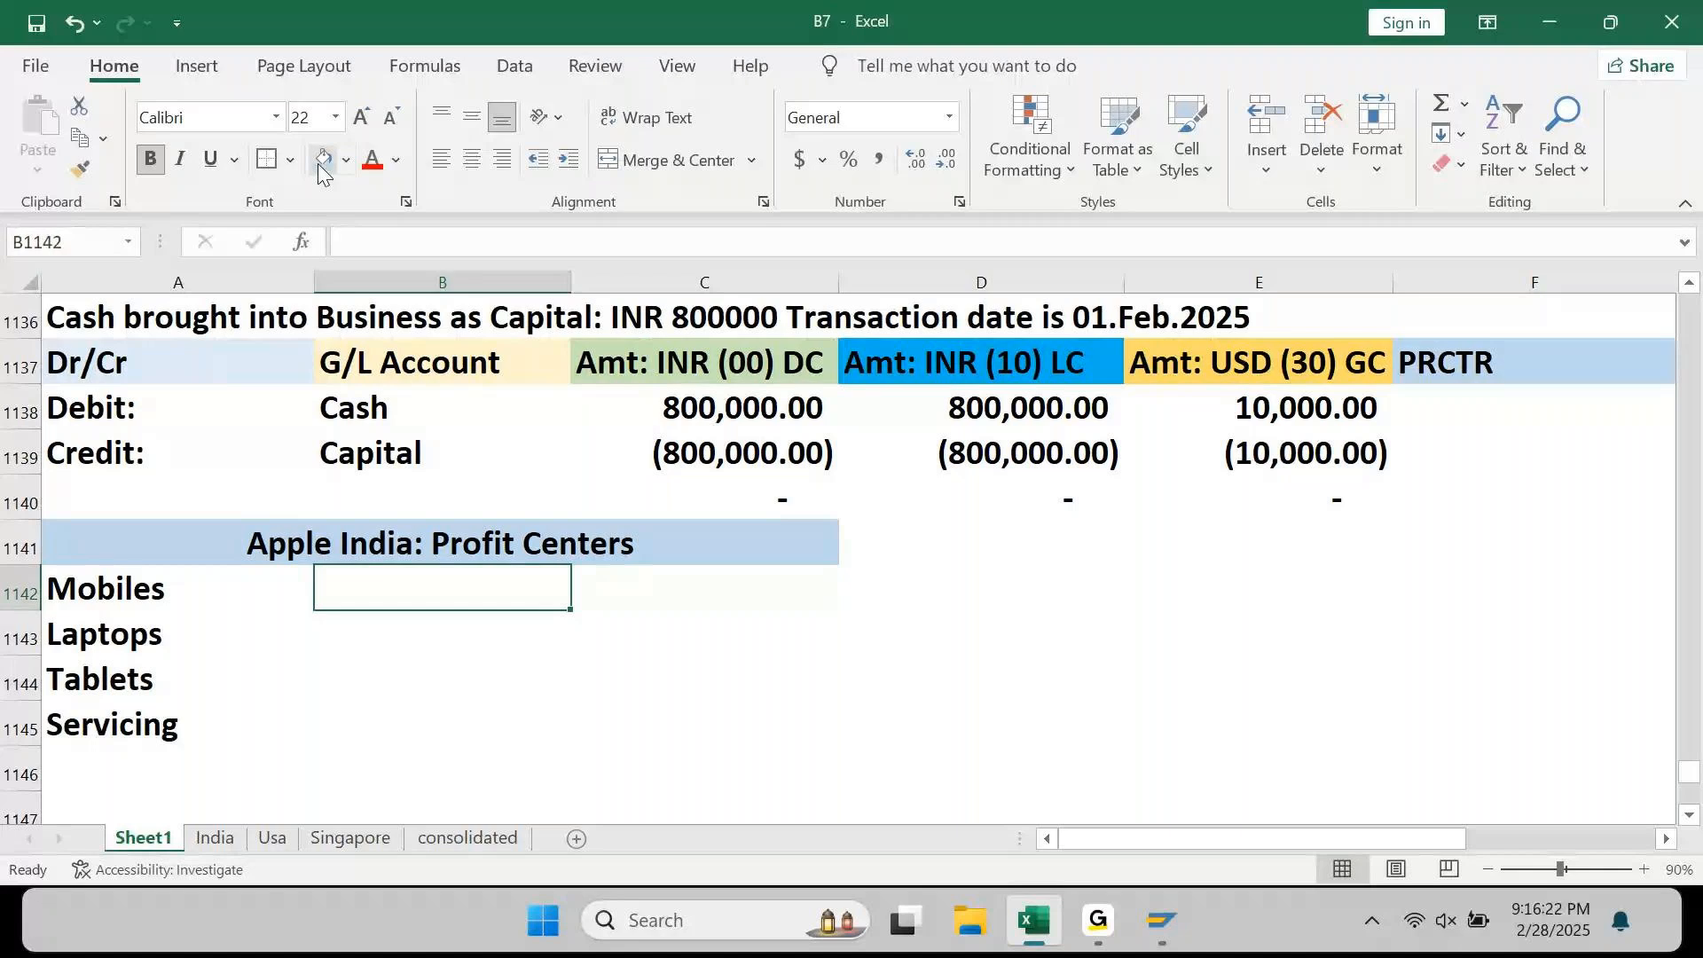
Step: Insert an unfilled row above Mobiles and add a left-aligned '6 Digits Profit Center' label
type("6 Di")
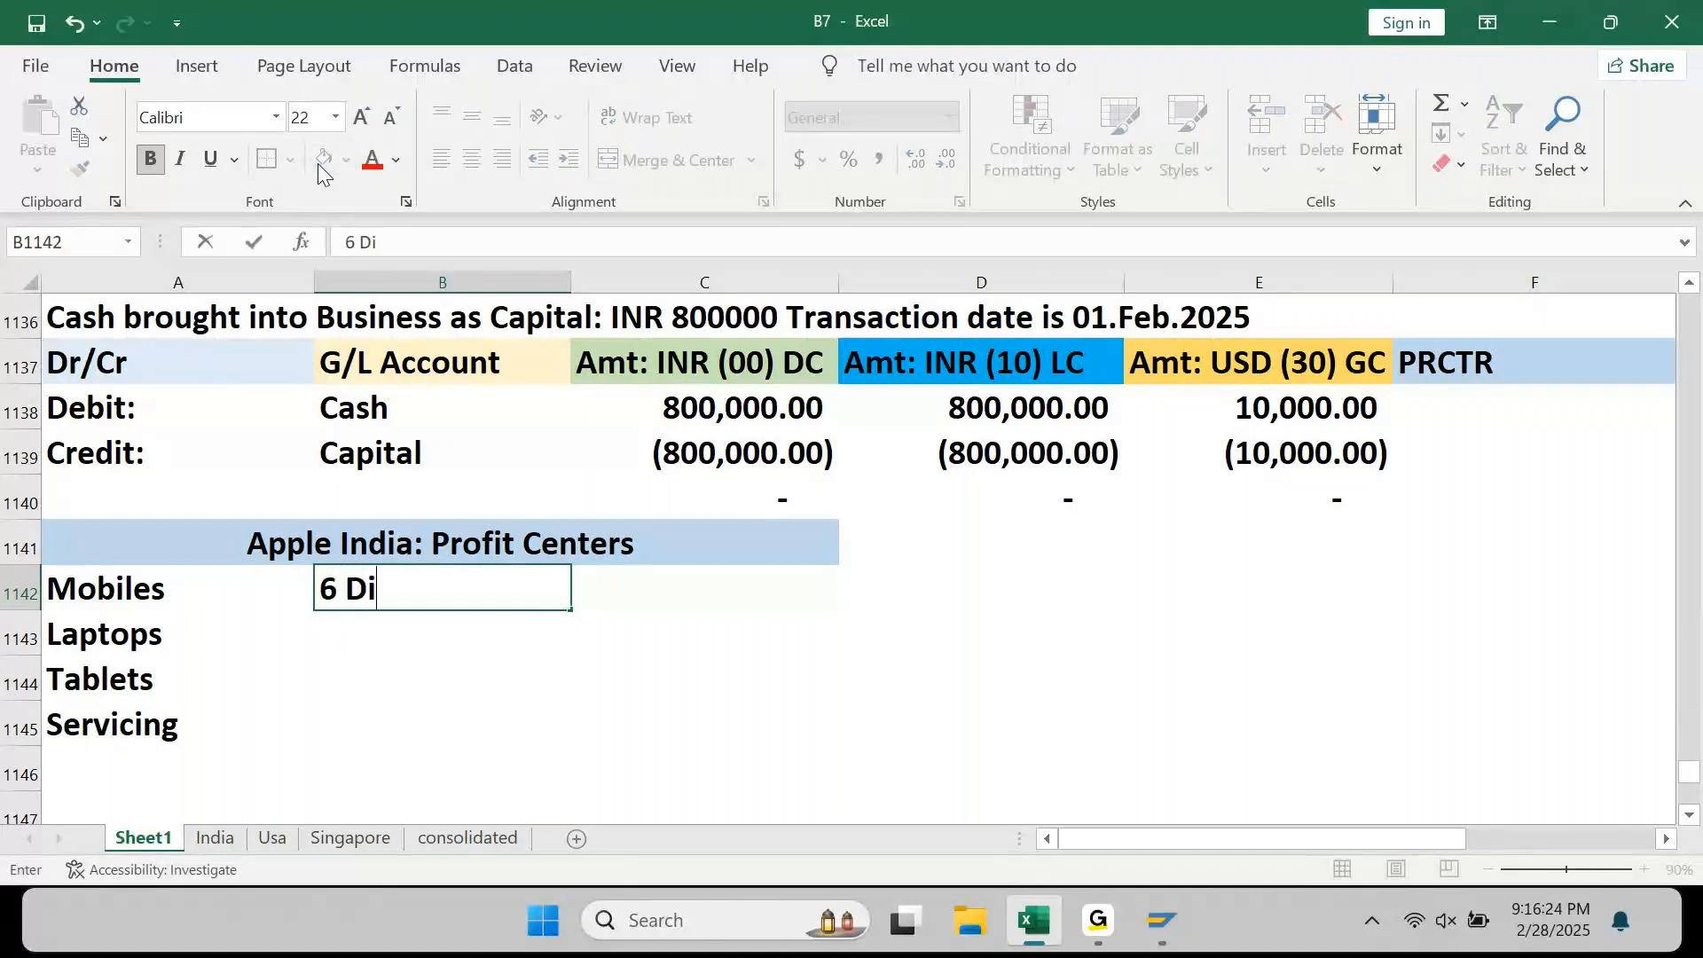
type("gi")
key("Escape")
key("Up")
key("F2")
key("Escape")
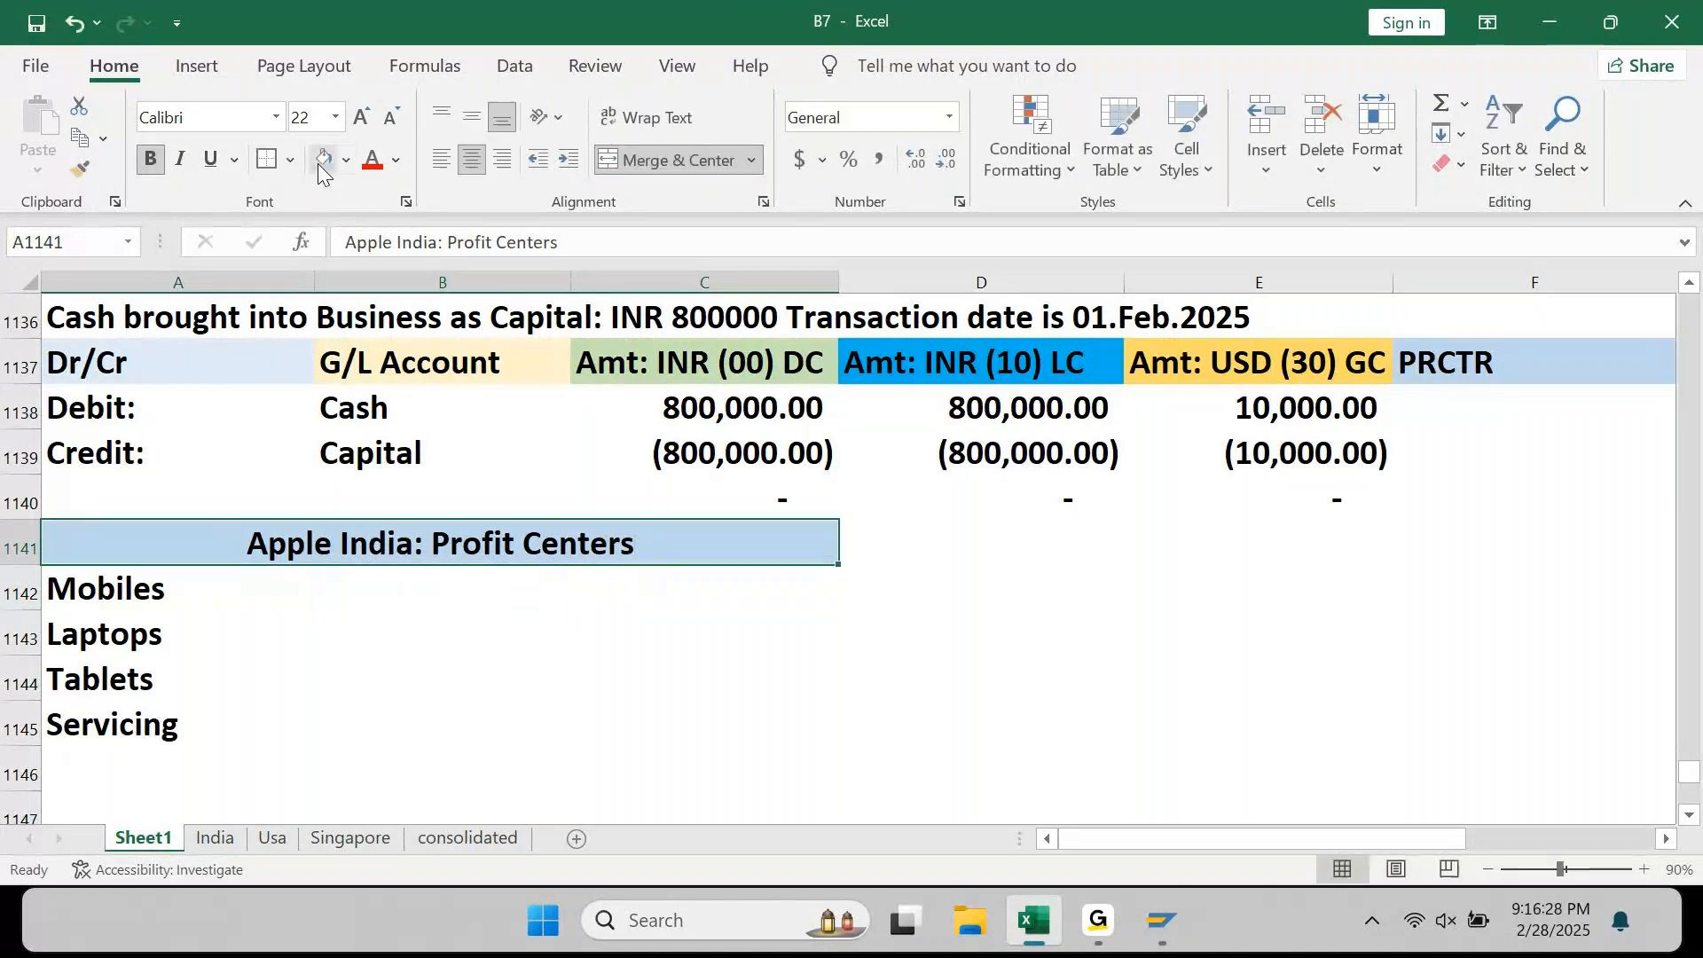
key("Down")
key("shift+space")
key("ctrl+shift+plus")
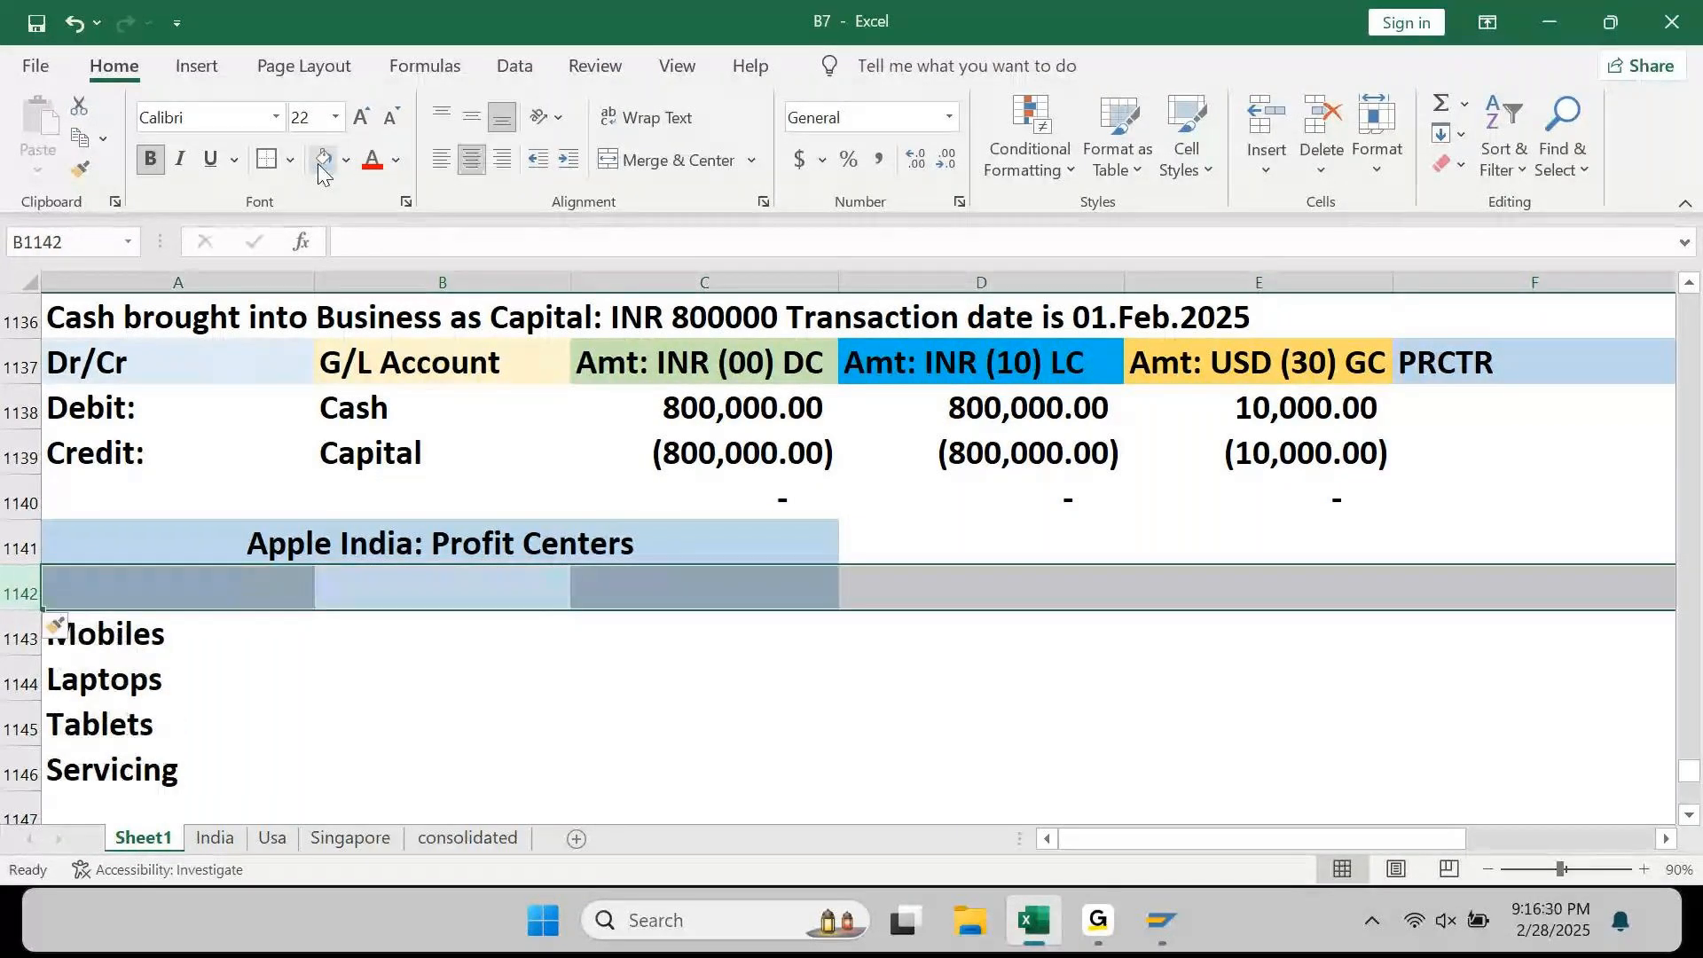
left_click(347, 161)
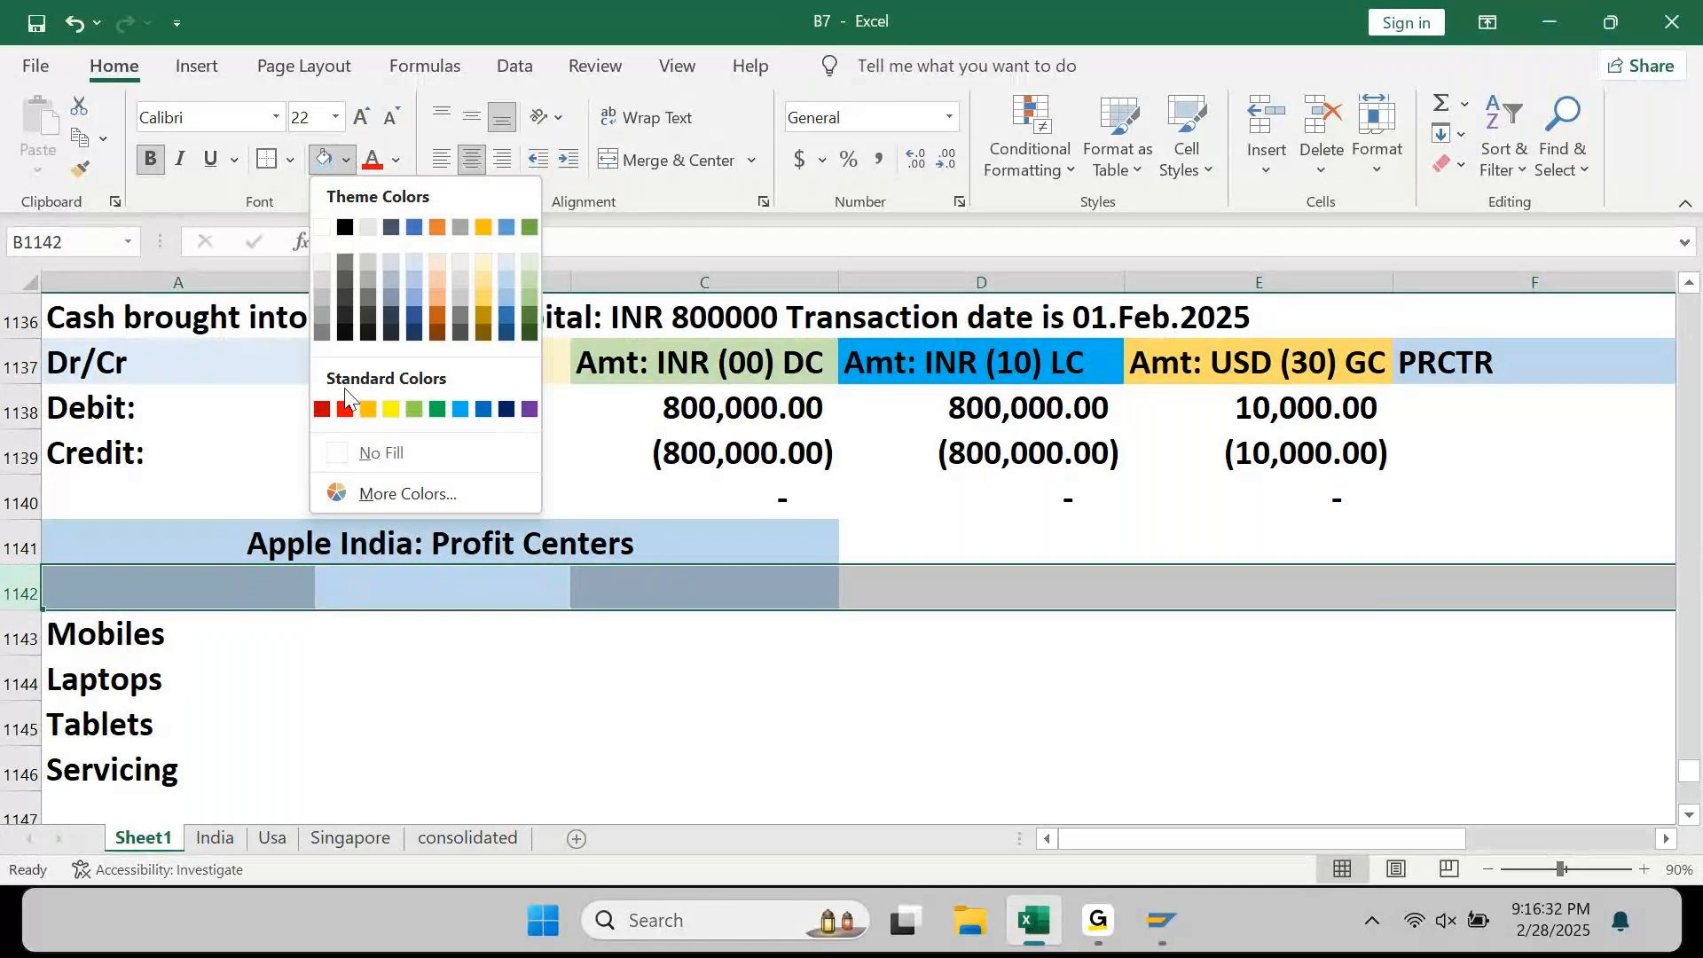
left_click(370, 442)
key("Left")
type("6 Digits P")
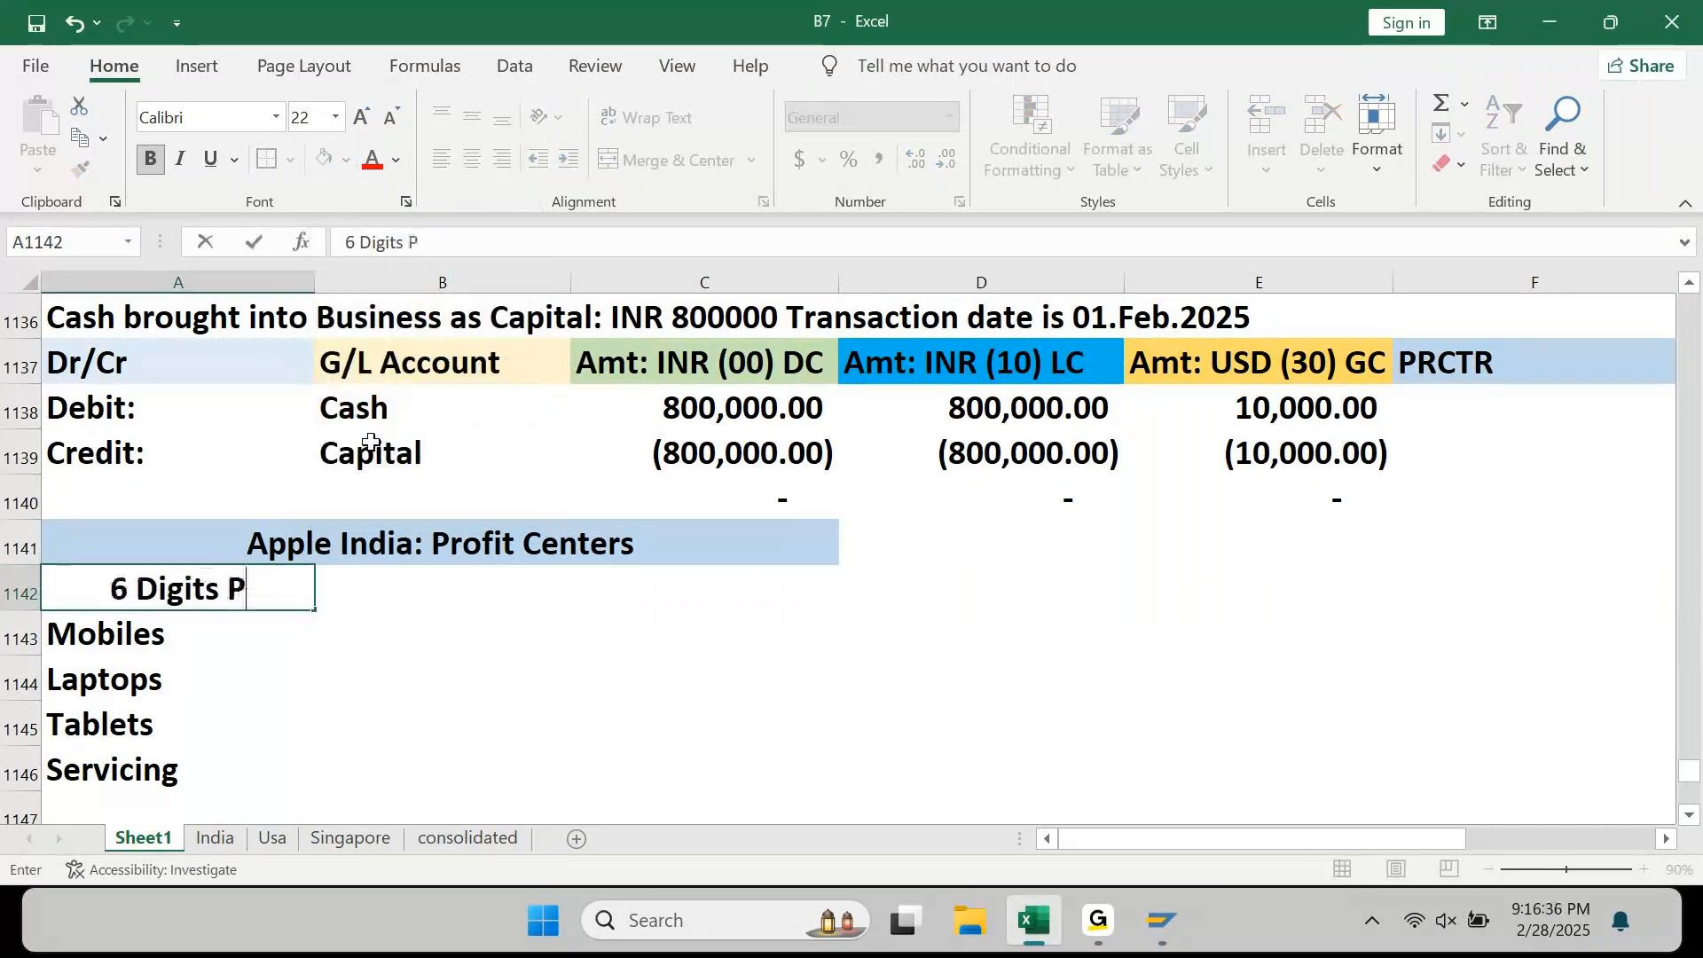
type("rofi")
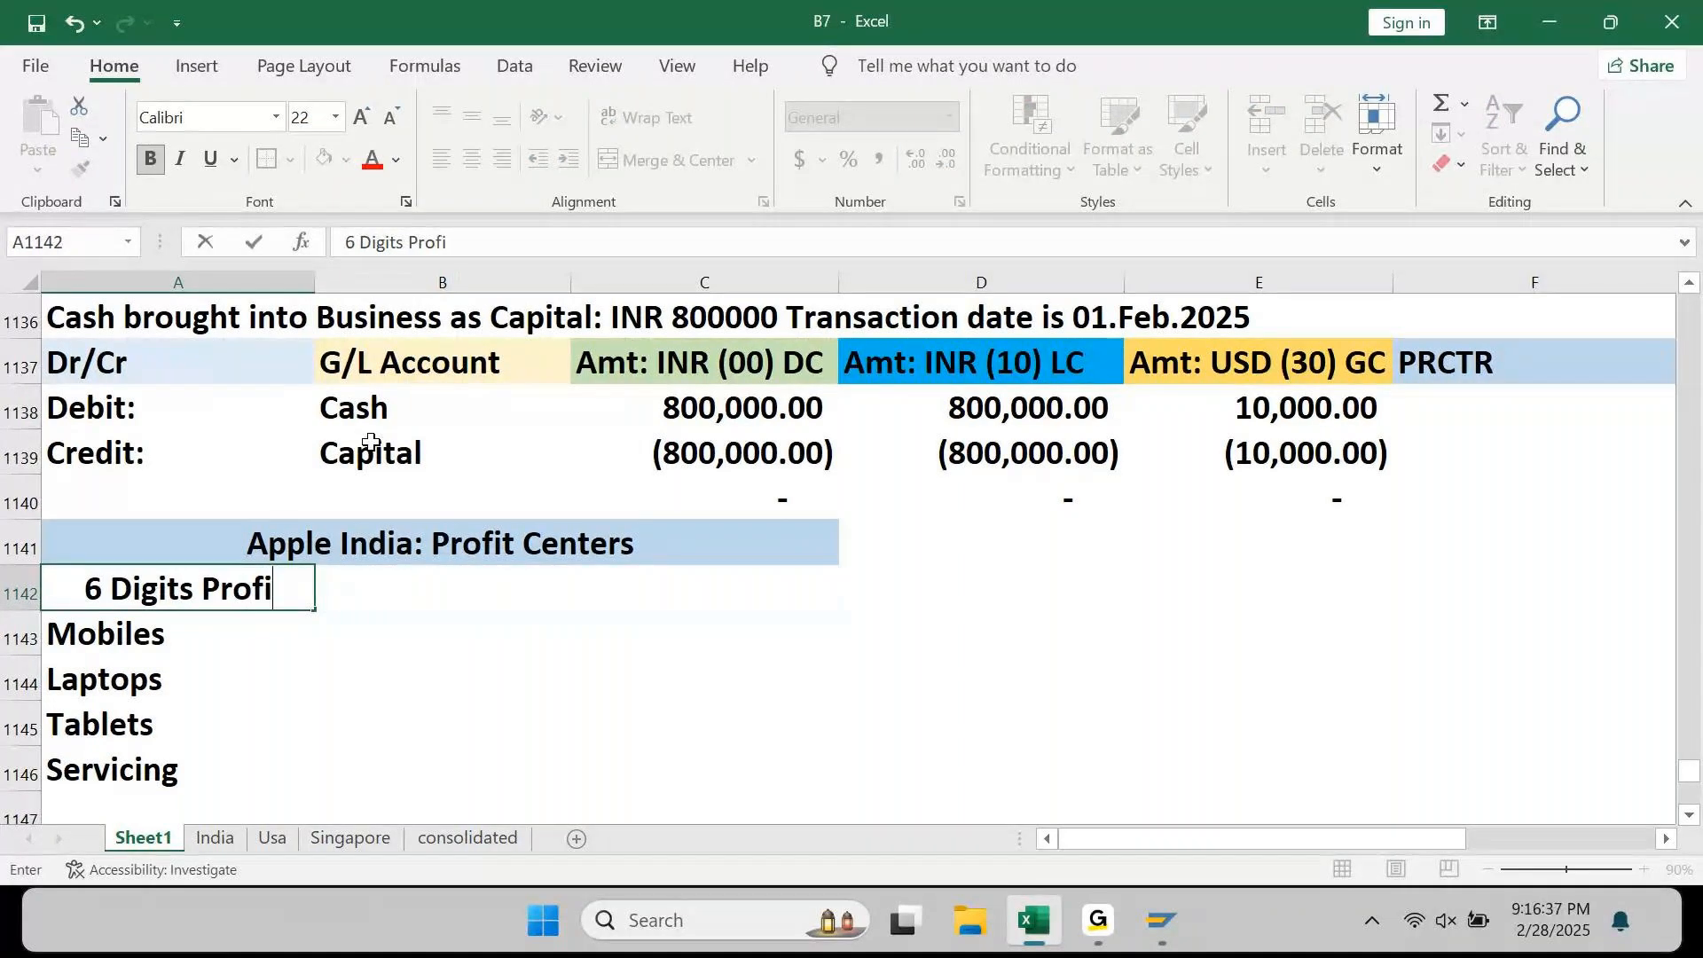
type("t Center")
key("Return")
key("Up")
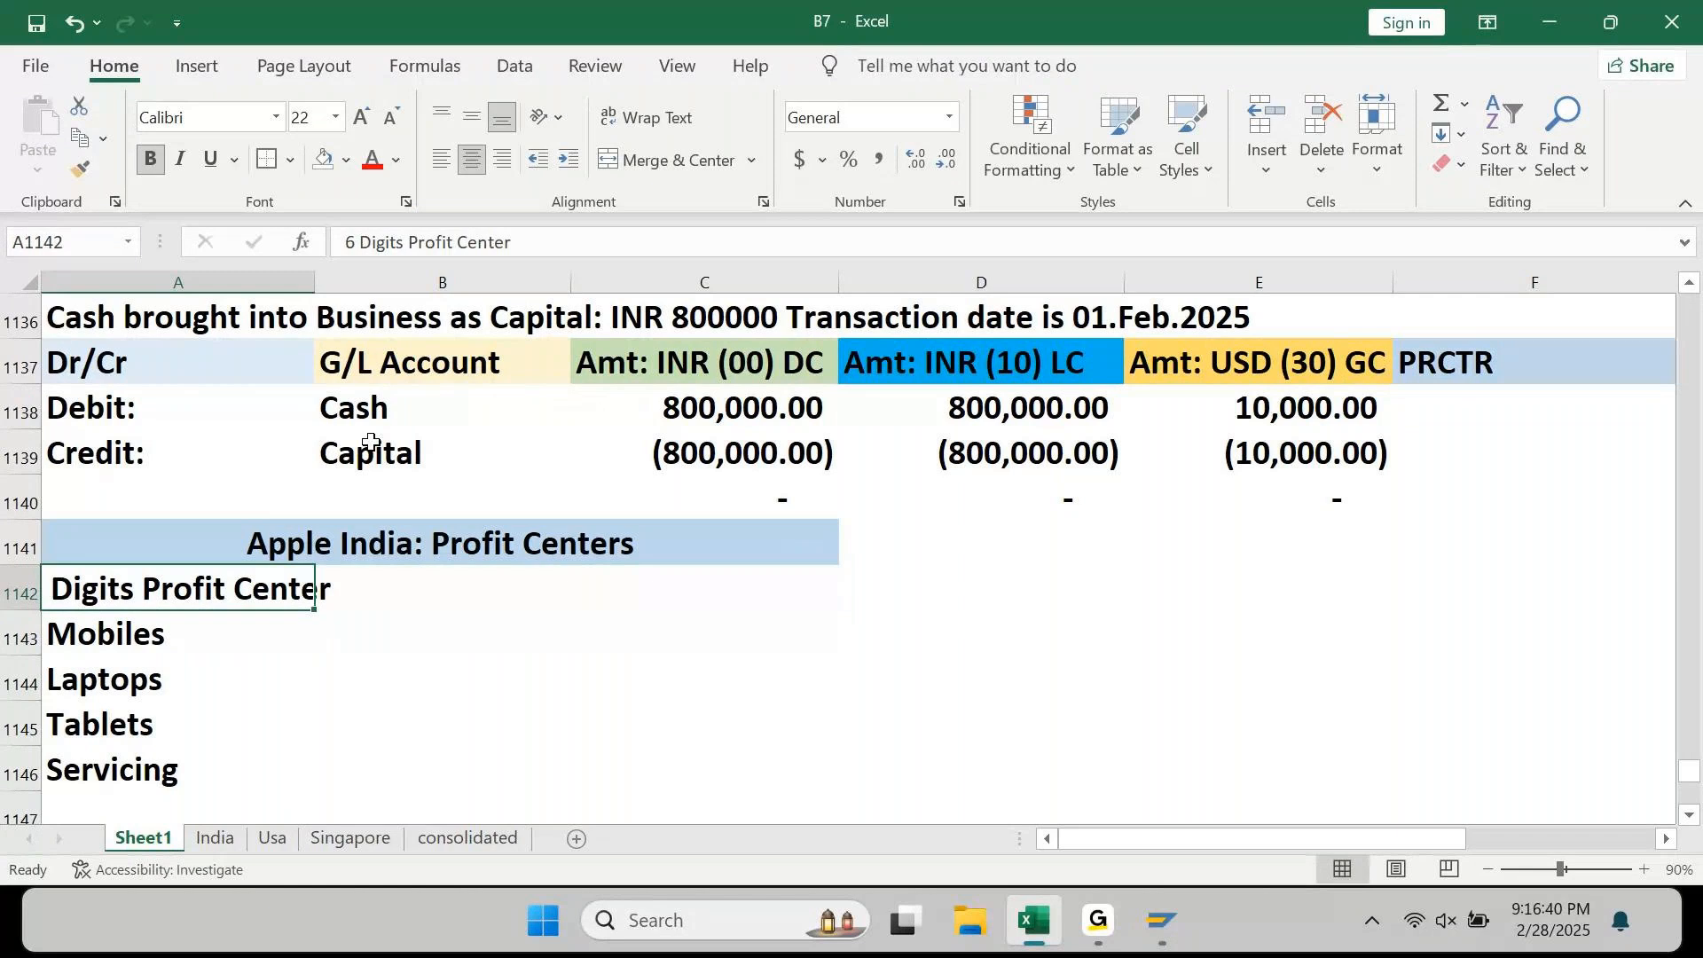
left_click(443, 168)
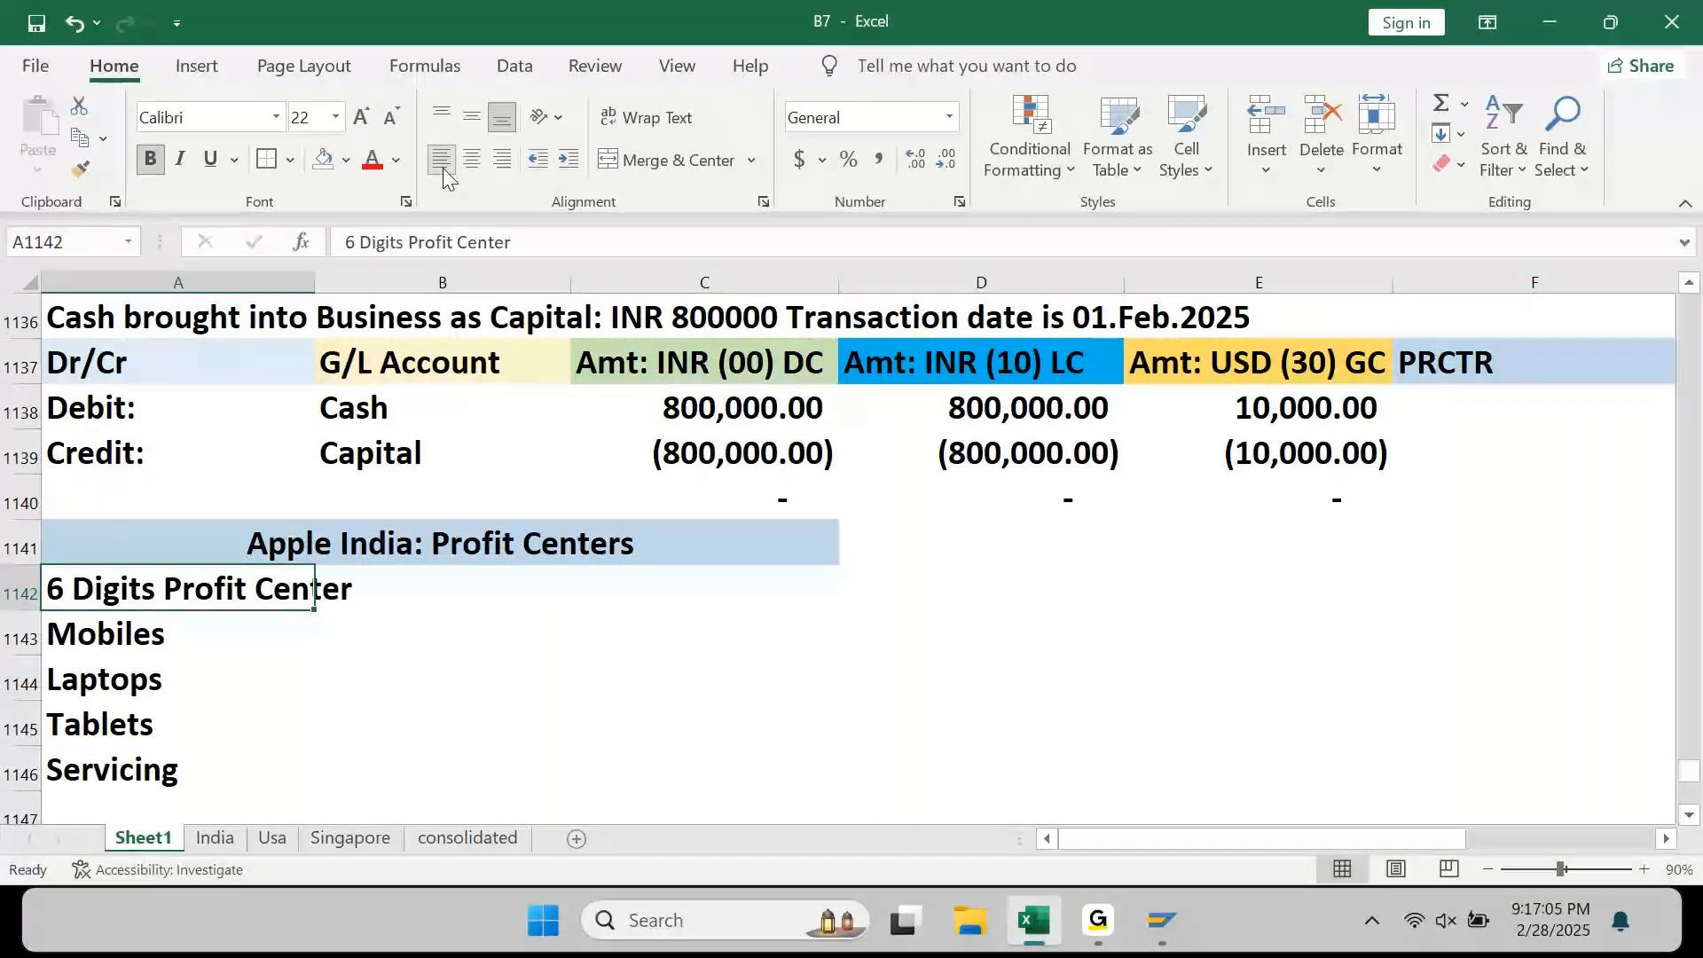
Step: Insert blank rows below it and type the 'Company Code' label
key("F2")
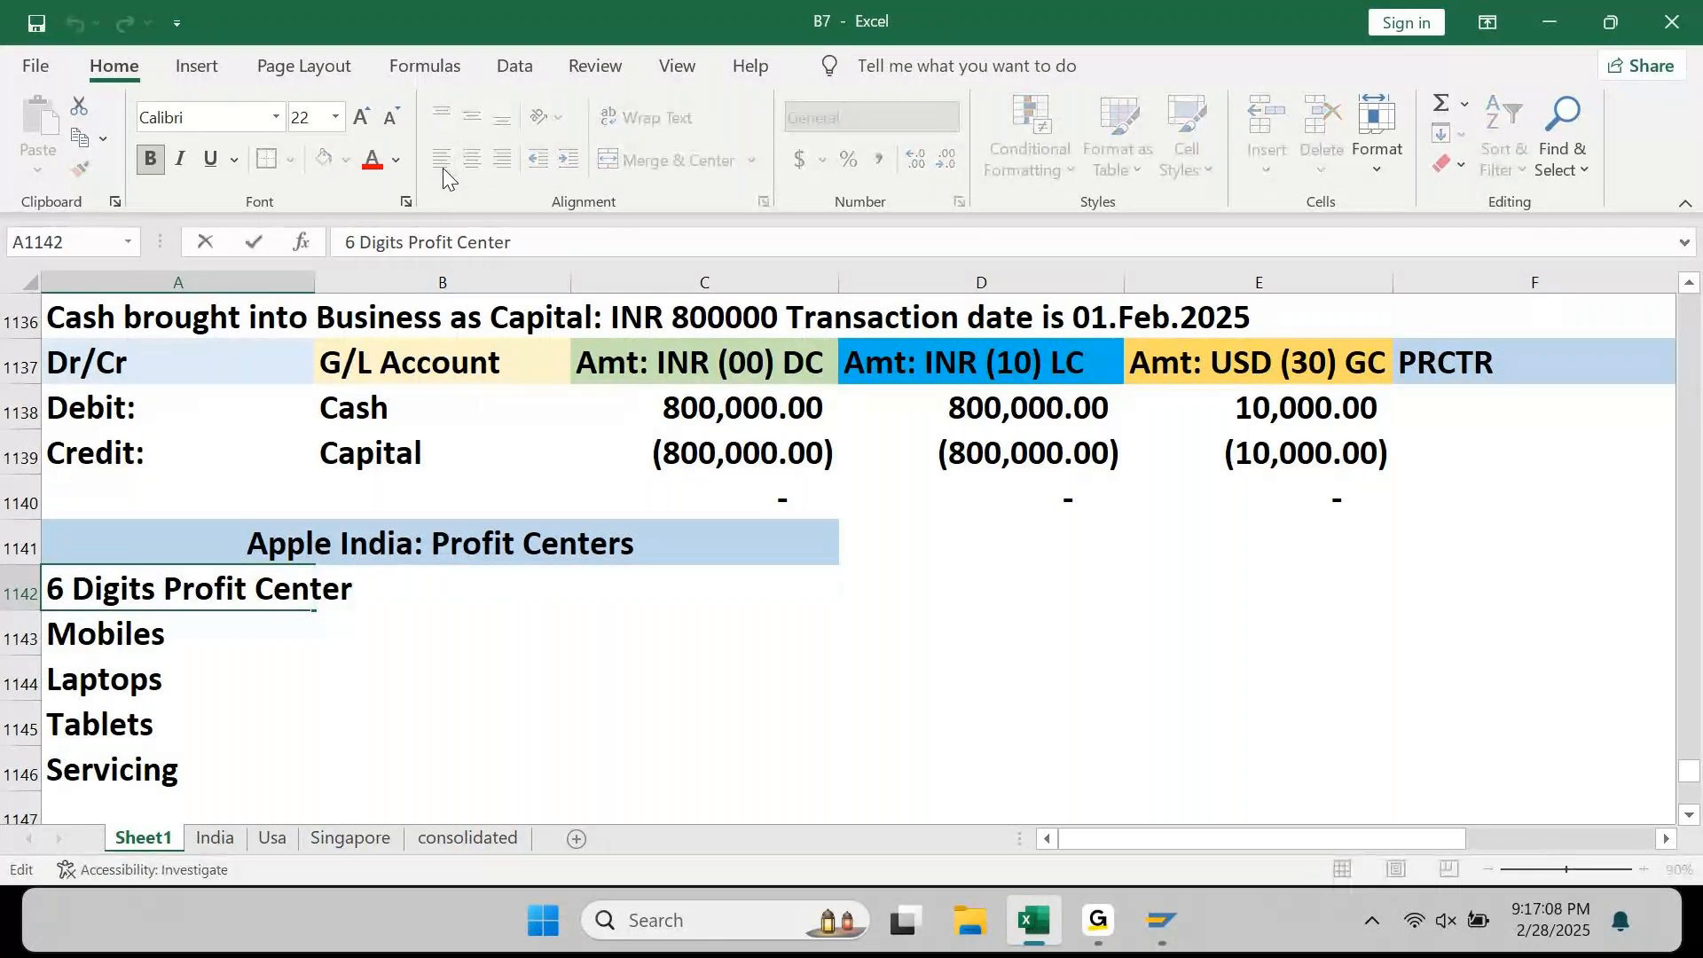
key("Escape")
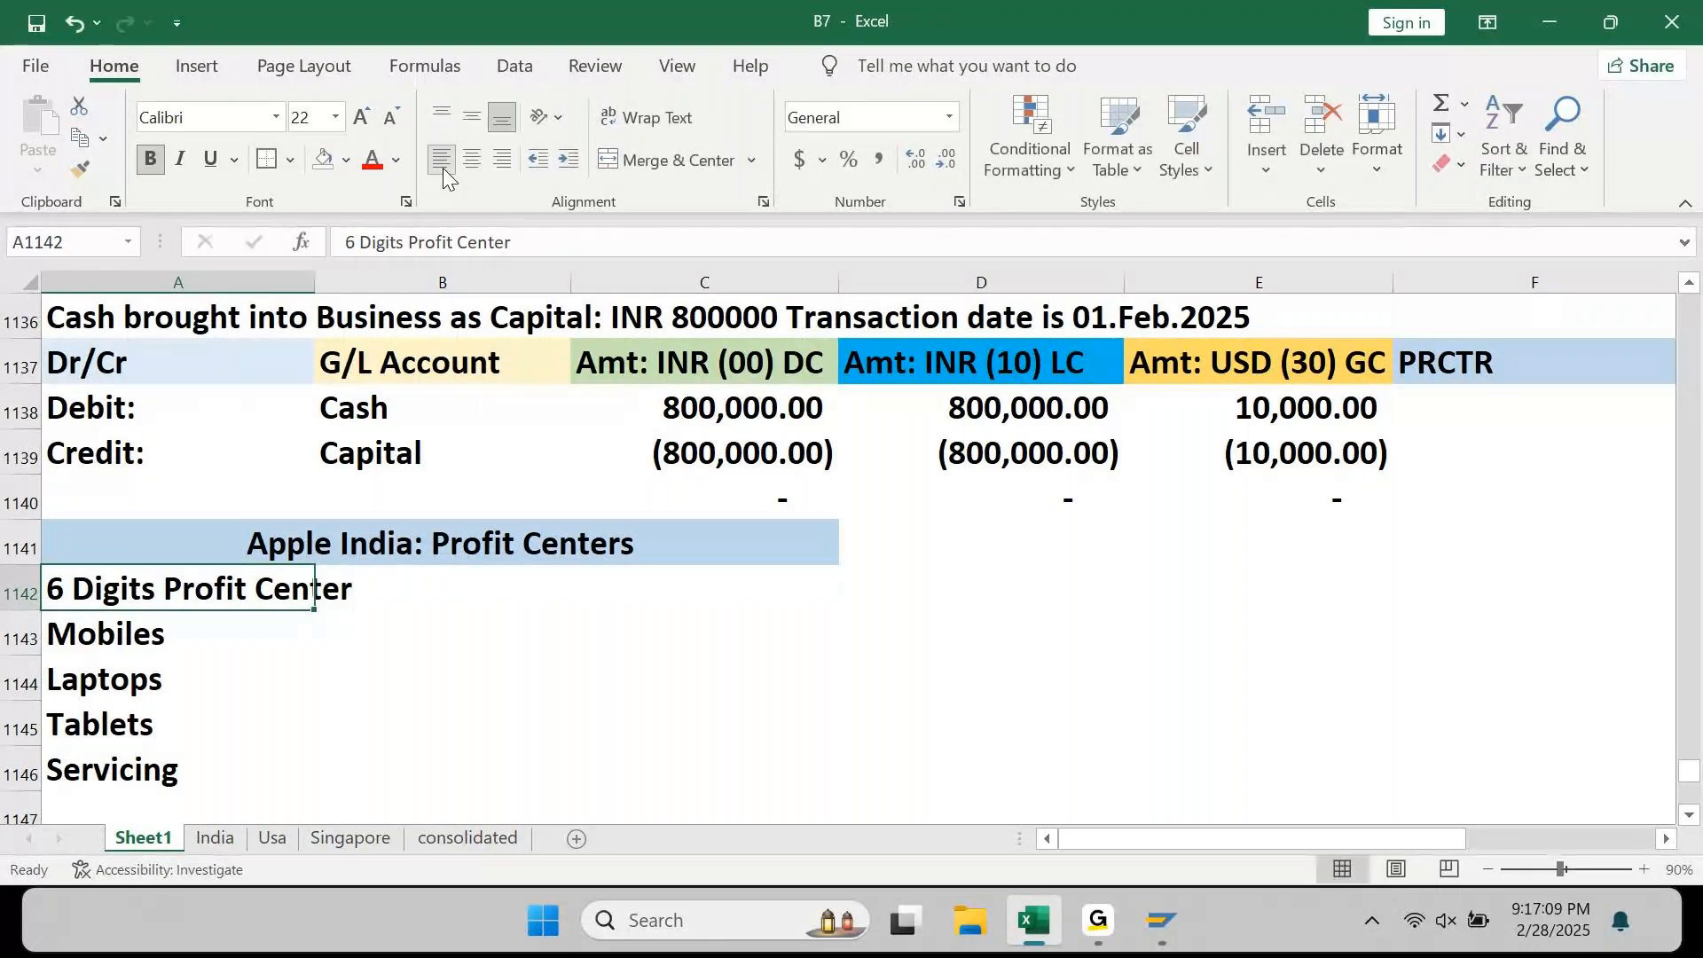
key("Down")
key("alt+i")
key("r")
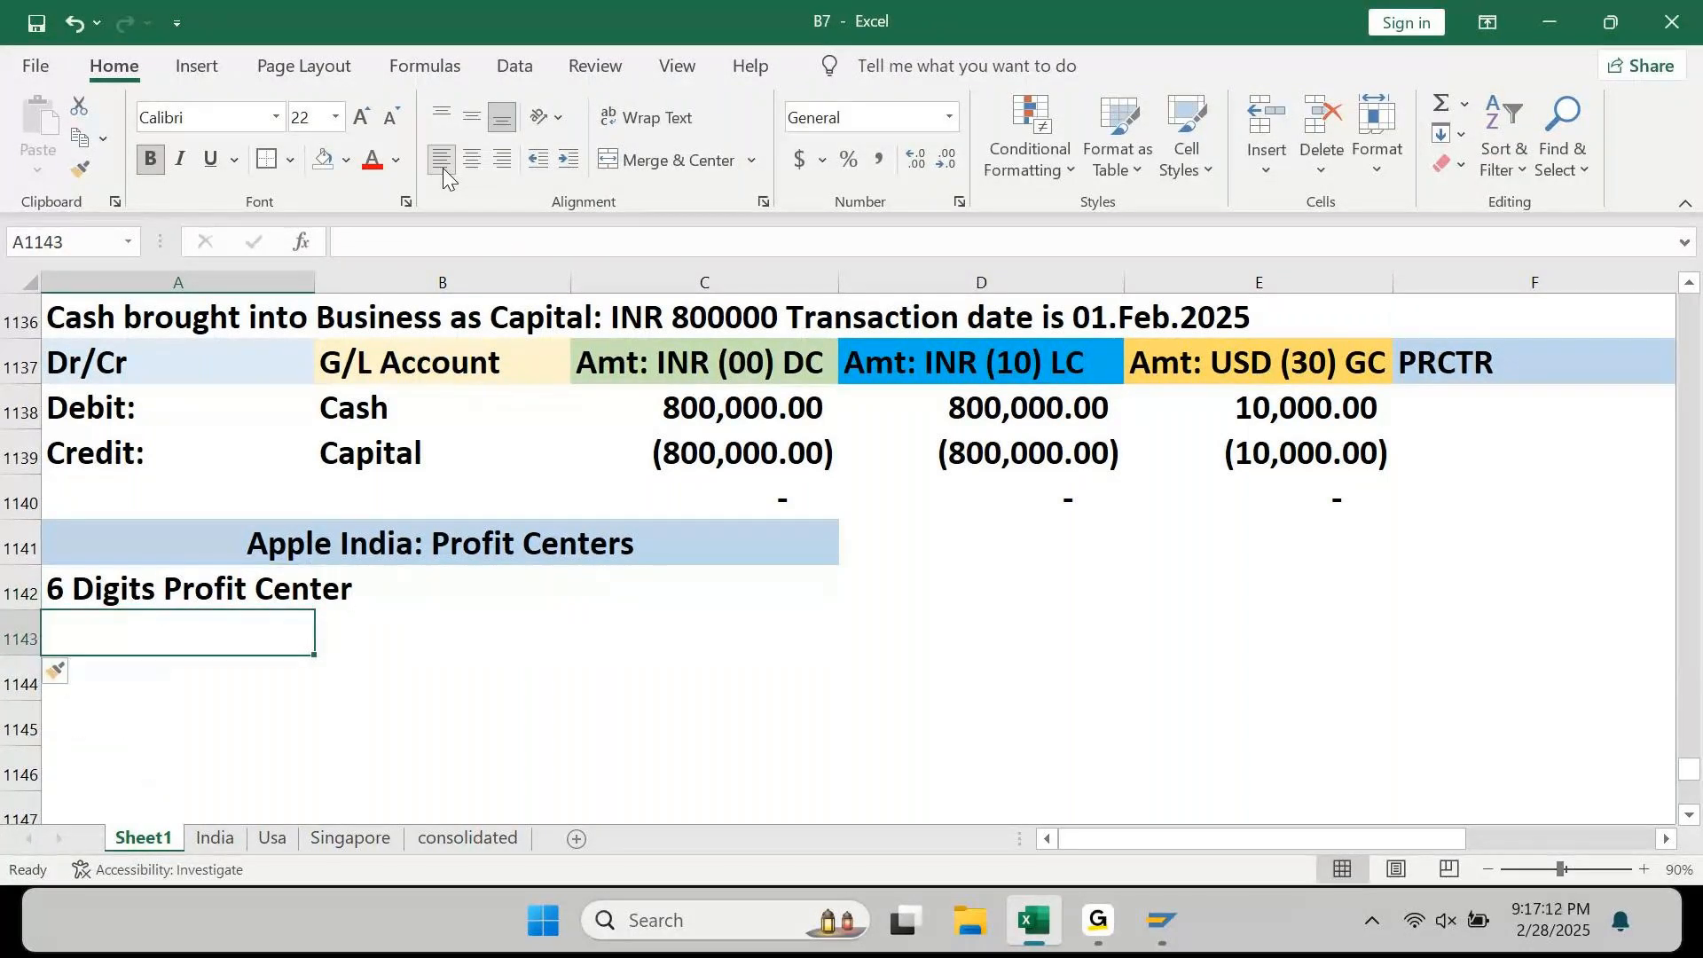
type("Fiest")
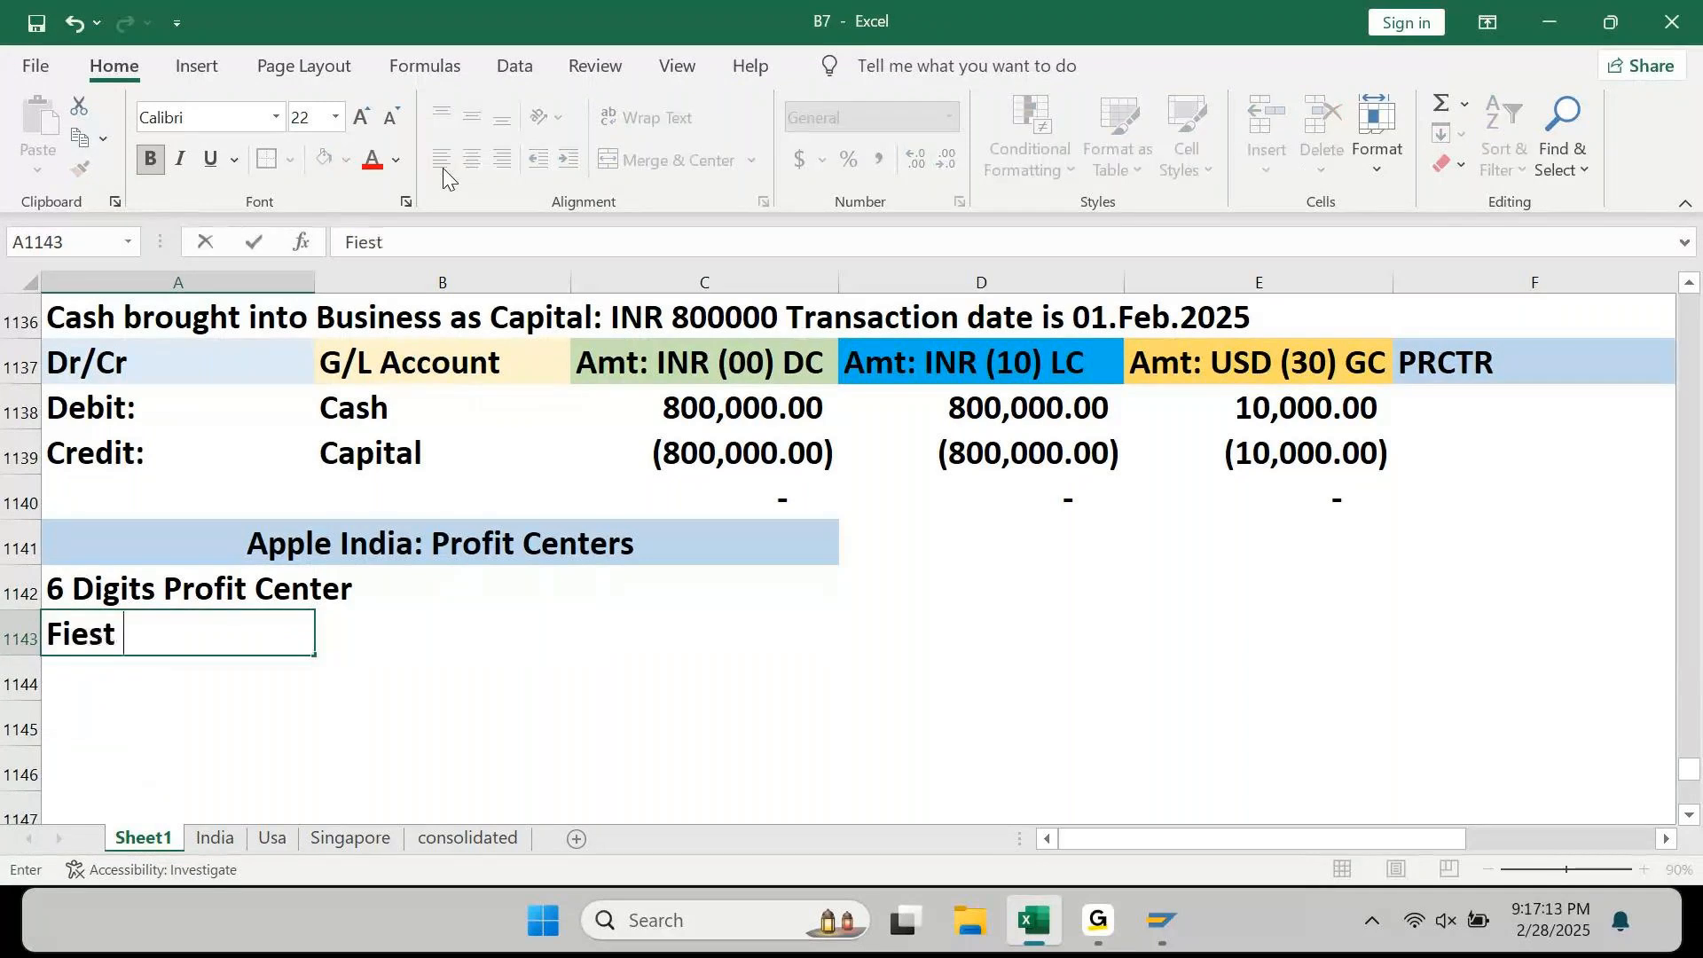
key("BackSpace")
key("BackSpace")
key("BackSpace")
key("BackSpace")
key("BackSpace")
key("BackSpace")
type("COmpany COde")
key("Return")
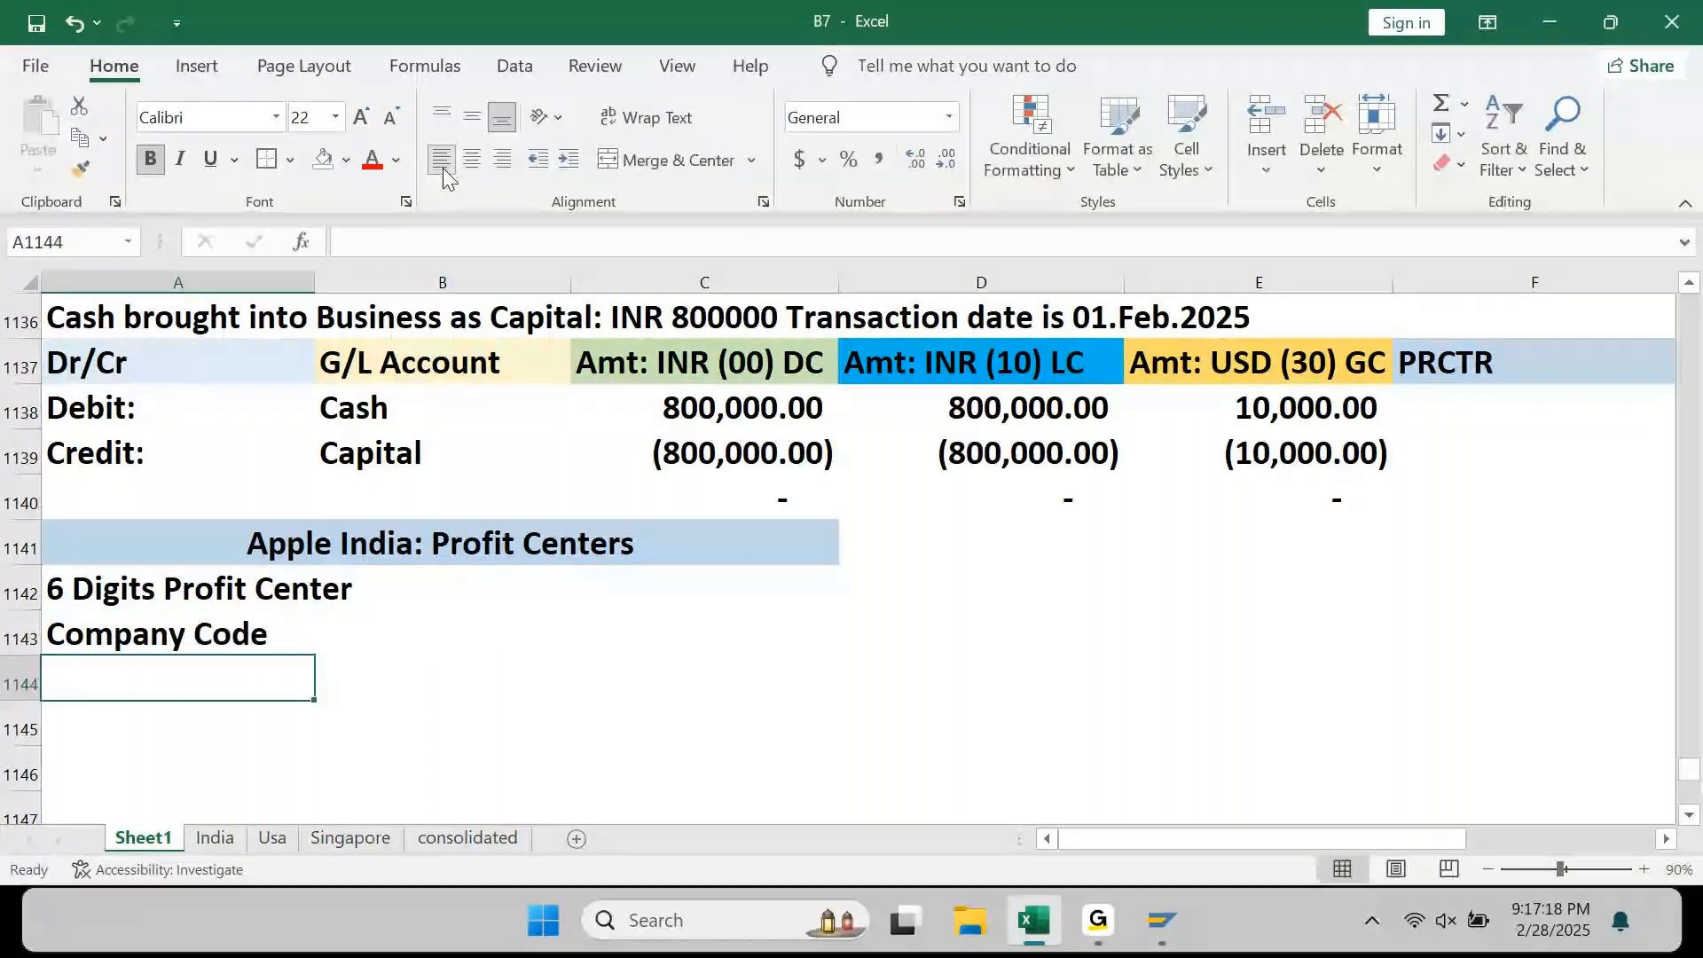
Step: Add the 'Product Line' label beneath Company Code
type("Profuct")
key("BackSpace")
key("BackSpace")
key("BackSpace")
key("BackSpace")
key("BackSpace")
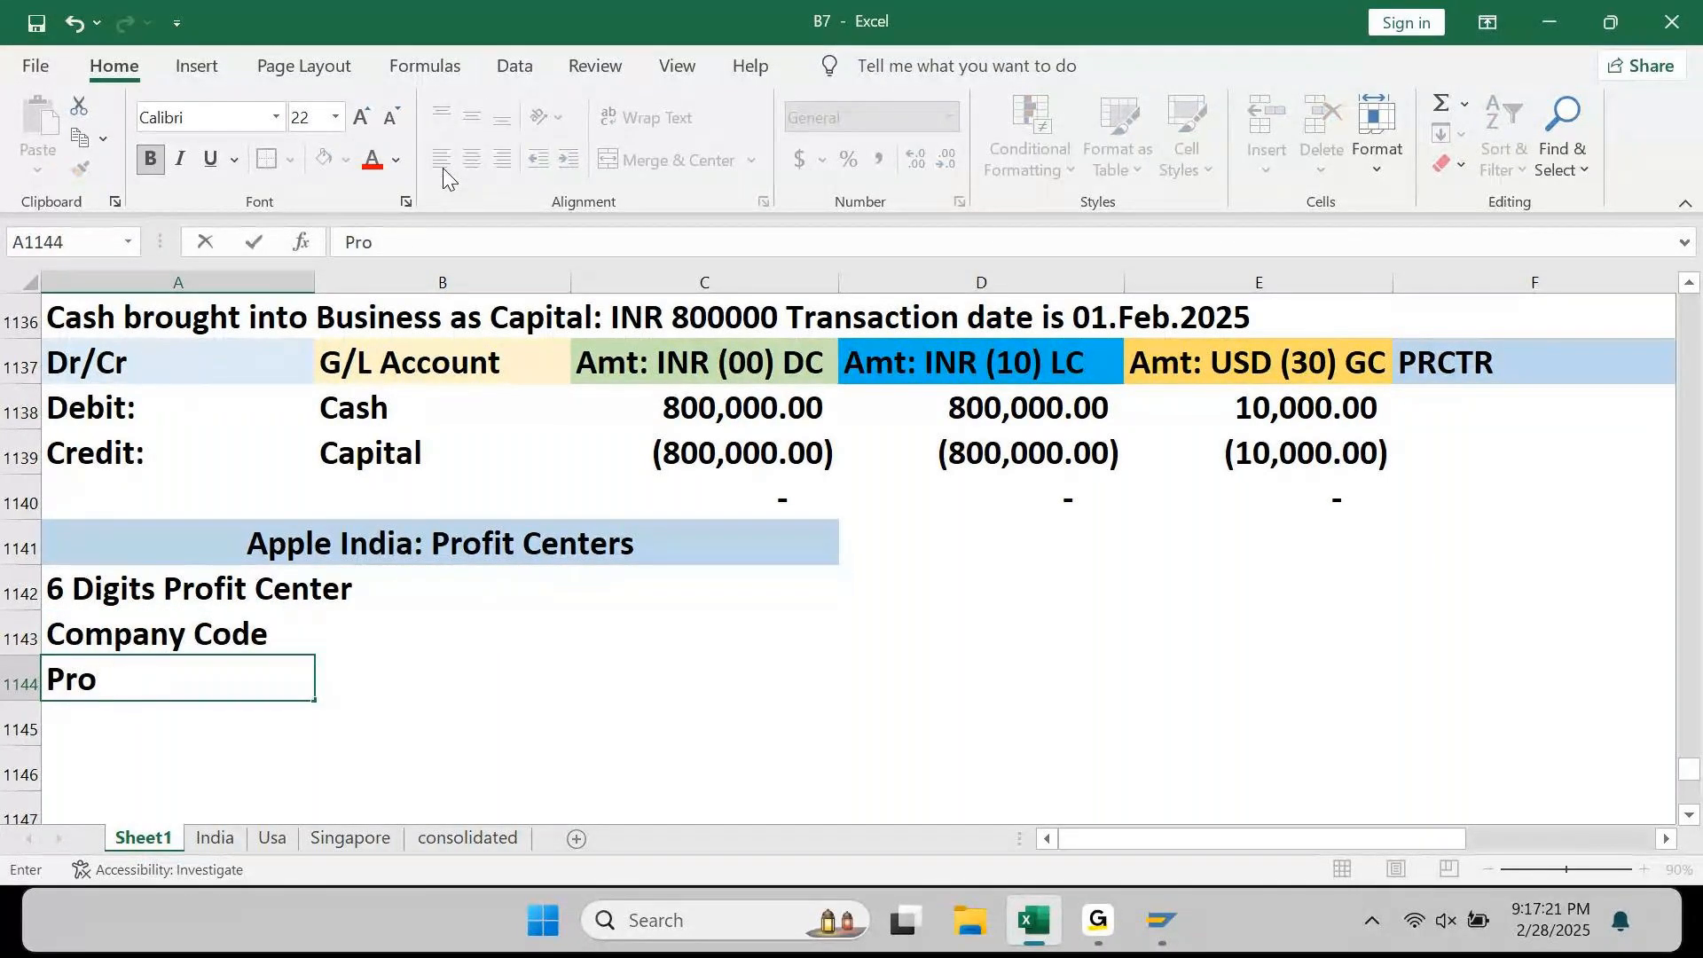
type("duct Line")
key("Return")
type("\\")
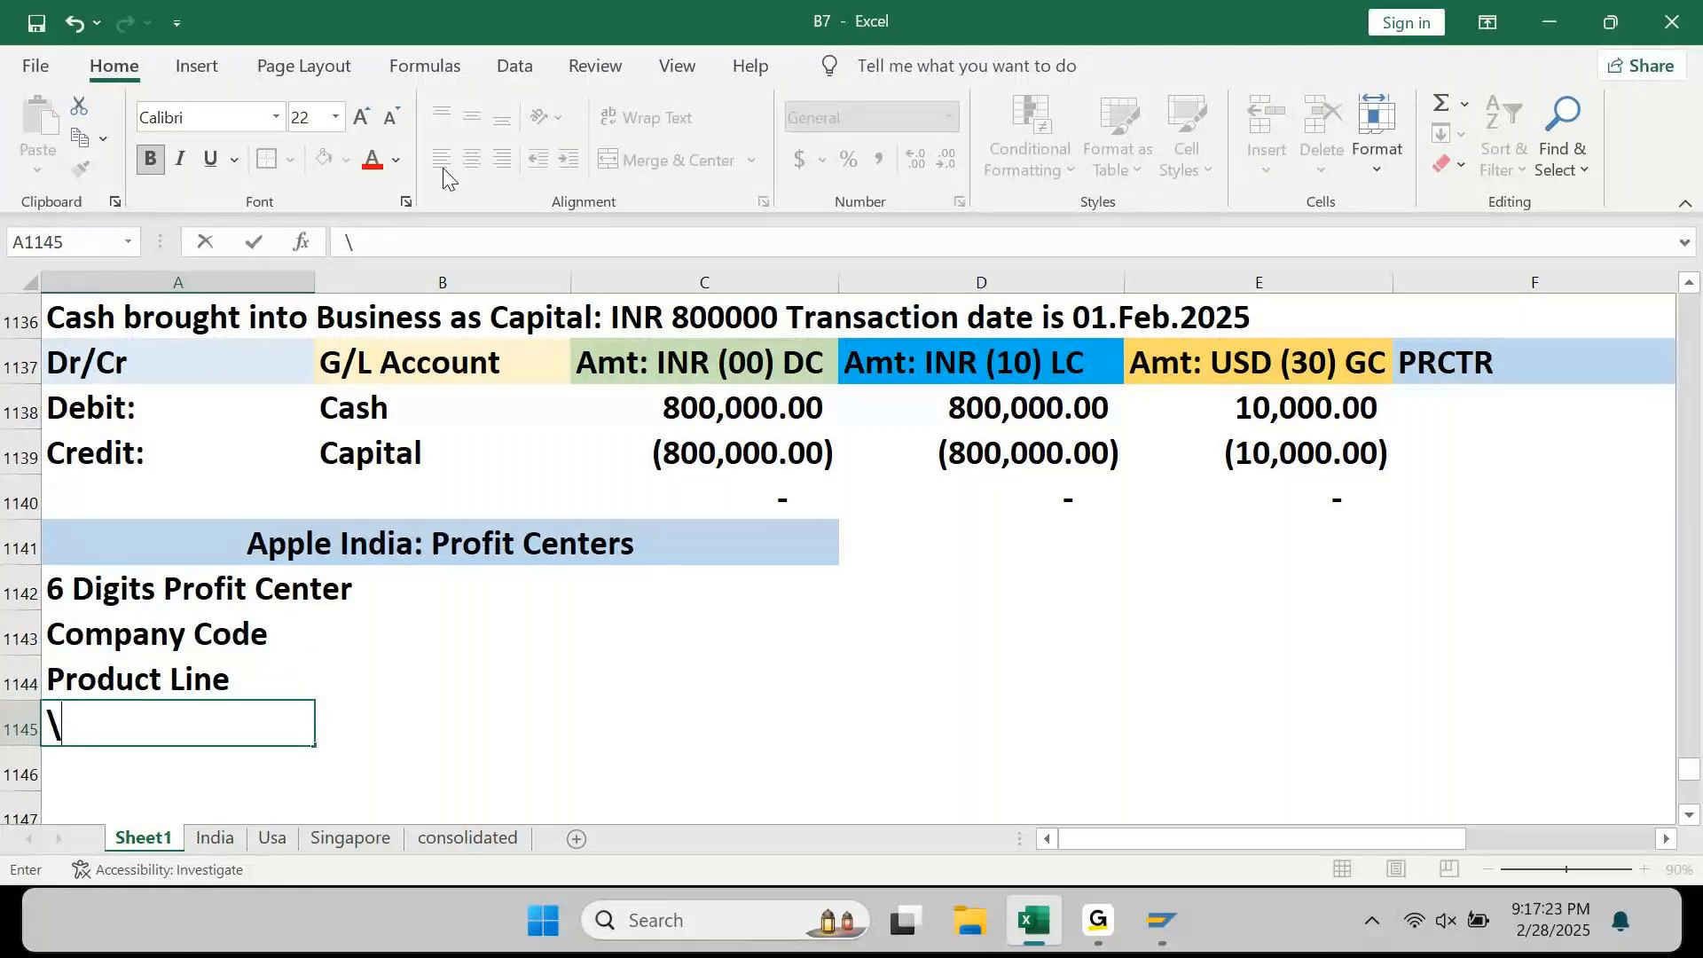
key("BackSpace")
key("Return")
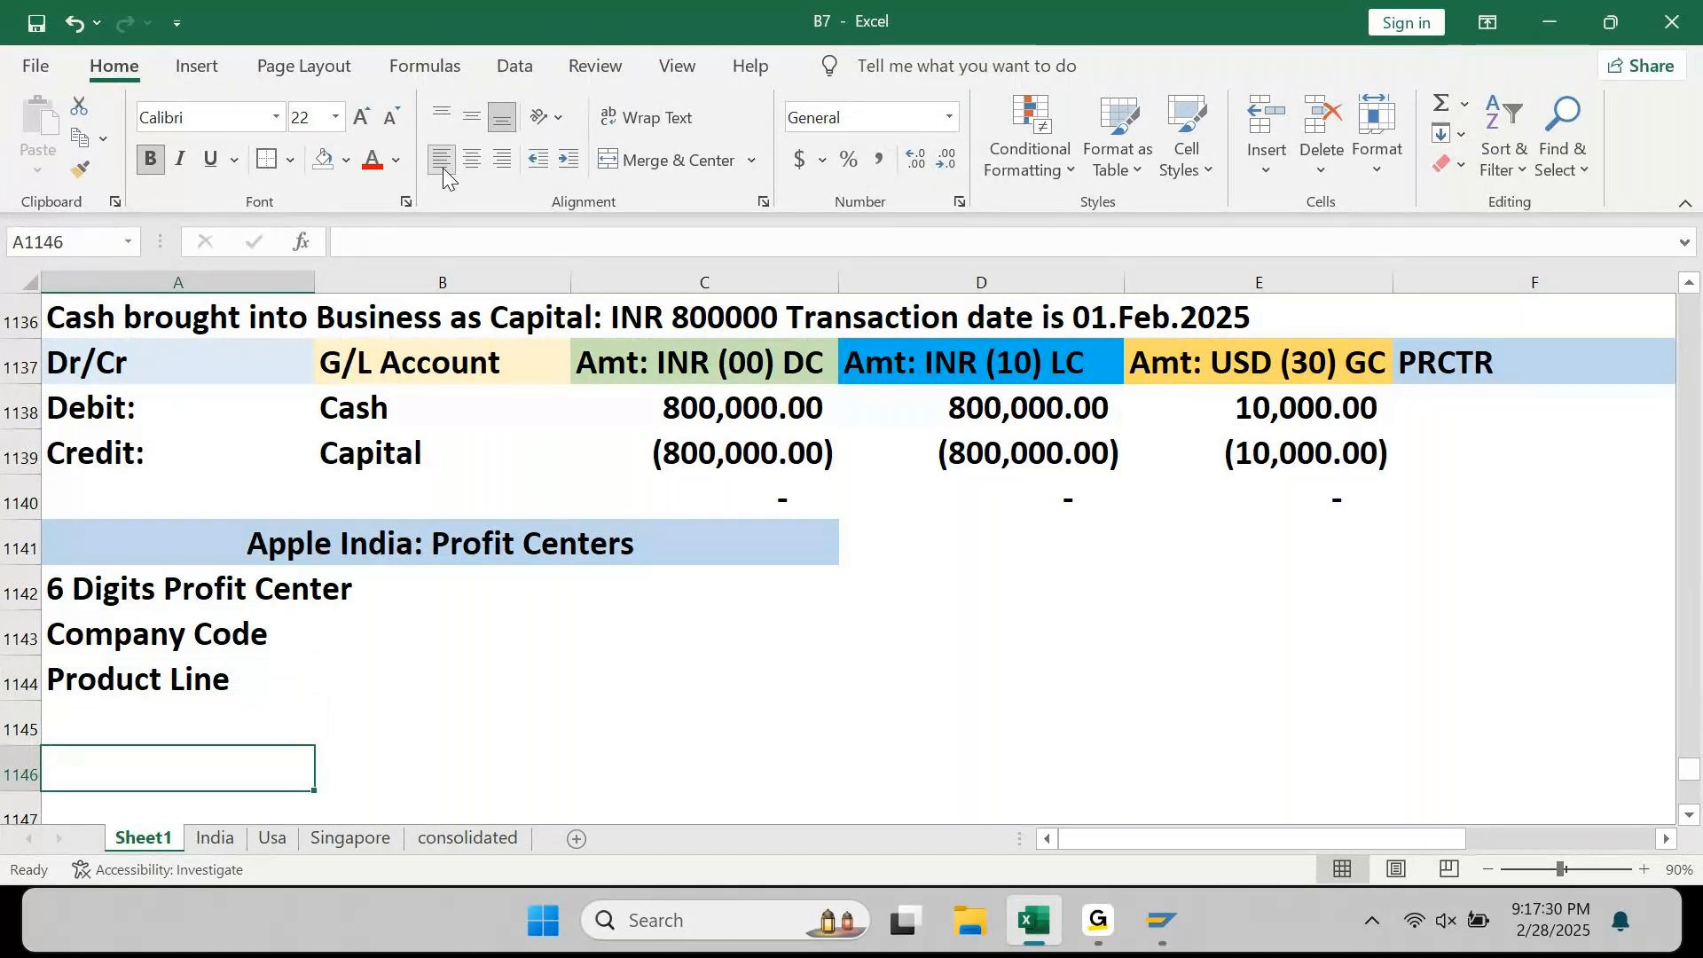
key("Up")
key("Up")
key("Up")
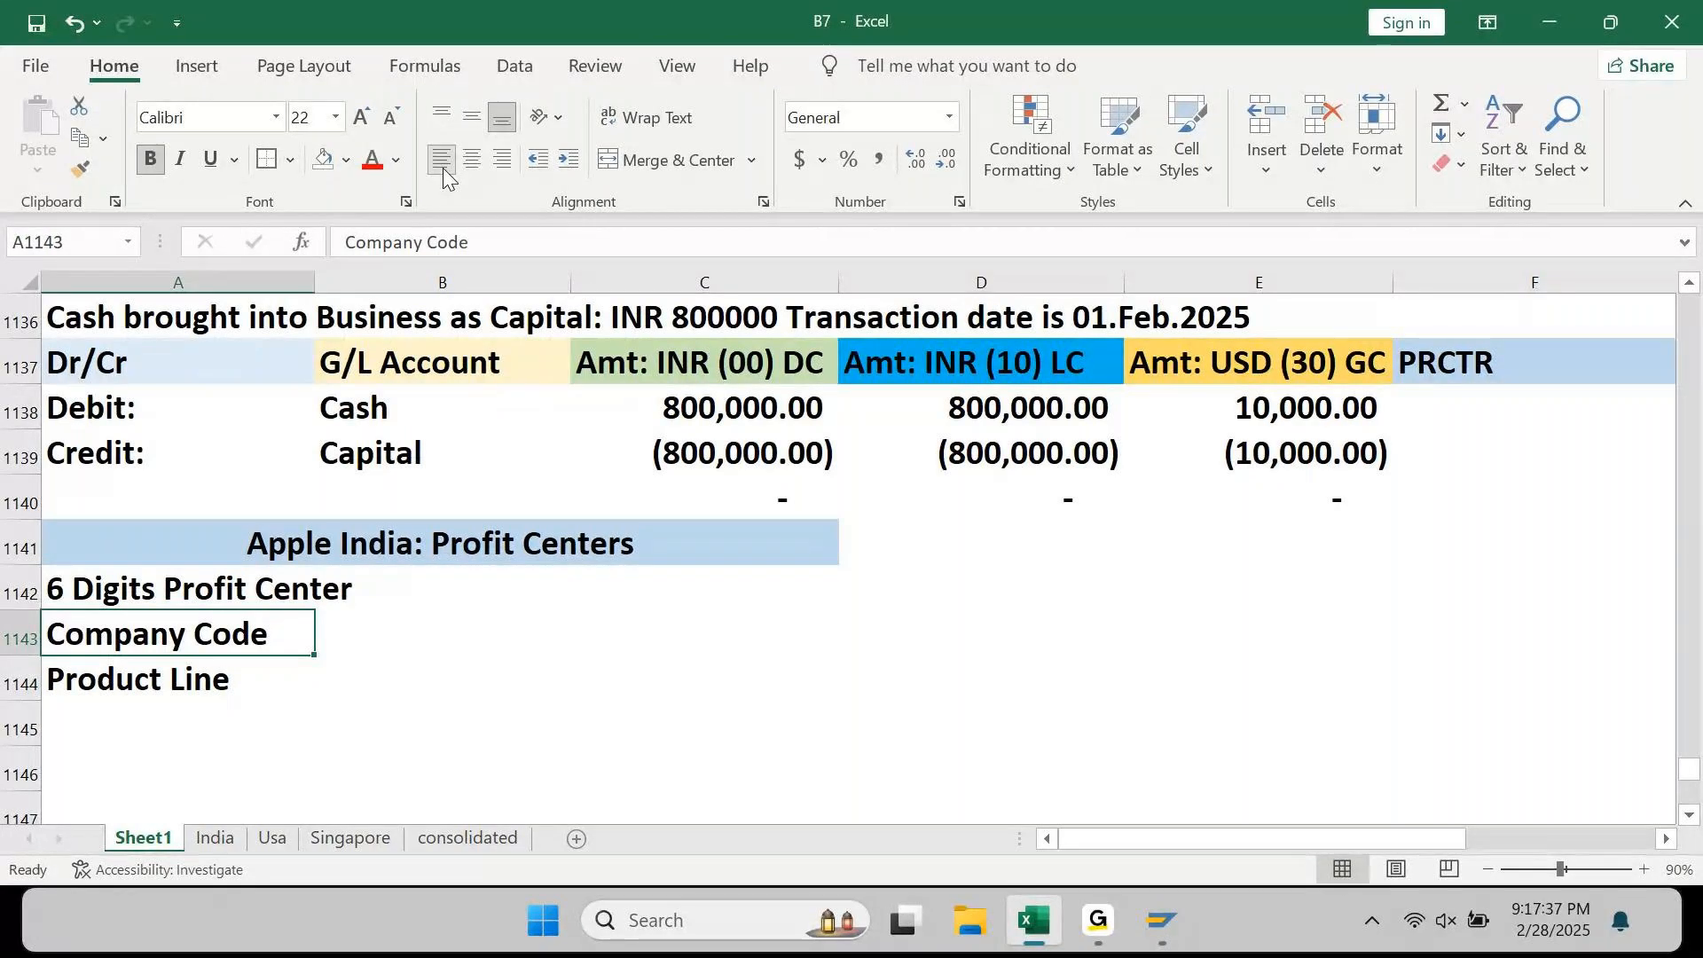
Step: Enter a digit count of 2 beside both Company Code and Product Line
key("Tab")
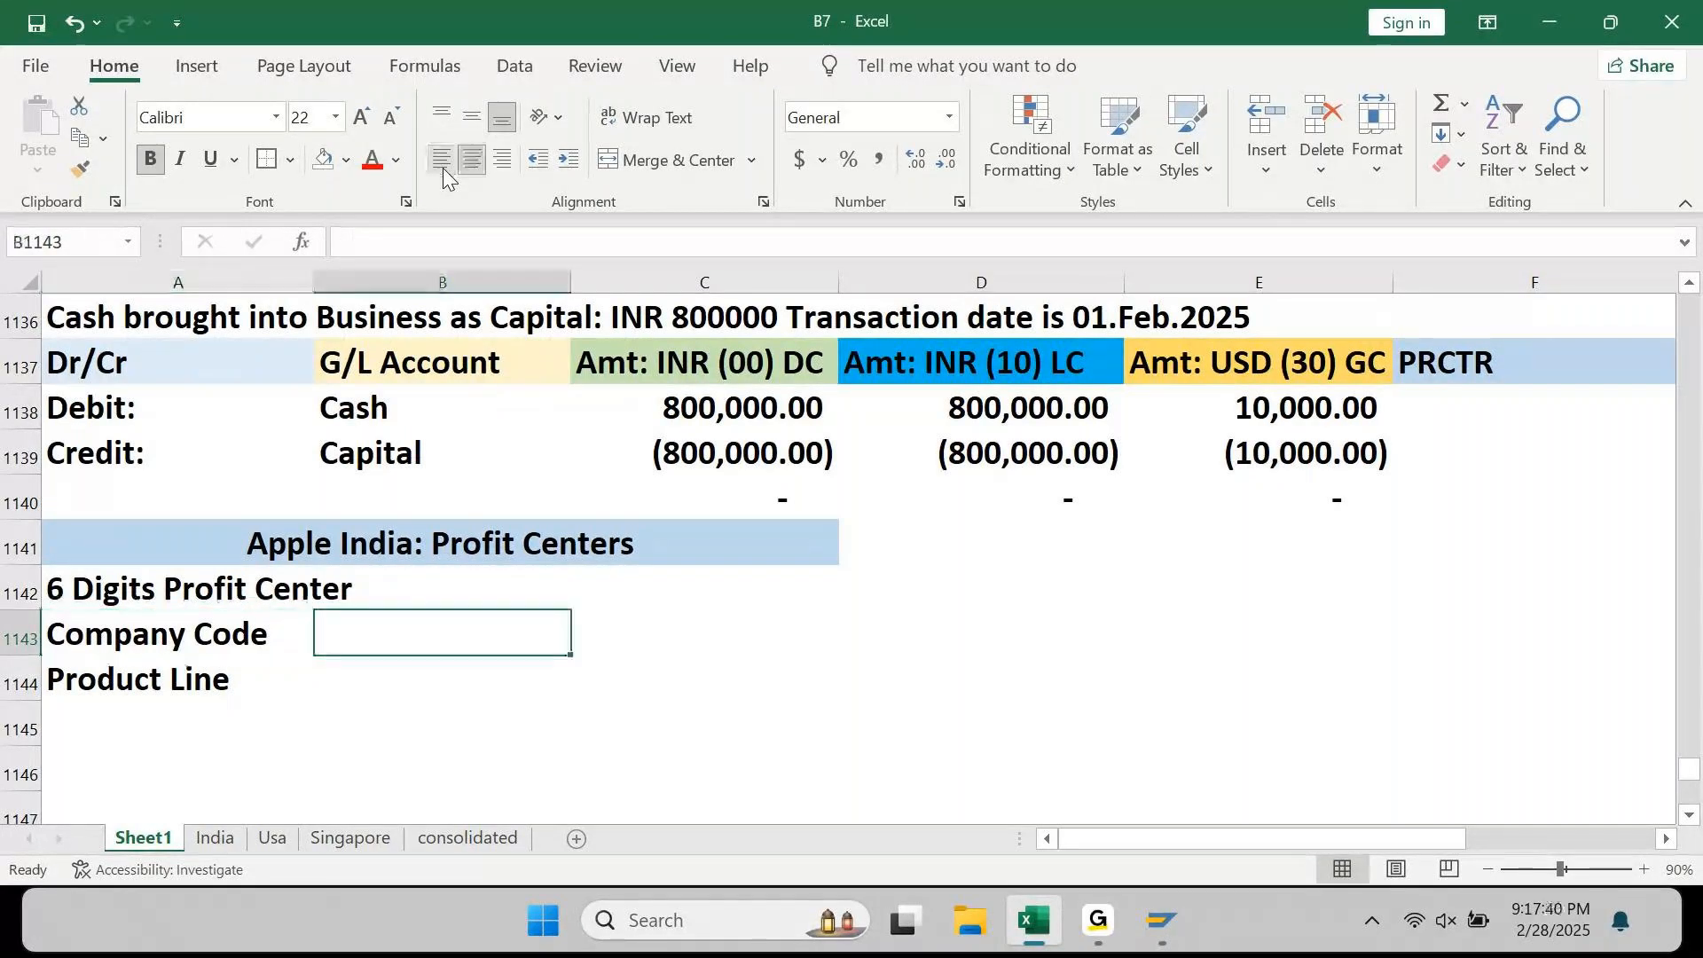
type("2")
key("Return")
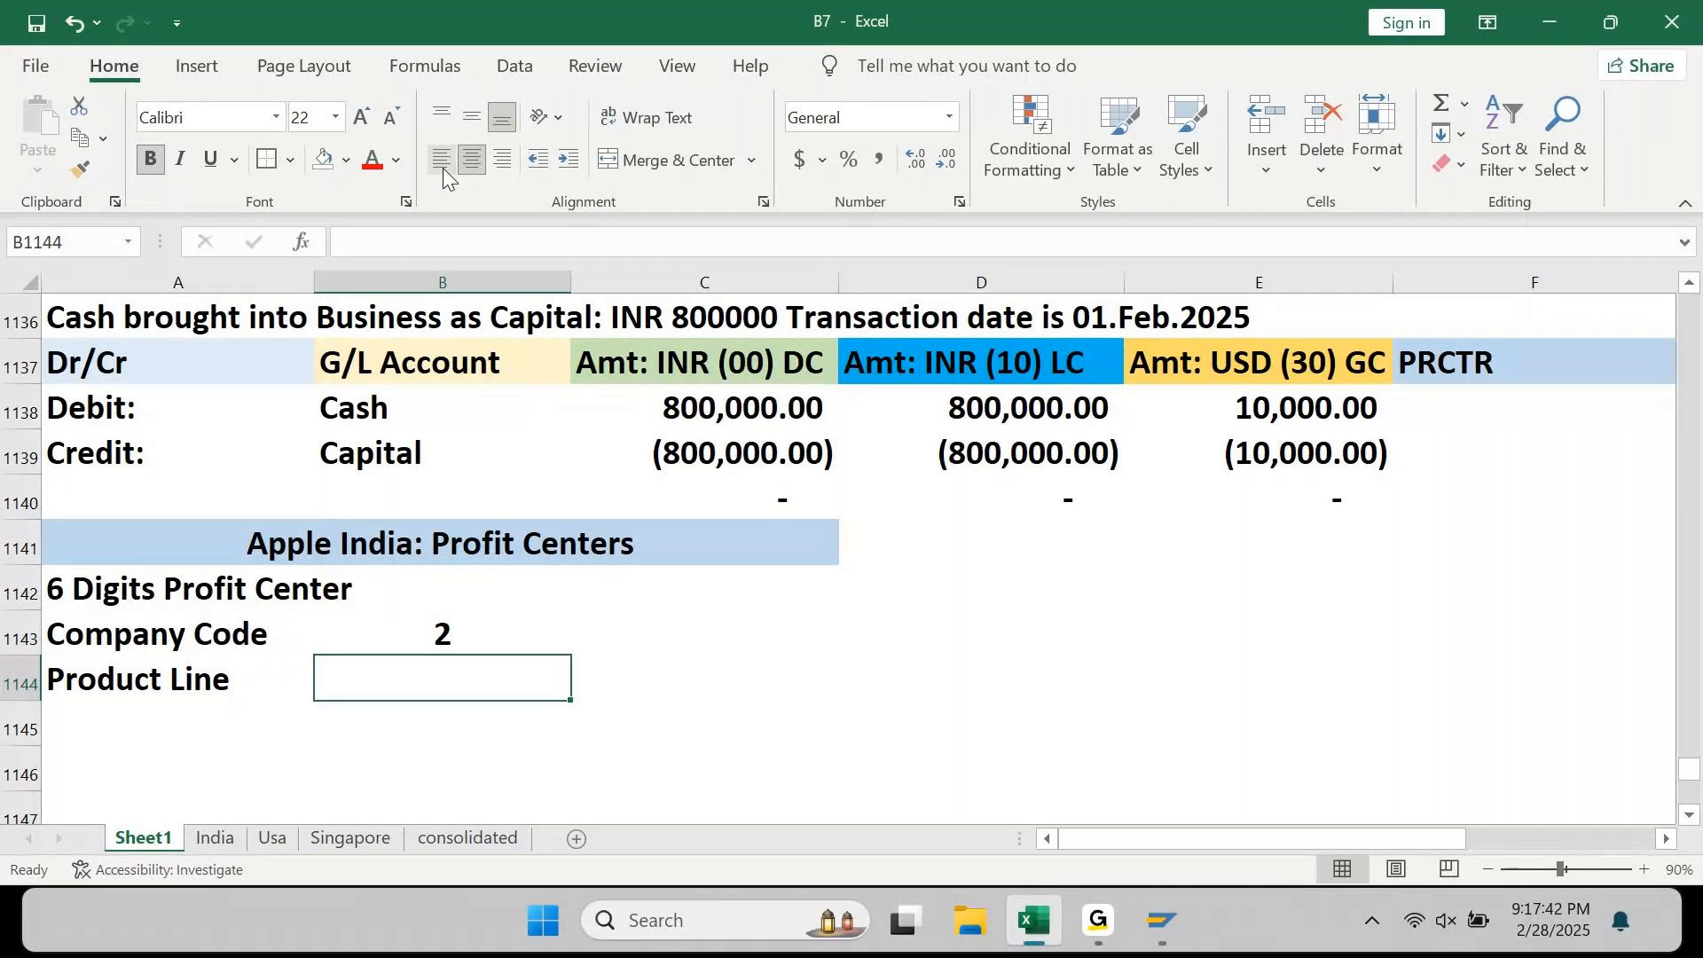
type("2")
key("Return")
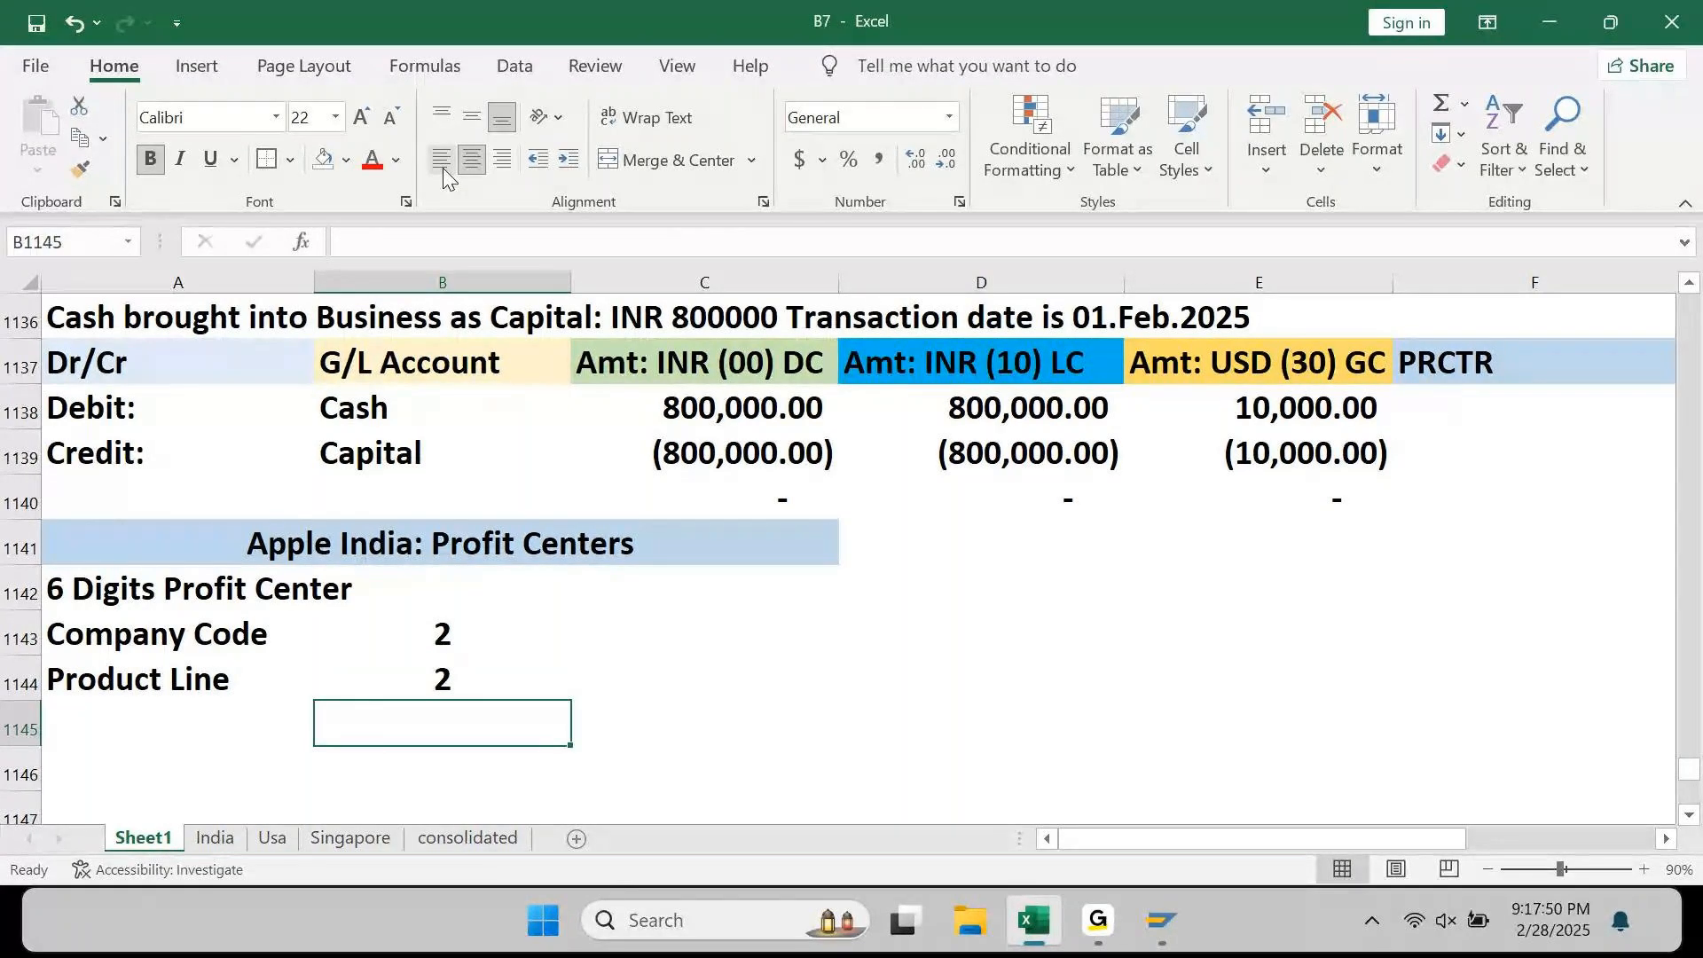
Step: Enter trial values in the two cells below the Product Line count, changing them to 1
key("Left")
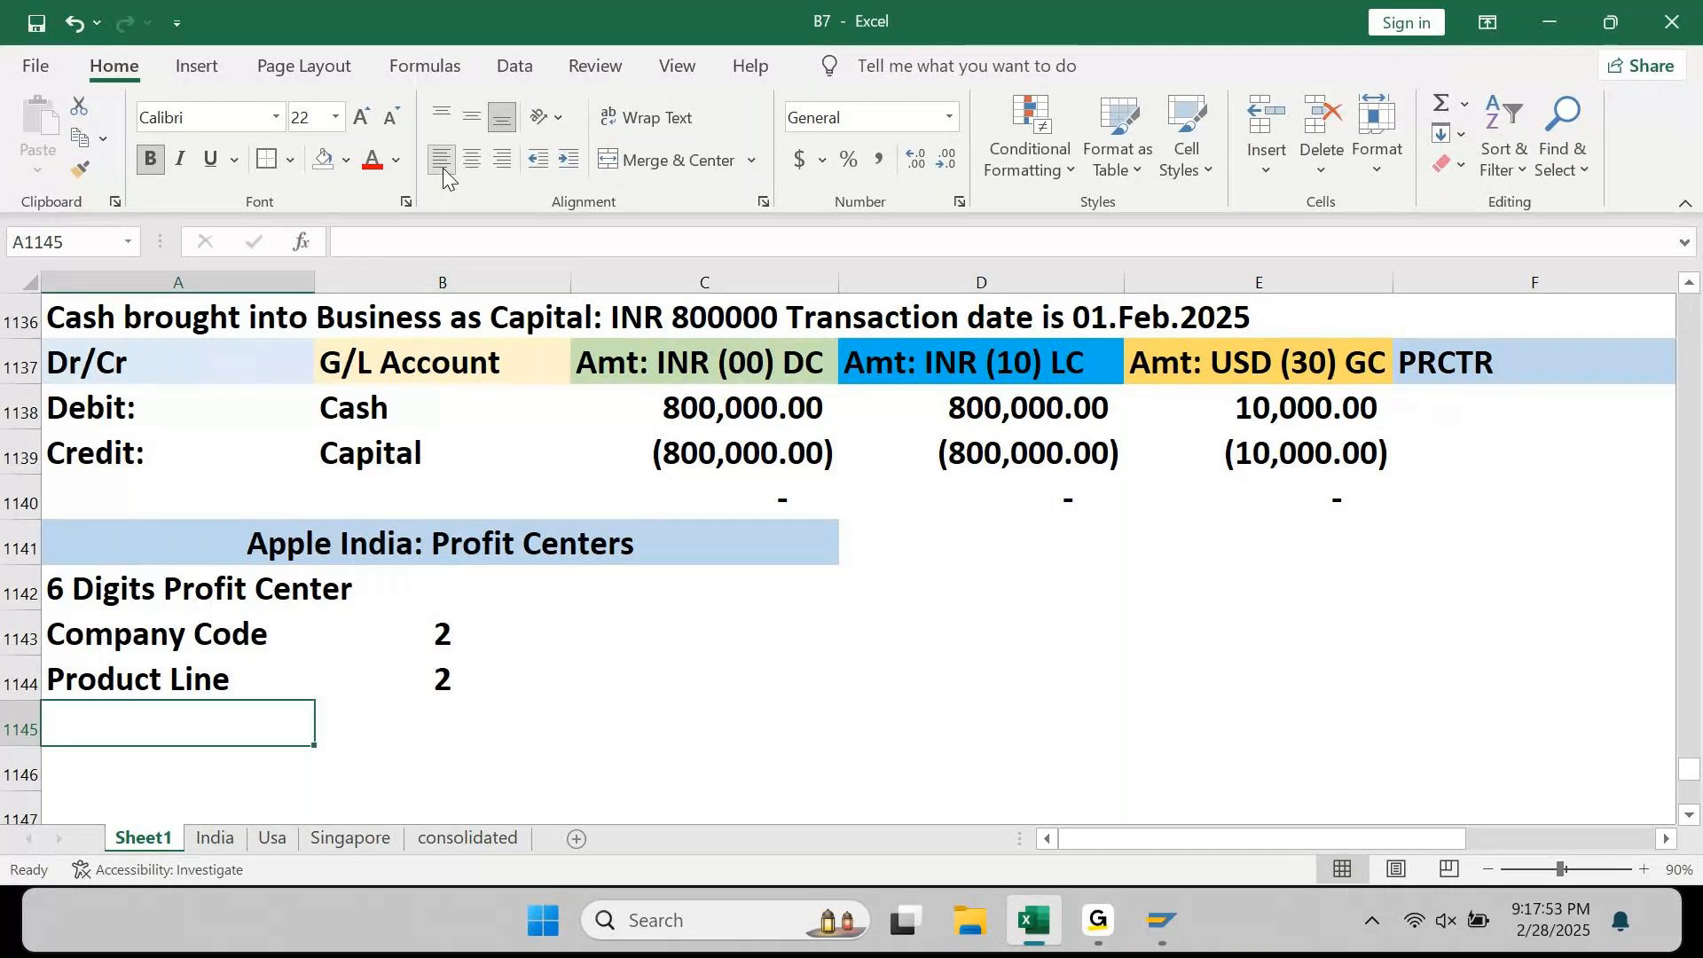
key("Up")
key("Up")
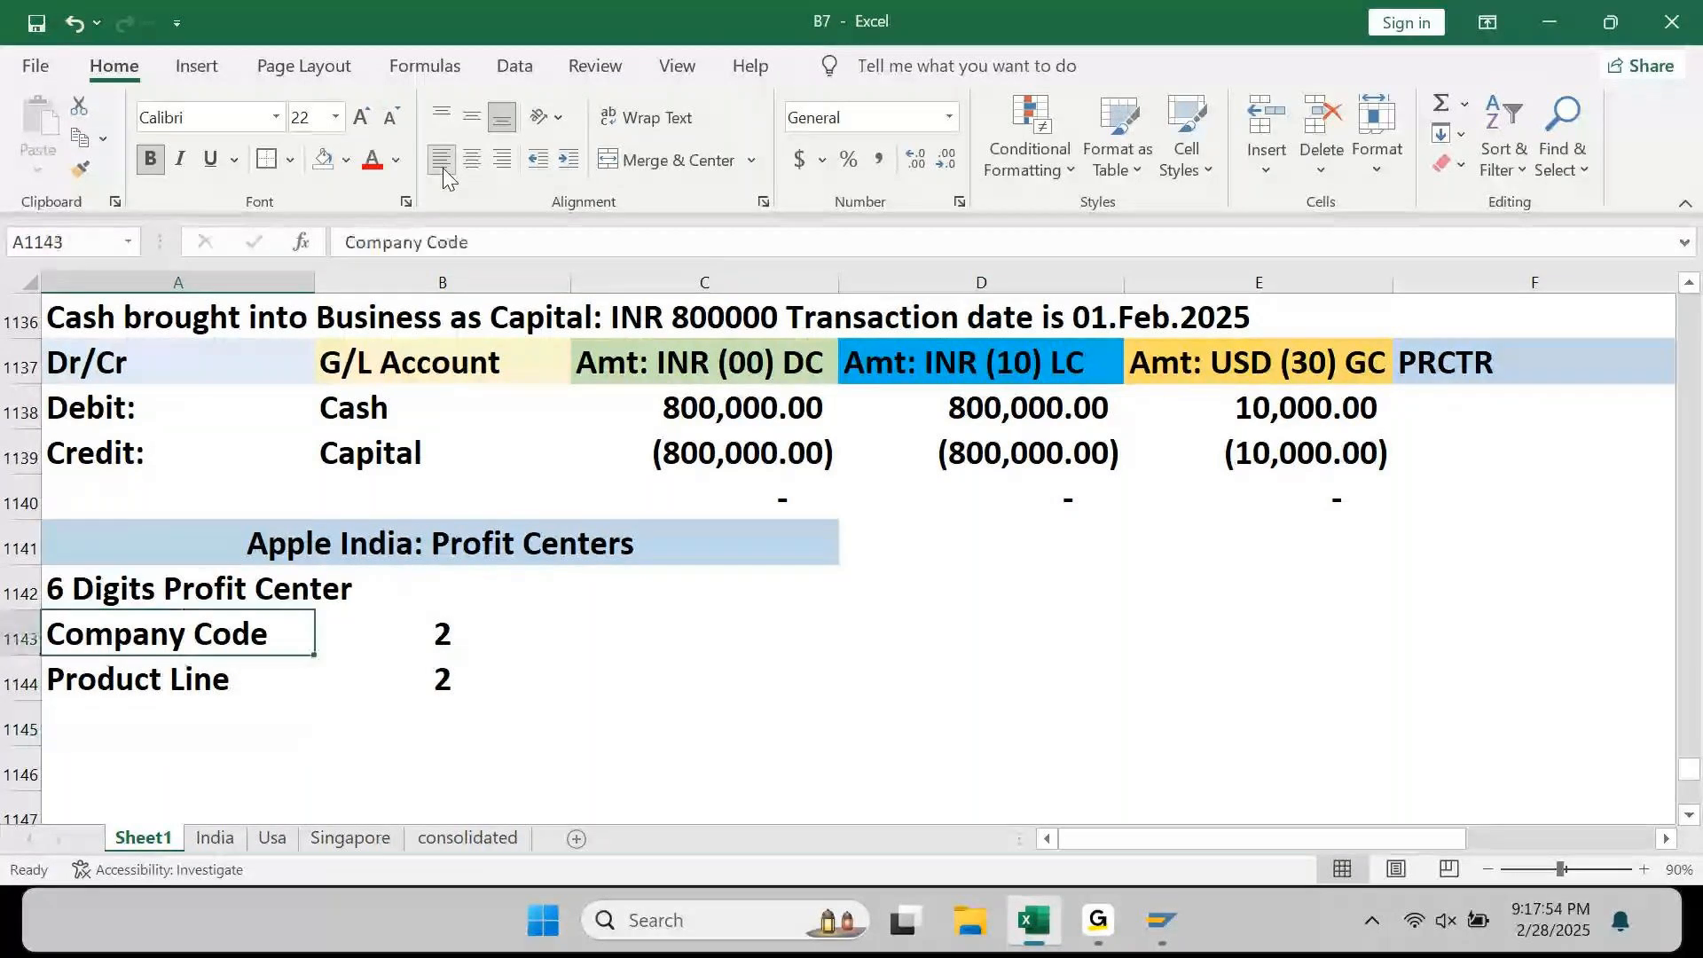
key("Right")
key("Down")
key("Down")
type("2")
key("Return")
key("Up")
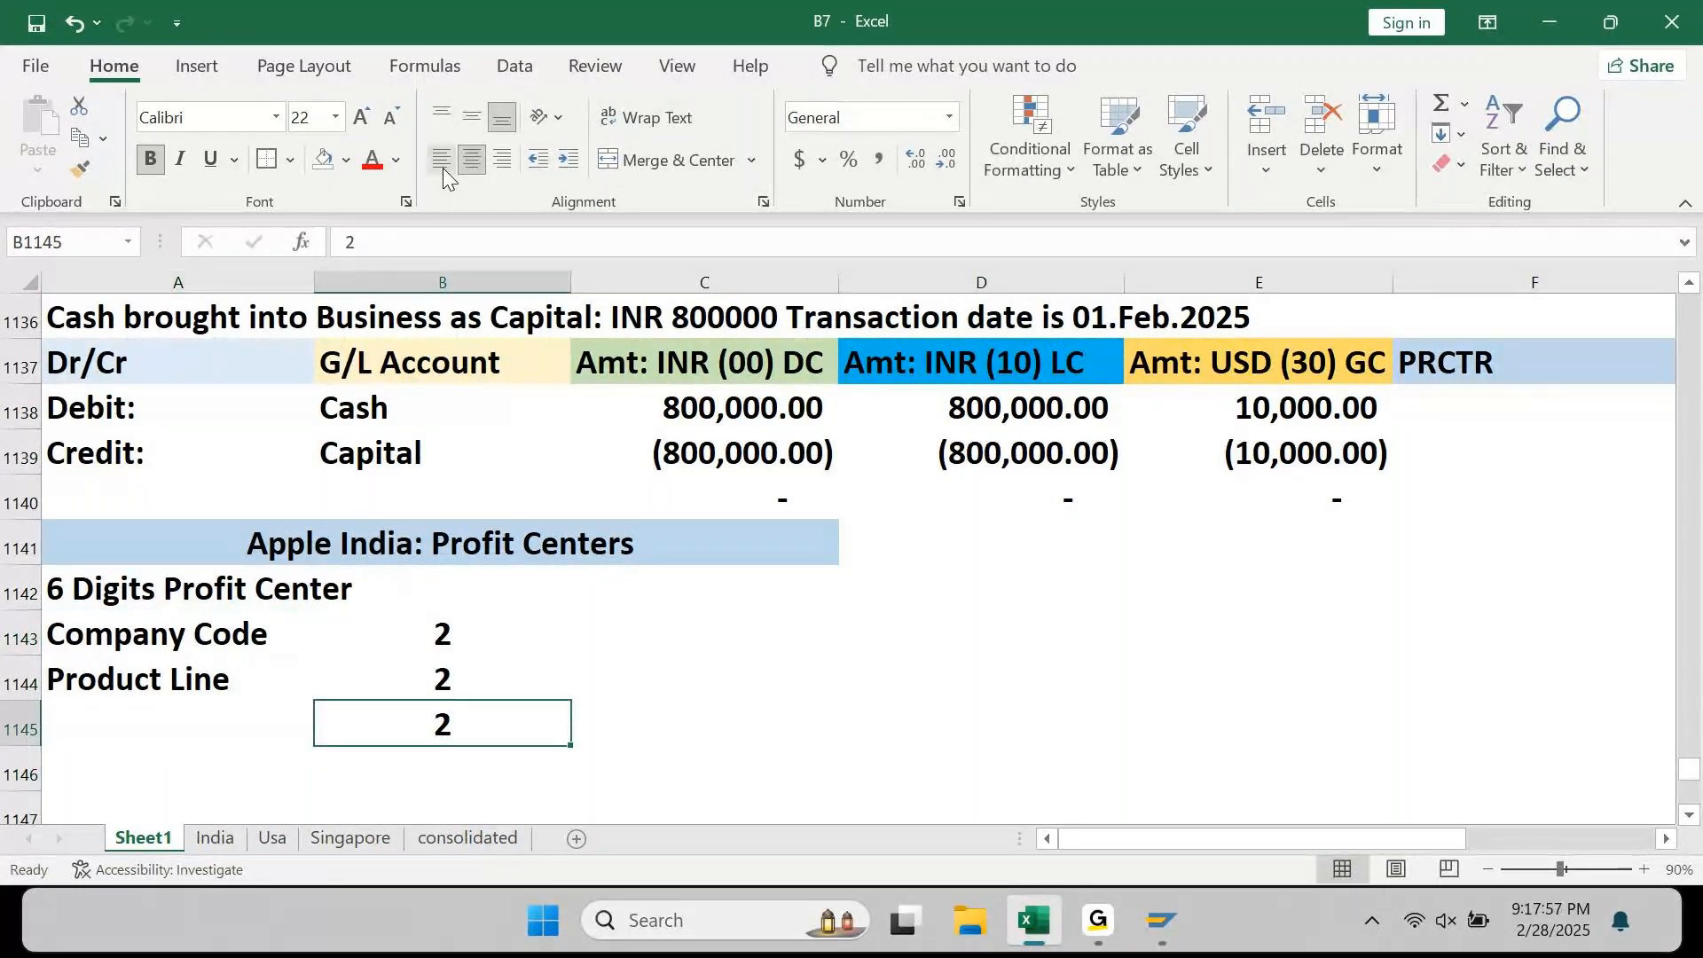
key("F2")
key("BackSpace")
type("1")
key("Return")
type("1")
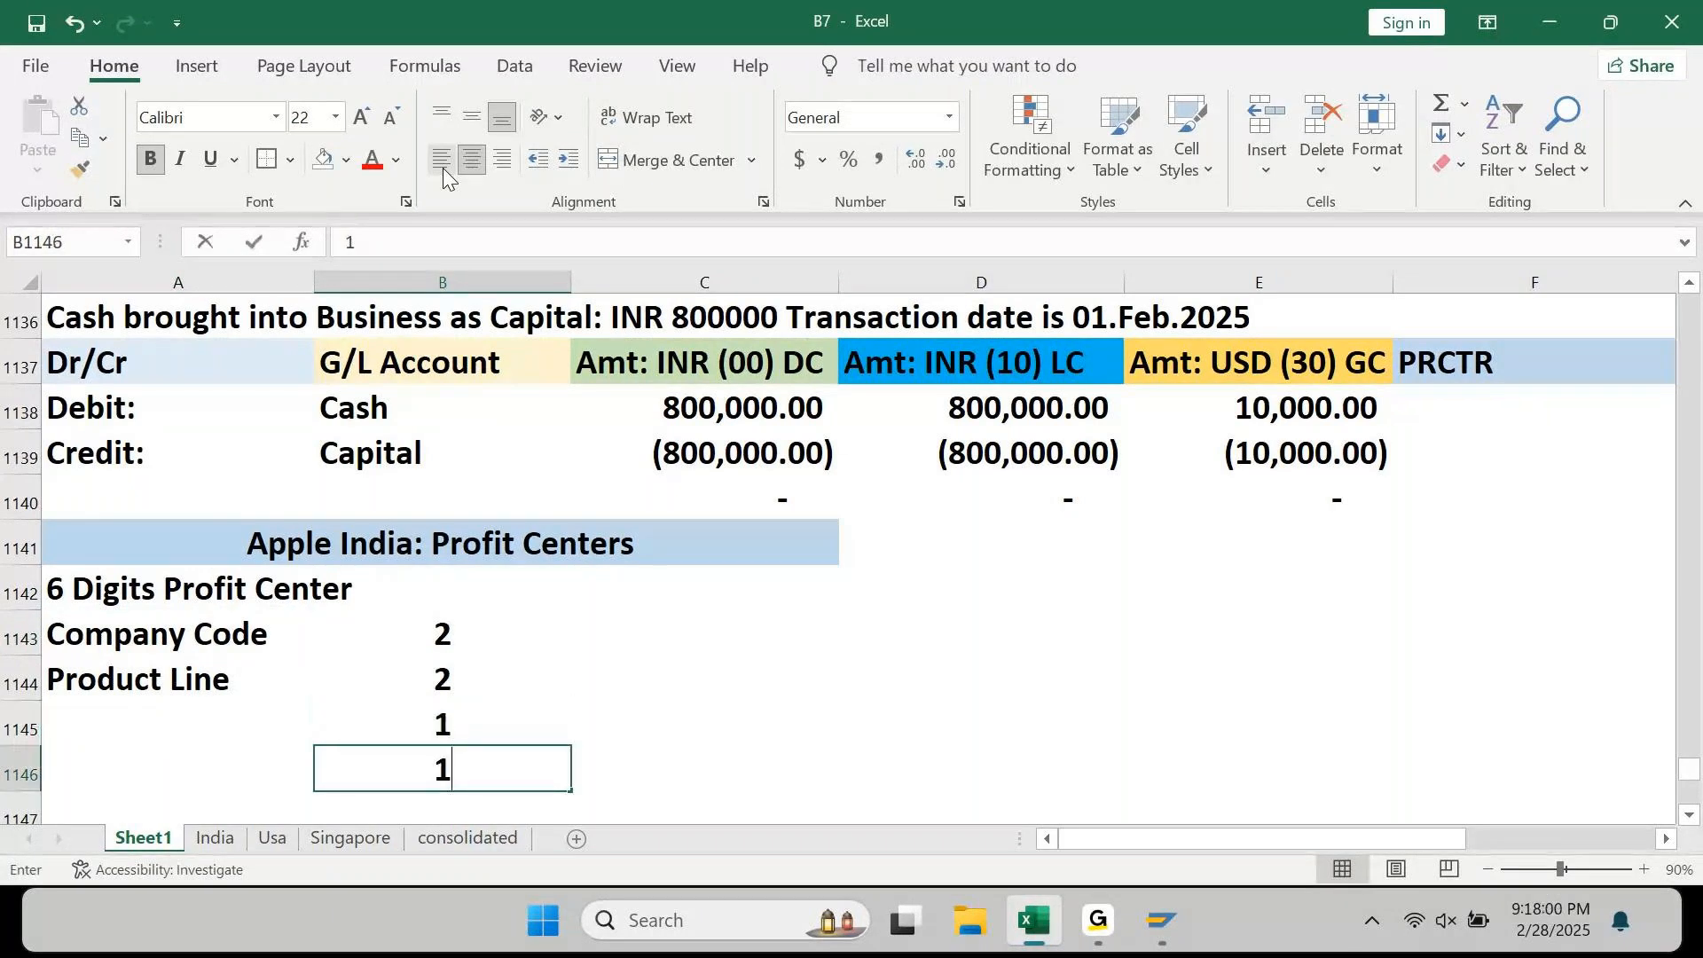
key("Return")
Step: Clear the trial 1s from B1145:B1146
key("Up")
key("shift+space")
key("shift+Up")
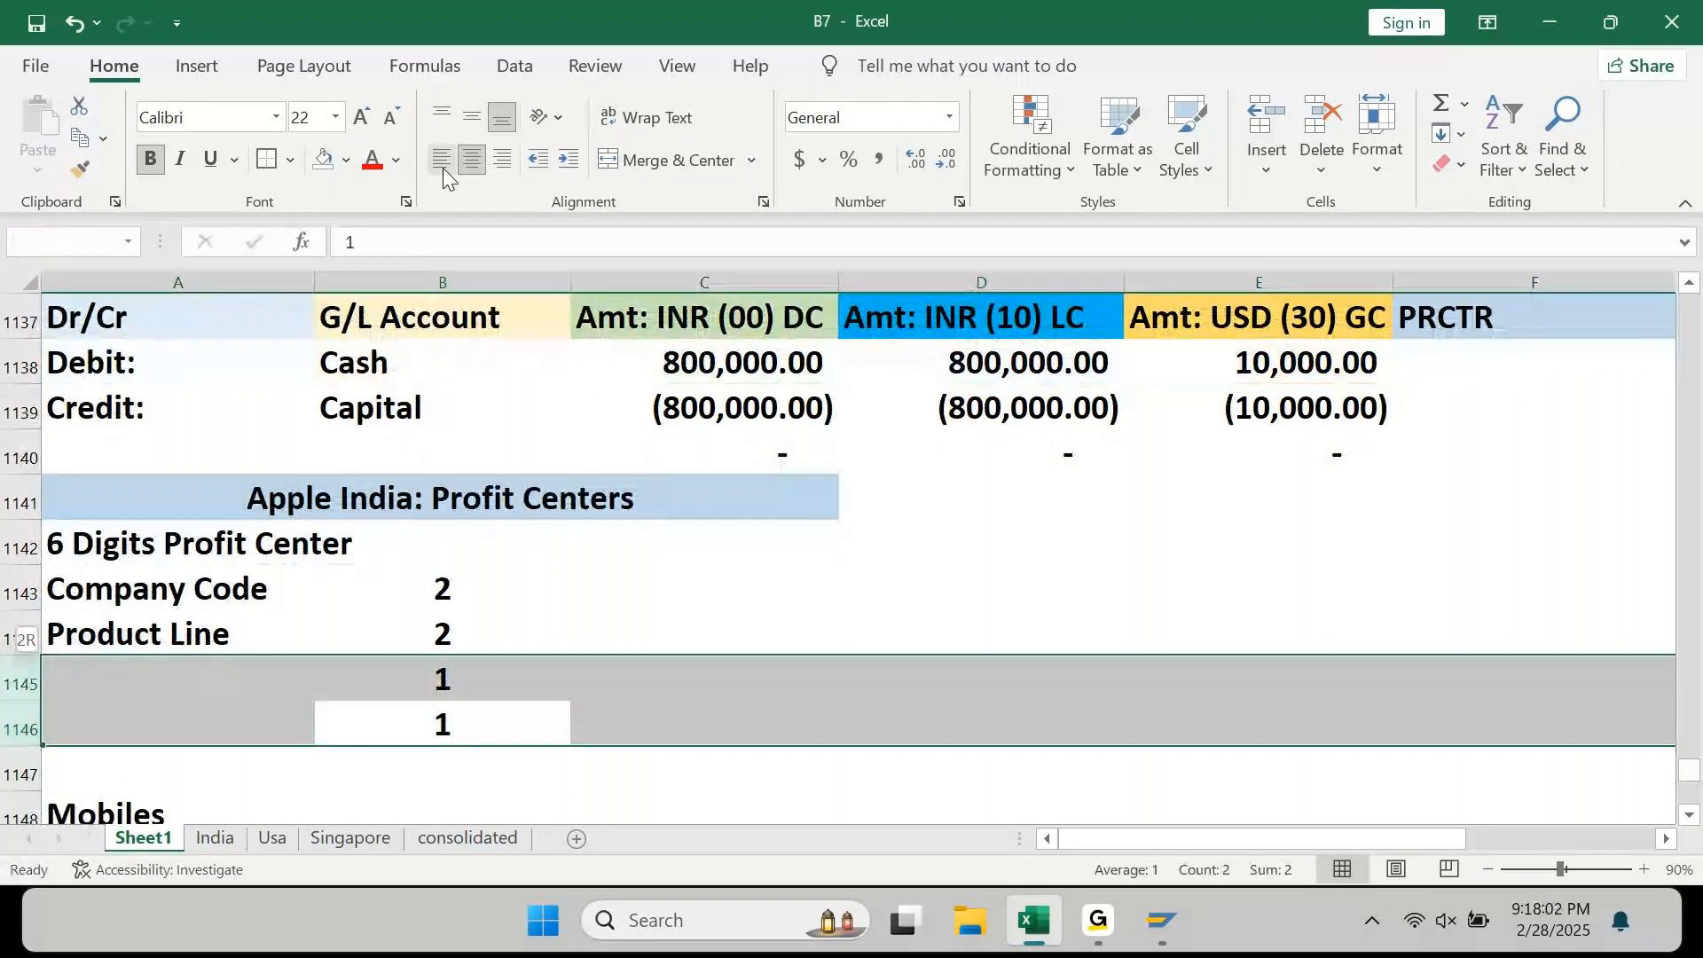
key("Delete")
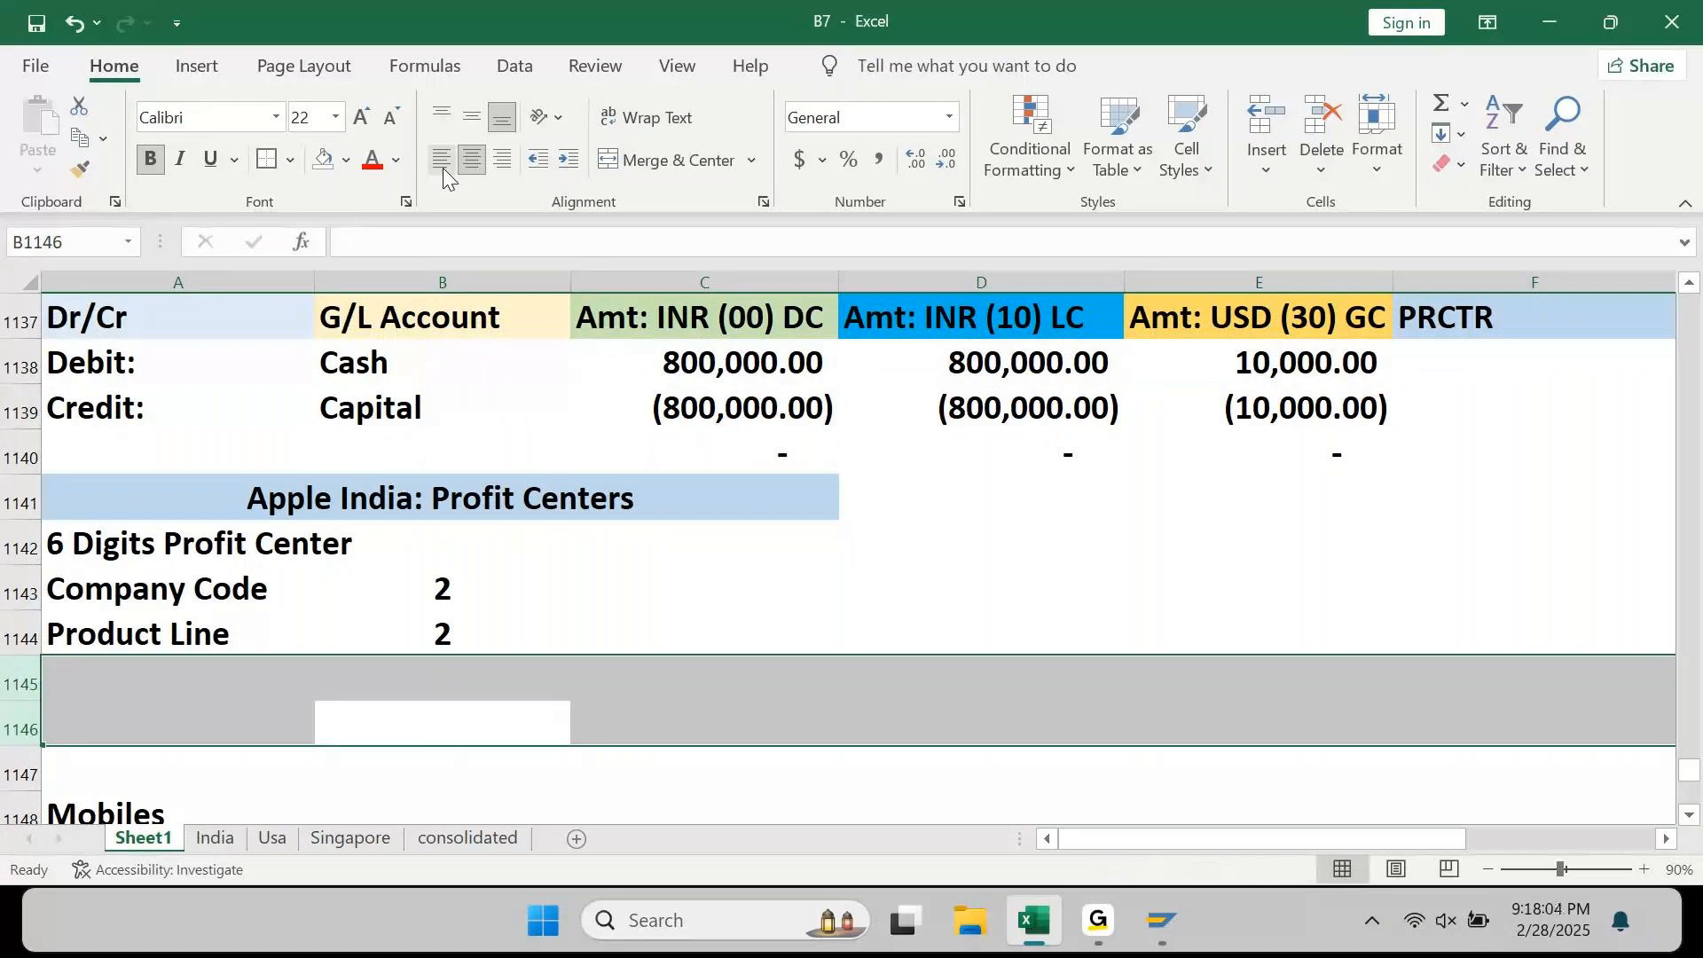
key("Left")
key("Up")
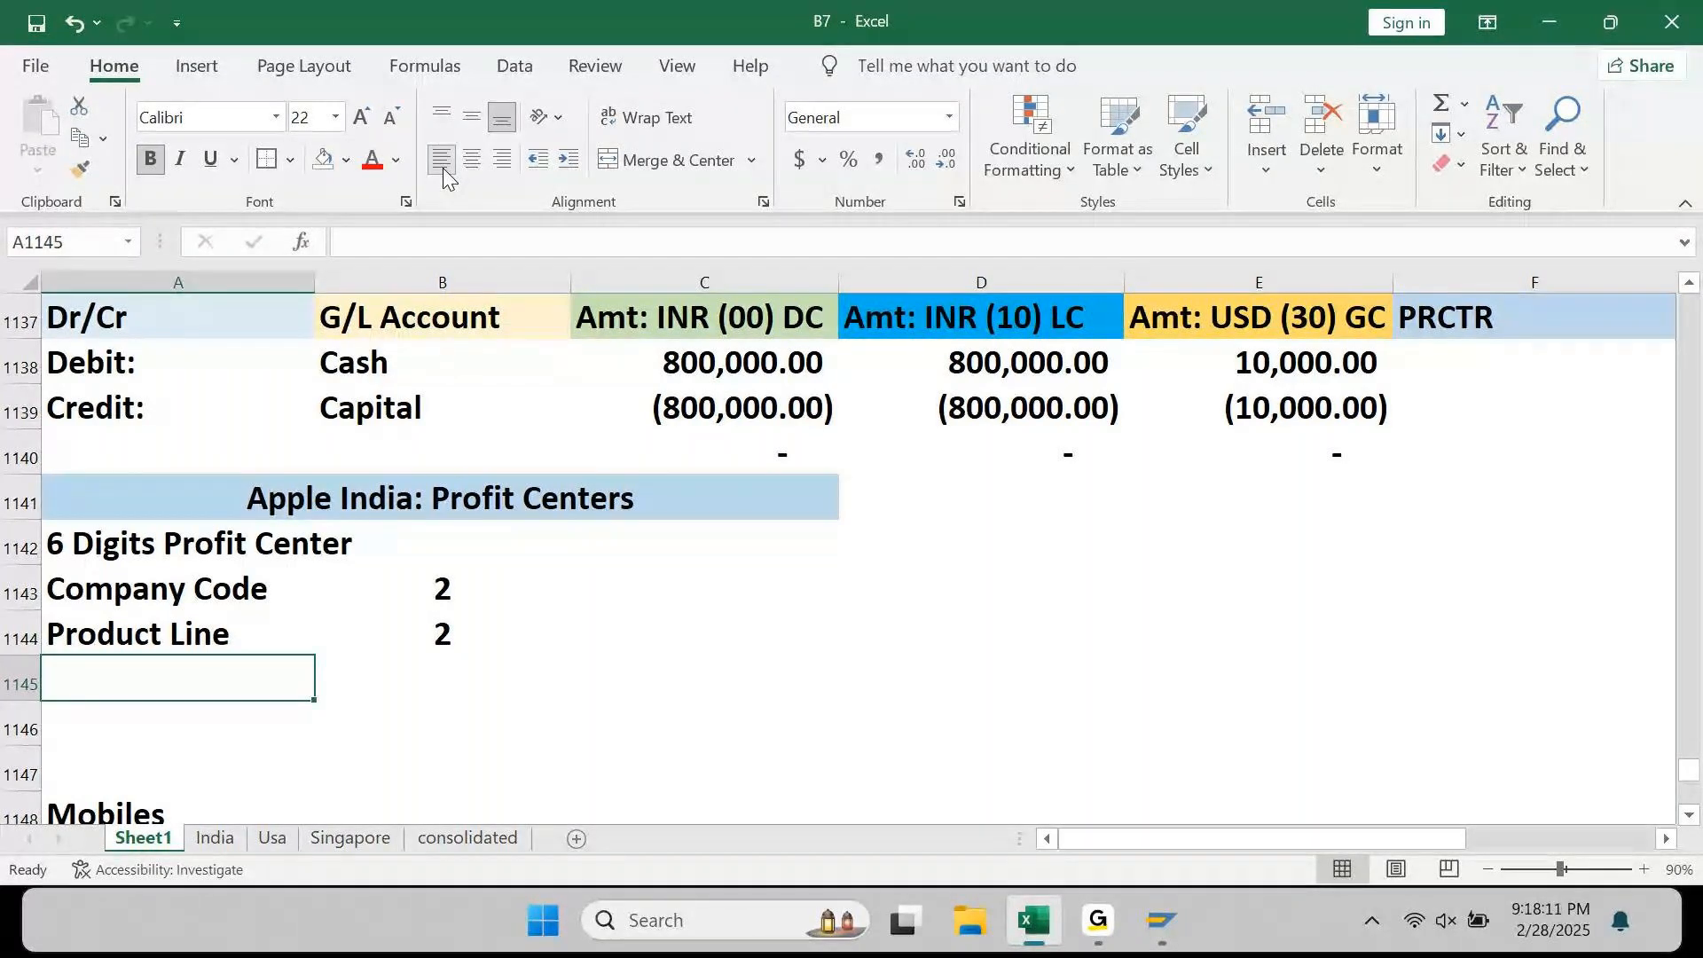
Step: Change the Company Code digit count to 4
key("Up")
key("Up")
key("Right")
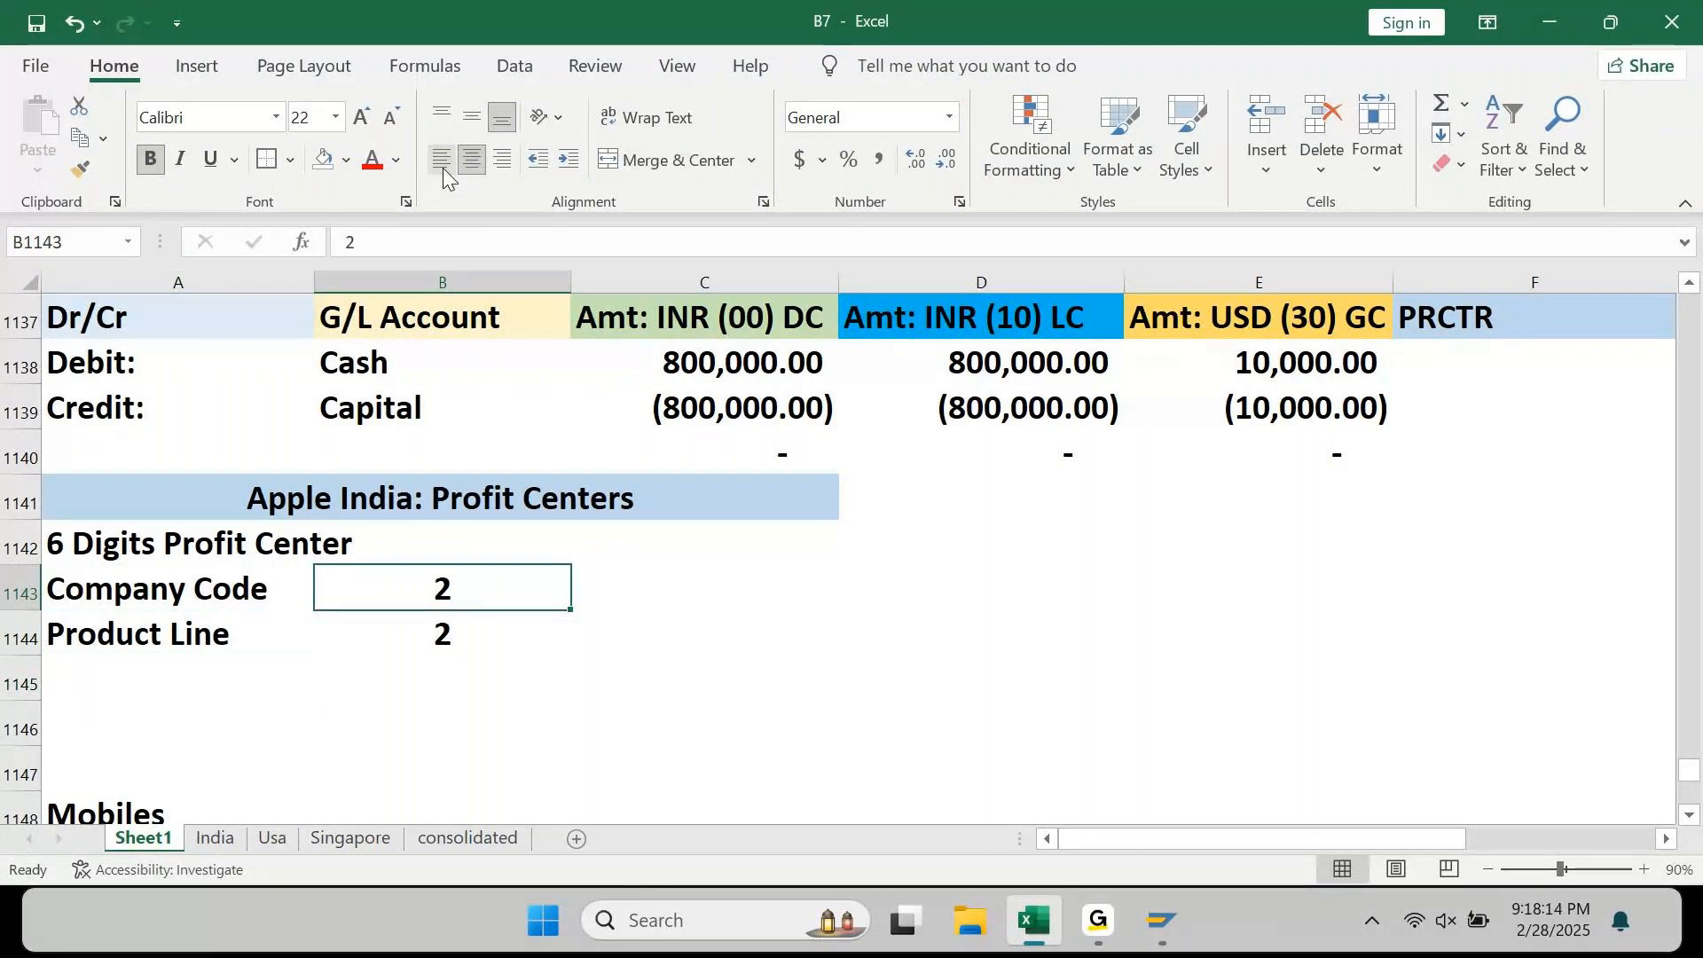
type("4")
key("Return")
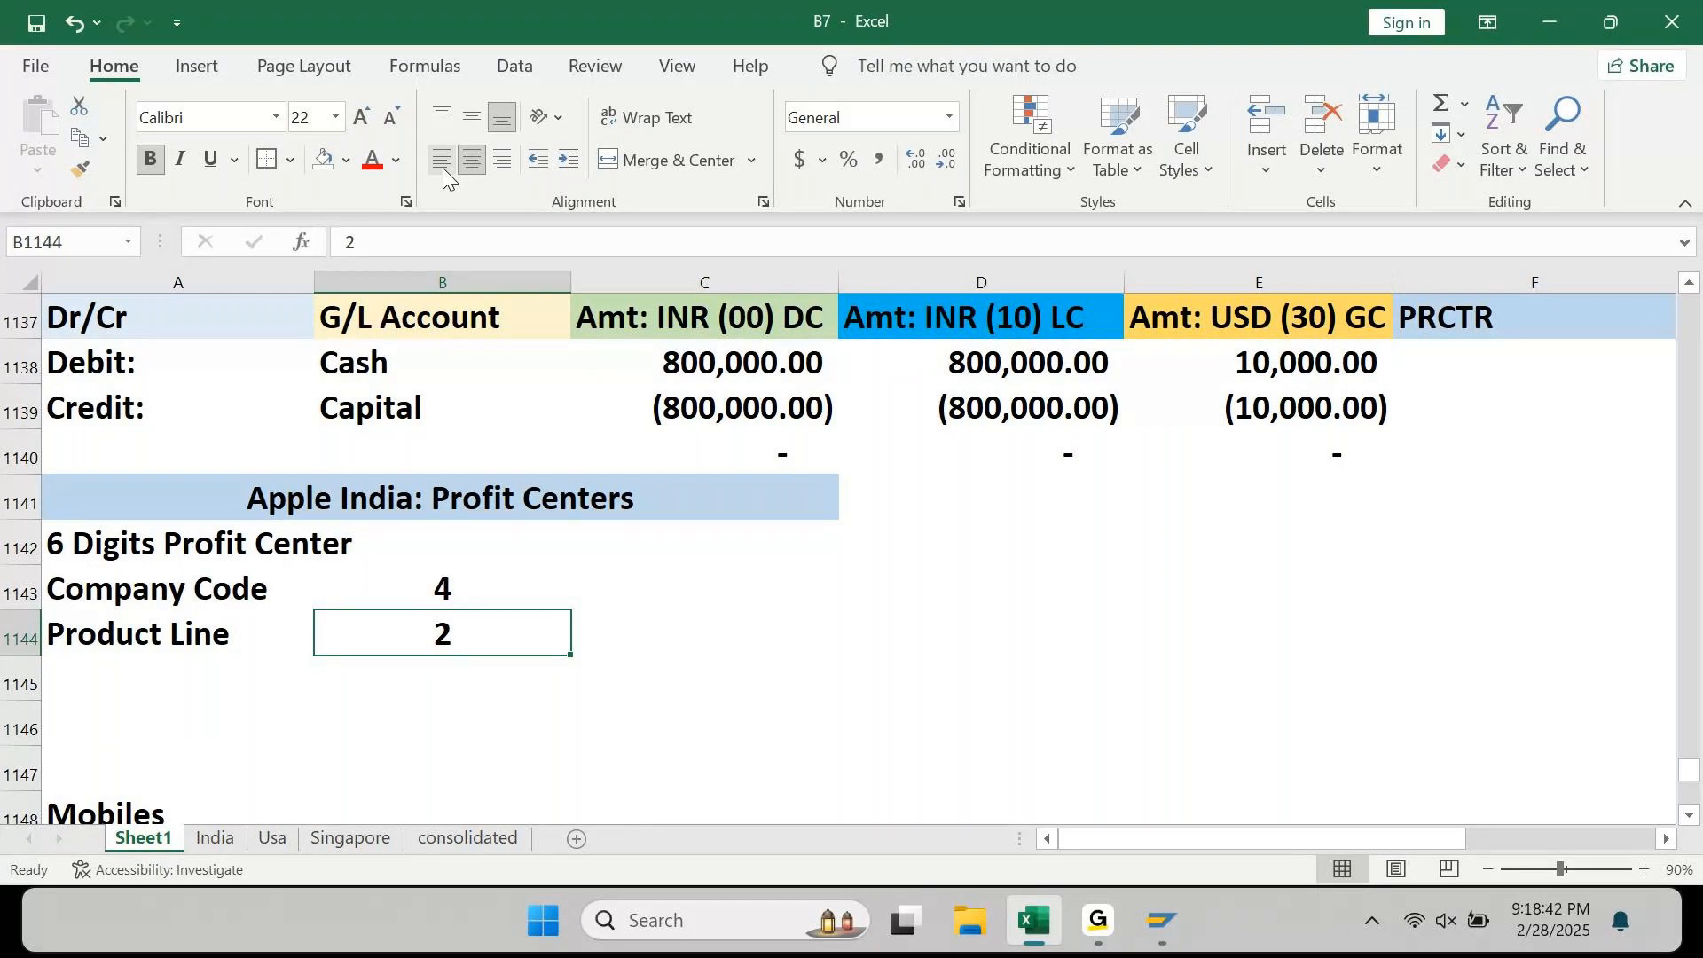
Step: Enter example AP90 for Company Code and '01/02/03 for Product Line in column C
key("Up")
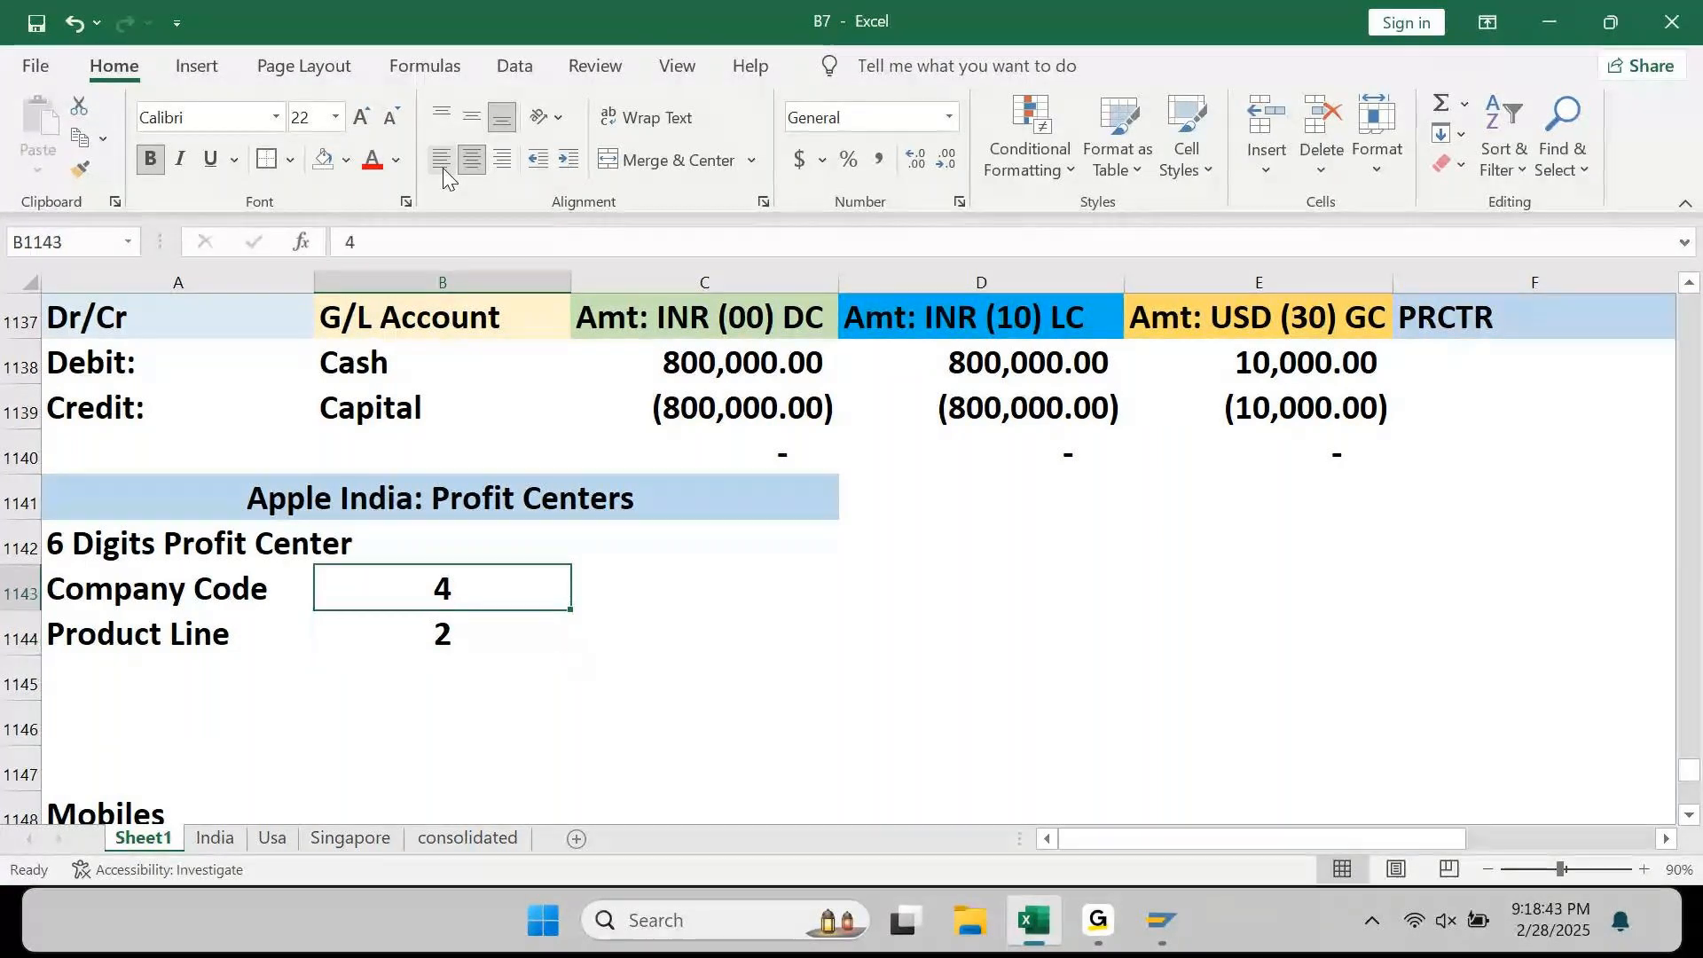
key("Right")
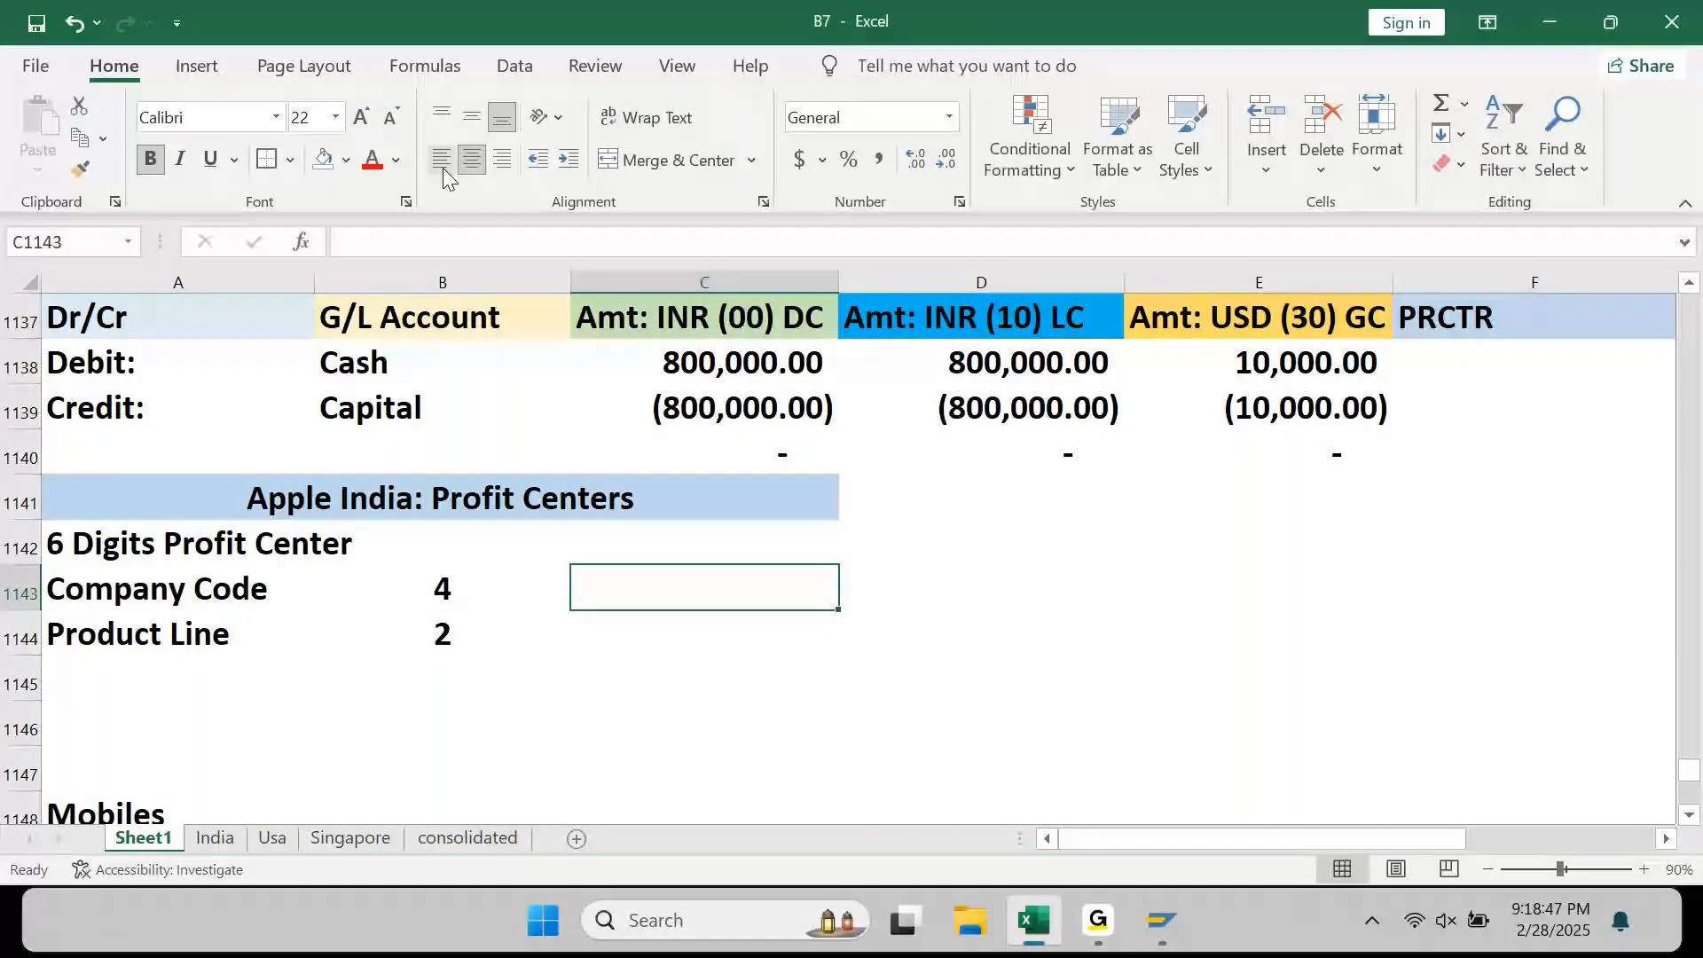
type("AP90")
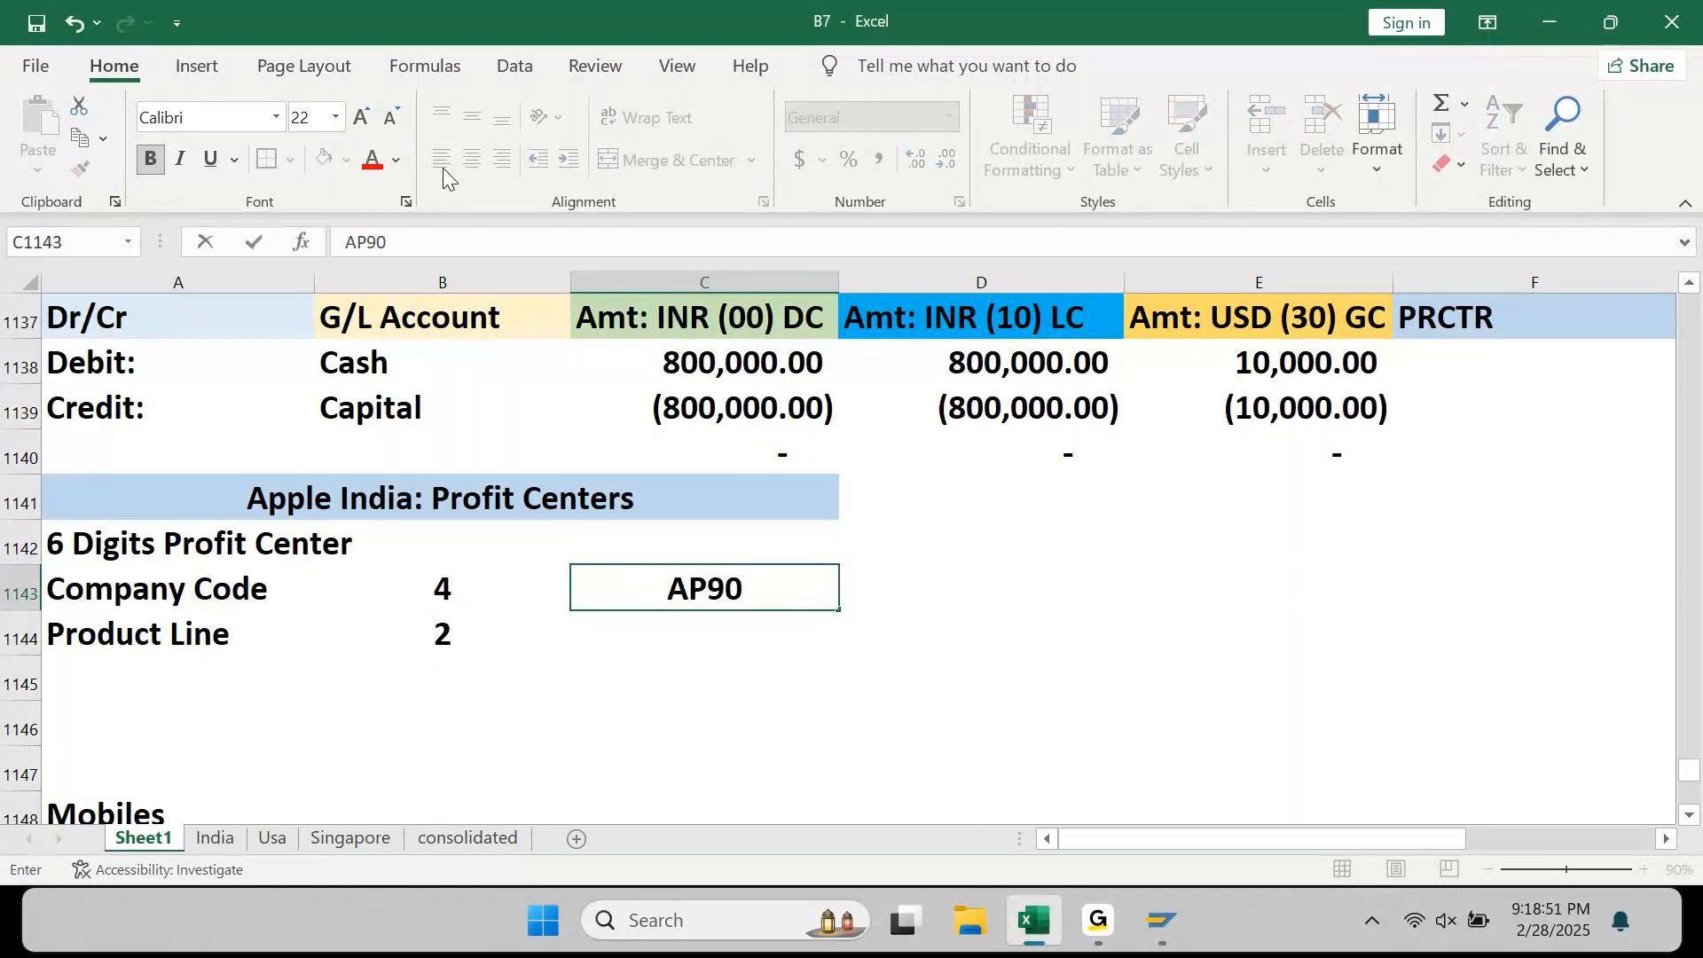
key("Return")
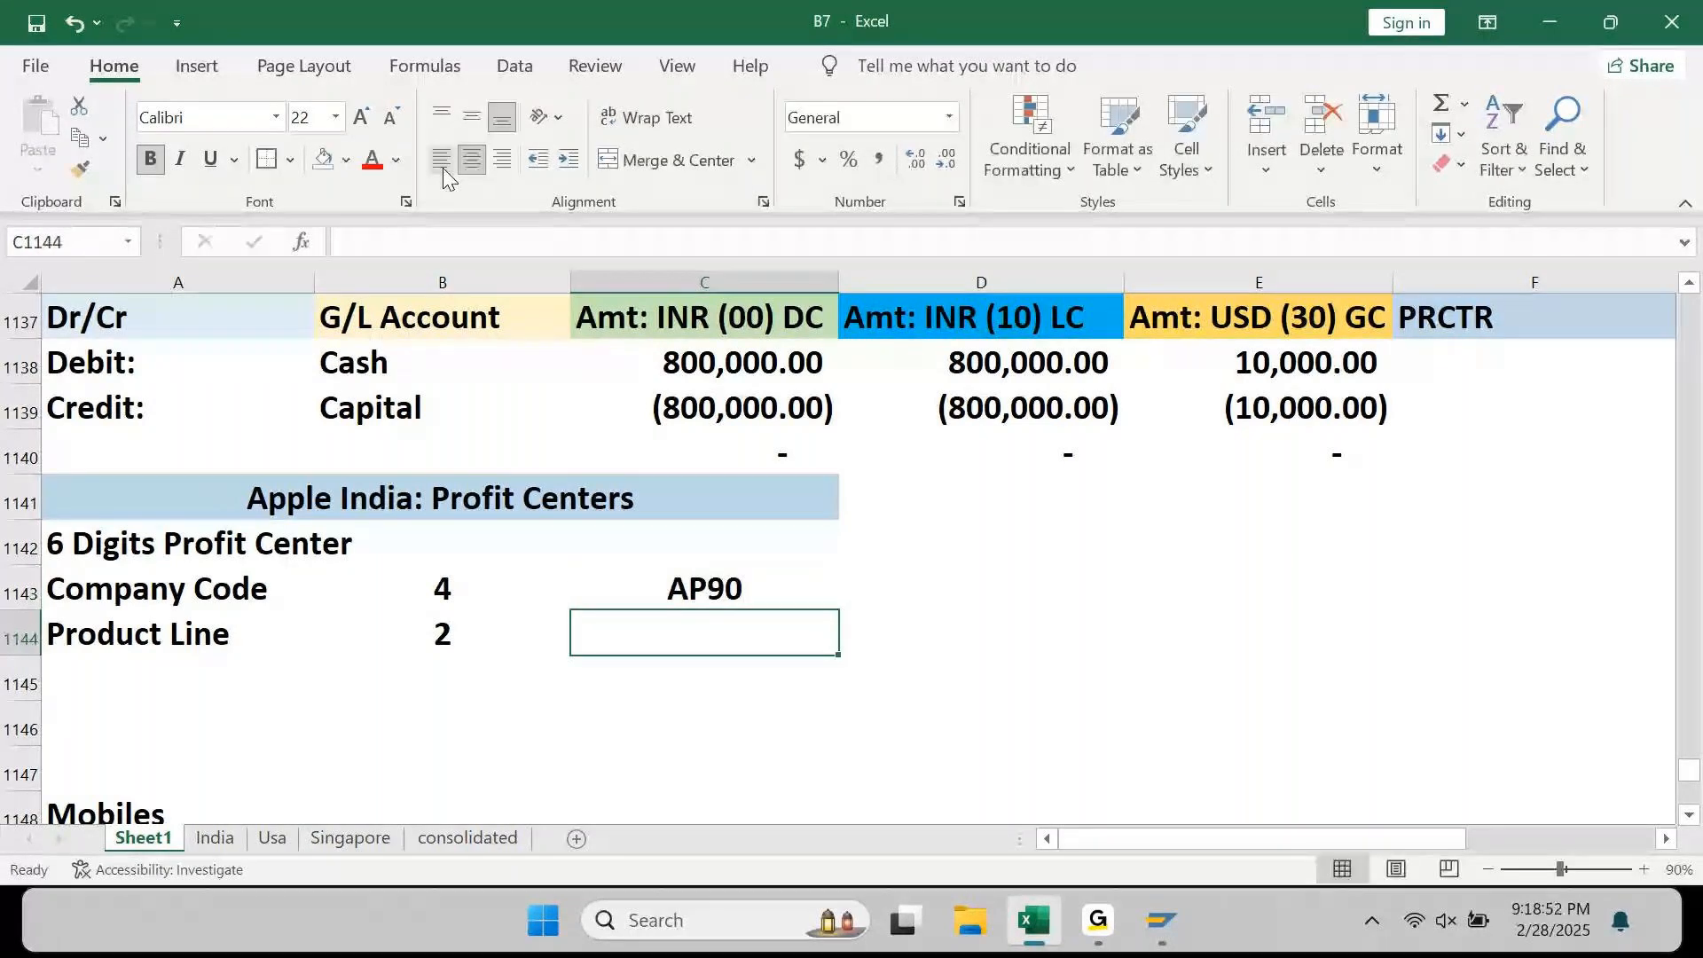
type(".")
key("BackSpace")
type("'01/0")
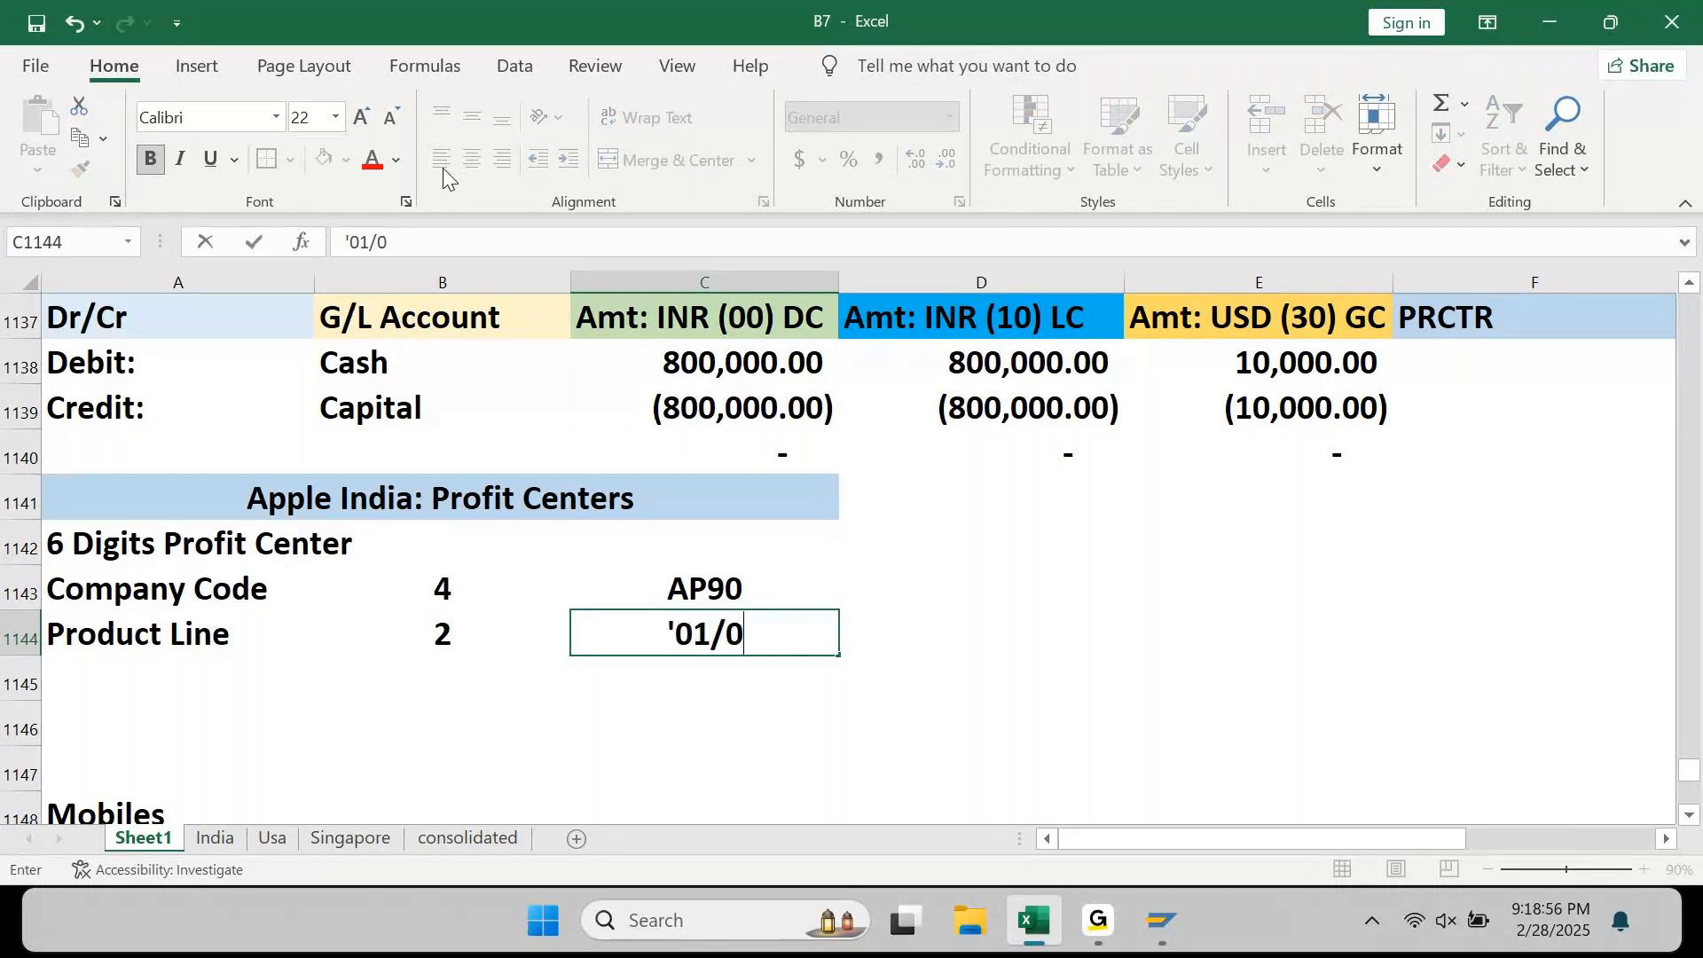
type("2/03")
key("Return")
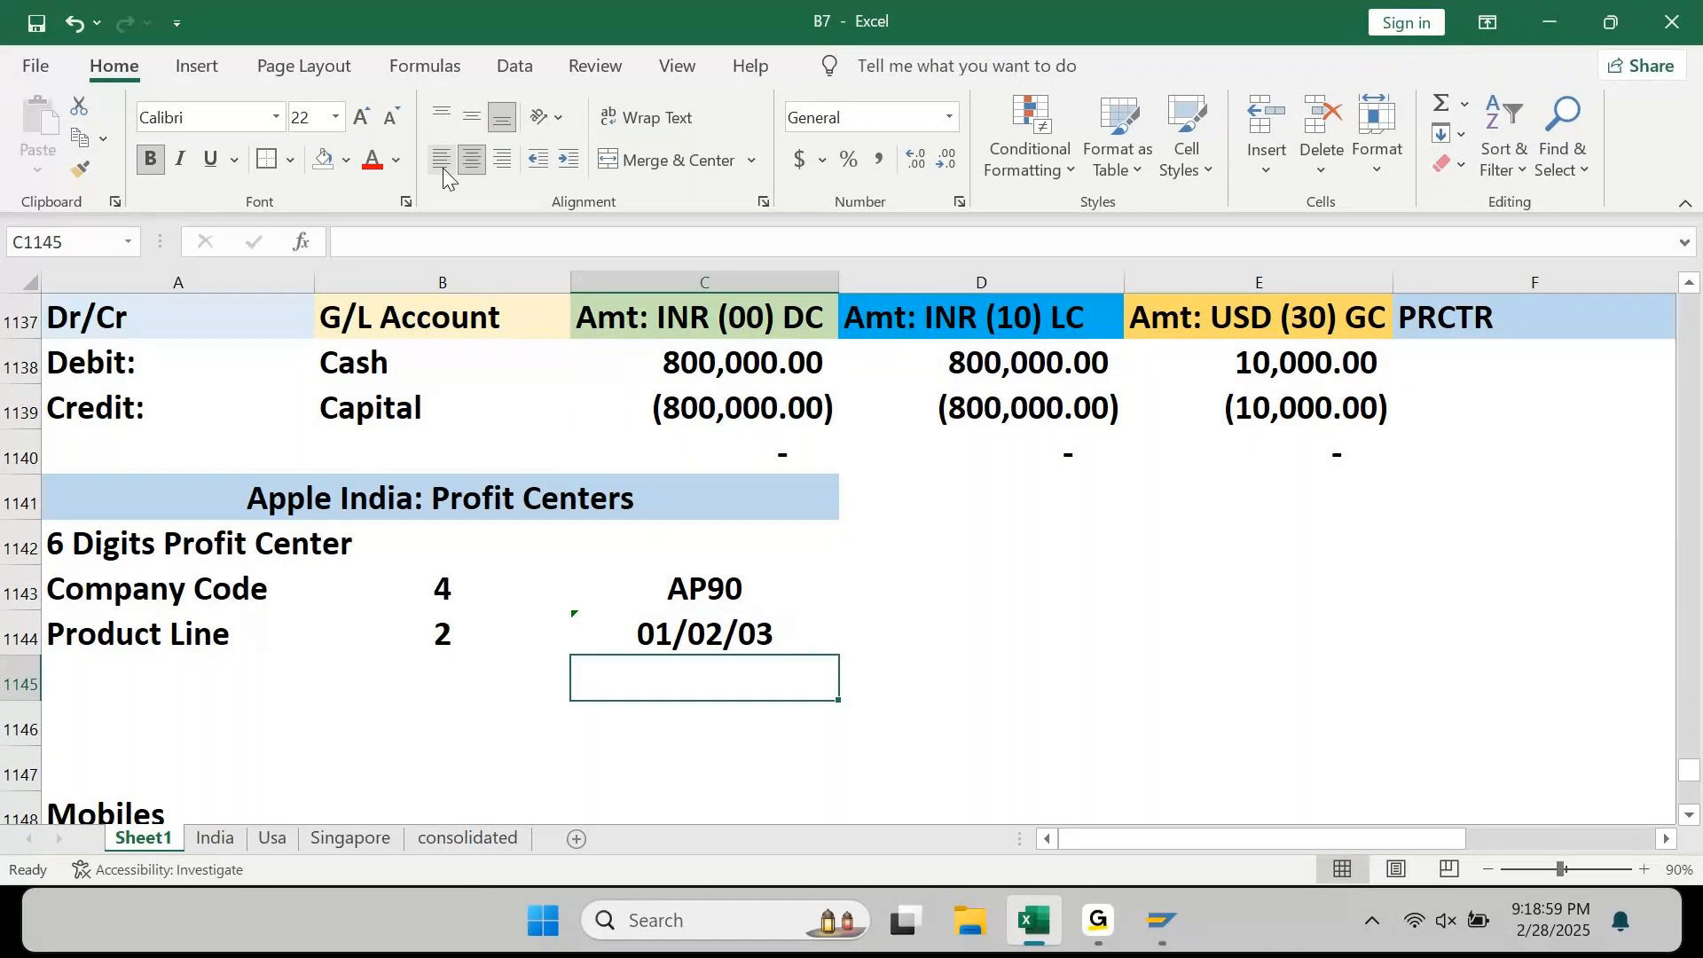
Step: Delete the two blank rows between Product Line and the Mobiles list
key("Left")
key("shift+space")
key("shift+Down")
key("shift+Down")
key("shift+Up")
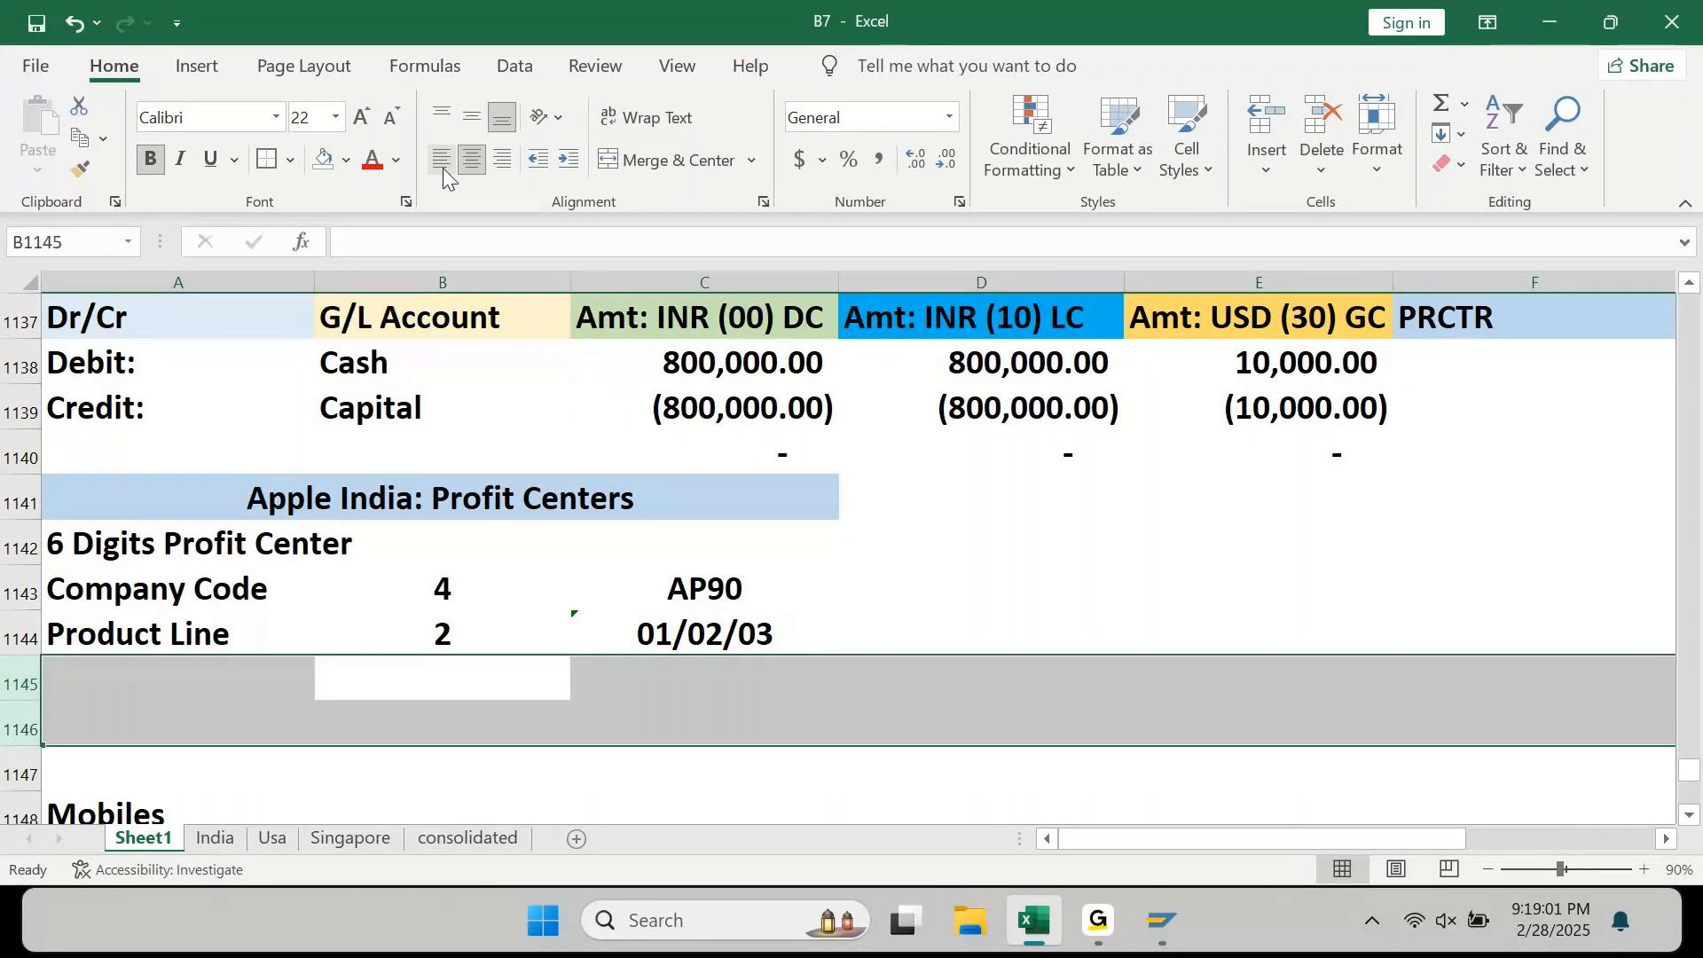
key("ctrl+minus")
key("Left")
key("Right")
key("Down")
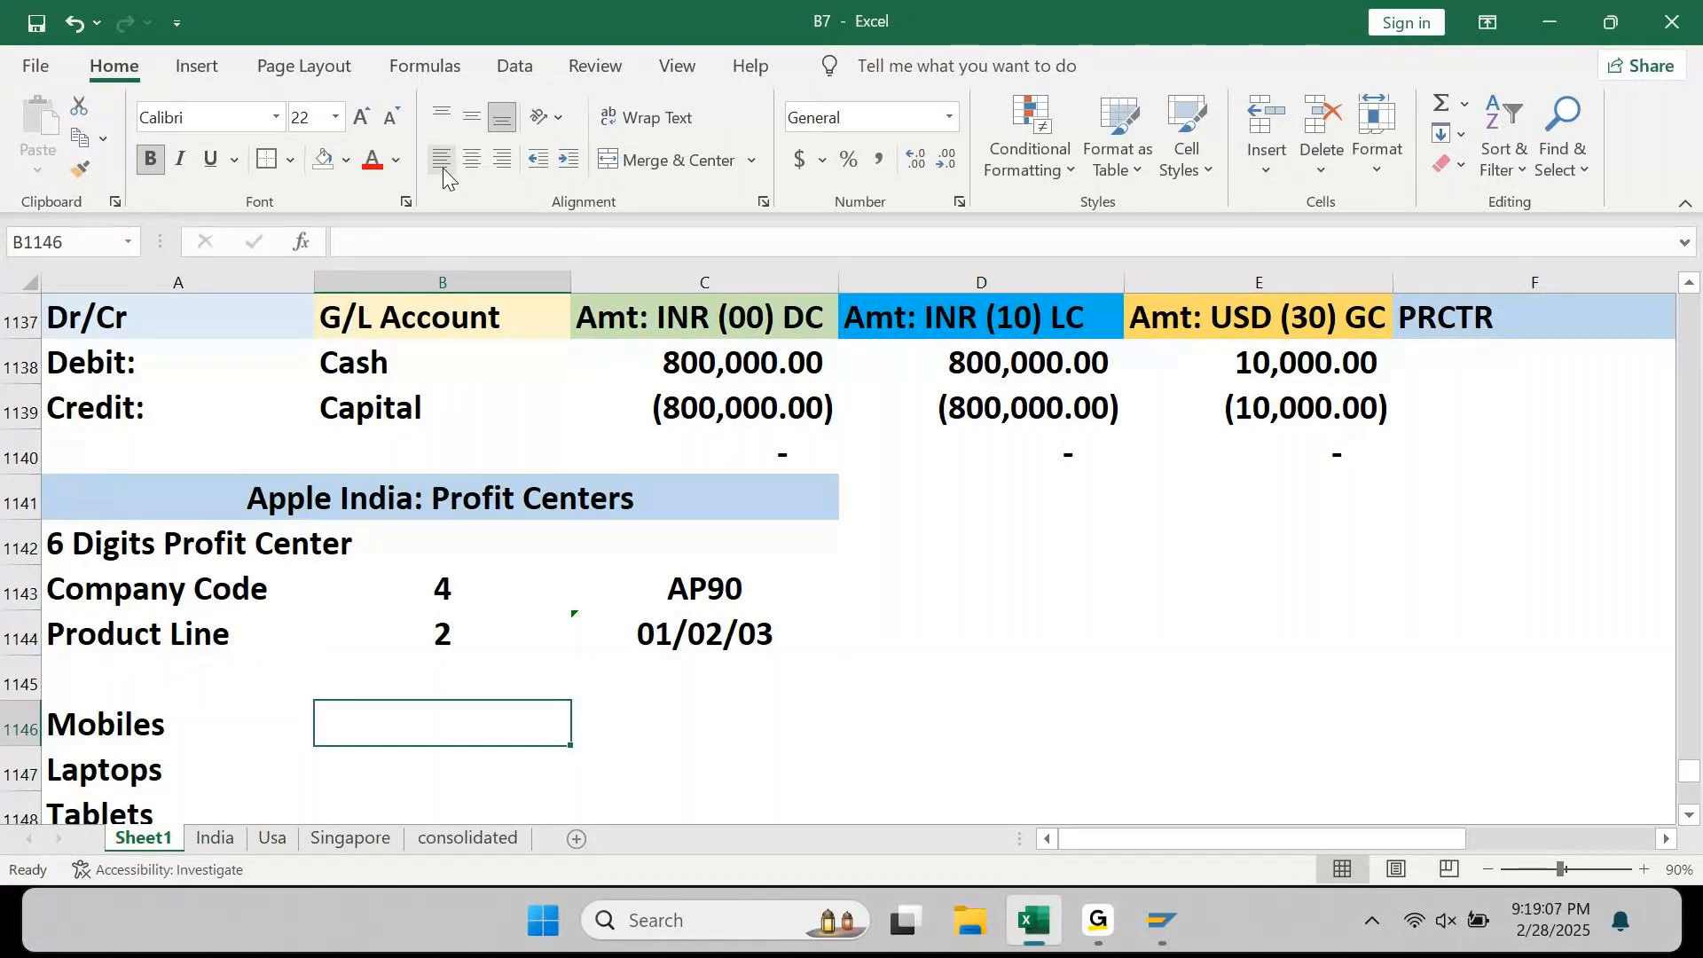
Step: Enter 'AP9001 beside Mobiles, colouring AP90 red and the digits 01 green
type("AP9001")
key("Return")
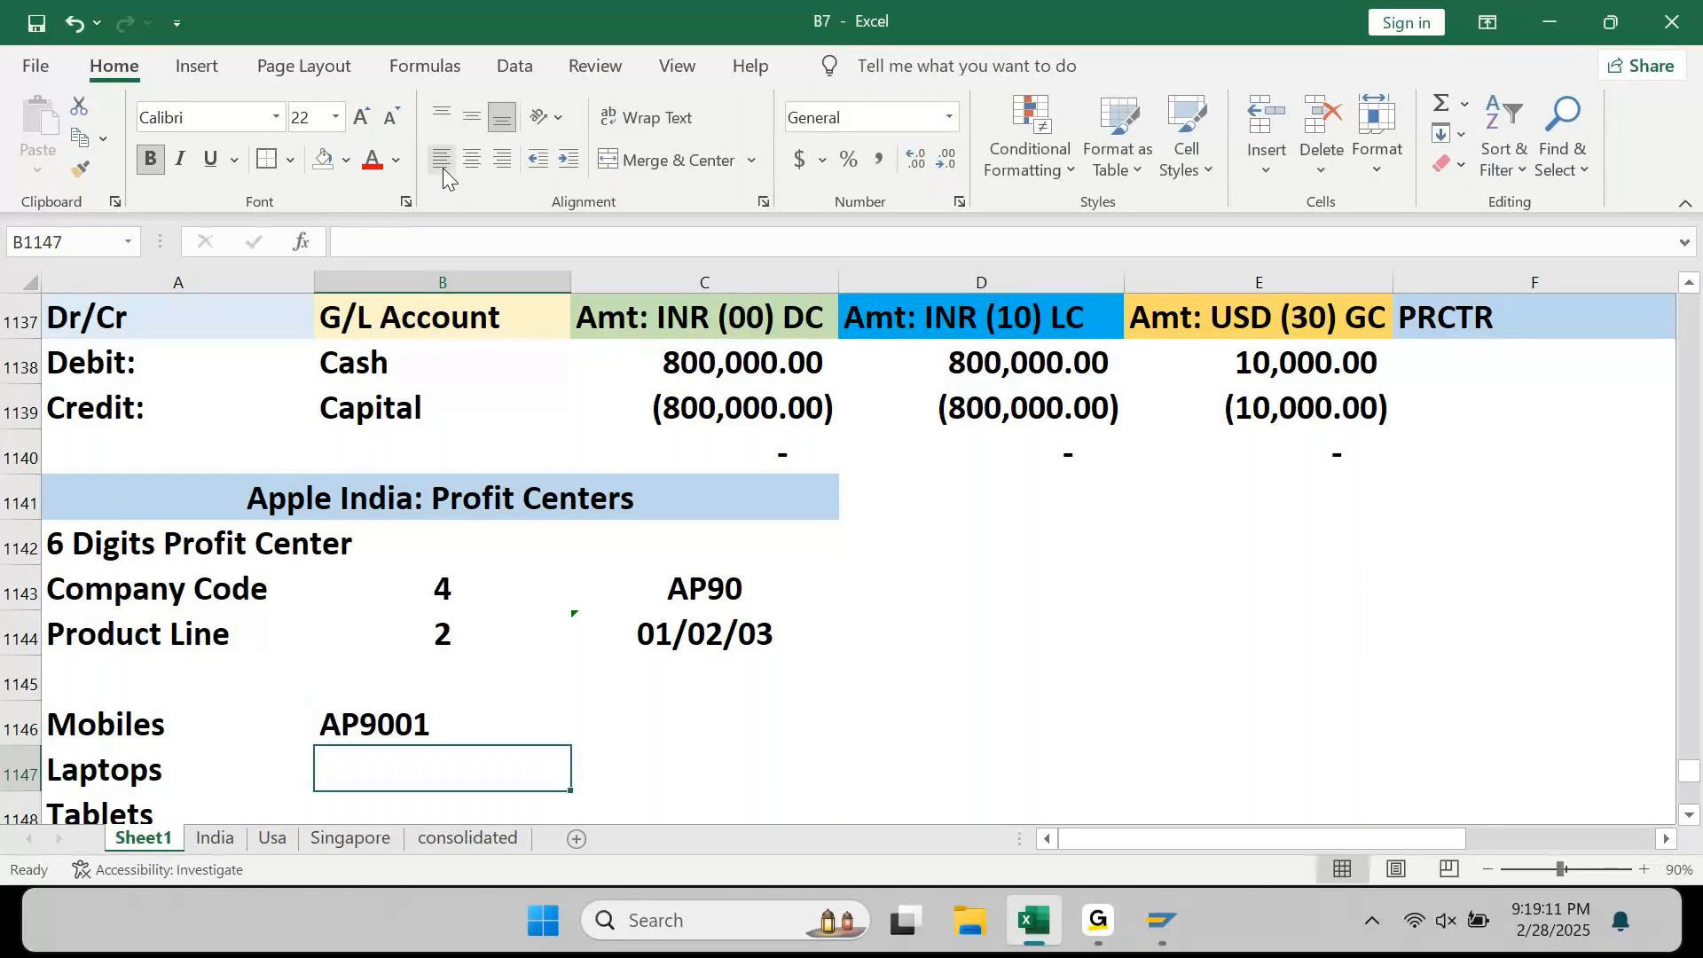
key("Up")
key("F2")
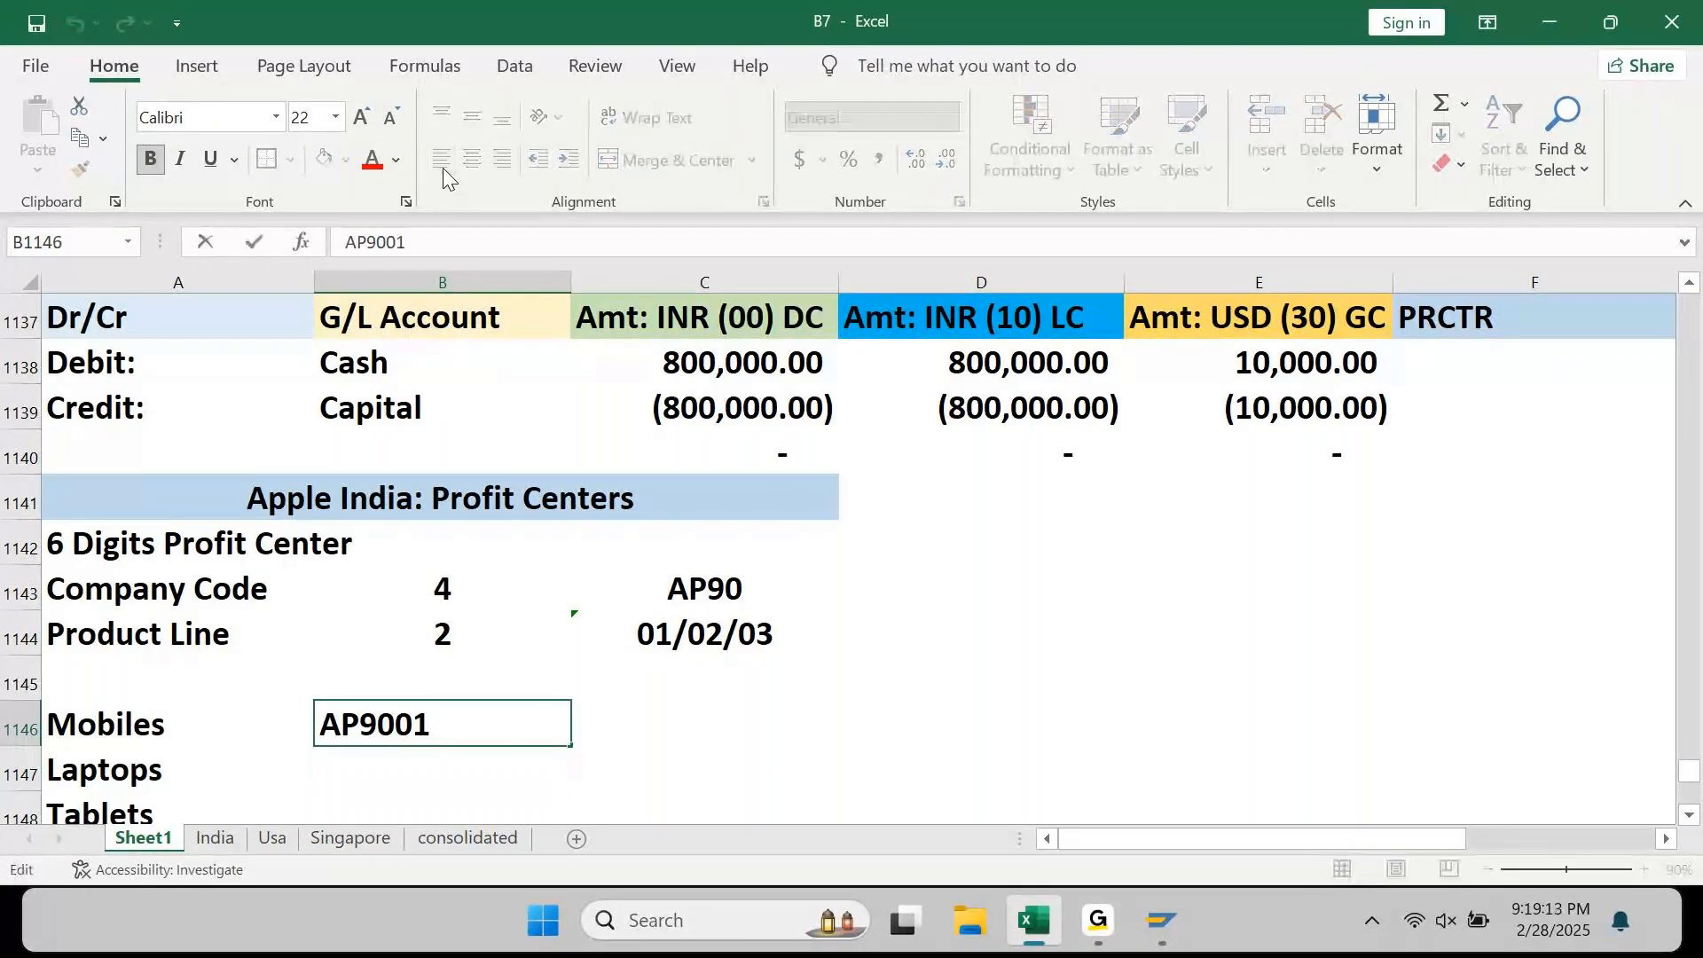
key("Home")
type("'")
key("Right")
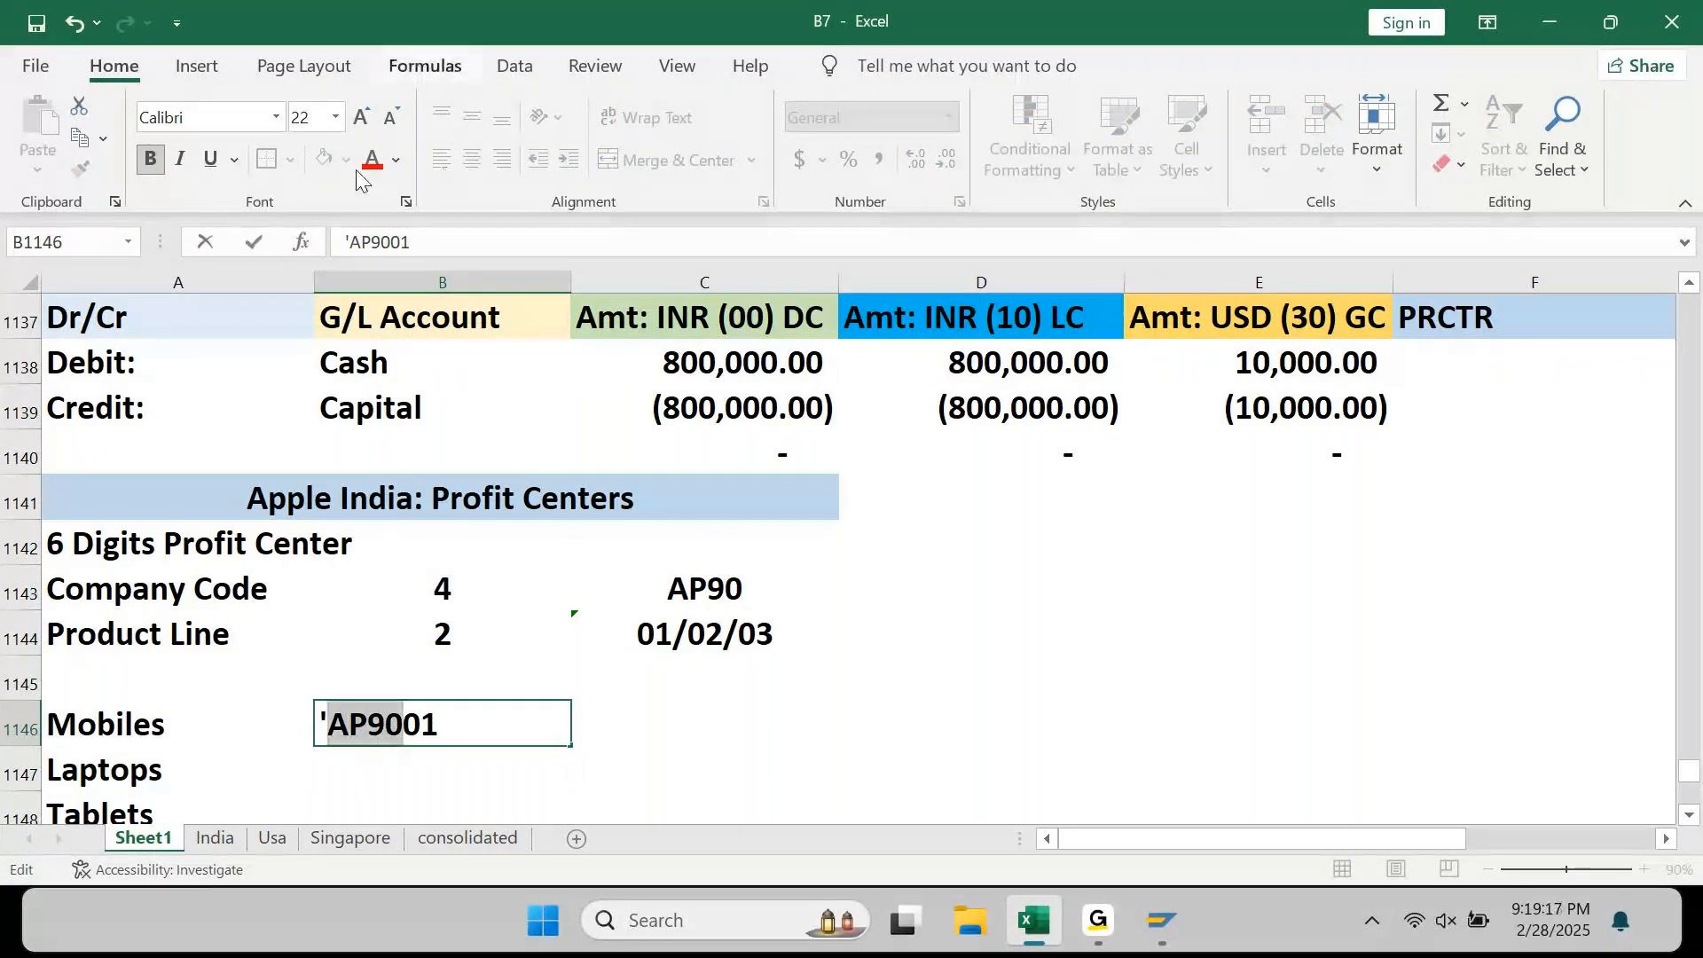
left_click(370, 167)
key("shift+Right")
key("shift+Right")
left_click(395, 160)
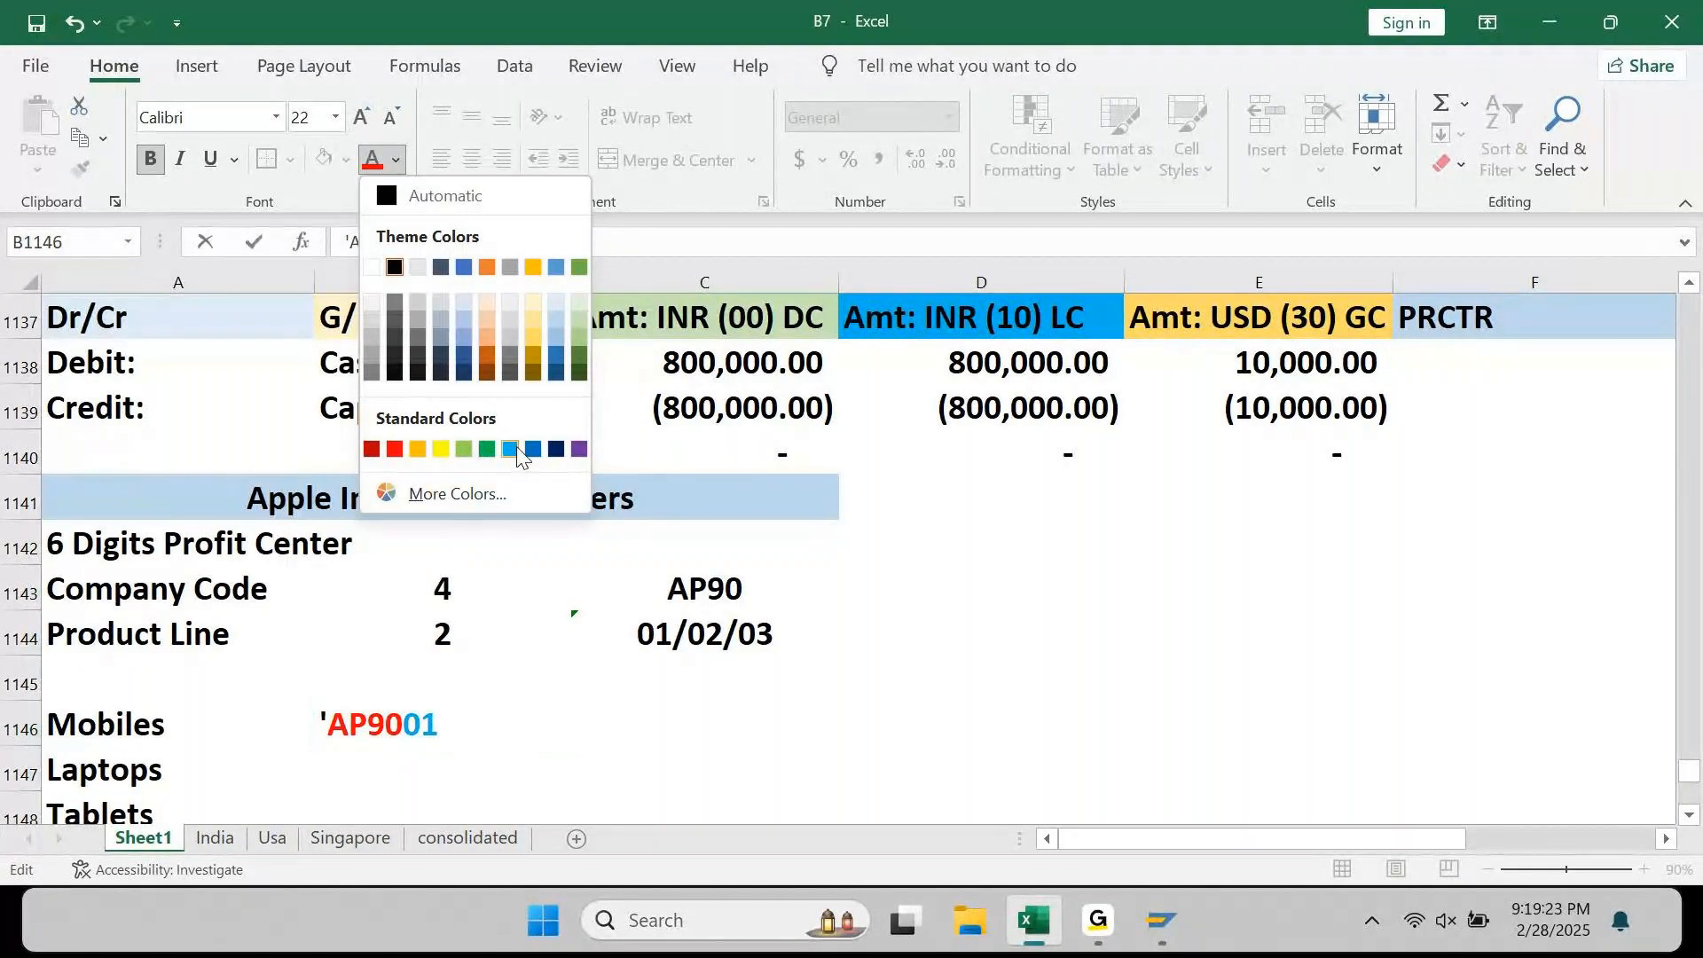
left_click(487, 449)
key("Return")
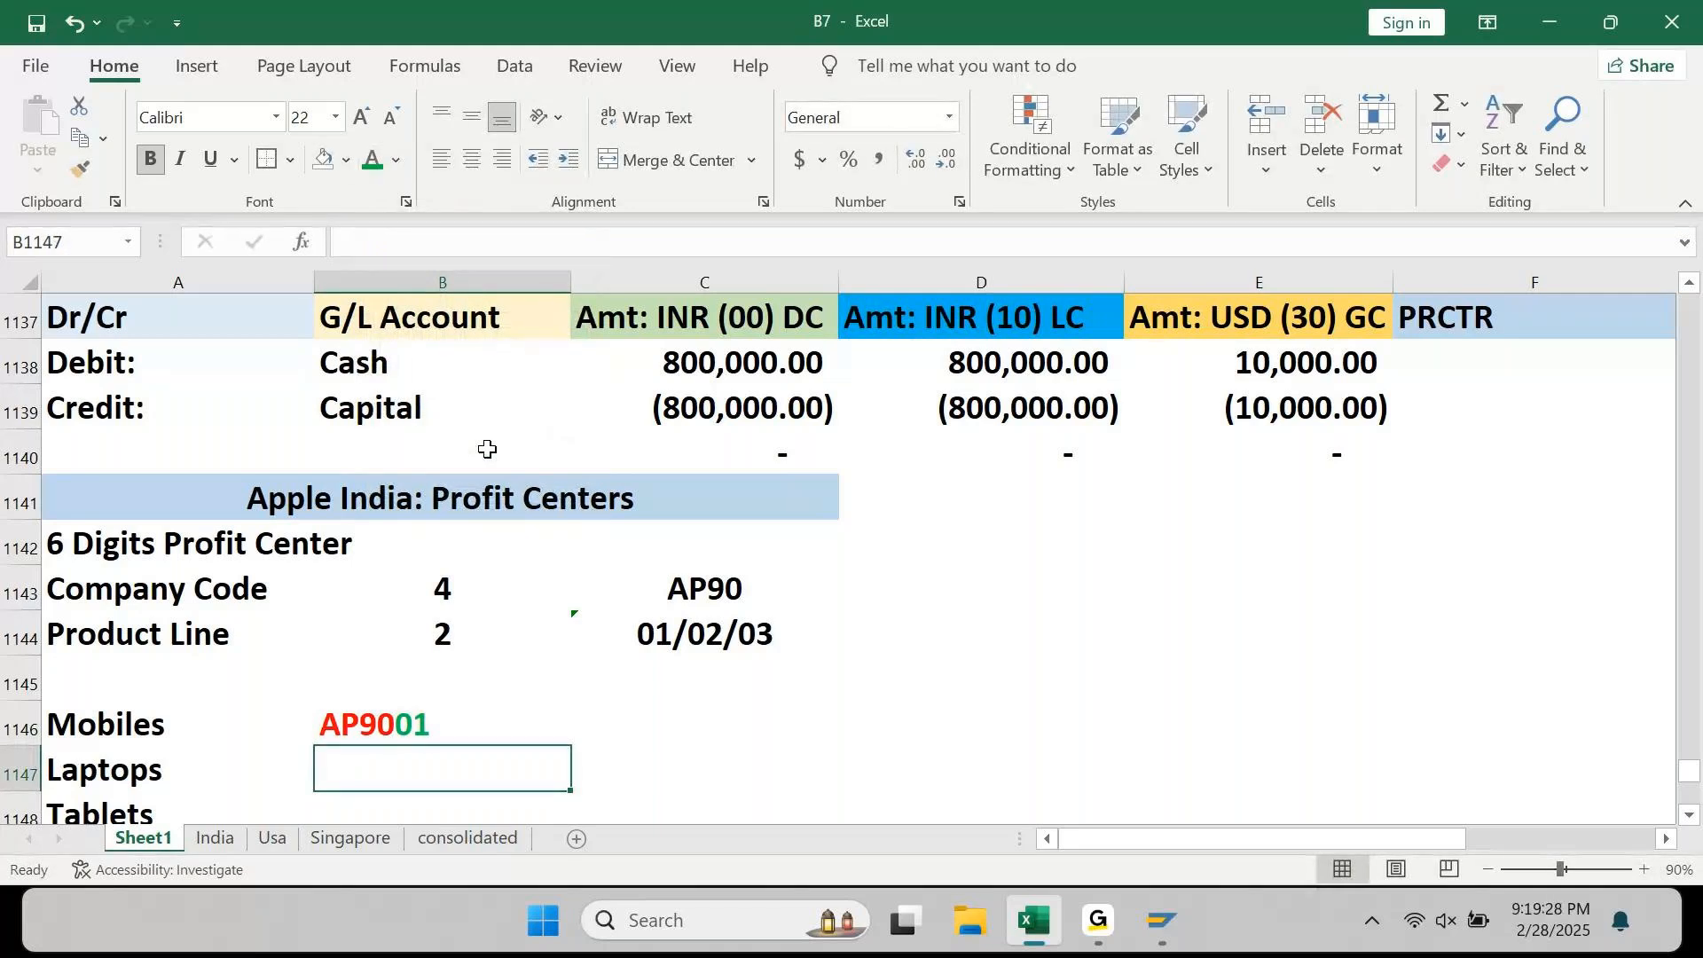
Step: Fill the formatted code down, setting AP9002 for Laptops and AP9003 for Tablets
key("ctrl+d")
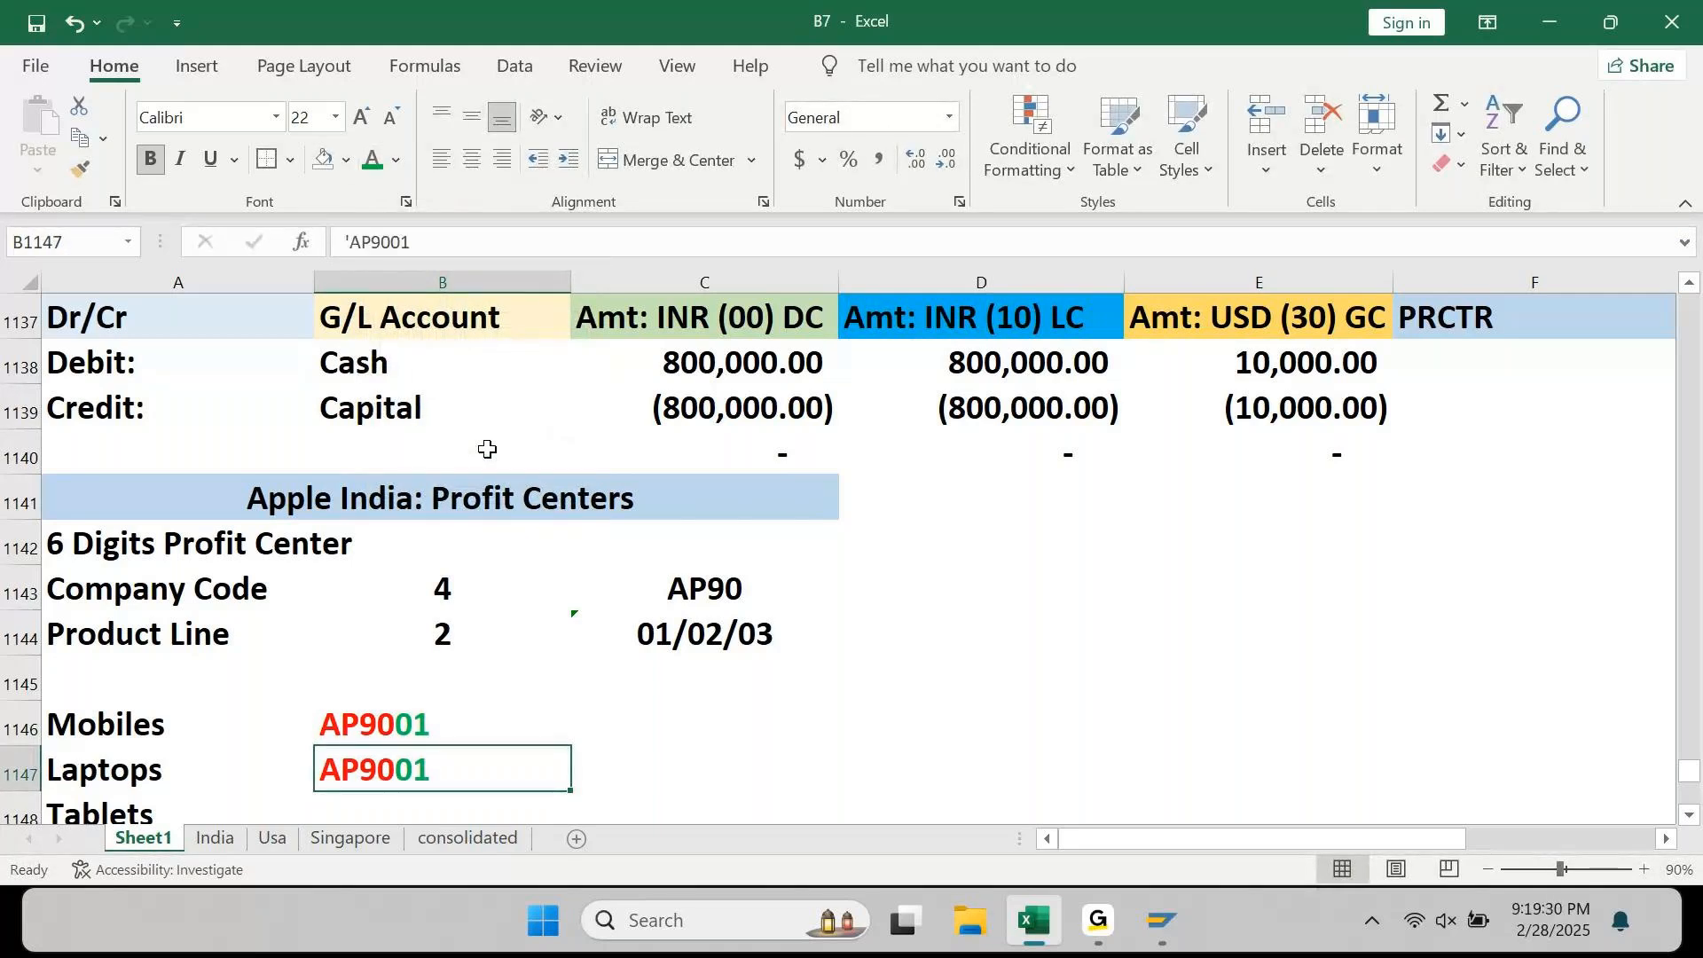
type("'AP9002")
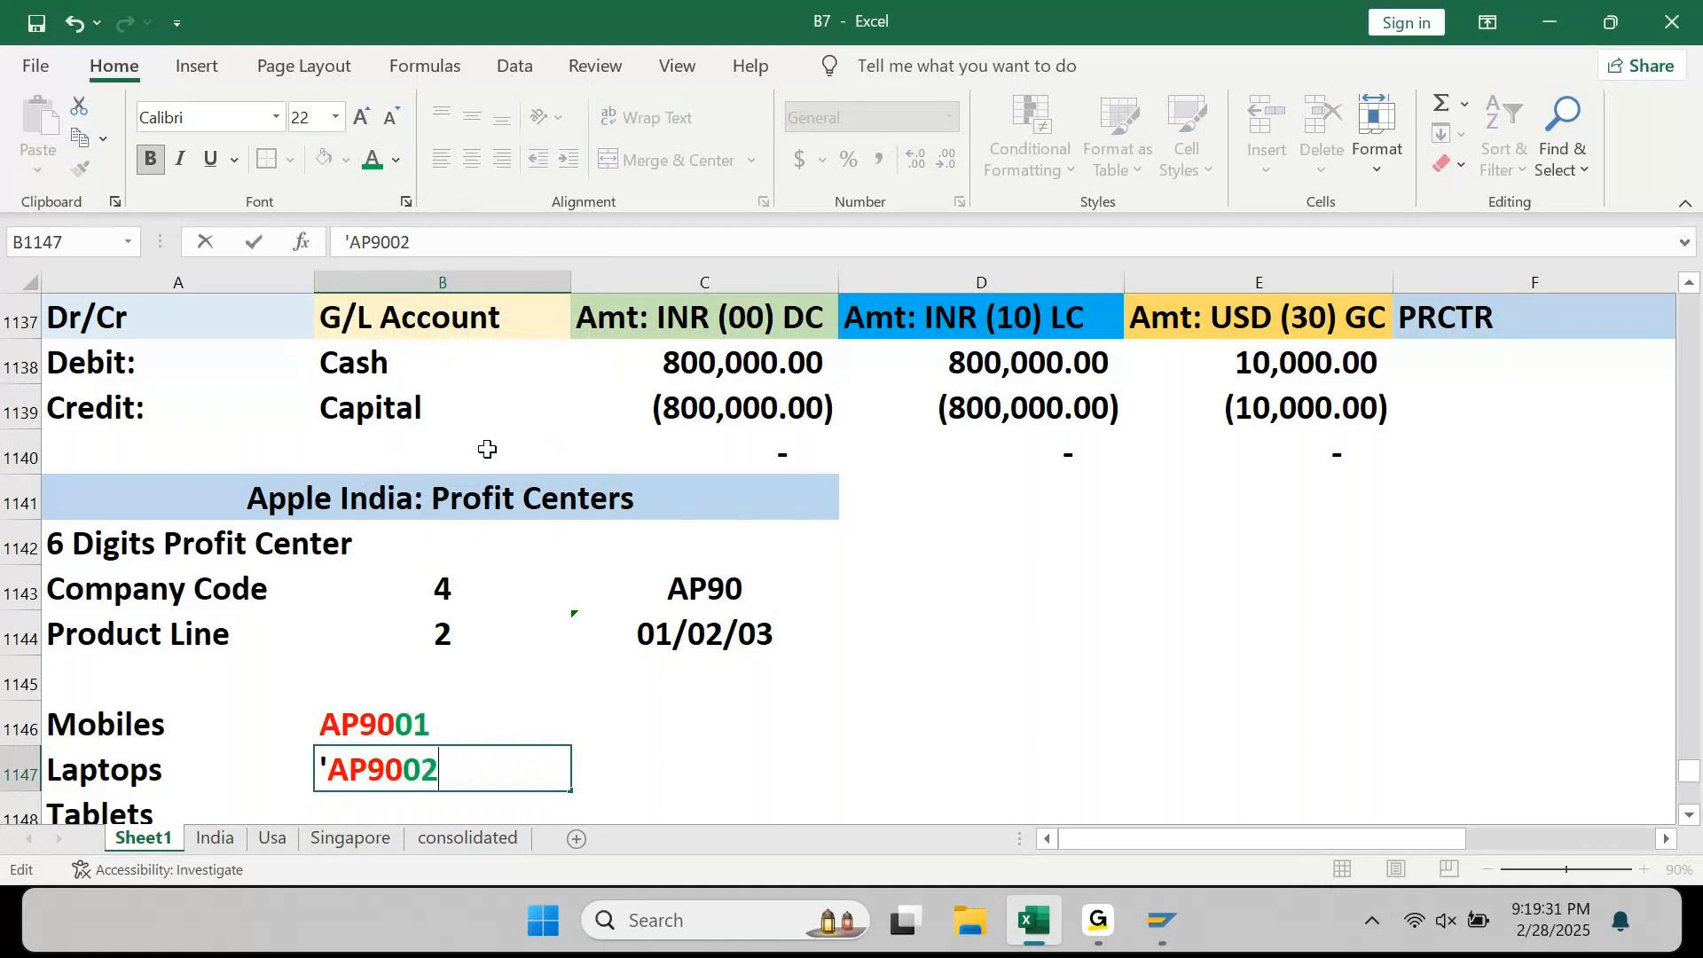
key("Return")
type("\\")
key("Escape")
key("ctrl+d")
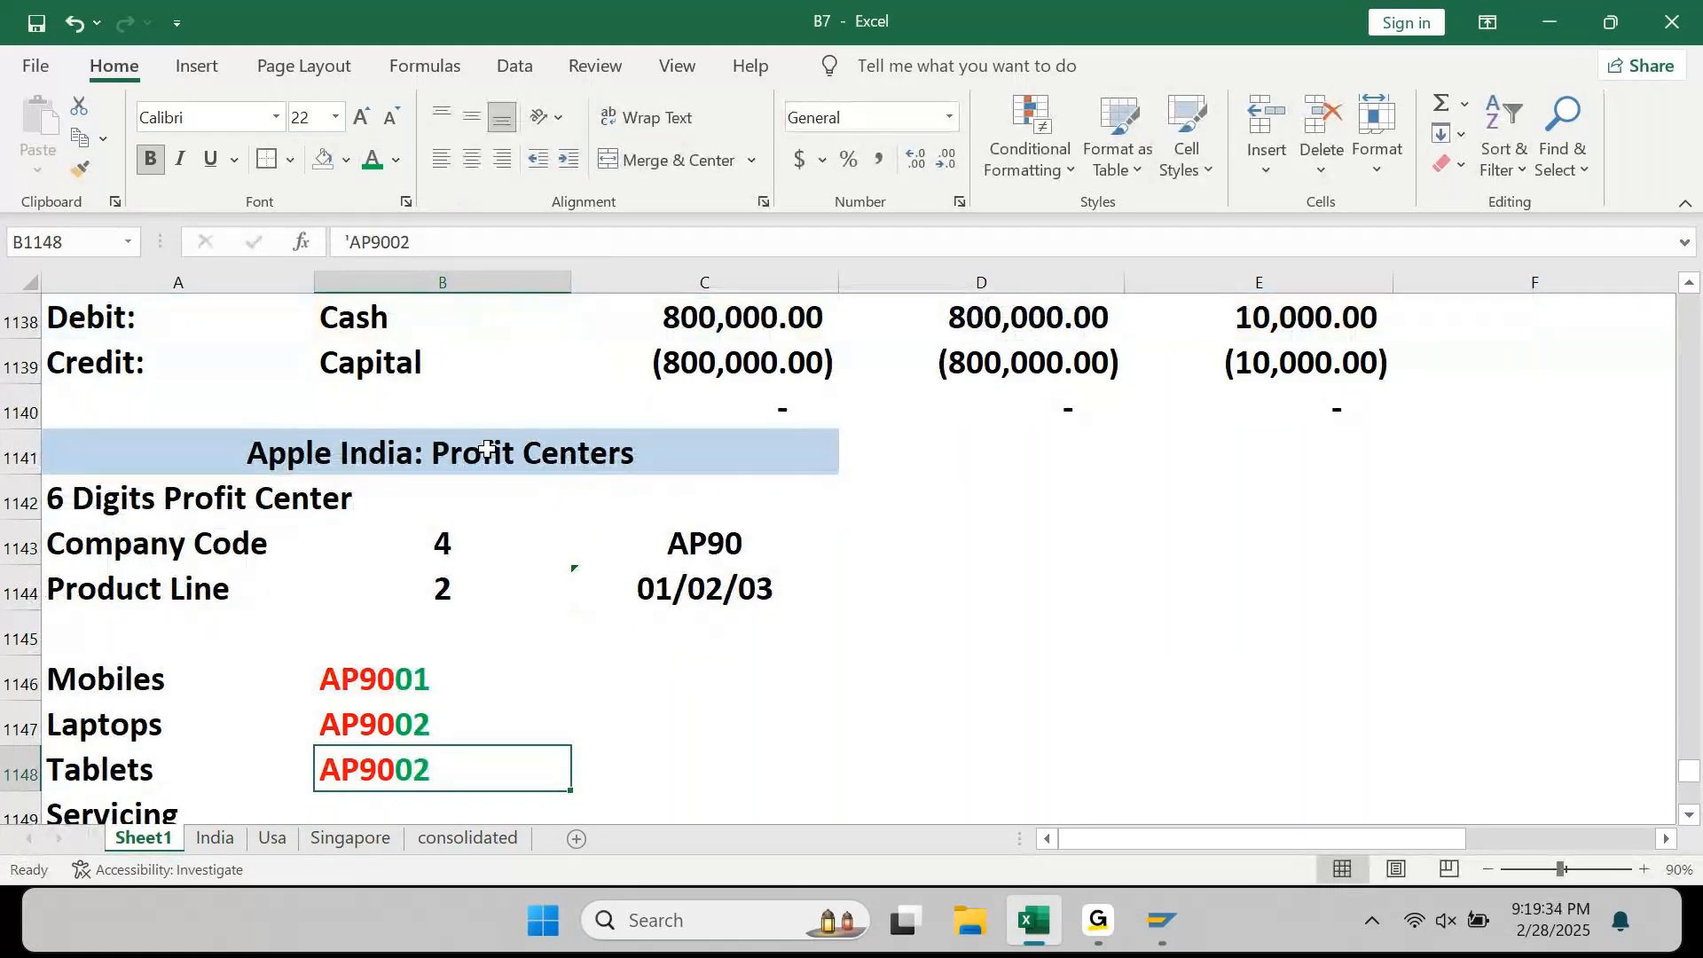
key("F2")
key("BackSpace")
type("3")
key("Return")
Step: Fill the code down to Servicing and change it to AP9004
key("ctrl+d")
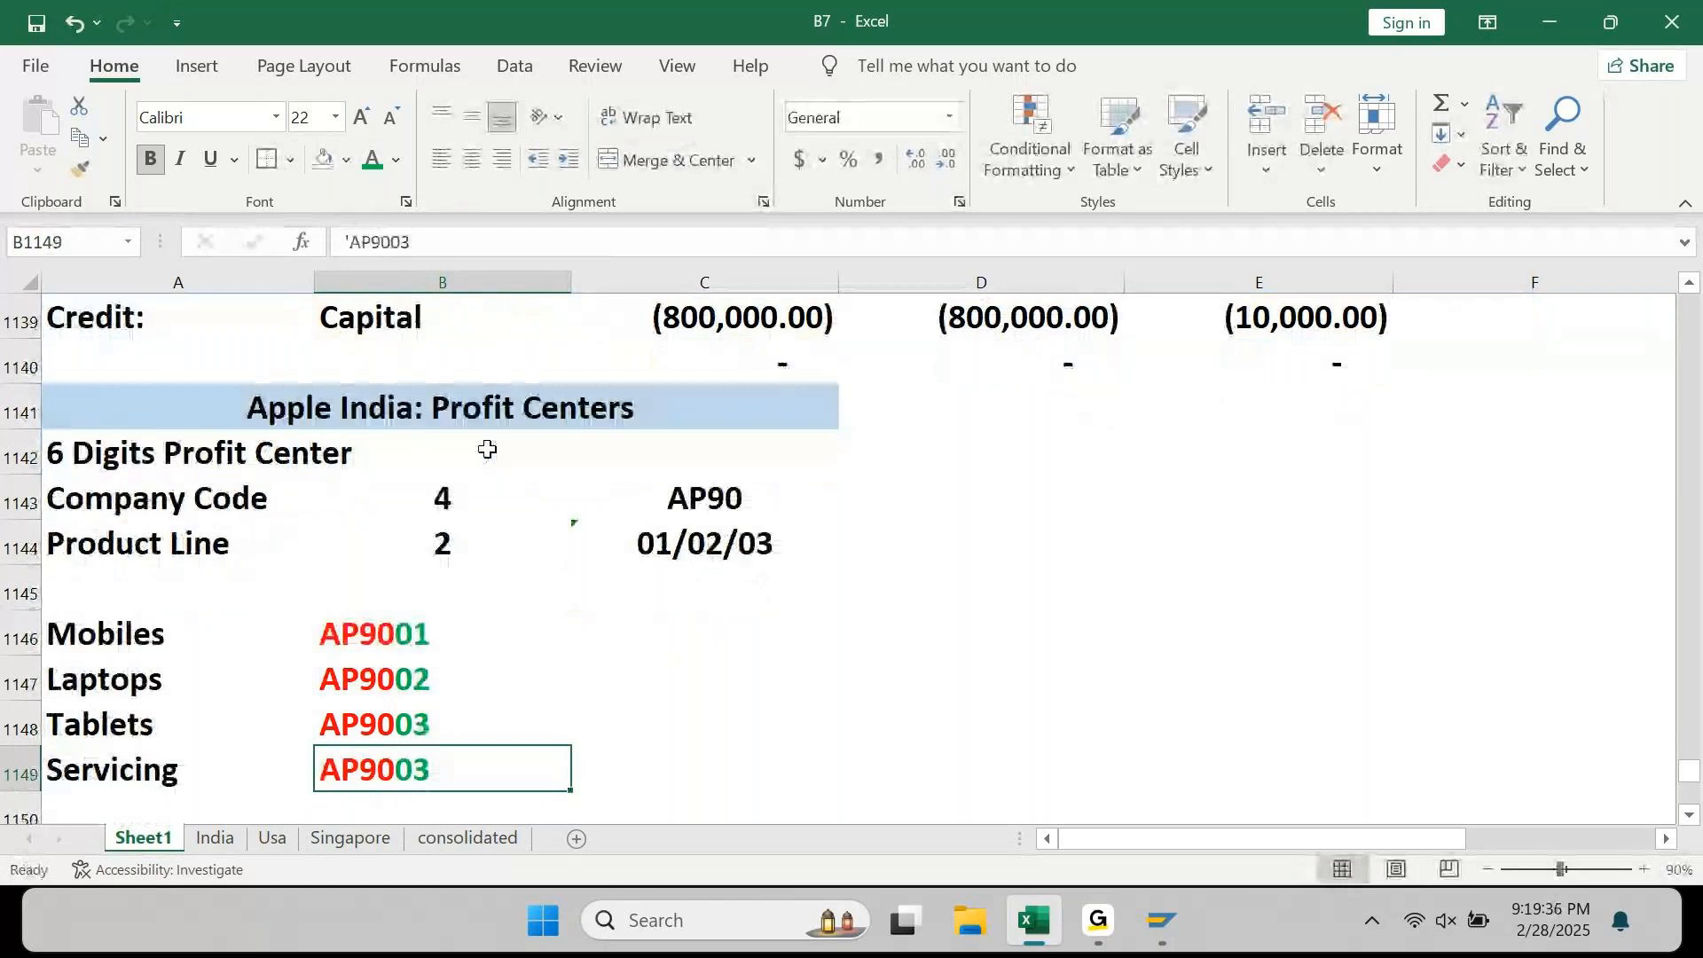
key("F2")
key("BackSpace")
type("4")
key("Return")
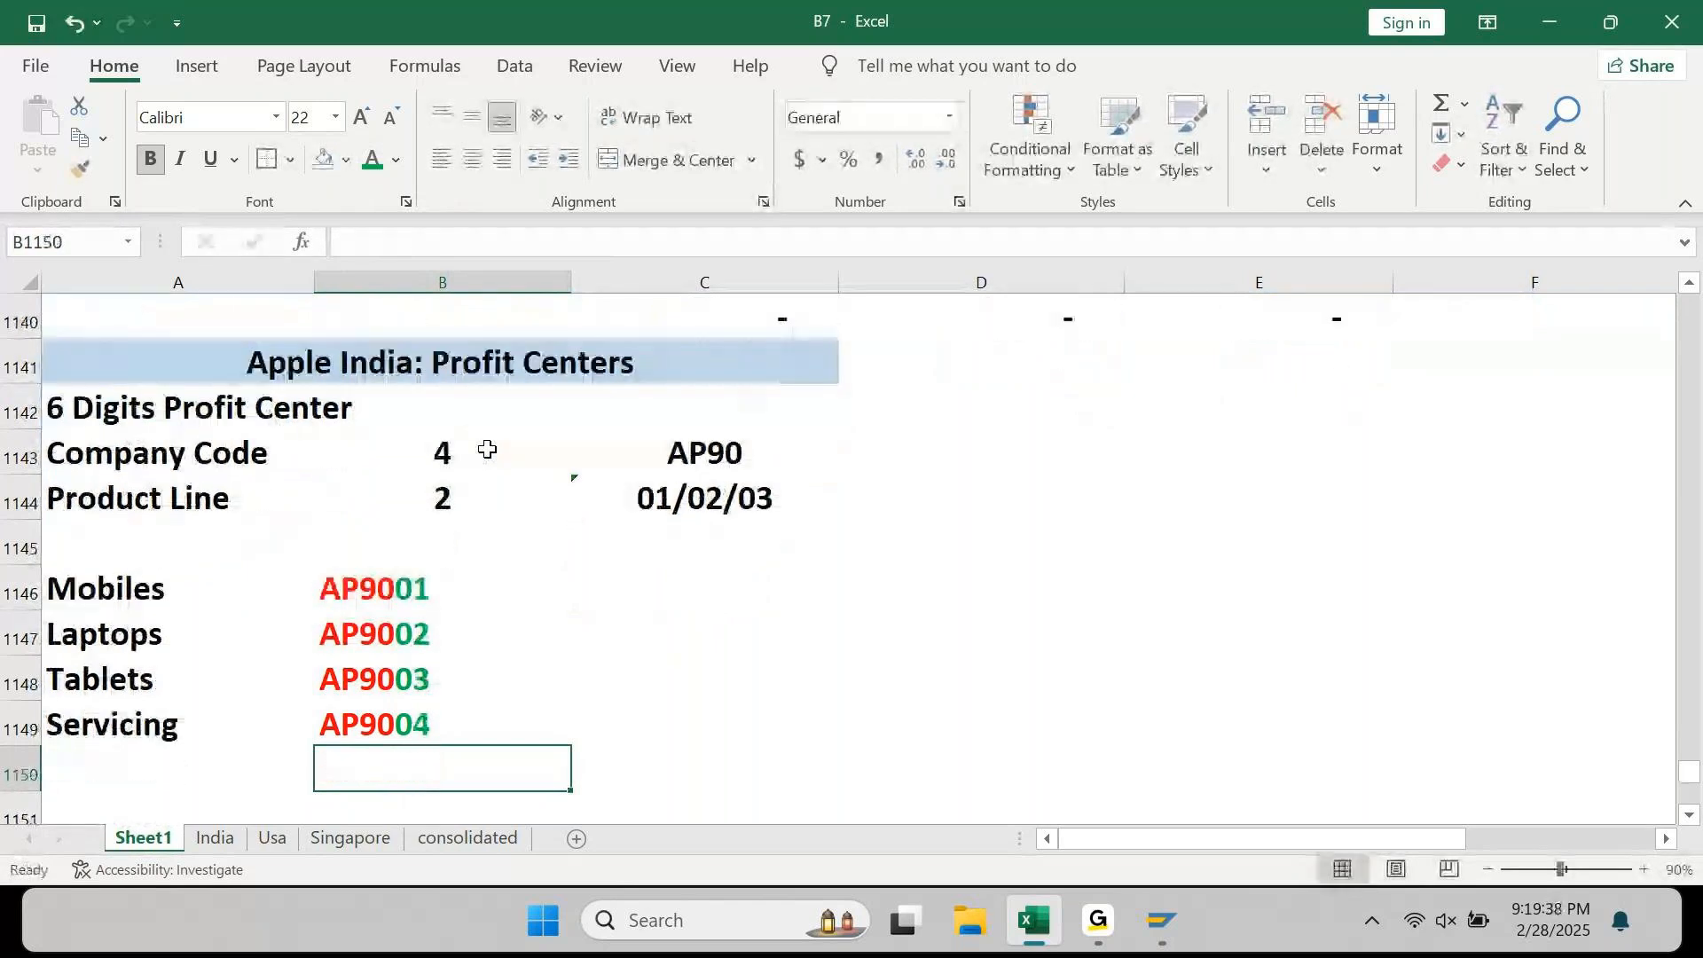
key("Up")
key("ctrl+Up")
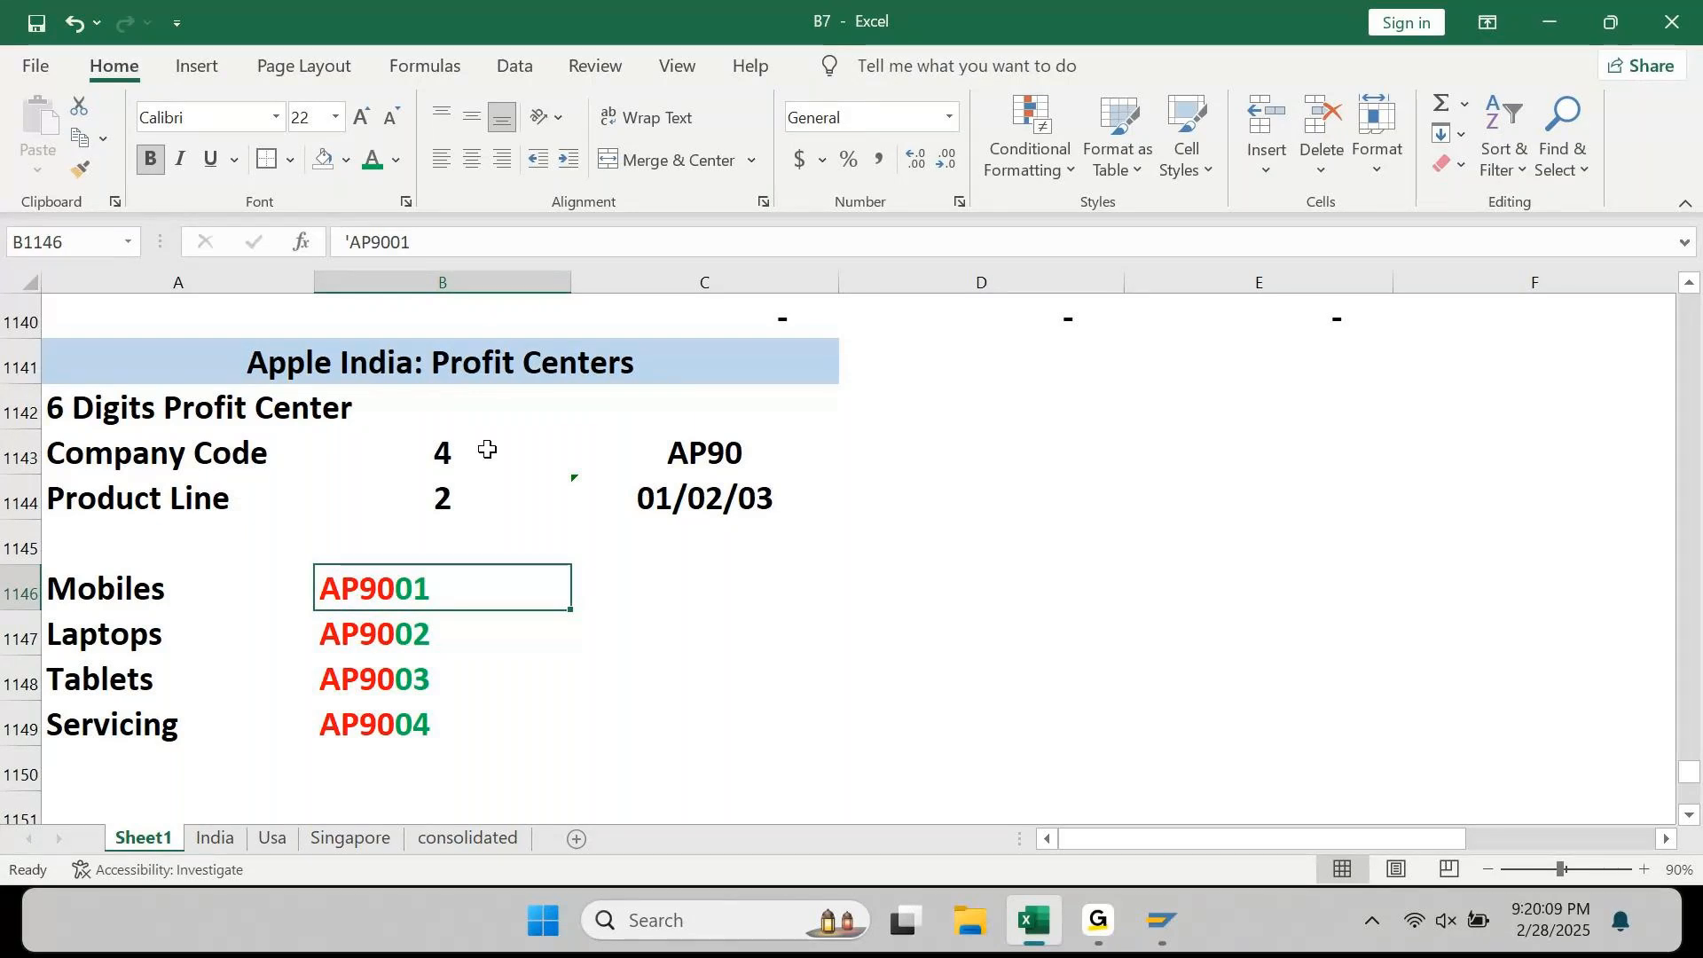
key("Right")
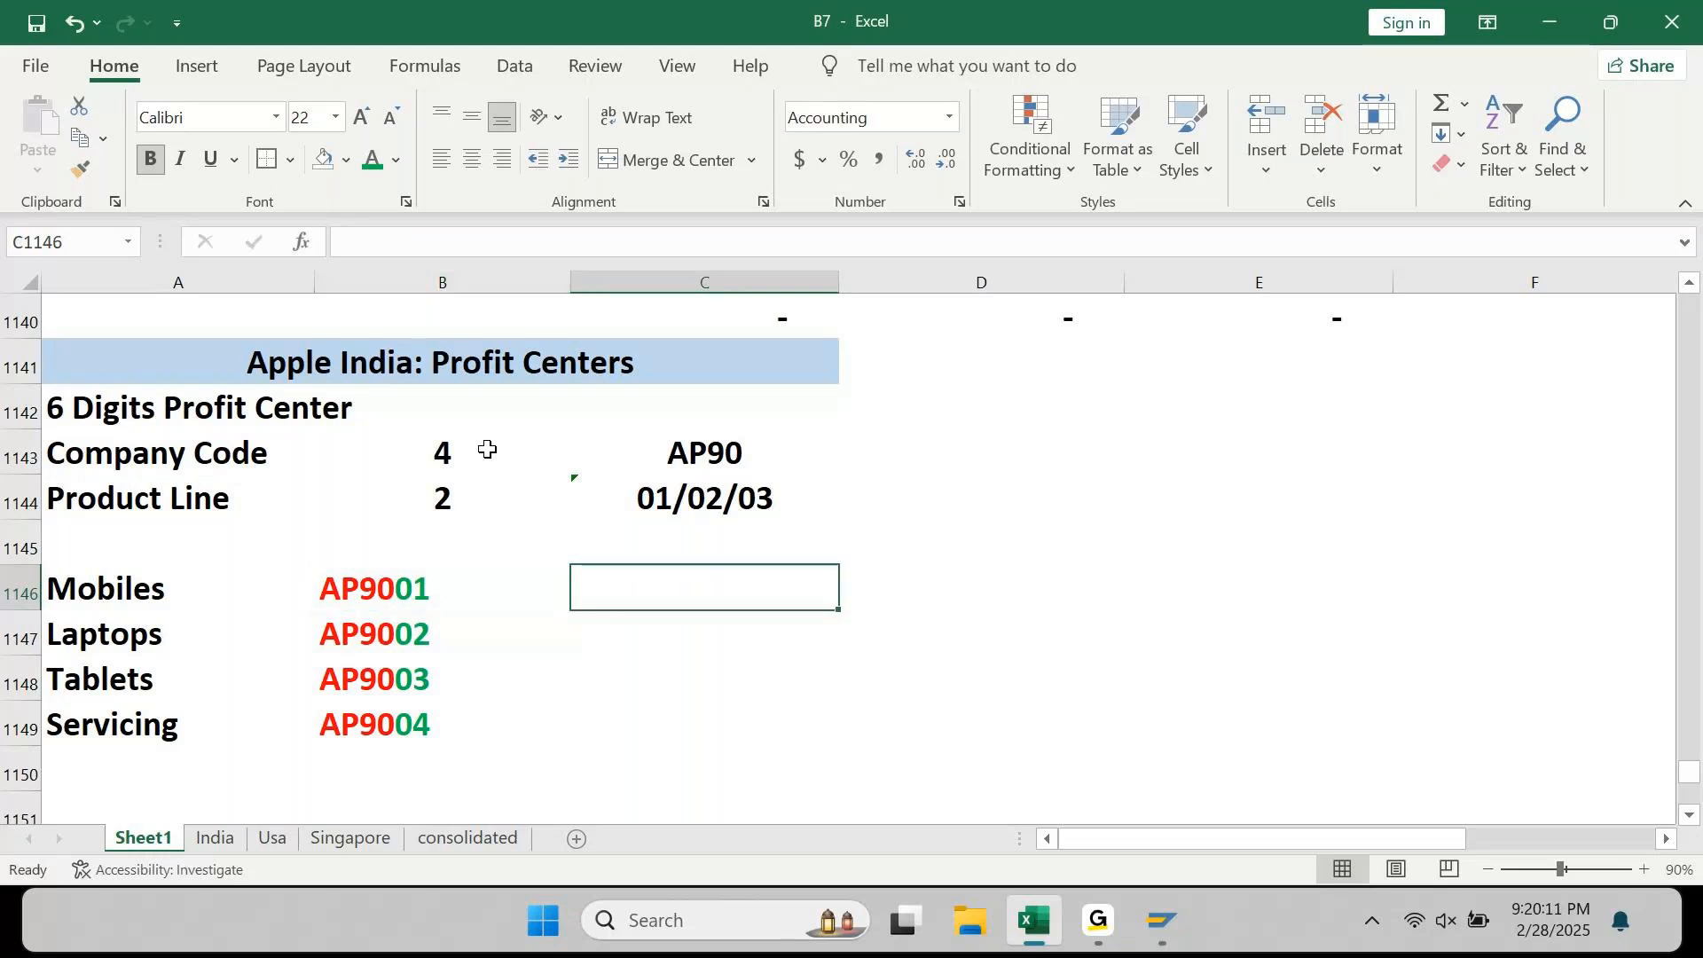
key("Left")
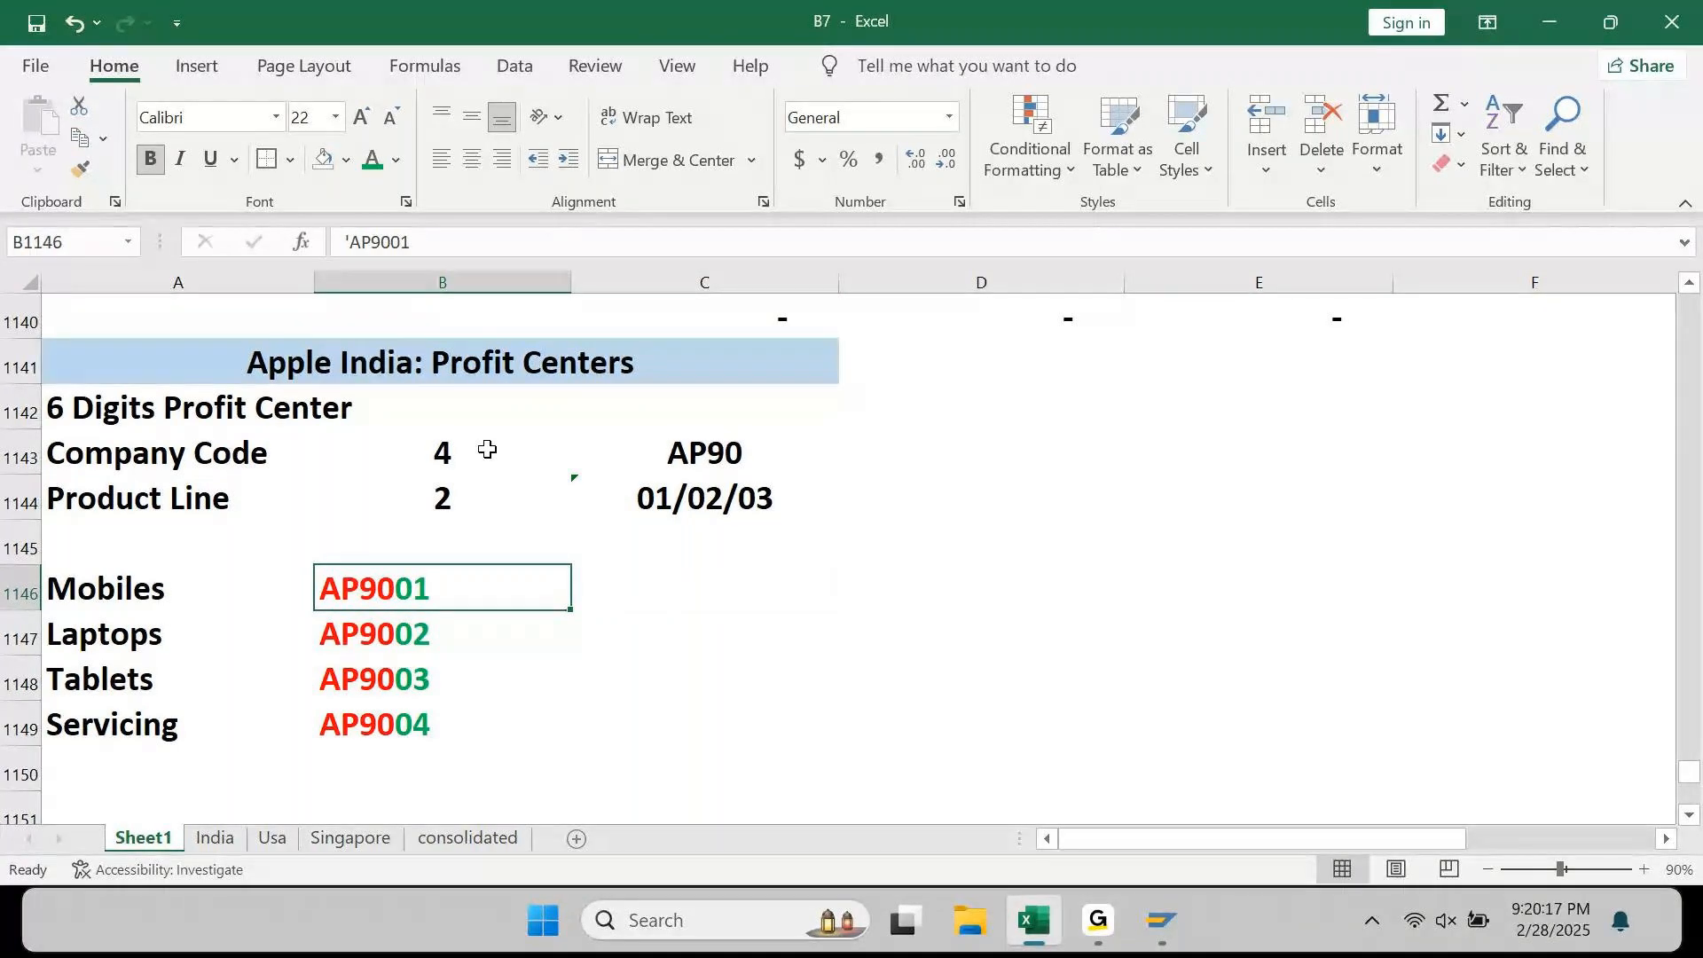
Step: Enter AP9010, AP9020, AP9030 and AP9040 in column C beside the four product lines
key("F2")
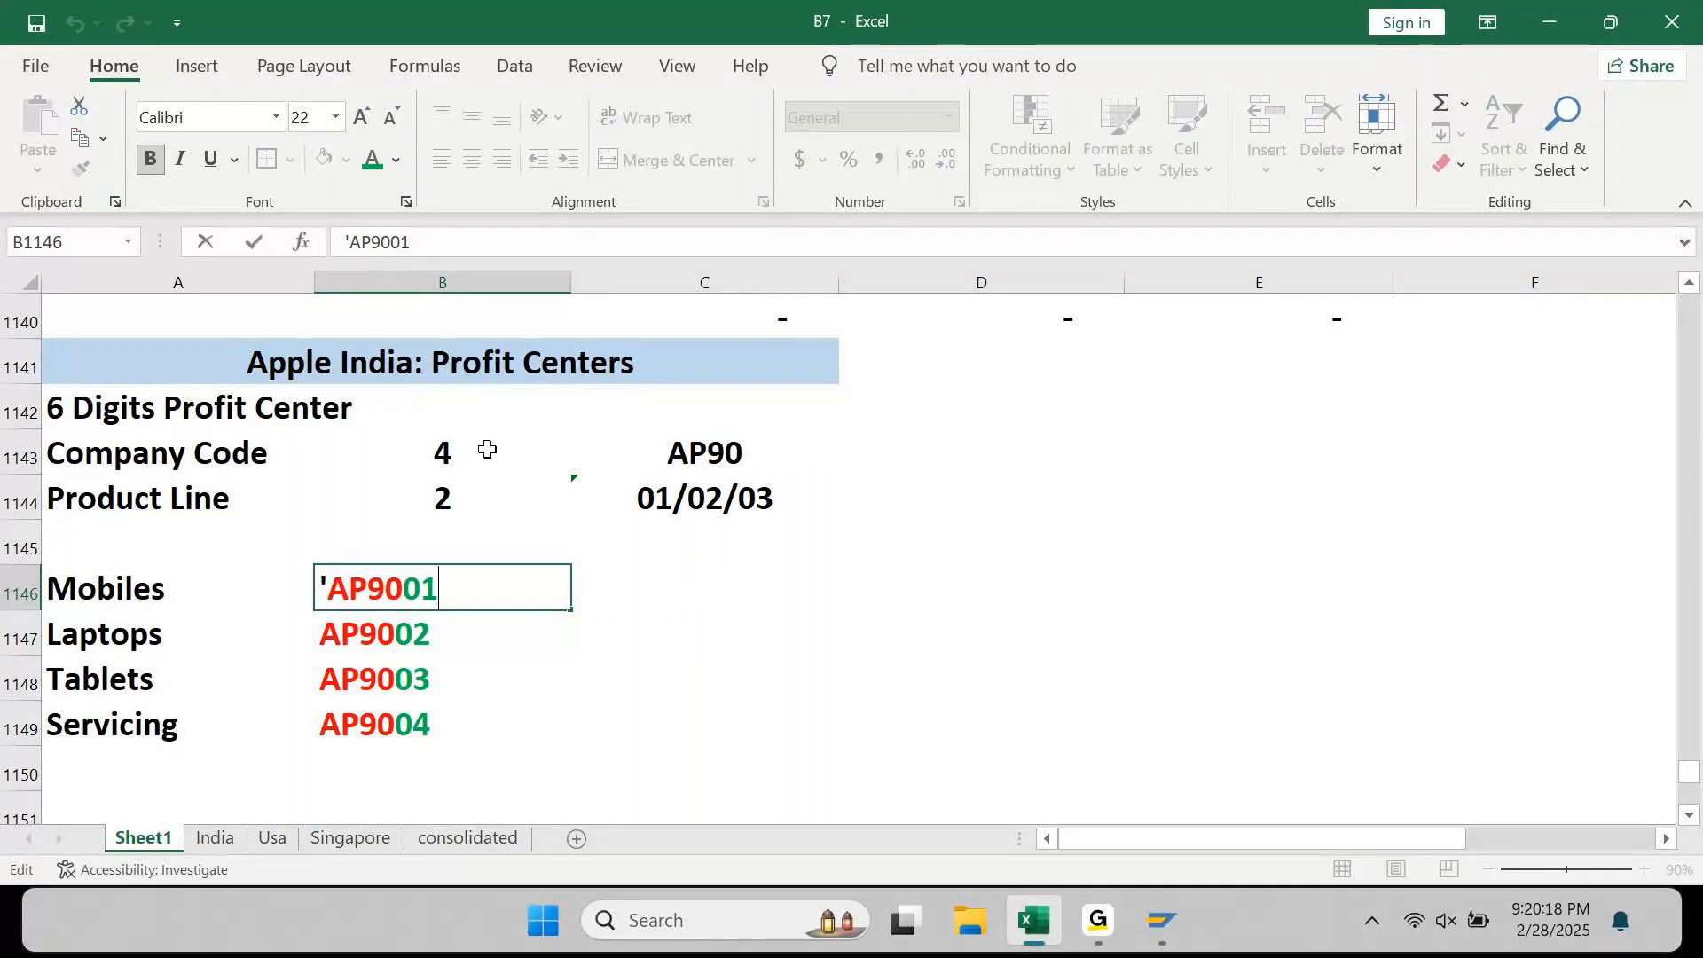
key("Tab")
type("AP")
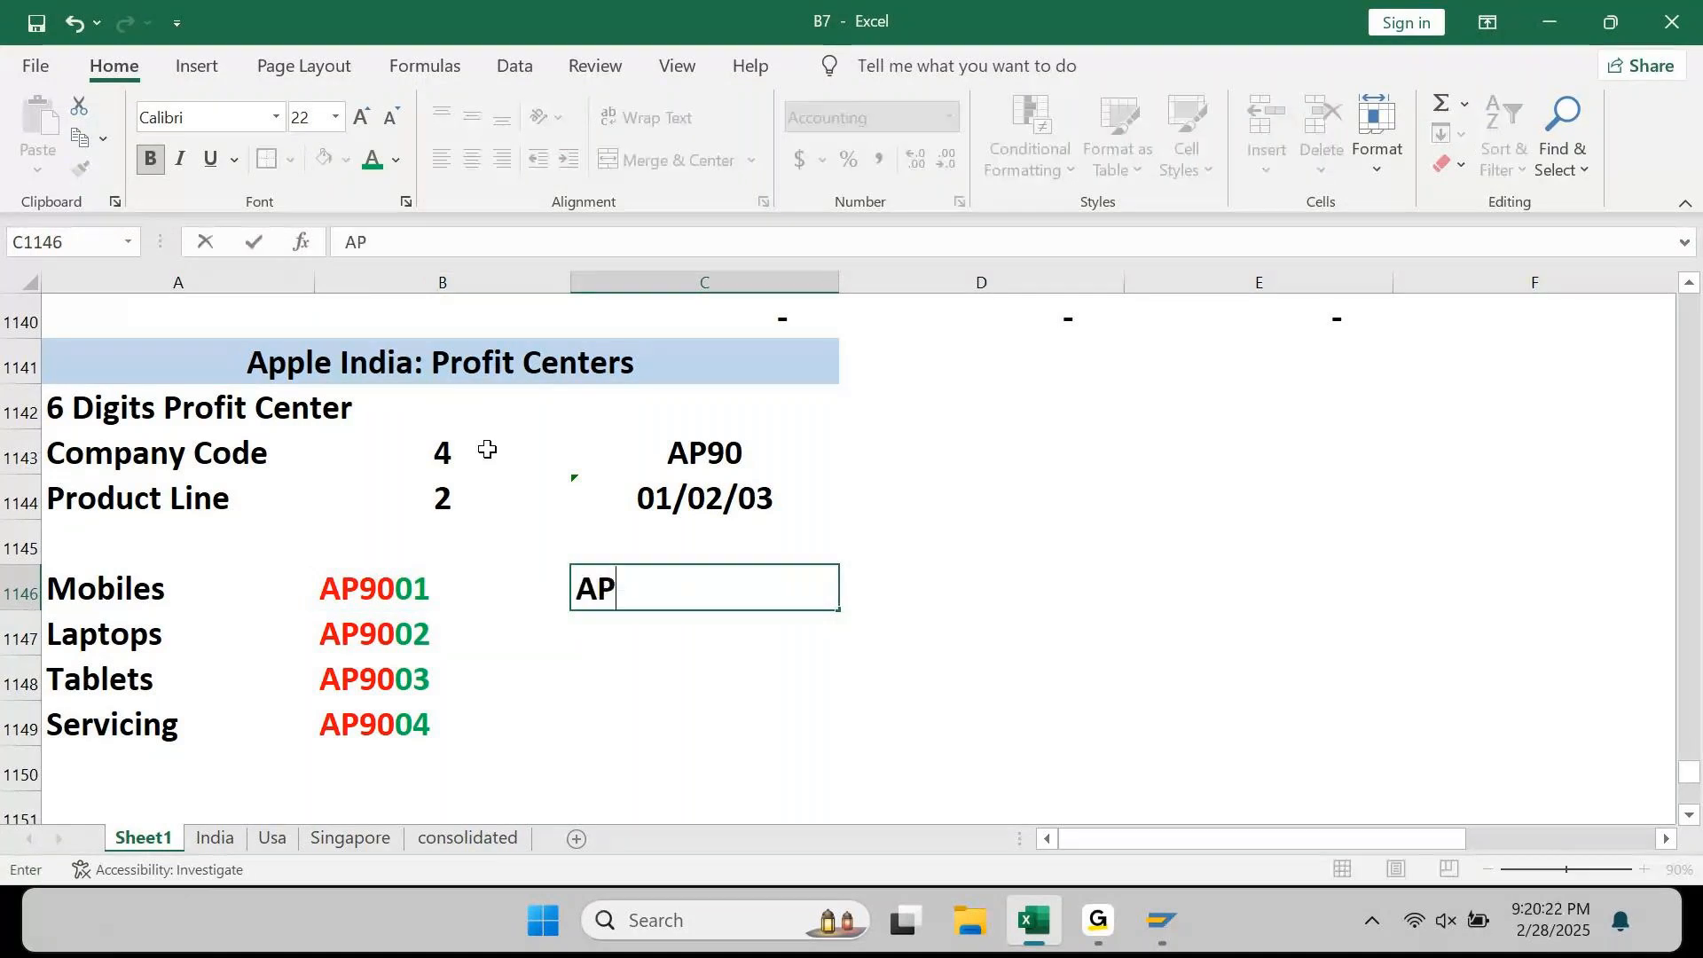
type("9010")
key("Return")
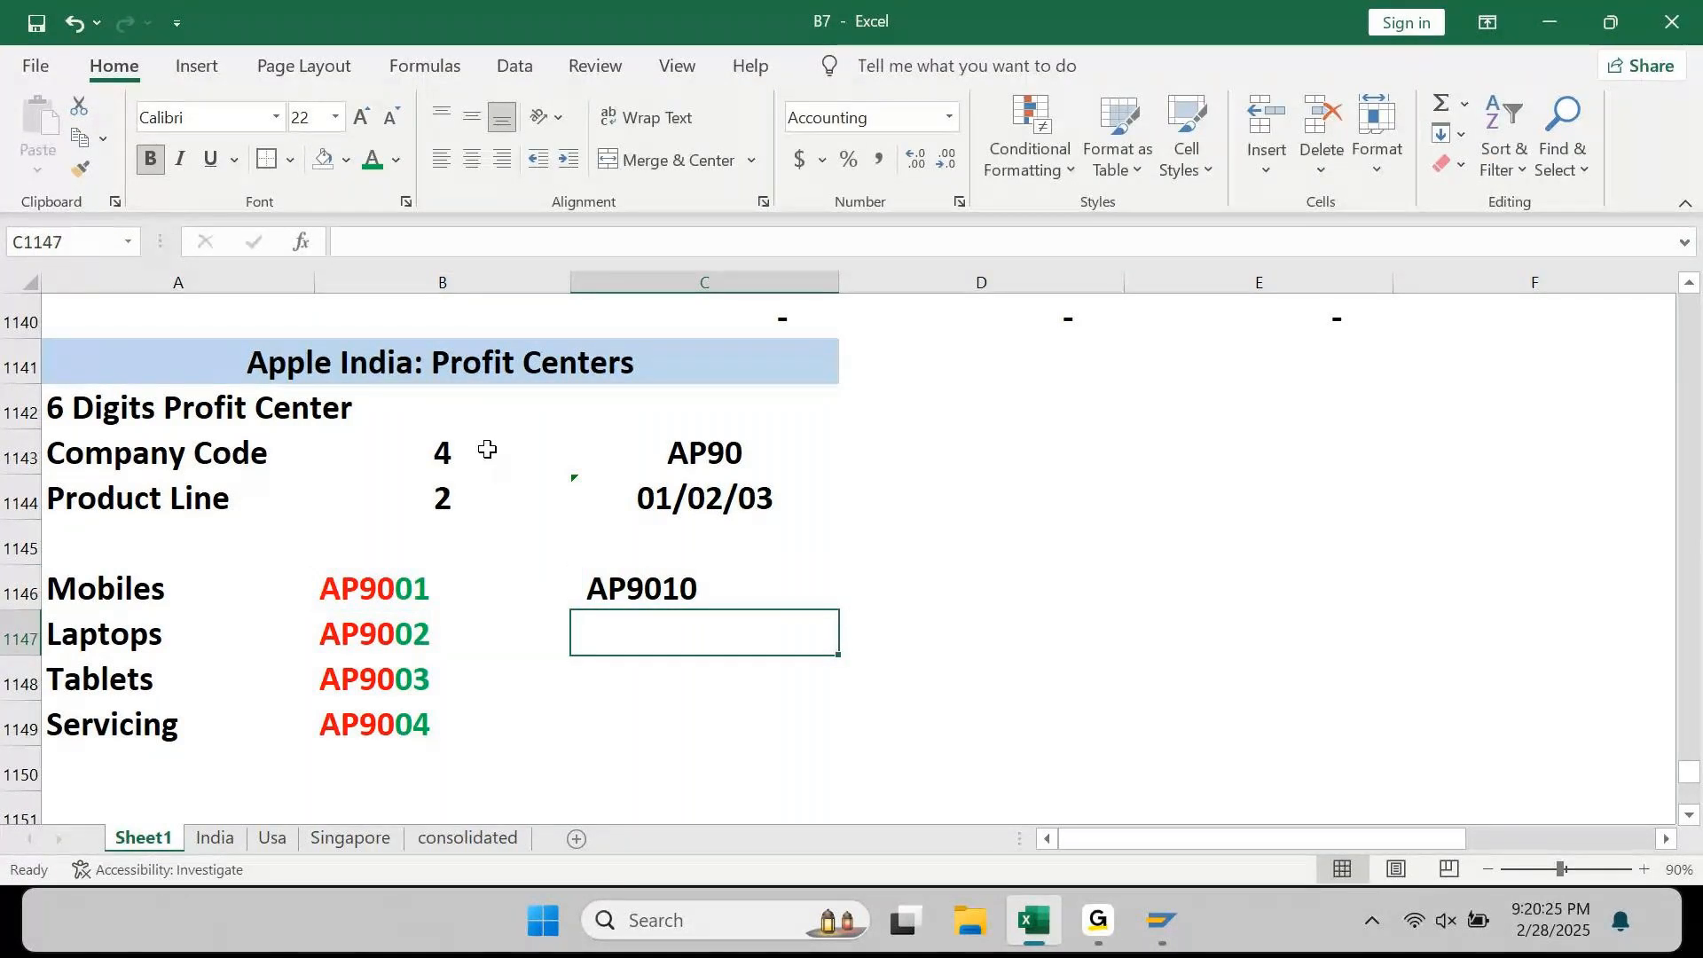
type("AP")
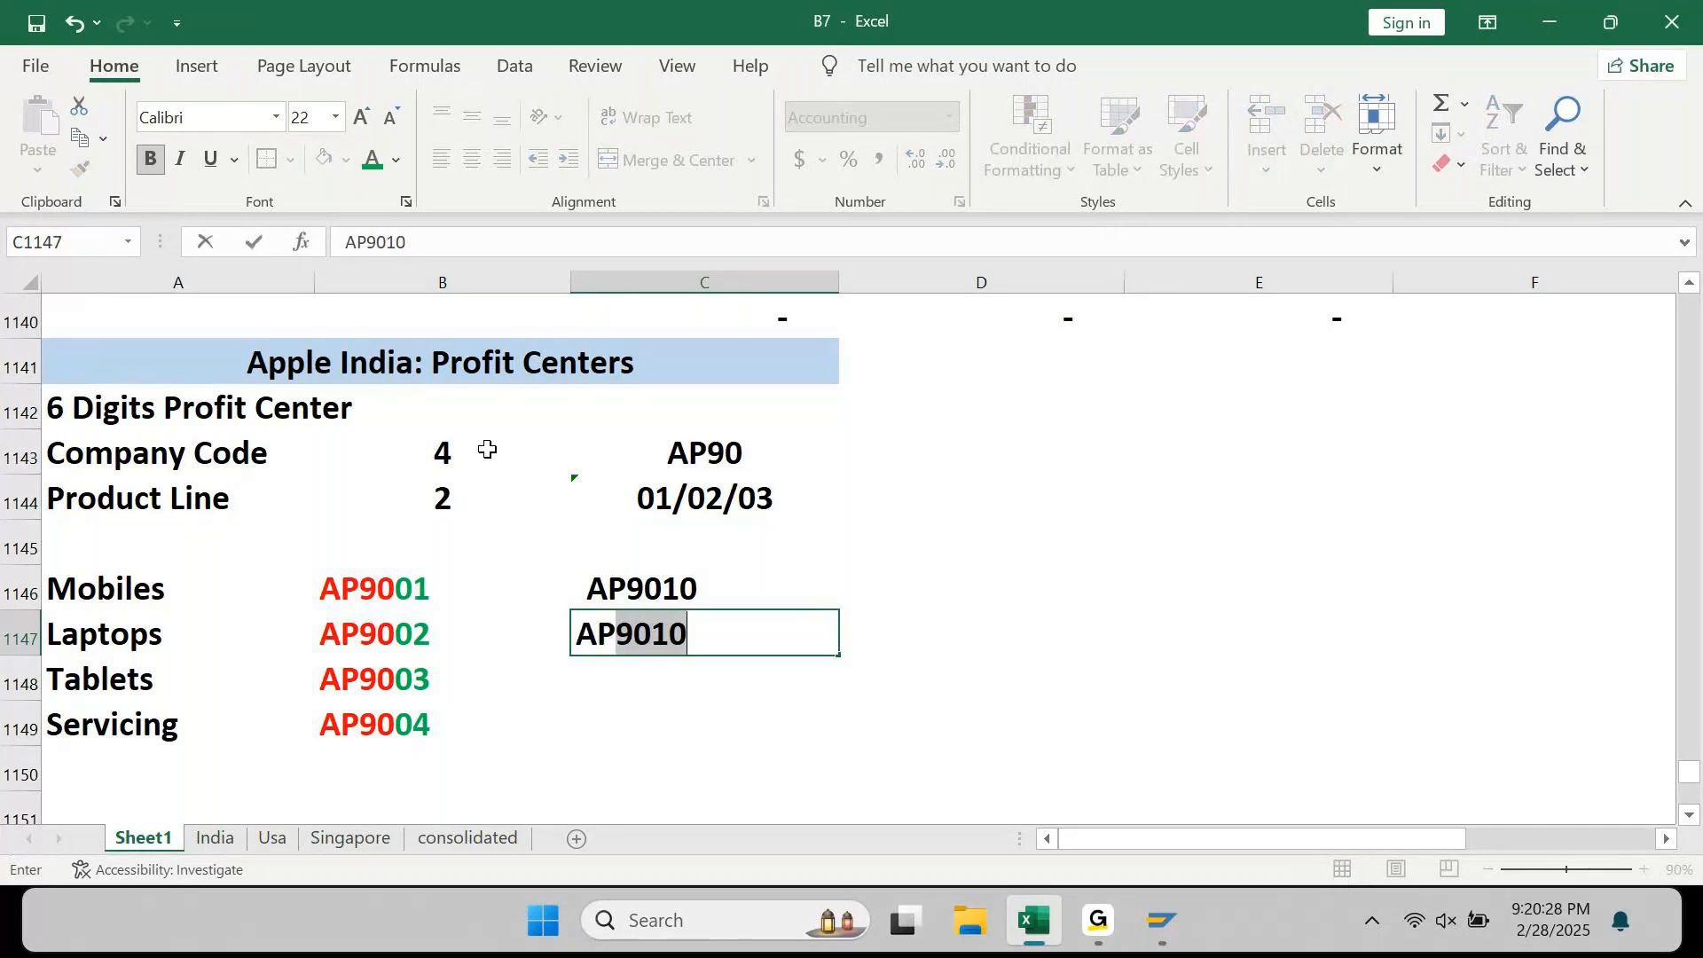
type("9020")
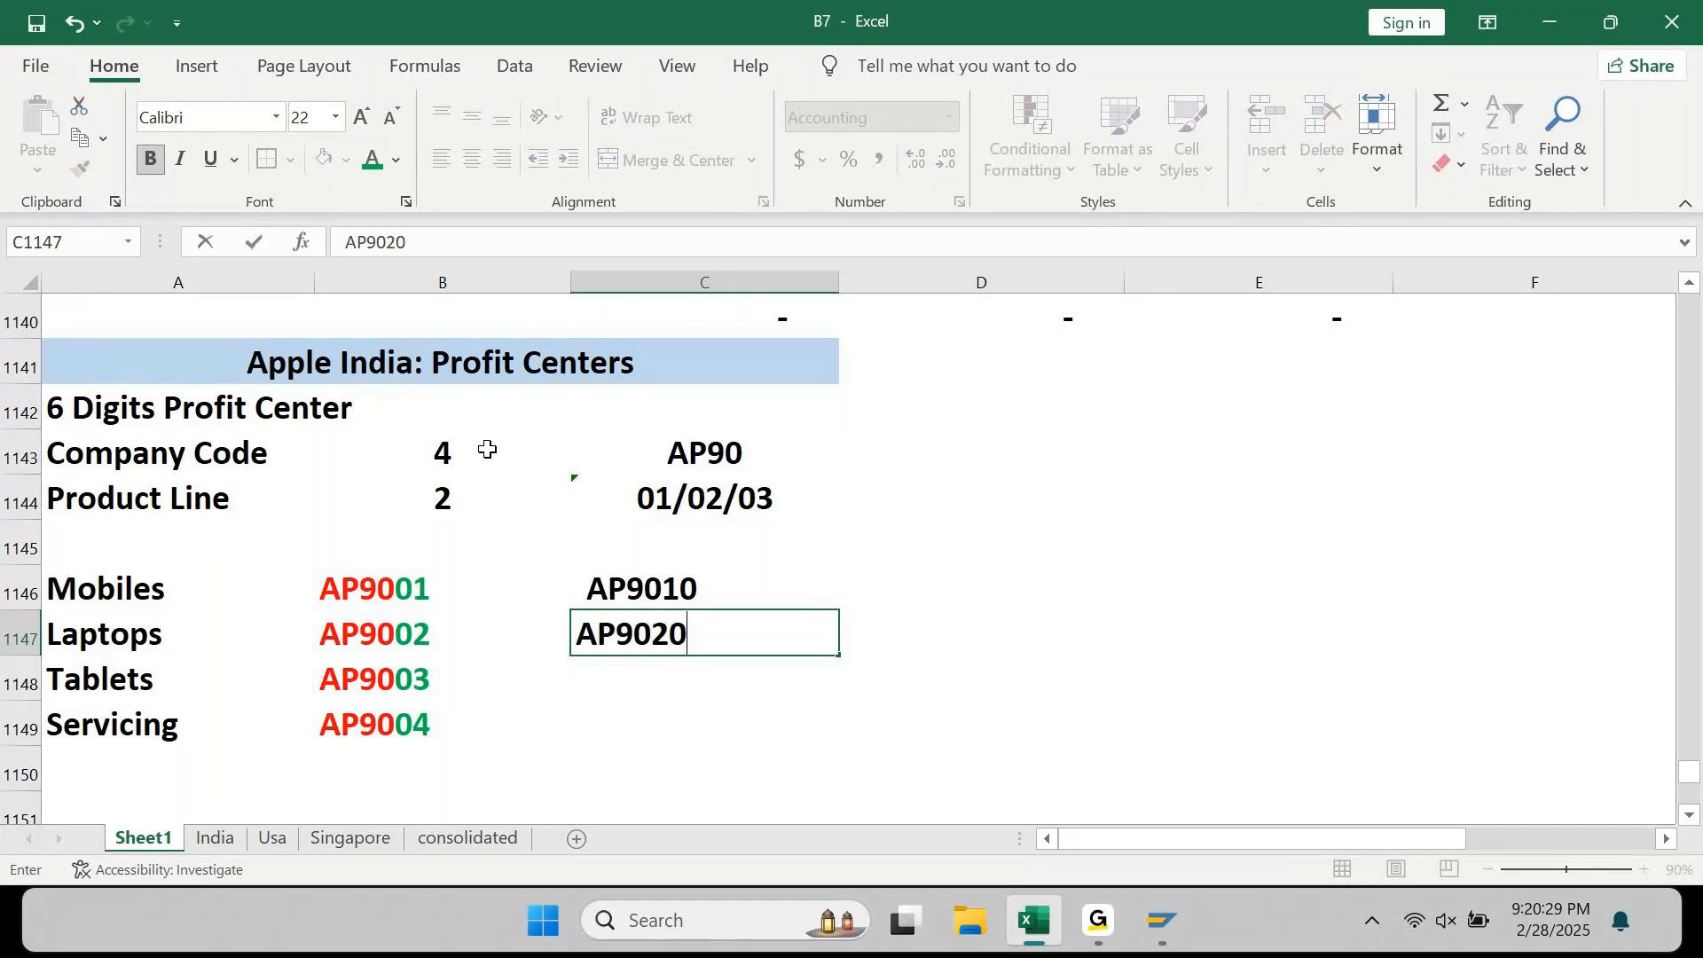
key("Return")
type("AP9030")
key("Return")
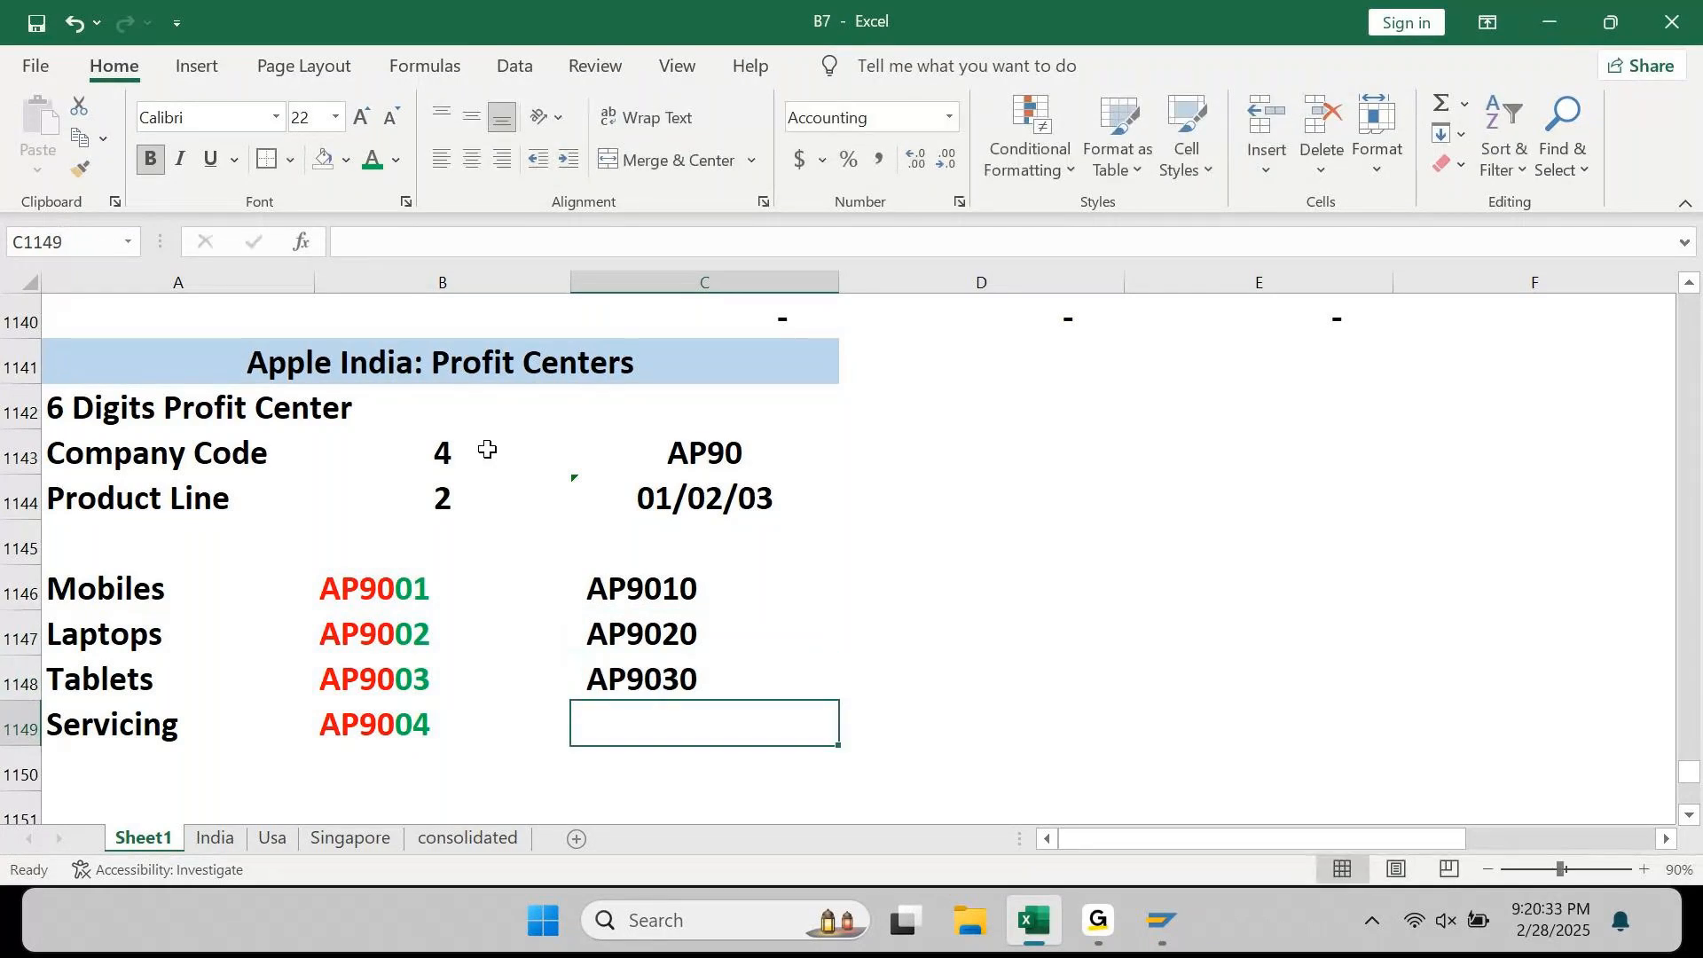
type("AP9040")
key("Return")
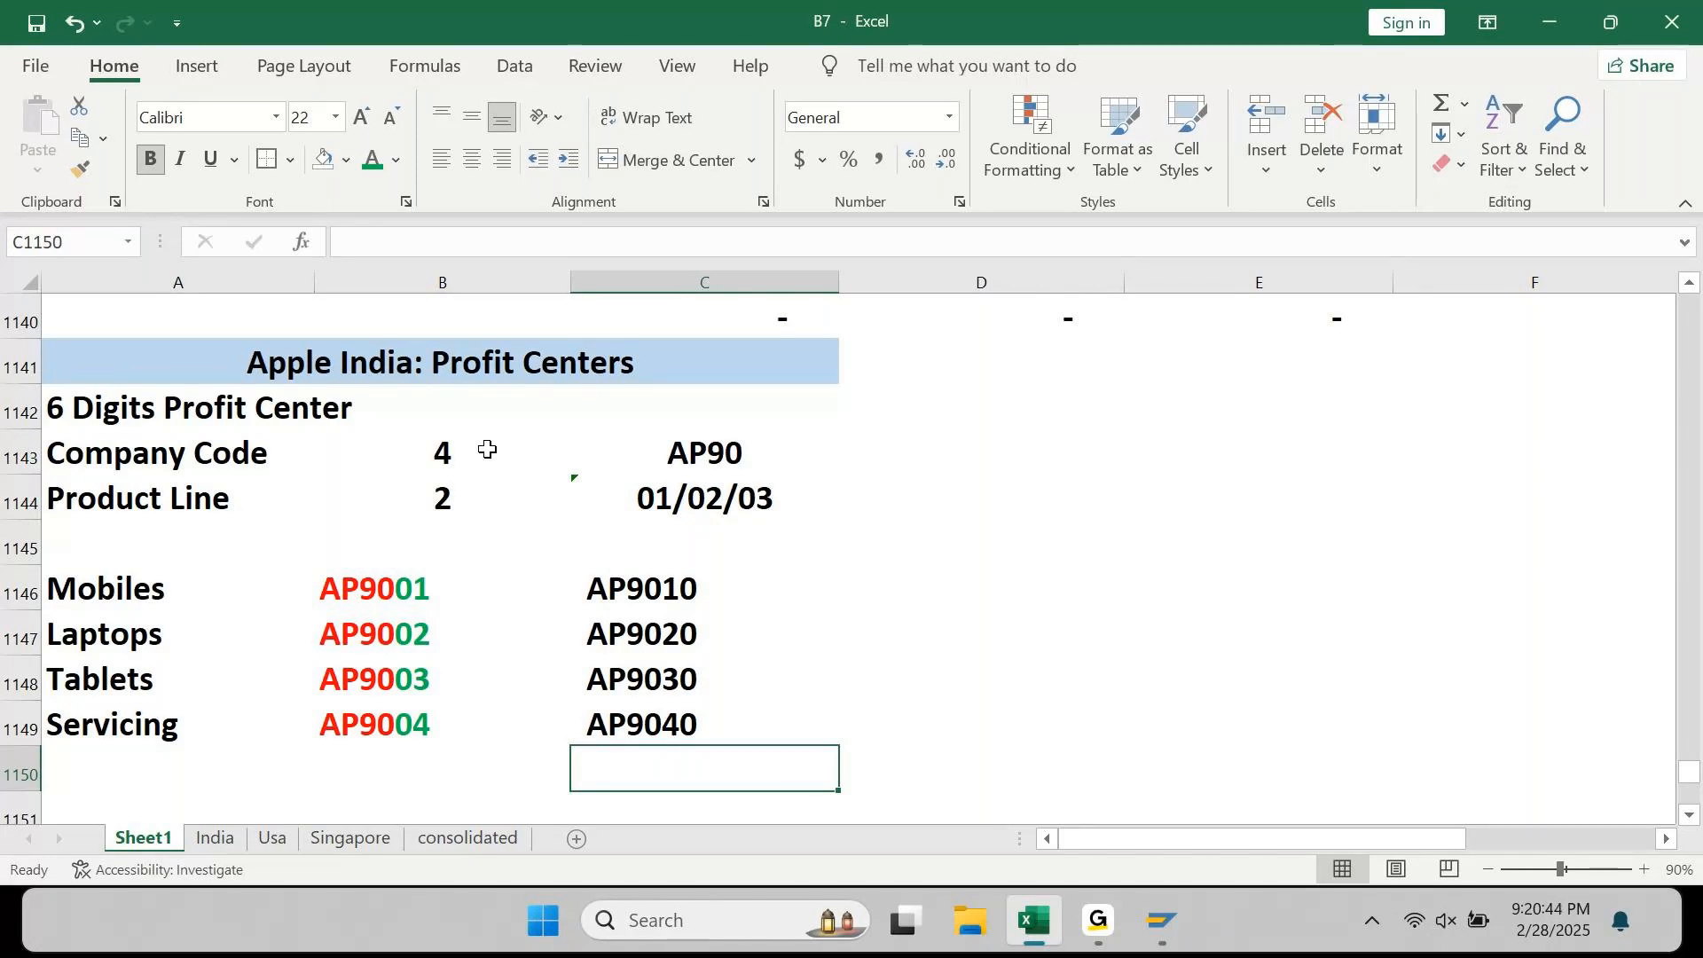
Step: Add AP9041 beneath them, correcting the mistyped AP41 entry
type("AP41")
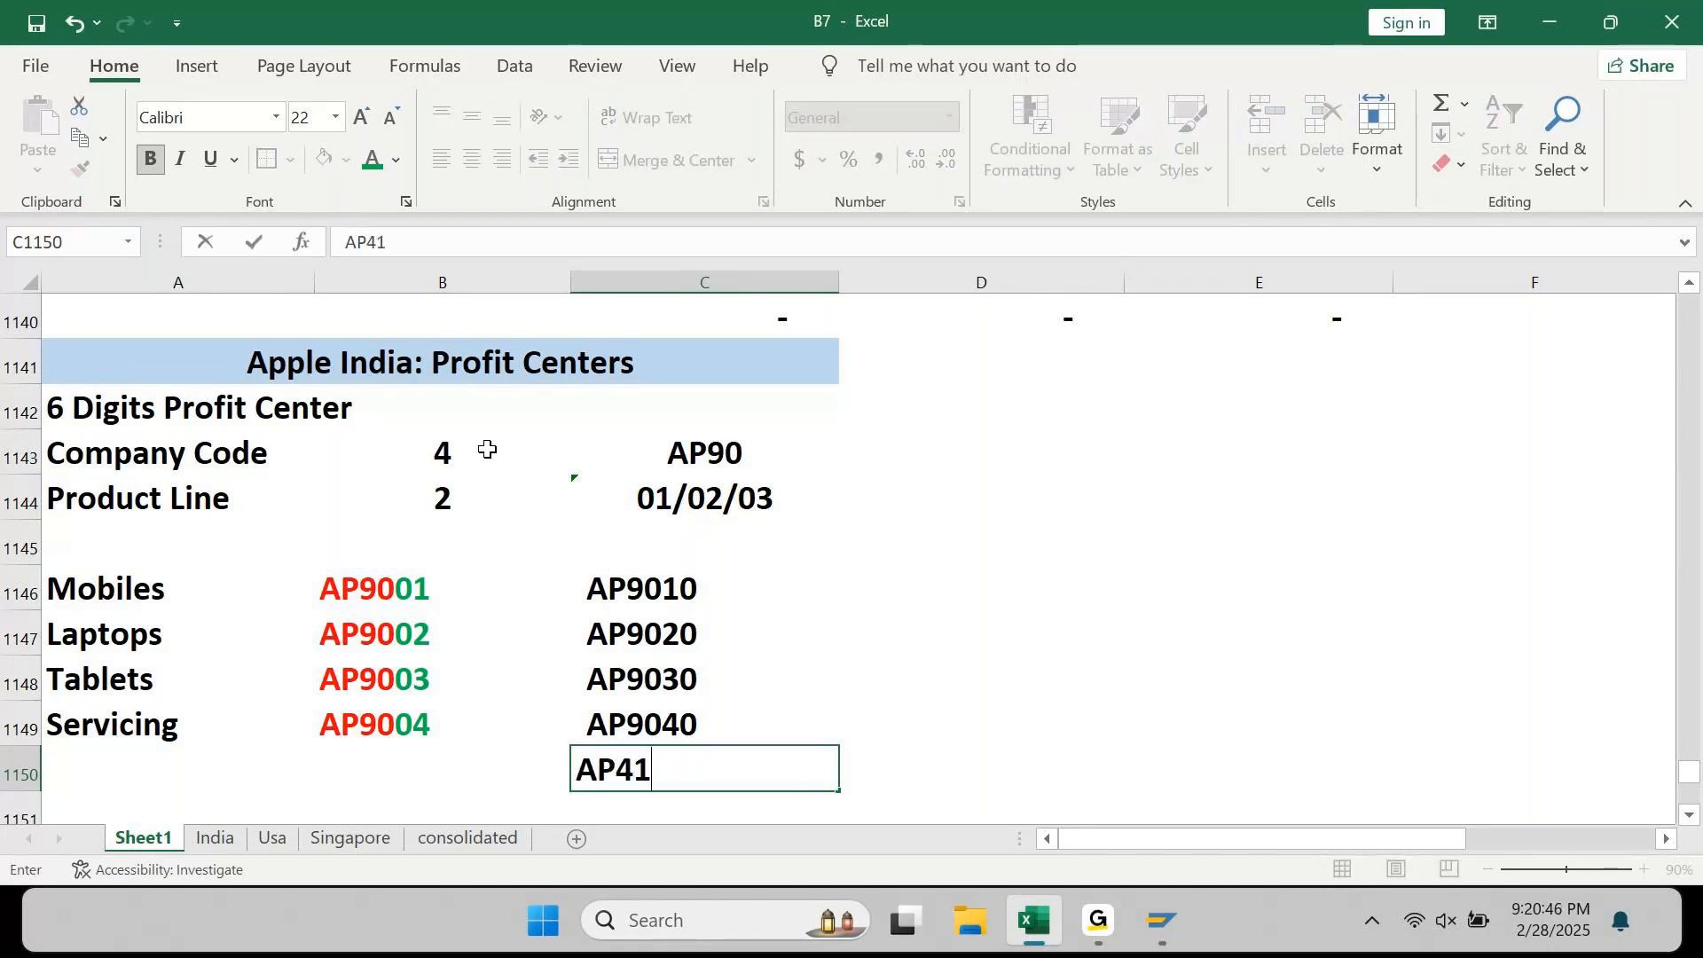
key("Return")
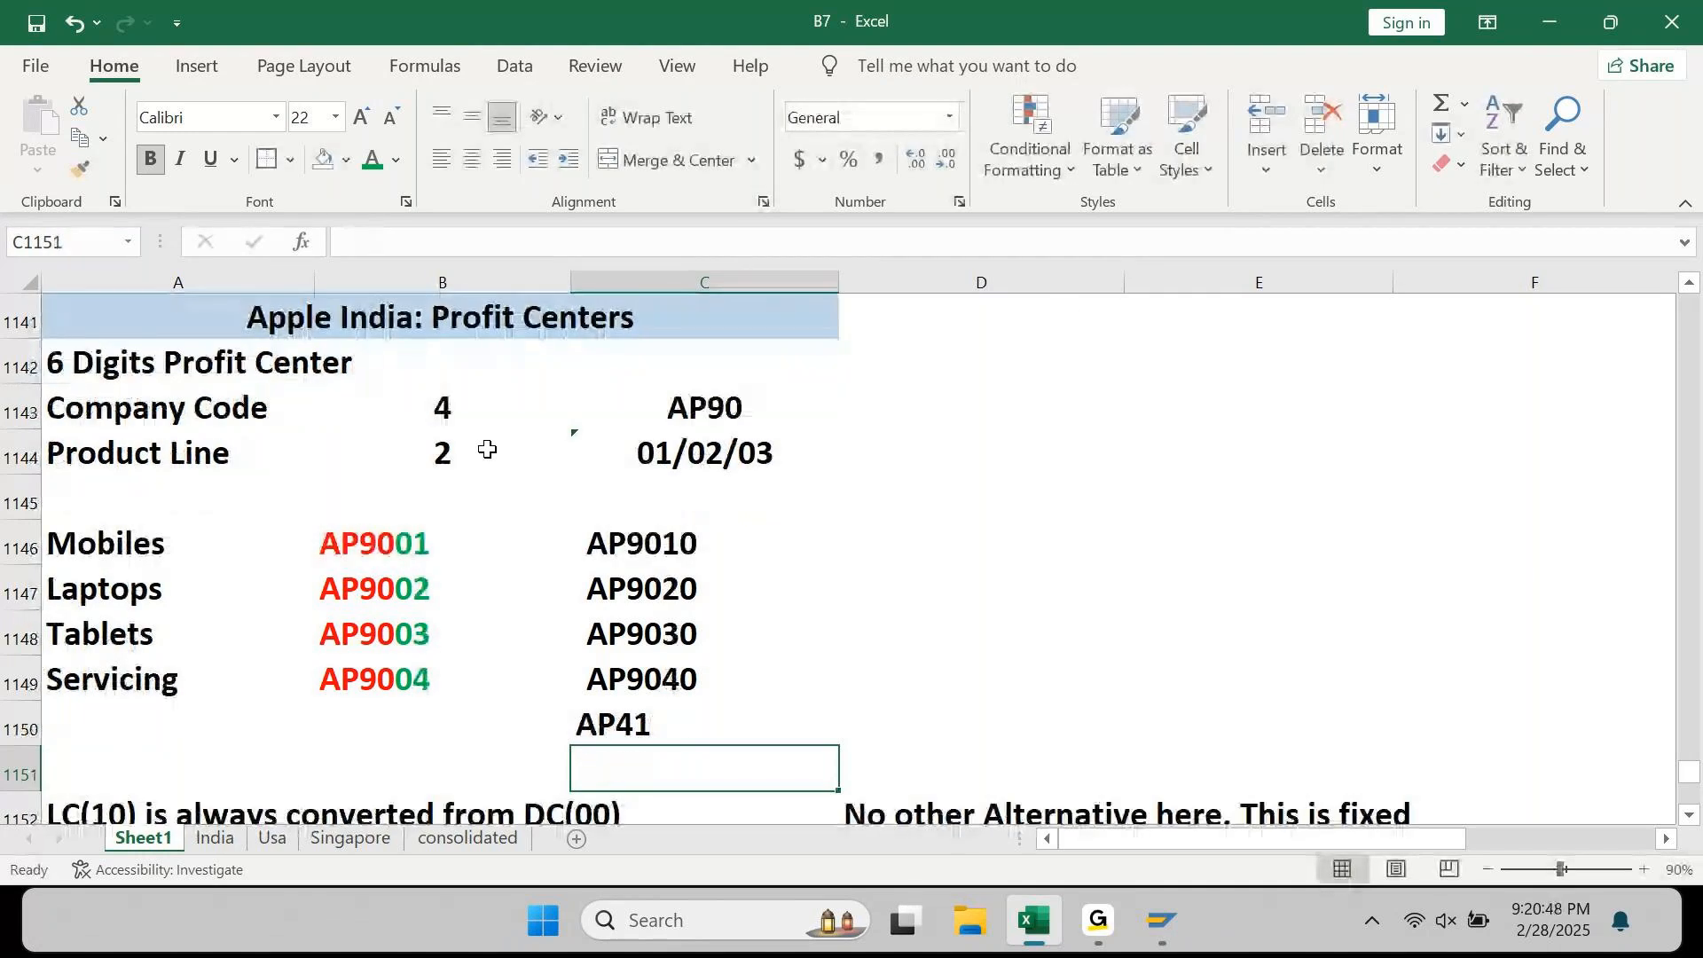
key("Up")
key("F2")
key("Left")
key("Left")
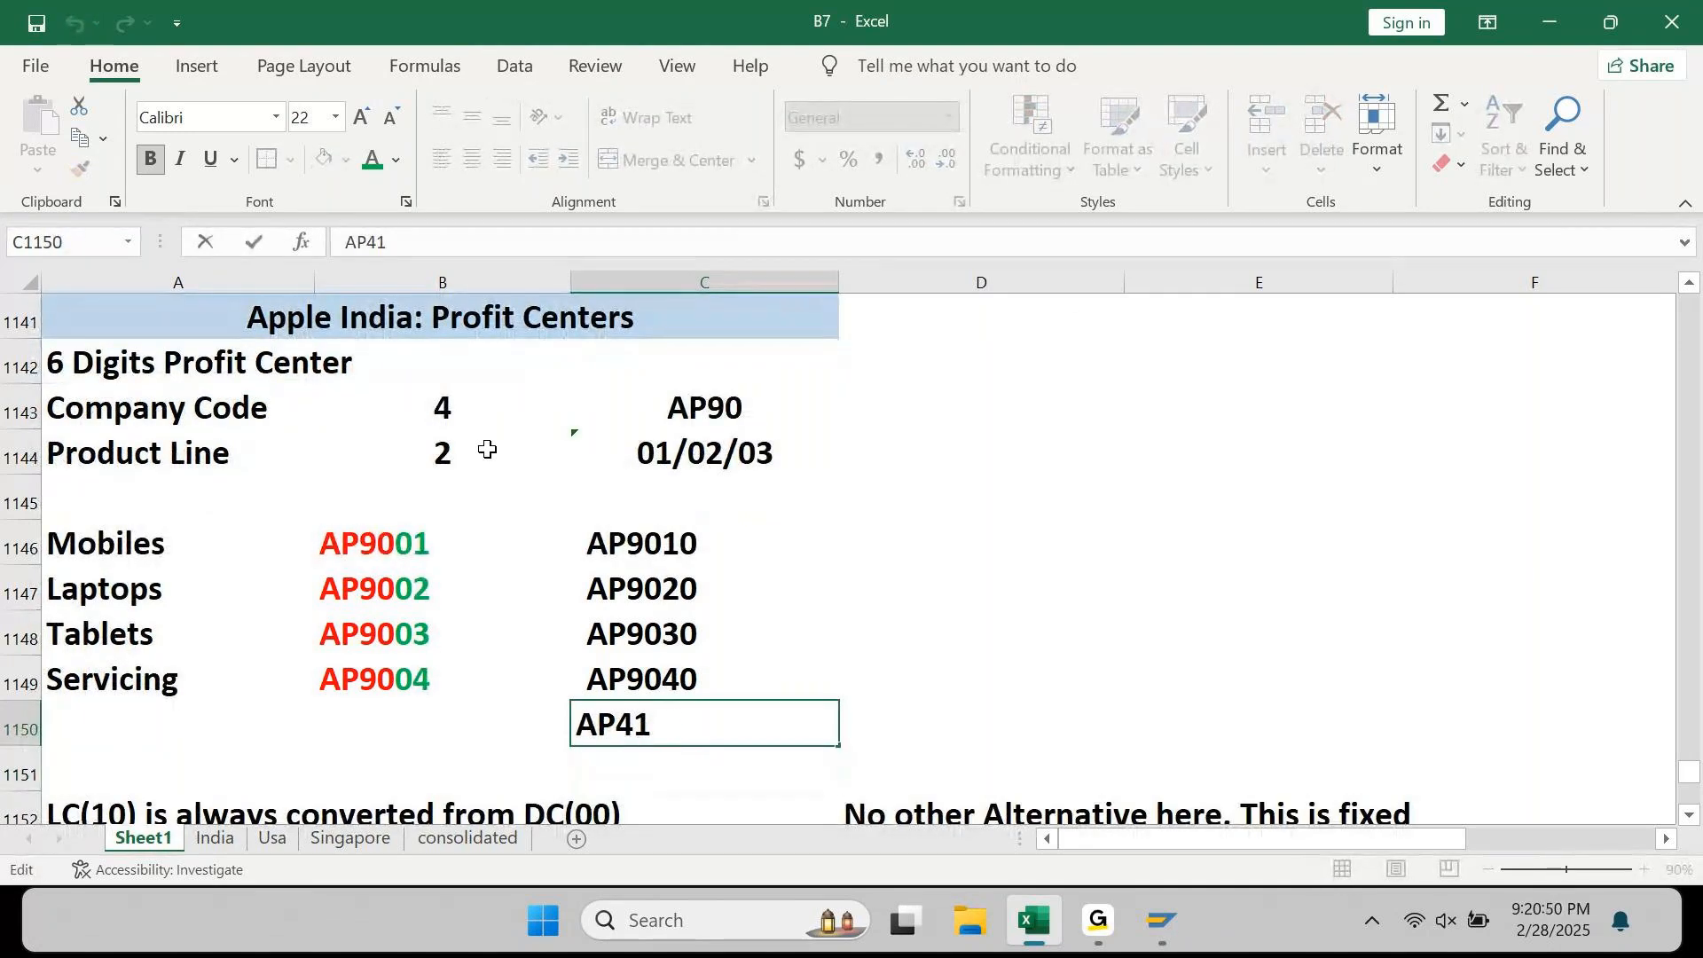
type("90")
key("Return")
key("Up")
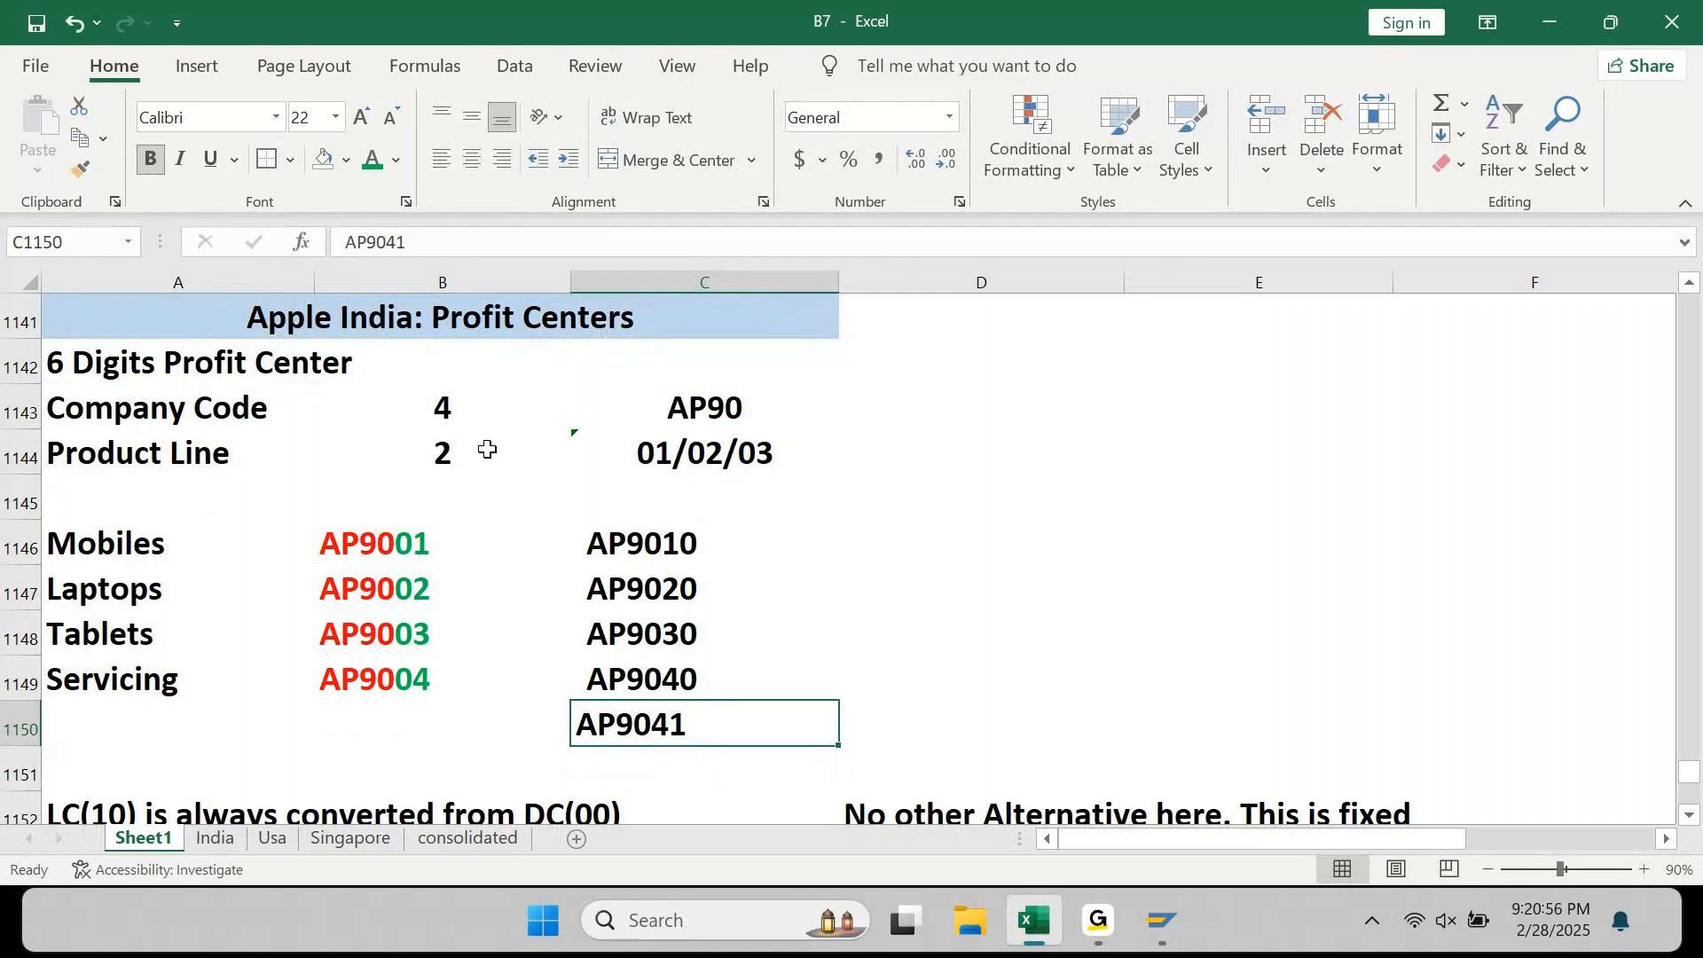
Step: Select the draft codes AP9010 through AP9041 in C1146:C1150
key("Up")
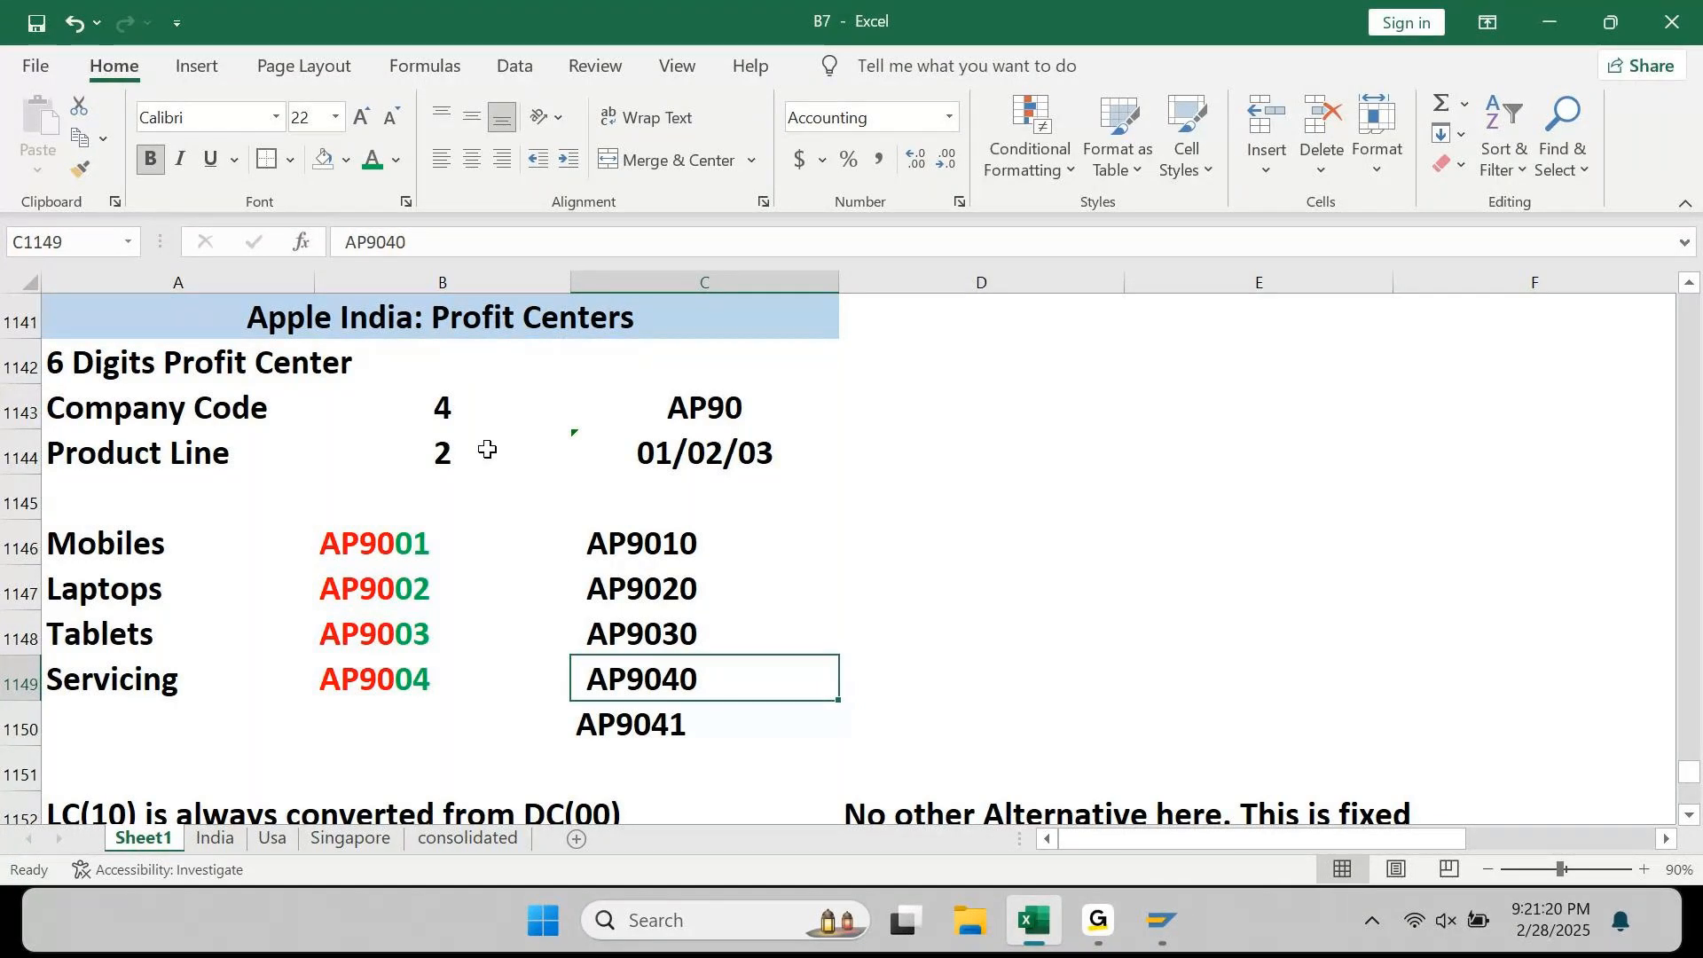
key("Up")
key("Up")
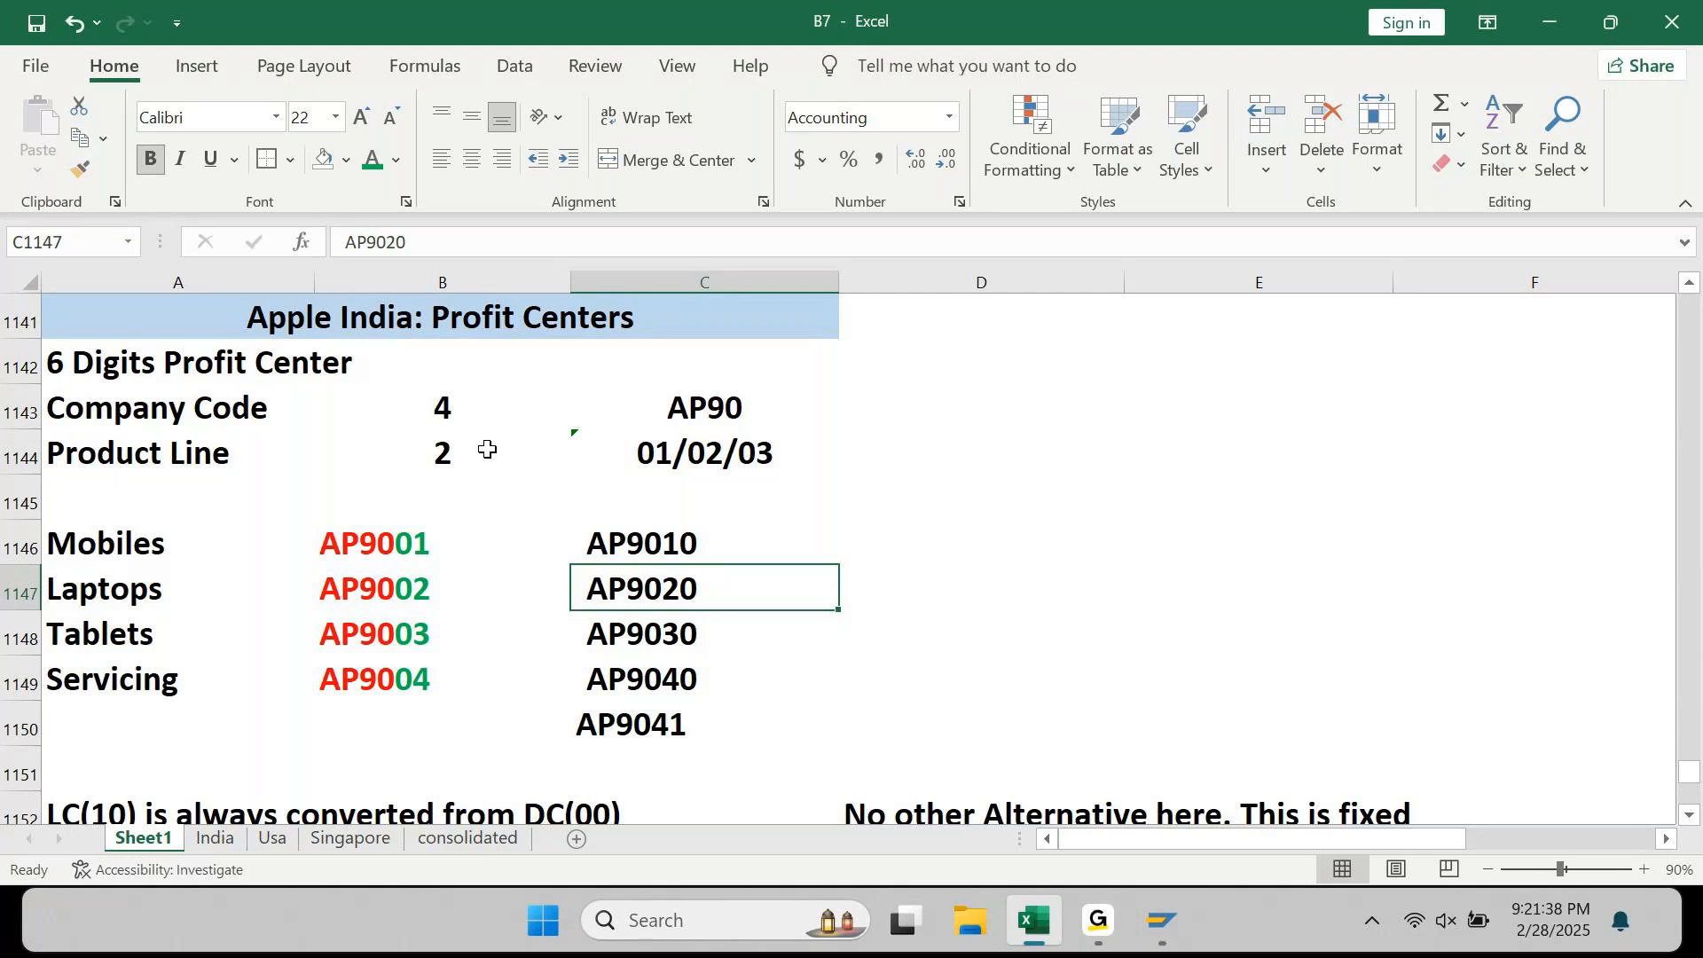
key("ctrl+Down")
key("ctrl+shift+Up")
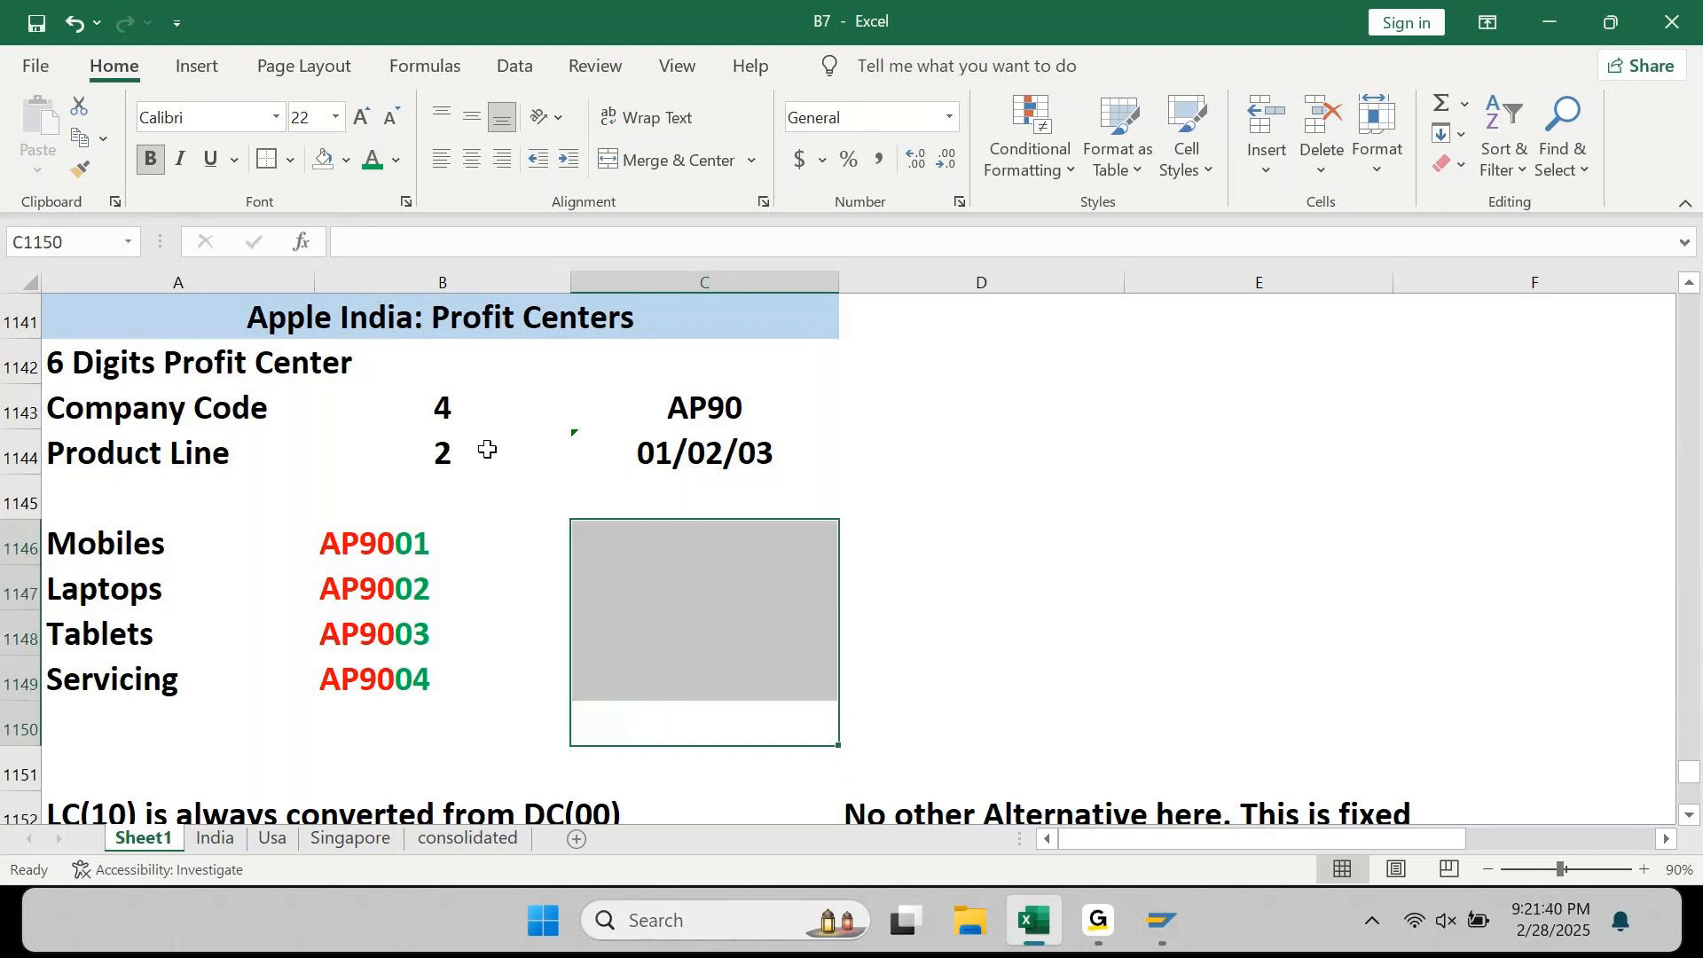
Step: Delete the draft codes in C1146:C1150 and move back to the product line column
key("Delete")
key("Home")
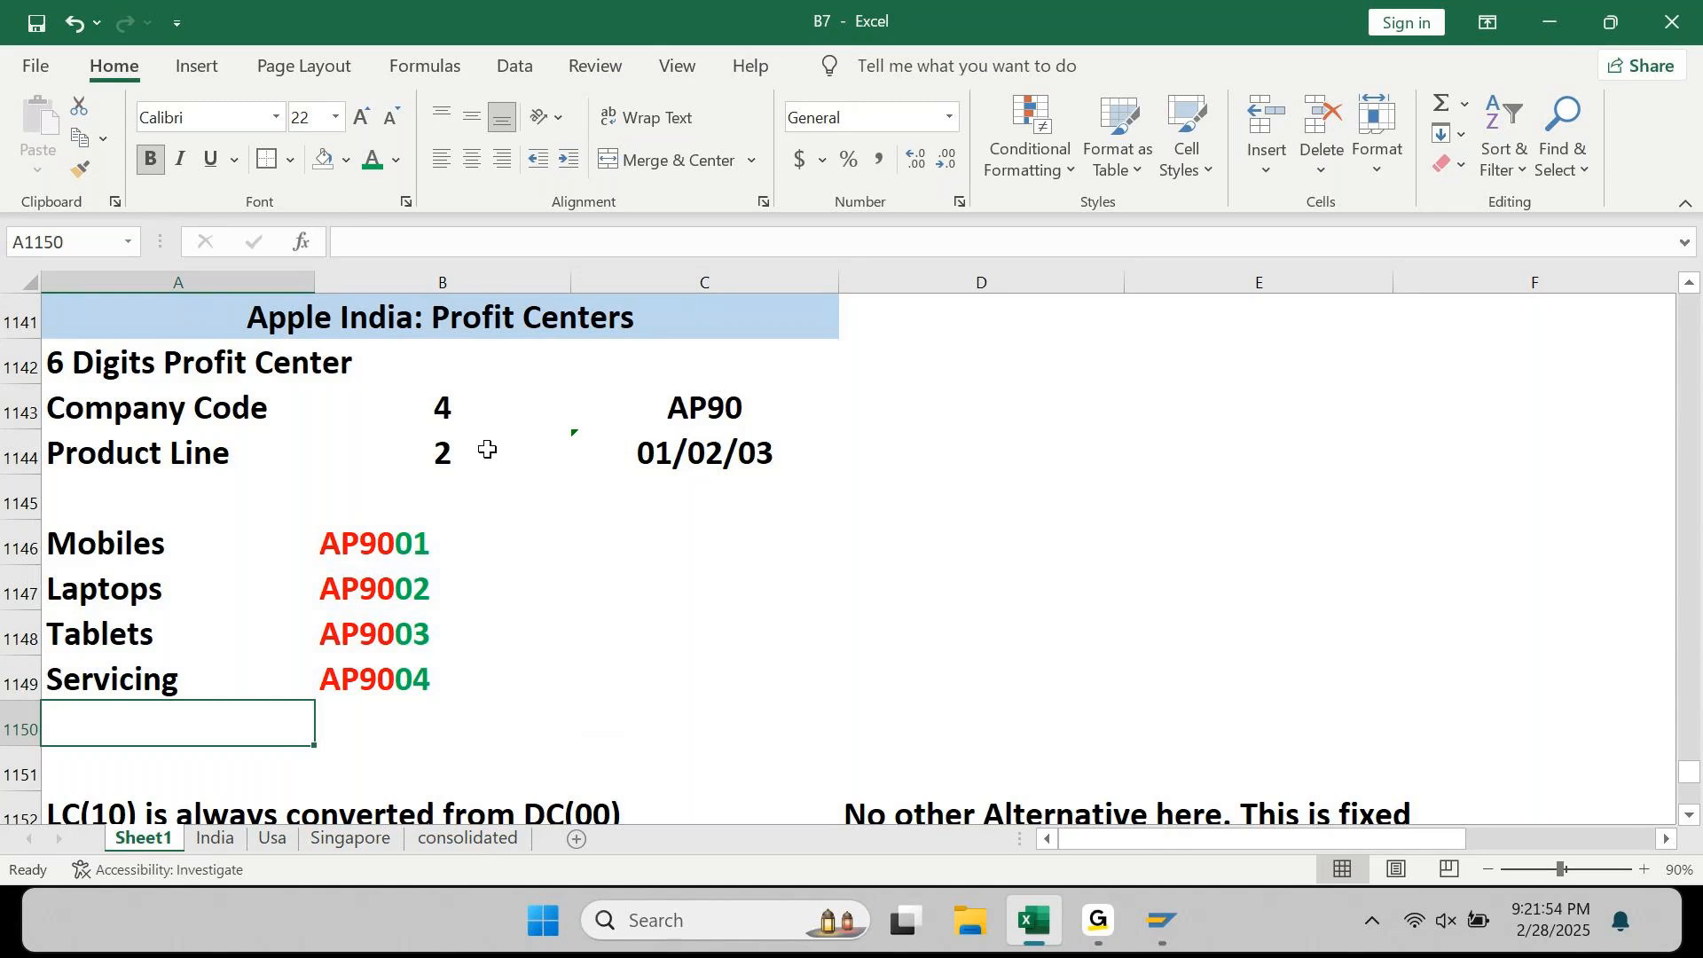
key("Up")
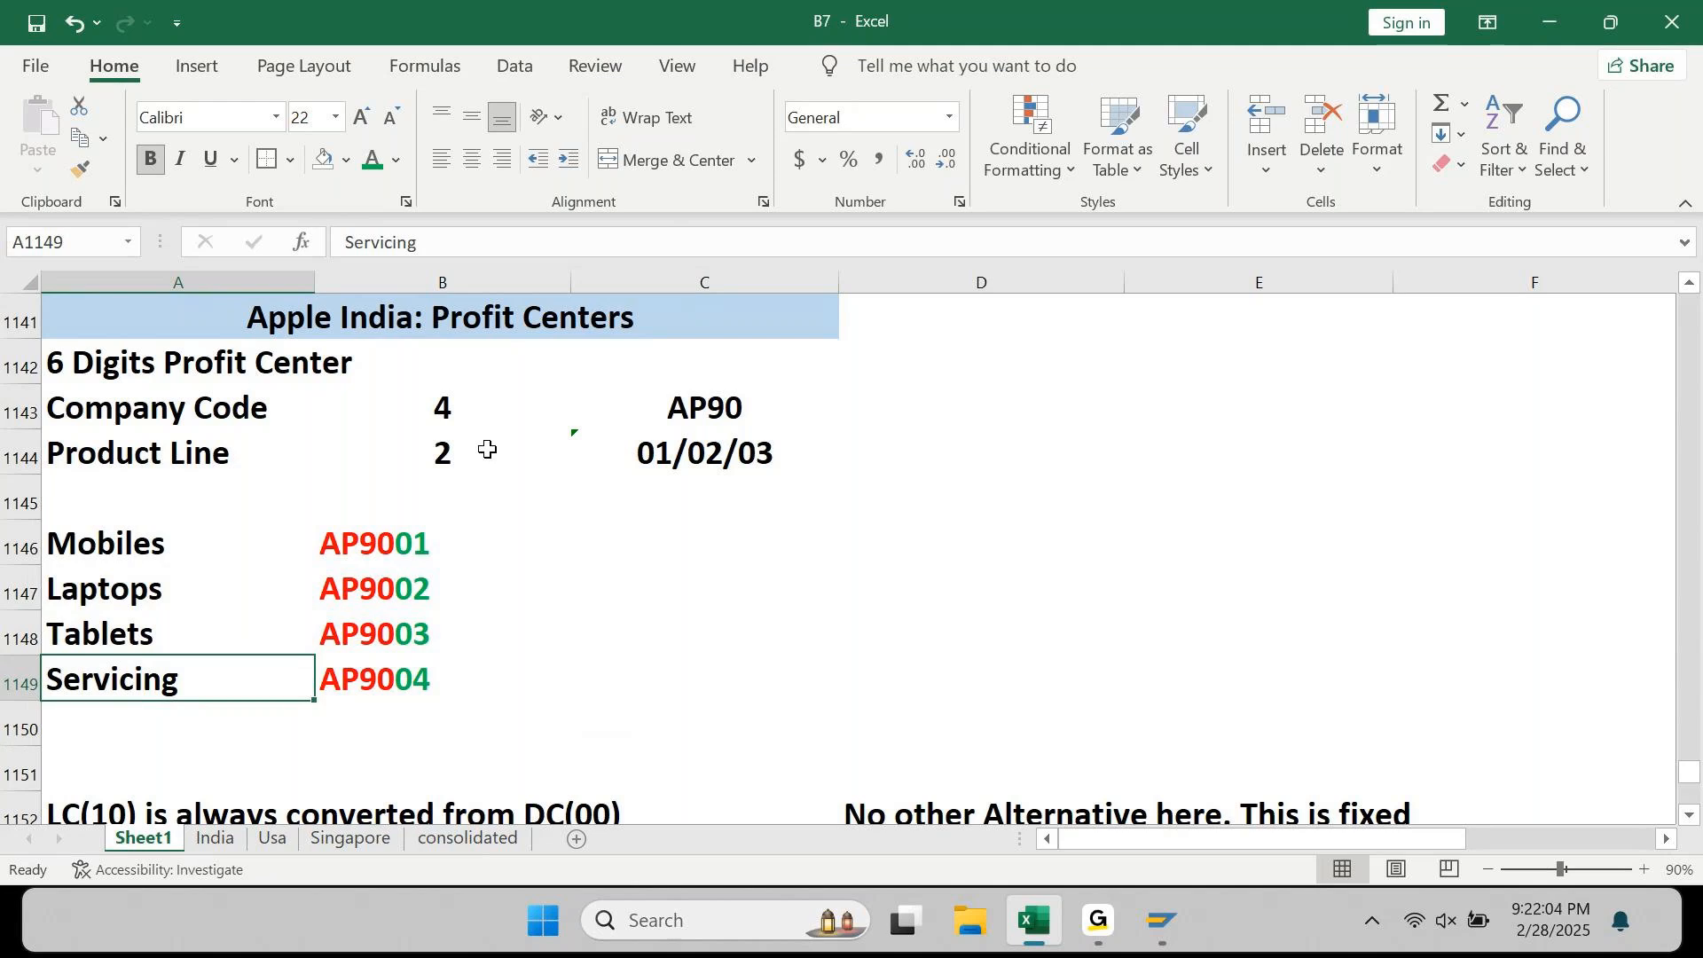
key("Up")
key("Up")
key("Right")
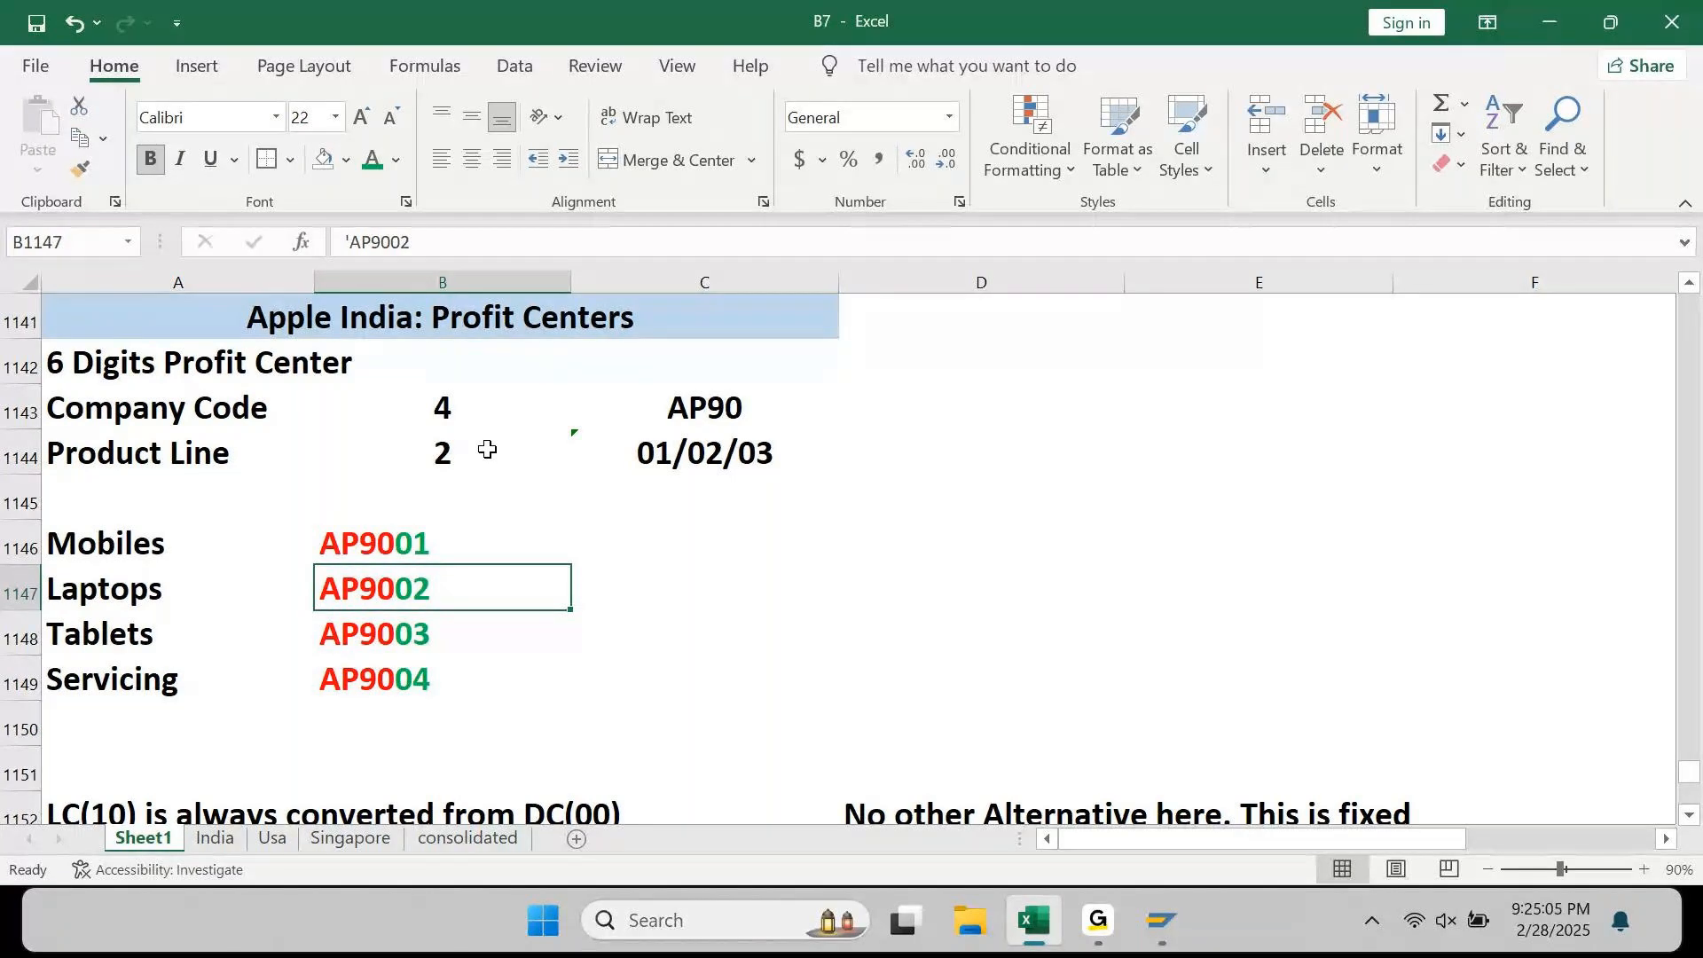
Step: Type 'KE51 T.code is used to Create Profit Center.' into C1146 beside Mobiles
key("Right")
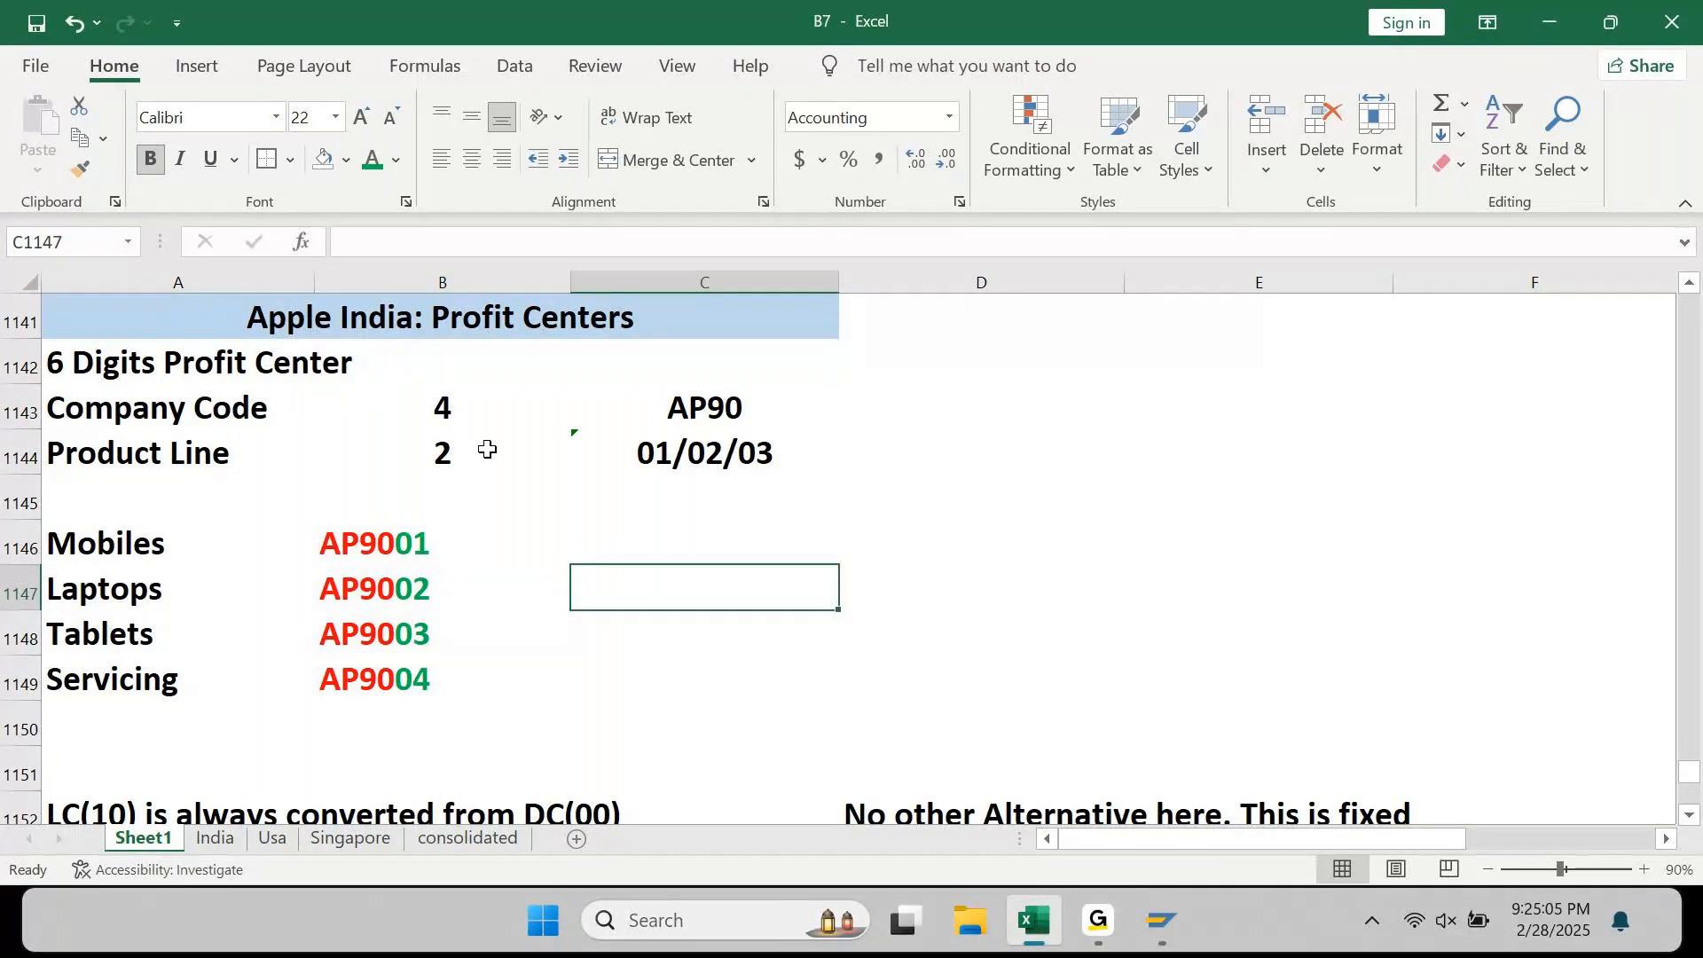
key("Up")
type("KE51")
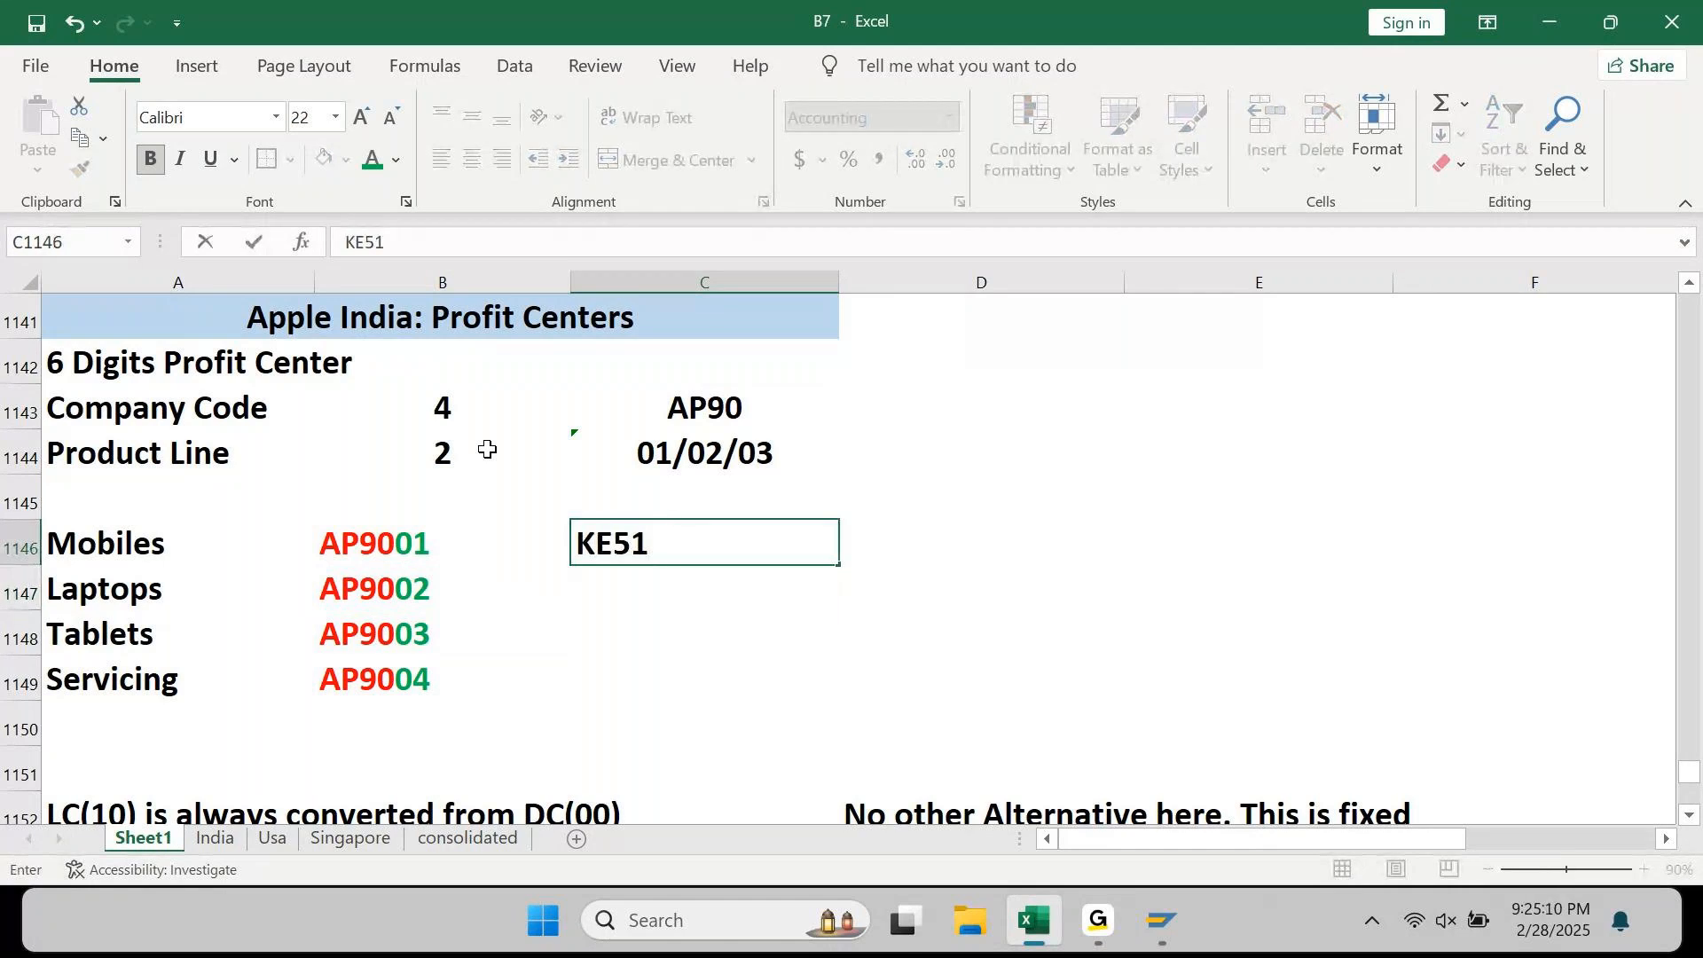
type(" T.code us use")
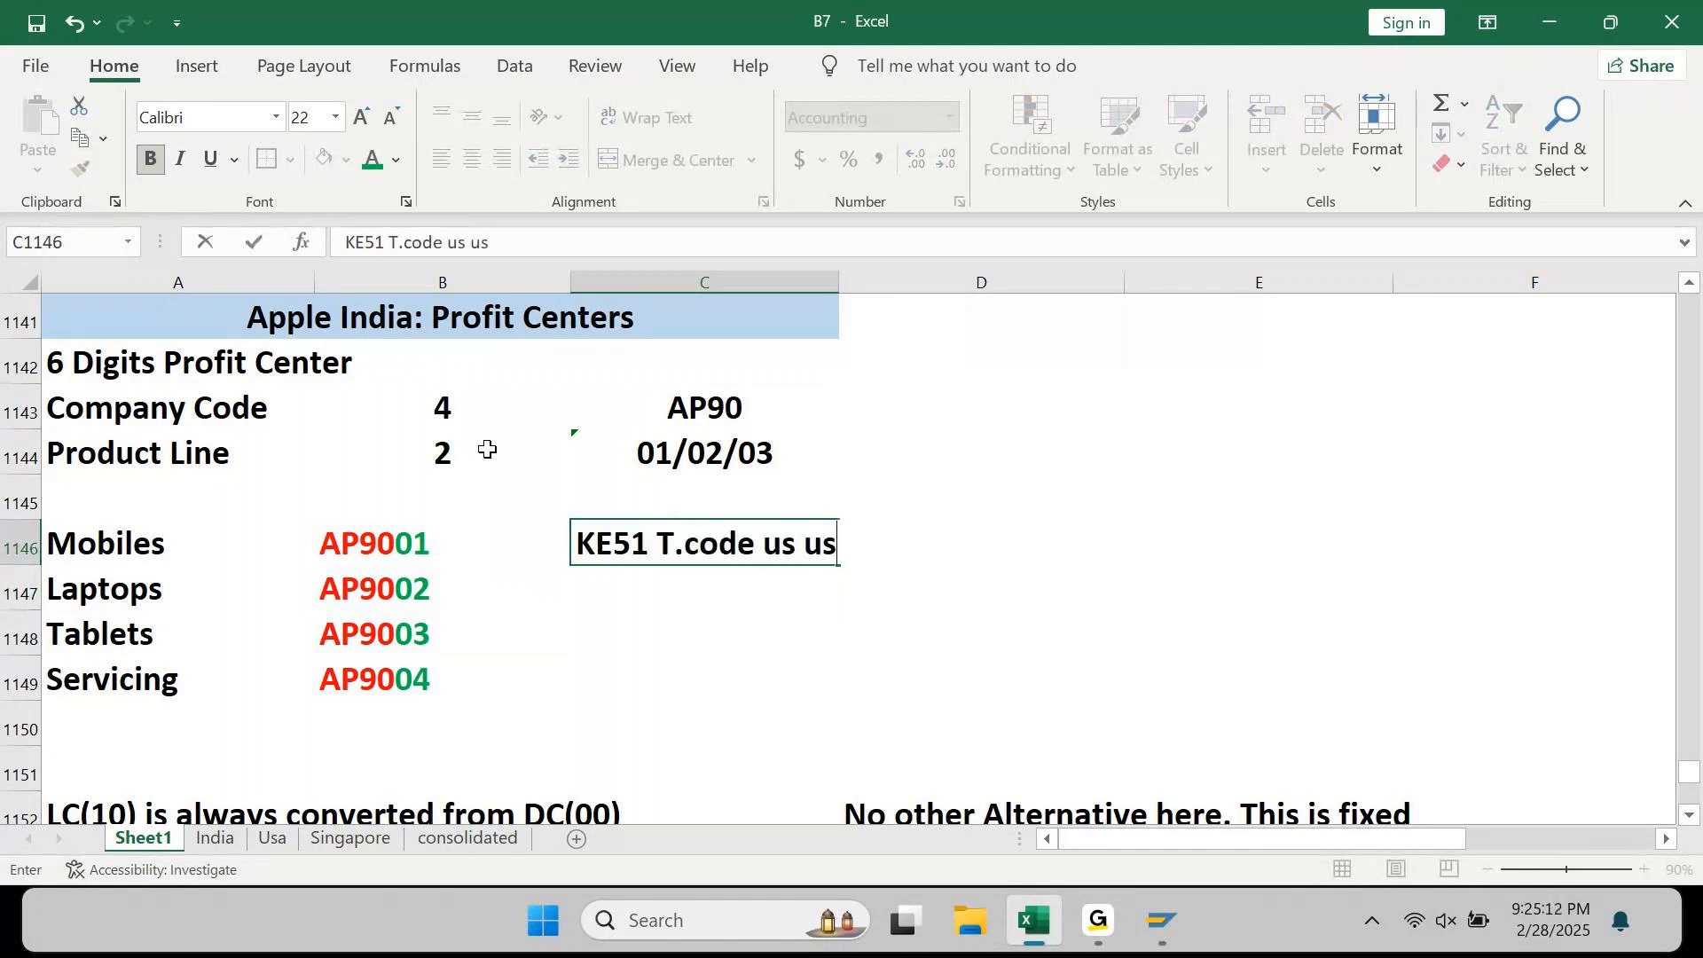
key("BackSpace")
key("BackSpace")
key("BackSpace")
key("BackSpace")
key("BackSpace")
key("BackSpace")
type("i")
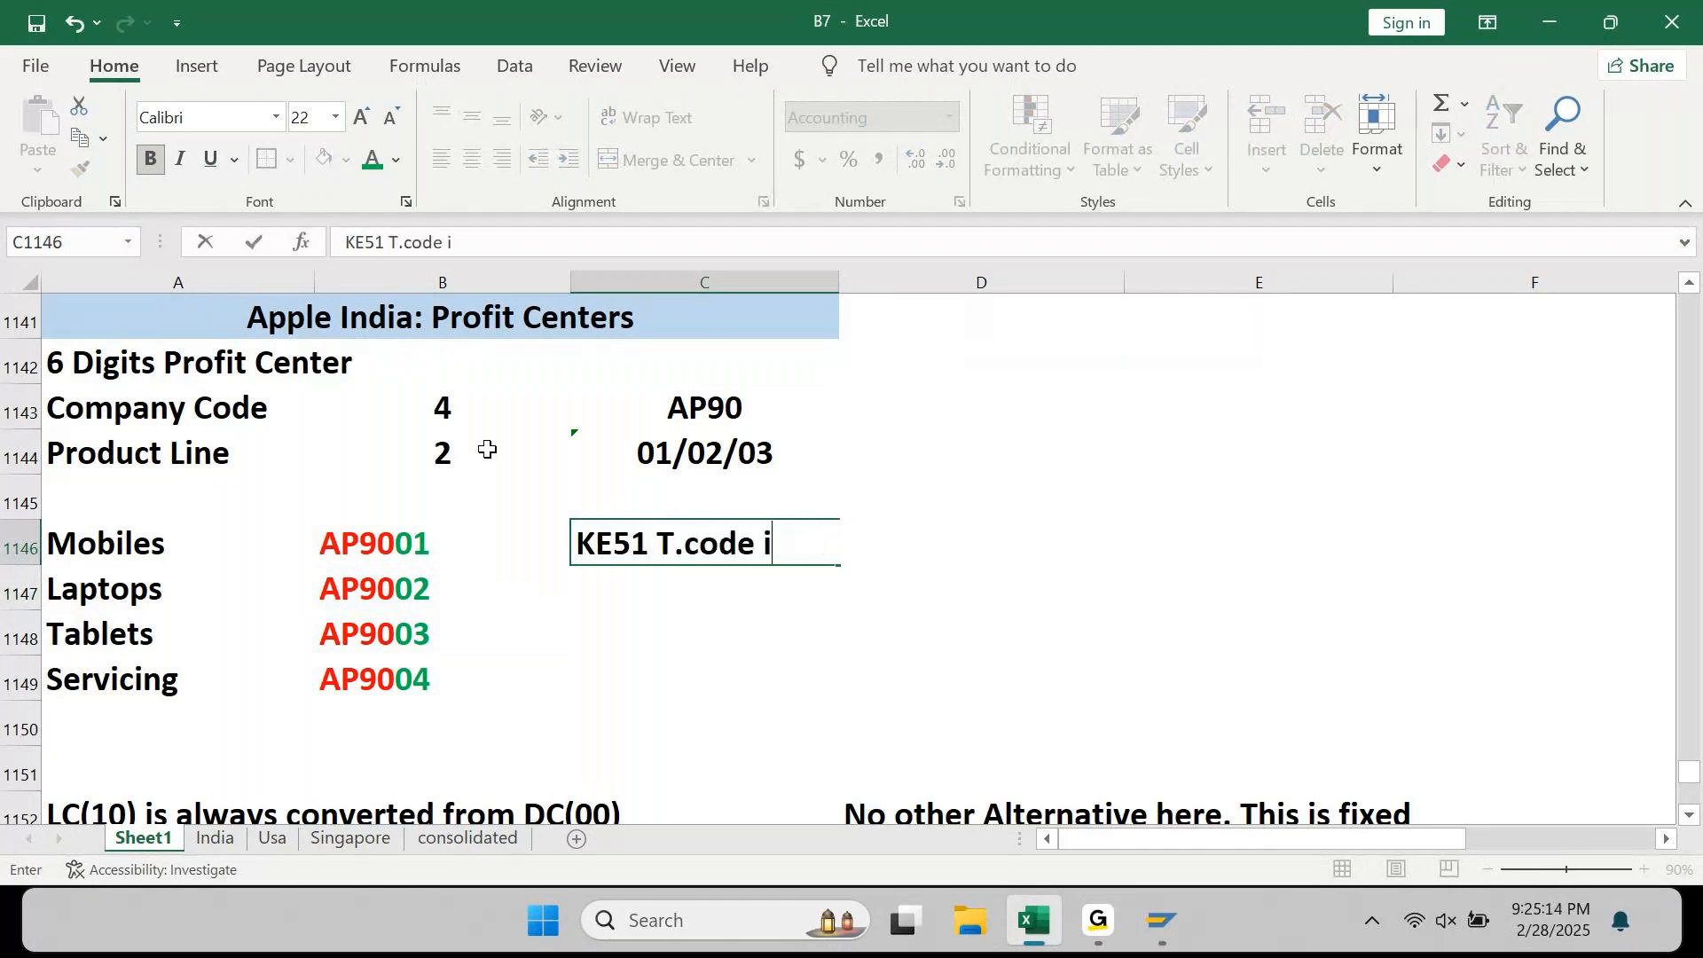
type("s used to ")
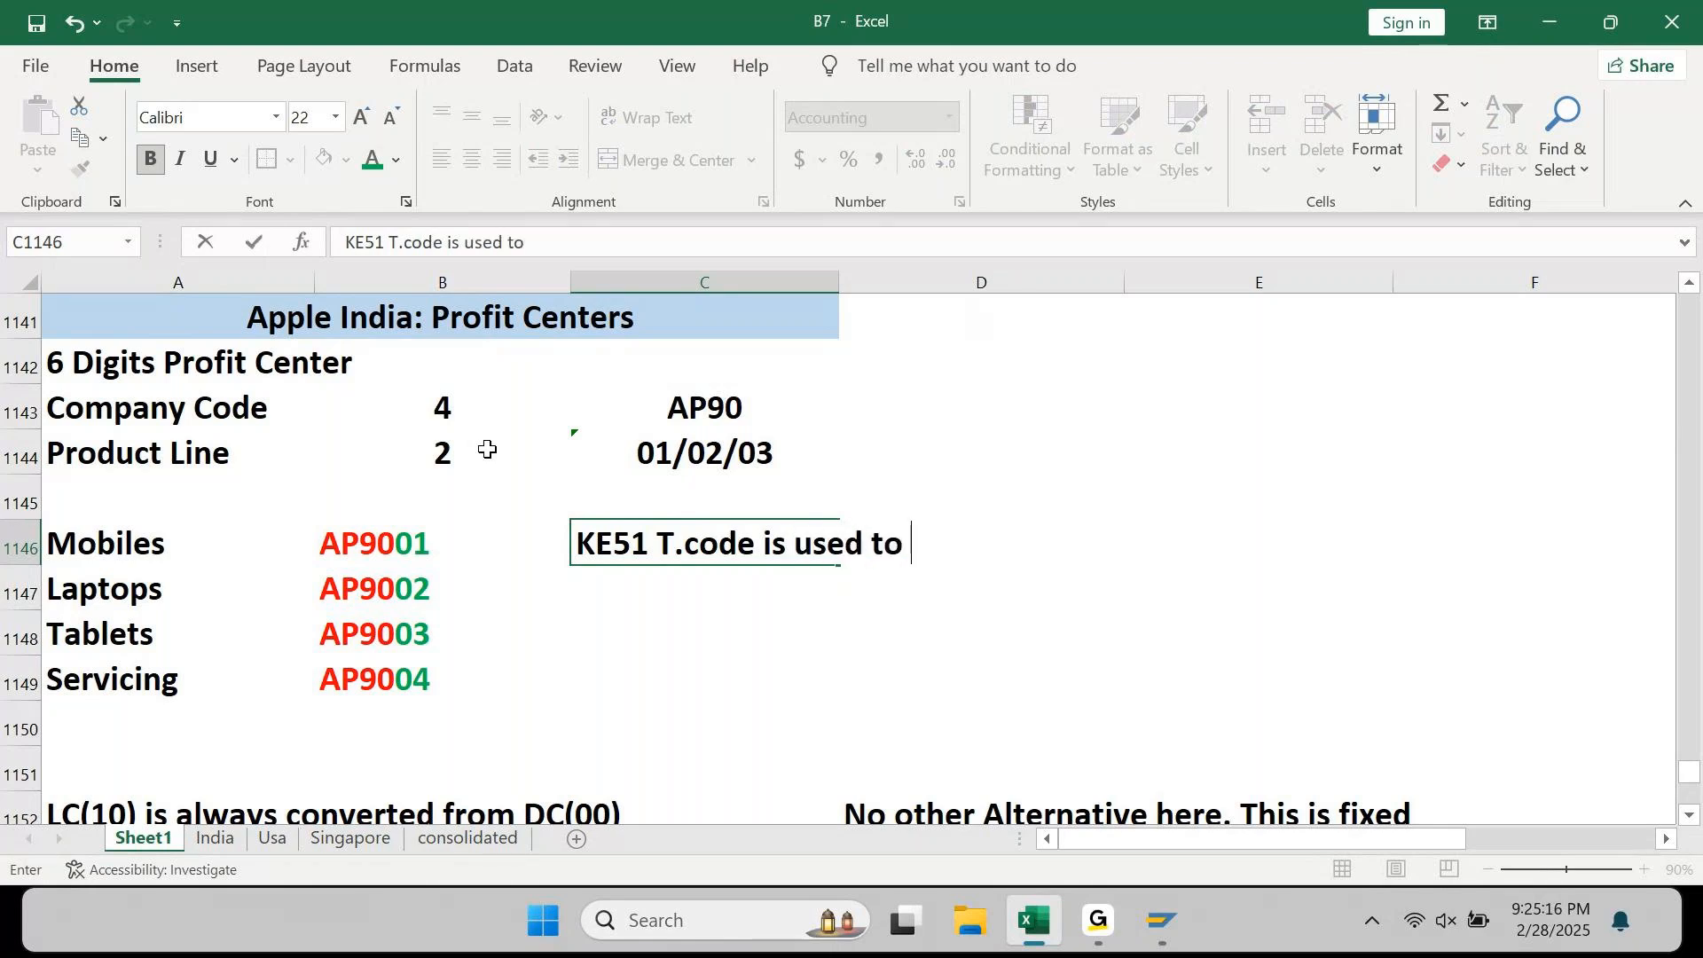
type("Create Pro")
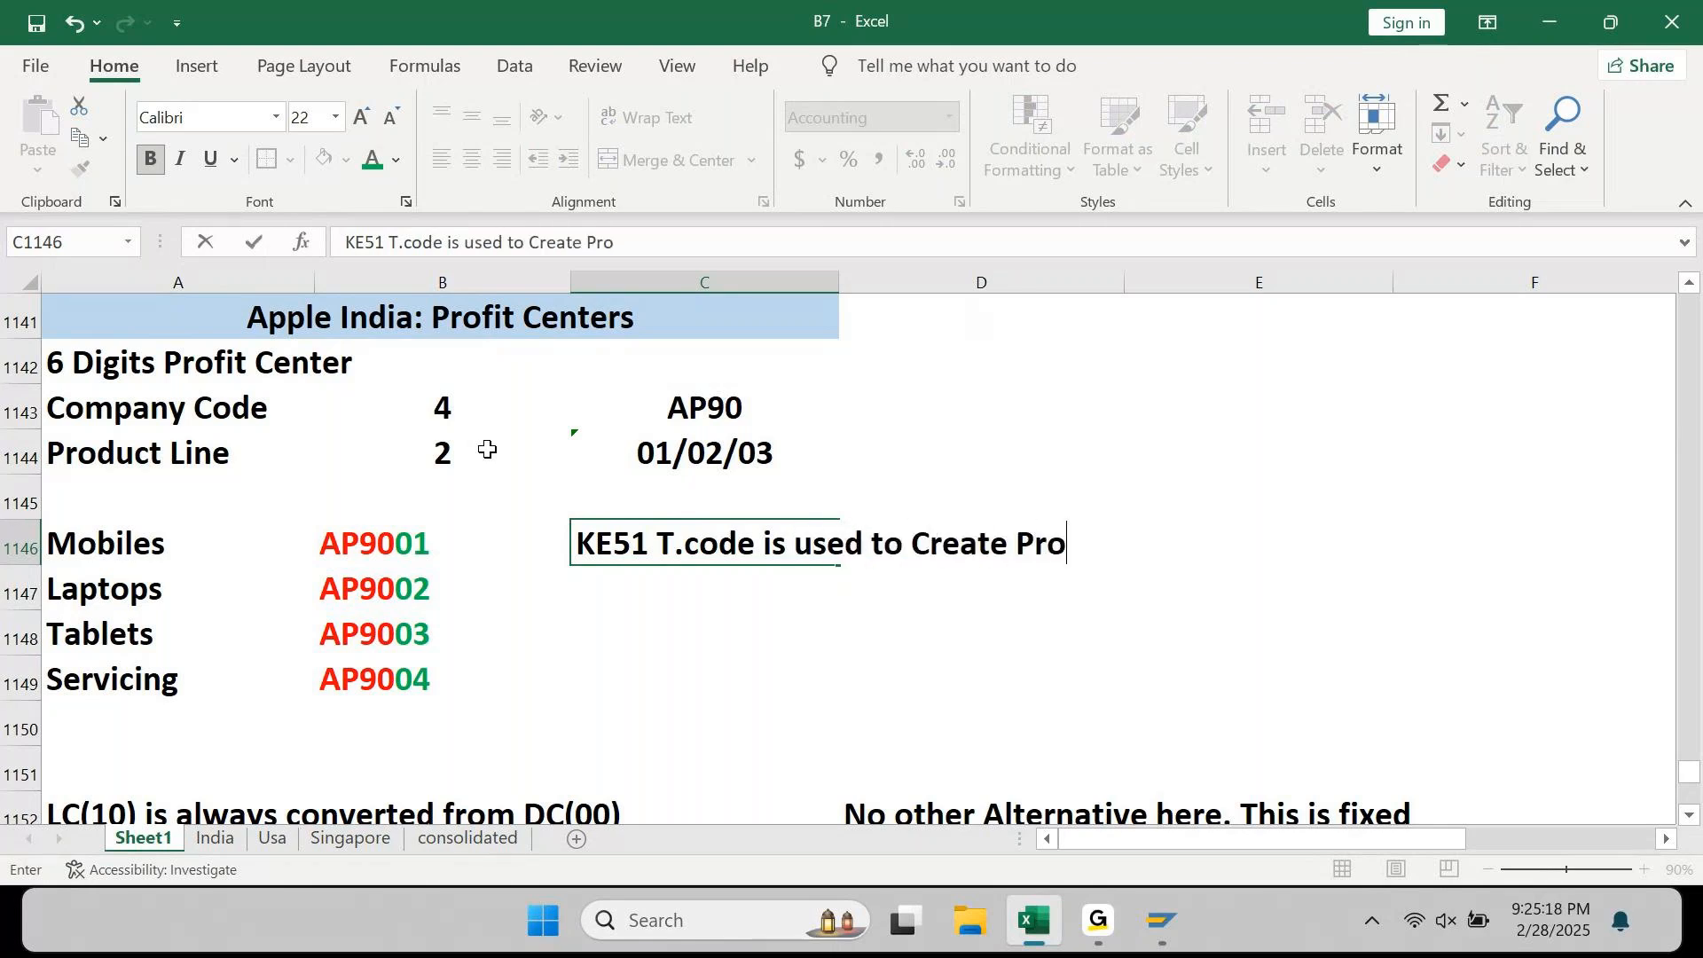
type("fit Cen")
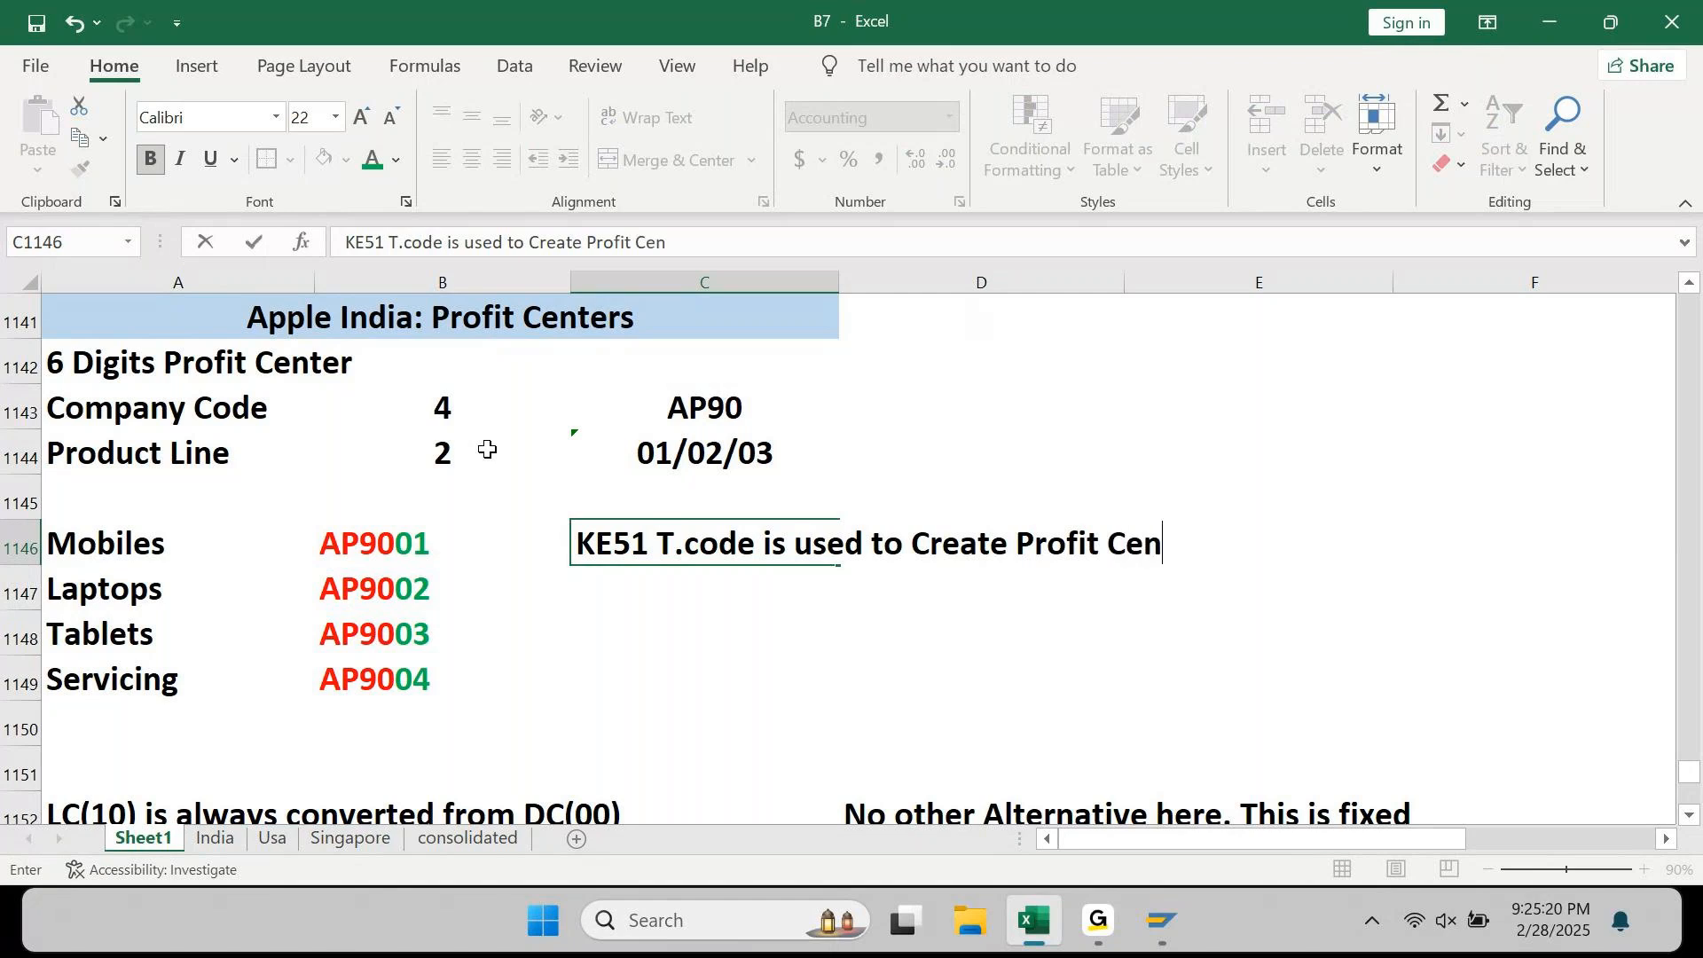
type("ter.")
key("Return")
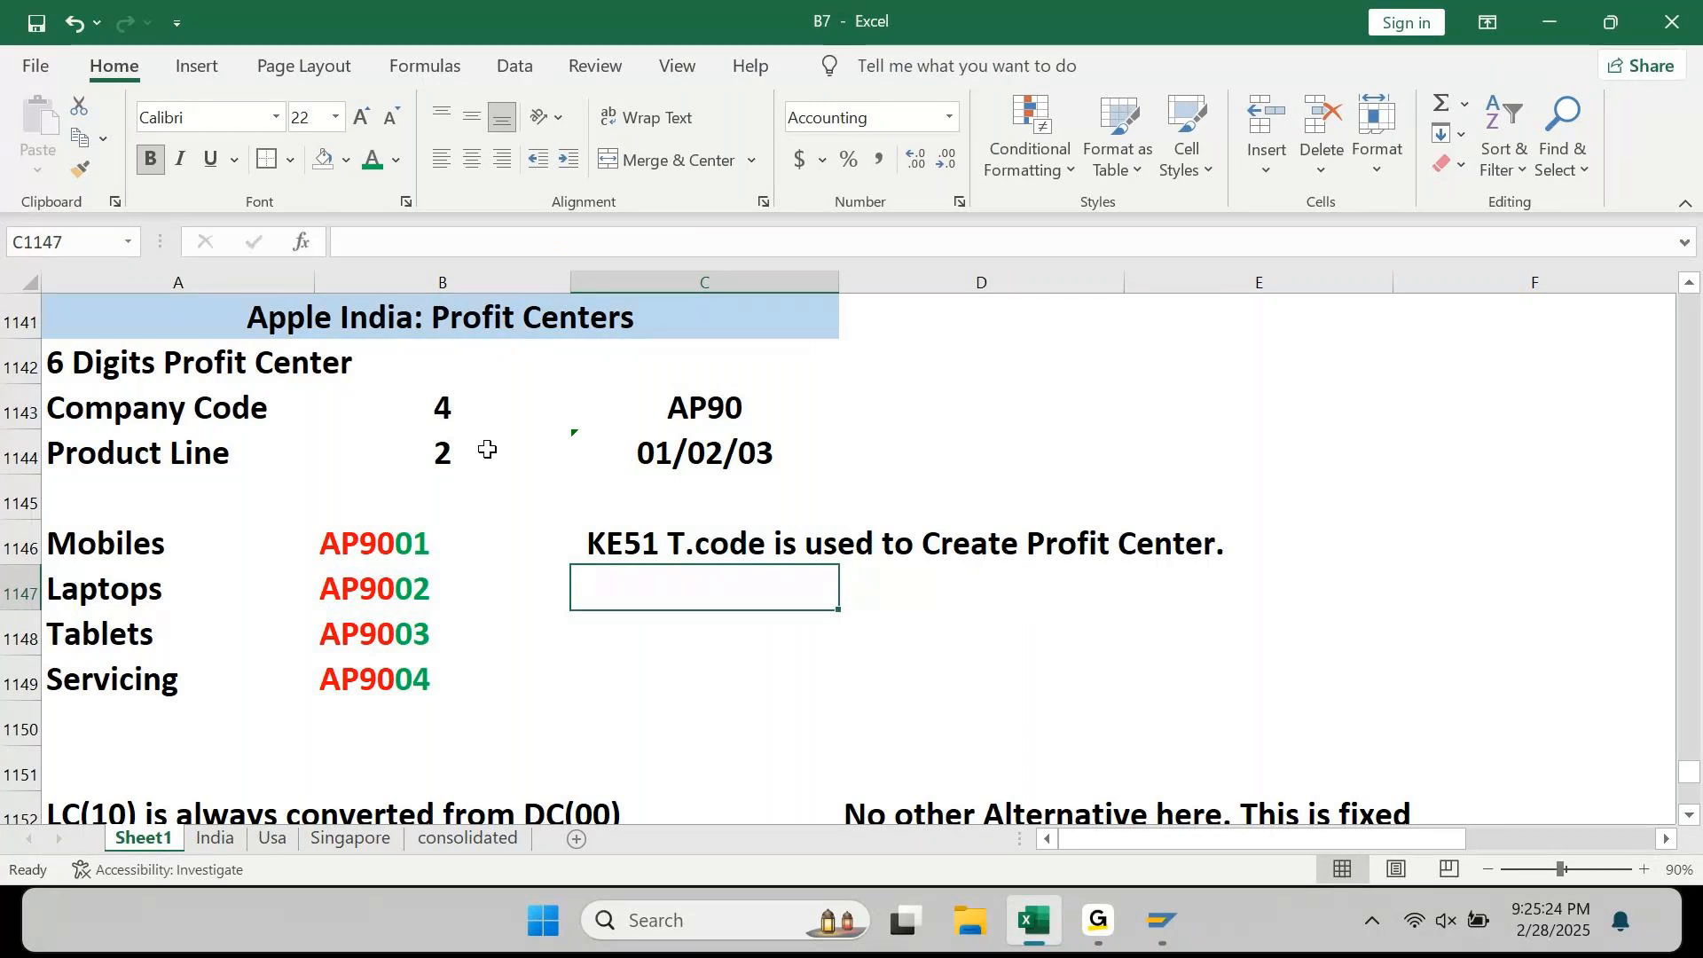
Step: Switch to SAP and start transaction KE51 from the main menu via /n
mouse_move(1166, 909)
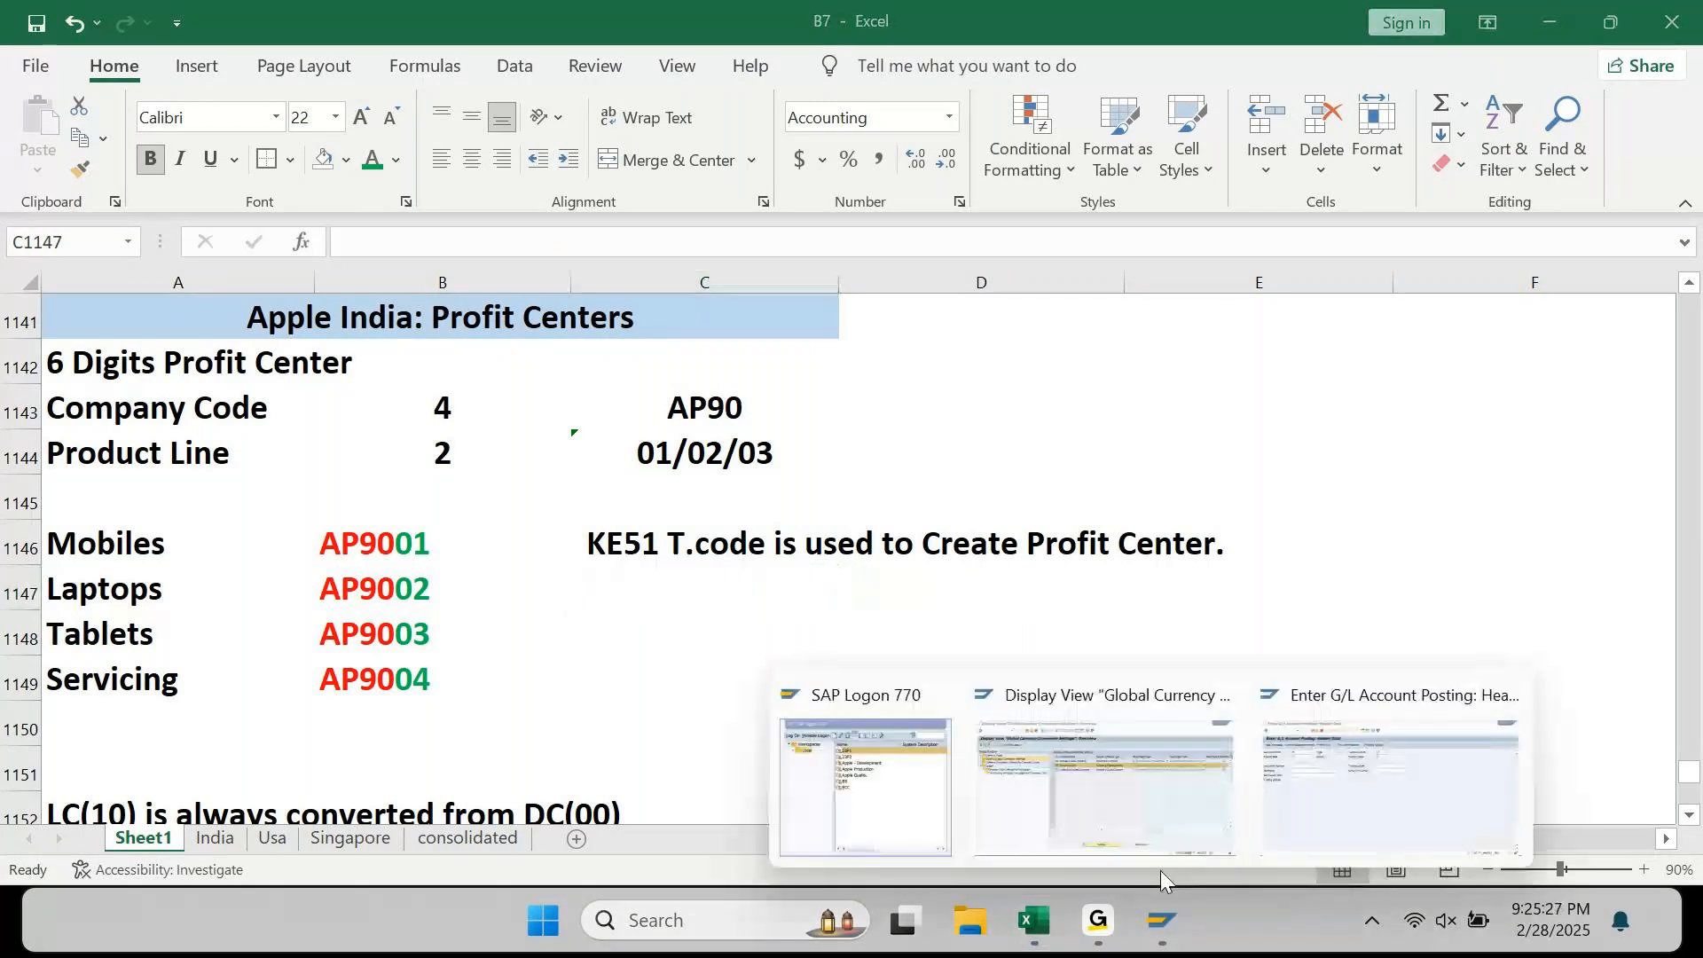
left_click(1316, 816)
left_click(254, 78)
type("/n")
key("Return")
type("KE51")
key("Return")
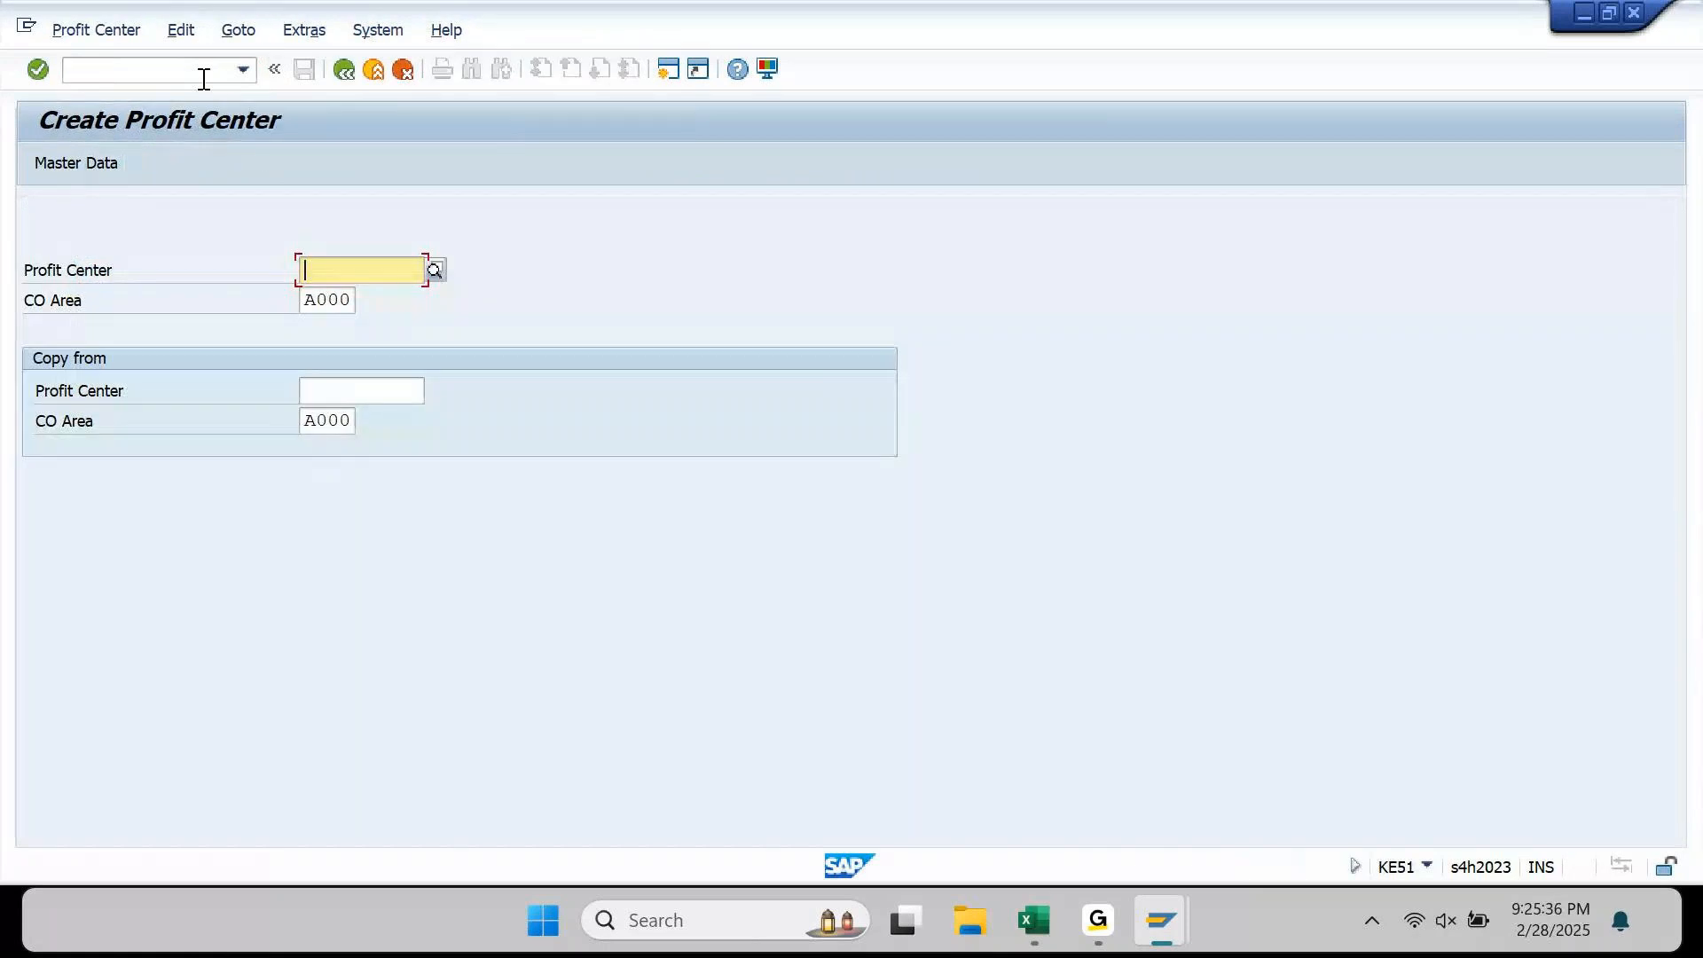
Step: Set controlling area AP90 and profit center AP9001, then continue to the basic data screen
key("Tab")
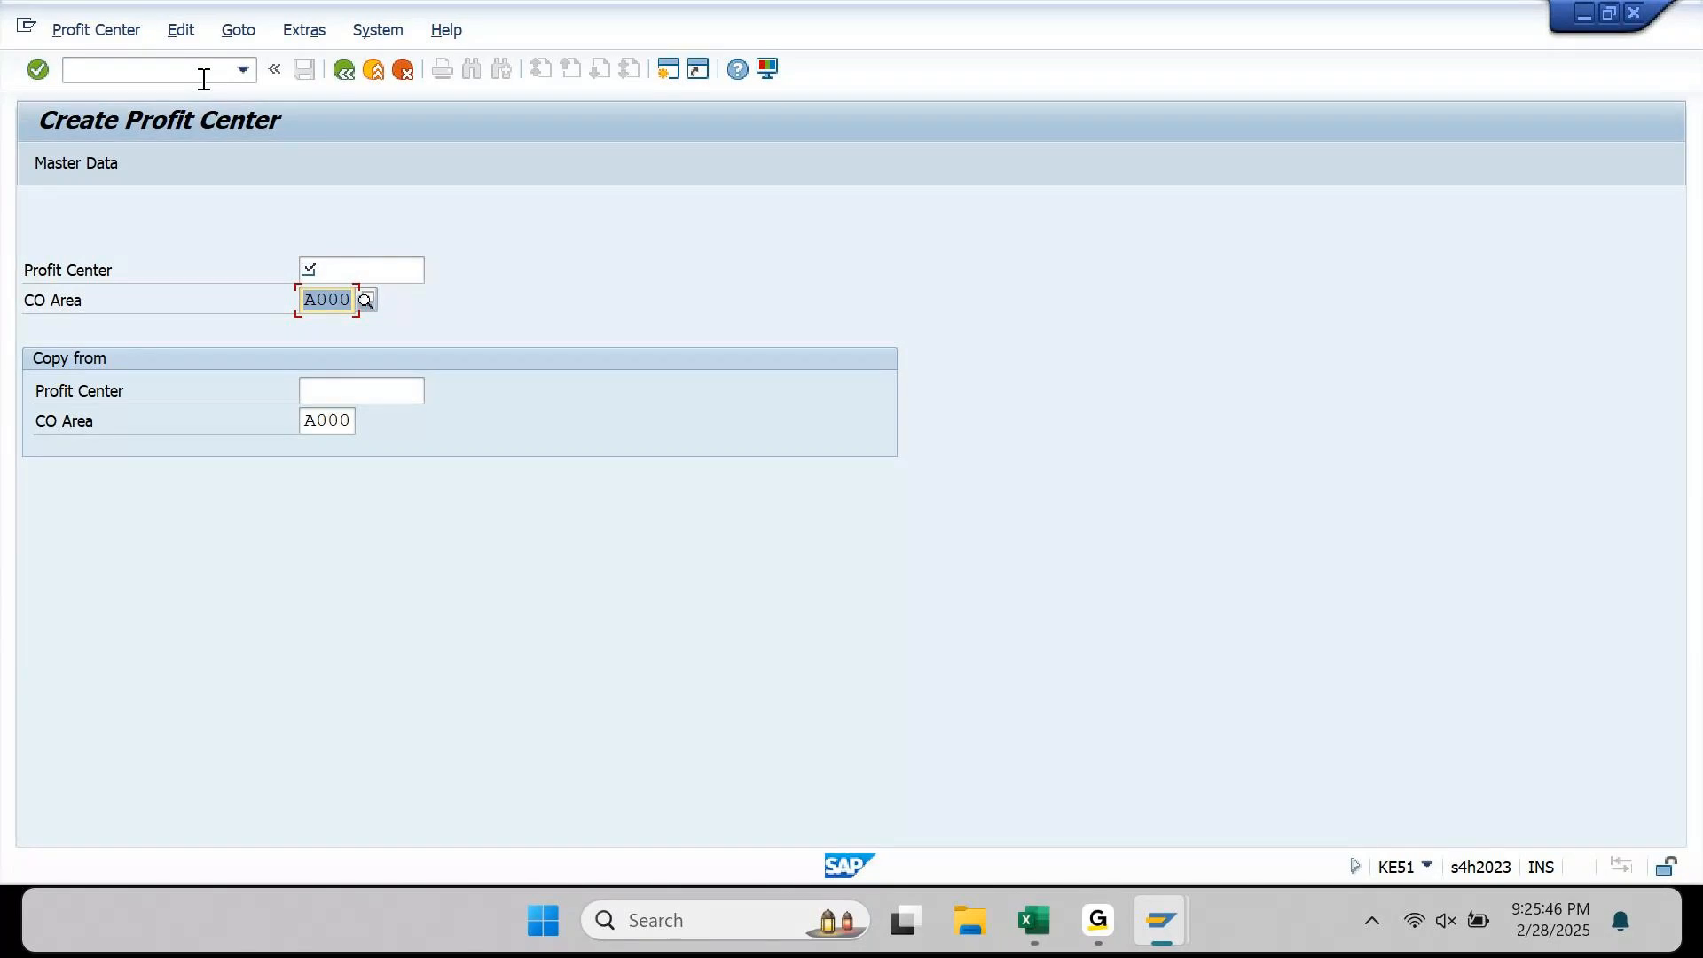
key("BackSpace")
type("AP90")
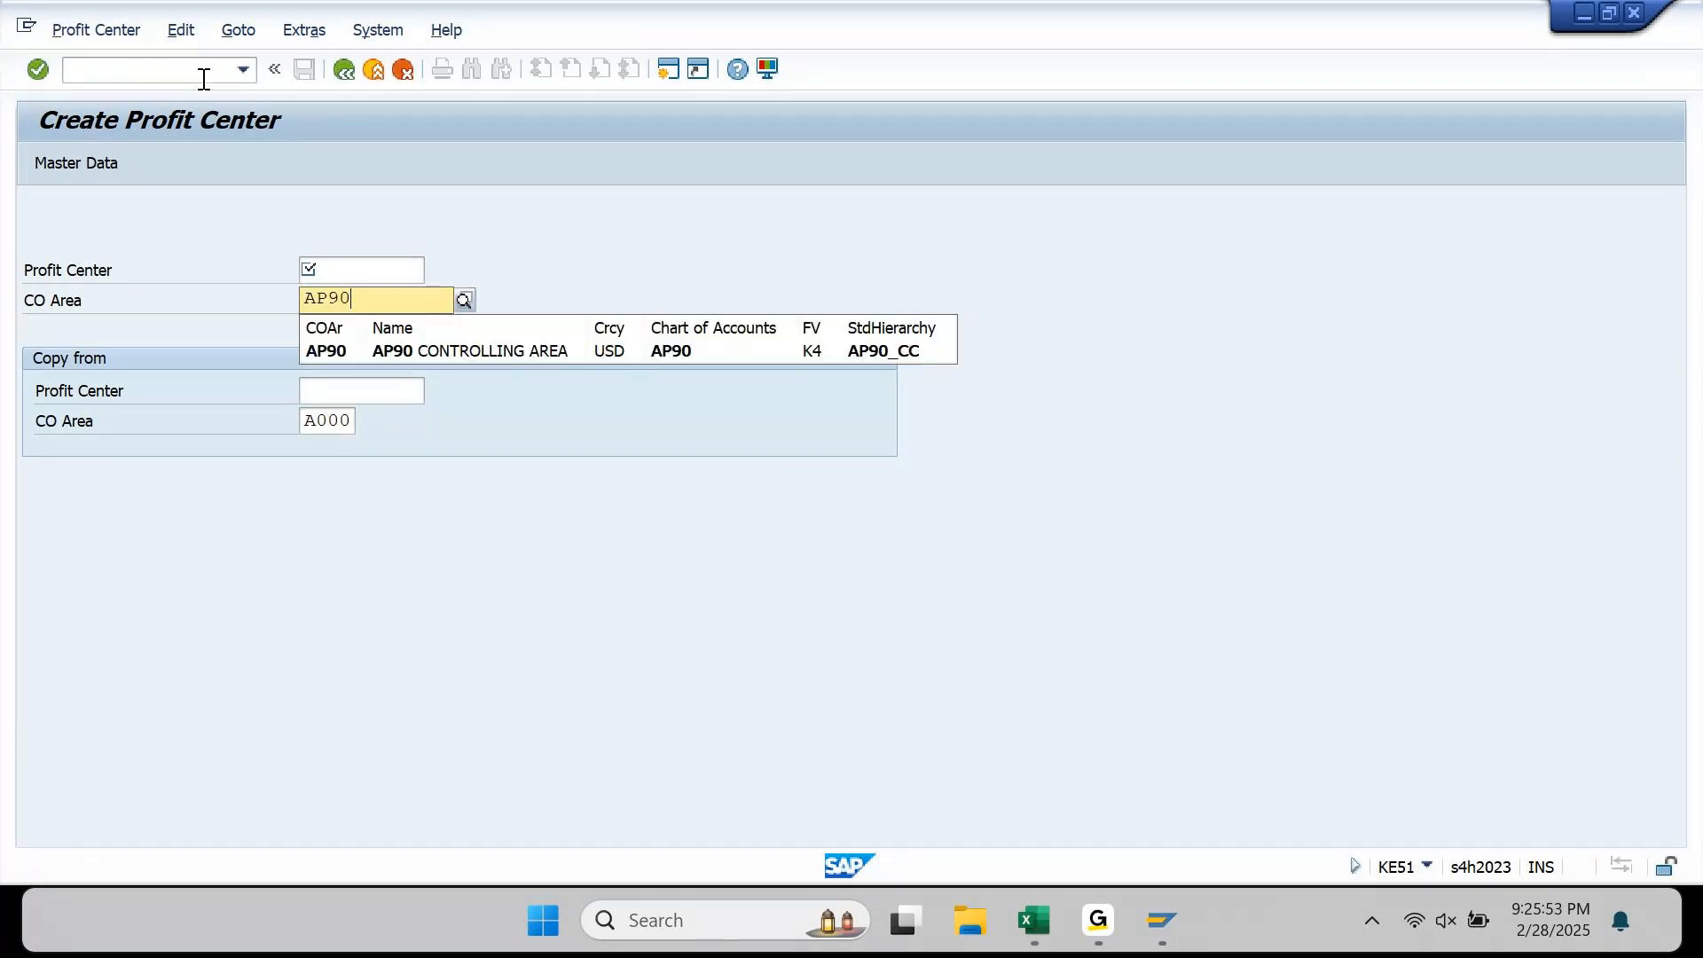
key("Tab")
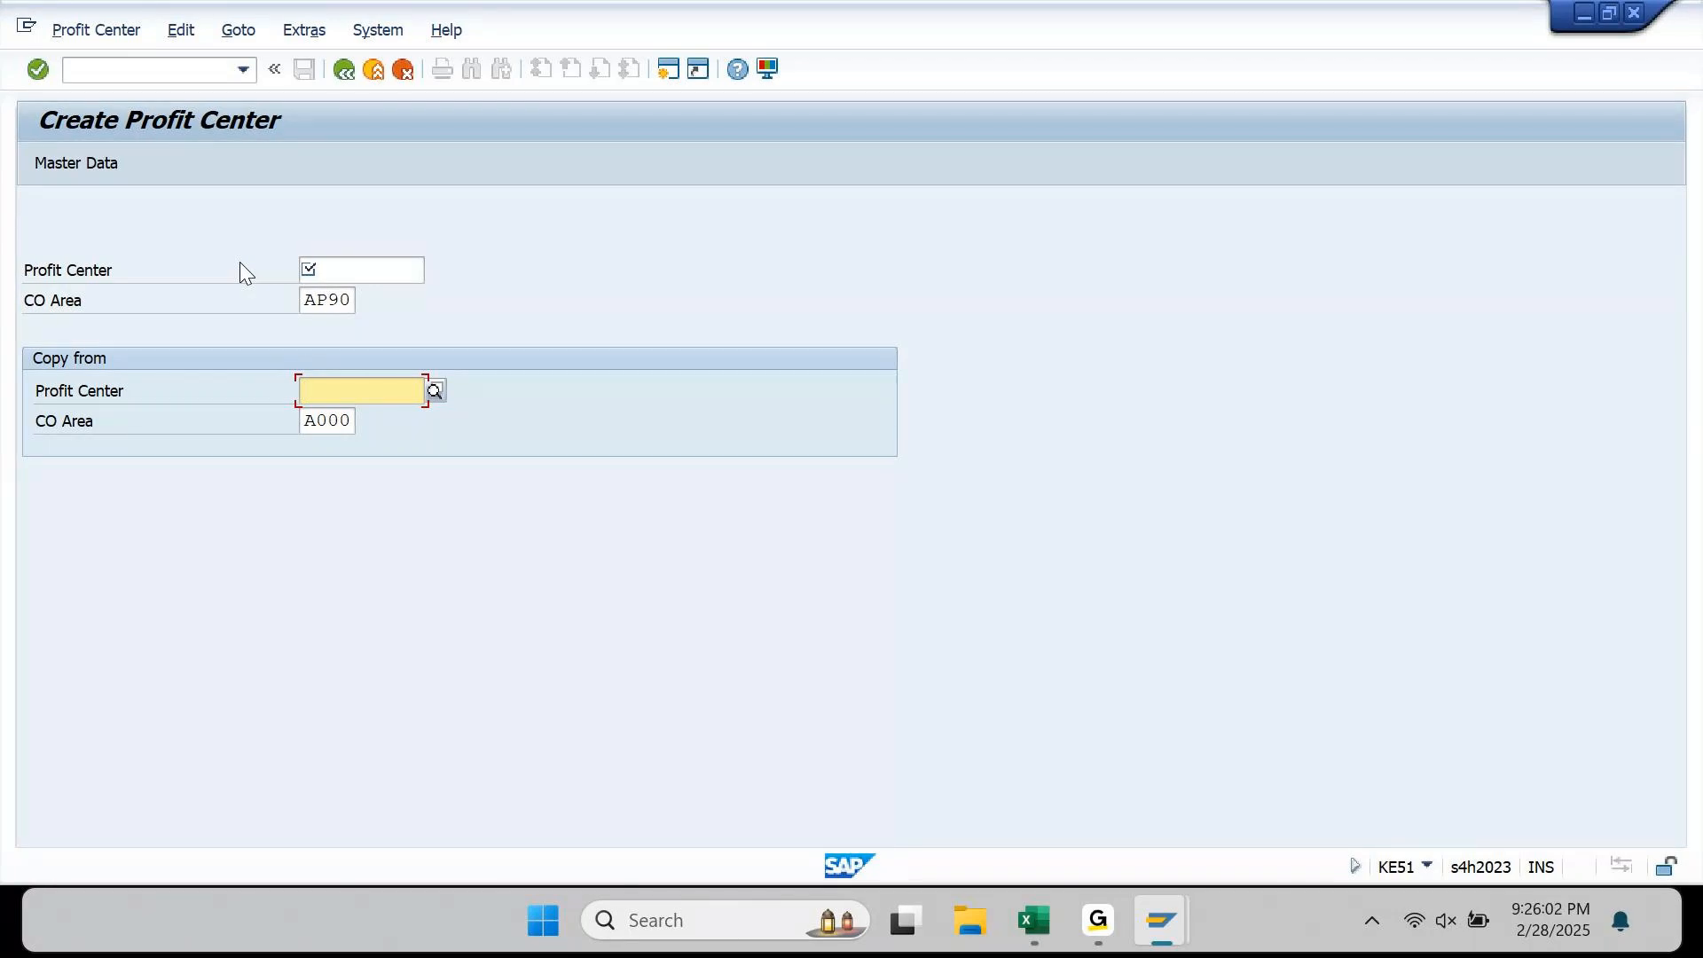
left_click(373, 276)
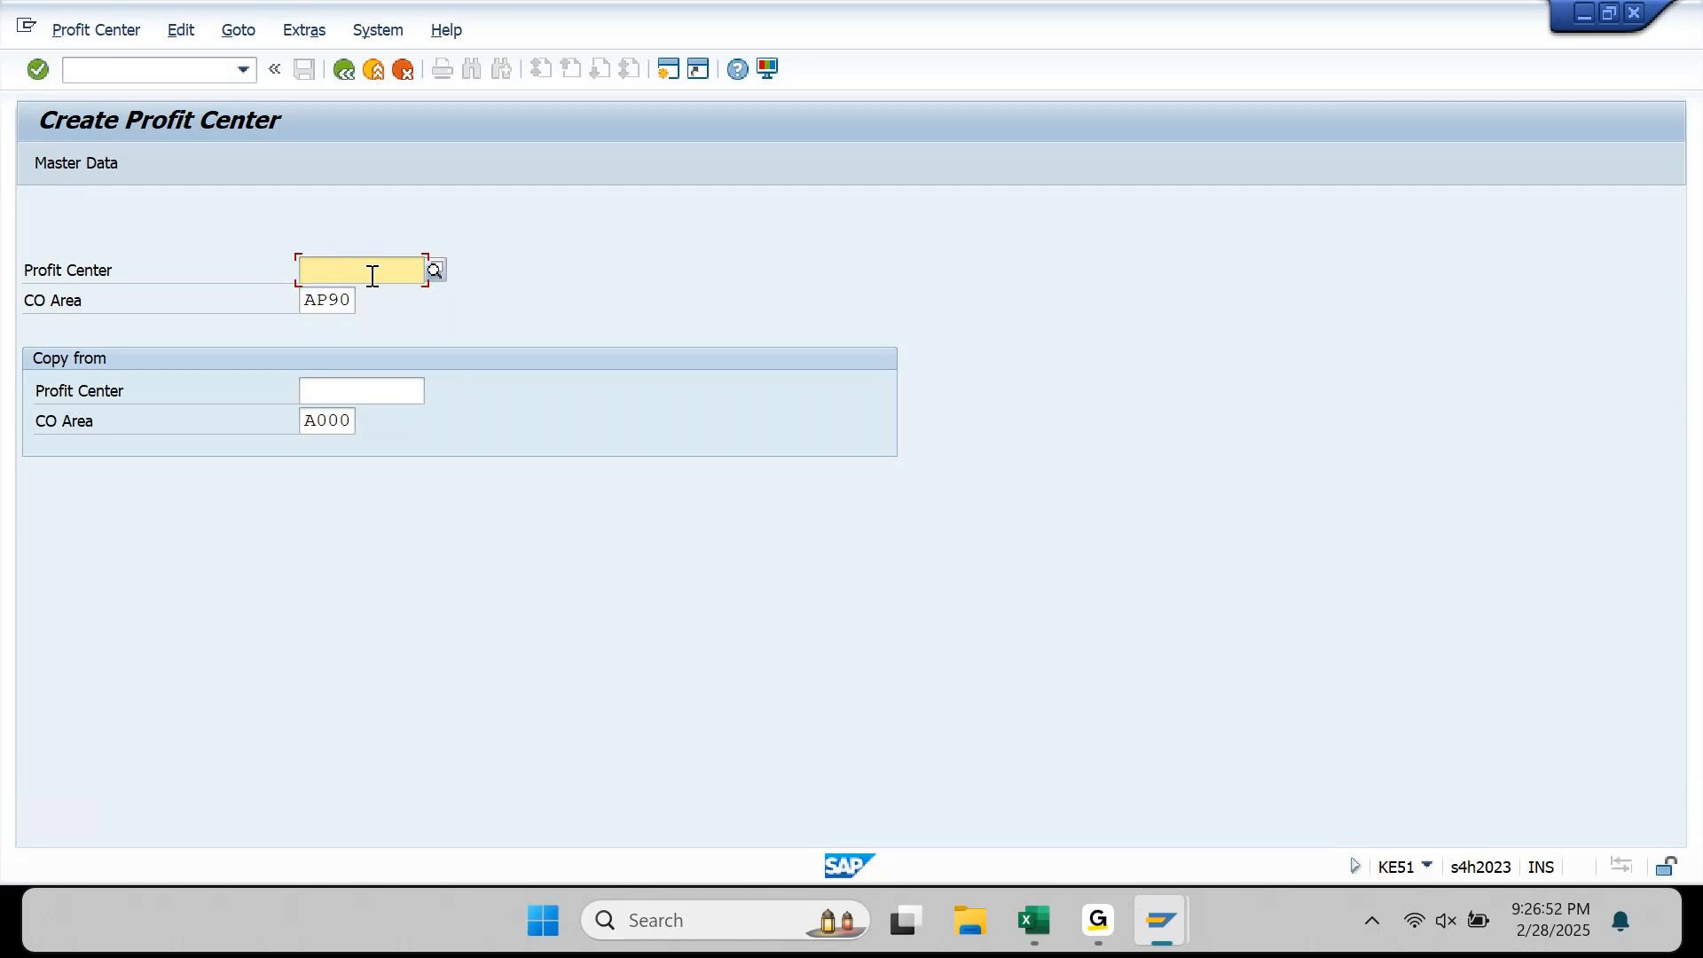
type("AP9001")
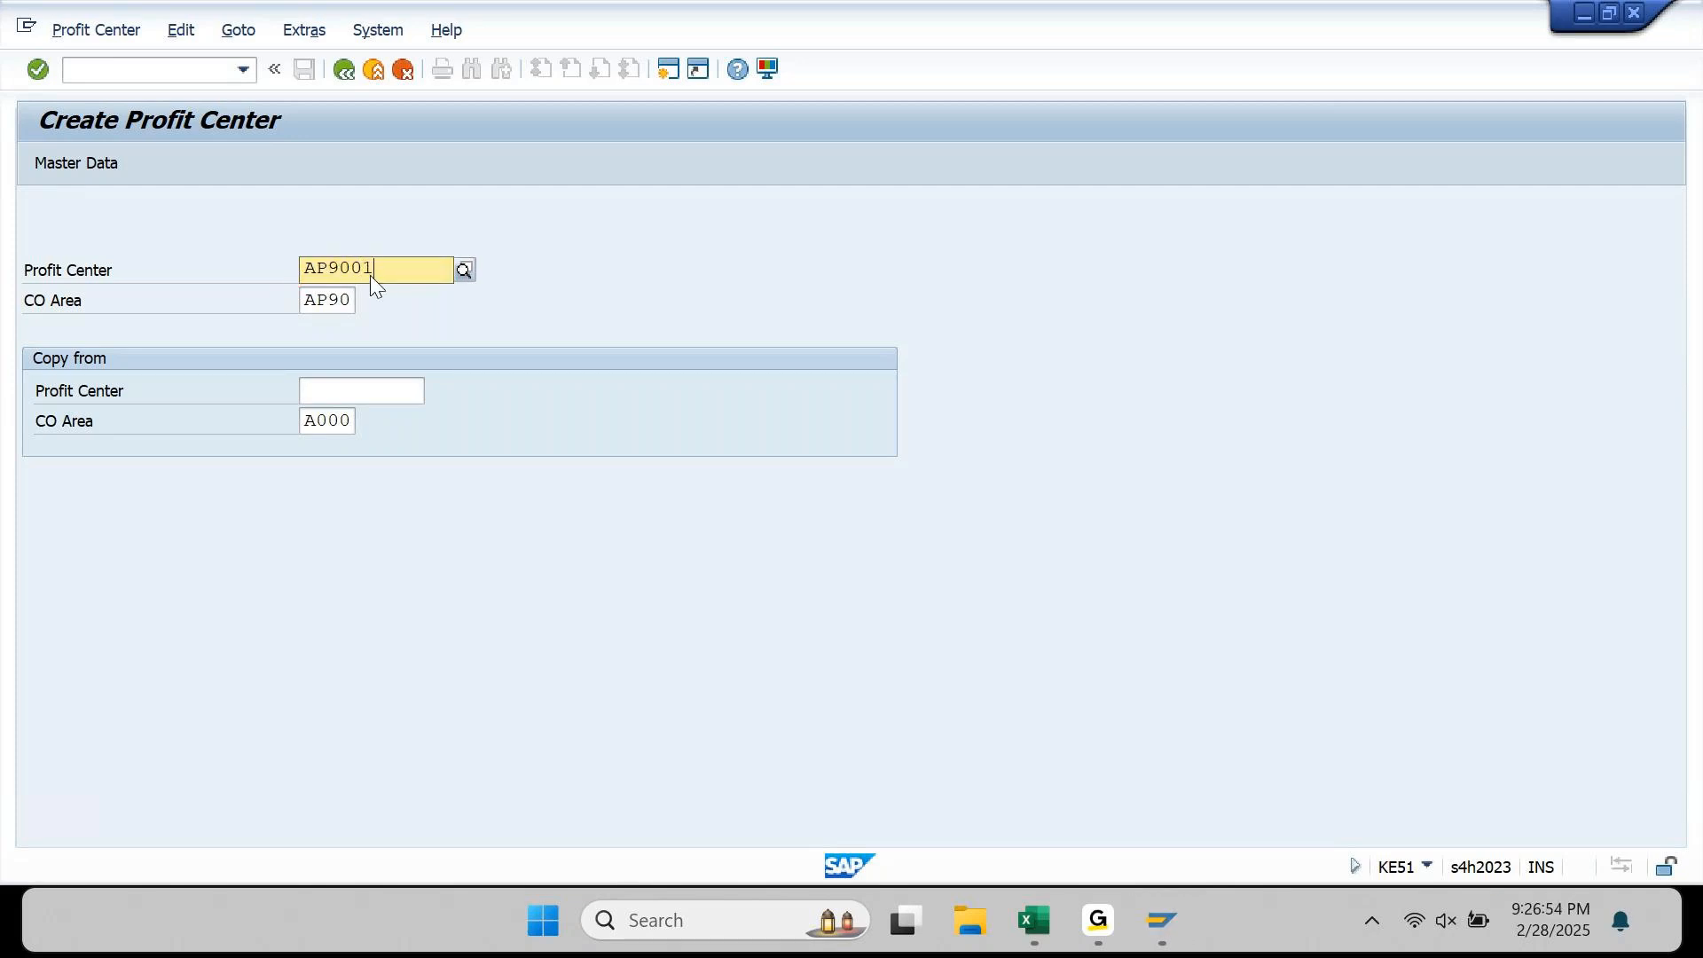
left_click(690, 365)
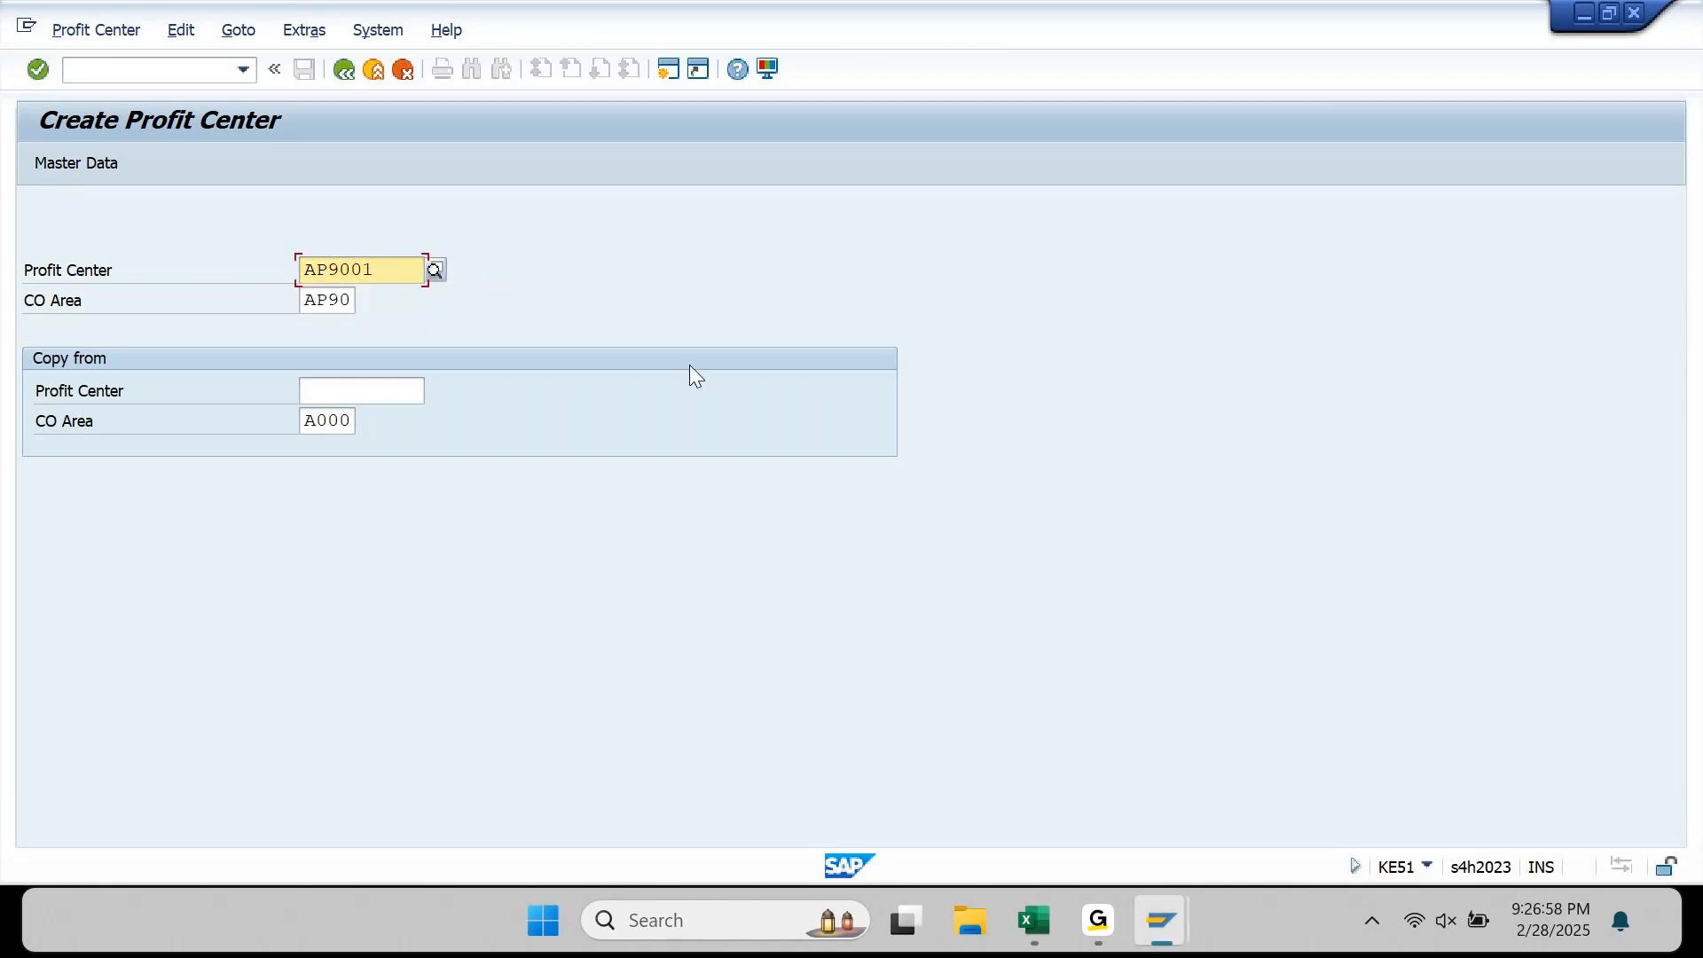
key("Return")
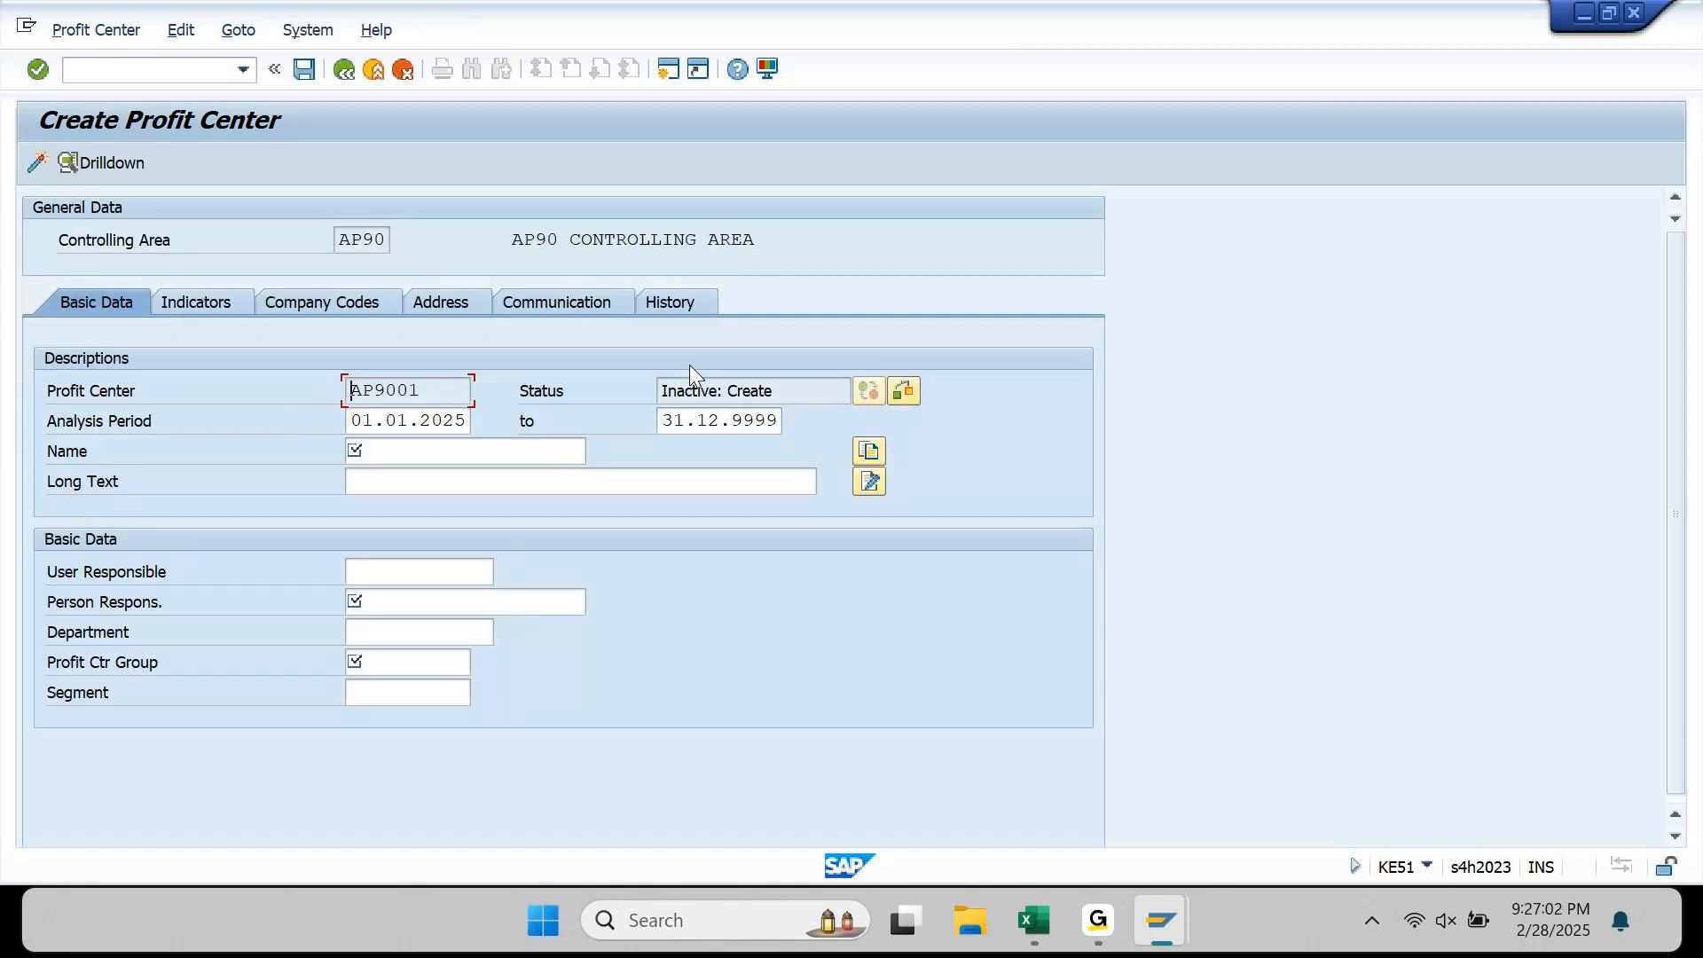
left_click(361, 421)
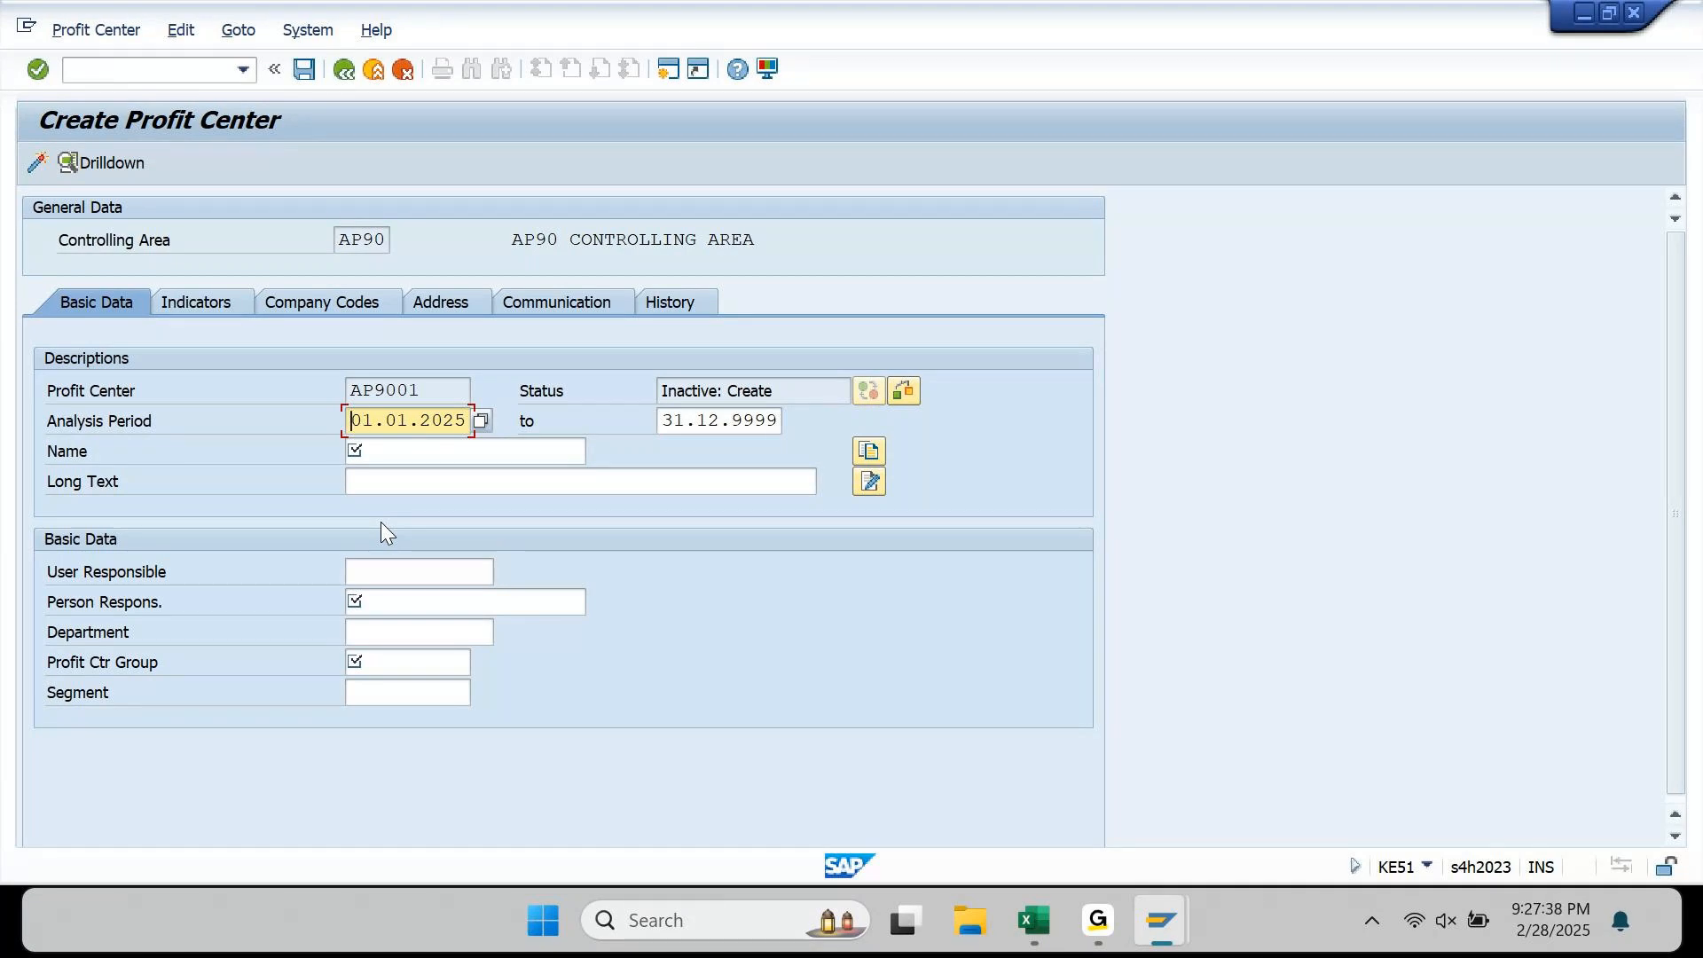
key("ctrl+a")
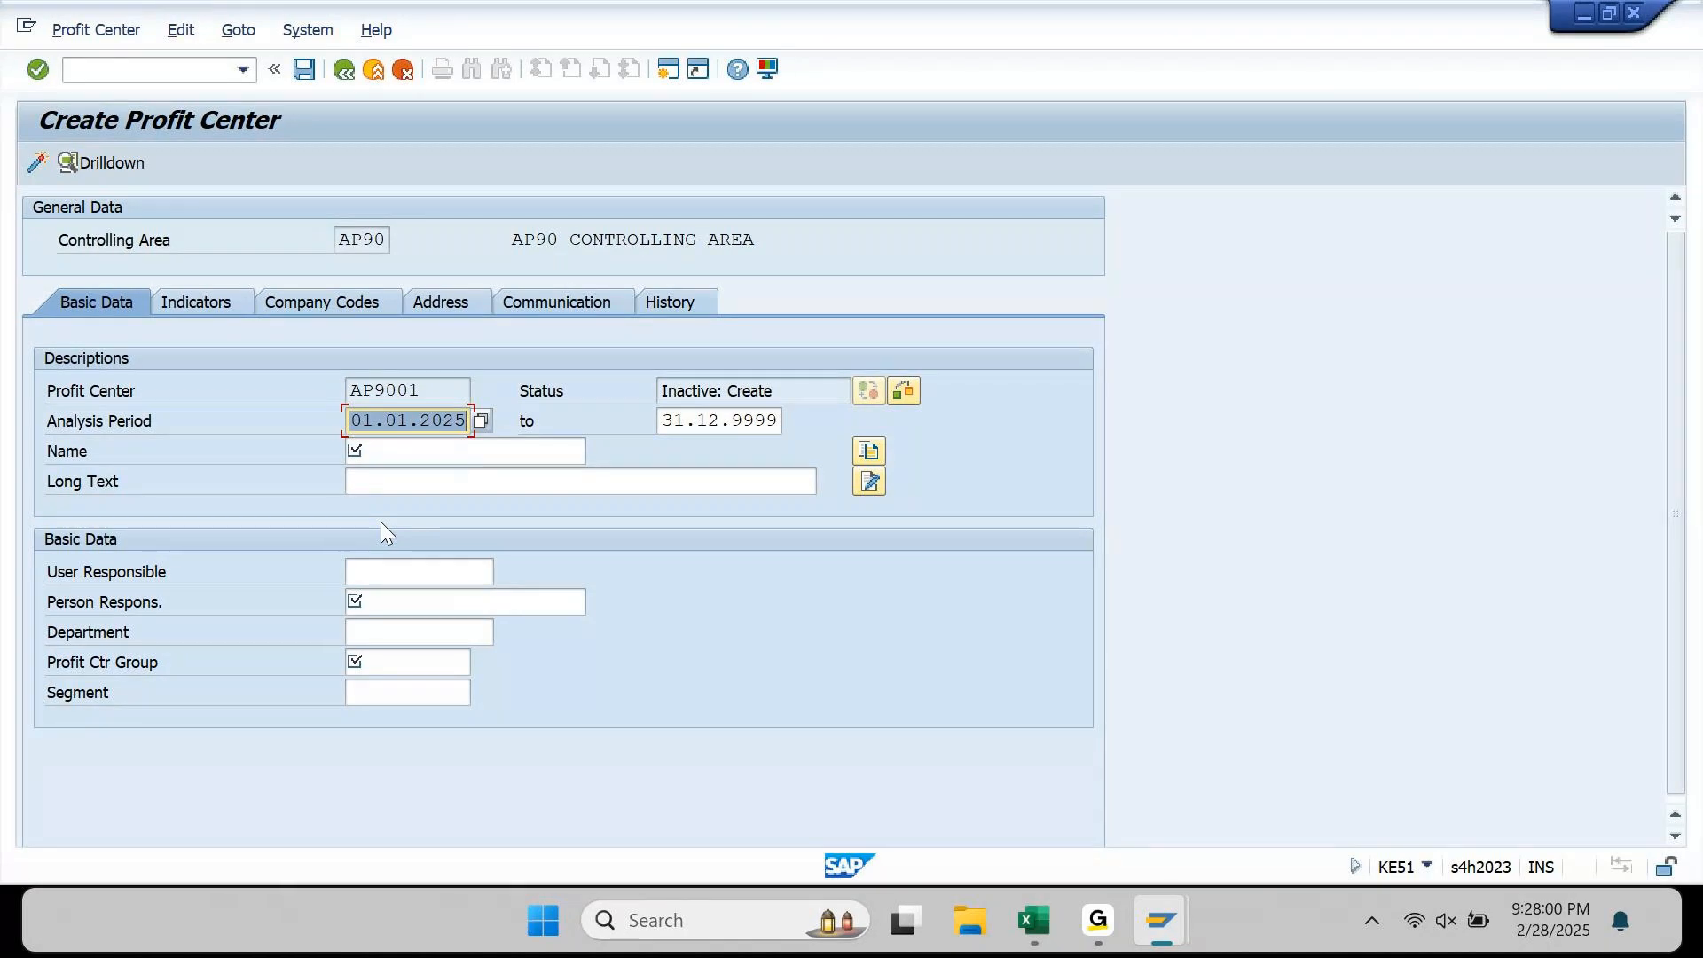
left_click(1099, 918)
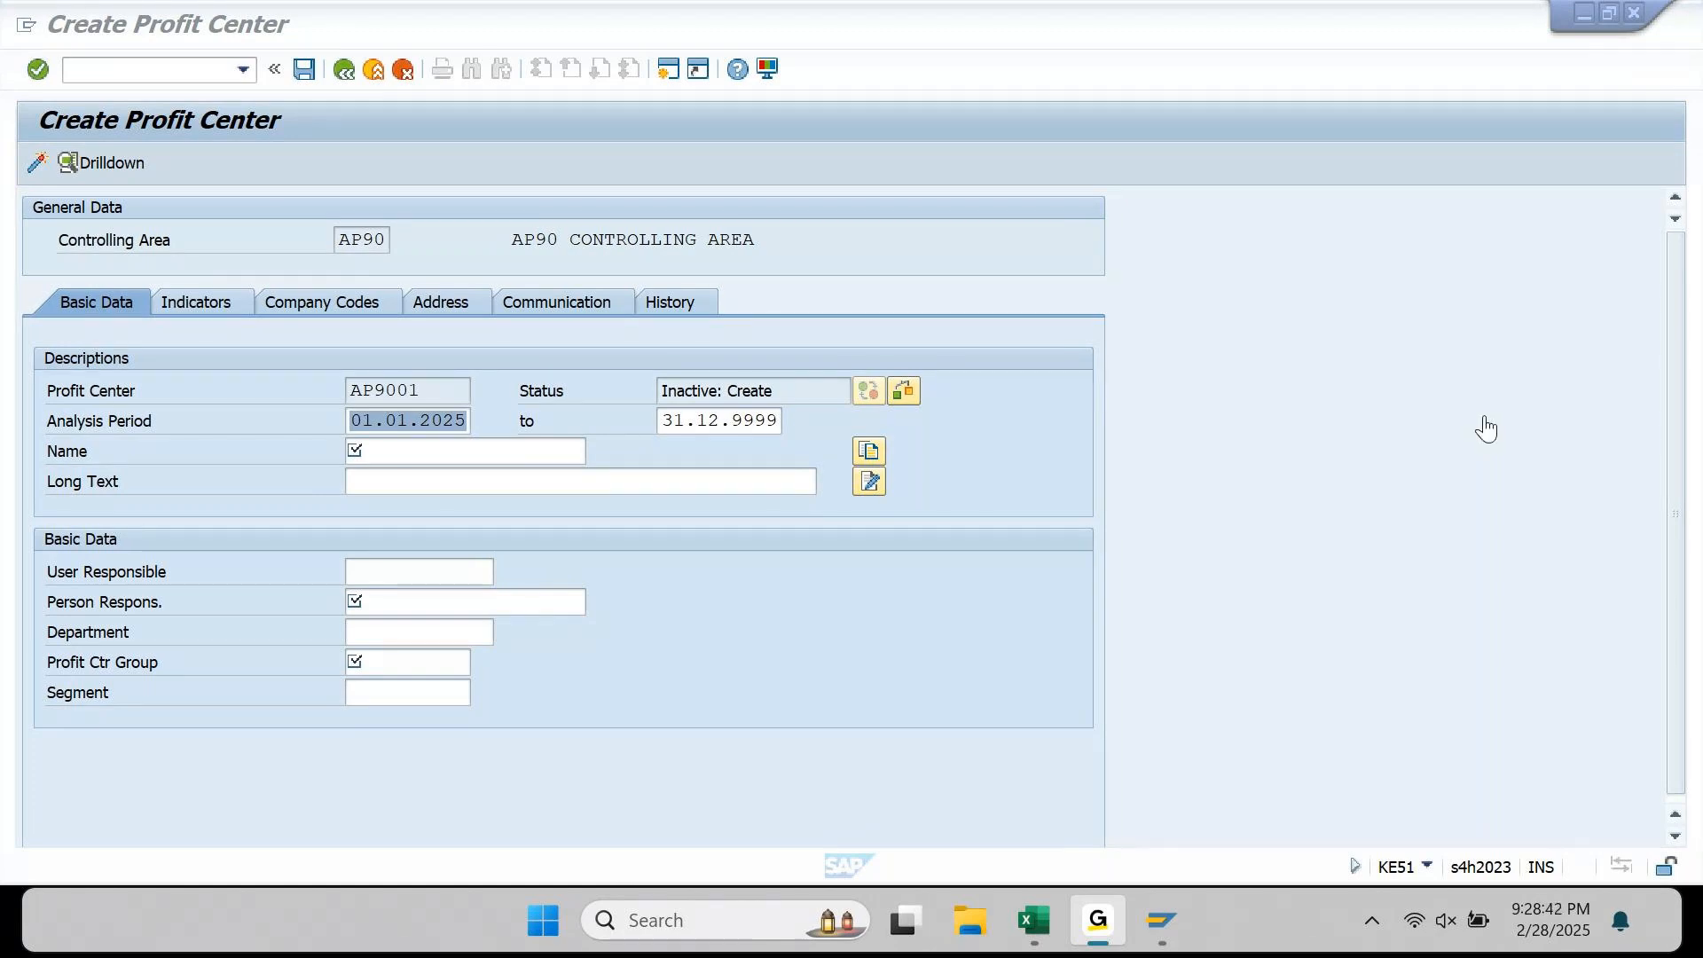
left_click(1554, 16)
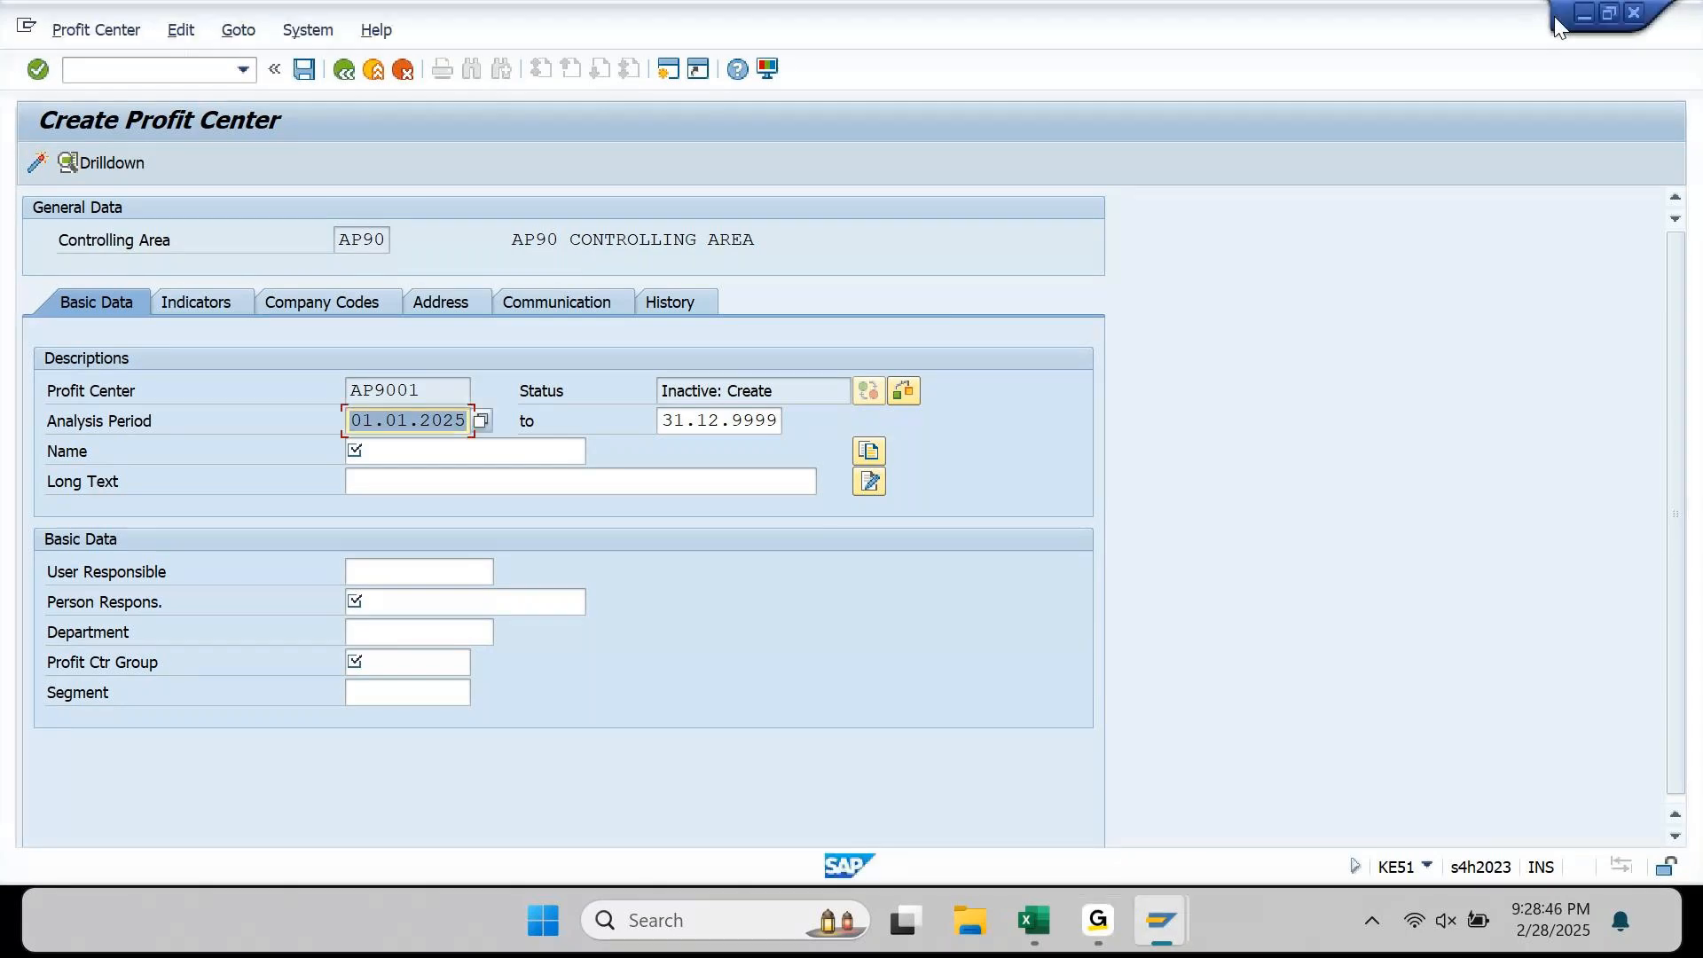
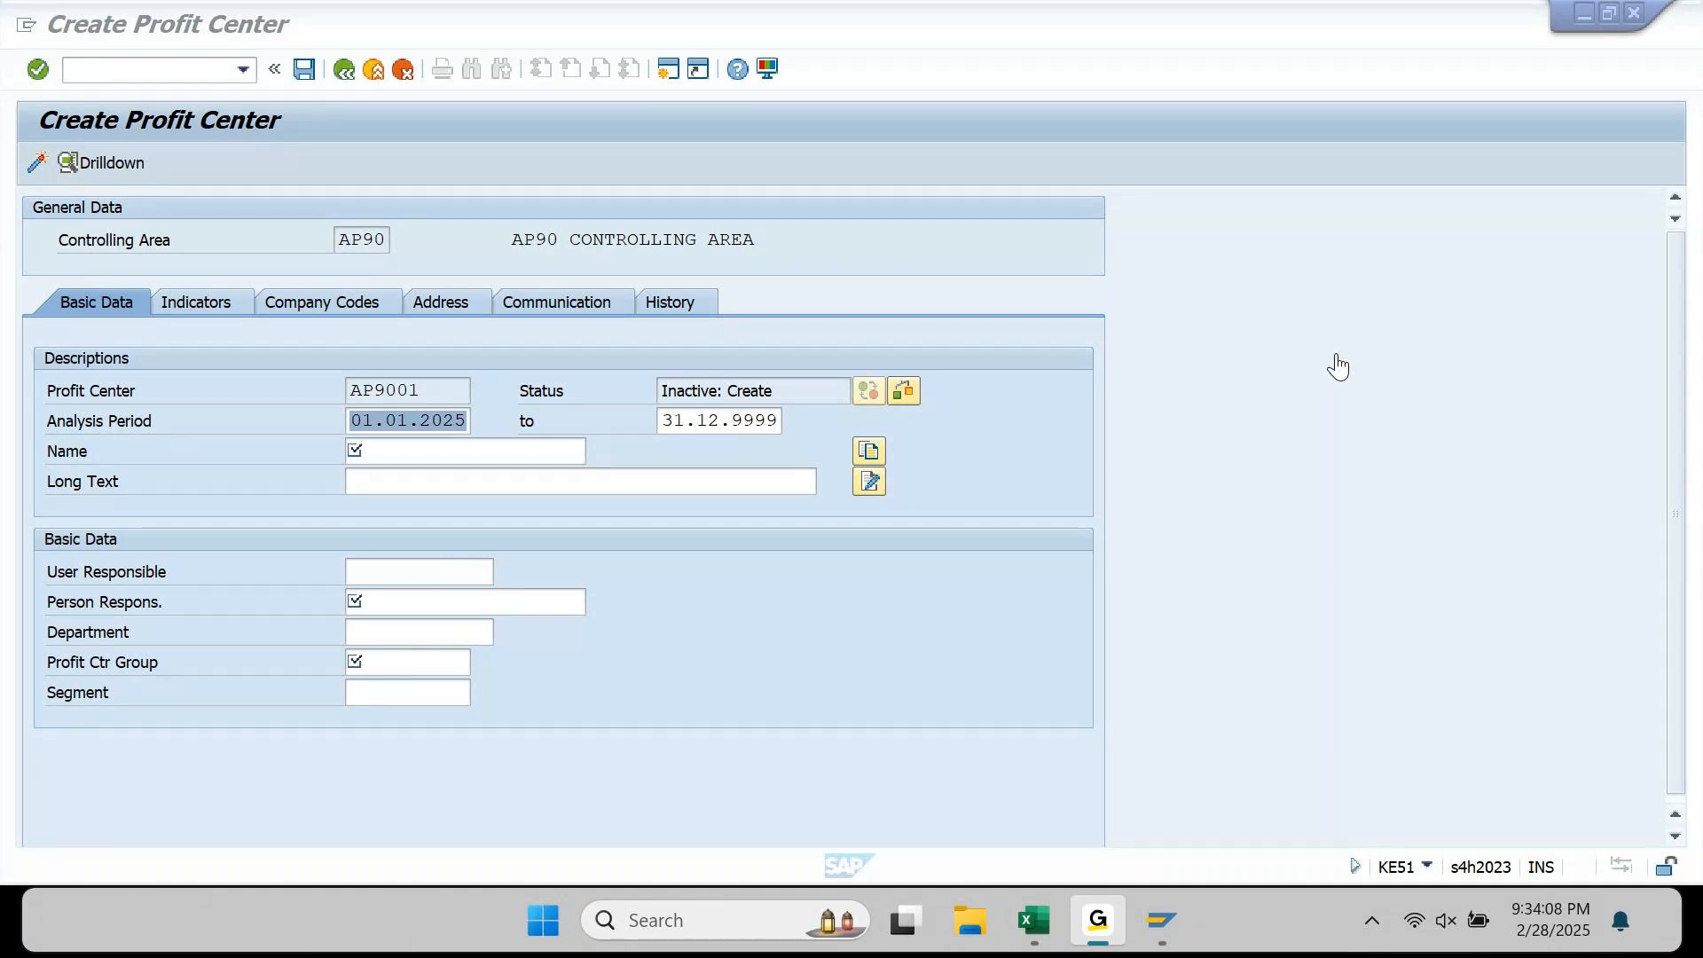
Step: Return to the AP9001 Create Profit Center screen and place the cursor in the analysis period start date
mouse_move(1162, 922)
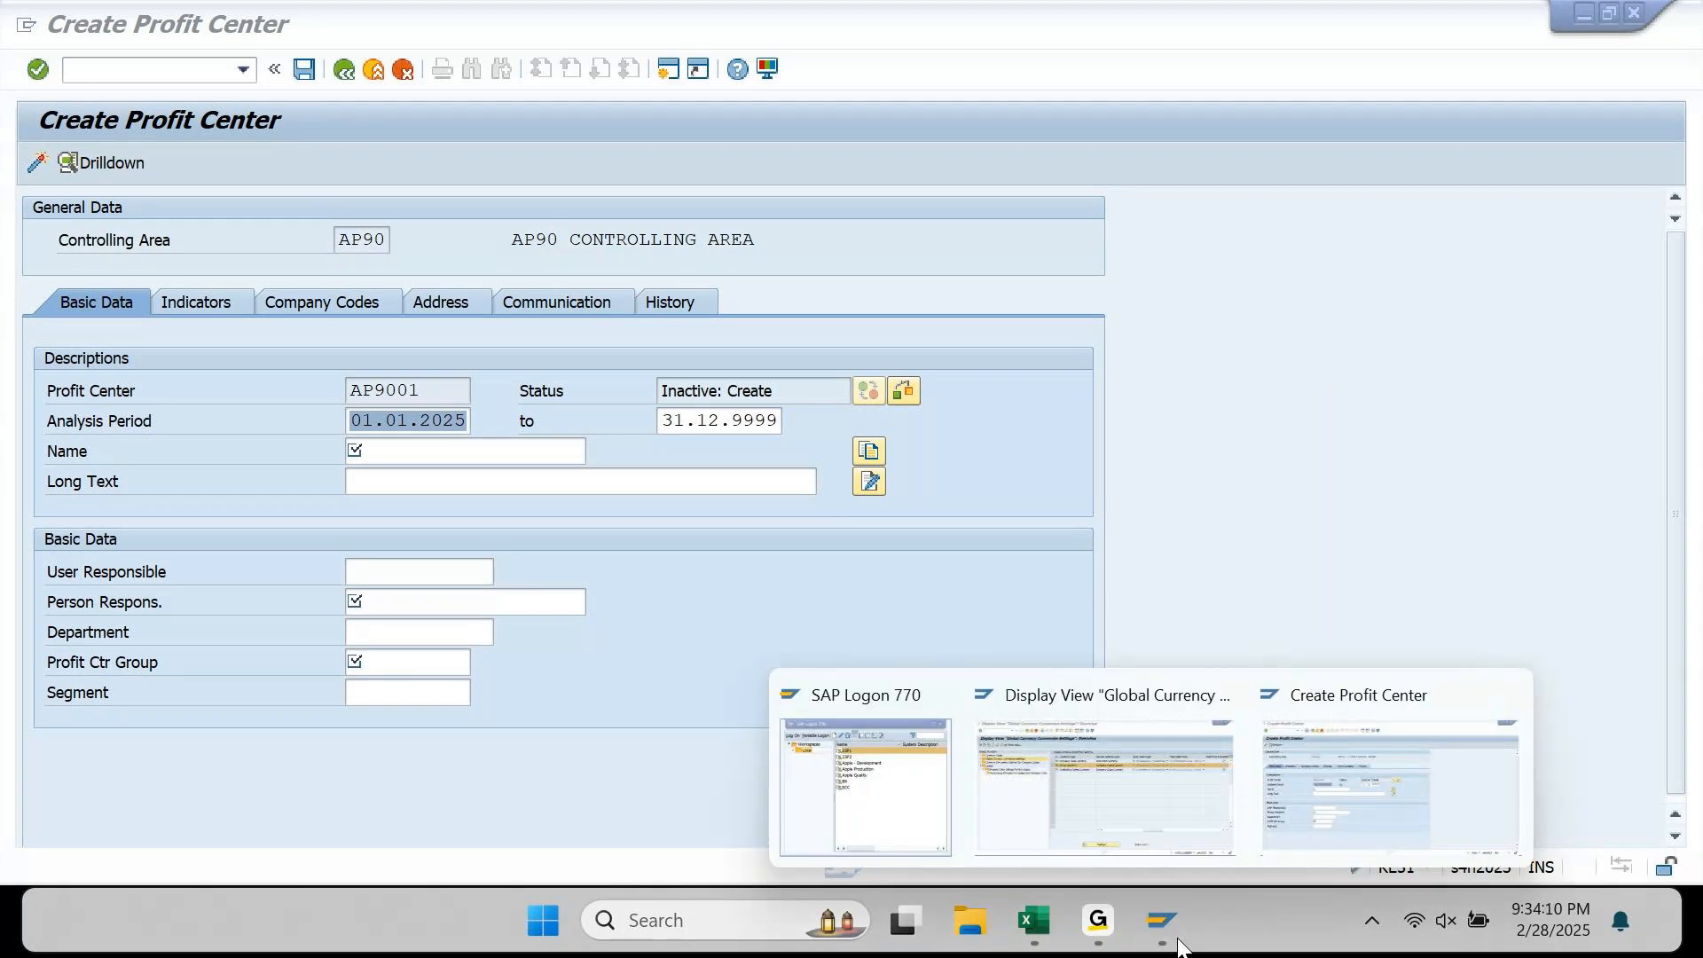
left_click(1381, 768)
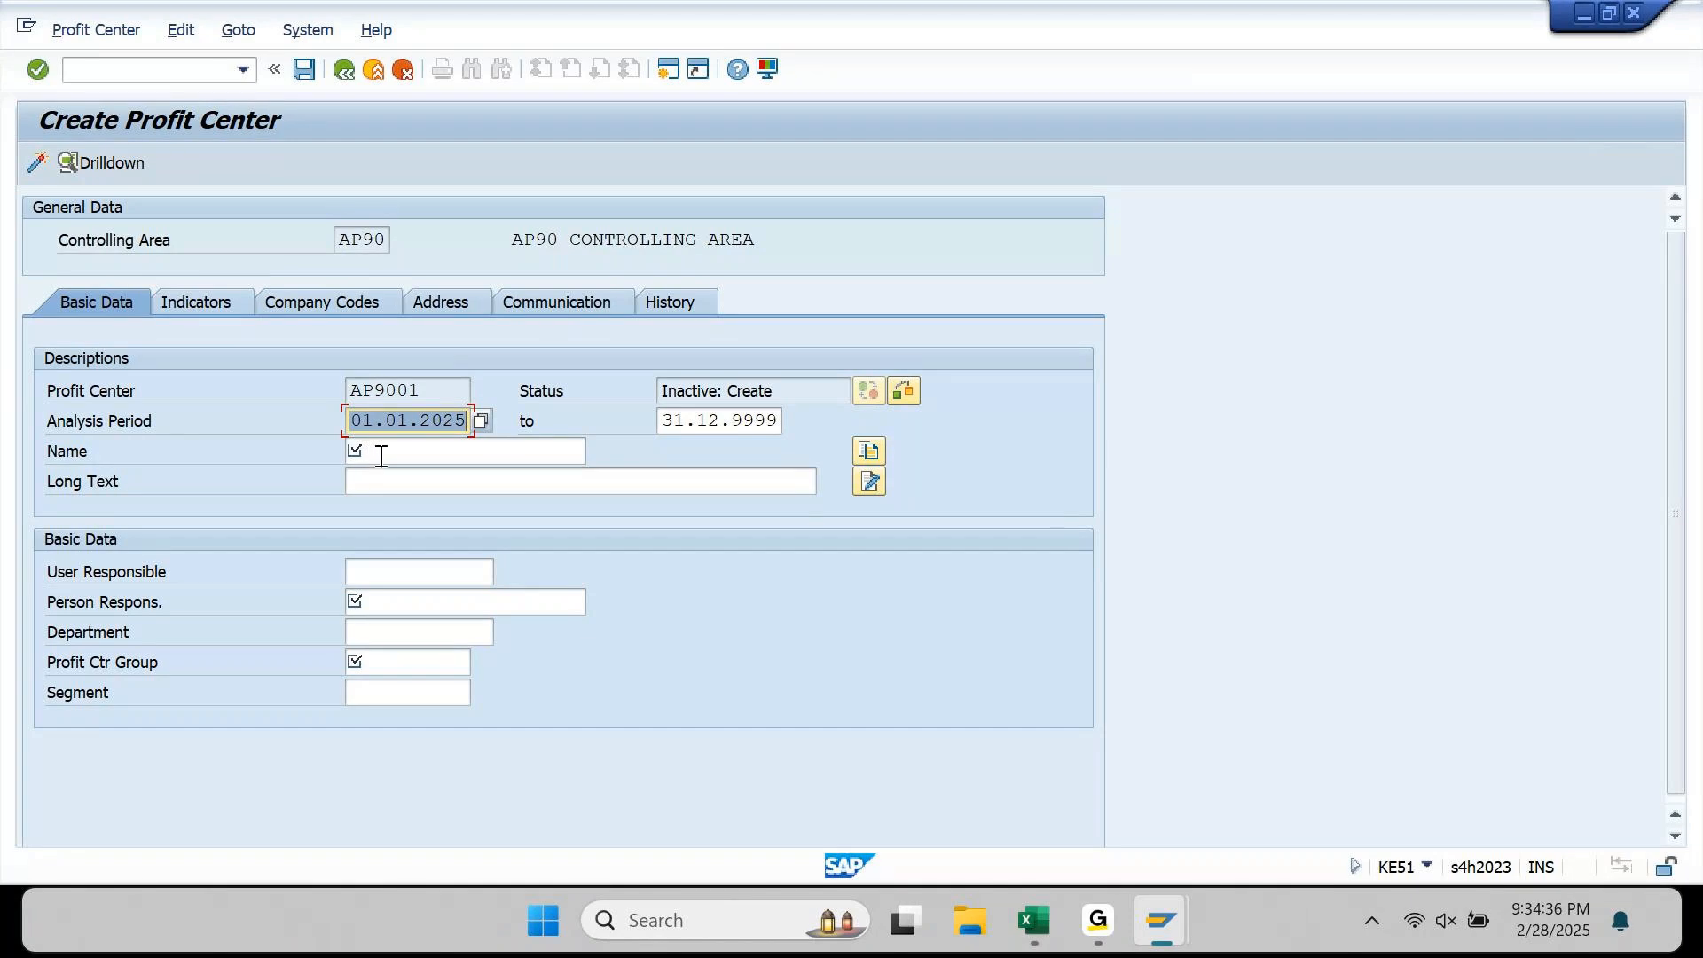
left_click(458, 422)
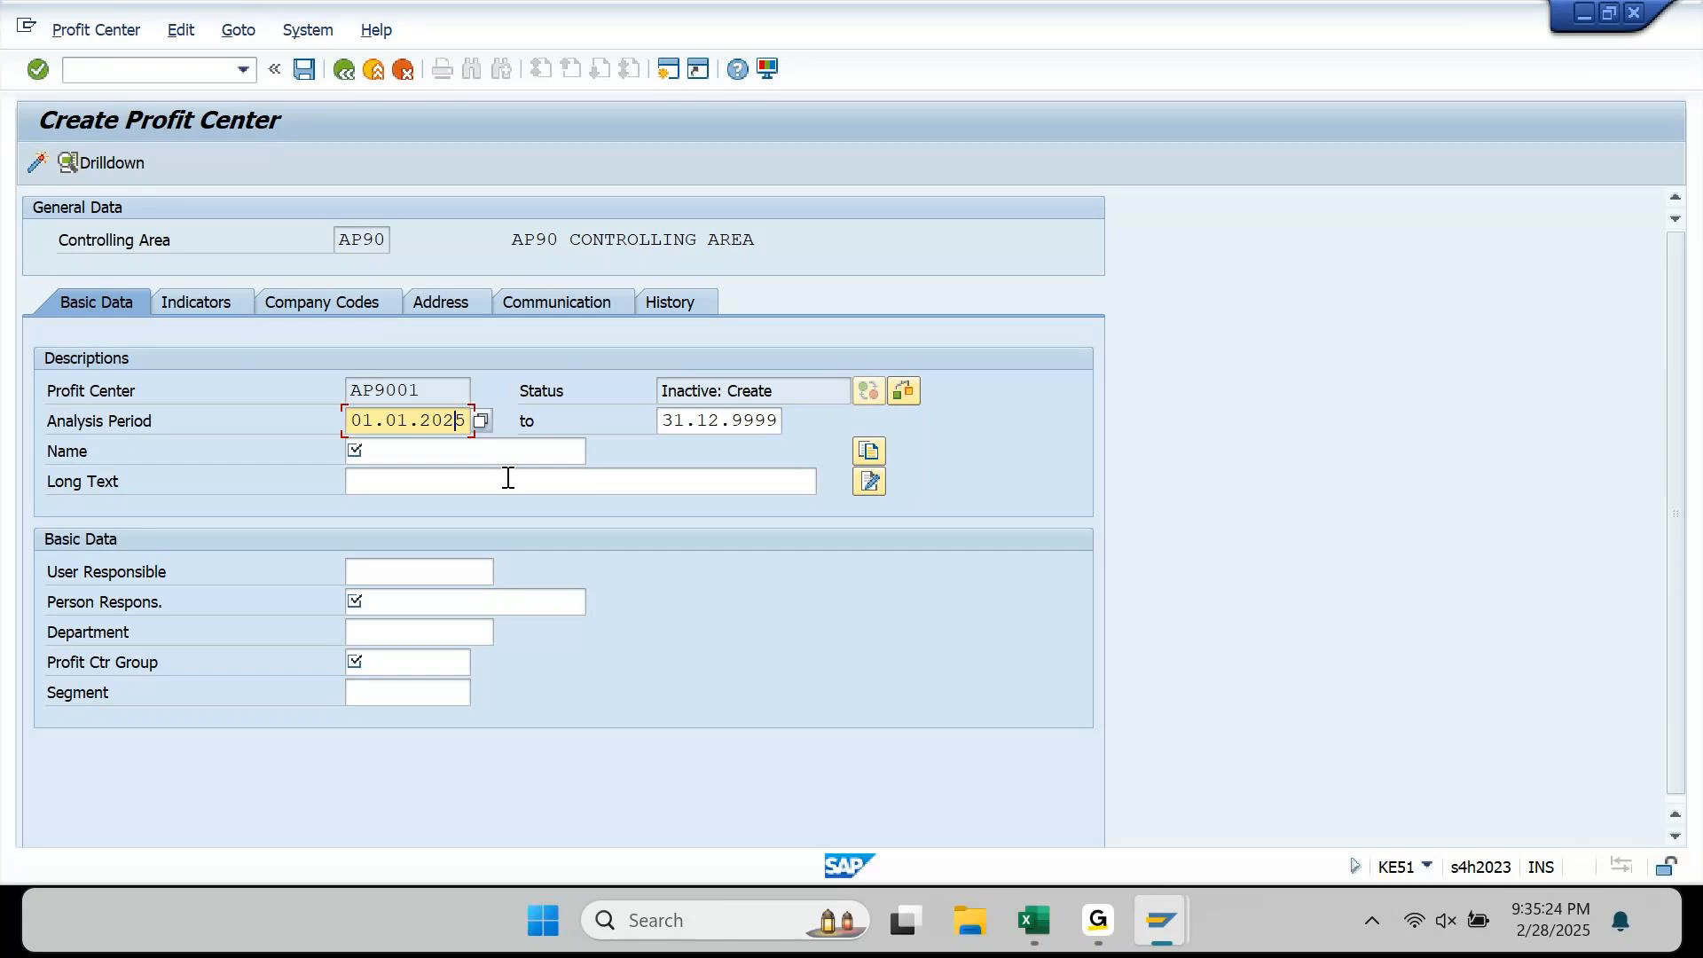
key("Left")
key("shift+Right")
key("shift+Right")
key("Left")
key("shift+Right")
type("4")
key("Left")
key("Left")
key("Left")
key("Left")
key("Left")
key("shift+Left")
type("3")
key("Right")
key("Right")
key("Right")
key("Right")
key("Right")
key("BackSpace")
type("5")
key("Tab")
key("shift+Tab")
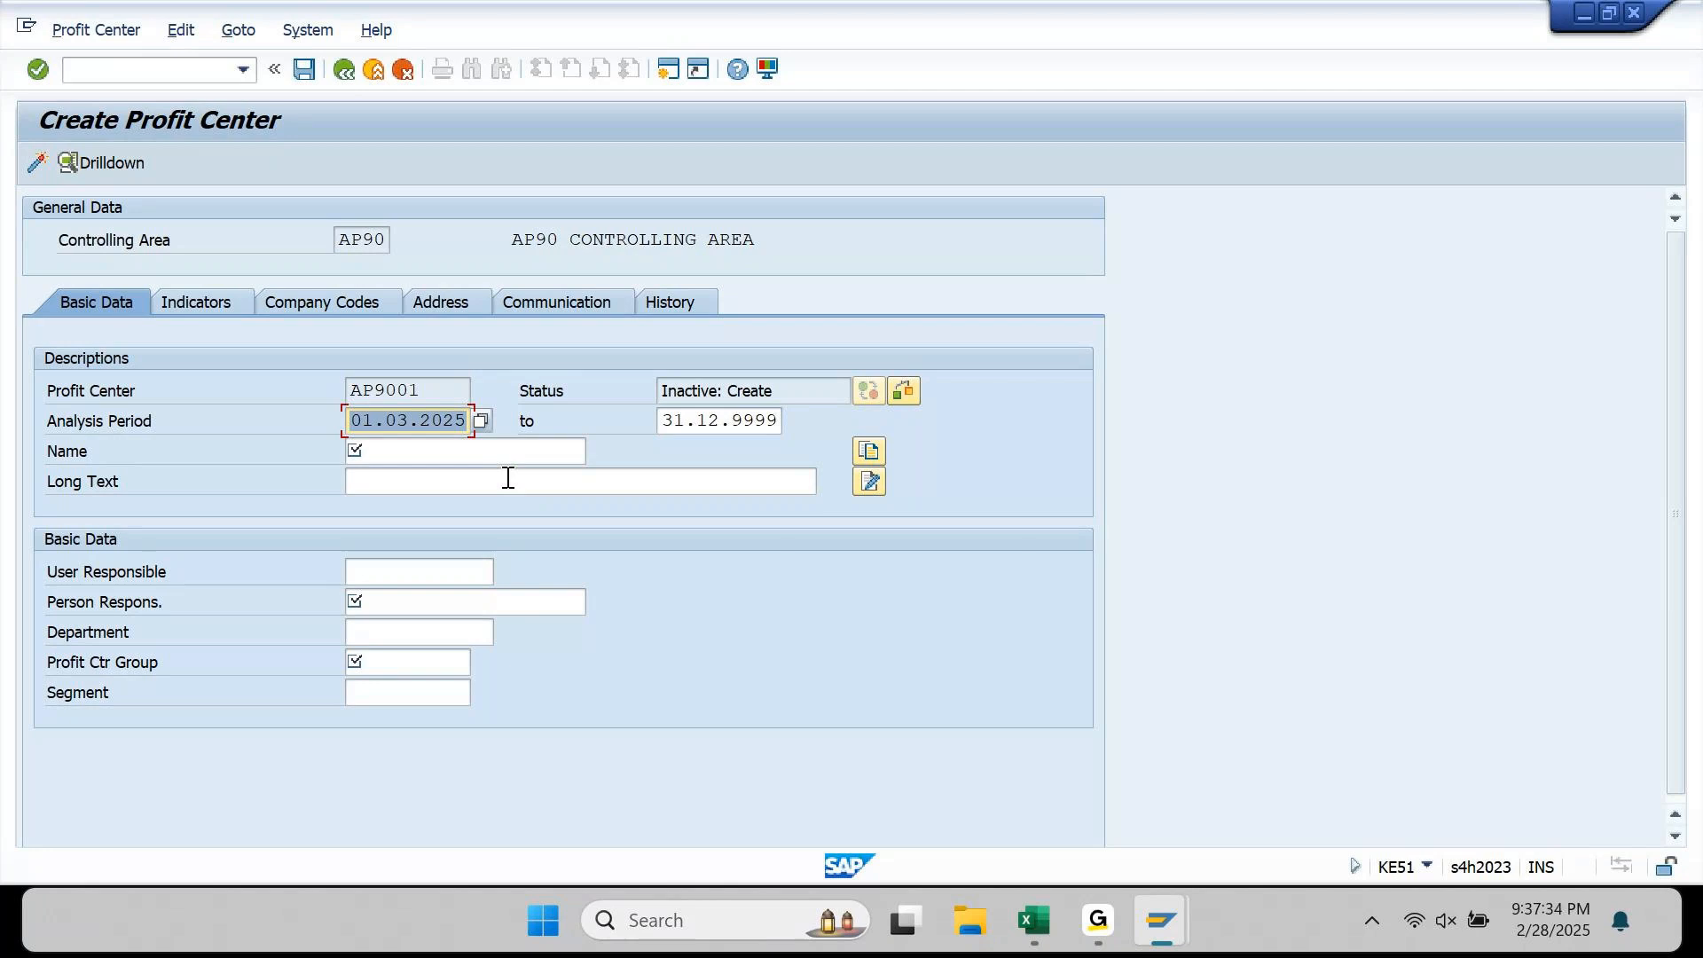
key("Left")
key("Left")
key("Left")
key("Left")
key("Left")
key("shift+Left")
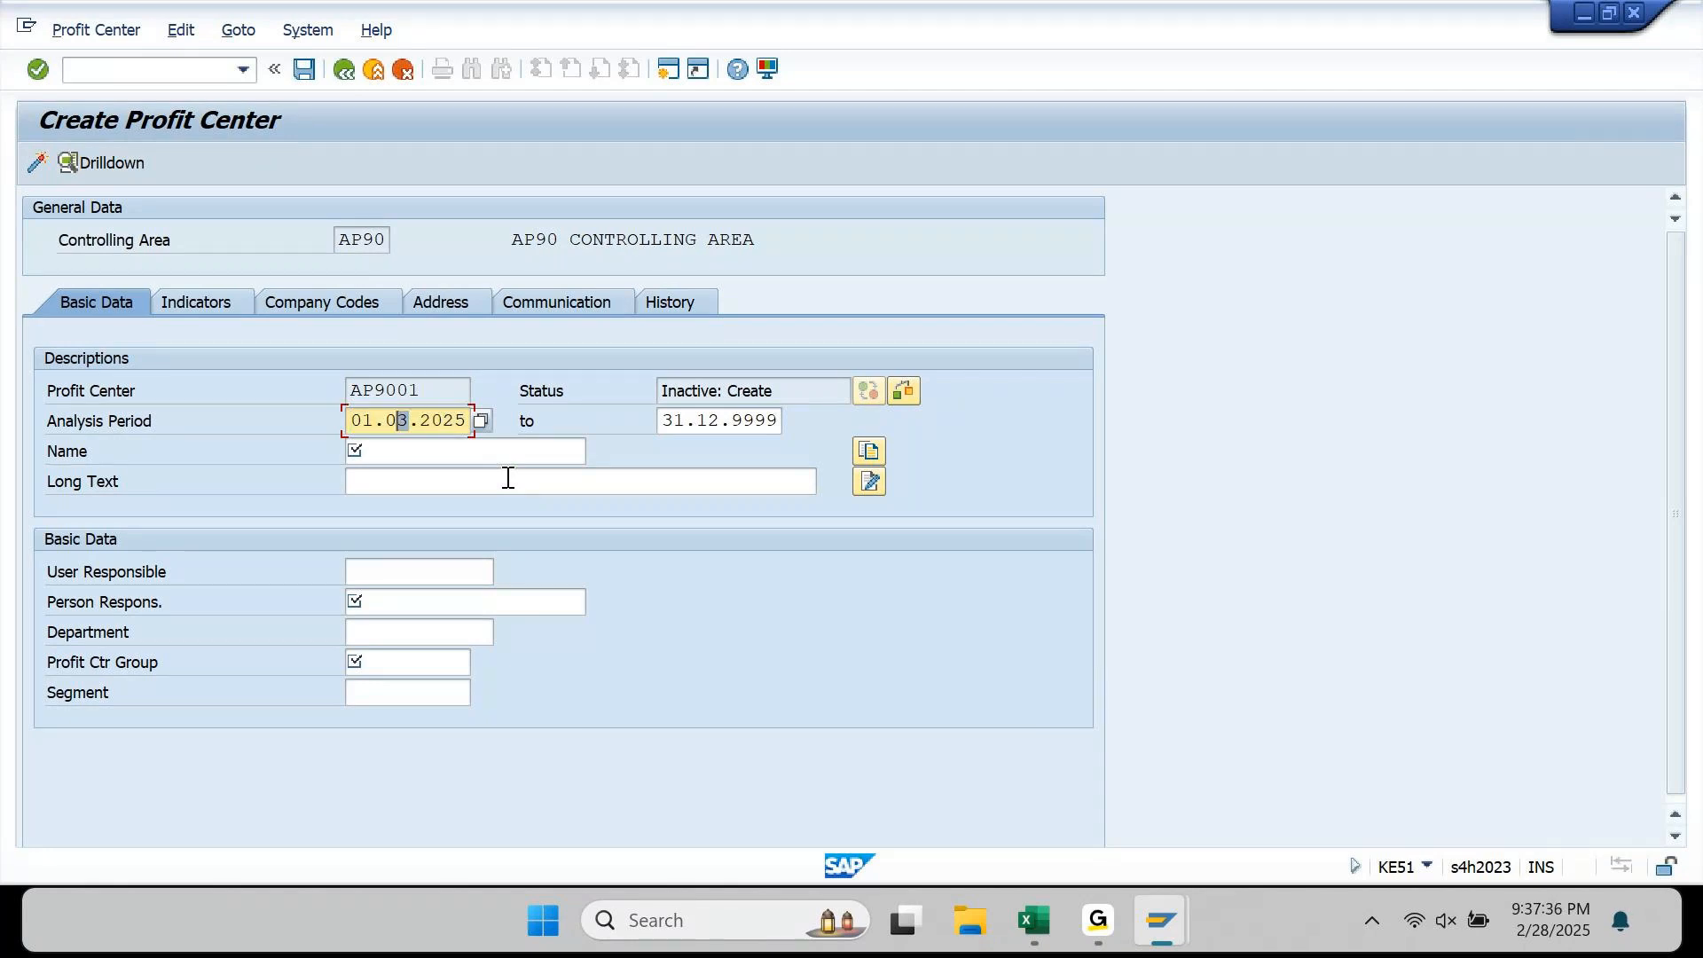
type("1")
key("shift+Tab")
key("shift+Tab")
key("Tab")
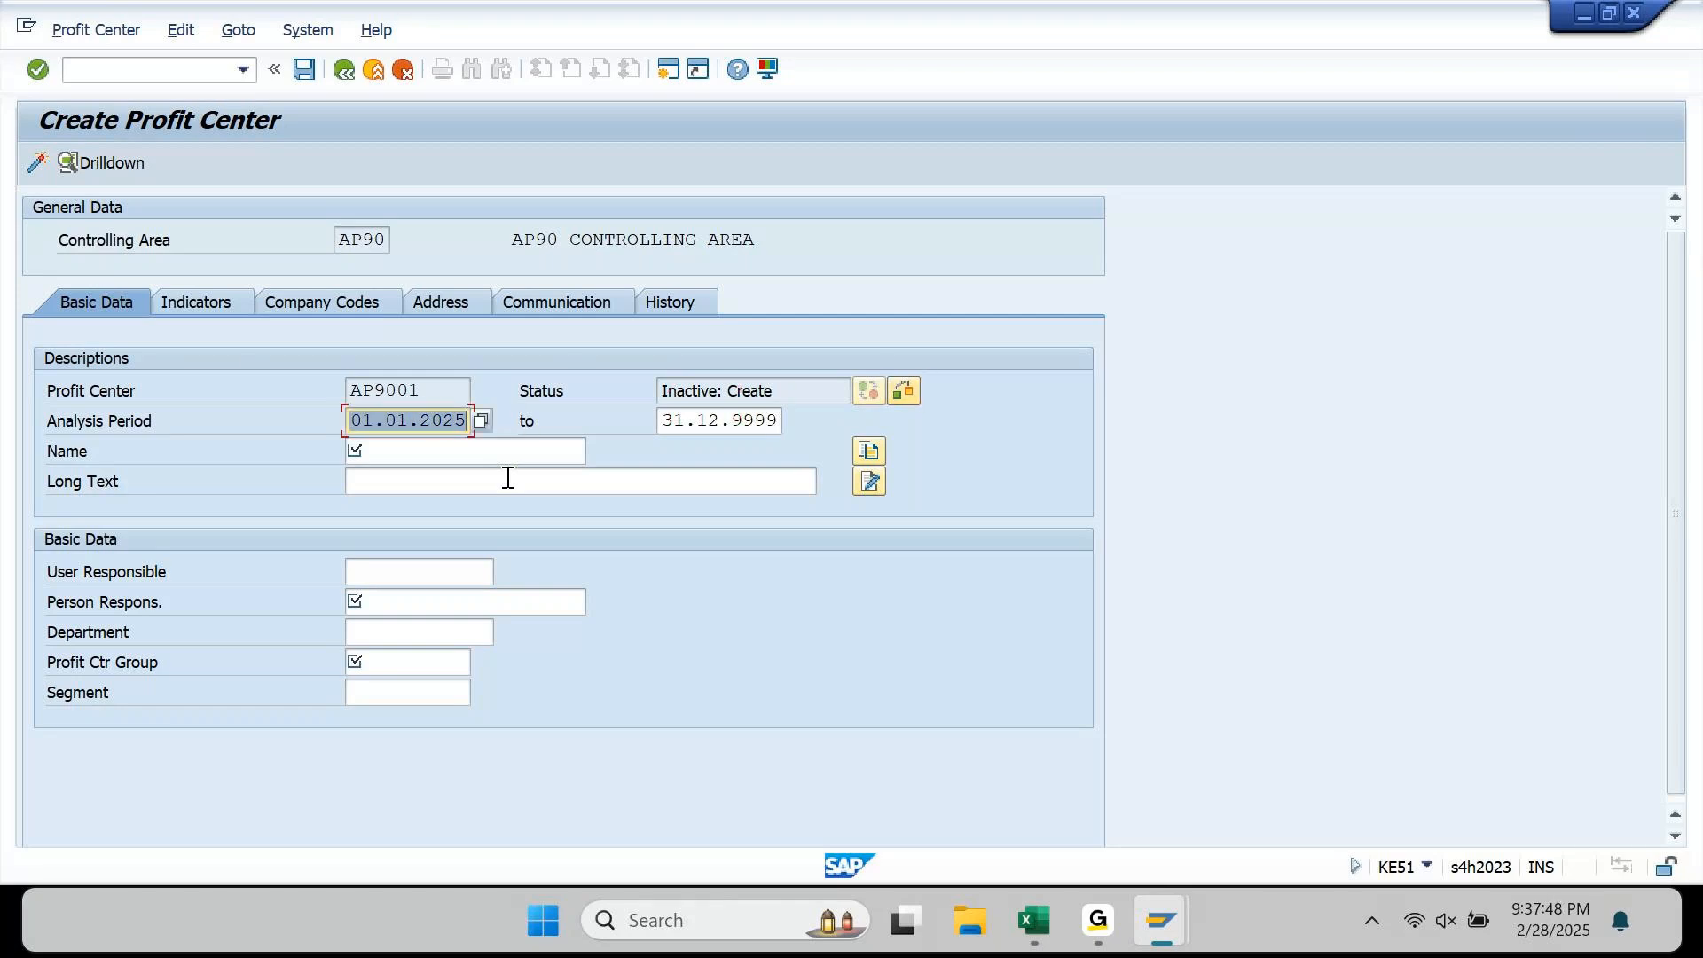
key("Tab")
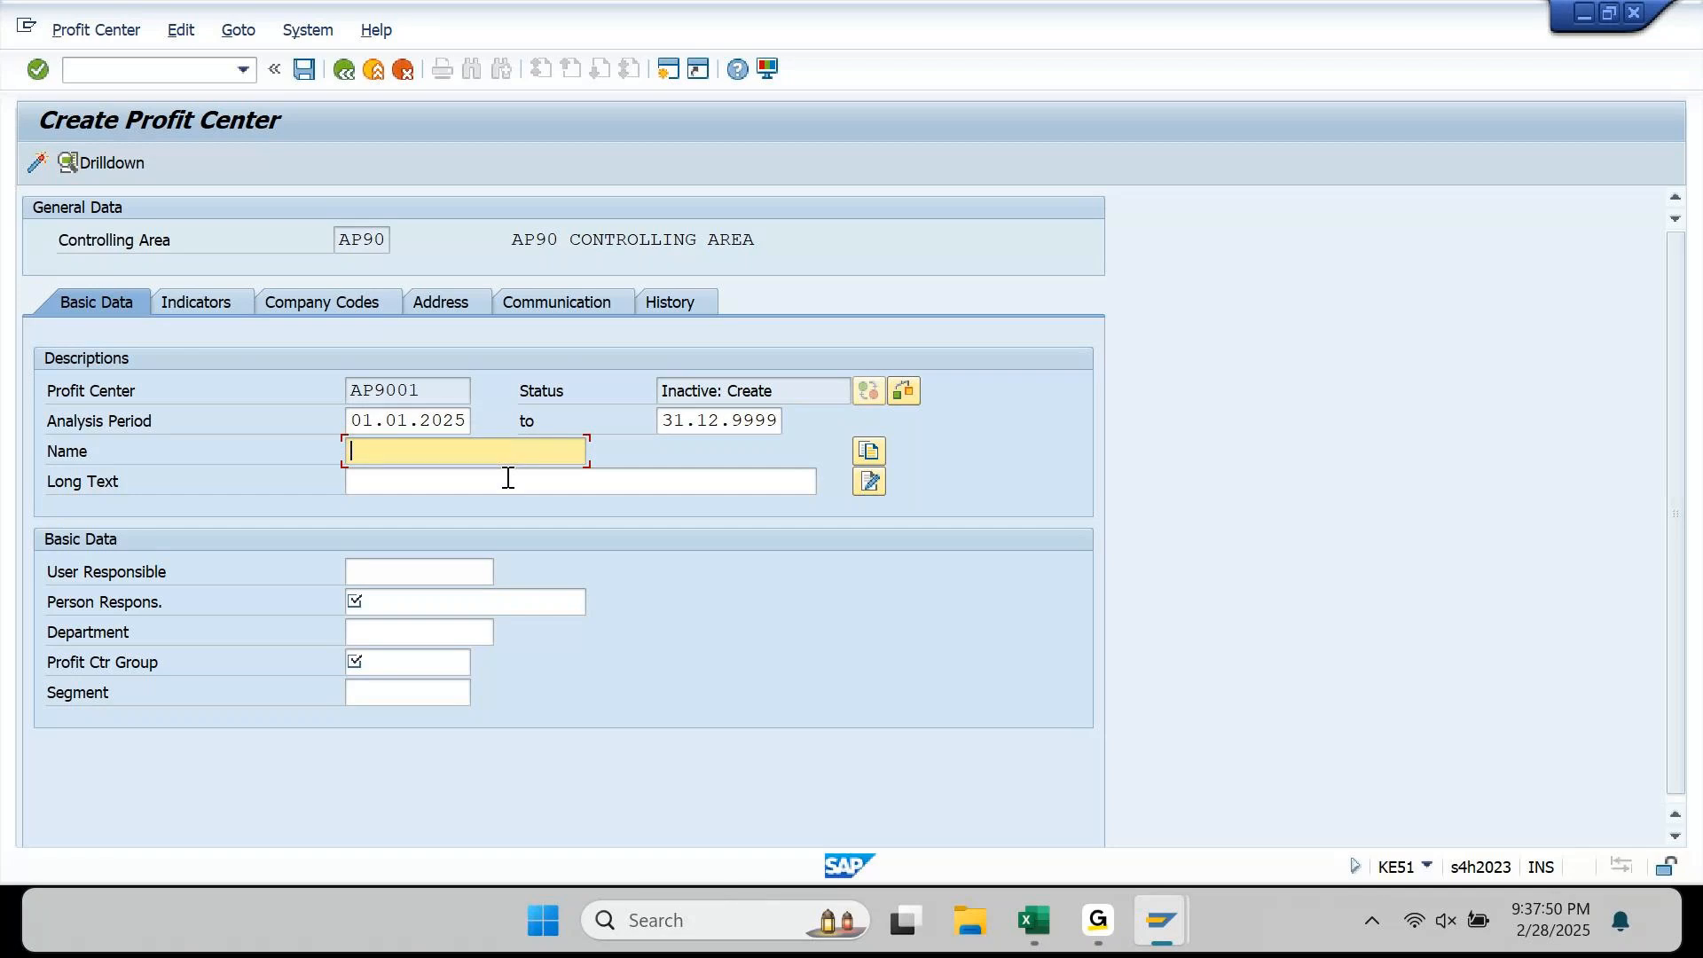
Step: Name the profit center 'Apple India: Mobiles', replacing Laptops, and copy that name into Long Text
type("Apple India: Laptops")
key("ctrl+shift+Left")
type("Mobiles")
key("ctrl+a")
key("ctrl+c")
left_click(508, 479)
key("ctrl+v")
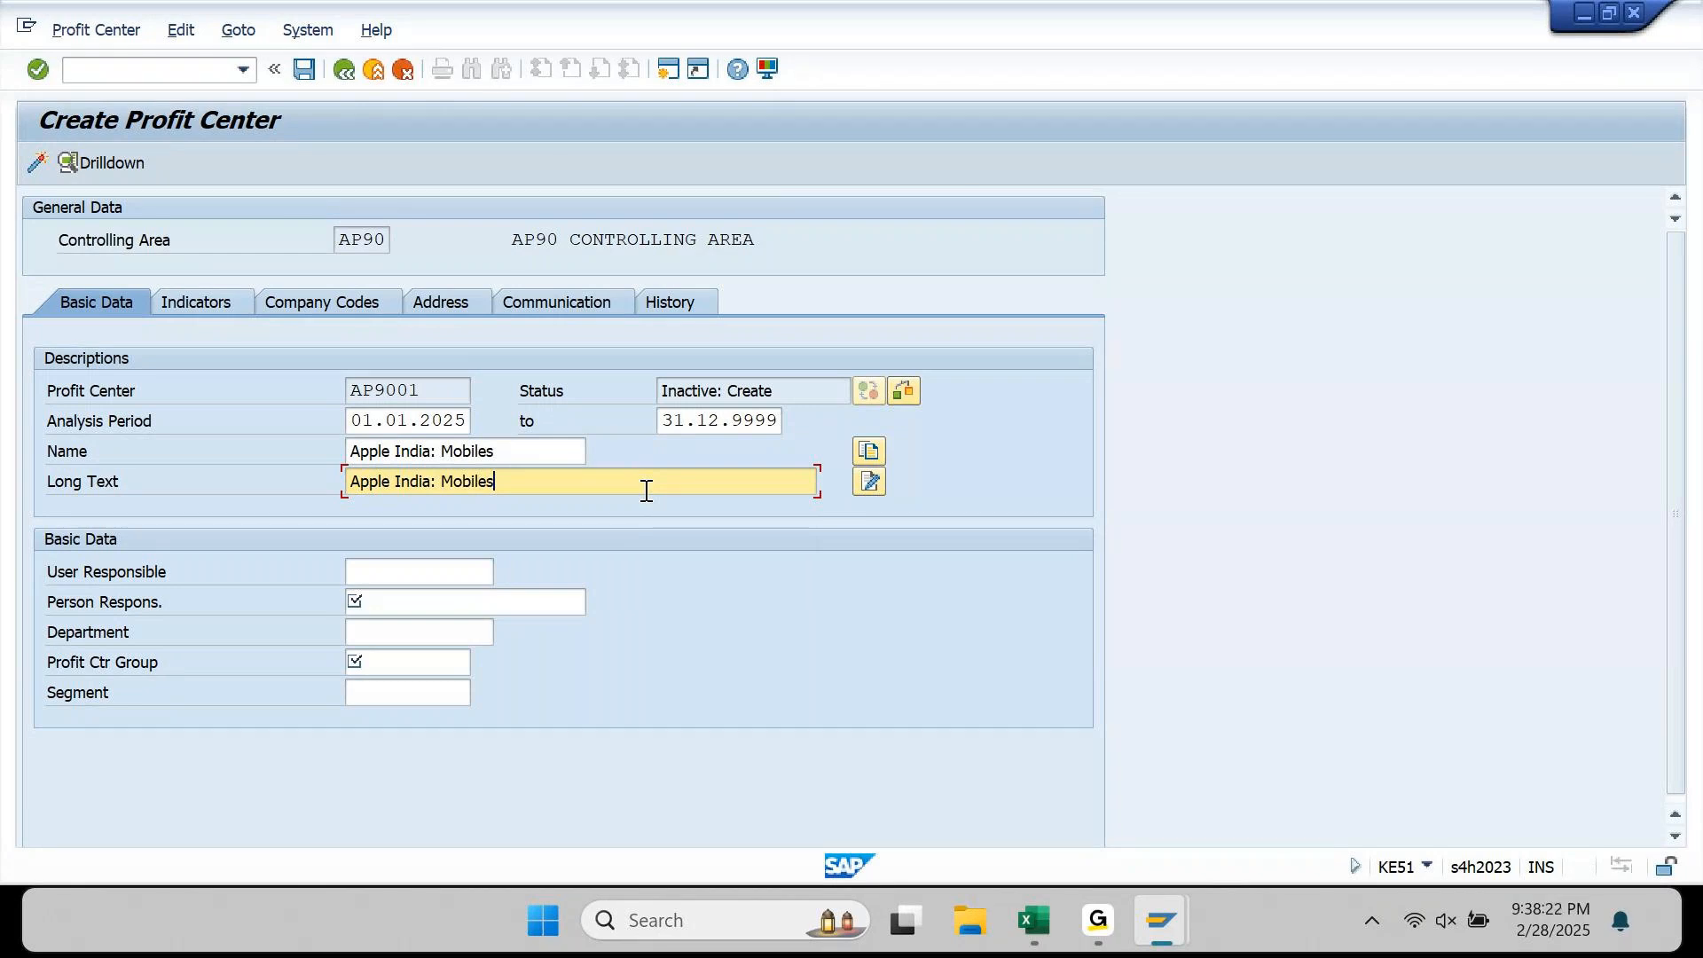
key("shift+Tab")
key("ctrl+shift+Left")
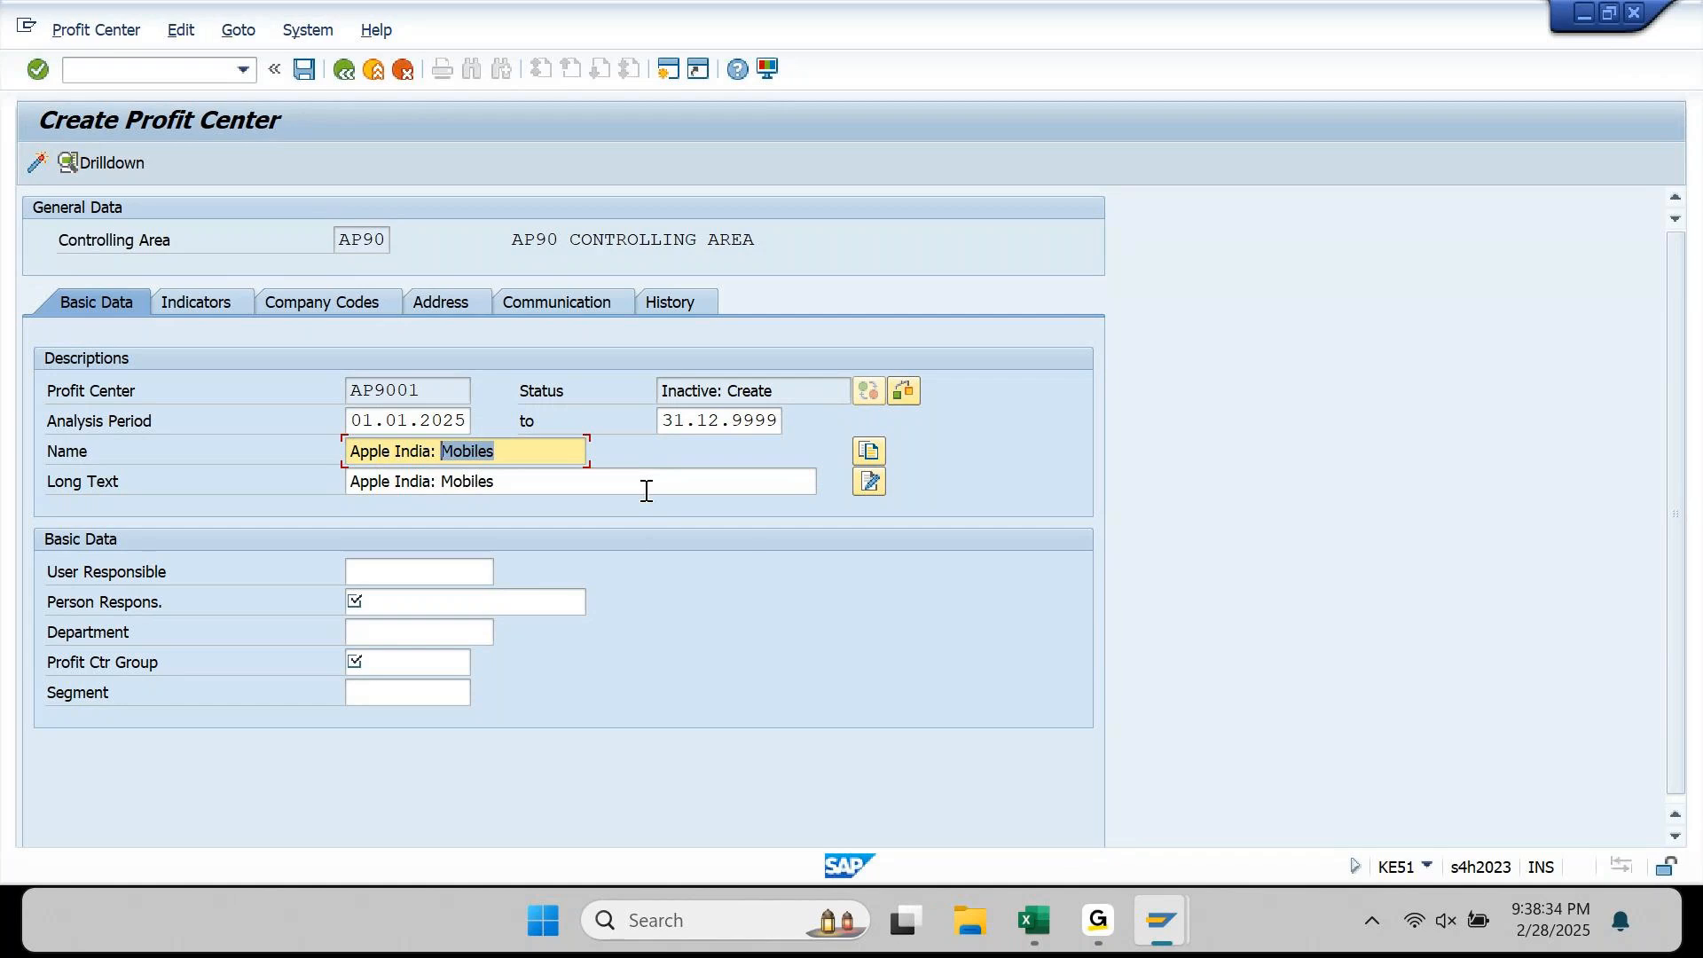
Step: Enter the responsible person's name in the Person Respons. field of AP9001
left_click(417, 572)
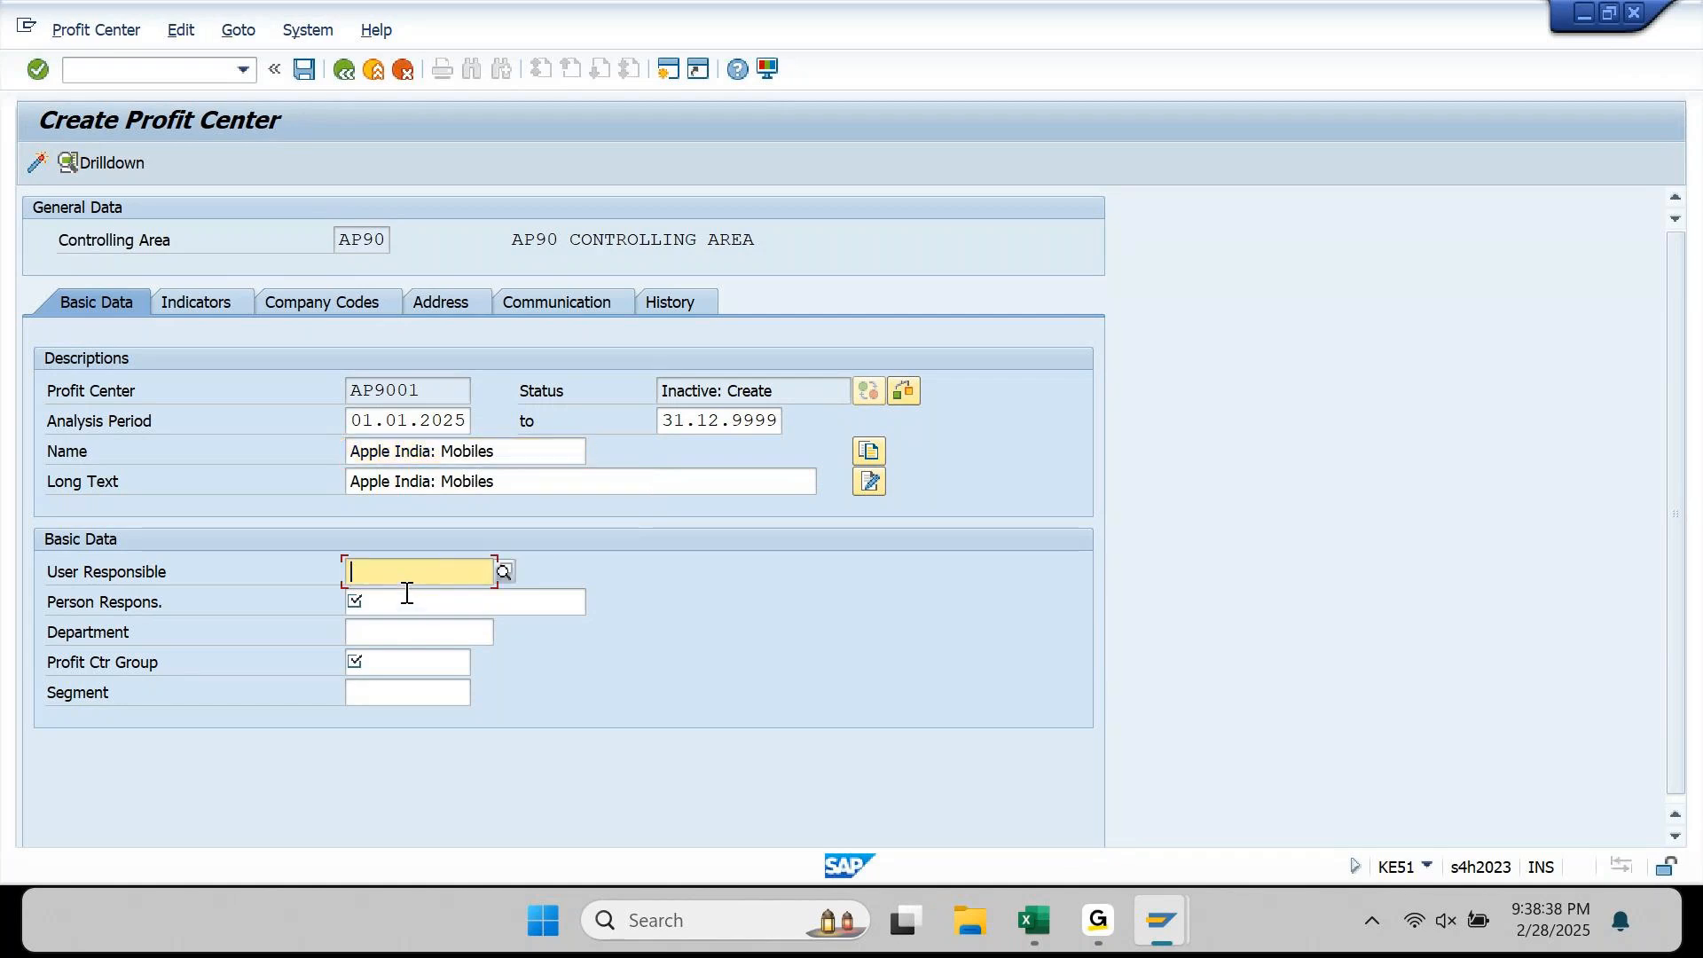
left_click(406, 592)
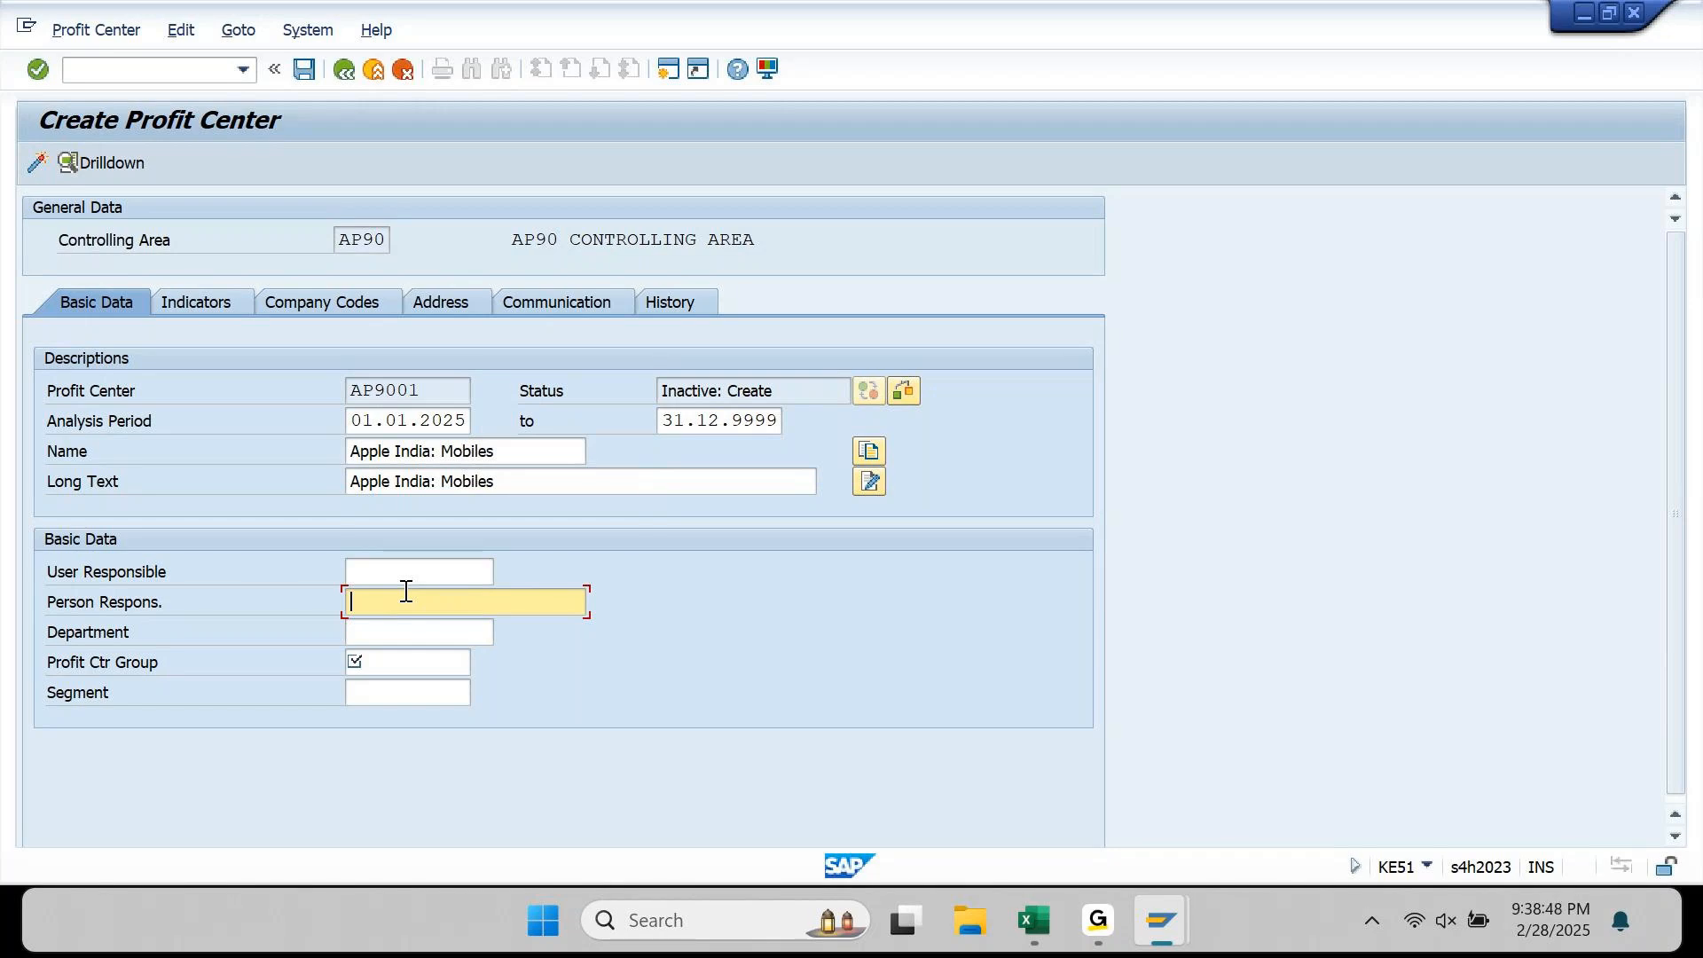
type("Ajay")
key("Tab")
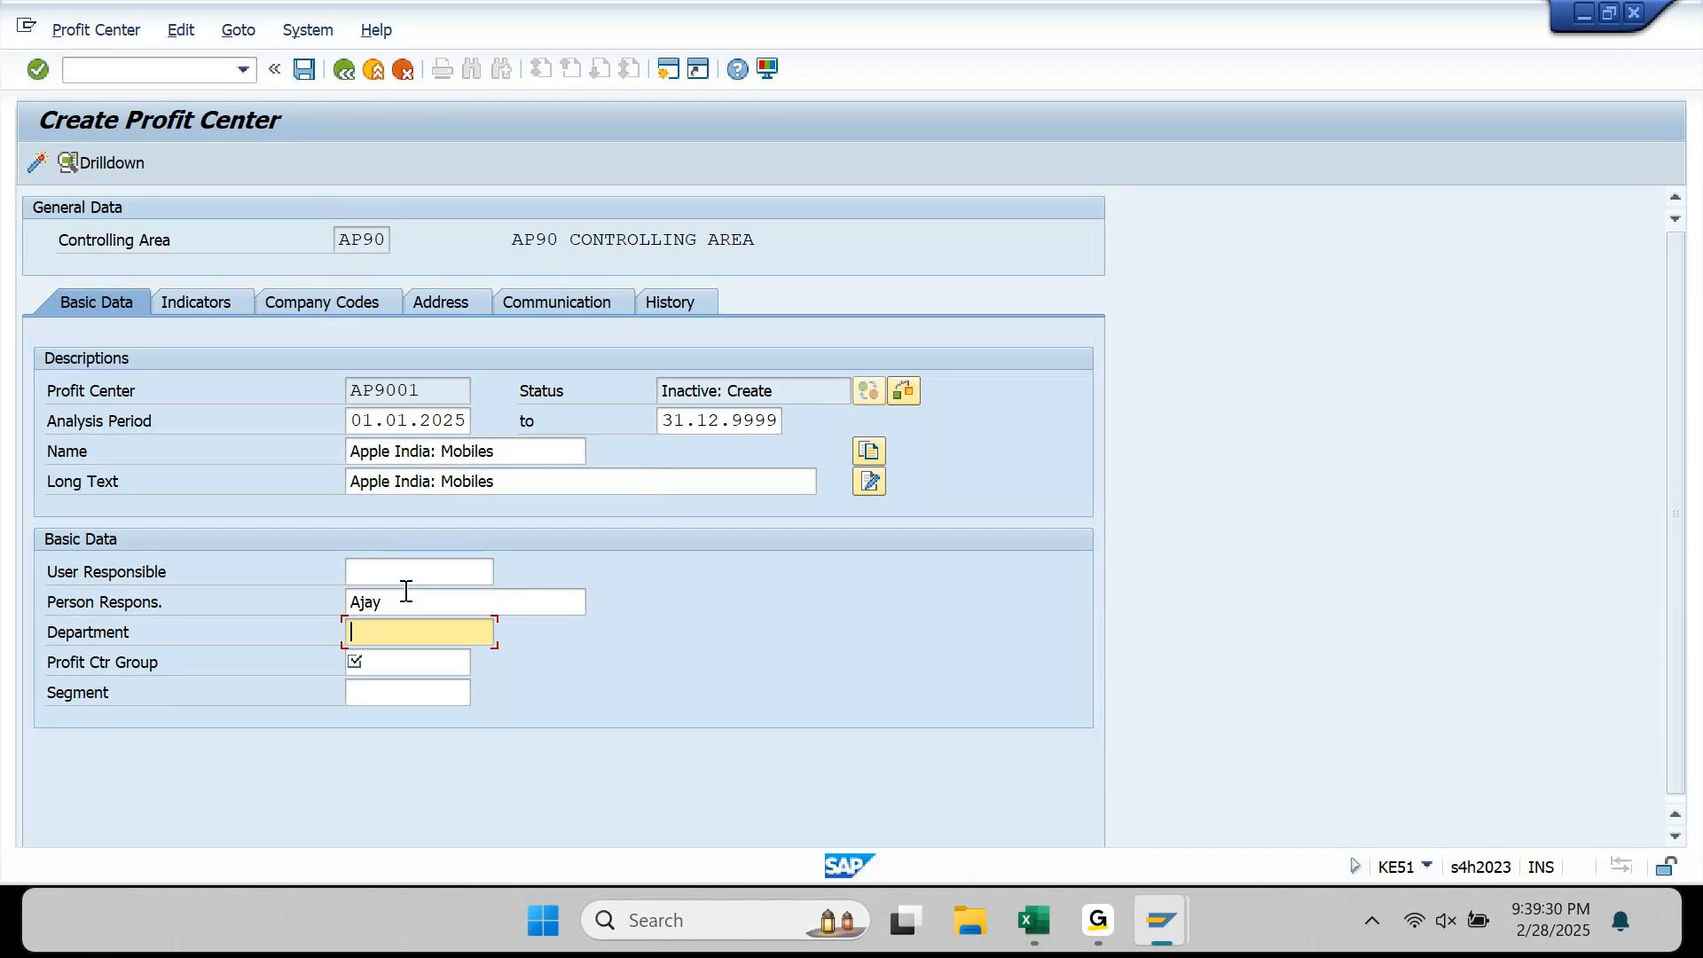
Step: Enter AP90_PC as the profit center group, leaving Department empty
left_click_drag(441, 451, 503, 445)
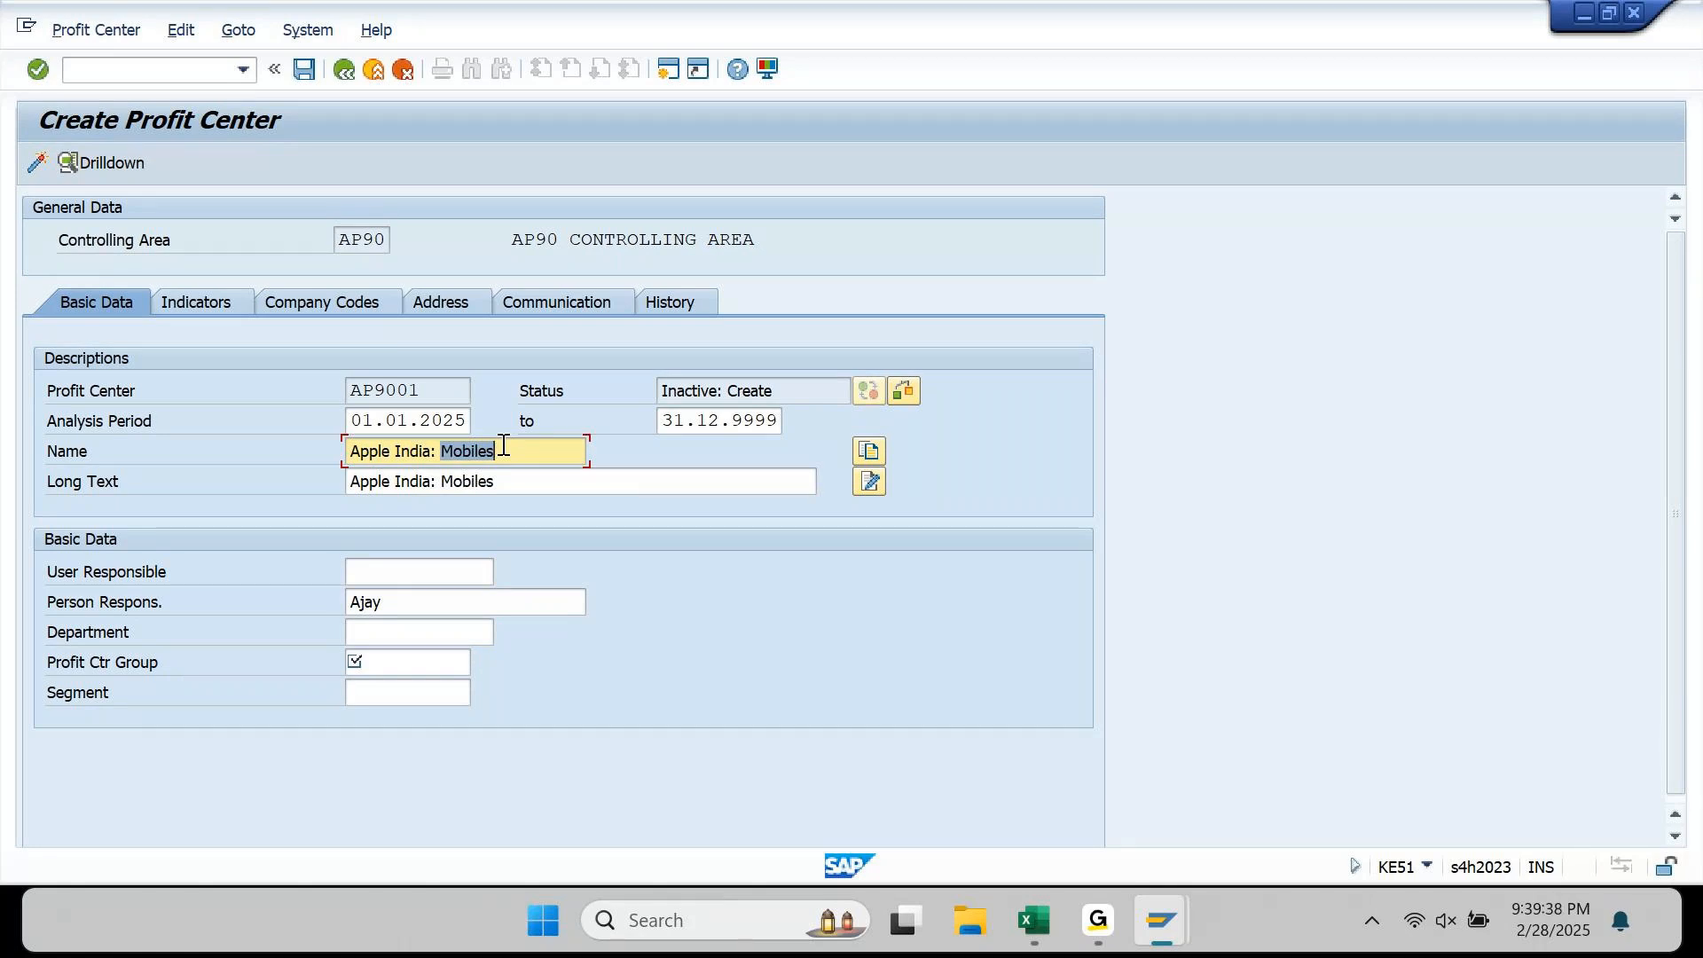
left_click(404, 630)
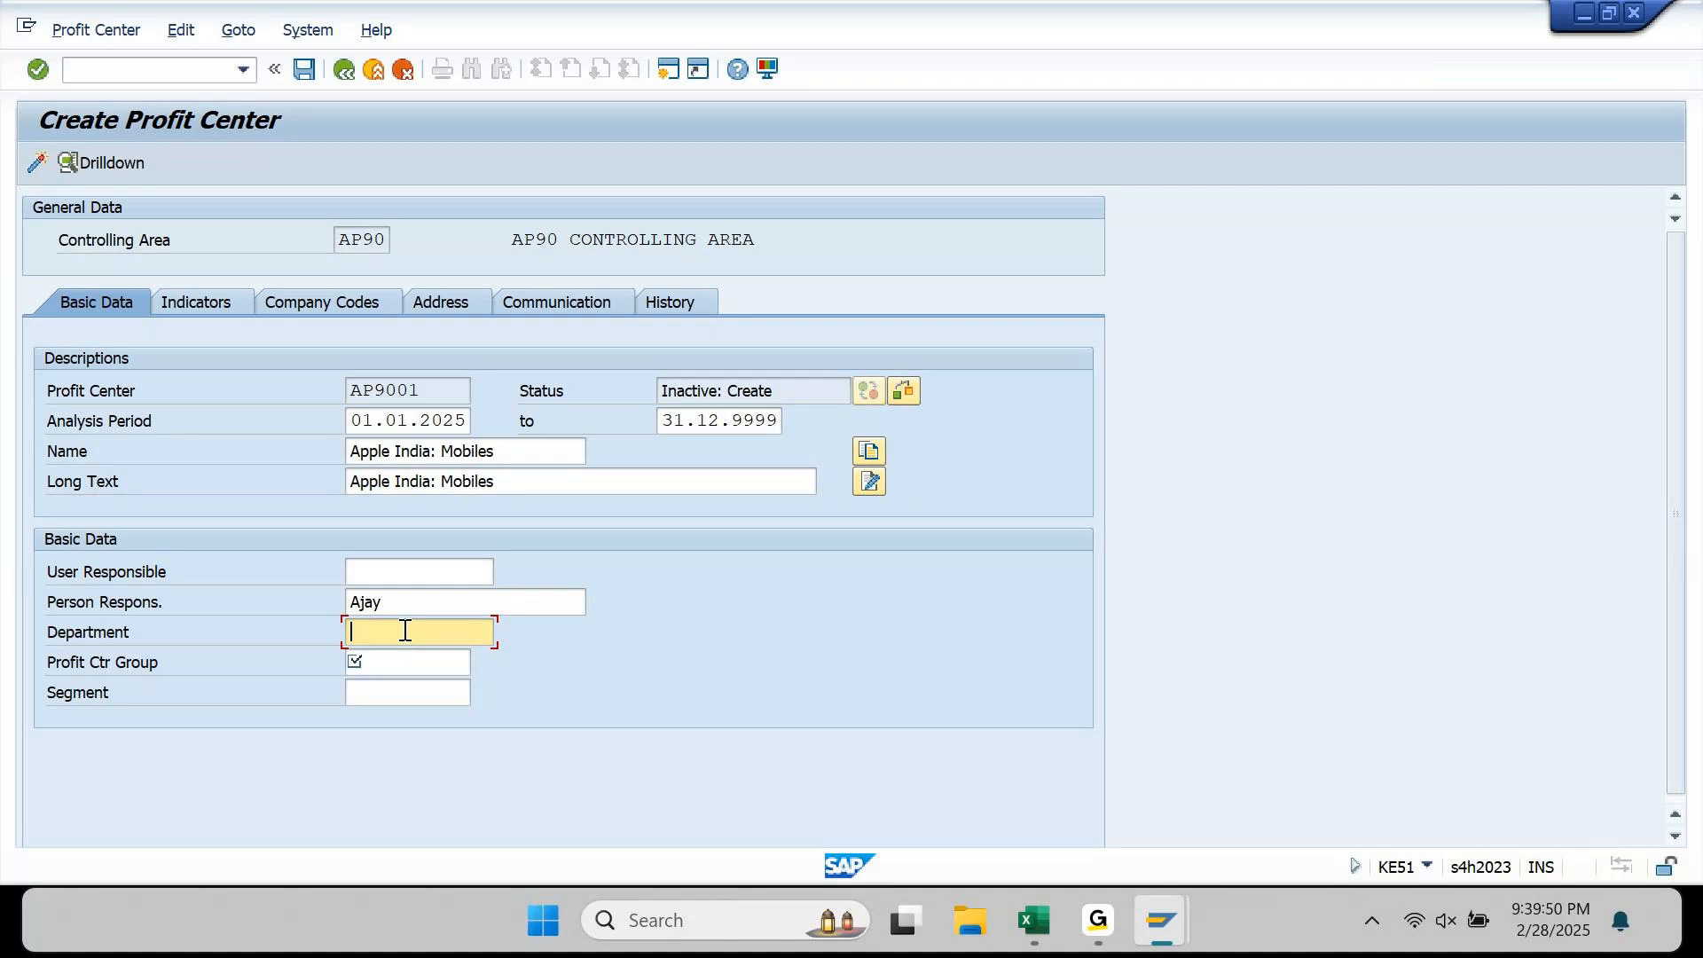
key("Tab")
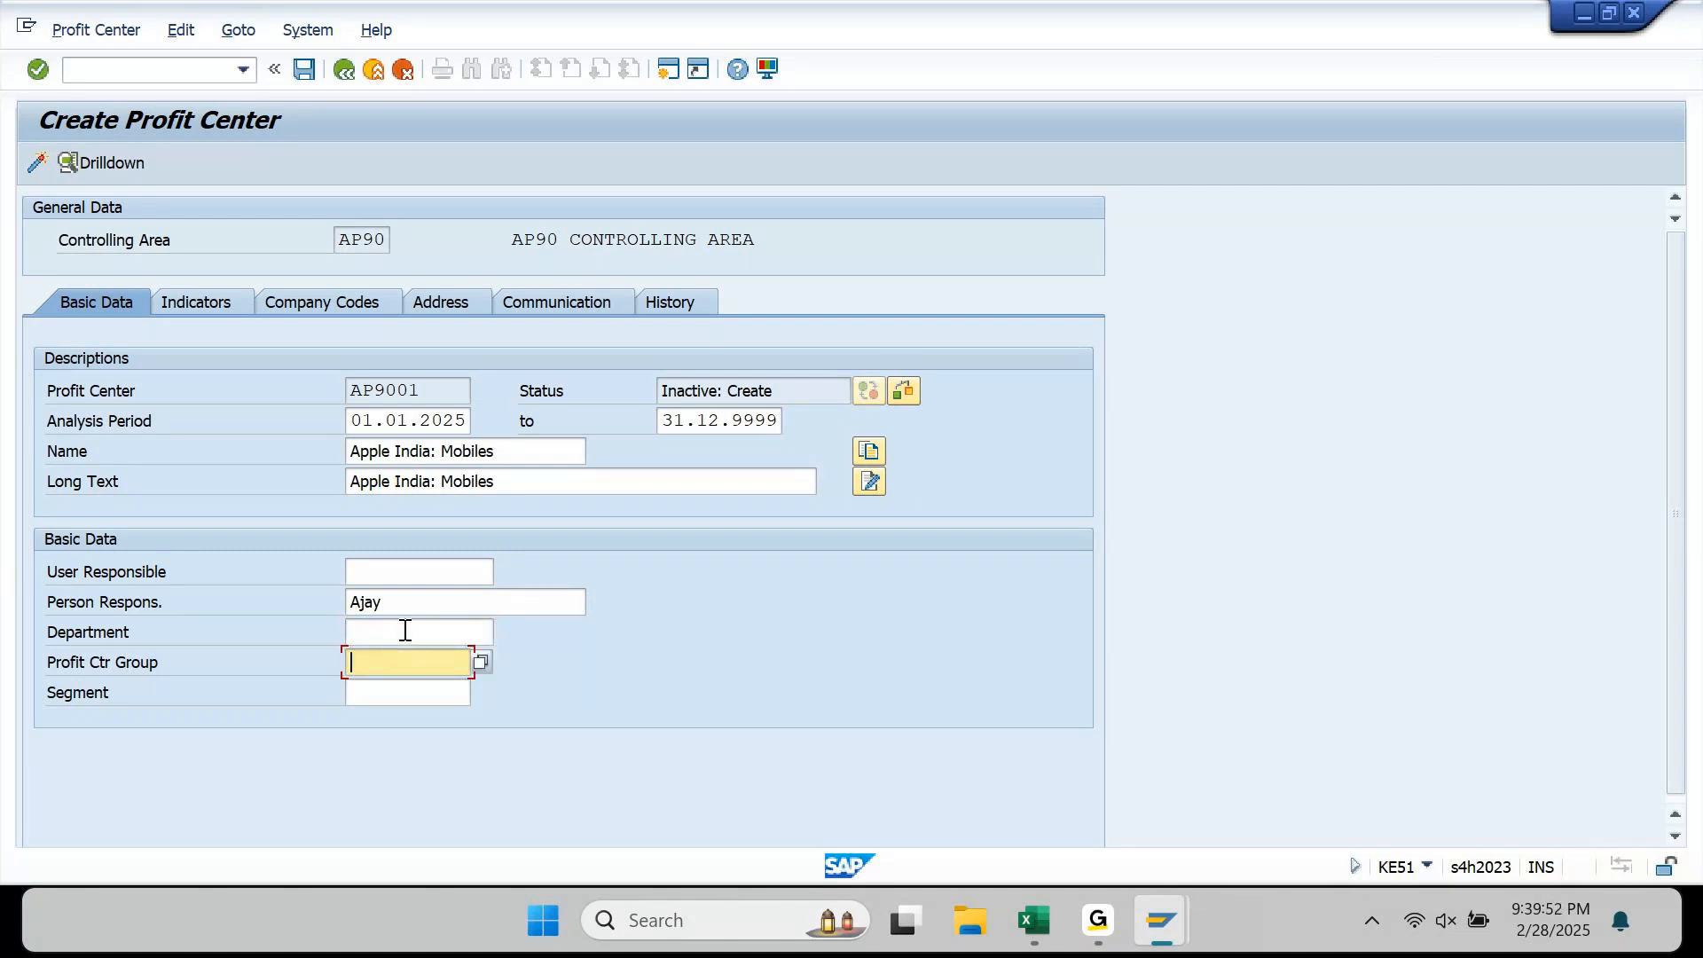
left_click(482, 661)
Step: Quit the unsaved profit center maintenance and return to SAP Easy Access
key("F3")
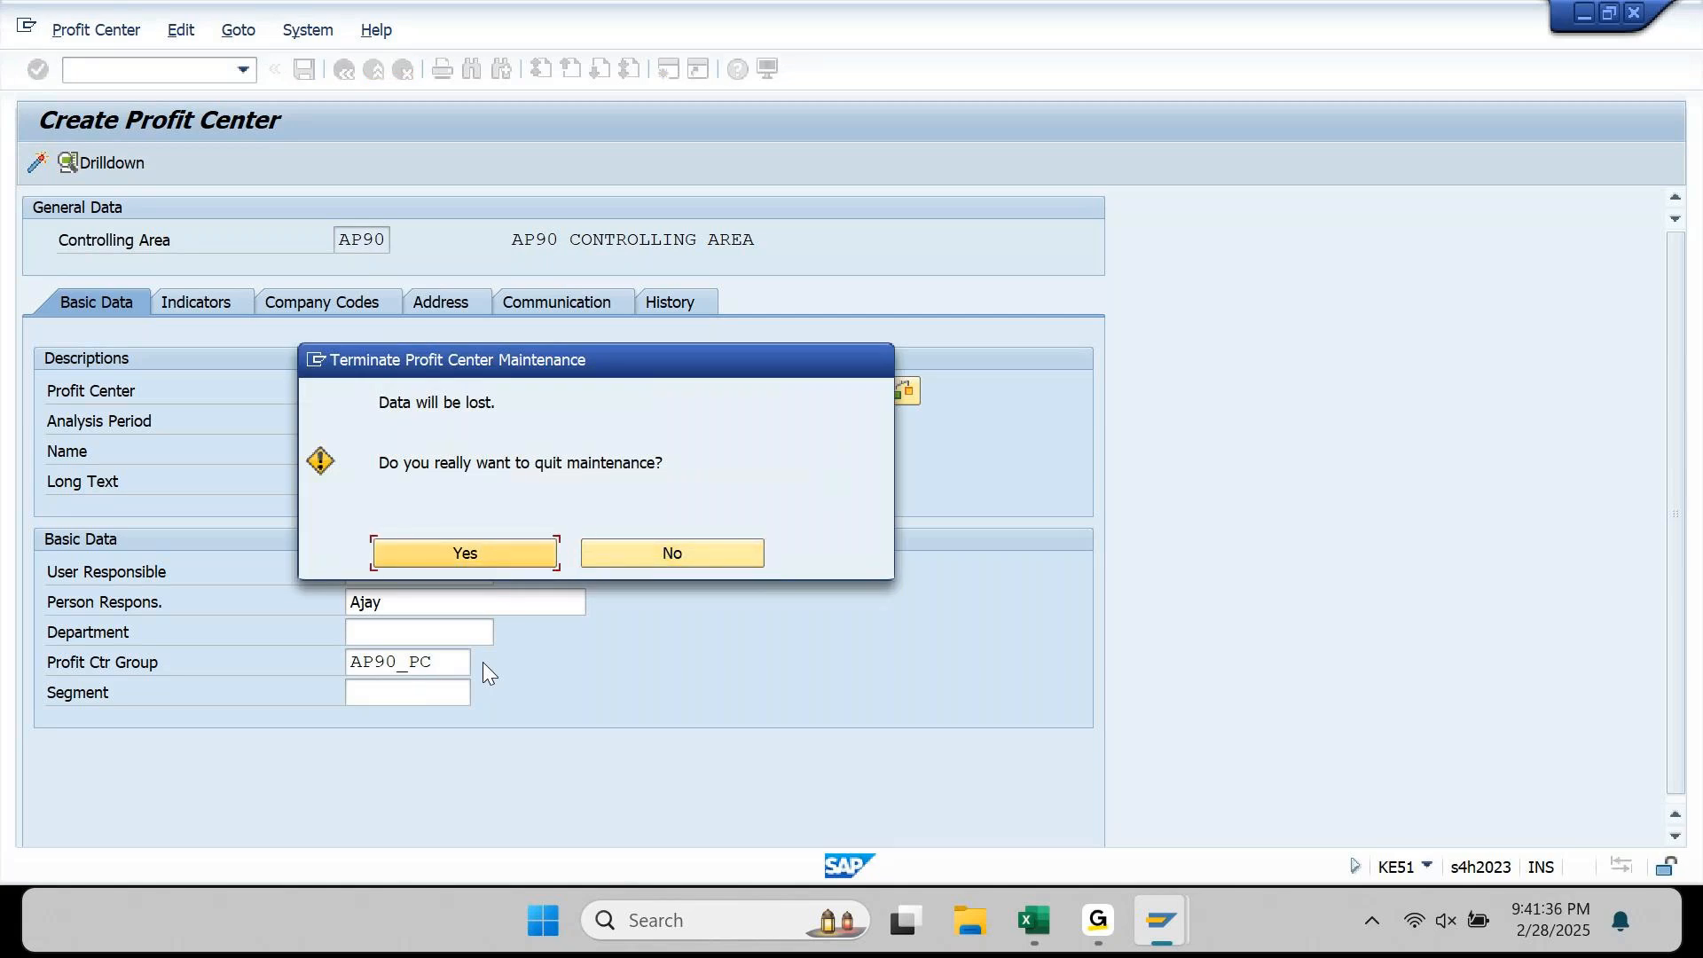
key("Return")
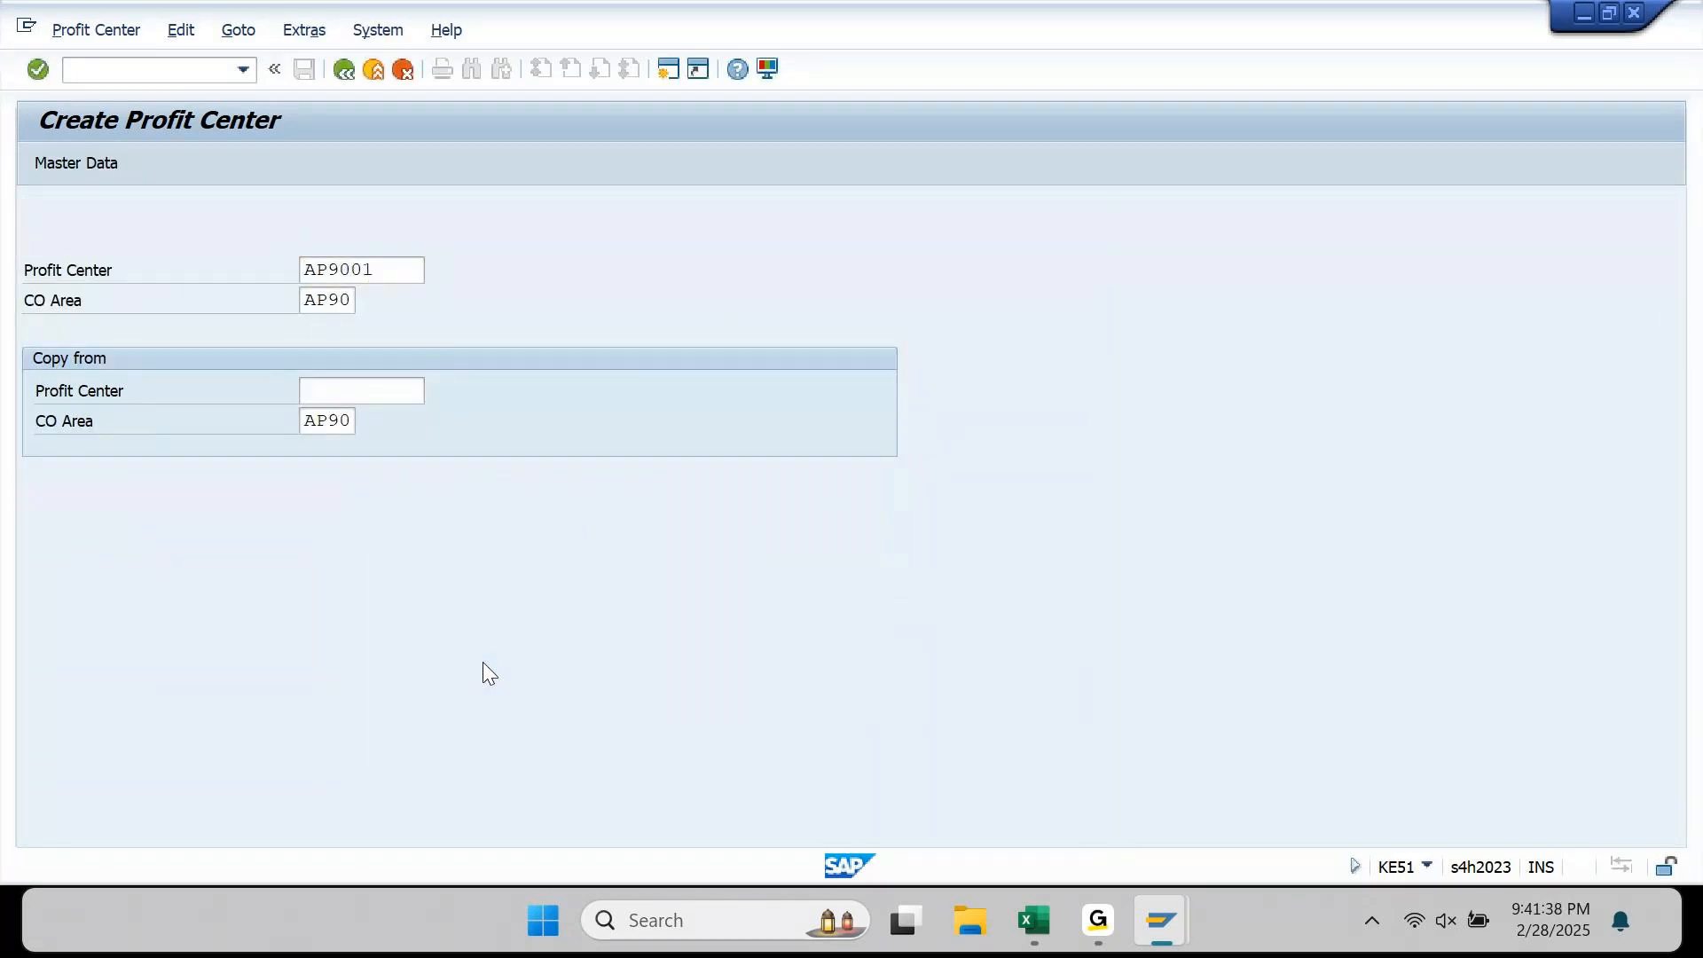
key("F3")
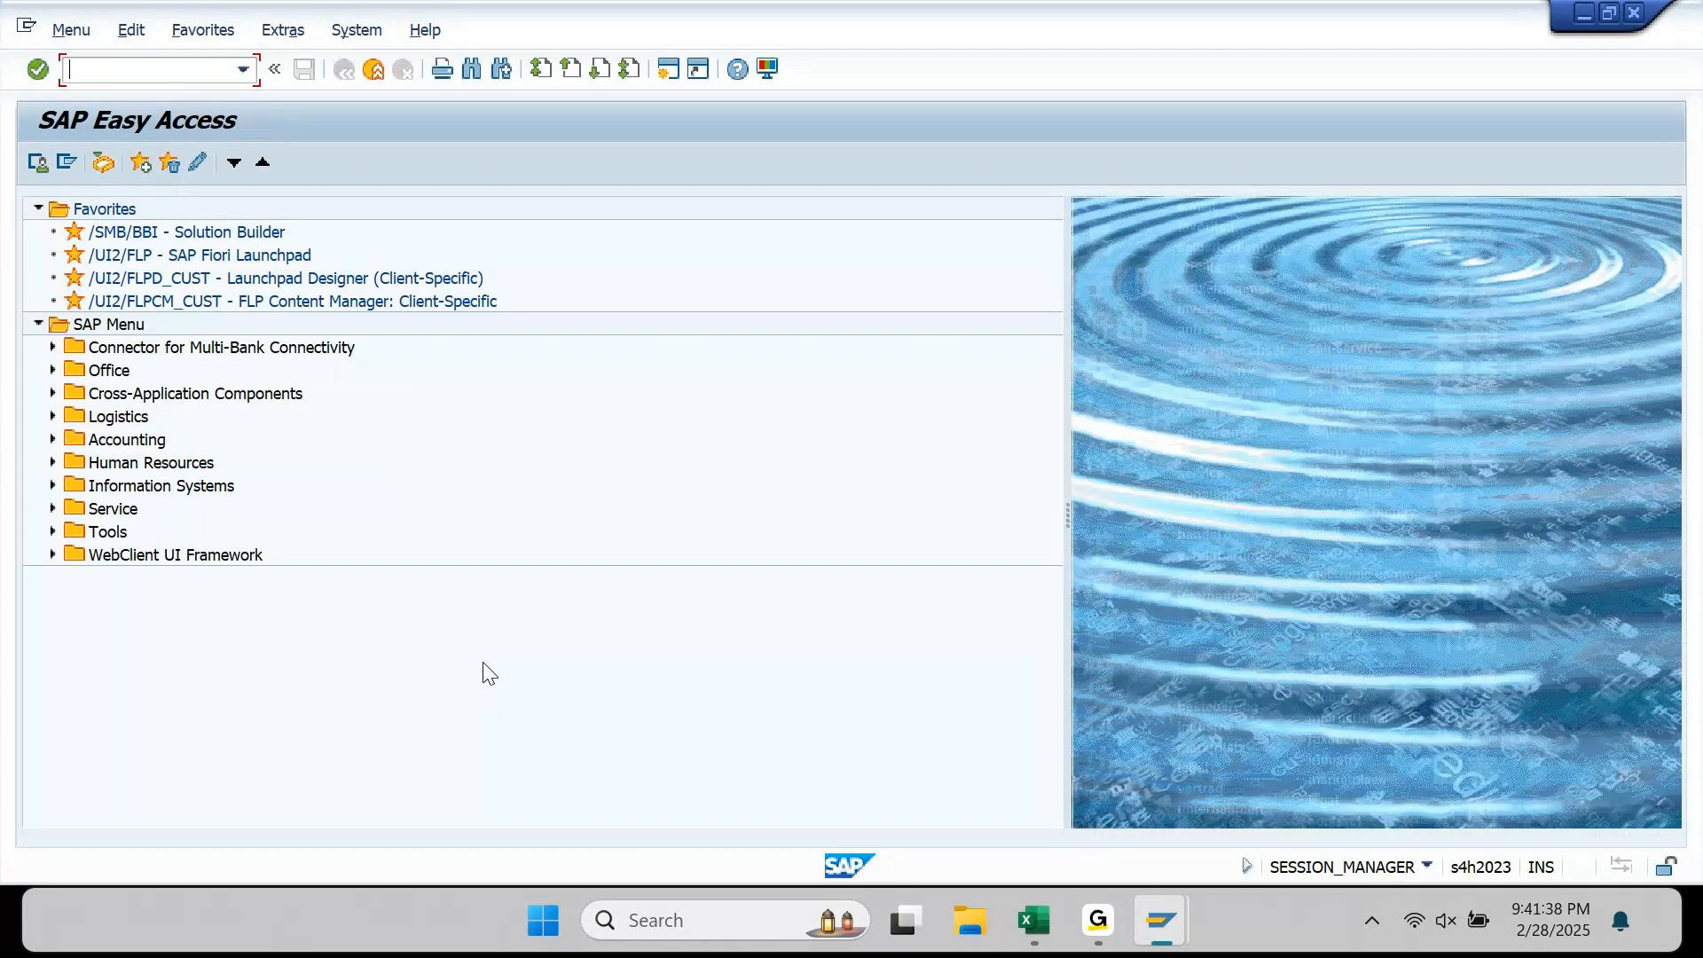
Step: Run KCH2 for group AP90_PC and open its hierarchy structure
type("KCH2")
key("Return")
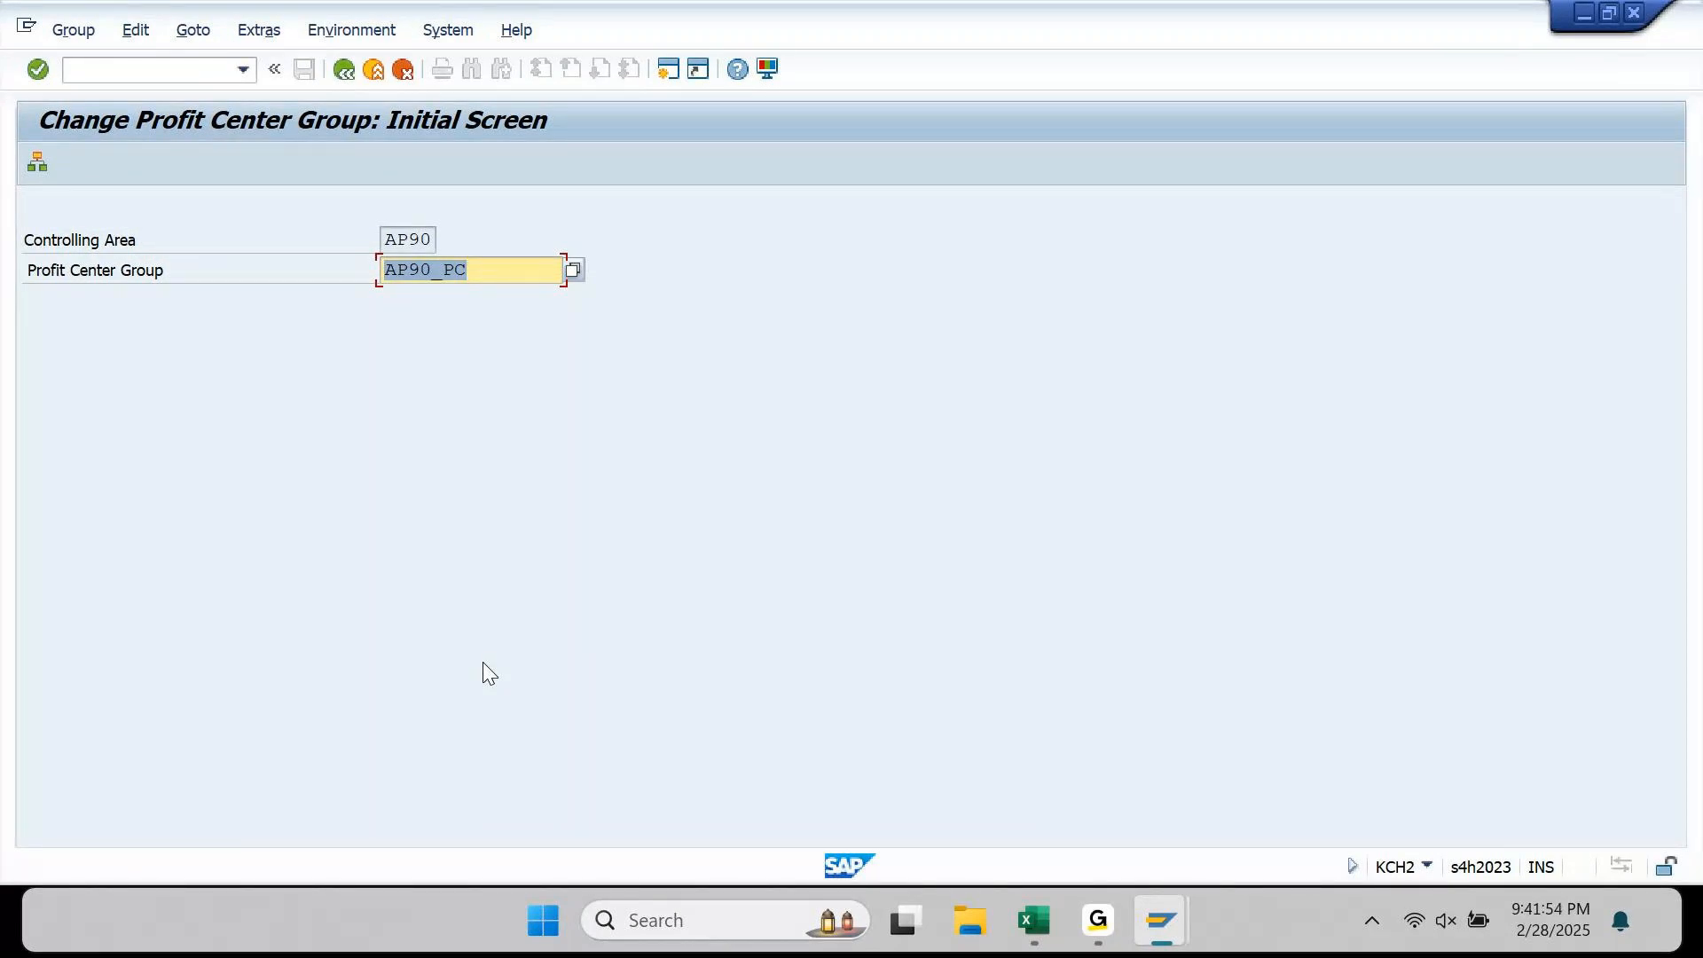
left_click_drag(509, 266, 379, 266)
left_click_drag(536, 269, 374, 279)
left_click(36, 164)
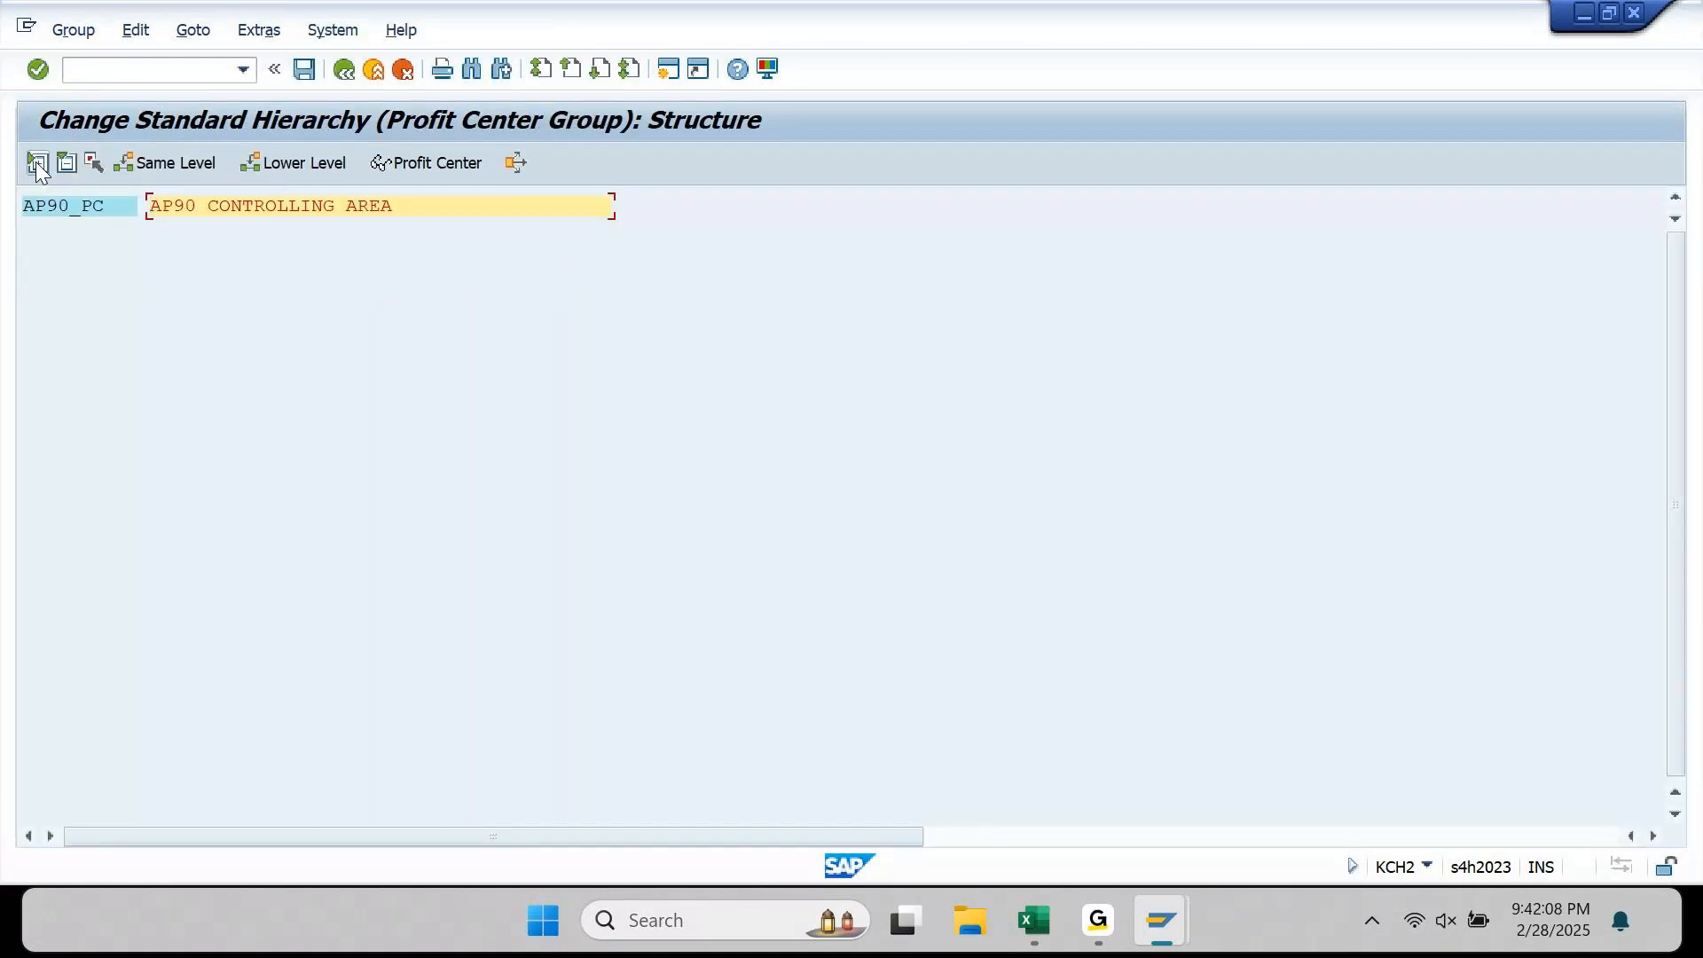
Step: Create subgroups MOBILES (Apple Mobiles) and LAPTOPS (Apple Laptops) under AP90_PC
left_click(58, 206)
left_click(273, 167)
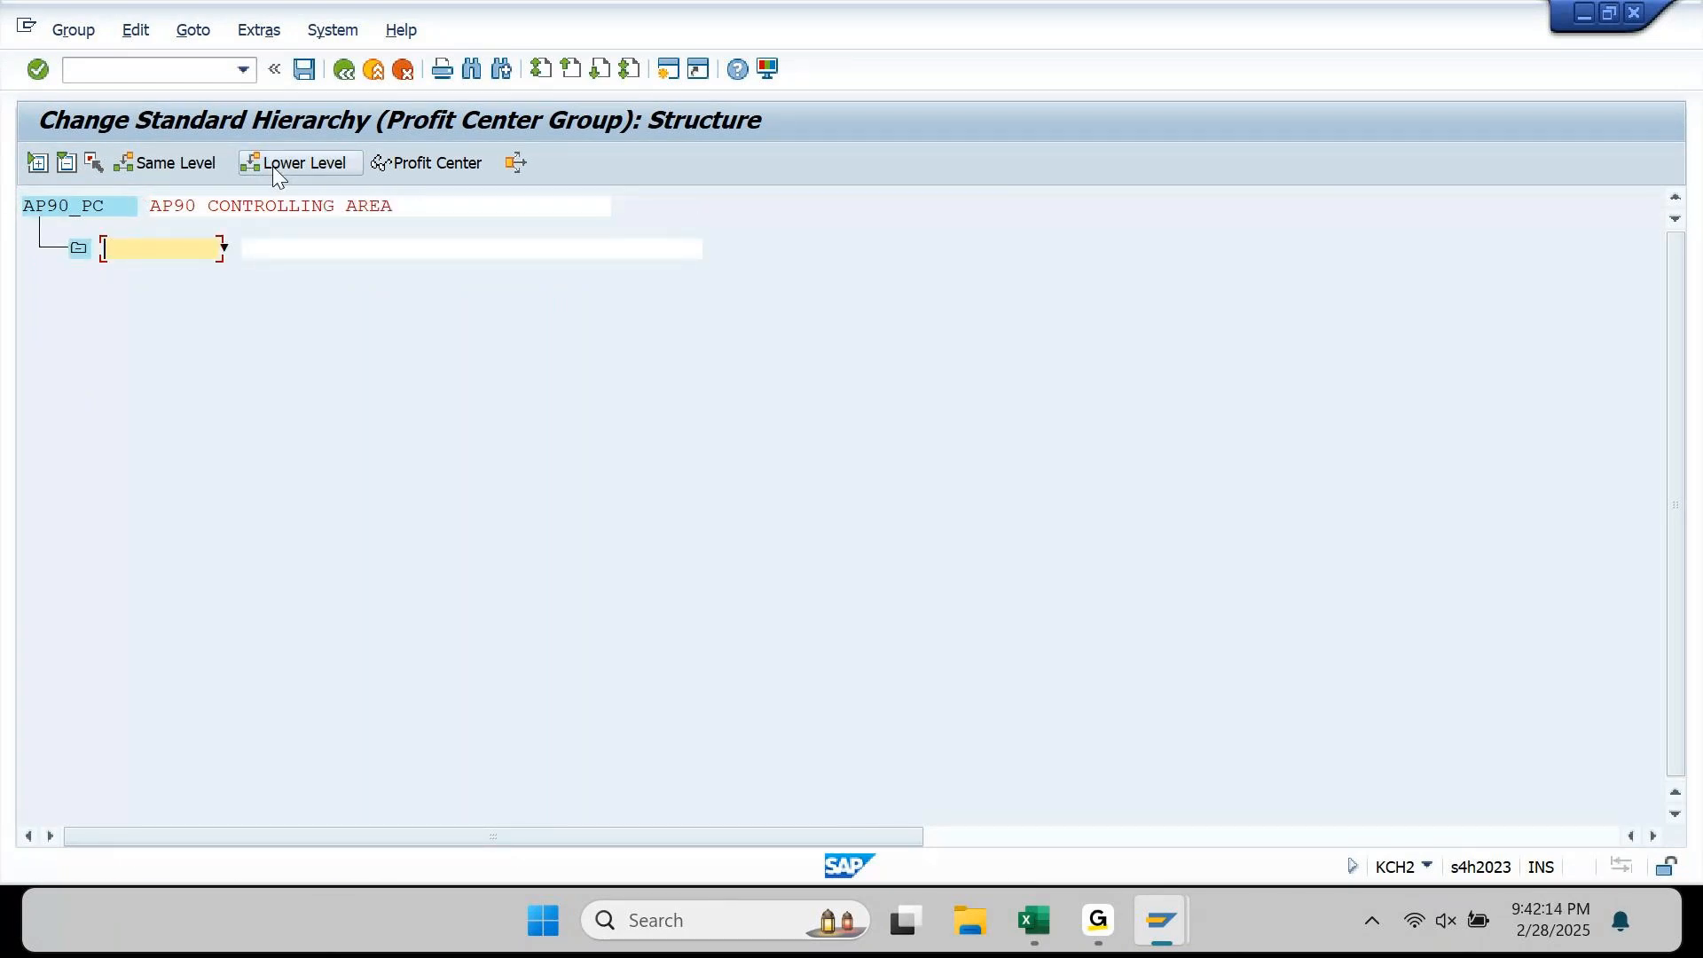
left_click(273, 166)
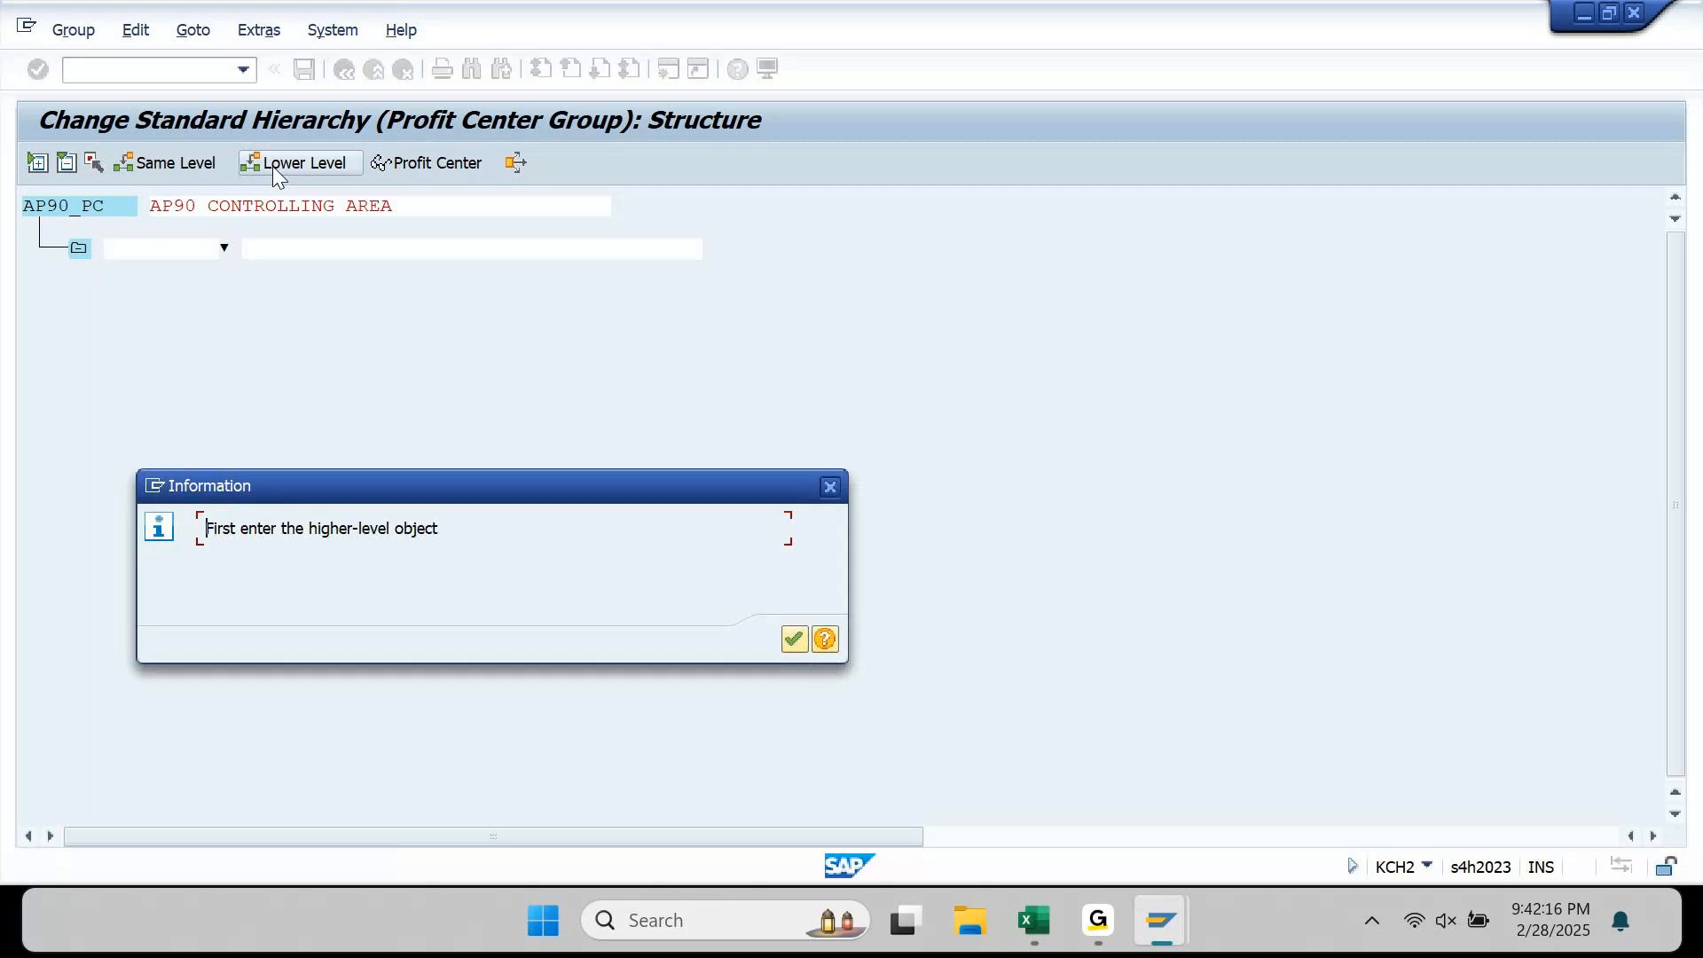
key("Return")
type("Mobil")
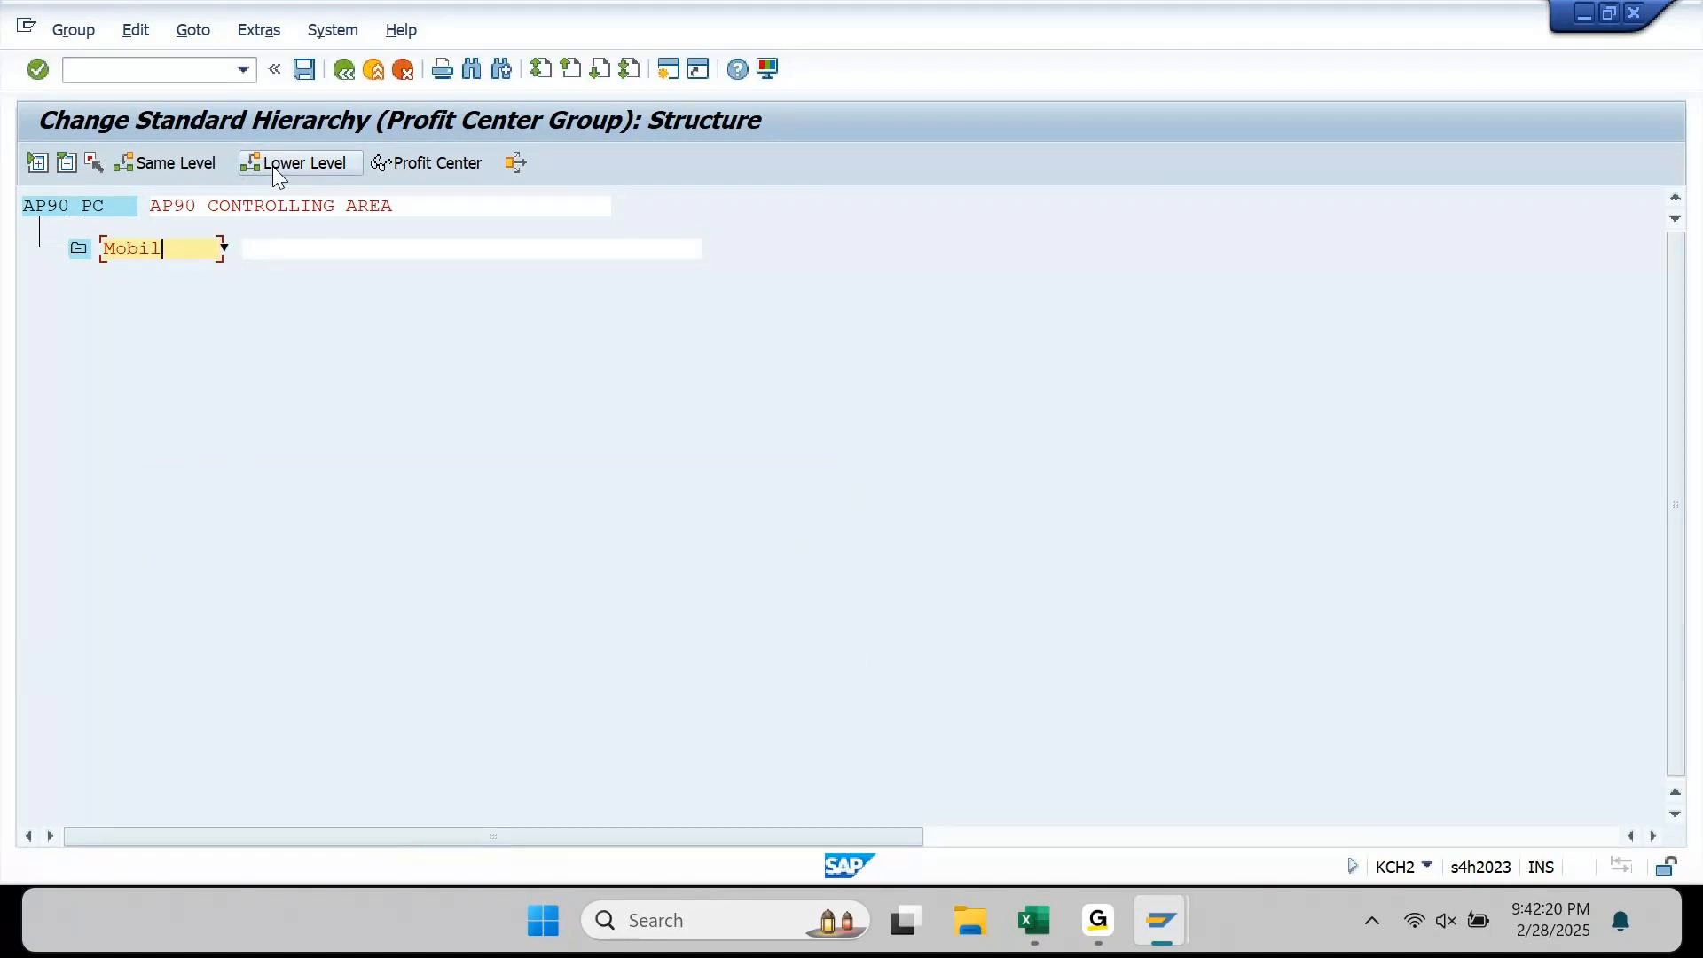
type("es")
key("Tab")
type("Apple Mobiles")
key("Return")
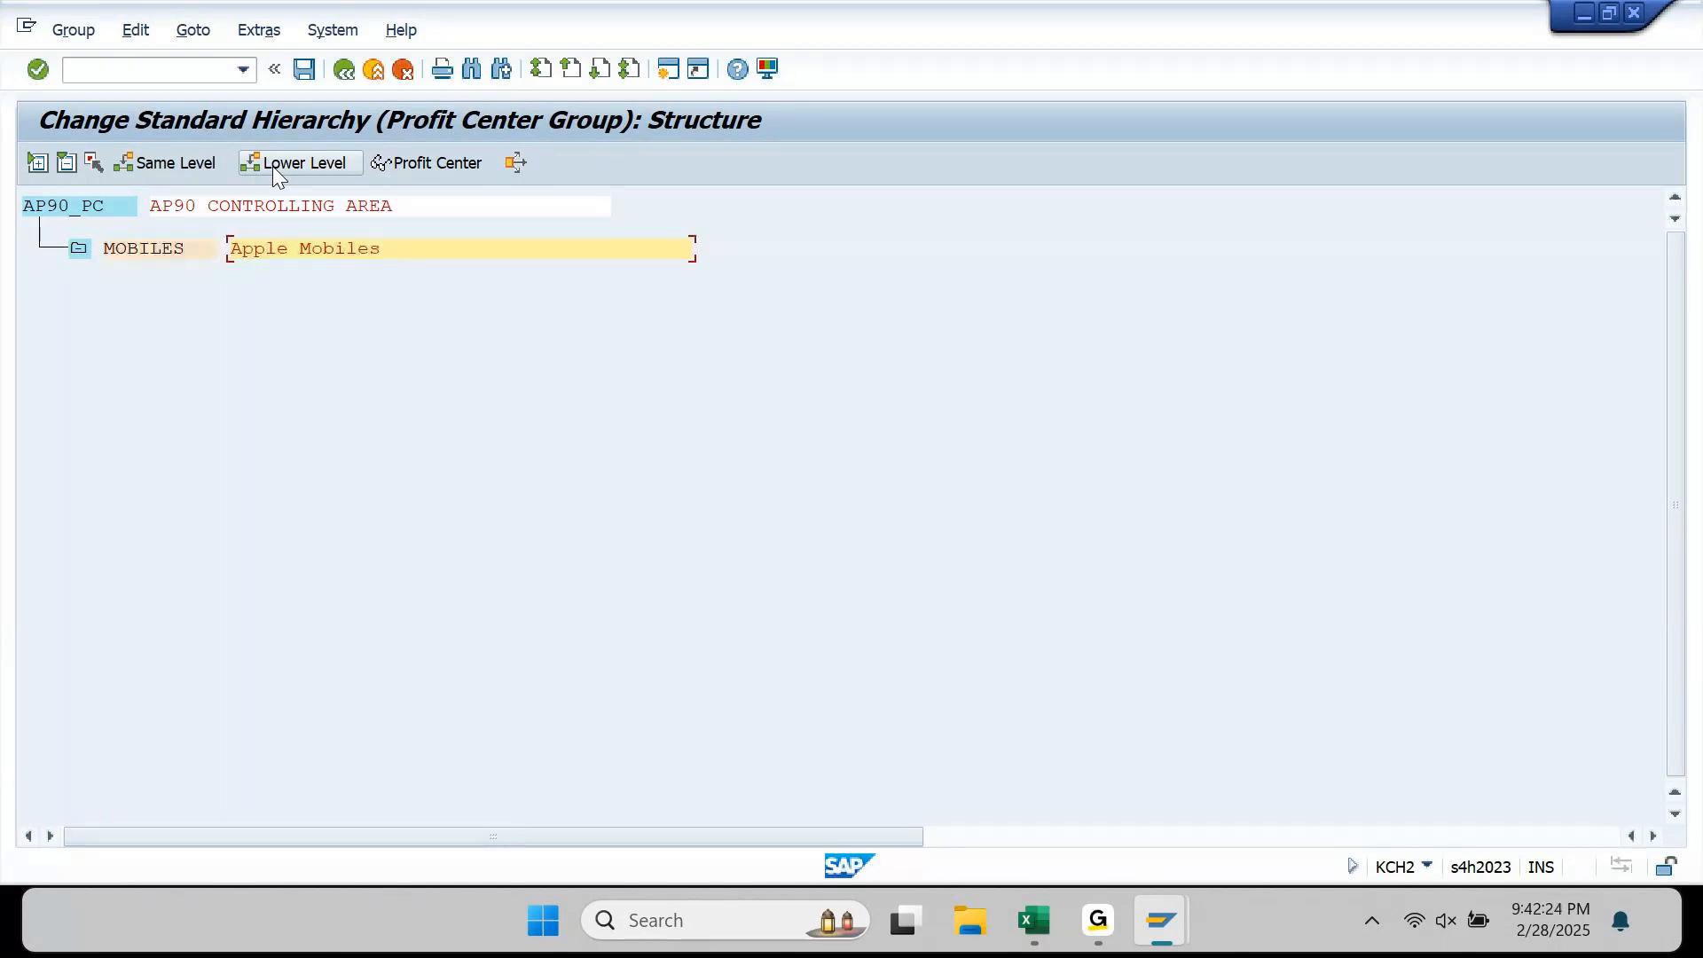
left_click(133, 247)
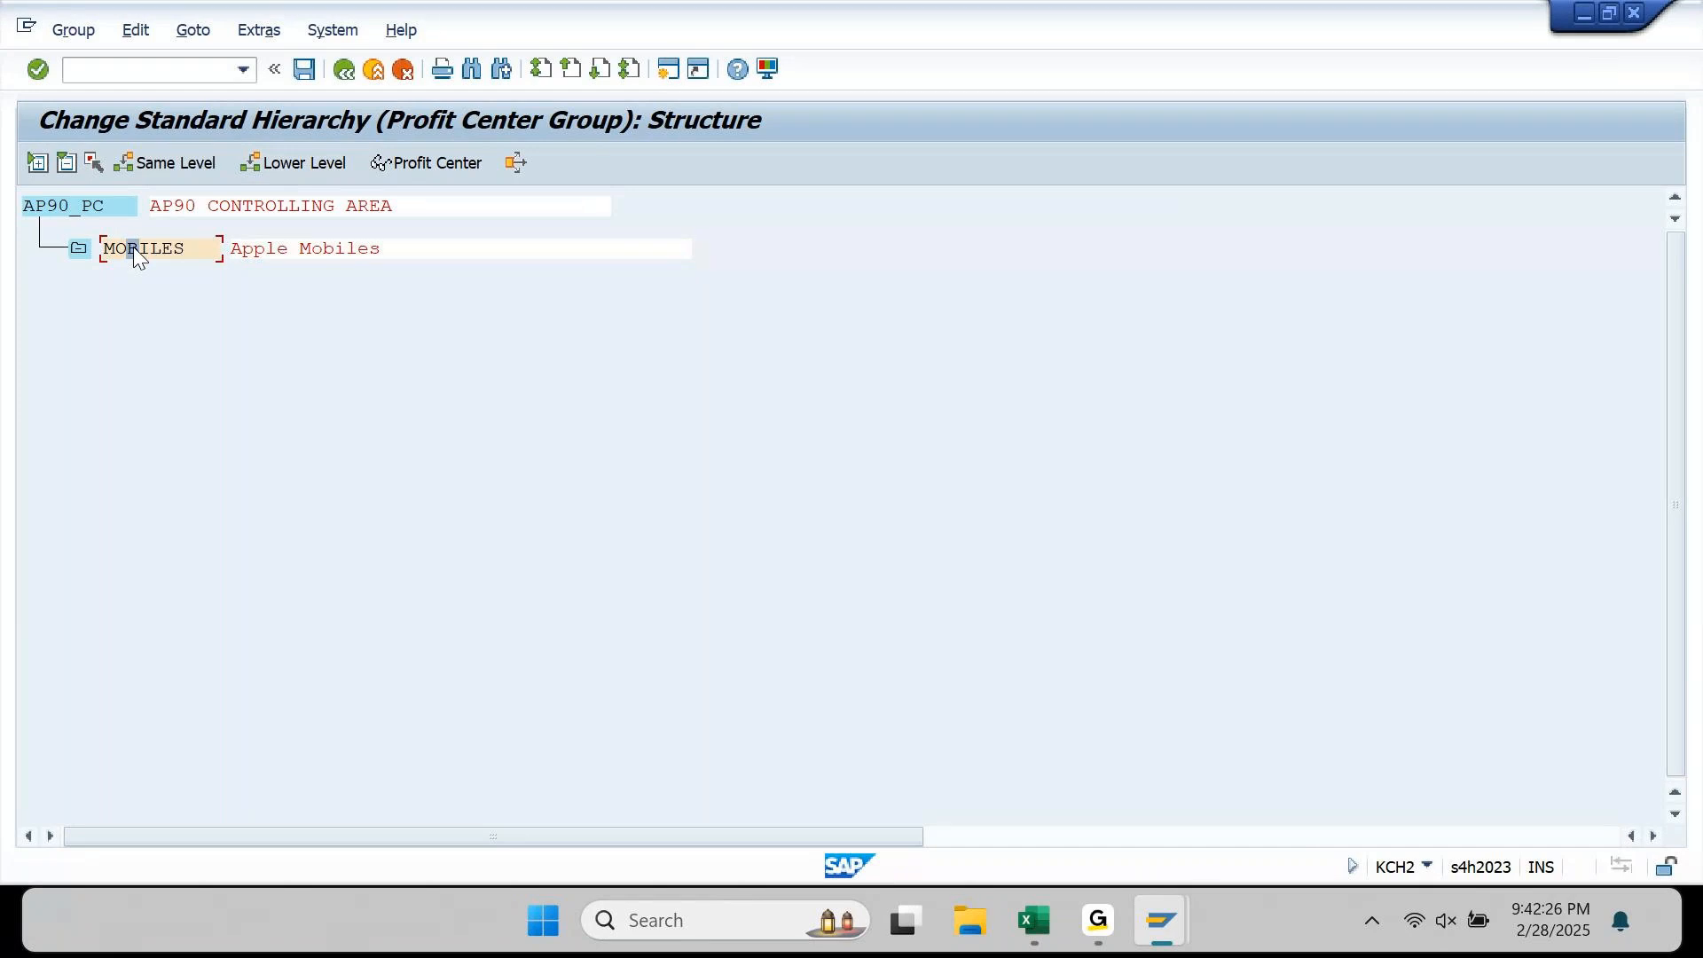
left_click(166, 168)
type("Laptops")
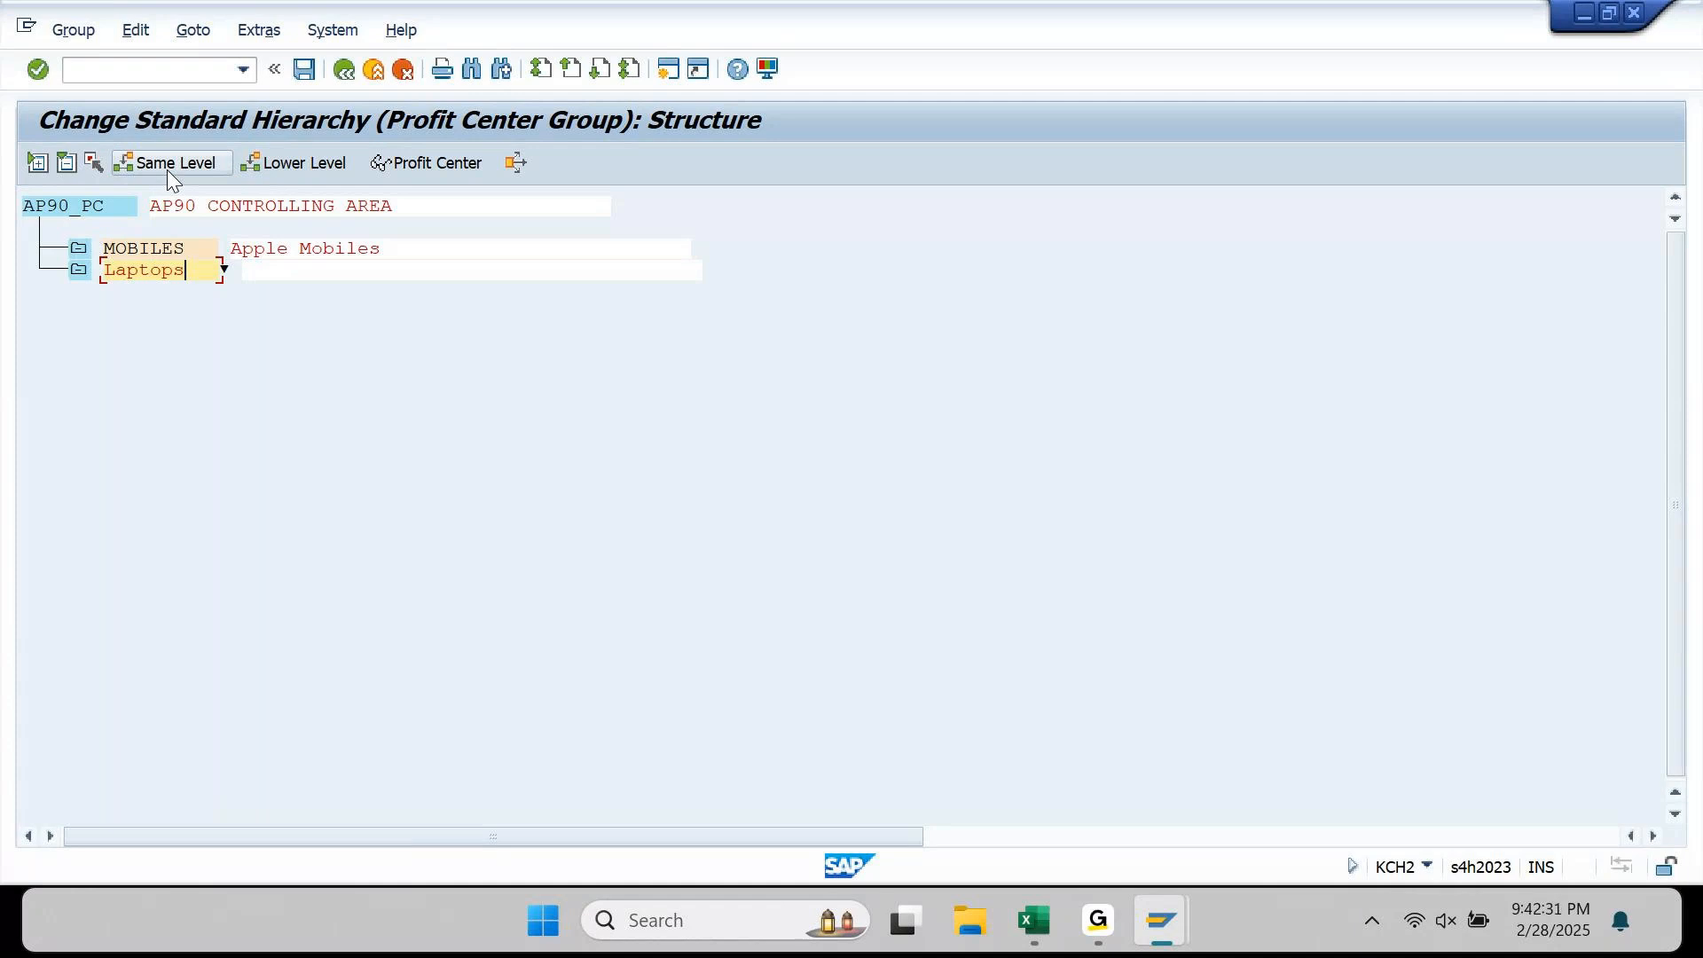
key("Tab")
type("Ap")
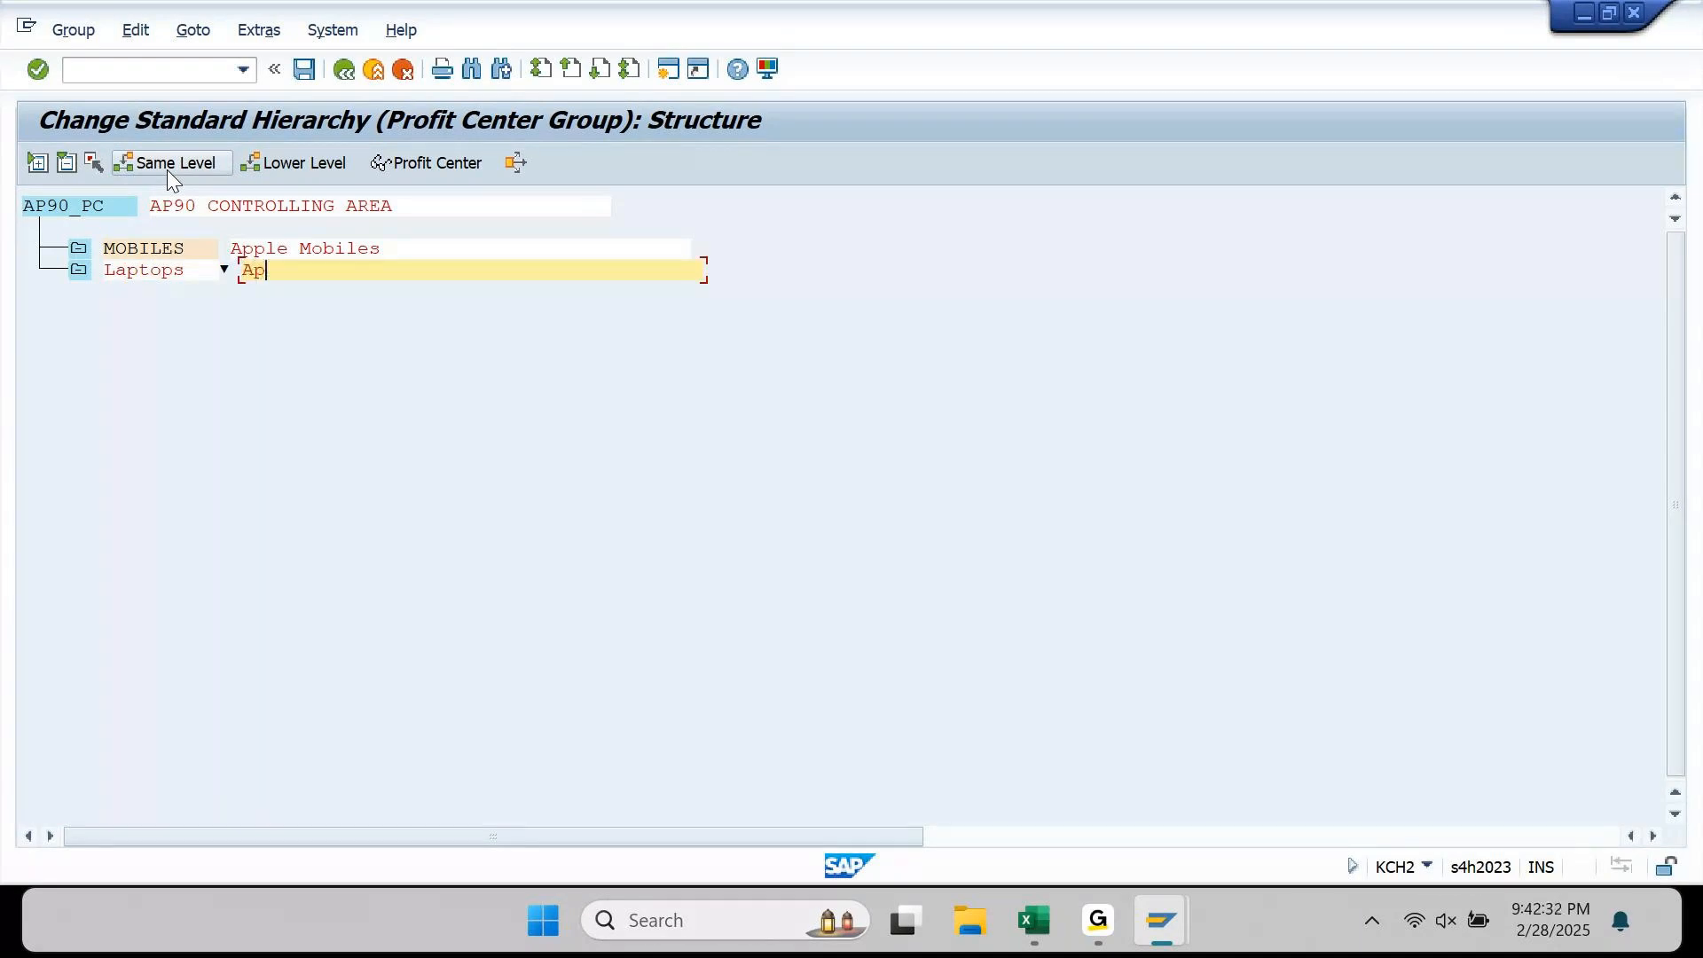
type("ple Laptops")
key("Return")
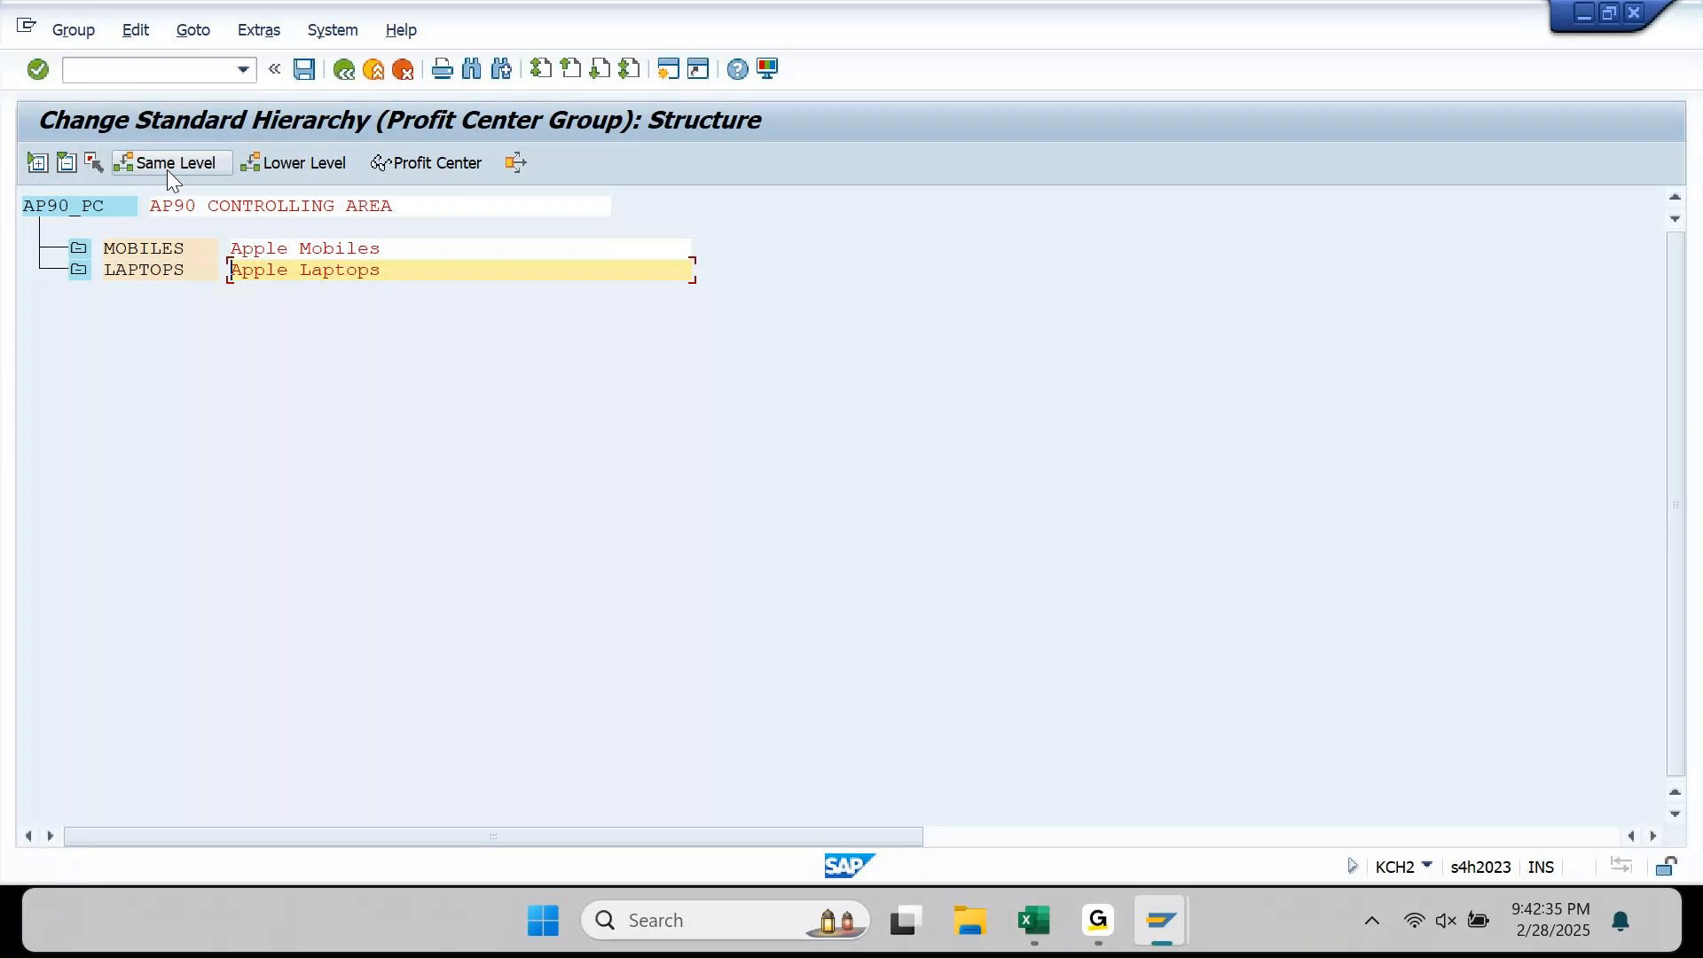
Step: Add TABLETS (Apple Tablets) and SERVICES (Apple Servicing) at the same level below LAPTOPS
left_click(144, 269)
left_click(205, 167)
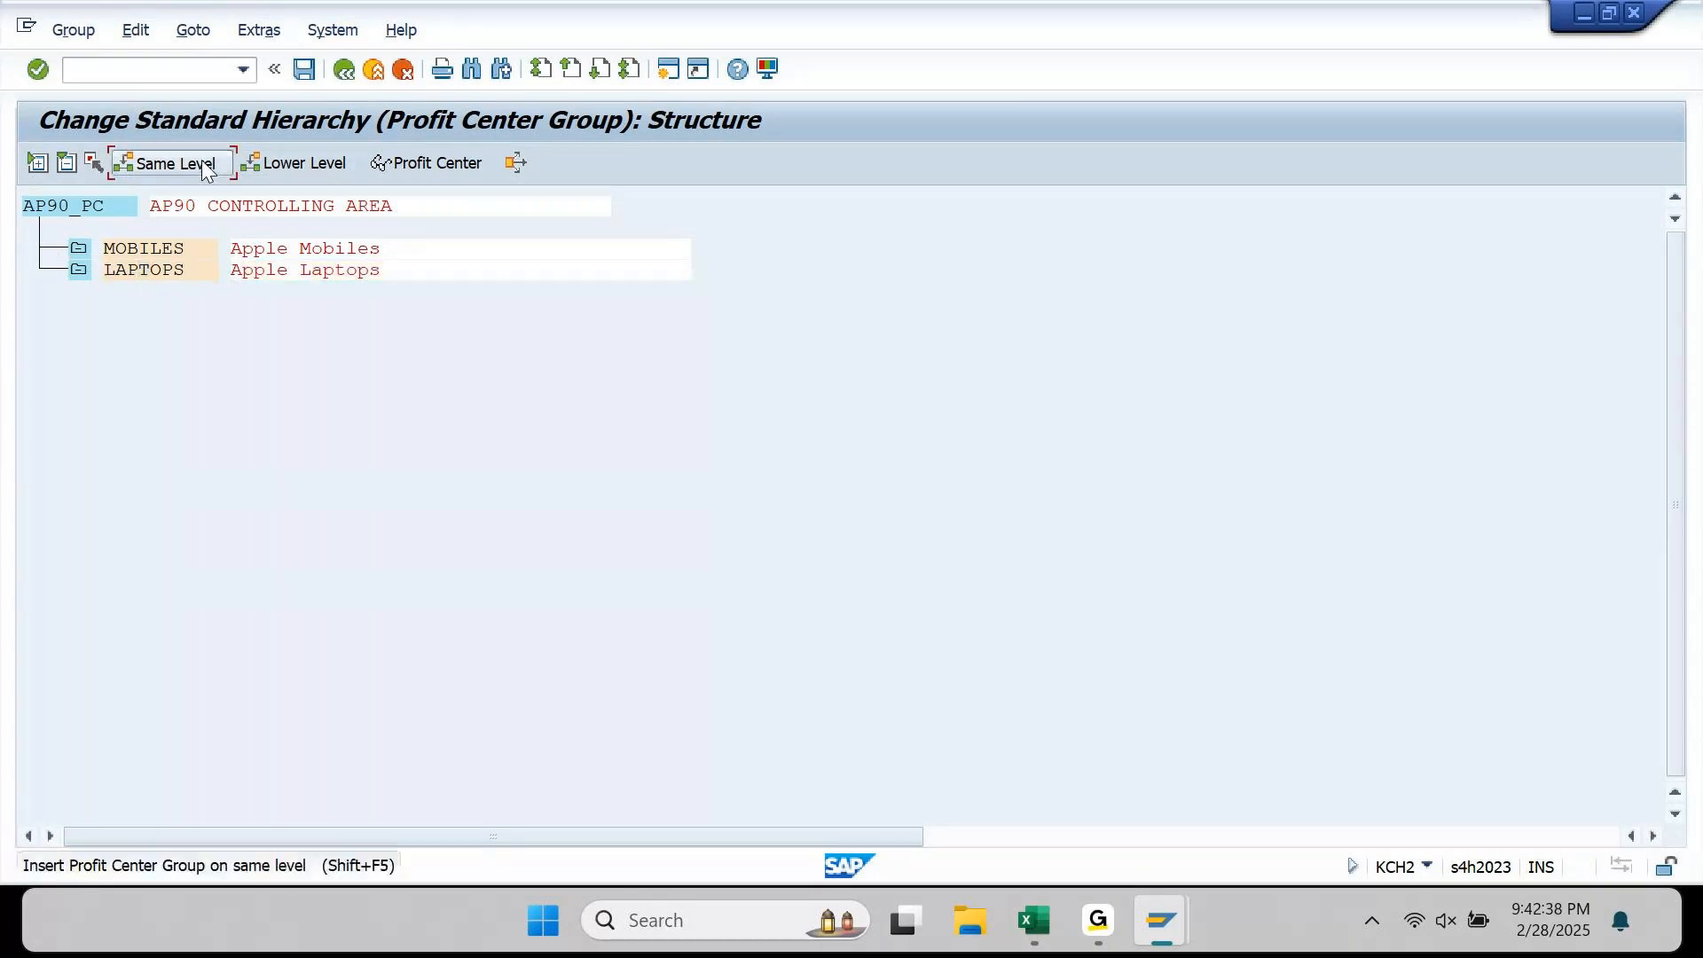
type("Tablets")
key("Tab")
type("Apple")
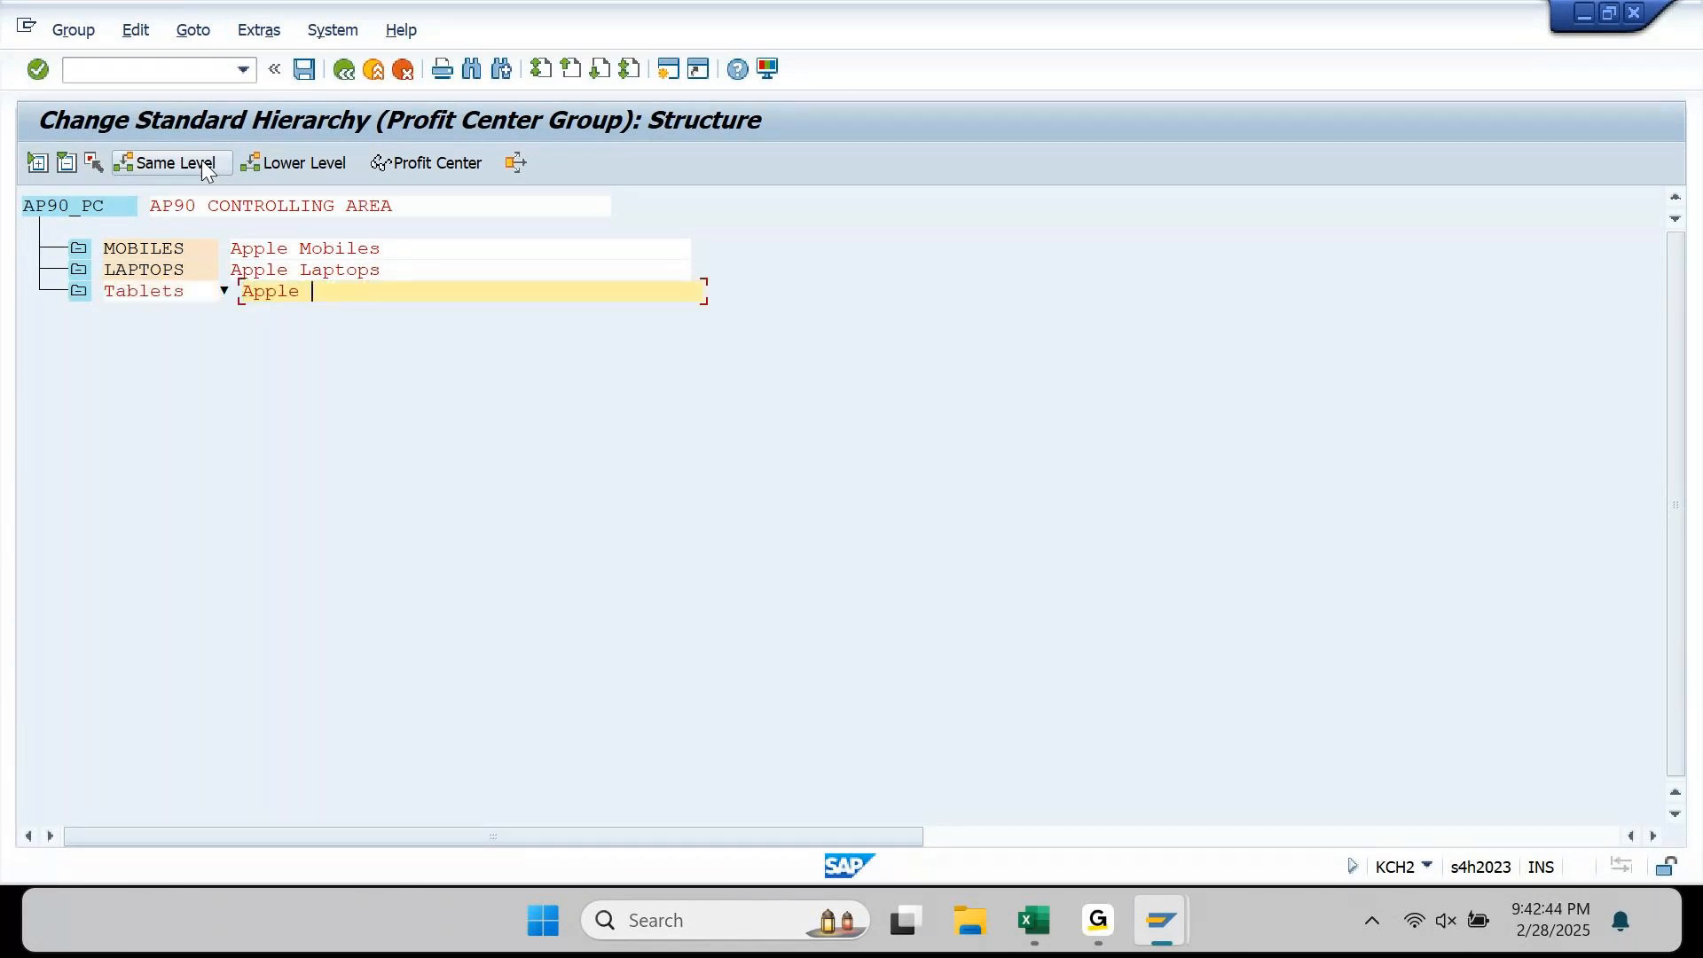
type(" Tablets")
key("Return")
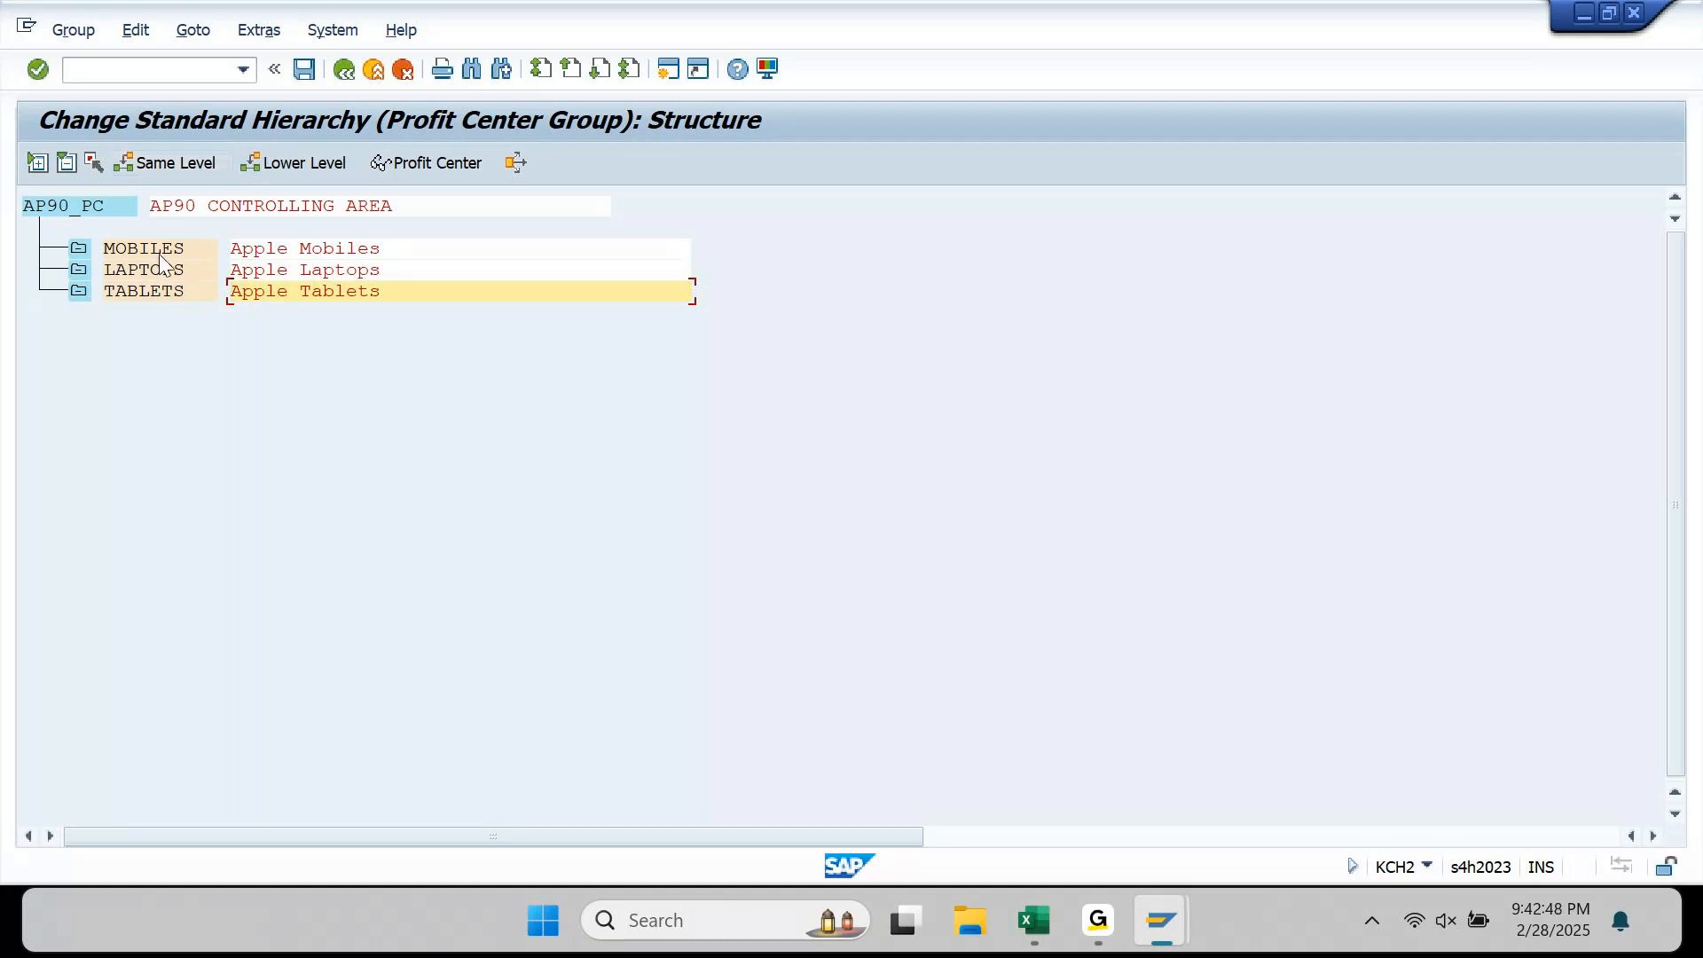
left_click(151, 290)
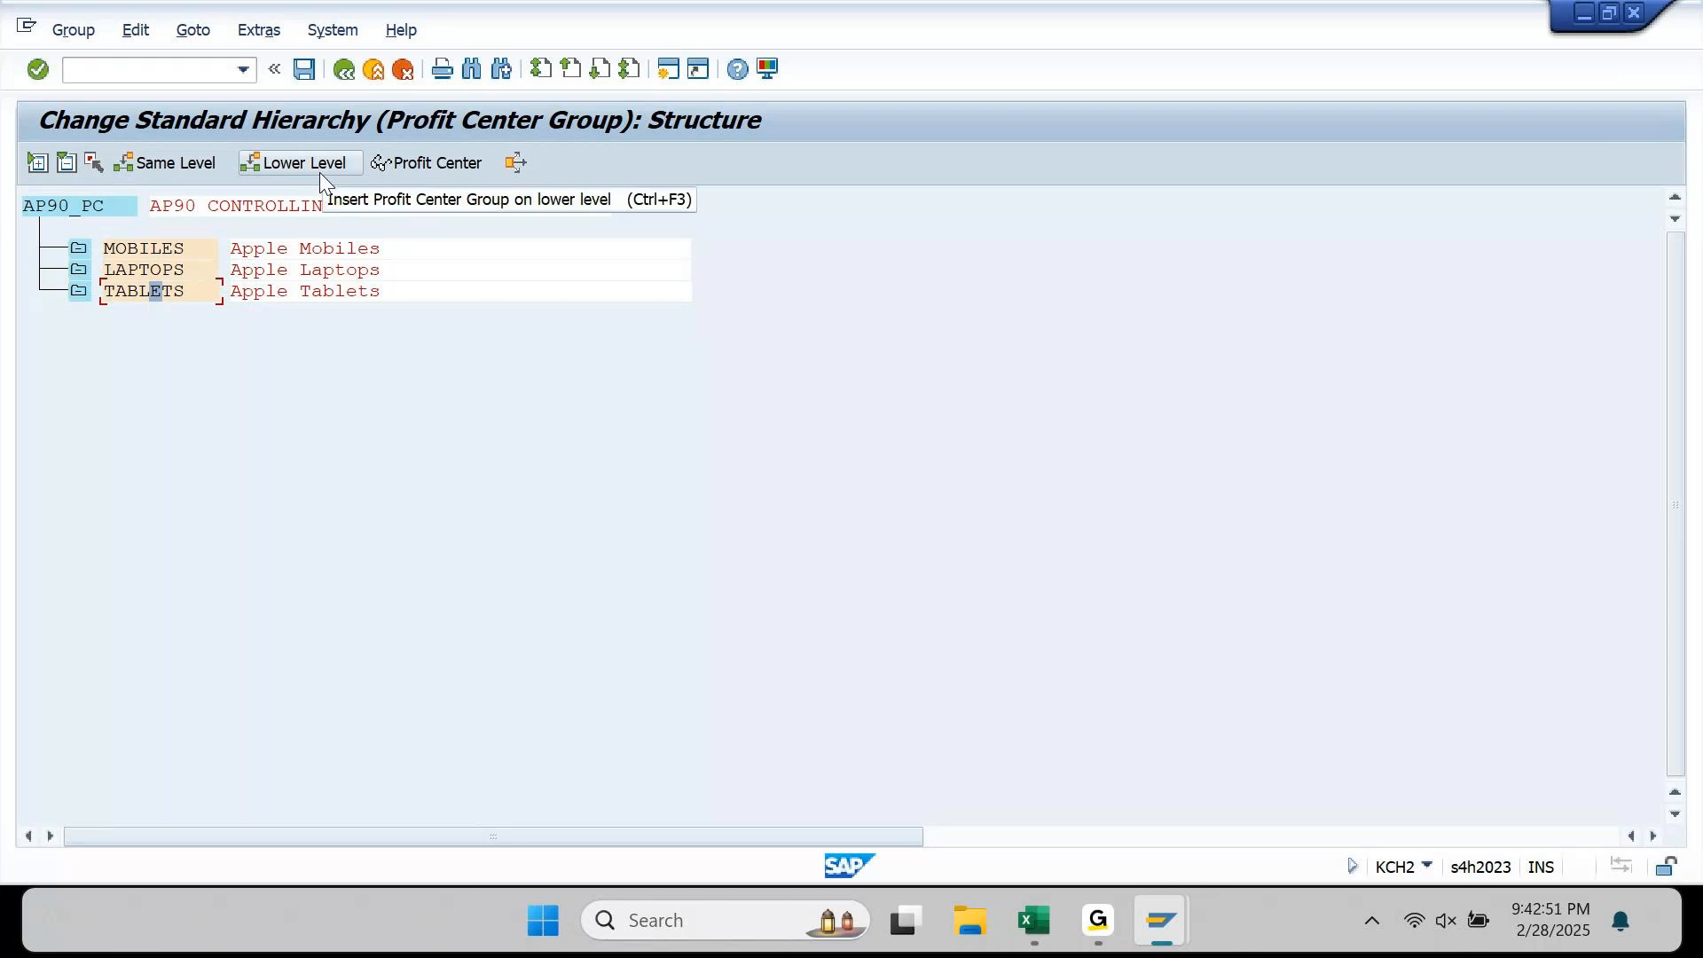
left_click(189, 167)
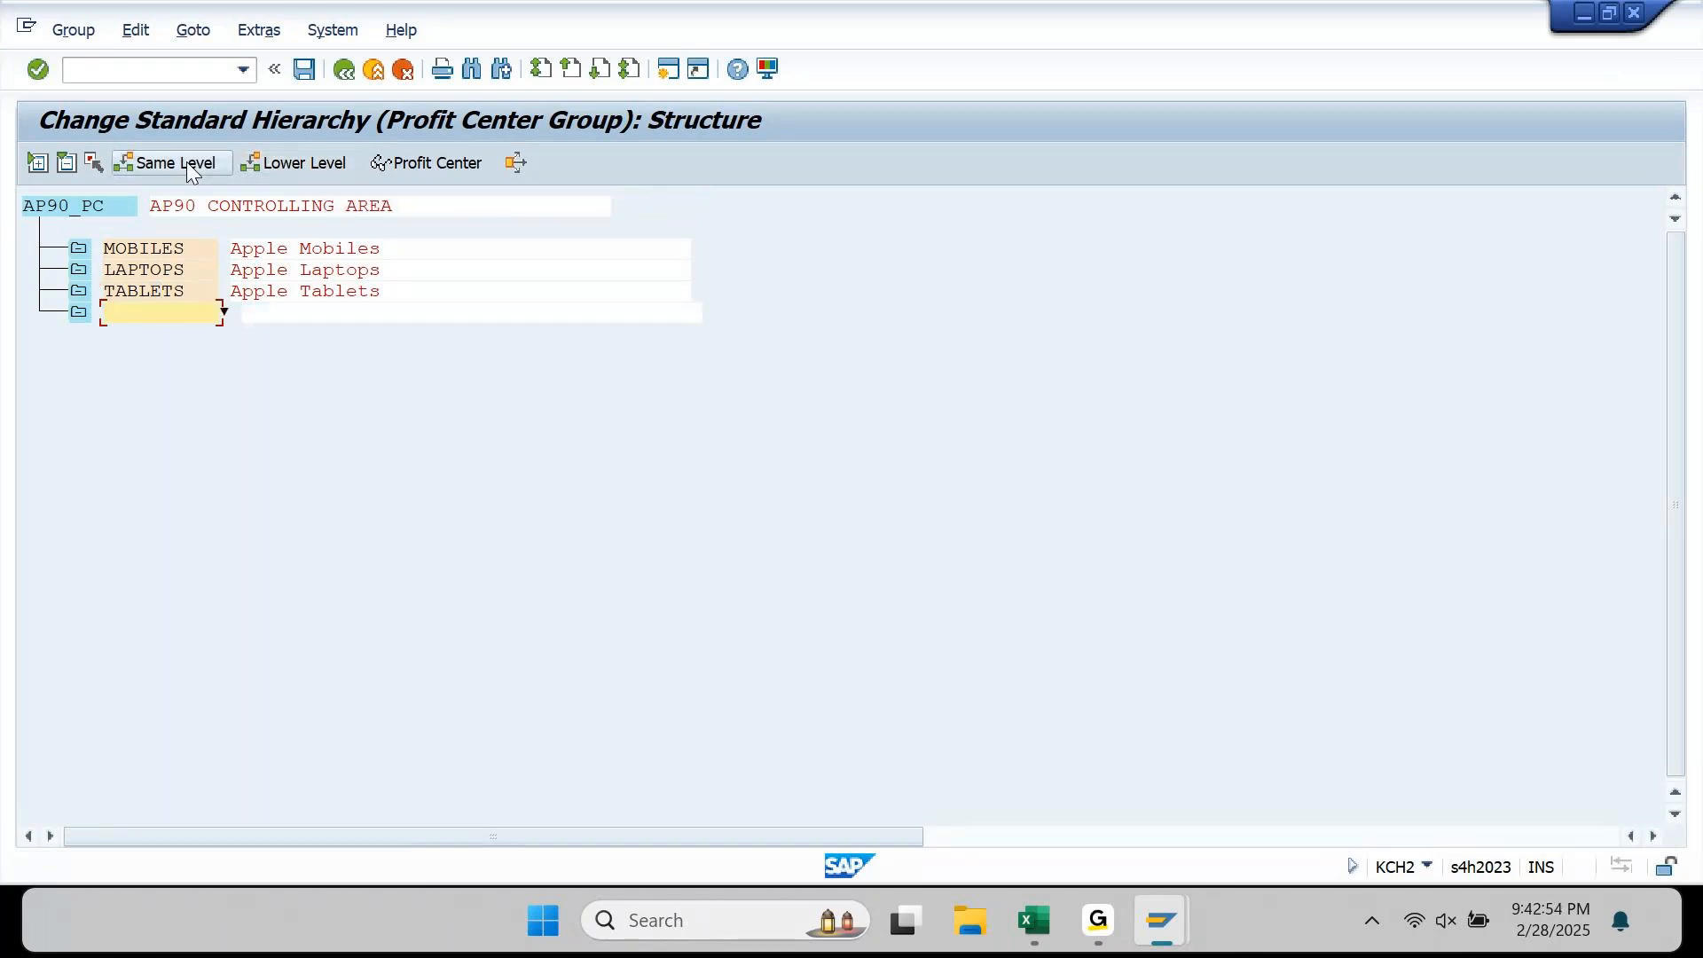
type("Servicin")
key("BackSpace")
key("BackSpace")
type("es")
key("Tab")
type("Appl")
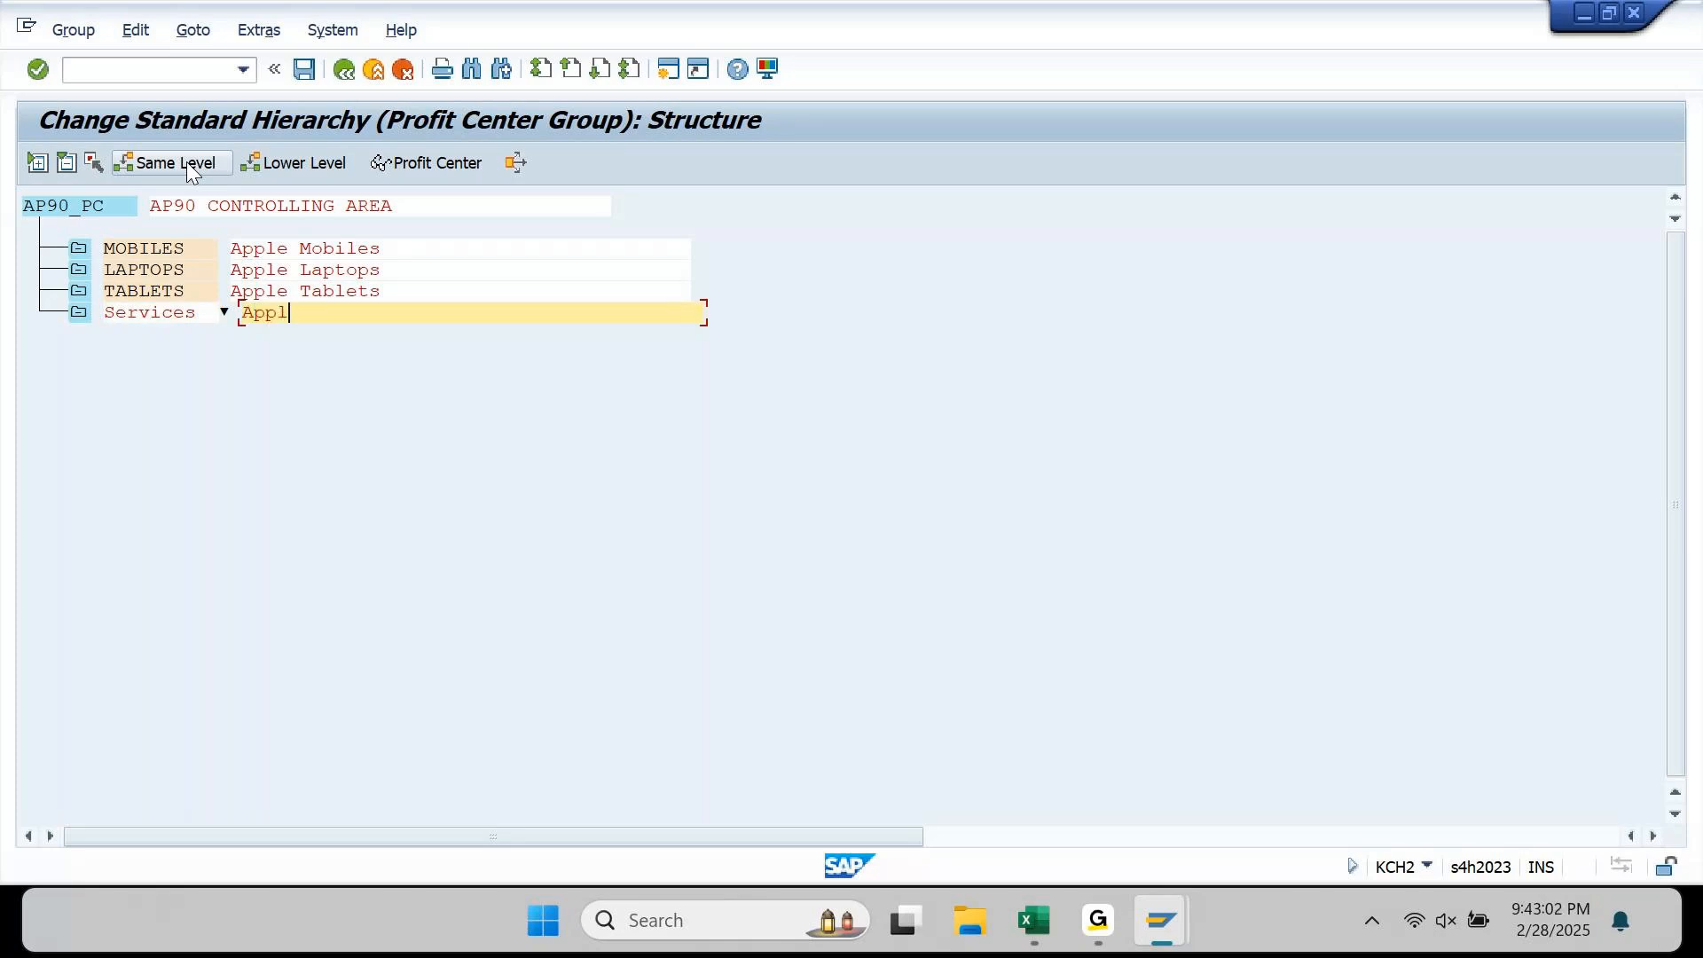
type("e Servicing")
key("Return")
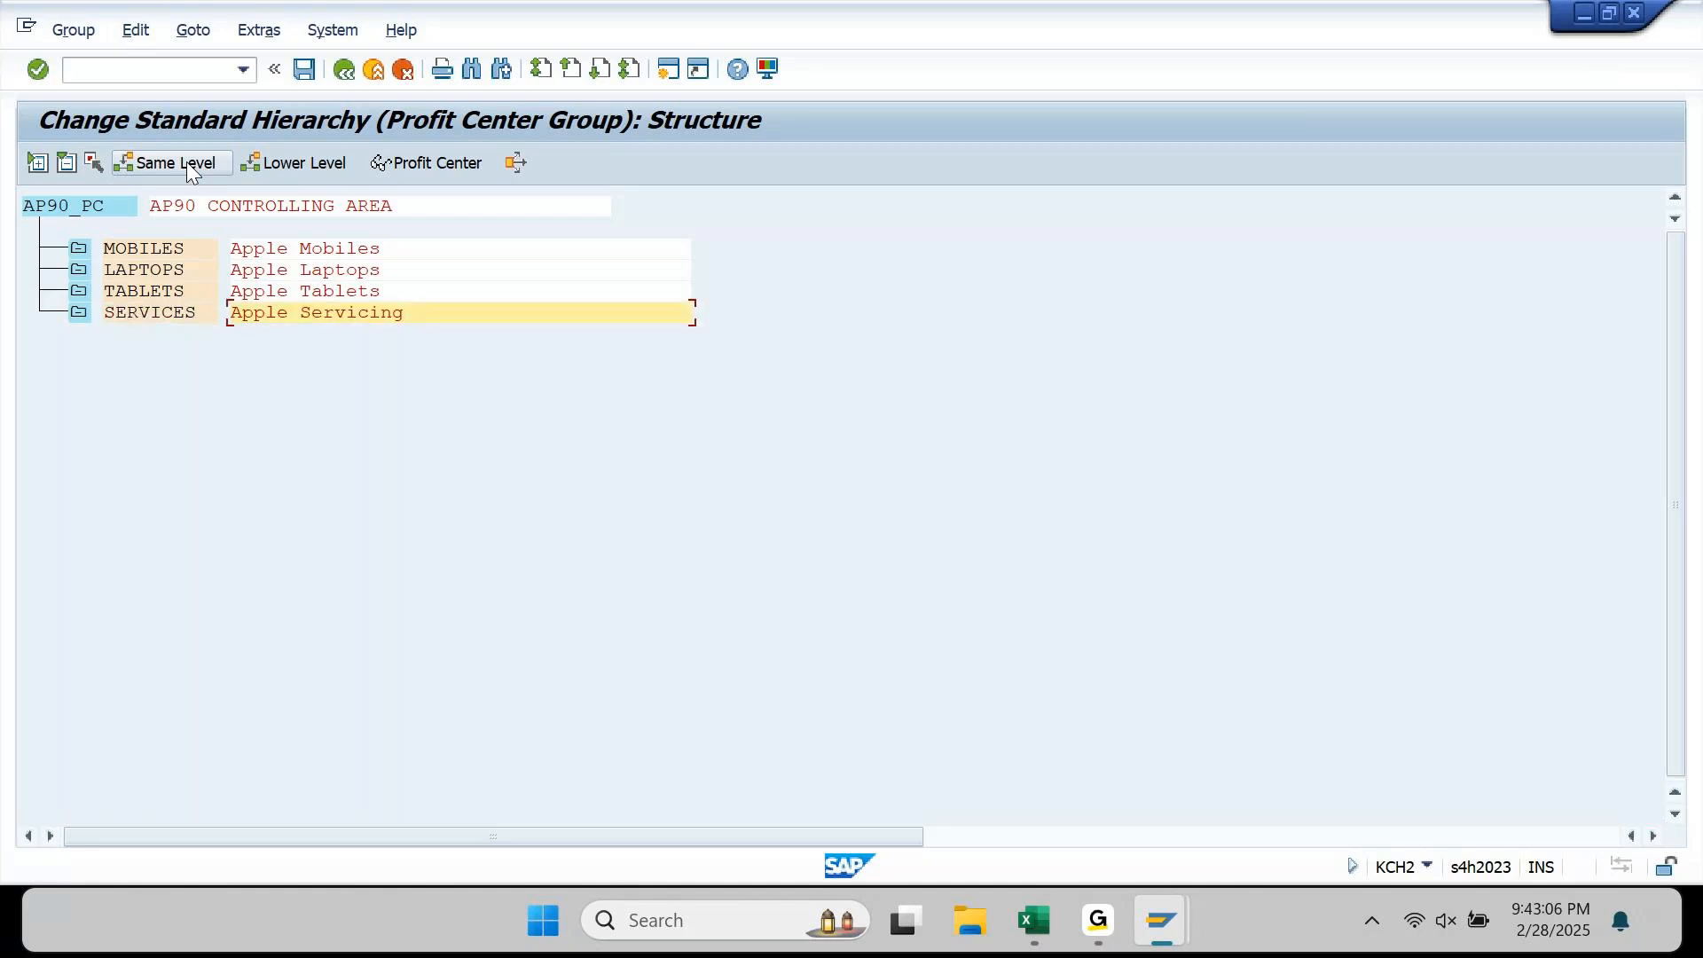
Step: Save the AP90_PC group hierarchy and enter /n KE51 in the command field
left_click(301, 70)
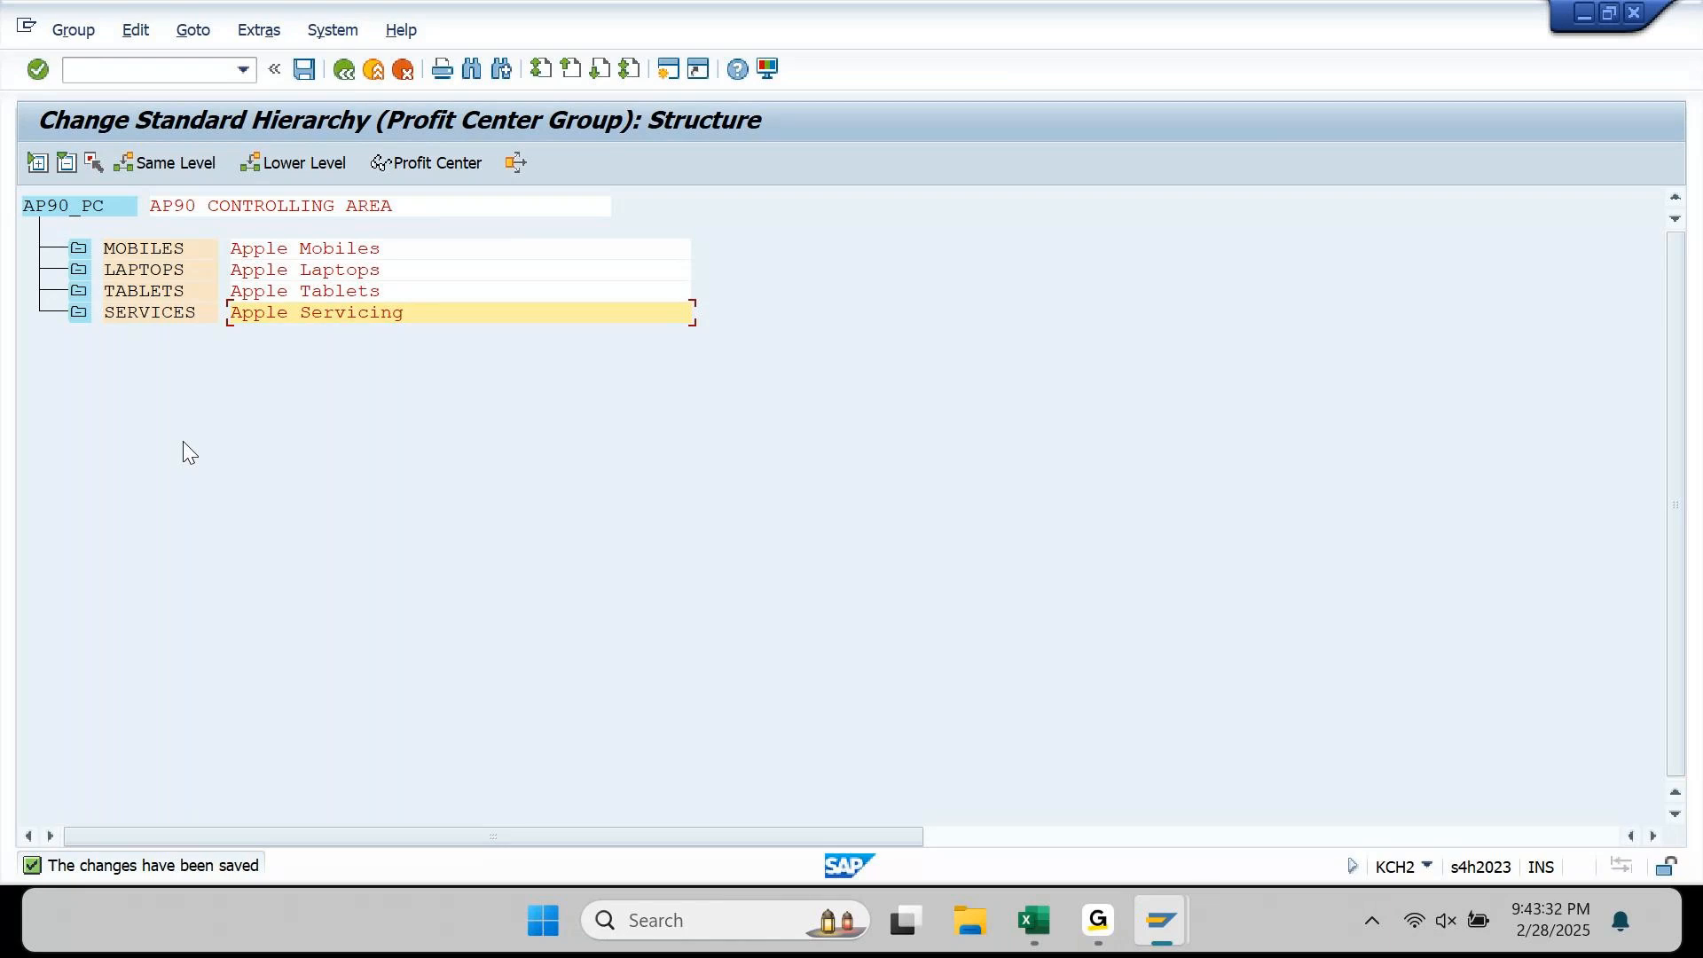
left_click(307, 75)
left_click(183, 64)
type("/n KE51")
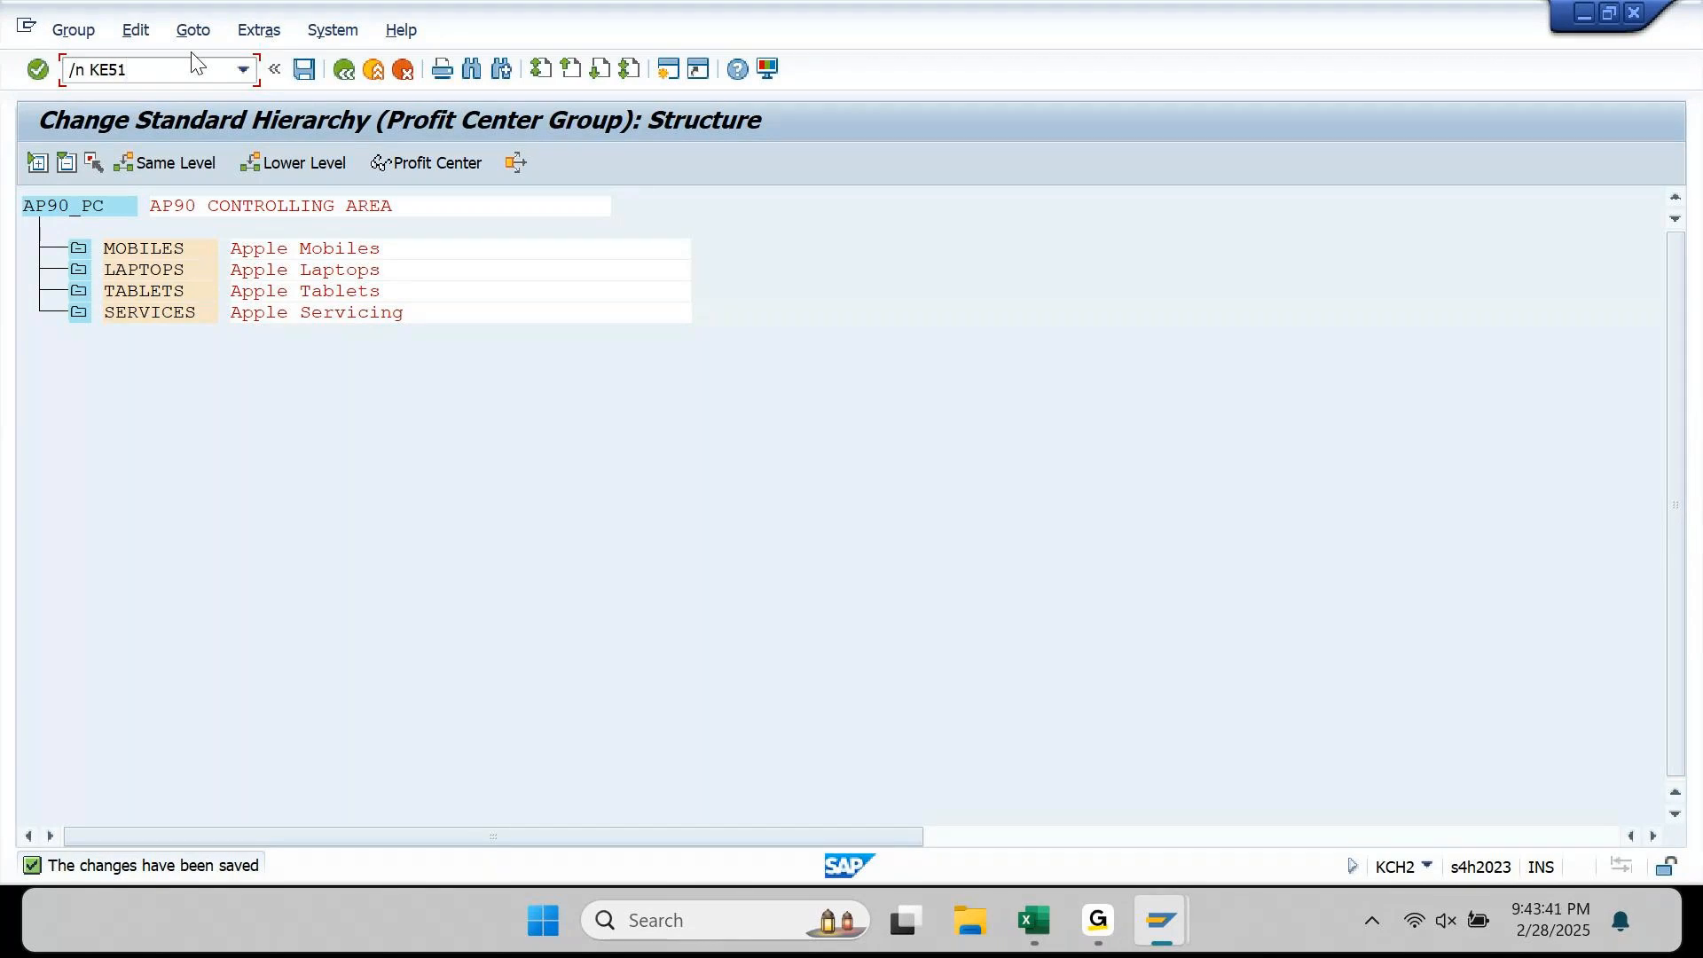
Step: Start KE51 for AP9001, filling name, long text 'Apple India: Mobiles' and person responsible from history
key("Return")
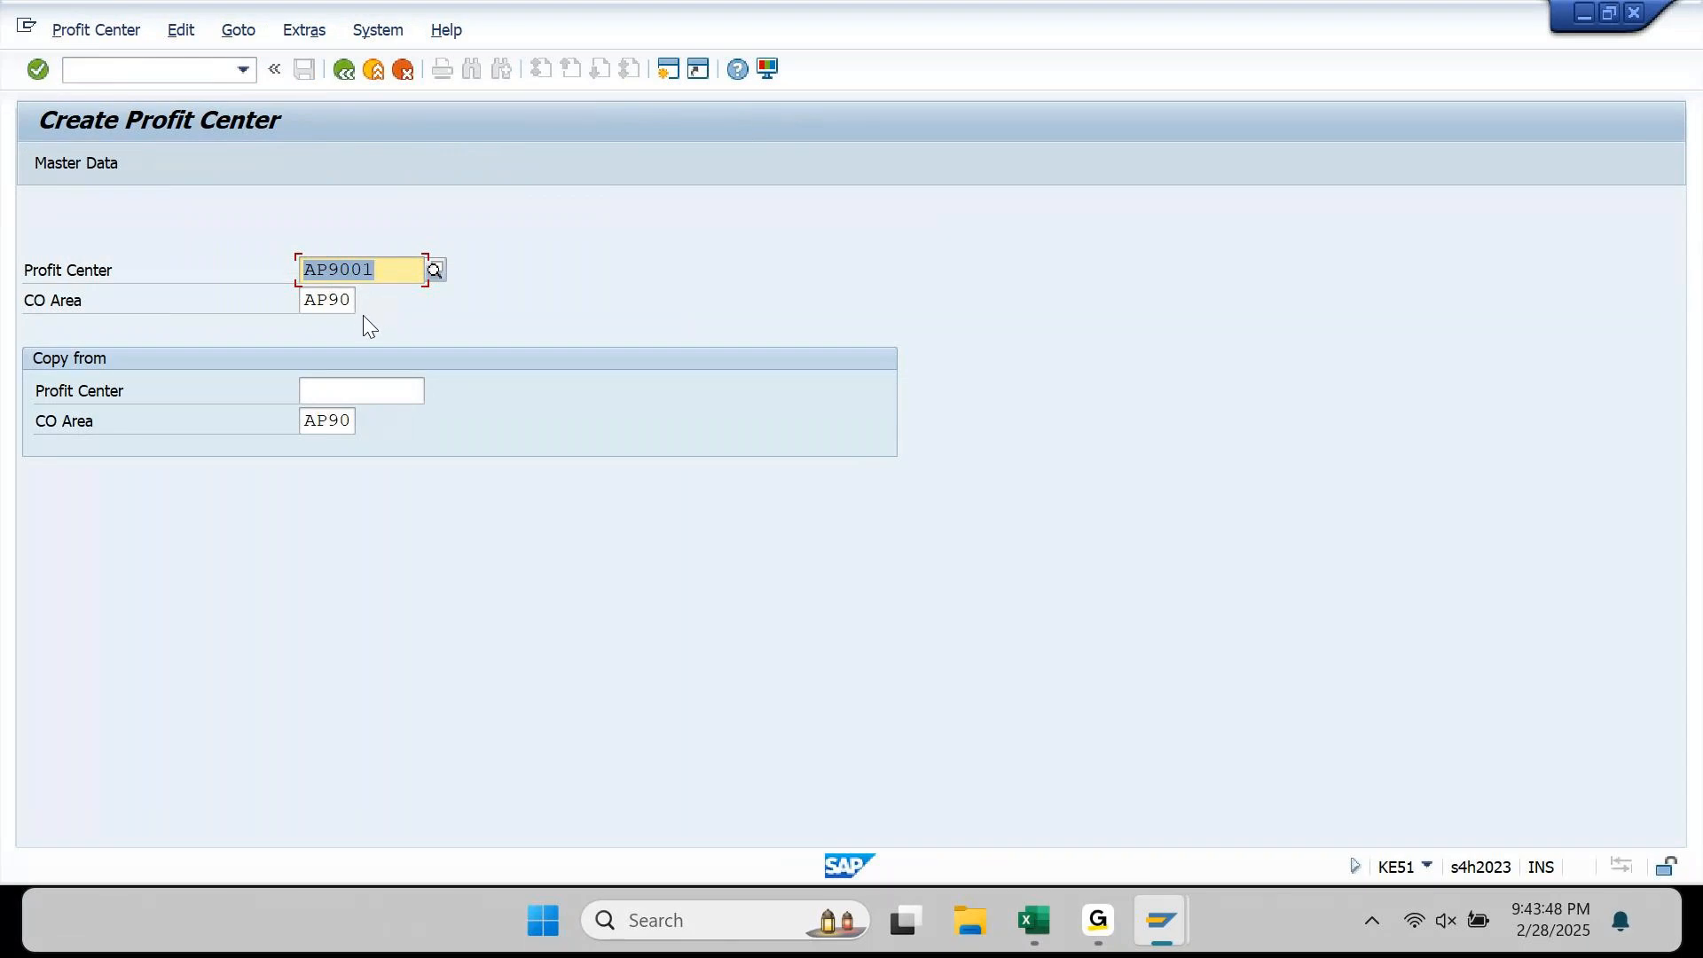
key("Return")
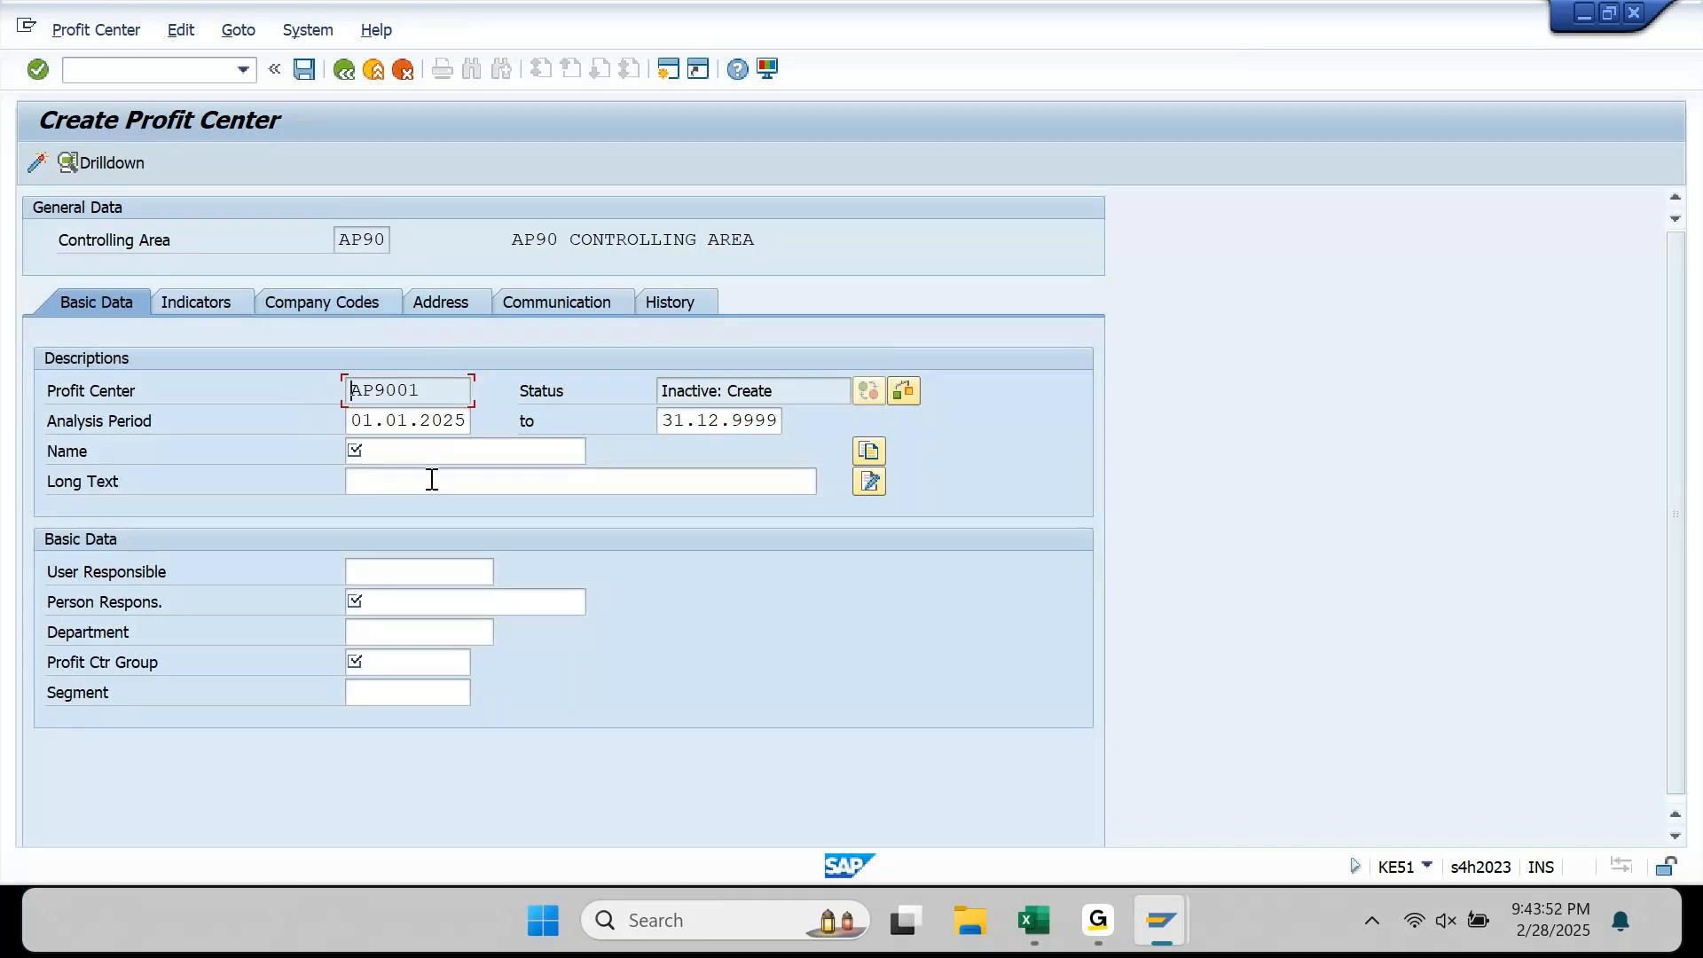
left_click(418, 455)
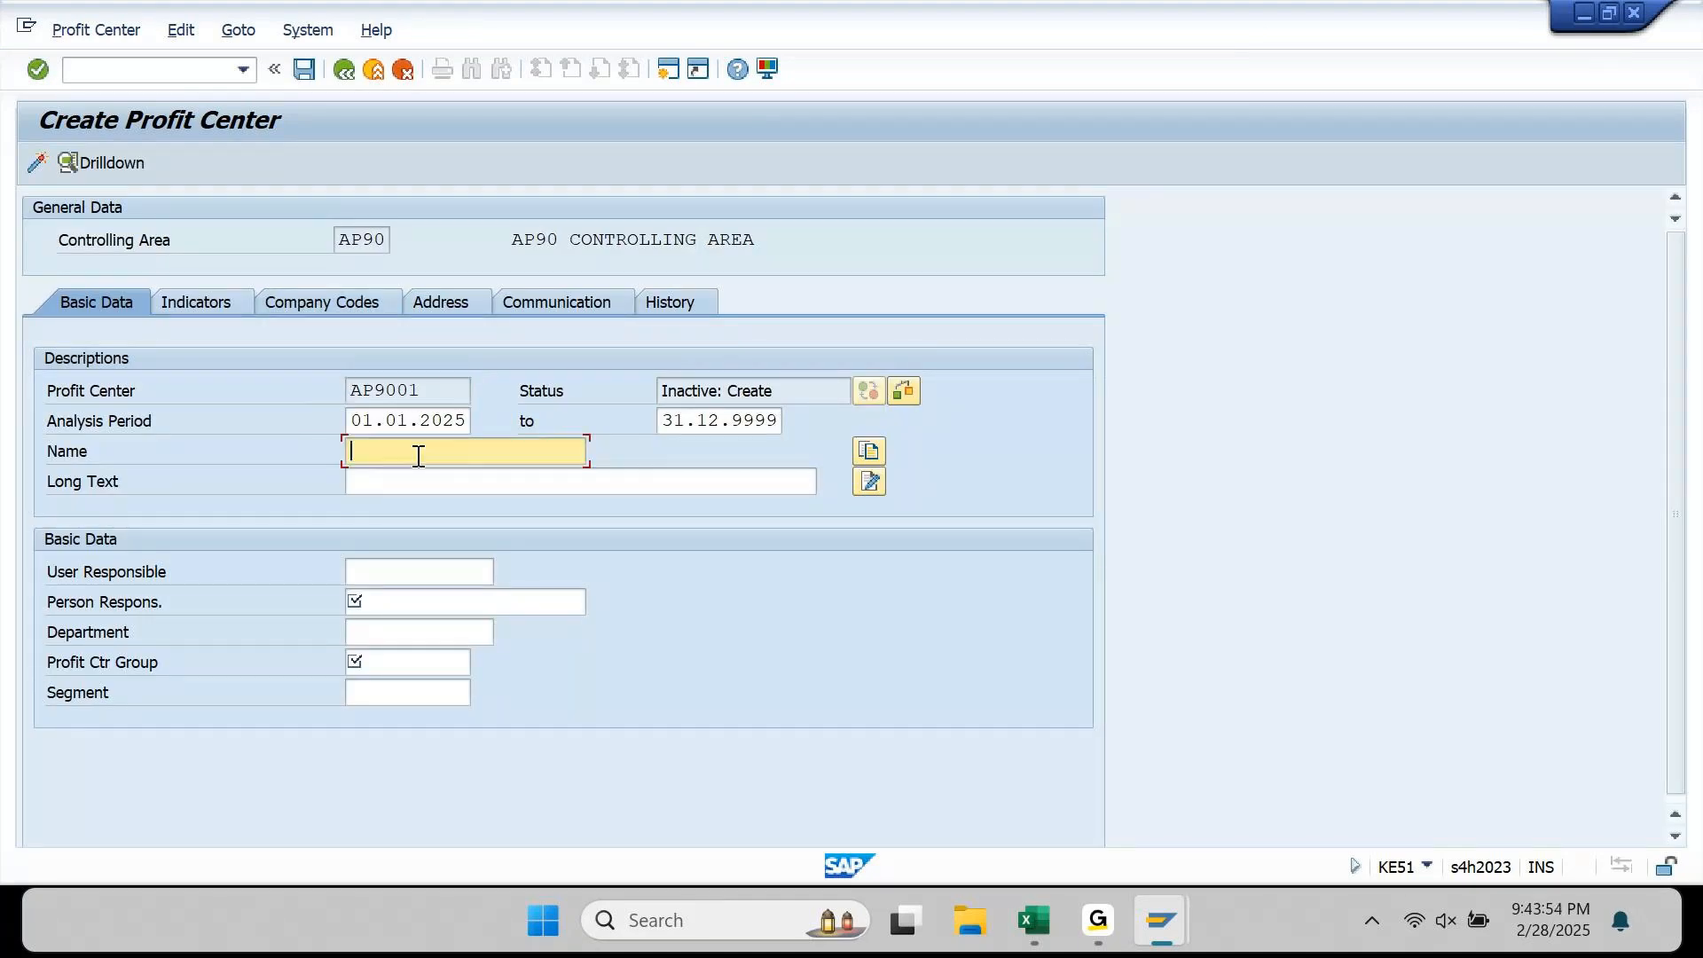
key("Down")
key("Tab")
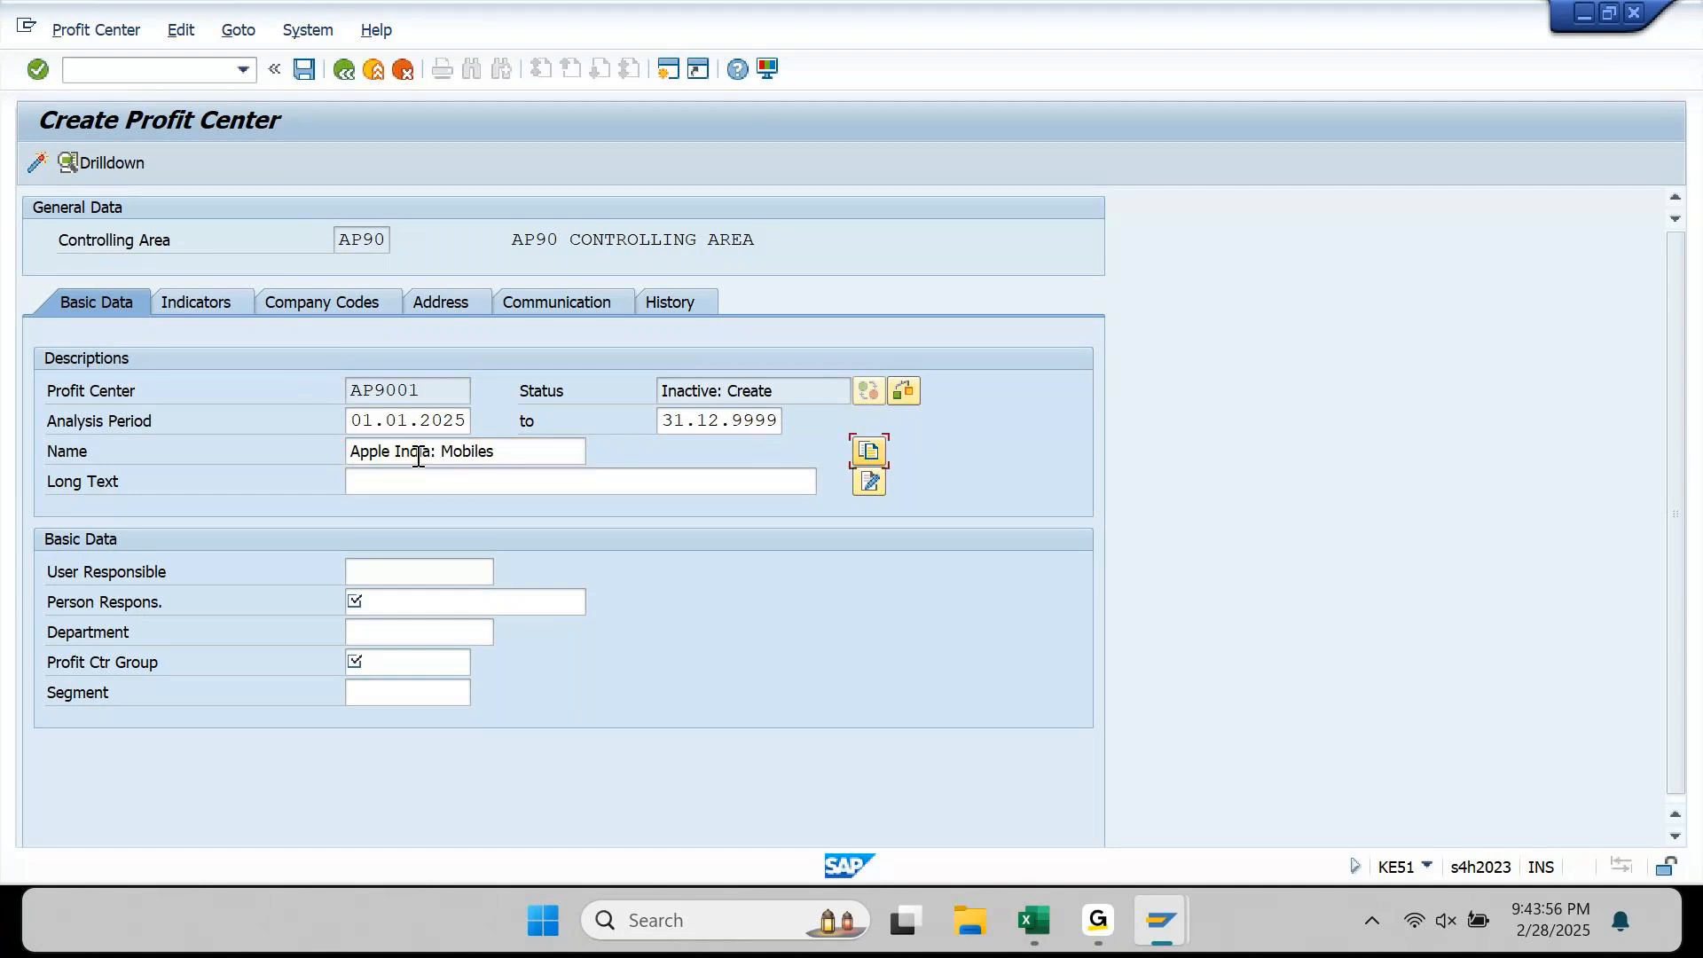
key("Tab")
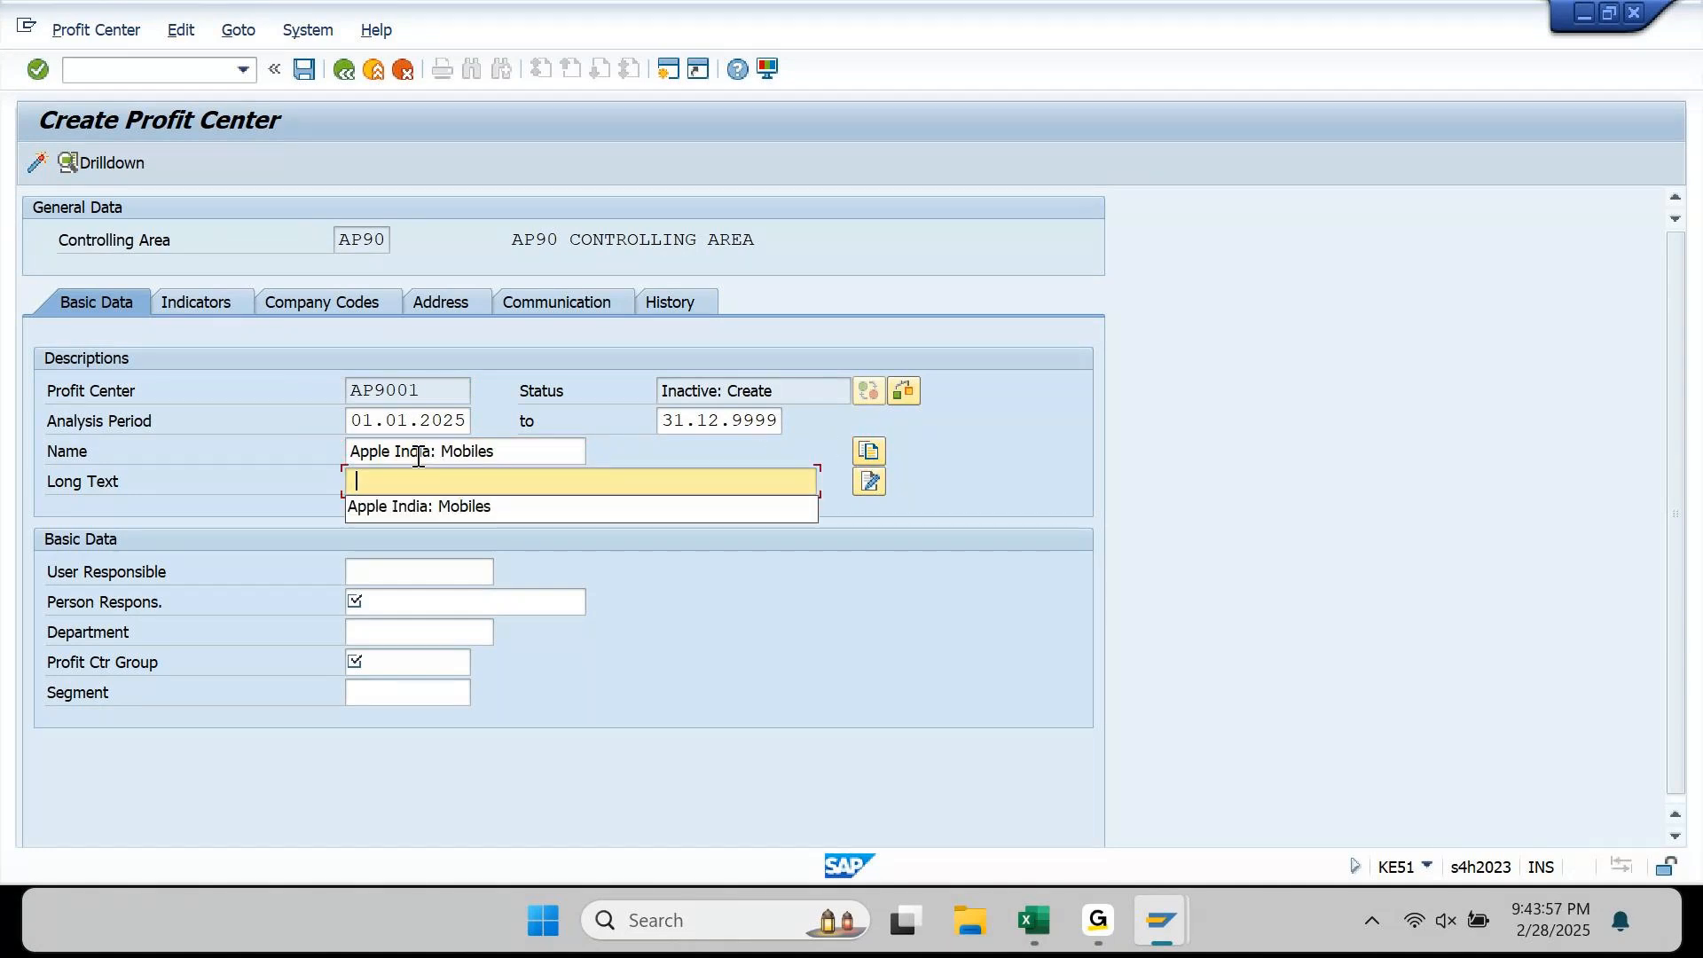
key("Down")
key("Tab")
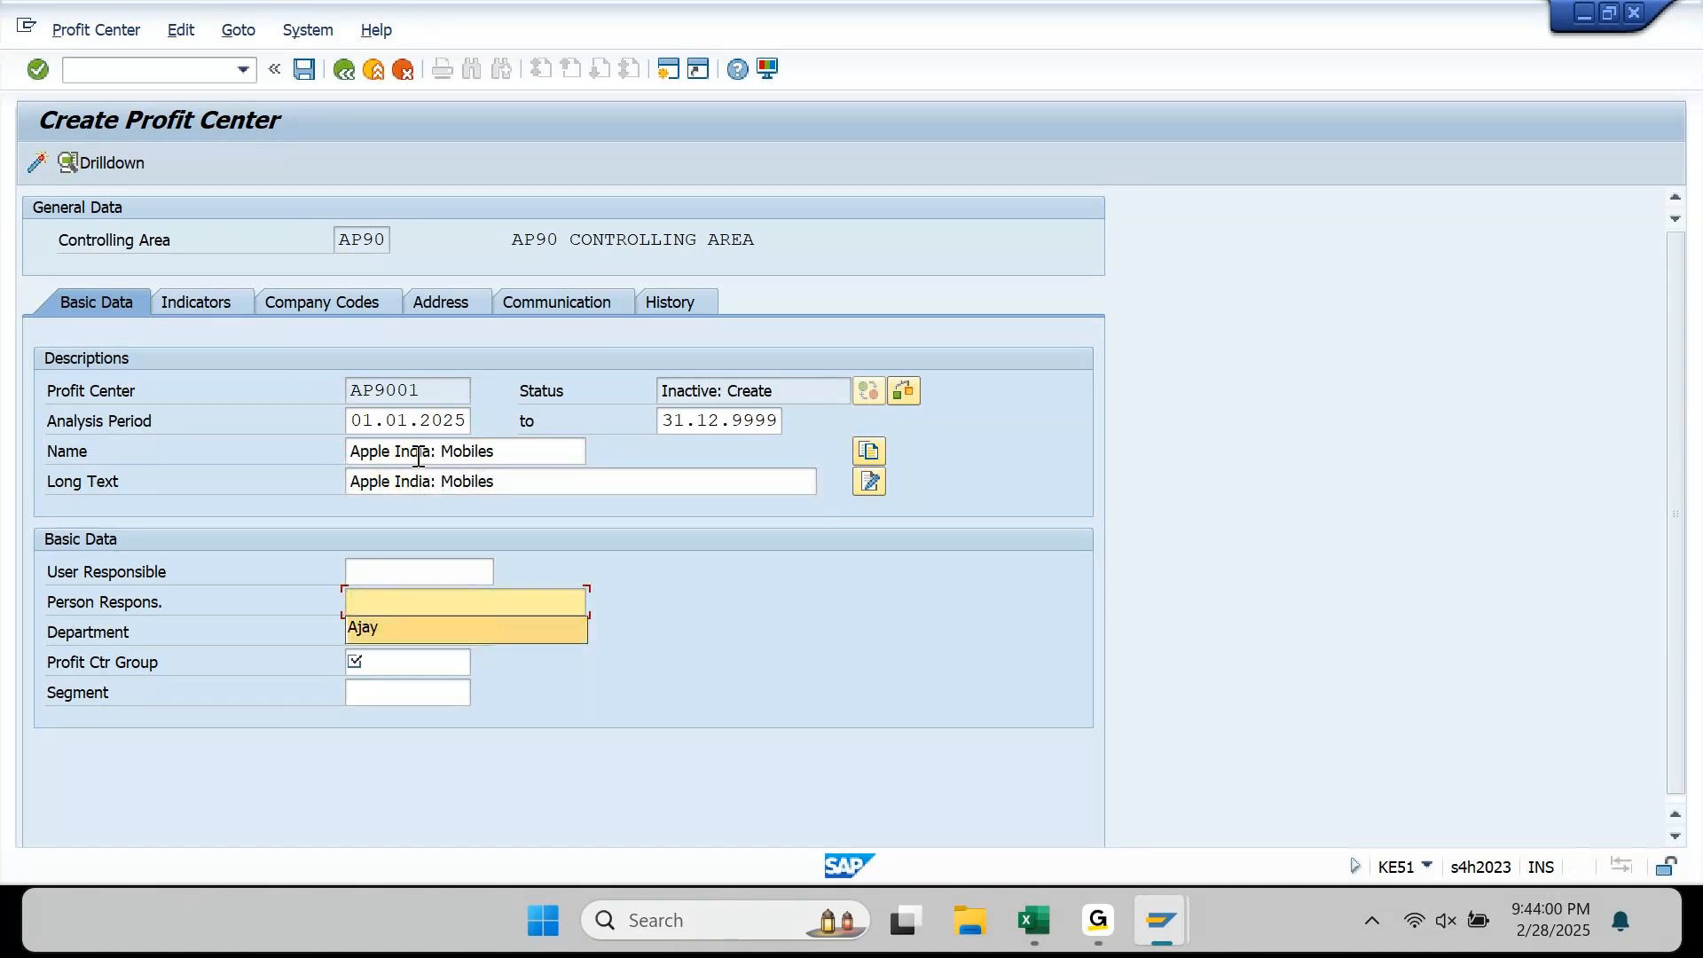
key("Down")
key("Tab")
key("Tab")
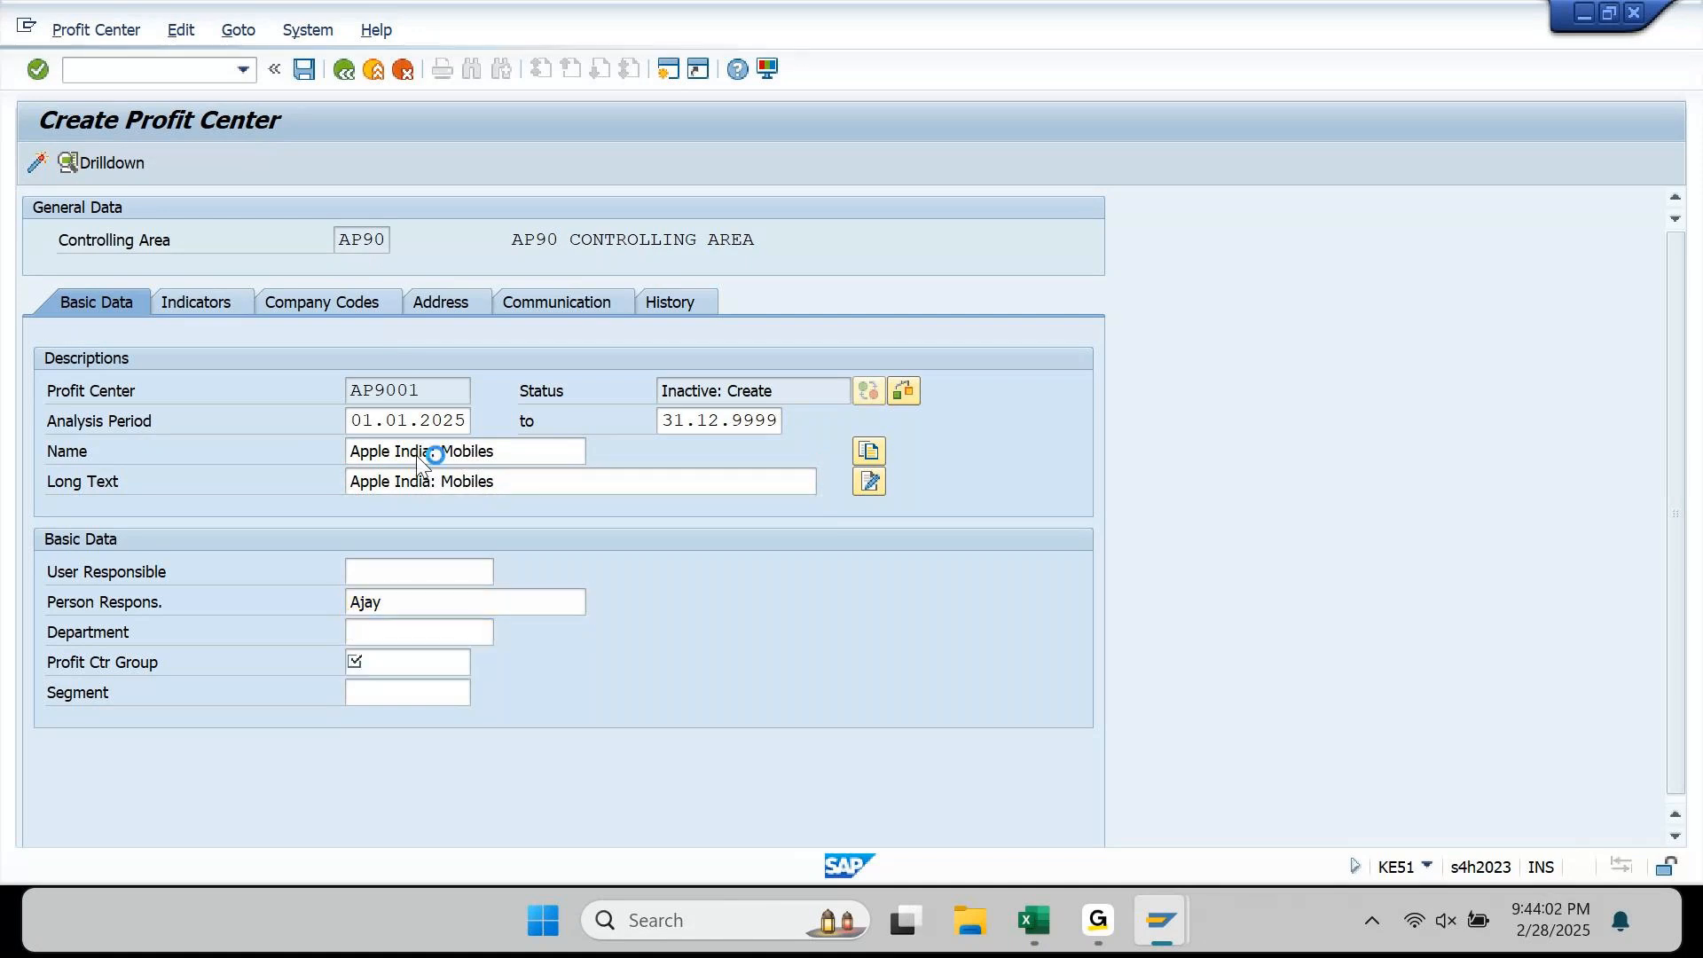
key("F4")
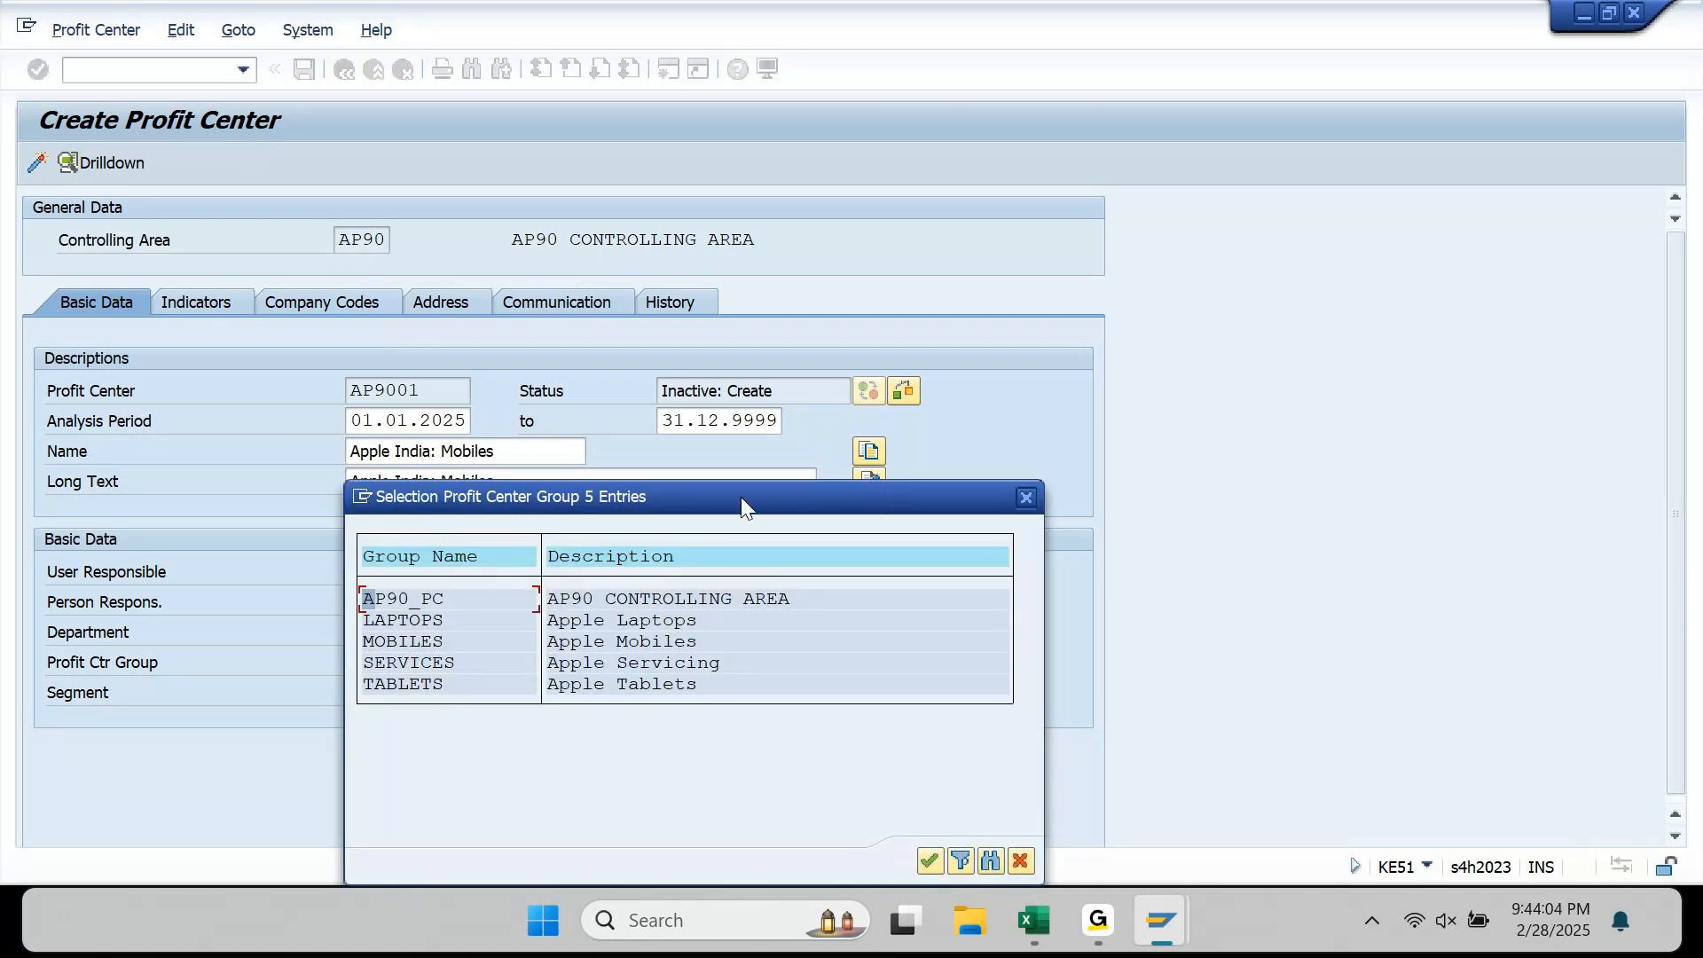
Step: Choose MOBILES (Apple Mobiles) as the profit center group and validate, leaving Segment empty
left_click_drag(741, 496, 1104, 274)
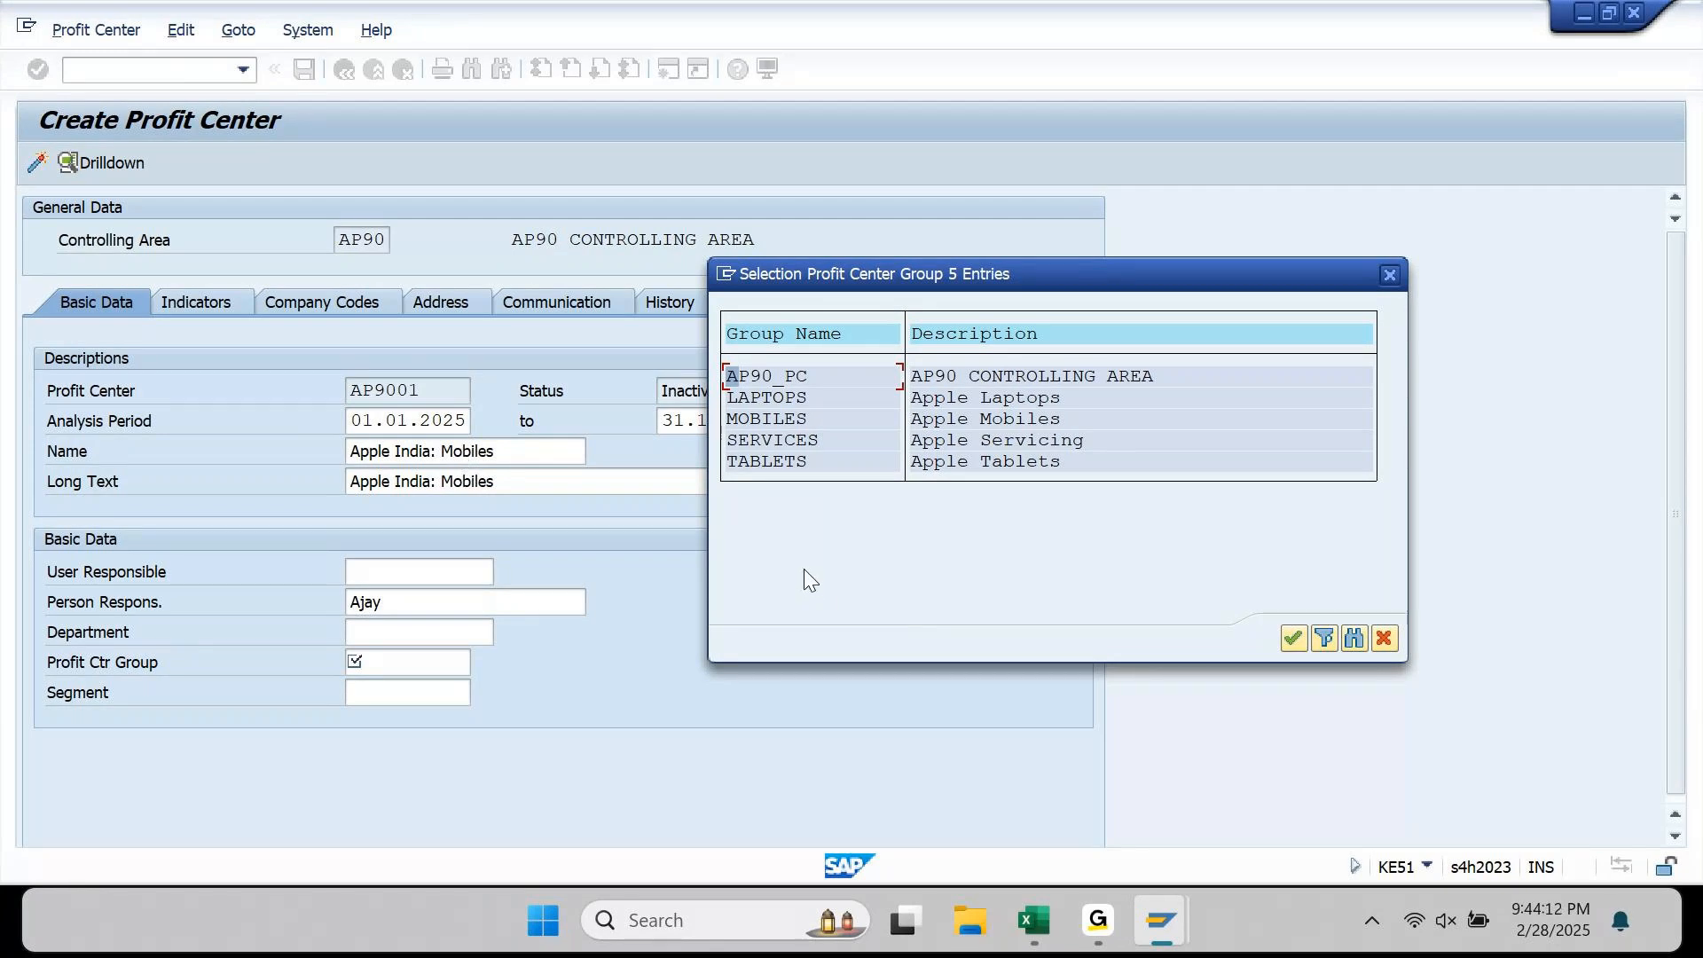
double_click(766, 418)
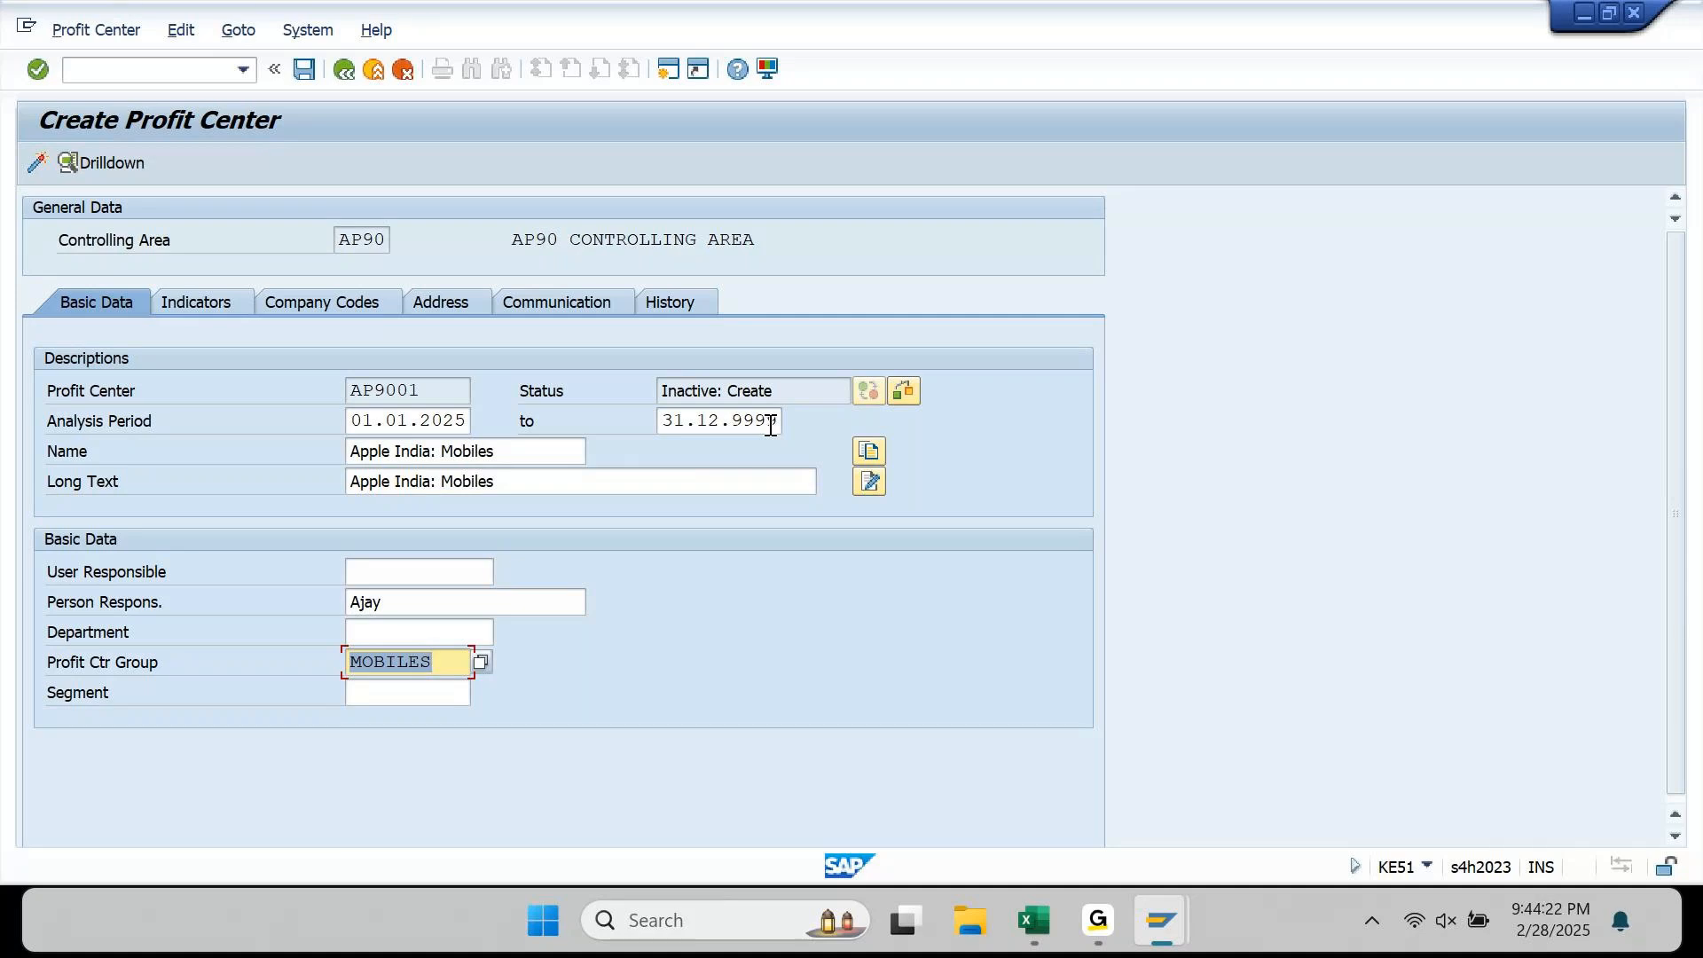
left_click(384, 688)
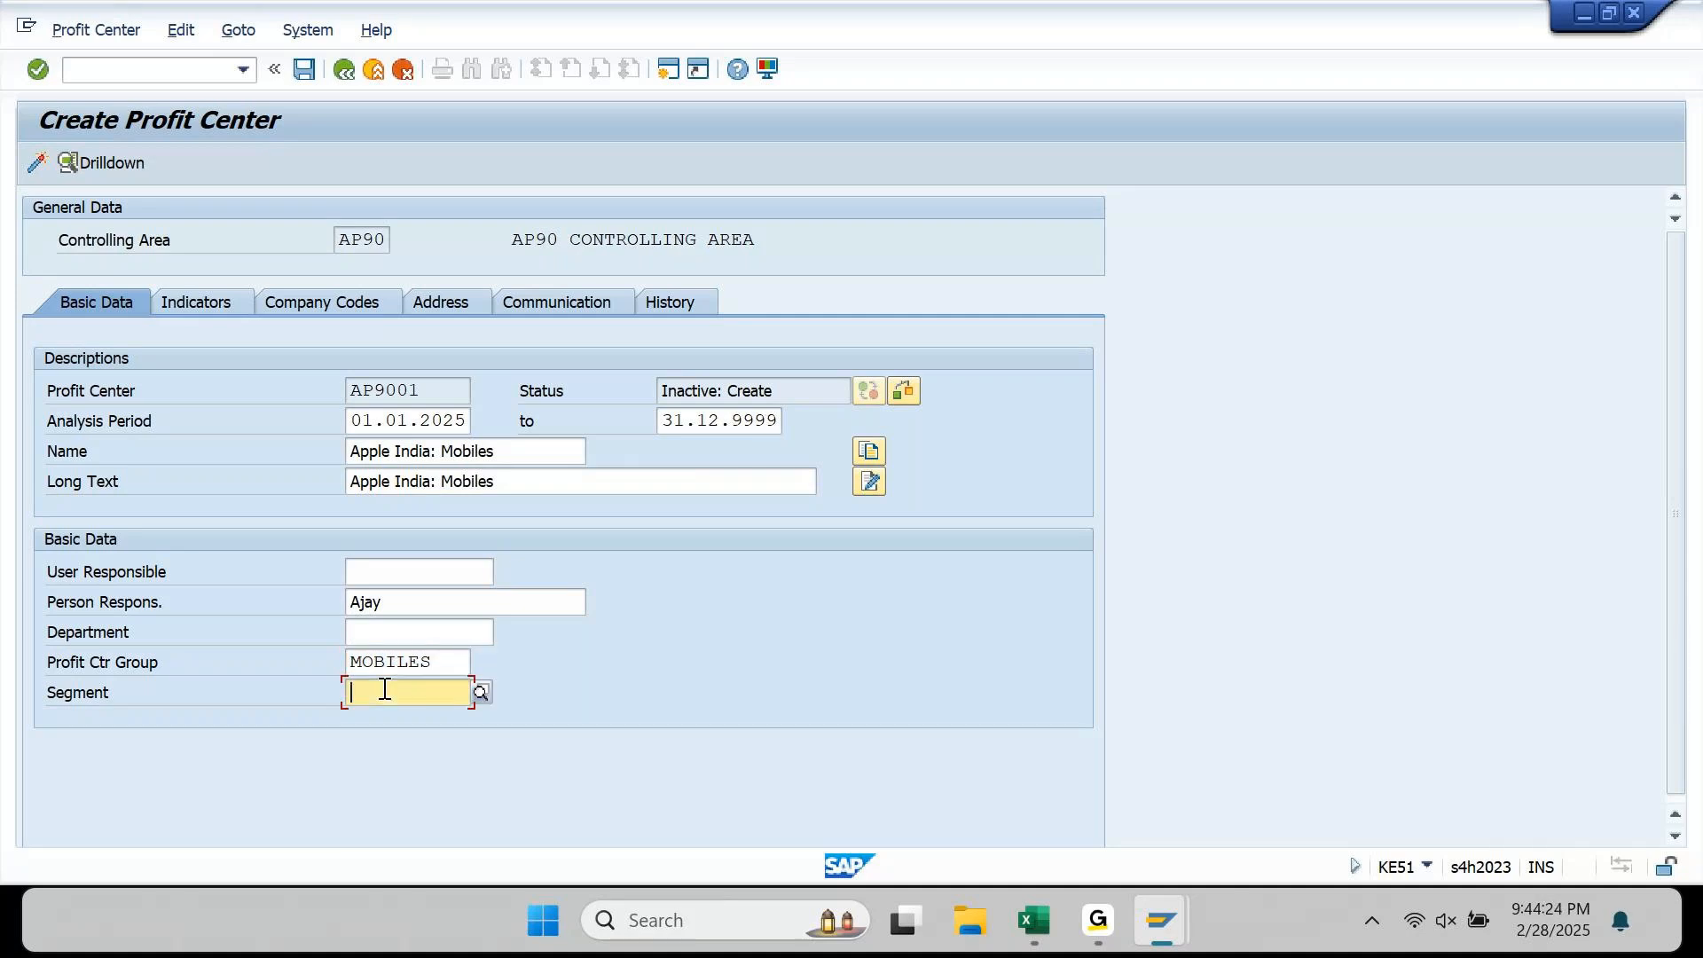
key("Return")
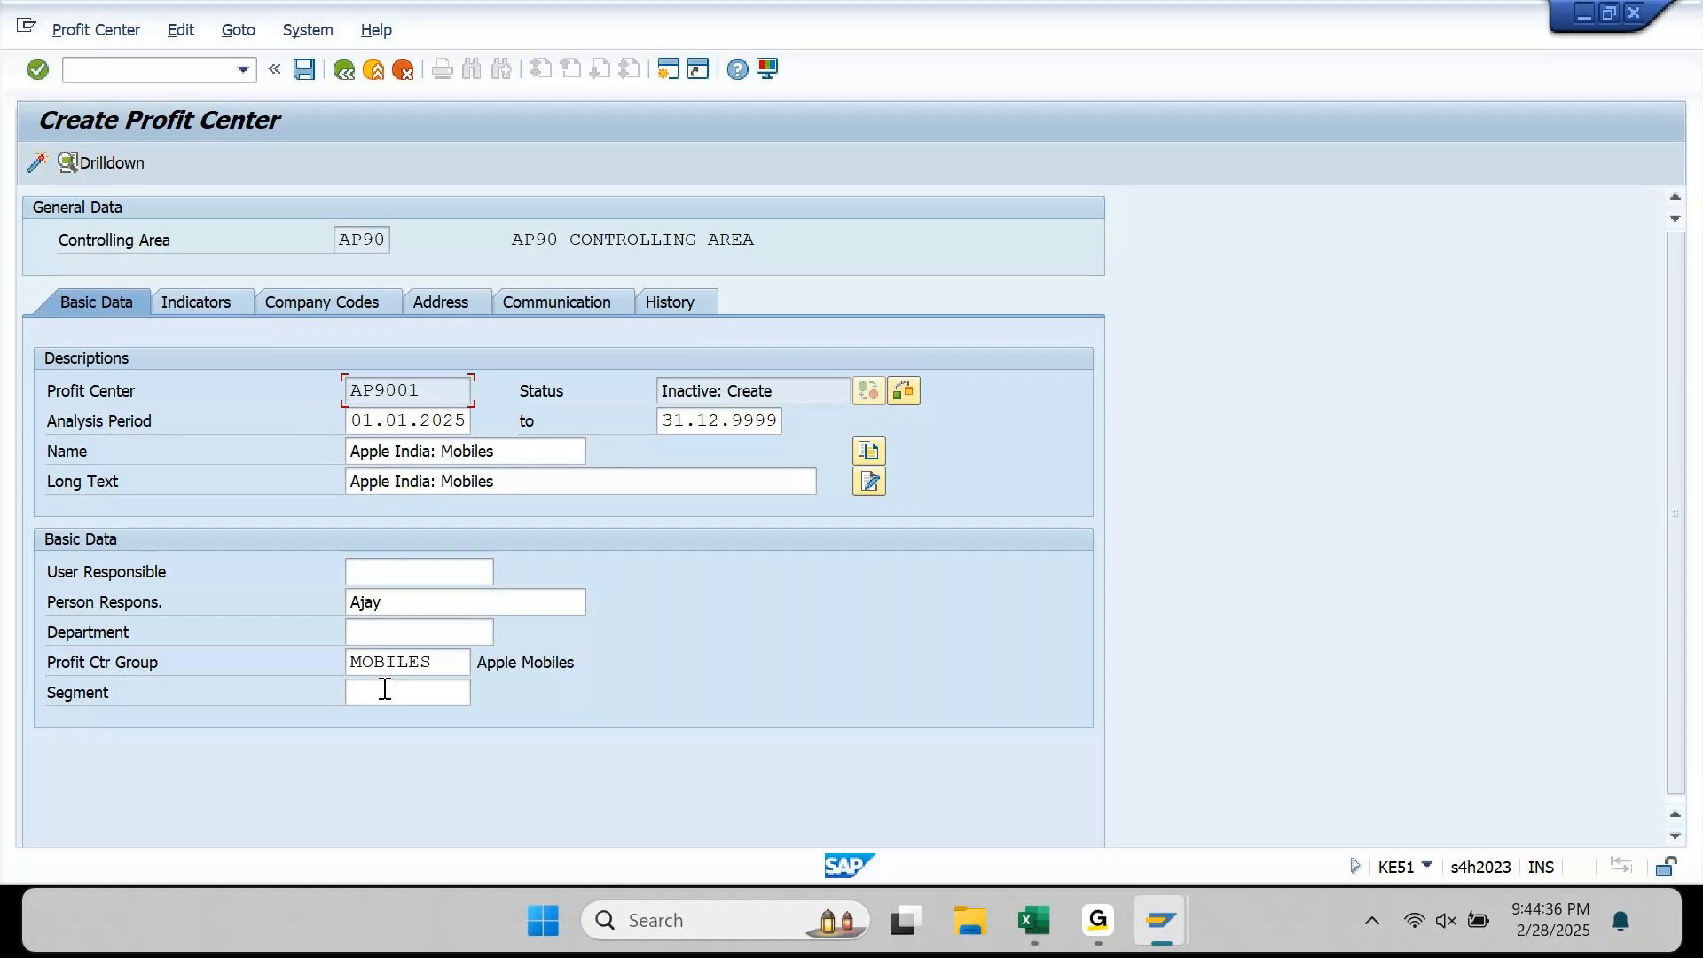
left_click(385, 689)
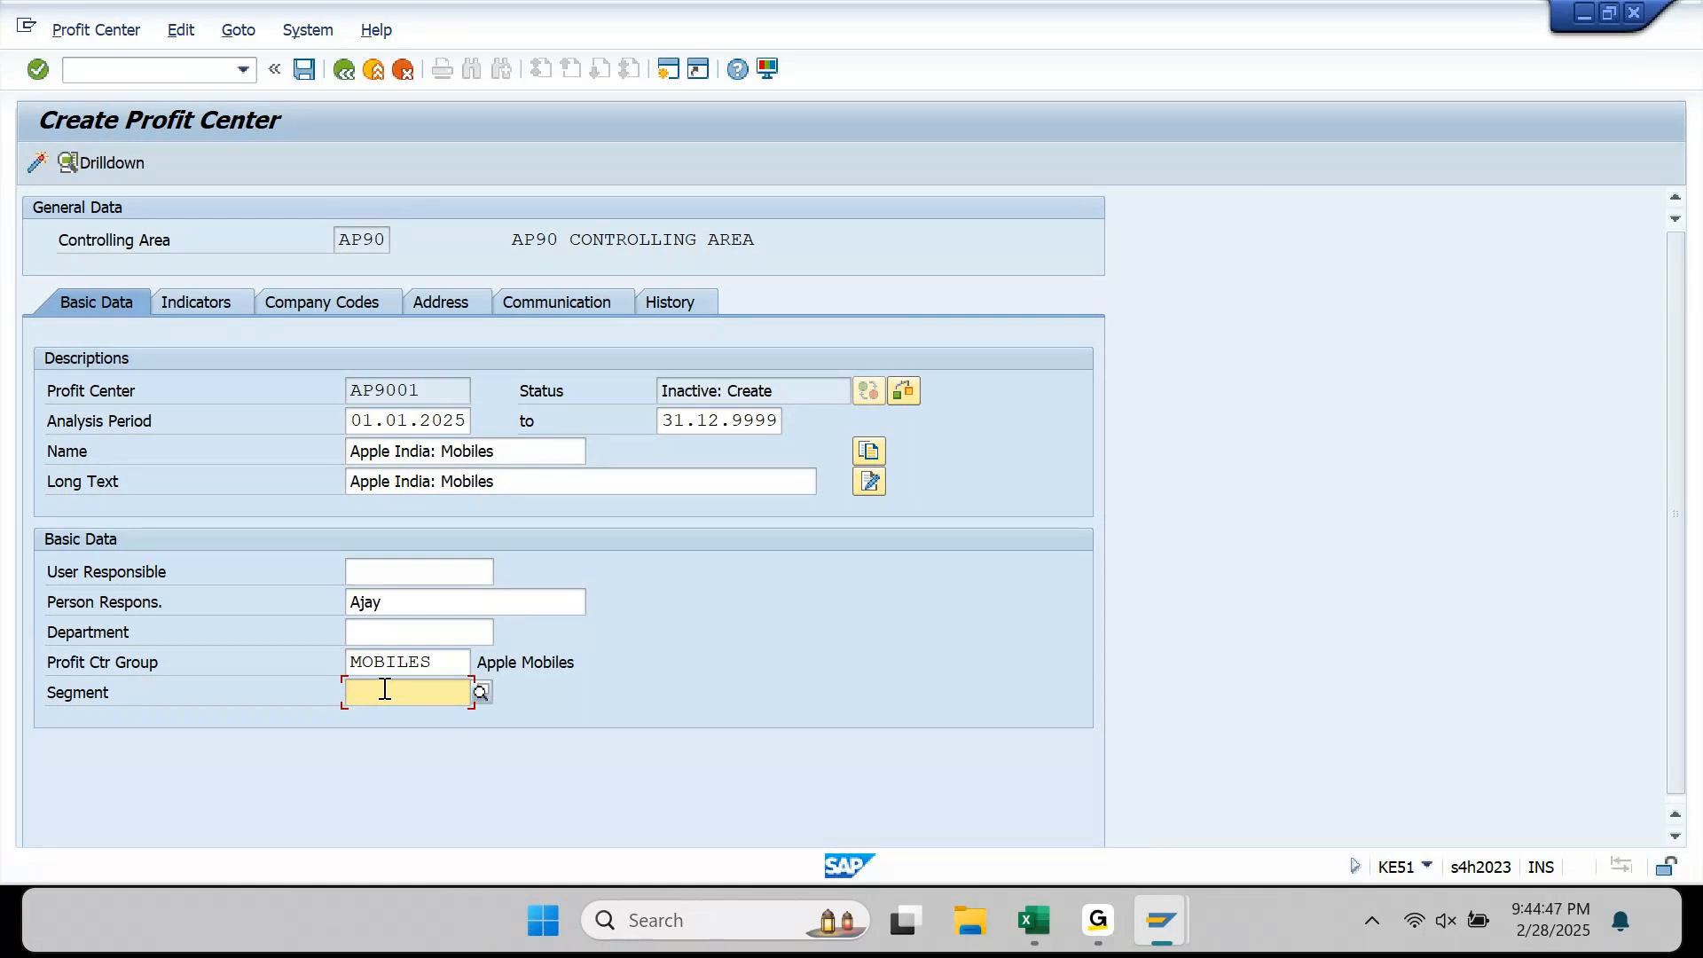
key("Return")
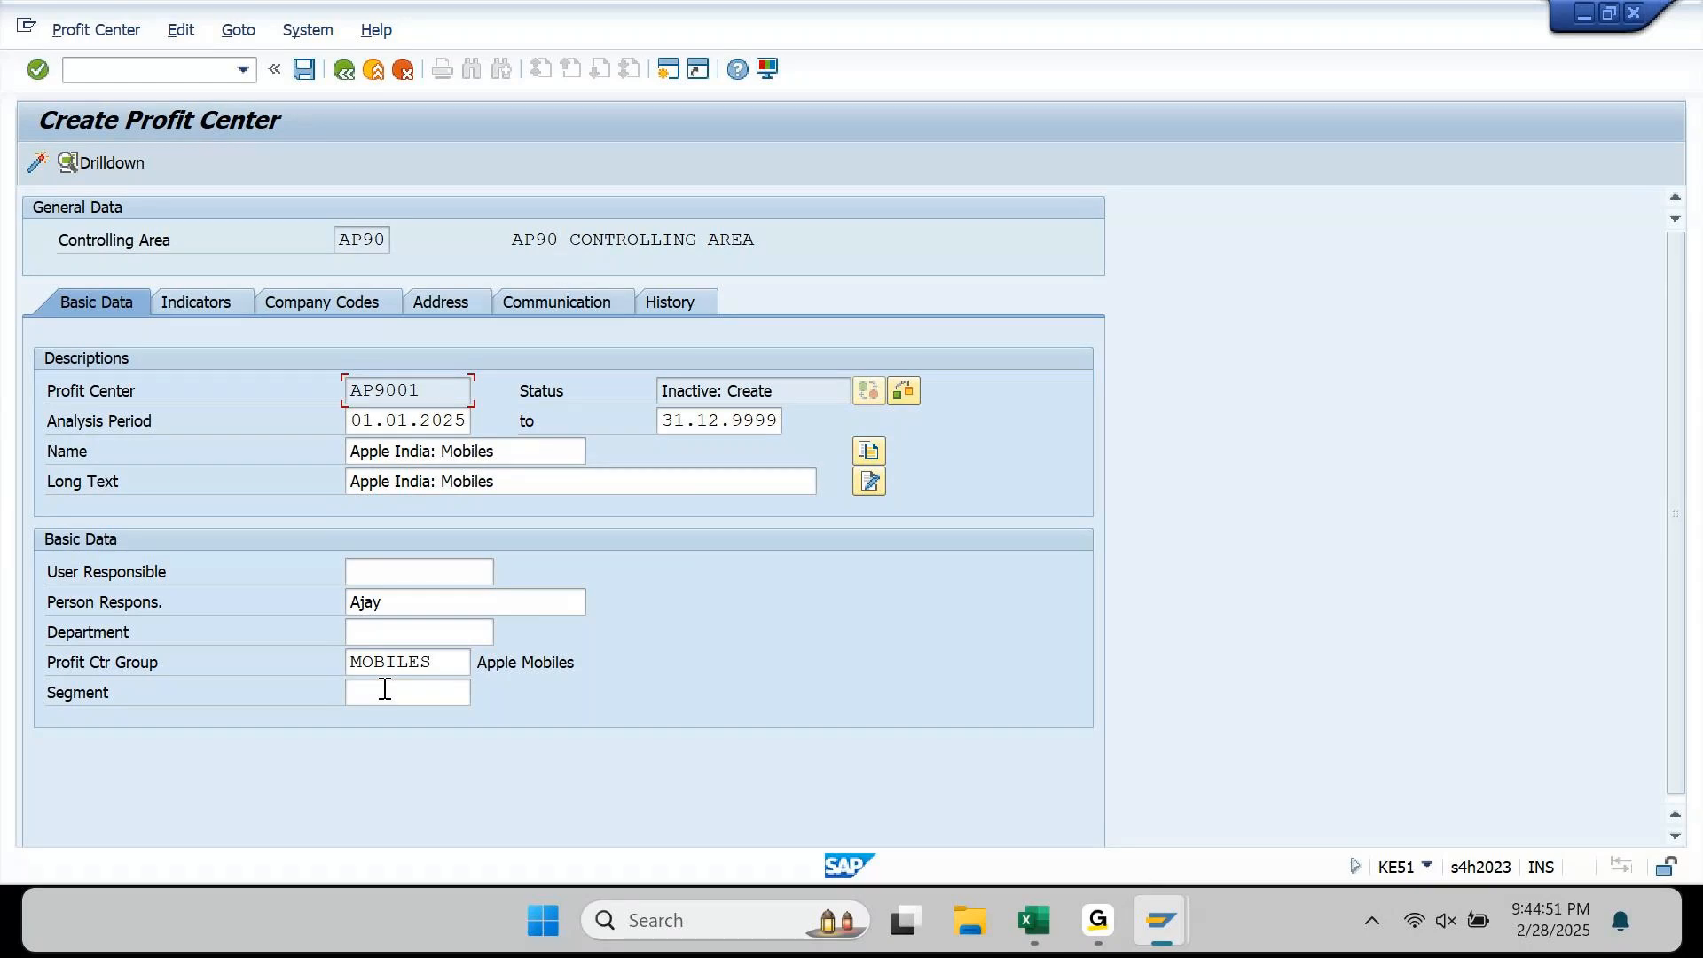
Step: Show the Company Codes tab listing AP90 Apple India Limited as assigned to AP9001
left_click(317, 305)
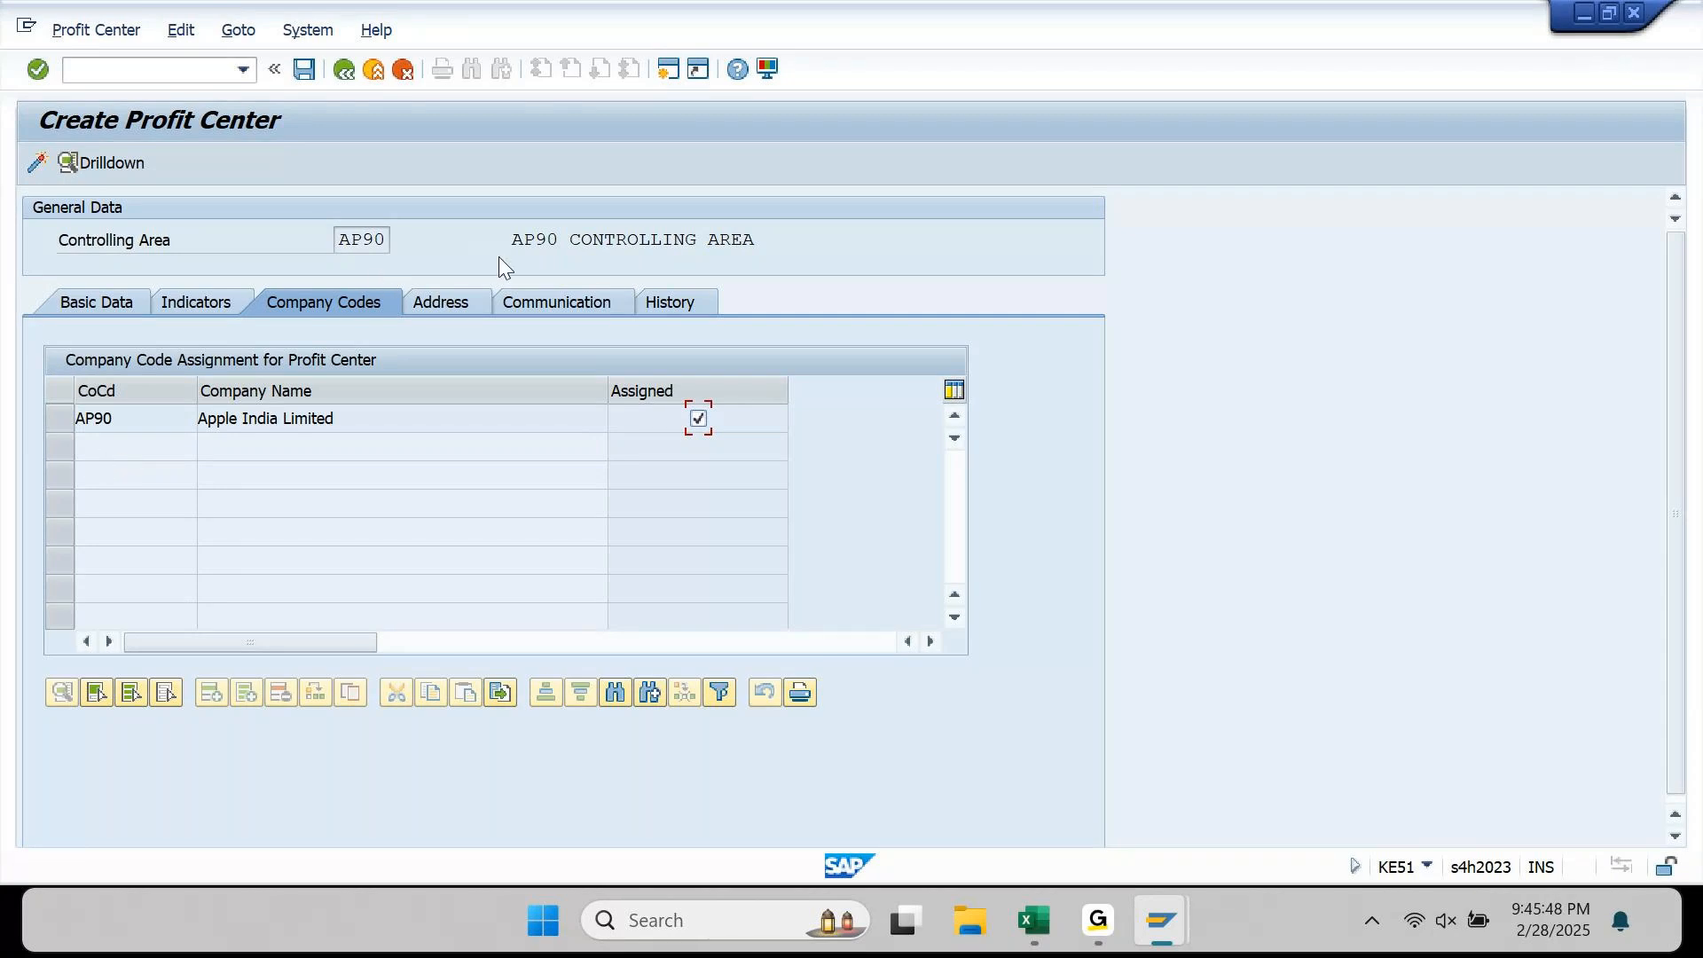
left_click(564, 242)
left_click(710, 422)
left_click(62, 420)
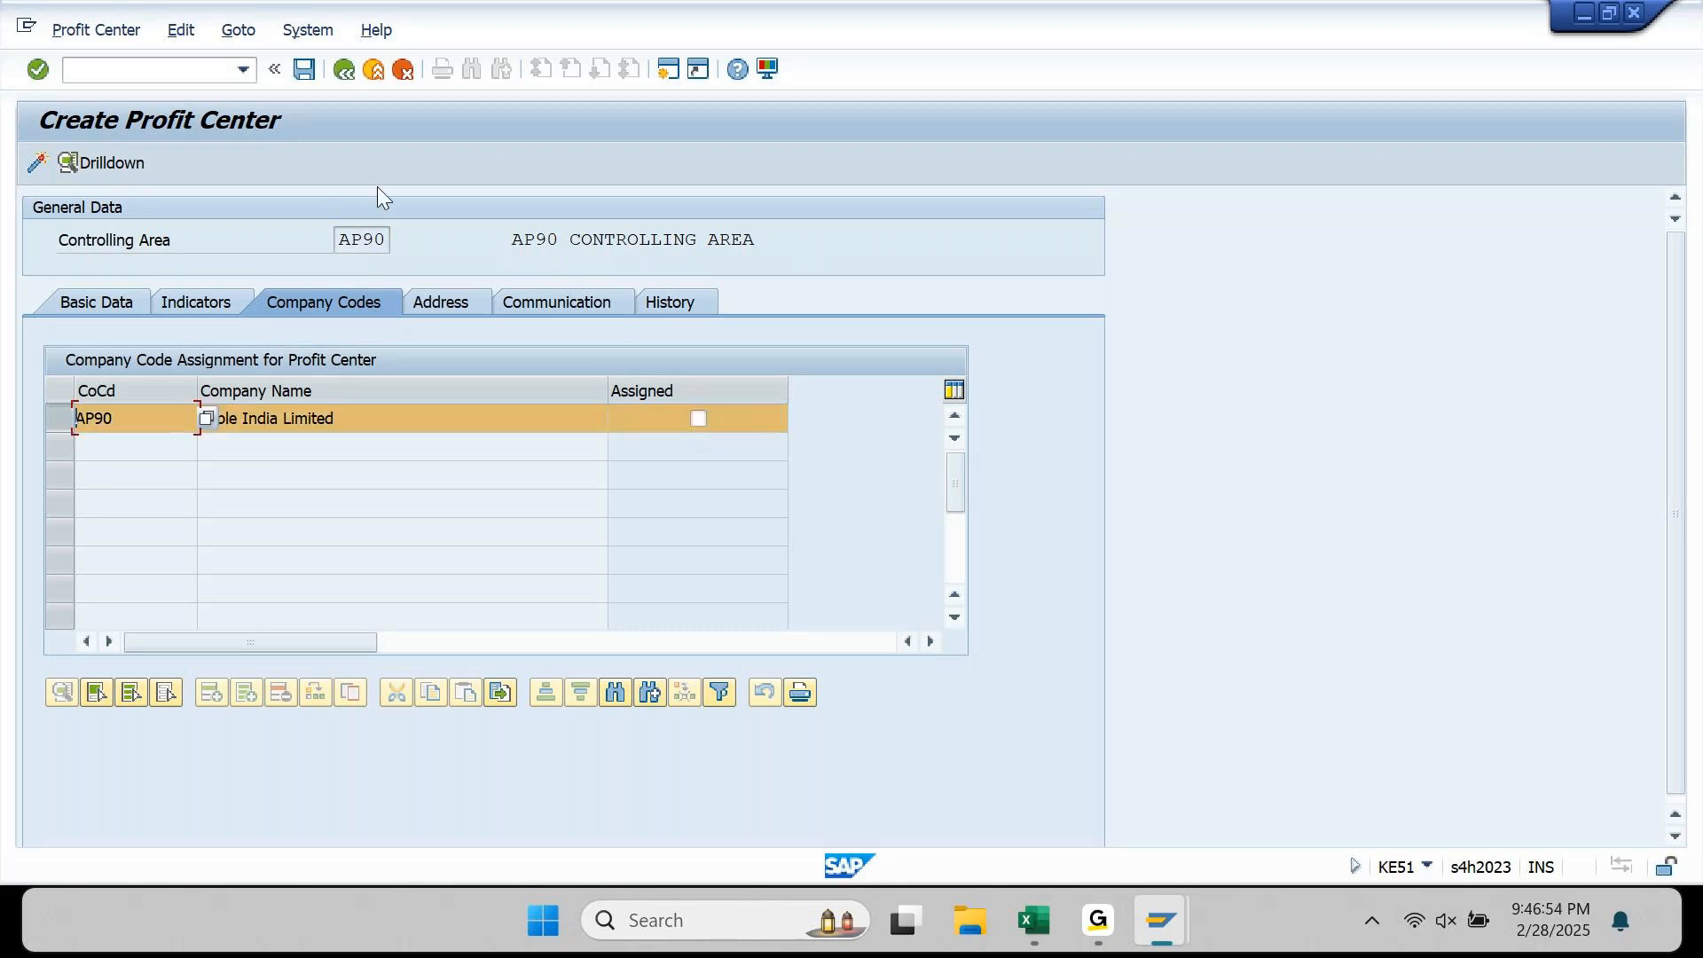
left_click(698, 420)
Step: Check the 'Inactive: Create' status of profit center AP9001, then activate and save it
left_click(98, 305)
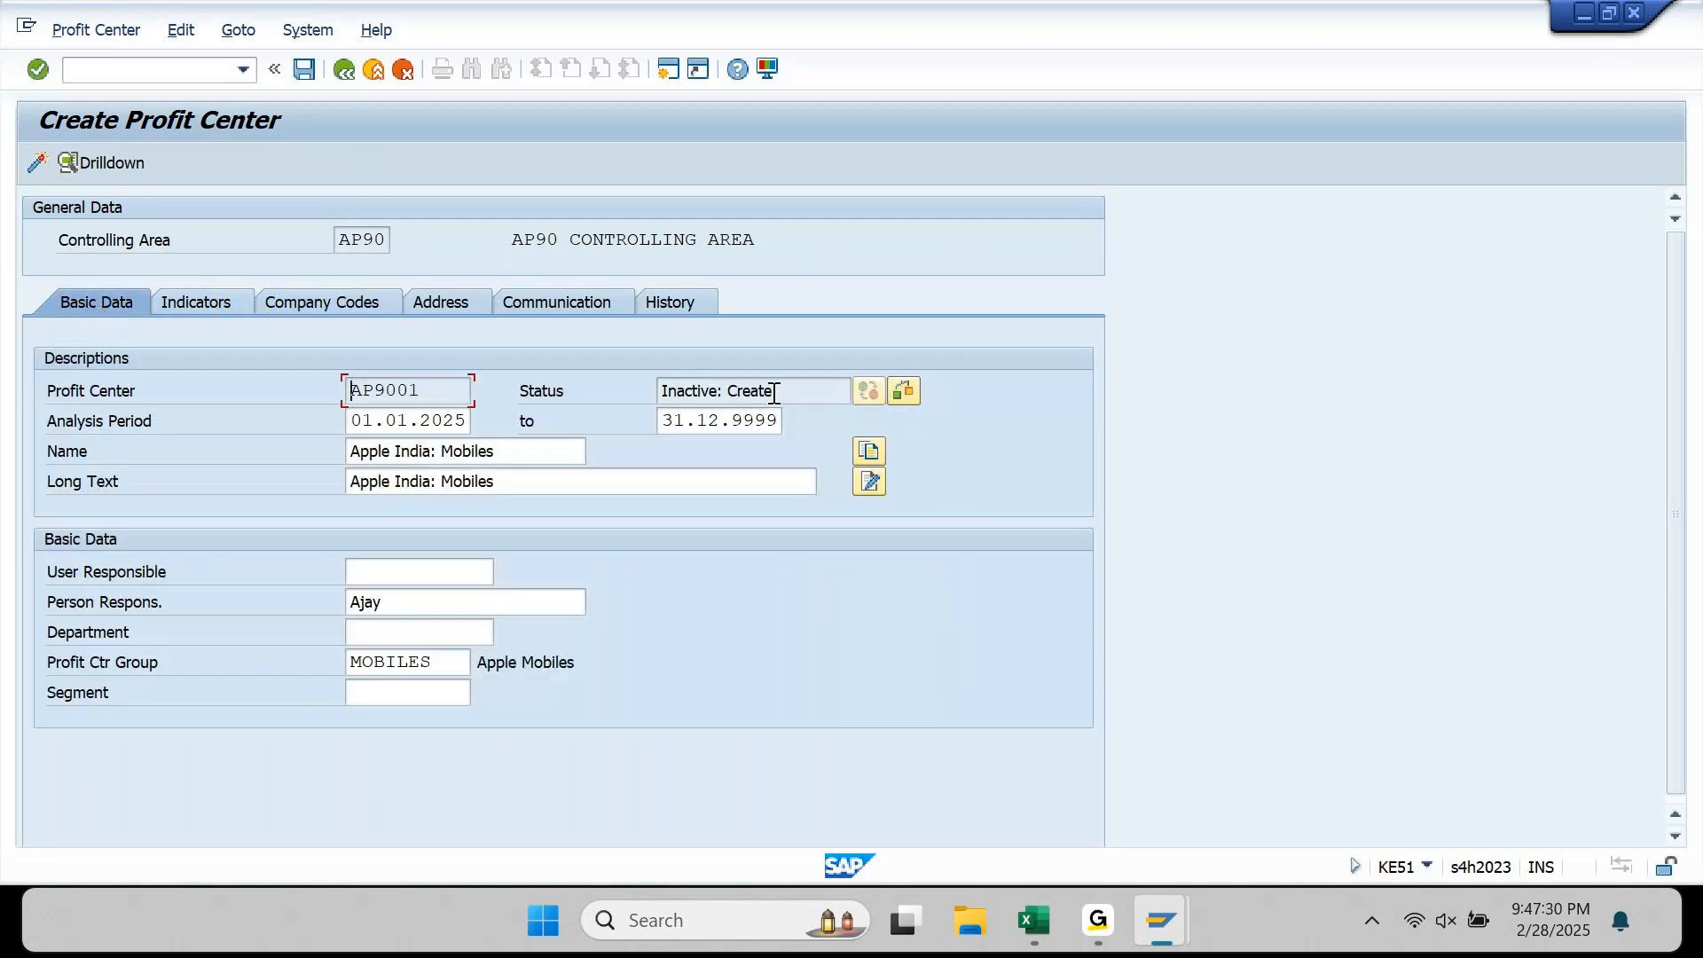
left_click_drag(774, 395, 638, 413)
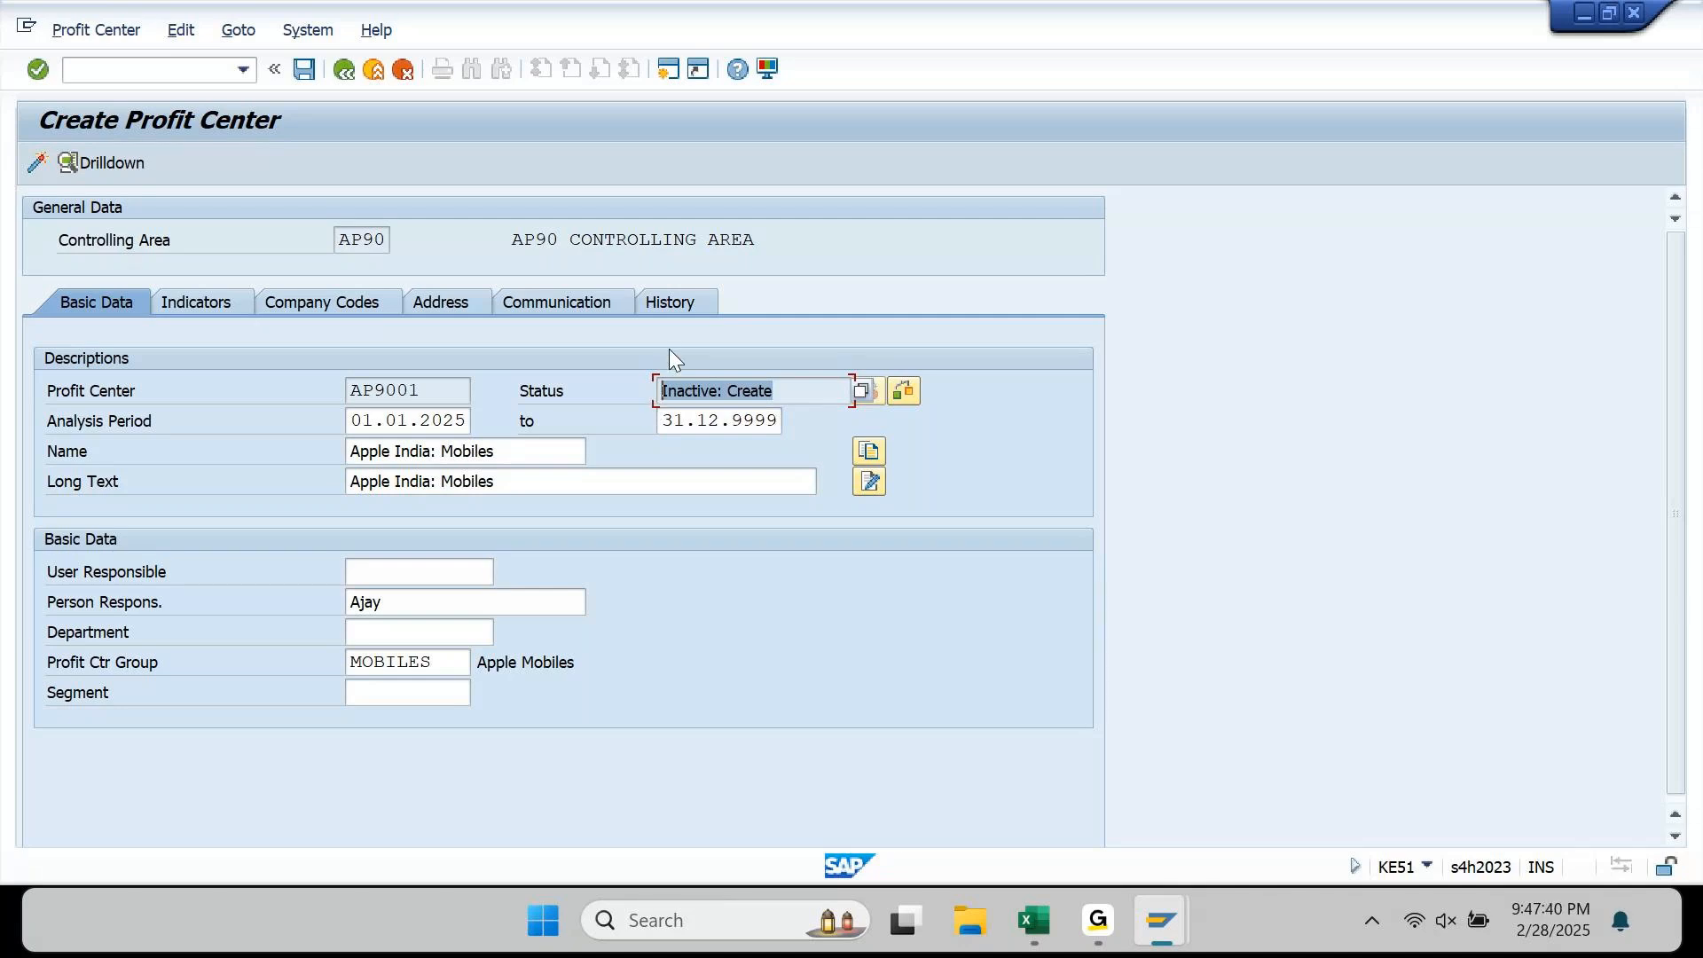
left_click(799, 386)
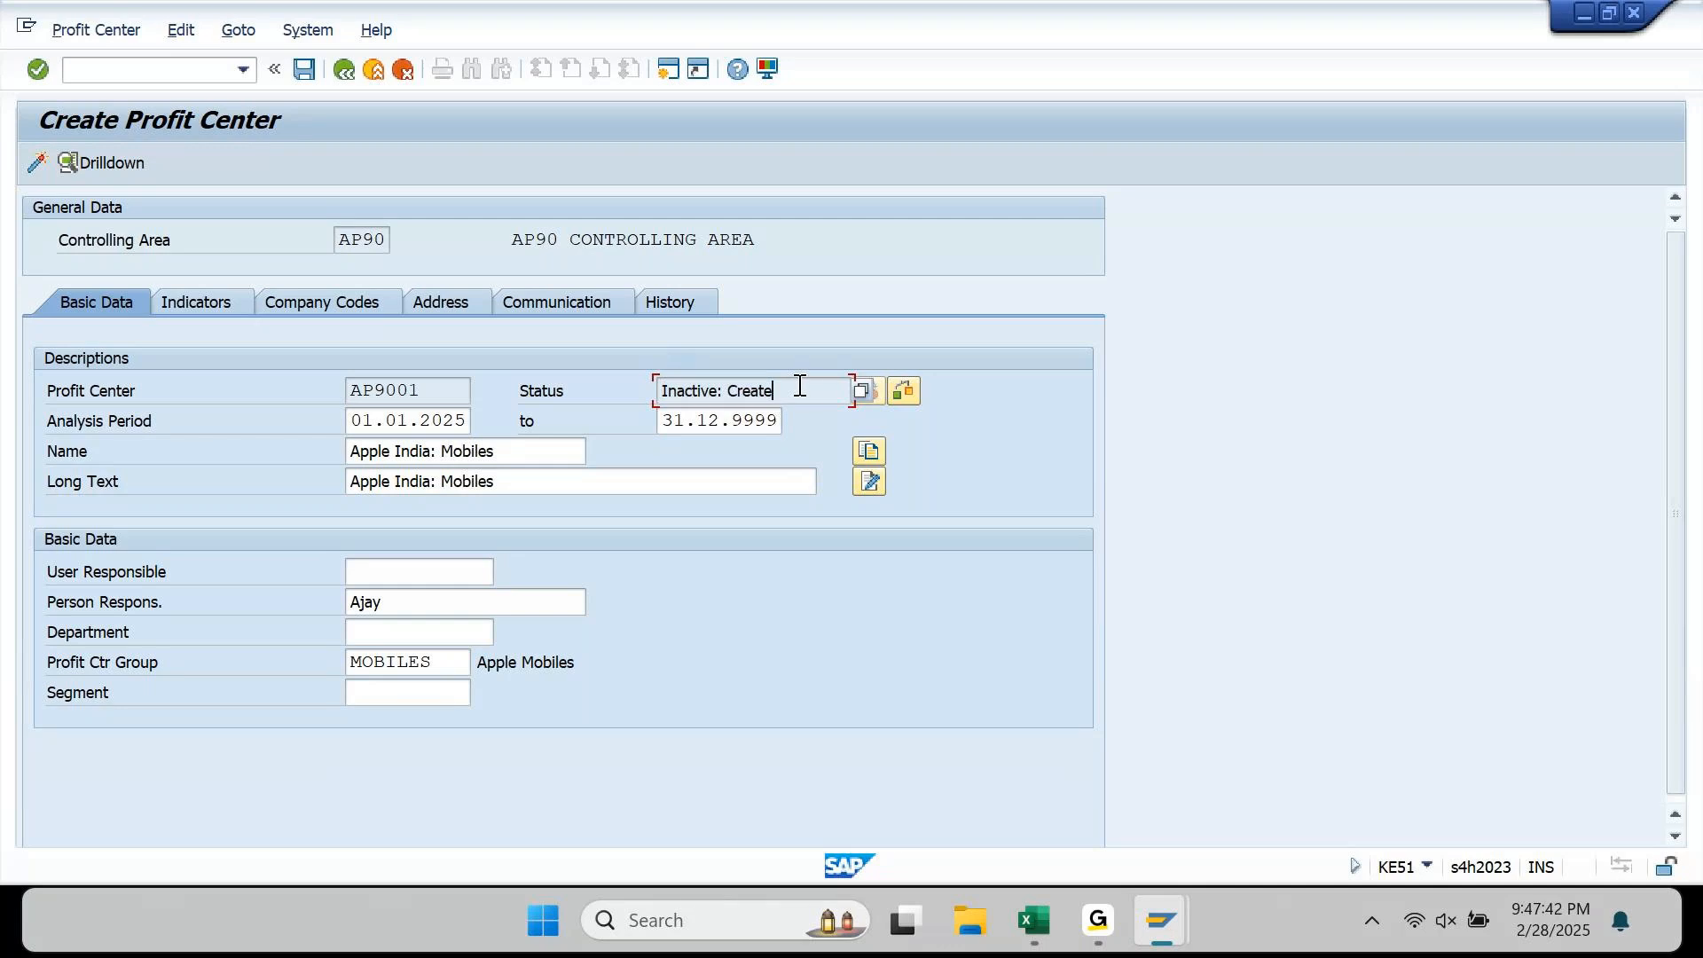
left_click_drag(799, 386, 731, 410)
left_click_drag(717, 392, 647, 401)
left_click(36, 173)
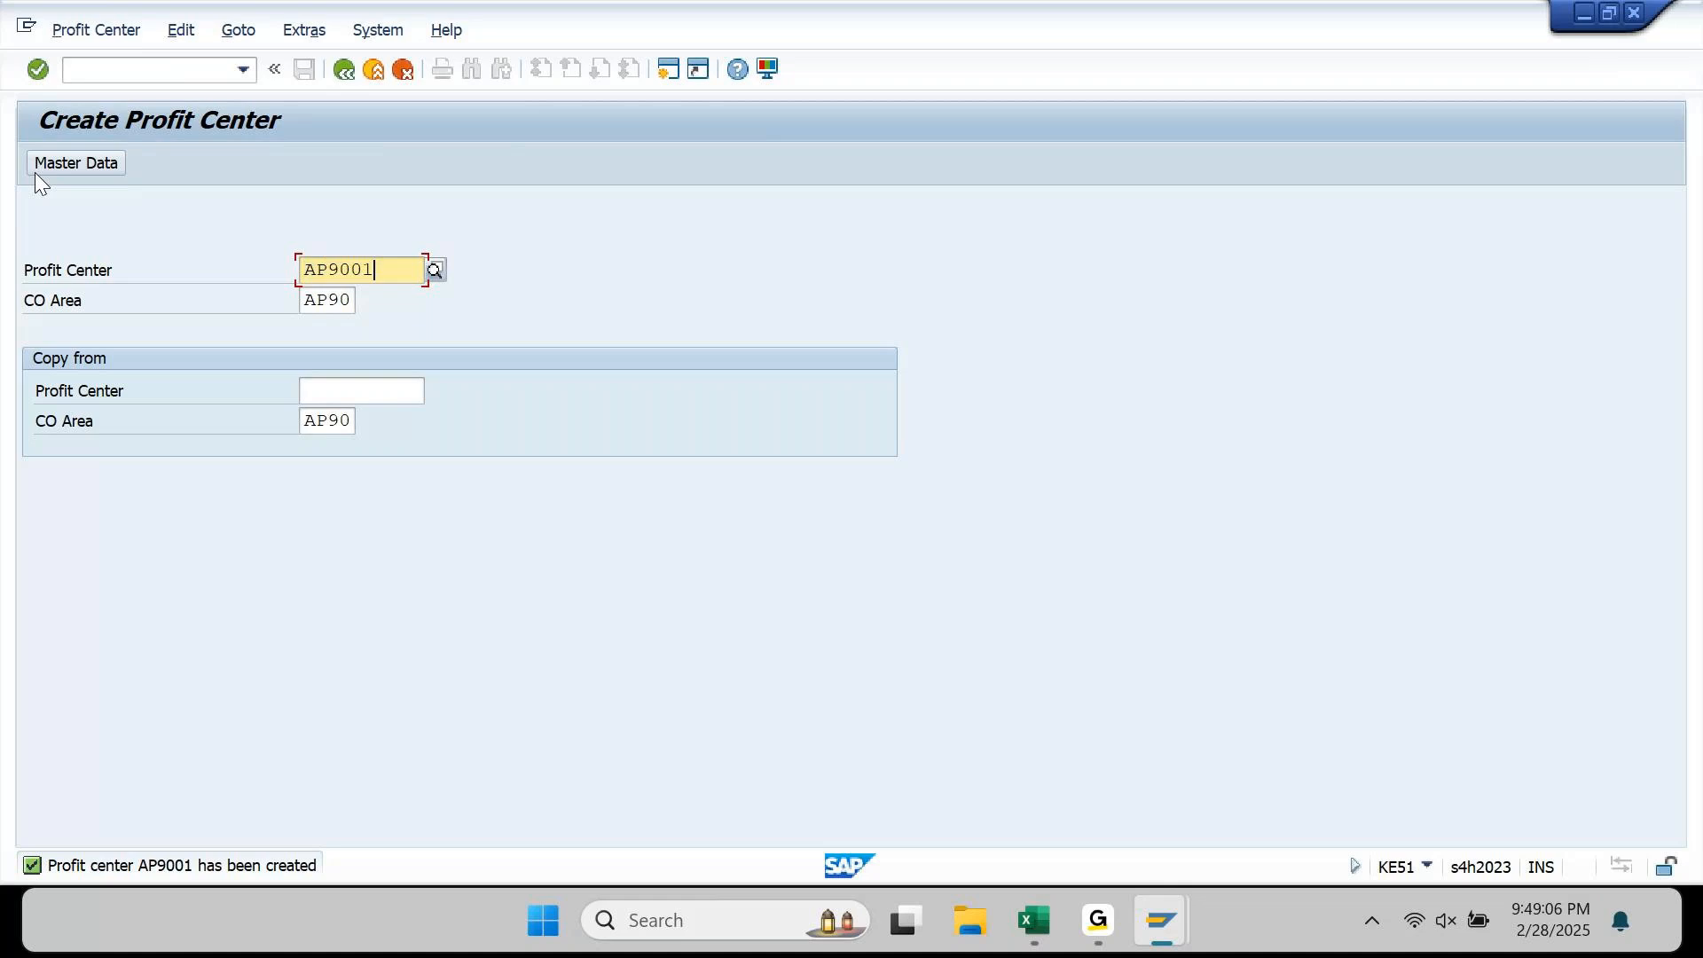
left_click(1045, 925)
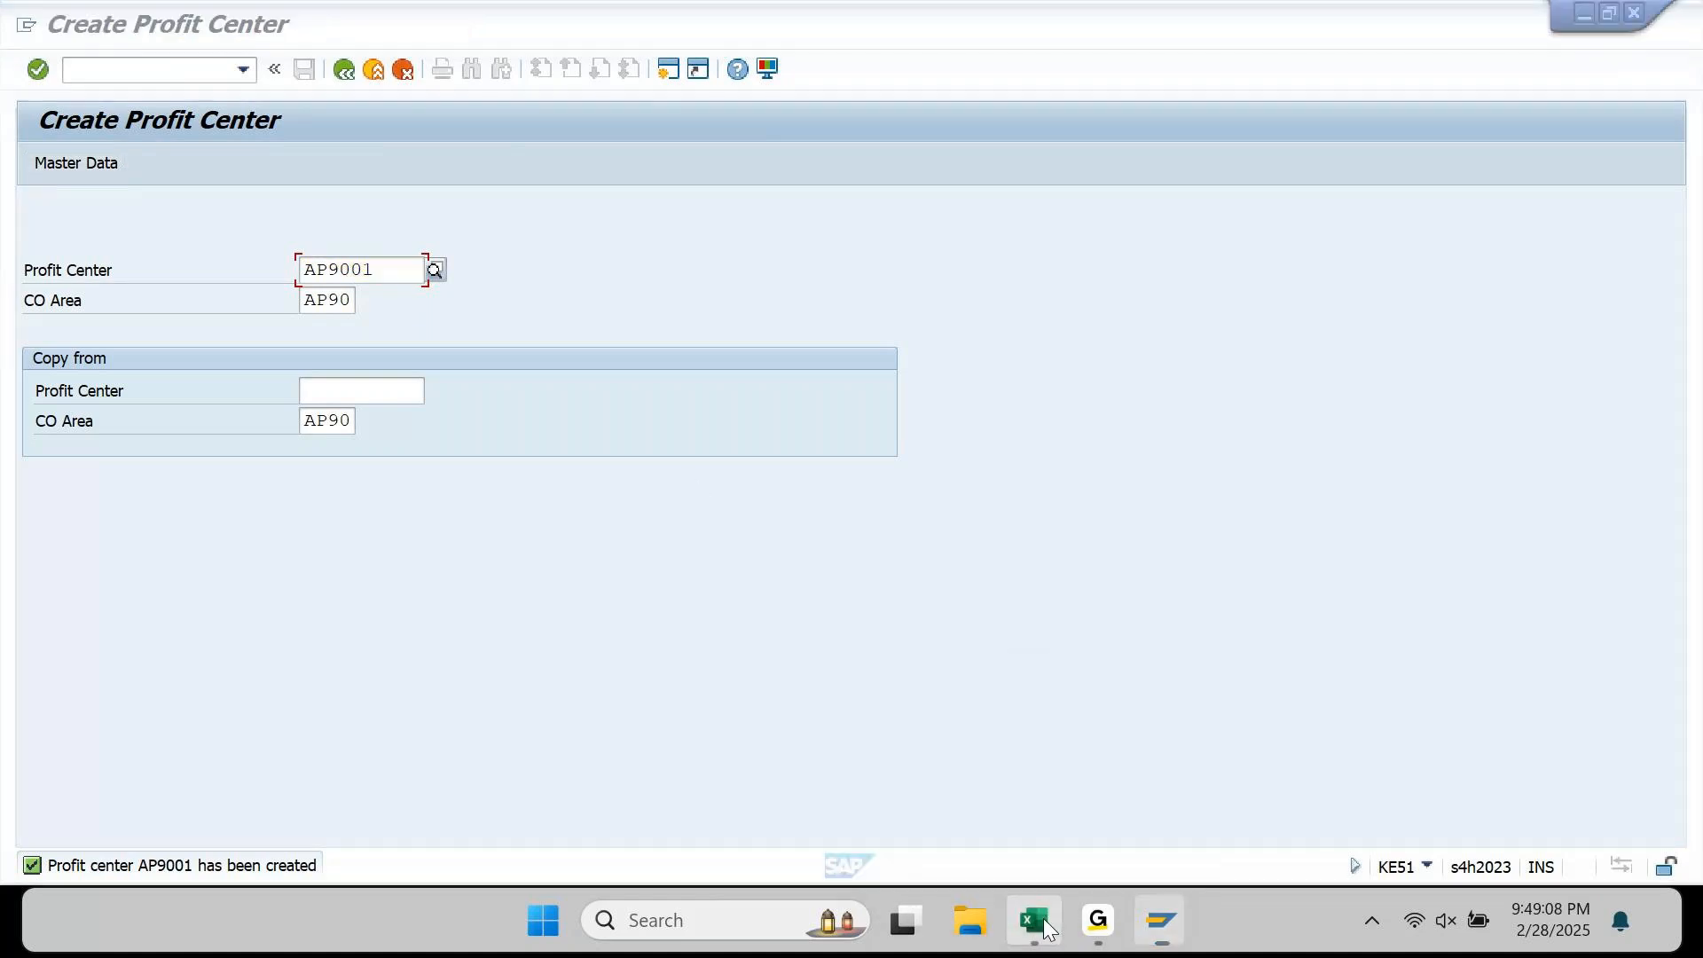
Step: Paste AP9001 into the PRCTR cells of the Cash and Capital rows (F1138, F1139)
key("Up")
key("Up")
key("Up")
key("Up")
key("Up")
key("Up")
key("Up")
key("Up")
key("Up")
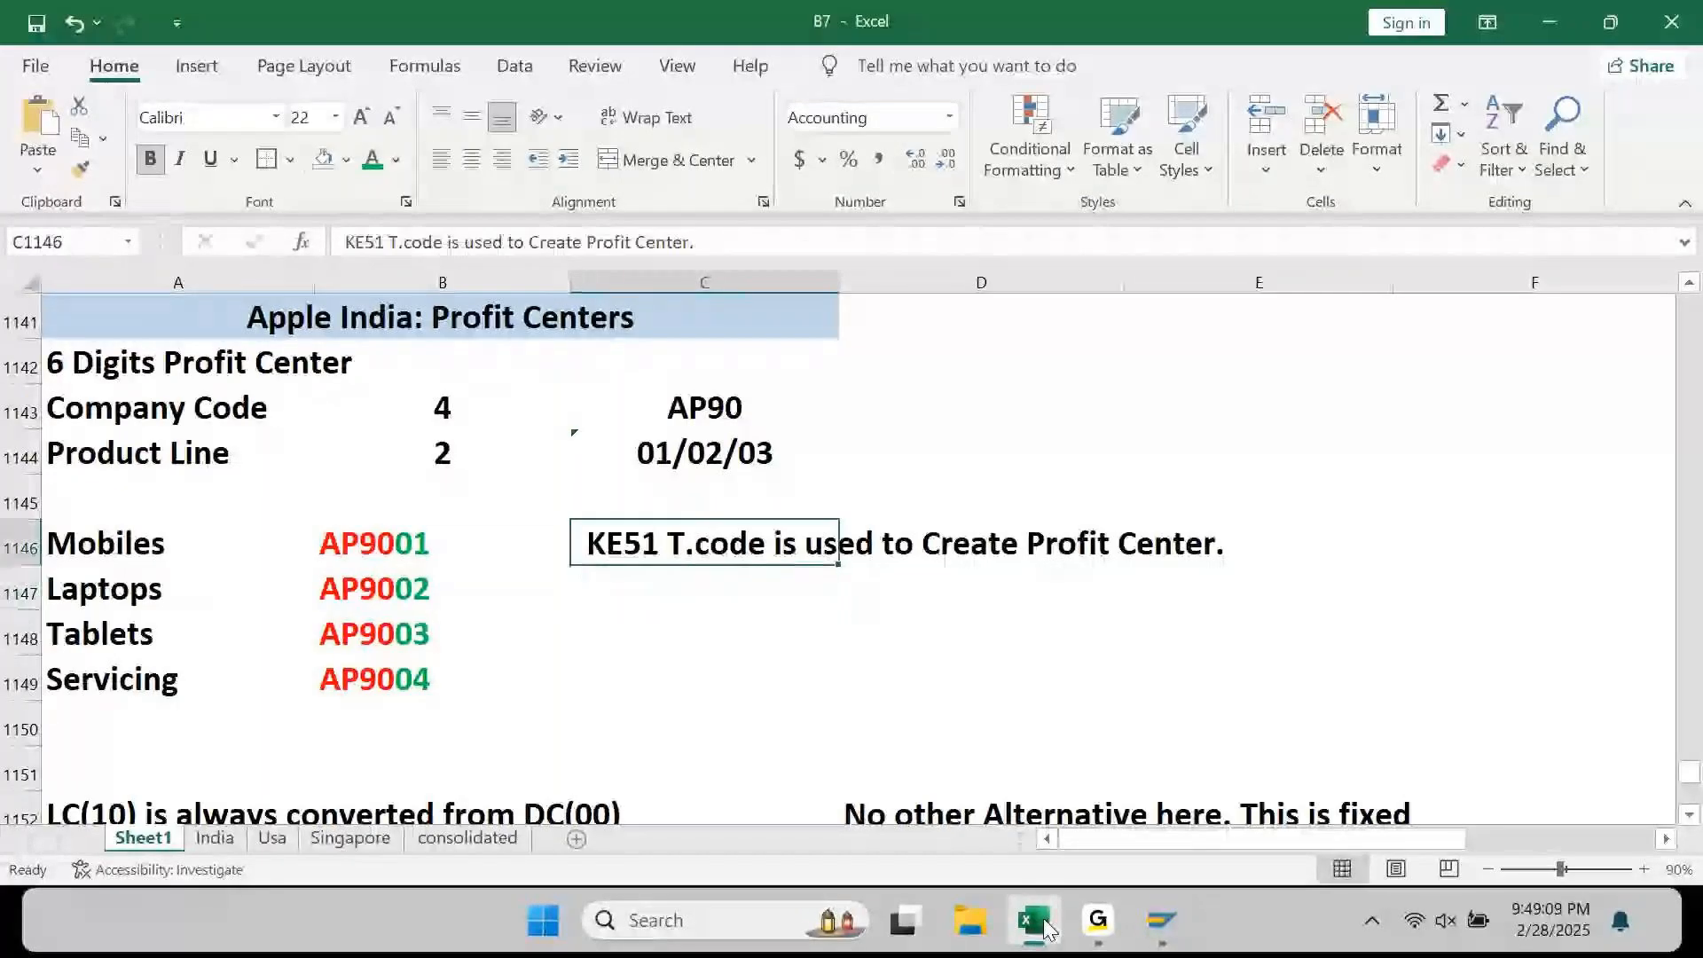
key("Up")
key("Up")
key("Up")
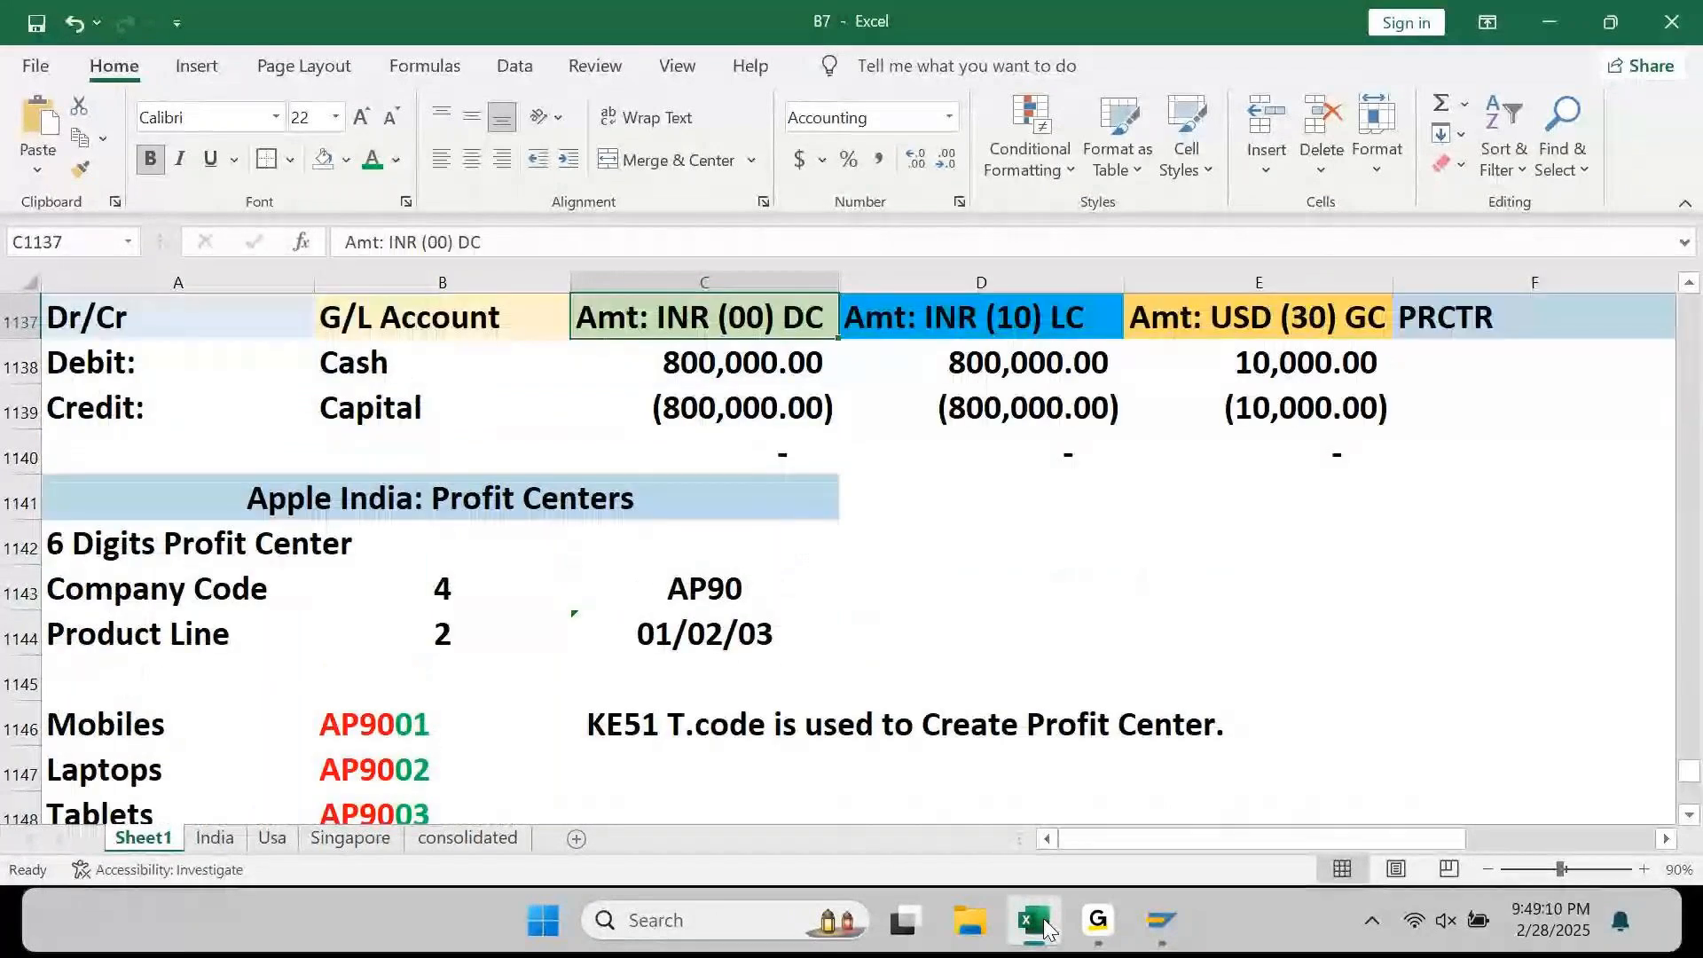
key("Right")
key("Right")
key("Down")
key("Down")
key("Down")
type("AP9001")
key("Down")
key("ctrl")
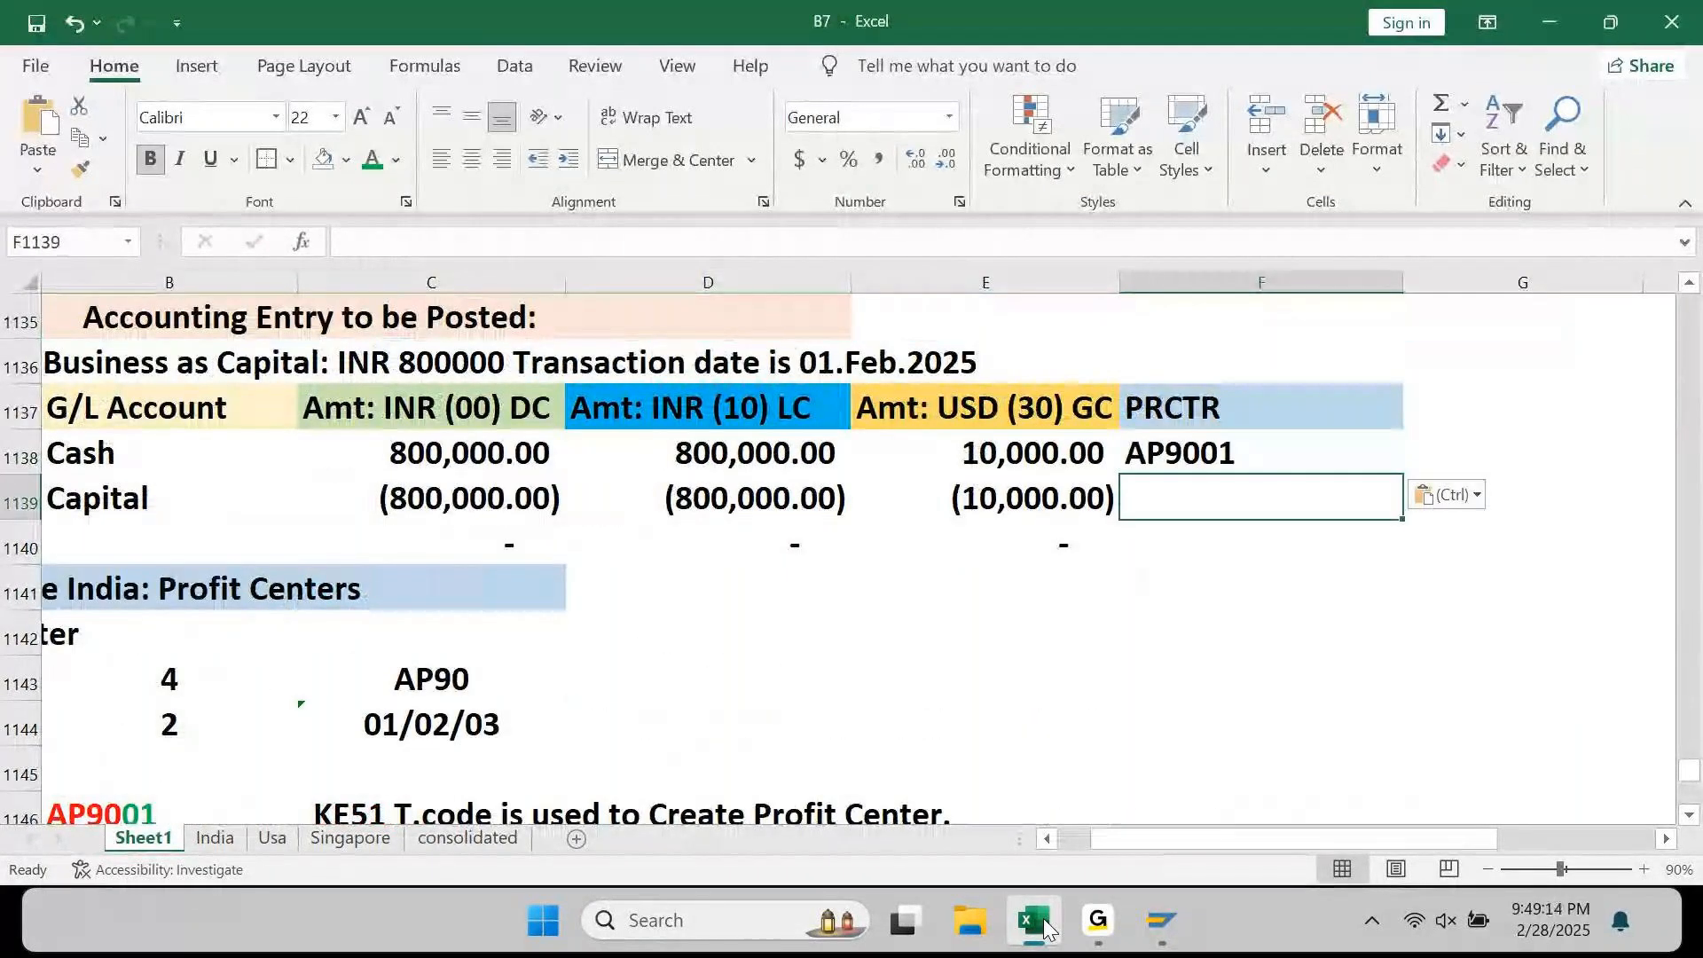
key("Escape")
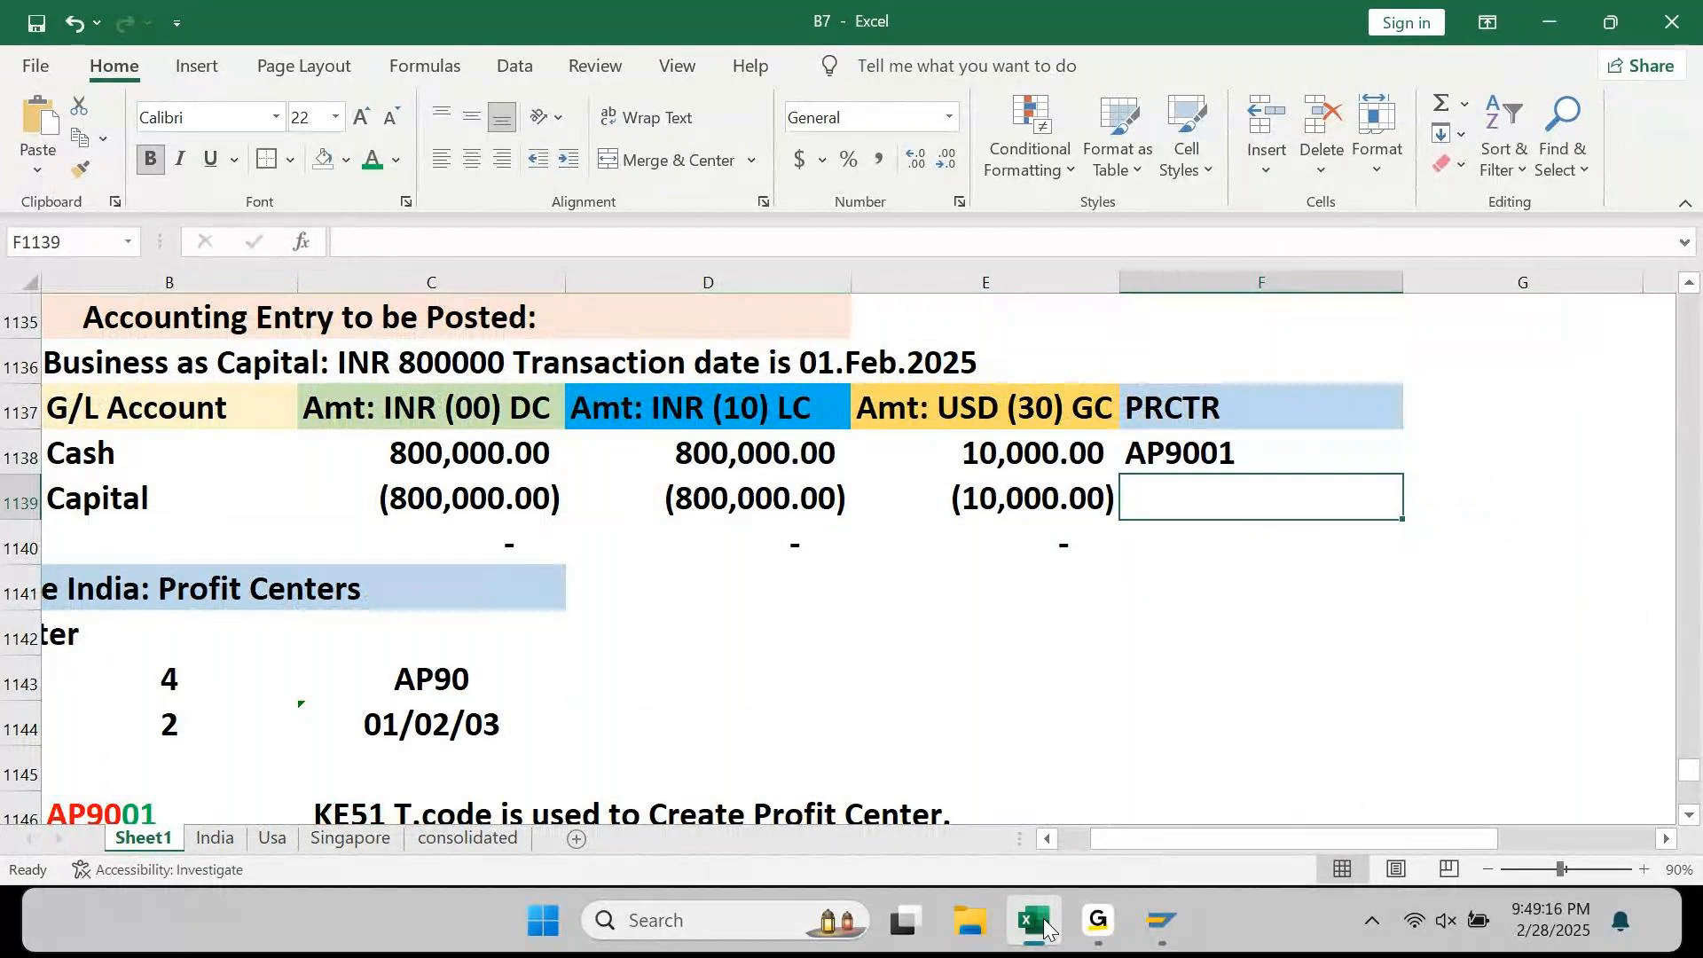
type("AP9001")
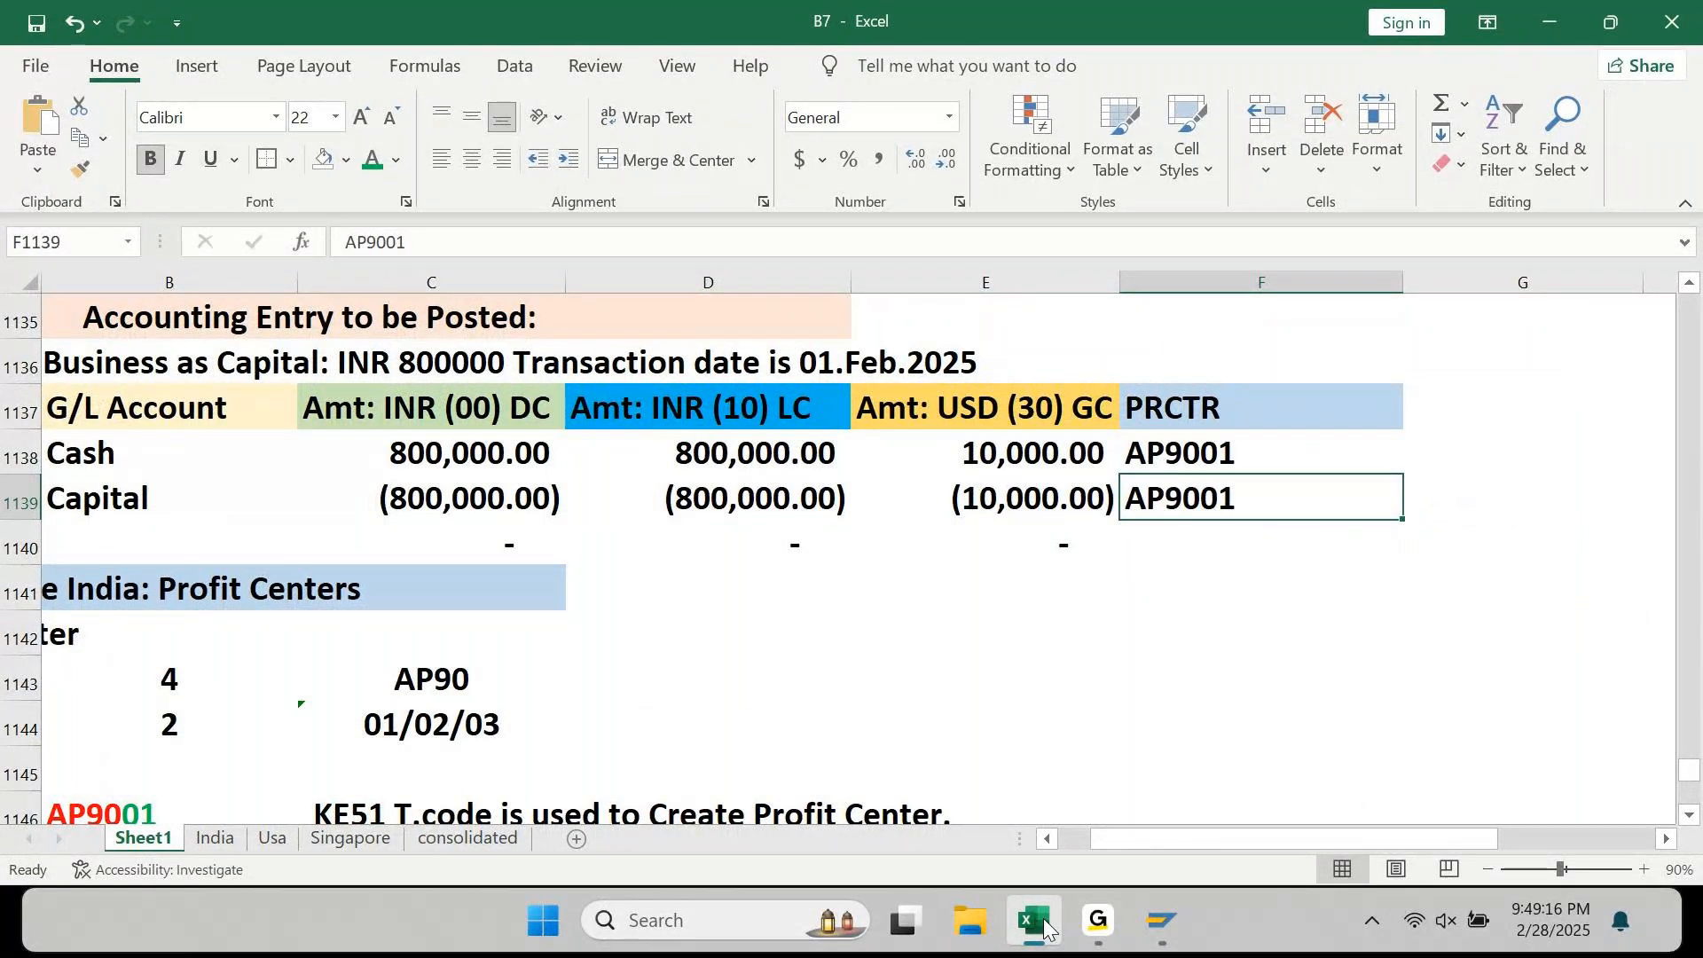
Step: Move past the AP90 company code to the empty cell C1147 below the KE51 note, ready to edit
key("Down")
key("Up")
key("Up")
key("Up")
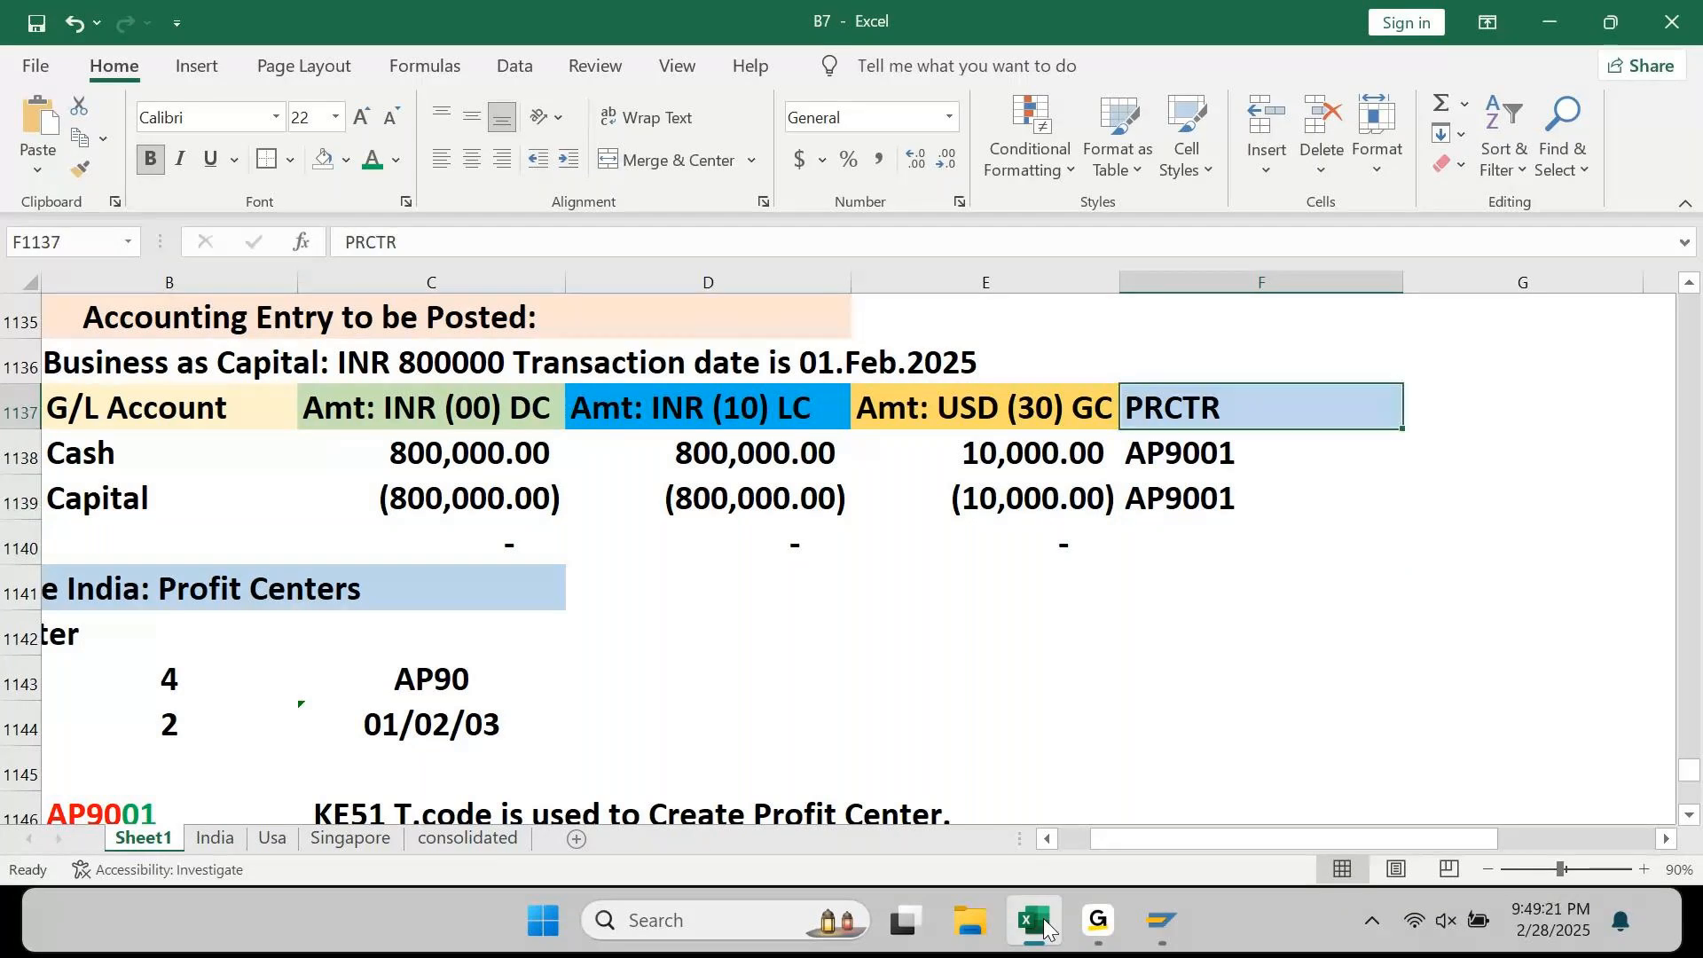
key("Home")
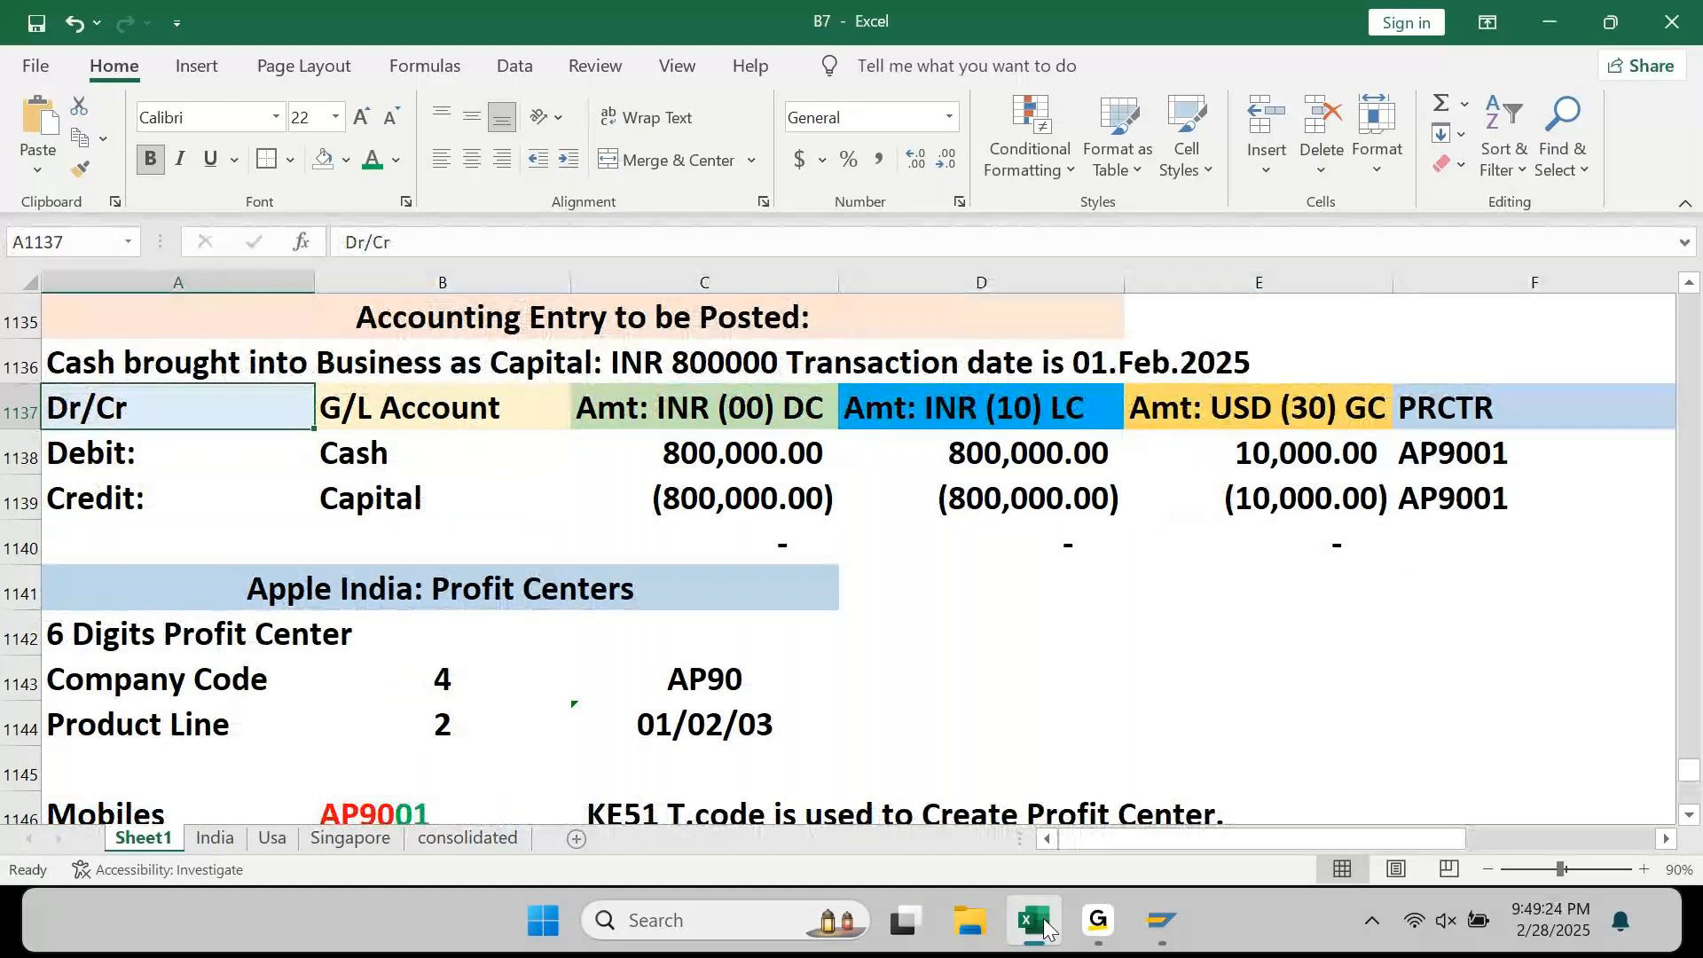
key("Down")
key("Down")
key("Down")
key("Down")
key("Down")
key("Right")
key("Right")
key("Down")
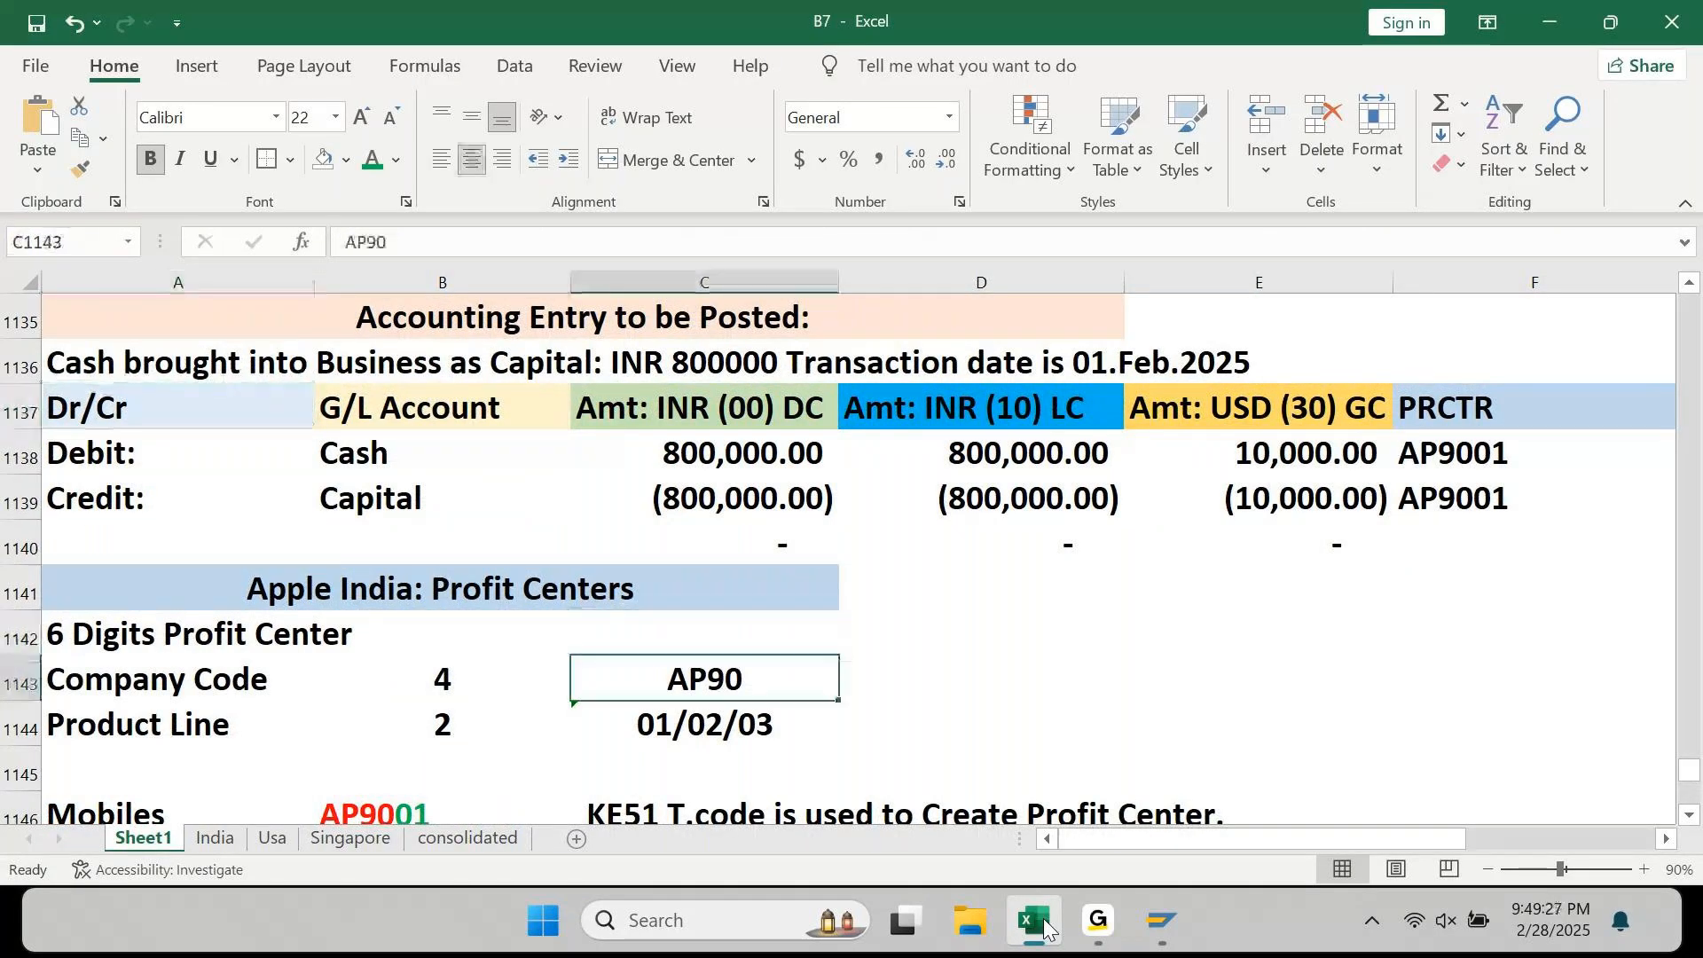
key("Down")
key("Down")
key("Down")
key("Down")
key("Down")
key("Down")
key("Up")
key("Up")
key("Up")
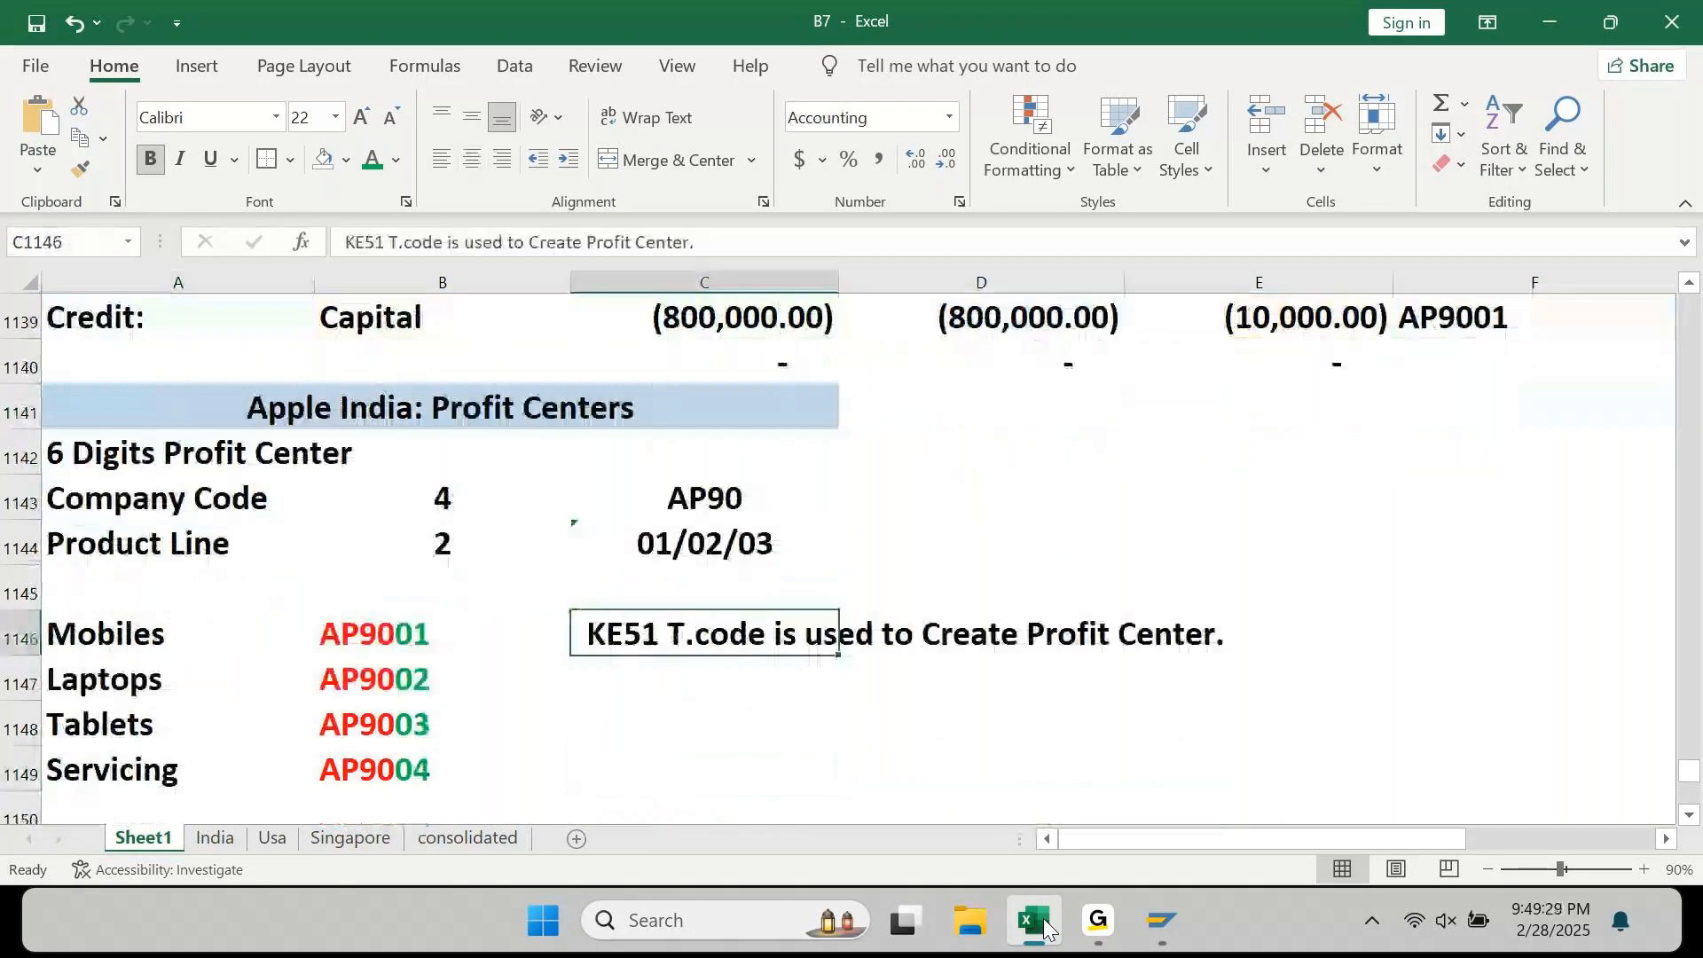
key("Down")
key("F2")
Step: Enter the note 'KCH2 T.Code is used to Create Profit Center Group/Hierarchy' in C1147
type("KCH2")
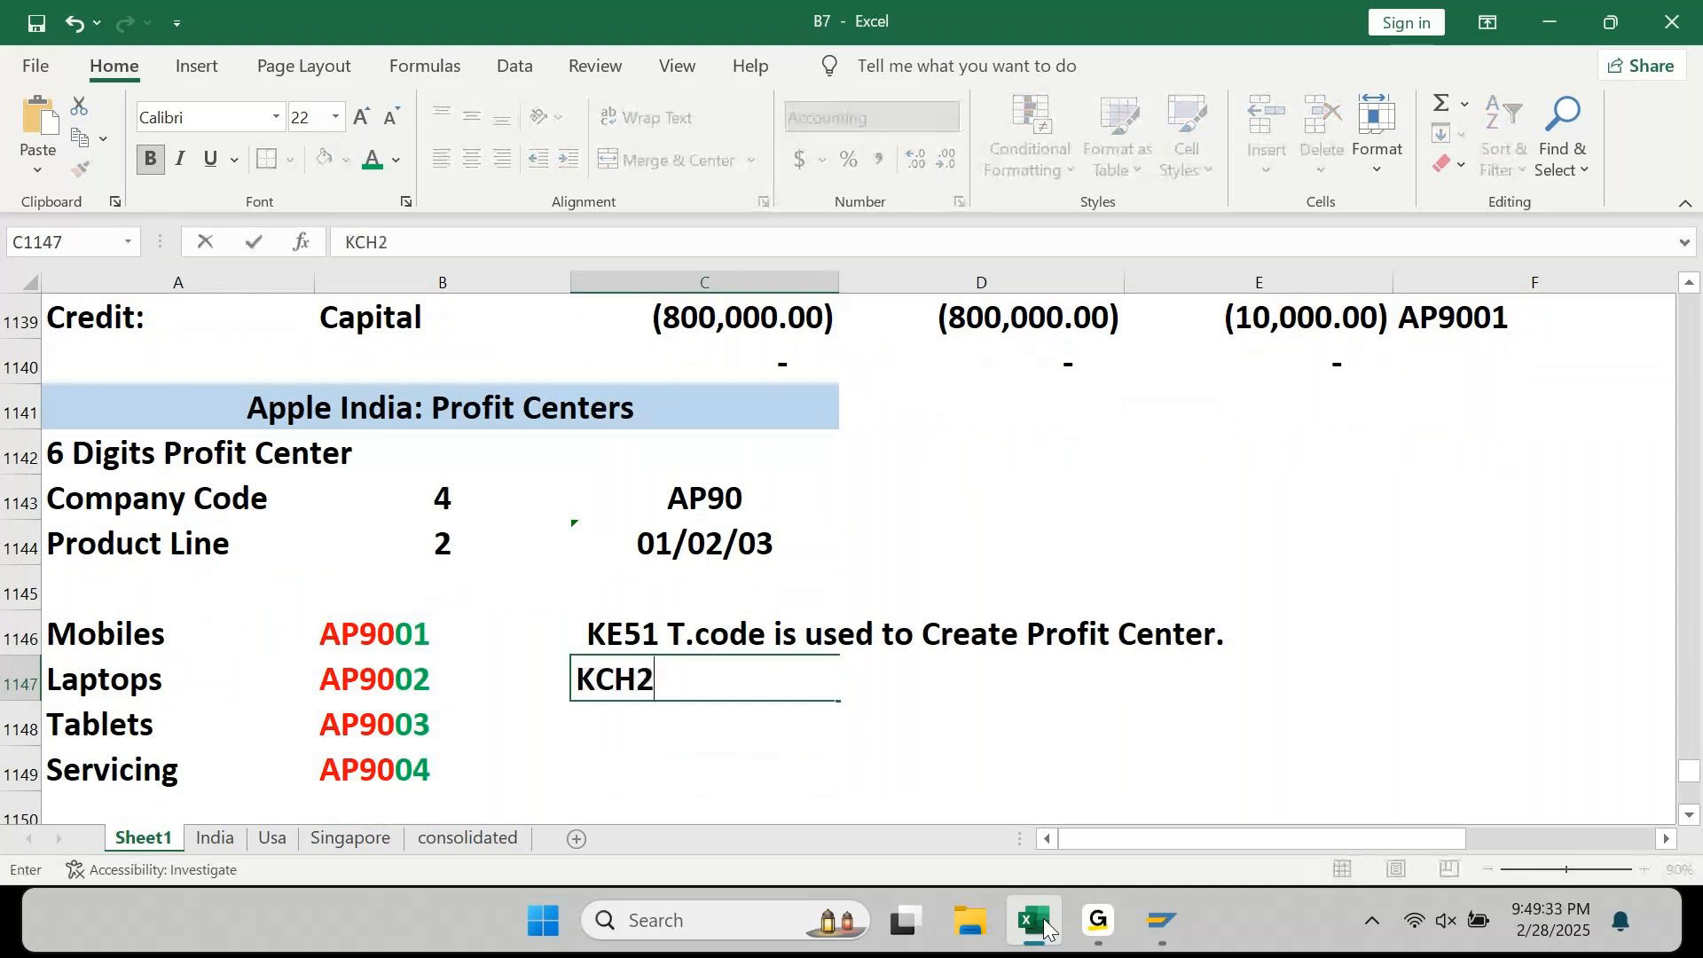
type(" T.Code is used to Create Profit Centr")
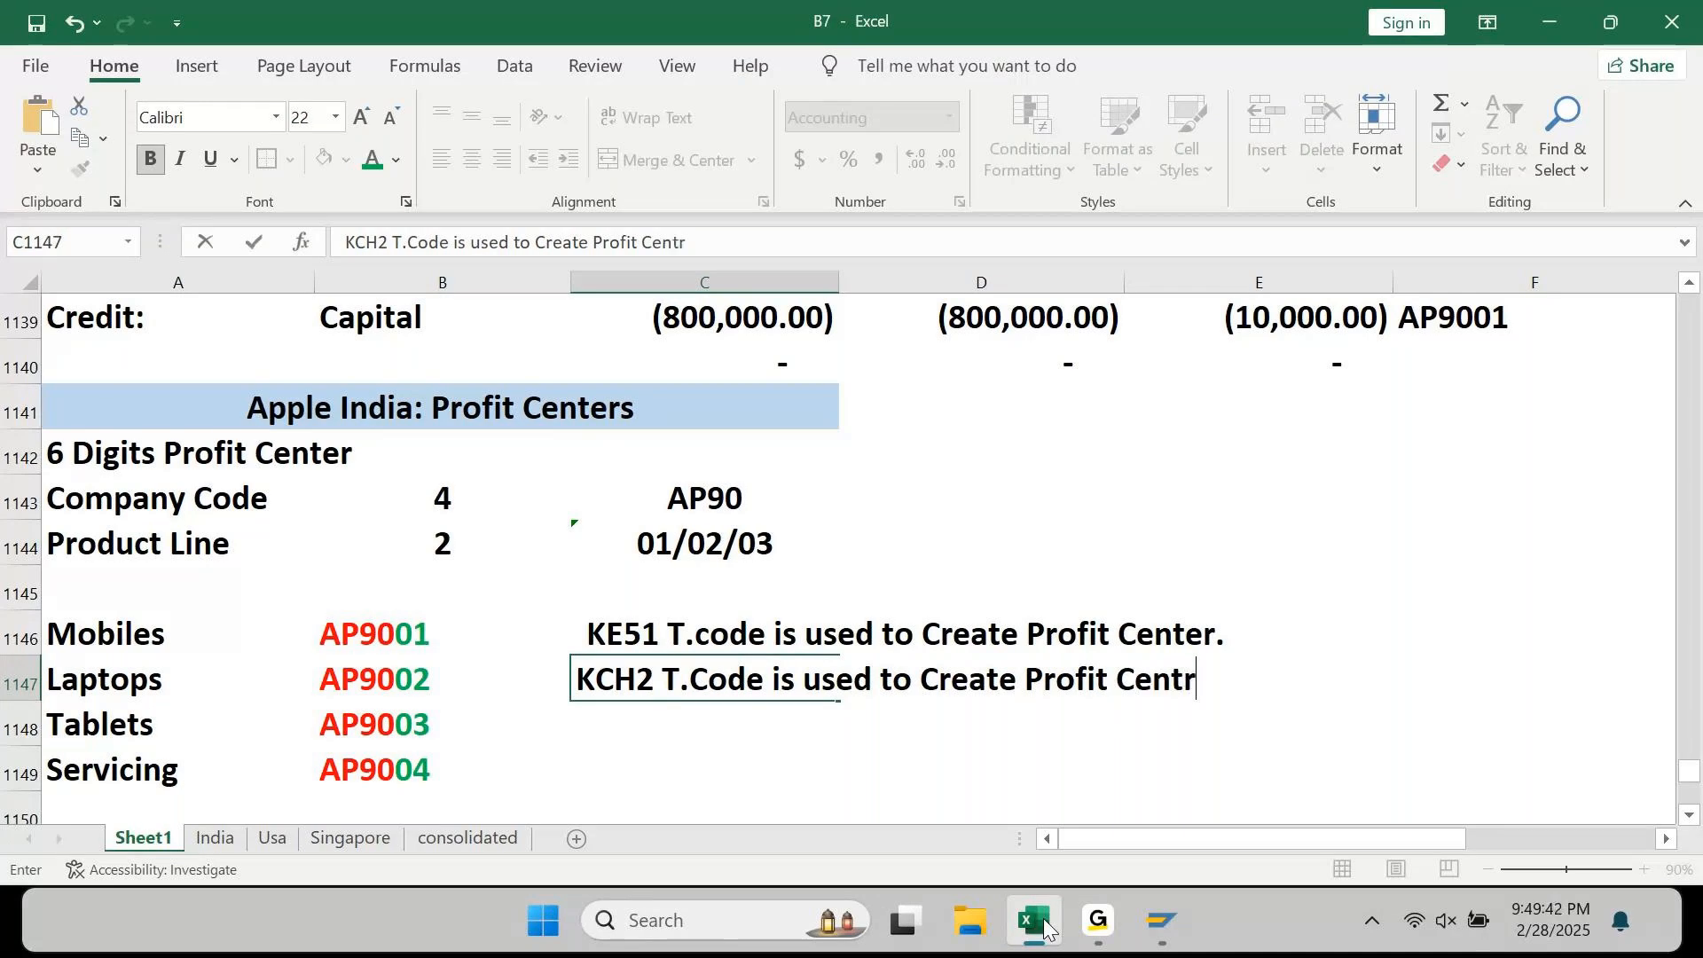
key("BackSpace")
type("er Group")
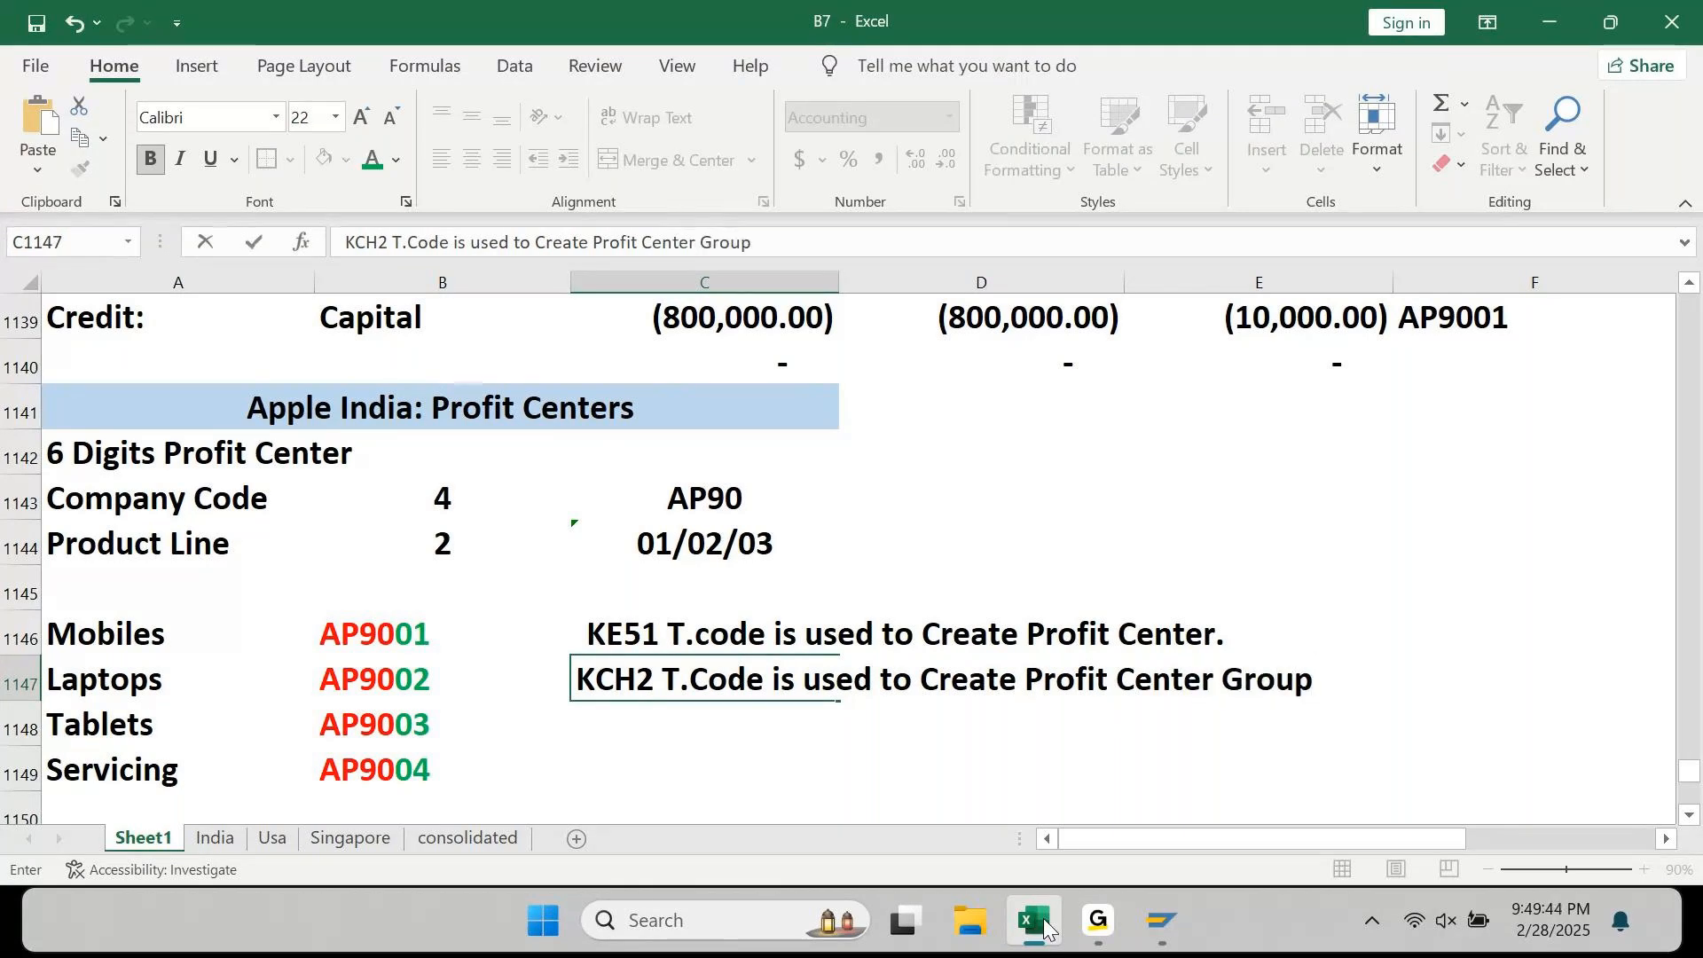
type("/")
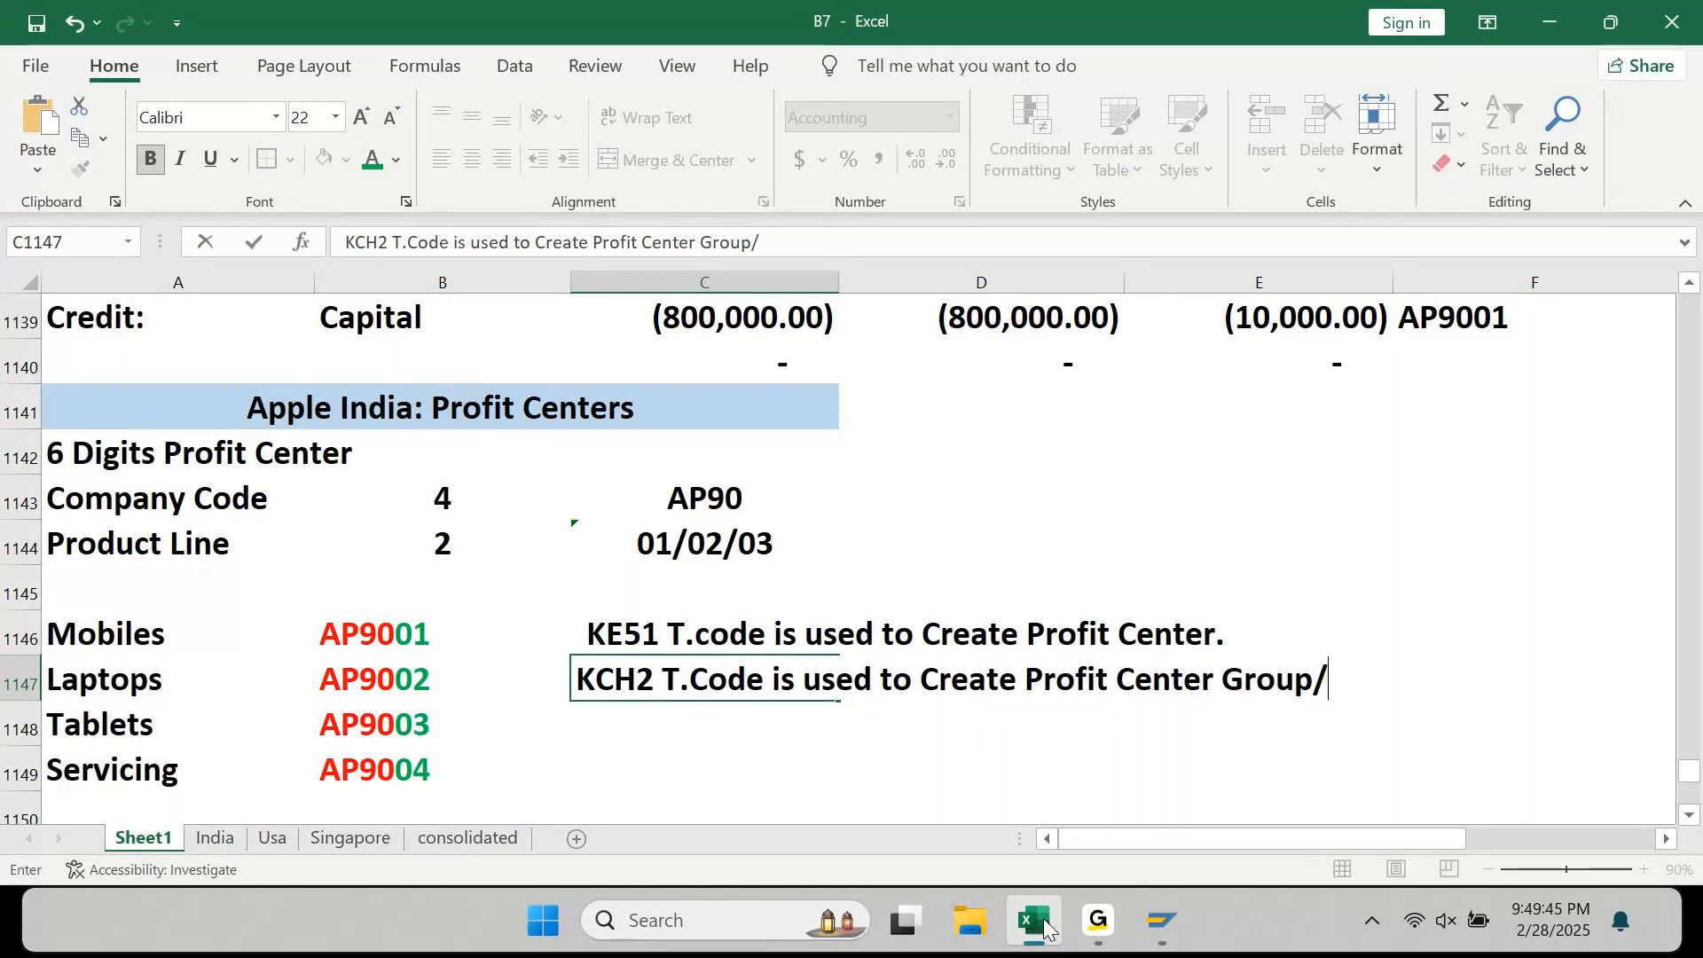
type("Hierrachy")
key("Return")
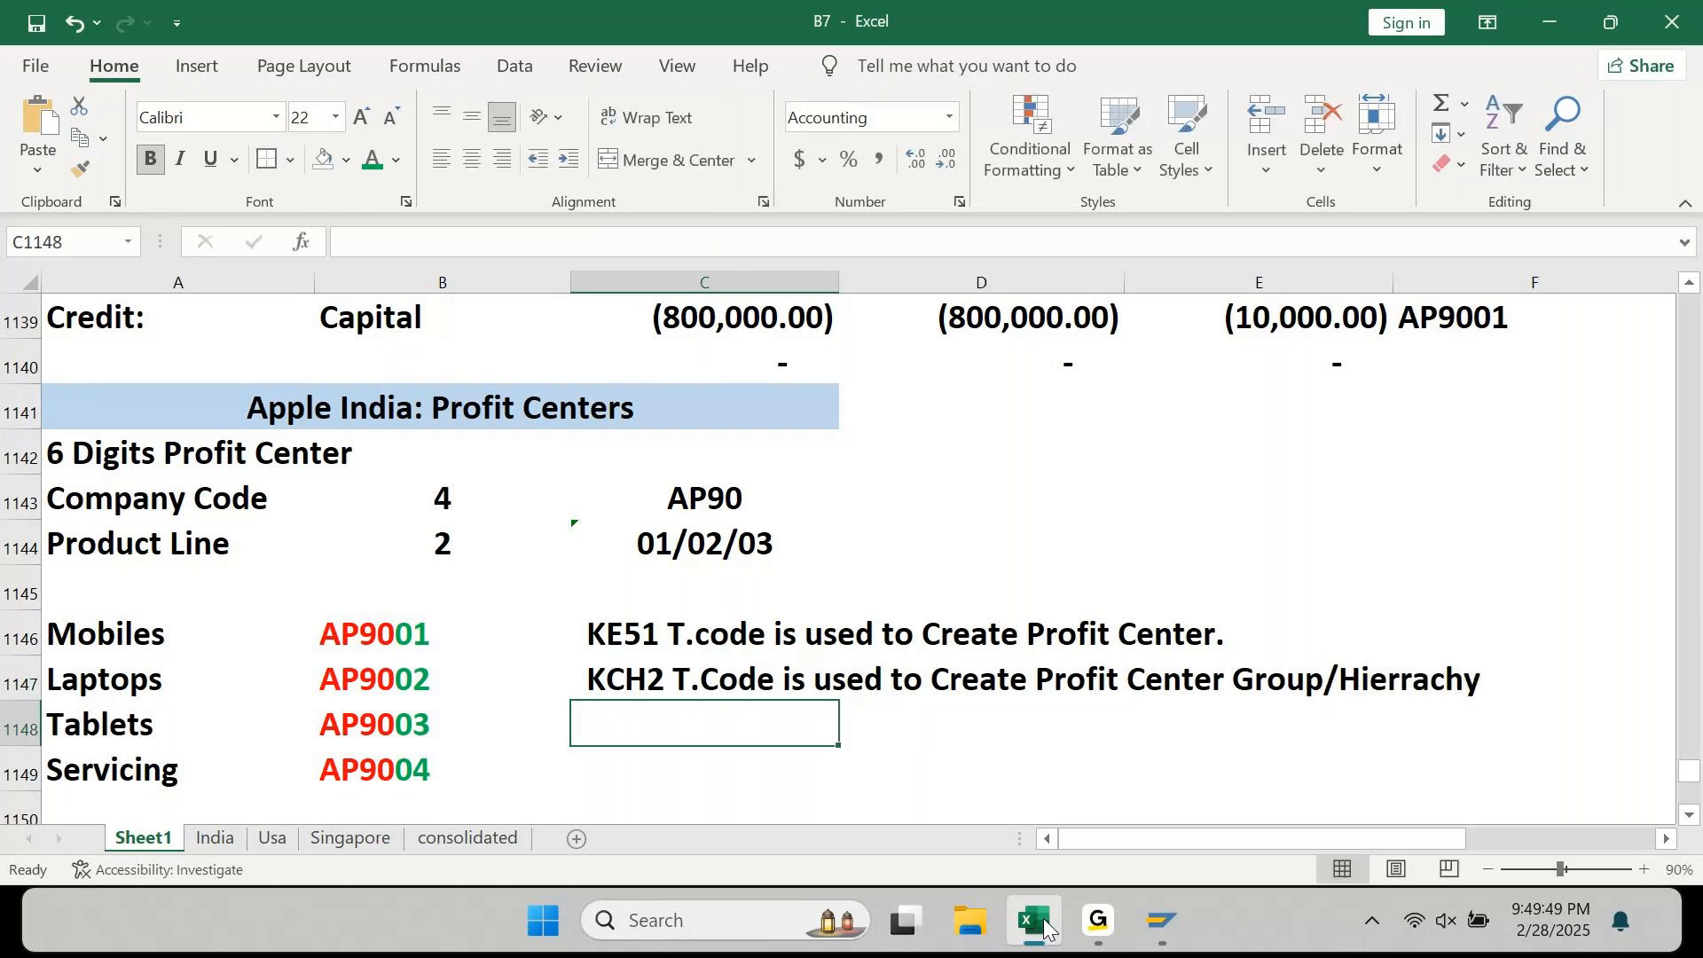
Step: Correct the misspelling 'Hierrachy' to 'Hierarchy' in the KCH2 note
key("Up")
key("F2")
key("Left")
key("Left")
key("Left")
key("Left")
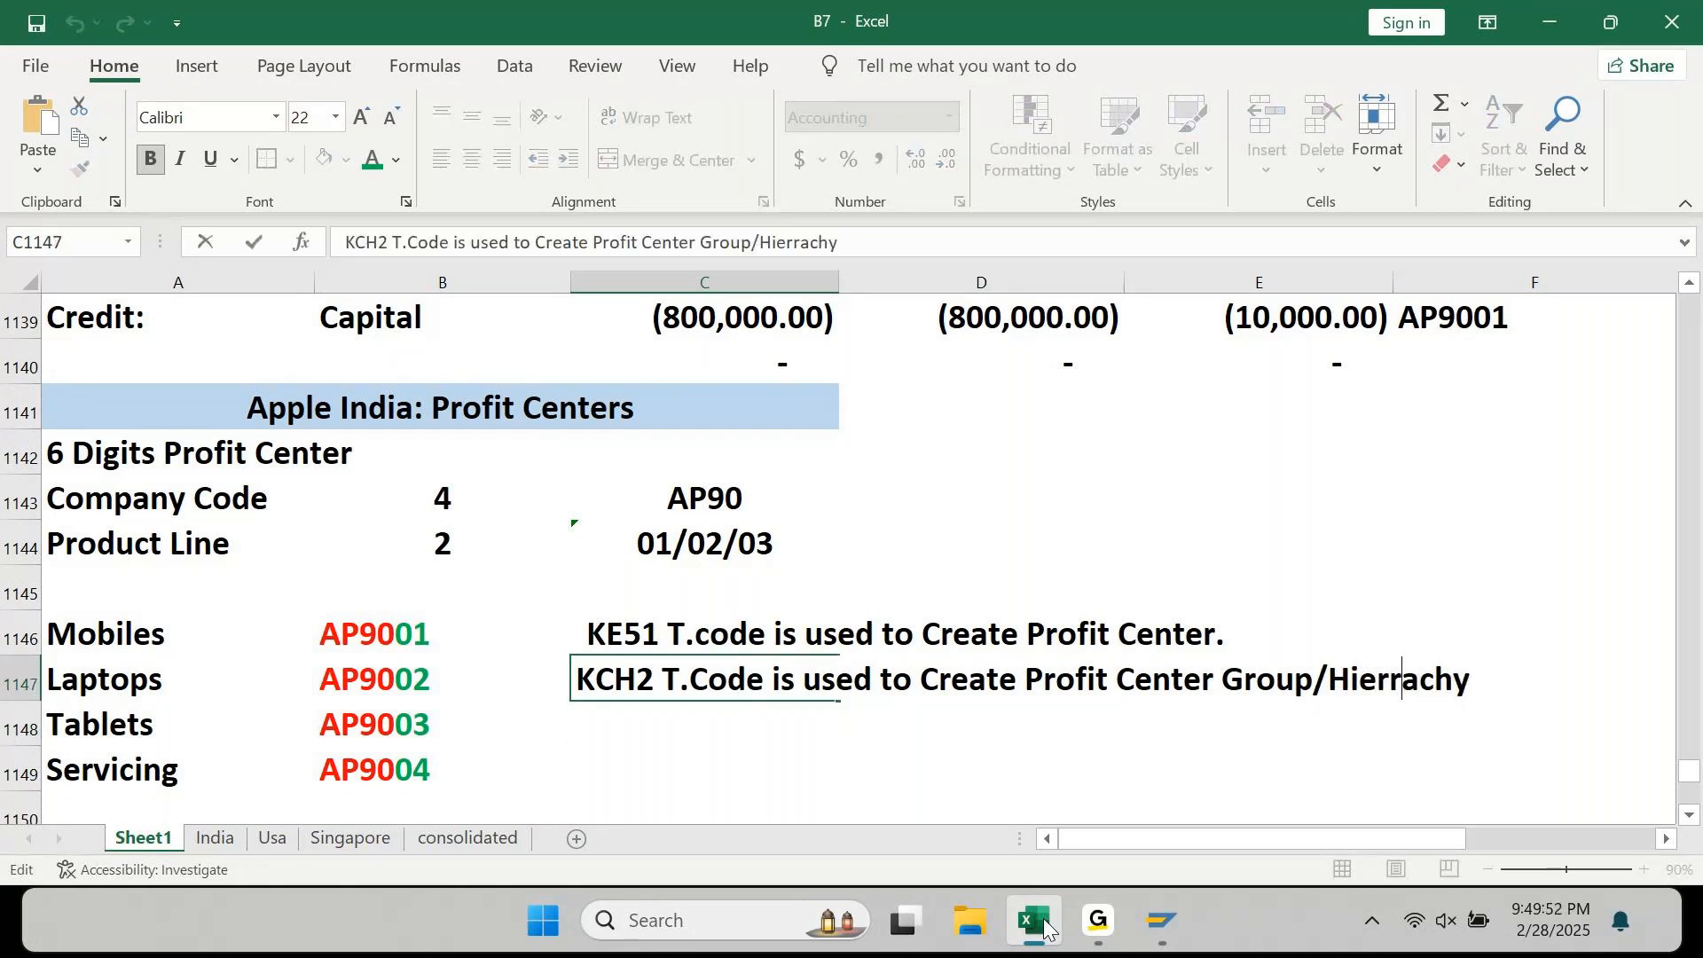
key("BackSpace")
key("Return")
key("Up")
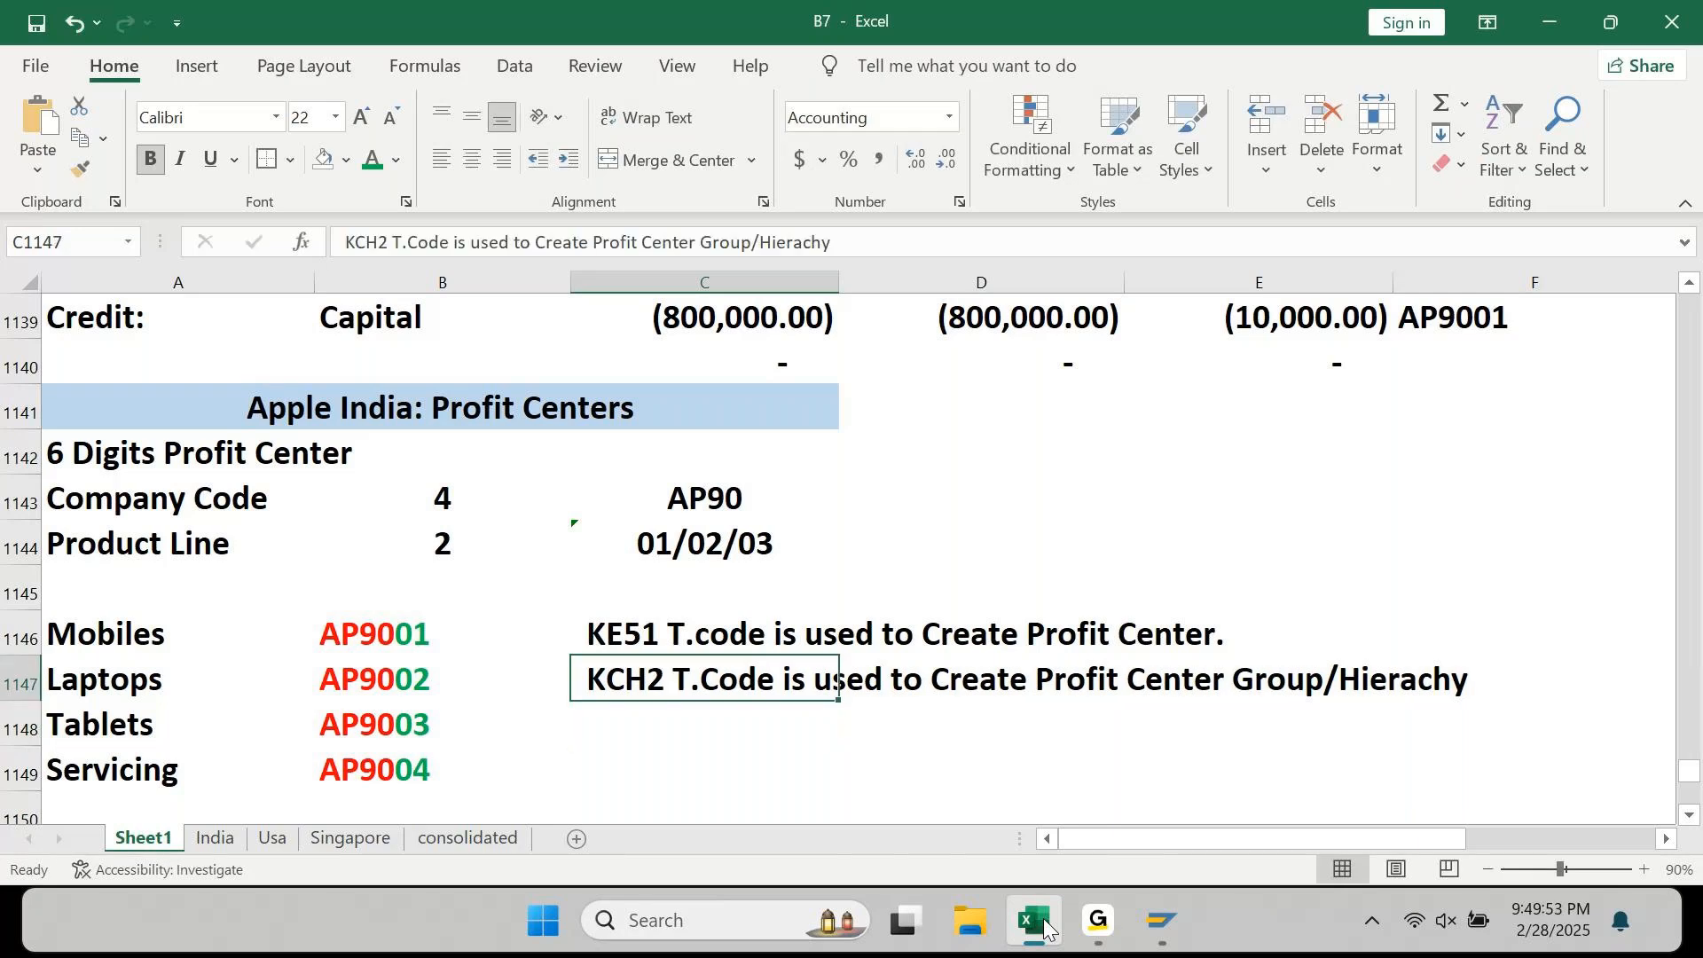
key("F2")
key("Left")
key("Left")
key("Left")
type("r")
key("Return")
key("Up")
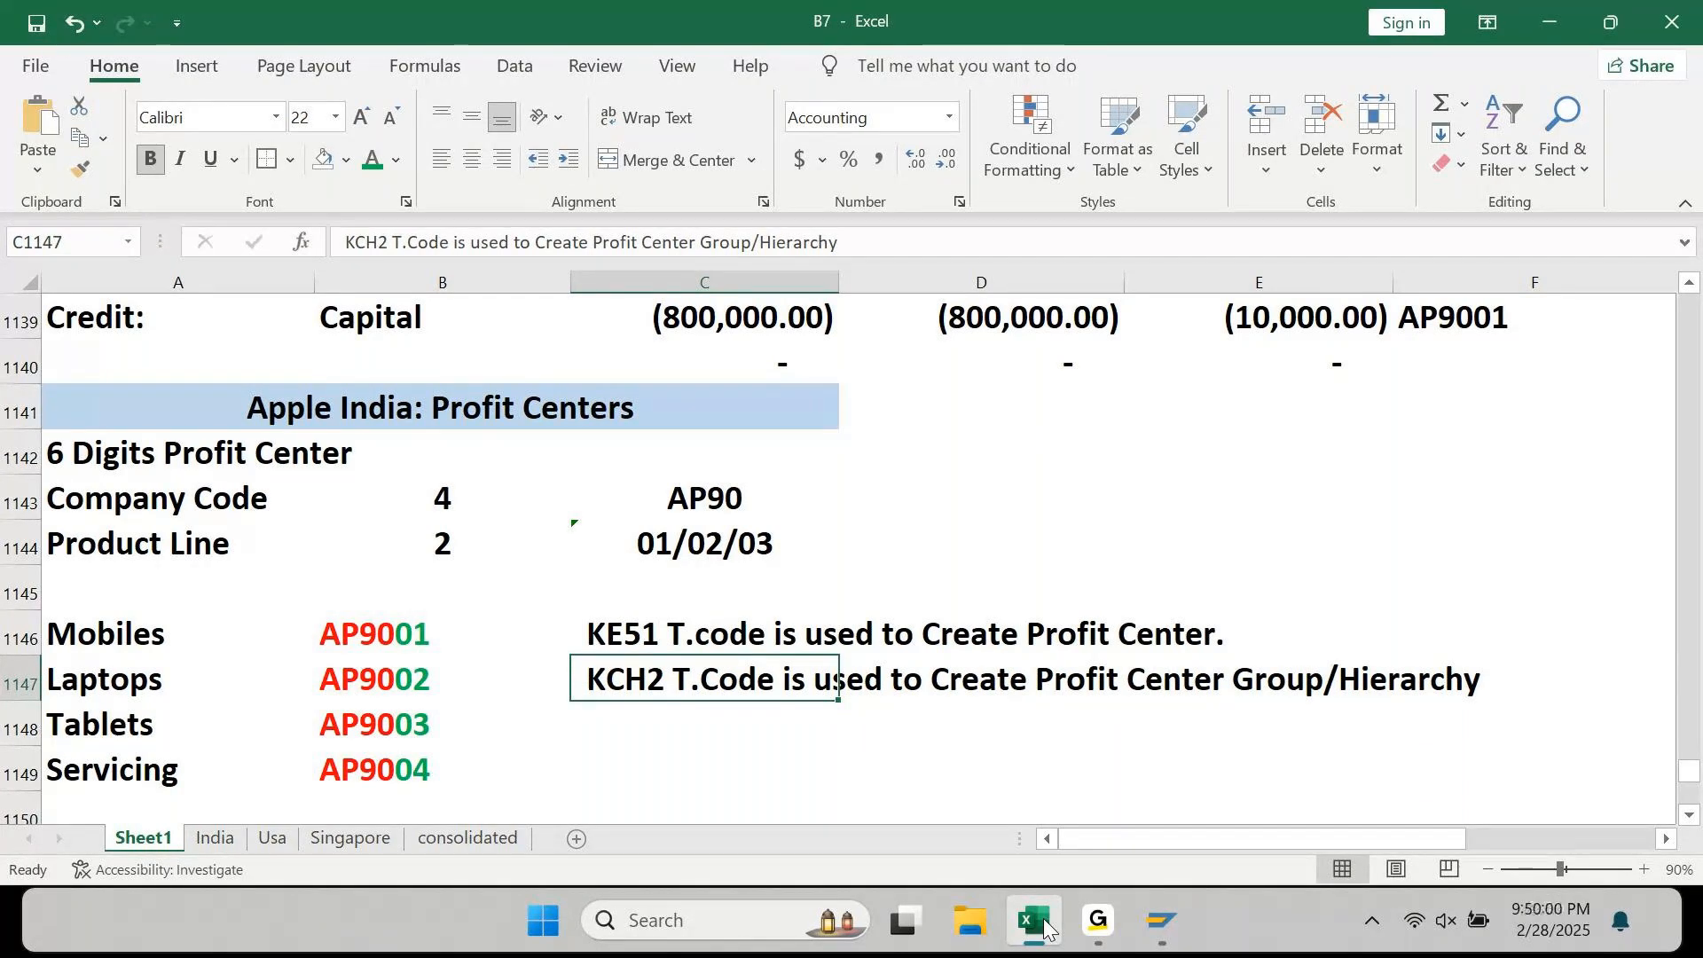
key("Up")
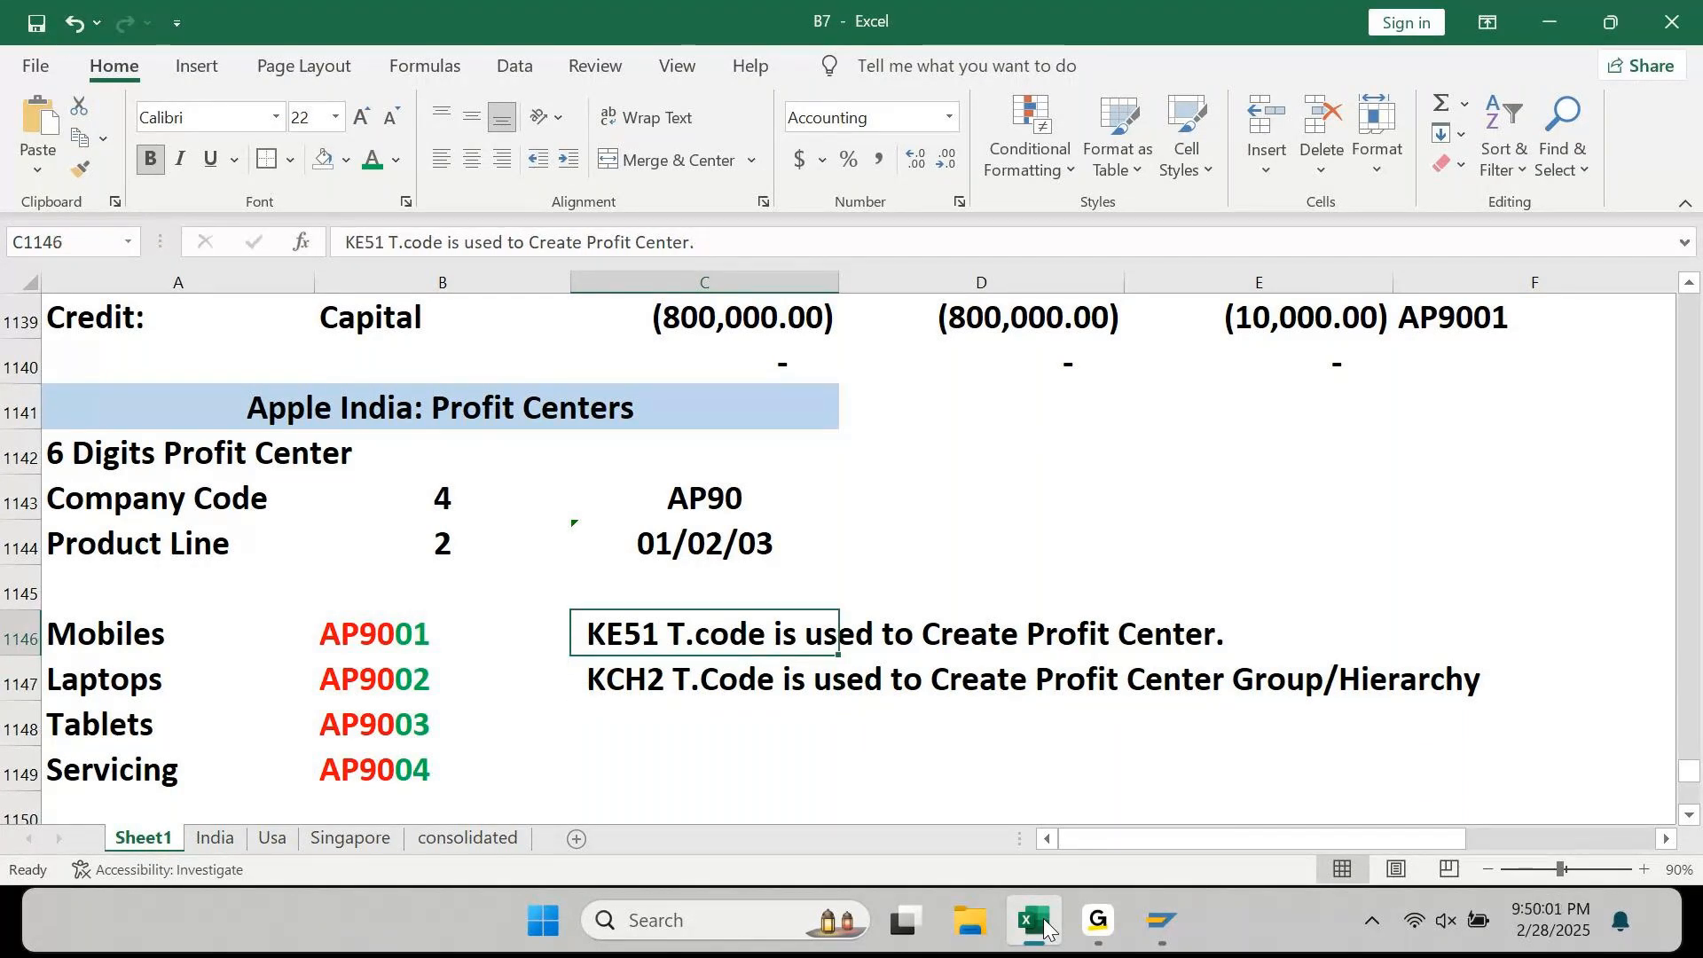
key("Left")
key("Left")
key("Up")
key("Up")
key("Up")
key("Up")
key("Up")
key("Up")
key("Up")
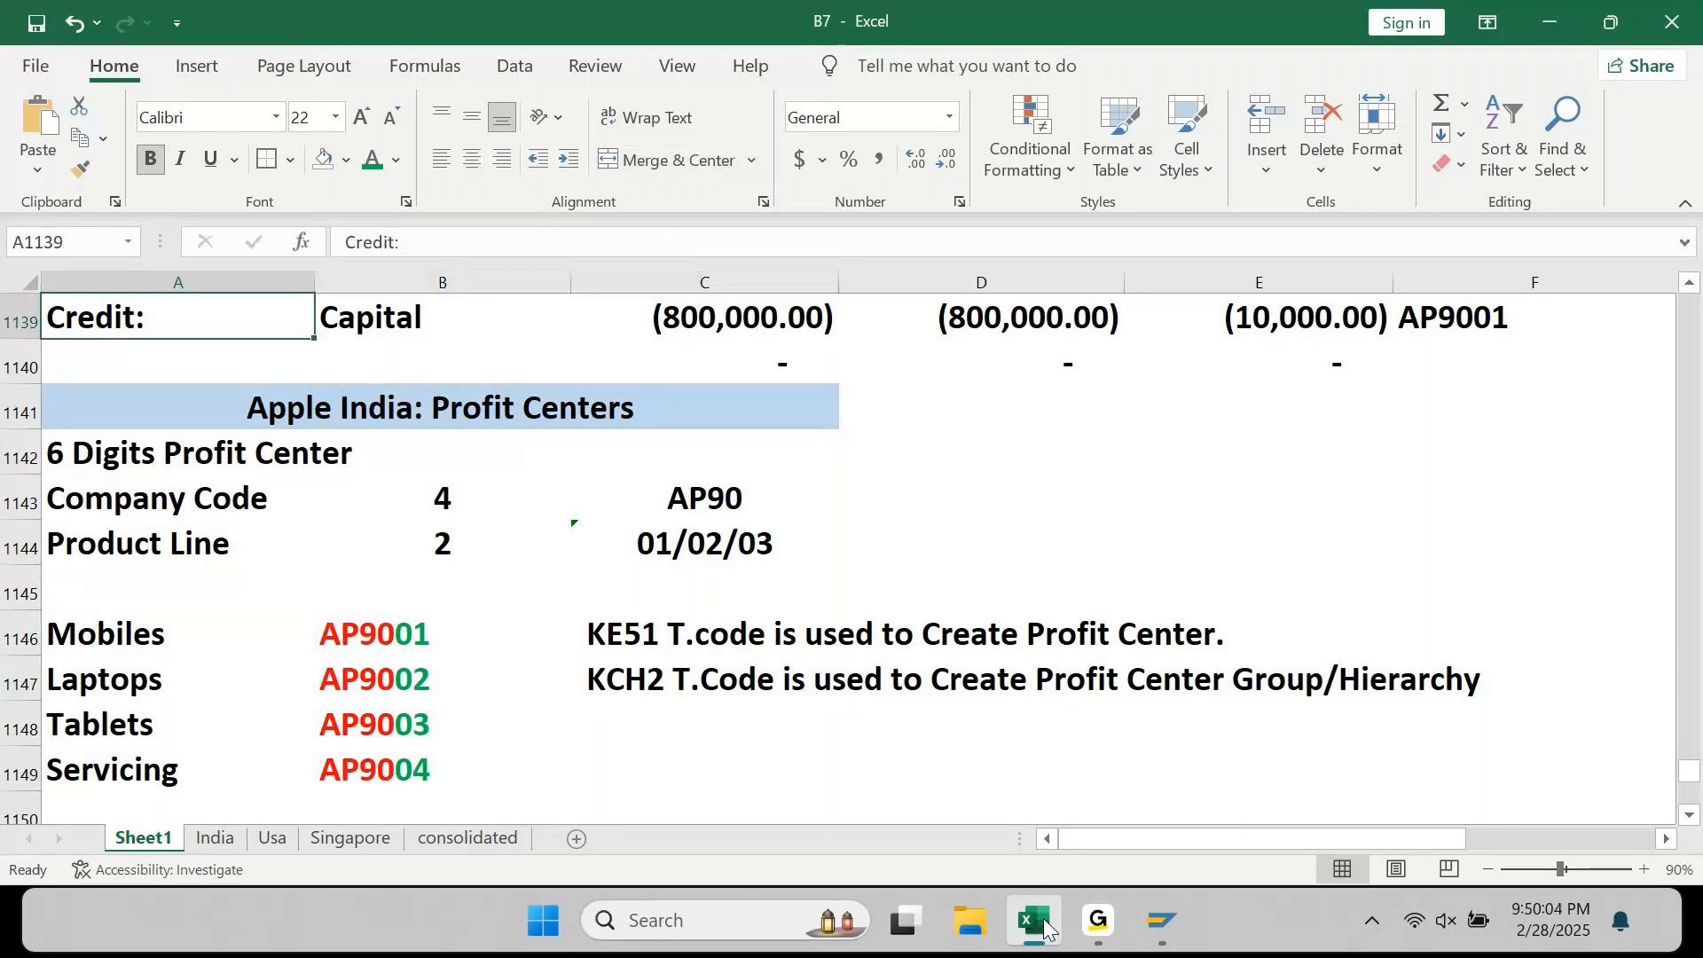
key("Up")
key("Up")
key("Up")
key("Up")
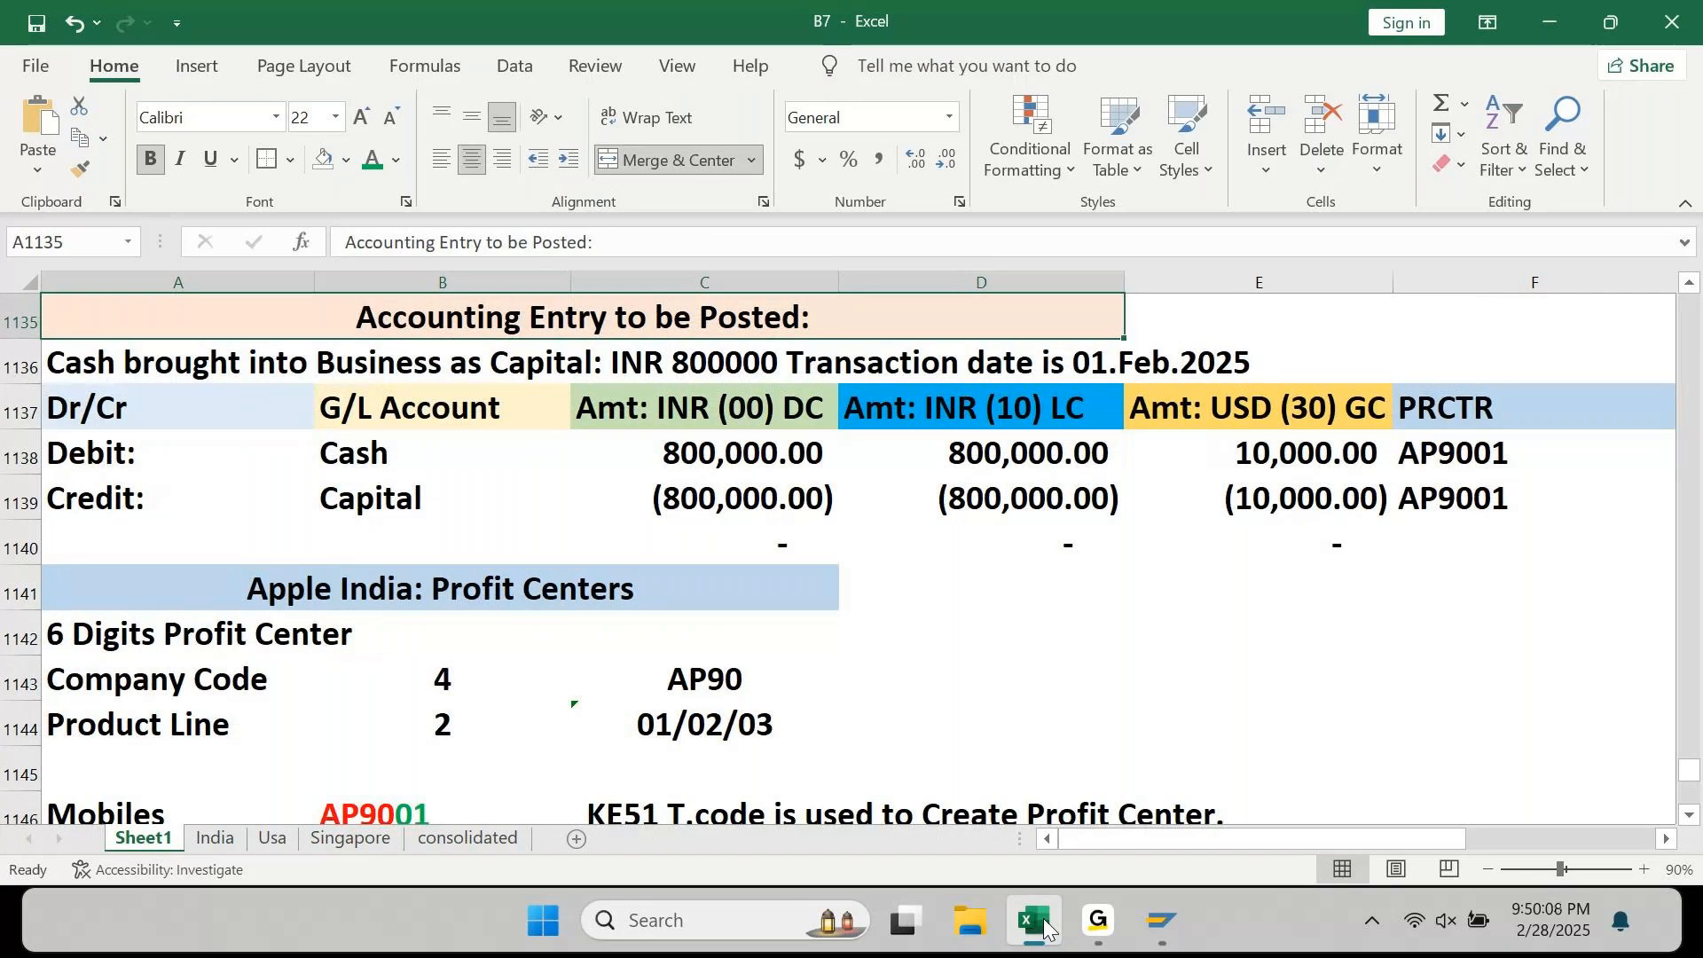
key("Down")
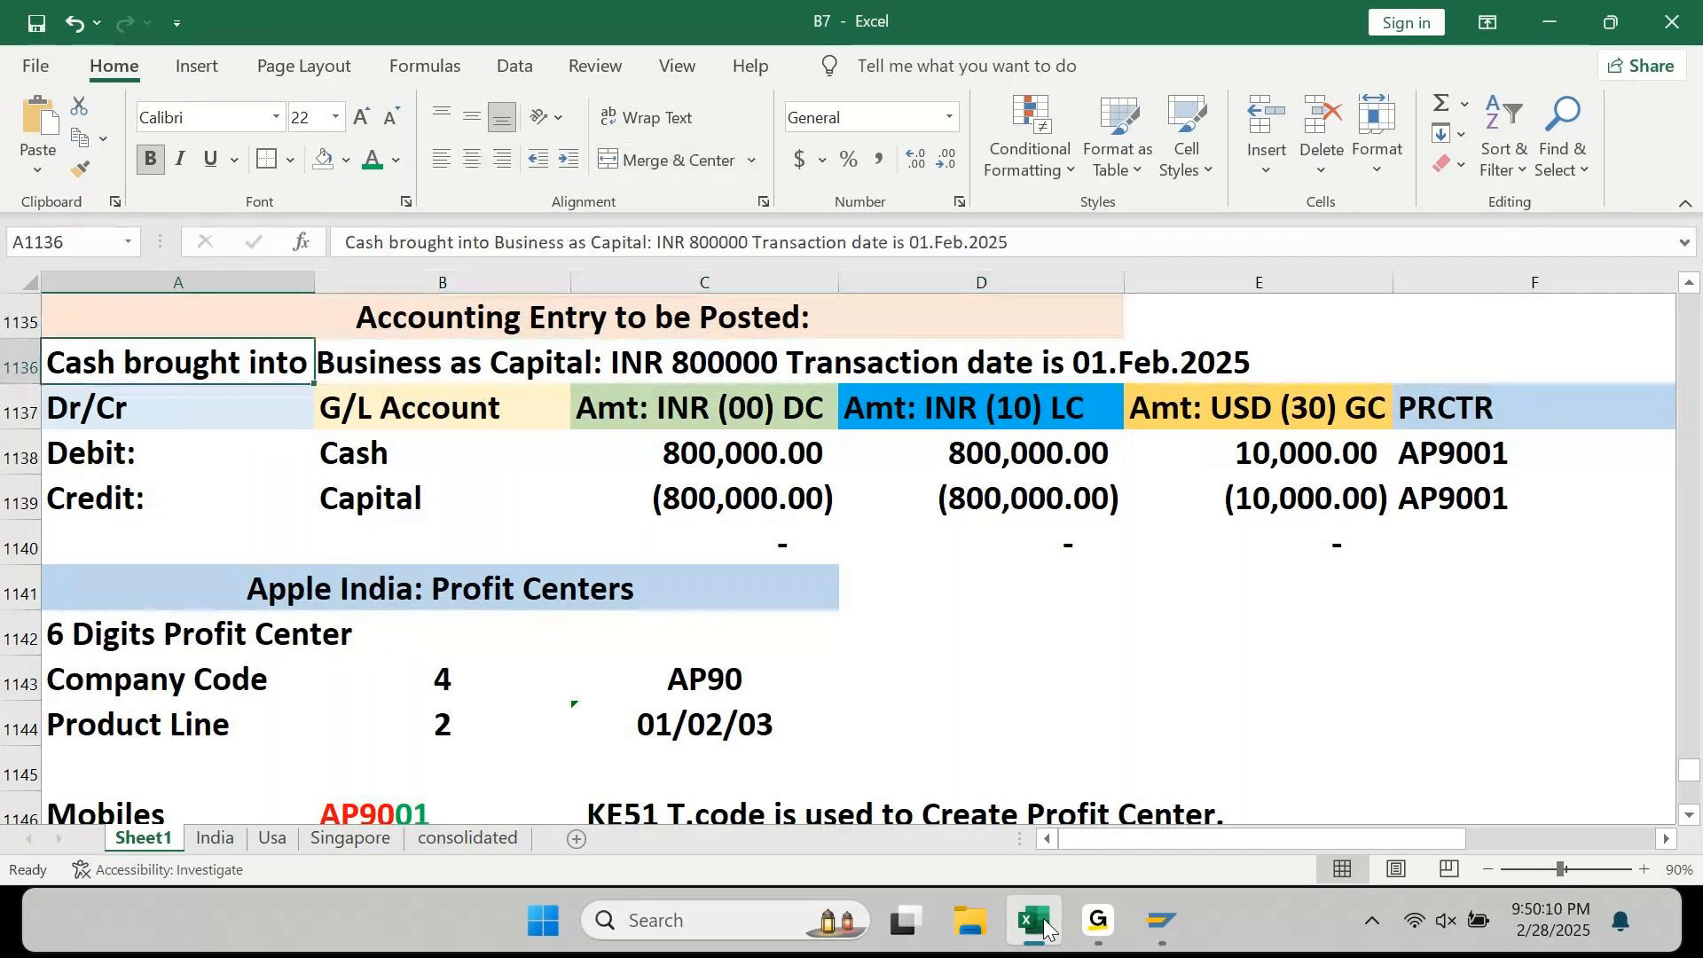
key("Down")
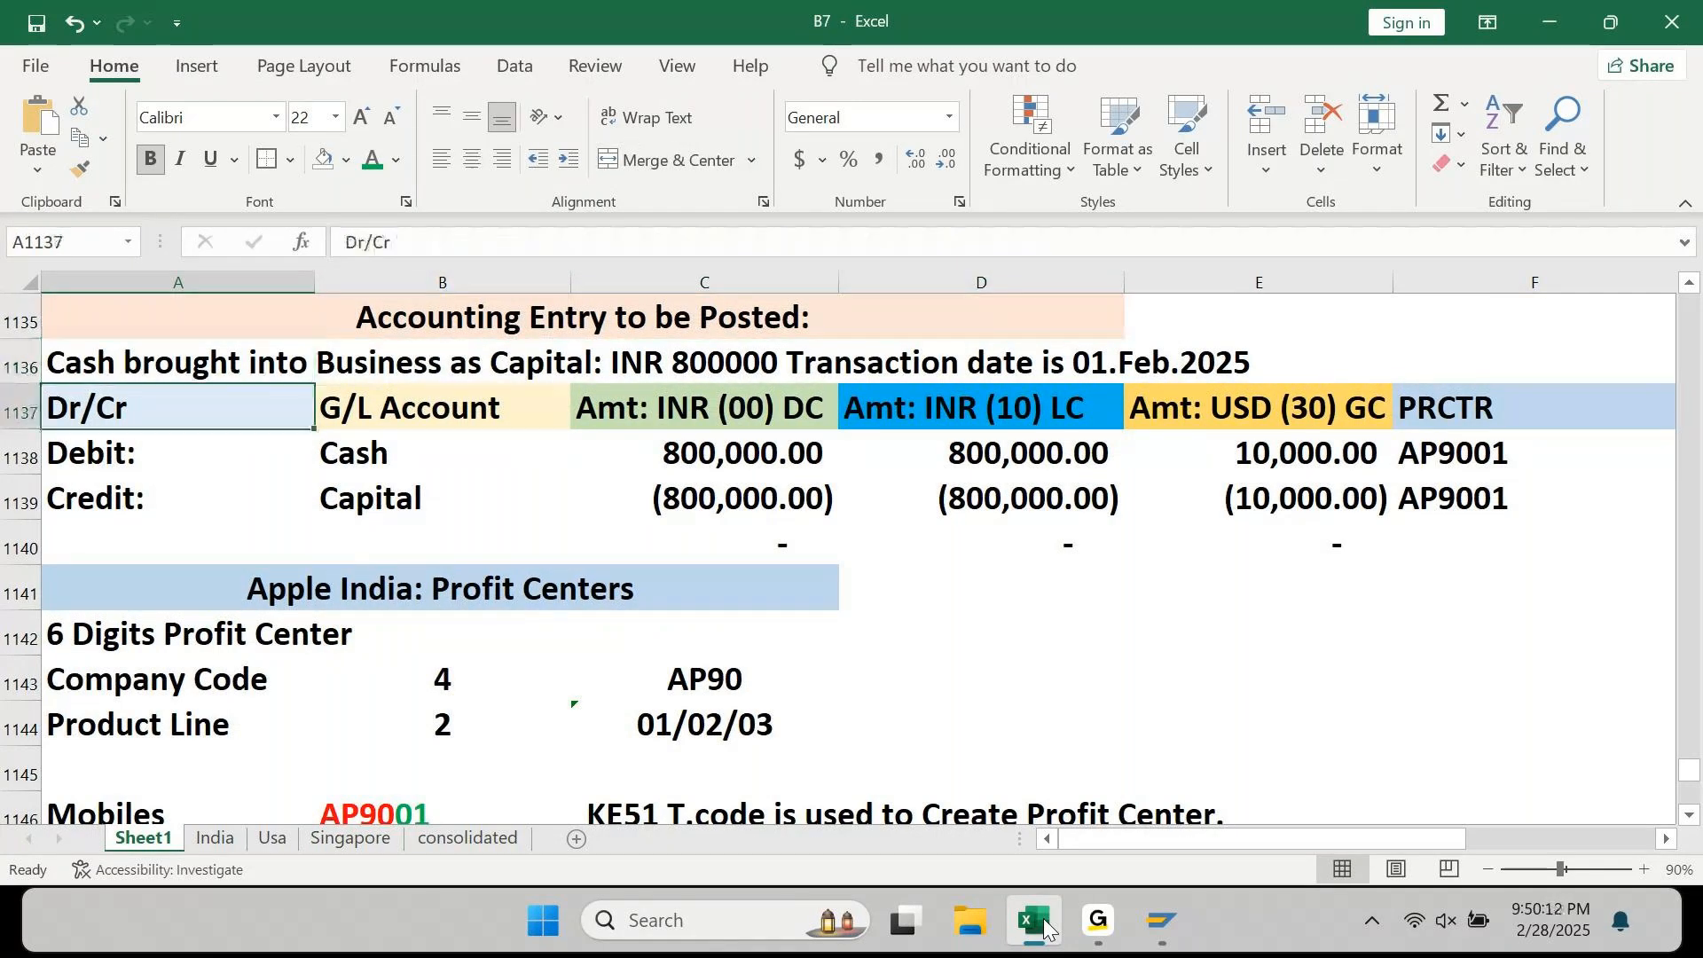
key("Right")
key("Right")
key("Down")
key("Right")
key("Up")
key("Right")
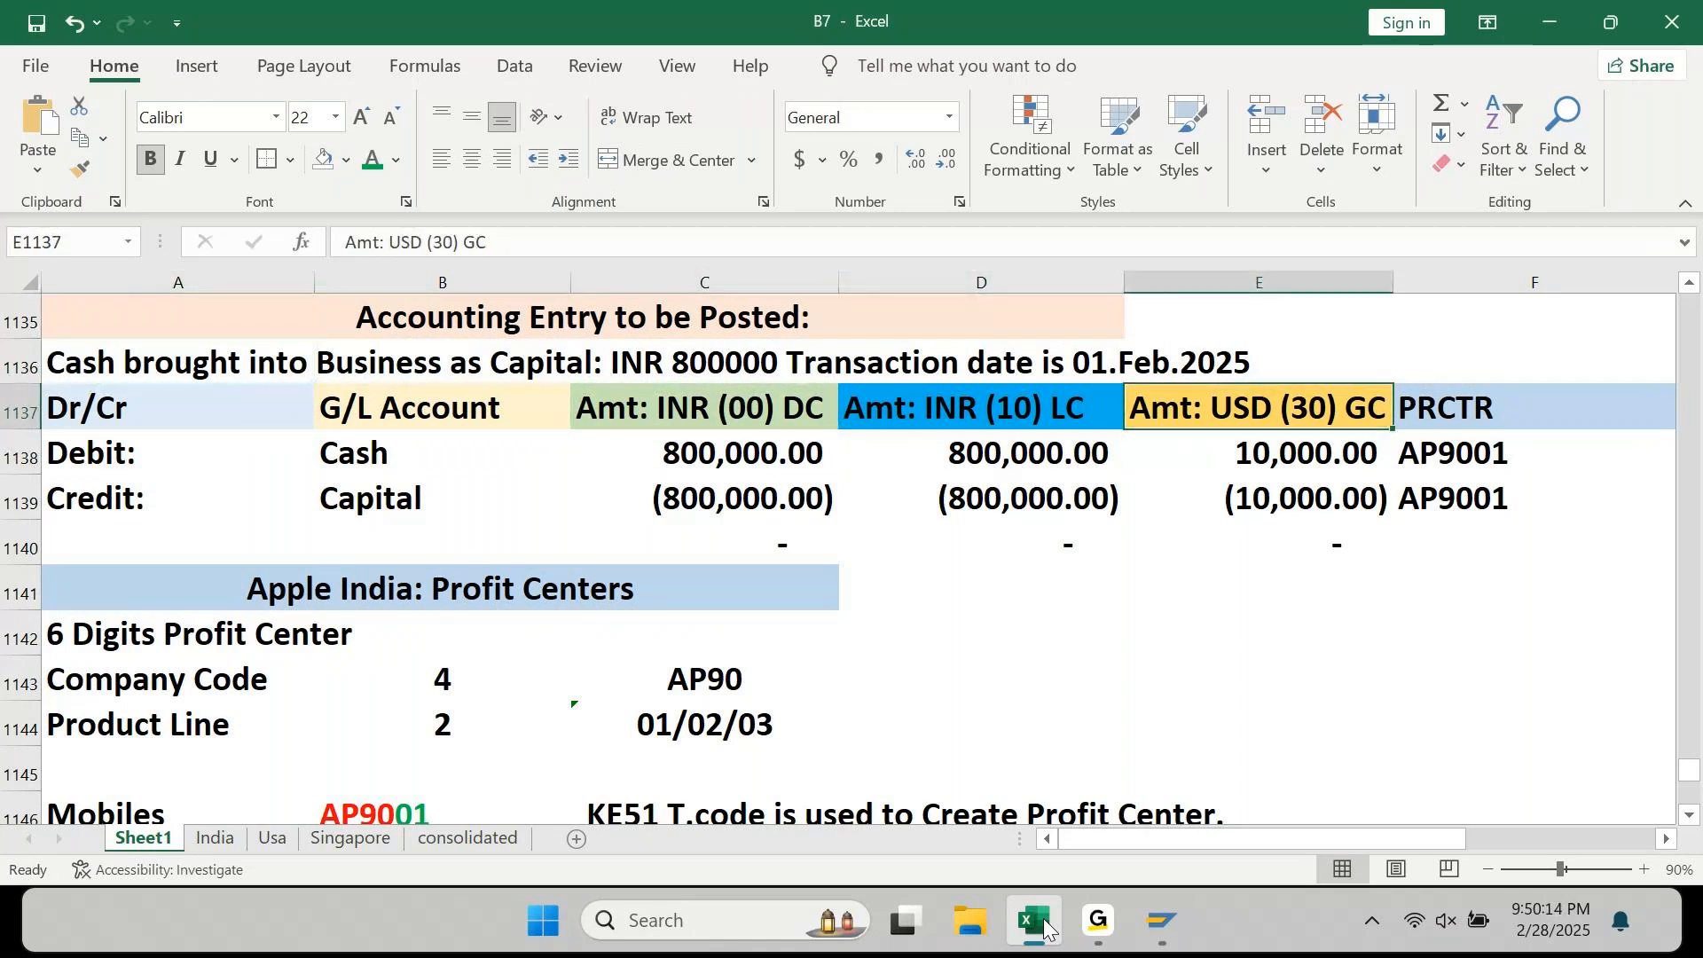
key("Left")
key("Left")
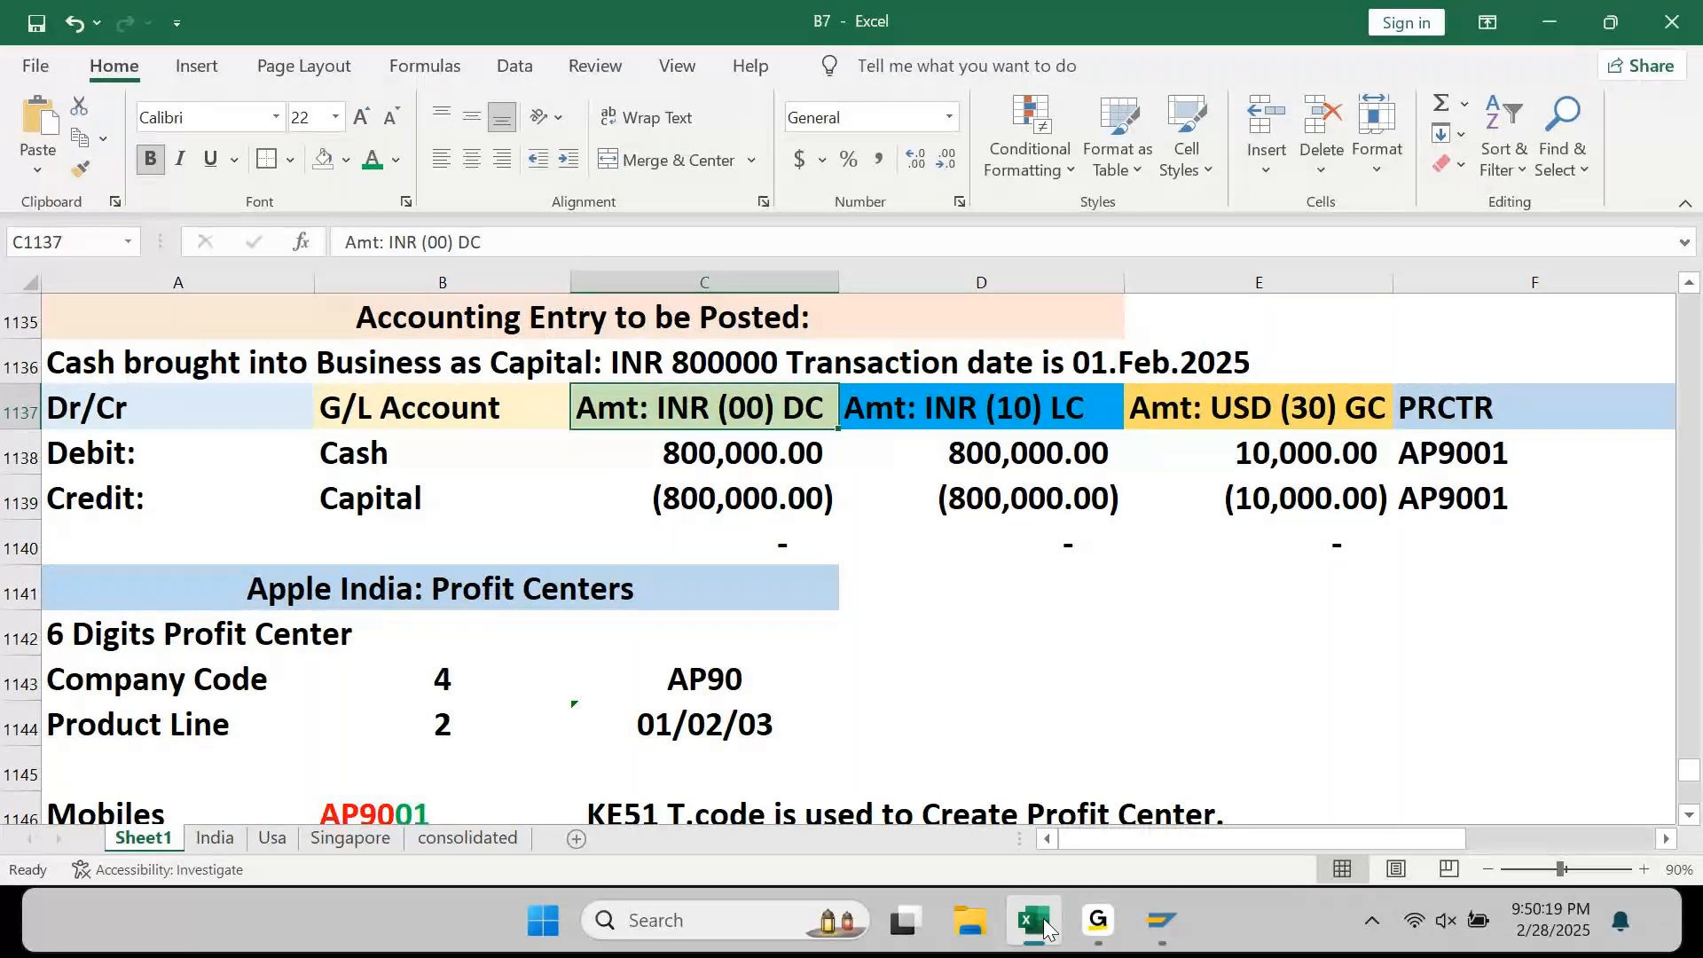
key("Right")
key("Down")
key("Down")
key("Down")
key("Down")
key("Down")
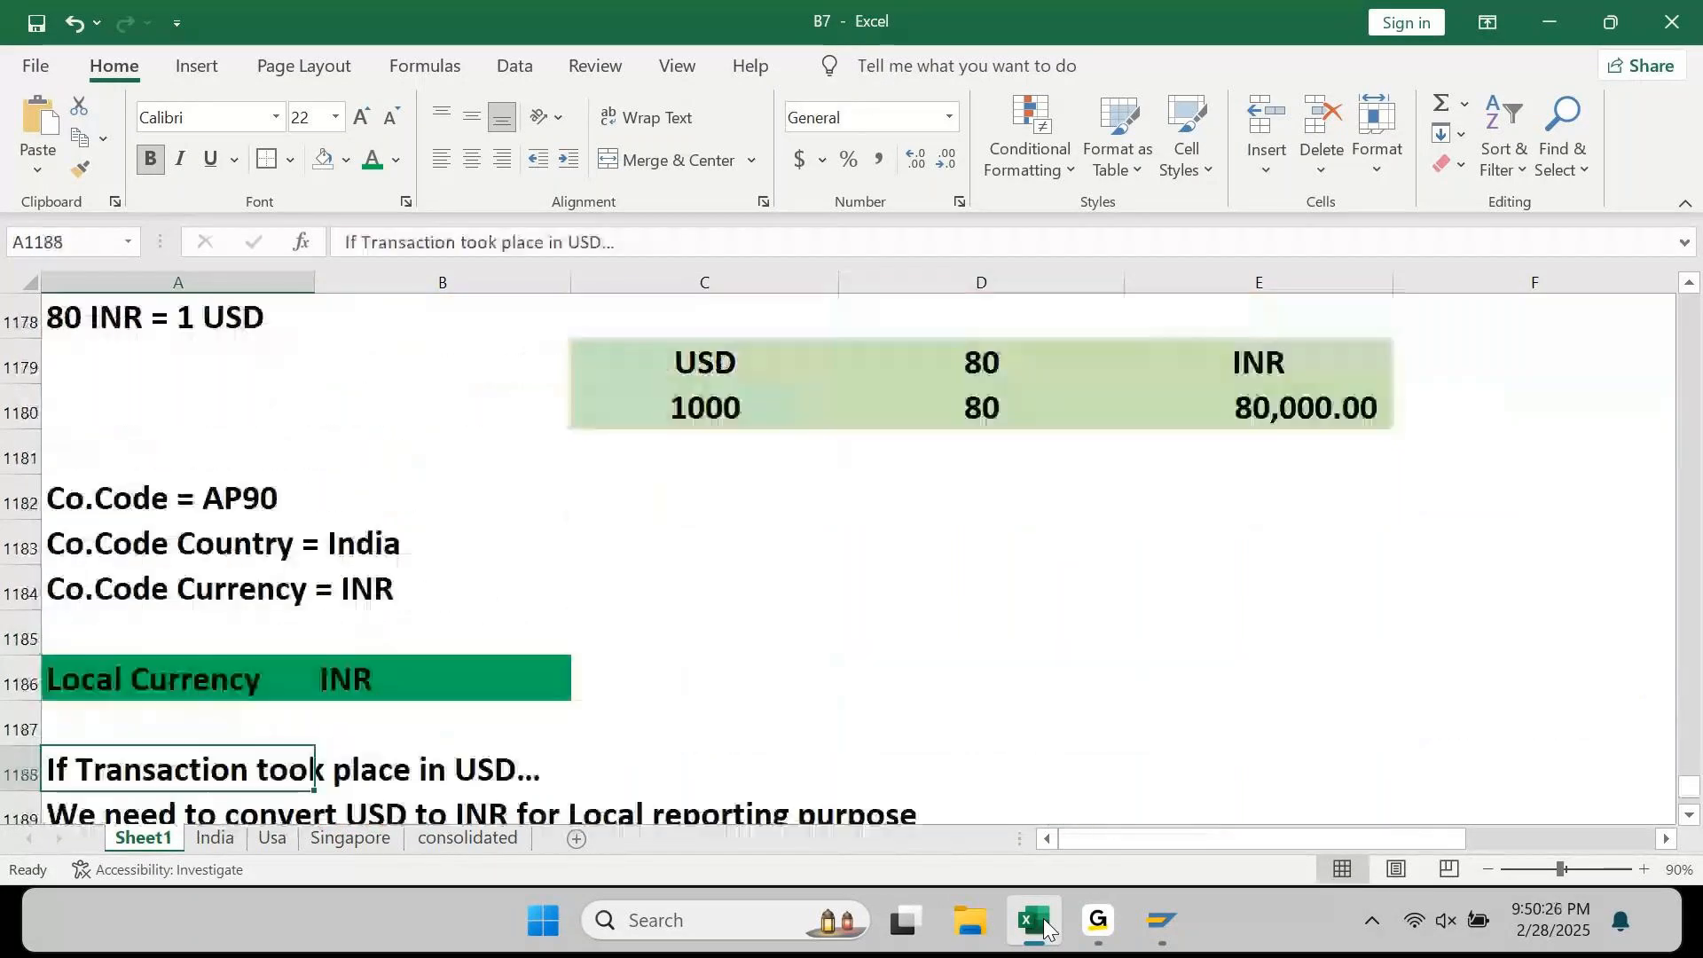
key("Down")
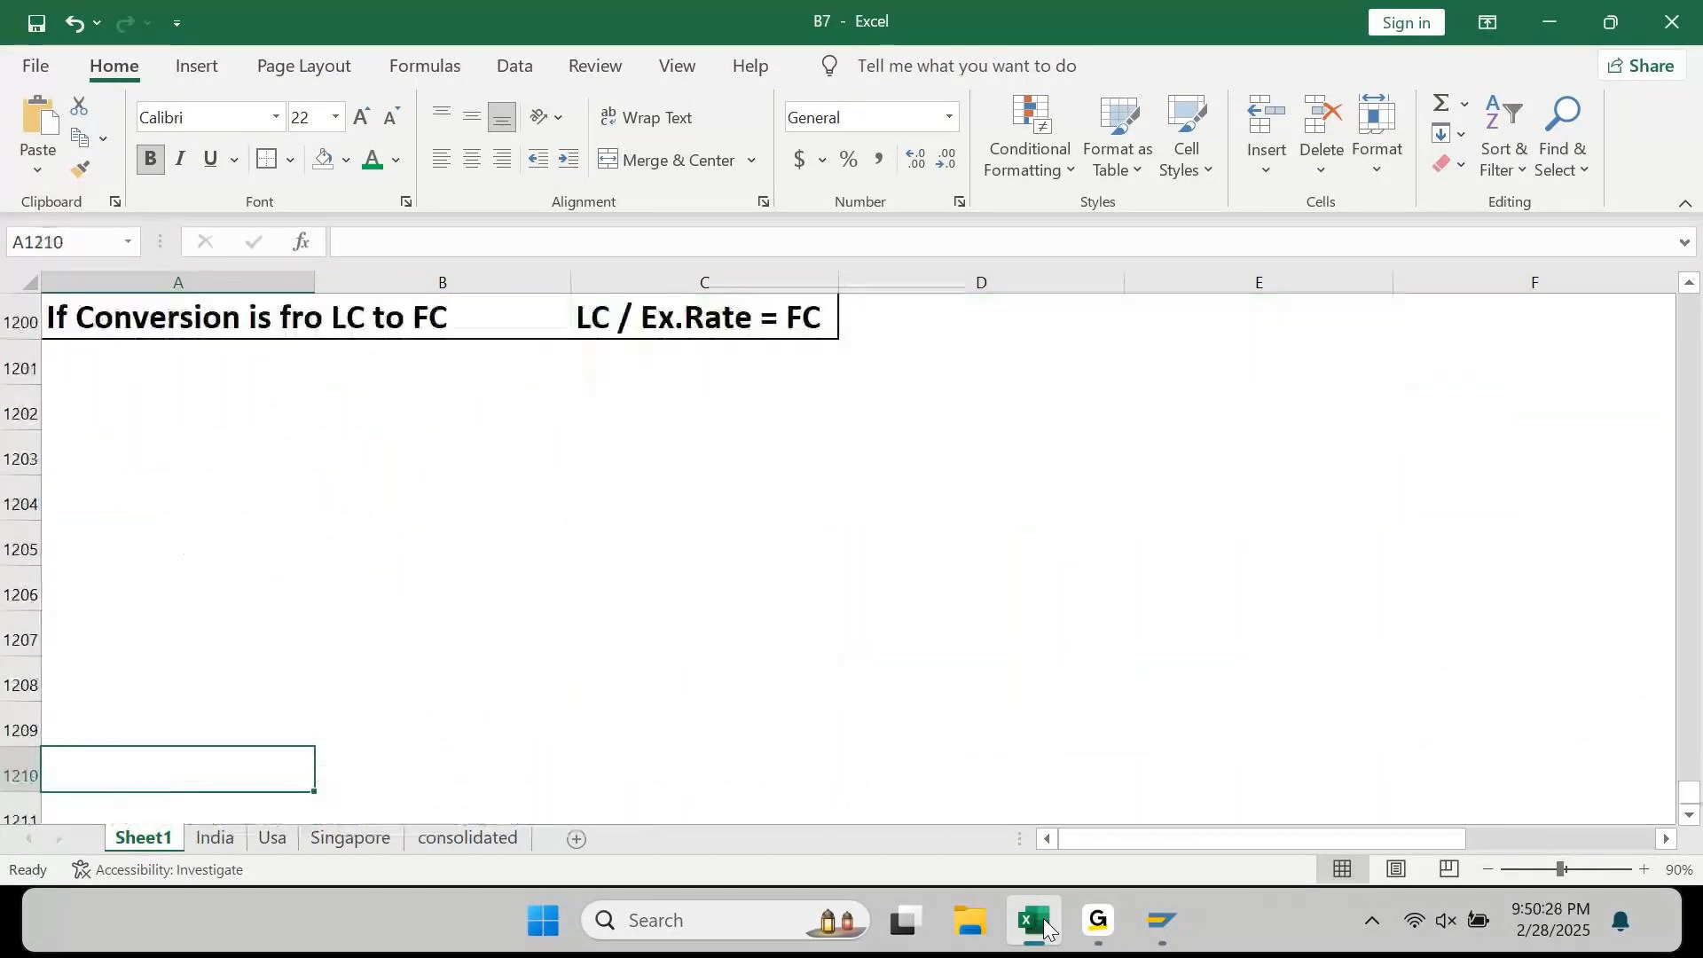
key("Up")
key("Up")
key("Up")
key("Up")
key("Up")
key("Up")
key("Up")
key("Up")
key("Up")
key("Up")
key("Up")
key("Up")
key("Up")
key("Up")
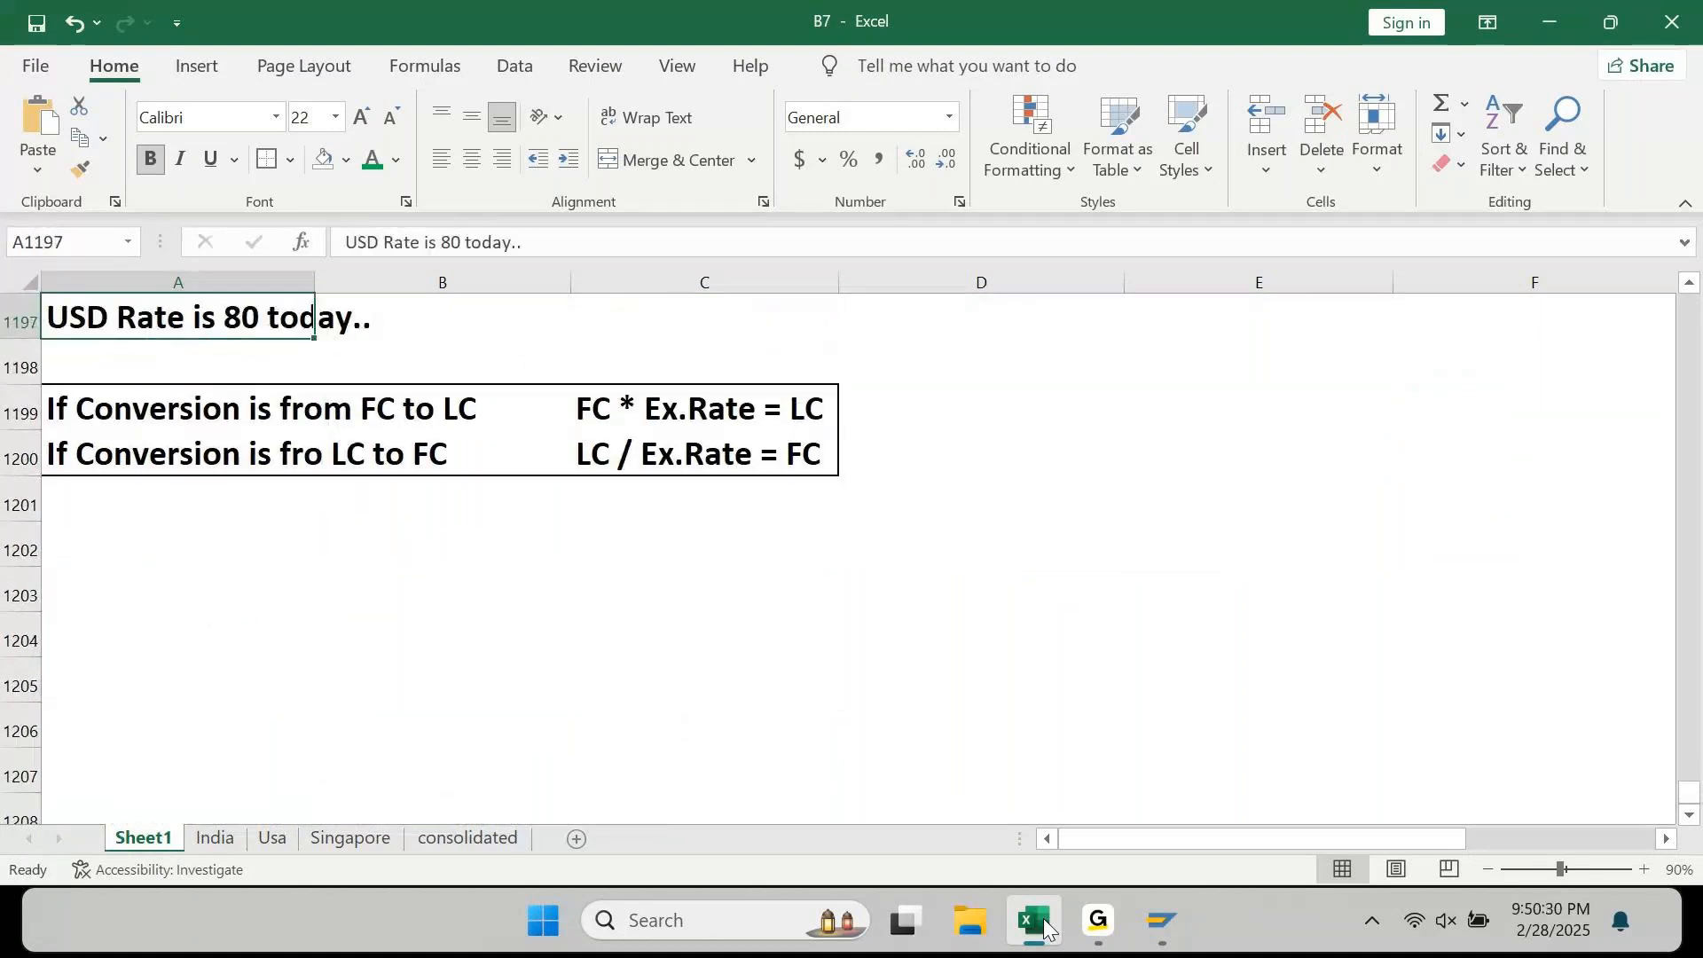
key("Up")
key("Up")
key("Up")
key("Up")
key("Up")
key("Up")
key("Up")
key("Up")
key("Up")
key("Up")
key("Up")
key("Up")
key("Up")
key("Up")
key("Up")
key("Up")
key("Up")
key("Up")
key("Up")
key("Up")
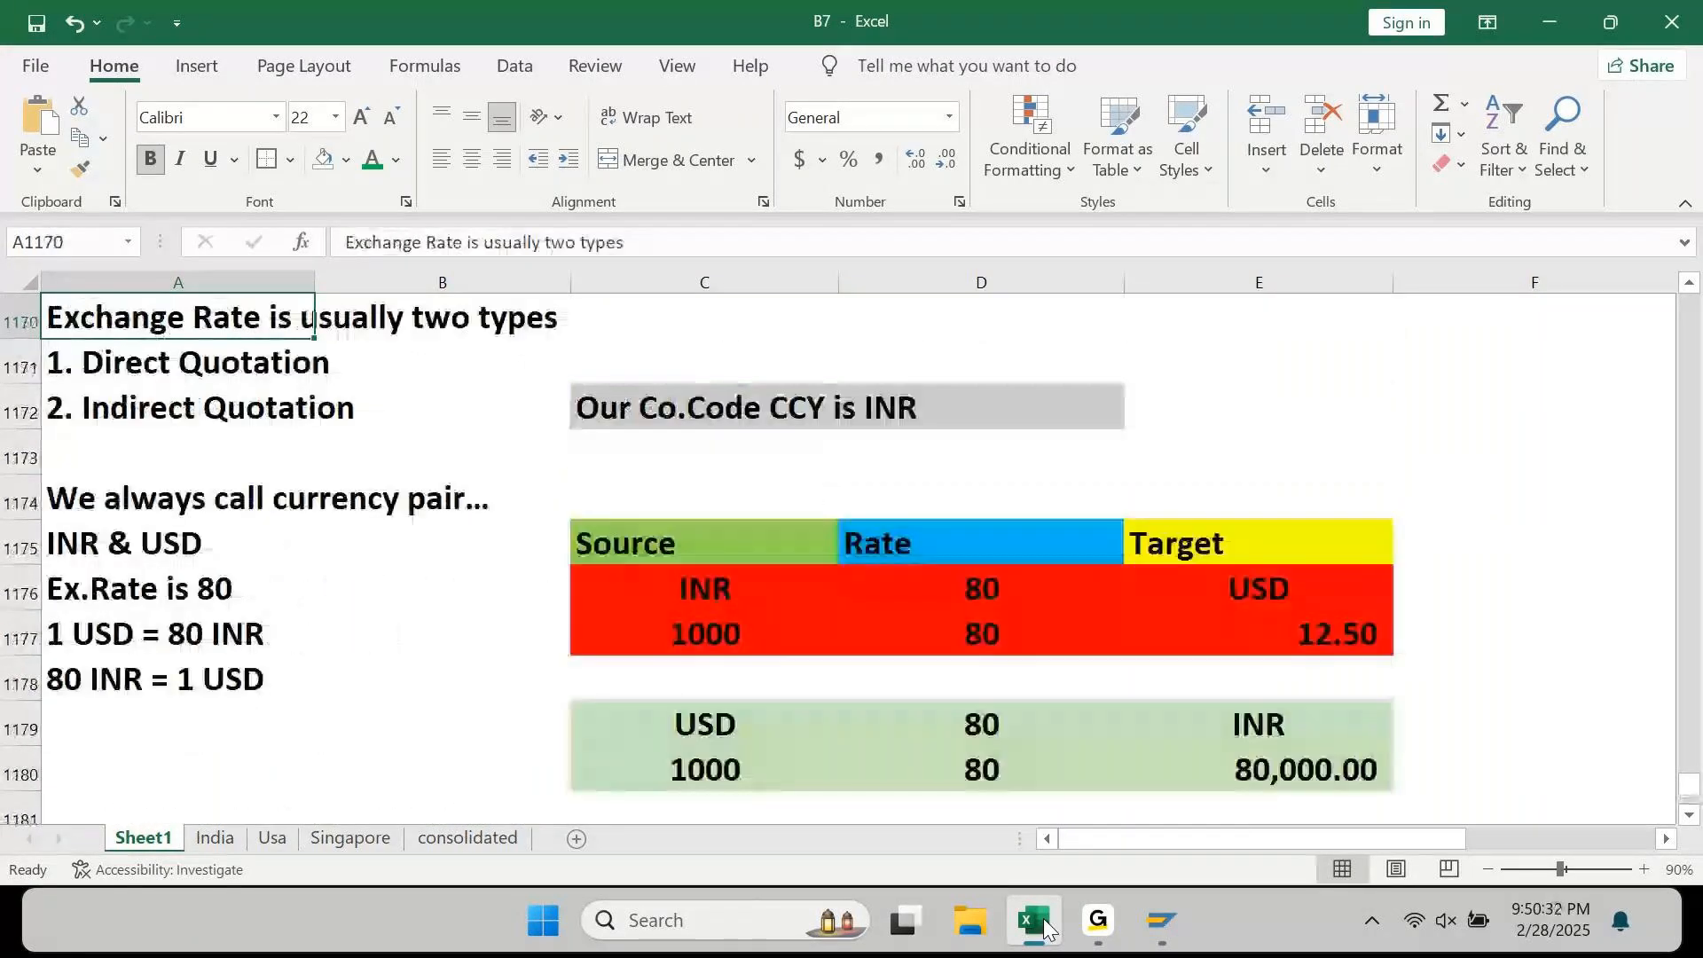
key("Up")
key("Up")
key("Up")
key("Up")
key("Up")
key("Up")
key("Up")
key("Up")
key("Up")
key("Up")
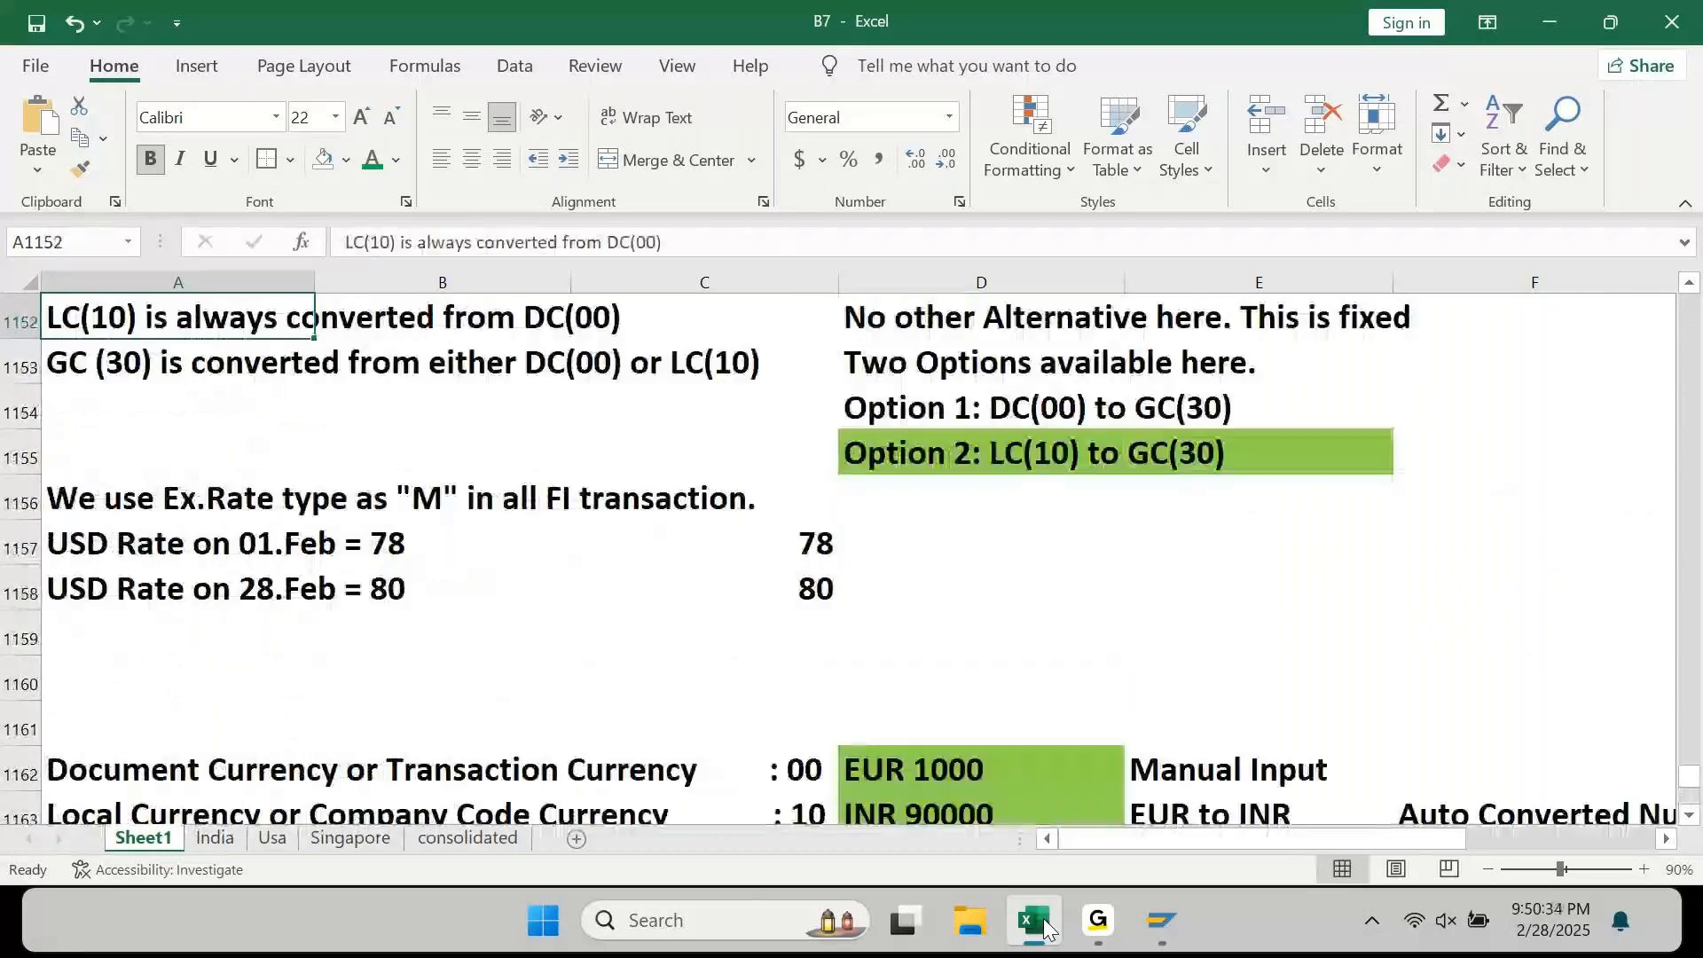
key("Up")
key("Up")
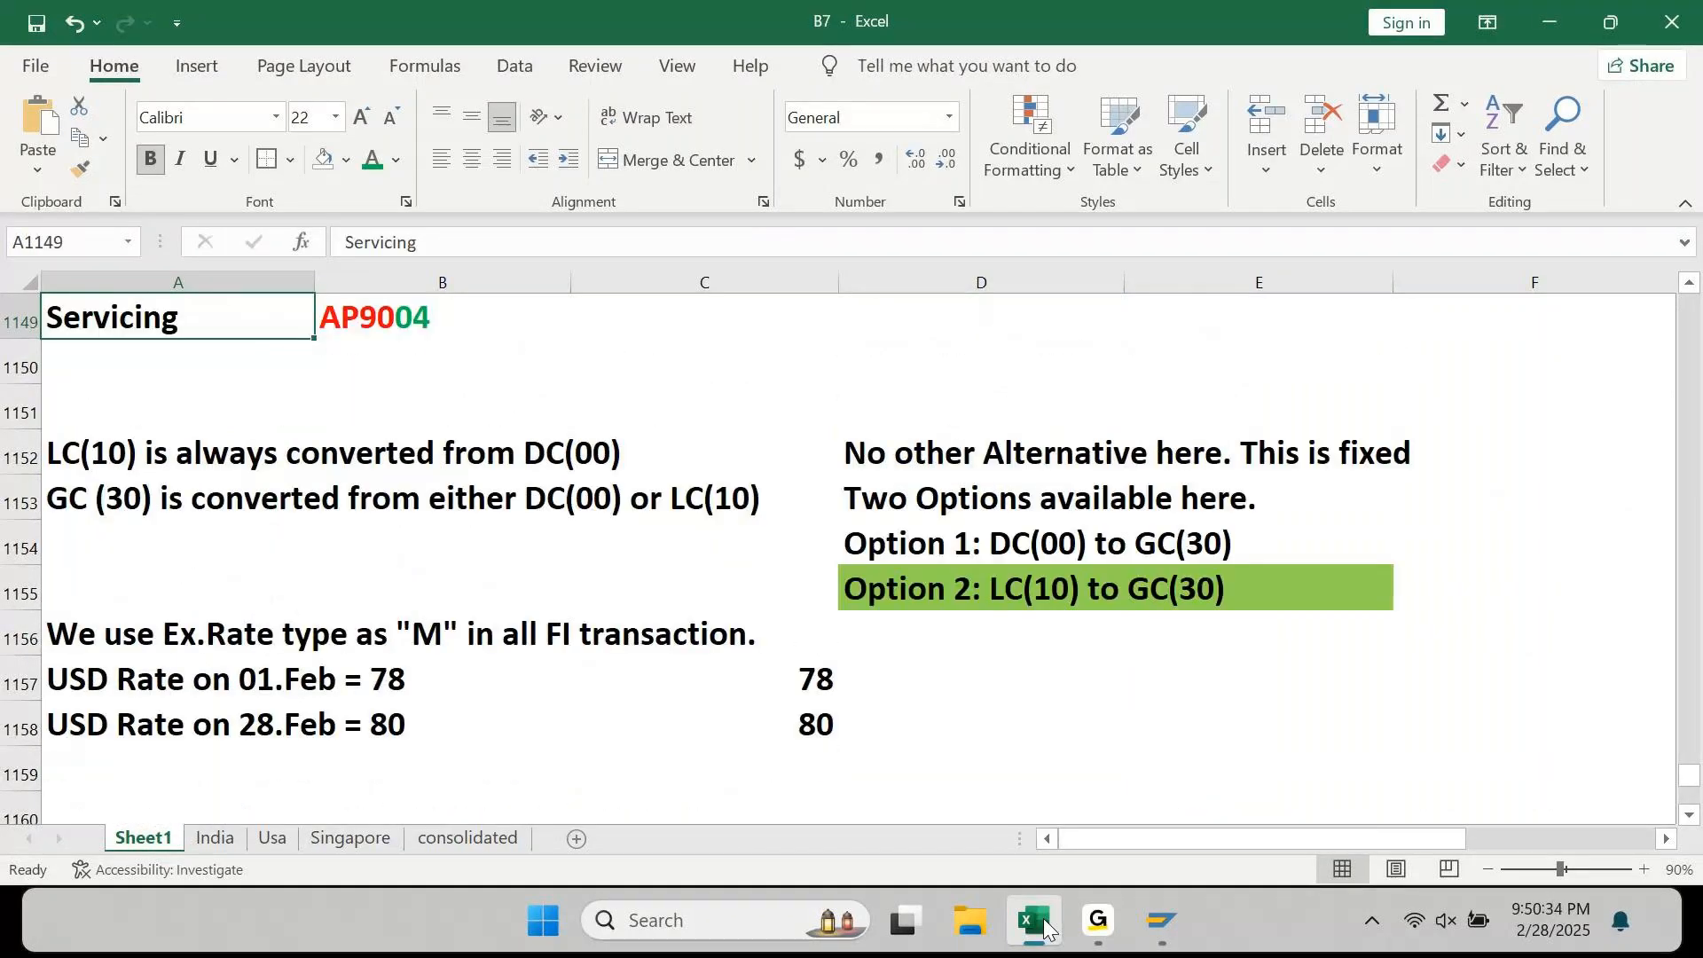
key("Up")
key("Up")
key("Up")
key("Up")
key("Up")
key("Up")
key("Up")
key("Up")
key("Up")
key("Up")
key("Up")
key("Up")
key("Up")
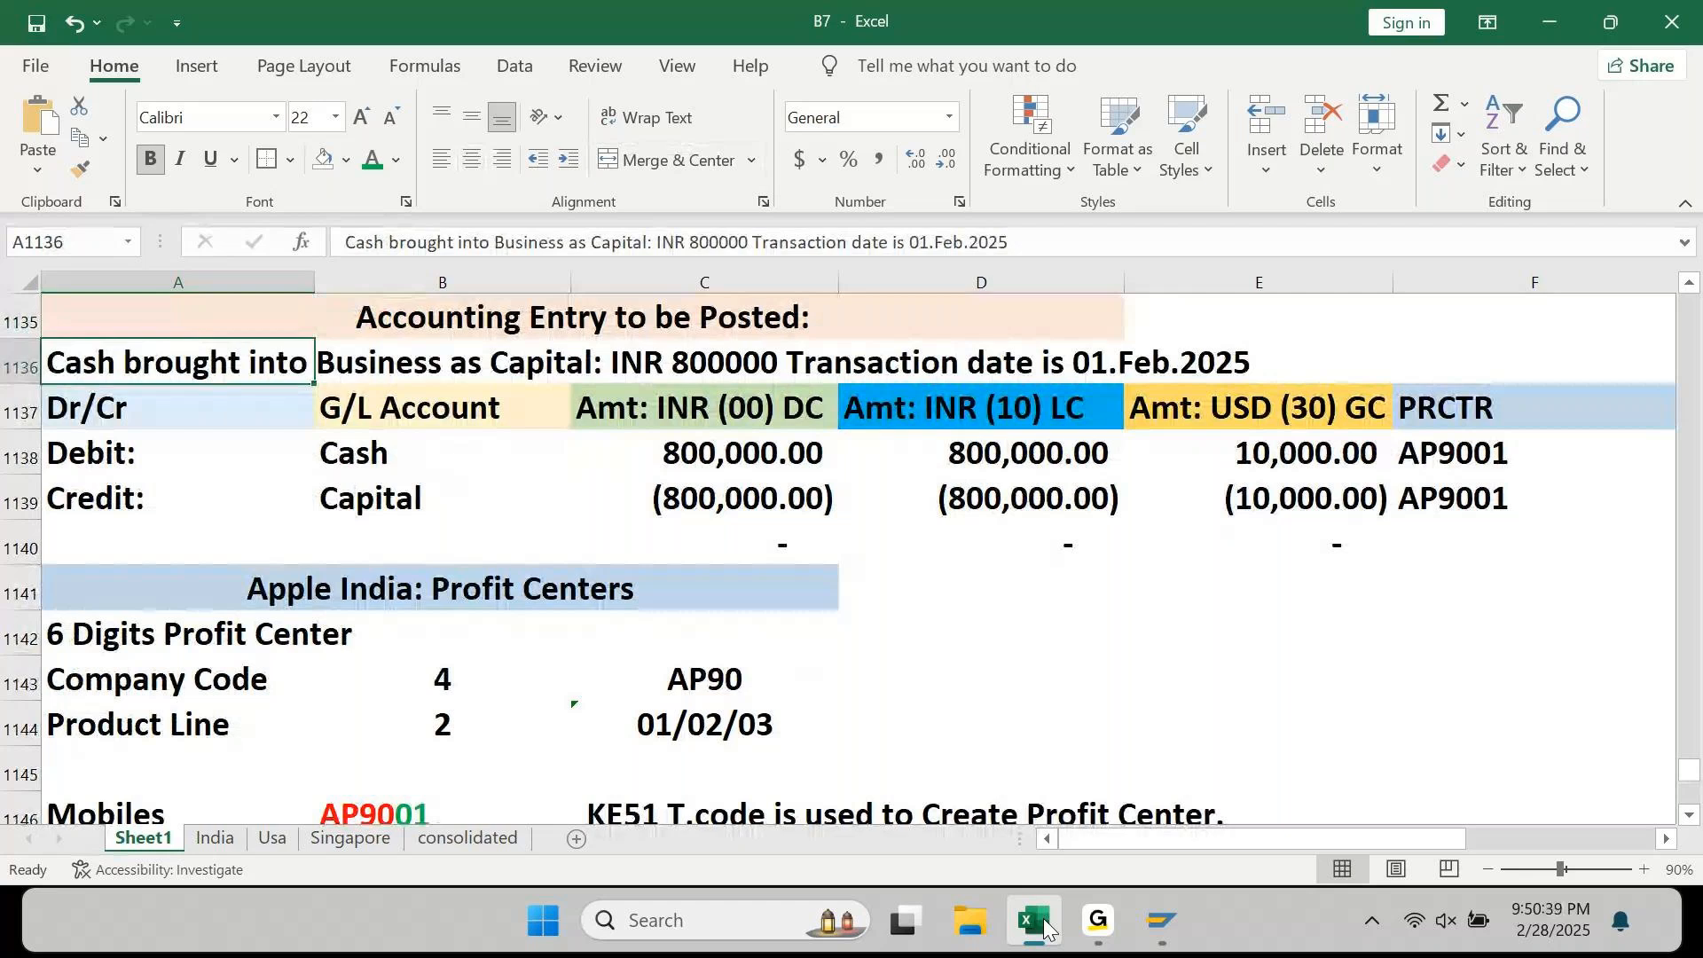
key("Down")
key("Down")
key("Down")
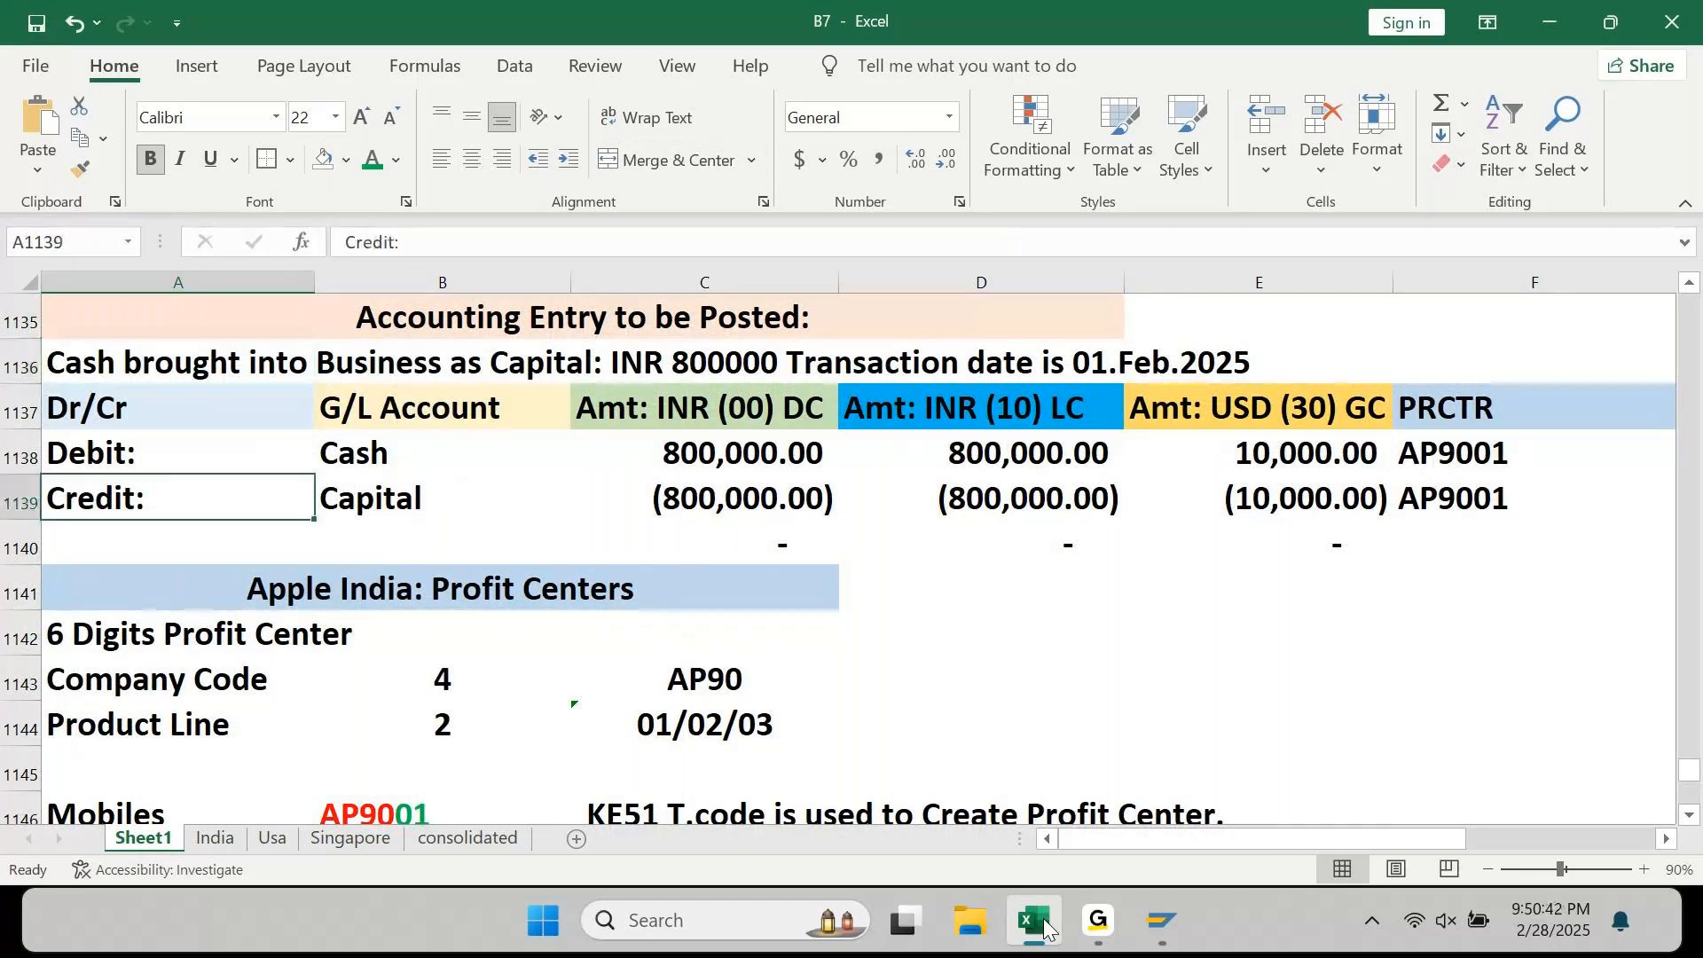
key("Down")
key("Down")
key("Down")
key("Down")
key("Down")
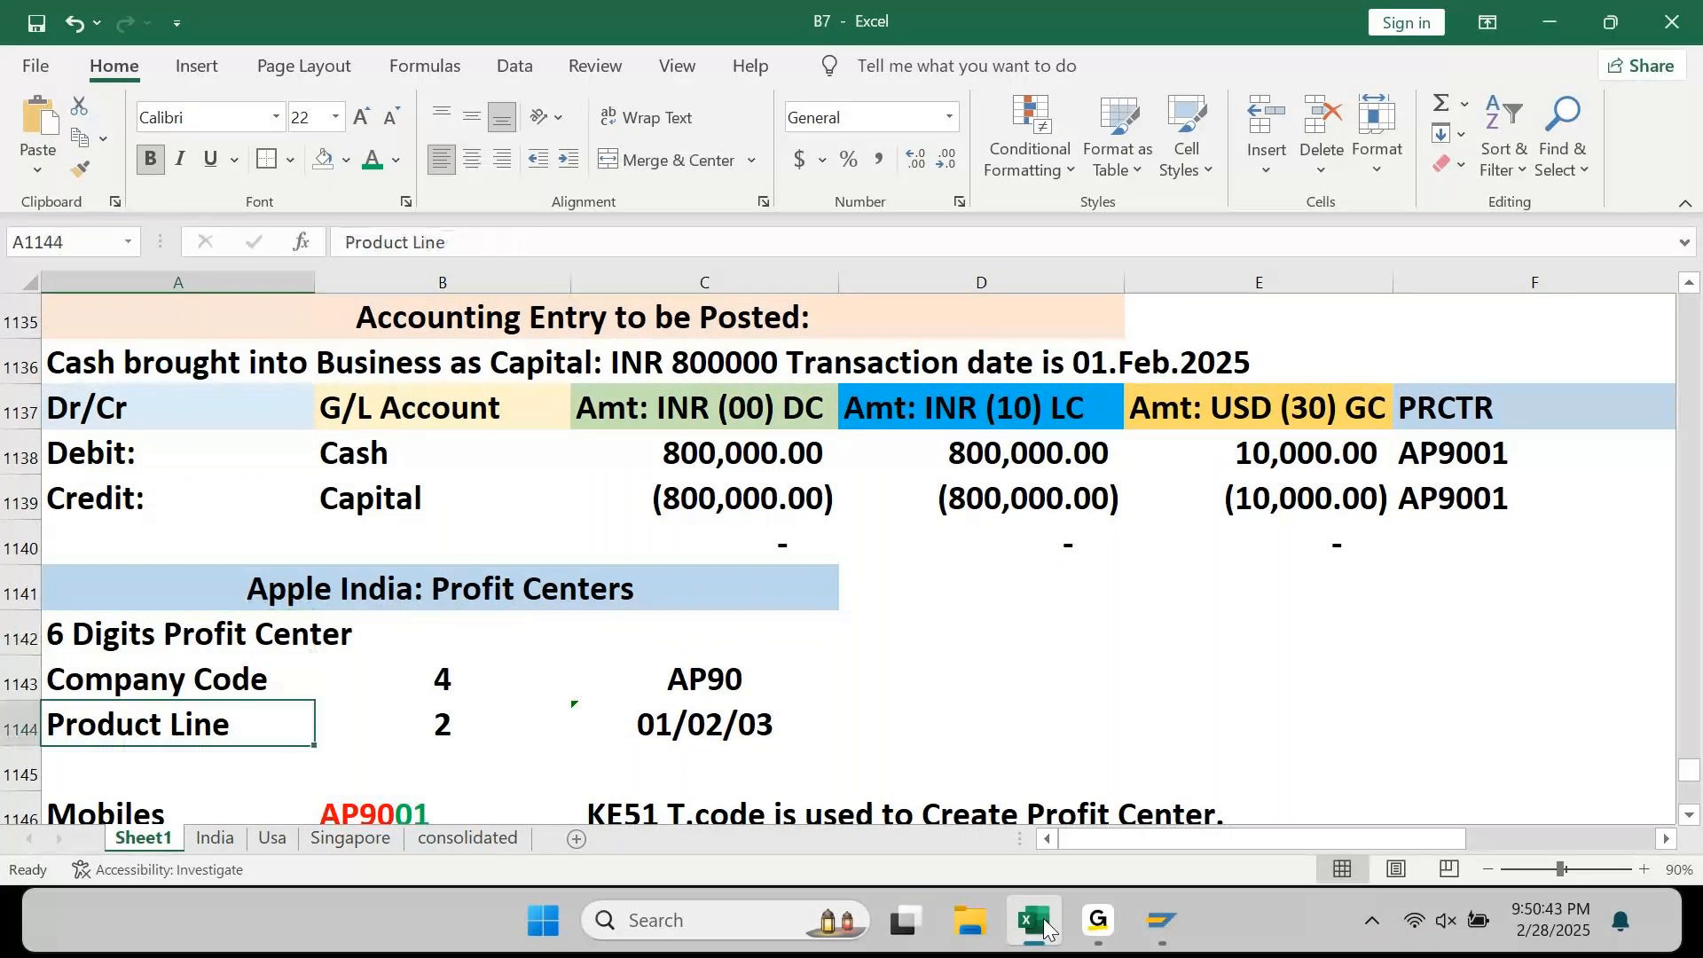
key("Down")
key("Down")
key("Down")
key("Down")
key("Down")
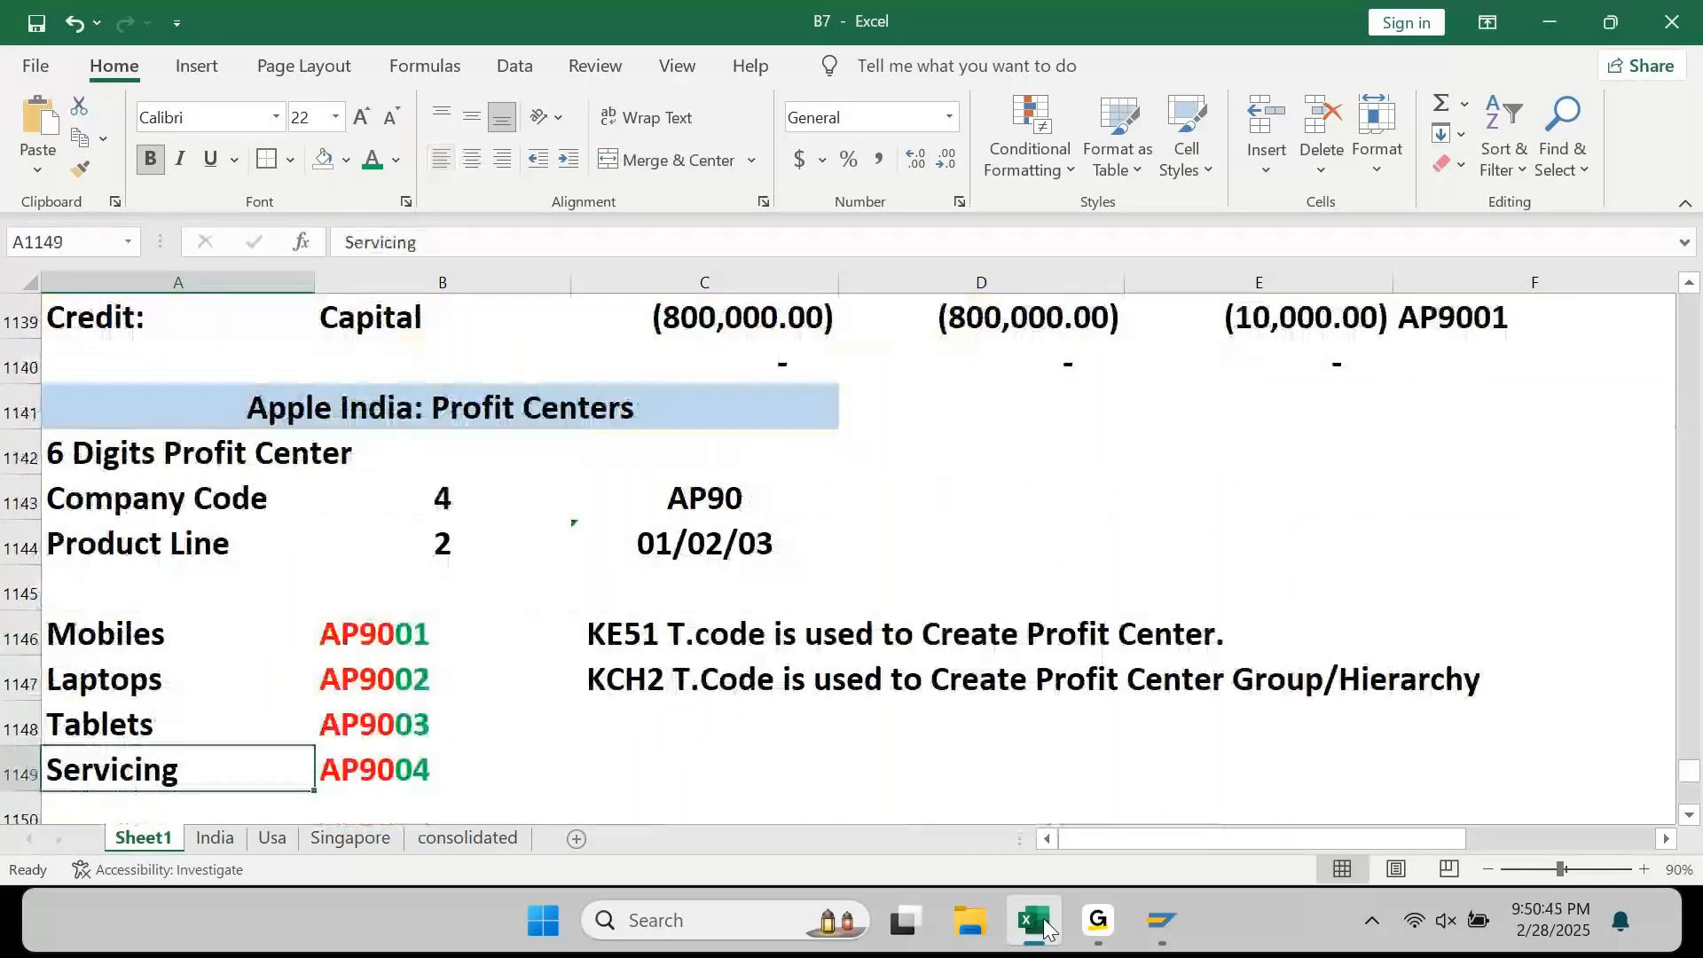
key("Right")
key("Up")
key("Up")
key("Right")
key("Up")
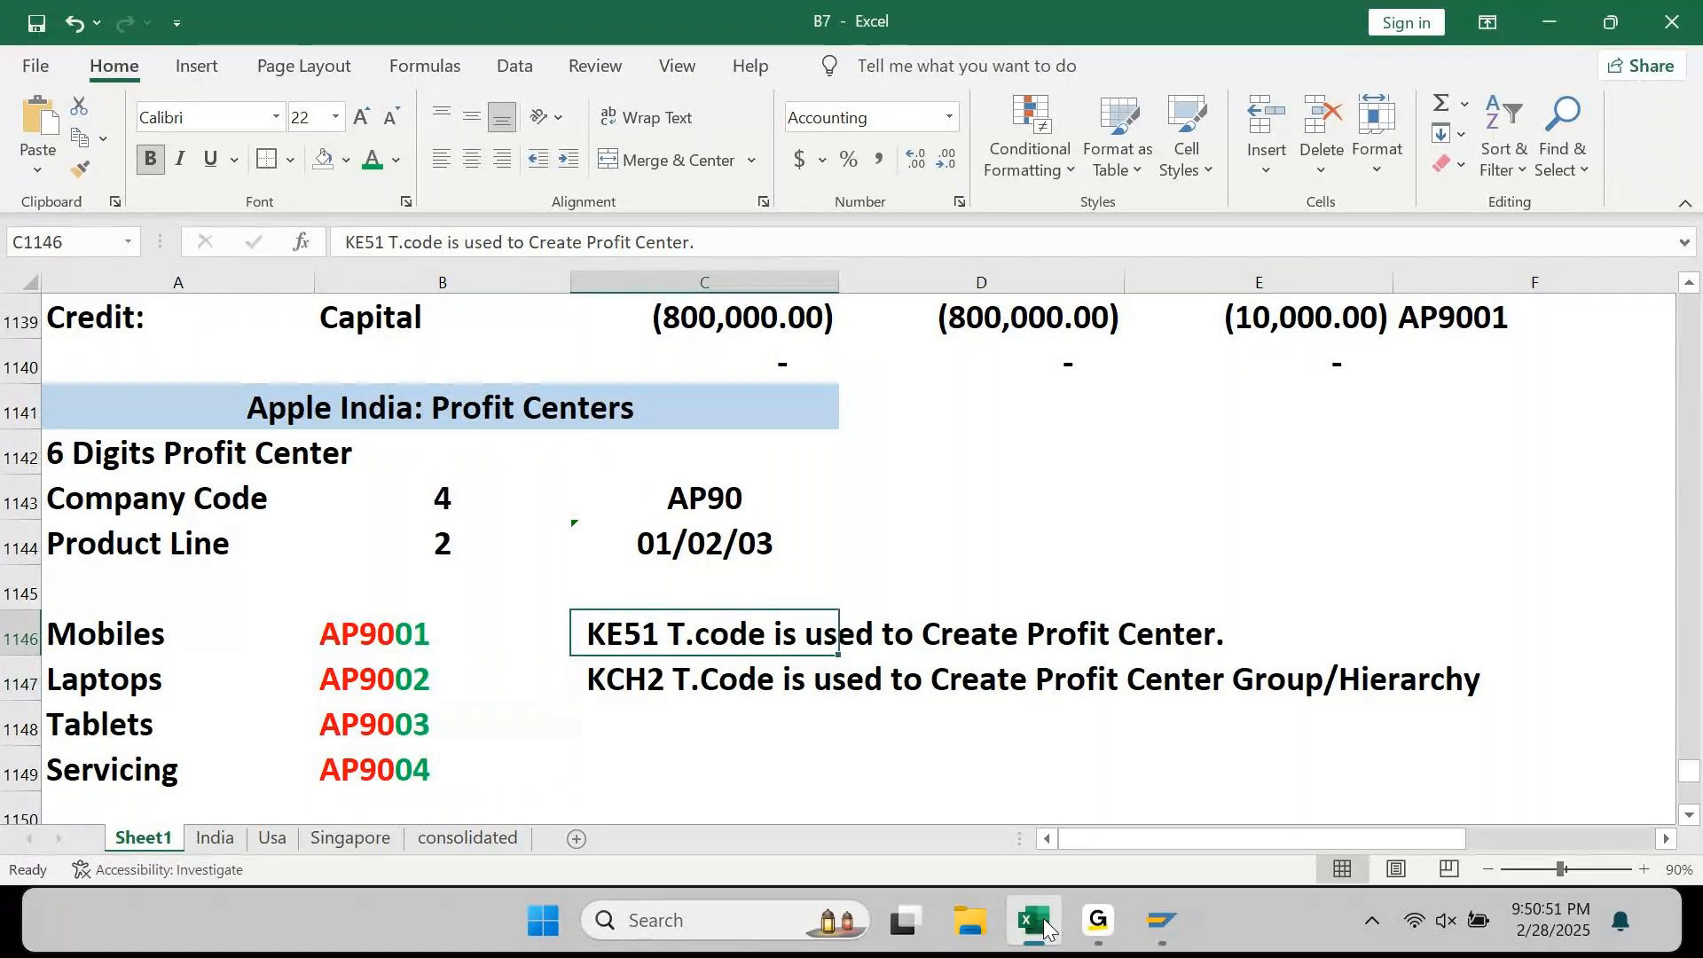
key("Down")
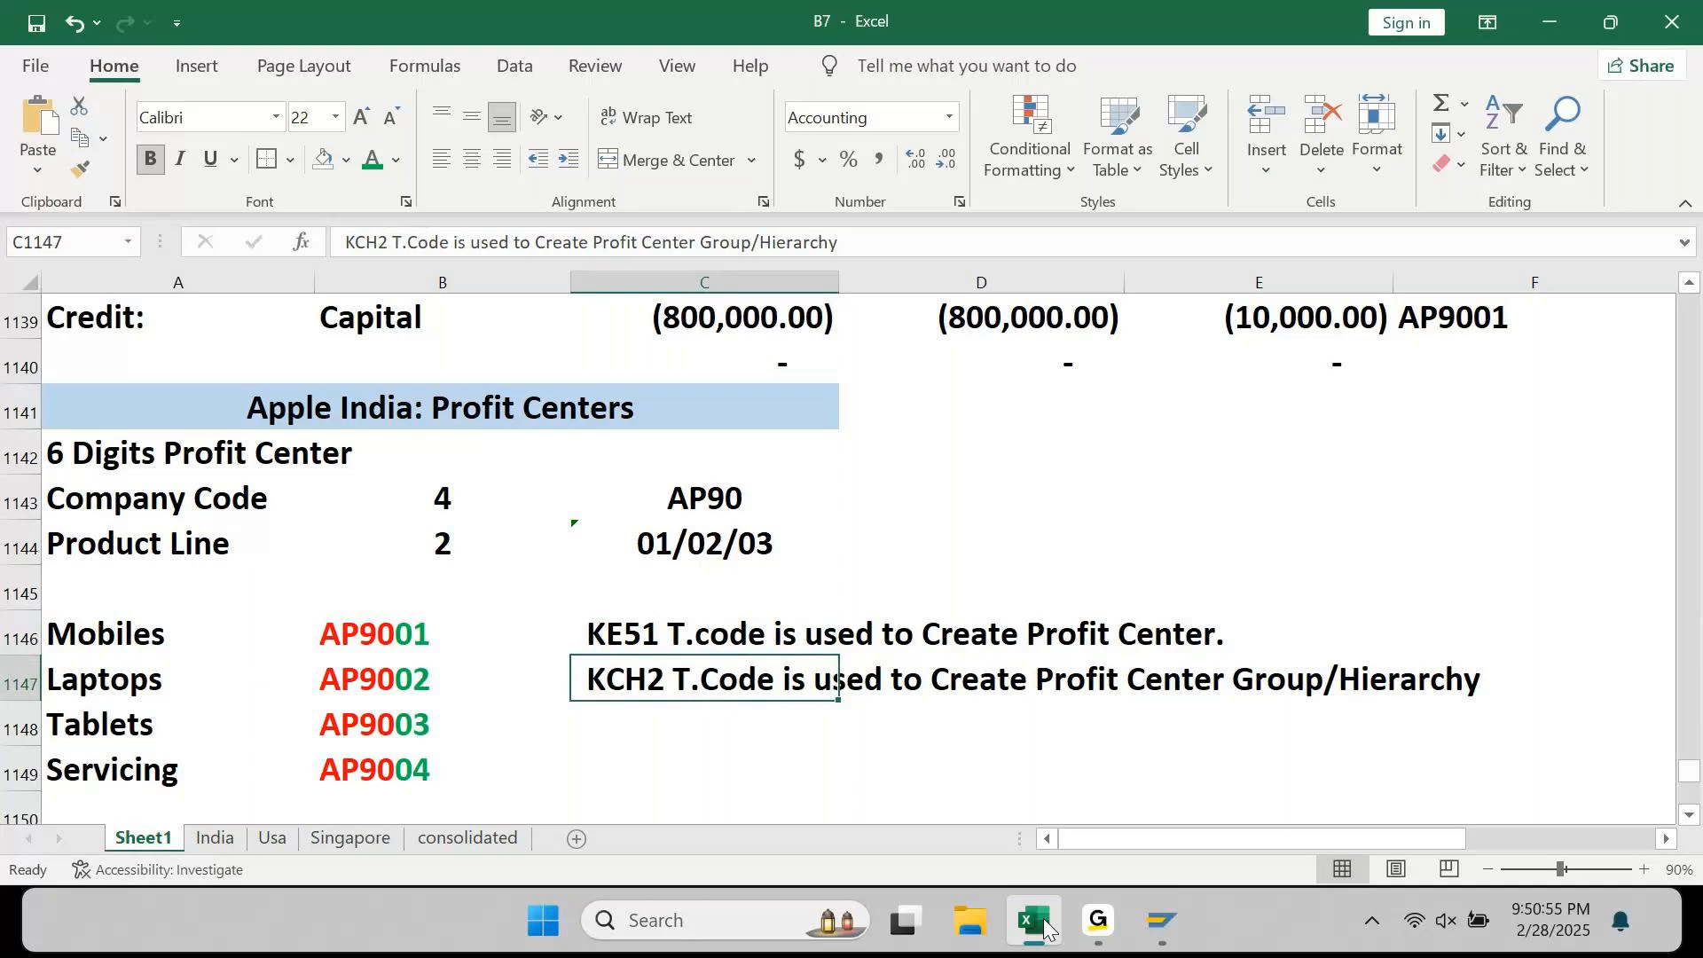
key("Up")
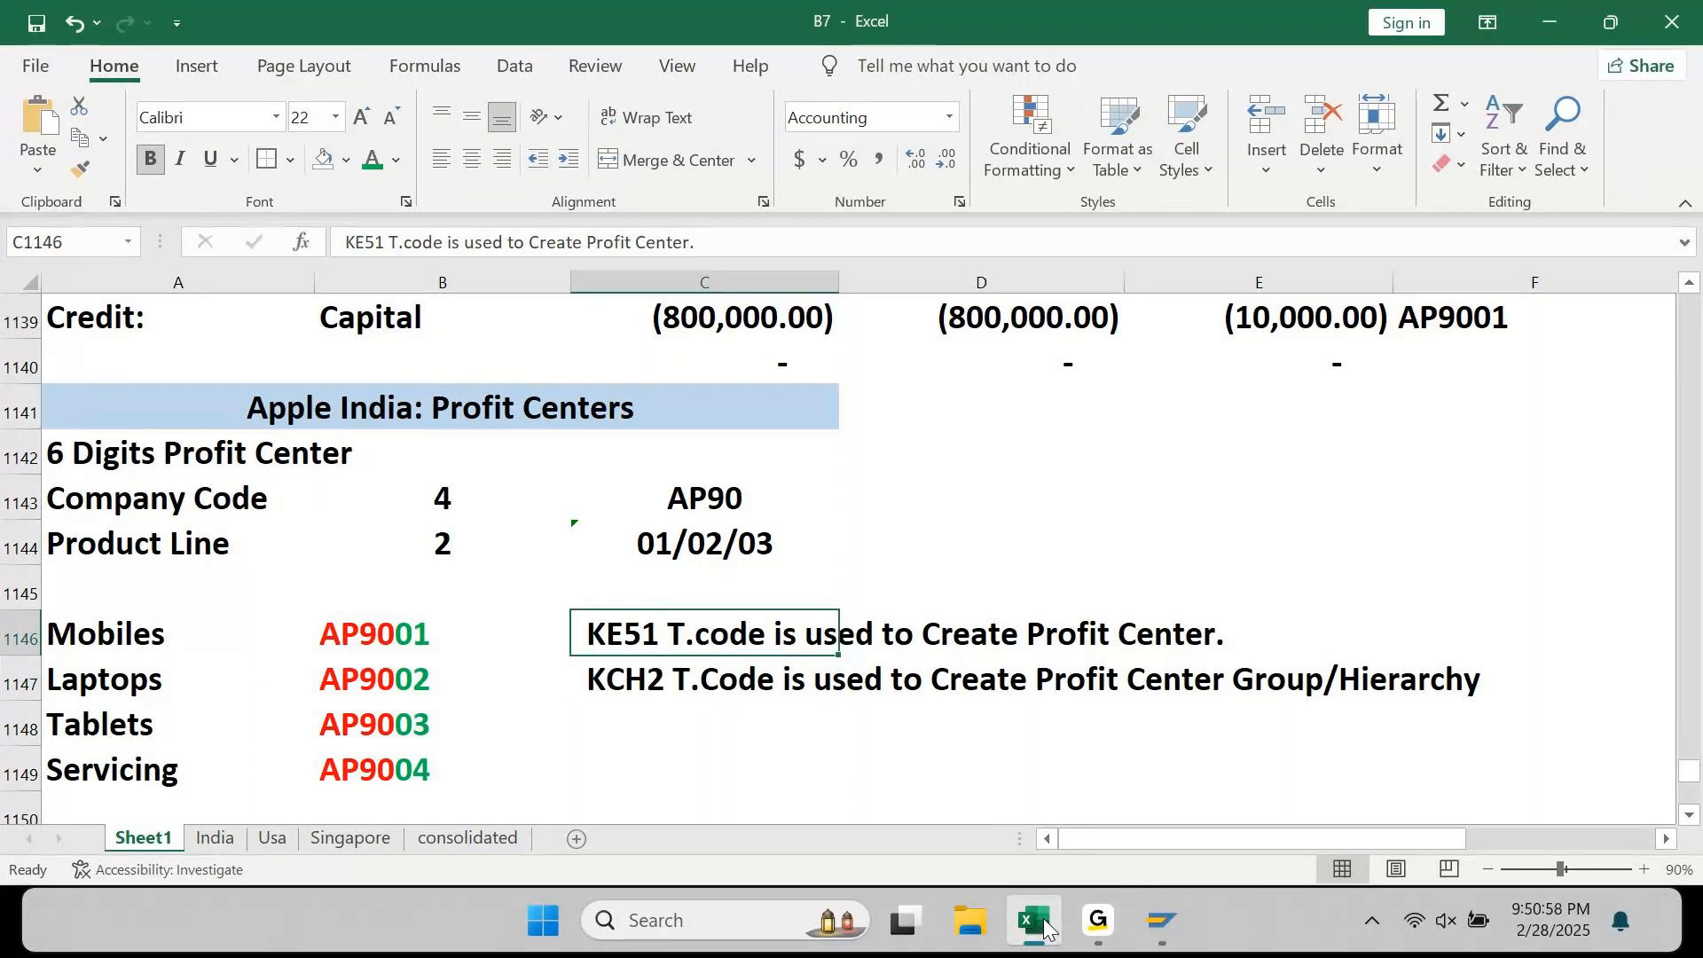
key("Down")
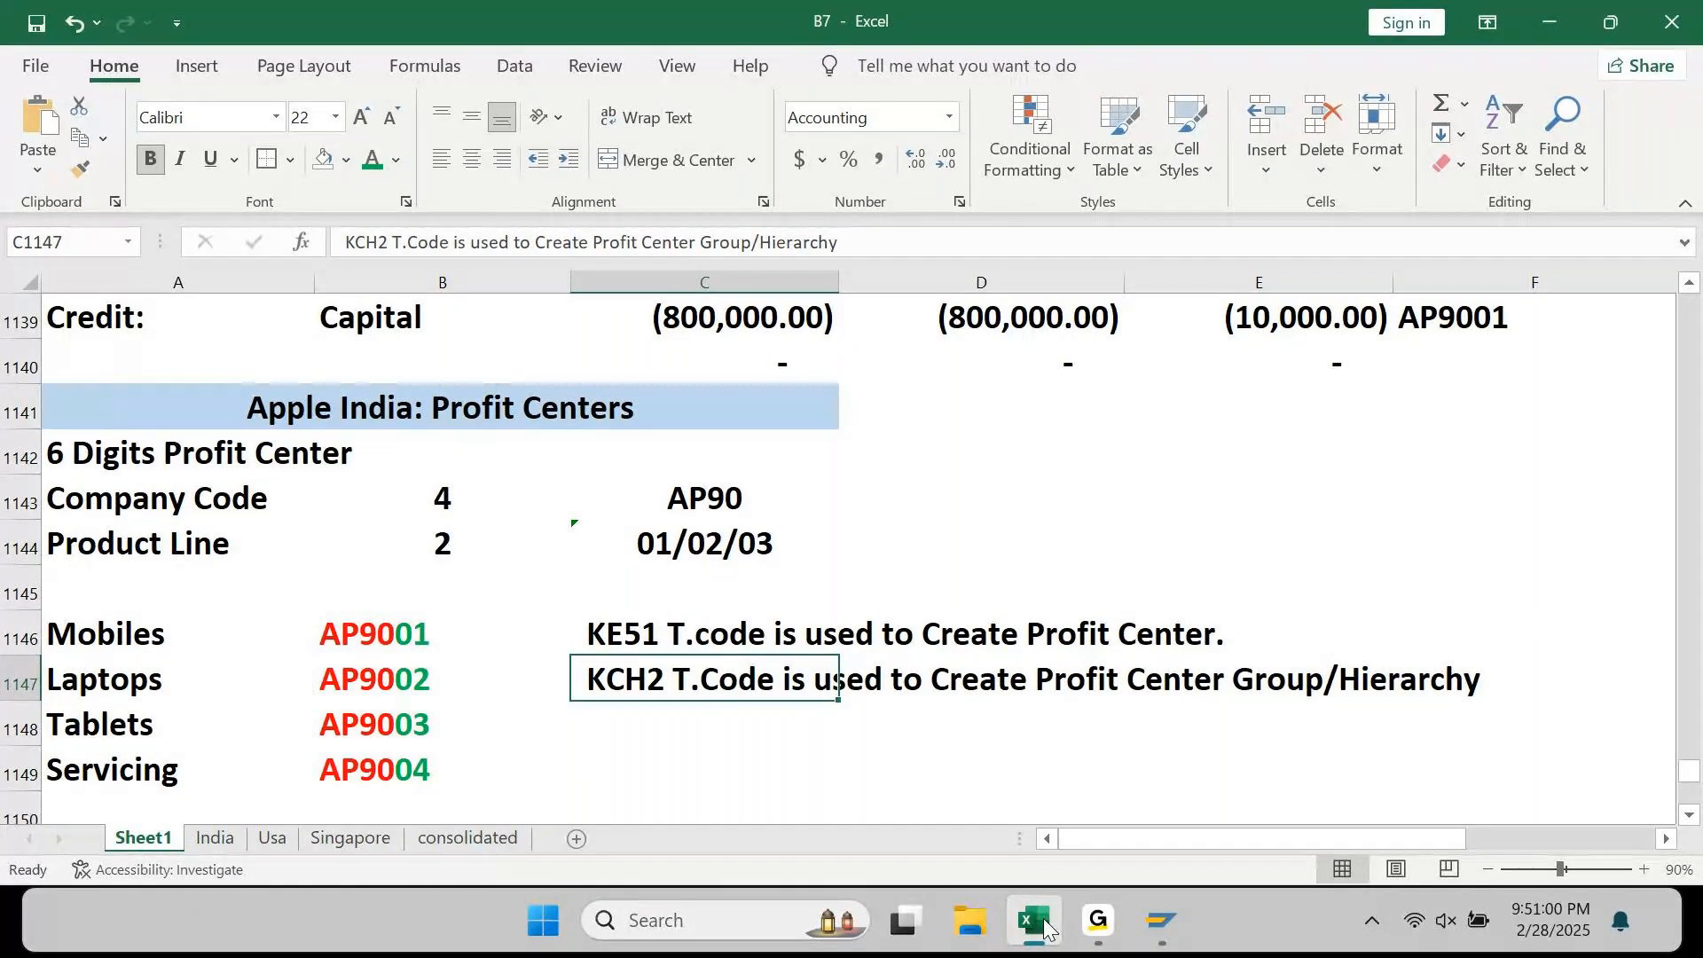
key("Up")
key("Up")
key("Up")
key("Up")
key("Up")
key("Up")
key("Up")
key("Up")
key("Up")
key("Up")
key("Right")
key("Right")
key("Right")
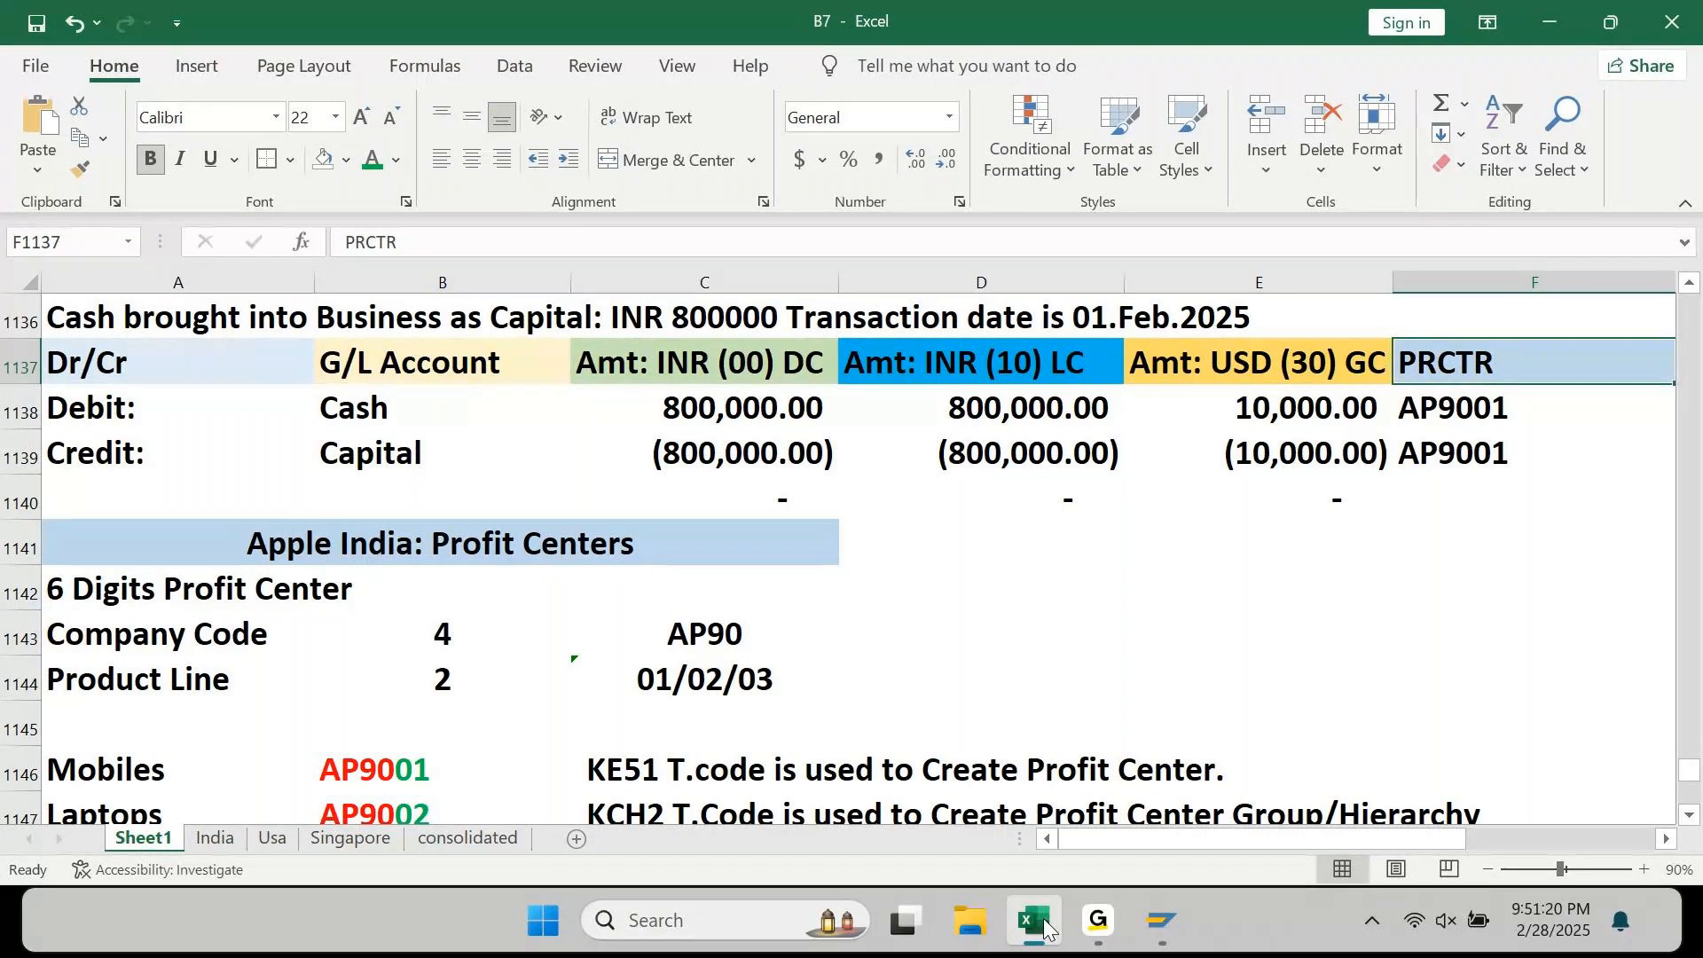
key("Home")
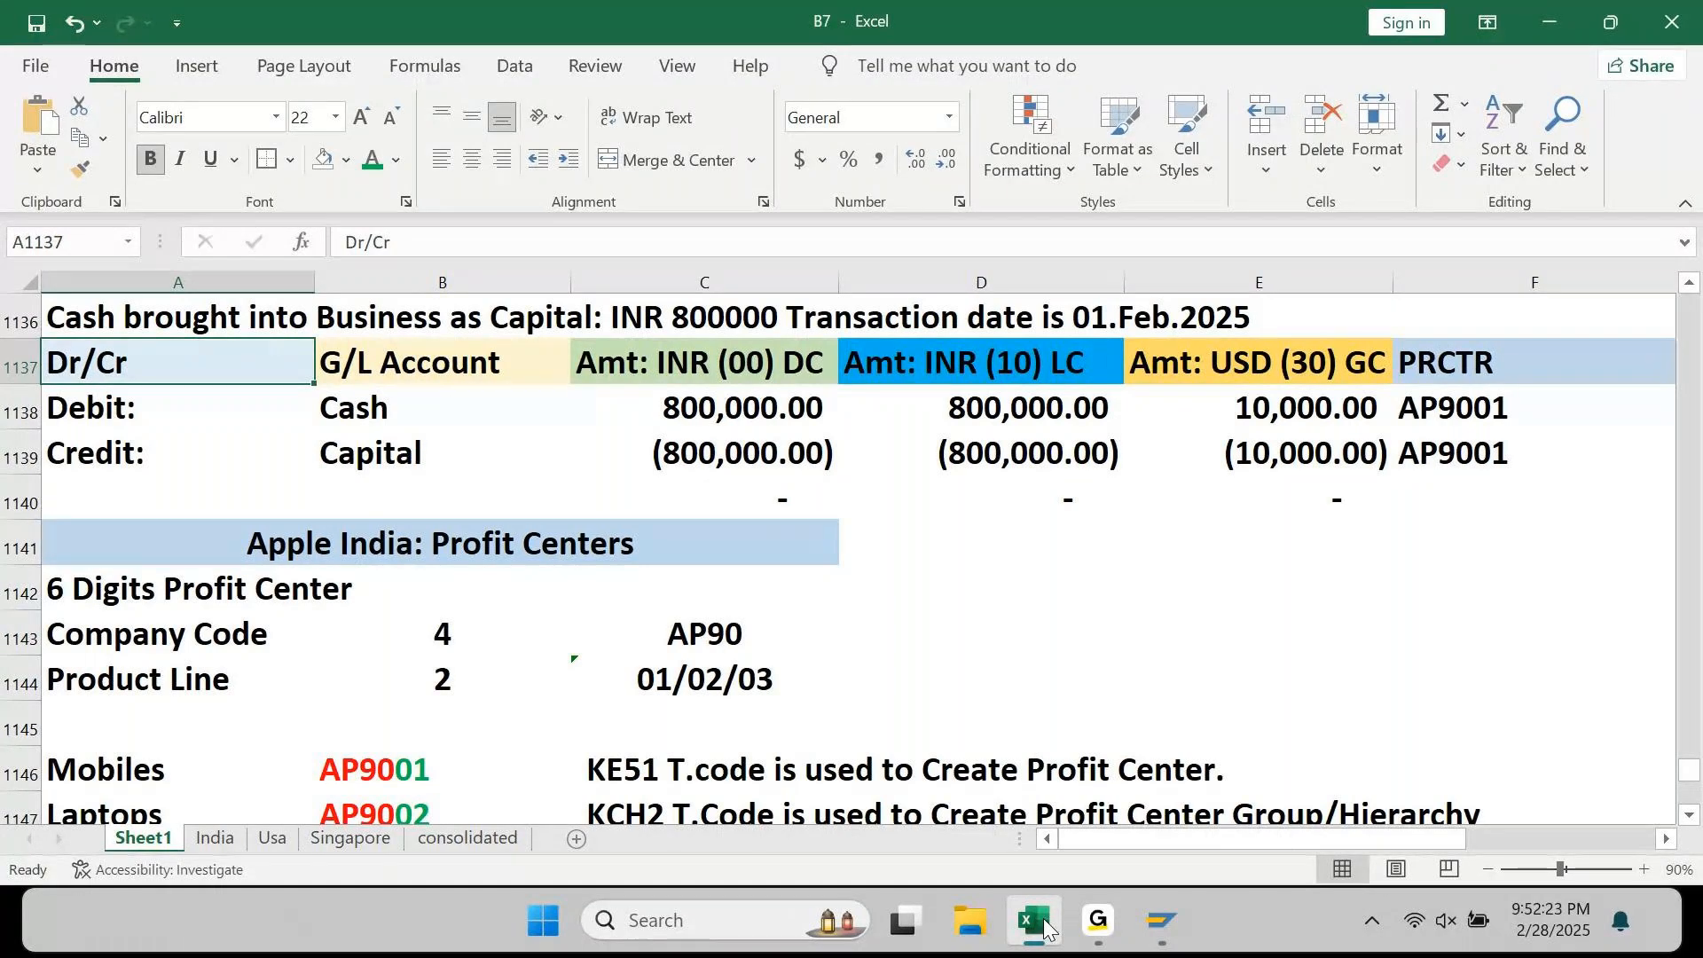
left_click(1103, 931)
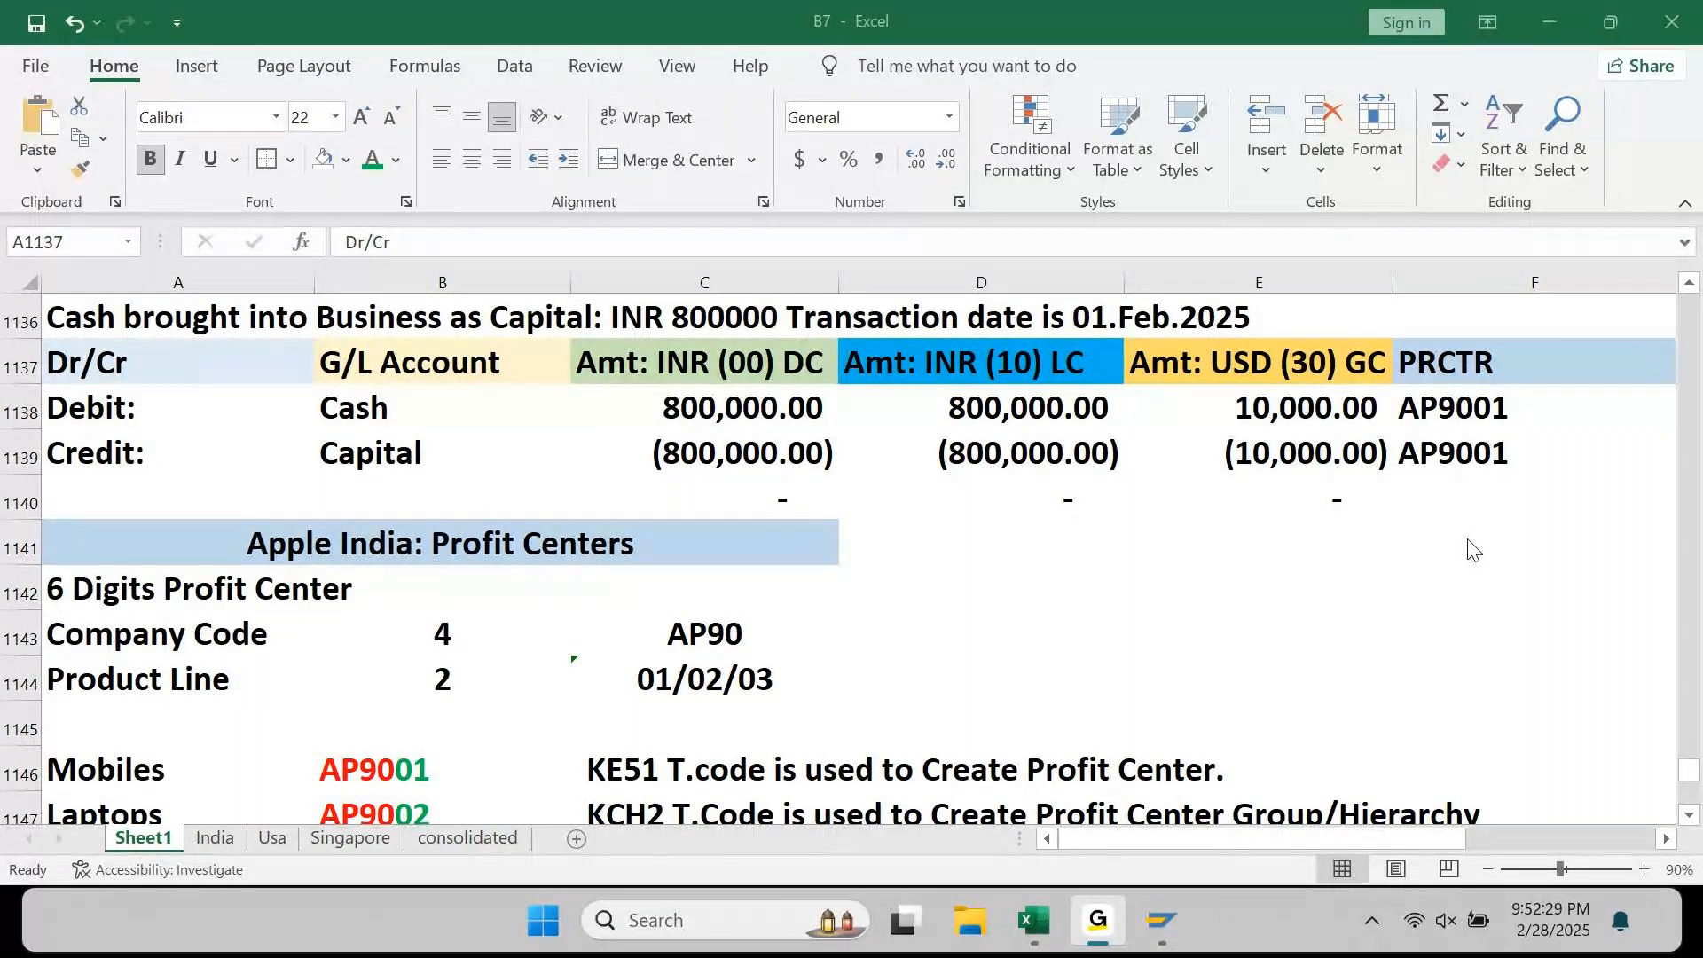
left_click(1568, 20)
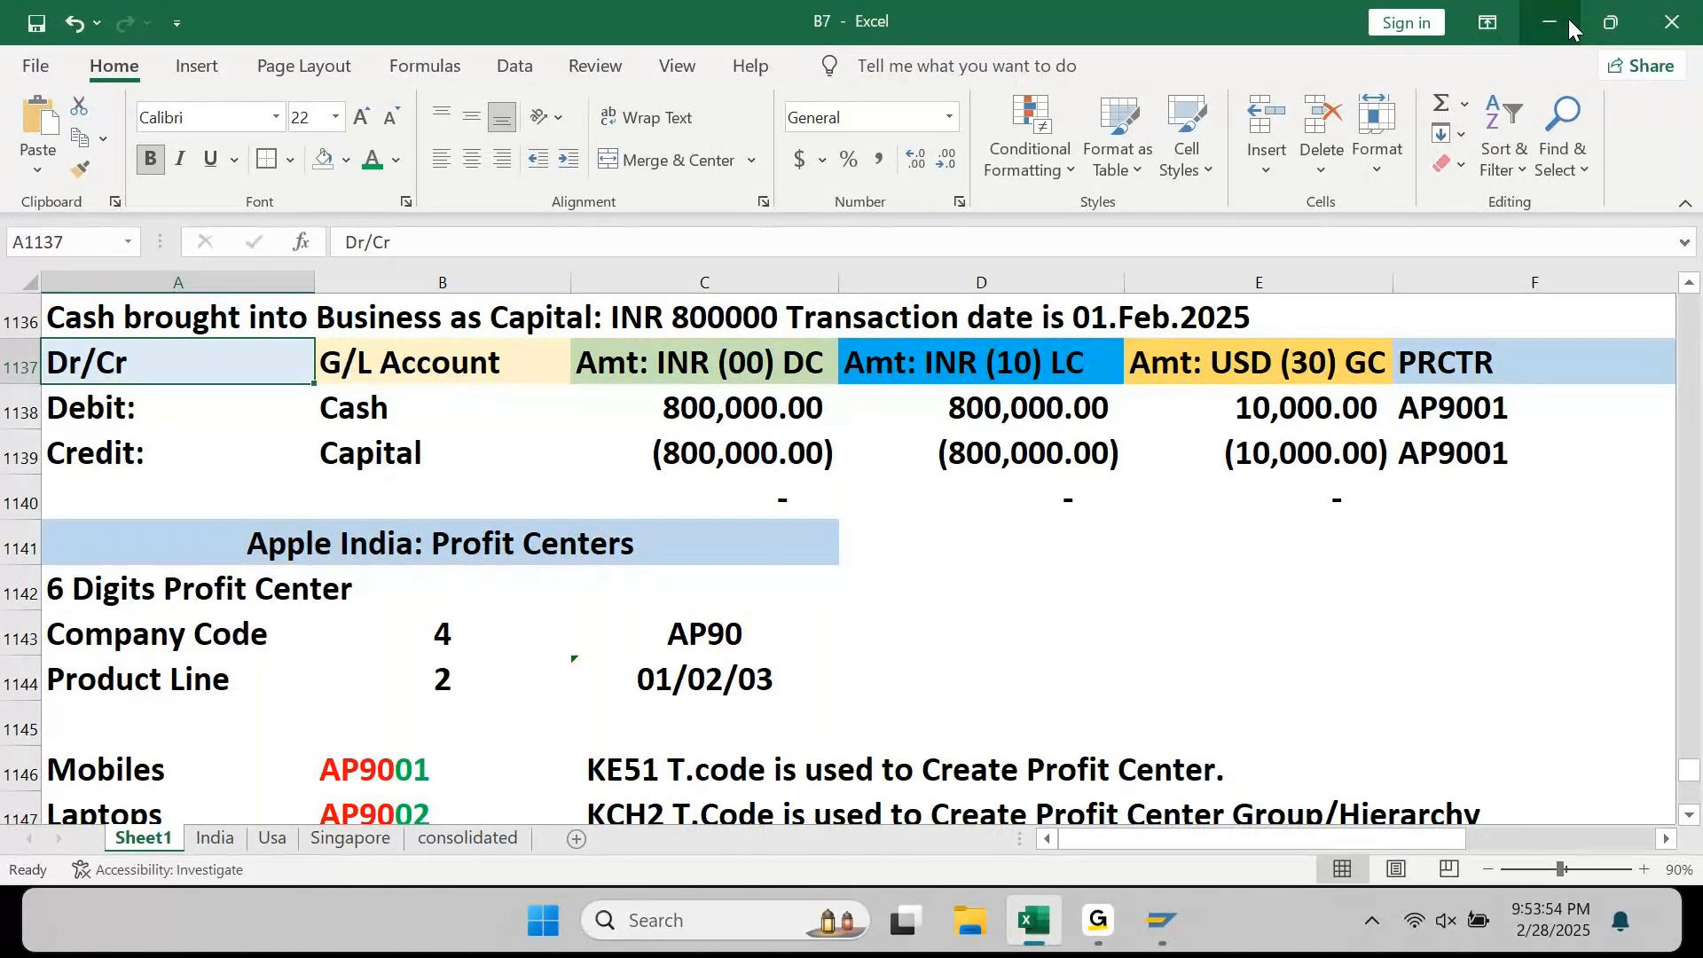
key("Down")
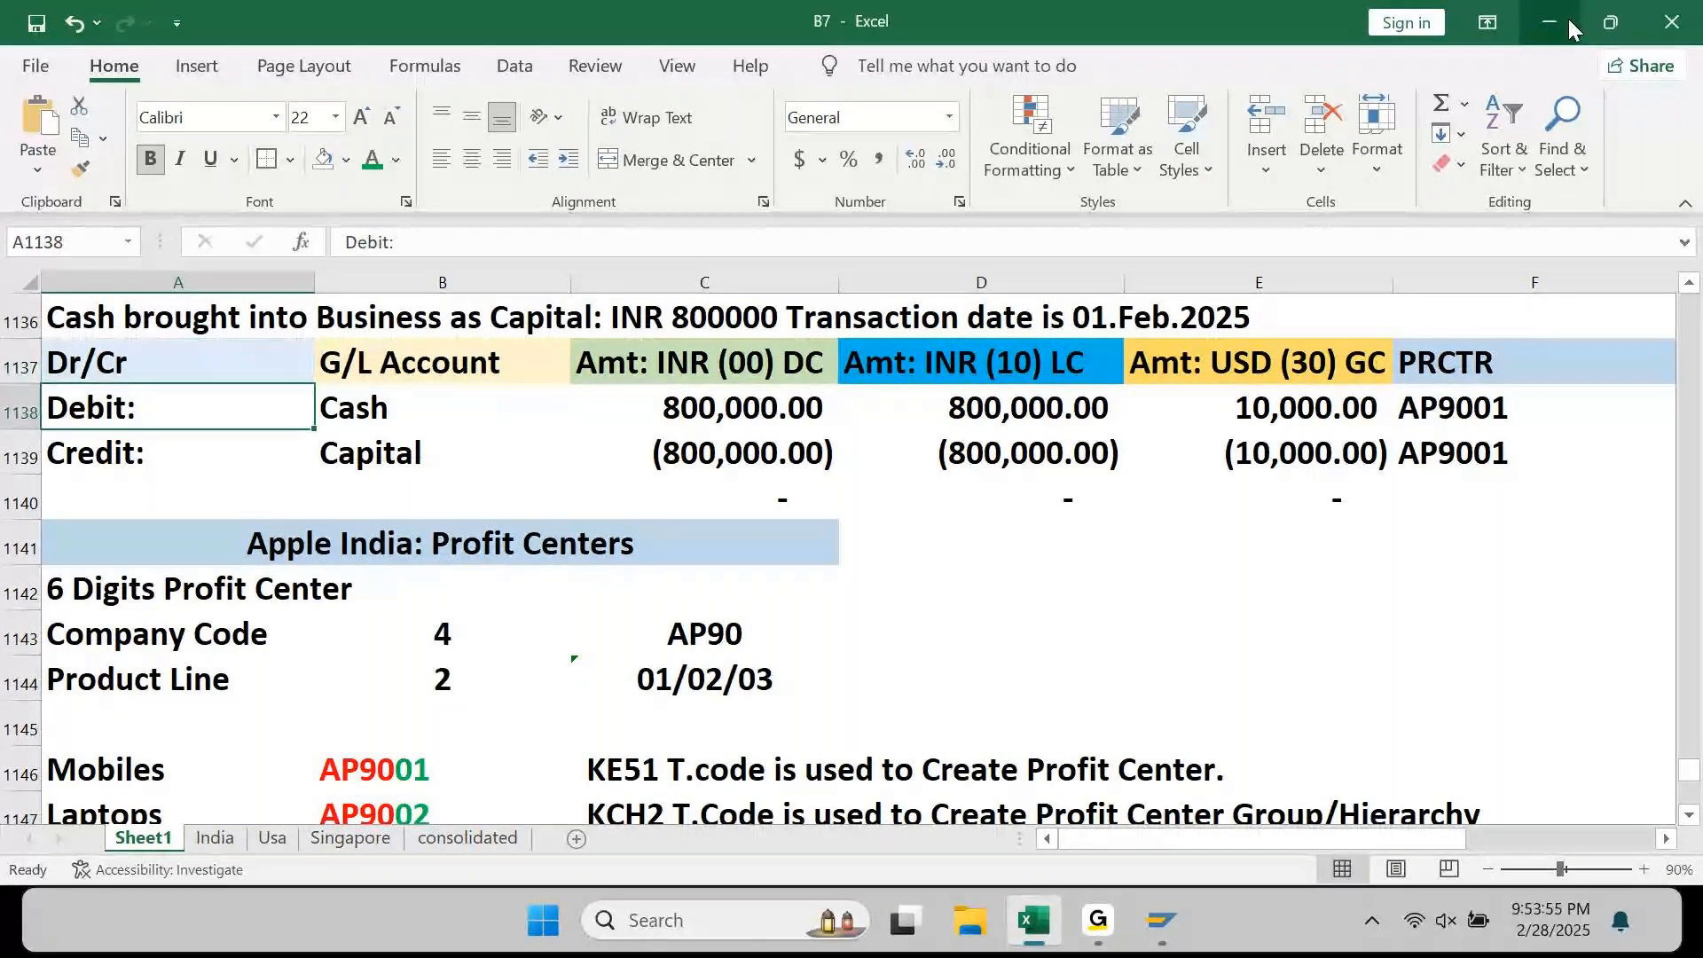
key("Down")
key("Down")
key("Down")
key("Down")
key("Down")
key("Down")
key("Down")
key("Down")
key("Down")
key("Down")
key("Down")
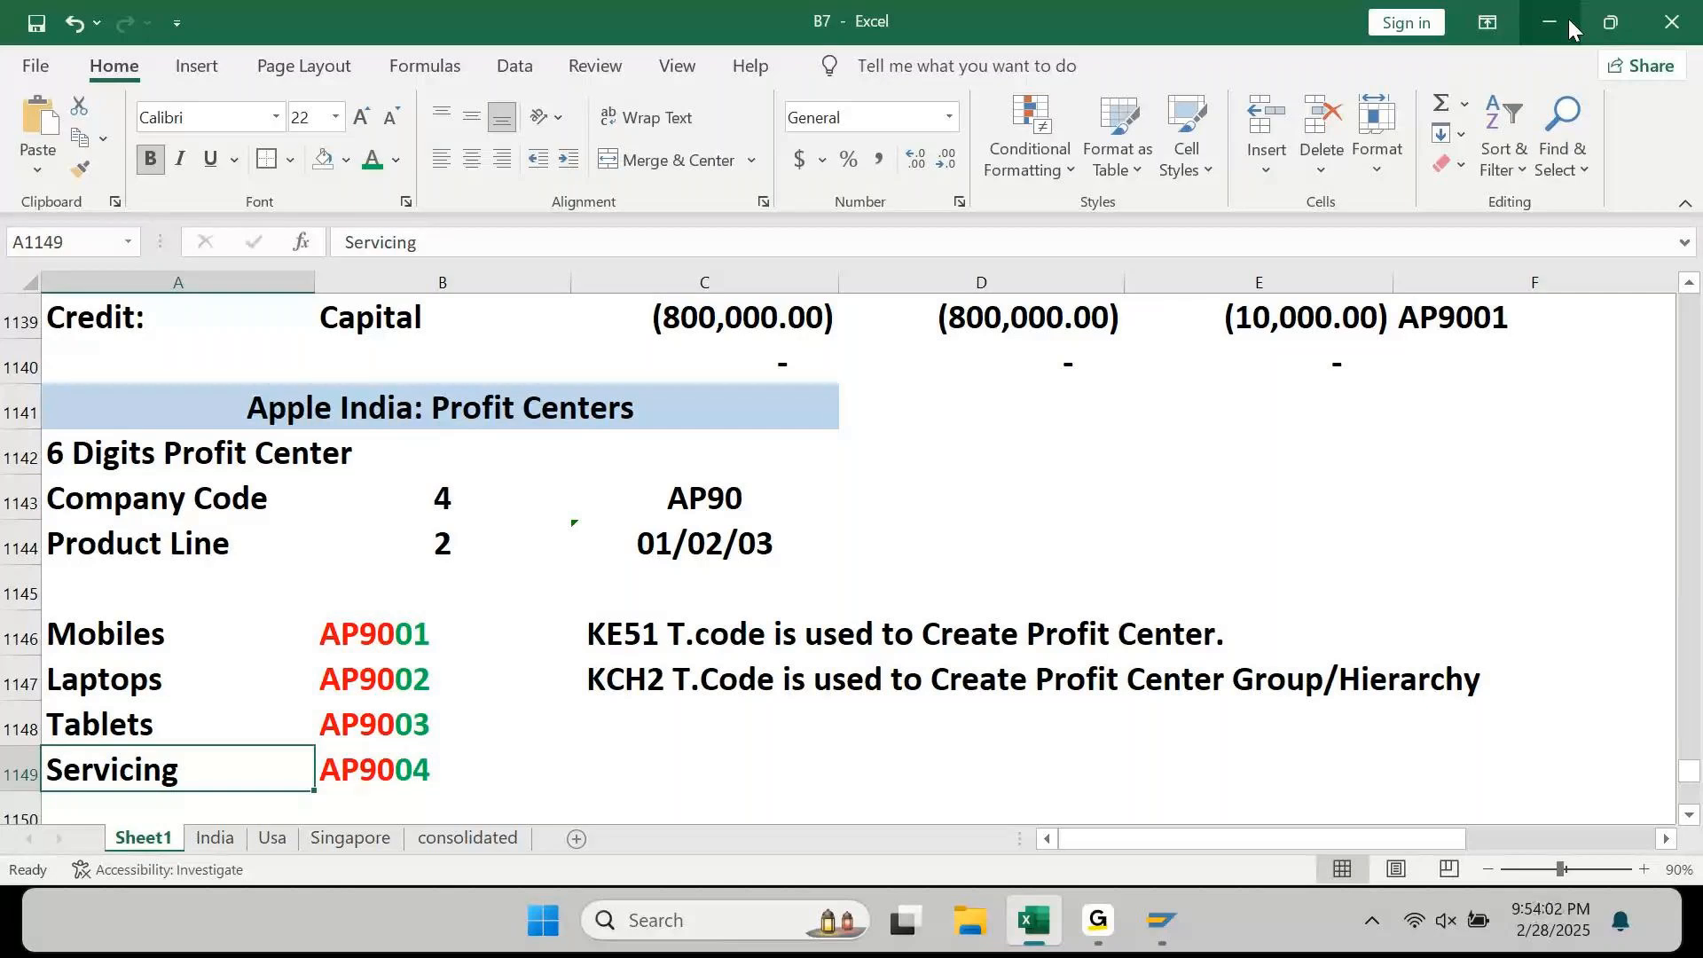
key("Up")
key("Up")
key("Up")
key("Up")
key("Up")
key("Up")
key("Up")
key("Up")
key("Up")
key("Up")
key("Up")
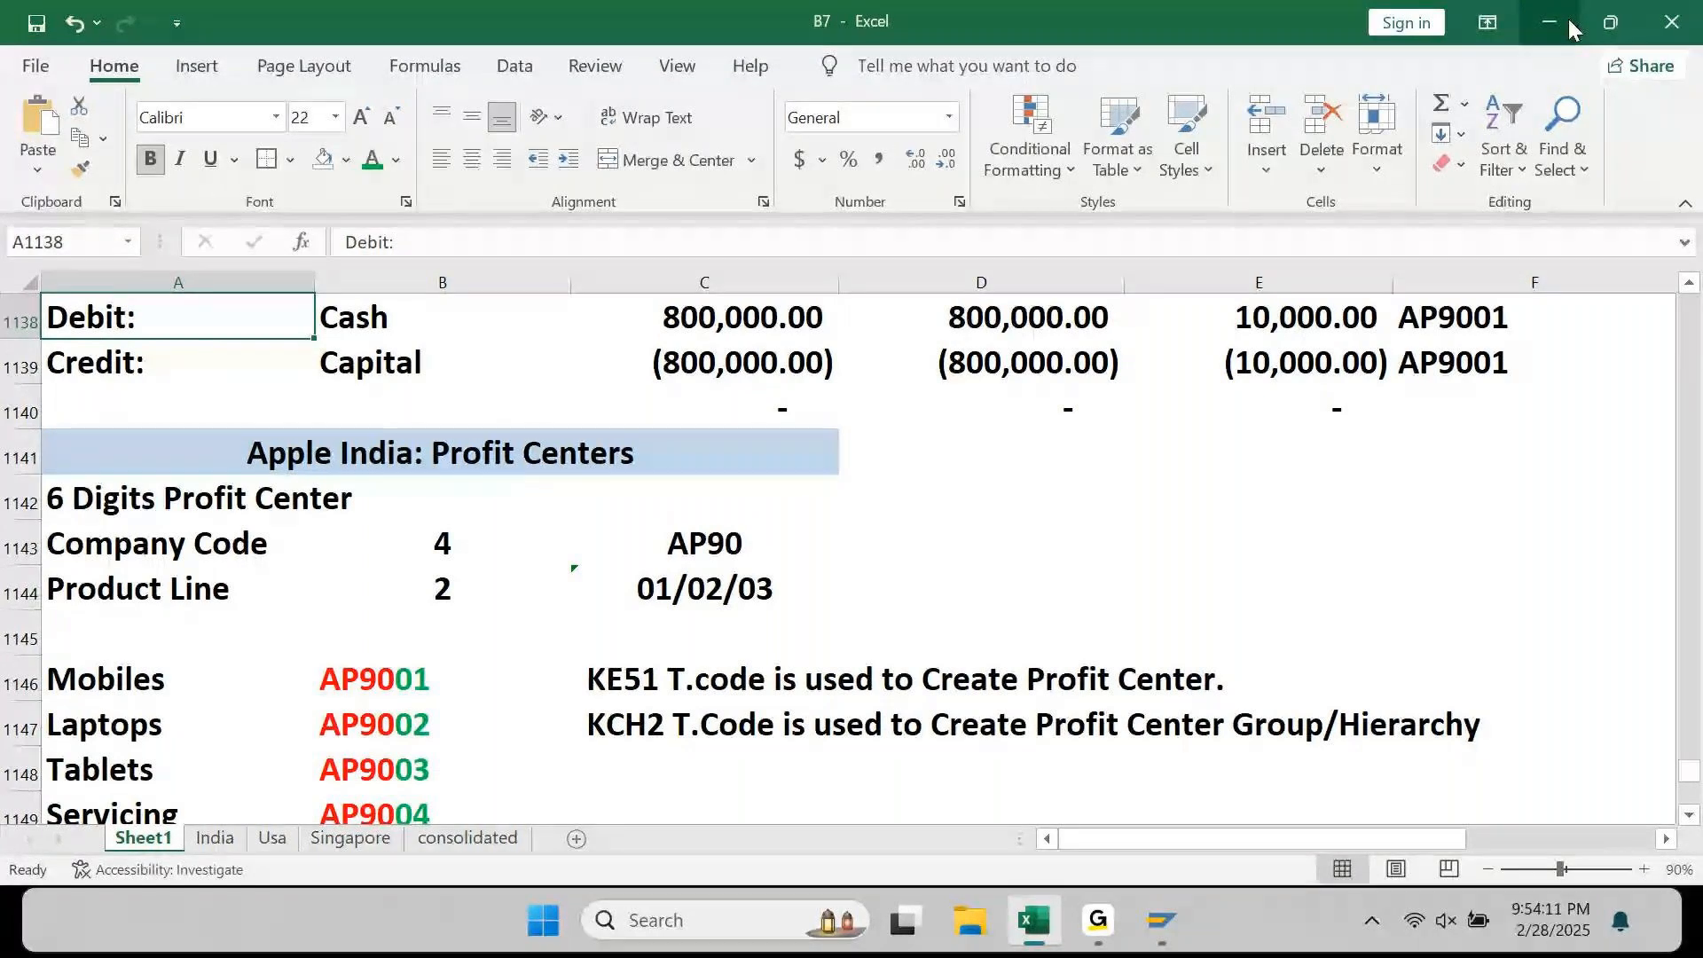
key("Up")
key("Up")
key("Up")
key("Up")
key("Up")
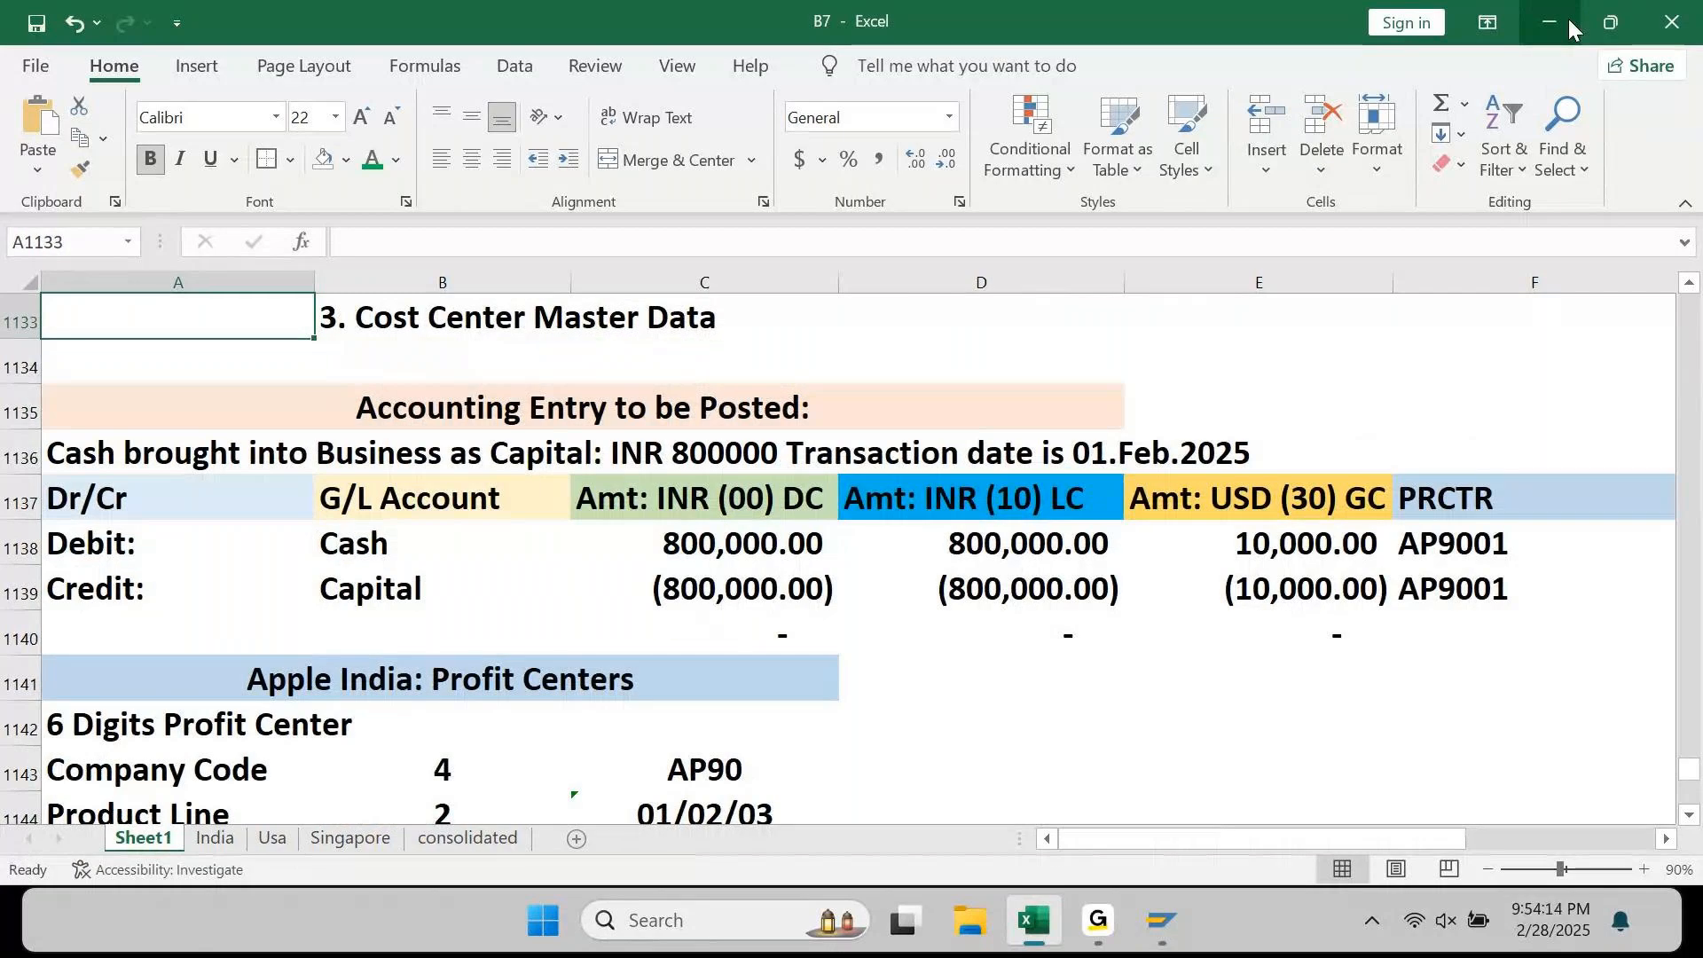
key("Up")
key("Up")
key("Up")
key("Up")
key("Up")
key("Up")
key("Up")
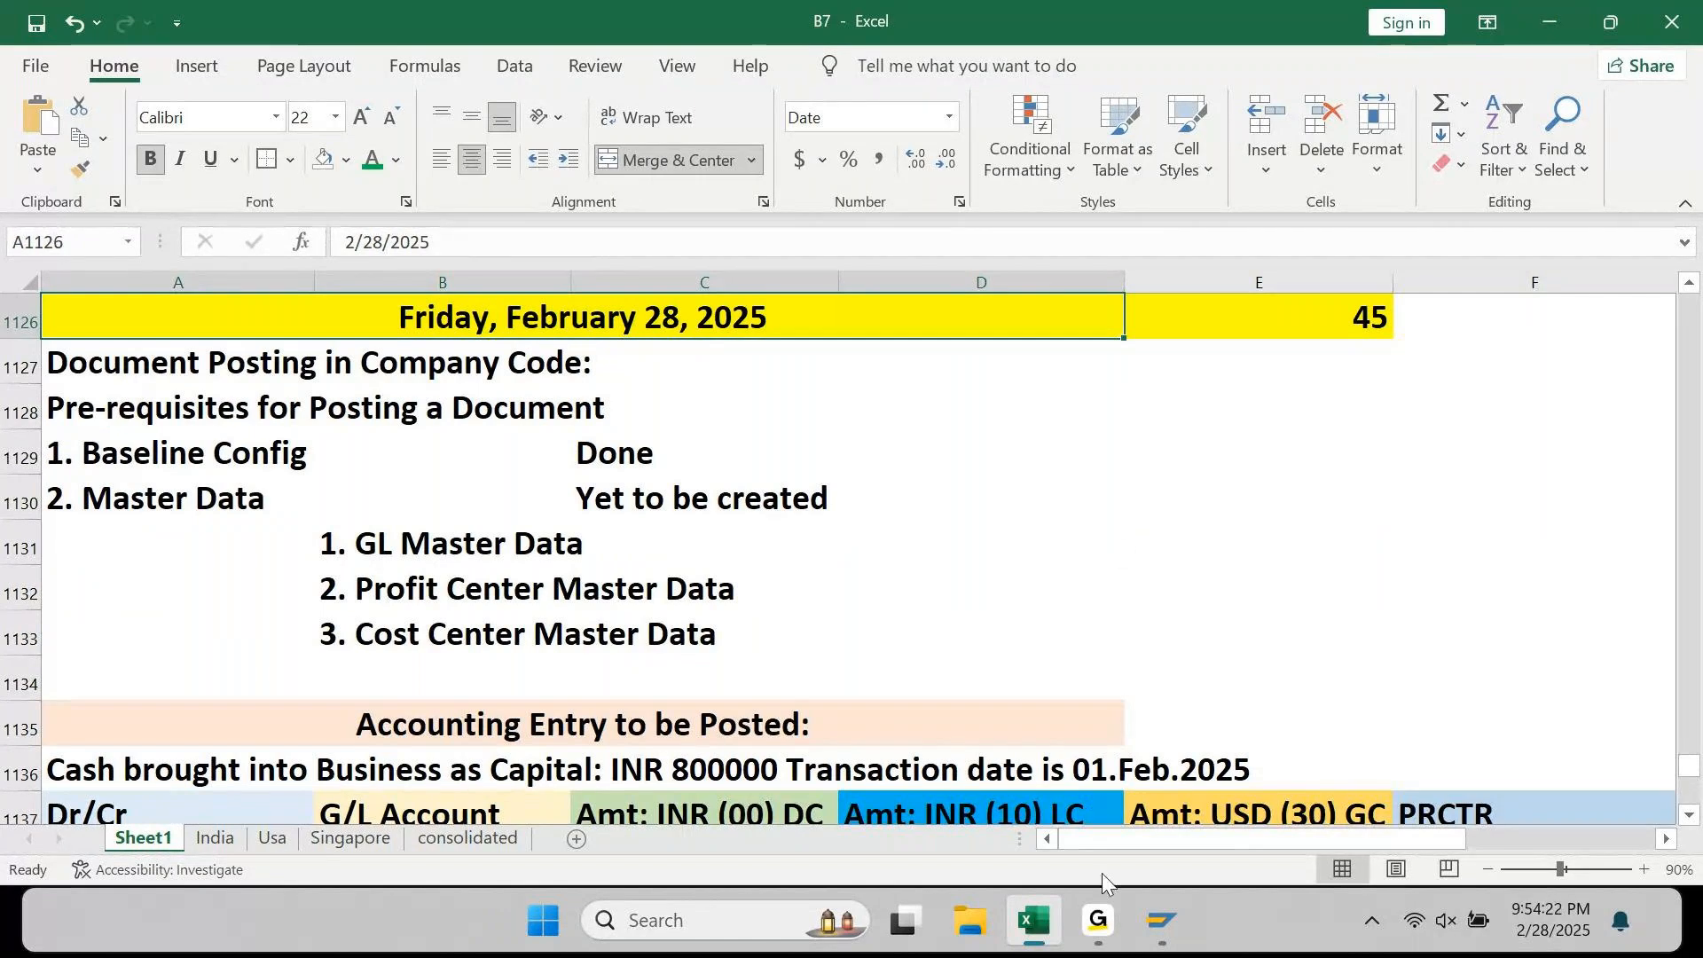
Step: Review the Profit Centers heading, Document Posting prerequisites and master data list in the notes
left_click(1099, 927)
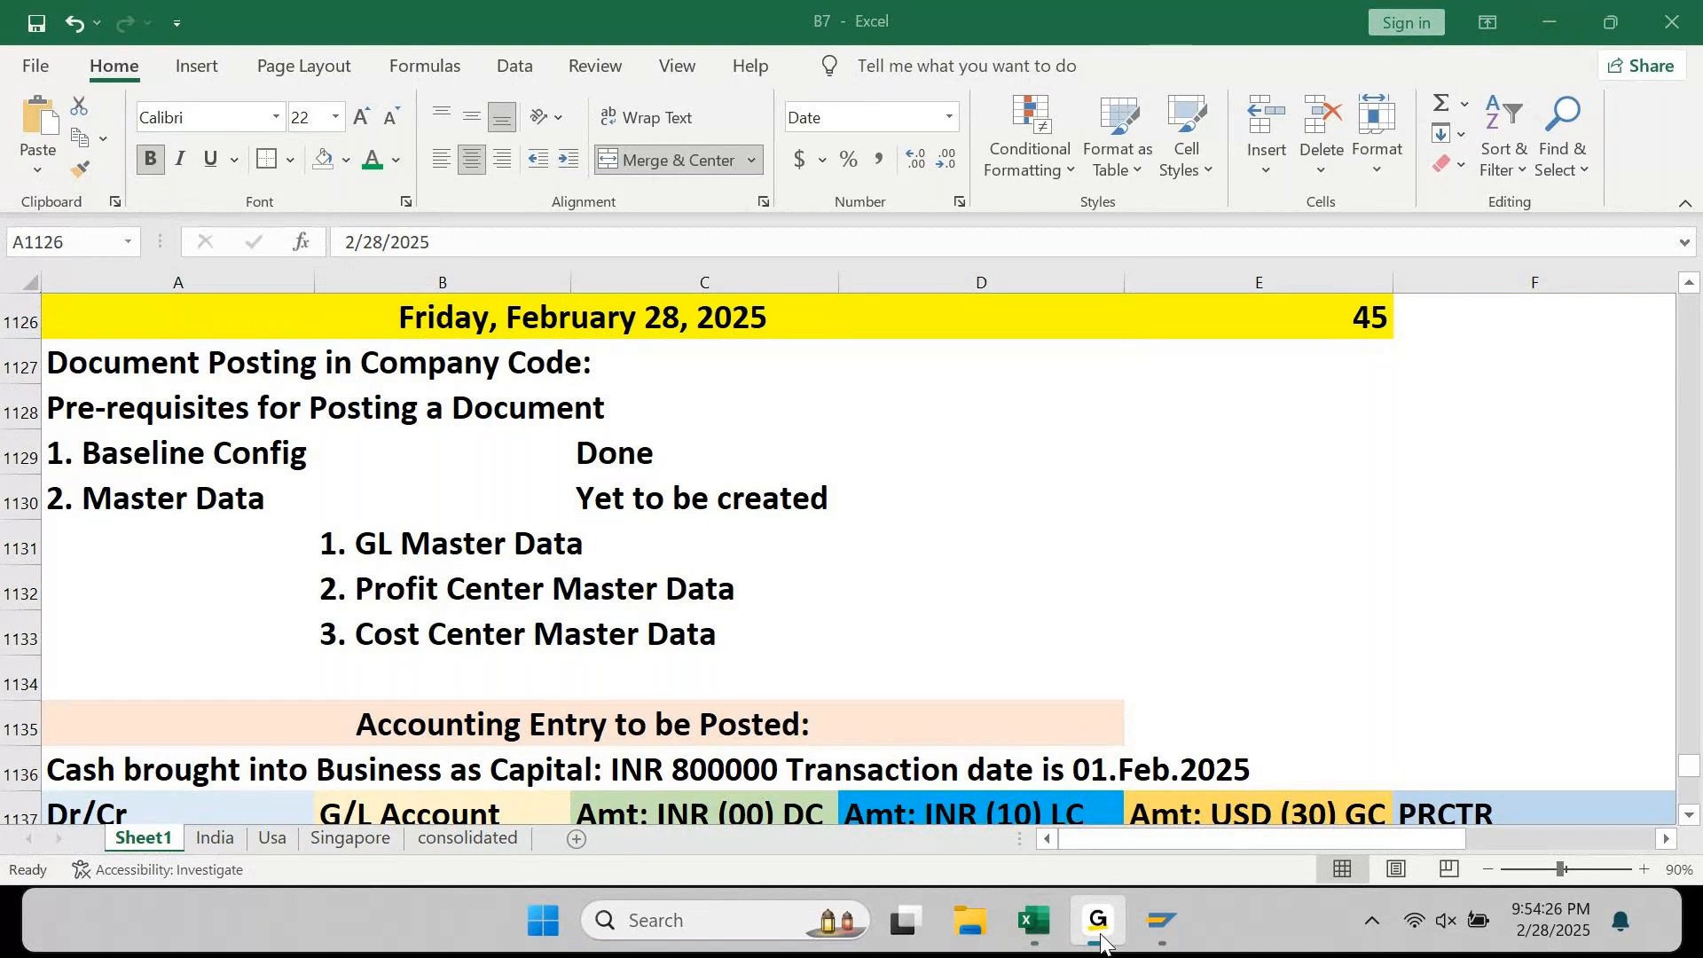
left_click(1099, 938)
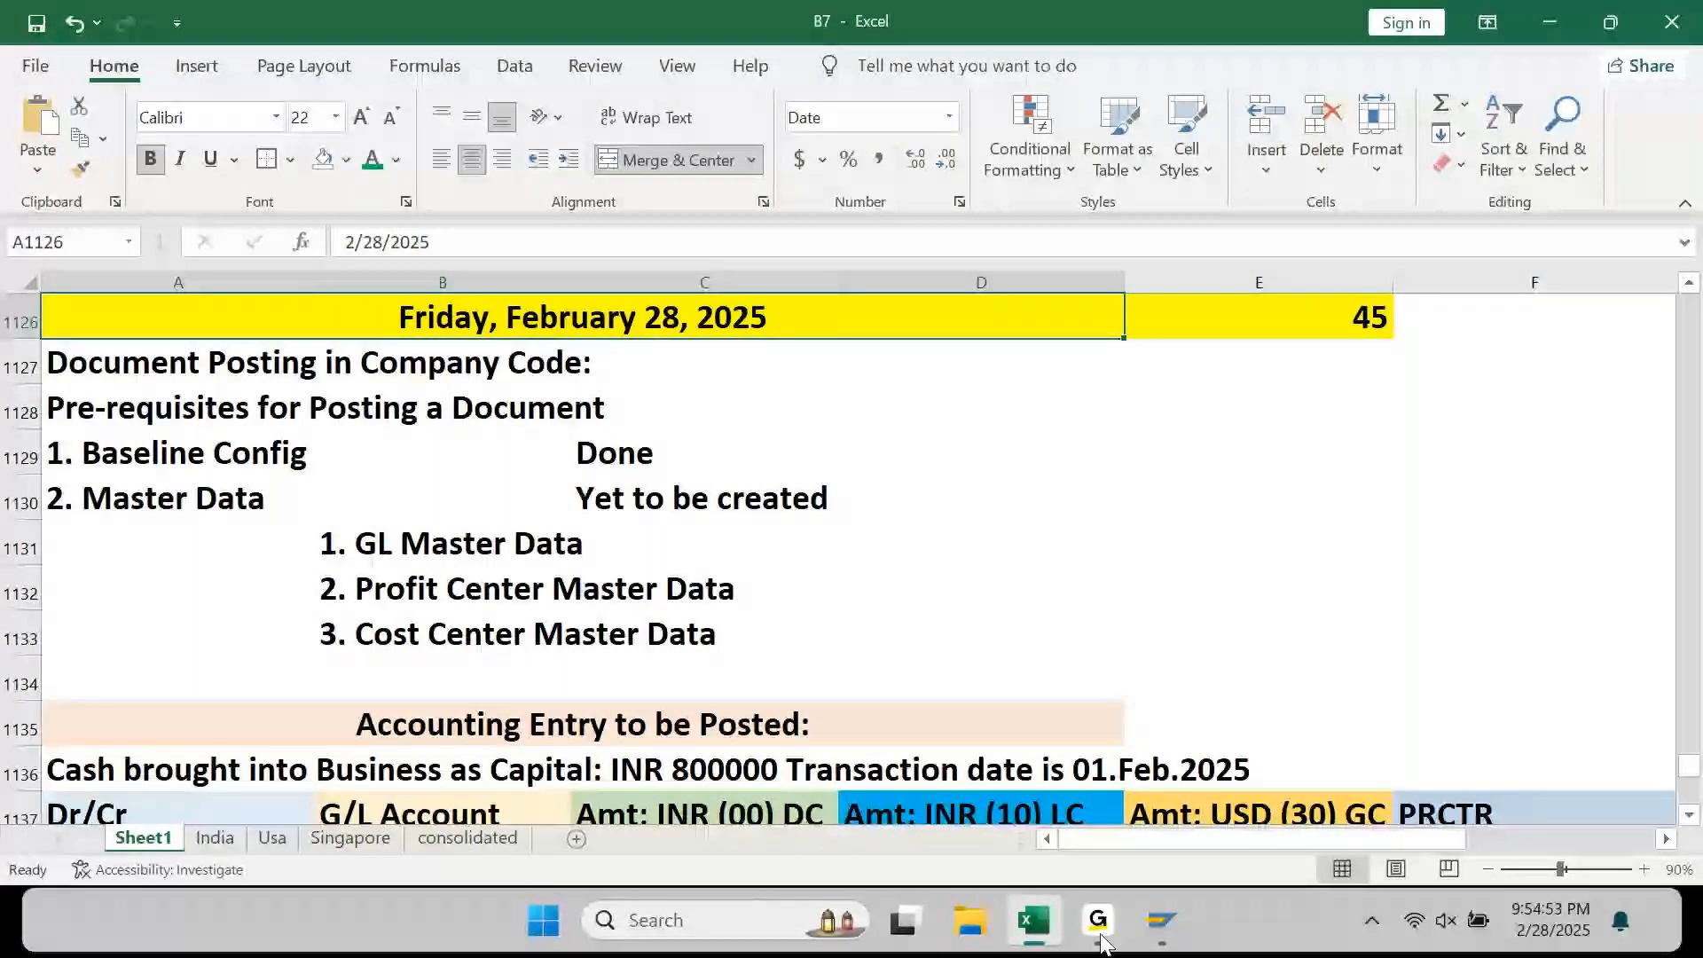
key("Down")
key("Down")
key("Down")
key("Down")
key("Down")
key("Down")
key("Down")
key("Down")
key("Down")
key("Down")
key("Down")
key("Down")
key("Down")
key("Down")
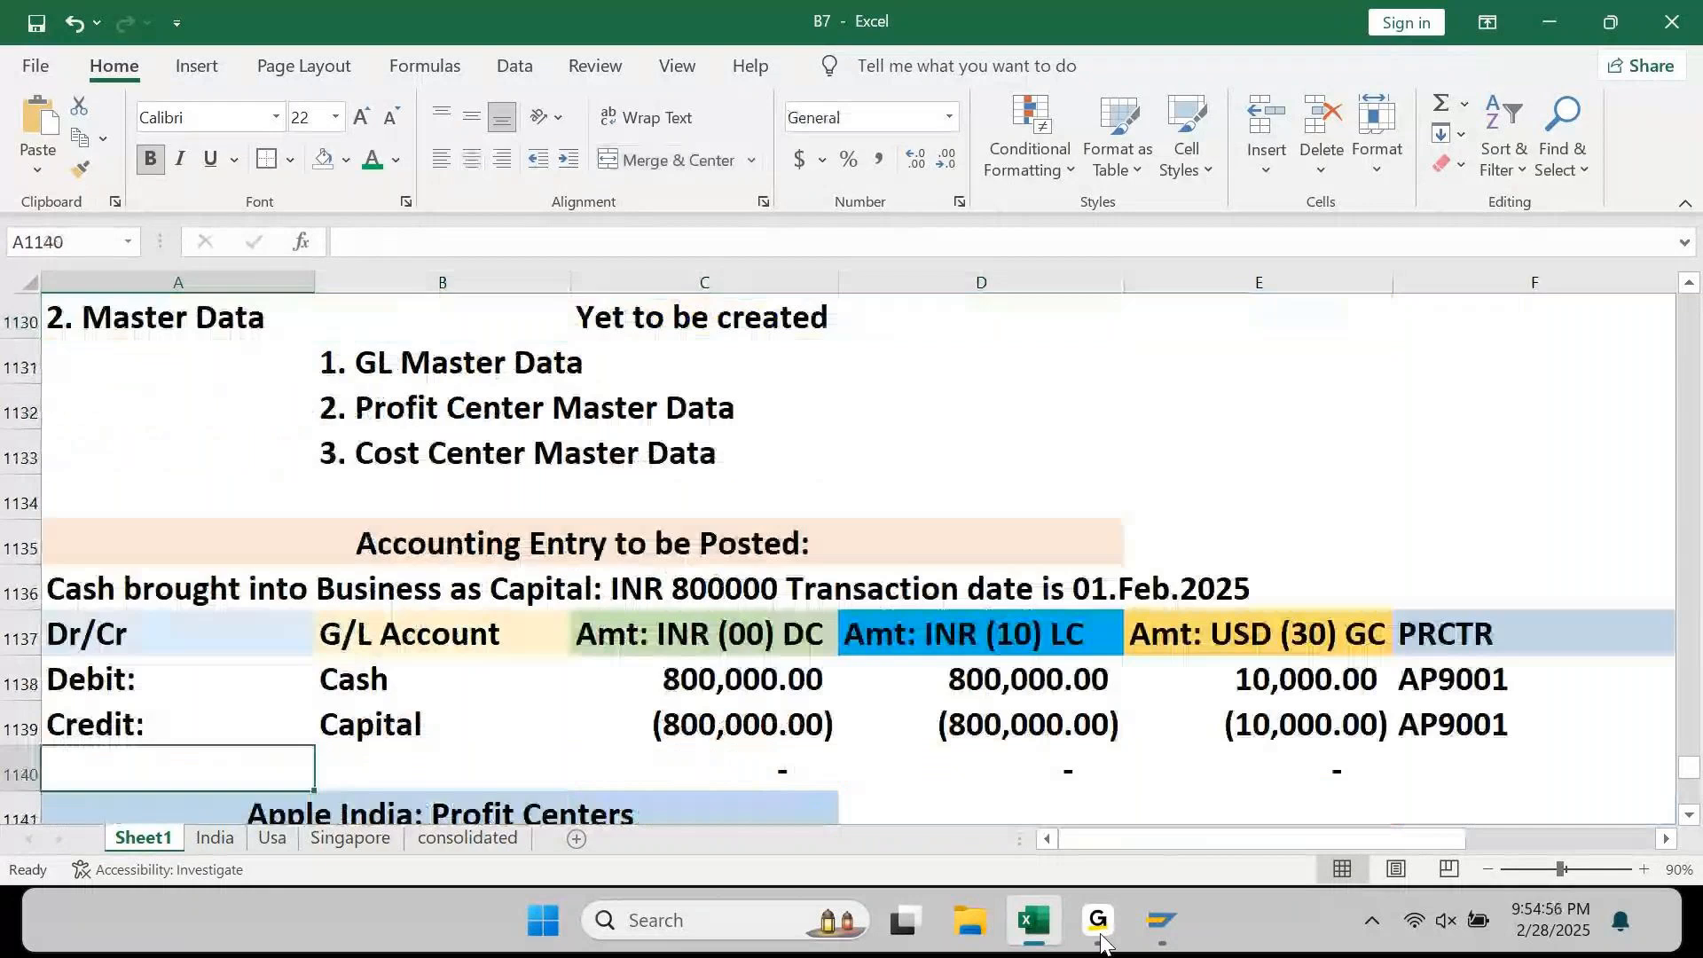
key("Down")
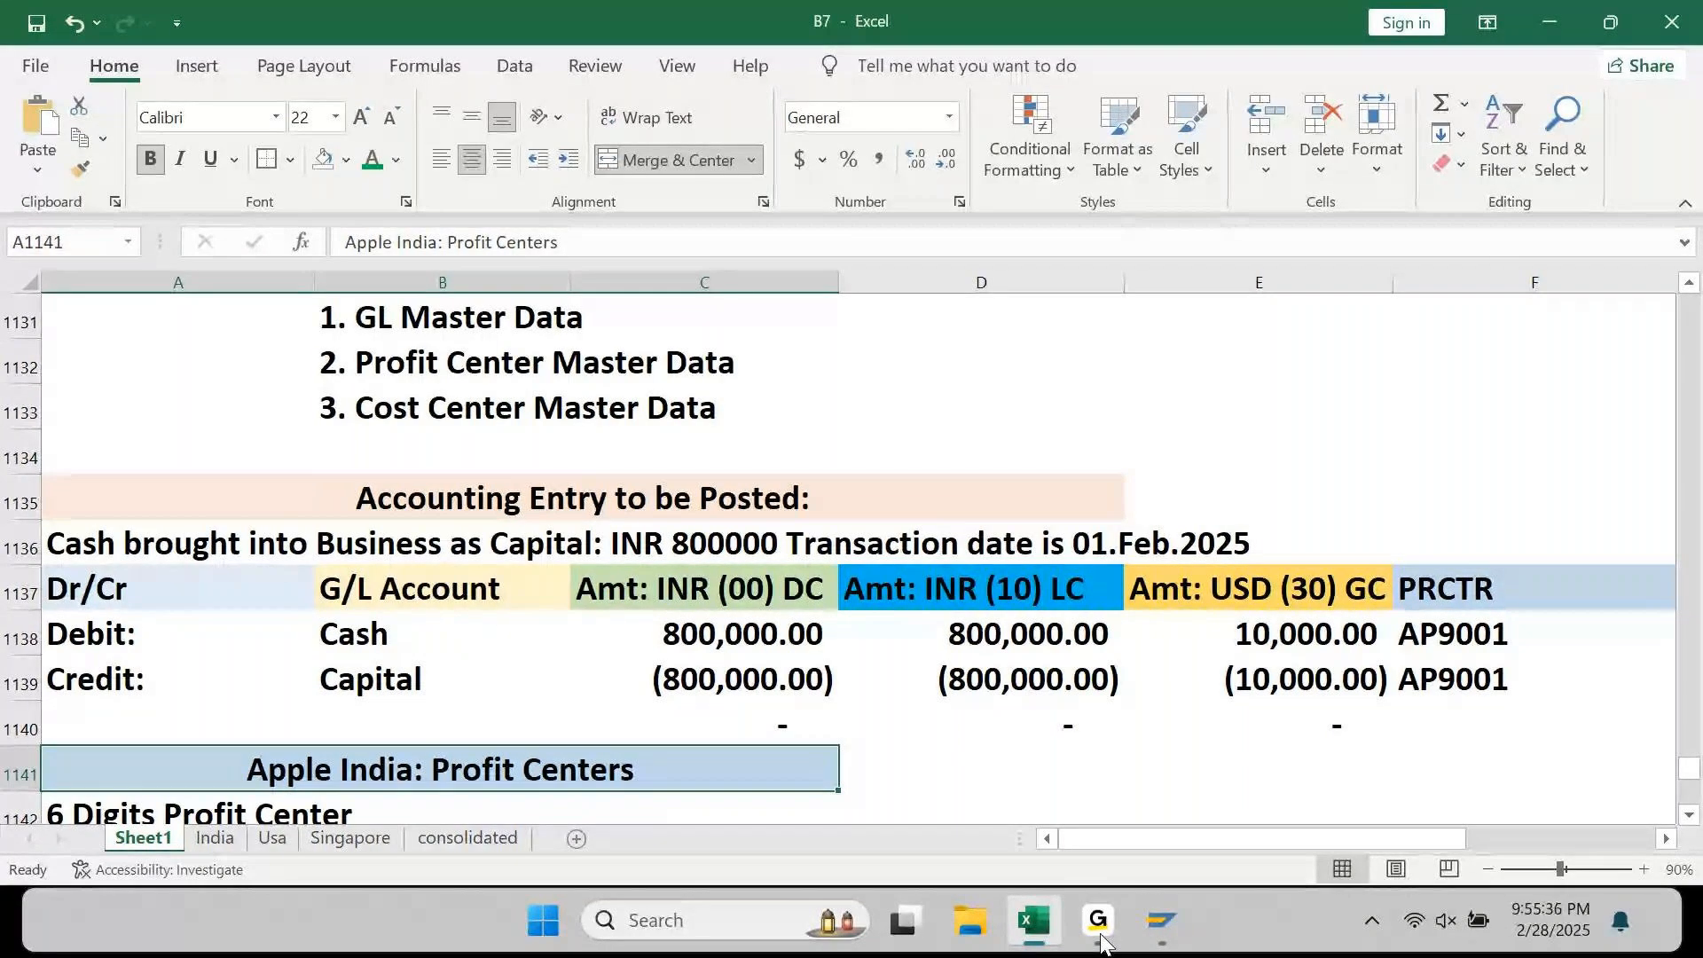
key("Up")
key("Up")
key("Up")
key("Up")
key("Up")
key("Up")
key("Up")
key("Up")
key("Up")
key("Up")
key("Up")
key("Up")
key("Up")
key("Up")
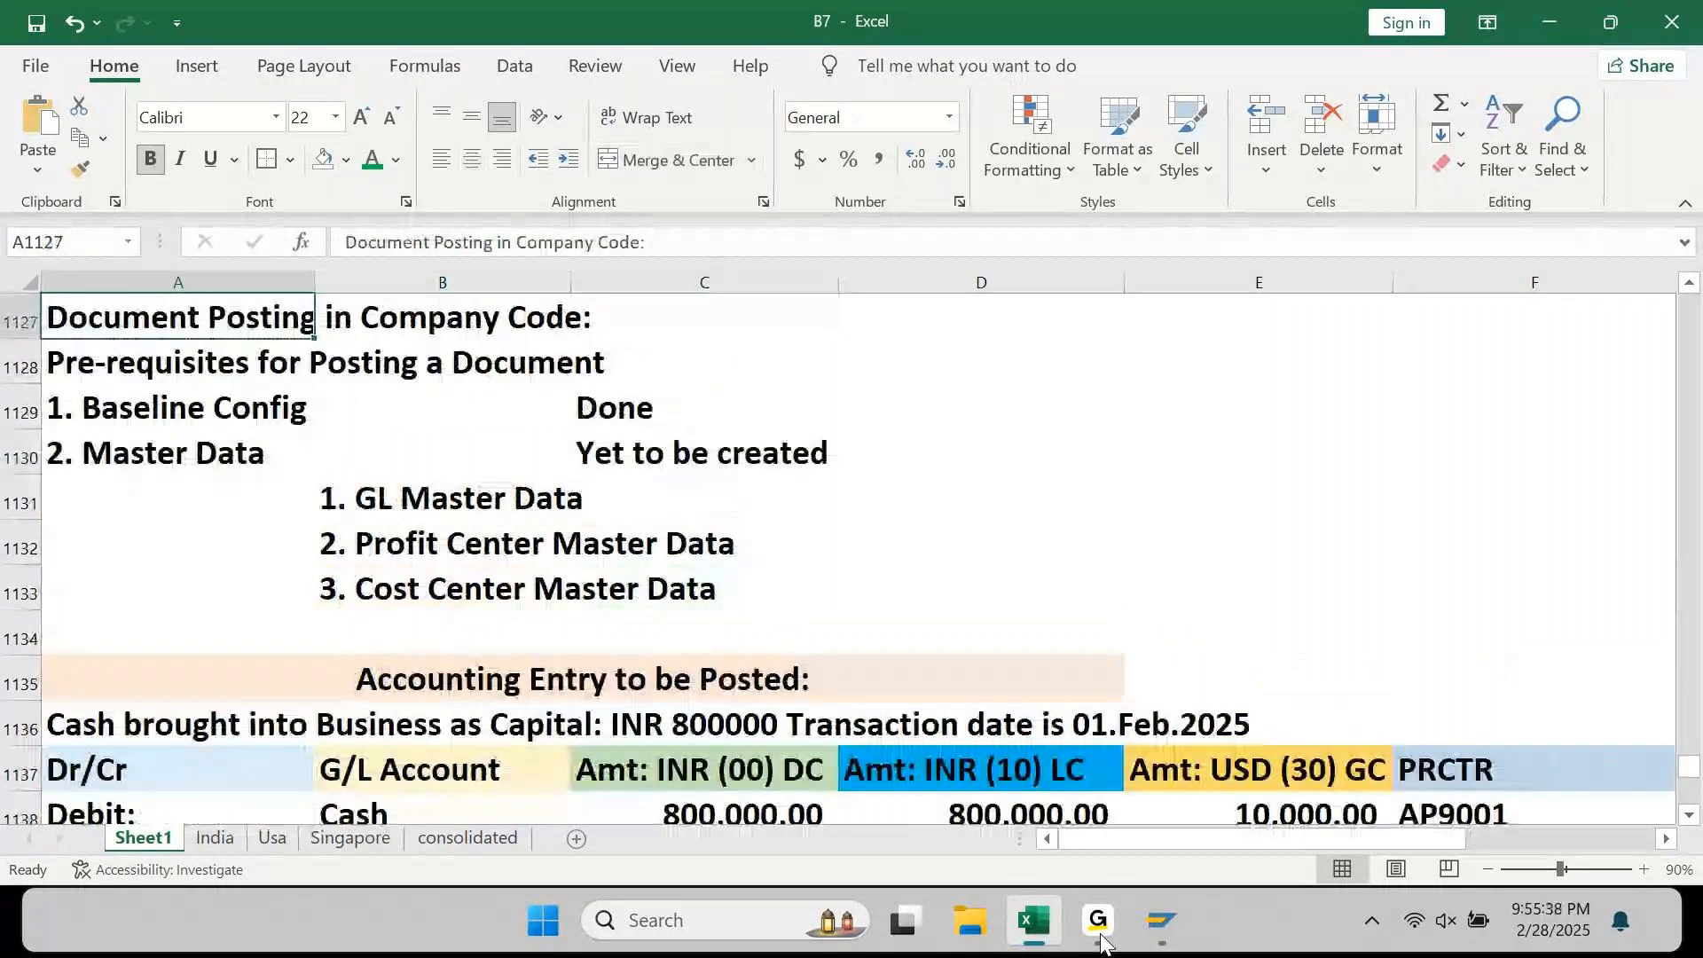
key("Down")
key("Down")
key("Down")
key("Right")
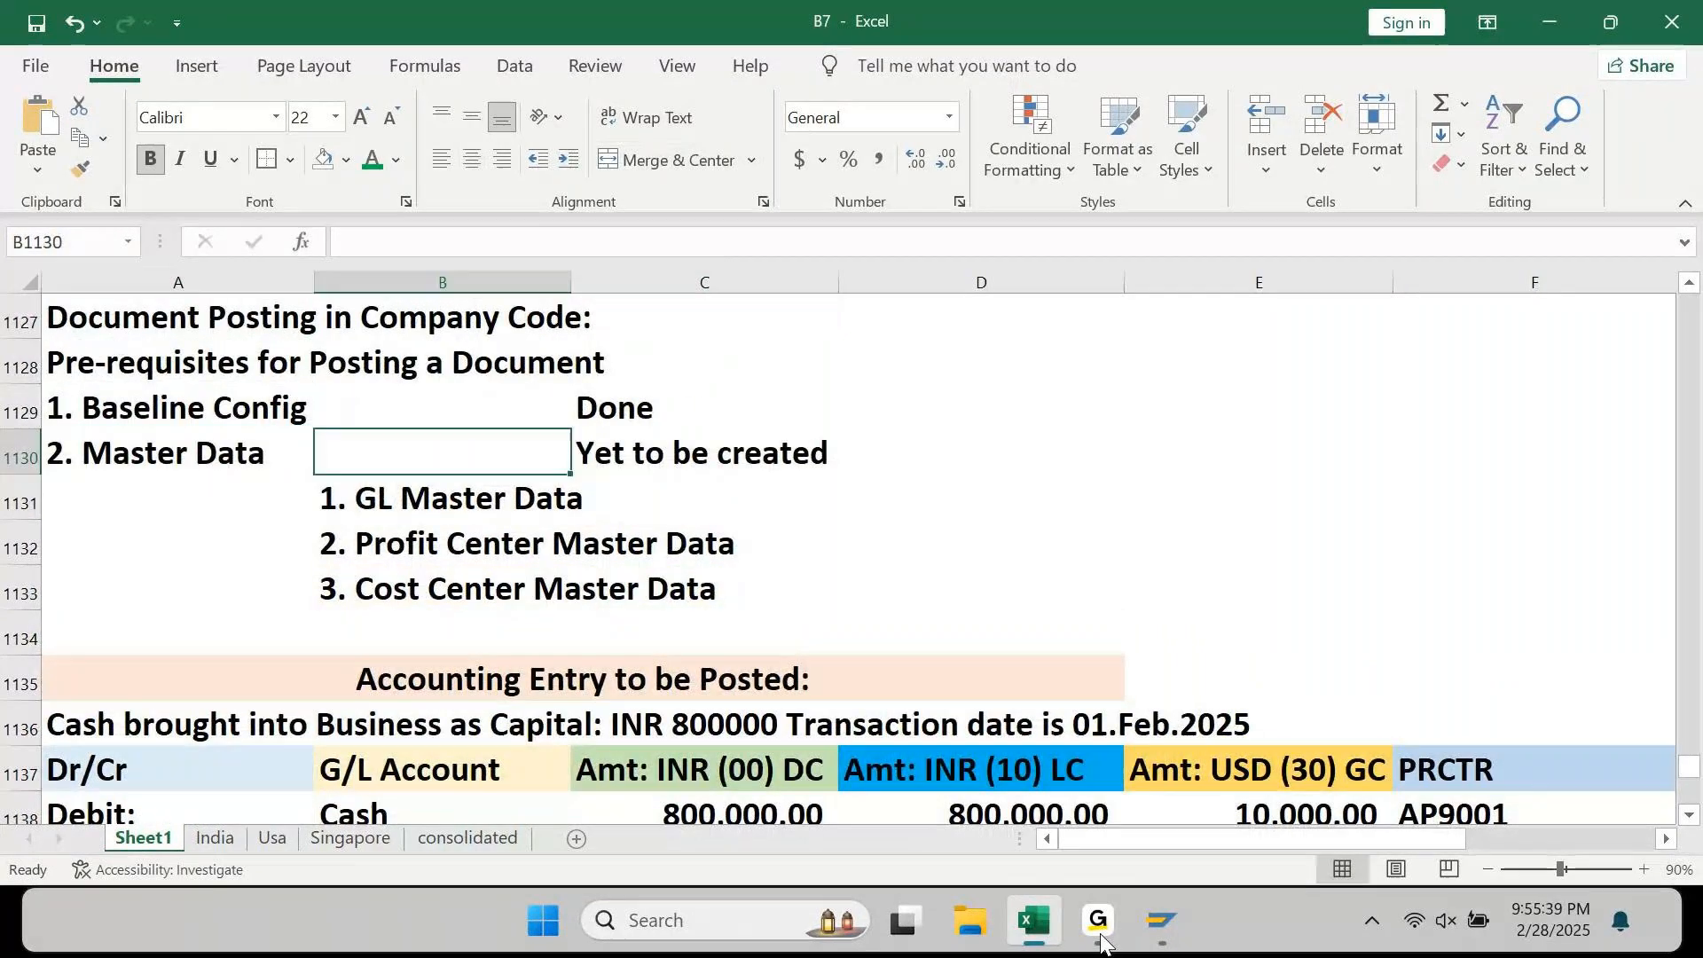
key("Down")
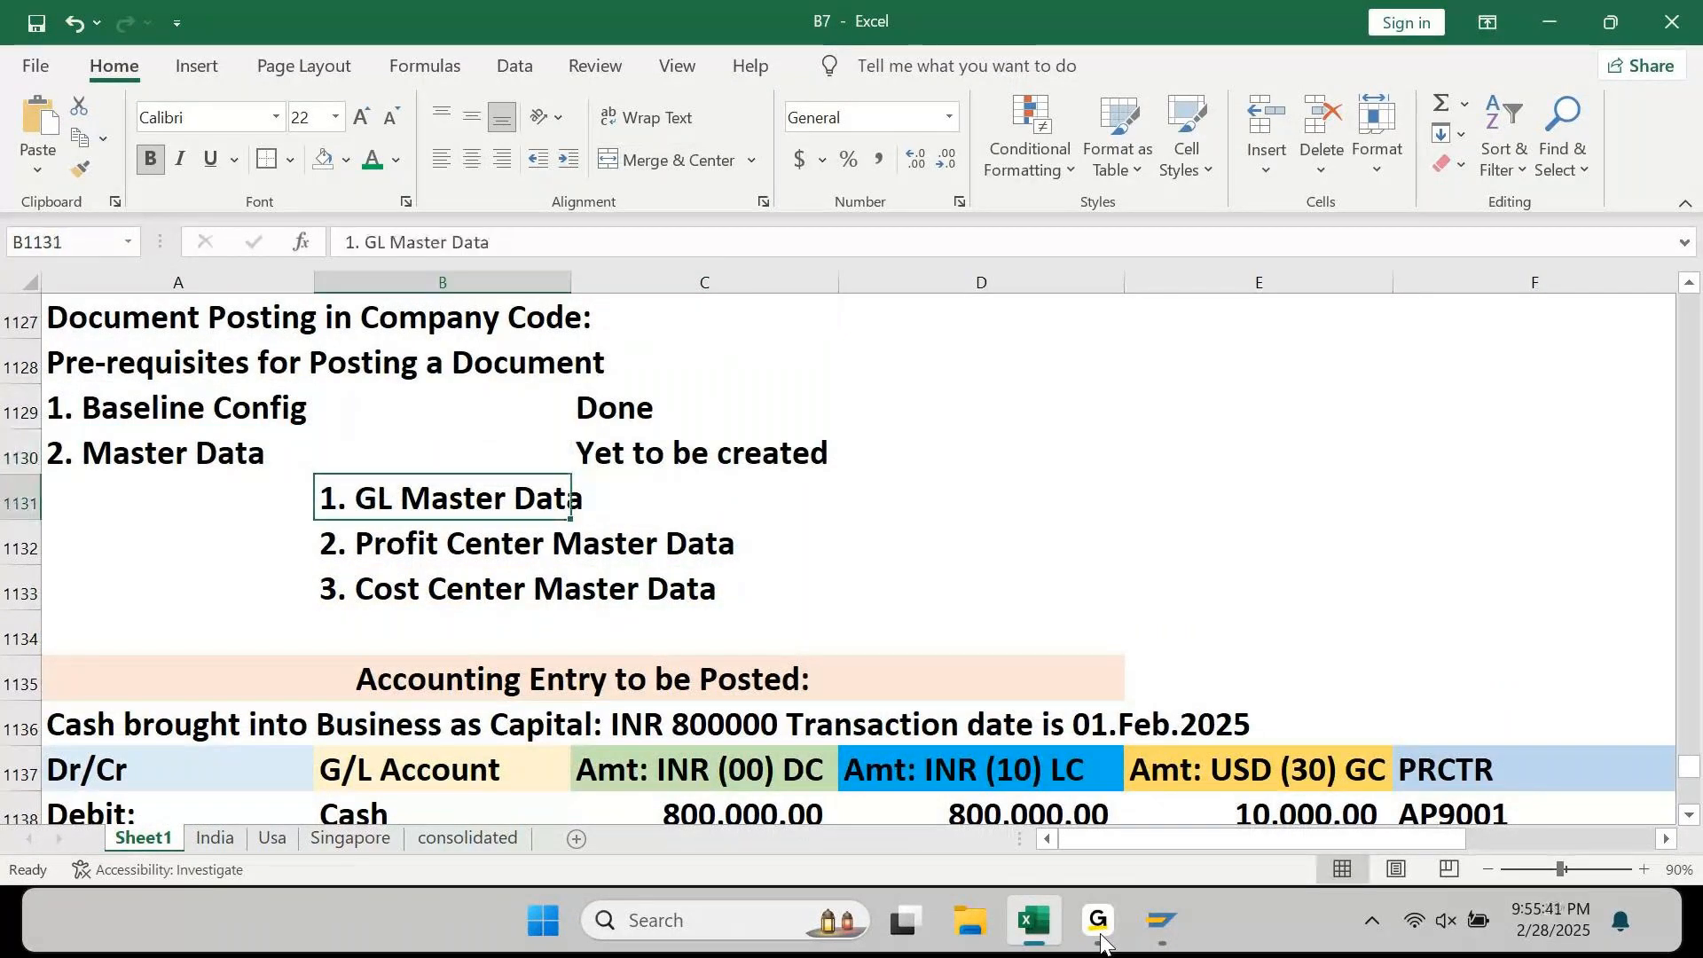
key("Down")
key("Down")
key("Down")
key("Down")
key("Down")
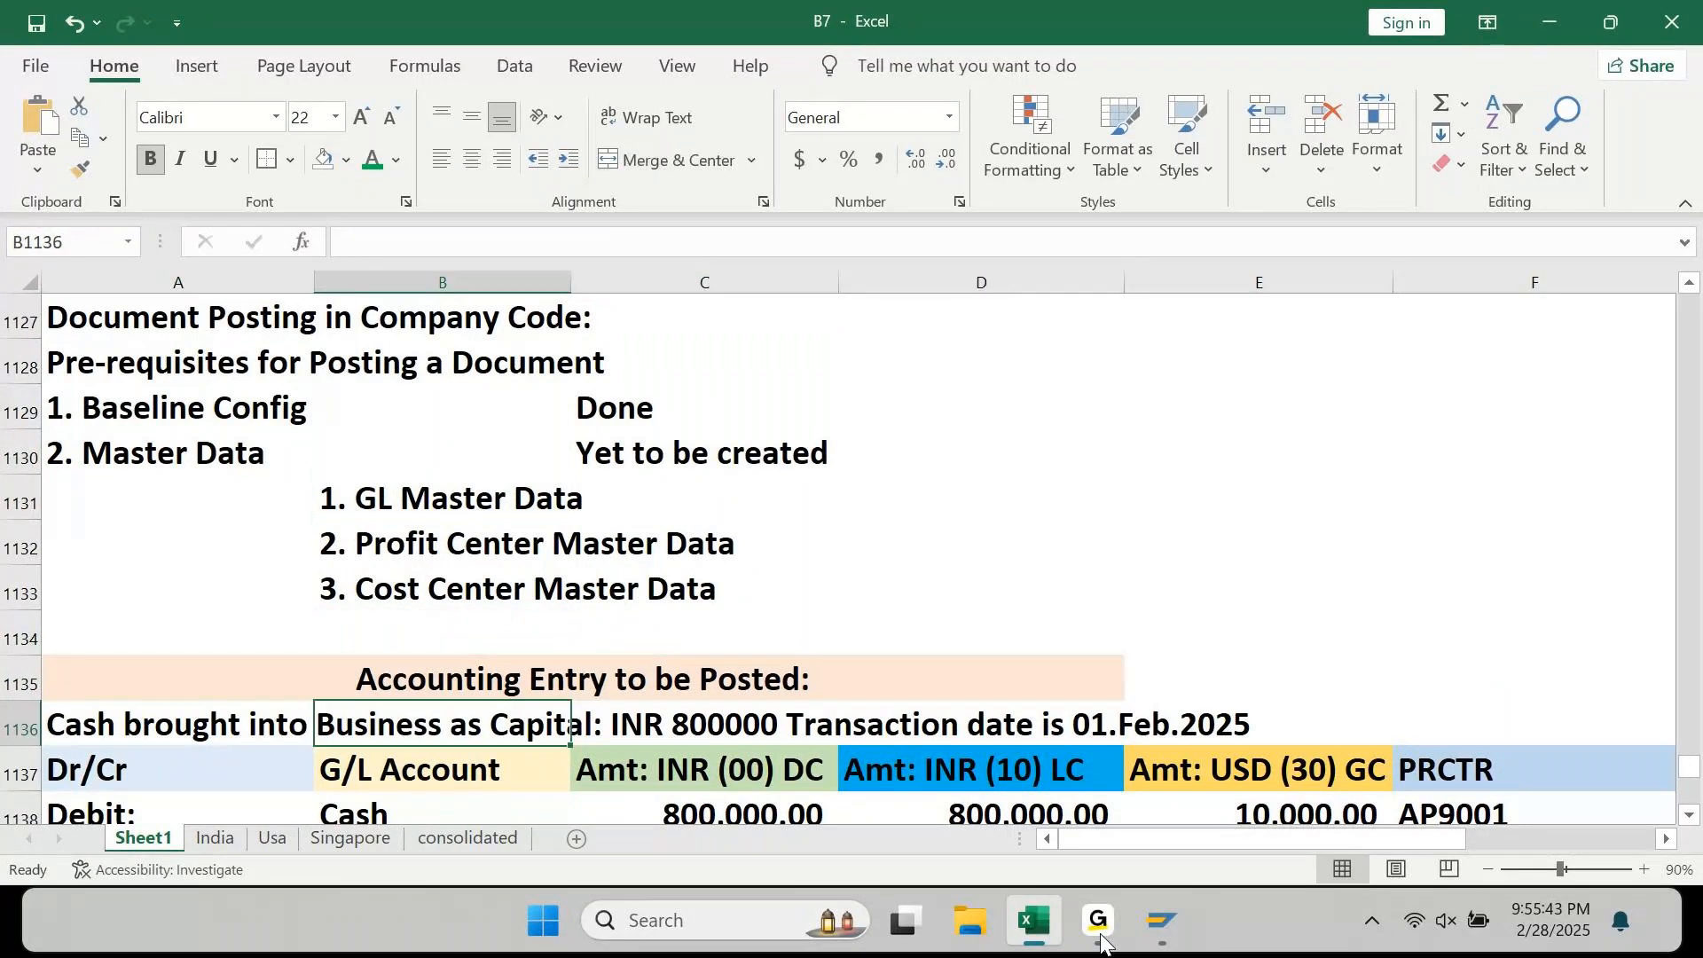
Step: Review the Cash/Capital entry with its 800,000.00 INR amount and product-line codes, then save
key("Down")
key("Down")
key("Down")
key("shift+Up")
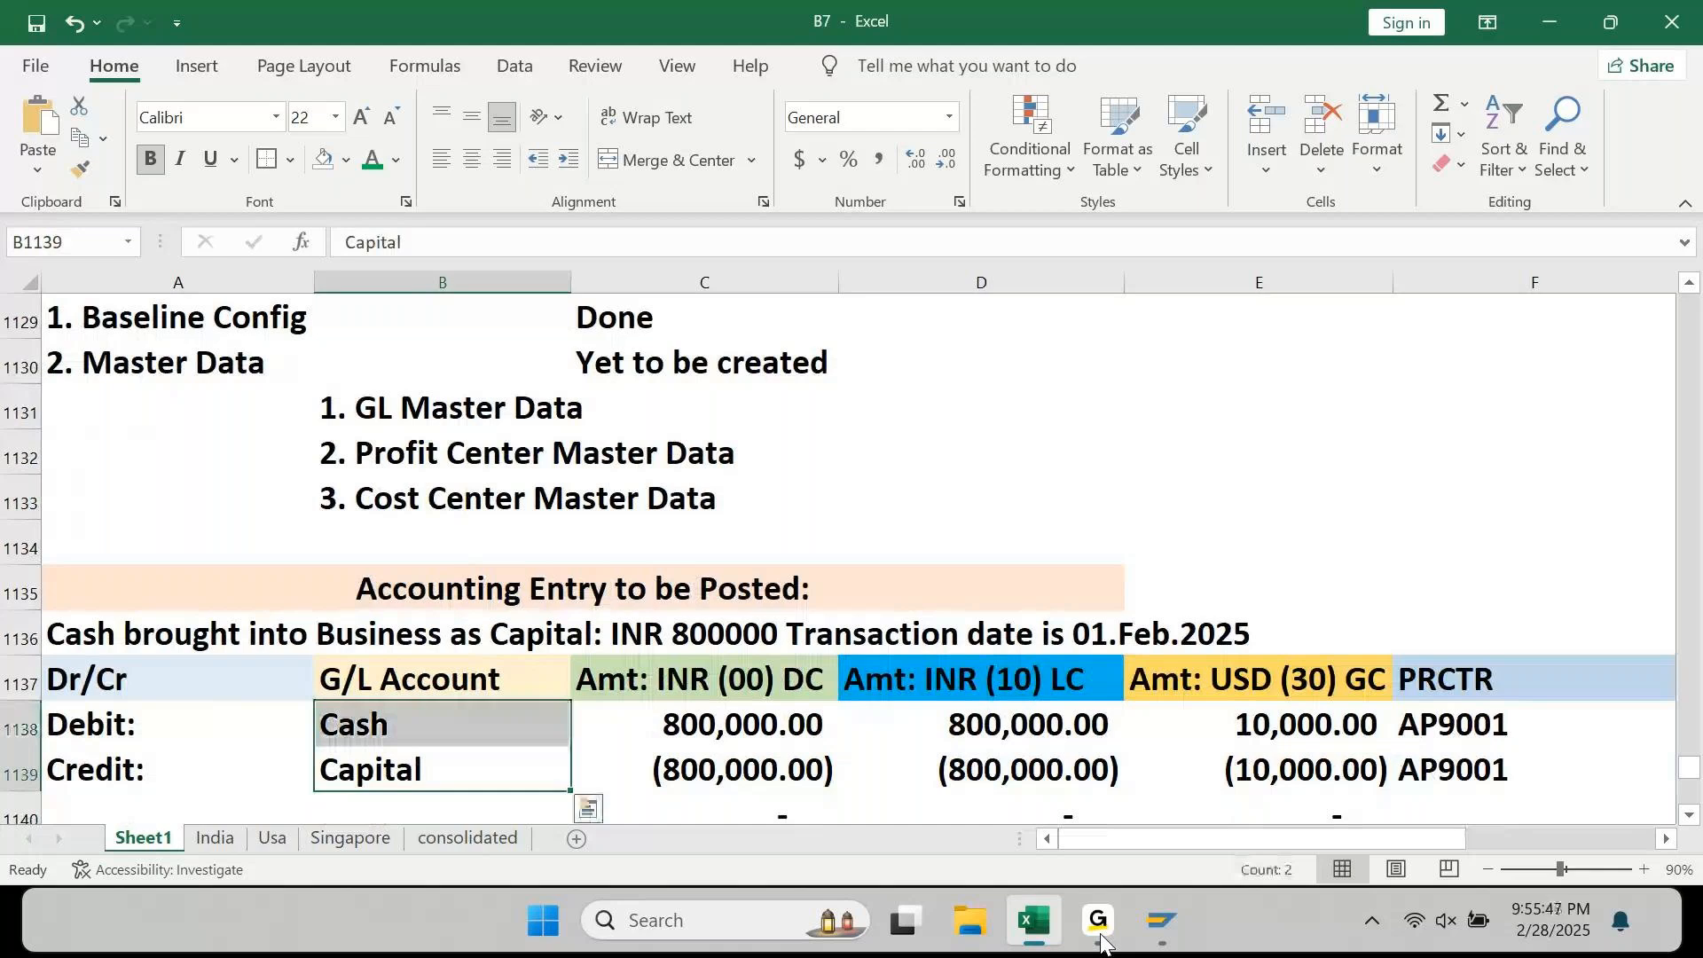
key("Up")
key("Up")
key("Up")
key("Up")
key("Up")
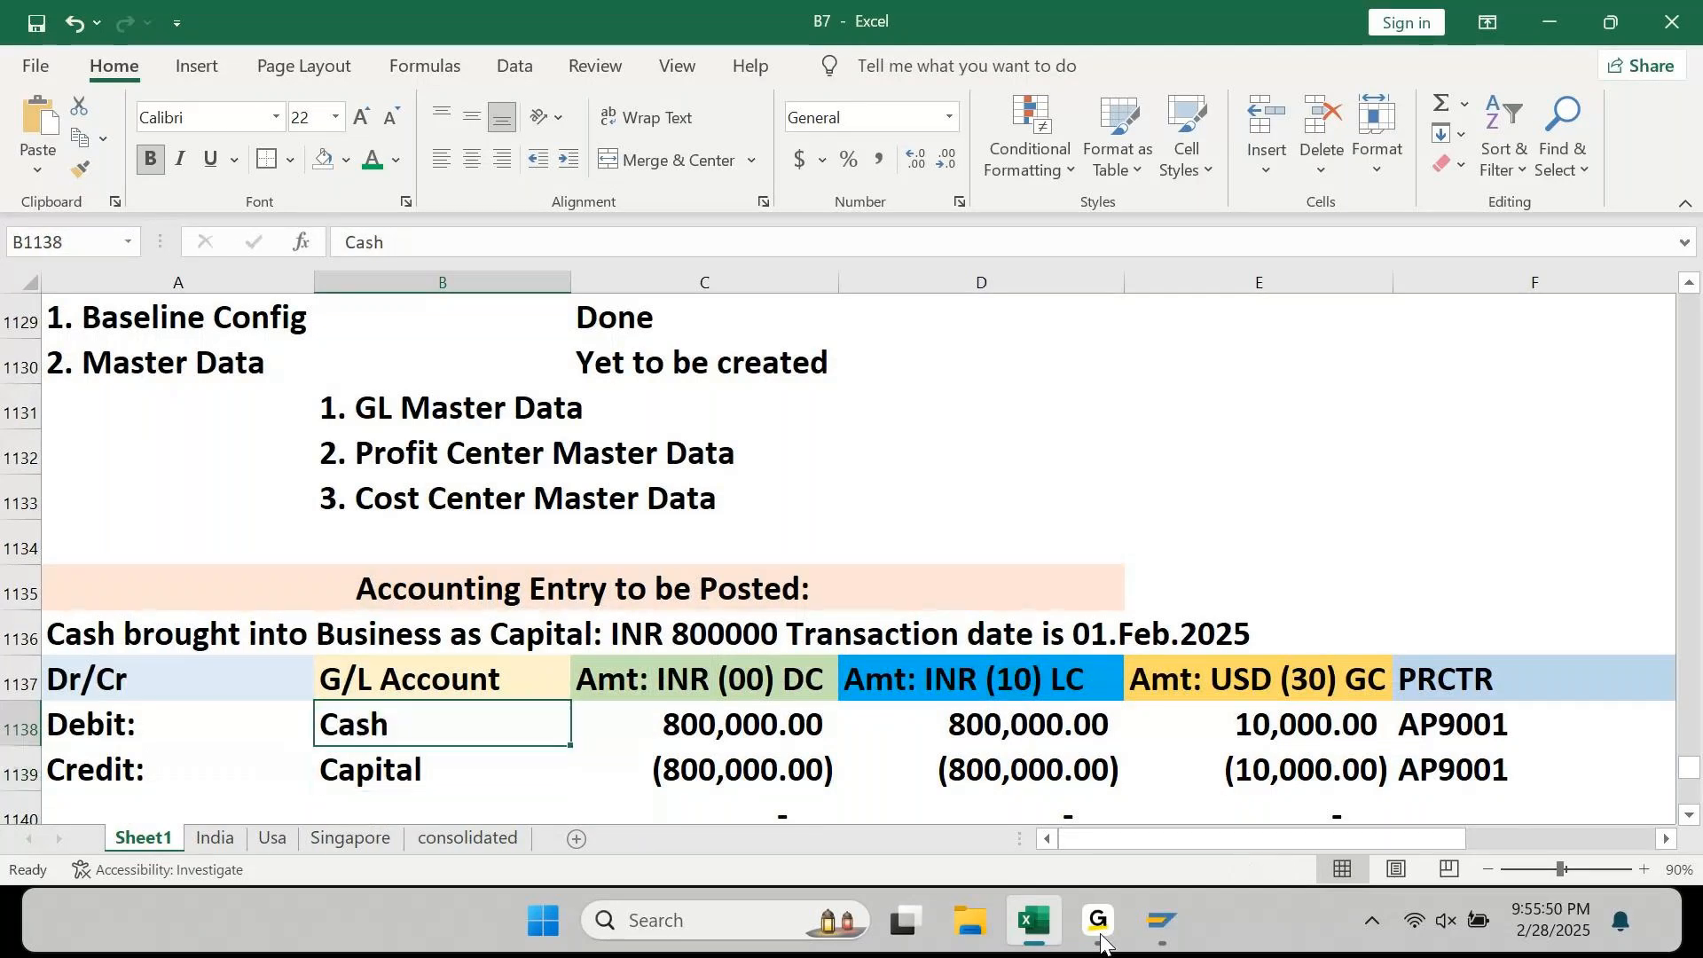
key("Up")
key("Up")
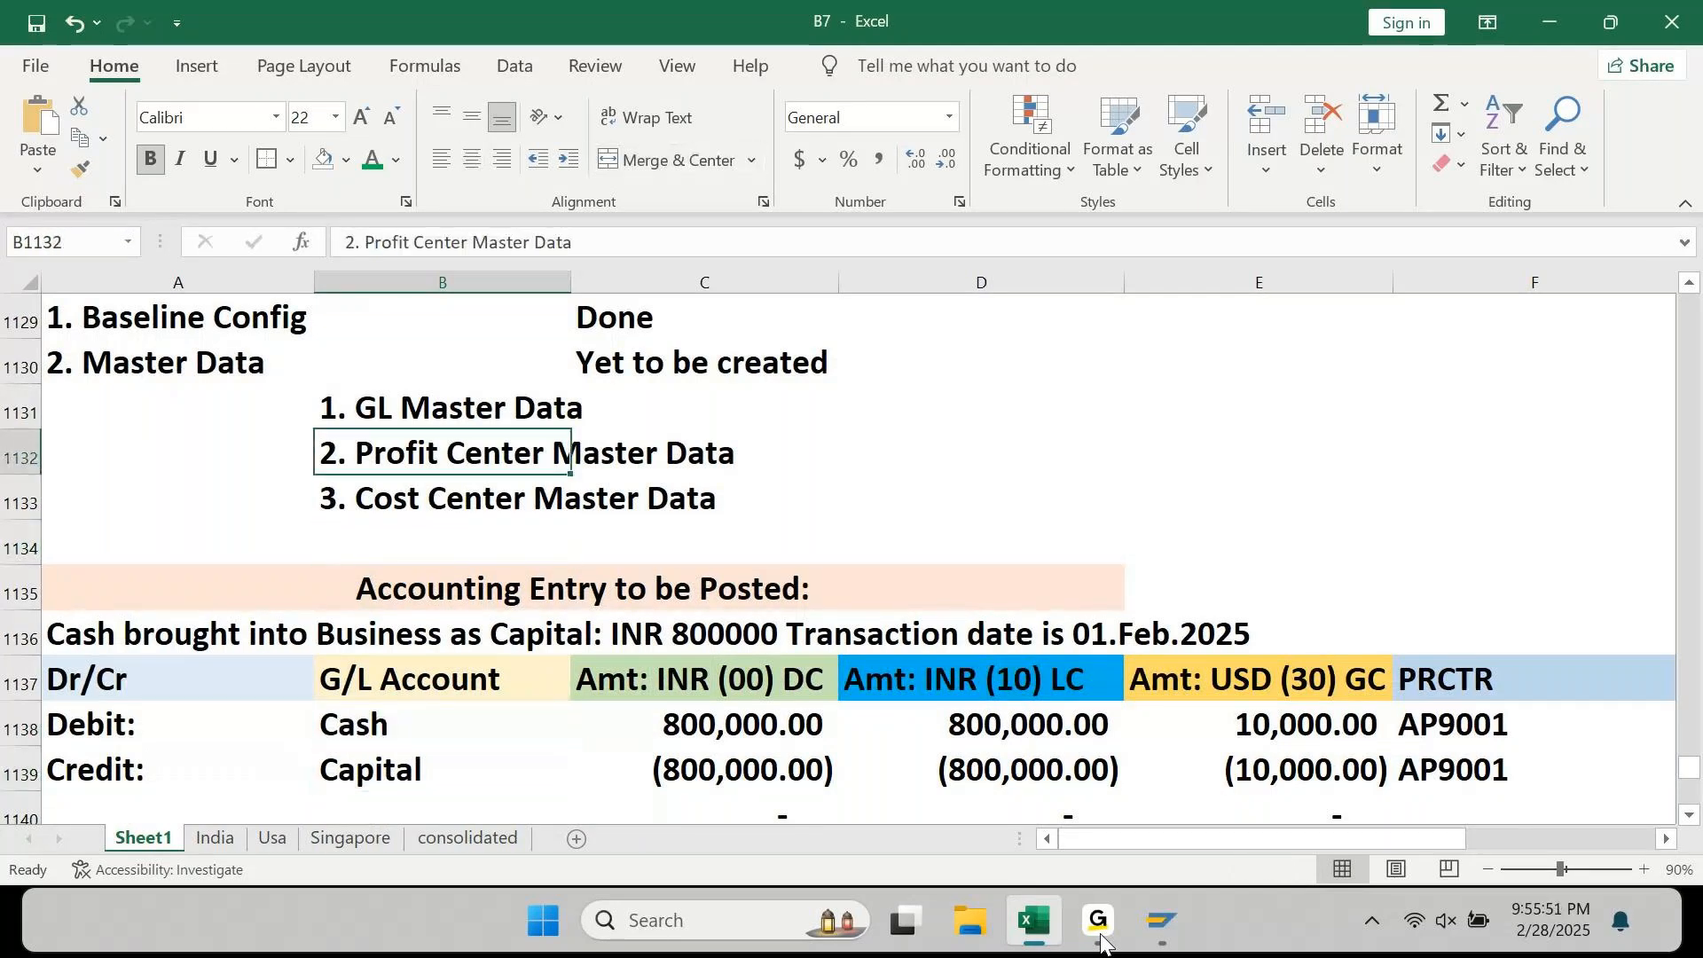
key("Down")
key("Down")
key("Down")
key("Down")
key("Down")
key("Down")
key("Down")
key("Down")
key("Up")
key("Up")
key("Up")
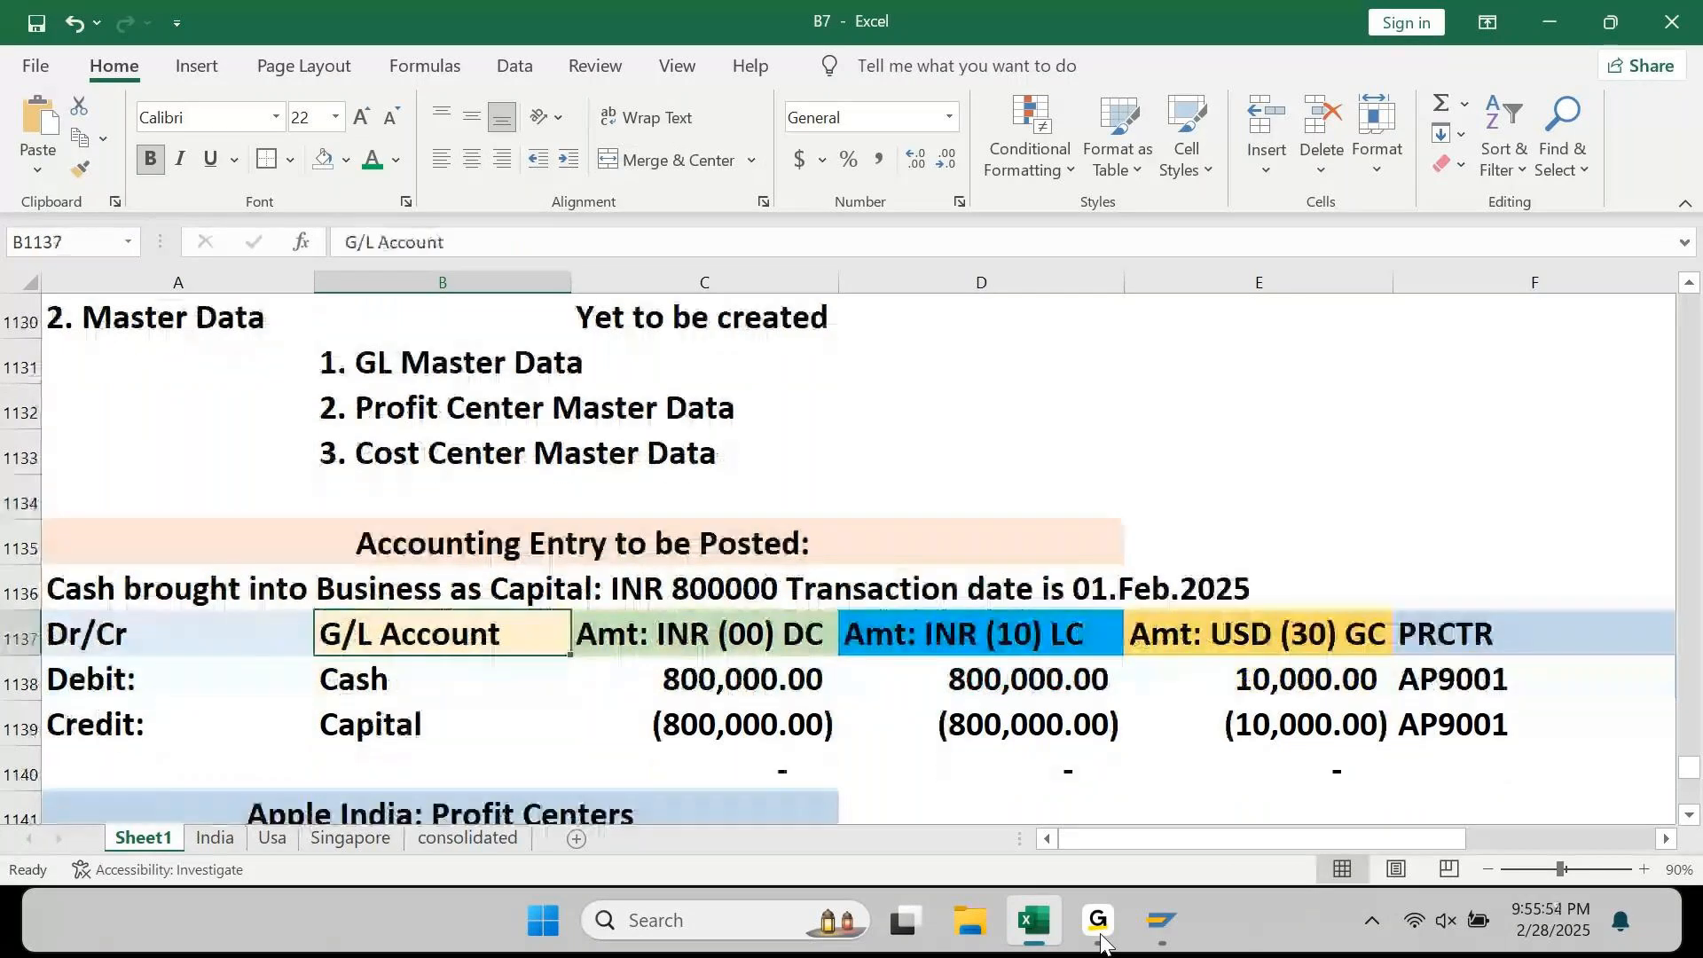
key("Right")
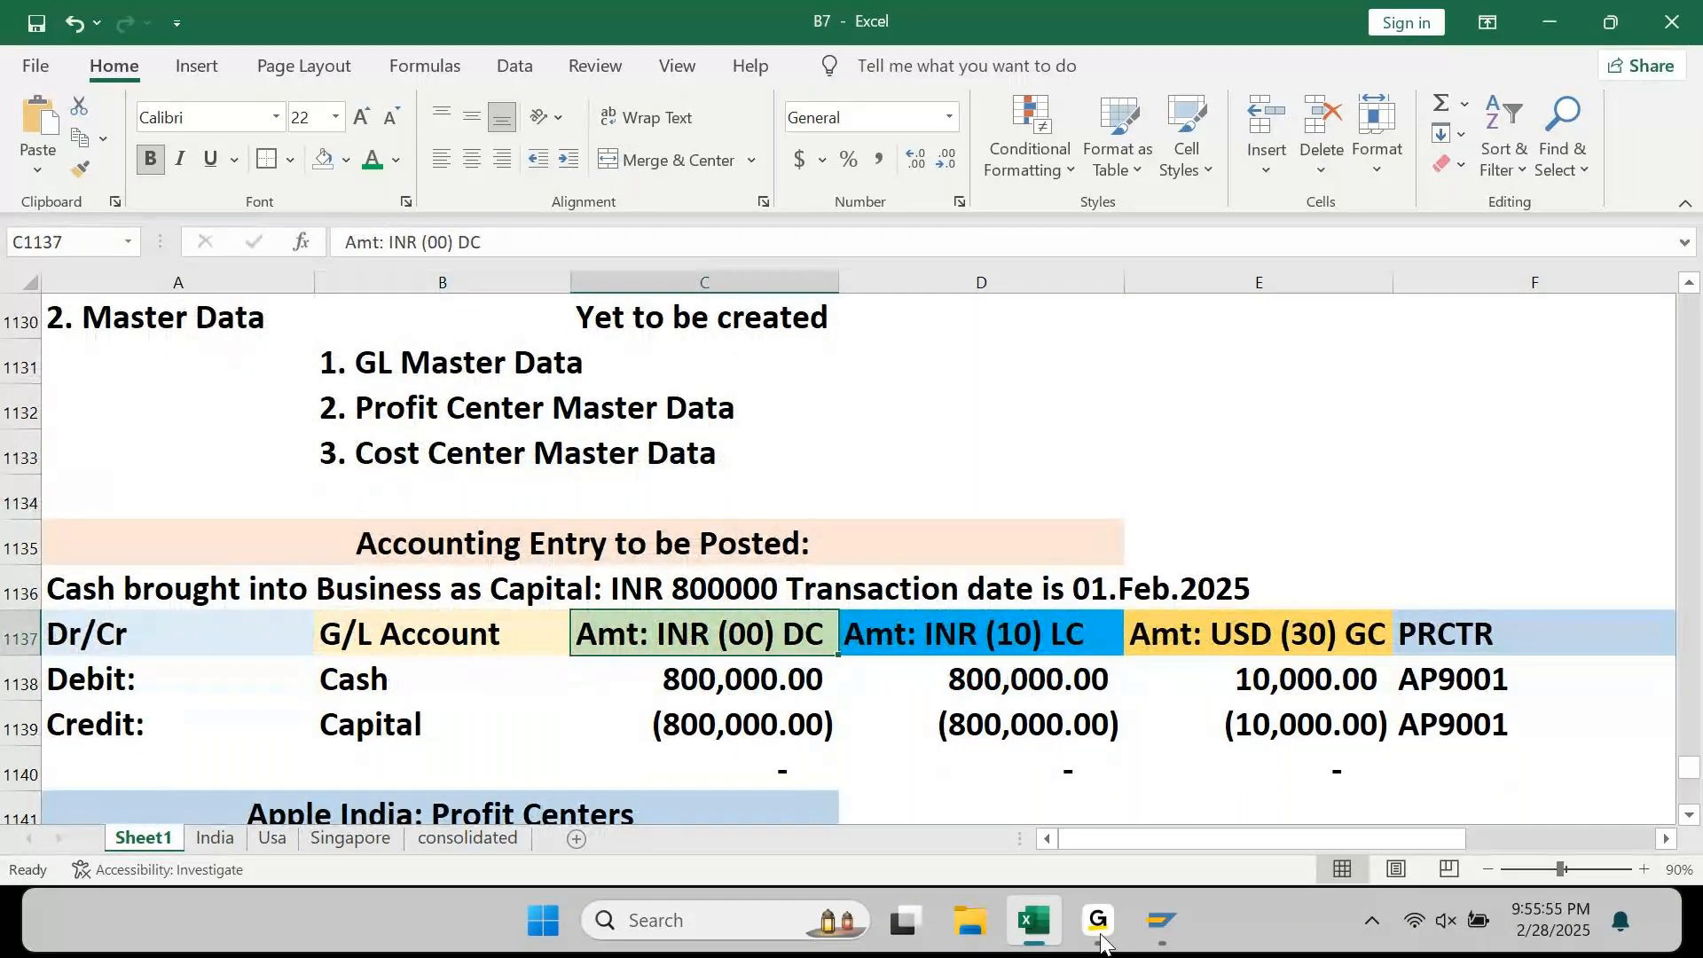
key("Down")
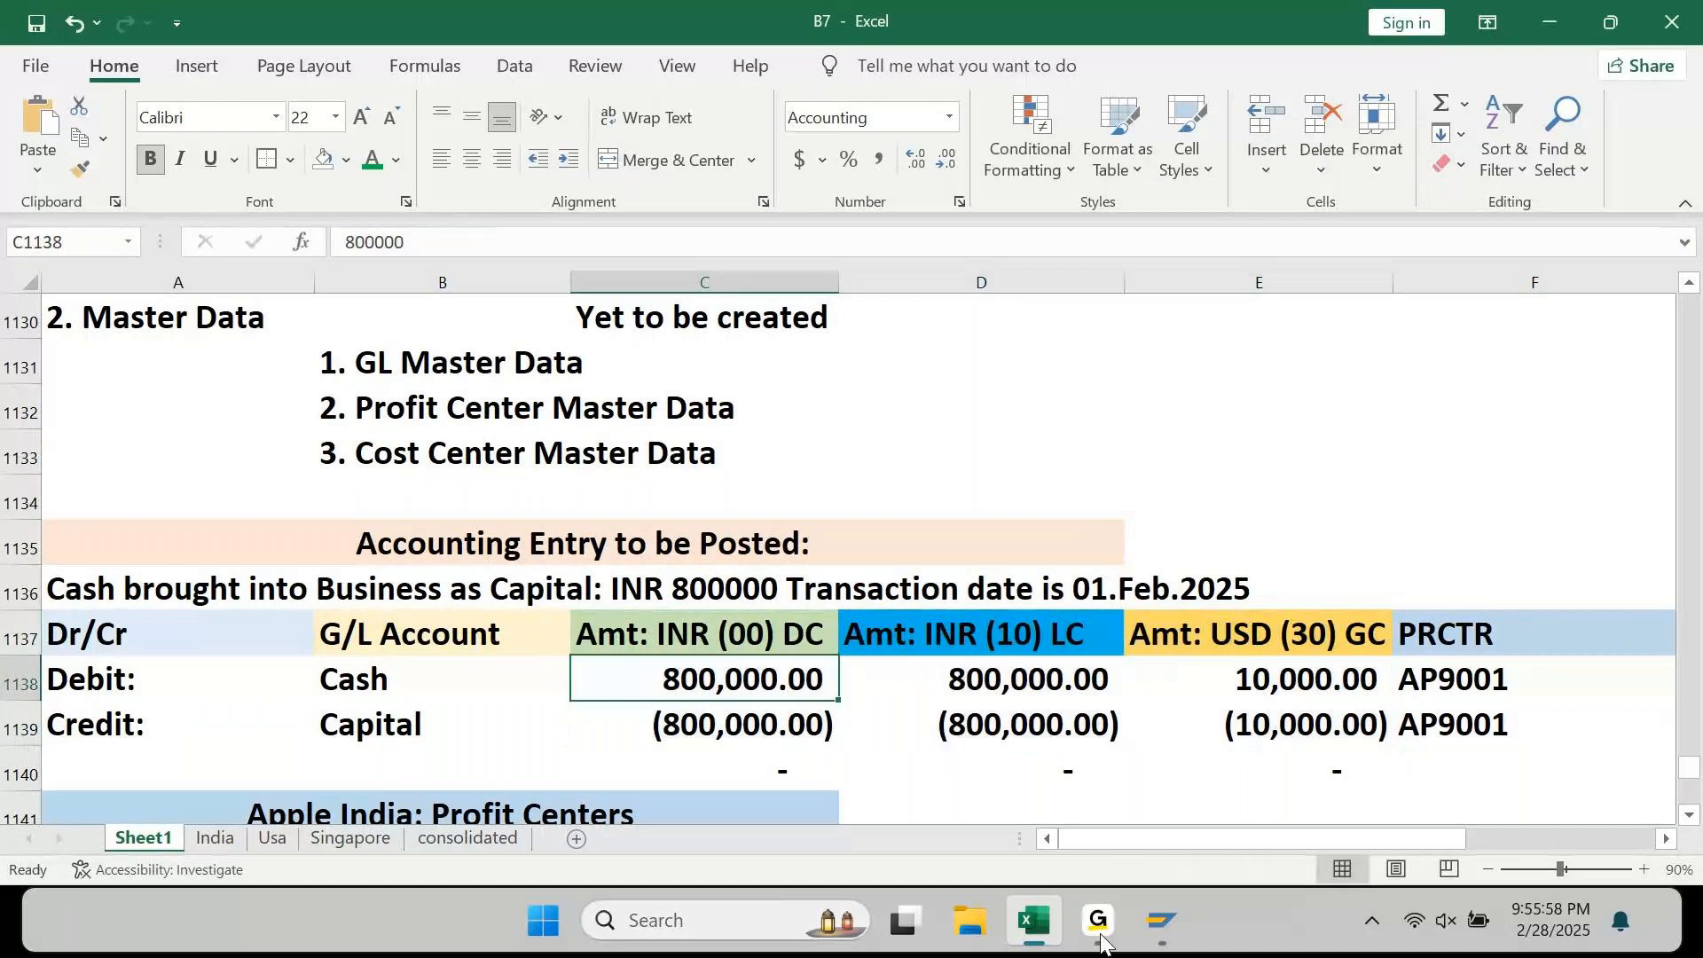
key("Down")
key("Down")
key("Down")
key("Down")
key("Down")
key("Down")
key("Down")
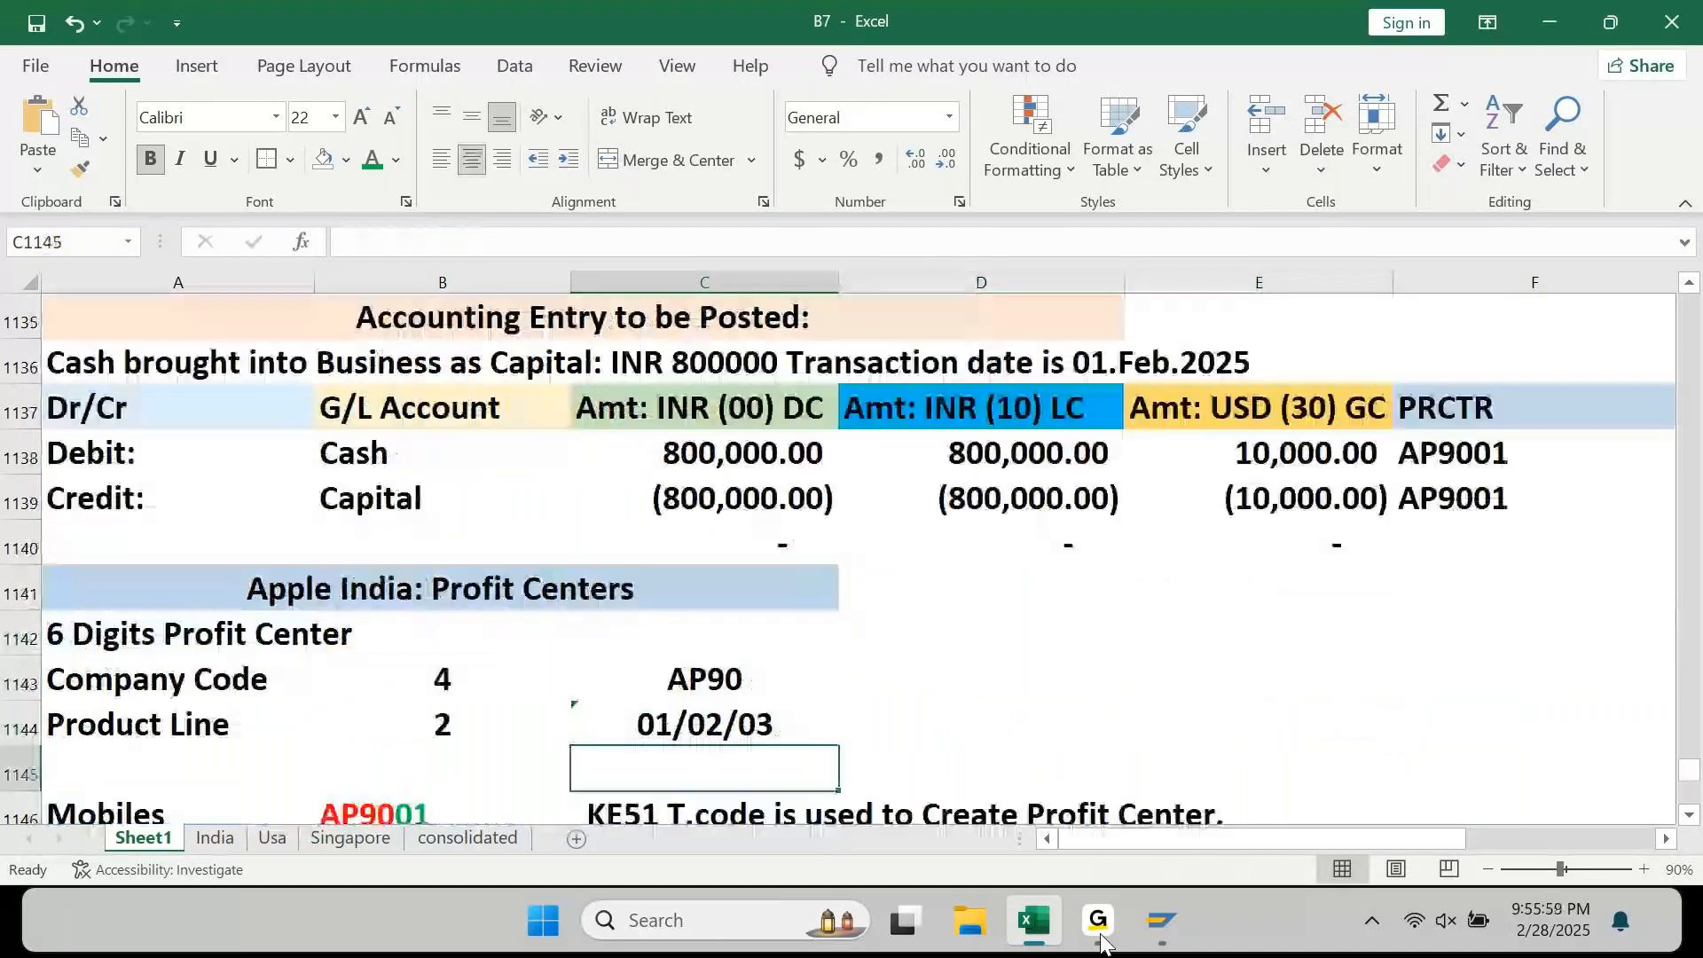
key("ctrl+s")
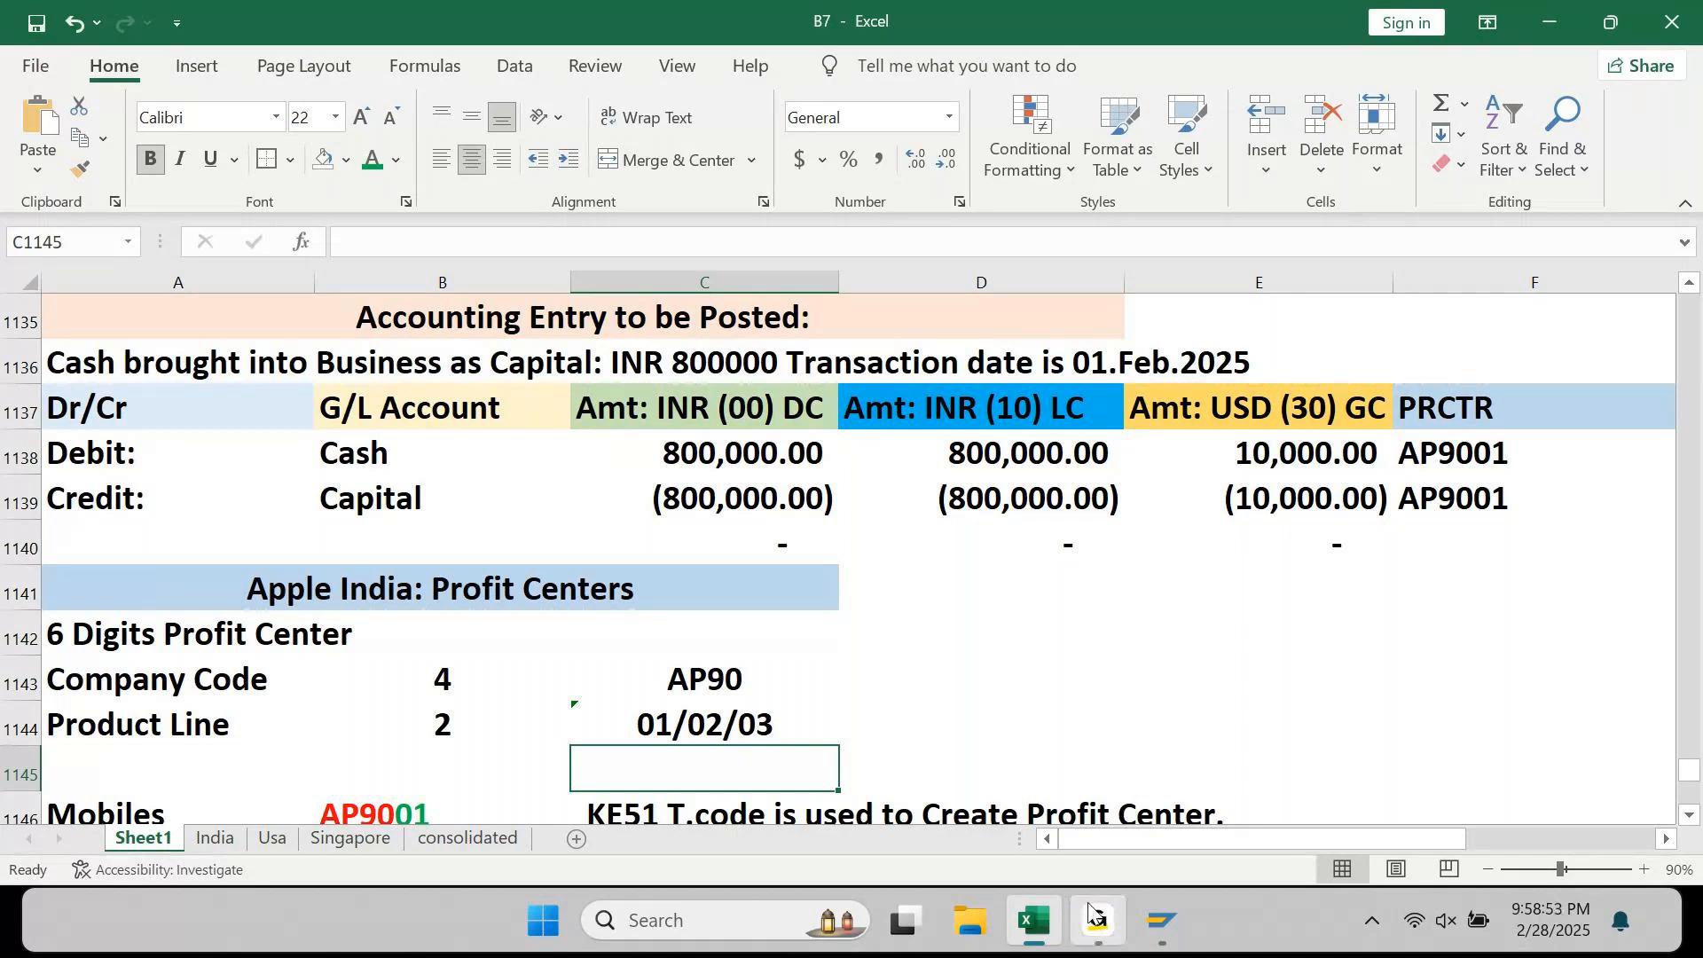
Step: Switch from the Excel notes to the Chrome window
left_click(1096, 918)
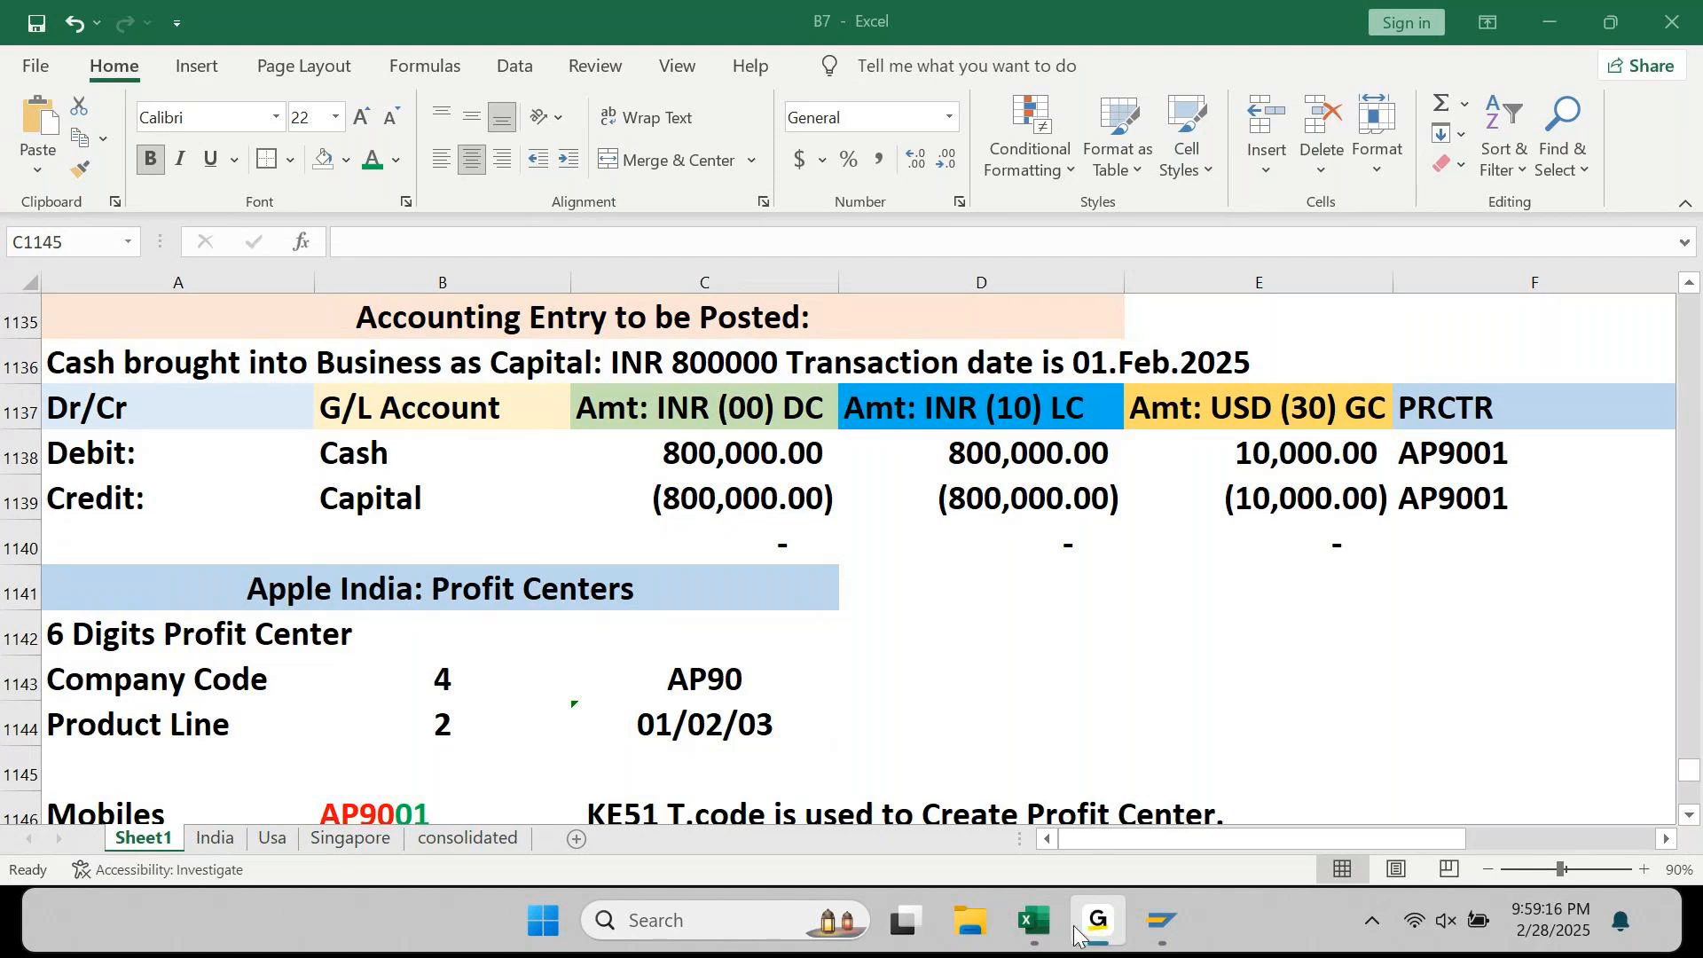
Step: Type '/N/UI2/FLP into cell A1210, below the 'LC / Ex.Rate = FC' conversion line
left_click(1031, 927)
key("Down")
key("Down")
key("Down")
key("Down")
key("Down")
key("Down")
key("Down")
key("Down")
key("Down")
key("Down")
key("Down")
key("Down")
key("Down")
key("Down")
key("Down")
key("Down")
key("Down")
key("Down")
key("Down")
key("Down")
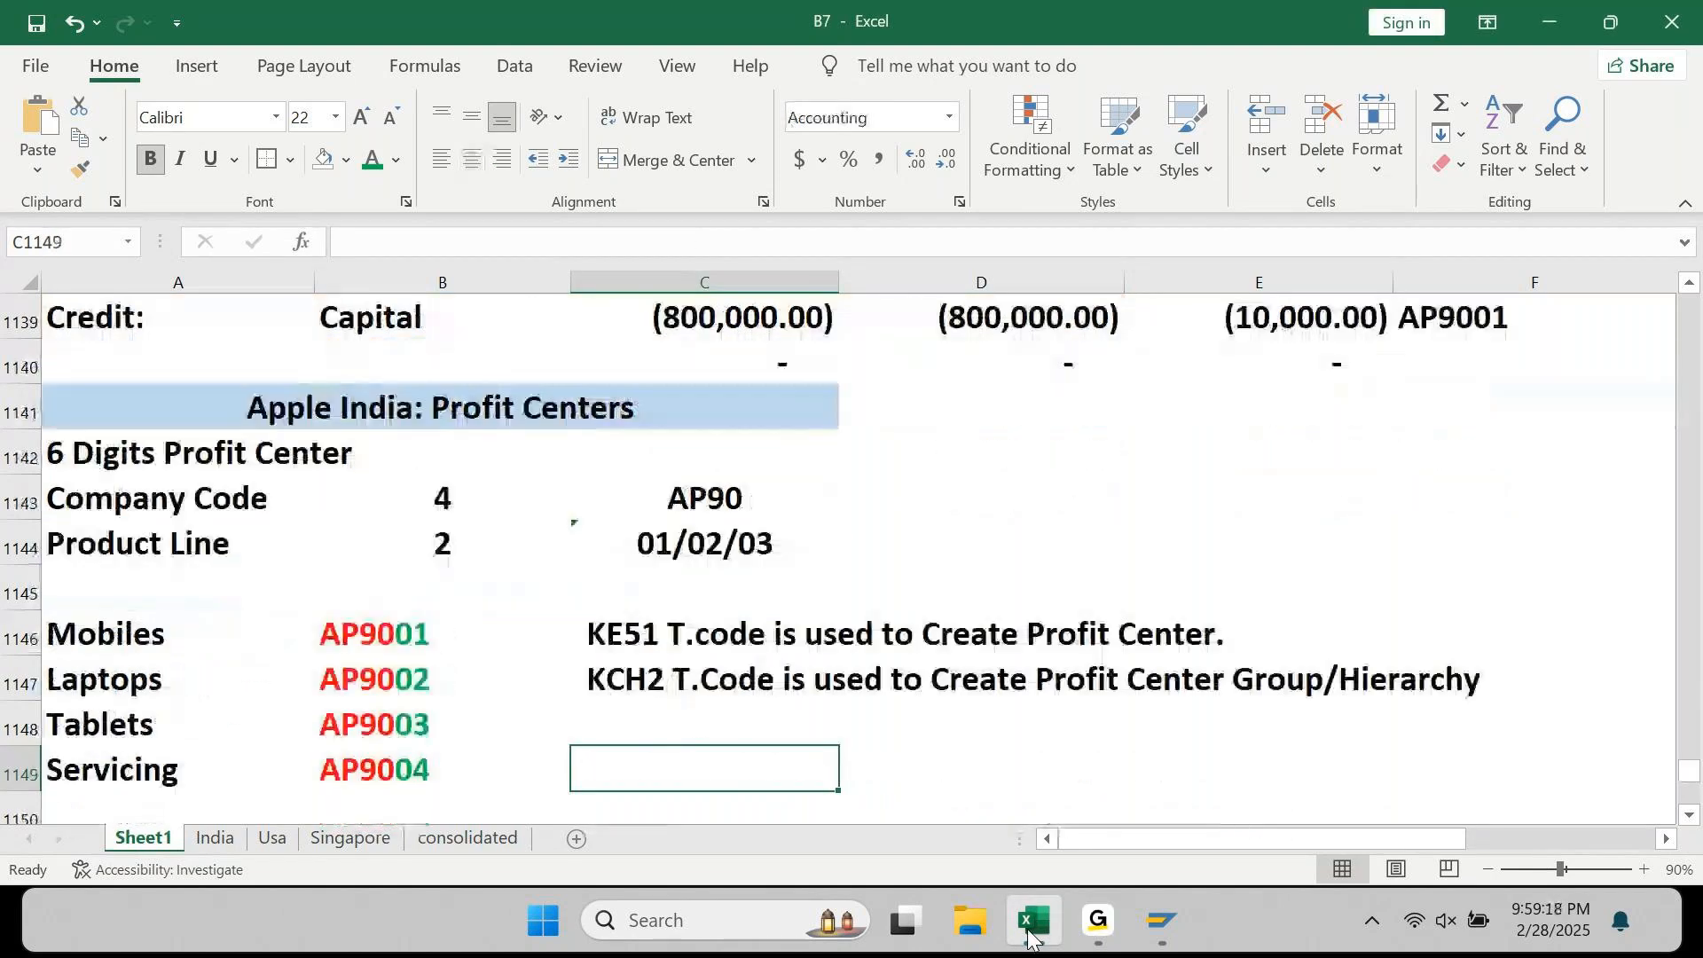
key("Down")
key("Down")
key("Down")
key("Down")
key("Down")
key("Down")
key("Down")
key("Down")
key("Down")
key("Down")
key("Down")
key("Down")
key("Down")
key("Down")
key("Down")
key("Down")
key("Down")
key("Down")
key("Down")
key("Down")
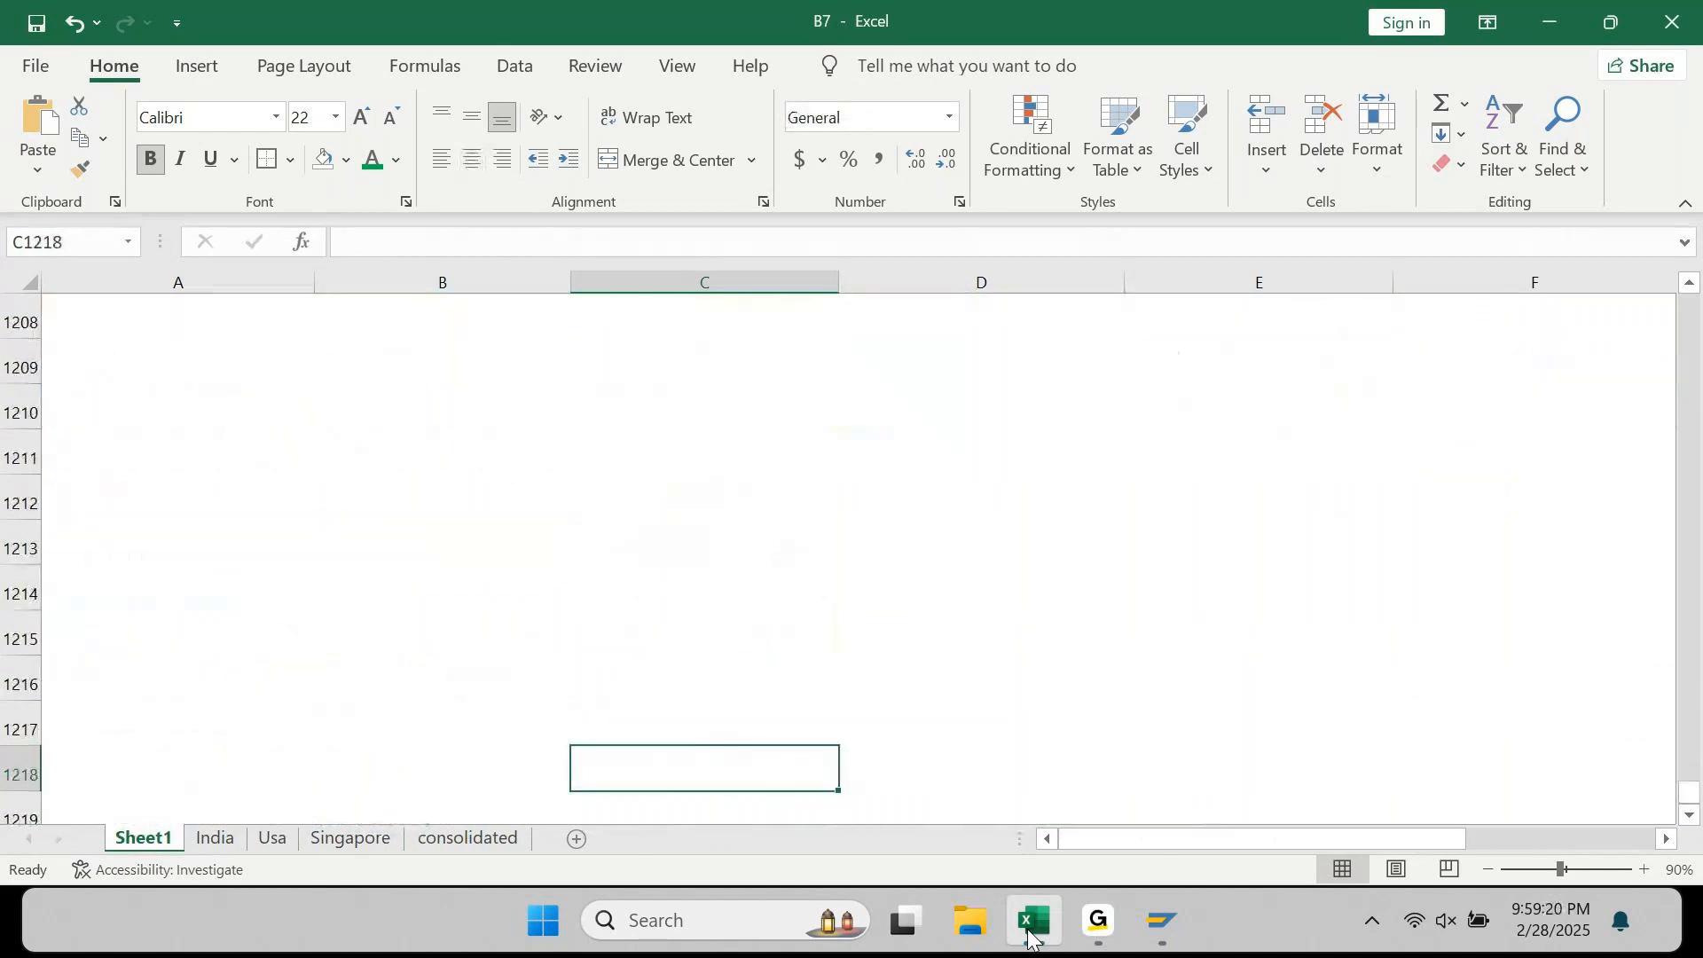
key("Left")
key("Left")
key("Up")
key("Up")
key("Up")
key("Up")
key("Up")
key("Up")
key("Up")
key("Up")
key("Up")
key("Up")
key("Up")
key("Up")
key("Up")
key("Up")
key("Up")
key("Up")
key("Up")
key("Down")
key("Down")
key("Down")
key("Down")
key("Down")
key("Down")
key("Down")
key("Down")
key("Down")
key("Down")
key("Down")
key("Down")
key("Down")
key("Down")
key("Down")
key("Down")
key("Down")
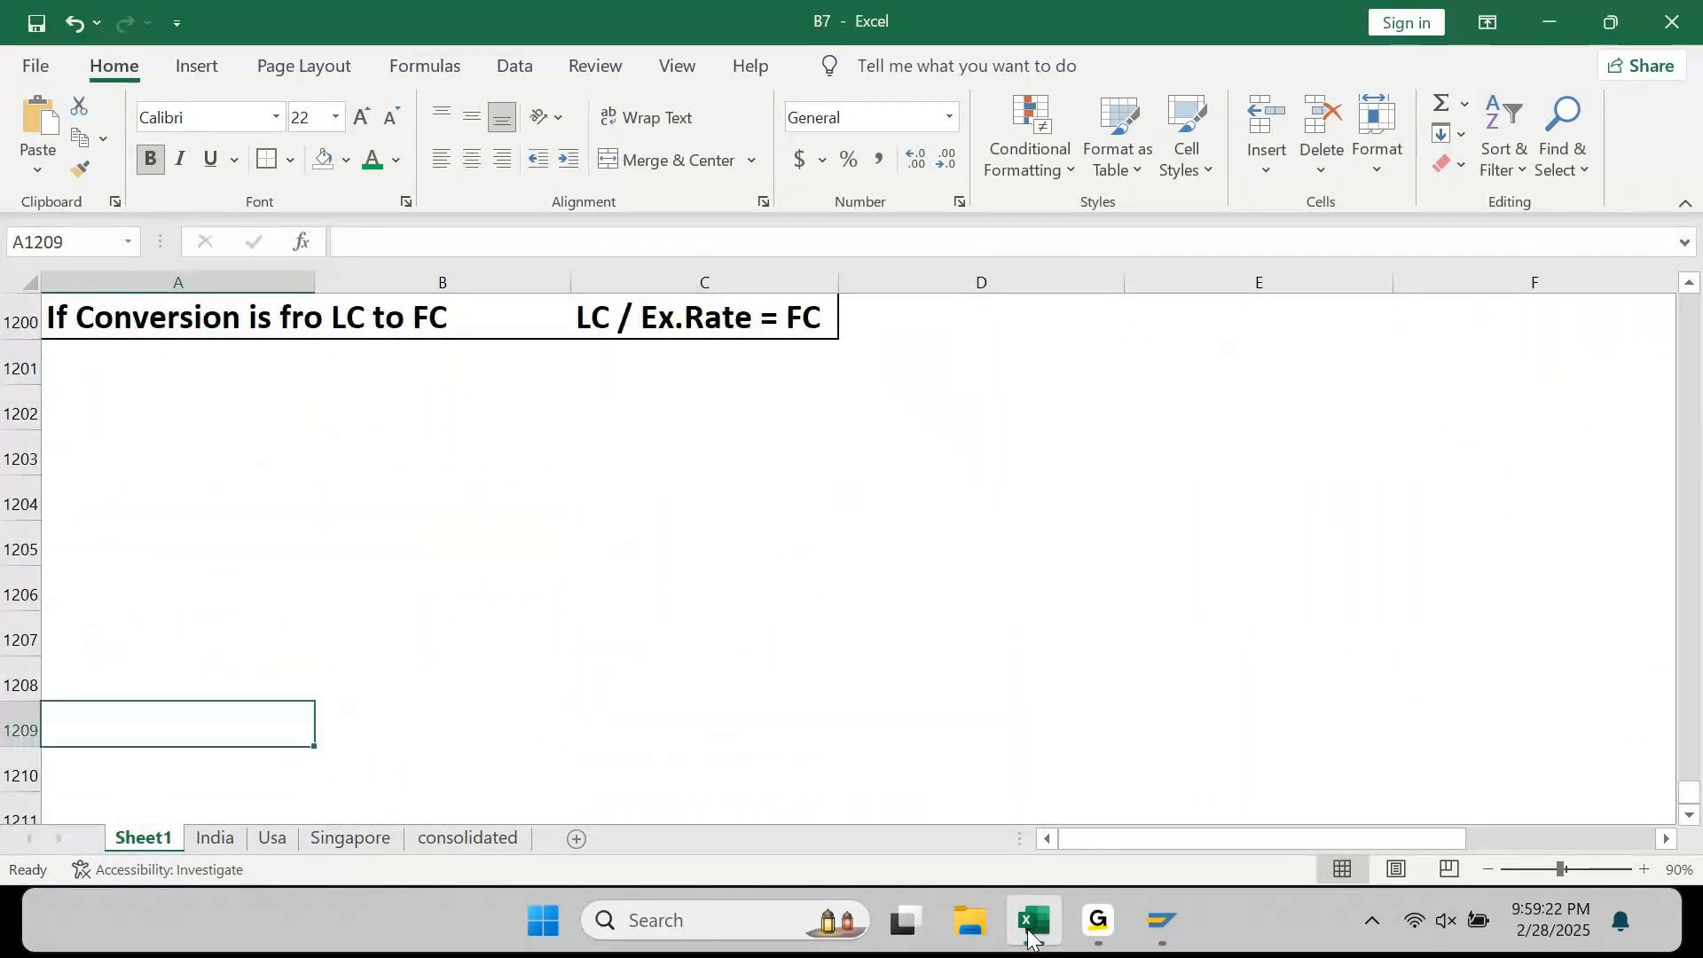
key("Up")
key("Up")
key("Up")
key("Up")
key("Up")
key("Up")
key("Up")
key("Up")
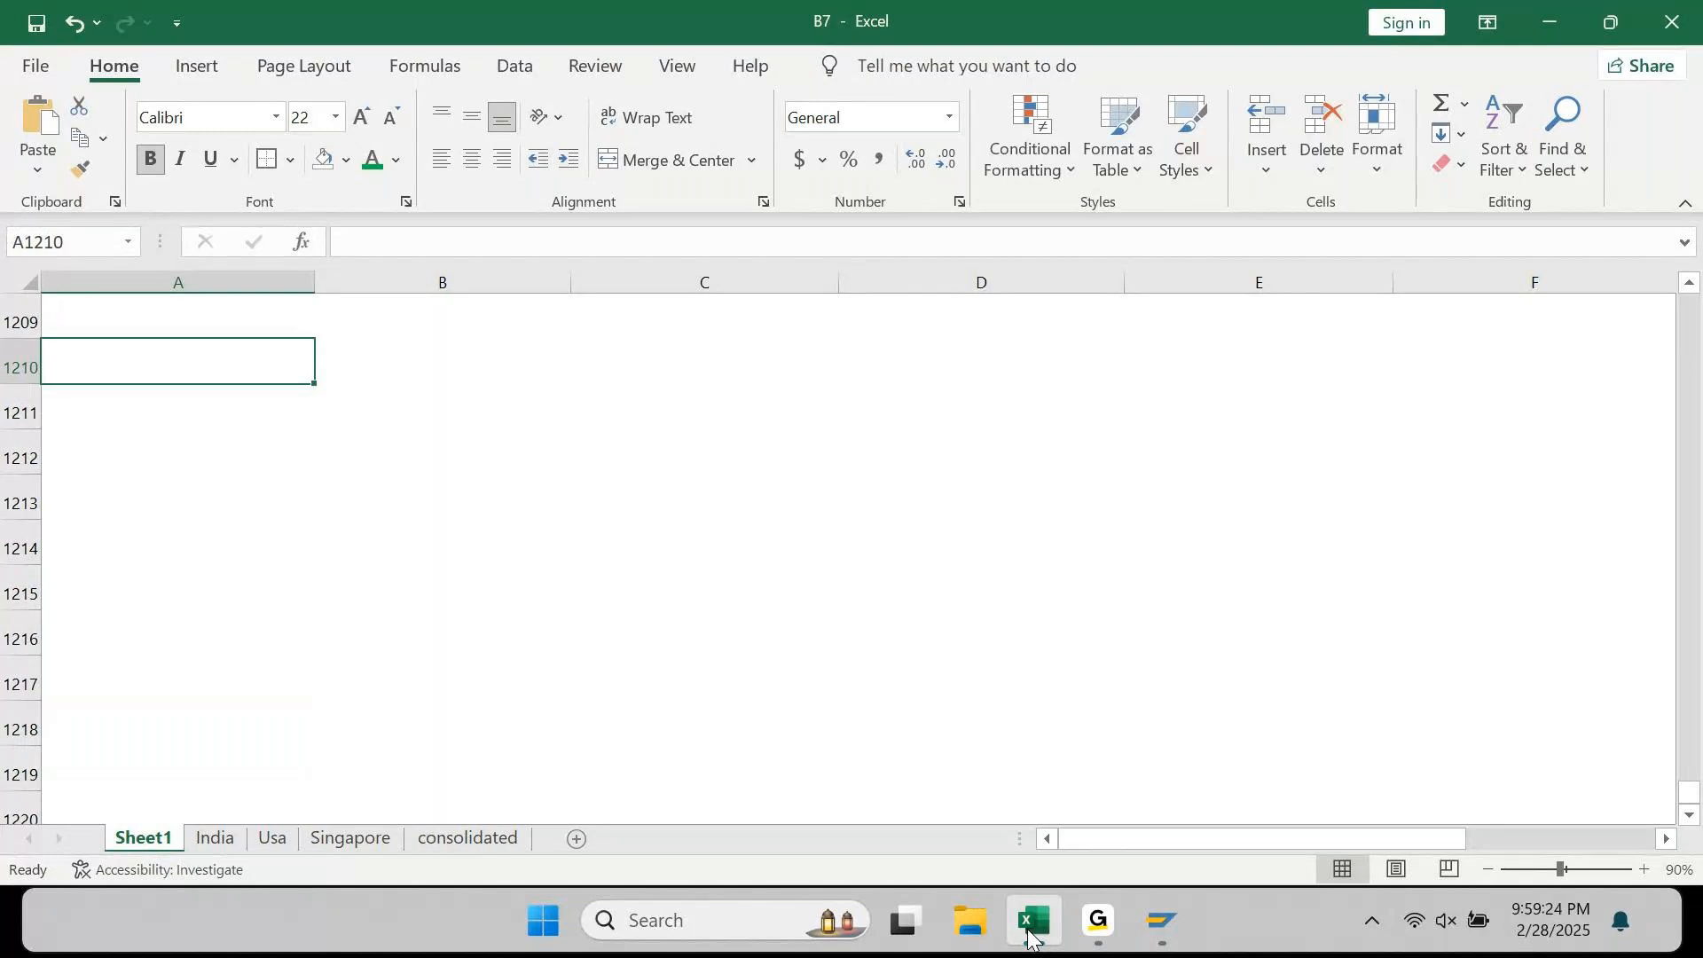
key("alt")
key("n")
key("alt")
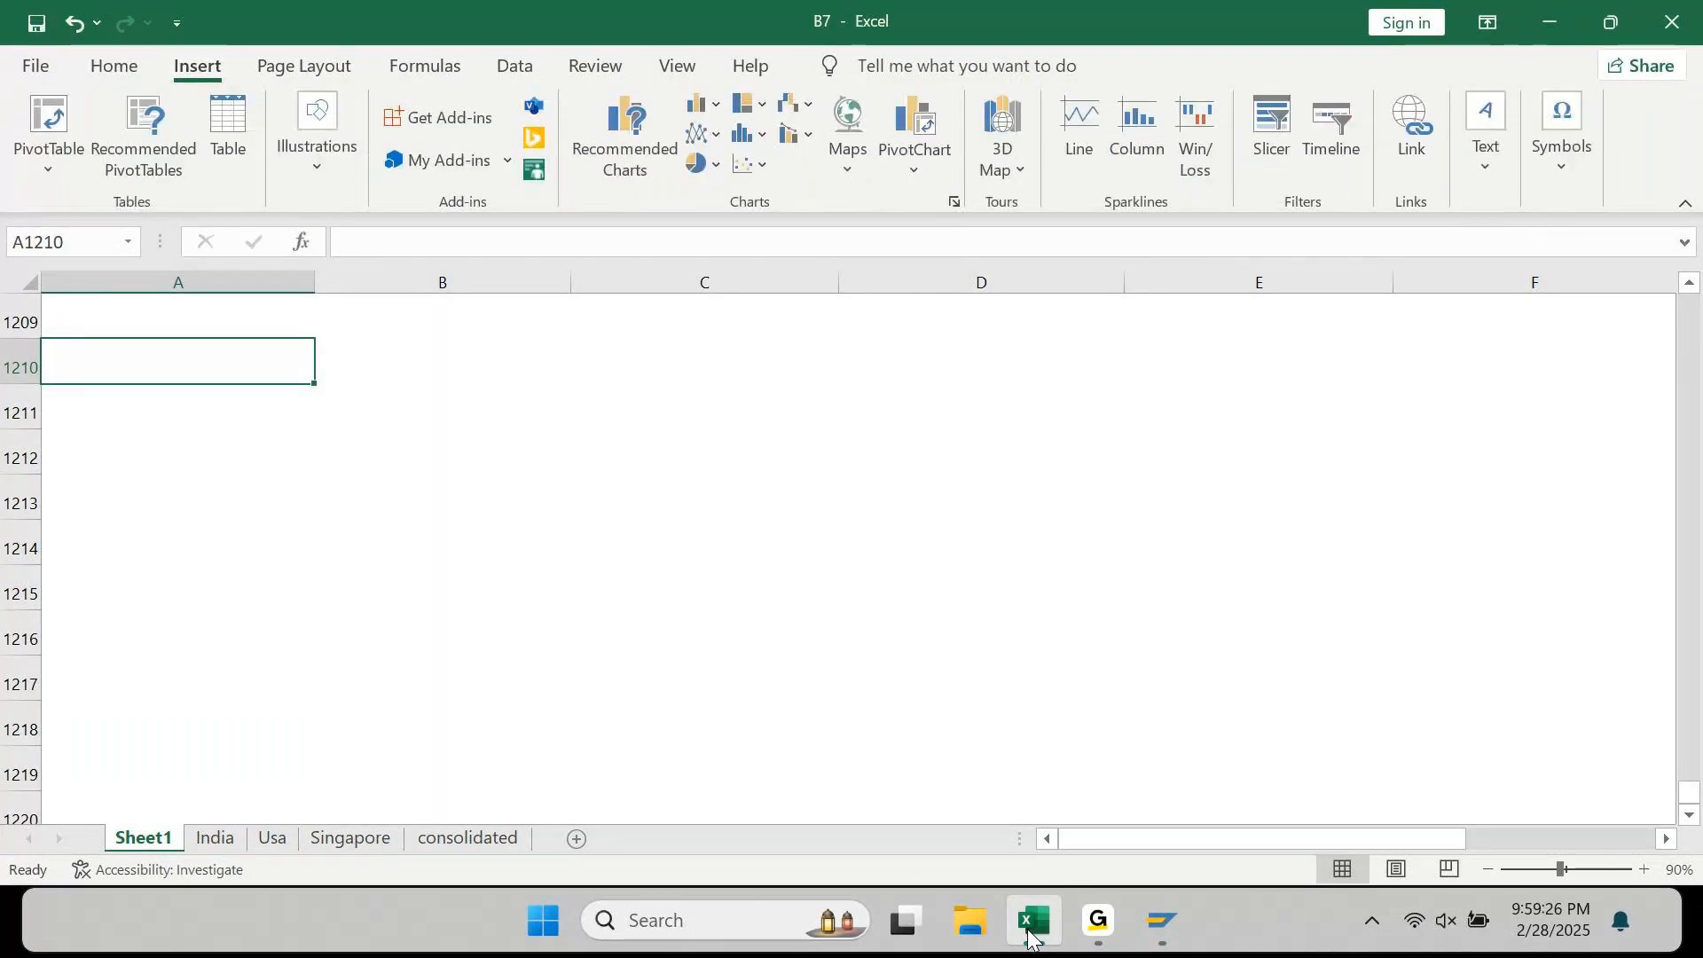
type("'/")
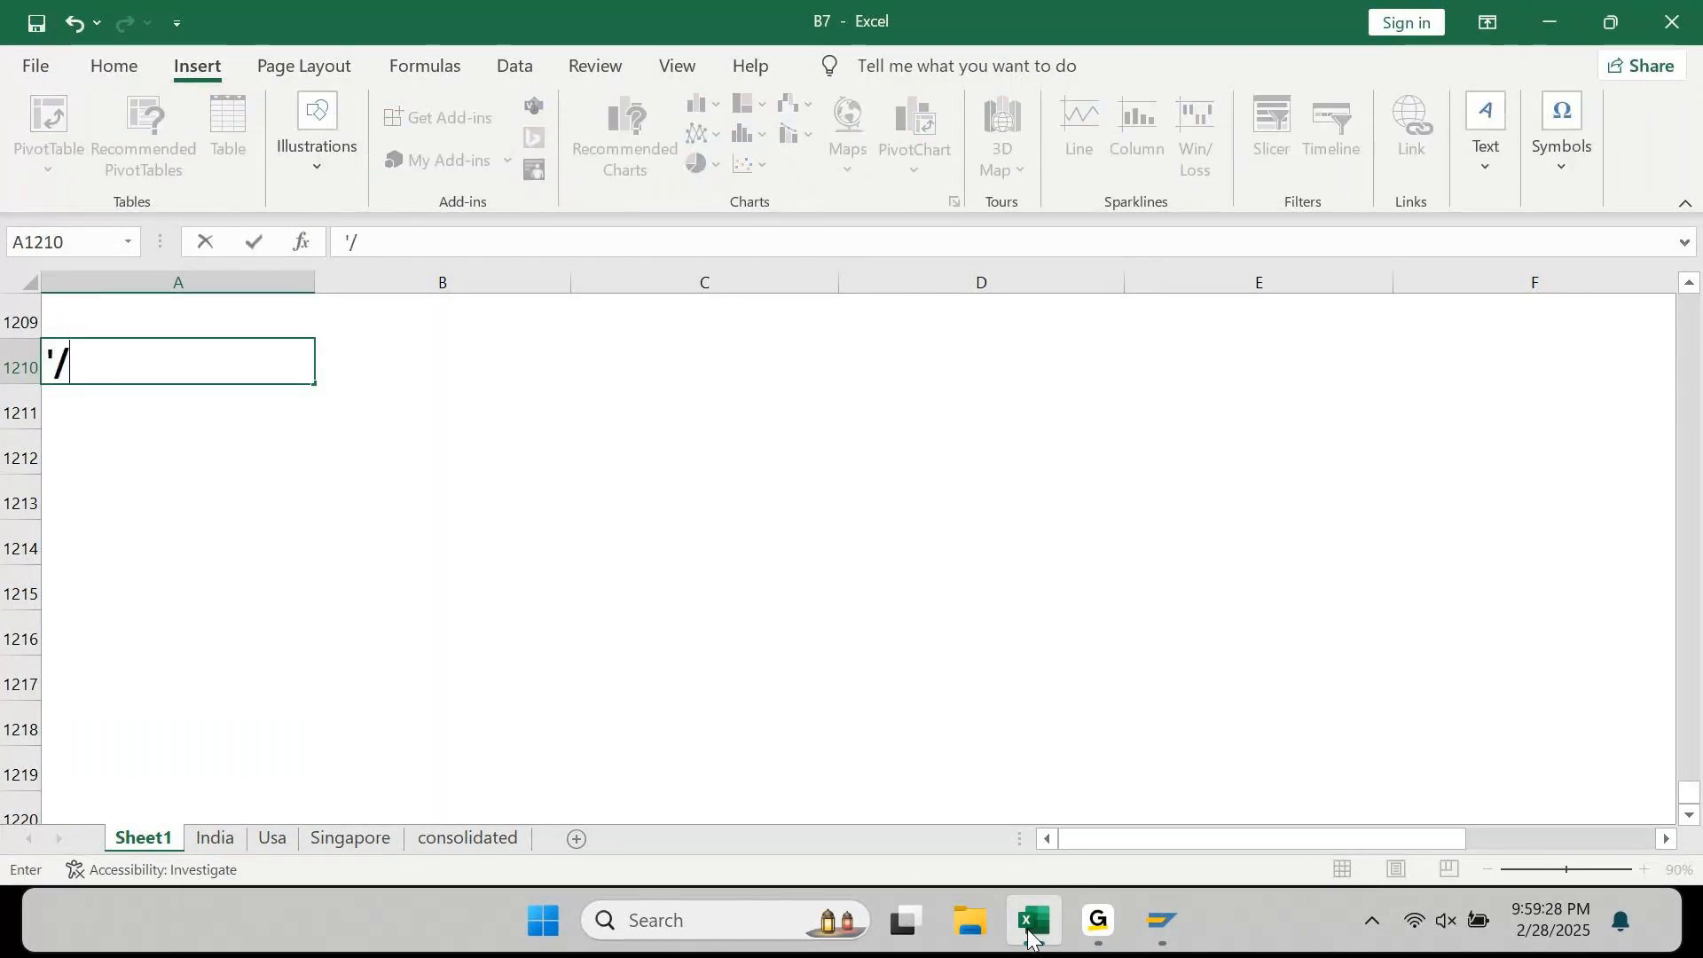
type("N/UI")
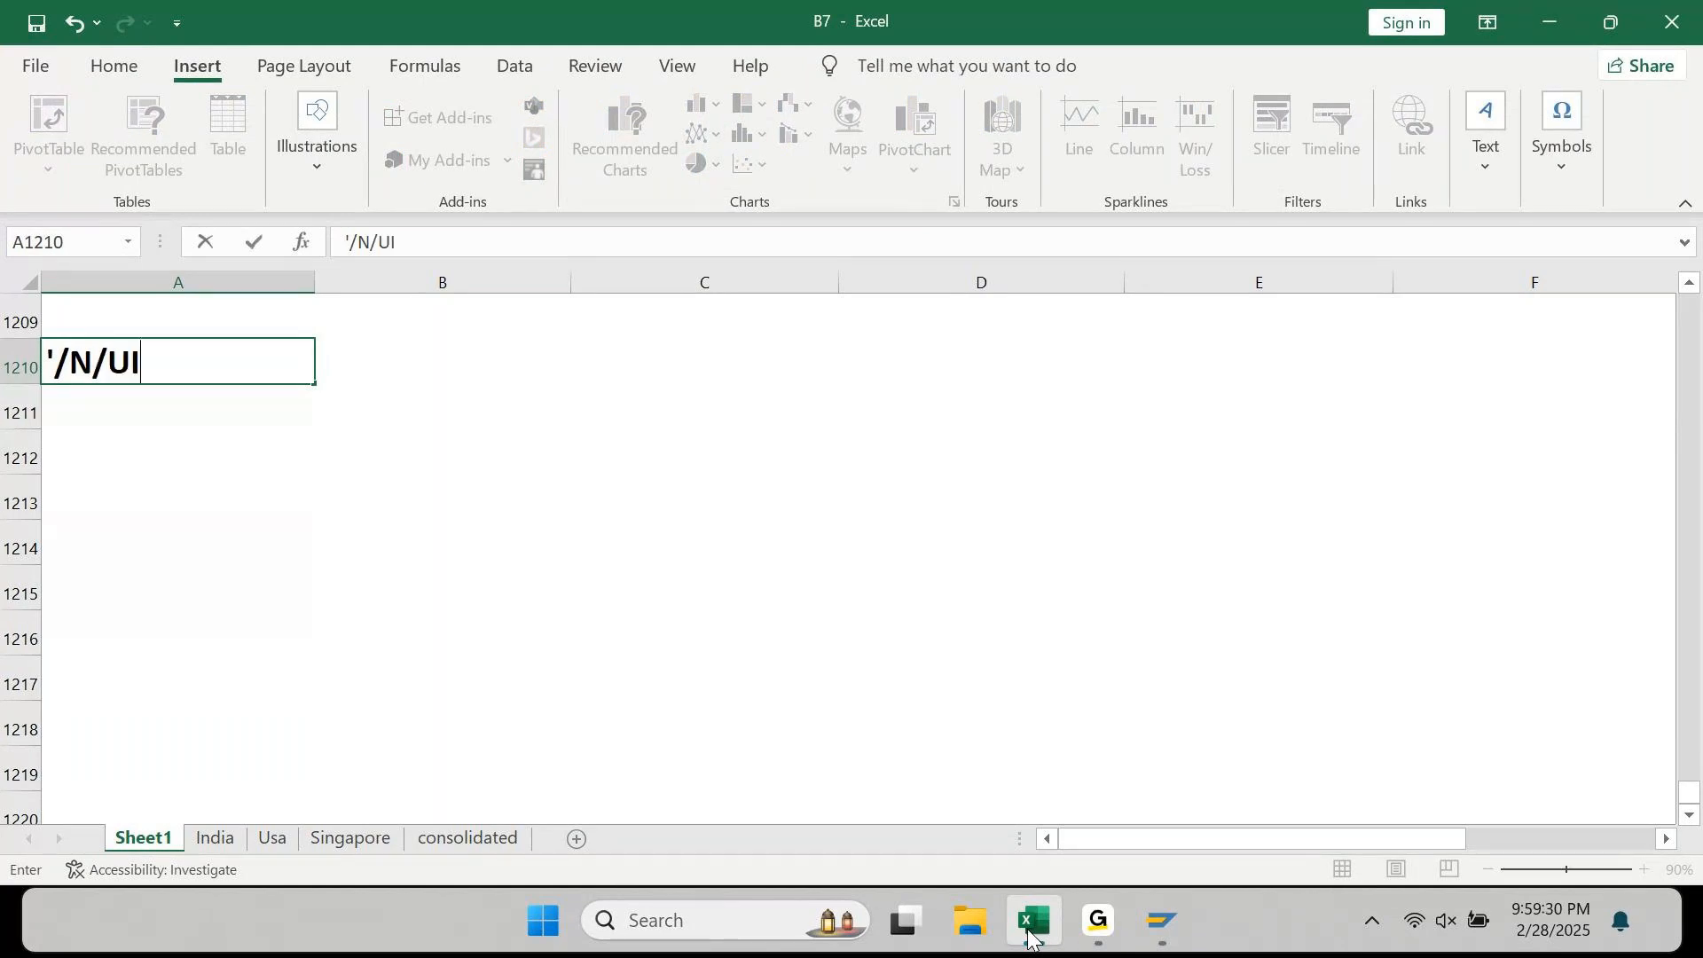
type("2/FLP")
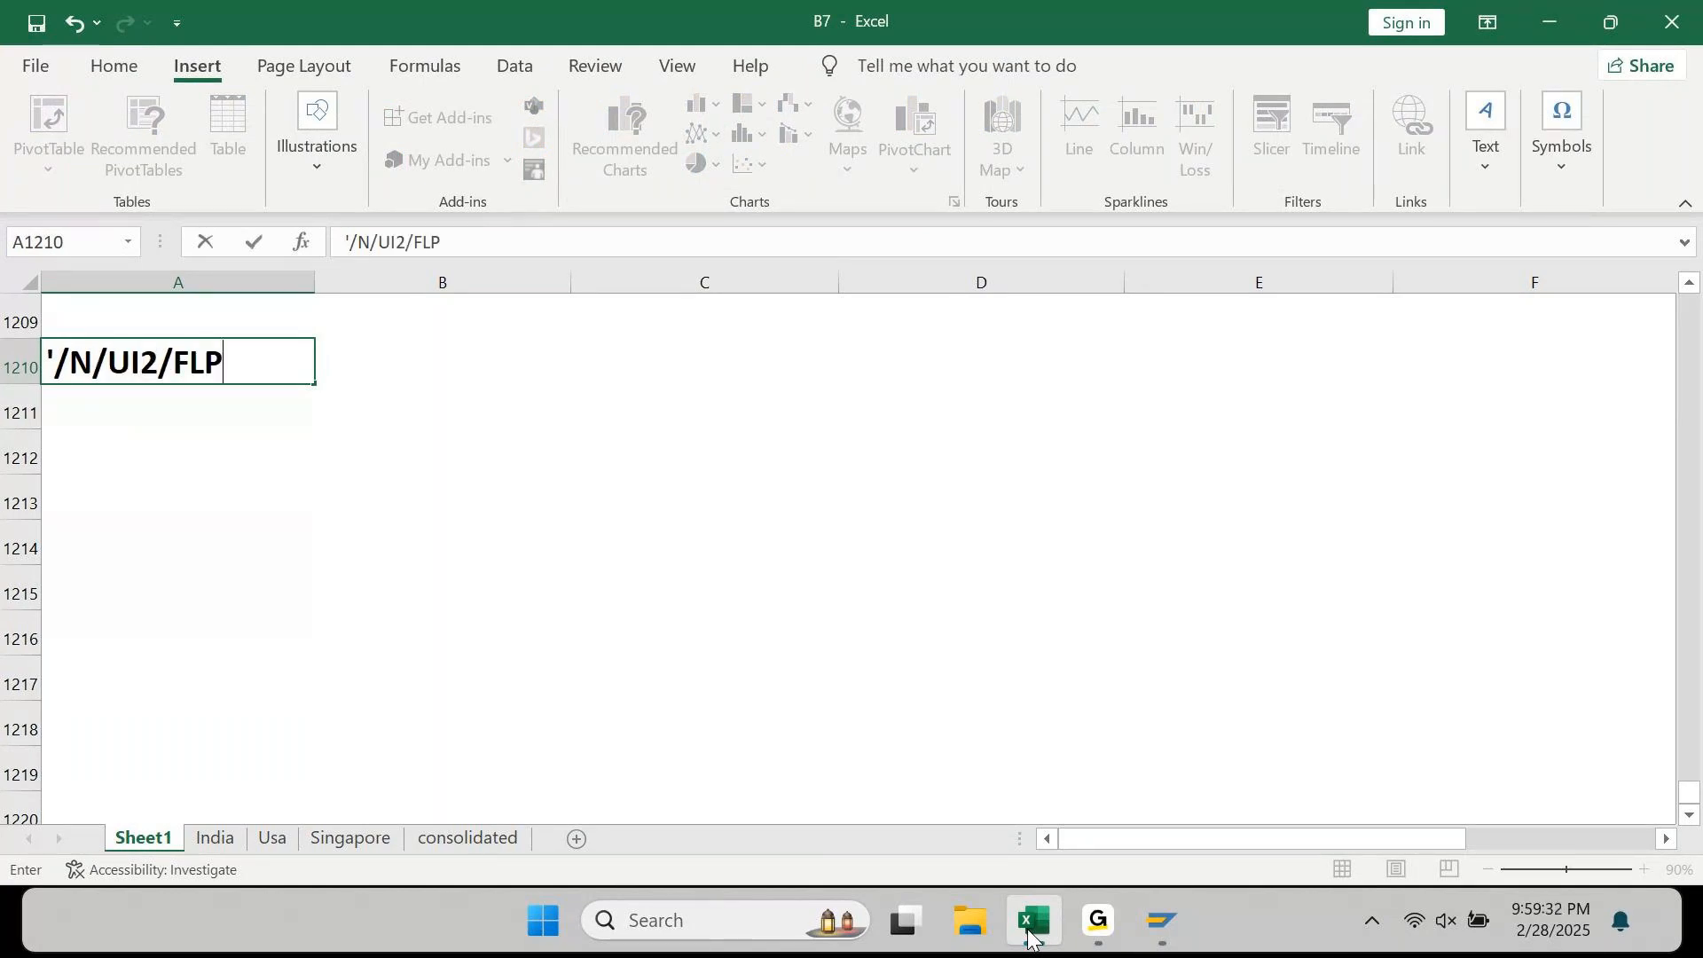
key("Return")
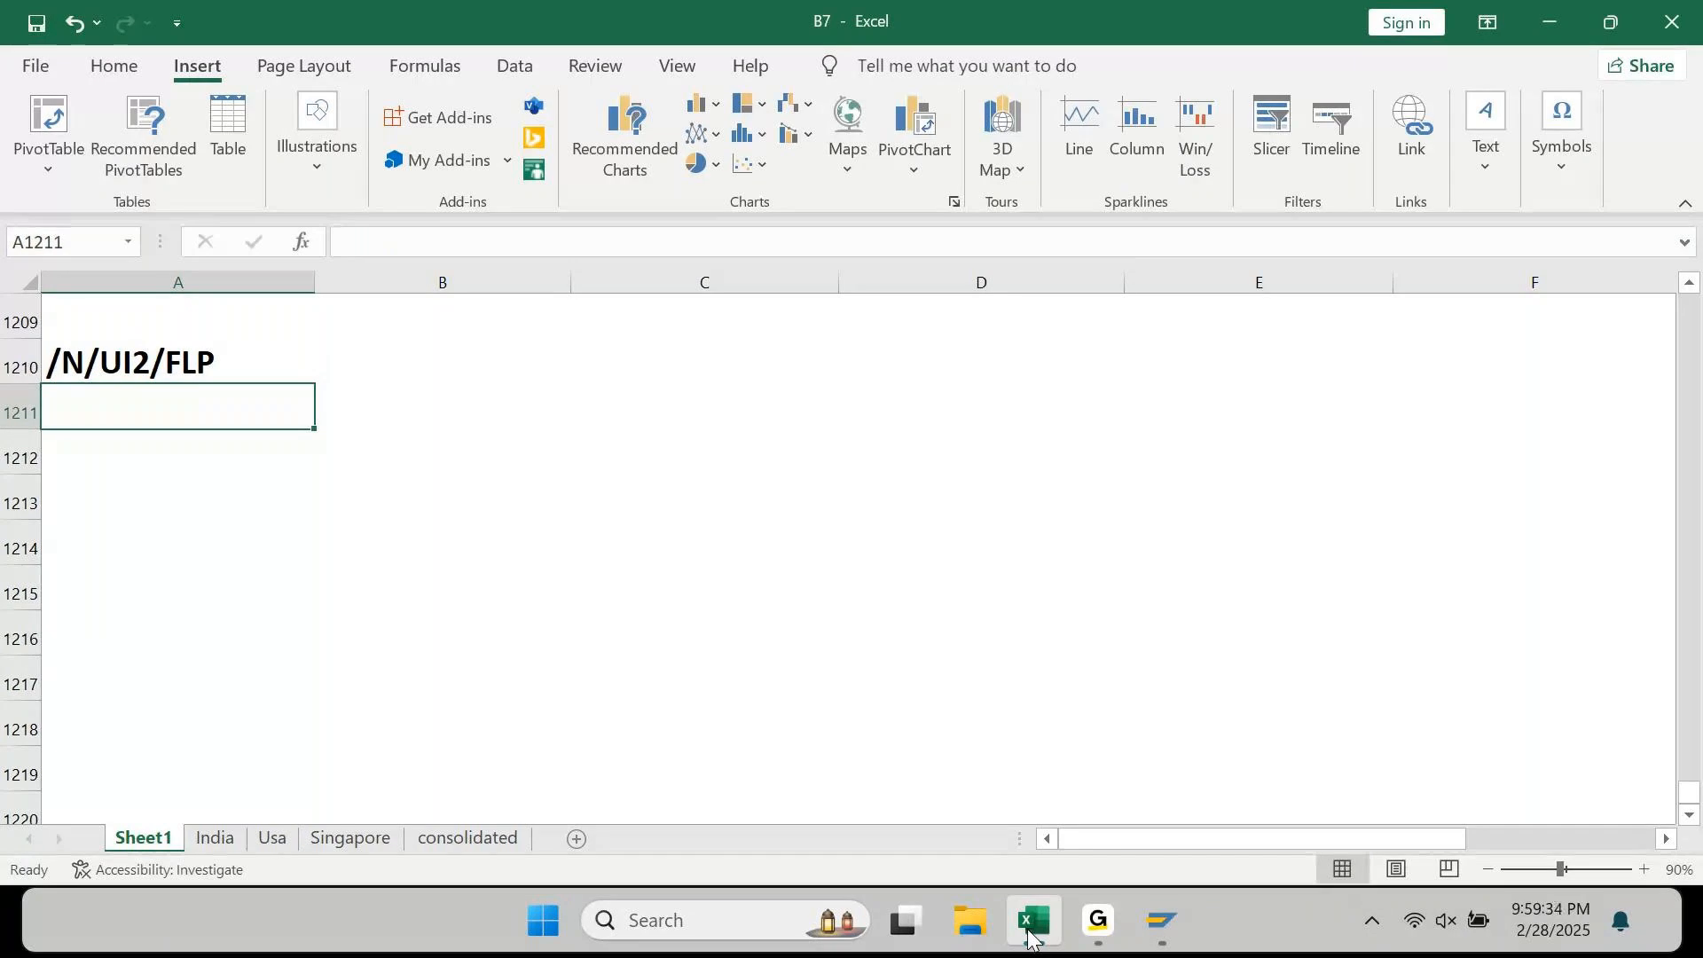
key("Up")
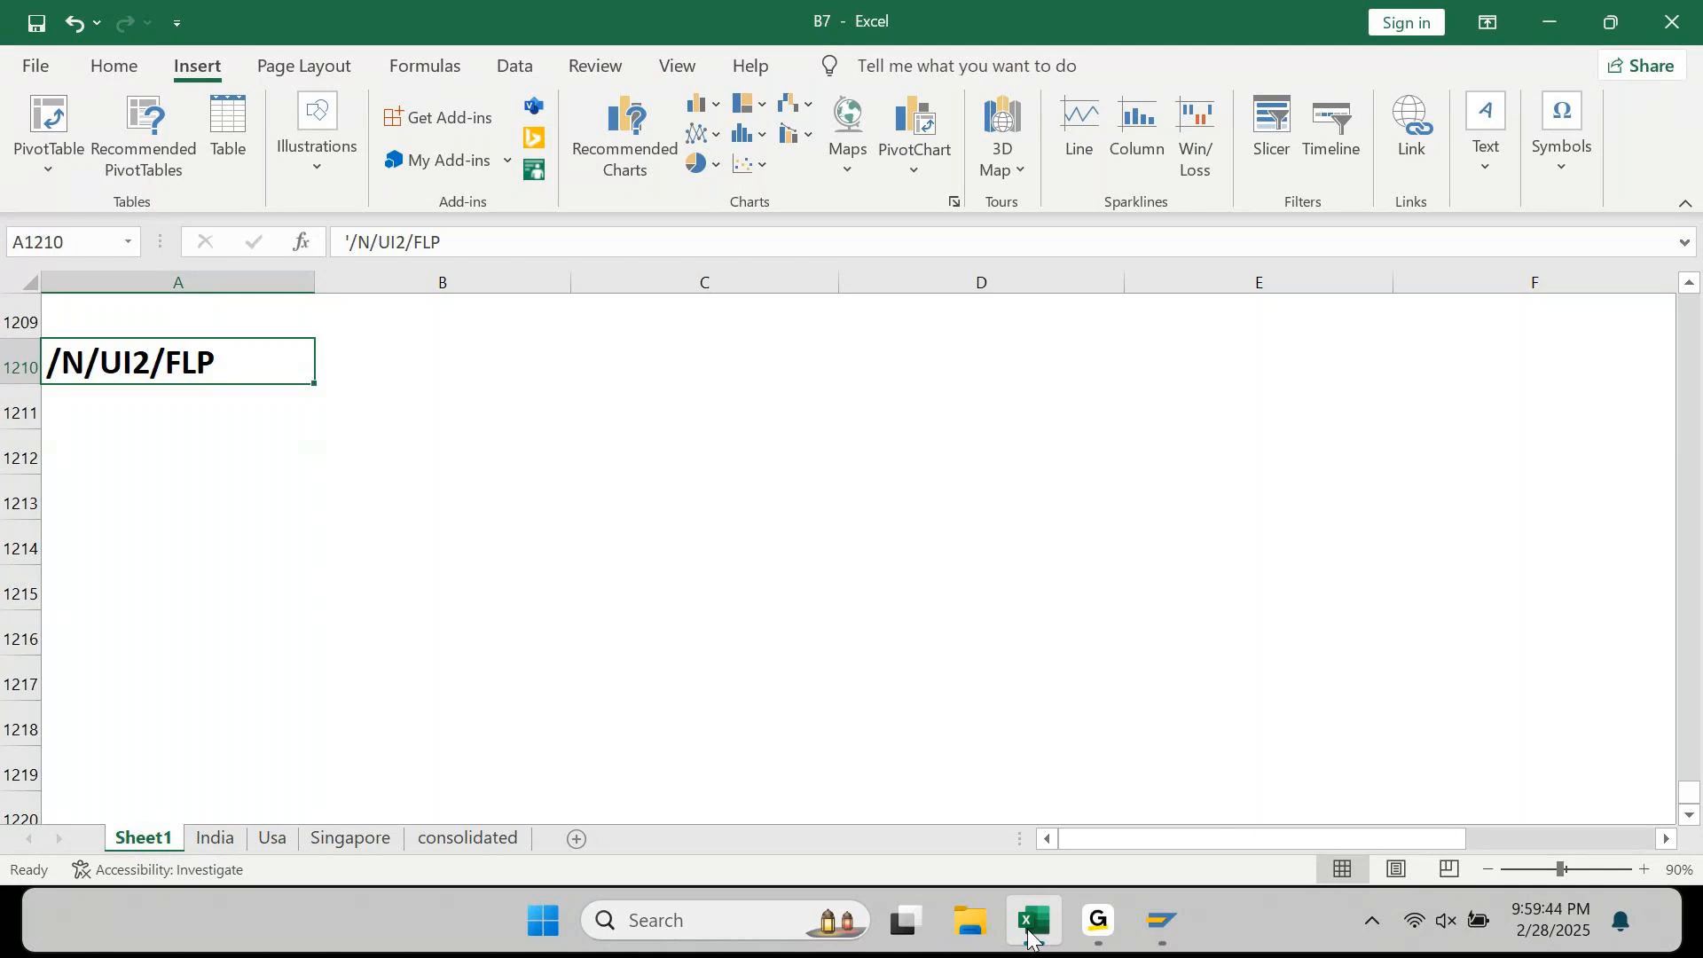
Step: Check the /N/UI2/FLP entry and FC/LC conversion notes, save the workbook, and return to Chrome
left_click(137, 67)
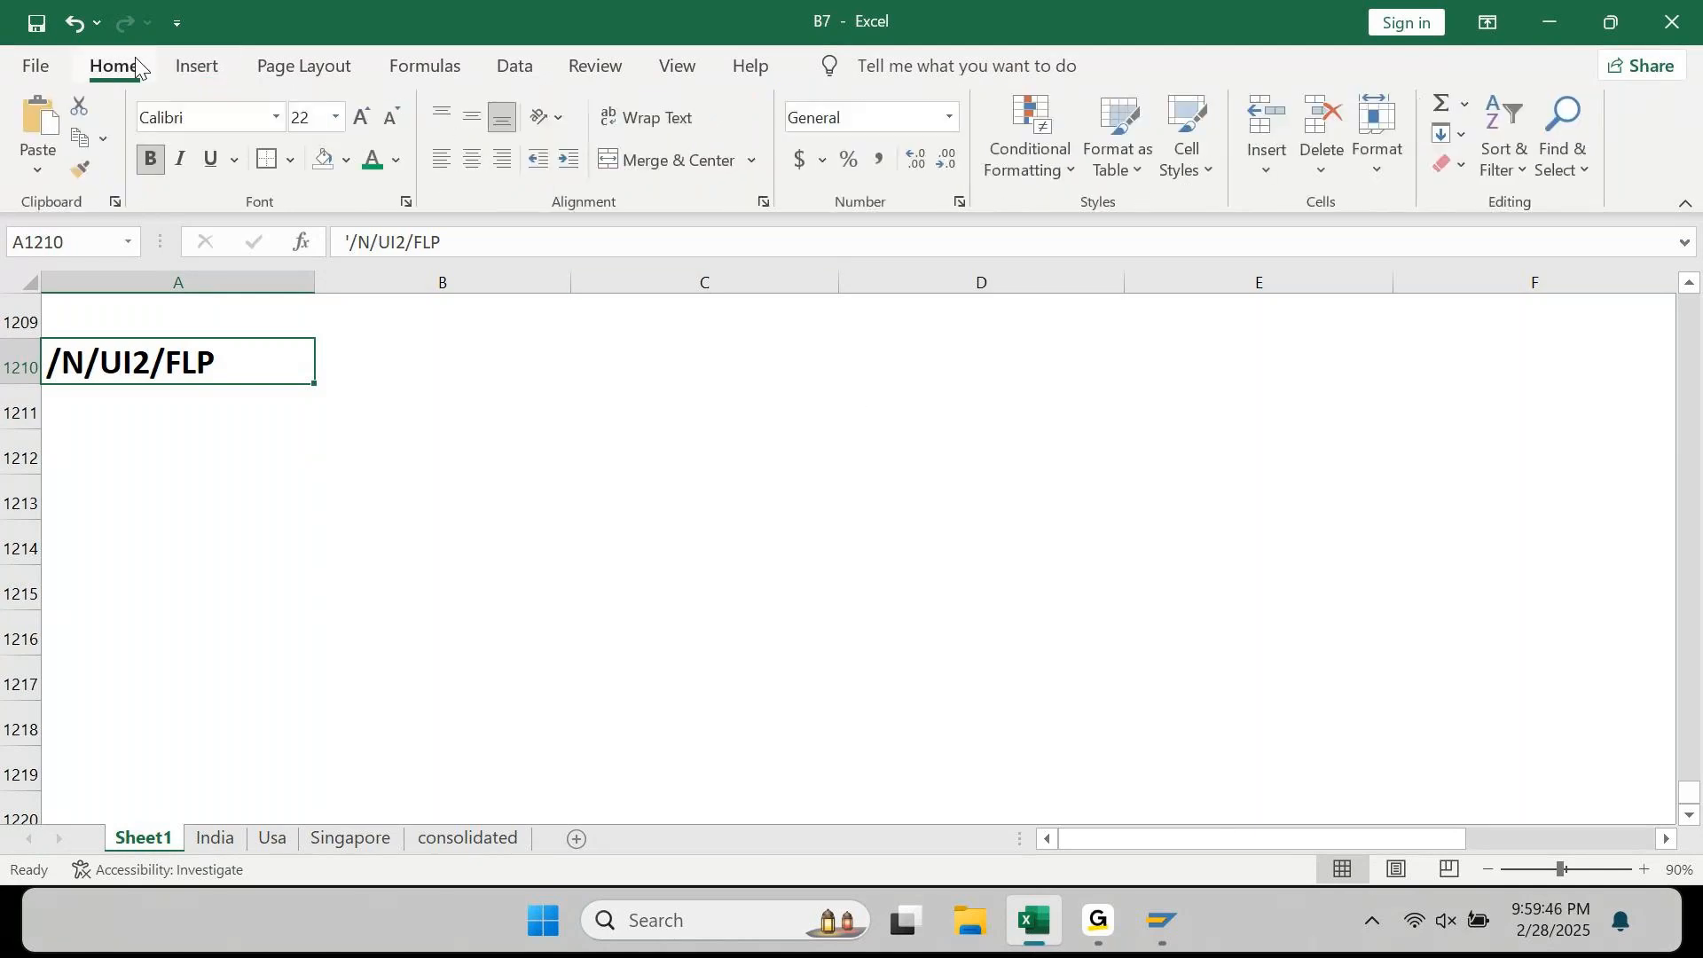
key("Right")
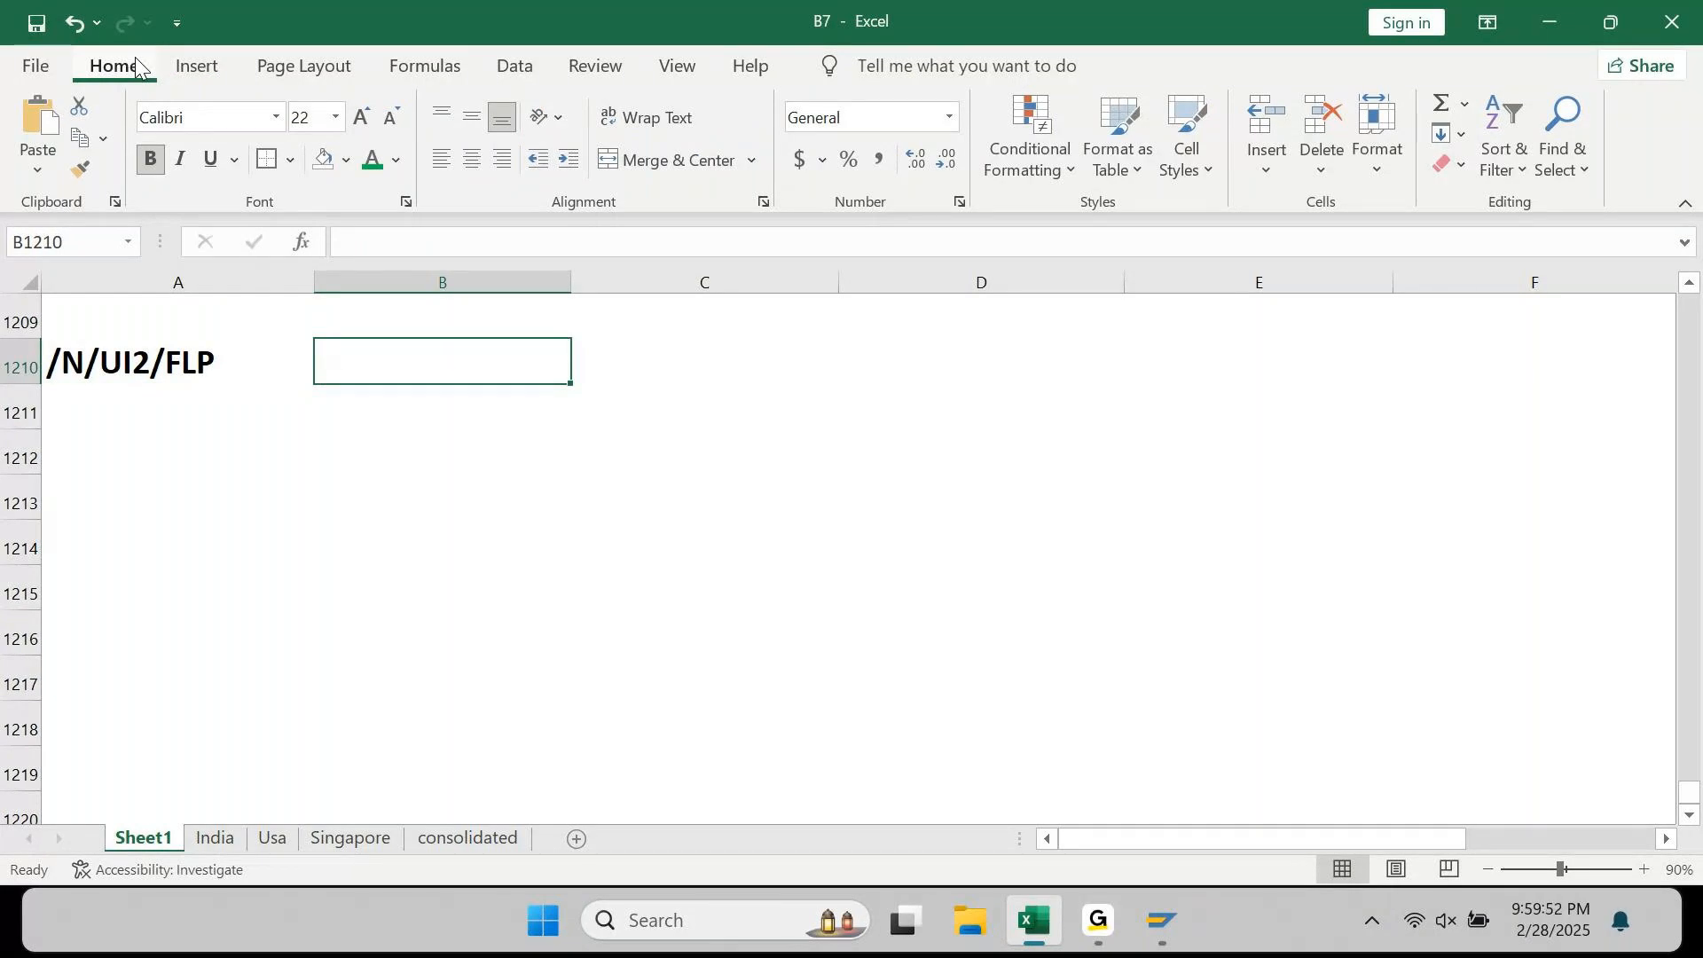
key("Left")
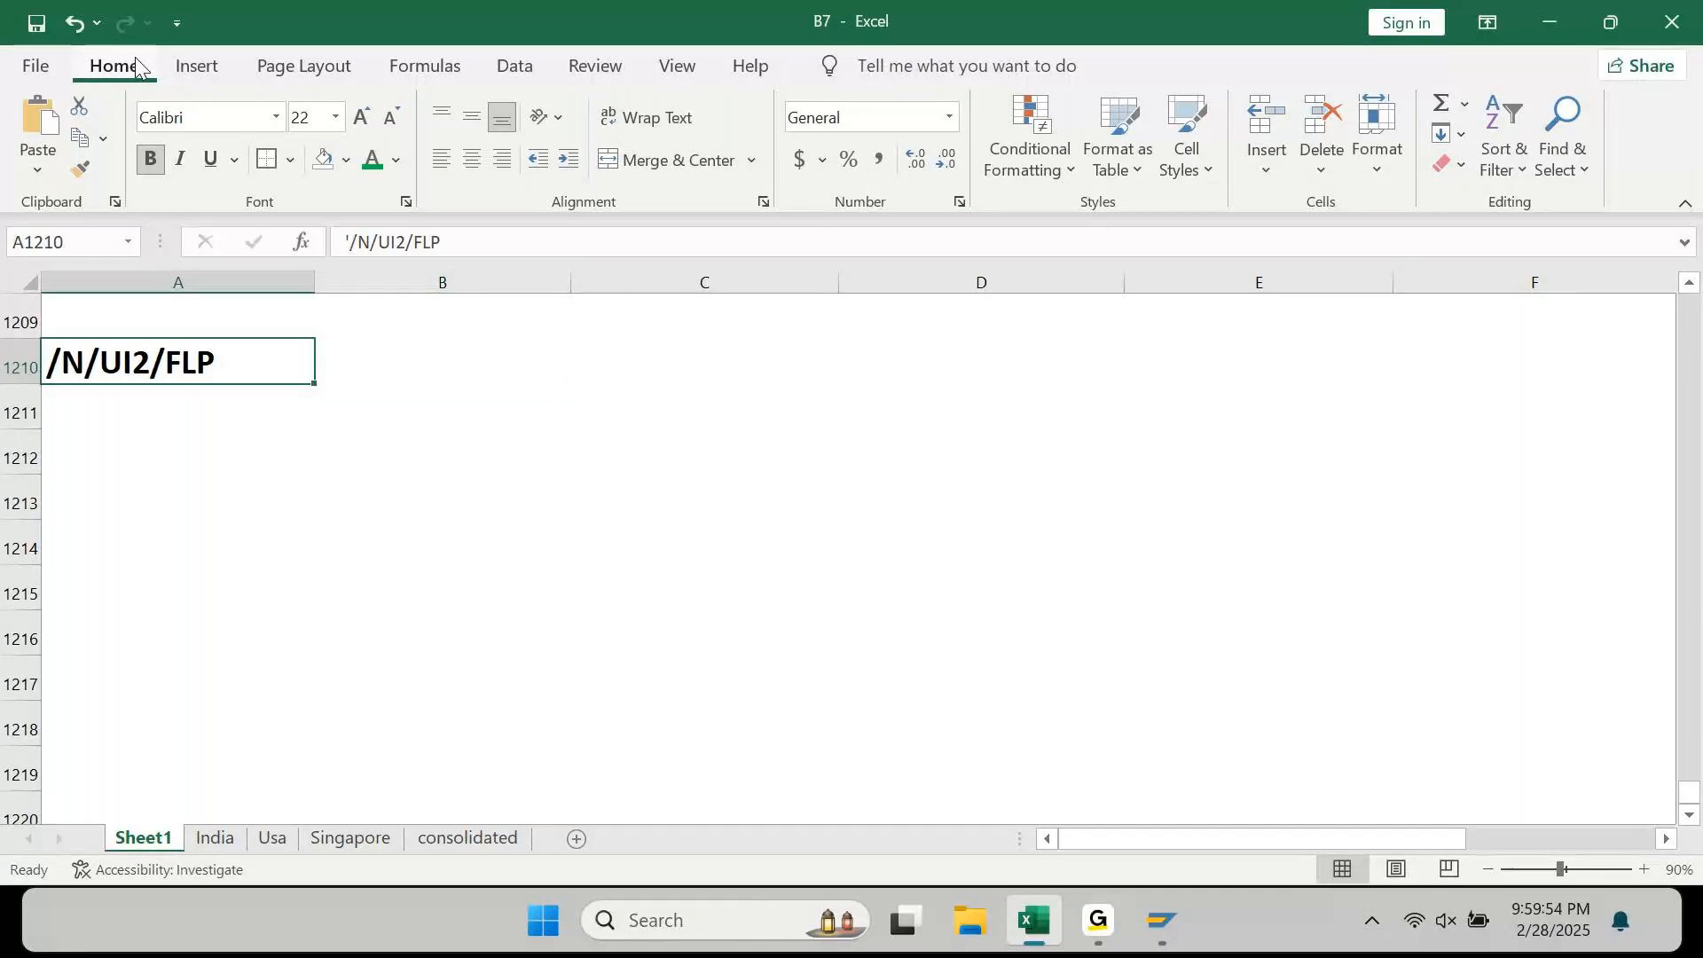
key("Right")
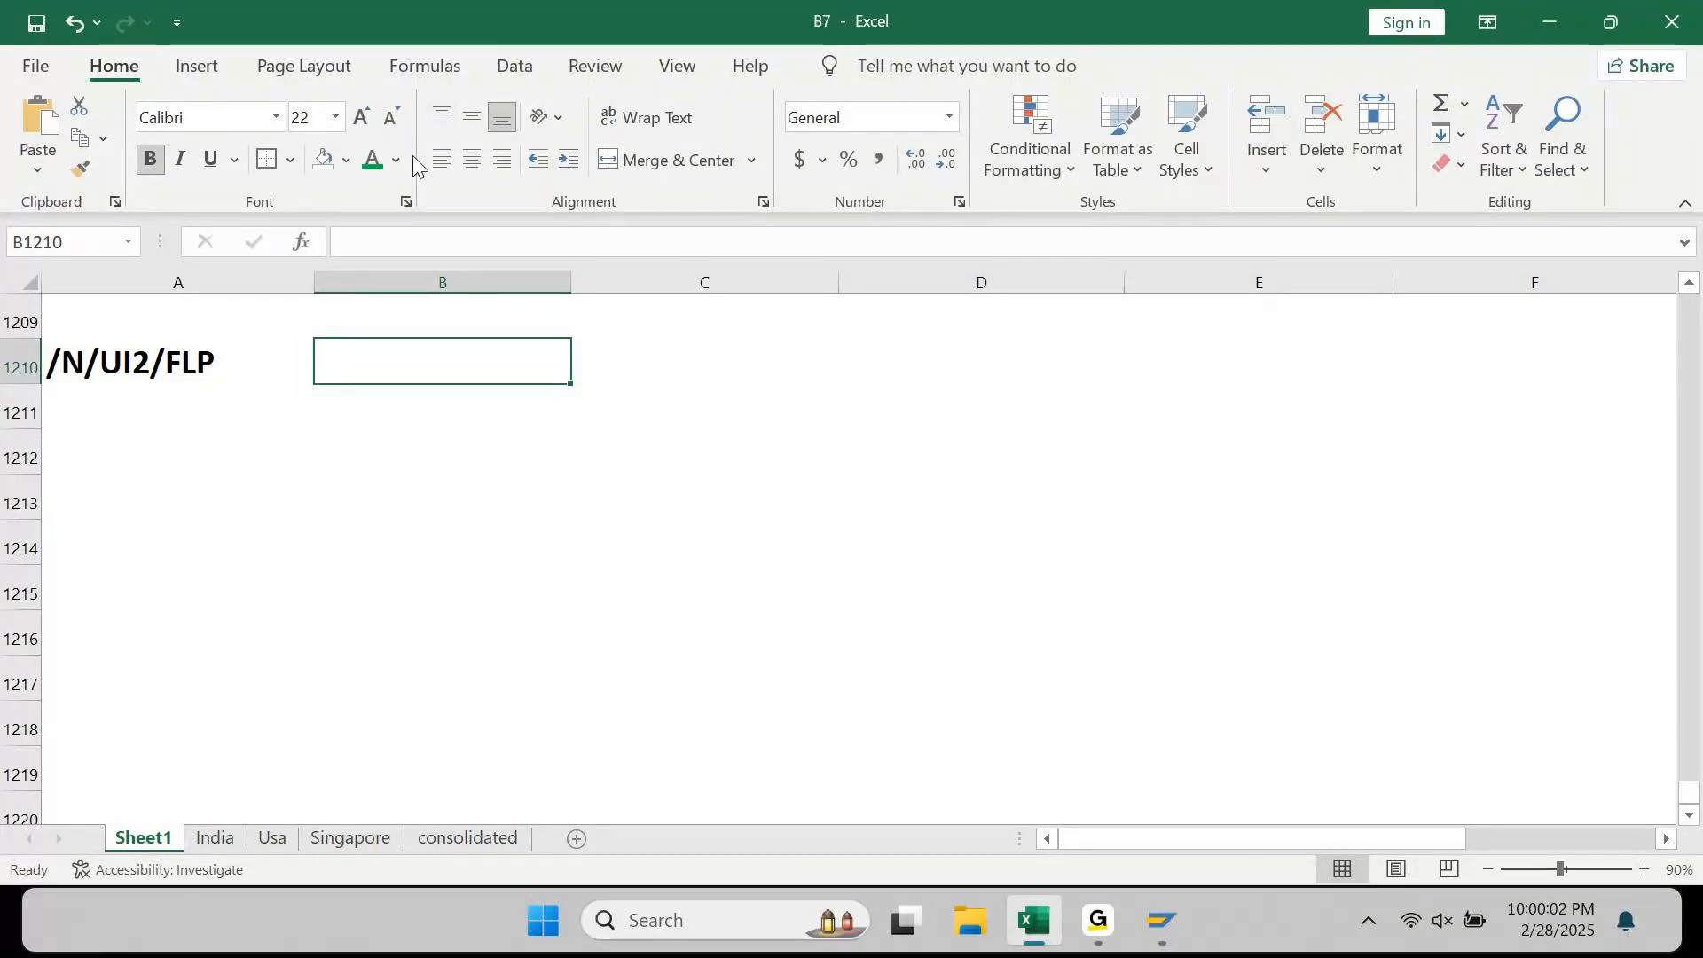
key("Left")
key("ctrl+Up")
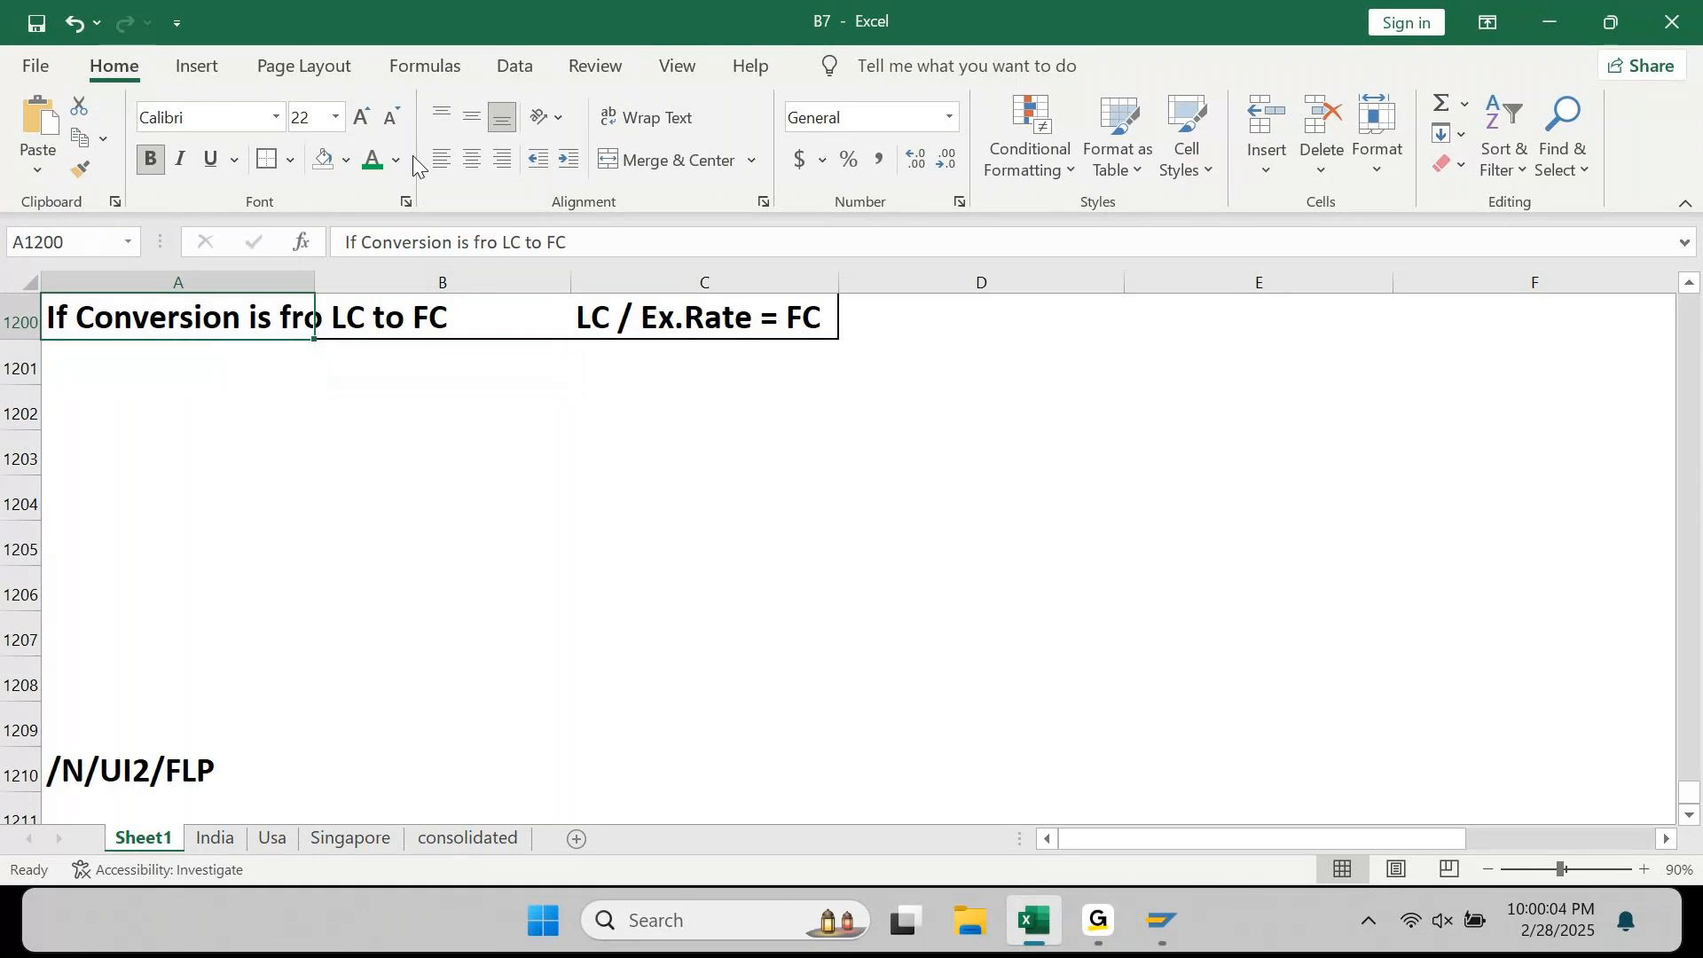
key("Up")
key("ctrl+s")
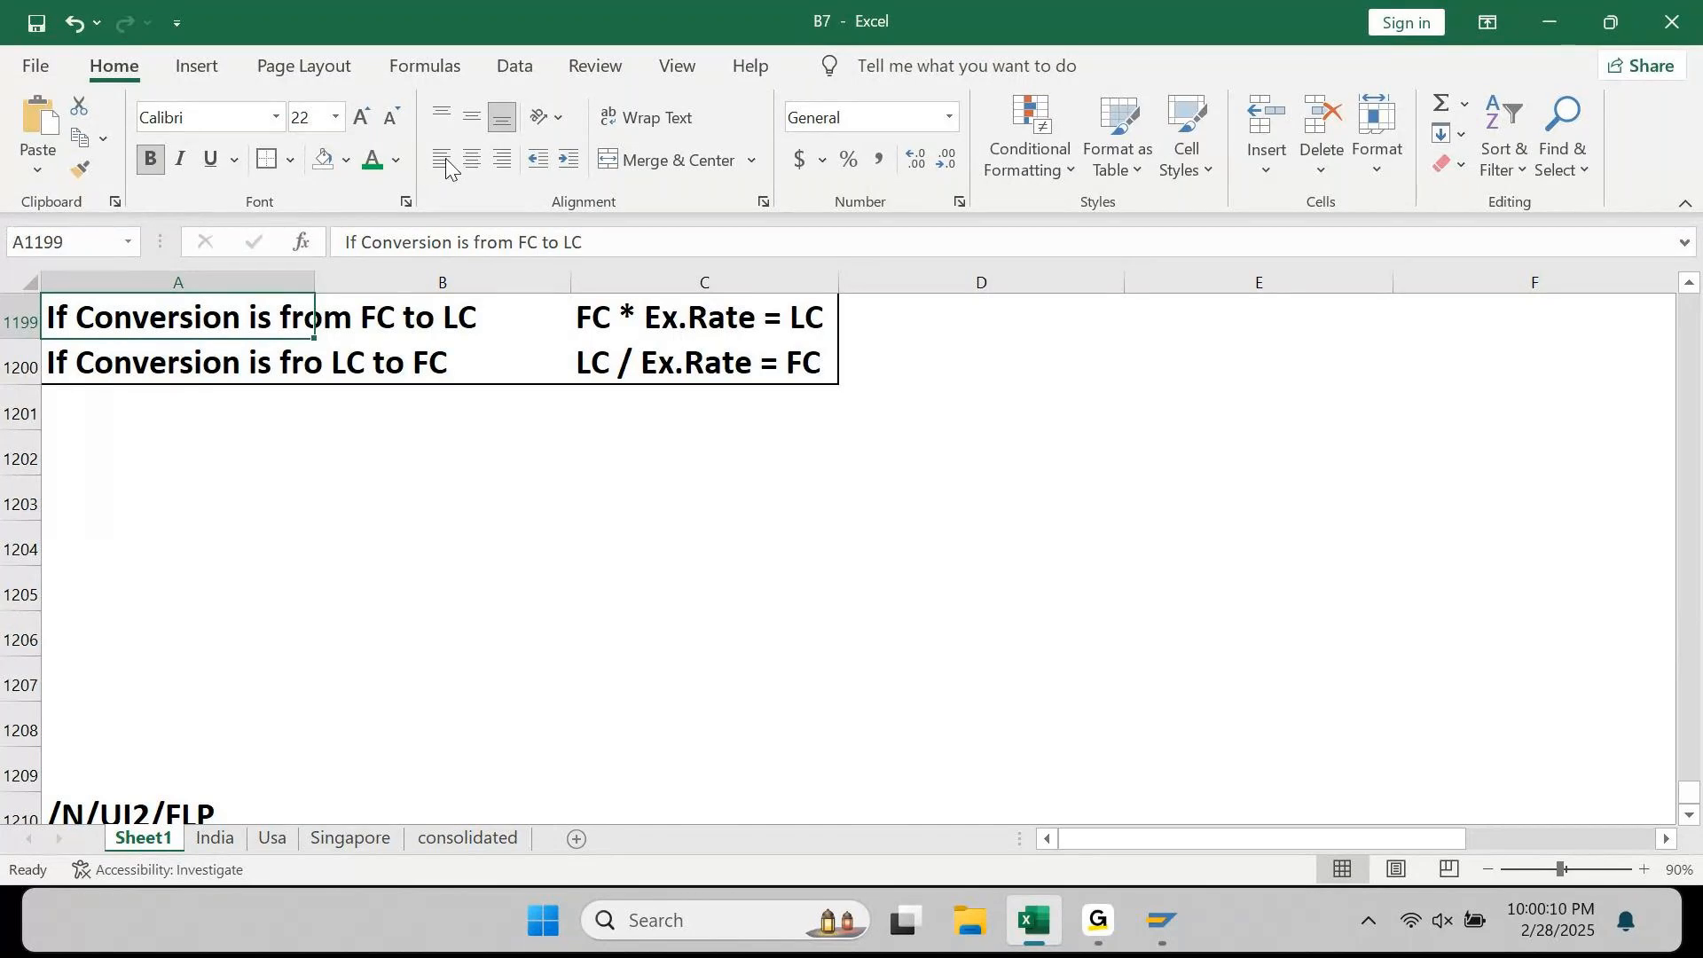
left_click(1098, 920)
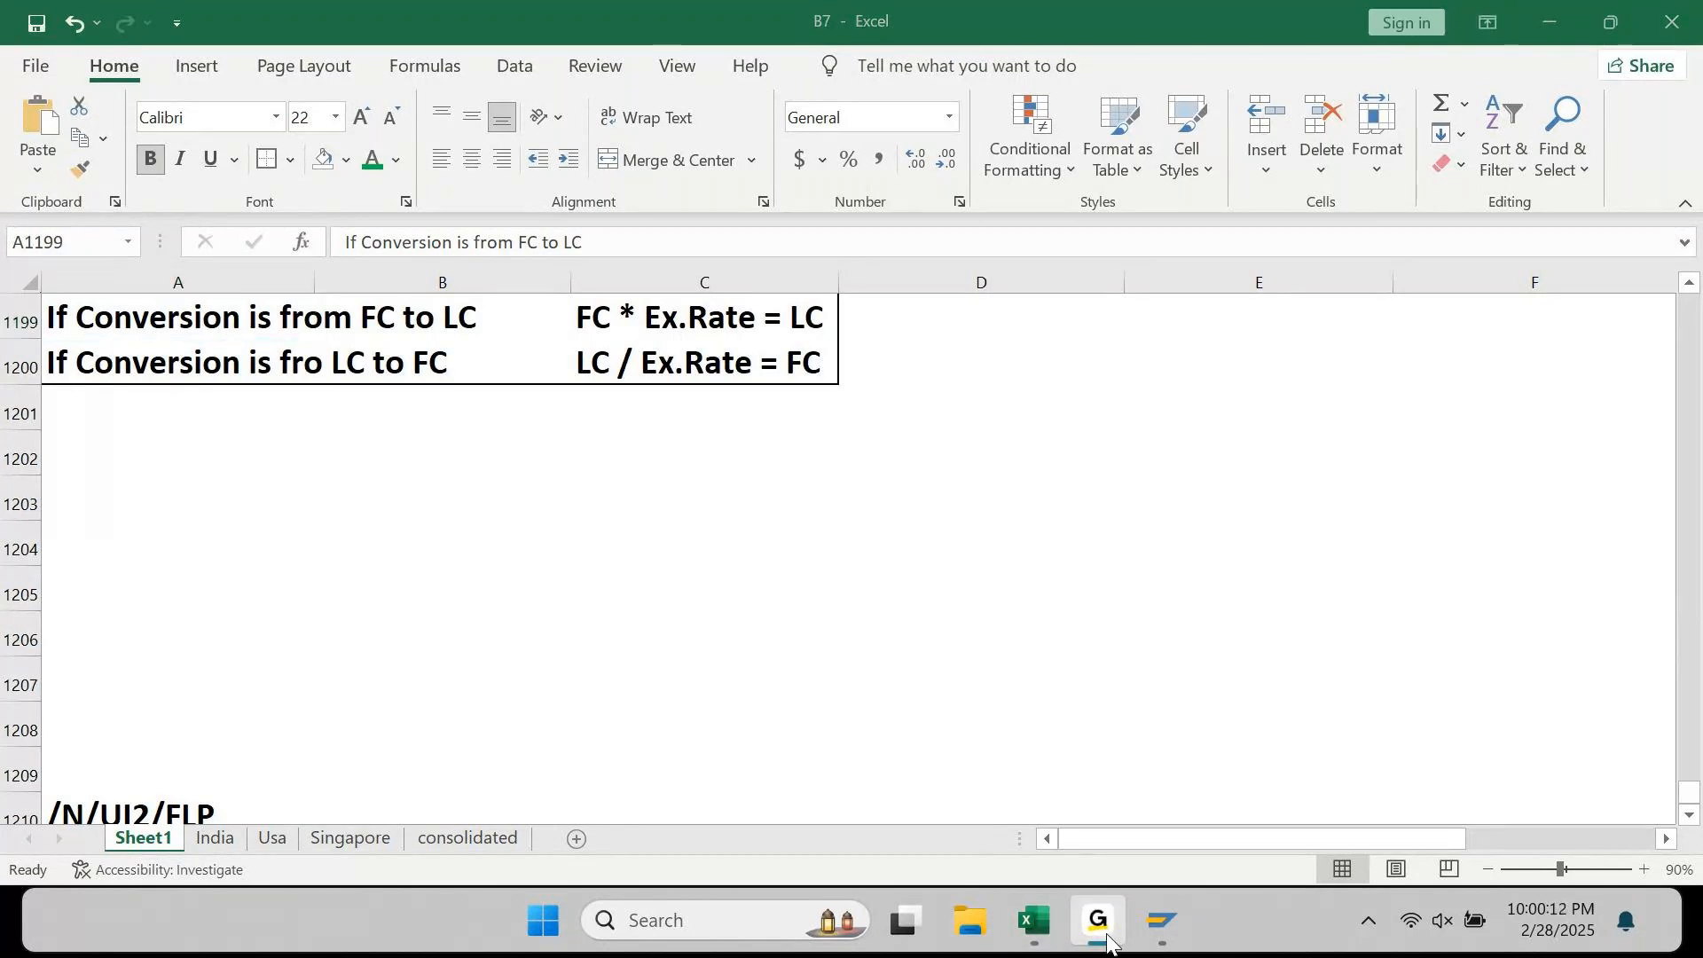